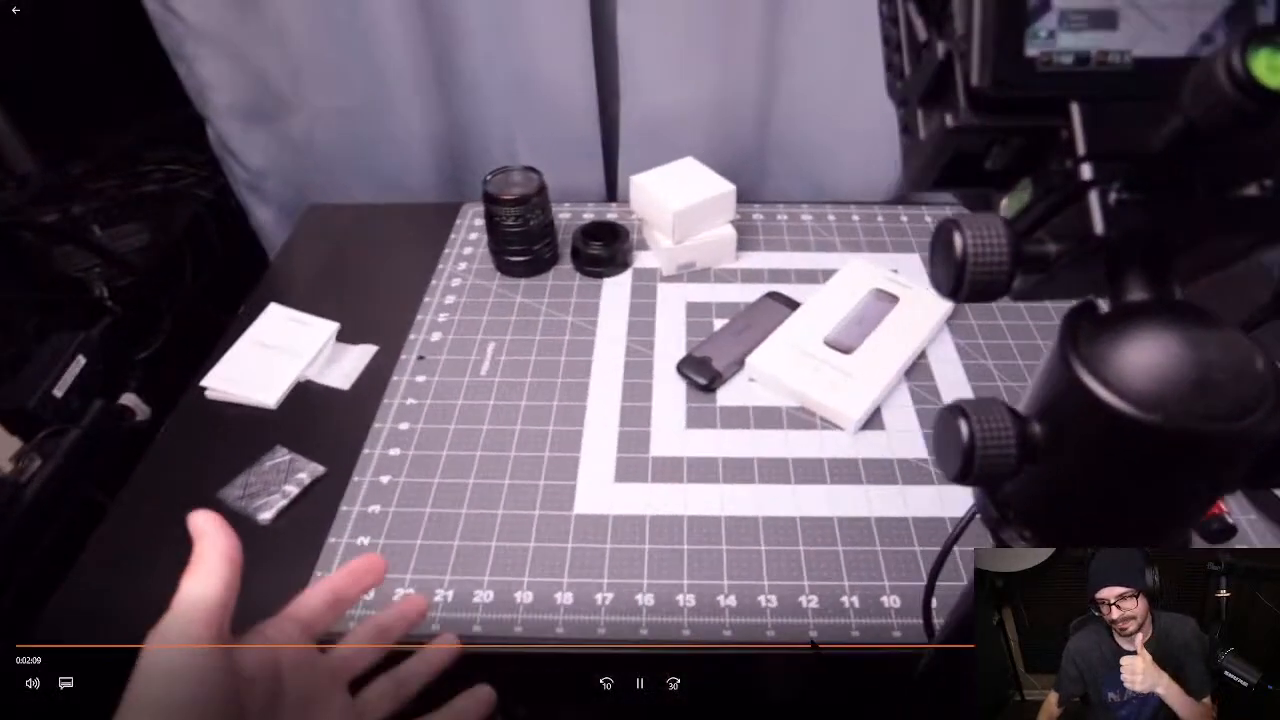
- Leave the MVI_3040 playback, minimise the player, and switch to VEGAS Pro with the cursor at 00:00:44.05 in the first video clip
key(Escape)
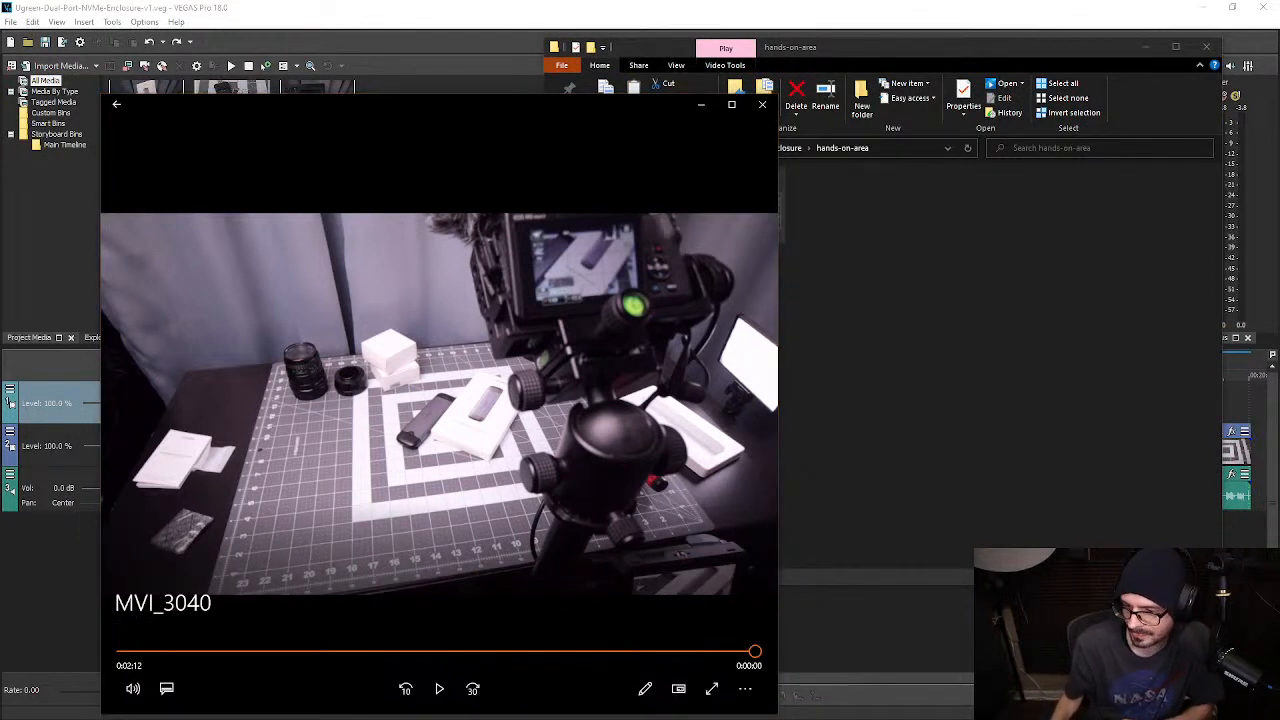
click(701, 104)
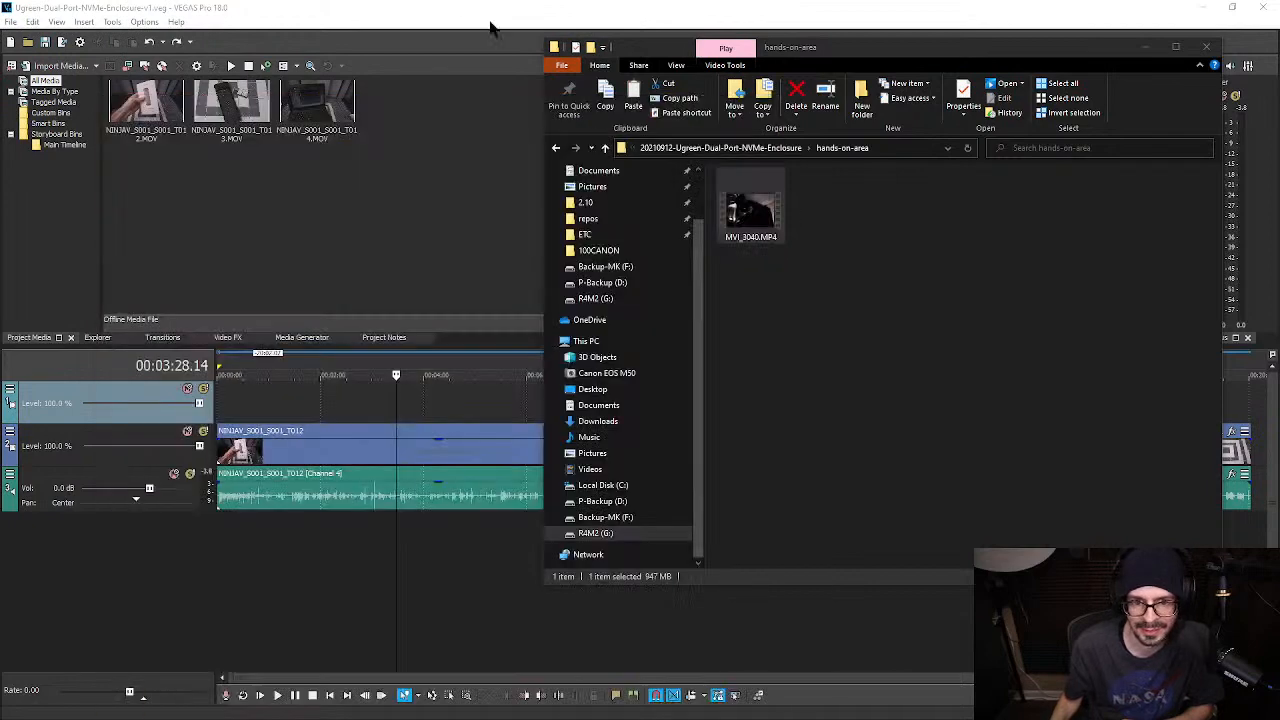
click(449, 143)
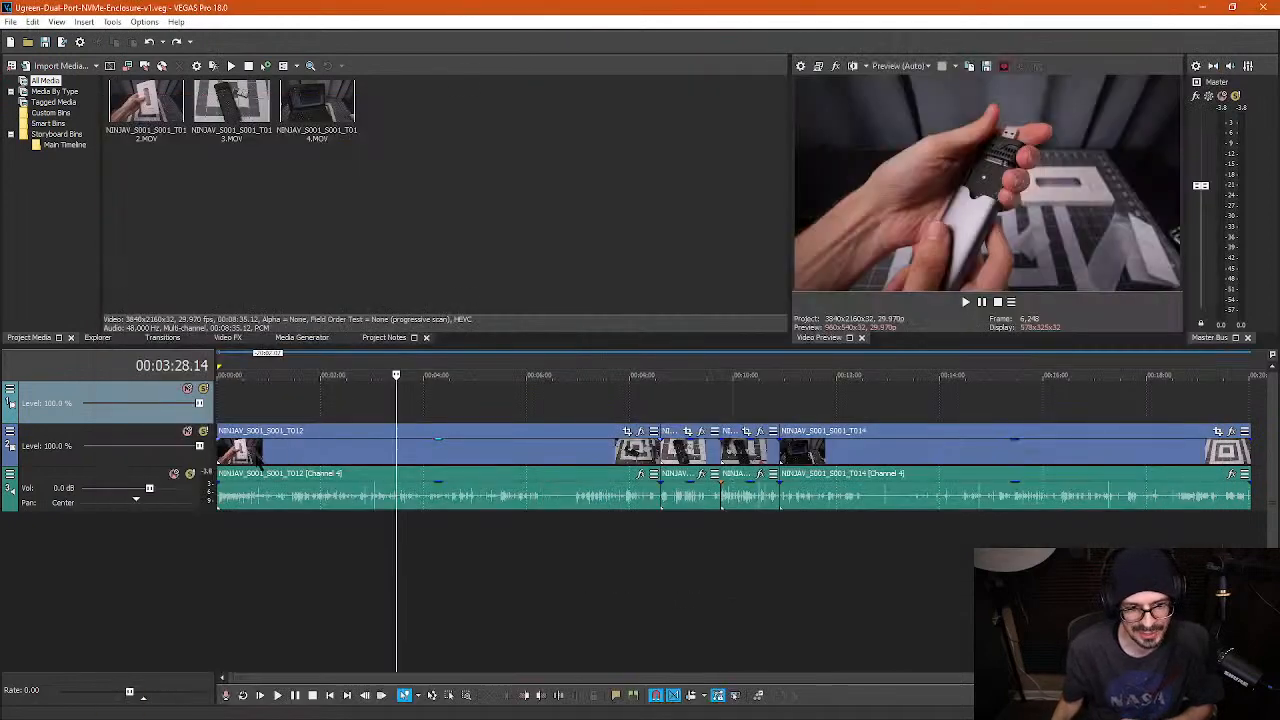
click(256, 456)
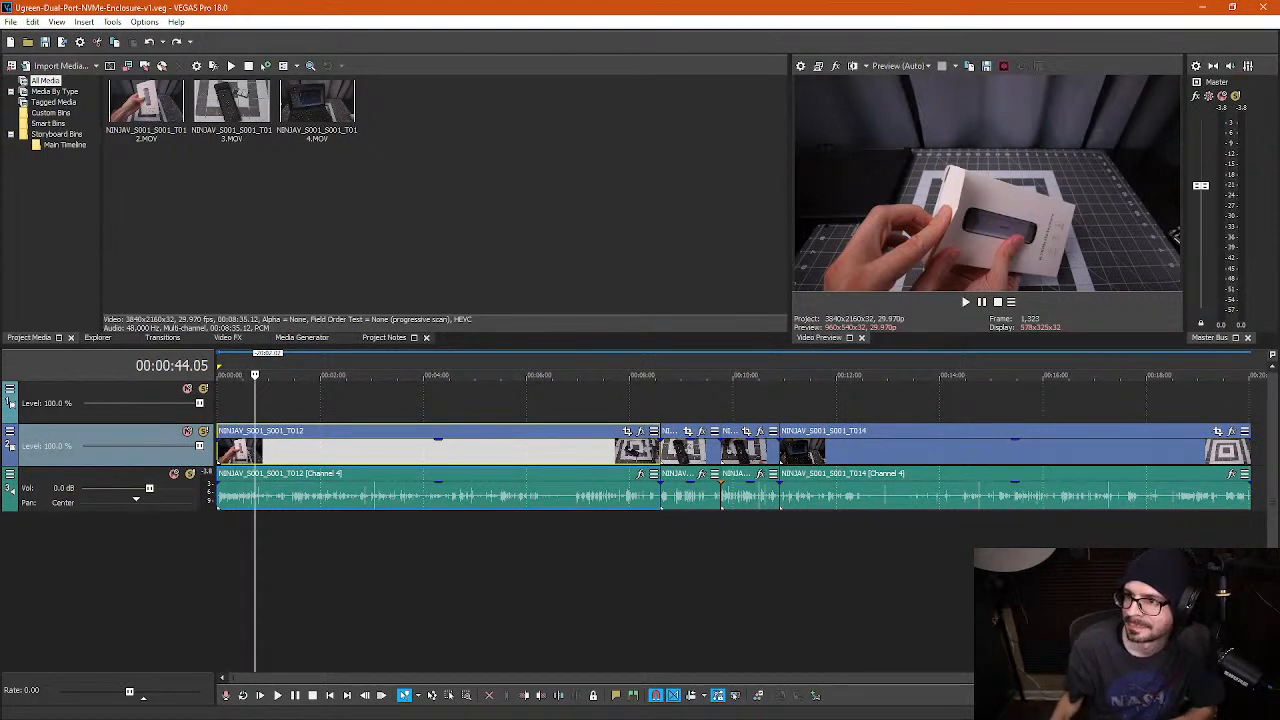
- Switch to File Explorer, open the 20210912-Ugreen-Dual-Port-NVMe-Enclosure folder, and move its window nearer the middle of the screen
key(alt+Tab)
click(790, 150)
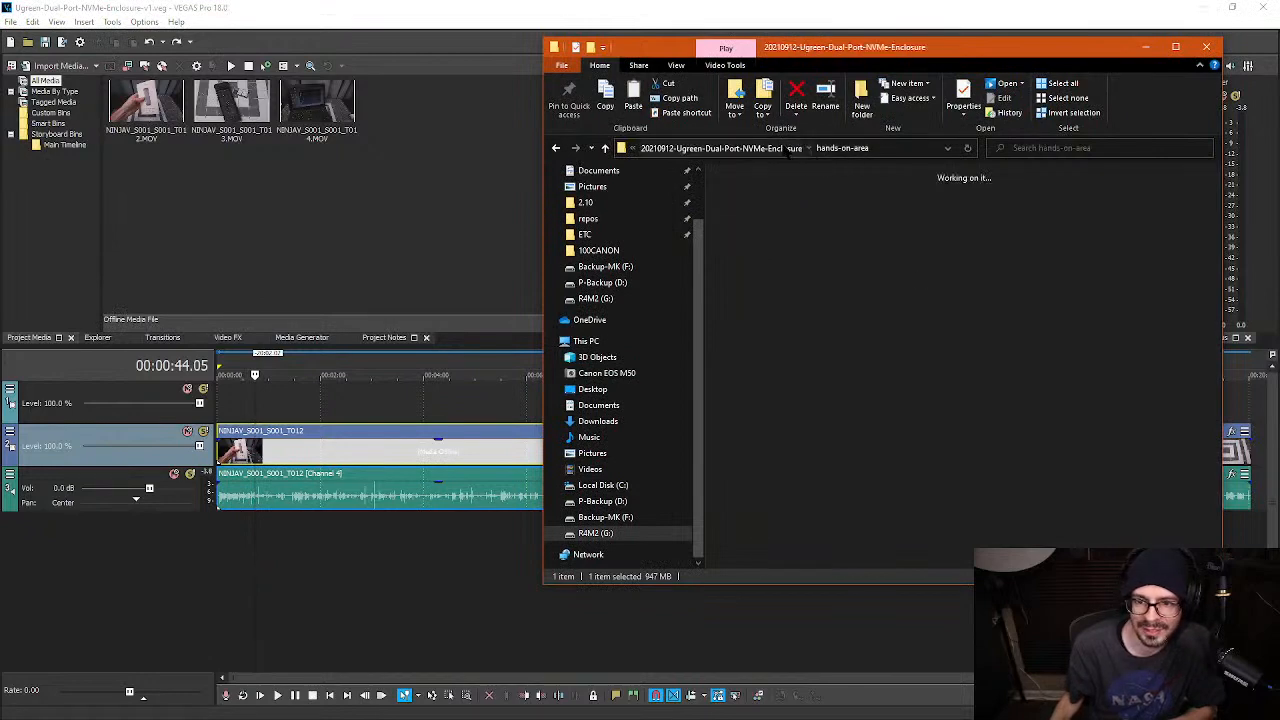
click(894, 210)
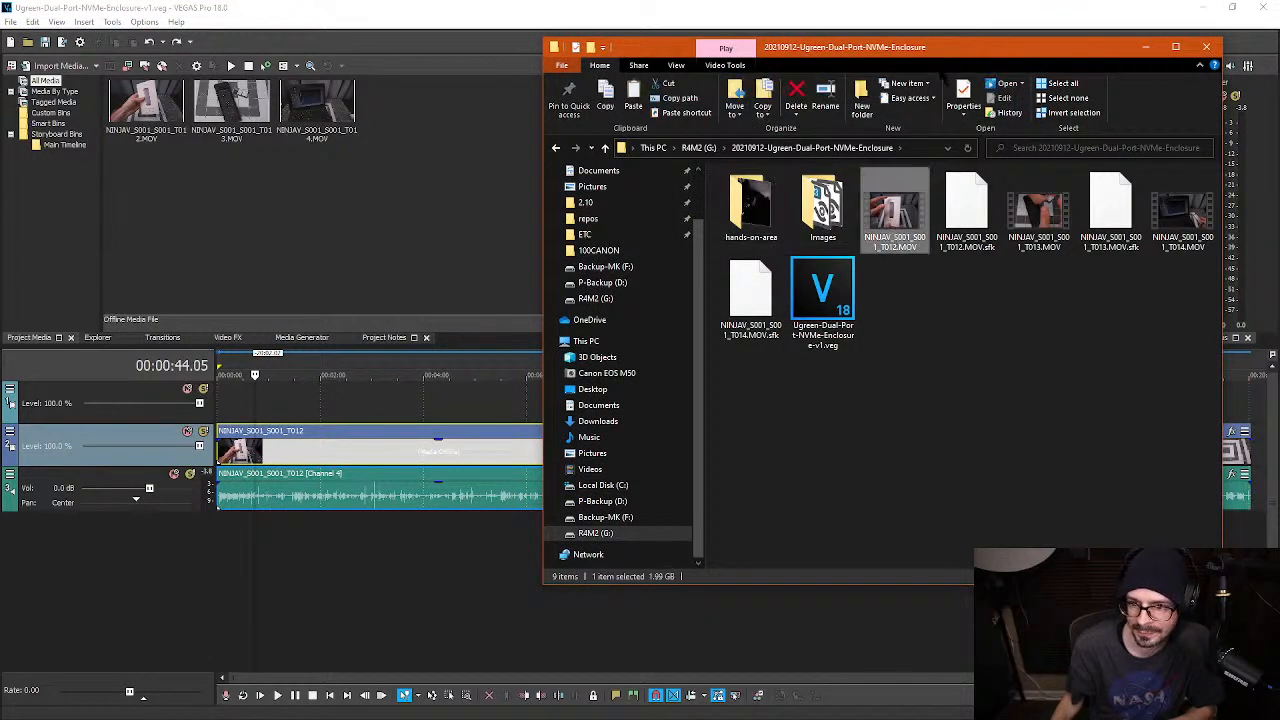
drag(909, 47, 649, 58)
- Show the folder in Details view with a wider Size column and check the first MOV recording's size, returning to VEGAS Pro
right_click(685, 319)
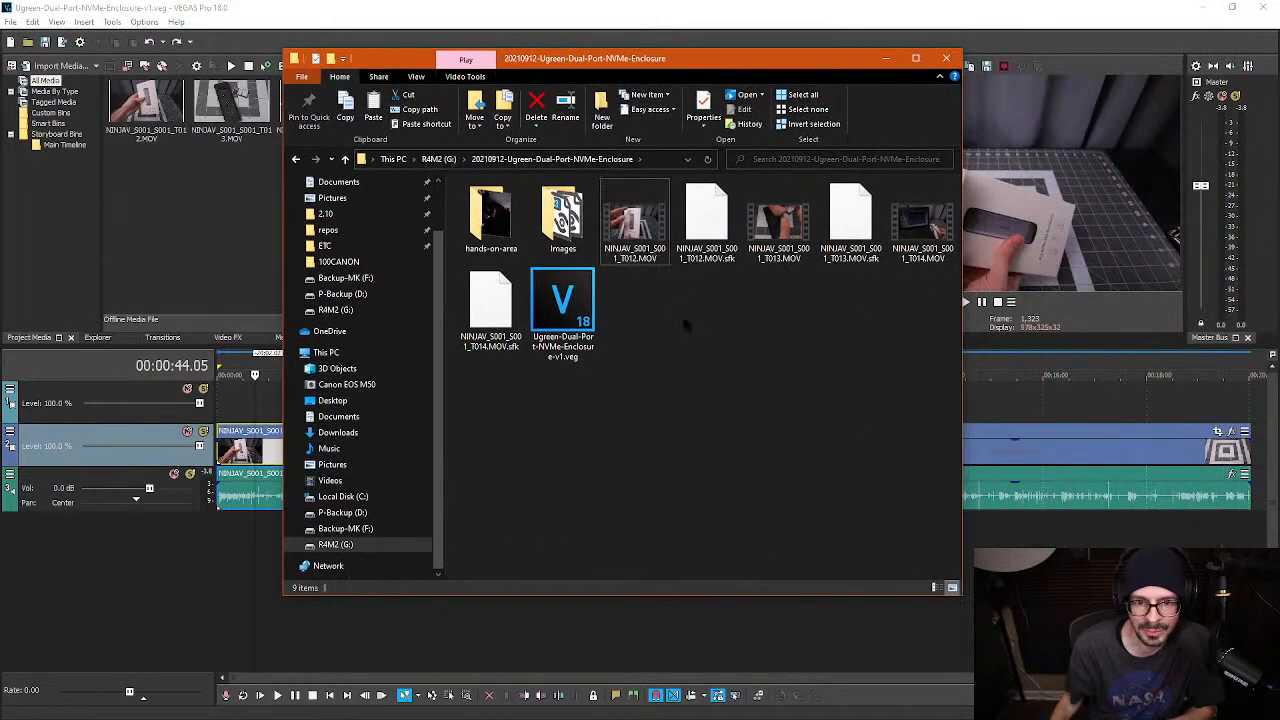
mouse_move(778, 332)
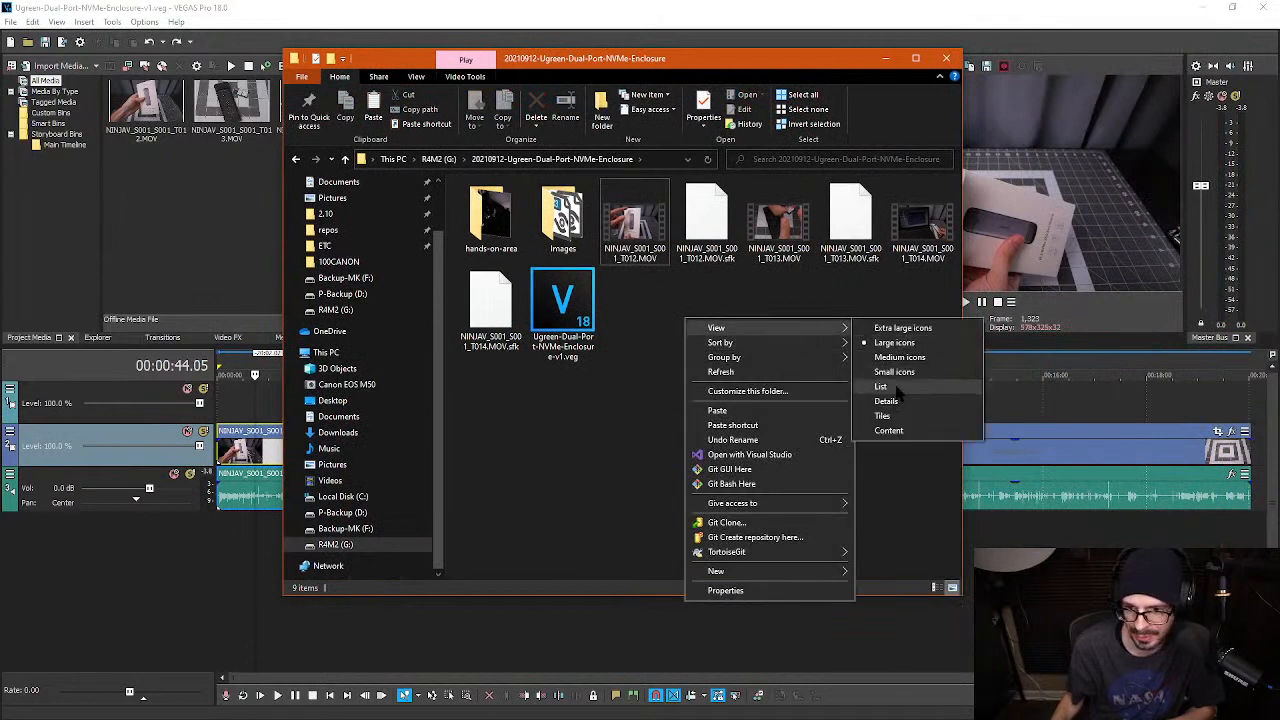
click(862, 400)
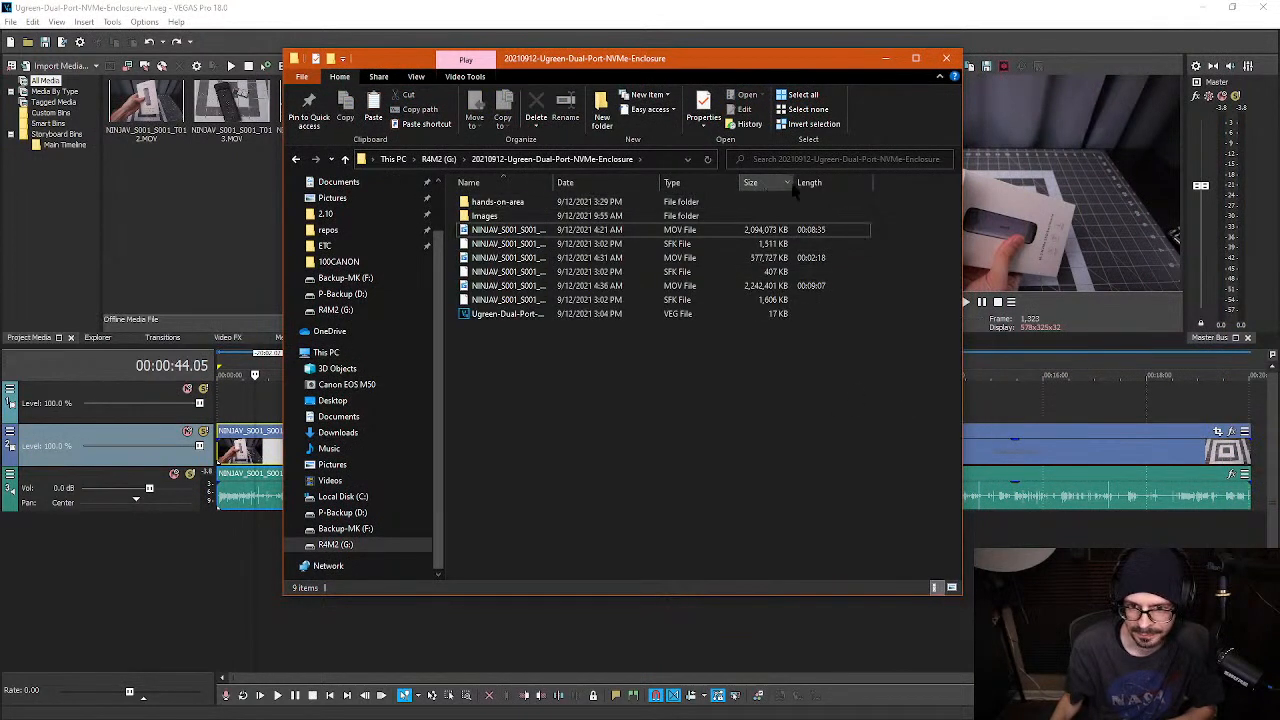
drag(793, 182, 826, 183)
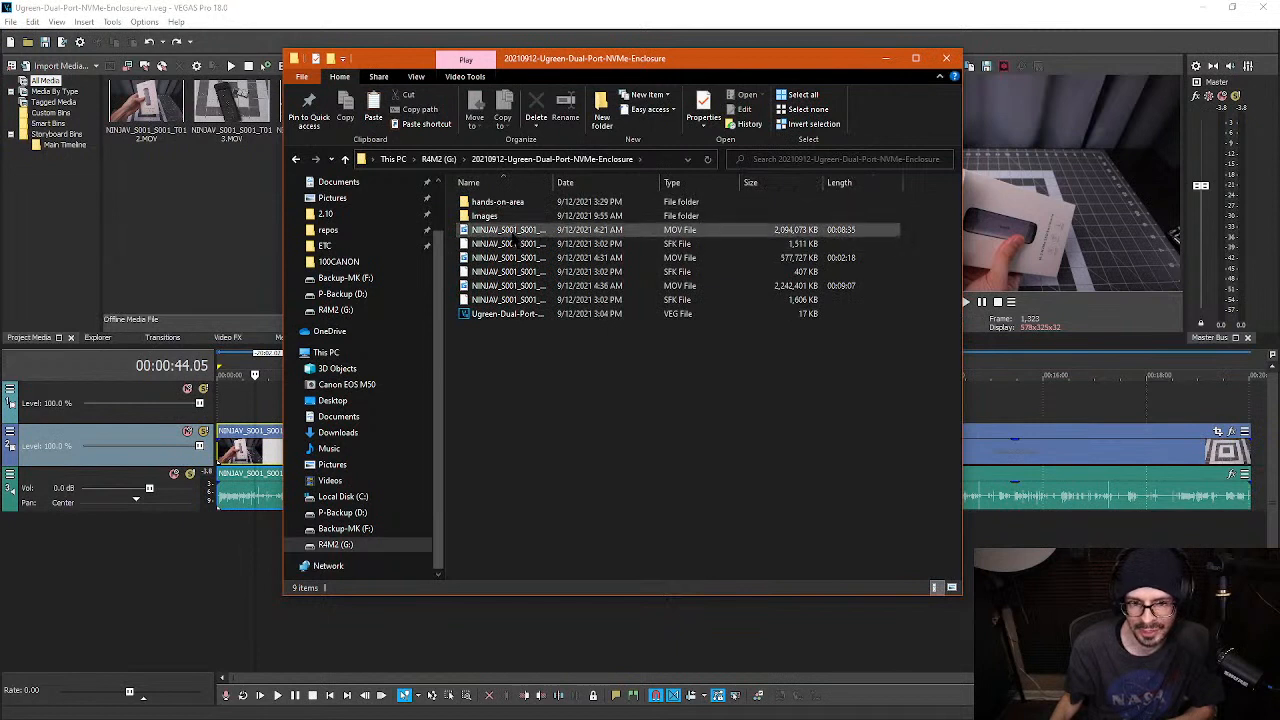
click(620, 229)
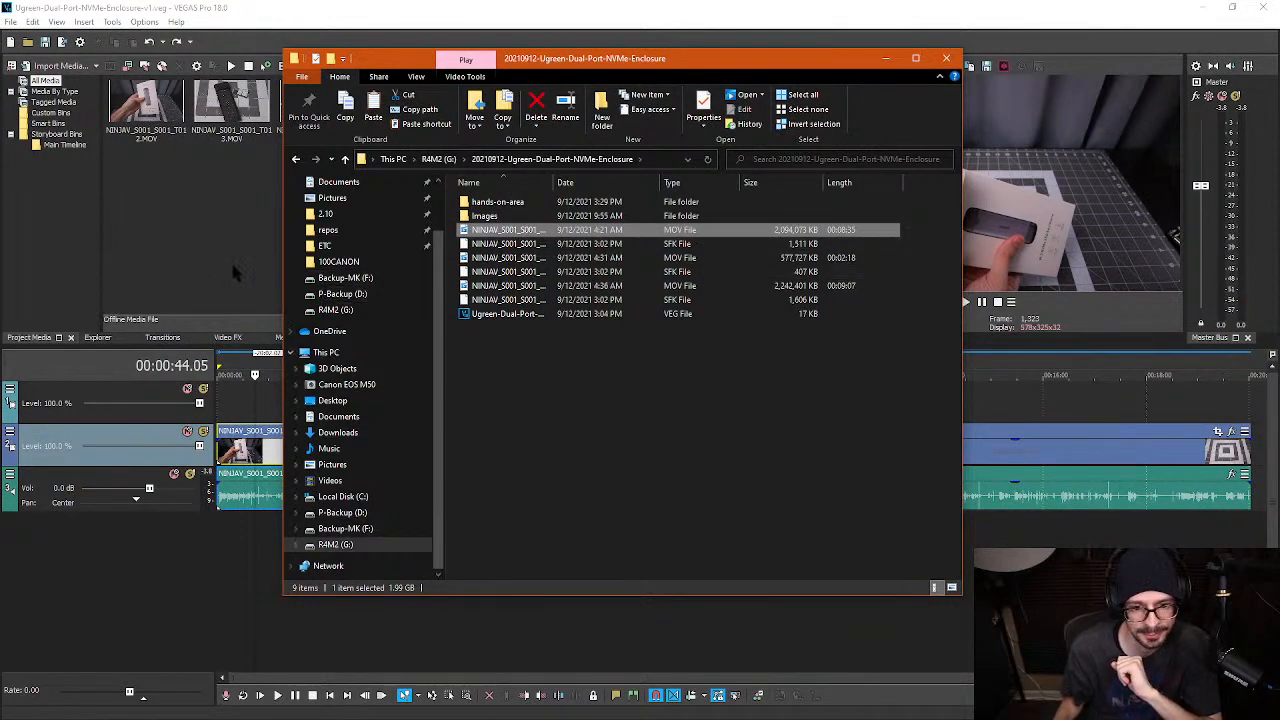
click(198, 231)
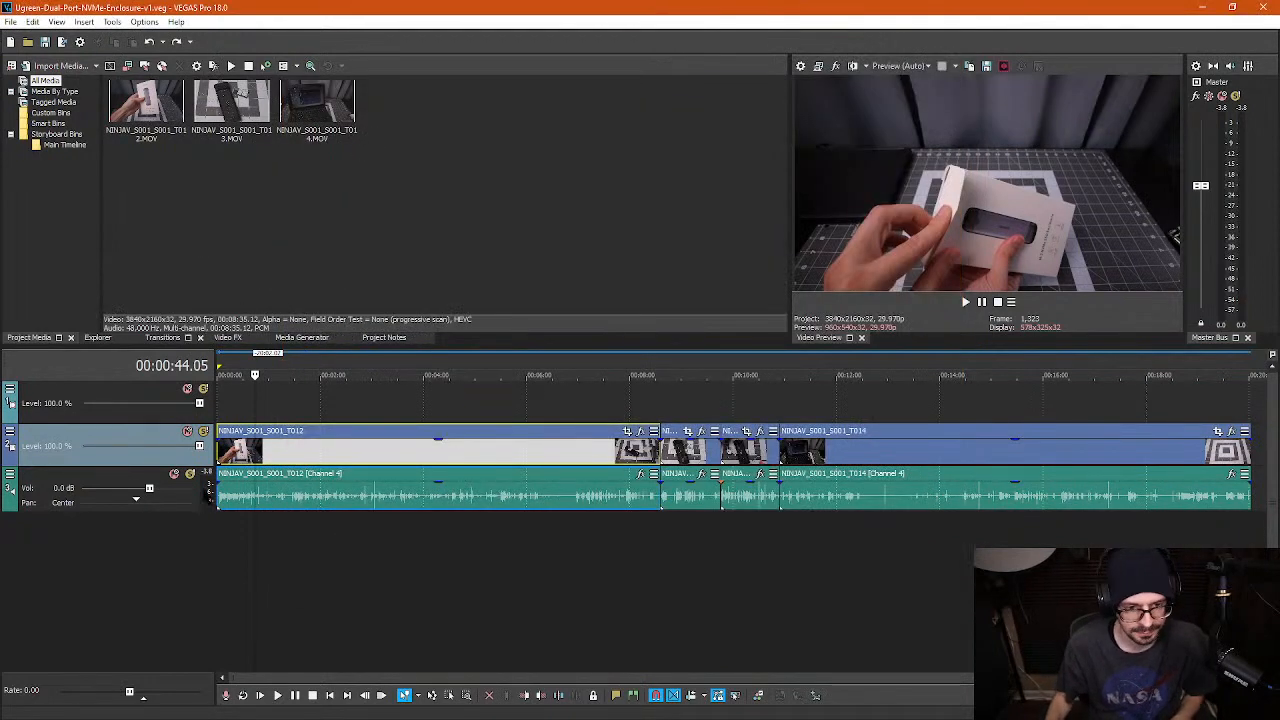
- Make the audio track taller and play the narrow waveform spike just after 00:03:02 in the first clip
drag(176, 514, 176, 596)
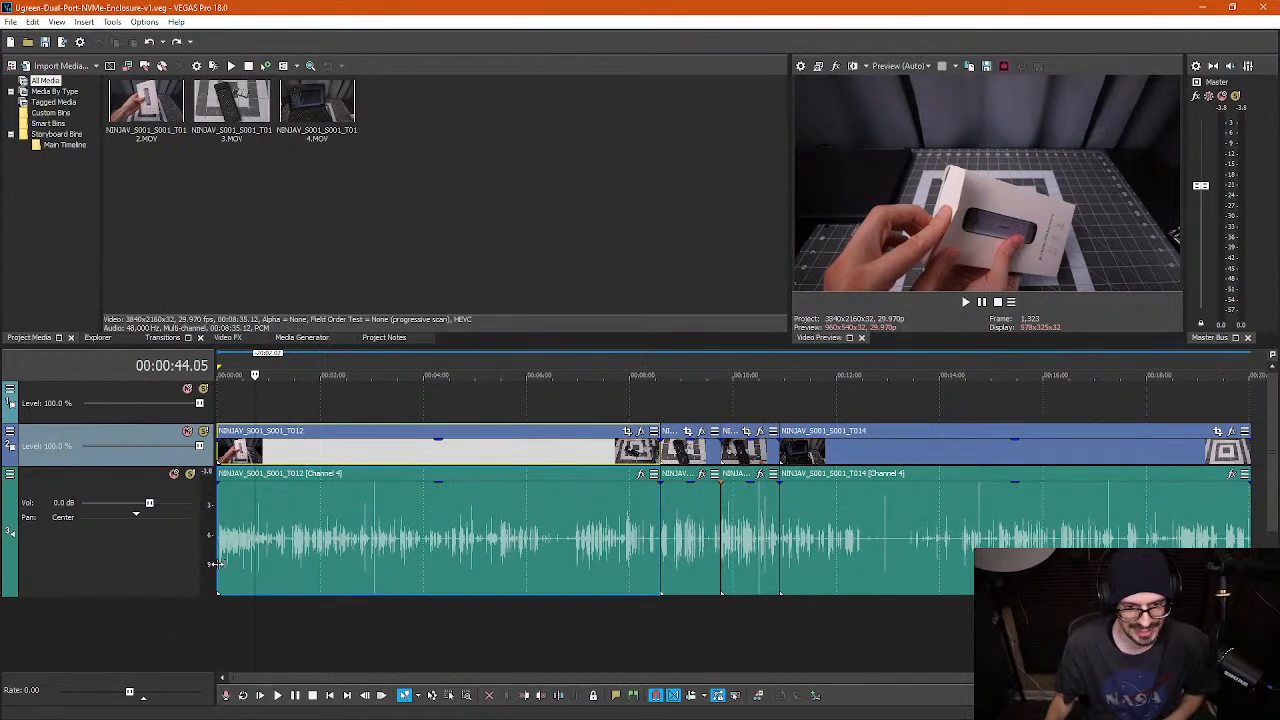
click(276, 550)
scroll(330, 545, up, 5)
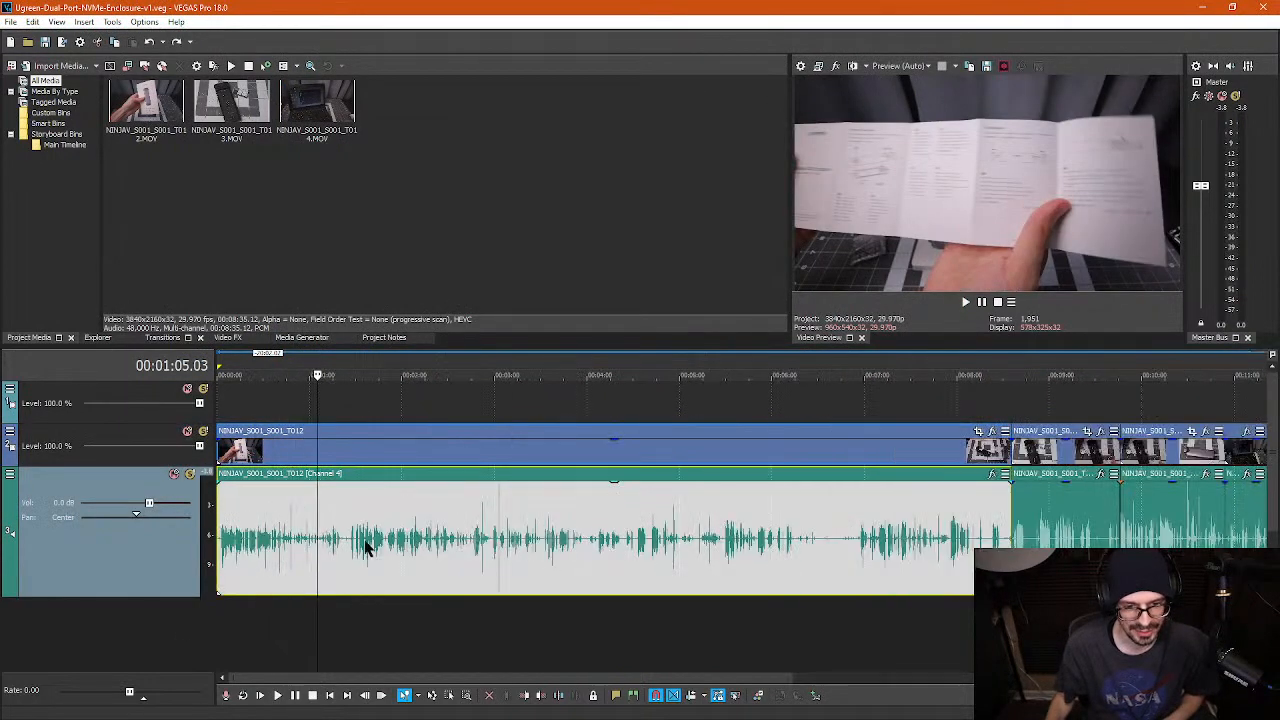
click(640, 528)
scroll(645, 530, up, 3)
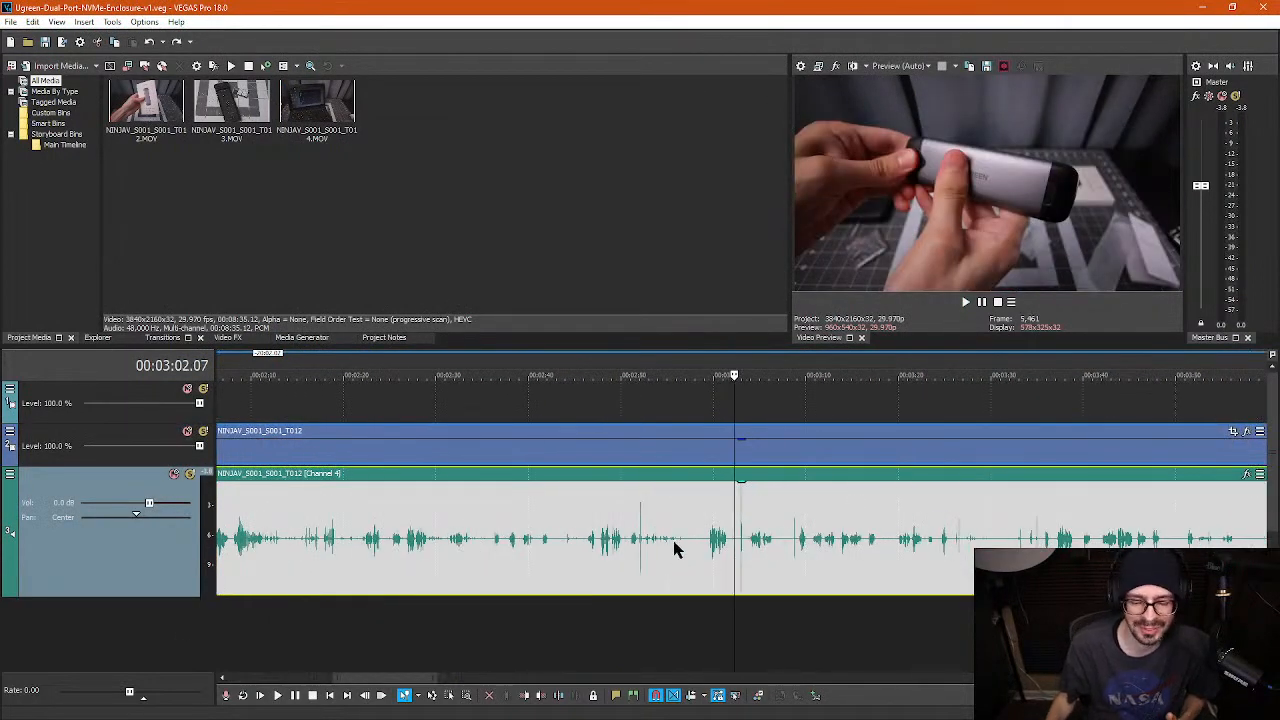
scroll(713, 558, up, 3)
scroll(713, 558, up, 1)
key(space)
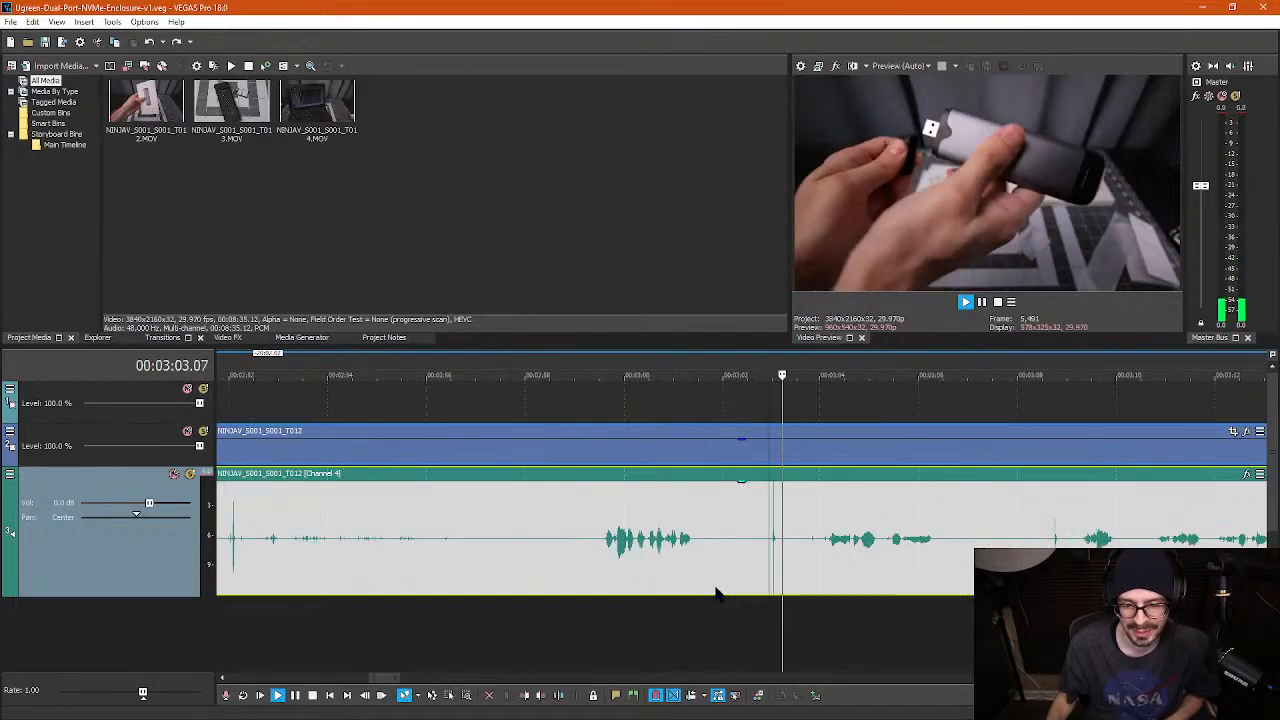
key(space)
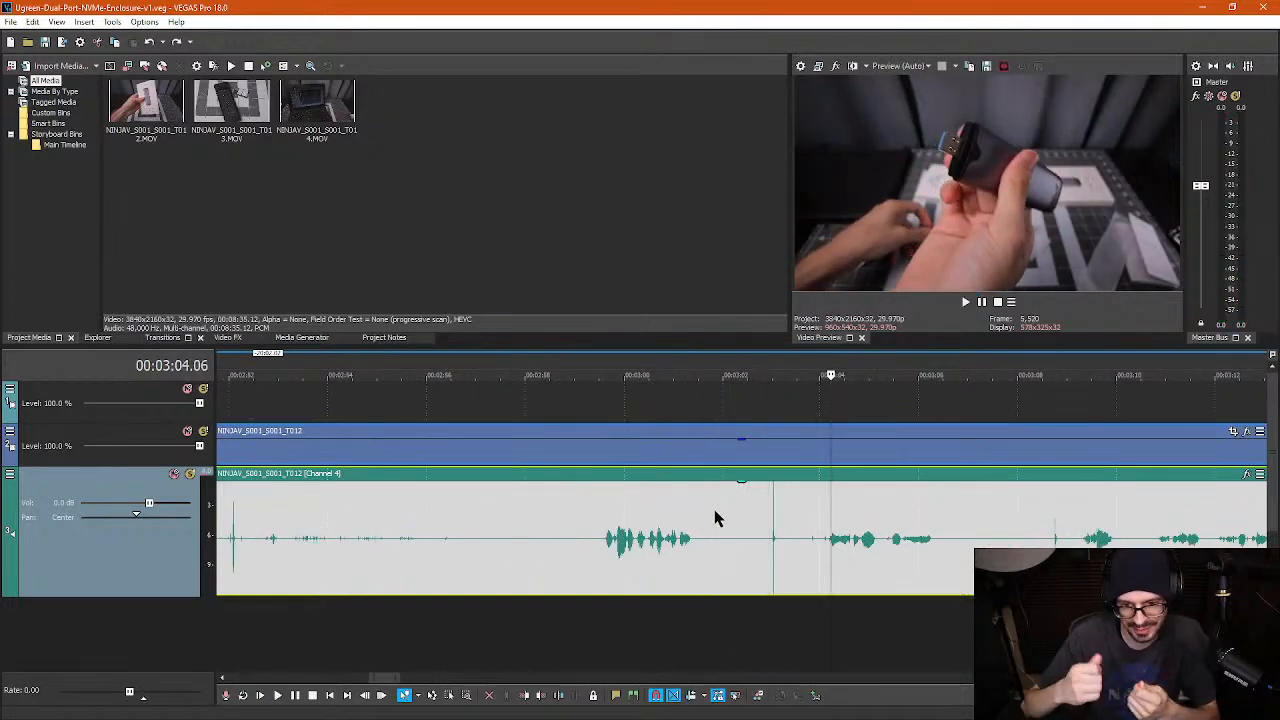
- Place the cursor at 00:00:03.12 in the first clip, just before the speech begins in the waveform
scroll(605, 557, down, 4)
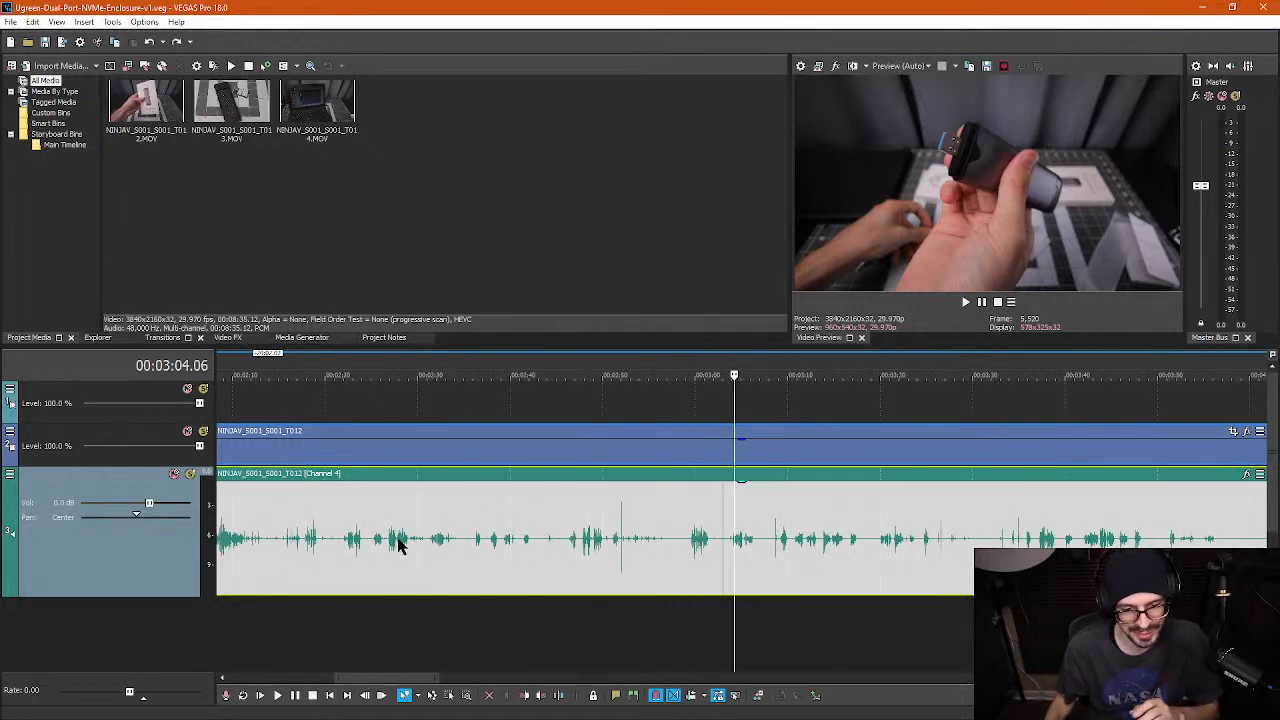
scroll(370, 550, down, 2)
scroll(278, 545, down, 4)
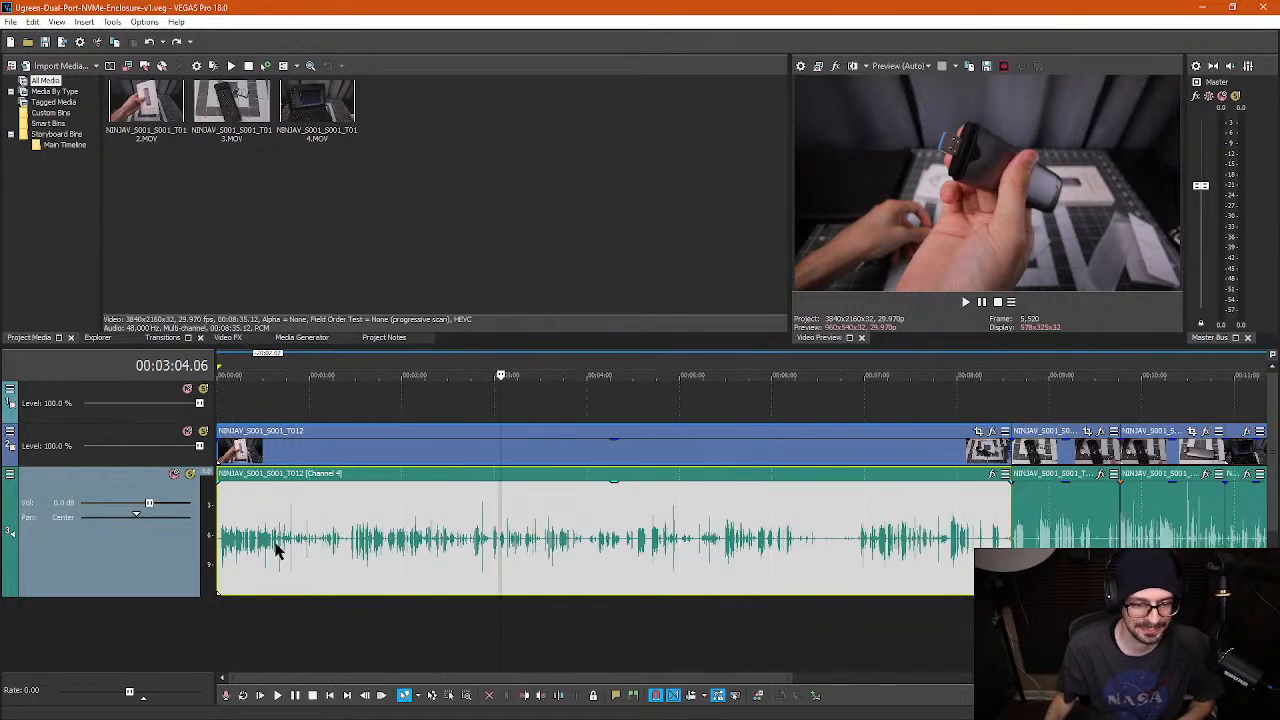
click(228, 527)
scroll(240, 540, up, 4)
scroll(252, 550, up, 3)
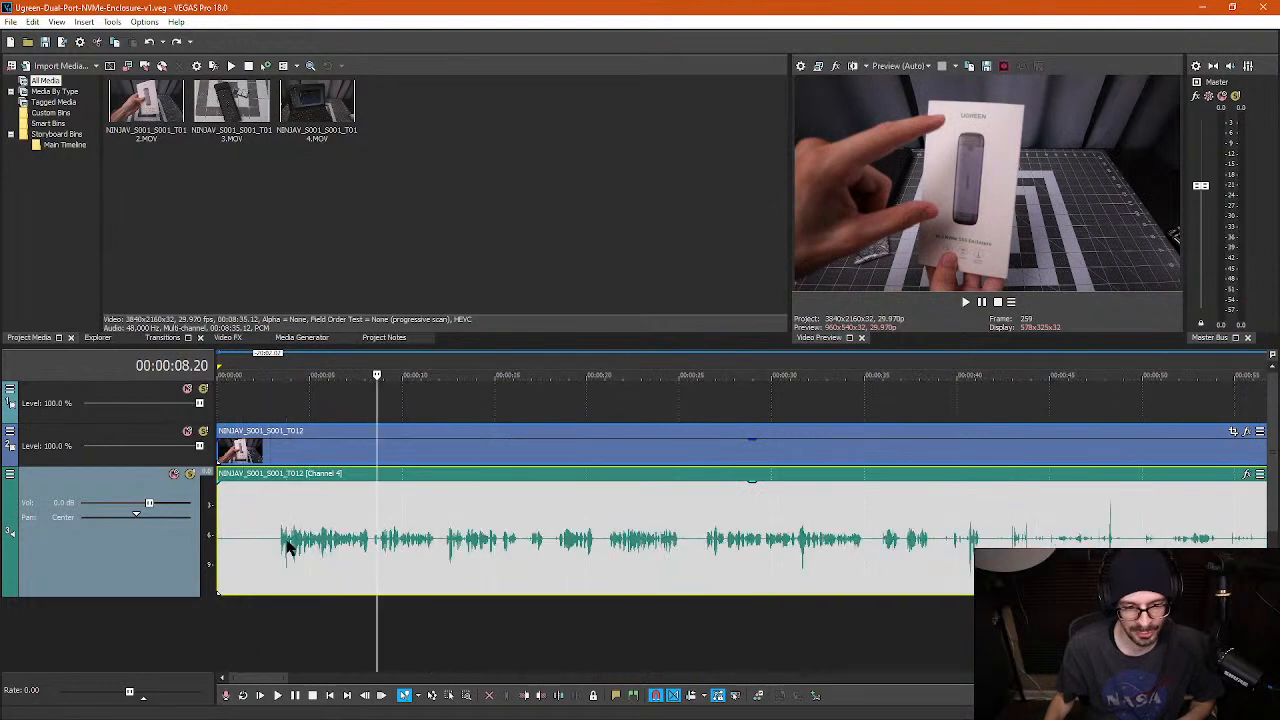
click(280, 547)
scroll(290, 558, up, 3)
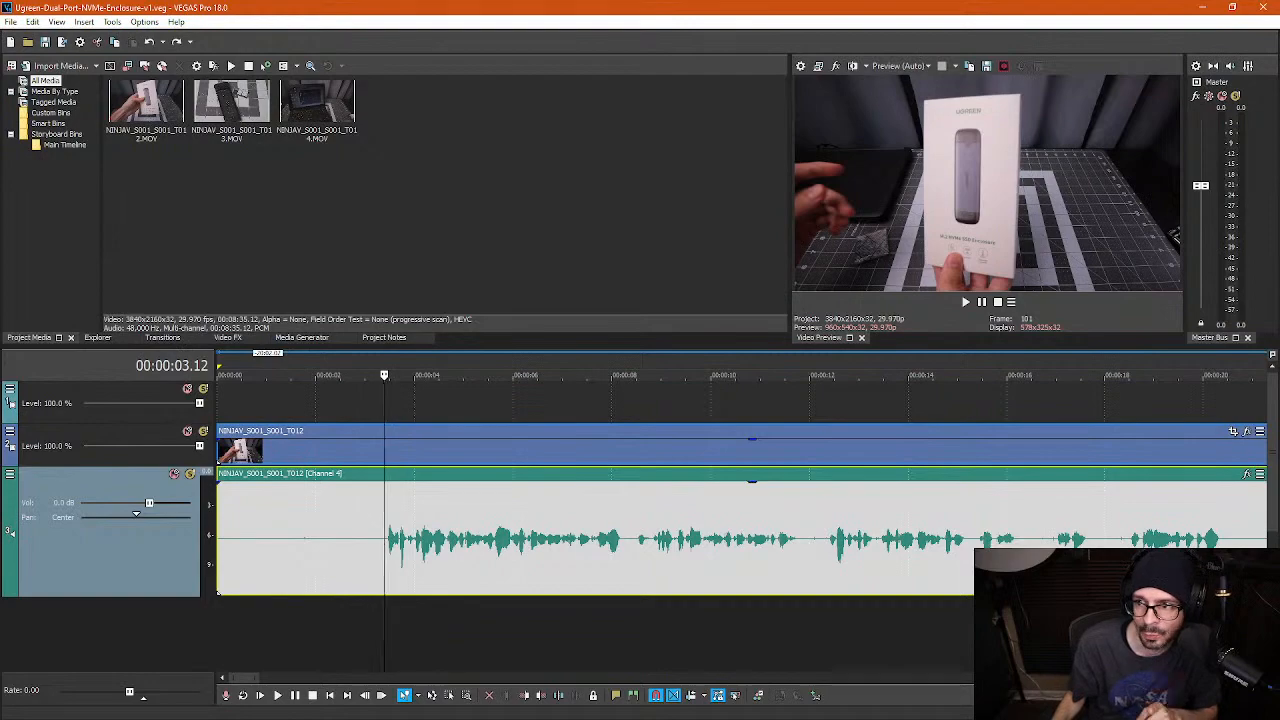
- Bring up the Audacity window over the timeline to view it, and minimise it again
key(alt+Tab)
drag(480, 218, 781, 162)
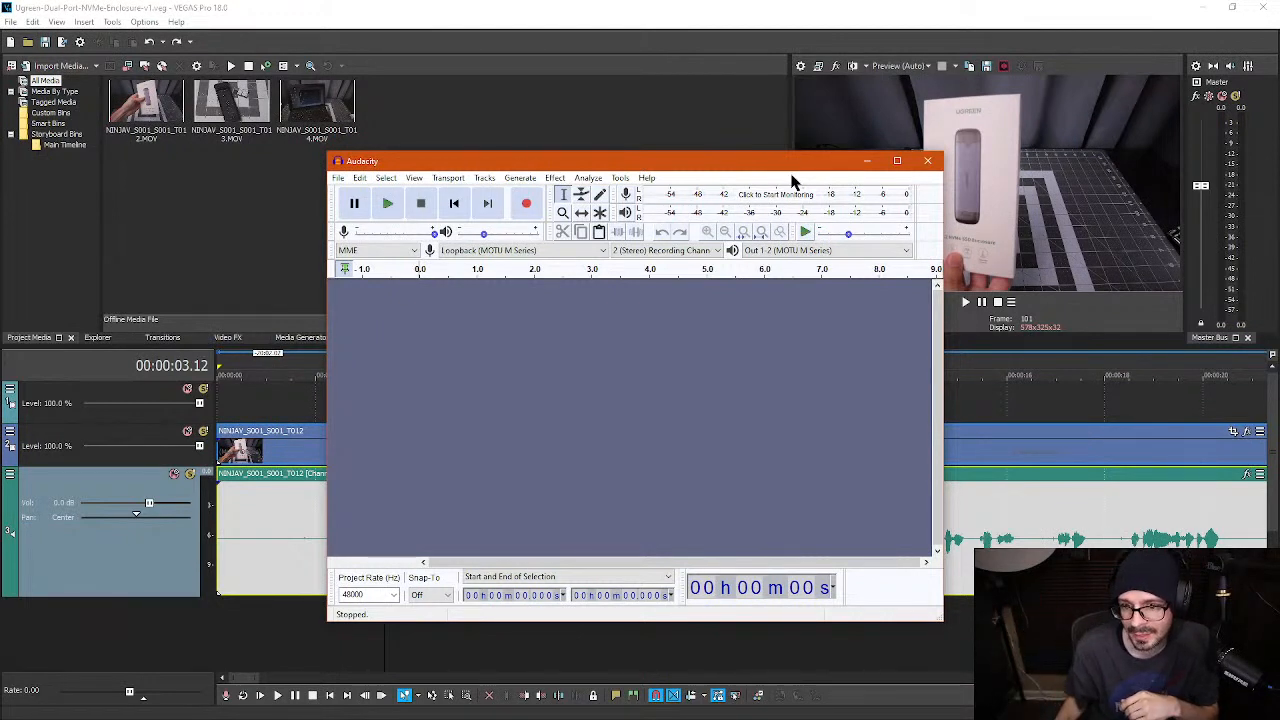
click(869, 163)
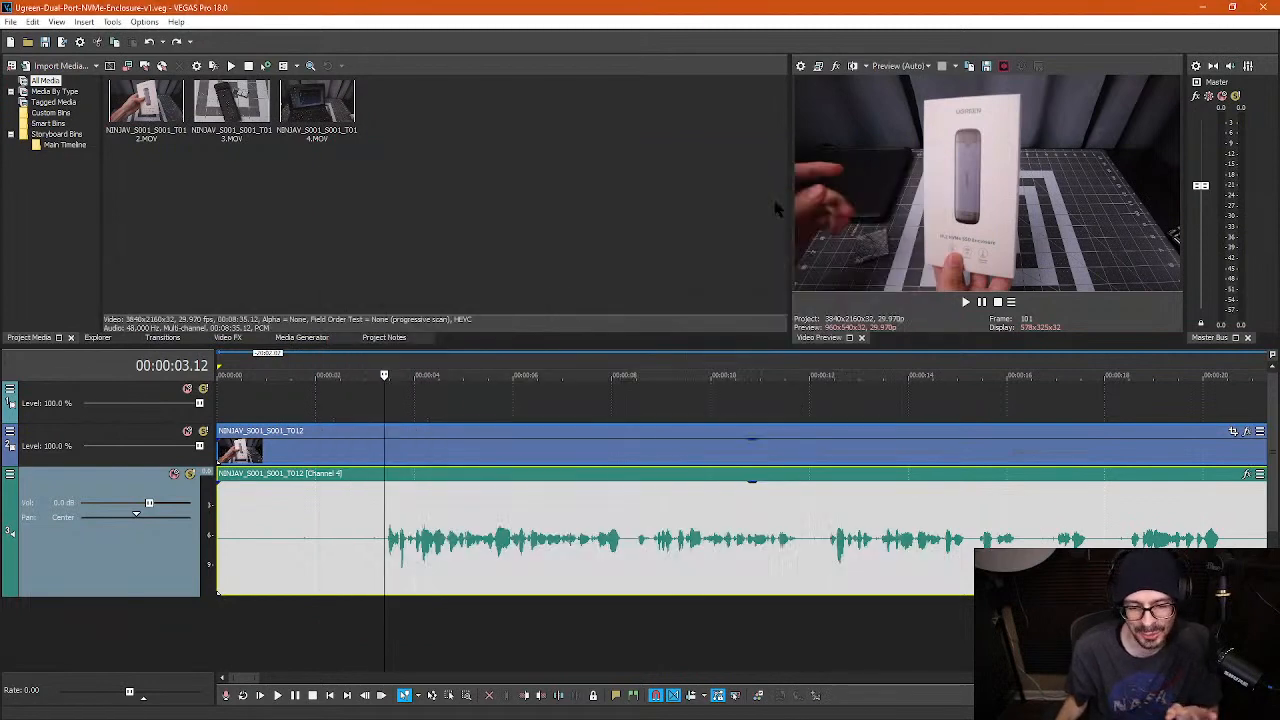
- Split the first clip at 00:00:03.12, just before the speech, and enlarge the timeline area slightly
click(383, 533)
scroll(389, 583, up, 2)
scroll(600, 560, up, 1)
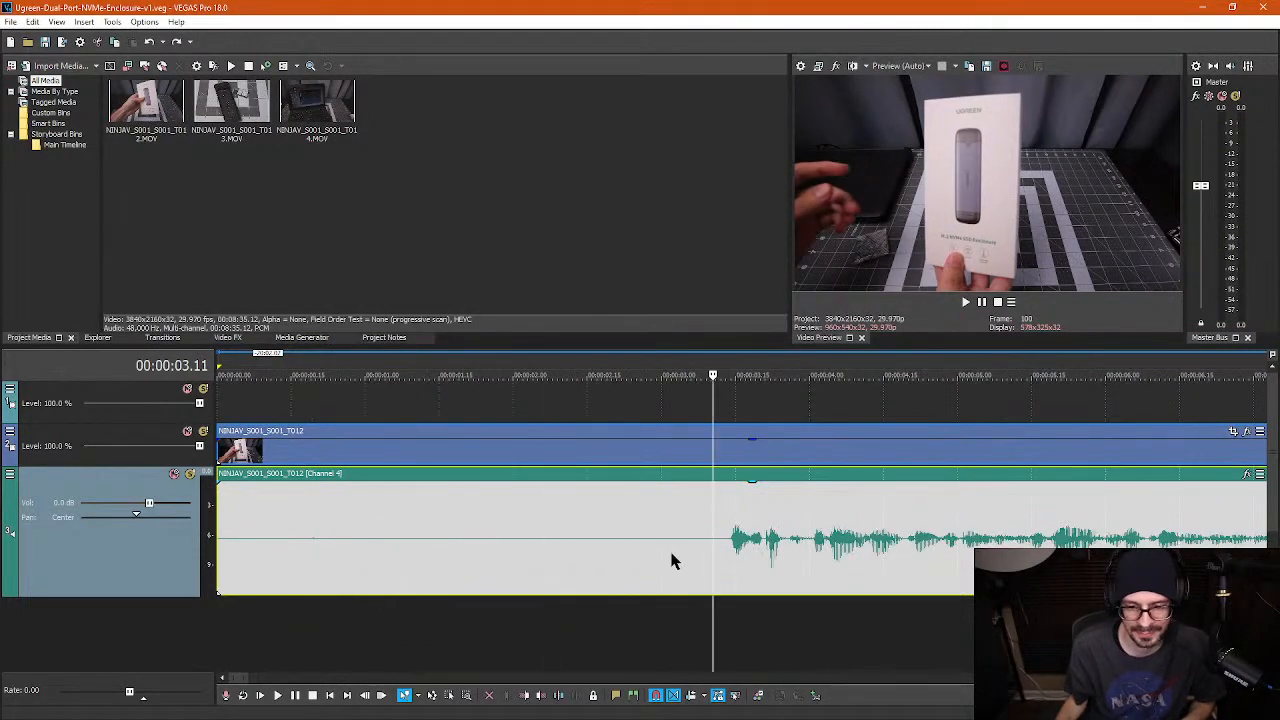
click(716, 545)
click(720, 550)
key(s)
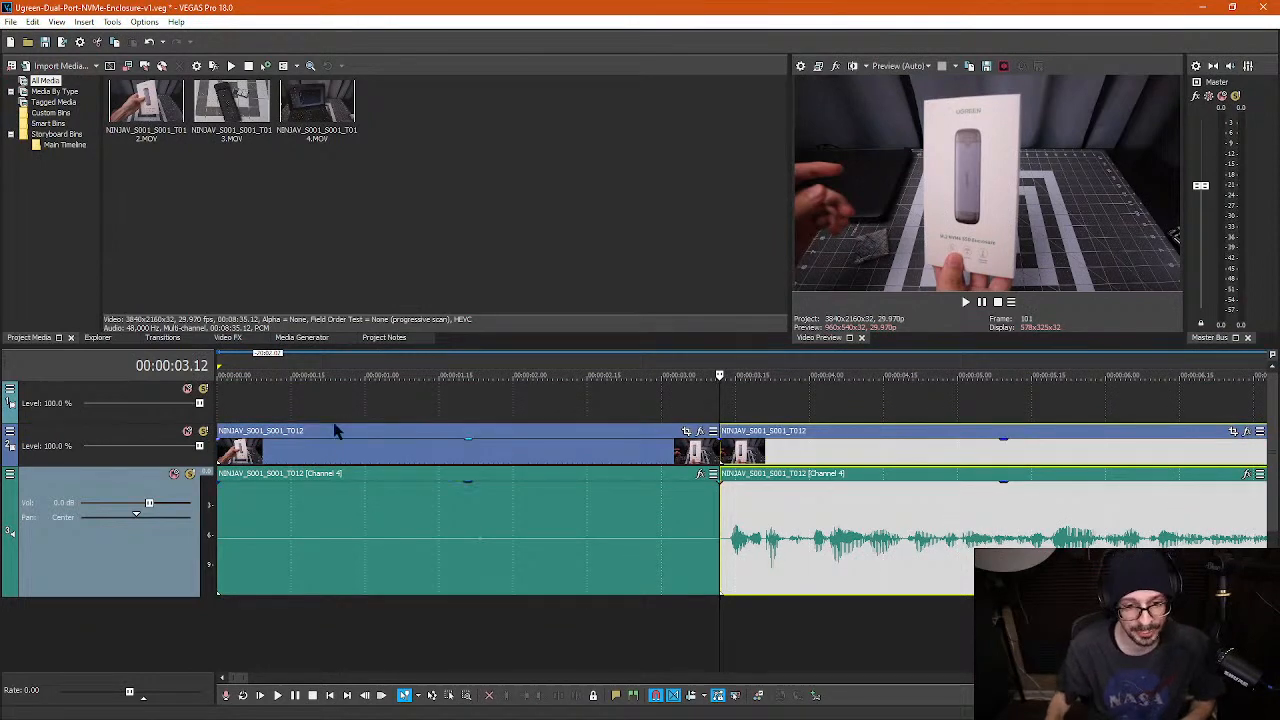
drag(483, 344, 484, 317)
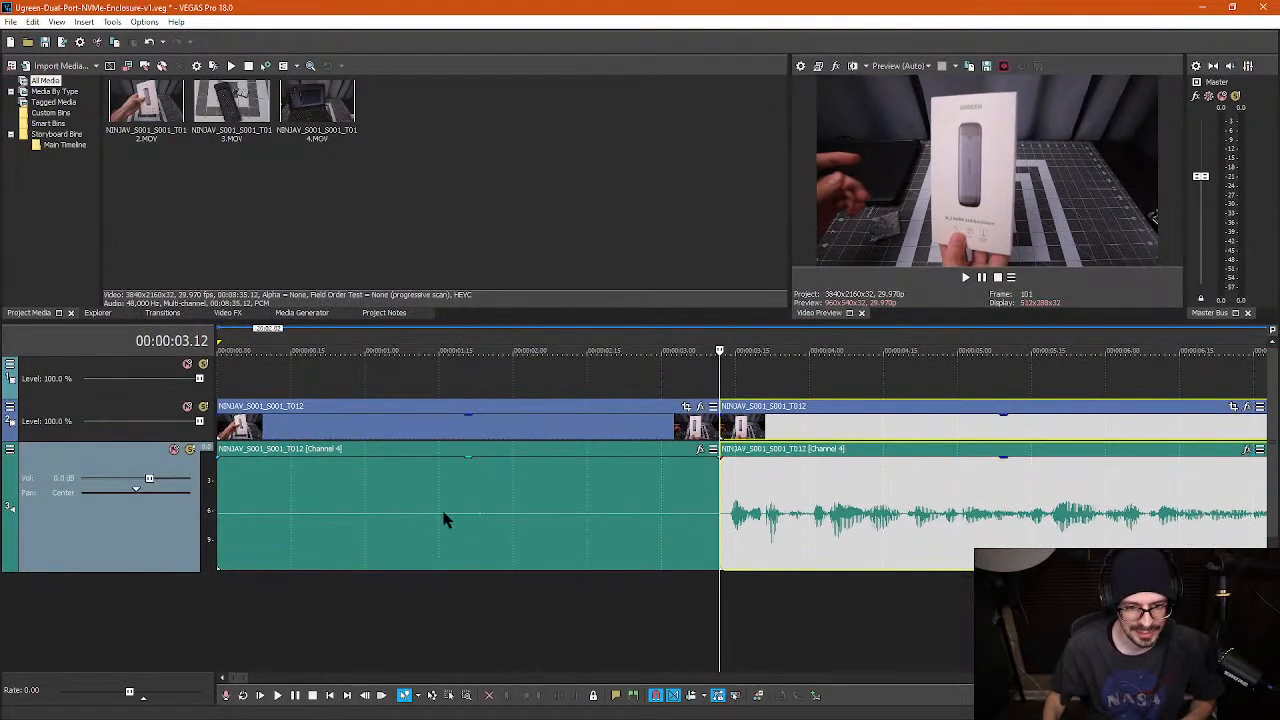
- Cut a narrow sliver out of the silent opening from 00:00:01.22 and move the following silent piece back to close the gap
click(485, 515)
key(s)
double_click(476, 530)
click(475, 528)
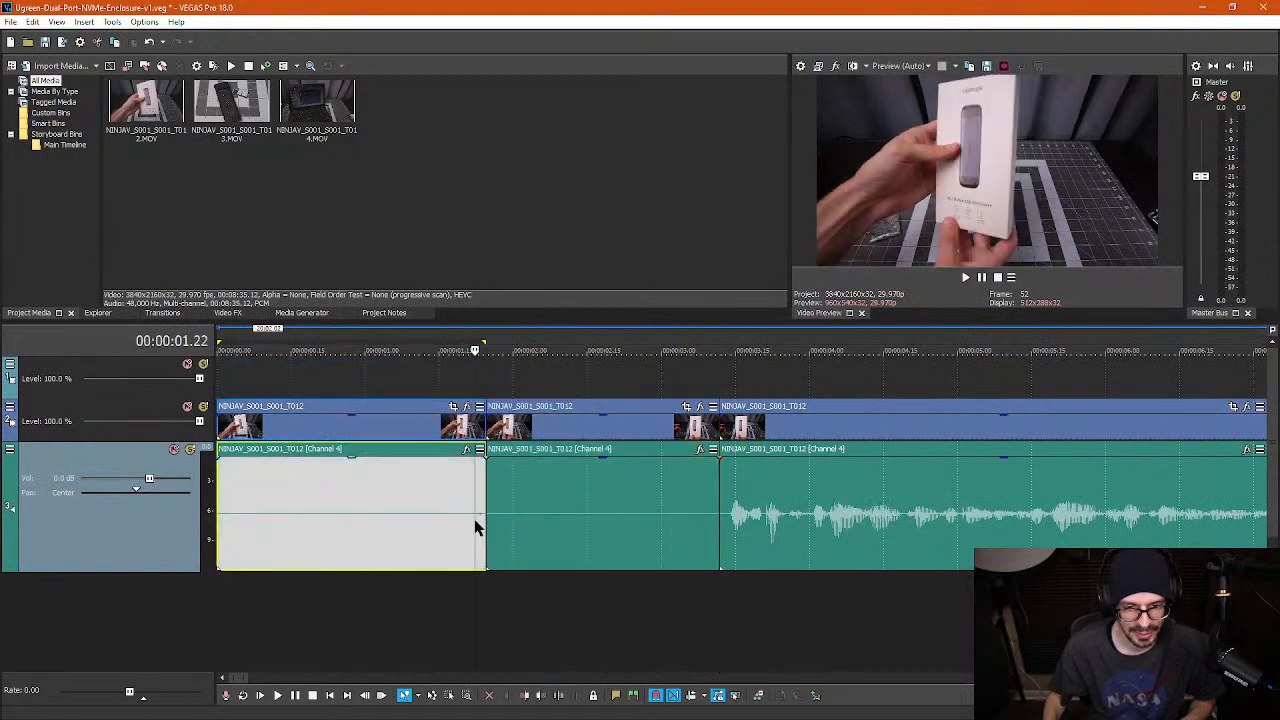
key(s)
click(462, 530)
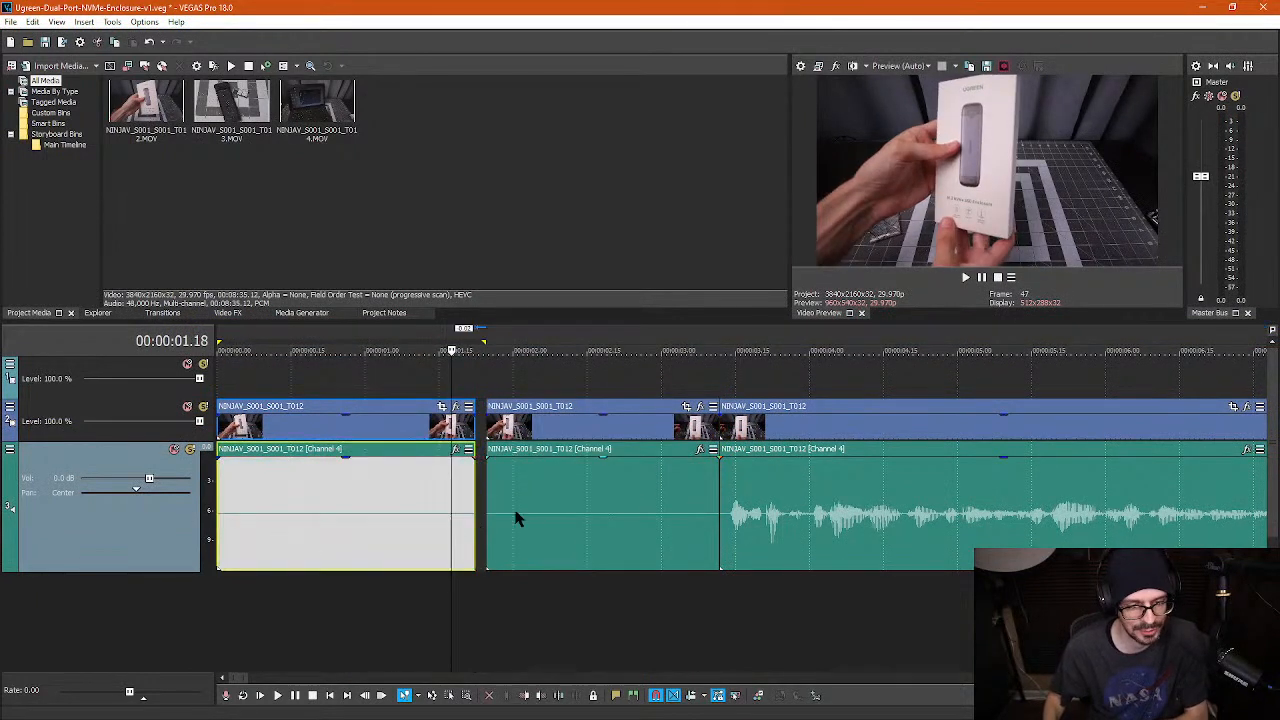
drag(549, 510, 537, 508)
- Delete both silent pieces at the beginning of the timeline, before the speech starts
ctrl+click(281, 526)
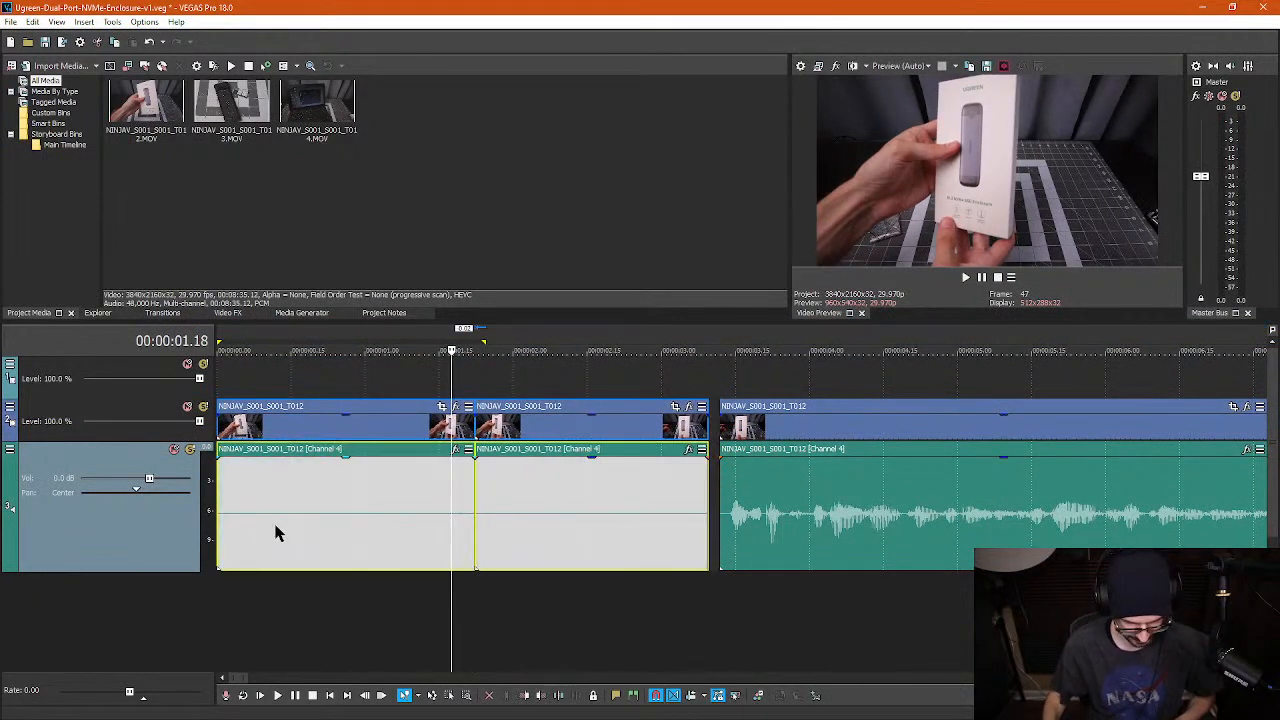
key(Delete)
scroll(631, 517, down, 10)
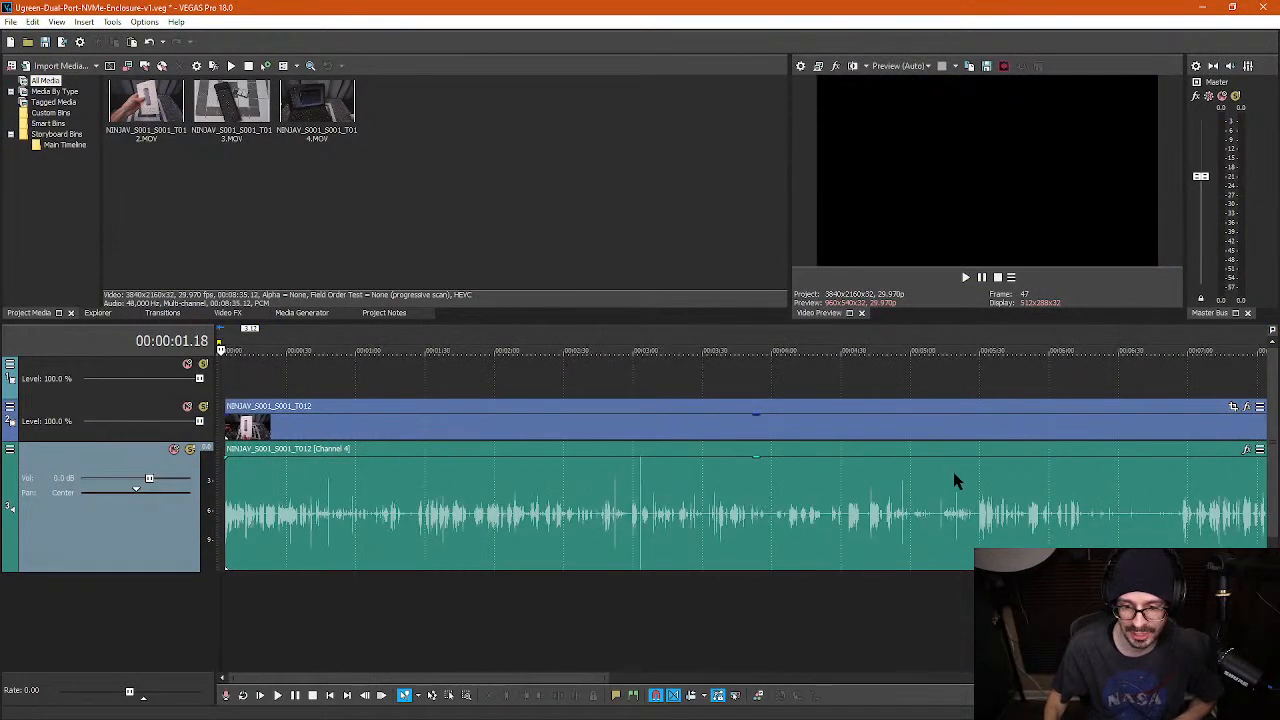
scroll(953, 472, down, 5)
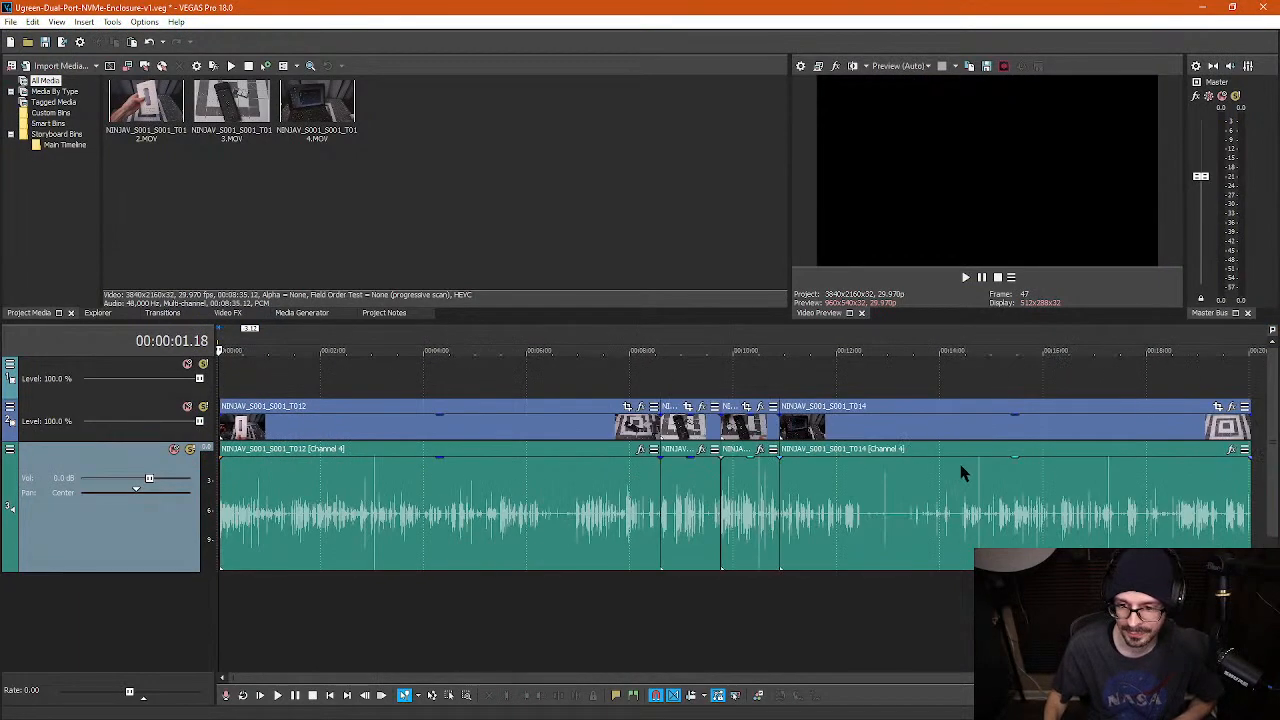
- With auto ripple on, move the first clip back to 00:00:00.00 so all following clips shift with it, and return the cursor to the start
click(1250, 406)
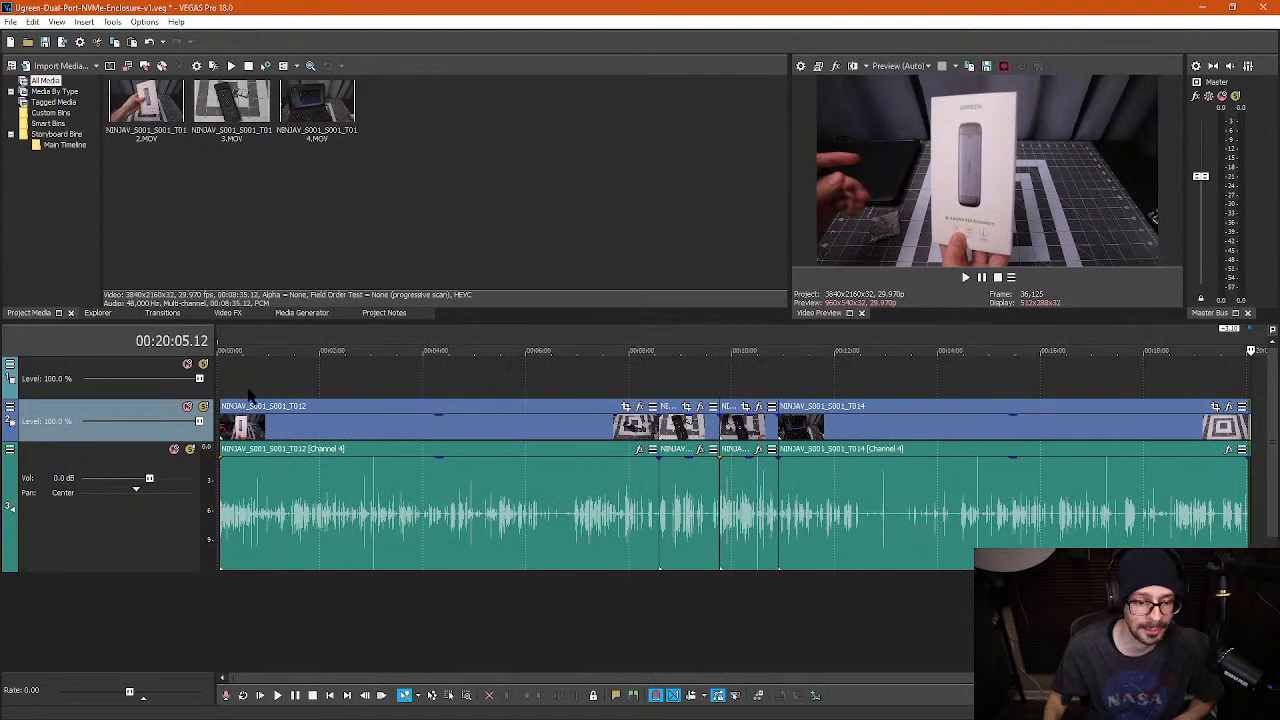
click(224, 389)
scroll(229, 398, up, 10)
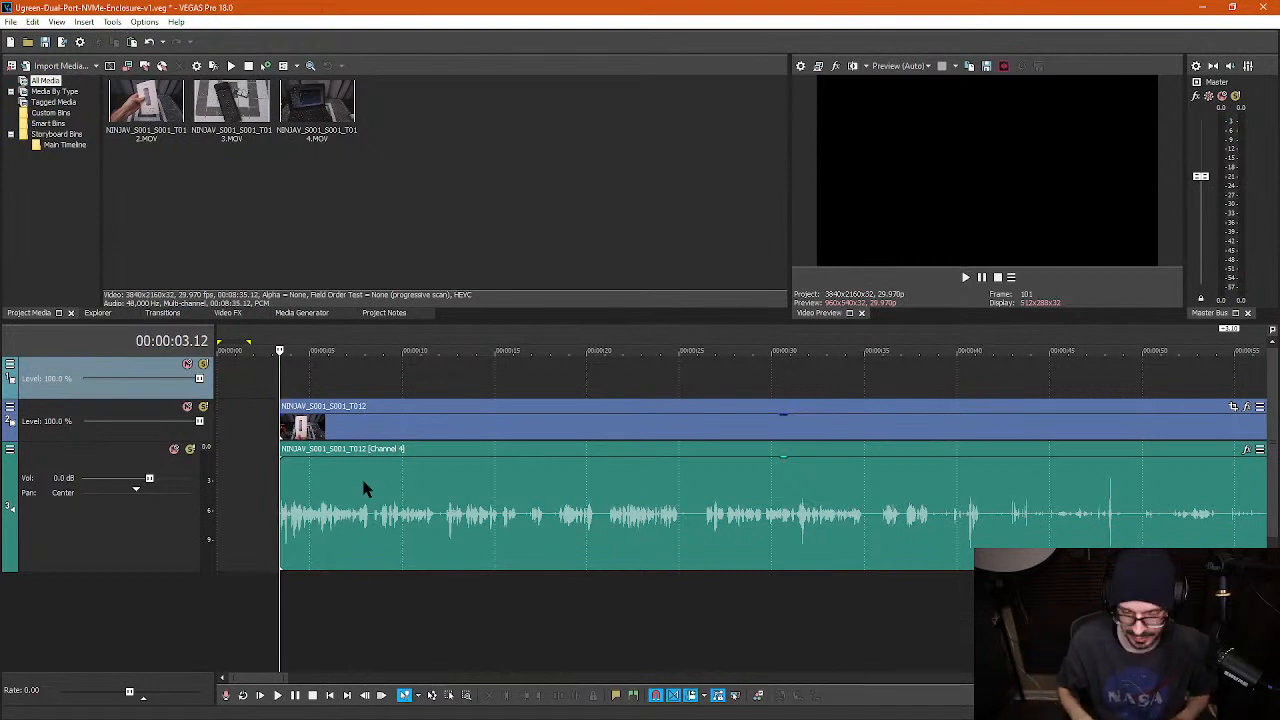
drag(363, 494, 272, 487)
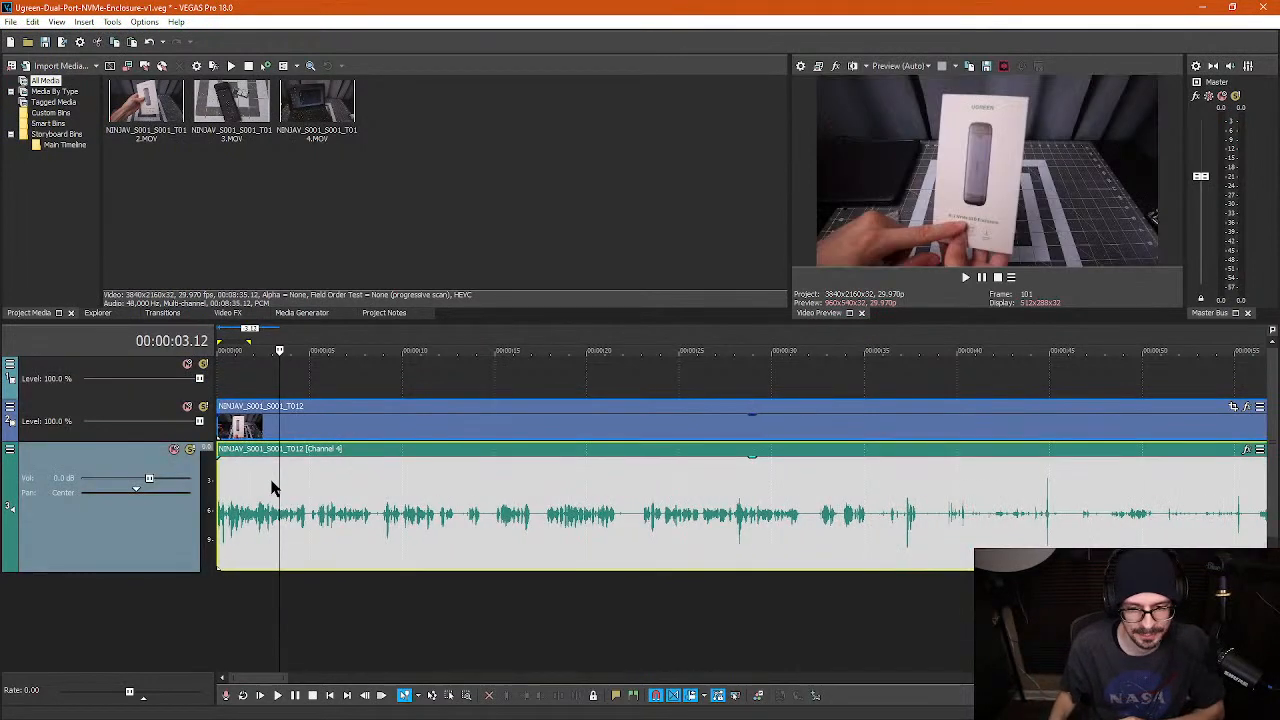
key(w)
scroll(760, 535, down, 8)
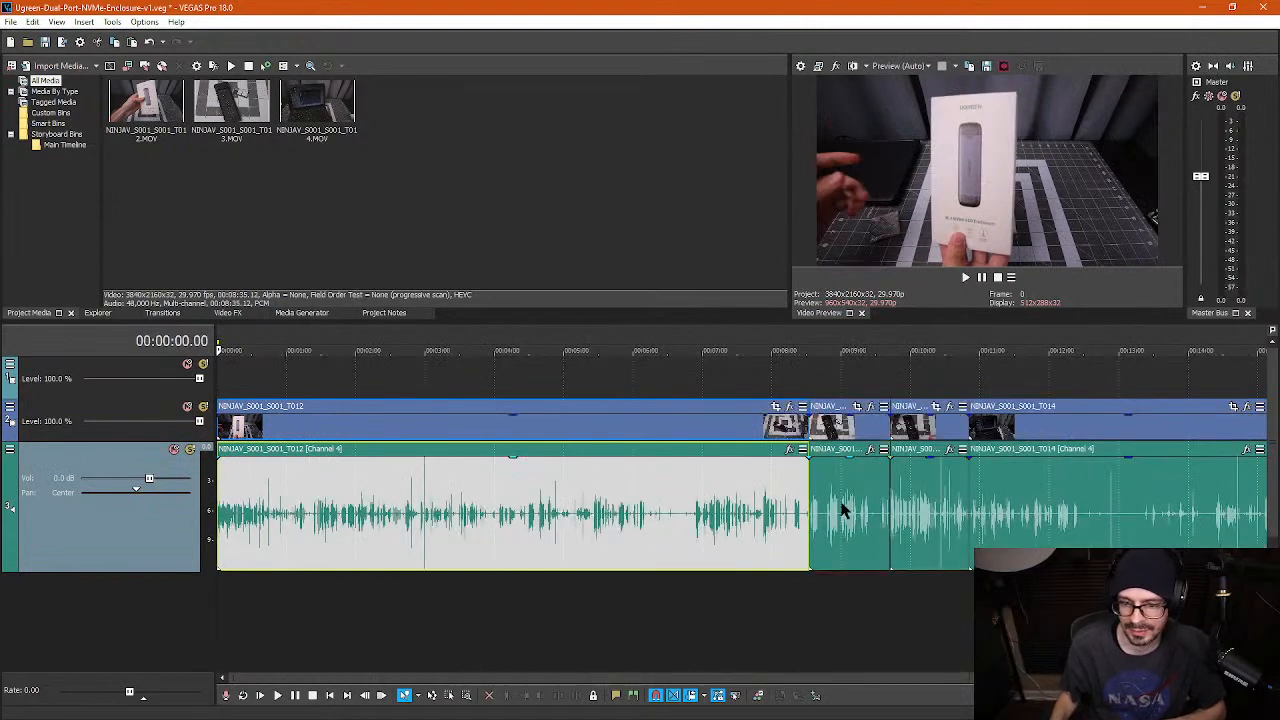
click(841, 510)
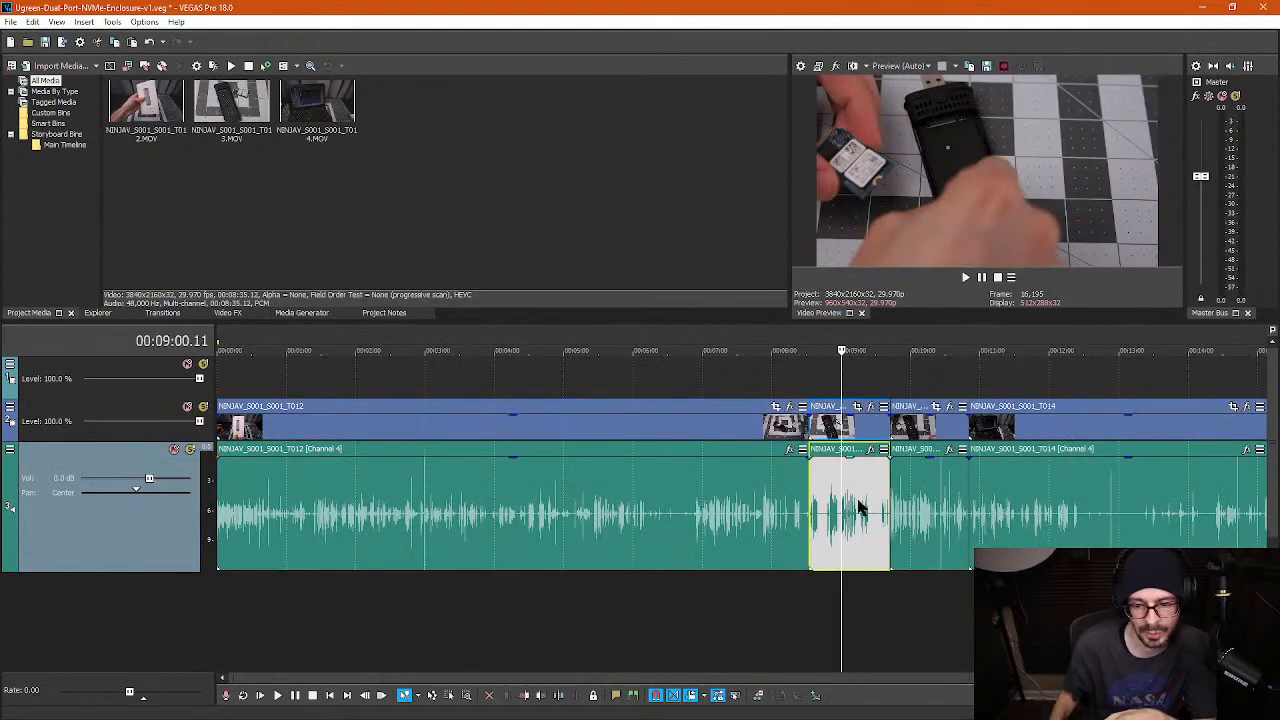
mouse_move(858, 508)
mouse_down()
mouse_move(910, 508)
mouse_move(860, 493)
mouse_up()
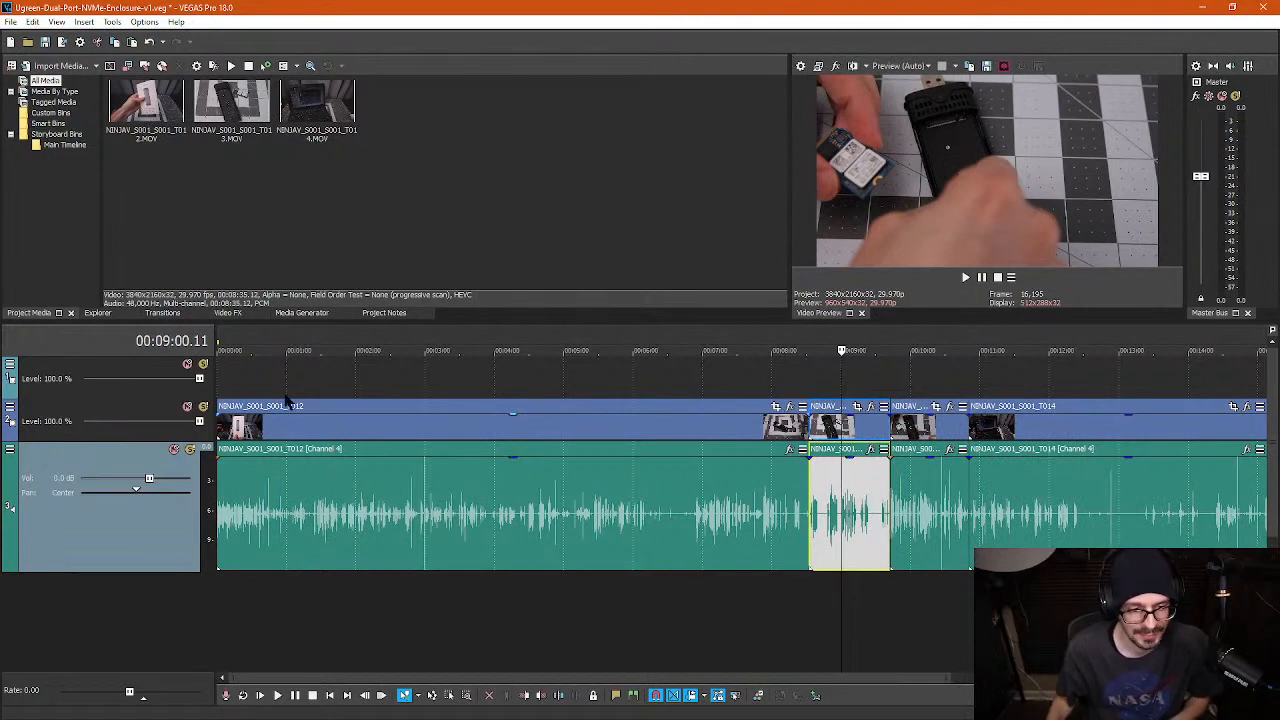
- Return to the start of the timeline and play the opening seconds of the first clip at normal speed
click(240, 380)
scroll(250, 388, up, 3)
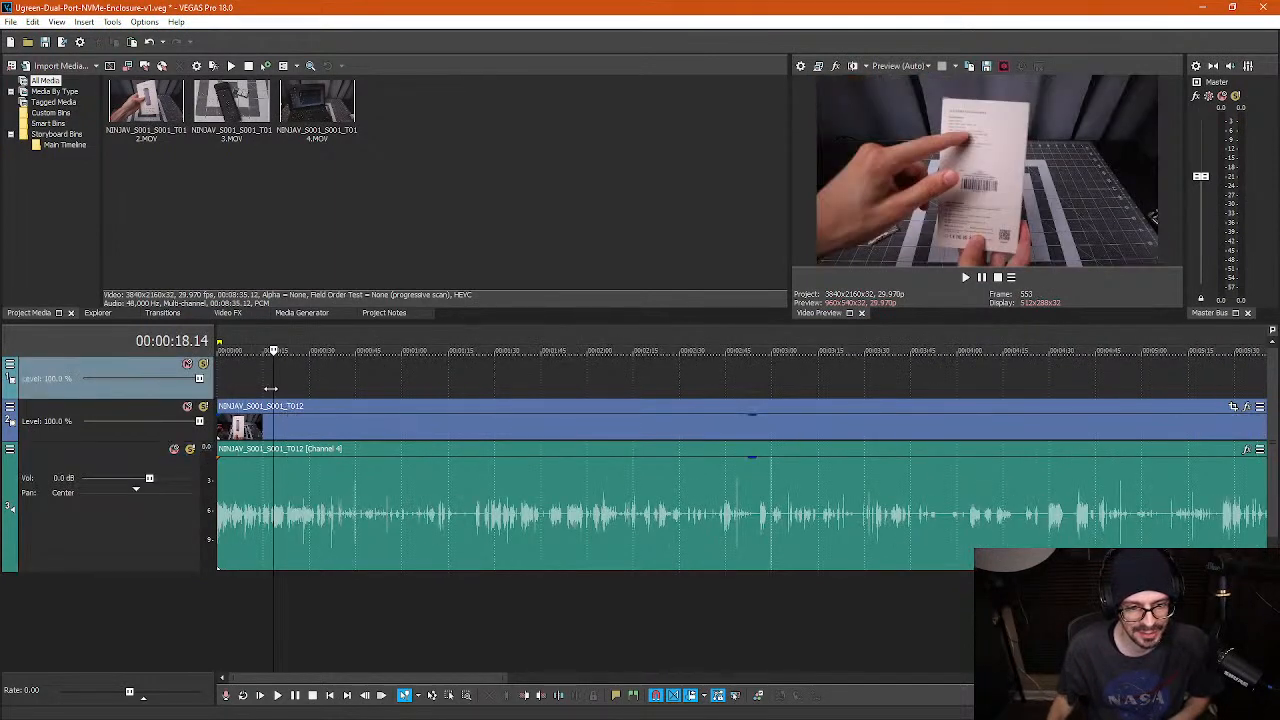
drag(271, 389, 200, 387)
key(space)
scroll(534, 445, up, 1)
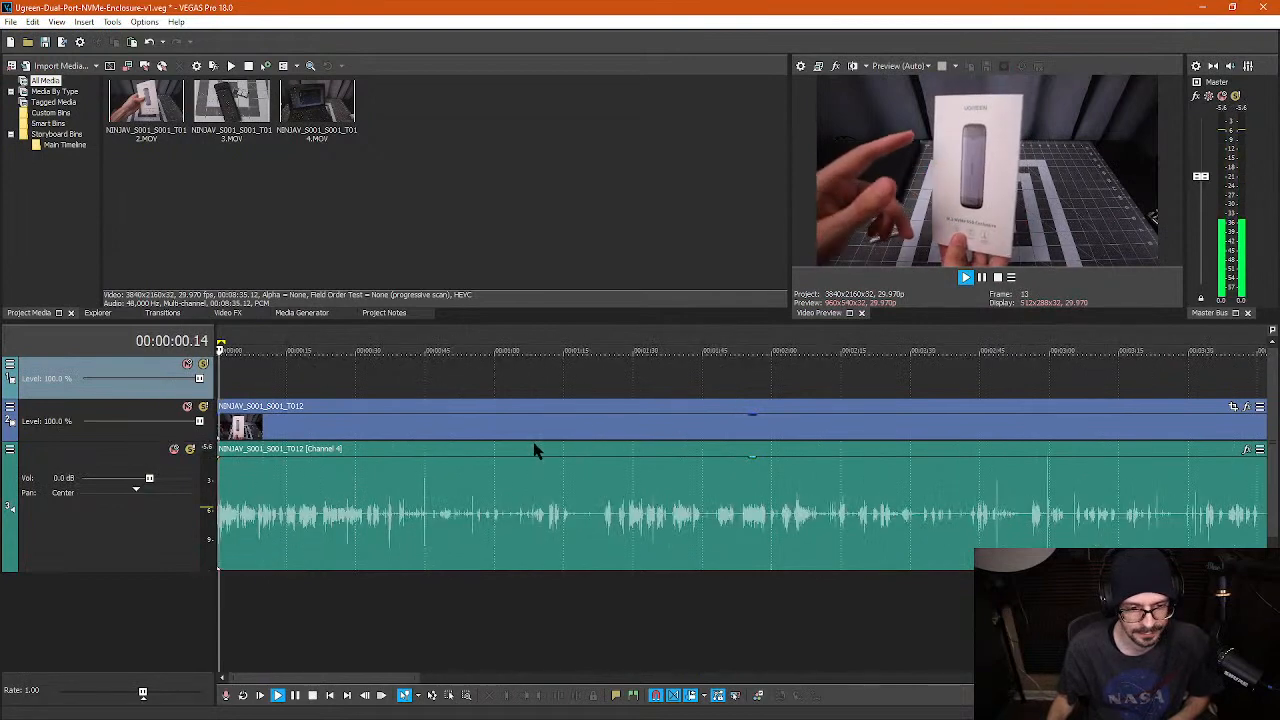
scroll(534, 450, up, 2)
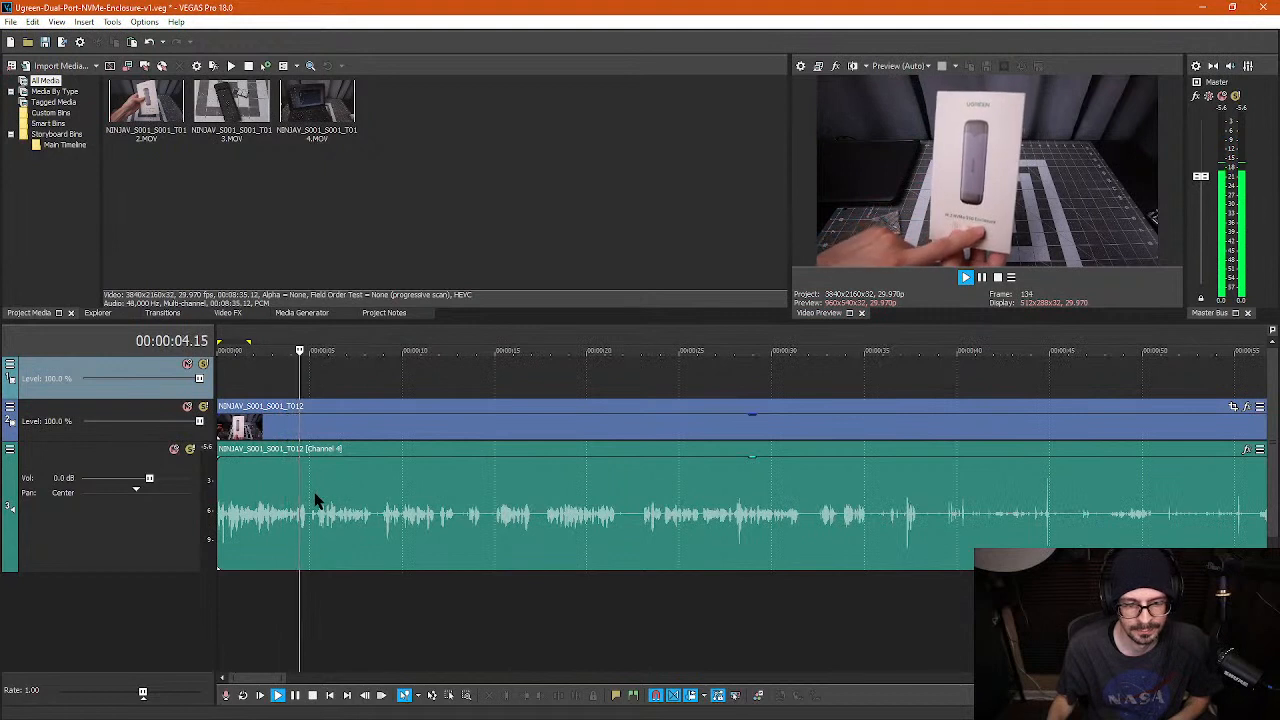
key(space)
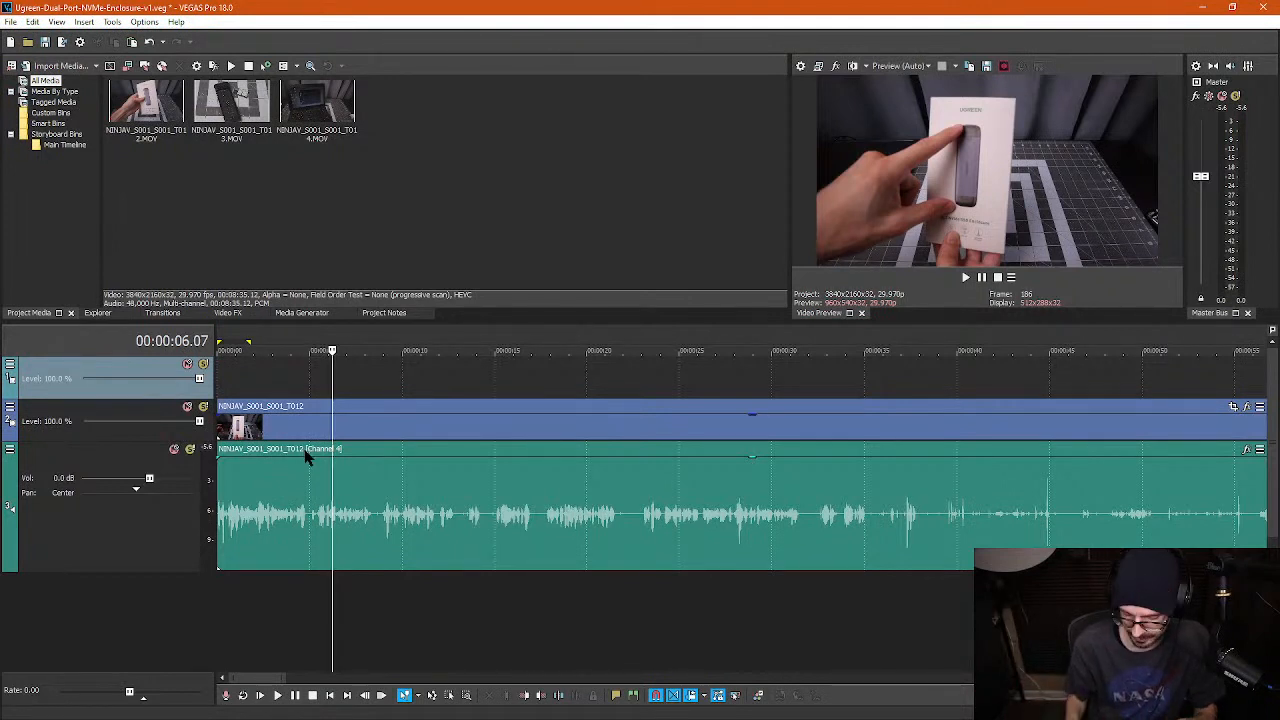
- Play on at a rate of 1.50 and stop, and replay from 00:00:05.21 at the same faster rate
key(l)
key(l)
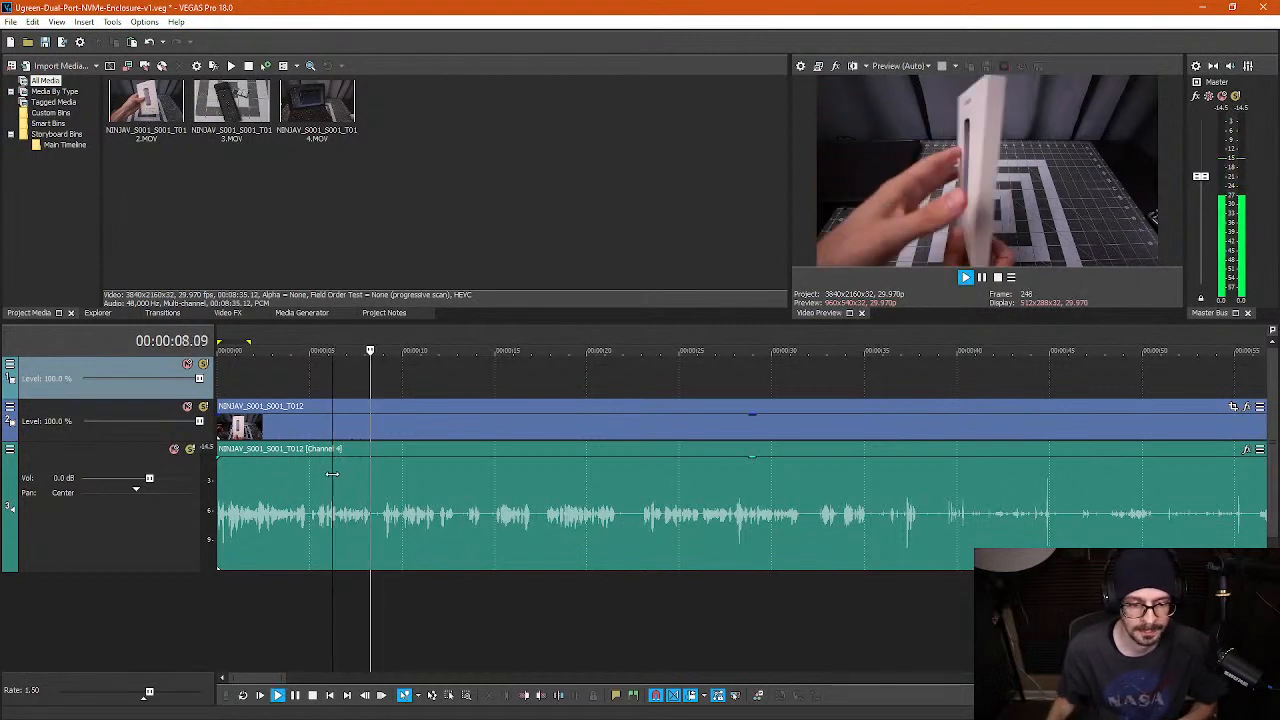
key(k)
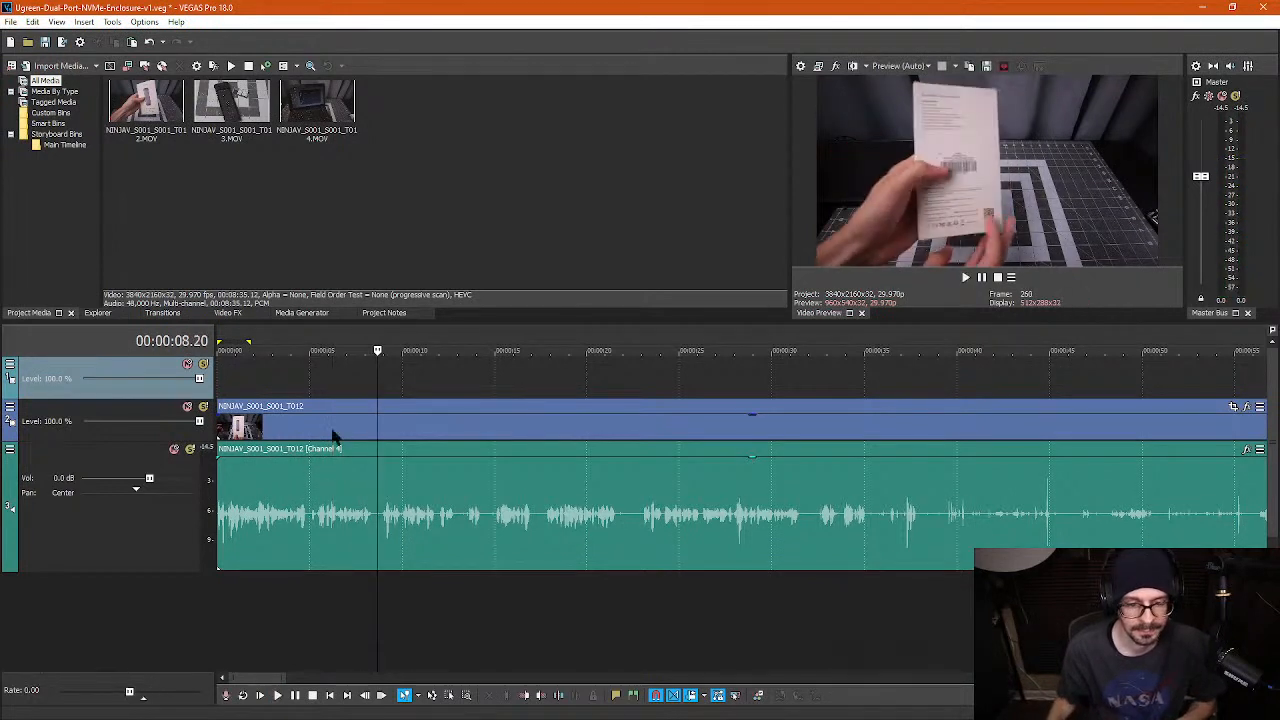
click(321, 378)
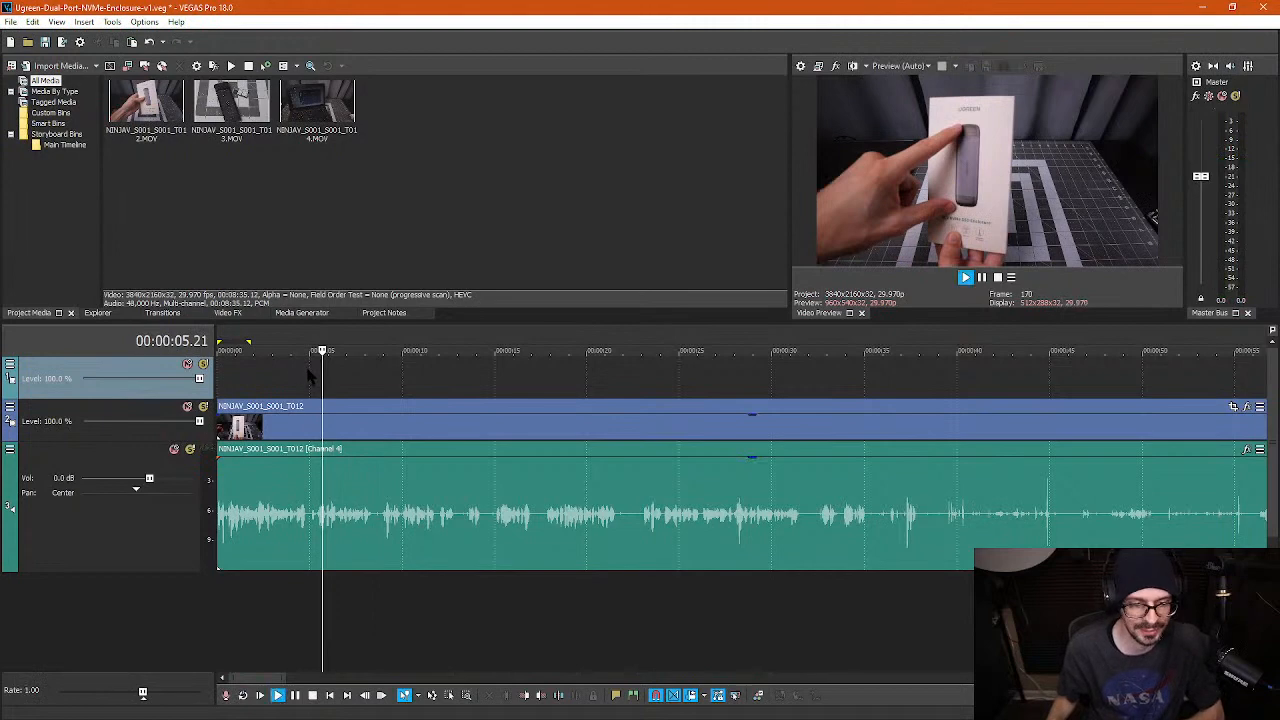
key(l)
scroll(493, 515, up, 4)
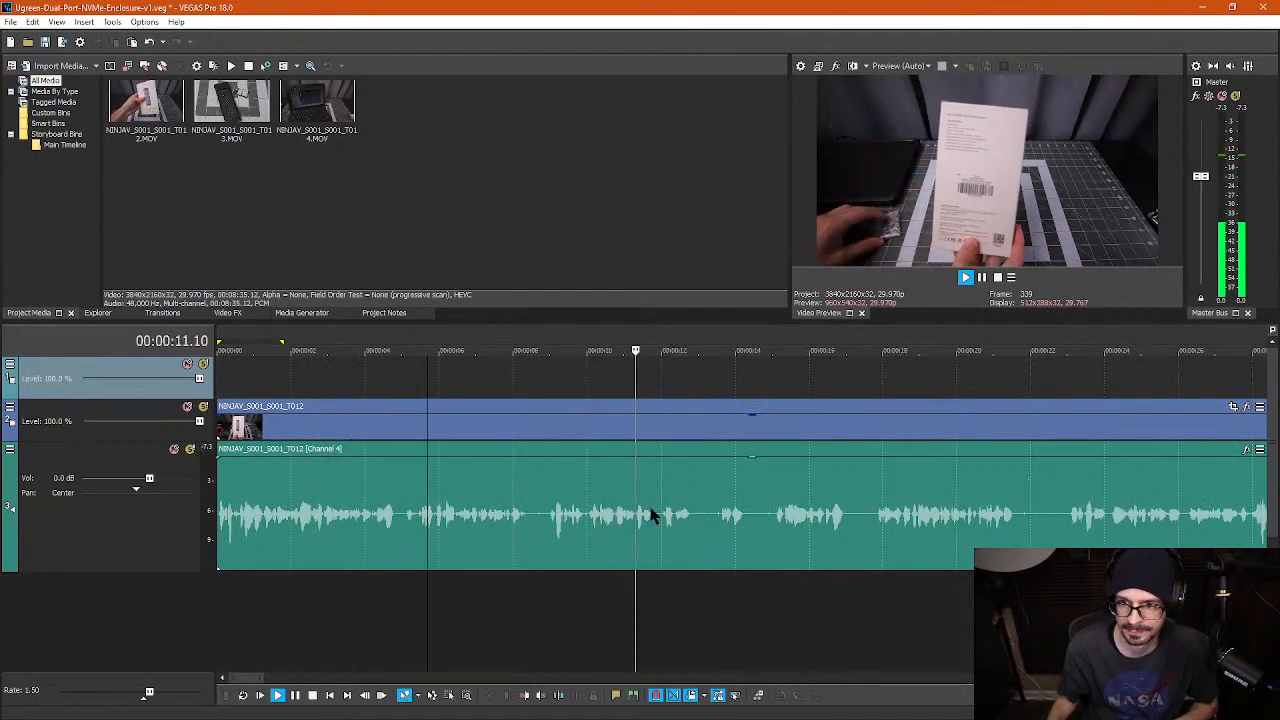
- Enlarge the video preview area while the footage plays, and stop playback in the silent gap at 00:00:22.03
drag(677, 325, 676, 369)
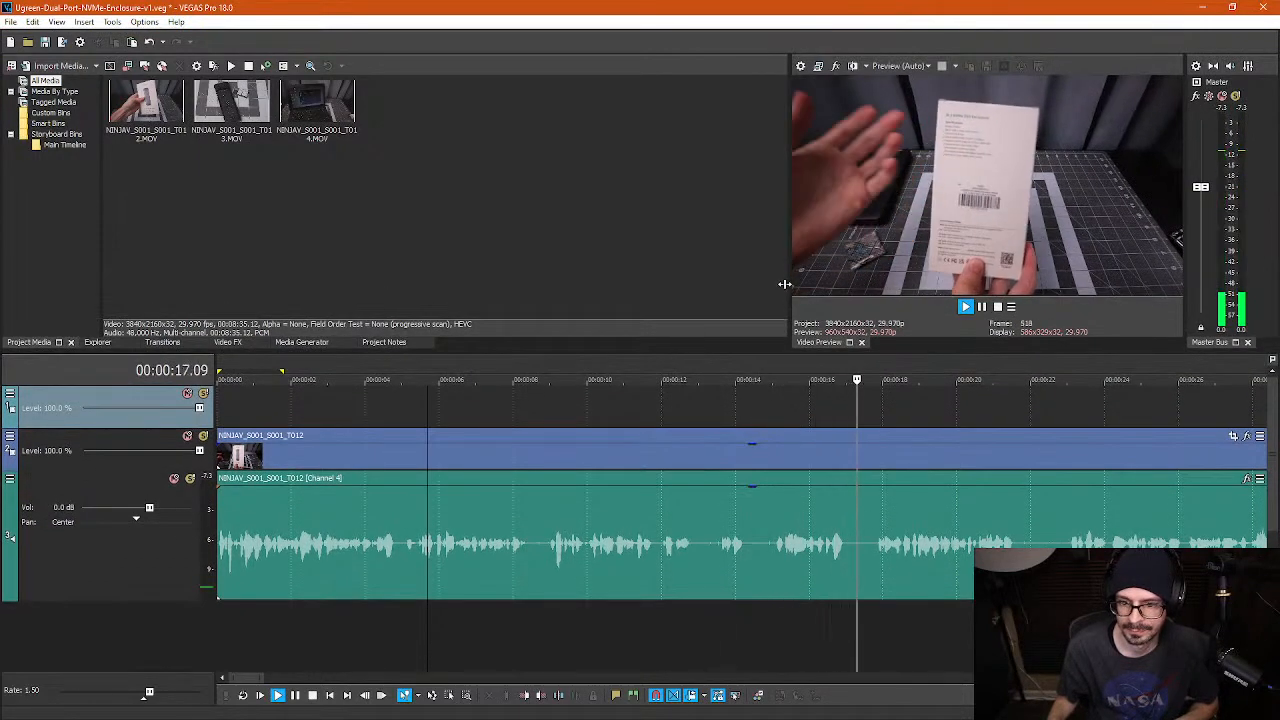
drag(785, 284, 778, 288)
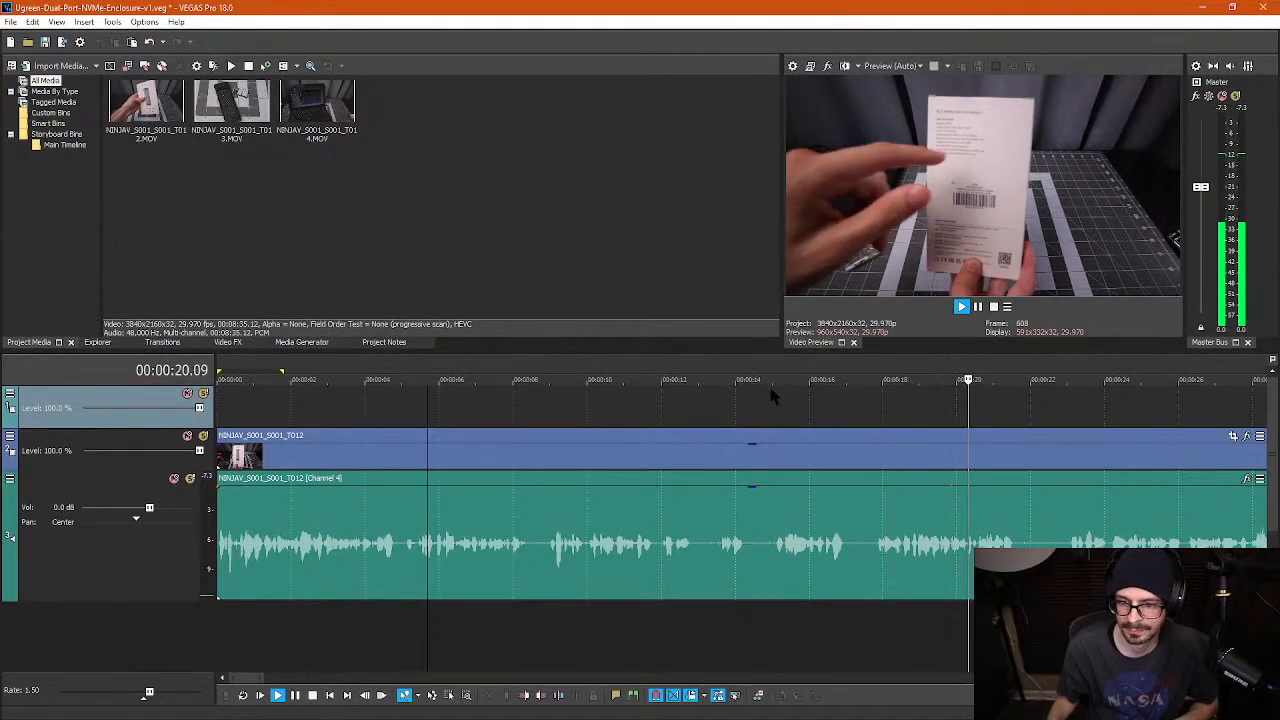
scroll(946, 549, down, 1)
key(k)
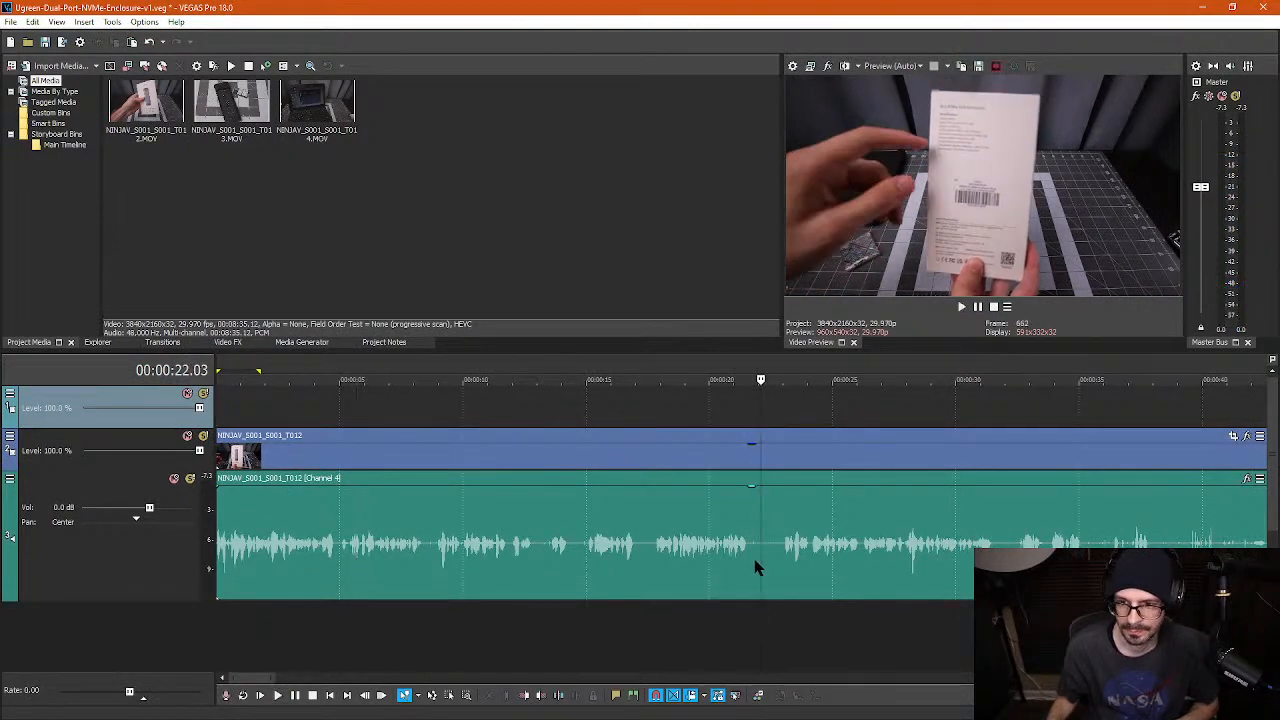
- Split the first clip at 00:00:21.20 and 00:00:22.29 and delete the silent piece between the splits
click(755, 562)
scroll(765, 575, up, 3)
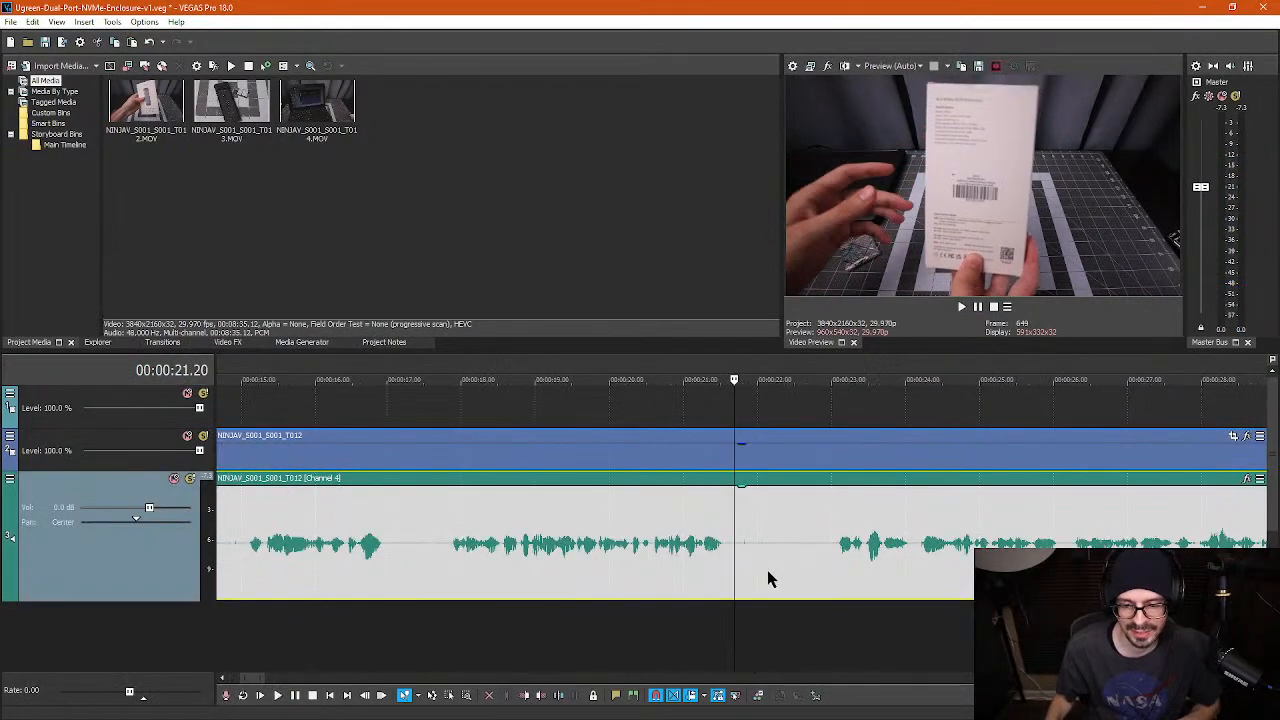
key(s)
click(829, 550)
key(s)
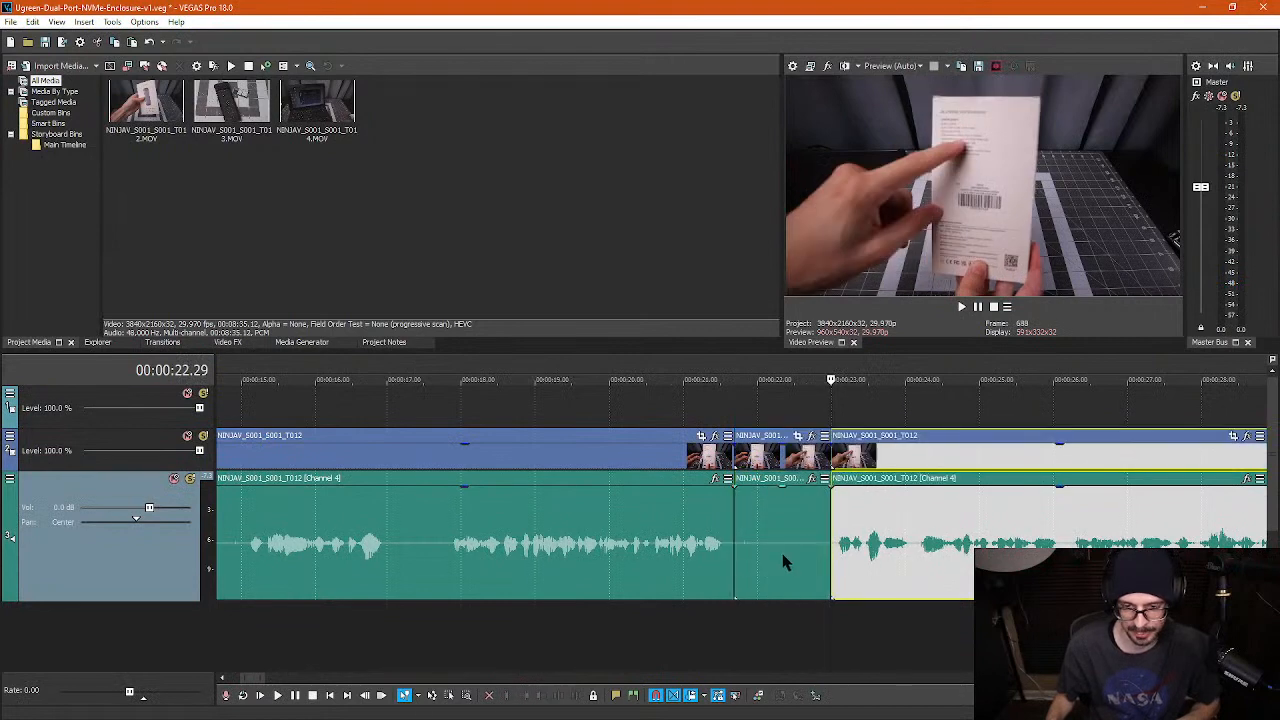
click(782, 560)
key(Delete)
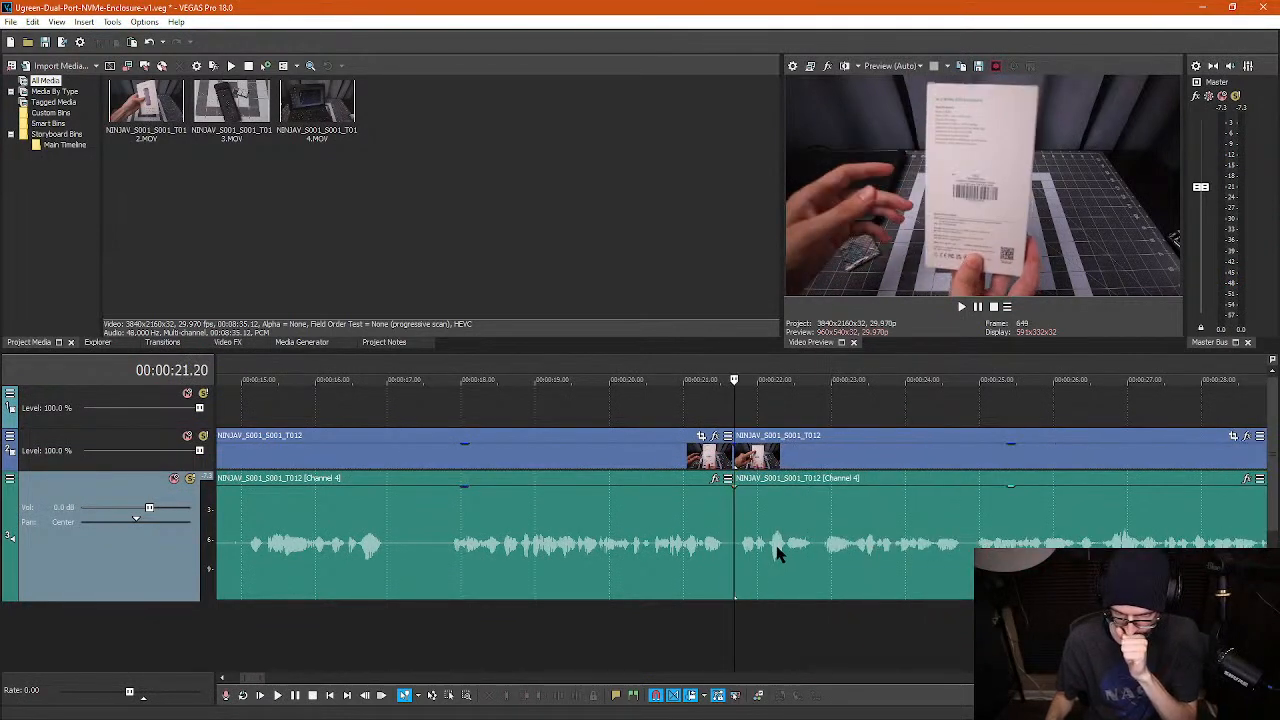
- Play from the cut at 00:00:21.20 and stop in the next silent gap at 00:00:30.20
key(space)
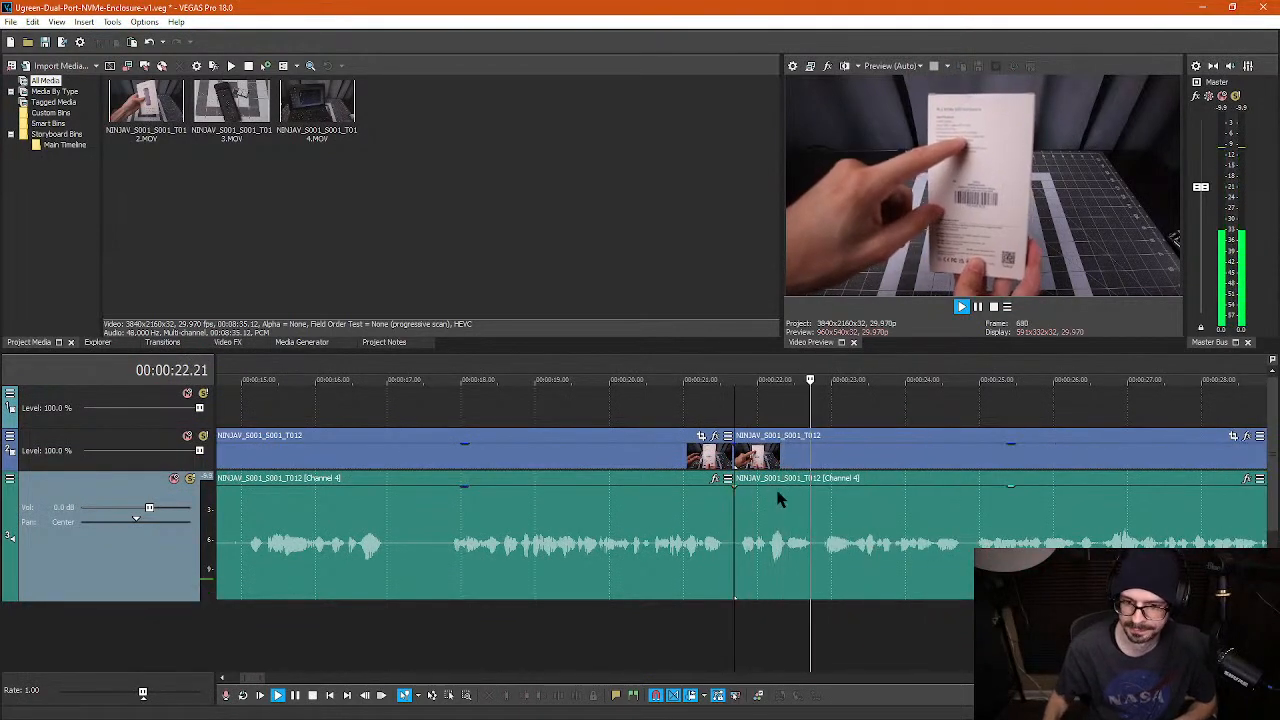
scroll(786, 518, down, 1)
scroll(786, 518, down, 1)
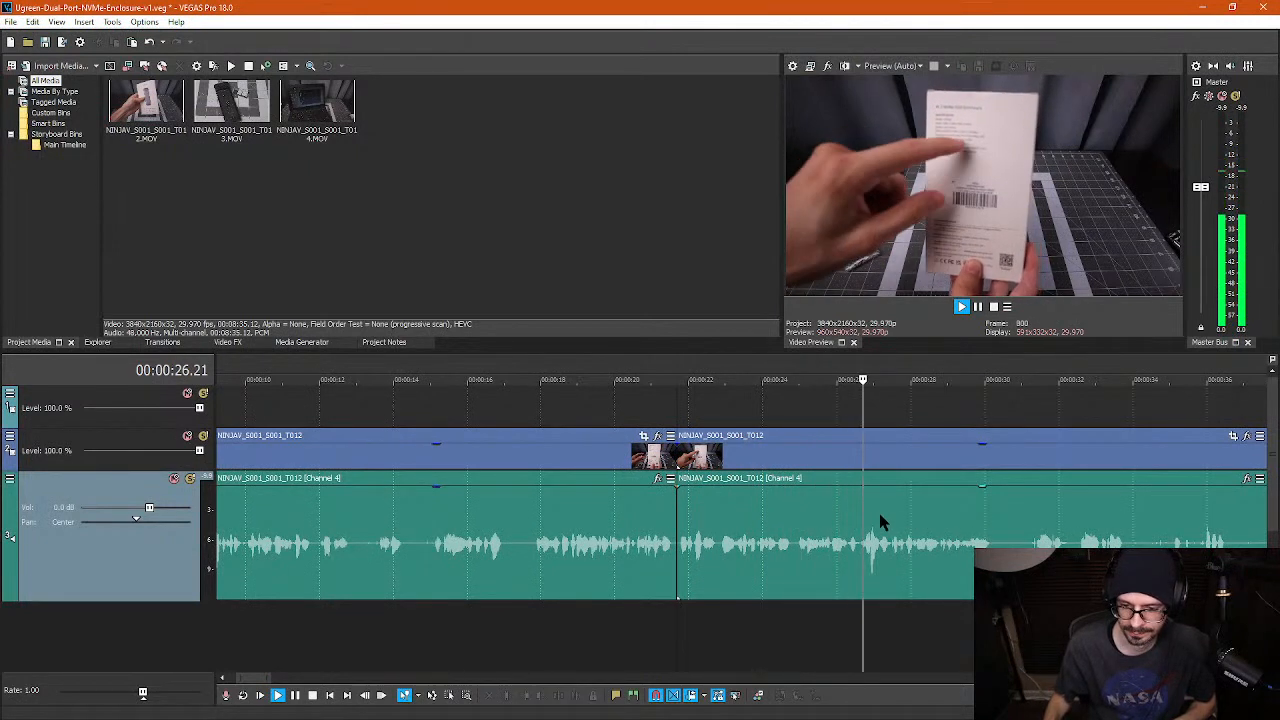
scroll(881, 519, down, 1)
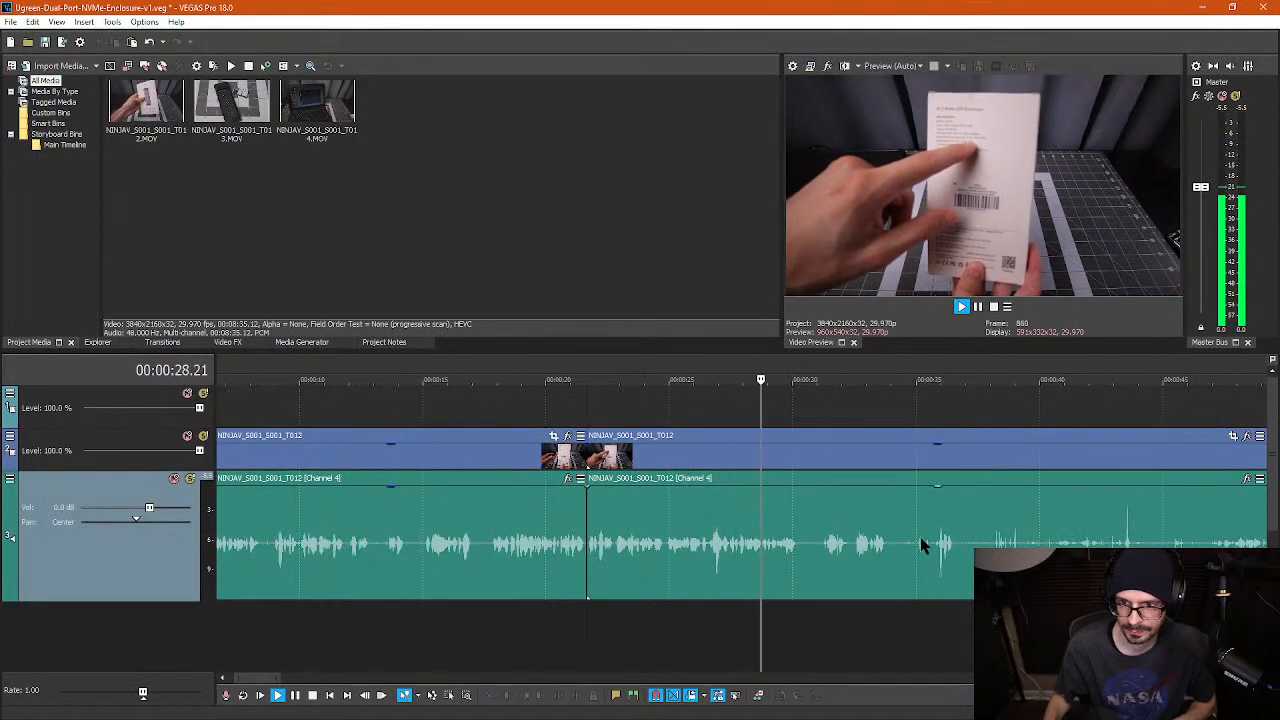
scroll(837, 561, up, 2)
key(space)
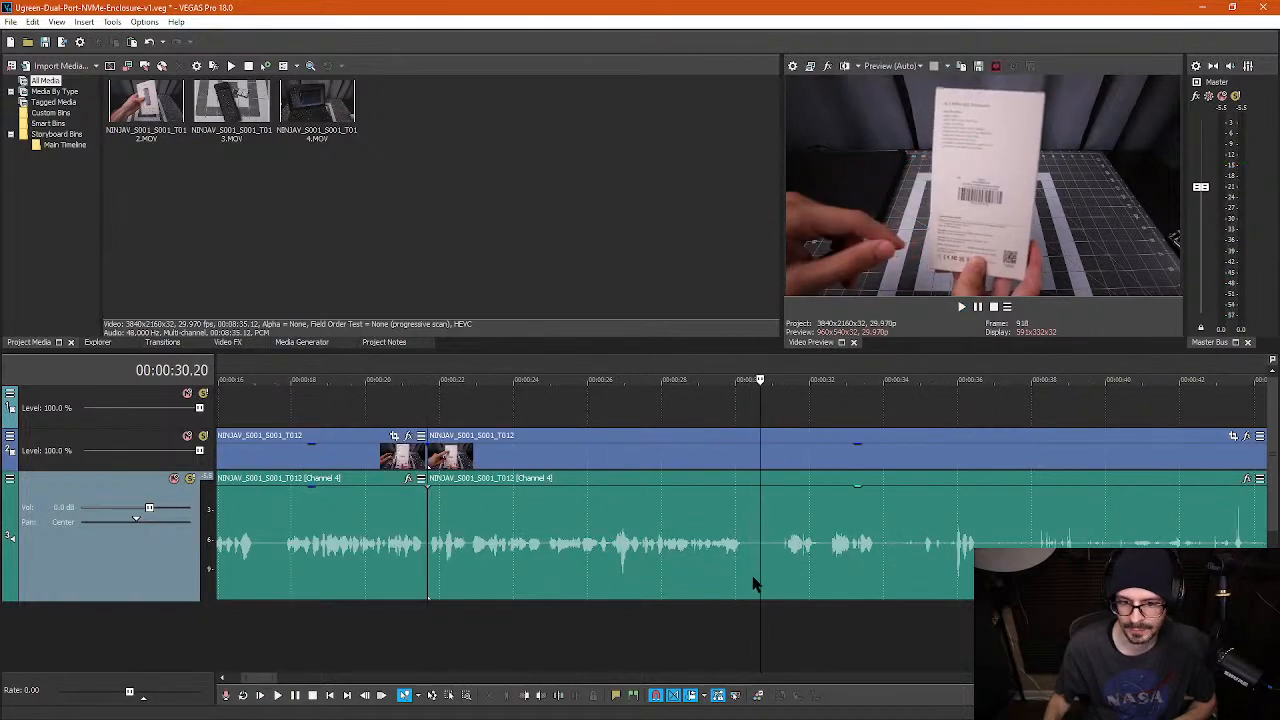
- Split the clip at 00:00:30.09, where the speech pauses, and listen to the following part up to 00:00:39.06
click(746, 552)
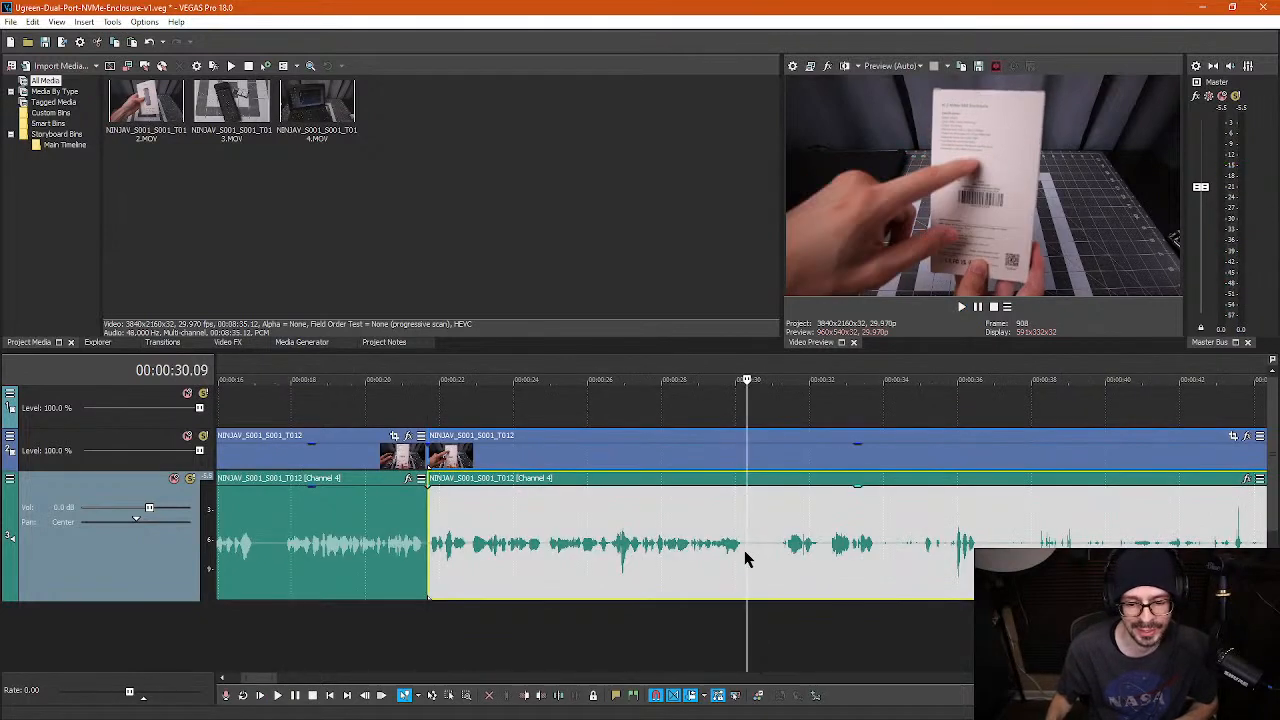
key(s)
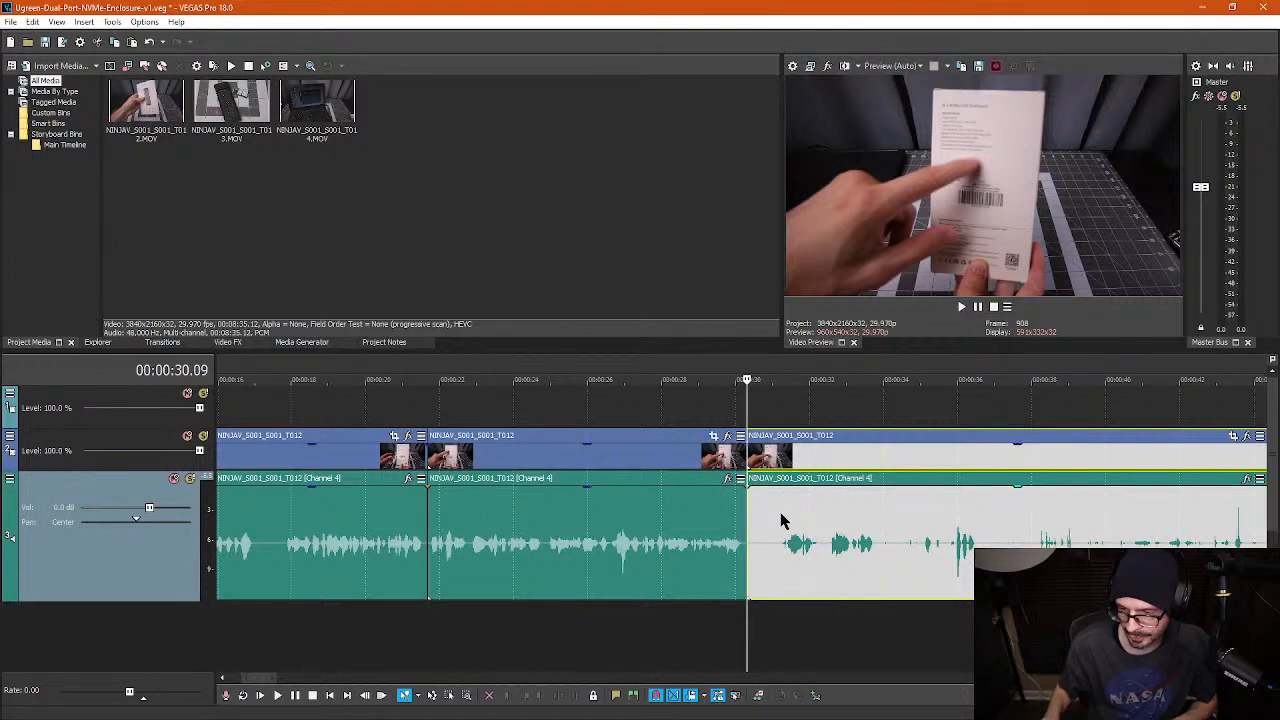
click(783, 540)
key(space)
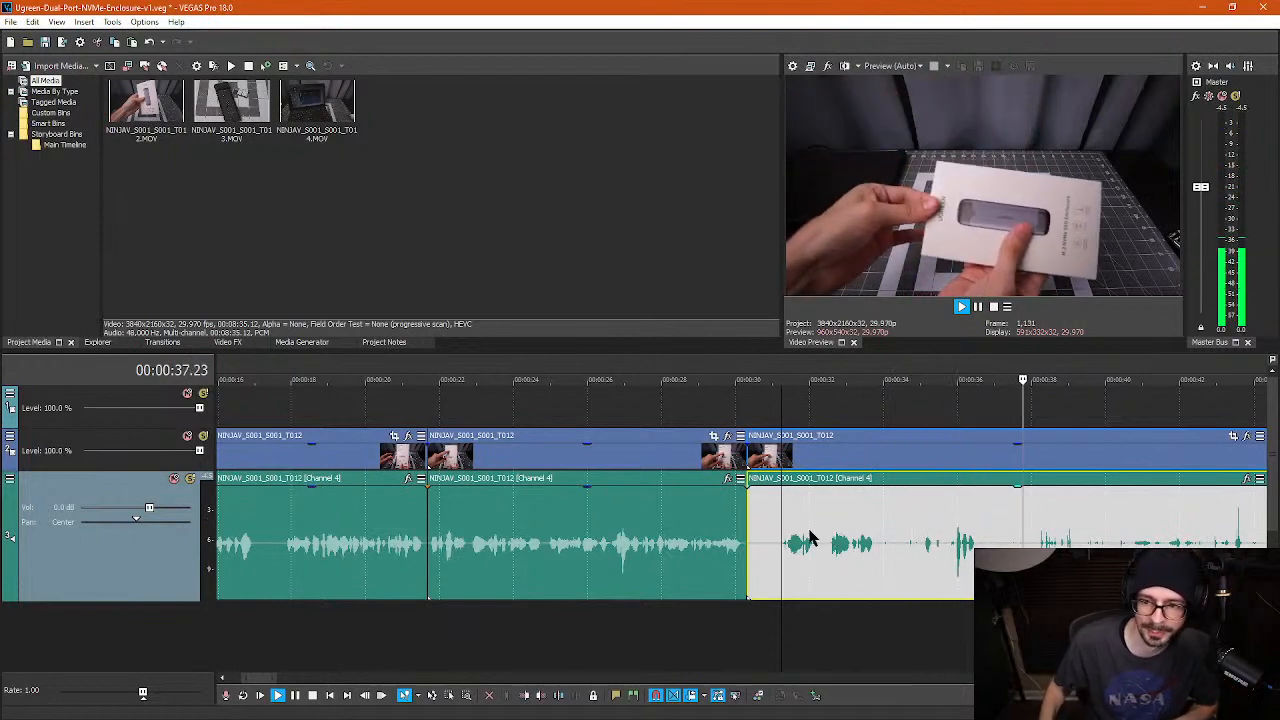
key(Return)
scroll(838, 555, down, 1)
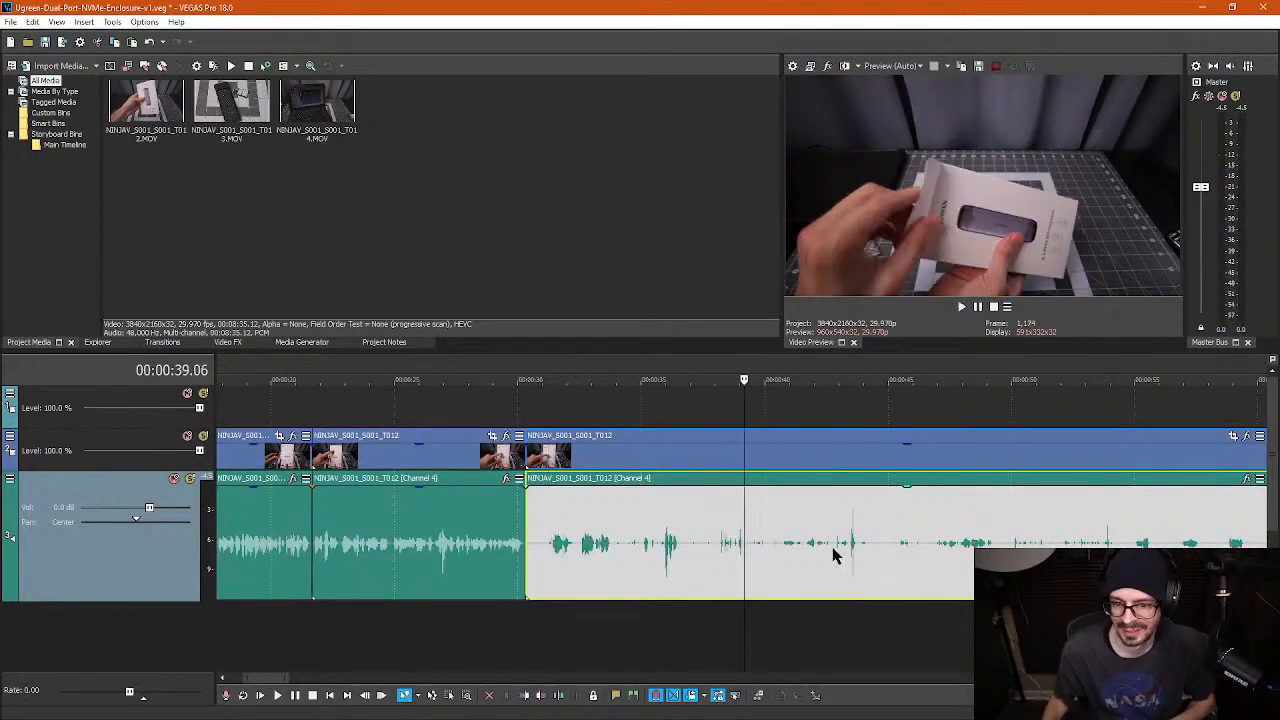
- Split the clip at 00:00:35.28, just before the loud speech burst, and delete the piece between 00:00:30.09 and this split
click(660, 548)
scroll(680, 565, up, 3)
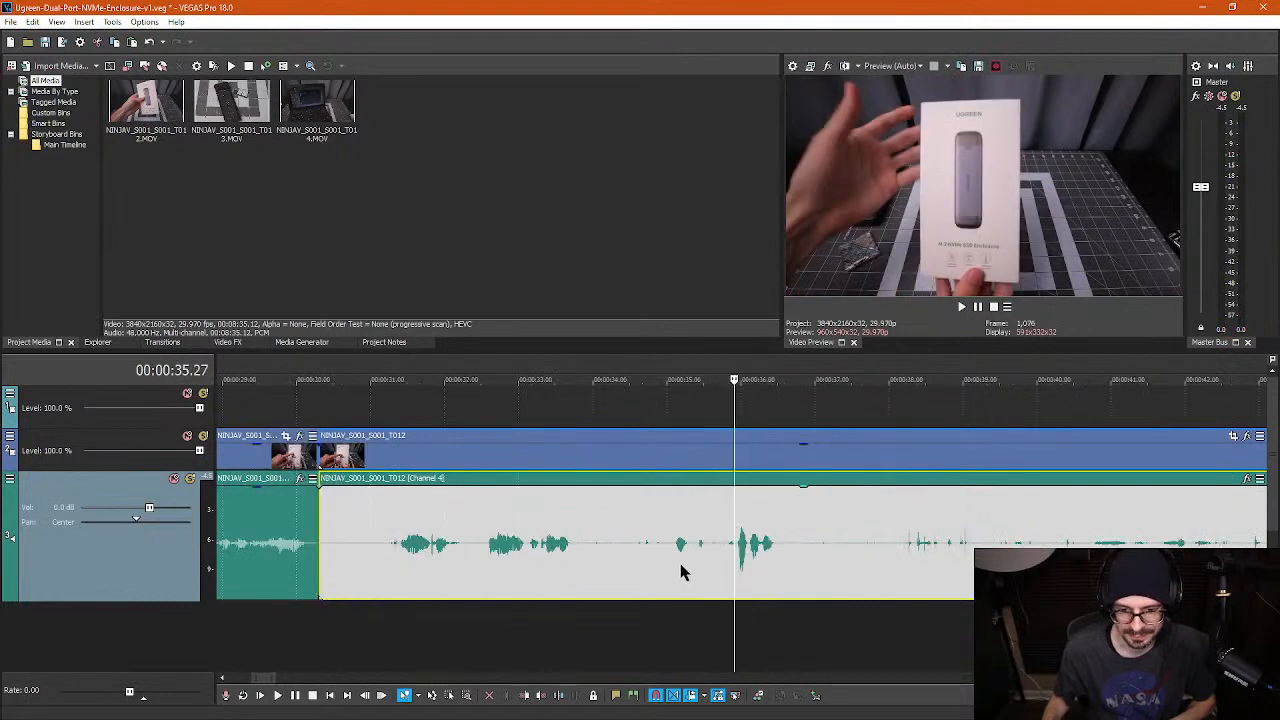
click(735, 545)
key(s)
scroll(590, 548, down, 1)
scroll(564, 537, down, 1)
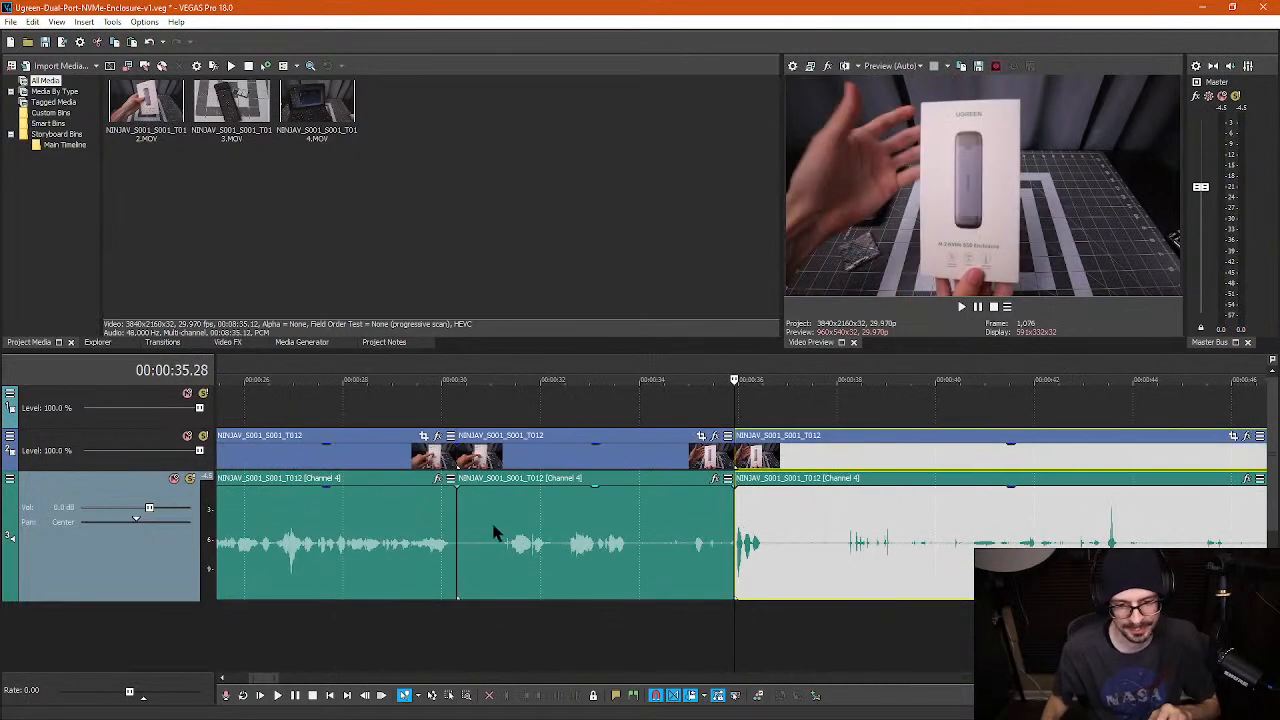
click(527, 530)
key(Delete)
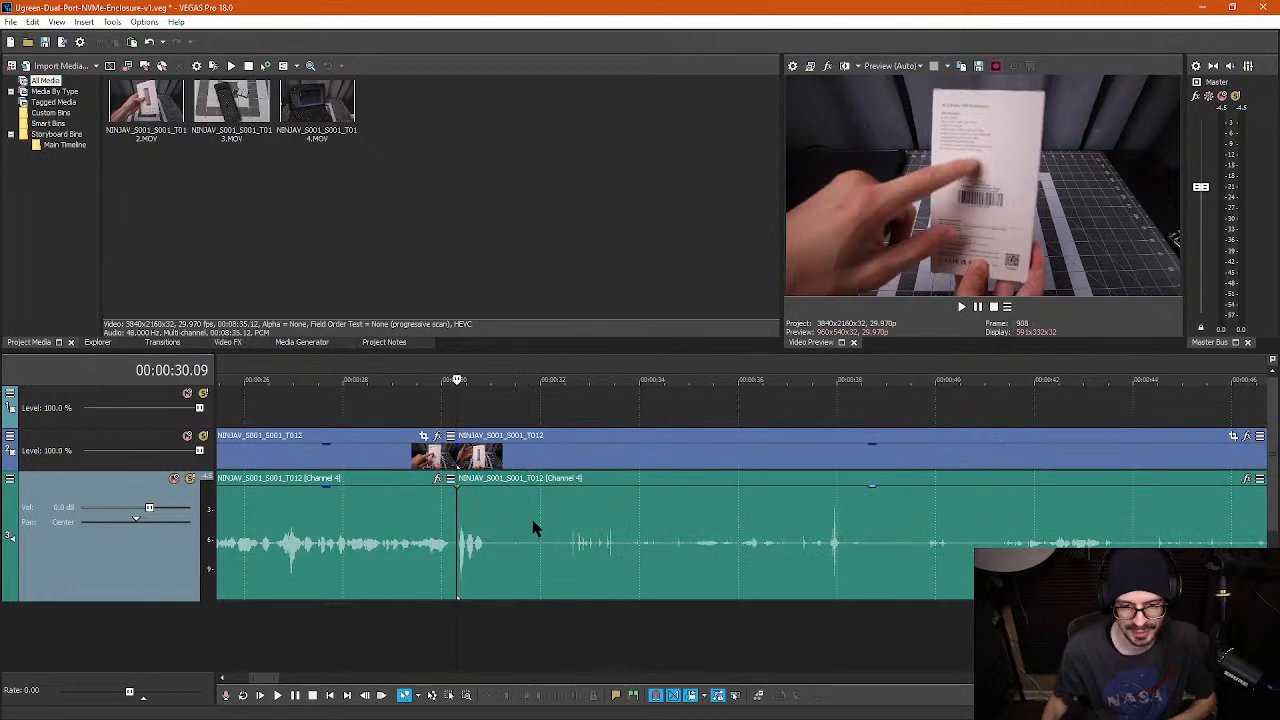
- Split the following clip at 00:00:31.07, in the silence after its short speech burst
scroll(488, 570, up, 2)
click(821, 558)
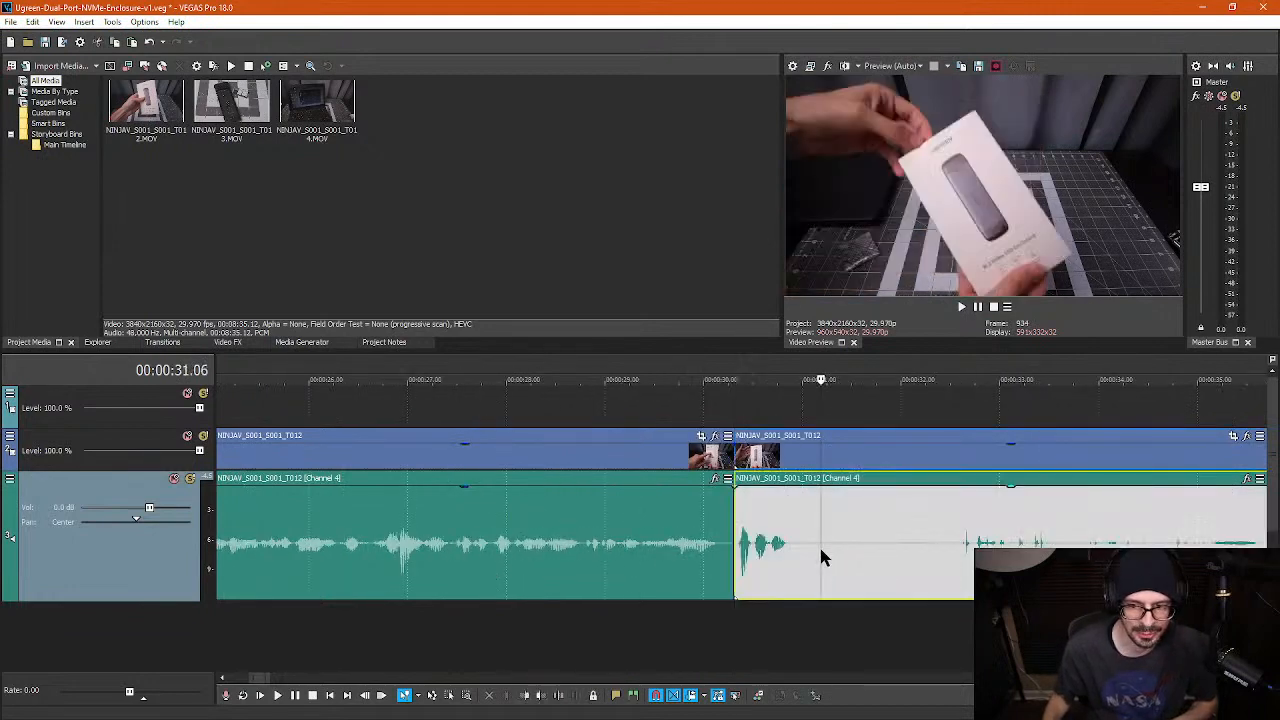
key(s)
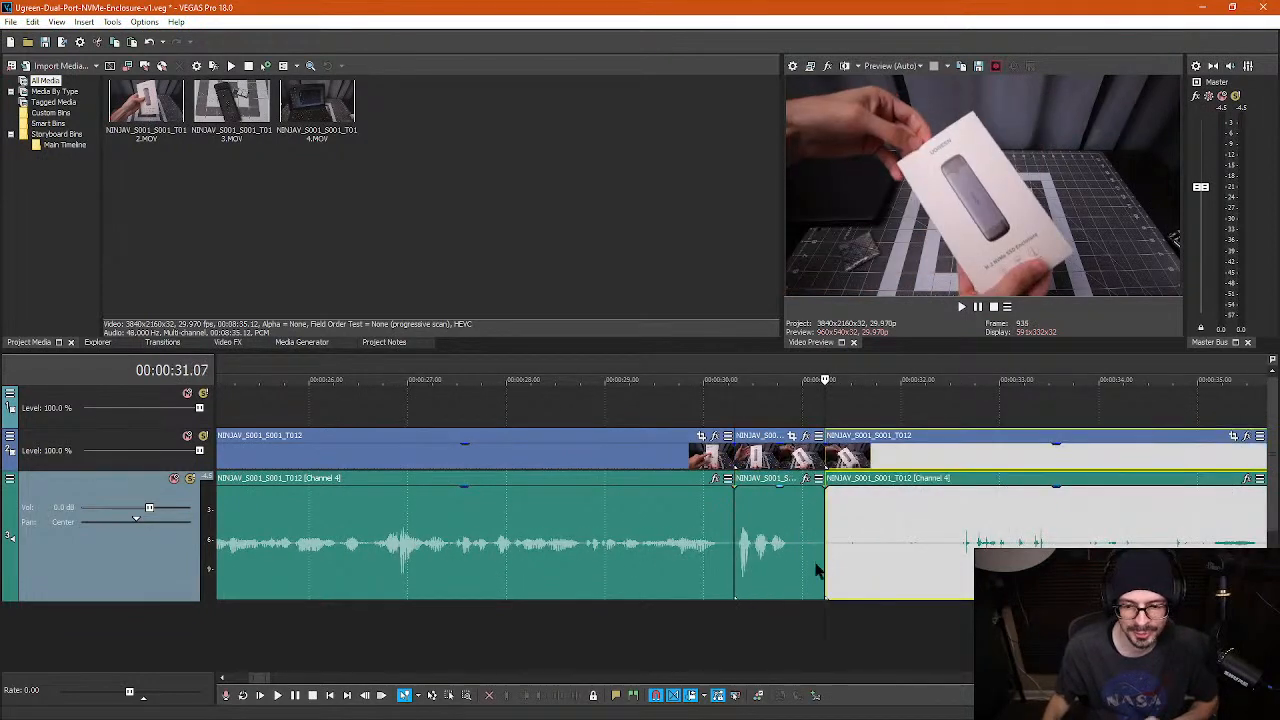
- Play across the cut at 00:00:30.09, split the preceding clip at 00:00:30.06 and delete its silent end sliver
click(729, 527)
key(space)
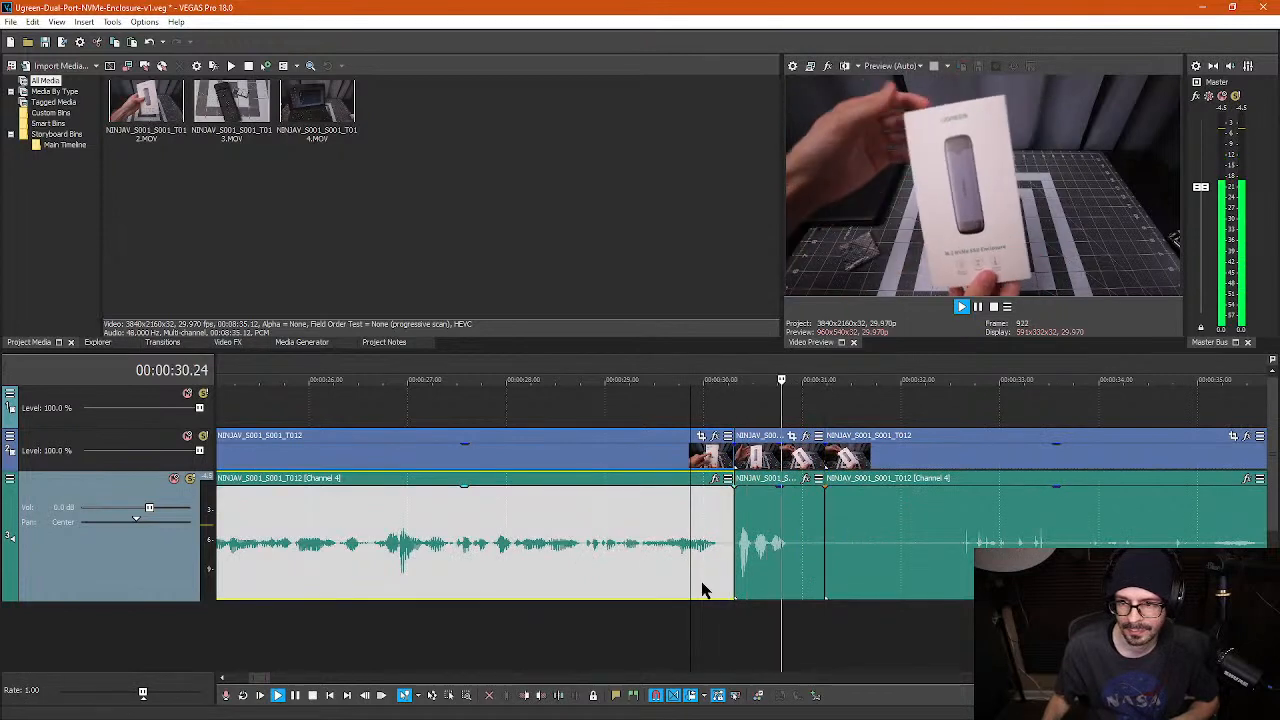
key(space)
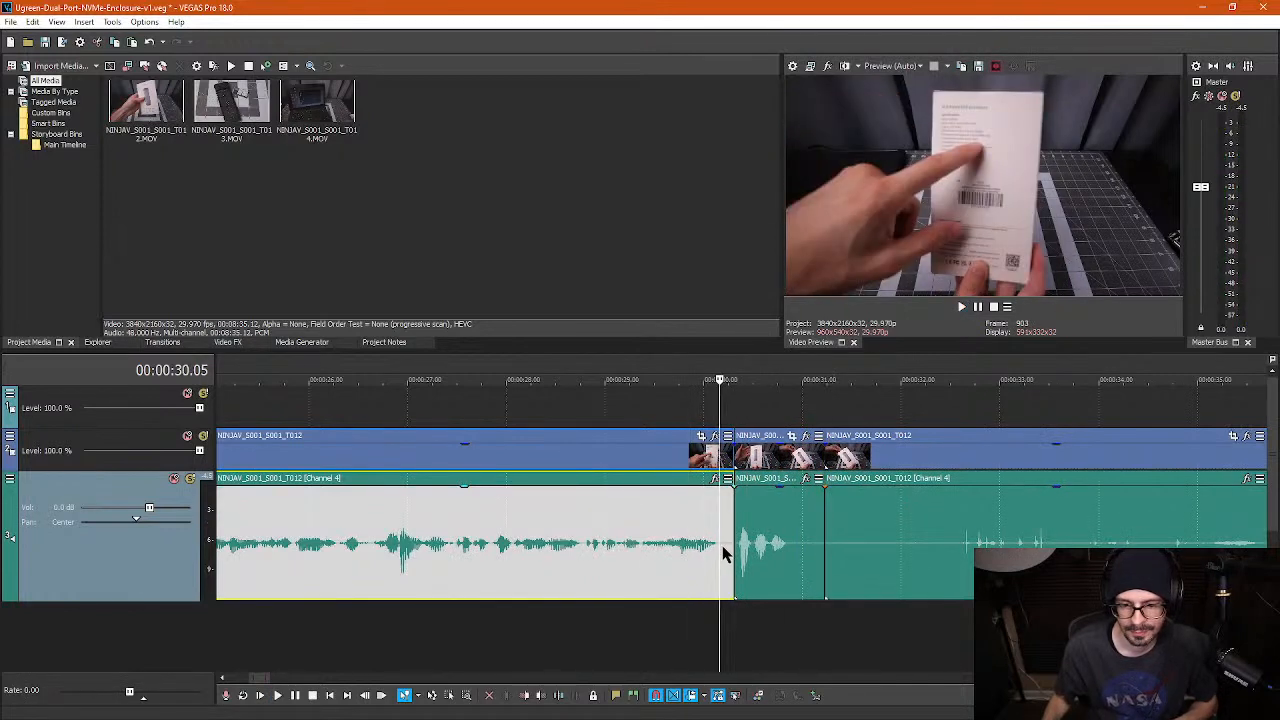
click(723, 546)
key(s)
key(Delete)
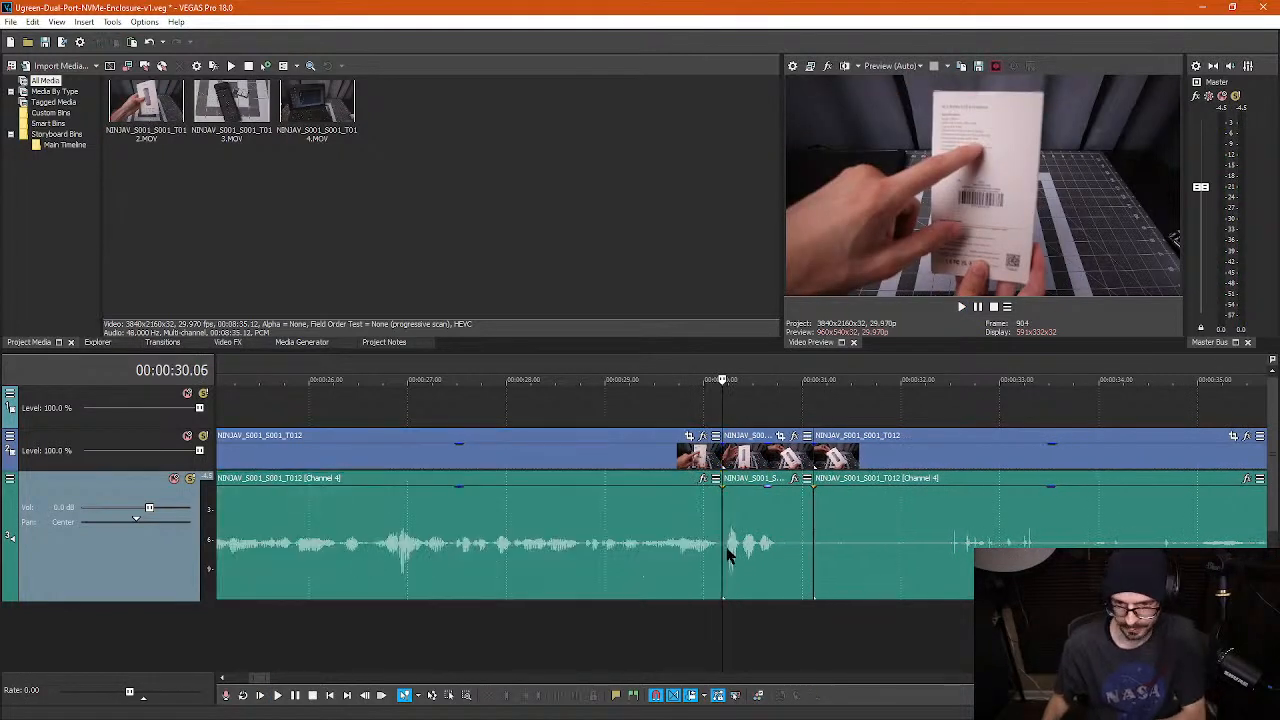
- Extend the end of the short clip that starts at 00:00:30.06 to just past 00:00:32, and play through it
click(786, 540)
drag(812, 532, 940, 532)
key(space)
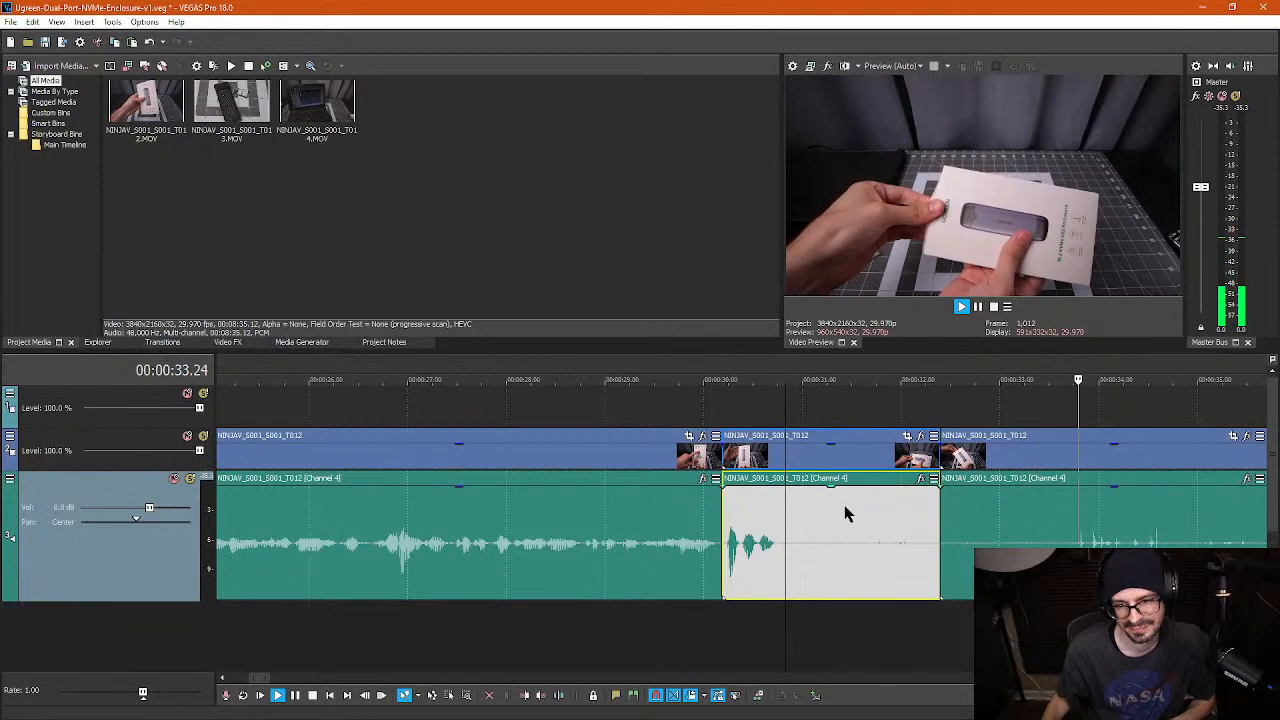
- Split the extended short clip at 00:00:31.10 and delete the silent piece after the split
key(Return)
click(837, 549)
key(s)
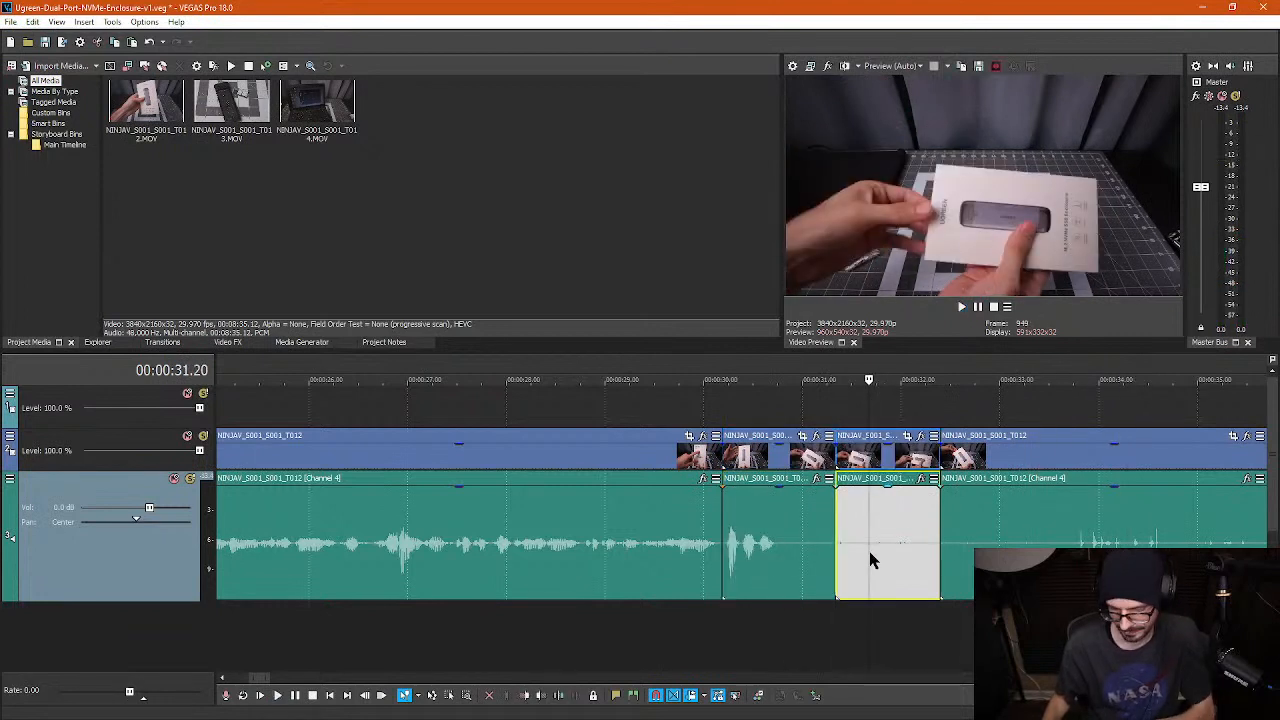
key(Delete)
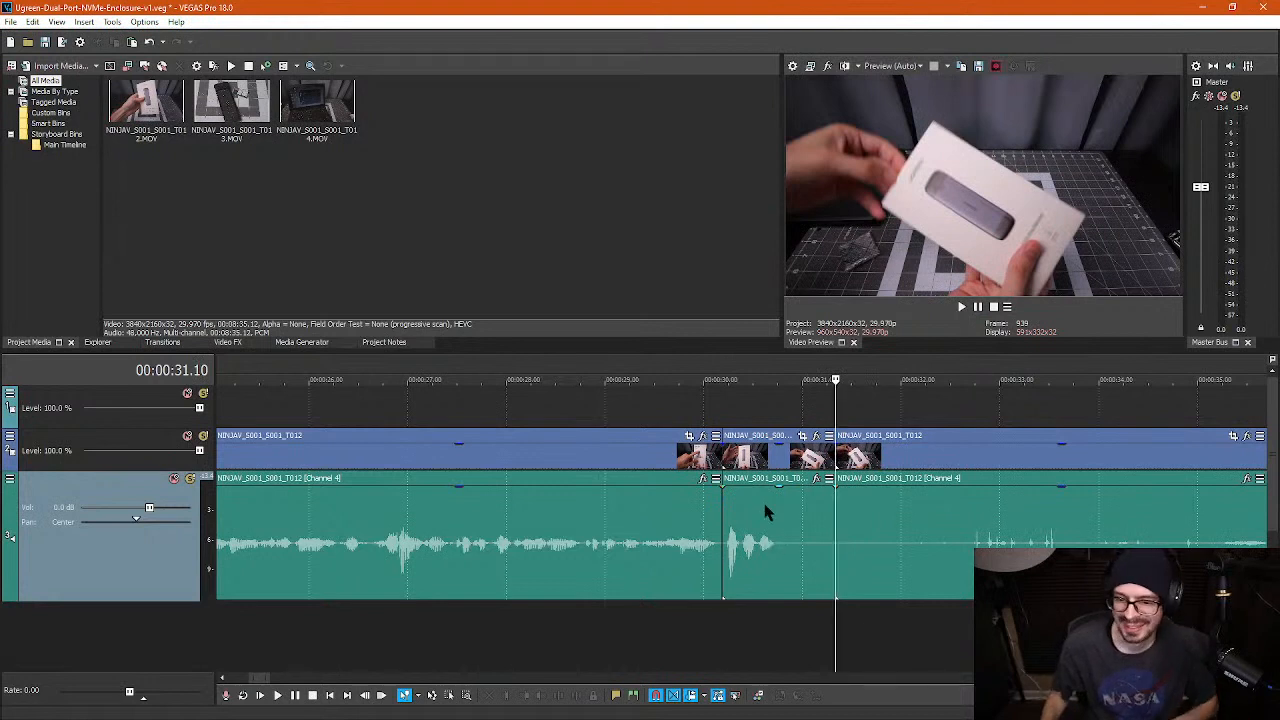
- Play through sections of the clip after 00:00:31.10 up to the manual being opened, listening for usable speech
scroll(903, 553, down, 2)
click(796, 541)
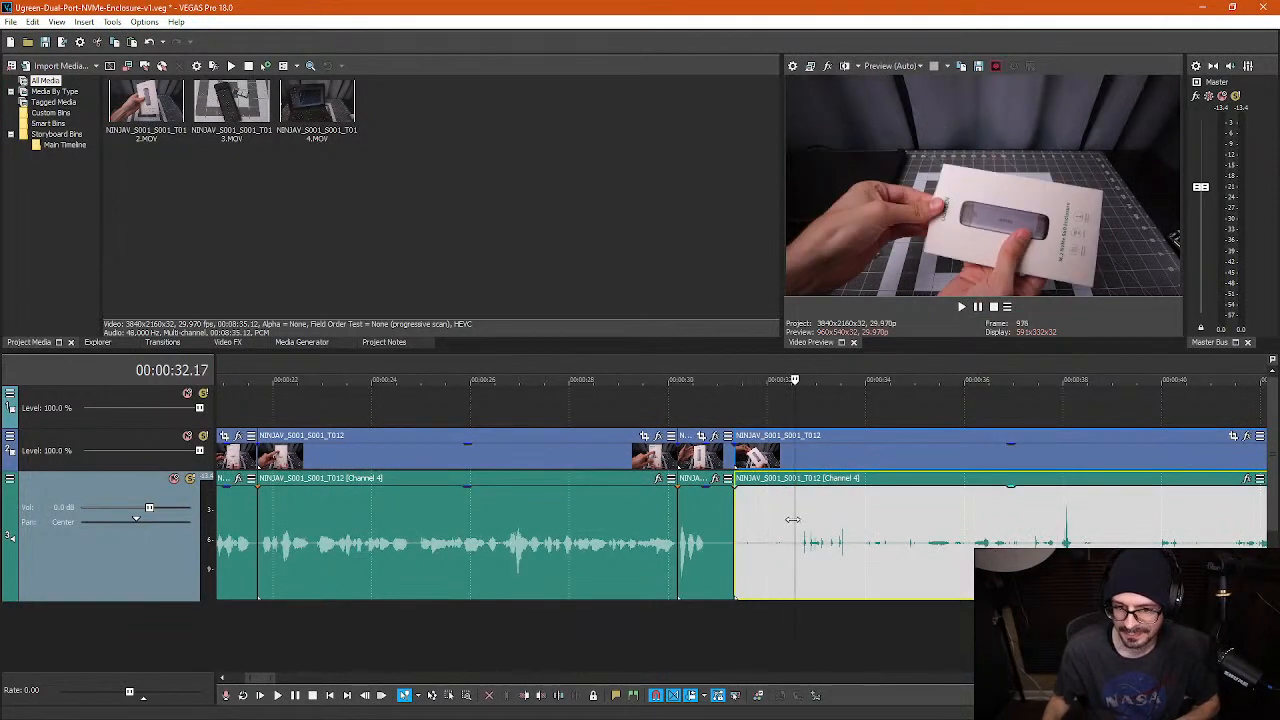
drag(792, 519, 1035, 518)
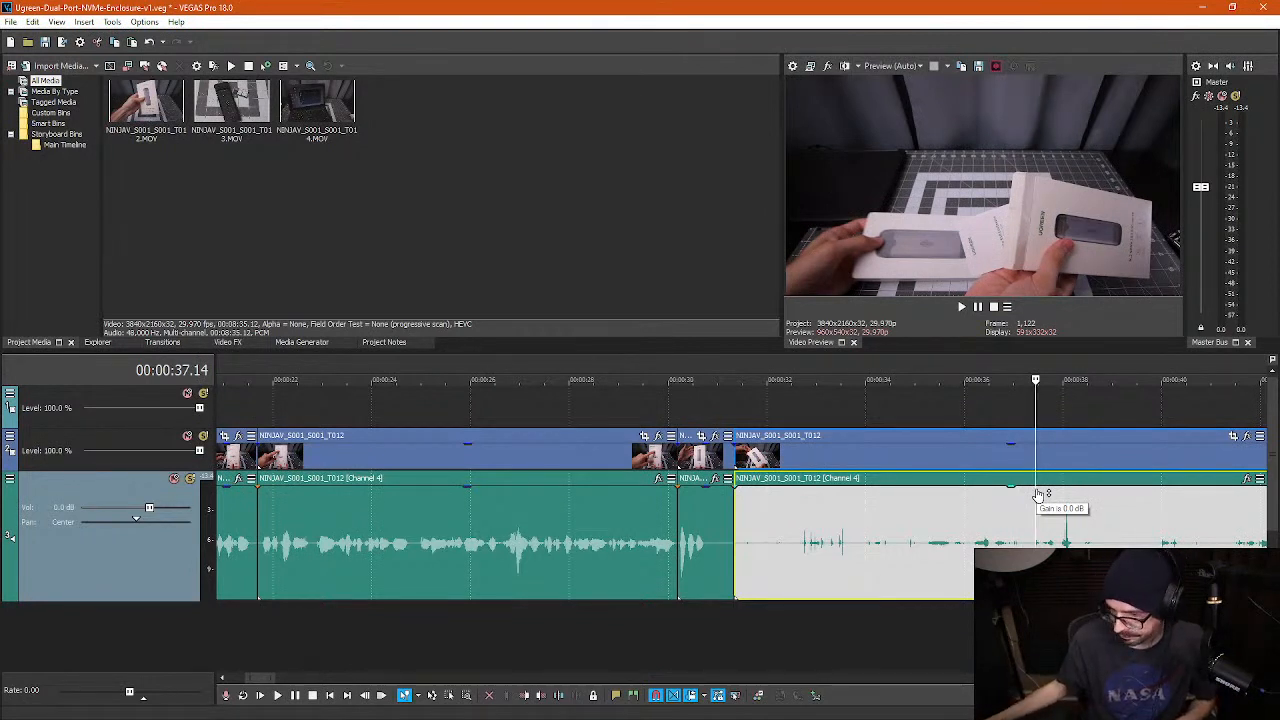
scroll(1067, 540, up, 2)
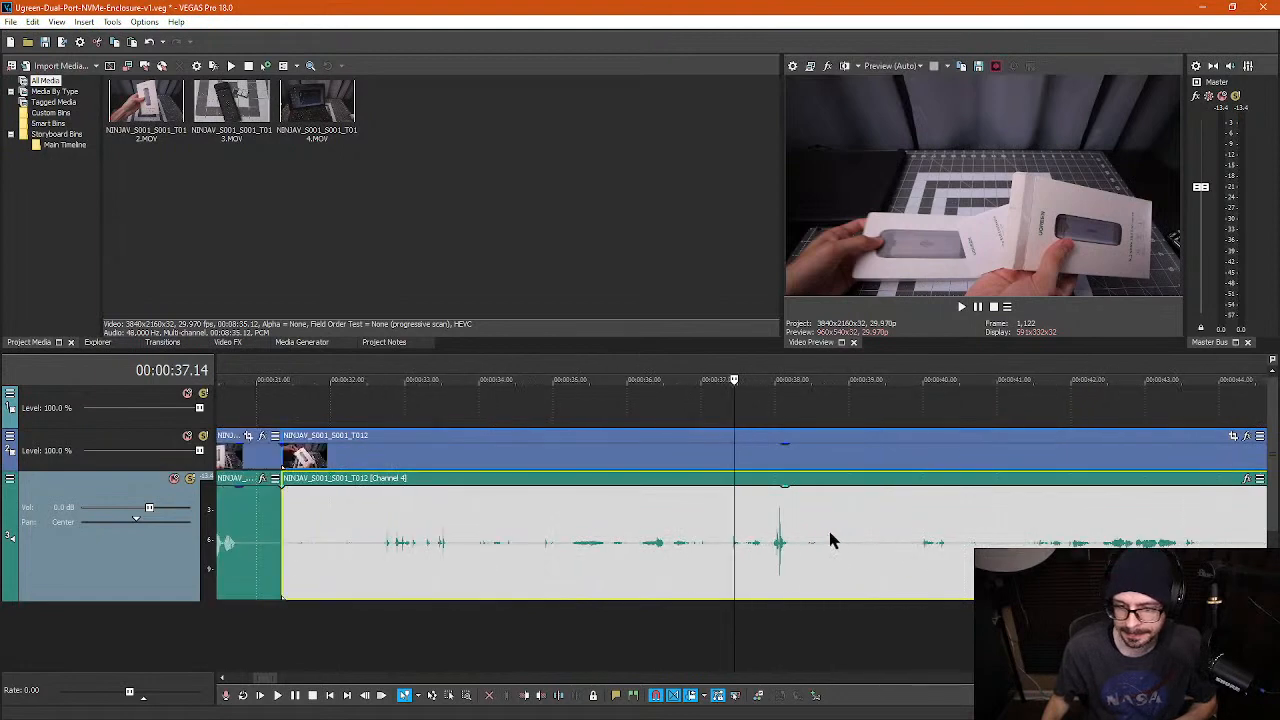
click(778, 540)
key(space)
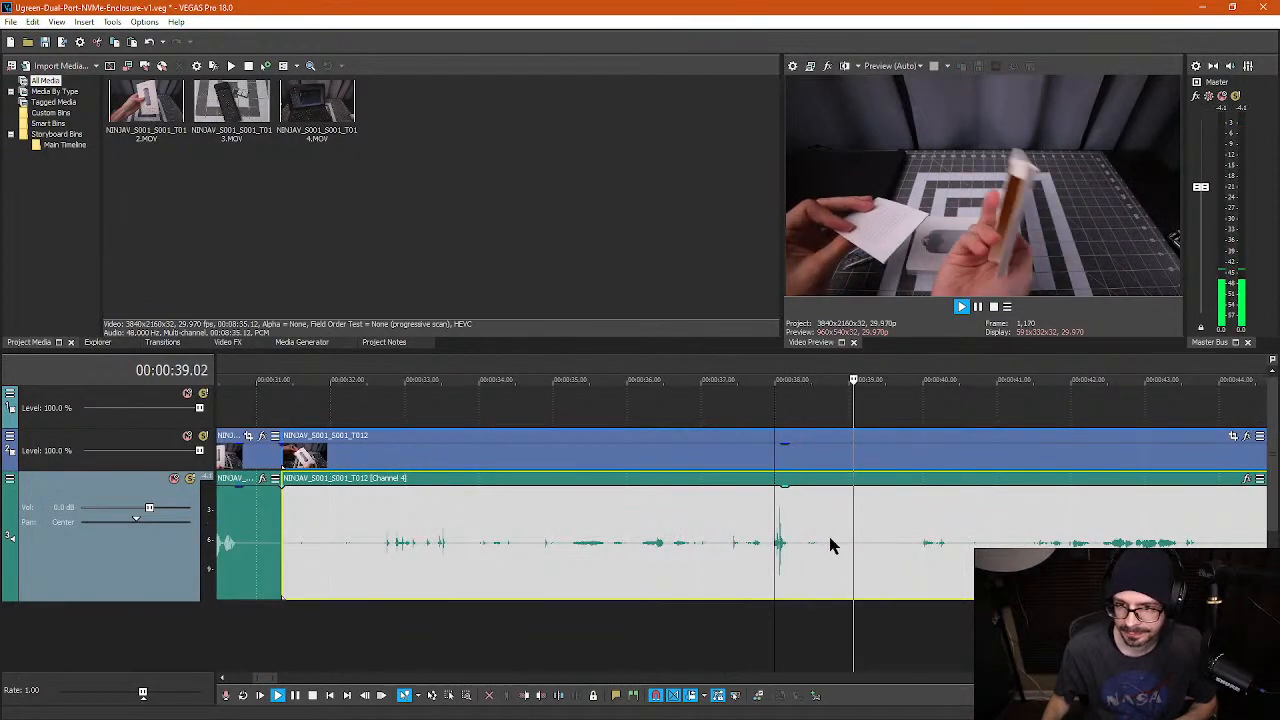
scroll(838, 540, down, 3)
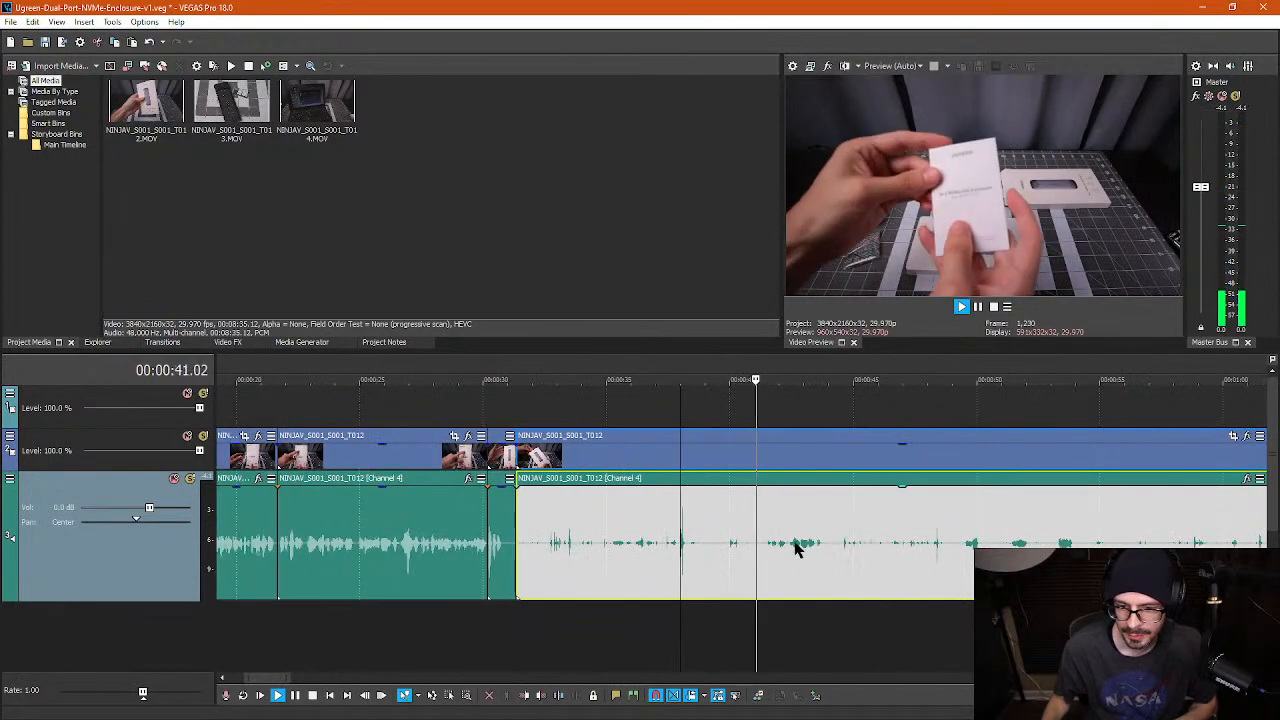
click(795, 541)
key(space)
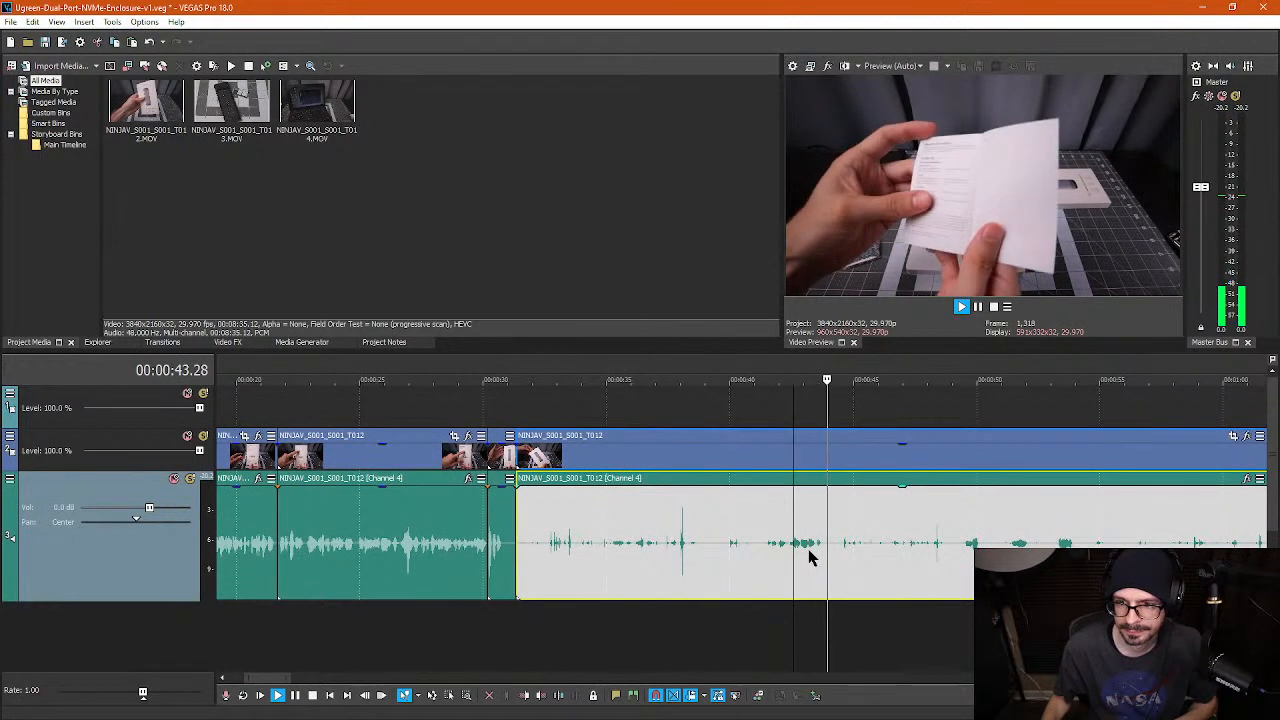
- Split the clip at 00:00:42.10, just before the speech about the manual, and delete the piece before the split
key(space)
scroll(795, 557, up, 3)
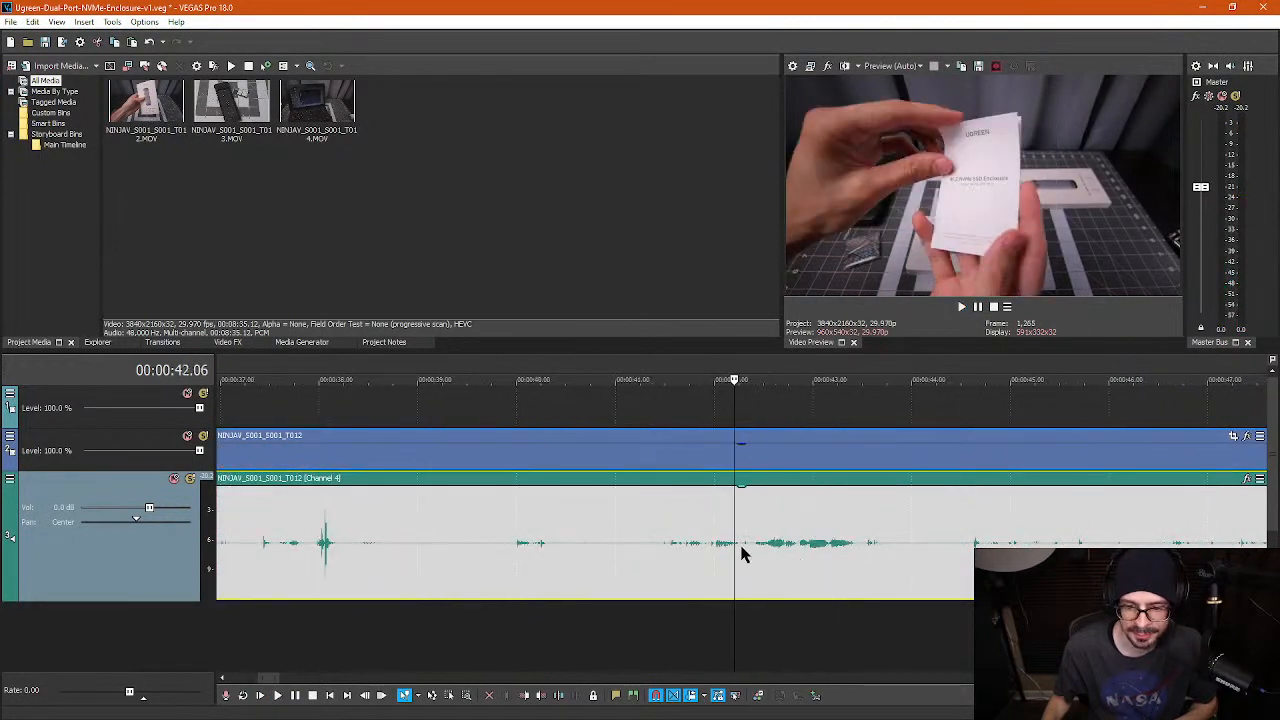
key(s)
scroll(745, 553, down, 3)
click(555, 538)
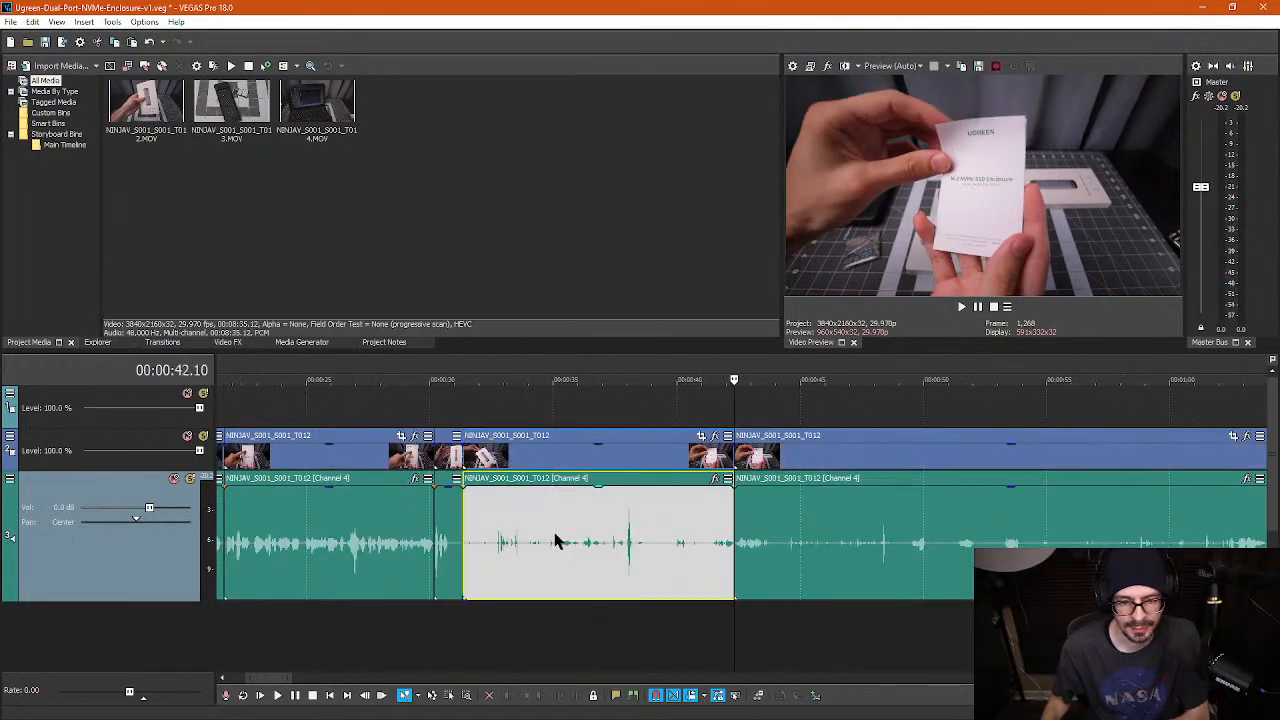
key(Delete)
- Split the remaining clip at 00:00:32.29, in the silence after its short speech
scroll(575, 560, up, 3)
click(841, 548)
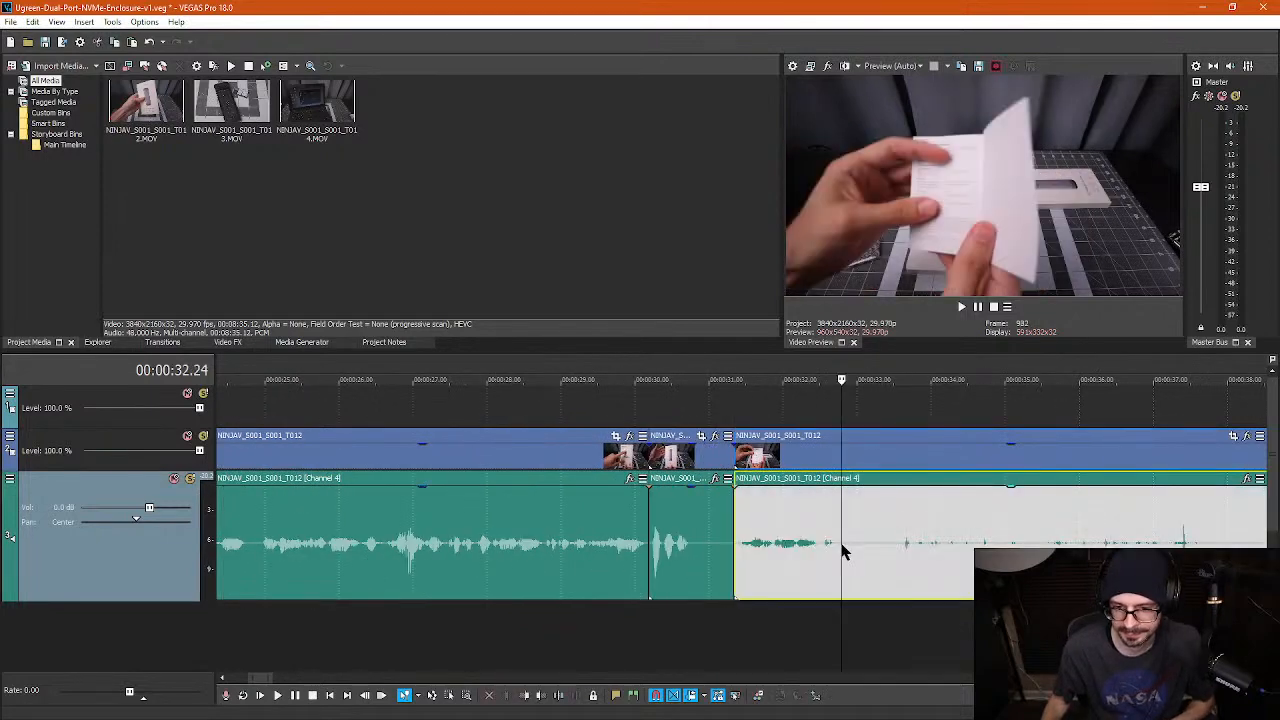
click(853, 547)
scroll(865, 547, down, 4)
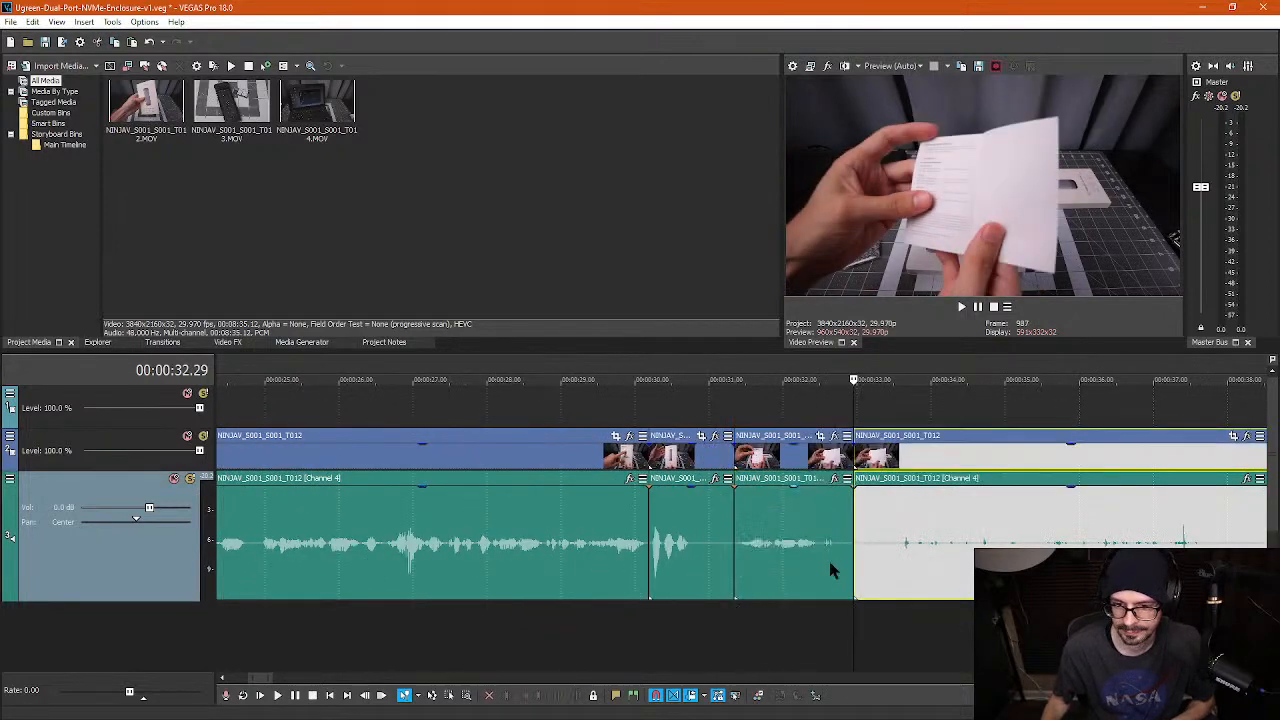
- Play through the clip after 00:00:32.29 and split it at about 00:00:43 and at 00:00:46.28 around the quiet section
click(834, 526)
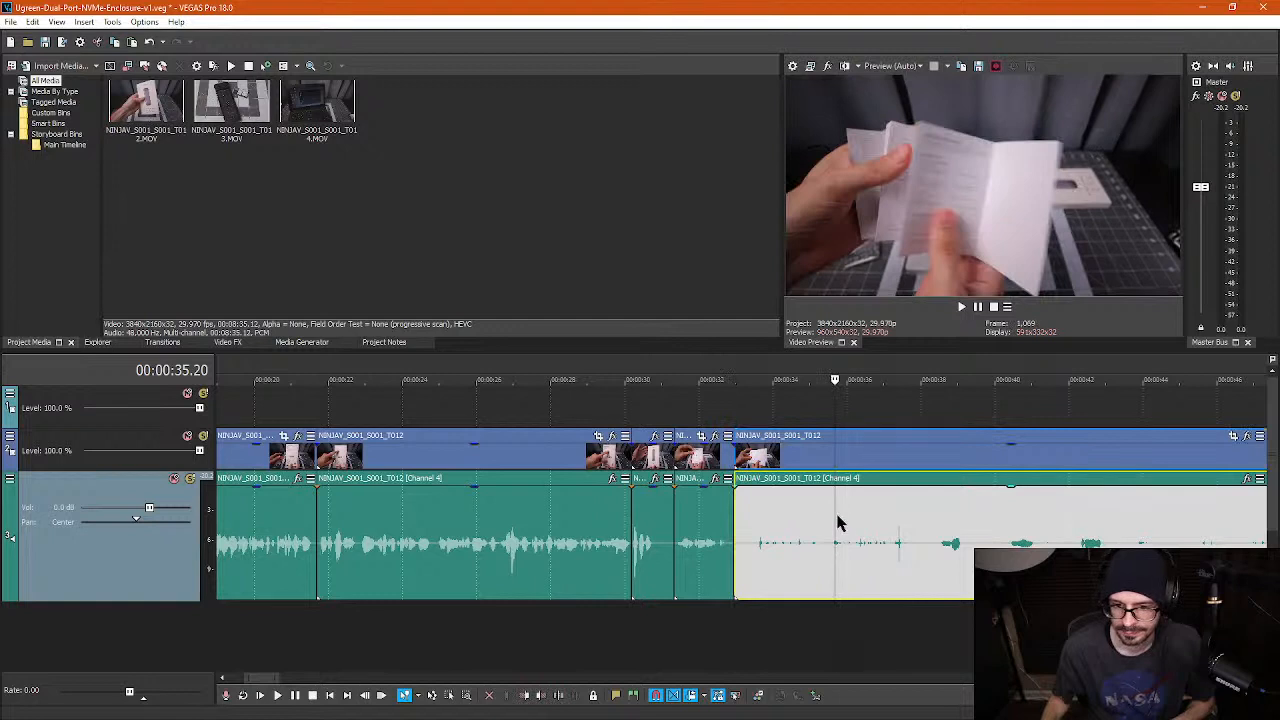
click(846, 522)
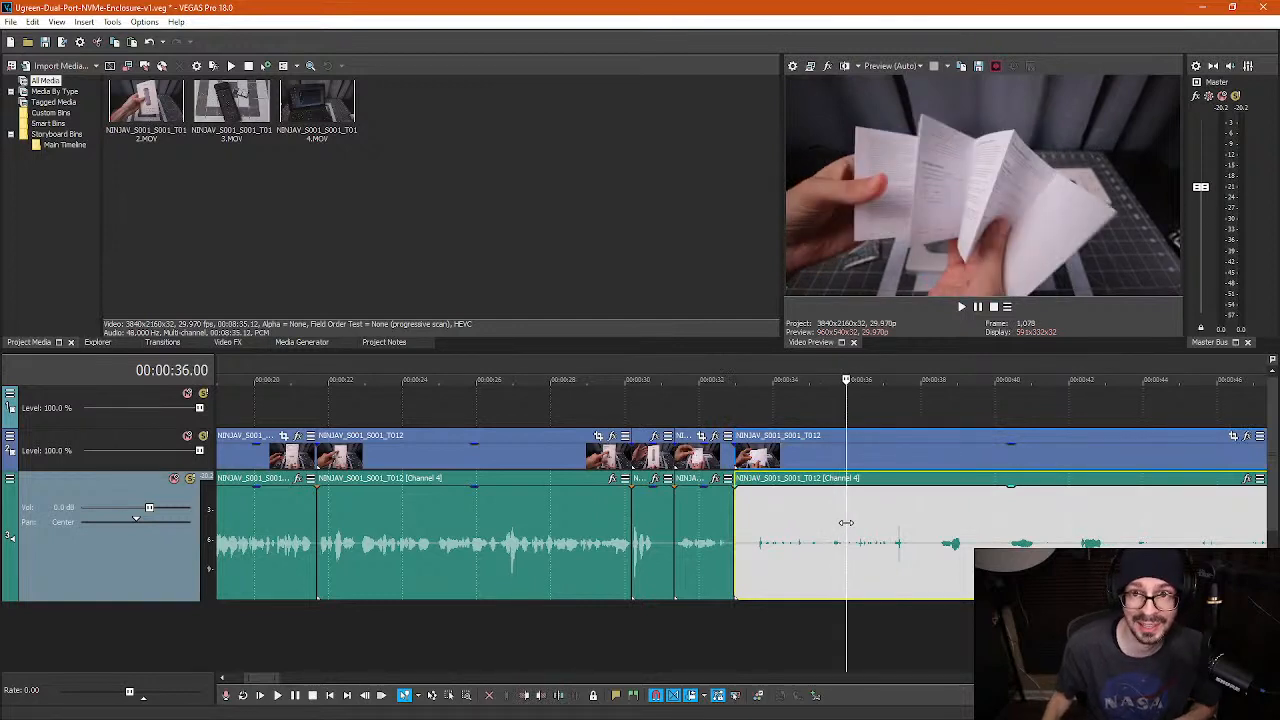
key(space)
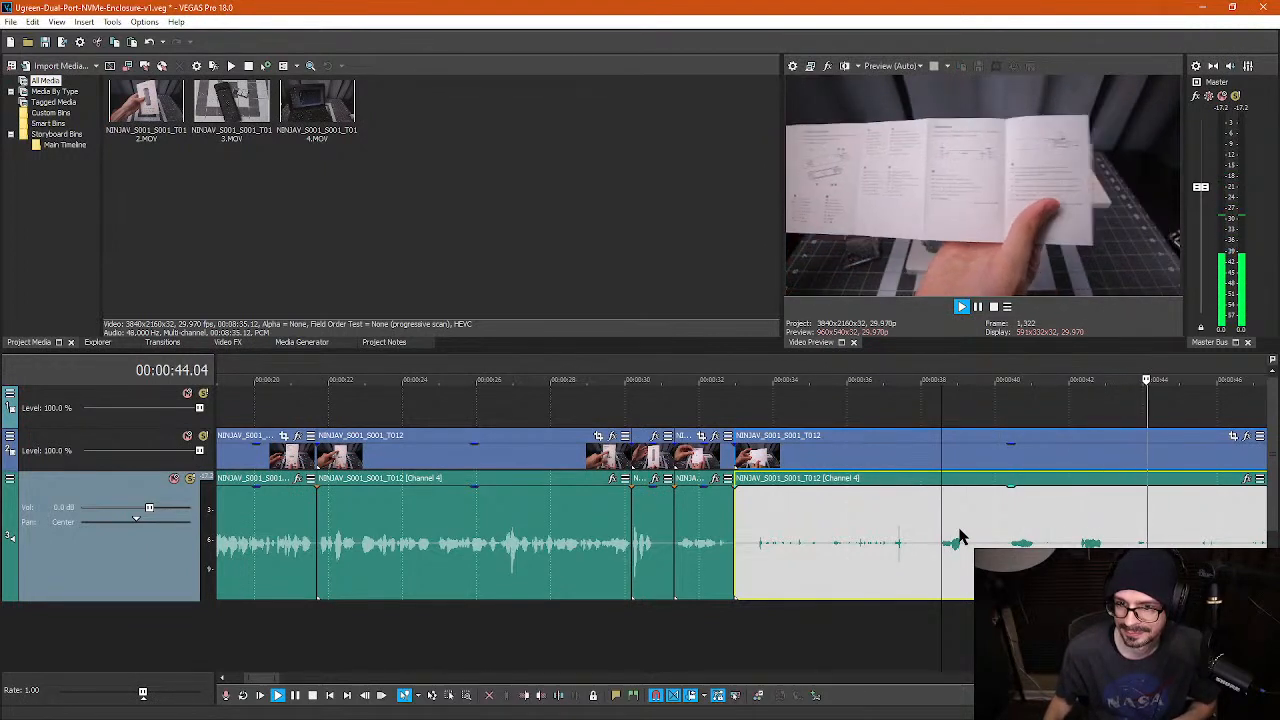
scroll(958, 537, down, 2)
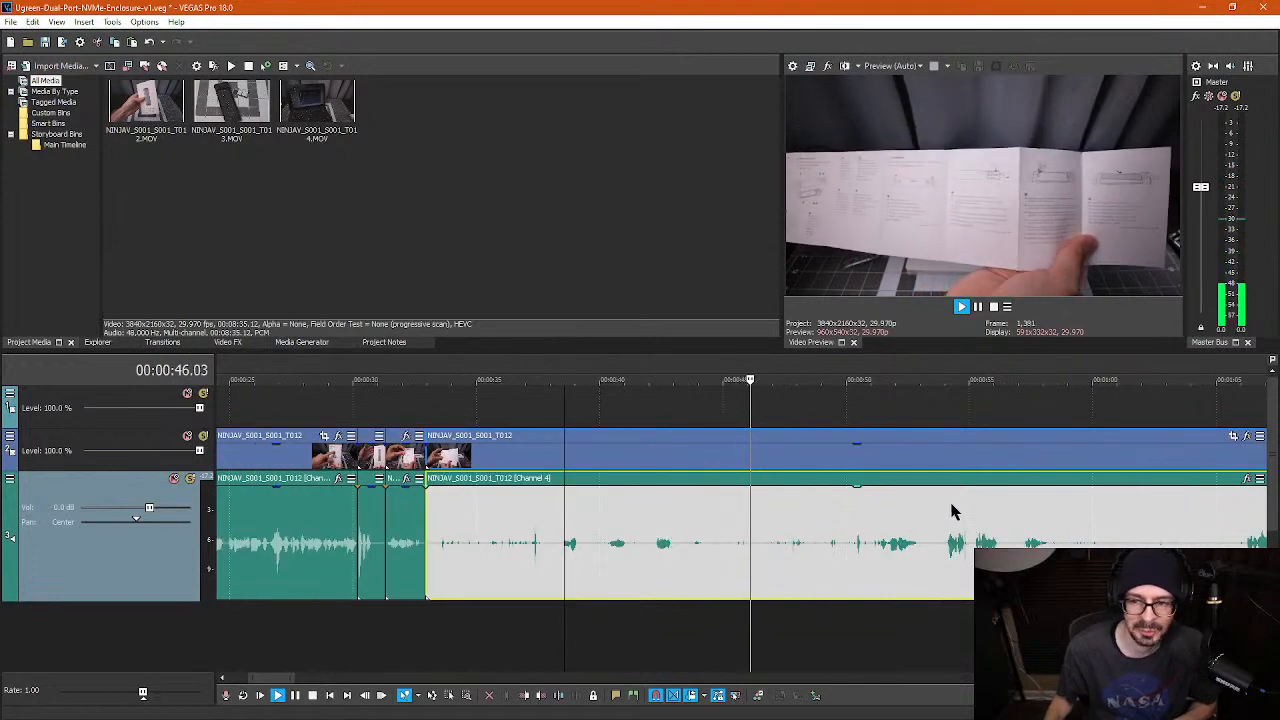
key(Return)
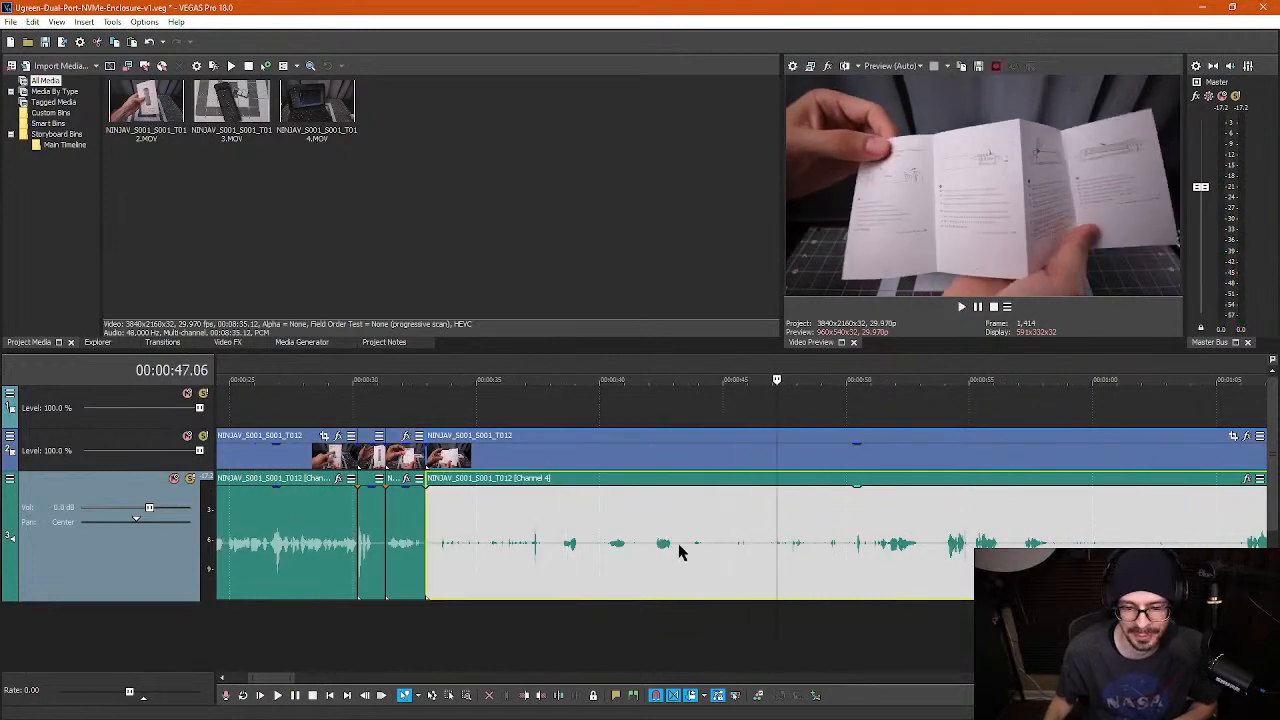
click(679, 551)
key(s)
key(s)
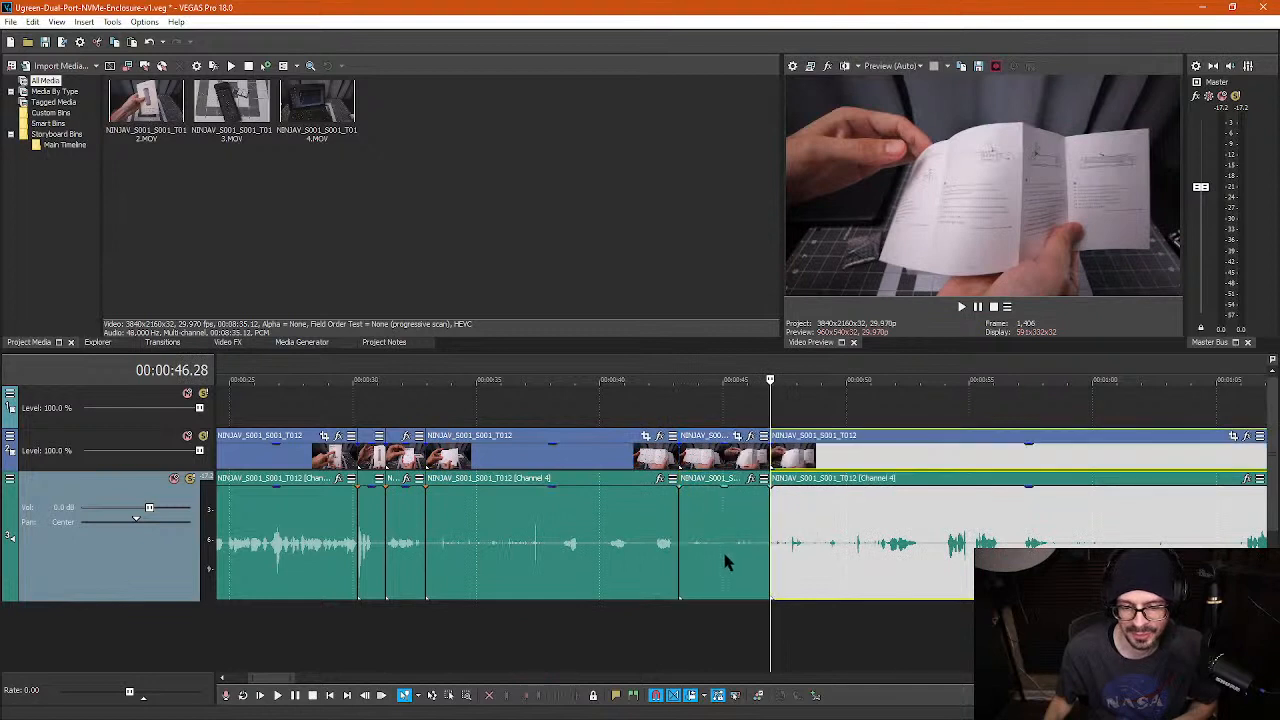
- Turn off auto ripple and ungroup the audio from the video of the short piece ending at 00:00:46.28
click(724, 540)
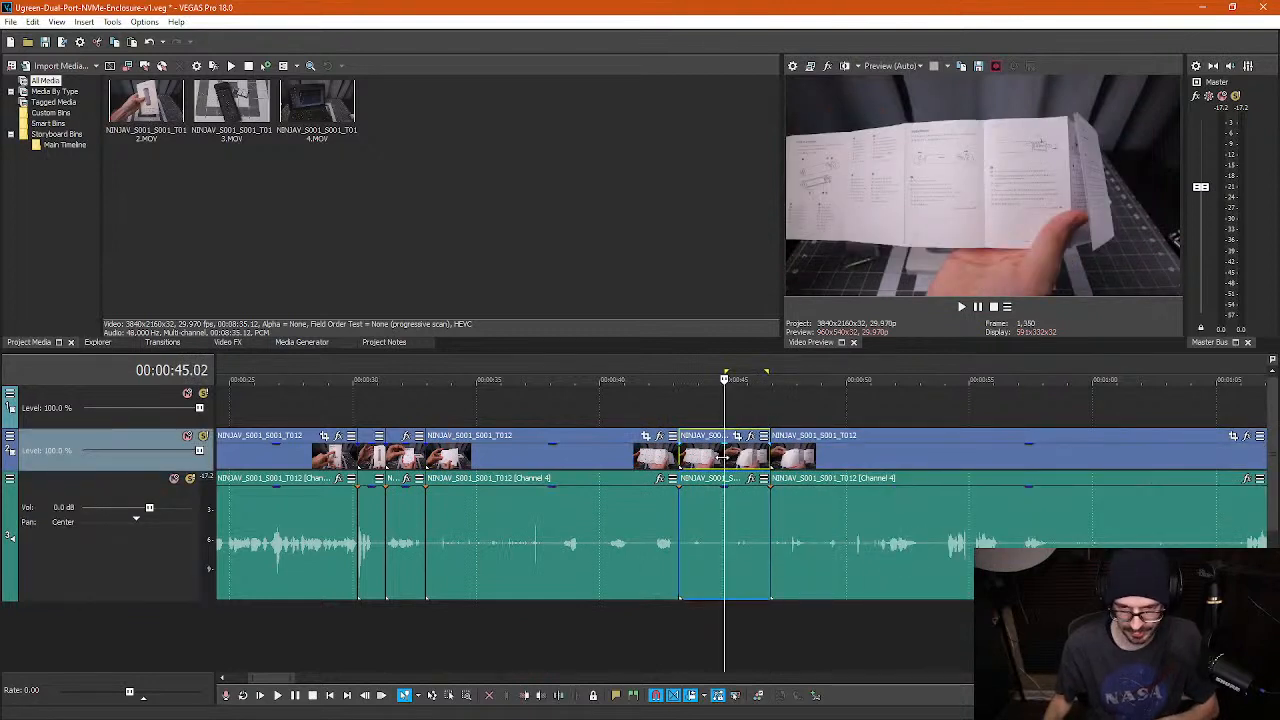
key(u)
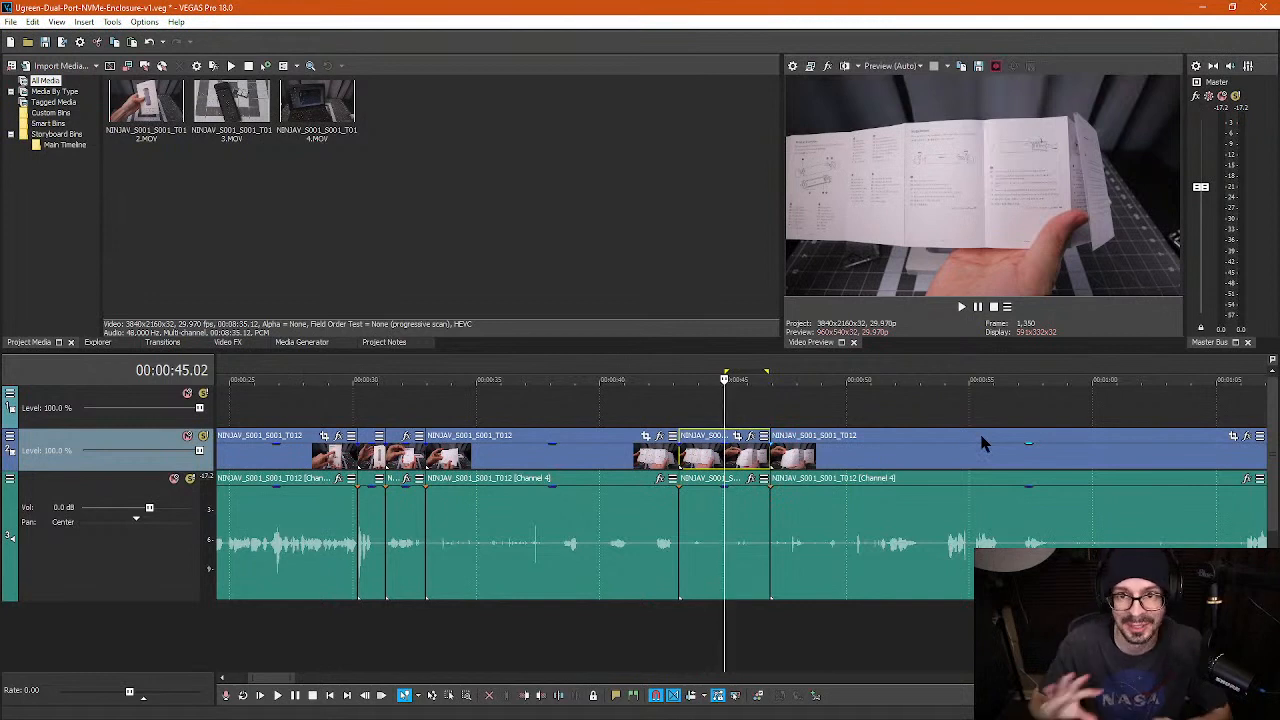
mouse_move(725, 526)
mouse_down()
mouse_move(737, 525)
mouse_move(721, 527)
mouse_up()
- Cut the audio of the ungrouped short piece and paste it on the audio track at the end of the timeline
click(710, 530)
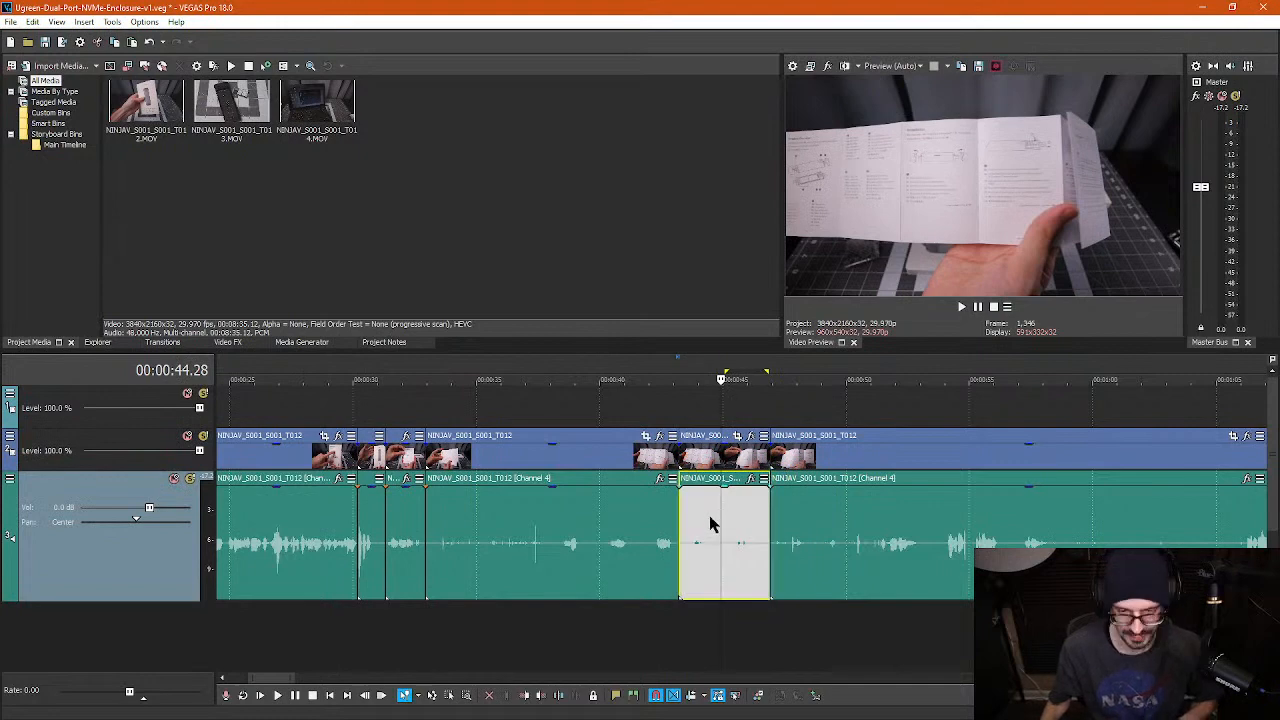
key(Delete)
scroll(949, 531, down, 10)
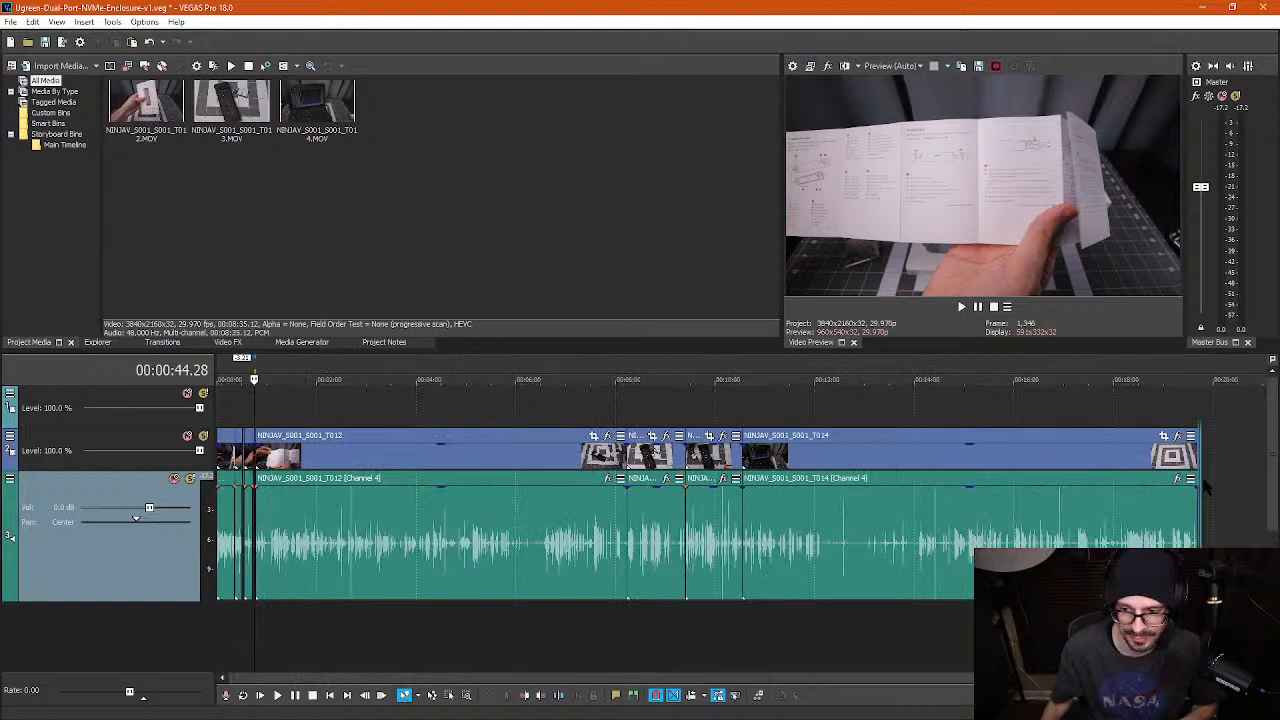
click(1204, 500)
scroll(1203, 515, up, 8)
key(ctrl+v)
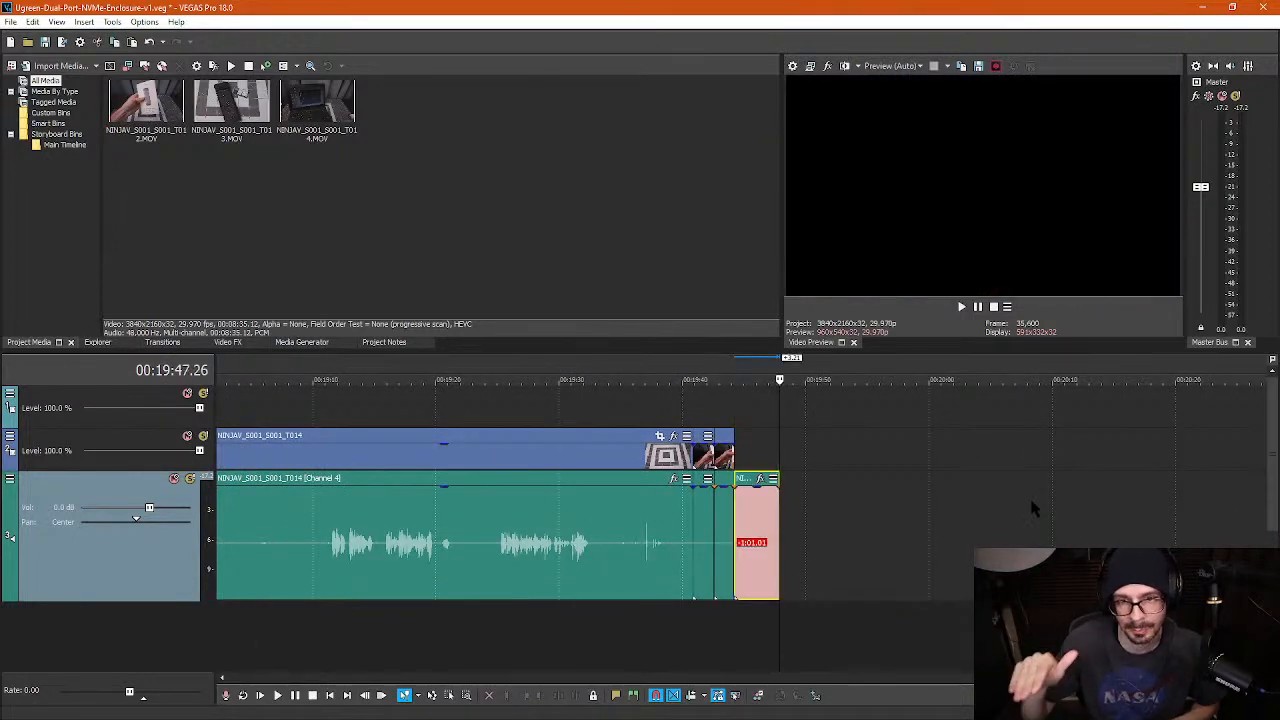
- Cut the leftover video of the short piece near 00:00:43 and paste it on the video track past the timeline's last clips
scroll(385, 476, down, 8)
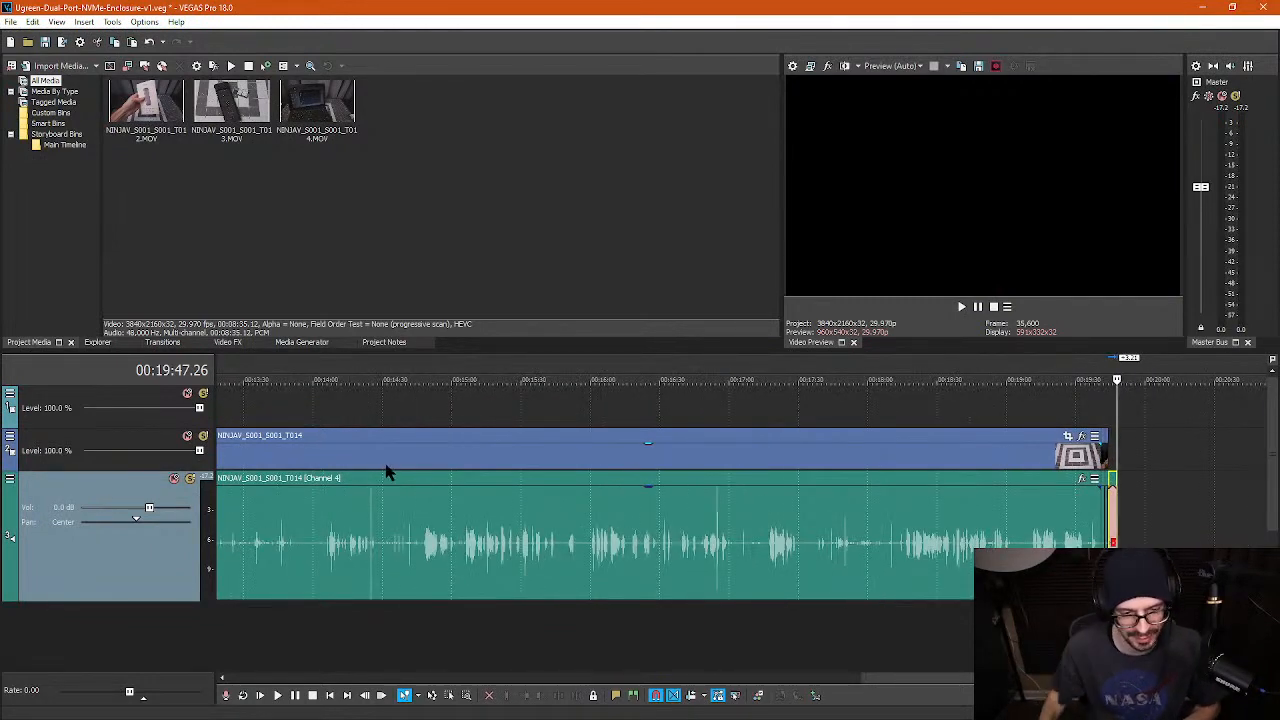
scroll(370, 500, down, 4)
click(500, 415)
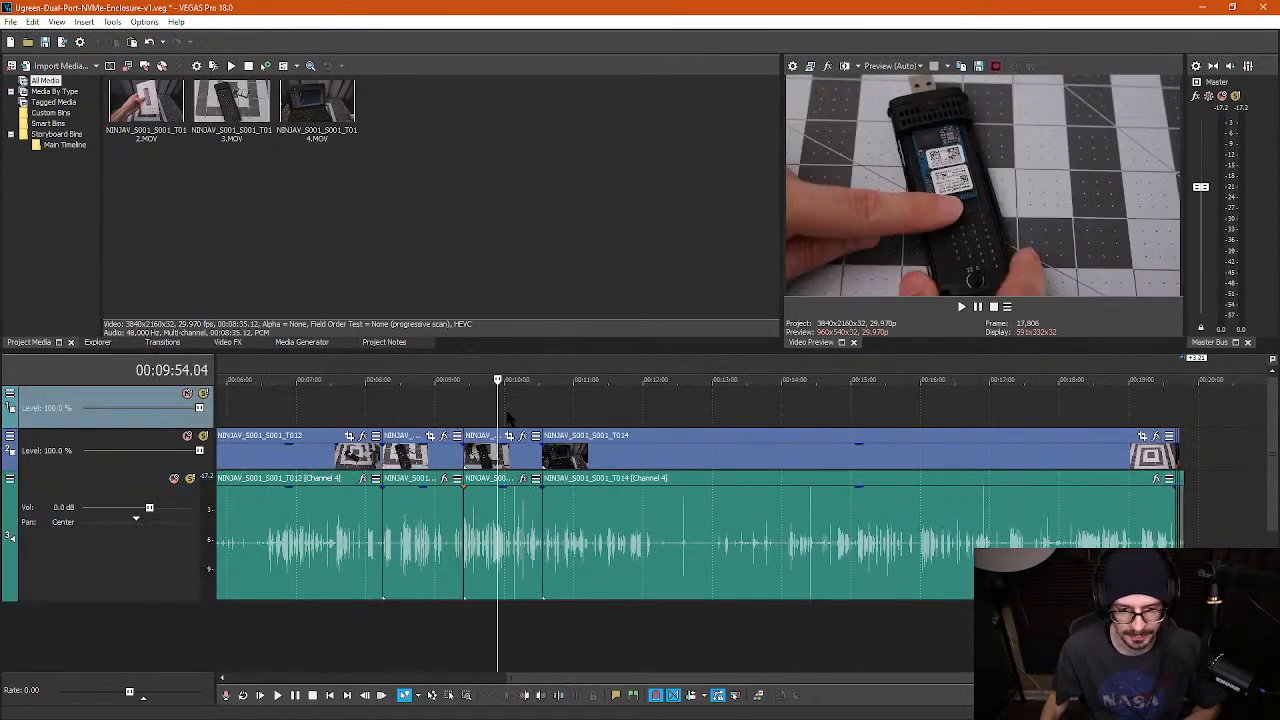
click(400, 418)
scroll(400, 418, down, 2)
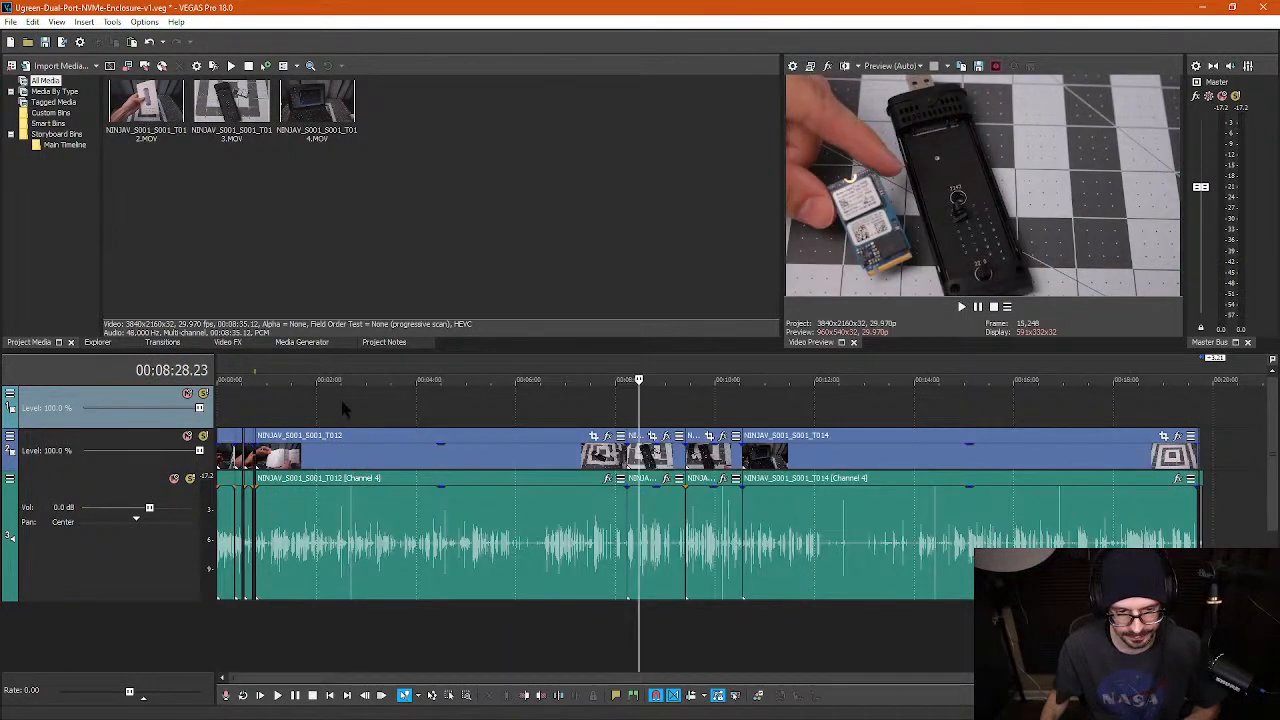
click(253, 418)
scroll(253, 418, up, 14)
click(748, 462)
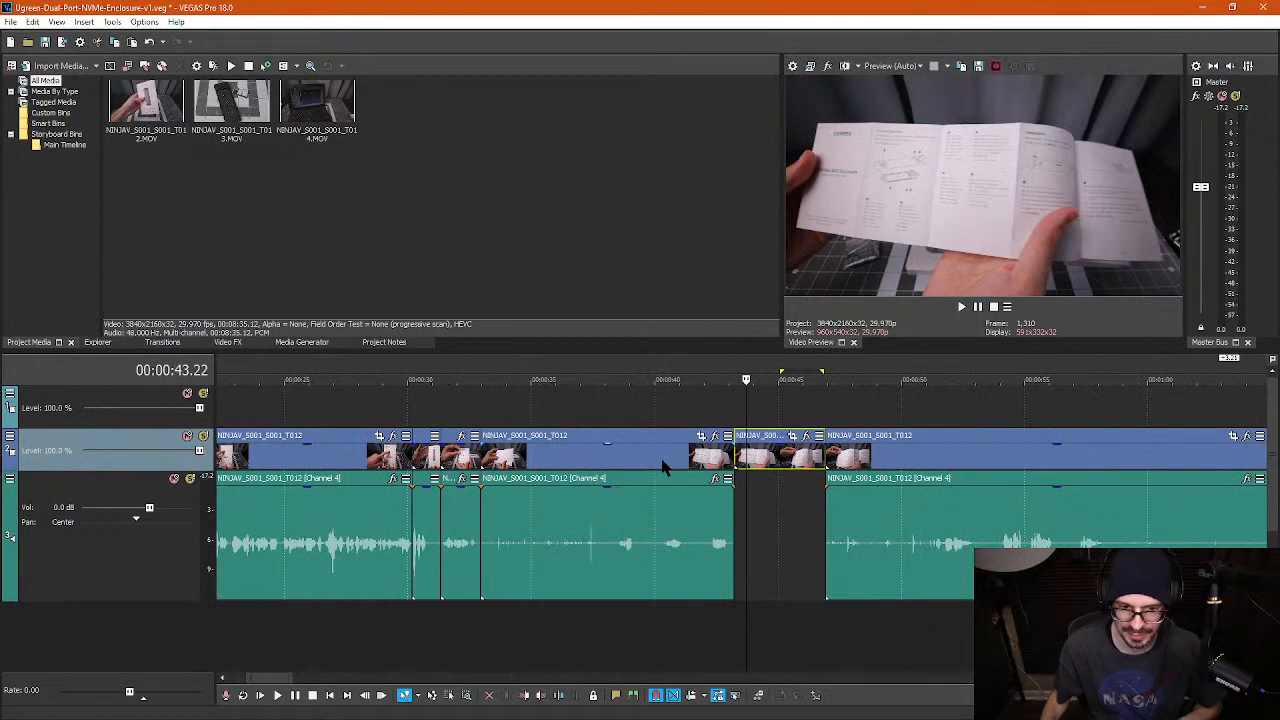
key(Delete)
scroll(872, 392, down, 12)
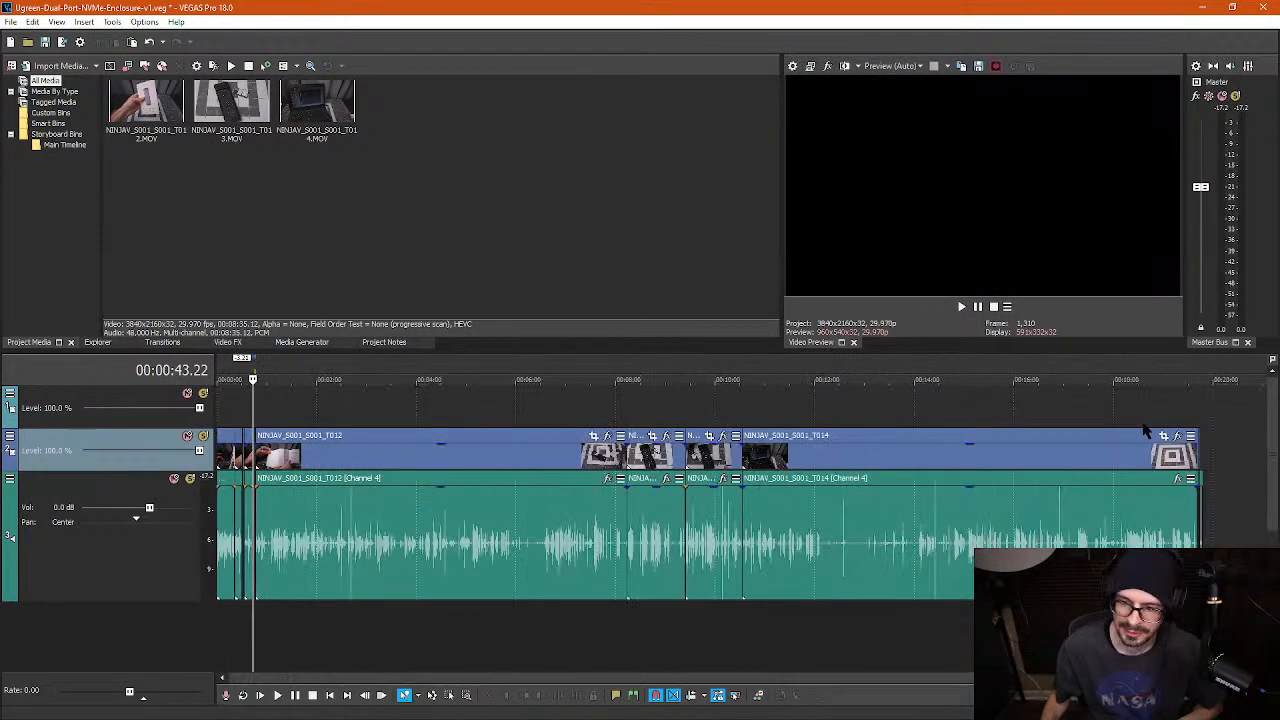
click(1220, 455)
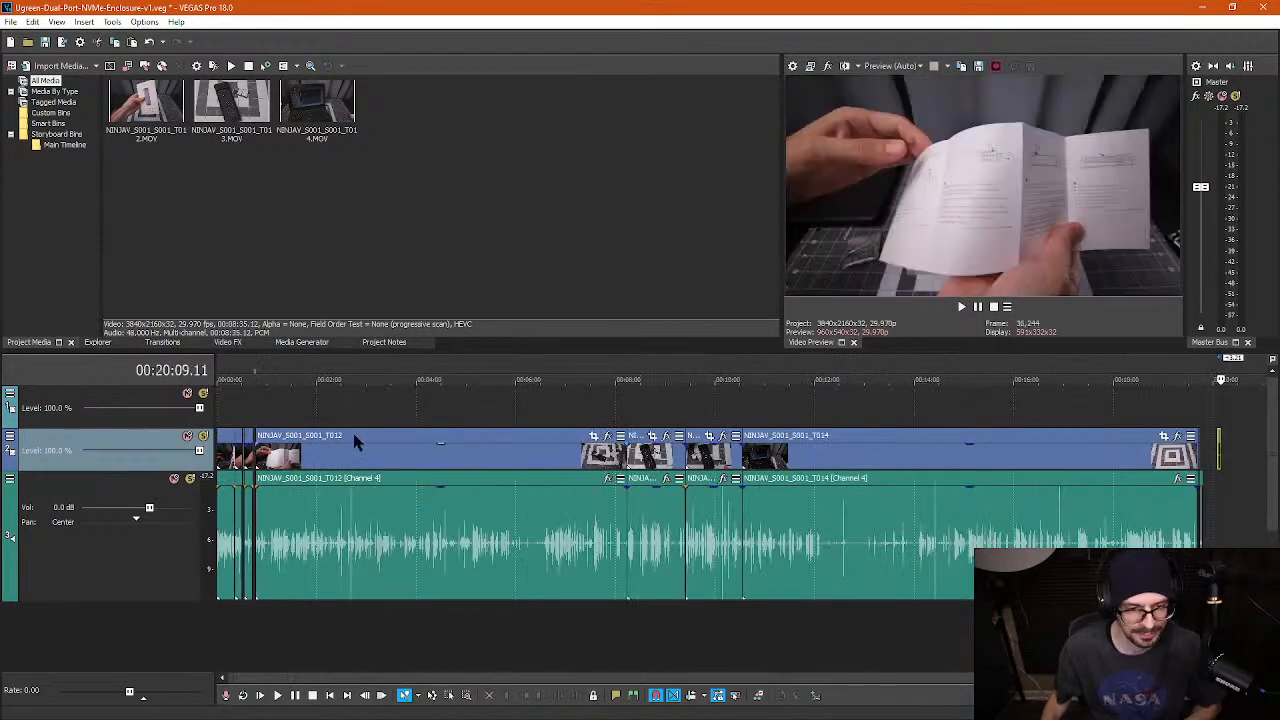
- Delete the clip starting at 00:00:32.29, turn auto ripple on and move the following clip back to close the gap
click(276, 415)
scroll(285, 425, up, 10)
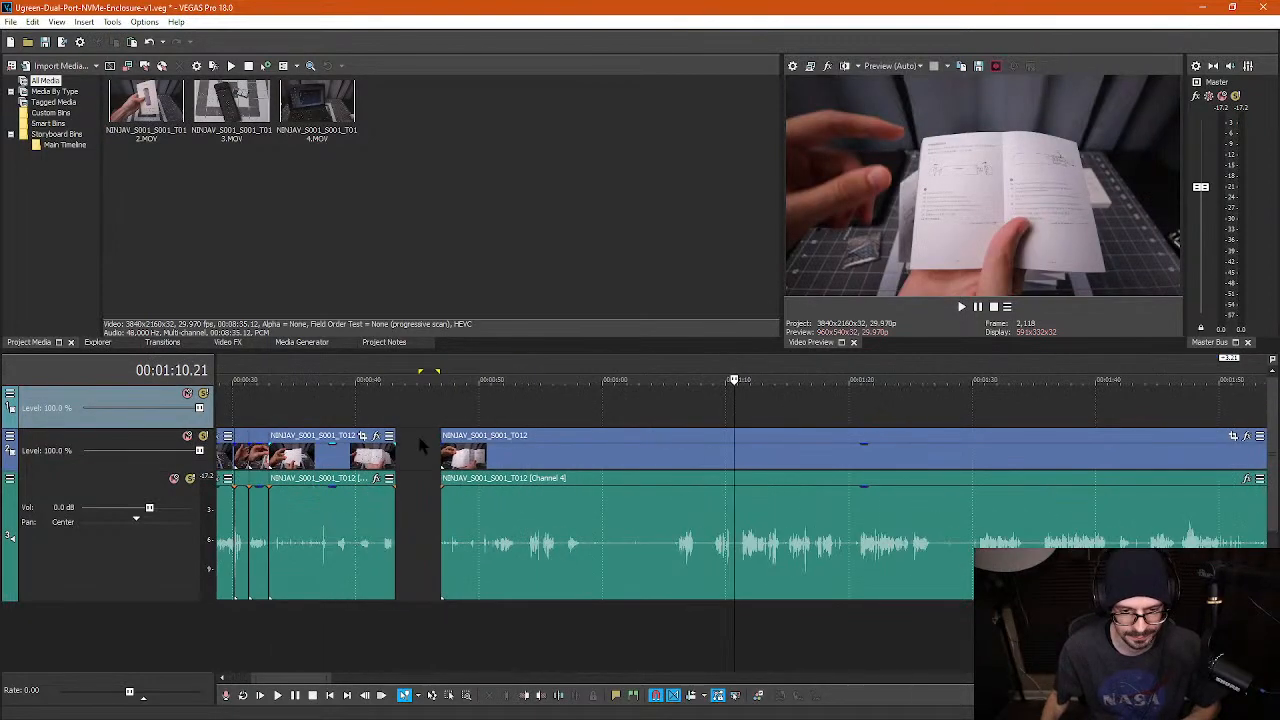
click(342, 414)
scroll(391, 423, up, 3)
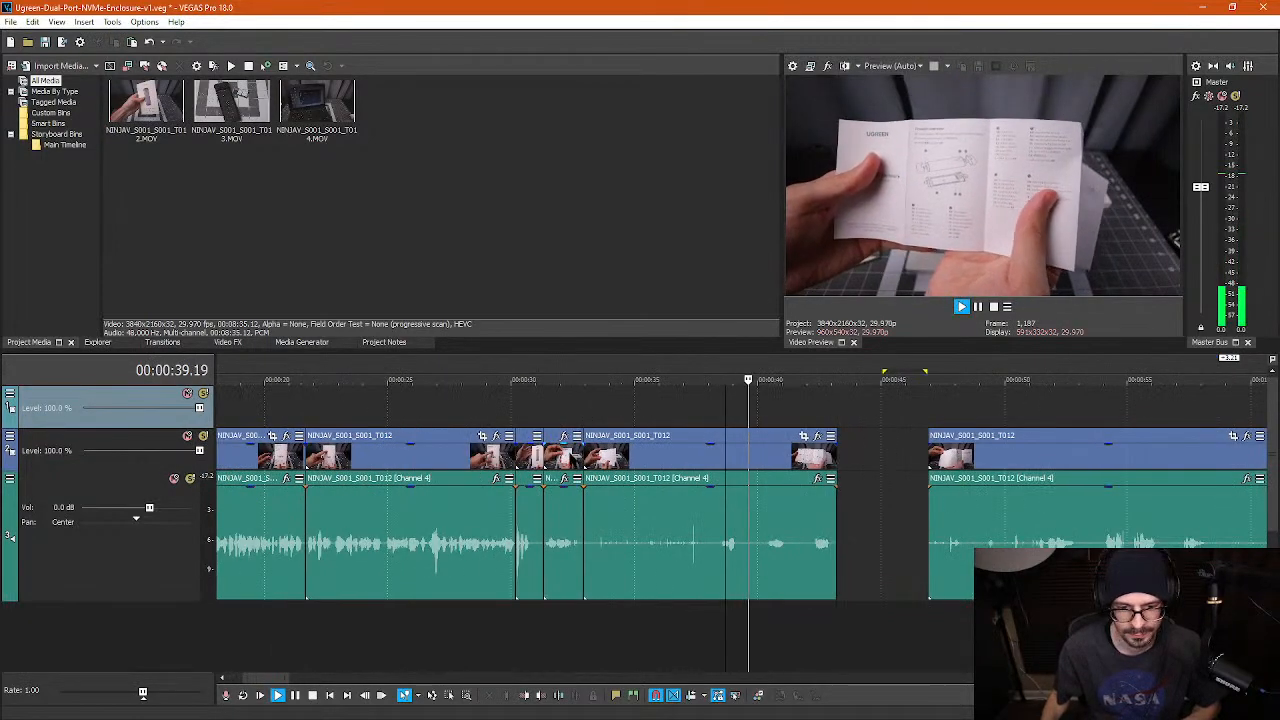
click(698, 530)
key(Delete)
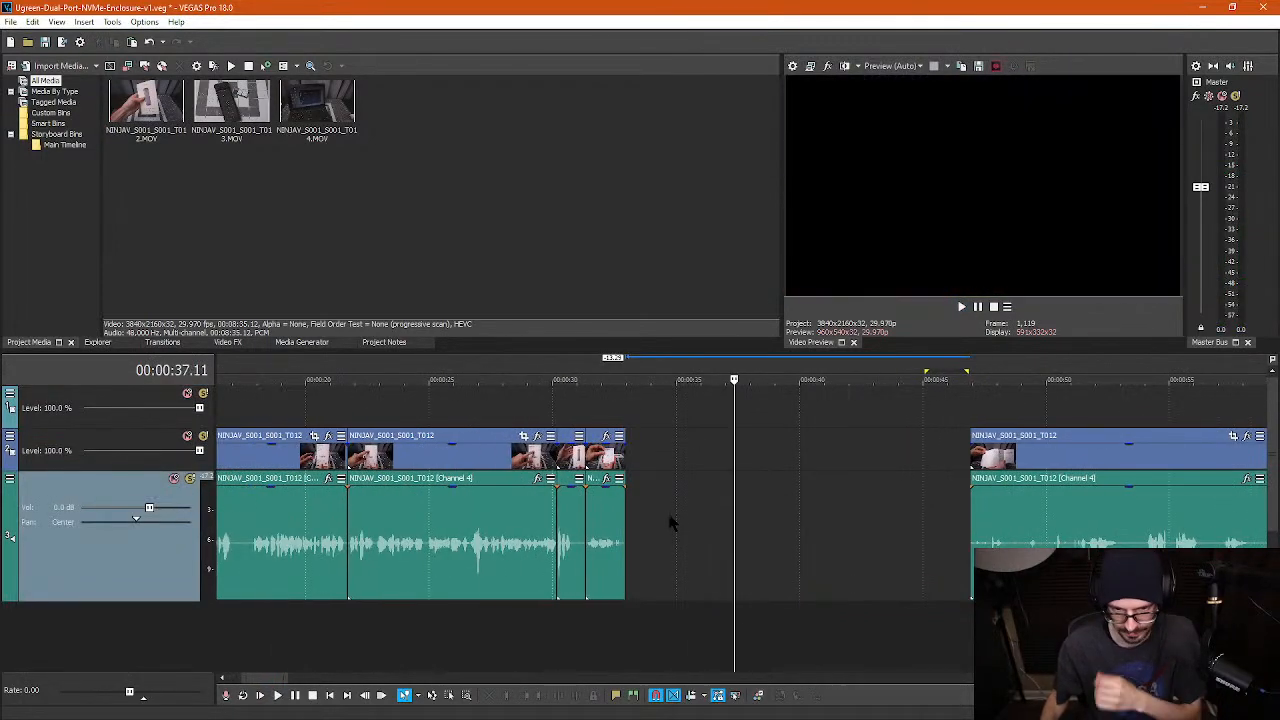
click(874, 527)
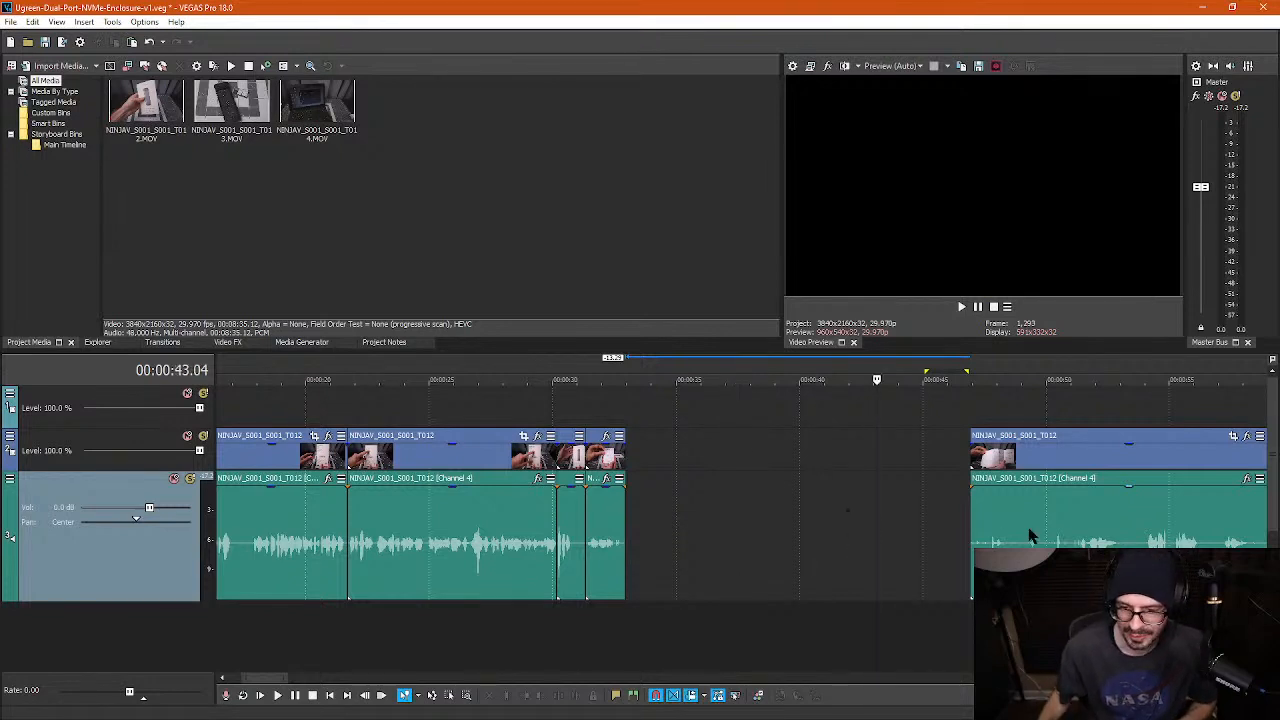
drag(1029, 530, 682, 536)
- Play through sections of the moved clip from about 00:00:37 and stop at 00:00:56.26, in the pause between speech
click(741, 537)
key(space)
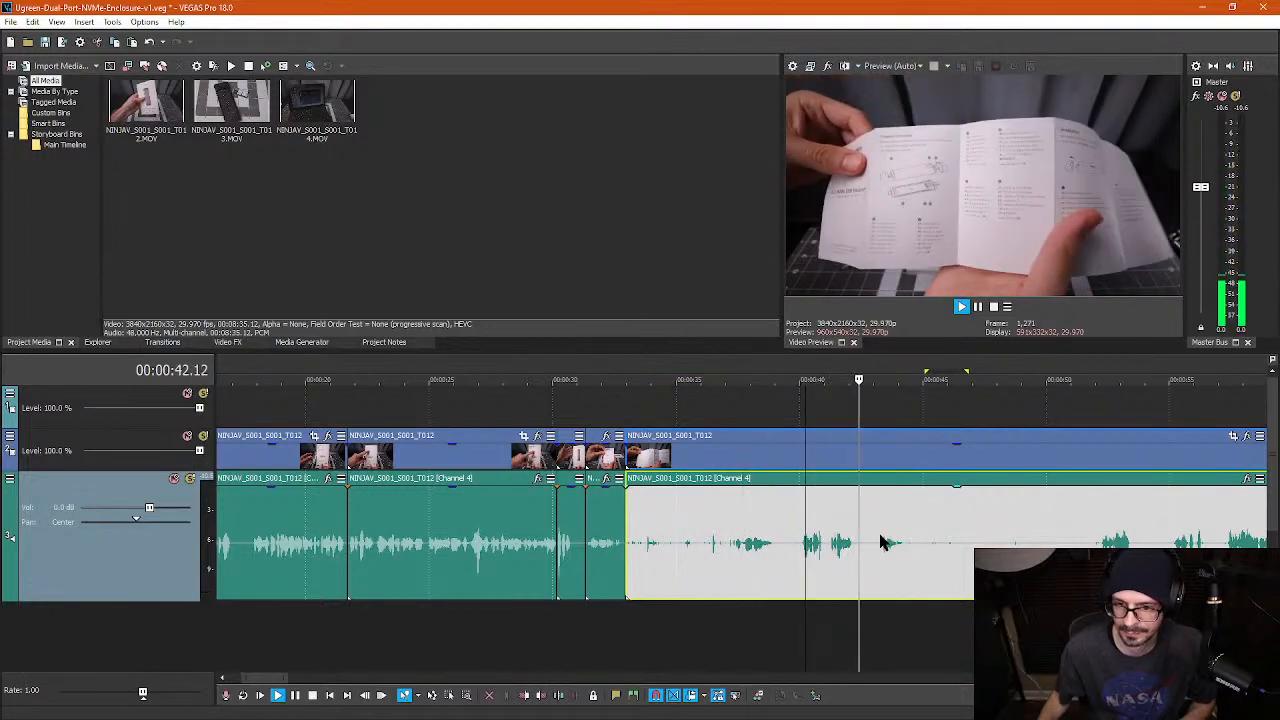
scroll(882, 543, down, 3)
click(843, 545)
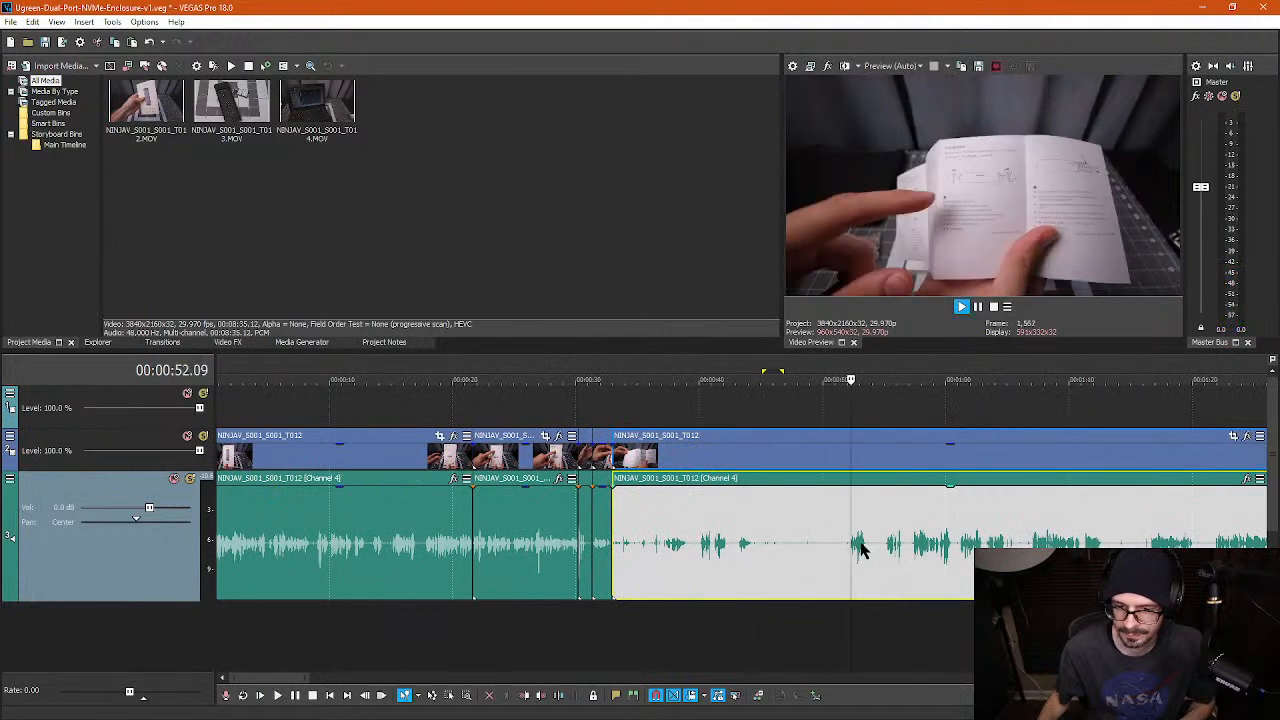
click(887, 574)
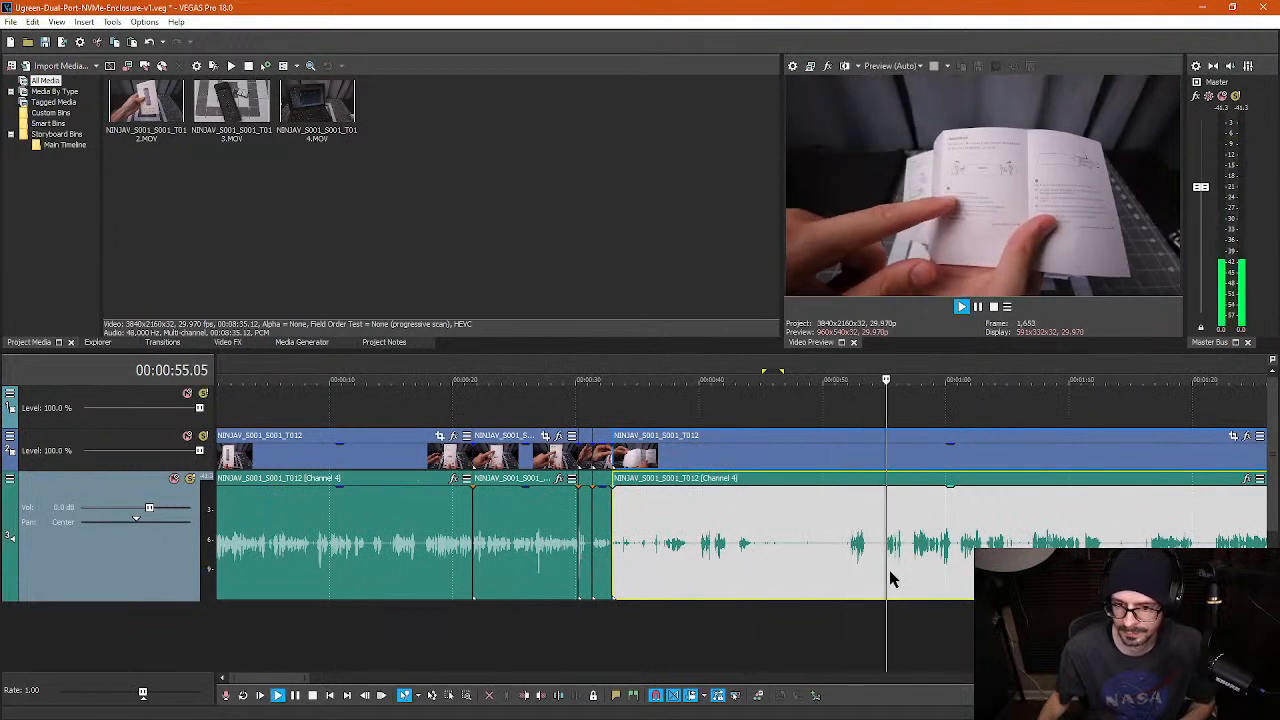
scroll(889, 571, up, 3)
key(Return)
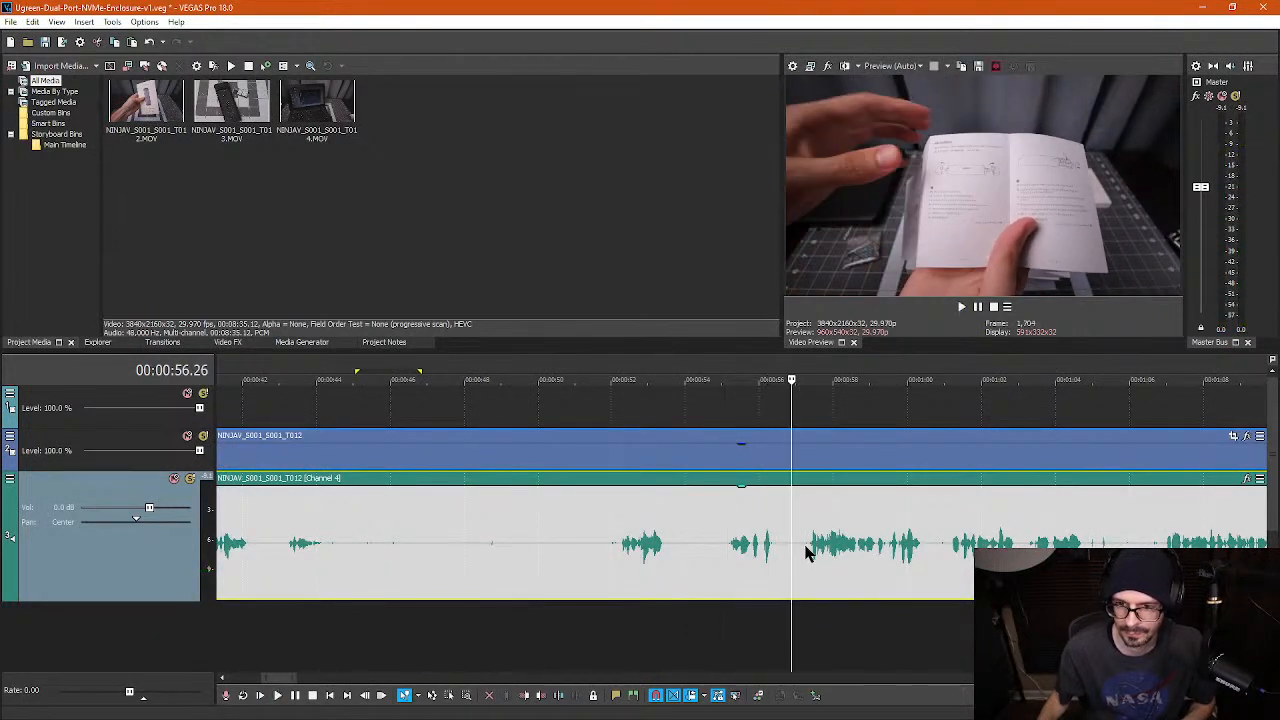
- Play through the clip from 00:00:32.29 at normal and faster speed to find pauses, stopping near 00:01:11
key(Return)
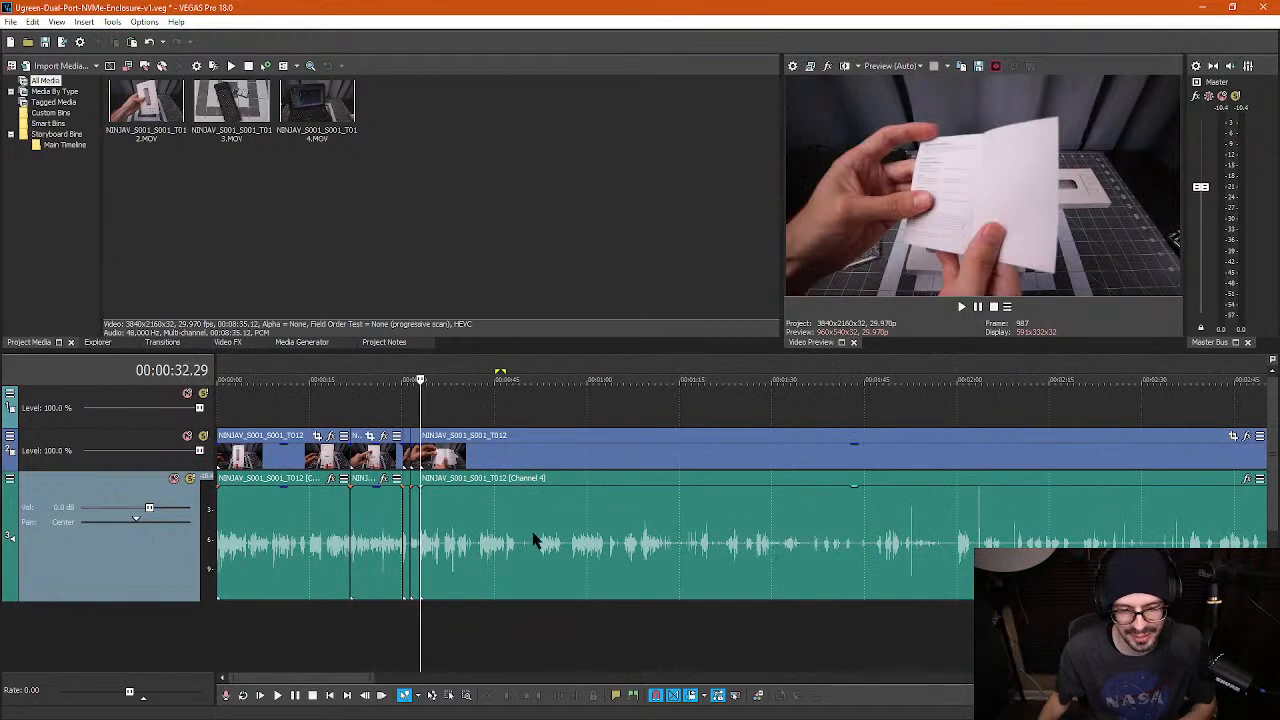
scroll(540, 540, up, 4)
key(space)
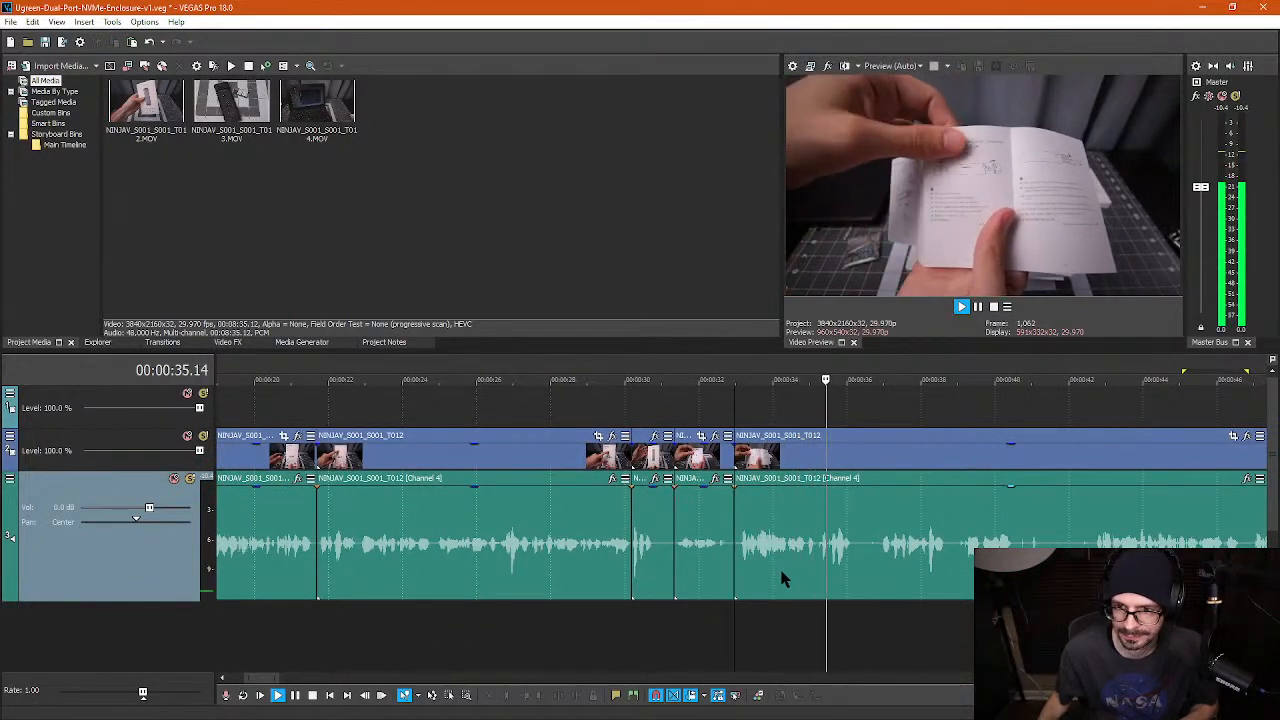
key(l)
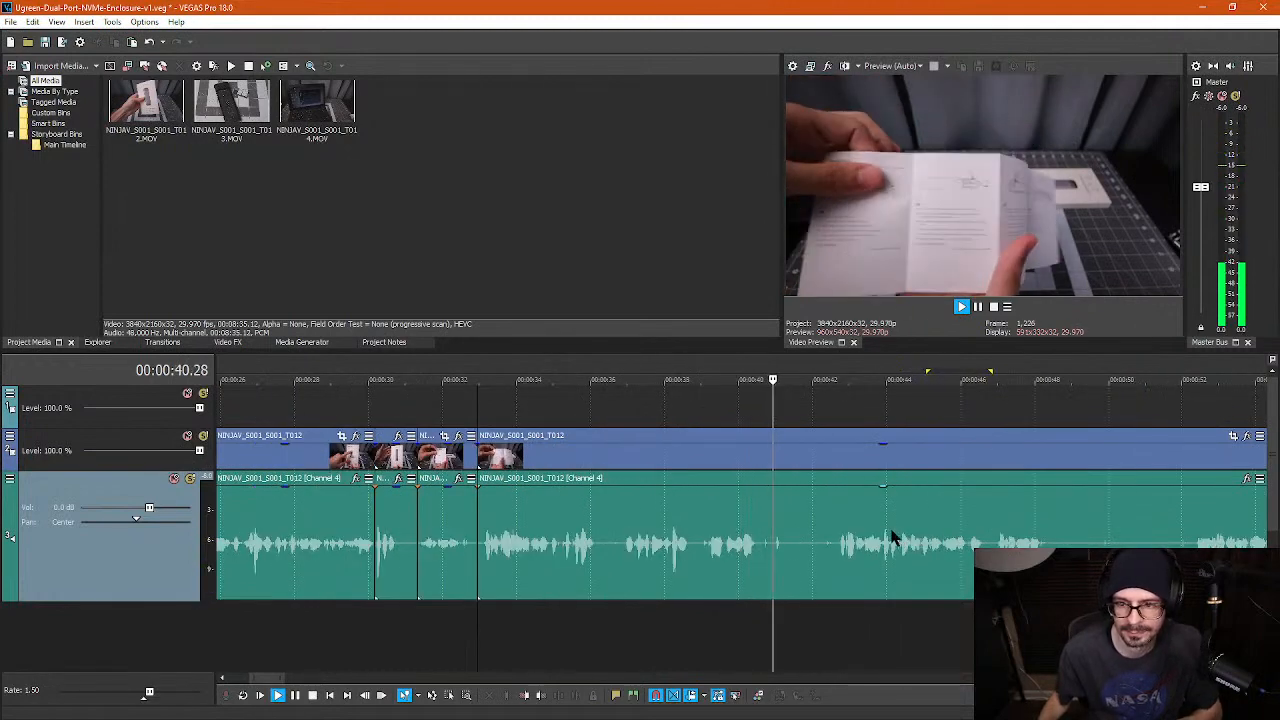
key(k)
key(l)
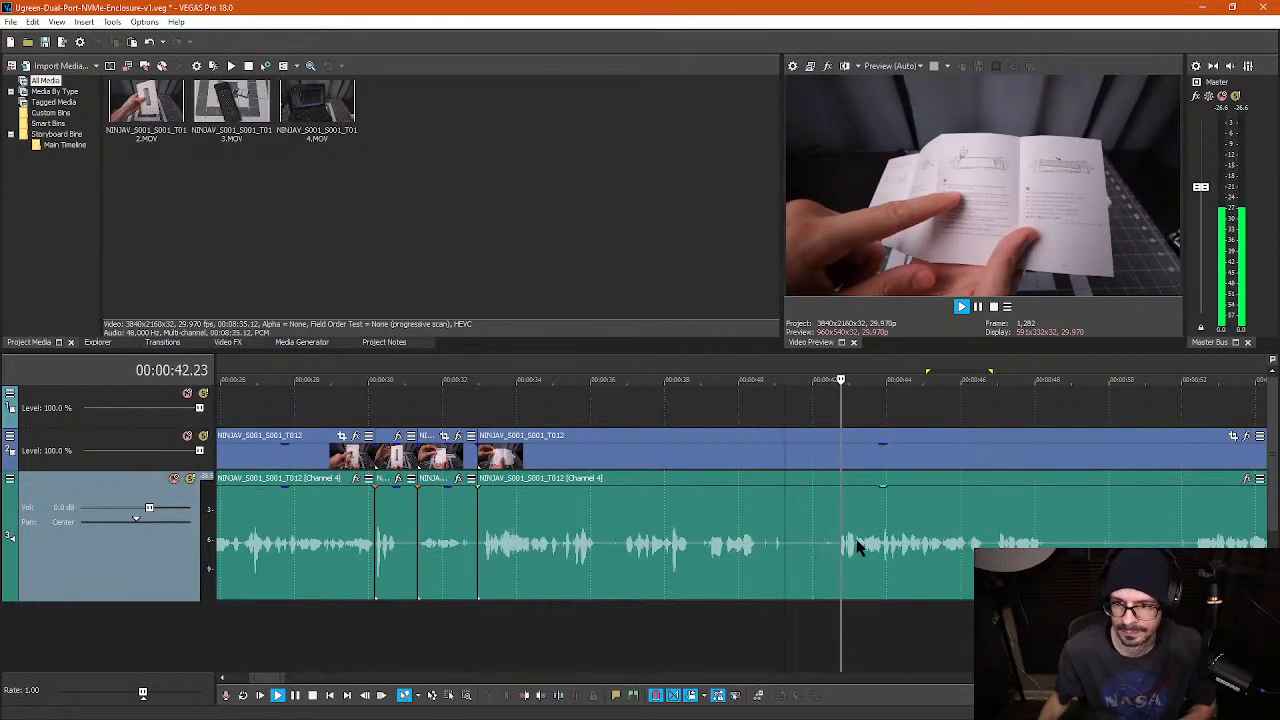
key(l)
scroll(962, 522, down, 2)
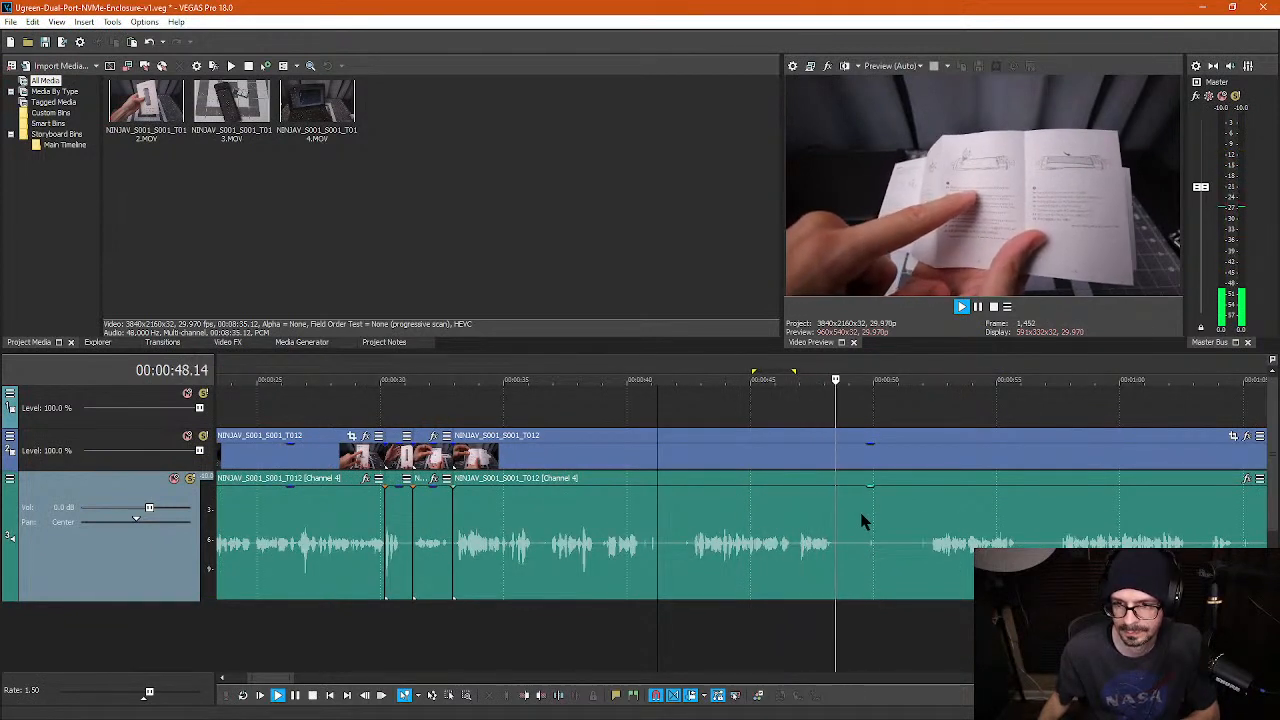
key(k)
click(930, 556)
key(l)
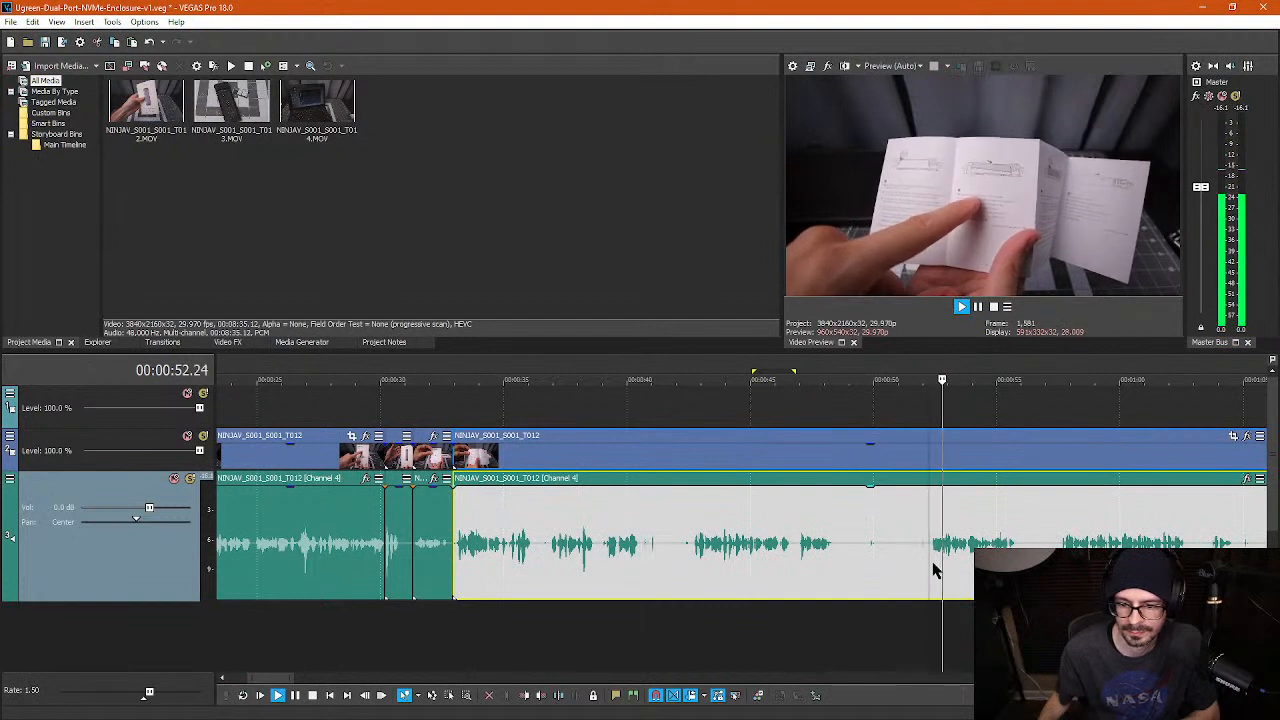
key(k)
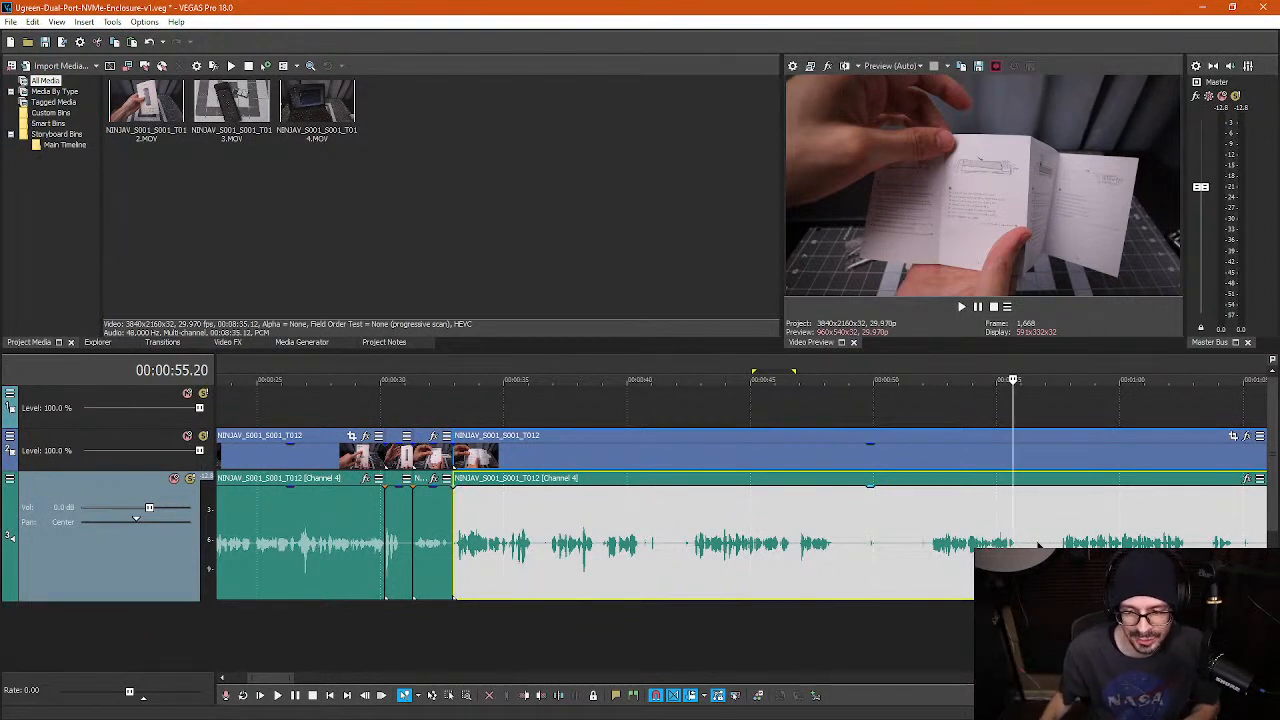
key(space)
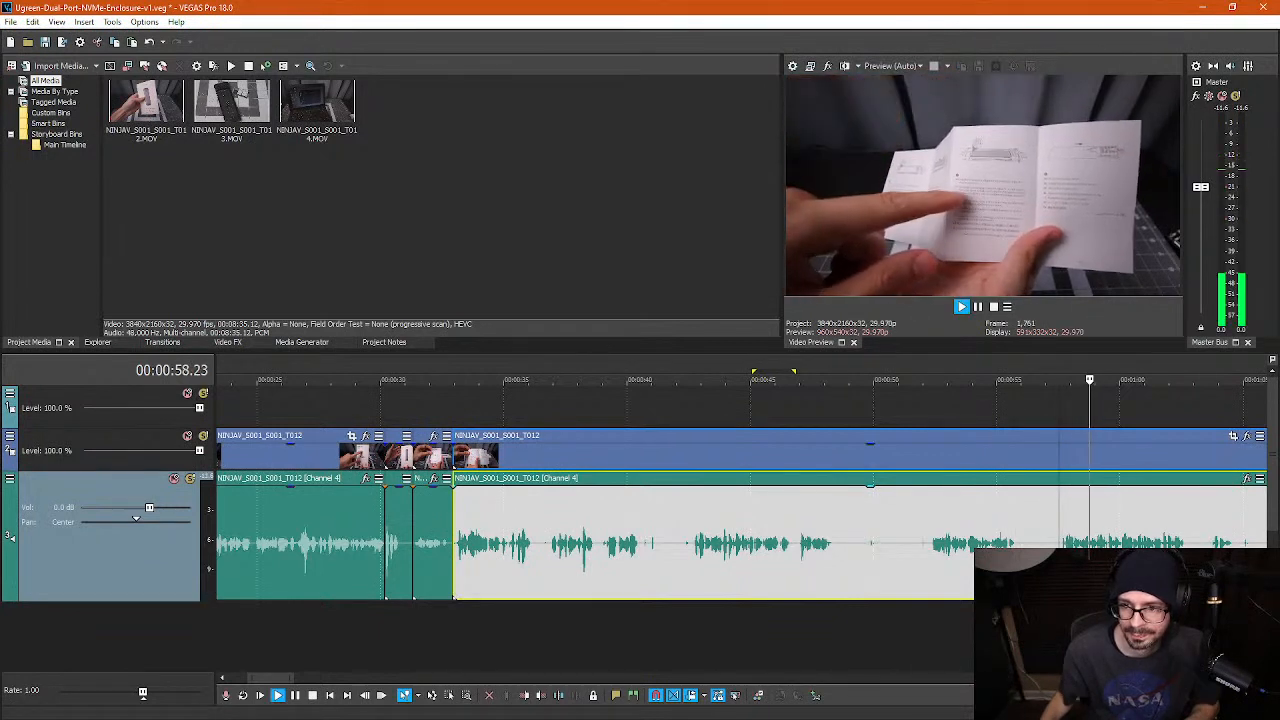
key(space)
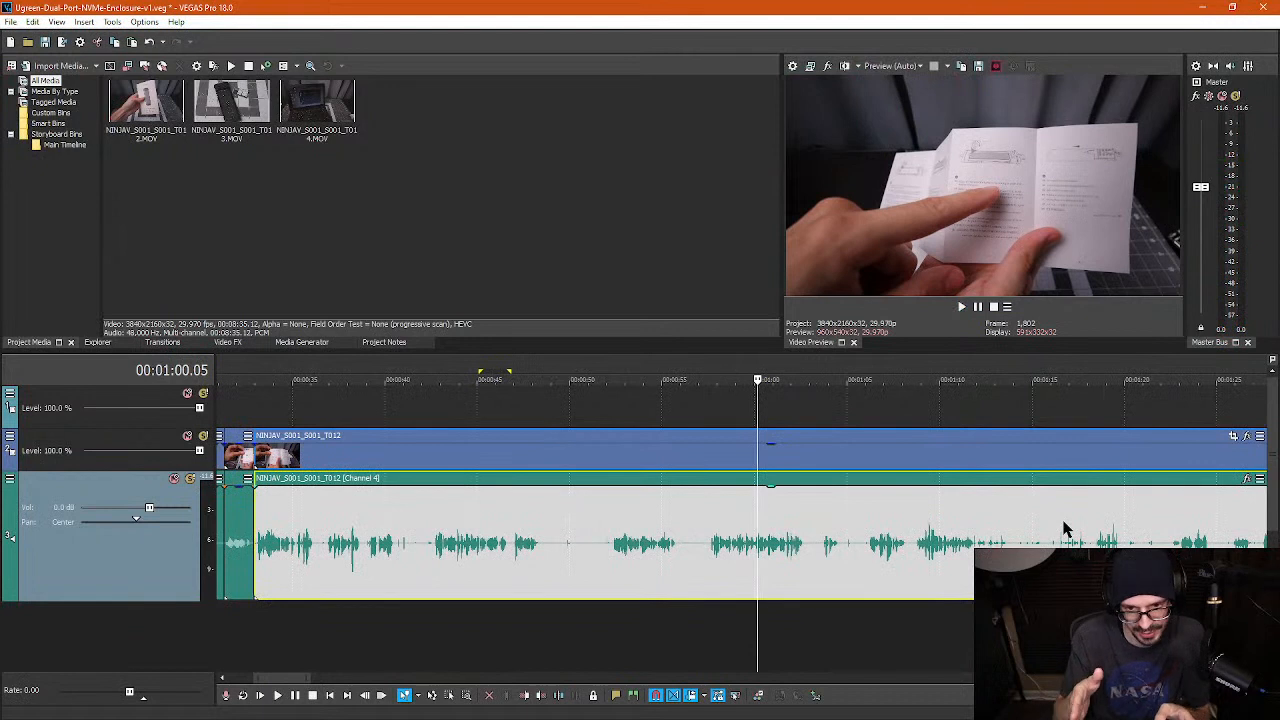
key(l)
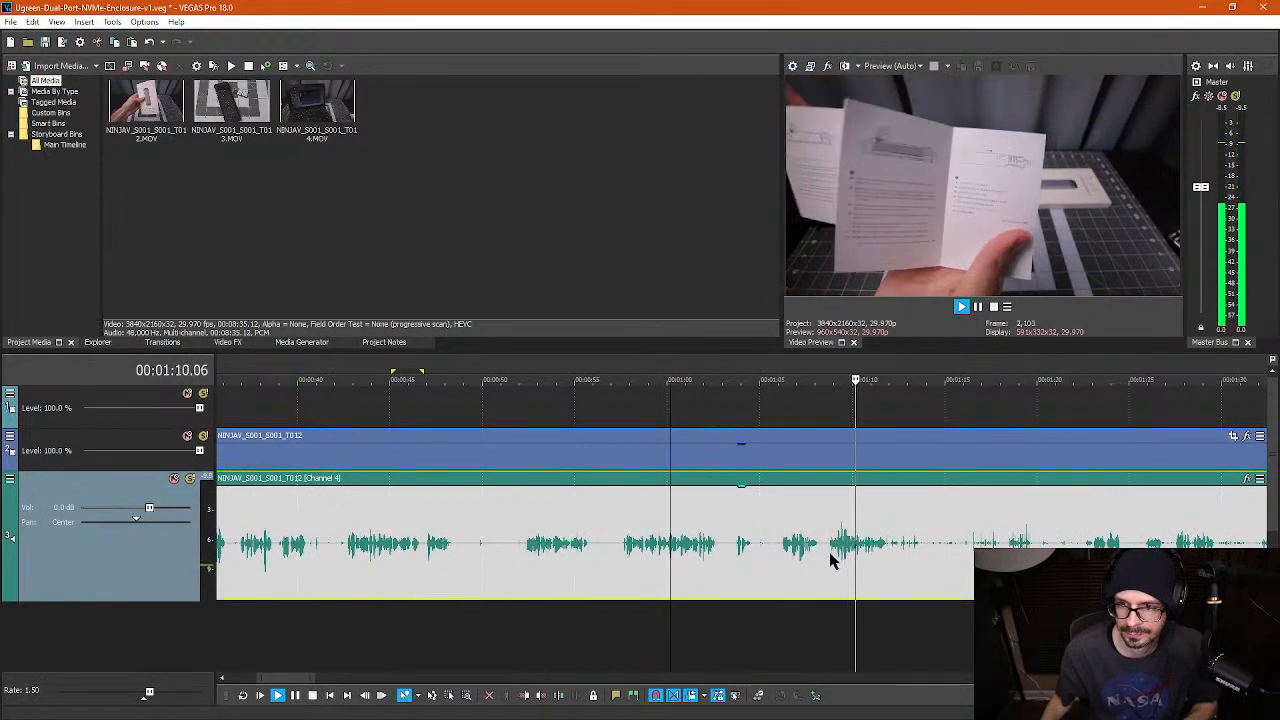
key(k)
- Split the video and its audio at 00:01:11.26, where the speech ends
click(886, 537)
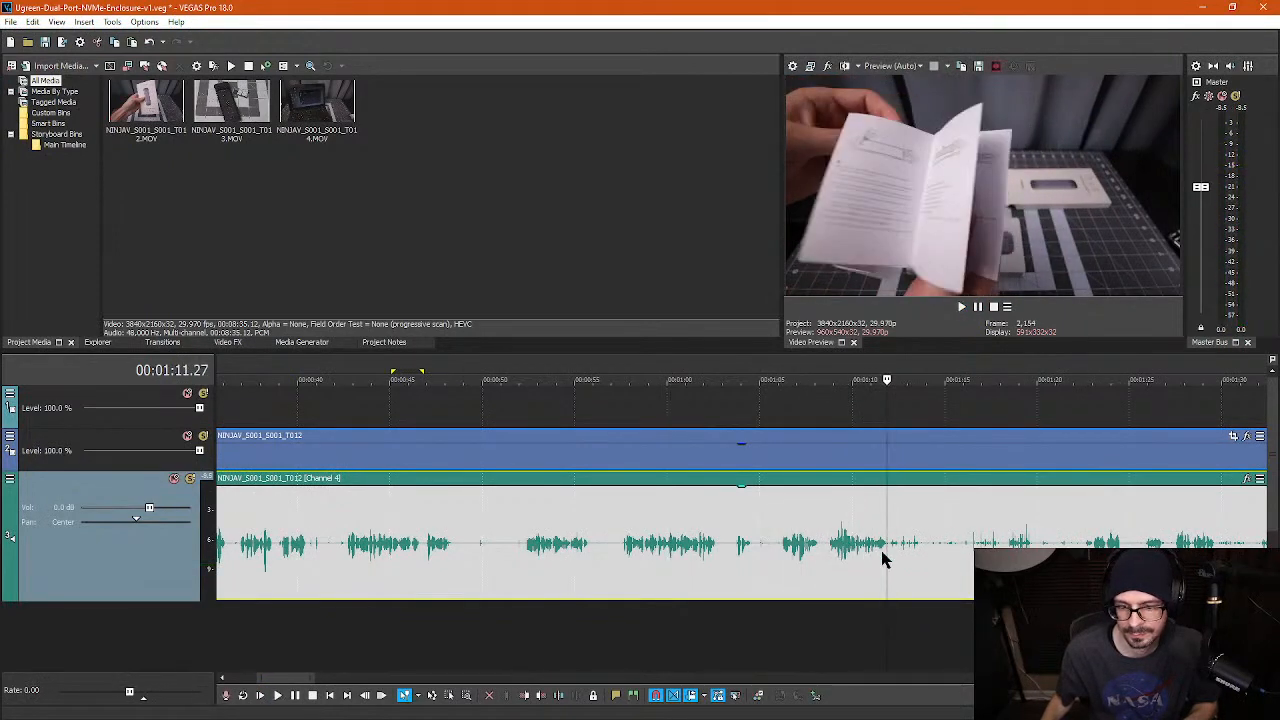
scroll(884, 559, up, 8)
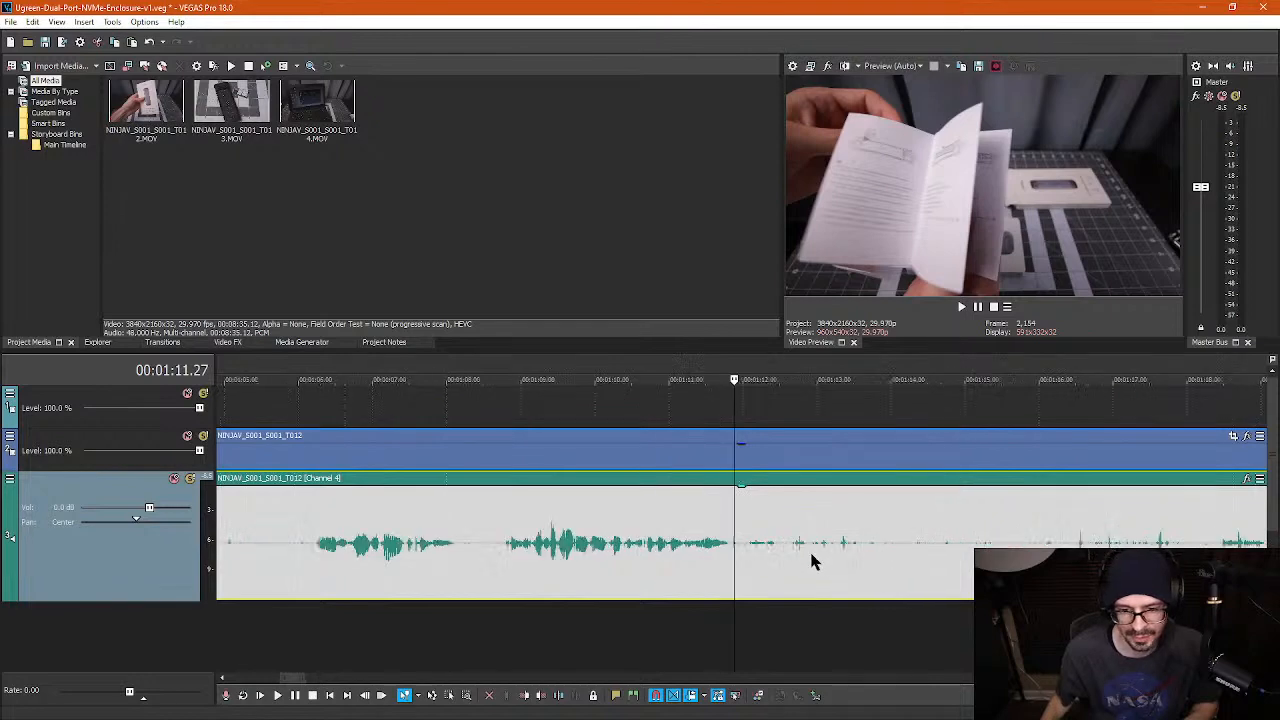
click(731, 544)
key(s)
scroll(630, 561, down, 2)
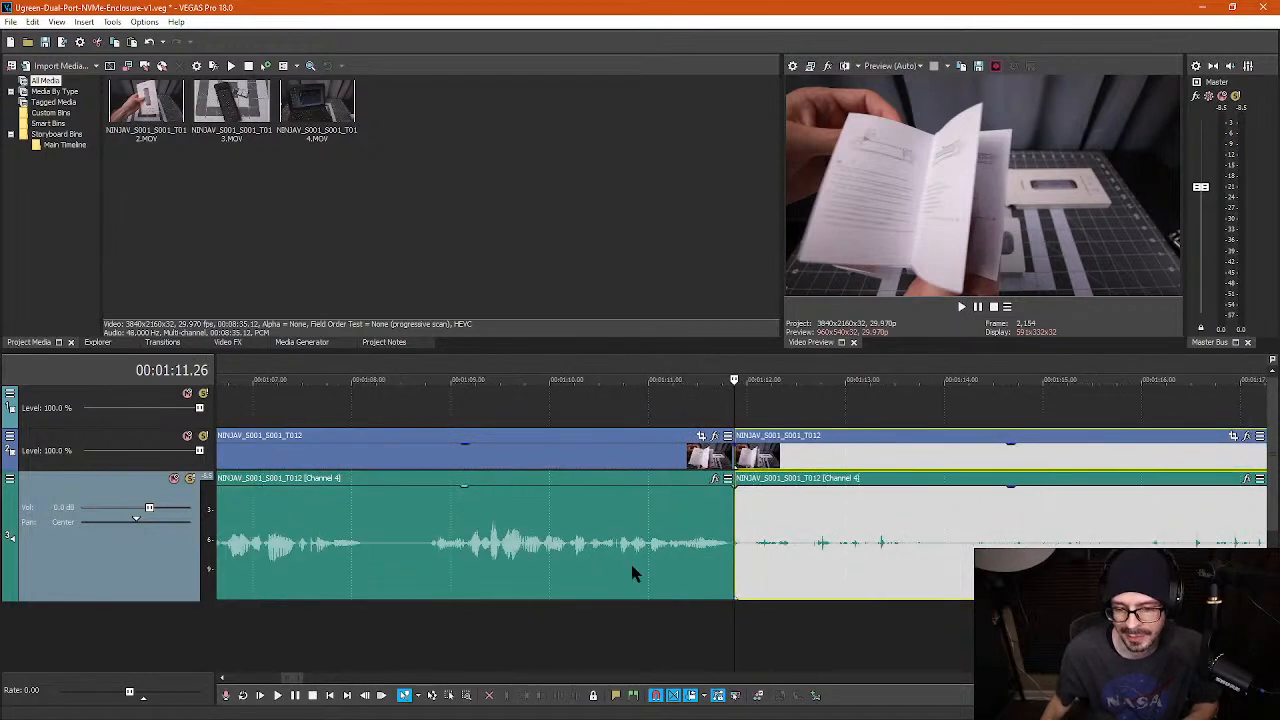
- Split the clip at 00:00:36.06 and 00:00:36.25 and delete the short silent piece between the splits
scroll(417, 558, down, 6)
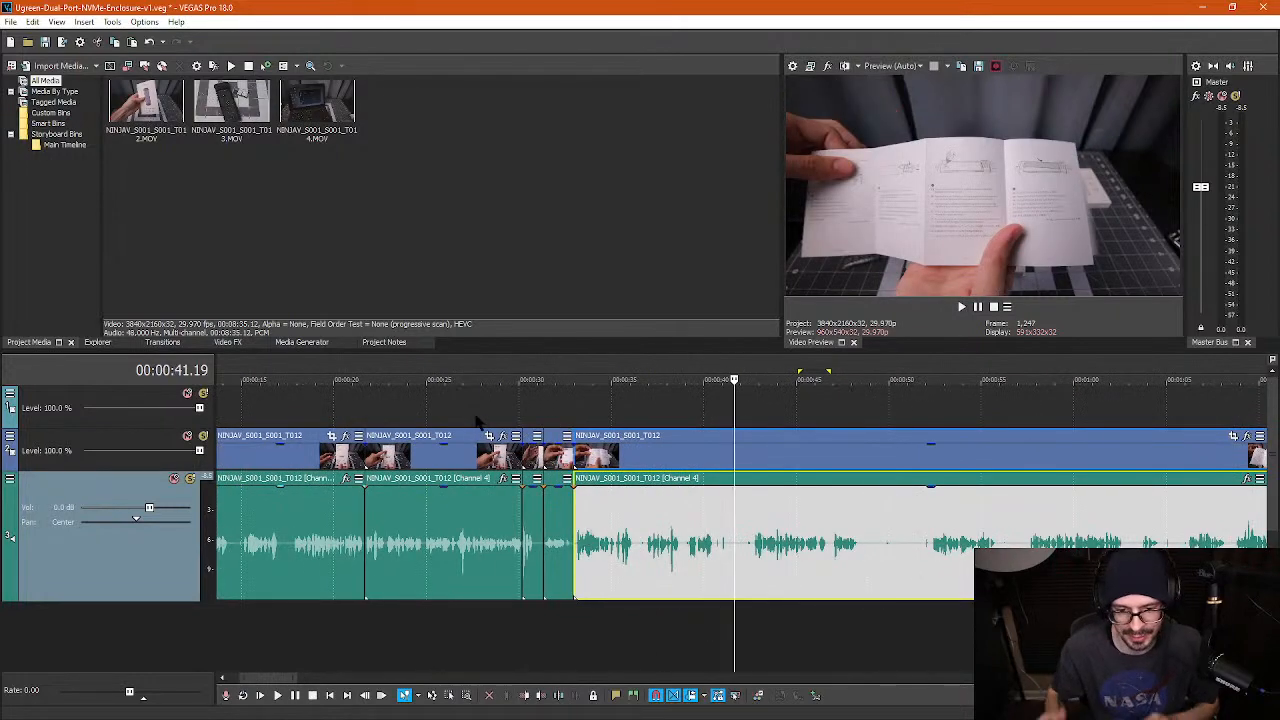
click(637, 538)
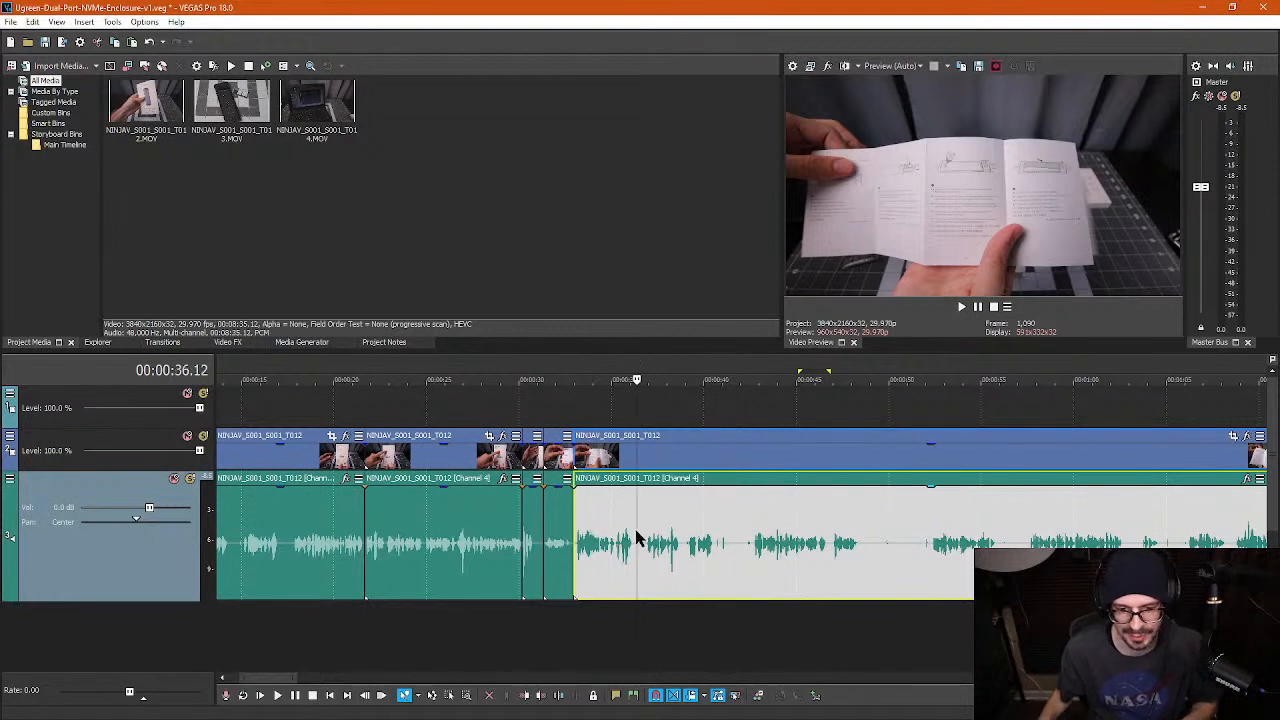
scroll(637, 538, up, 2)
click(727, 553)
key(s)
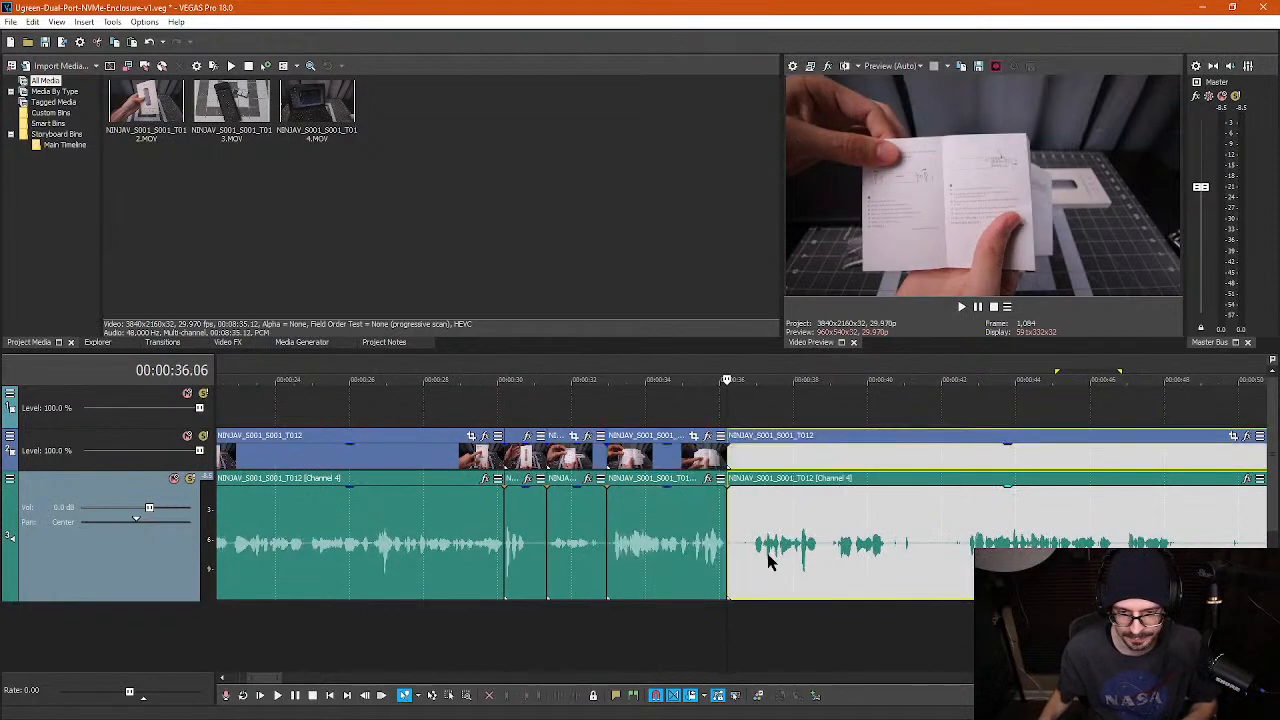
click(750, 553)
key(s)
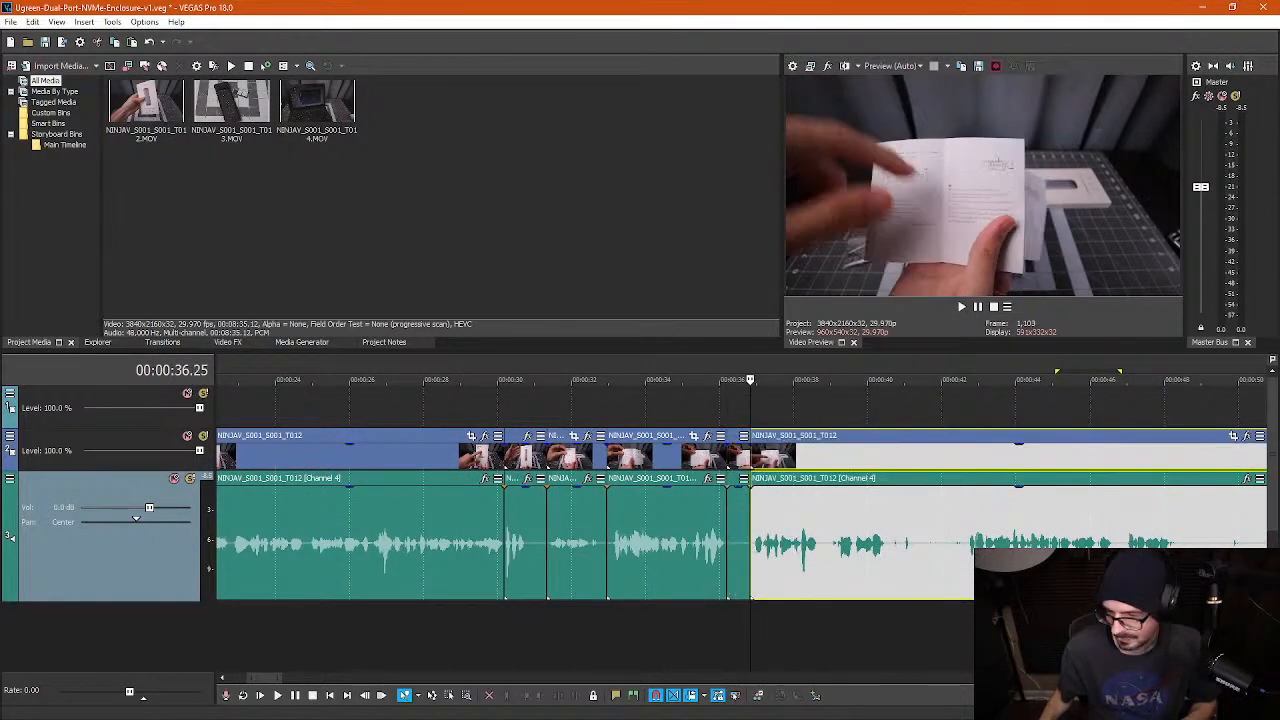
key(alt+Tab)
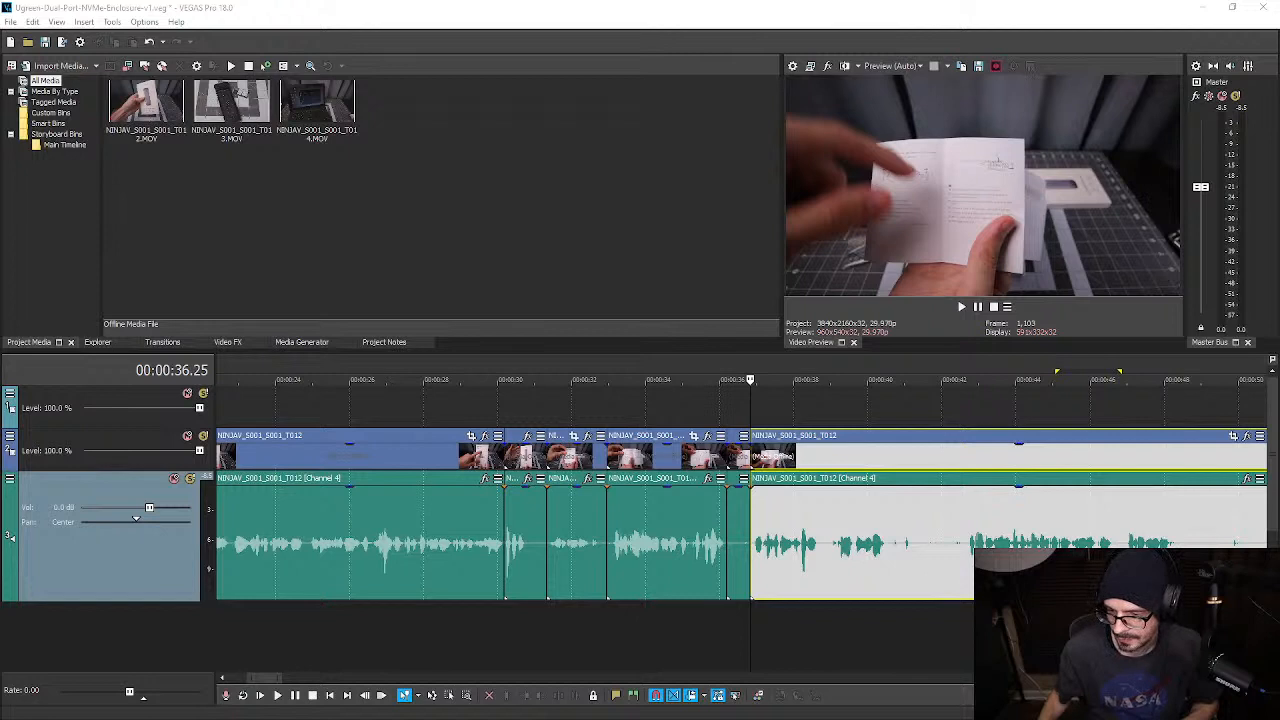
click(730, 543)
key(Delete)
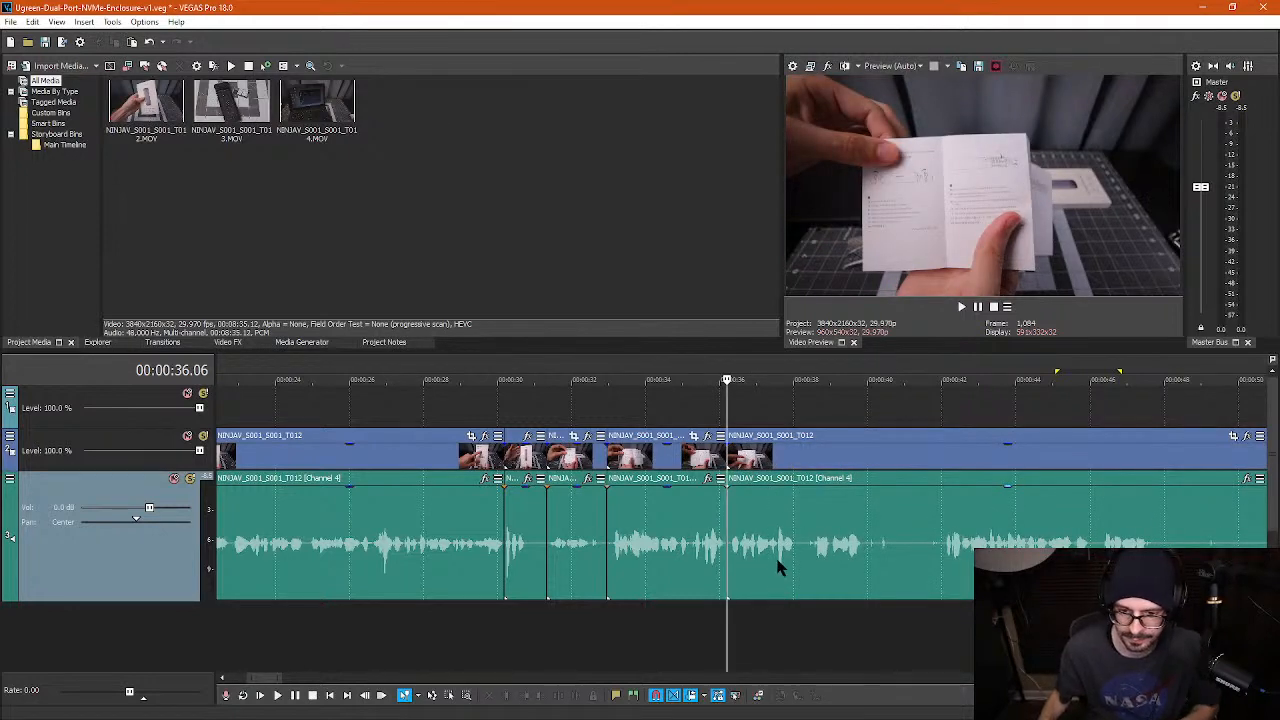
- Split the clip at 00:00:39.28 and just before speech resumes near 00:00:42, and delete the pause between
click(849, 557)
click(866, 545)
key(s)
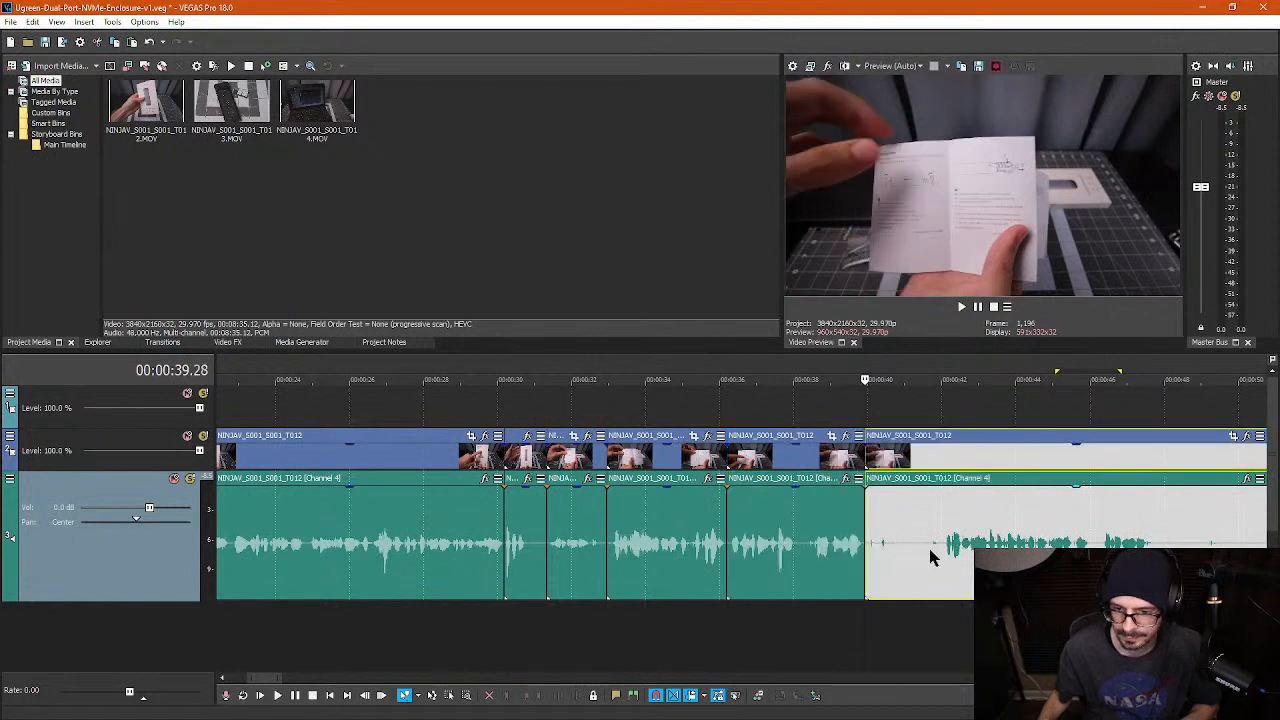
click(940, 549)
key(s)
click(896, 559)
key(Delete)
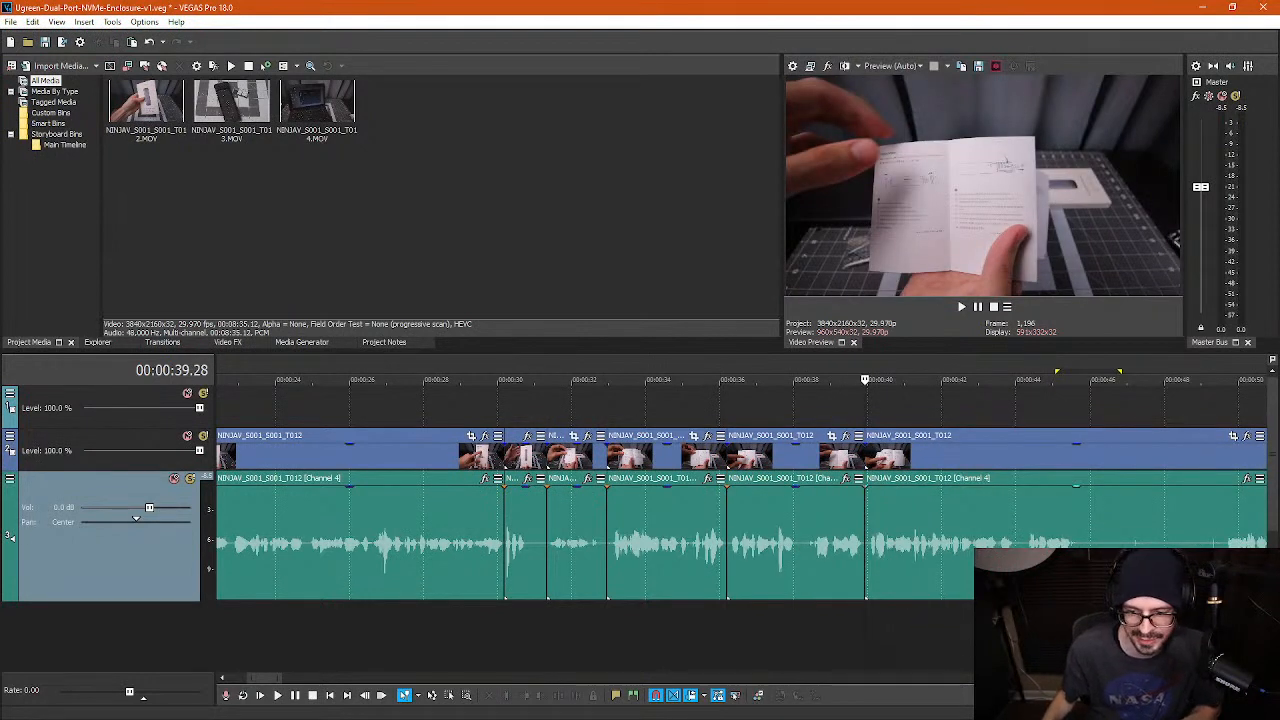
- Split the clip at 00:00:45.23 and 00:00:49.19 and cut out the silent piece between the splits
click(1080, 530)
scroll(925, 549, up, 3)
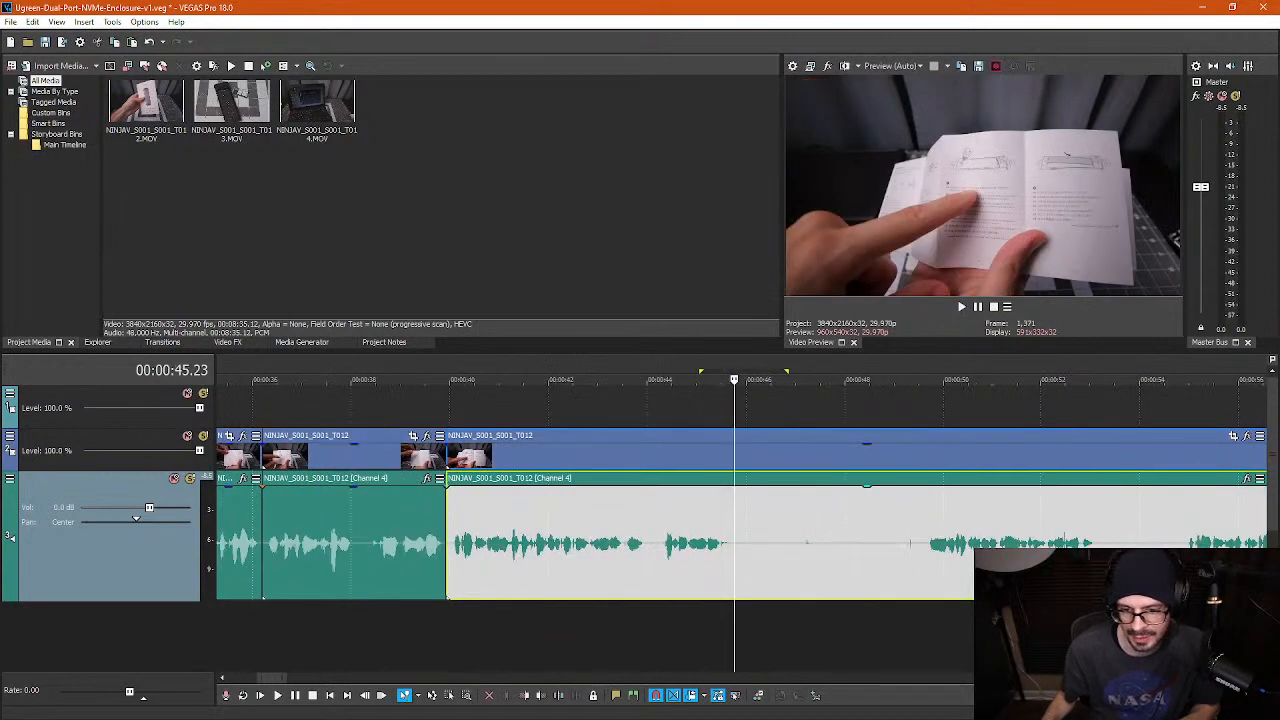
click(925, 549)
key(s)
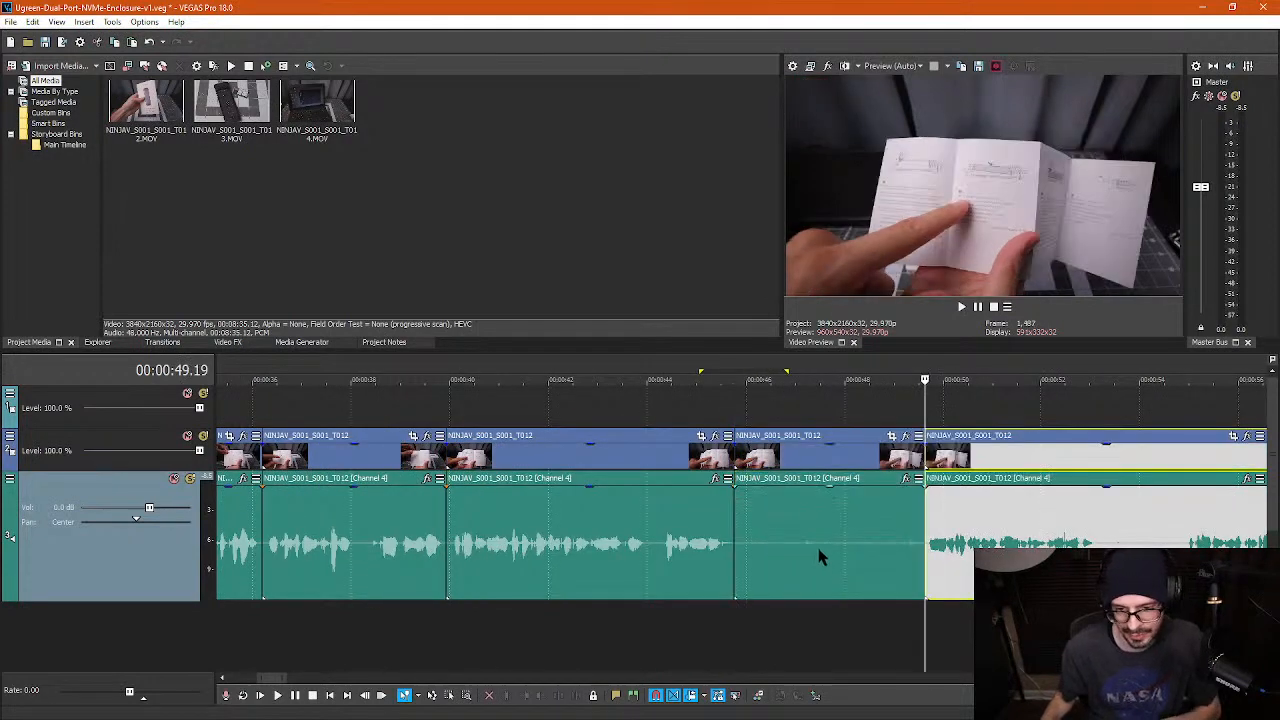
click(818, 557)
key(Delete)
scroll(850, 553, down, 4)
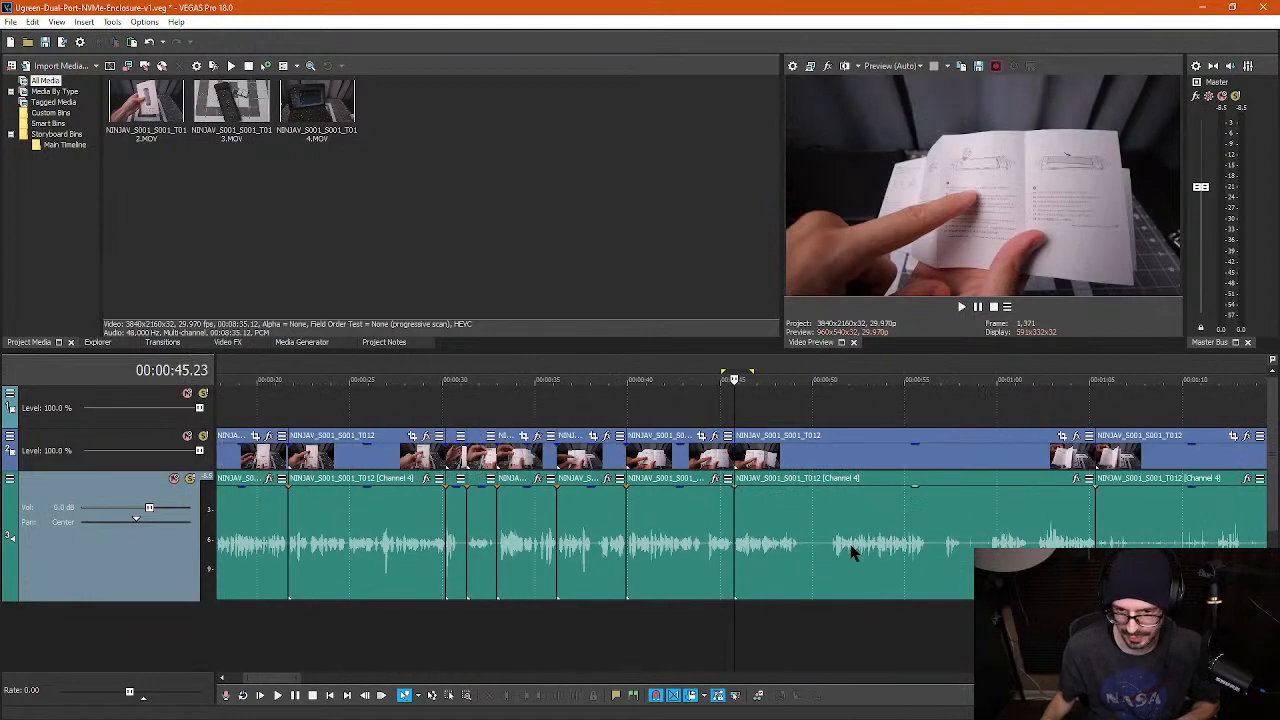
- Paste the piece just cut out near the end of the timeline, after the last main clips
scroll(850, 553, down, 10)
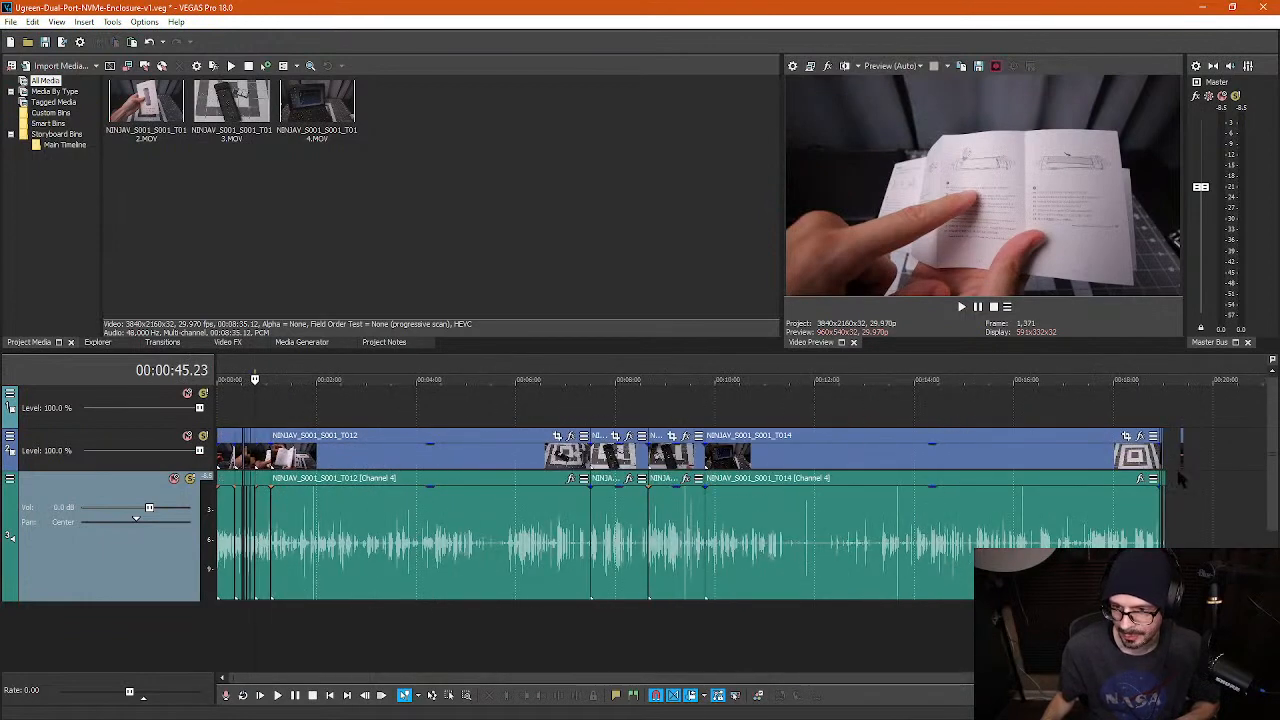
click(1176, 466)
scroll(1033, 482, up, 8)
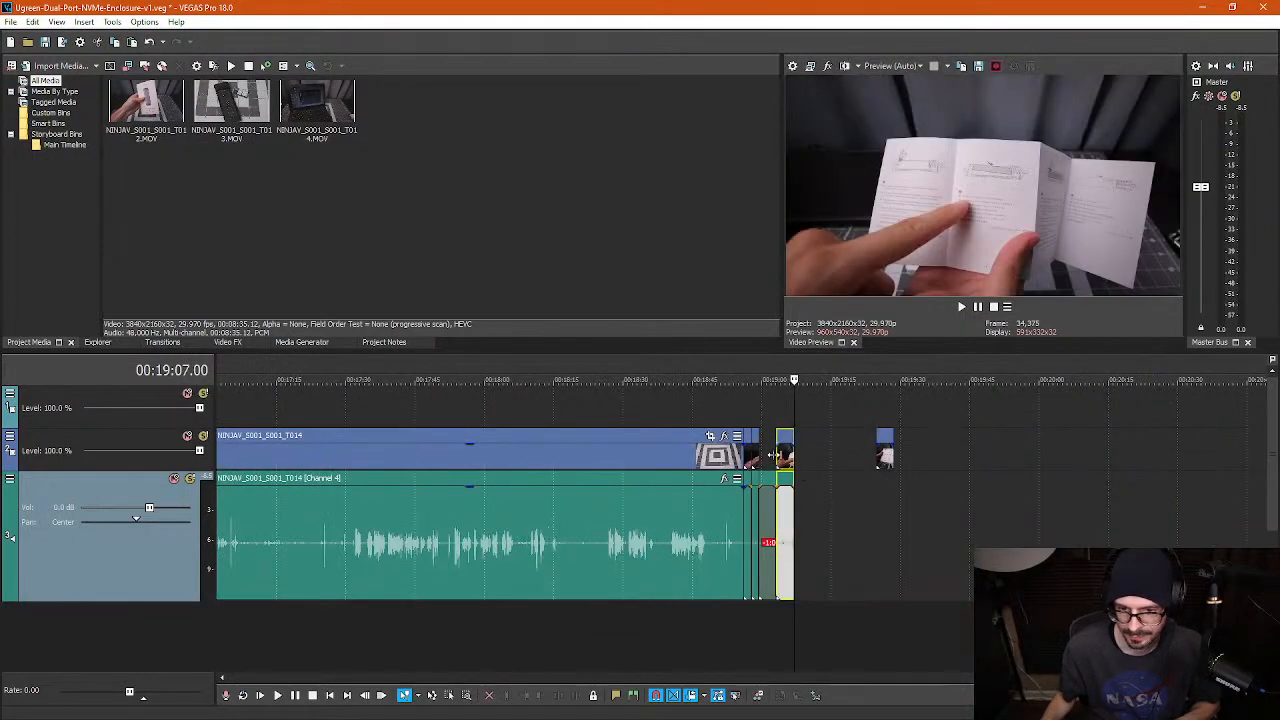
scroll(538, 500, down, 8)
- Return to the start of the edit and play back from 00:00:40.08 to about 00:00:45 to check for pauses in speech
click(262, 420)
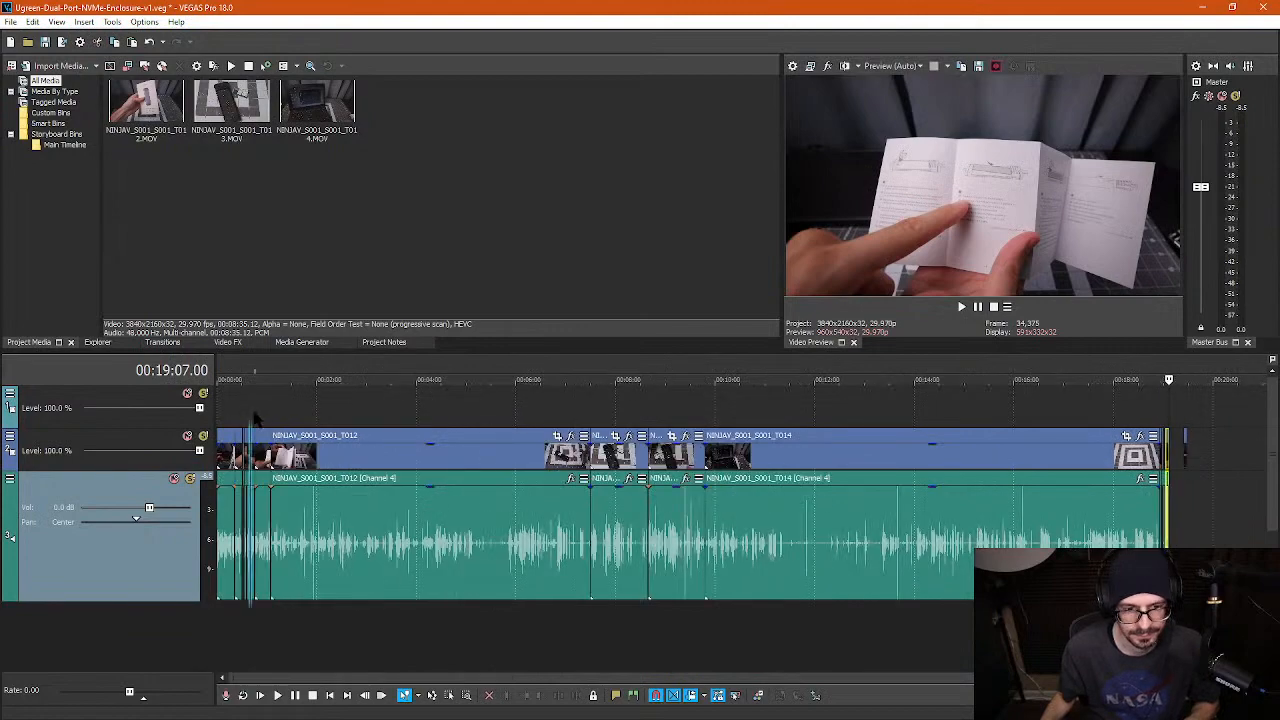
scroll(262, 420, up, 8)
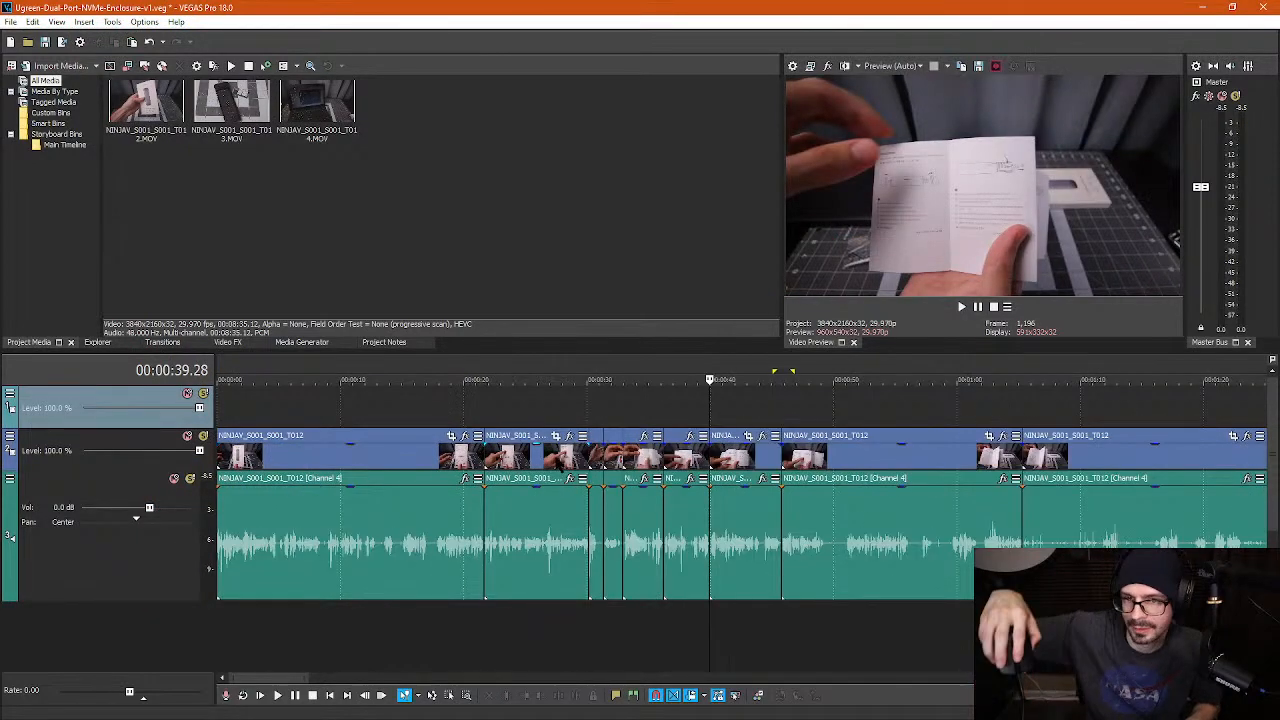
scroll(640, 500, down, 3)
scroll(557, 460, down, 4)
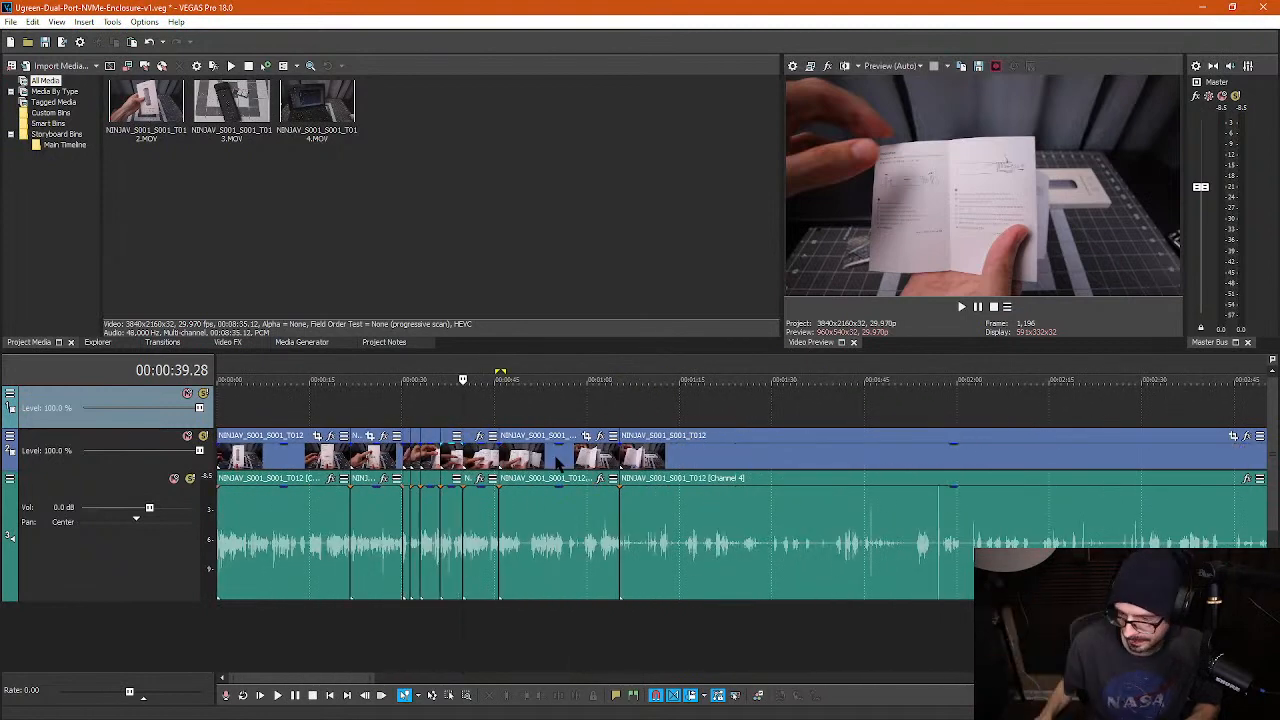
scroll(495, 480, up, 10)
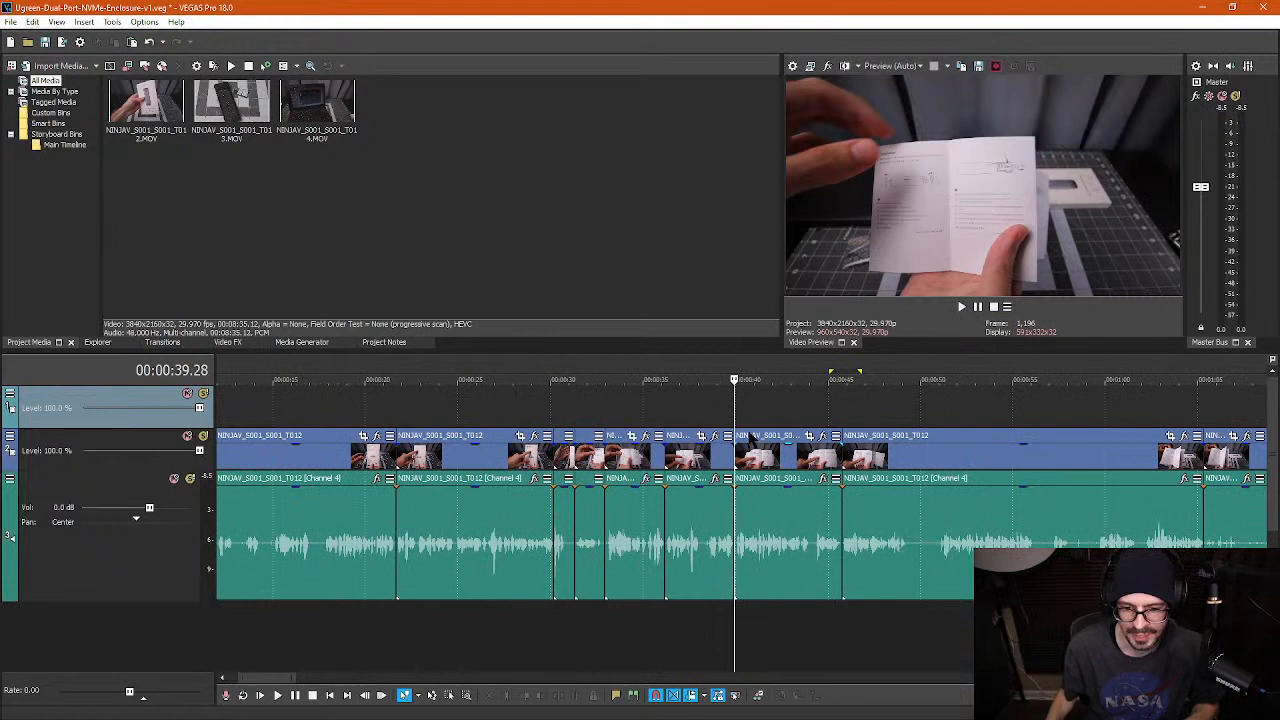
click(740, 410)
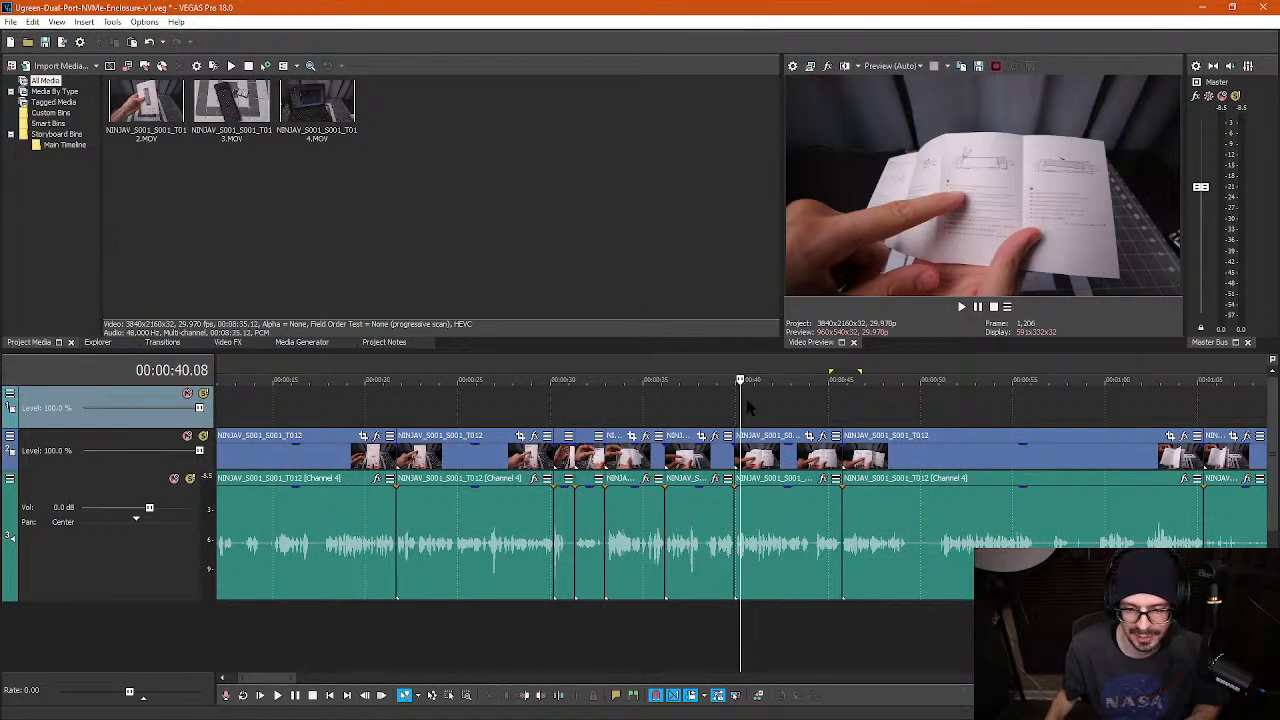
key(space)
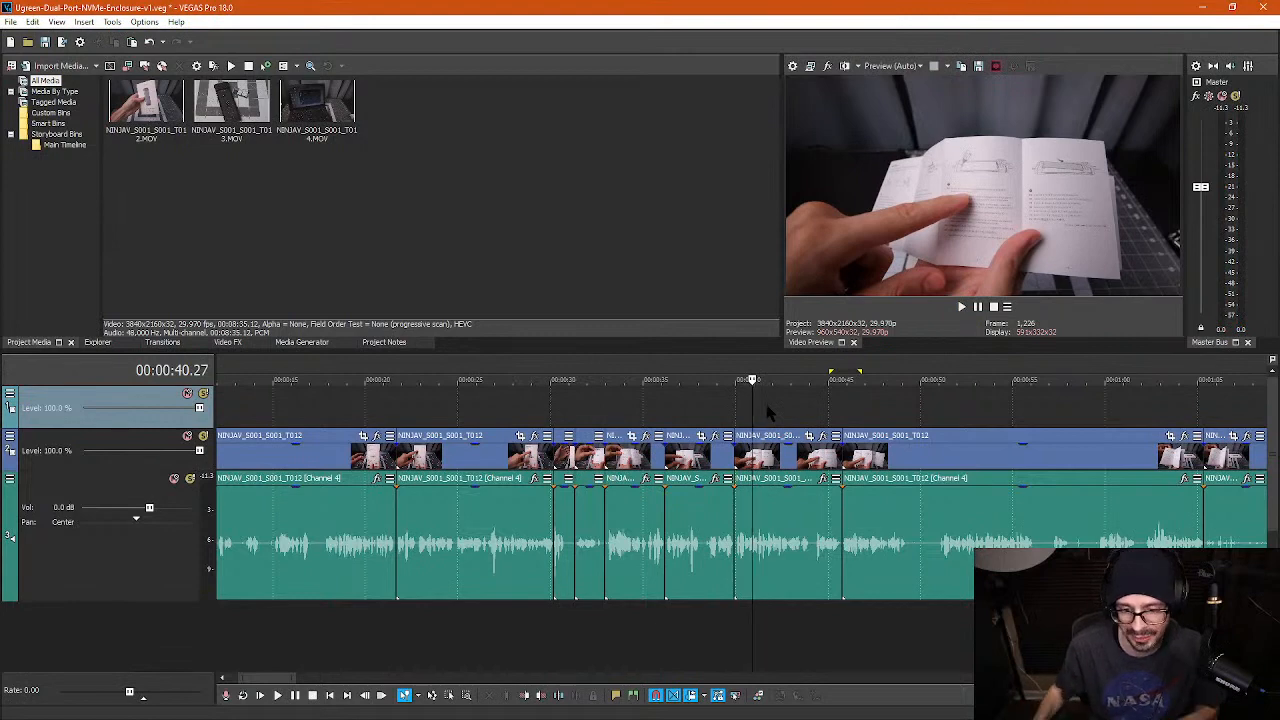
scroll(820, 445, up, 2)
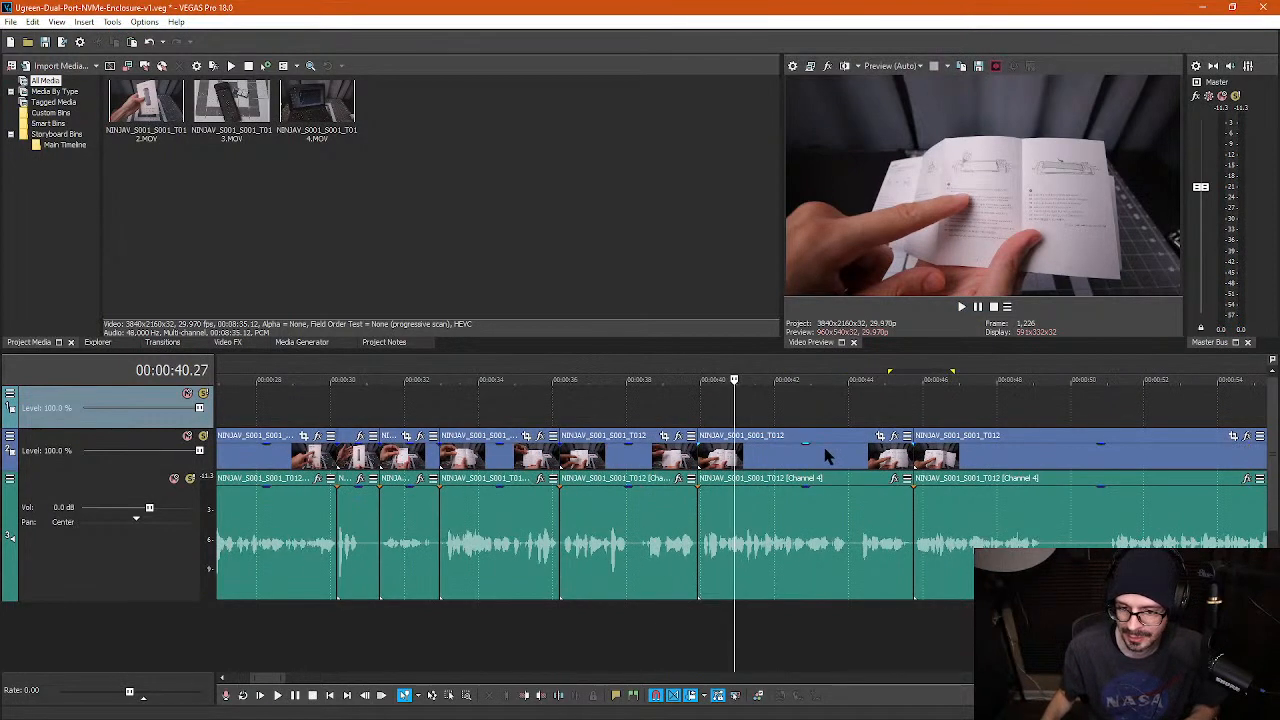
key(space)
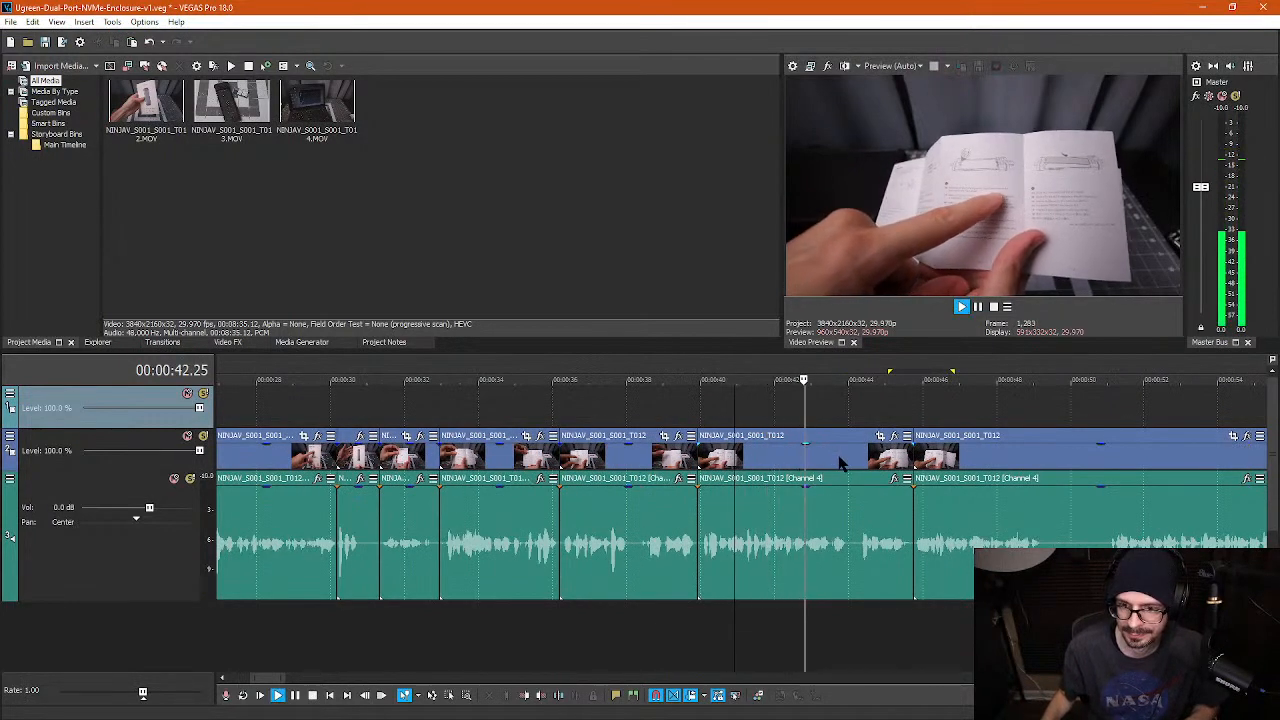
scroll(870, 465, down, 3)
key(space)
scroll(753, 565, up, 3)
key(space)
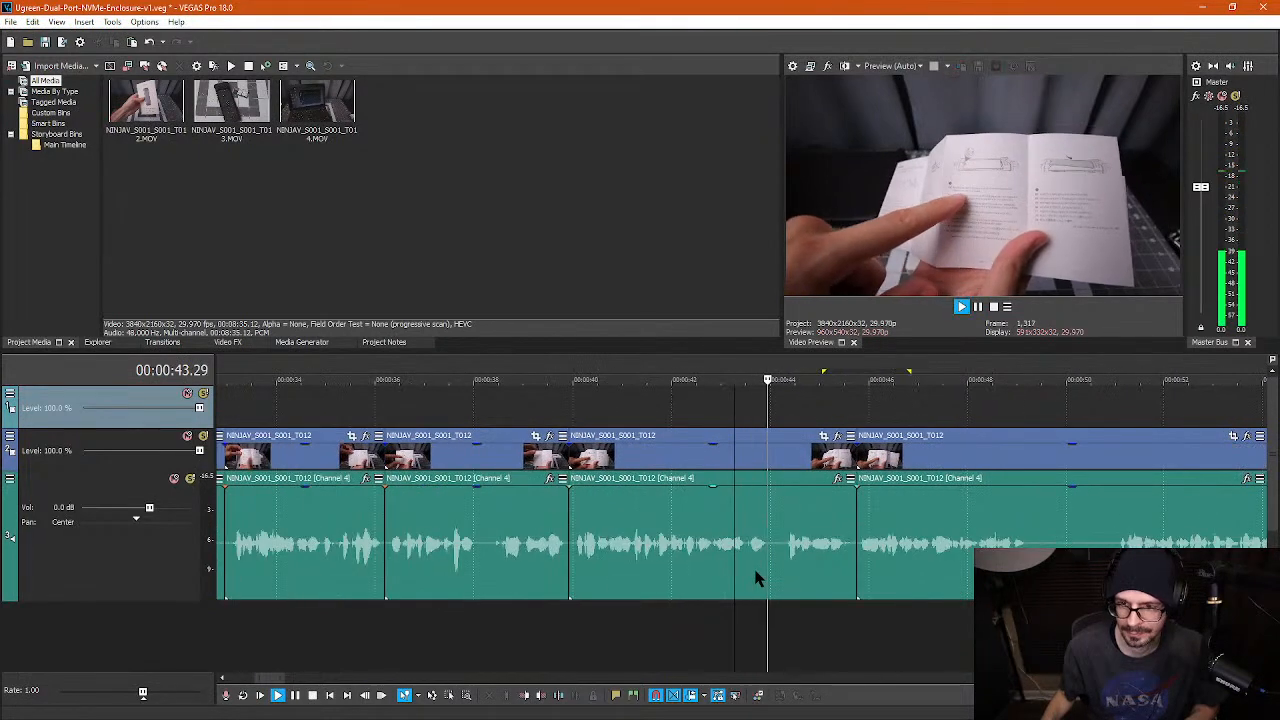
key(space)
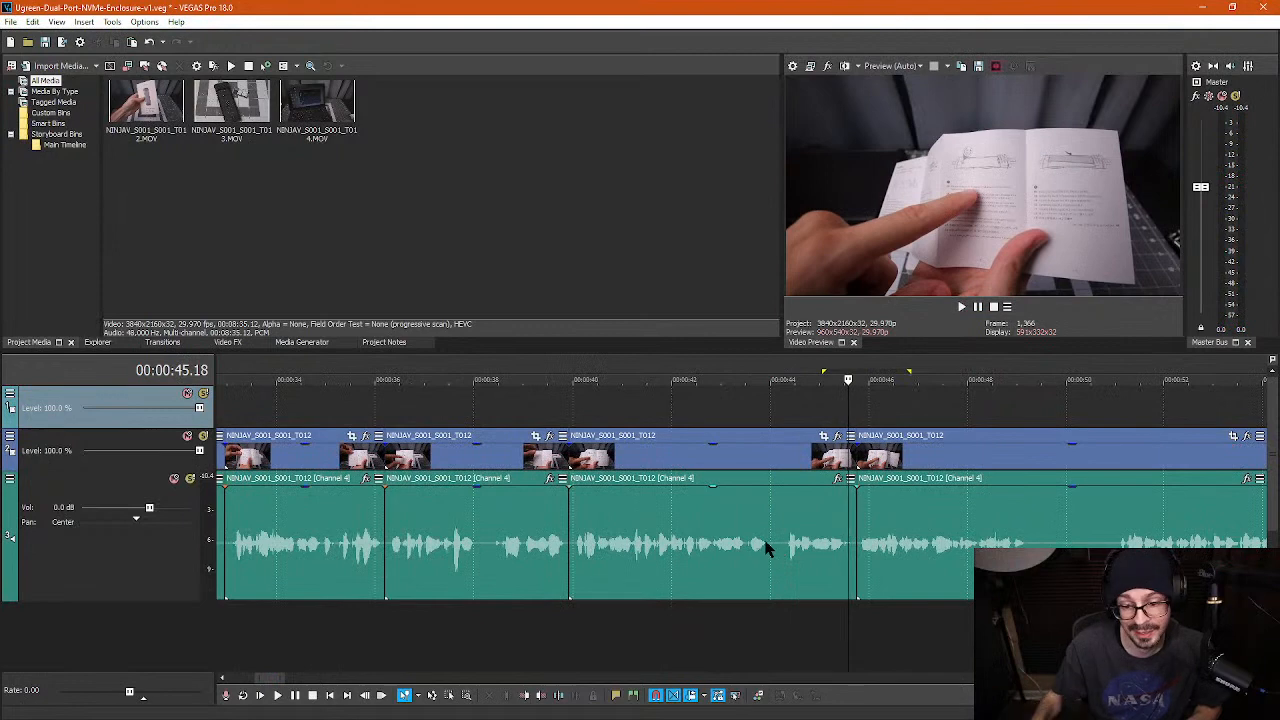
- Split only the audio clip at 00:00:44.00 and 00:00:44.10, around the short pause in speech
click(770, 553)
scroll(762, 548, up, 3)
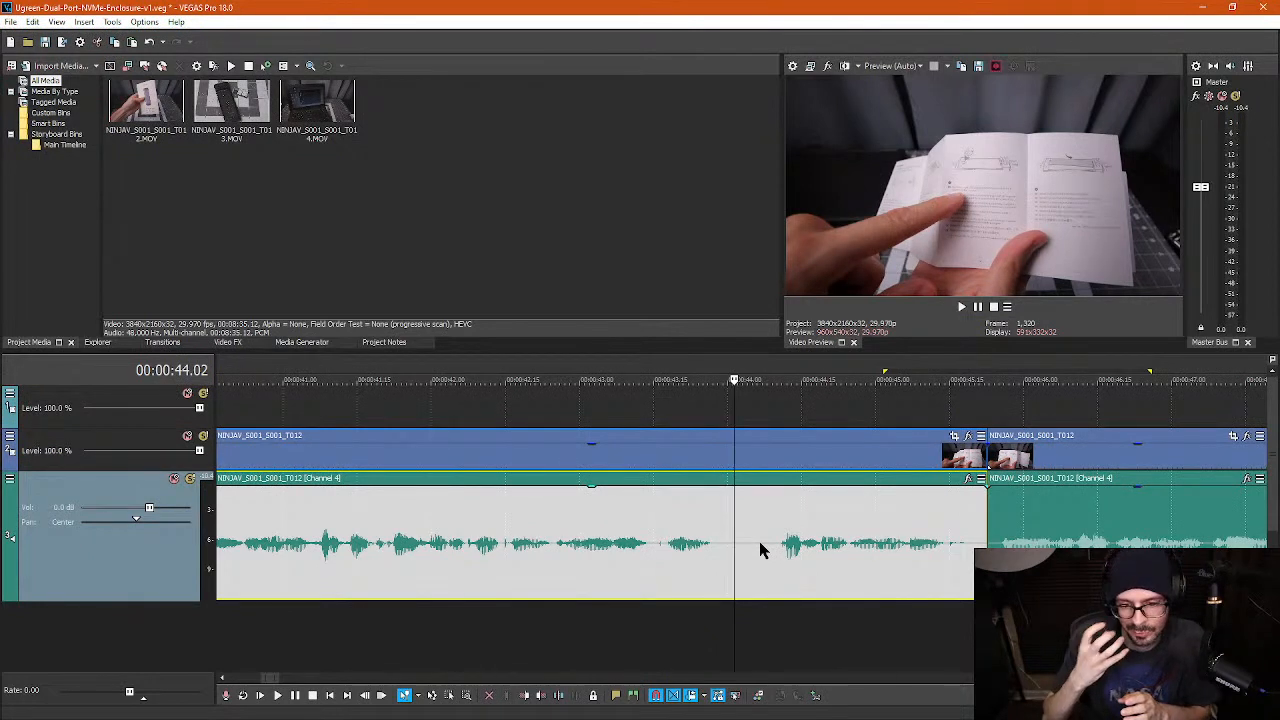
click(721, 561)
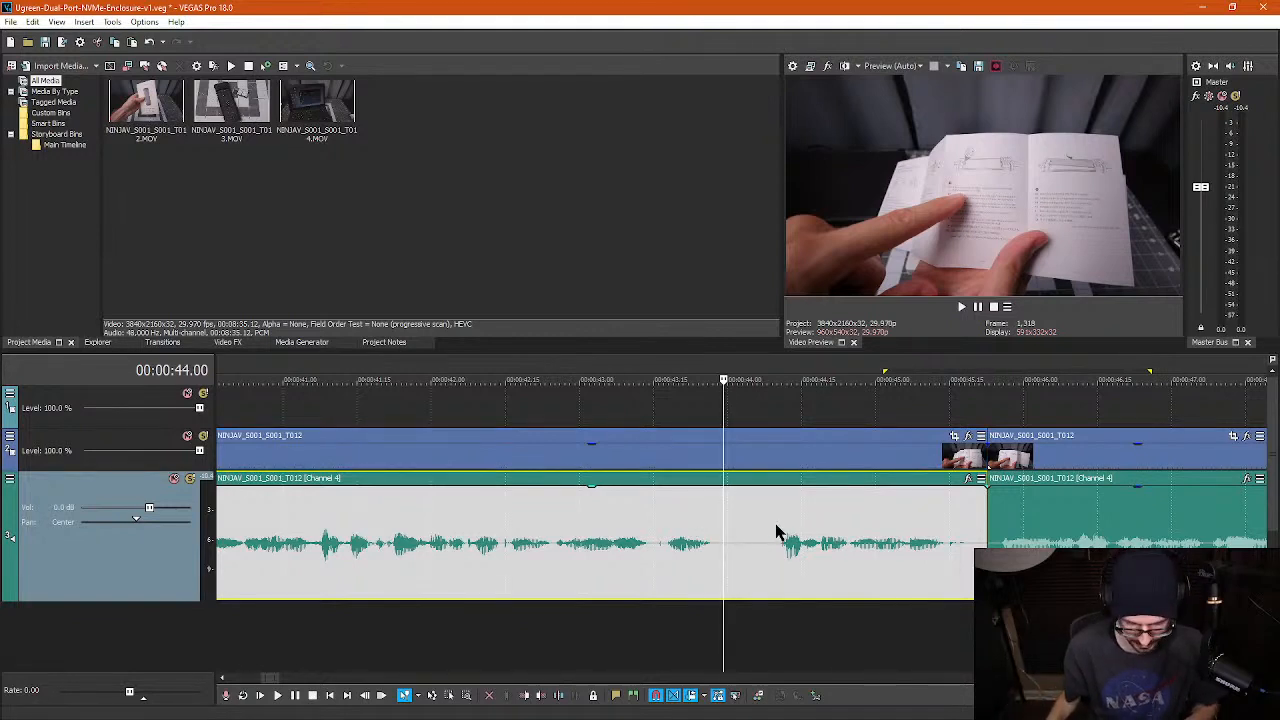
key(s)
click(775, 556)
key(s)
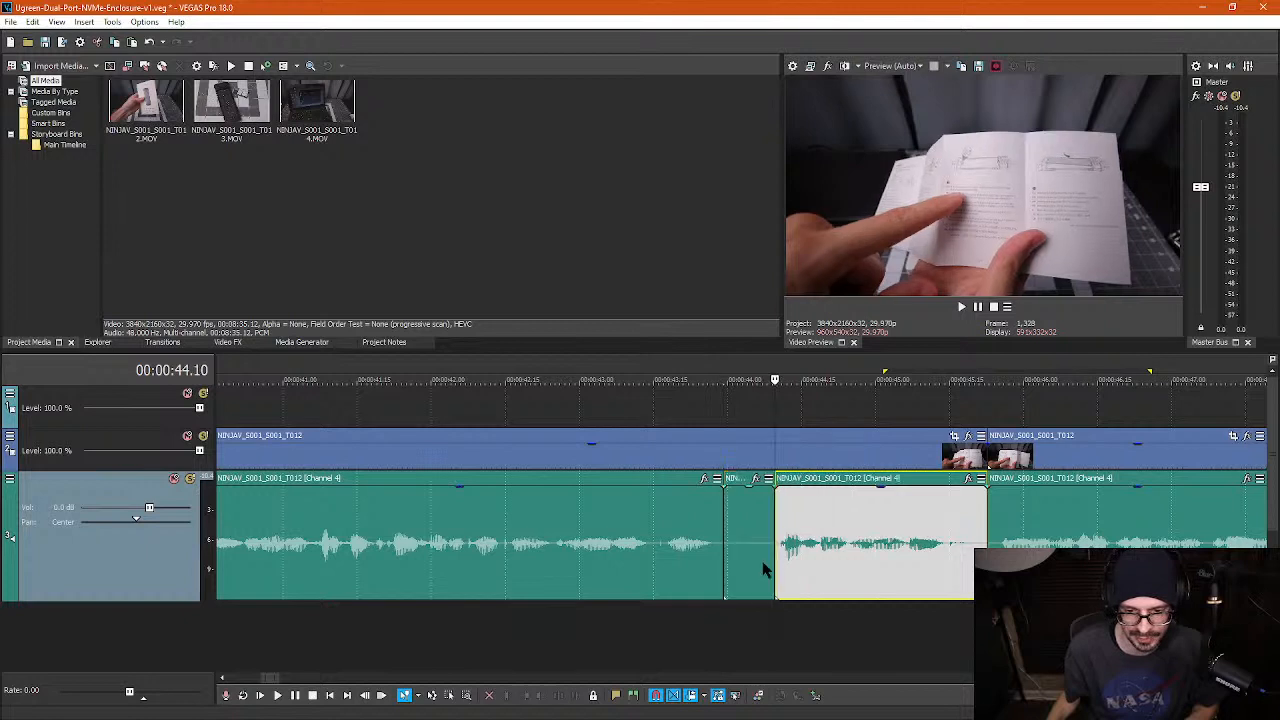
click(748, 560)
key(Delete)
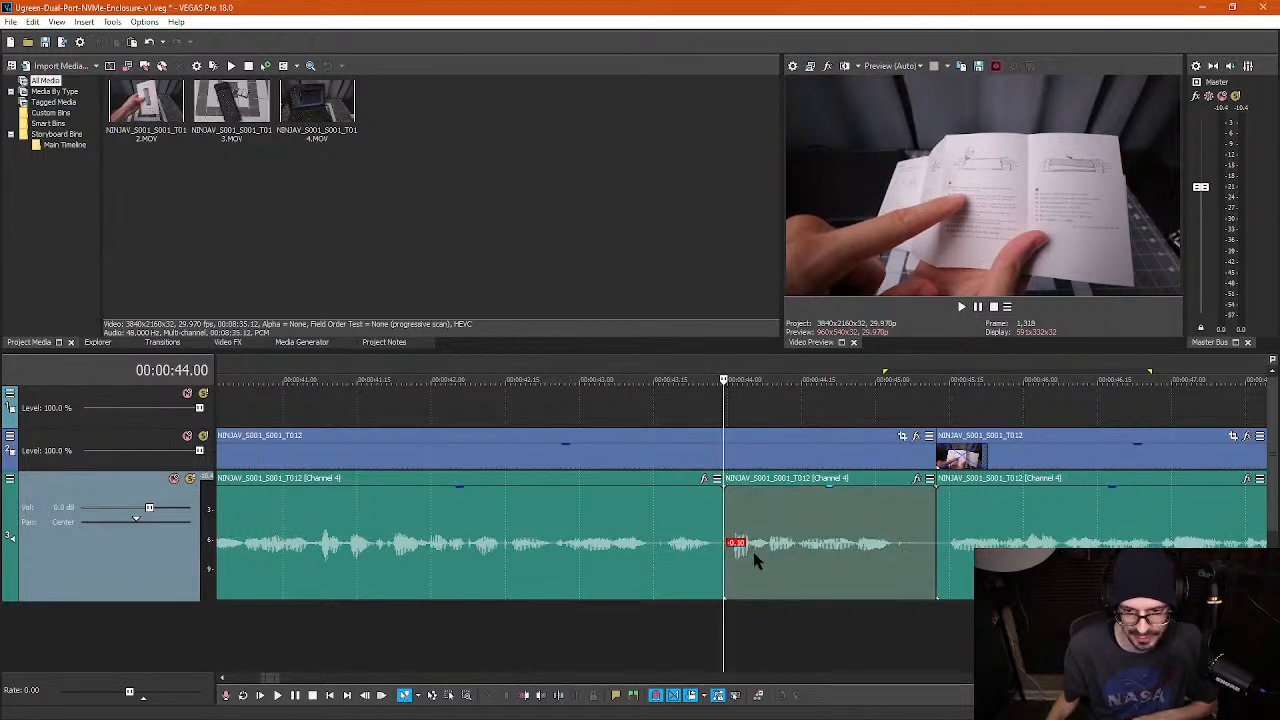
key(ctrl+z)
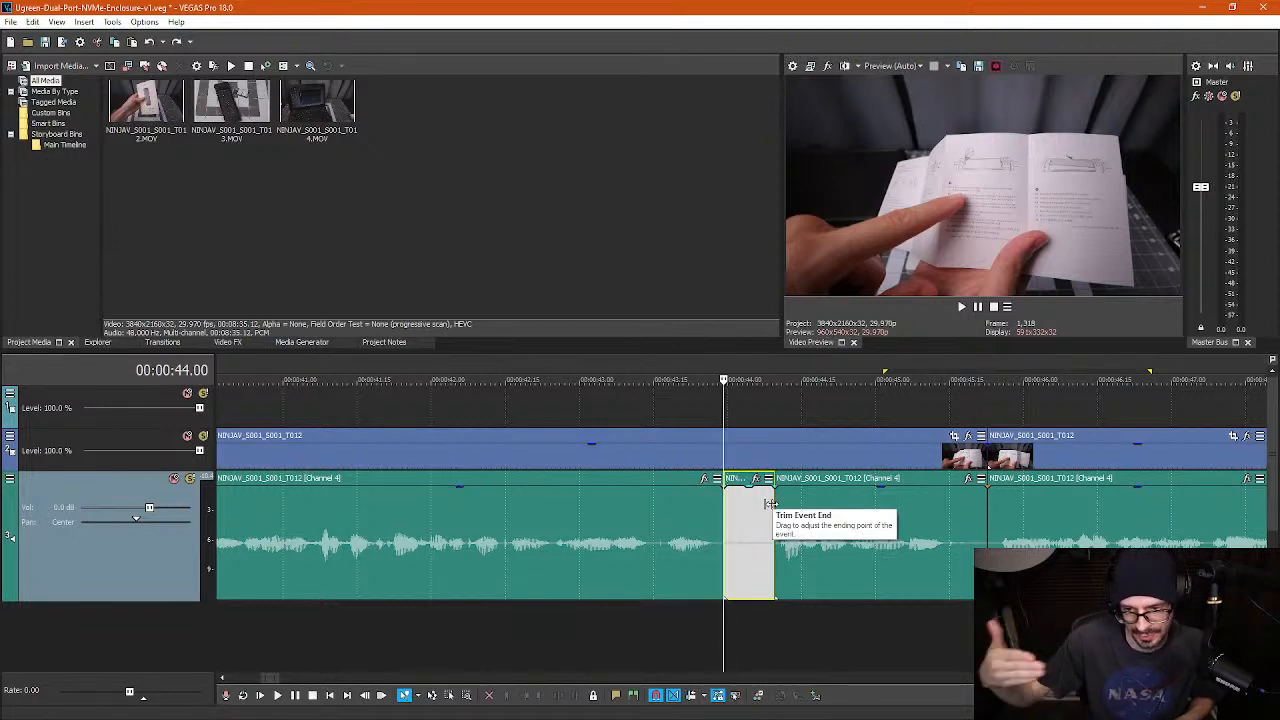
- Delete the silent audio piece between the splits and slide the next audio piece back against the cut at 00:00:44.00
click(757, 511)
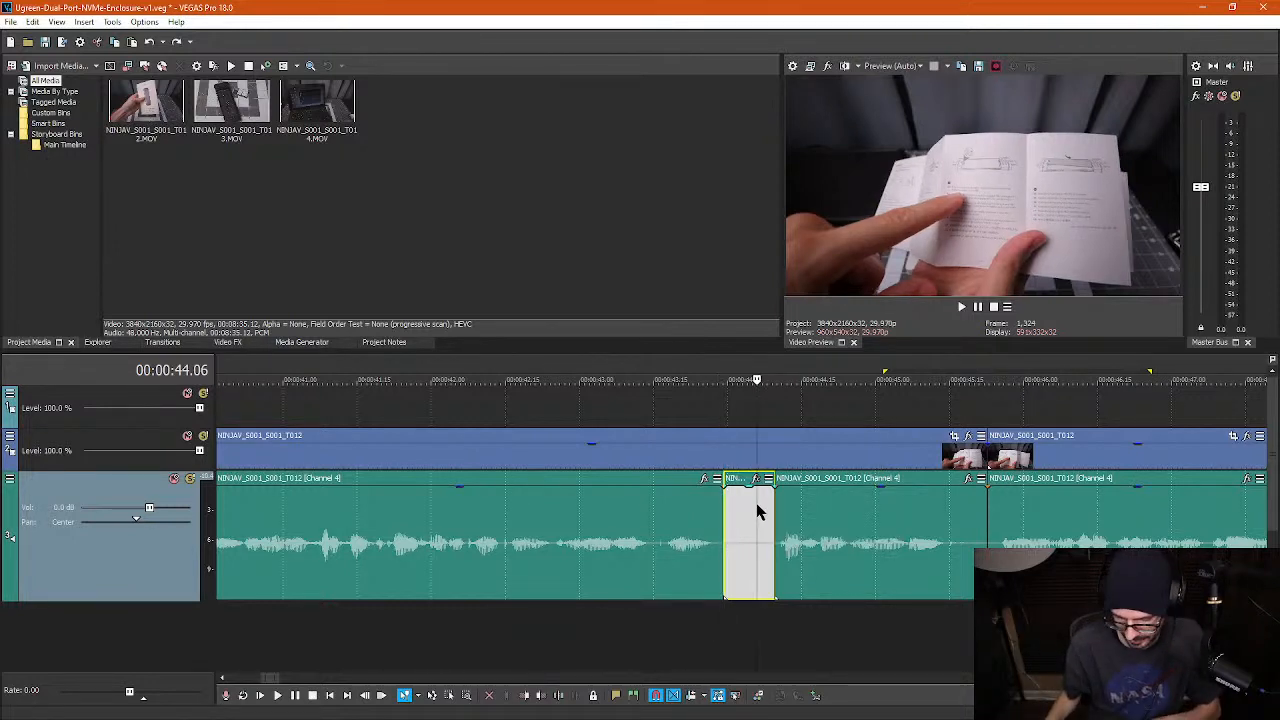
key(Delete)
drag(790, 518, 766, 527)
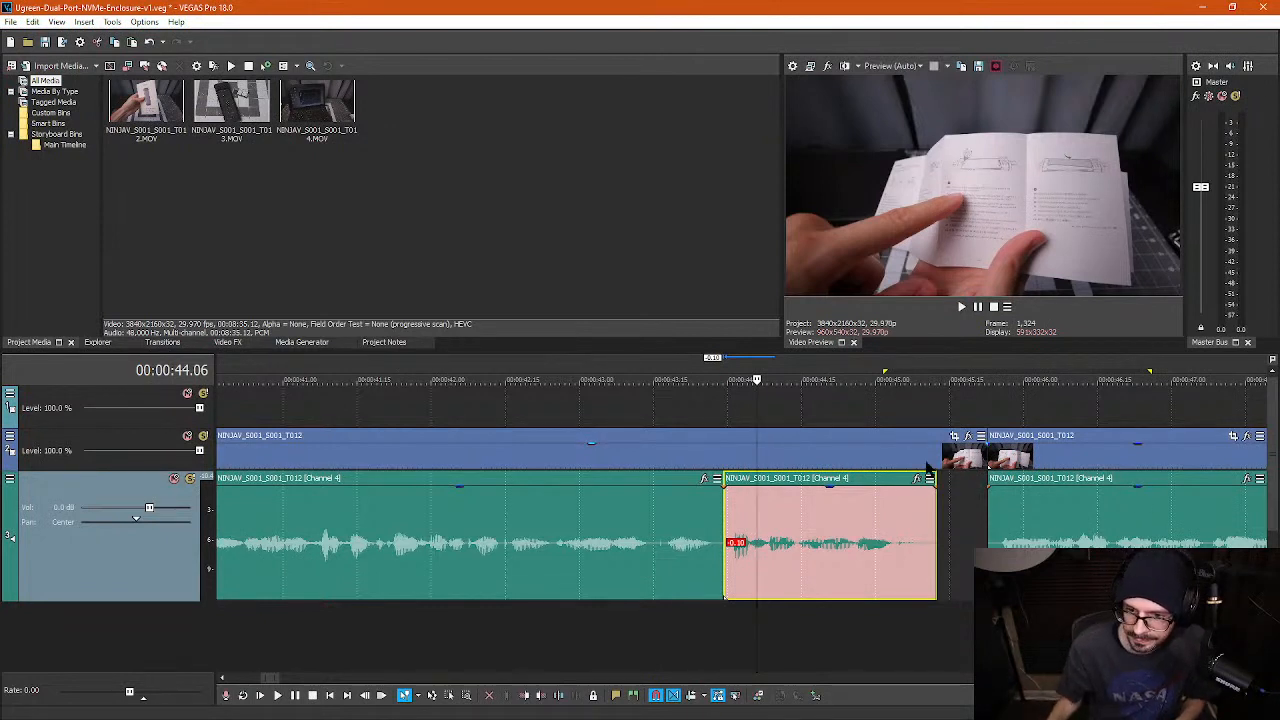
- Split the video at 00:00:45.13, in line with the end of the shifted audio, and delete the leftover video piece
click(937, 458)
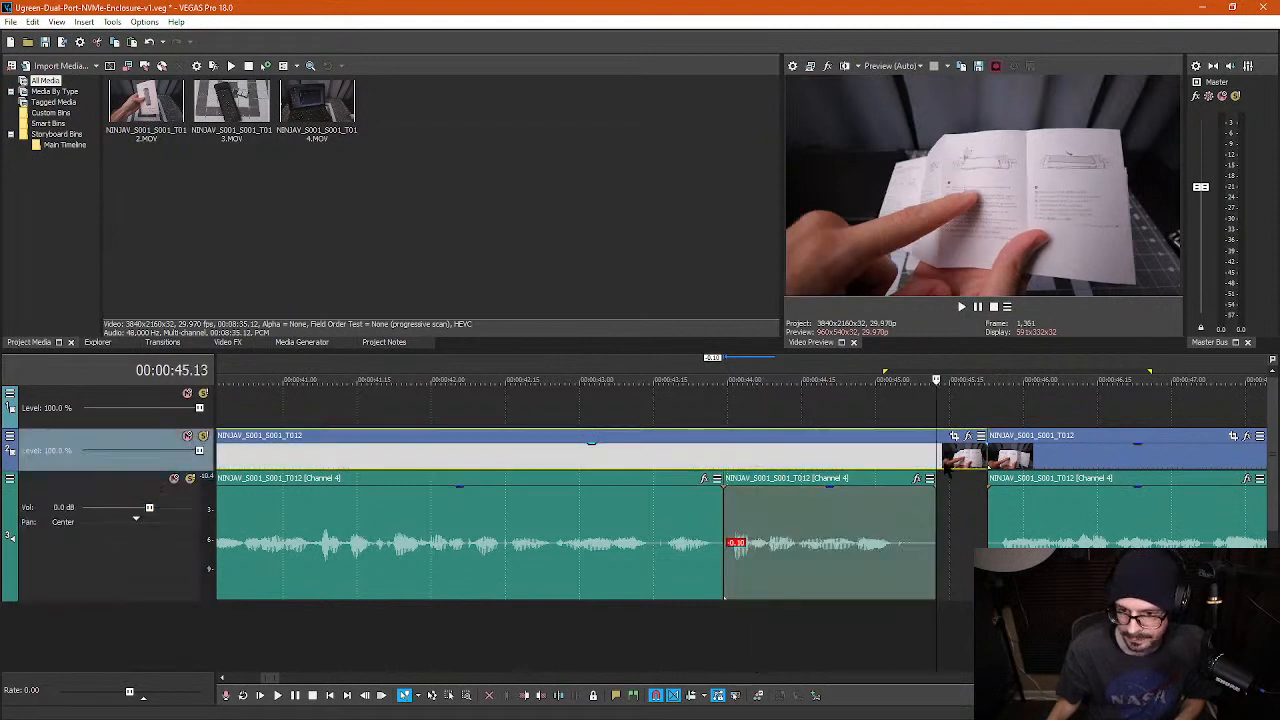
key(s)
click(958, 459)
key(Delete)
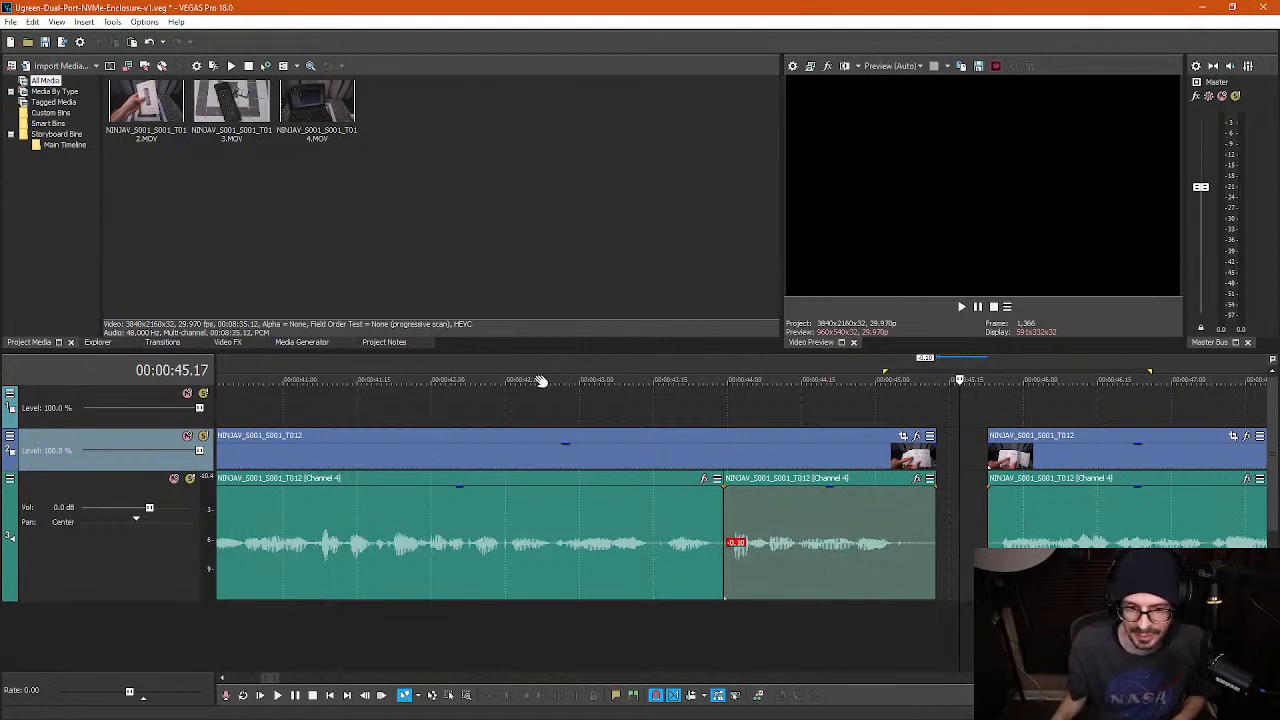
- Play back the shifted audio section and move the following clips back to close the gap at 00:00:45.13
click(664, 410)
key(space)
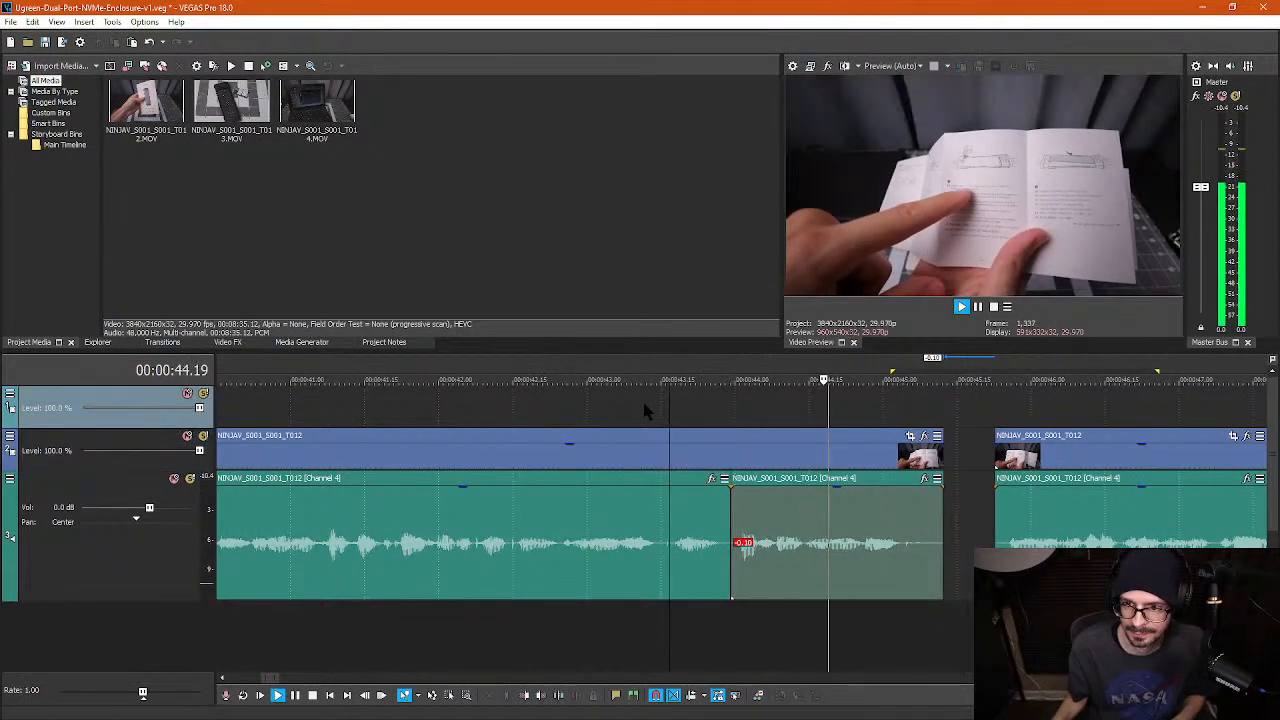
key(Return)
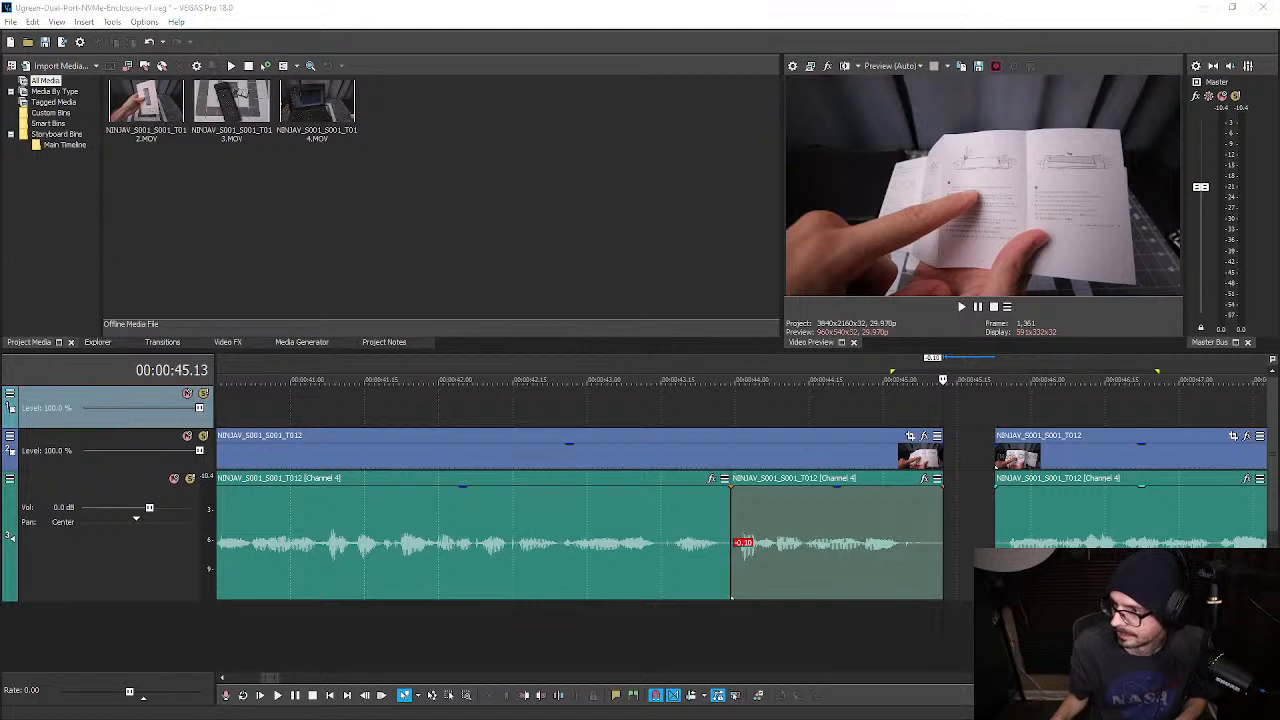
click(970, 512)
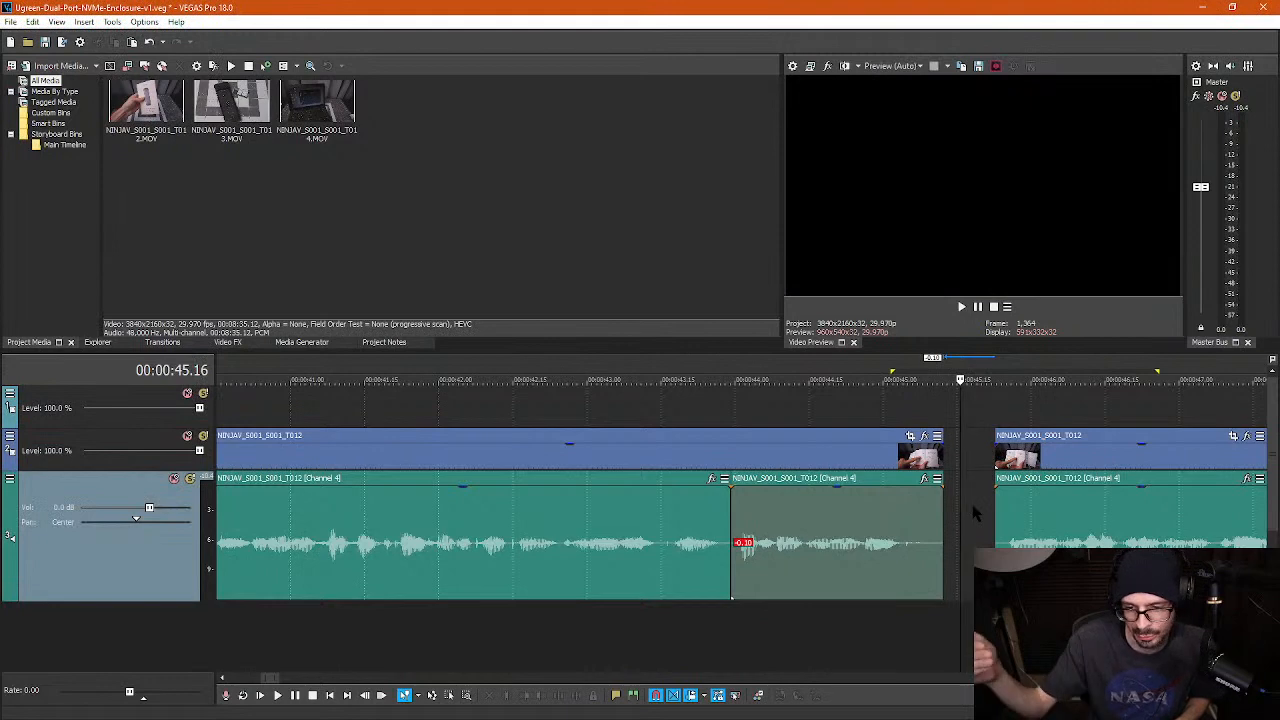
drag(1022, 522, 977, 531)
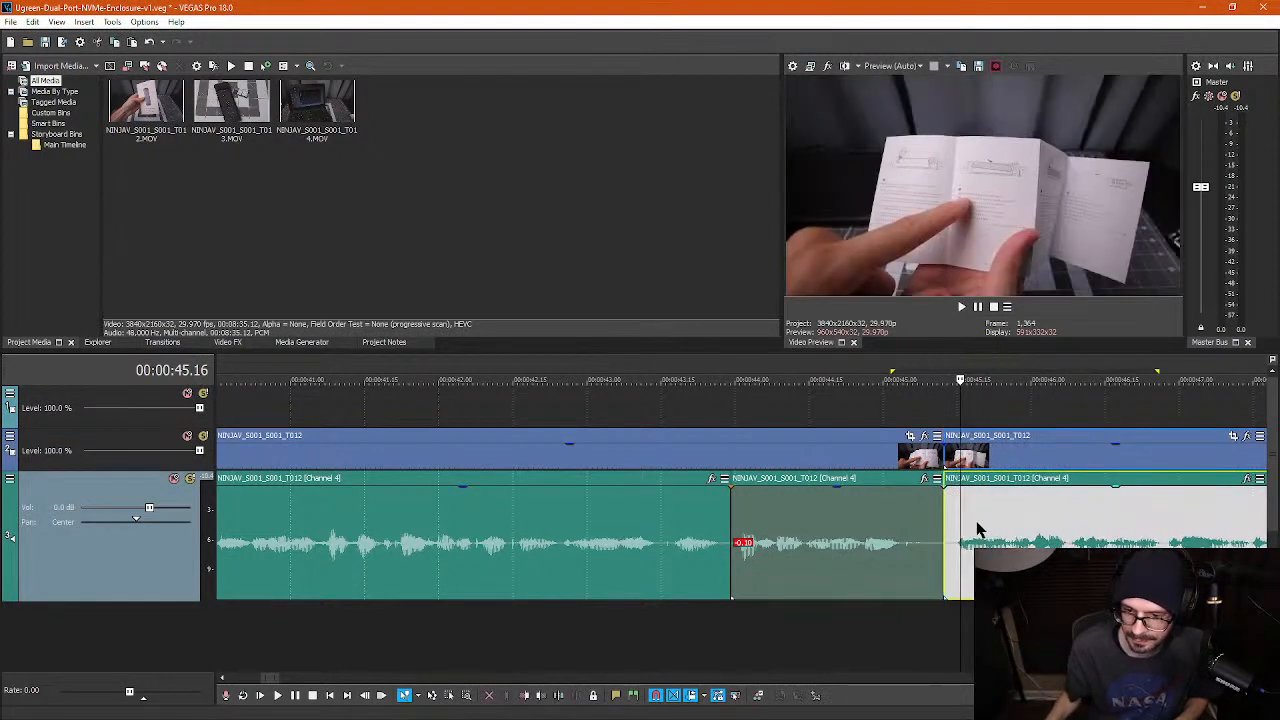
- Play back the footage from 00:00:45.16 to about 00:00:49 to locate the next pause
key(space)
scroll(998, 428, down, 5)
key(space)
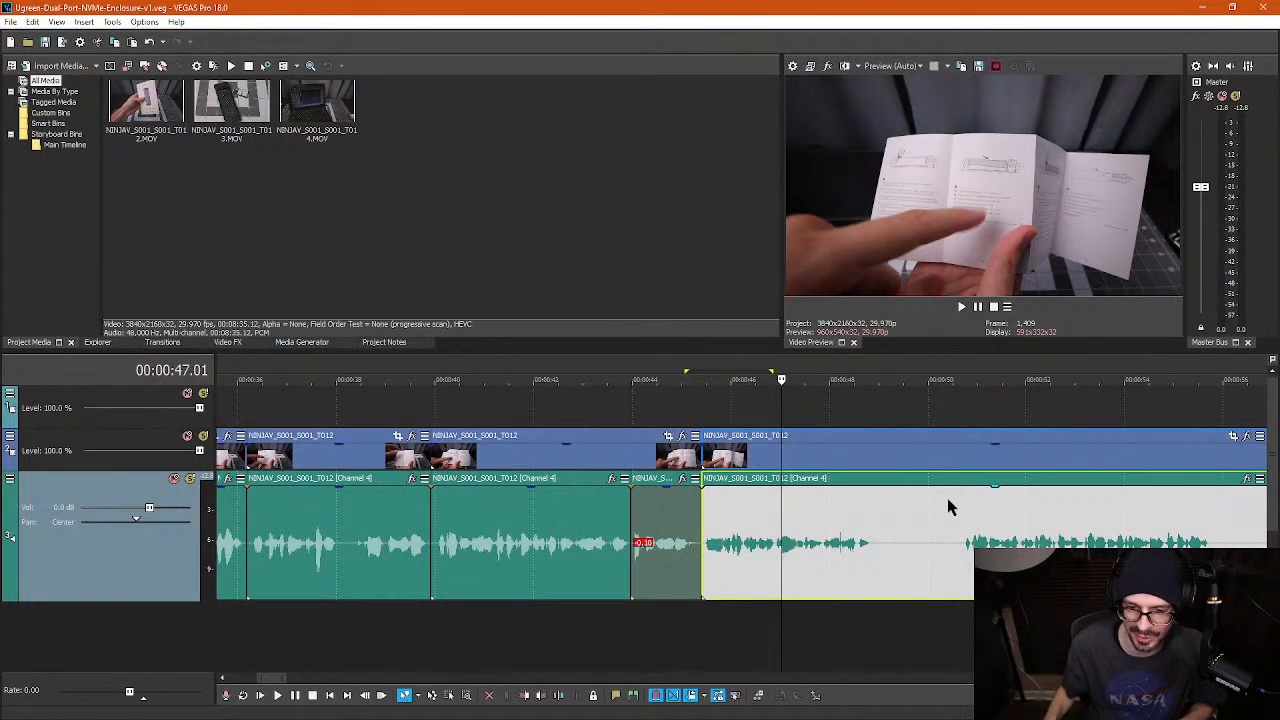
click(844, 424)
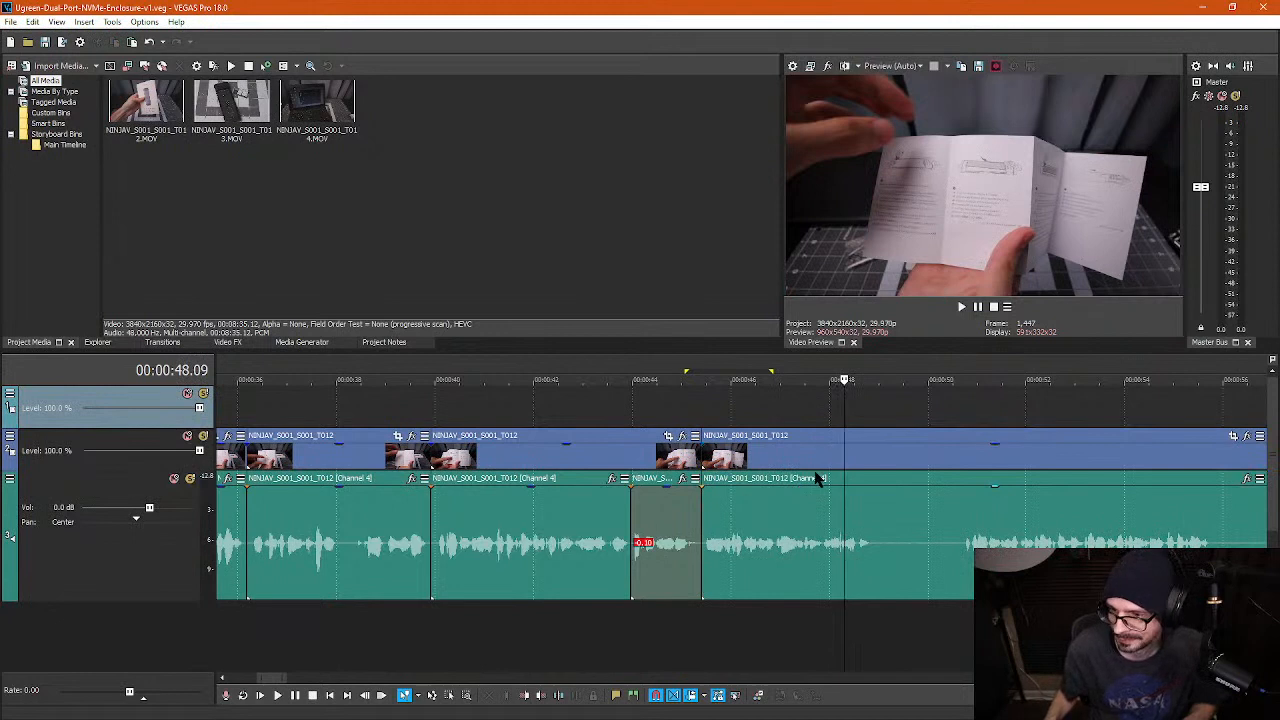
click(771, 415)
key(space)
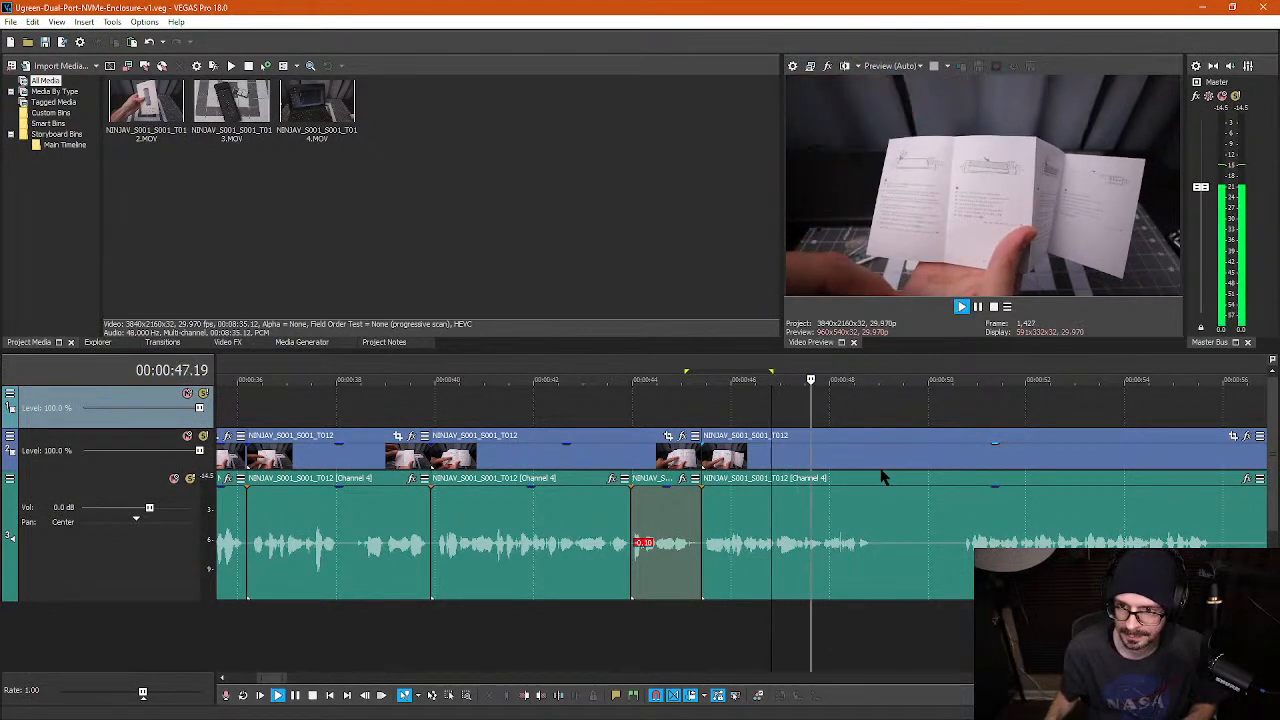
key(Return)
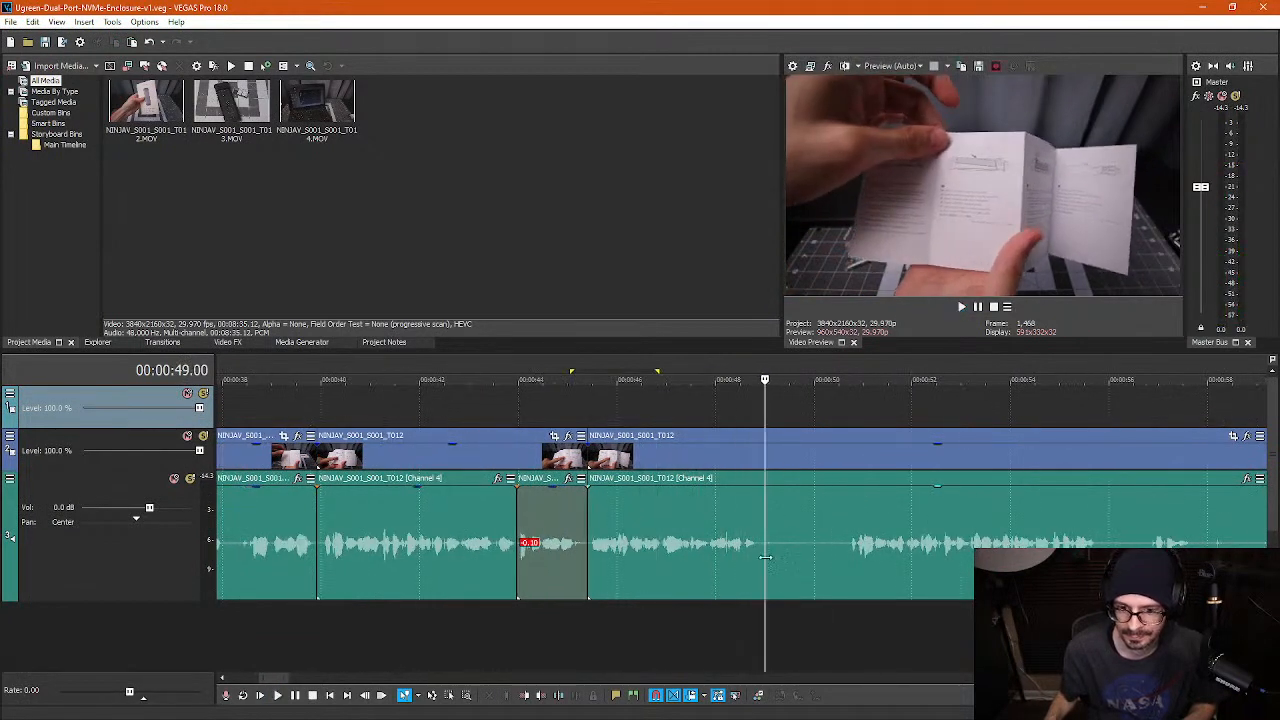
- Split the clip at 00:00:48.28 and just before speech resumes, and cut out the silent piece between the splits
click(761, 558)
key(s)
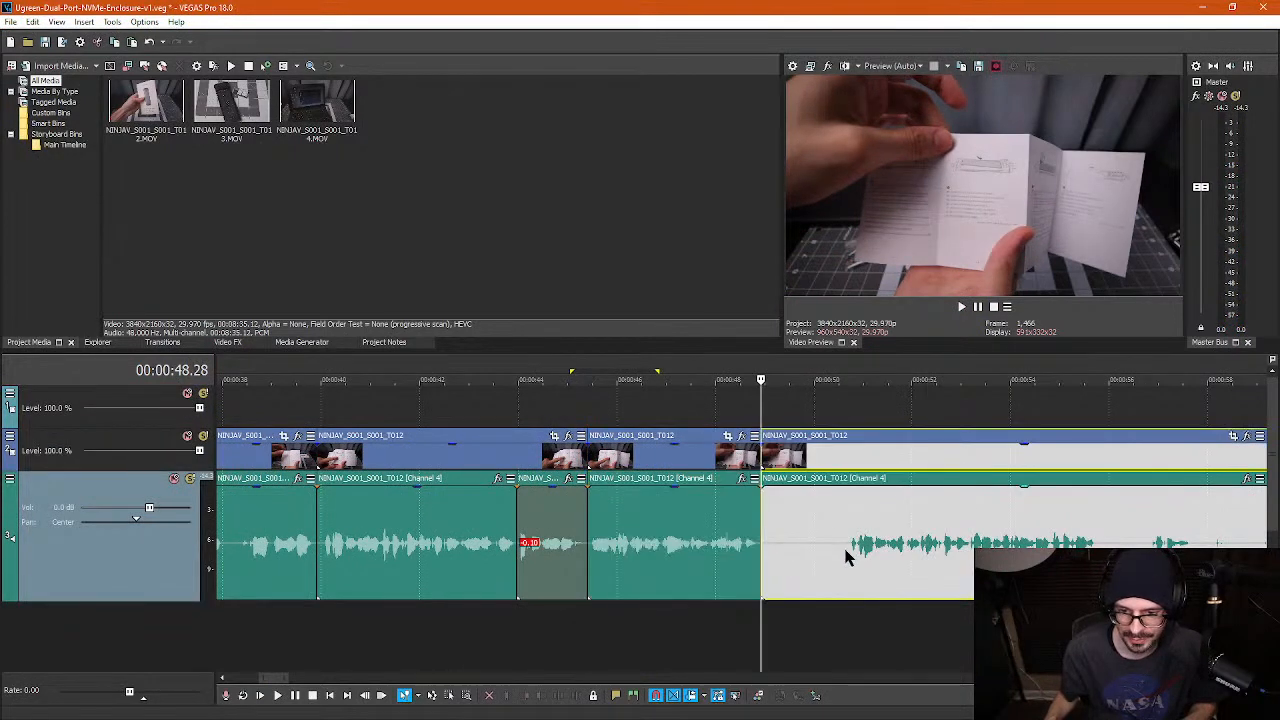
click(846, 550)
key(s)
click(812, 561)
key(Delete)
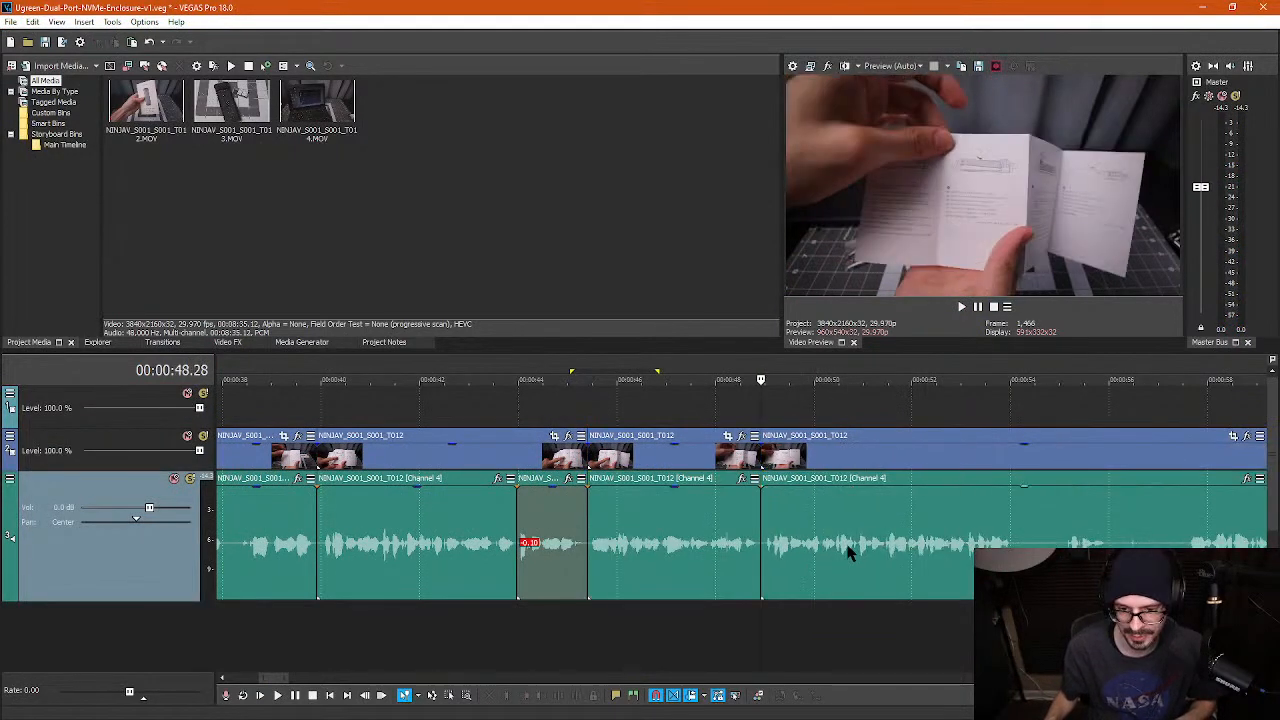
- Paste the silent manual footage just cut out at 00:19:04.28, directly after the spare piece beside the last main clips
scroll(986, 529, down, 10)
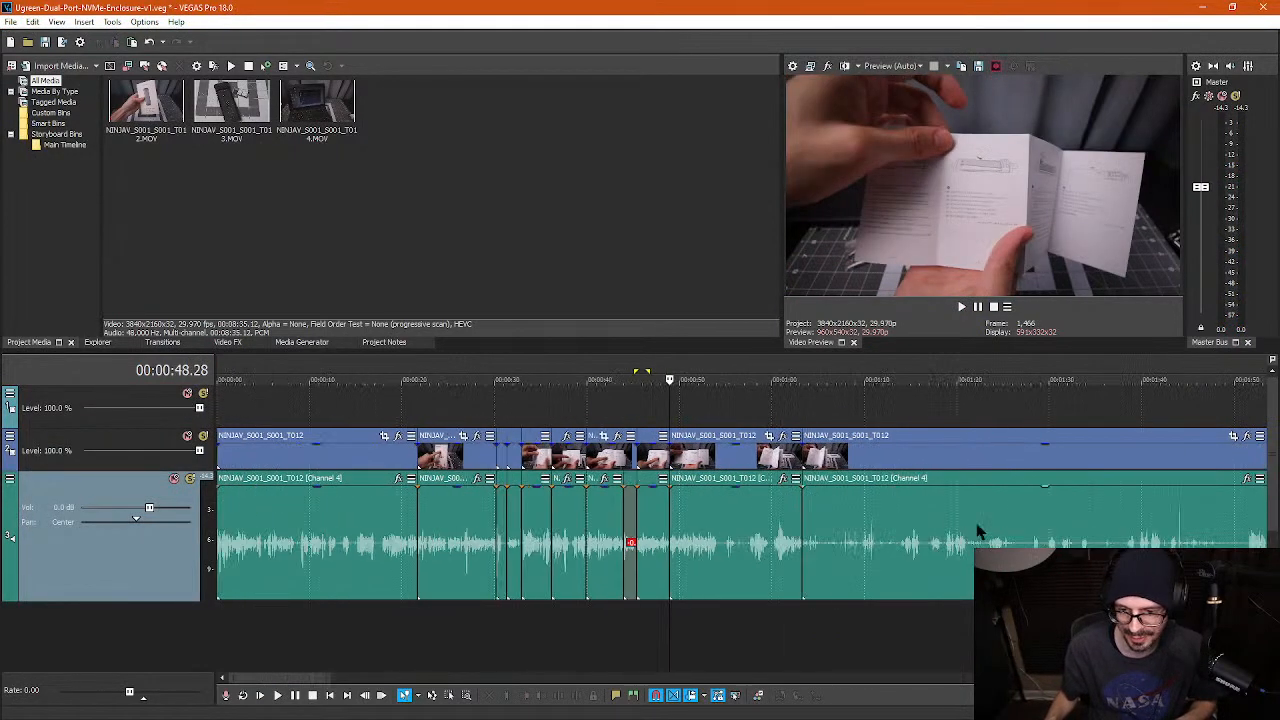
scroll(1161, 463, down, 1)
click(1169, 462)
scroll(1169, 462, up, 6)
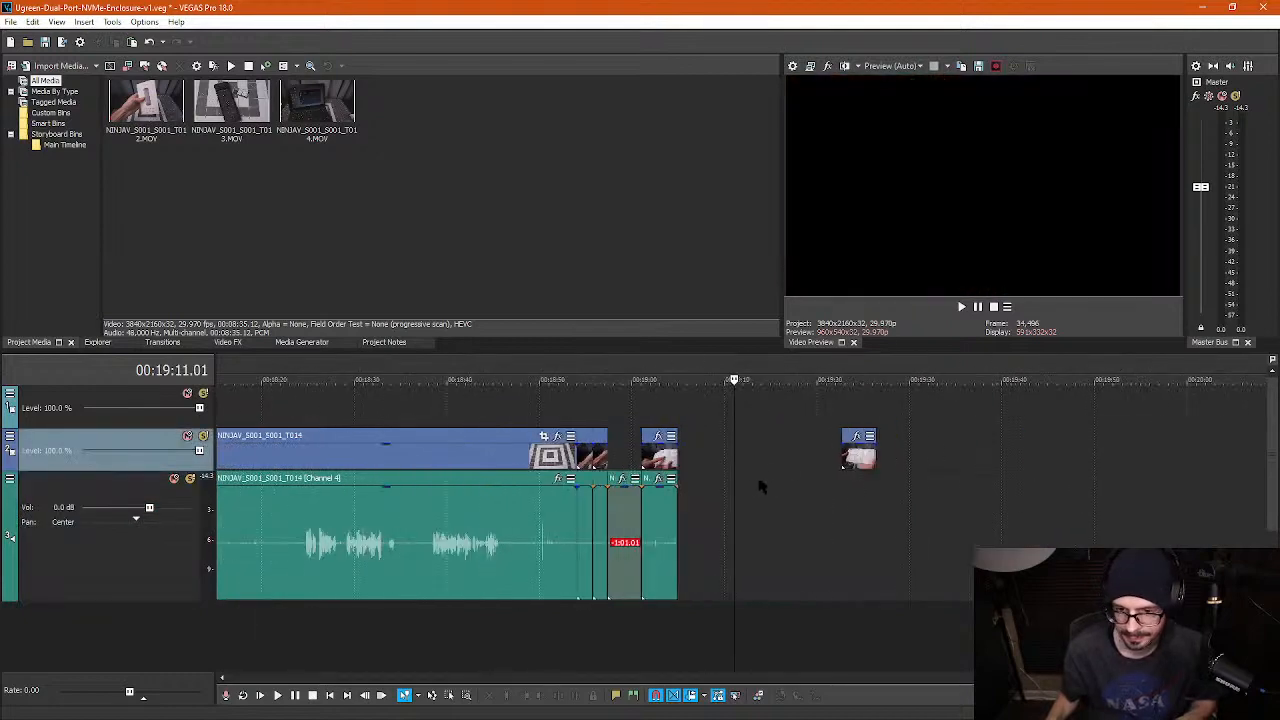
click(678, 450)
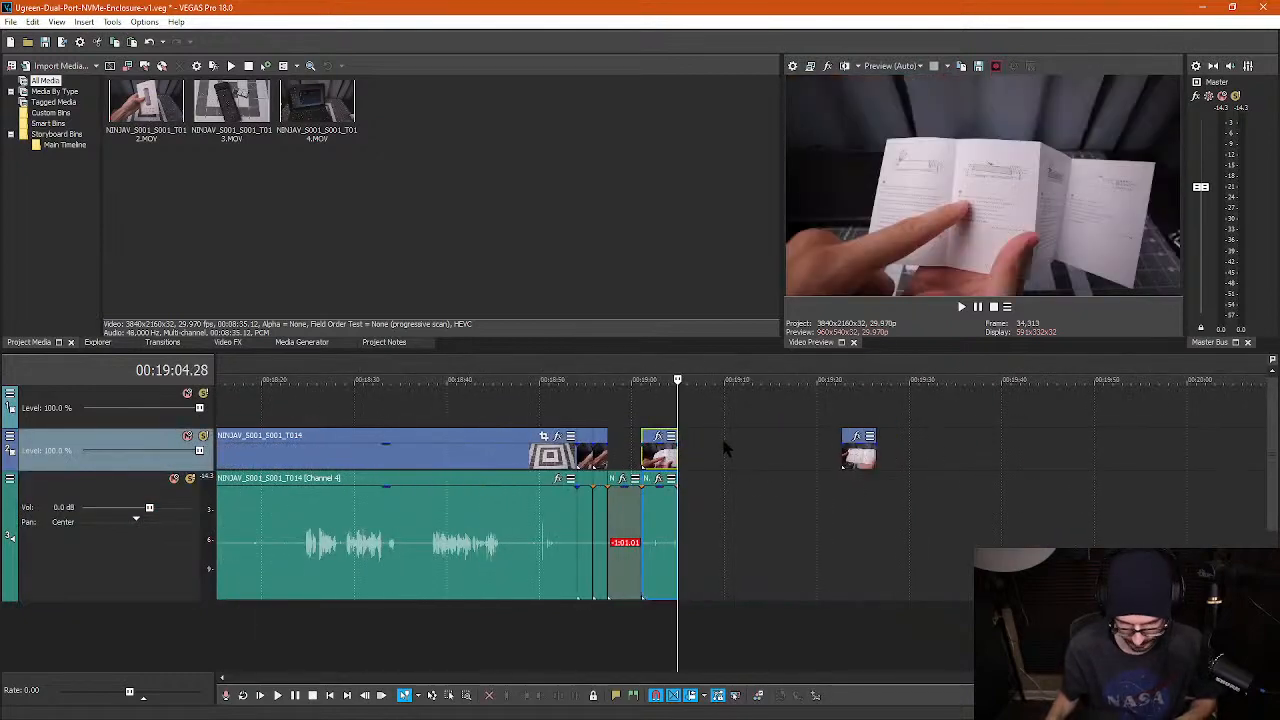
key(ctrl+v)
- Play back the main footage from about 00:00:53 to locate the next pause in the speech
scroll(626, 457, down, 8)
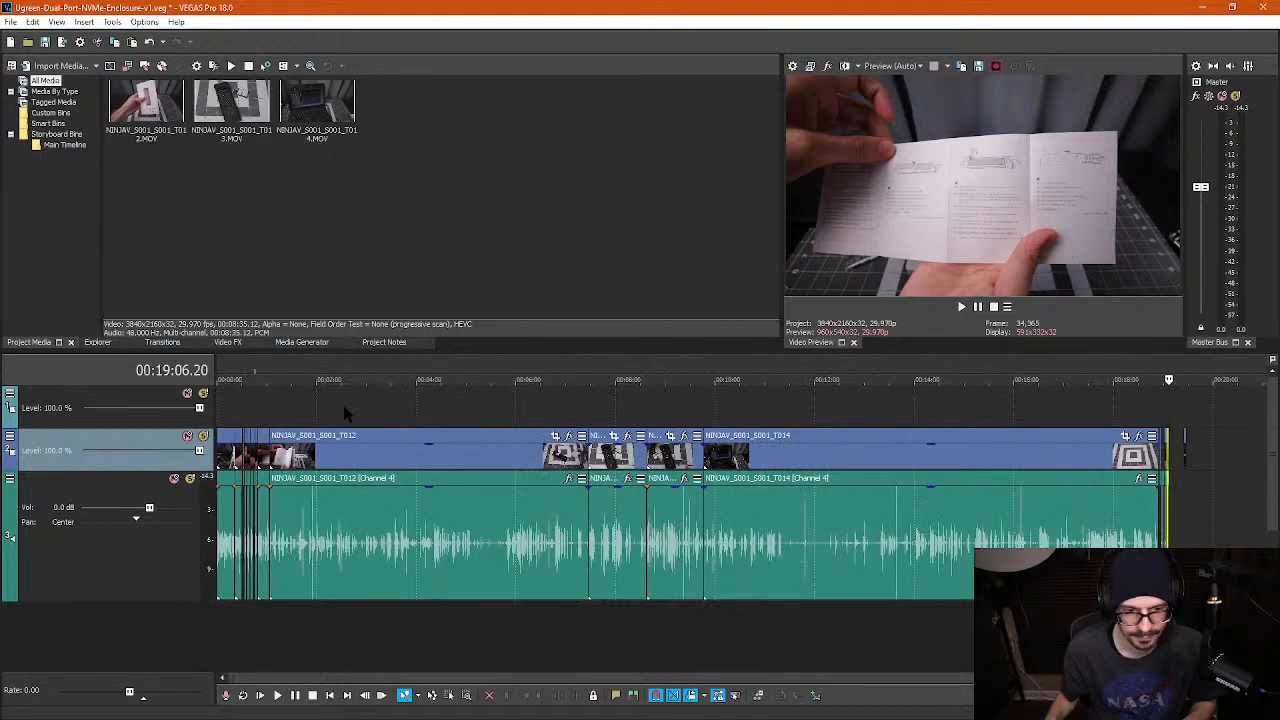
click(280, 413)
scroll(580, 440, up, 8)
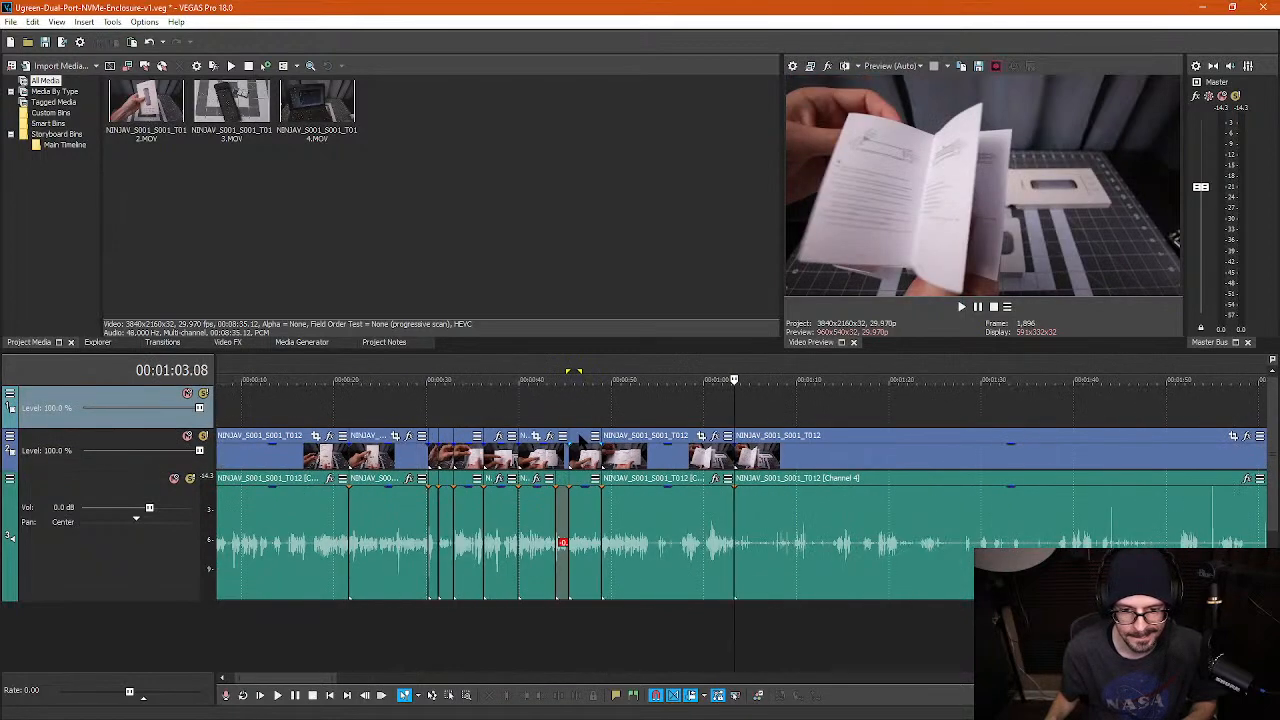
click(551, 412)
key(space)
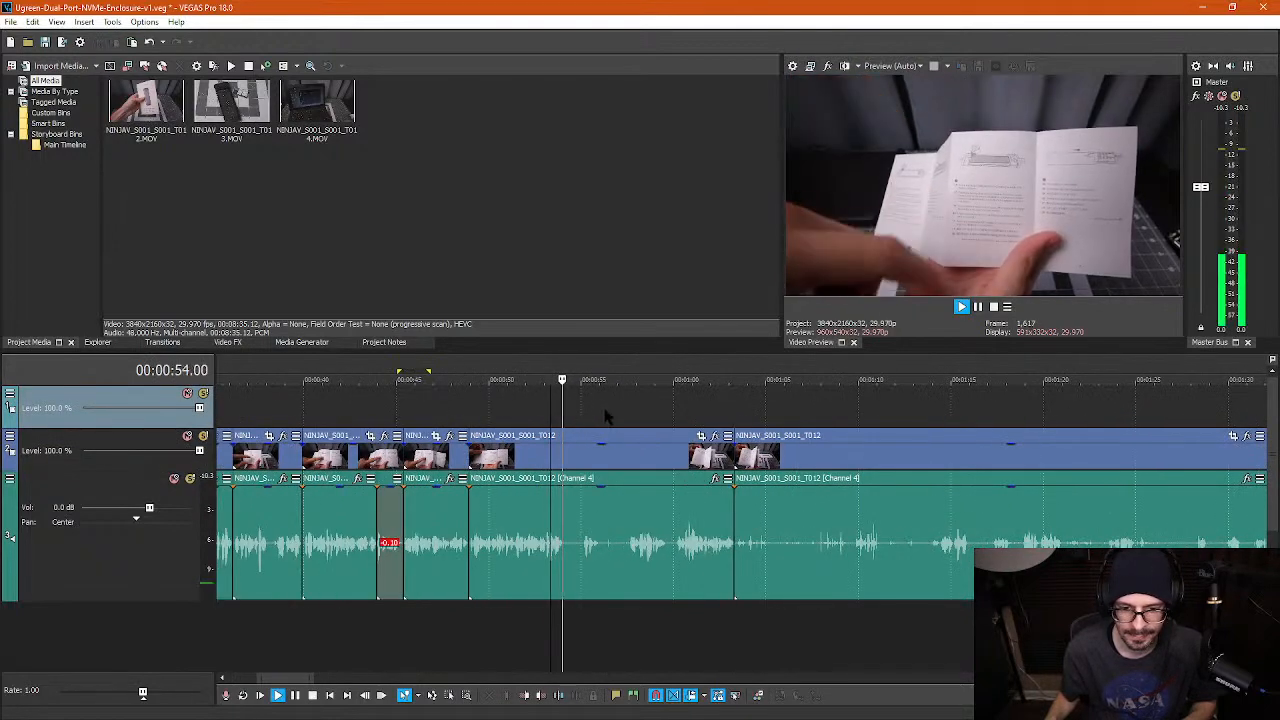
scroll(613, 425, up, 4)
key(space)
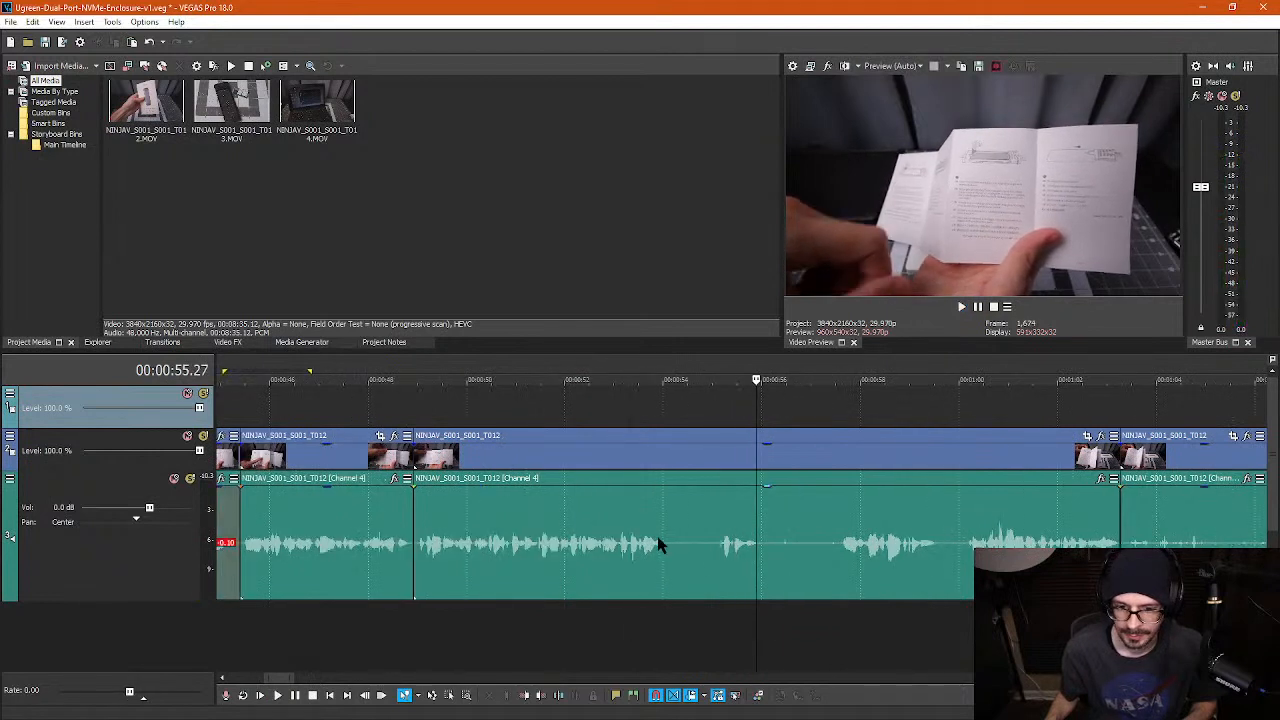
- Split the audio at 00:00:54.02 and 00:00:55.03 and delete the silent piece between the splits, leaving the video intact
click(664, 553)
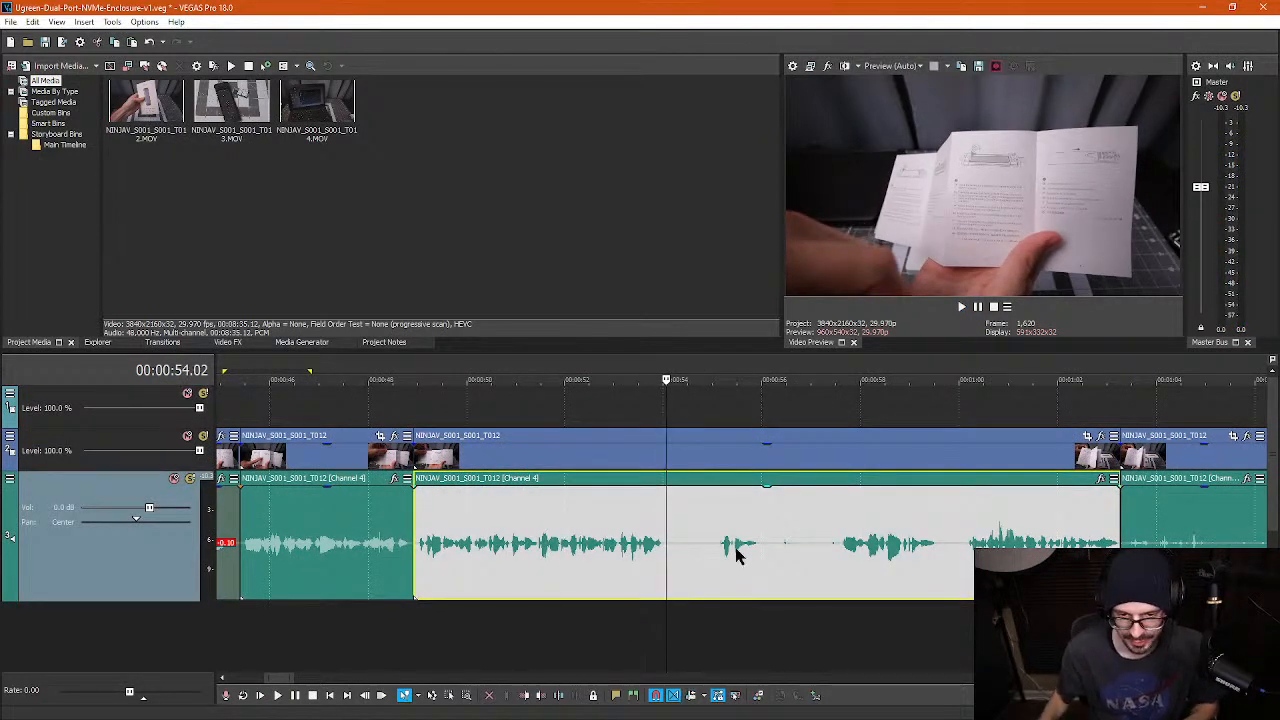
scroll(676, 561, up, 2)
key(s)
click(834, 549)
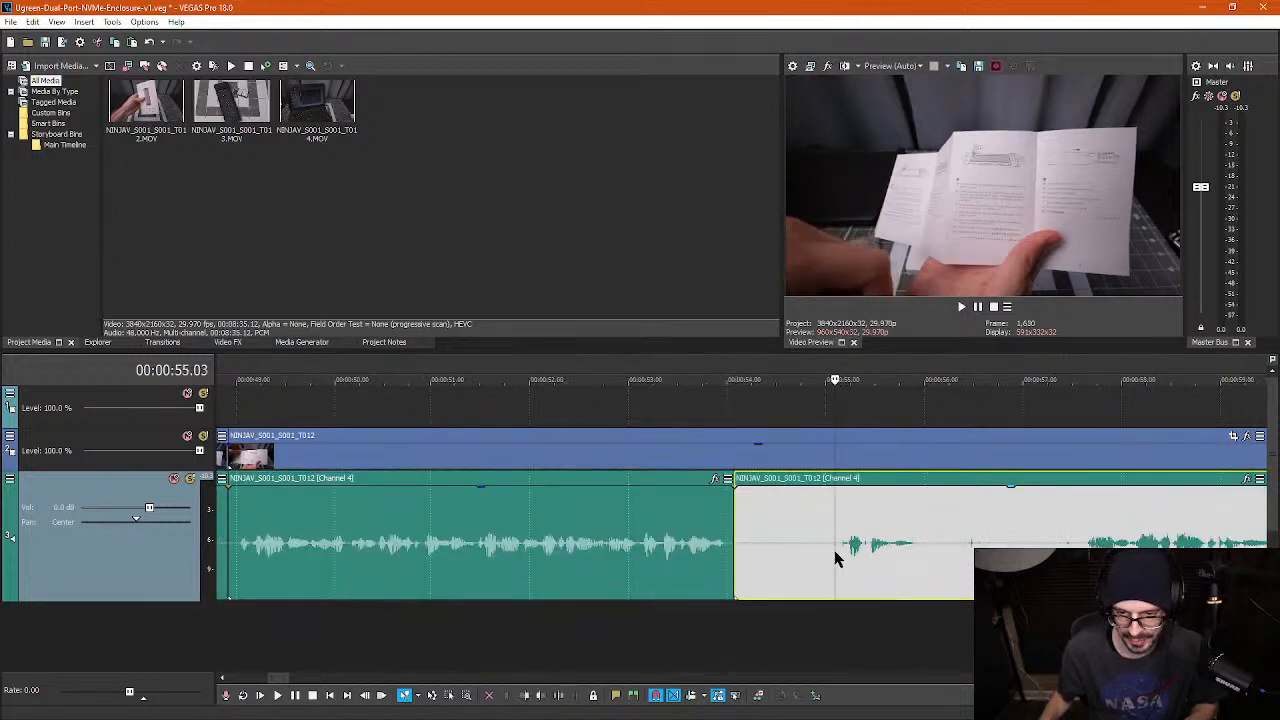
key(s)
click(807, 549)
key(Delete)
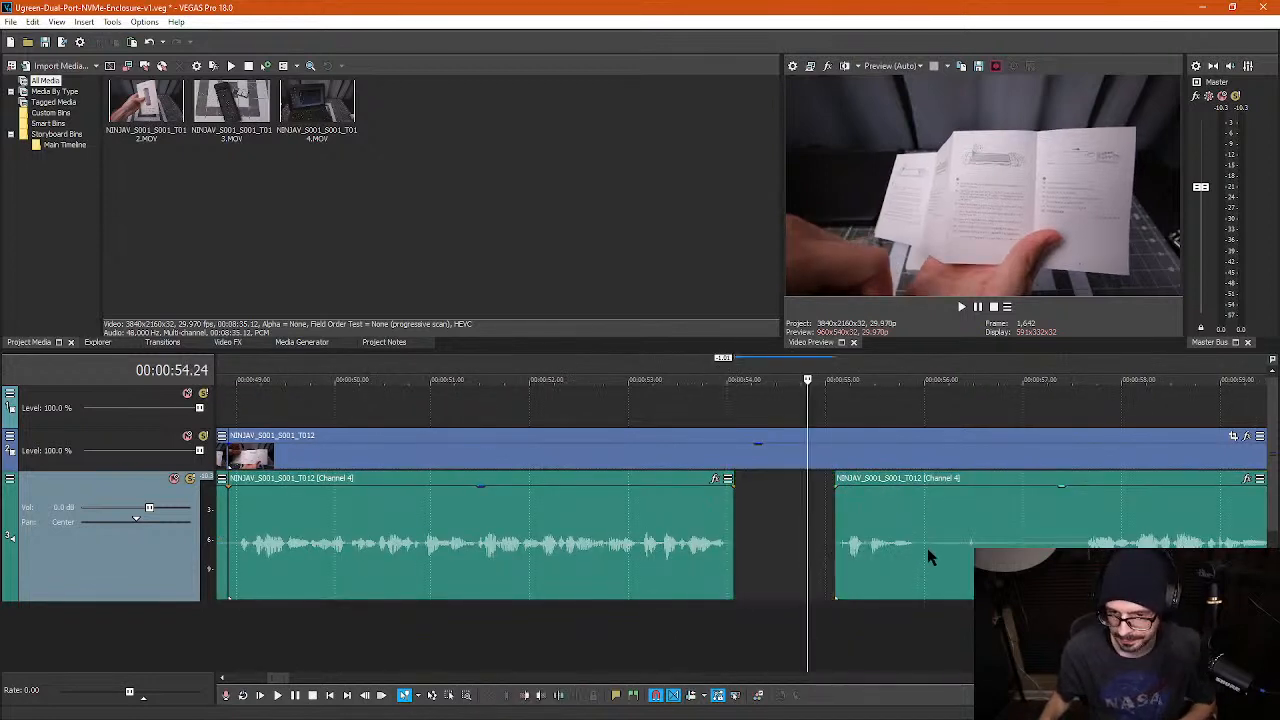
- Split the audio at 00:00:55.29 and just before speech resumes, and delete the silent audio between the splits
click(921, 548)
key(s)
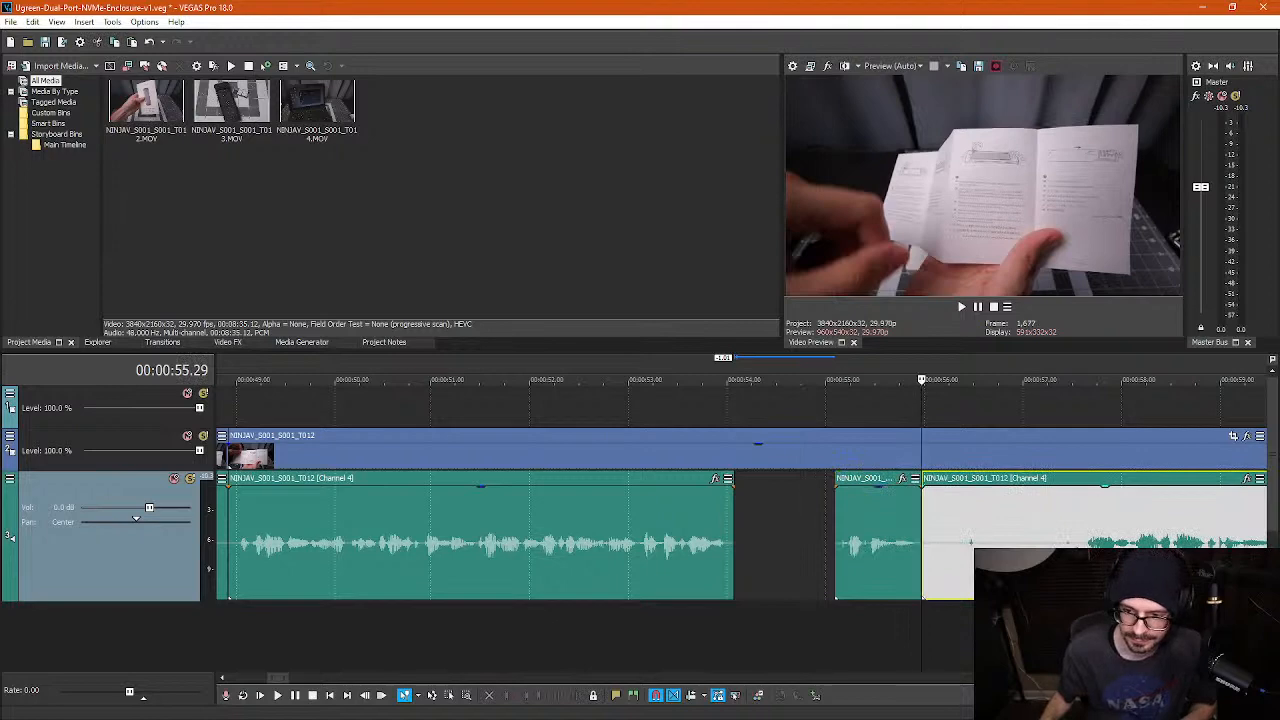
click(1078, 556)
key(s)
click(986, 543)
key(Delete)
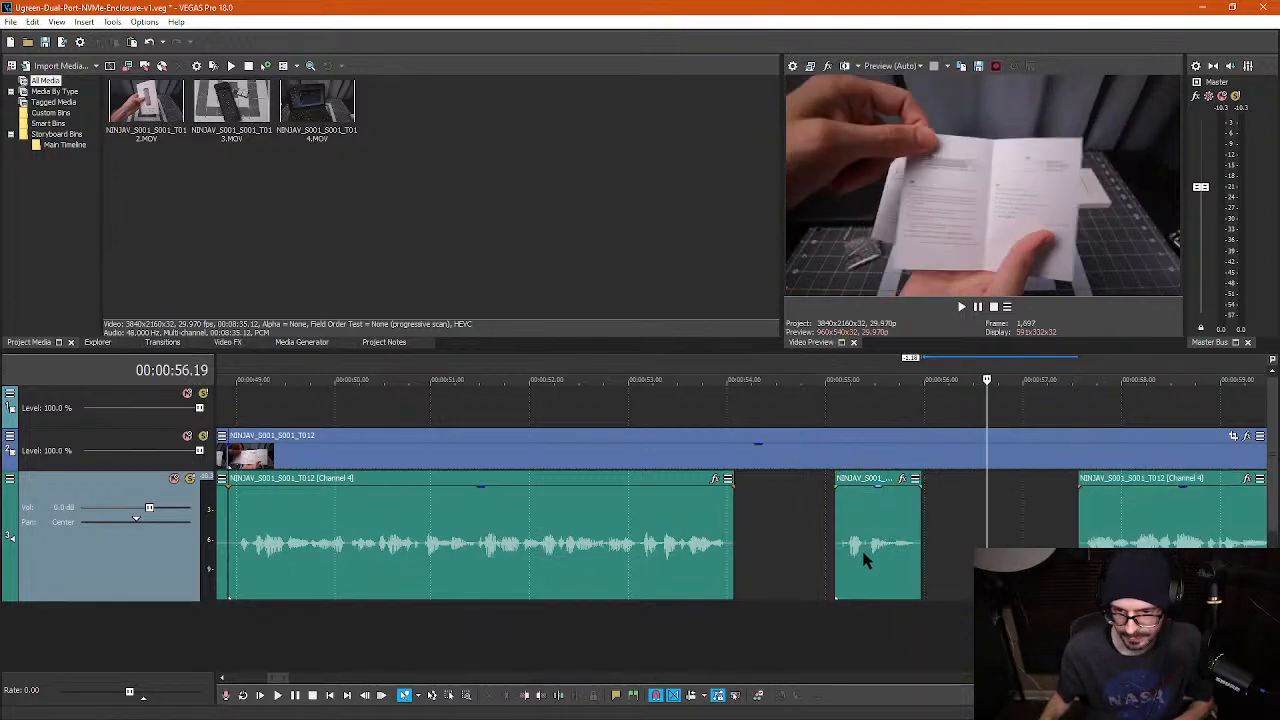
- Move the short isolated audio piece back against the preceding audio to close the gap at 00:00:54.02
drag(863, 552, 765, 548)
click(881, 538)
scroll(890, 539, down, 2)
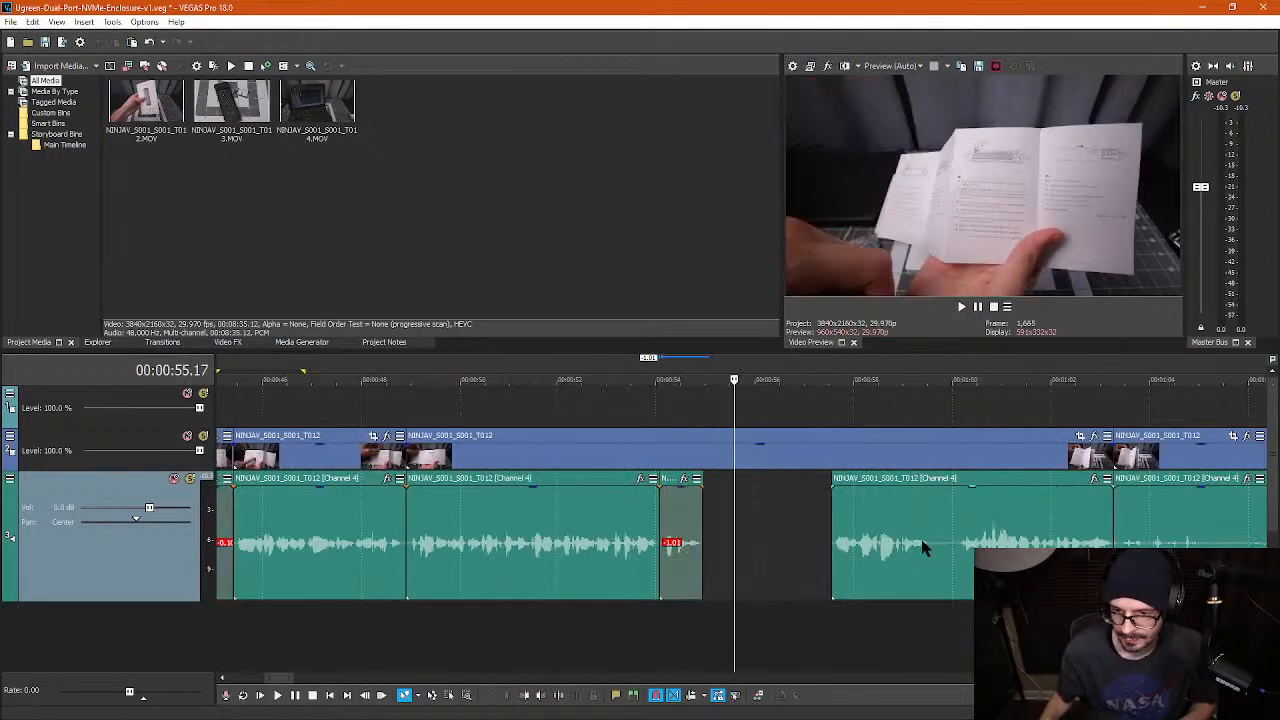
- Split the next audio piece where its speech pauses and at 00:01:00.02, and delete the silence between the splits
click(921, 546)
click(931, 545)
key(s)
click(957, 556)
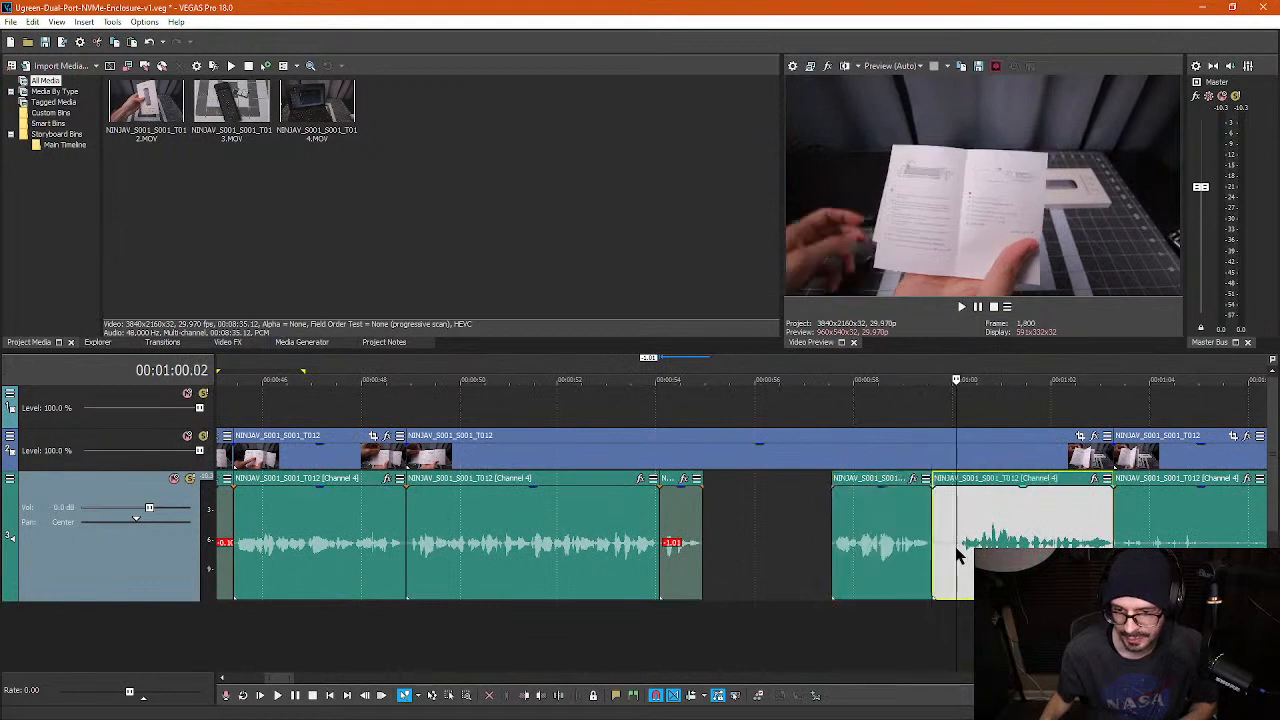
key(s)
click(941, 544)
key(Delete)
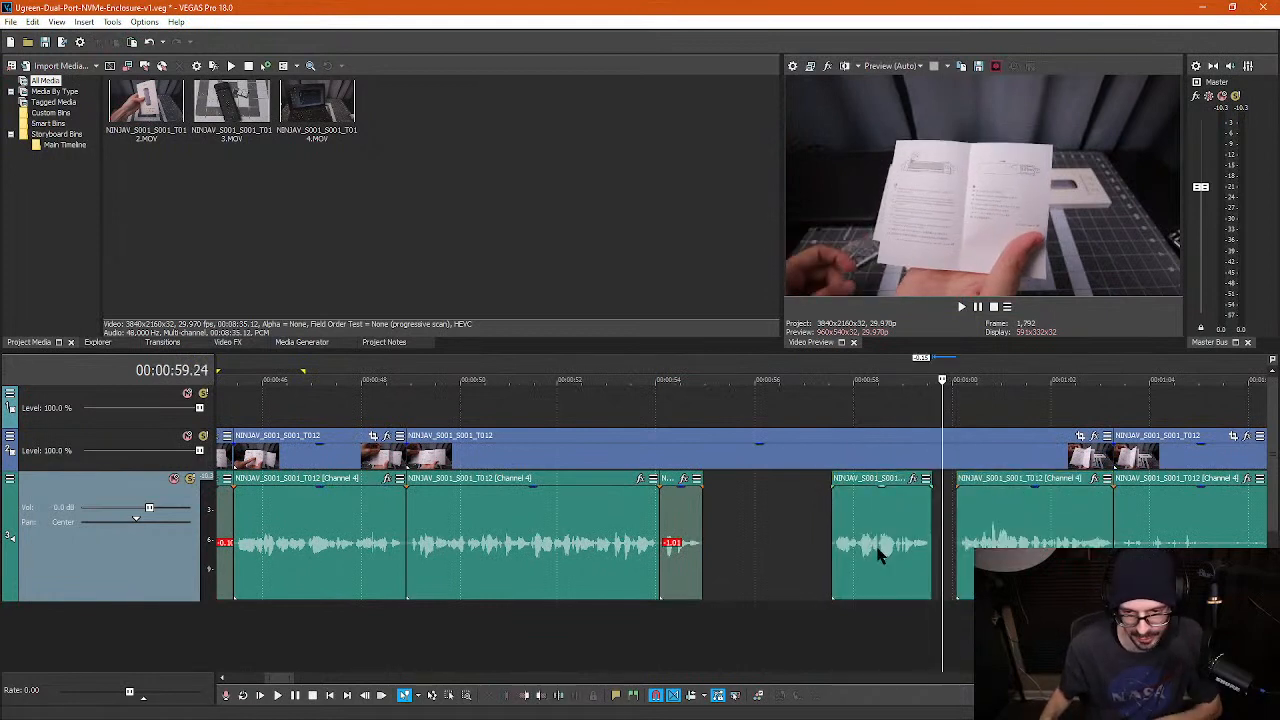
- Move the two remaining audio pieces back to close their gaps, and cut off the video extending past the audio's new end
drag(877, 549, 758, 559)
drag(1010, 558, 927, 548)
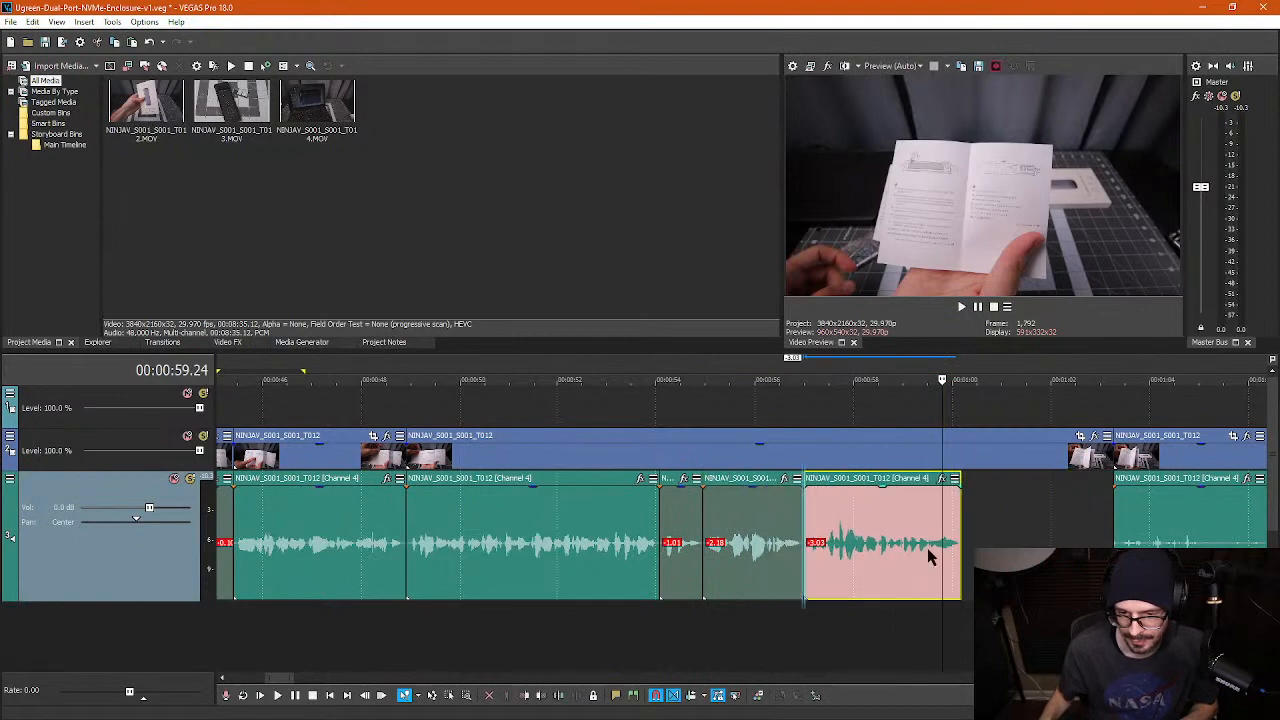
click(964, 458)
key(s)
click(997, 465)
key(Delete)
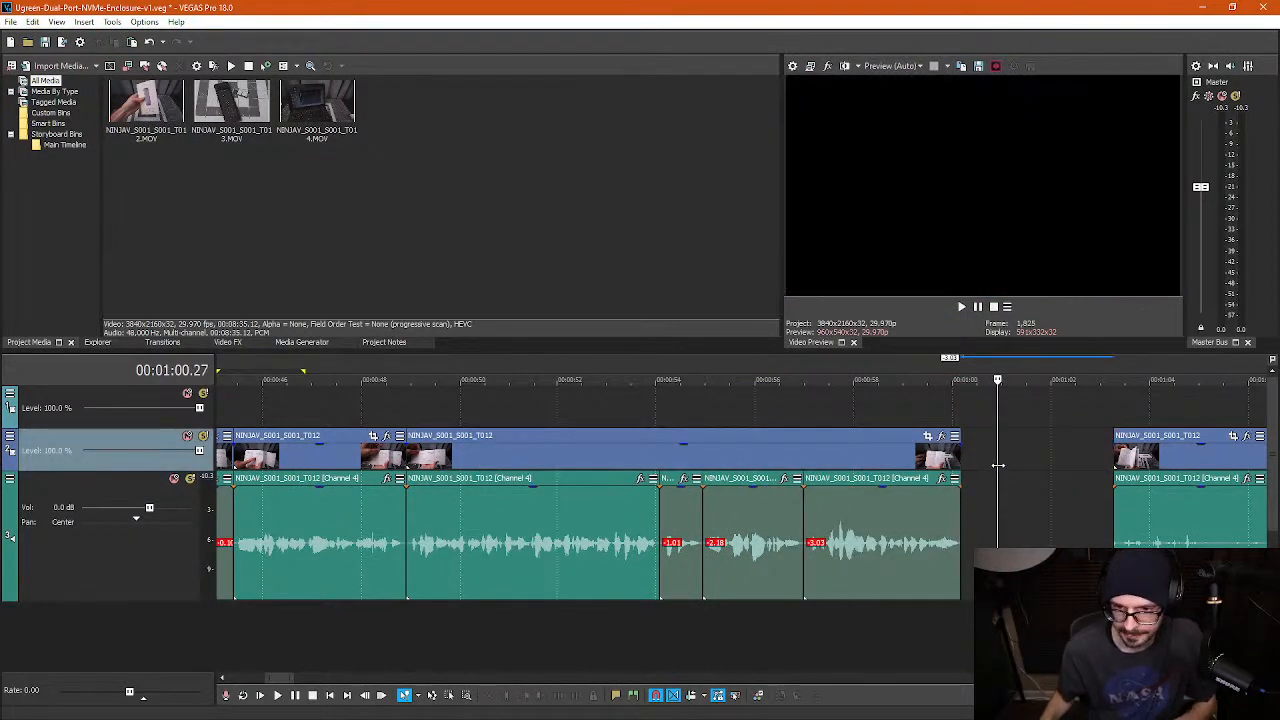
- Play back the edited footage from 00:00:31.10 to 00:00:53.24 to review the cuts
scroll(997, 465, down, 4)
click(630, 415)
scroll(627, 418, up, 2)
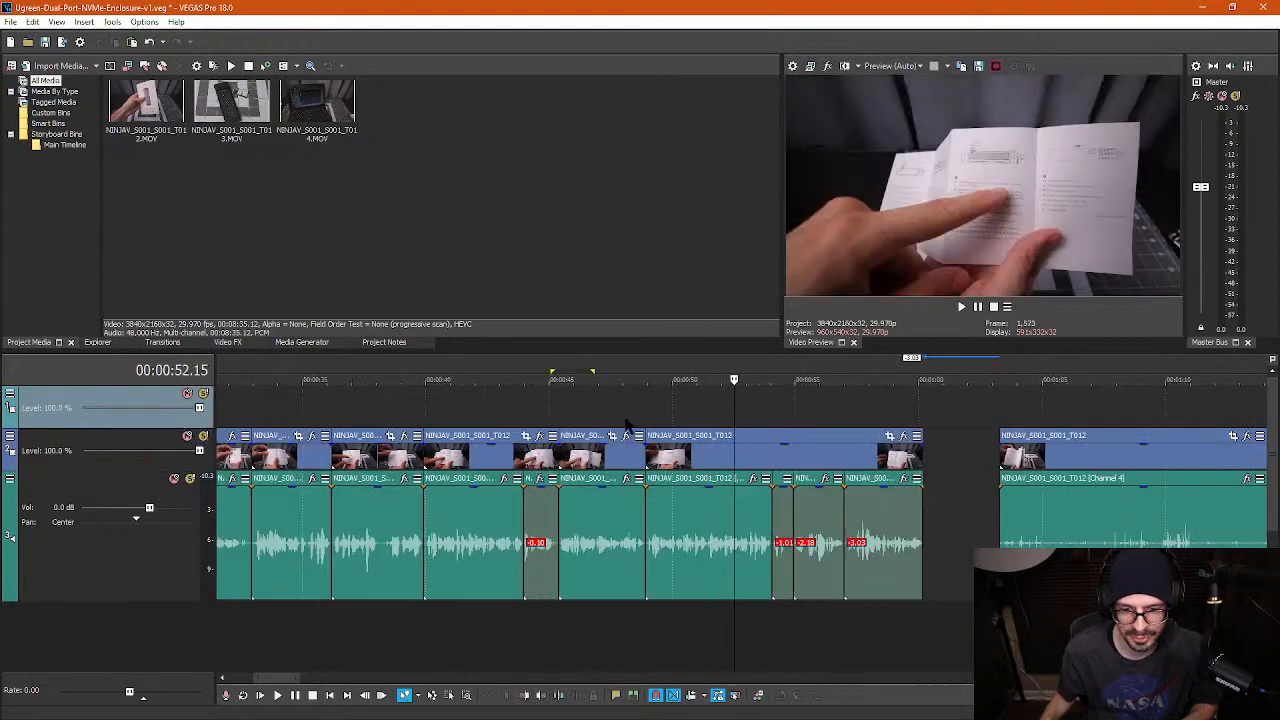
scroll(627, 425, down, 2)
click(474, 418)
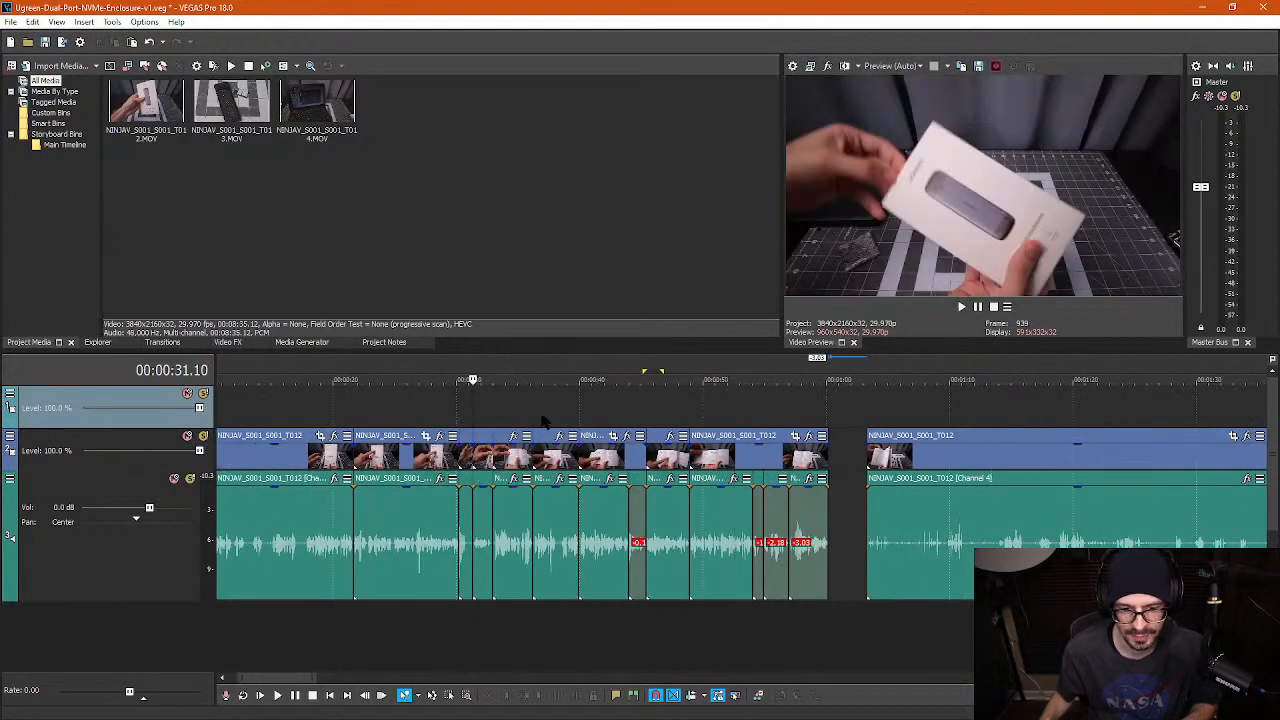
scroll(543, 420, up, 1)
key(space)
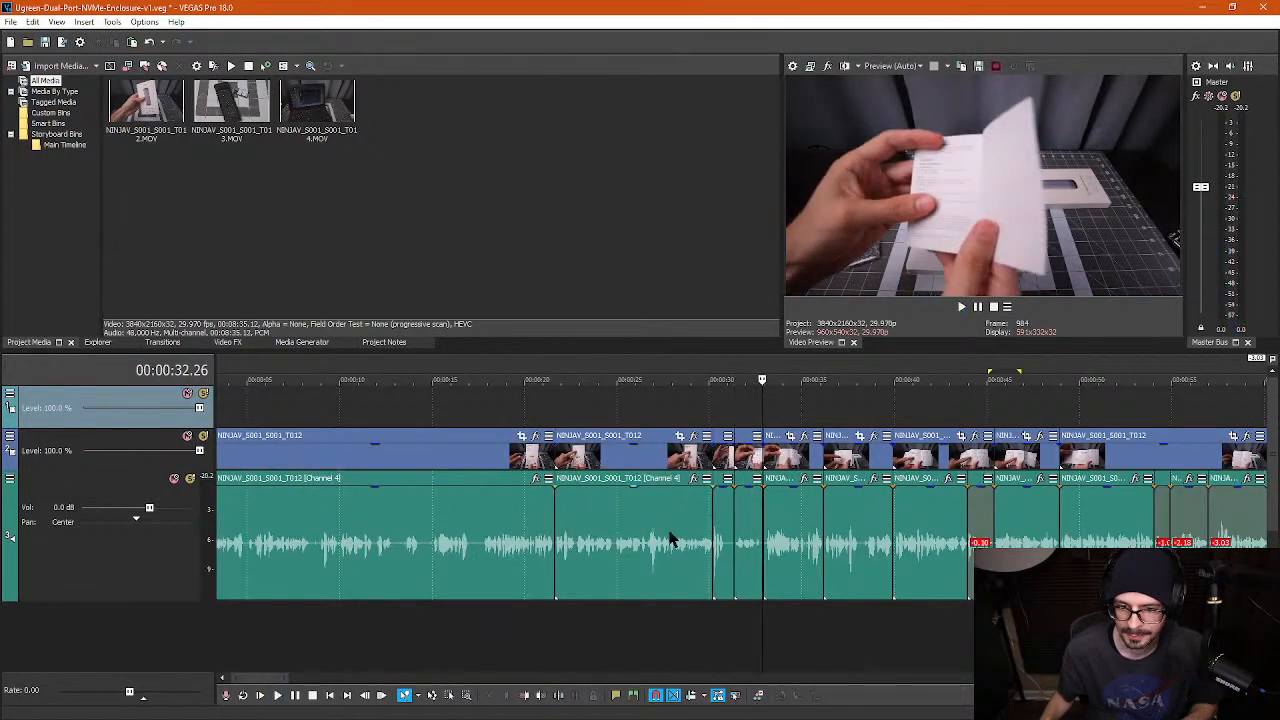
key(space)
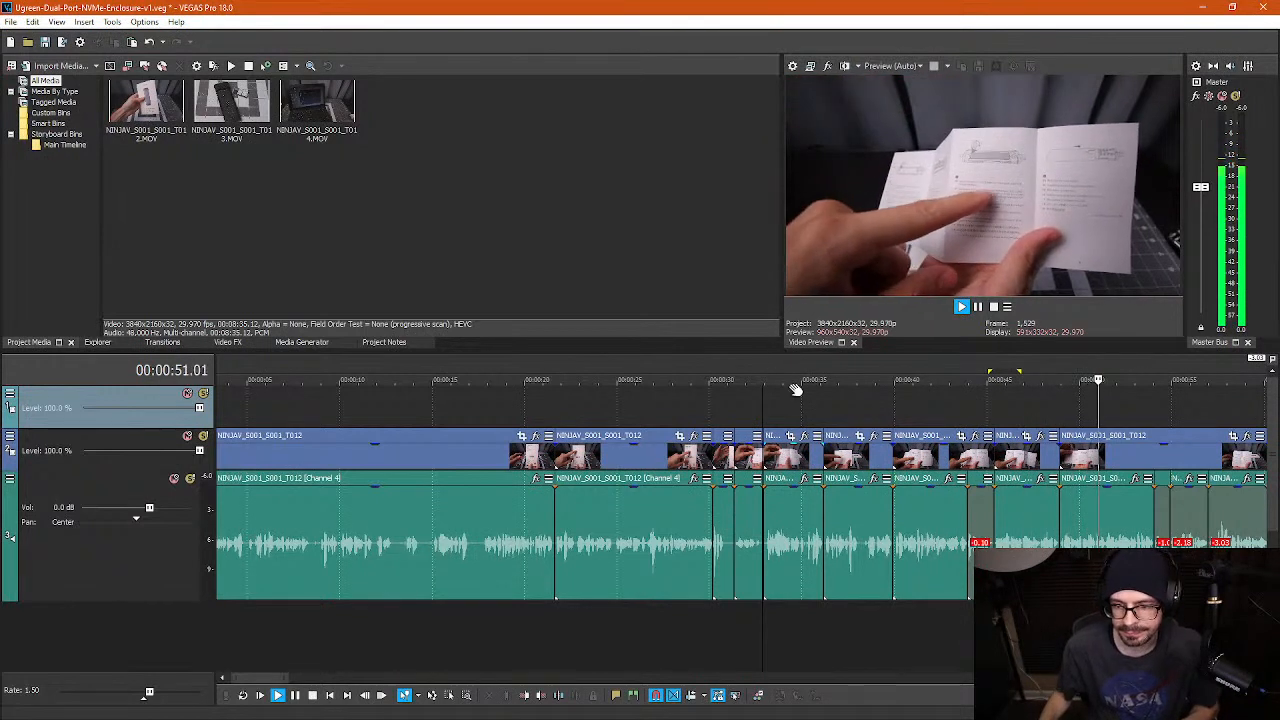
key(k)
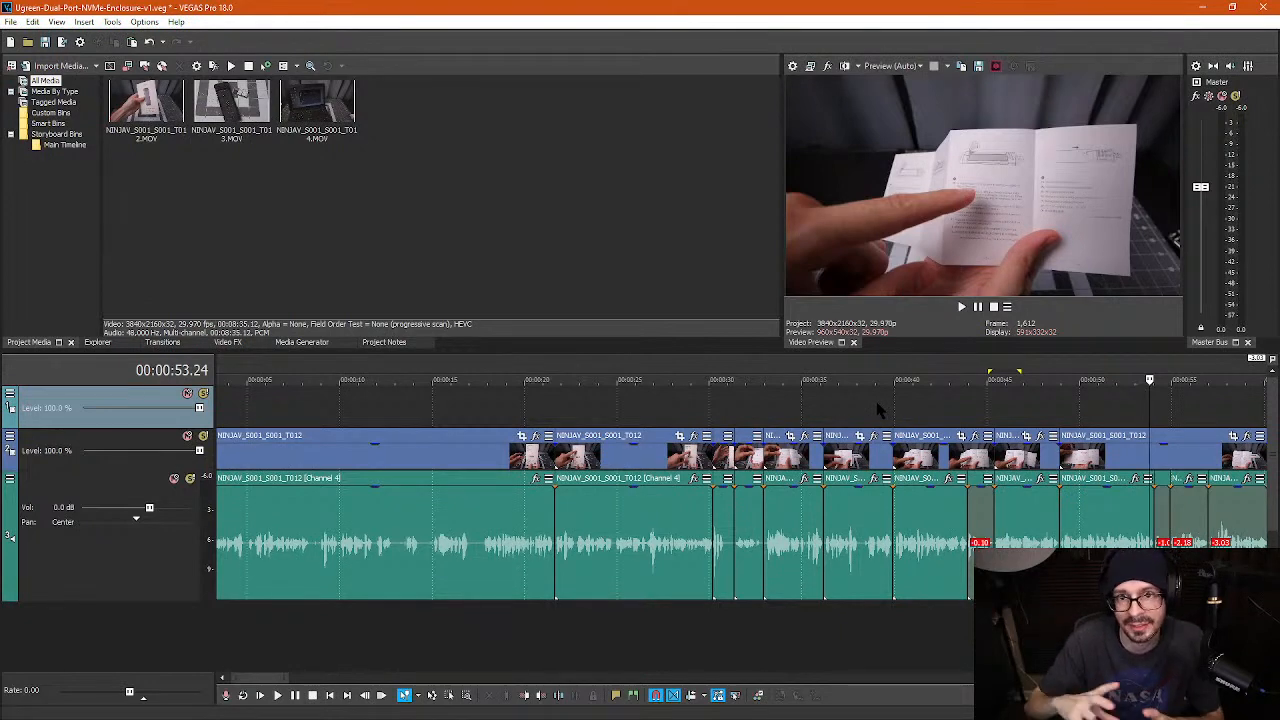
scroll(985, 489, down, 4)
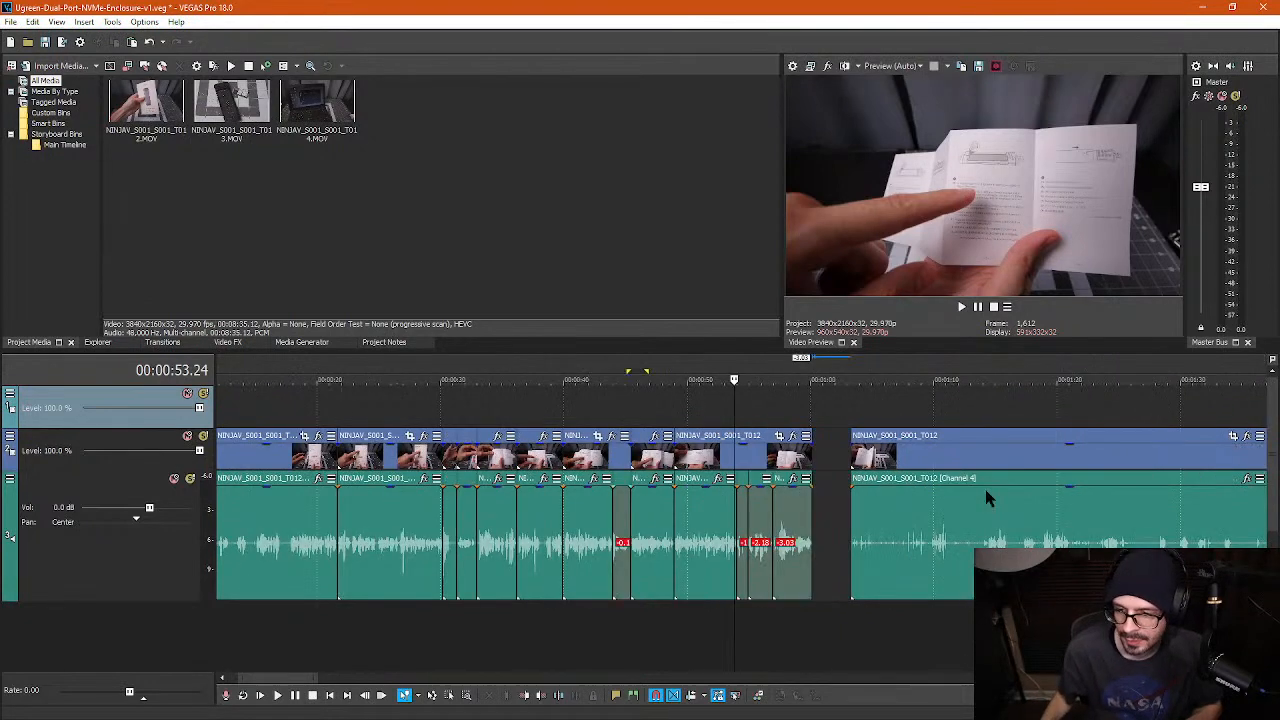
scroll(705, 492, up, 5)
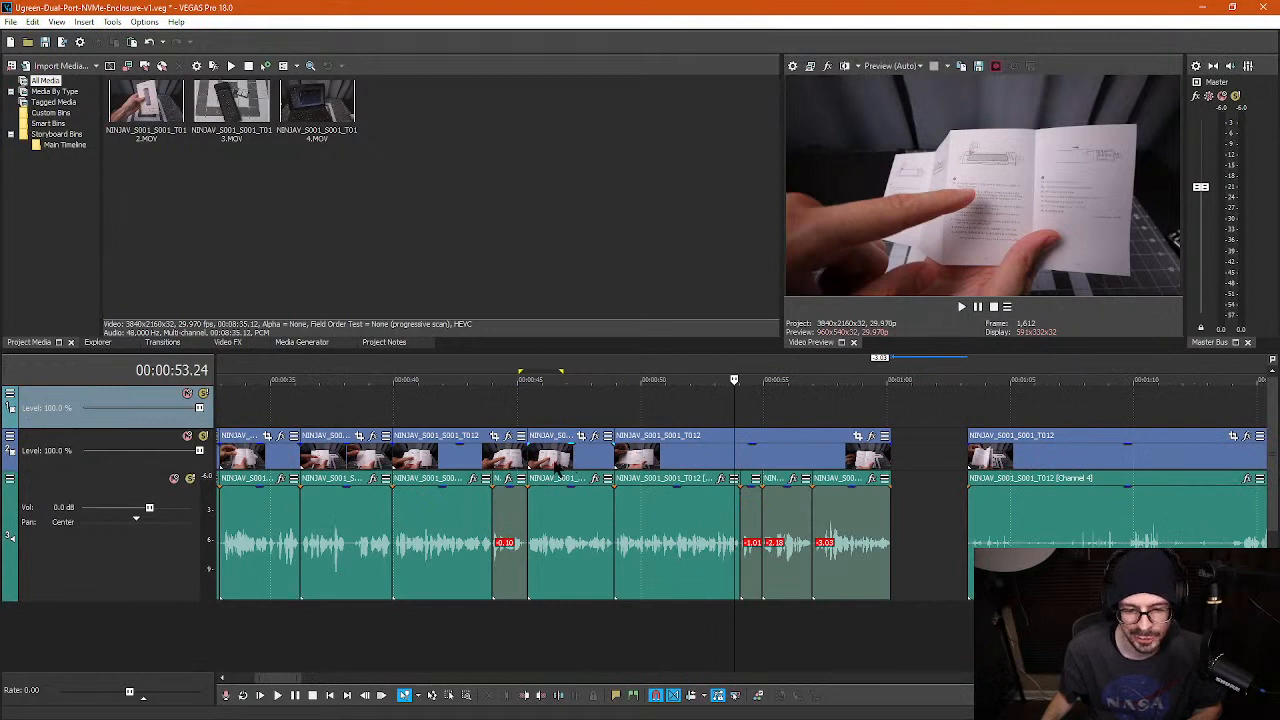
click(544, 462)
scroll(510, 470, down, 2)
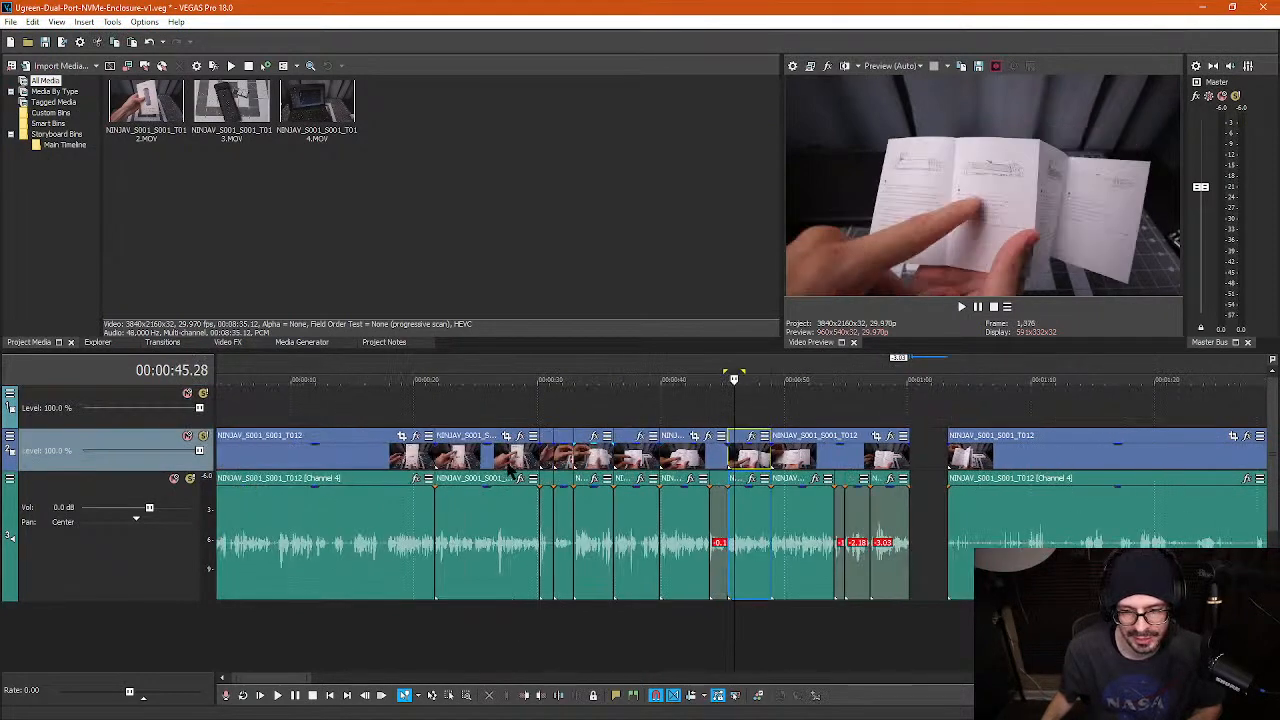
click(492, 418)
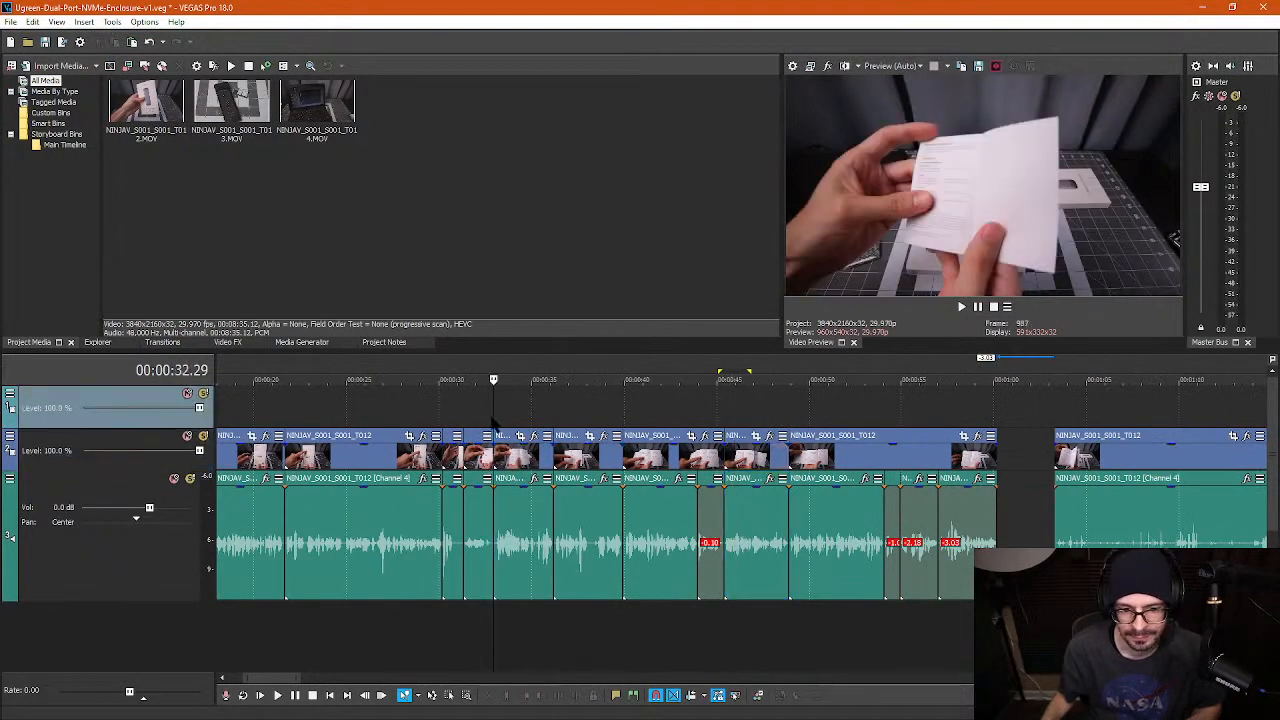
scroll(492, 418, up, 2)
- Open the Event Pan/Crop settings of the video clip at 00:00:31.25 and enlarge their window
click(696, 458)
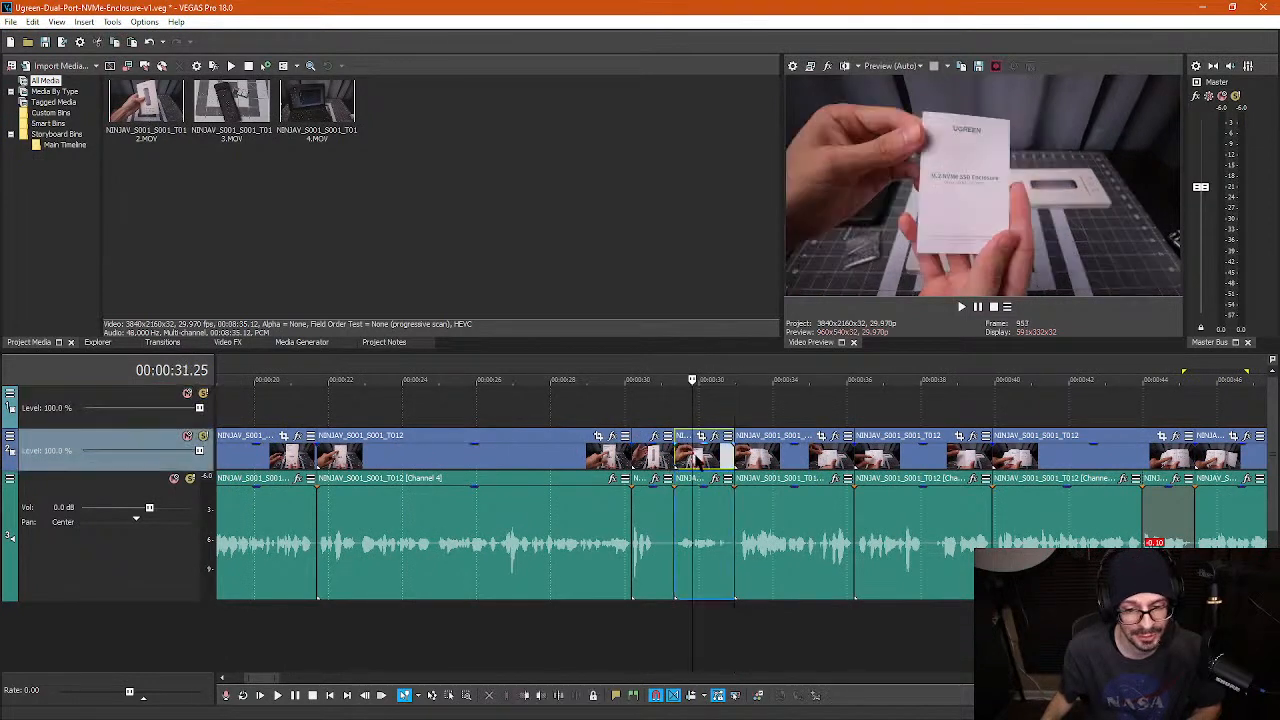
scroll(696, 458, up, 2)
click(783, 436)
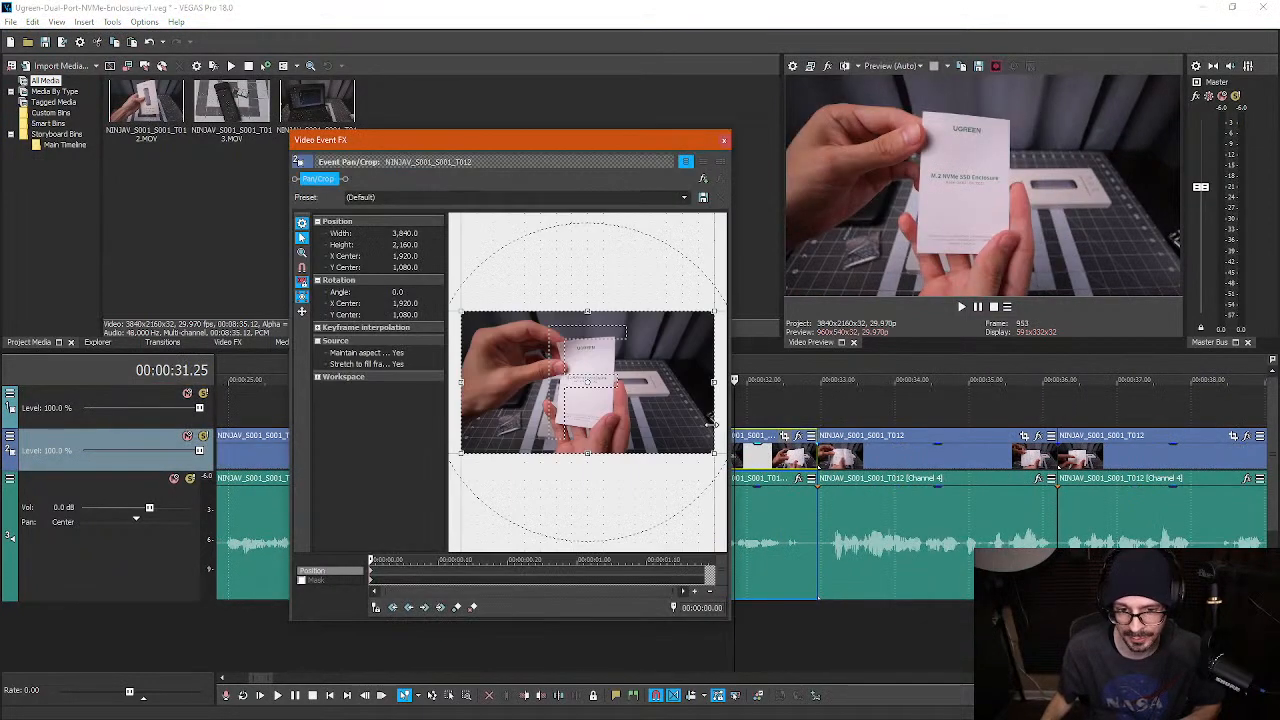
click(724, 140)
scroll(905, 445, up, 3)
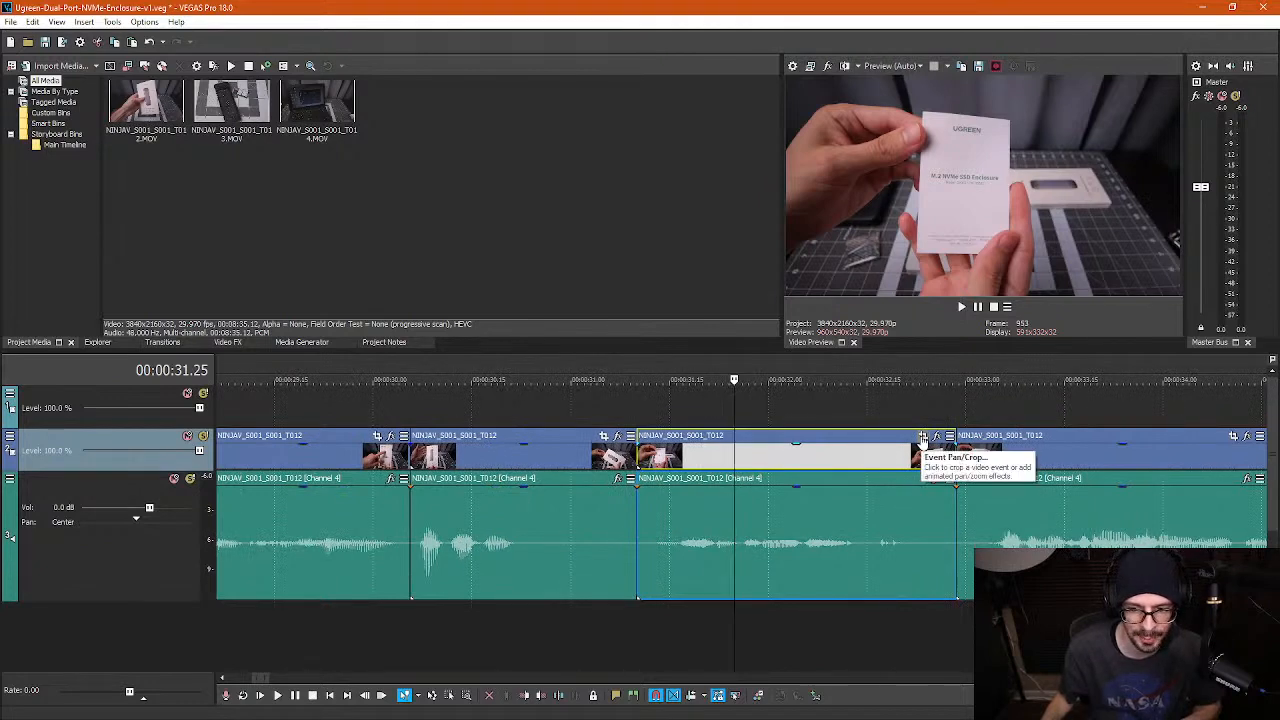
click(922, 437)
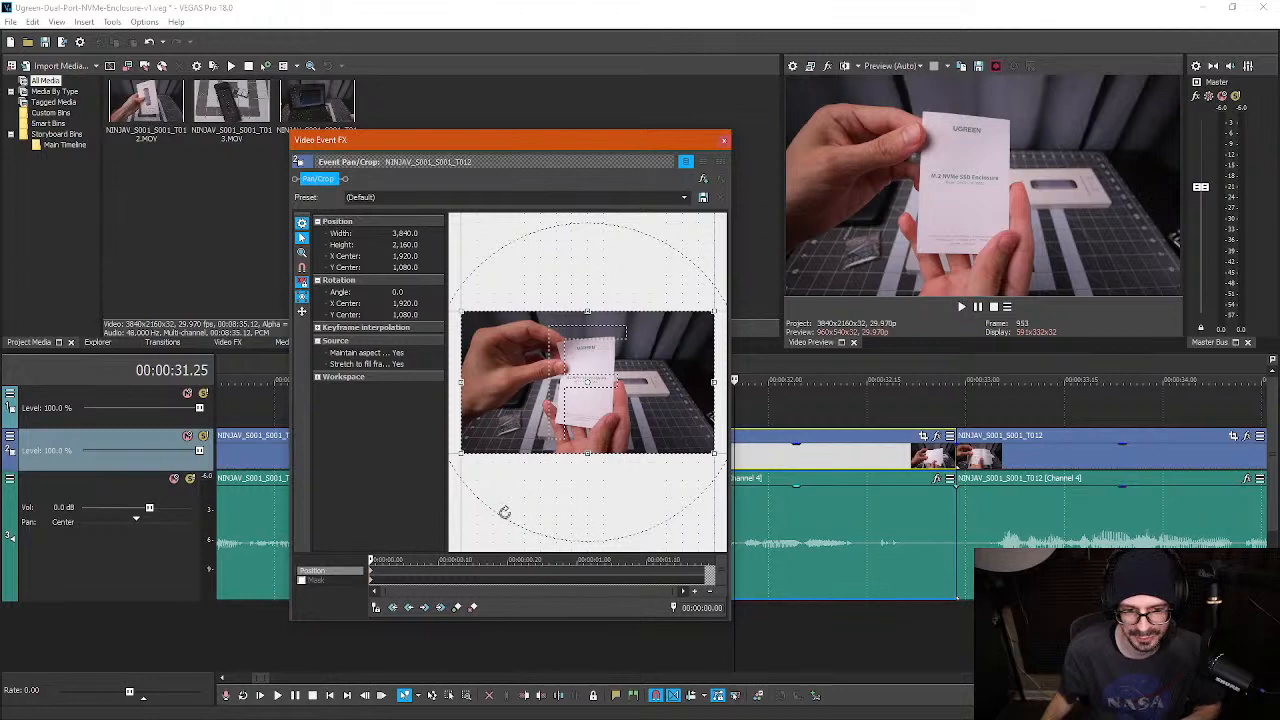
drag(445, 140, 333, 95)
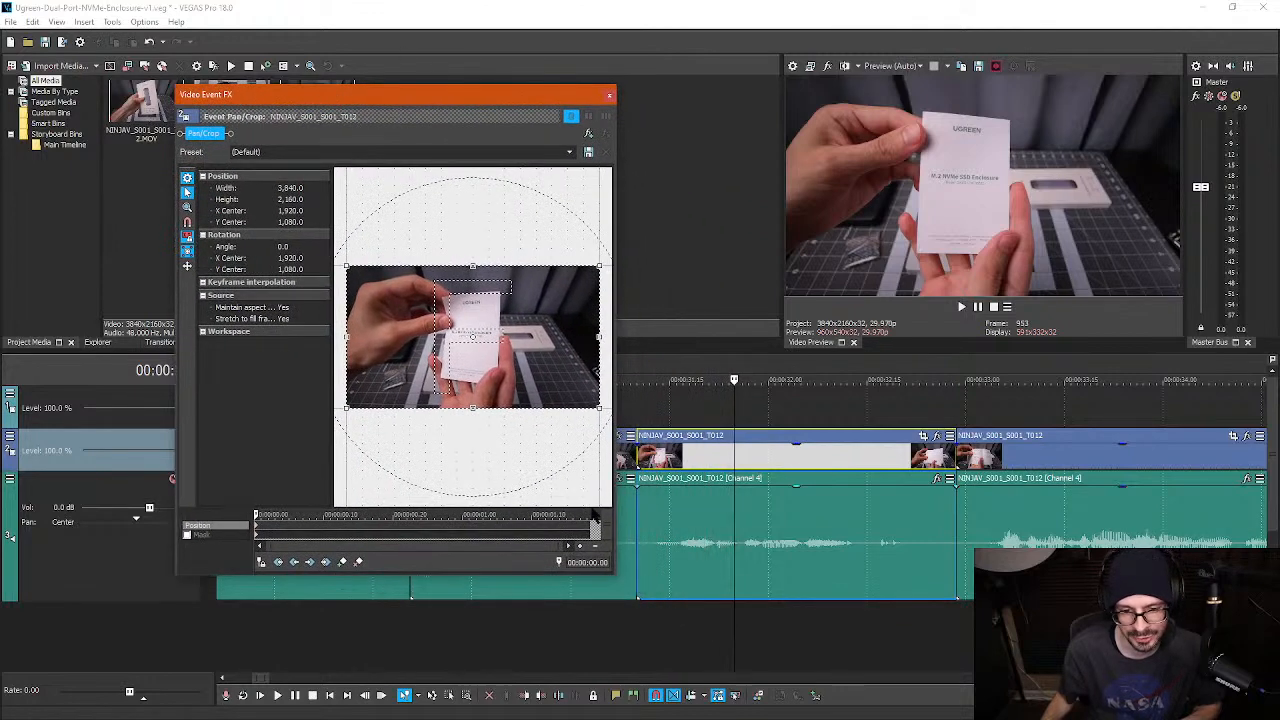
drag(617, 578, 734, 598)
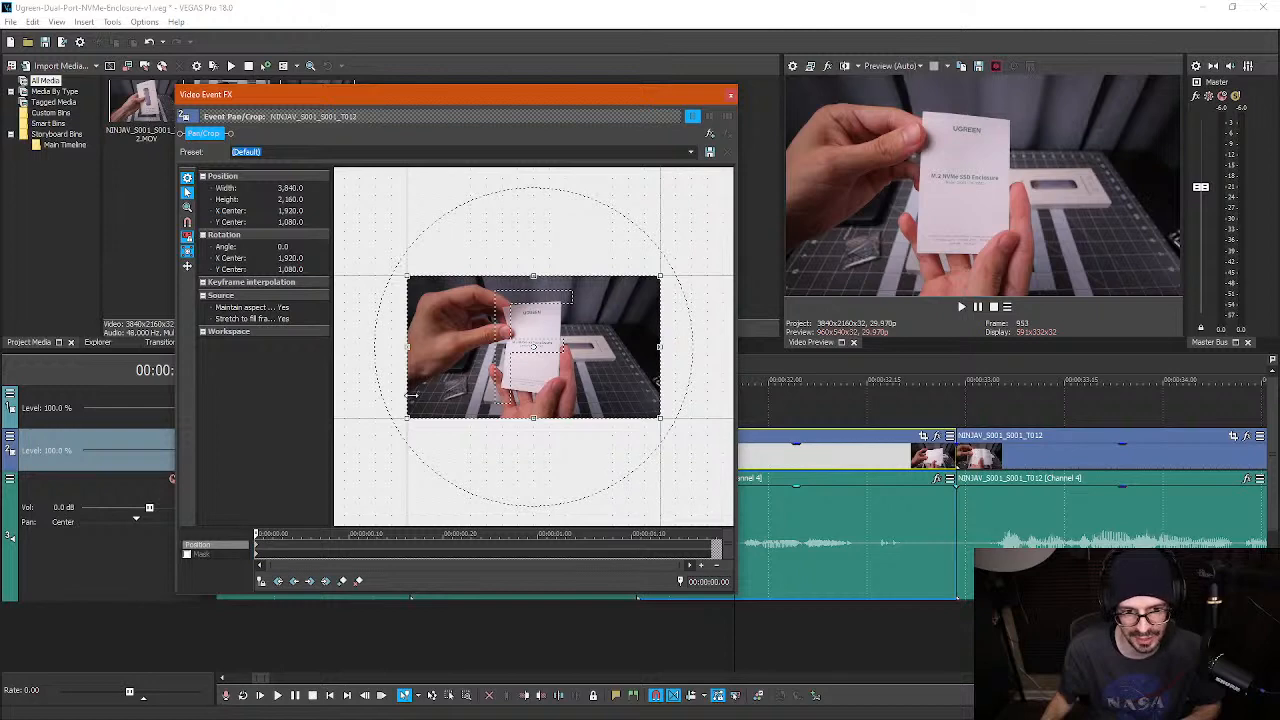
- Try tightening the clip's crop frame around its centre, first freehand to about 2,786 wide and then with a width of 1920
drag(408, 420, 443, 406)
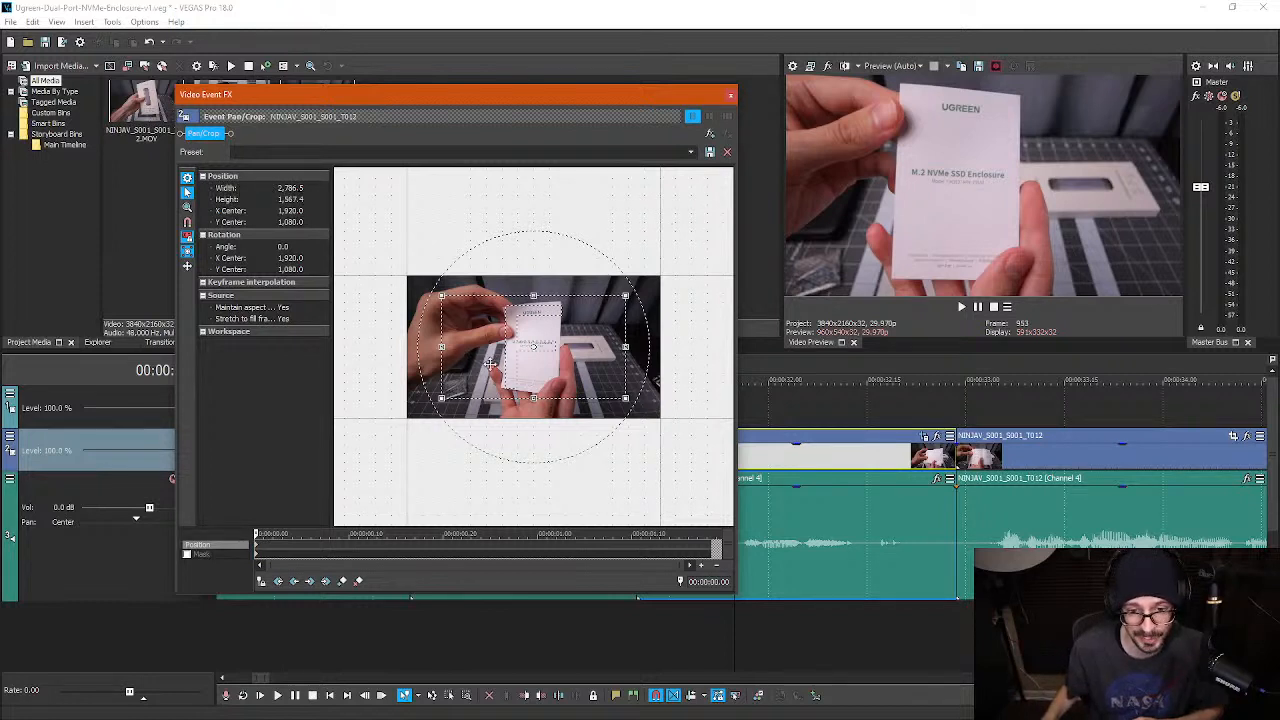
double_click(293, 188)
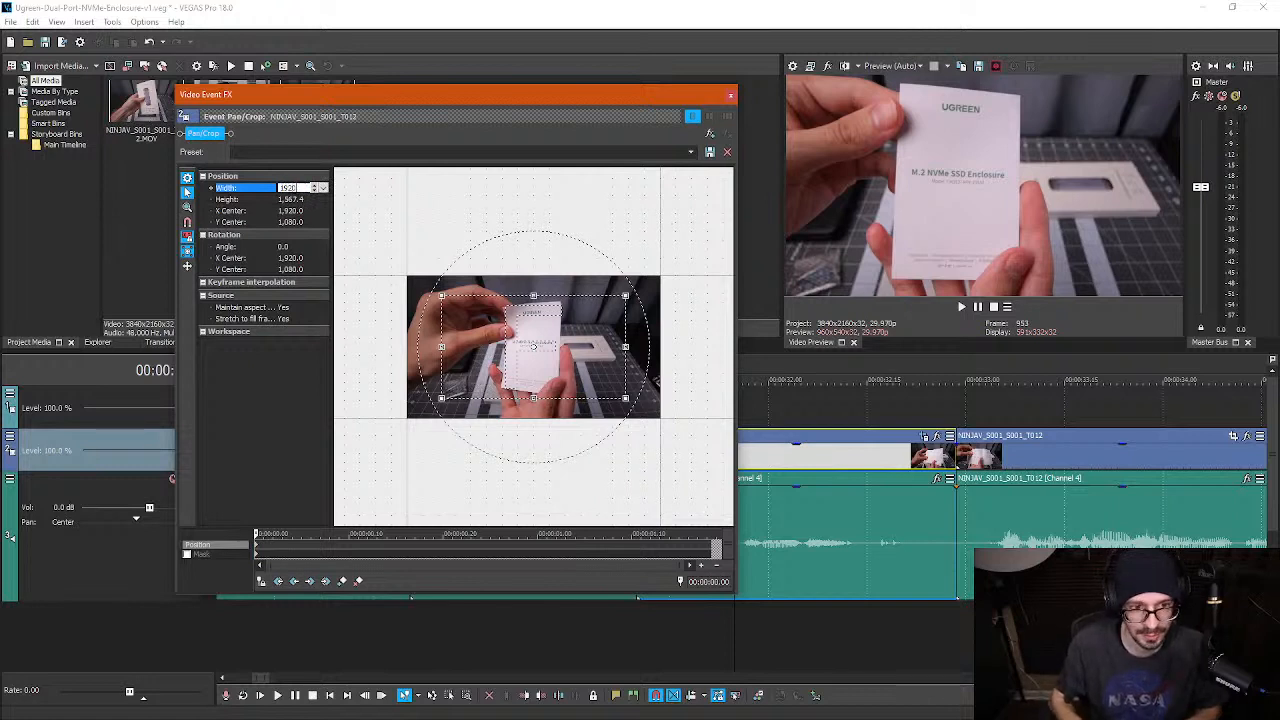
key(Return)
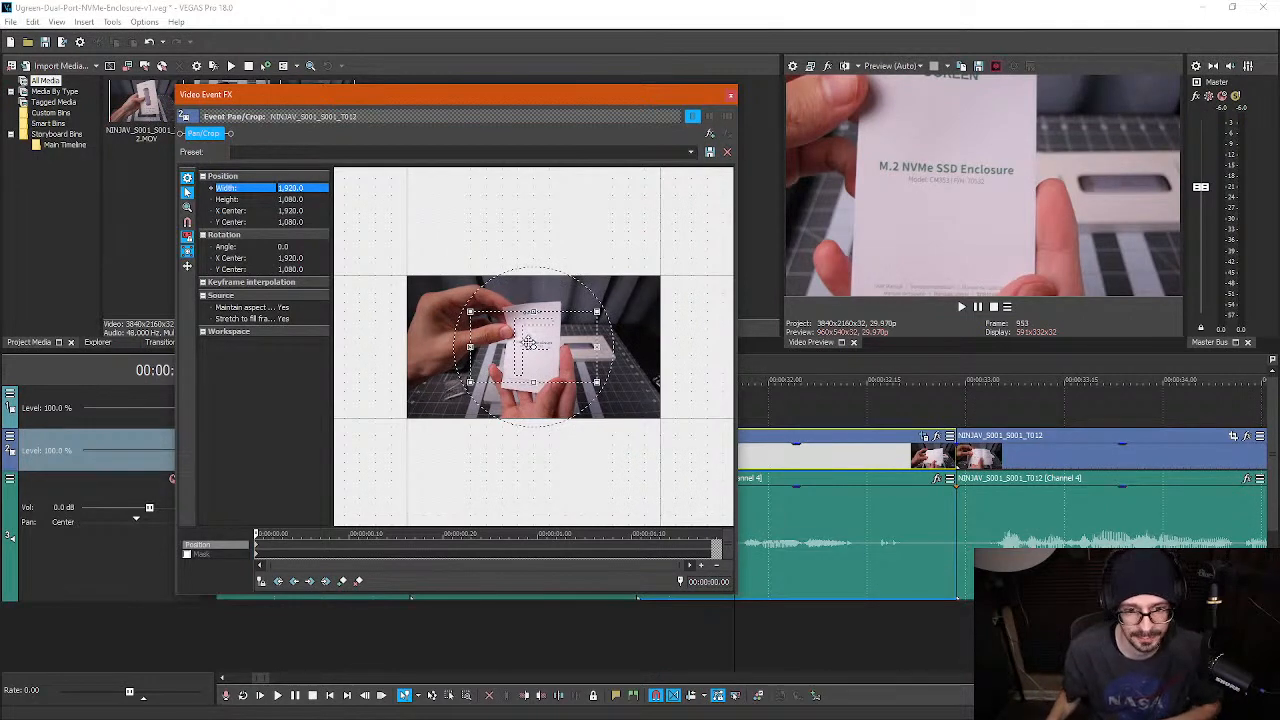
- Resize the crop frame around its centre to about 2,892 by 1,627, and play back the cut into the zoomed clip
drag(470, 311, 424, 294)
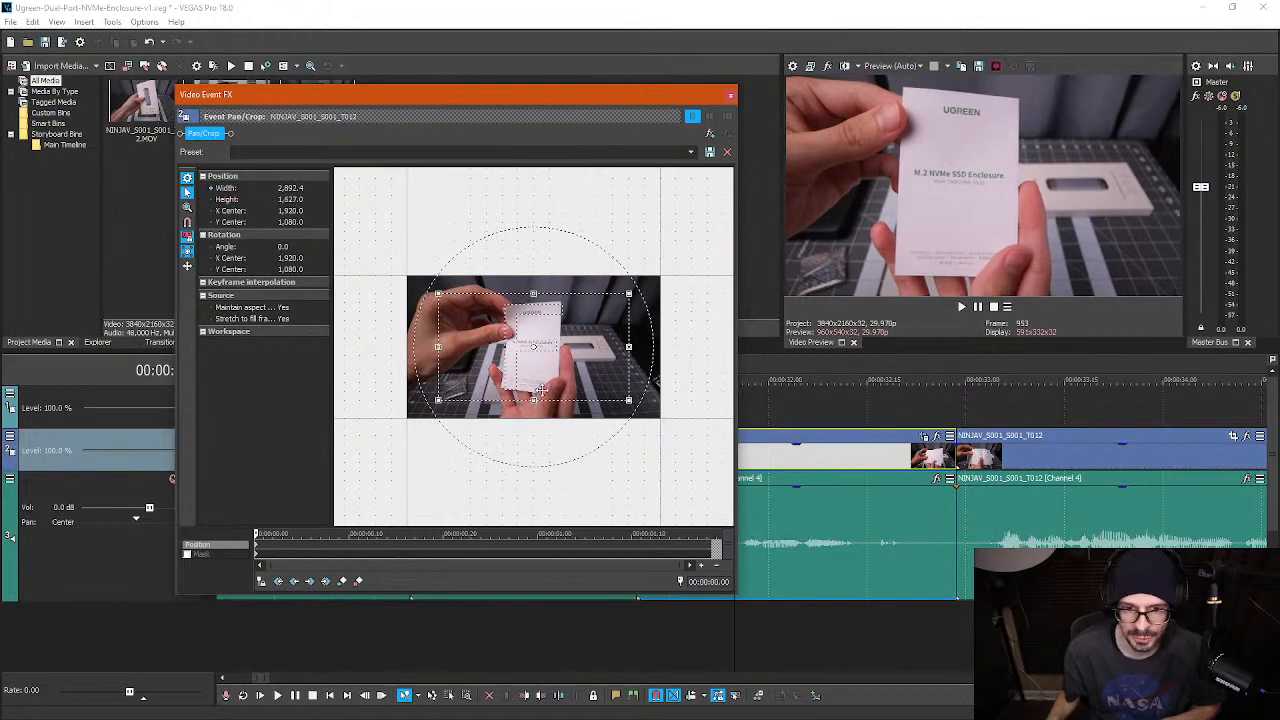
click(730, 95)
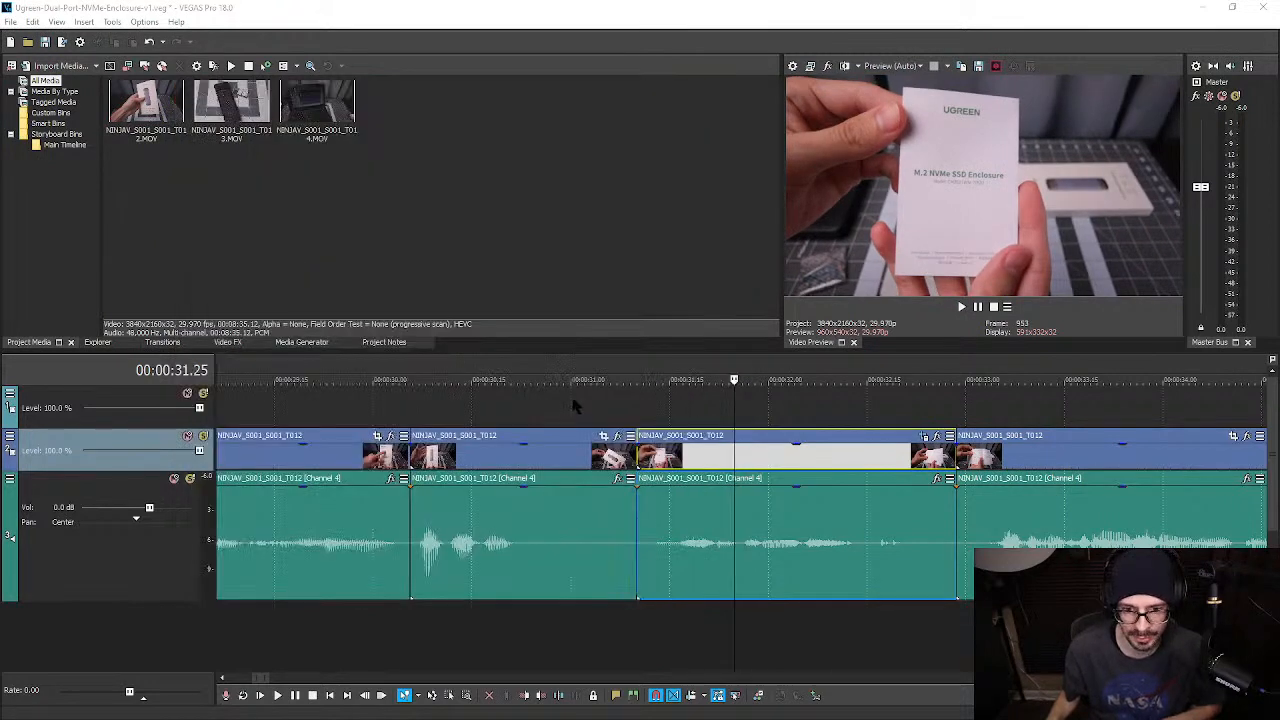
click(573, 405)
key(space)
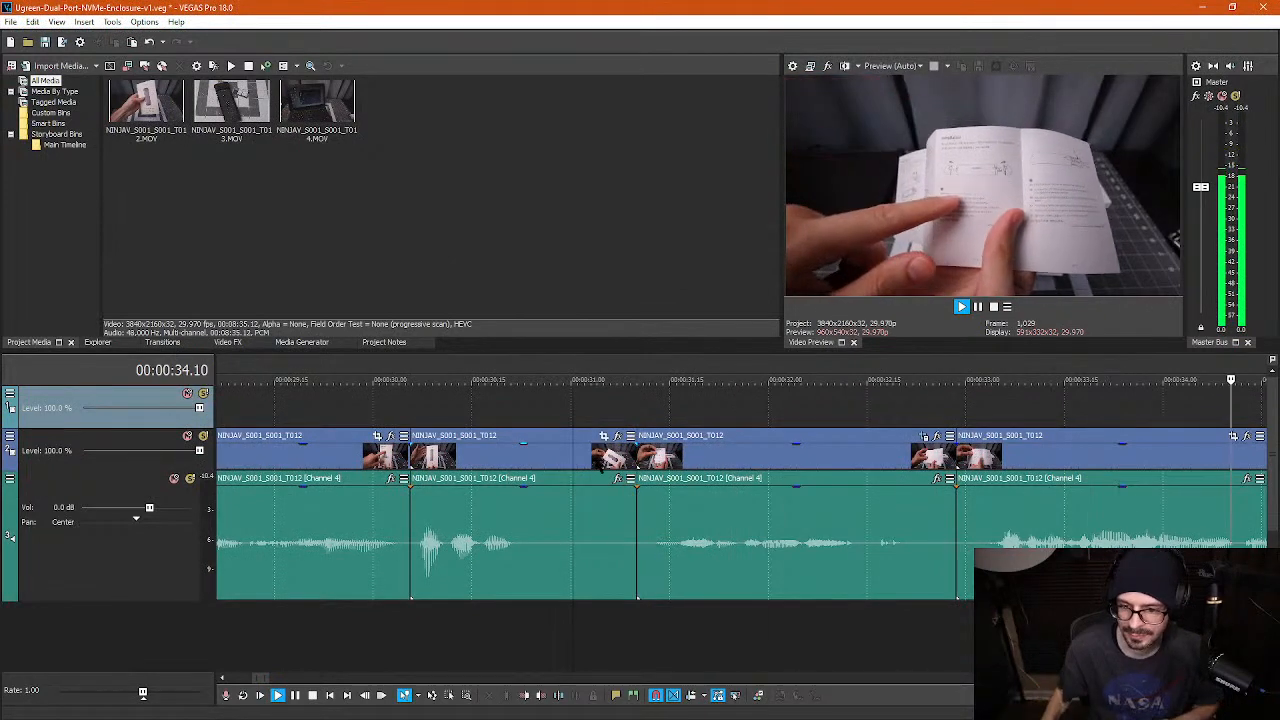
- Continue playing back the edited footage up to 00:00:38.02 to review the cuts around the zoomed clip
scroll(786, 563, down, 3)
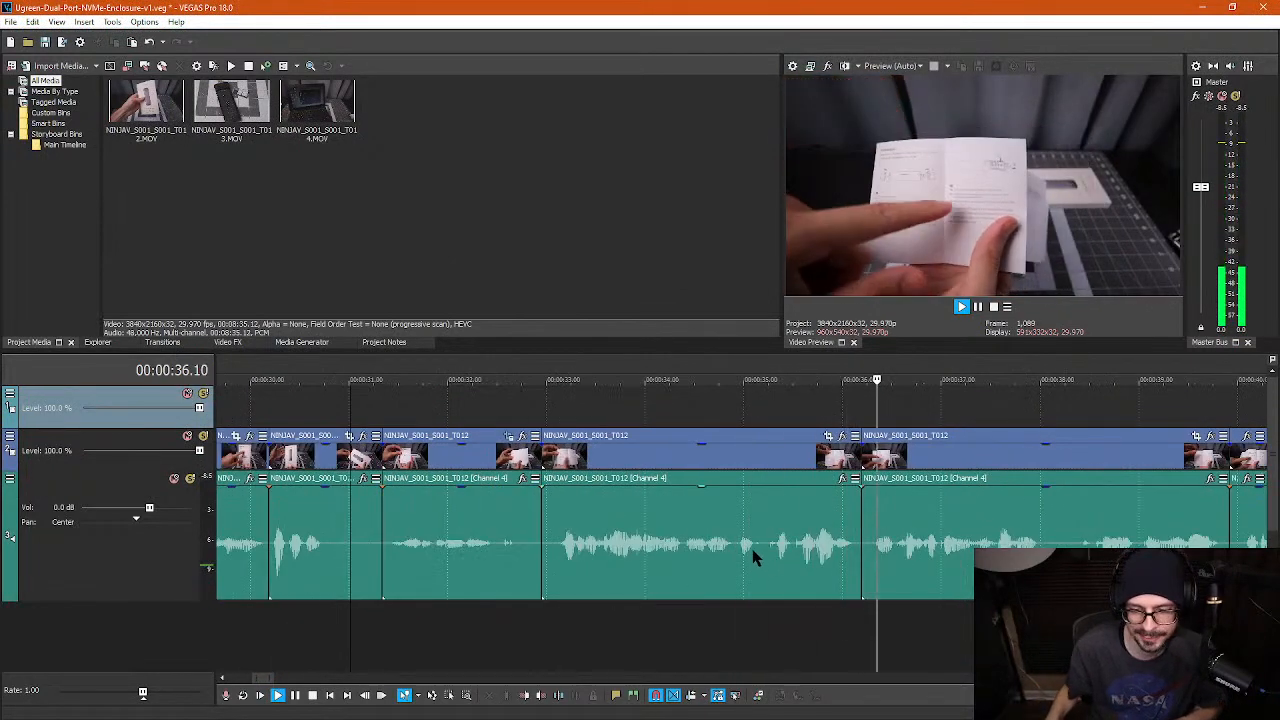
scroll(808, 543, down, 1)
key(space)
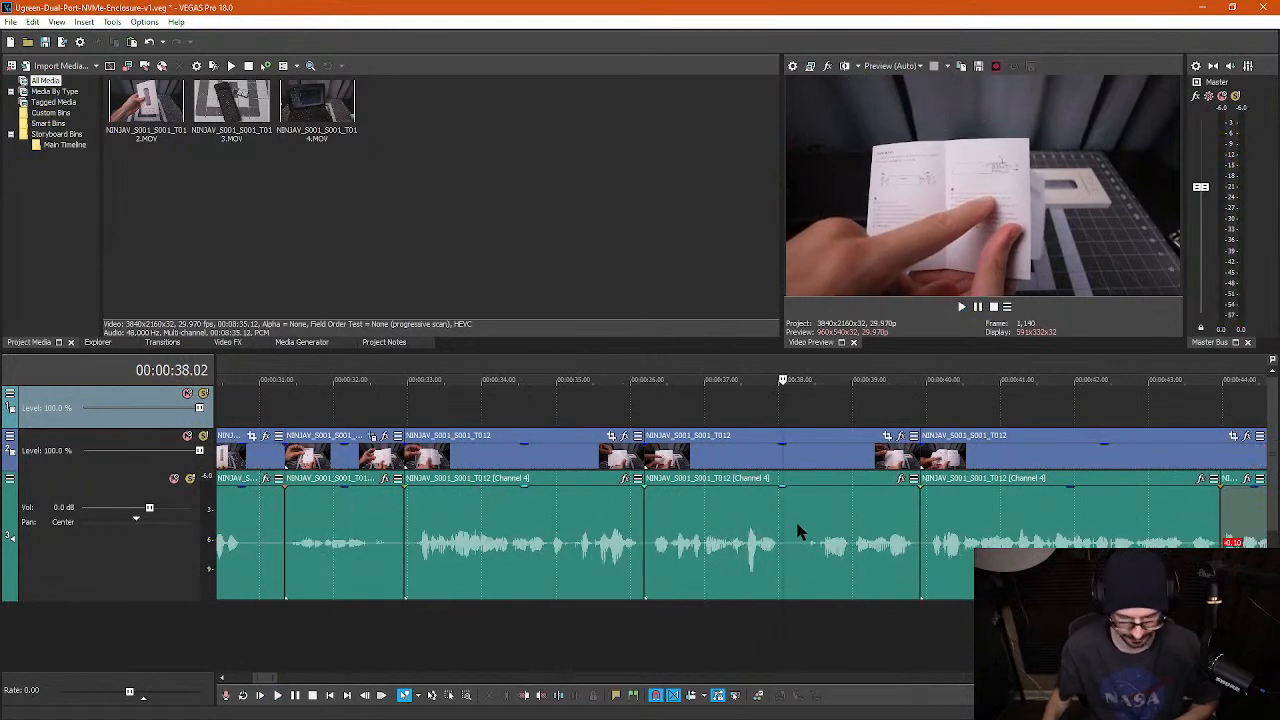
- Close the gap around 00:01:02 by moving the long clip after it back against the preceding clip's end
scroll(861, 505, down, 6)
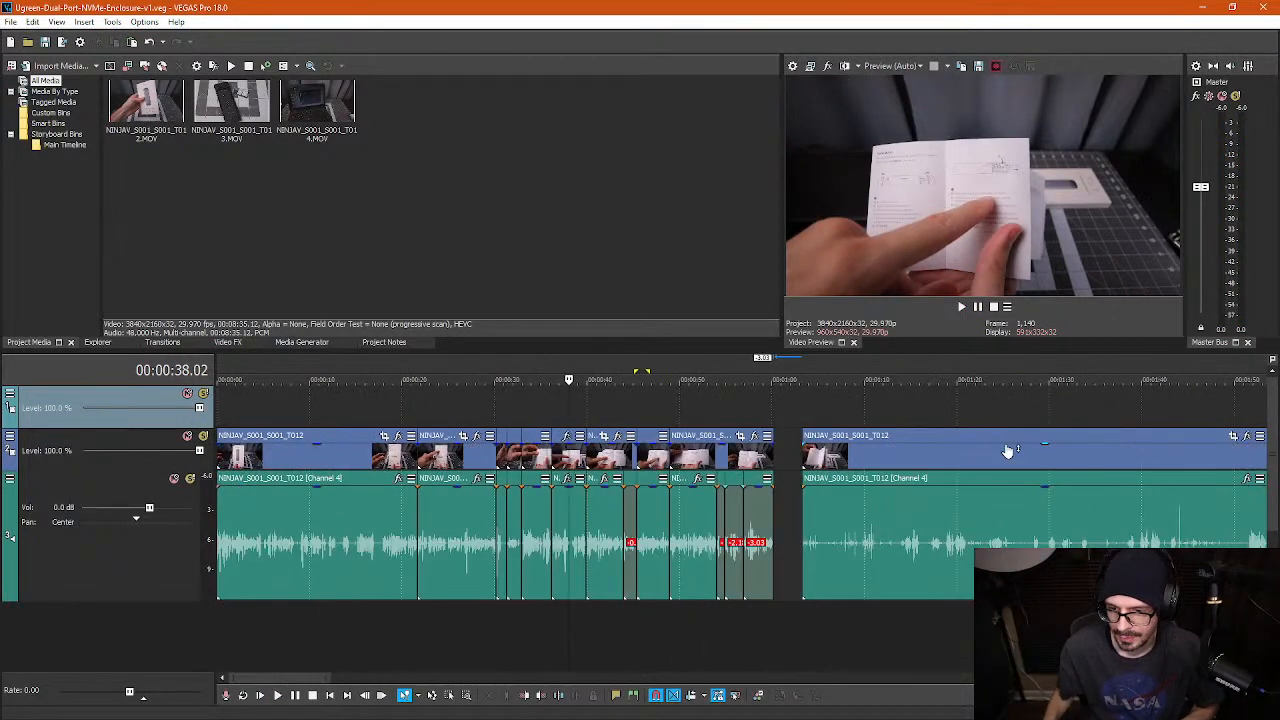
click(798, 410)
scroll(800, 440, up, 3)
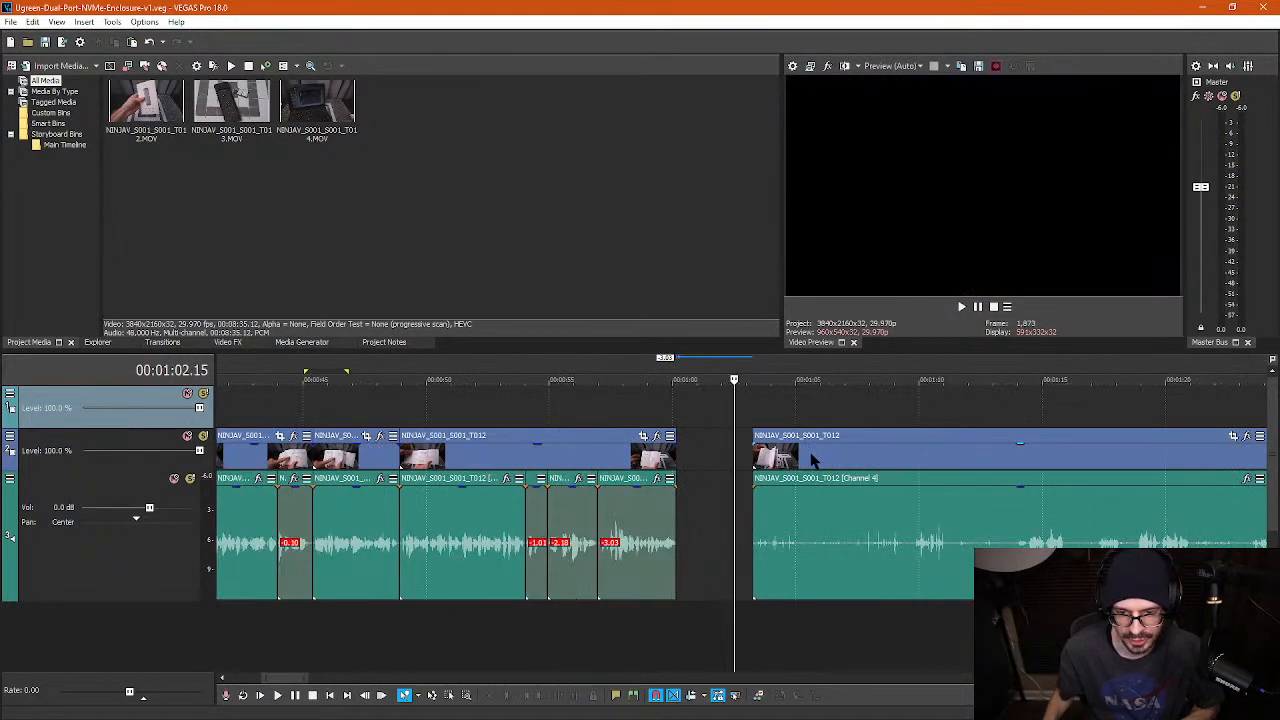
drag(812, 460, 736, 460)
- Review the long clip, split it at about 00:01:15, and ripple-delete the part before the split
click(848, 464)
key(space)
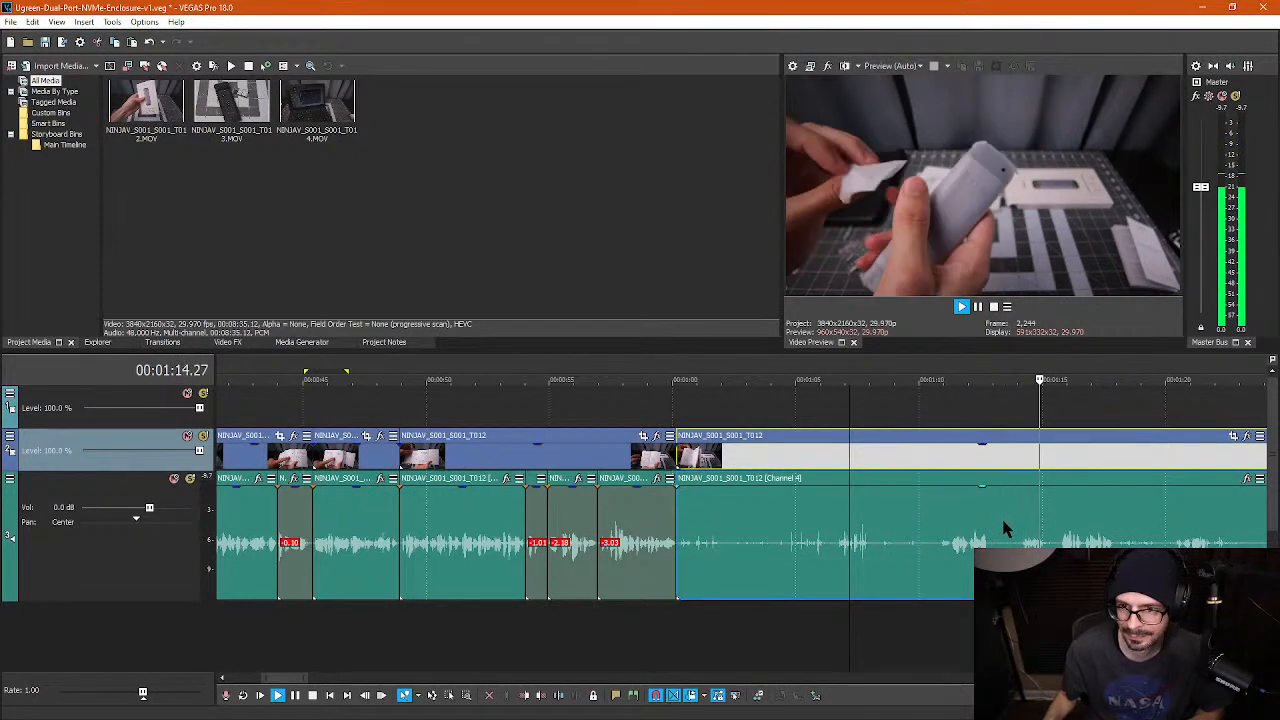
scroll(1012, 523, right, 3)
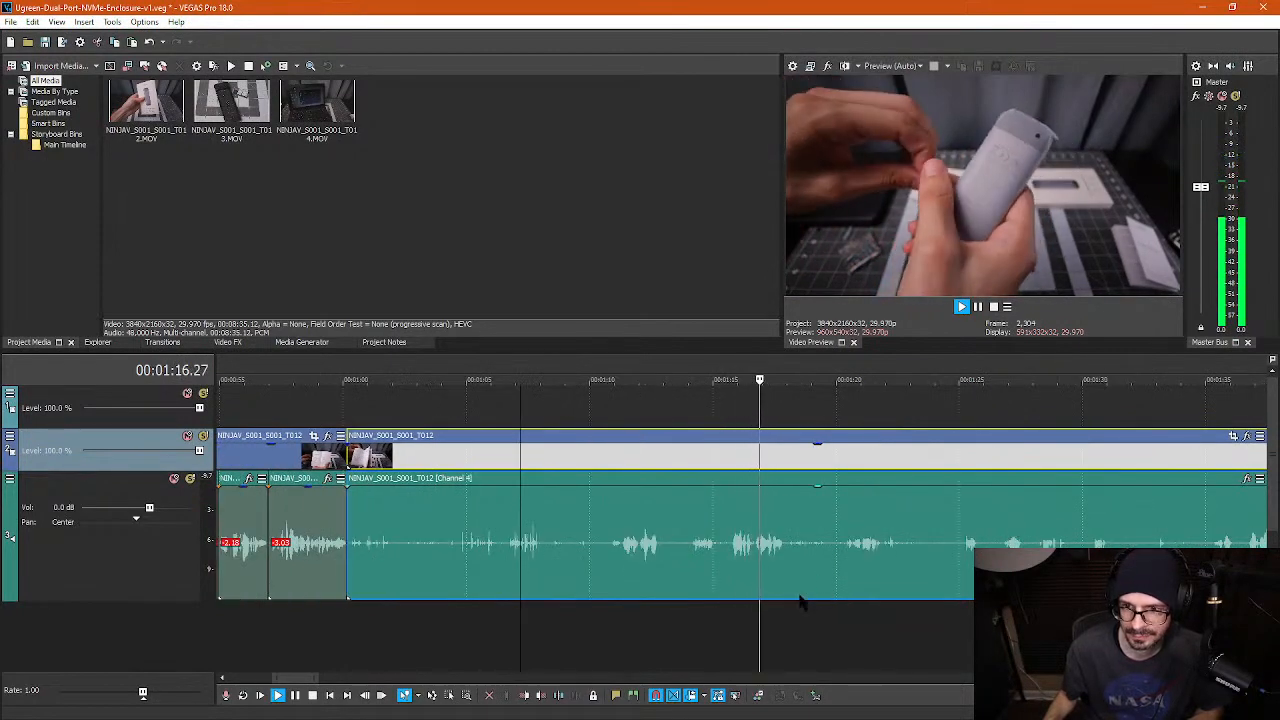
click(728, 551)
key(s)
click(657, 555)
key(Delete)
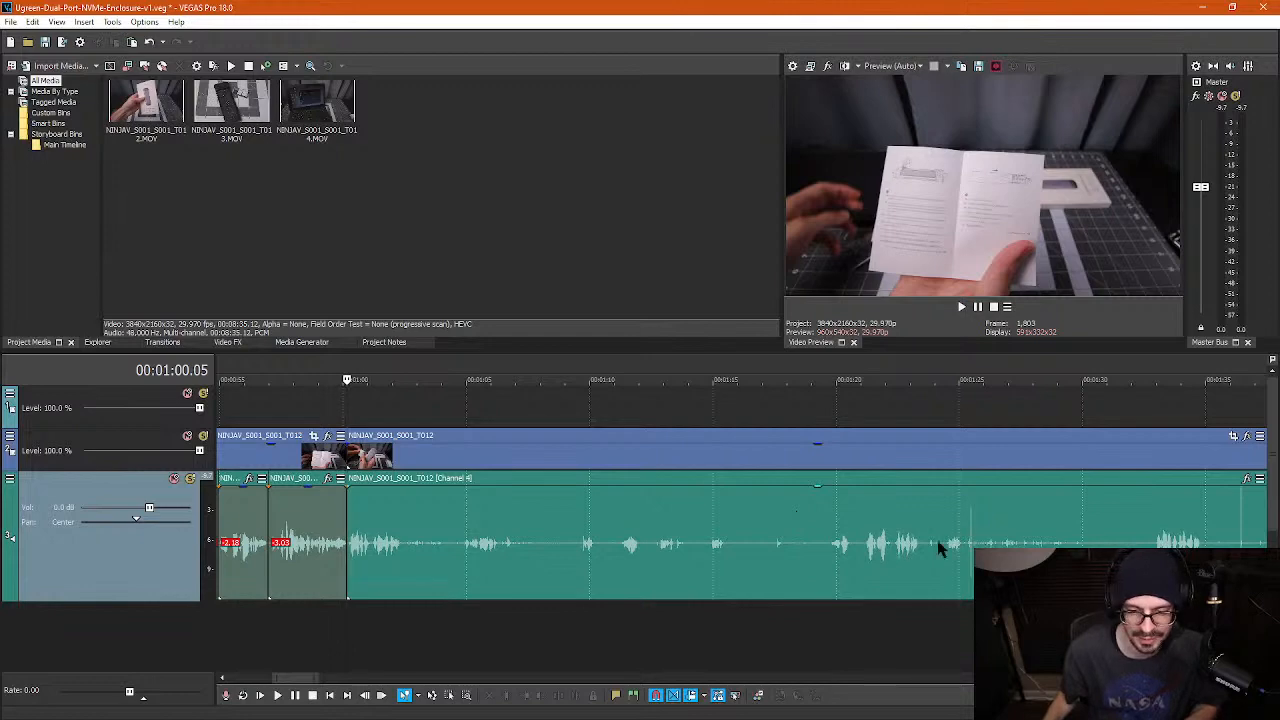
- Play the start of the remaining long clip and split it at 00:01:03.05, after its opening speech
scroll(503, 584, up, 3)
click(851, 545)
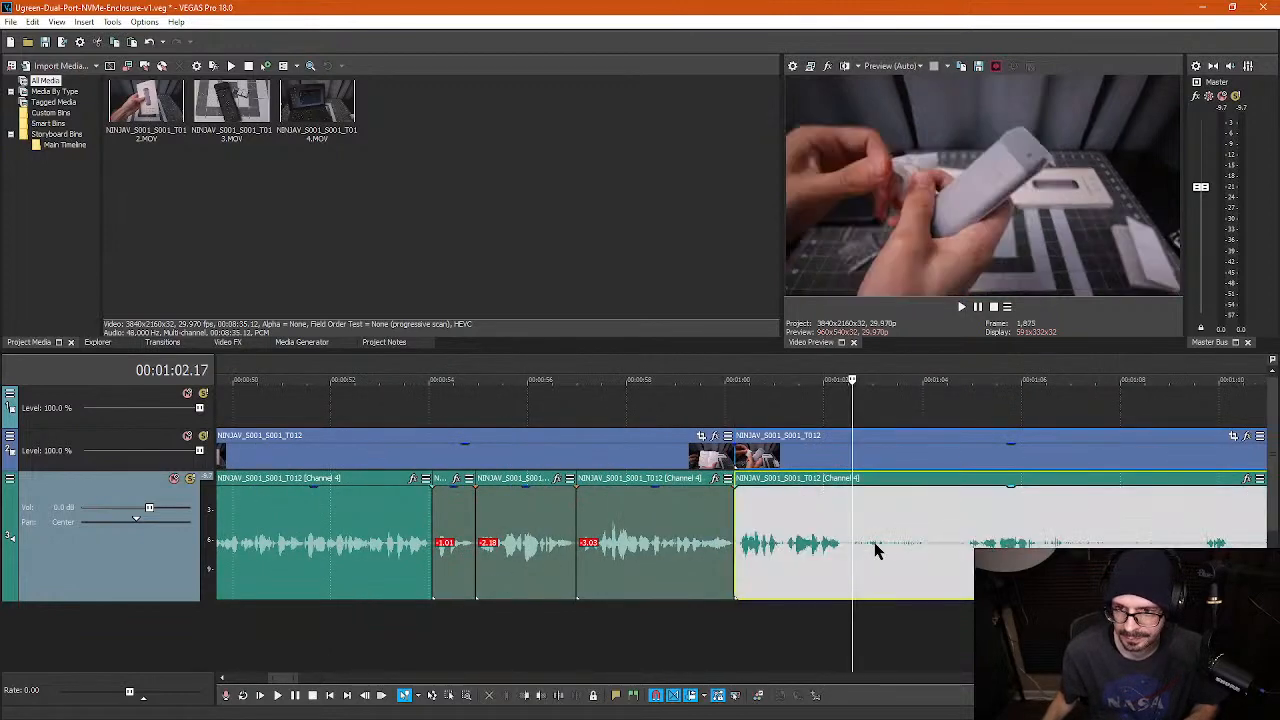
key(space)
key(s)
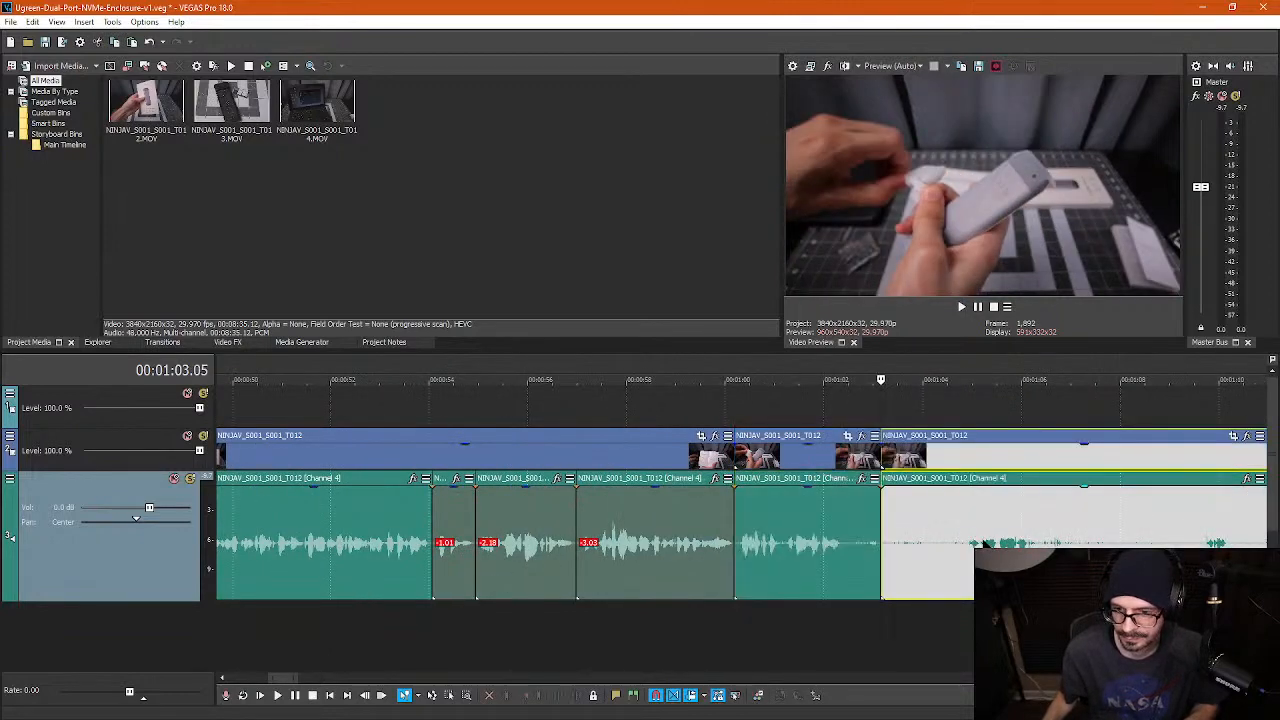
- Review the footage after the cut and split it at 00:01:11.06, just before the speech over the small black part
scroll(960, 545, down, 1)
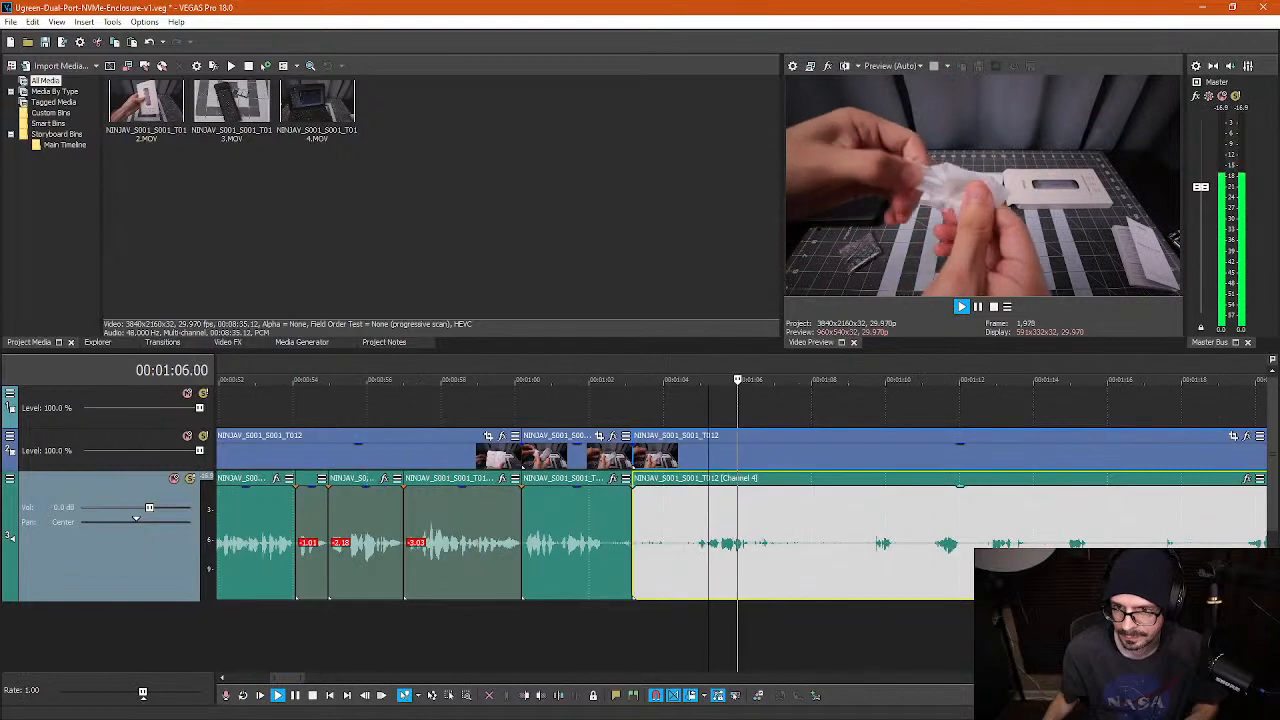
click(937, 548)
scroll(722, 571, up, 1)
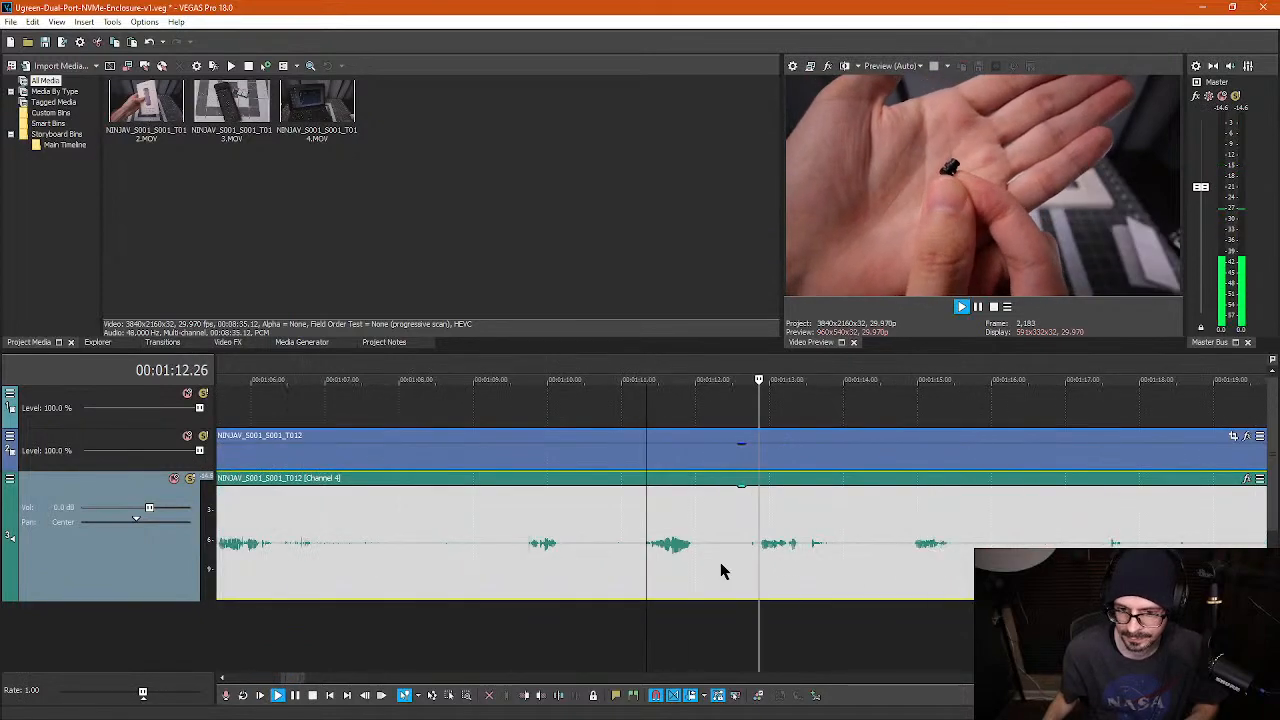
key(space)
click(637, 551)
key(s)
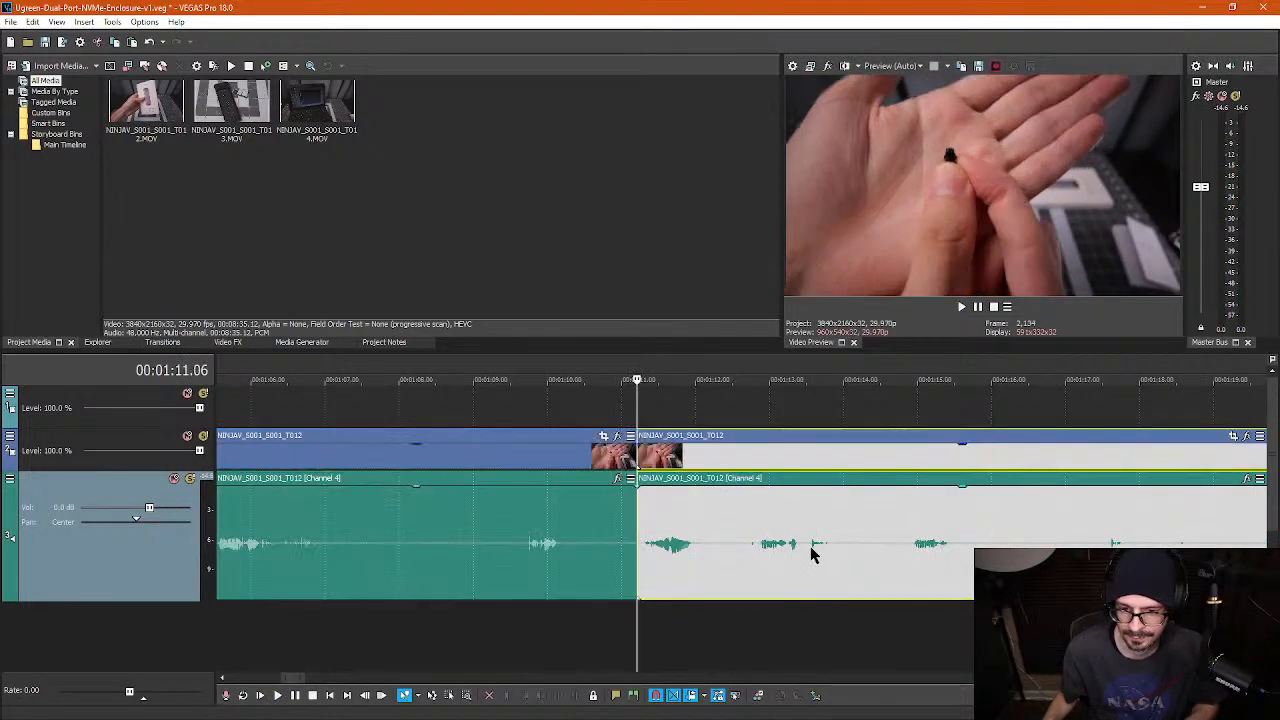
- Split the clip at 00:01:15.24 and ripple-delete the piece between 00:01:03.05 and 00:01:11.06
key(space)
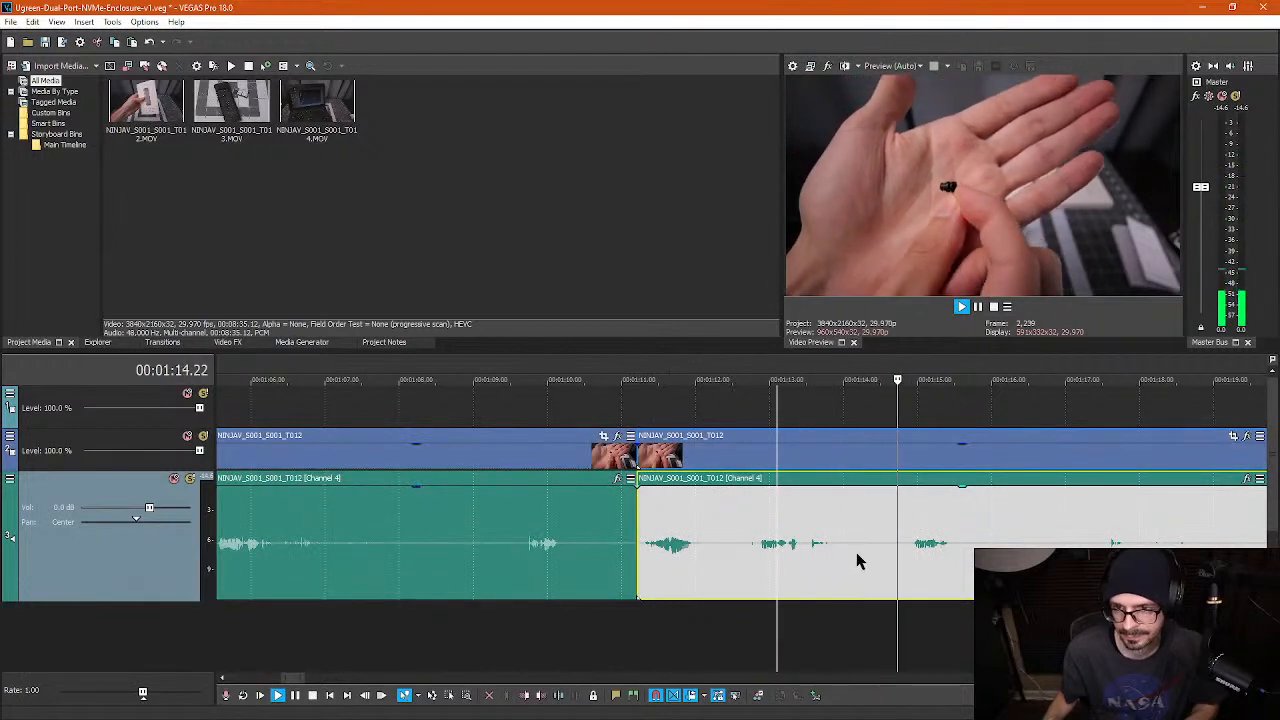
key(Return)
key(s)
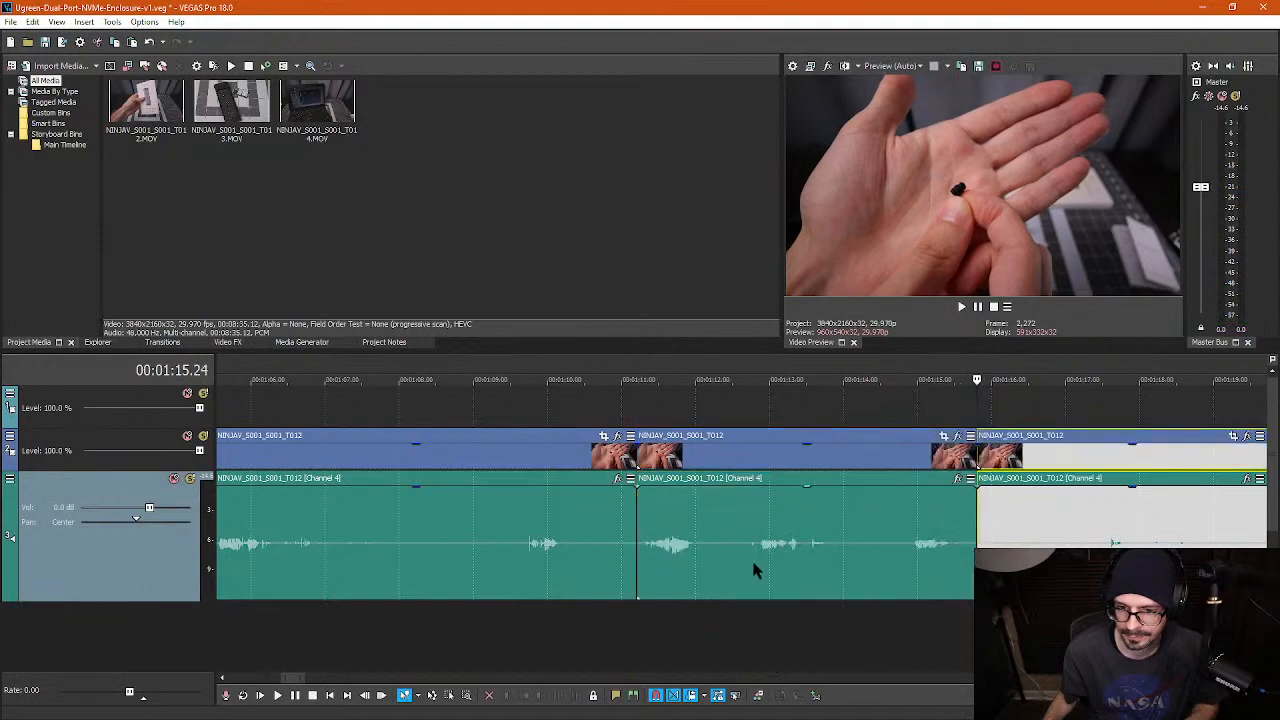
scroll(523, 551, down, 3)
click(394, 566)
key(Delete)
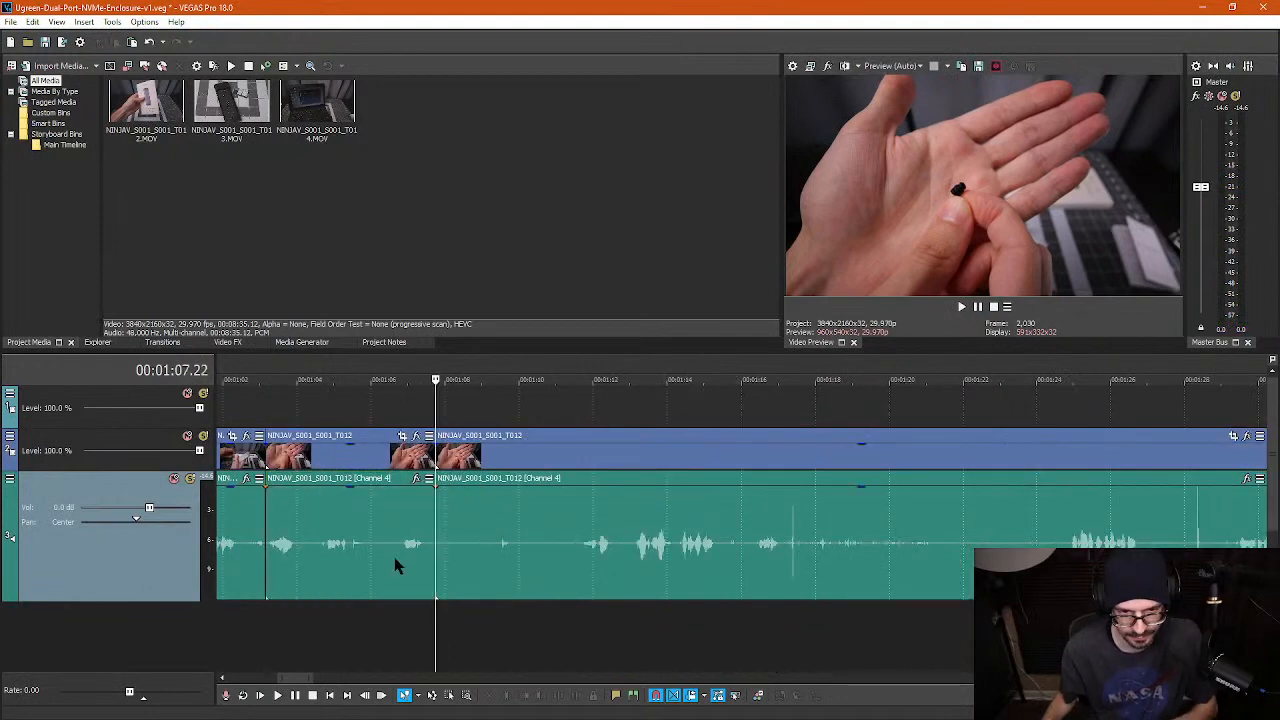
- Split only the audio of the short clip with the small black part at 00:01:04.01 and 00:01:04.22
click(595, 547)
key(space)
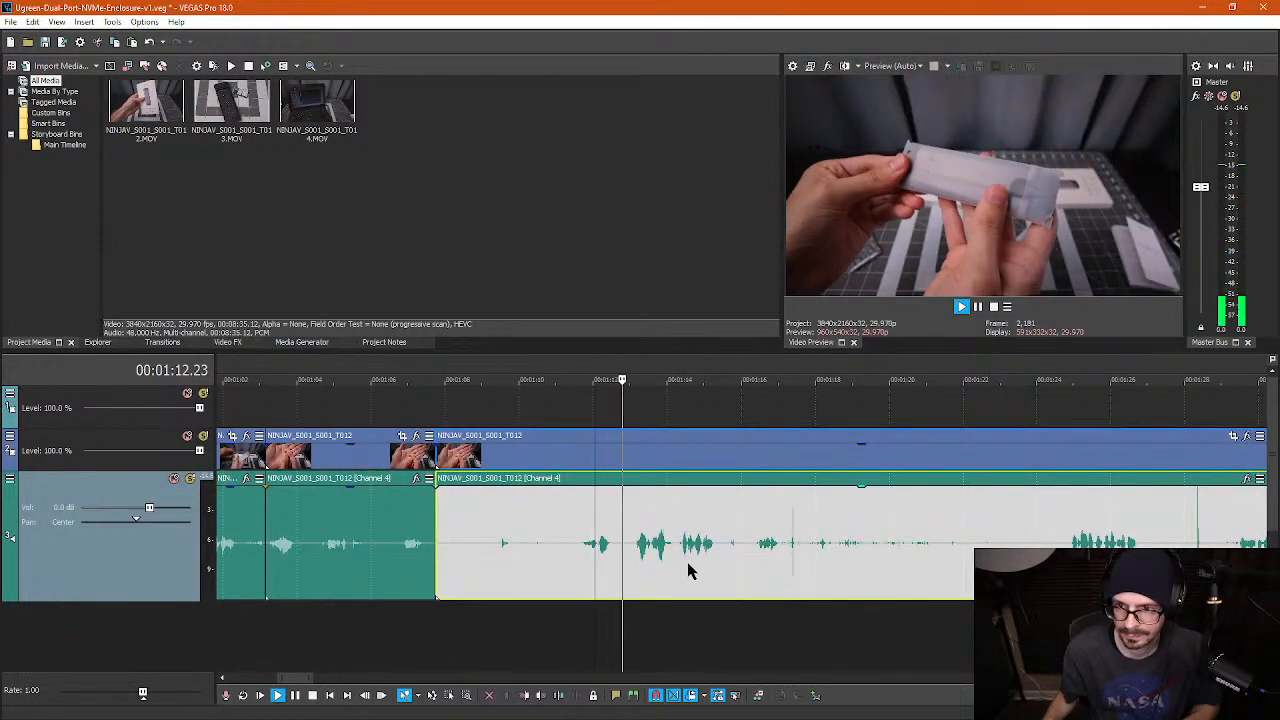
key(Return)
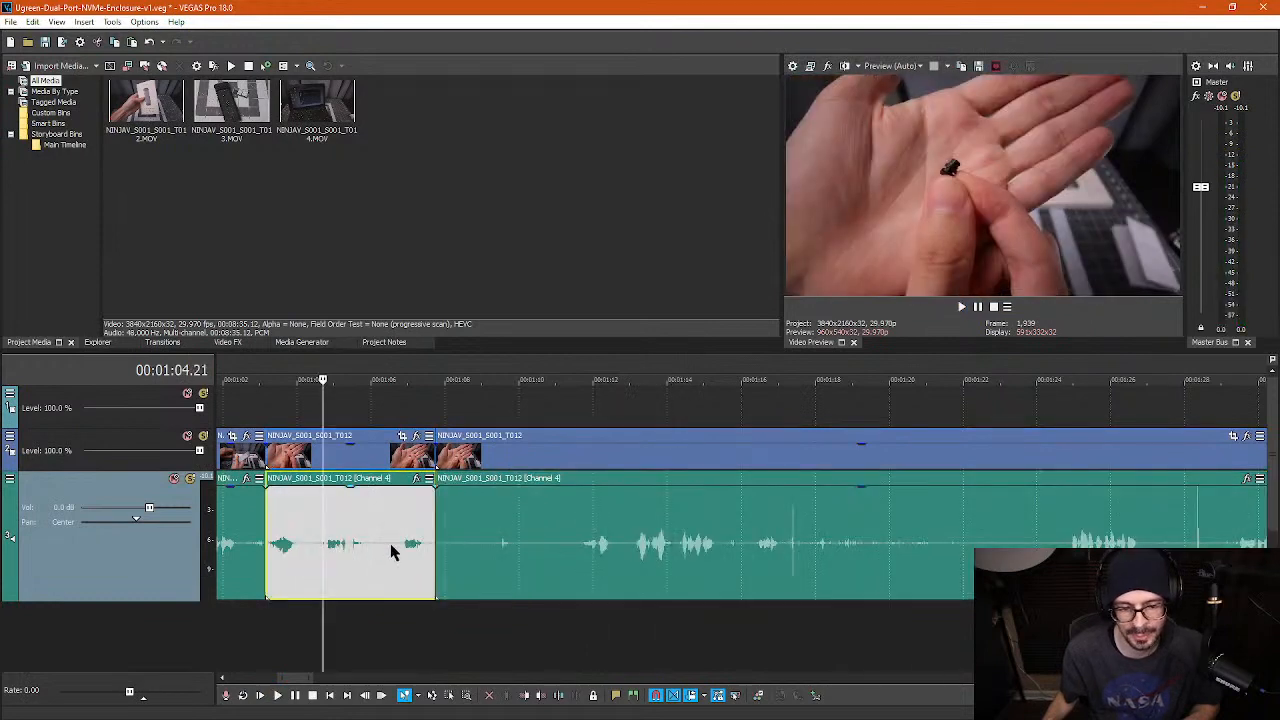
scroll(390, 543, up, 3)
click(685, 548)
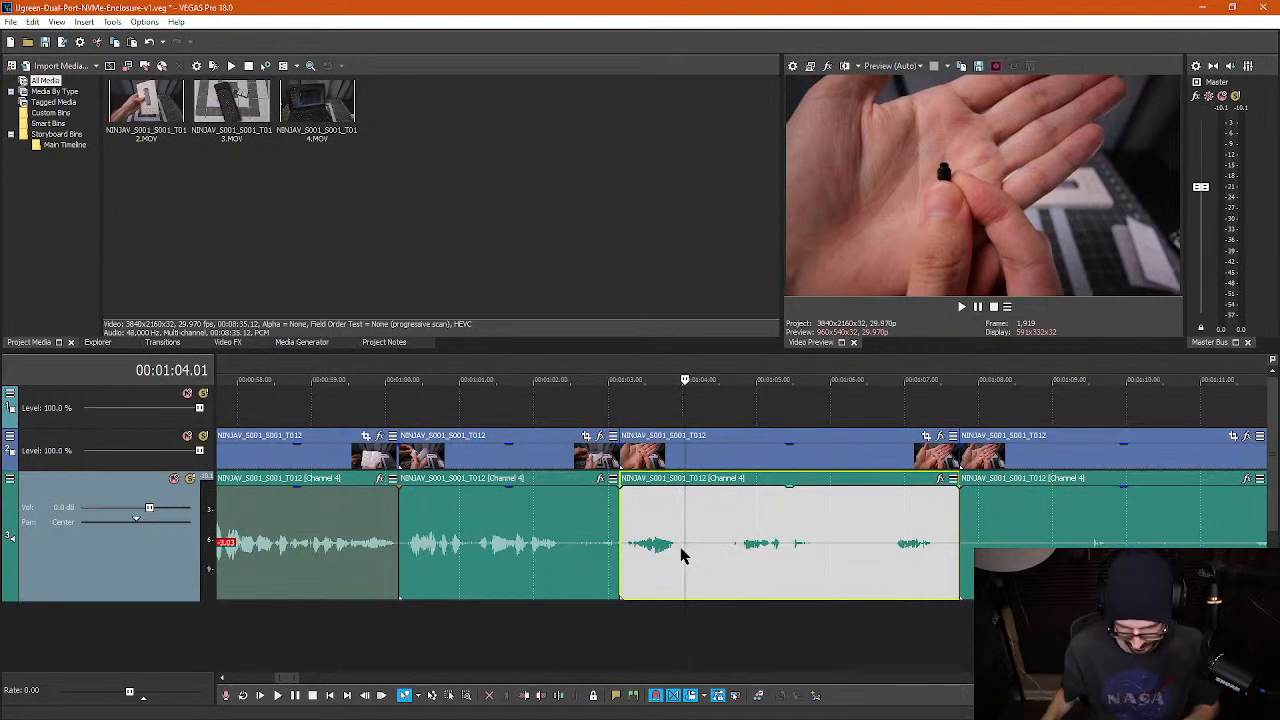
key(s)
click(739, 548)
key(s)
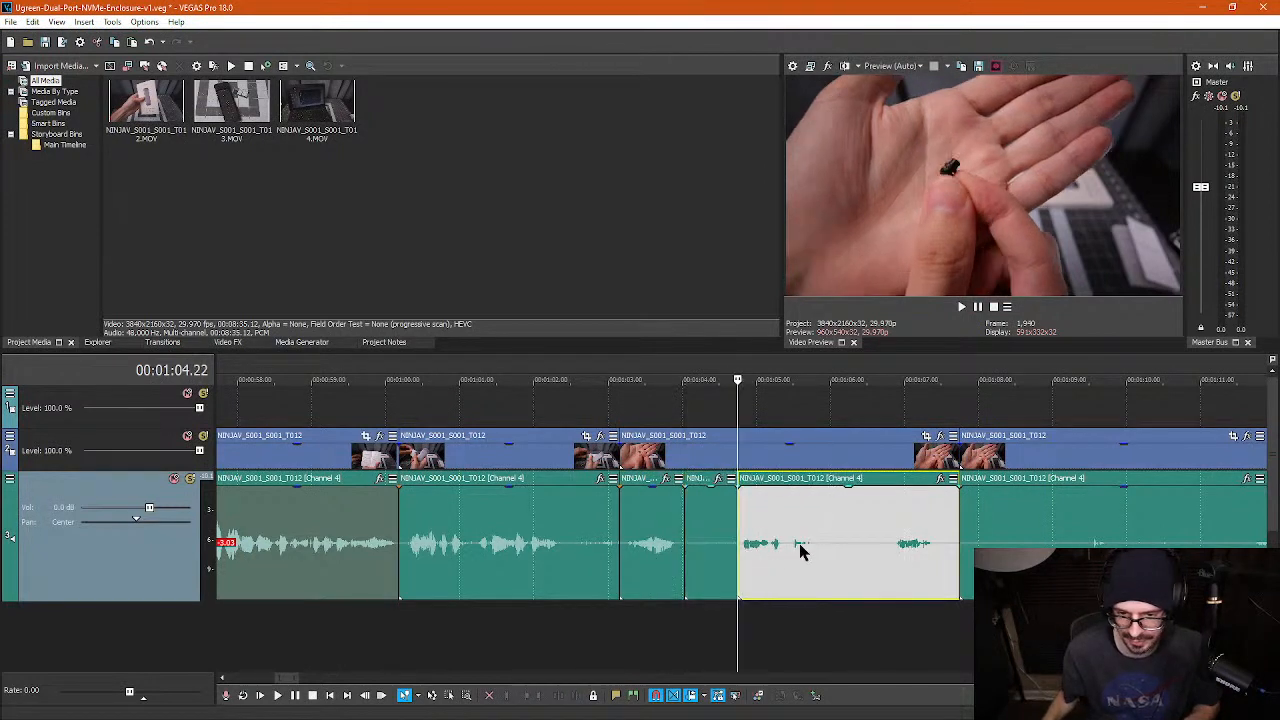
- Split the short clip's remaining audio at 00:01:05.26 and about 00:01:06.24, around its second silence
key(space)
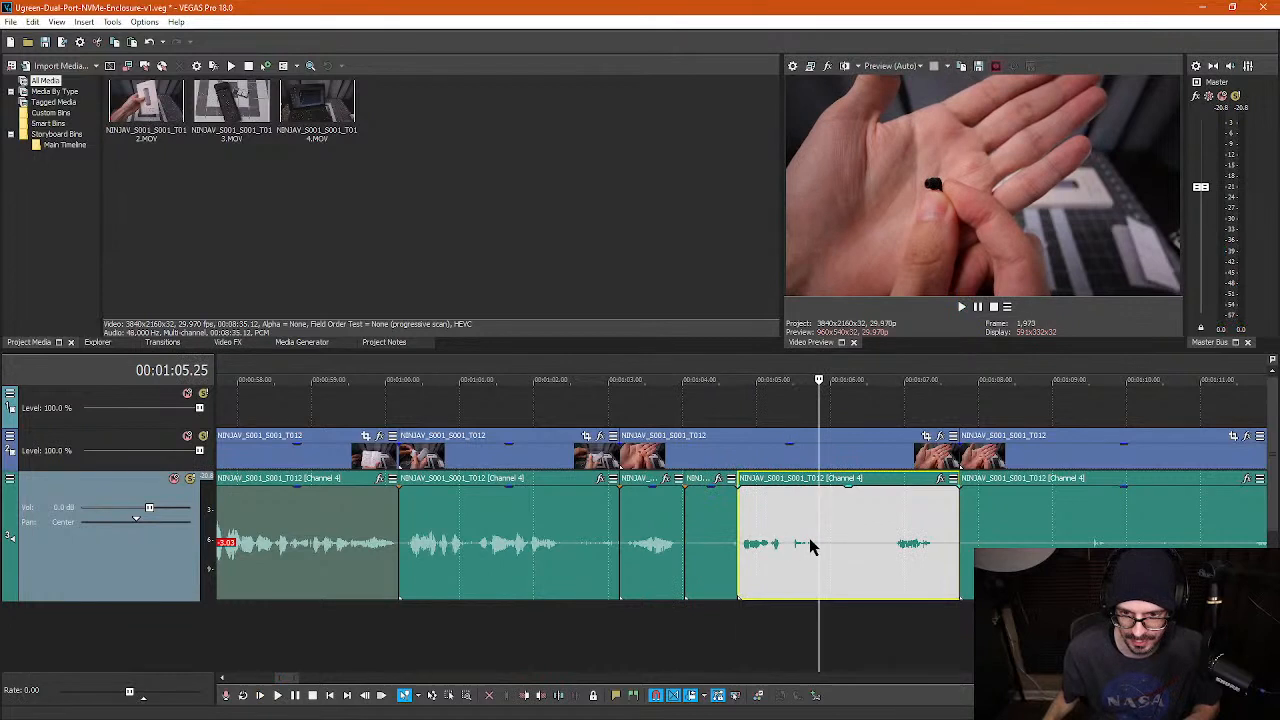
click(822, 543)
key(s)
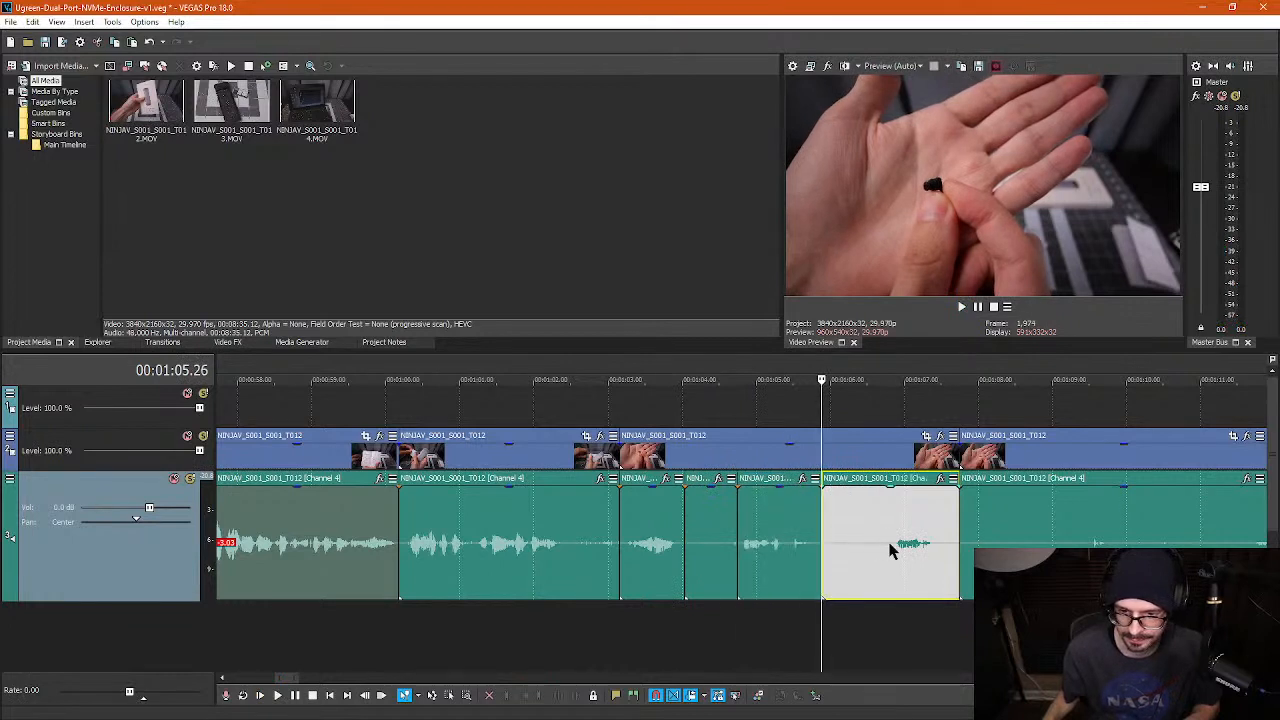
click(888, 546)
key(s)
- Try deleting the second silent audio piece with ripple editing, and undo the deletion
click(841, 548)
key(Delete)
click(713, 550)
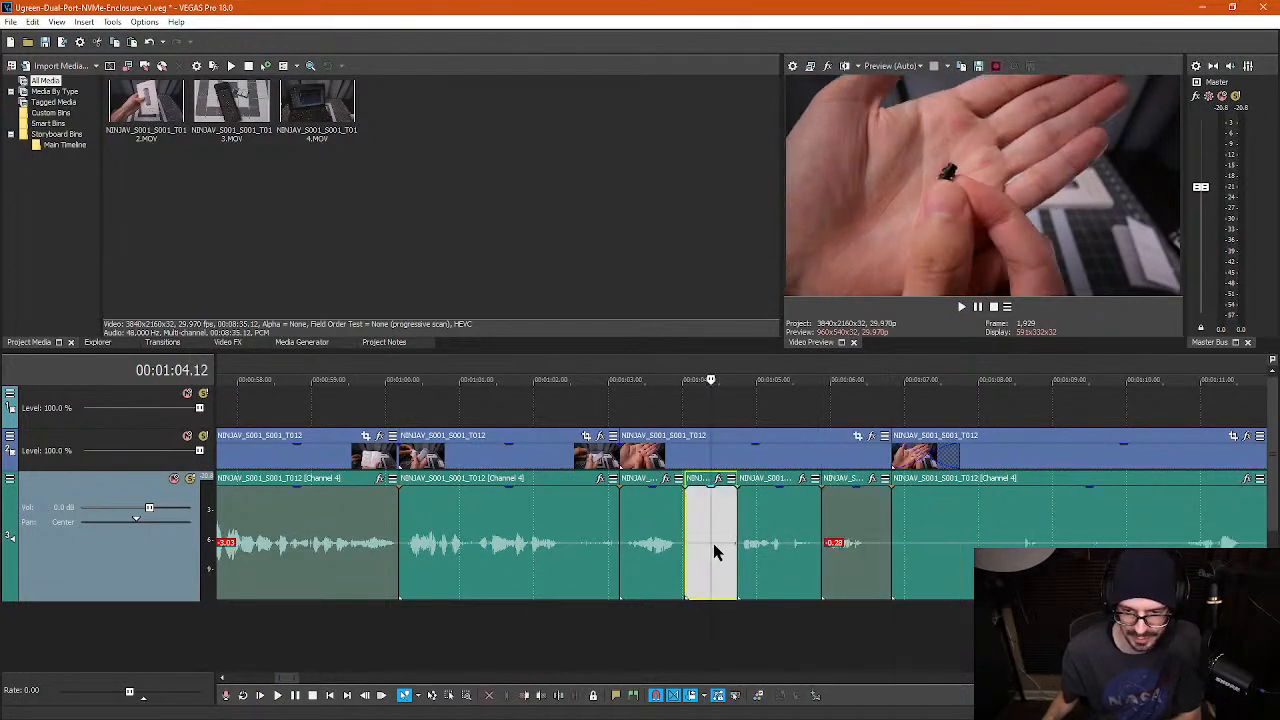
key(ctrl+z)
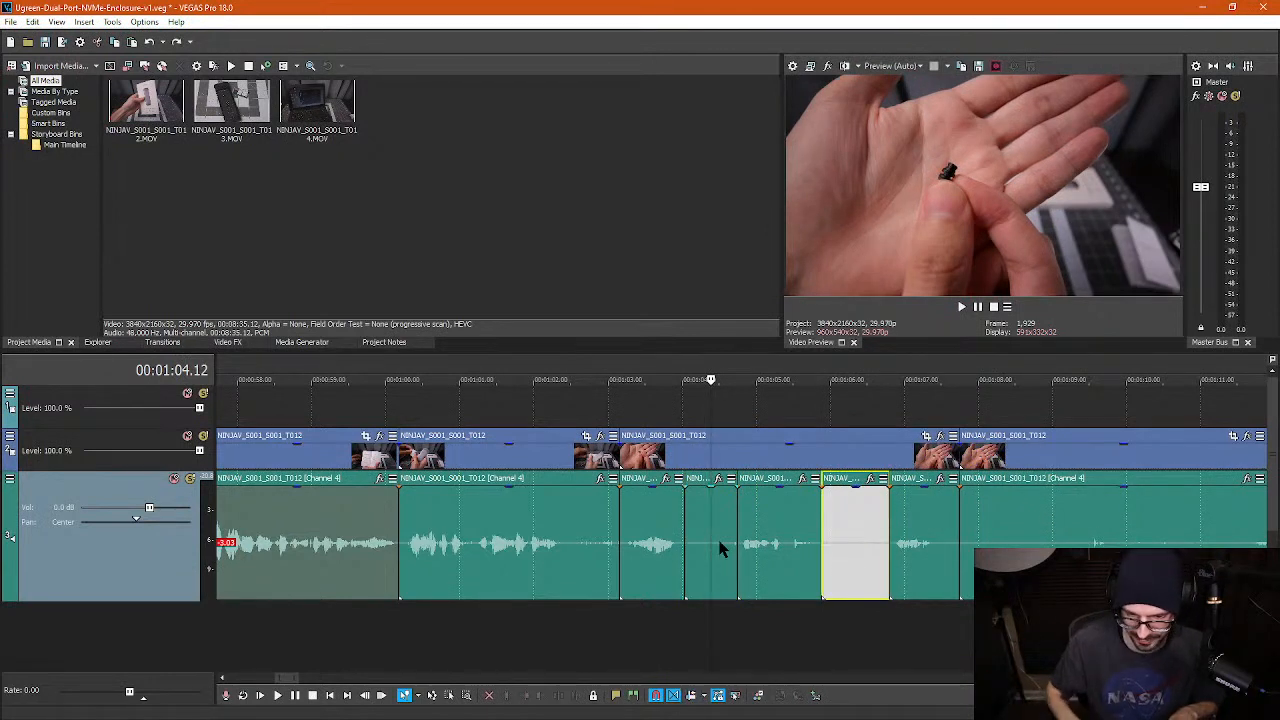
- Delete both silent audio pieces without rippling and move the remaining audio pieces together to close the gaps
click(855, 548)
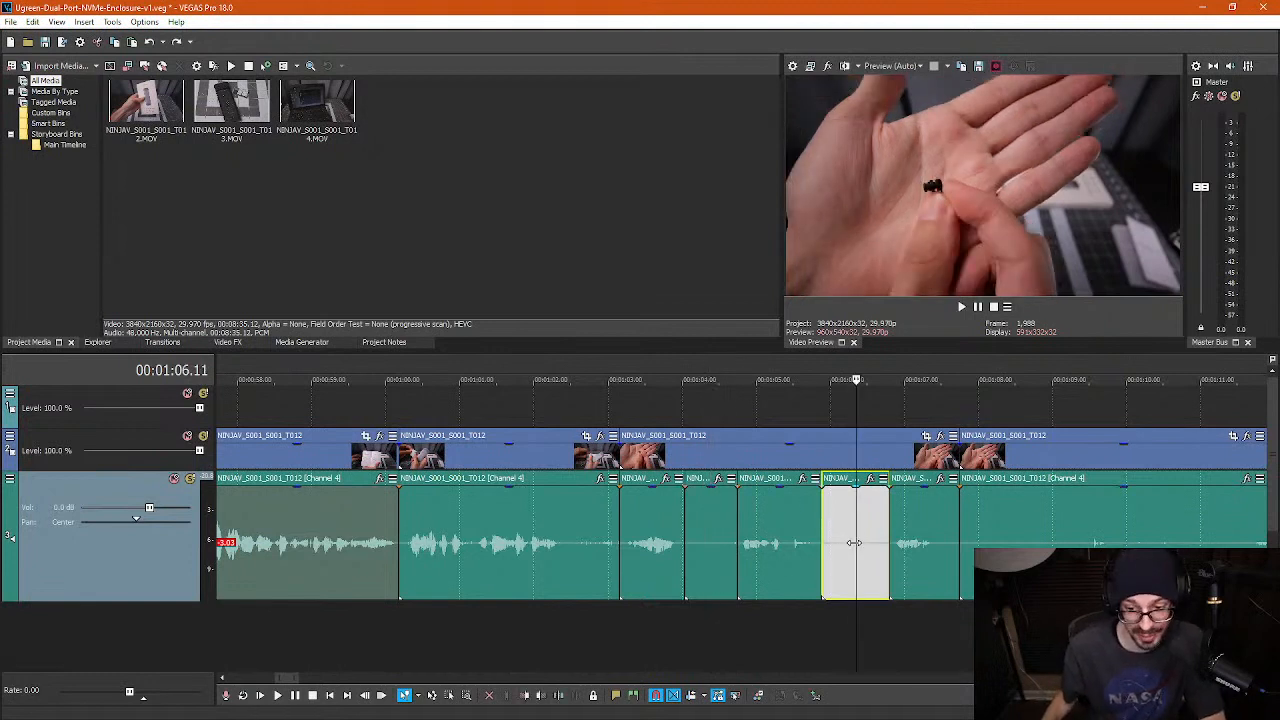
key(Delete)
click(703, 549)
key(Delete)
drag(792, 546, 739, 546)
drag(895, 552, 774, 556)
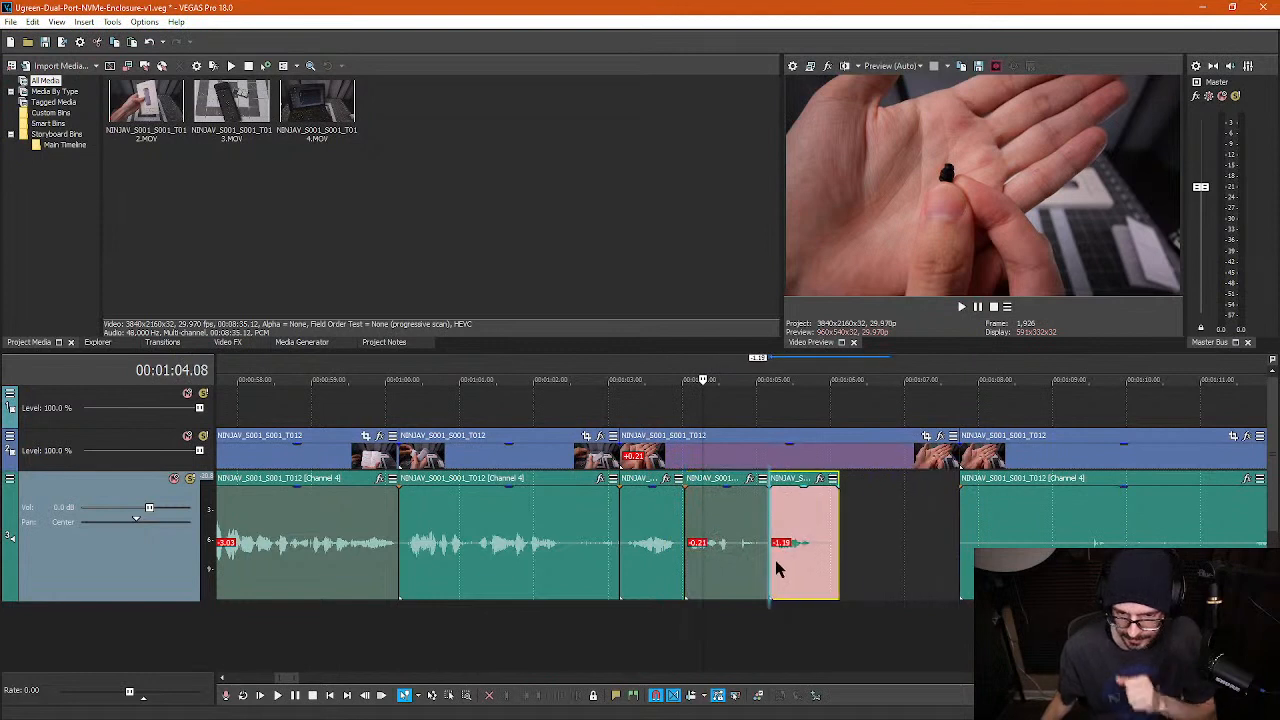
- Trim the video clip's end to match its audio at about 00:01:06, play it back, and move the following clip against it
click(800, 462)
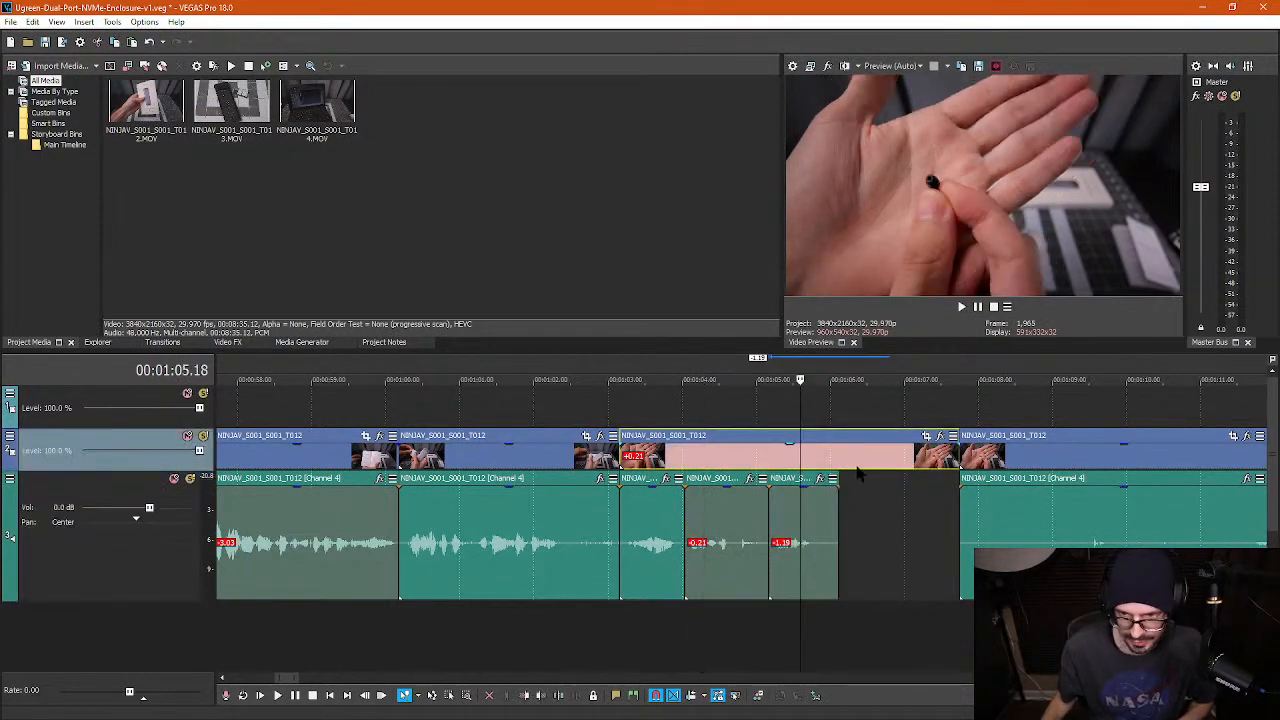
drag(958, 452, 838, 452)
click(620, 410)
key(space)
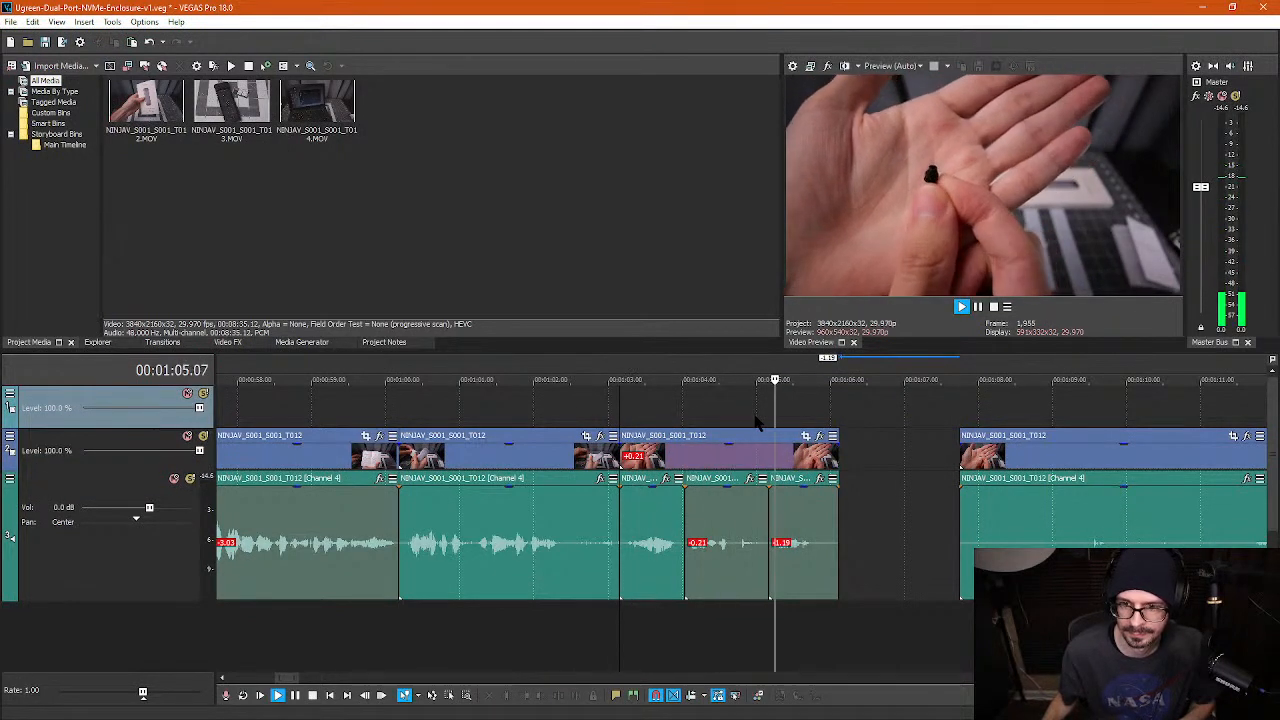
key(Return)
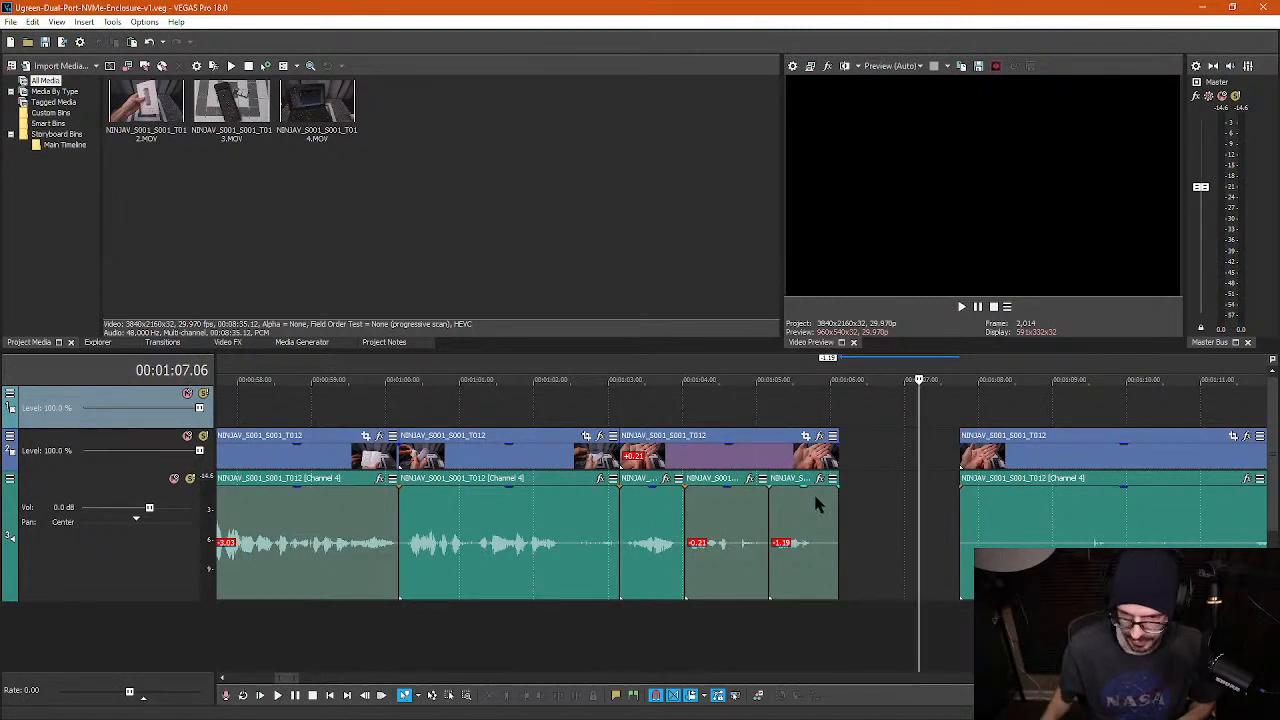
drag(1146, 534, 1026, 537)
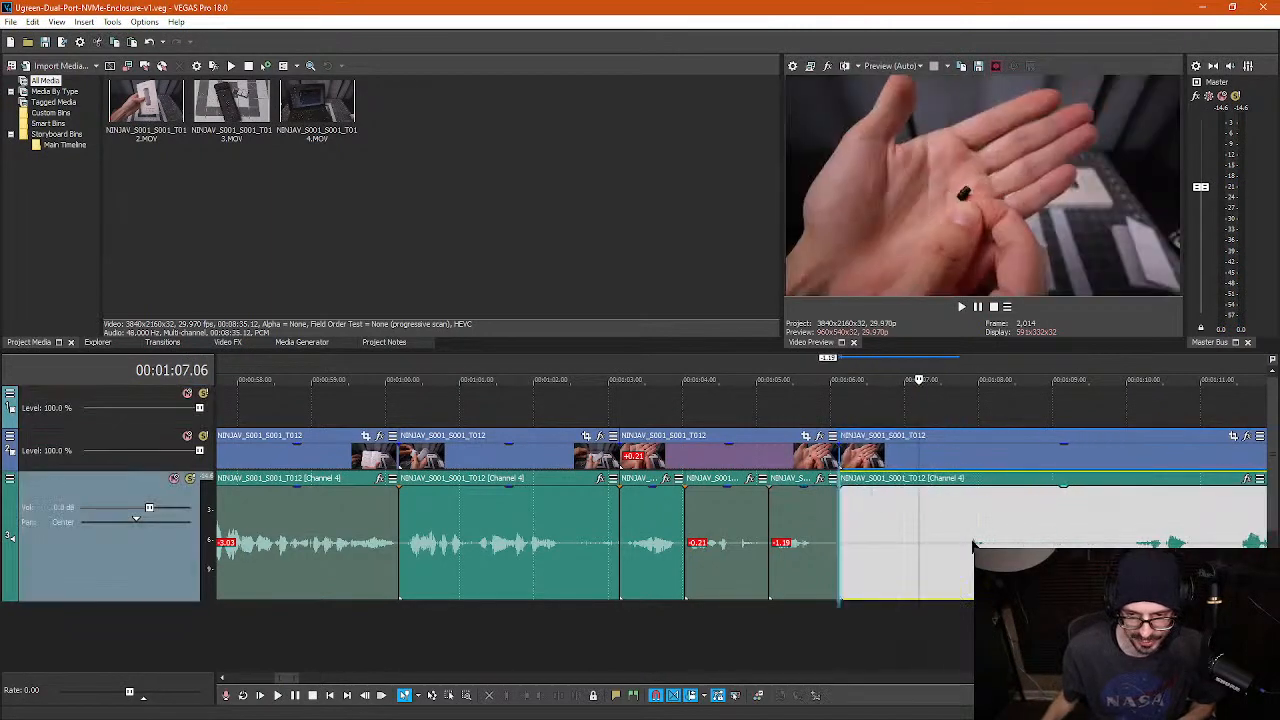
- Play the following clip and split it at about 00:01:10, just before the speech resumes
click(1138, 537)
key(space)
scroll(811, 569, down, 3)
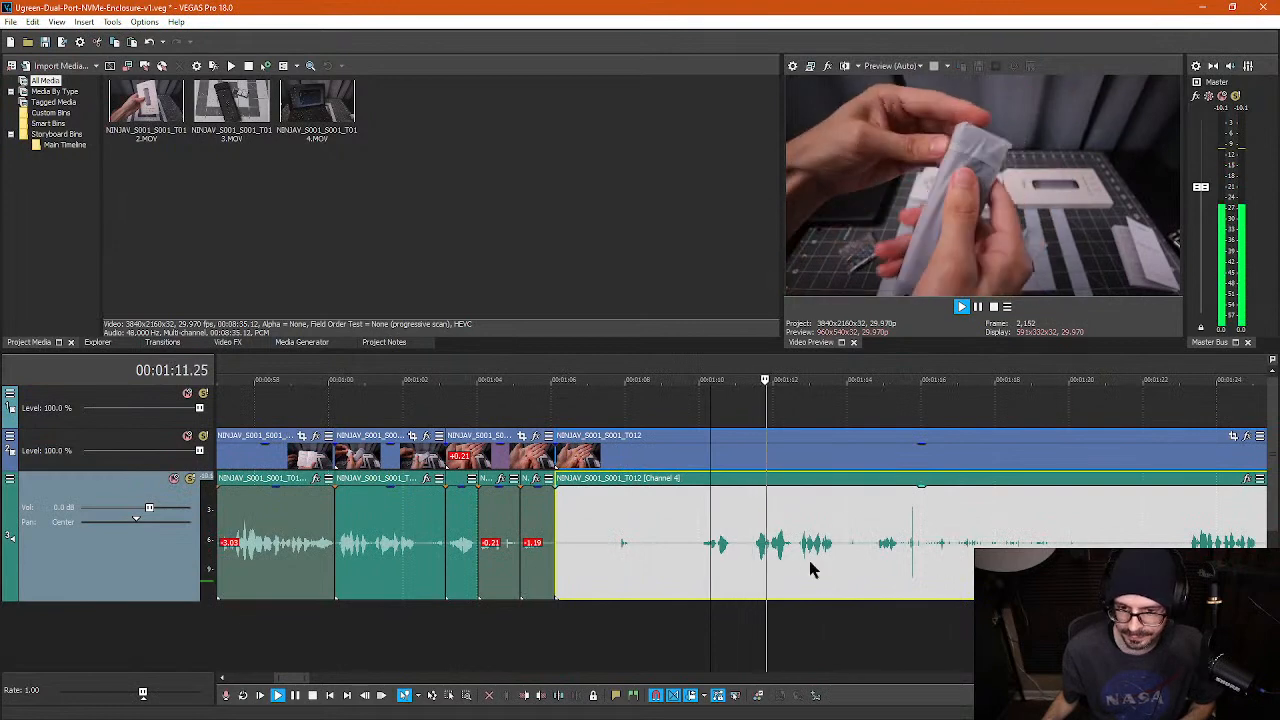
key(Return)
click(697, 558)
key(s)
- Split the silent piece again at 00:01:07.24 and ripple-delete its second part
click(660, 562)
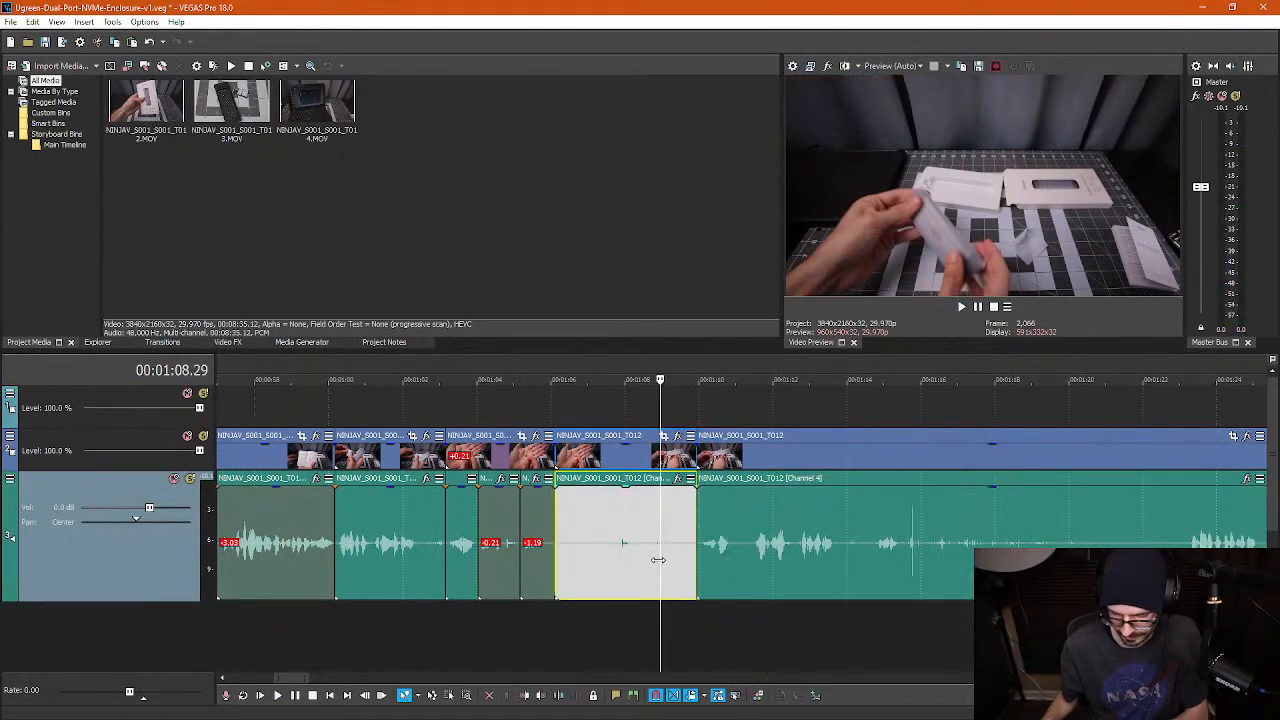
click(617, 548)
key(s)
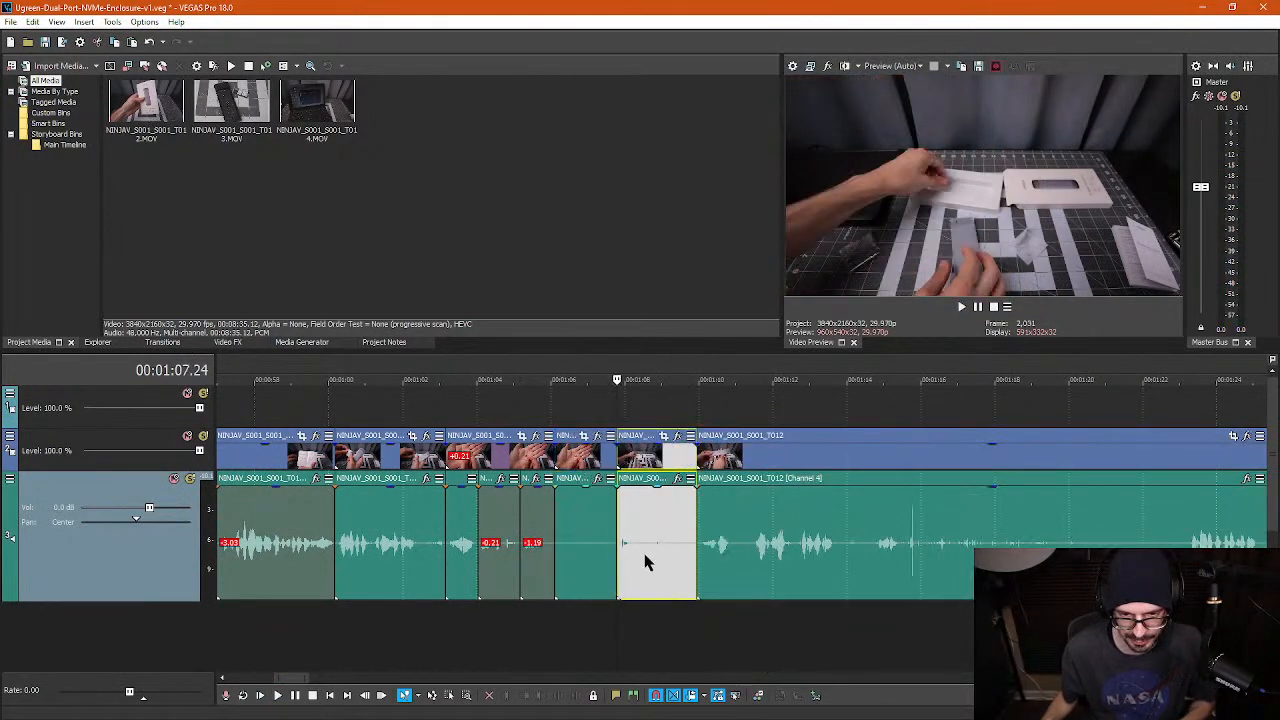
click(648, 559)
key(Delete)
- Cut the remaining silent piece at about 00:01:06 and paste it after the spare clips at about 00:18:34
click(591, 565)
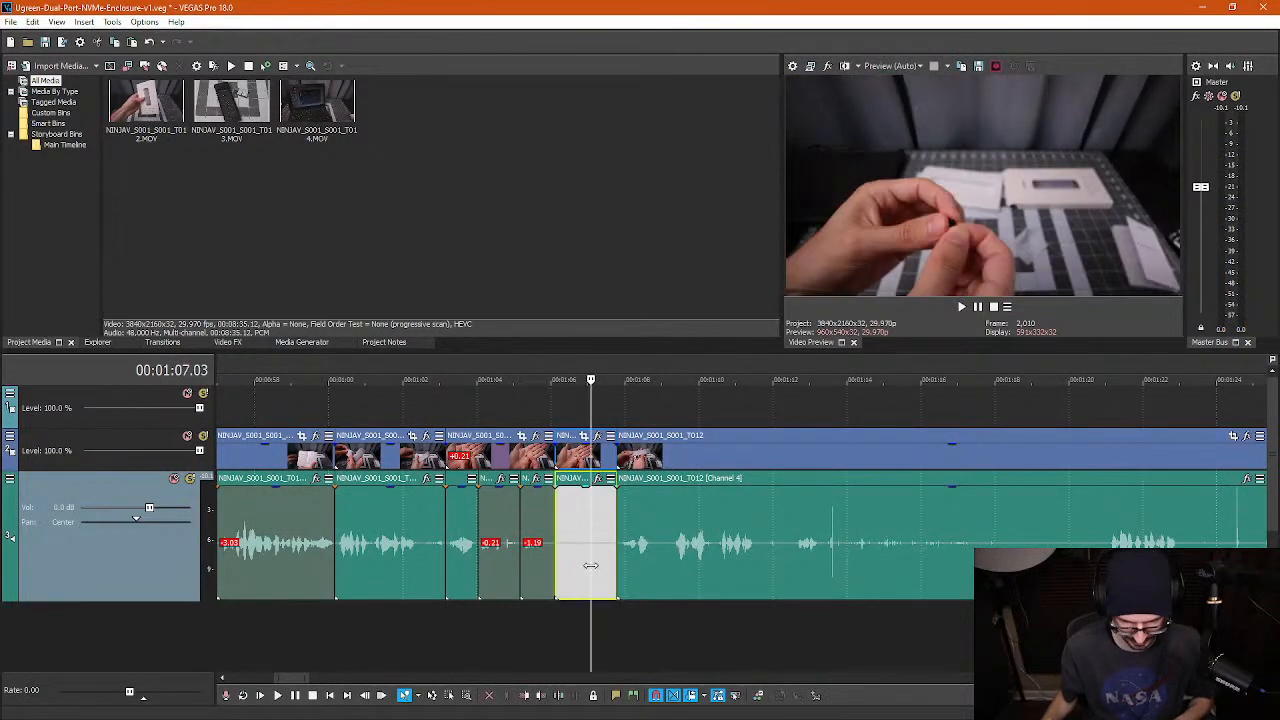
key(Delete)
scroll(920, 514, down, 3)
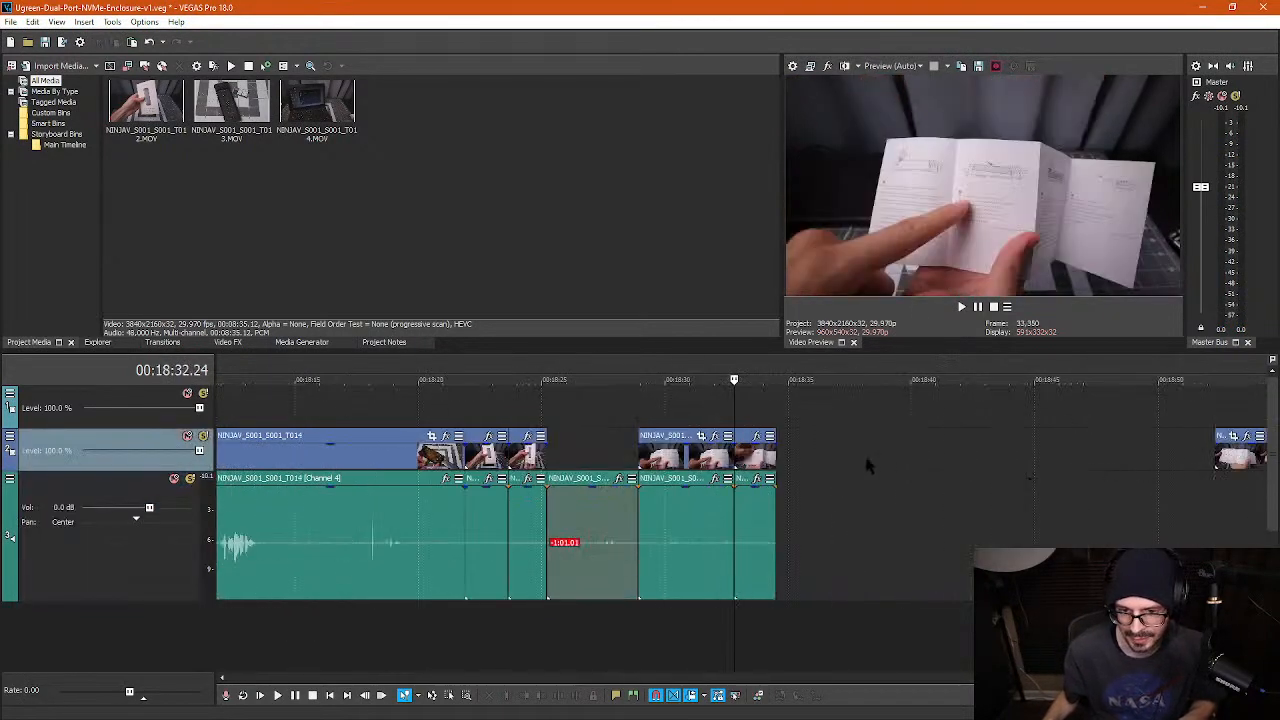
click(776, 451)
key(ctrl+v)
scroll(448, 477, down, 6)
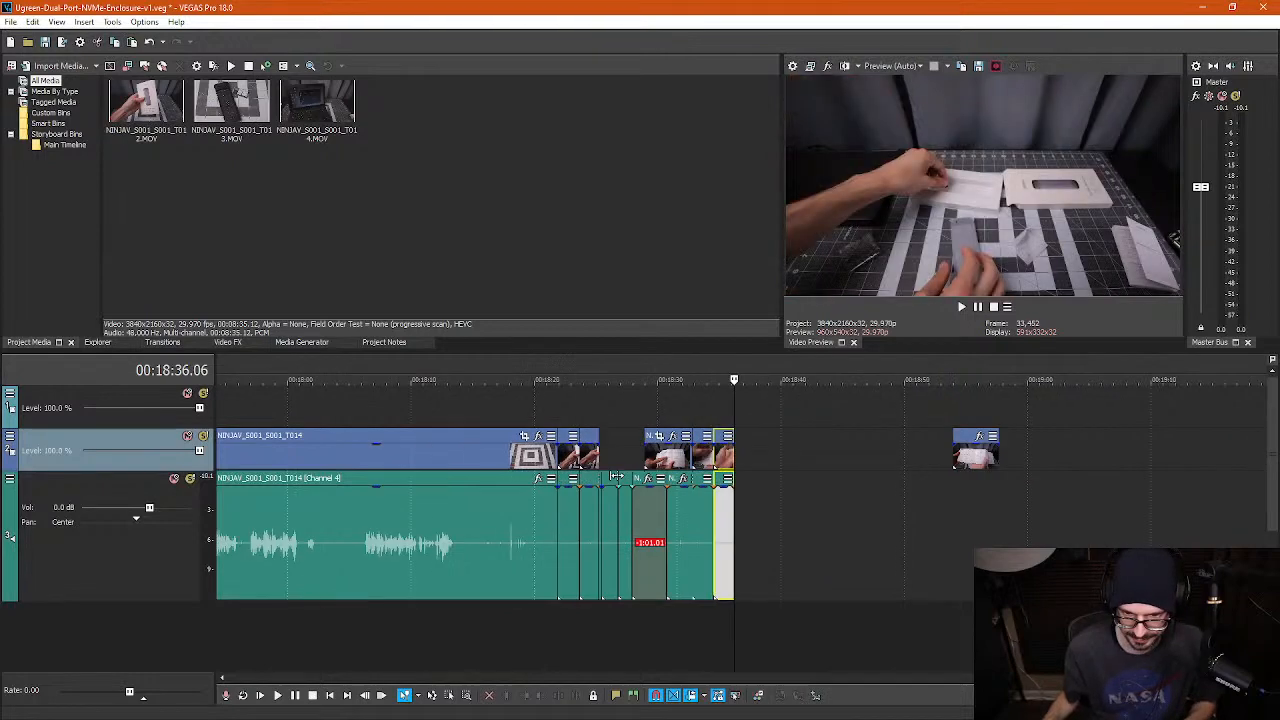
- Play the clip starting at about 00:01:06 and split it at about 00:01:11.19, after the spoken part ends
scroll(448, 477, down, 4)
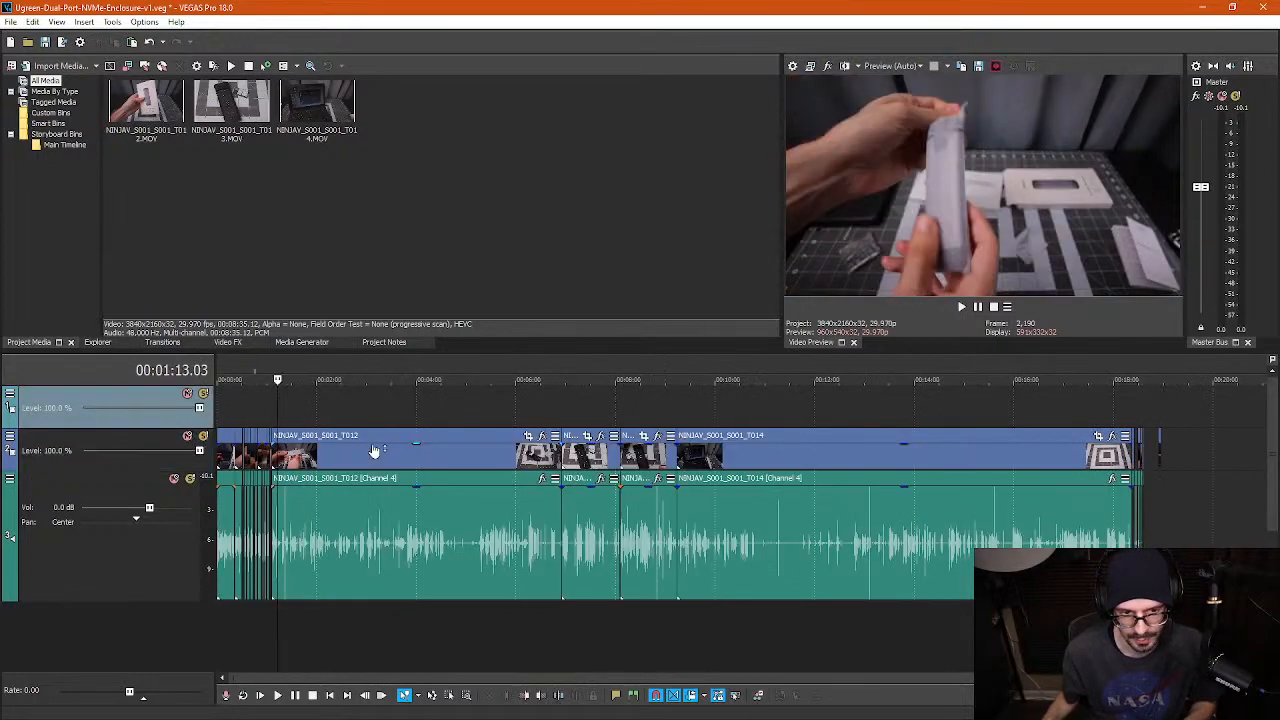
scroll(563, 494, up, 5)
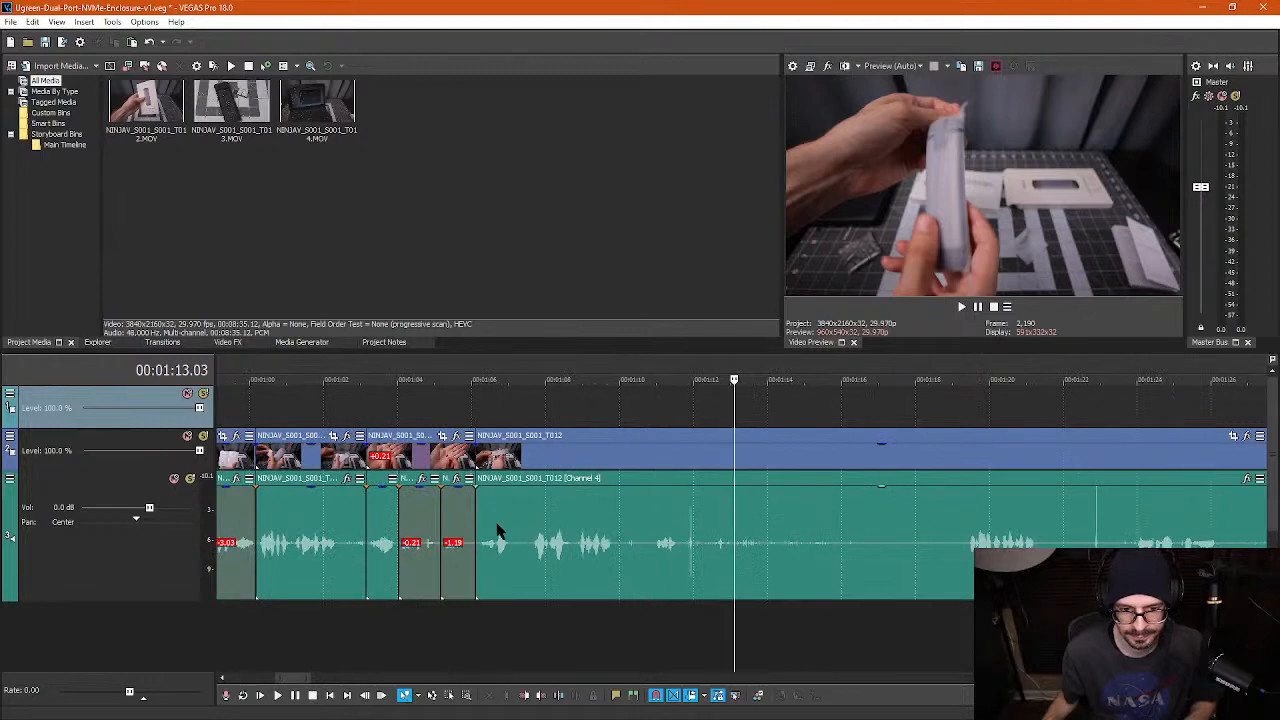
click(493, 530)
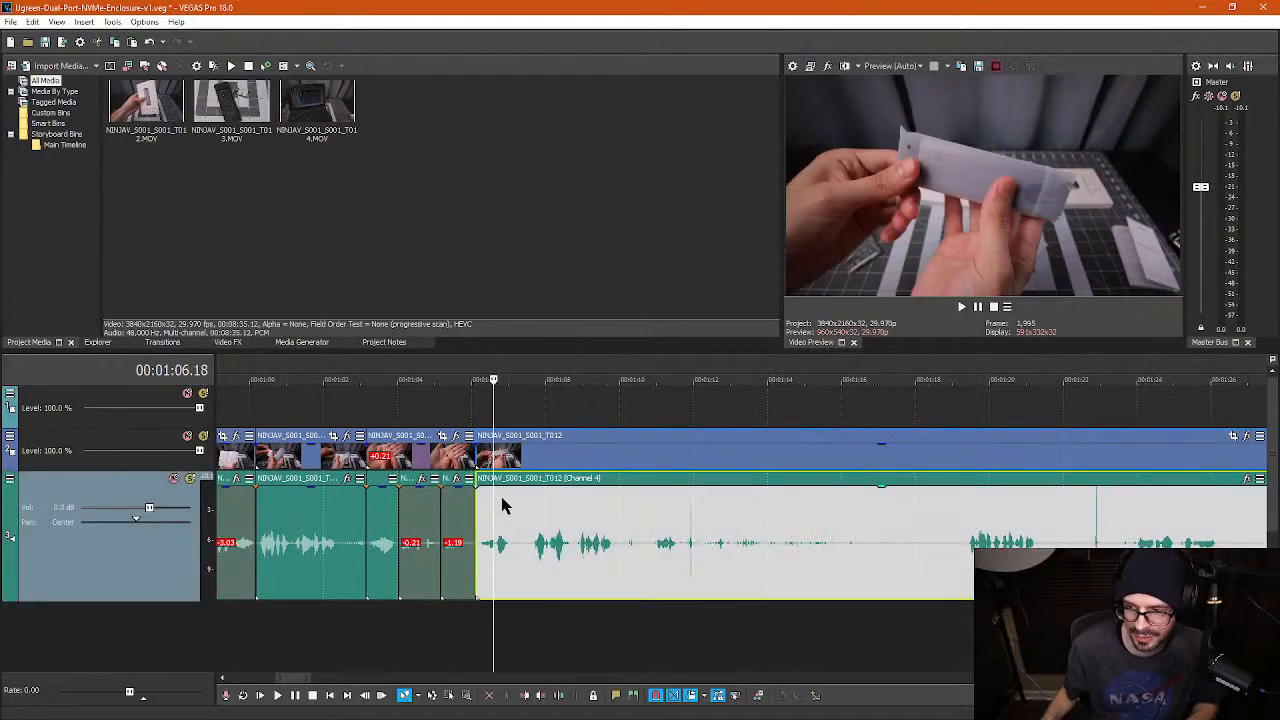
scroll(503, 534, up, 2)
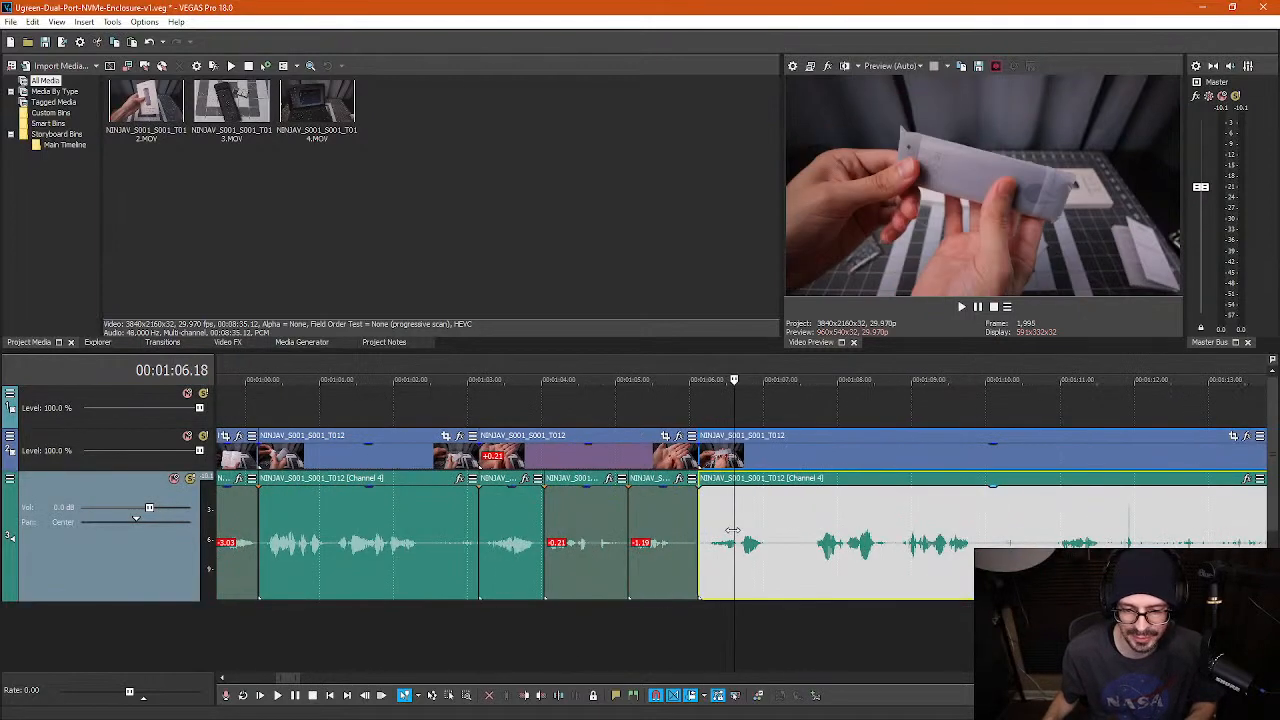
click(722, 538)
key(space)
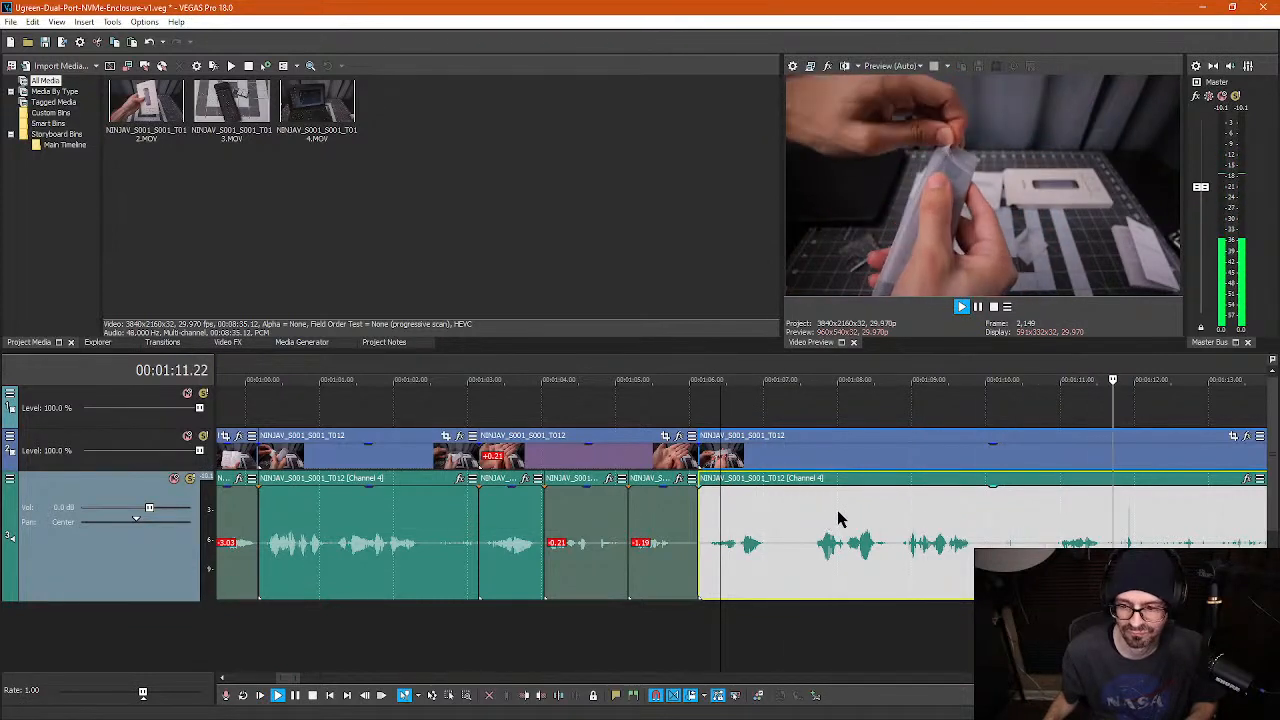
key(space)
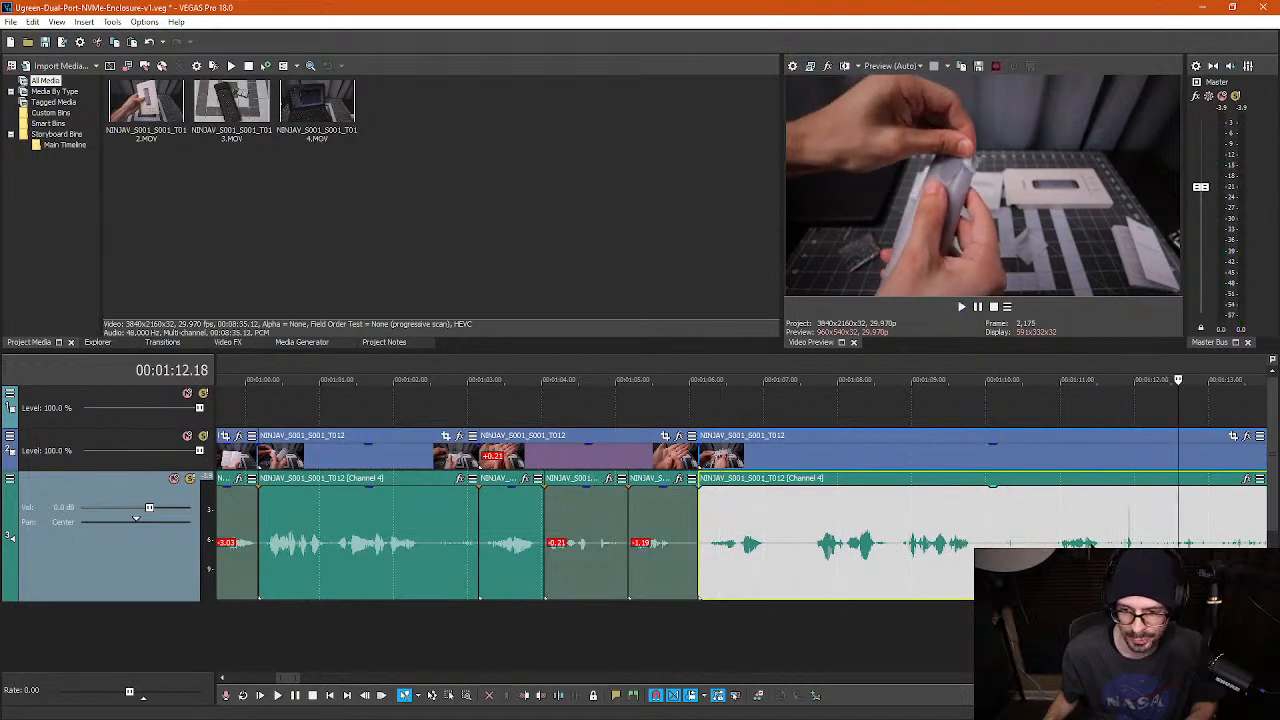
click(1070, 543)
key(space)
key(space)
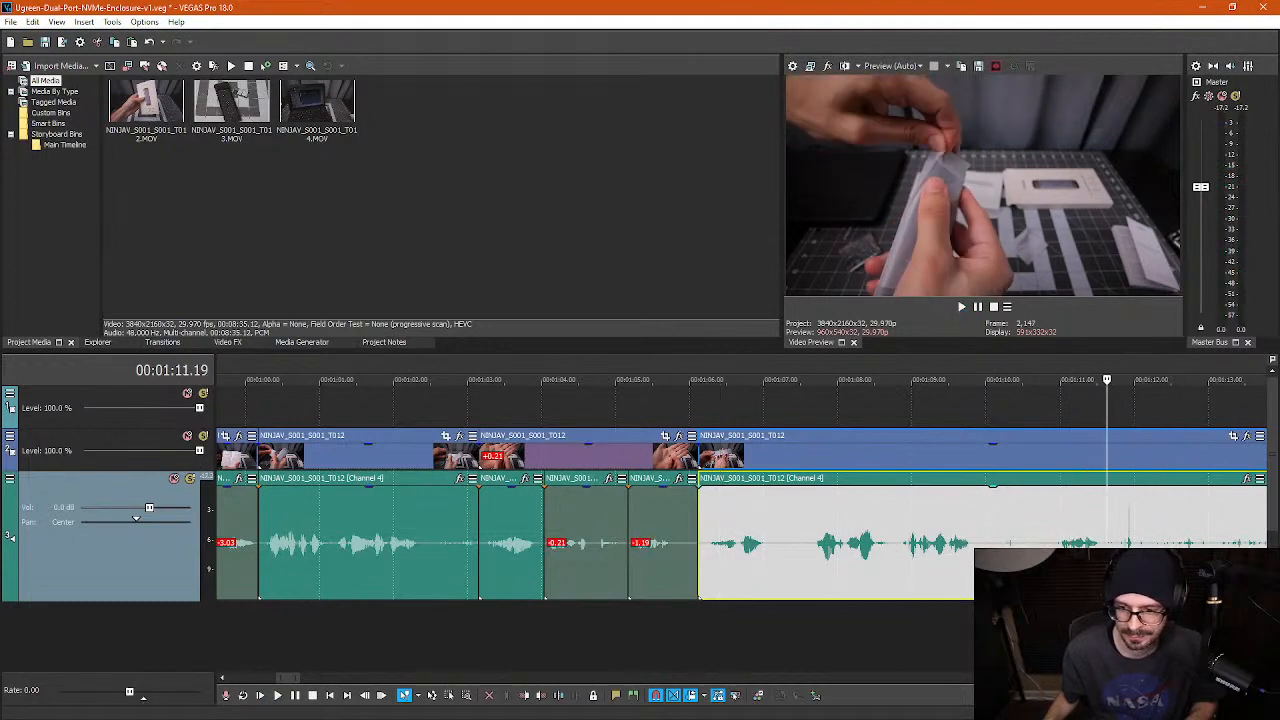
- Play the next spoken passage and split the clip at about 00:01:19, just before the speech resumes
scroll(851, 574, down, 3)
click(835, 548)
key(space)
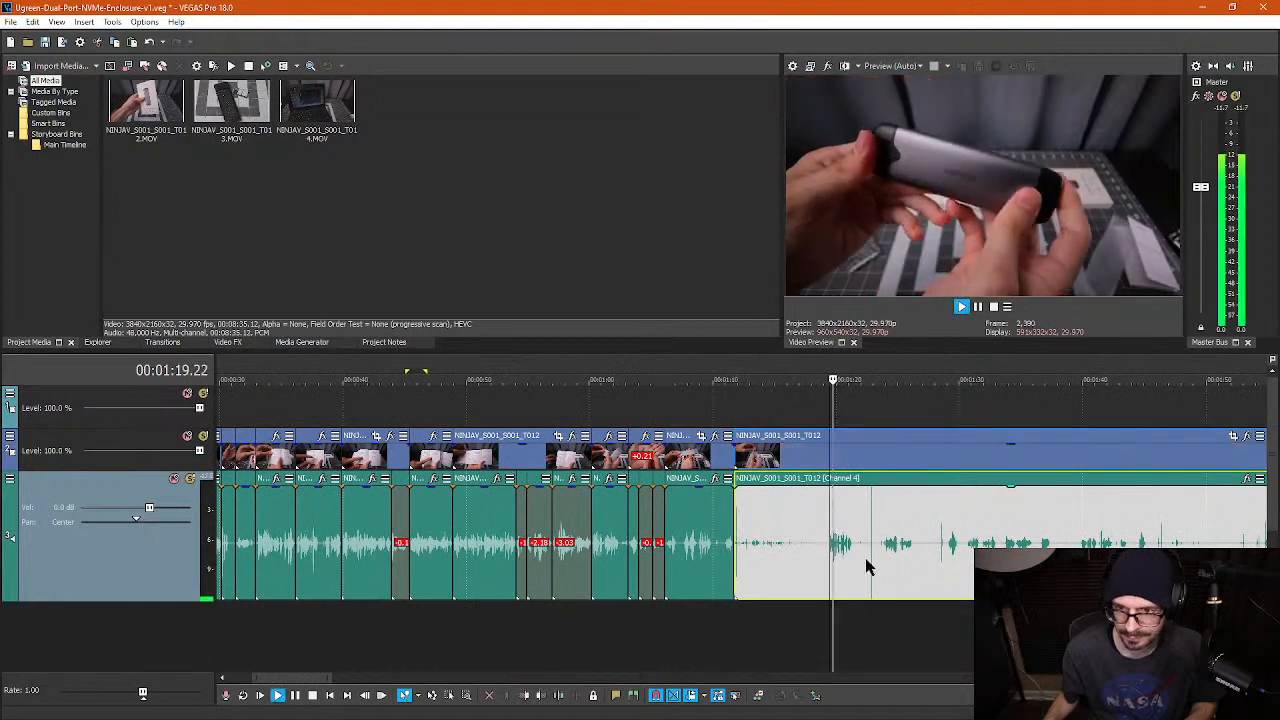
scroll(781, 561, up, 3)
key(space)
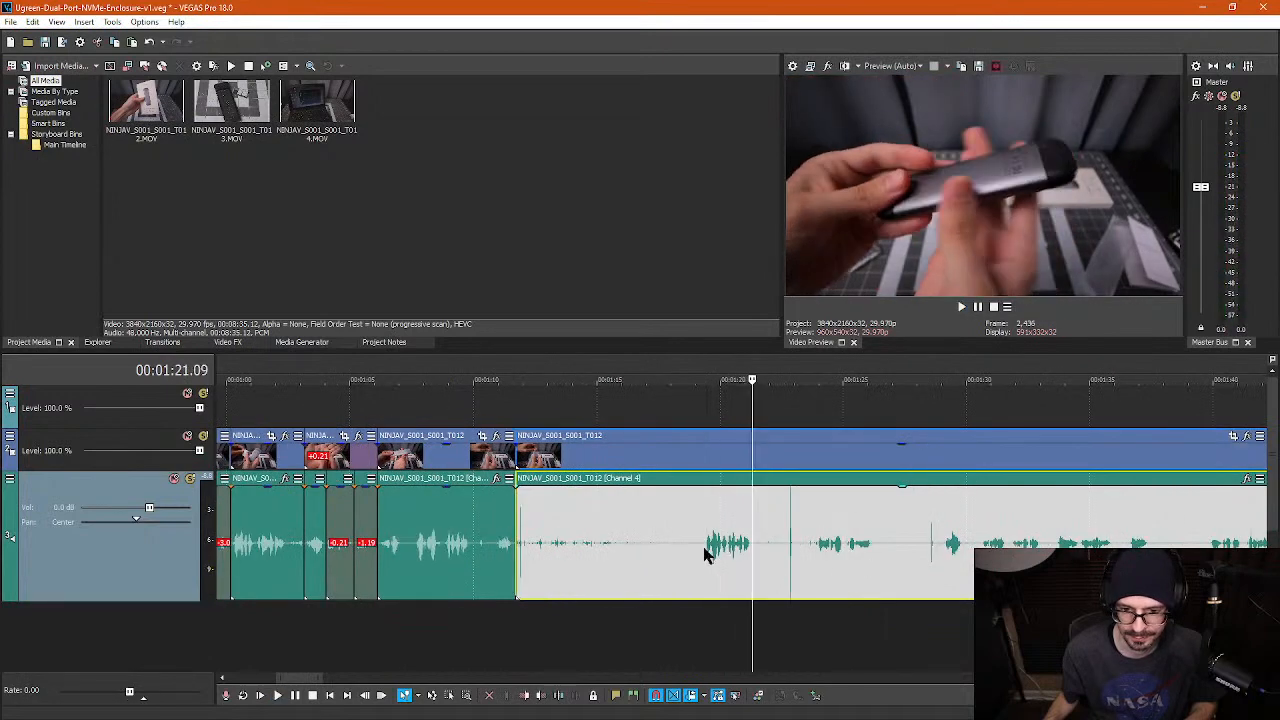
click(704, 553)
key(s)
click(785, 552)
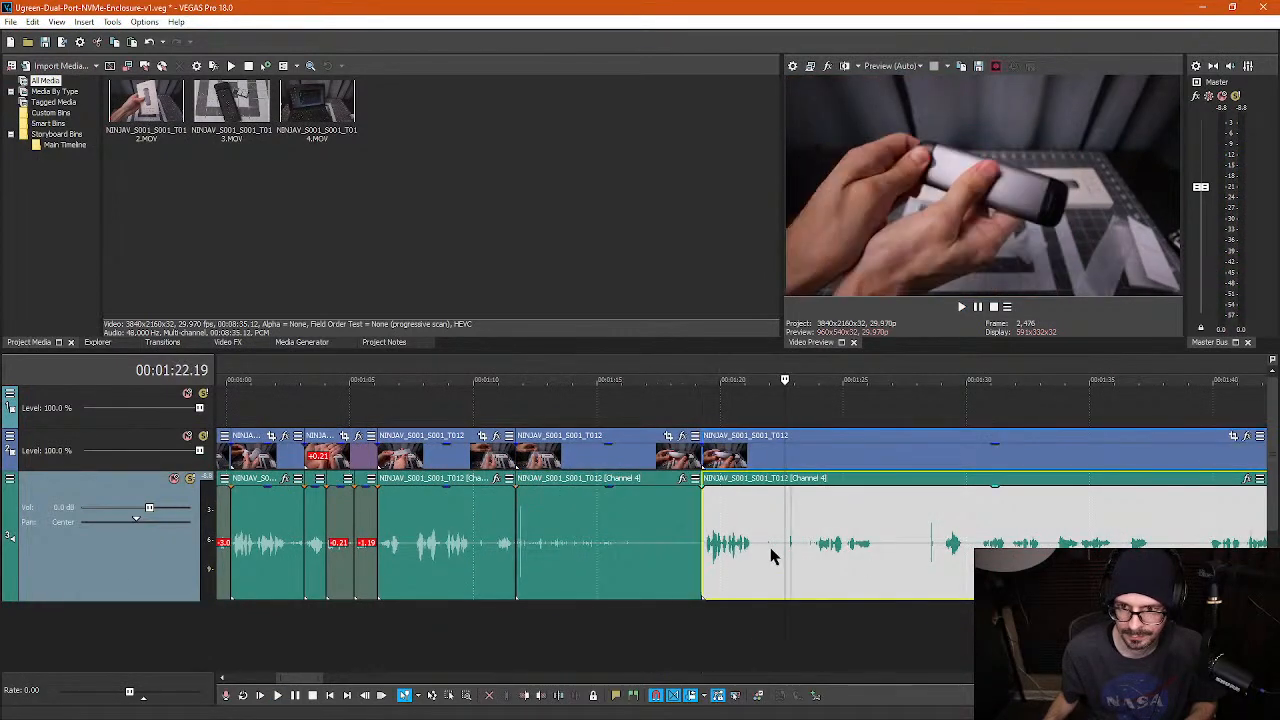
key(s)
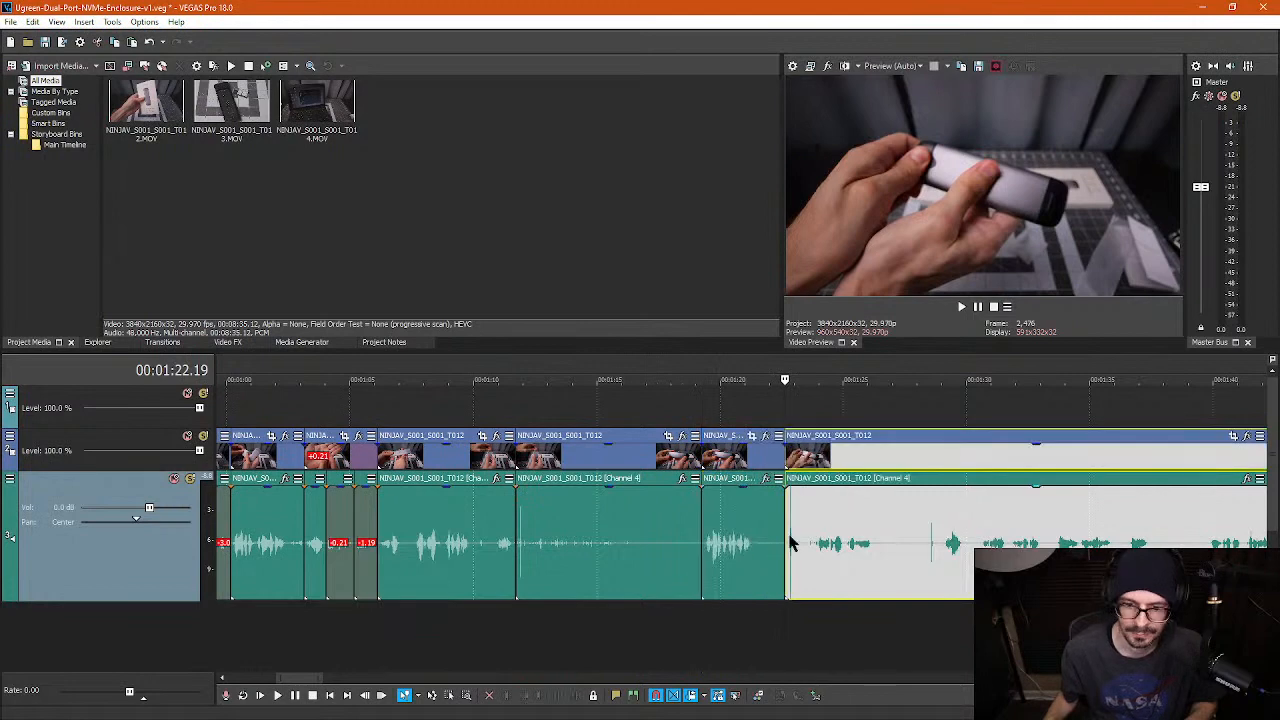
key(ctrl+z)
- Ripple-delete the silent piece between about 00:01:12 and 00:01:19
click(598, 561)
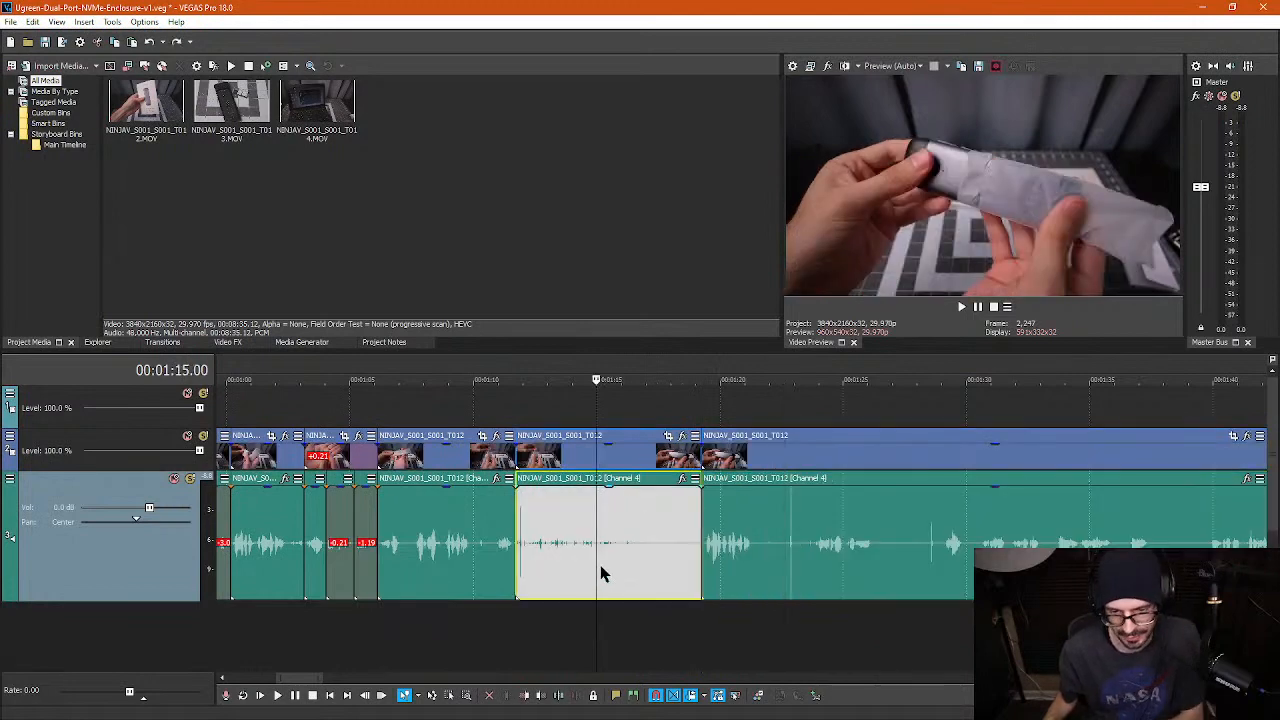
key(Delete)
- Listen to the click noise at about 00:01:15.10 and split the clip at 00:01:16.09, just before the speech resumes
click(565, 557)
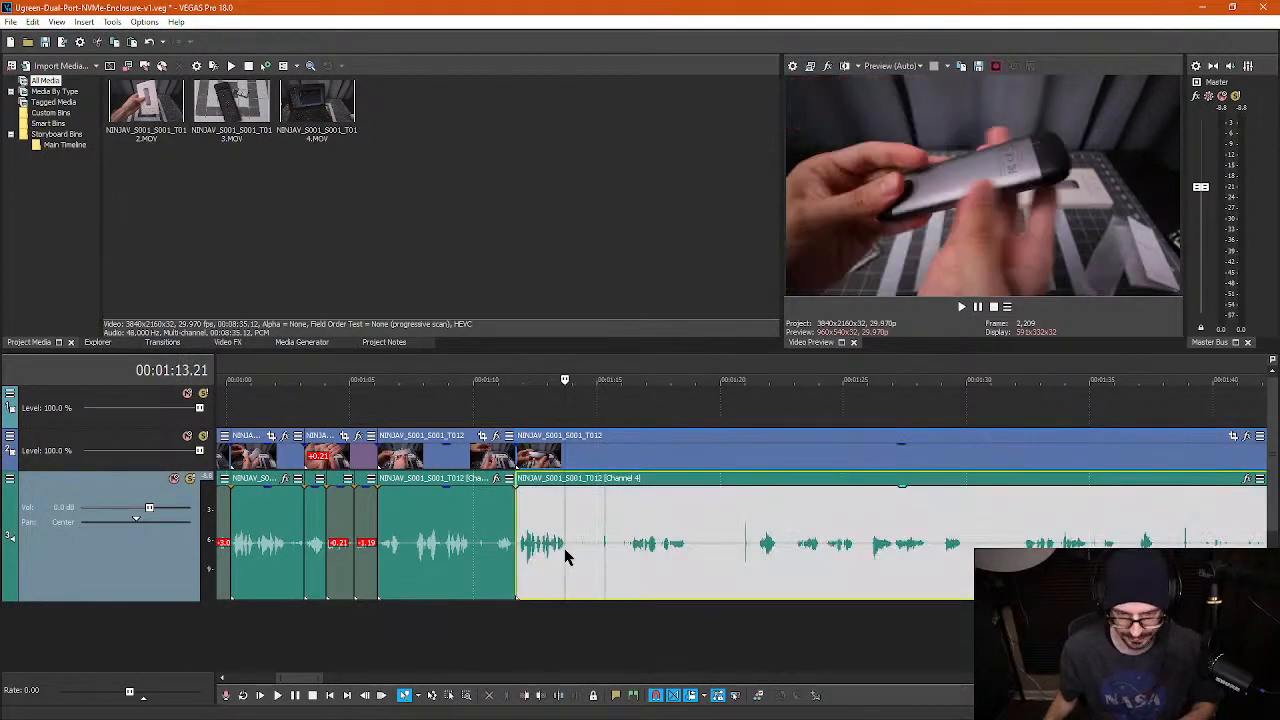
click(600, 526)
scroll(711, 516, up, 10)
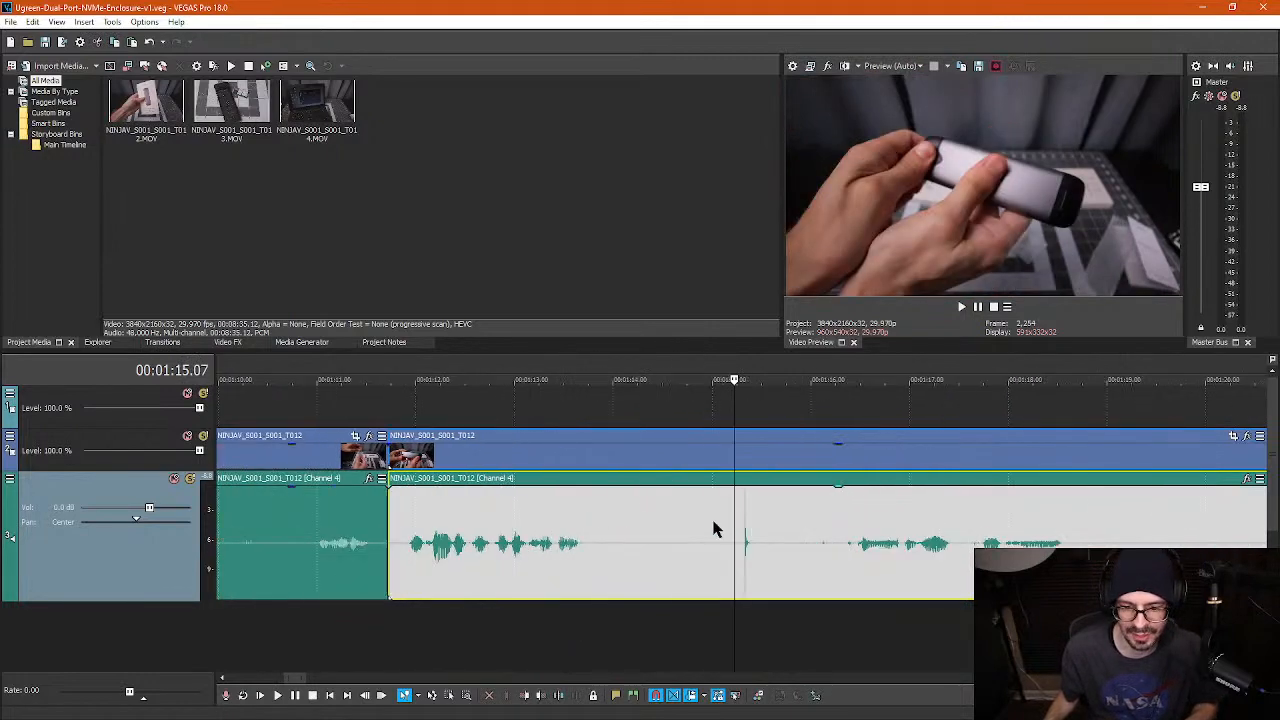
click(789, 534)
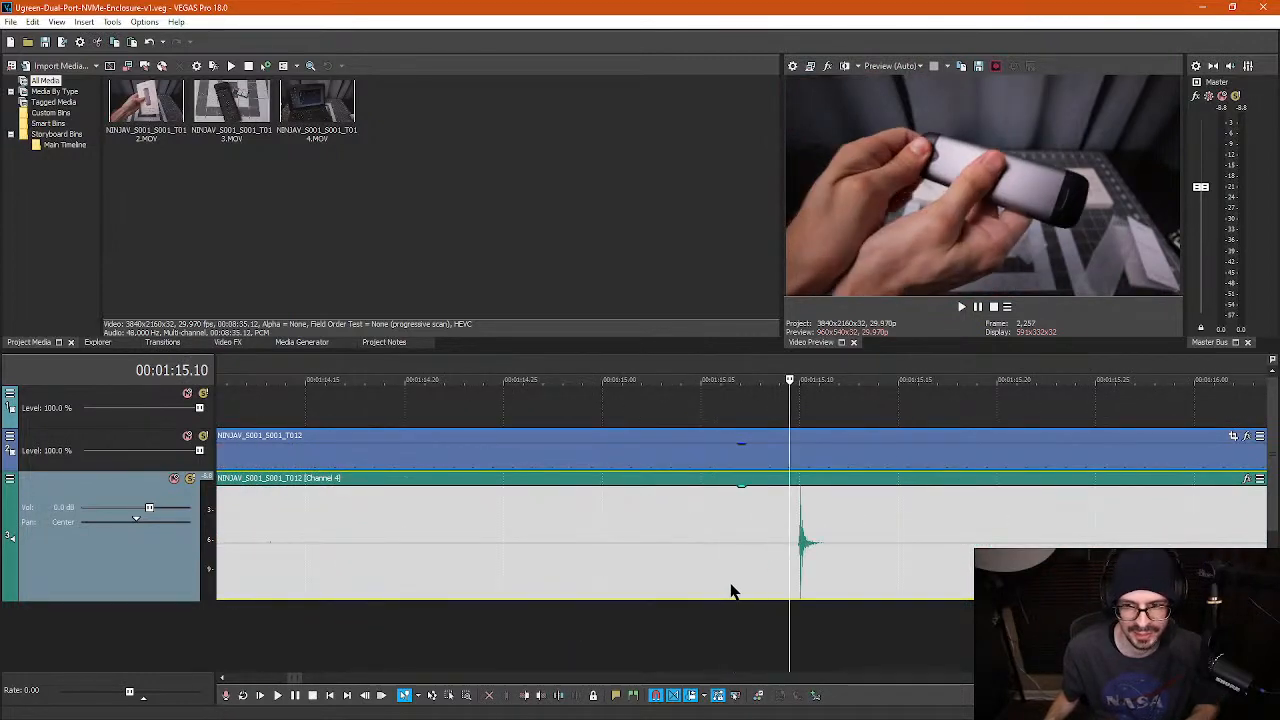
key(space)
key(Return)
scroll(670, 564, down, 5)
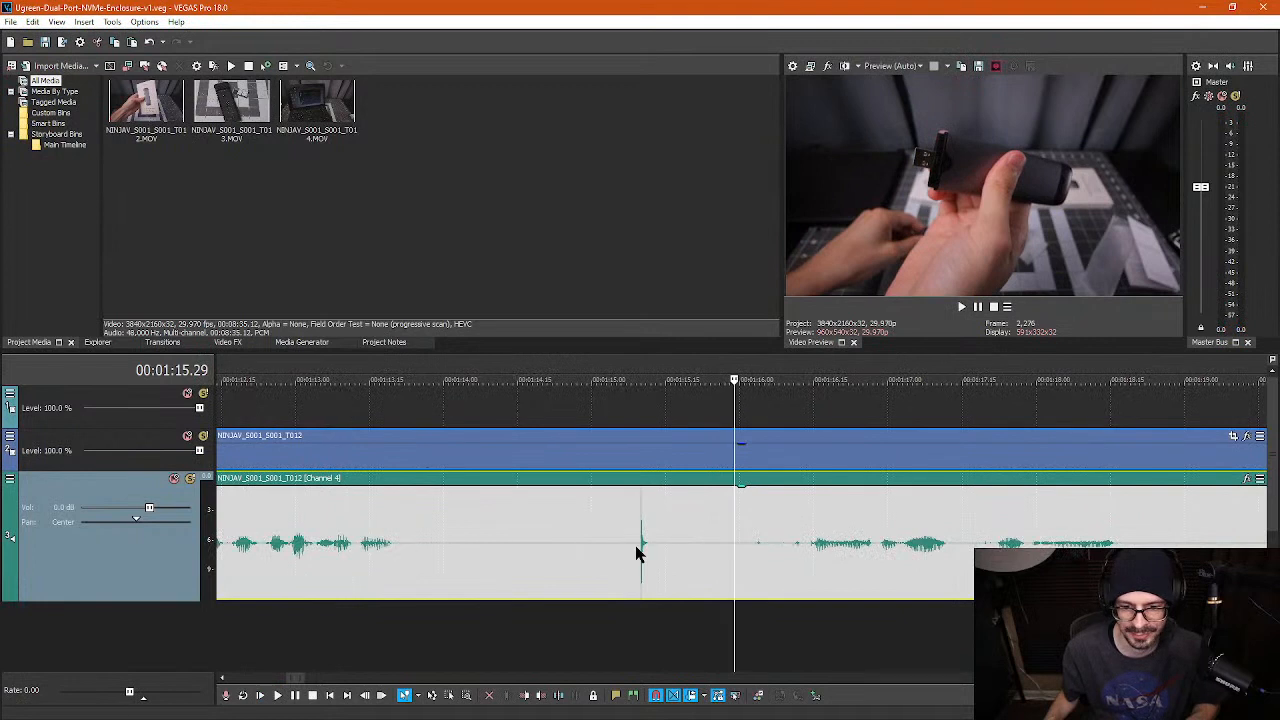
click(636, 550)
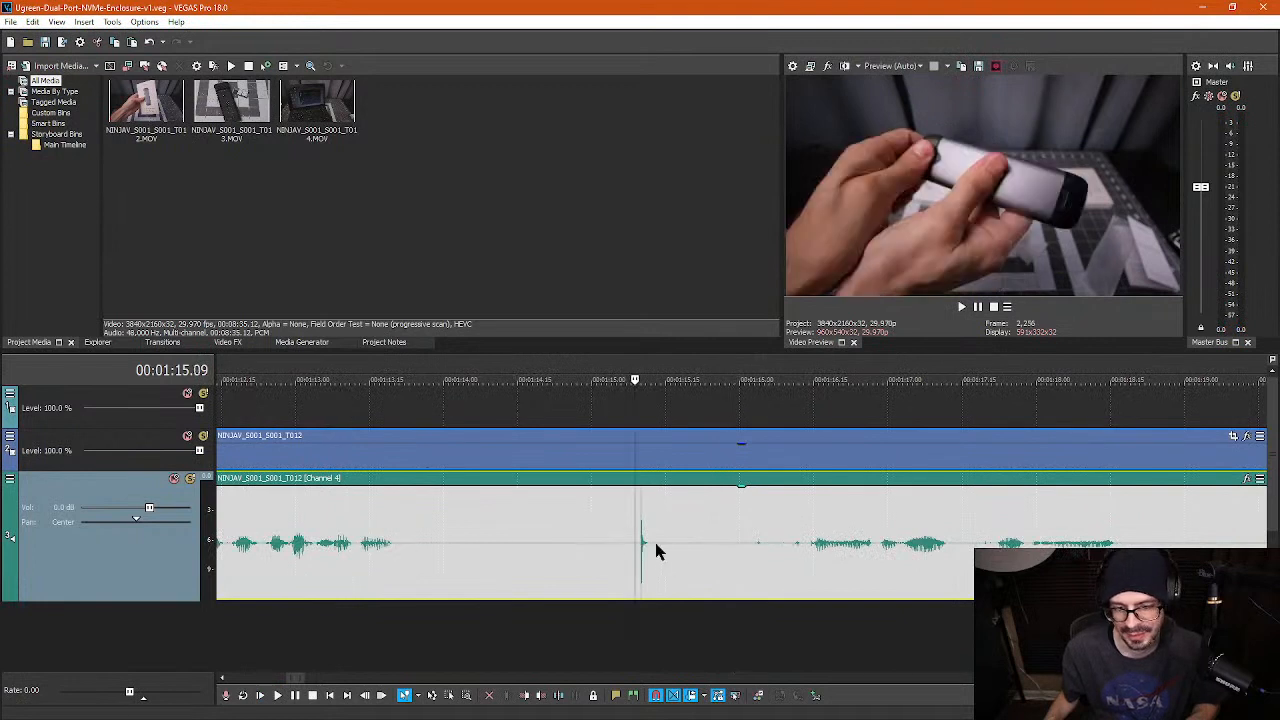
click(782, 552)
key(s)
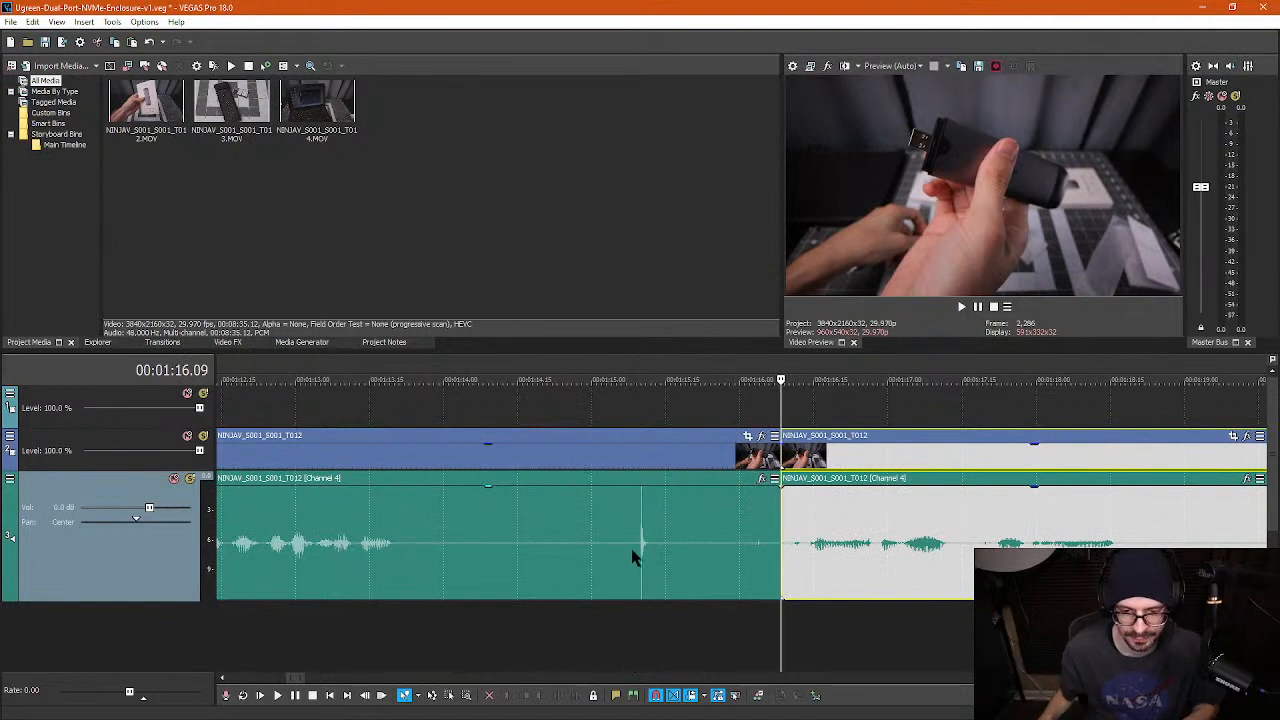
- Split the clip at 00:01:13.21, right after the speech, and keep the resulting silent piece in its original position
click(632, 557)
click(397, 556)
key(s)
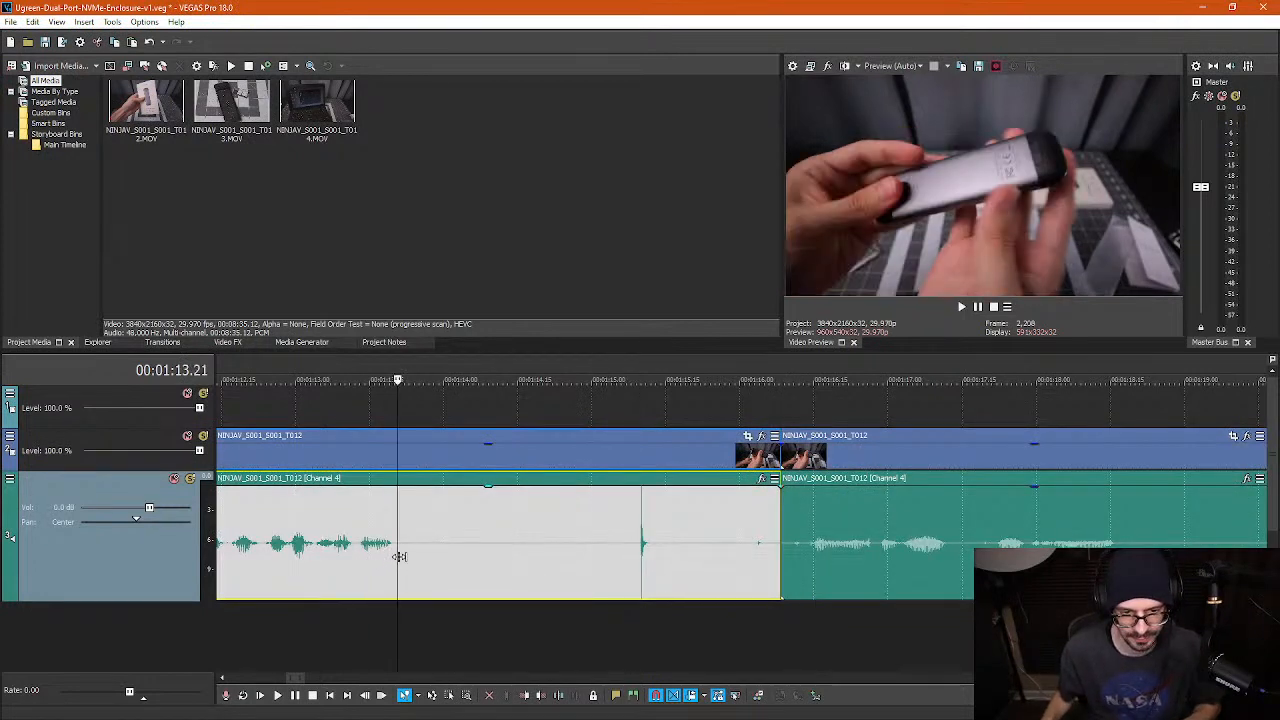
click(624, 552)
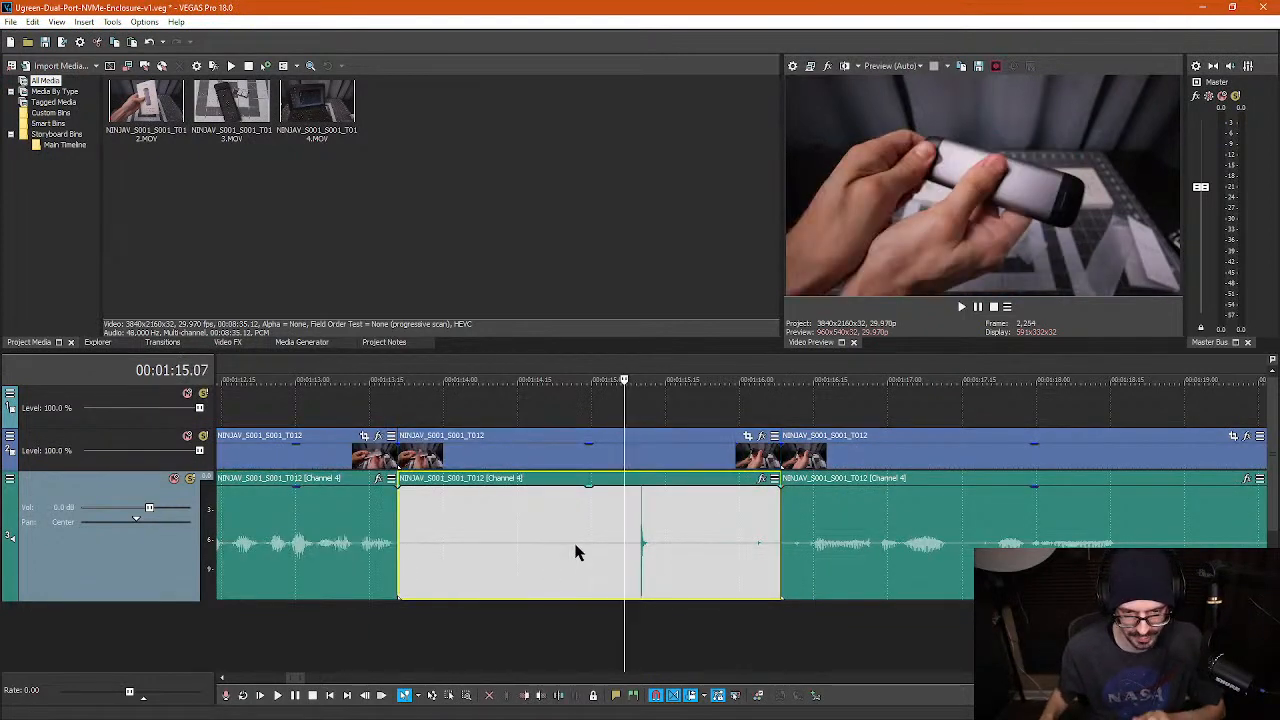
drag(629, 539, 637, 540)
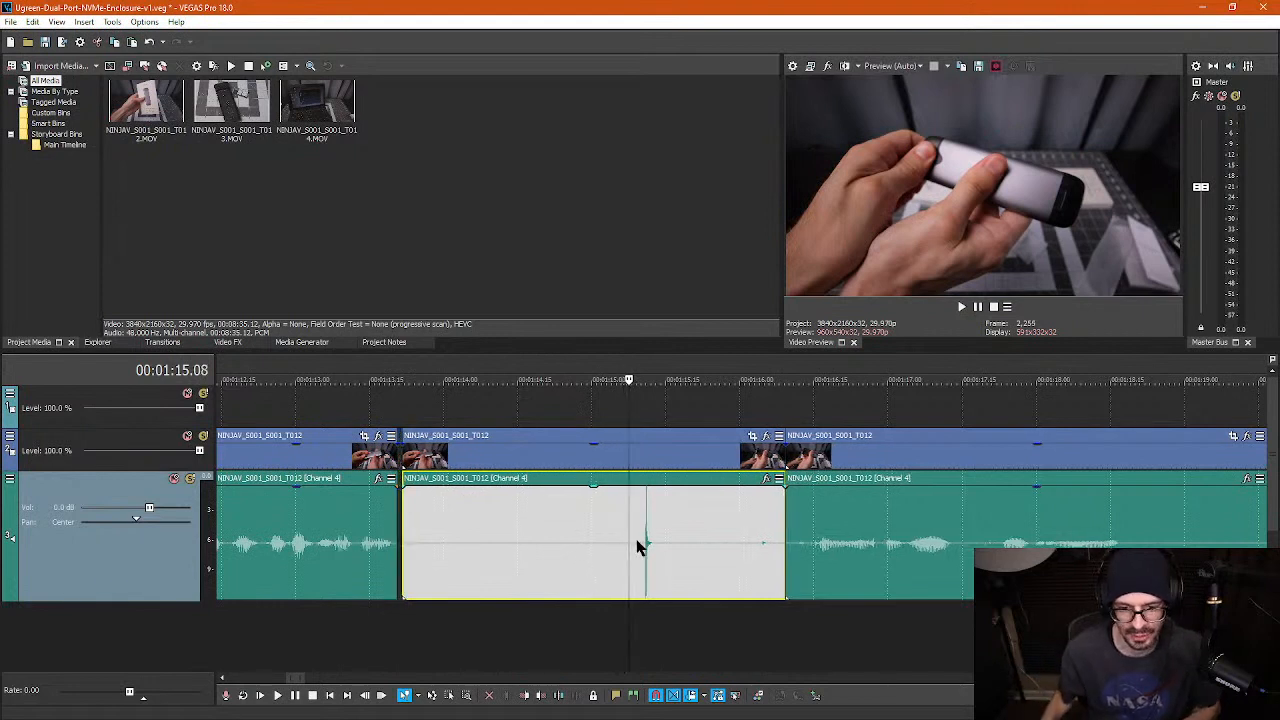
key(ctrl+z)
- Isolate the click noise at about 00:01:15.10 by splitting only the audio around it, lower that piece's volume, and play the result
click(640, 545)
scroll(644, 548, up, 4)
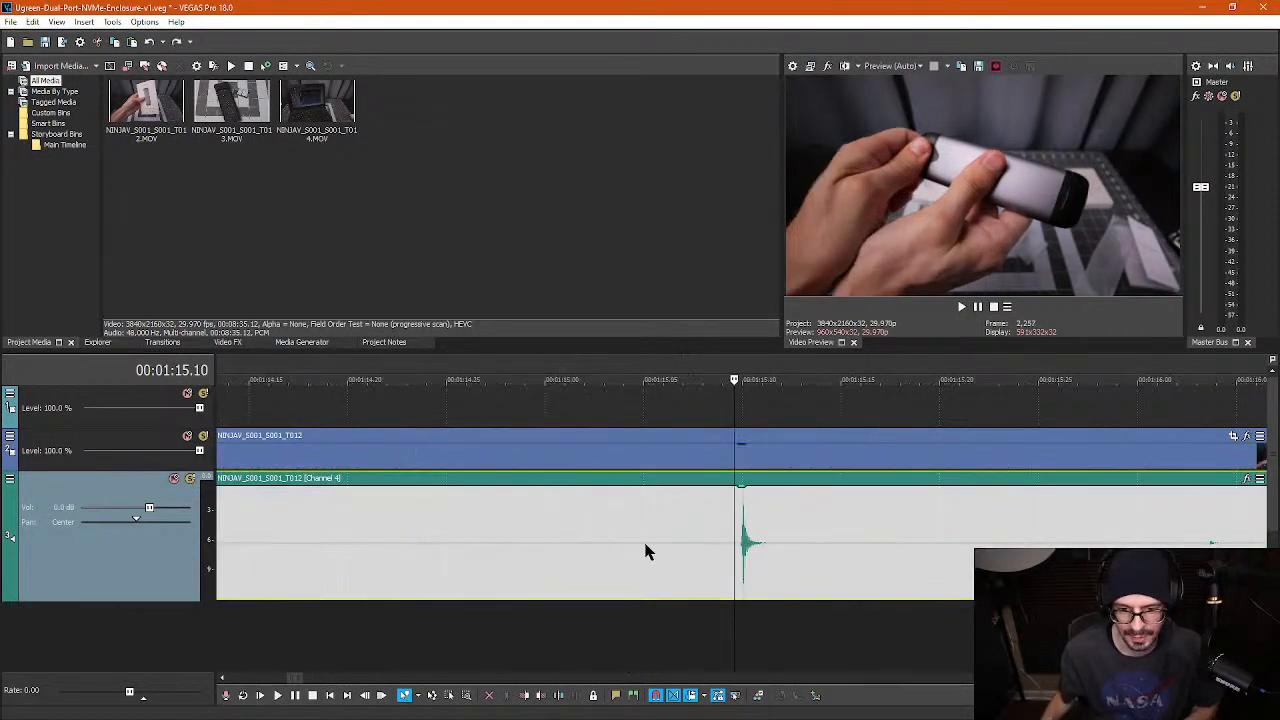
key(s)
click(775, 543)
key(s)
click(756, 532)
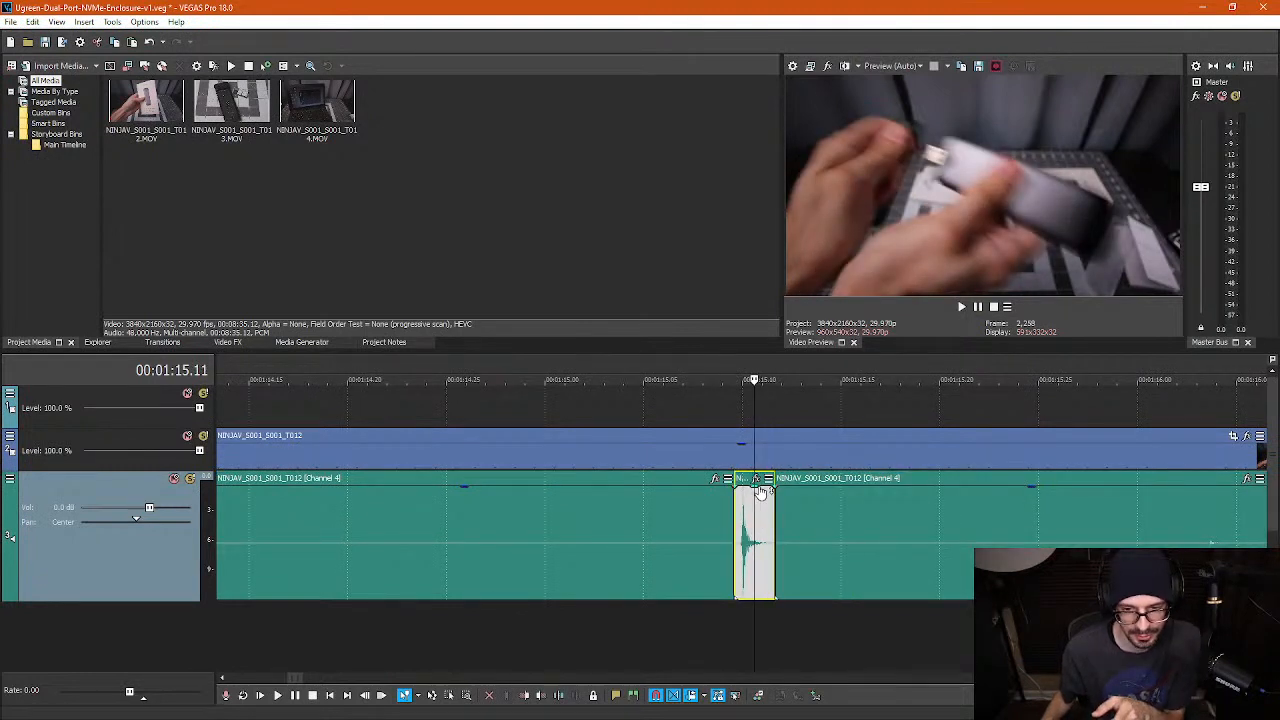
drag(761, 492, 762, 582)
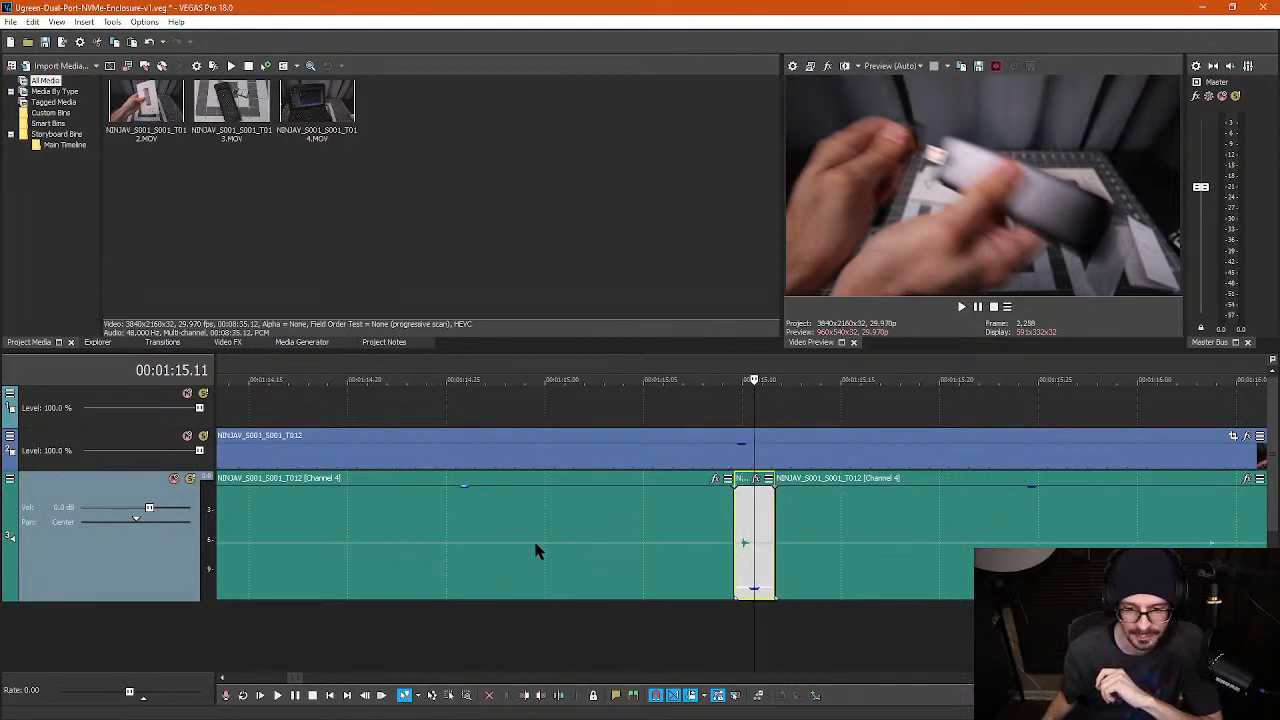
scroll(535, 550, down, 3)
click(646, 565)
key(space)
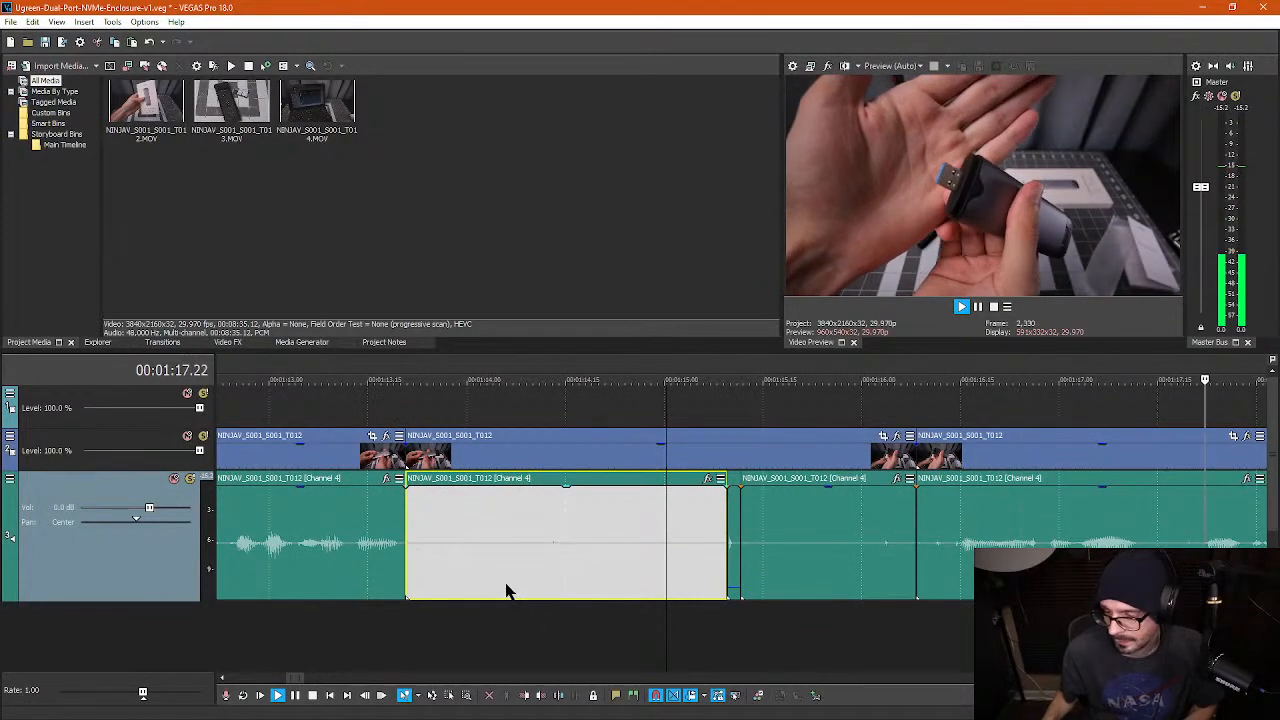
key(space)
- Split the silent piece at 00:01:15.04, ripple-delete its part before the click noise, and play across the new cut
scroll(506, 586, down, 4)
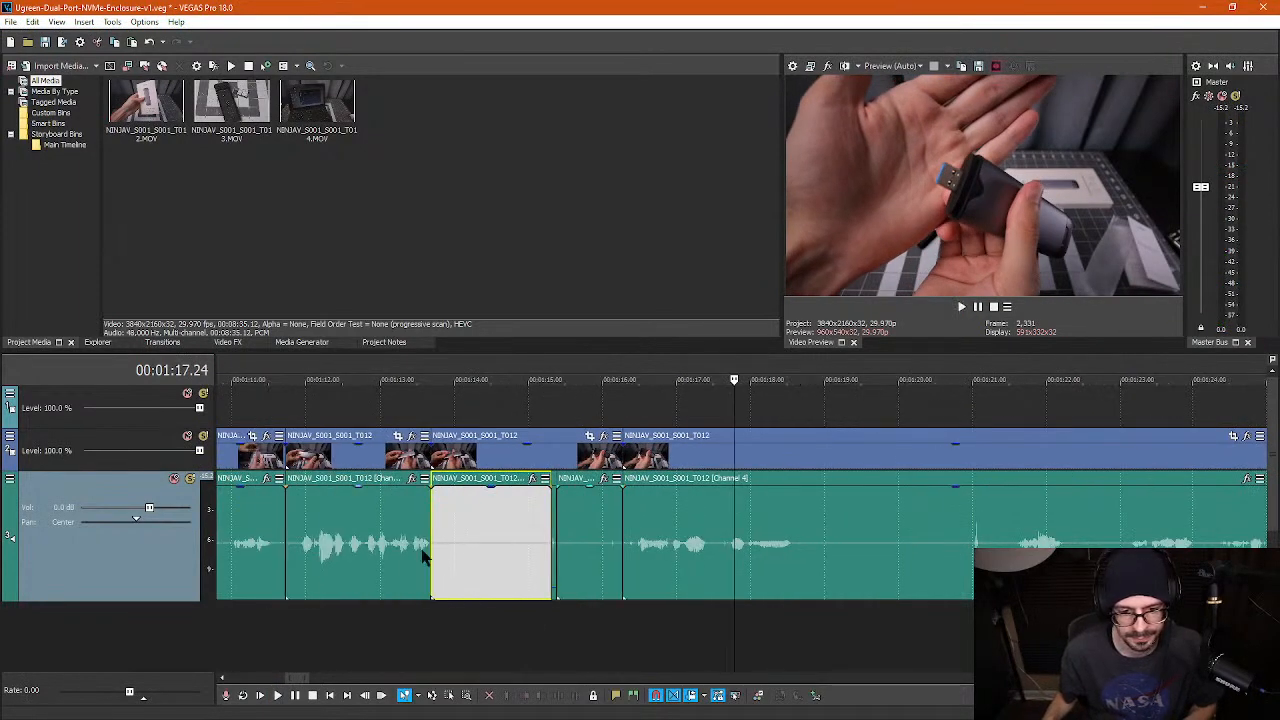
click(424, 557)
click(540, 553)
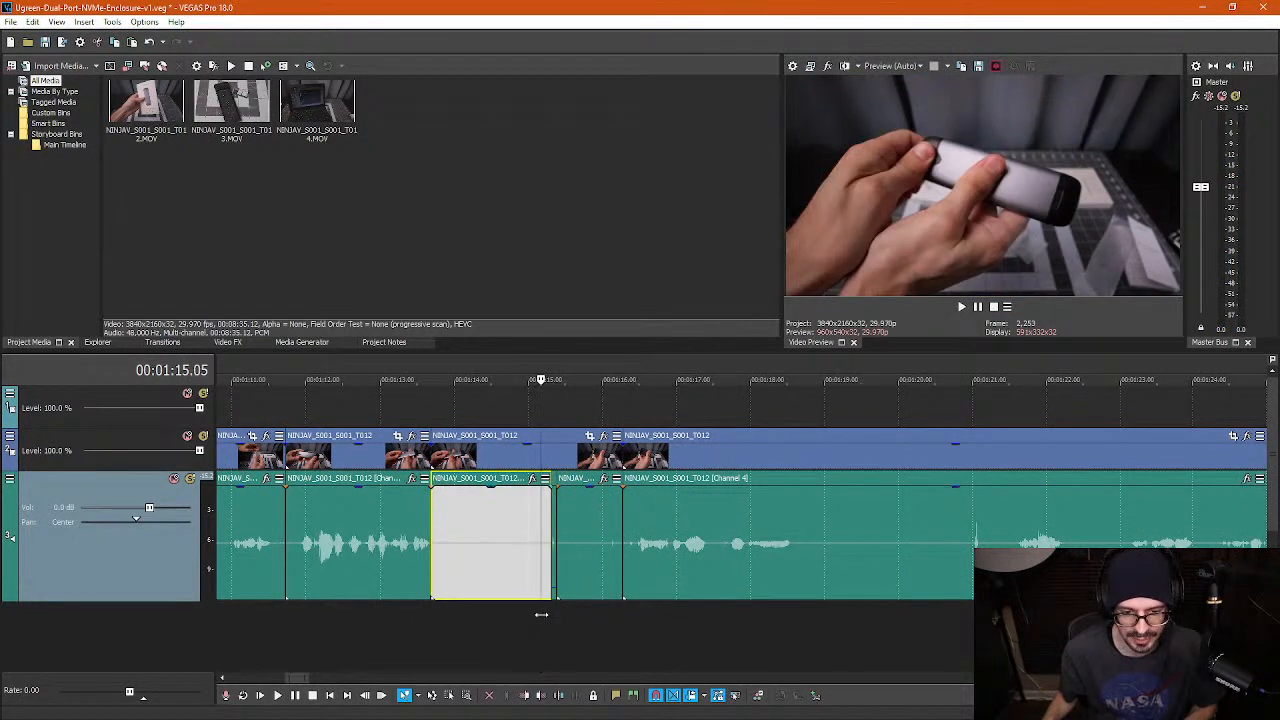
key(s)
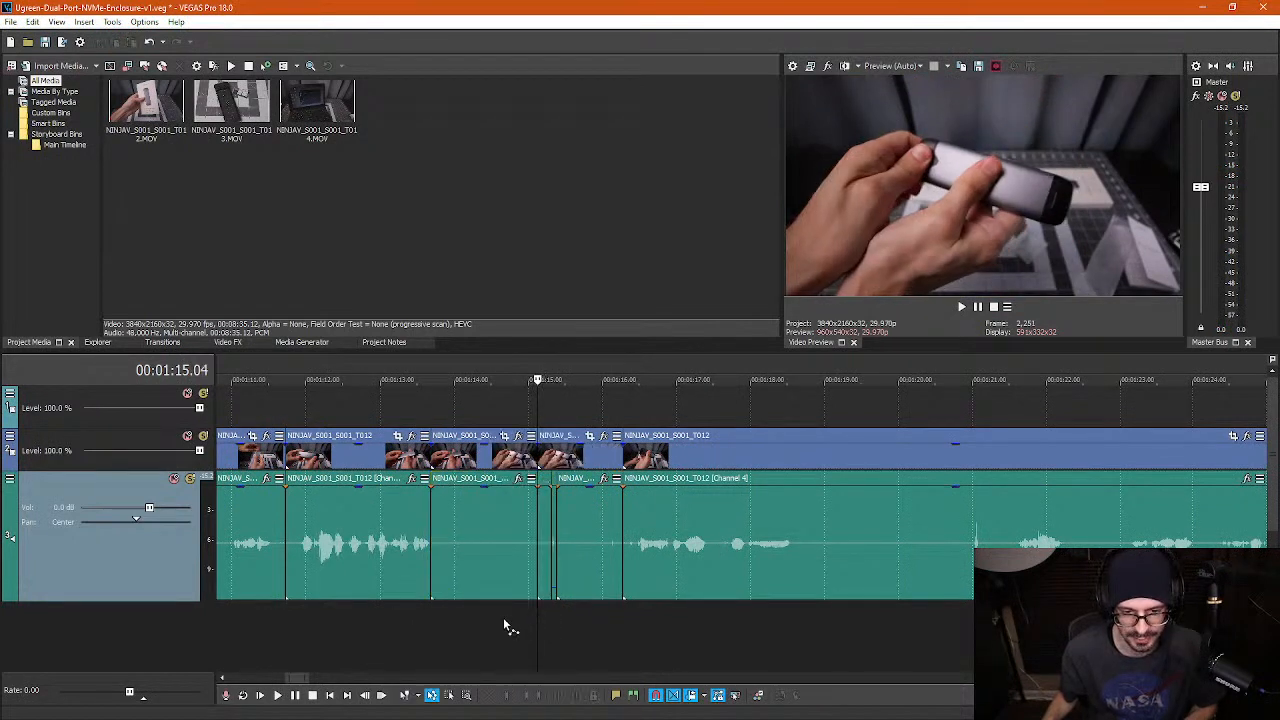
key(d)
drag(509, 623, 437, 392)
key(Delete)
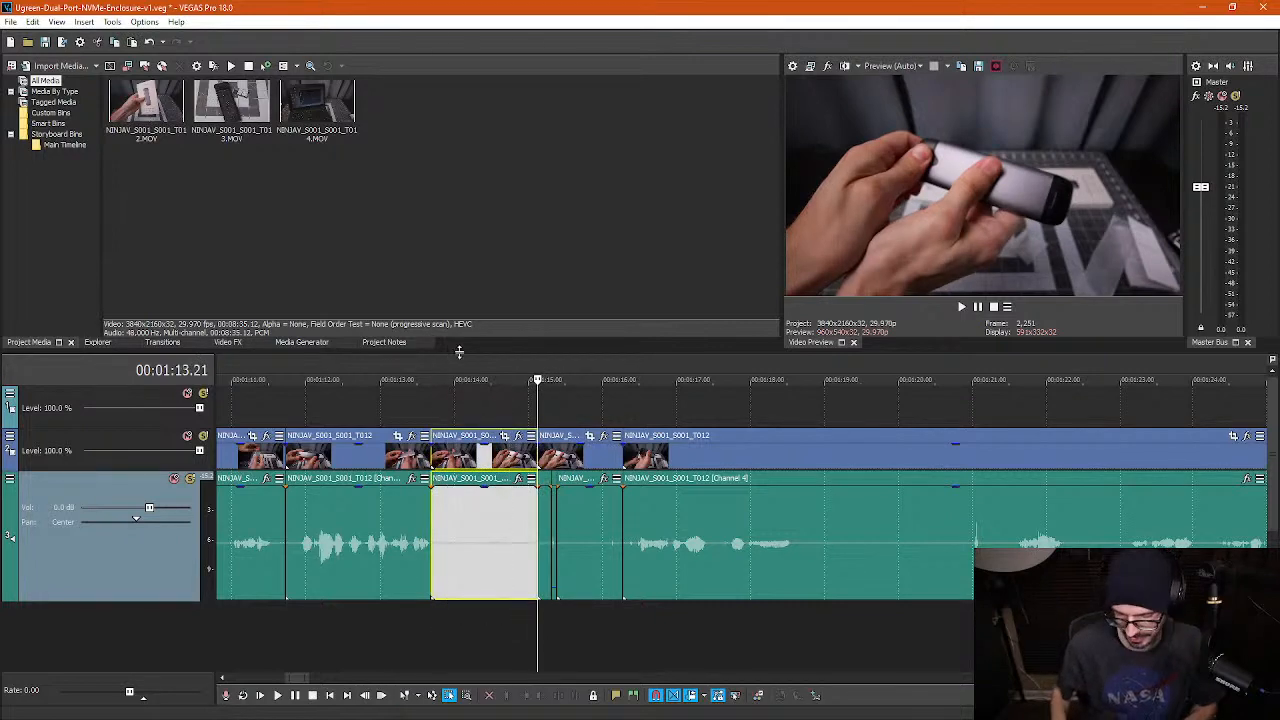
click(398, 403)
key(space)
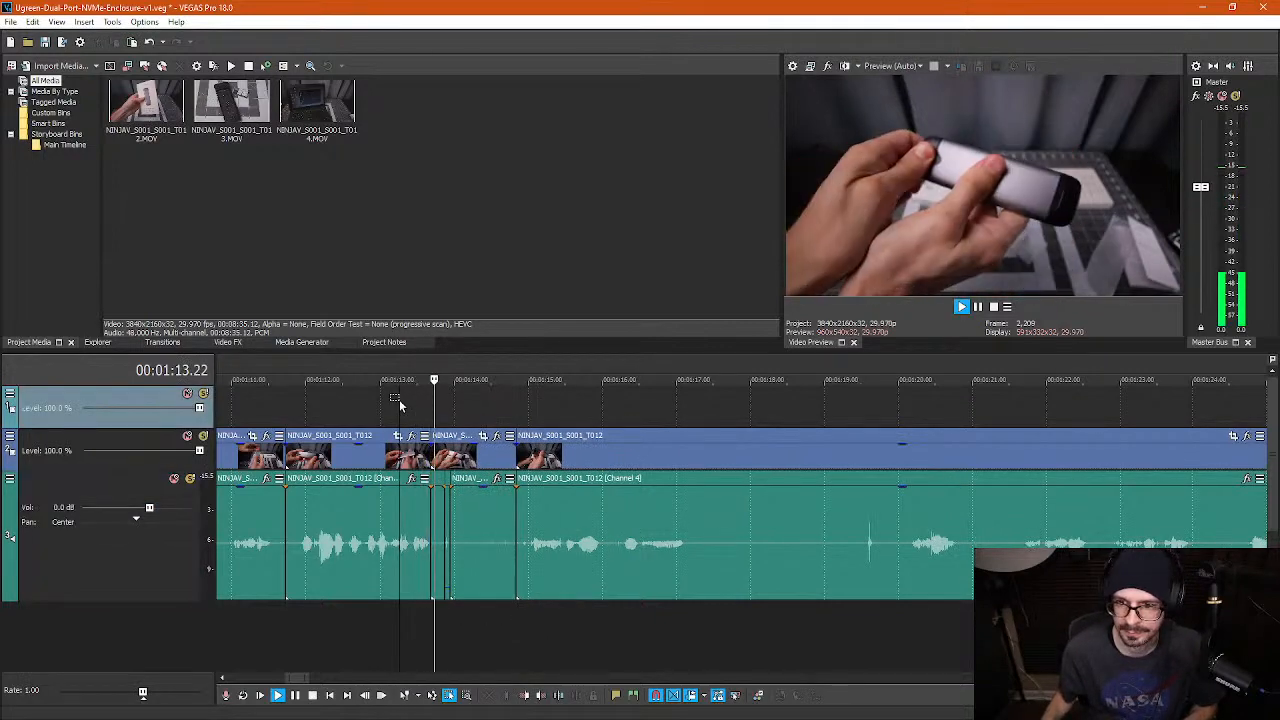
key(space)
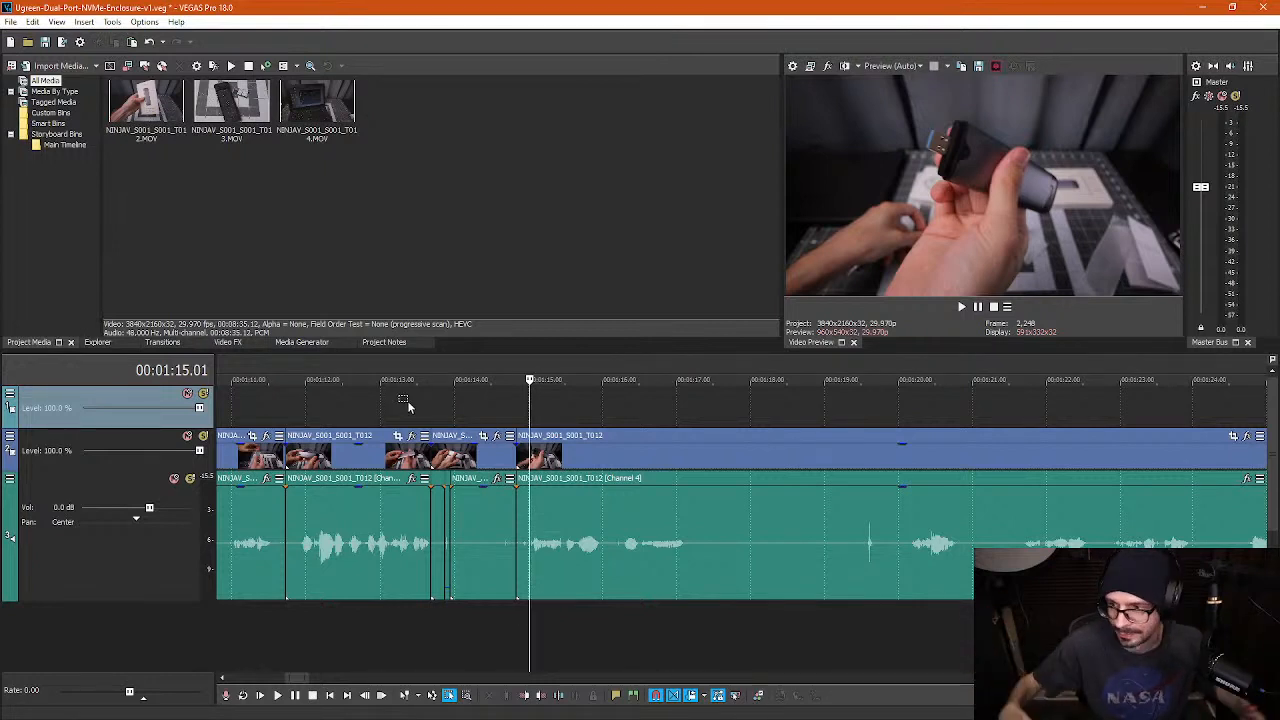
- Play the following clip and split it at 00:01:17.08, right after the speech ends
click(549, 418)
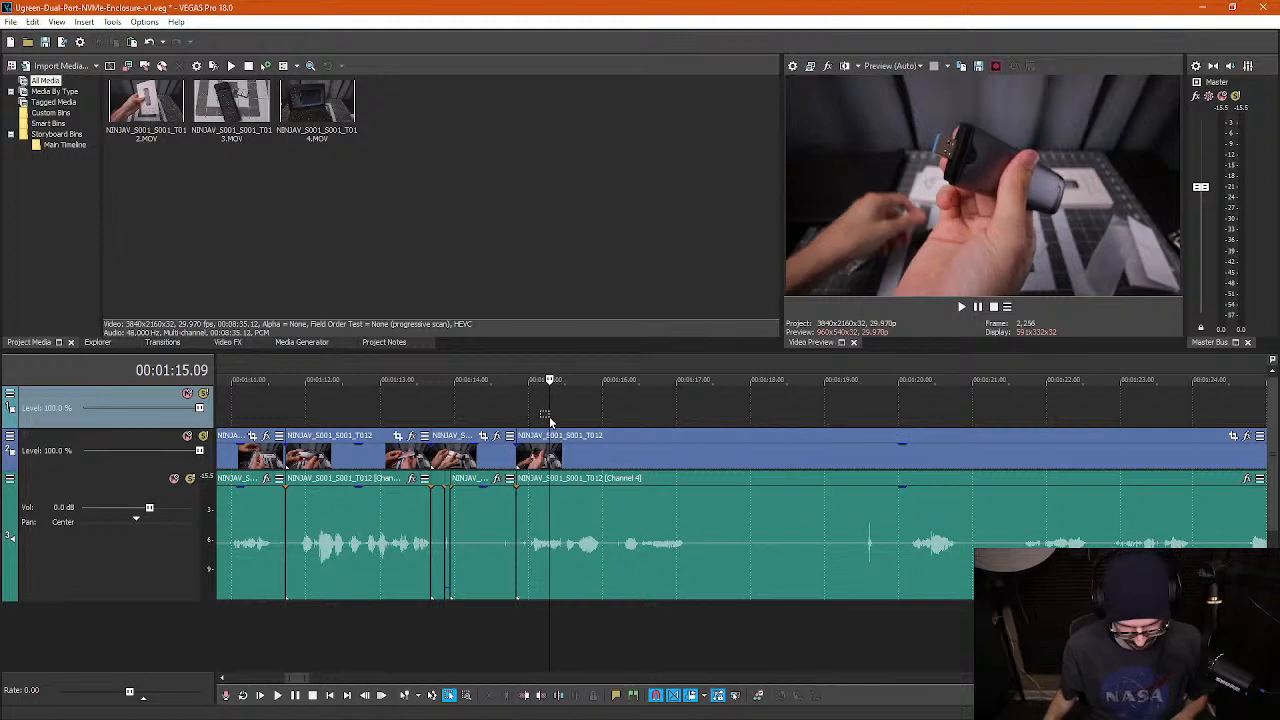
key(space)
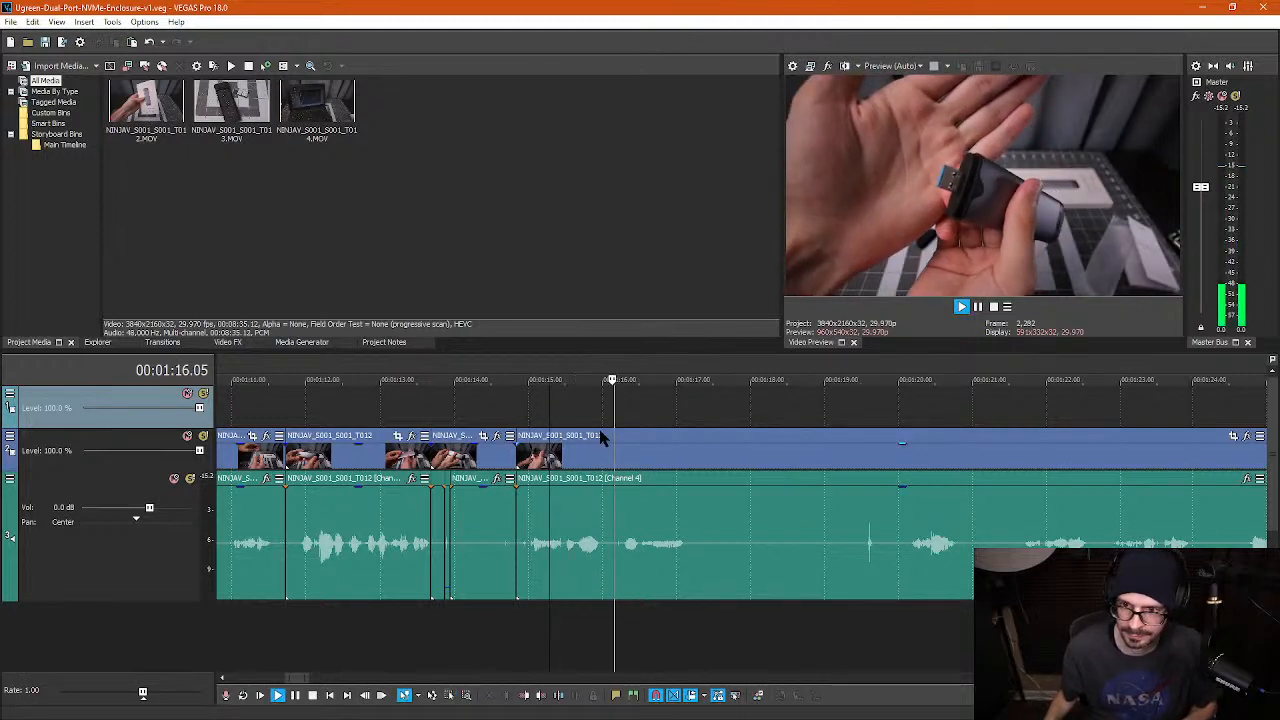
key(space)
click(697, 569)
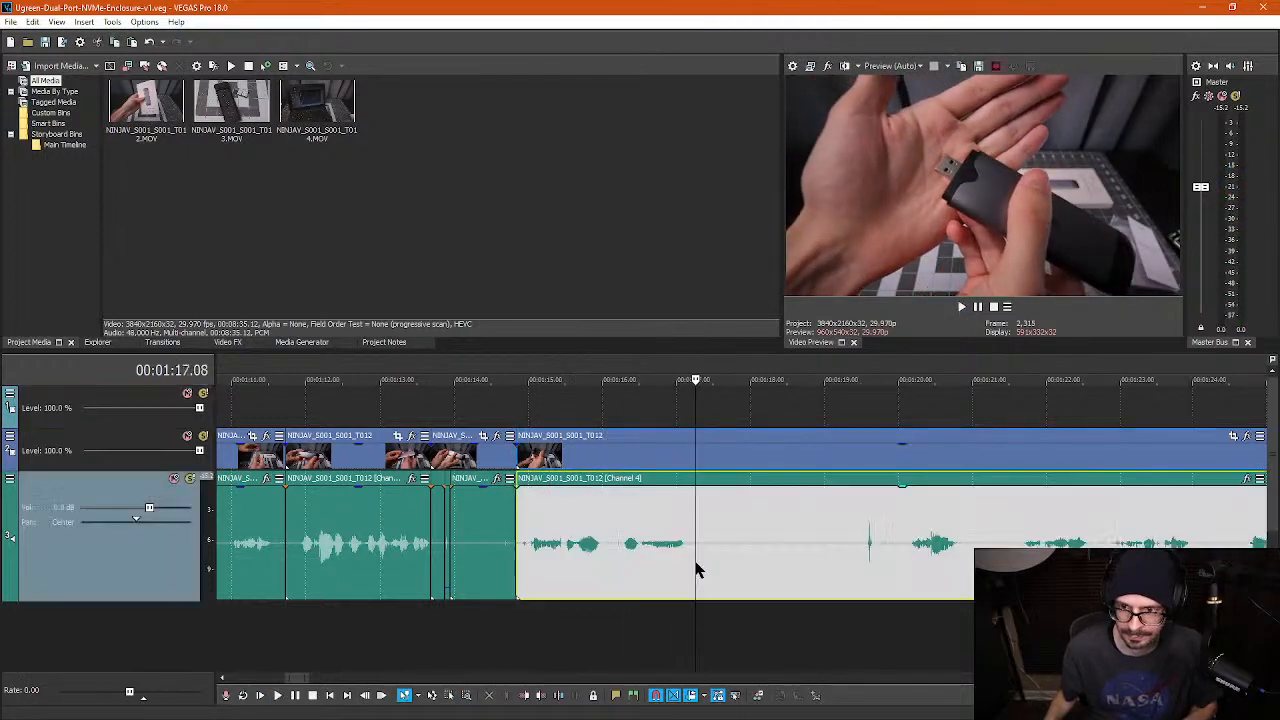
key(s)
click(893, 550)
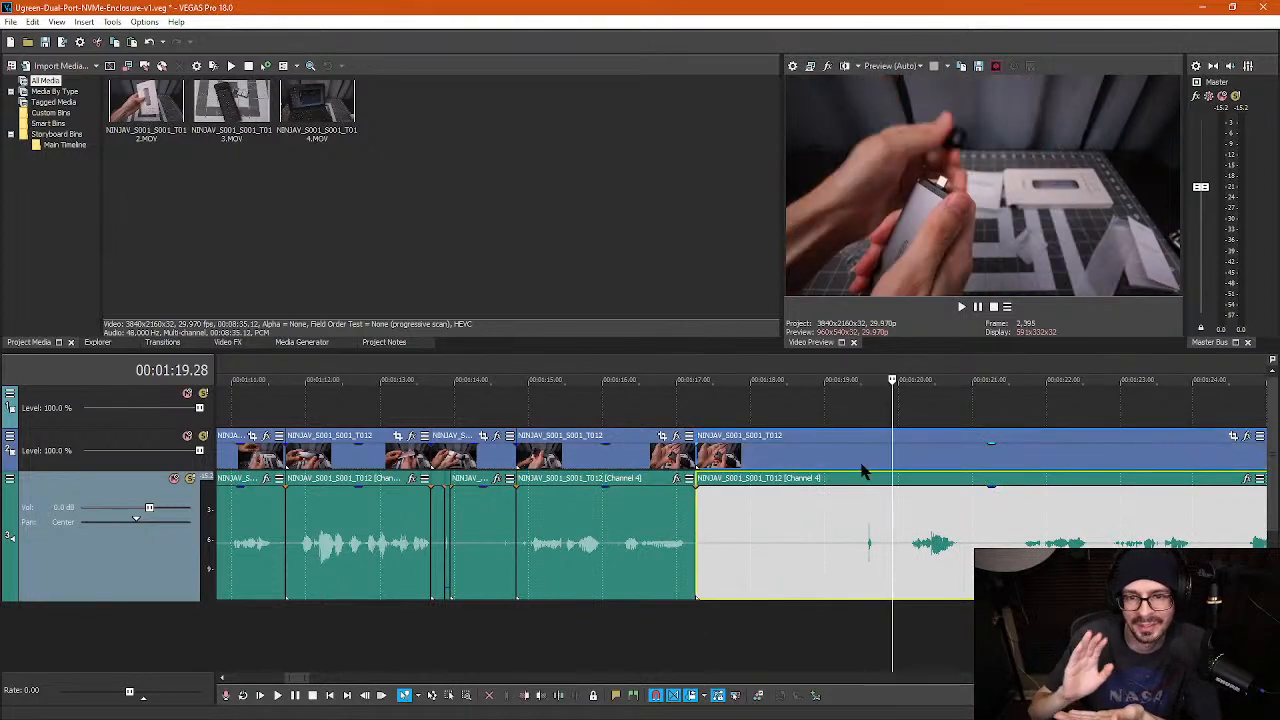
- Play the clip after the 00:01:17.08 cut, split it just before its first speech, and ripple-delete the silent piece
click(666, 415)
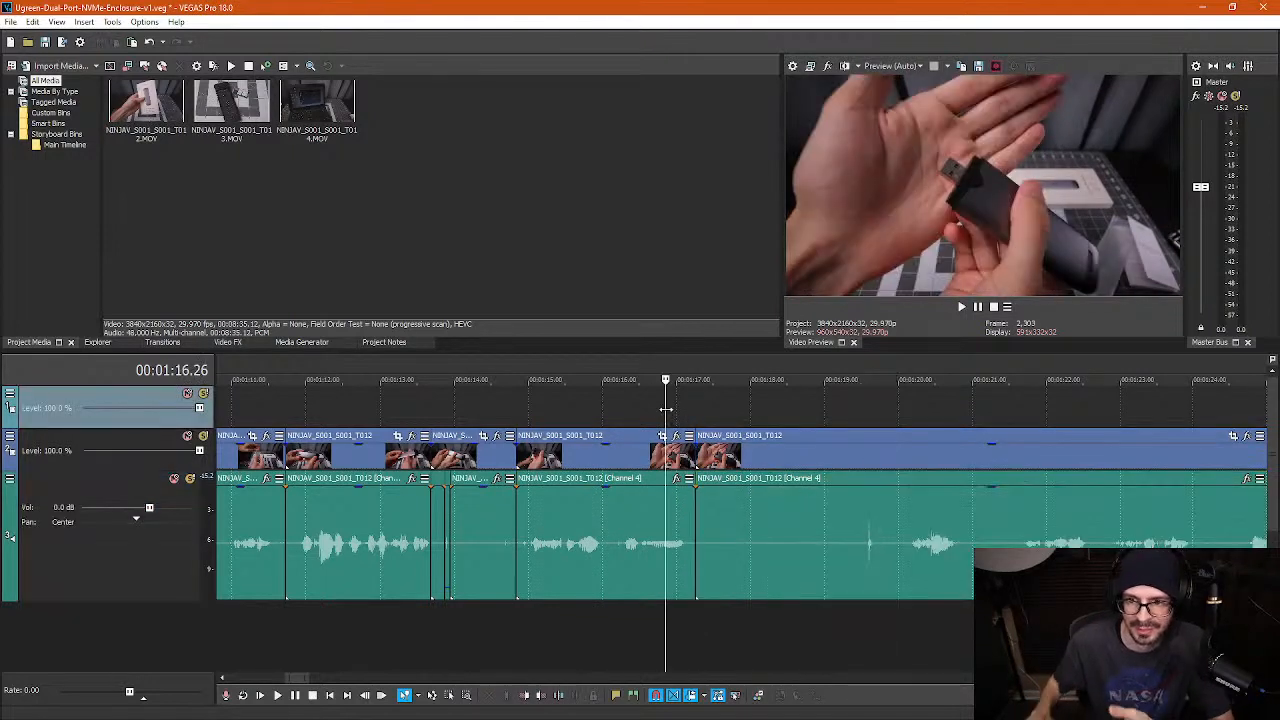
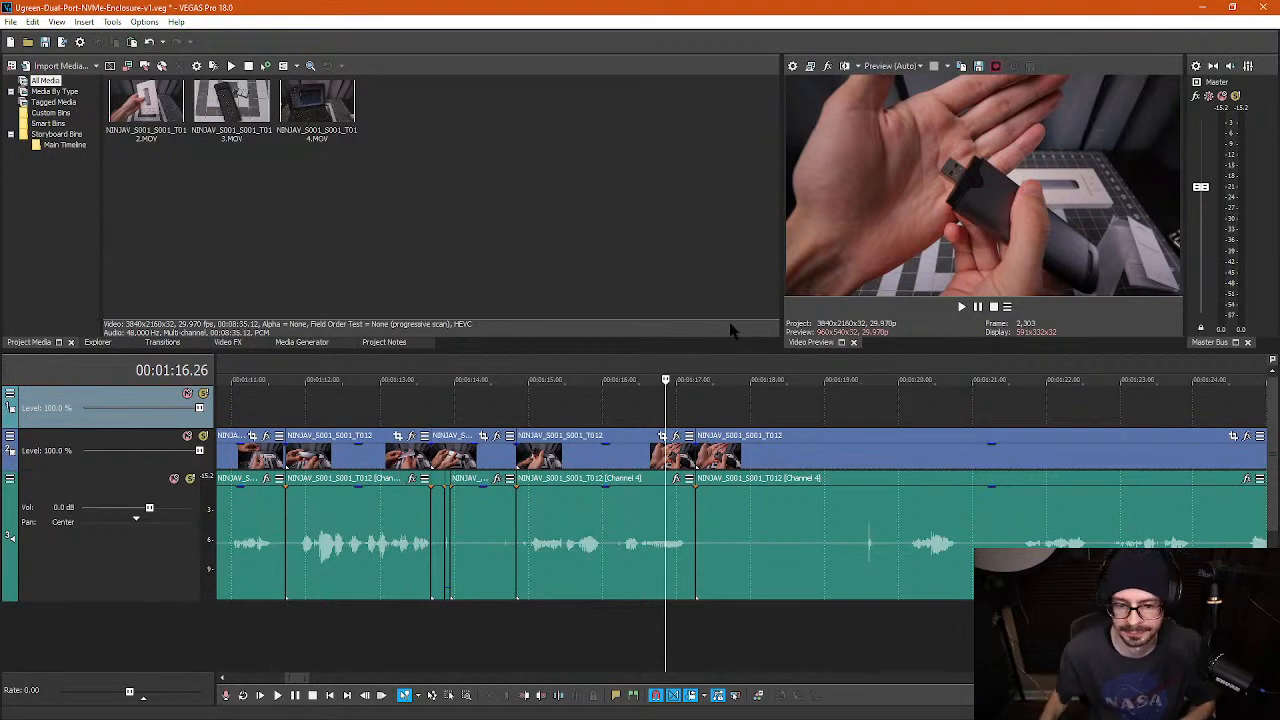
click(905, 418)
key(space)
scroll(928, 468, down, 2)
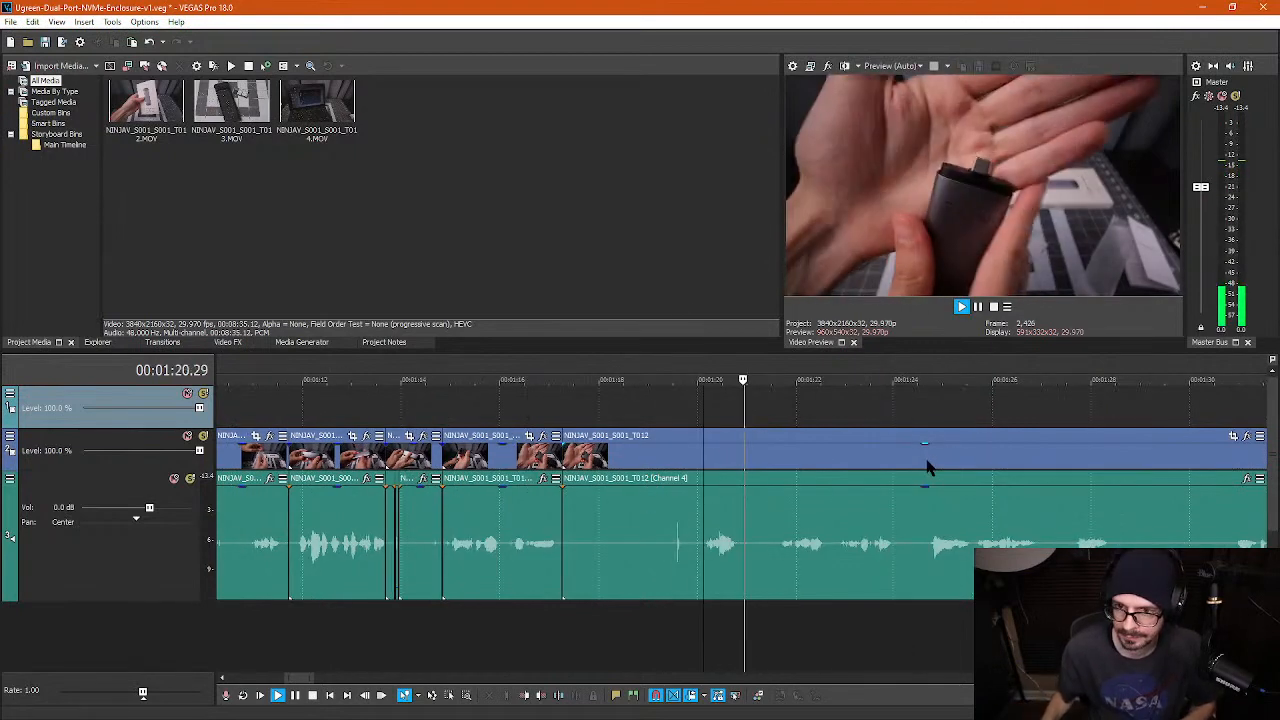
key(space)
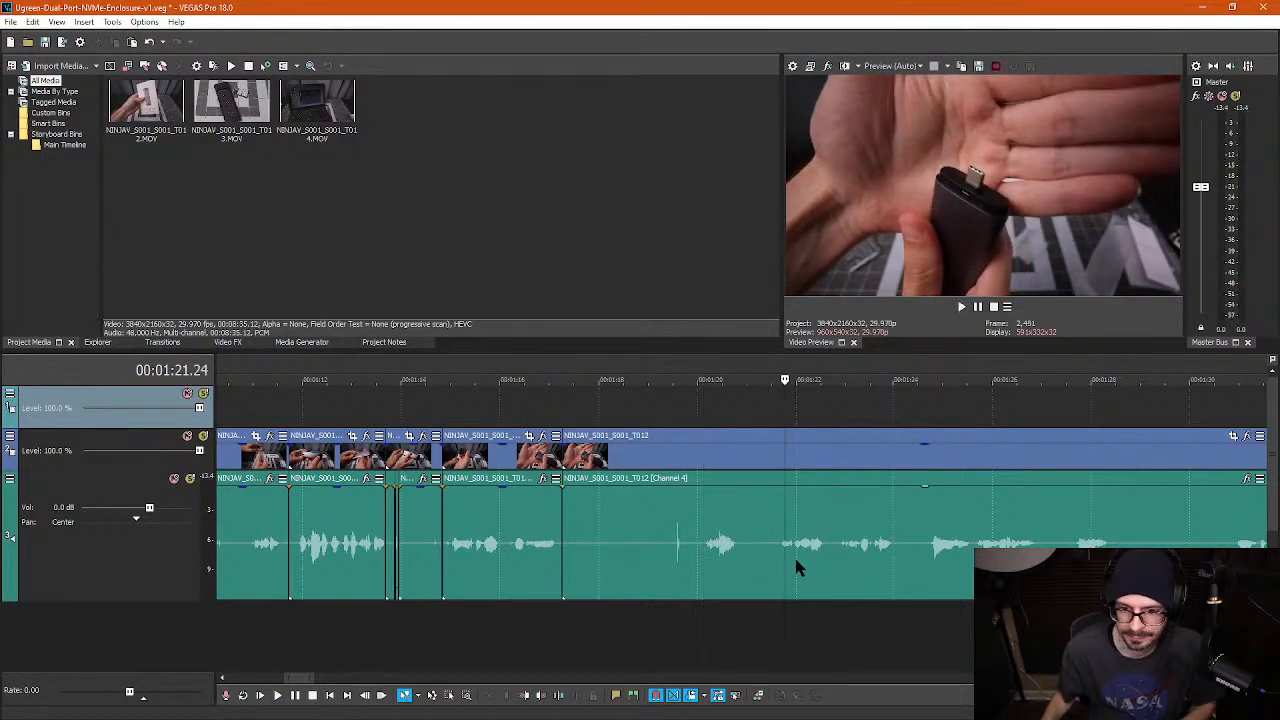
click(697, 556)
key(s)
click(649, 566)
key(Delete)
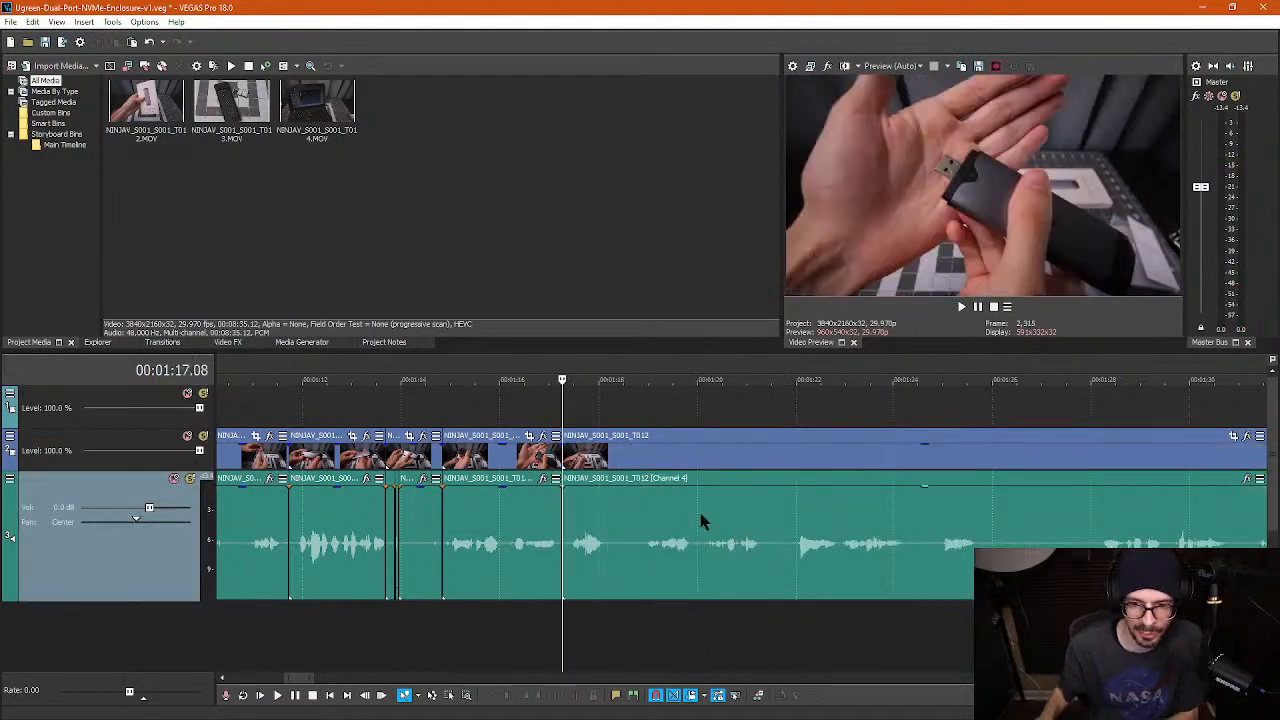
- Split the following clip at 00:01:17.12, ripple-delete the short sliver before it, and play across the tightened cut
scroll(600, 551, up, 2)
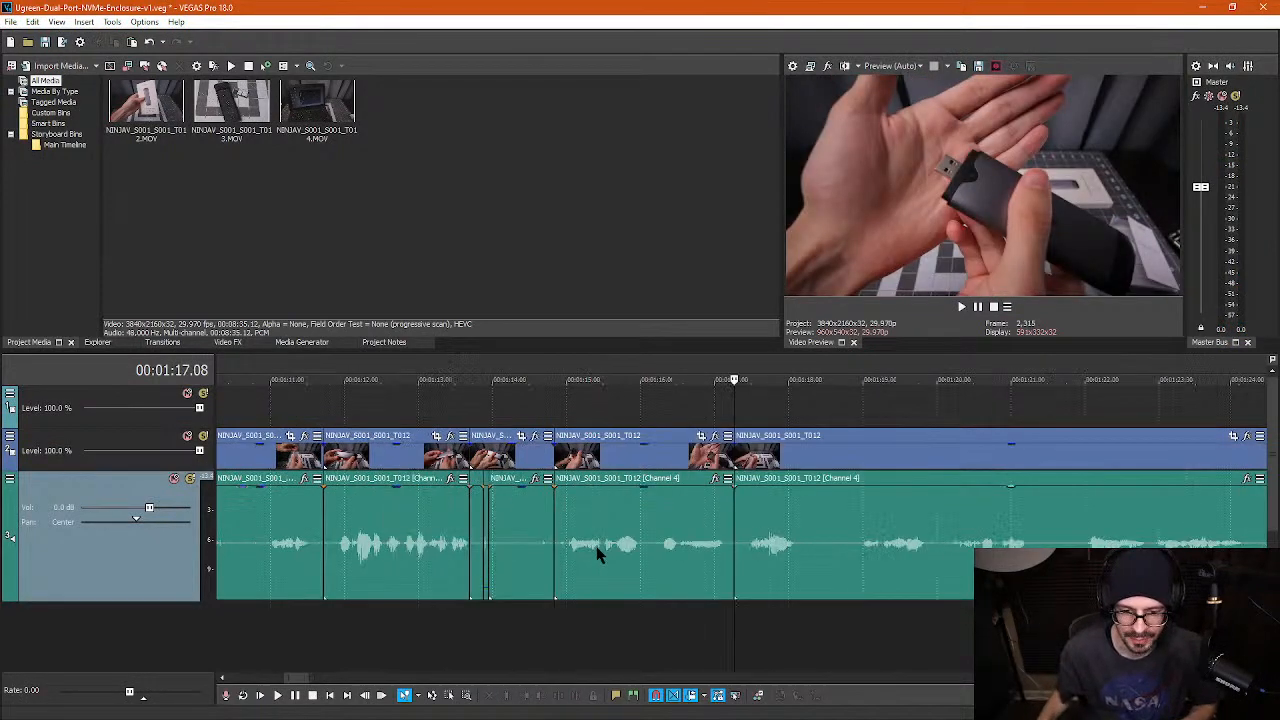
click(746, 556)
key(s)
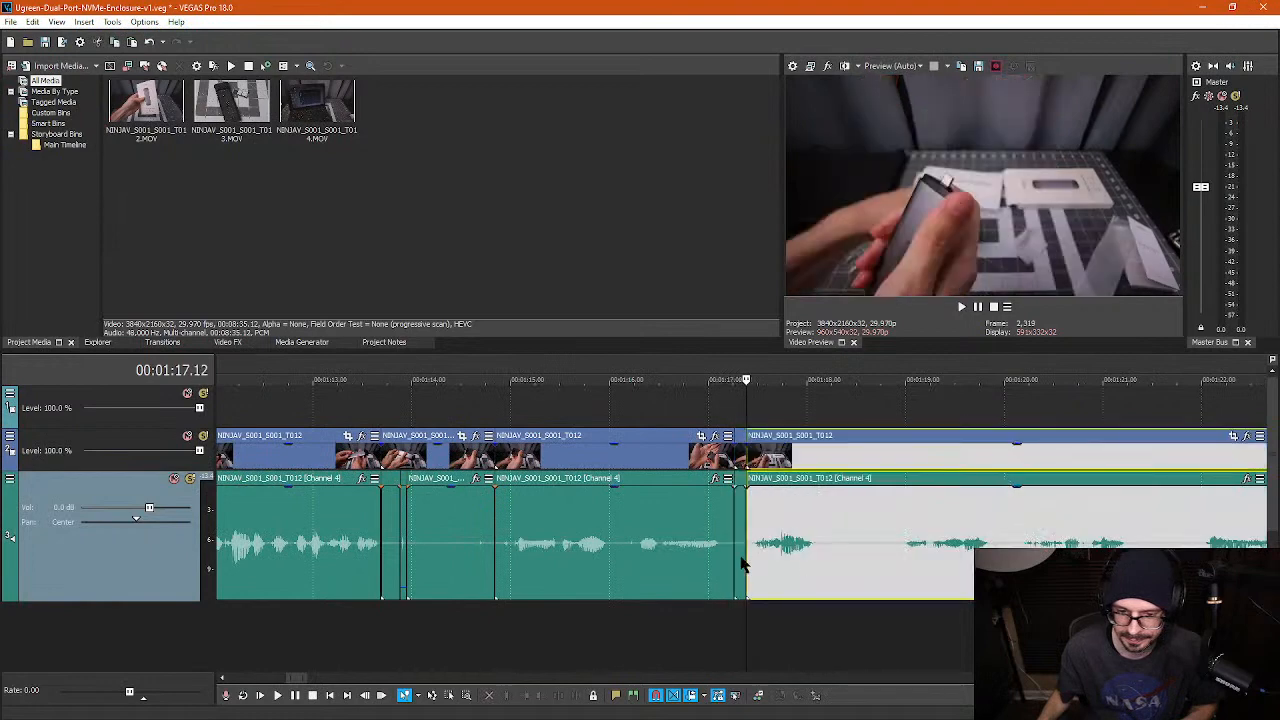
click(738, 557)
key(Delete)
click(678, 416)
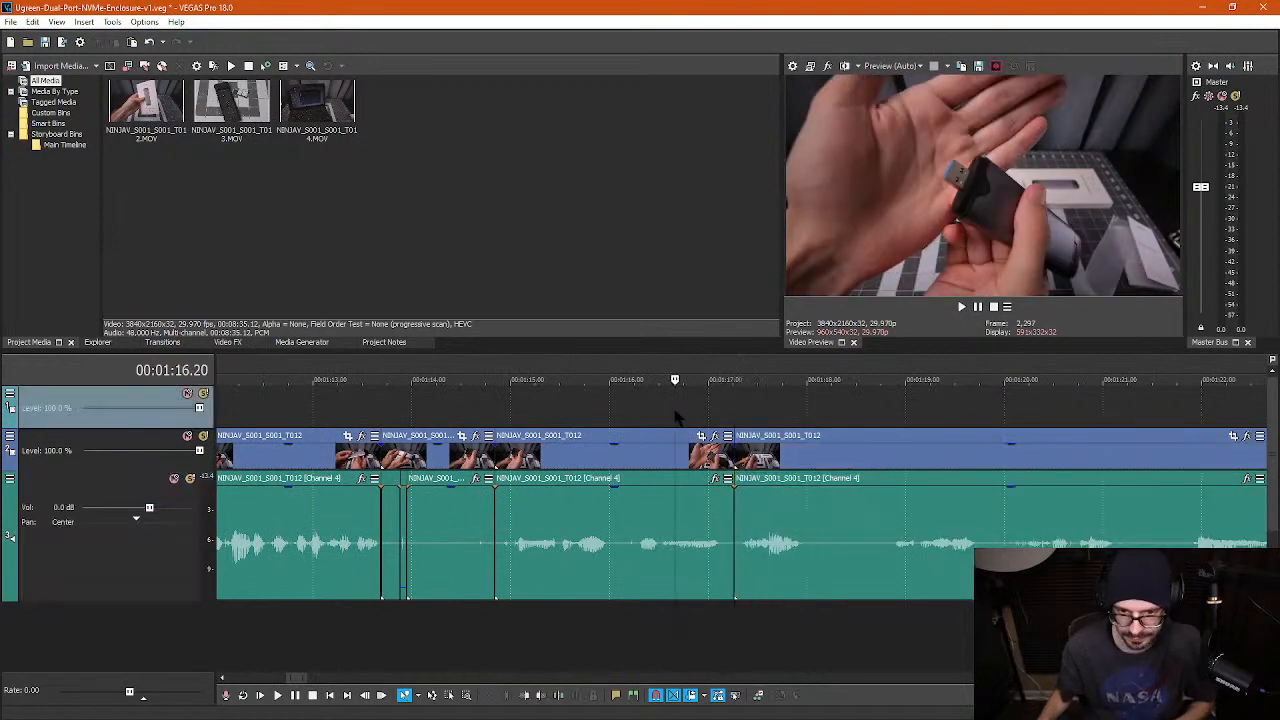
key(space)
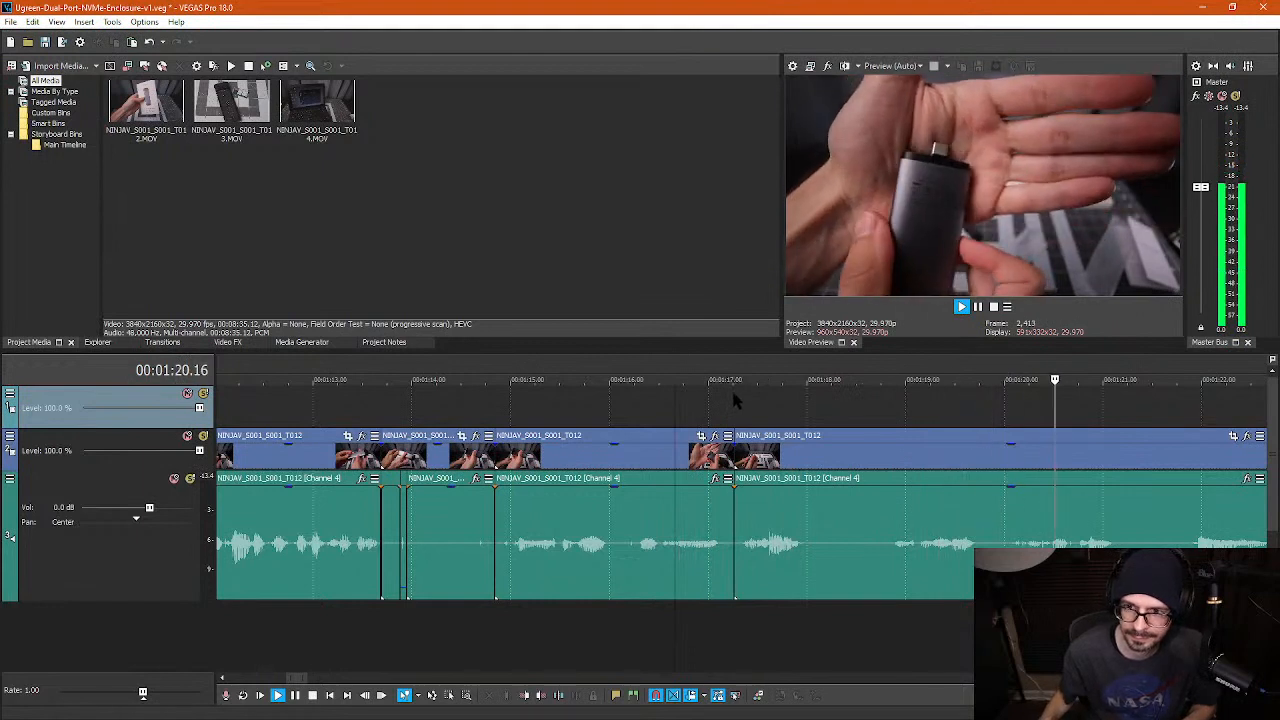
key(Return)
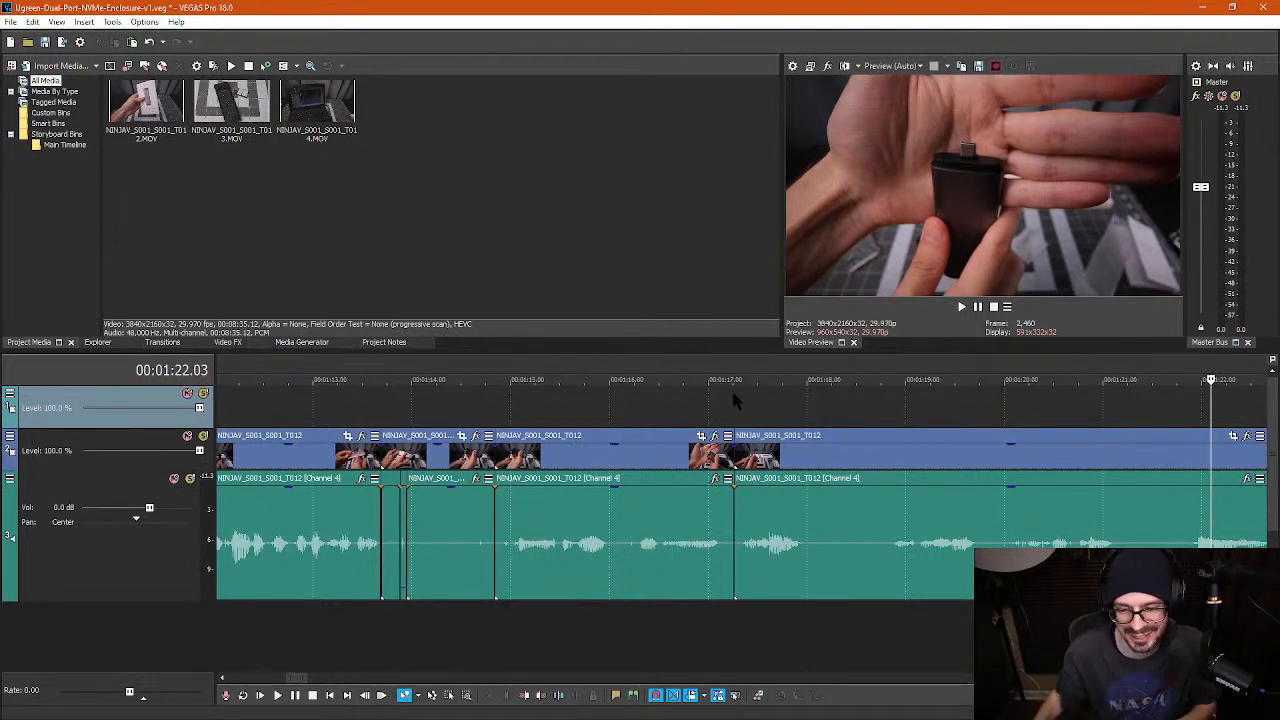
- Play on from 00:01:22.03 and split the clip at 00:01:25.26, right after the speech ends
scroll(912, 456, down, 2)
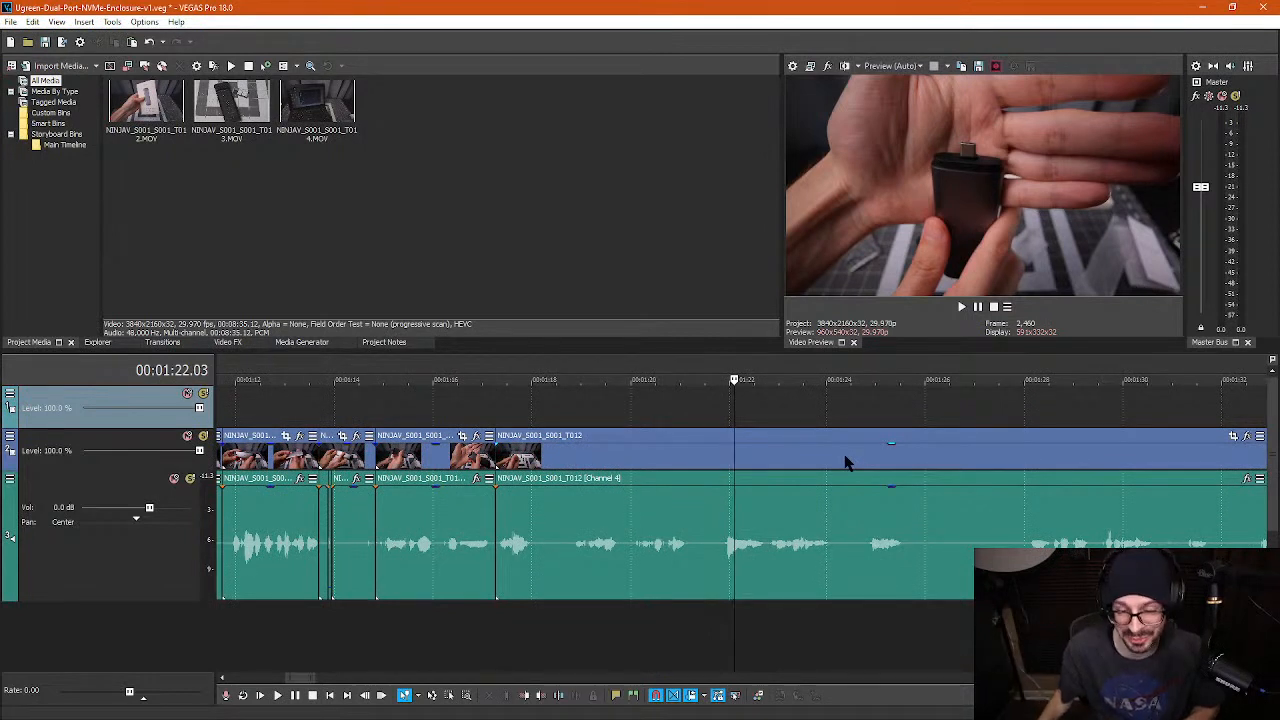
key(space)
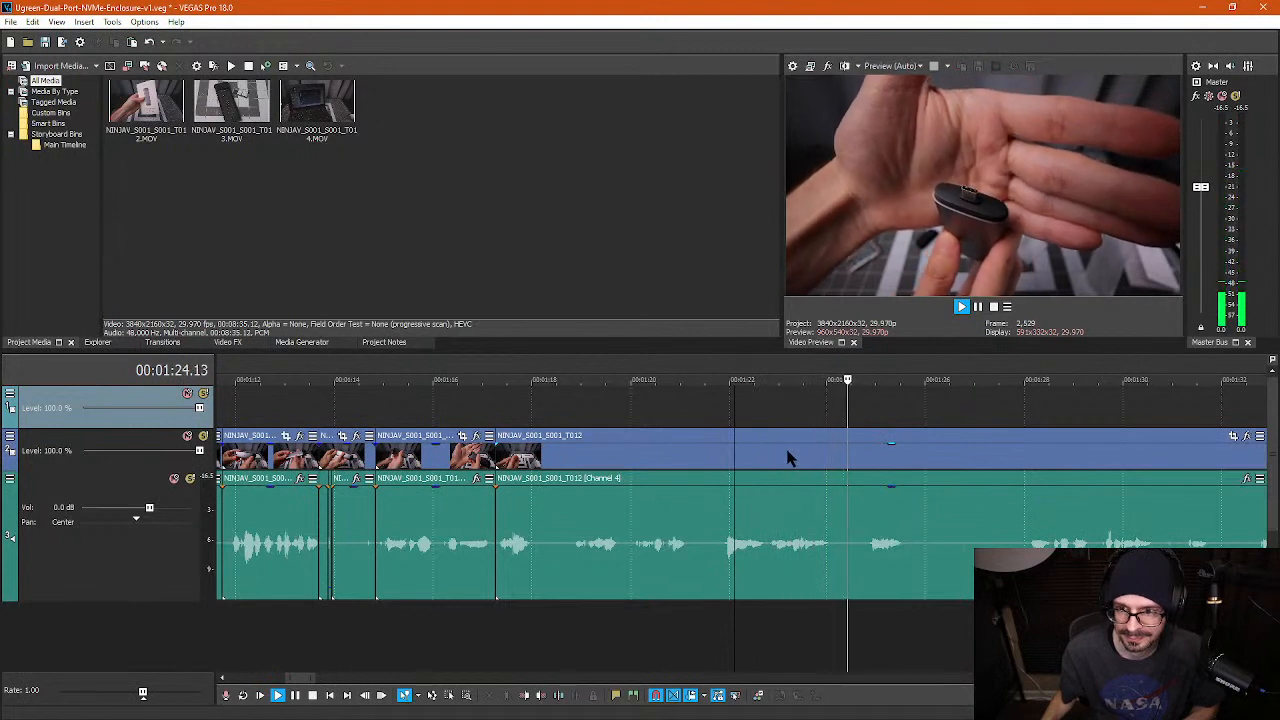
key(space)
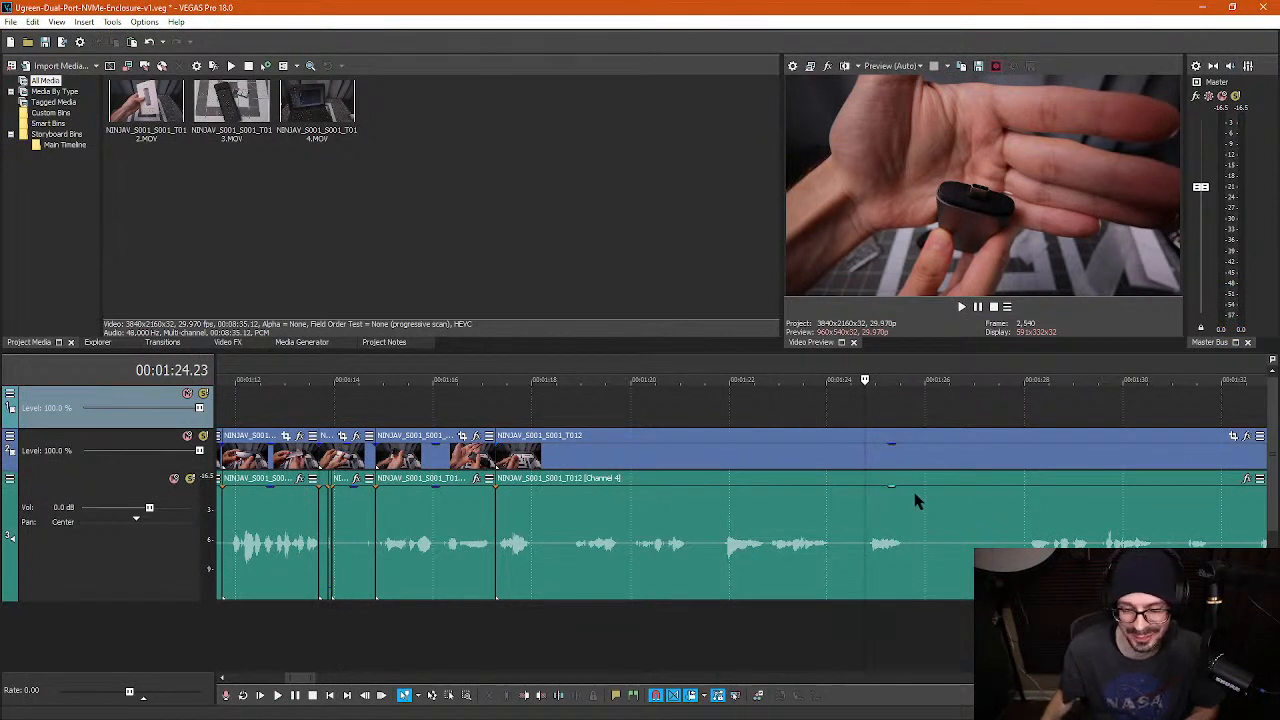
key(space)
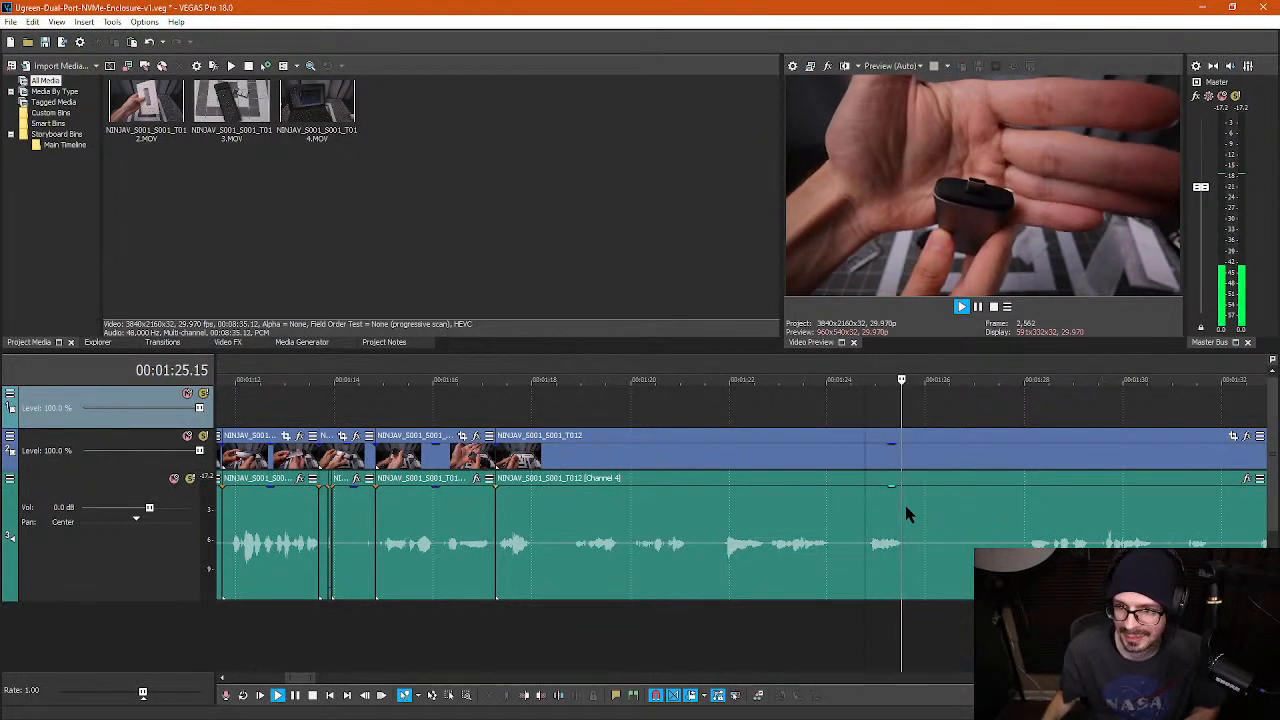
key(space)
click(921, 570)
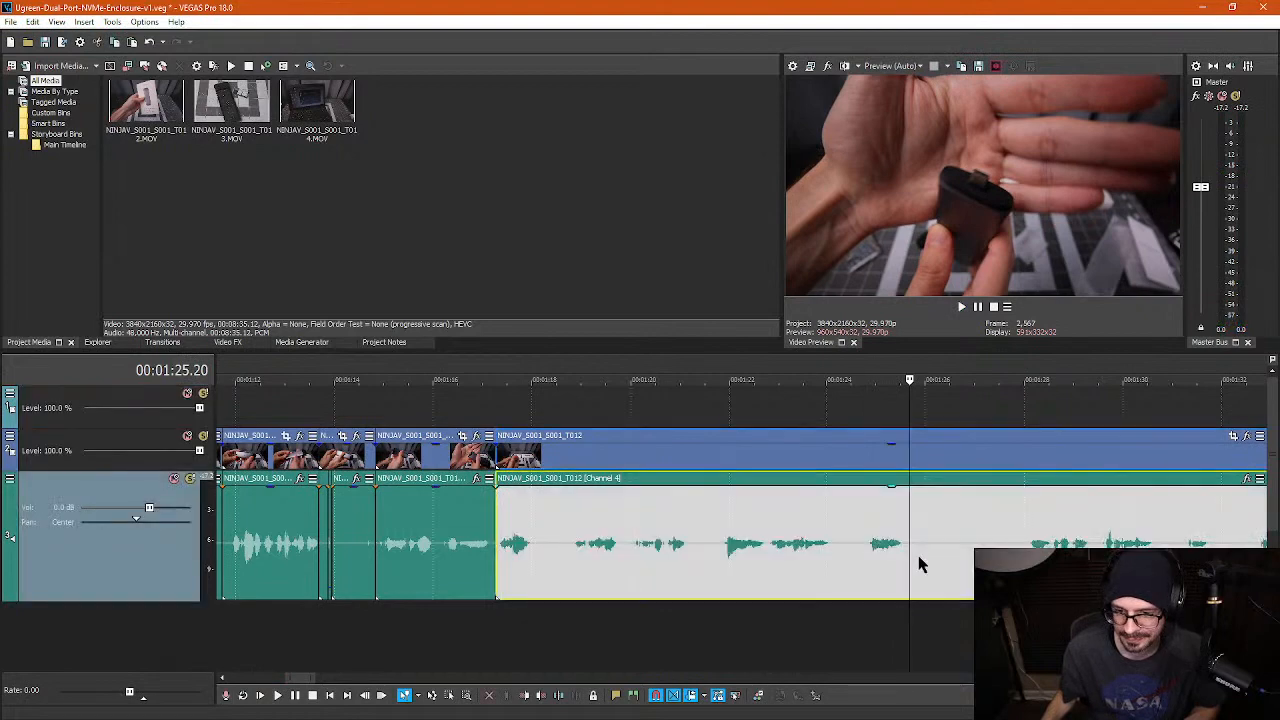
key(s)
- Play the next stretch of speech and split the clip at 00:01:27.28, just before that speech begins
scroll(650, 587, down, 3)
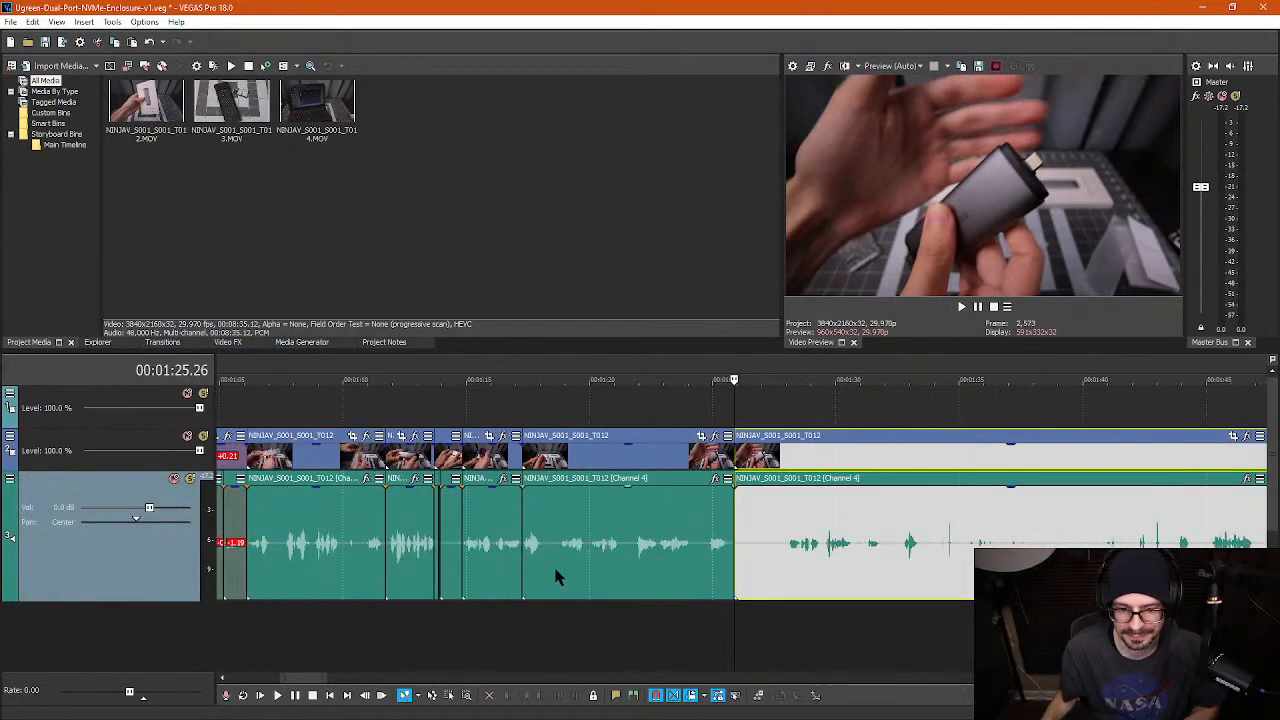
key(space)
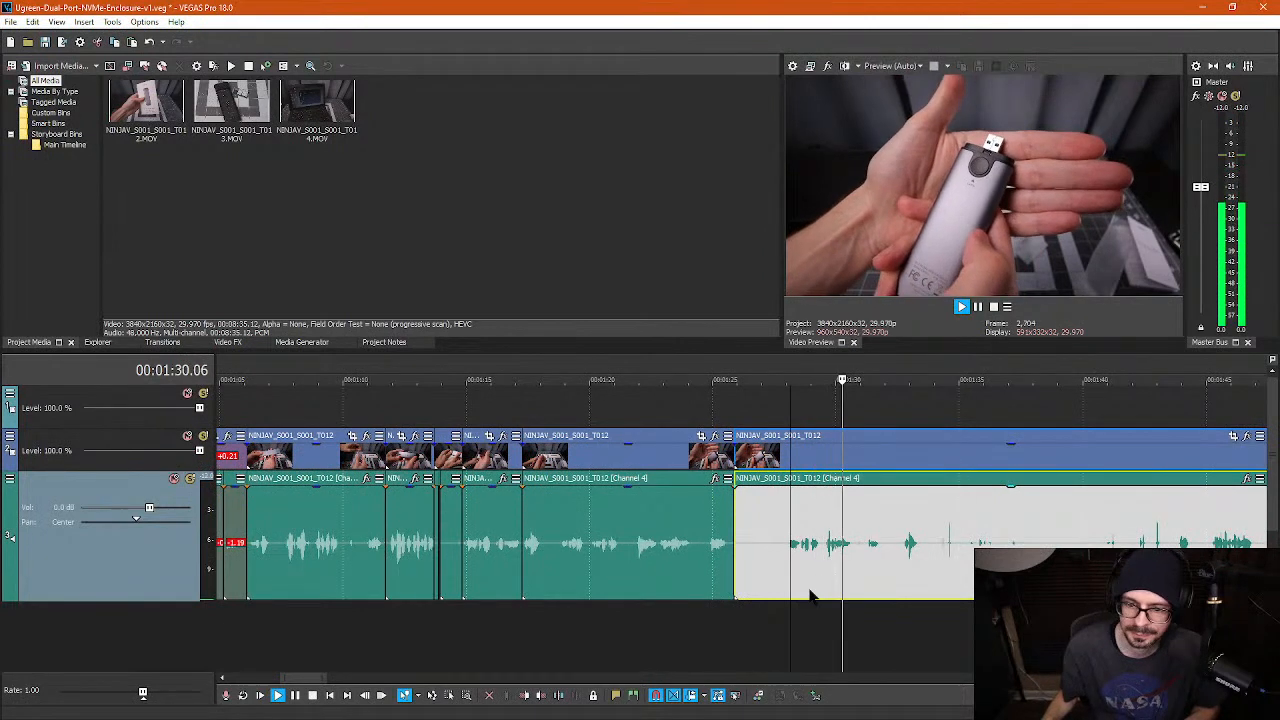
scroll(820, 586, up, 3)
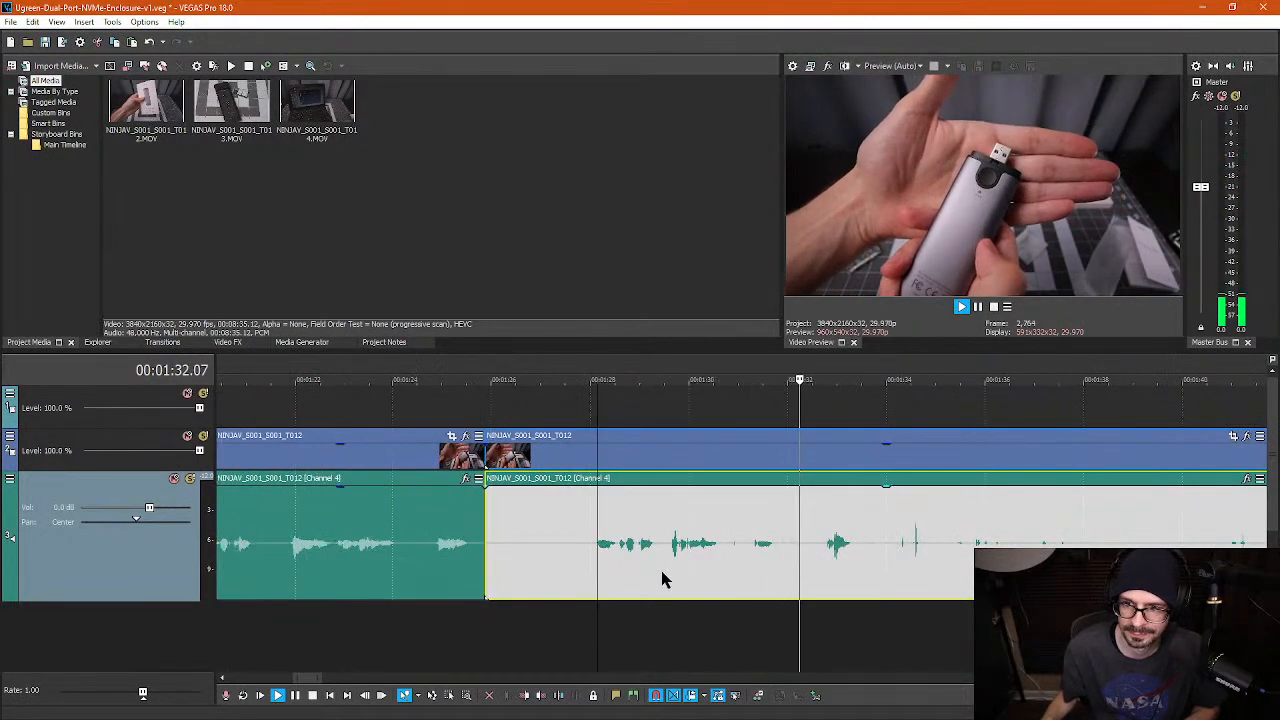
key(space)
click(591, 572)
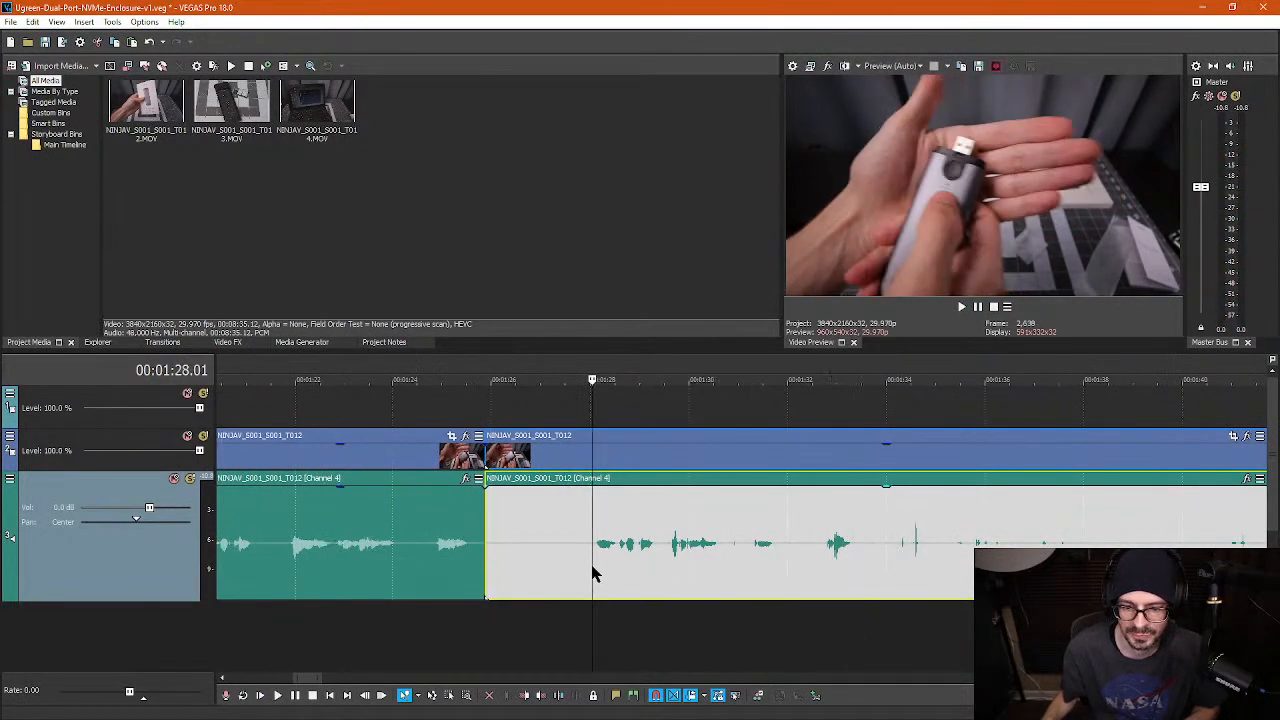
key(space)
key(space)
click(586, 555)
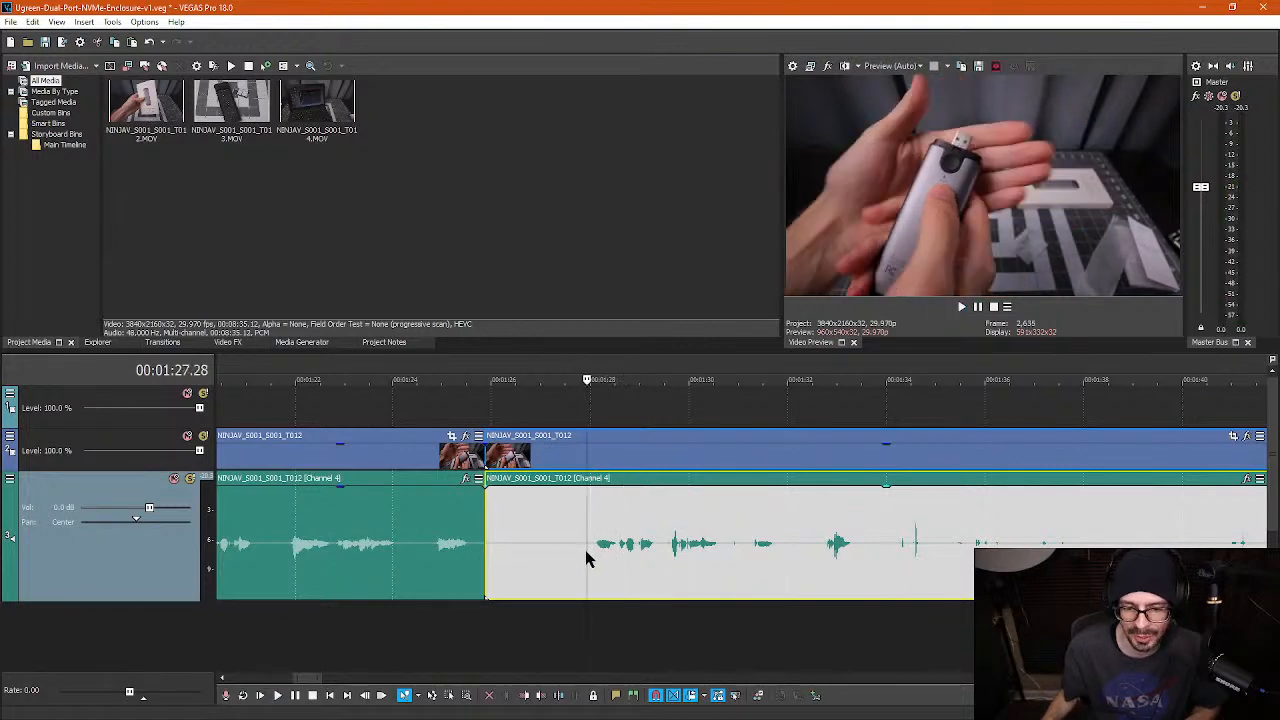
key(s)
- Split the clip at 00:01:33.14, after the speech, and ripple-delete the silent piece that precedes the speech
click(860, 545)
key(s)
click(545, 534)
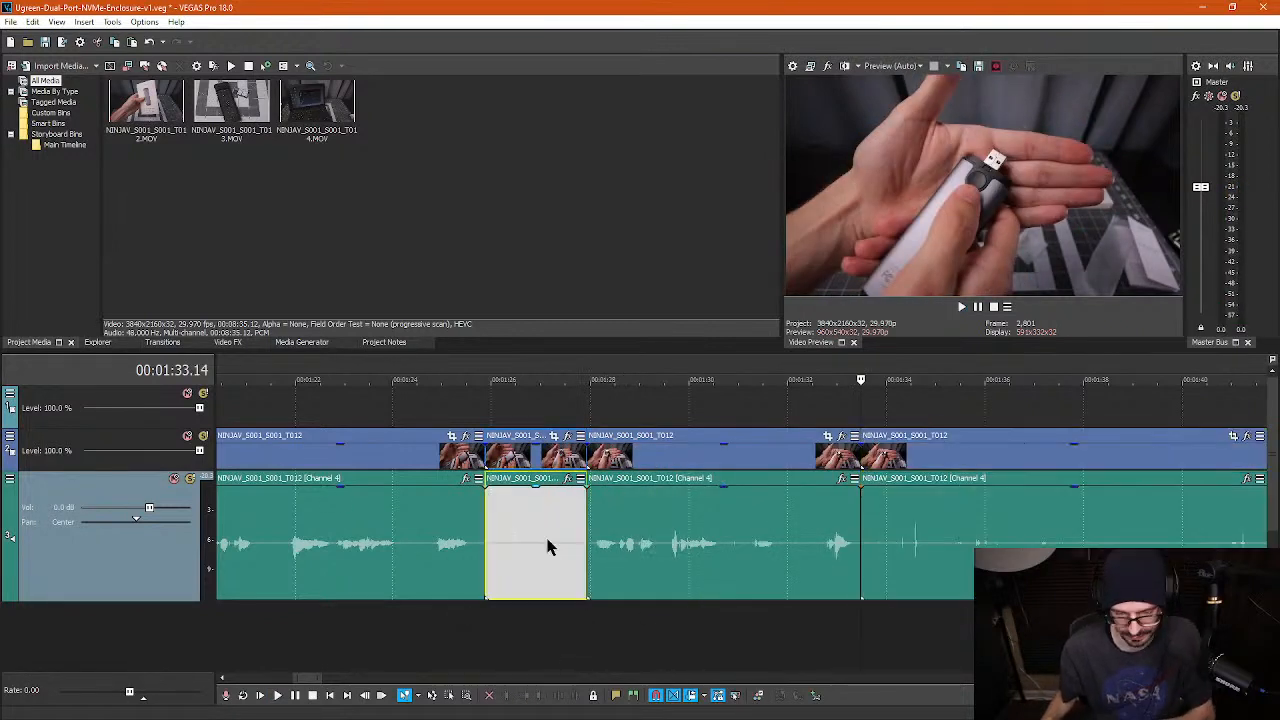
key(Delete)
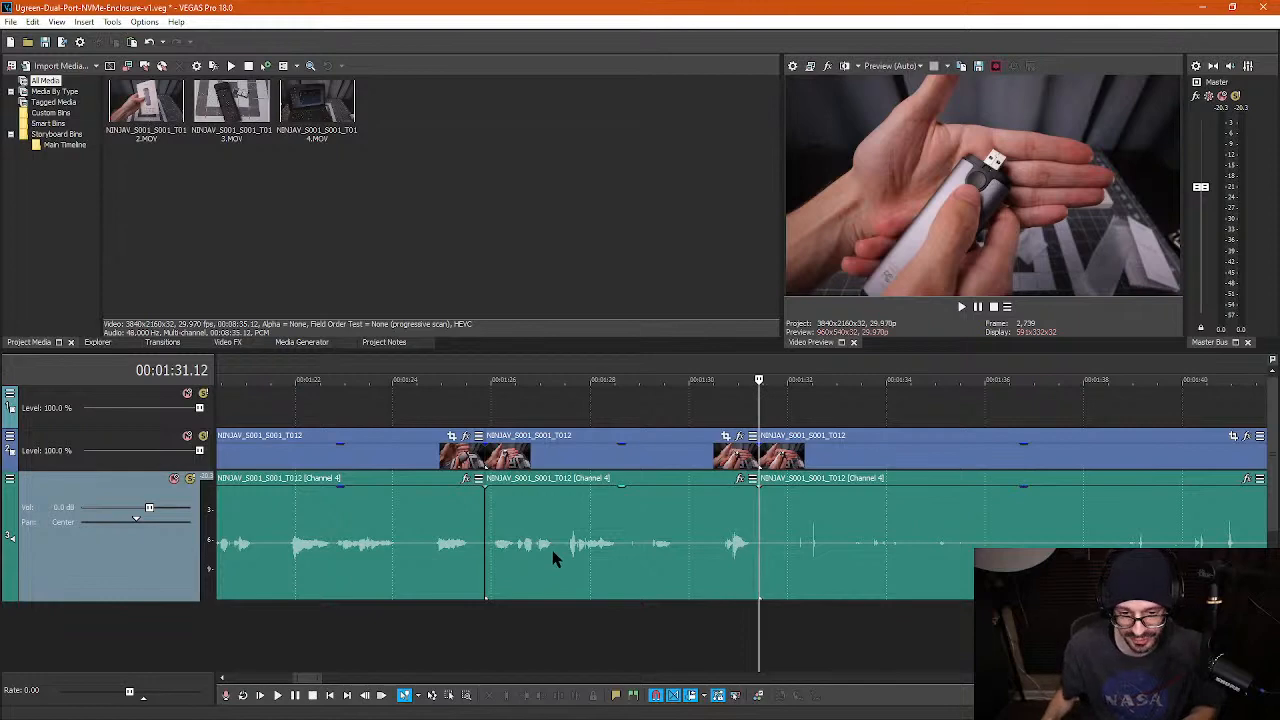
- Split only the audio at 00:01:27.08 and just before the next words, and delete the silent audio between the splits
click(552, 555)
key(Up)
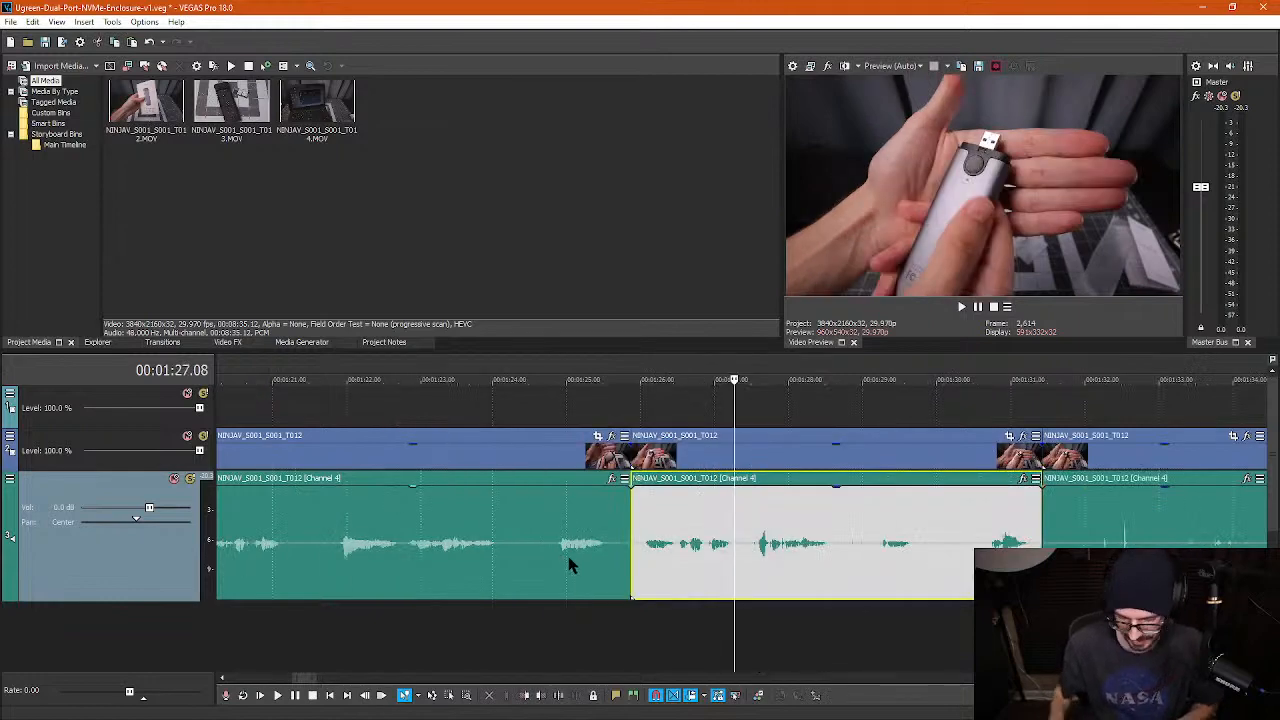
key(Up)
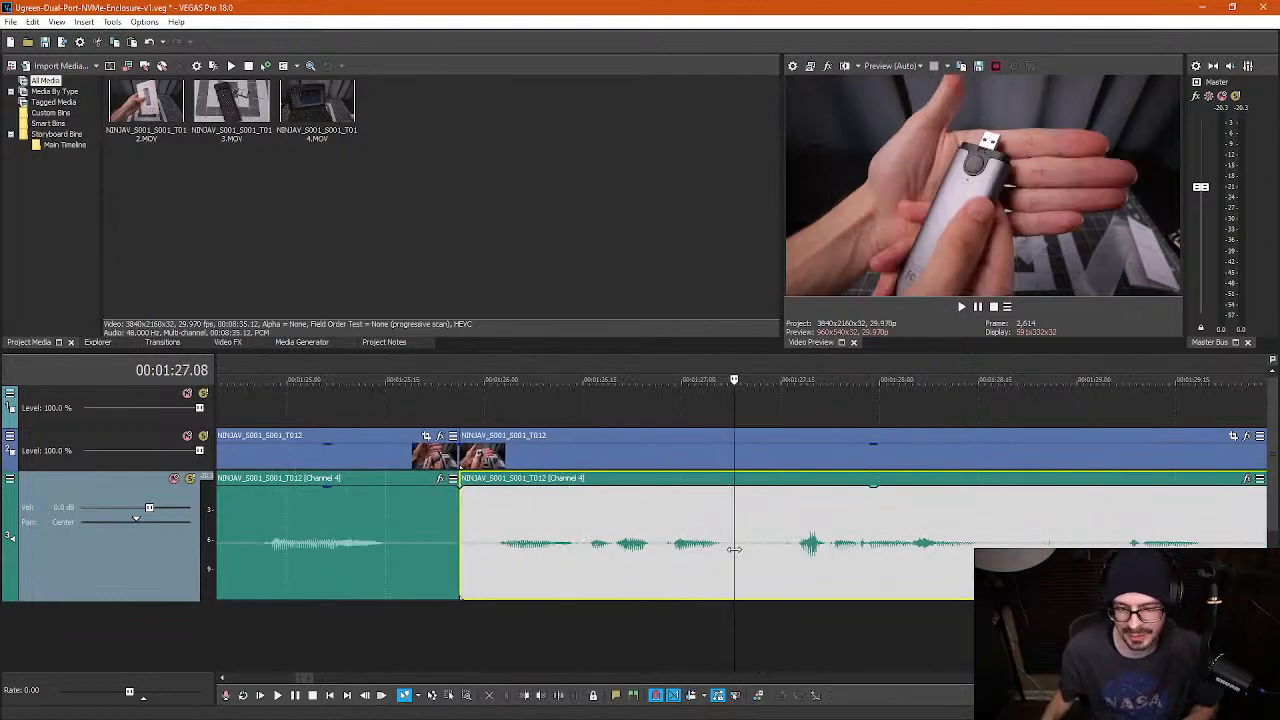
key(s)
drag(790, 553, 848, 555)
click(761, 560)
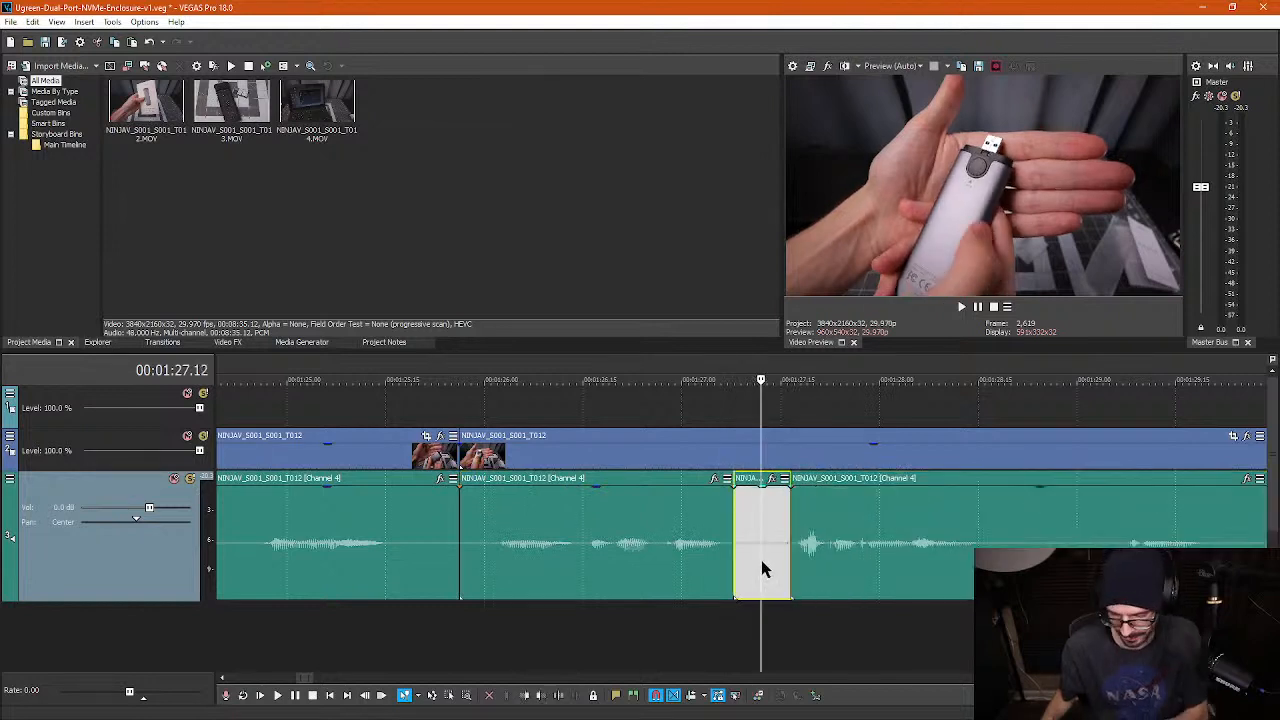
- Cut out the silent audio from 00:01:28.18 to the next word, and move the preceding phrase 9 frames earlier against the first phrase
click(1001, 558)
key(s)
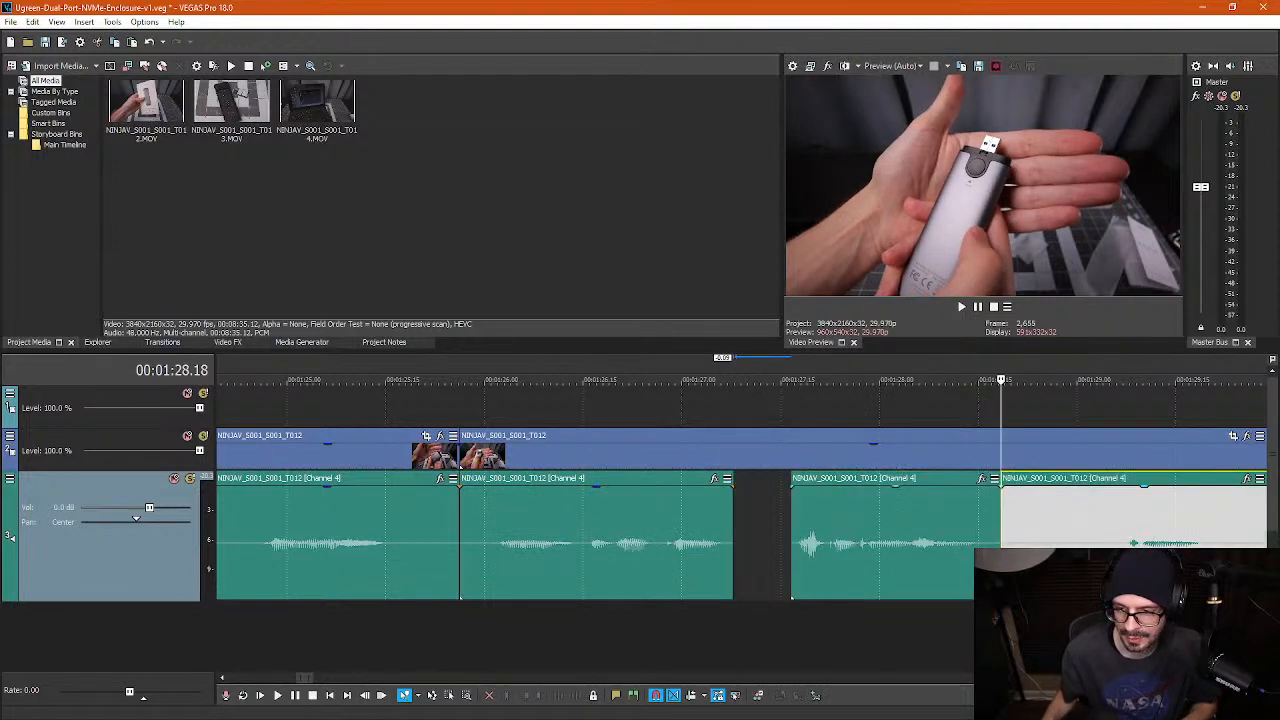
click(1106, 548)
key(s)
click(1060, 550)
key(Delete)
drag(860, 554, 802, 553)
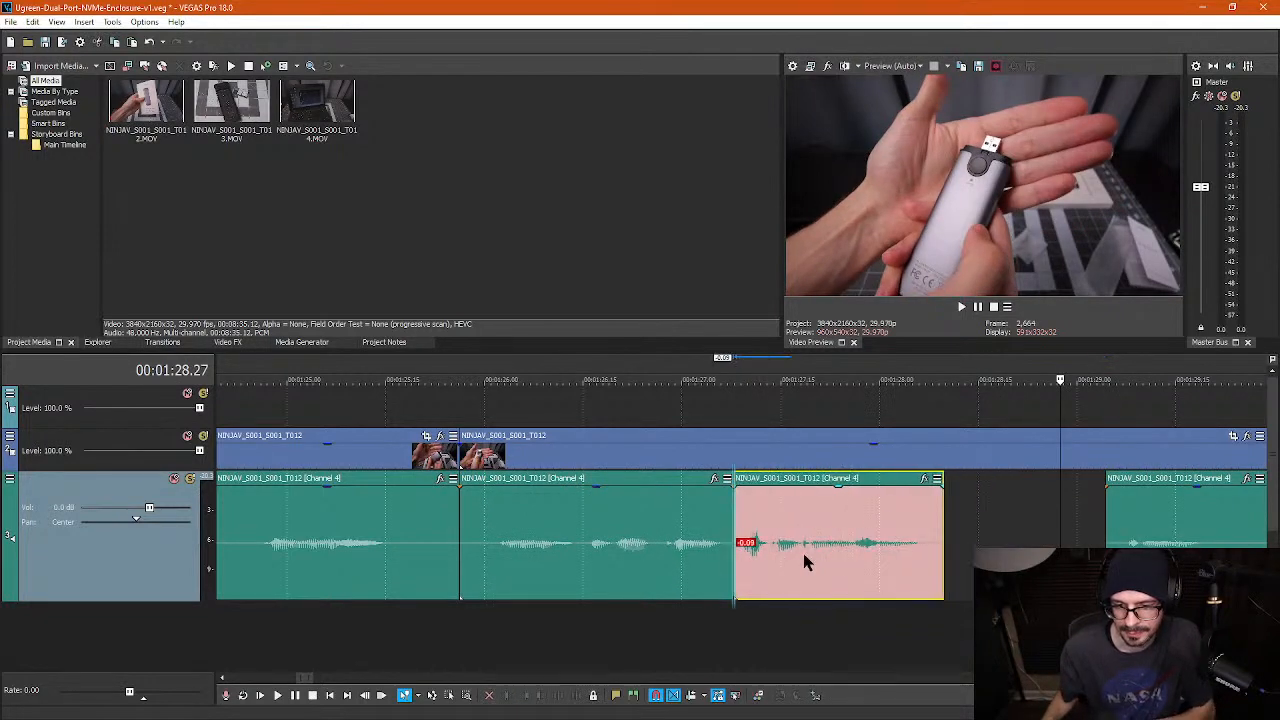
- Split the remaining audio on both sides of the silence around 00:01:30.03 and delete the silent piece
scroll(883, 556, down, 2)
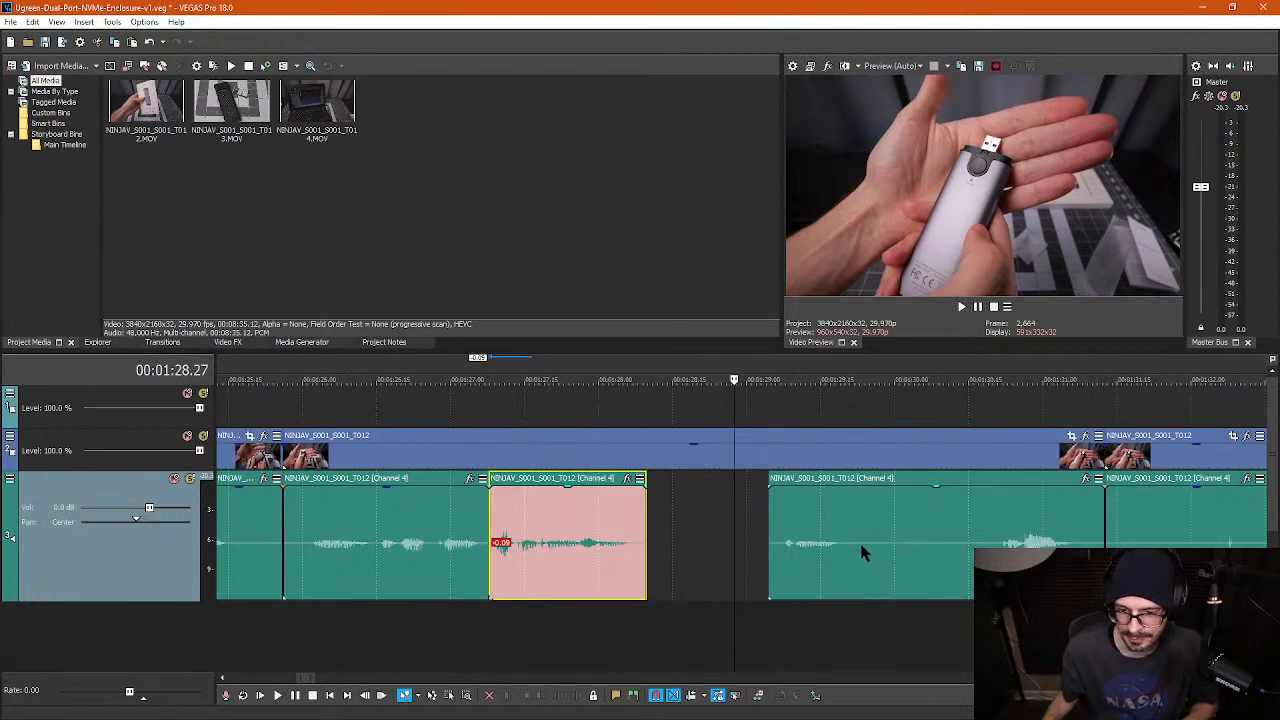
click(862, 544)
key(s)
click(988, 552)
key(s)
click(912, 560)
click(912, 568)
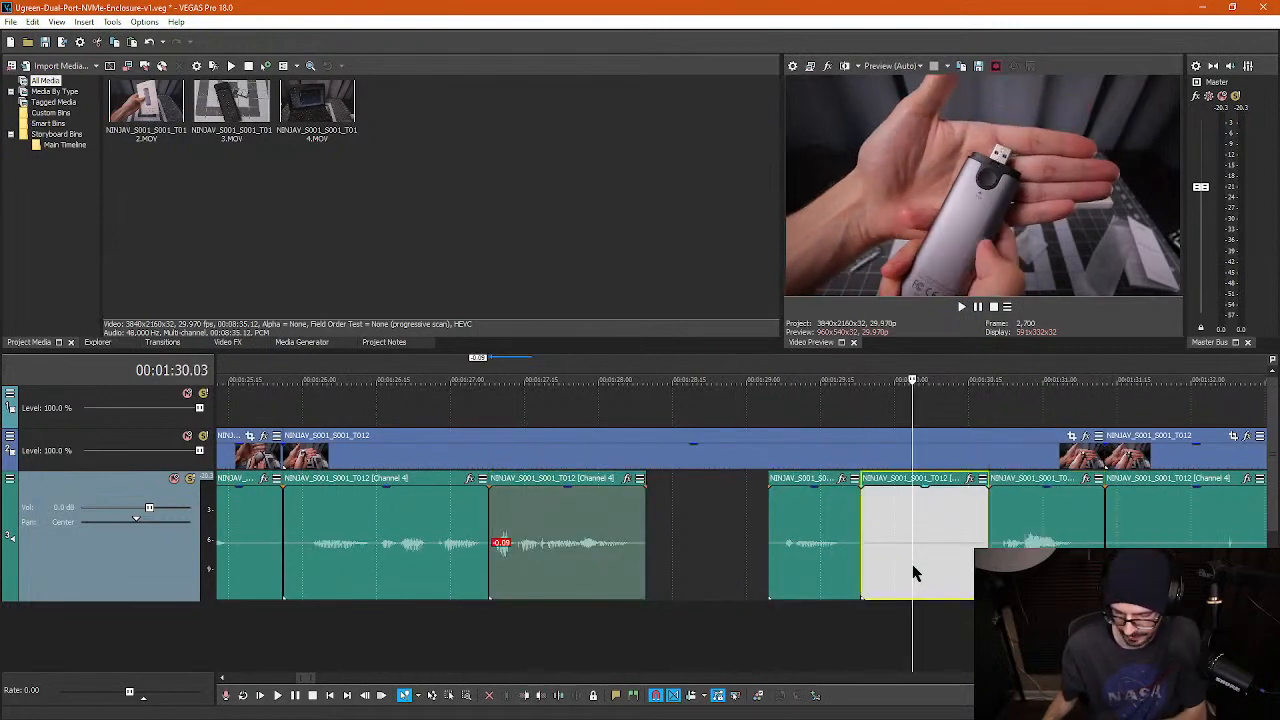
key(Delete)
- Move the two remaining audio phrases earlier so each butts against the one before, closing the gaps
drag(829, 571, 710, 563)
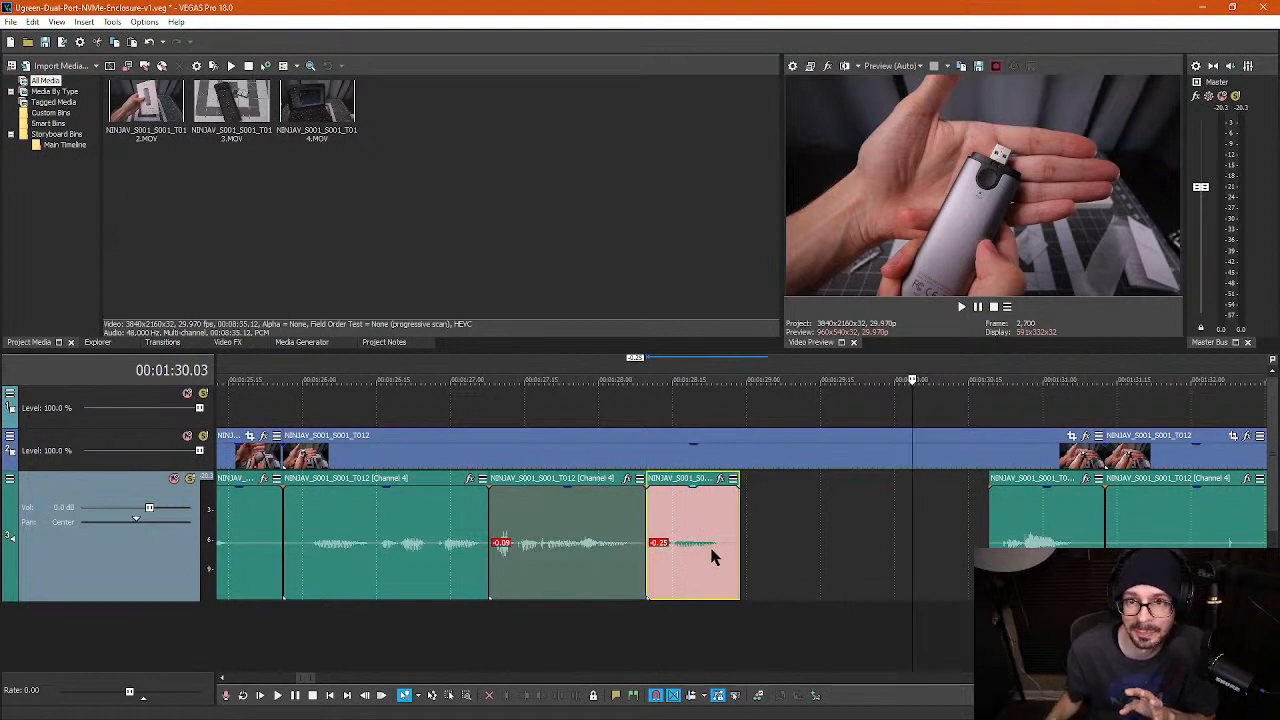
click(1030, 542)
drag(1030, 542, 800, 542)
- Split the video at 00:01:29.22 where the audio ends, delete the surplus video, and move the following clip up to close the gap
click(856, 460)
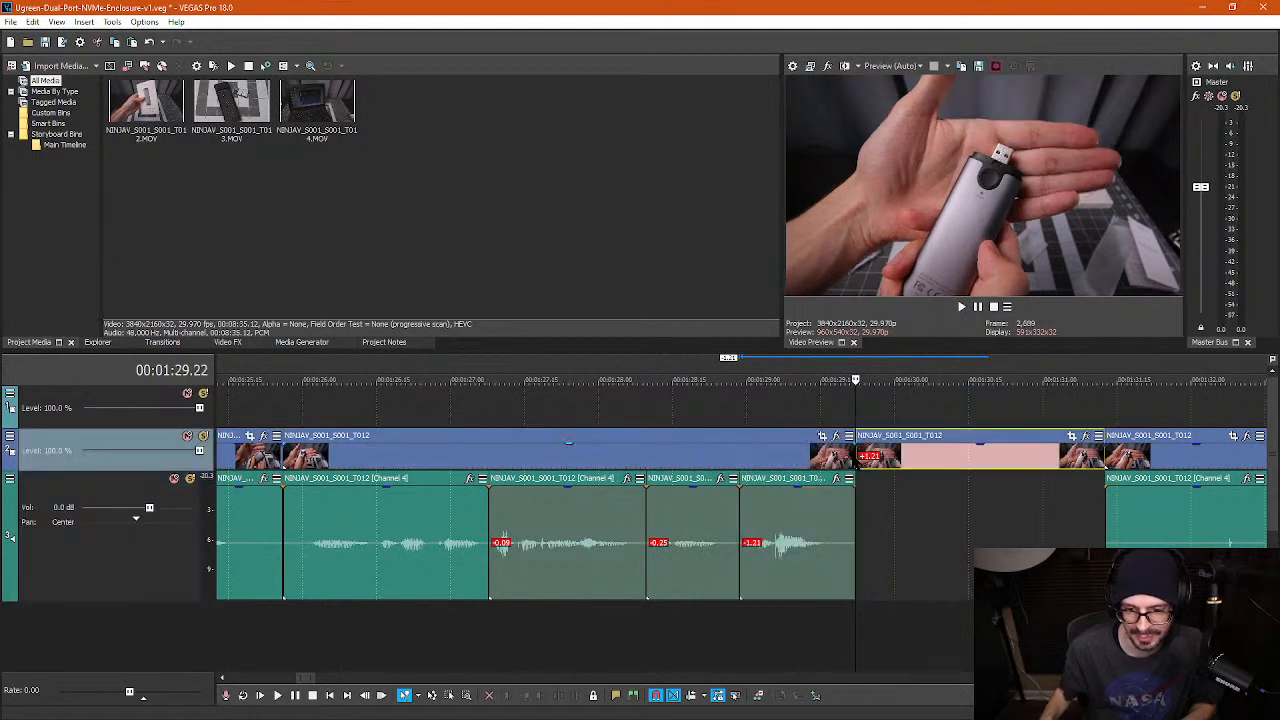
click(876, 455)
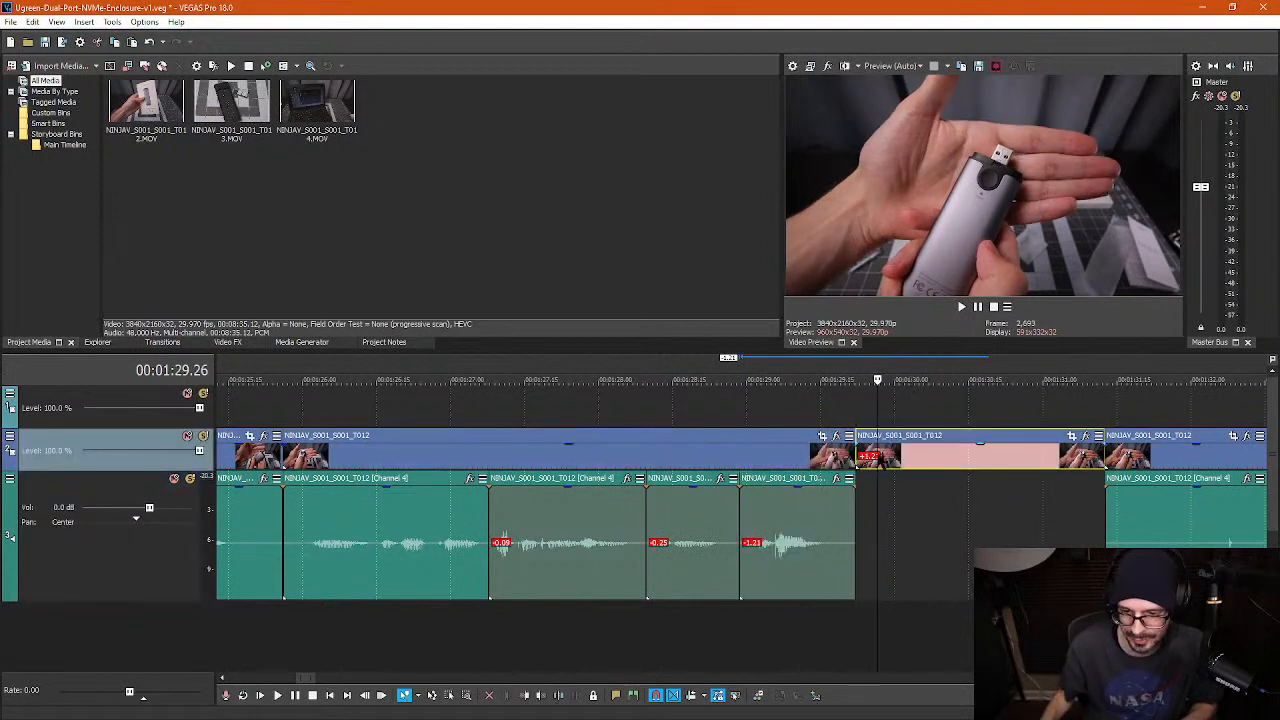
key(Delete)
click(998, 487)
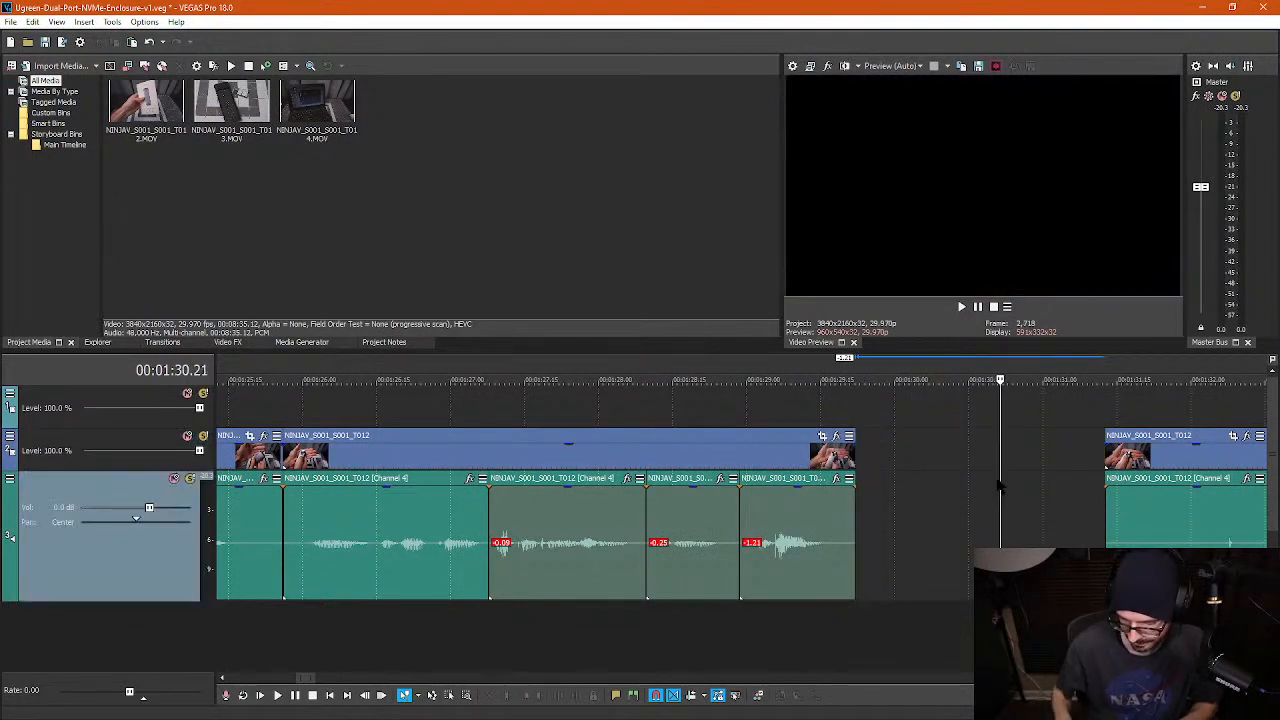
drag(1105, 520, 901, 531)
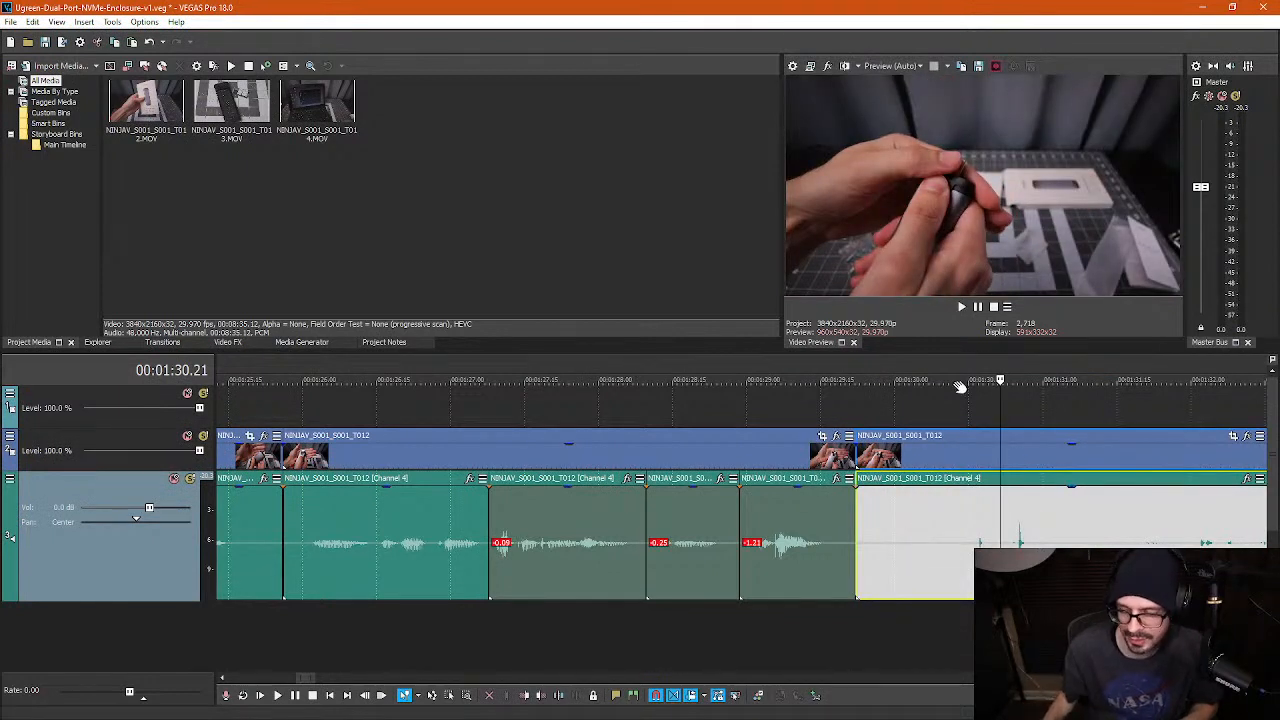
scroll(810, 495, down, 3)
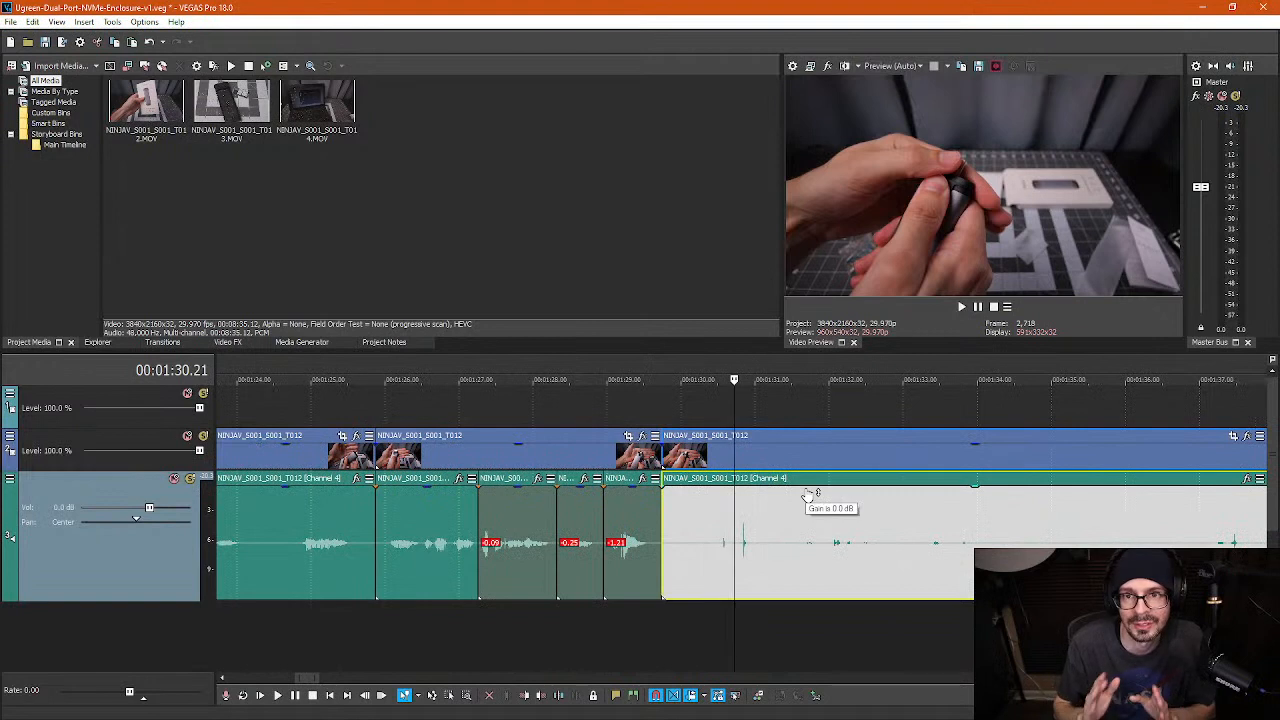
- Split the clip starting at 00:01:29.22 on both sides of its first noise spike and delete the silent piece before the spike
scroll(800, 510, down, 2)
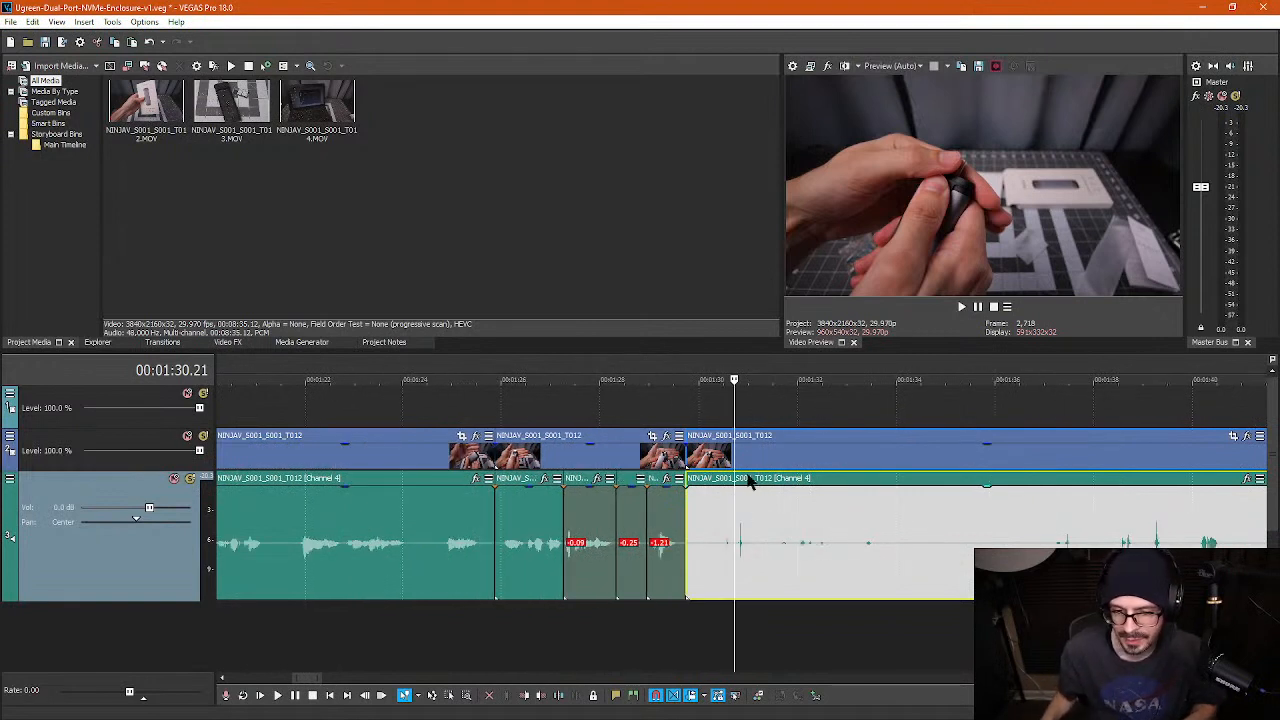
mouse_move(734, 420)
mouse_down()
mouse_move(910, 420)
mouse_move(716, 440)
mouse_move(754, 410)
mouse_move(783, 410)
mouse_up()
key(s)
key(s)
click(706, 547)
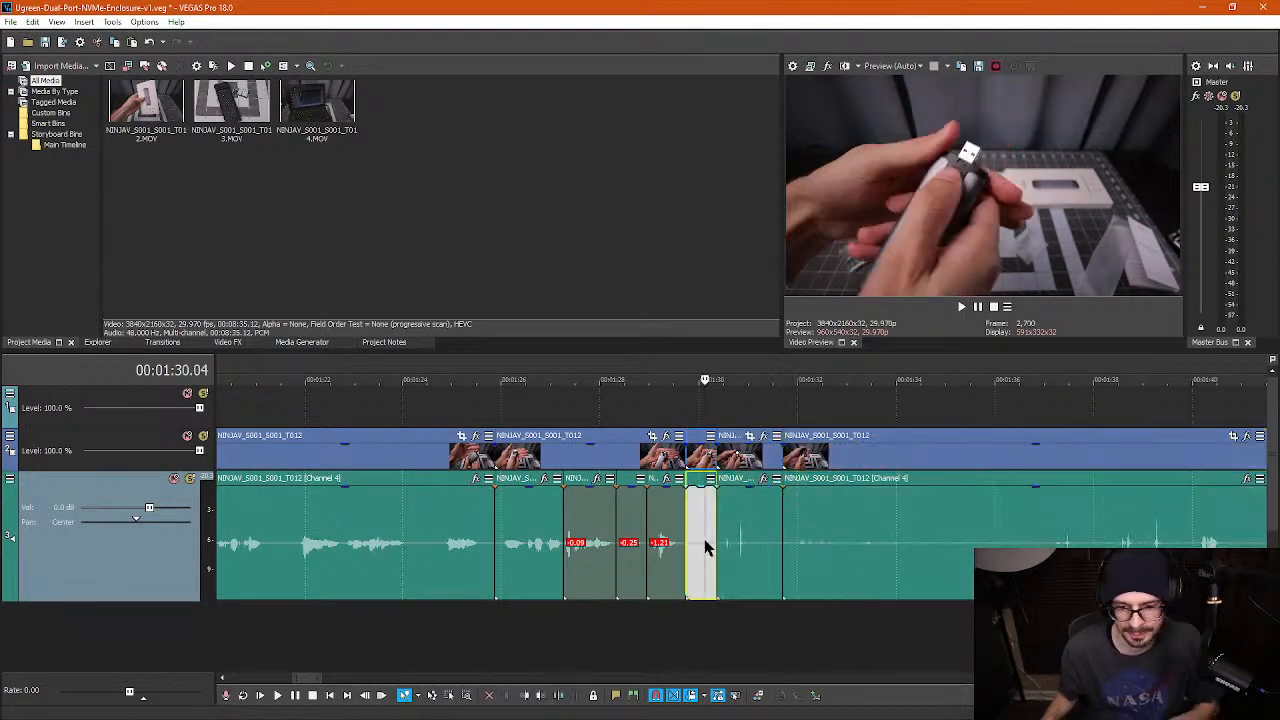
key(Delete)
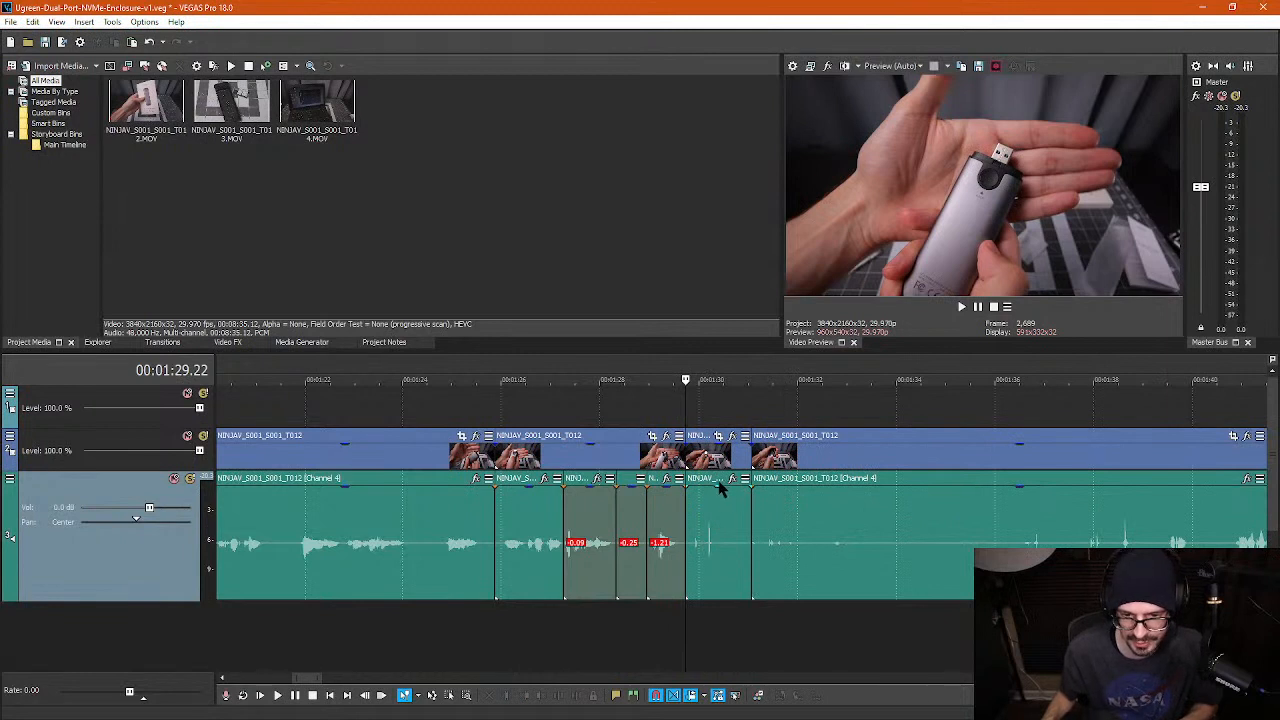
- Silence the short clip's audio by lowering its gain fully, play it back, and extend its end to 00:01:32.29
drag(716, 489, 733, 598)
click(647, 425)
key(space)
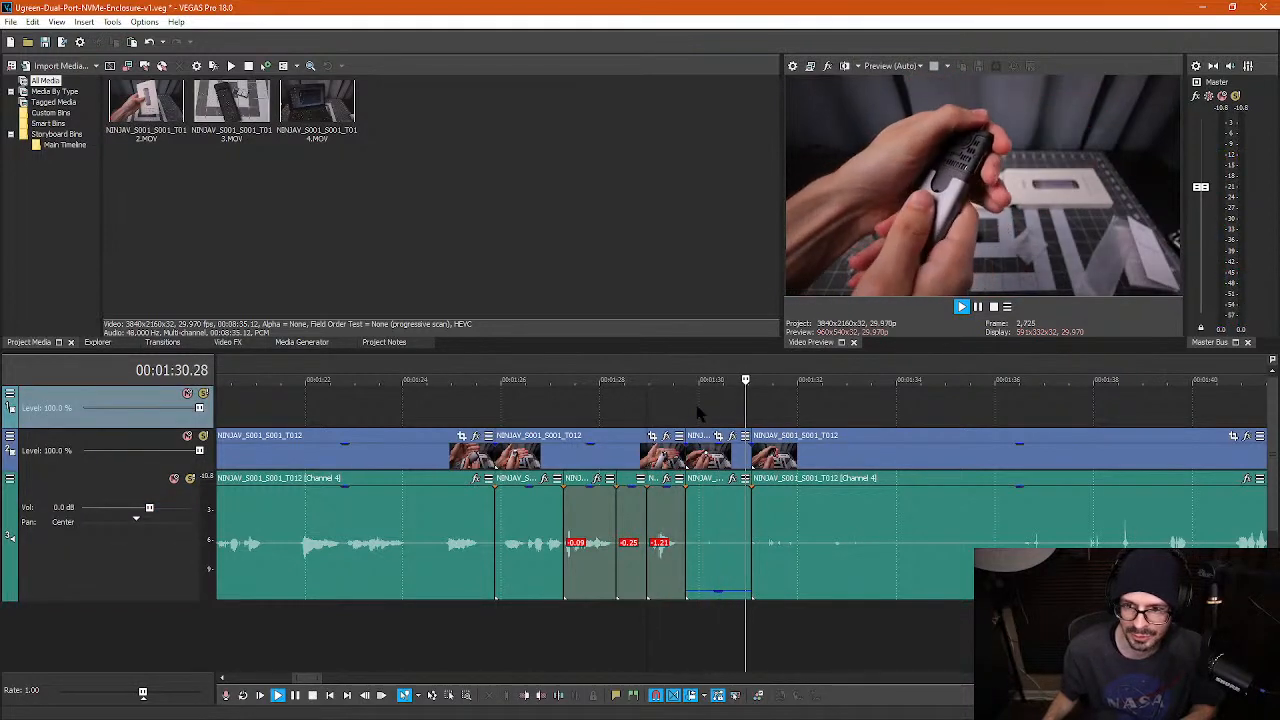
key(Return)
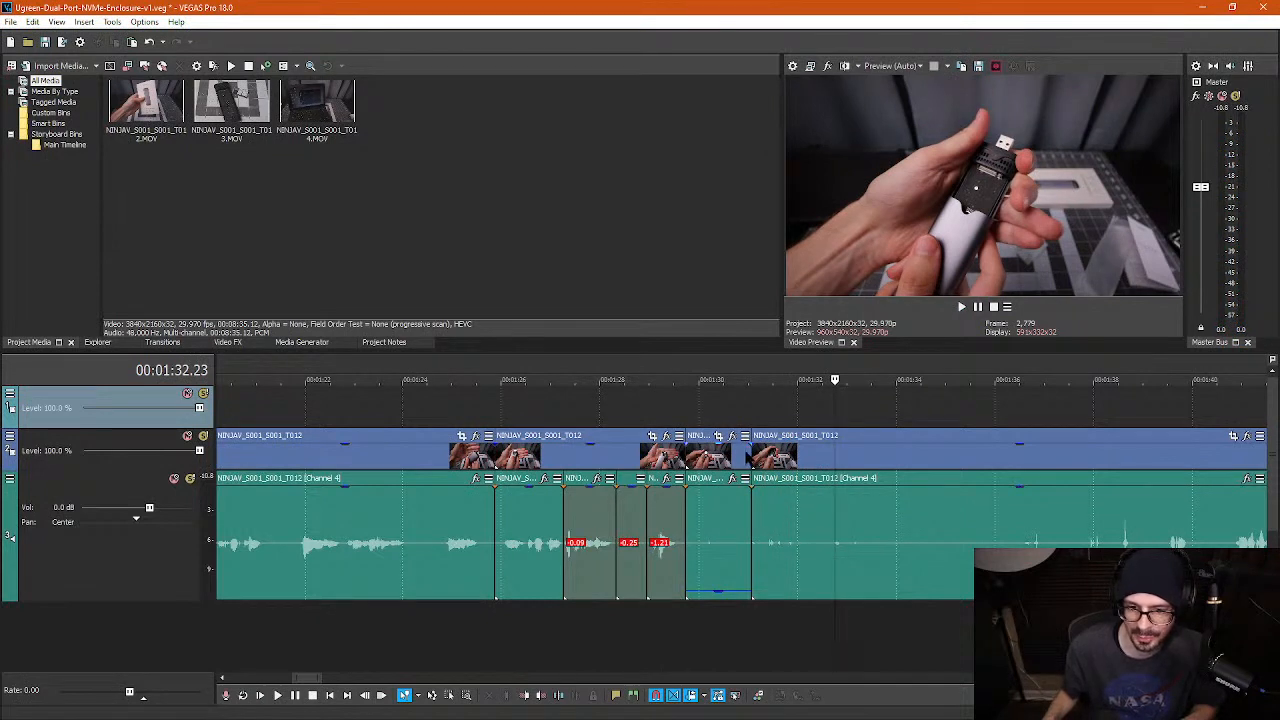
drag(745, 453, 842, 455)
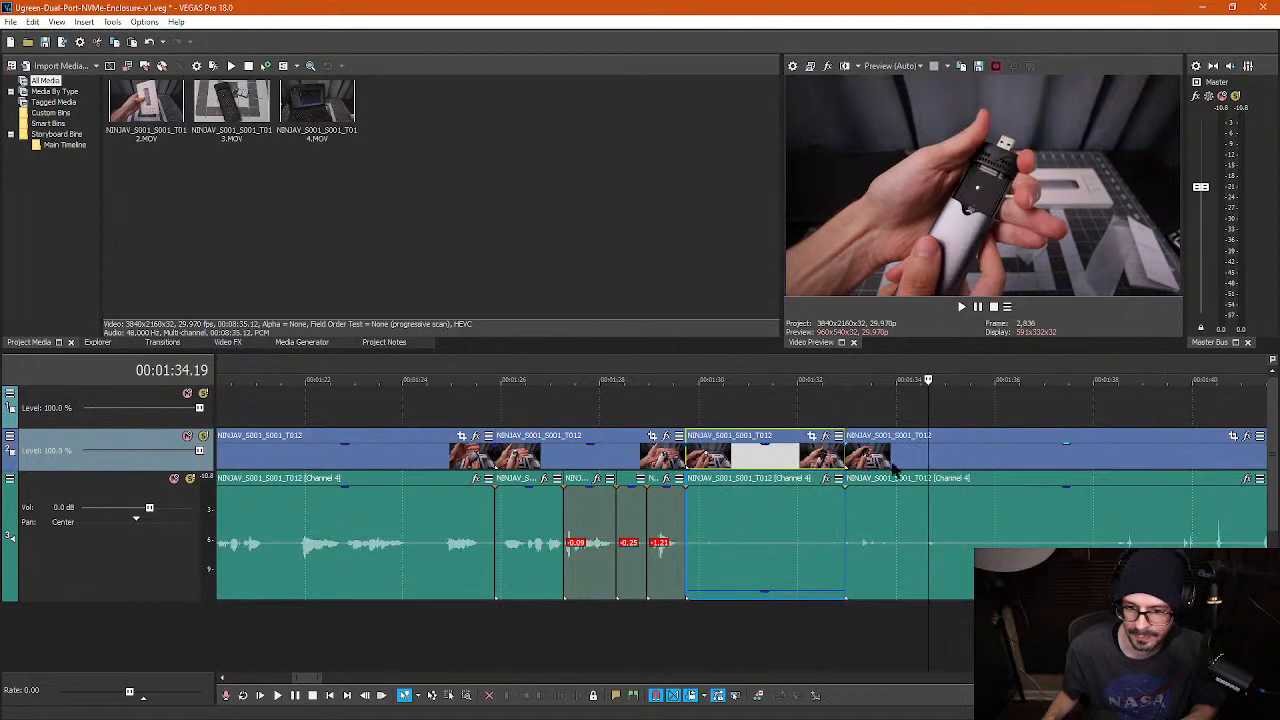
- Split the following clip at 00:01:35.07 and delete the unneeded footage between 00:01:32.29 and the split
click(974, 452)
click(957, 553)
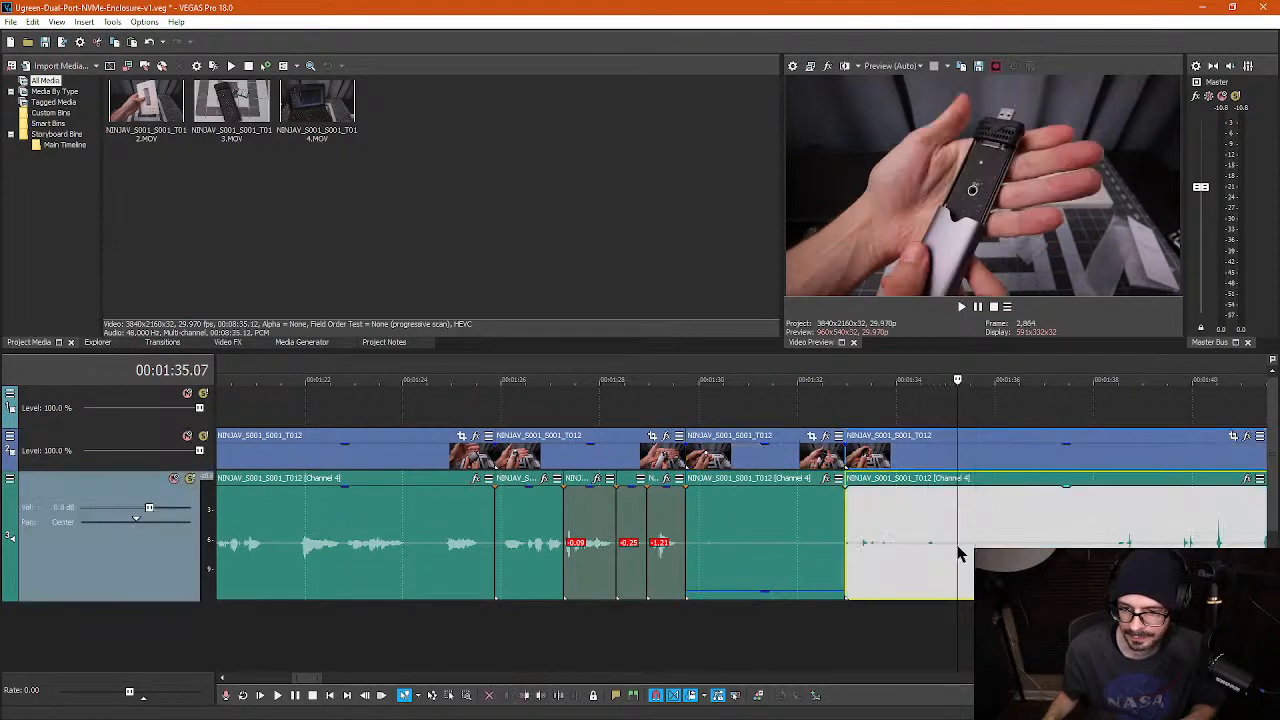
key(s)
click(903, 456)
key(Delete)
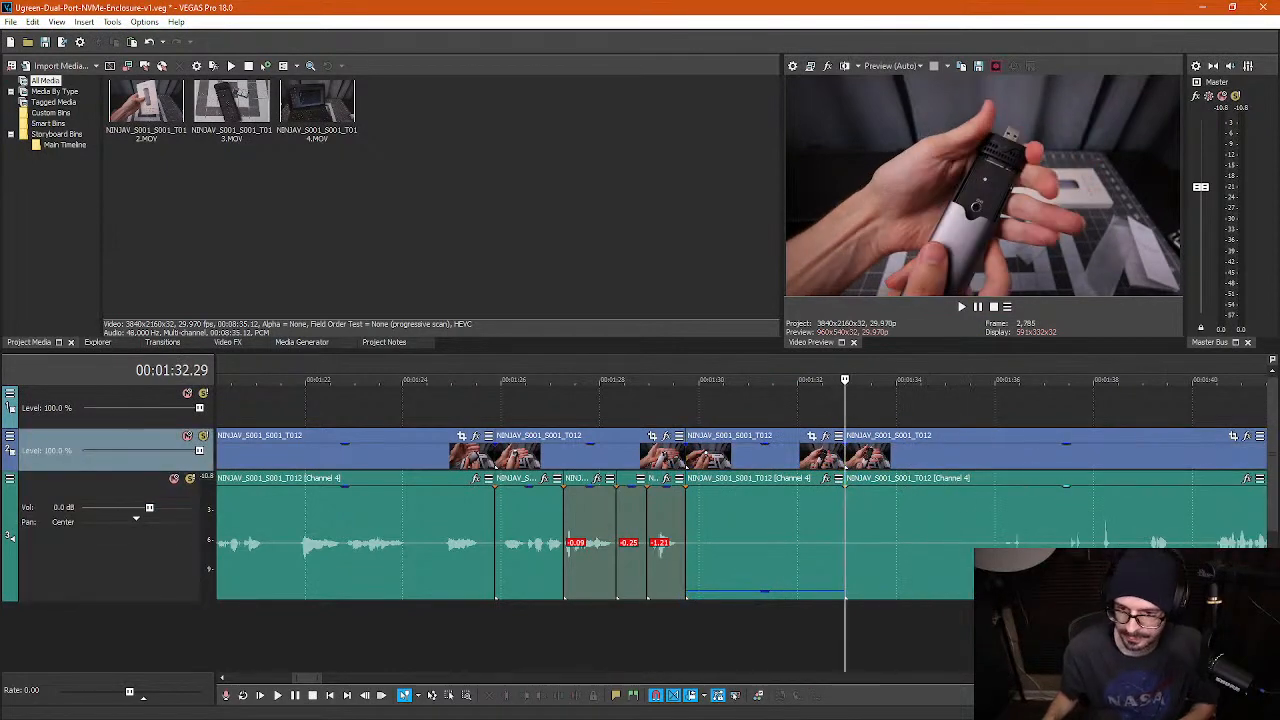
- Split the next clip about 3 seconds after 00:01:32.29, cut the piece before the split to the clipboard, and save the project
click(1000, 543)
key(s)
click(938, 563)
key(Delete)
key(ctrl+s)
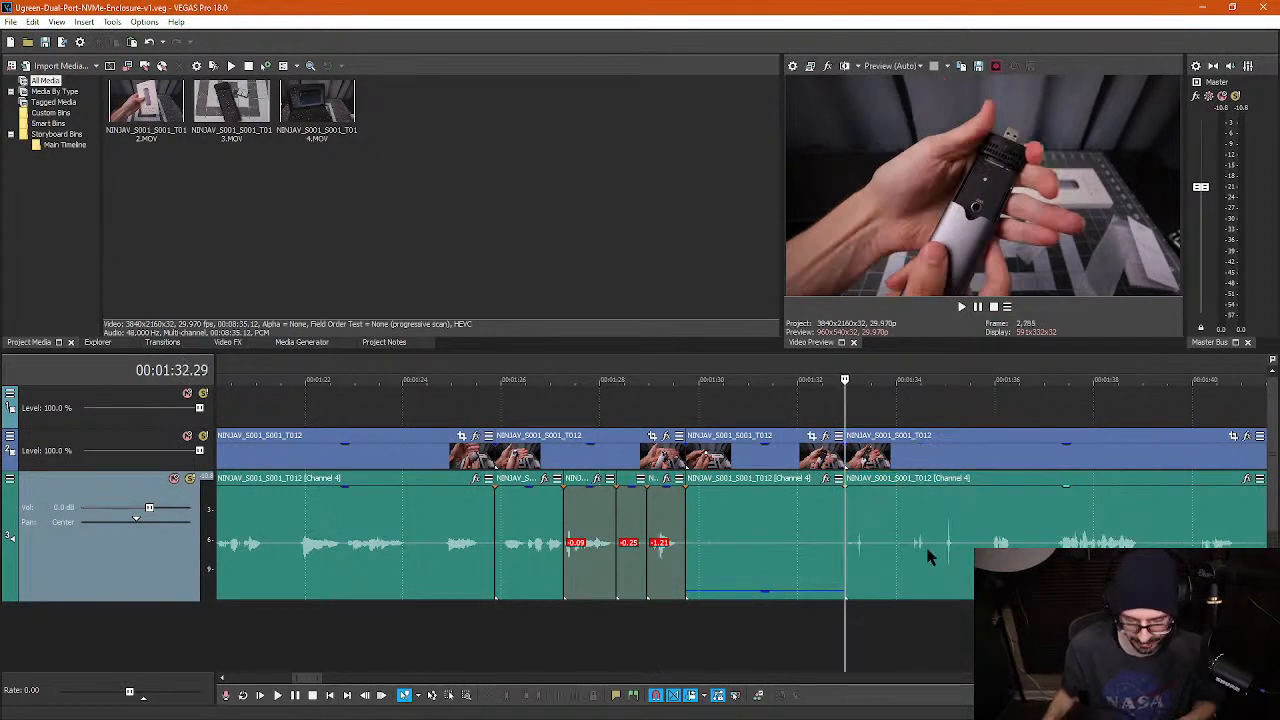
- Paste the cut piece directly after the last spare clip with audio at the end of the timeline
scroll(928, 556, down, 10)
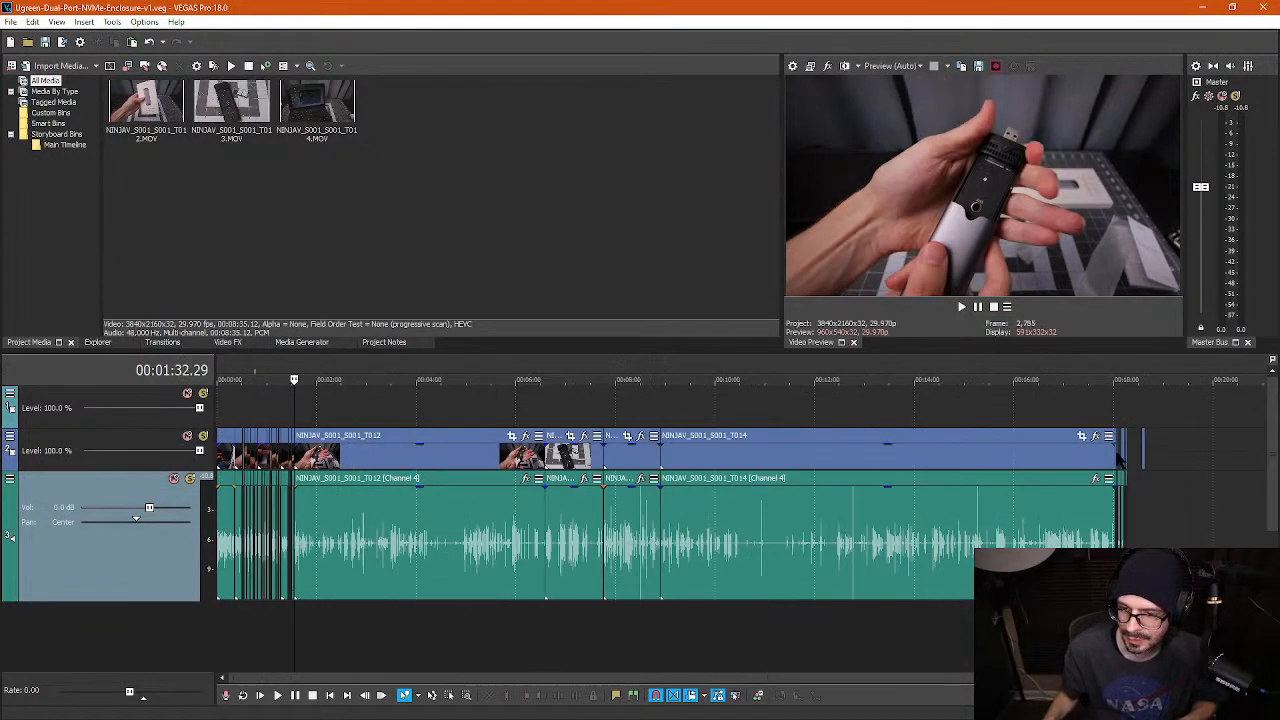
click(1129, 450)
scroll(1114, 460, up, 8)
key(ctrl+v)
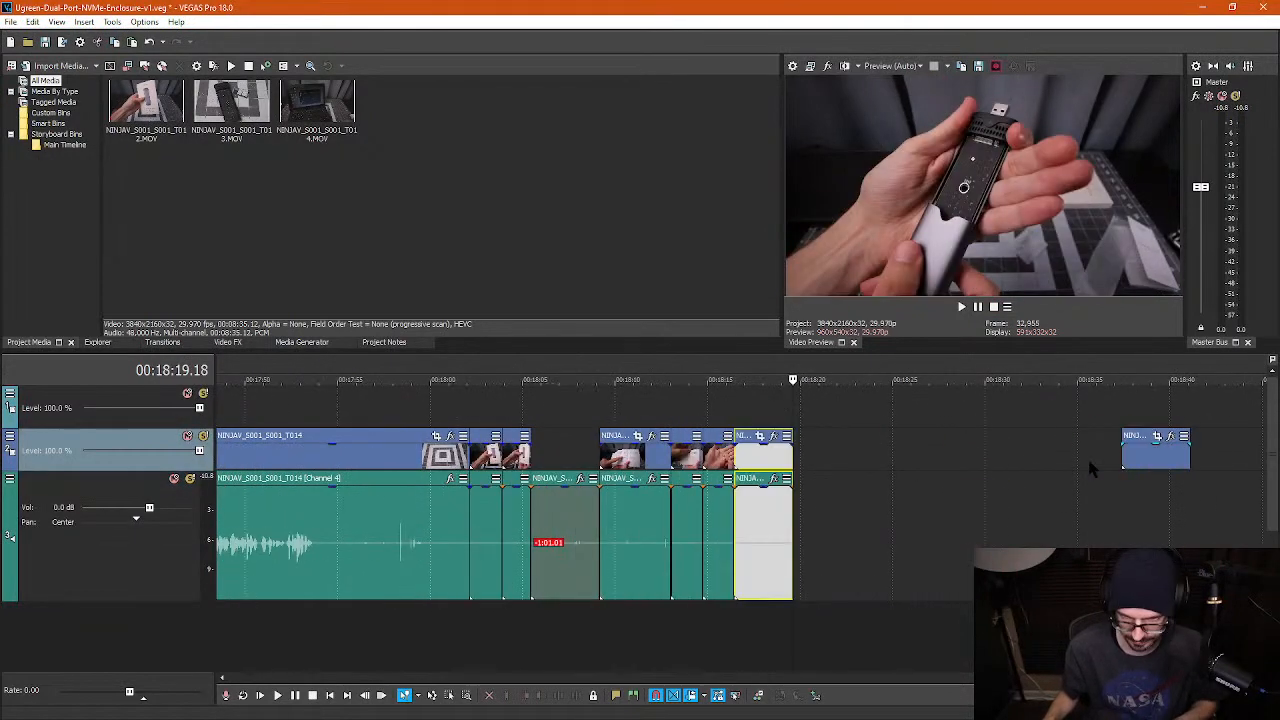
- Play back the speech after 00:01:32.29 and split the clip at 00:01:48.22, where the usable phrase ends
scroll(391, 490, down, 10)
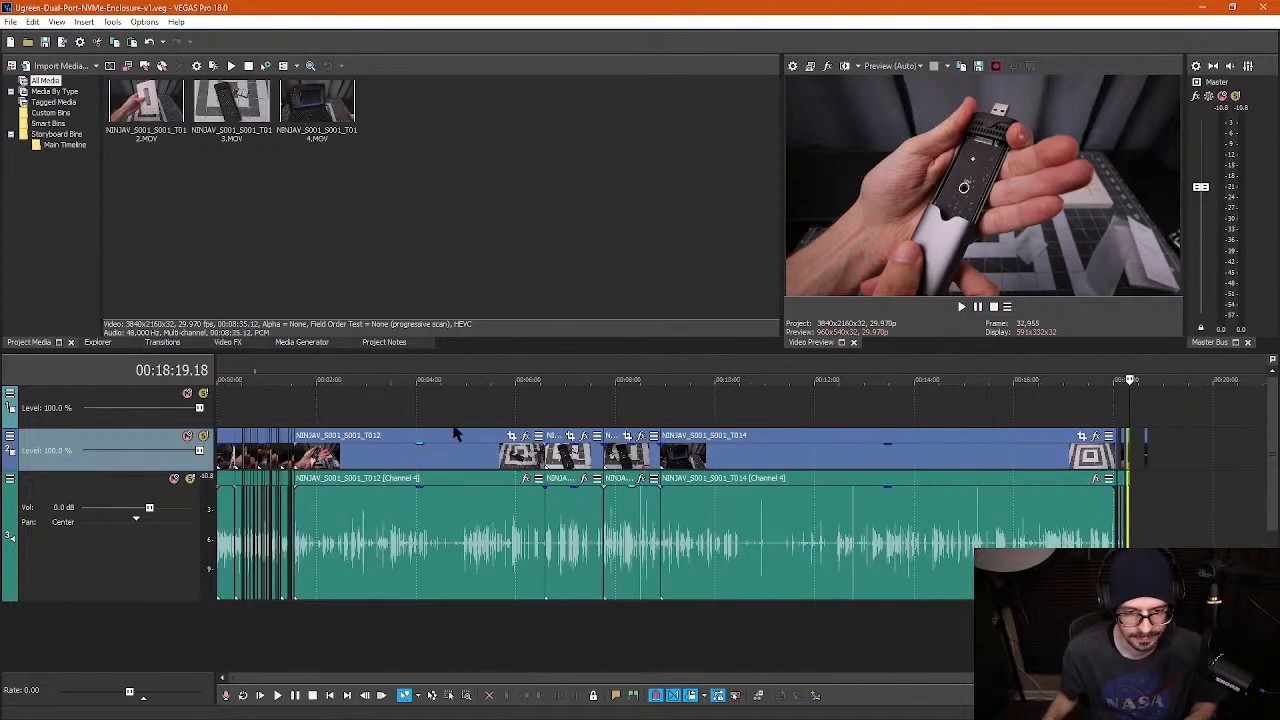
click(312, 440)
scroll(312, 440, up, 8)
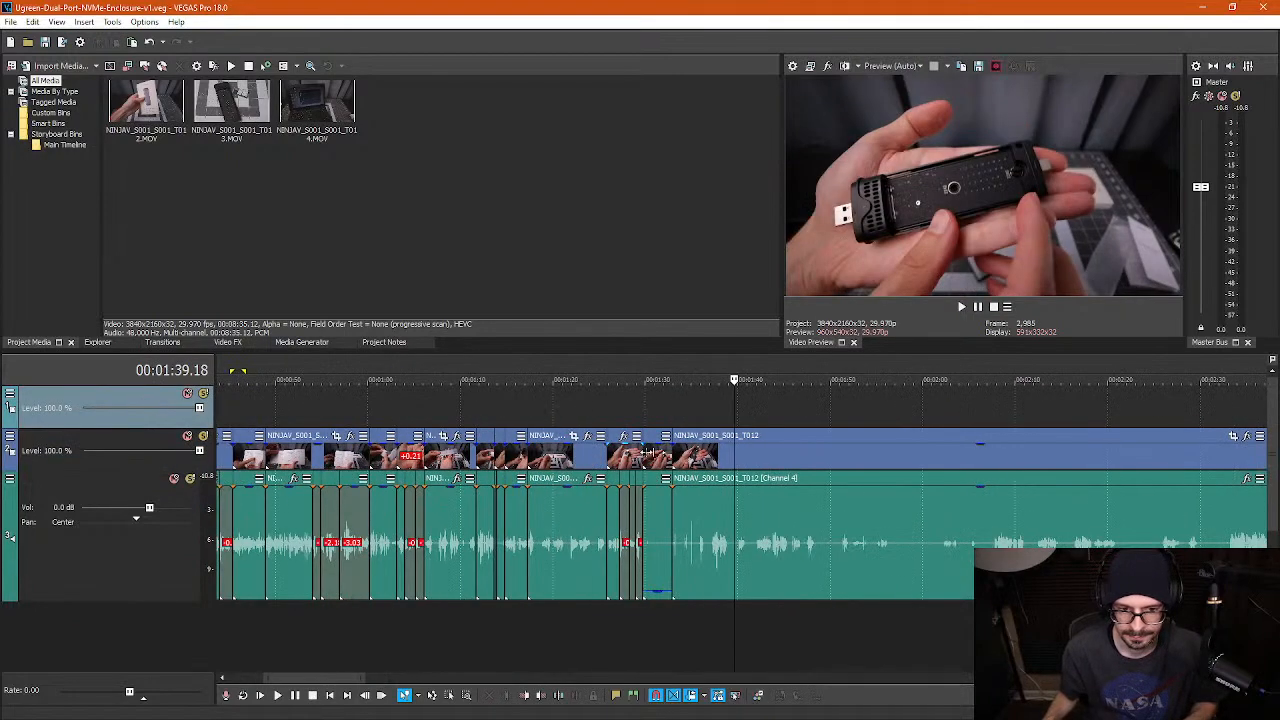
click(678, 412)
key(space)
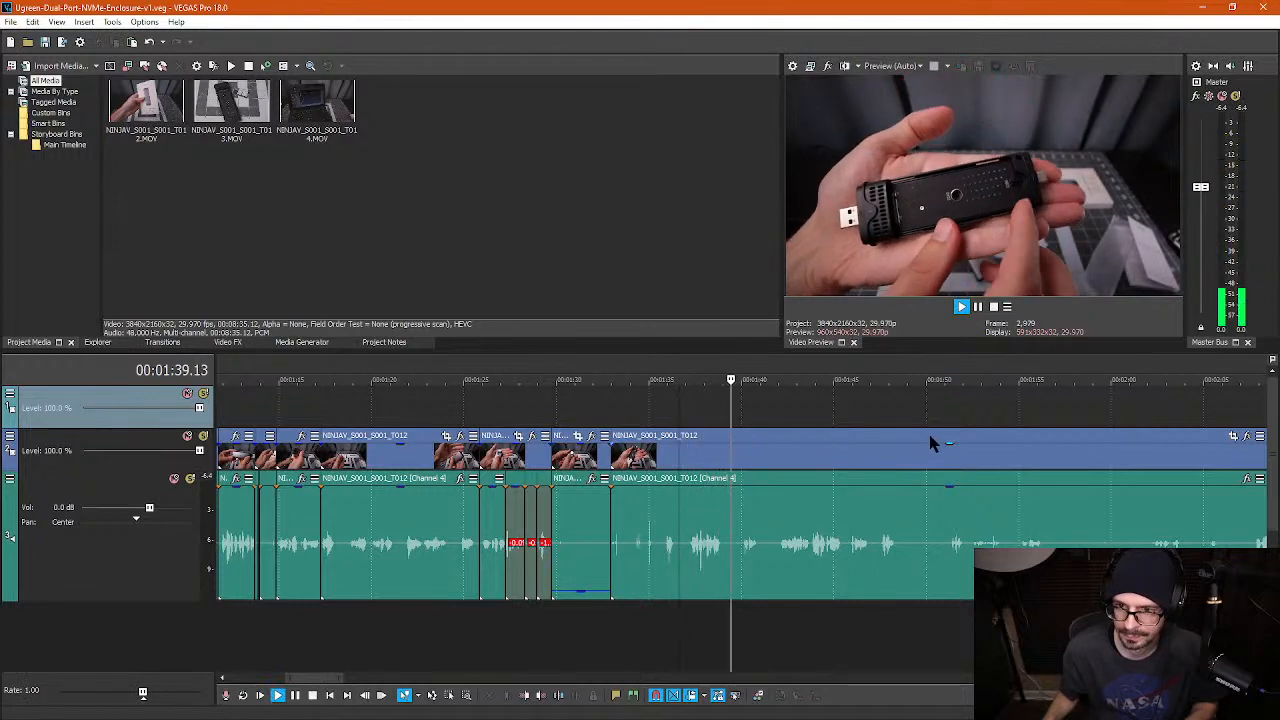
click(778, 552)
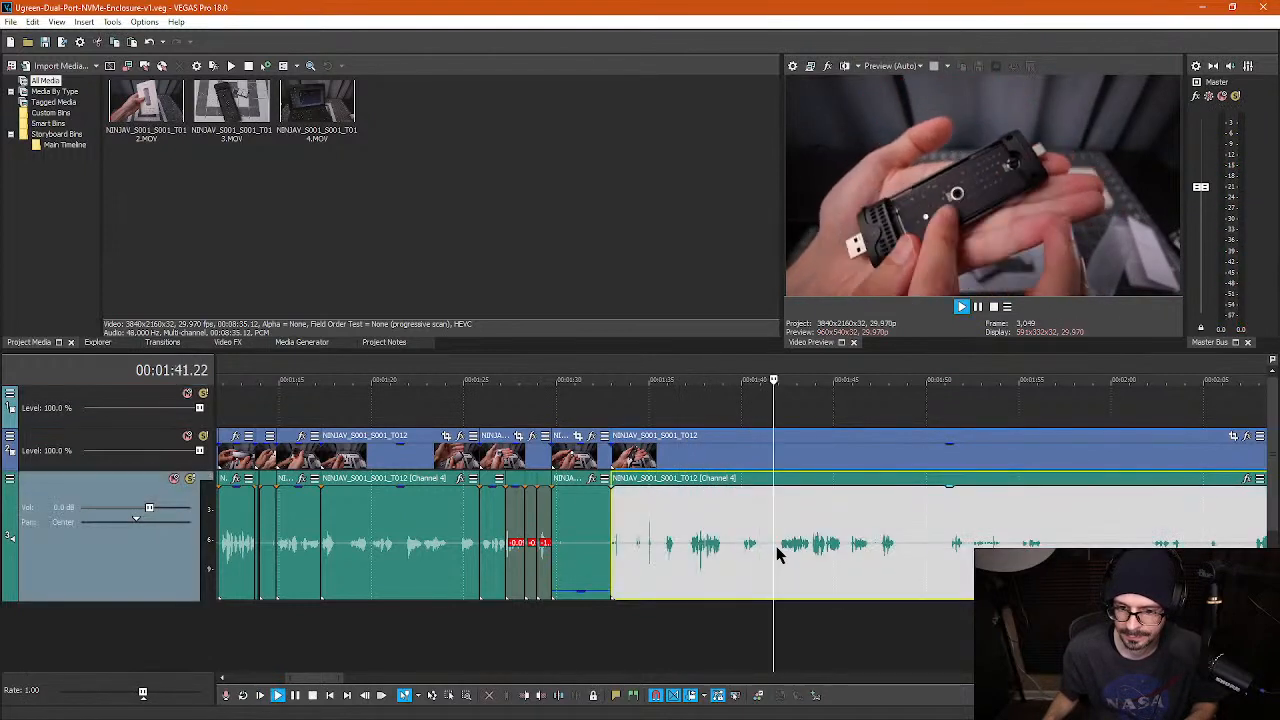
scroll(785, 550, up, 3)
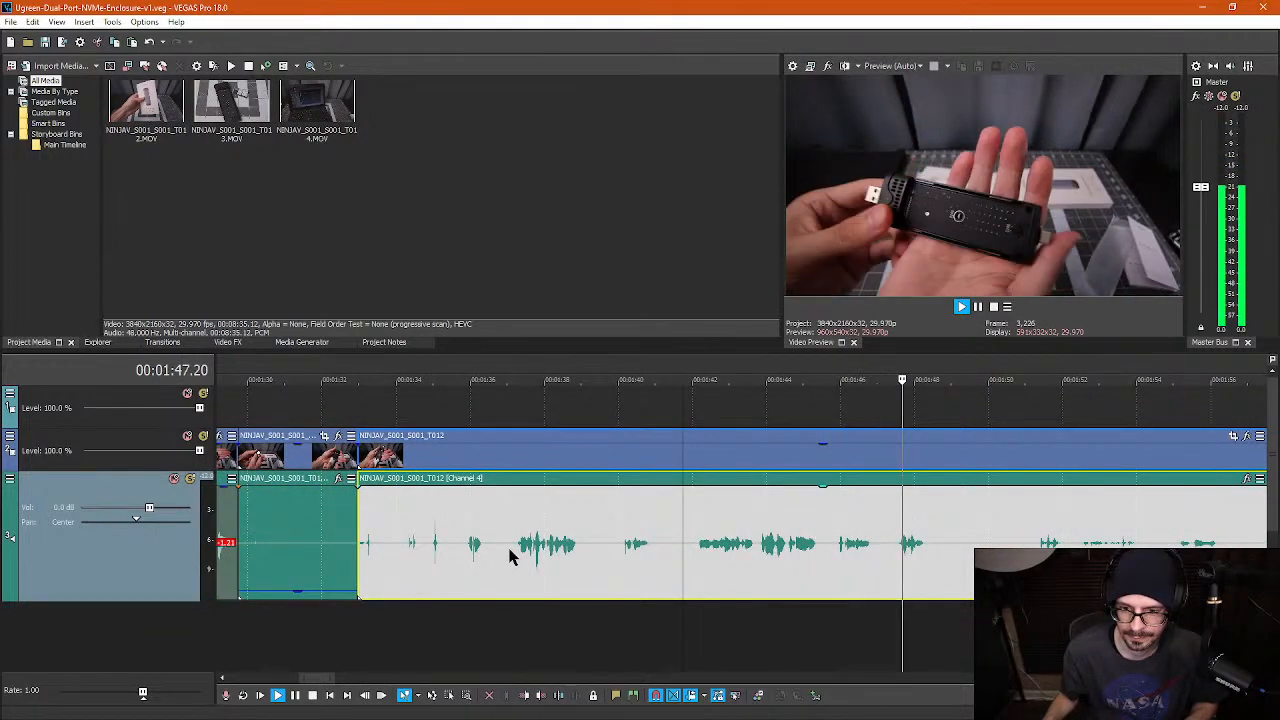
key(Return)
click(940, 553)
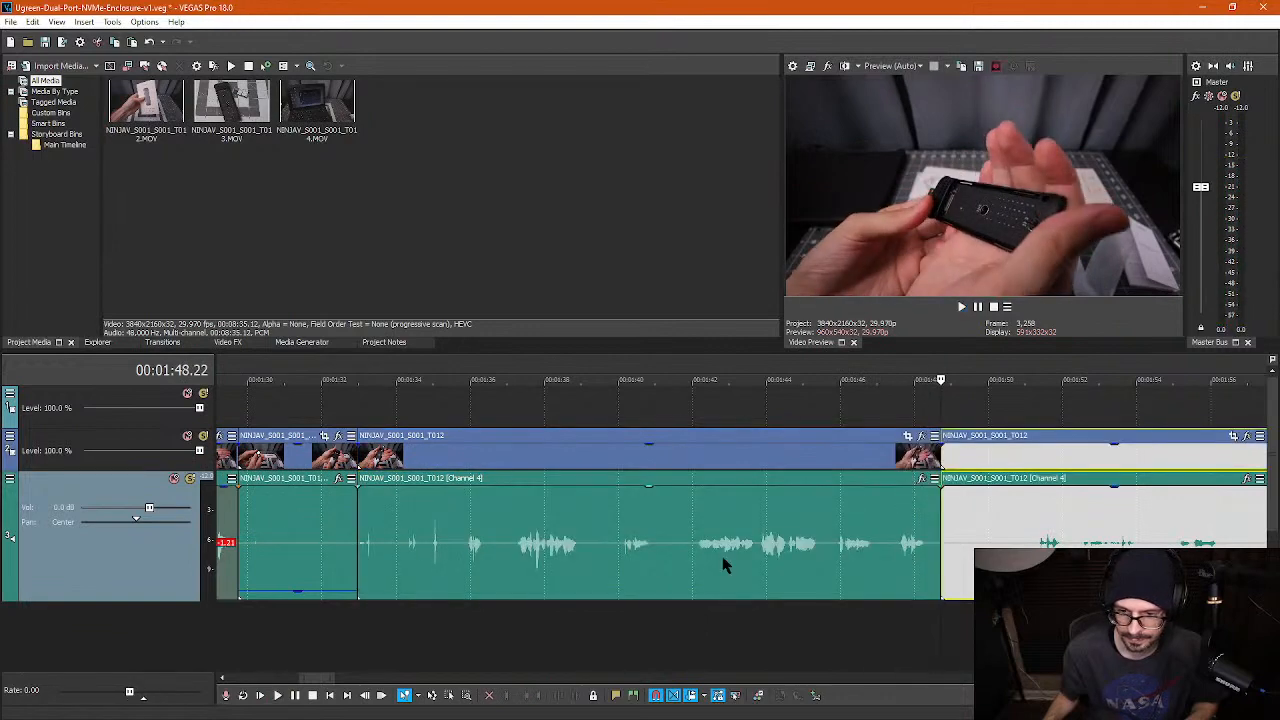
key(s)
- Split the clip just before the louder phrase near 00:01:37 and delete the piece between 00:01:32.29 and the split
click(513, 550)
key(s)
click(472, 548)
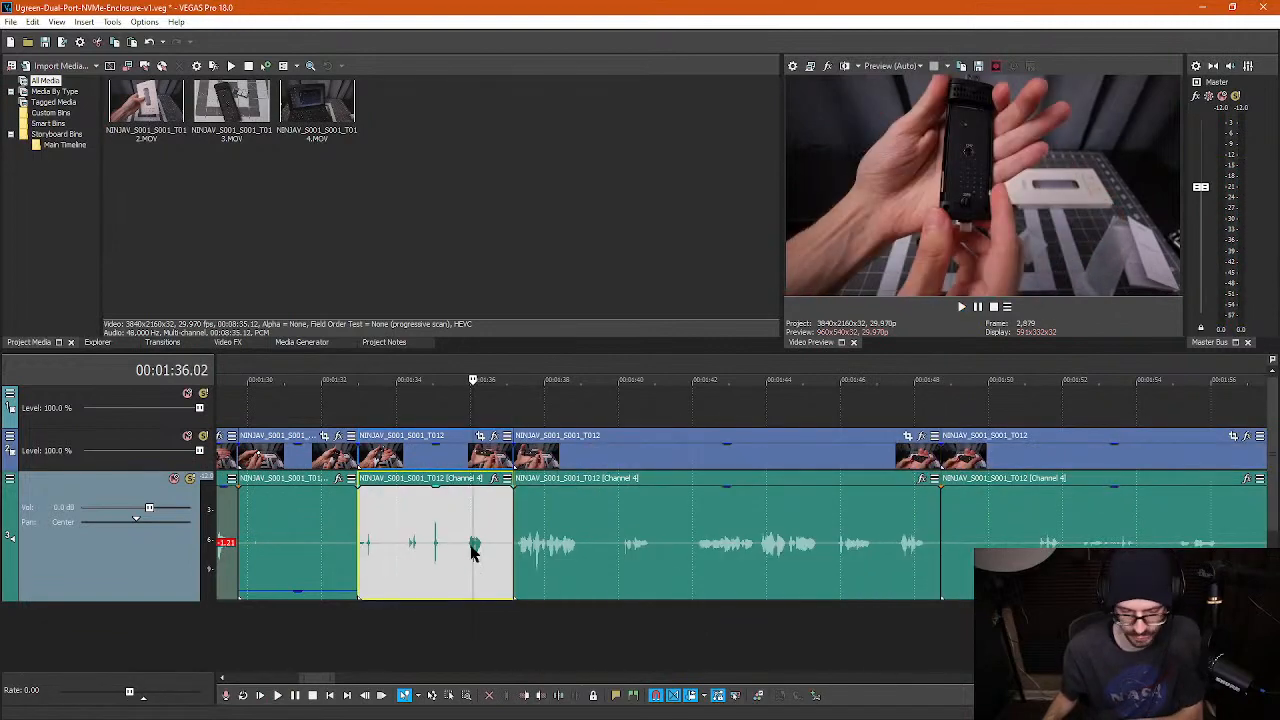
key(Delete)
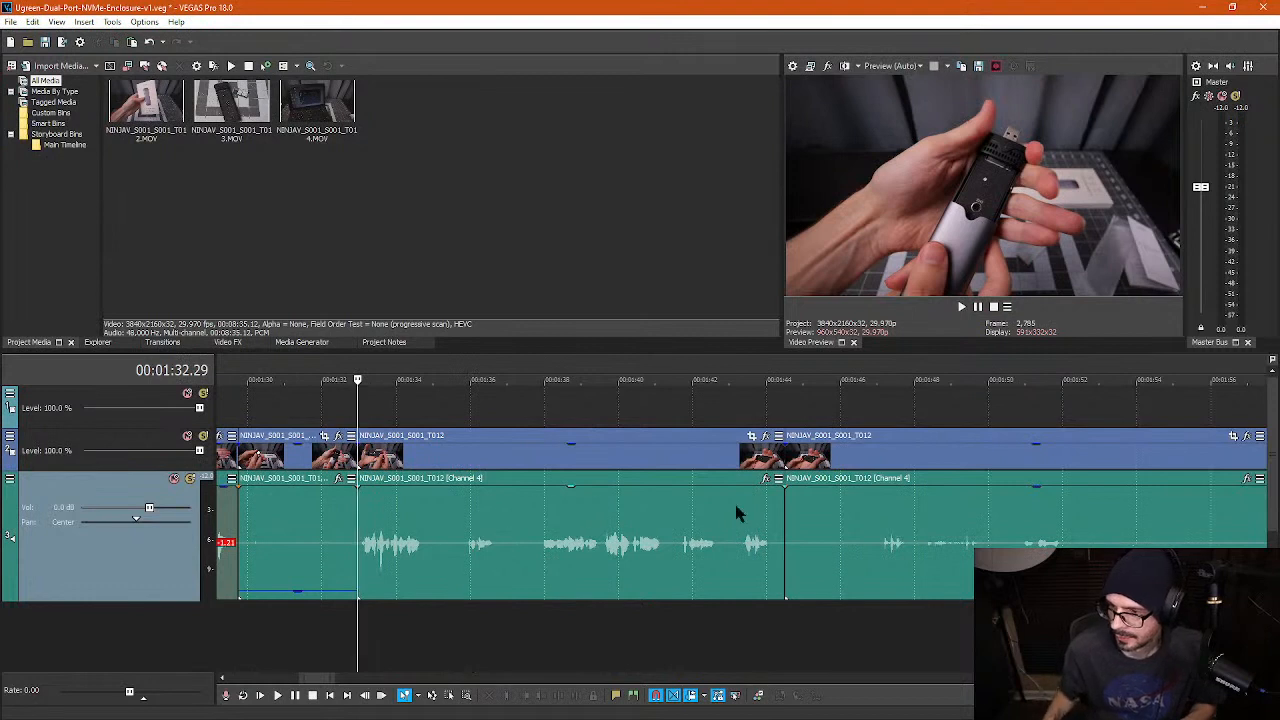
- Review the next section, split it at 00:01:52.09 and 00:01:57.19, and cut the silent connector close-up between the splits to the clipboard
click(838, 540)
scroll(850, 550, down, 2)
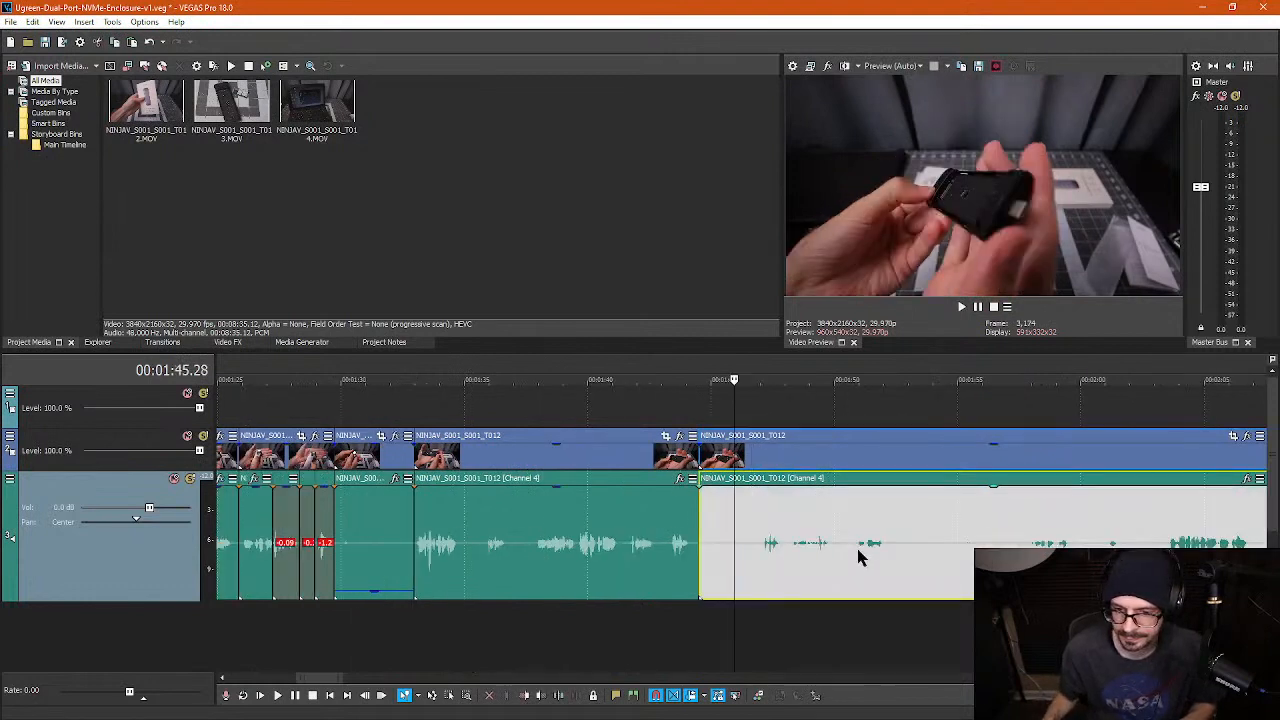
key(space)
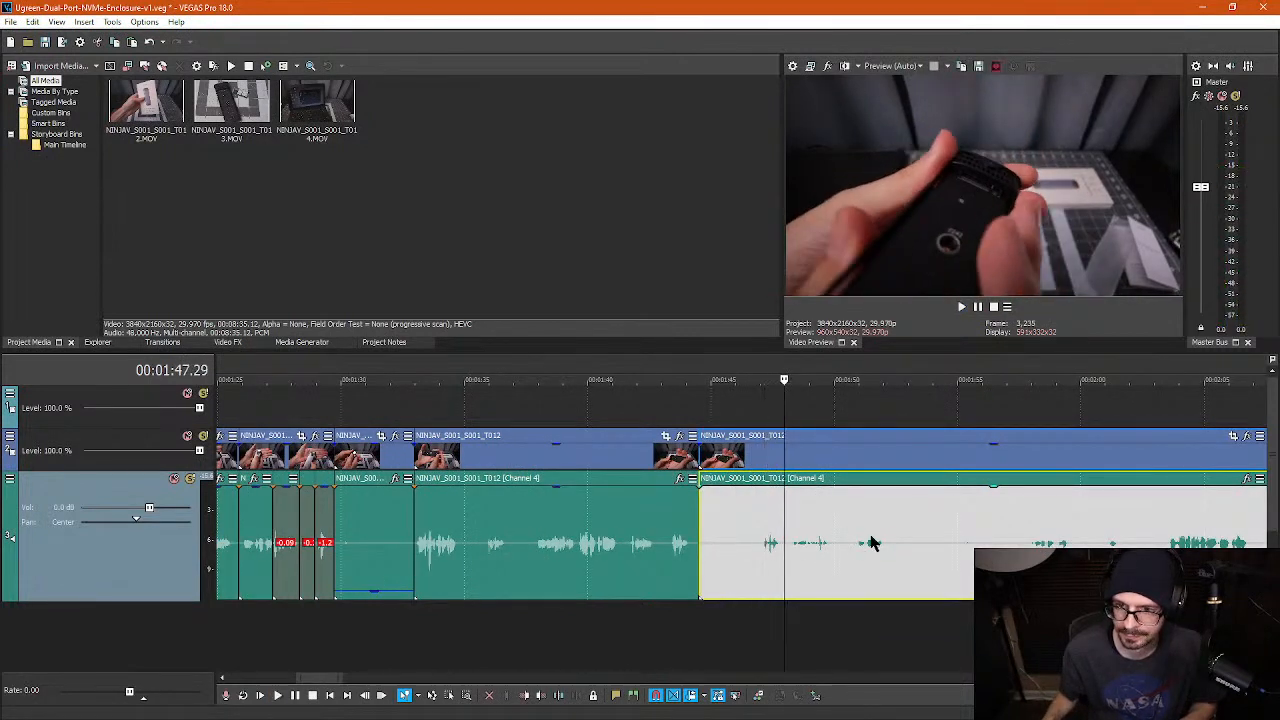
click(851, 541)
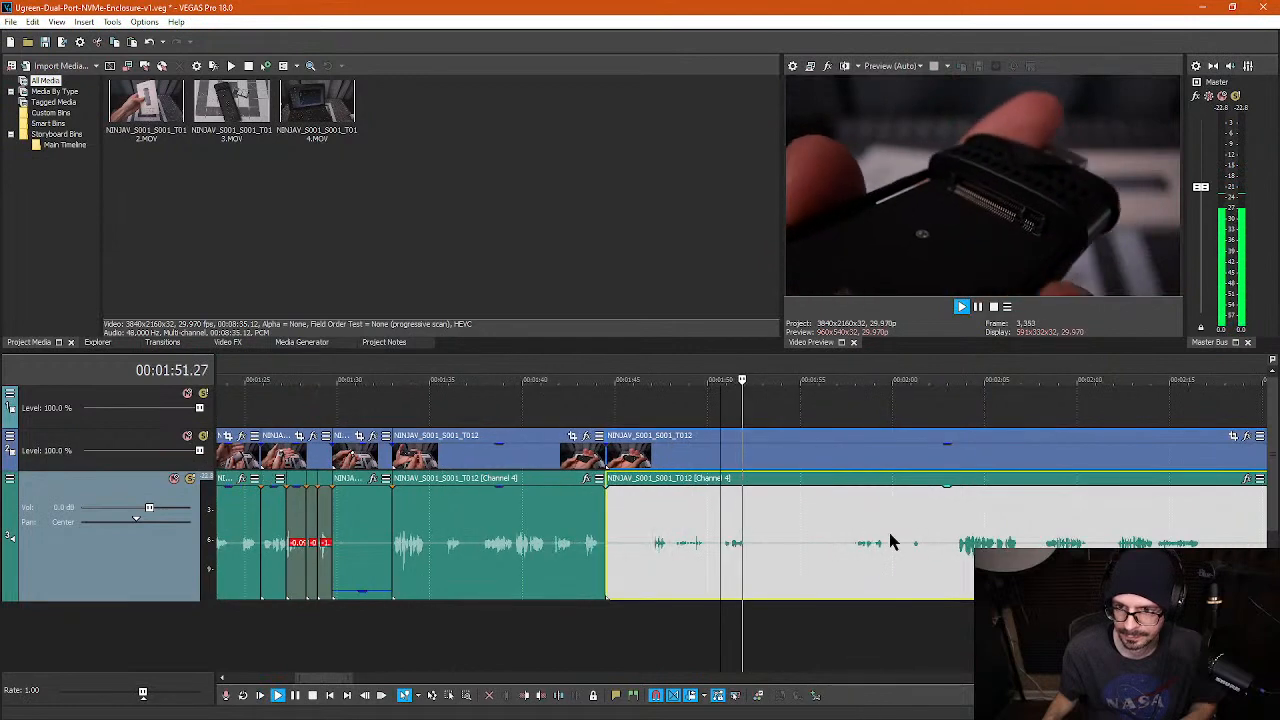
key(Return)
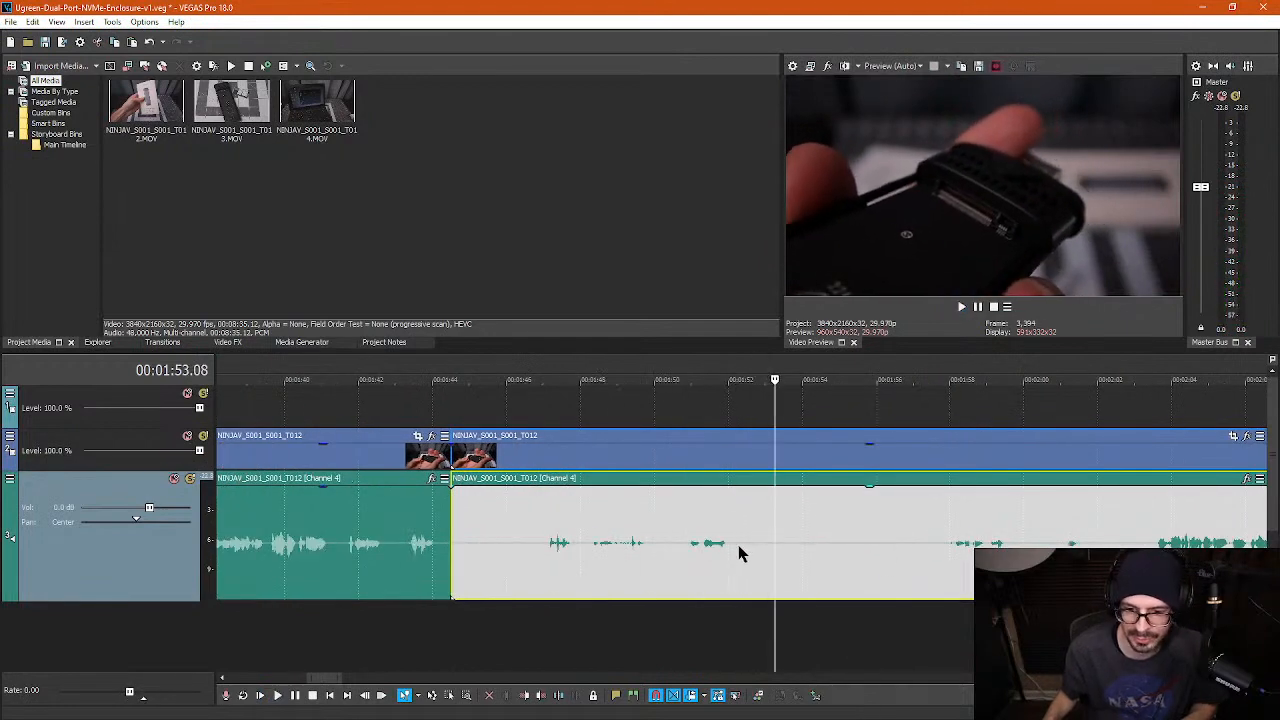
click(739, 543)
key(s)
click(929, 563)
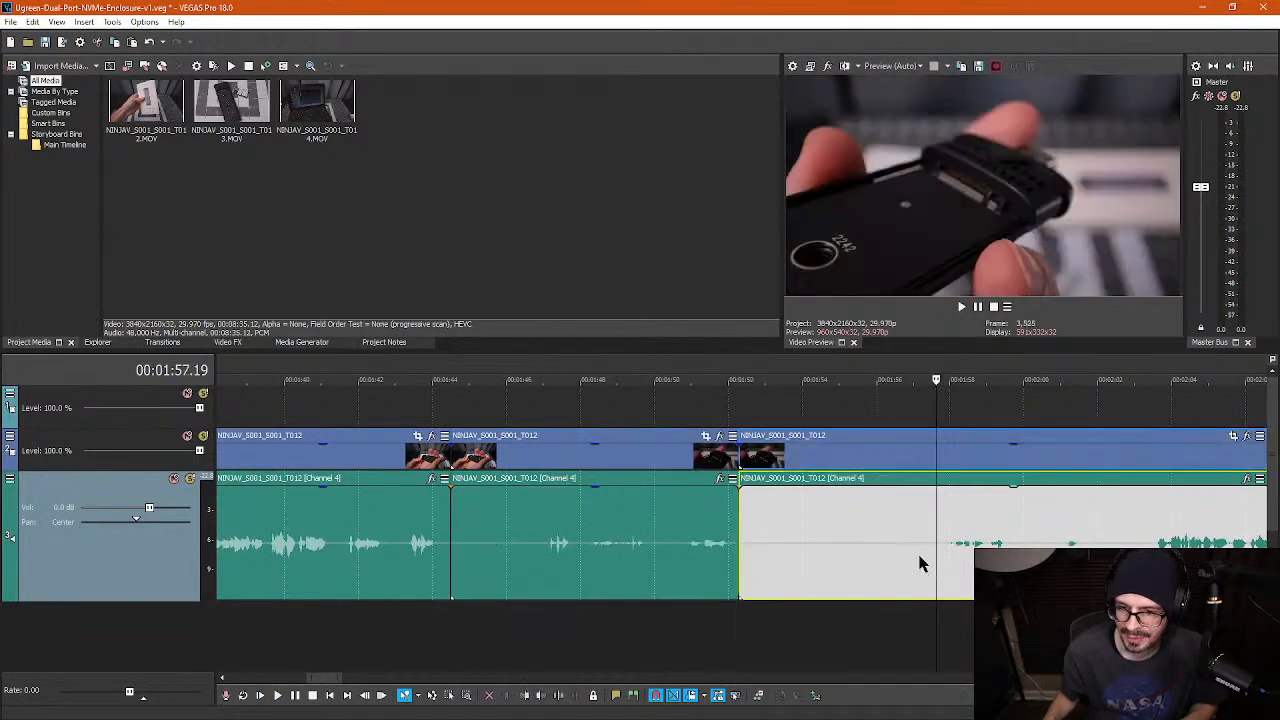
key(s)
click(824, 508)
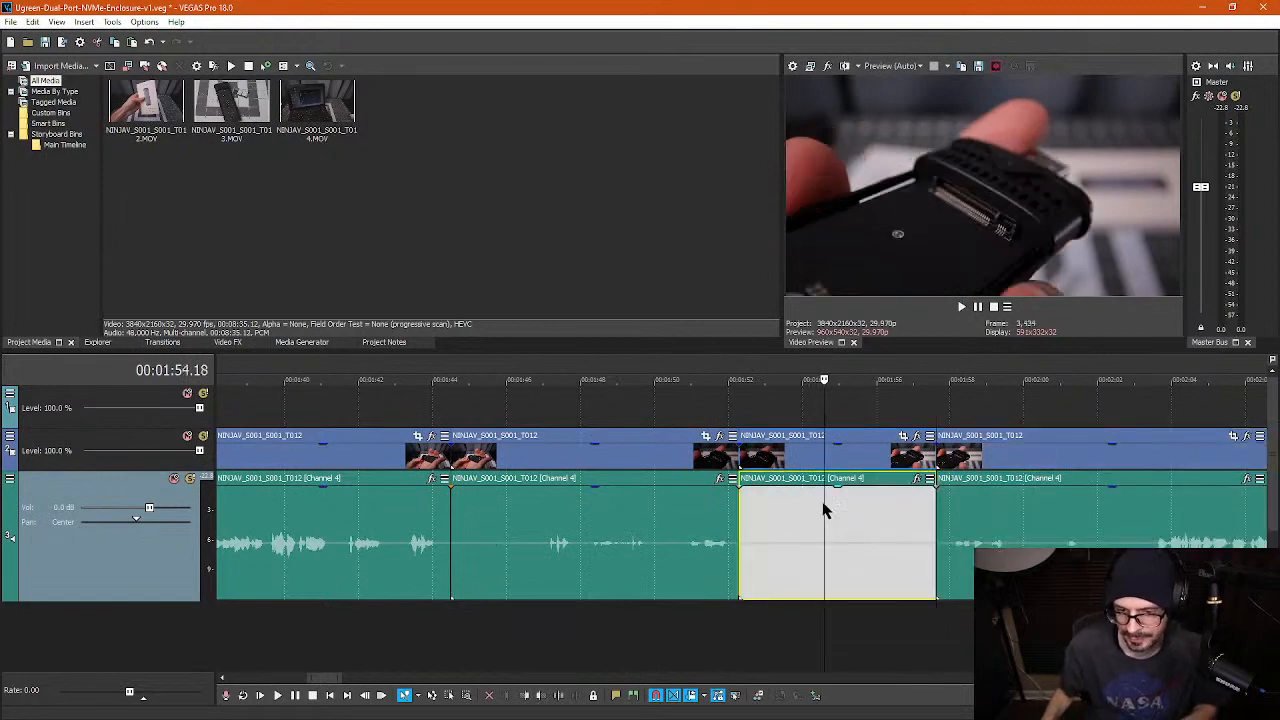
key(Delete)
- Paste the cut connector close-up after the last spare clip with audio at the end of the timeline
scroll(918, 505, down, 6)
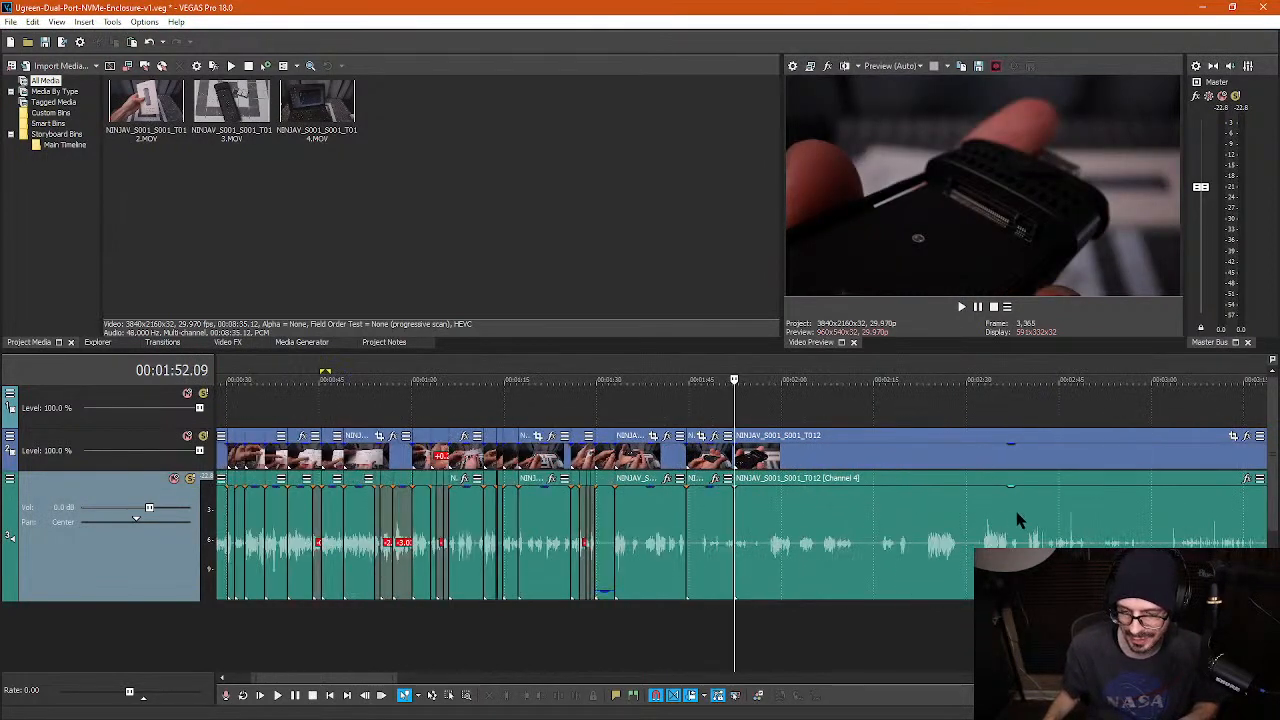
scroll(1075, 522, down, 3)
click(1118, 450)
scroll(1114, 448, up, 8)
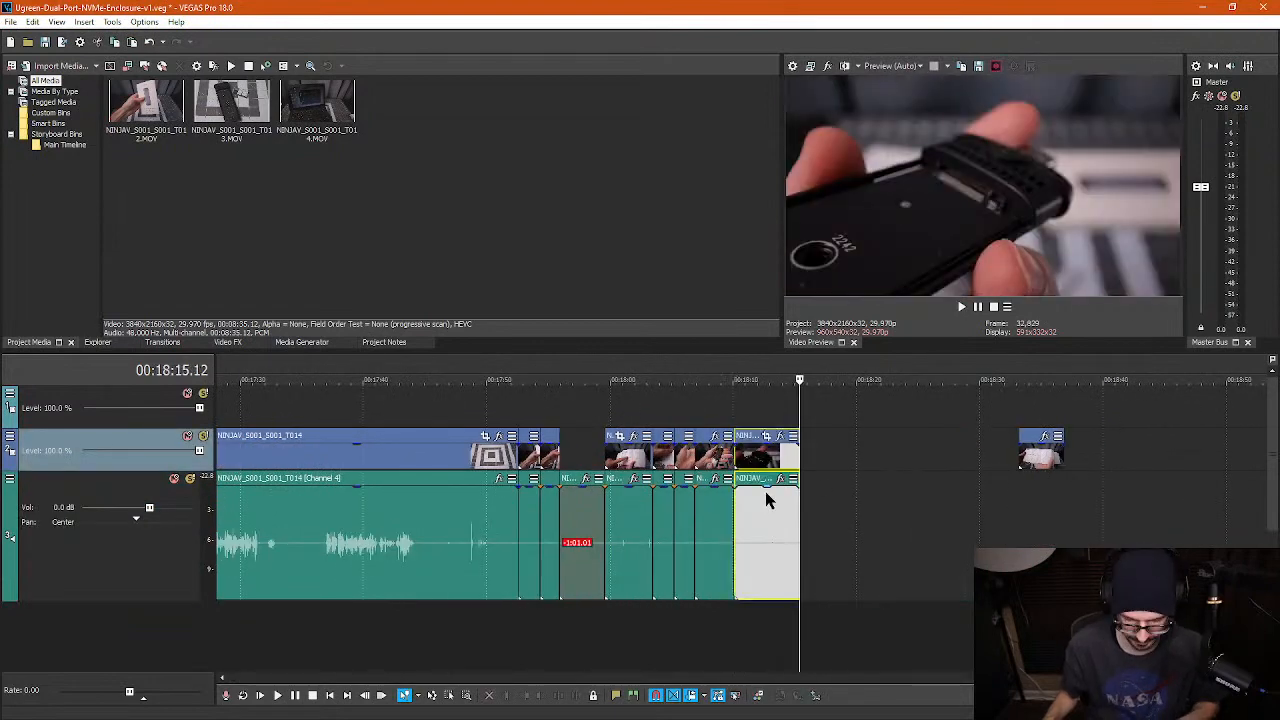
- Move the pasted connector close-up's video onto the upper video track, directly above its audio
scroll(443, 489, down, 8)
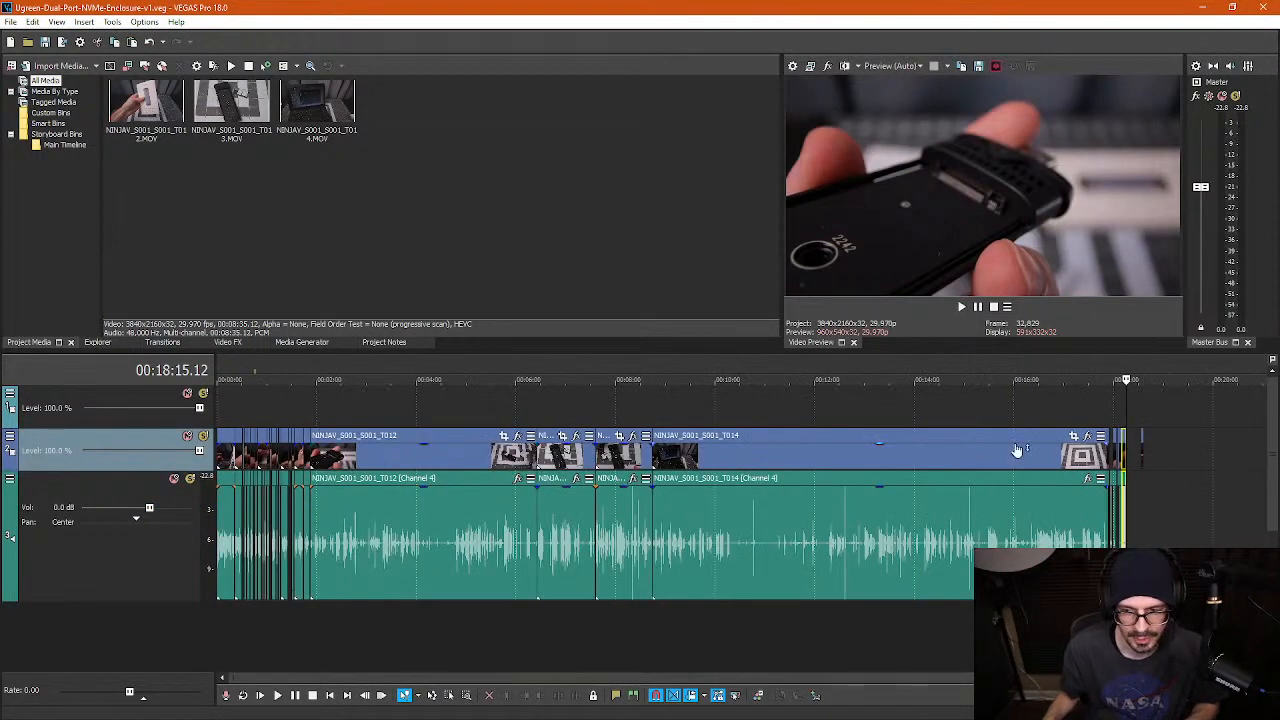
click(1116, 417)
scroll(1082, 420, up, 6)
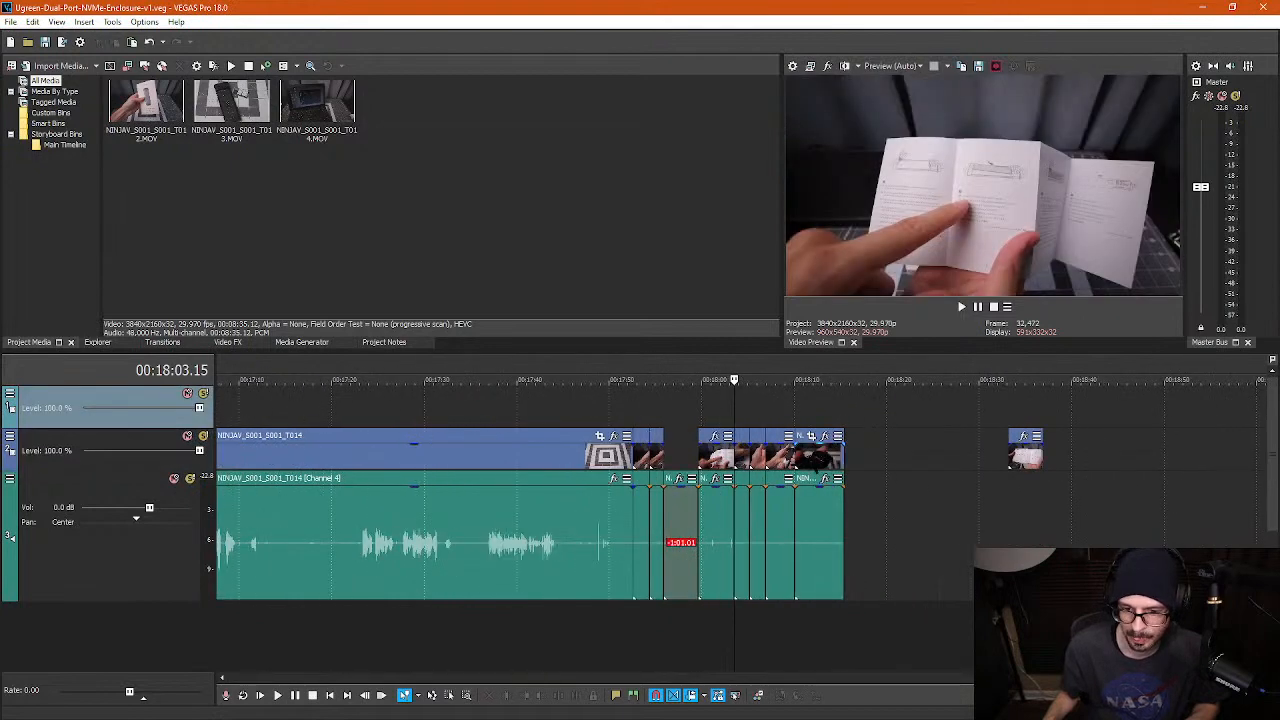
drag(824, 450, 815, 400)
click(848, 455)
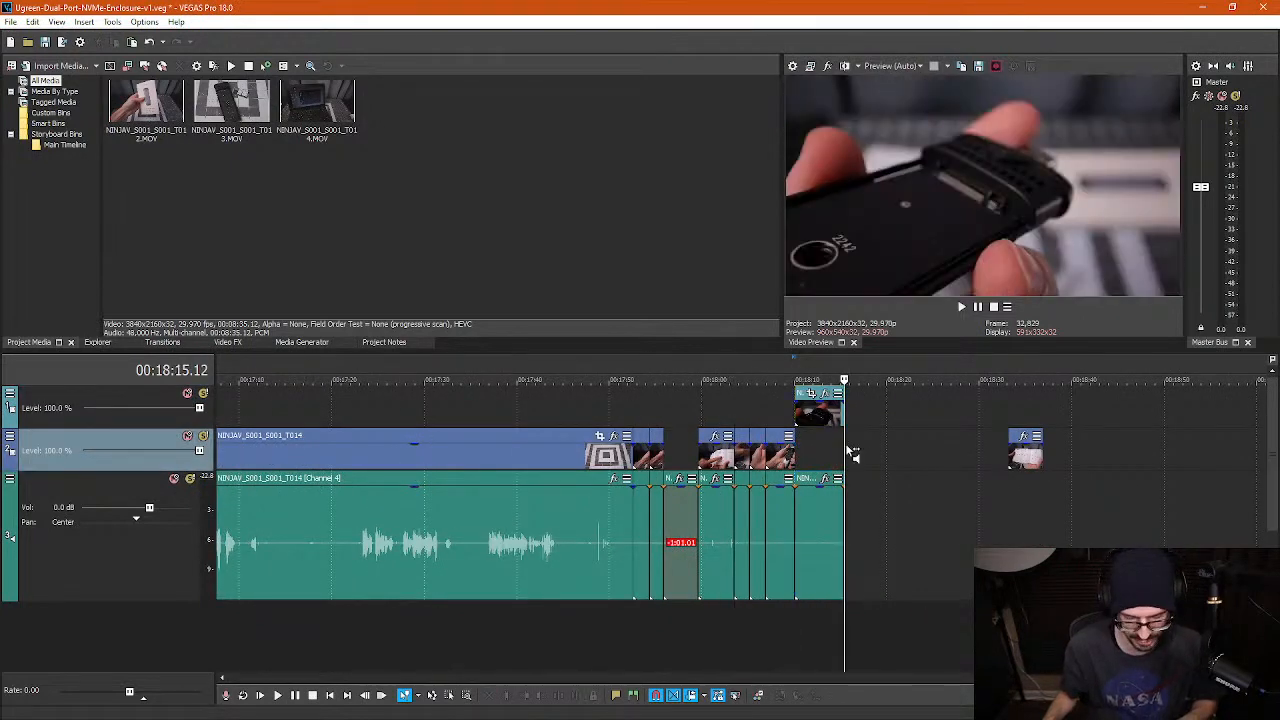
- Return to the speech after 00:01:52.09 and examine the pause before the phrase near 00:01:58.04
scroll(514, 477, down, 5)
click(424, 418)
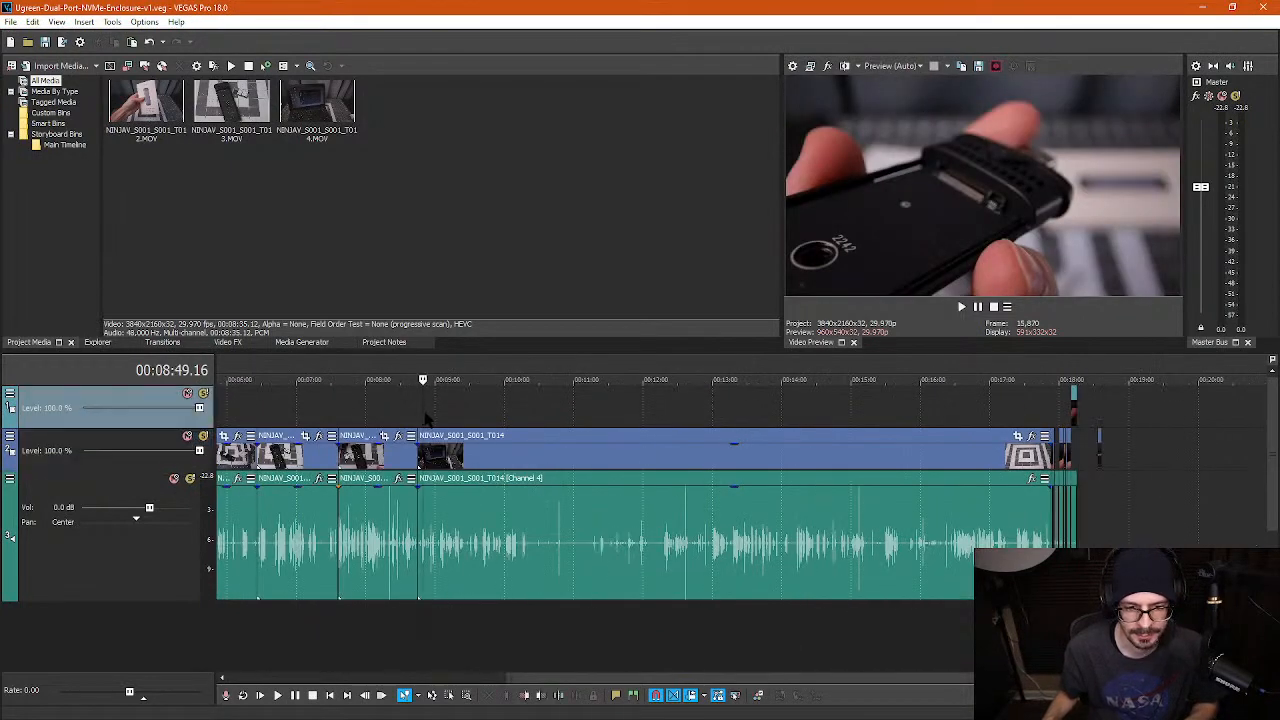
scroll(520, 463, down, 5)
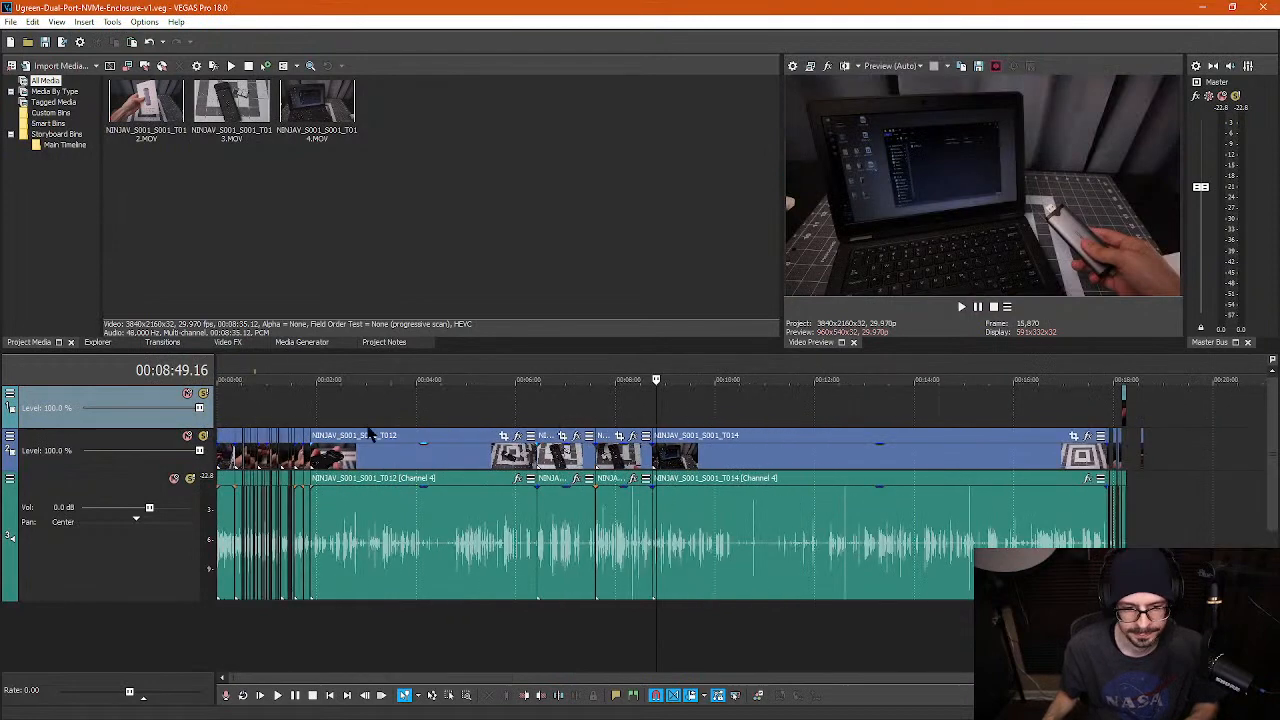
click(316, 412)
scroll(716, 548, up, 10)
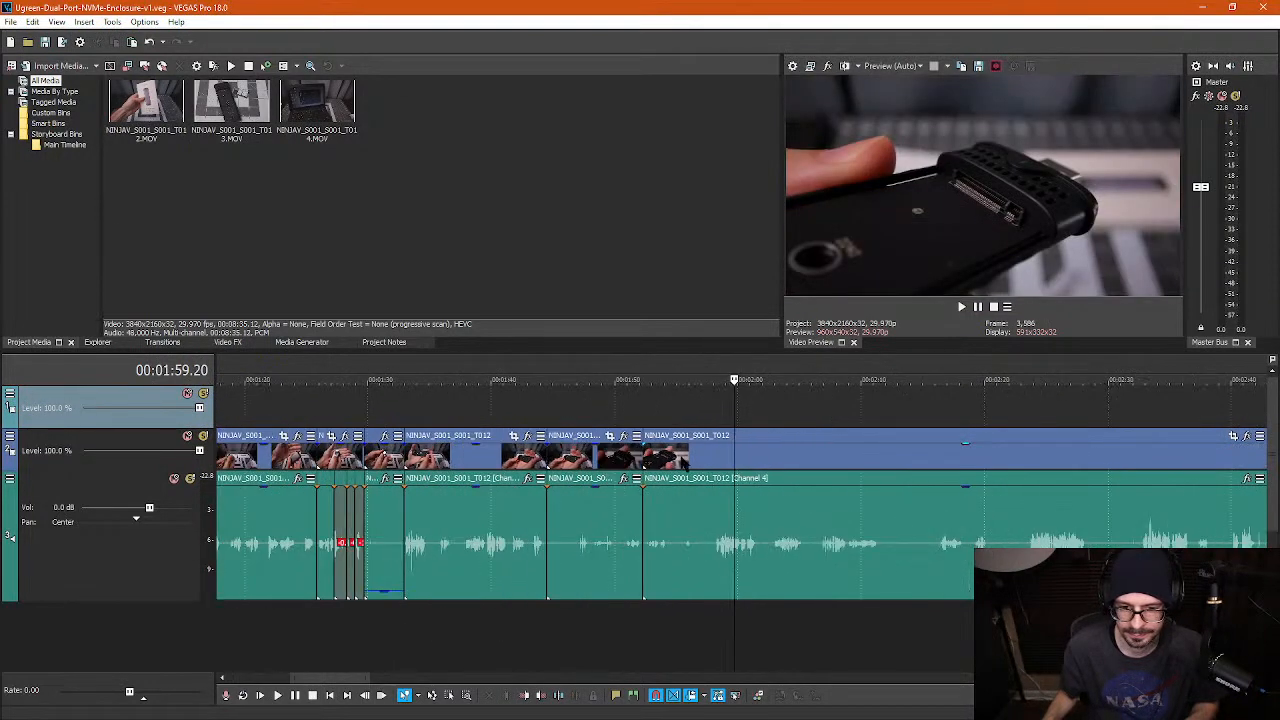
click(716, 548)
key(space)
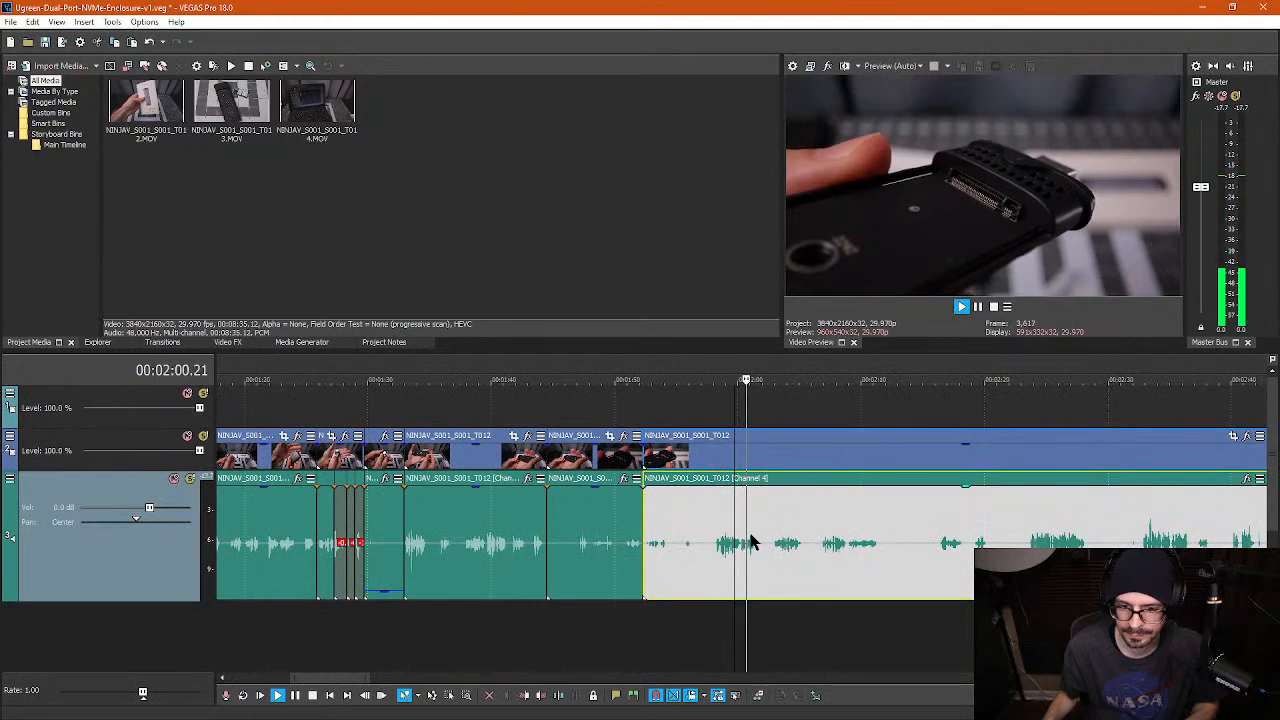
key(space)
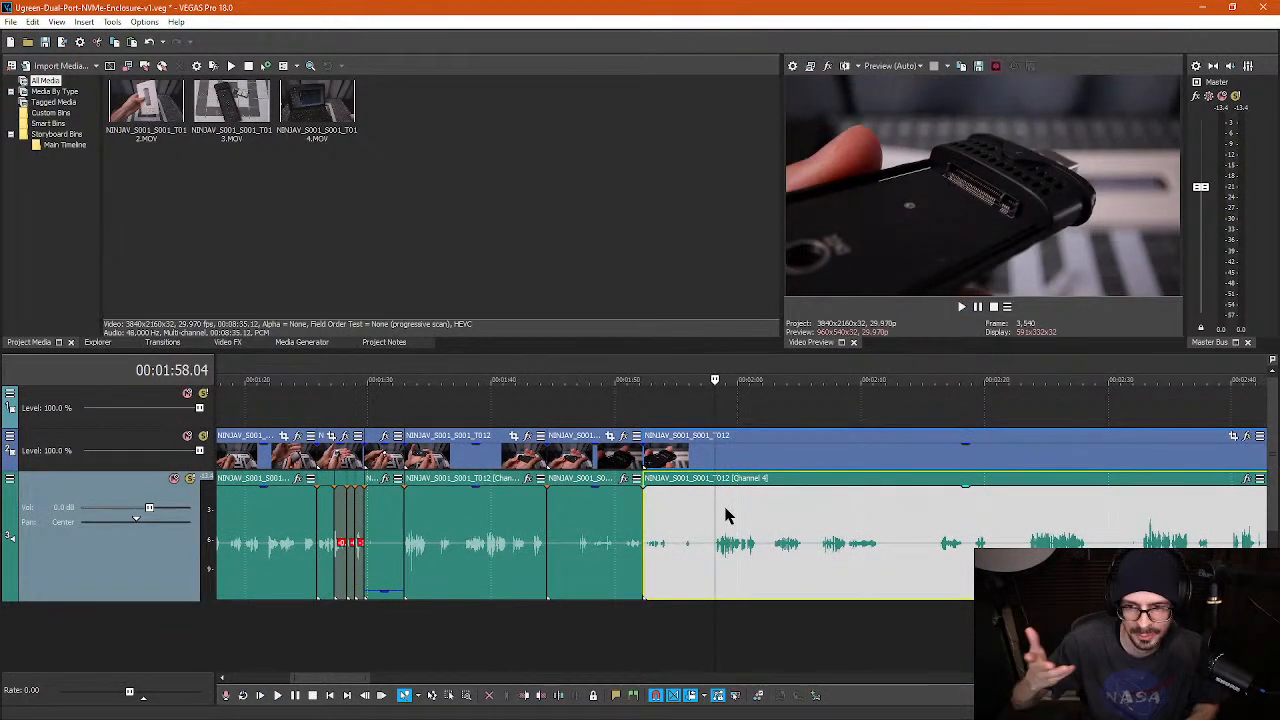
scroll(726, 515, up, 5)
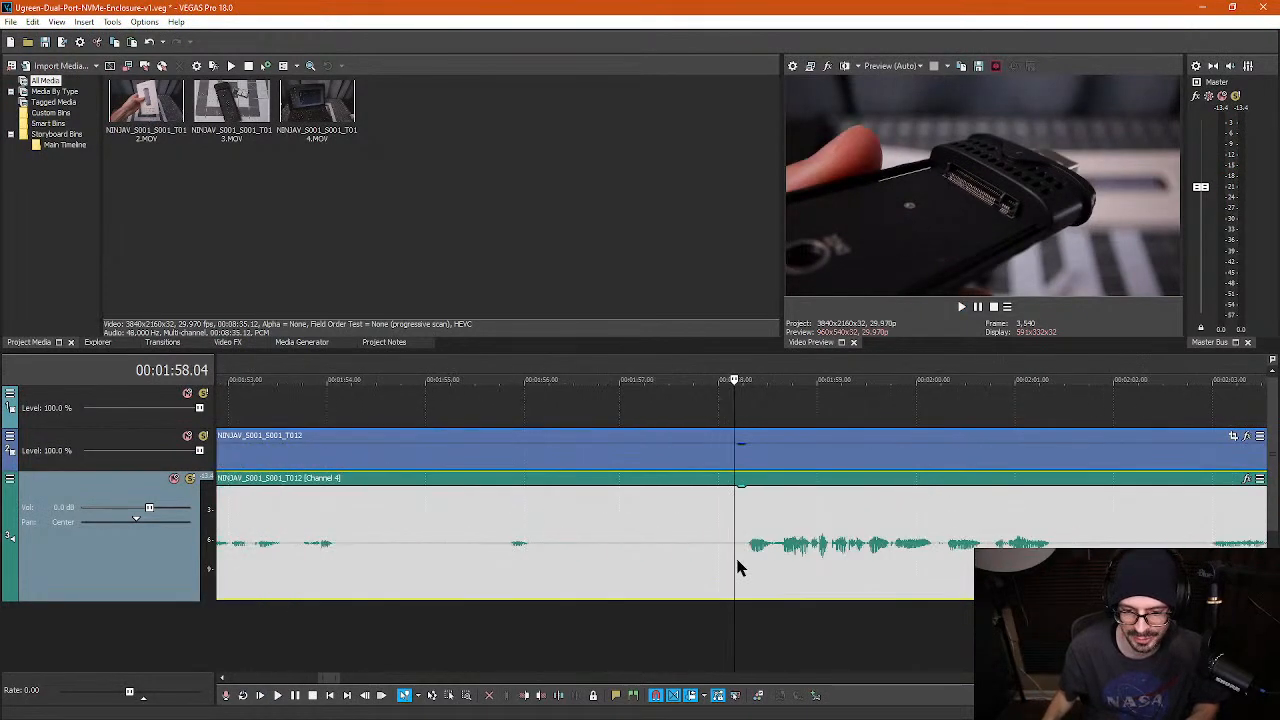
- Split the clip just before speech resumes at 00:01:58.05 and delete the two short clips preceding it, closing the gaps
key(s)
scroll(734, 550, down, 5)
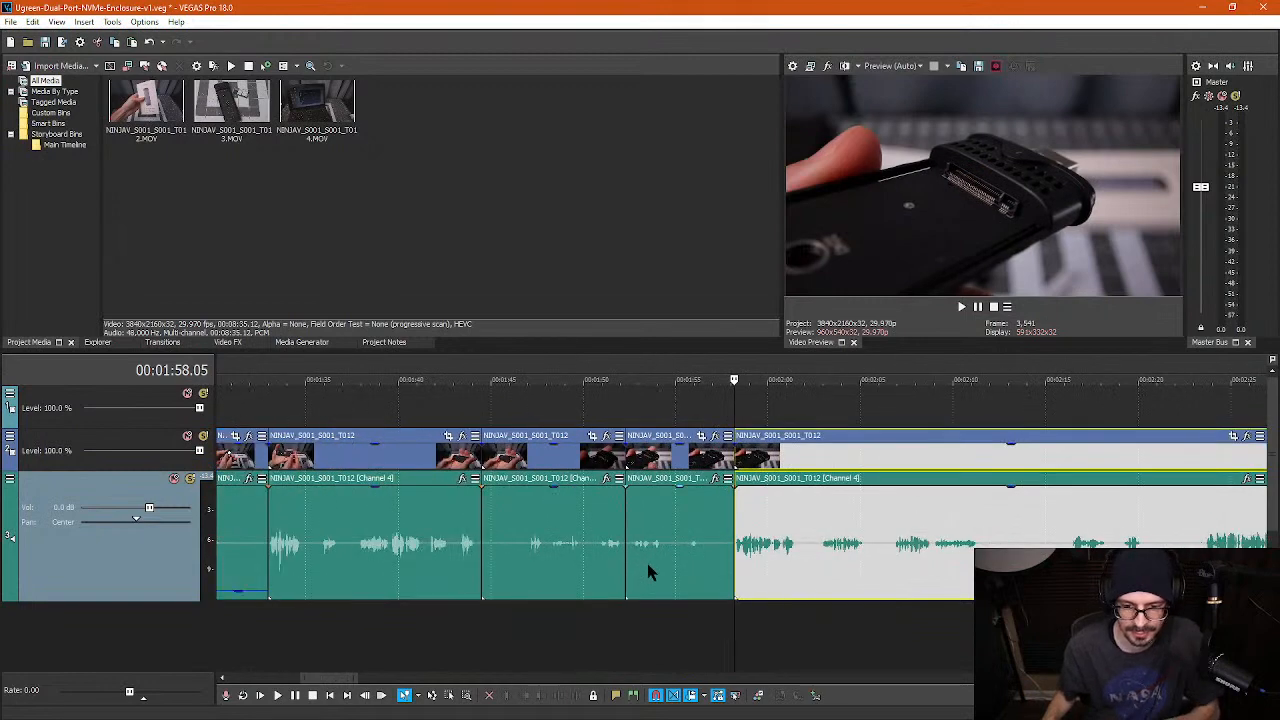
click(647, 563)
key(Delete)
click(567, 560)
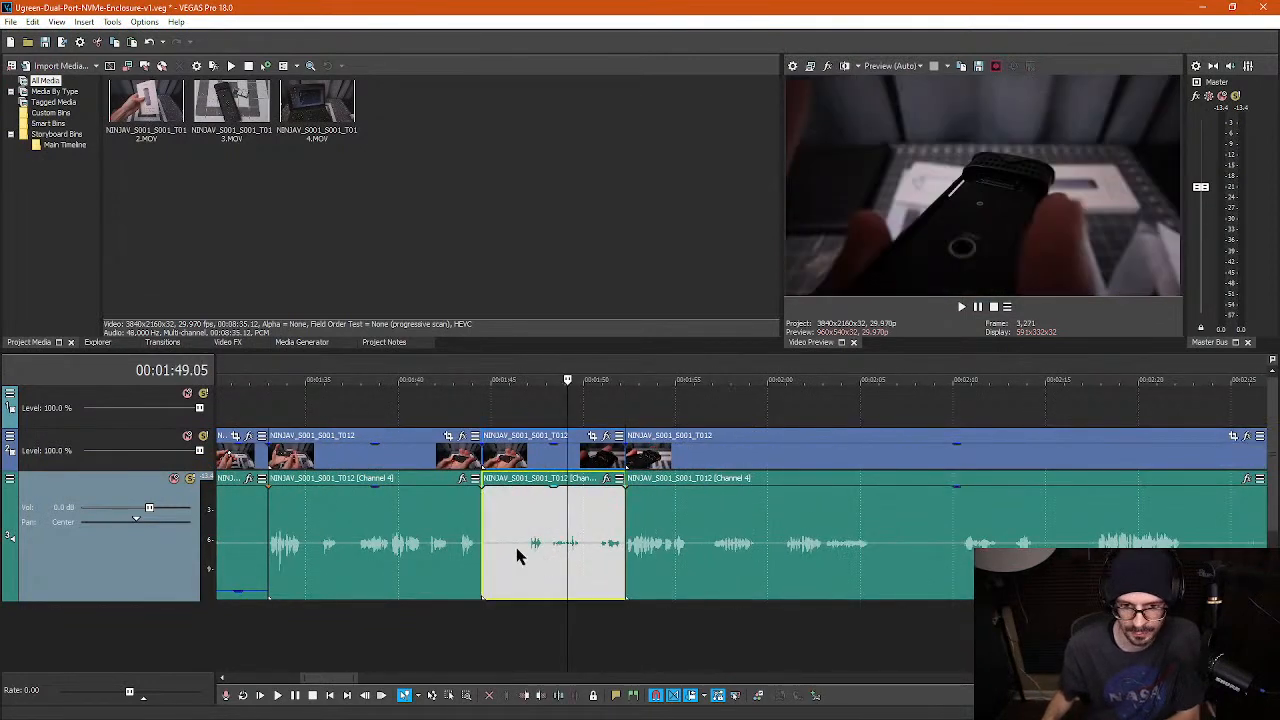
click(527, 541)
key(Delete)
- Play across the new join, split at 00:01:44.04 after the phrase ends, and delete the silence up to the next clip
click(457, 535)
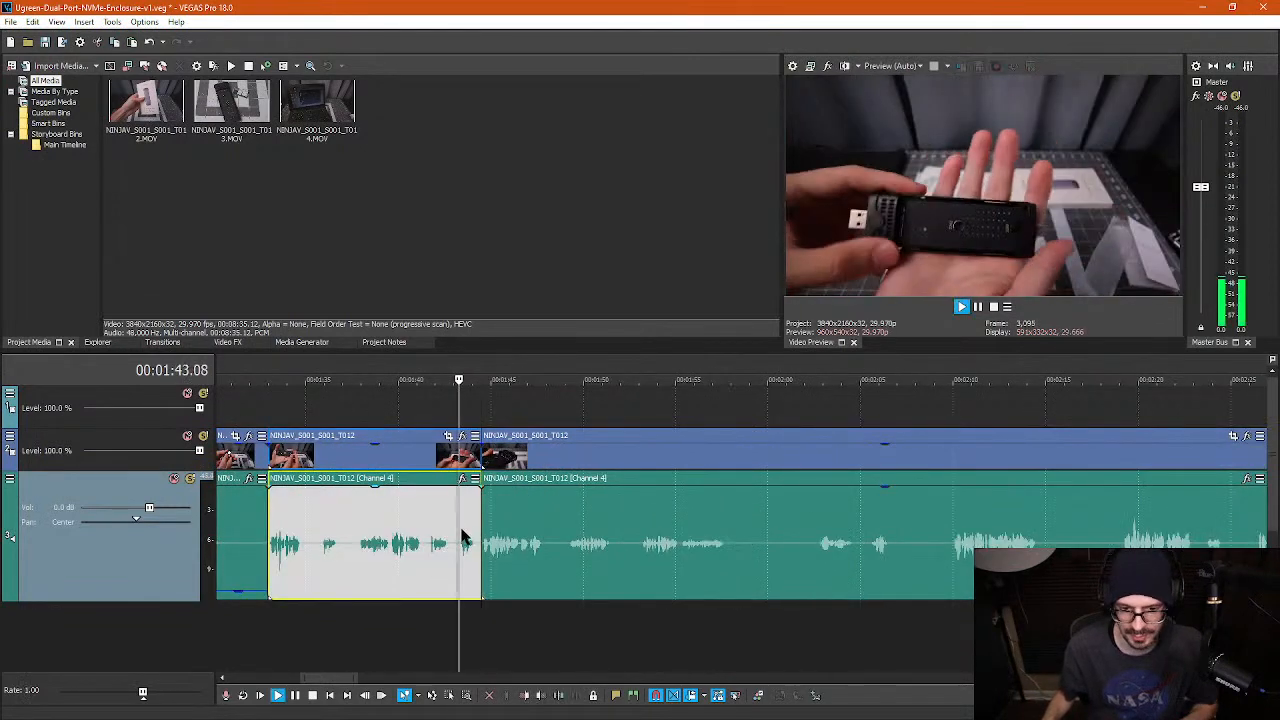
key(space)
scroll(506, 529, up, 3)
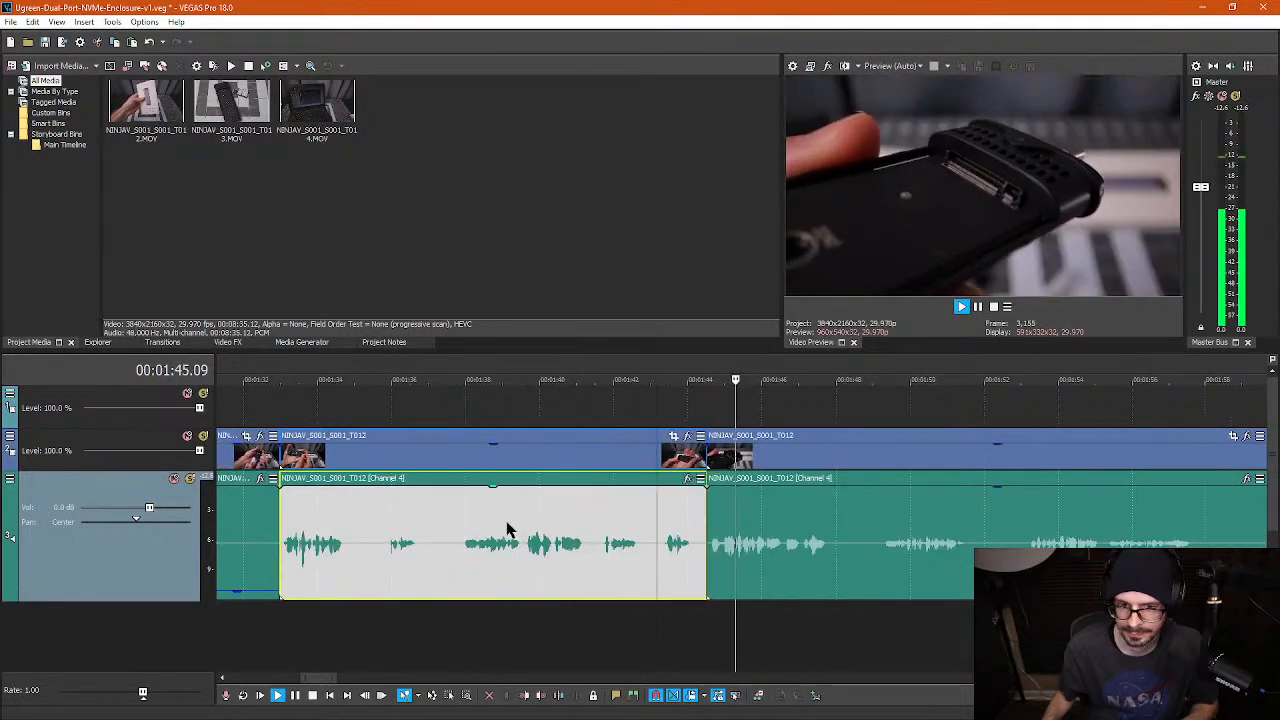
key(Return)
click(674, 568)
key(s)
scroll(707, 577, up, 2)
scroll(766, 545, up, 1)
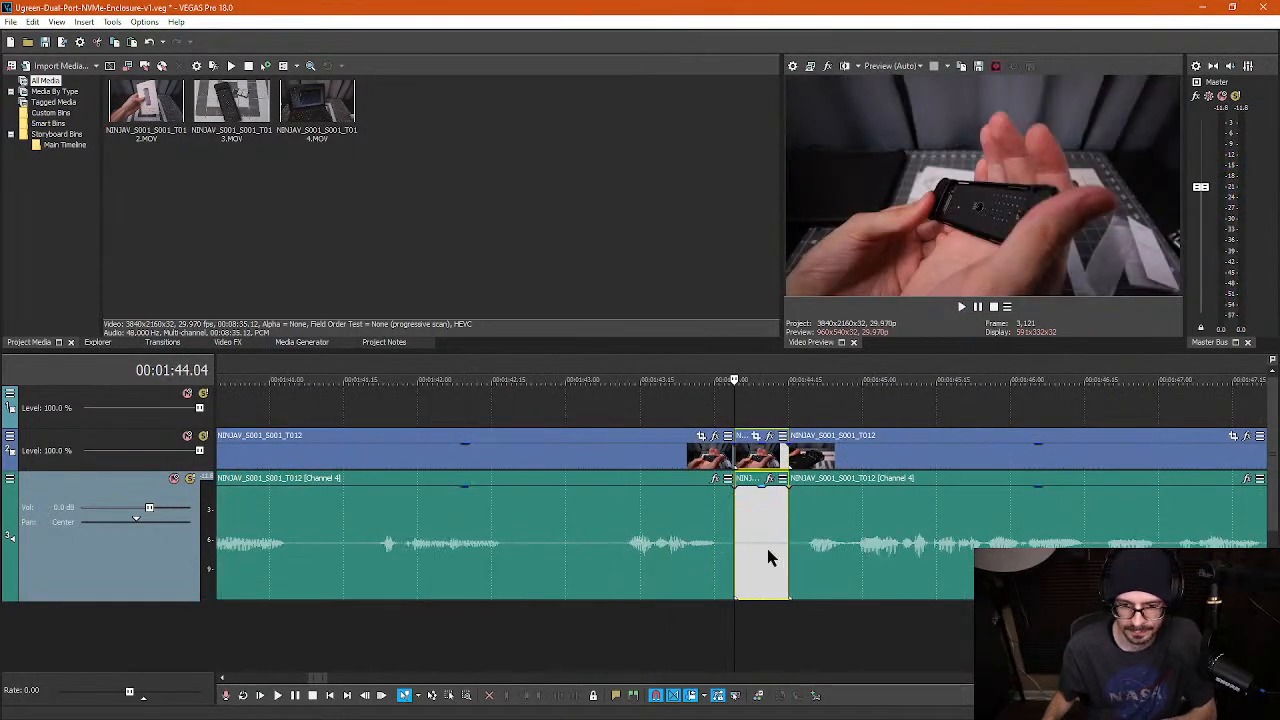
key(Delete)
- Split the following clip at 00:01:44.06 and delete the tiny silent sliver at the join
click(743, 555)
key(s)
click(737, 558)
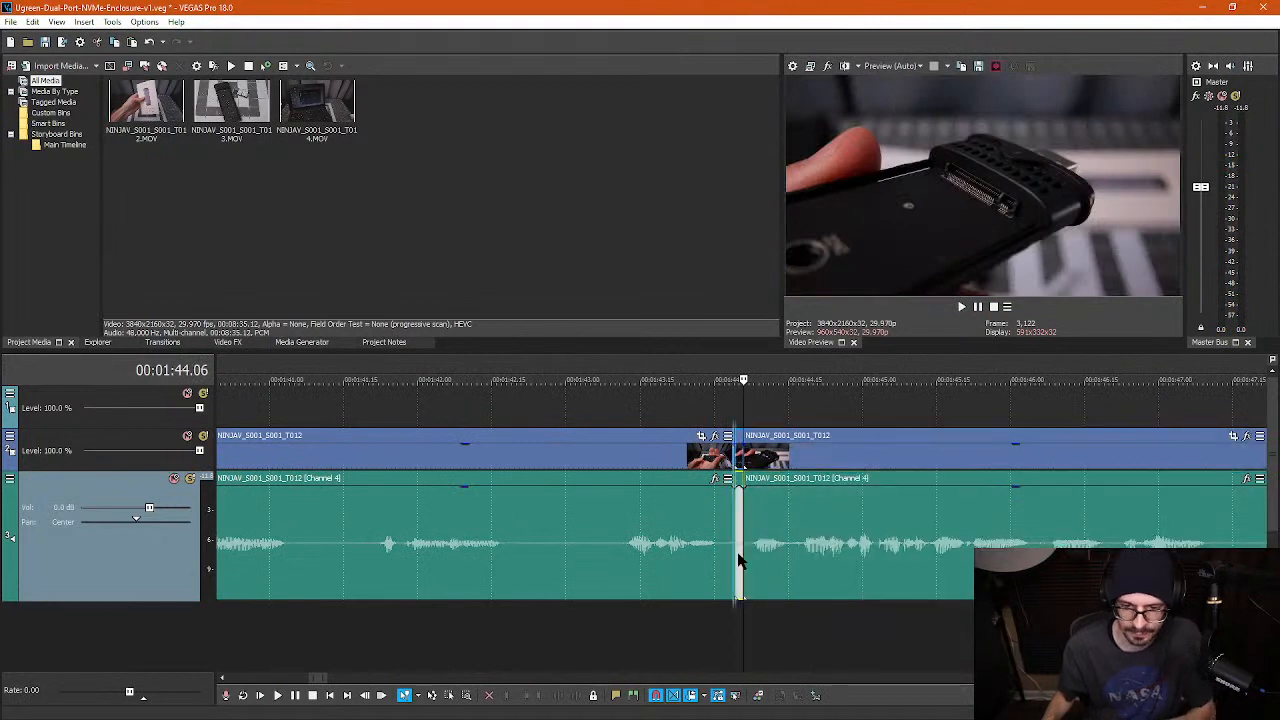
key(Delete)
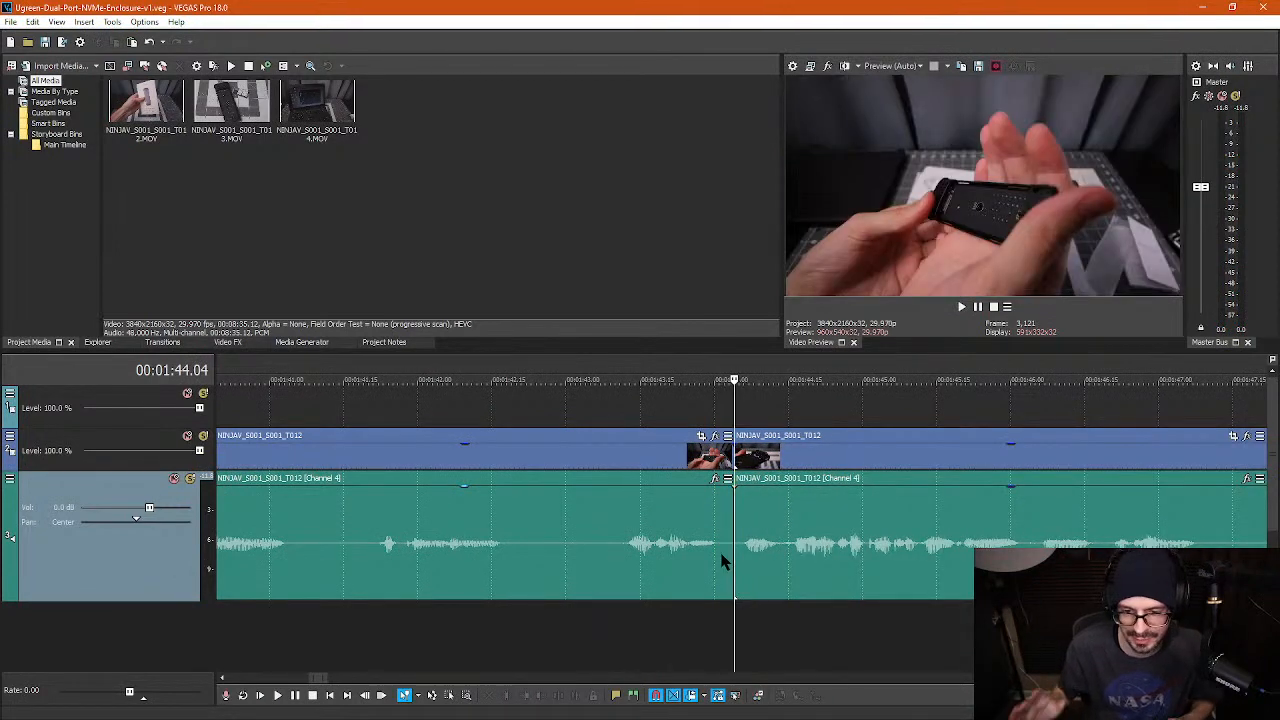
- Play across the tightened join and split the clip after the phrase ends, at 00:01:47.13
key(space)
scroll(795, 567, down, 2)
key(Return)
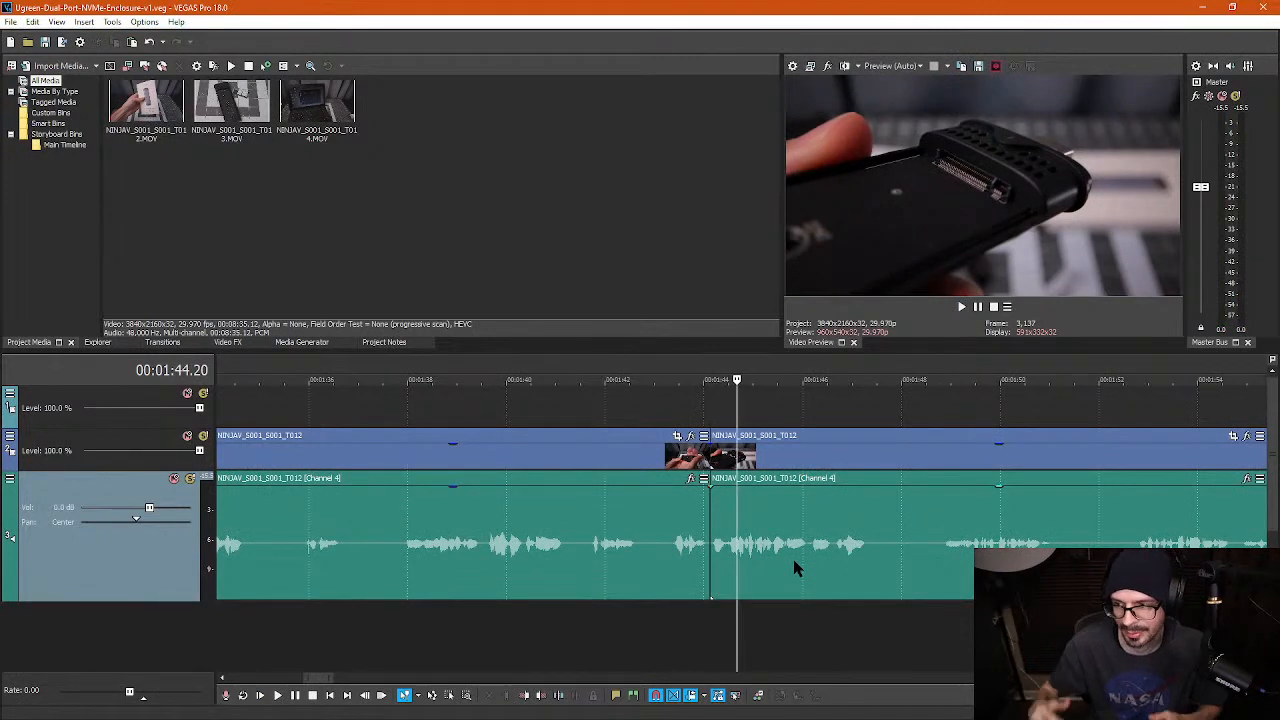
key(space)
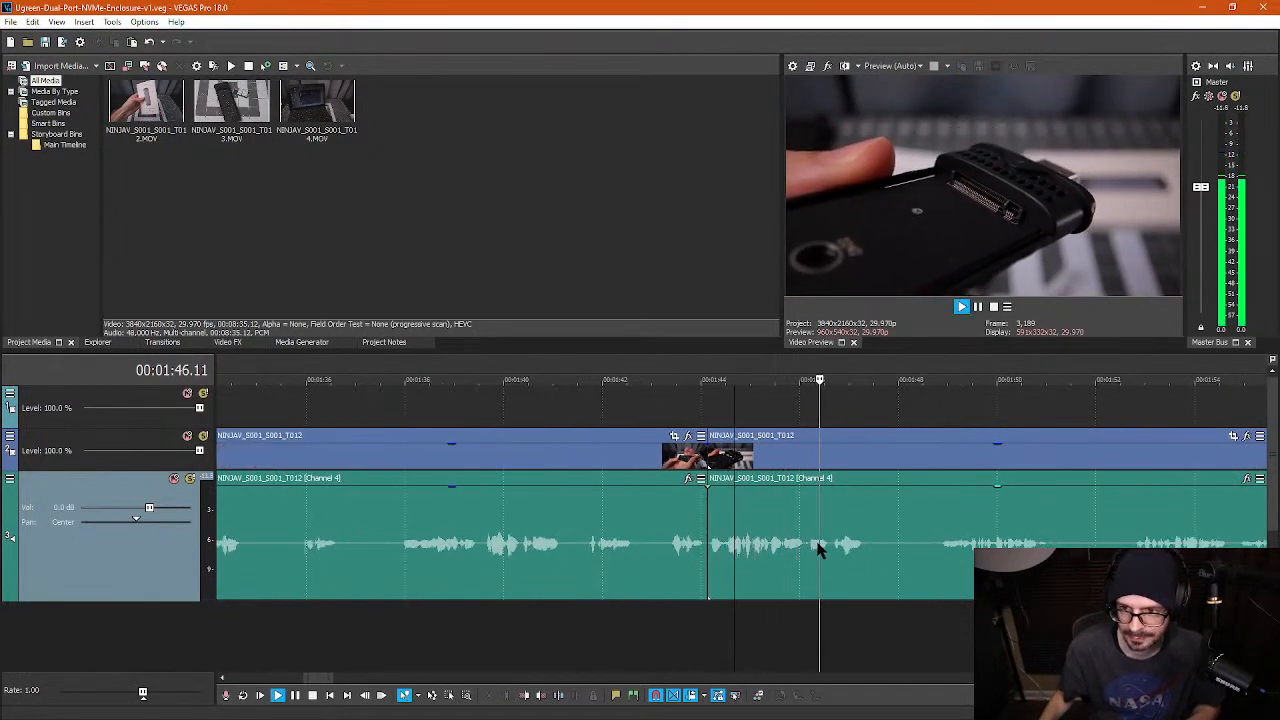
key(Return)
key(s)
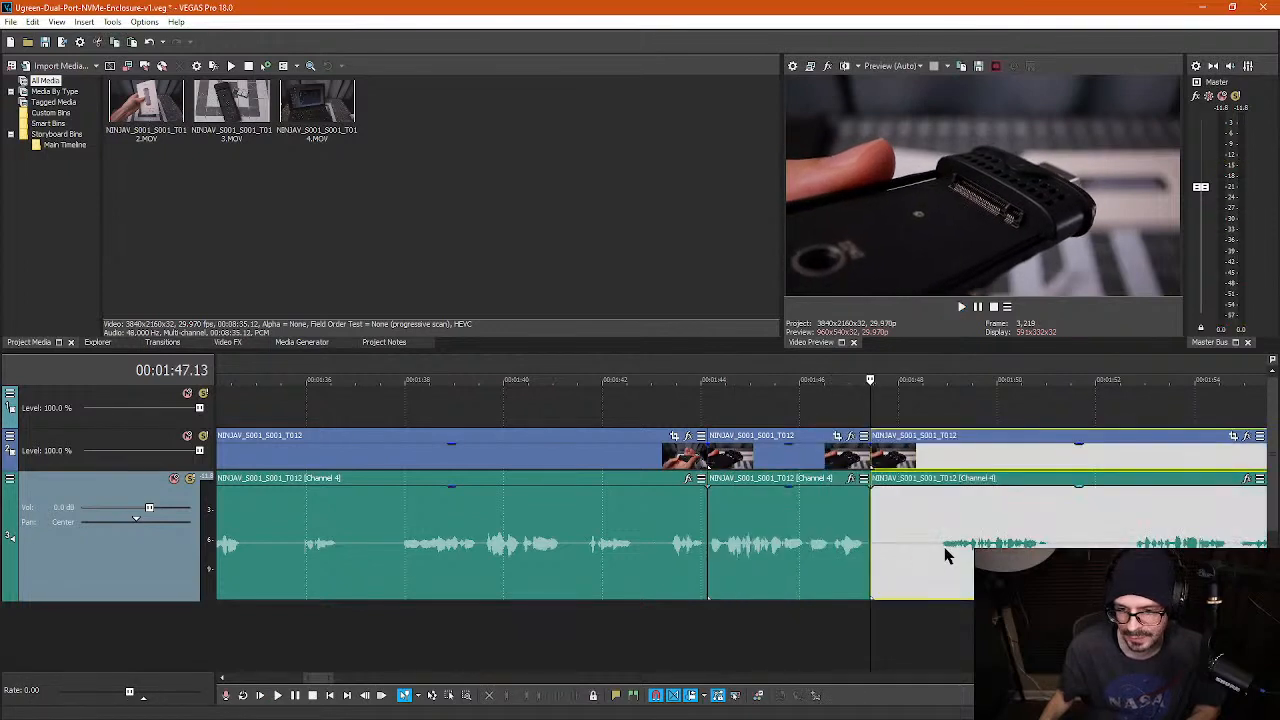
- Listen to the next takes, split at 00:01:52.20 before the better one, and delete the section starting at 00:01:47.13
key(space)
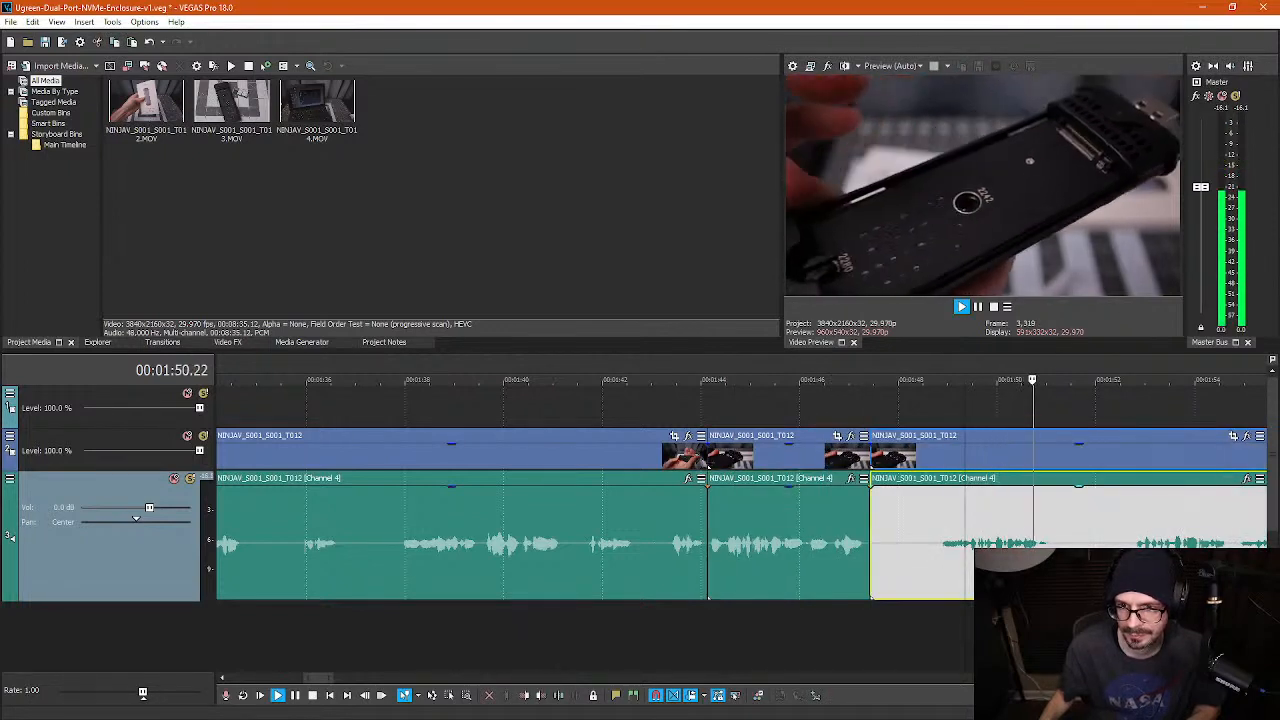
key(Return)
scroll(965, 543, down, 1)
click(777, 543)
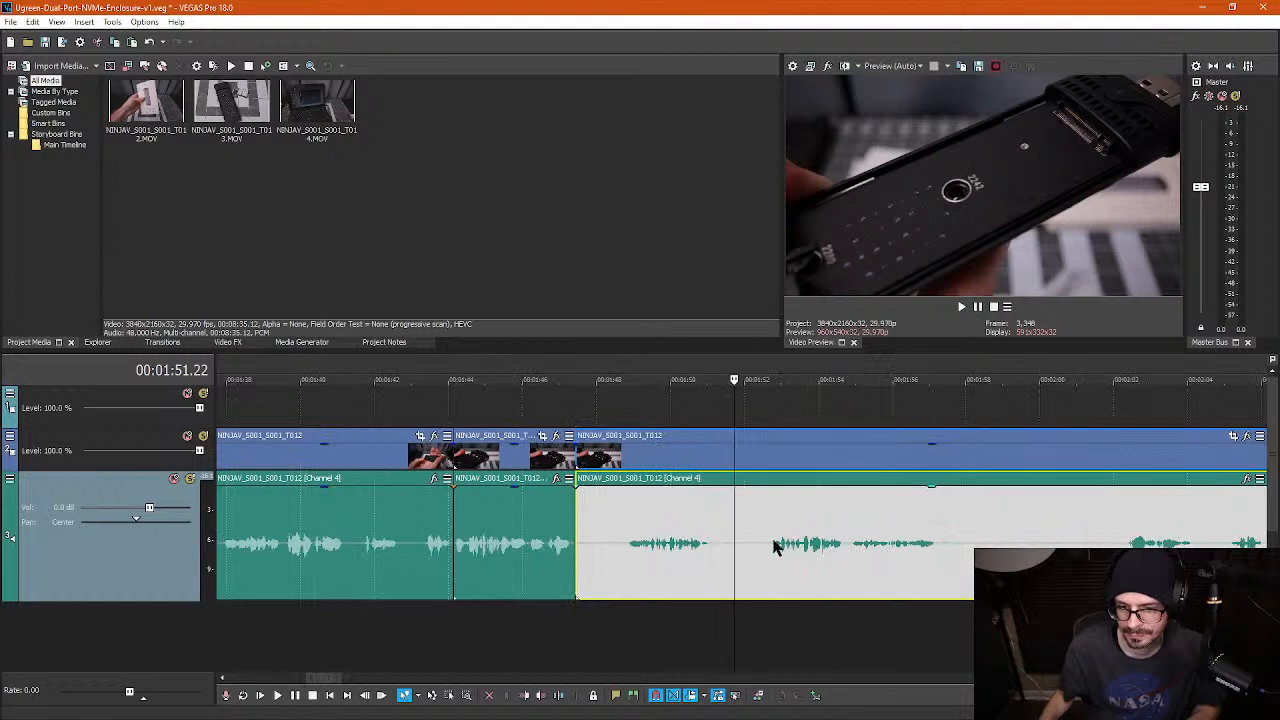
key(space)
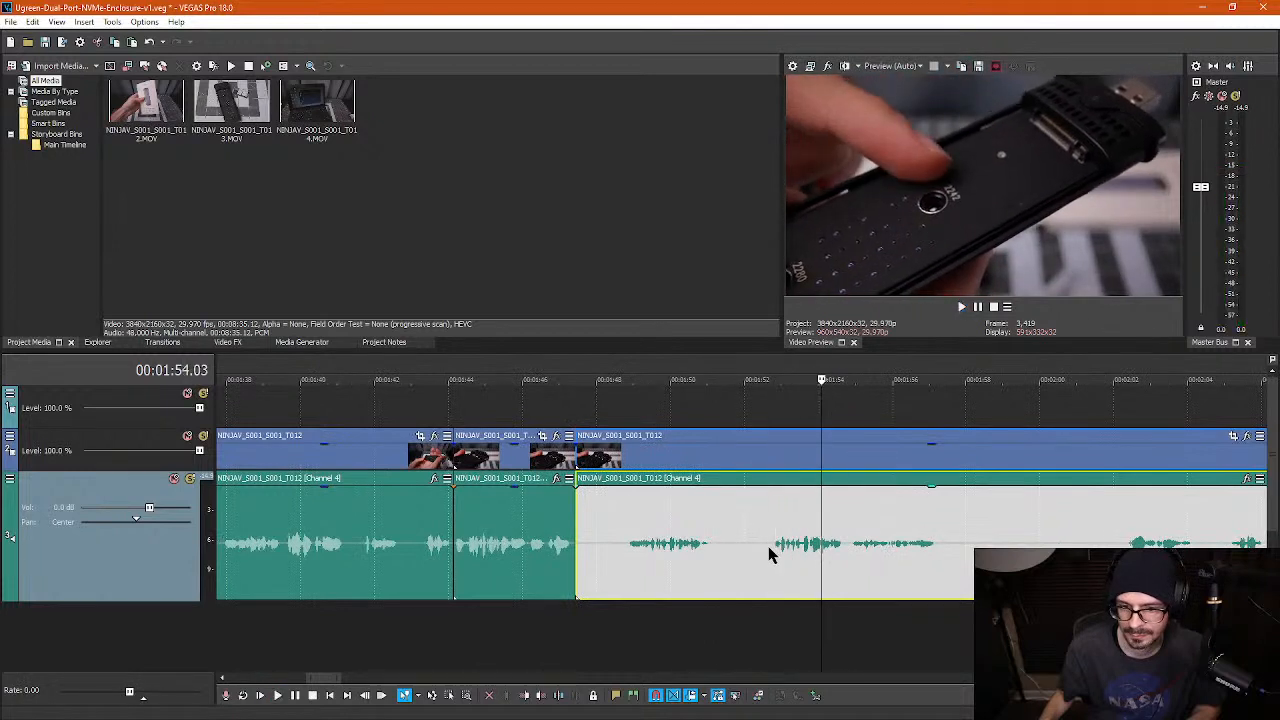
key(space)
key(s)
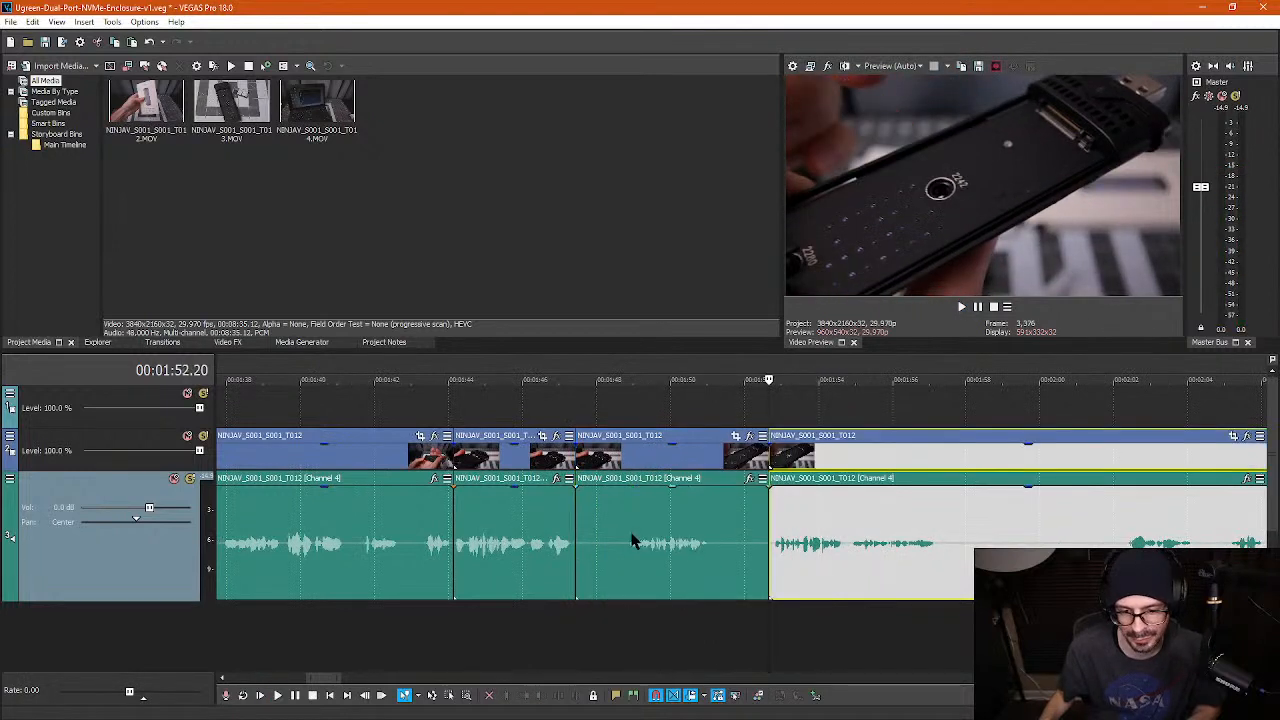
click(631, 537)
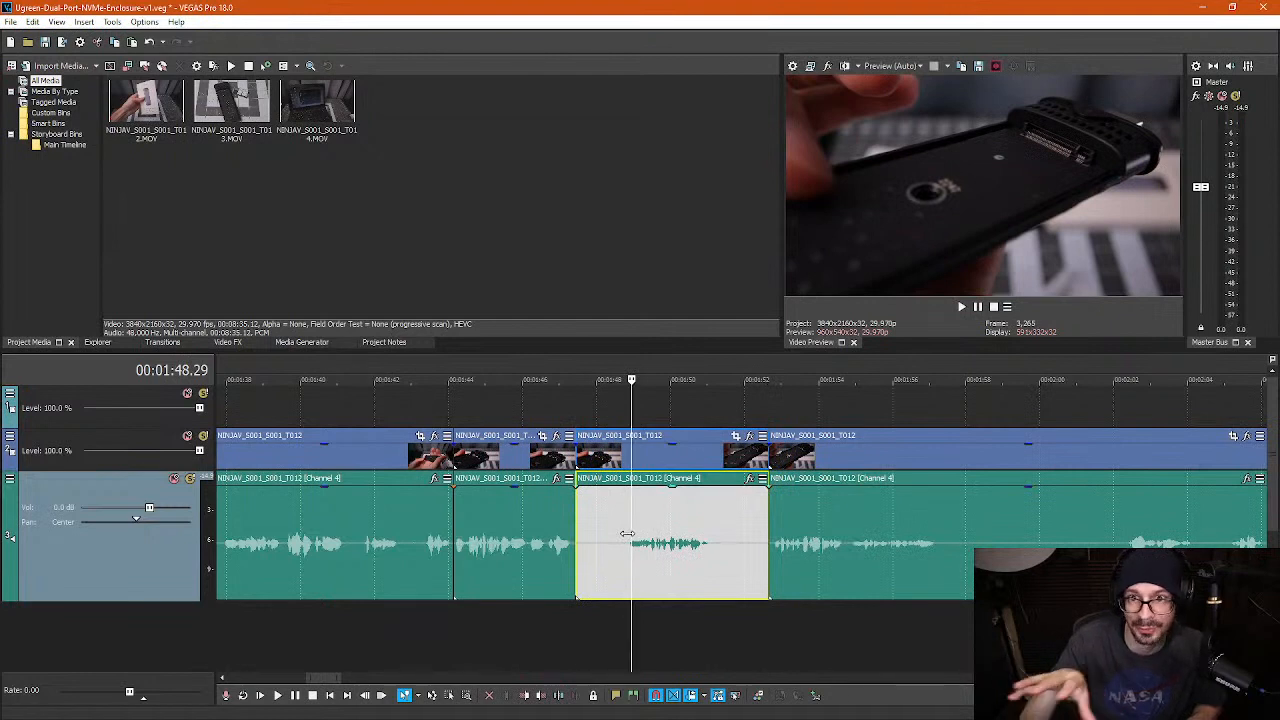
click(686, 562)
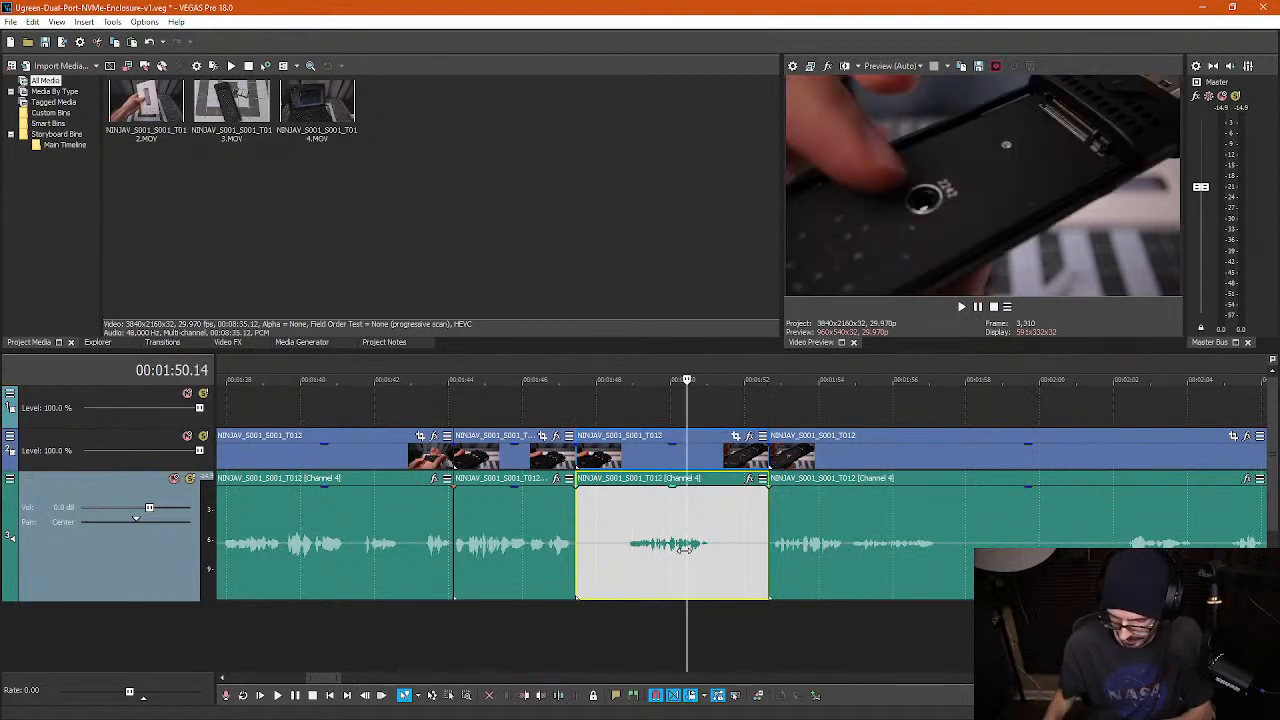
key(Delete)
- Play the kept take and split the clip right after its speech ends, at 00:01:52.02
key(space)
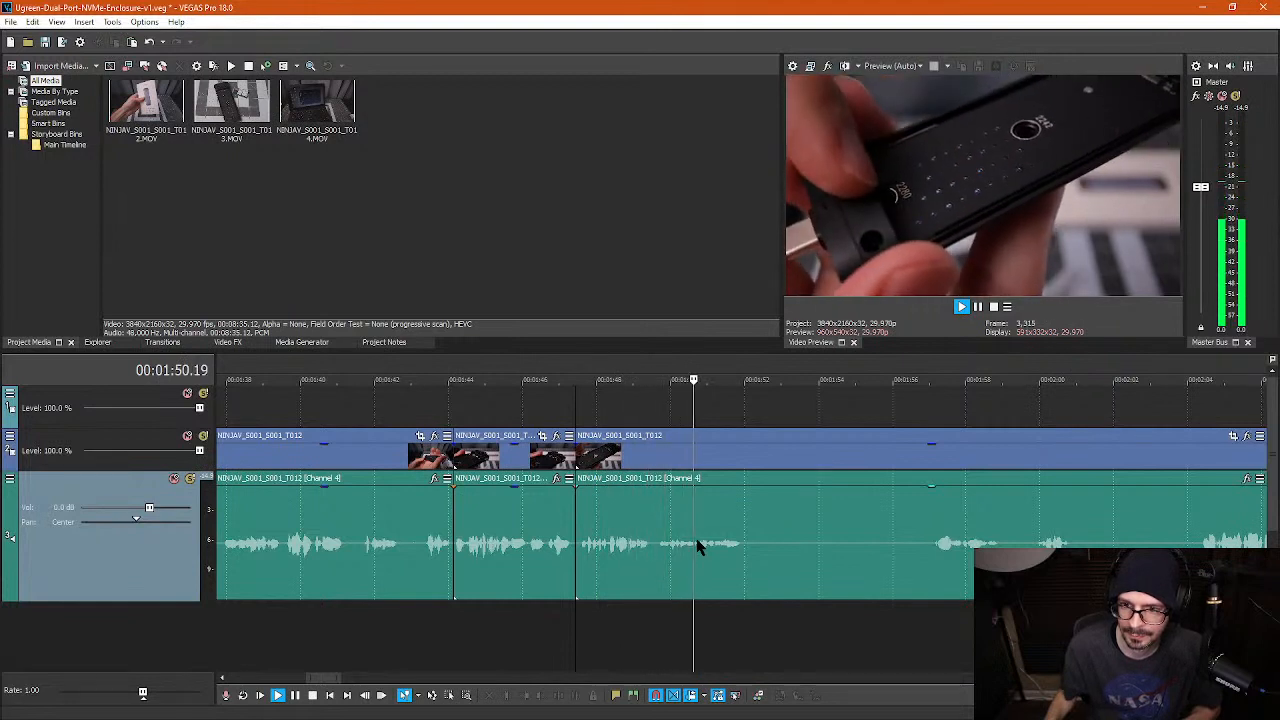
key(space)
click(747, 550)
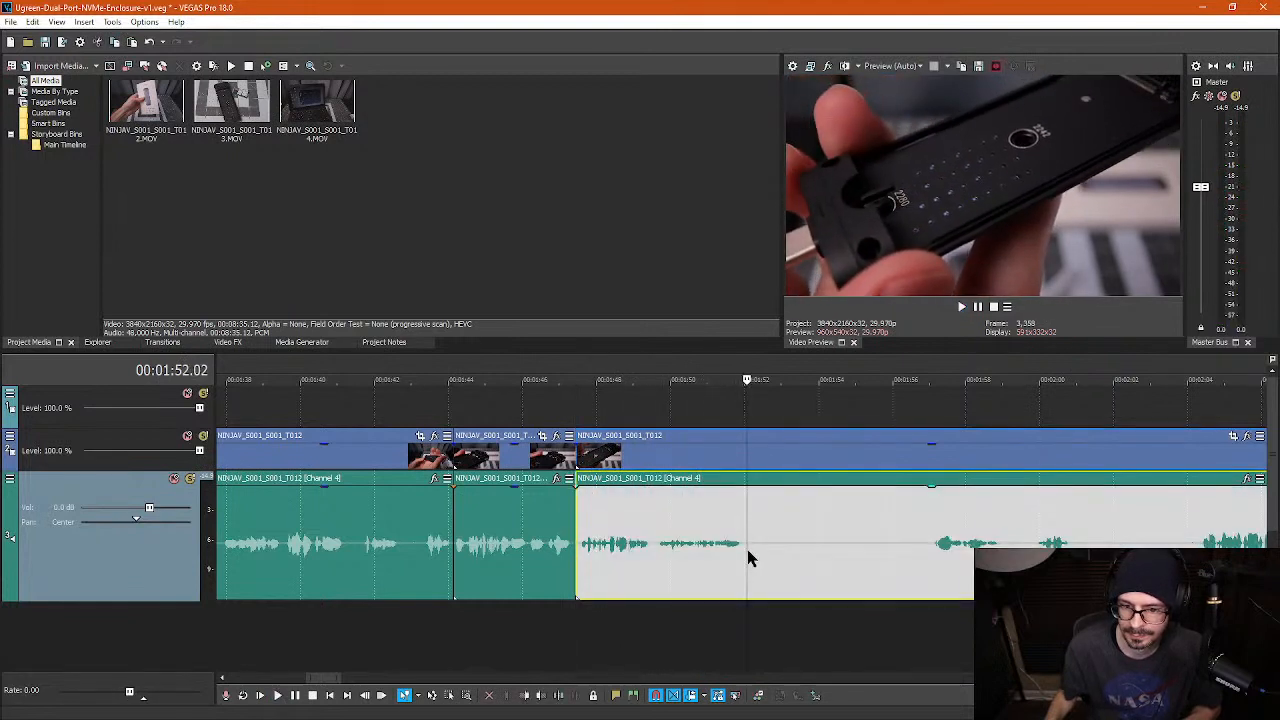
key(s)
- Listen to the following takes between about 00:01:57 and 00:02:16 to judge which speech to keep
click(947, 545)
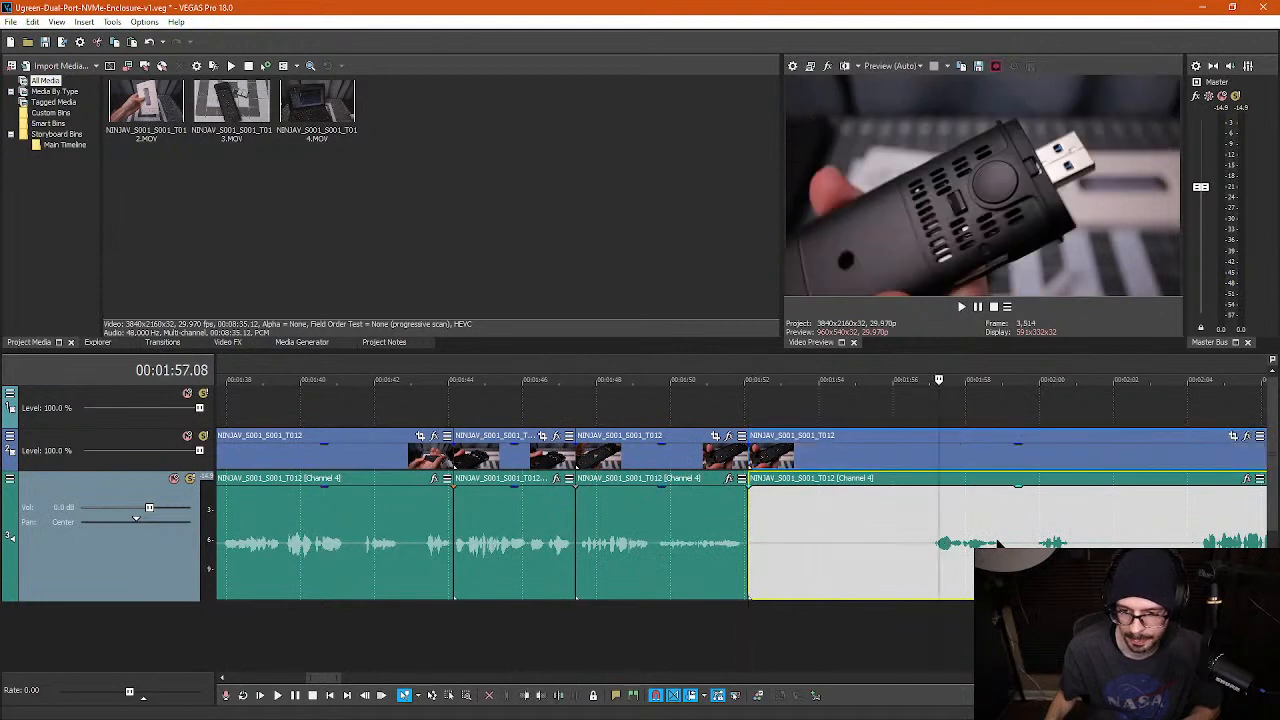
key(space)
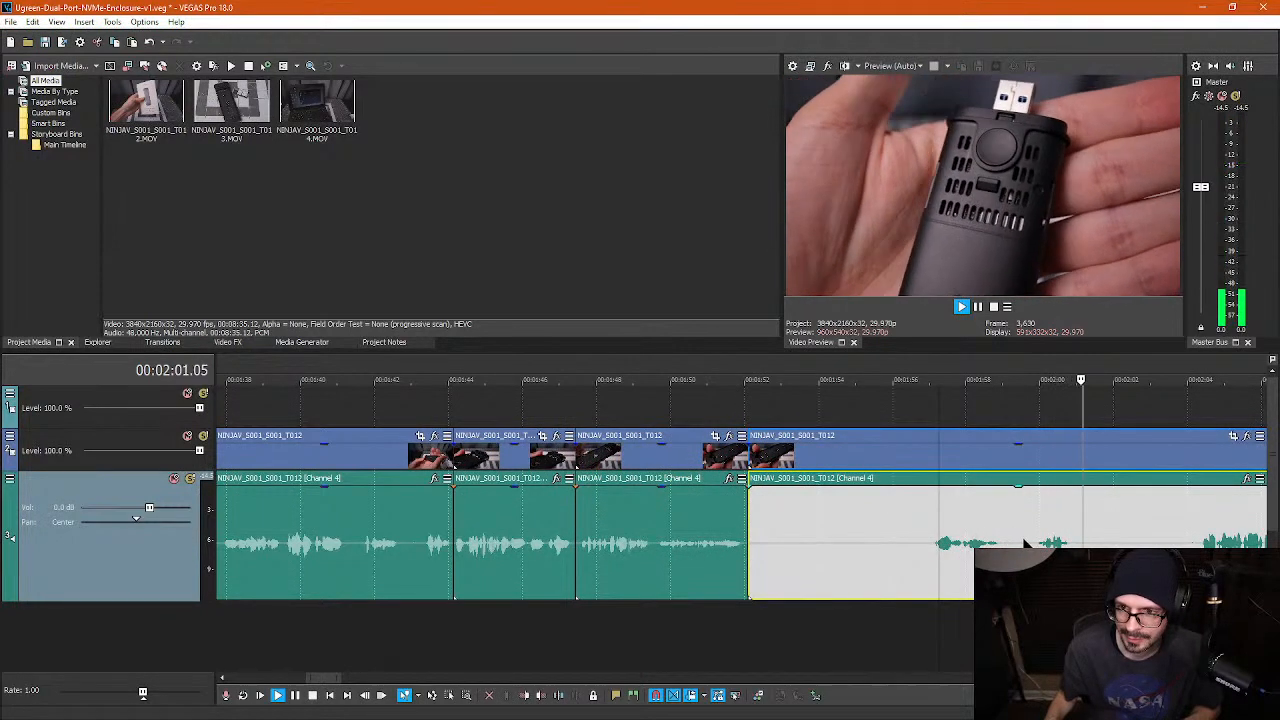
scroll(745, 550, down, 2)
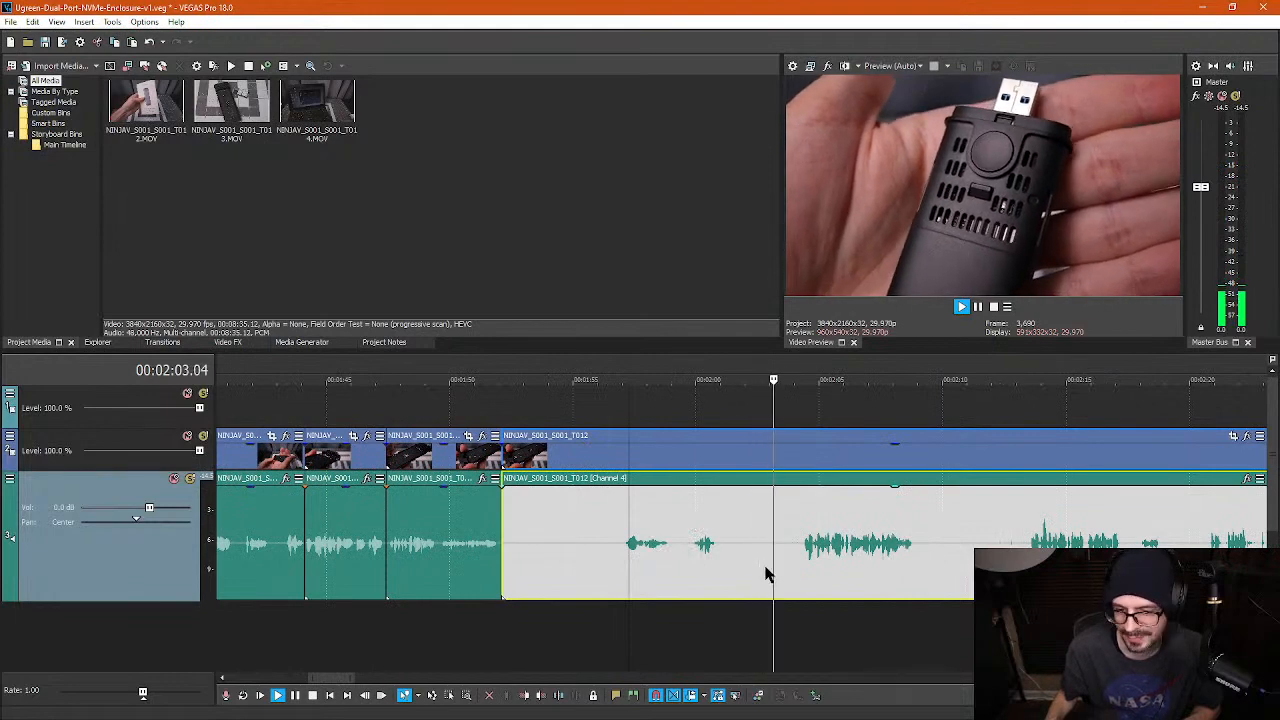
click(1035, 535)
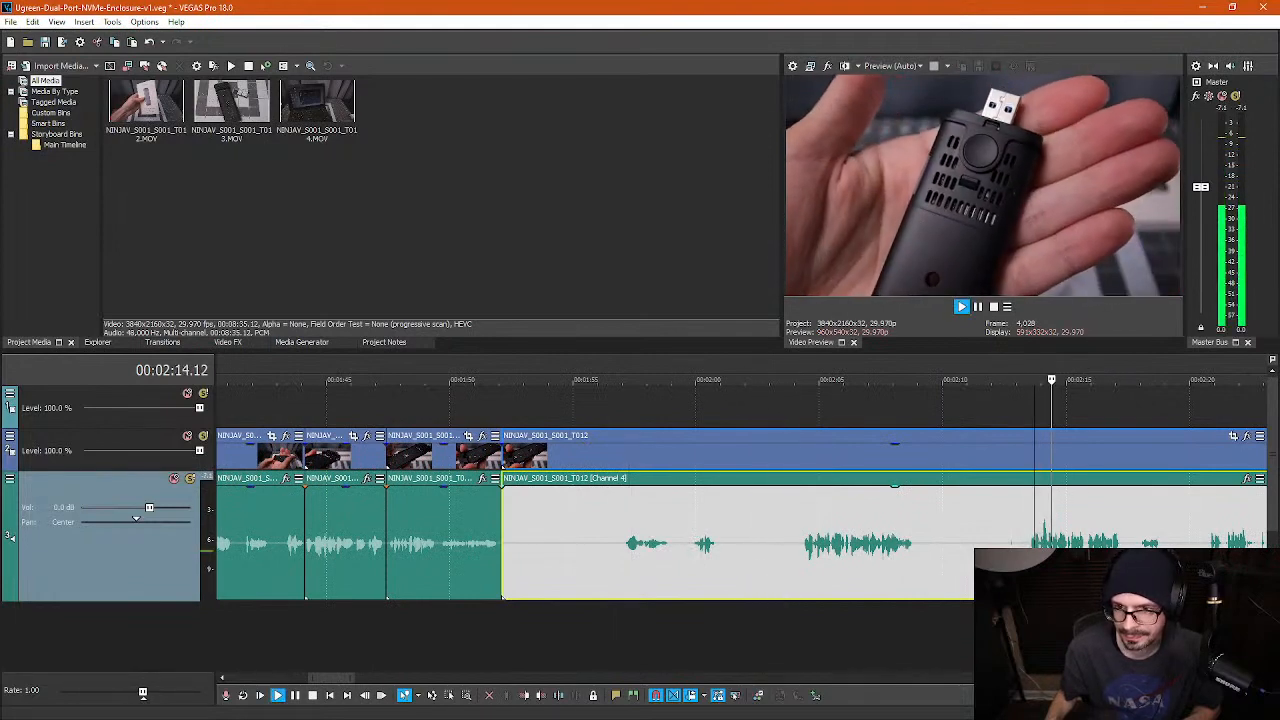
scroll(934, 557, down, 2)
scroll(748, 552, up, 1)
key(k)
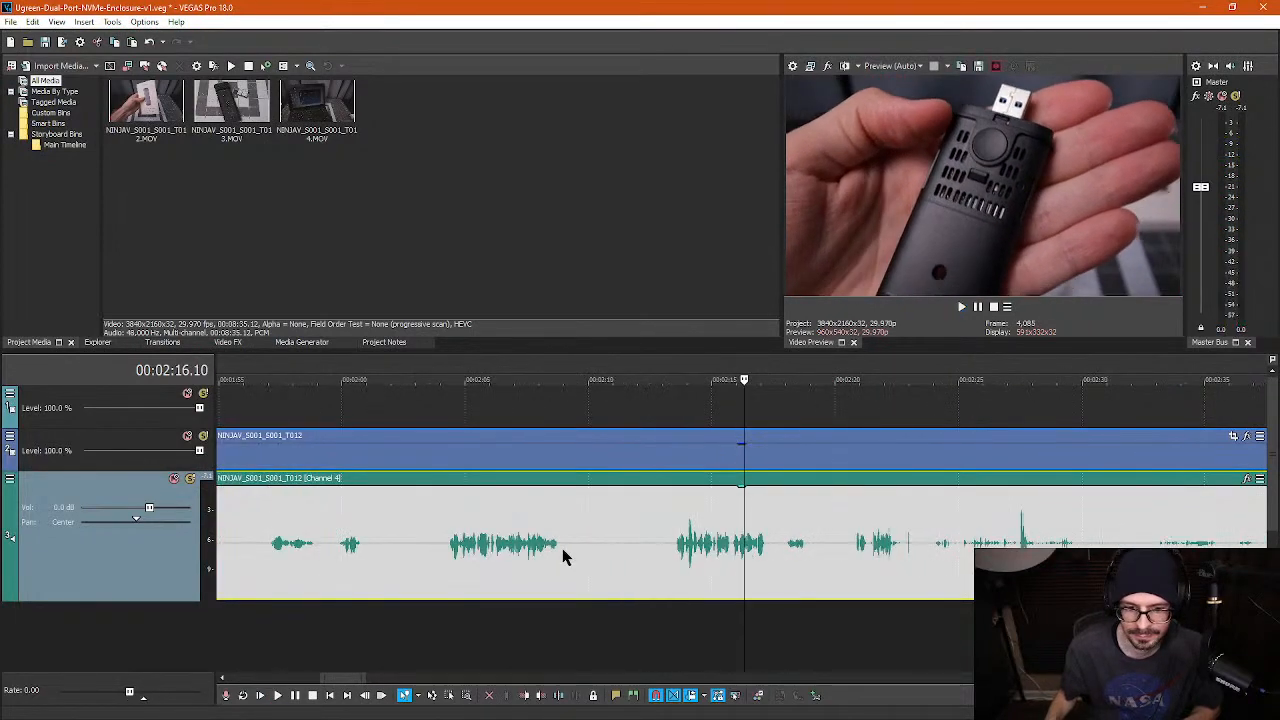
scroll(624, 545, down, 1)
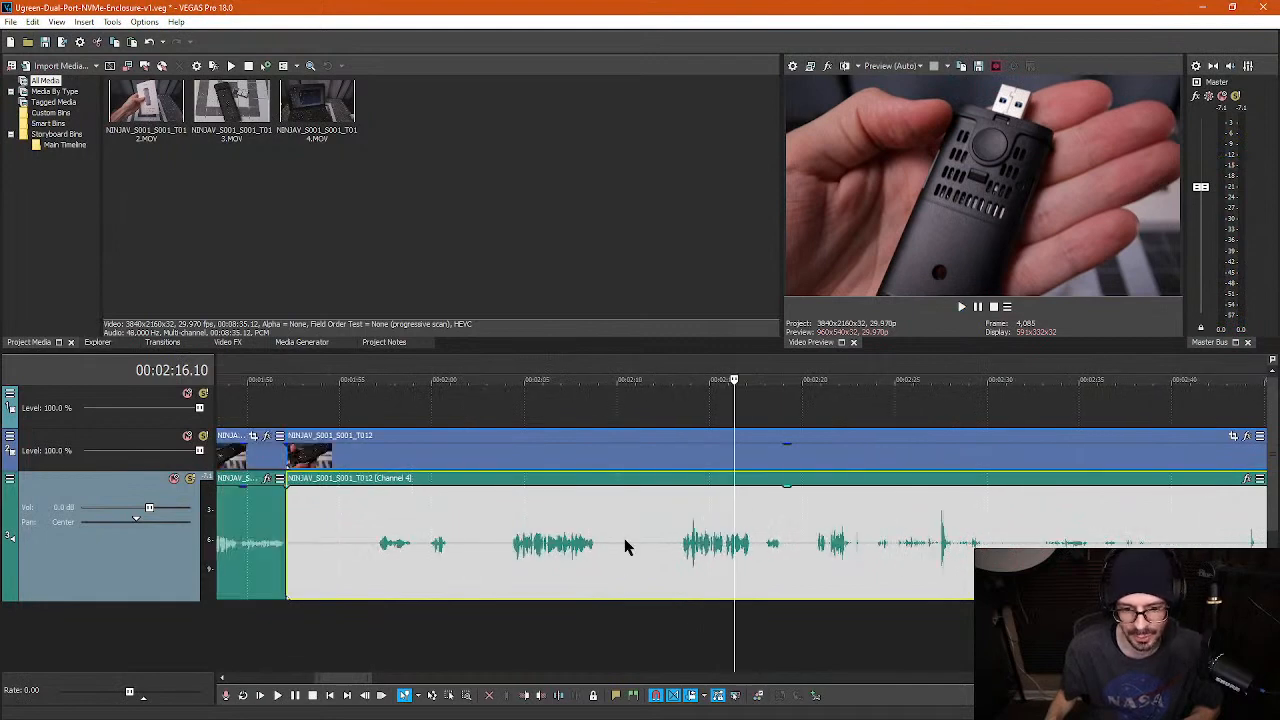
- Split the clip just before the speech at about 00:02:13 and after the preceding phrase at 00:02:09.07, isolating the silent footage between them
click(678, 553)
key(s)
click(455, 553)
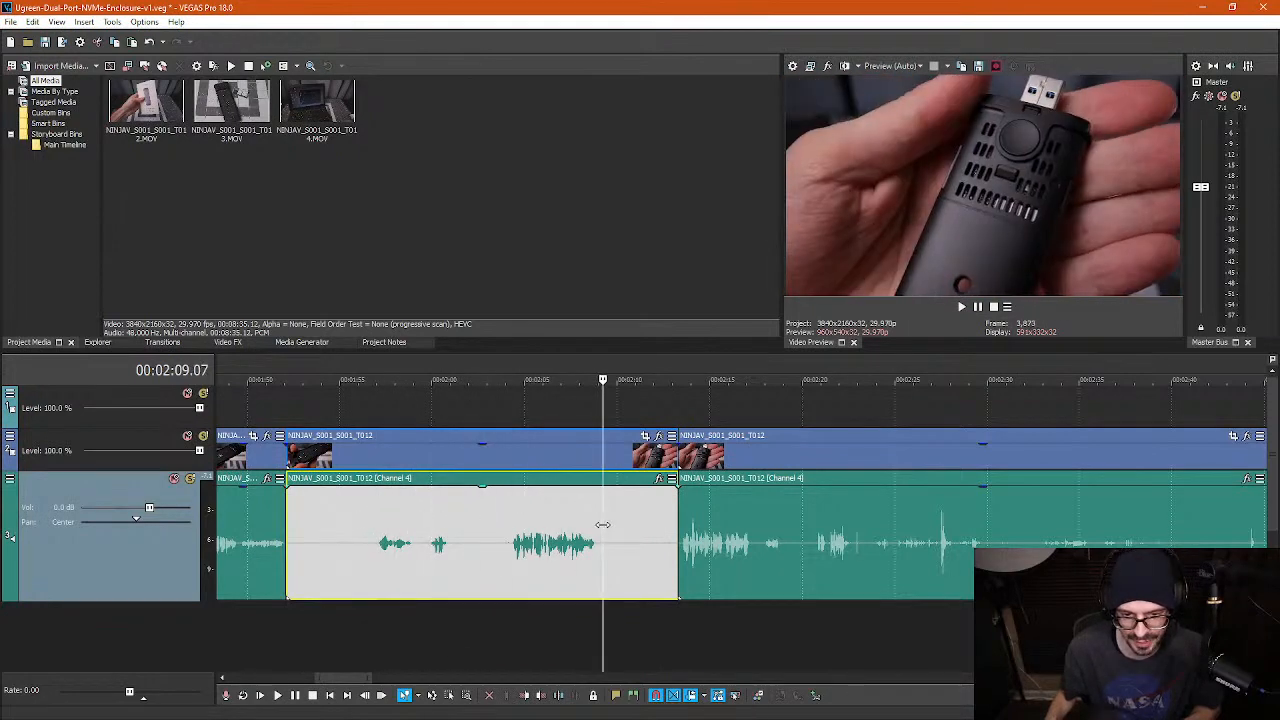
key(s)
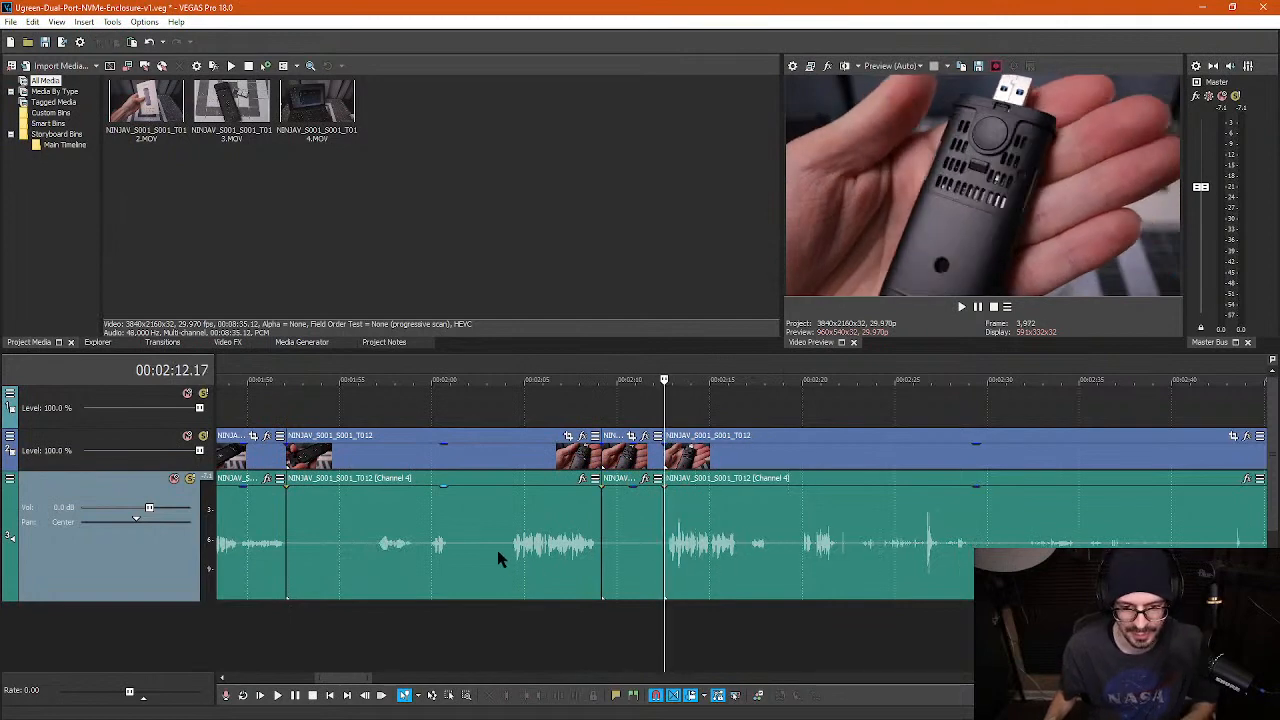
- Split before the spoken phrase at 00:02:03.26 and delete the spoken section up to the next cut
click(503, 549)
key(s)
click(540, 550)
key(Delete)
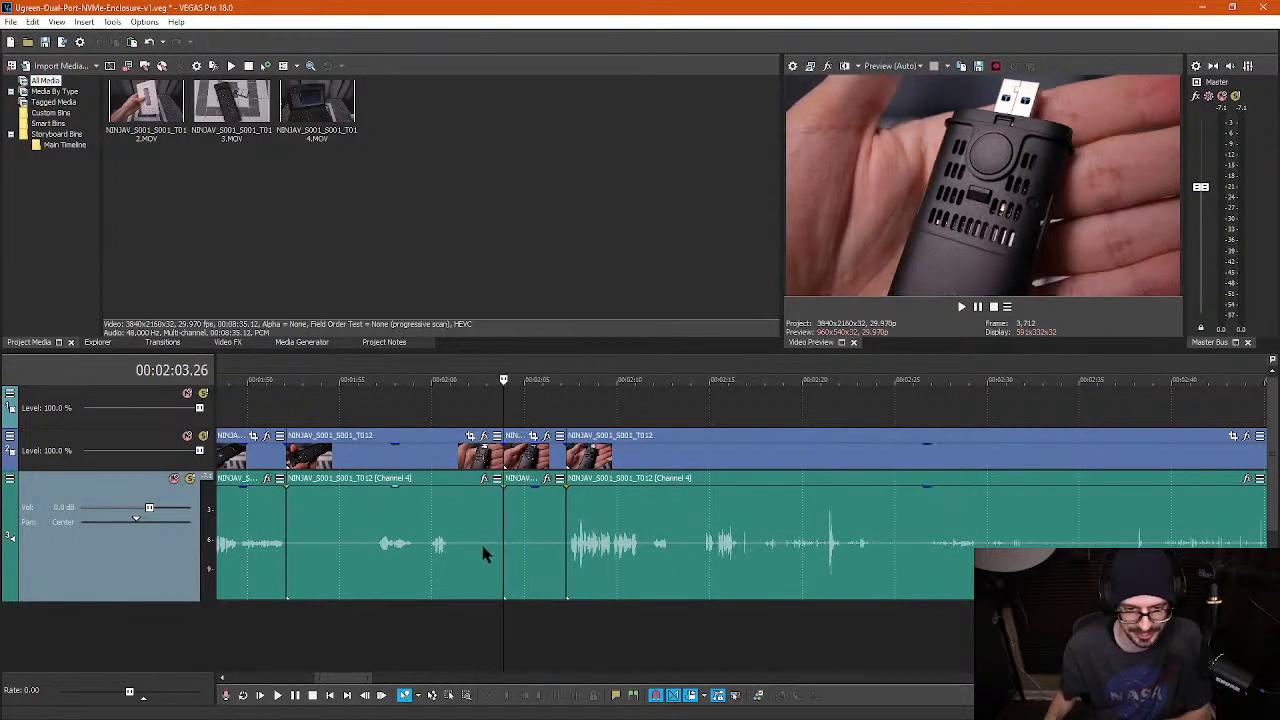
- Split after the earlier short phrases at 00:02:01.02 and before them at about 00:01:57, and delete the spoken section between the cuts
click(452, 557)
key(s)
click(374, 551)
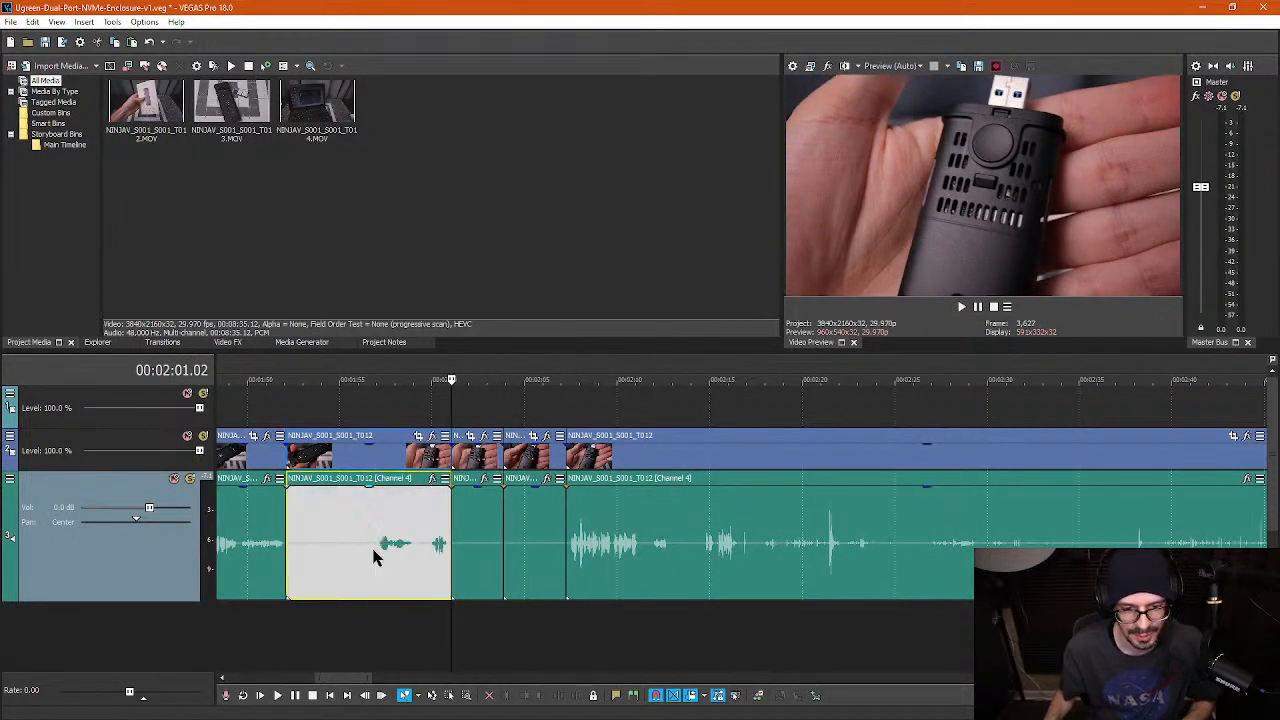
key(s)
key(Delete)
- Cut the three remaining silent clips, paste them after the last clip at the end of the timeline, and save the project
click(313, 540)
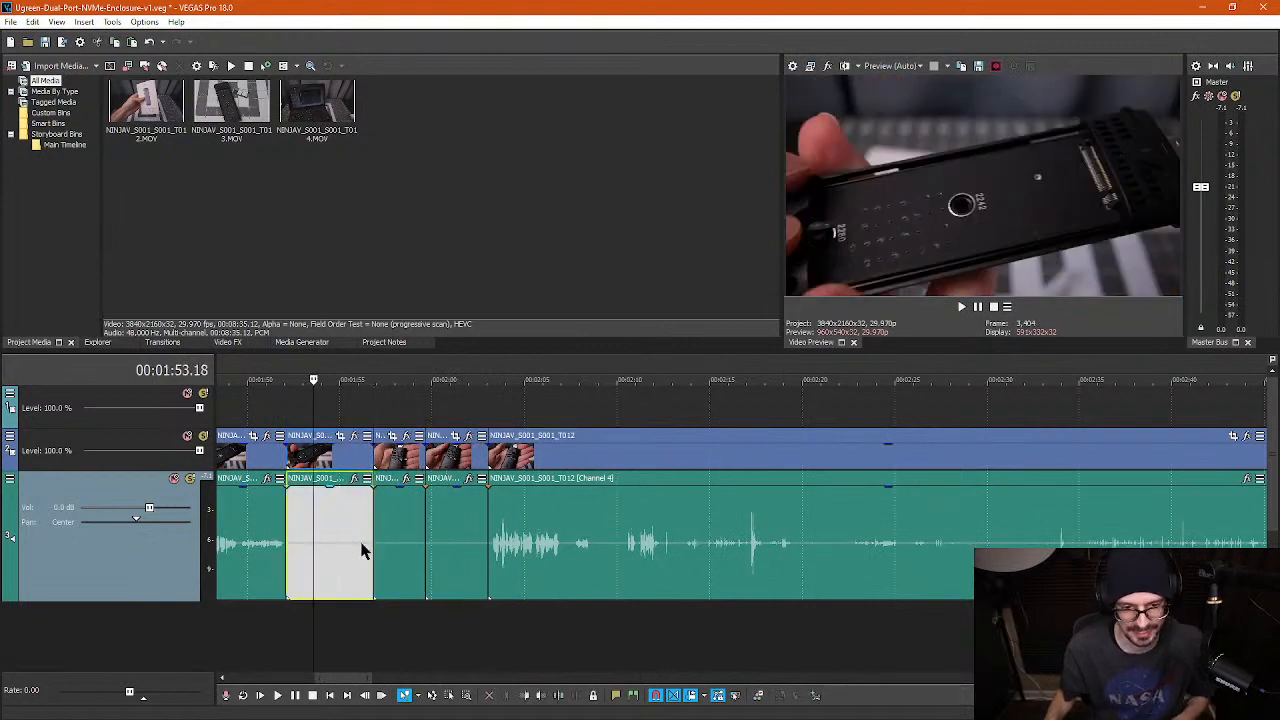
ctrl+click(410, 538)
ctrl+click(457, 540)
key(Delete)
scroll(829, 557, down, 8)
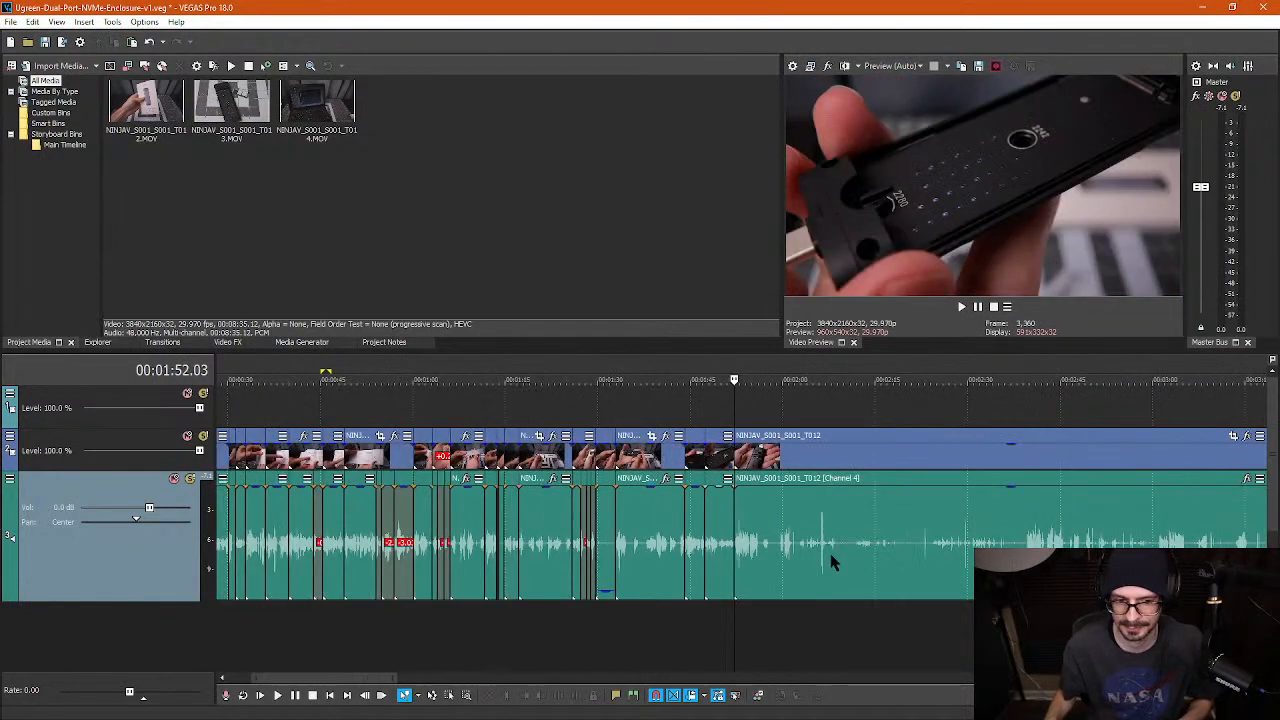
scroll(1079, 541, down, 1)
click(1091, 448)
scroll(1090, 450, up, 8)
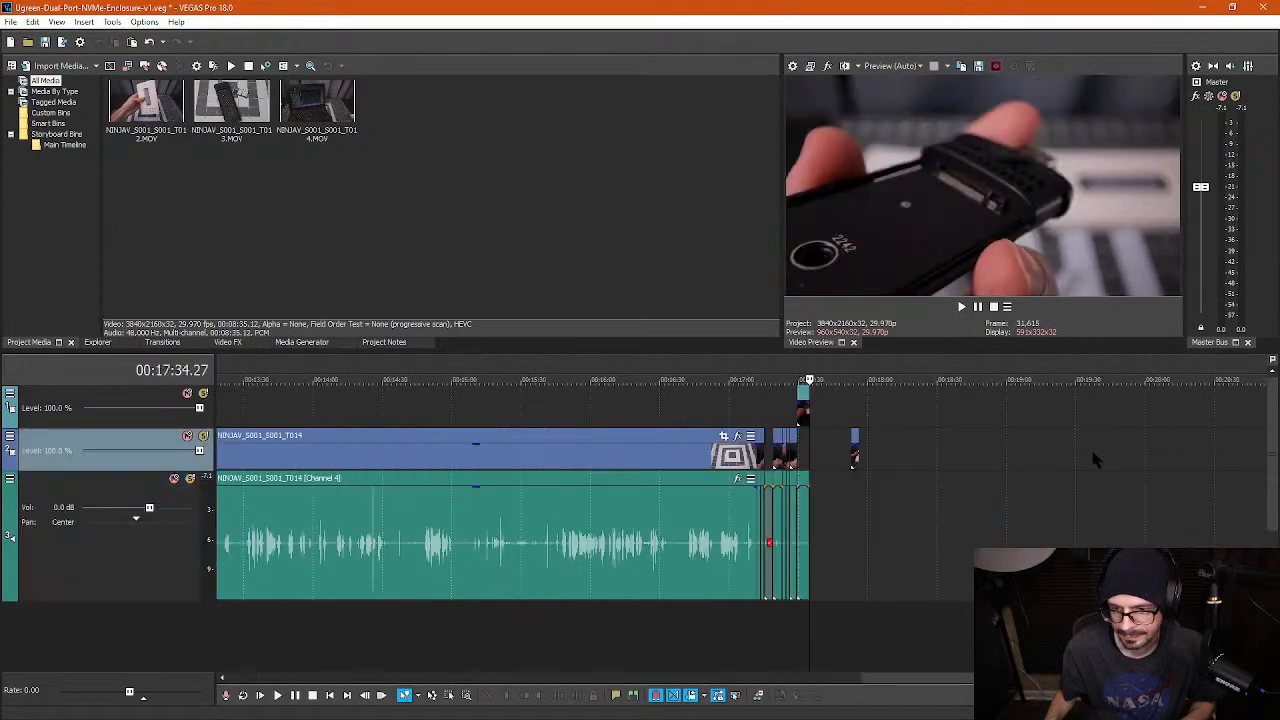
key(ctrl+v)
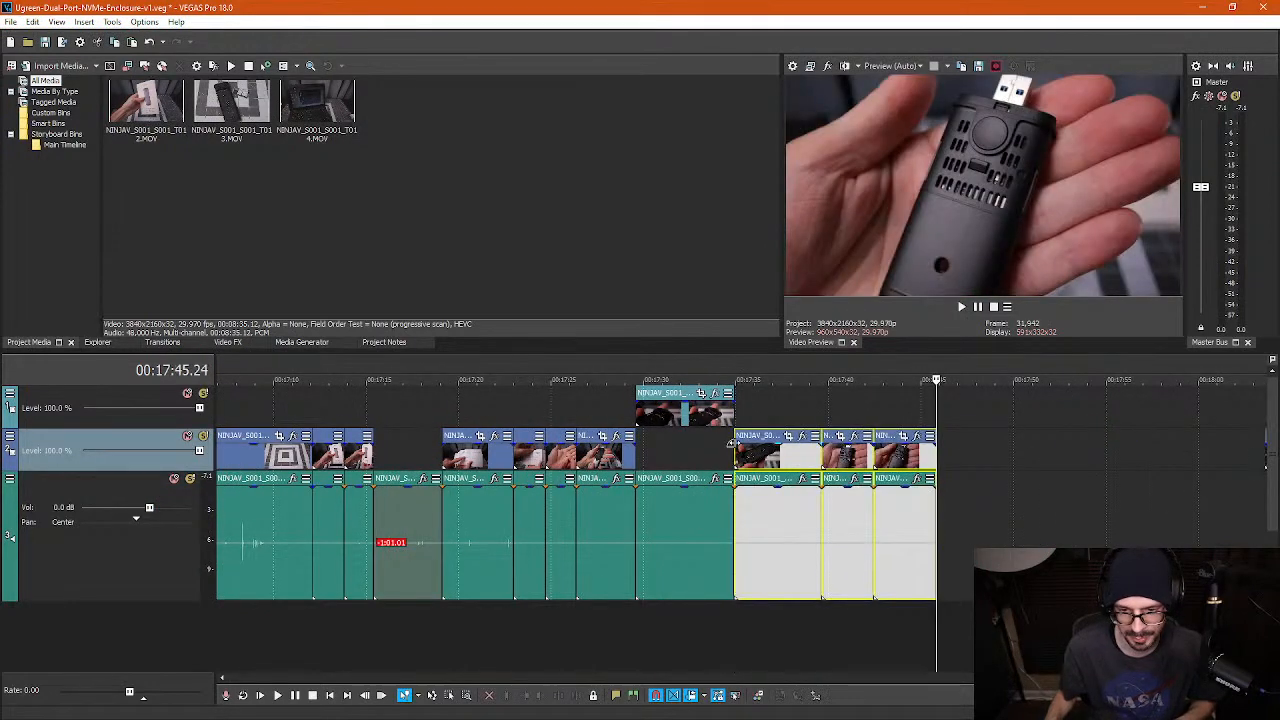
key(ctrl+s)
- Split the upper video track's clip and its audio around the short noise at about 00:17:32.21 and delete the small section between the cuts
scroll(585, 430, down, 3)
scroll(572, 440, up, 3)
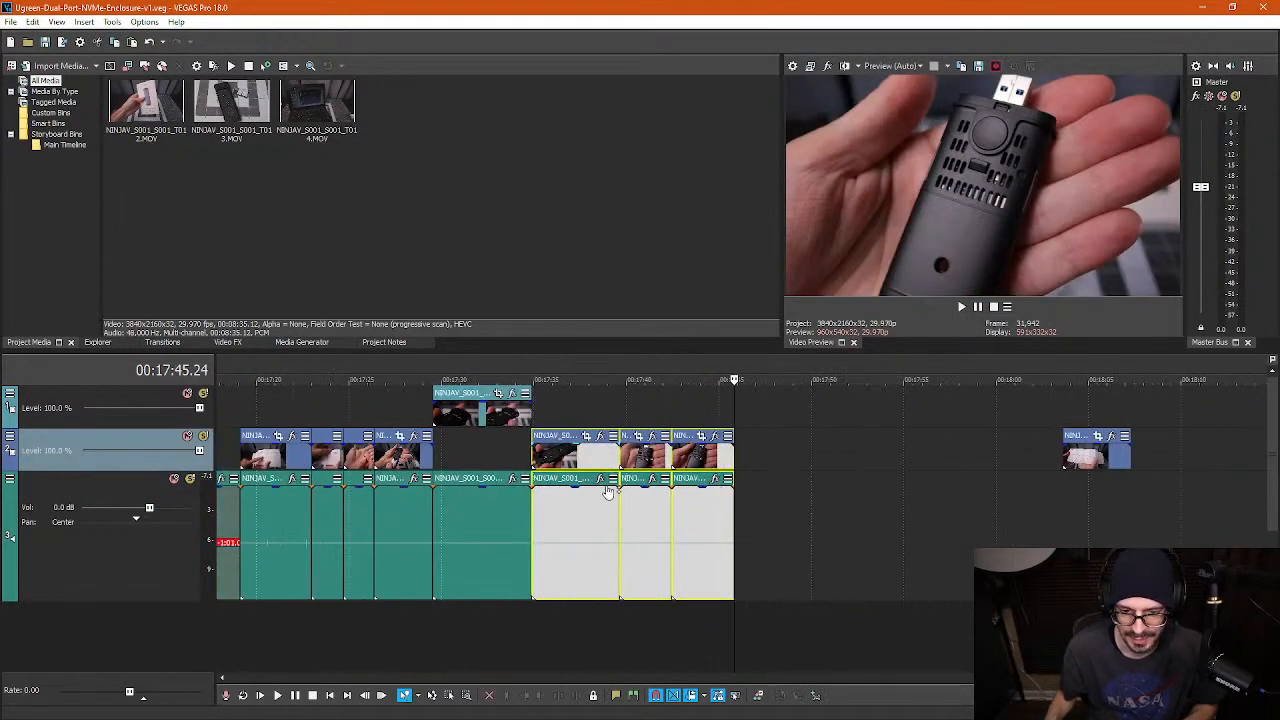
click(487, 549)
scroll(771, 548, up, 3)
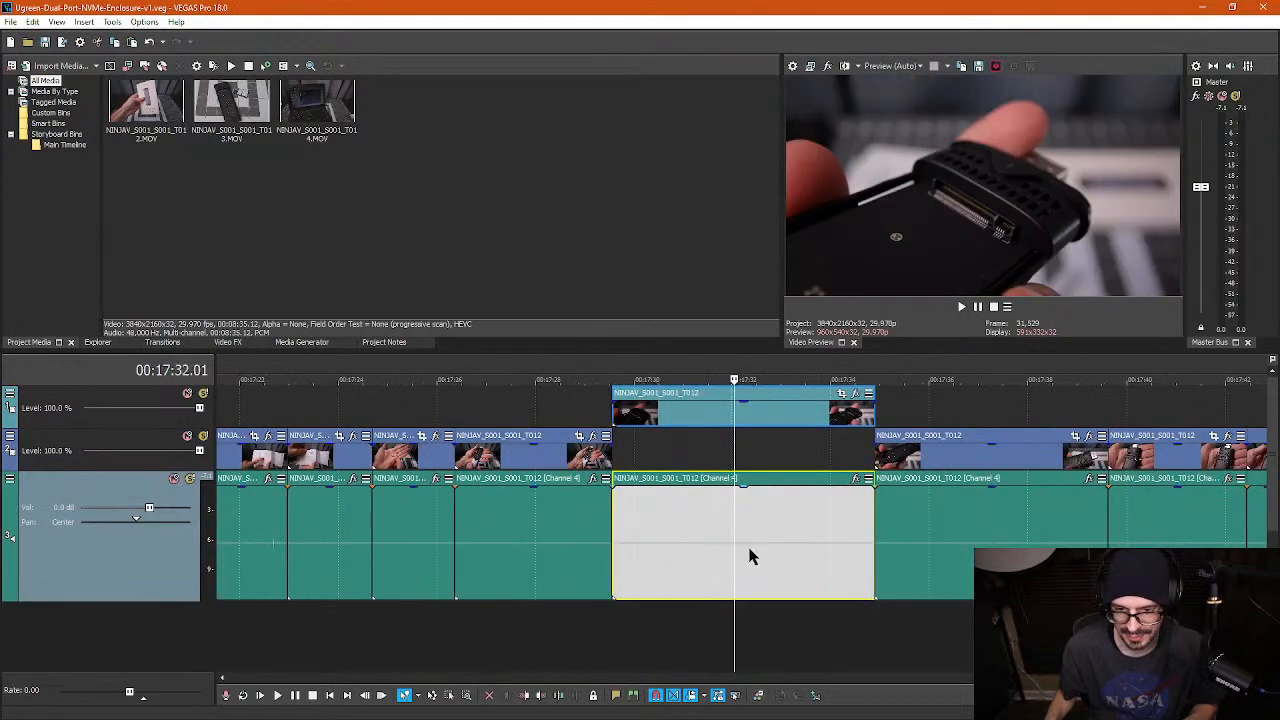
click(759, 547)
key(s)
click(772, 551)
key(s)
click(766, 556)
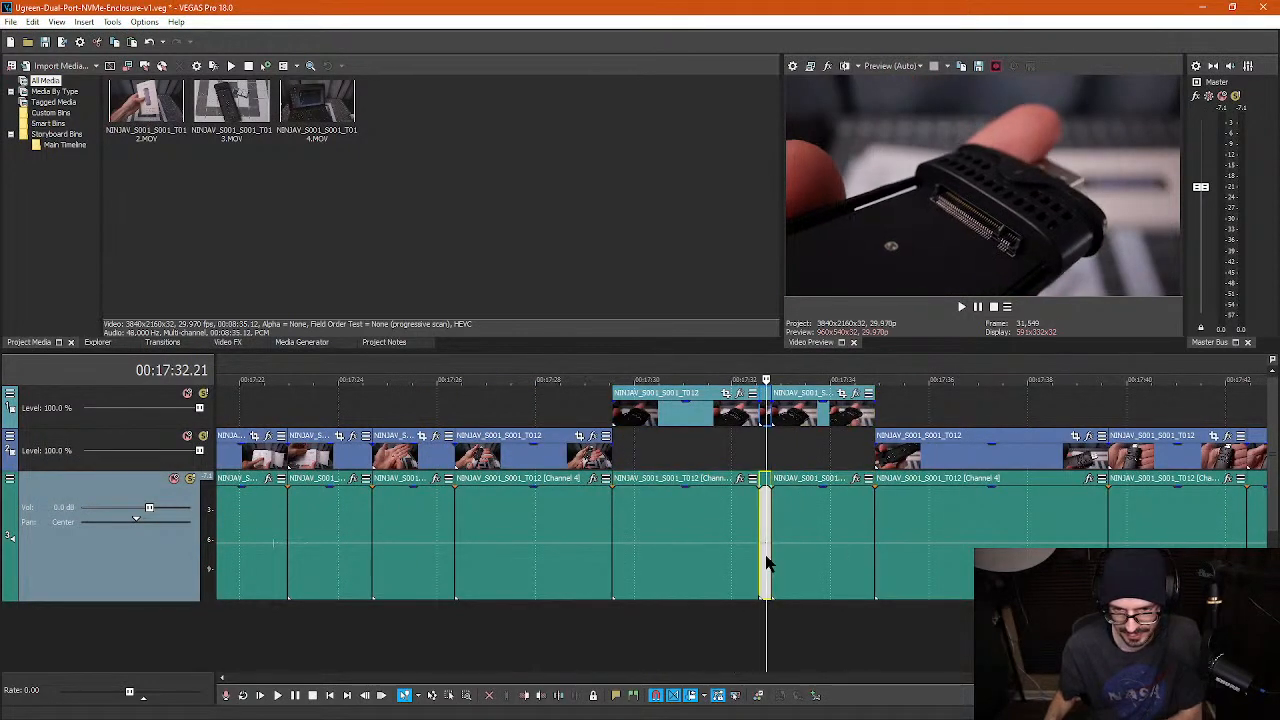
key(Delete)
scroll(689, 455, down, 4)
drag(955, 410, 744, 436)
click(962, 452)
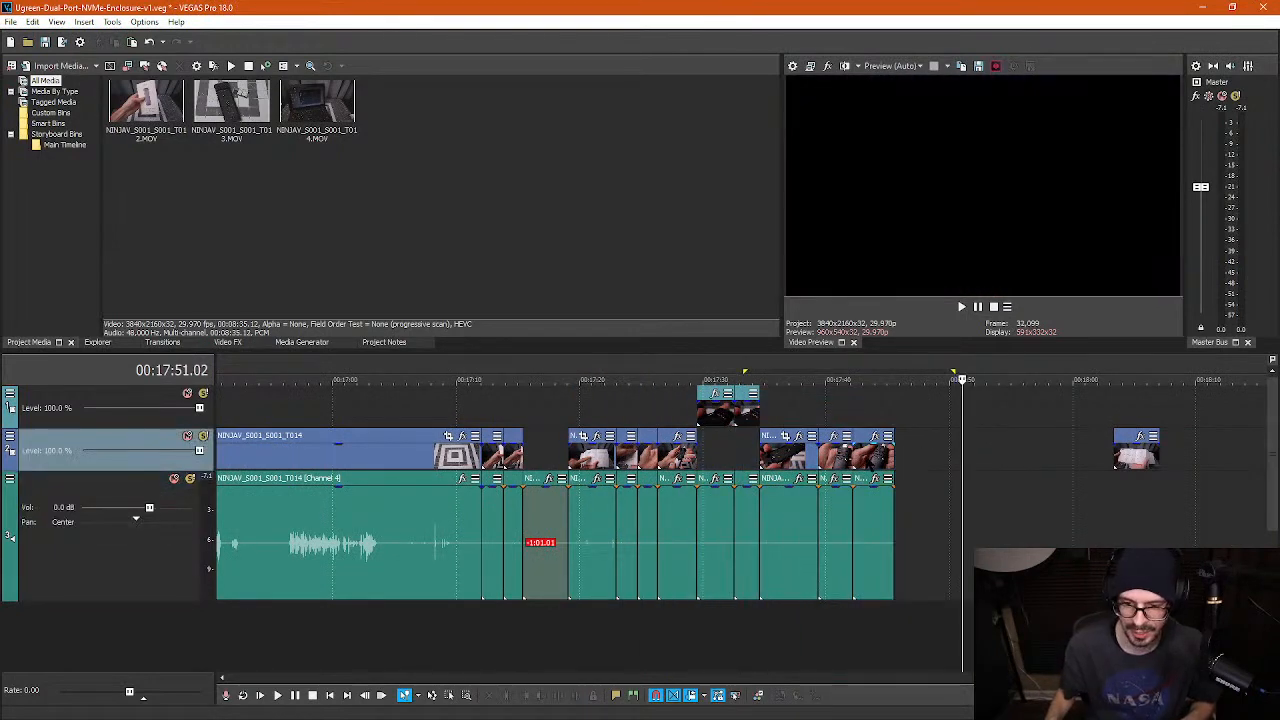
click(417, 697)
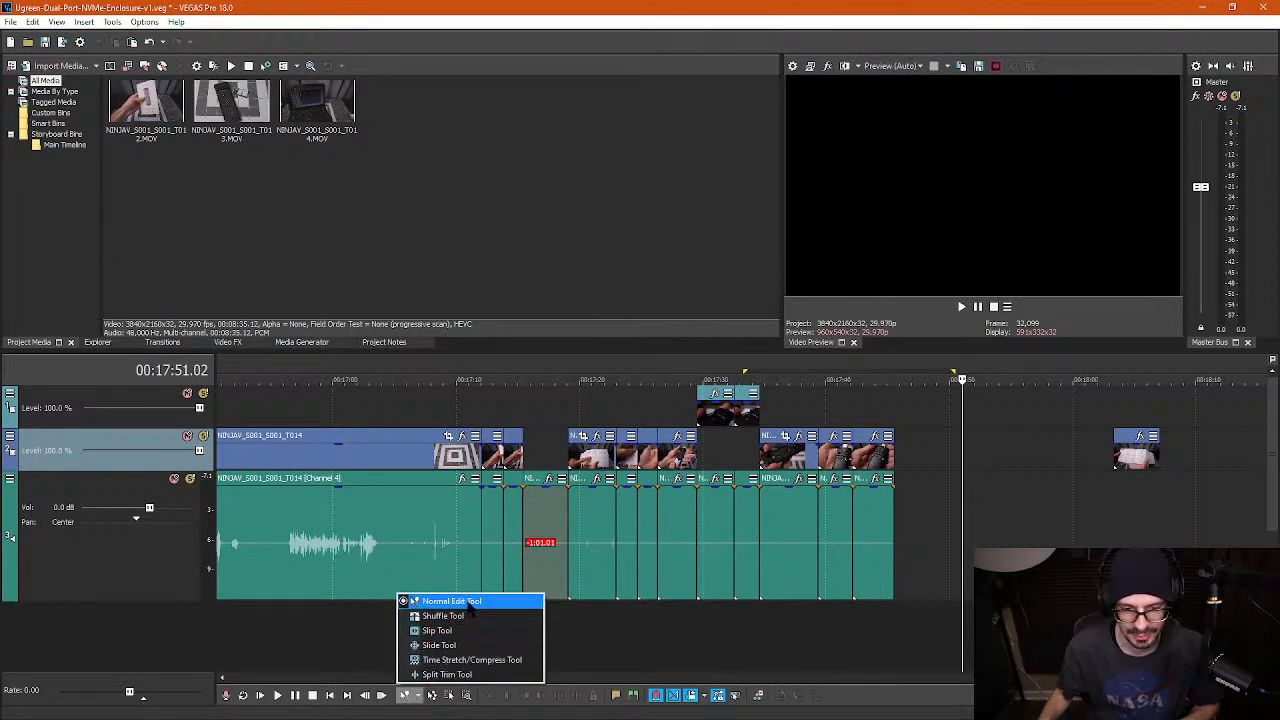
click(517, 308)
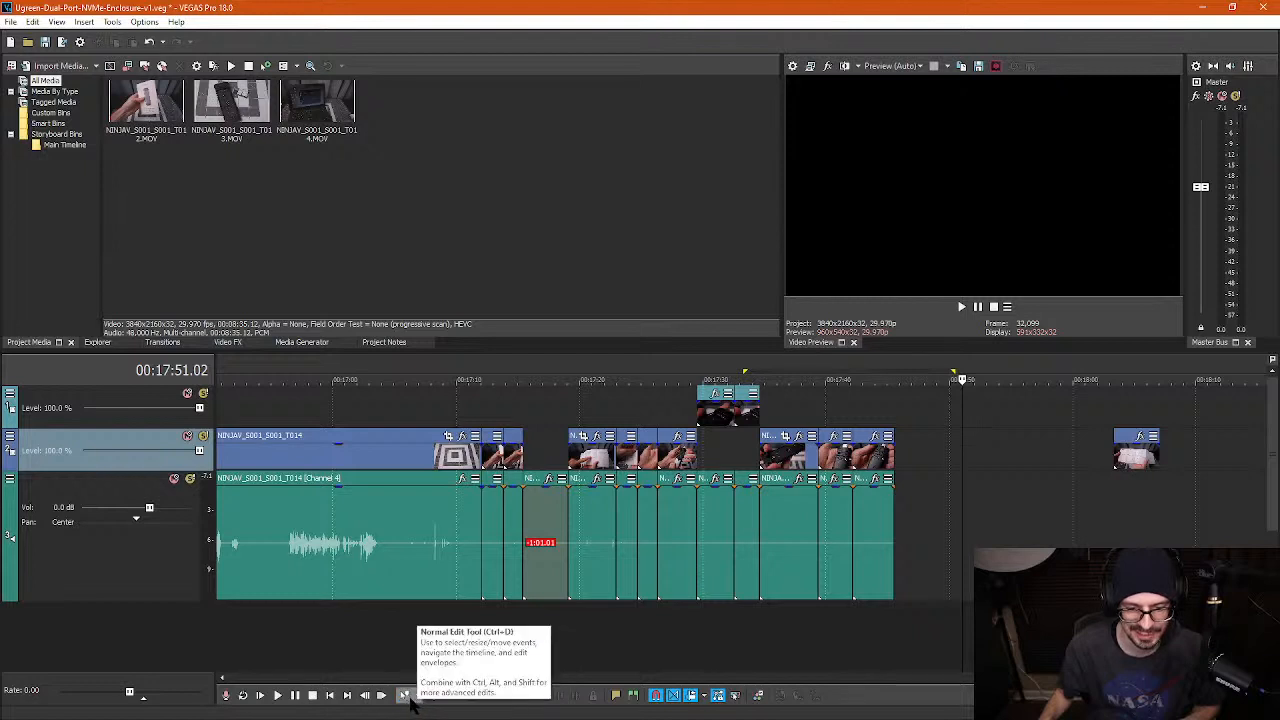
click(404, 695)
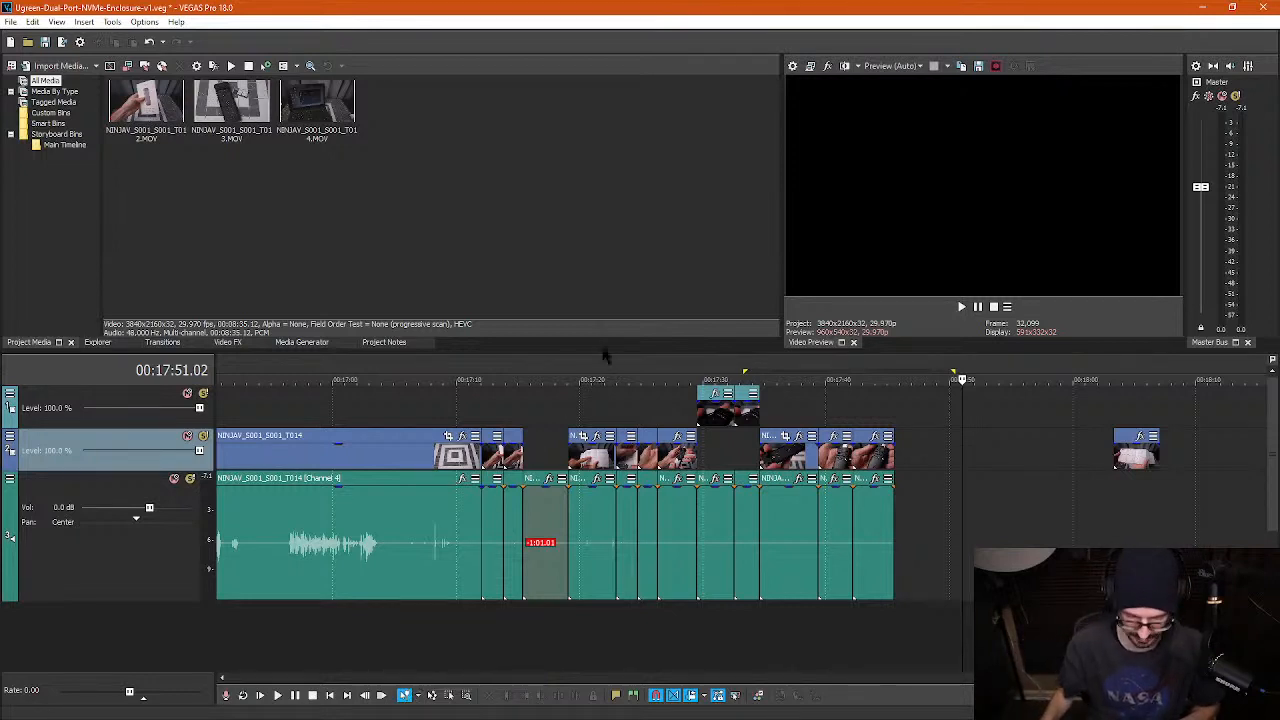
- Box-select the B-roll video clips after 00:17:12, ungroup them from their audio, delete only the video with auto ripple off, and return to the Normal Edit Tool
click(540, 419)
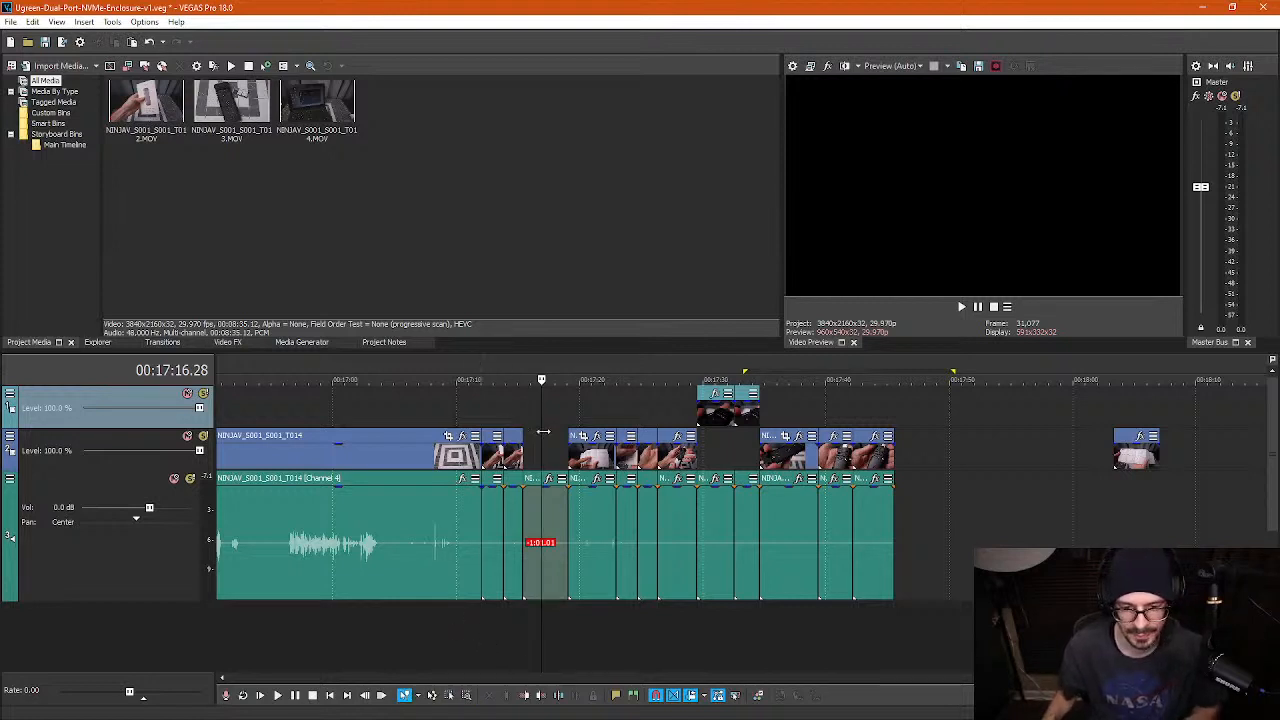
key(d)
key(d)
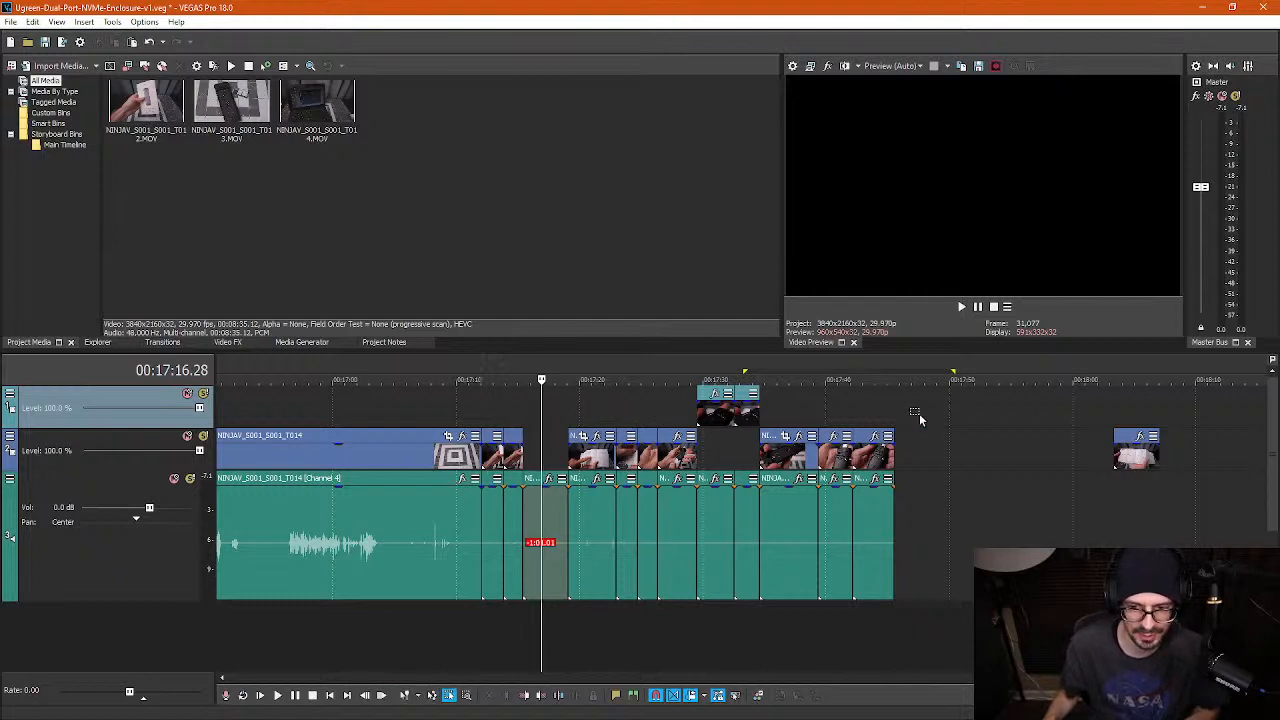
drag(922, 416, 491, 454)
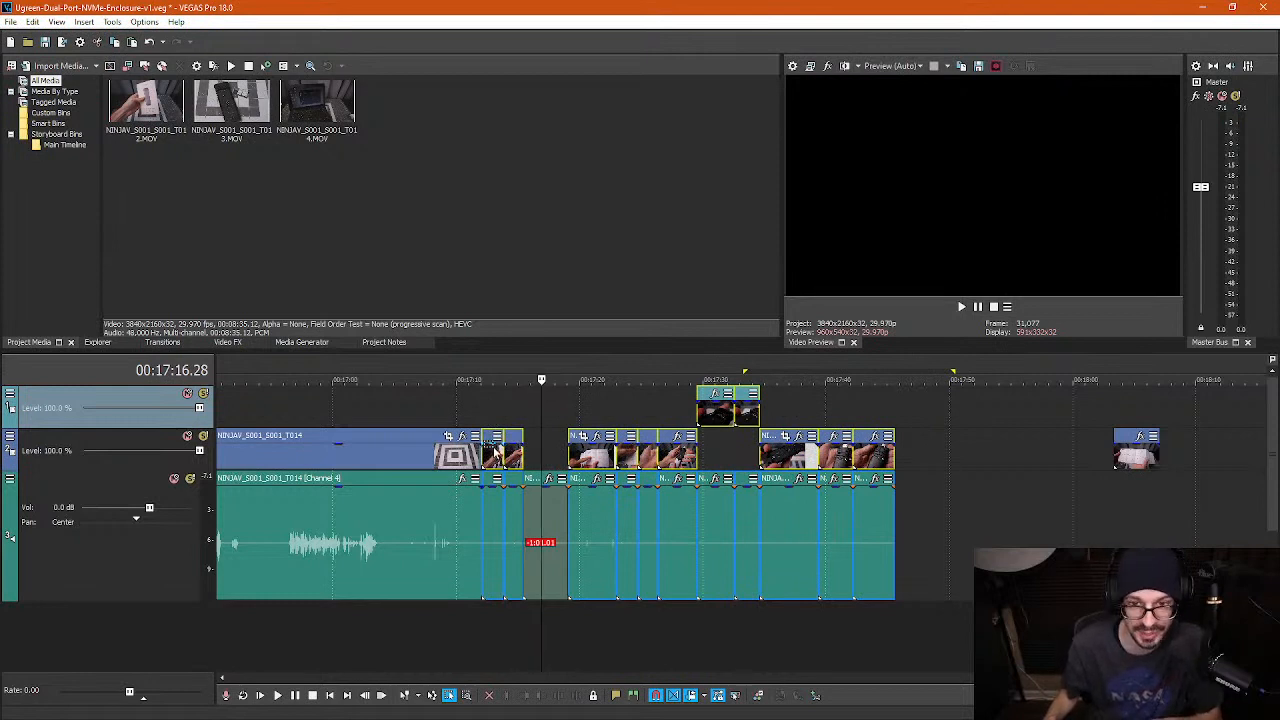
key(u)
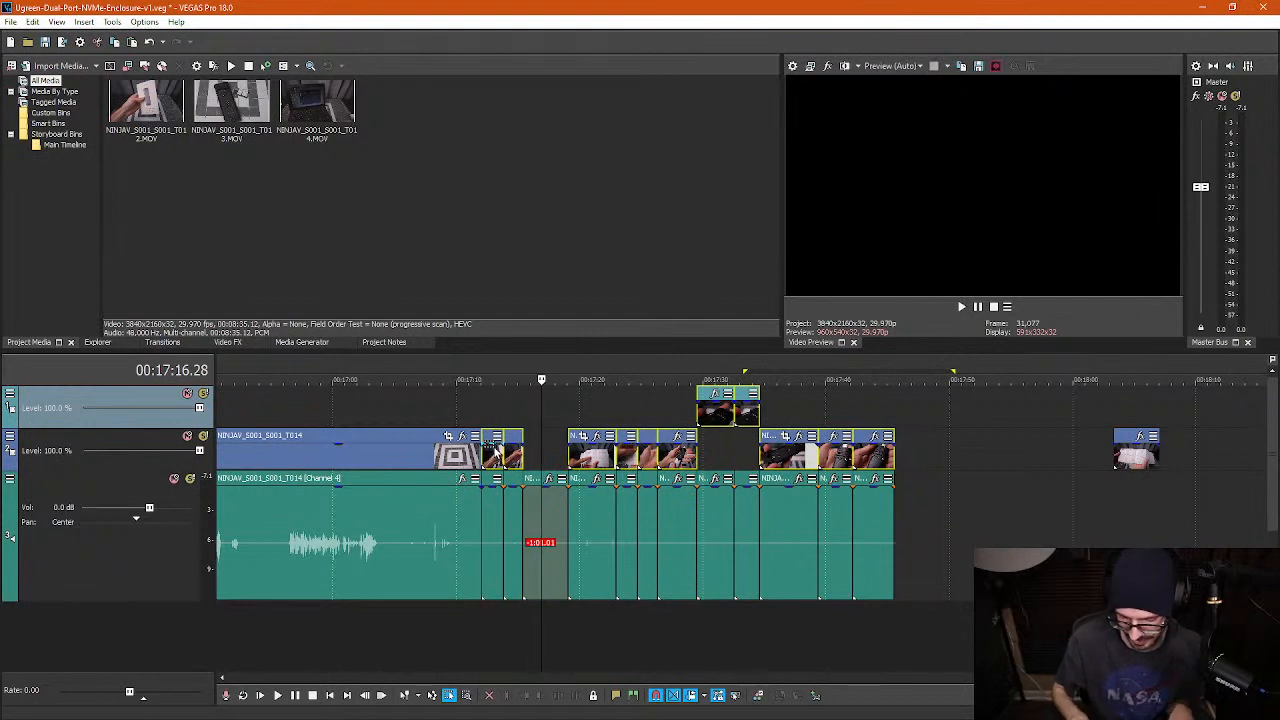
key(ctrl+l)
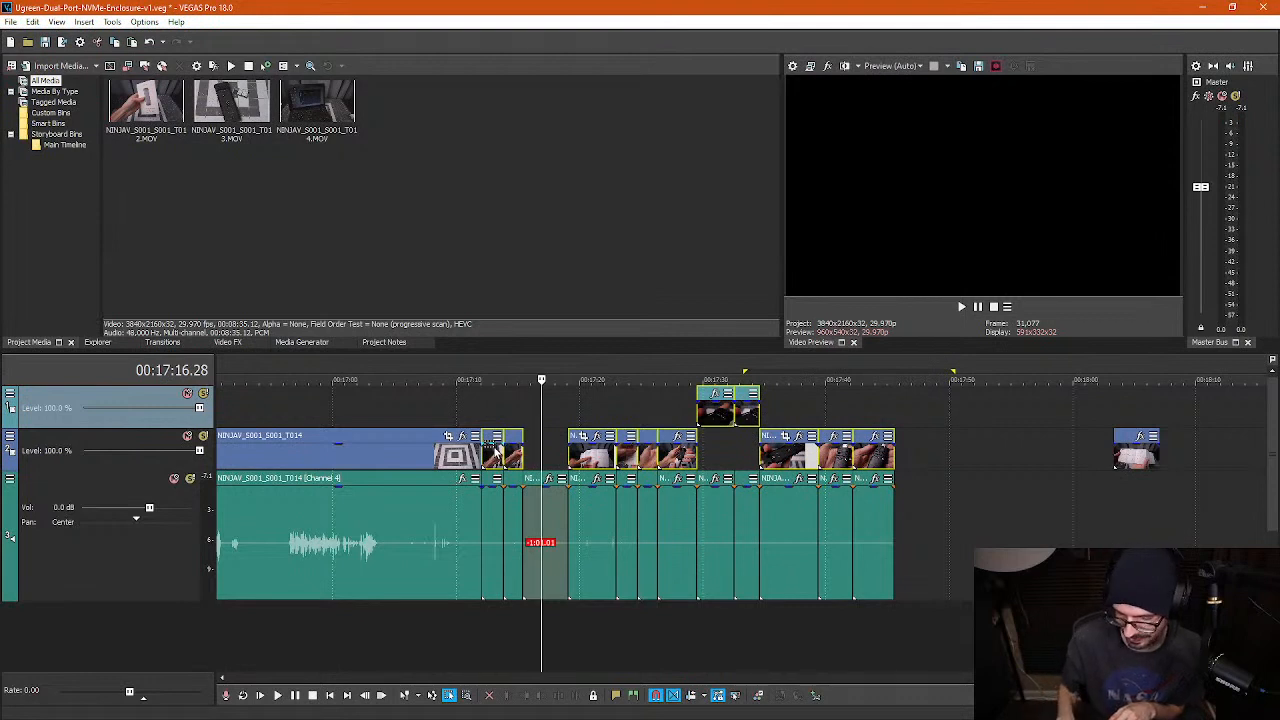
key(Delete)
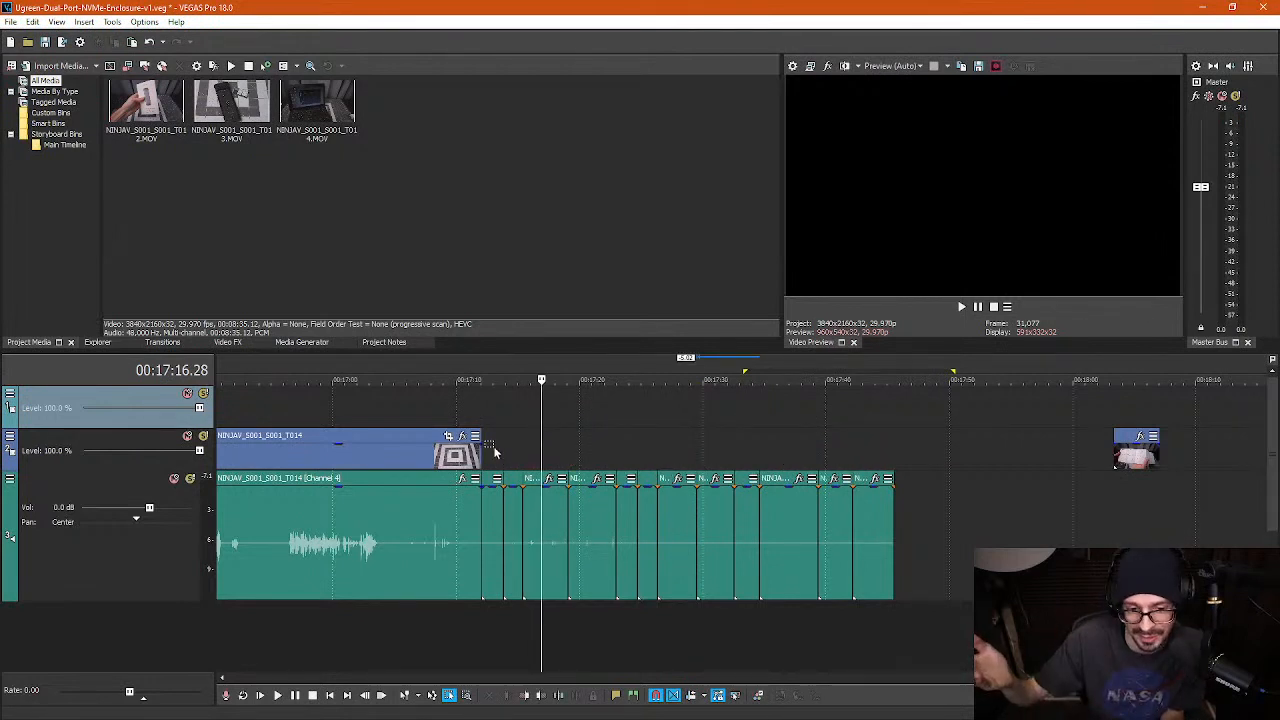
key(ctrl+d)
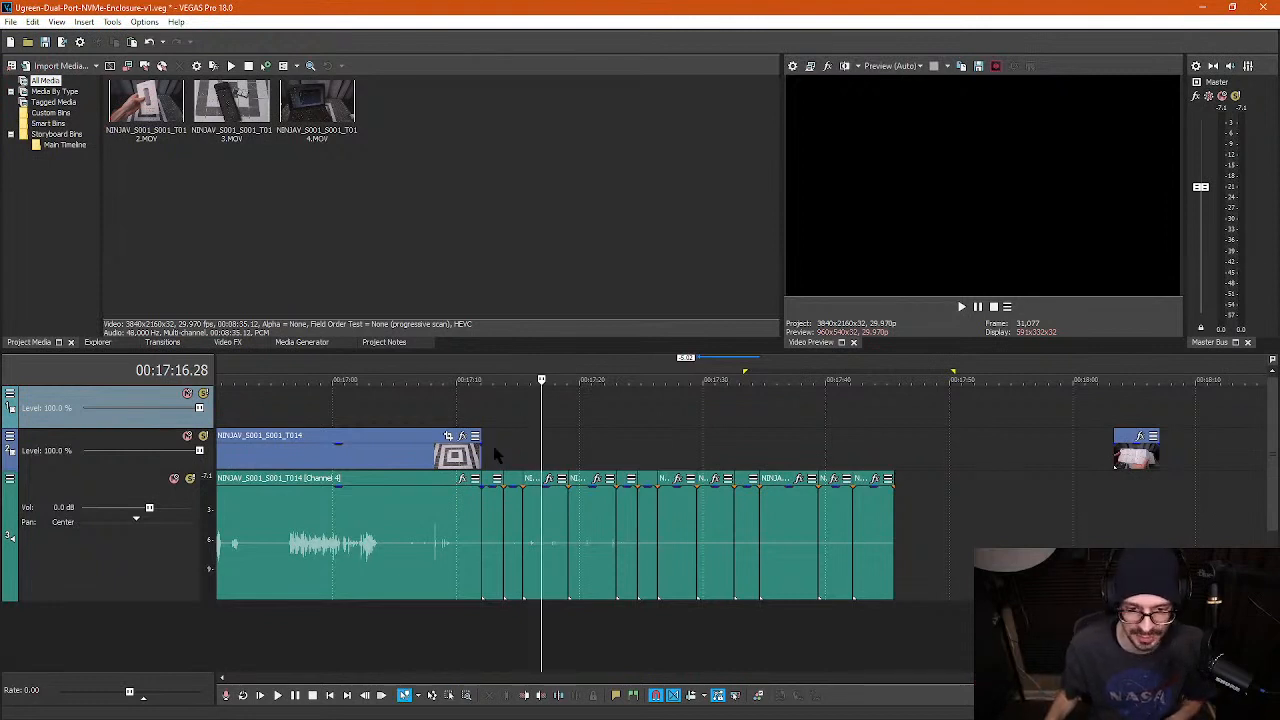
click(503, 455)
- Split the noisy audio clip at about 00:17:16.17 and delete its first part
click(542, 542)
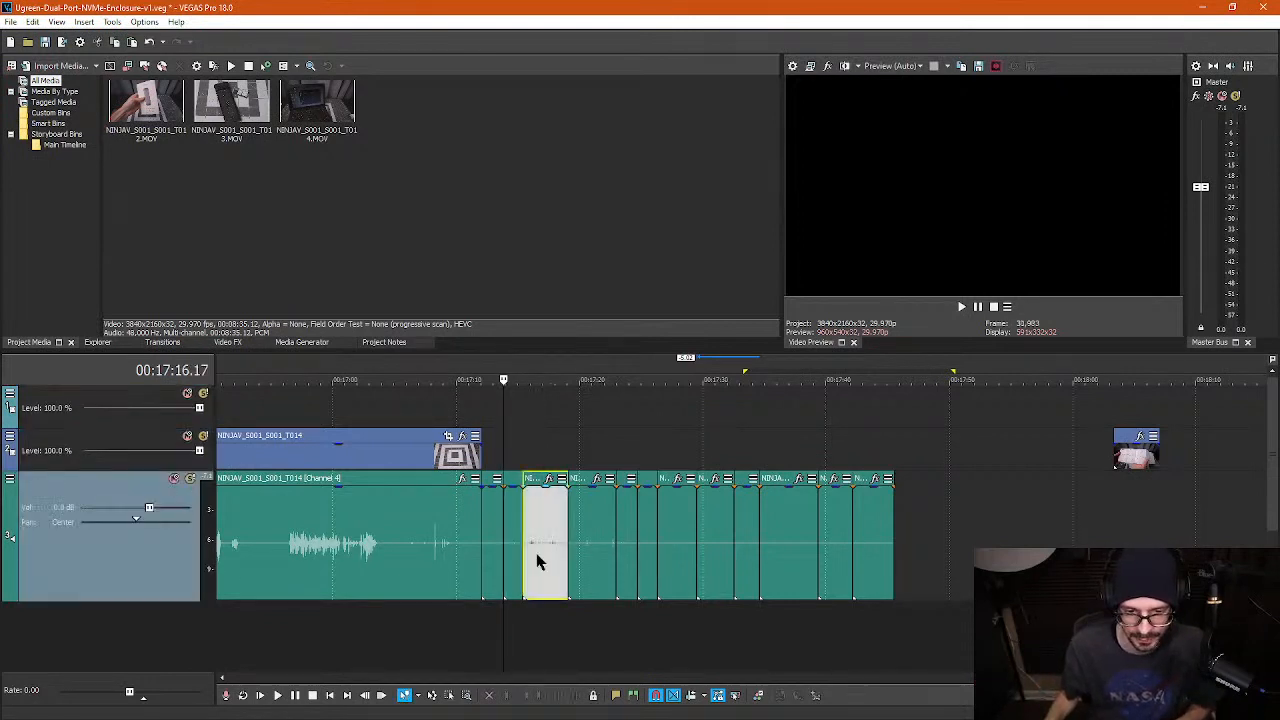
scroll(588, 575, up, 3)
key(s)
click(716, 553)
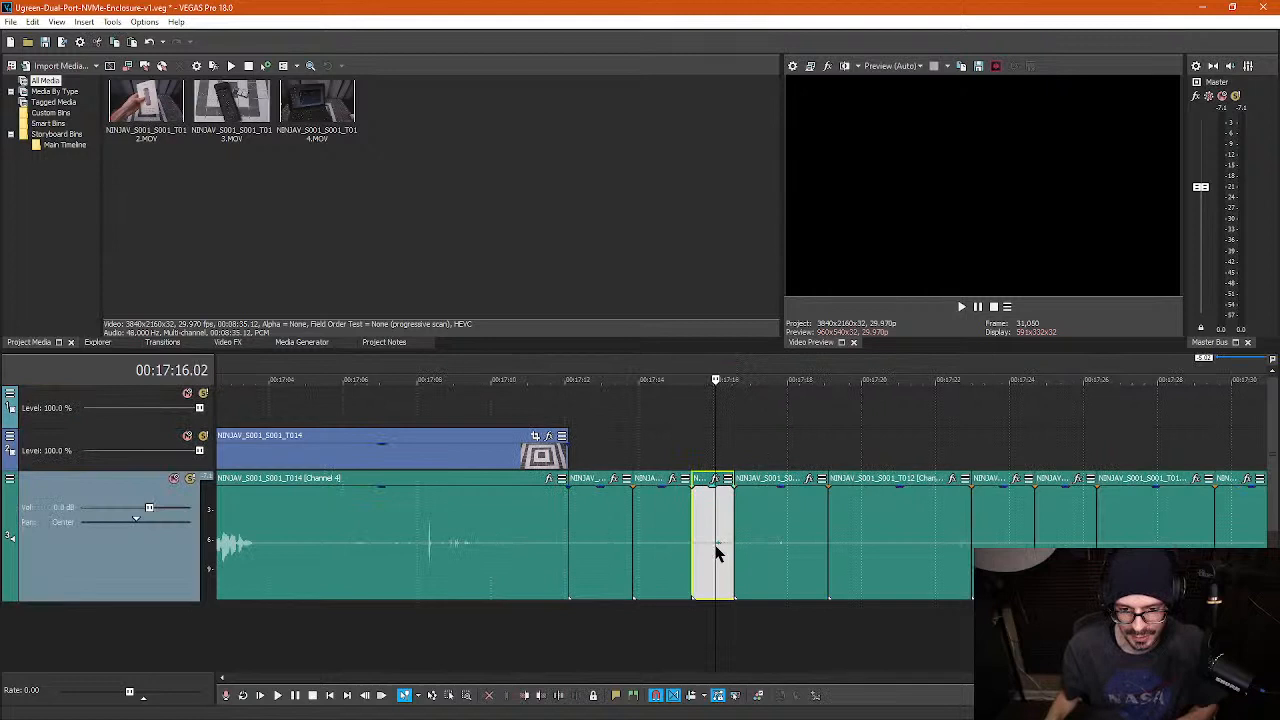
key(Delete)
- Split the audio clip after the gap on both sides of the noise just after 00:17:17.21 and ripple-delete the piece between
click(776, 545)
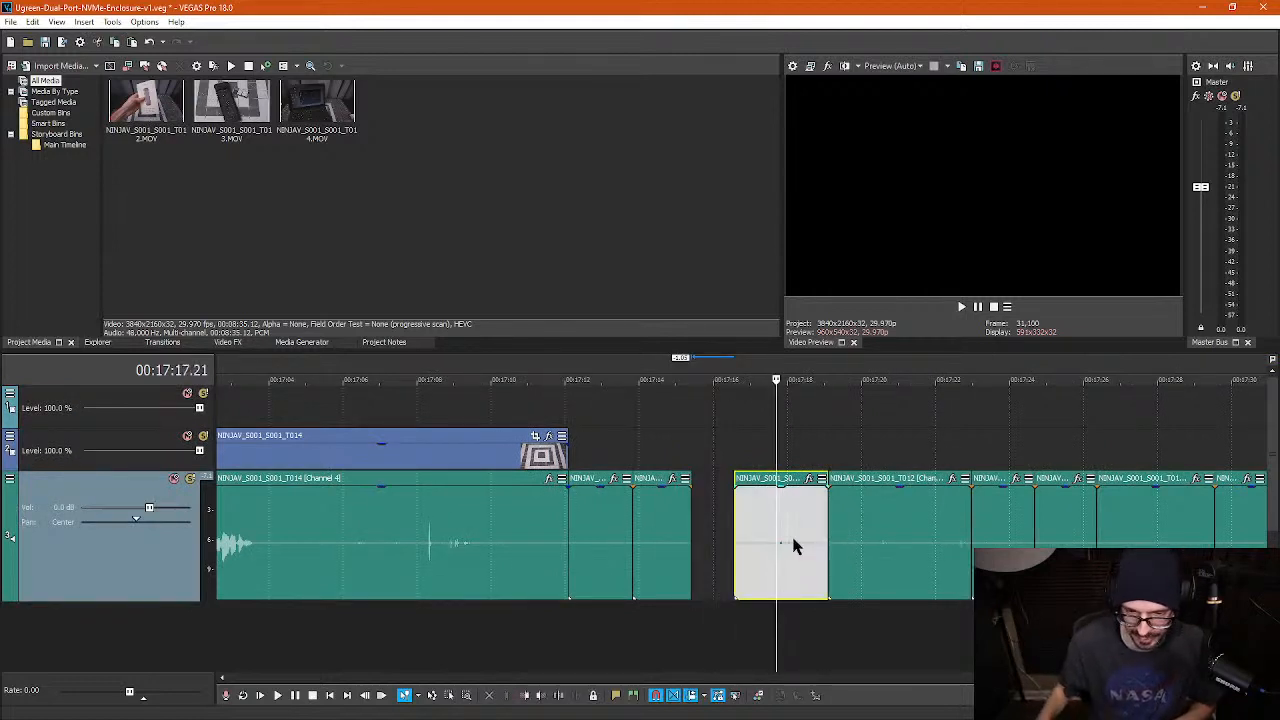
key(s)
click(794, 541)
key(s)
click(786, 544)
key(Delete)
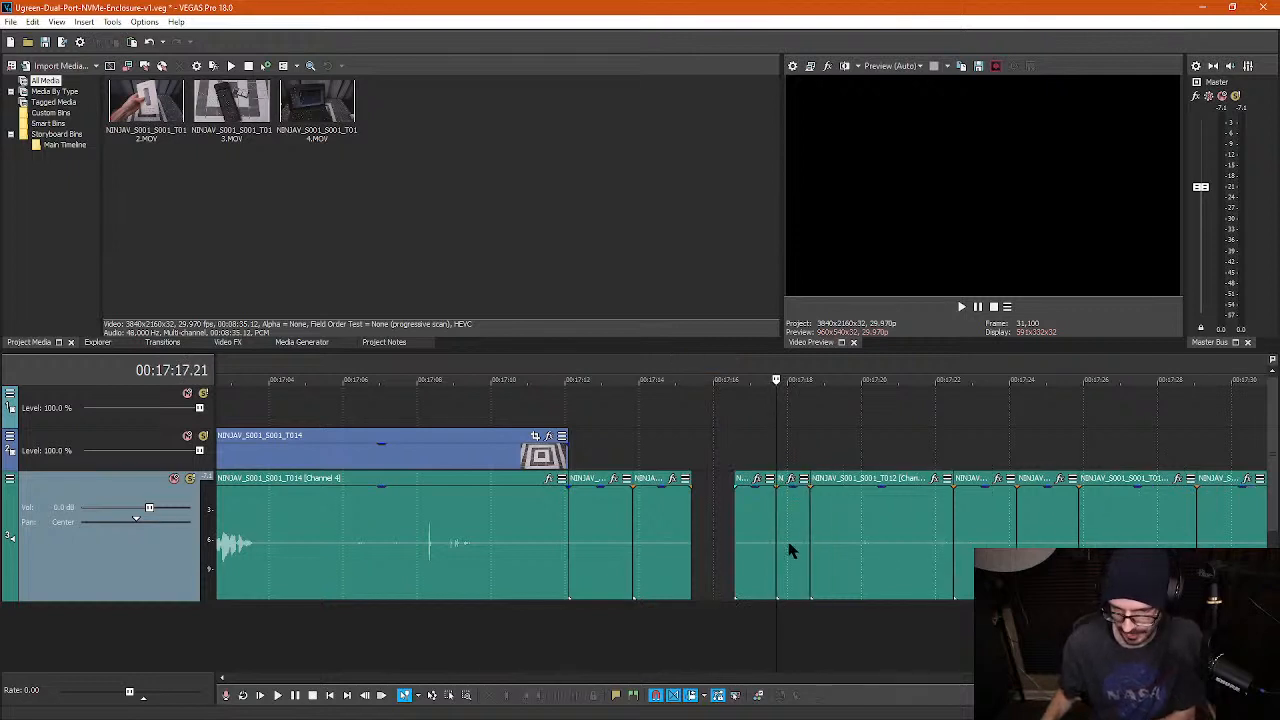
- Move the audio clip after the gap back so it butts against the end of the preceding audio clip, with the following clips rippling along
drag(747, 554, 716, 562)
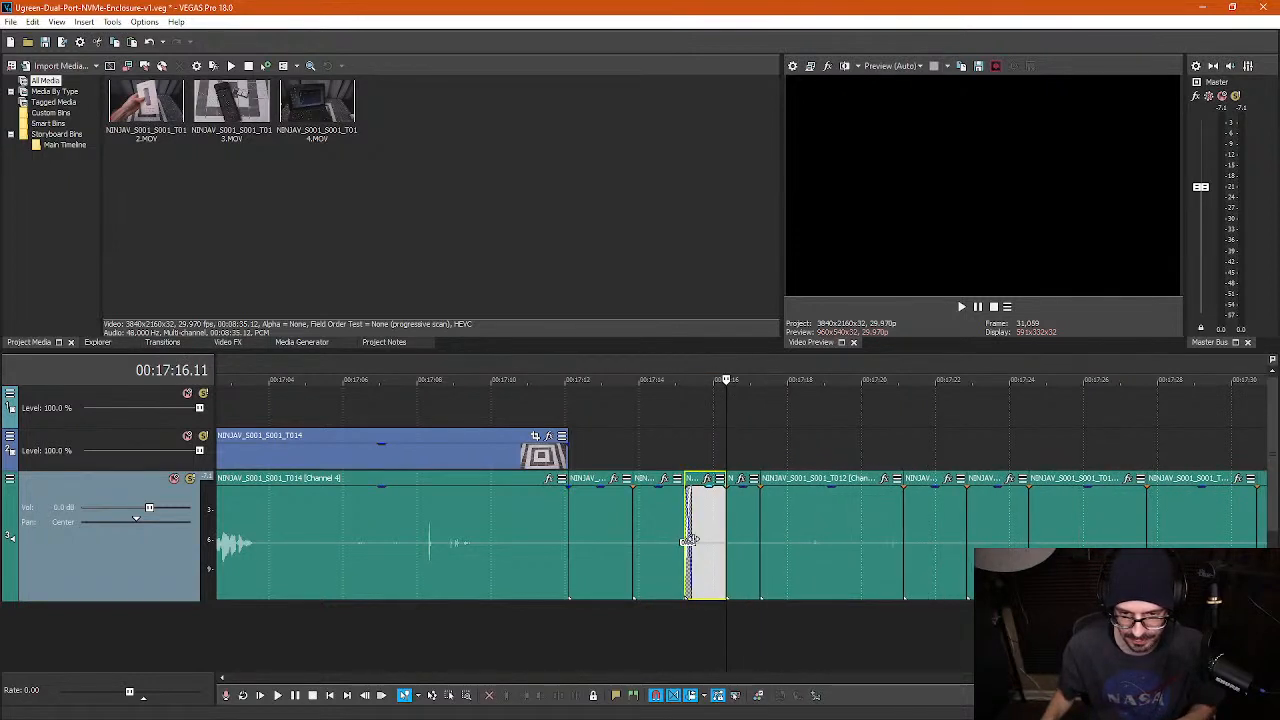
drag(690, 540, 698, 540)
scroll(661, 548, up, 3)
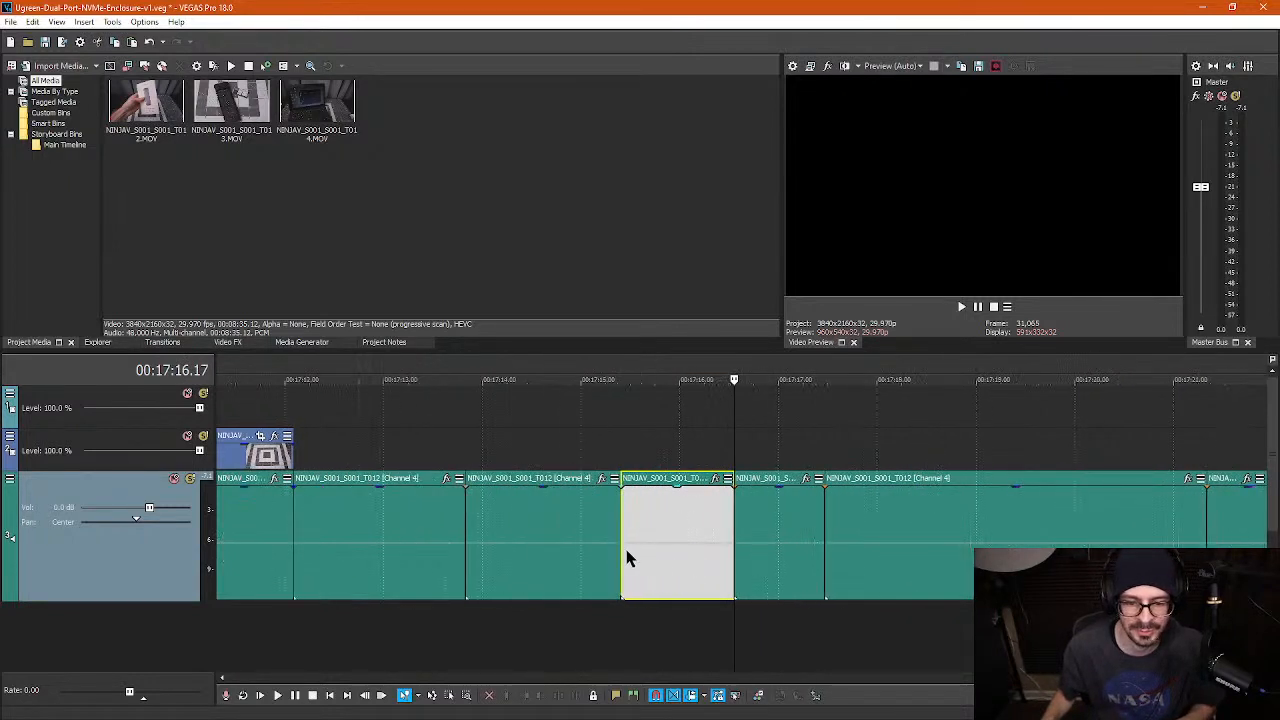
- Split the audio at 00:17:14.19 and 00:17:14.22 and delete the tiny section between the cuts
click(544, 542)
key(s)
click(554, 541)
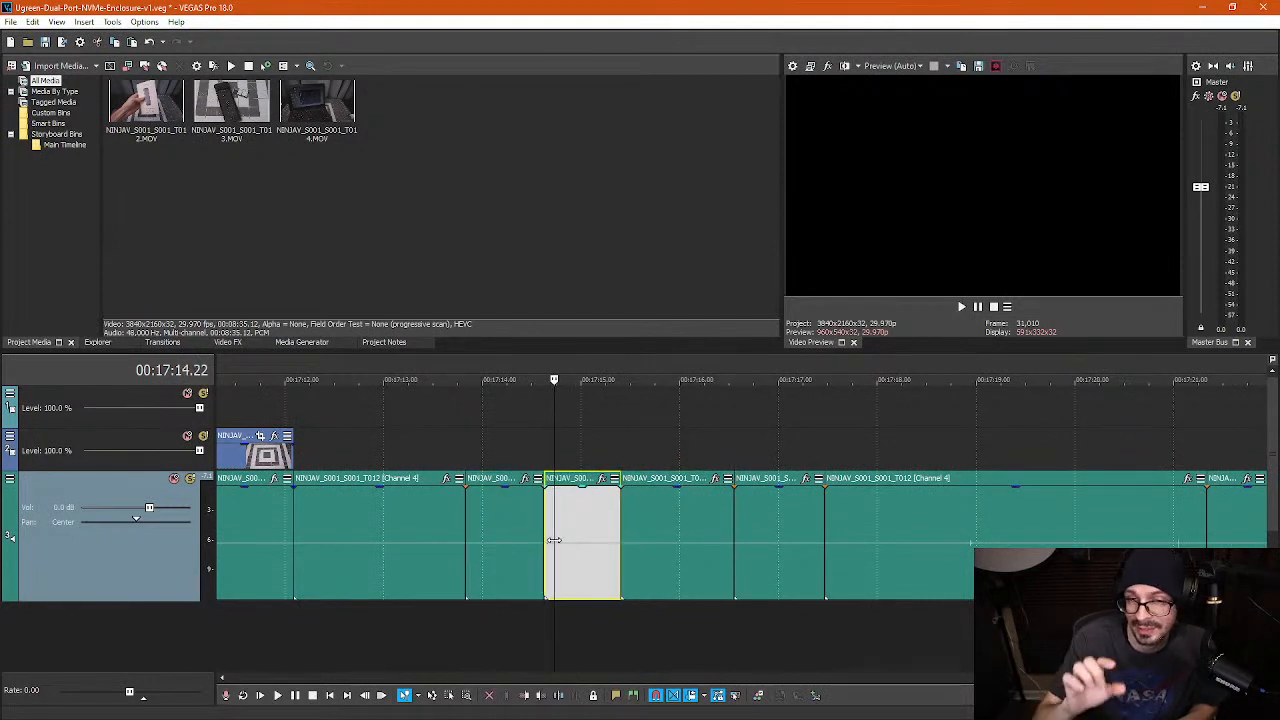
key(s)
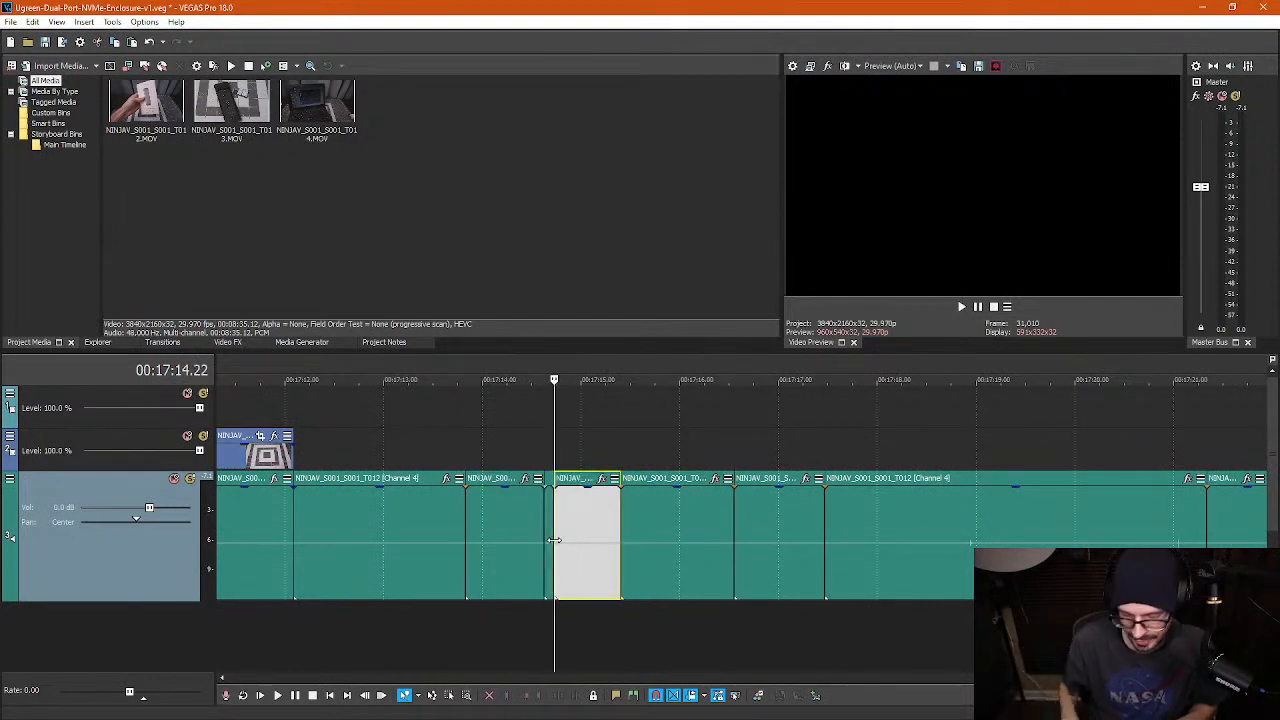
click(550, 527)
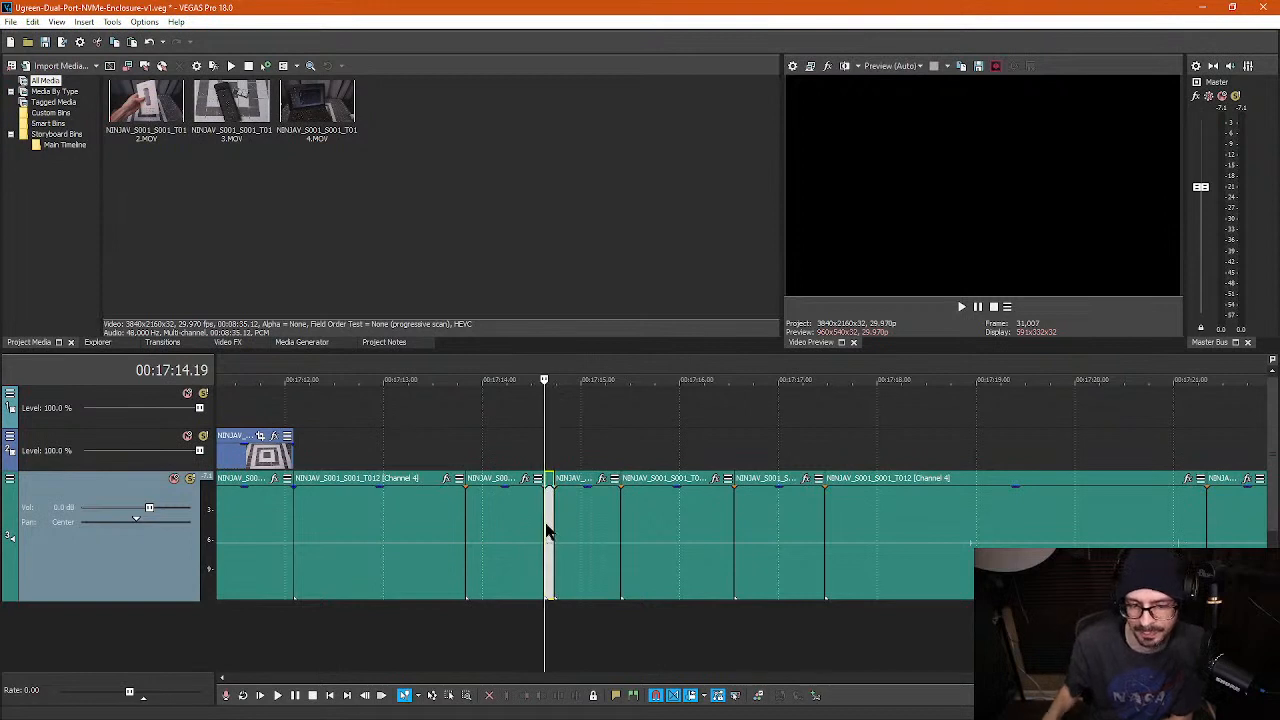
key(Delete)
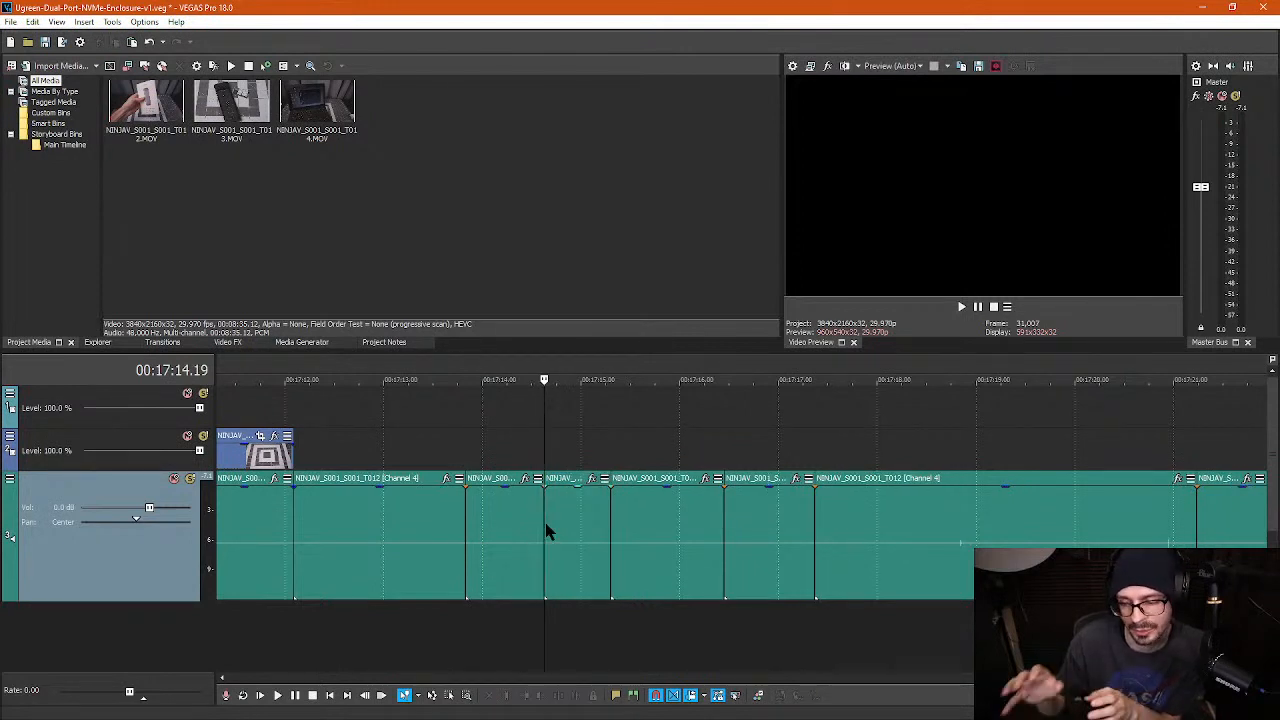
- Split the audio at 00:17:18.22 and just after the noise spike that follows, and delete the section between the cuts
click(950, 555)
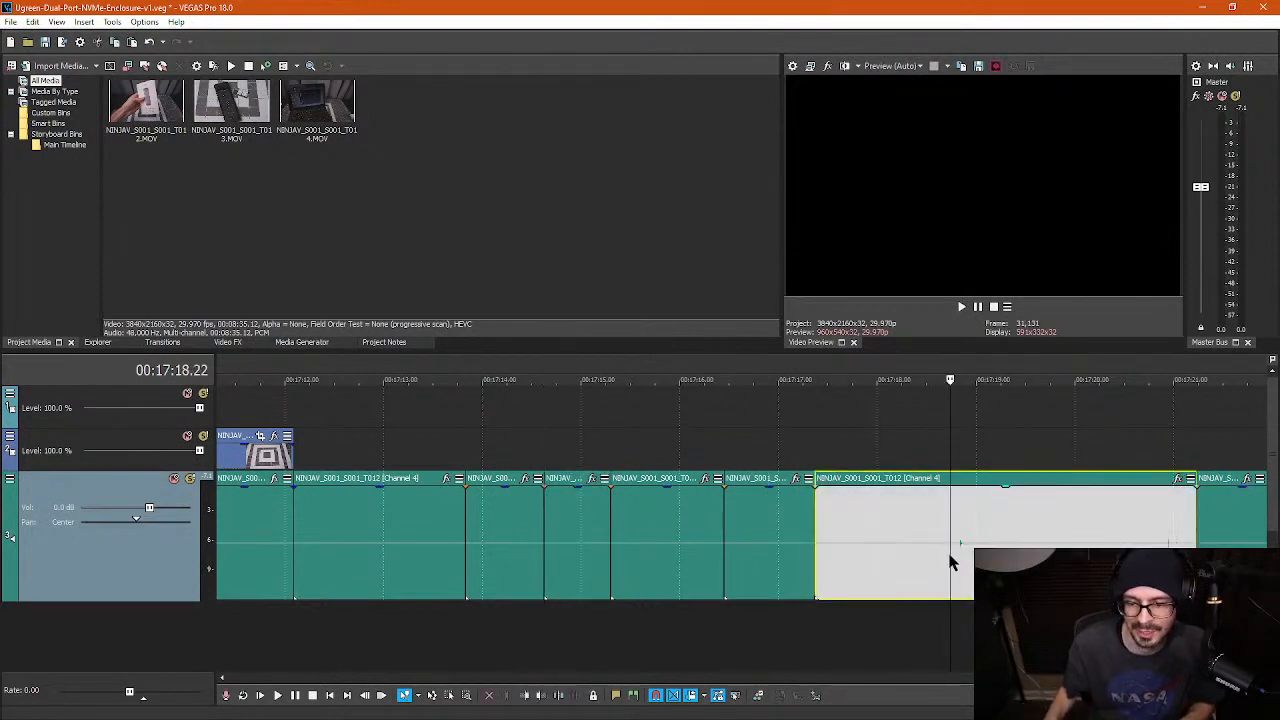
key(s)
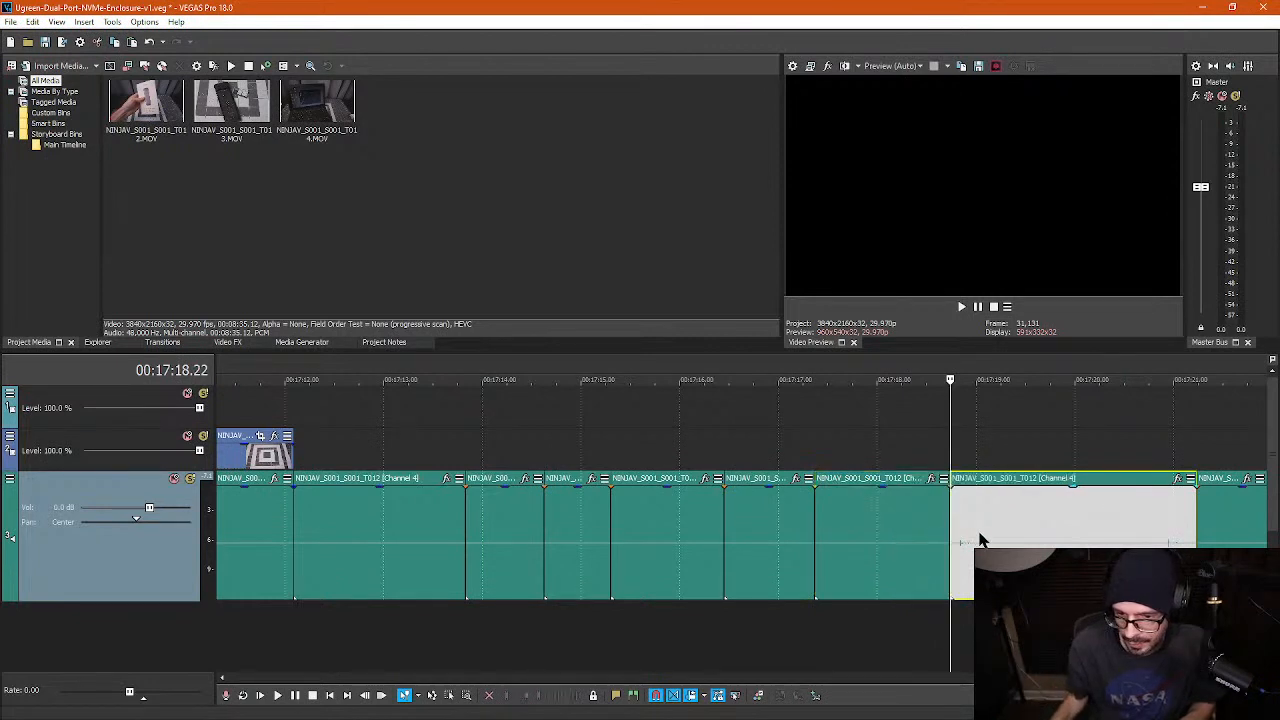
click(978, 534)
key(s)
click(965, 530)
key(Delete)
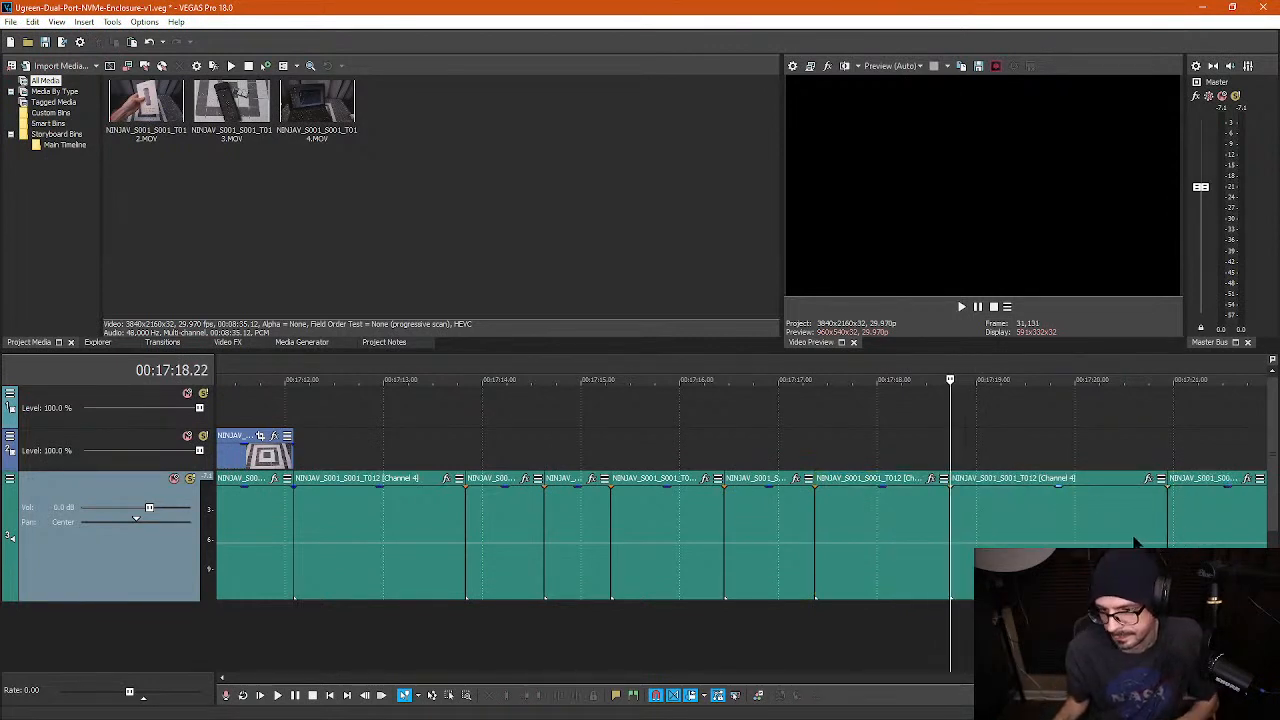
- Split the audio at 00:17:20.17 and delete the noisy section up to the next cut
click(1133, 541)
key(s)
key(Delete)
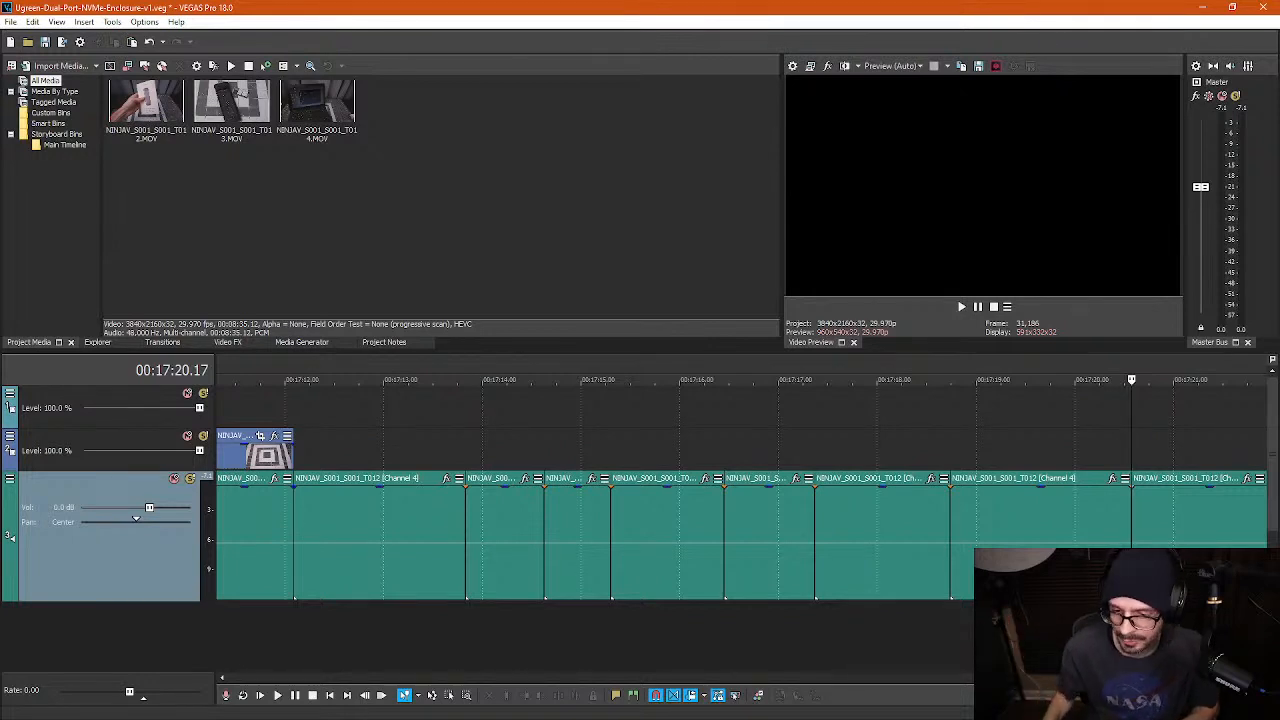
- Move the stray video clip at about 00:18:01 back to the end of the last audio clip at about 00:17:43
scroll(947, 524, down, 10)
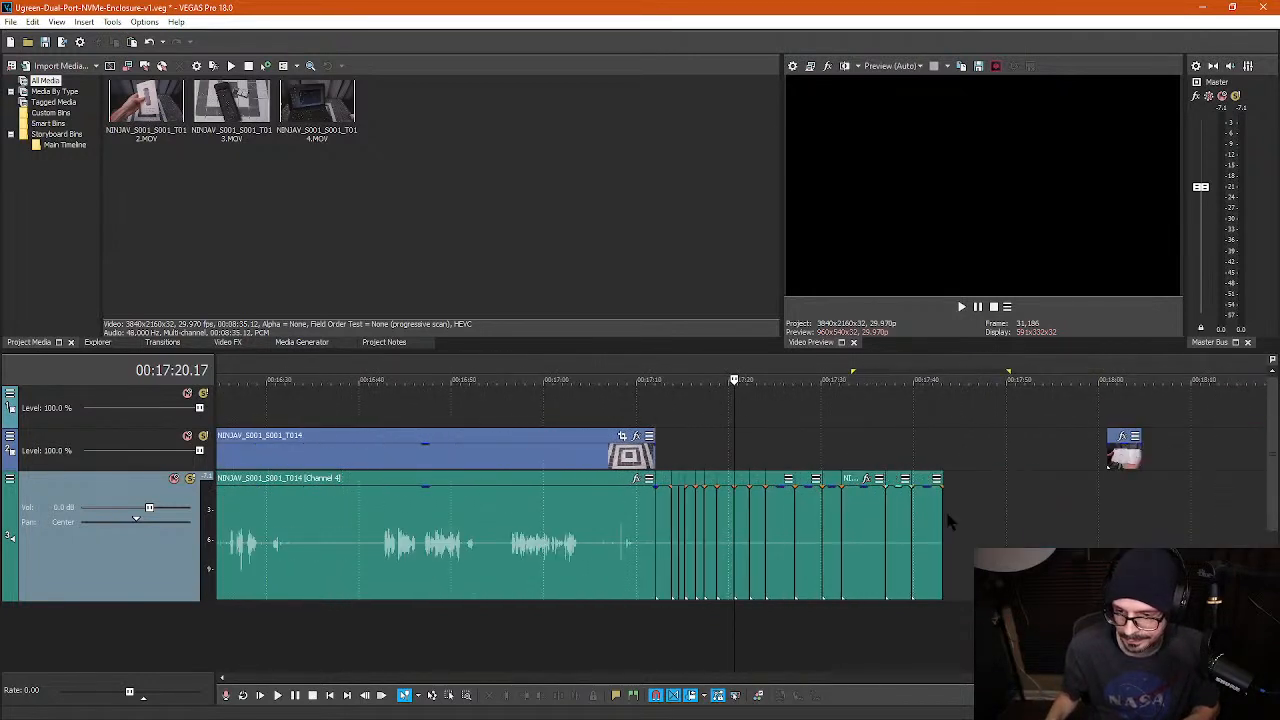
click(913, 459)
drag(1125, 452, 960, 452)
click(963, 410)
click(912, 416)
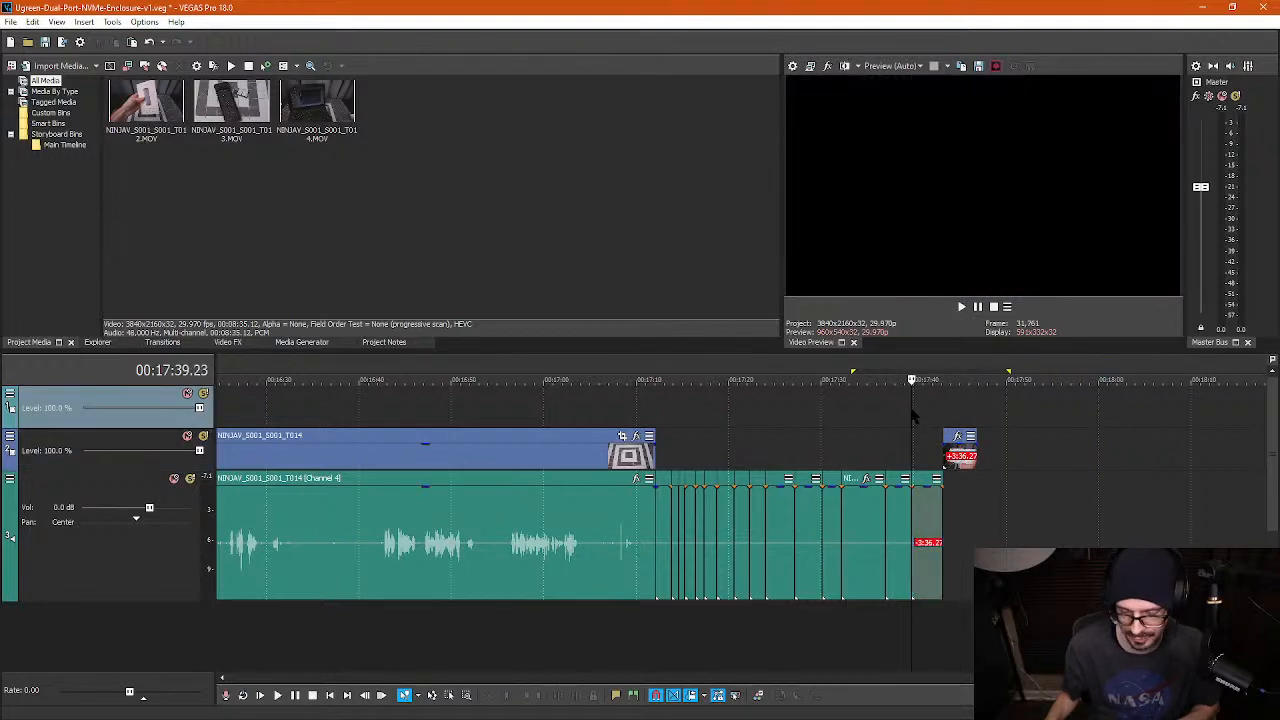
- Play the long NINJAV_S001_S001_T012 clip from about 00:01:52 and split its video and audio at 00:01:57.25, after the quiet closing words
scroll(680, 471, down, 6)
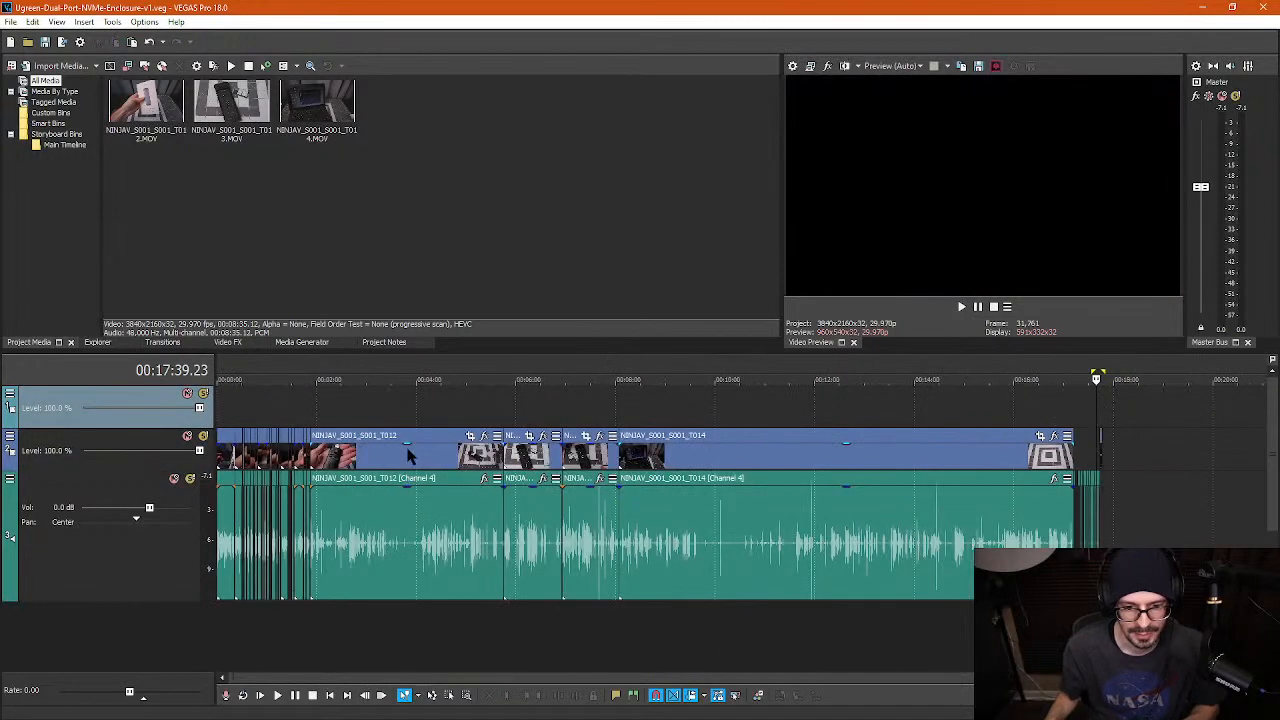
click(311, 418)
scroll(729, 495, up, 6)
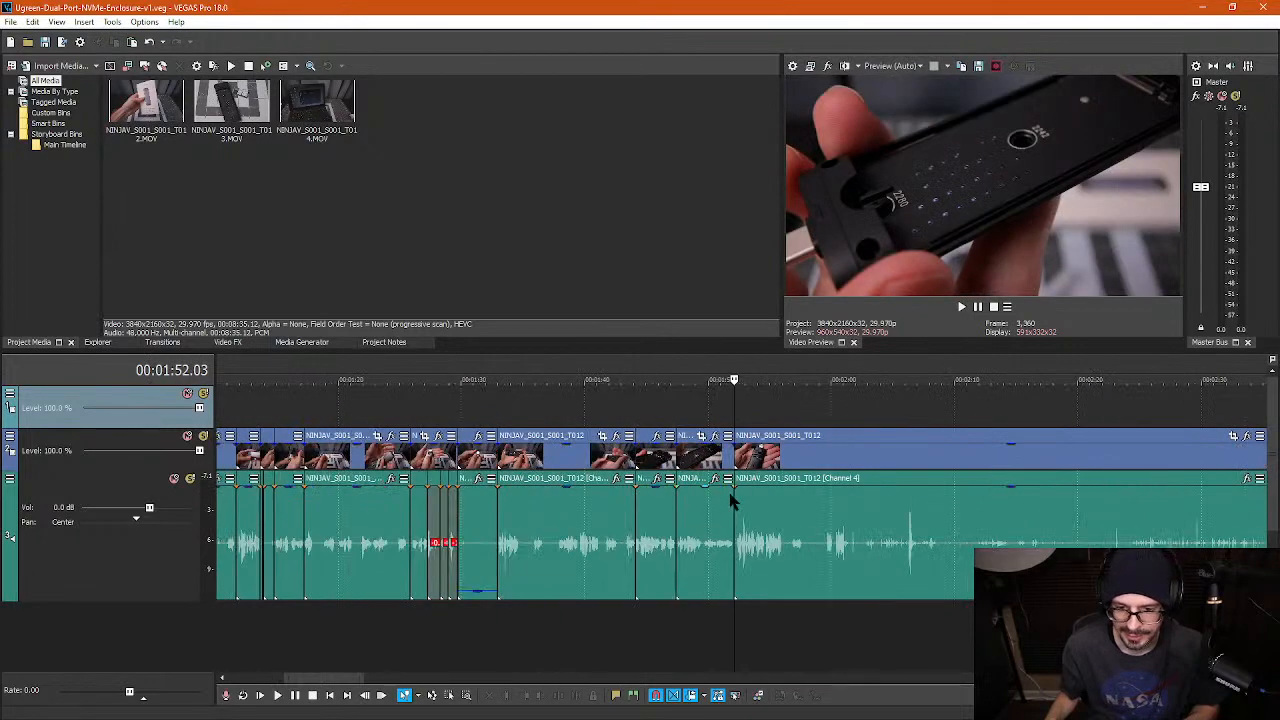
click(745, 533)
key(space)
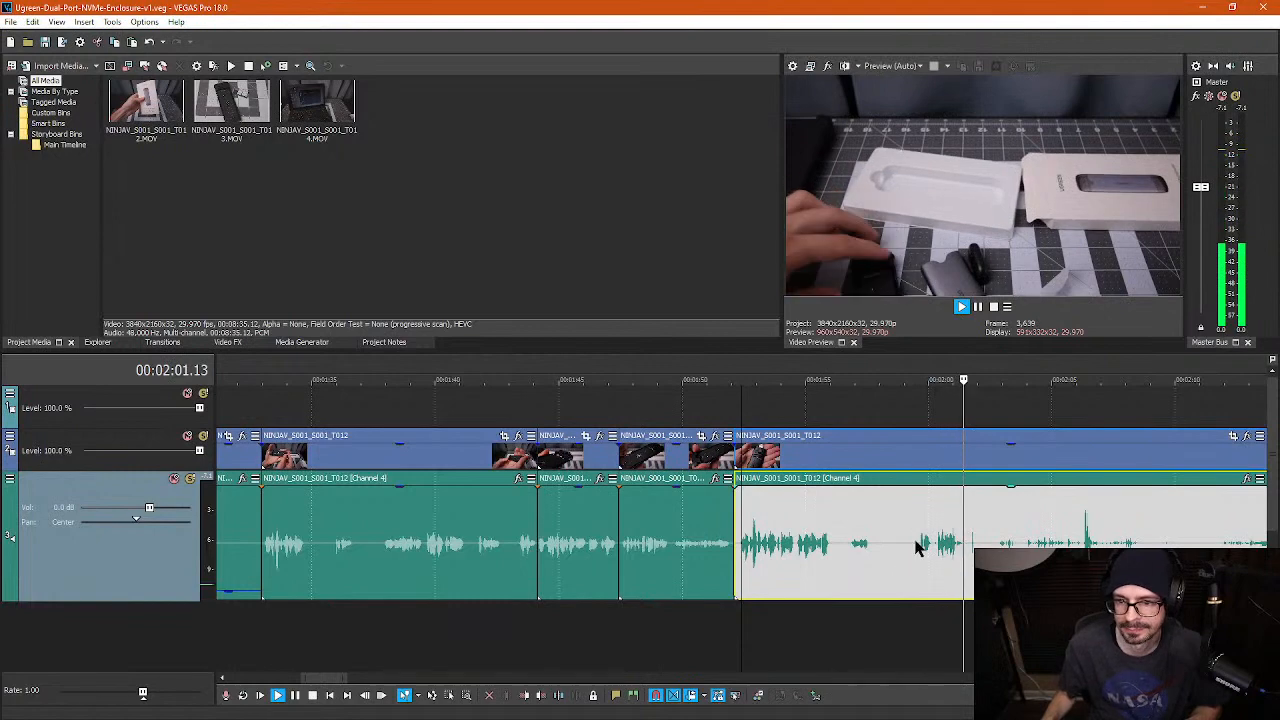
click(871, 555)
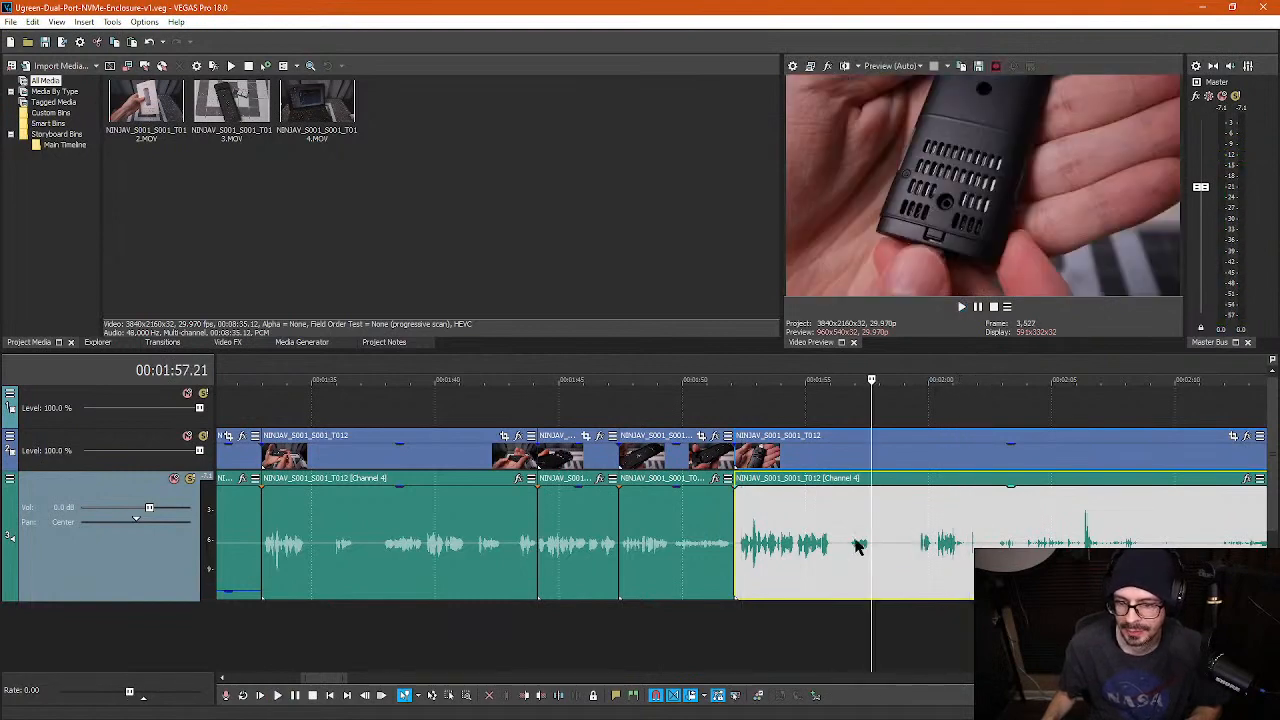
scroll(868, 558, up, 3)
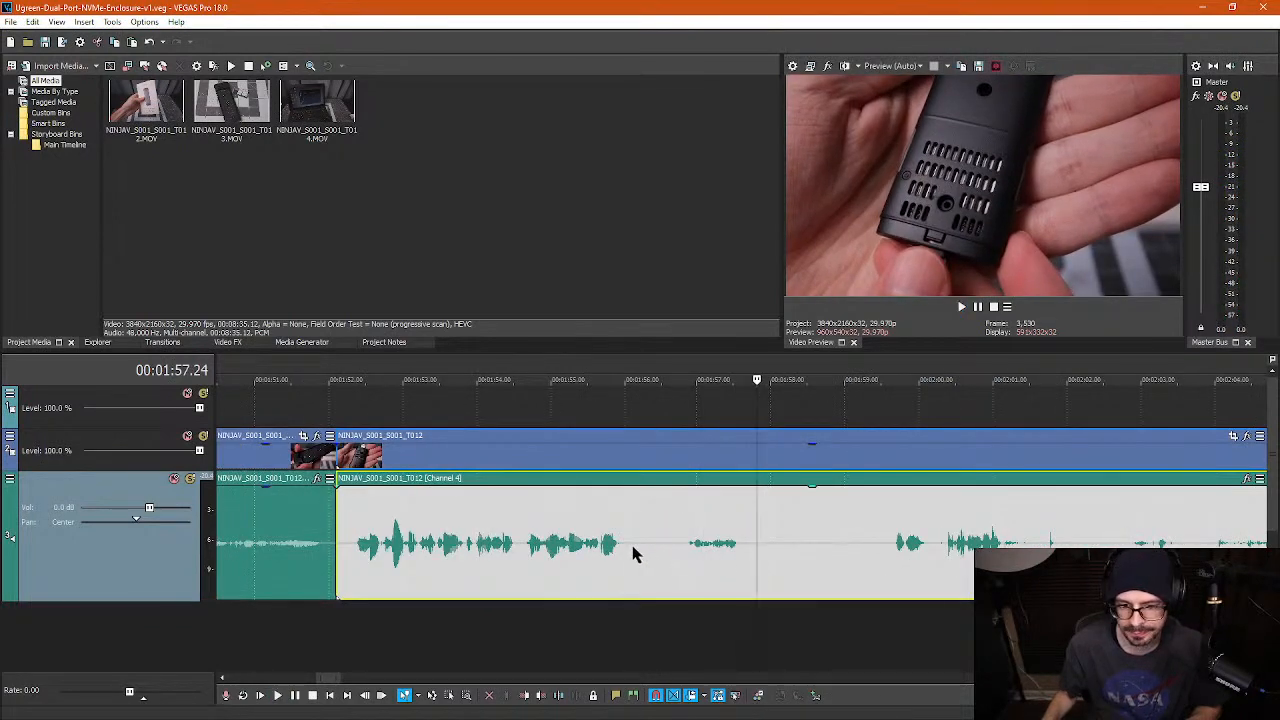
click(680, 556)
click(603, 545)
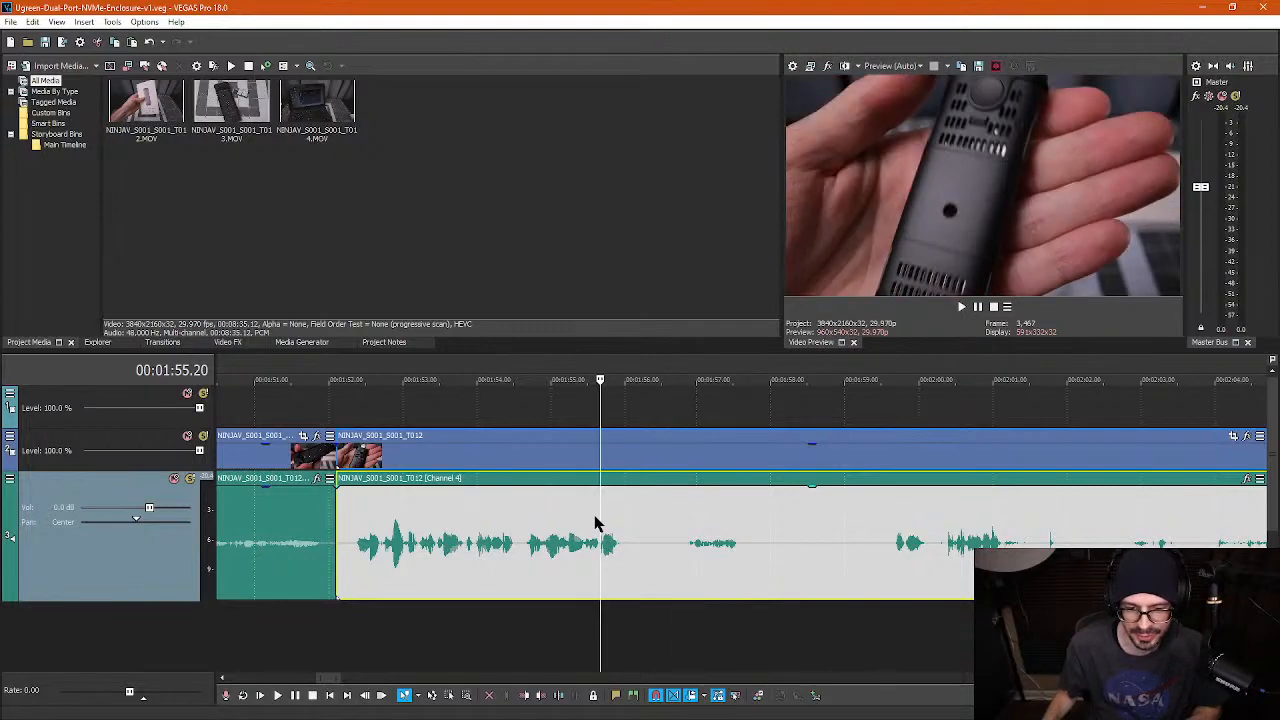
click(682, 509)
click(774, 511)
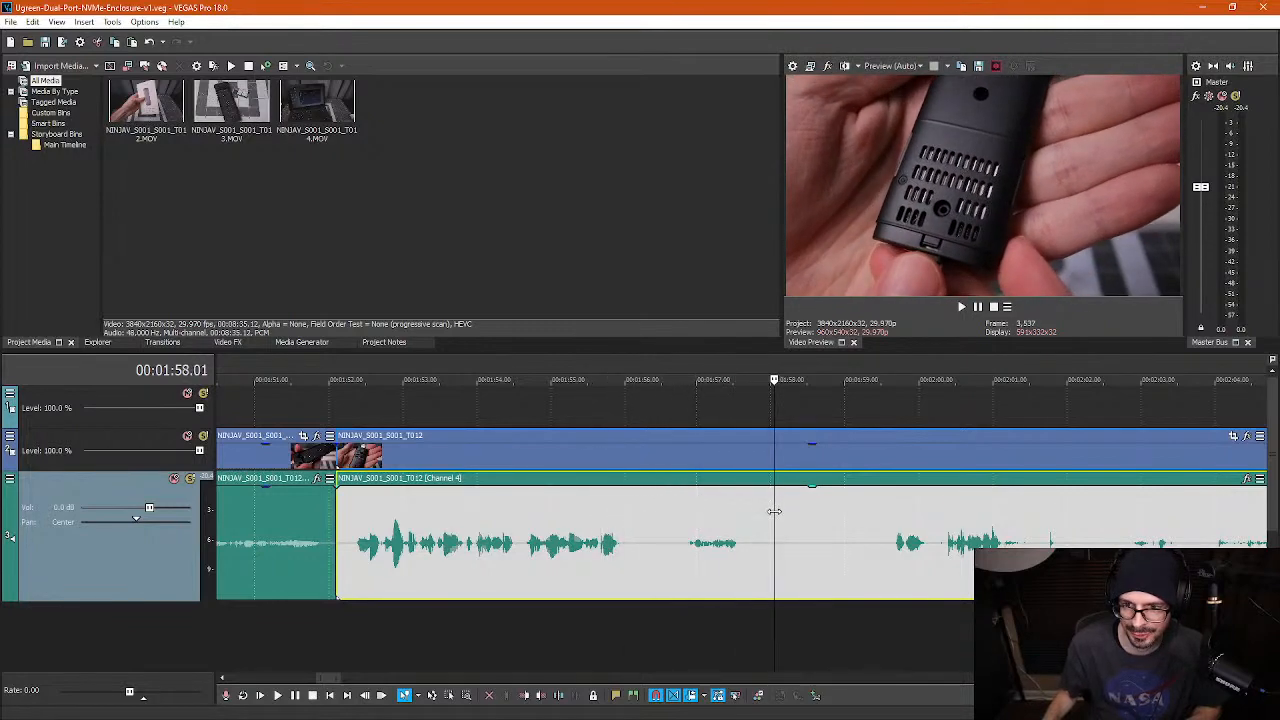
click(755, 515)
click(759, 519)
key(s)
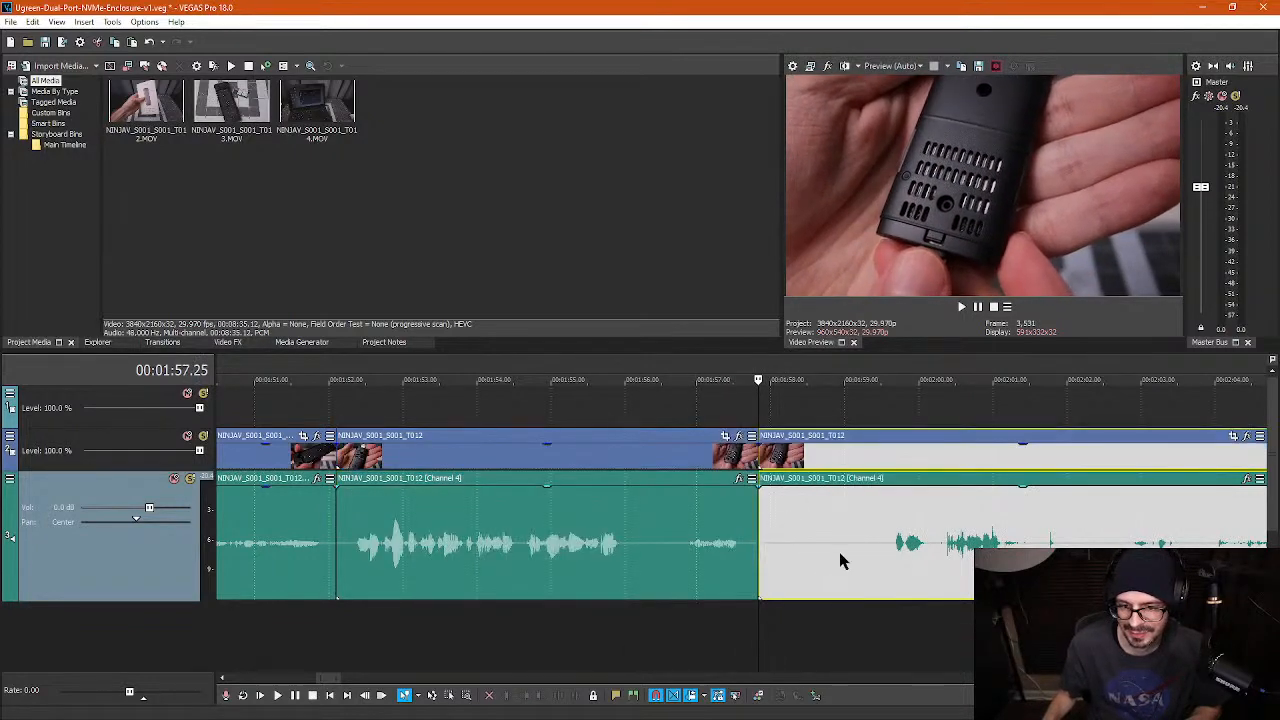
- Review the rest of the NINJAV_S001_S001_T012 footage and the start of NINJAV_S001_S001_T013 up to about 00:06:00 for material worth keeping
click(897, 543)
key(space)
key(Return)
scroll(928, 553, down, 1)
scroll(928, 553, down, 1)
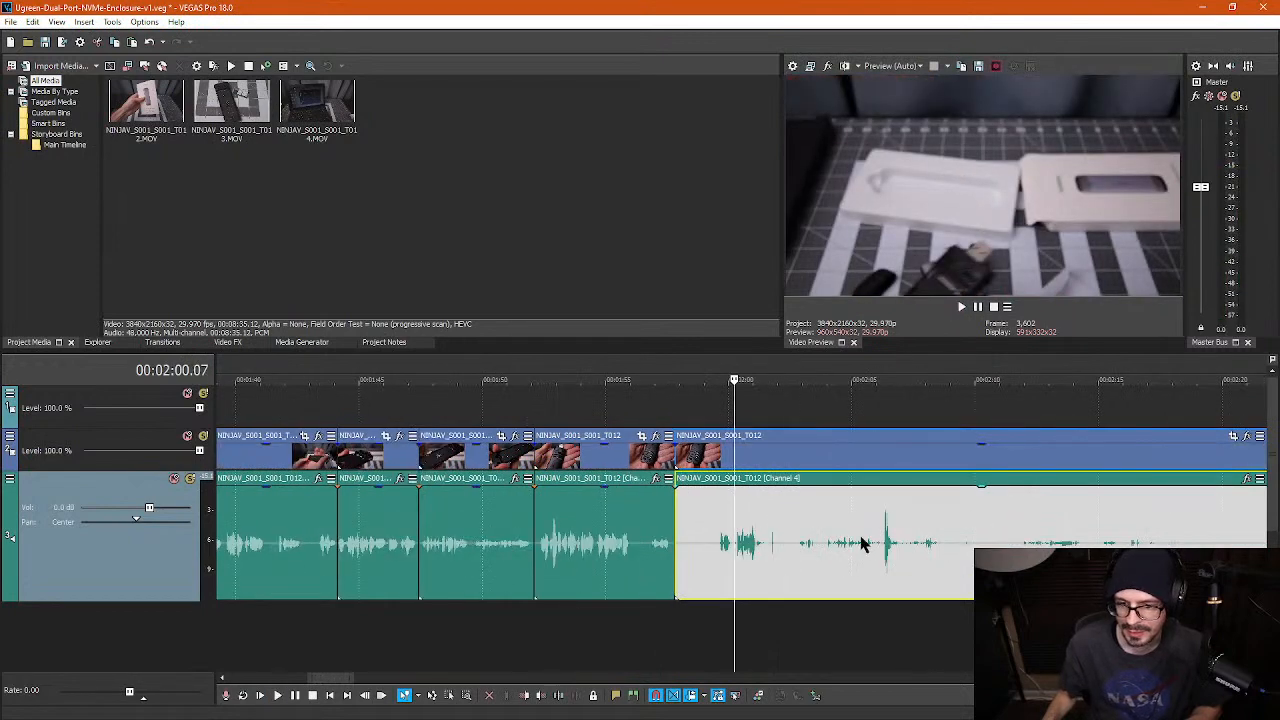
click(862, 543)
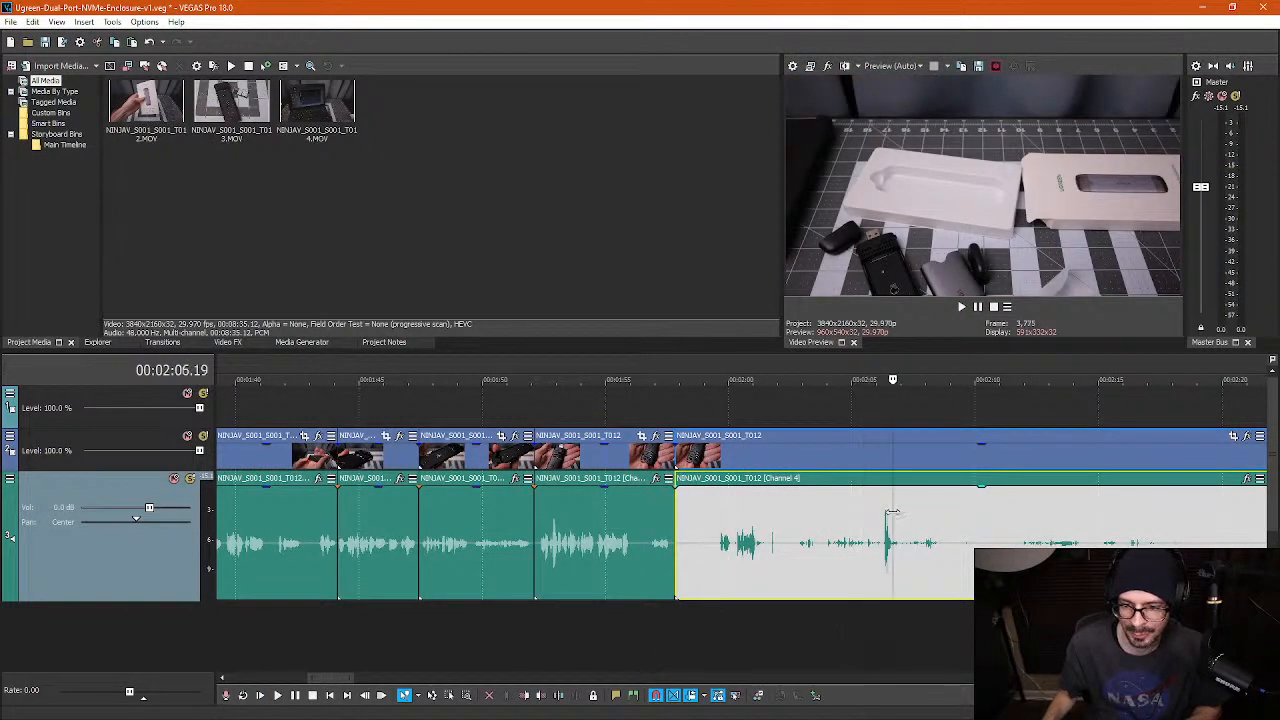
drag(893, 515, 1197, 516)
scroll(1214, 525, down, 2)
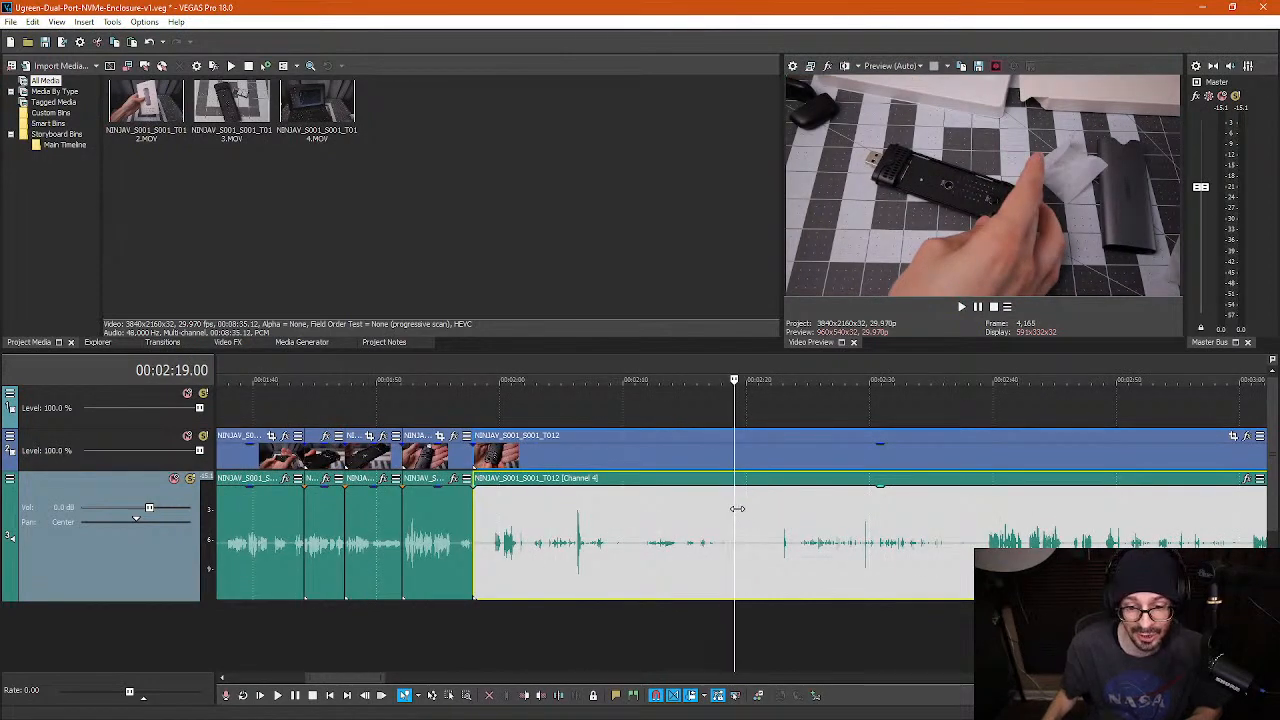
drag(737, 509, 1148, 510)
scroll(872, 535, down, 3)
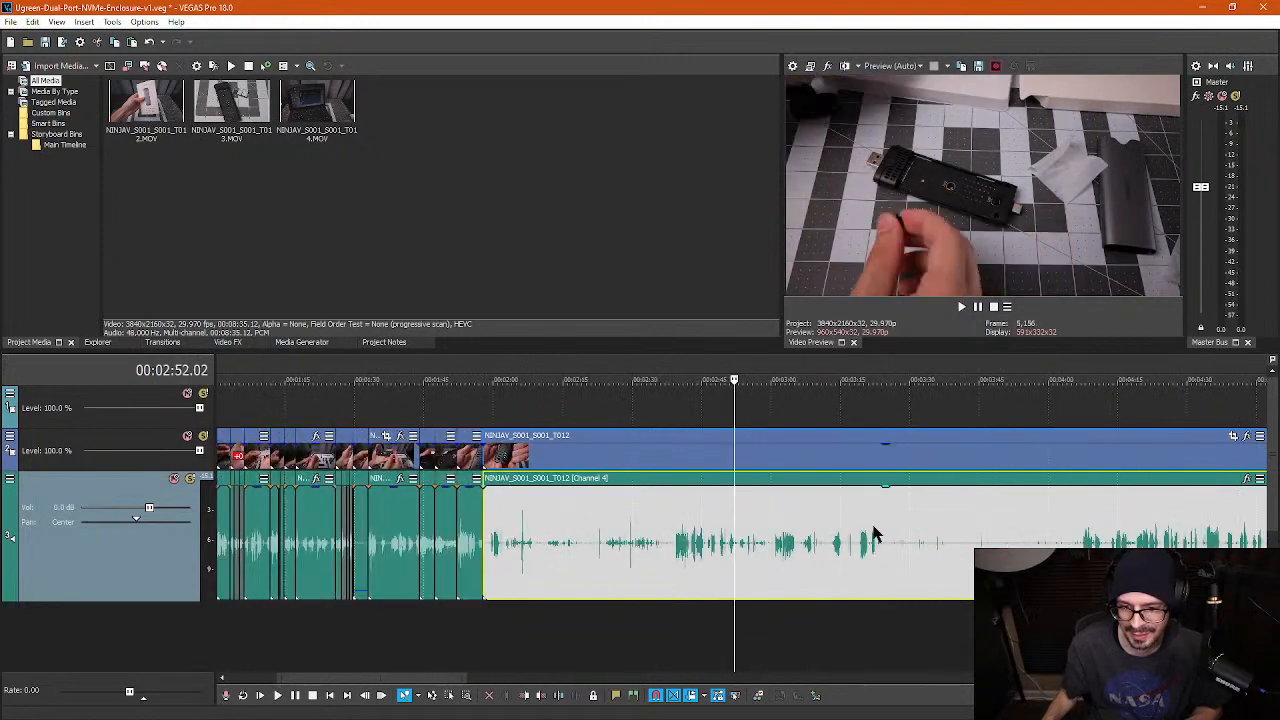
click(1088, 528)
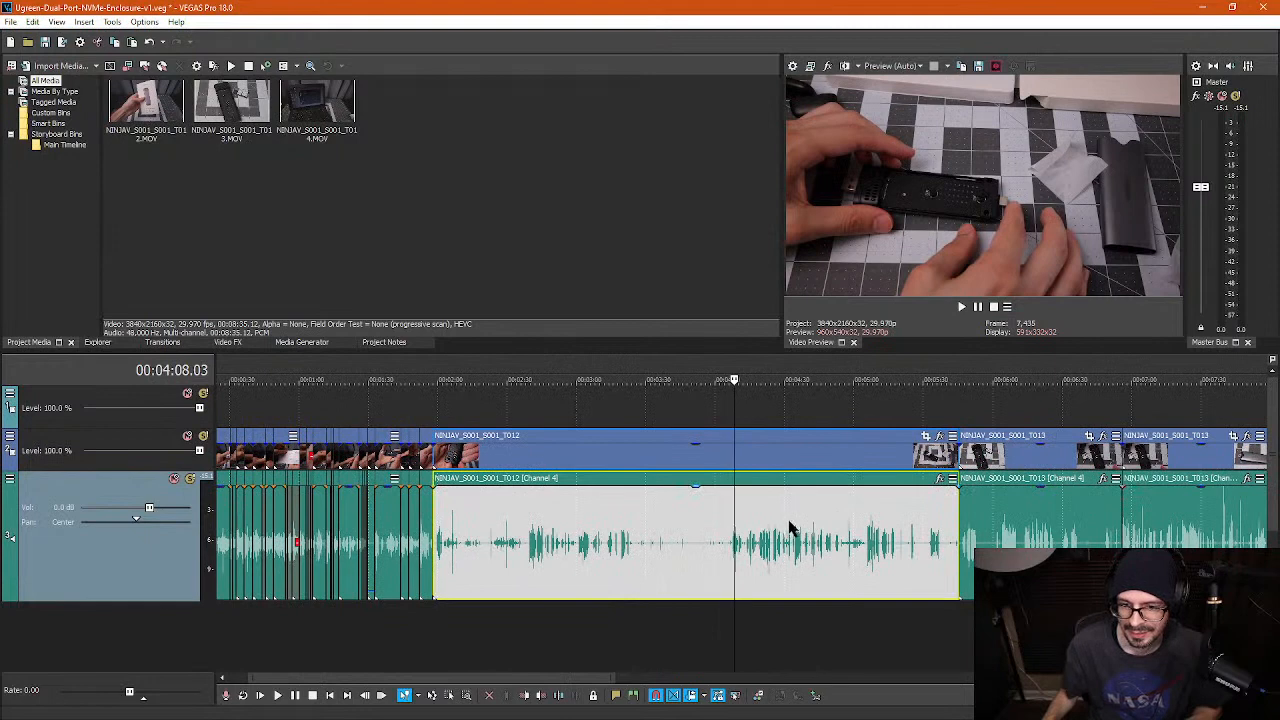
drag(790, 527, 840, 515)
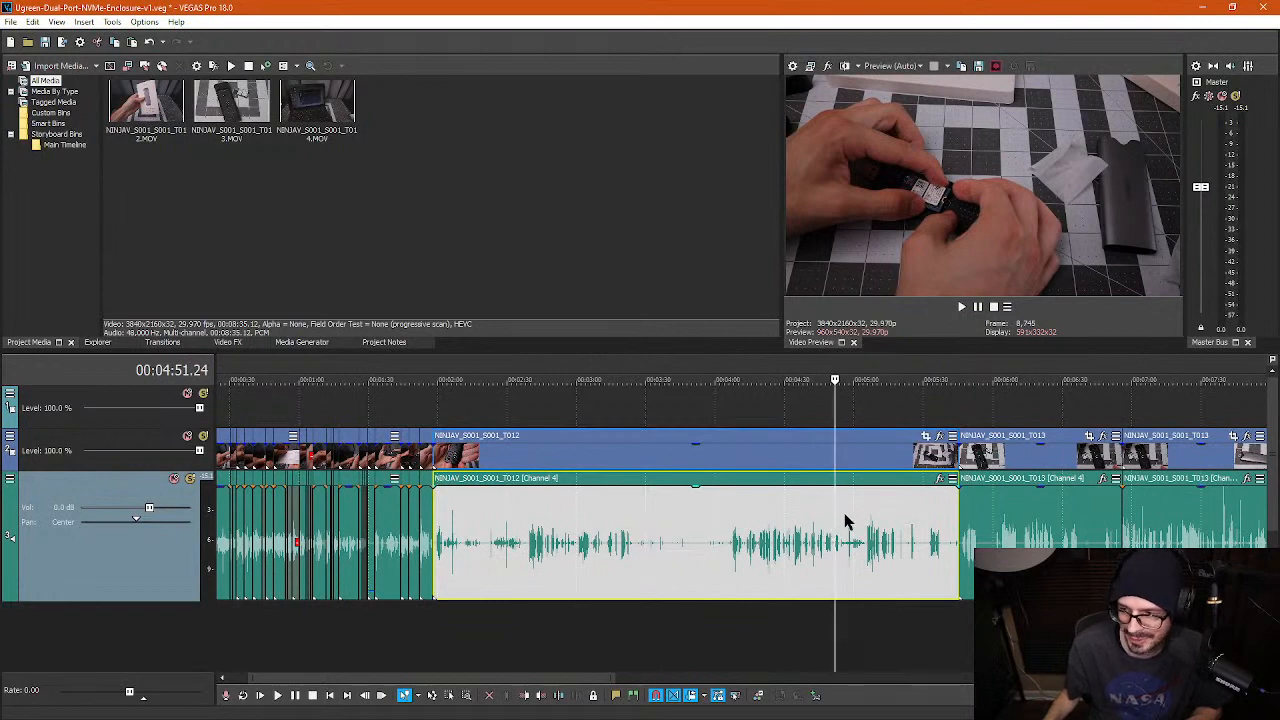
drag(838, 520, 982, 507)
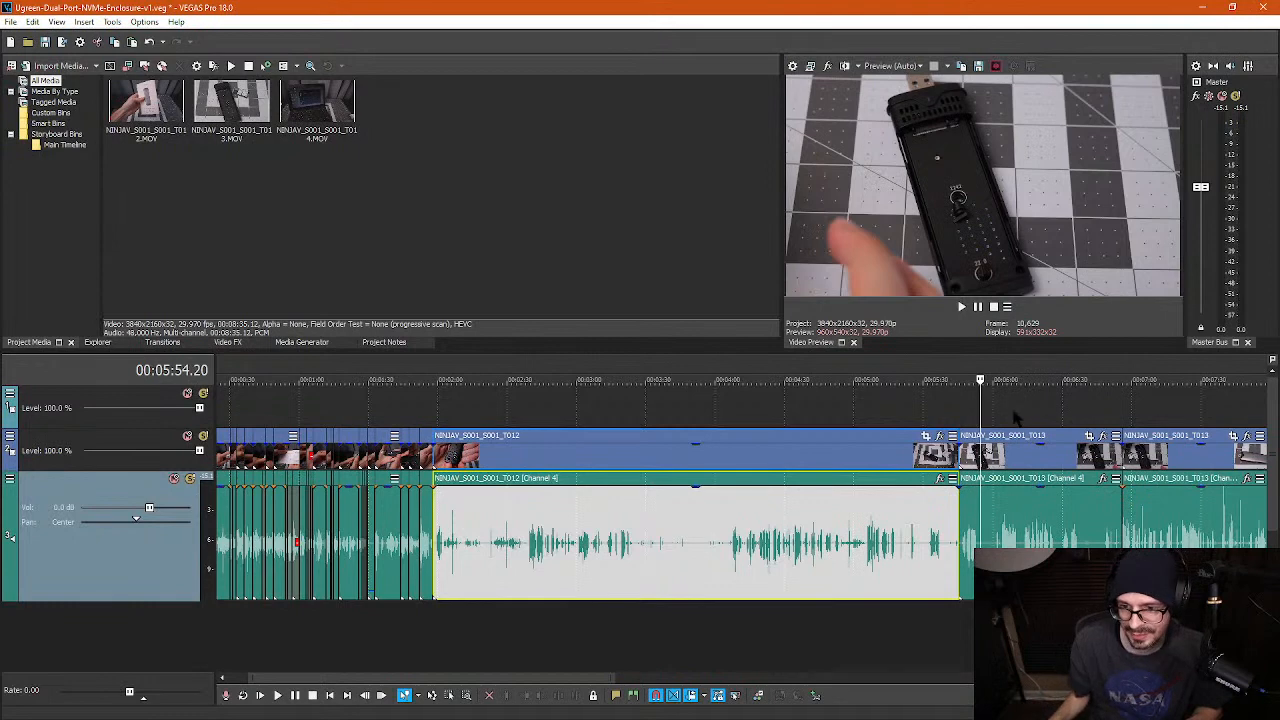
click(1015, 416)
click(906, 410)
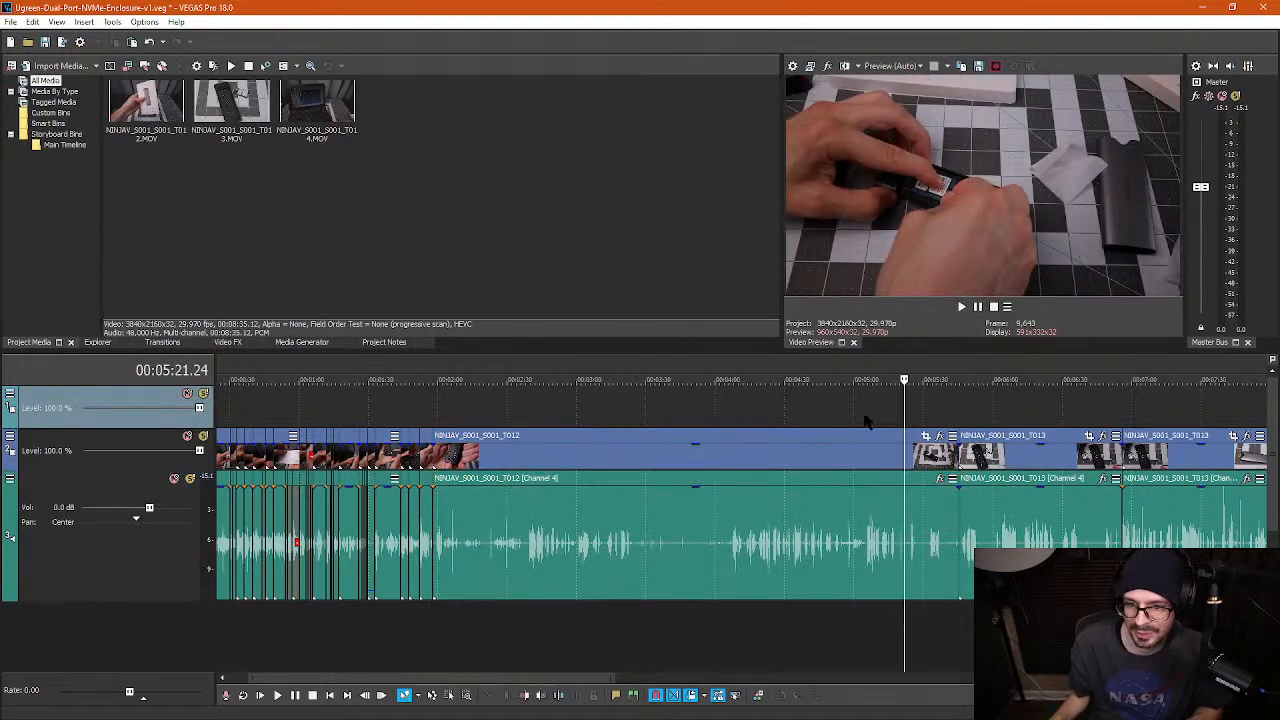
click(859, 418)
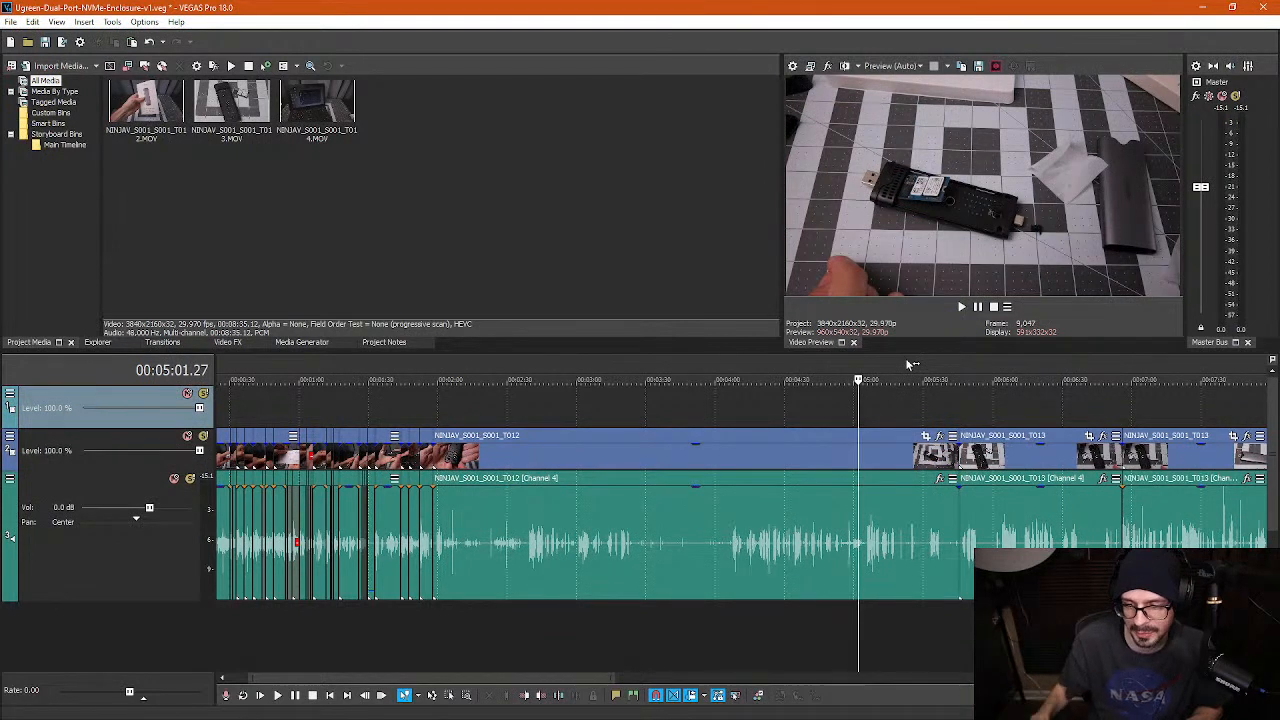
click(975, 424)
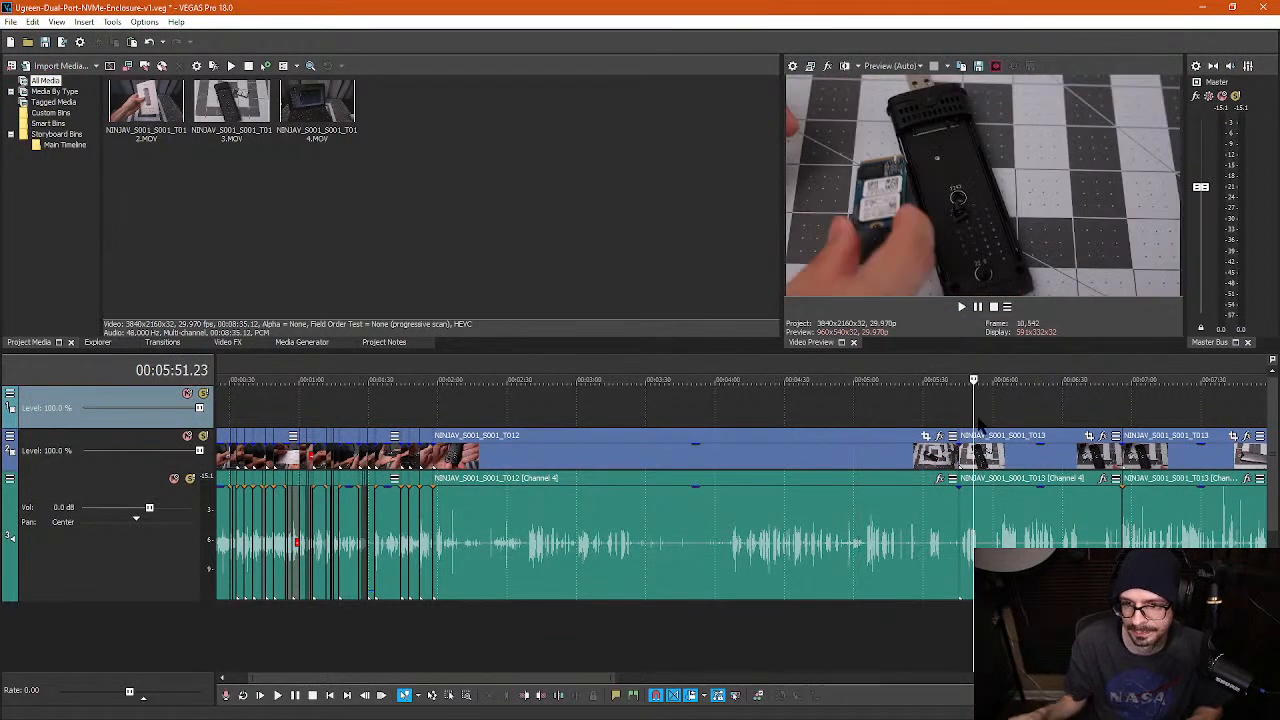
mouse_move(975, 408)
mouse_down()
mouse_move(1052, 410)
mouse_move(993, 415)
mouse_up()
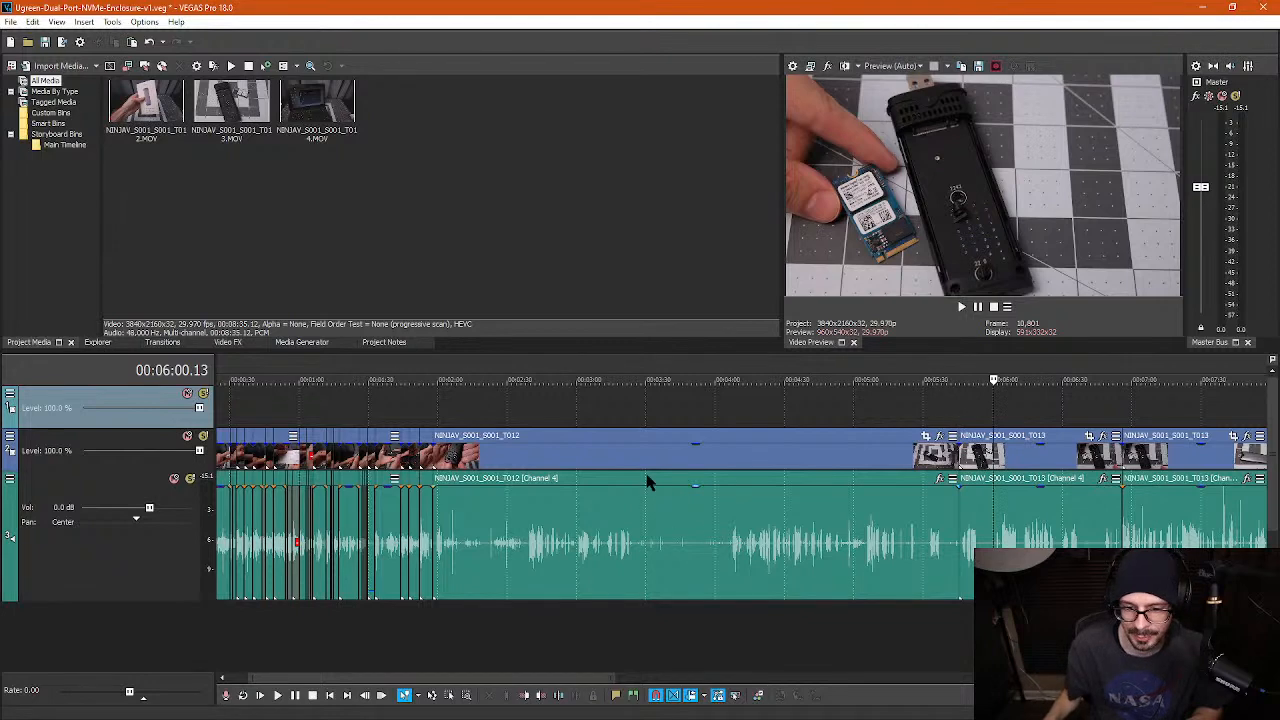
- Split the quiet stretch at 00:03:38.06, 00:03:42.24, about 00:03:47 and 00:03:56.15, and delete the section between the second and third cuts
click(647, 521)
scroll(823, 548, up, 2)
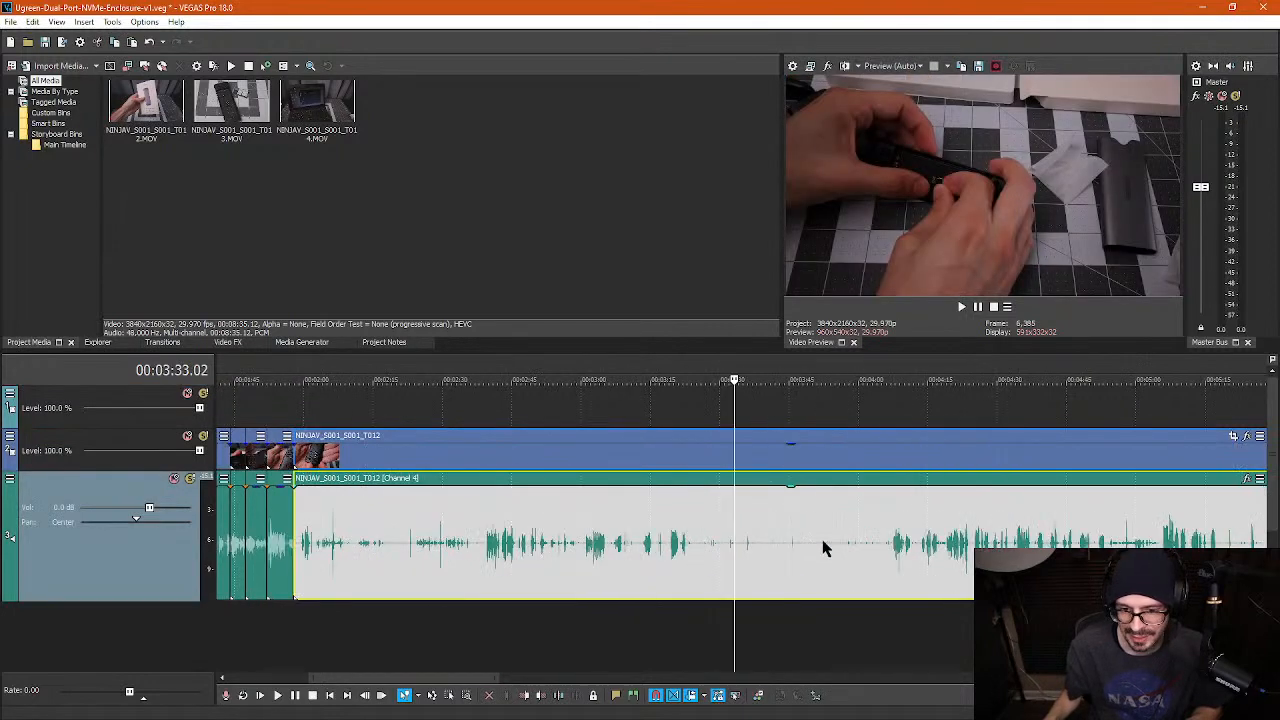
click(757, 549)
key(s)
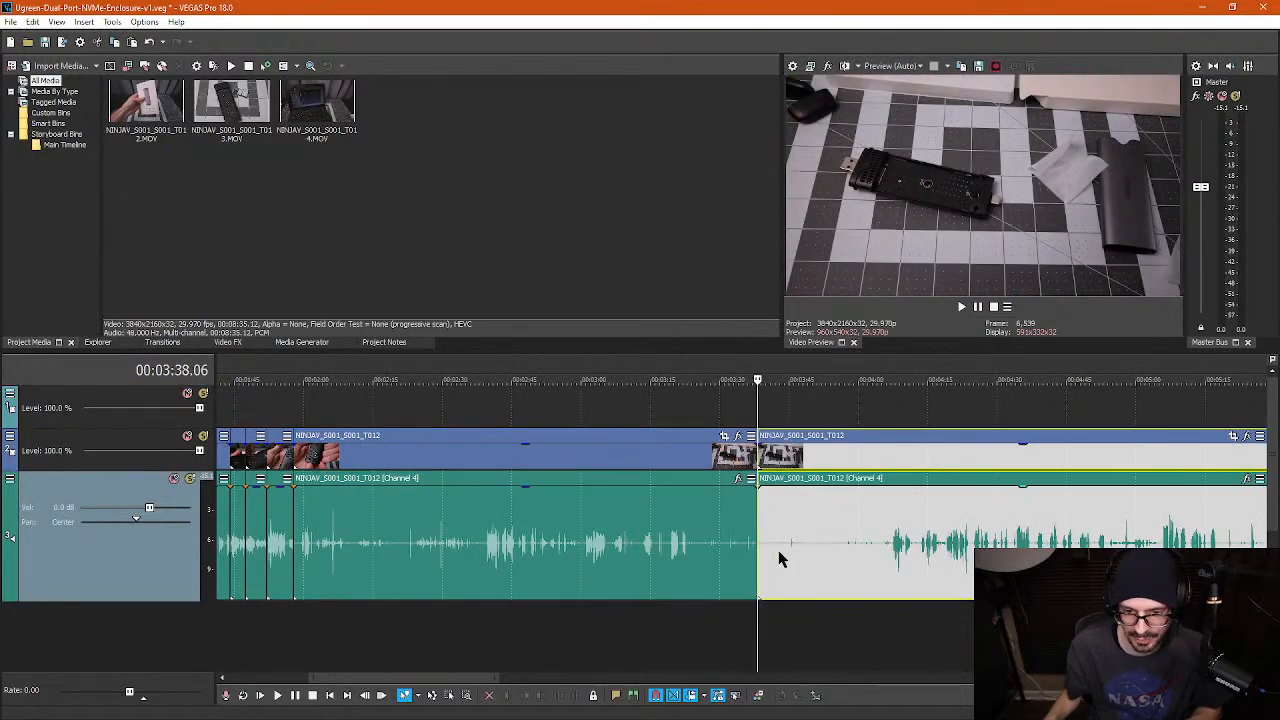
click(779, 552)
key(s)
click(799, 550)
key(s)
click(841, 550)
key(s)
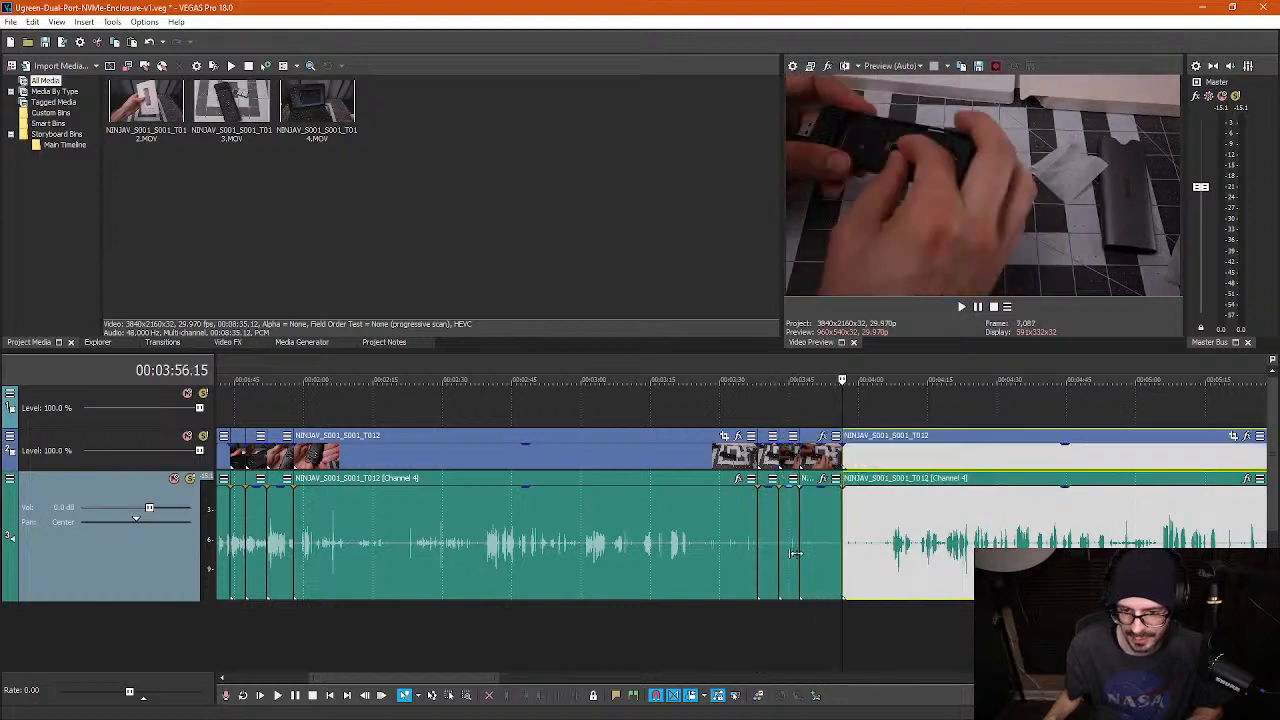
click(791, 555)
key(Delete)
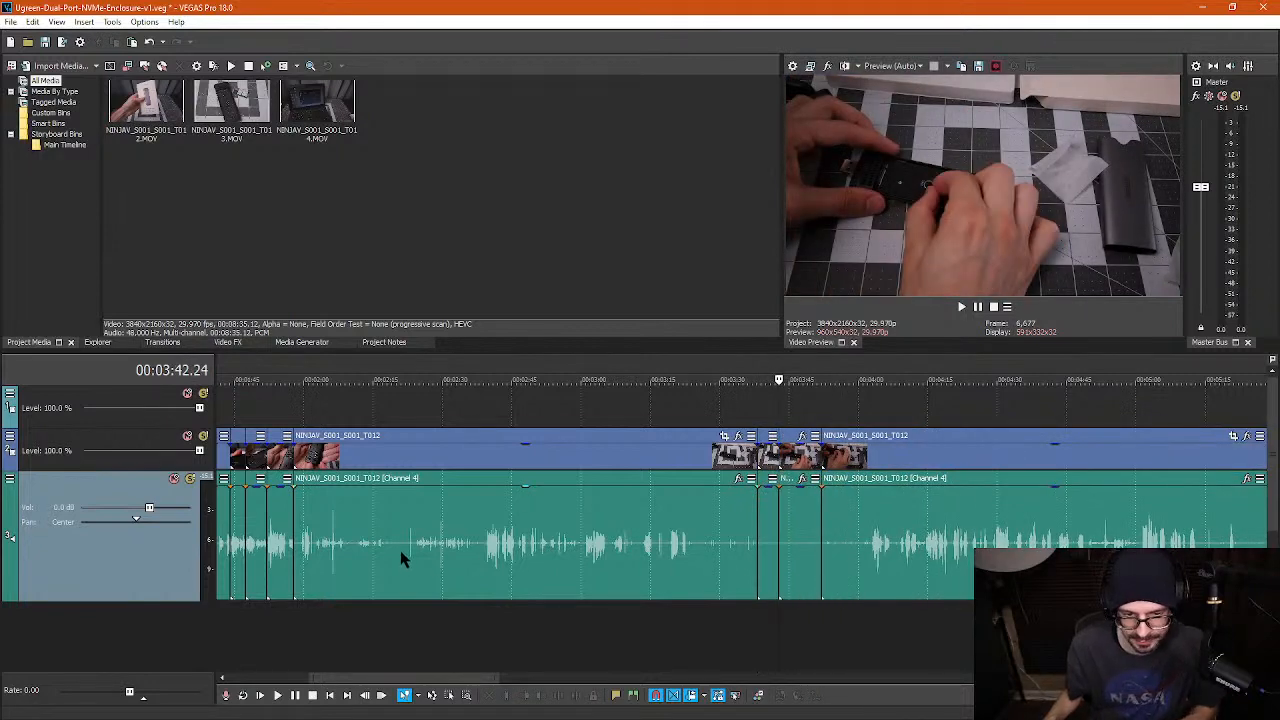
- Split out the silent gap between 00:02:19.01 and about 00:02:22, and delete the sections with speech before and after it
click(597, 548)
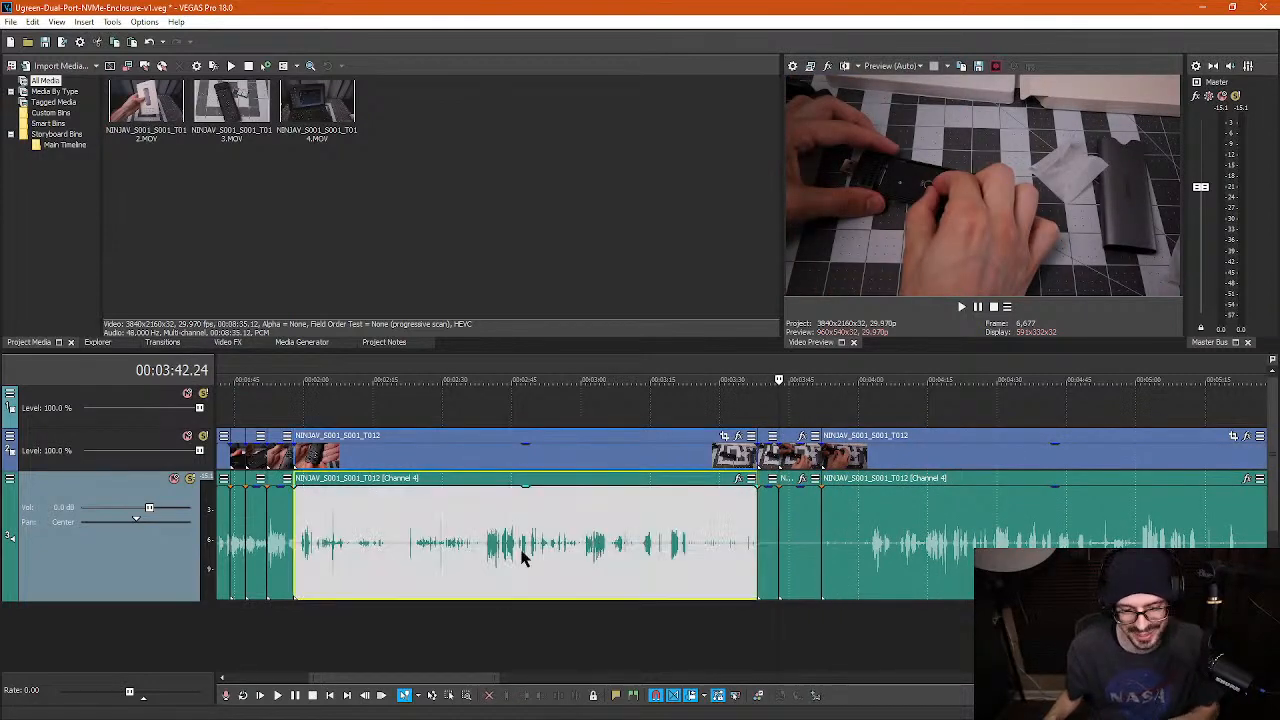
click(392, 554)
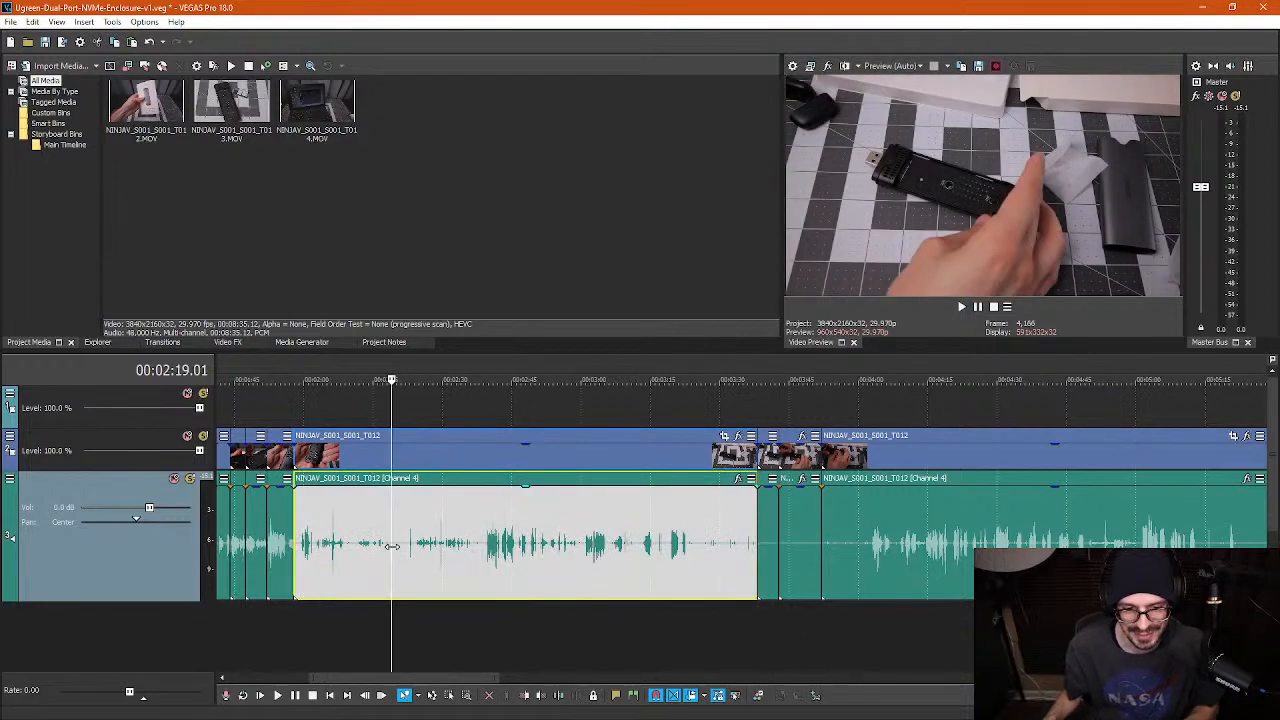
key(s)
click(405, 544)
key(s)
click(437, 555)
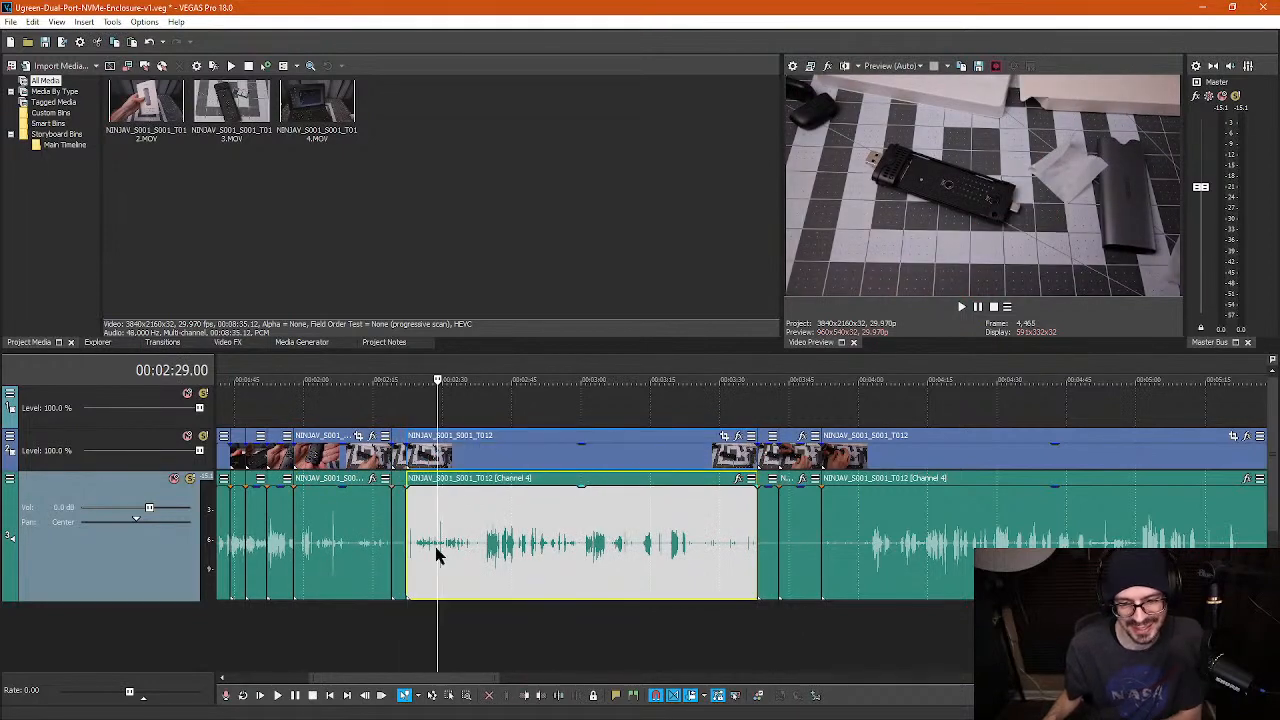
key(Delete)
click(375, 548)
key(Delete)
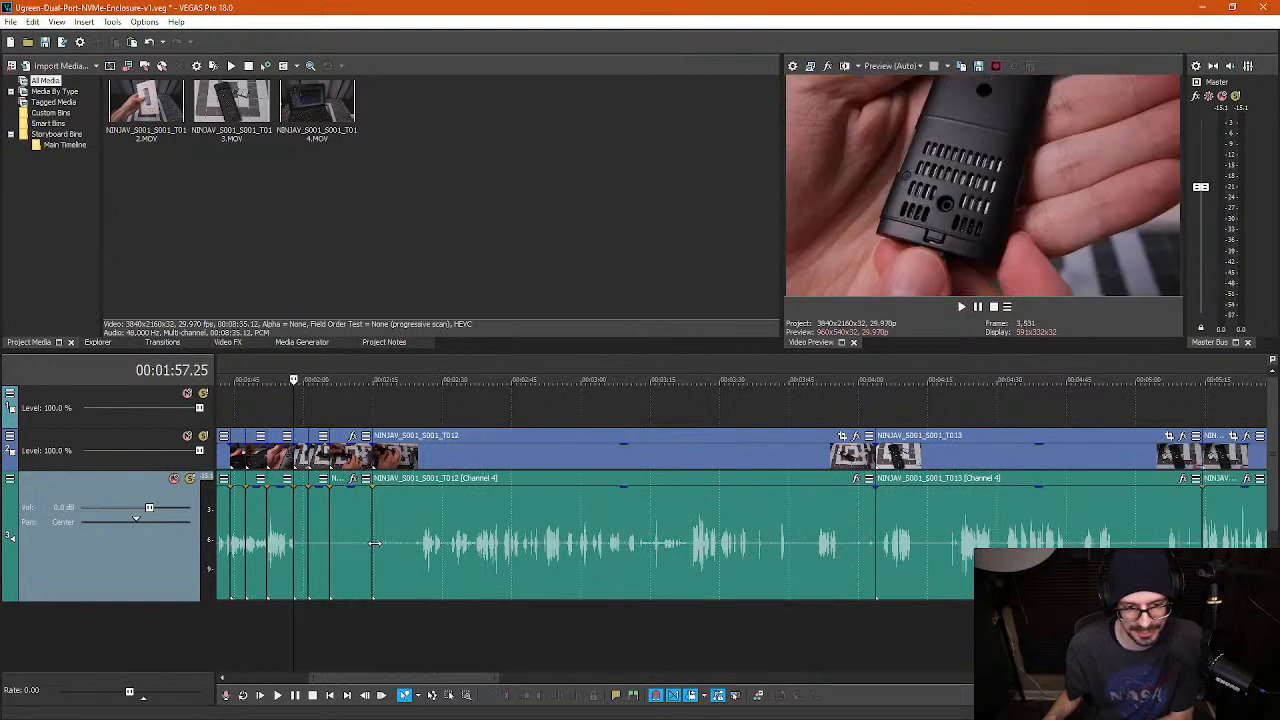
- Isolate the silent gap from about 00:03:45 to 00:03:49.26 and delete the NINJAV_S001_S001_T012 sections with speech on both sides of it
click(789, 539)
key(s)
key(space)
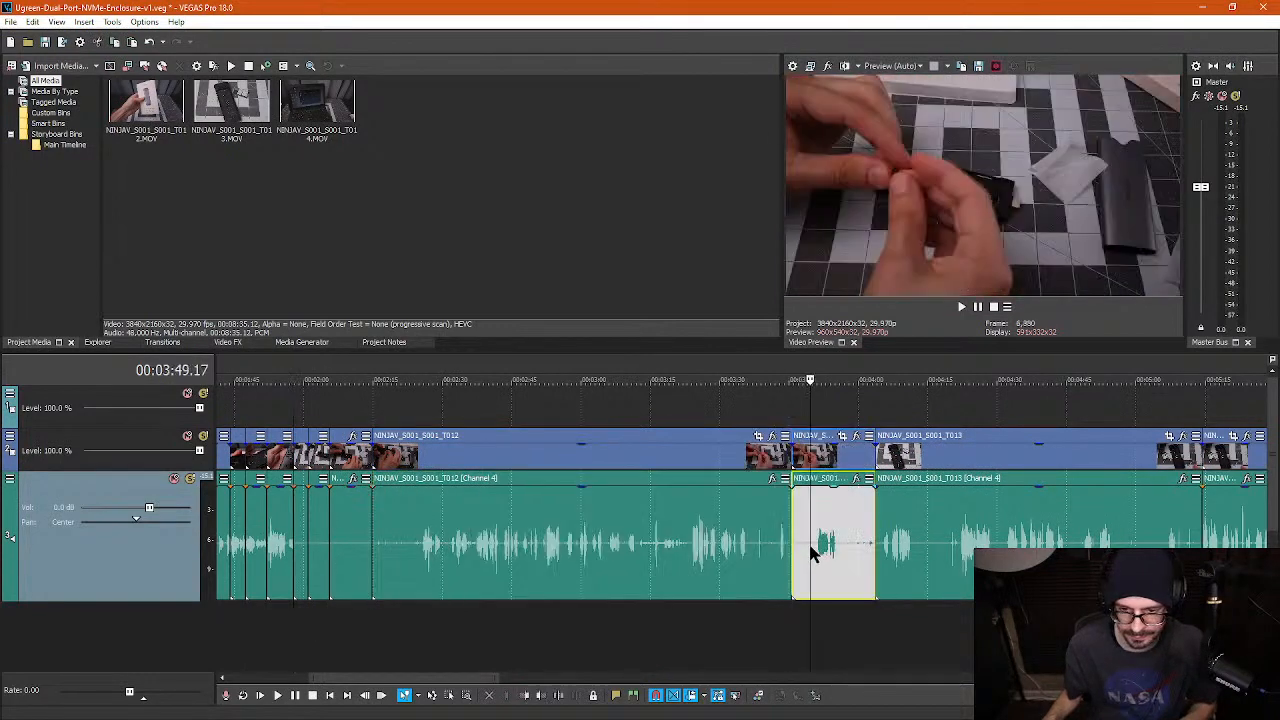
key(Delete)
click(737, 545)
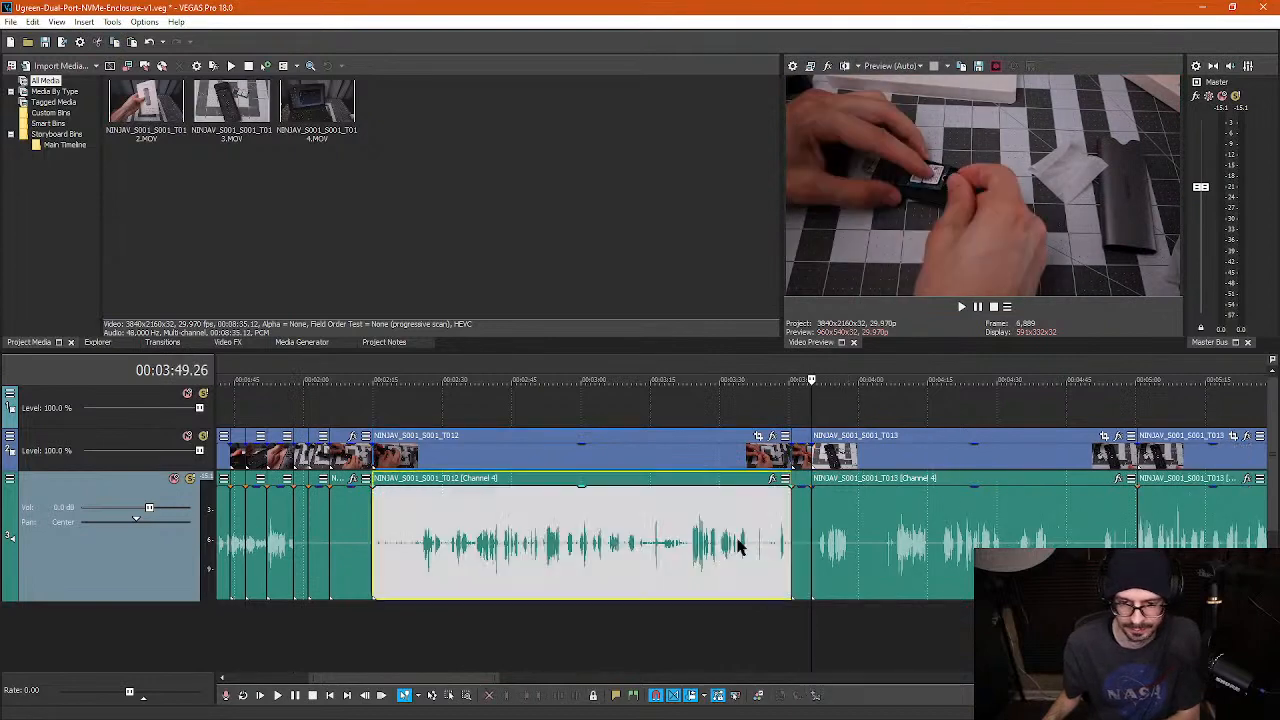
key(Delete)
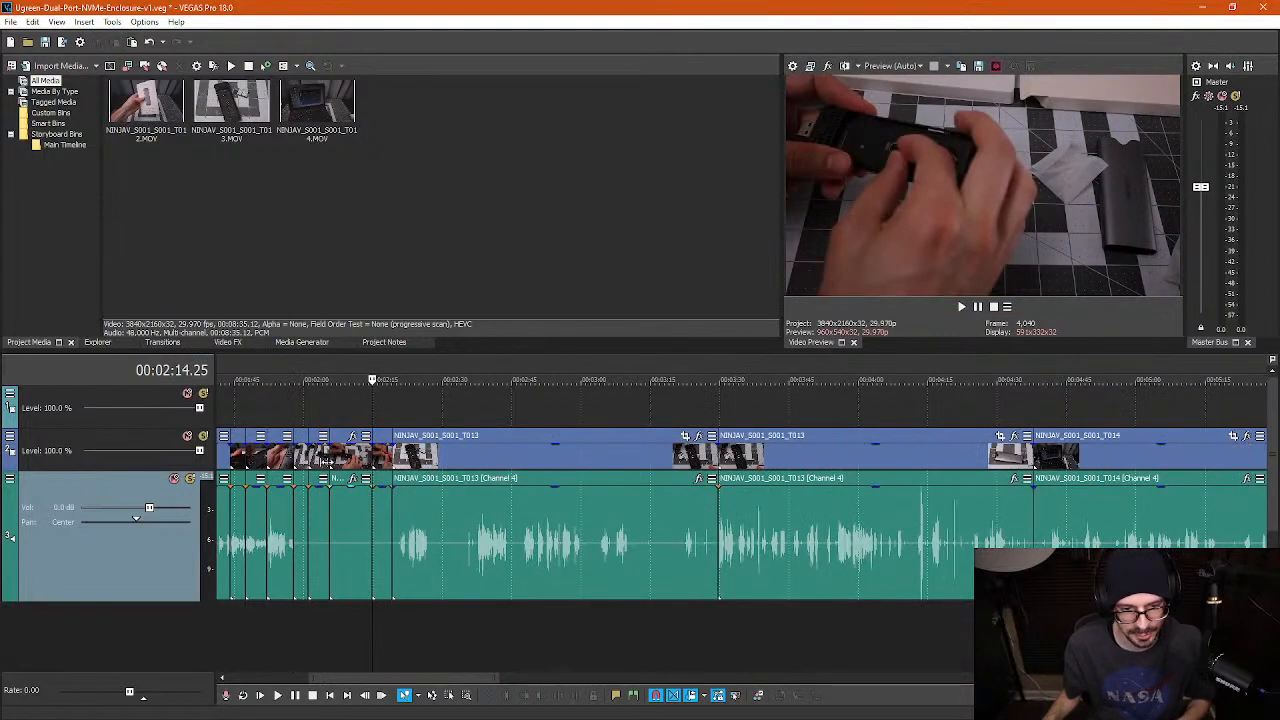
- Move the four silent clips starting at 00:01:57.25 to the end of the last audio clip at 00:13:55.16
key(d)
key(d)
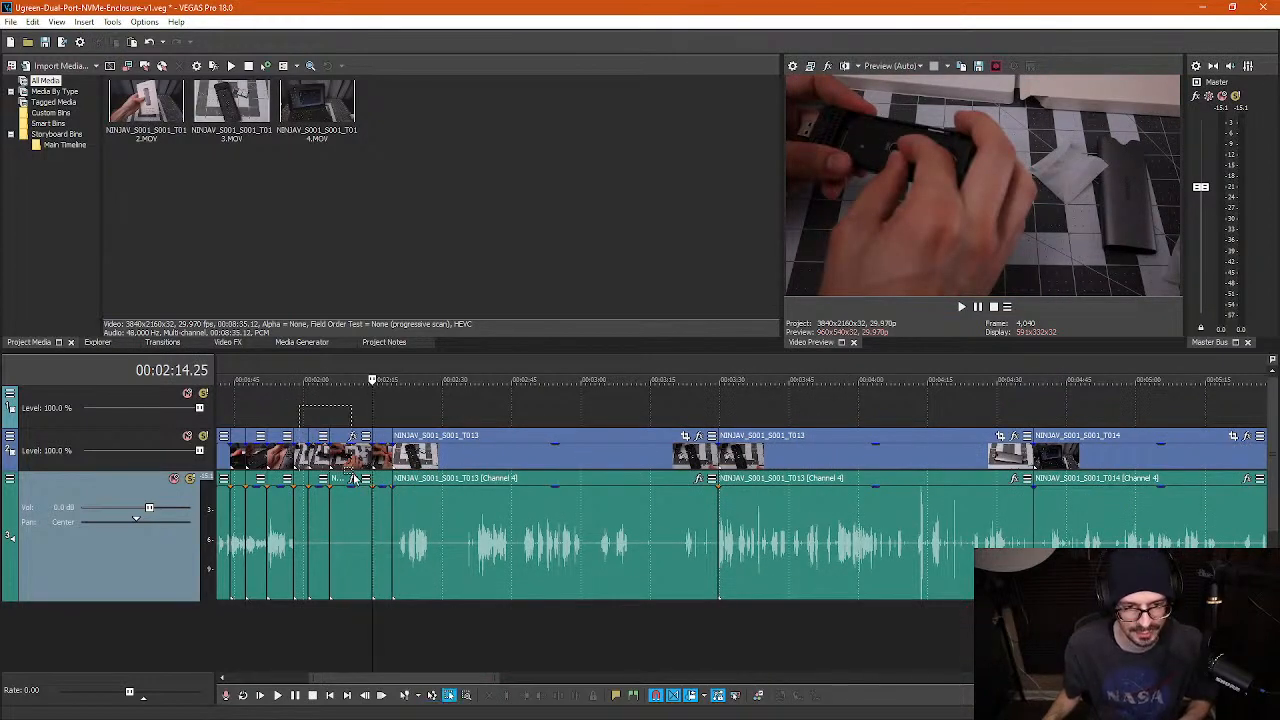
drag(299, 405, 381, 537)
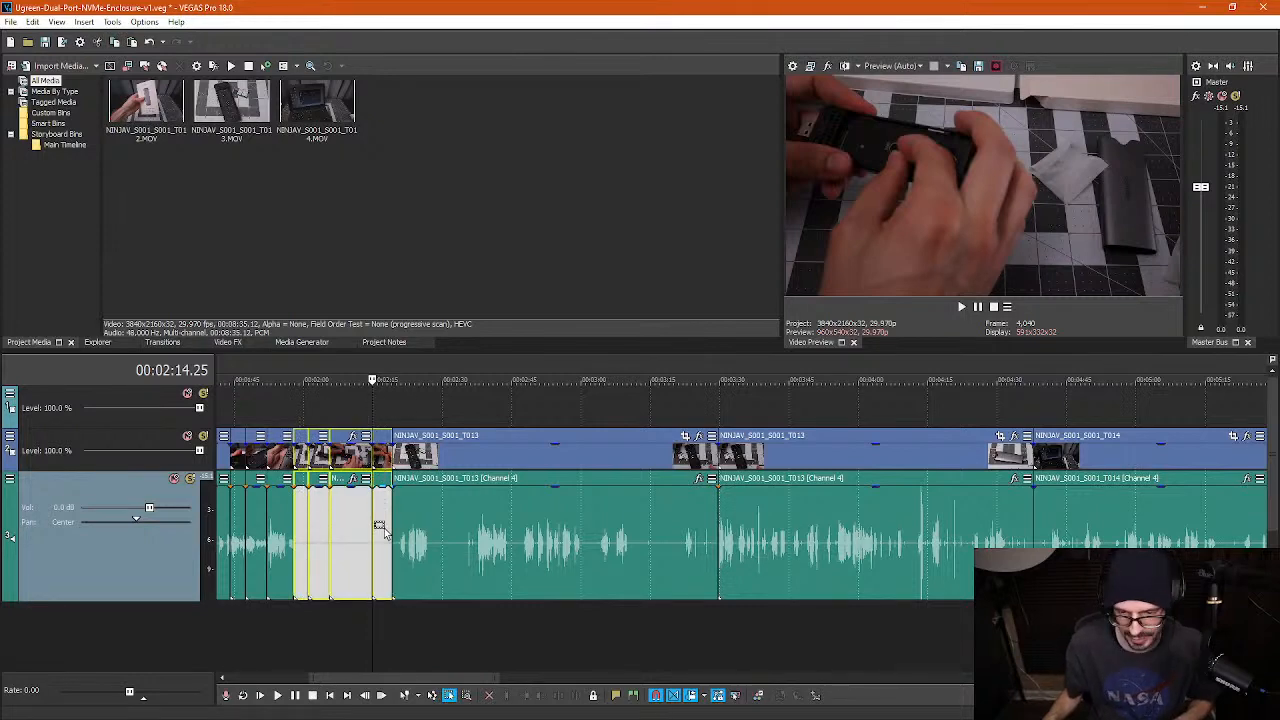
key(Delete)
scroll(1143, 537, down, 5)
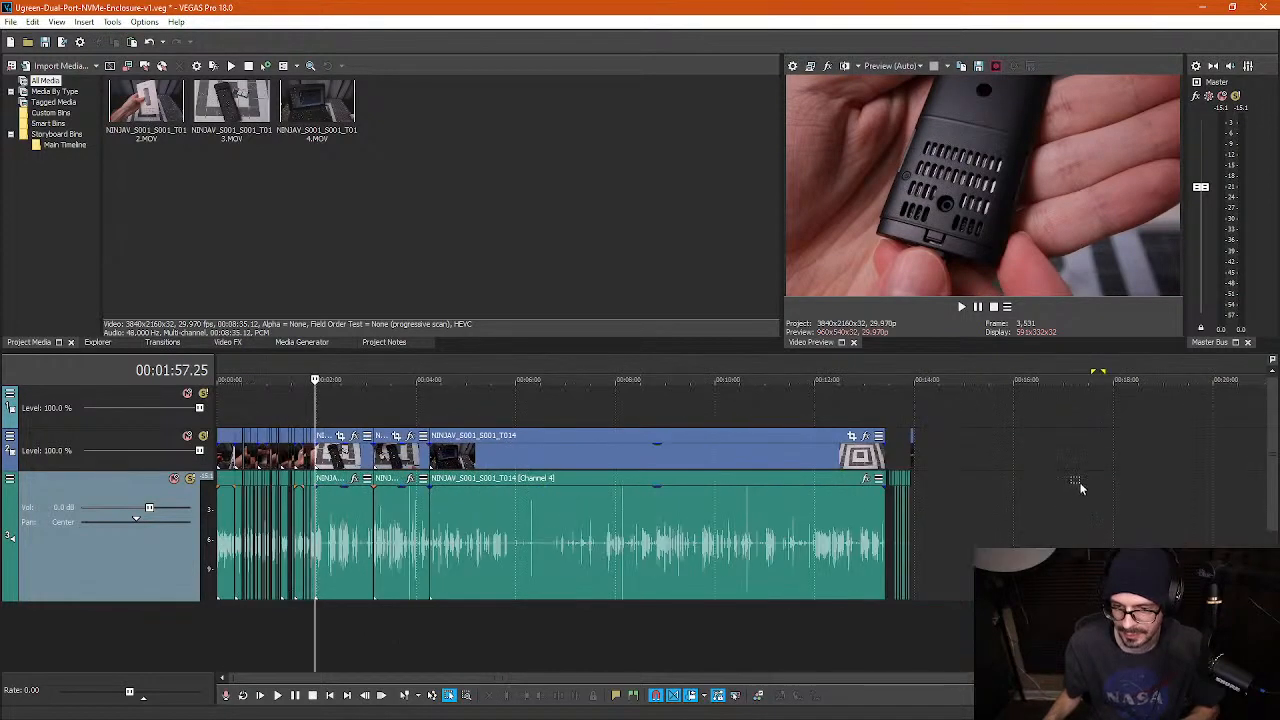
click(907, 462)
scroll(823, 480, up, 10)
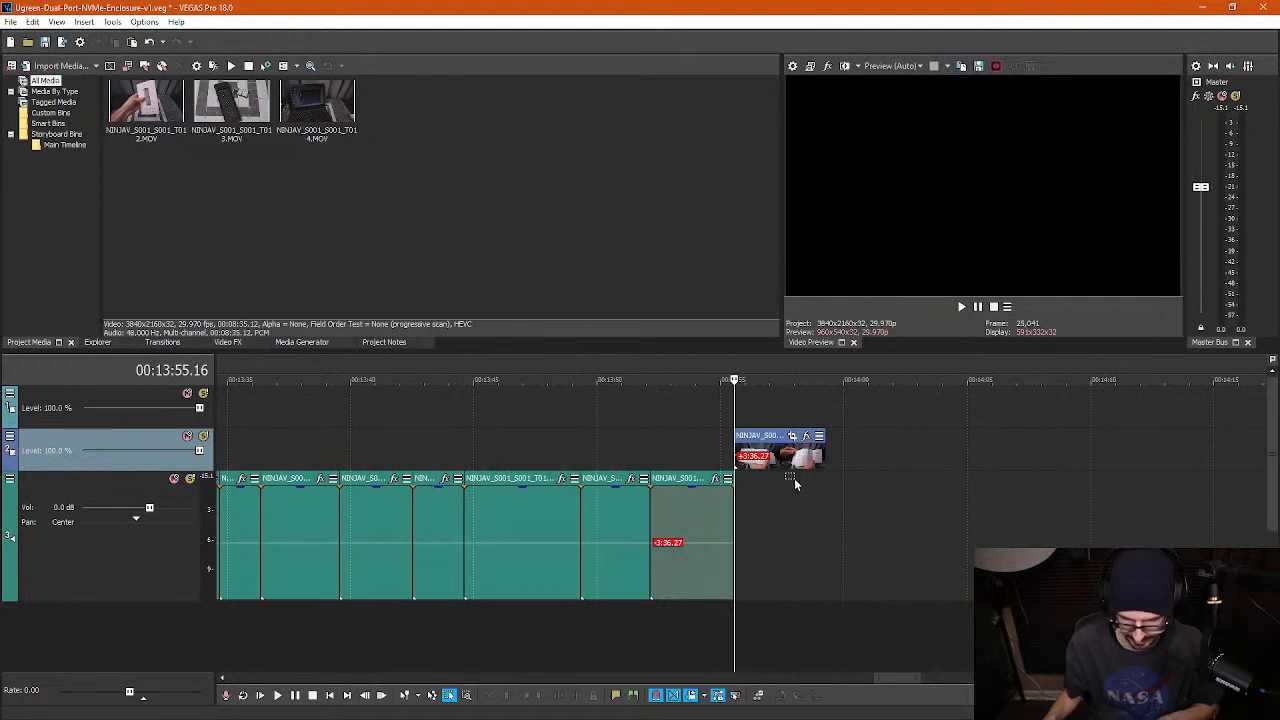
key(ctrl+v)
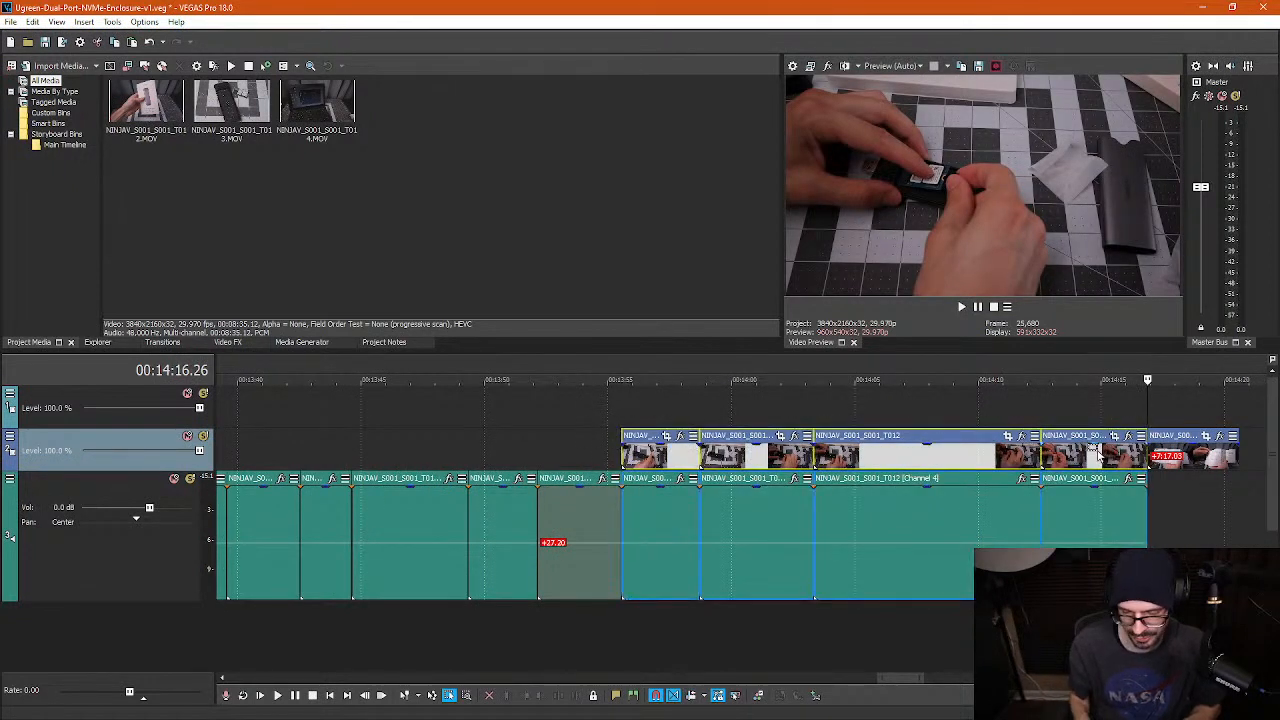
- Ungroup the four silent clips from 00:13:55.16 to 00:14:16.26 and delete only their video parts
key(Delete)
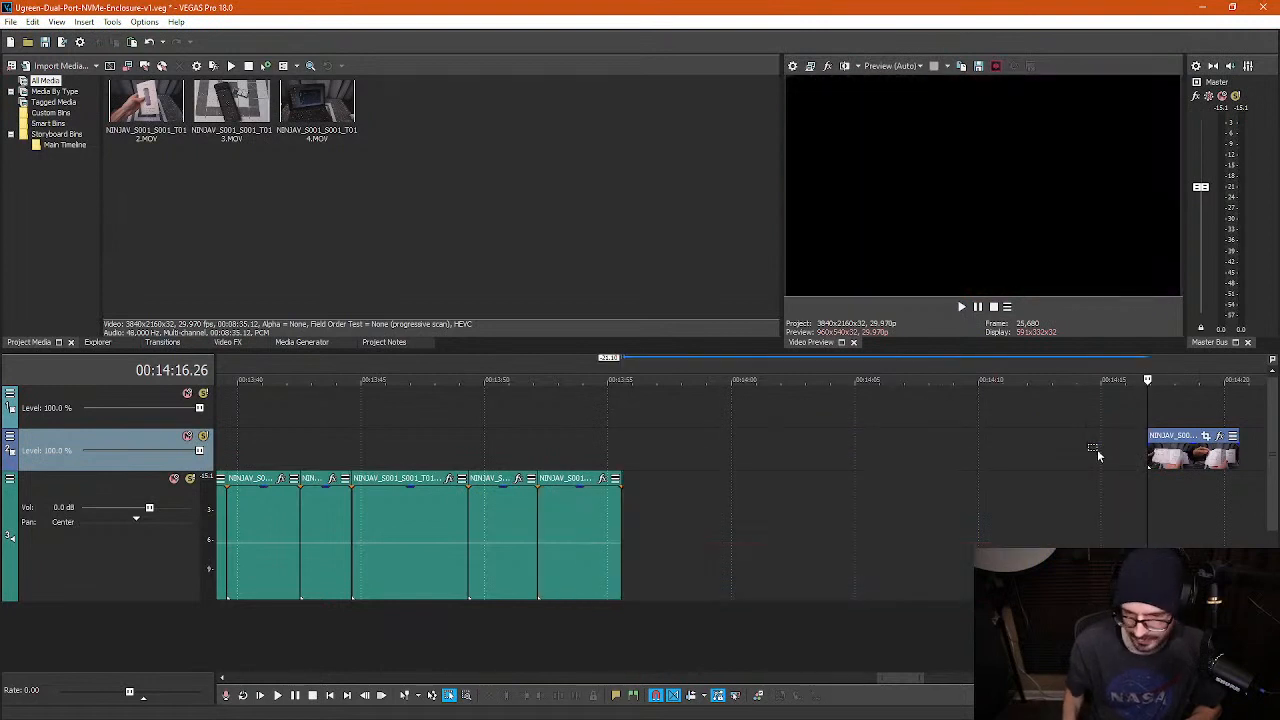
key(ctrl+z)
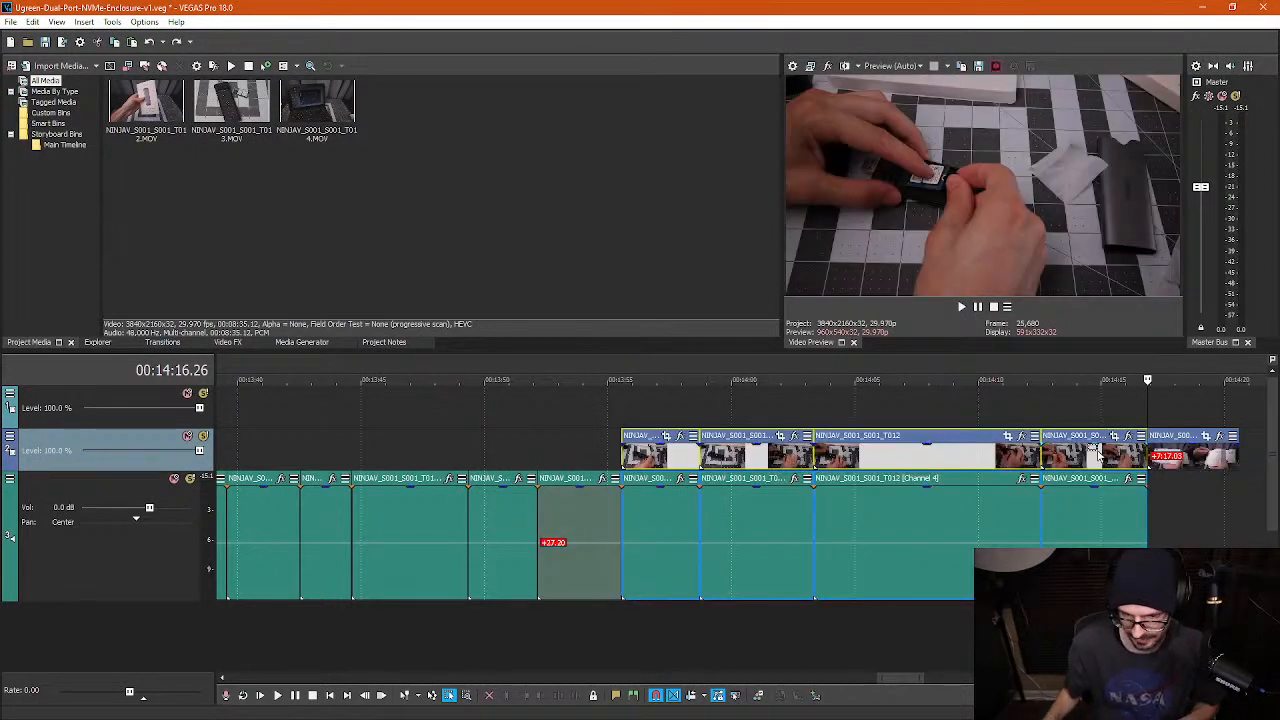
click(713, 421)
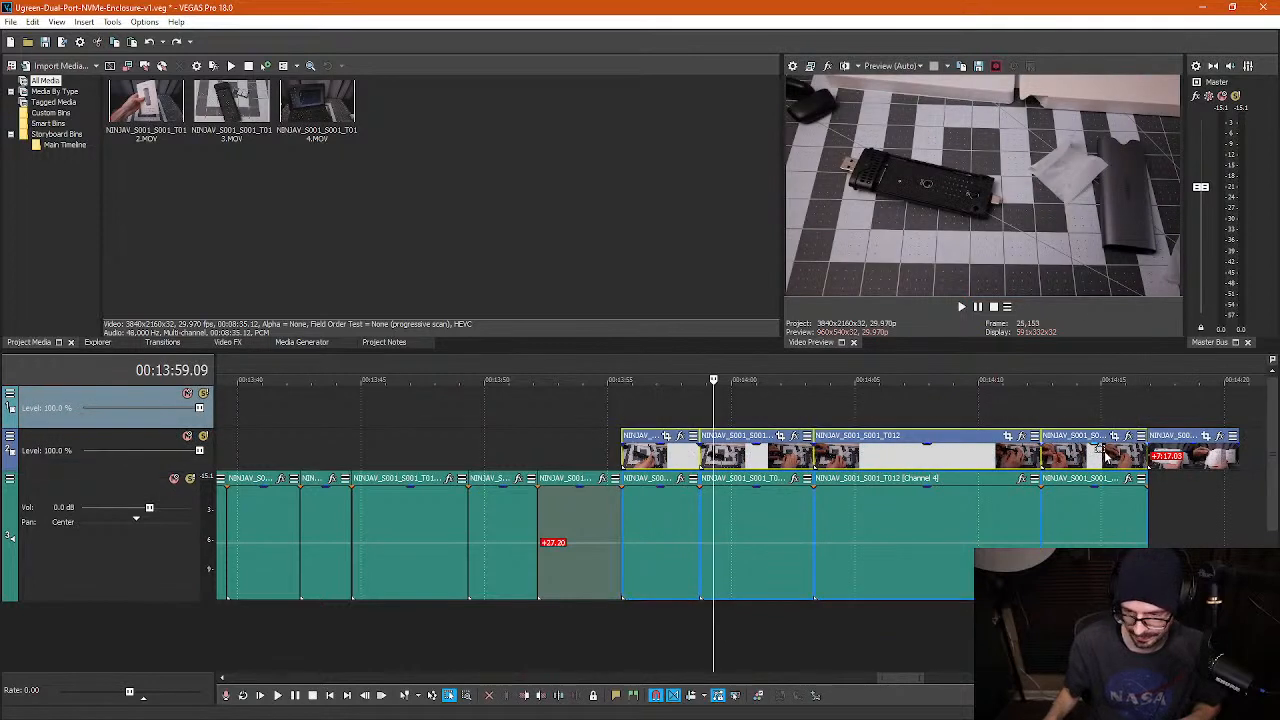
key(u)
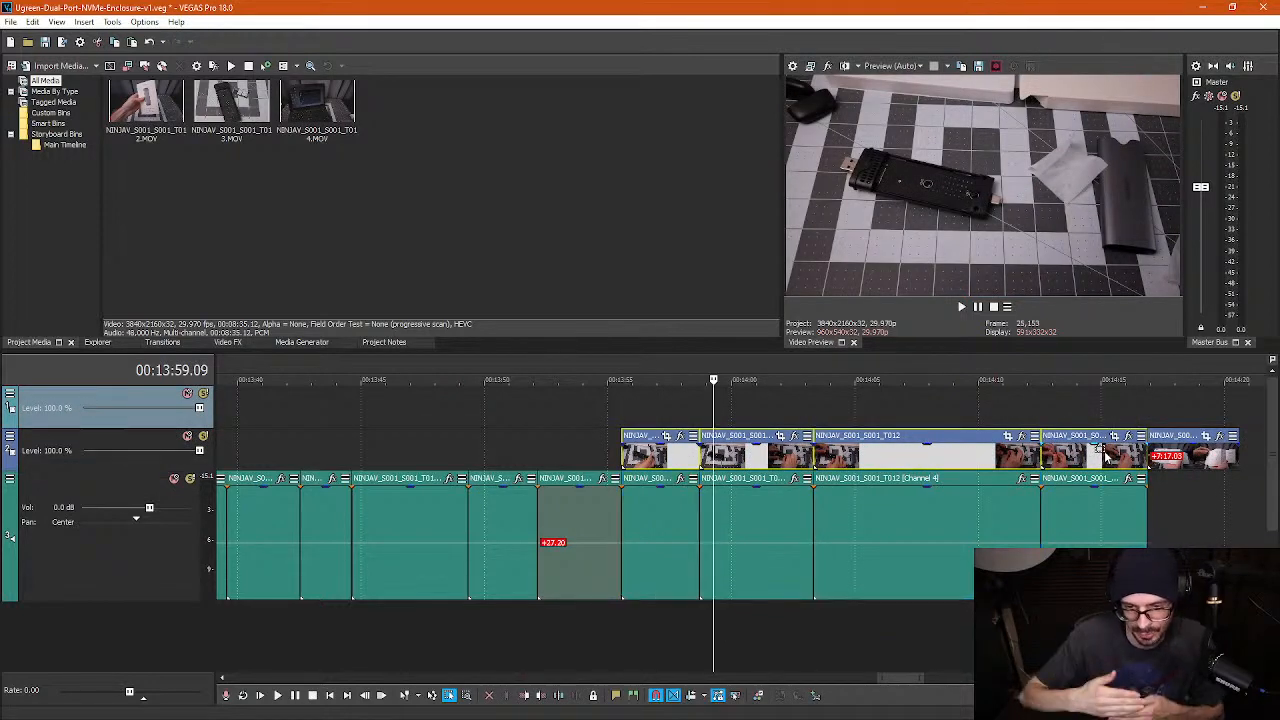
key(Delete)
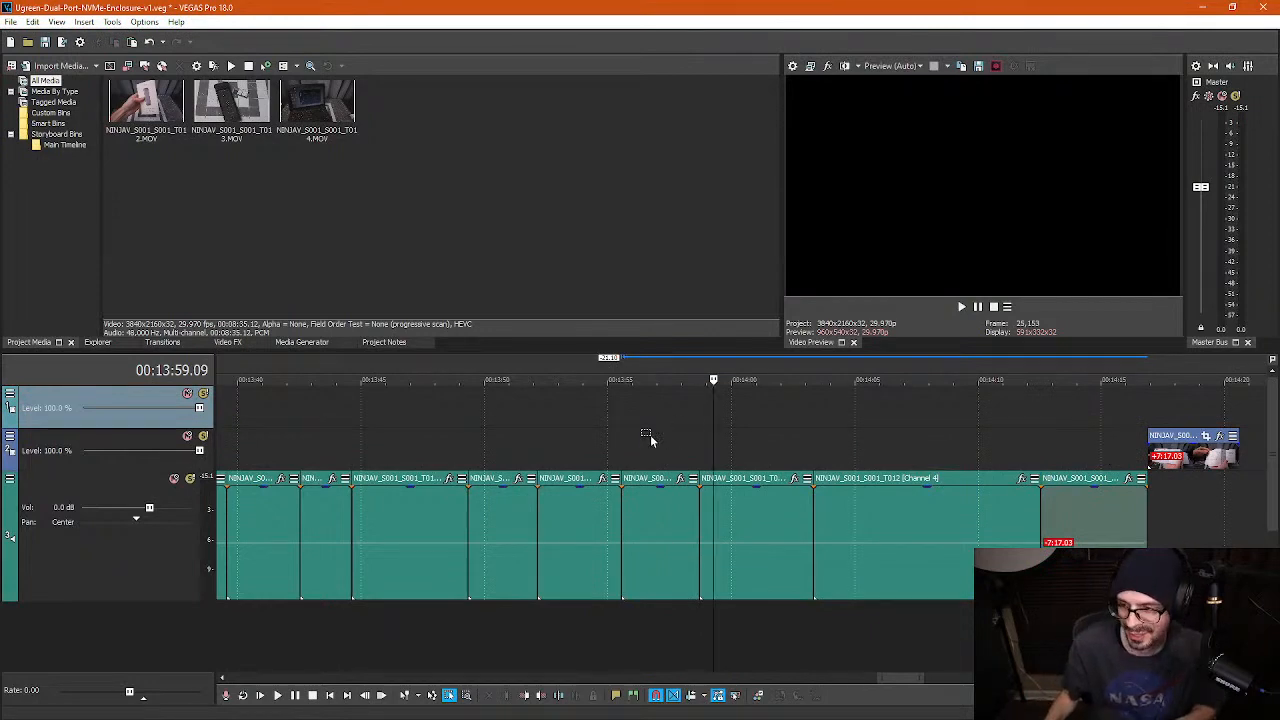
- Play back the last NINJAV_S001_S001_T012 clip and the opening of NINJAV_S001_S001_T013 around 00:01:58 to review the takes
scroll(450, 440, down, 4)
click(503, 436)
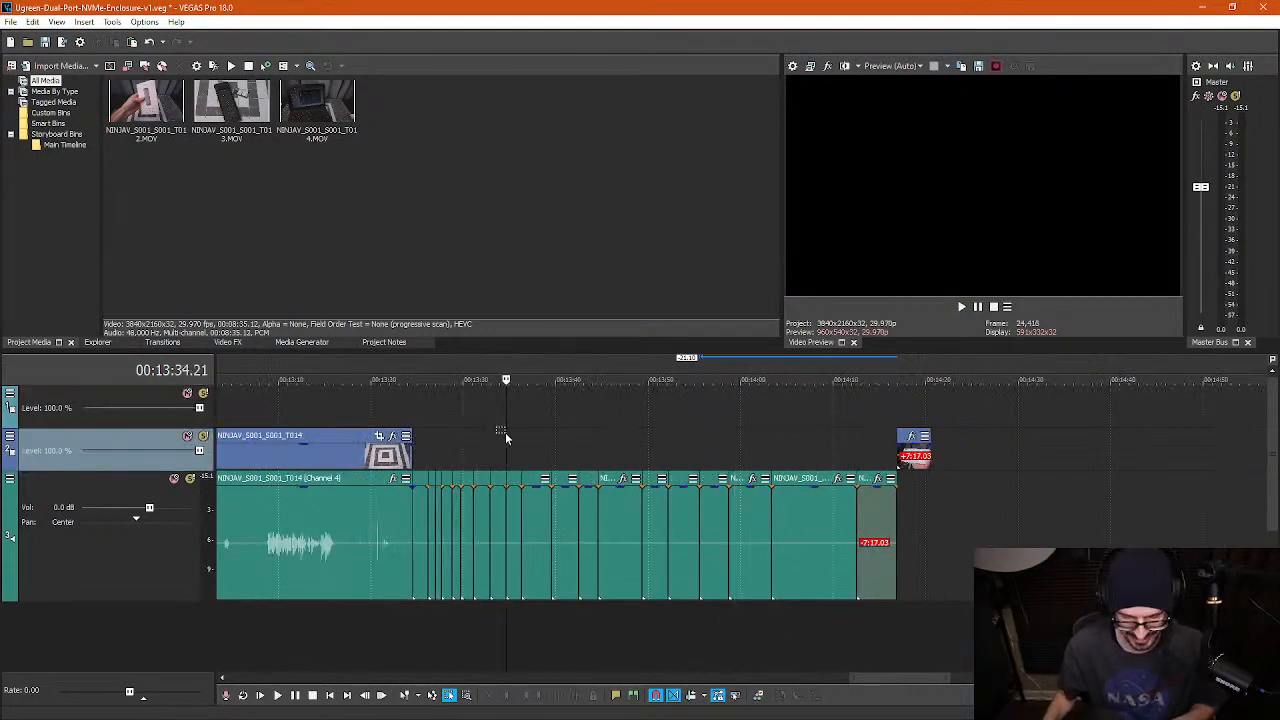
scroll(445, 434, down, 2)
click(330, 420)
scroll(320, 420, down, 4)
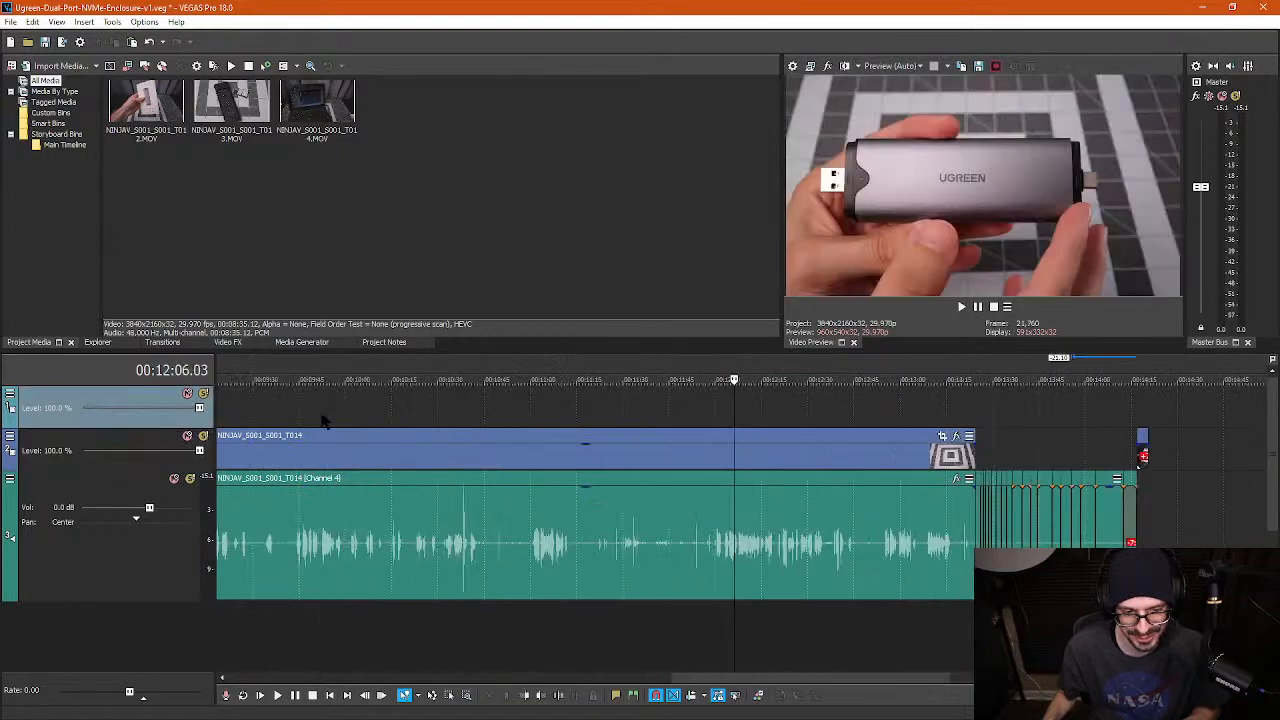
click(322, 418)
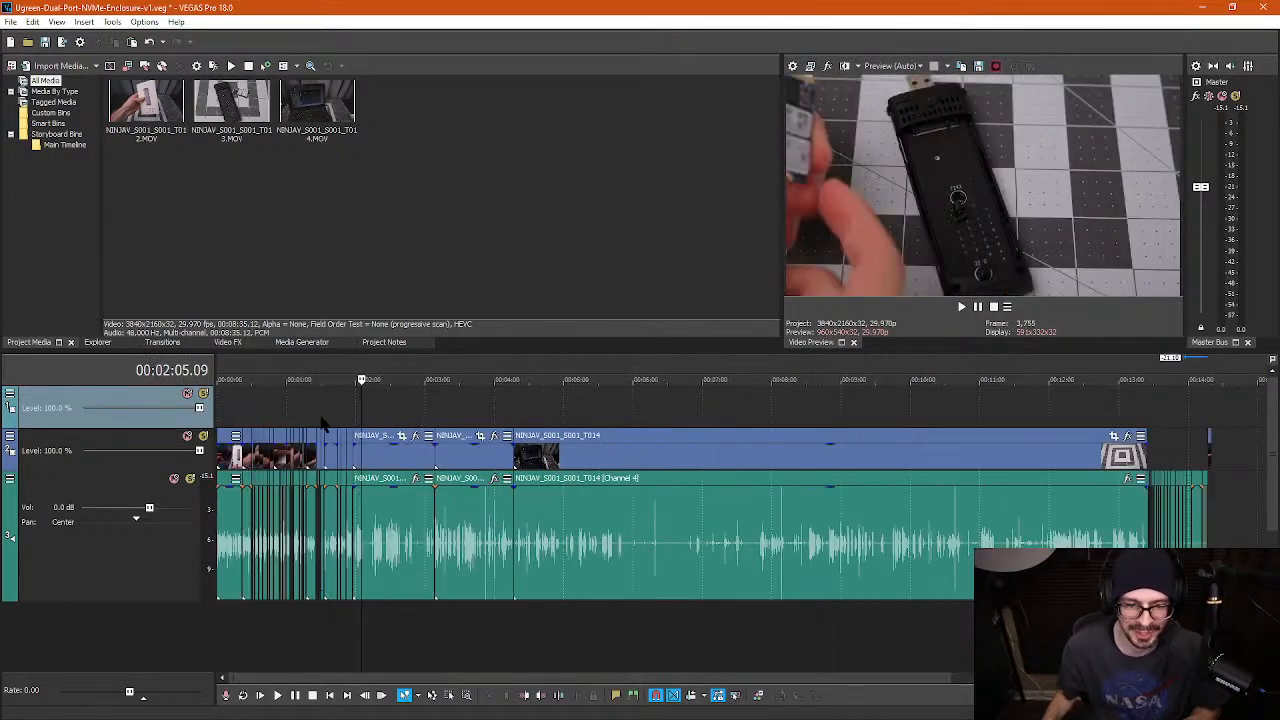
scroll(324, 412, up, 5)
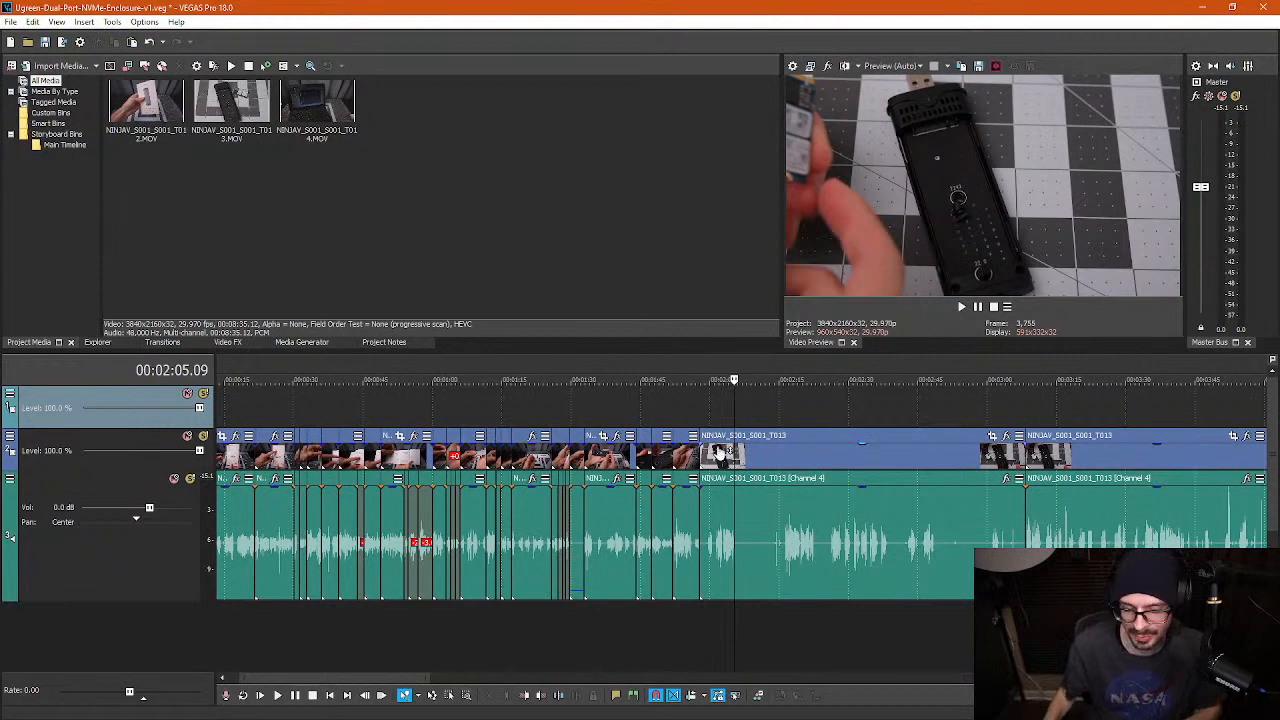
click(723, 413)
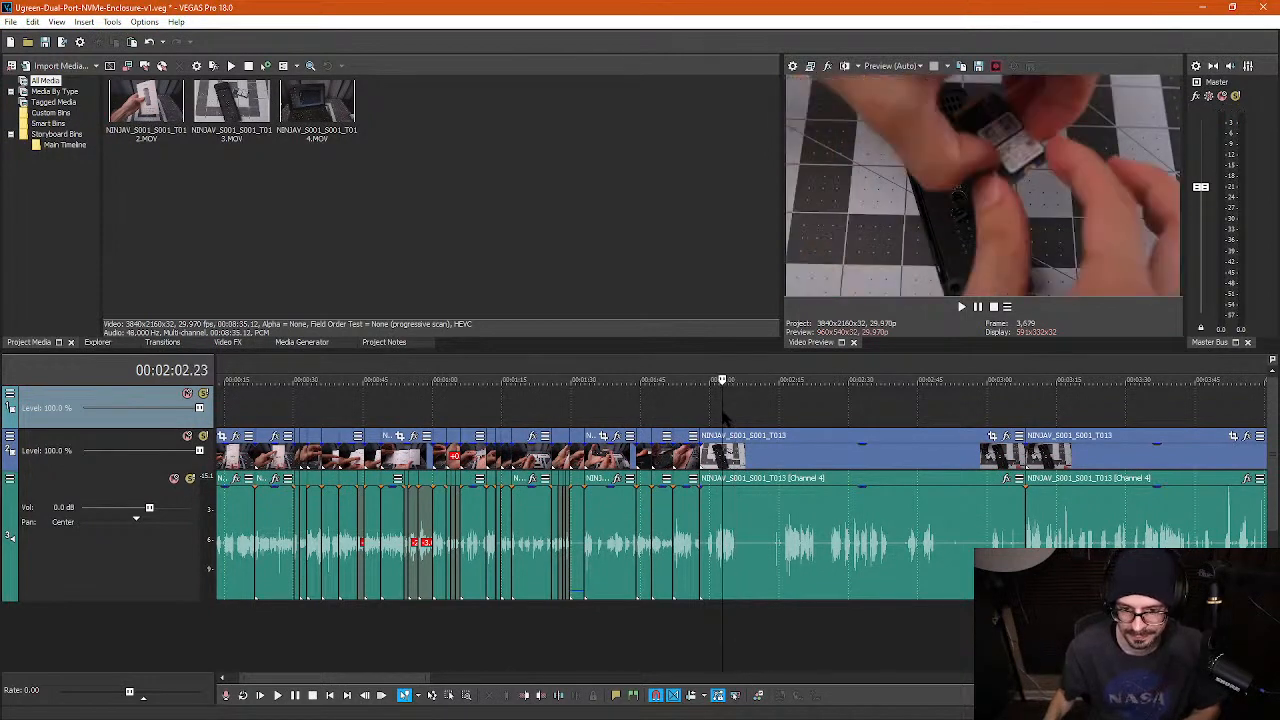
scroll(731, 416, up, 4)
key(space)
scroll(766, 425, down, 3)
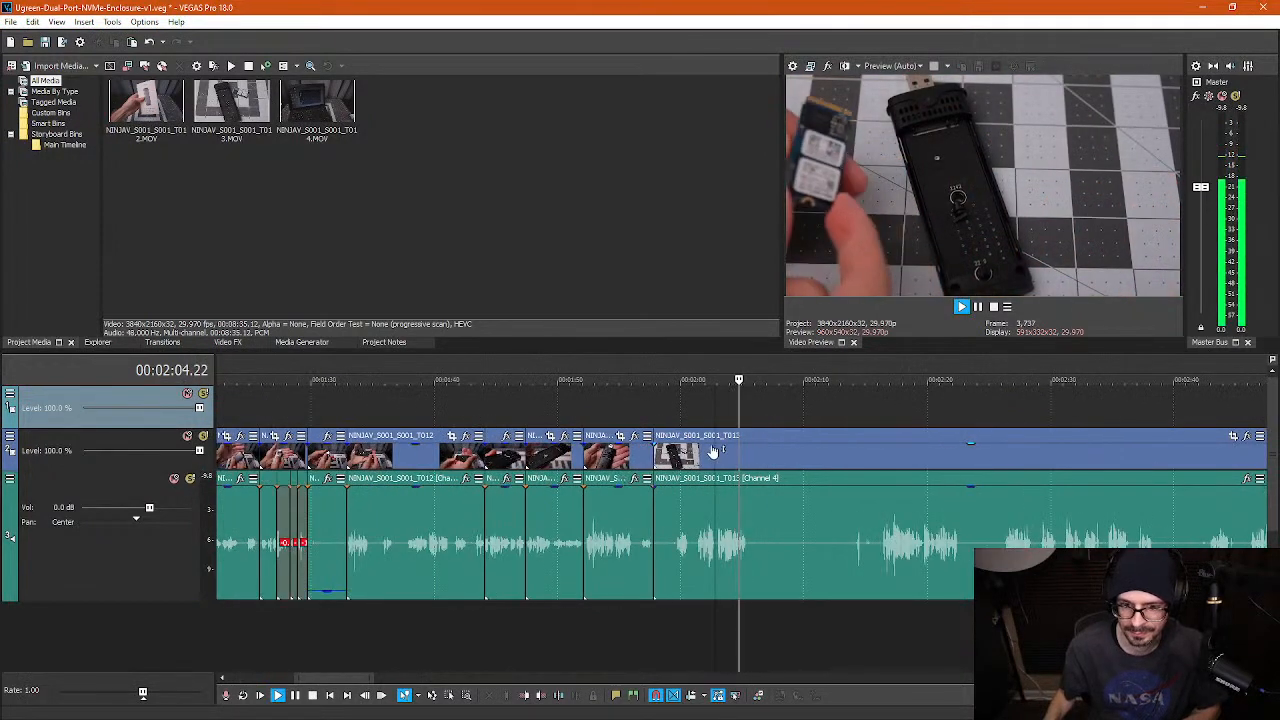
click(592, 416)
scroll(651, 421, up, 4)
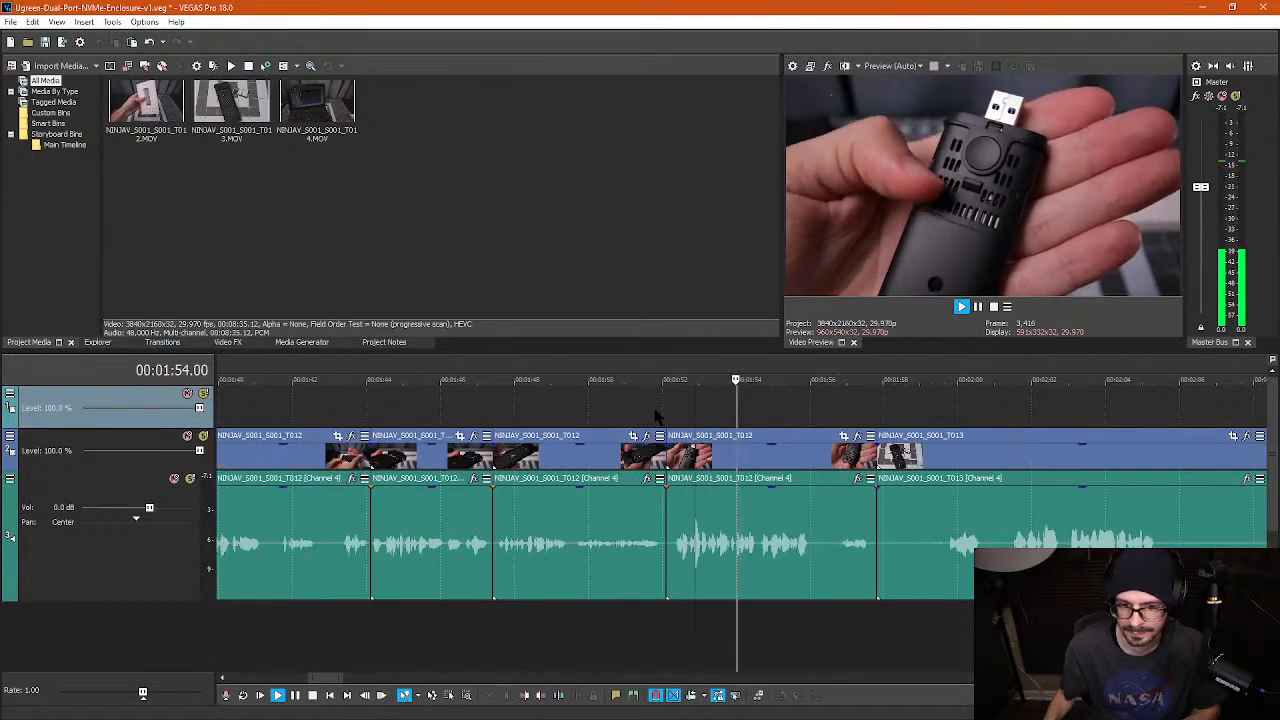
key(Return)
click(914, 410)
key(space)
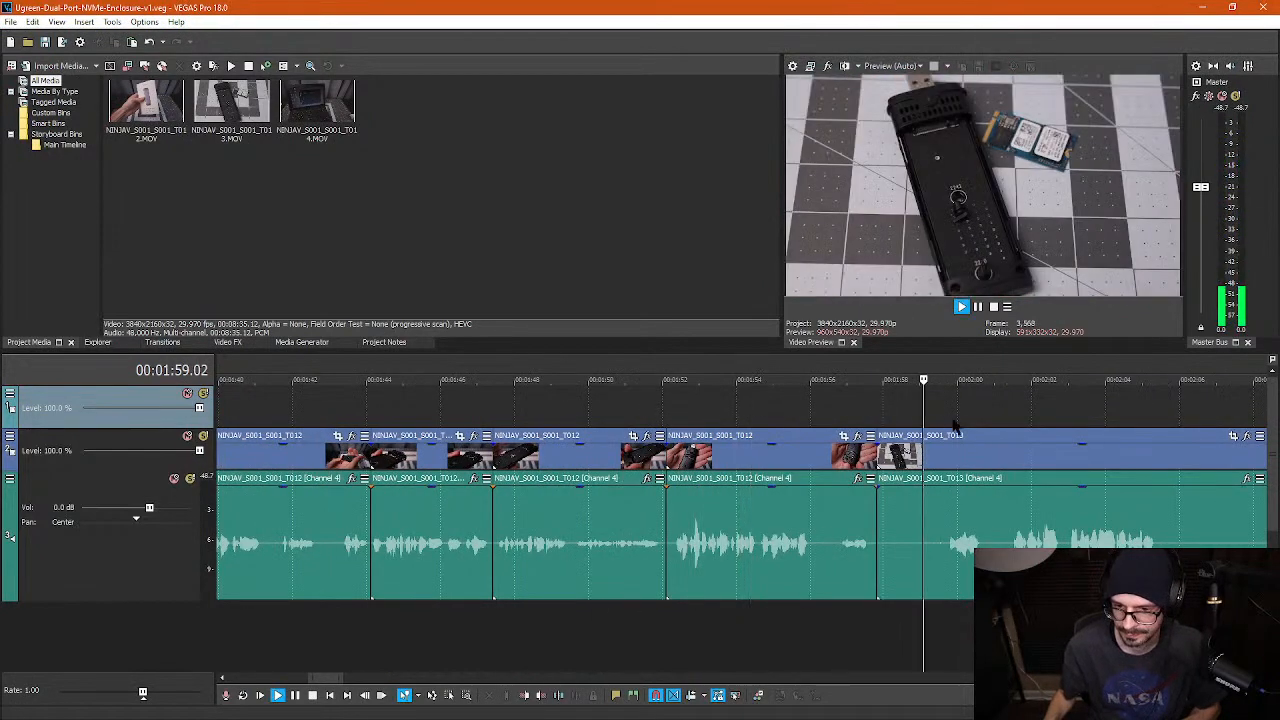
scroll(962, 430, down, 3)
scroll(943, 438, down, 3)
scroll(937, 430, up, 3)
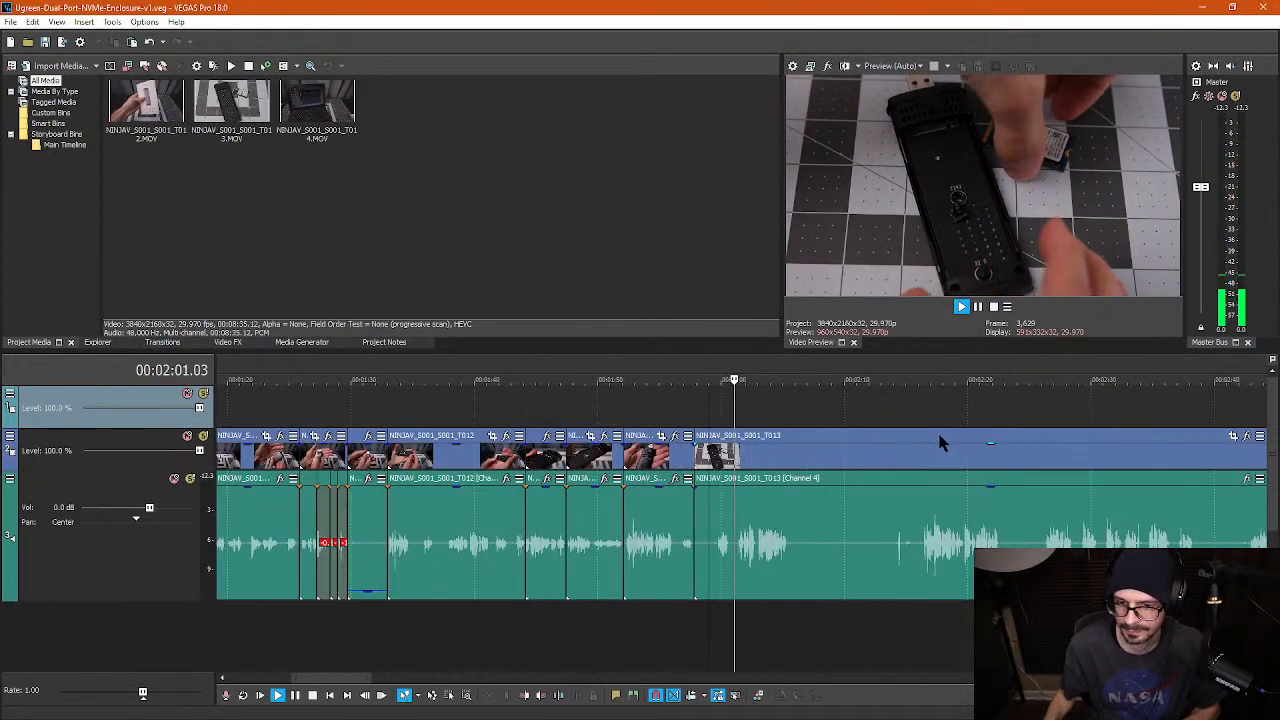
scroll(951, 443, down, 2)
key(Return)
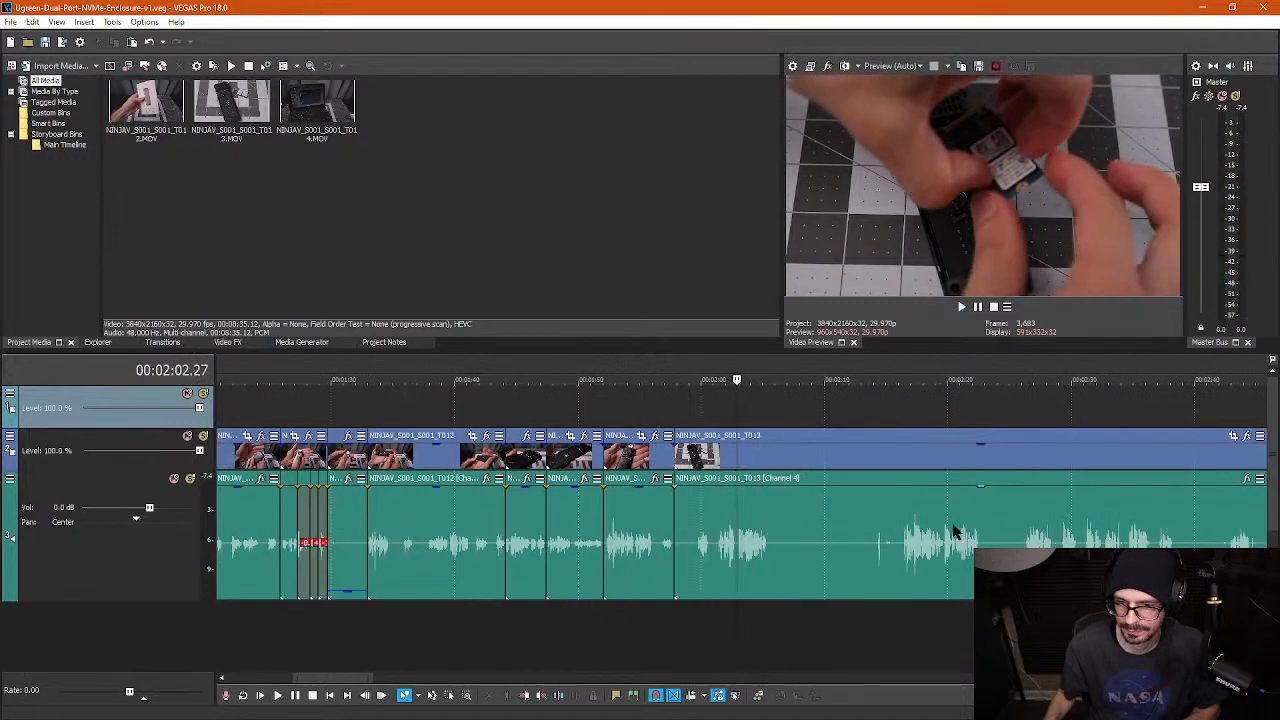
- Listen to the NINJAV_S001_S001_T013 take at about 00:02:16 and split the clip just before its speech at 00:02:16.10
click(903, 537)
key(space)
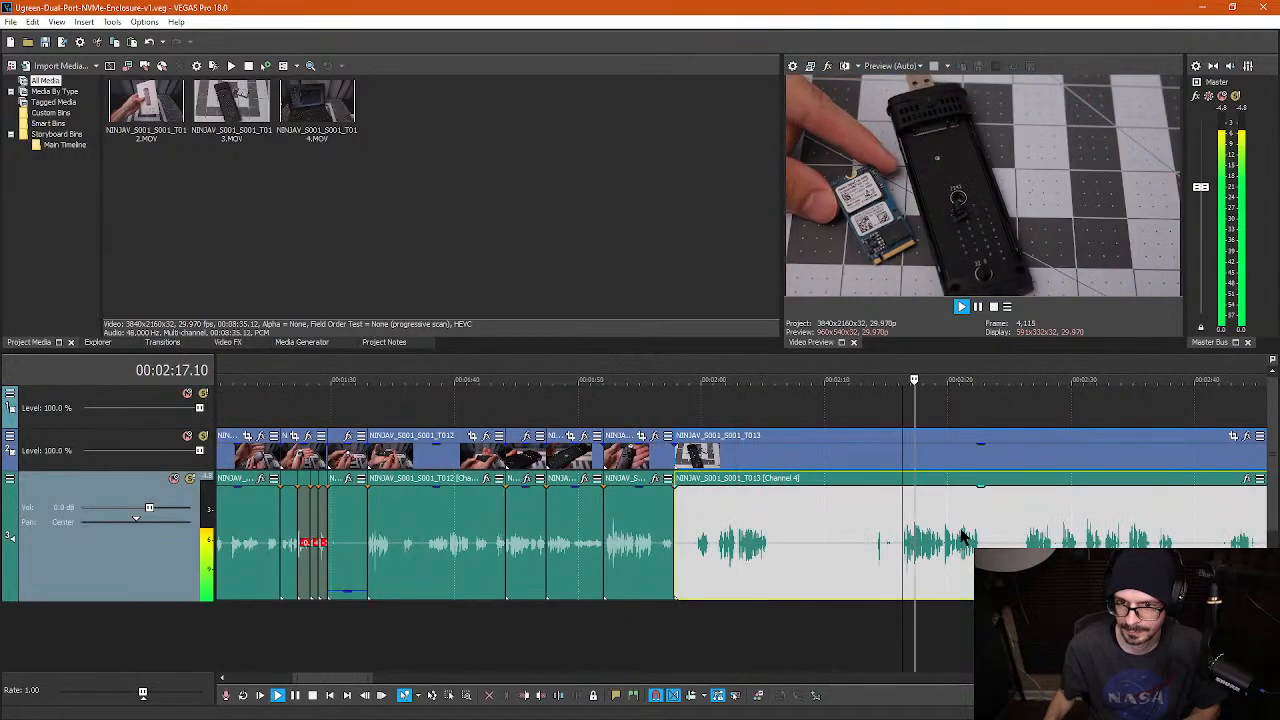
scroll(967, 537, up, 2)
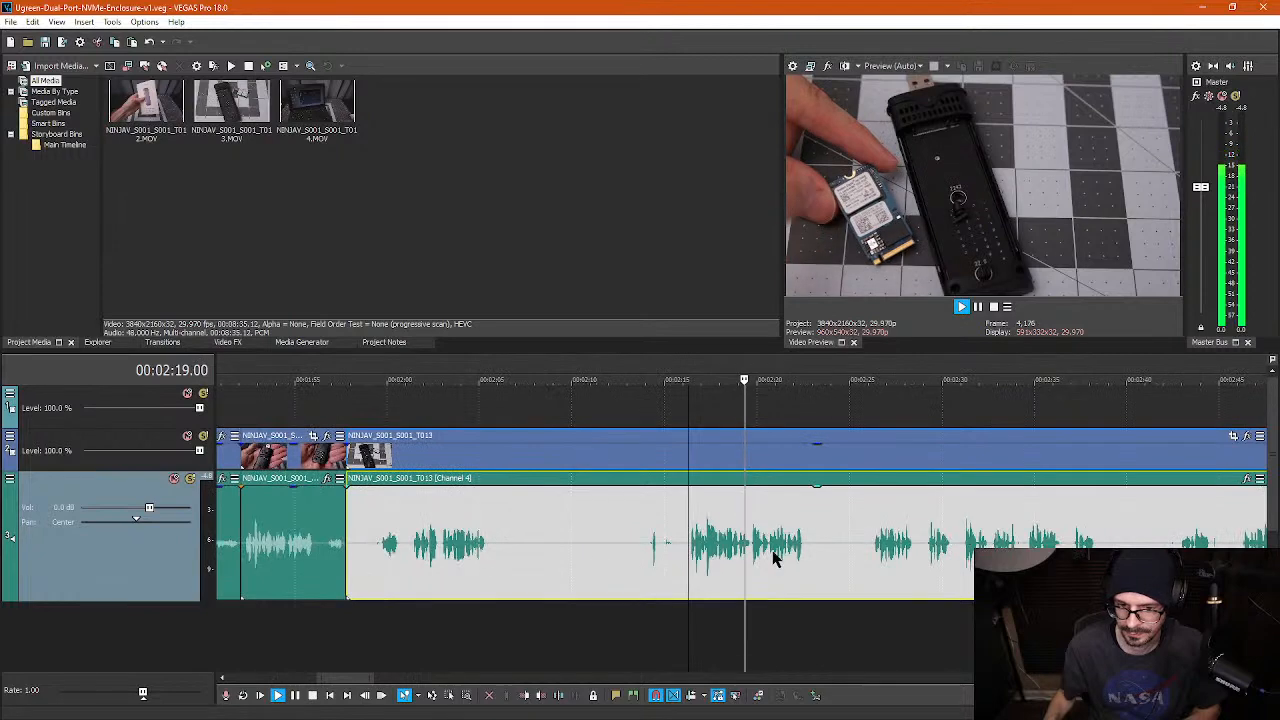
scroll(680, 555, up, 3)
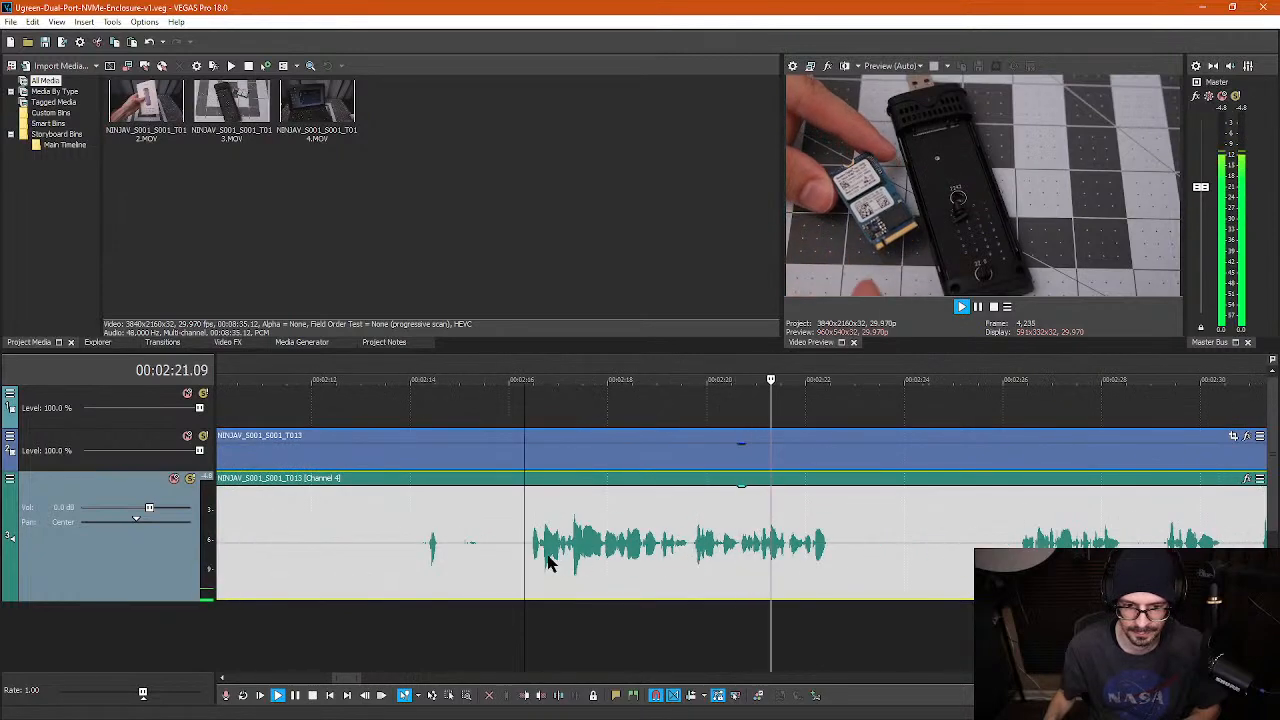
key(Return)
scroll(530, 552, down, 5)
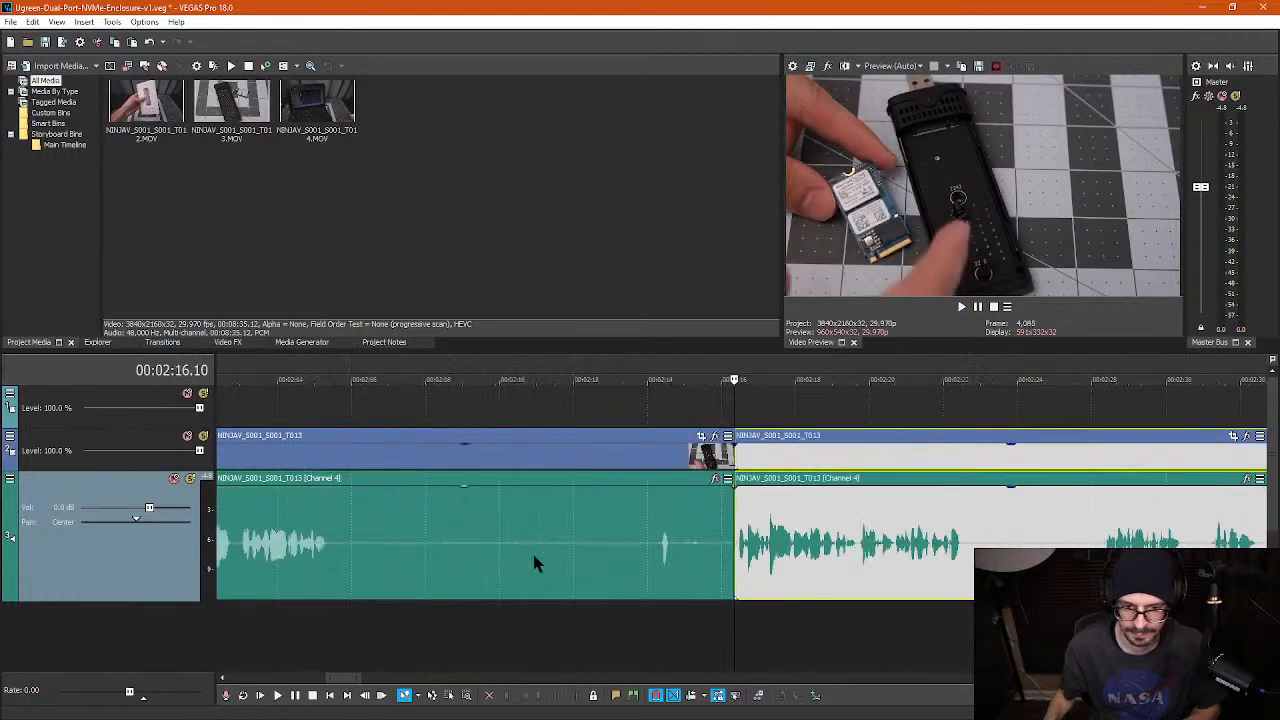
- Isolate the silent gap from about 00:02:06 to 00:02:14 and delete the NINJAV_S001_S001_T013 sections before and after it
click(605, 551)
key(s)
click(700, 554)
key(s)
click(717, 556)
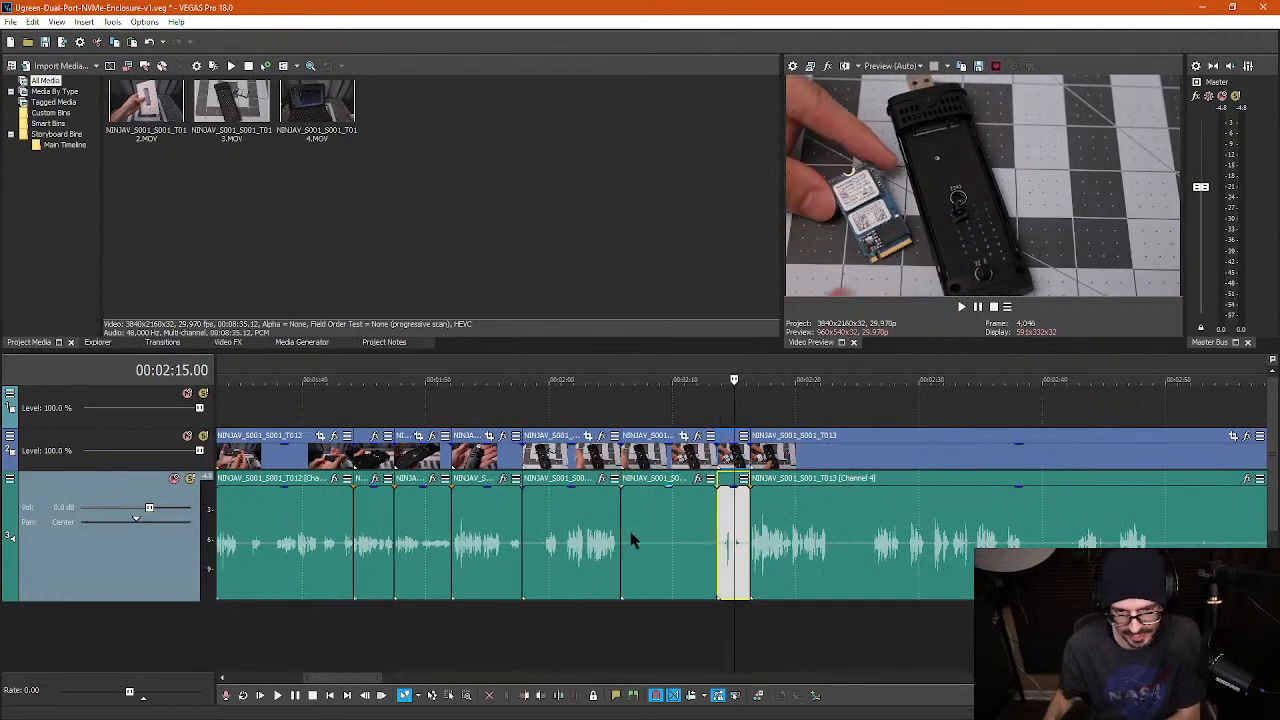
key(Delete)
click(545, 535)
key(Delete)
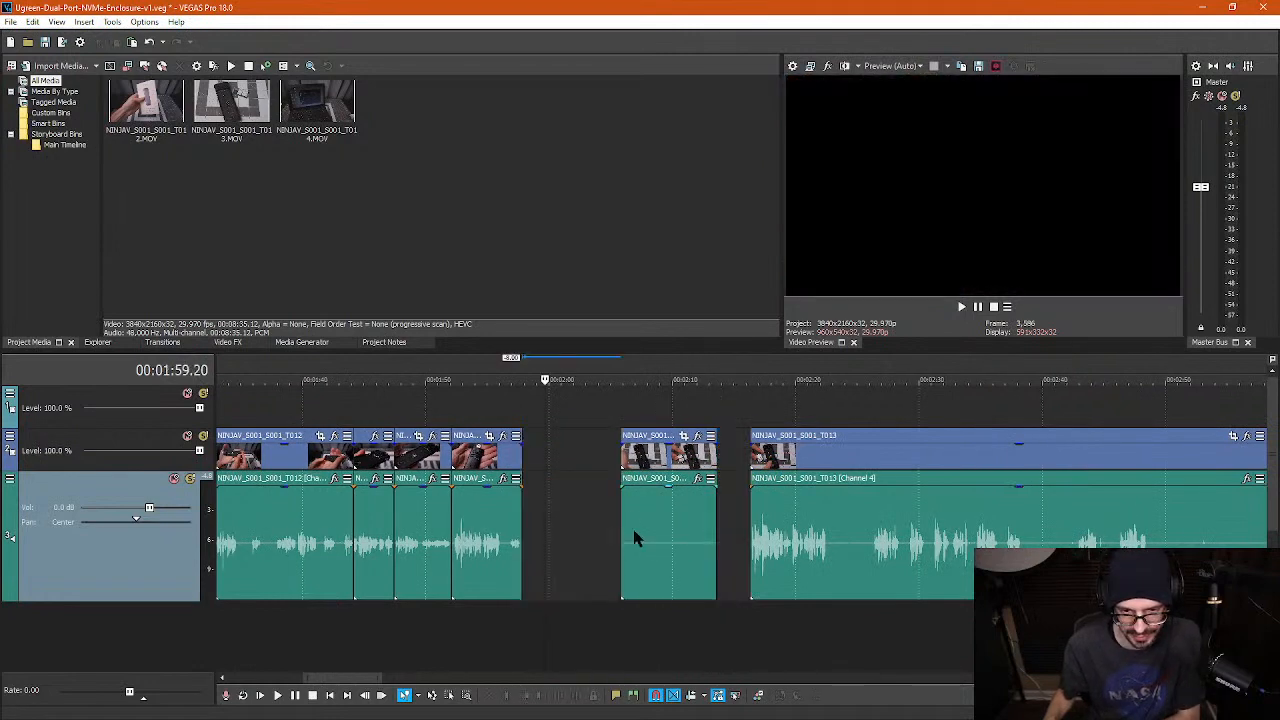
- Cut the isolated silent clip and paste it beyond the last clips of the timeline, at about 00:14:25
mouse_move(660, 540)
mouse_down()
mouse_move(575, 540)
mouse_move(645, 535)
mouse_up()
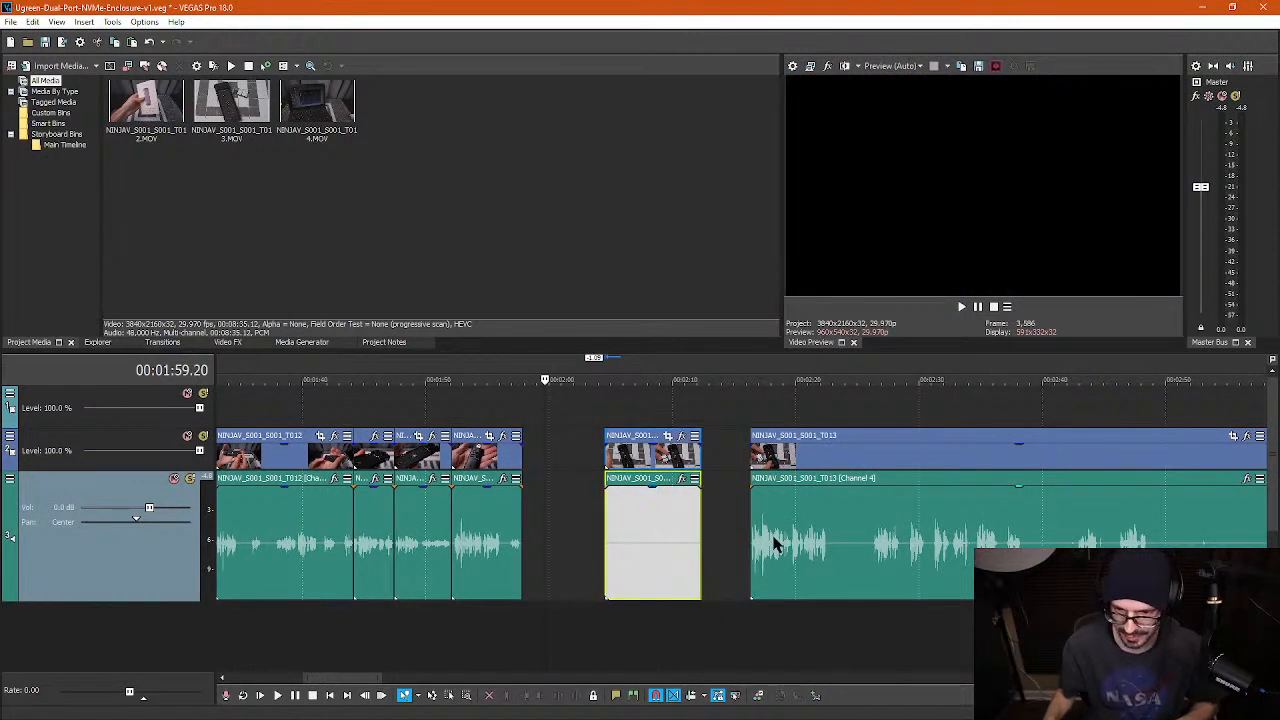
key(Delete)
scroll(957, 500, down, 10)
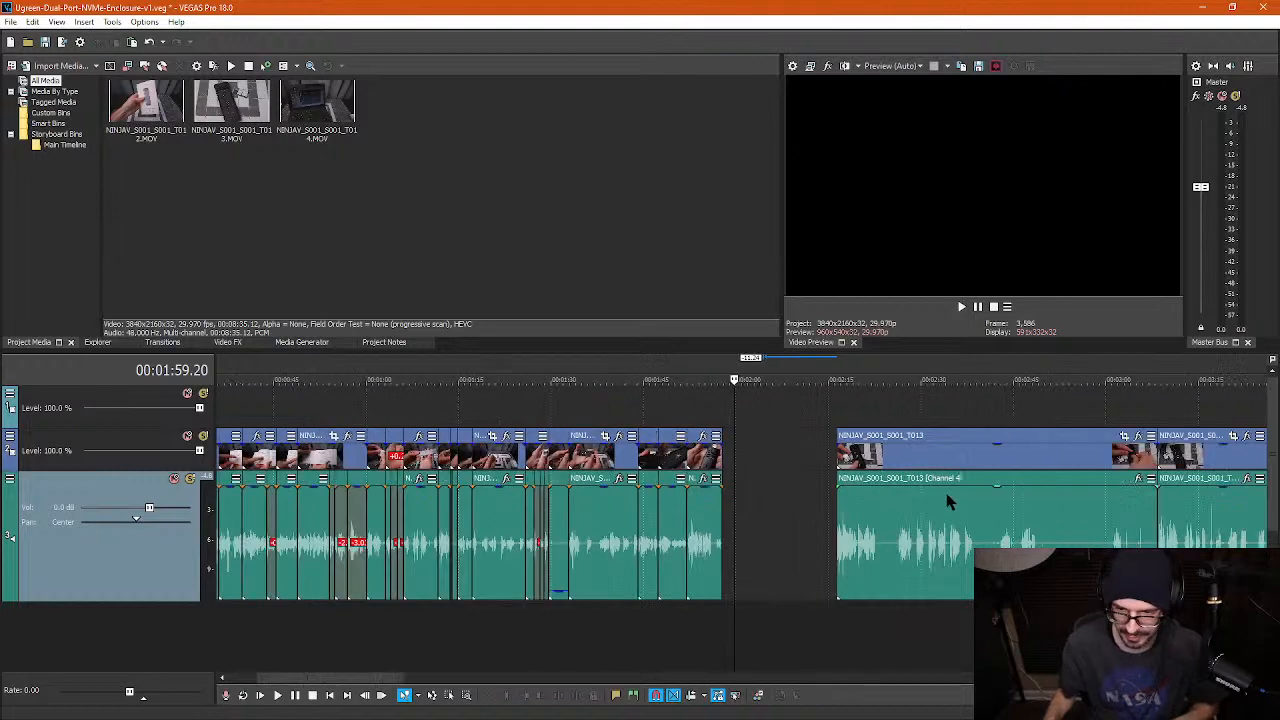
click(922, 466)
scroll(880, 462, up, 8)
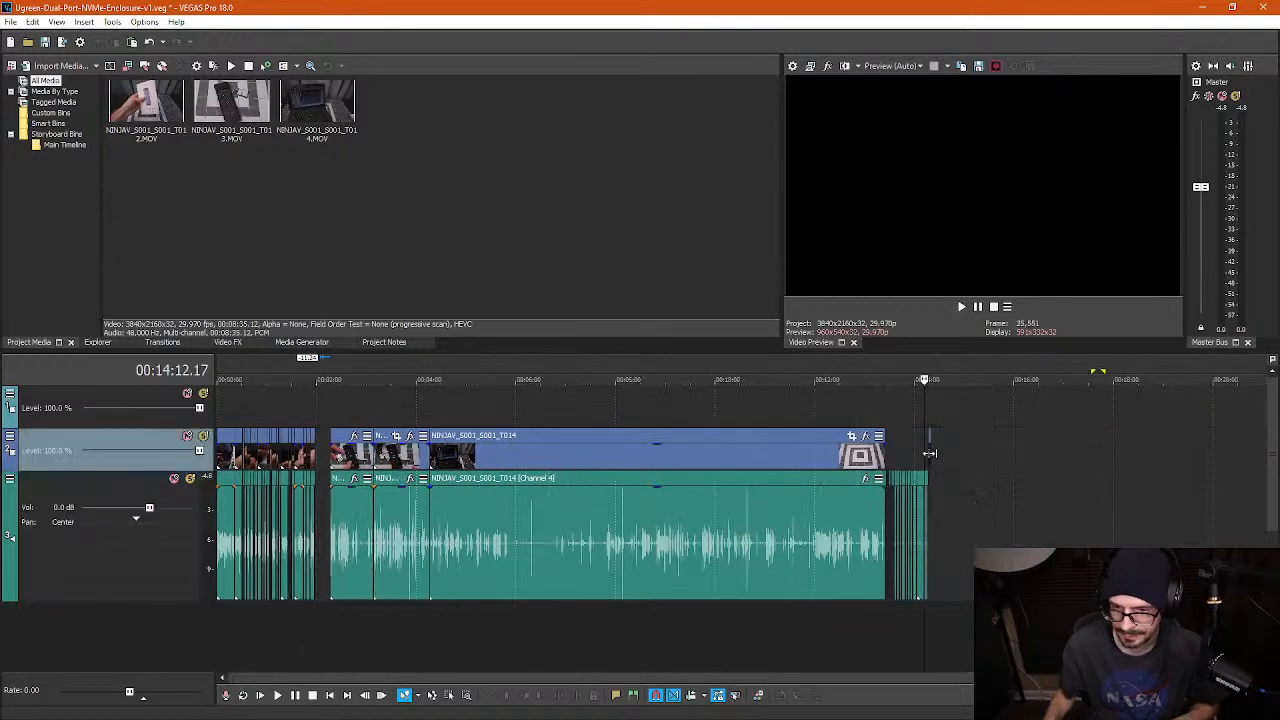
click(812, 462)
key(ctrl+v)
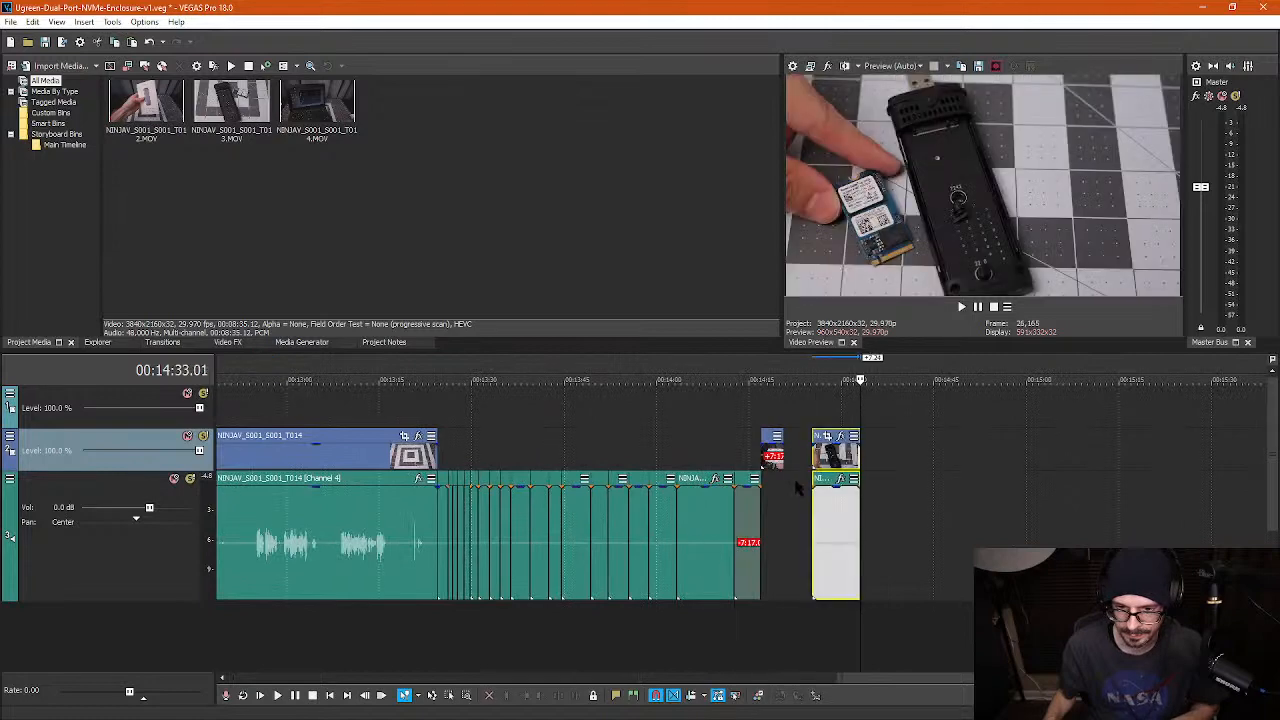
- Move the NINJAV_S001_S001_T013 clip at 00:02:16.10 back against the last NINJAV_S001_S001_T012 clip and play through the join
scroll(617, 462, down, 10)
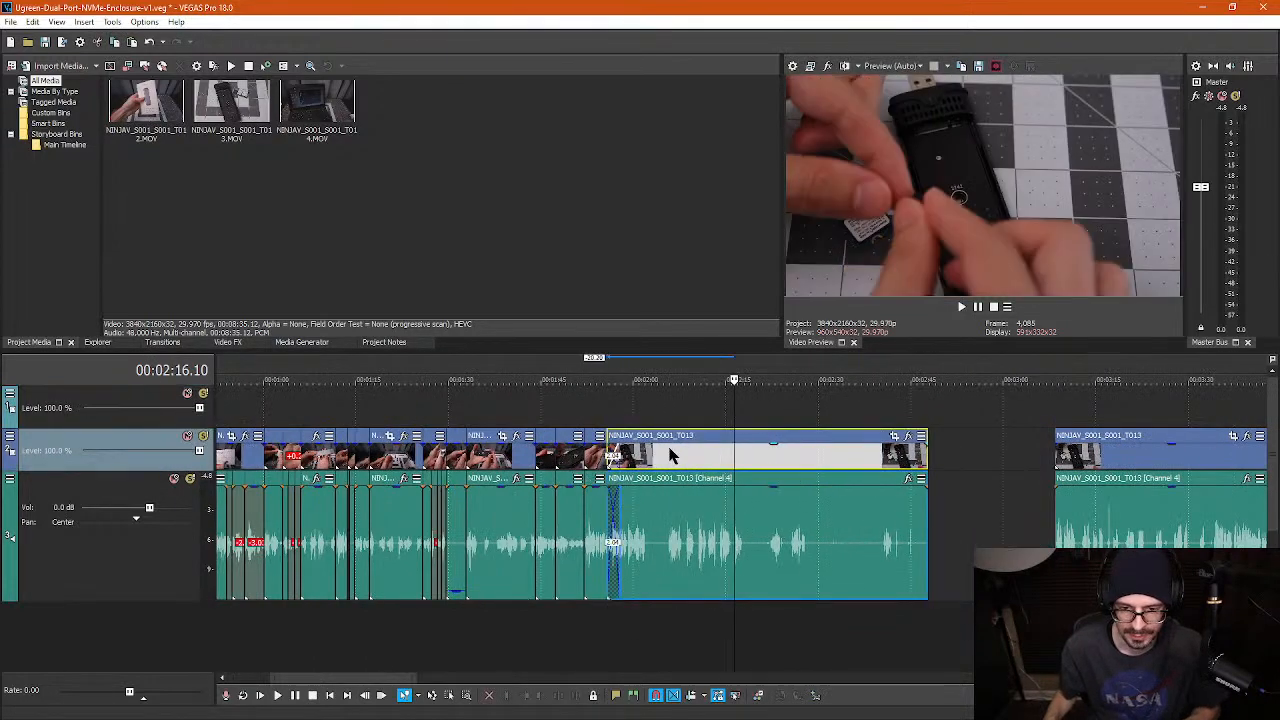
drag(670, 455, 684, 455)
click(647, 412)
scroll(657, 434, up, 5)
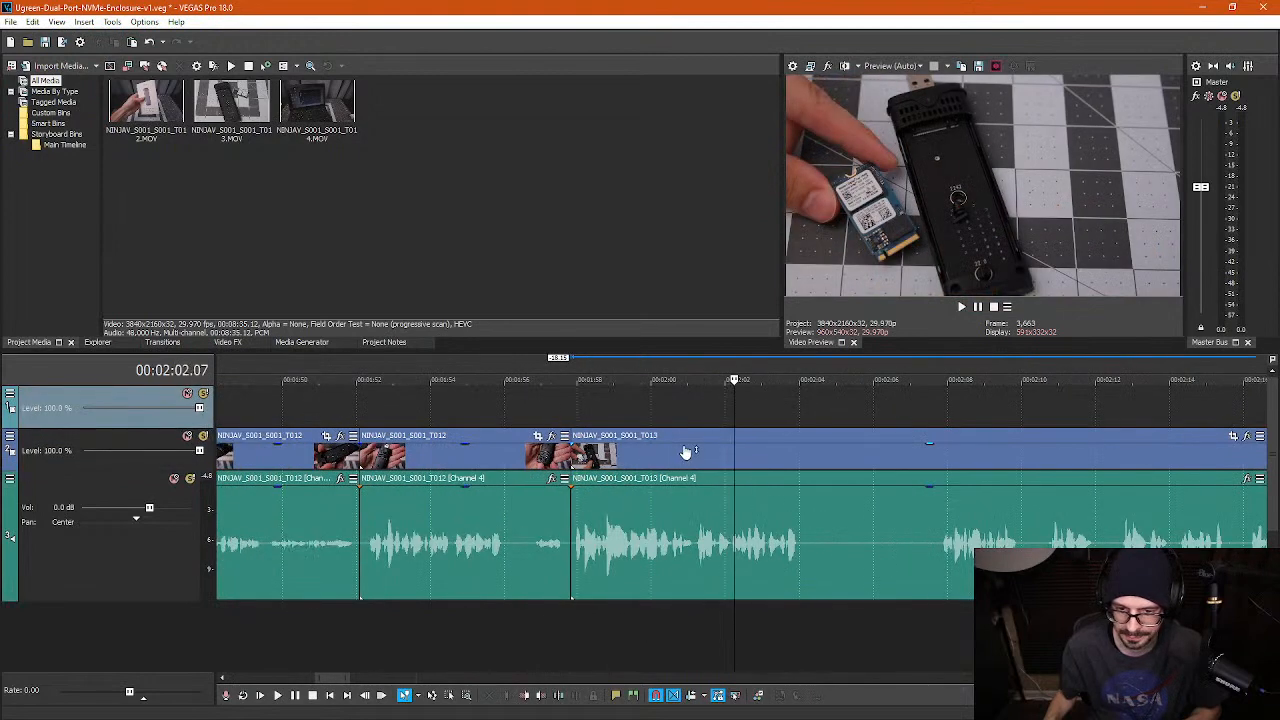
click(562, 412)
key(space)
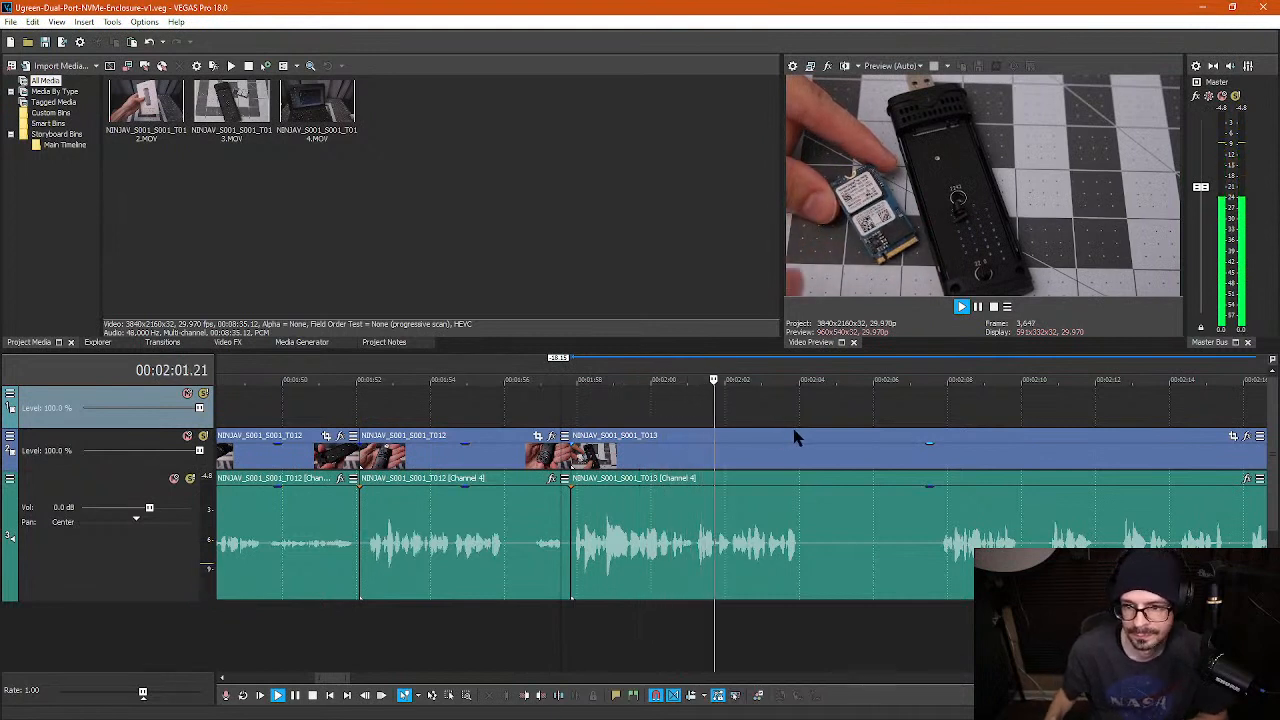
key(space)
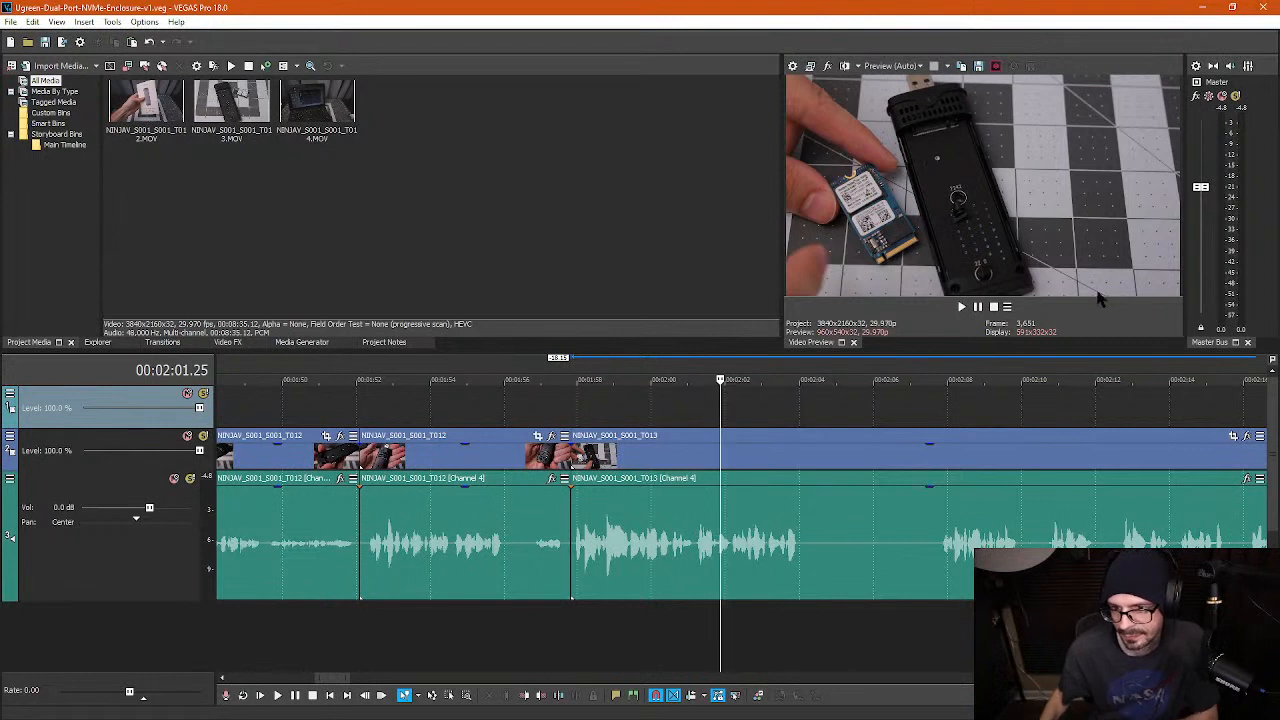
- Straighten the NINJAV_S001_S001_T013 clip with Event Pan/Crop, using a rotation angle of 1.6 and a frame of 3,642.6 by 2,048.9
click(1234, 438)
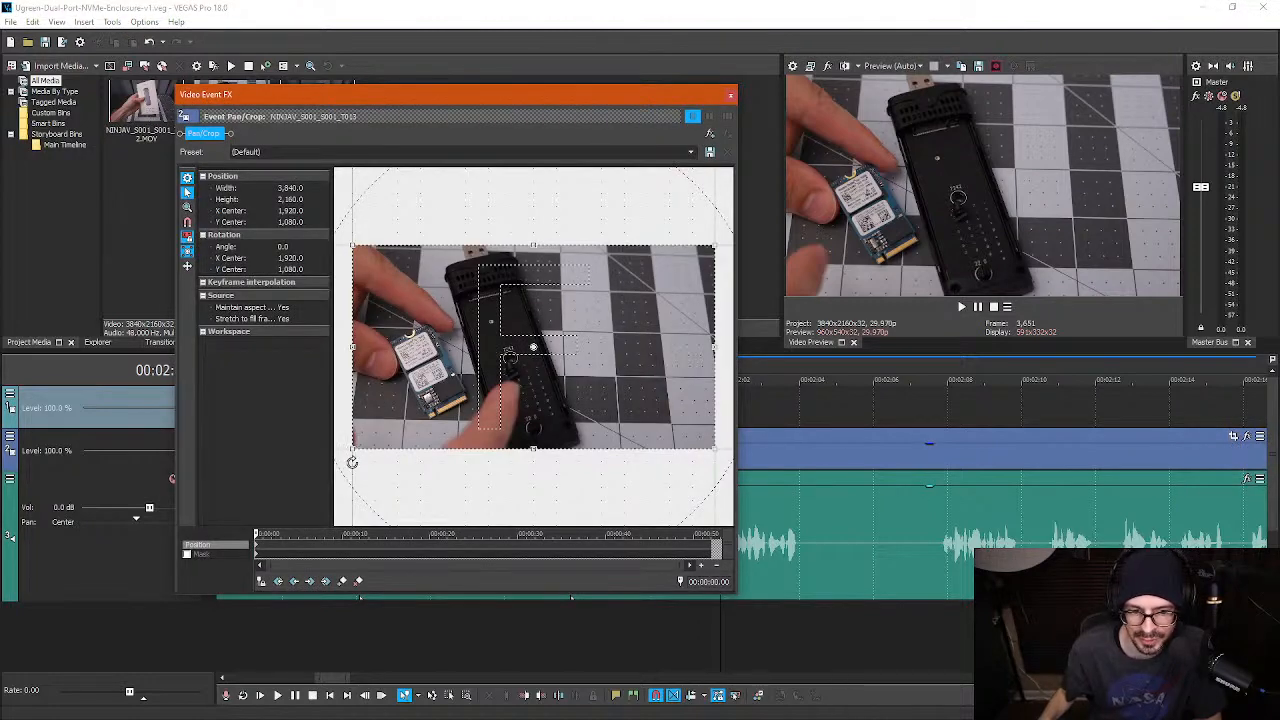
mouse_move(352, 461)
mouse_down()
mouse_move(363, 460)
mouse_move(340, 460)
mouse_move(362, 440)
mouse_move(348, 449)
mouse_up()
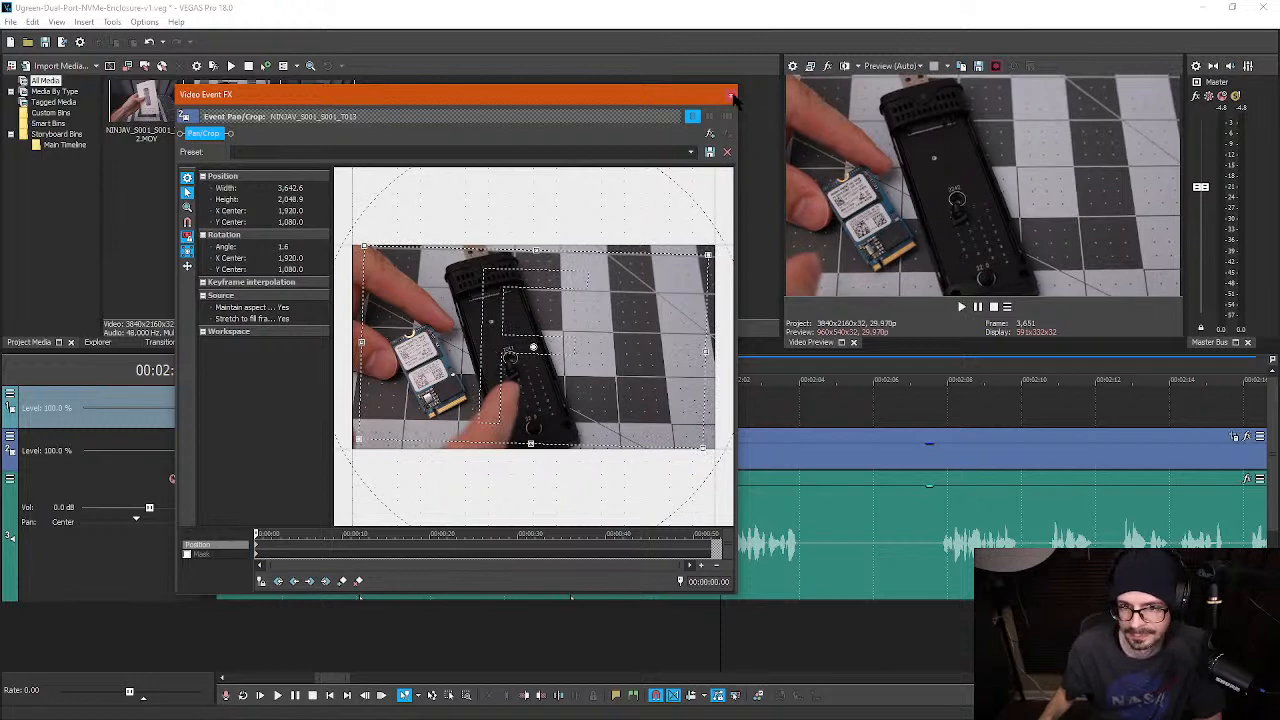
click(731, 95)
- Trim the silent end of the NINJAV_S001_S001_T012 clip after 00:01:57.17 and the silent start of the following NINJAV_S001_S001_T013 clip
click(518, 415)
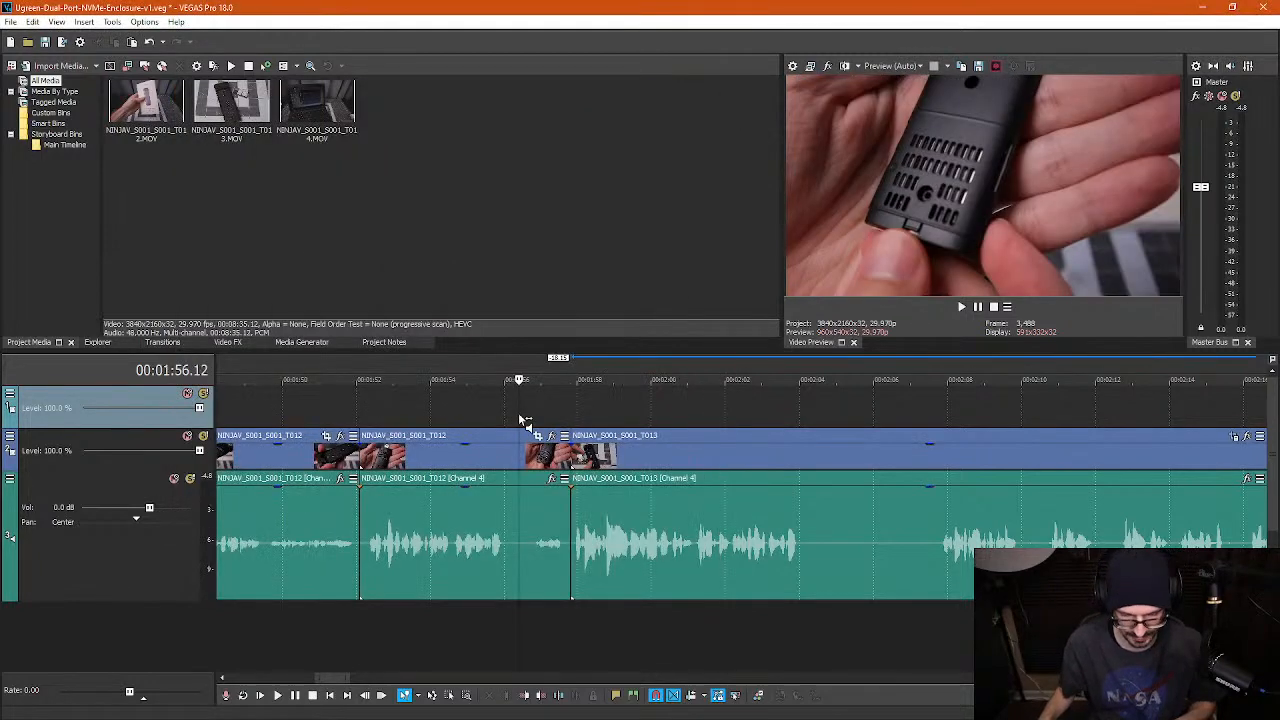
key(space)
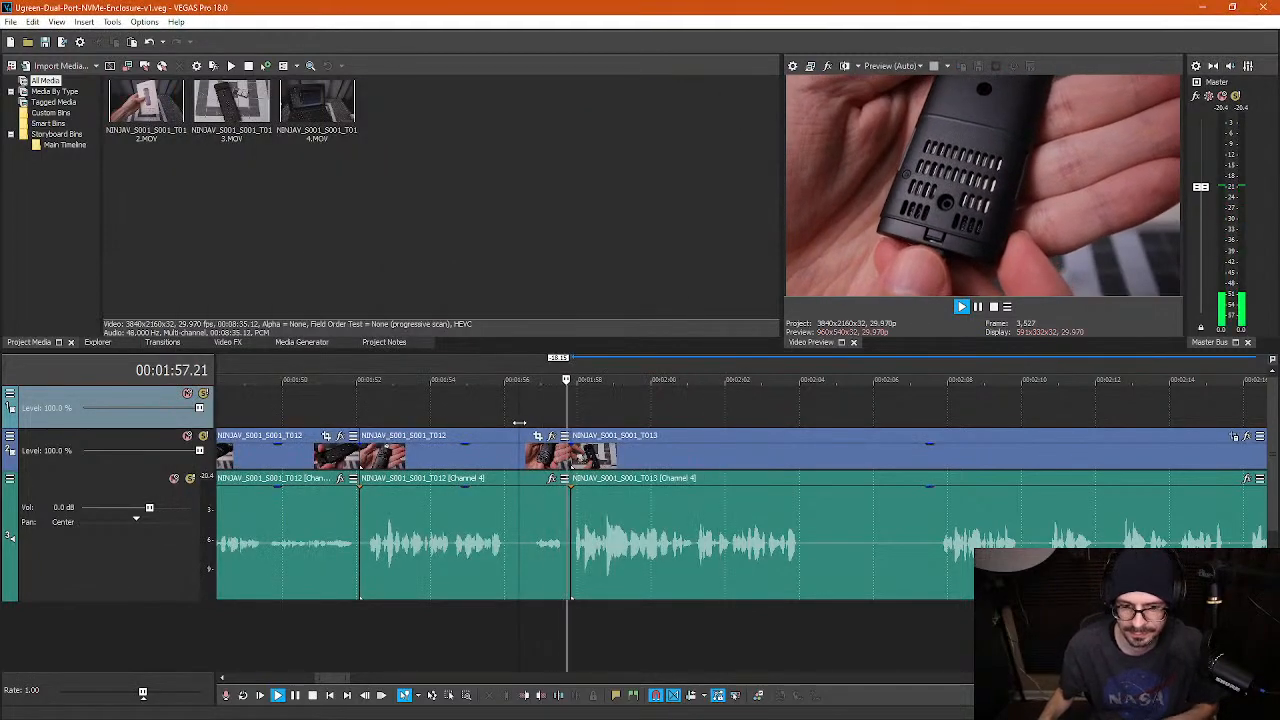
scroll(560, 450, up, 3)
key(Return)
click(700, 551)
key(s)
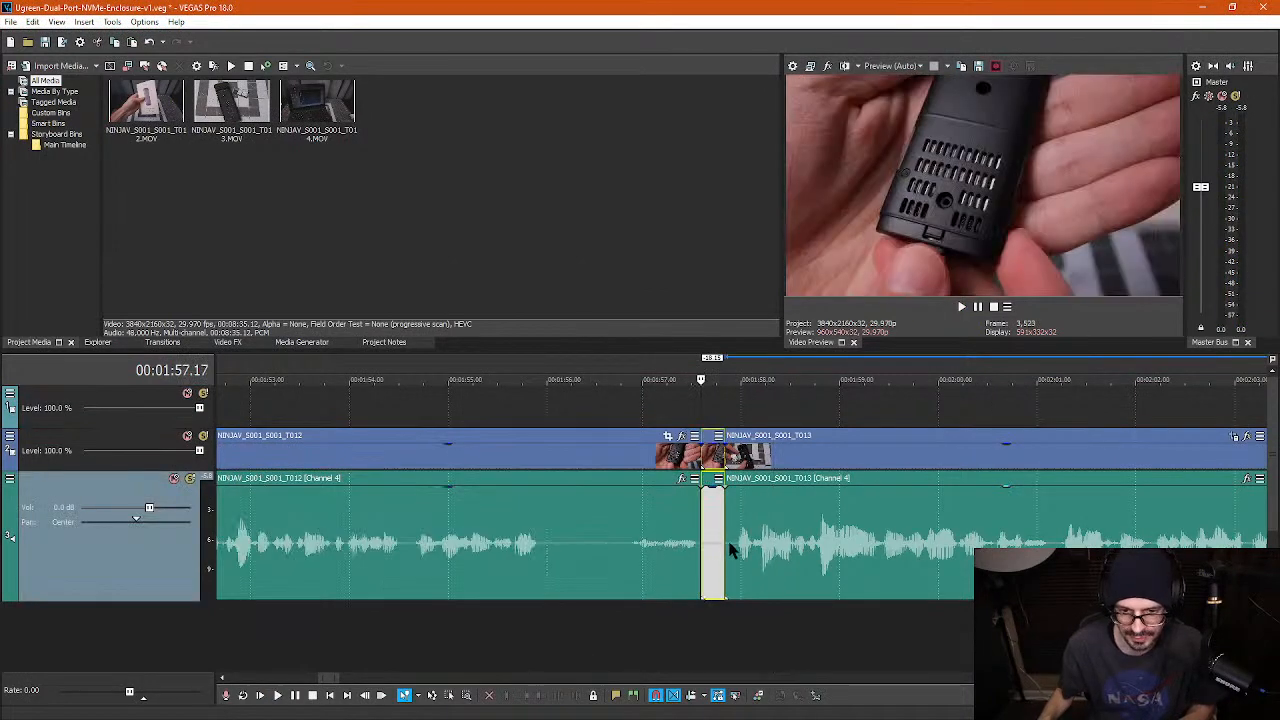
click(732, 551)
key(s)
click(726, 550)
key(Delete)
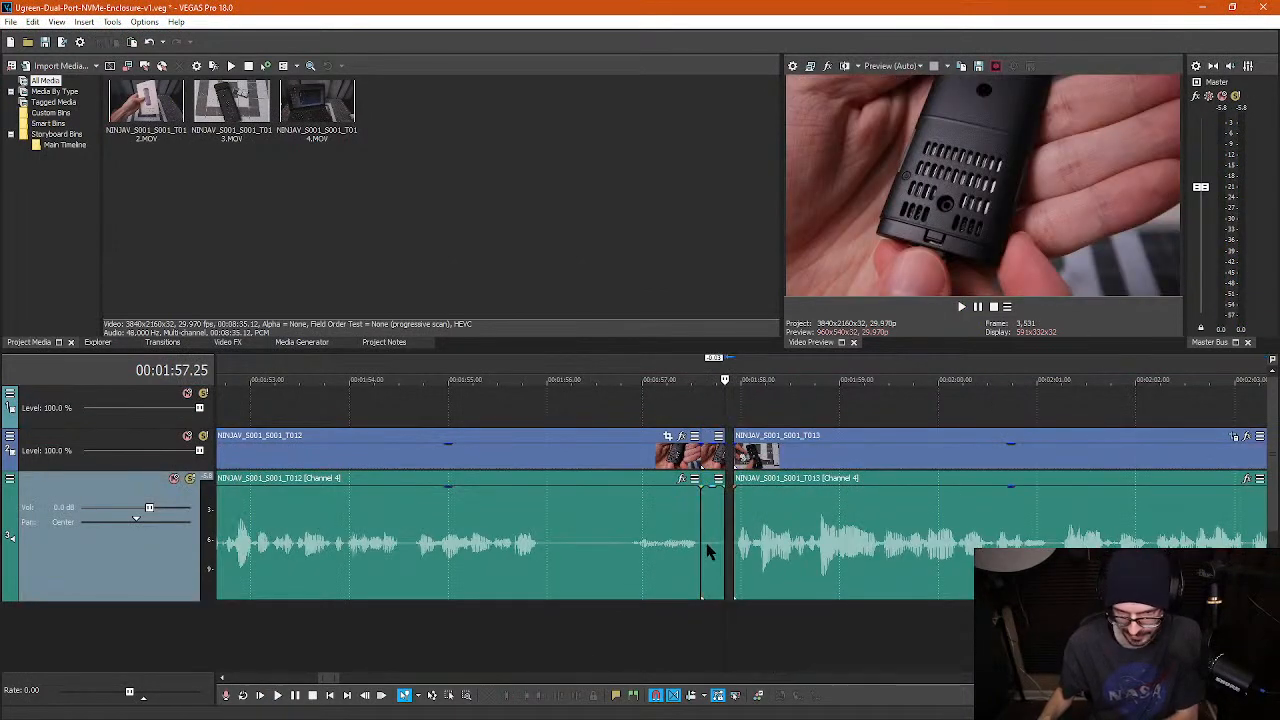
click(707, 550)
key(Delete)
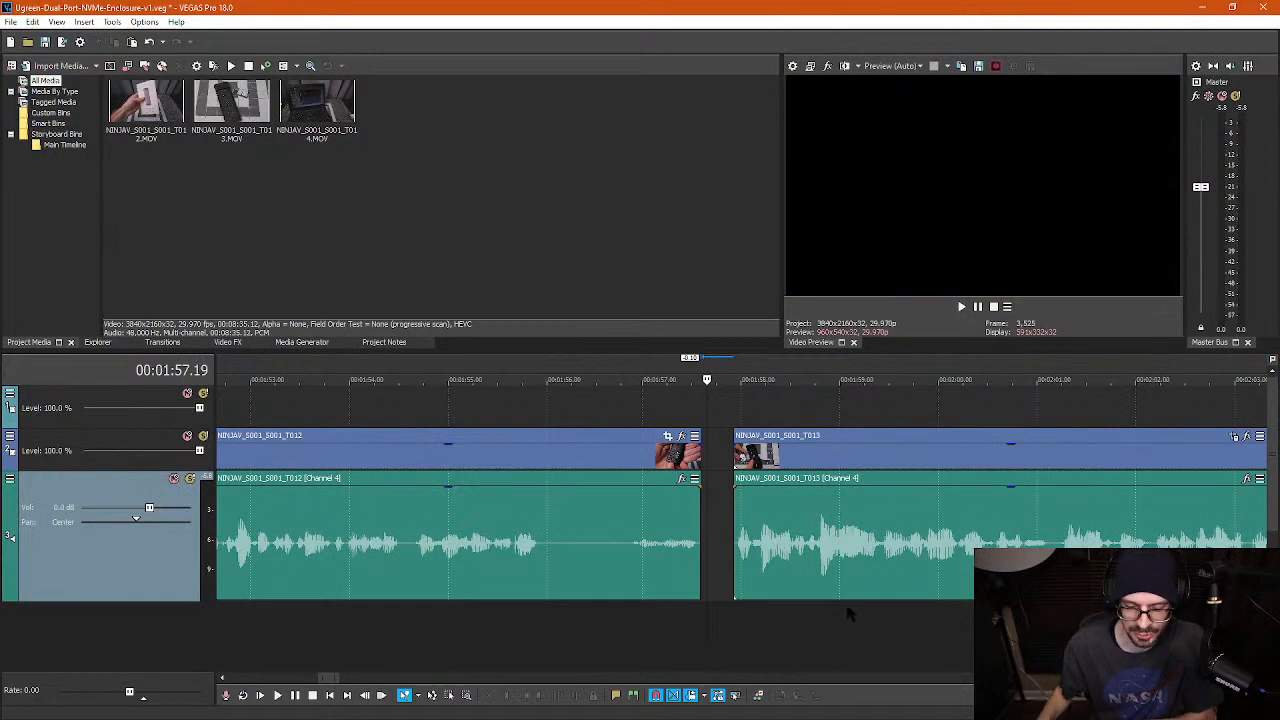
- Move the NINJAV_S001_S001_T013 clip back against the NINJAV_S001_S001_T012 clip and split it after the spoken phrase, at 00:02:03.22
drag(845, 572, 808, 565)
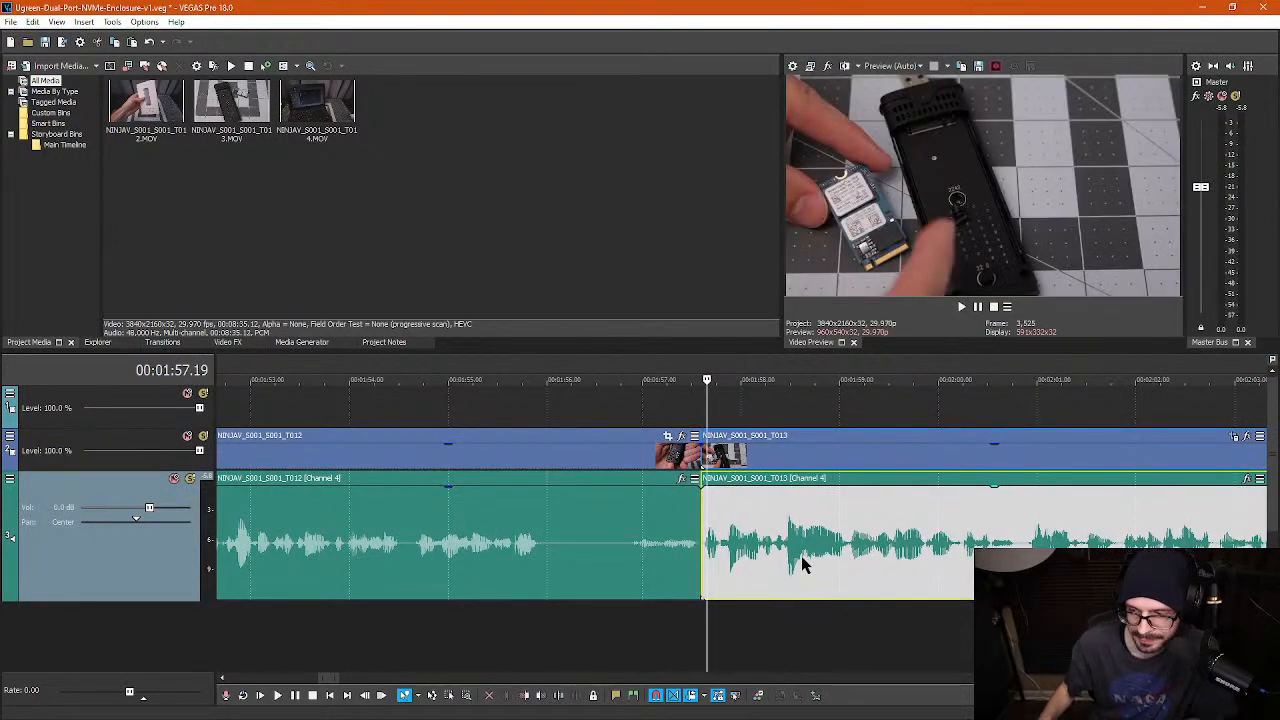
key(space)
scroll(850, 500, down, 2)
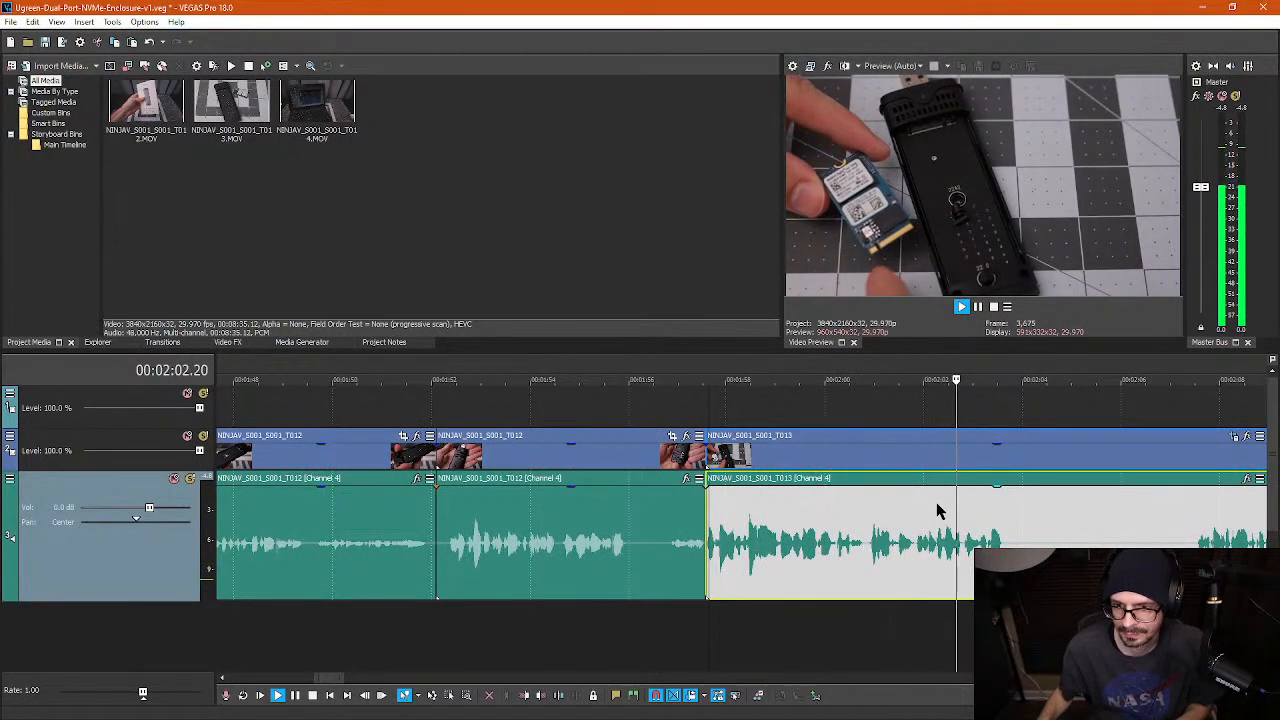
key(space)
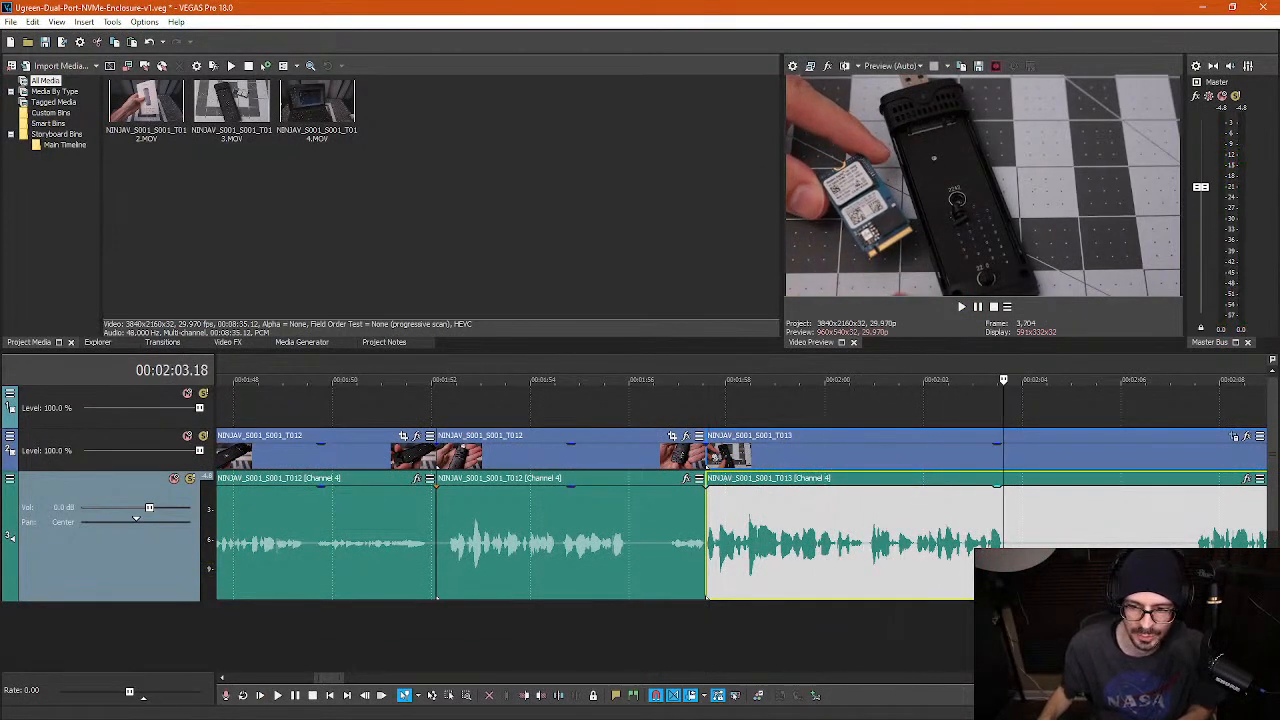
key(Right)
key(Right)
key(Right)
key(Right)
key(s)
- Zoom the NINJAV_S001_S001_T013 clip before the split onto the SSD with Event Pan/Crop, framing 2,104.6 by 1,183.8 centred at 1,130.2, 1,340.9
click(911, 536)
click(923, 458)
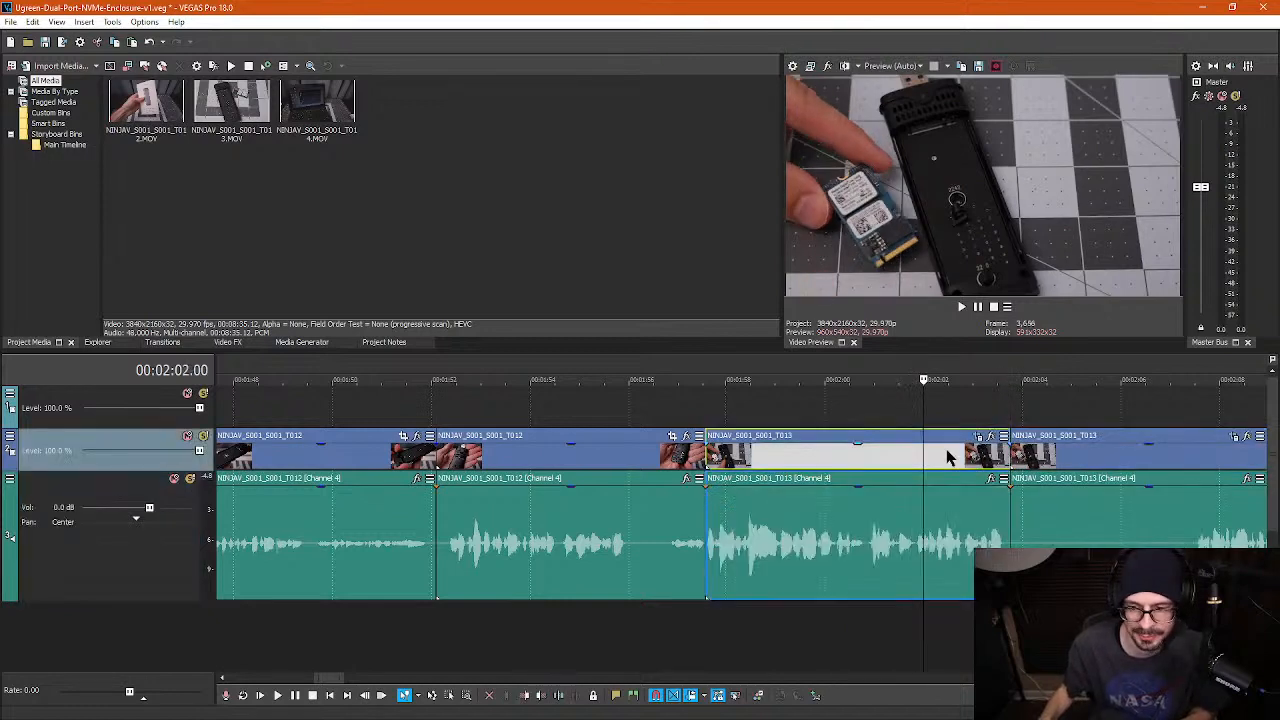
click(979, 436)
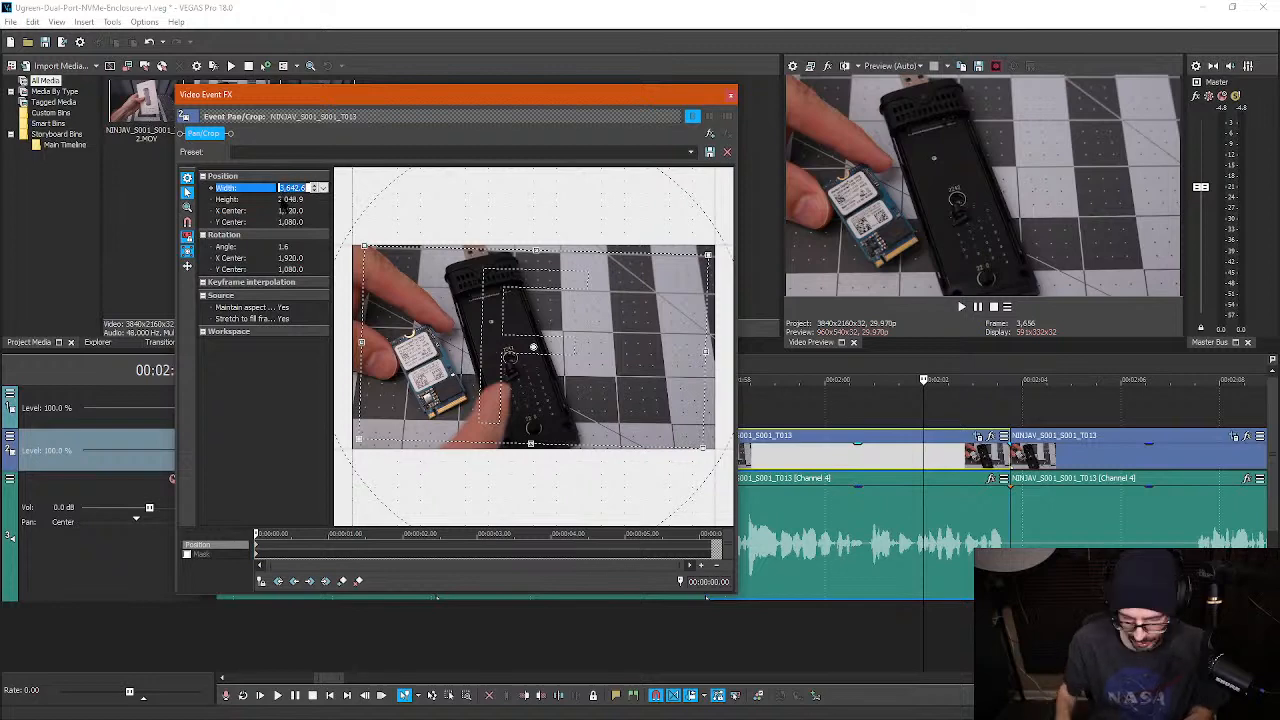
text(1,920)
key(Return)
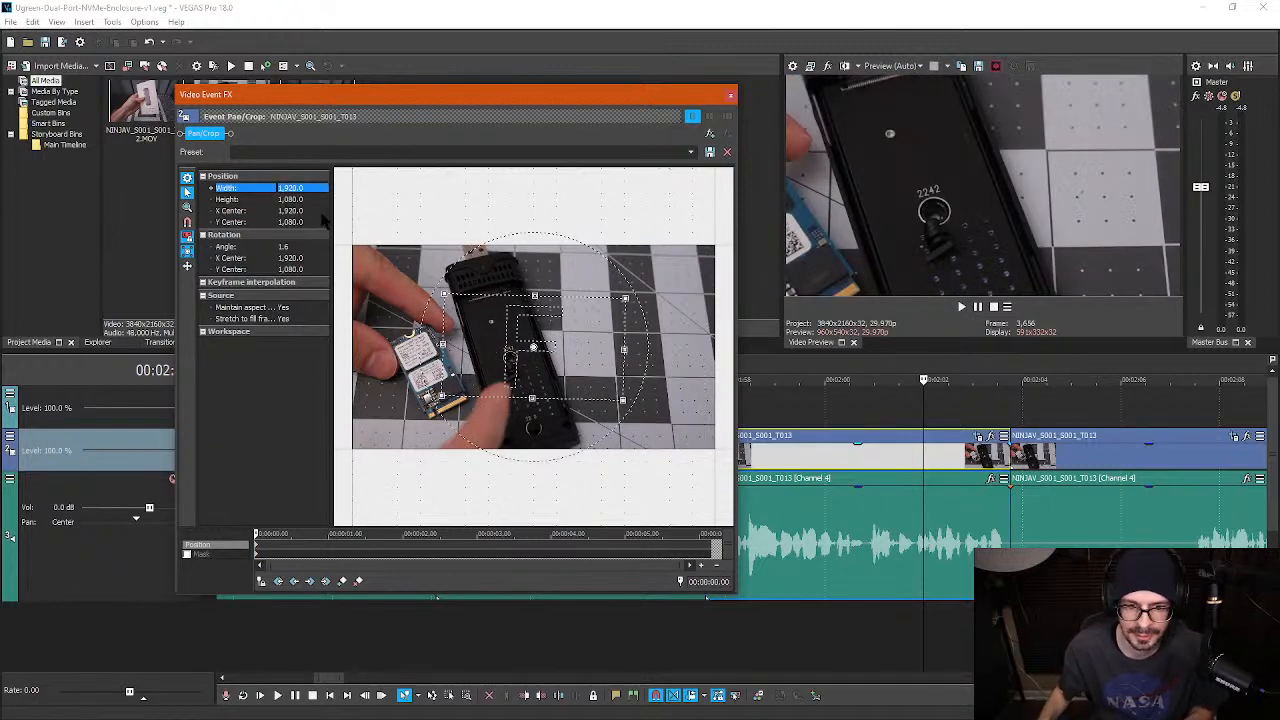
drag(508, 350, 434, 376)
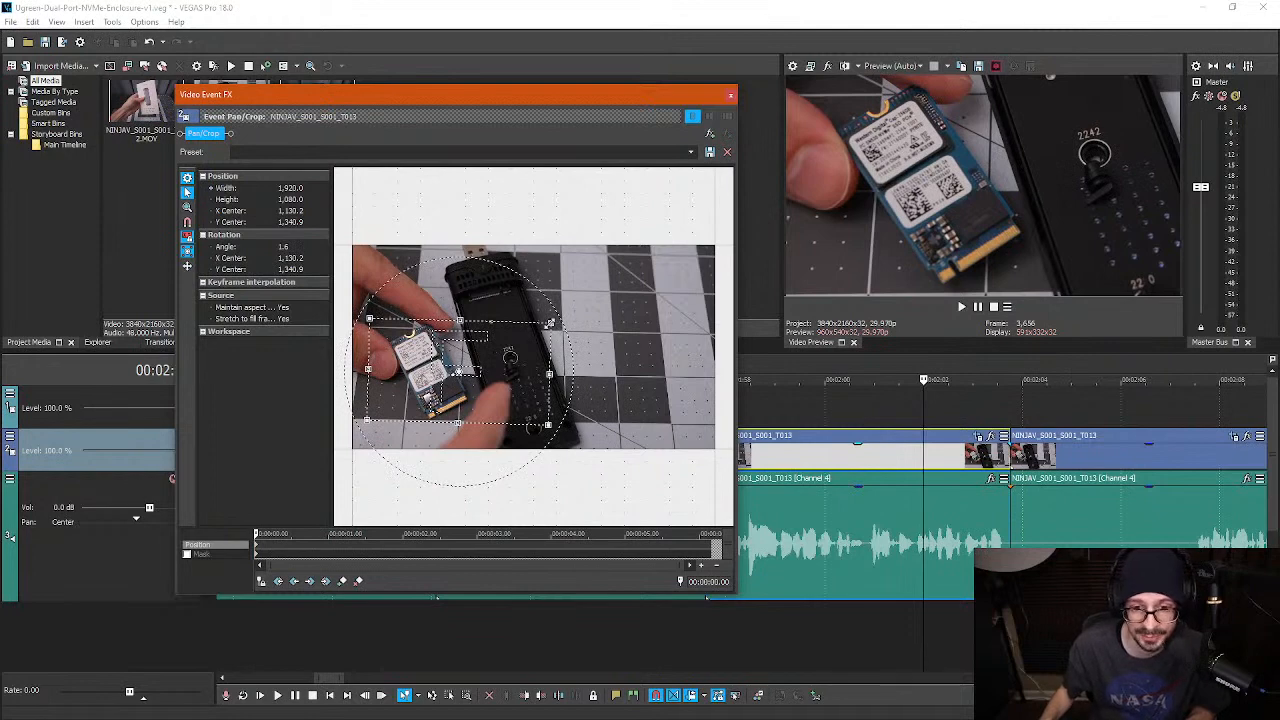
drag(549, 323, 557, 318)
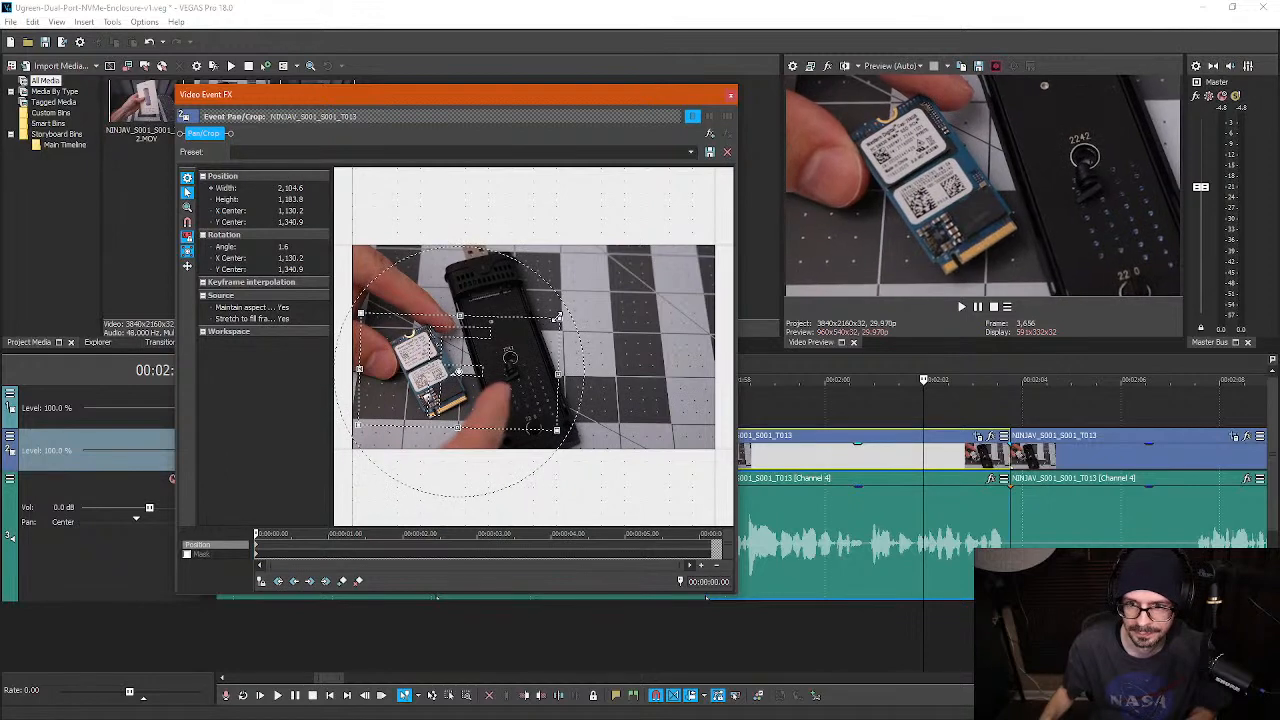
click(730, 97)
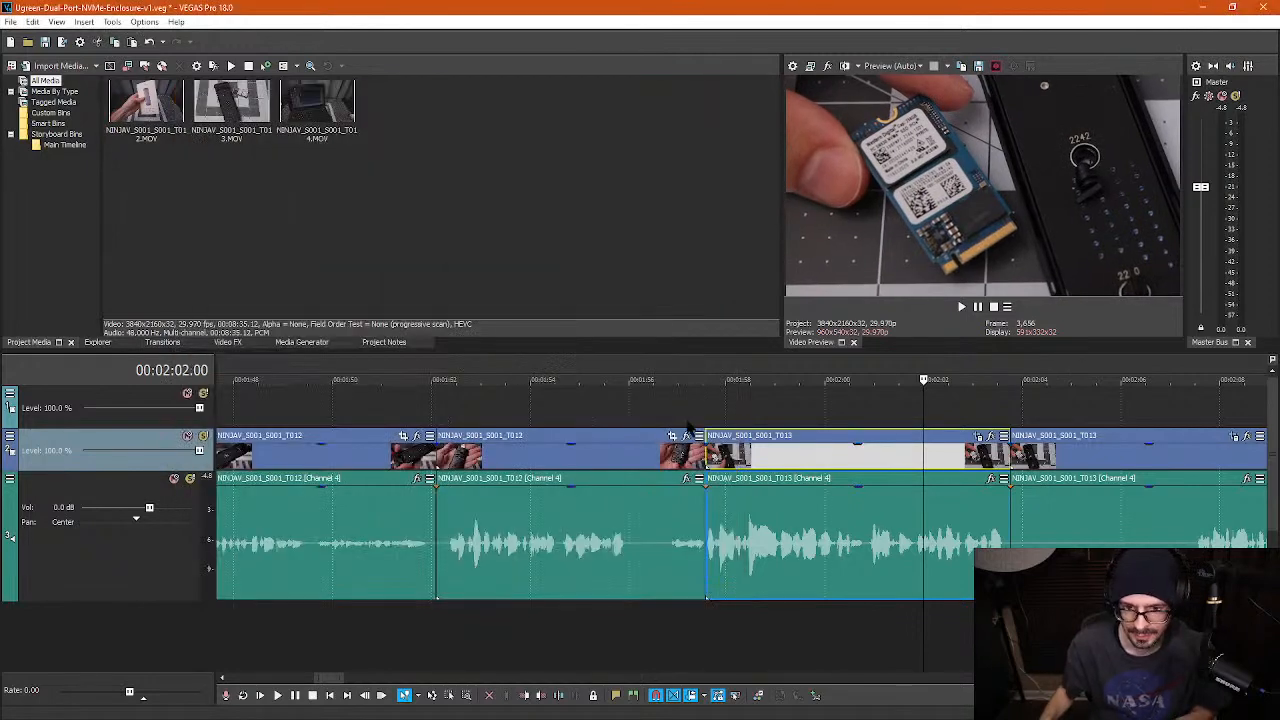
- Play through the zoomed shot and ripple-delete the silent NINJAV_S001_S001_T013 section from 00:02:03.22 to 00:02:07.07
click(669, 411)
key(space)
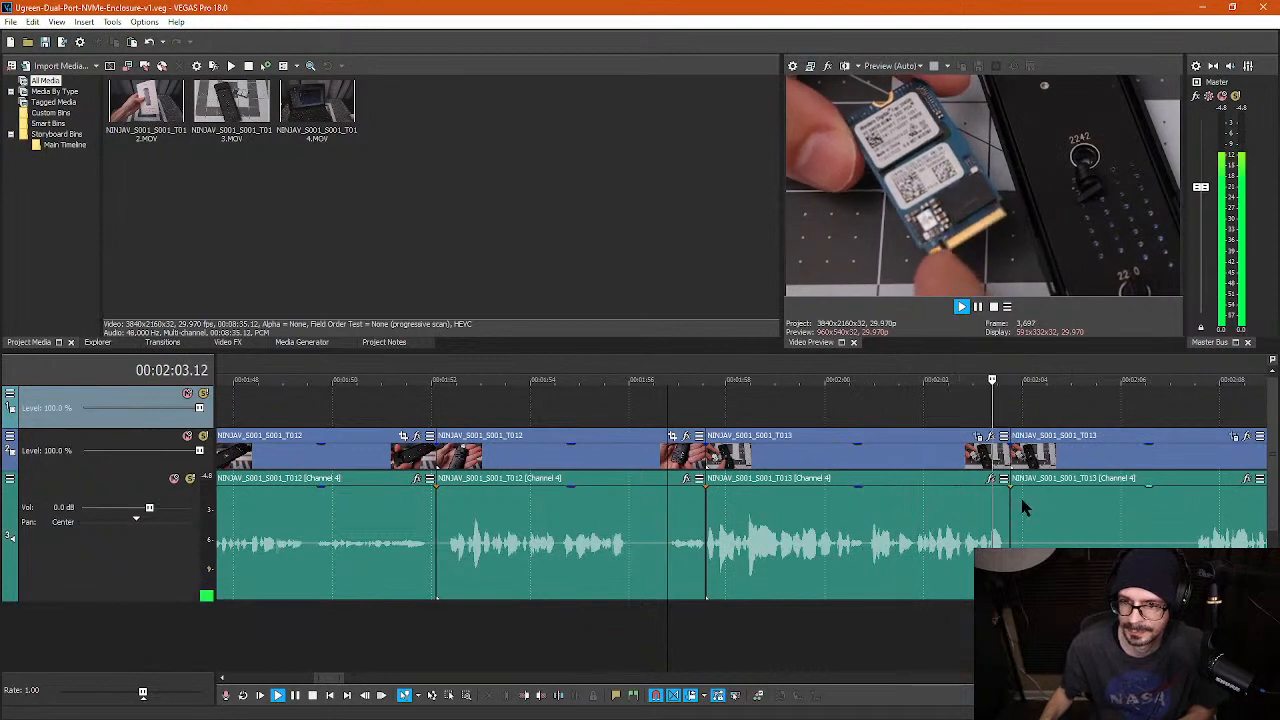
scroll(1066, 498, down, 3)
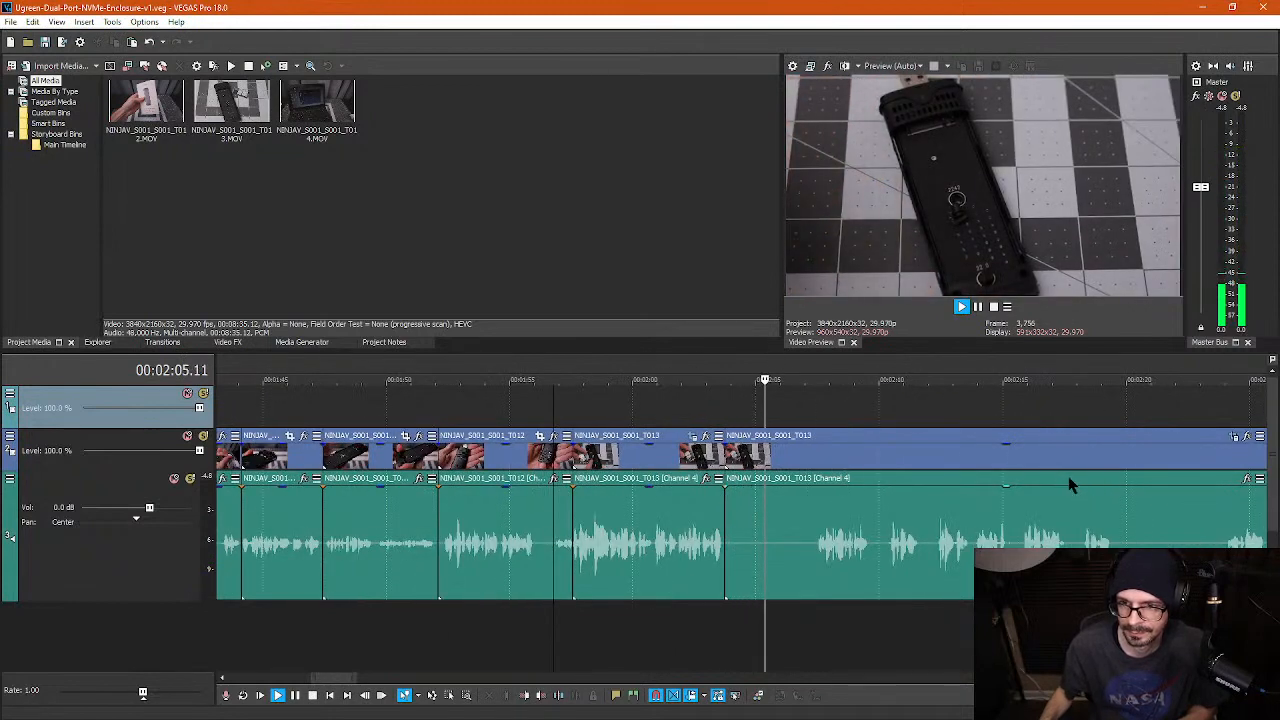
key(Return)
click(807, 548)
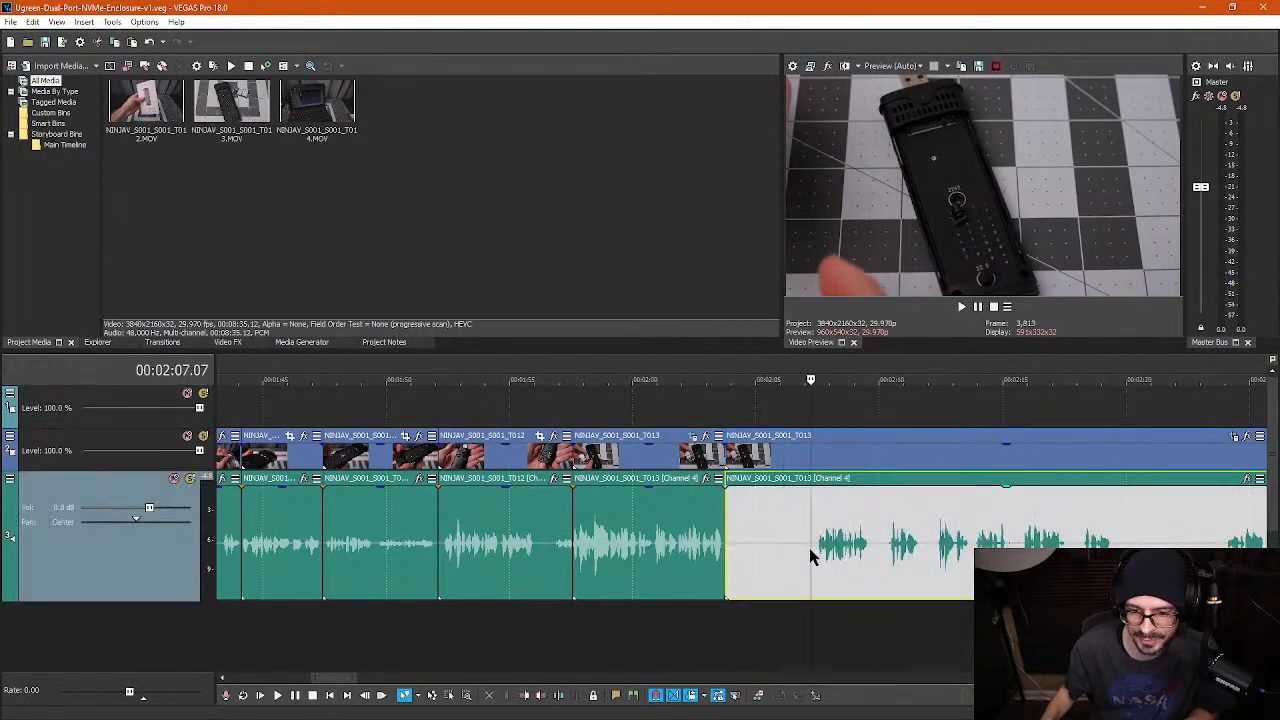
key(s)
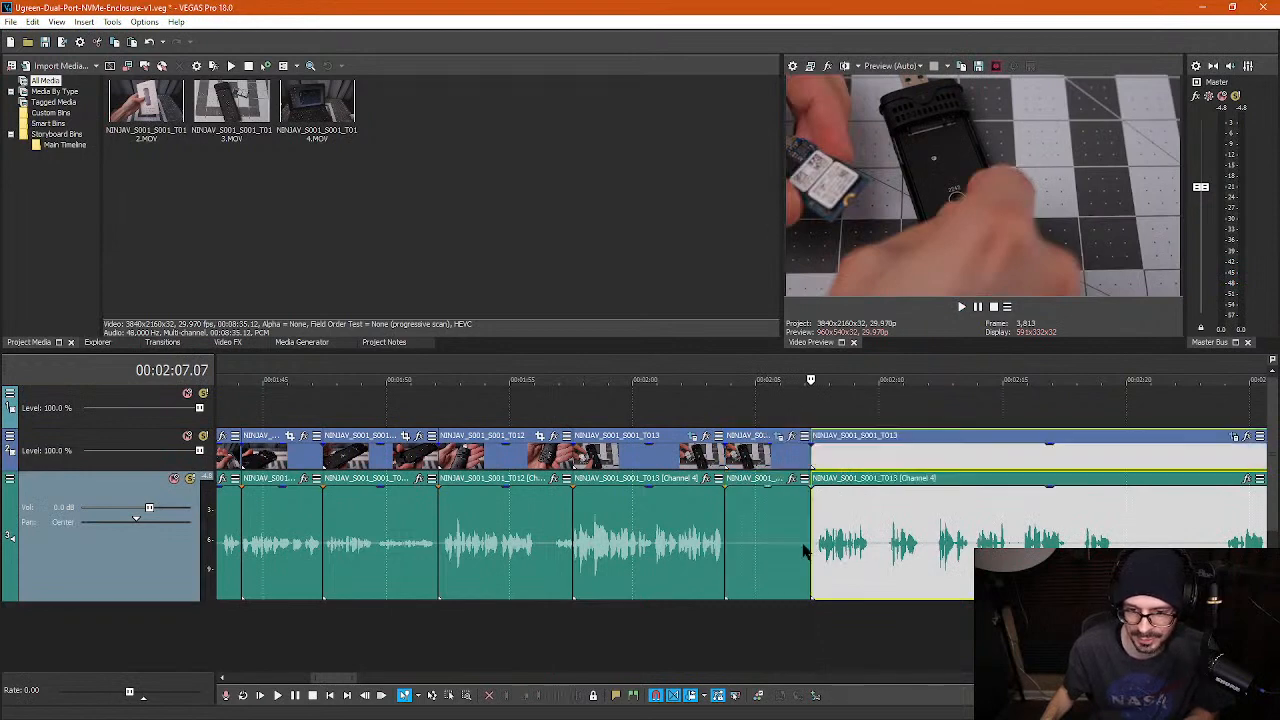
click(790, 553)
key(Delete)
- Check the room tone clips at the timeline's end, at about 00:14:29, and return to the NINJAV_S001_S001_T013 cut near 00:02:03
scroll(791, 546, down, 10)
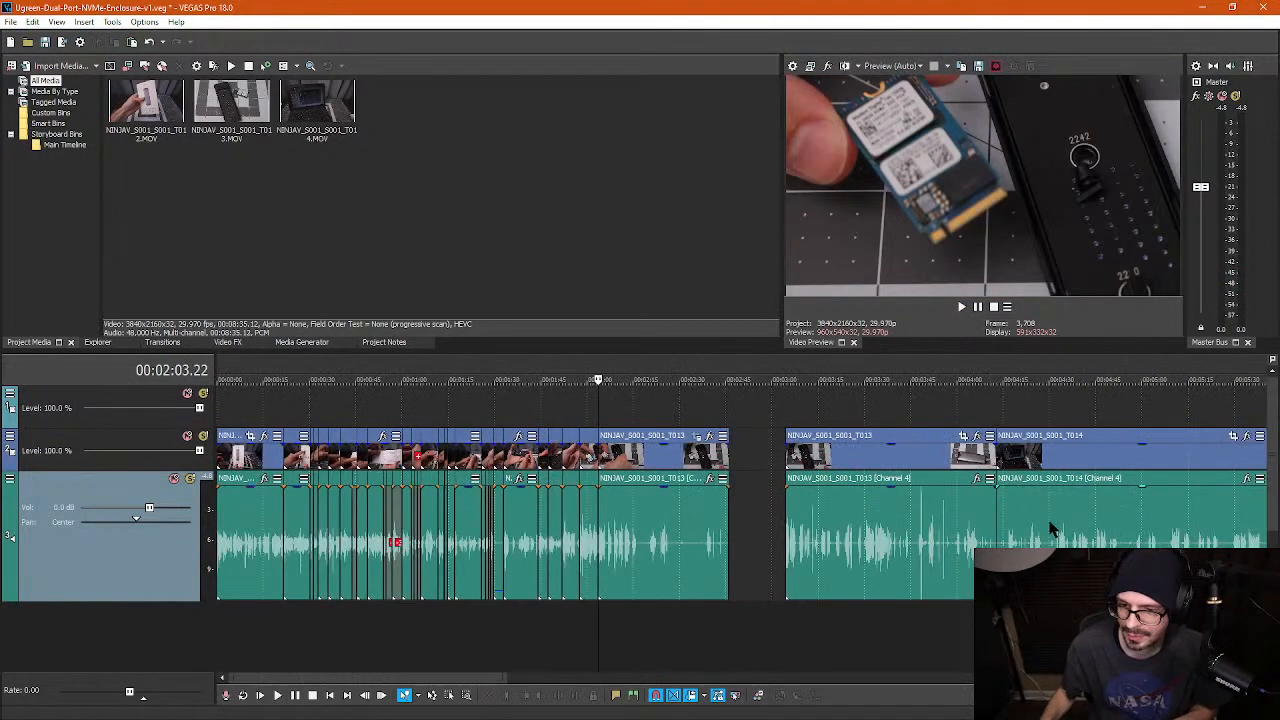
click(939, 435)
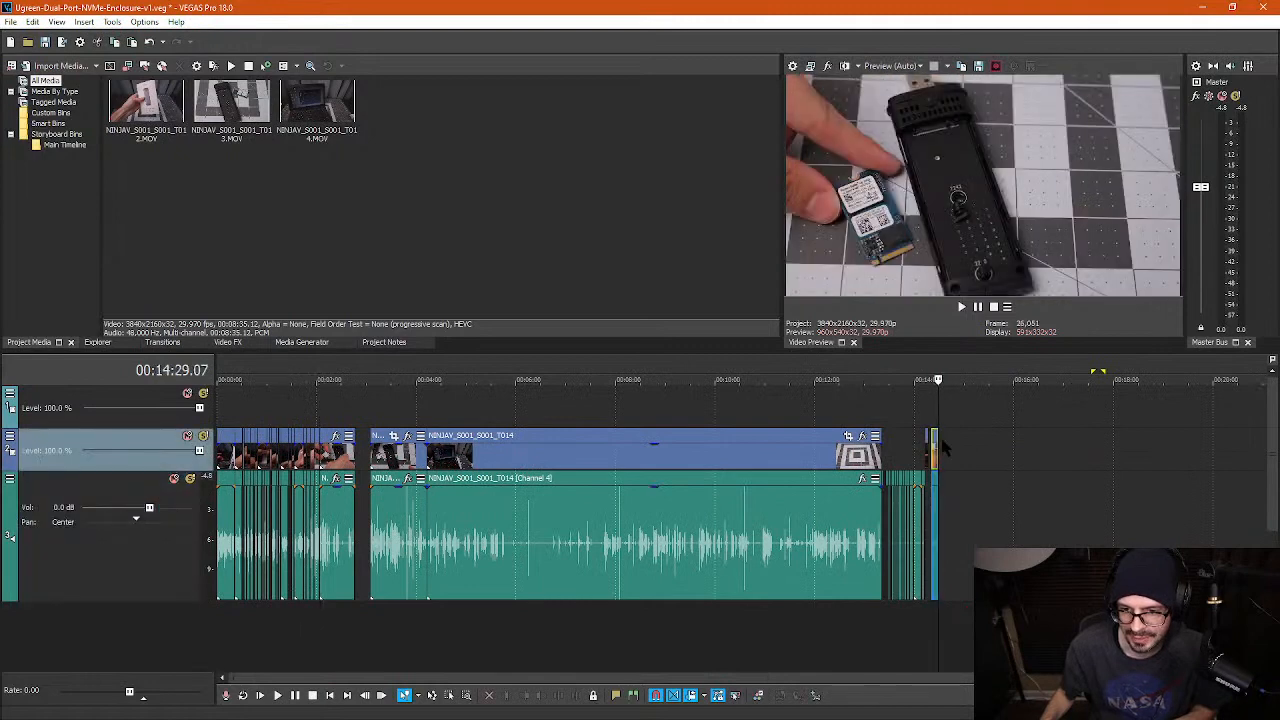
click(318, 420)
scroll(657, 430, up, 10)
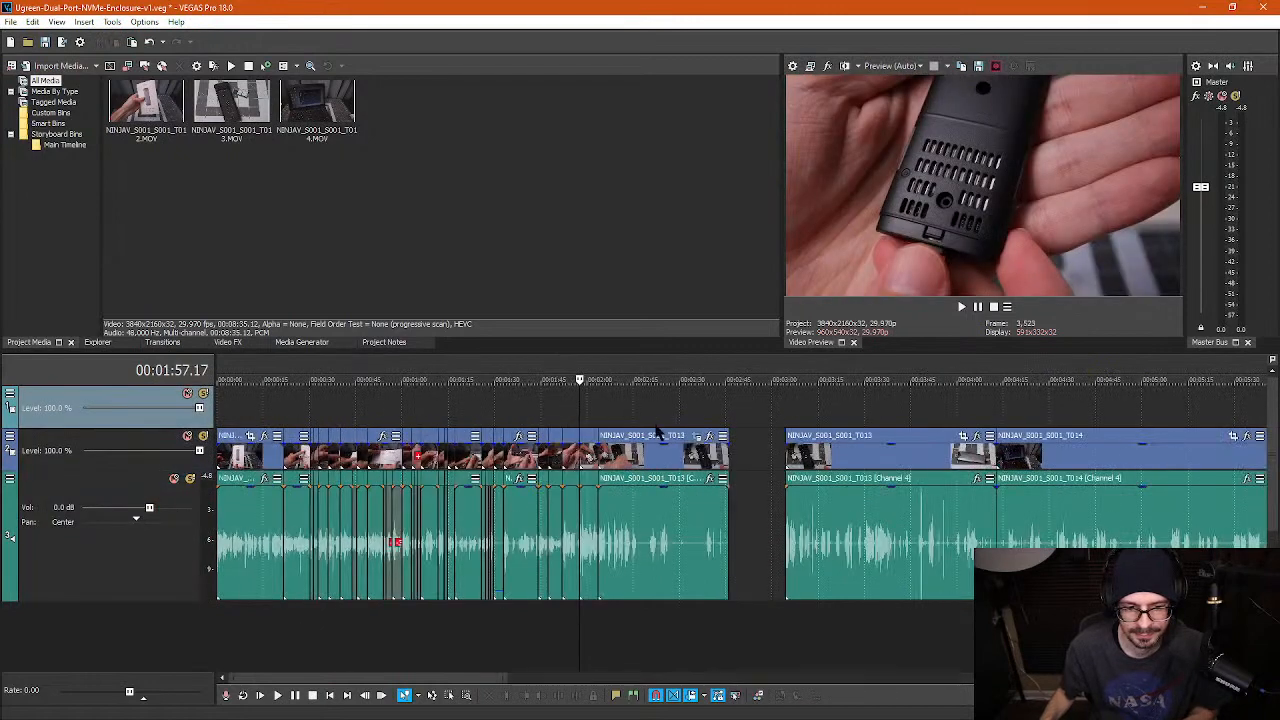
click(767, 437)
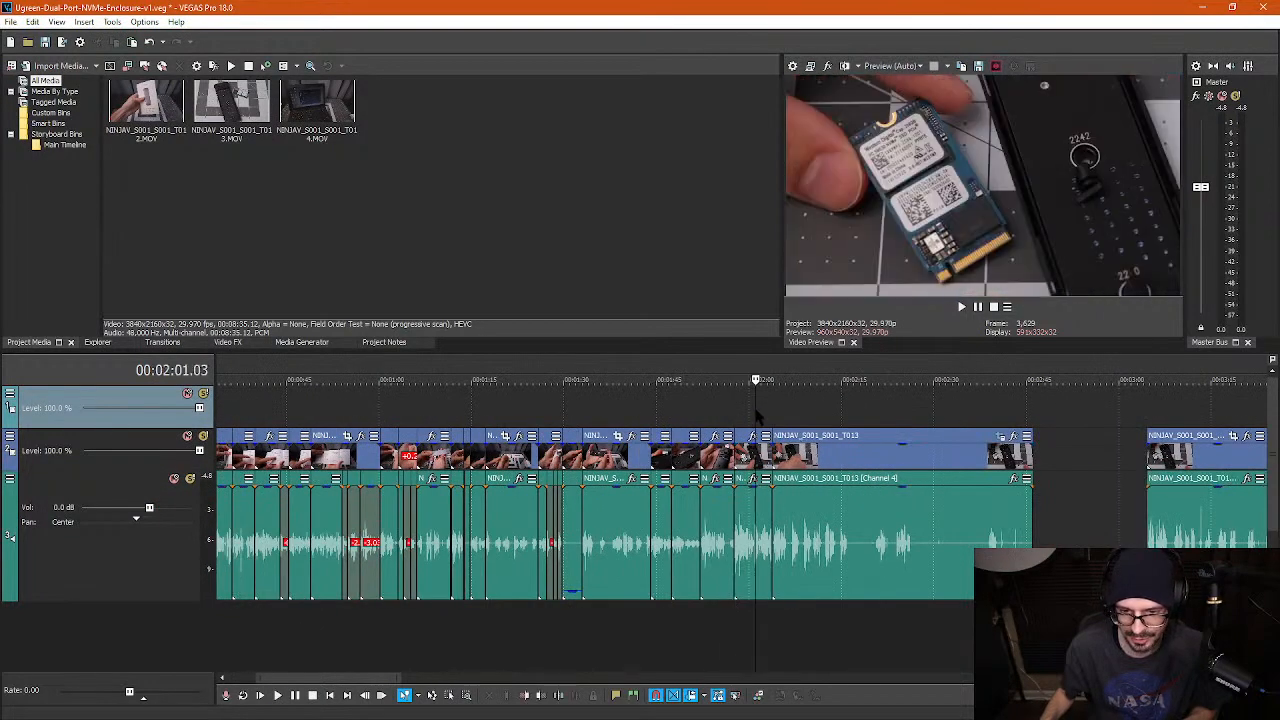
scroll(771, 423, up, 2)
scroll(766, 425, up, 3)
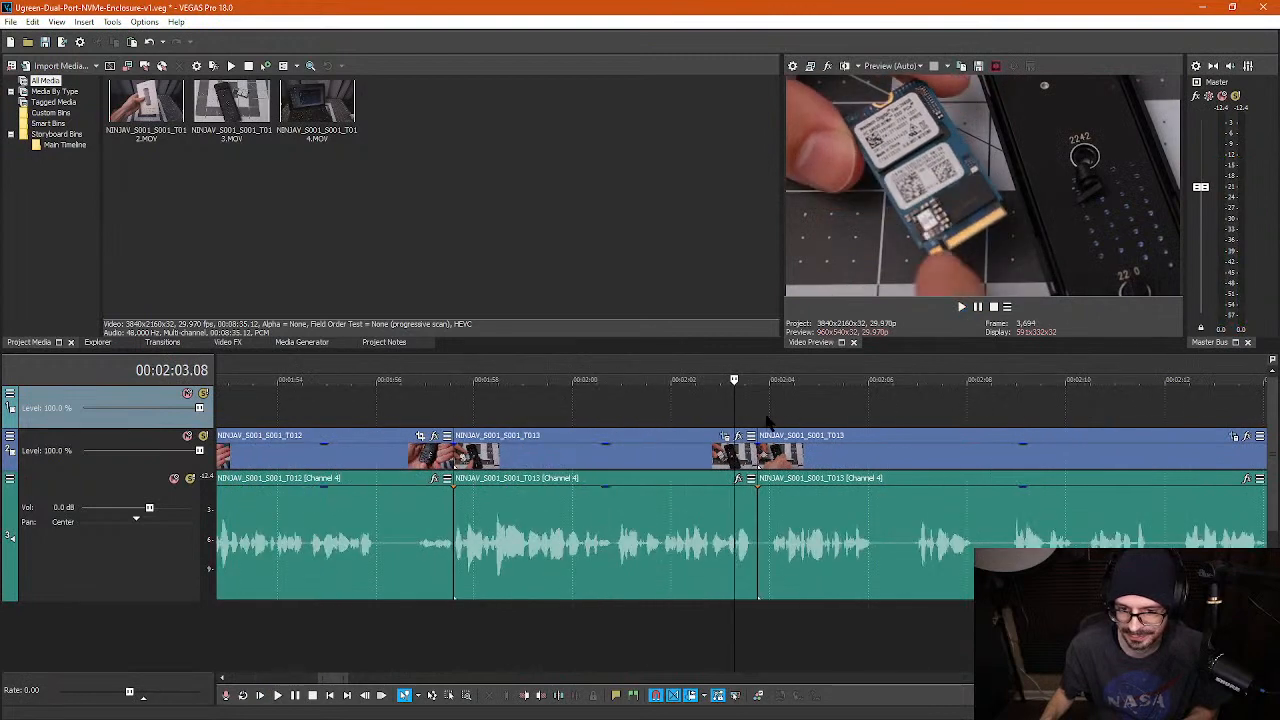
- Review the long NINJAV_S001_S001_T013 clip between about 00:02:04 and 00:02:40, playing its spoken parts and skipping the silences
click(790, 435)
key(space)
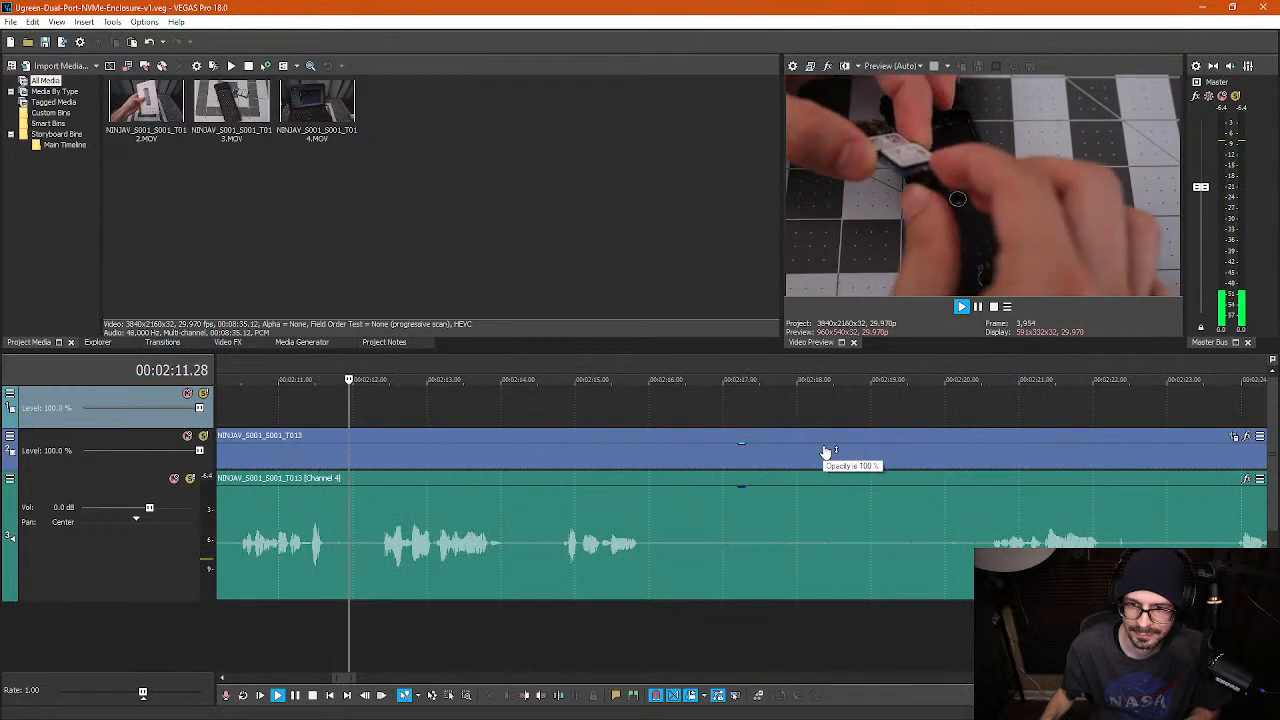
key(space)
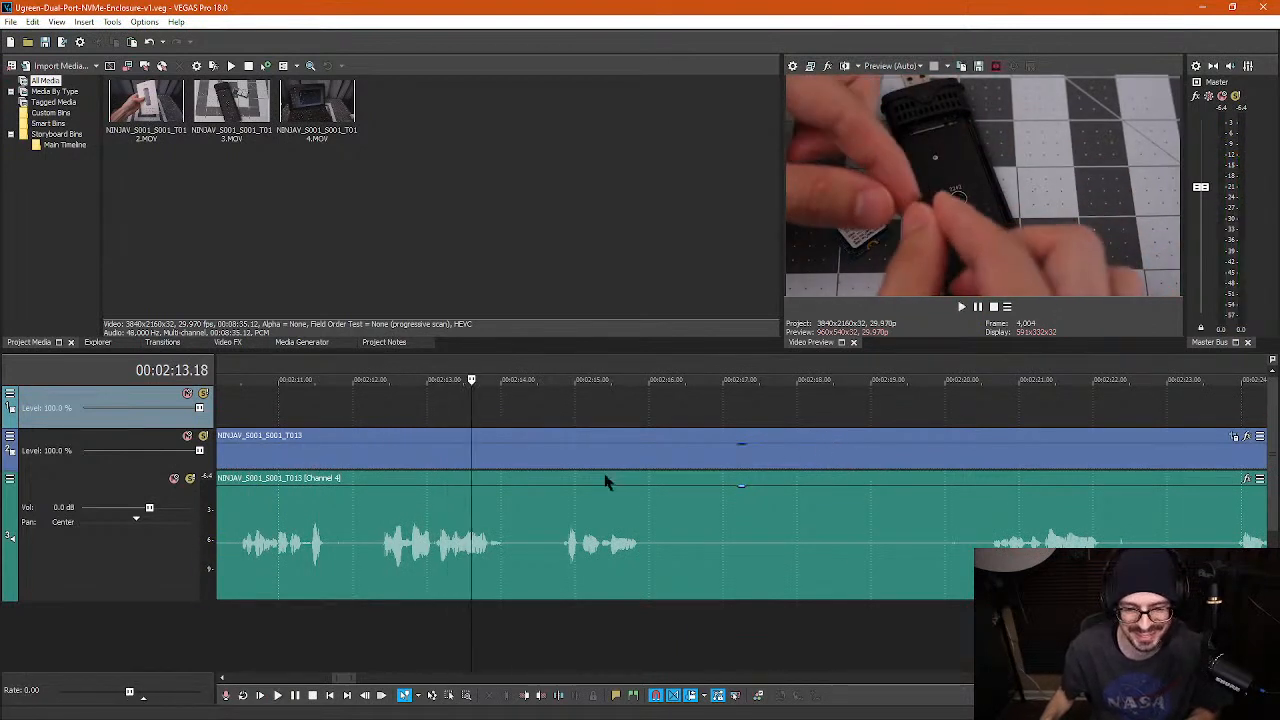
scroll(605, 481, down, 3)
key(space)
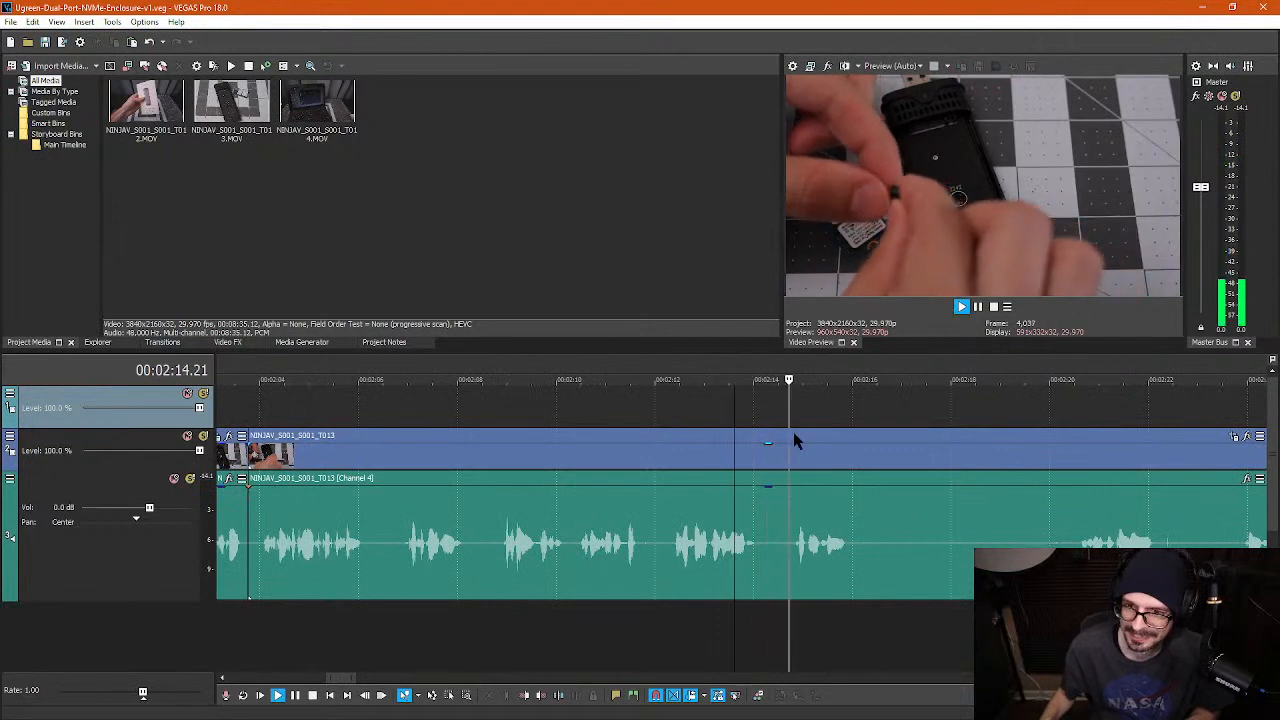
scroll(831, 451, down, 3)
key(space)
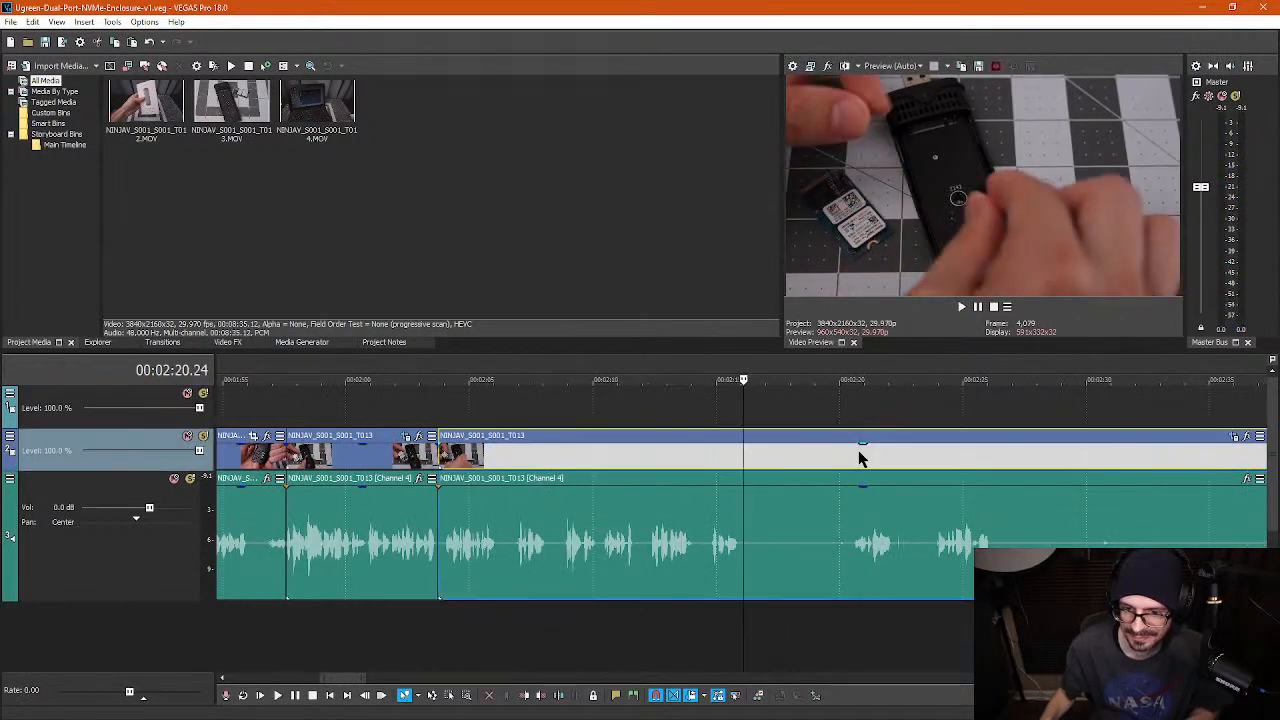
click(860, 458)
key(space)
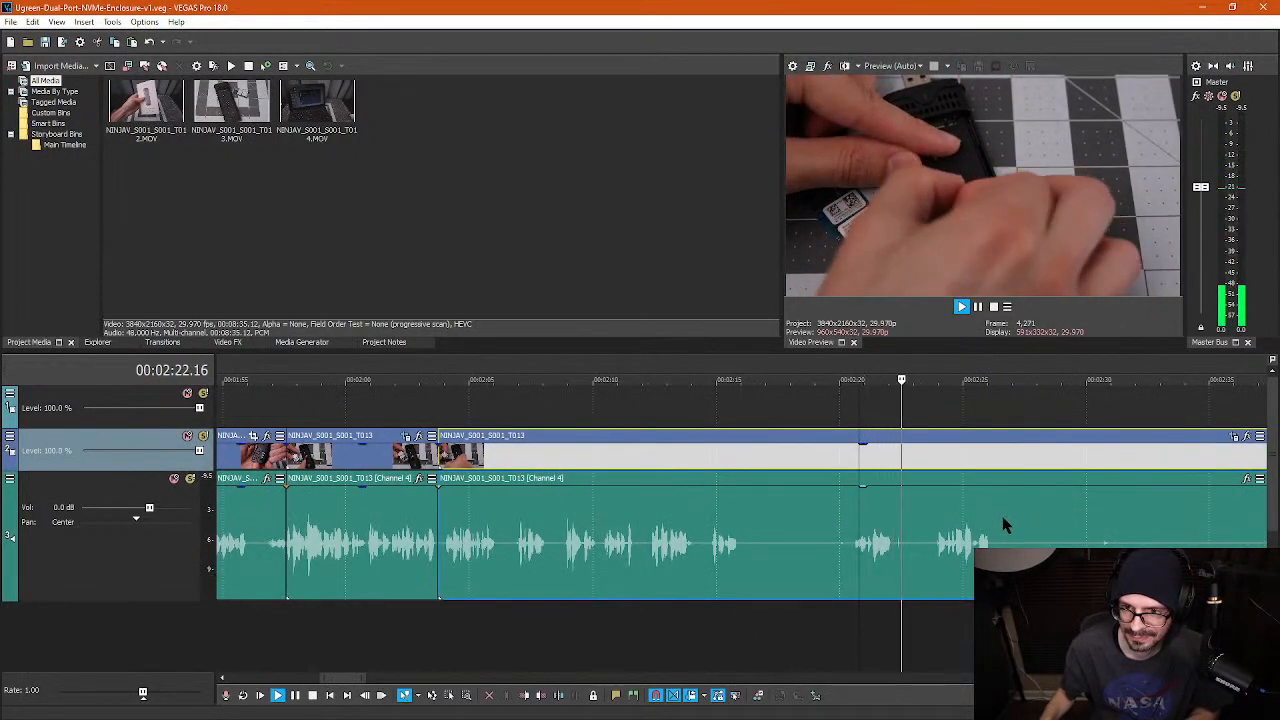
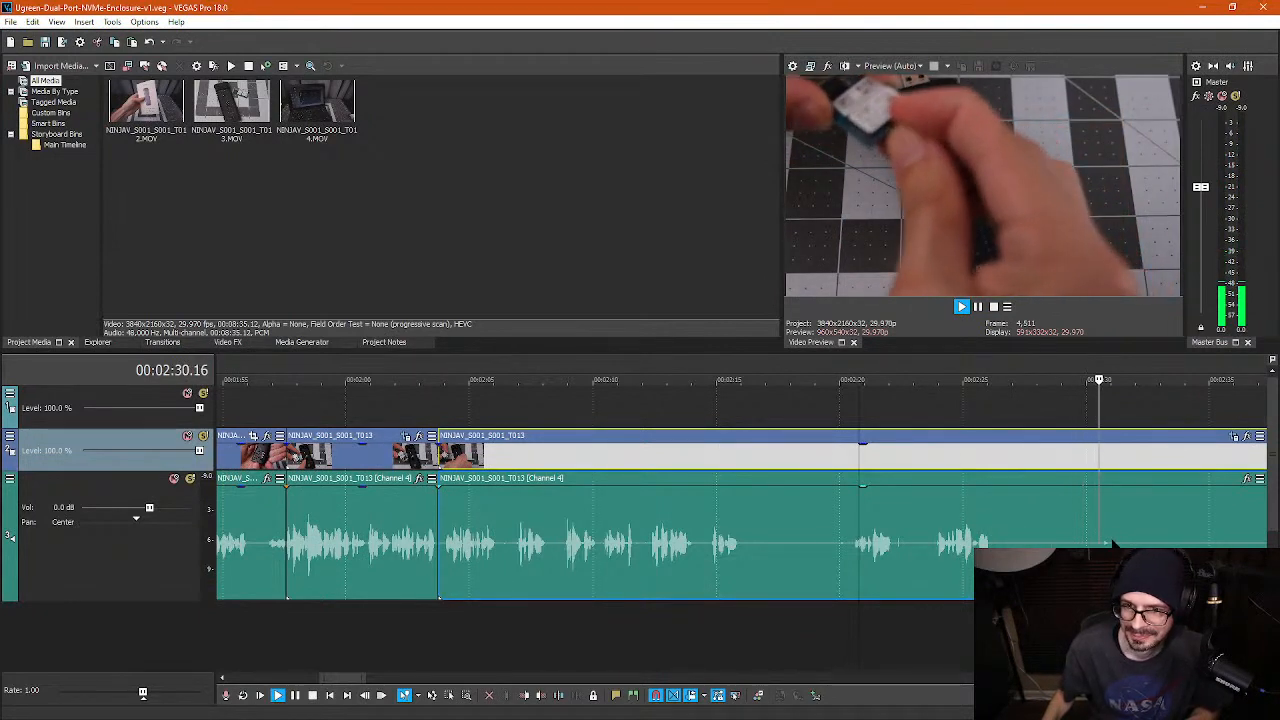
scroll(929, 566, down, 1)
click(823, 526)
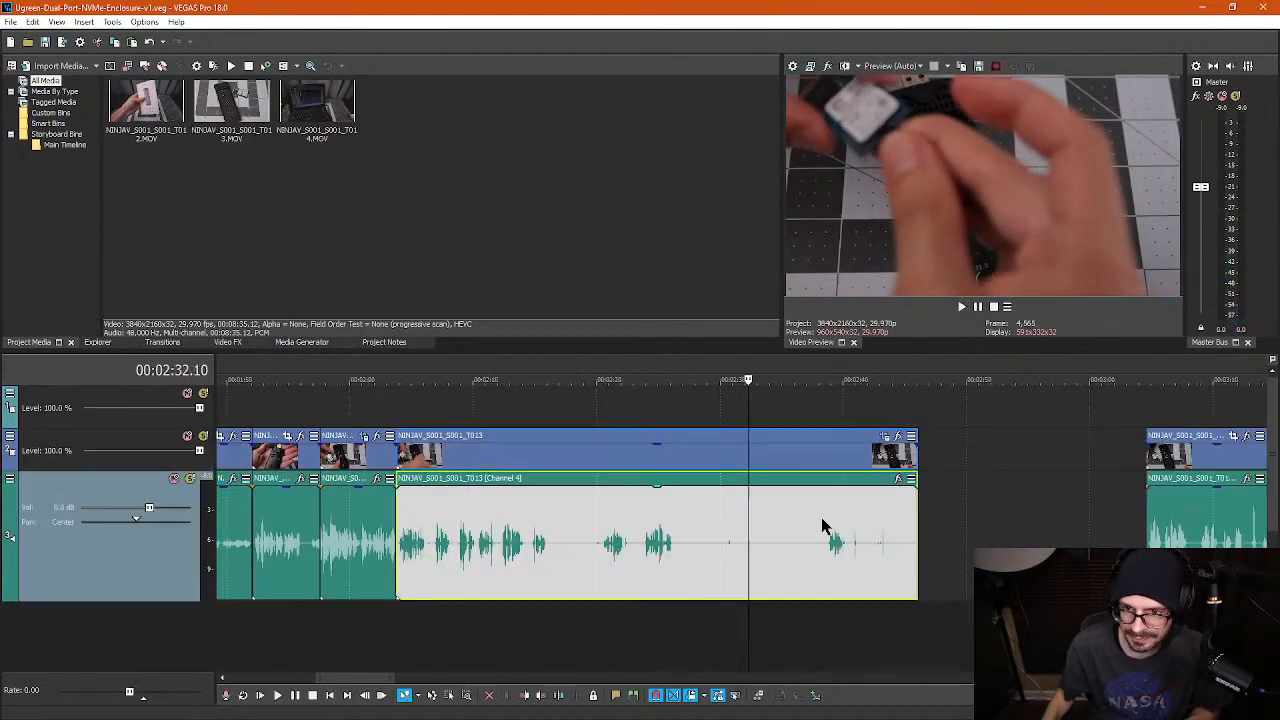
scroll(915, 530, down, 1)
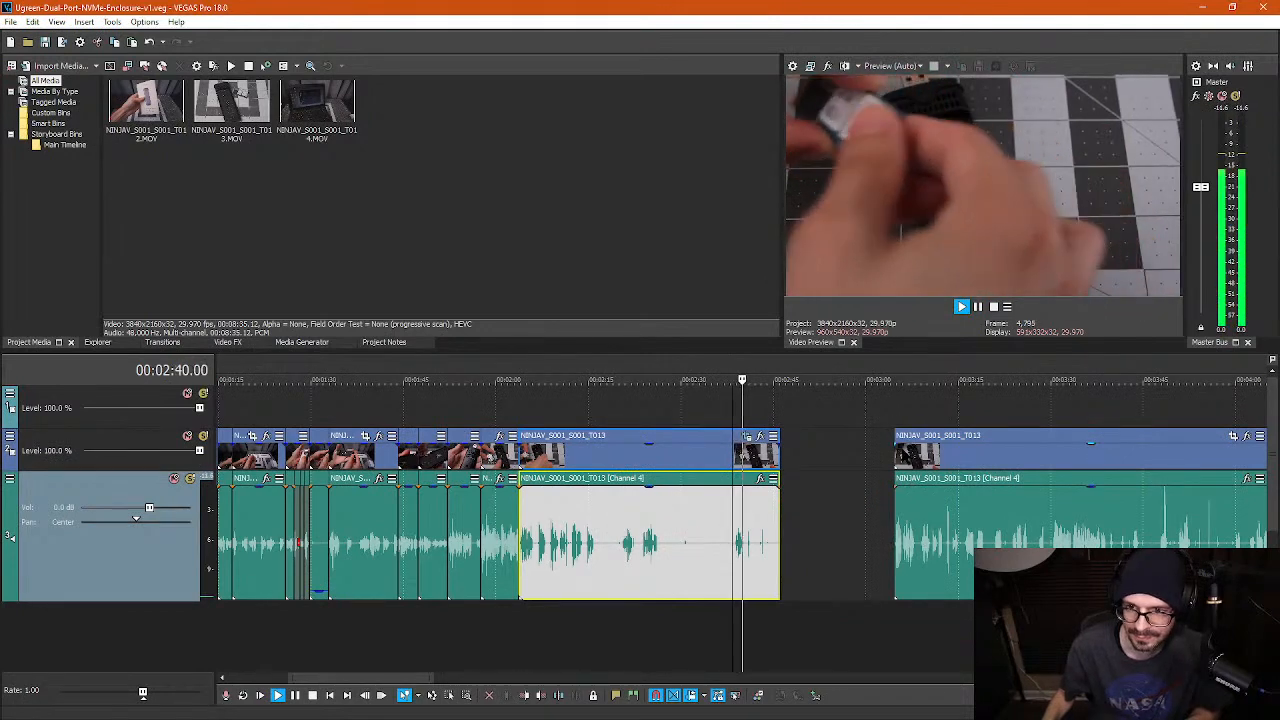
key(Return)
- Audition the NINJAV_S001_S001_T013 clip after the timeline gap and ripple-delete its opening from 00:03:04.17 to about 00:03:06
click(899, 455)
scroll(963, 482, down, 1)
scroll(963, 488, up, 2)
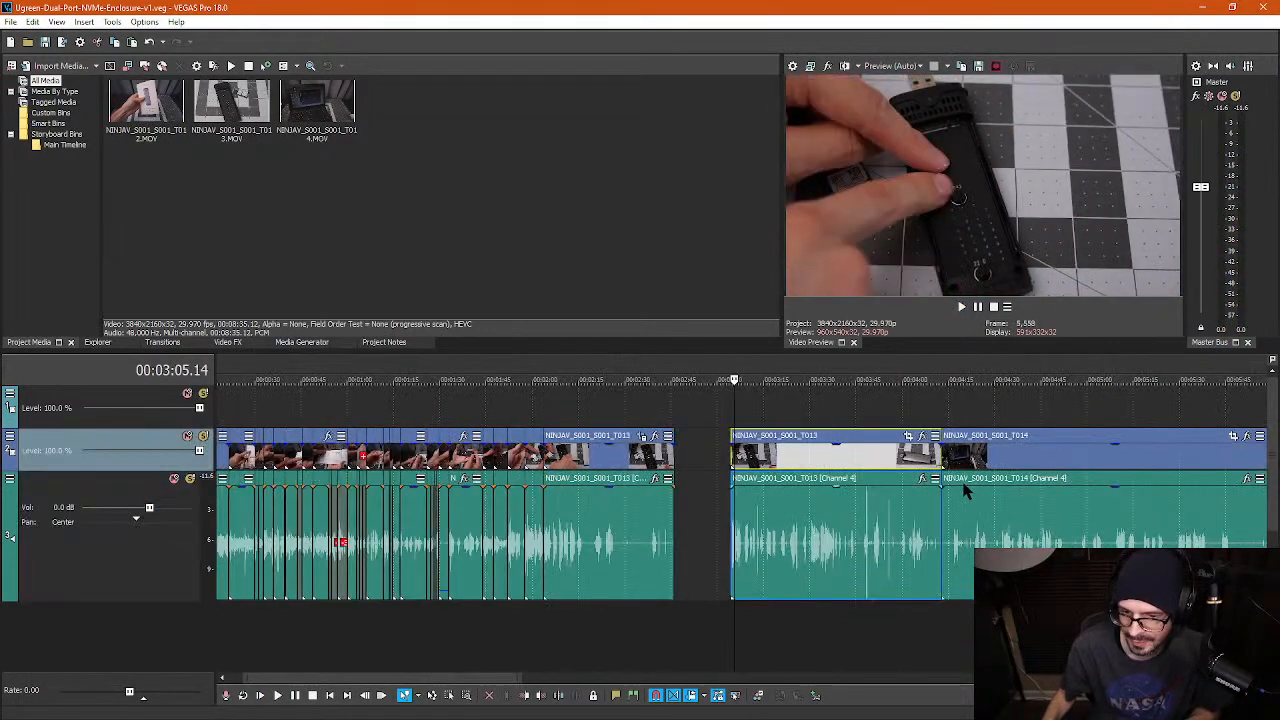
key(space)
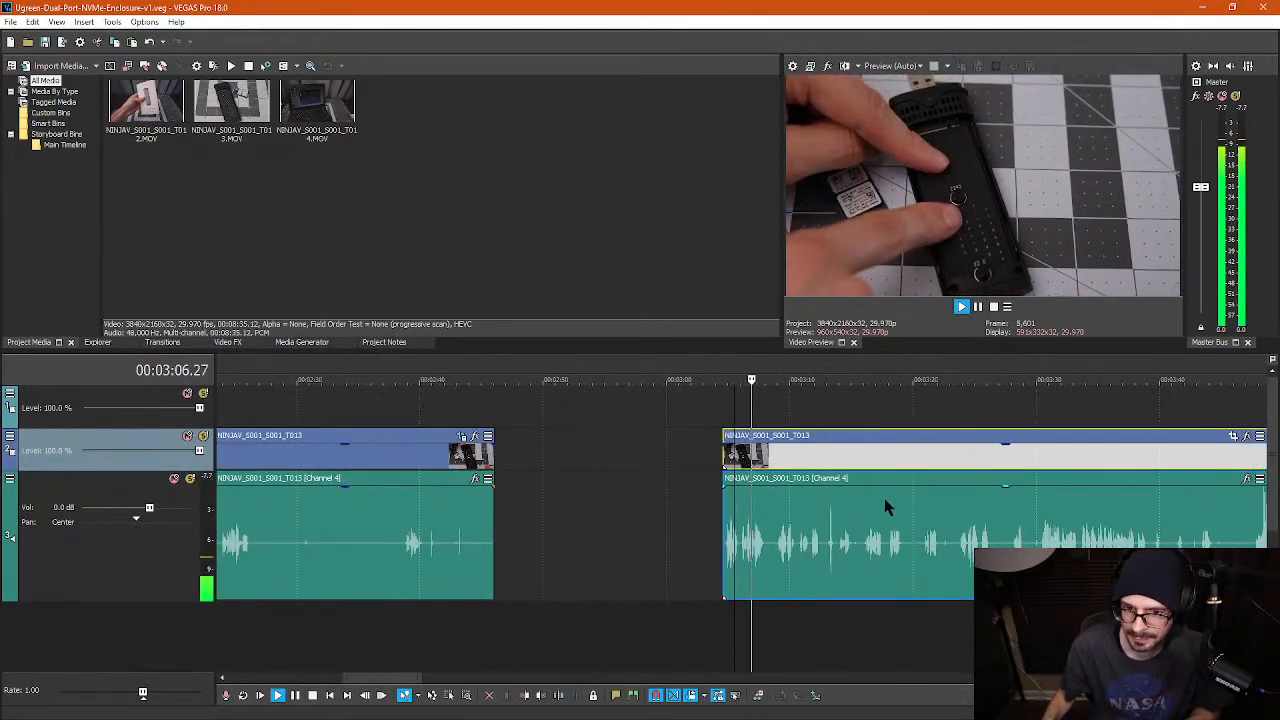
scroll(770, 550, up, 3)
key(Return)
click(666, 543)
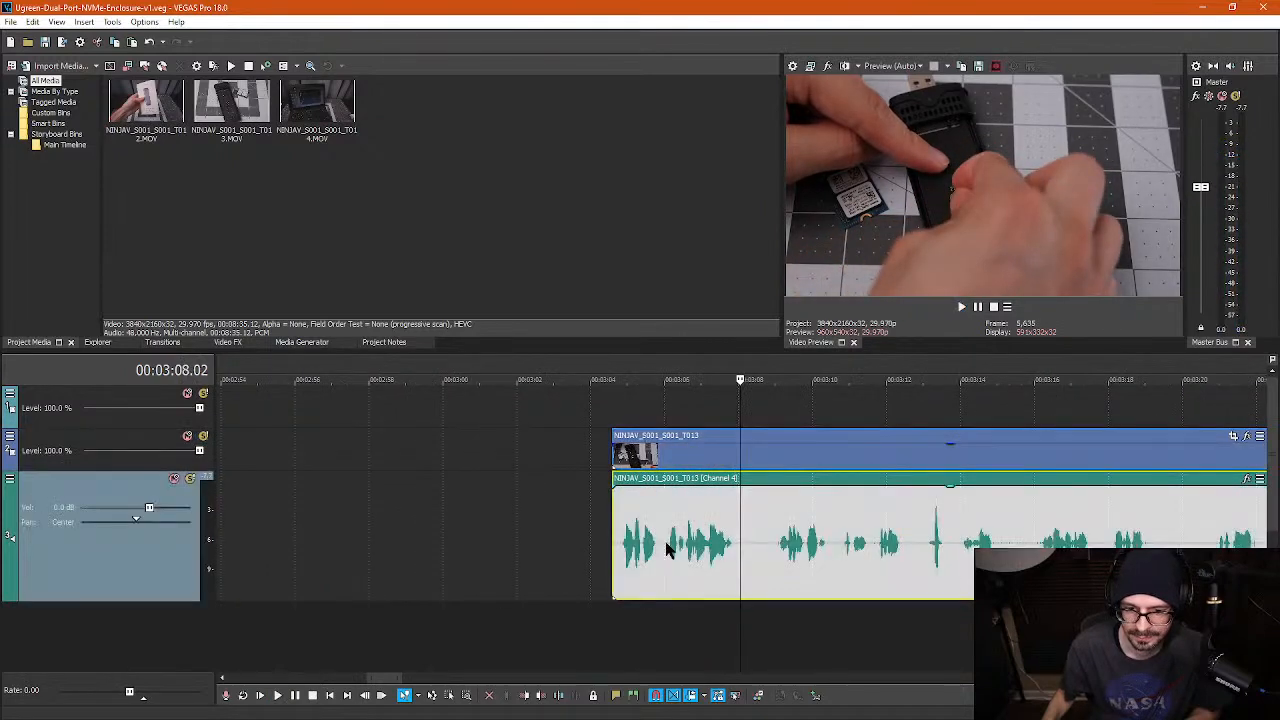
key(s)
click(652, 555)
key(Delete)
scroll(809, 531, down, 3)
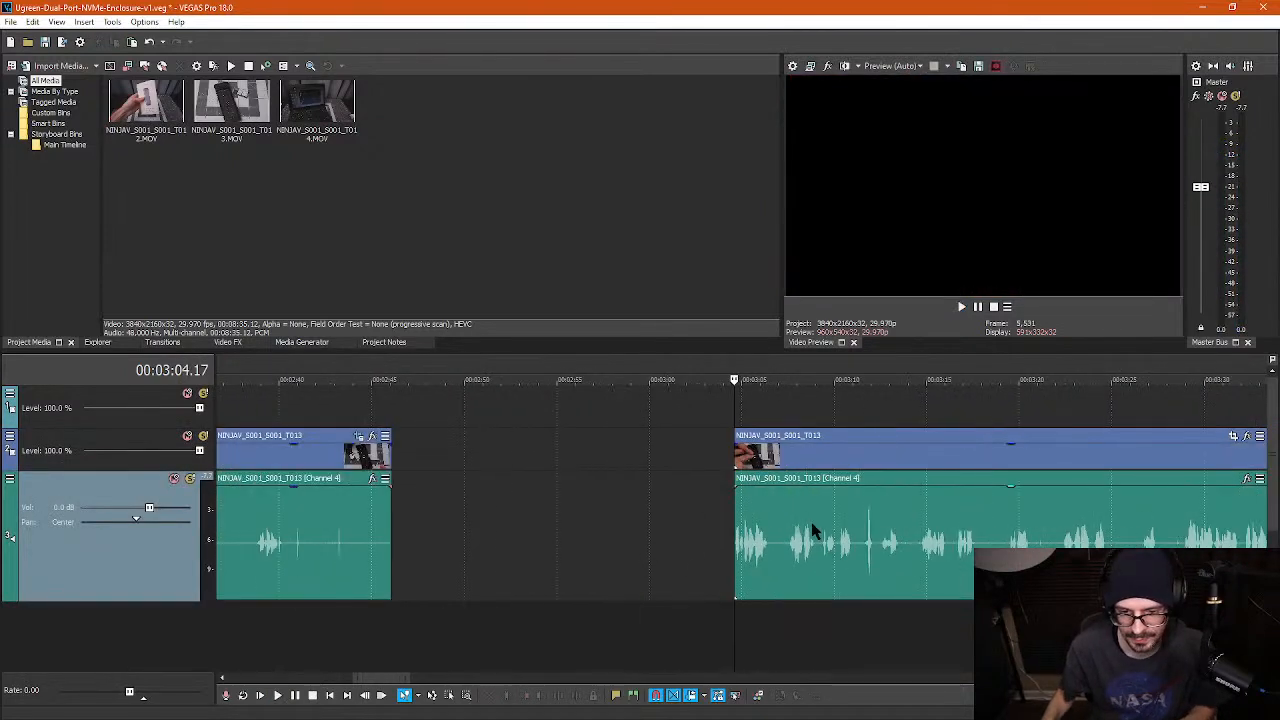
- Close the timeline gap by moving the following clips back against the NINJAV_S001_S001_T013 clip that ends near 00:02:46
drag(809, 531, 443, 515)
click(263, 406)
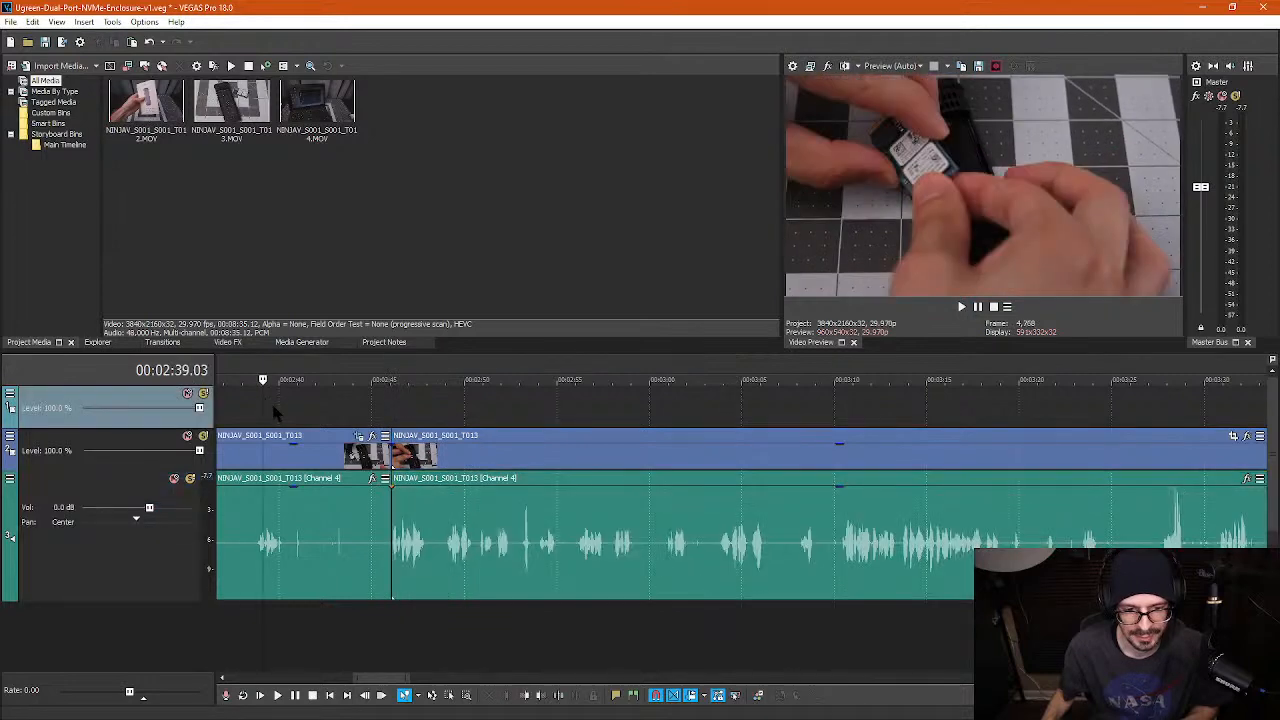
- Play back parts of the edited sequence from about 00:01:33 to 00:02:10 to check how the cuts flow
scroll(502, 451, down, 1)
click(419, 408)
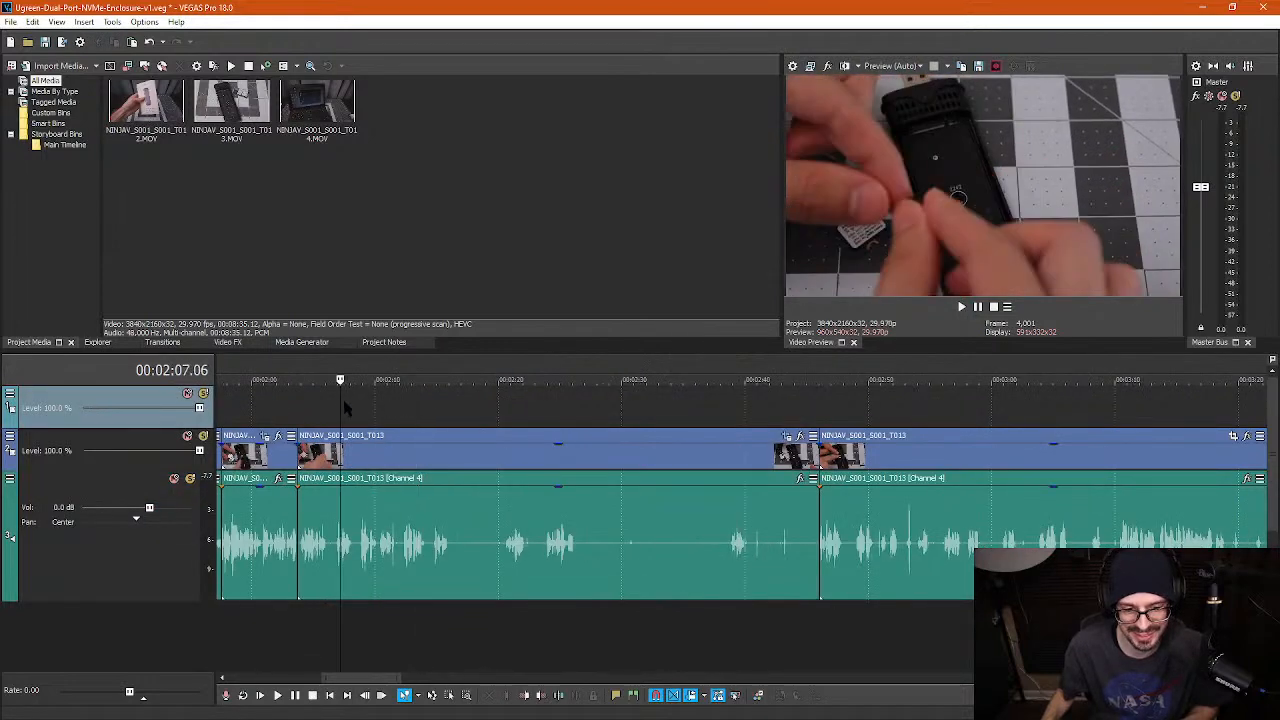
key(space)
scroll(402, 418, down, 1)
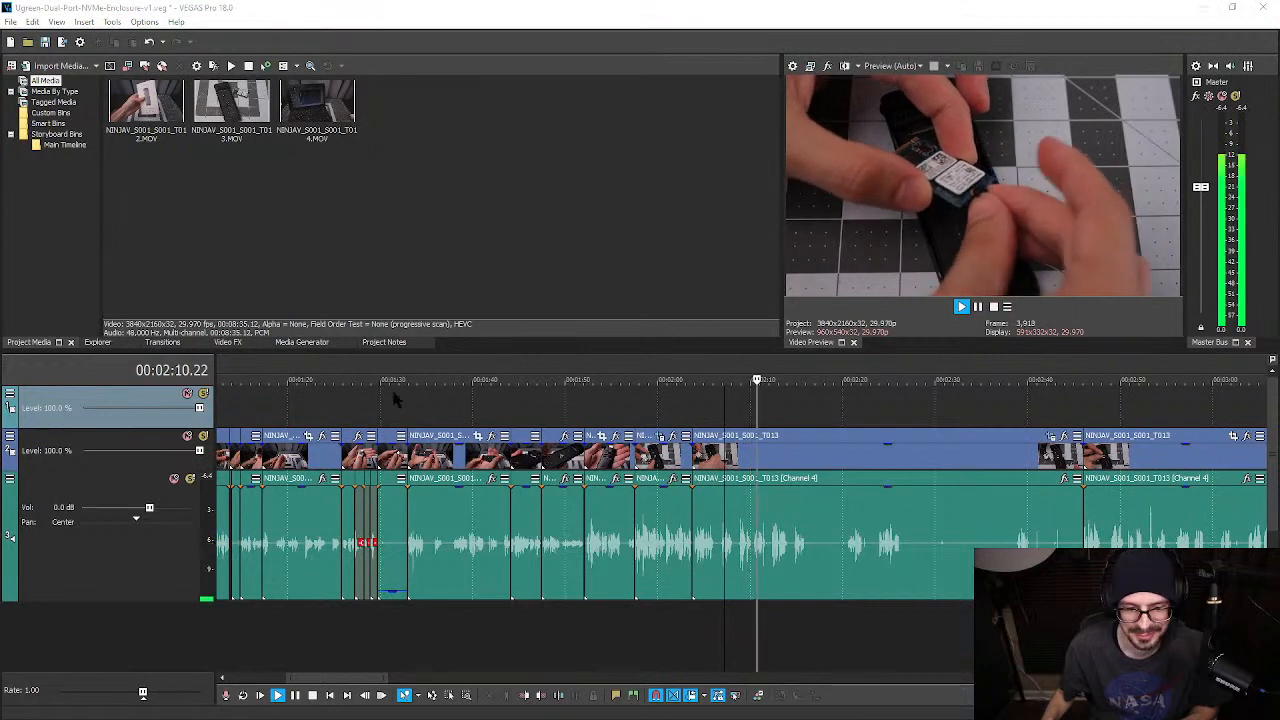
key(Return)
click(409, 417)
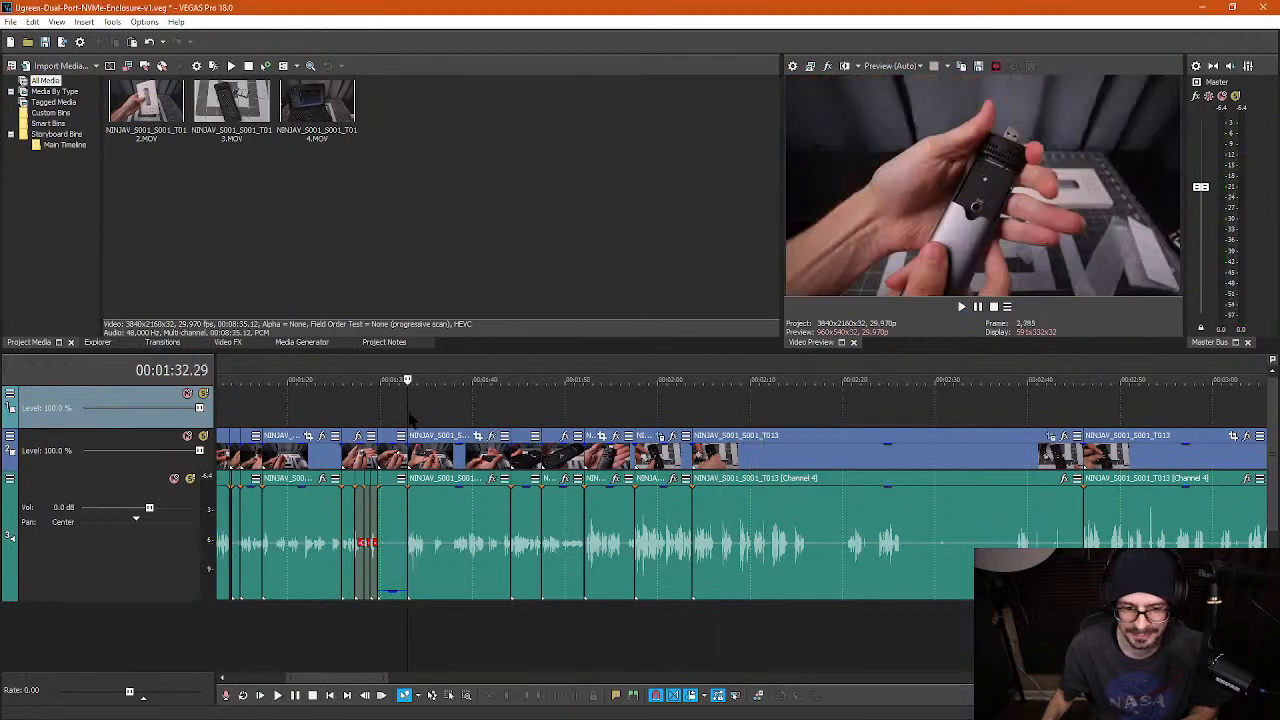
key(space)
click(603, 409)
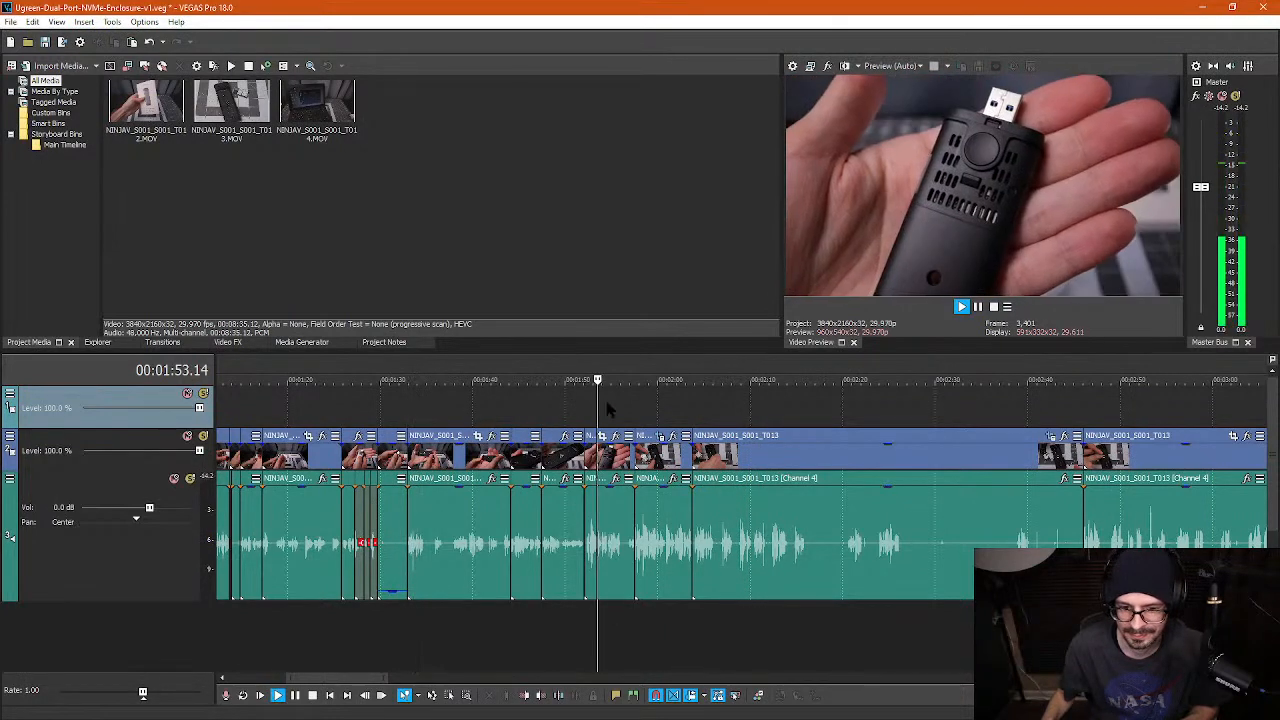
click(662, 415)
scroll(690, 415, up, 1)
click(787, 415)
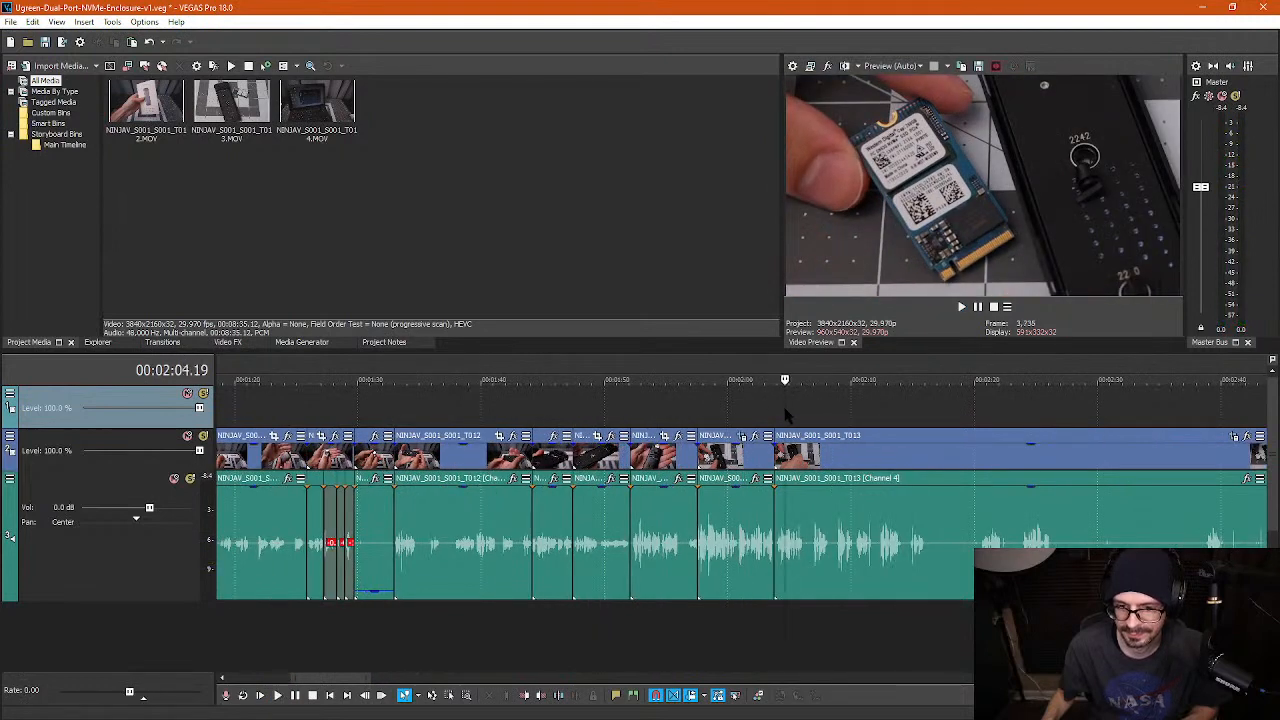
scroll(890, 420, up, 2)
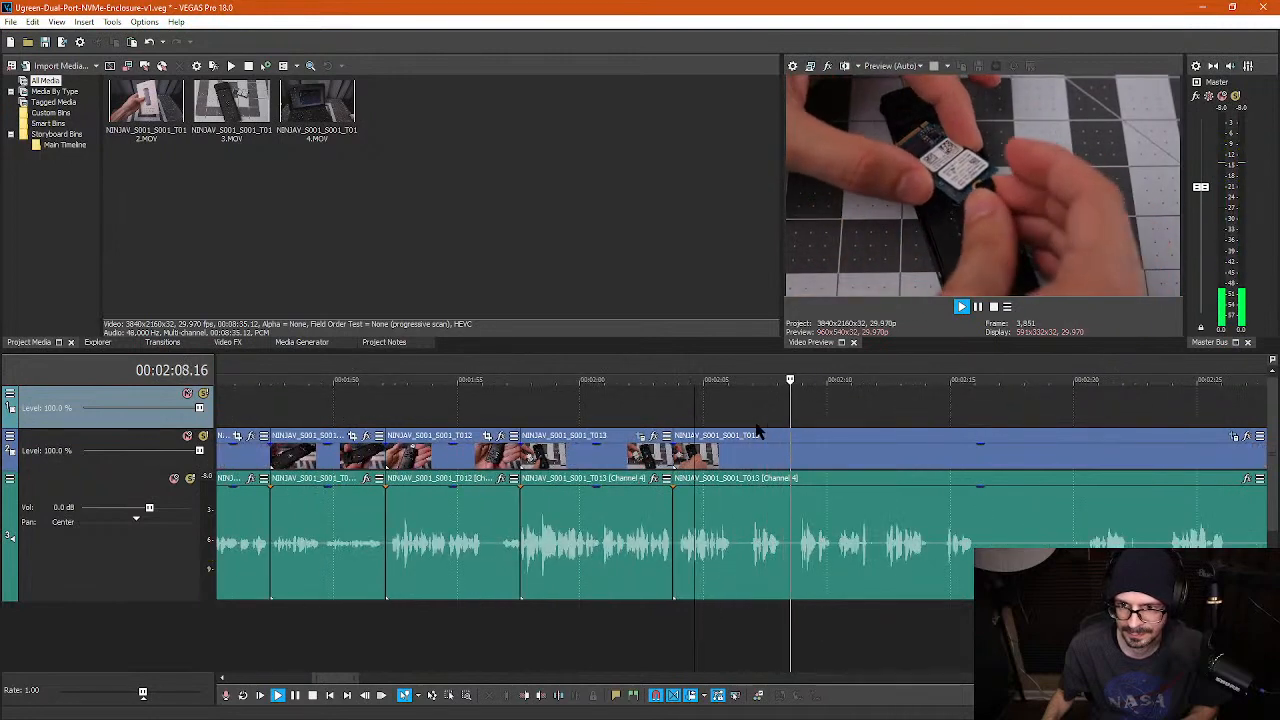
key(Return)
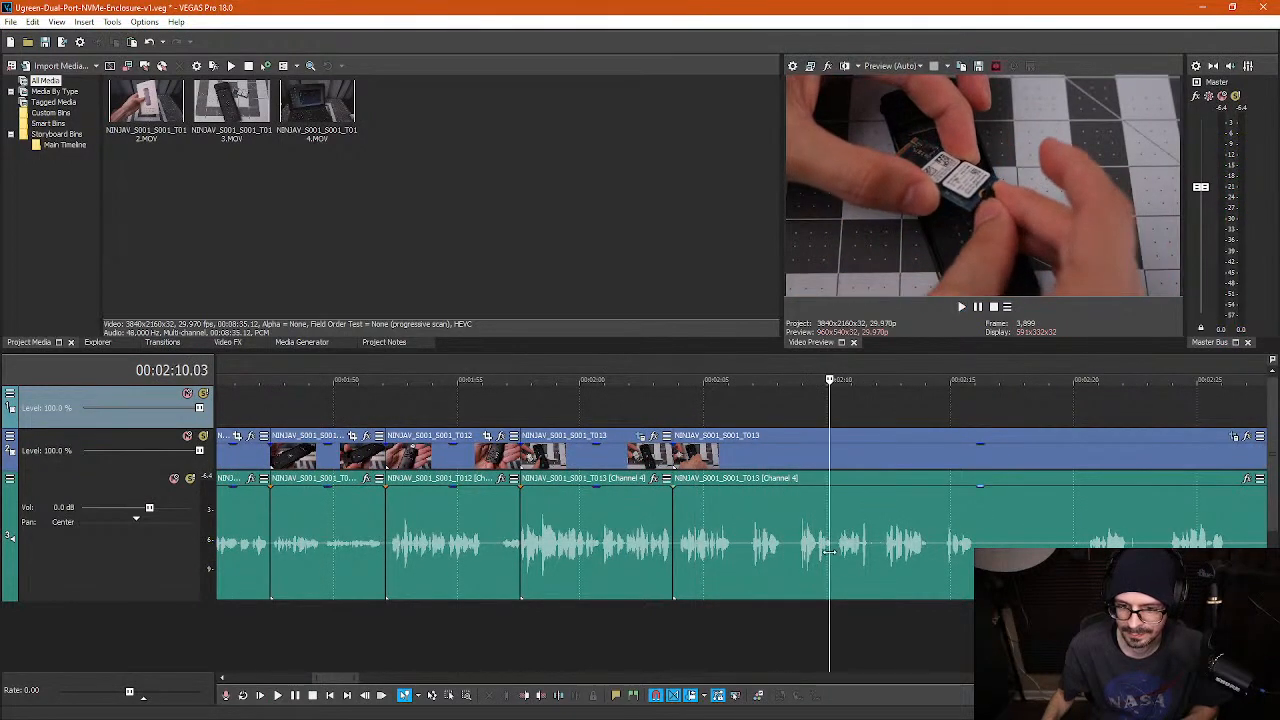
- Split the long NINJAV_S001_S001_T013 clip at about 00:02:10
click(832, 552)
scroll(834, 557, up, 3)
scroll(752, 566, down, 6)
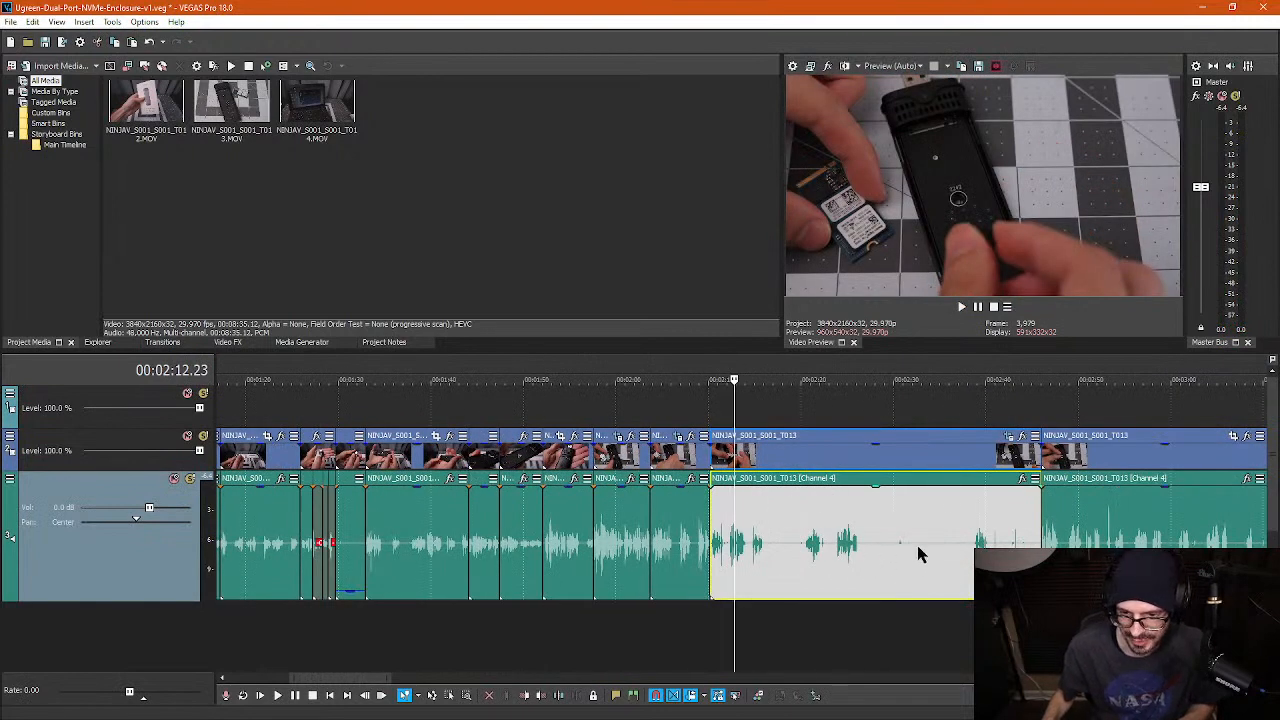
- Split the NINJAV_S001_S001_T013 clip around its silences at 00:02:26.11, 00:02:30.04, about 00:02:31 and 00:02:38.17
click(905, 548)
key(s)
click(973, 552)
key(s)
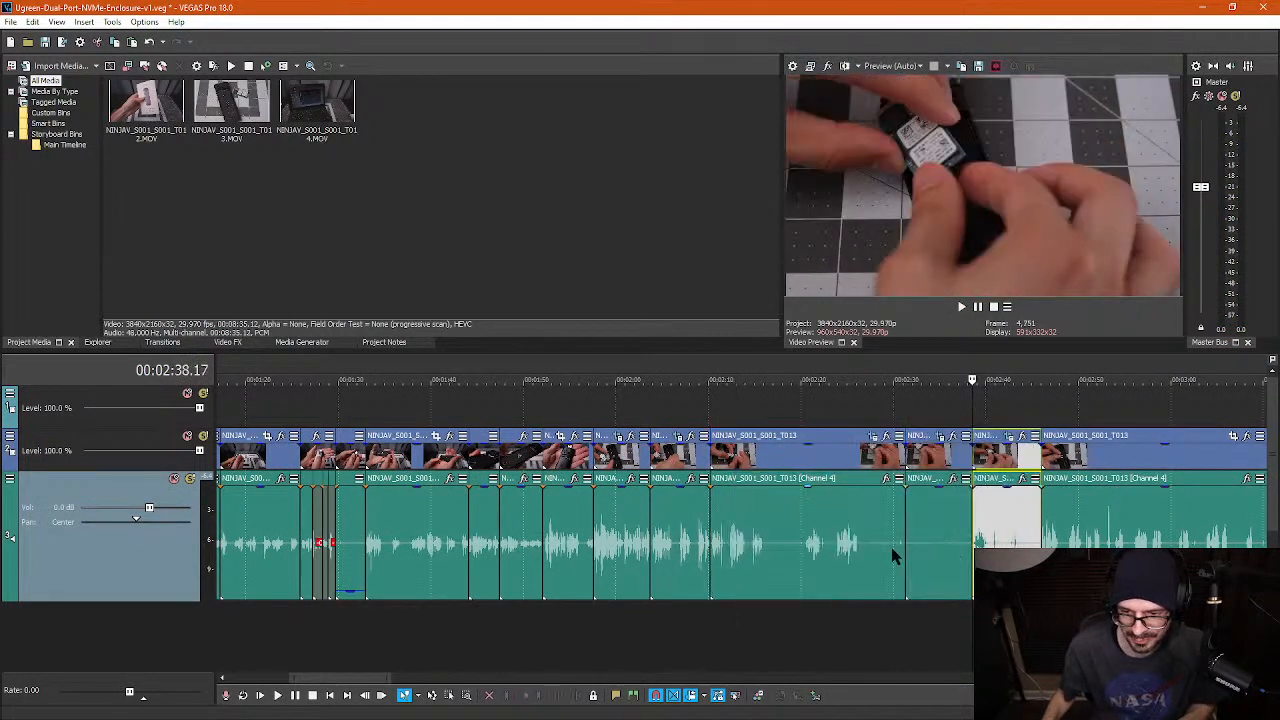
click(901, 545)
click(893, 543)
key(s)
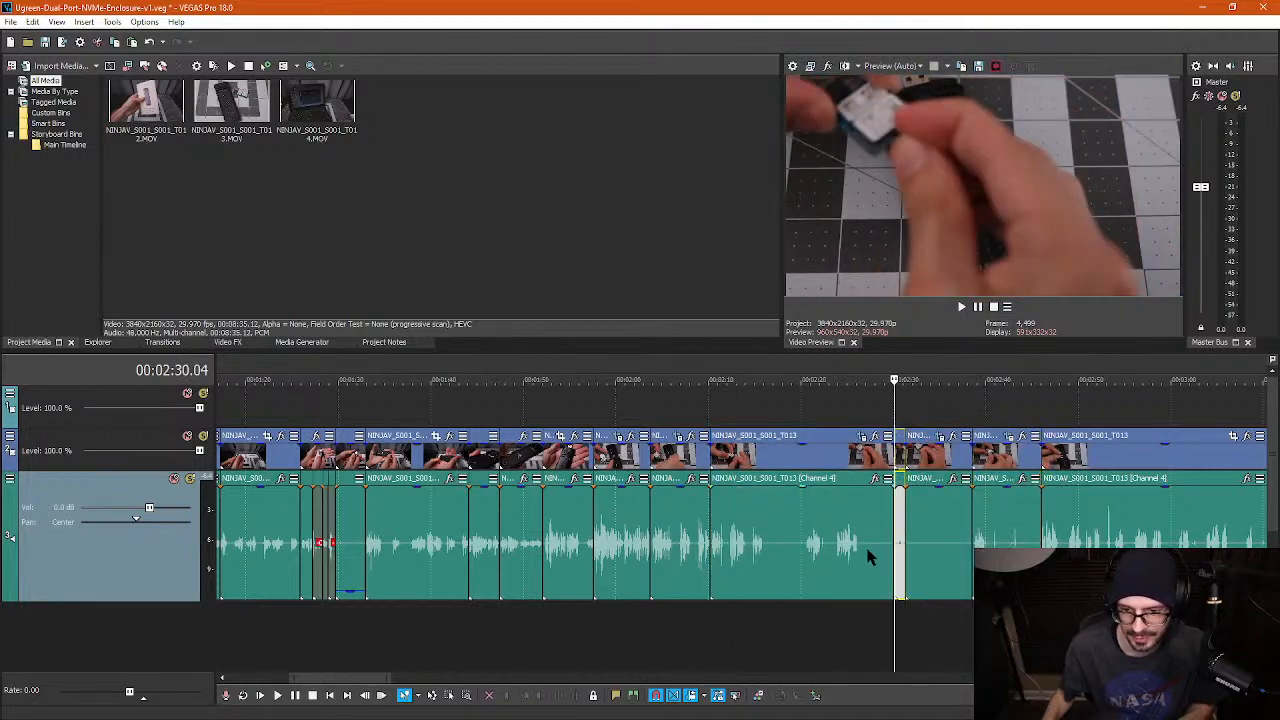
click(859, 549)
key(s)
- Ripple-delete the three silent NINJAV_S001_S001_T013 sections between 00:02:26.11 and 00:02:38.17
click(900, 546)
key(Delete)
click(880, 550)
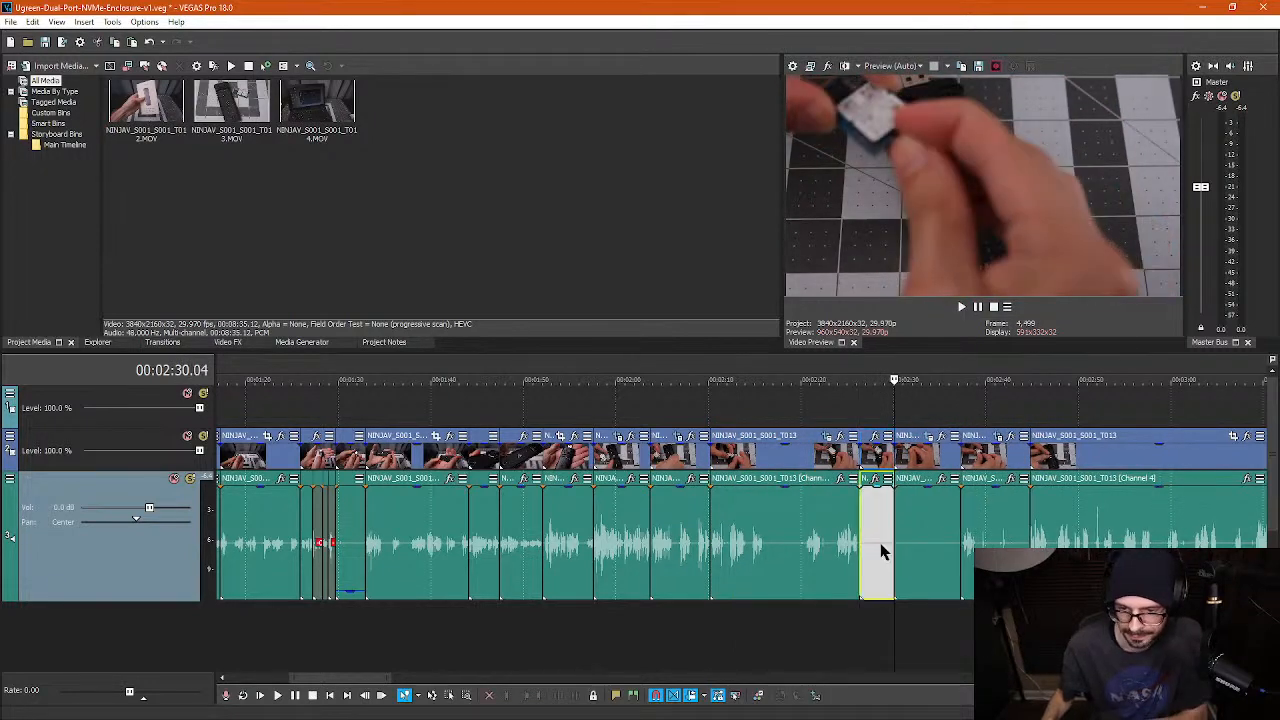
ctrl+click(935, 548)
key(Delete)
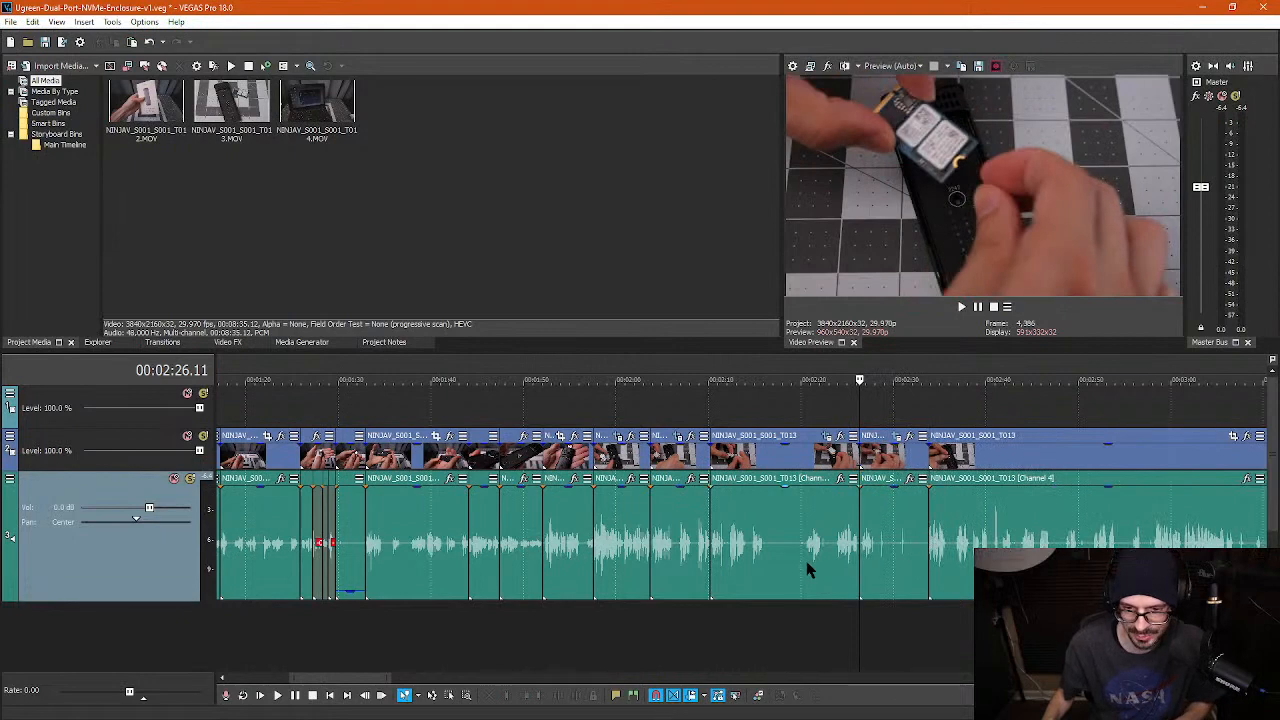
- Check the clips at the timeline's end, at about 00:14:00, and return to the NINJAV_S001_S001_T013 clips near 00:02:58
scroll(1025, 533, down, 10)
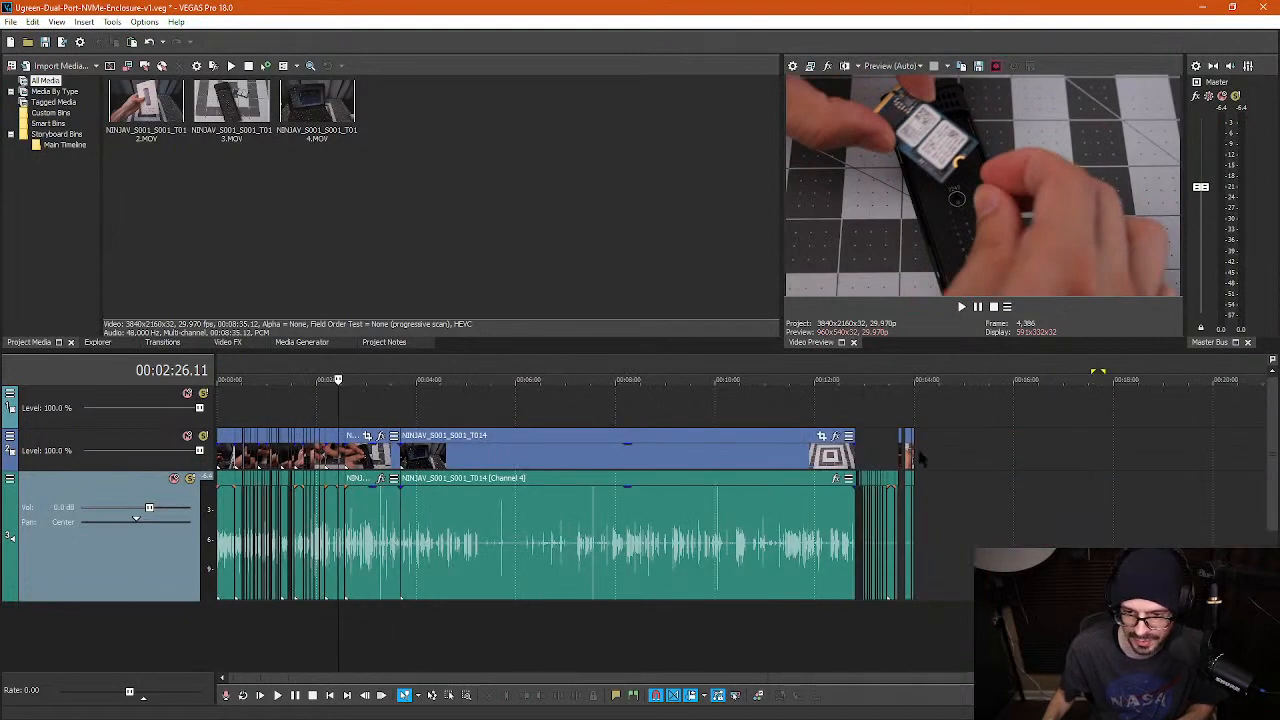
click(921, 458)
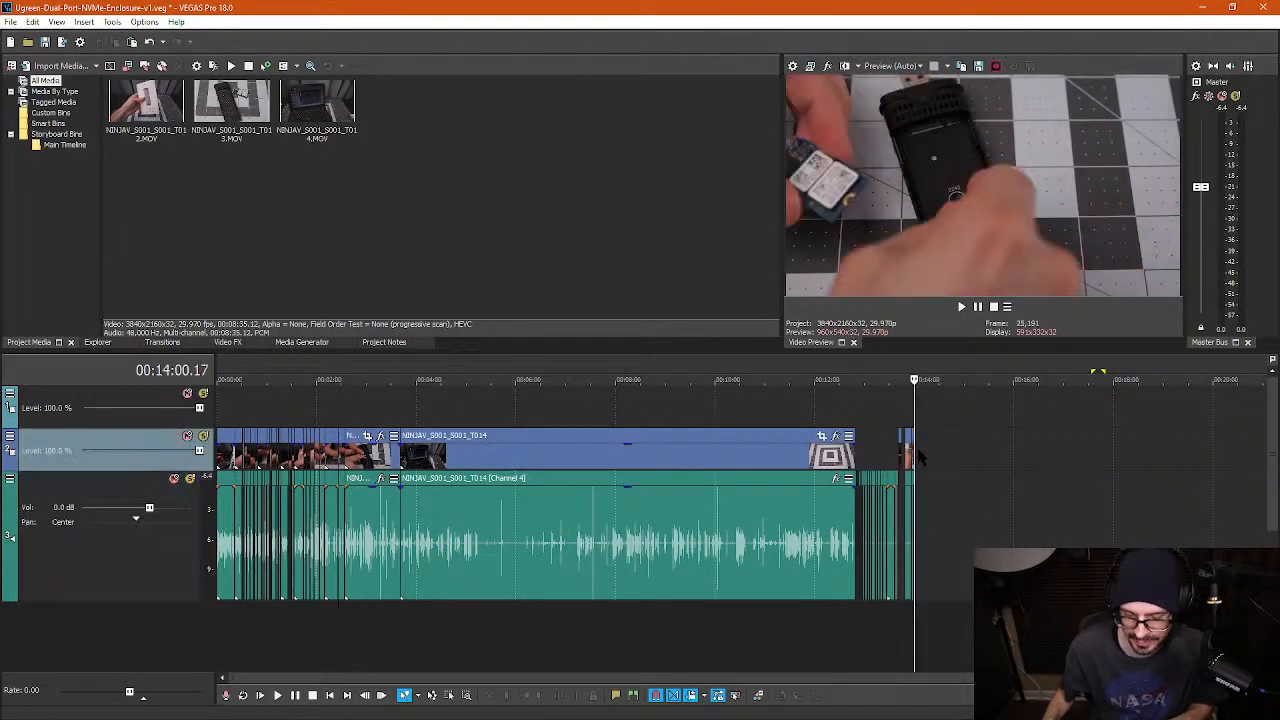
click(372, 417)
scroll(372, 417, up, 6)
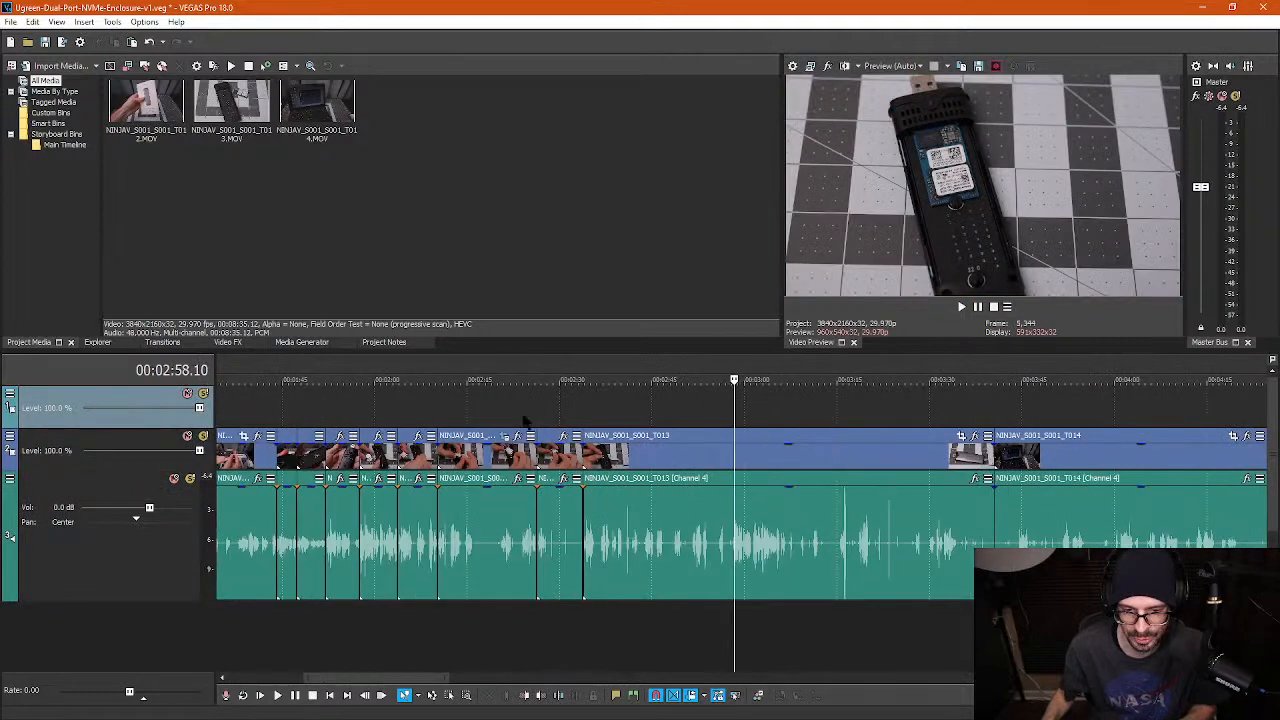
- Audition the NINJAV_S001_S001_T013 clips between about 00:02:01 and 00:02:17, replaying the lines before the 00:02:10 cut
click(462, 418)
key(space)
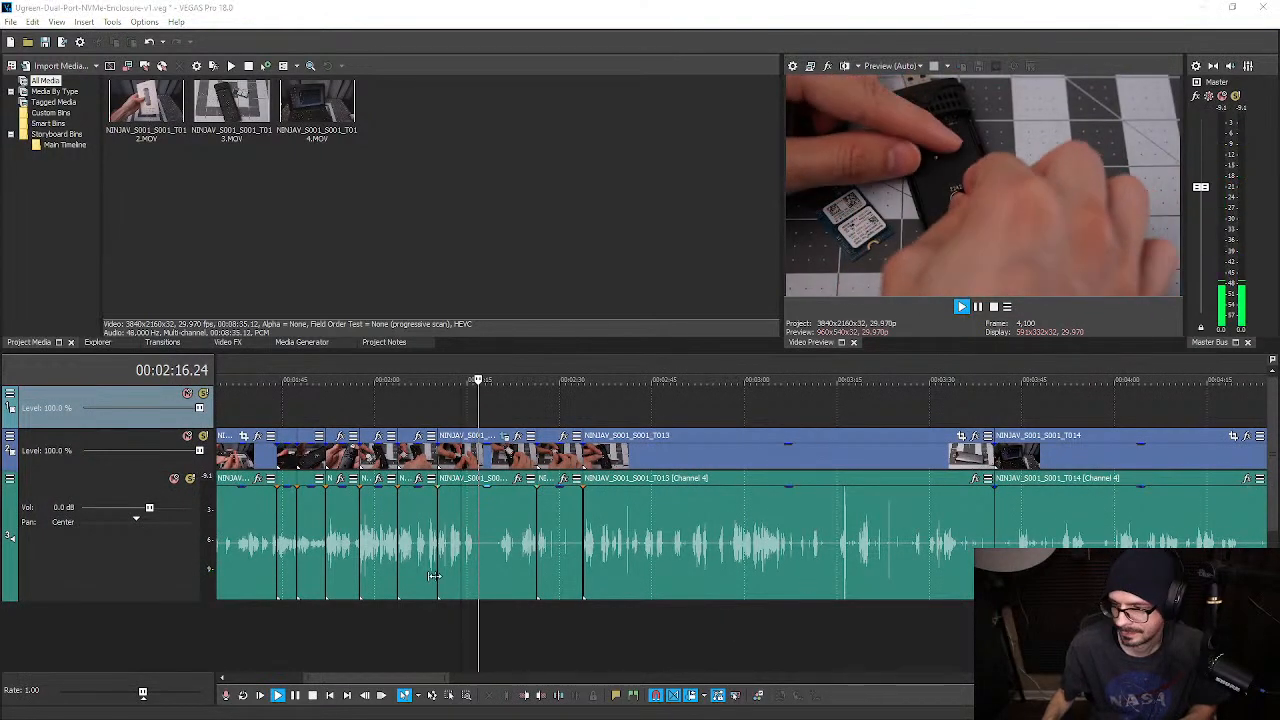
click(486, 420)
key(Return)
click(464, 419)
scroll(465, 420, up, 2)
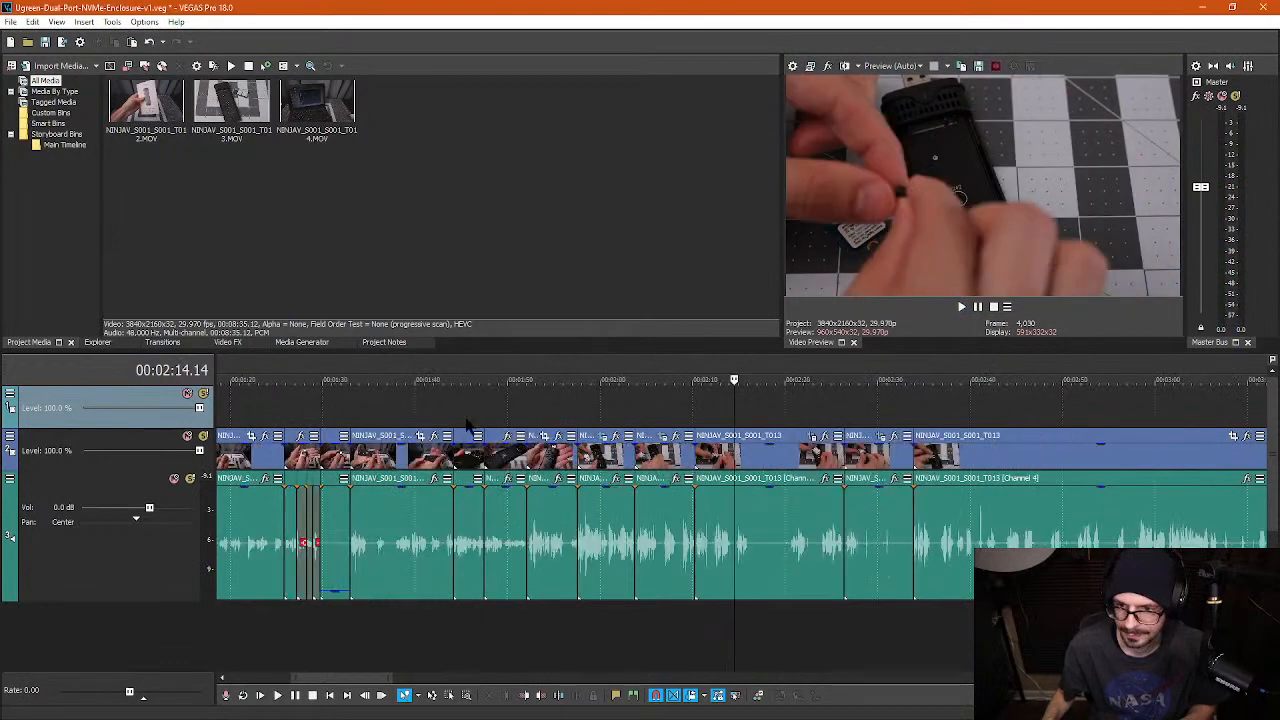
key(space)
scroll(590, 425, up, 2)
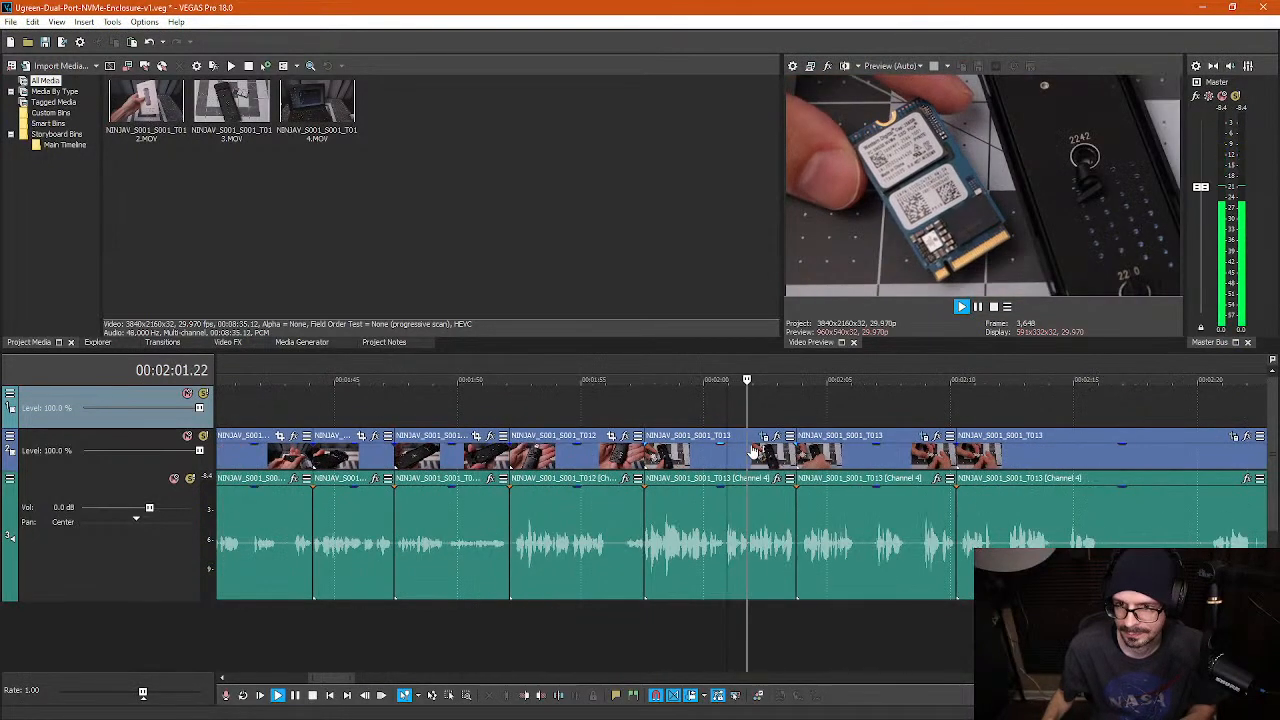
click(811, 425)
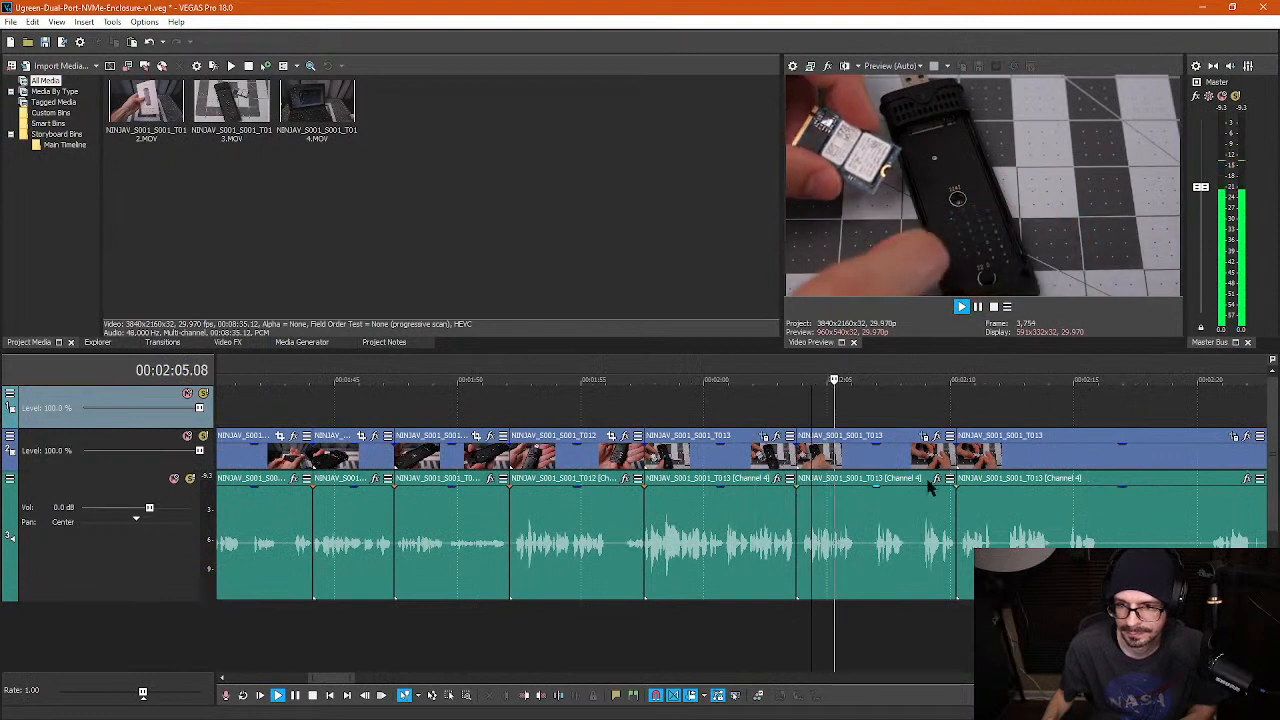
click(969, 426)
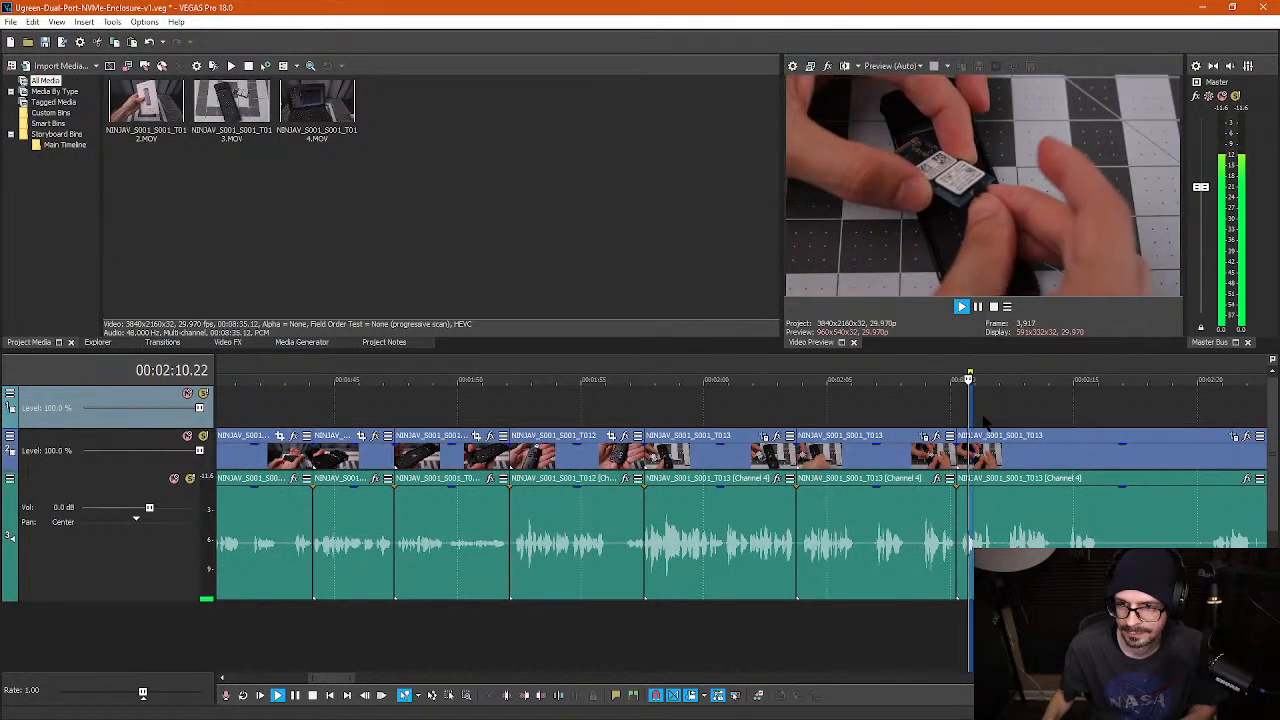
- Play the takes after 00:02:10 and ripple-delete the short NINJAV_S001_S001_T013 section from 00:02:26.11 to about 00:02:34
key(space)
key(space)
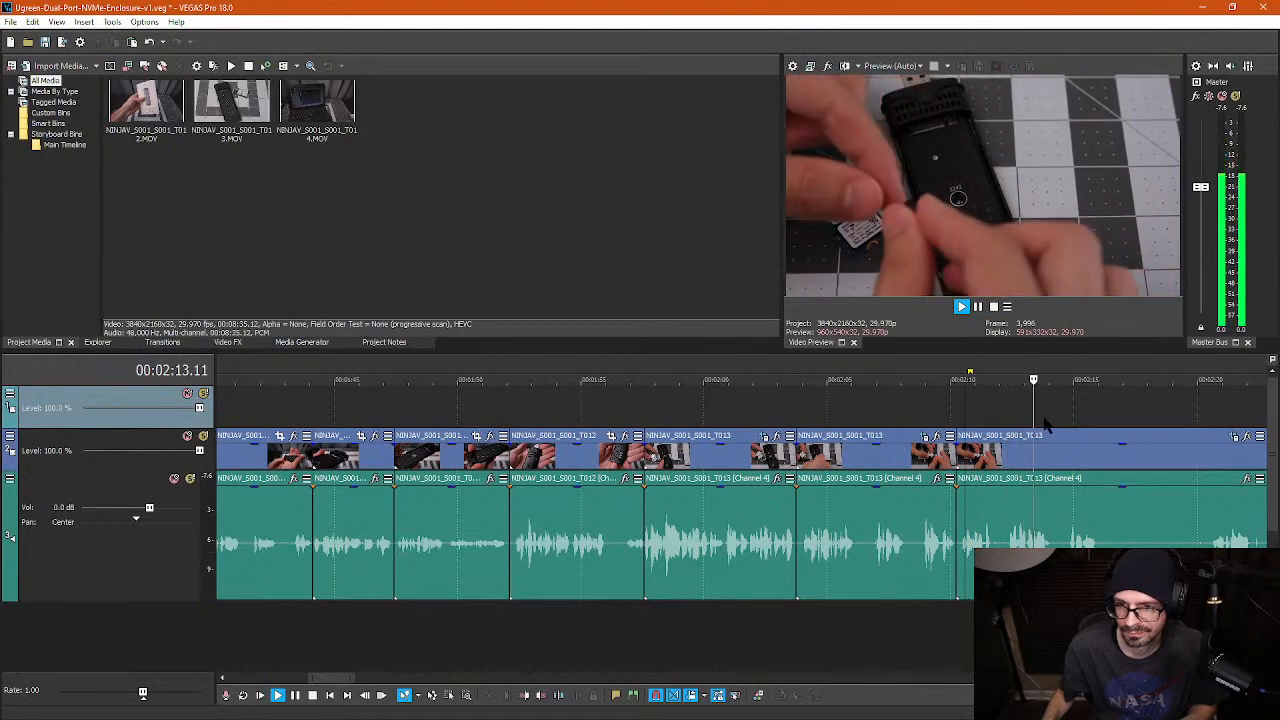
scroll(1060, 425, up, 3)
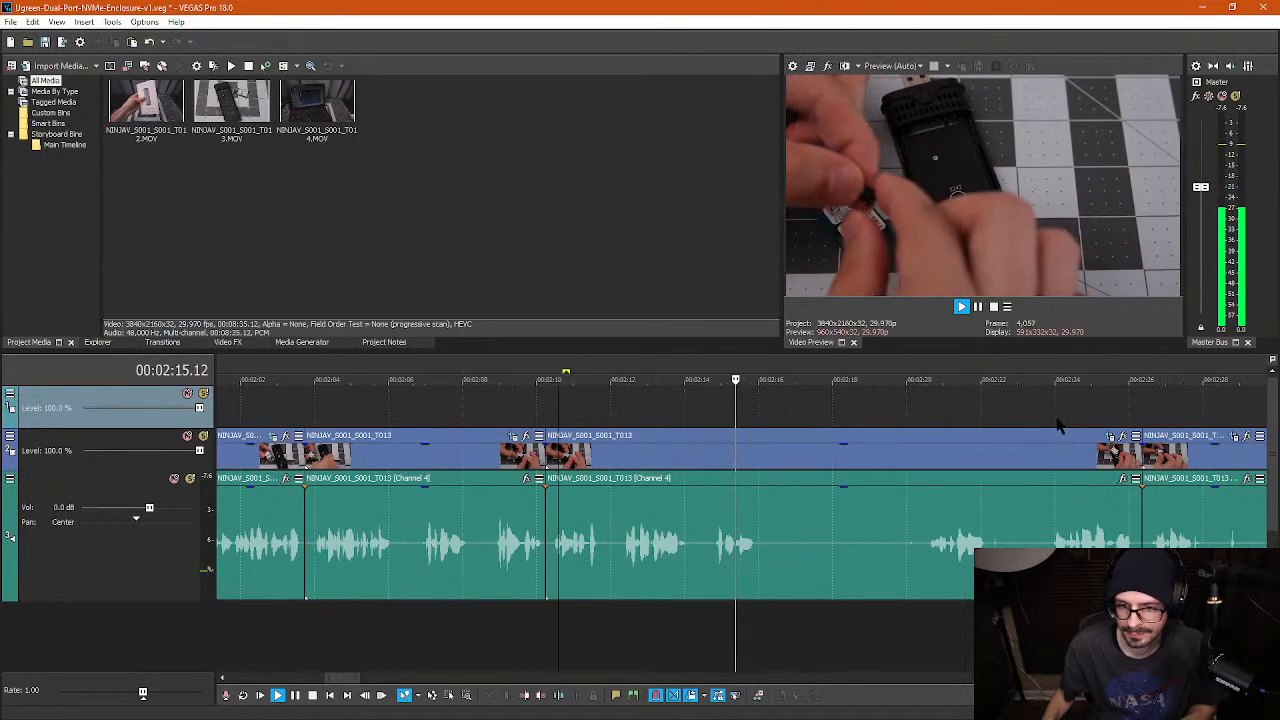
key(space)
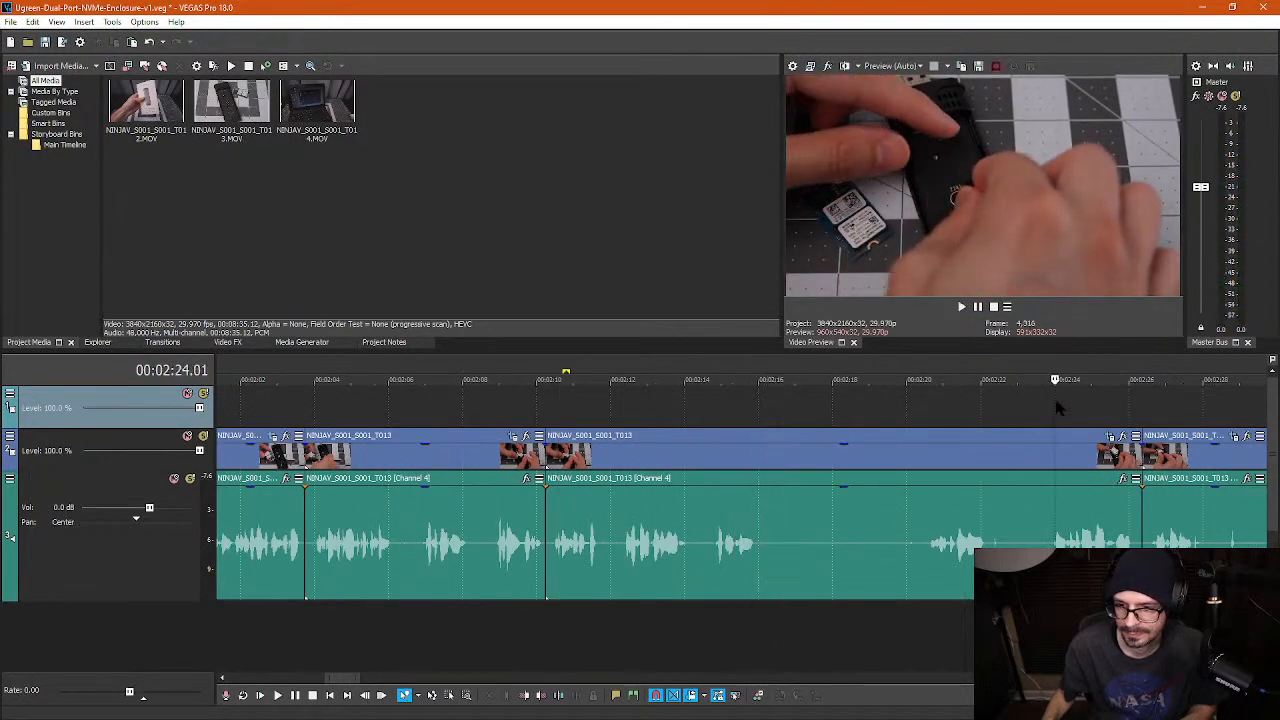
key(space)
scroll(950, 410, down, 3)
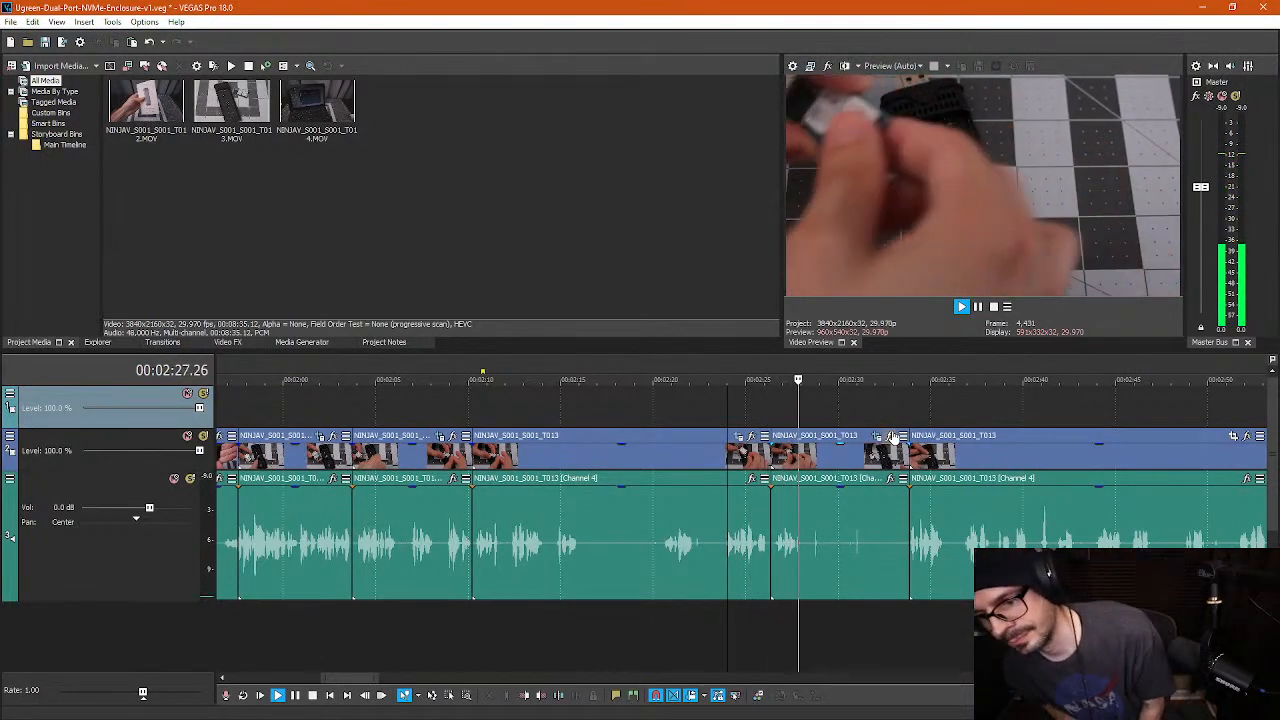
key(space)
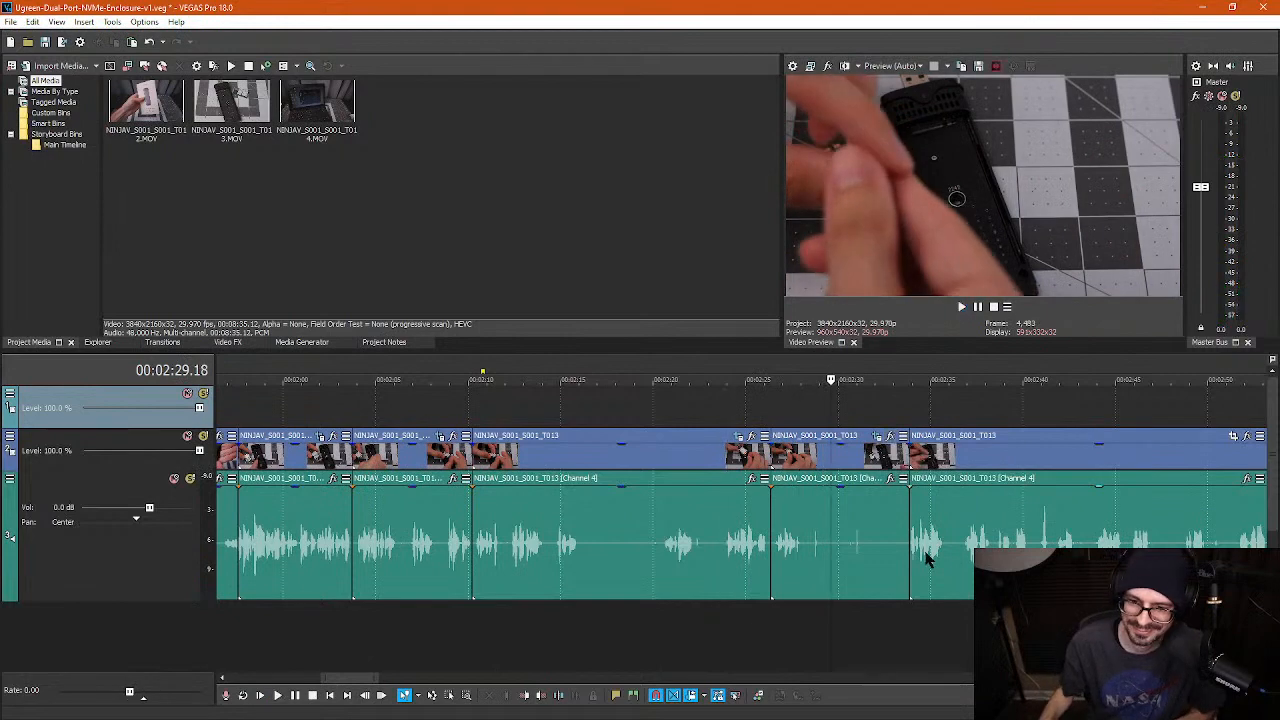
click(857, 545)
key(Delete)
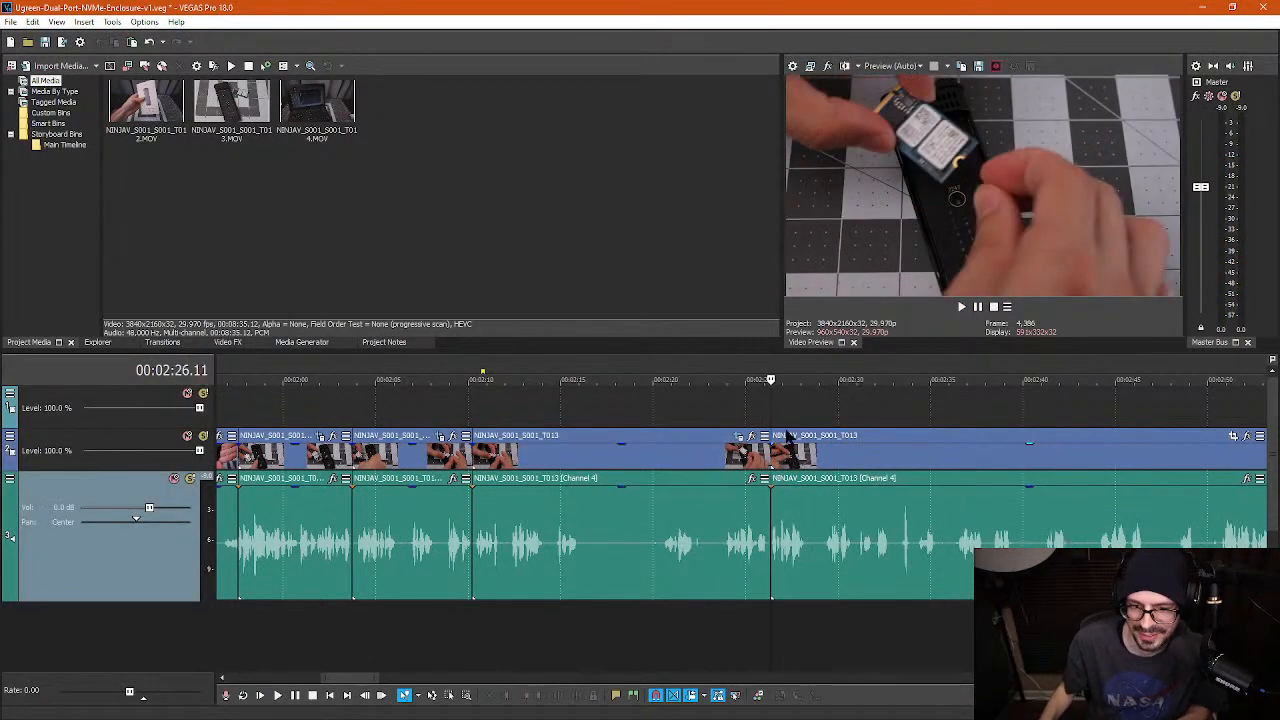
- Compare the takes near 00:02:27 and 00:02:10, and ripple-delete the NINJAV_S001_S001_T013 section from 00:02:10.07 to 00:02:26.11
drag(769, 412, 785, 413)
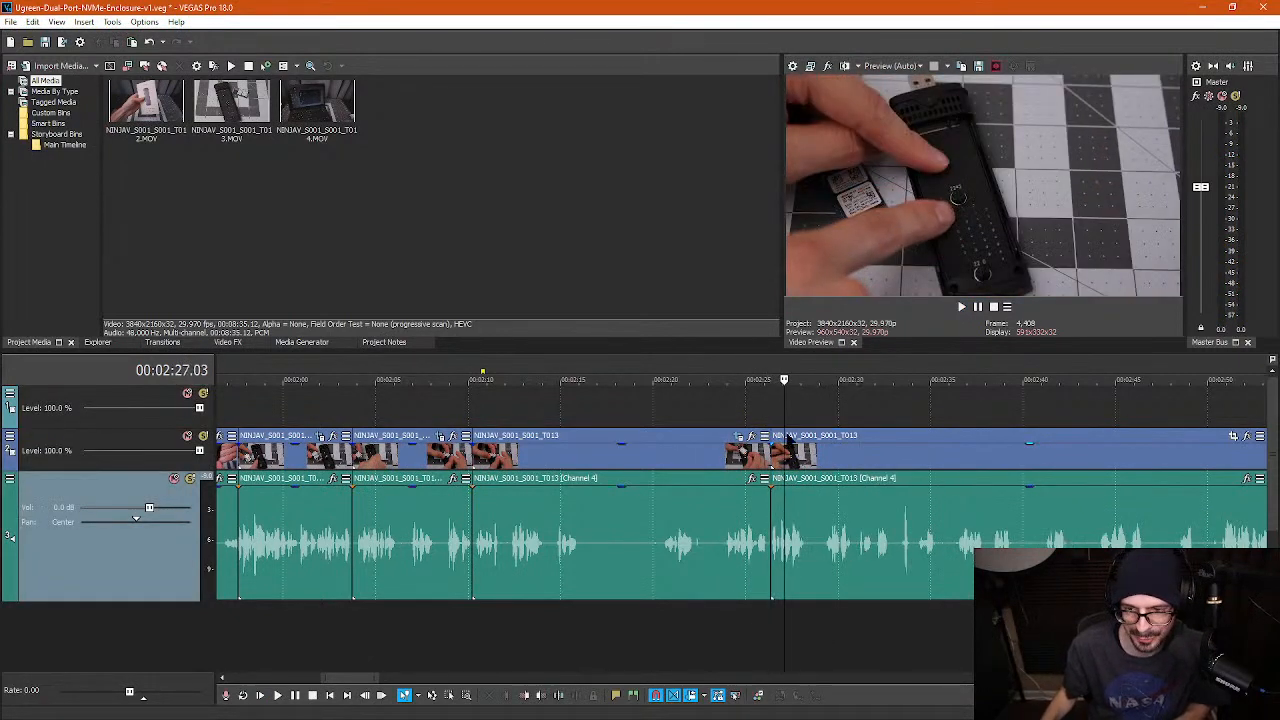
key(space)
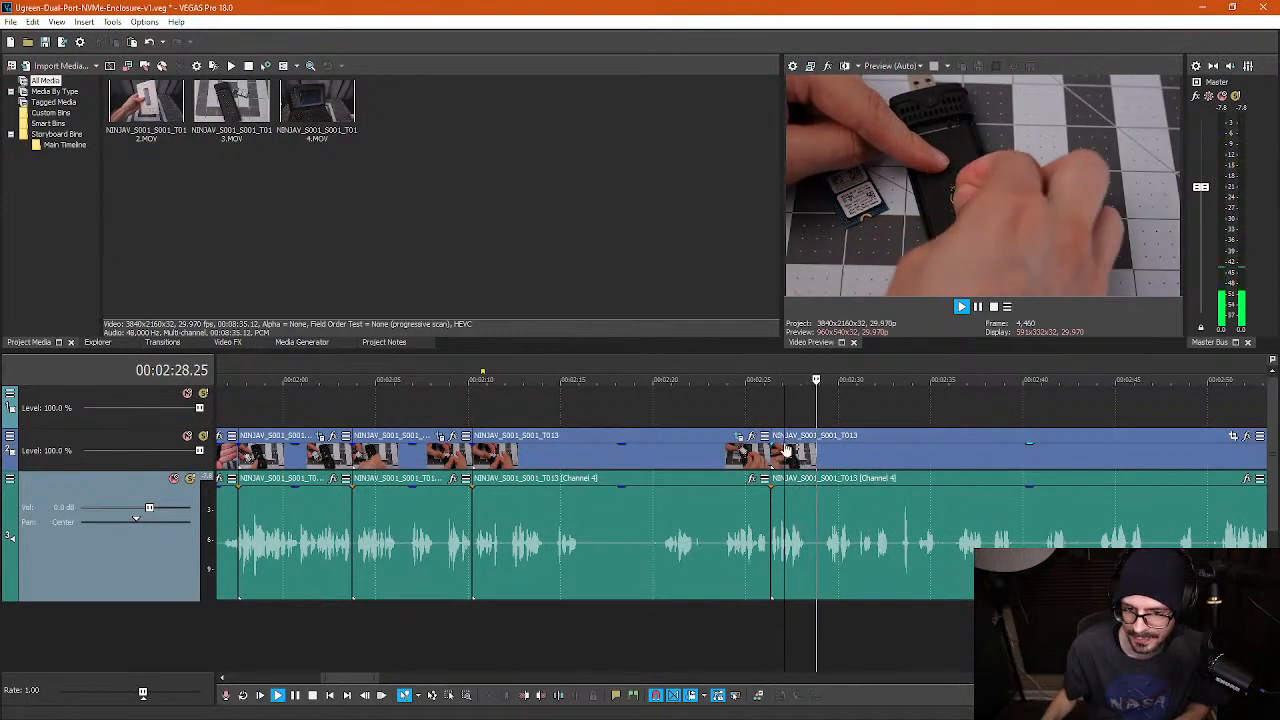
click(495, 405)
key(space)
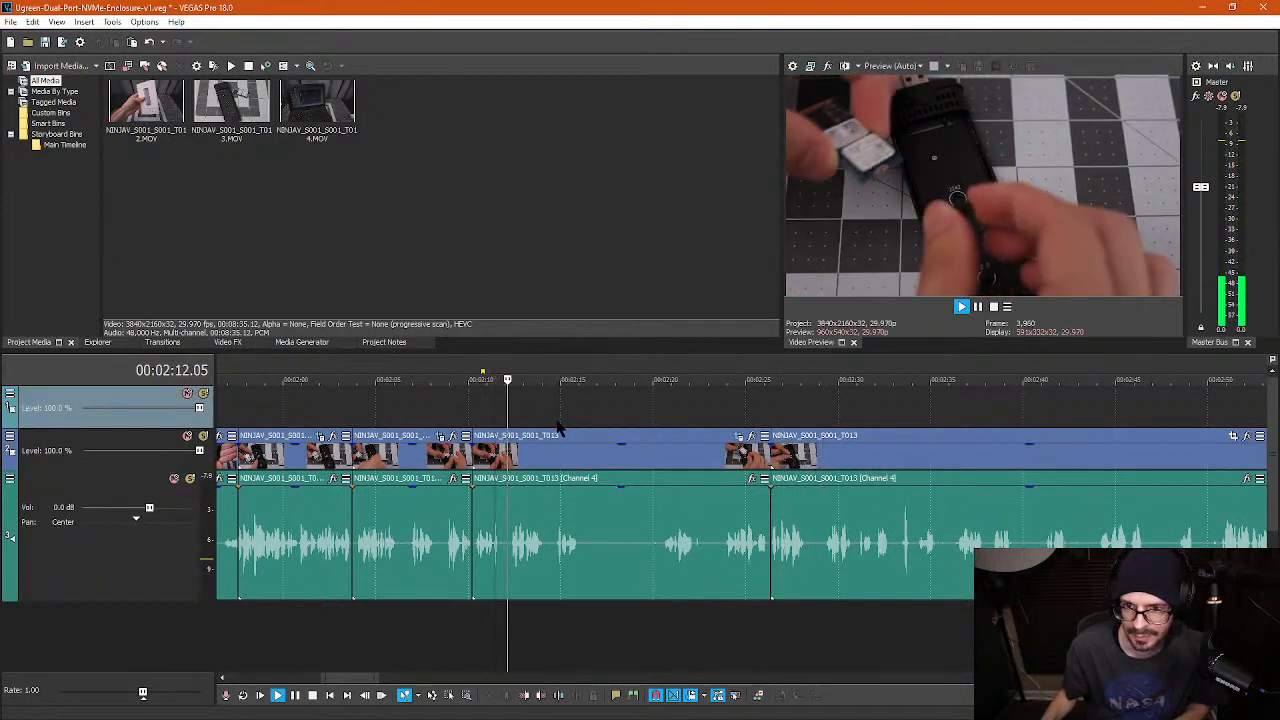
click(416, 440)
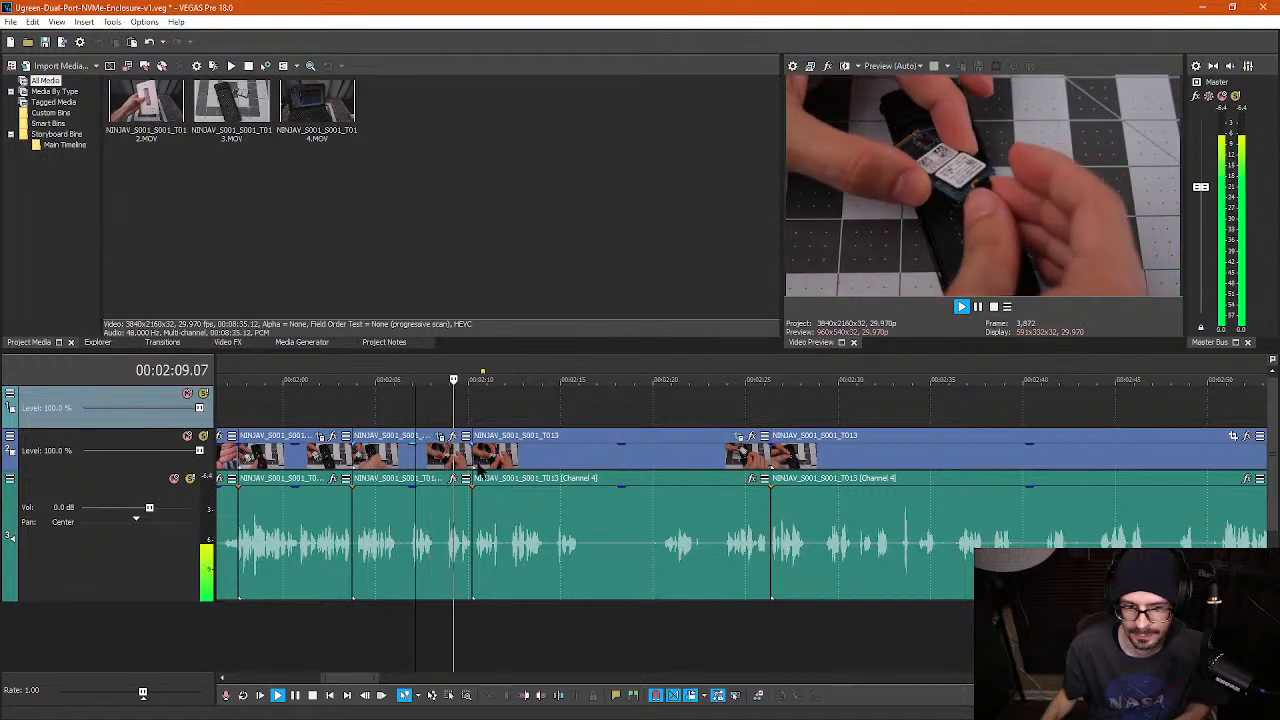
key(space)
click(580, 556)
key(Delete)
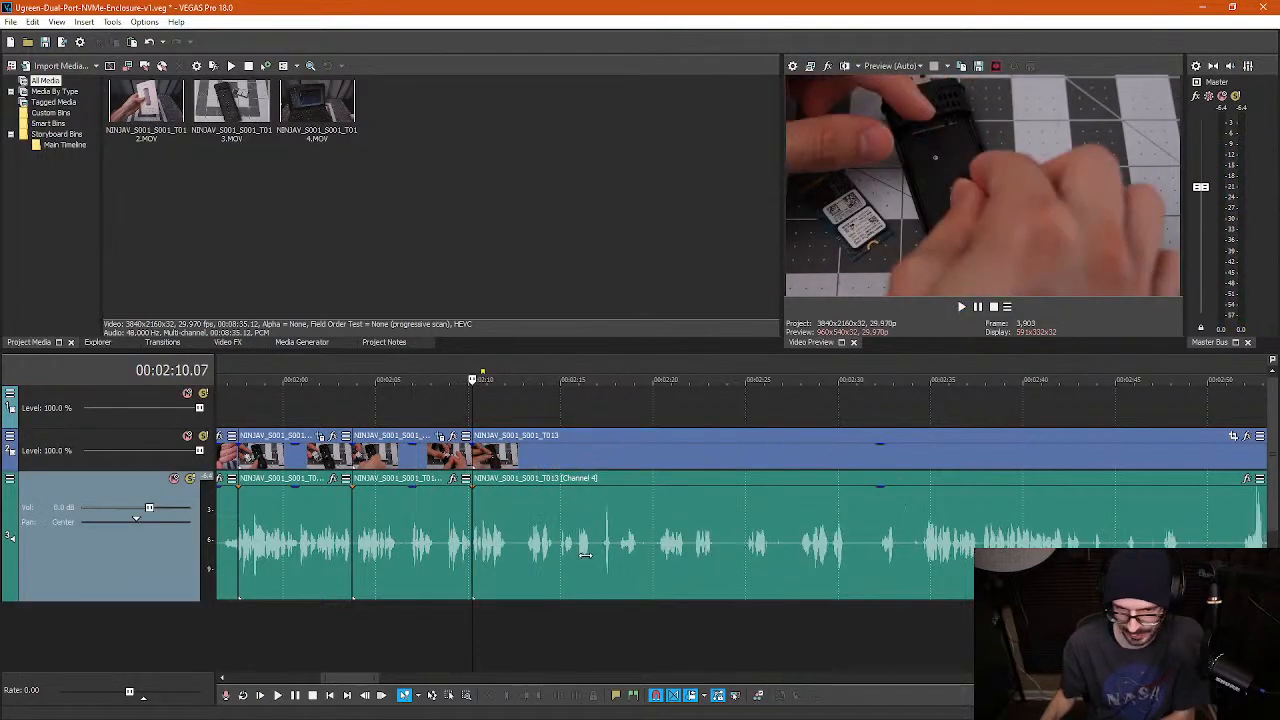
- Replay the lines from about 00:02:03 and move the clips after the 00:02:10.07 cut later by 5.28 to open a gap
click(342, 415)
key(space)
scroll(571, 469, up, 1)
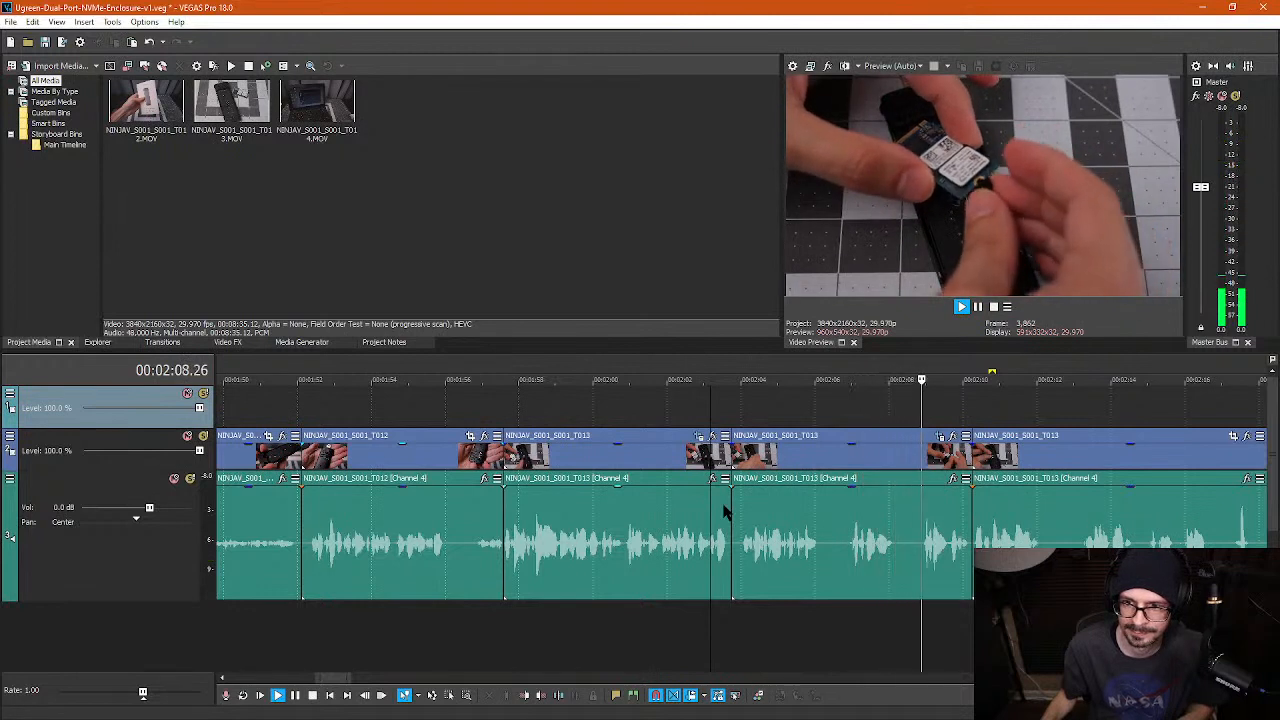
key(Return)
click(819, 518)
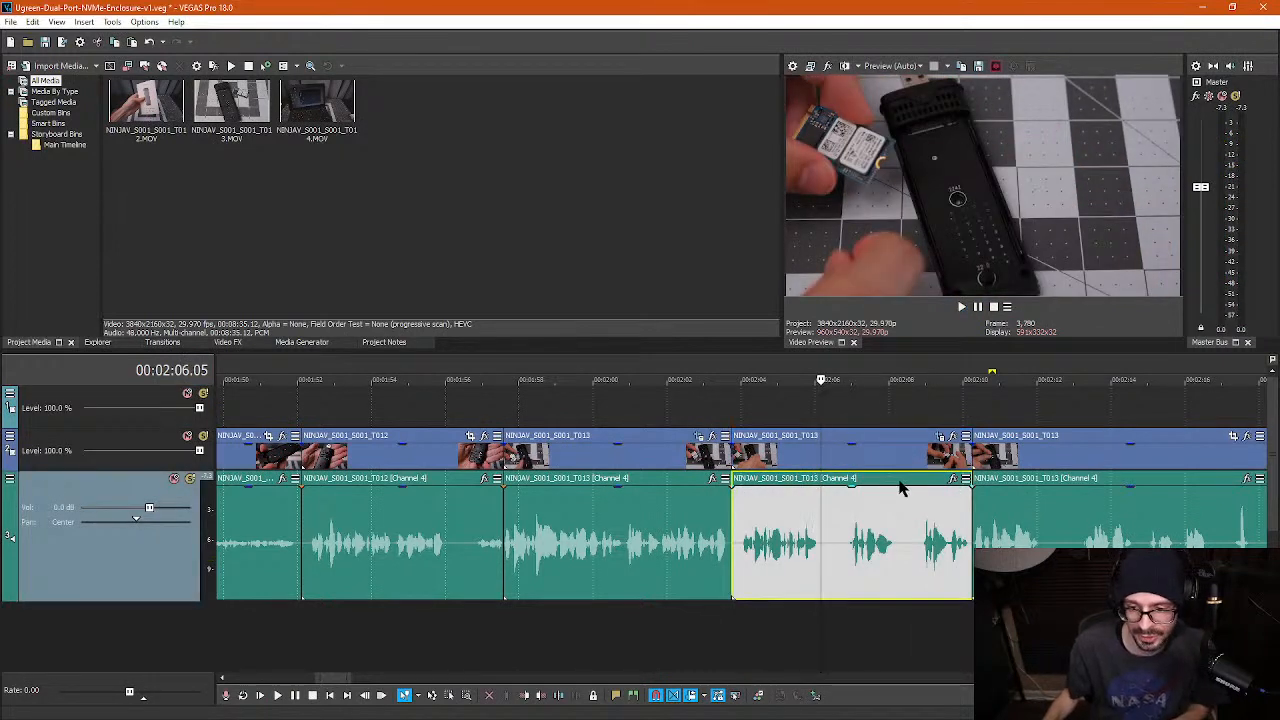
drag(1000, 452, 1220, 452)
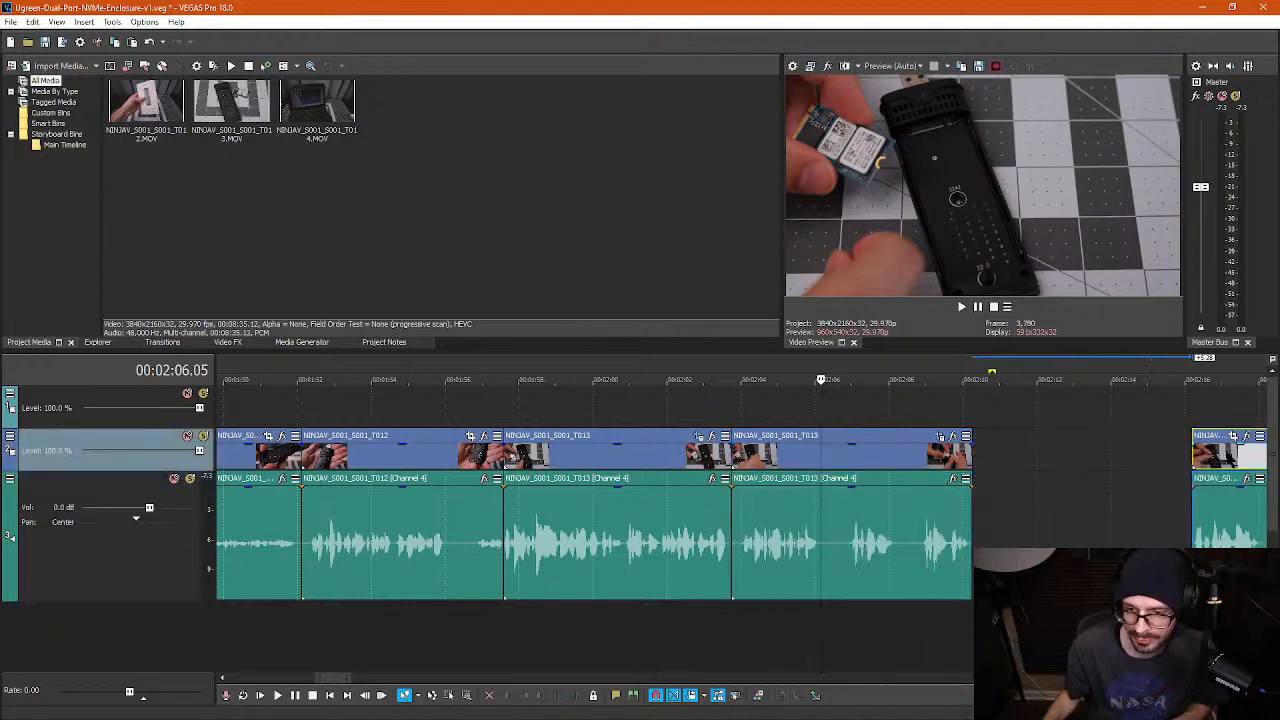
click(952, 455)
drag(972, 452, 1029, 454)
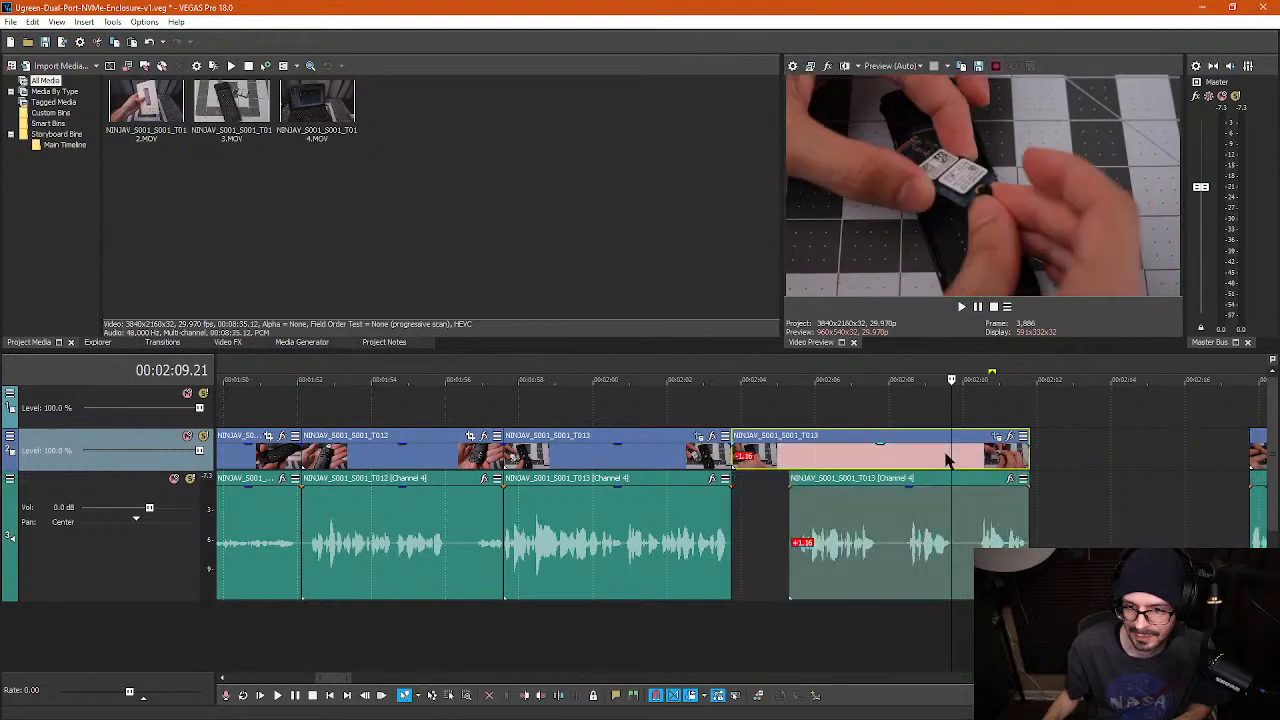
key(ctrl+z)
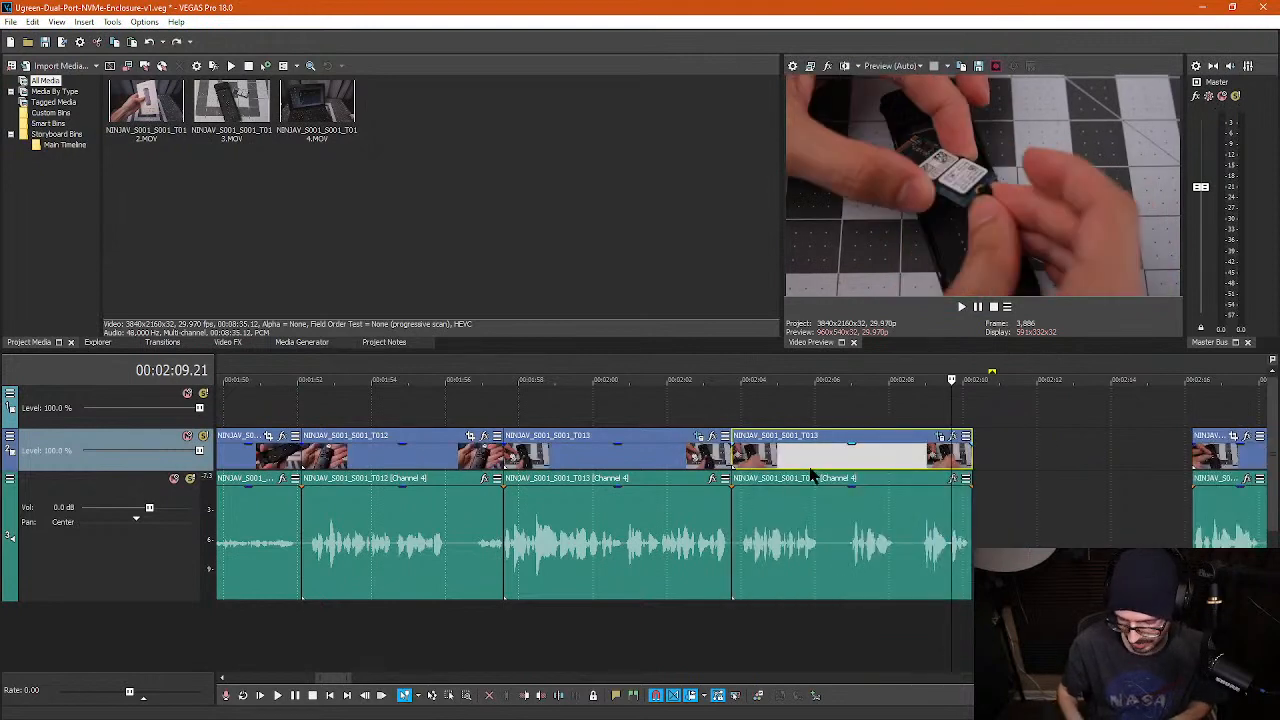
- Shift the NINJAV_S001_S001_T013 video after 00:02:03 by 1.10 earlier than its audio and extend its end to match the audio's end
drag(840, 453, 955, 462)
mouse_move(788, 453)
mouse_down()
mouse_move(839, 456)
mouse_move(772, 460)
mouse_up()
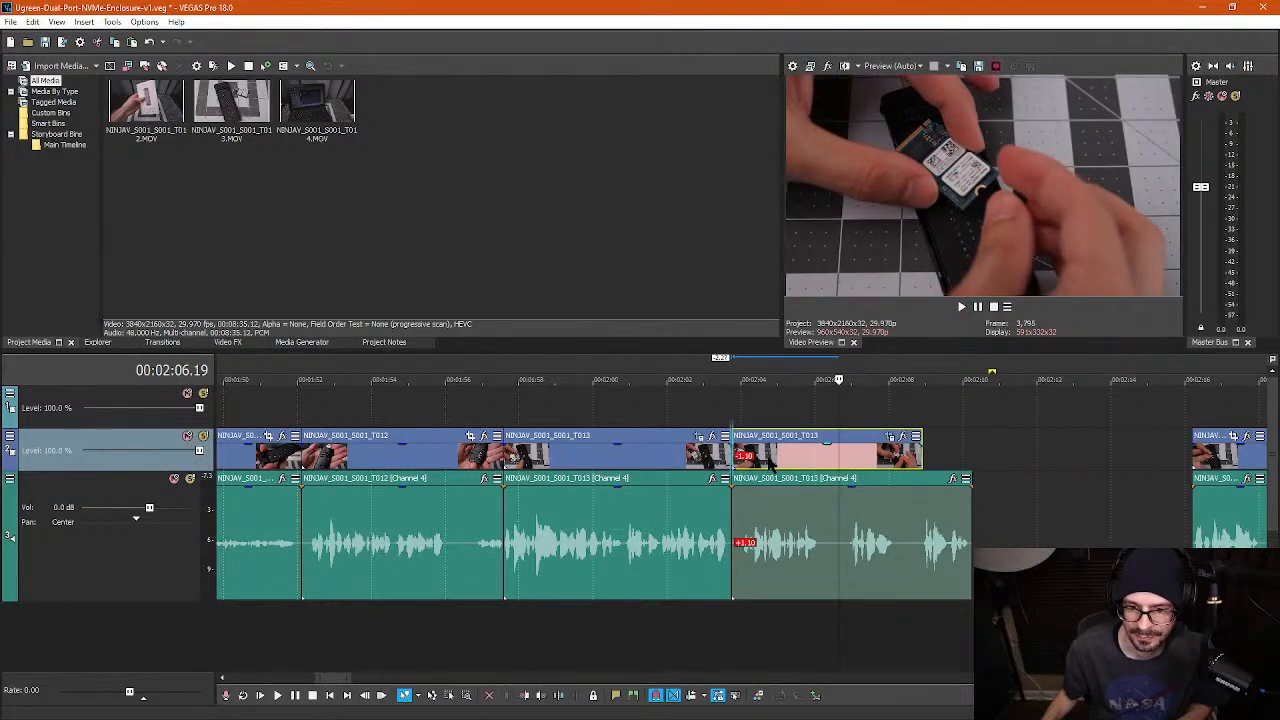
drag(922, 457, 970, 457)
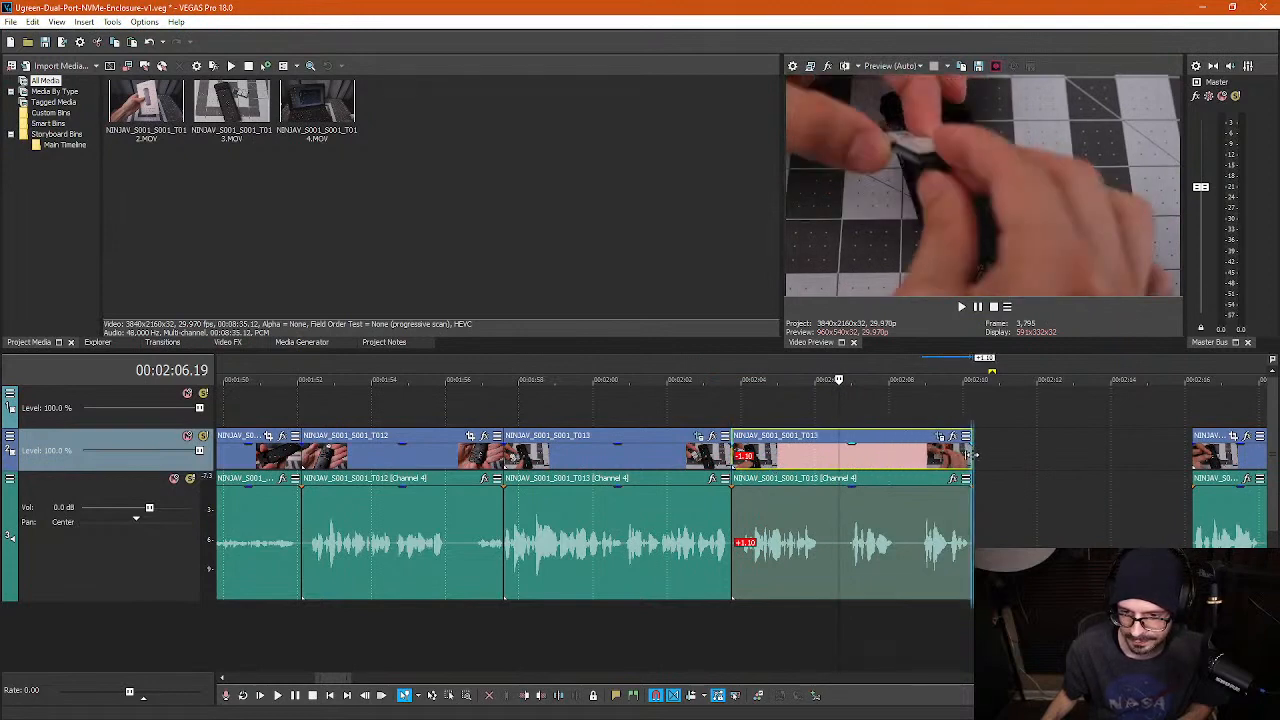
- Split the NINJAV_S001_S001_T013 audio on both sides of the two pauses near 00:02:06.15 and 00:02:08.15
click(828, 553)
scroll(828, 553, up, 3)
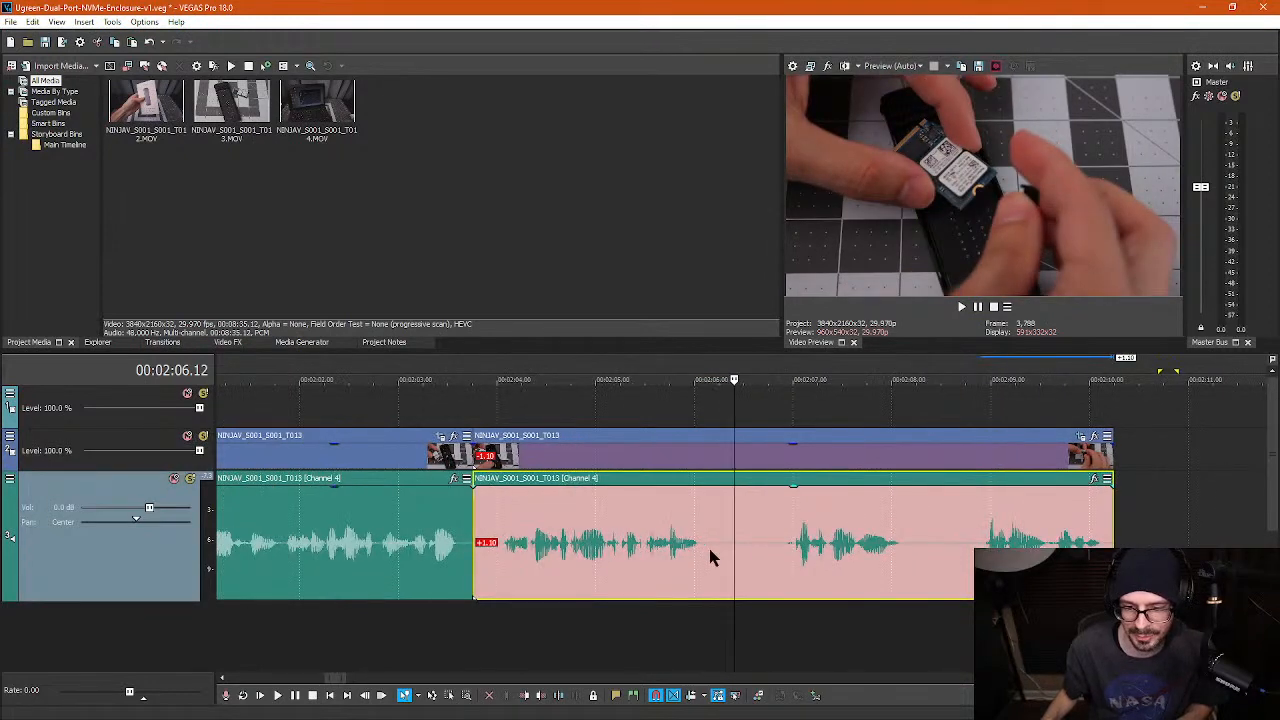
click(710, 551)
key(s)
click(780, 558)
key(s)
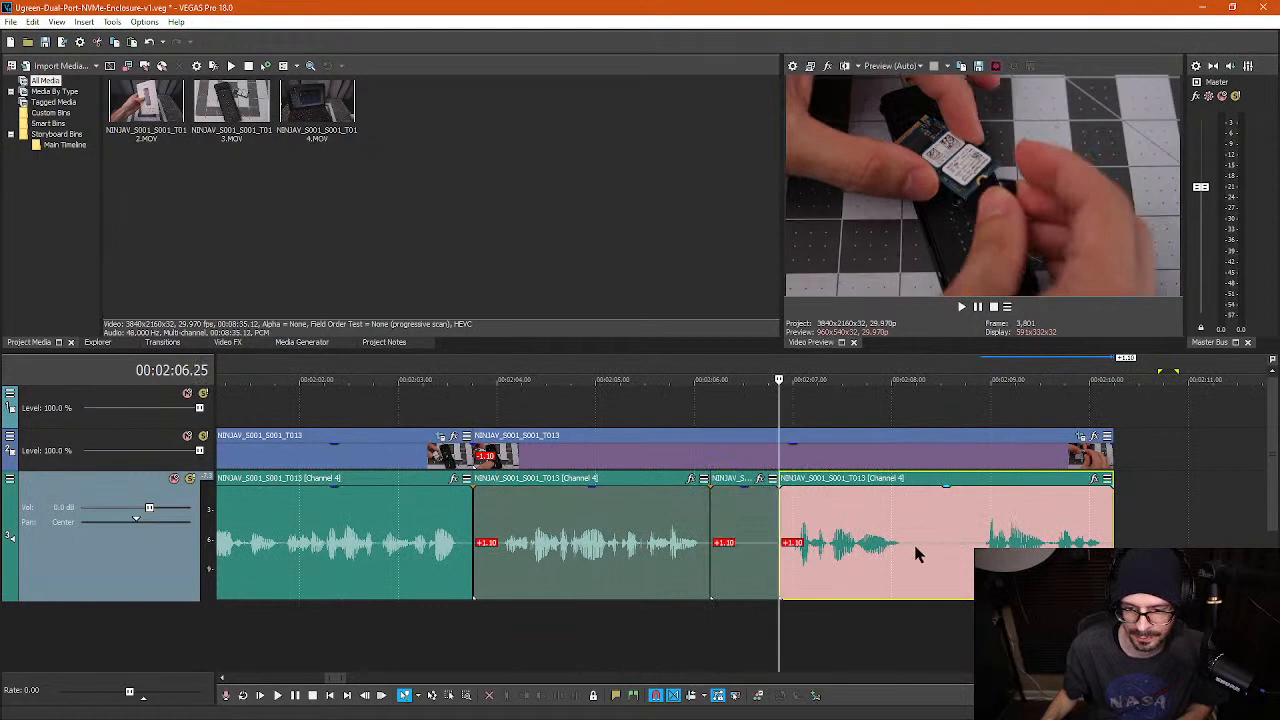
click(913, 541)
key(s)
click(978, 550)
key(s)
- Delete the two silent audio pieces and move the remaining speech pieces earlier so they butt together
click(924, 560)
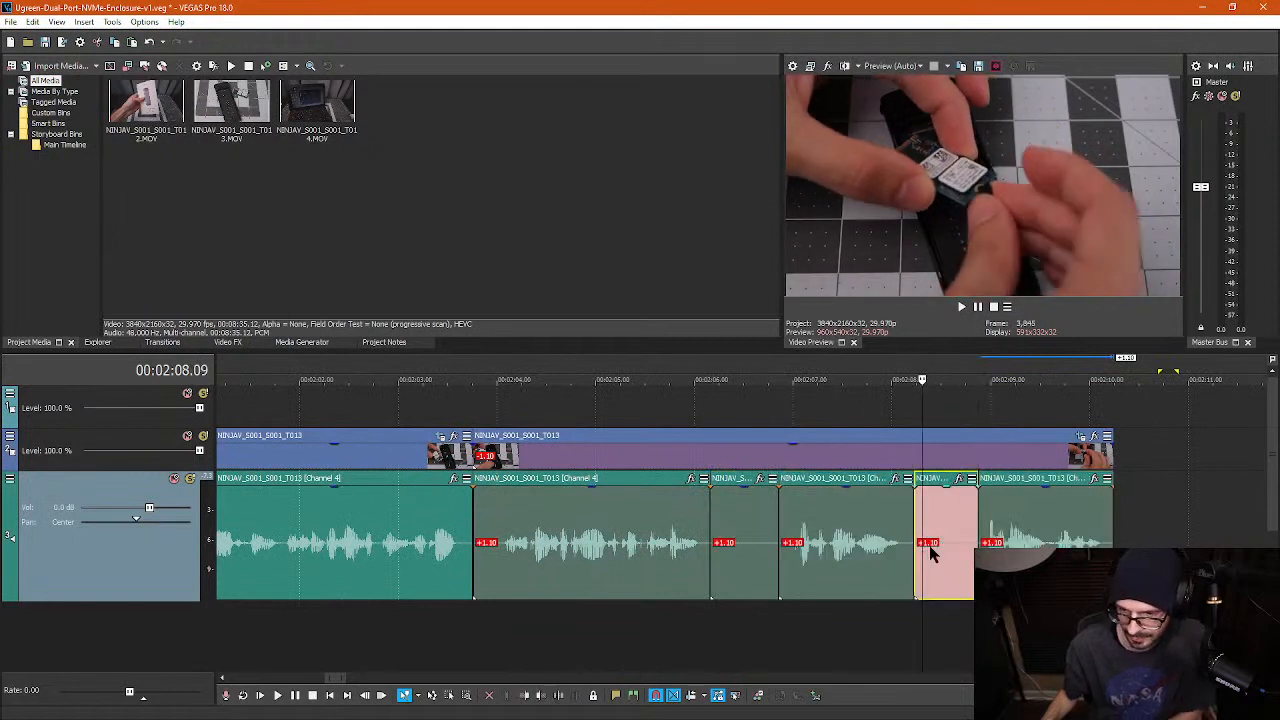
key(Delete)
click(746, 545)
key(Delete)
drag(857, 540, 787, 541)
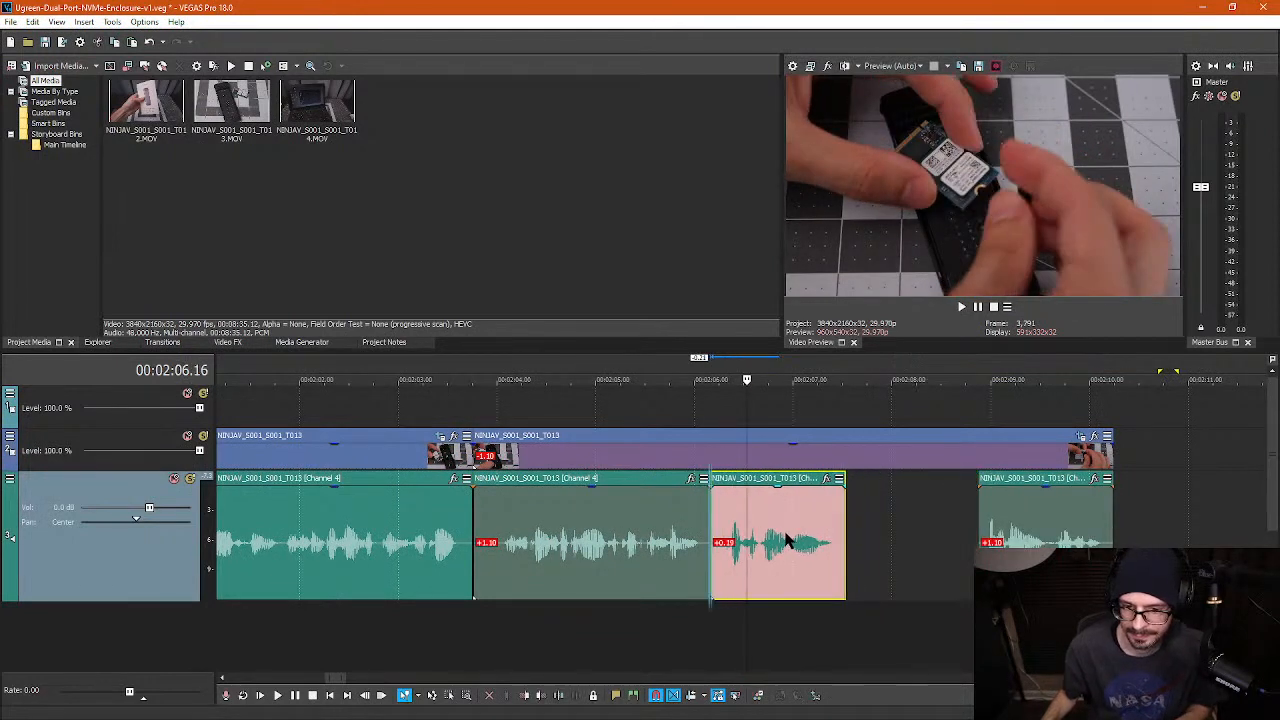
drag(1015, 537, 884, 540)
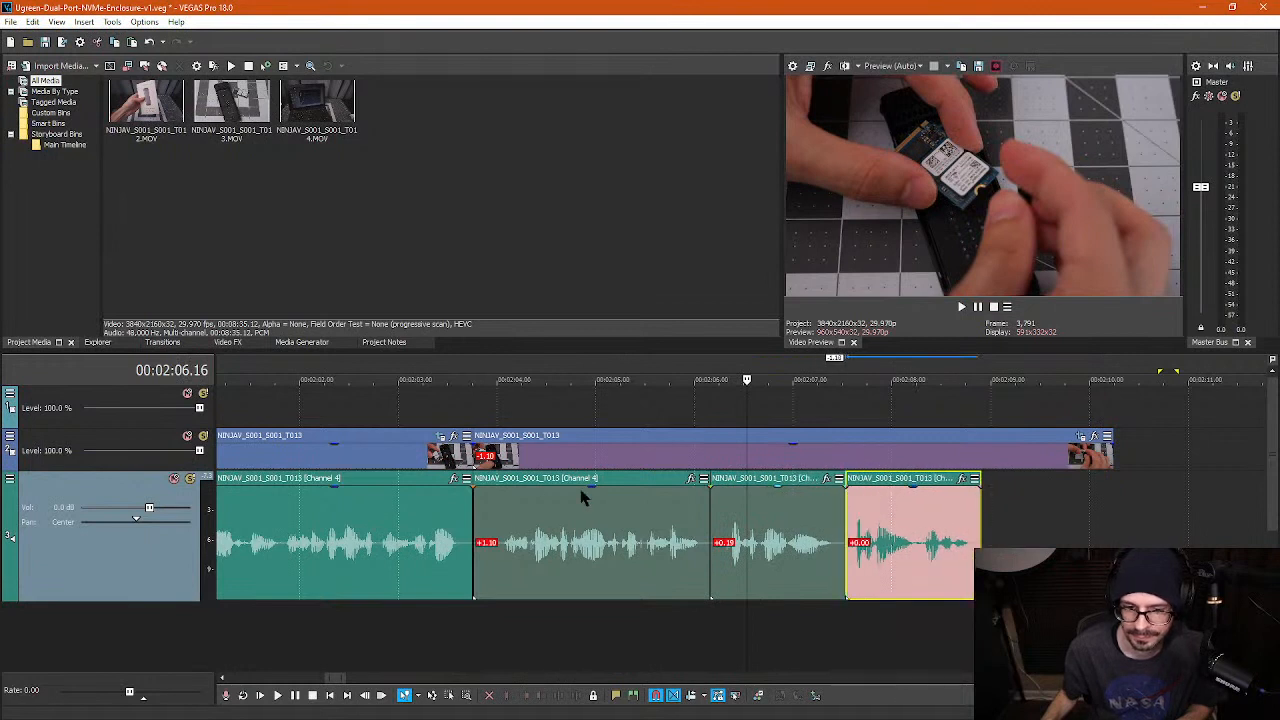
- Shift the video above the tightened audio to a 1.19 offset, trim its end to 00:02:08.25, and play back from about 00:02:02
drag(476, 443, 535, 462)
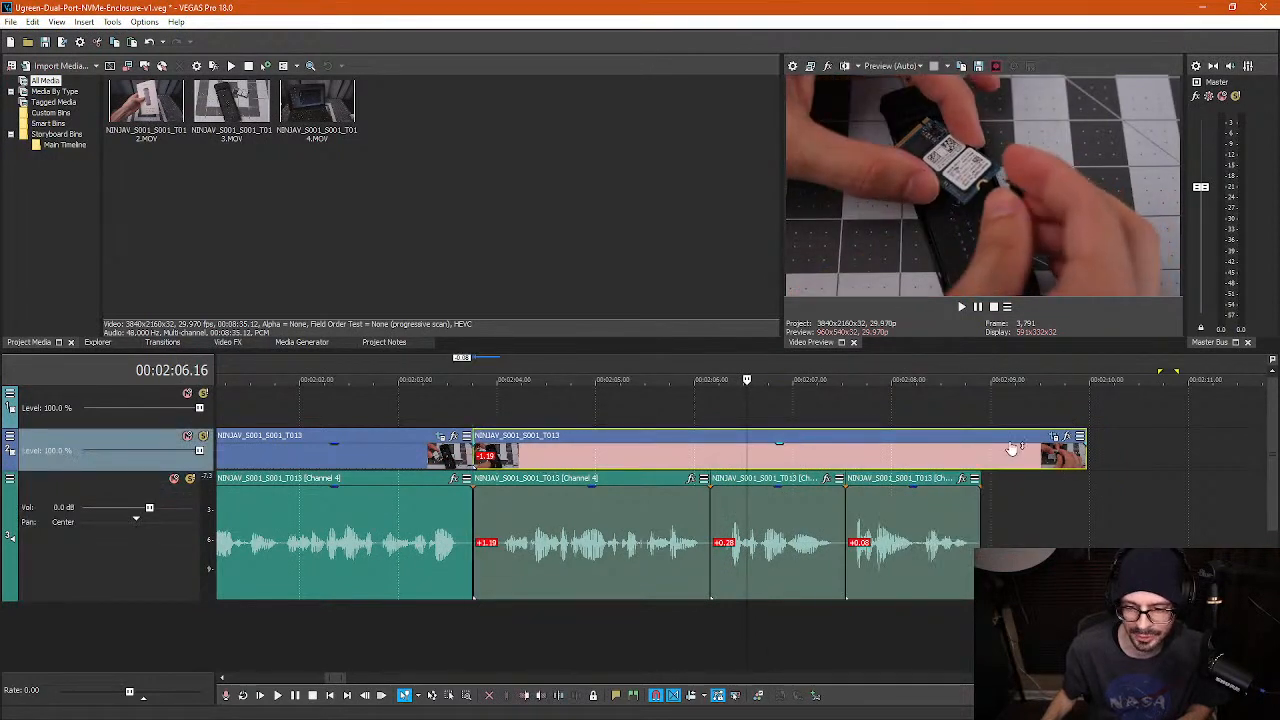
drag(1083, 453, 981, 453)
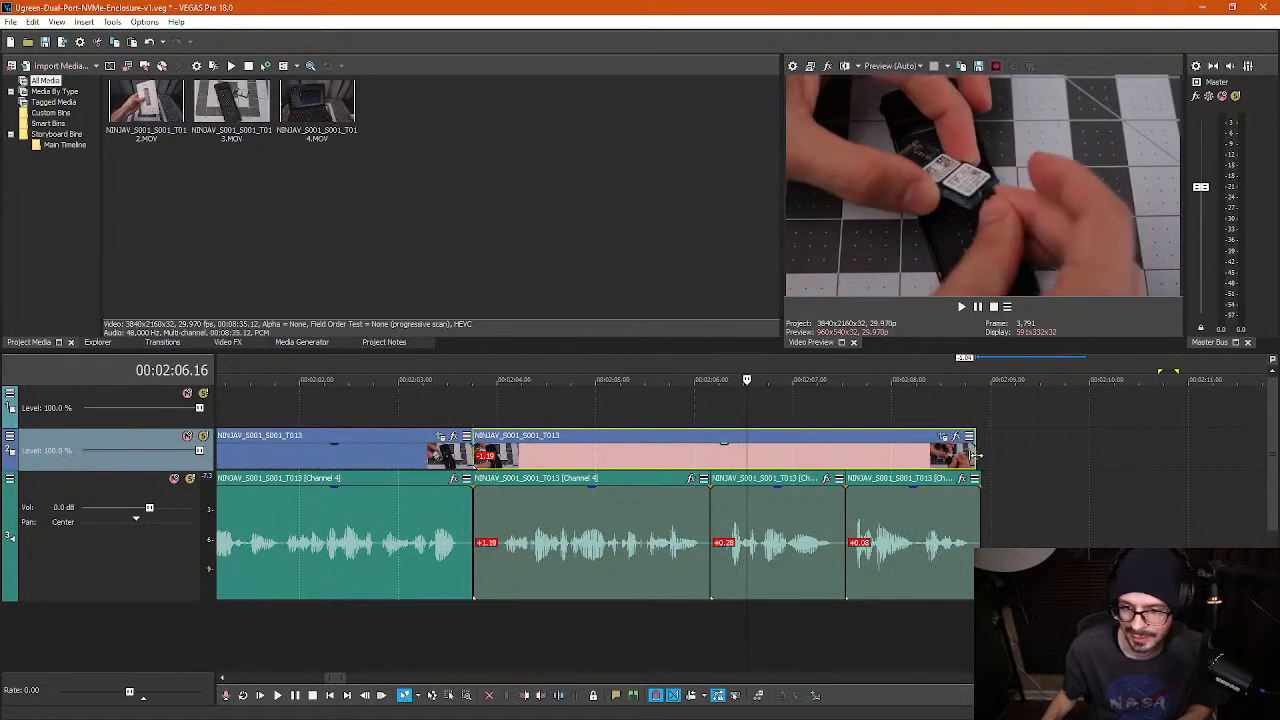
click(360, 396)
click(366, 407)
key(space)
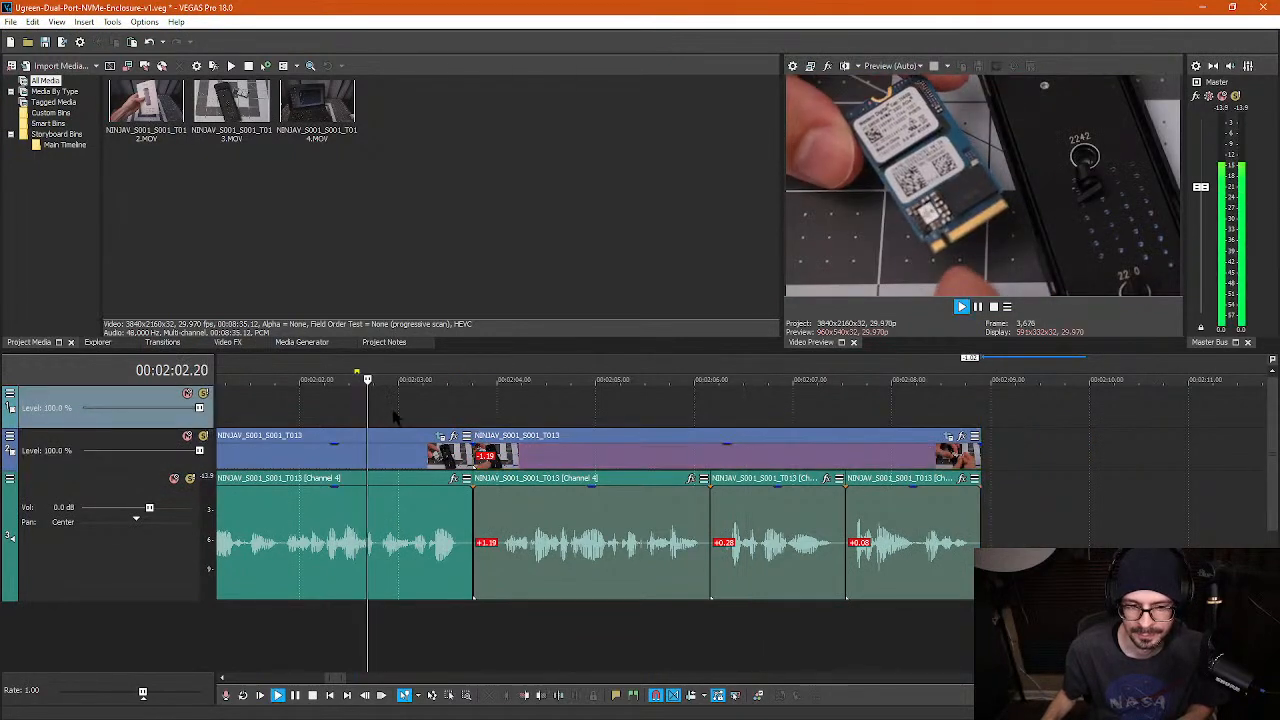
scroll(458, 418, down, 1)
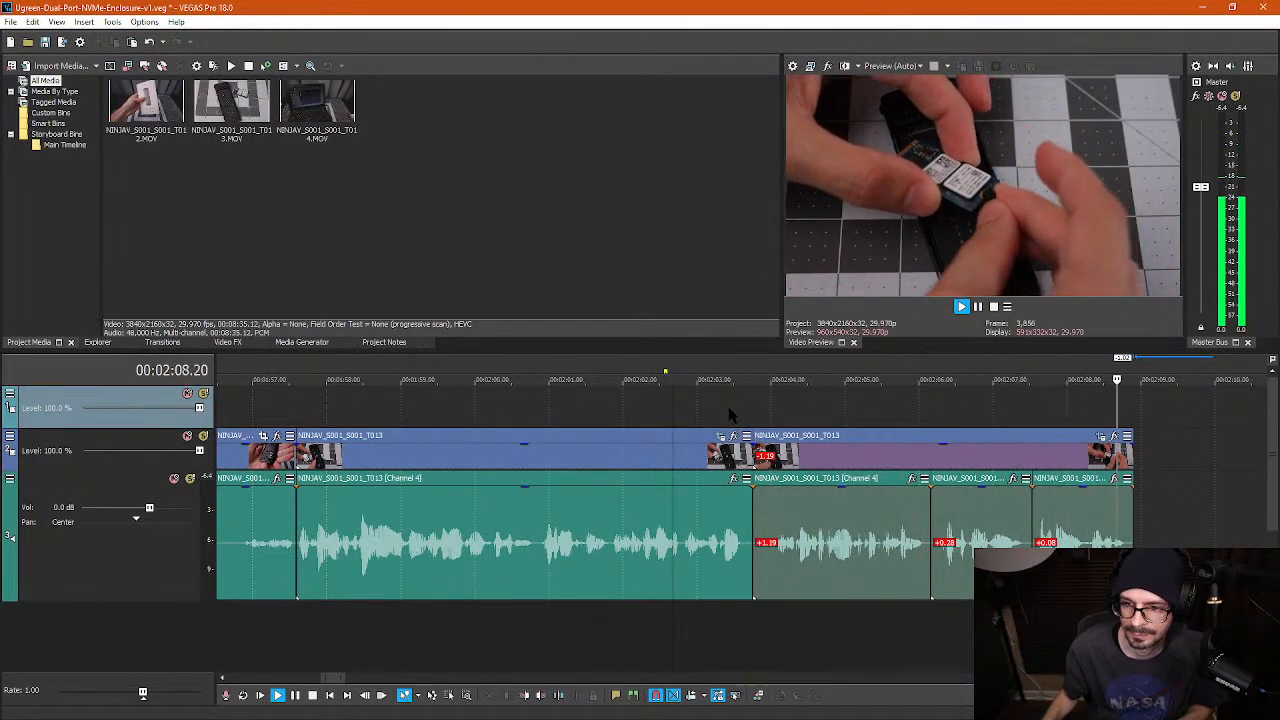
scroll(968, 432, down, 2)
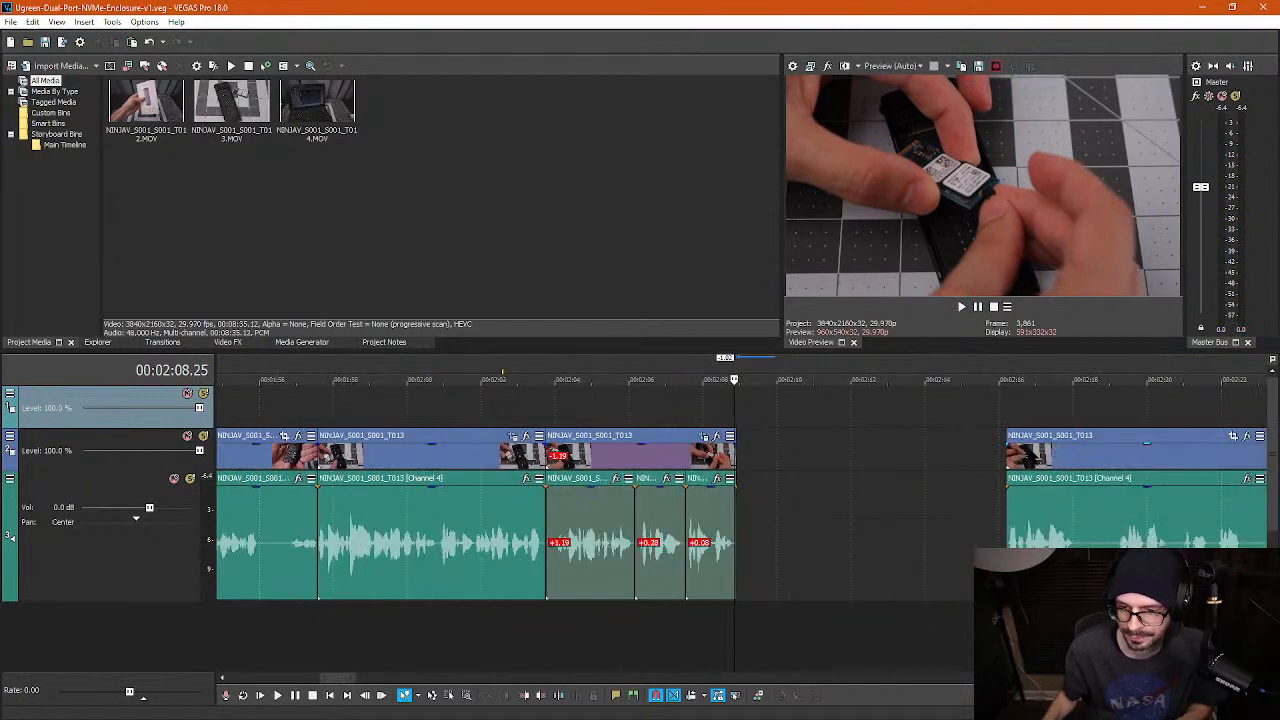
- Move the following NINJAV_S001_S001_T013 clip earlier to close the gap at 00:02:08.25 and play it from the join
click(931, 460)
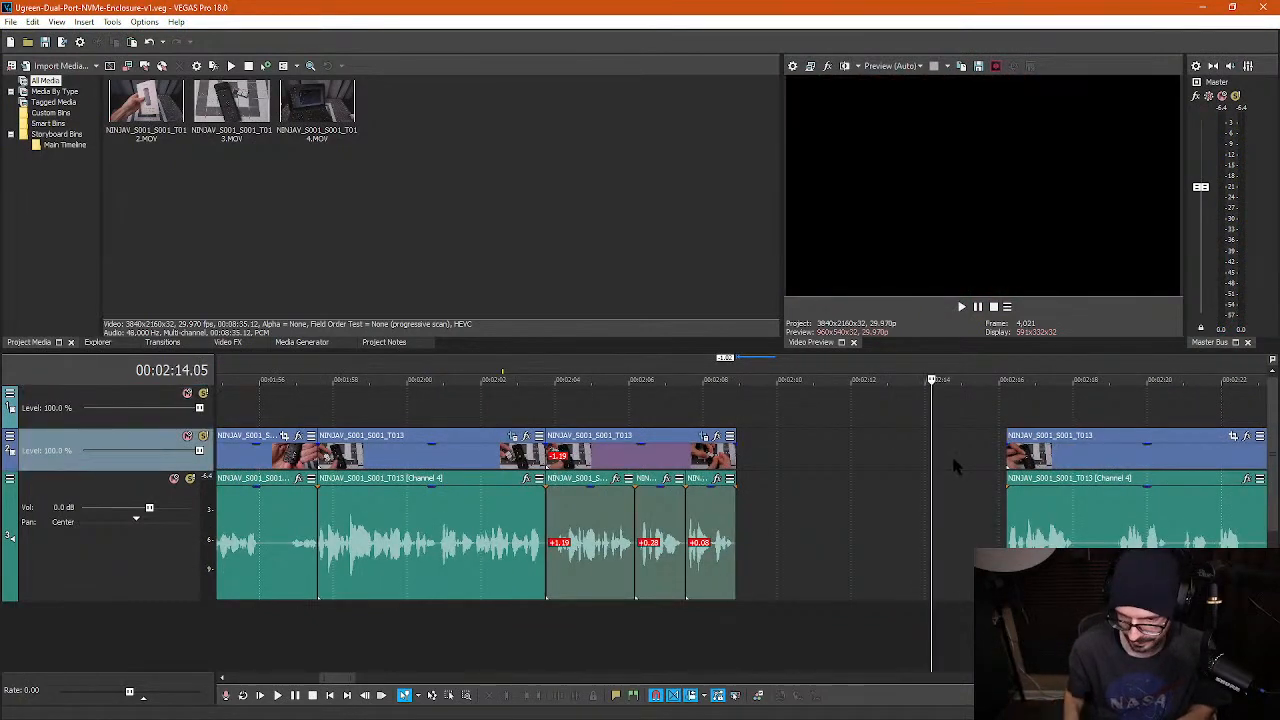
drag(1055, 452, 778, 462)
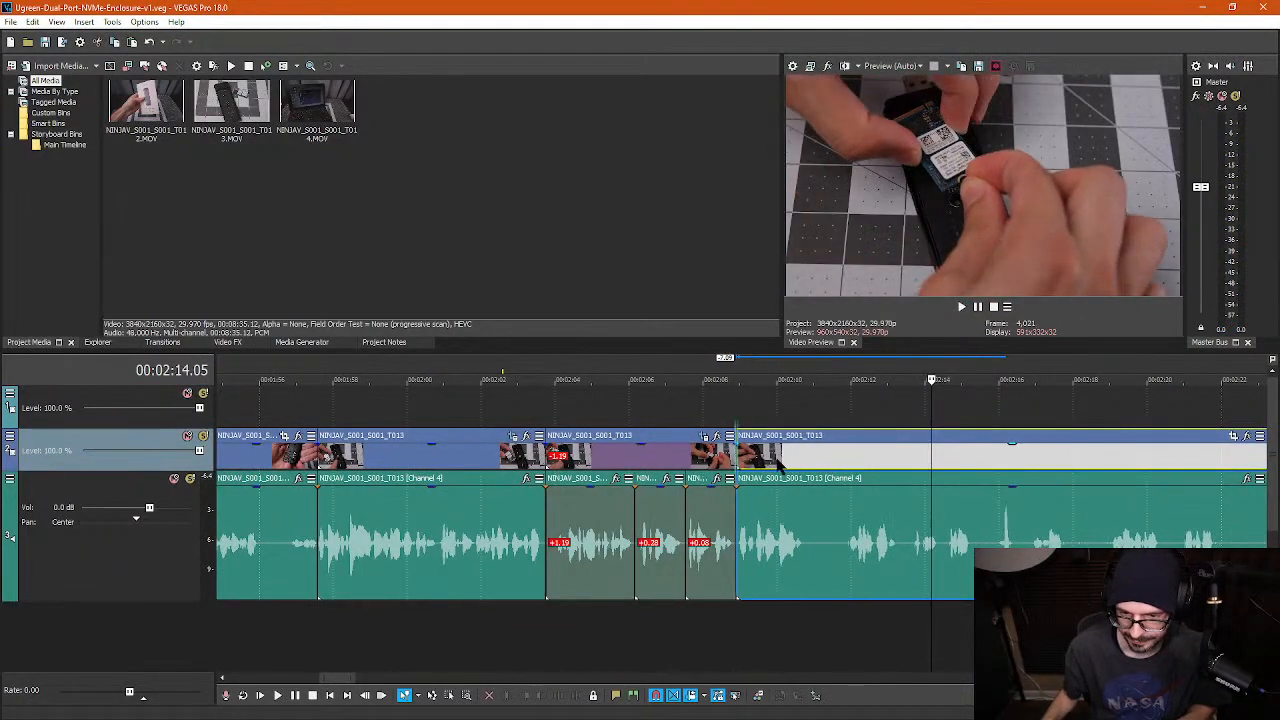
click(740, 427)
key(space)
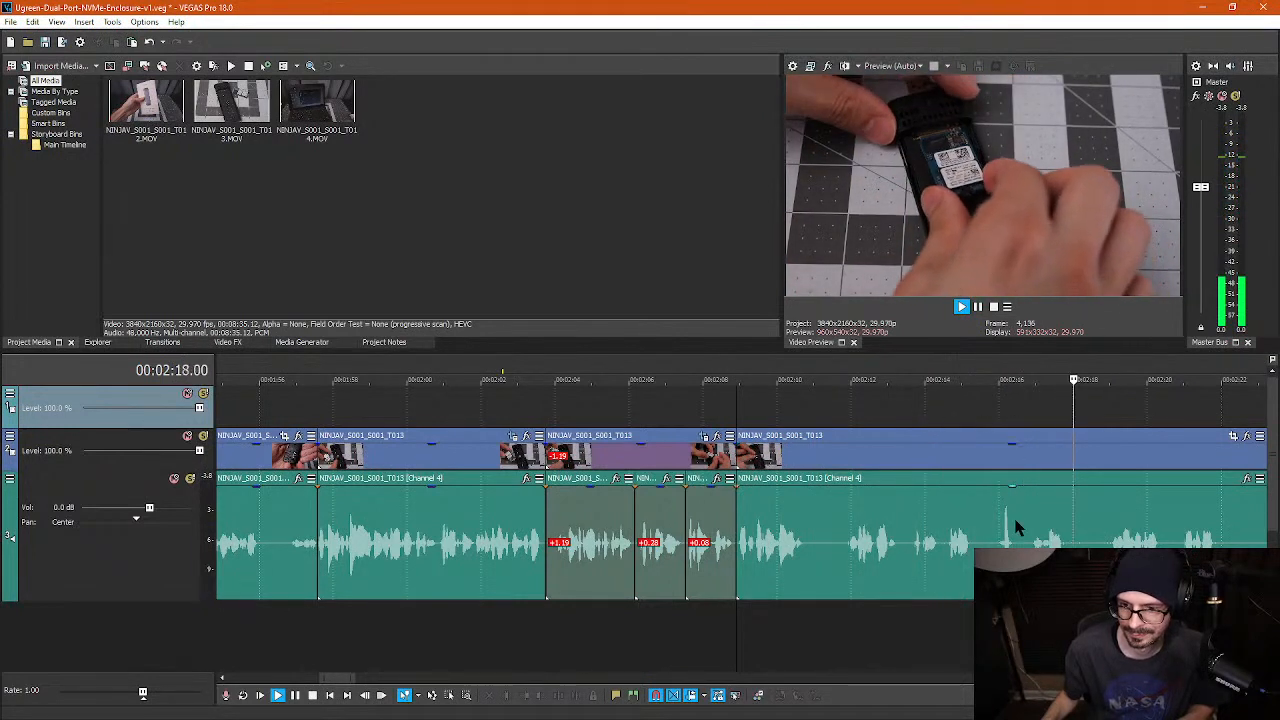
scroll(1081, 518, down, 3)
key(space)
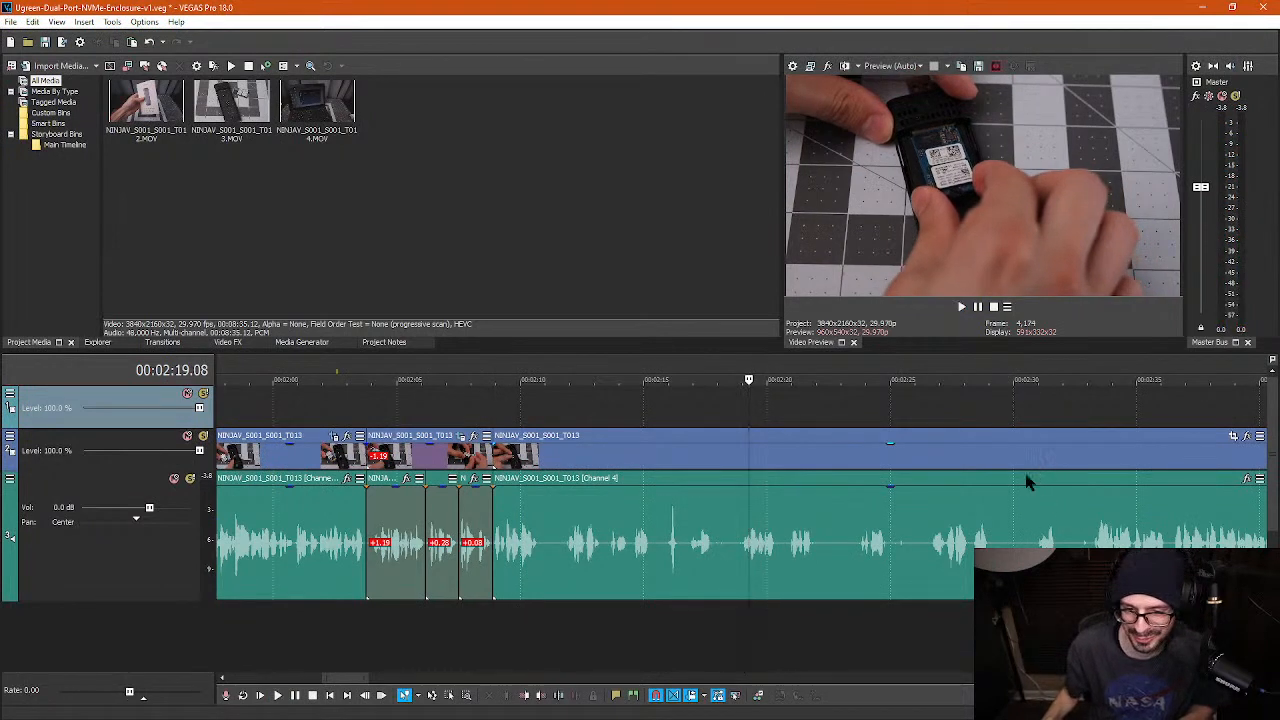
- Continue playing the NINJAV_S001_S001_T013 clip from 00:02:19.08 and split its video and audio at about 00:02:29
key(space)
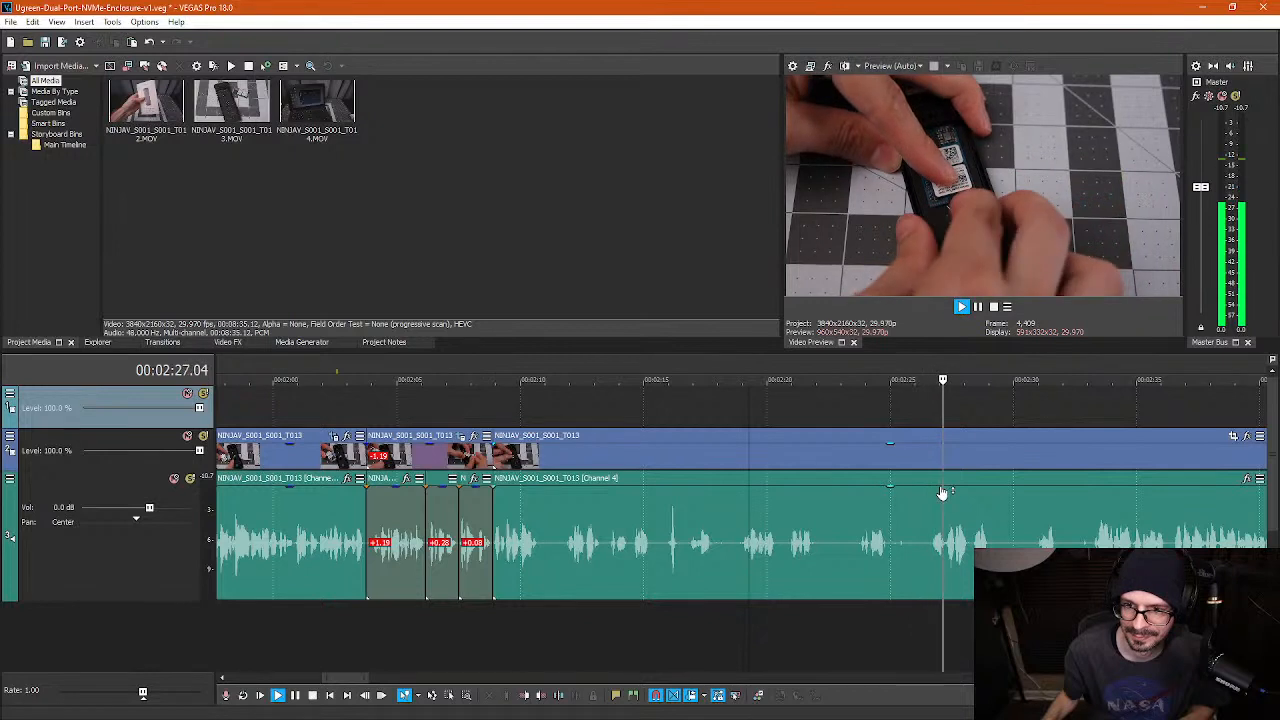
key(Return)
key(s)
click(873, 545)
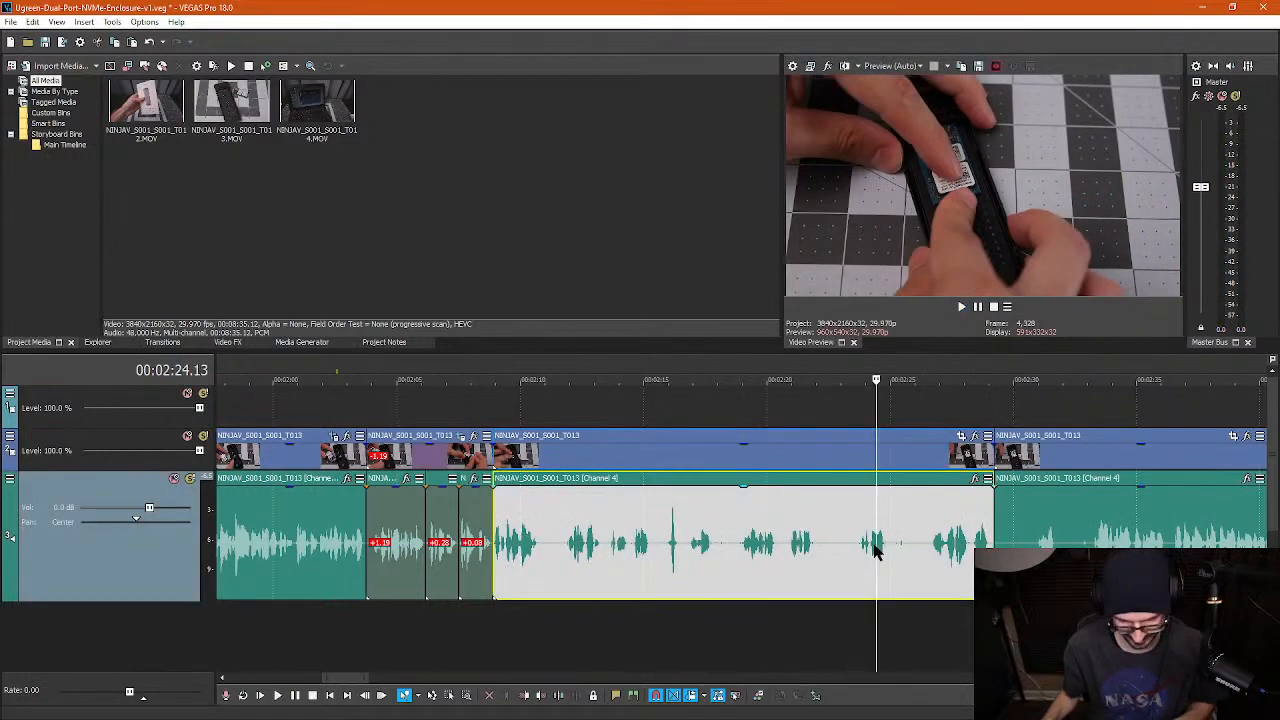
- Isolate the loud audio spike between 00:02:15.25 and about 00:02:16.13 with splits and lower that piece's gain
click(546, 550)
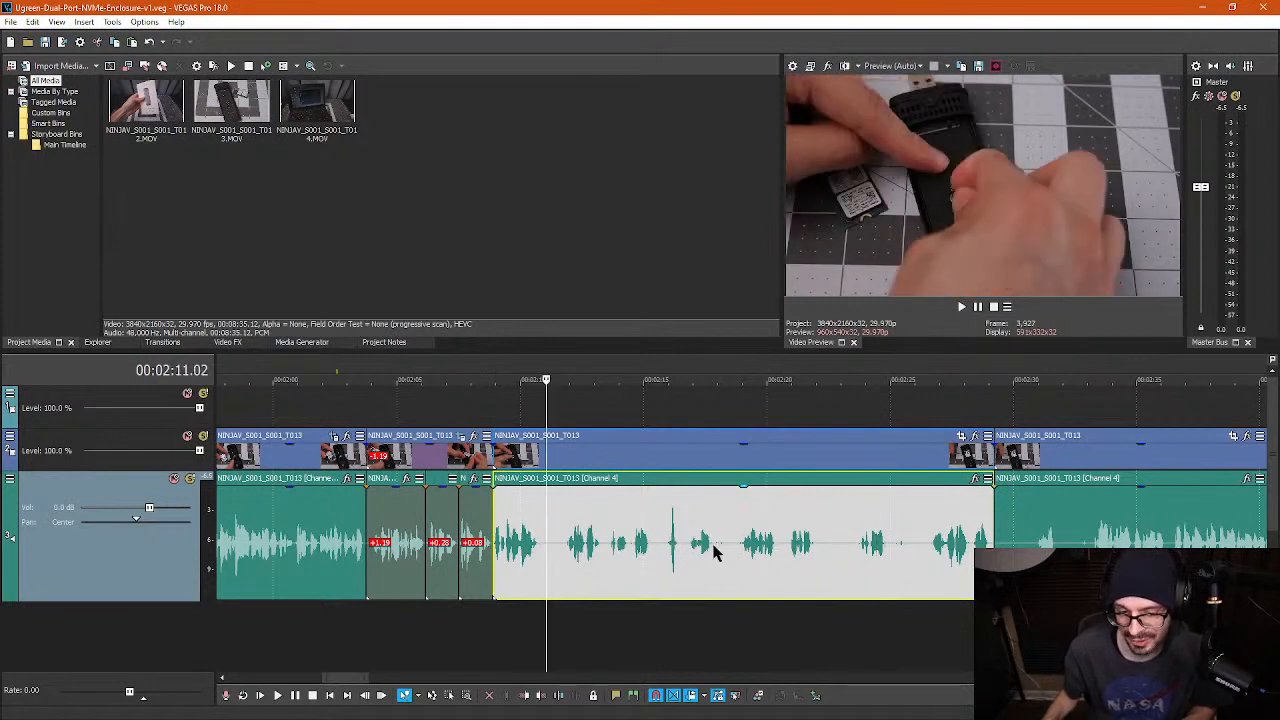
click(661, 550)
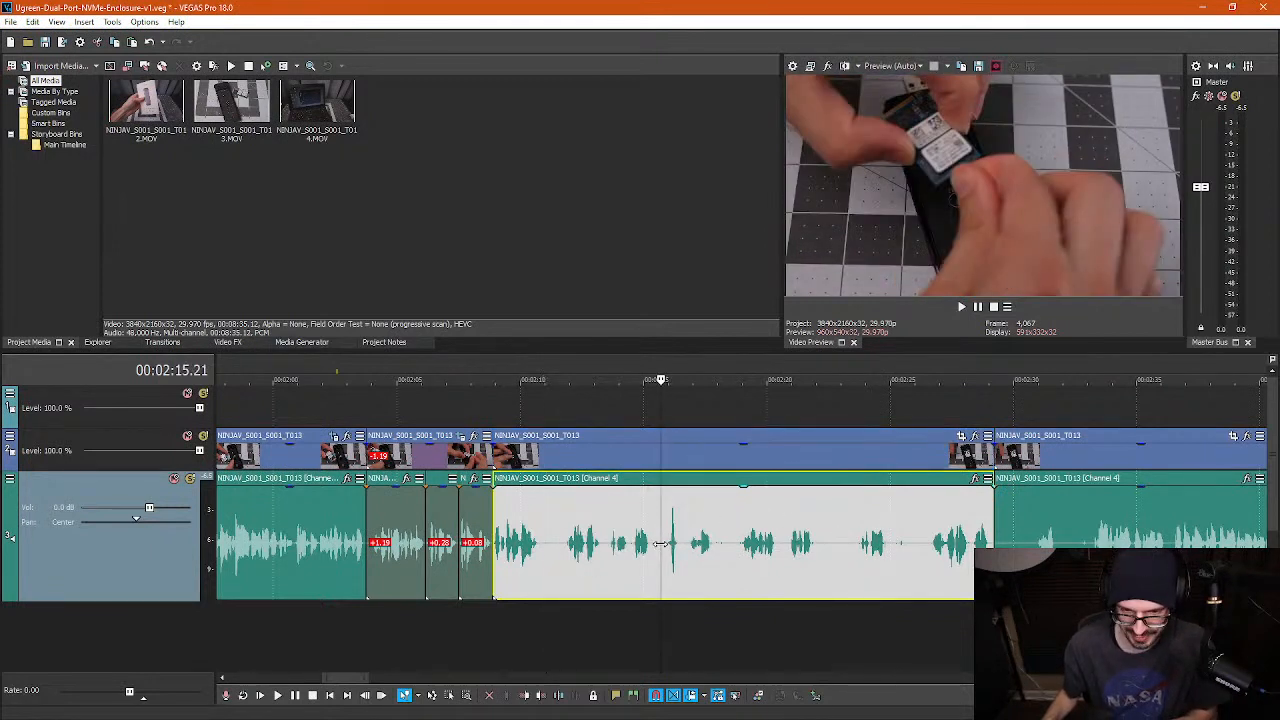
scroll(660, 545, up, 3)
click(743, 545)
key(s)
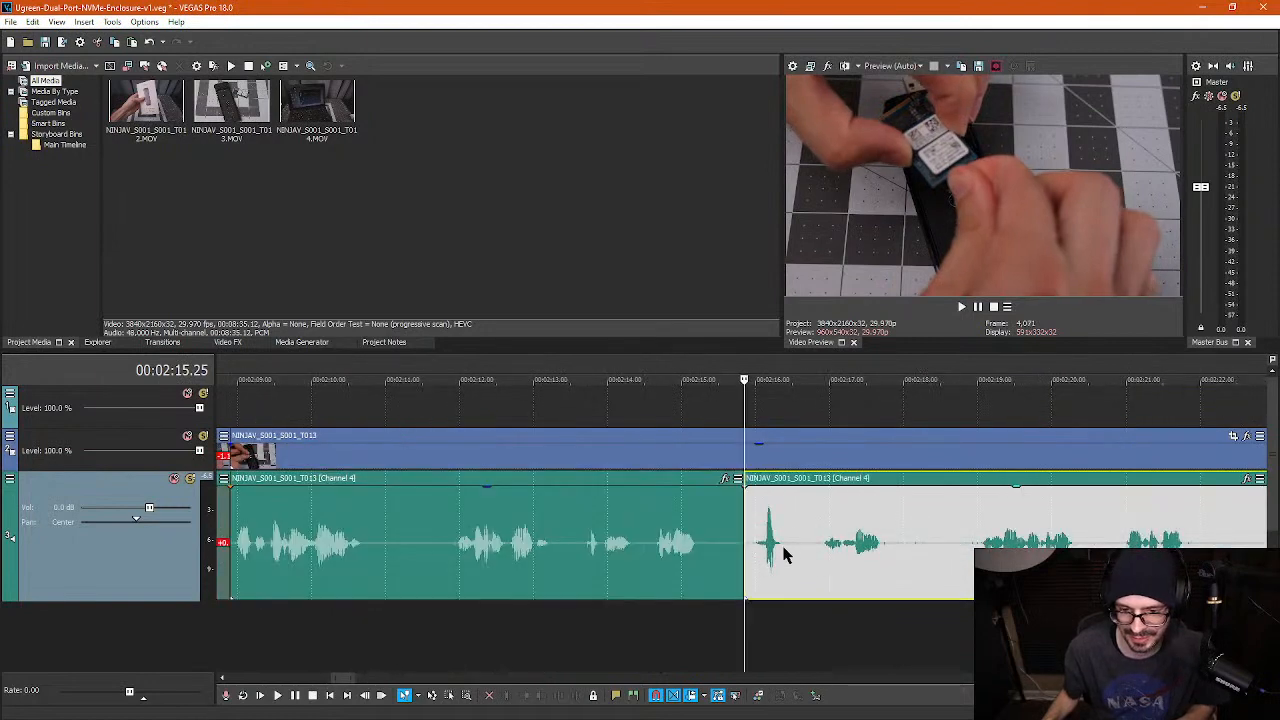
click(782, 545)
click(786, 545)
key(s)
click(777, 546)
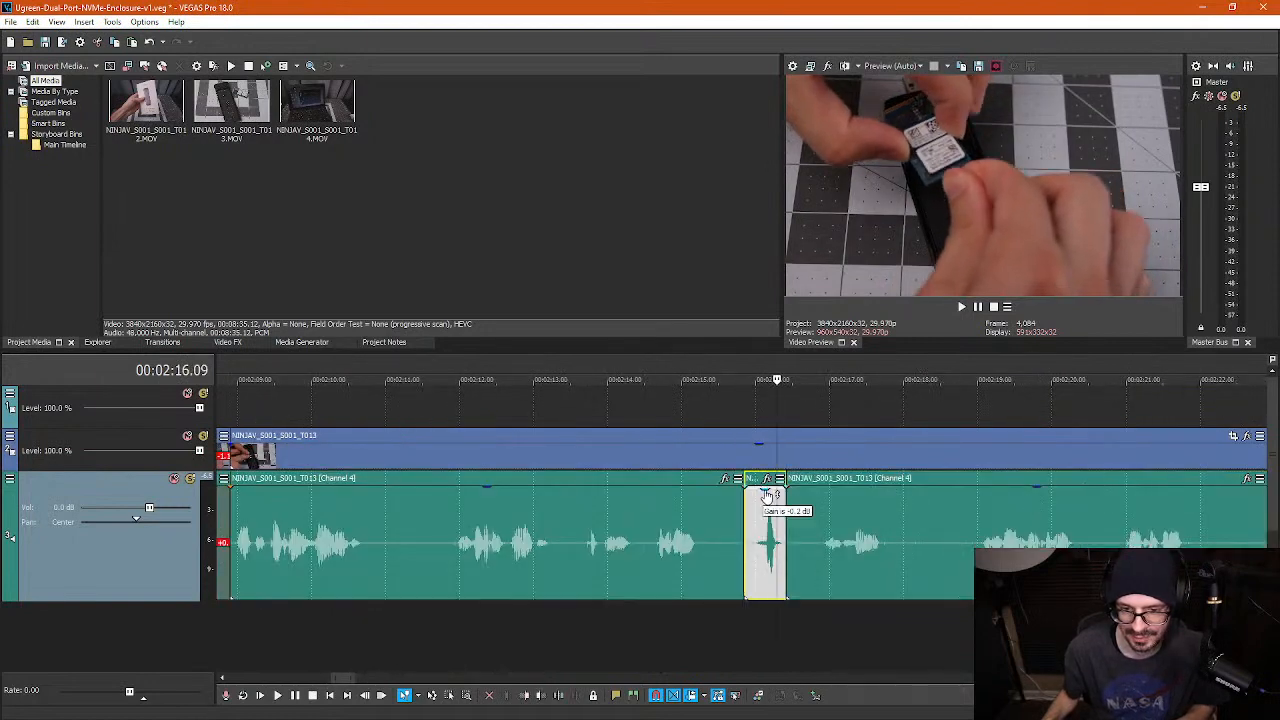
key(Delete)
- Replay the audio from about 00:02:24 to 00:02:28 and check the footage around 00:02:21
click(891, 539)
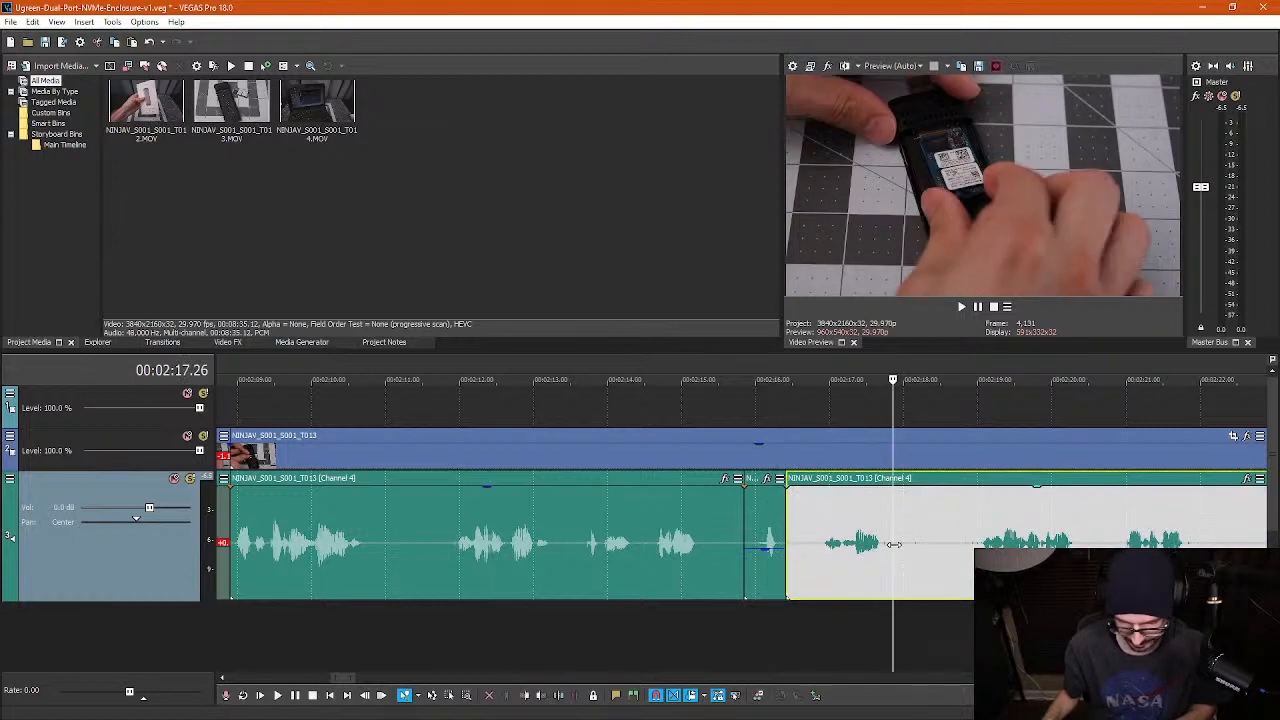
scroll(900, 541, down, 4)
click(897, 545)
key(space)
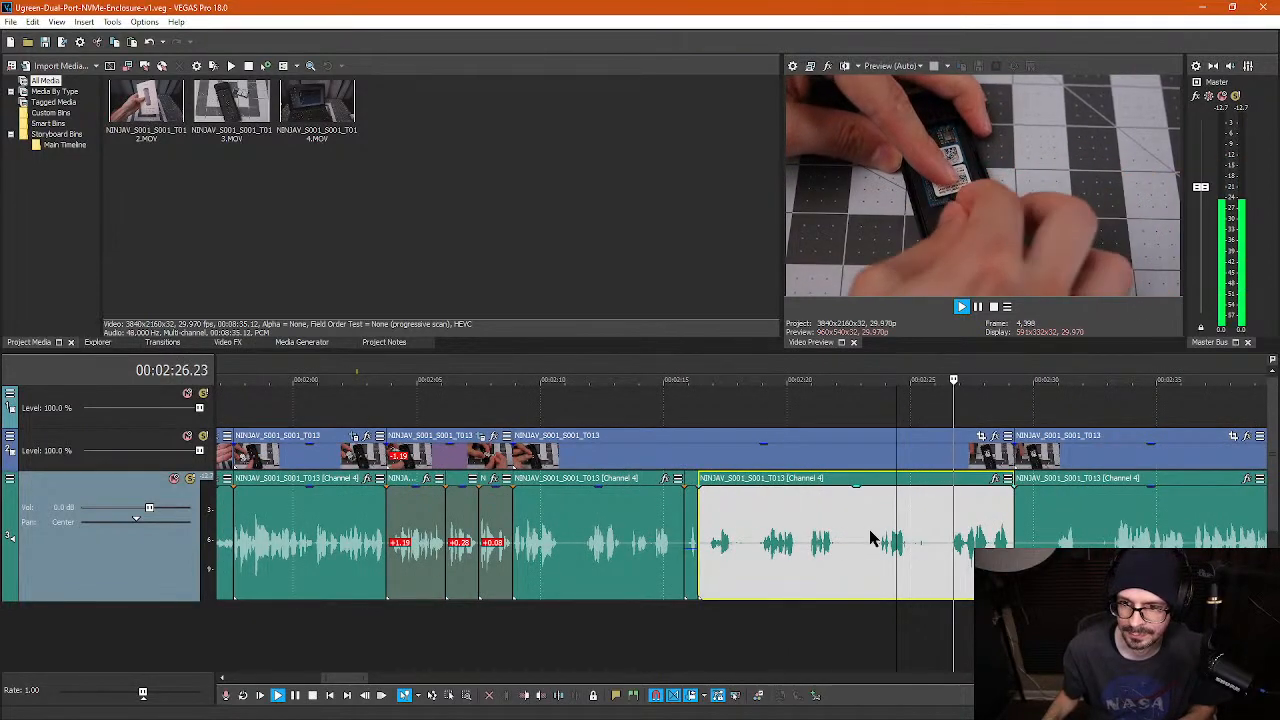
key(Return)
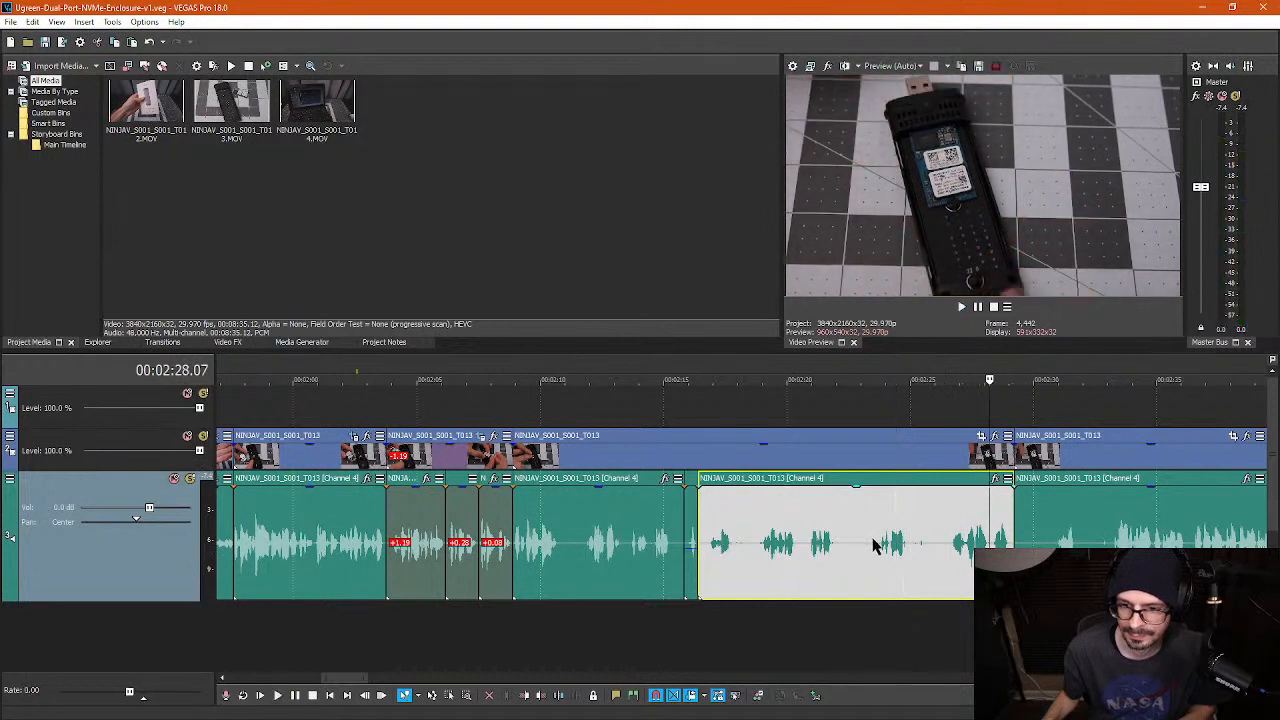
click(826, 456)
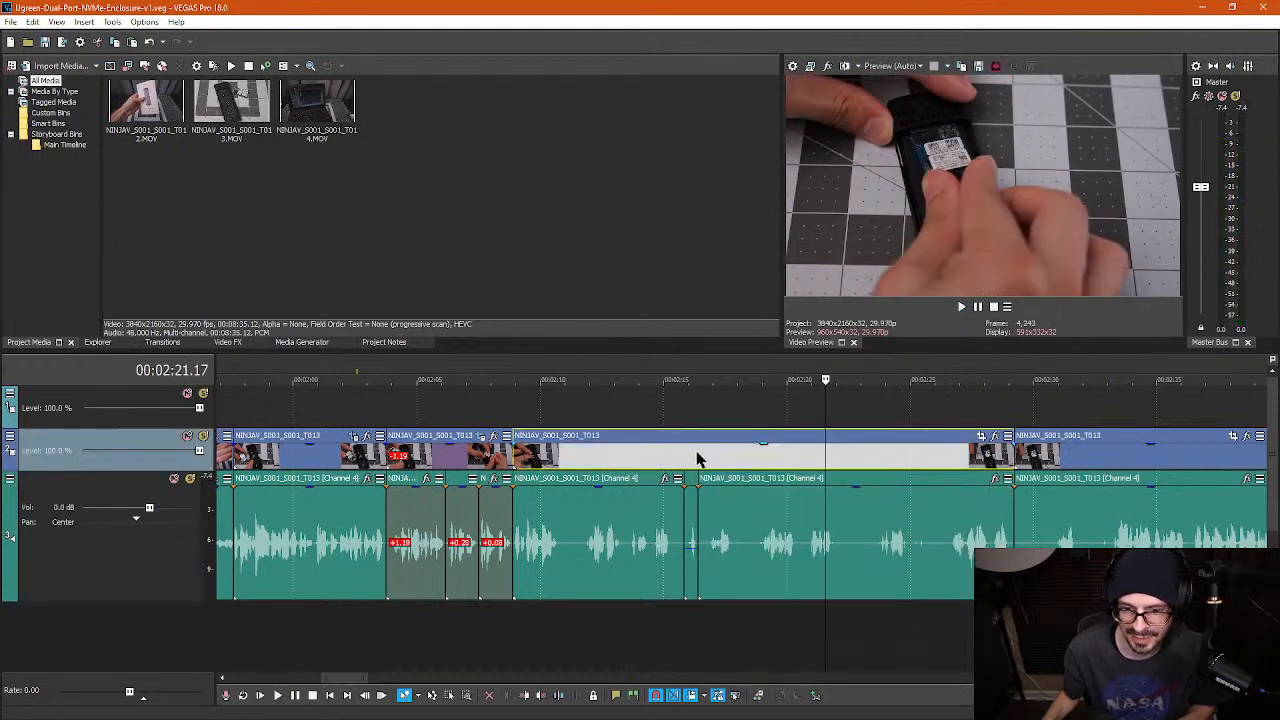
click(831, 457)
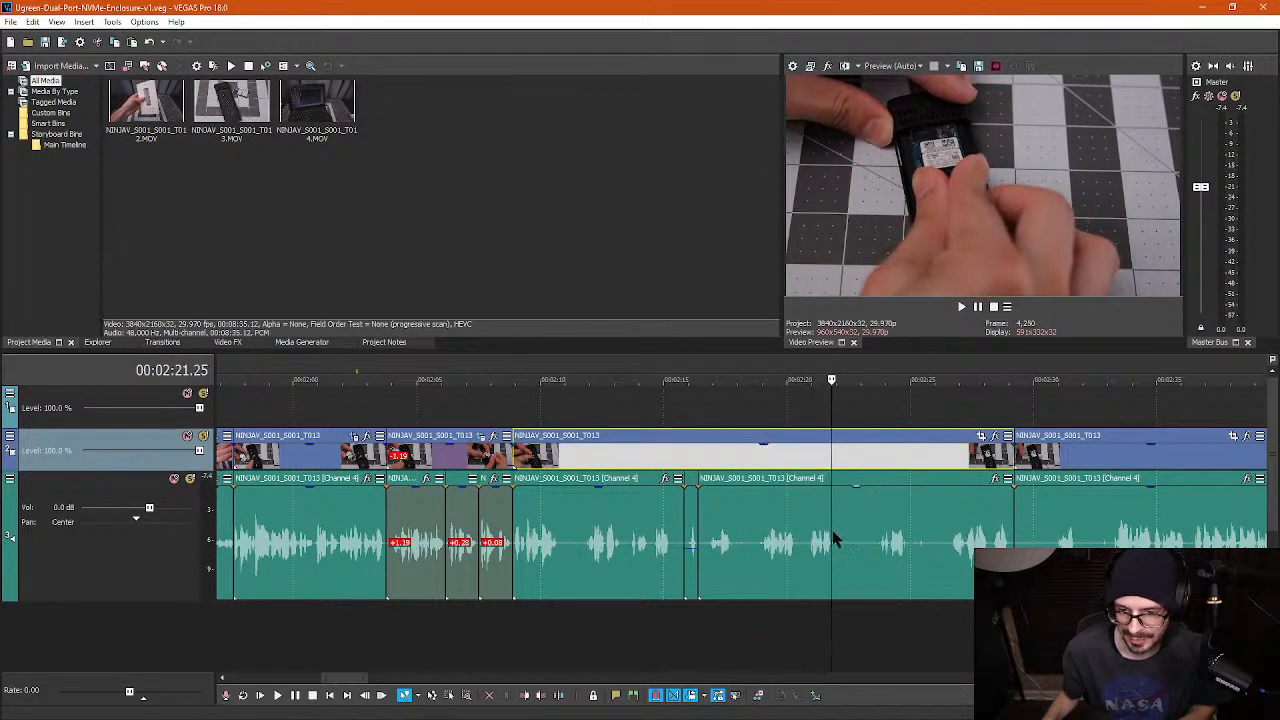
- Split the NINJAV_S001_S001_T013 audio around its pauses at 00:02:22.03, about 00:02:23.20, 00:02:25.01 and about 00:02:26.15
click(838, 555)
key(s)
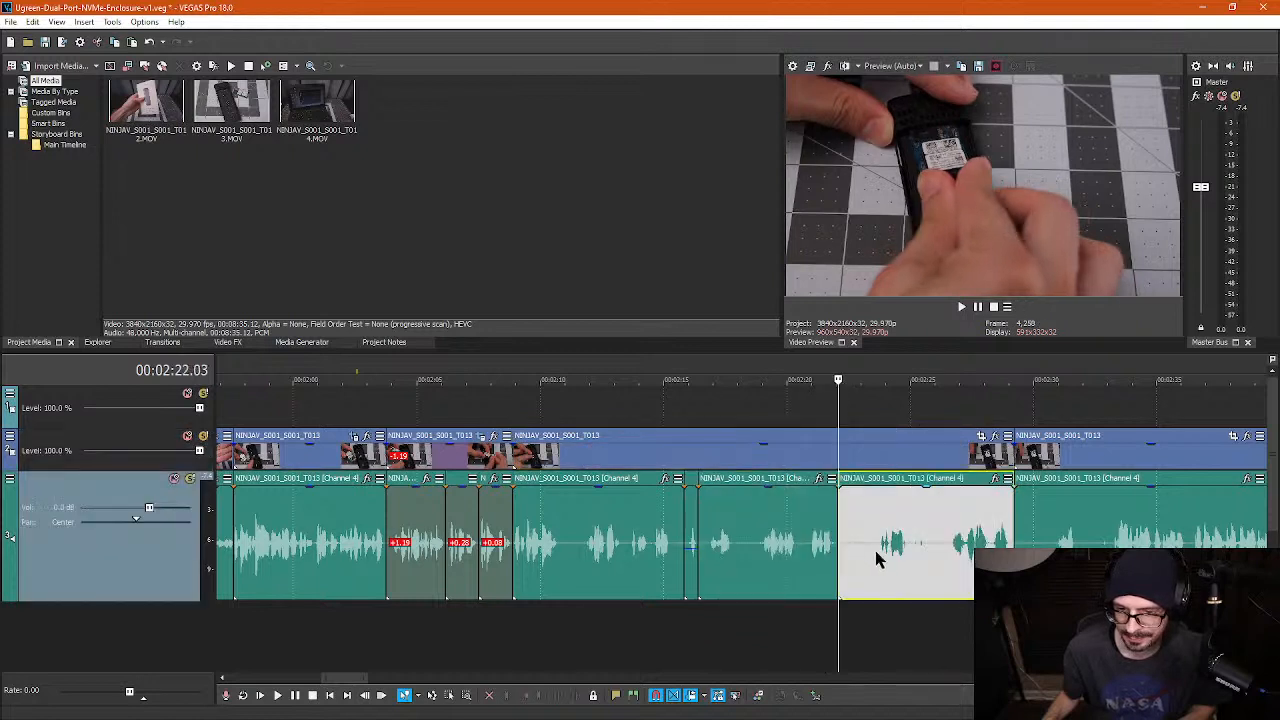
click(876, 558)
key(s)
click(911, 547)
key(s)
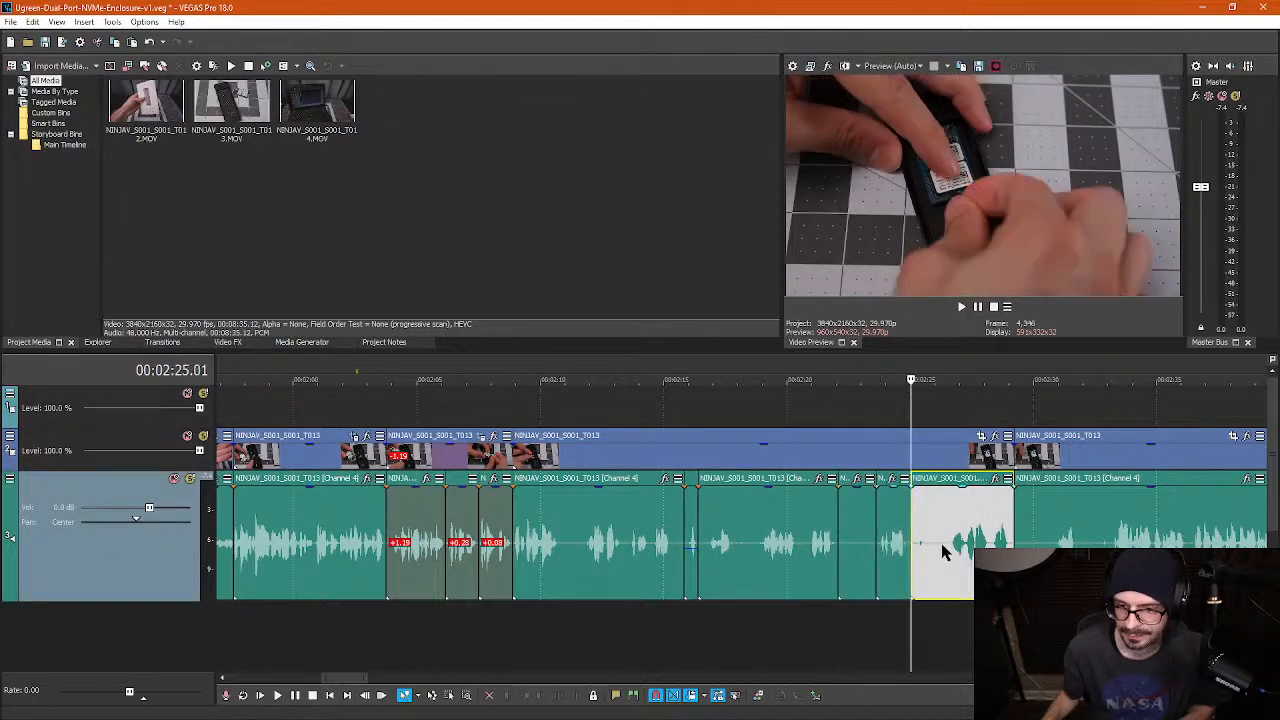
click(947, 548)
key(s)
- Delete the audio piece between 00:02:25.01 and about 00:02:26.15 while keeping the following clips in place
click(924, 556)
key(Delete)
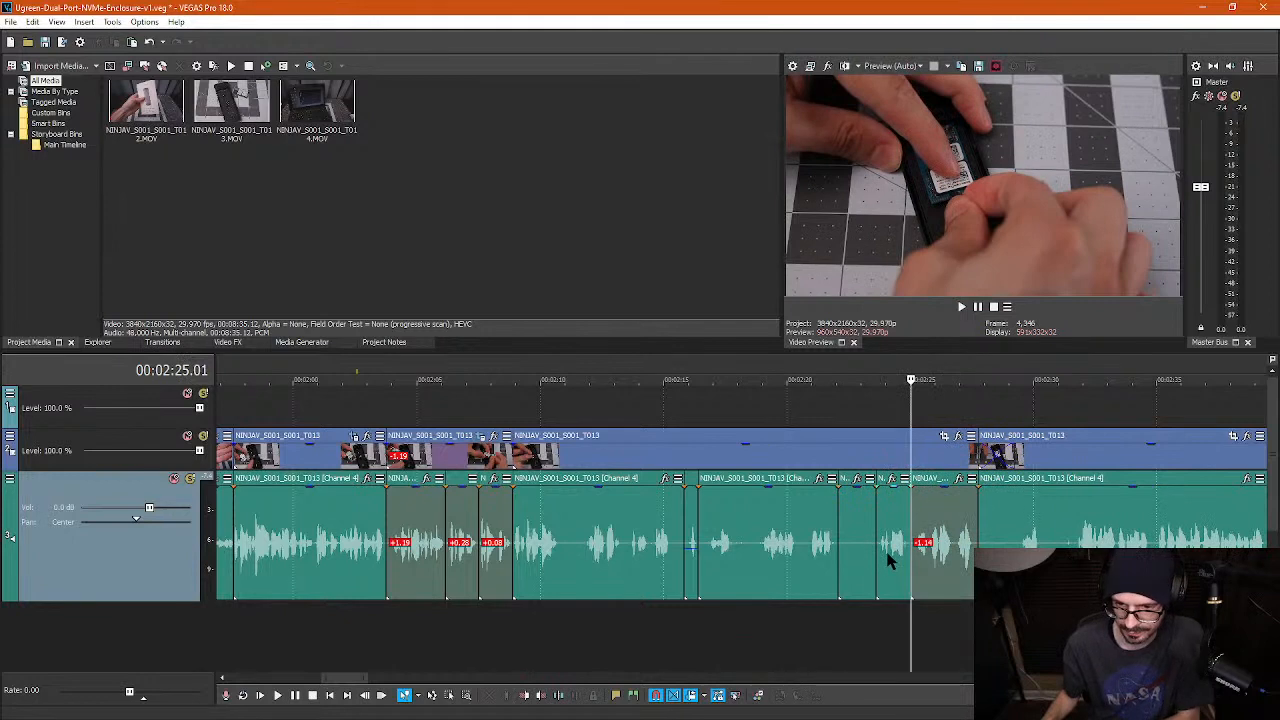
key(ctrl+z)
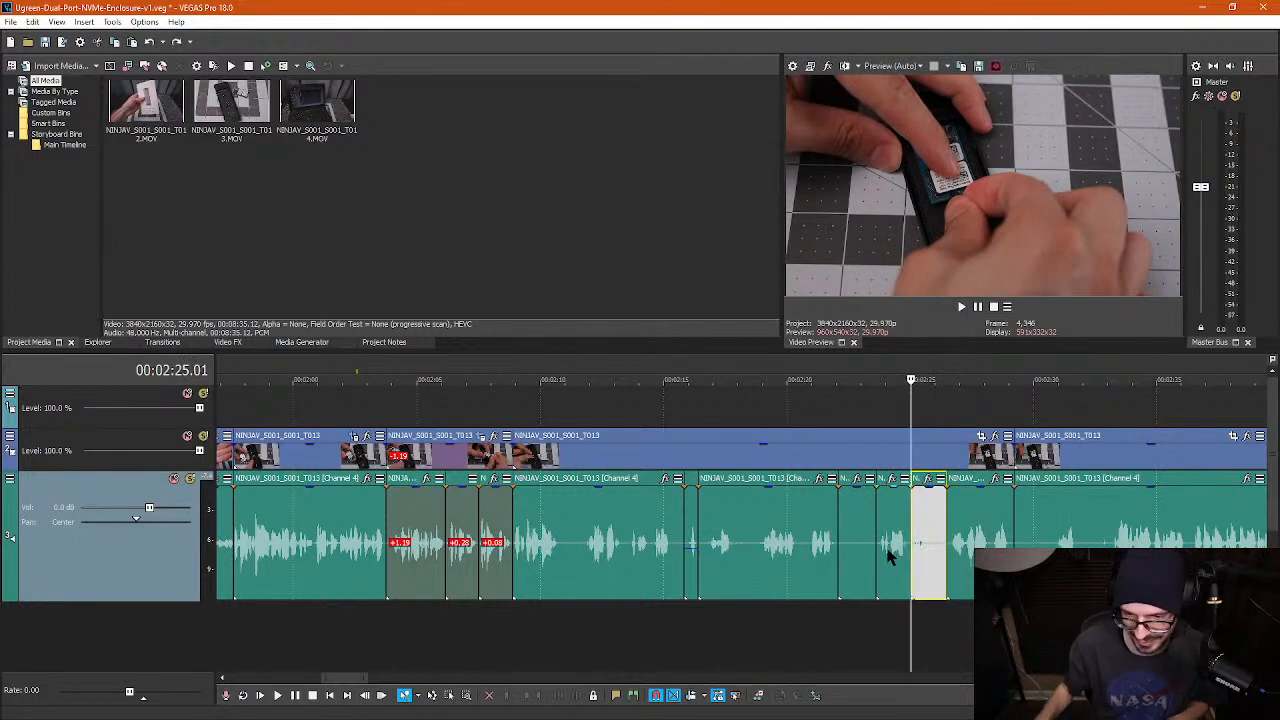
key(Delete)
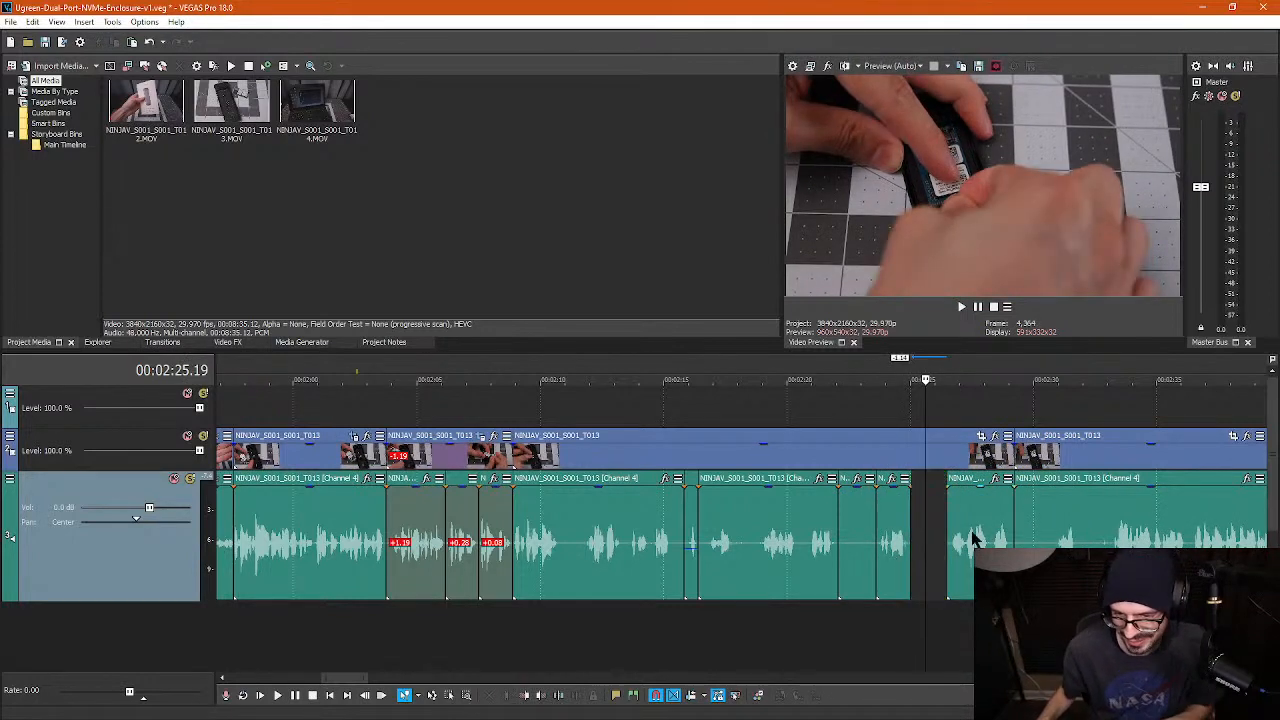
mouse_move(972, 540)
mouse_down()
mouse_move(947, 540)
mouse_move(1005, 523)
mouse_up()
click(940, 466)
click(922, 398)
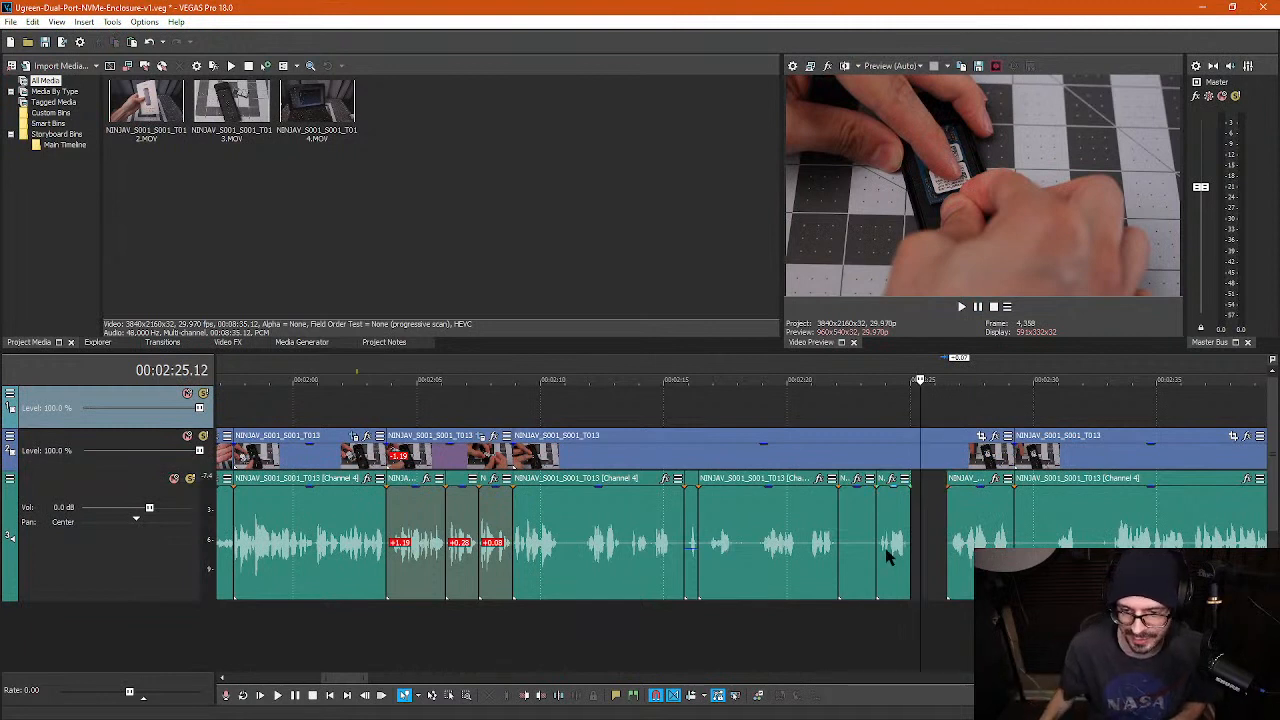
- Move the audio piece from about 00:02:23.20 against the clip at about 00:02:26.15, and delete the silent piece starting at 00:02:22.03
drag(887, 557, 900, 543)
click(852, 505)
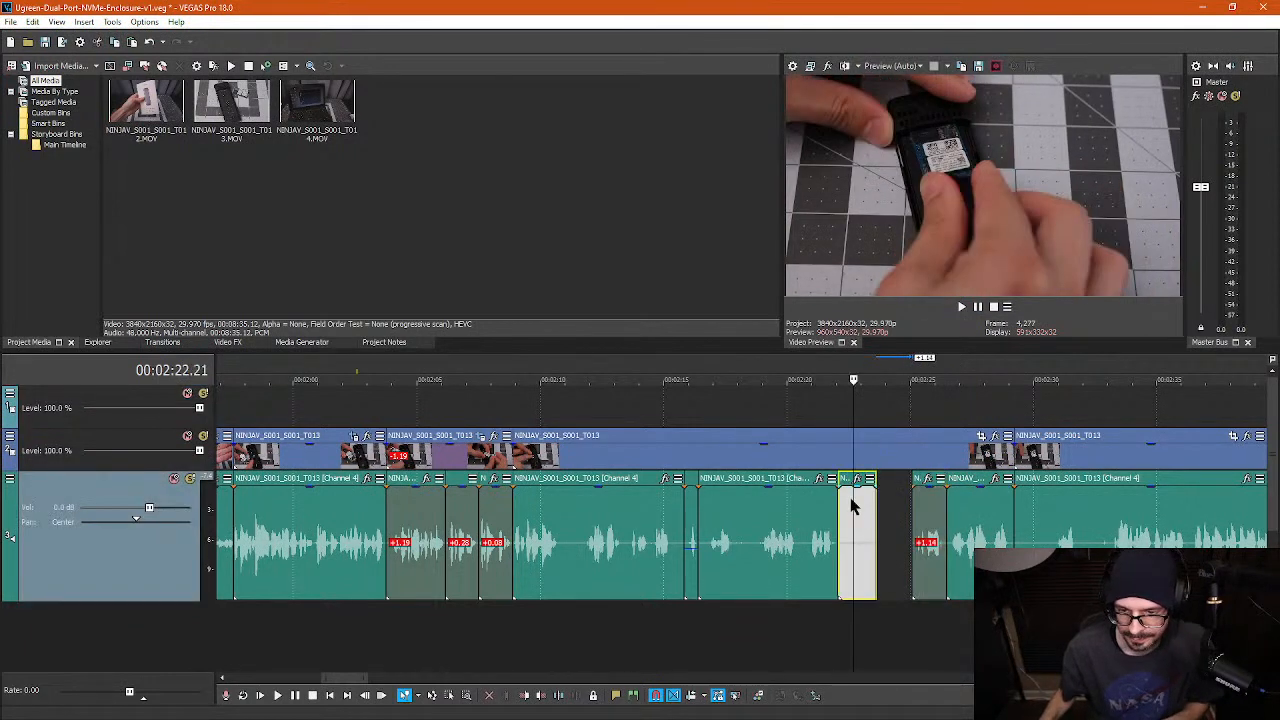
key(Delete)
- Split the NINJAV_S001_S001_T013 video at 00:02:22.03 and check the footage on both sides of the cut
click(838, 455)
key(s)
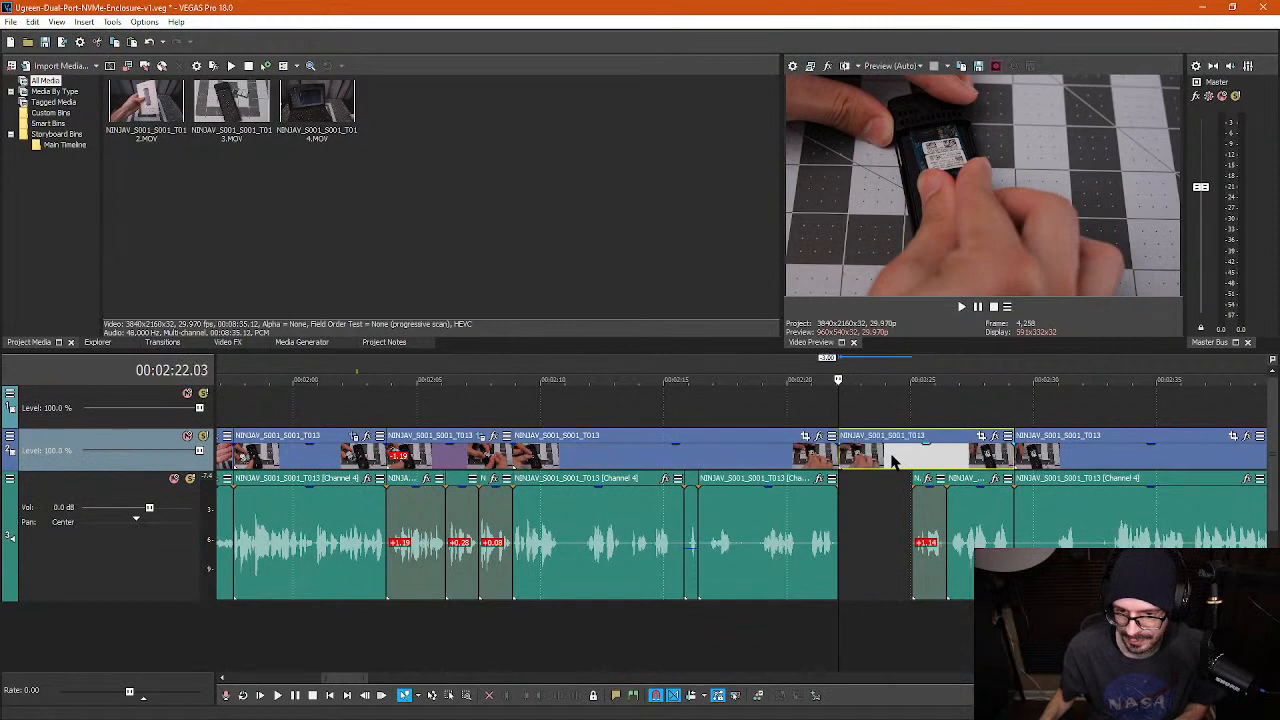
click(903, 460)
click(873, 460)
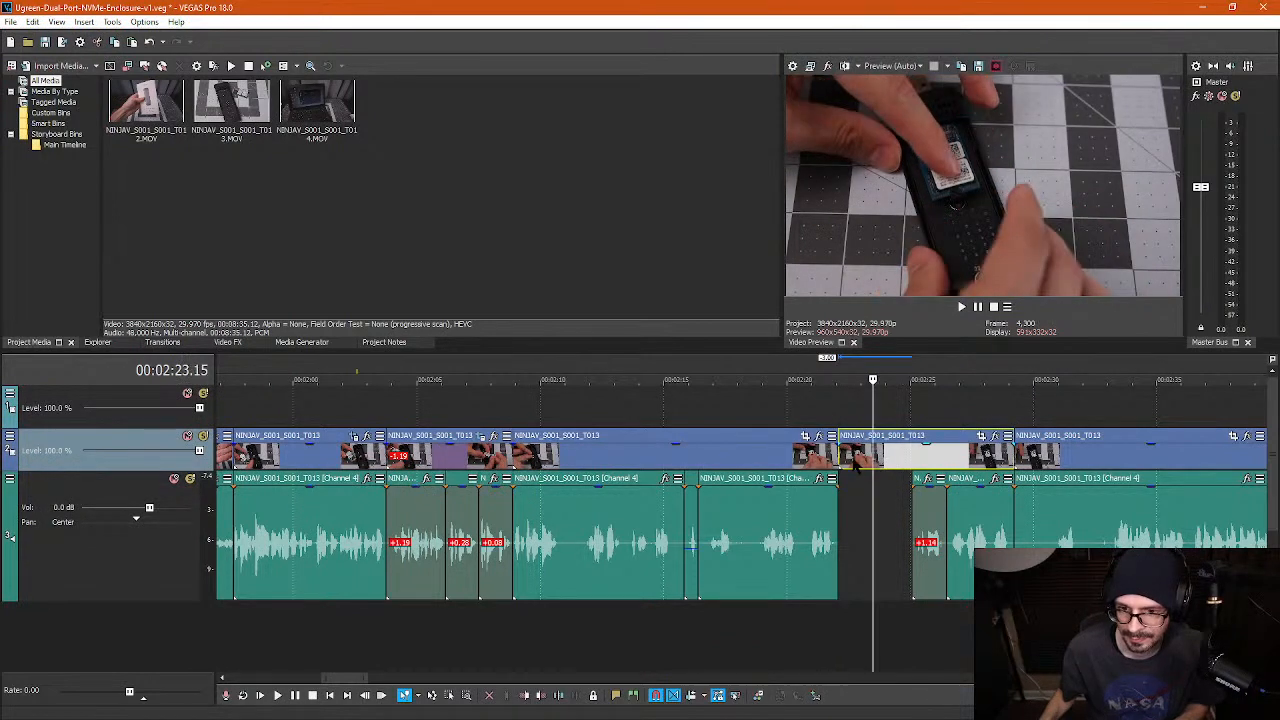
click(818, 458)
- Cut the silence between 00:02:20.12 and about 00:02:20.27 out of the audio, leaving the gap open
click(797, 550)
key(s)
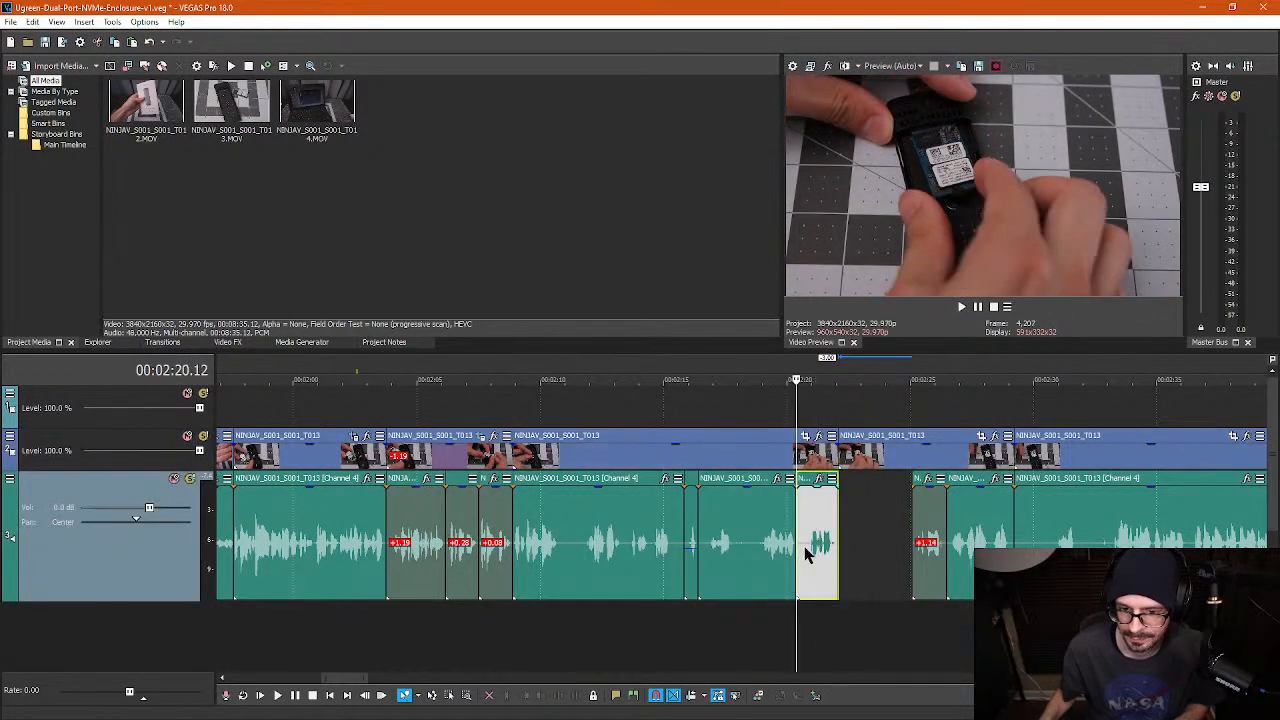
scroll(797, 570, down, 1)
scroll(739, 550, up, 3)
click(714, 543)
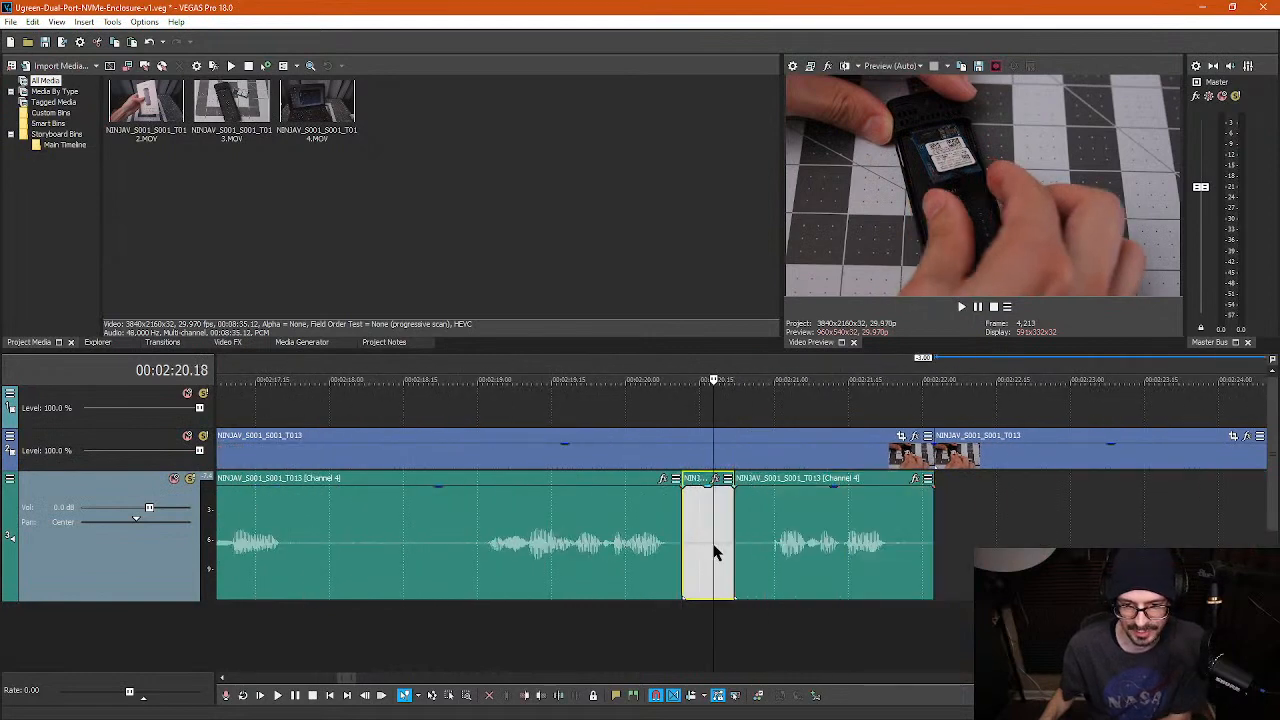
key(Delete)
click(755, 555)
key(s)
click(745, 553)
key(Delete)
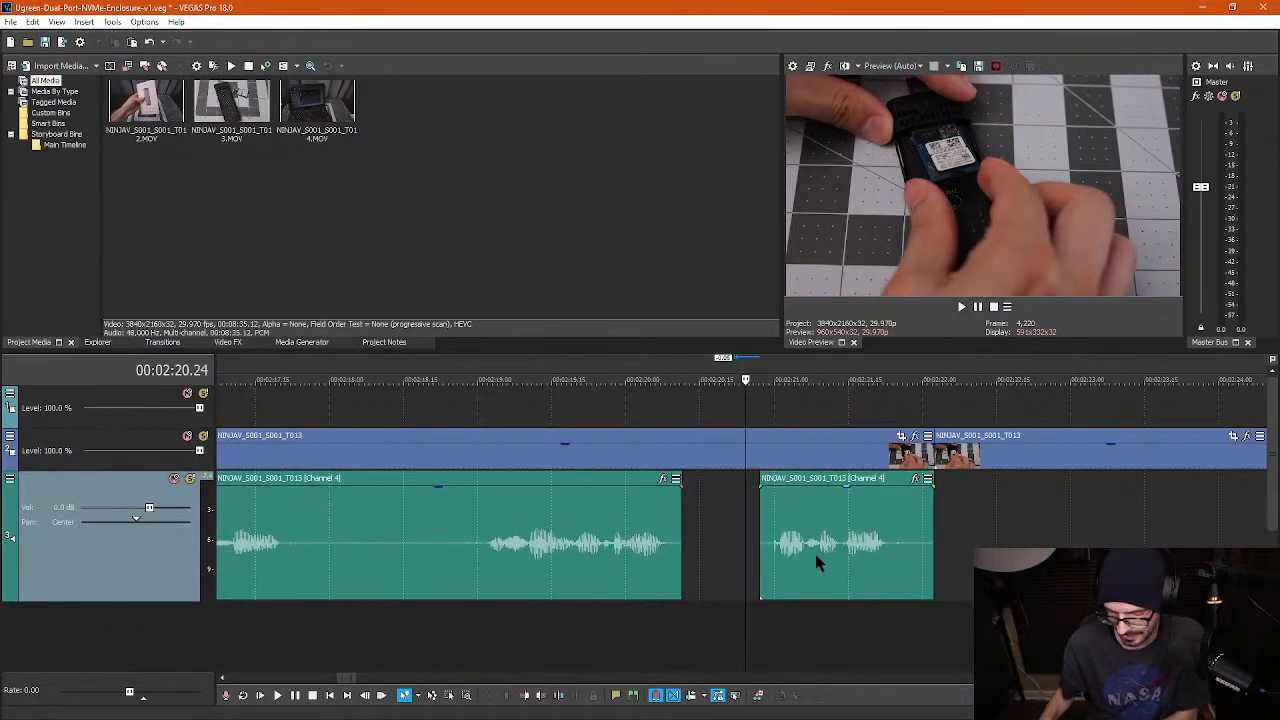
- Move the audio phrase starting at about 00:02:20.27 against the next narration piece and replay the section through about 00:02:29
drag(815, 554, 1013, 554)
scroll(1013, 554, down, 3)
scroll(1013, 554, down, 2)
drag(797, 495, 860, 495)
click(850, 422)
key(space)
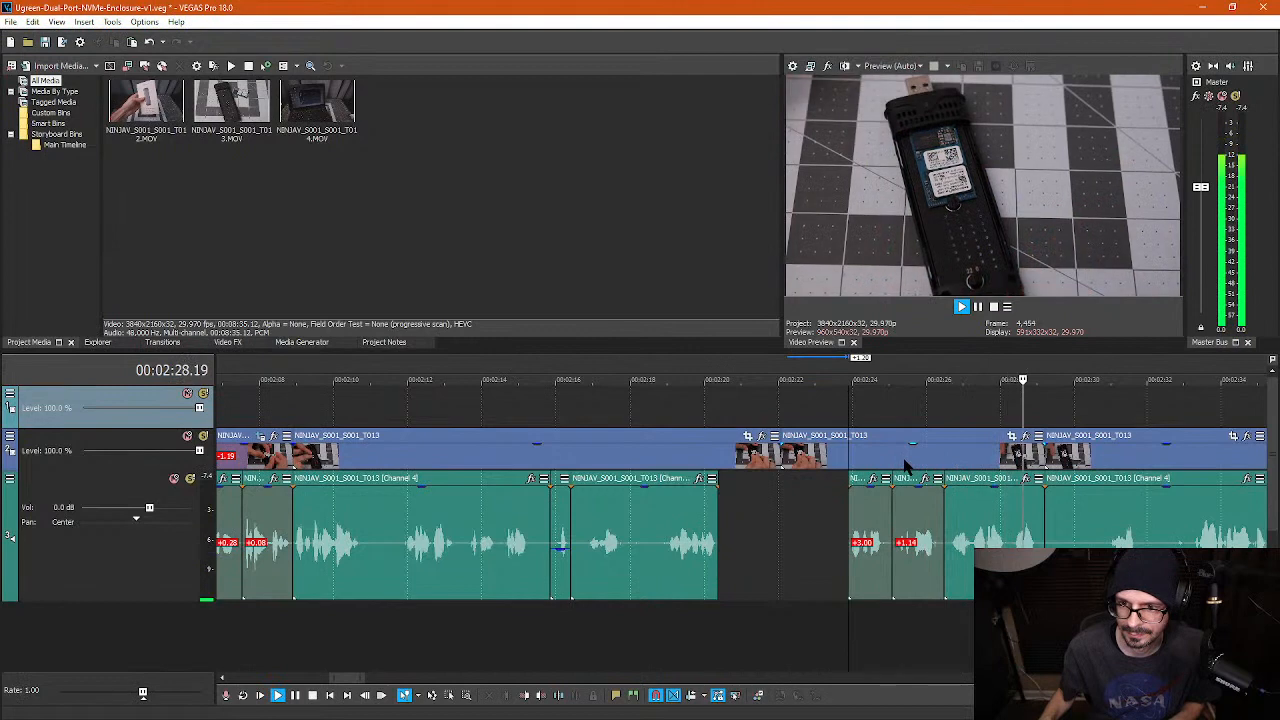
key(Return)
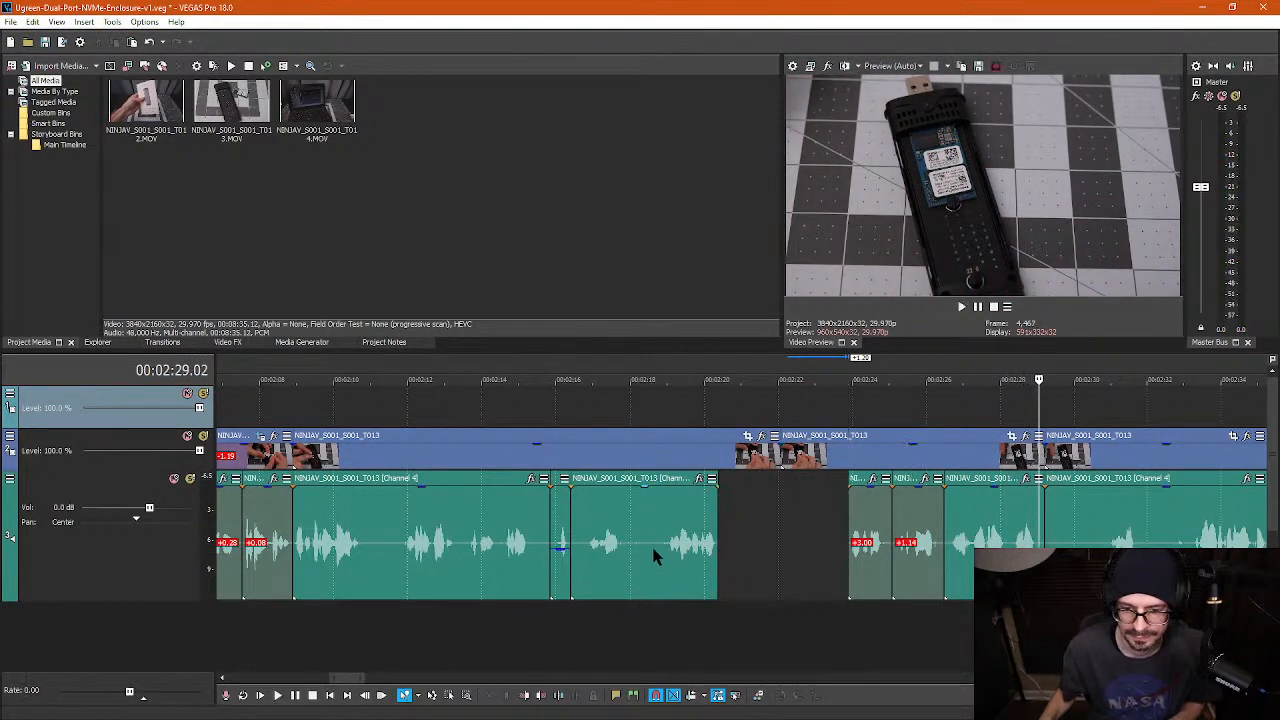
- Split the audio at 00:02:17.22 and about 00:02:18.29 and delete the silence between the splits
click(651, 544)
scroll(640, 542, up, 4)
click(617, 553)
key(s)
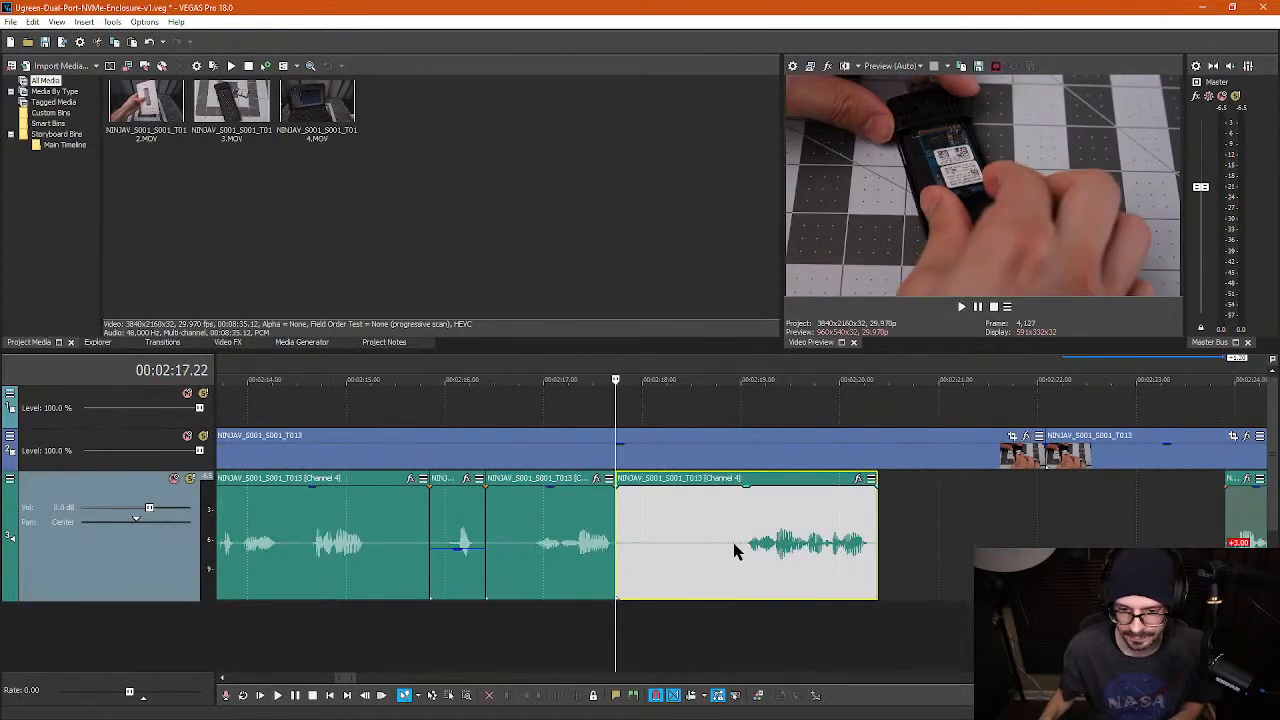
click(735, 539)
key(s)
click(707, 554)
key(Delete)
- Split the video at 00:02:17.25 and delete the piece from there to 00:02:22.03
click(771, 545)
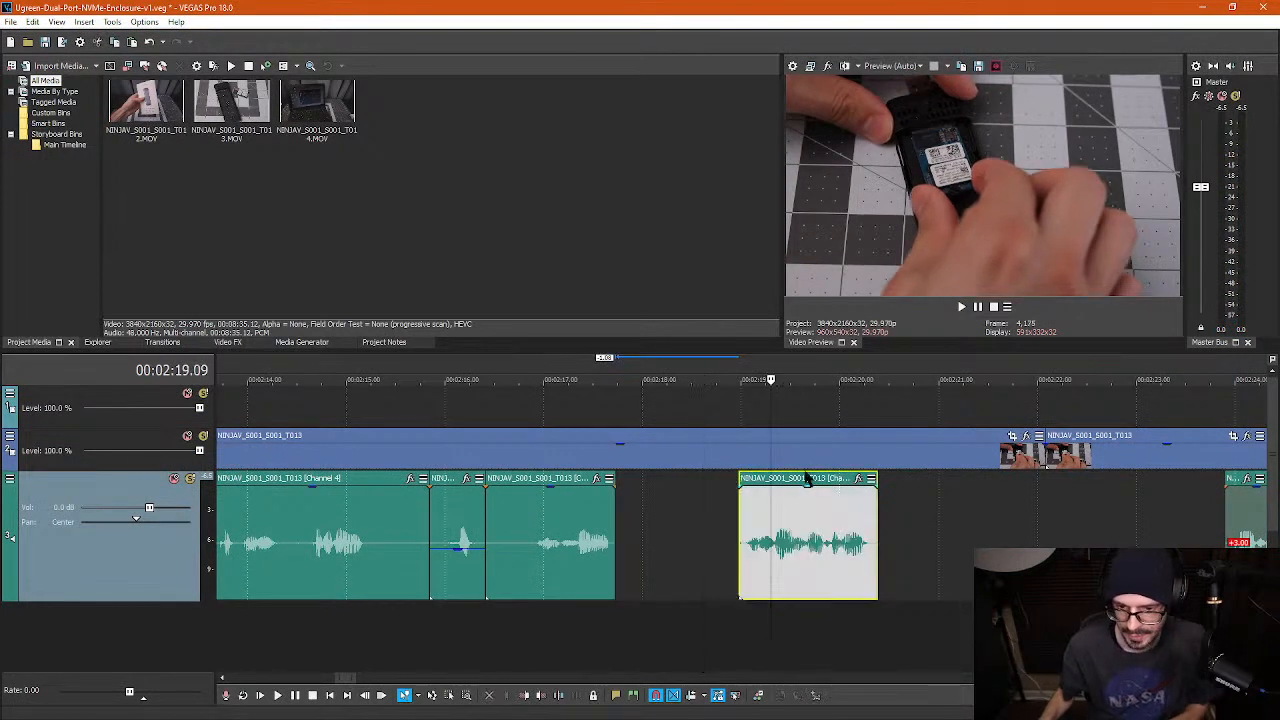
click(626, 457)
key(s)
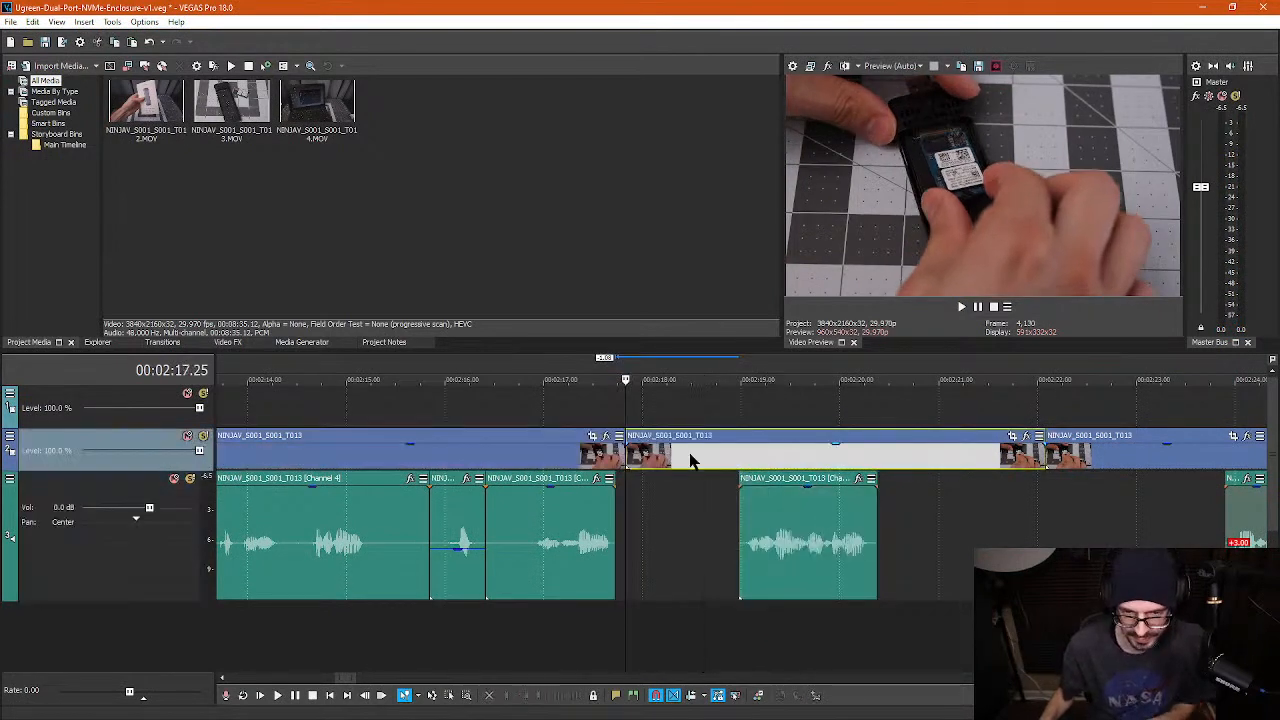
click(693, 457)
key(Delete)
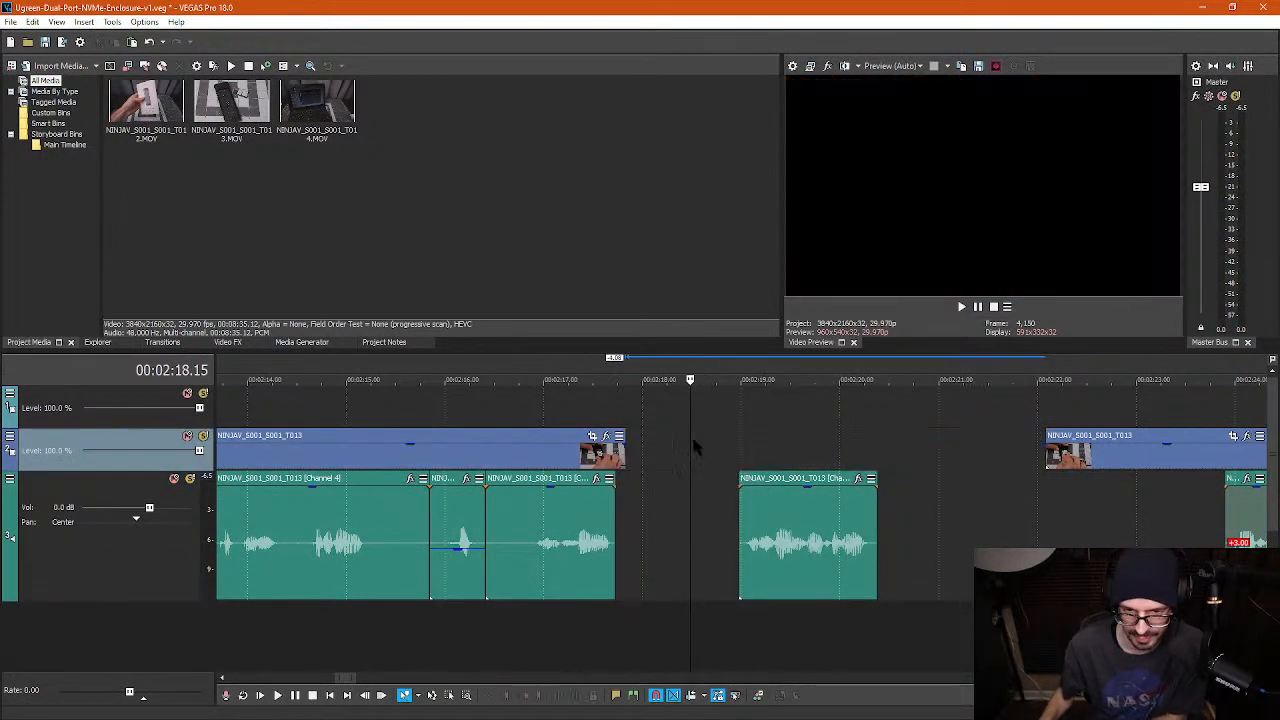
- Move the isolated audio phrase at about 00:02:18.29 against the narration piece at about 00:02:23.27 and replay it with the footage
scroll(812, 533, down, 1)
drag(826, 542, 1070, 542)
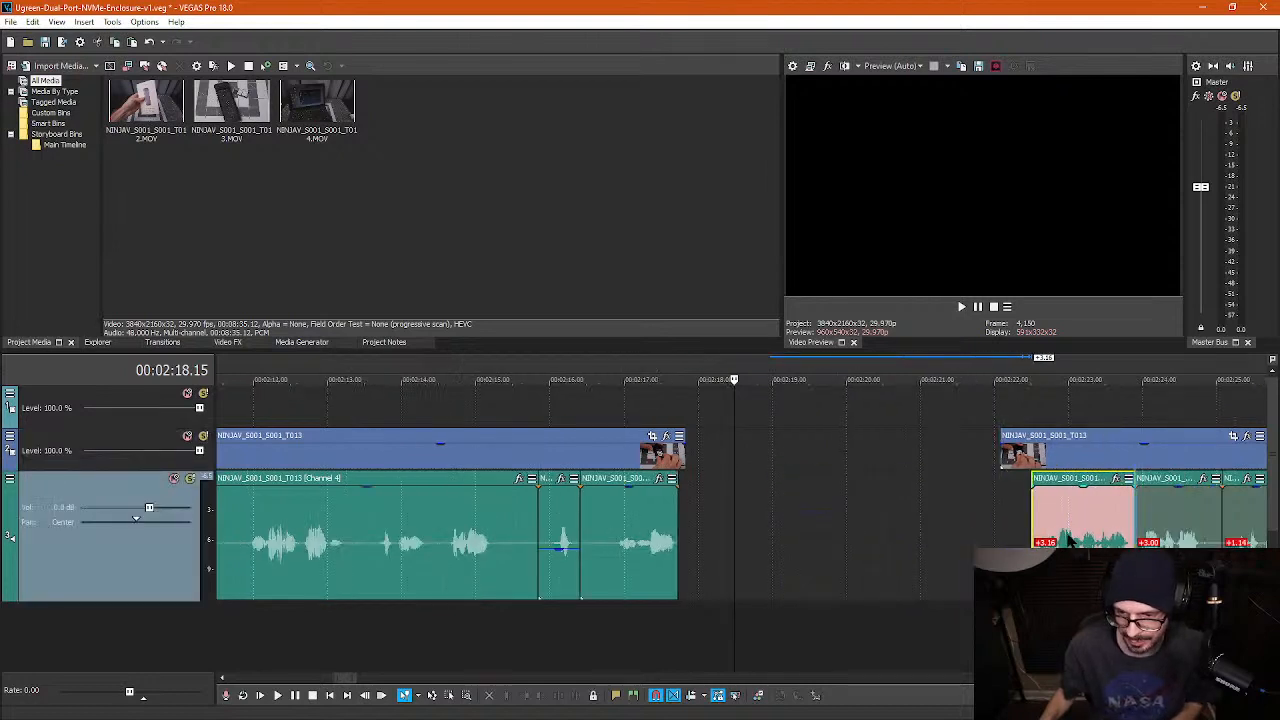
click(1032, 414)
key(space)
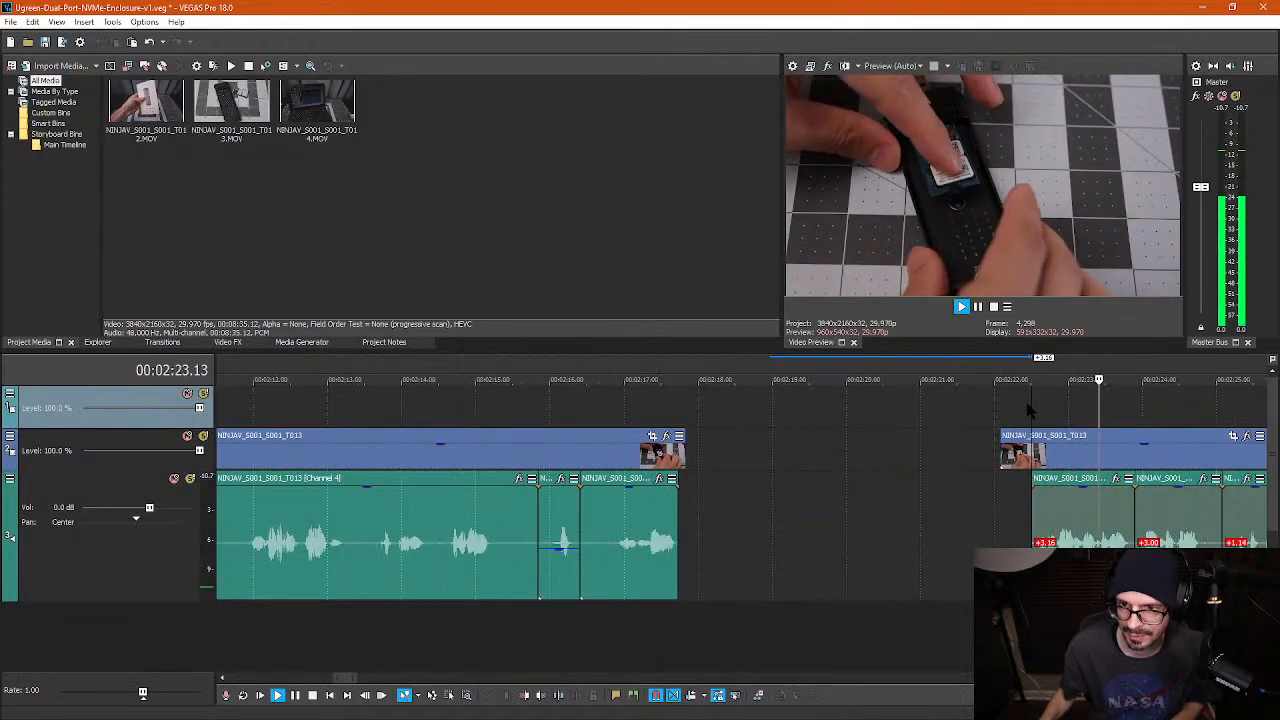
key(Return)
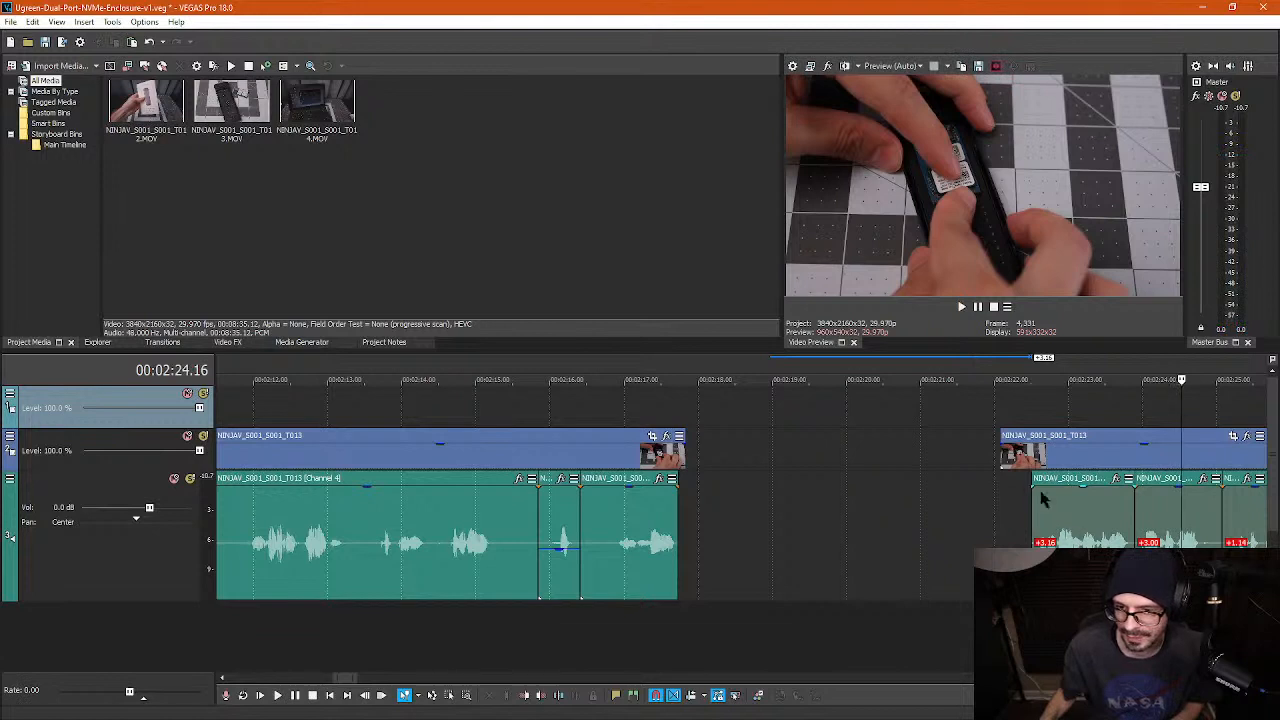
- Trim the video edges on both sides of the gap to match the audio at 00:02:17.22 and about 00:02:22.15
drag(1000, 453, 1032, 453)
click(955, 508)
click(677, 458)
drag(685, 458, 678, 458)
click(944, 511)
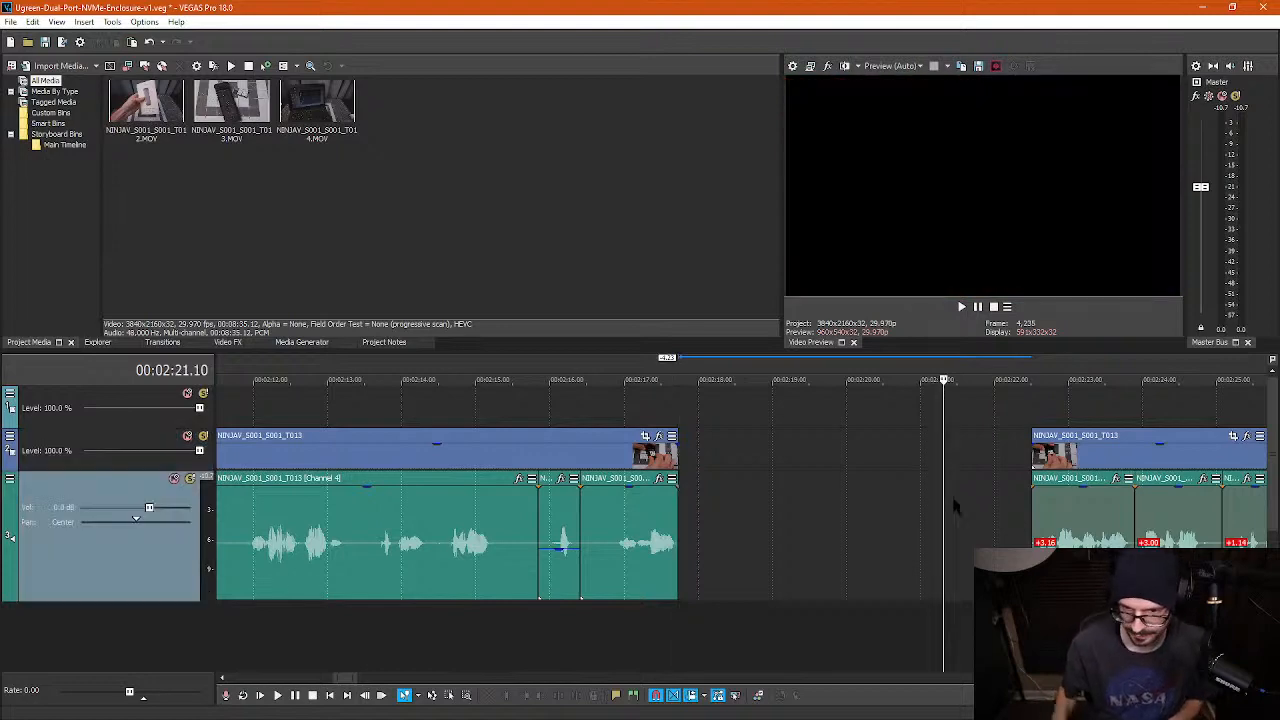
- Close the gap by rippling the following clips back to about 00:02:17.22, and replay across the join
drag(1097, 560, 748, 565)
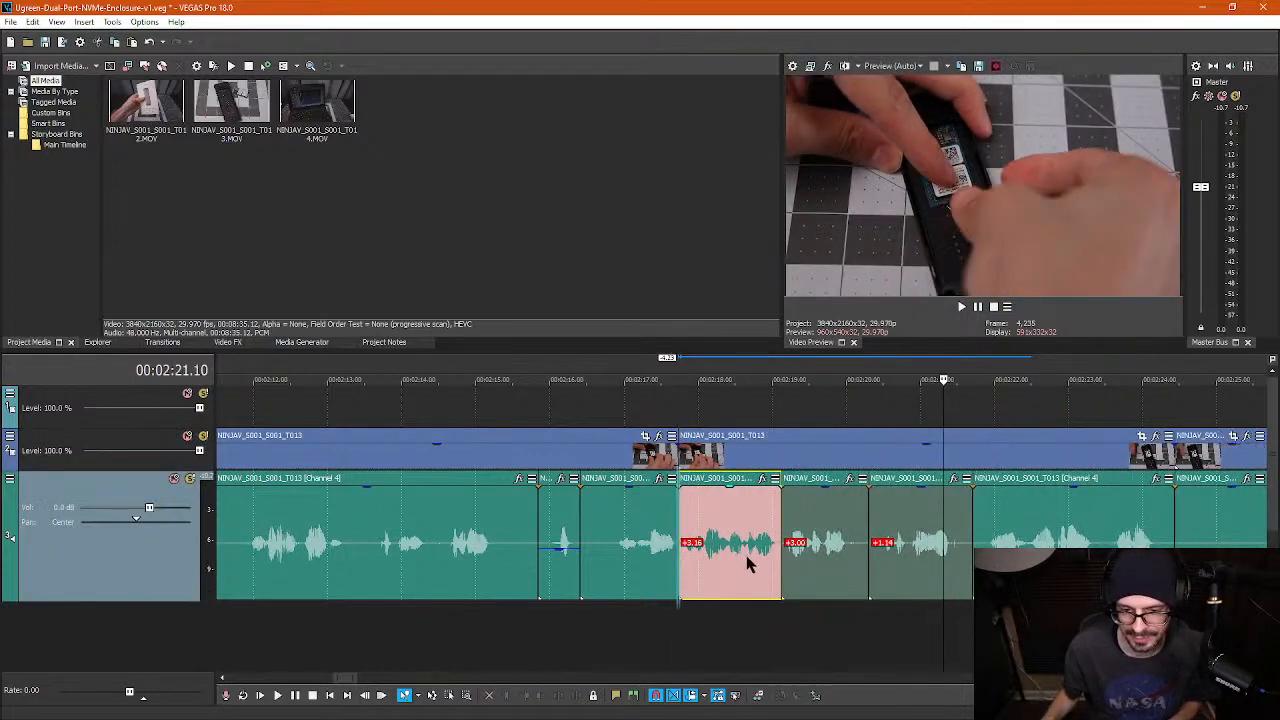
click(606, 417)
key(space)
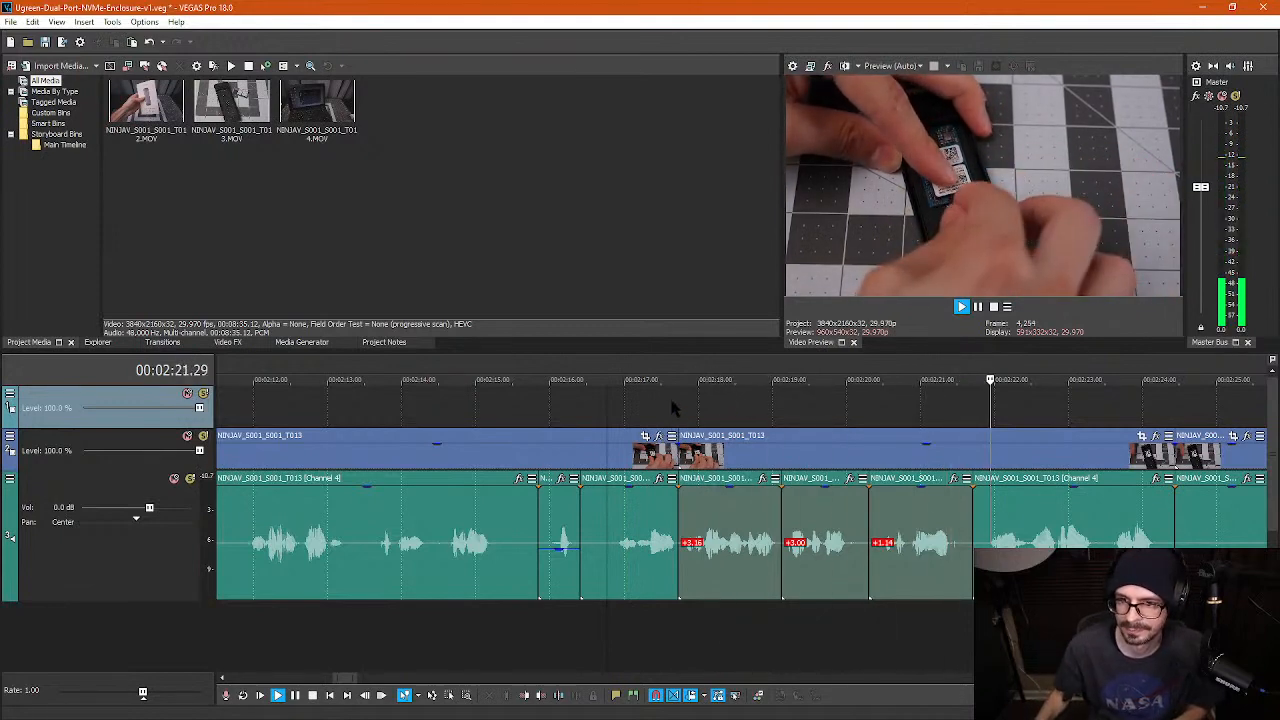
scroll(675, 412, down, 2)
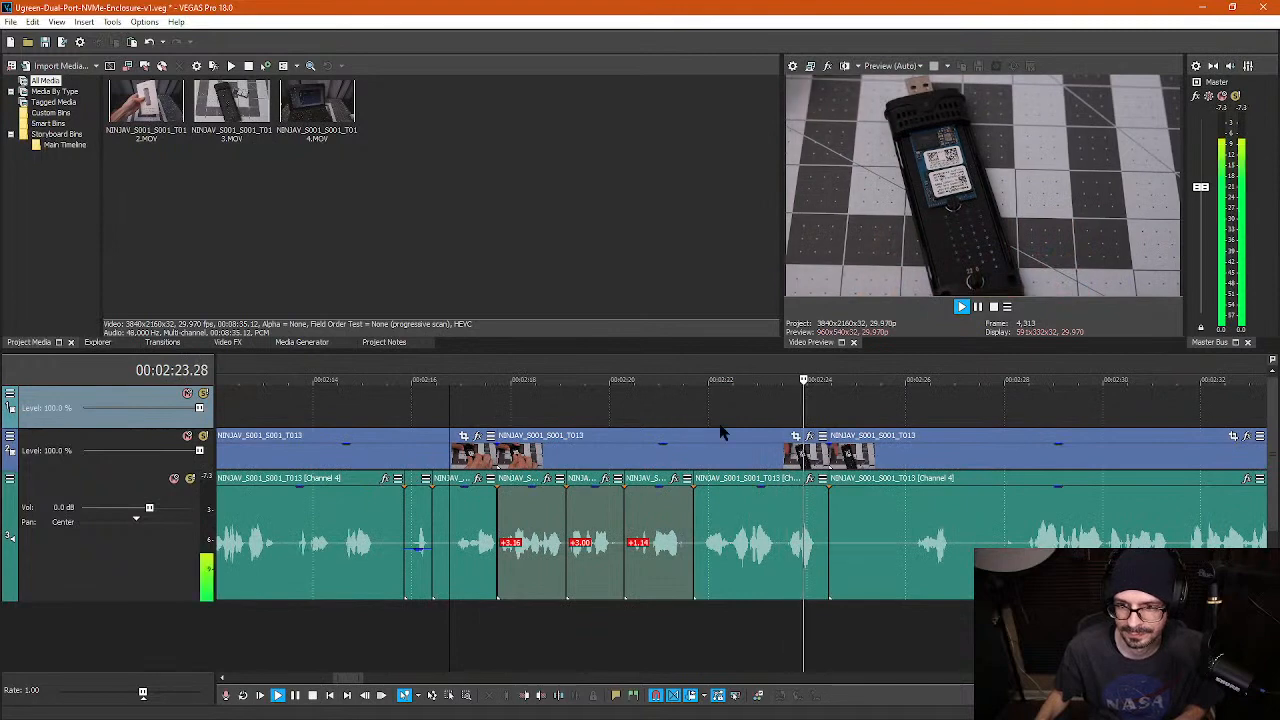
key(space)
- Inspect the audio and footage around 00:02:16.25 and replay the section up to about 00:02:19
click(452, 410)
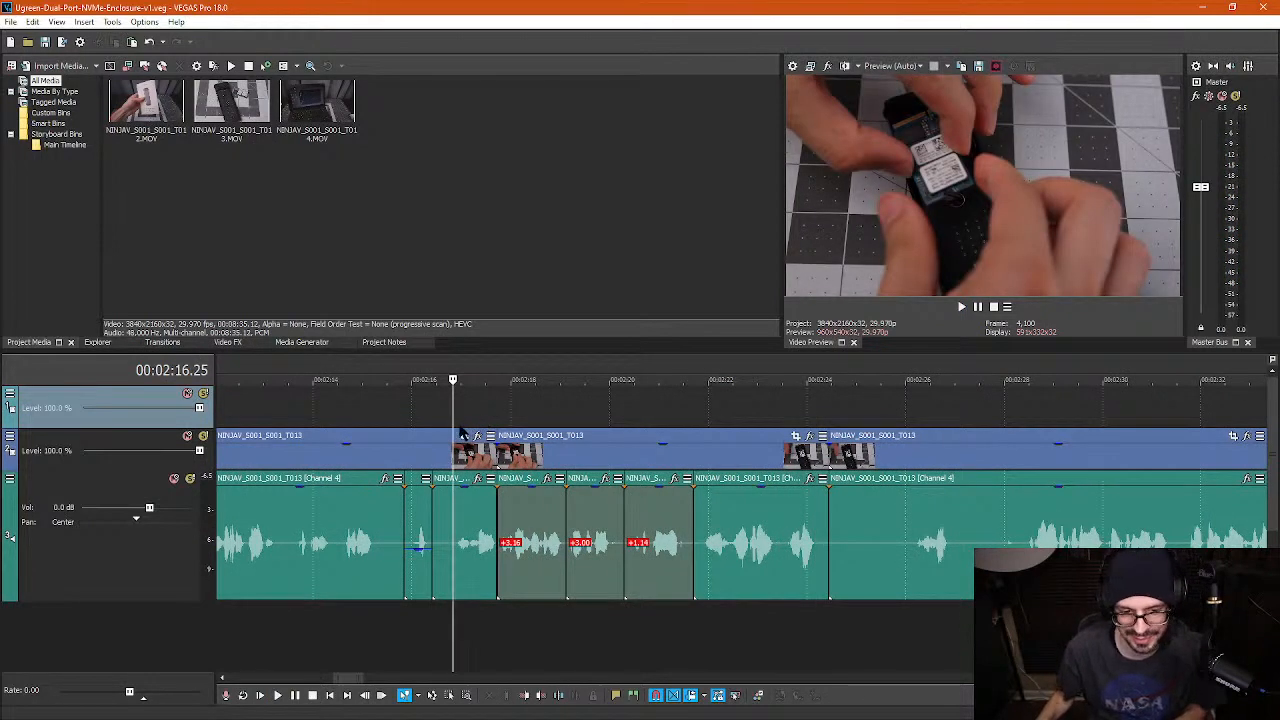
scroll(462, 432, up, 2)
scroll(714, 535, up, 3)
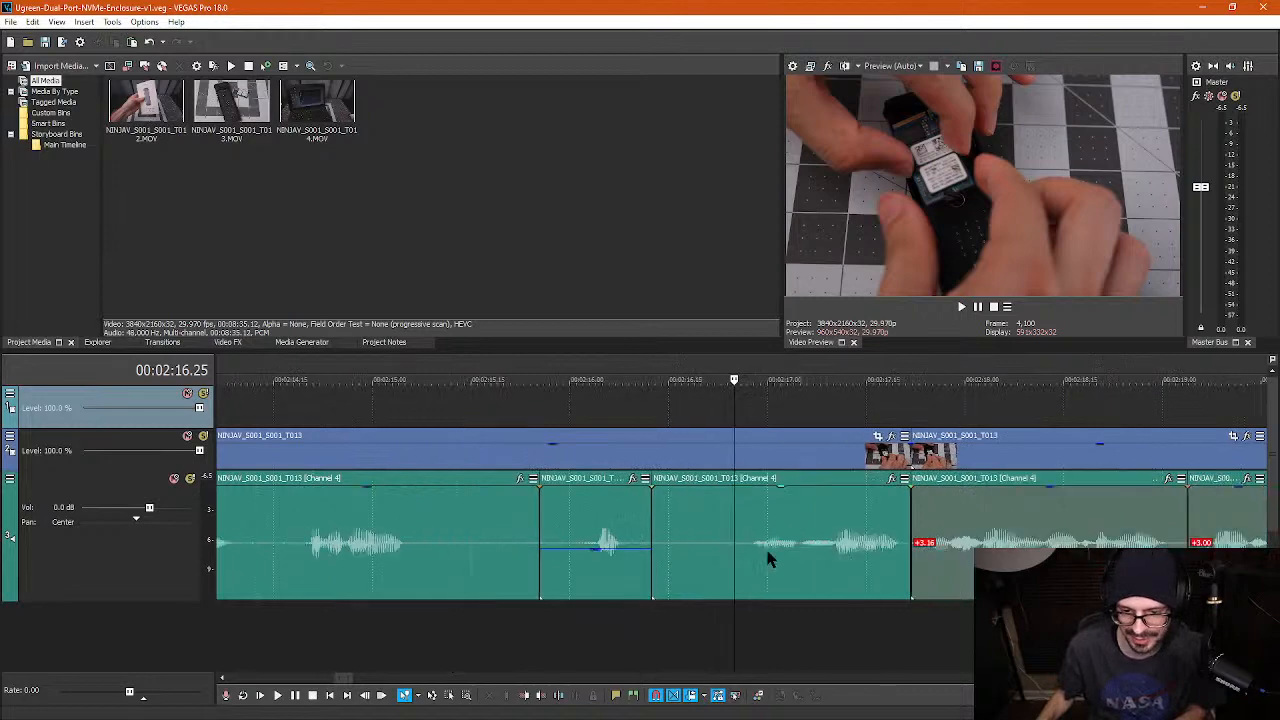
click(742, 448)
scroll(660, 452, down, 2)
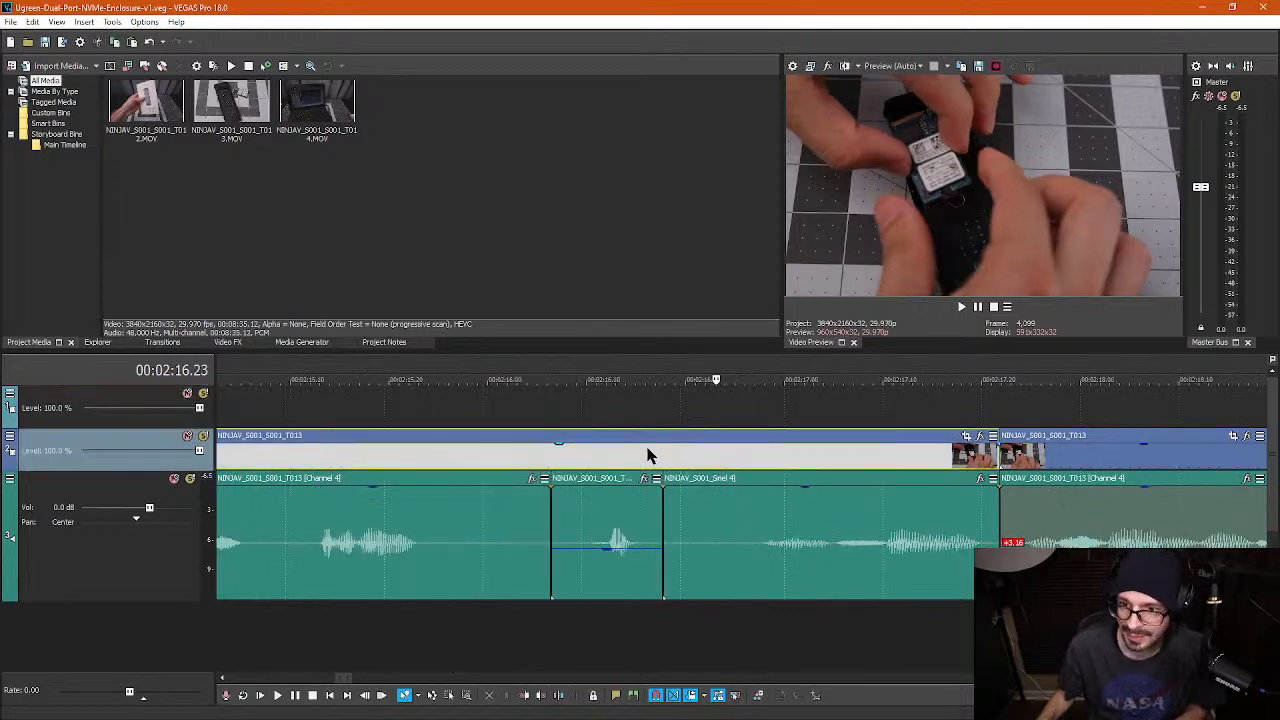
click(608, 403)
key(space)
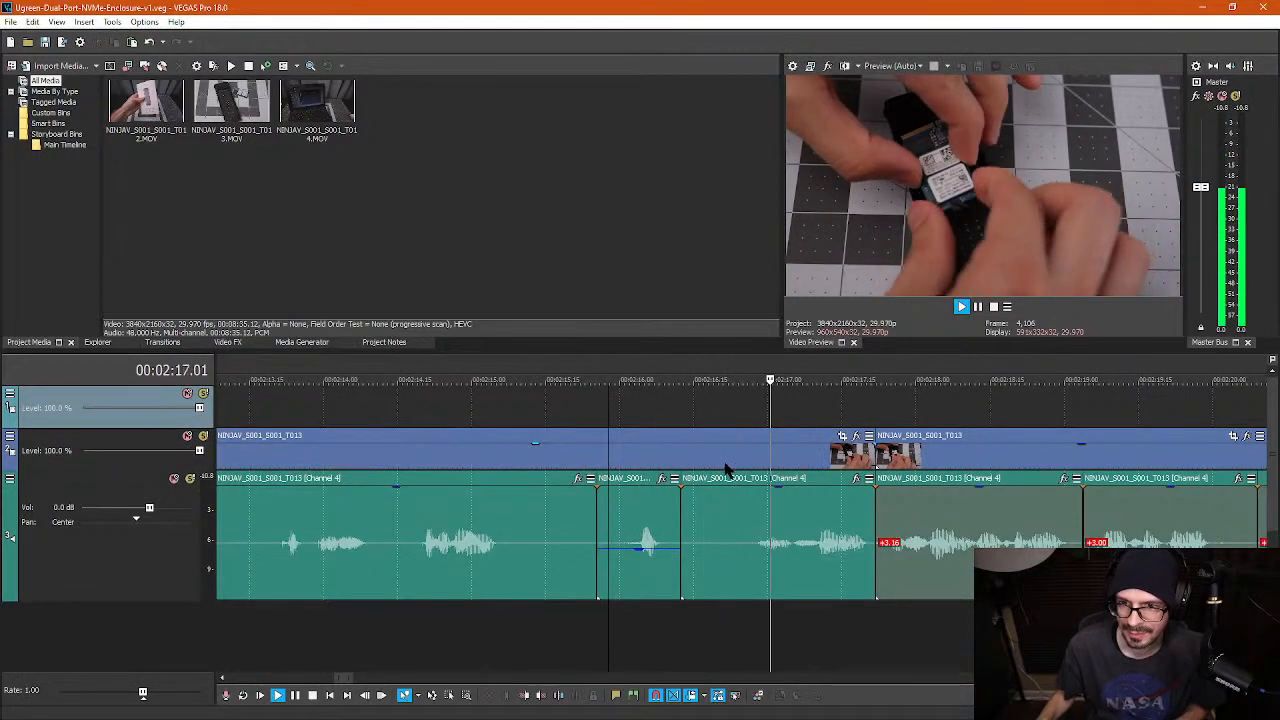
scroll(737, 481, down, 1)
scroll(737, 481, down, 2)
key(space)
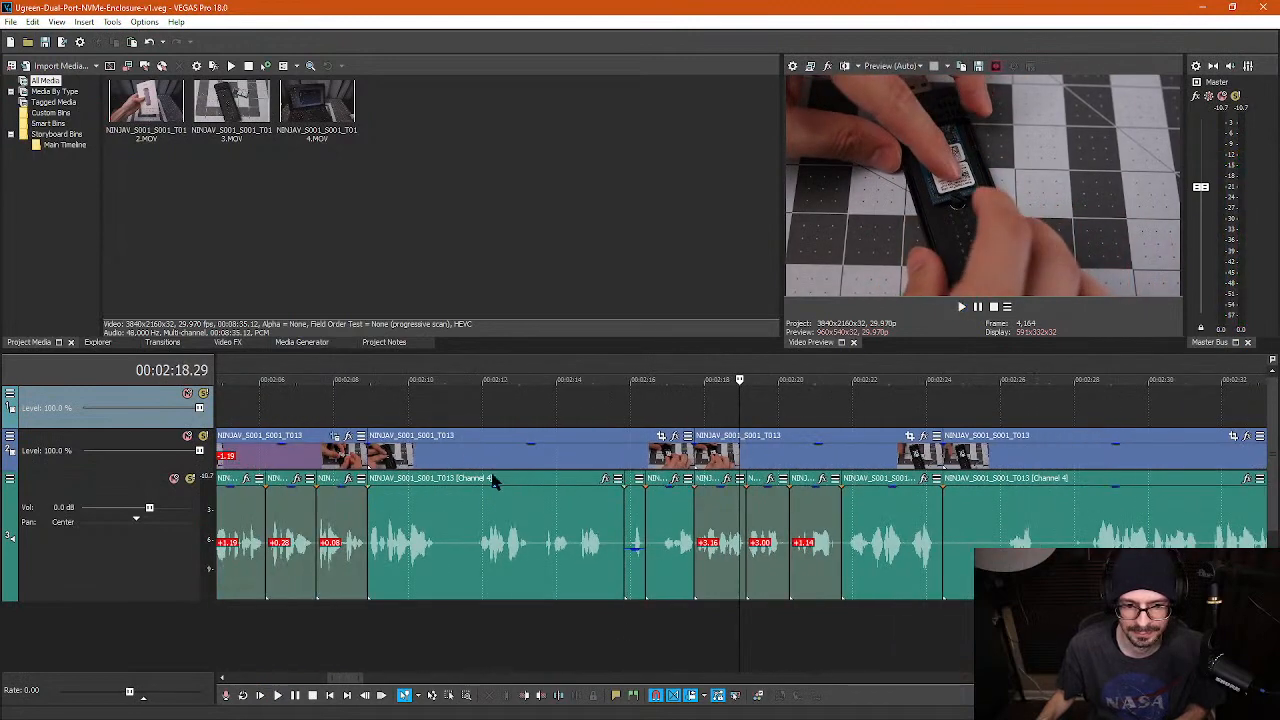
- Find the narration pause after 00:02:10 and split both video and audio at 00:02:10.23 and 00:02:11.27
click(399, 416)
key(space)
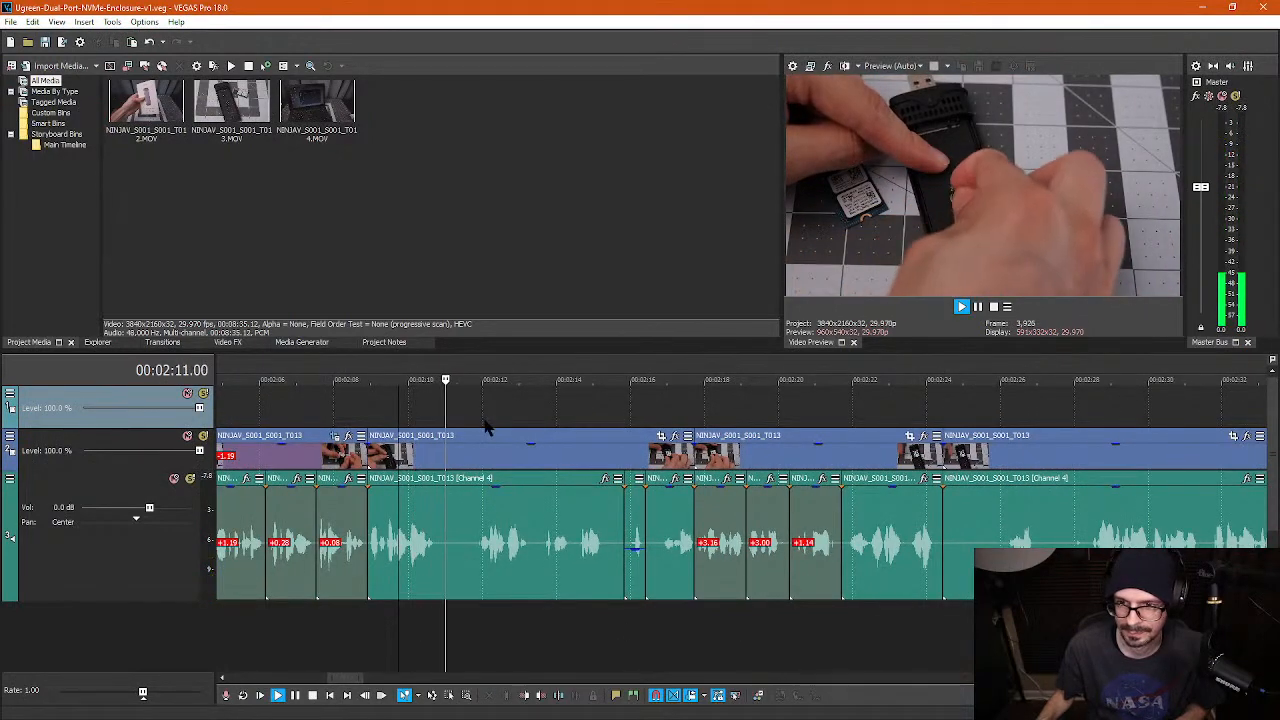
click(436, 552)
scroll(440, 562, up, 3)
click(757, 597)
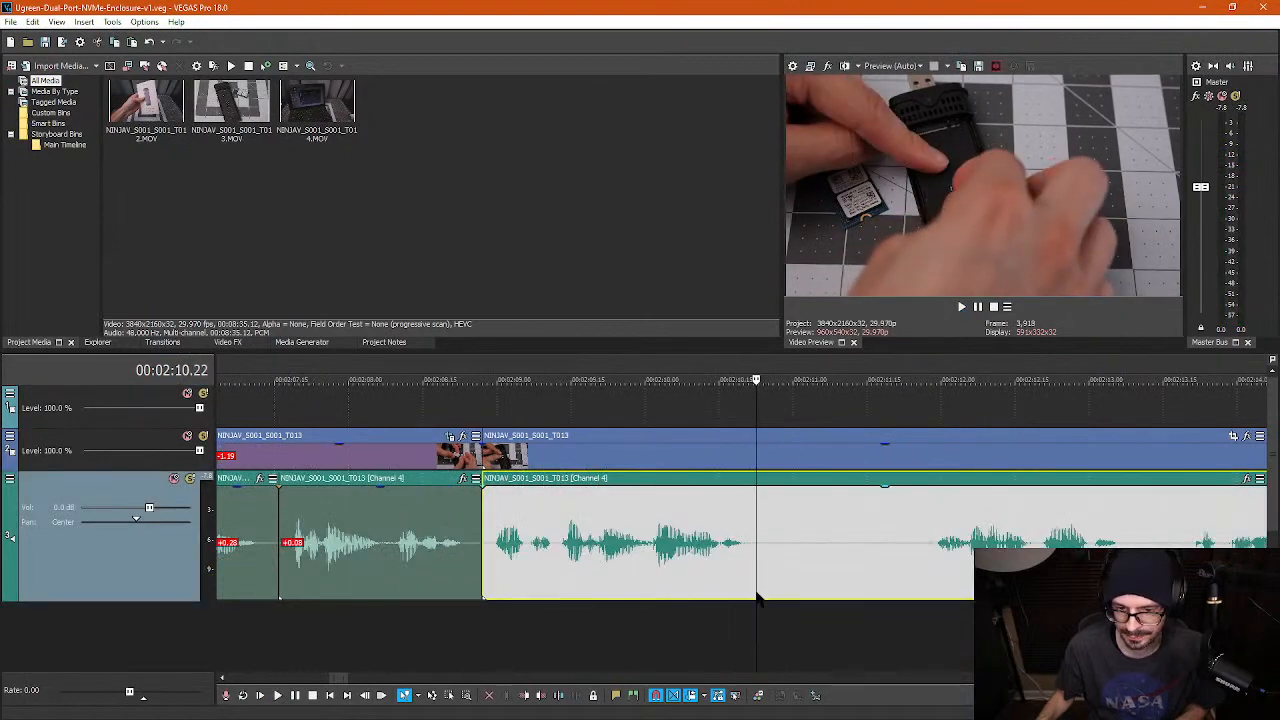
key(s)
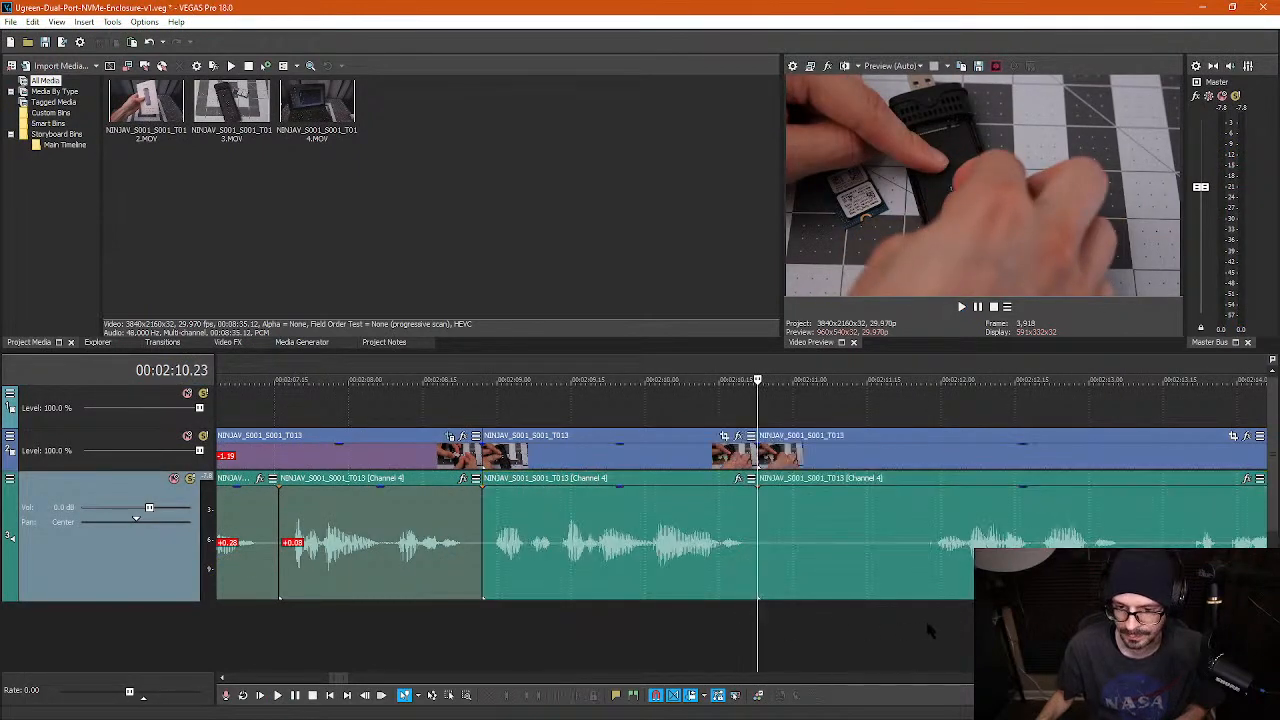
key(ctrl+a)
click(922, 605)
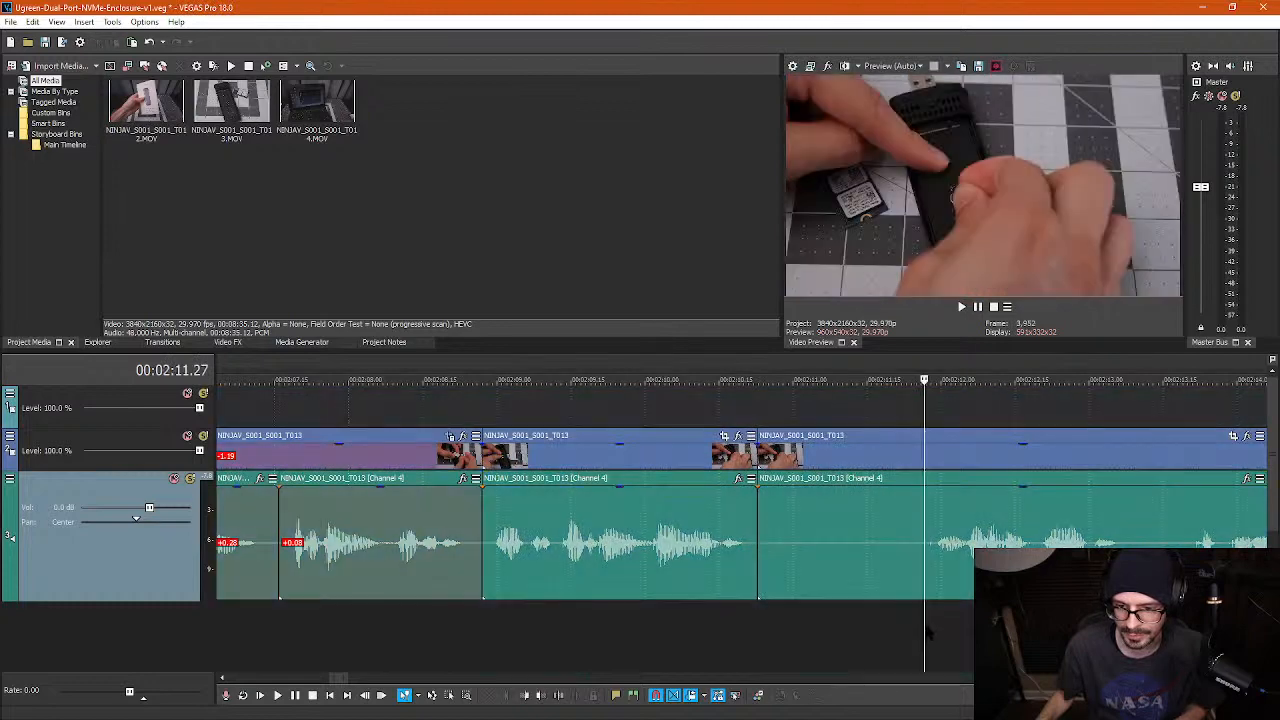
key(s)
- Listen to the start of the phrase at 00:02:11.27, split both tracks at 00:02:11.28, and ripple-delete the tiny piece before it
scroll(930, 558, up, 5)
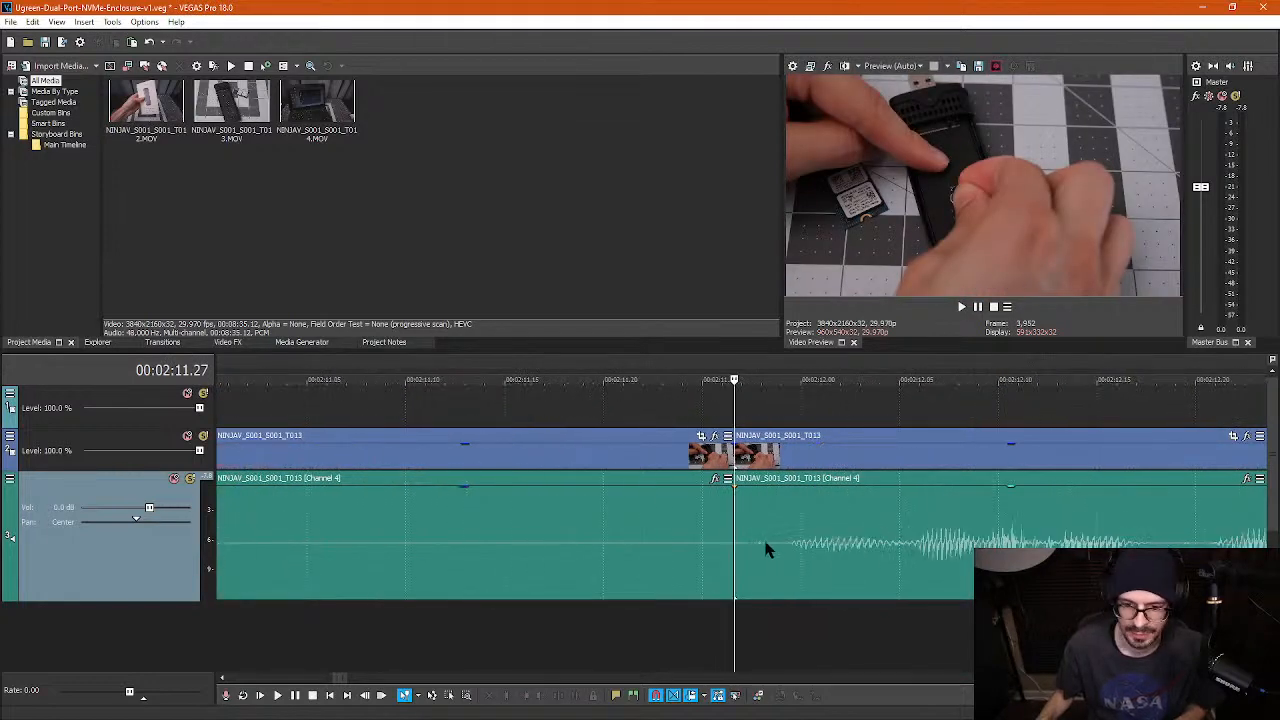
click(763, 538)
key(space)
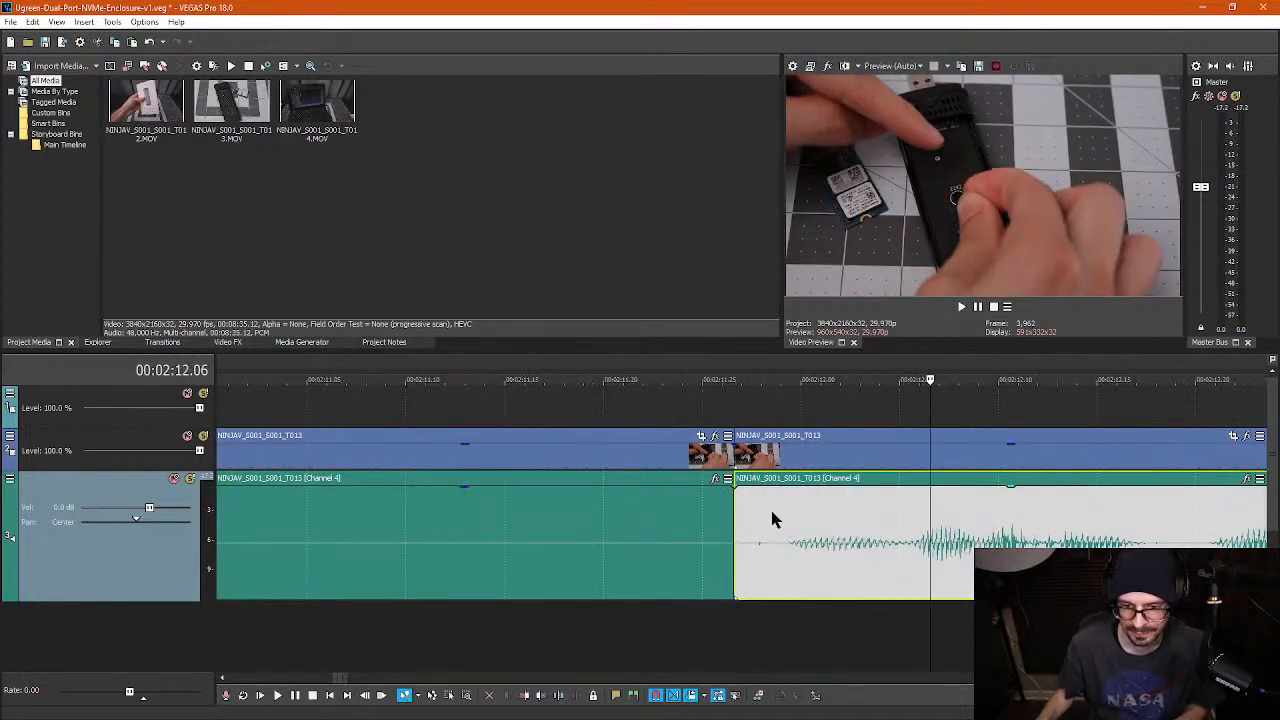
key(space)
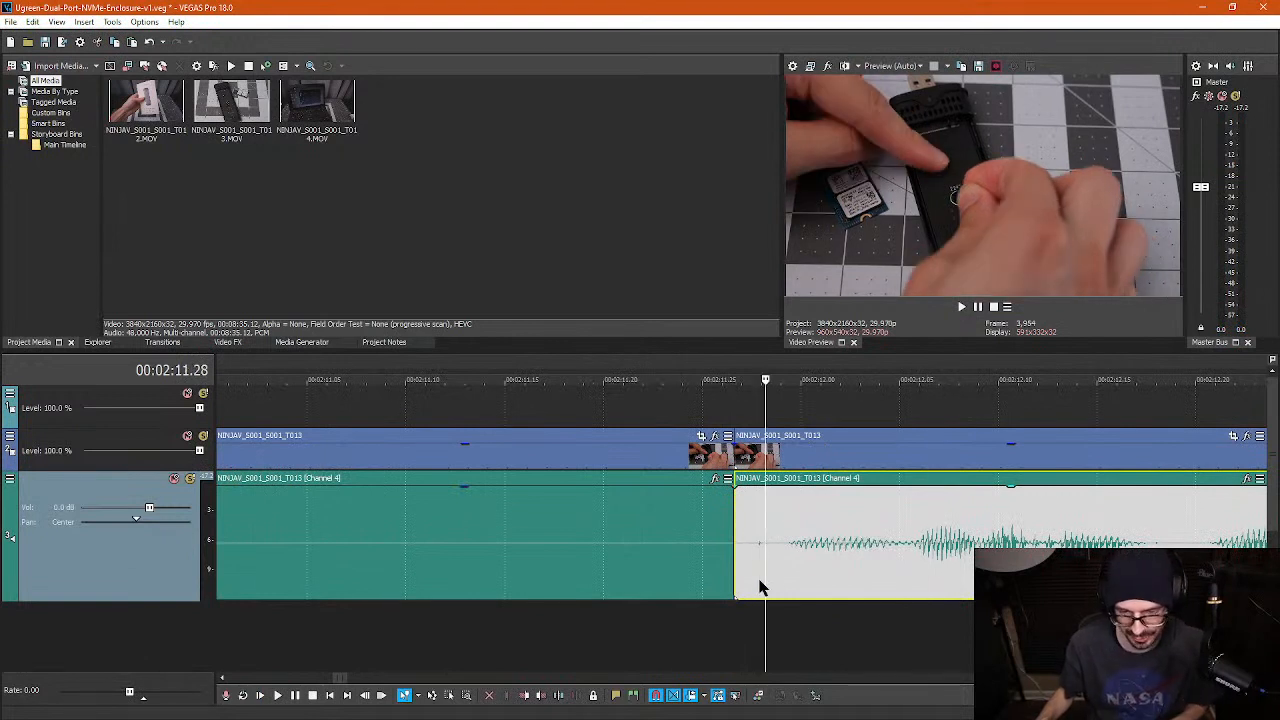
key(s)
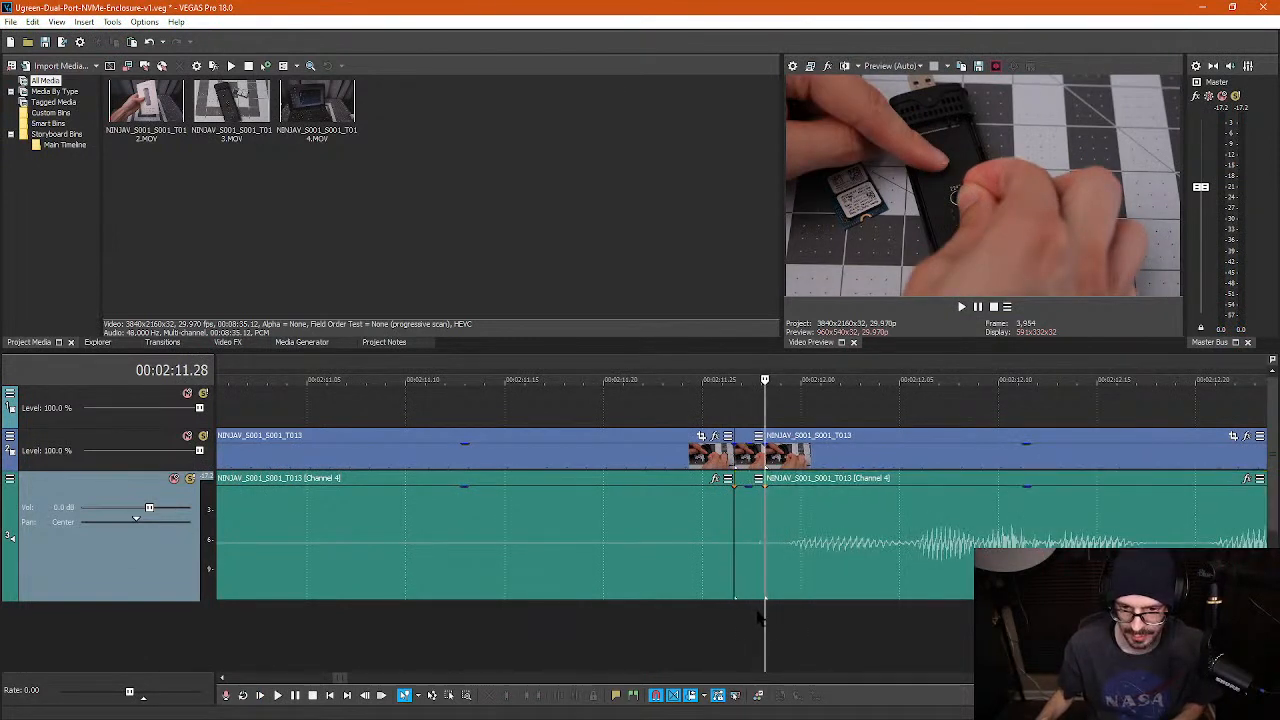
click(753, 594)
key(Delete)
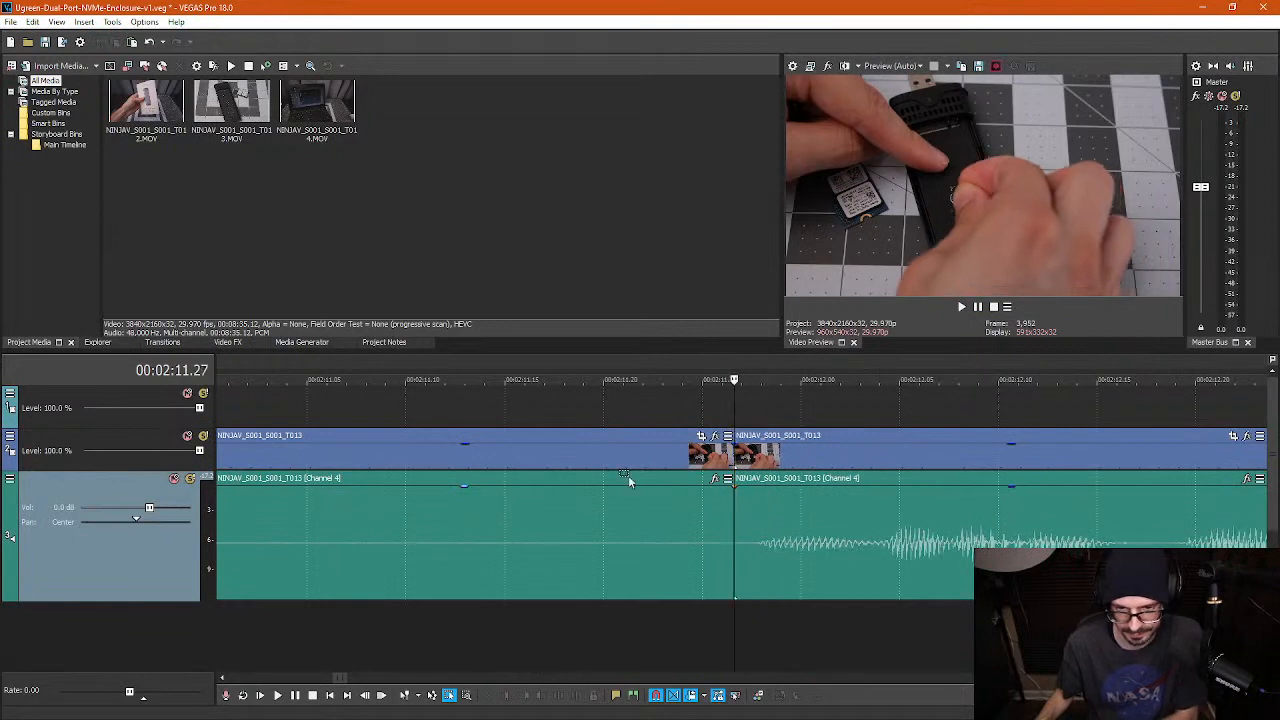
- Delete the silent video and audio piece between 00:02:10.23 and 00:02:11.27, rippling the following clips to close the gap
scroll(612, 470, down, 2)
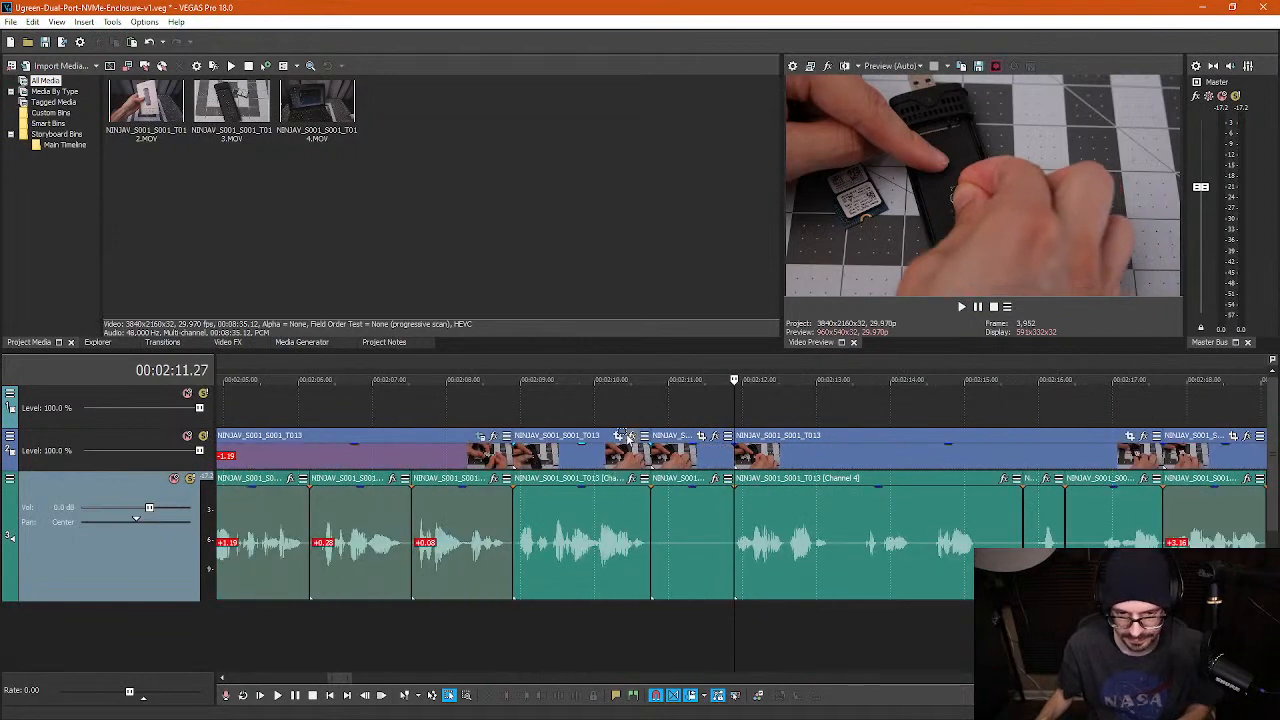
click(695, 588)
key(Delete)
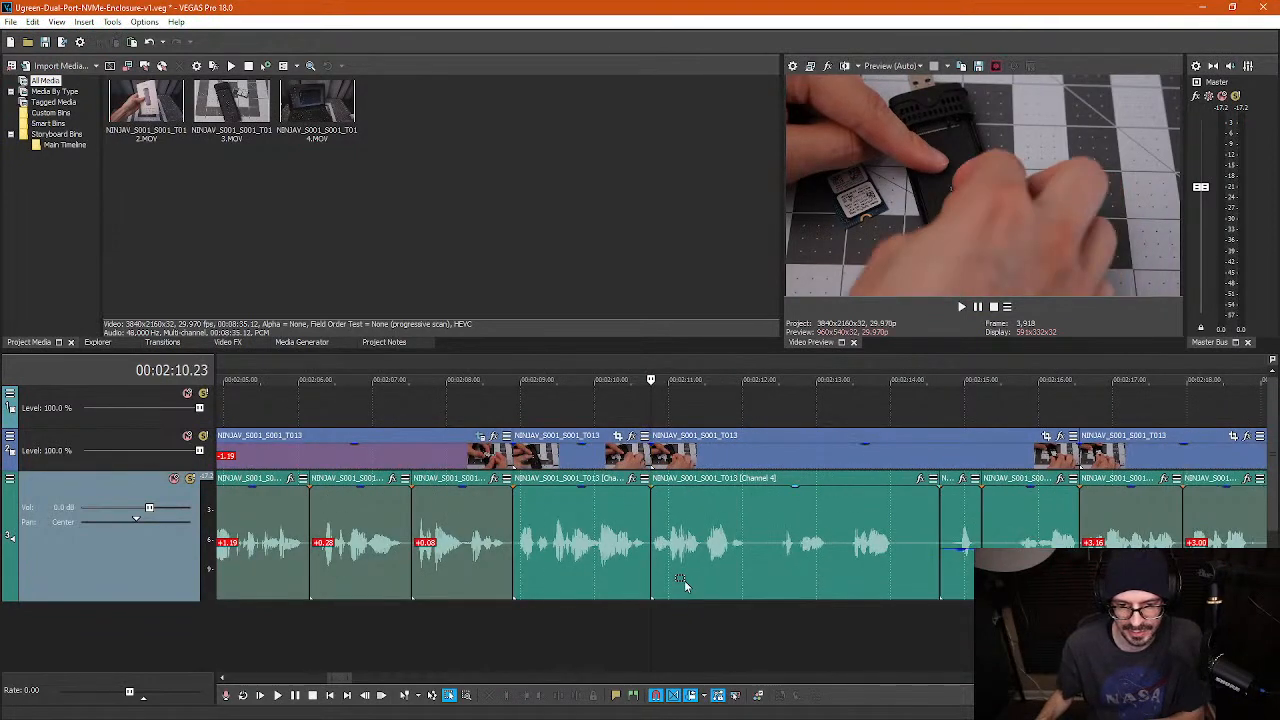
- Review the cut from 00:02:09.27, then crop the video clip starting at 00:02:10.23 to 2,711.7 × 1,525.3, centered at X 1,489.8, Y 1,087.1
click(586, 405)
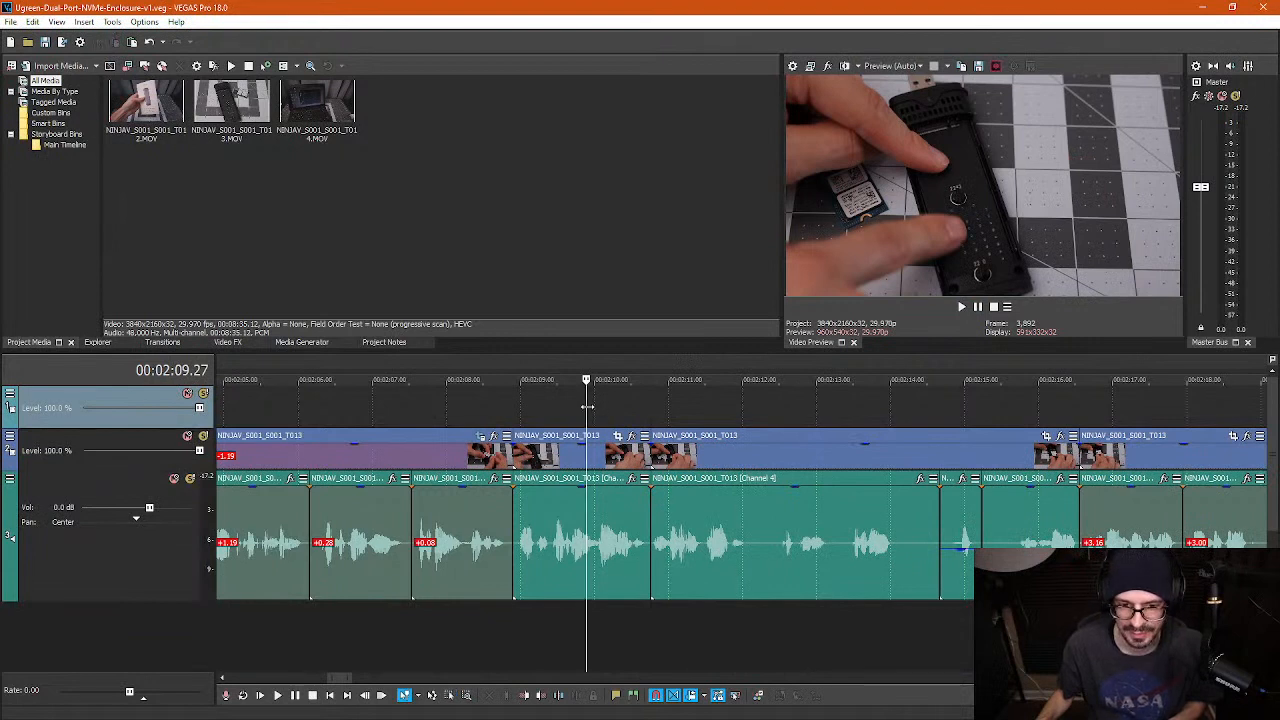
key(space)
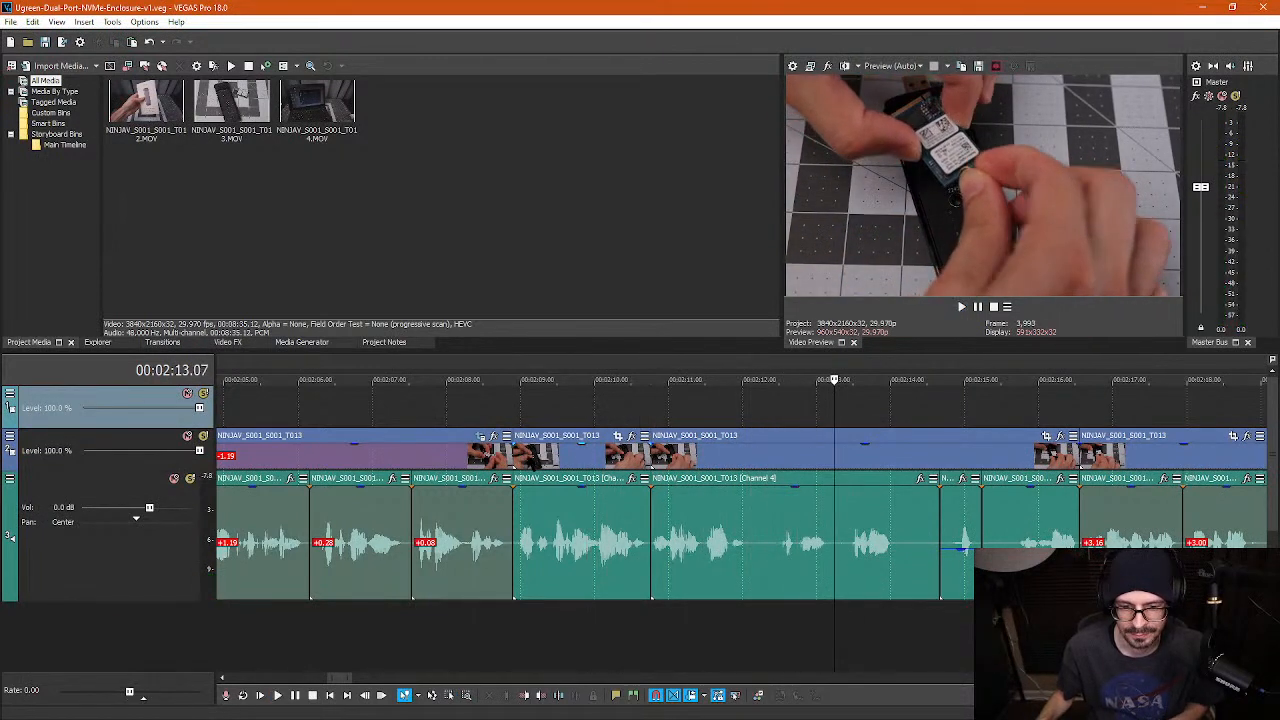
click(866, 449)
click(1045, 437)
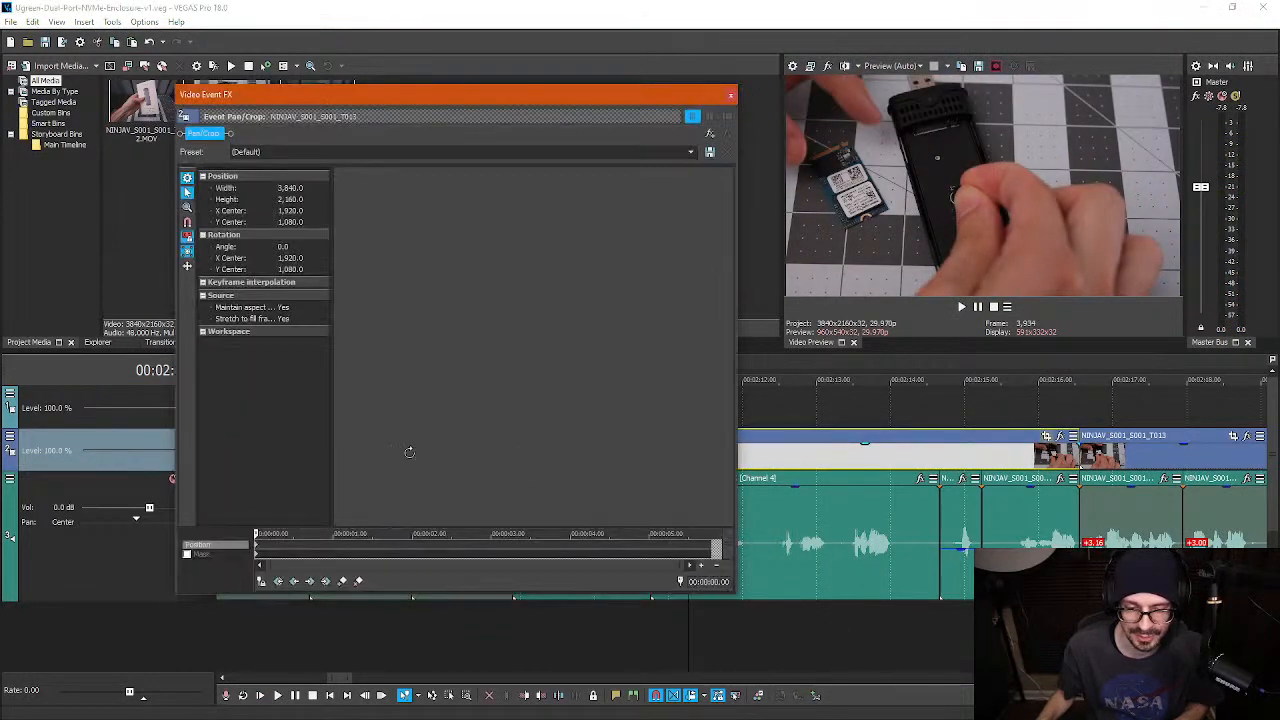
drag(353, 449, 416, 399)
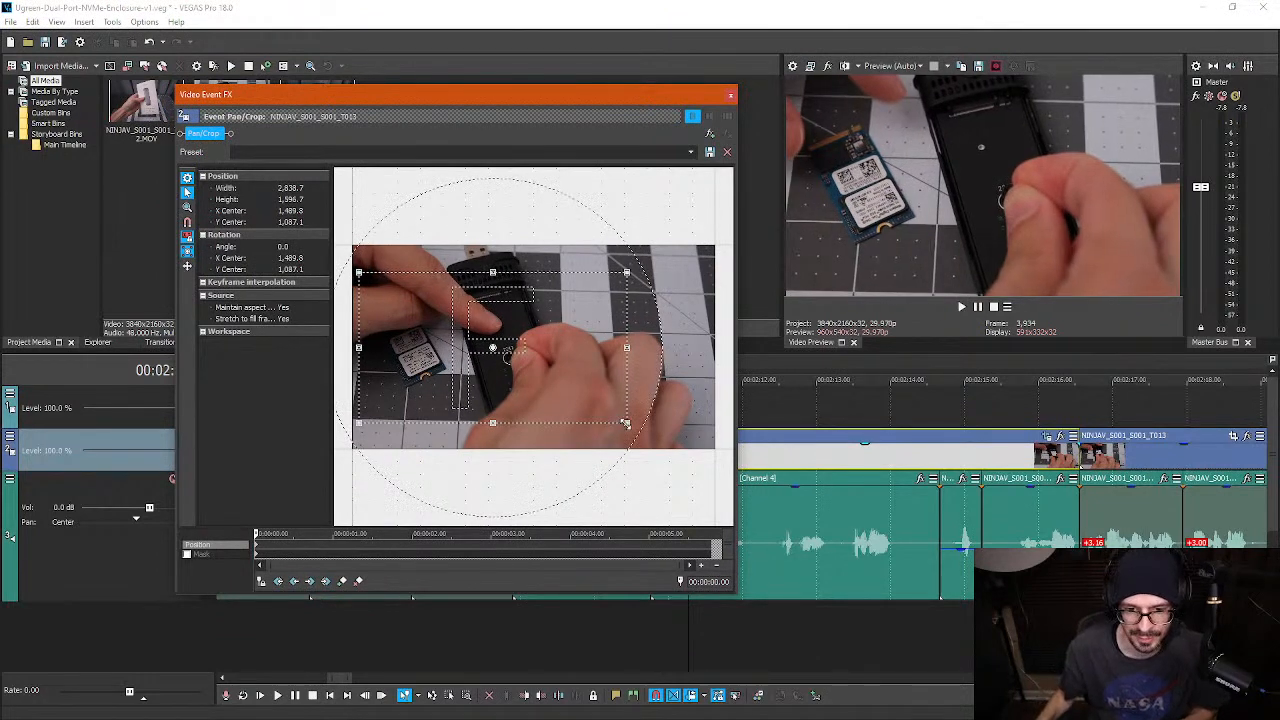
drag(626, 423, 618, 418)
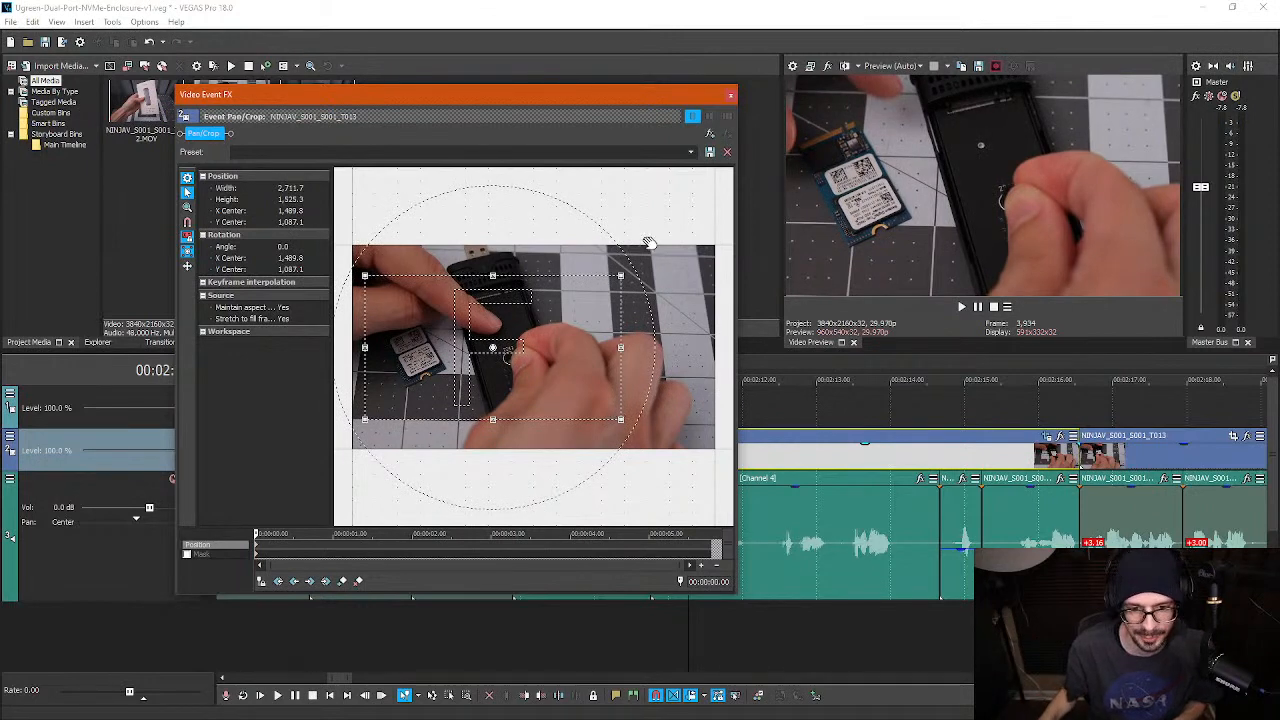
click(729, 96)
- Replay the cut and the punched-in clip from about 00:02:09.25 through 00:02:21.29
click(590, 418)
key(space)
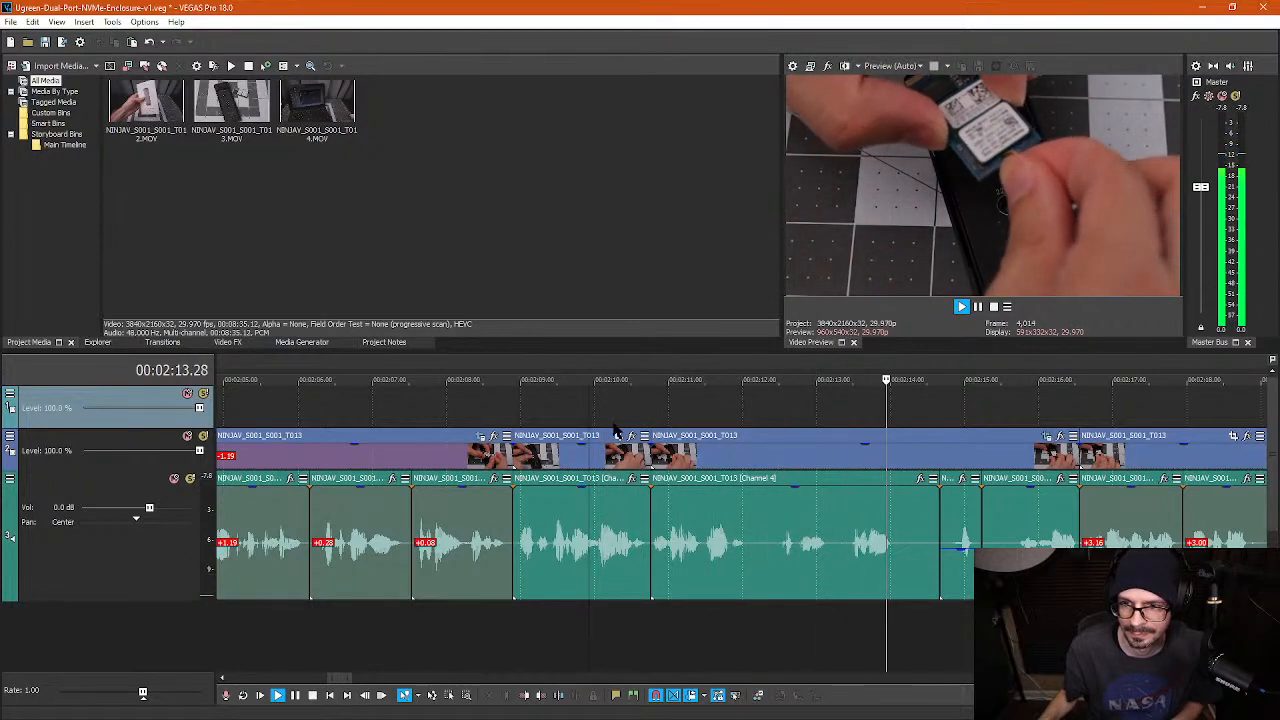
scroll(650, 433, down, 2)
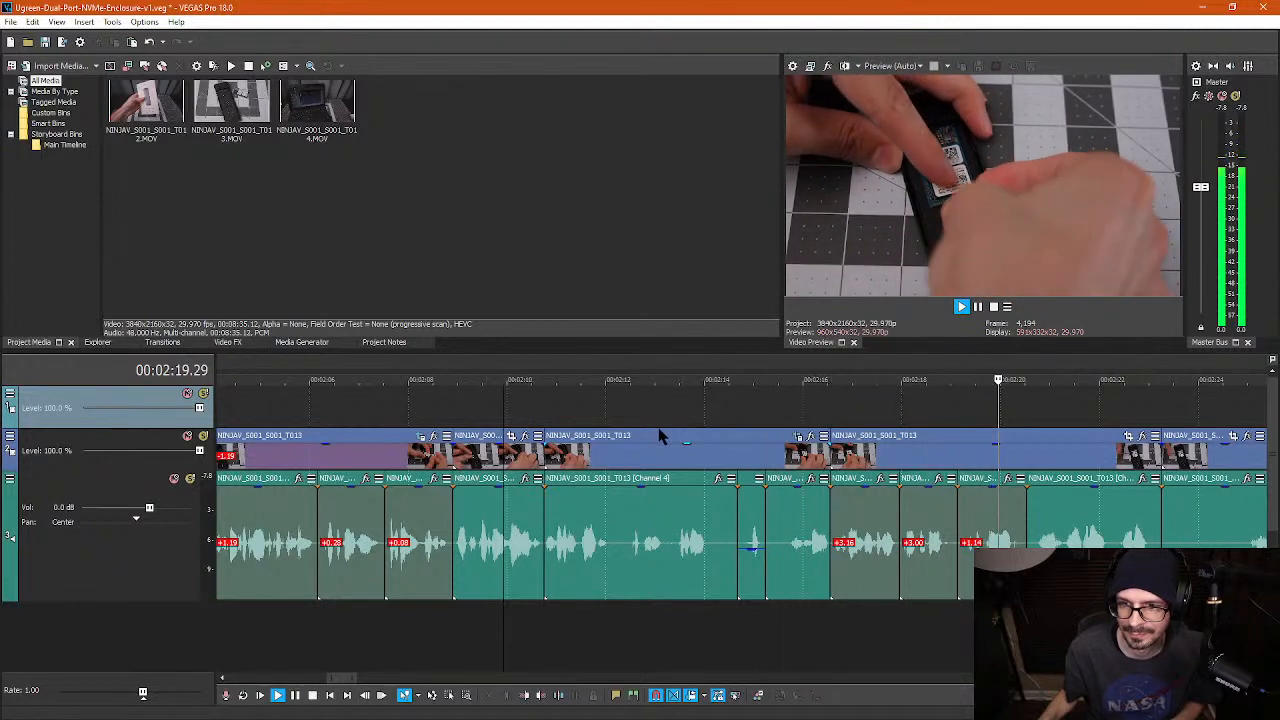
scroll(690, 445, down, 1)
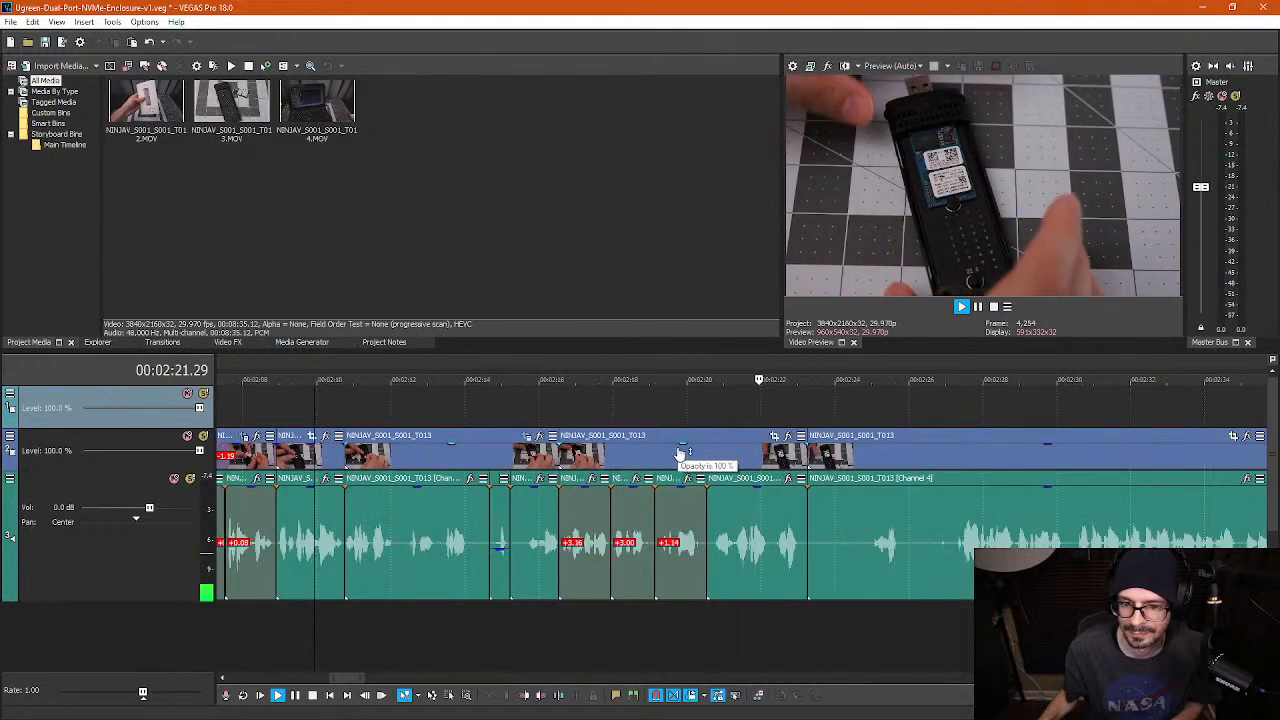
click(757, 450)
click(775, 437)
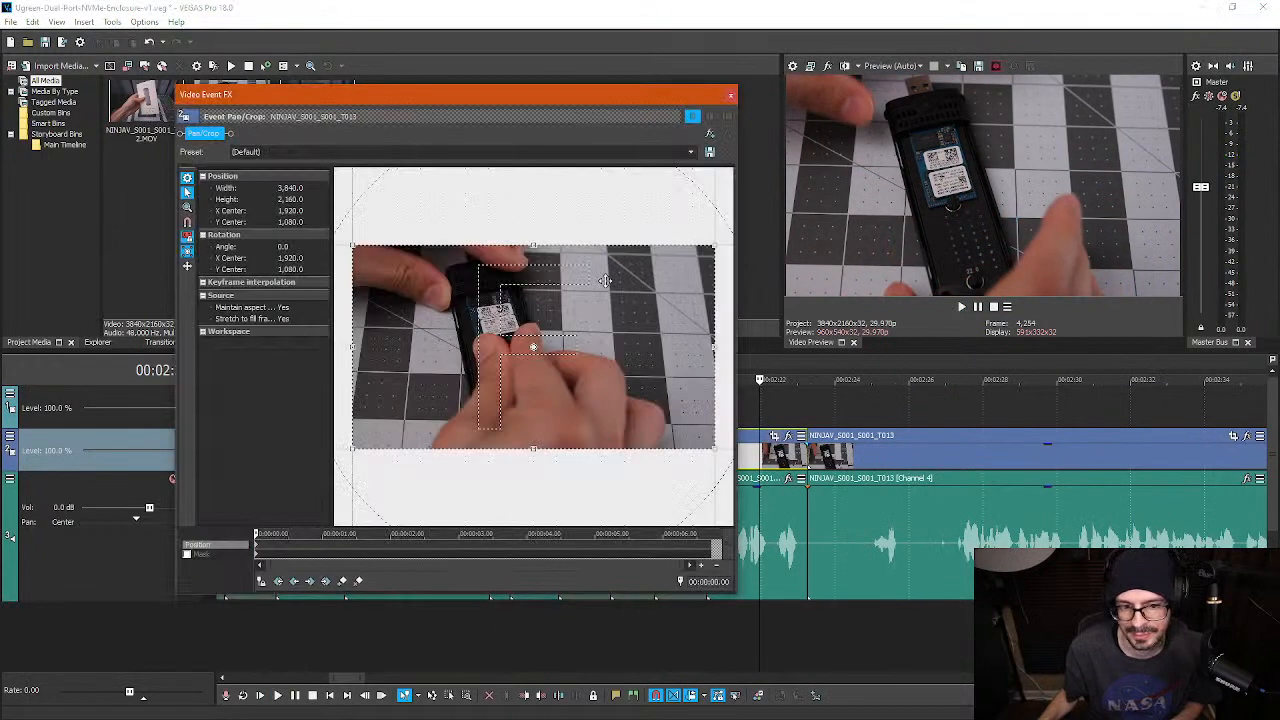
click(731, 97)
- Copy the punched-in clip starting at 00:02:10.23 and paste its event attributes onto the next video clip, starting after 00:02:16
right_click(476, 460)
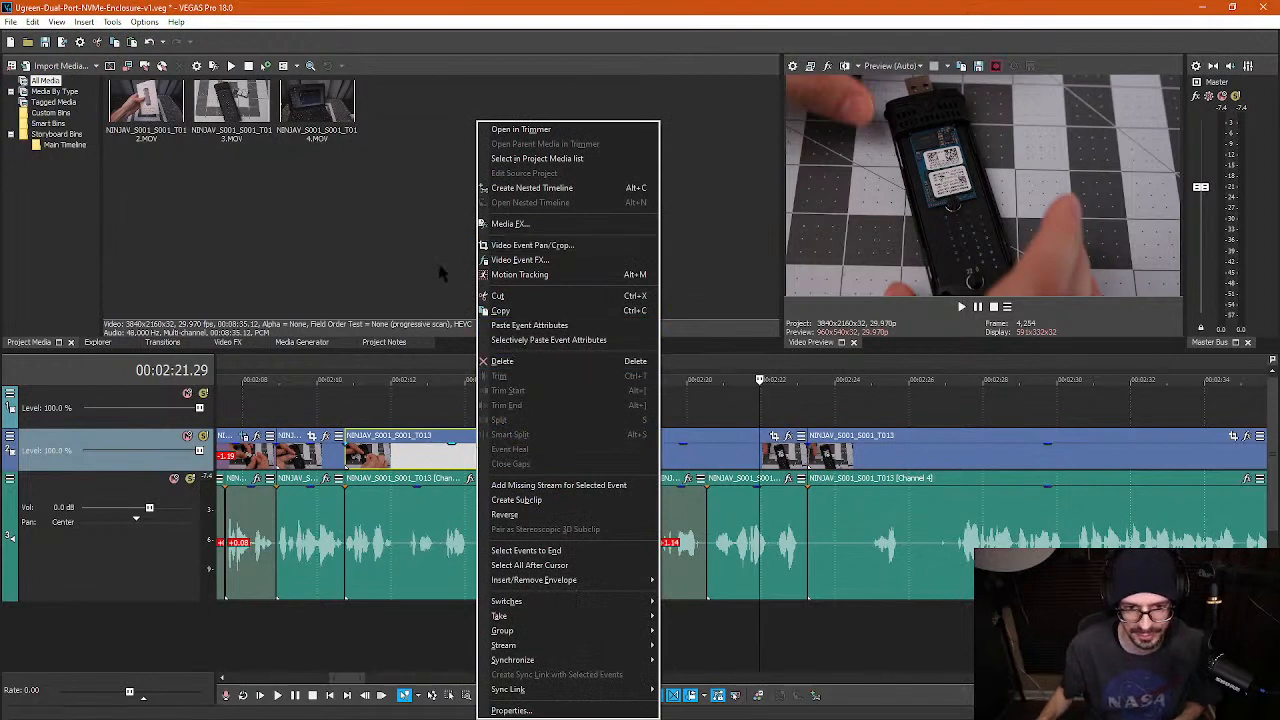
click(500, 311)
click(643, 455)
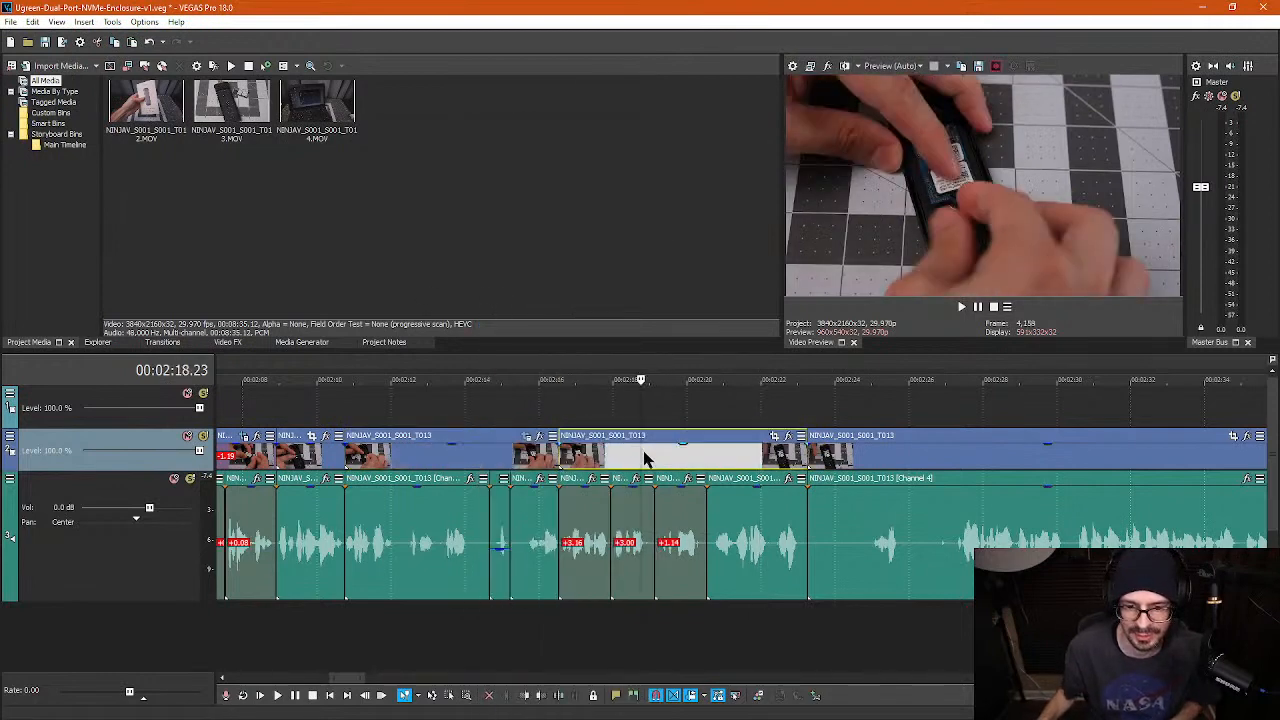
right_click(643, 455)
click(709, 326)
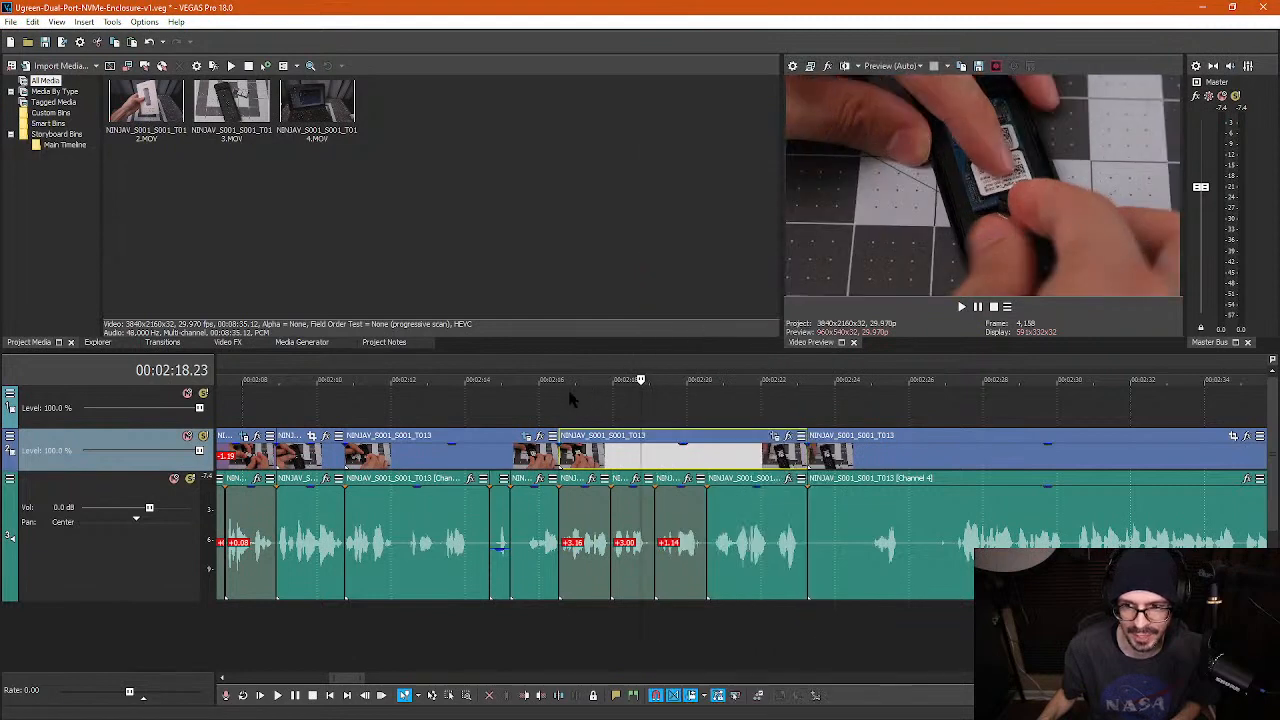
- Add a slow zoom-out to that second clip by widening its crop to 2,937.4 × 1,652.3 at the end keyframe, 00:00:06.22
click(543, 405)
click(655, 461)
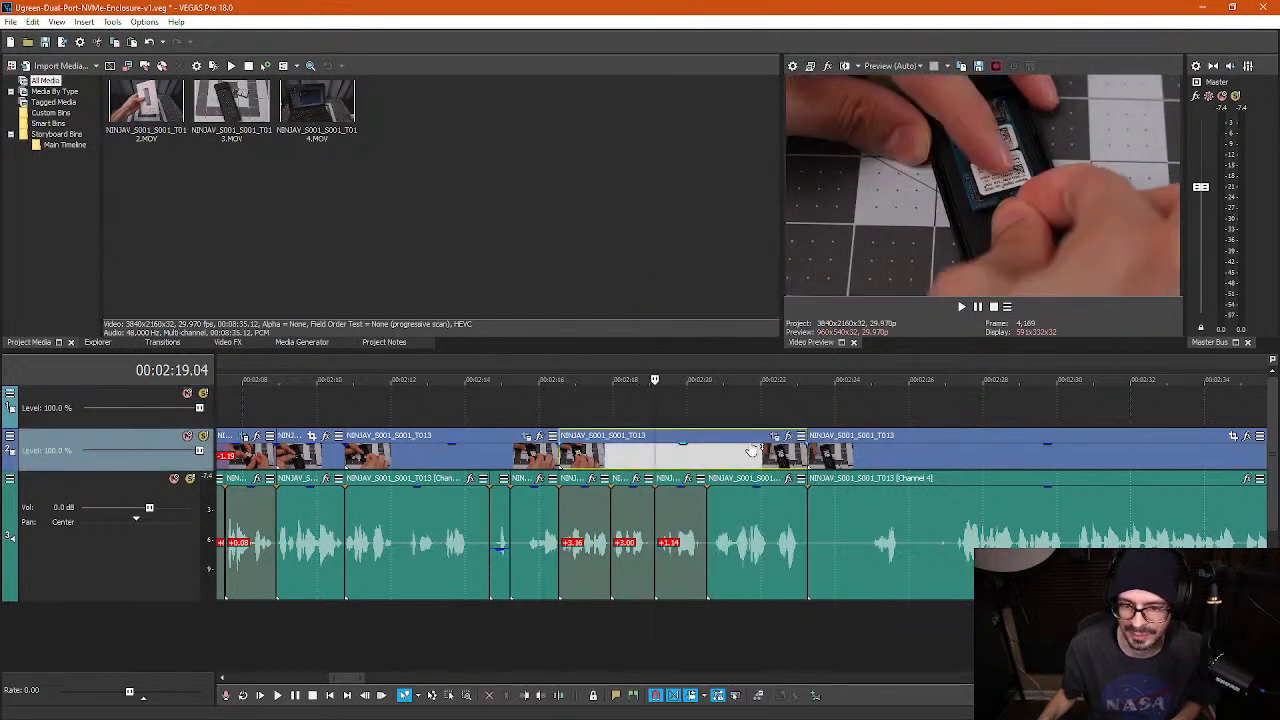
click(774, 439)
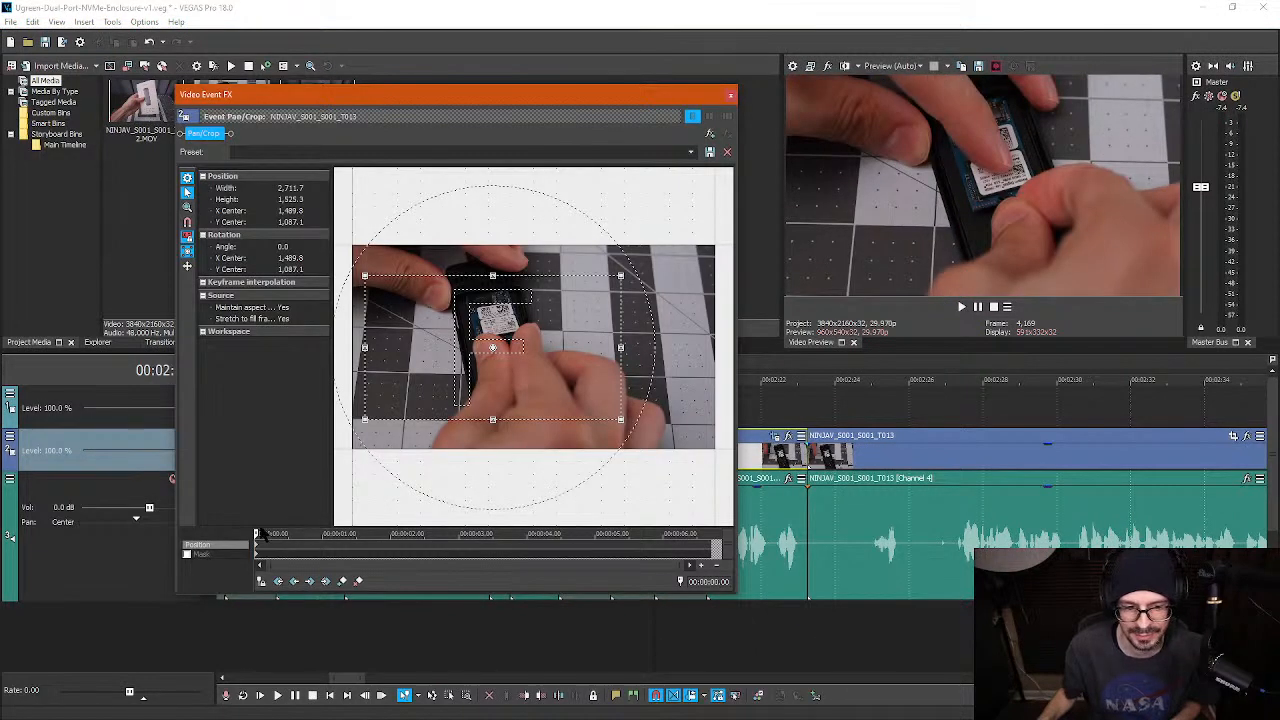
drag(270, 534, 770, 525)
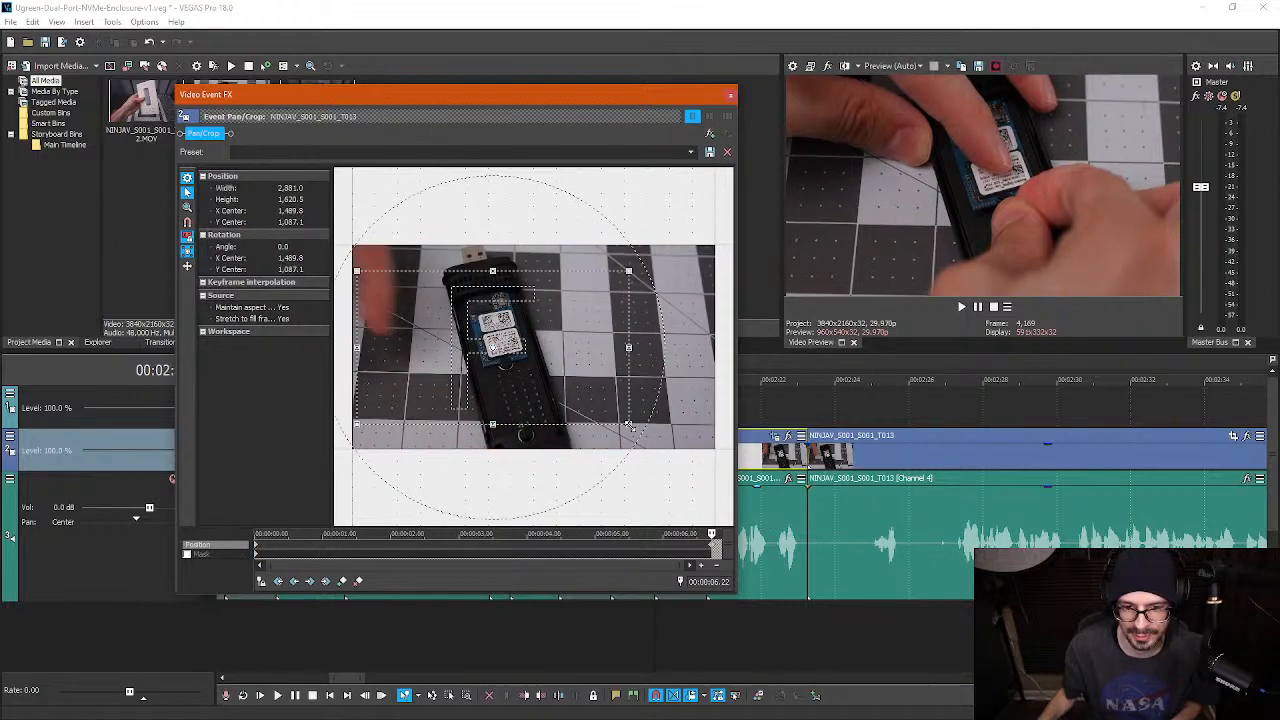
drag(621, 420, 634, 438)
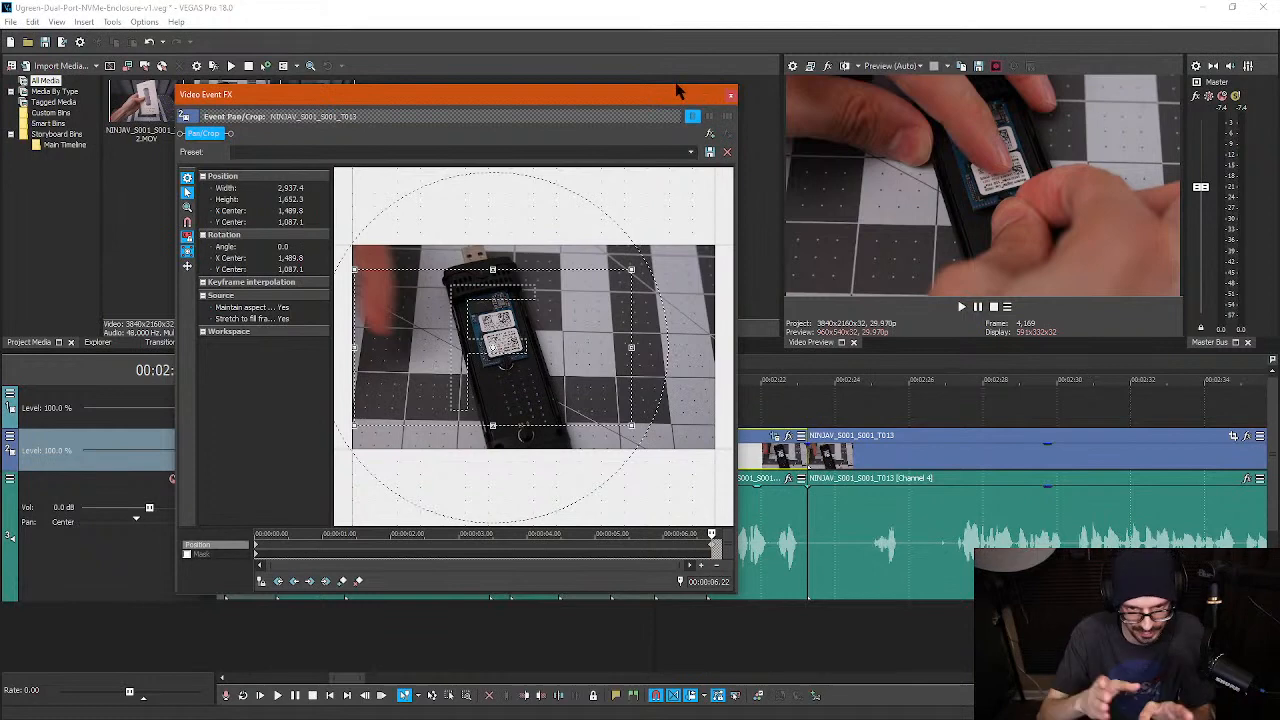
click(730, 94)
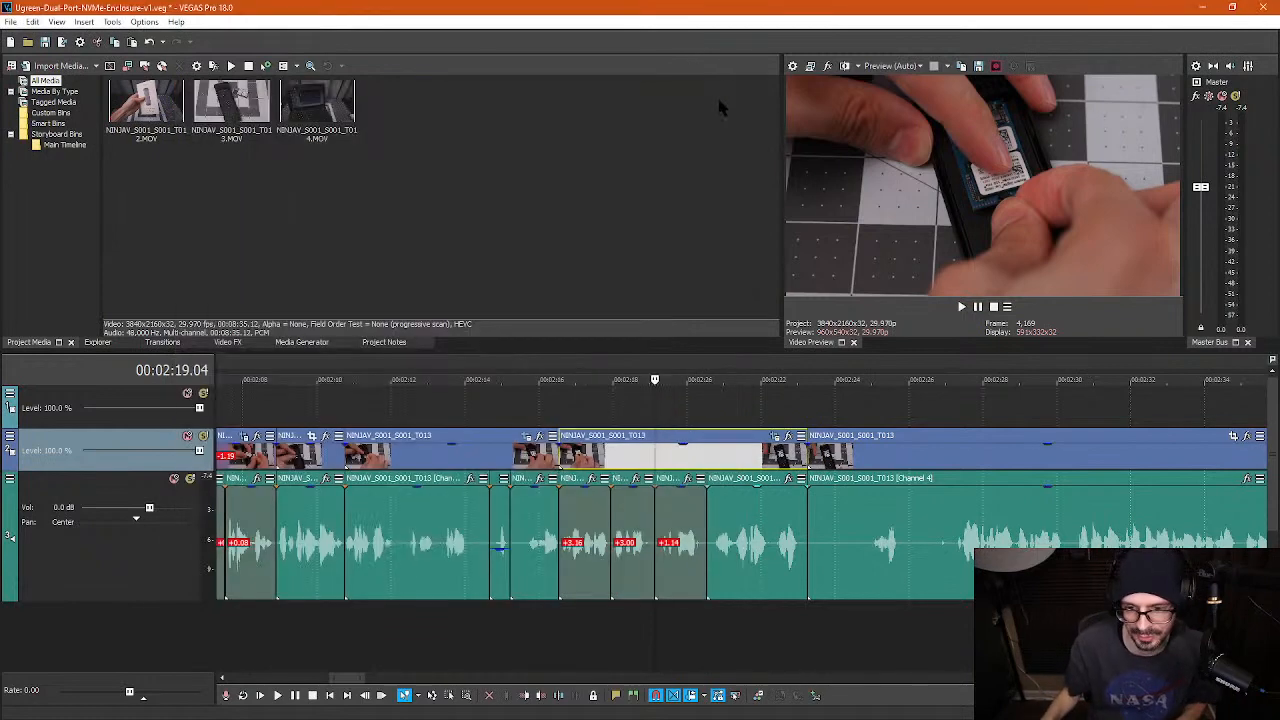
- Replay the punched-in shots from about 00:02:10 through 00:02:24
click(541, 410)
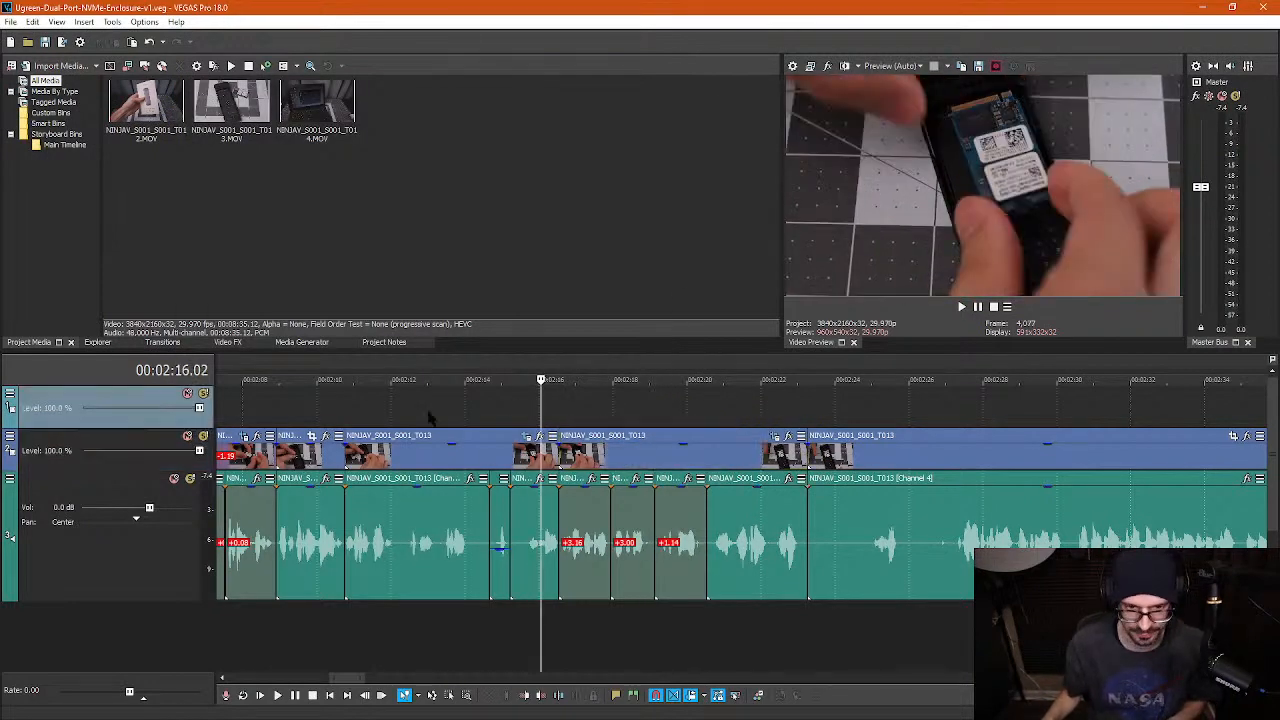
click(325, 410)
key(space)
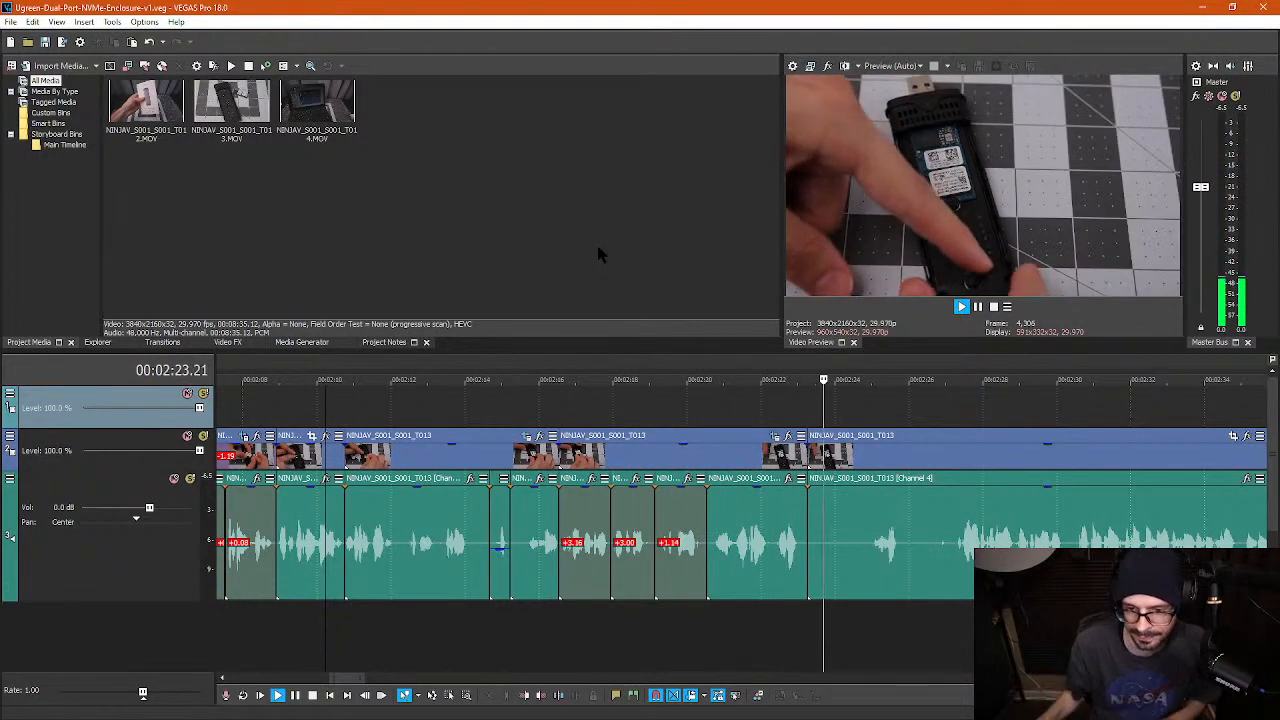
click(838, 402)
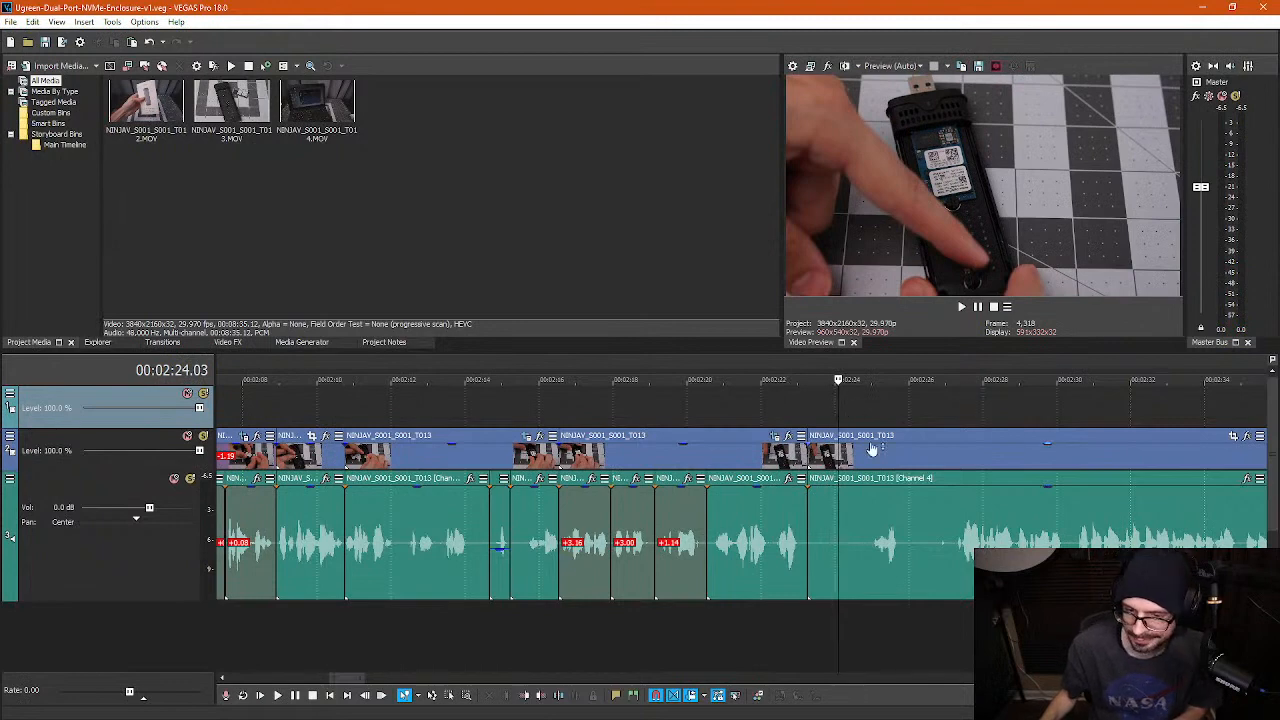
- Split video and audio at 00:02:27.05 and ripple-delete the unwanted piece between 00:02:23.08 and that split
key(space)
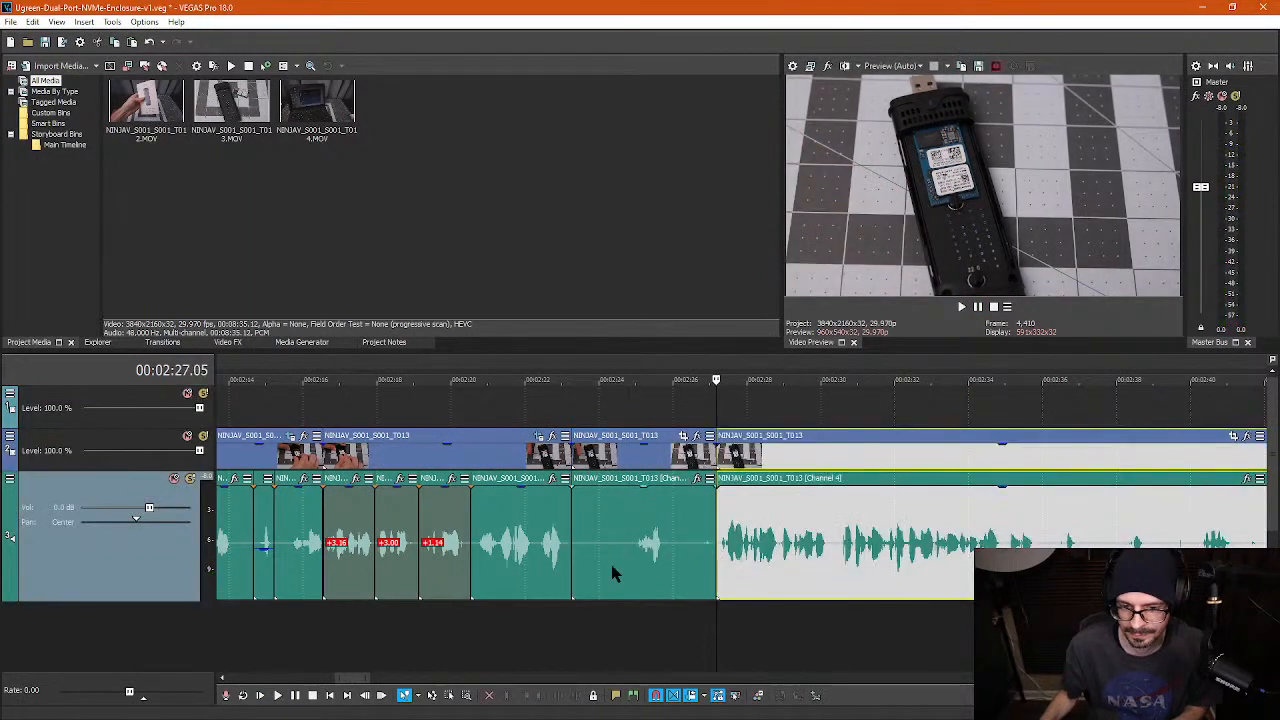
click(610, 561)
scroll(608, 560, up, 2)
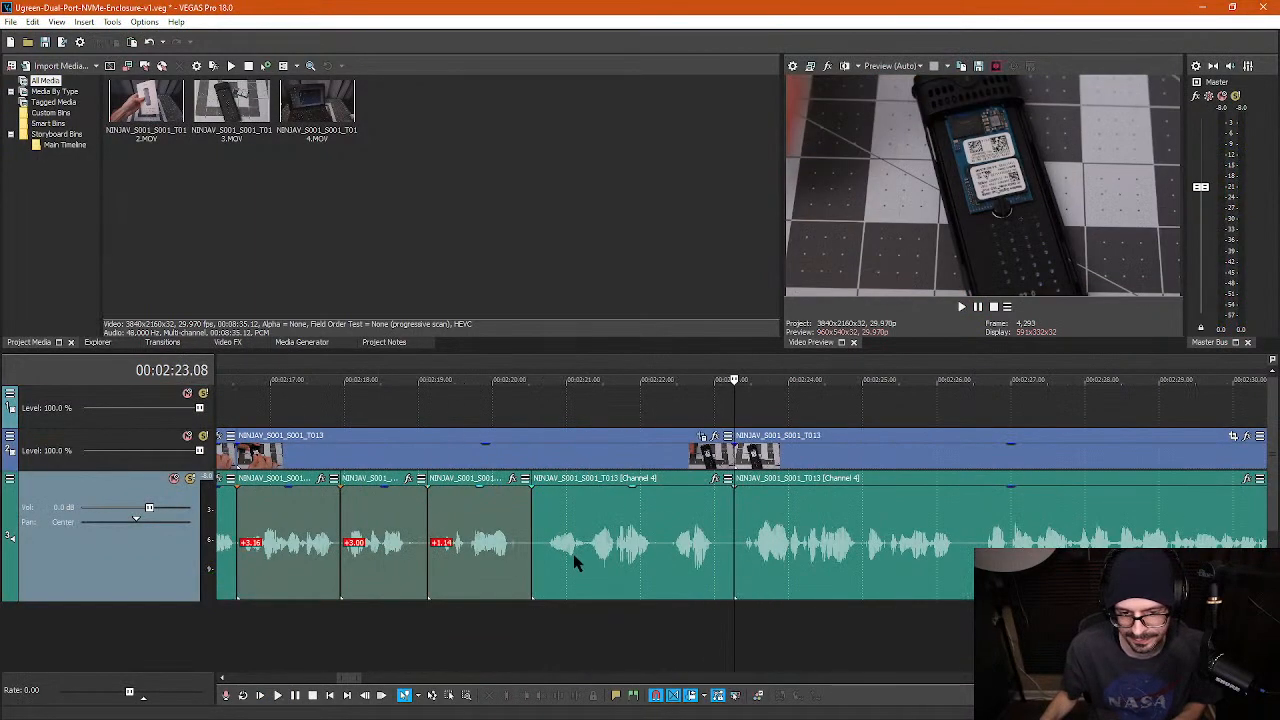
- Split both tracks at 00:02:23.05 and 00:02:23.11, then ripple-delete the small silent pieces between those splits
click(724, 558)
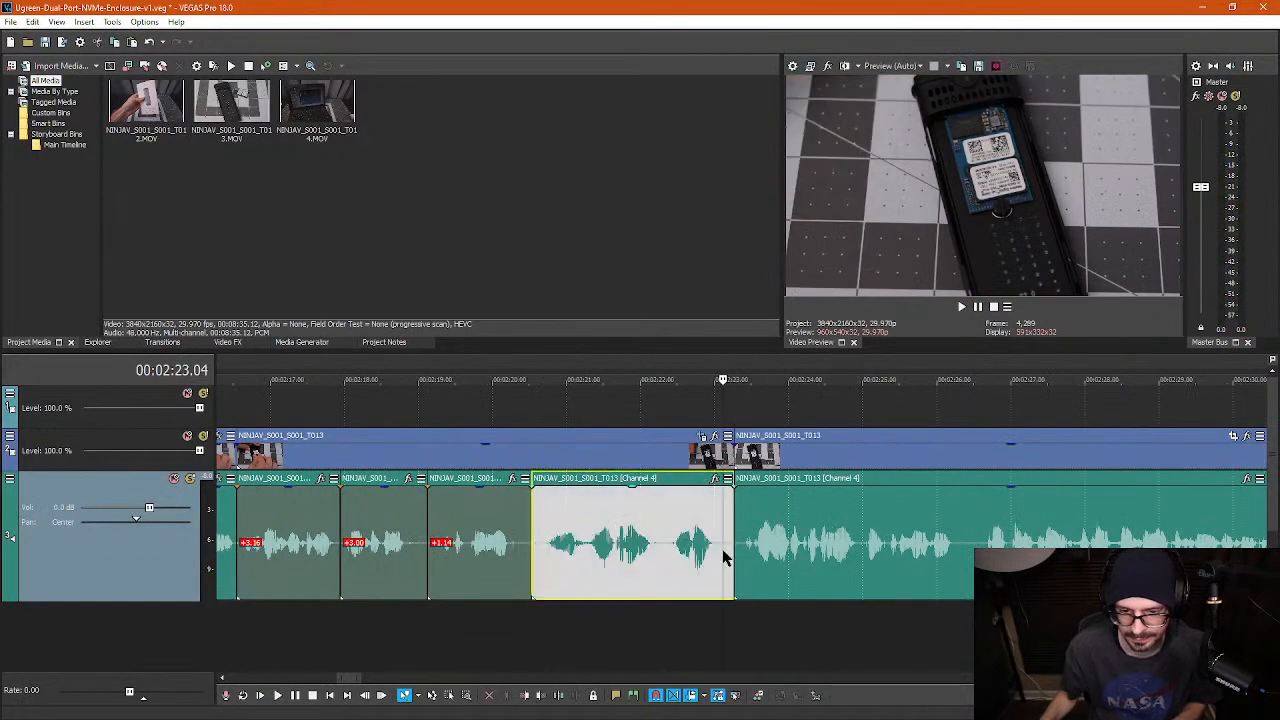
click(726, 622)
scroll(743, 614, up, 3)
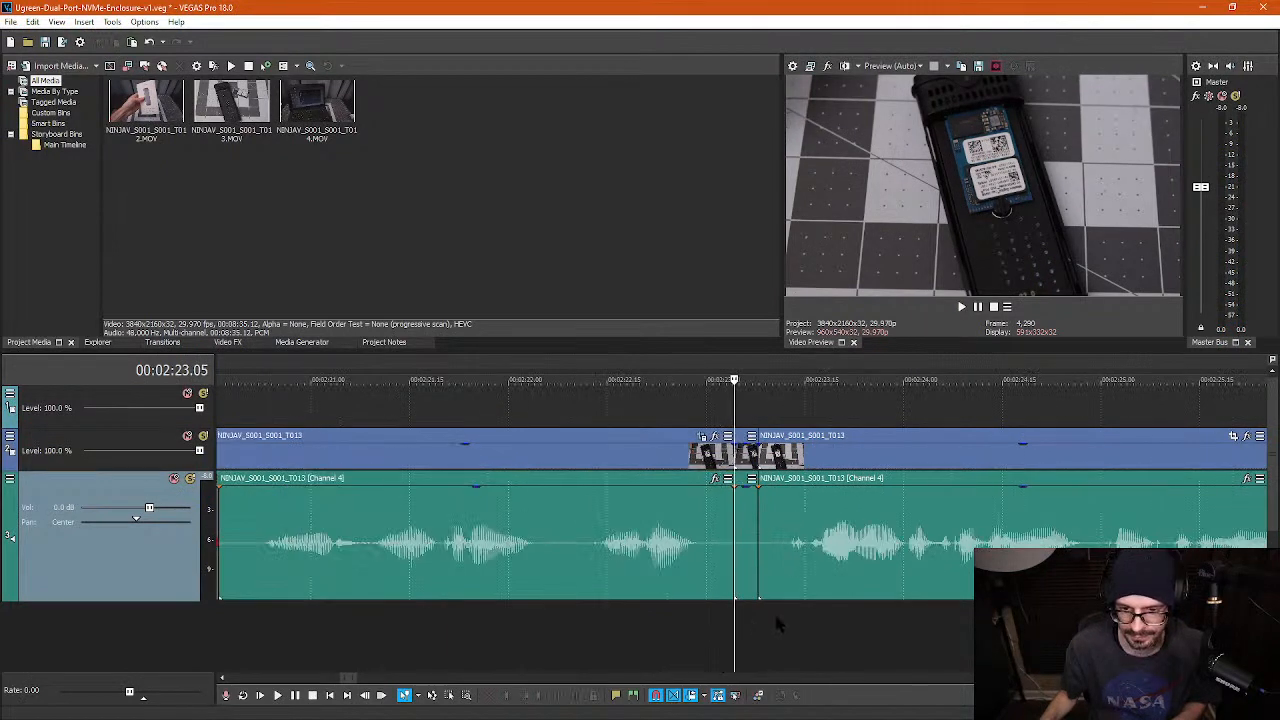
click(775, 626)
key(s)
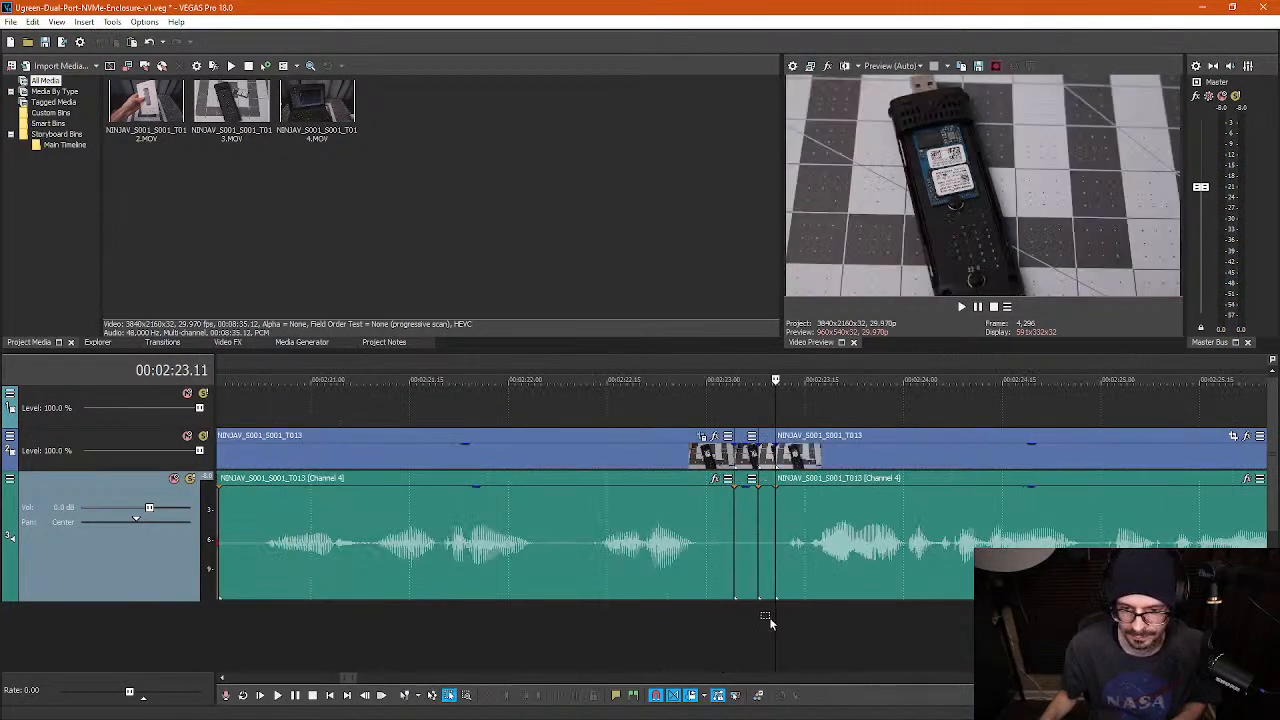
drag(768, 622, 742, 418)
key(Delete)
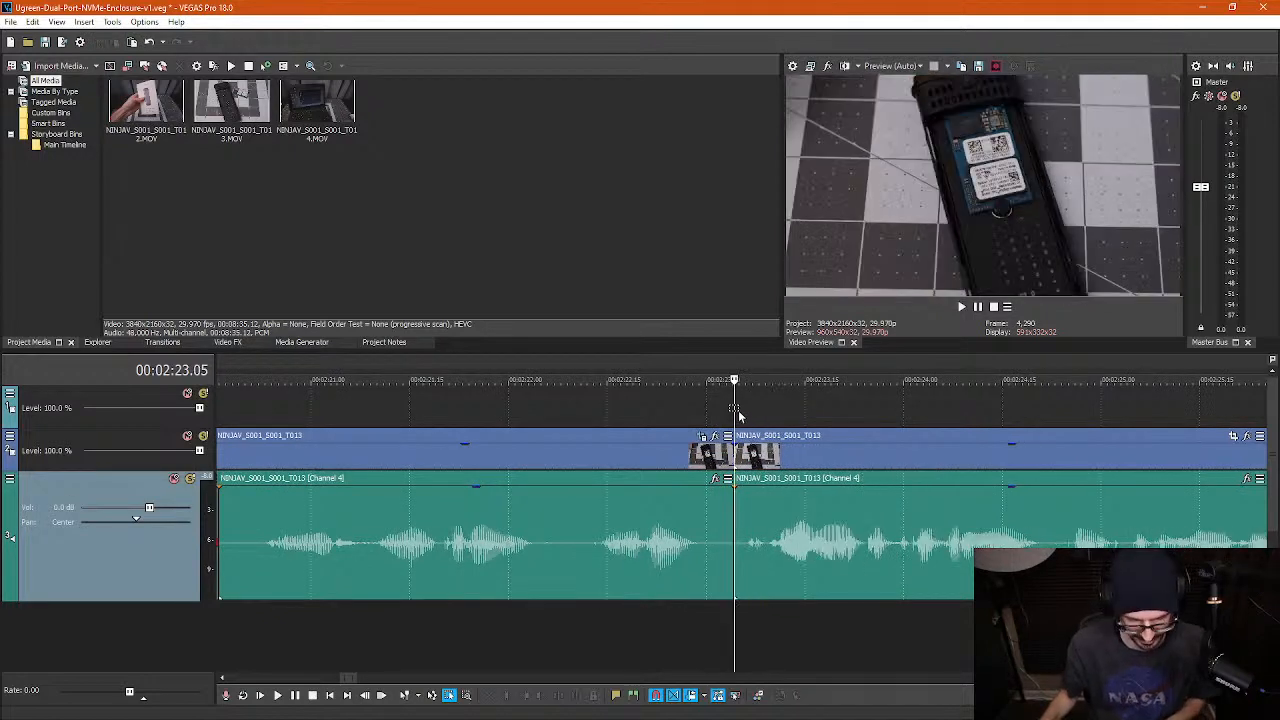
- Listen through the narration to about 00:02:33 and split video and audio at 00:02:31.22, right after the phrase ends
key(space)
scroll(690, 427, down, 5)
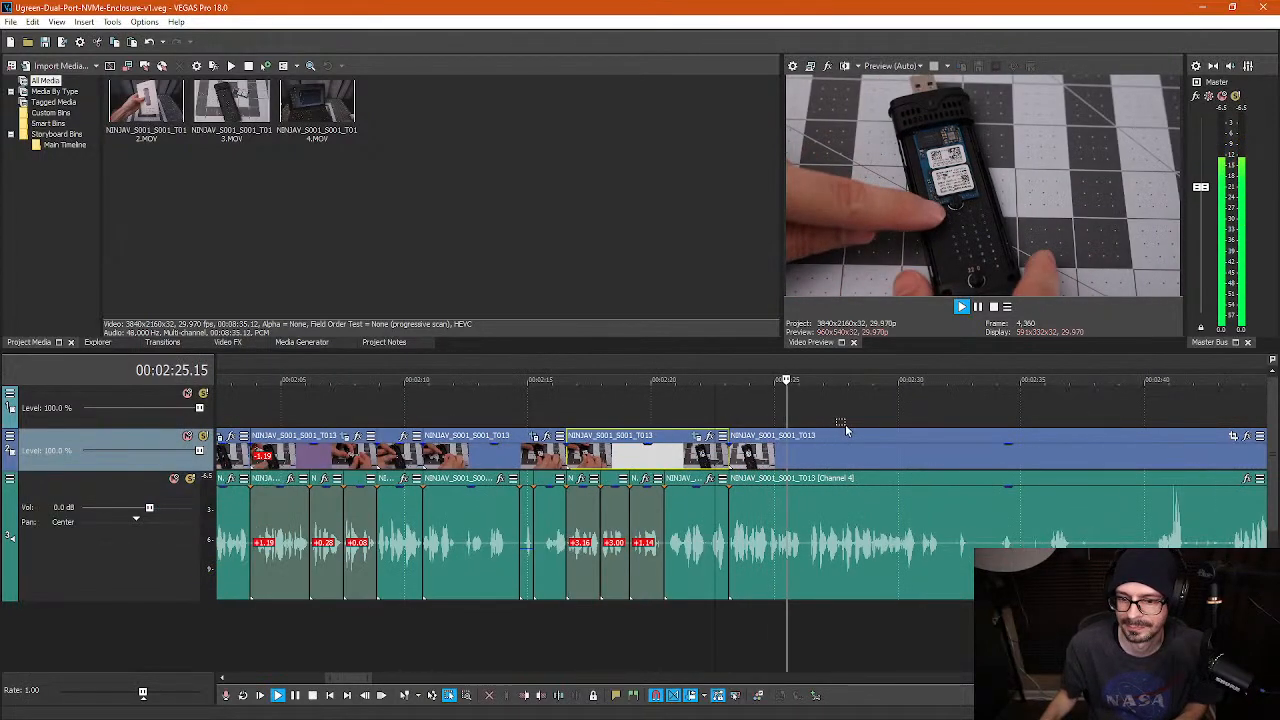
scroll(845, 424, down, 2)
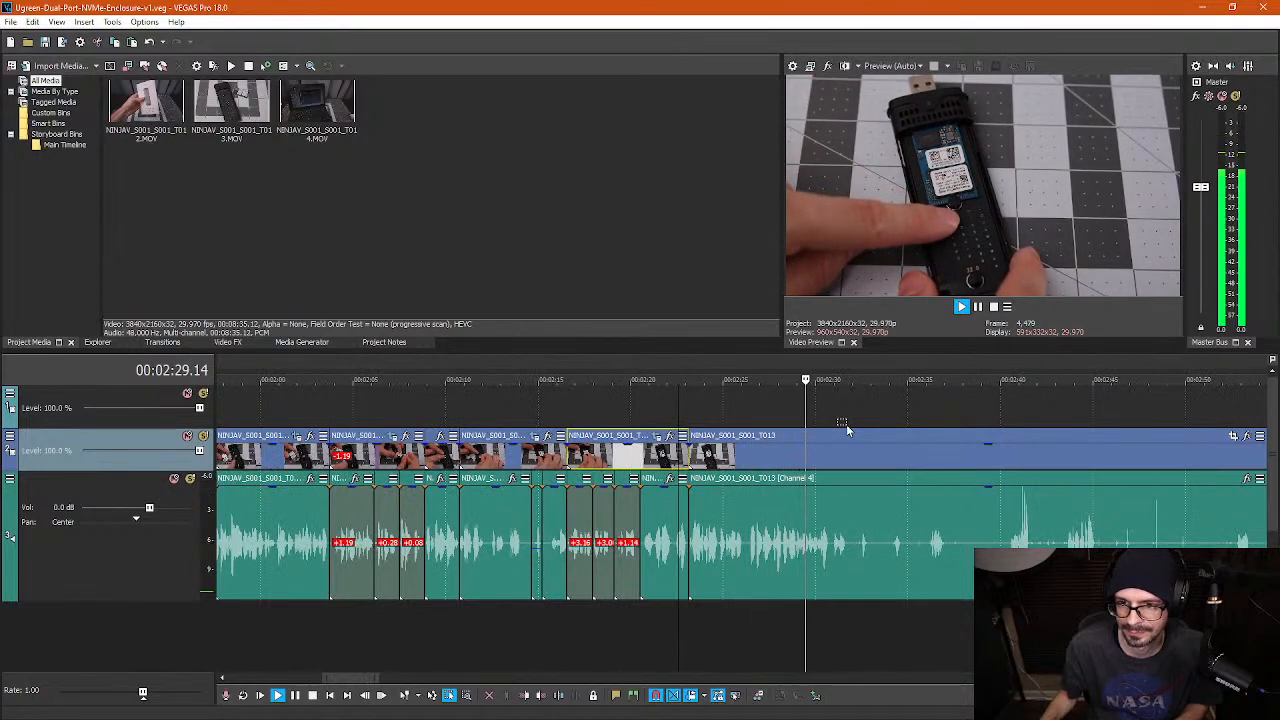
scroll(883, 433, up, 4)
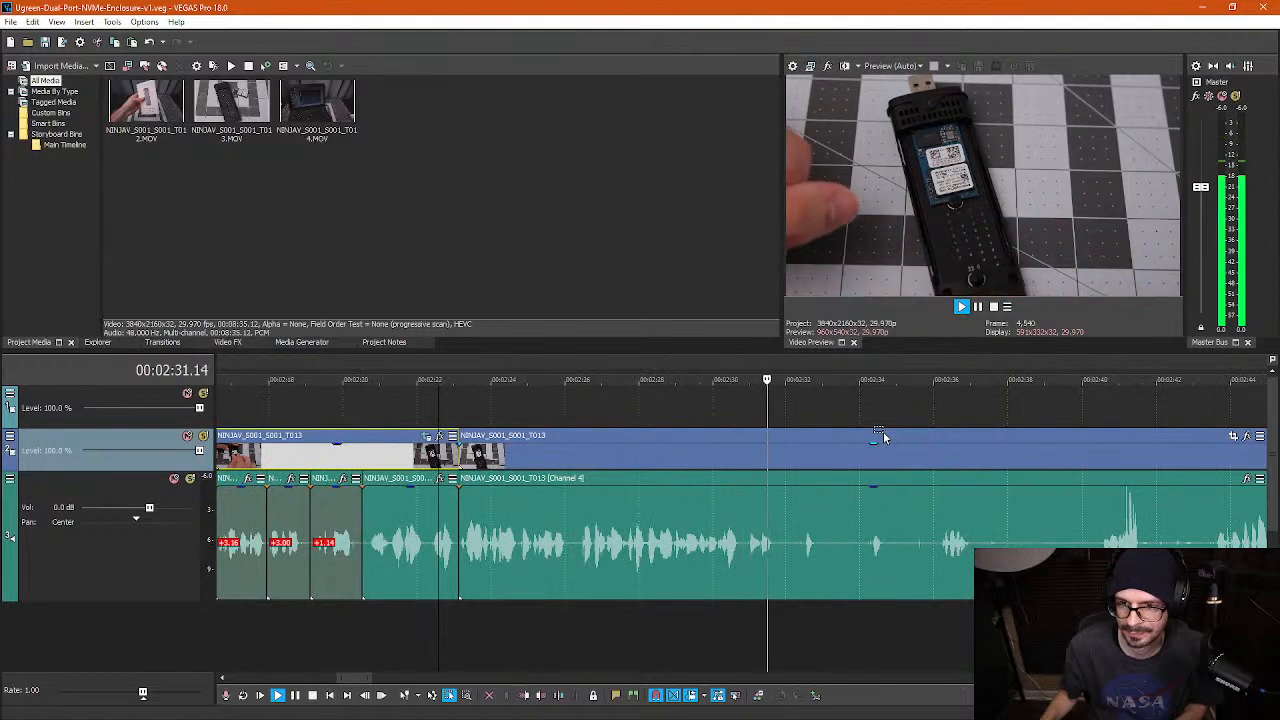
key(Return)
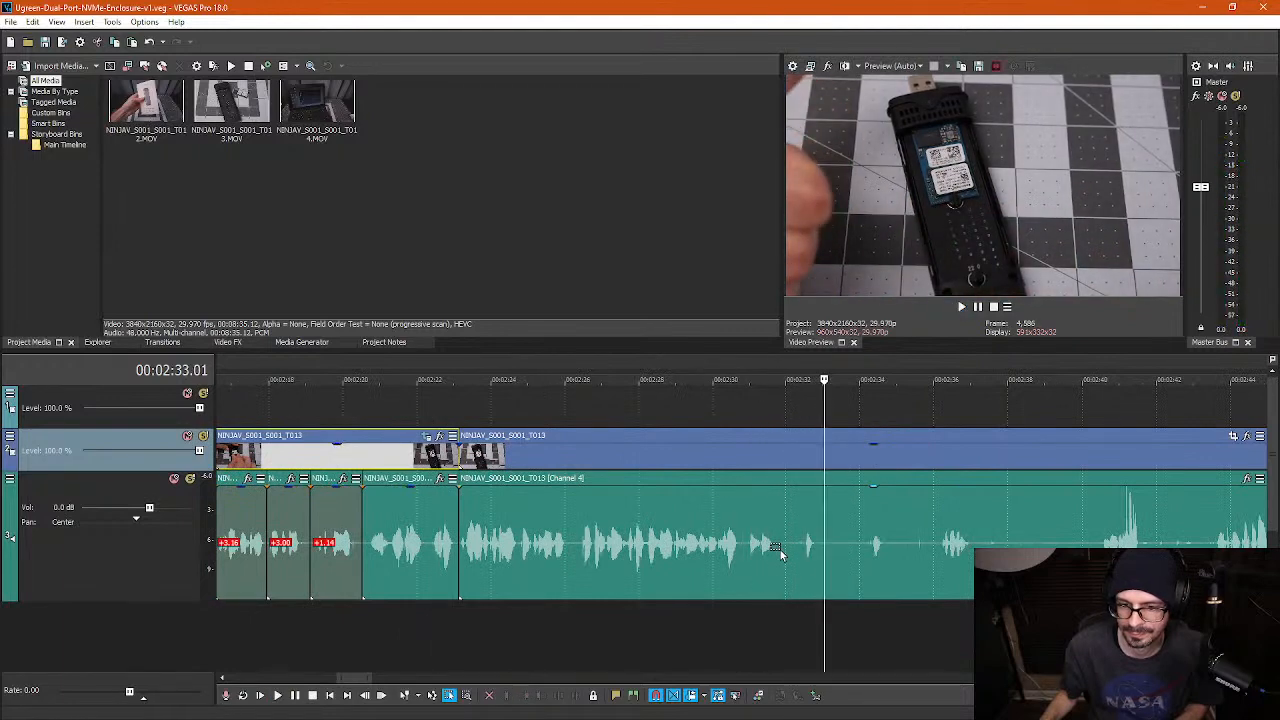
click(778, 554)
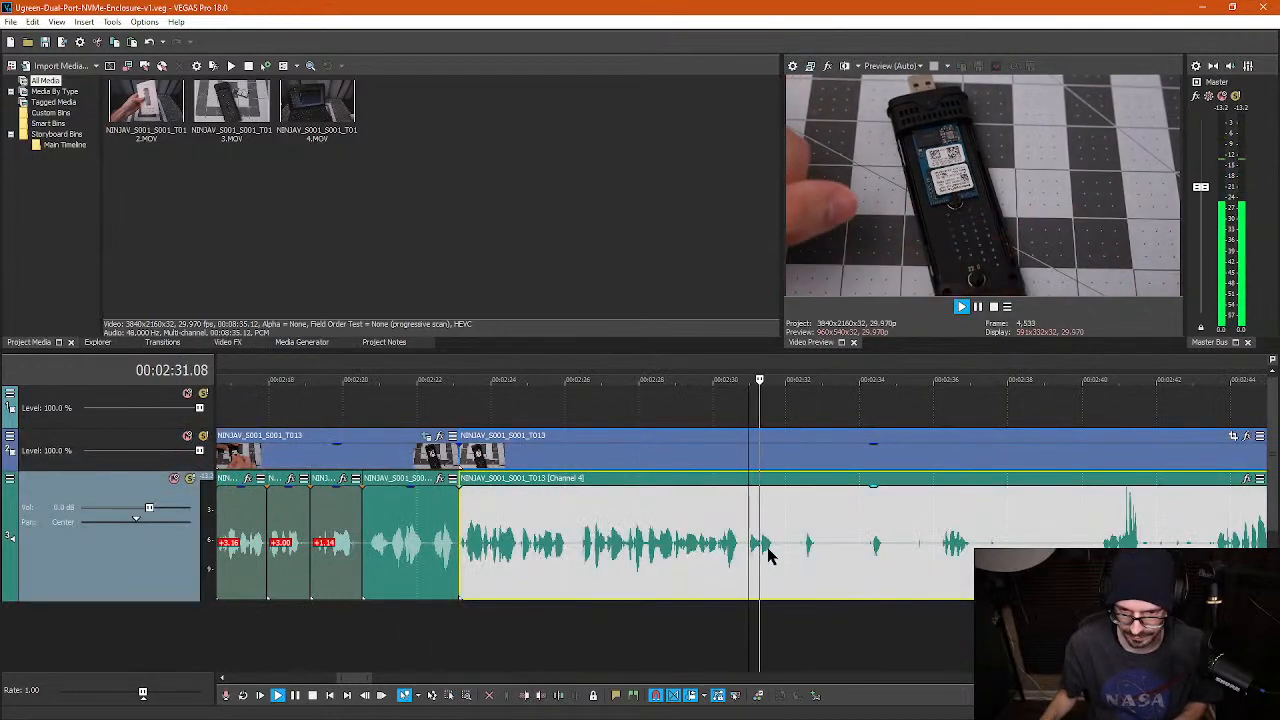
scroll(770, 550, up, 2)
key(s)
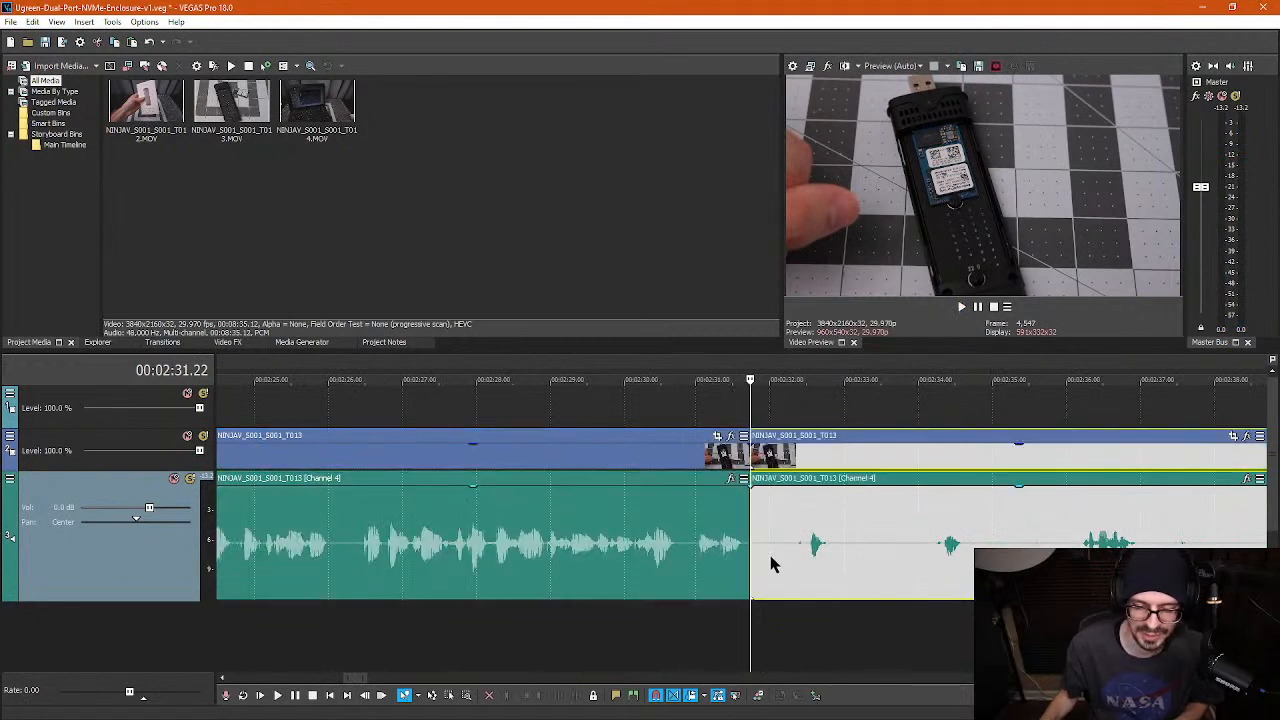
- Listen through the remaining T013 narration from 00:02:31.22 to about 00:02:58 to find usable phrases
scroll(770, 575, down, 2)
scroll(810, 542, down, 2)
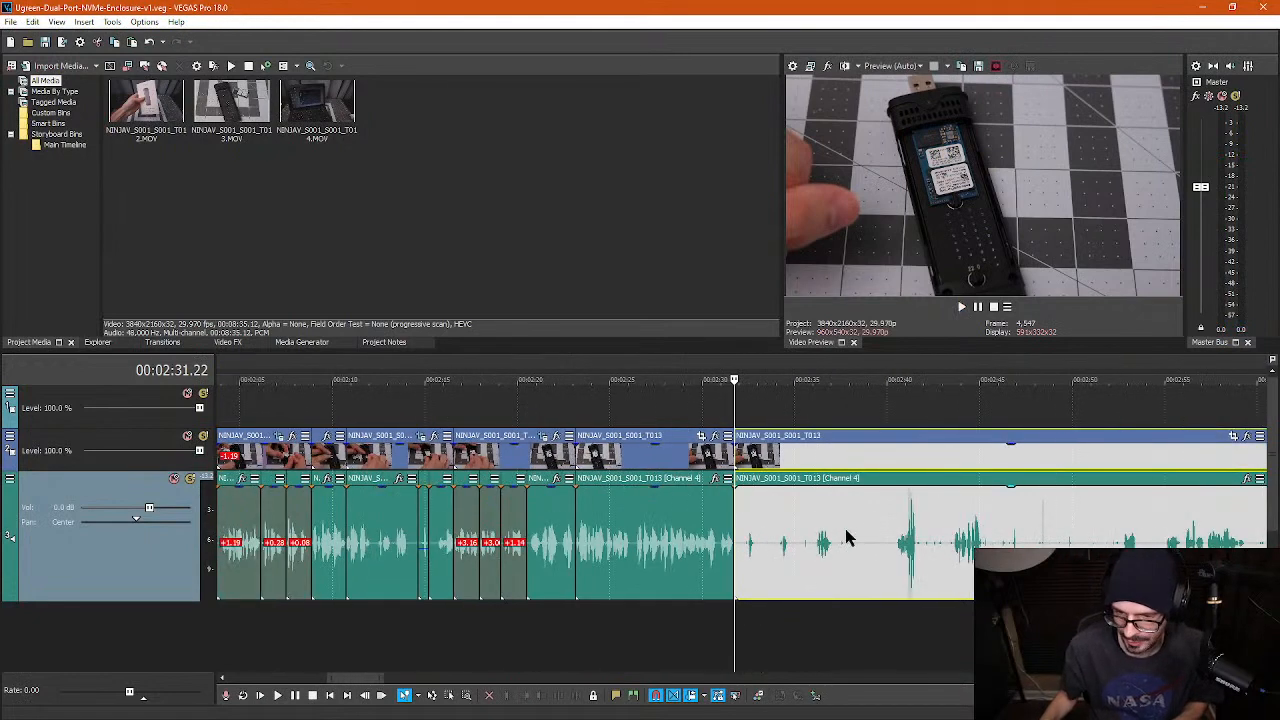
click(905, 542)
key(space)
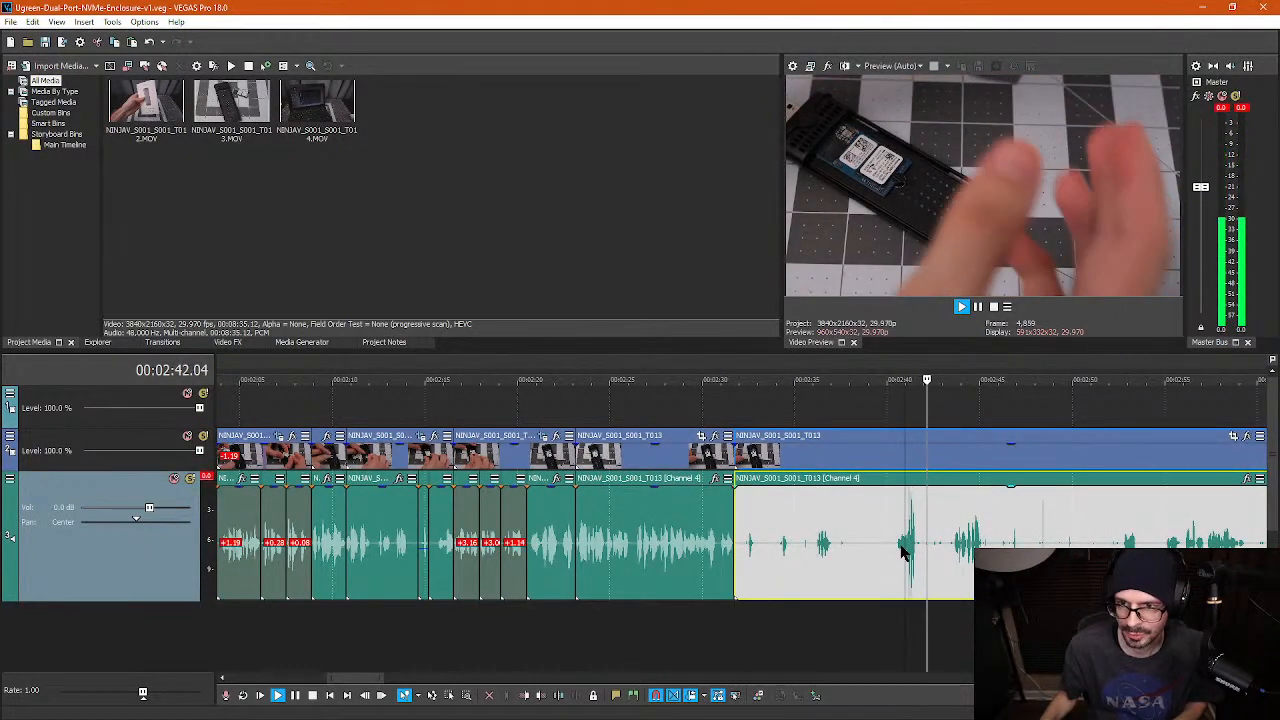
scroll(900, 543, down, 1)
click(820, 542)
key(space)
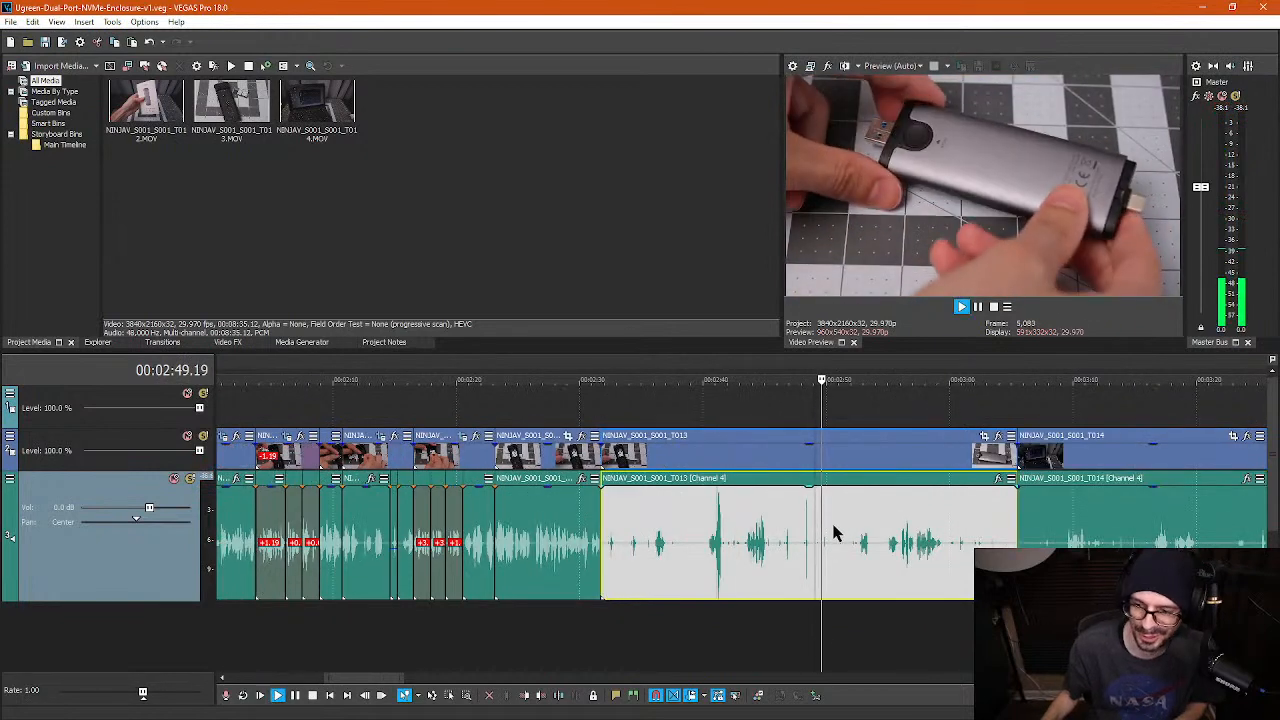
click(858, 543)
key(space)
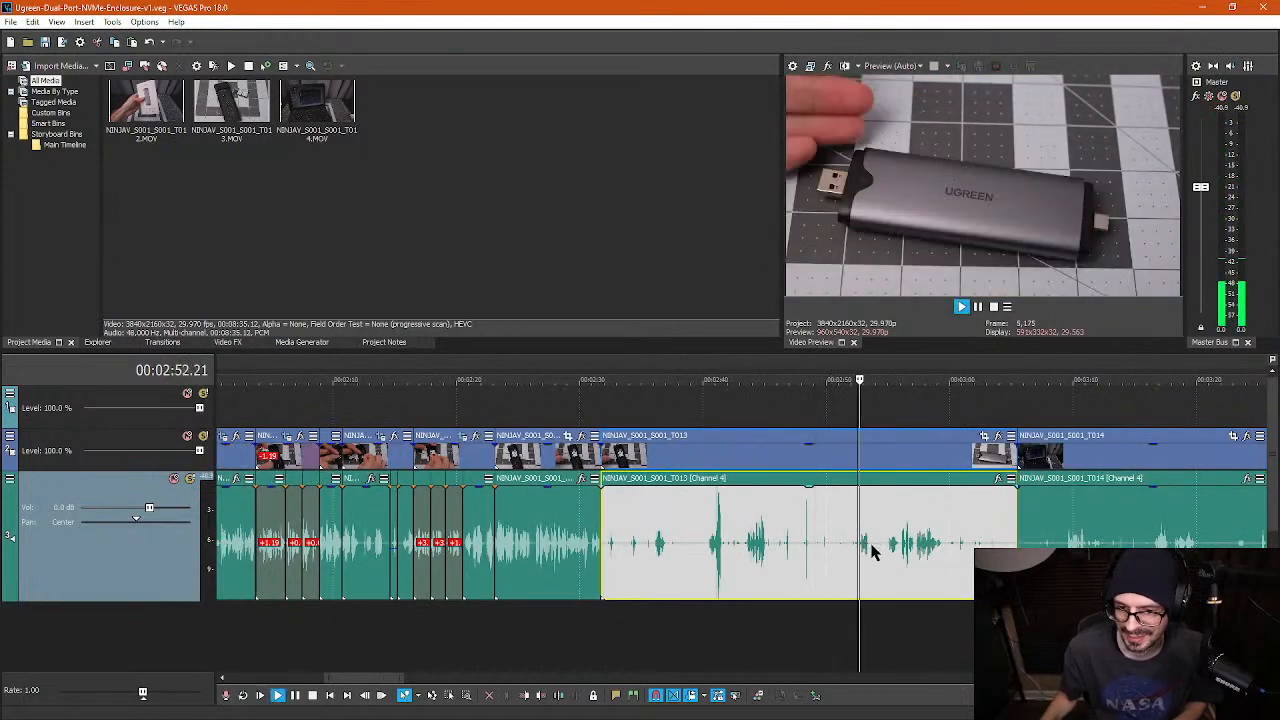
scroll(840, 527, down, 1)
scroll(785, 515, up, 2)
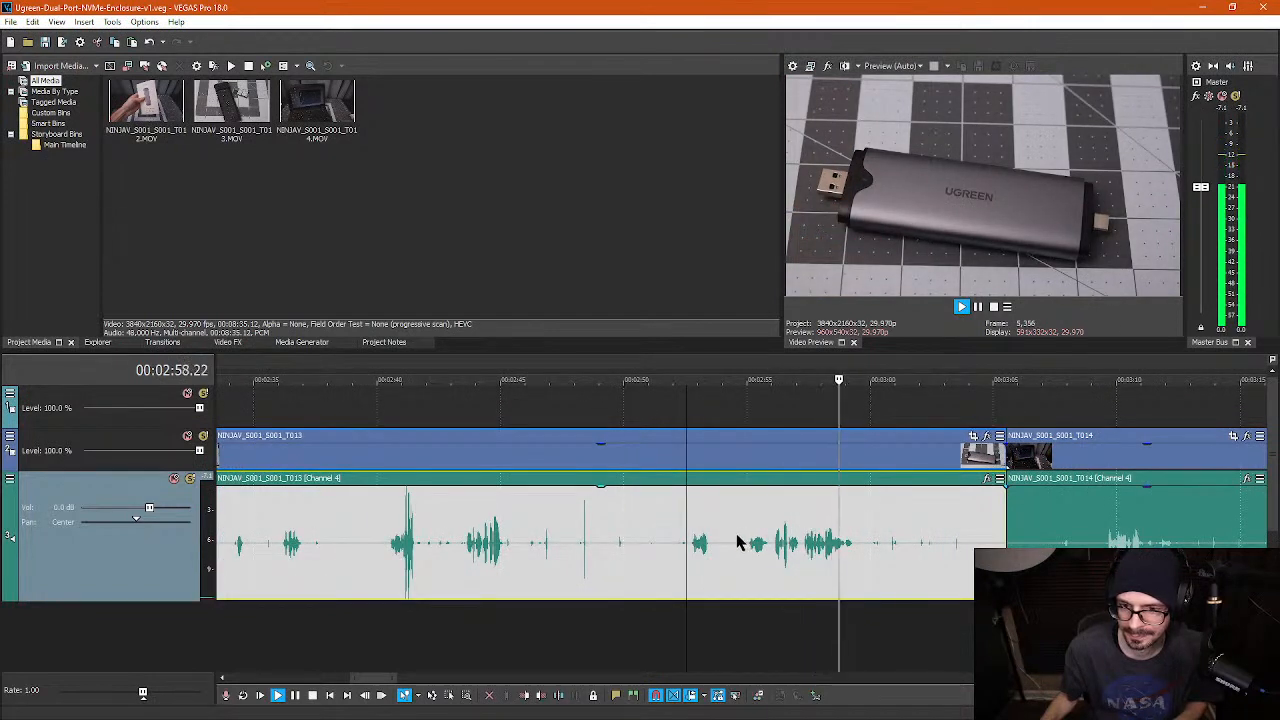
- Split both tracks at about 00:02:56 and ripple-delete both leftover T013 pieces after 00:02:31.22
key(Return)
scroll(774, 551, up, 5)
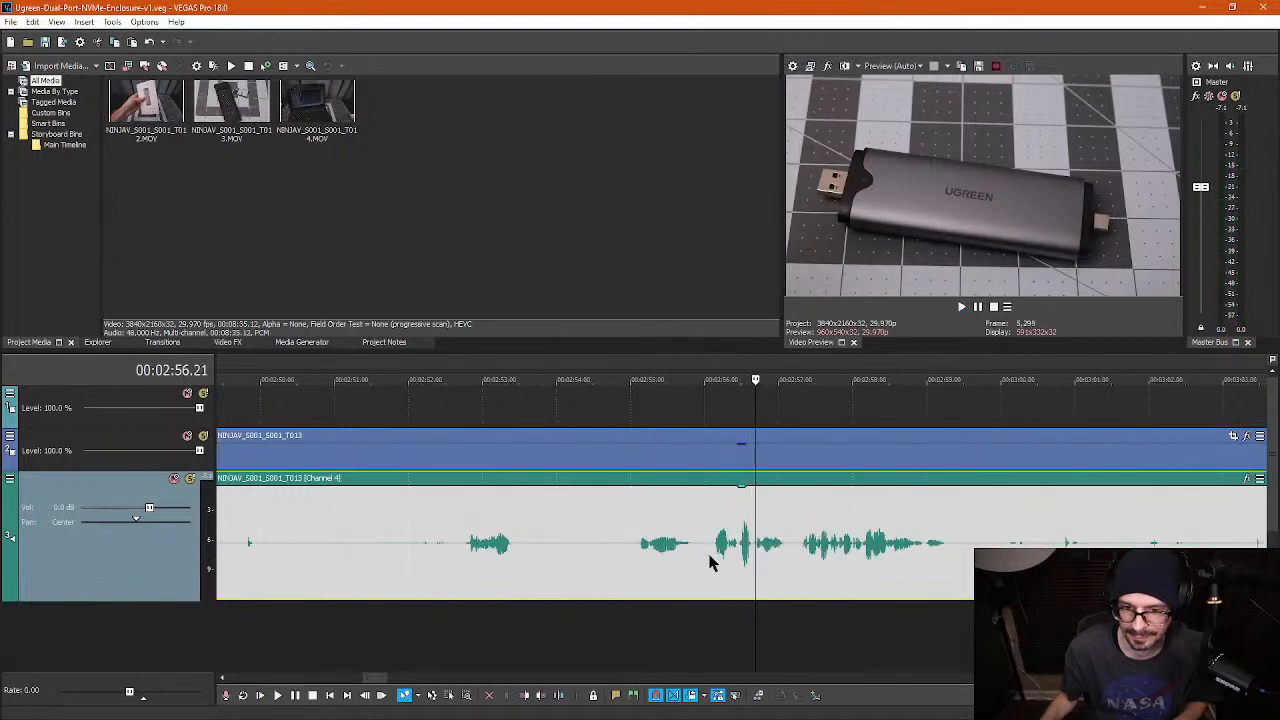
click(707, 557)
key(s)
scroll(703, 559, down, 5)
click(591, 571)
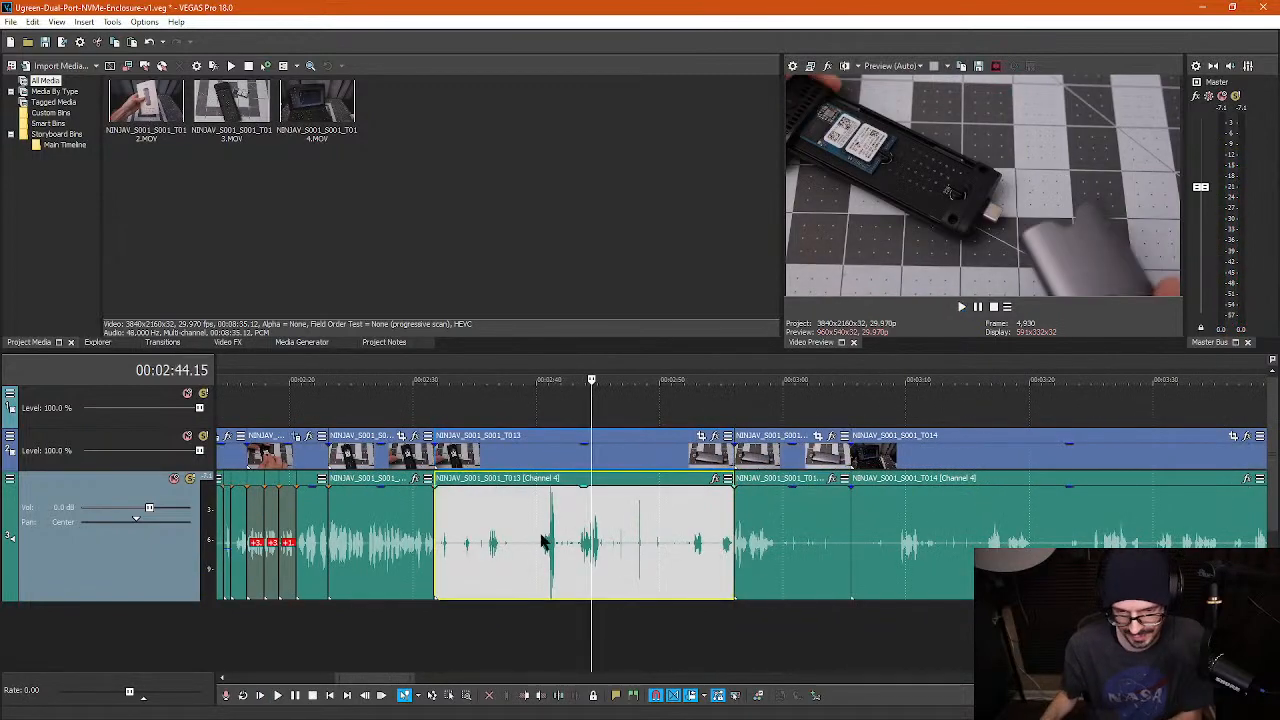
key(Delete)
click(505, 507)
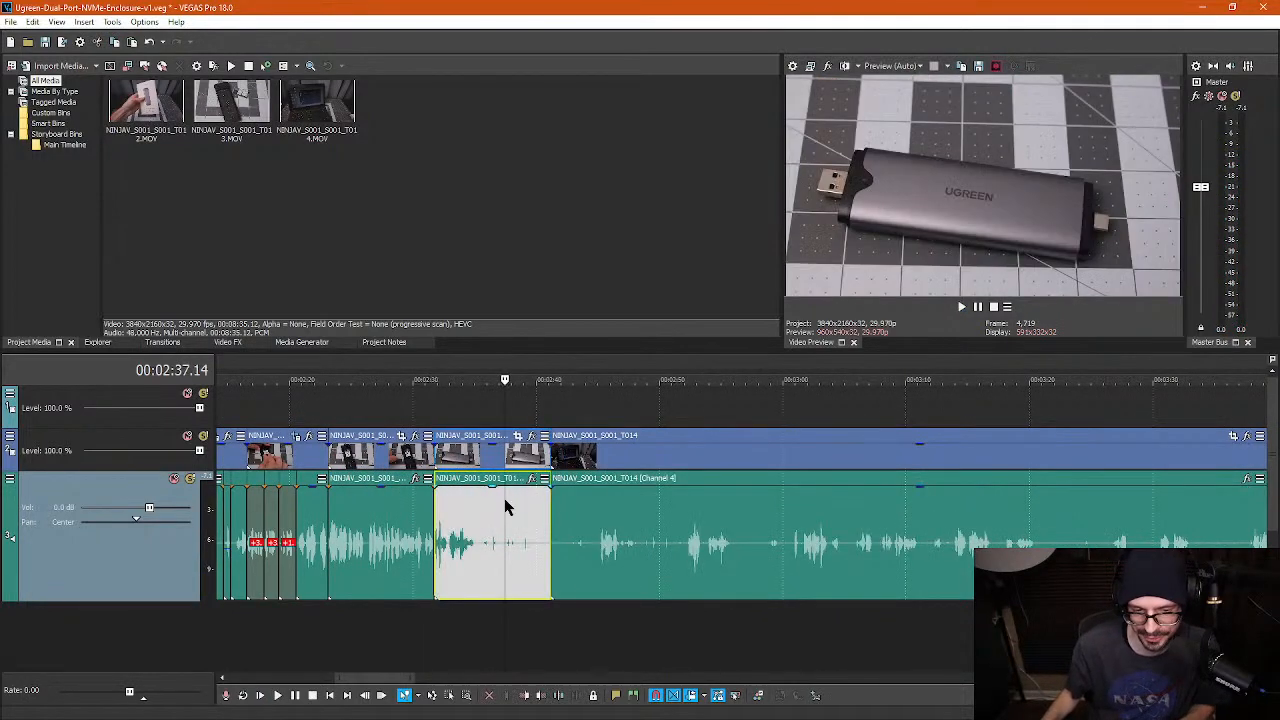
key(Delete)
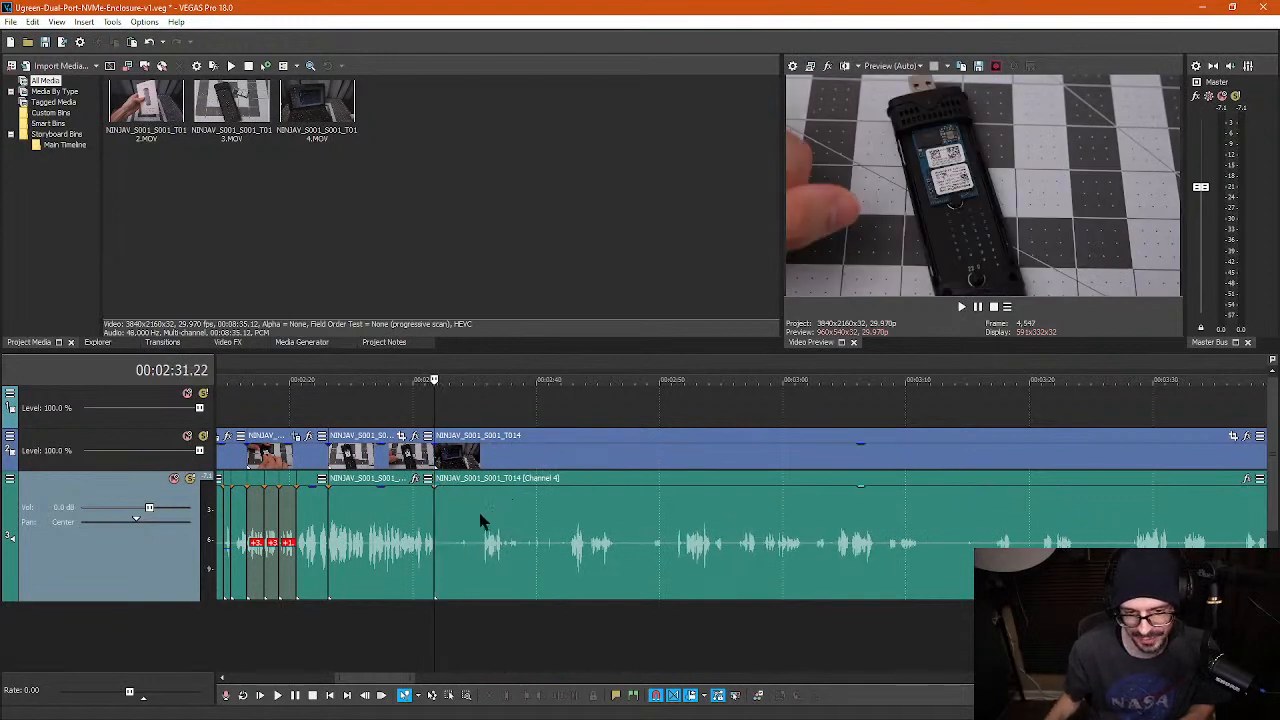
- Sample the start of the T014 clip and split both tracks at 00:02:35.23, just before its first phrase
click(480, 520)
key(space)
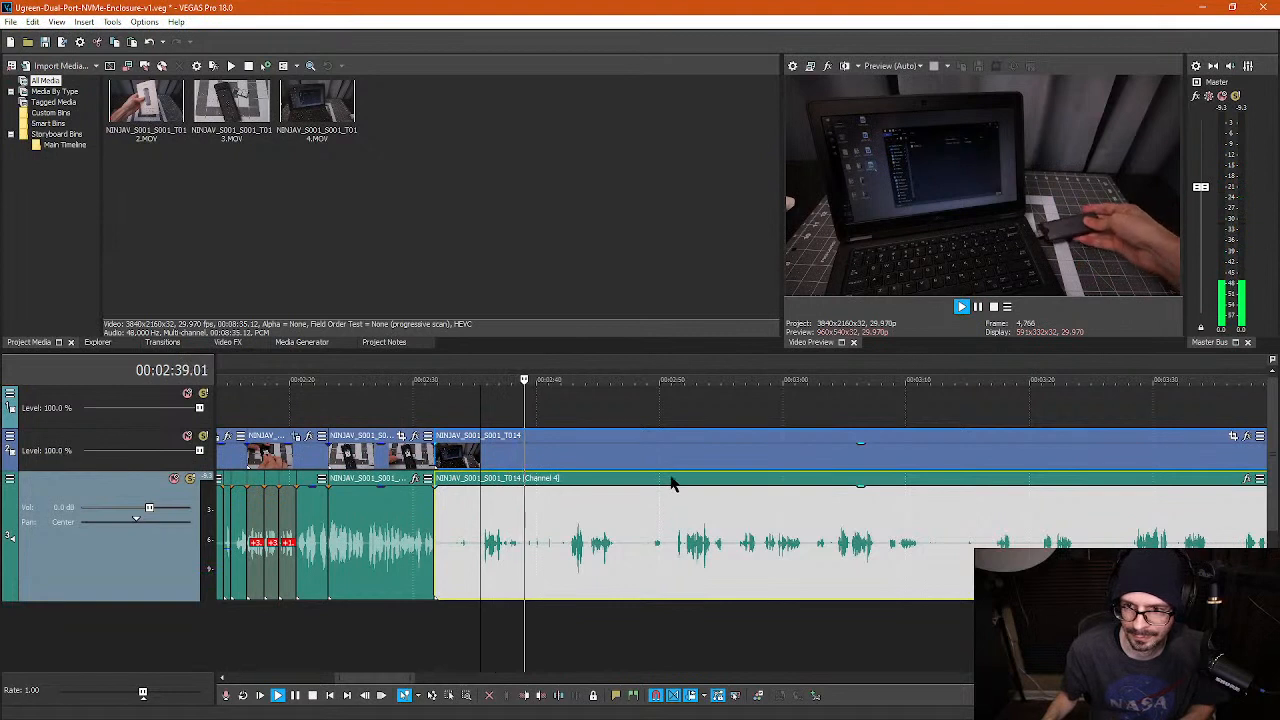
key(space)
click(487, 555)
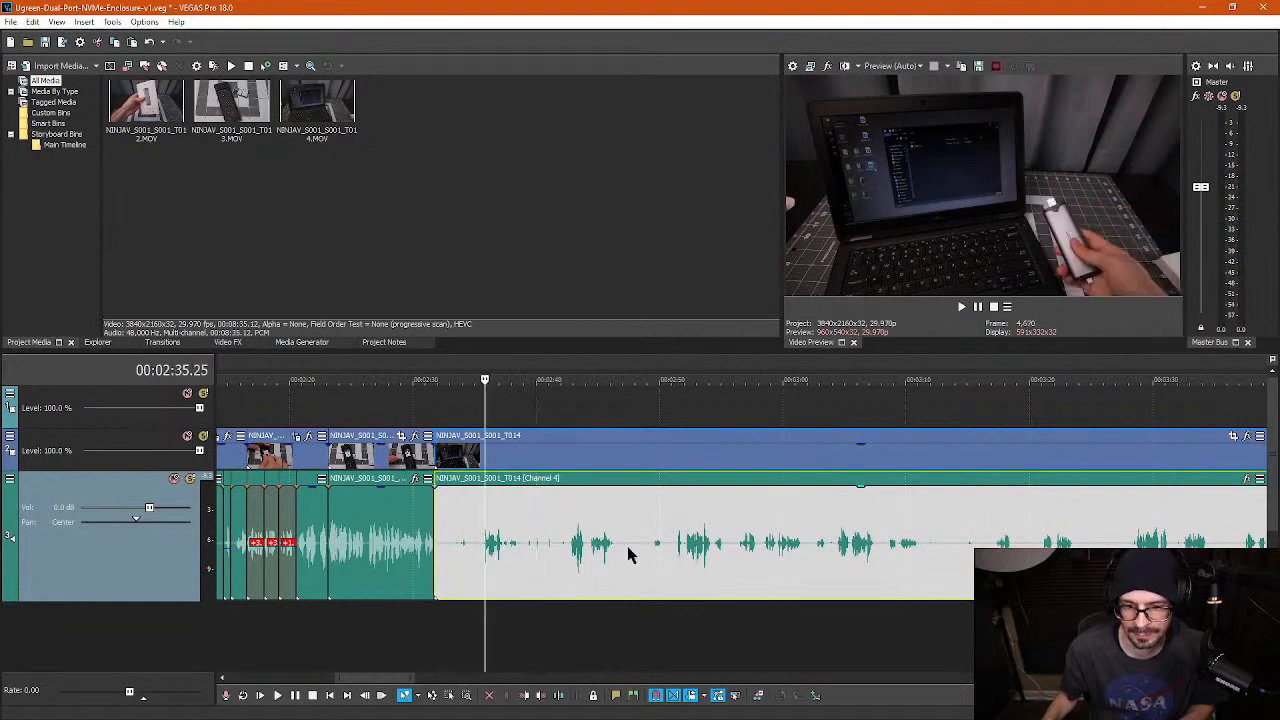
click(684, 555)
key(space)
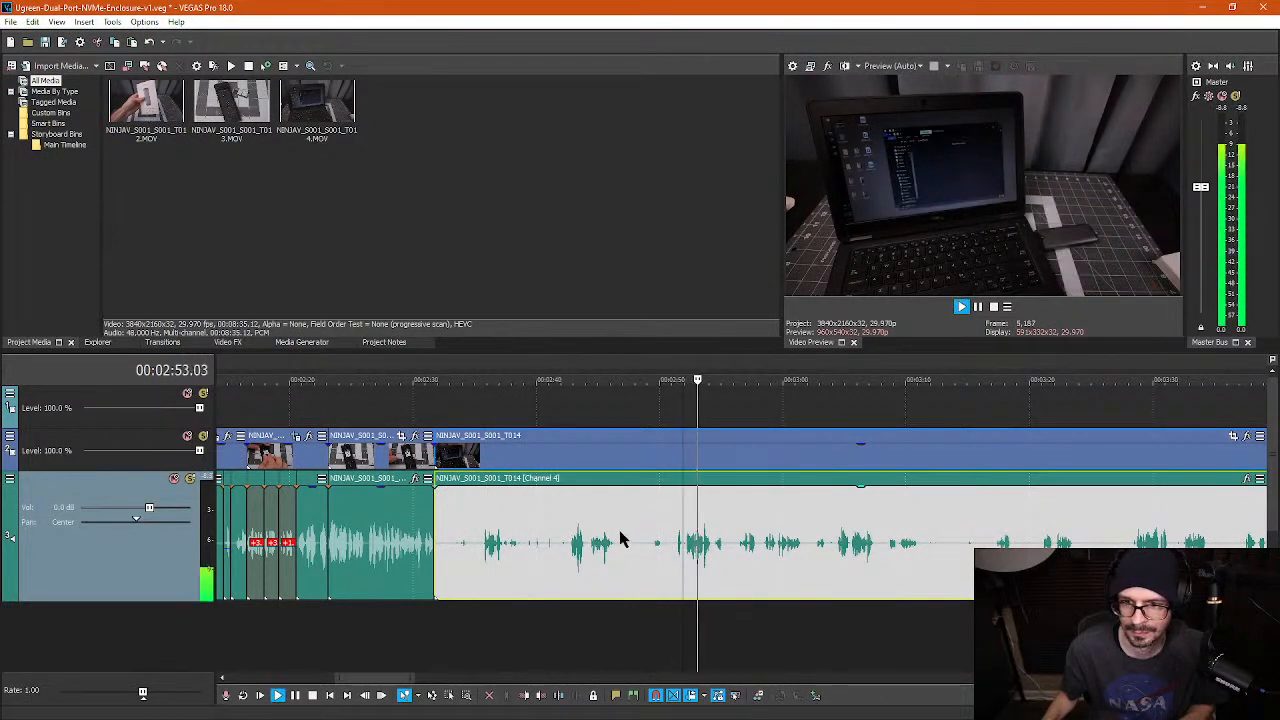
scroll(617, 535, up, 2)
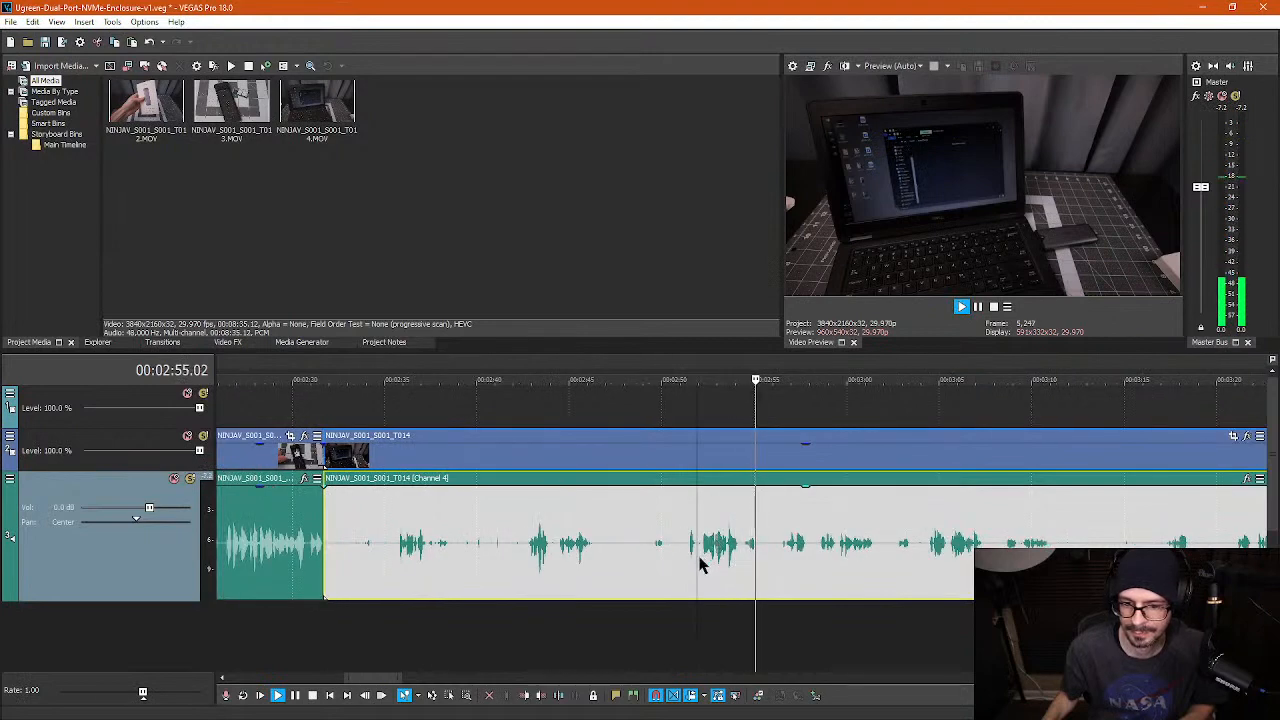
click(398, 557)
scroll(660, 563, up, 5)
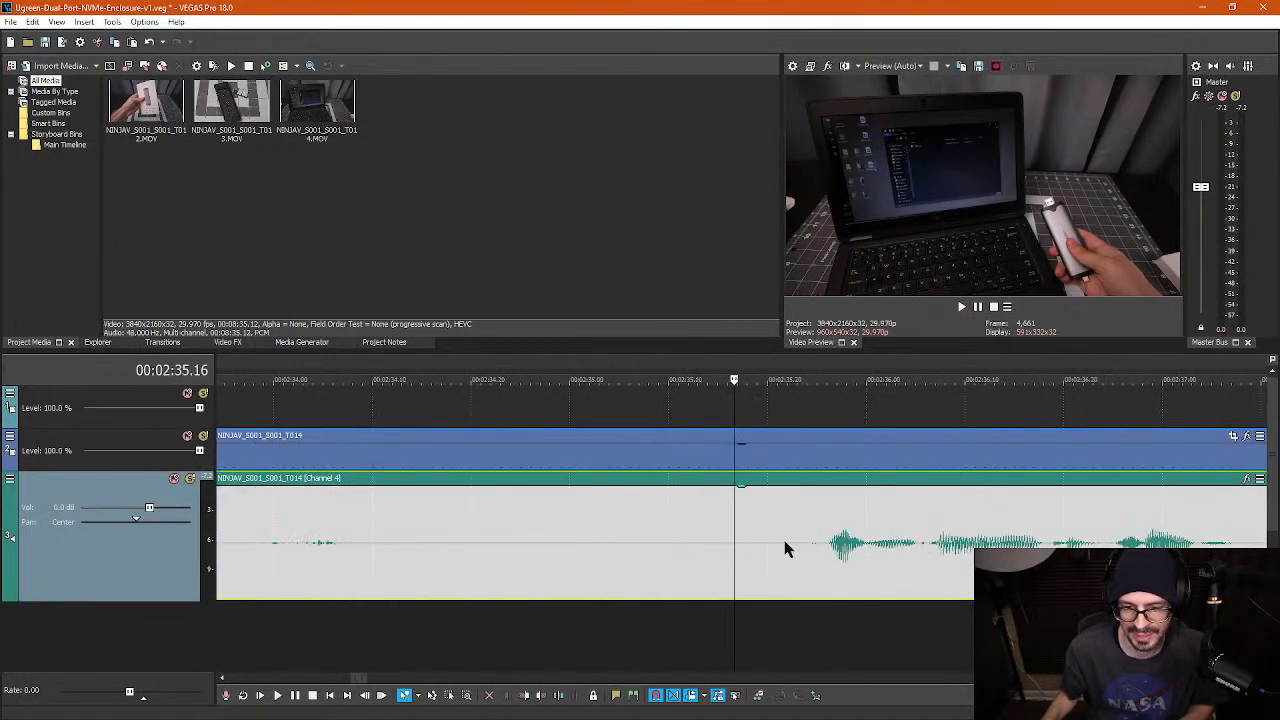
key(s)
scroll(860, 557, down, 1)
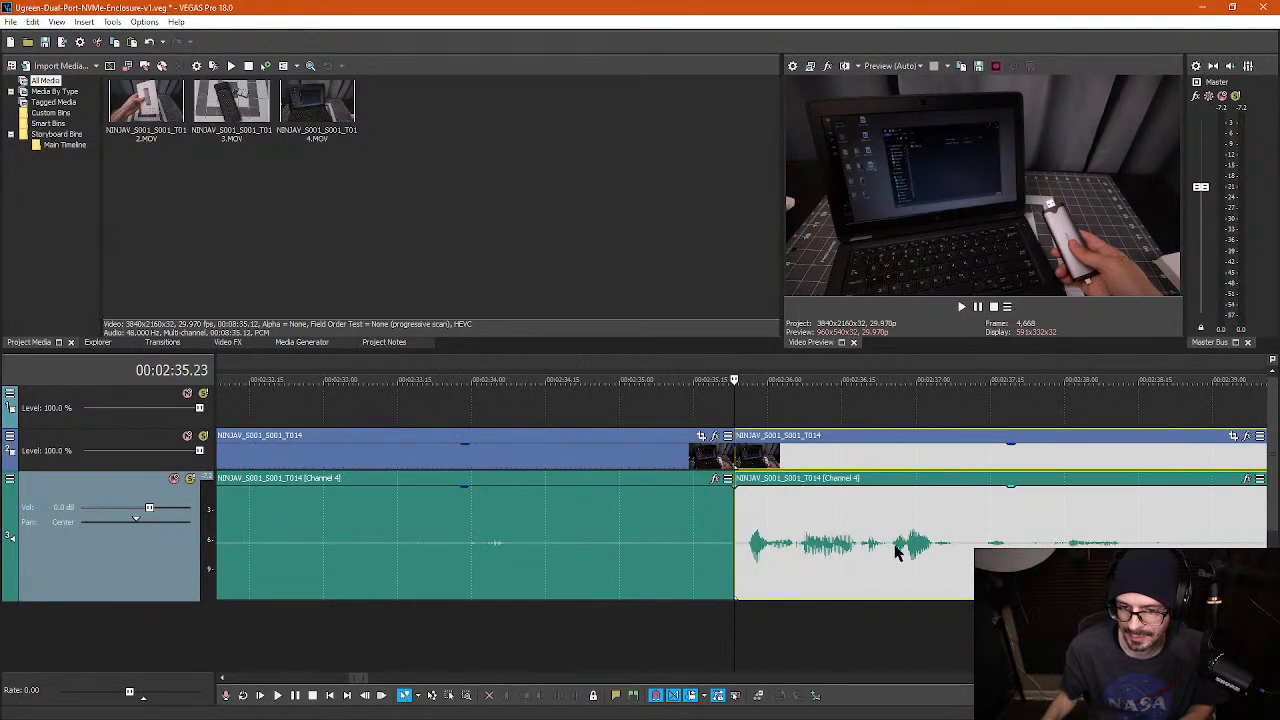
- Split both tracks at 00:02:37.10 after the phrase and ripple-delete the silent T014 lead-in that starts at 00:02:31.22
click(895, 548)
key(space)
key(Return)
key(s)
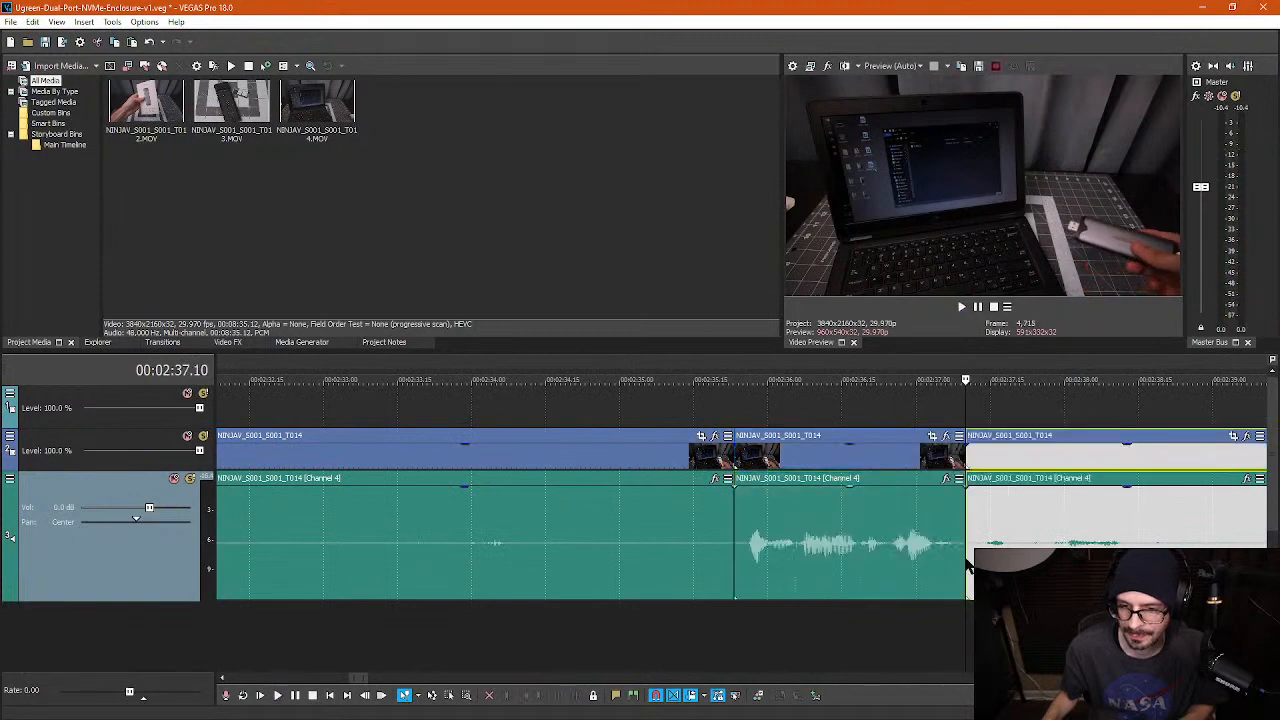
scroll(965, 558, down, 3)
click(552, 557)
key(Delete)
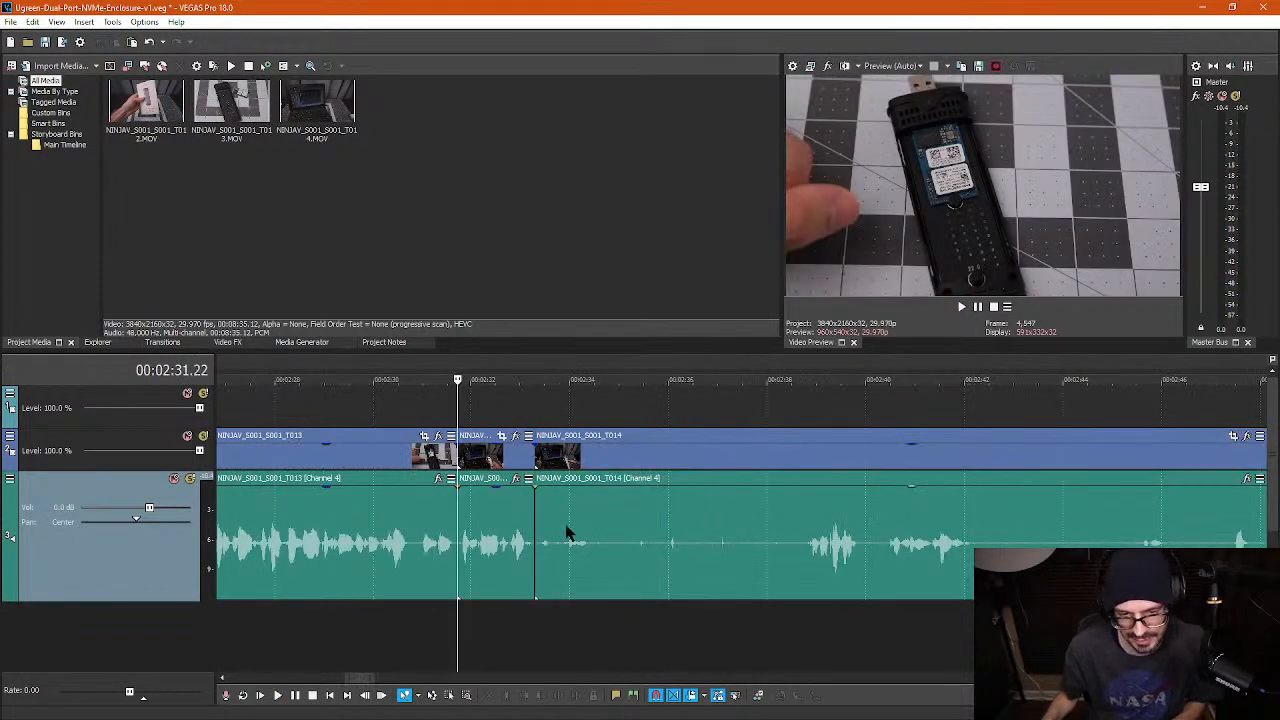
- Play the next T014 phrase, split both tracks just before it at about 00:02:38, and ripple-delete the piece from 00:02:33.09 to the split
click(808, 548)
key(space)
scroll(790, 545, down, 2)
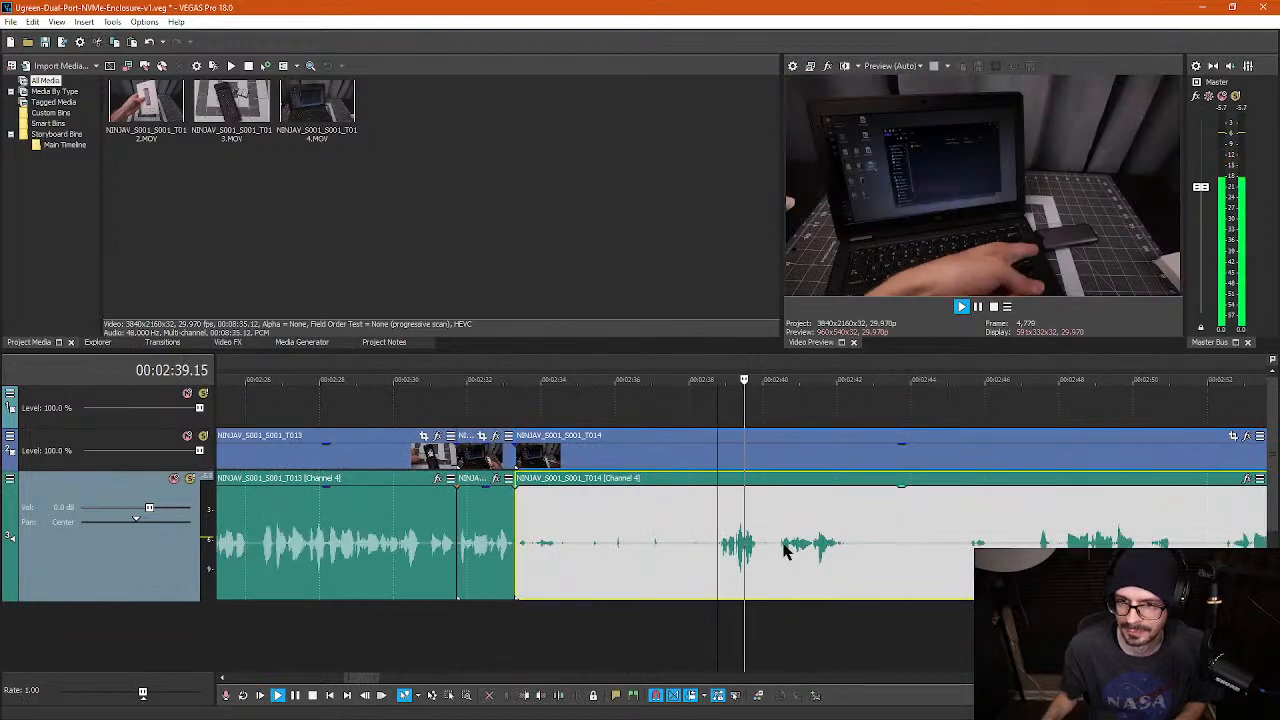
scroll(734, 556, up, 2)
scroll(632, 562, down, 2)
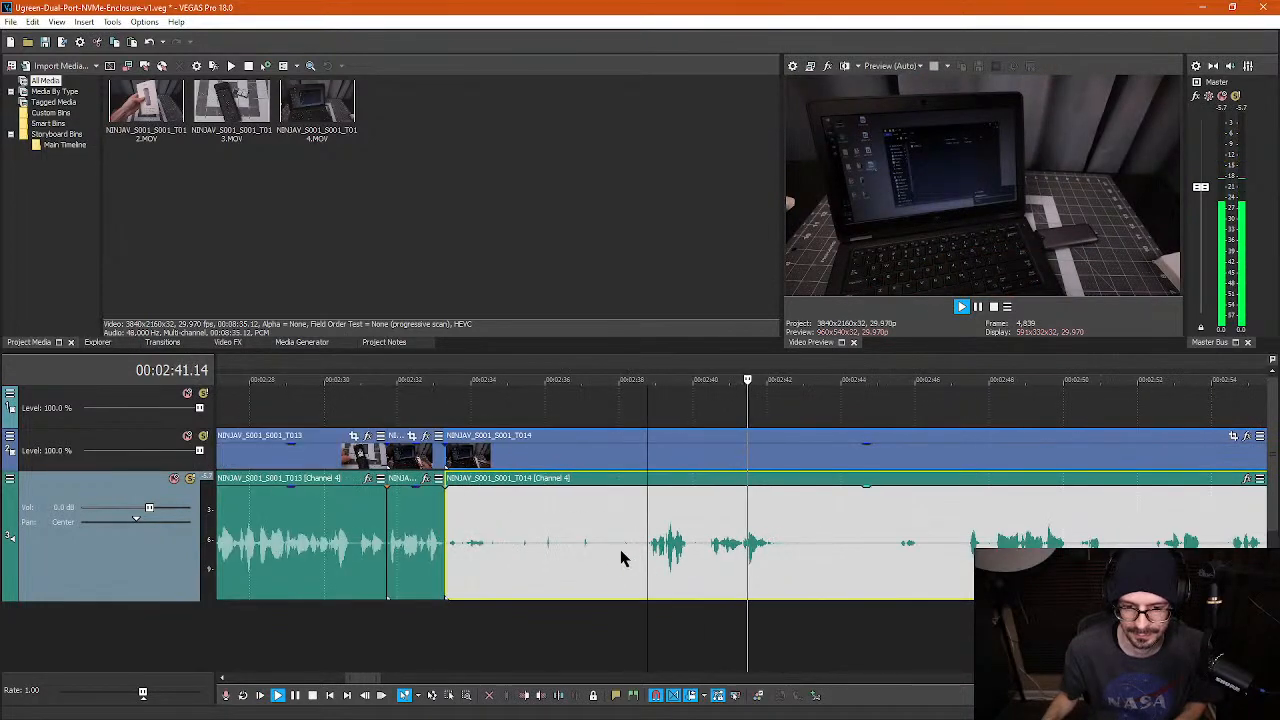
key(Return)
key(s)
key(Delete)
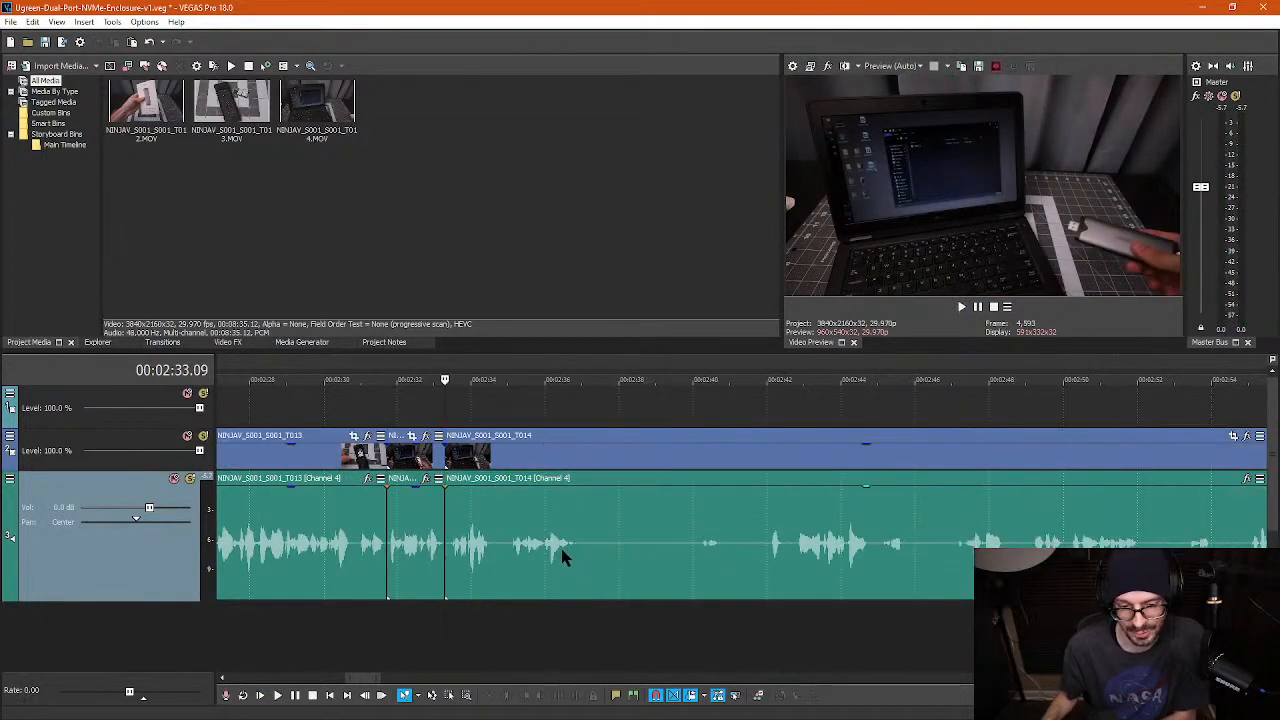
- Split both tracks at 00:02:37.01 after the phrase, then listen onward and split them again at 00:03:02.02
click(584, 550)
key(s)
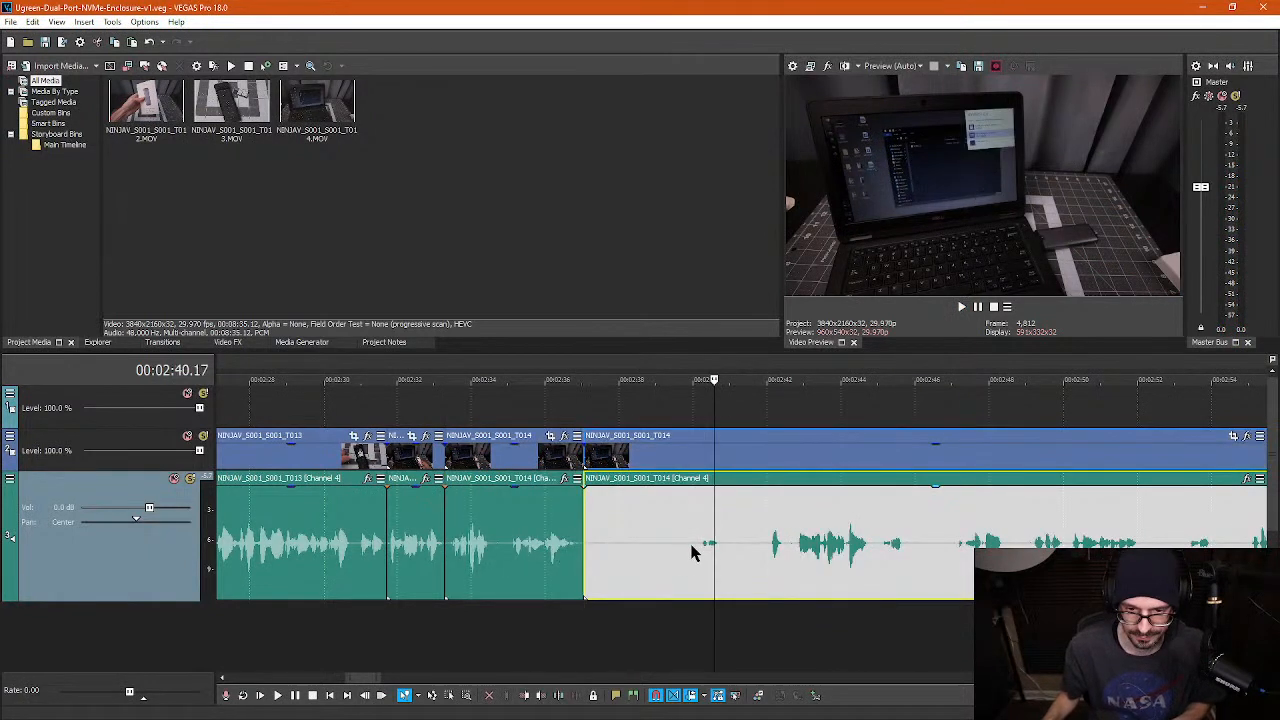
click(790, 540)
key(space)
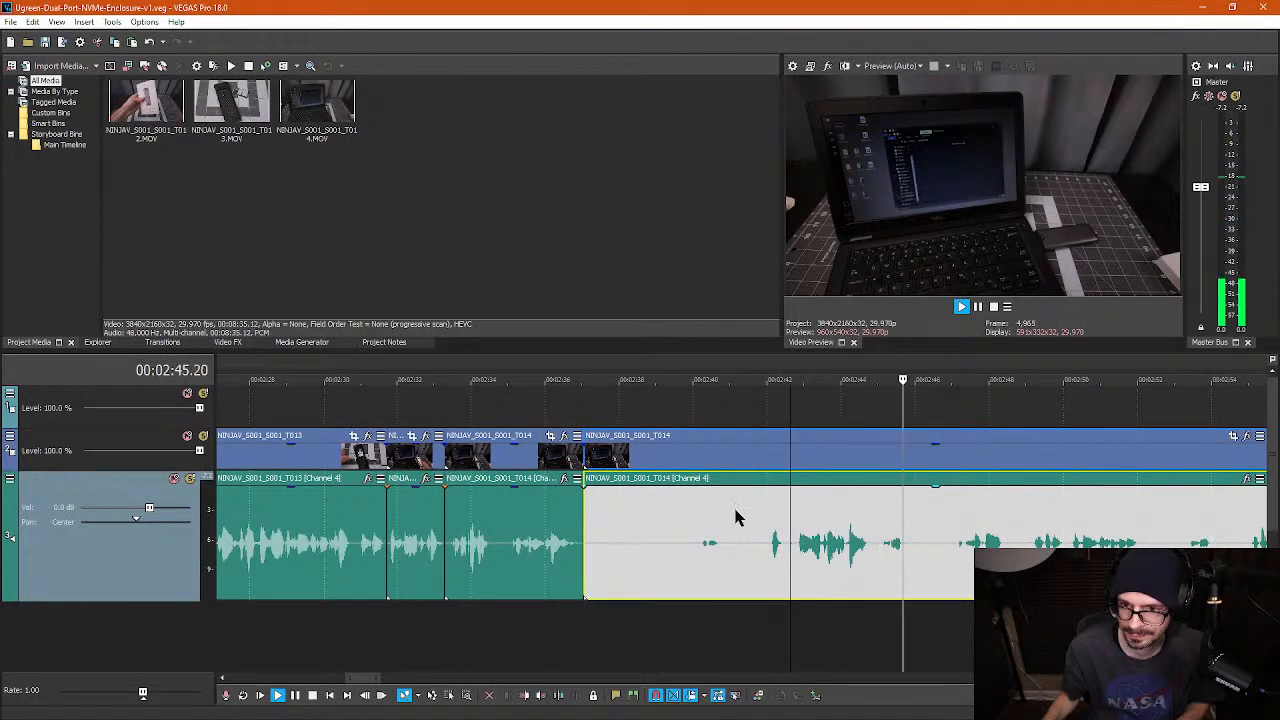
scroll(880, 538, down, 3)
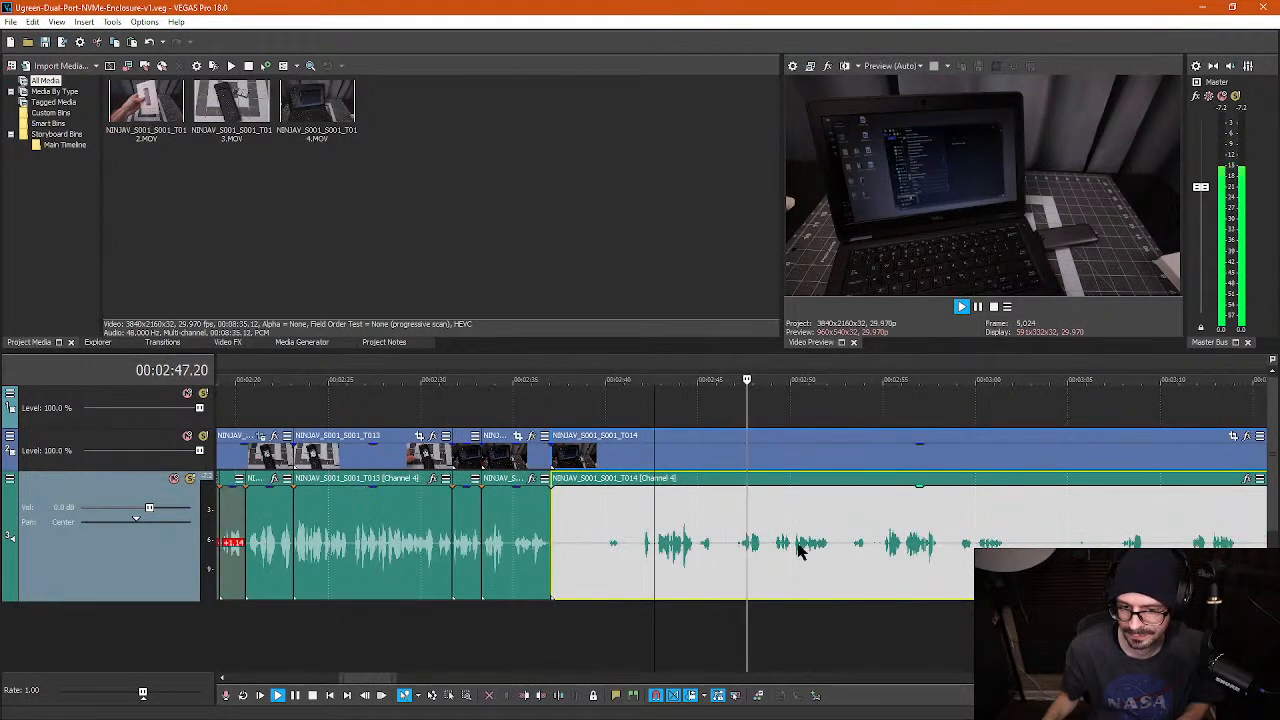
key(l)
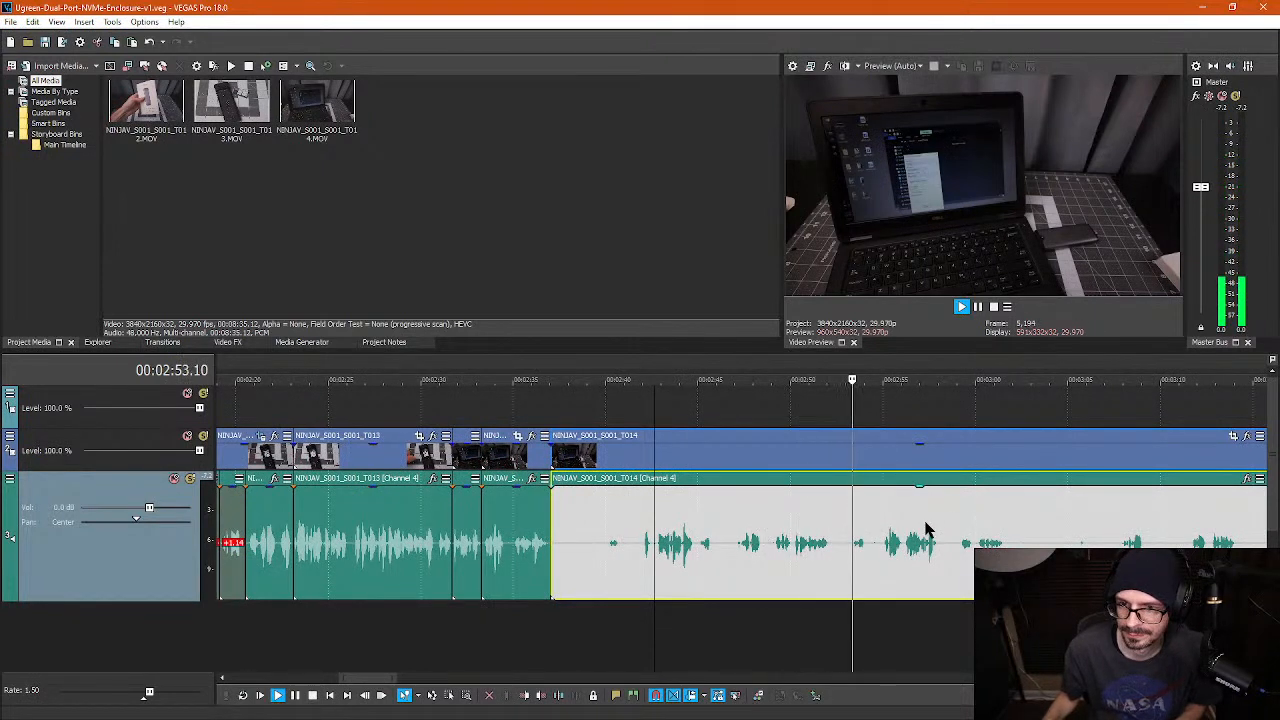
scroll(923, 531, up, 3)
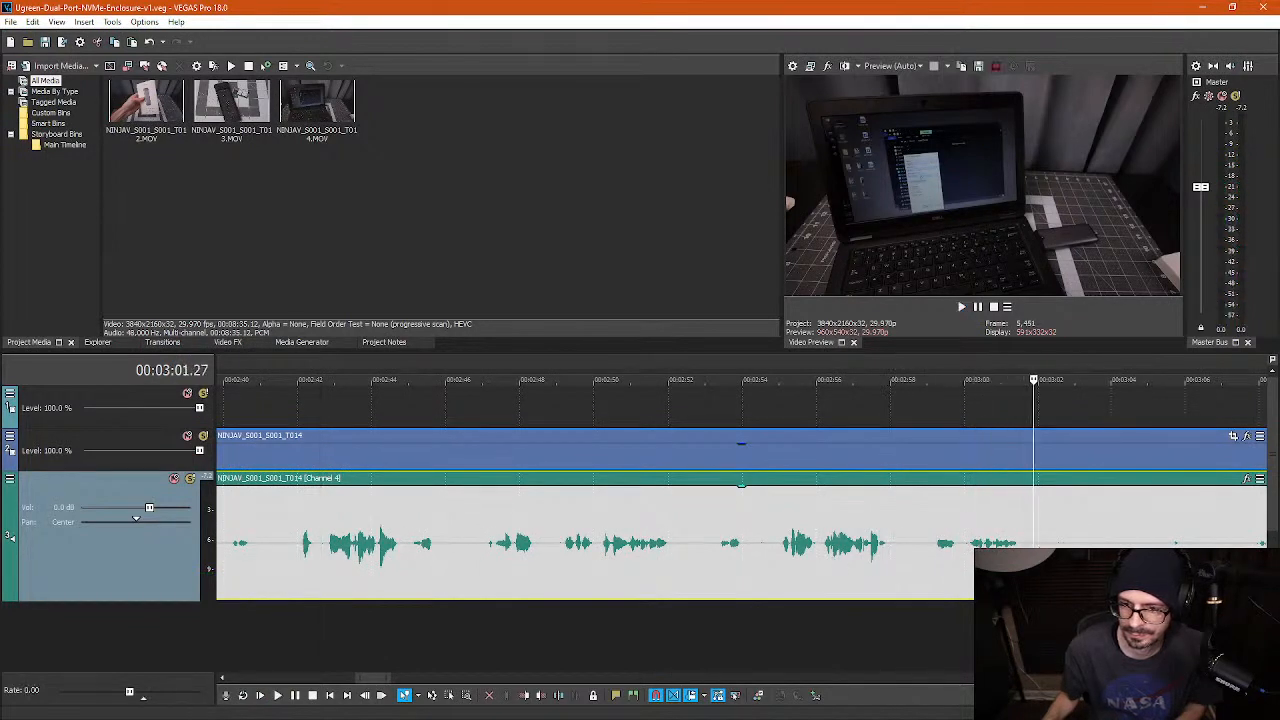
key(s)
scroll(875, 563, down, 2)
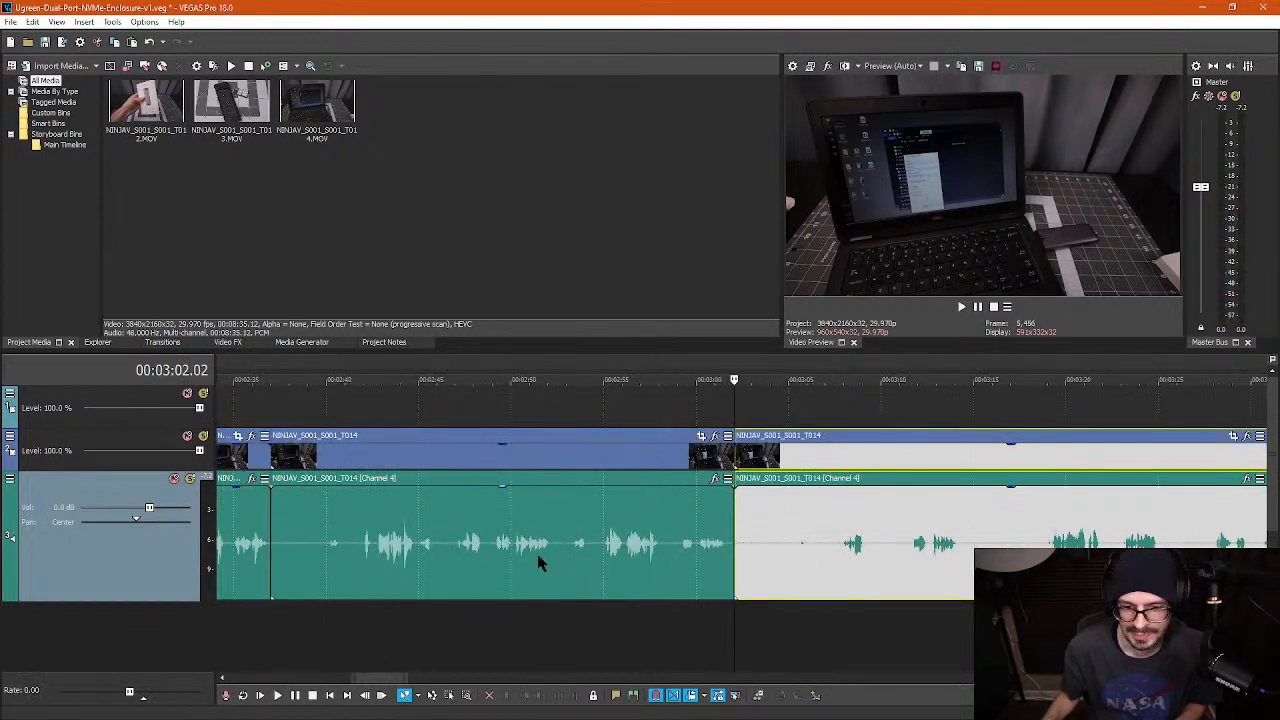
- Split both tracks at 00:02:41.20 and ripple-delete the piece between 00:02:37.01 and that split
click(358, 553)
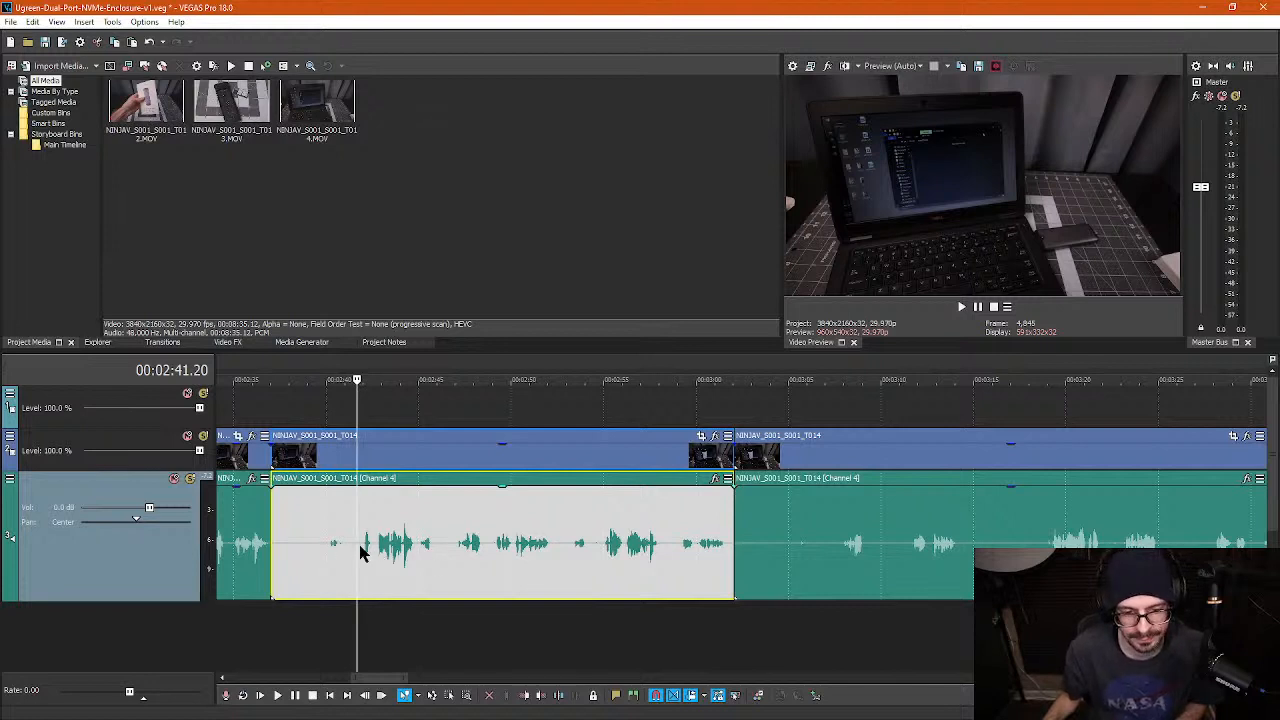
key(s)
click(333, 561)
key(Delete)
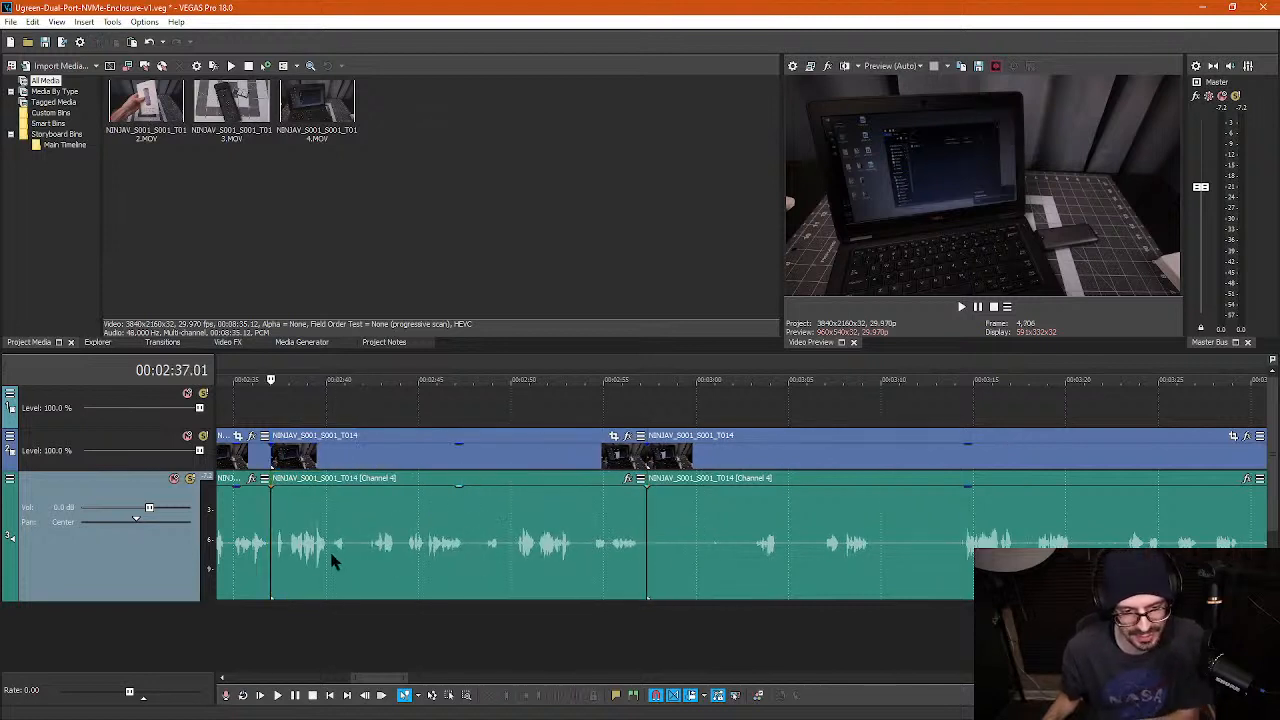
- Split only the audio at 00:02:41.05 and about 00:02:42, then delete the silent piece between without moving the video
click(349, 556)
scroll(540, 575, up, 3)
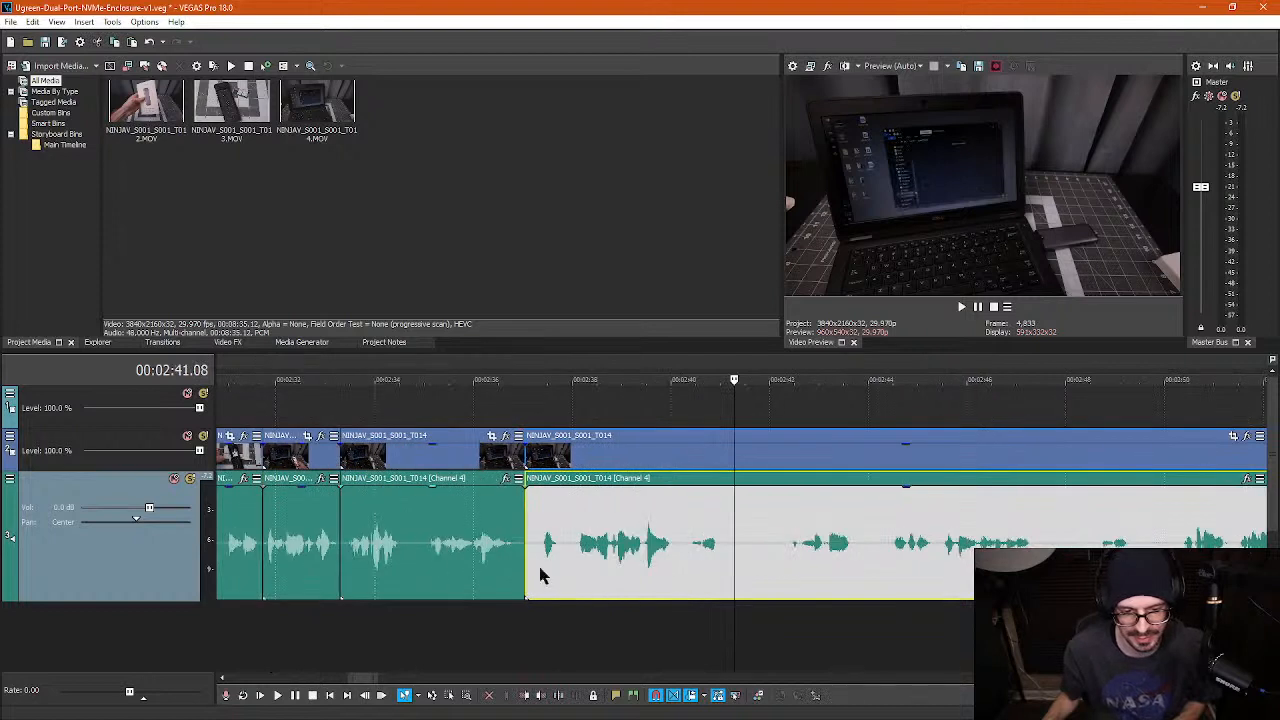
click(728, 549)
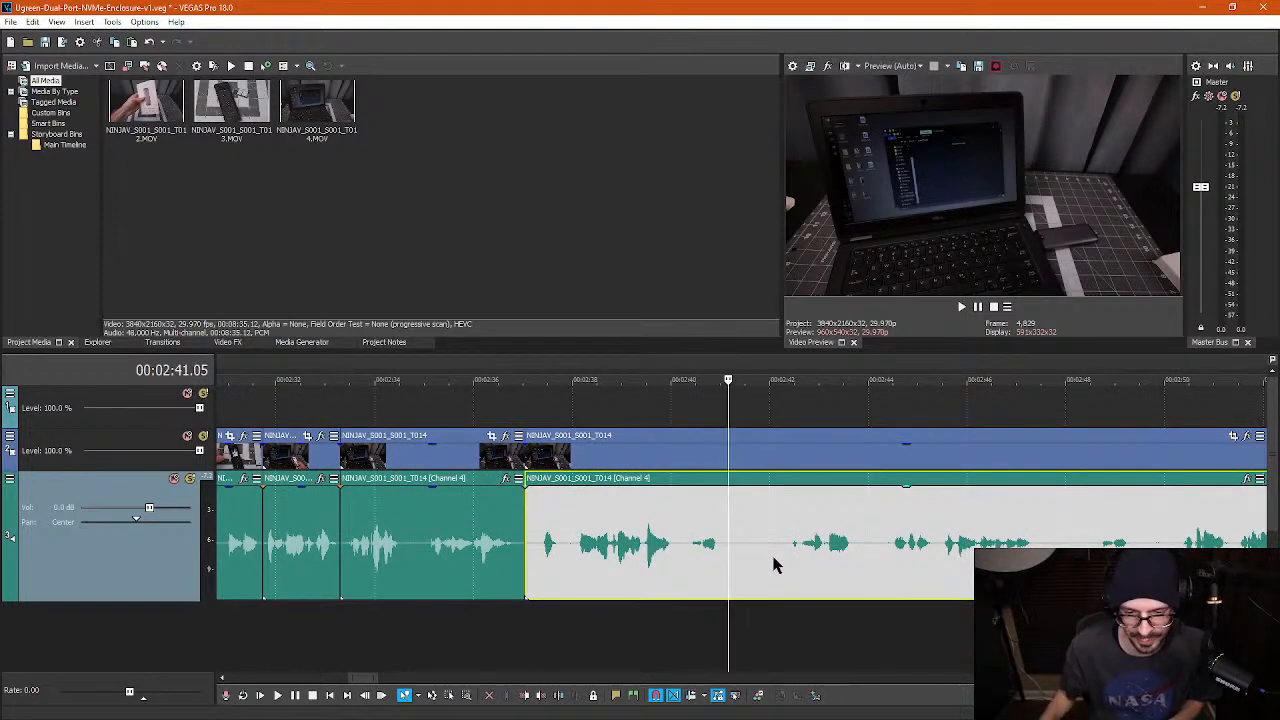
key(s)
click(780, 548)
key(s)
click(747, 550)
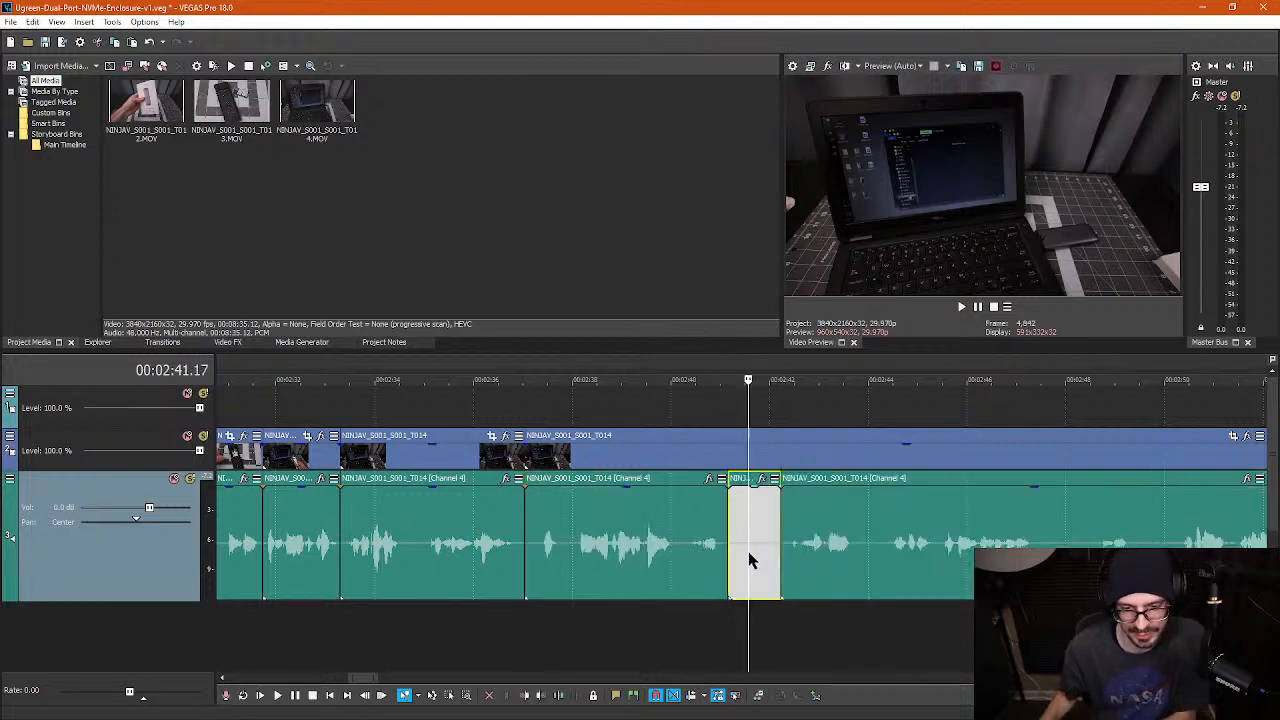
key(Delete)
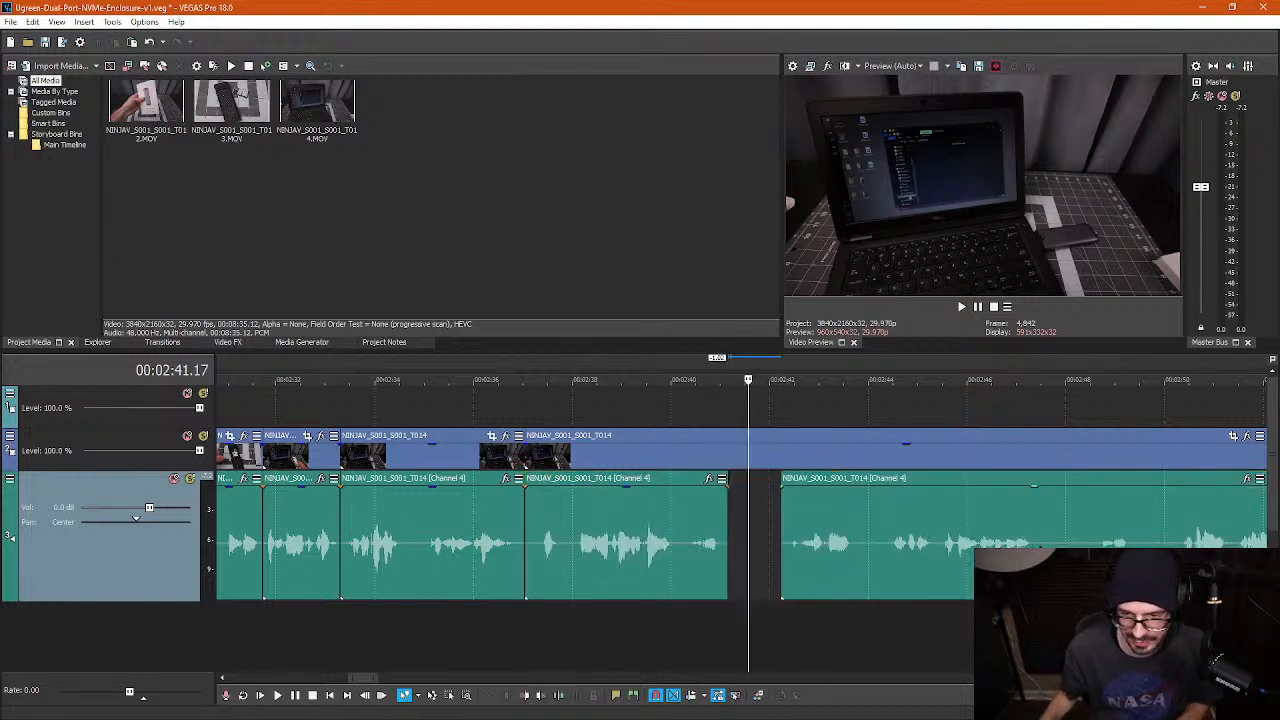
- Split the audio around the pause near 00:02:47.23 and delete the roughly one-second silent piece
click(1040, 547)
key(s)
click(1094, 547)
key(s)
click(1055, 547)
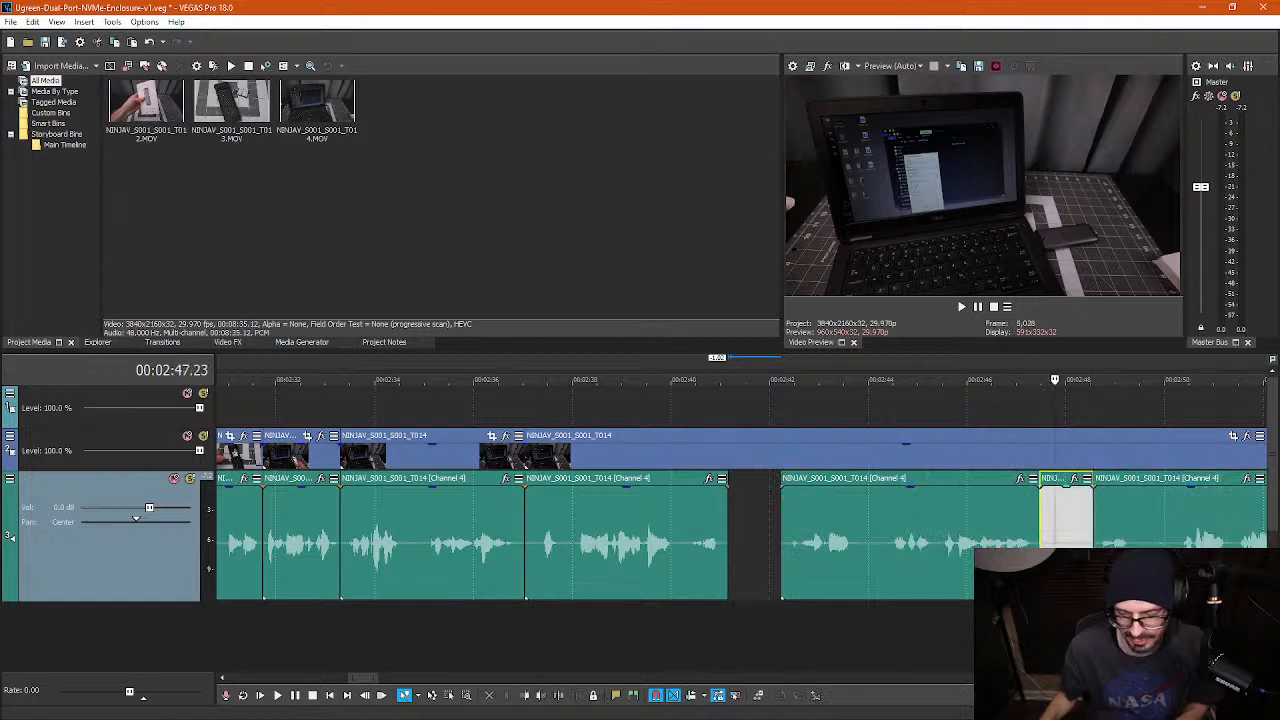
key(Delete)
- Split the audio at 00:02:49.13 and just before the next phrase, then delete the silent piece between
click(1136, 545)
key(s)
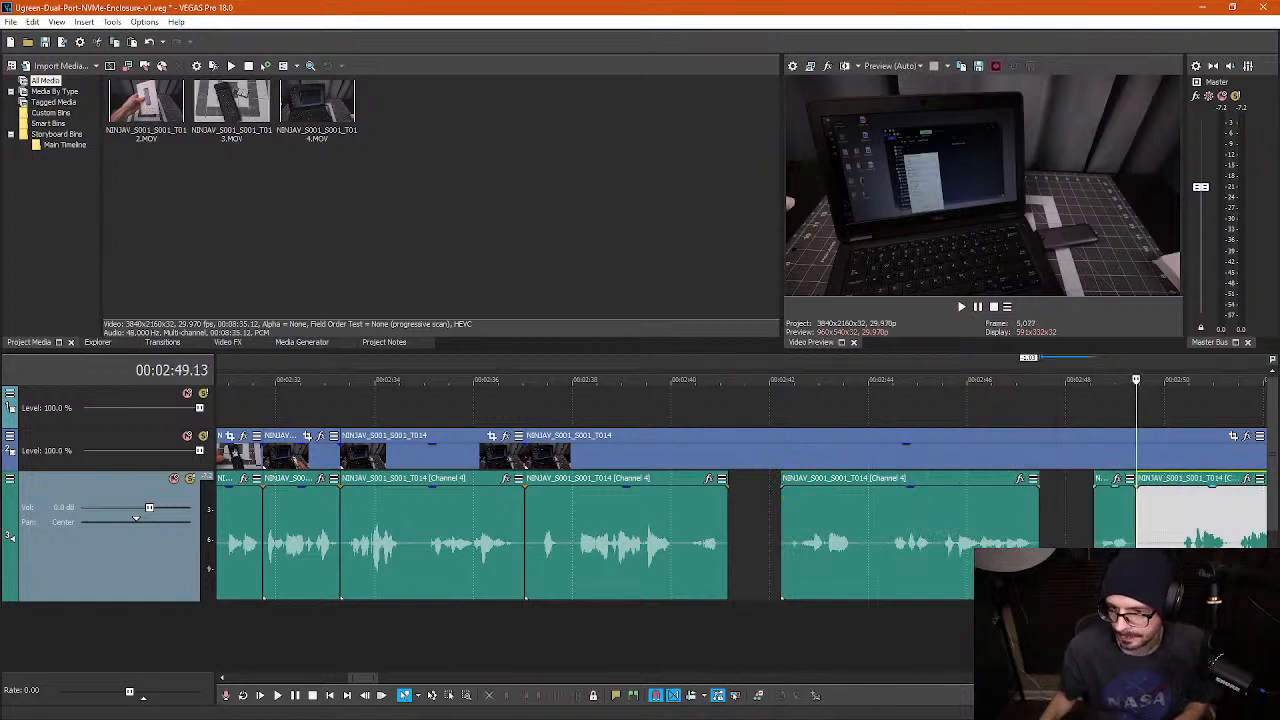
key(s)
click(1159, 545)
key(Delete)
- Slide the short audio phrase 1.03 earlier against the preceding piece, then both pieces 1.02 earlier to close the gap at 00:02:41.05
drag(1115, 545, 1061, 543)
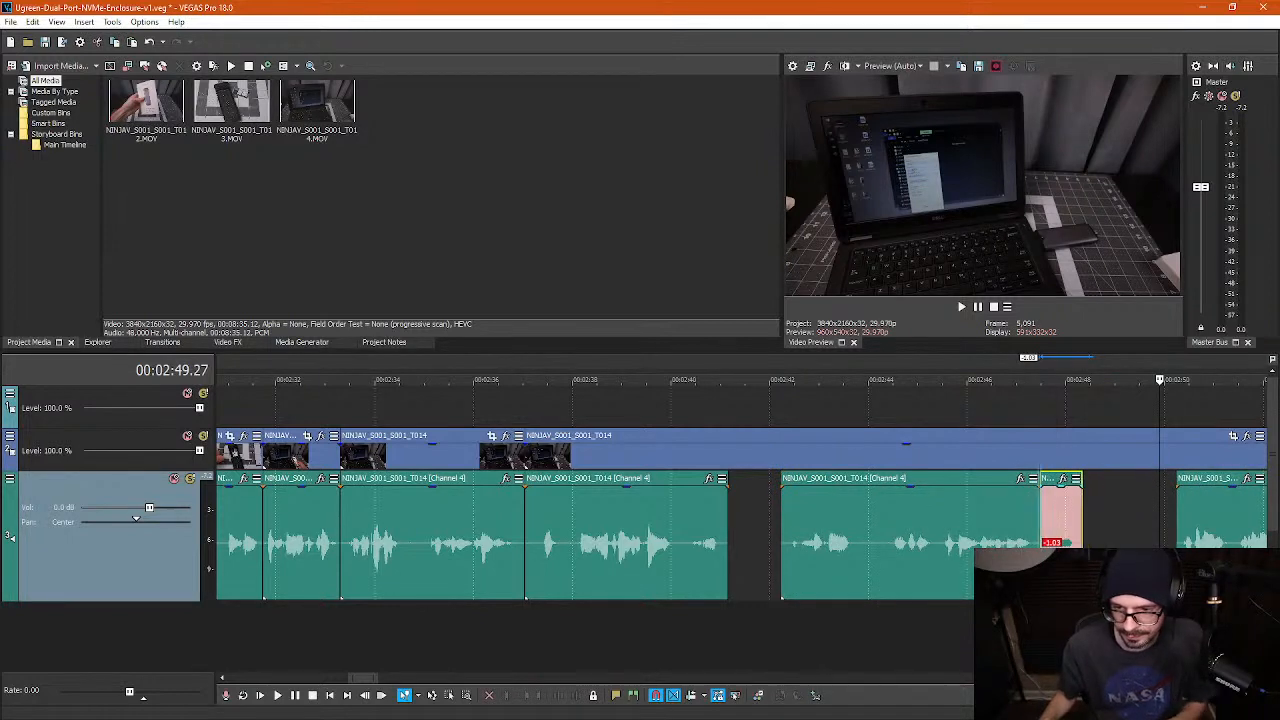
ctrl+click(889, 543)
drag(923, 530, 846, 541)
- Split the shifted audio at 00:02:42.23 and again just before the following phrase, then delete the silent piece between
click(813, 550)
key(s)
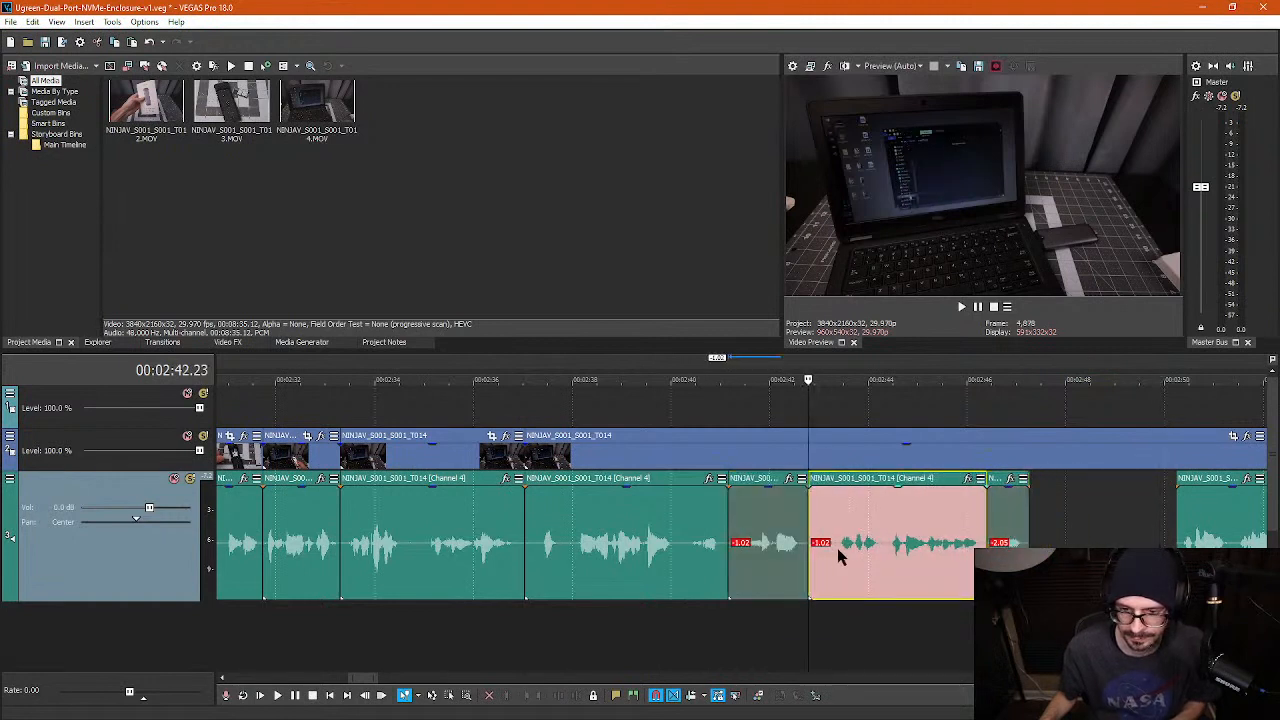
click(833, 540)
key(s)
click(826, 549)
key(Delete)
- Slide the two audio pieces after 00:02:42.23 earlier to close the gap, at offsets of -1.19 and -2.21 from the video
click(857, 549)
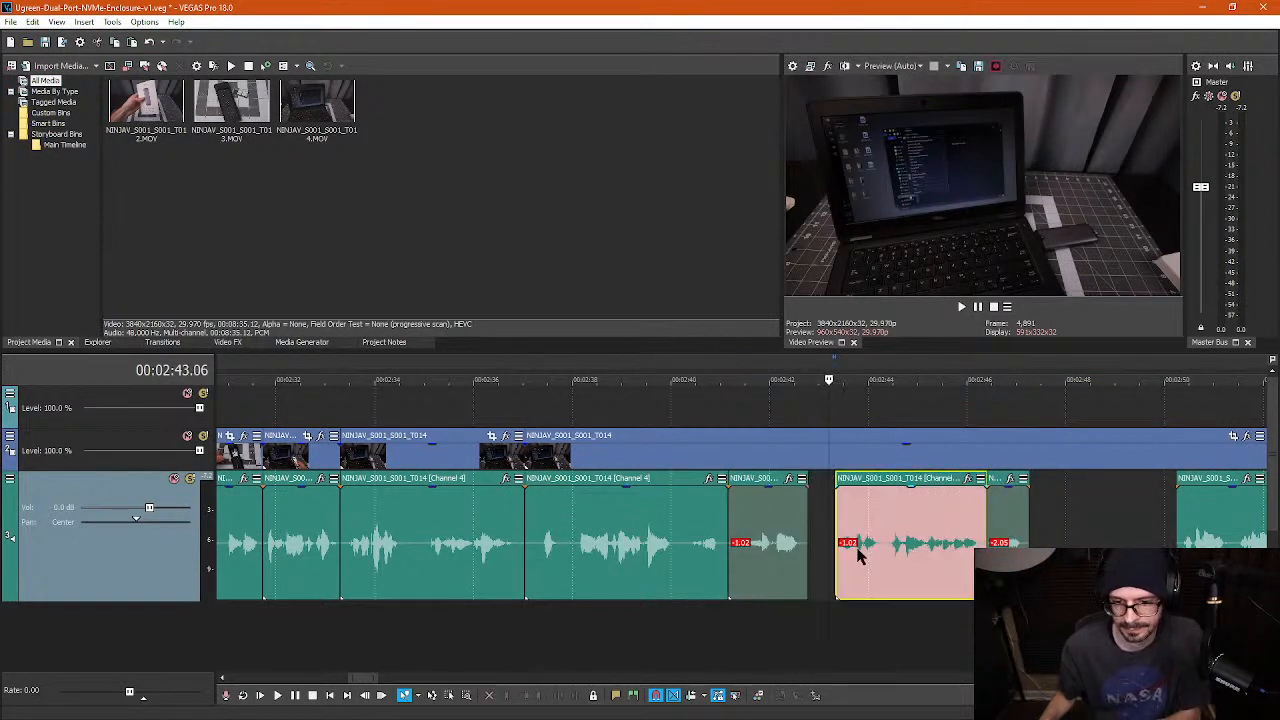
drag(857, 549, 843, 555)
drag(1014, 535, 986, 535)
- Split the audio at about 00:02:53.13 and at 00:02:54.09, around the pause between the phrases
click(1050, 513)
scroll(970, 537, down, 2)
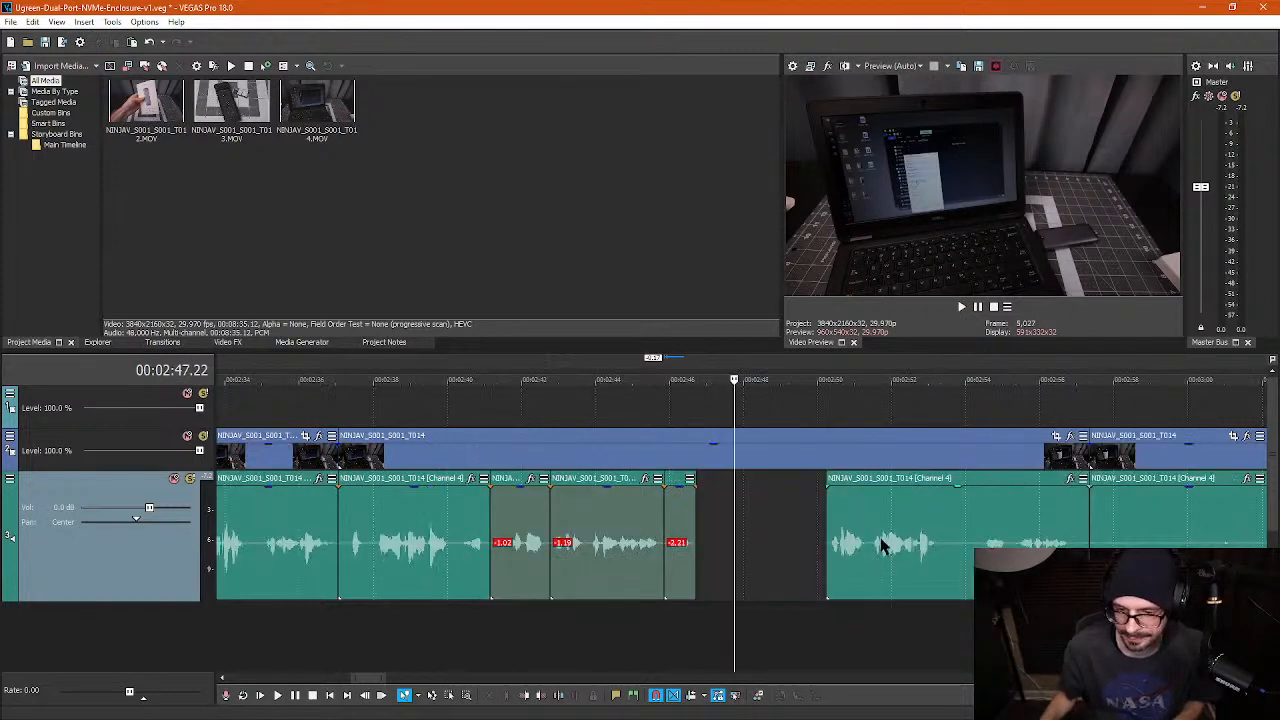
click(943, 551)
key(s)
click(976, 543)
key(s)
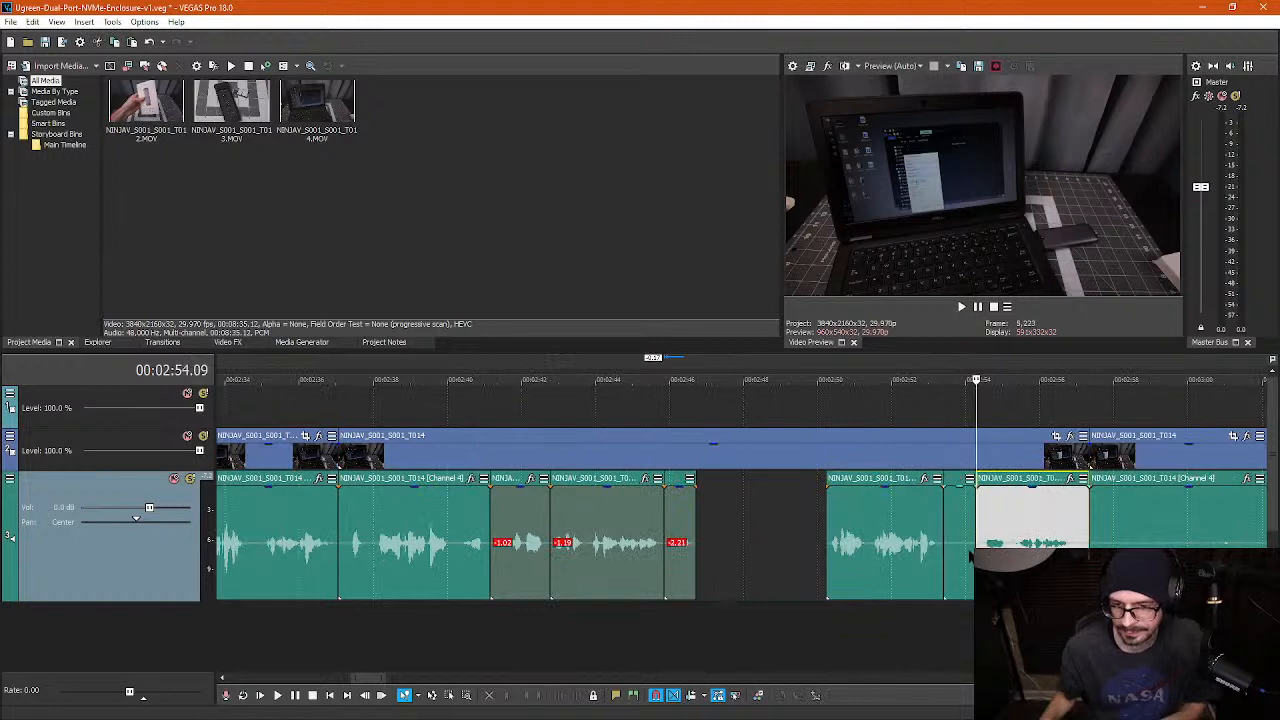
- Delete the short audio fragment near 00:02:54 and move the narration clips on either side back against the preceding audio, closing both gaps
click(968, 543)
key(Delete)
drag(888, 558, 758, 556)
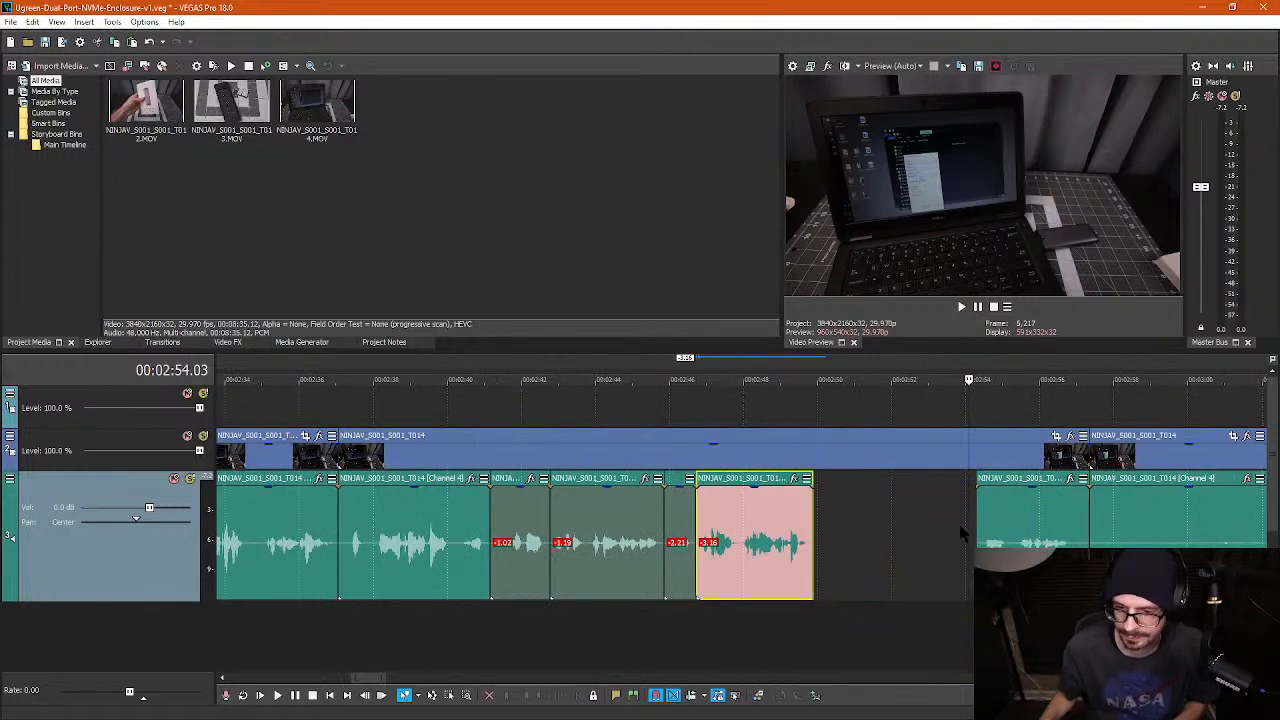
drag(1007, 536, 844, 530)
click(903, 412)
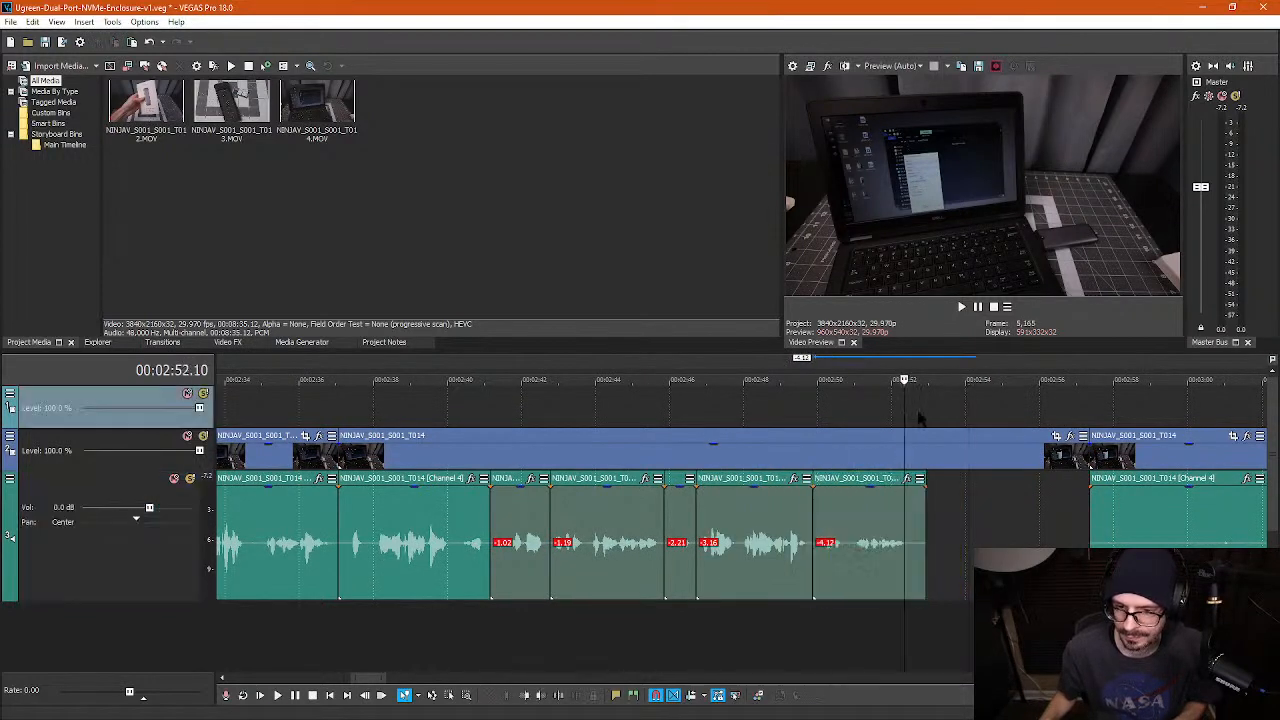
key(space)
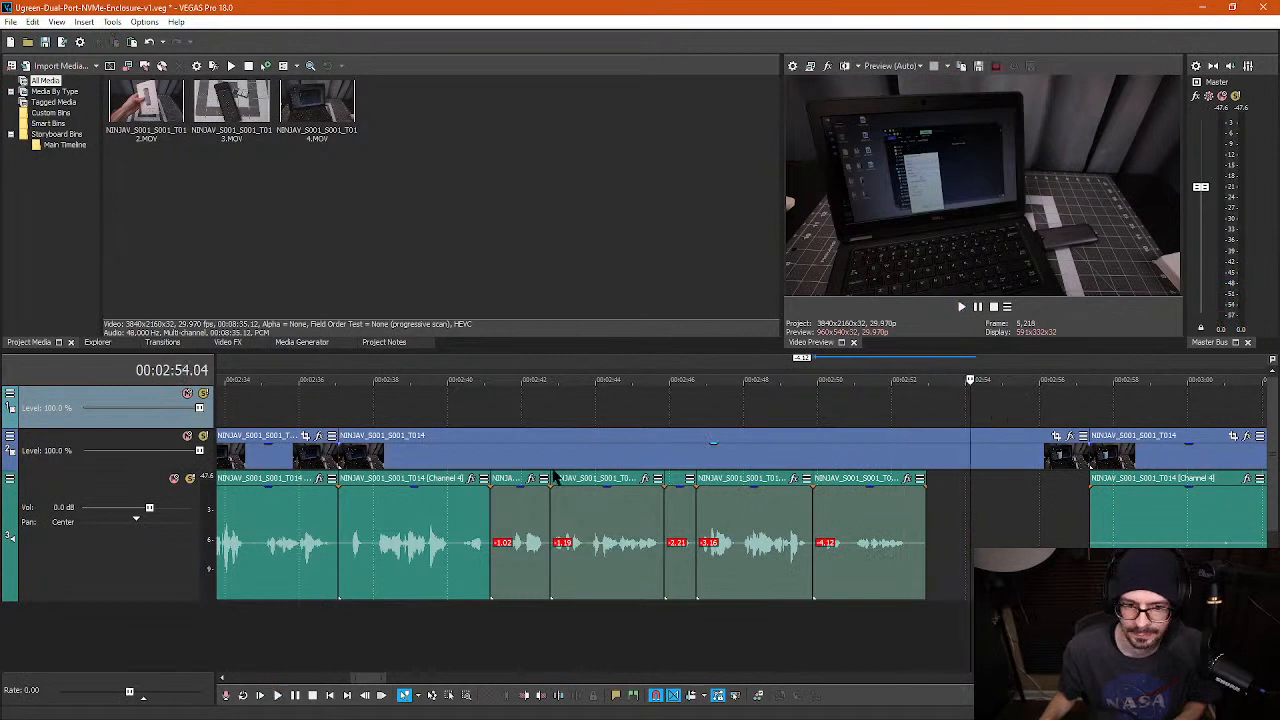
- Trim the start of the long T014 video clip, fit it over the shortened narration from the previous clip's end, and play the join
drag(347, 452, 587, 456)
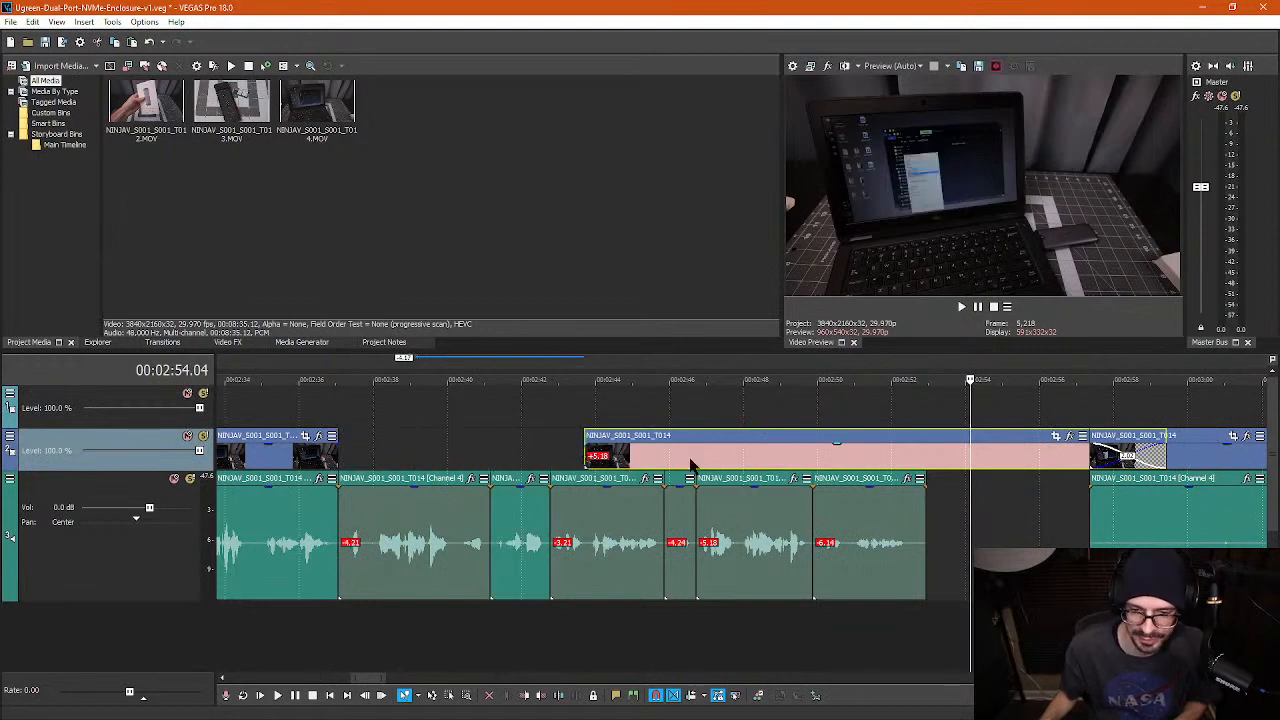
drag(690, 465, 530, 462)
drag(868, 462, 831, 460)
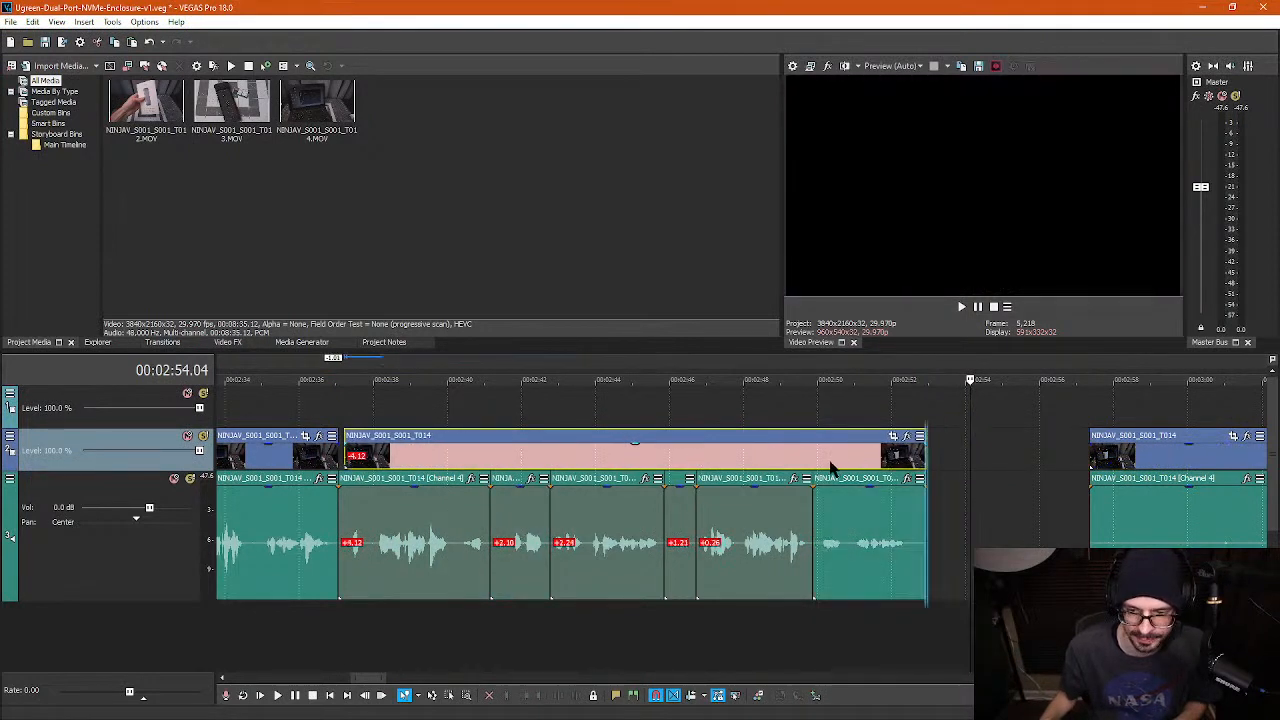
drag(348, 453, 341, 453)
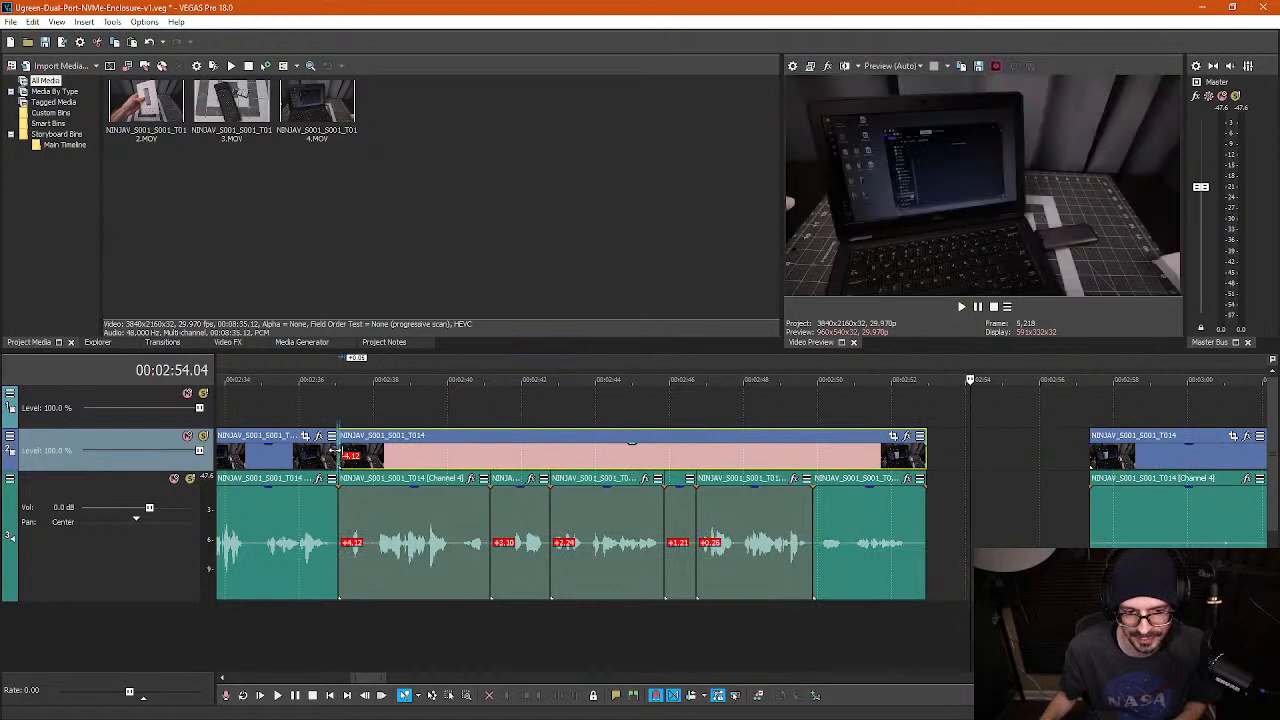
click(312, 418)
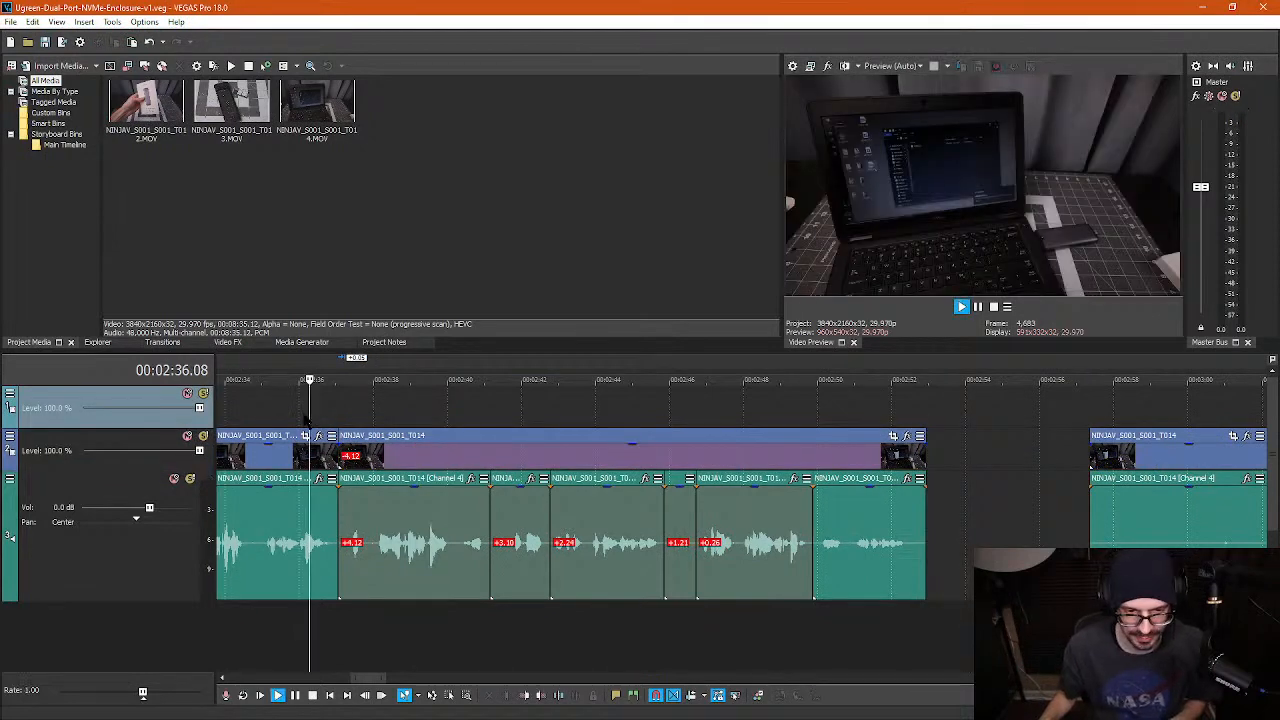
key(space)
scroll(450, 480, up, 2)
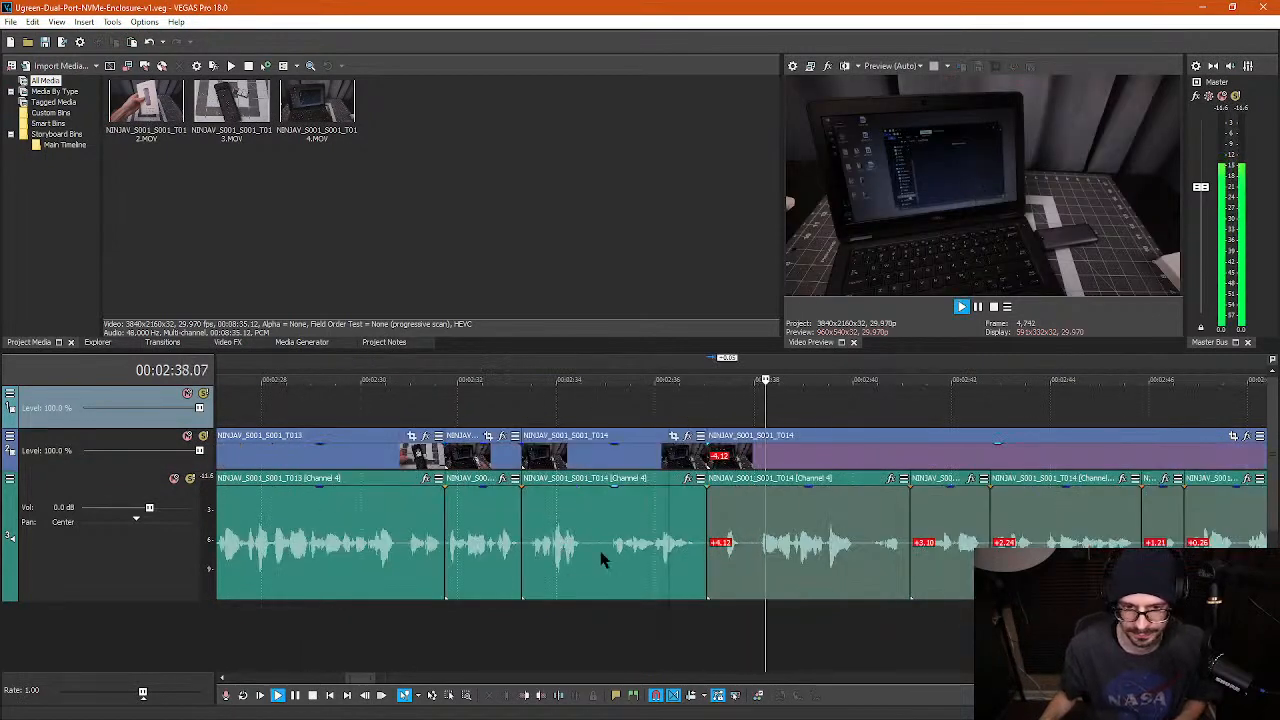
- Split both tracks at 00:02:38.01 and 00:02:36.25 and delete the video and audio pieces between the cuts
key(Return)
click(753, 569)
scroll(751, 577, up, 3)
click(750, 590)
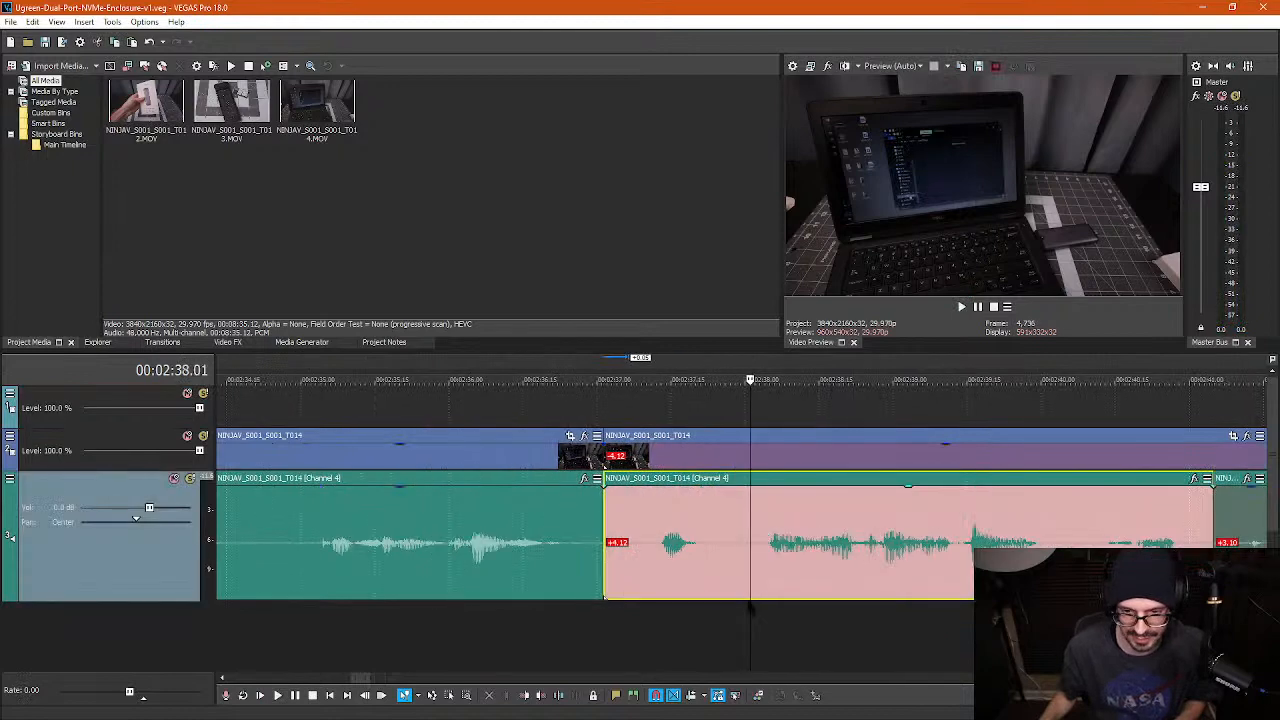
key(s)
click(571, 606)
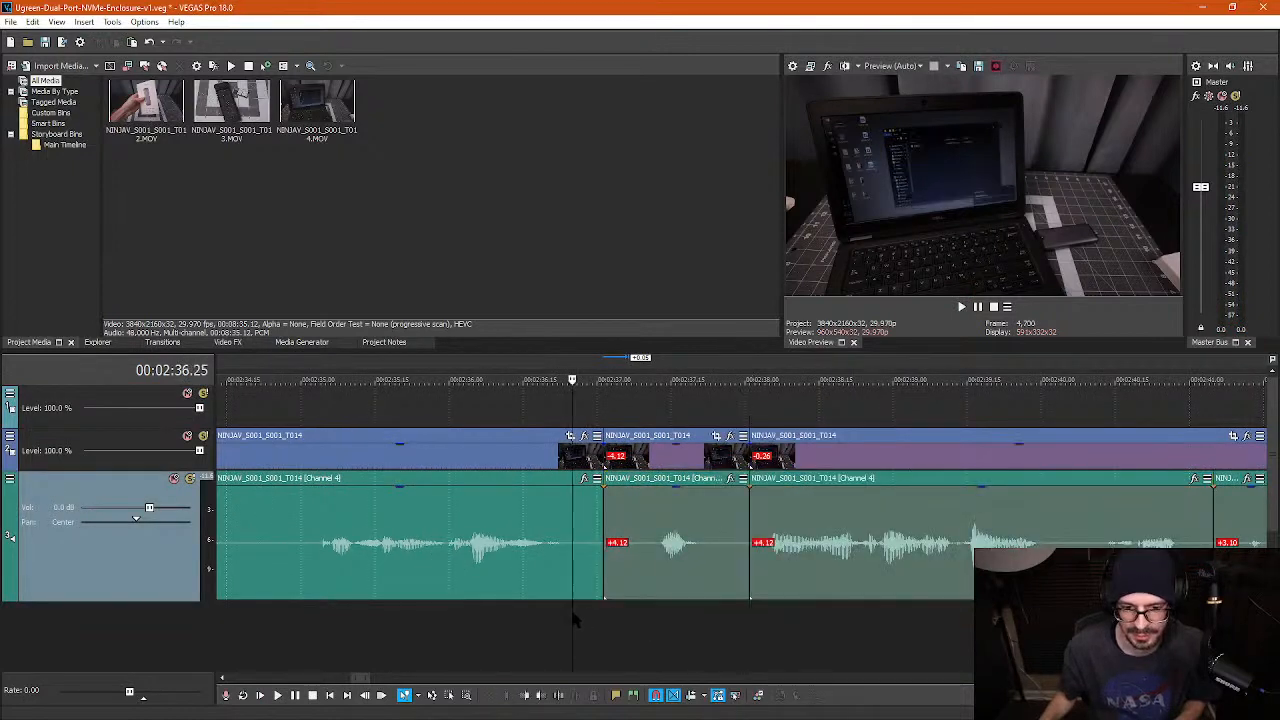
key(s)
drag(727, 621, 581, 397)
key(Delete)
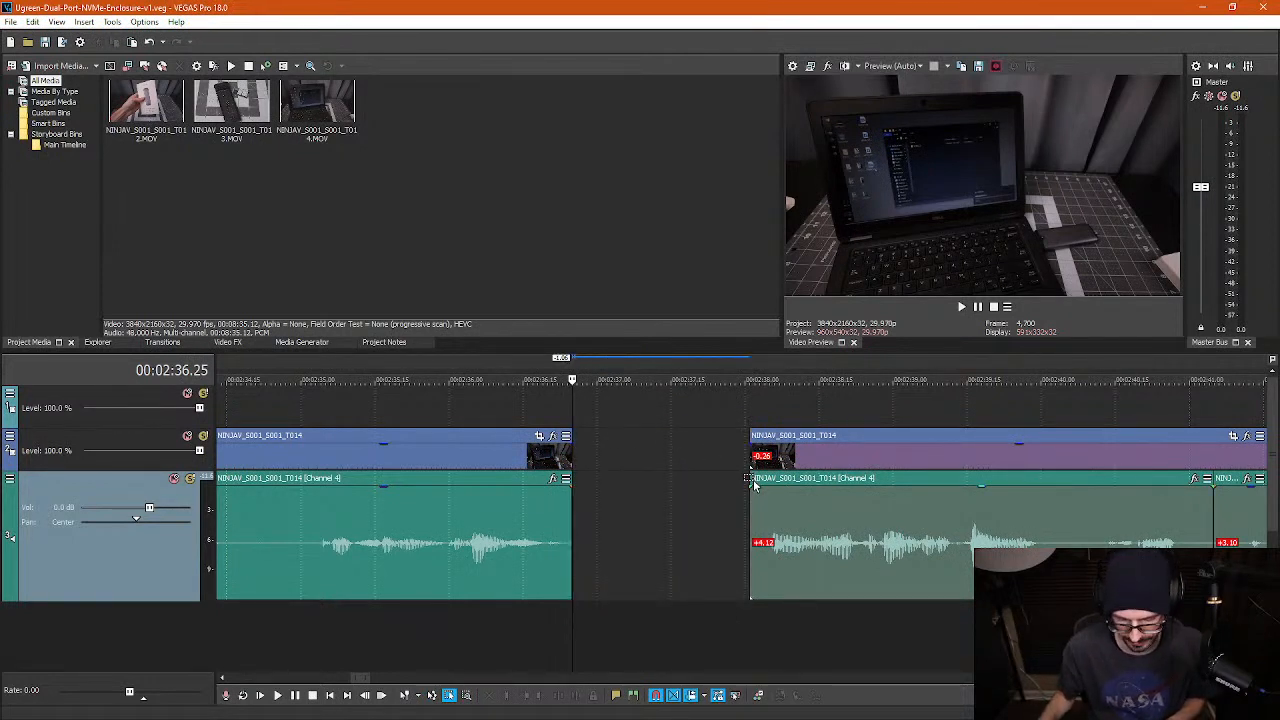
- Move the following clips back to 00:02:36.25 to close the gap, and play across the join
drag(795, 520, 617, 520)
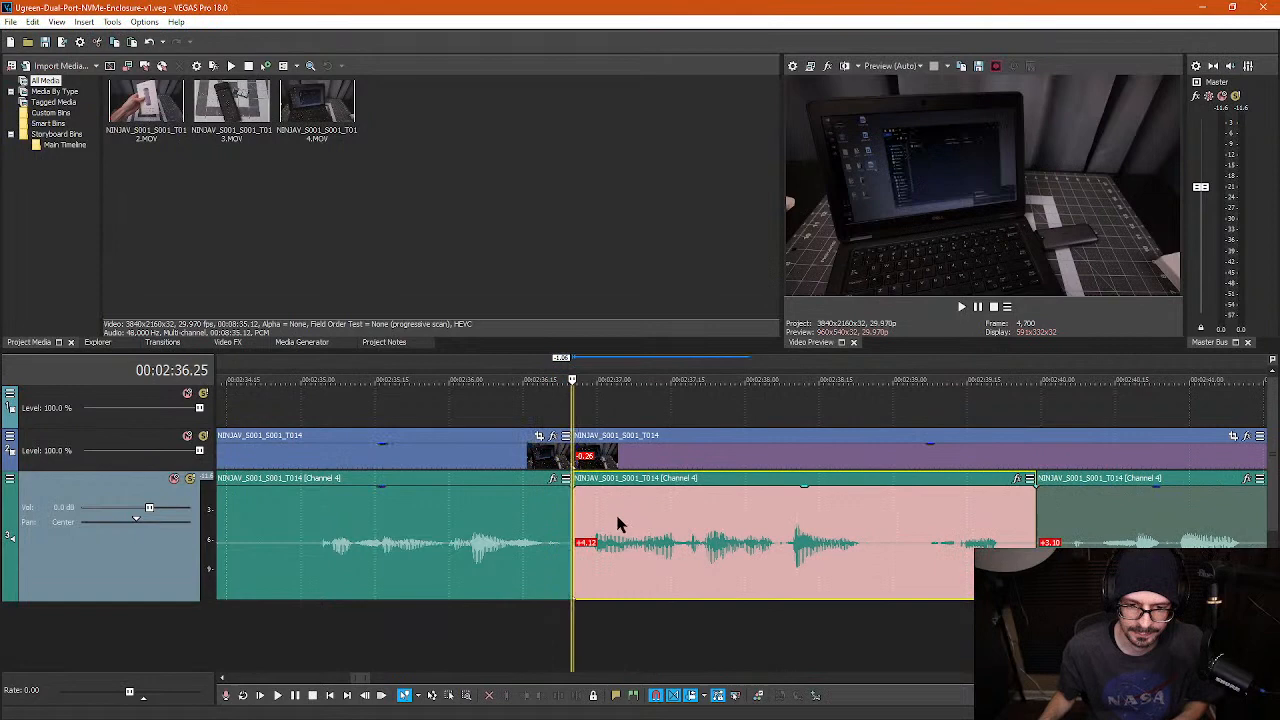
click(461, 394)
scroll(465, 400, down, 3)
key(space)
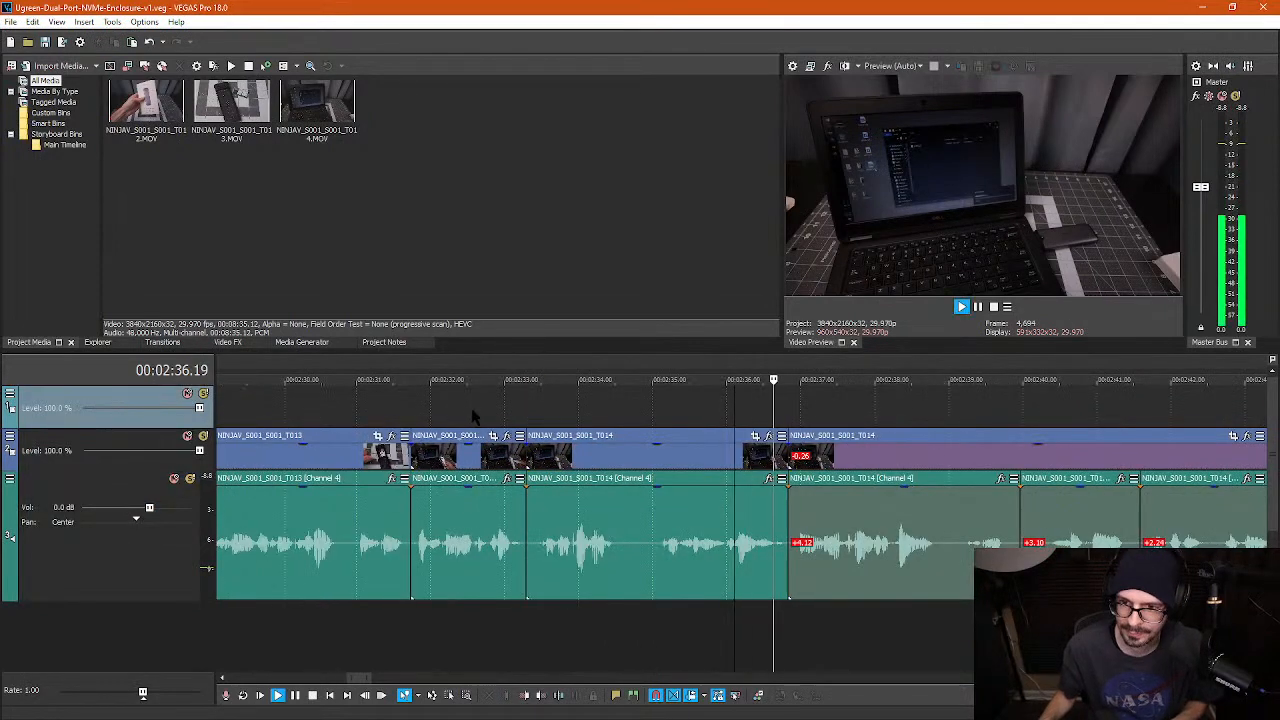
scroll(965, 405, down, 2)
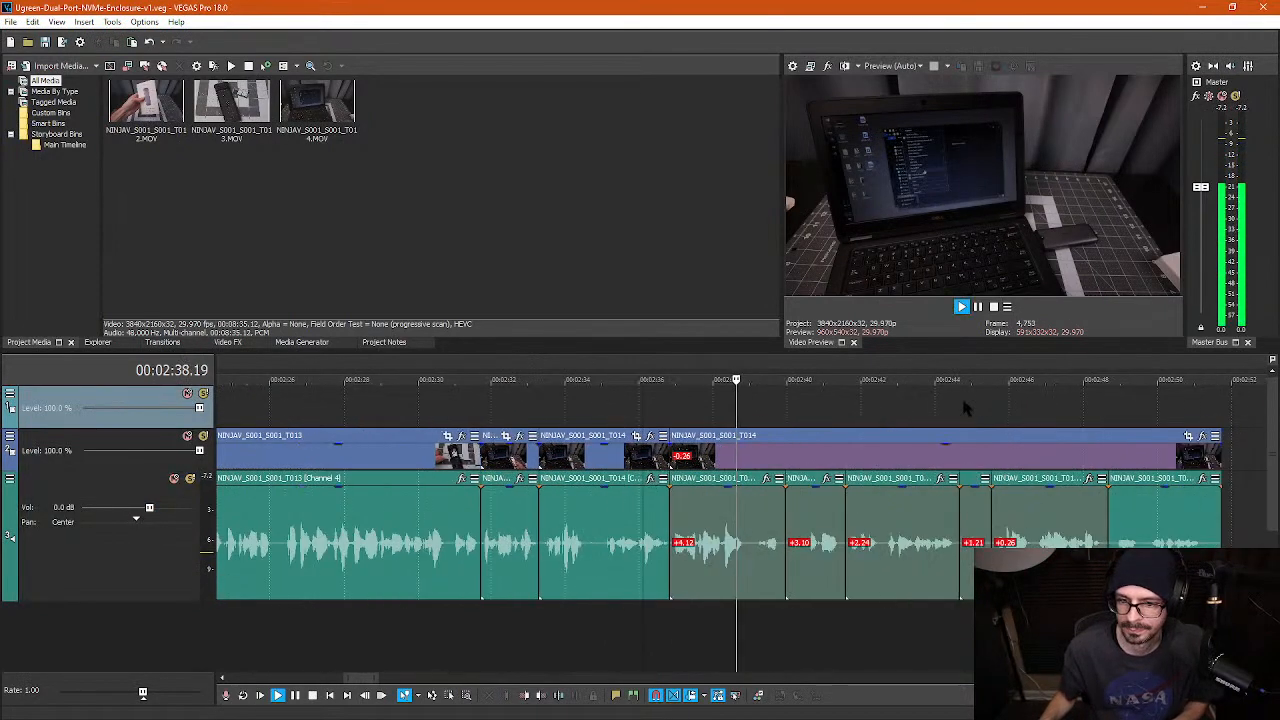
key(space)
click(1188, 437)
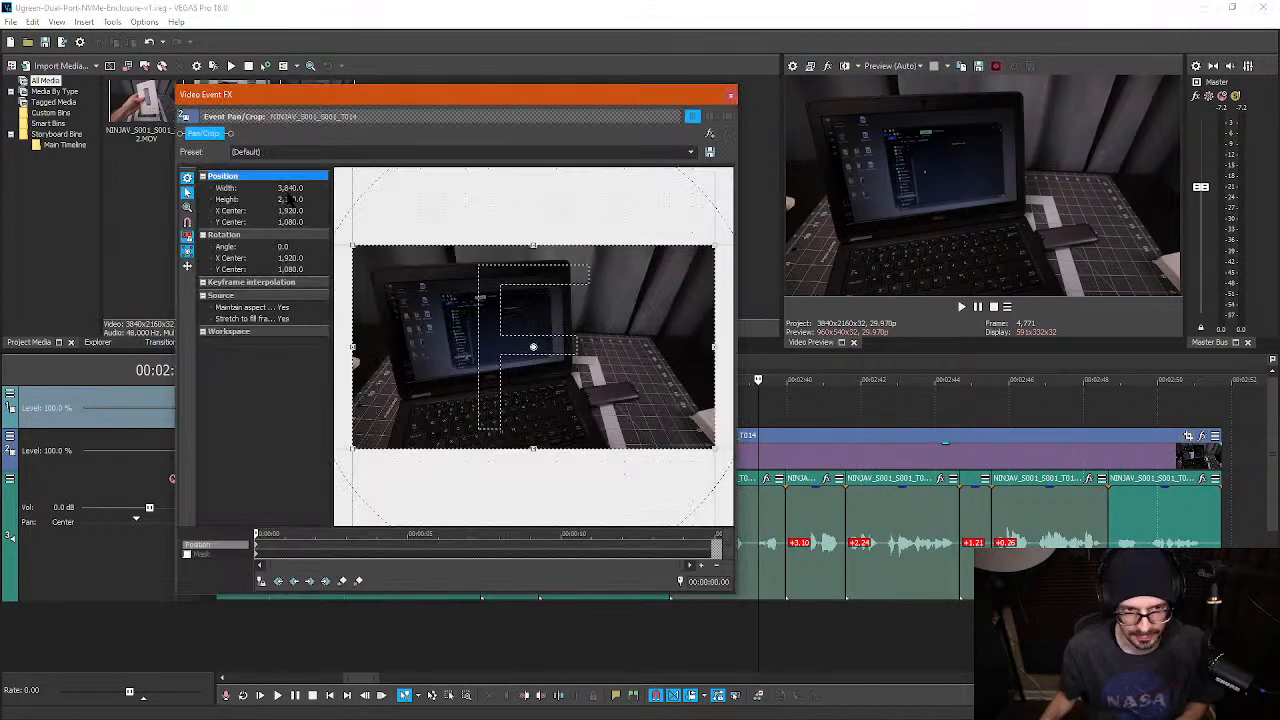
click(285, 188)
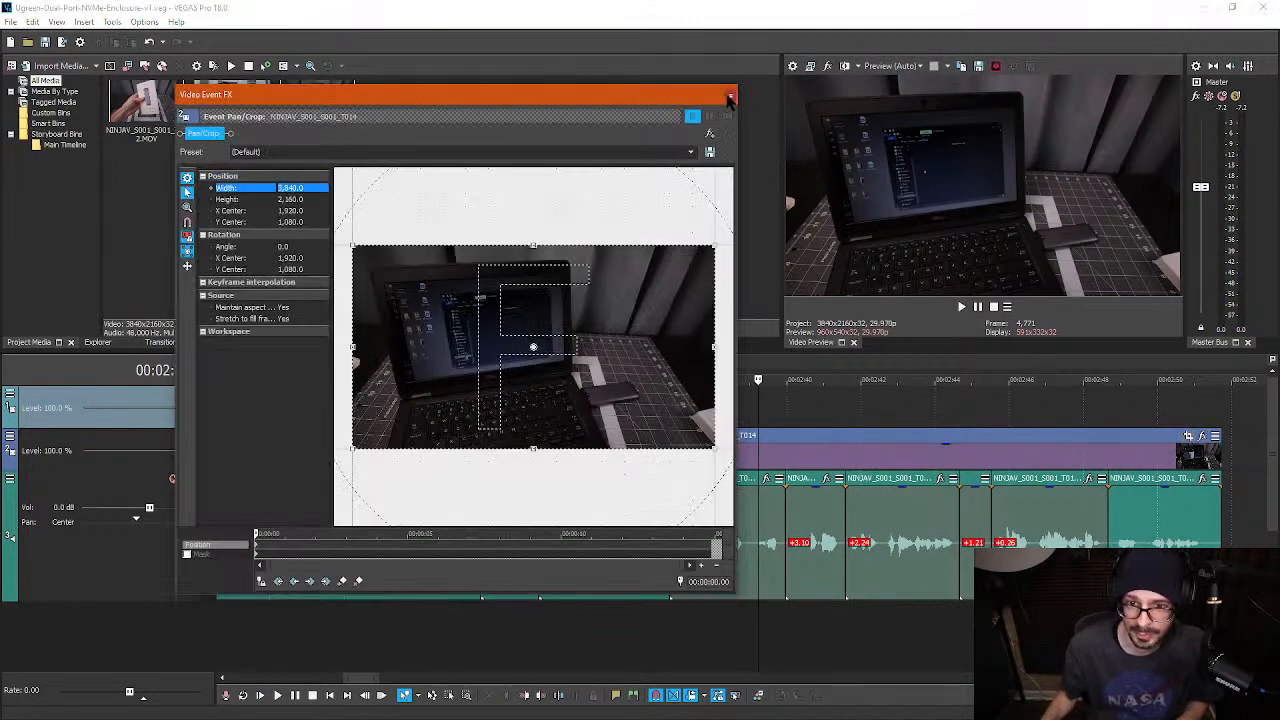
click(730, 98)
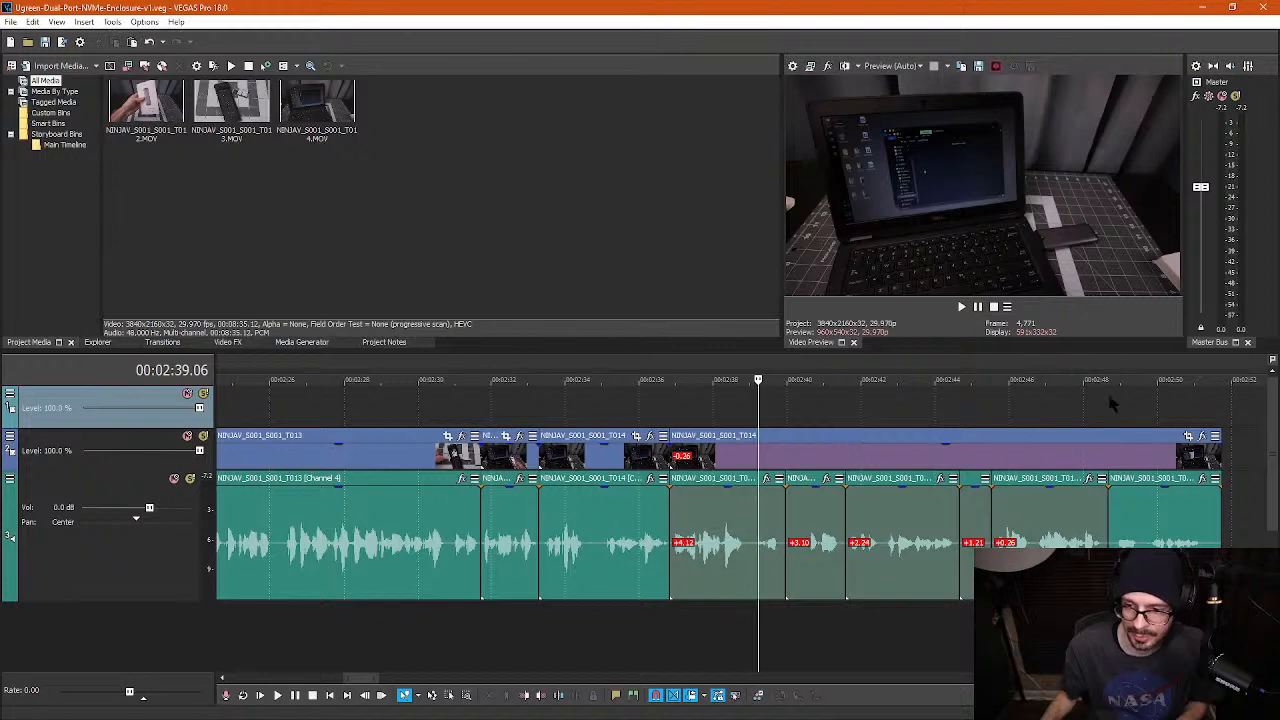
- Crop the long T014 video clip to a 1,920 width centred on the laptop screen at about X 1,405, Y 897, and play it back
click(1188, 438)
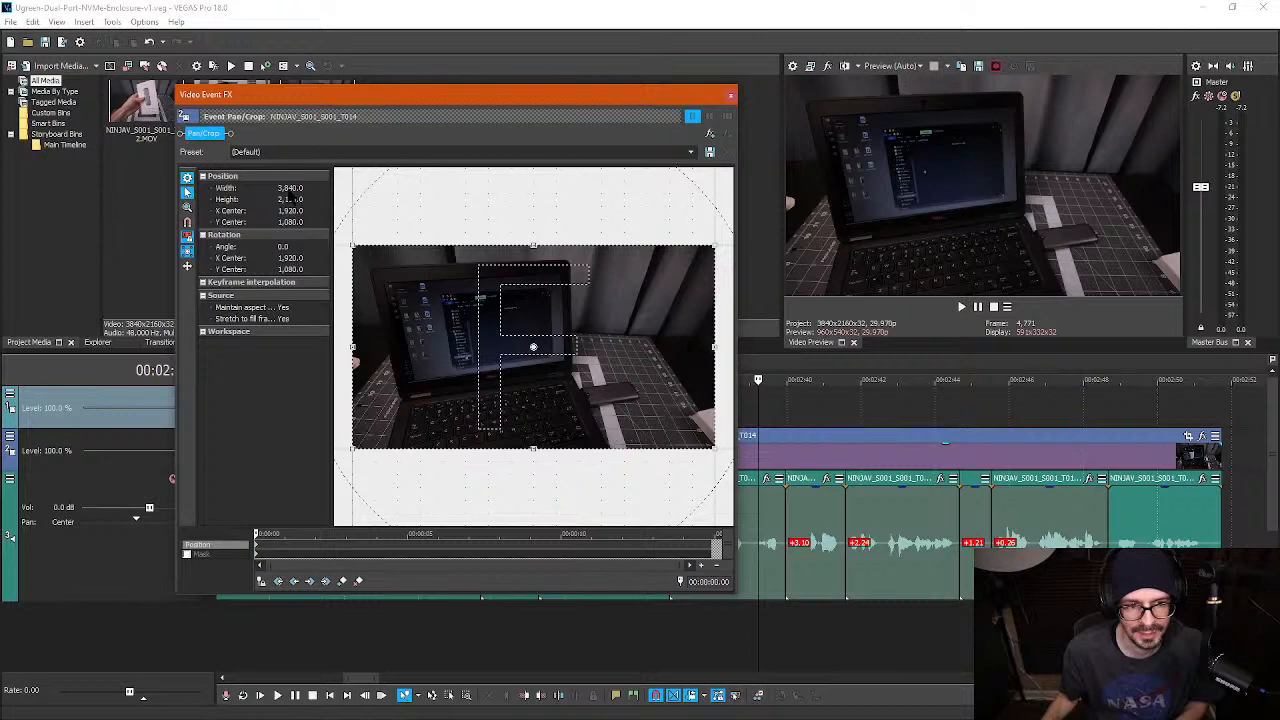
mouse_move(350, 451)
mouse_down()
mouse_move(443, 371)
mouse_move(345, 453)
mouse_up()
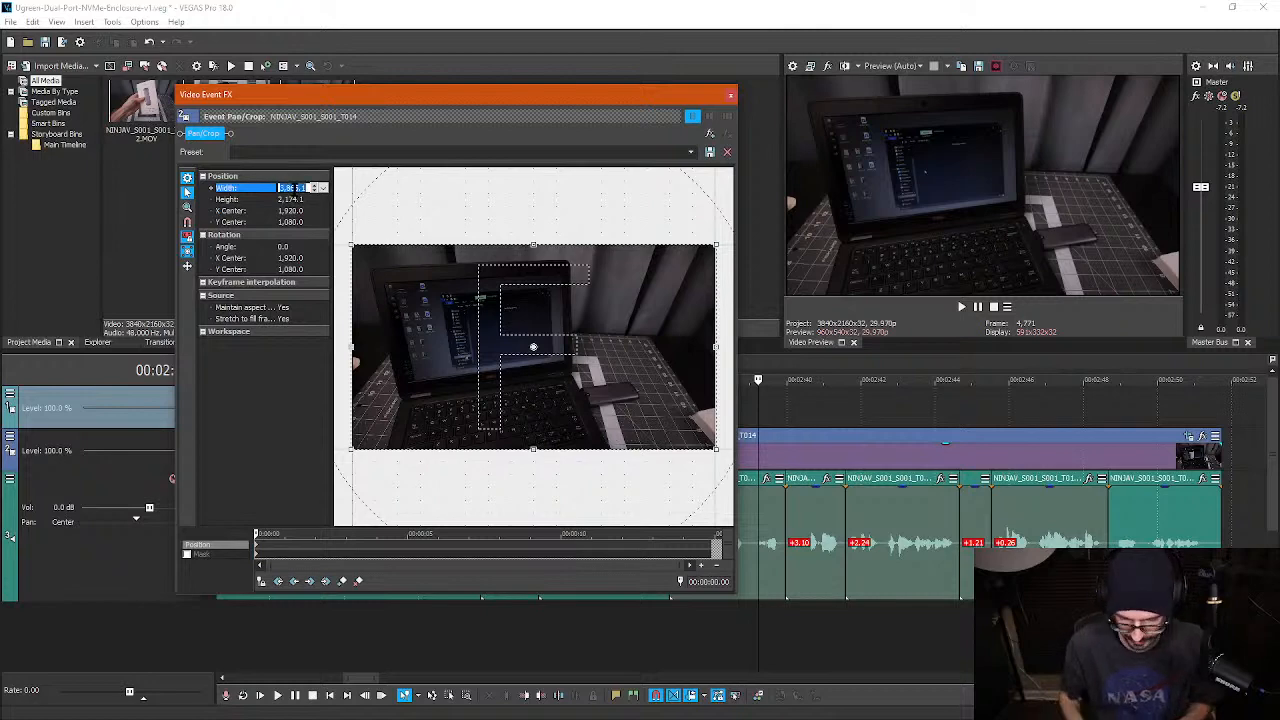
key(Return)
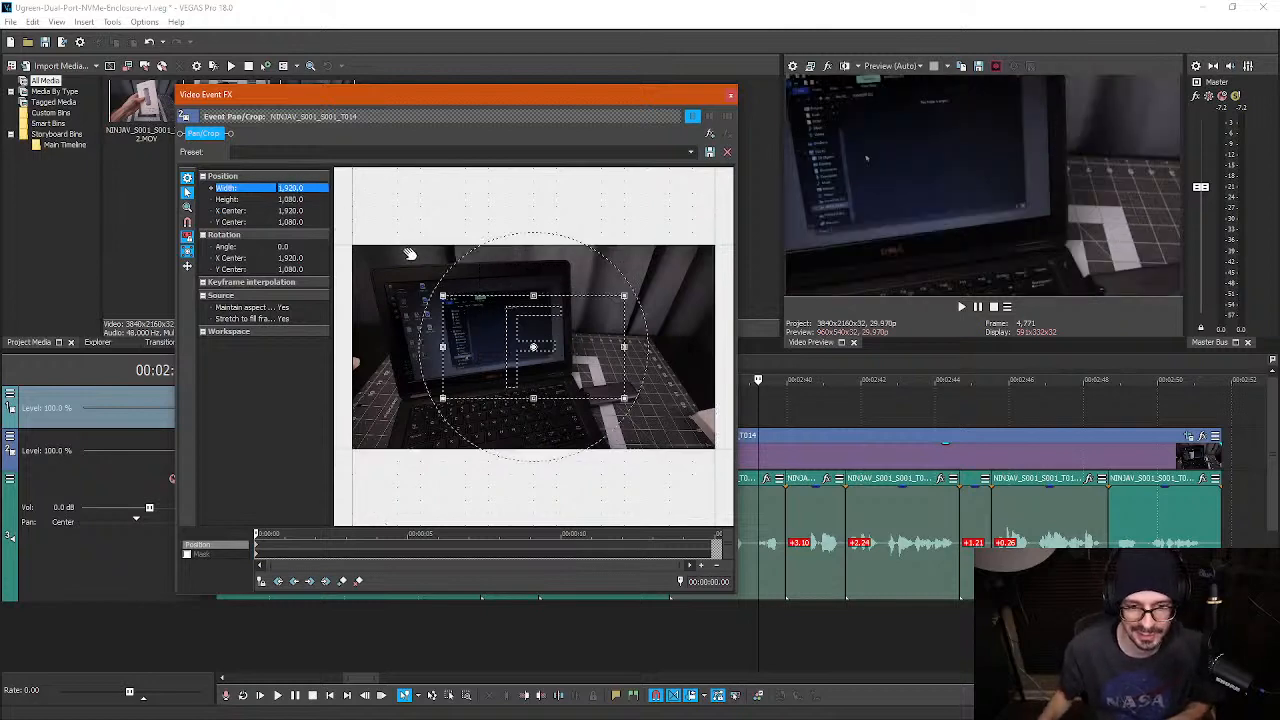
drag(464, 357, 420, 340)
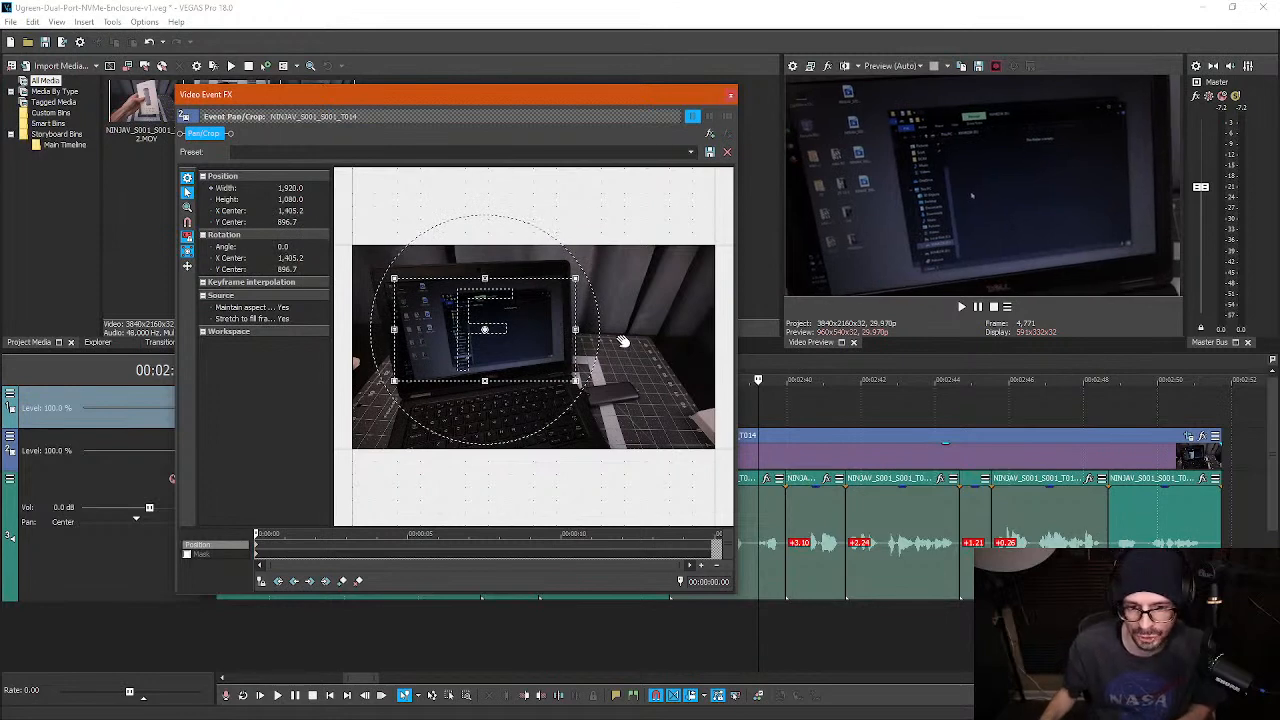
click(731, 94)
click(643, 415)
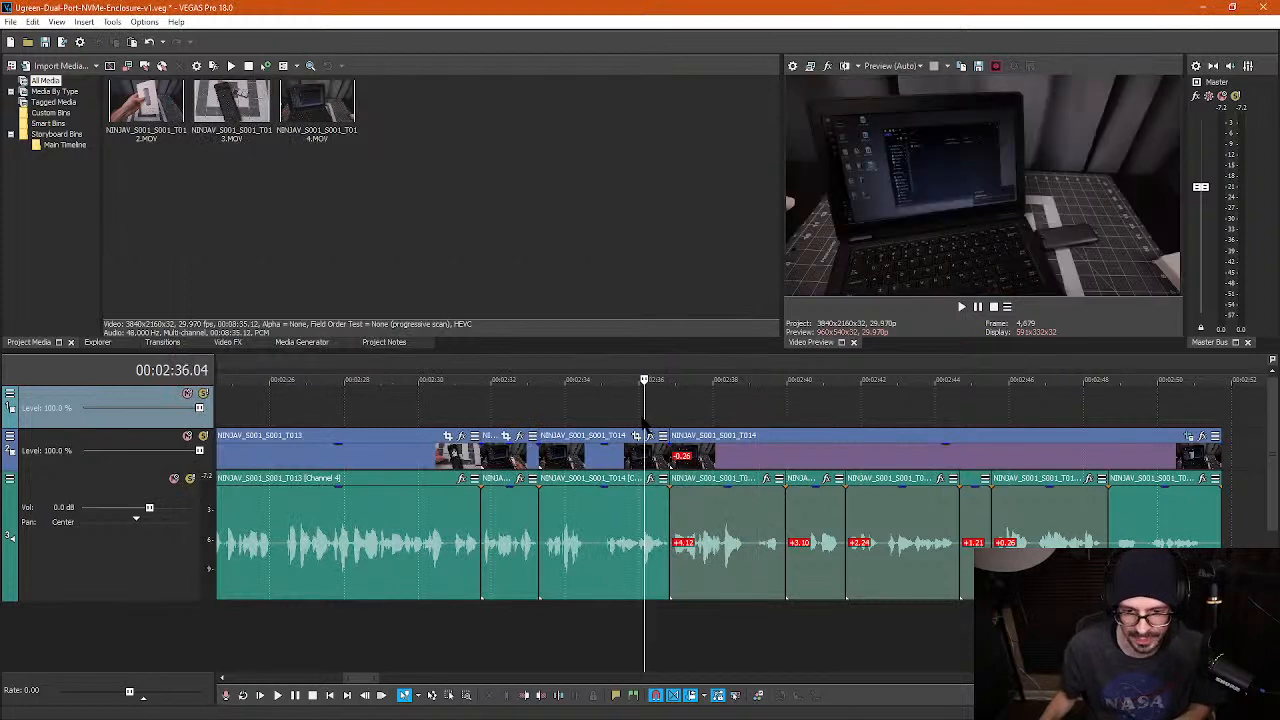
key(space)
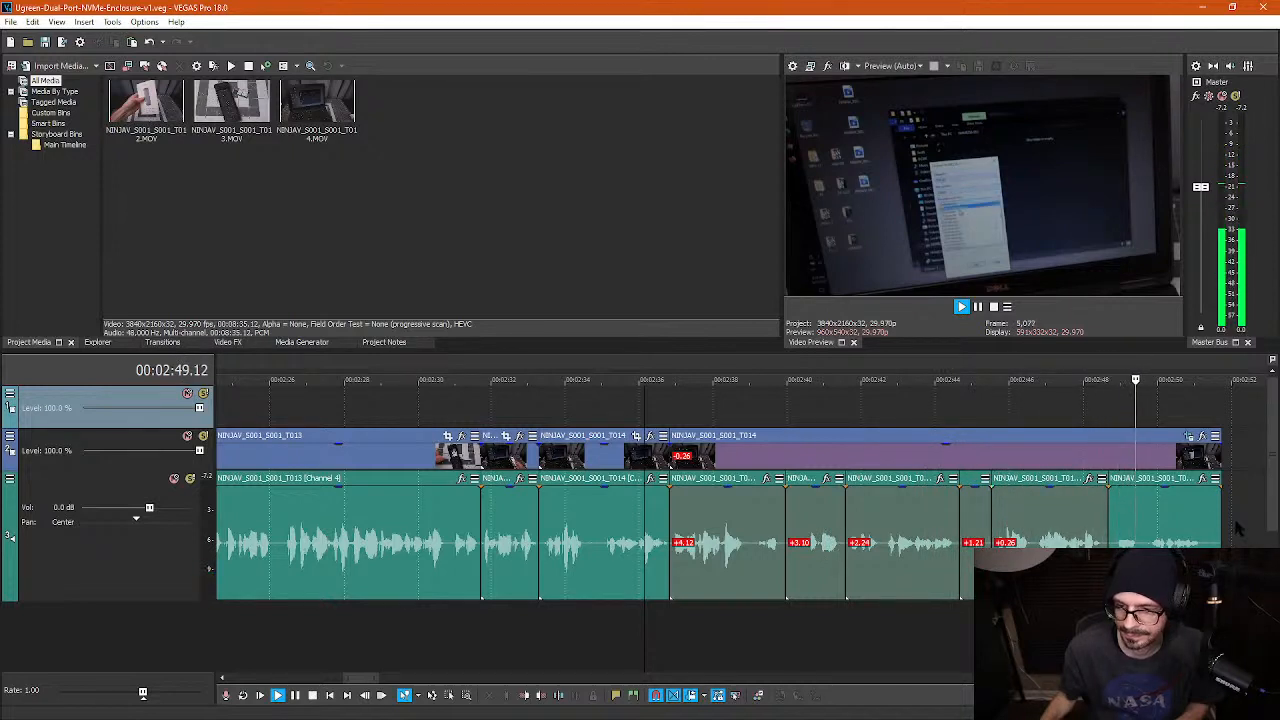
scroll(1197, 502, down, 1)
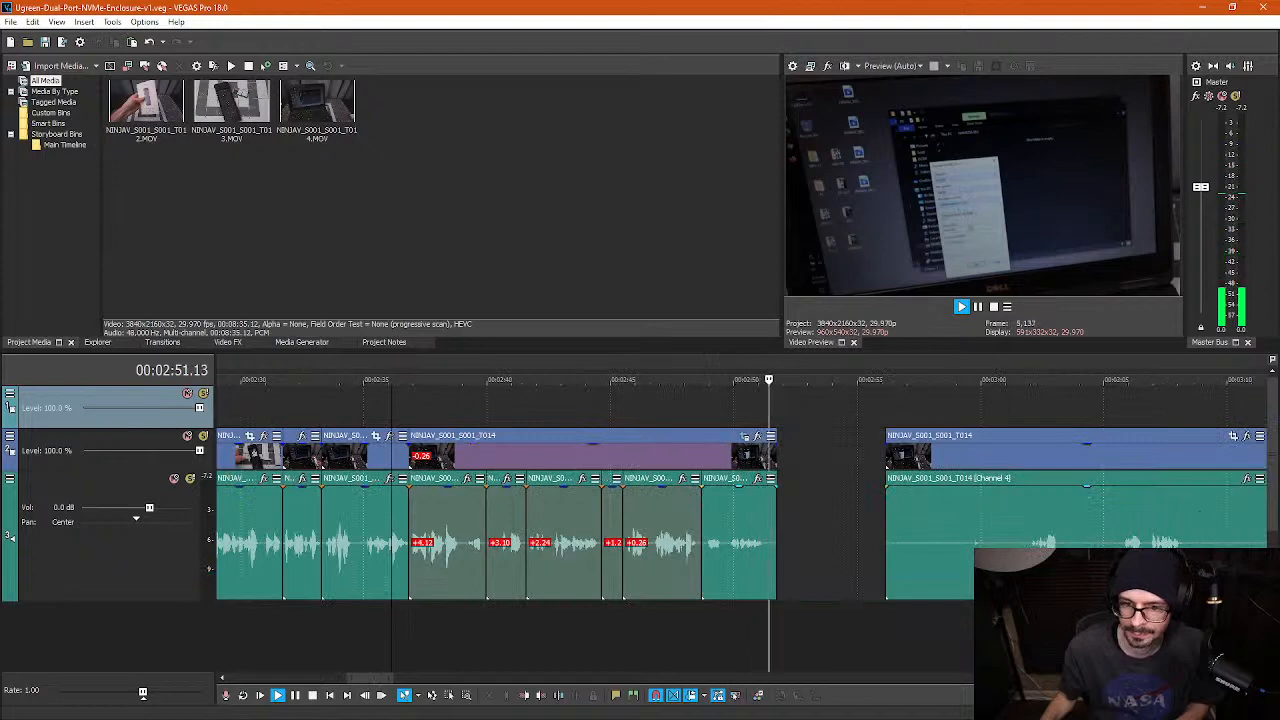
key(Return)
- Split the clips at 00:02:51.10, delete the leftover tail on both tracks, and bring the following T014 footage up to the cut
click(866, 496)
scroll(760, 550, up, 1)
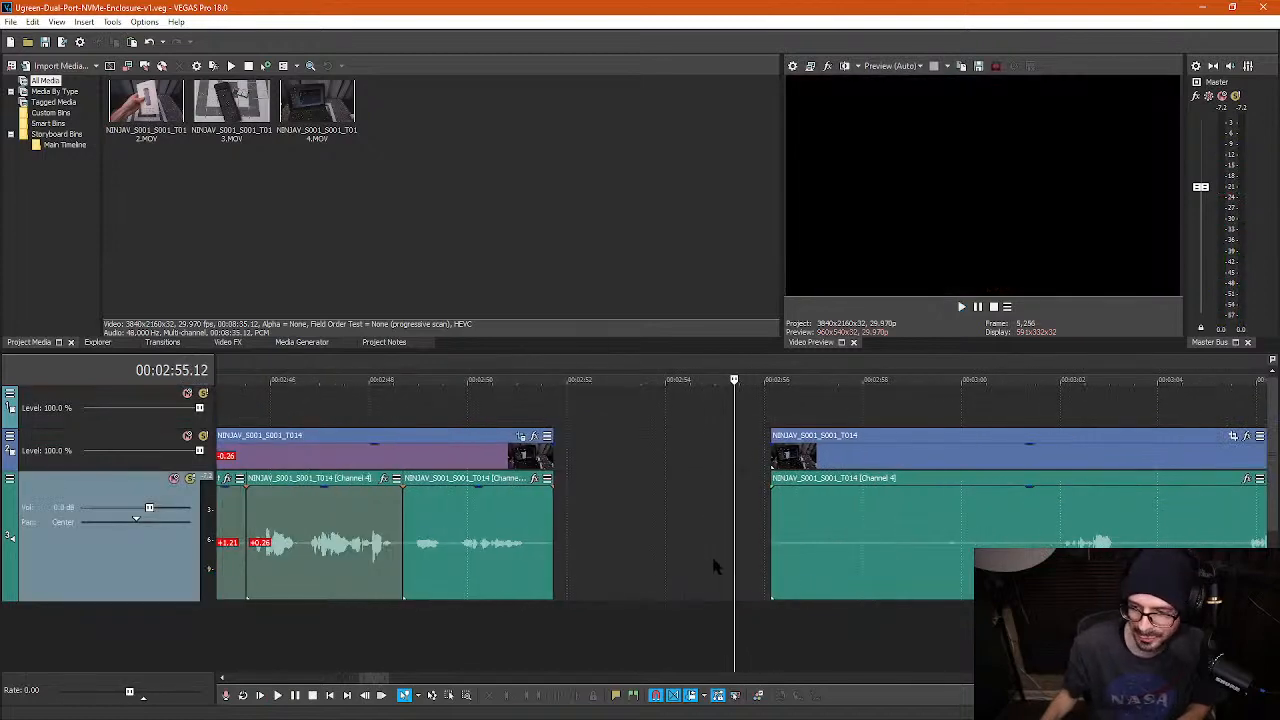
click(532, 571)
scroll(728, 648, up, 1)
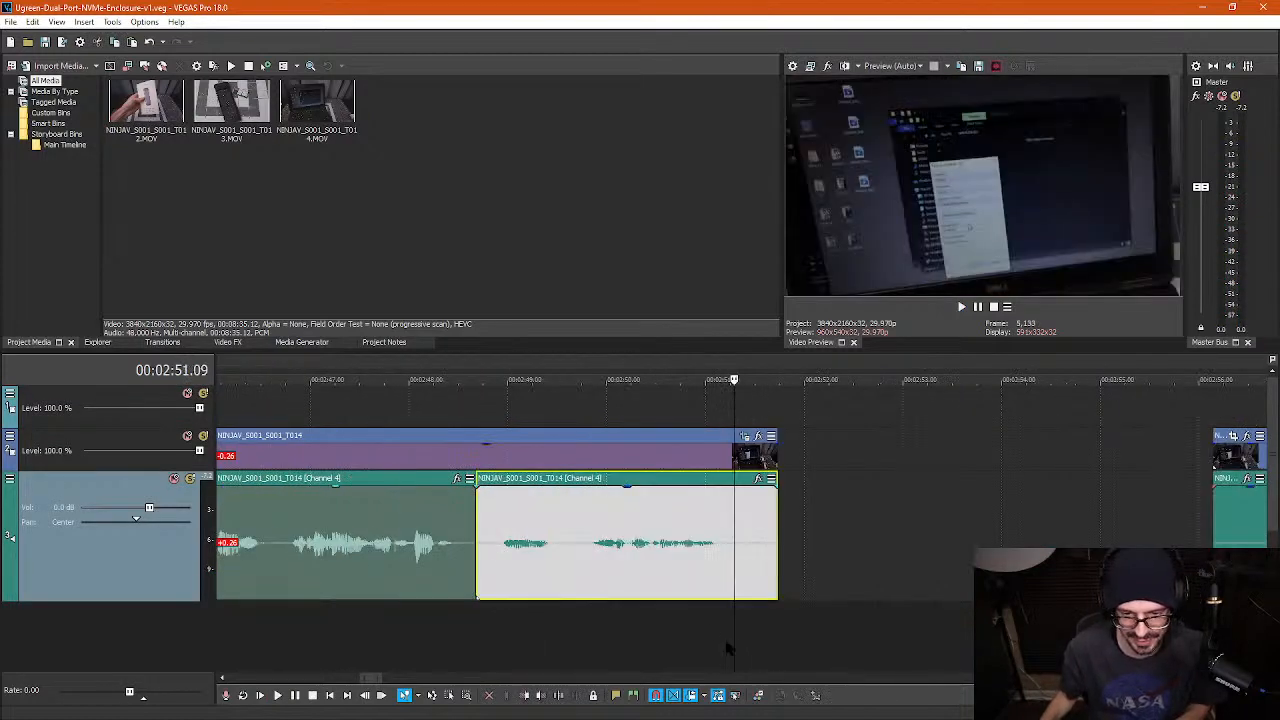
click(736, 624)
key(s)
key(d)
key(d)
drag(791, 626, 759, 300)
key(Delete)
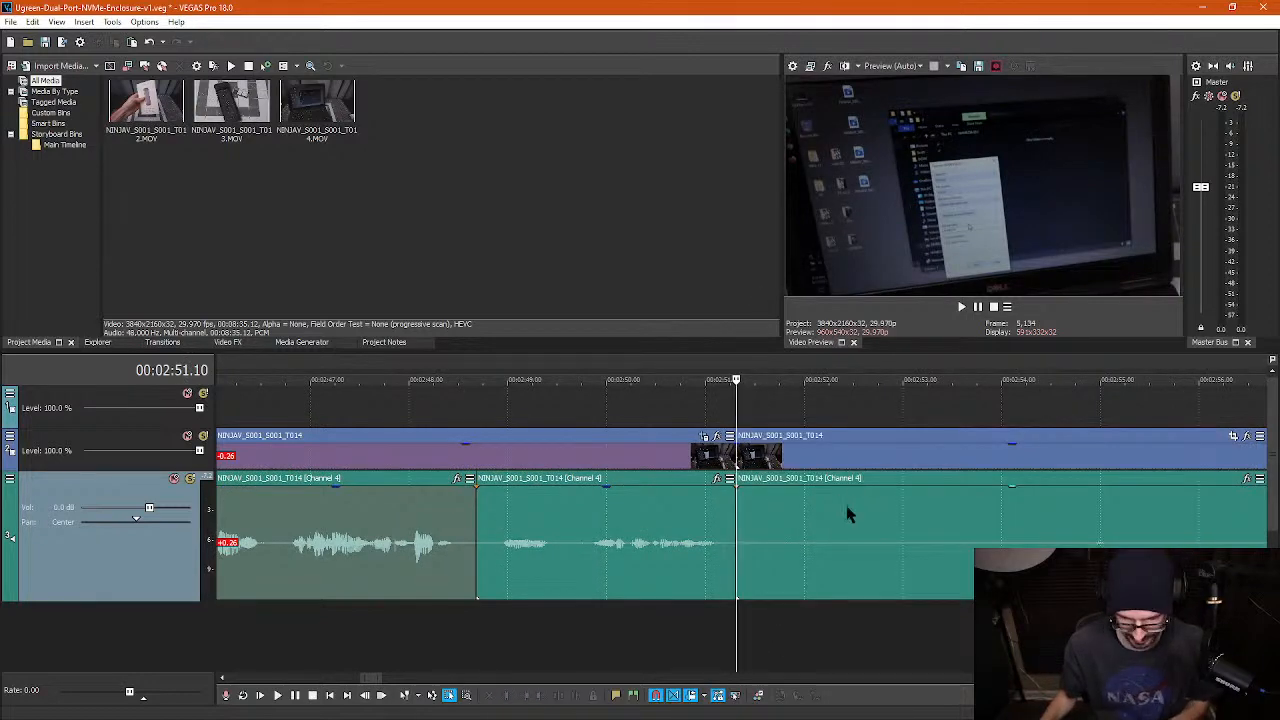
- Play parts of the remaining T014 footage to find where the next usable narration phrase begins
click(836, 515)
scroll(840, 518, down, 4)
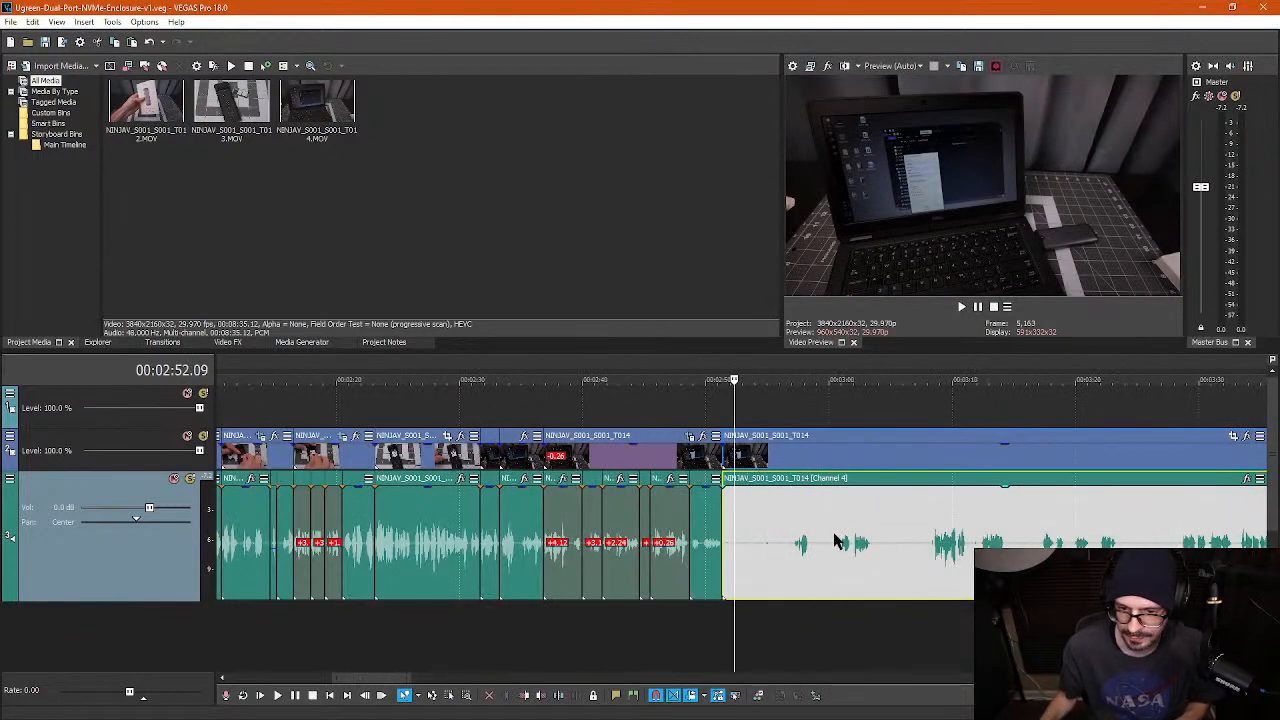
click(843, 536)
key(space)
scroll(870, 543, up, 4)
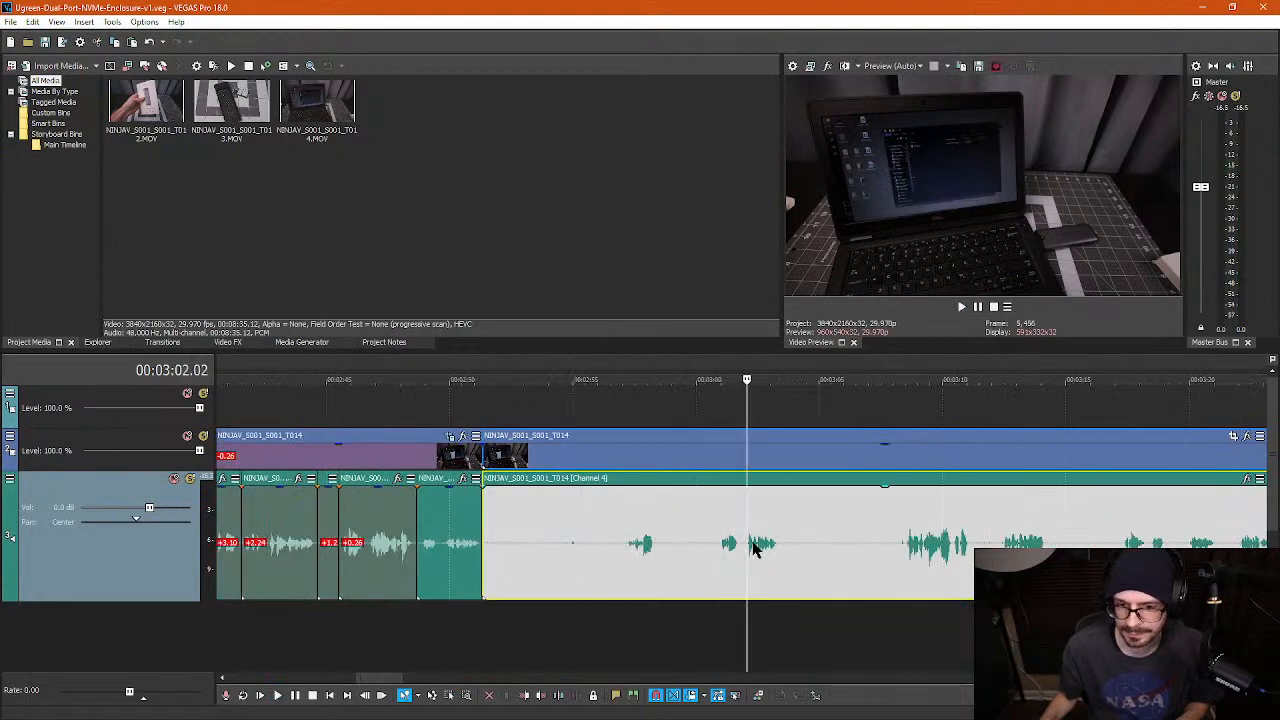
key(Return)
click(918, 520)
key(space)
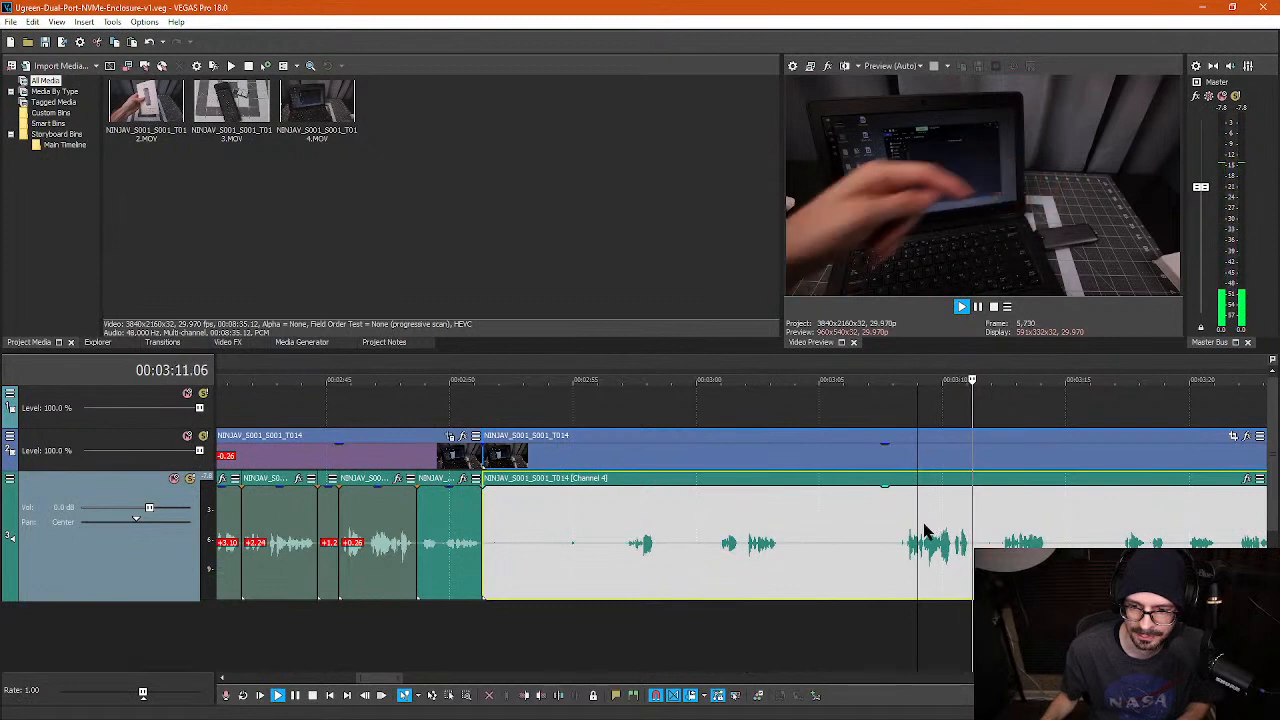
click(900, 540)
key(space)
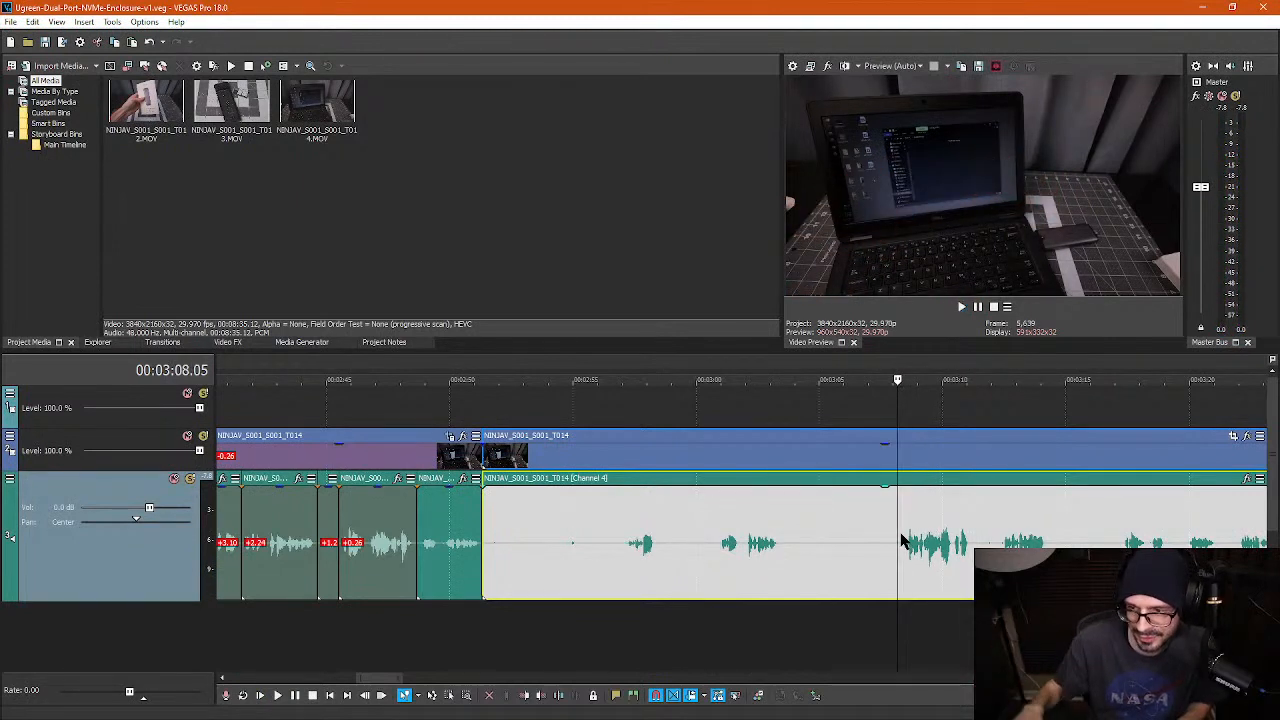
- Split the T014 footage at about 00:03:08 and at 00:03:11.03, delete the section before the phrase with its gap, and play the join
scroll(910, 560, up, 4)
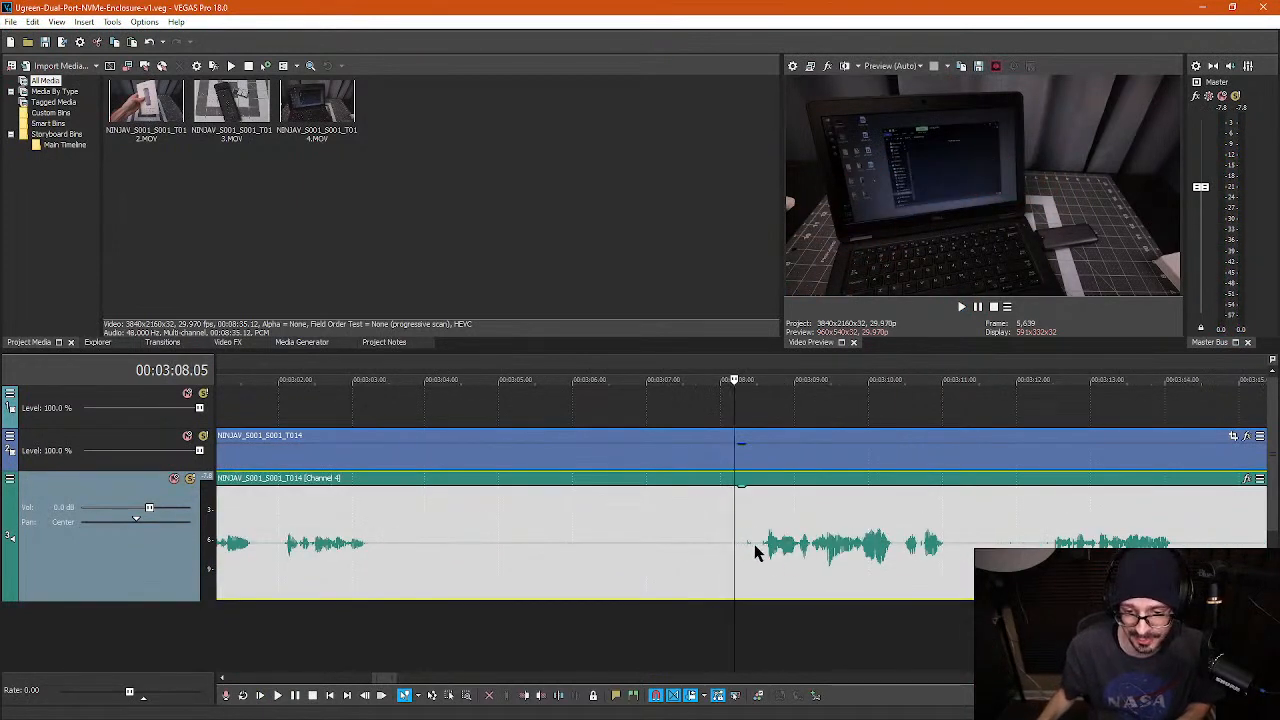
click(755, 552)
key(s)
click(950, 550)
key(s)
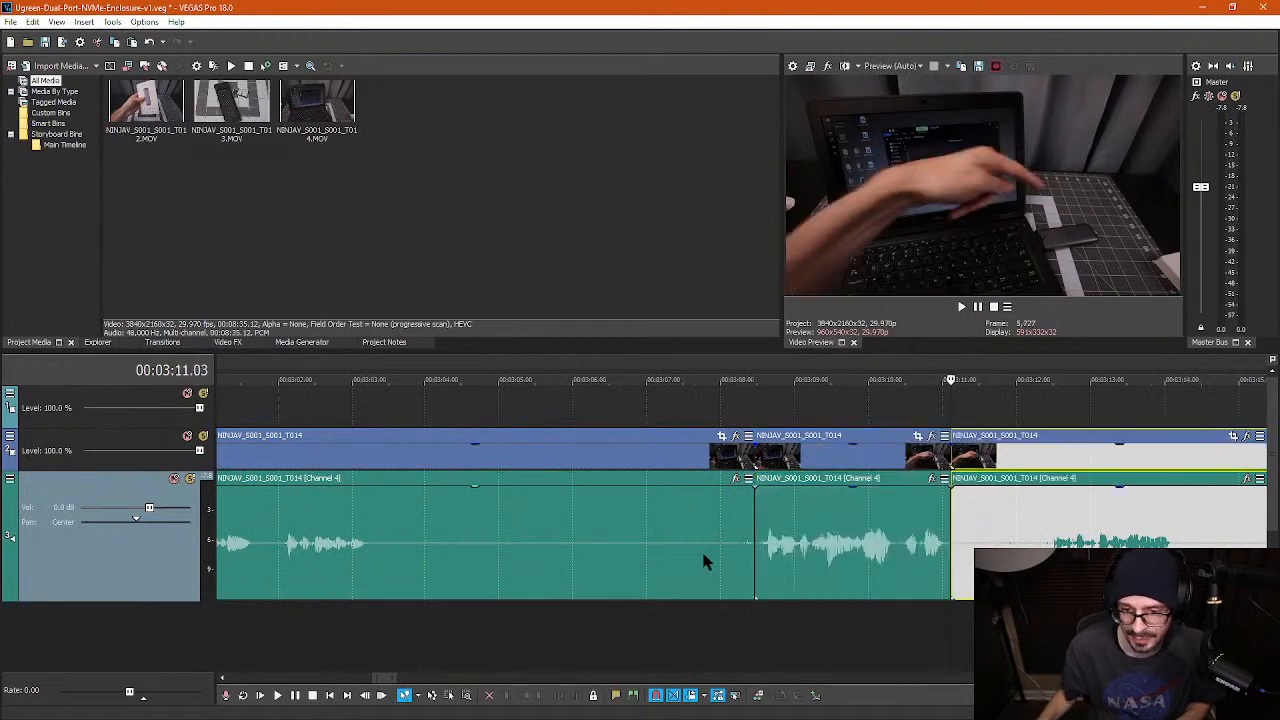
click(696, 554)
scroll(672, 553, down, 3)
key(Delete)
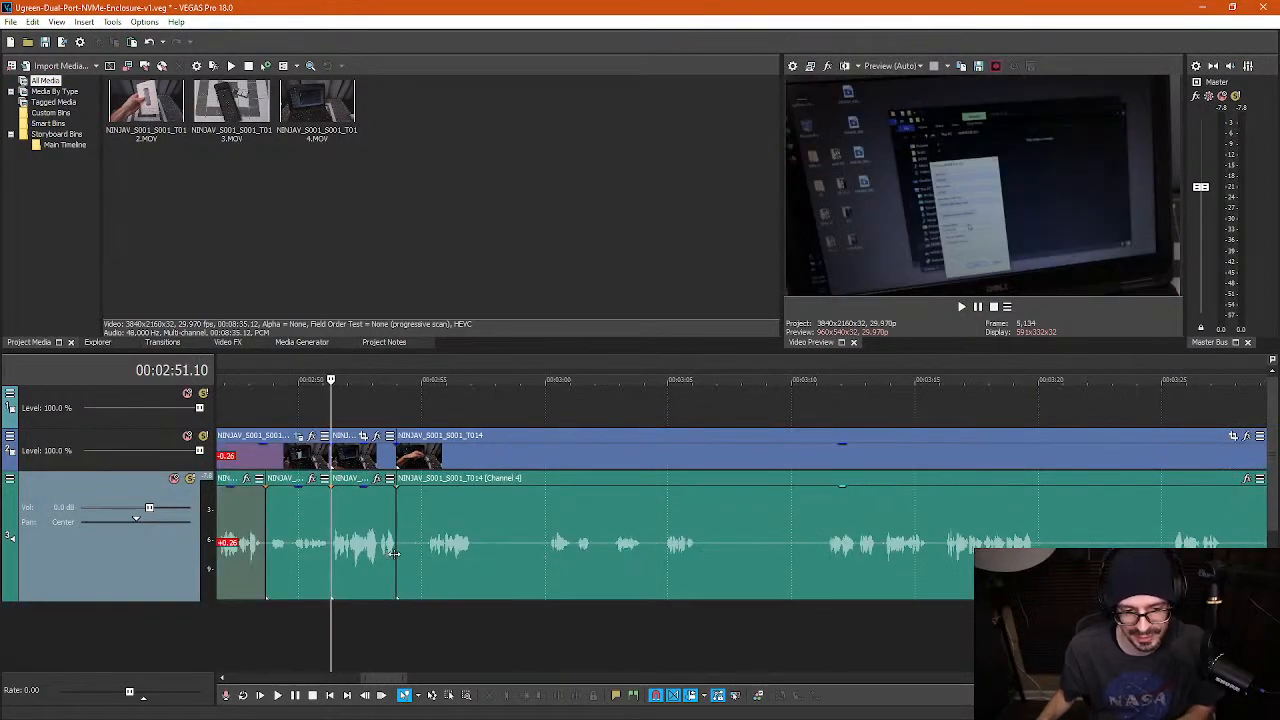
key(space)
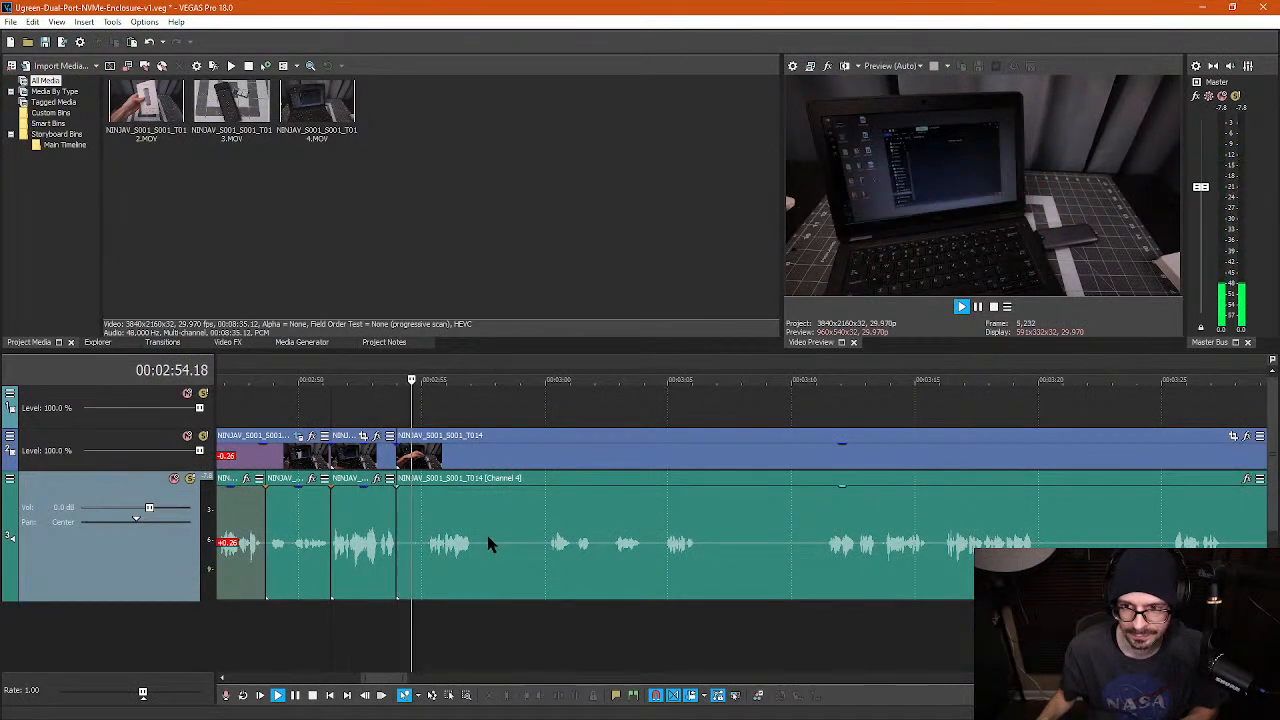
- Crop the T014 video clip at 00:02:52 to a 1,920 width centred at about X 2,491, Y 1,489, rotated about 2.2 degrees
key(Return)
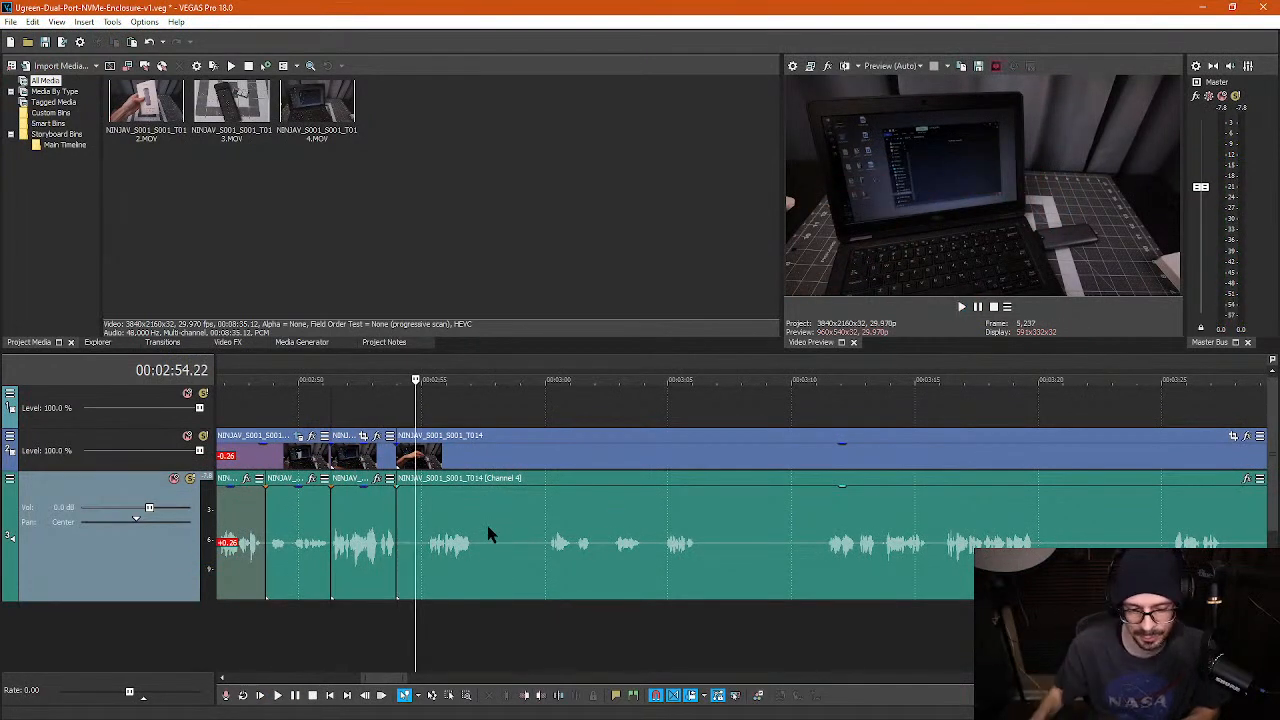
click(365, 548)
click(363, 435)
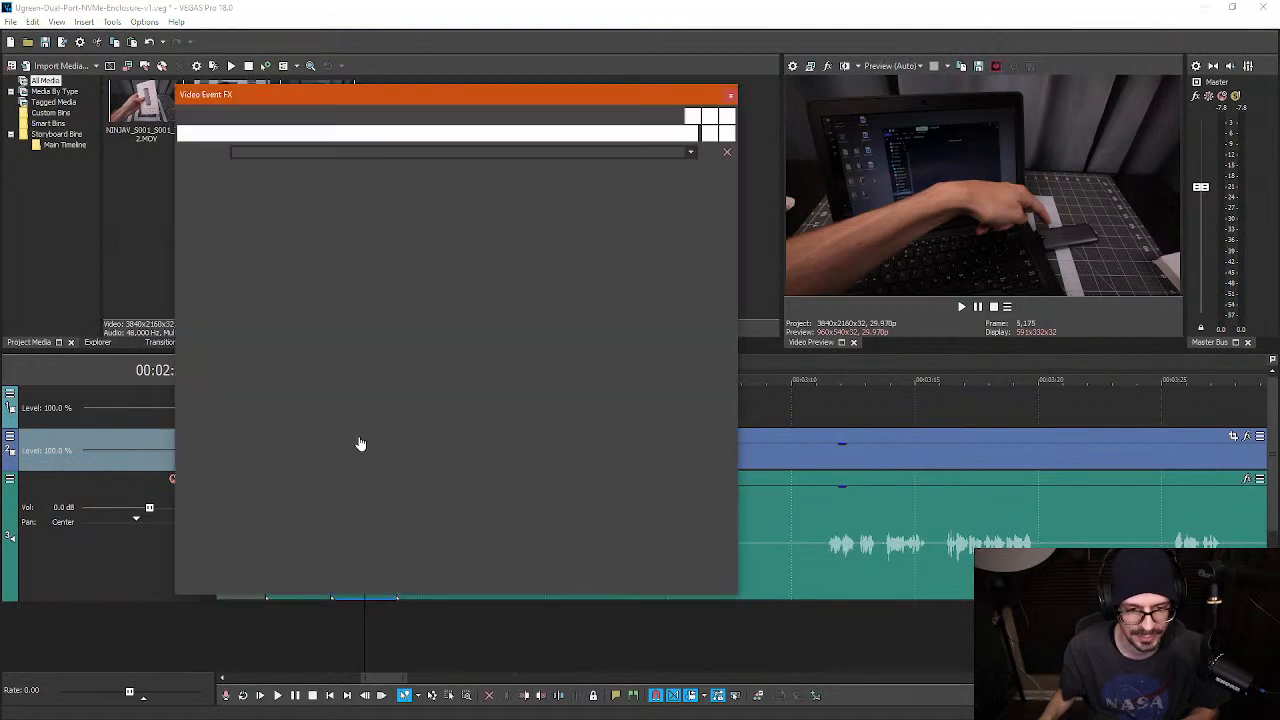
drag(352, 449, 580, 417)
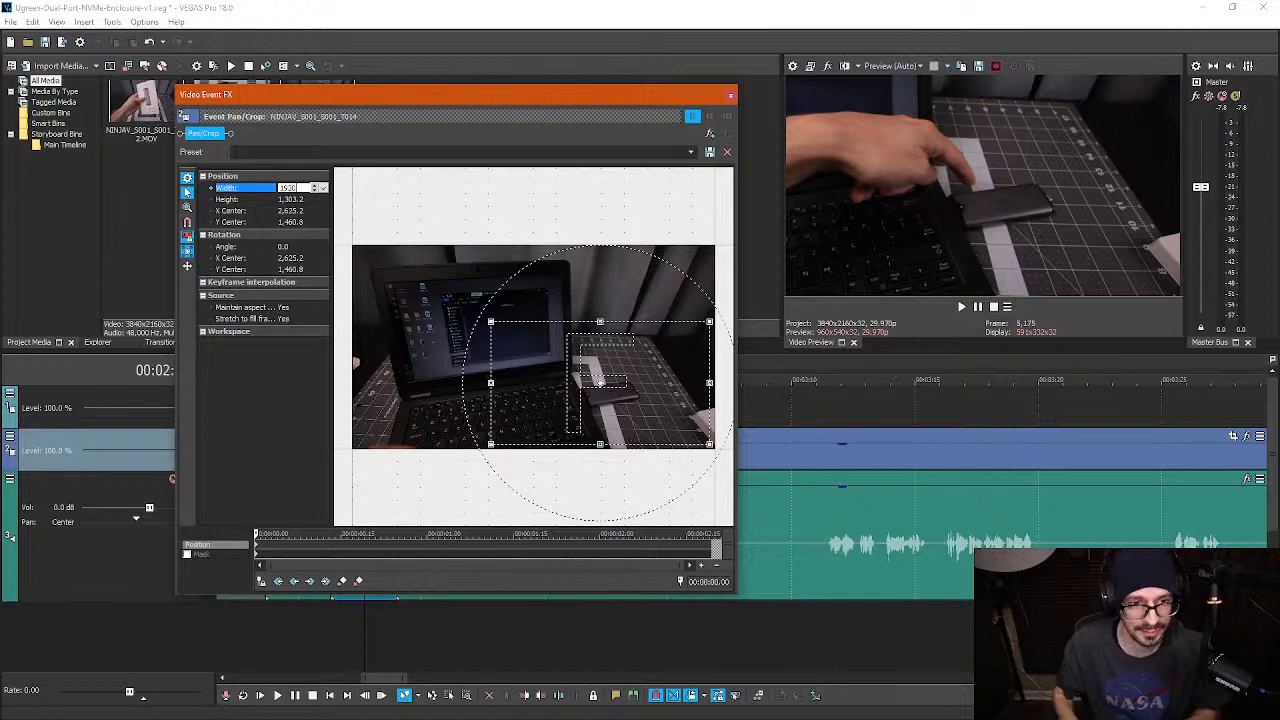
key(Return)
drag(545, 377, 532, 380)
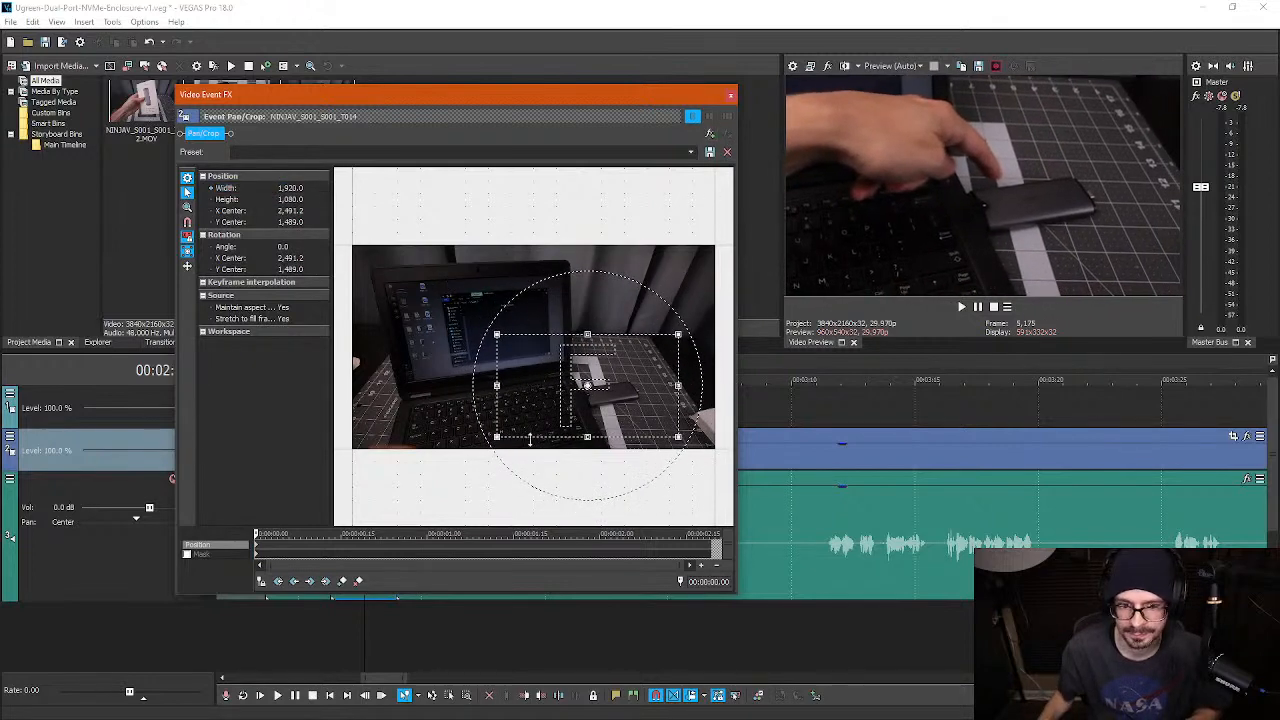
drag(493, 325, 501, 327)
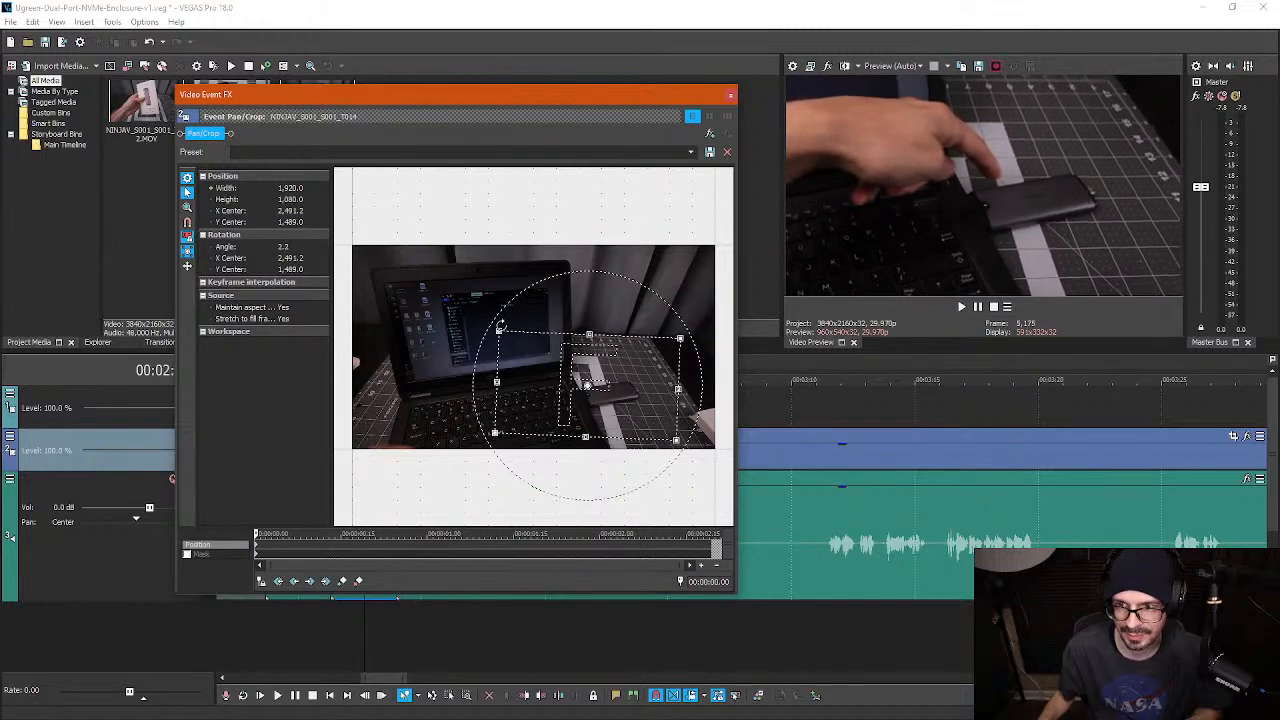
click(729, 96)
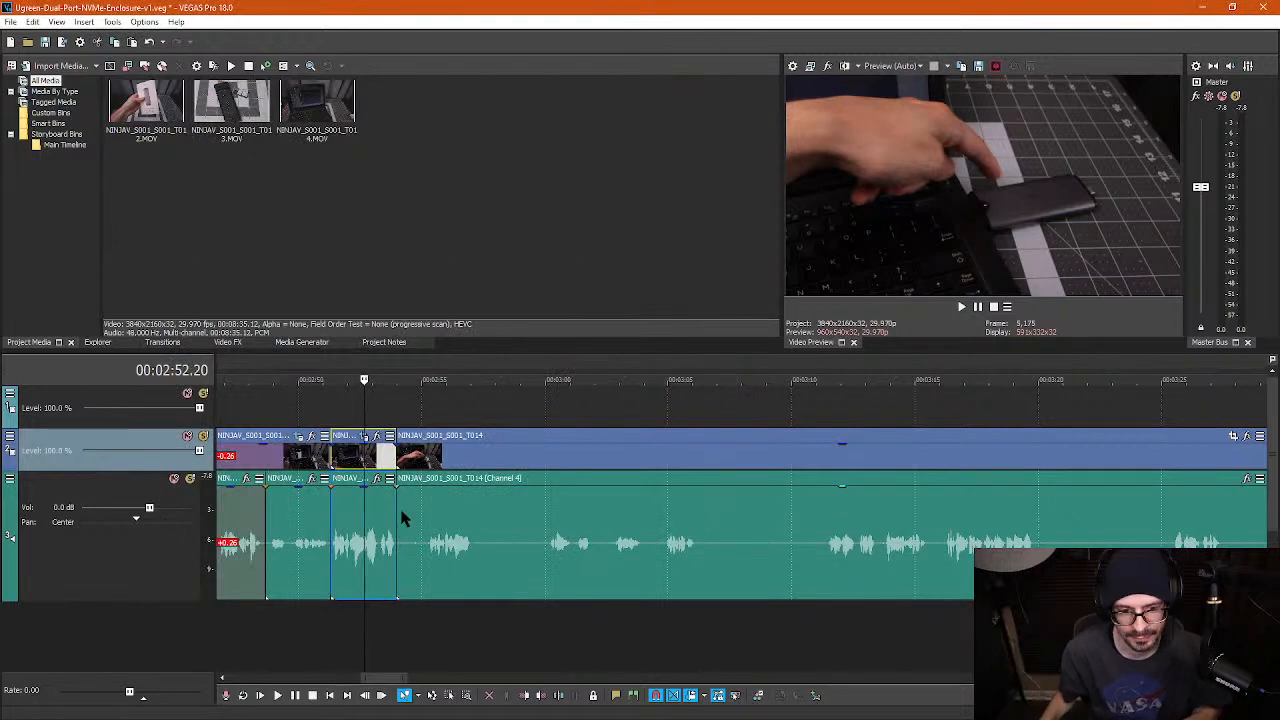
- Play the cropped clip, split the following T014 footage at 00:02:55.09, and delete the silent section before the split with its gap
click(312, 425)
key(space)
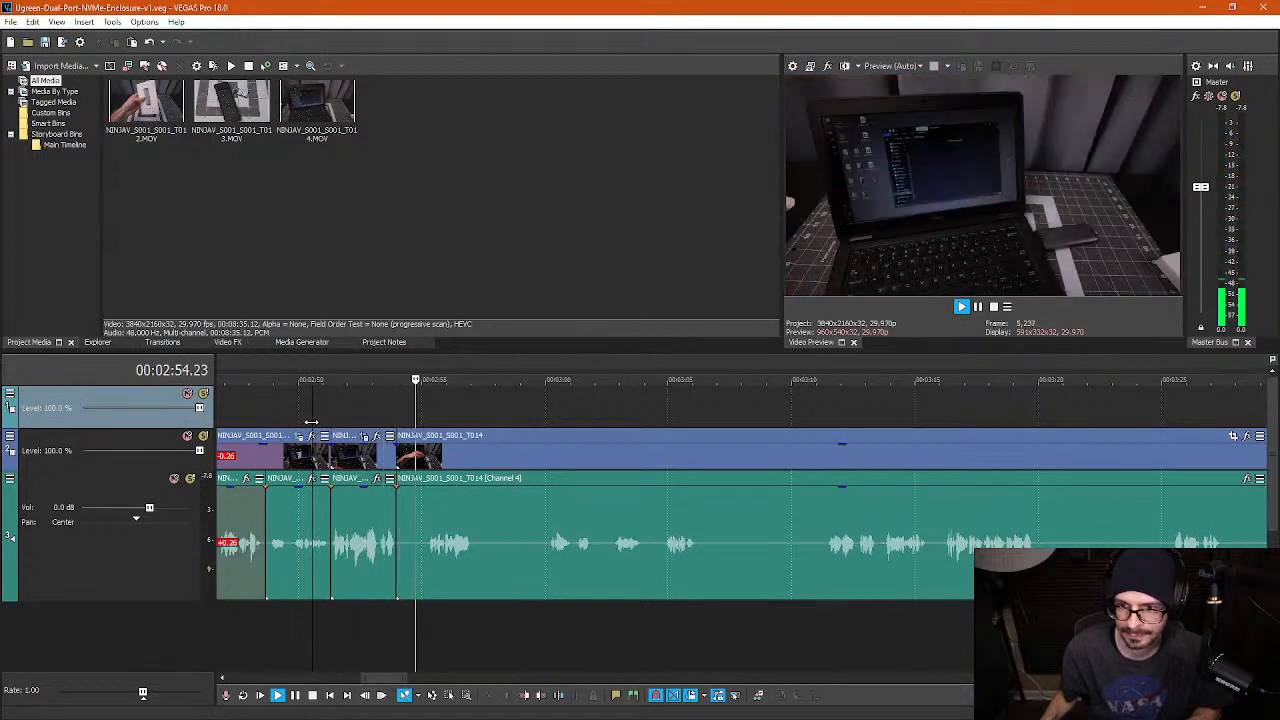
scroll(443, 551, up, 3)
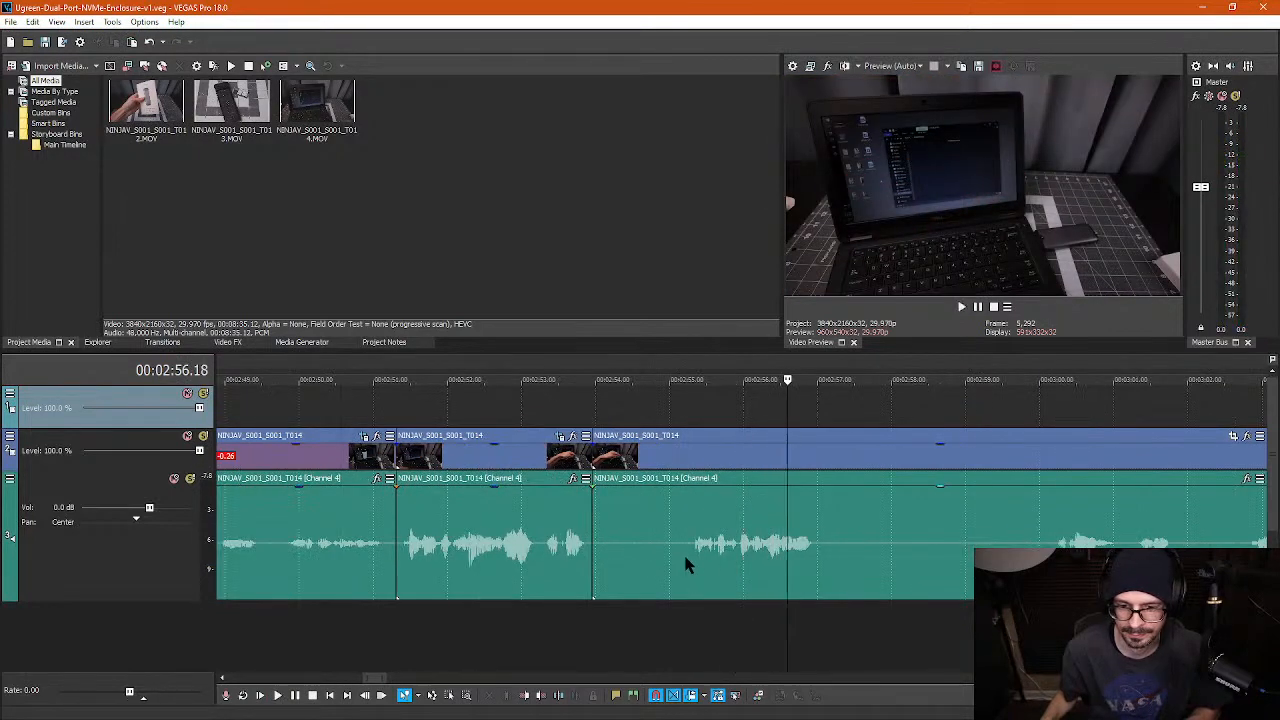
click(683, 552)
scroll(687, 553, up, 3)
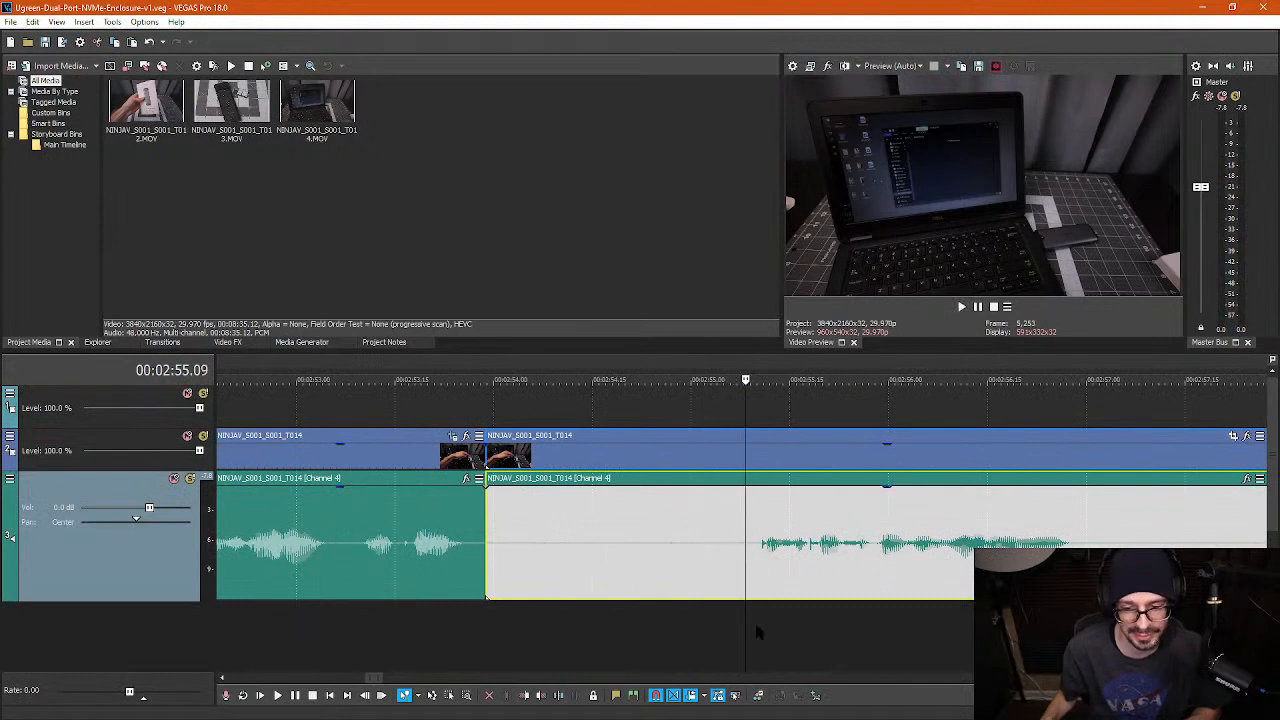
key(s)
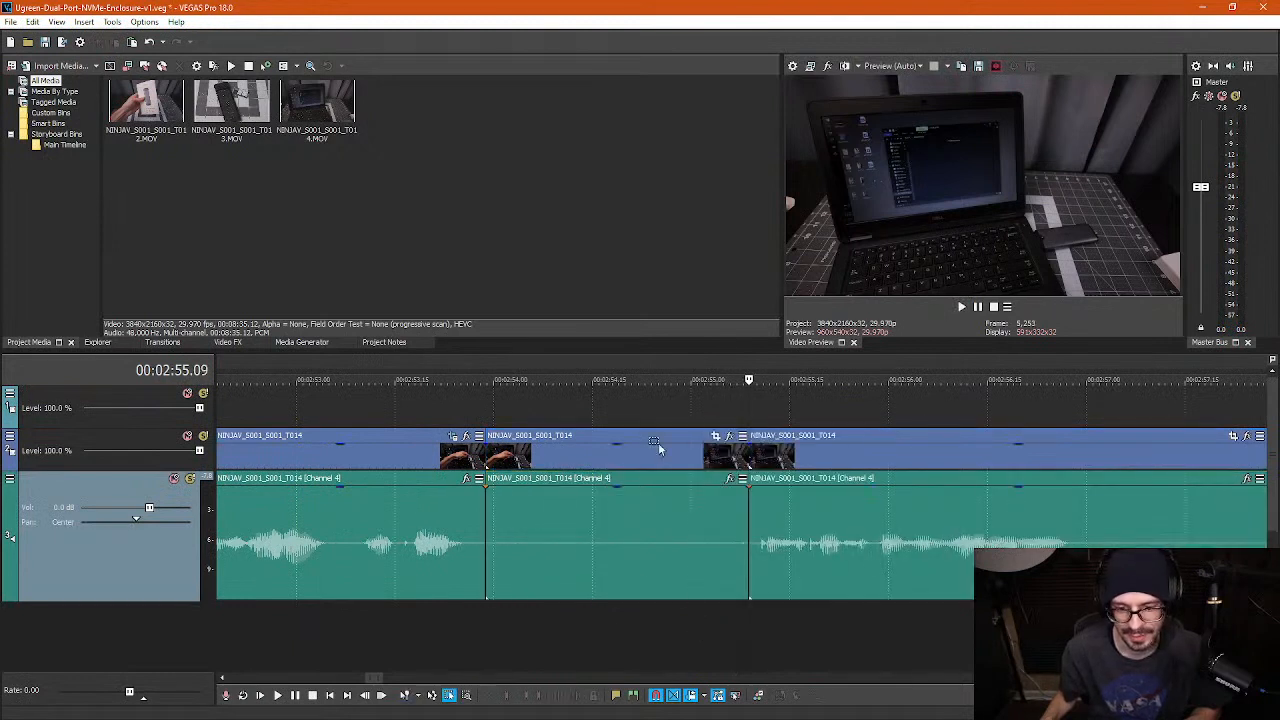
click(658, 442)
key(Delete)
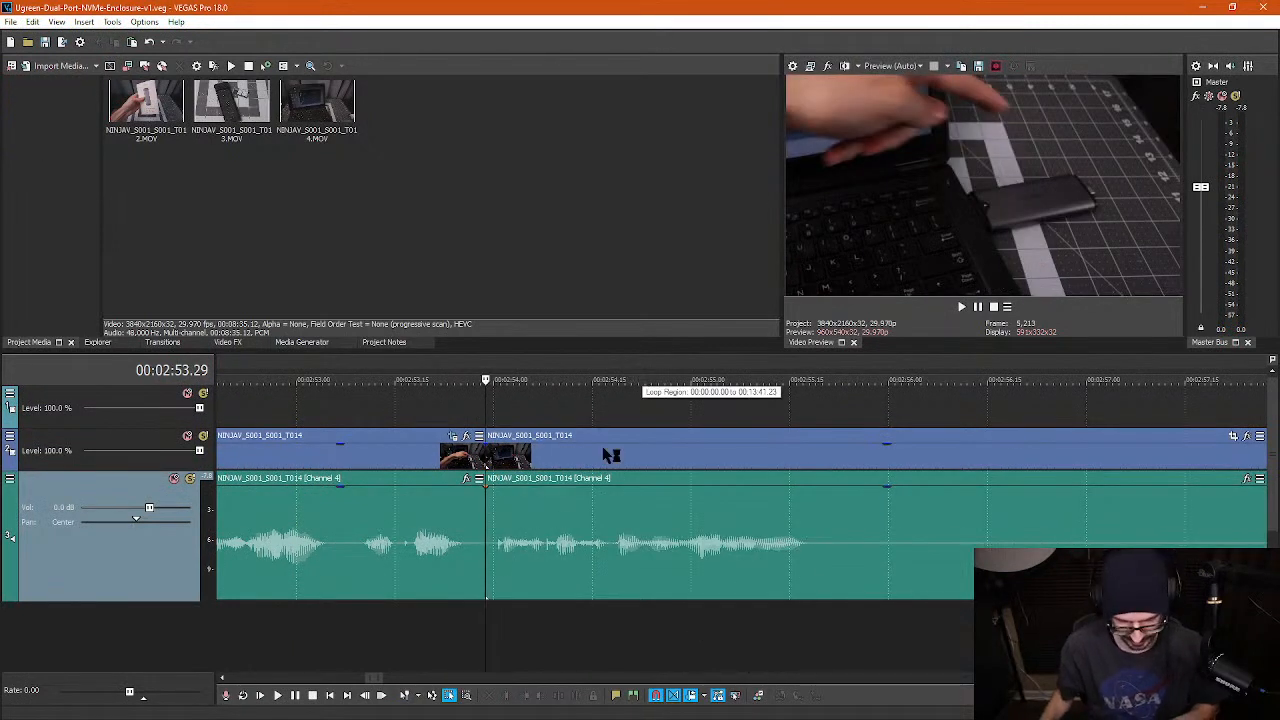
- Split the cropped clip at 00:02:53.27, delete the short sliver after it with its gap, and play the join
click(470, 617)
key(s)
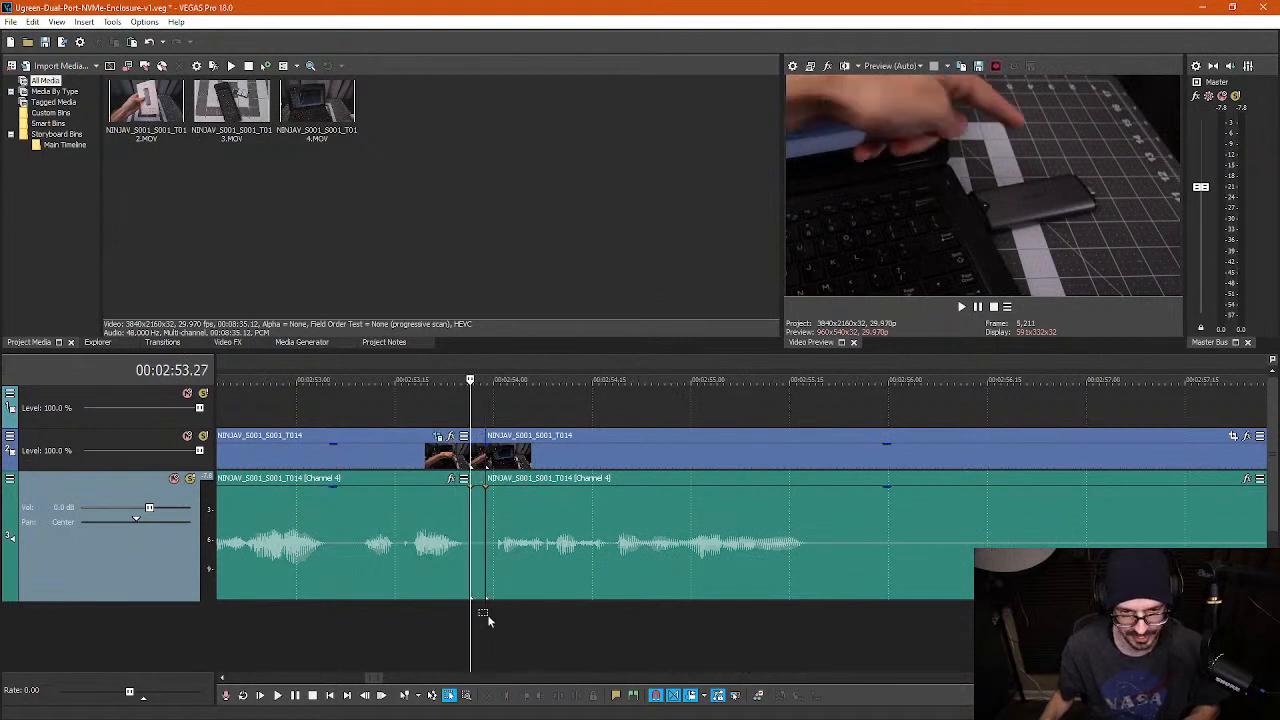
click(476, 500)
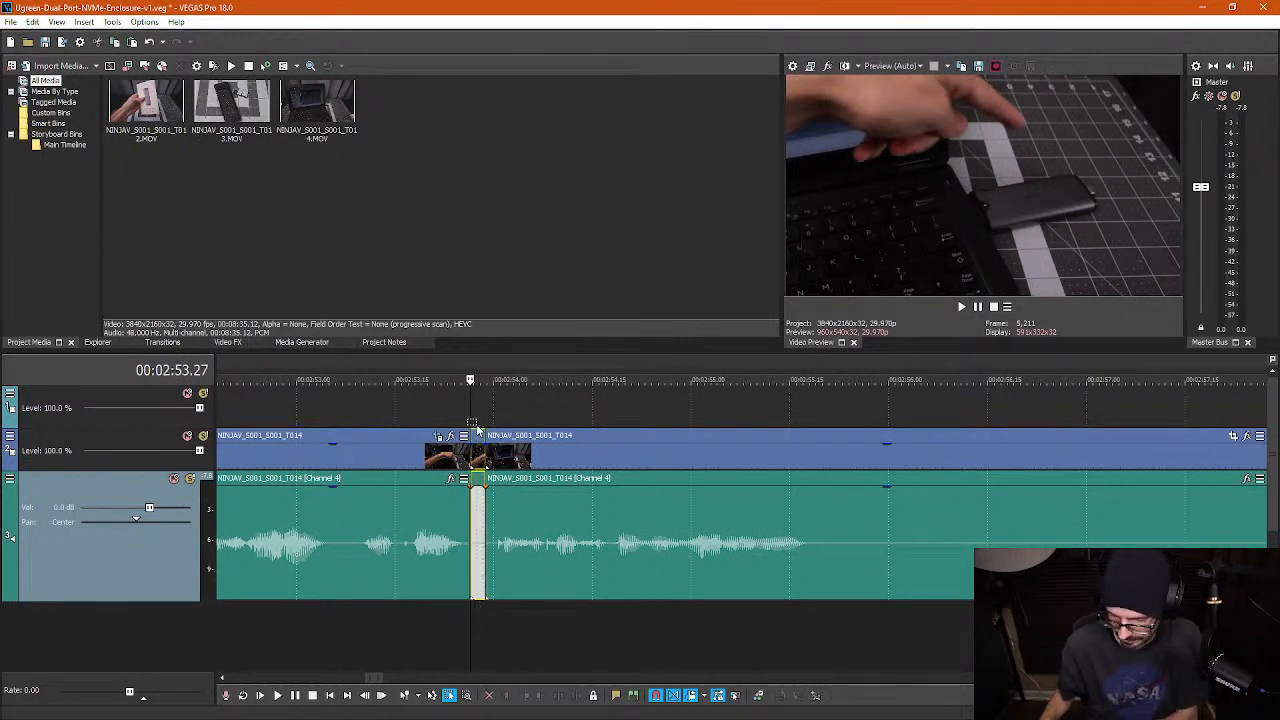
key(Delete)
click(392, 421)
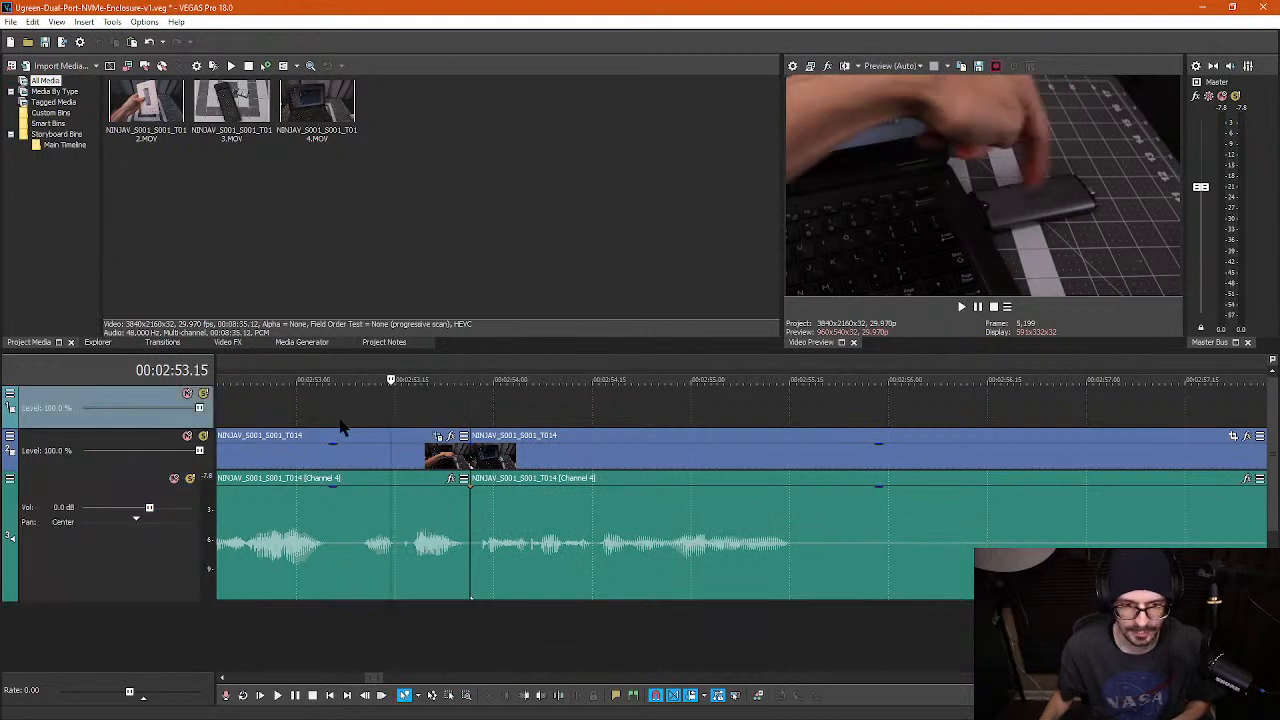
scroll(340, 423, down, 2)
click(664, 408)
key(space)
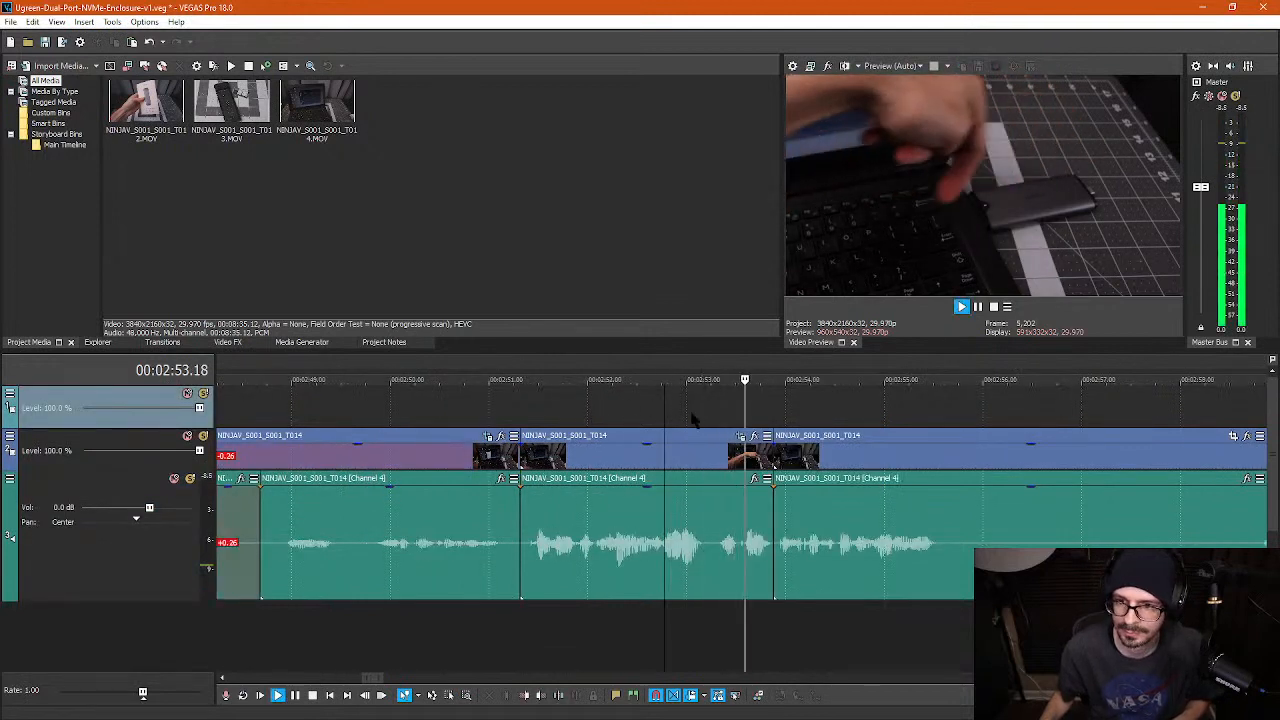
- Split the T014 footage at 00:02:55.20 and play parts of the remainder to find the next usable narration phrase
key(space)
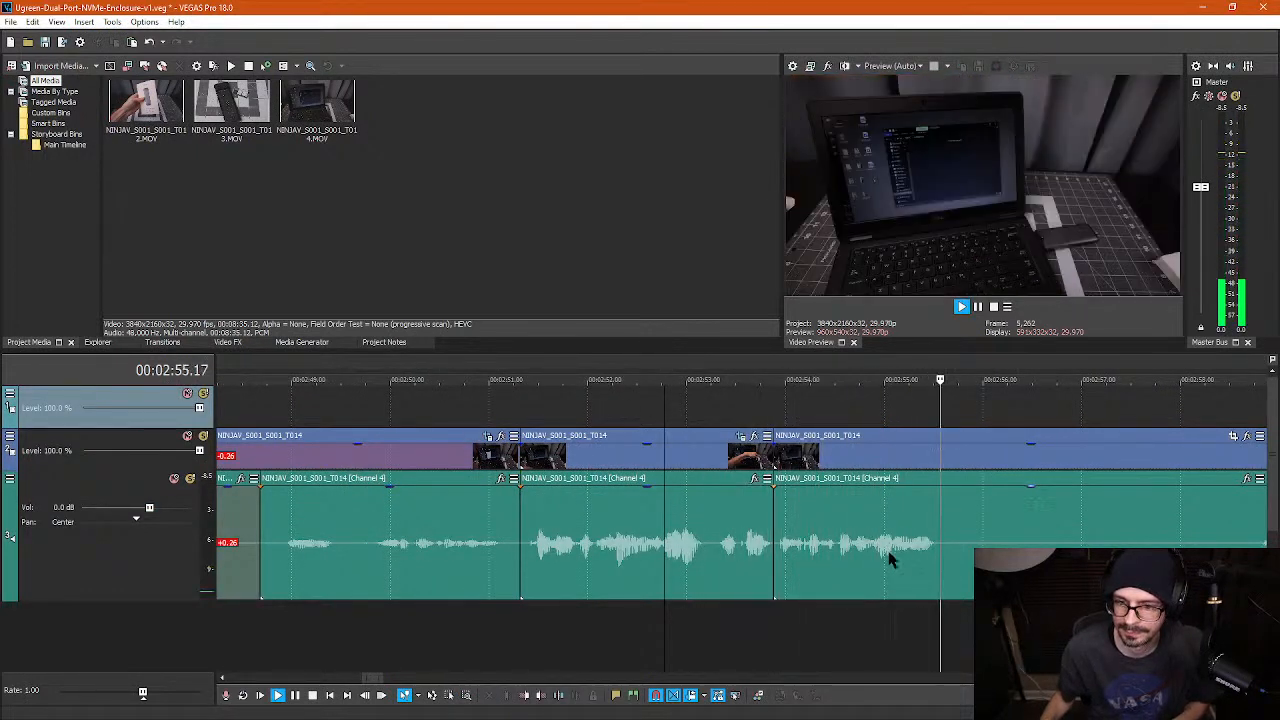
key(s)
scroll(961, 575, down, 4)
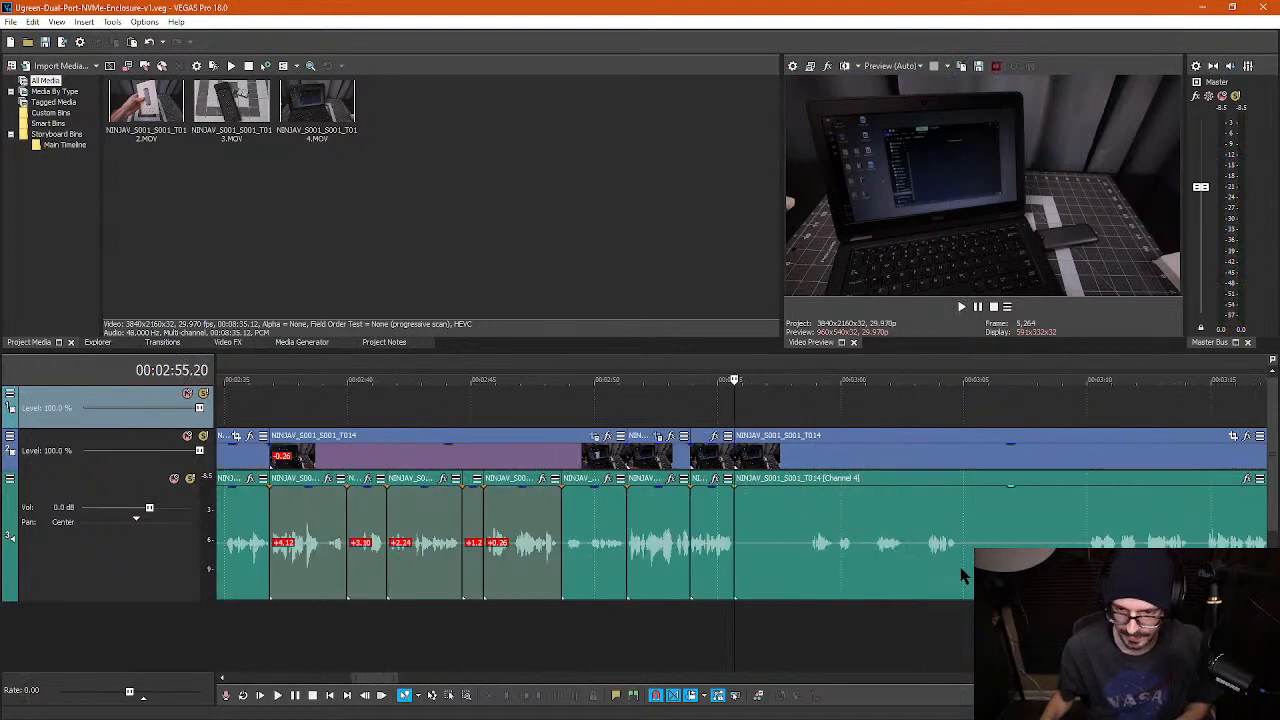
scroll(972, 572, up, 3)
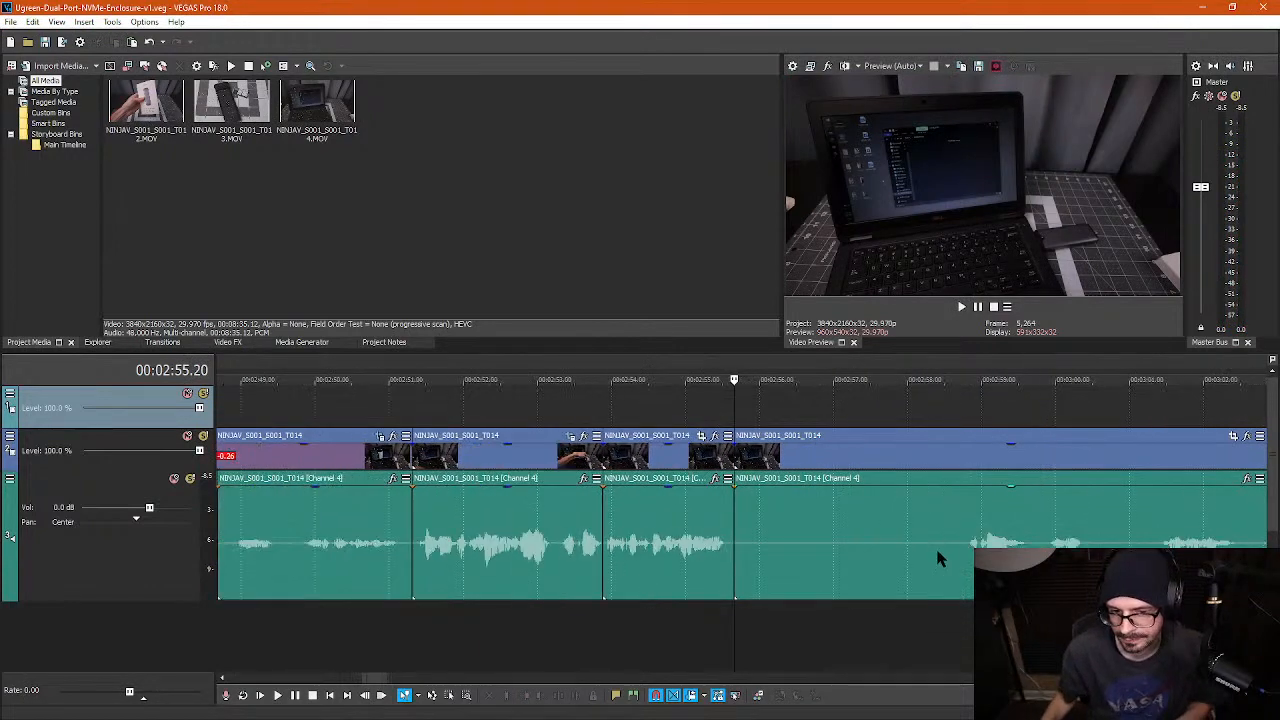
click(928, 534)
key(space)
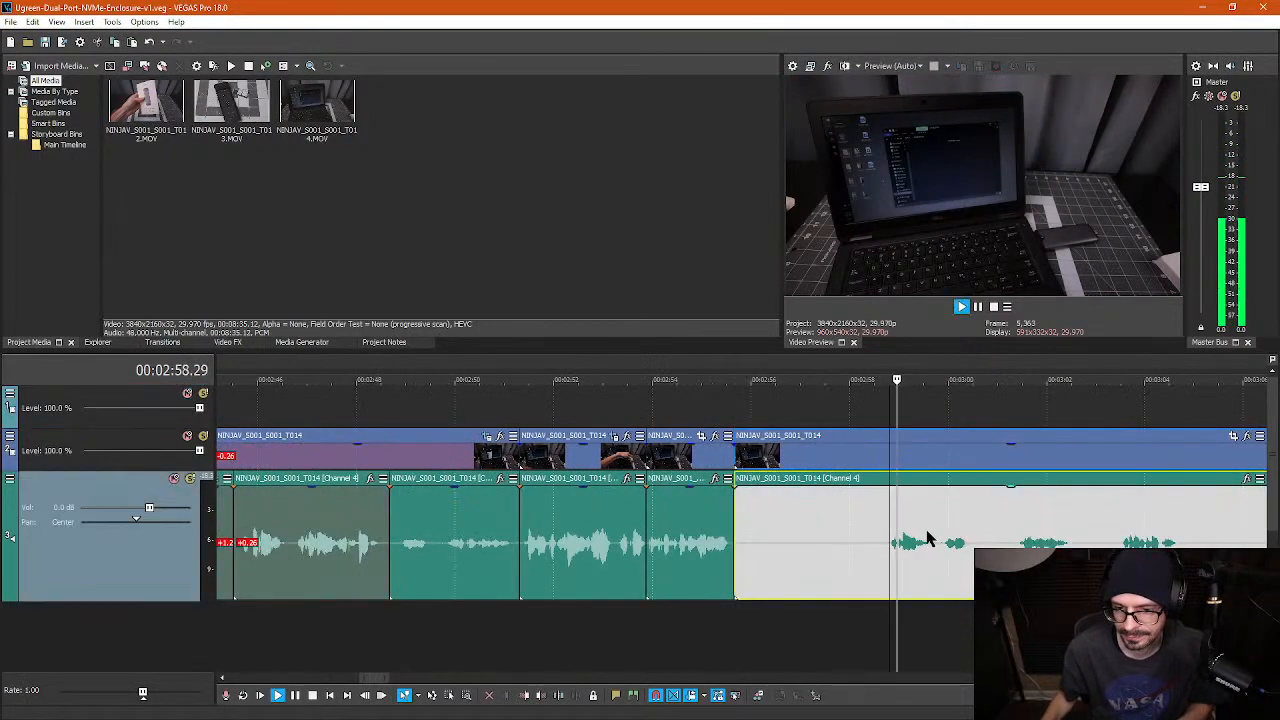
scroll(972, 545, down, 3)
key(Return)
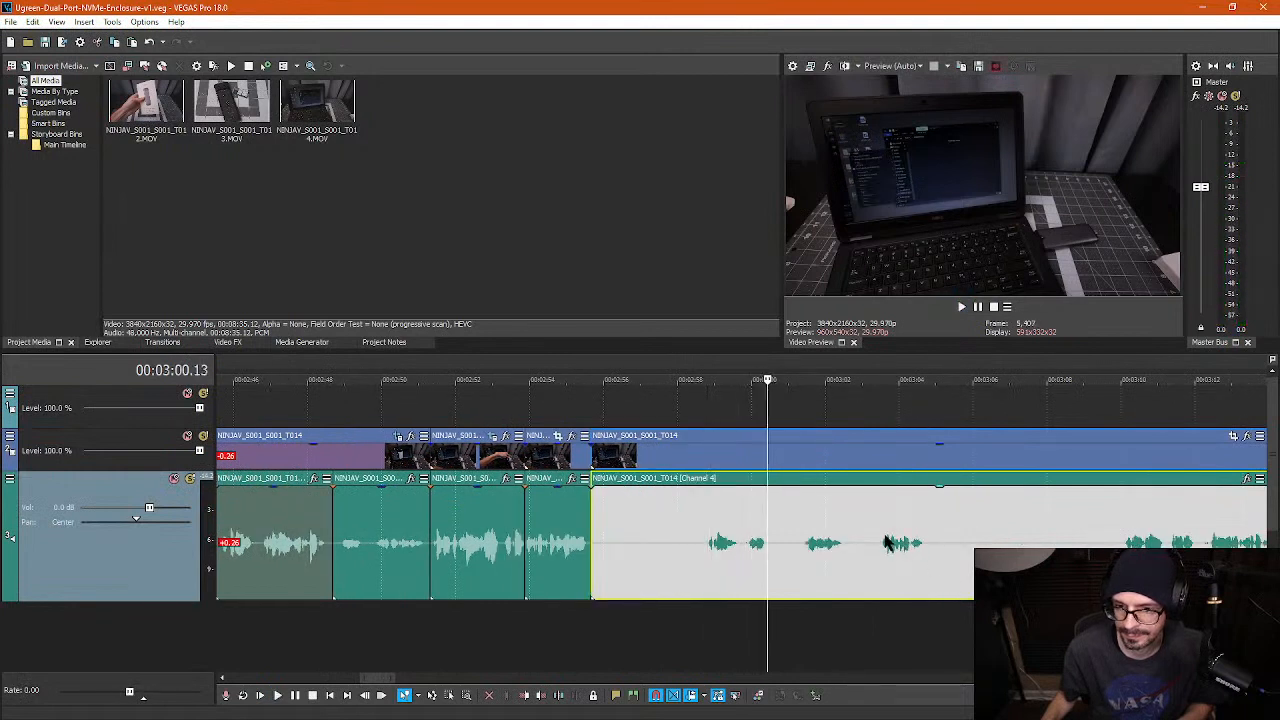
click(886, 542)
key(space)
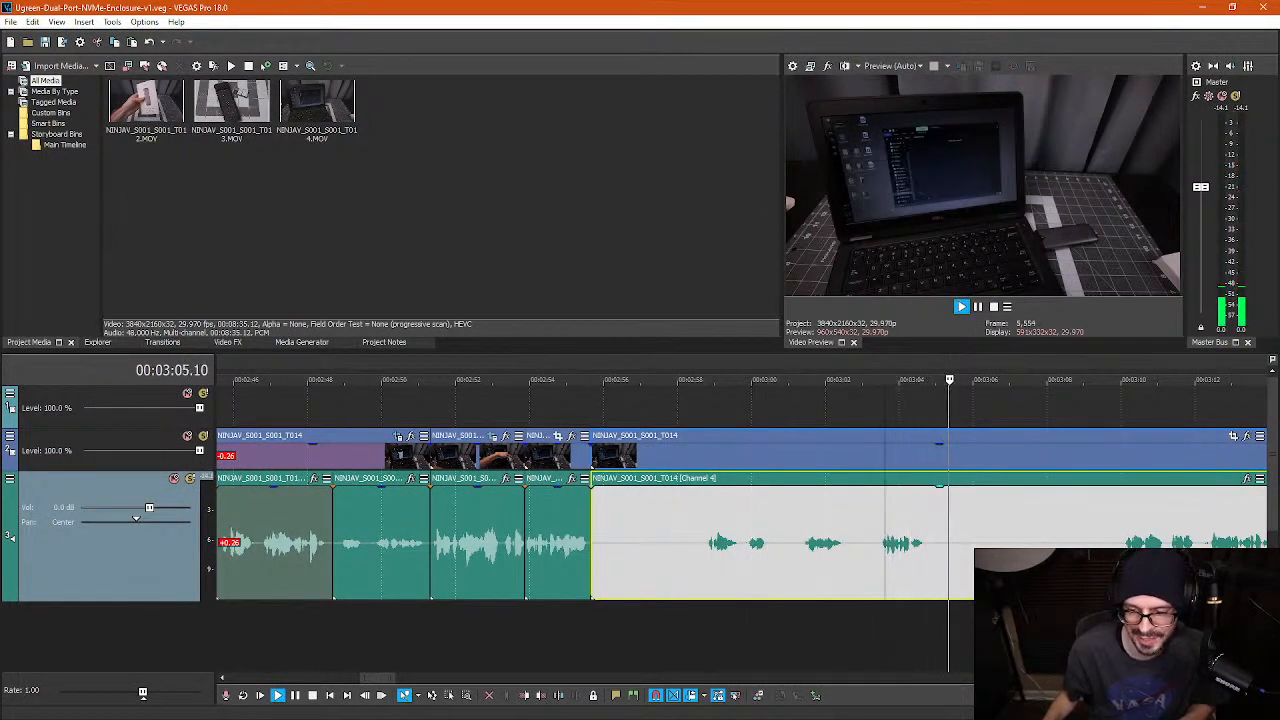
key(space)
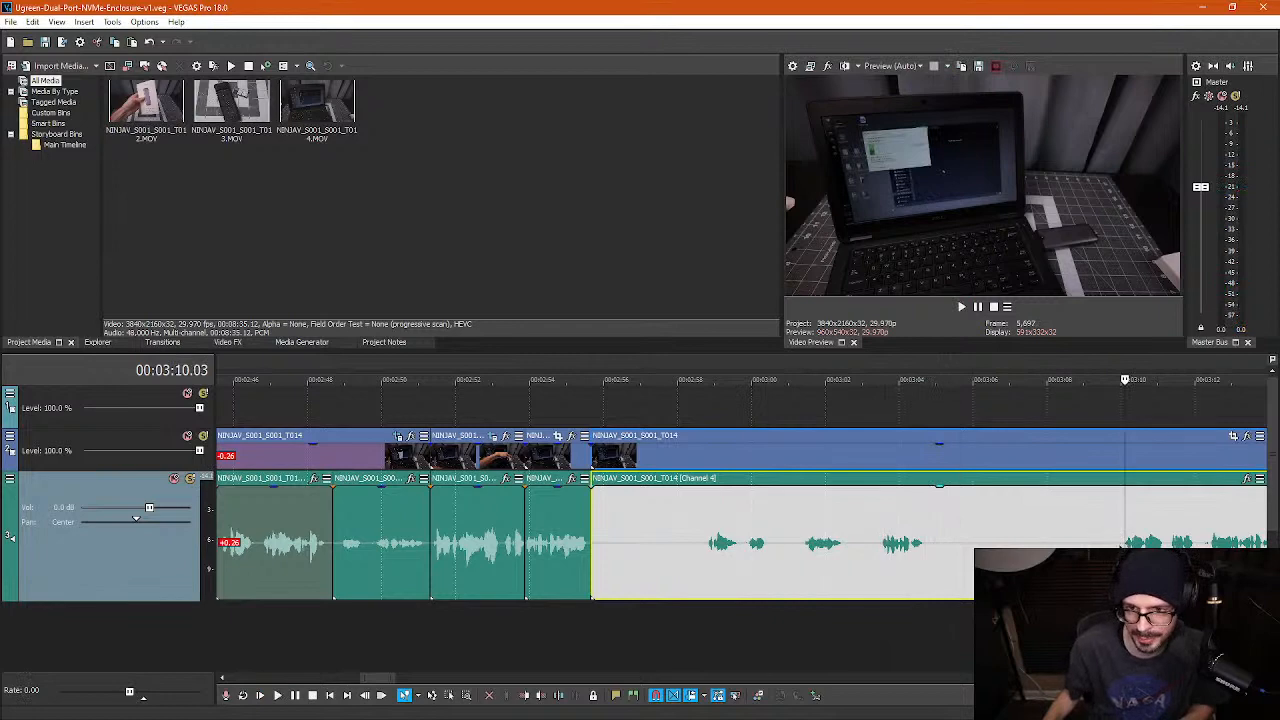
- Split the T014 footage at 00:03:10.01 and delete the section between the 00:02:55.20 cut and this split with its gap
key(space)
scroll(686, 594, down, 1)
scroll(686, 594, up, 3)
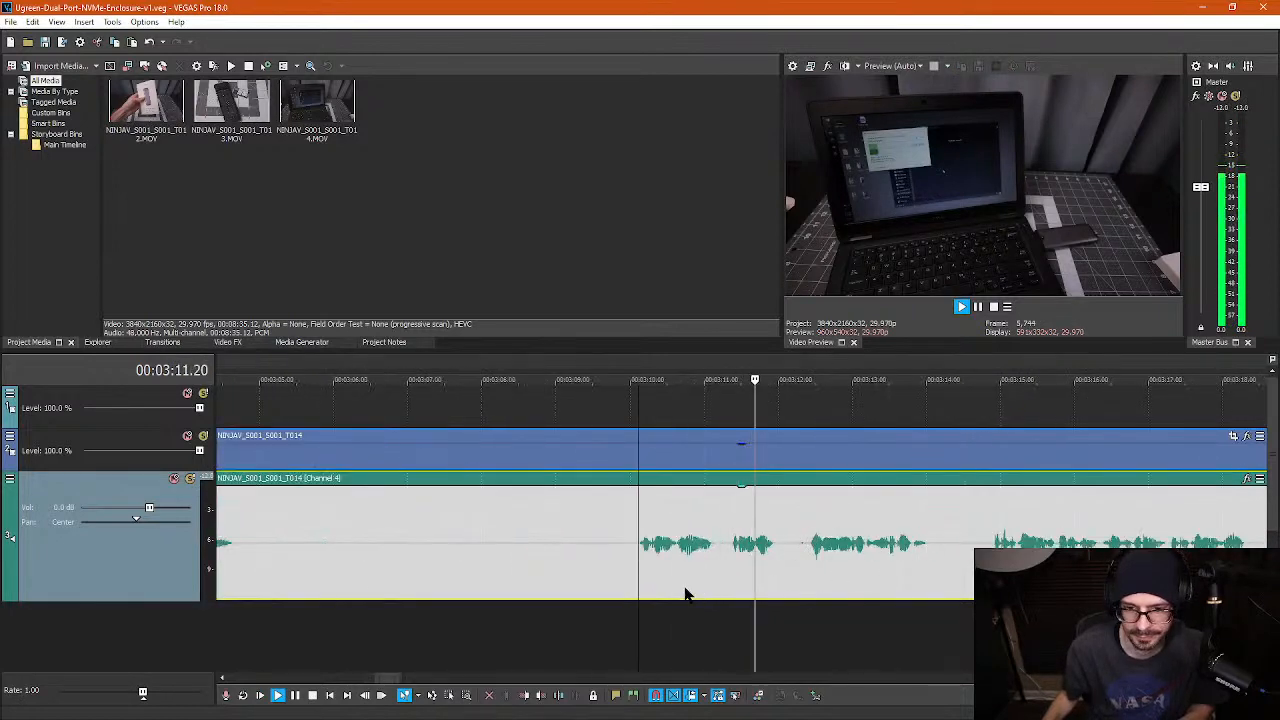
key(Return)
scroll(634, 570, down, 3)
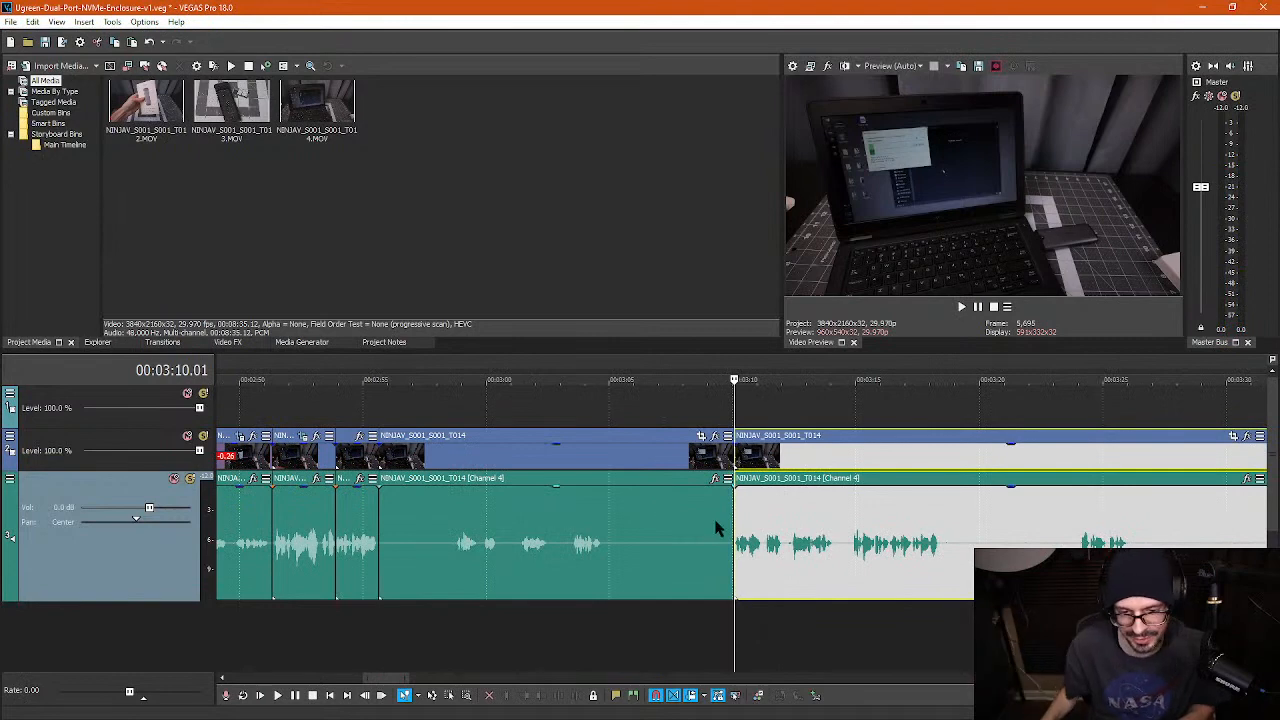
click(657, 525)
key(Delete)
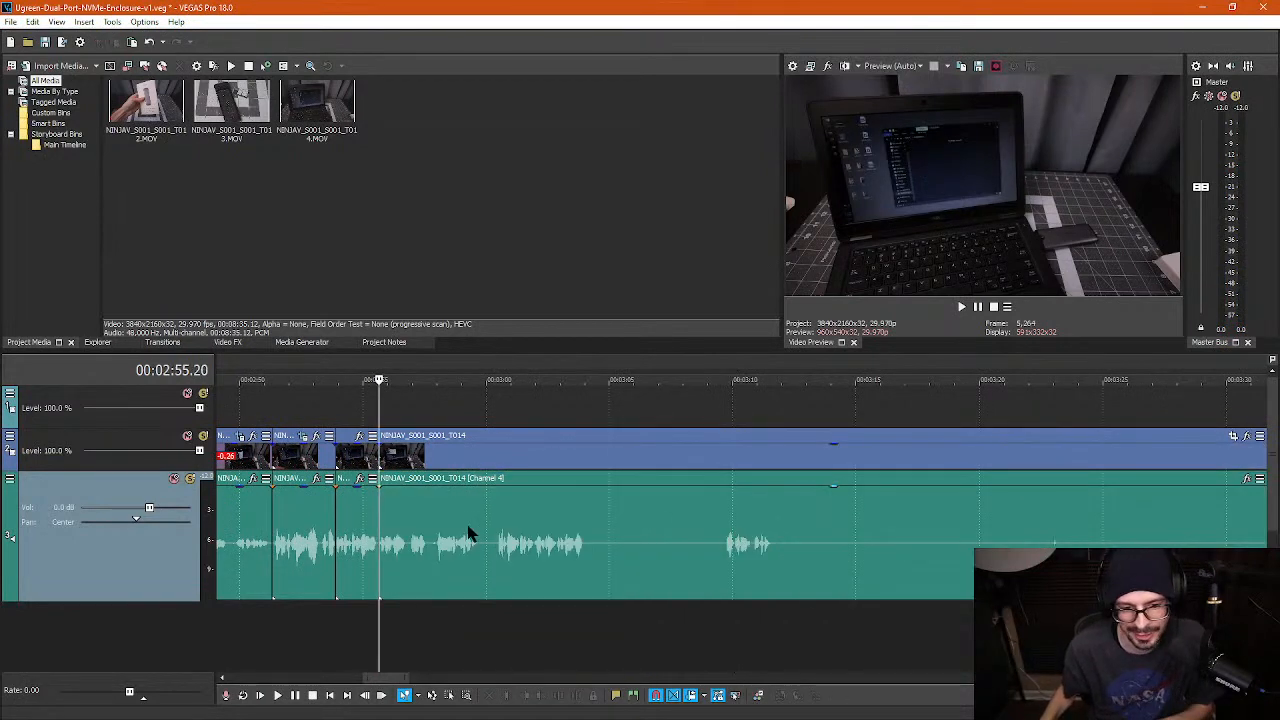
- Copy the T014 video clip around 00:02:41 that is zoomed in on the laptop screen
scroll(466, 535, up, 3)
click(405, 467)
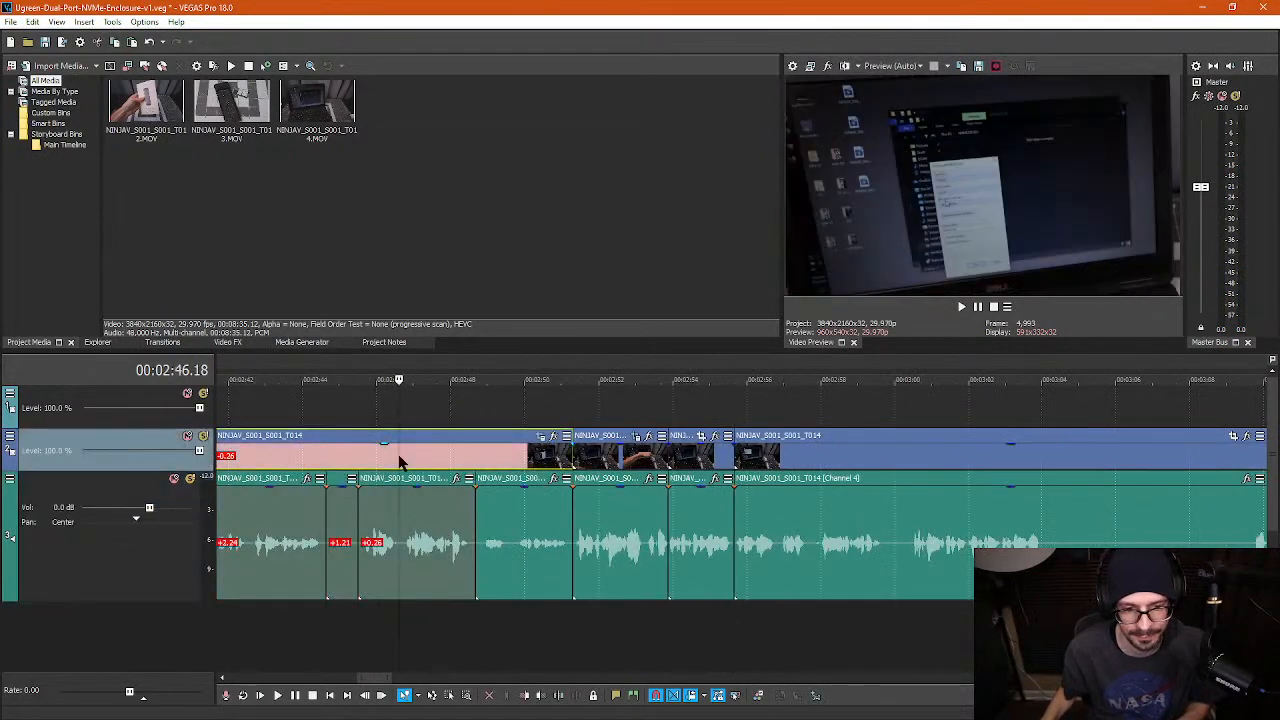
scroll(405, 467, down, 3)
click(641, 458)
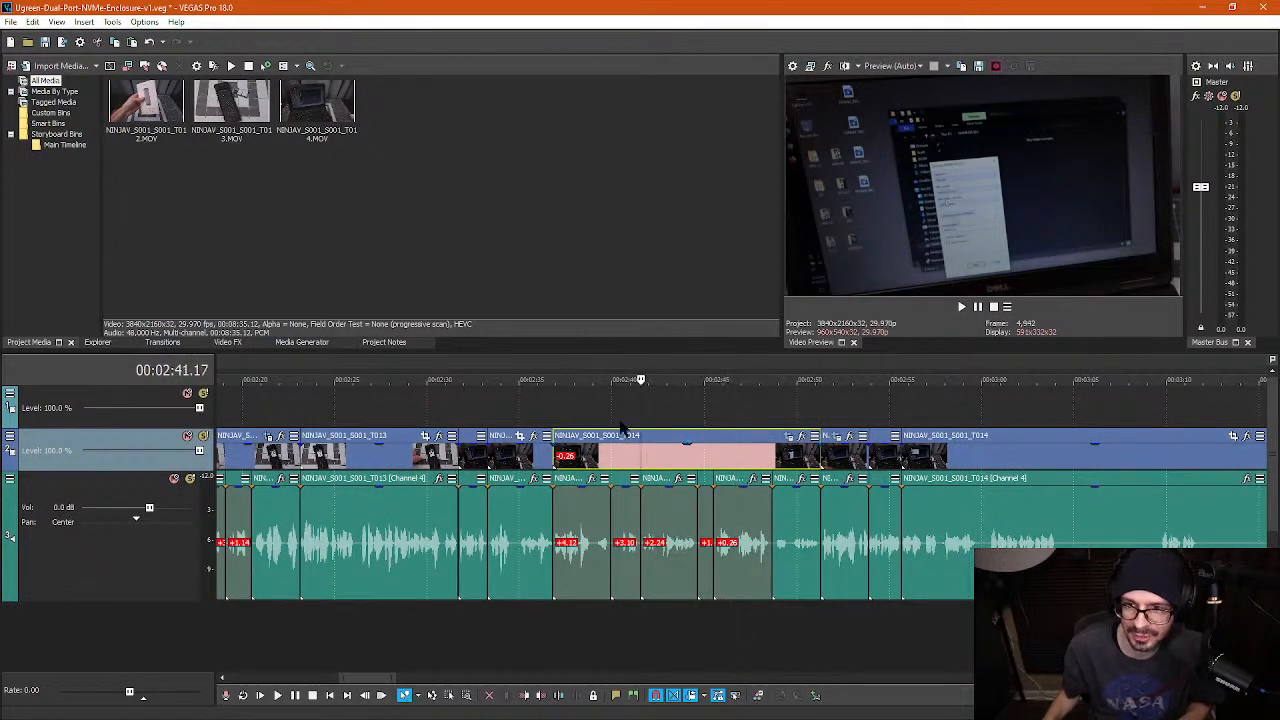
right_click(633, 458)
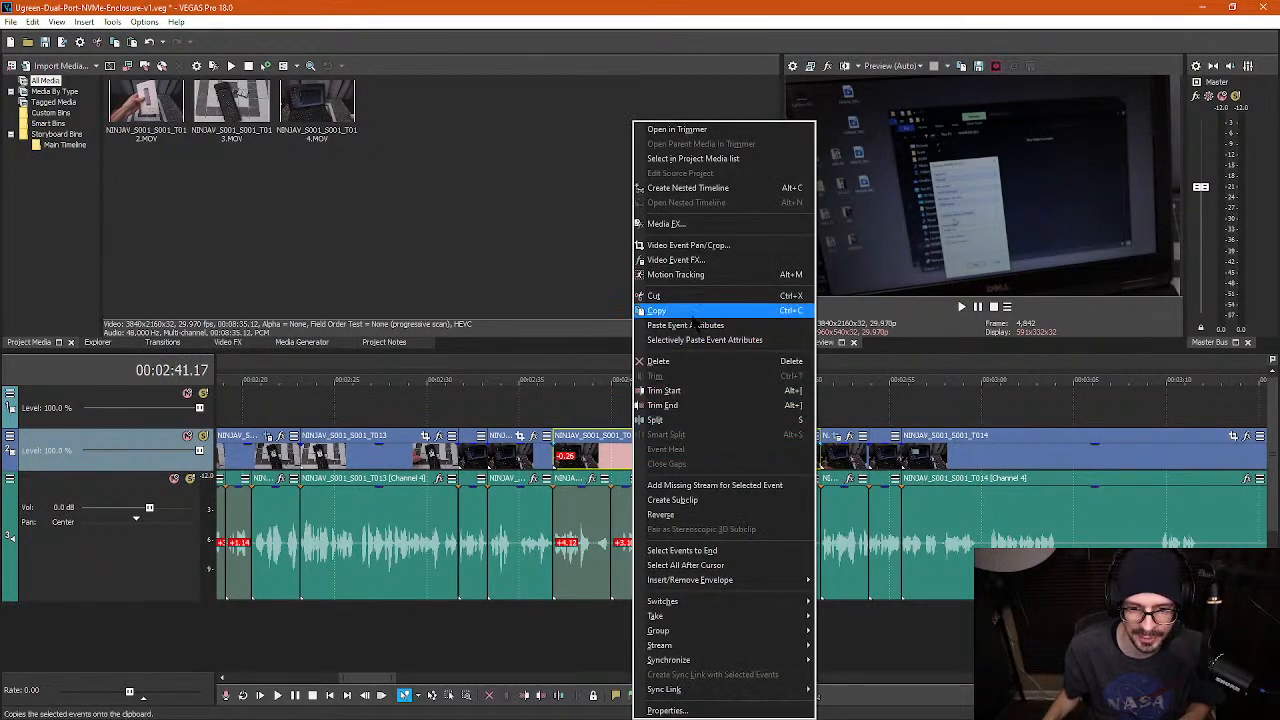
click(695, 322)
- Split the long T014 footage at 00:03:04.12 and paste the copied event attributes onto the video section before the split
click(864, 458)
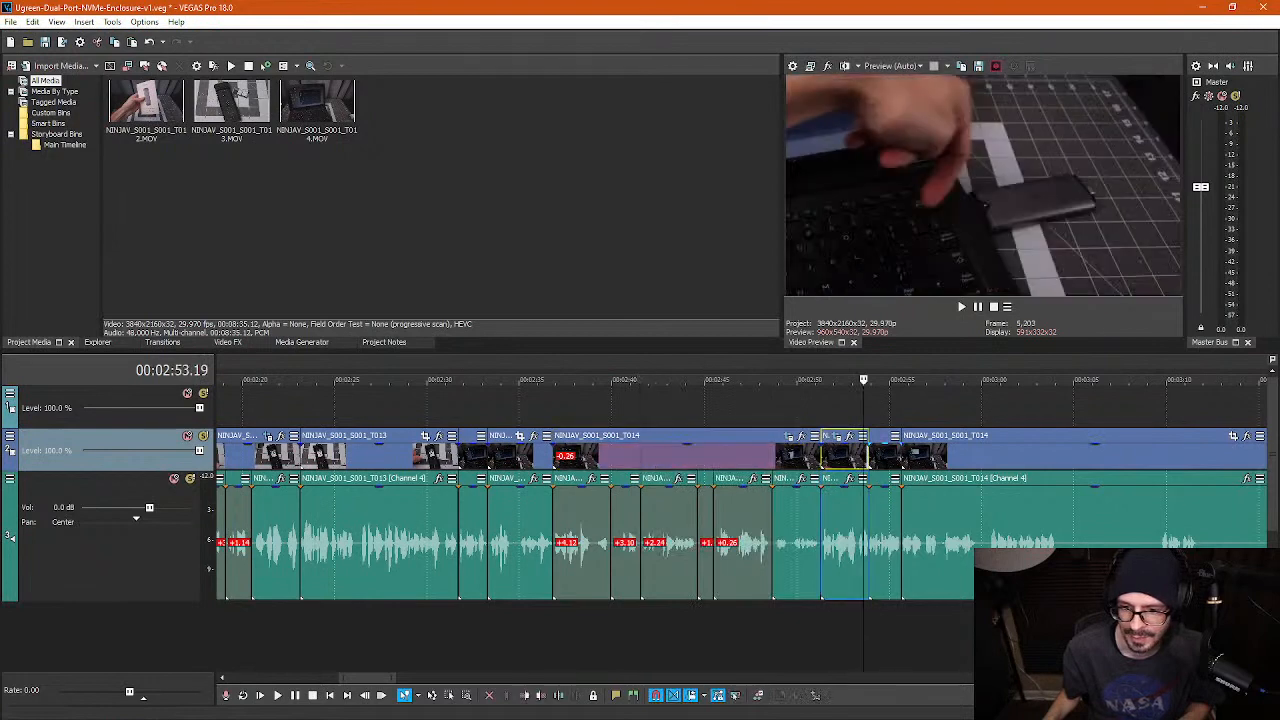
click(884, 460)
scroll(886, 460, up, 2)
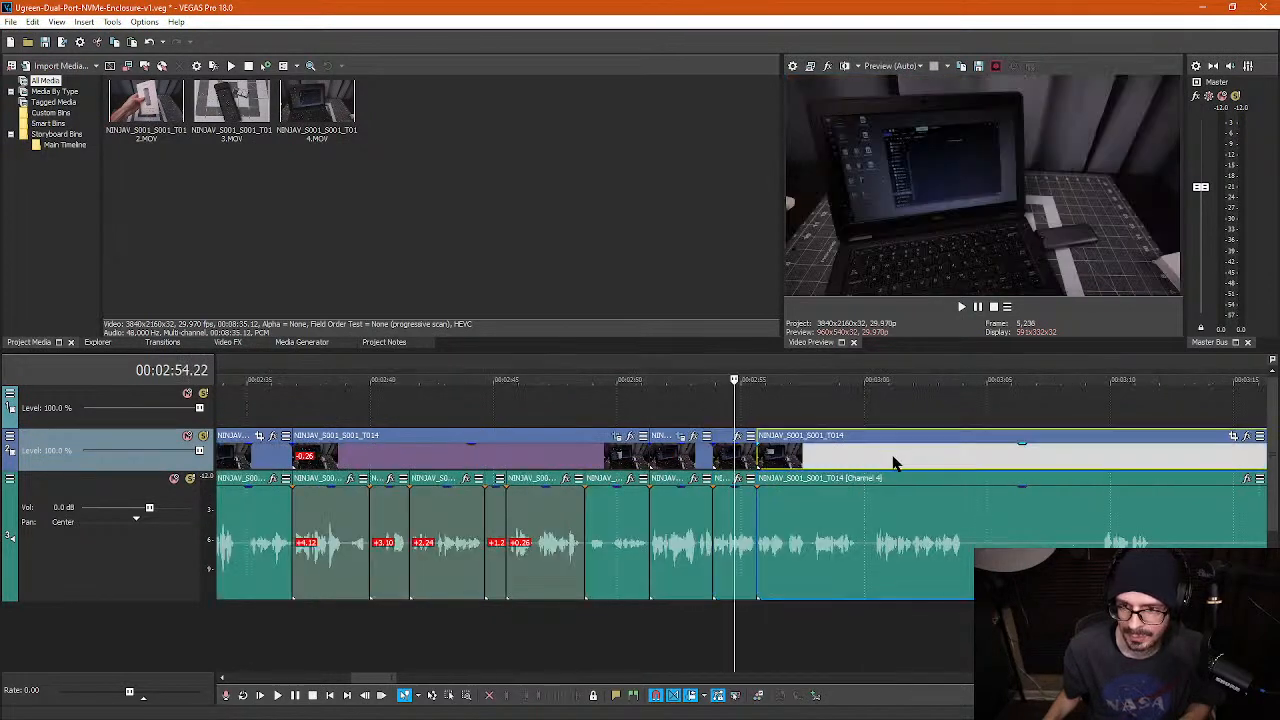
click(893, 460)
click(973, 547)
key(s)
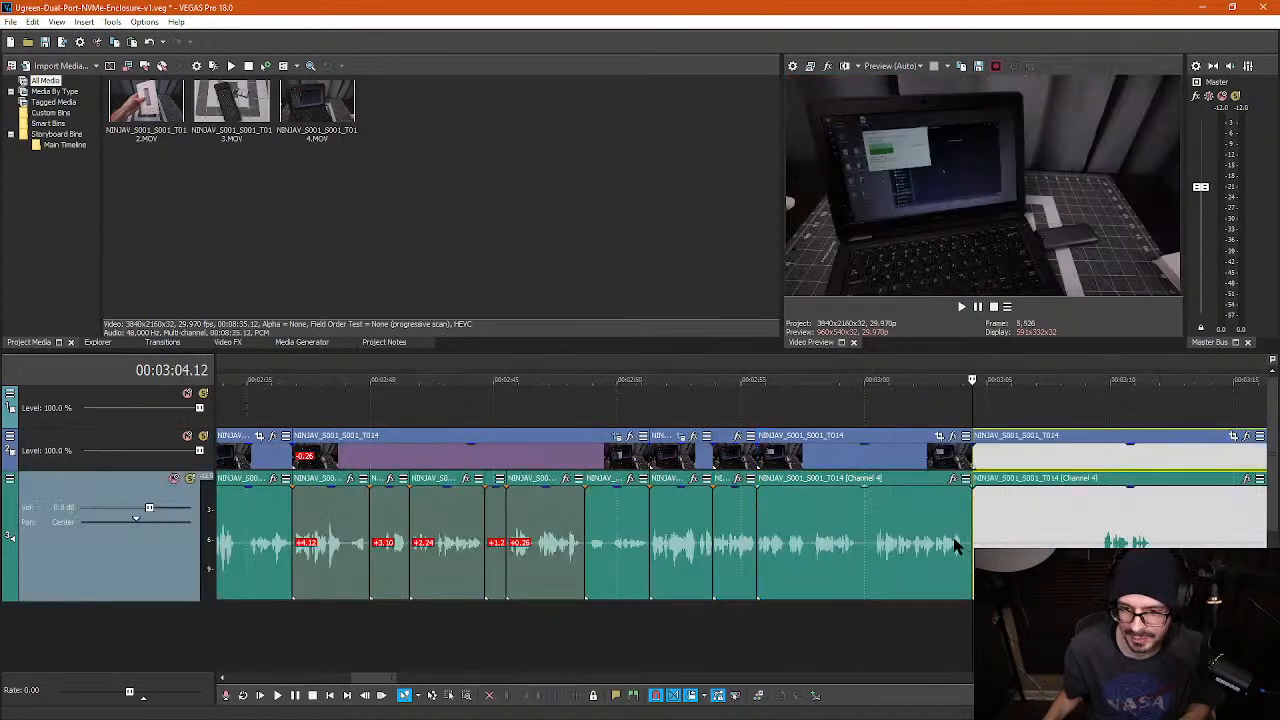
right_click(862, 462)
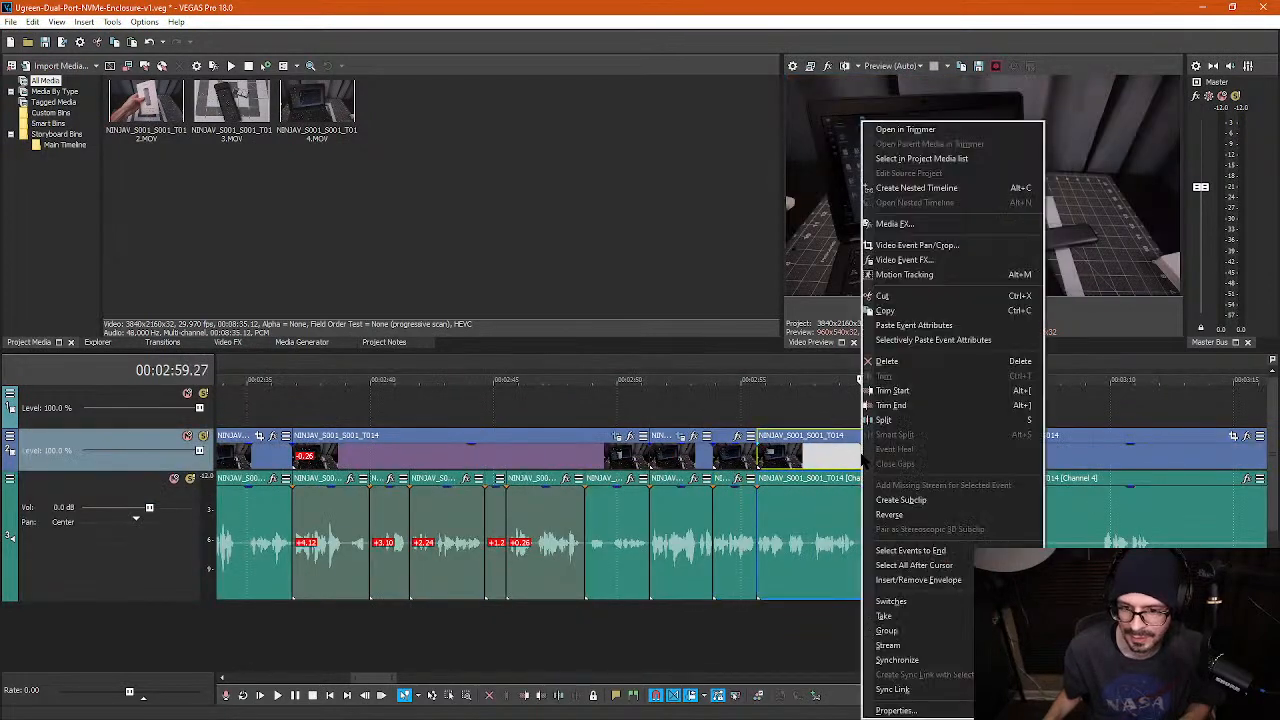
click(913, 325)
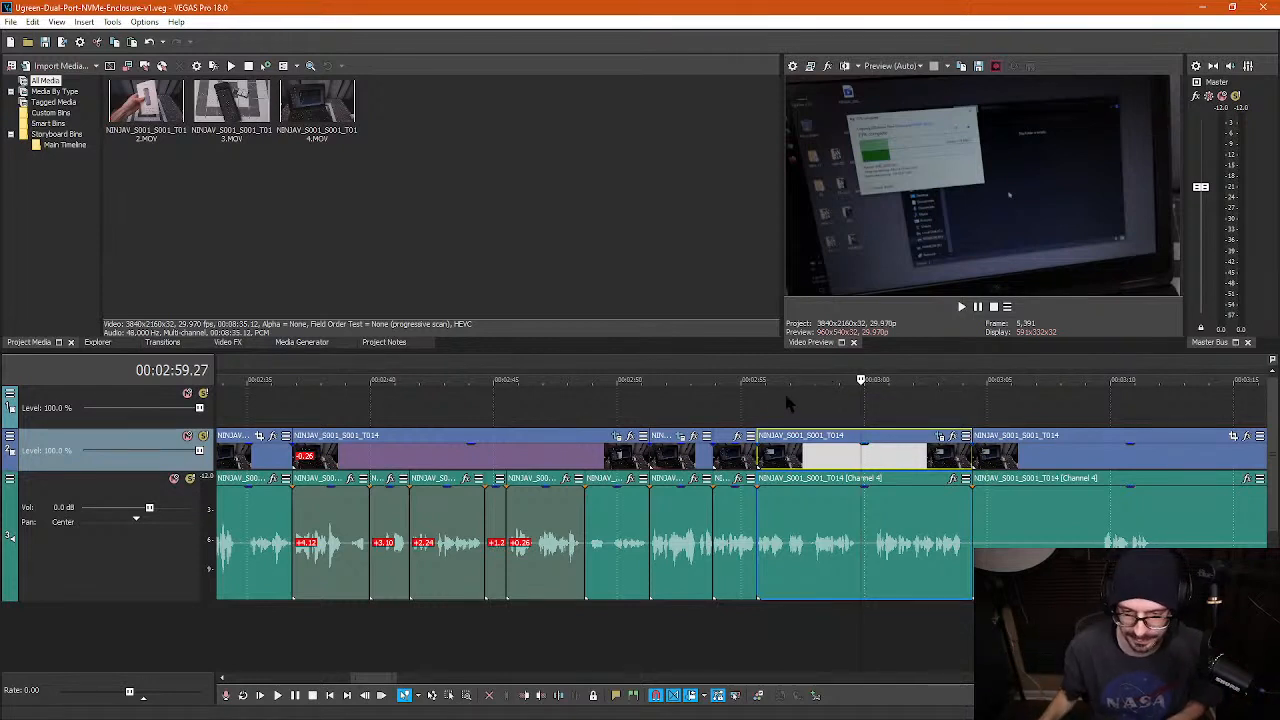
- Play the section before 00:02:59.13 and split the T014 audio at 00:02:59.23 and about 00:03:00.13 to isolate the pause between phrases
click(718, 412)
key(space)
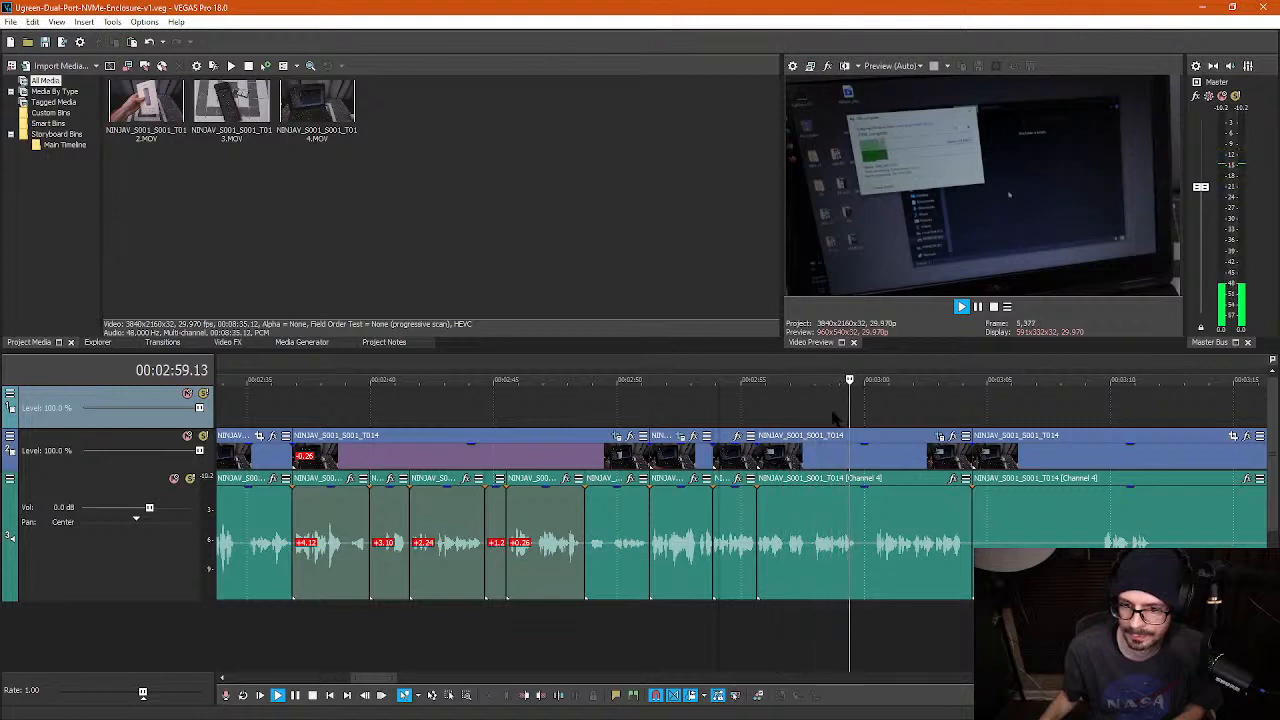
key(space)
click(855, 545)
scroll(860, 550, up, 3)
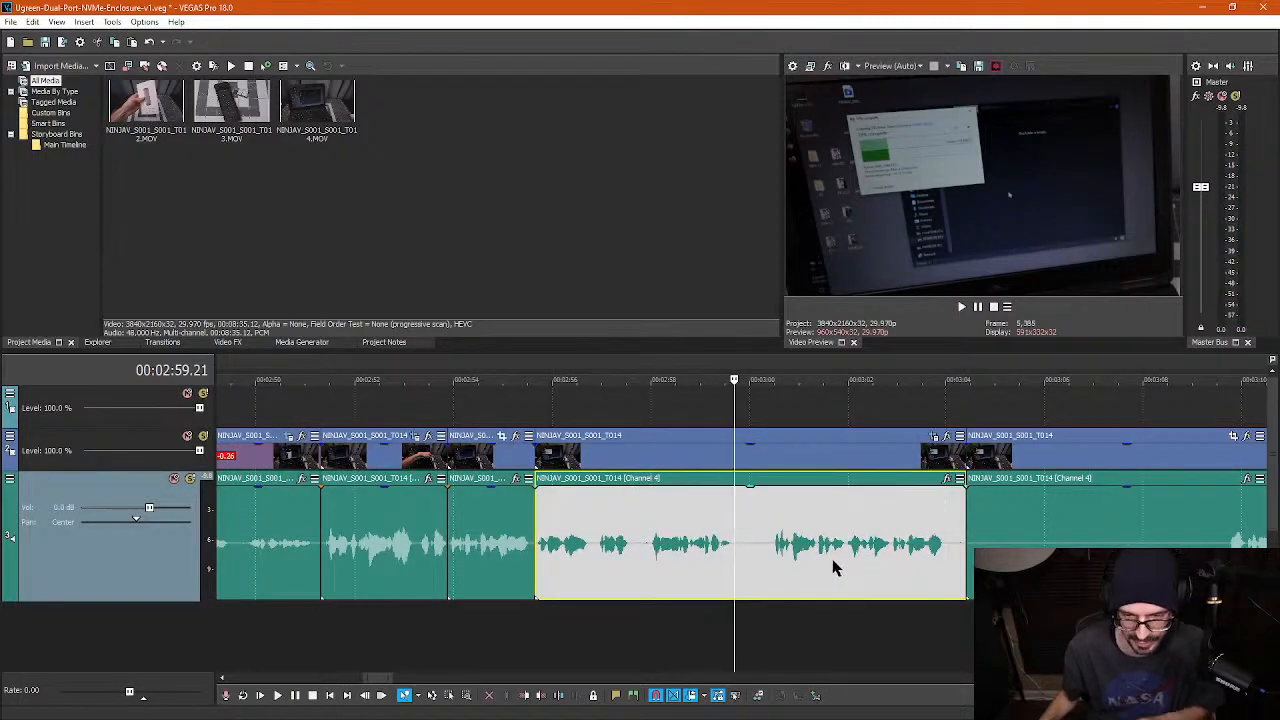
scroll(798, 568, up, 3)
click(739, 562)
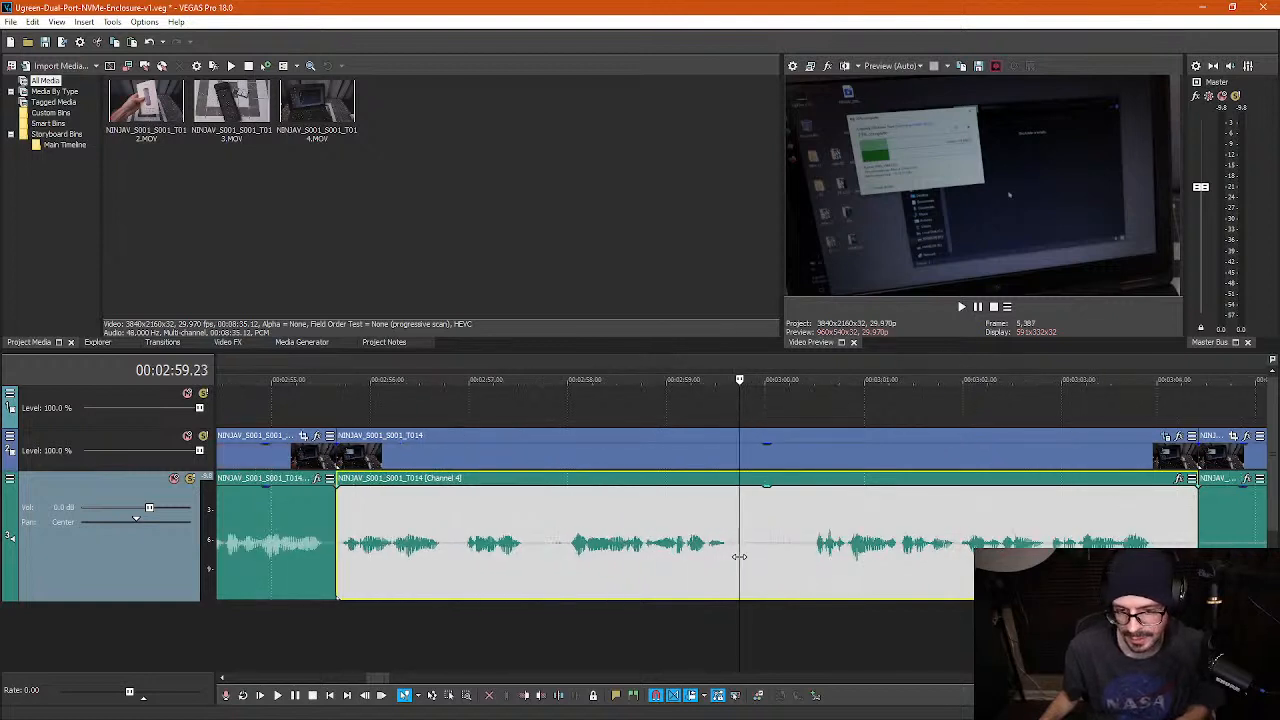
key(s)
click(806, 566)
key(s)
click(771, 573)
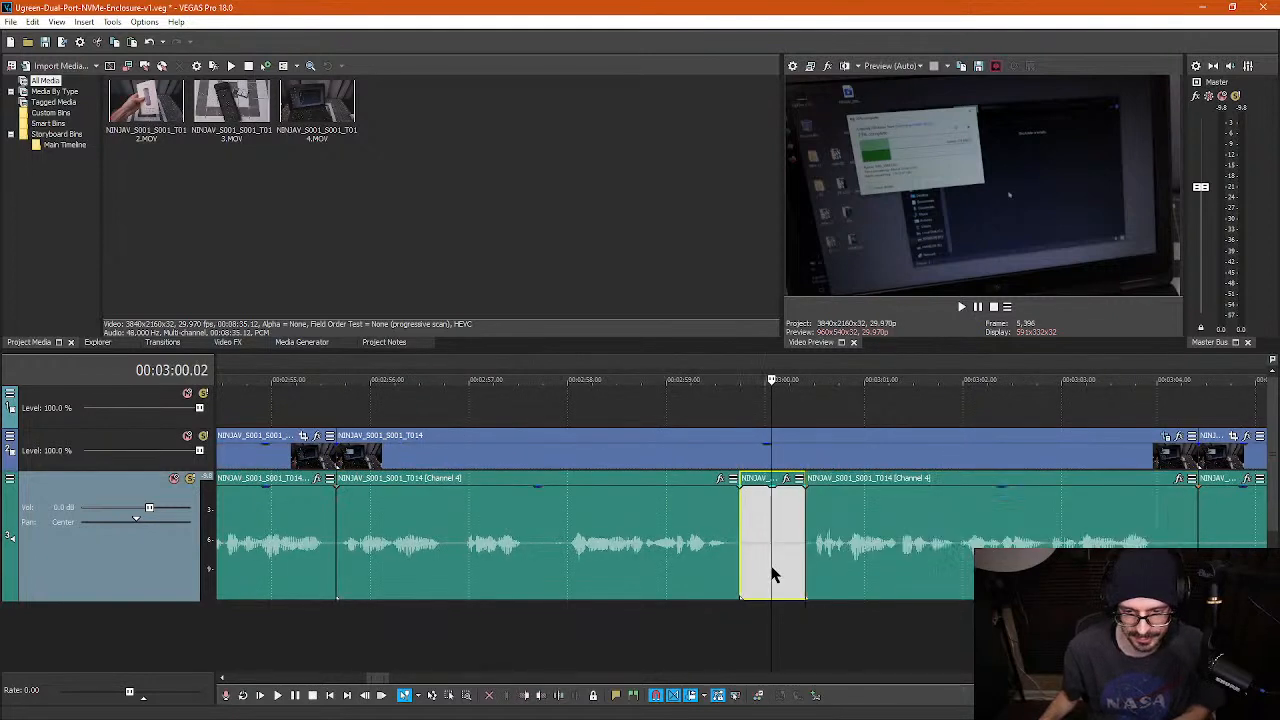
- Try to delete the isolated audio pause and a second pause split out at 00:02:57.18, with the following audio rippling back
key(Delete)
click(531, 545)
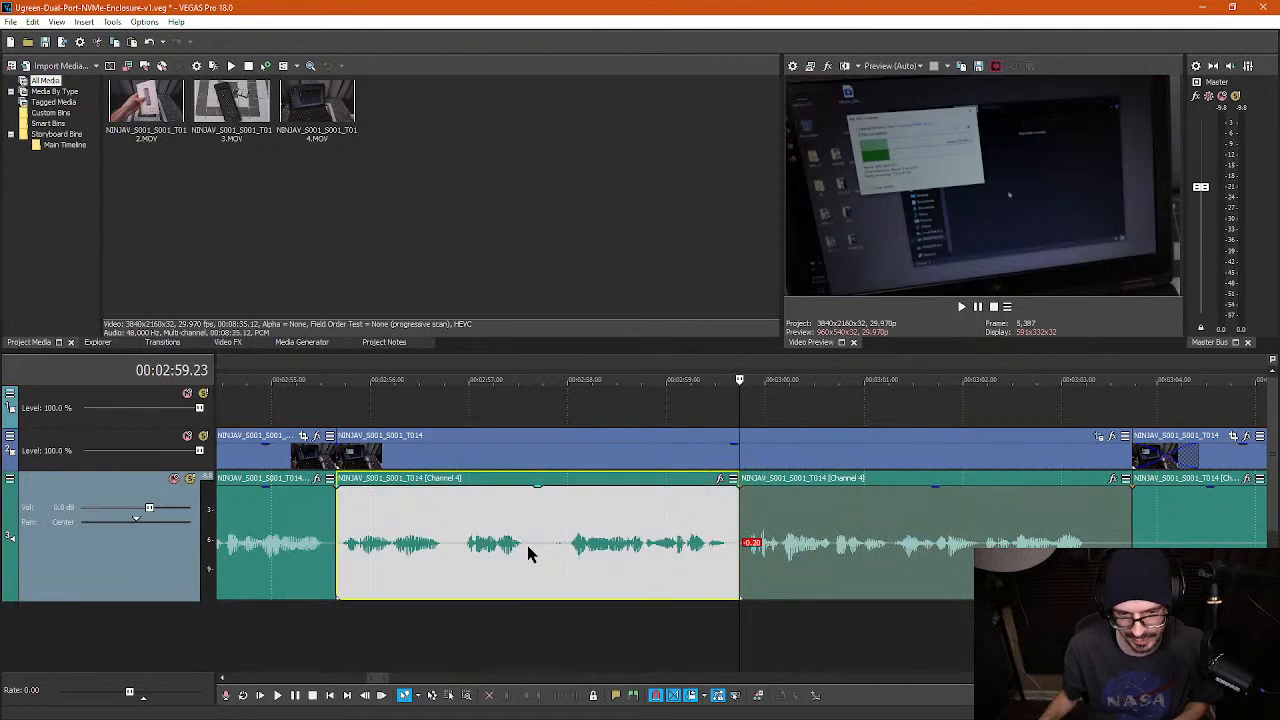
click(527, 545)
key(s)
click(563, 551)
key(s)
click(543, 550)
key(Delete)
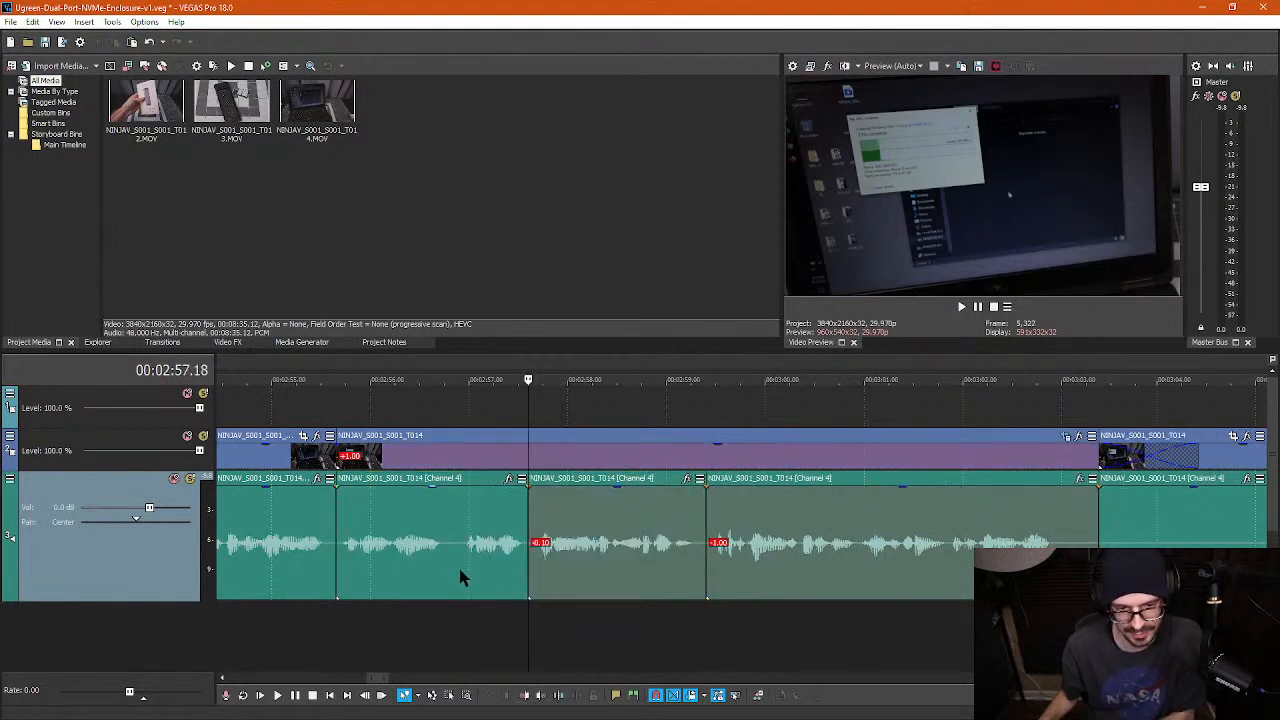
- Undo the audio pause deletions and the splits around 00:02:57.18, back to the isolated pause at 00:02:59.23
key(ctrl+z)
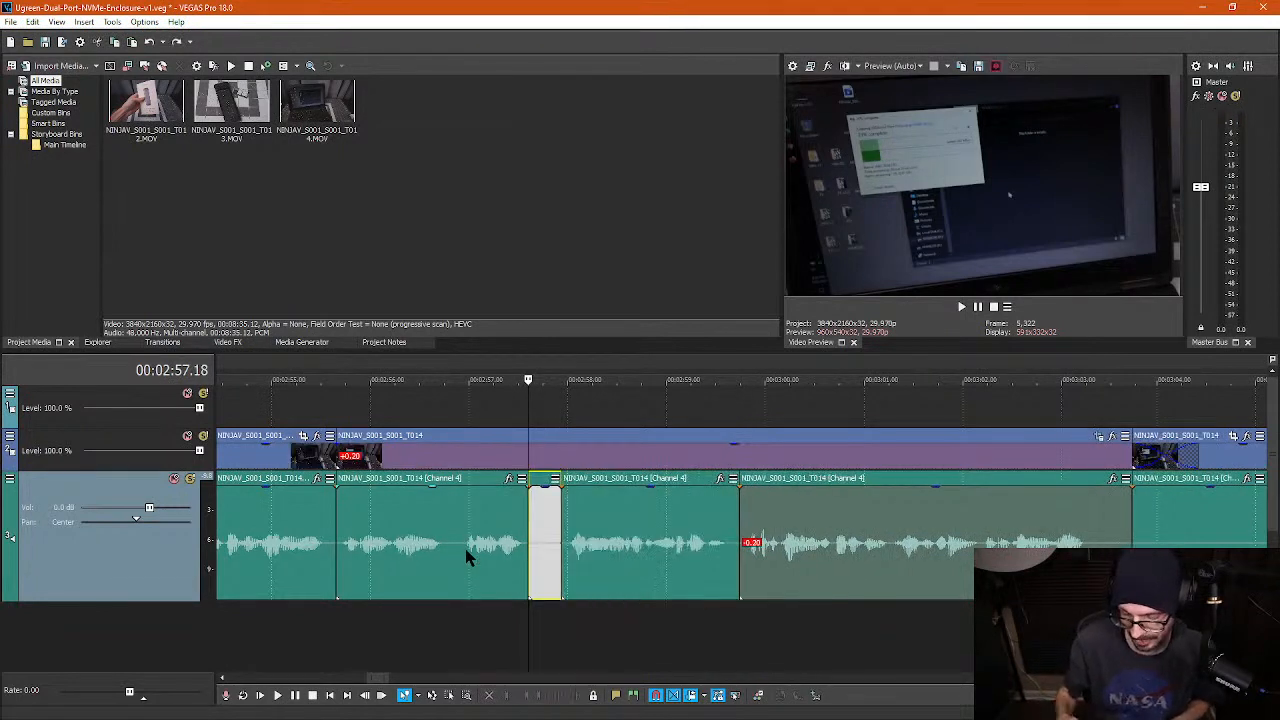
click(551, 549)
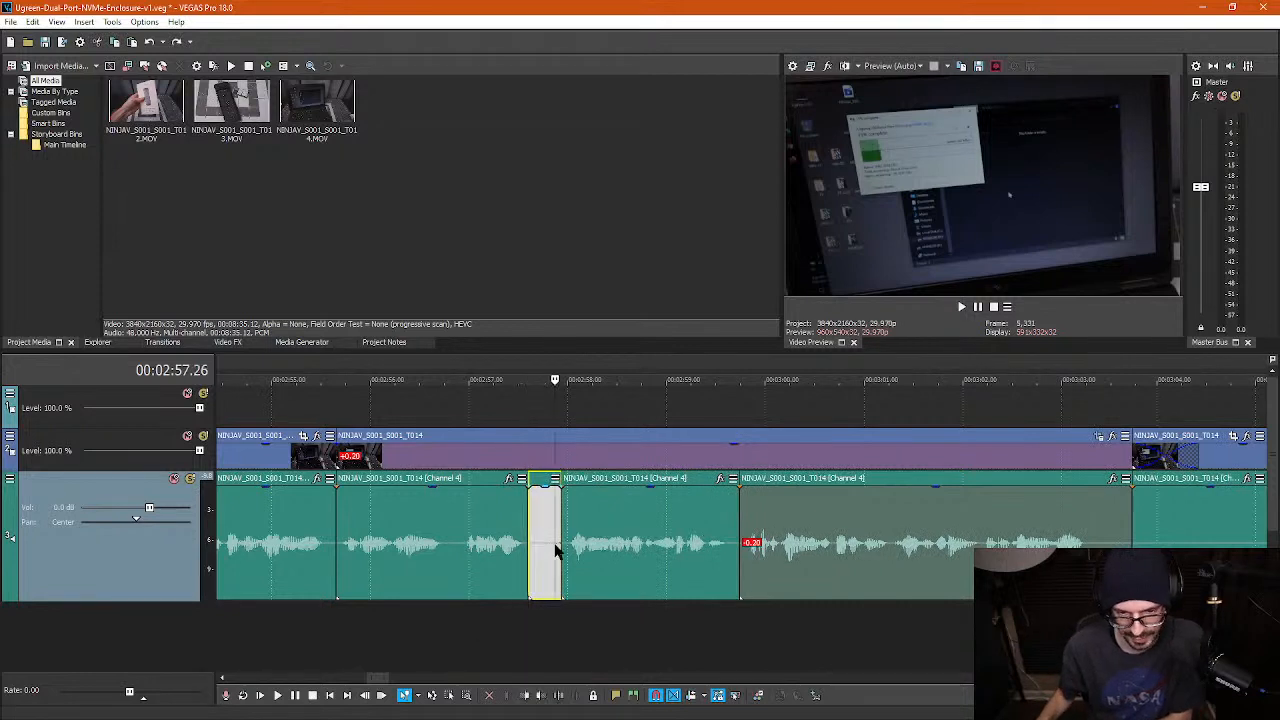
key(Delete)
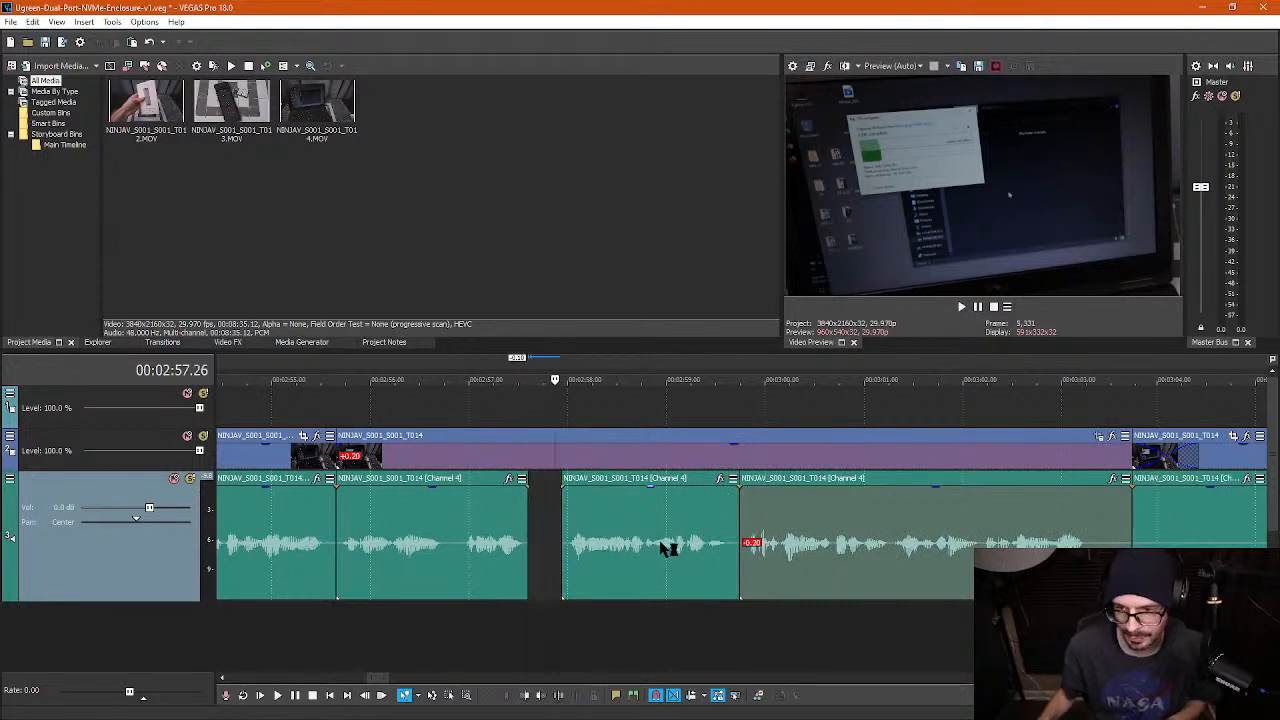
key(ctrl+z)
key(ctrl+z)
key(ctrl+z)
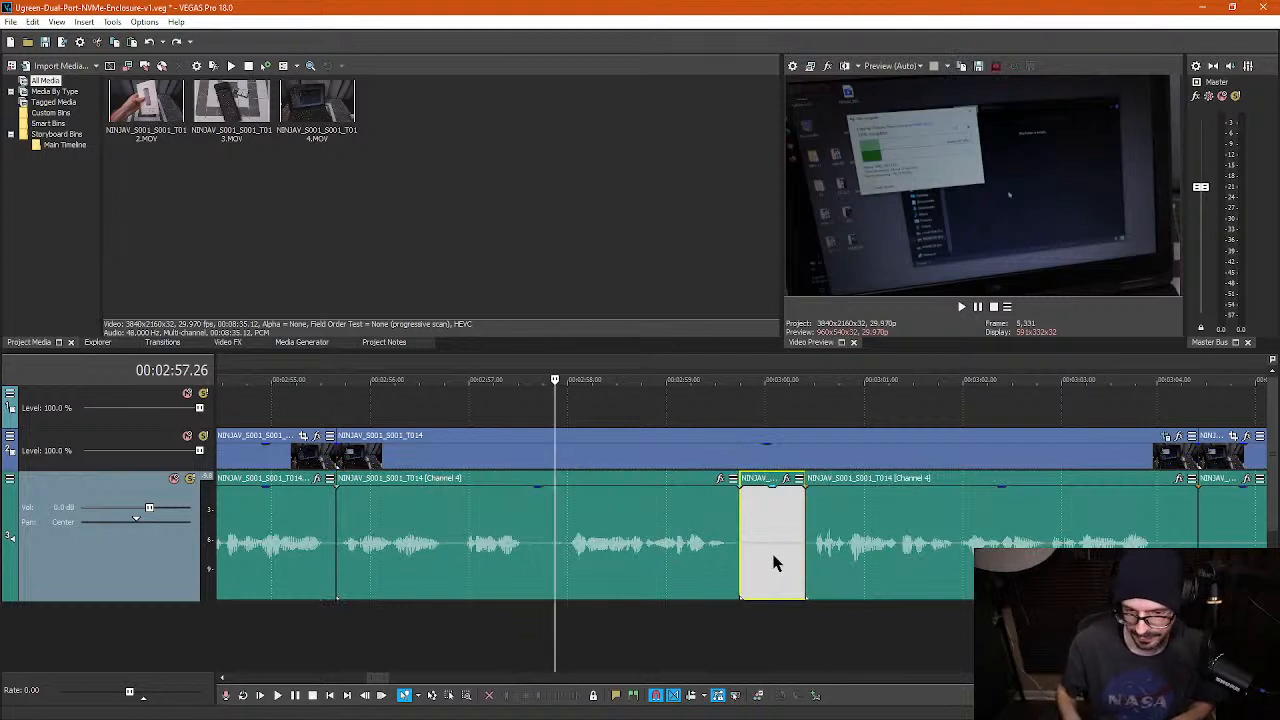
- Delete the isolated audio pause at 00:02:59.23, and cut out the audio pause between 00:02:57.18 and 00:02:57.29
key(Delete)
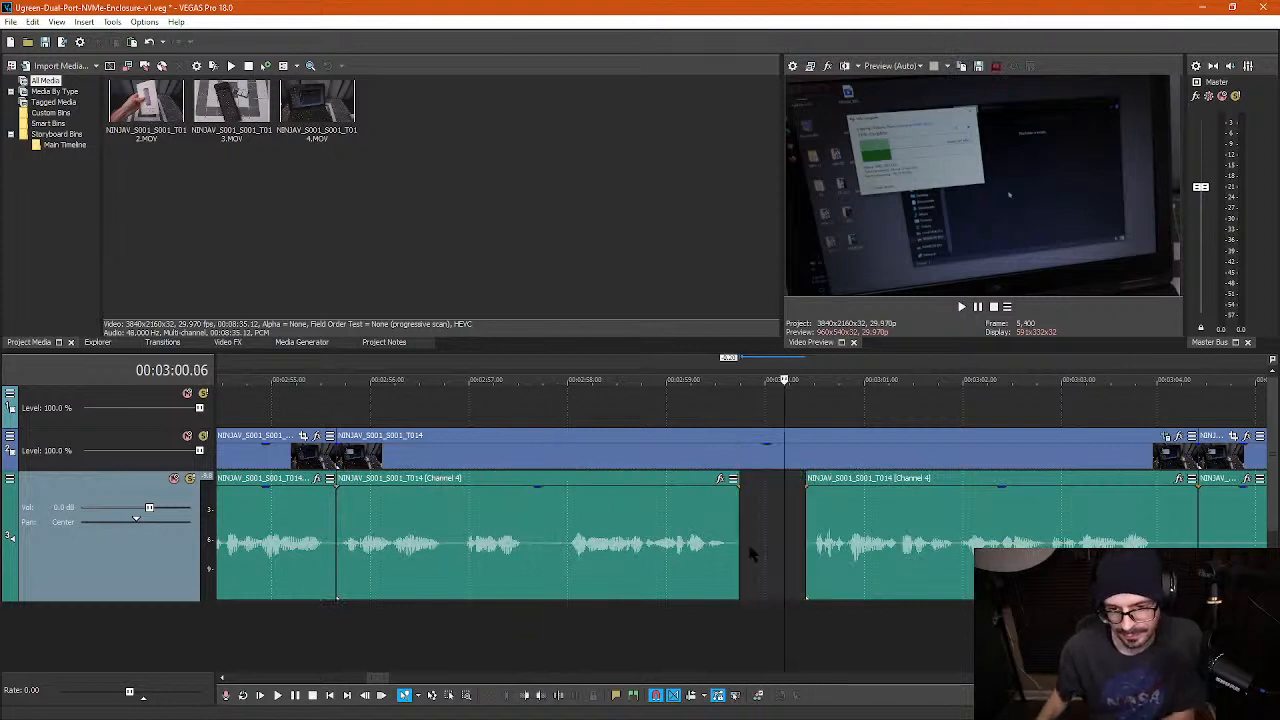
click(526, 540)
key(s)
click(566, 553)
key(s)
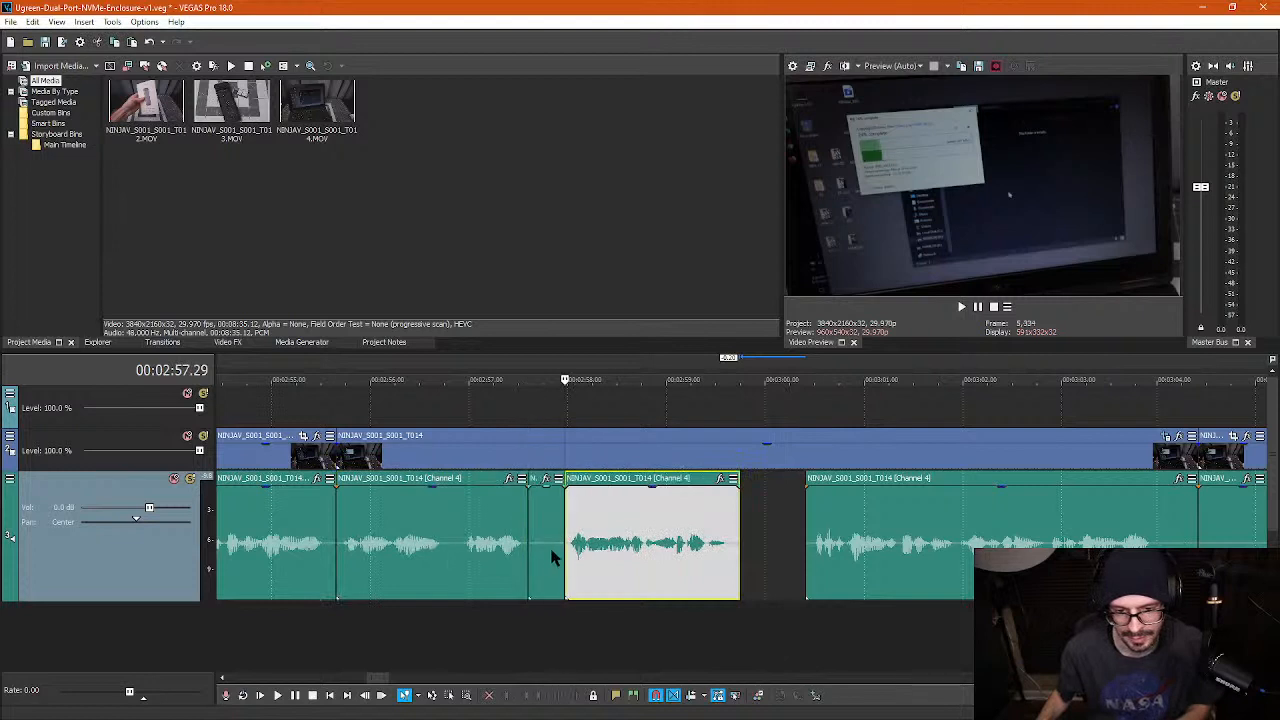
click(546, 552)
key(Delete)
- Slide the two following audio clips back to close the gaps, and cut off the leftover video after 00:03:03.10
drag(643, 556, 604, 548)
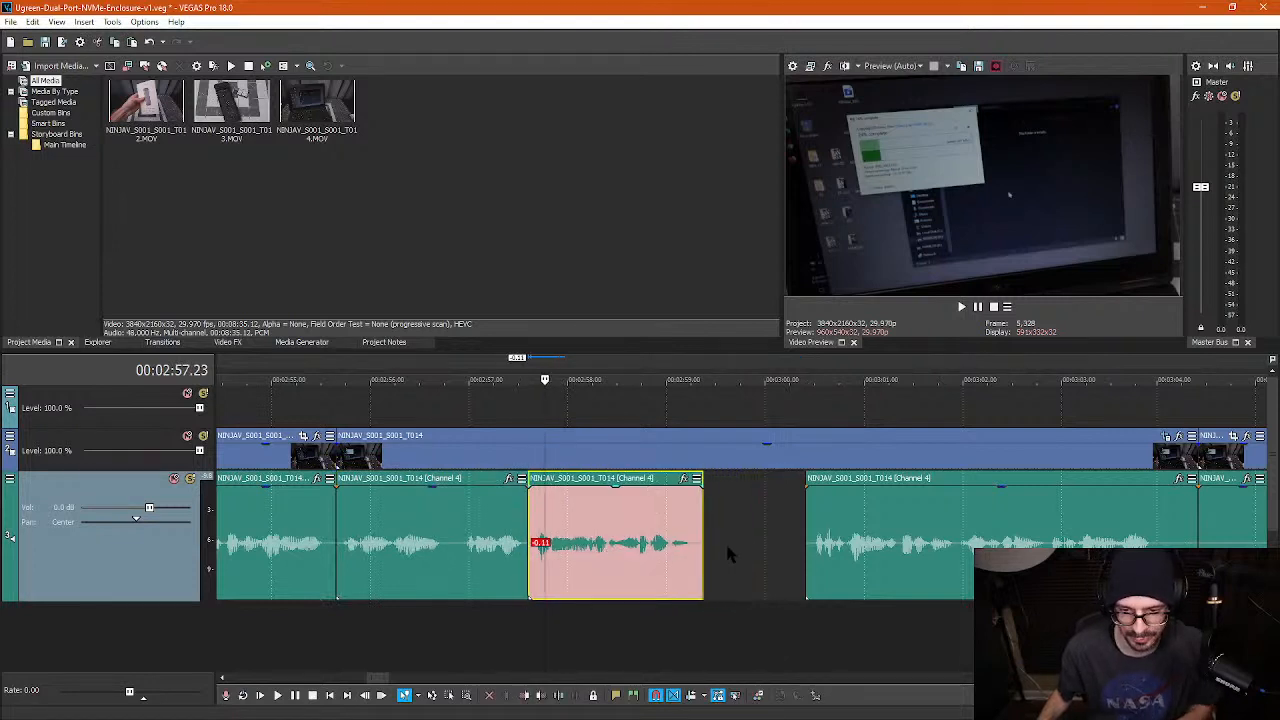
drag(903, 540, 838, 545)
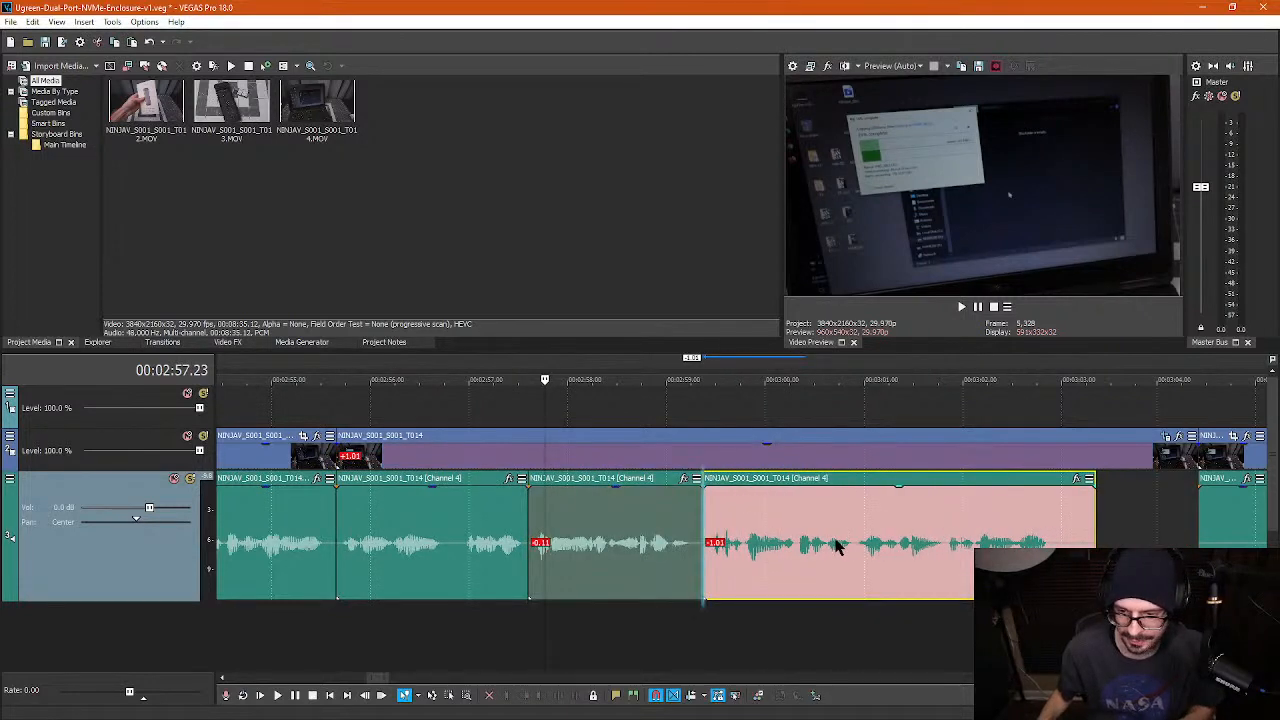
click(1098, 461)
key(s)
key(Delete)
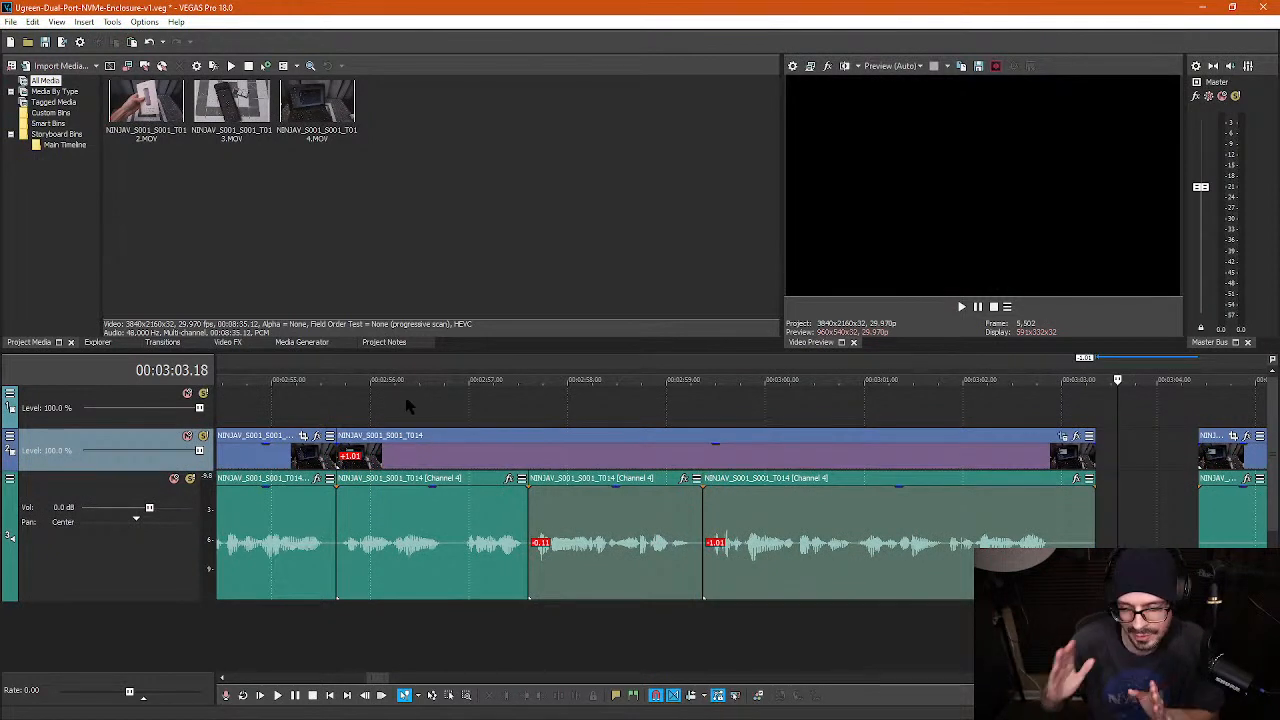
- Play the edited section from about 00:02:55.22 to its end at 1.5x speed to check the cuts
key(space)
click(344, 416)
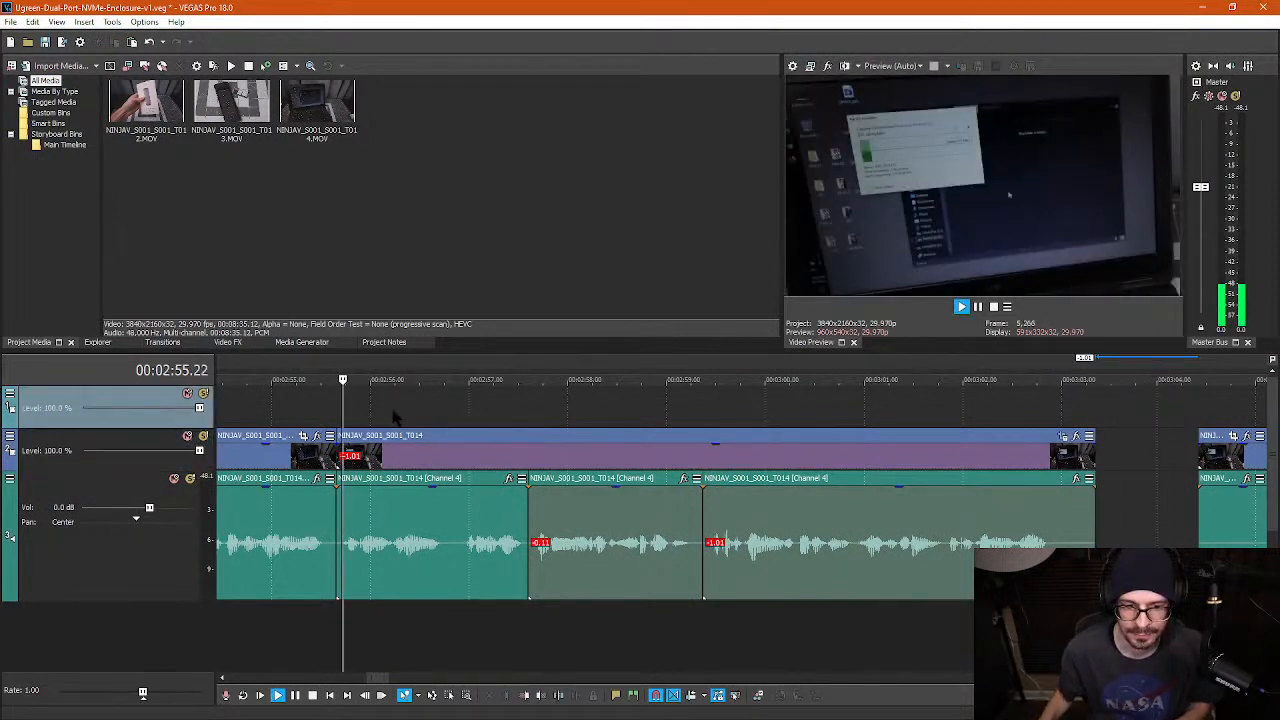
key(l)
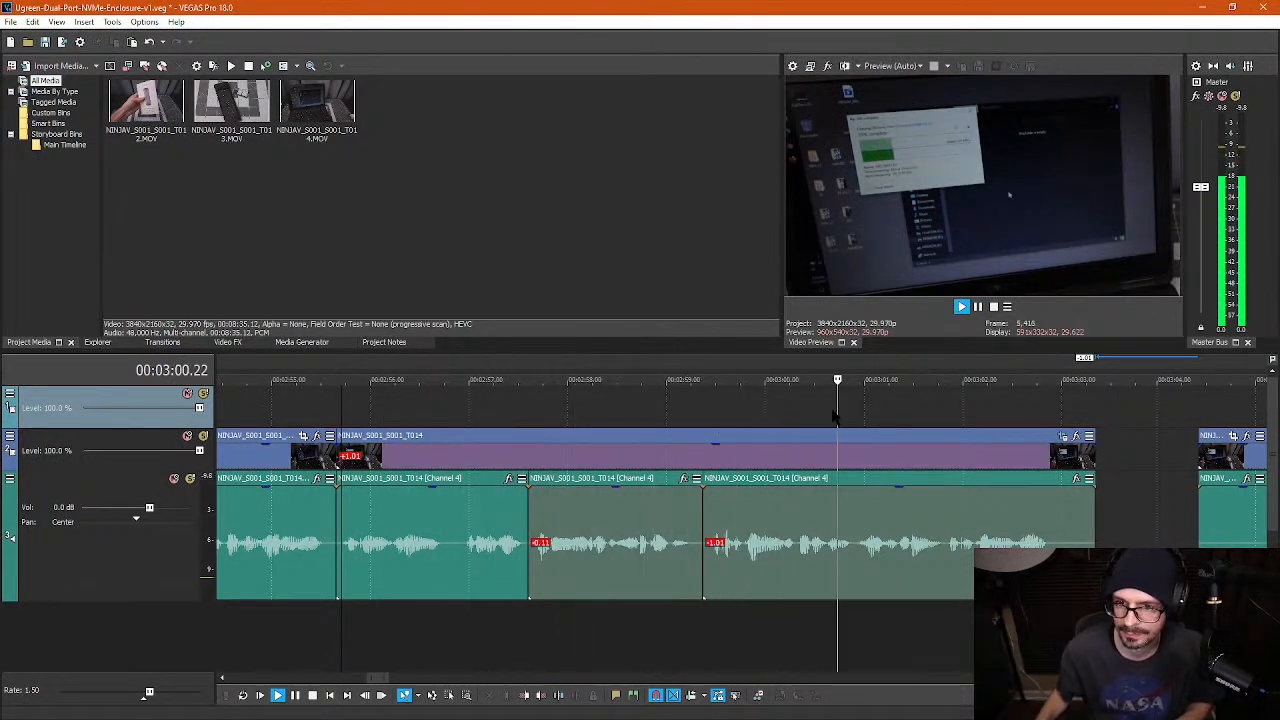
key(k)
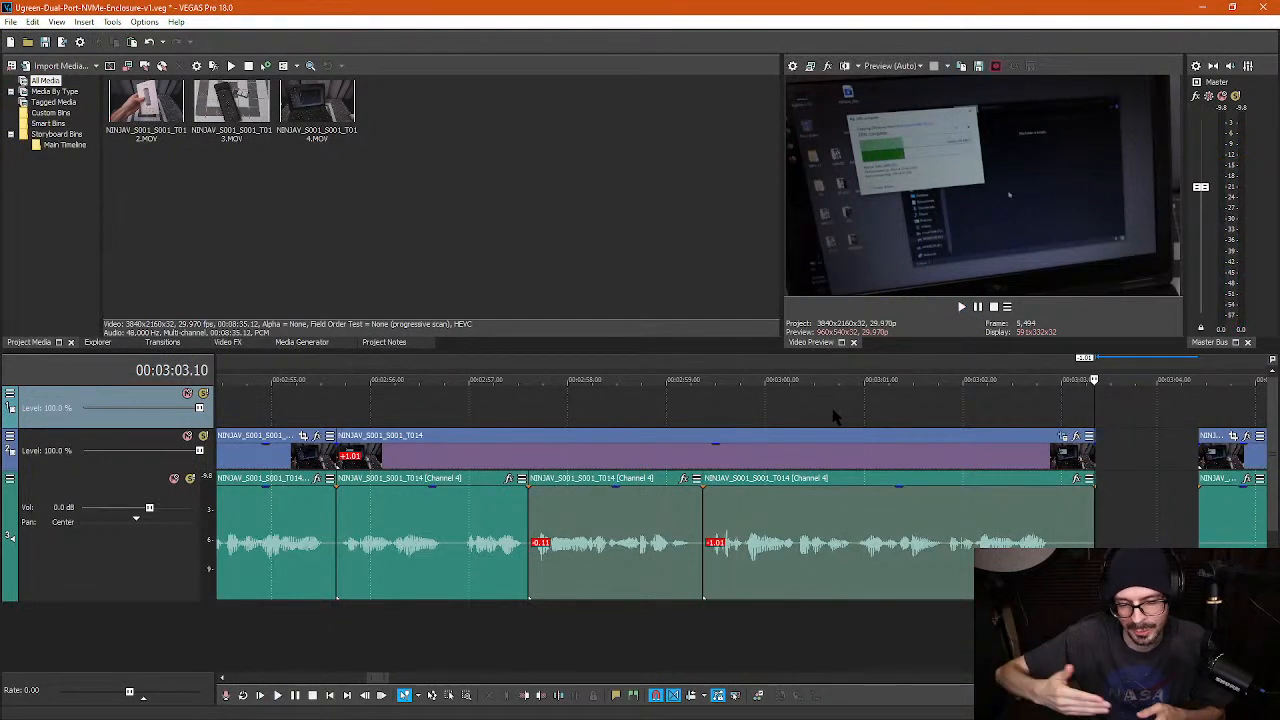
- Split the T014 audio at about 00:02:56.24 and at 00:02:56.28, and delete the short pause between the splits
click(448, 568)
scroll(448, 568, up, 3)
key(s)
click(769, 566)
key(s)
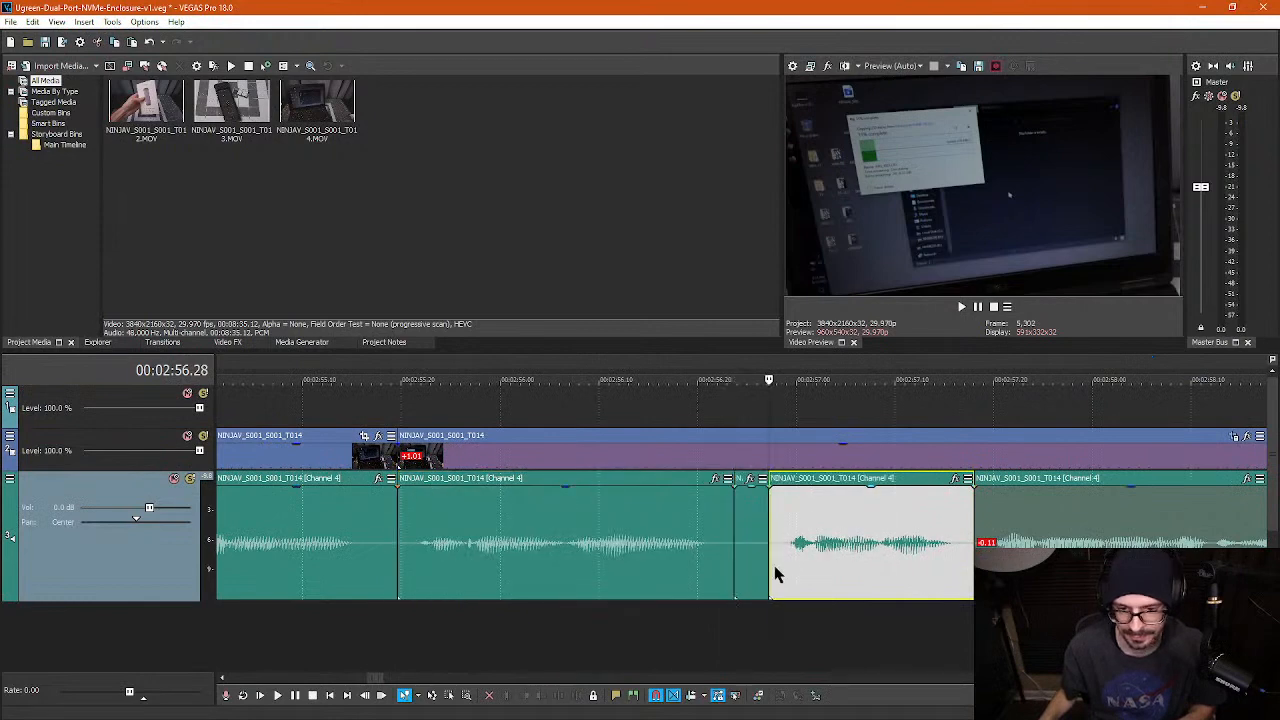
click(753, 559)
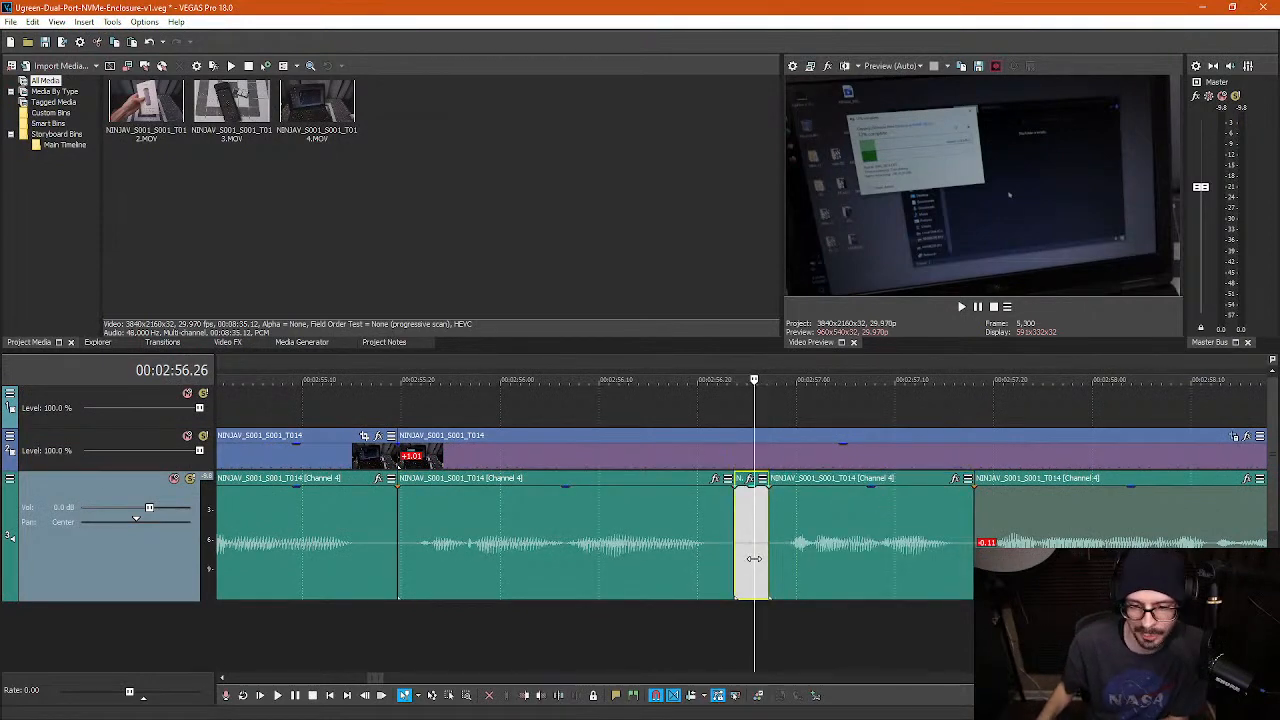
key(Delete)
- Select the three audio clips after the 00:02:56.24 cut and slide them back together to close the gap
scroll(879, 565, down, 3)
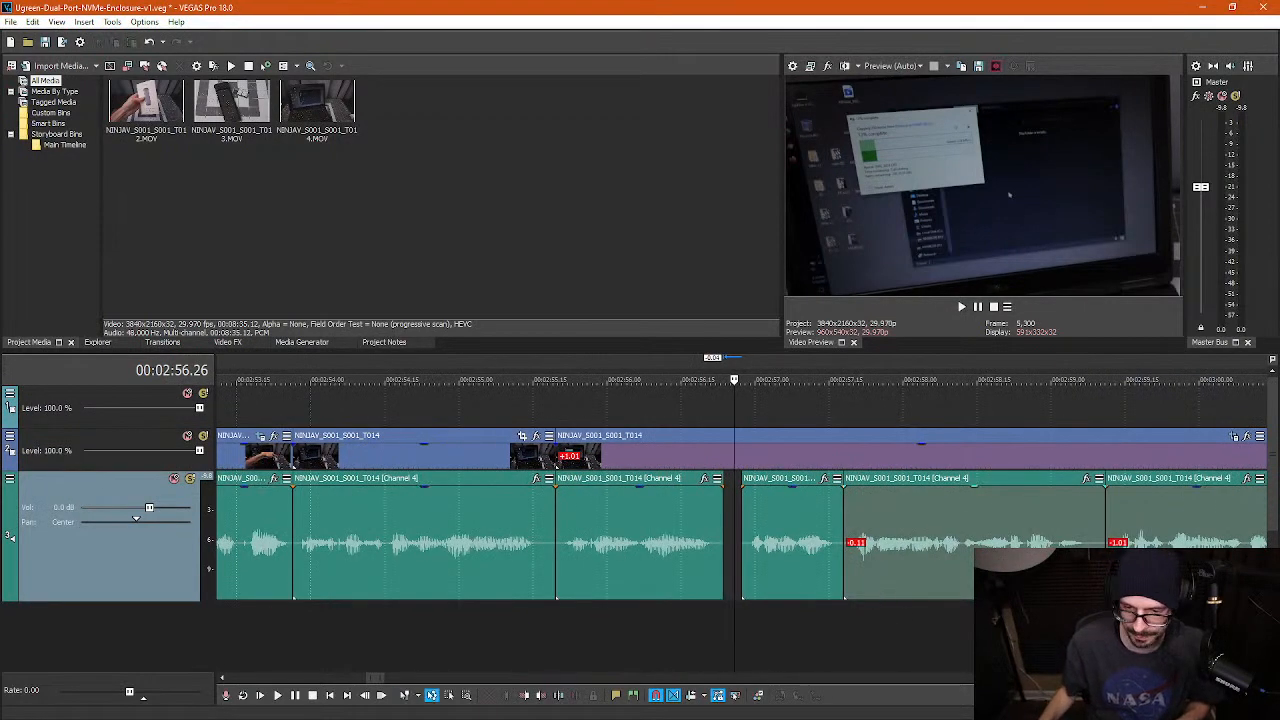
key(d)
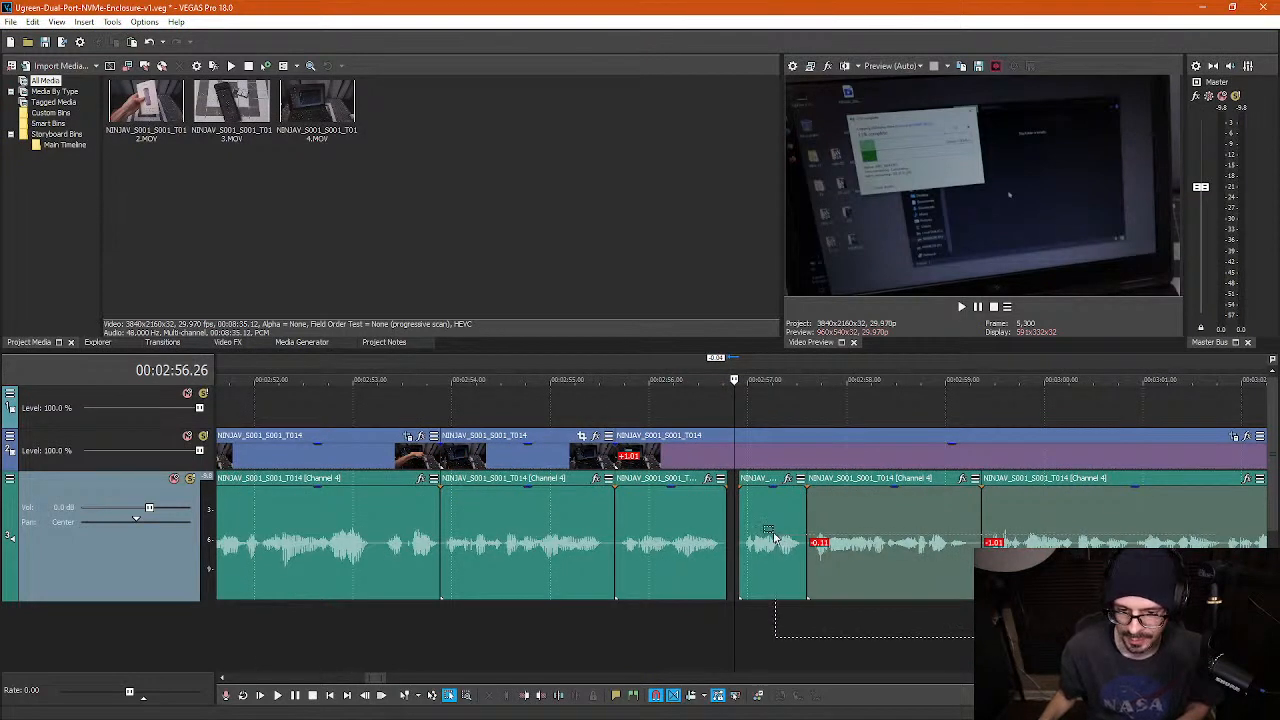
drag(774, 534, 764, 534)
drag(764, 534, 753, 535)
scroll(790, 538, down, 2)
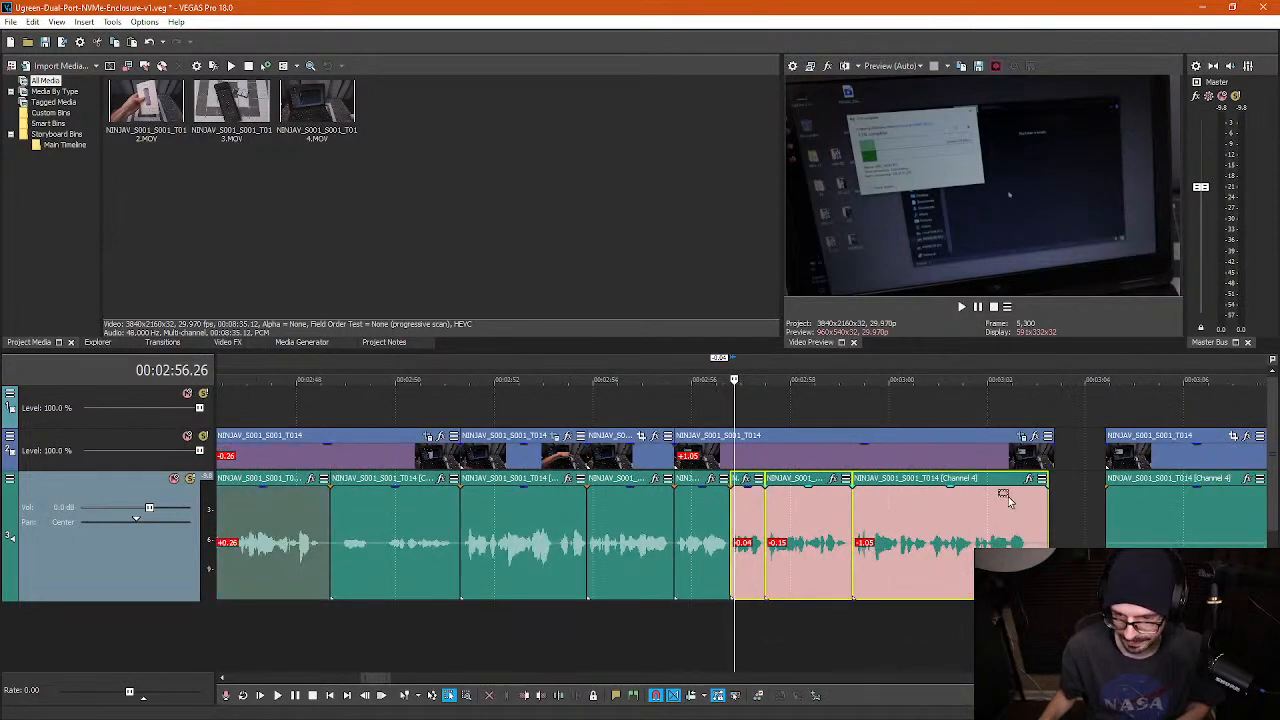
- Cut off the leftover video after 00:03:03.07 and slide the remaining T014 footage back against the edited section
click(1045, 419)
scroll(1040, 425, up, 5)
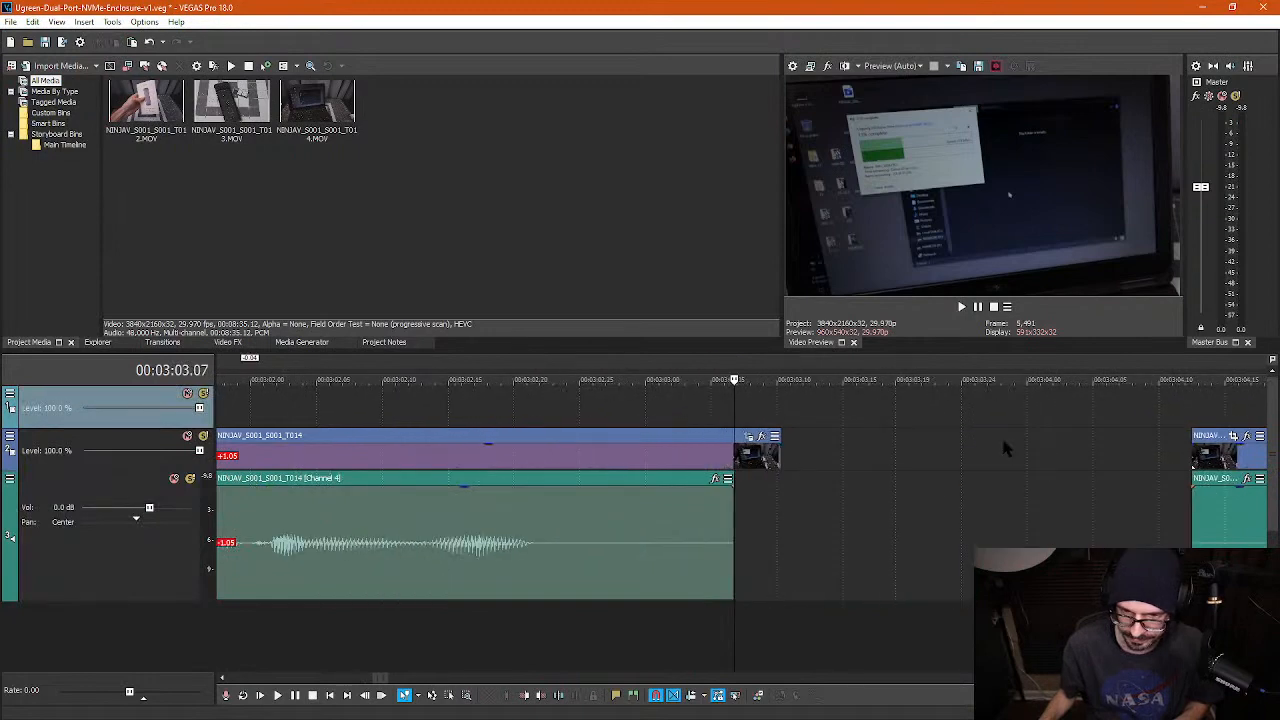
key(s)
click(764, 461)
key(Delete)
click(764, 461)
click(947, 464)
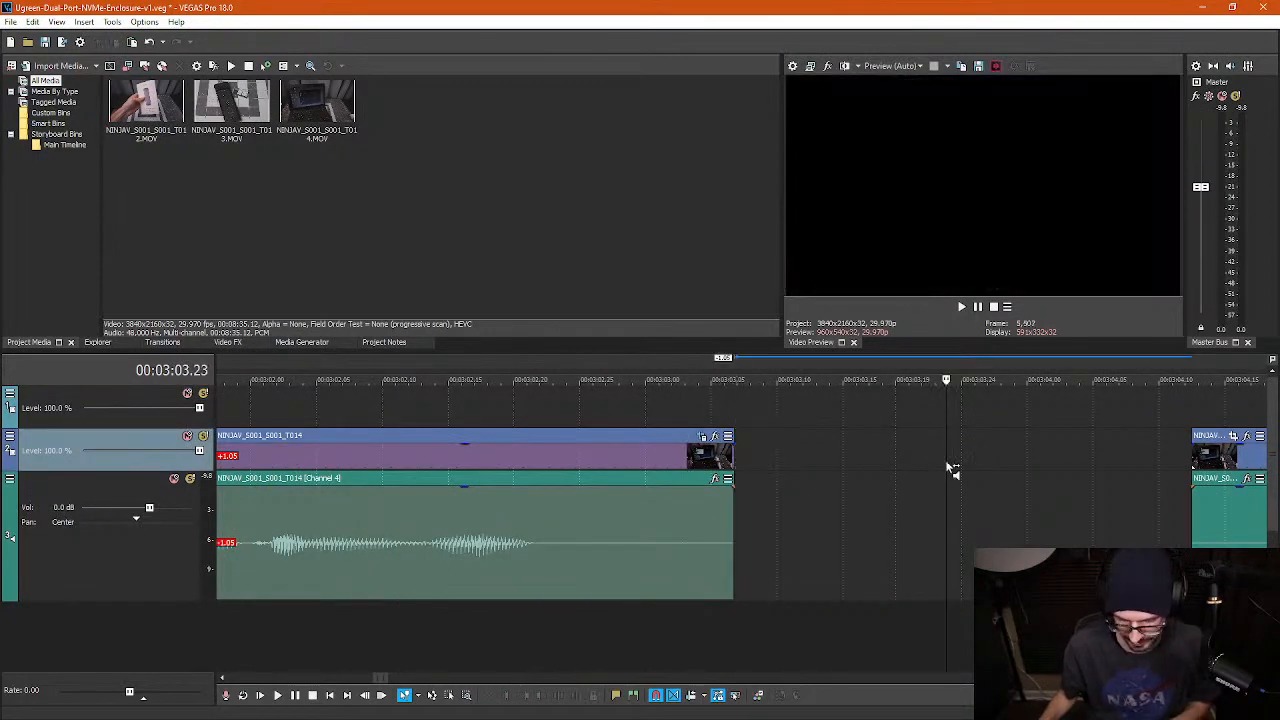
scroll(985, 462, down, 3)
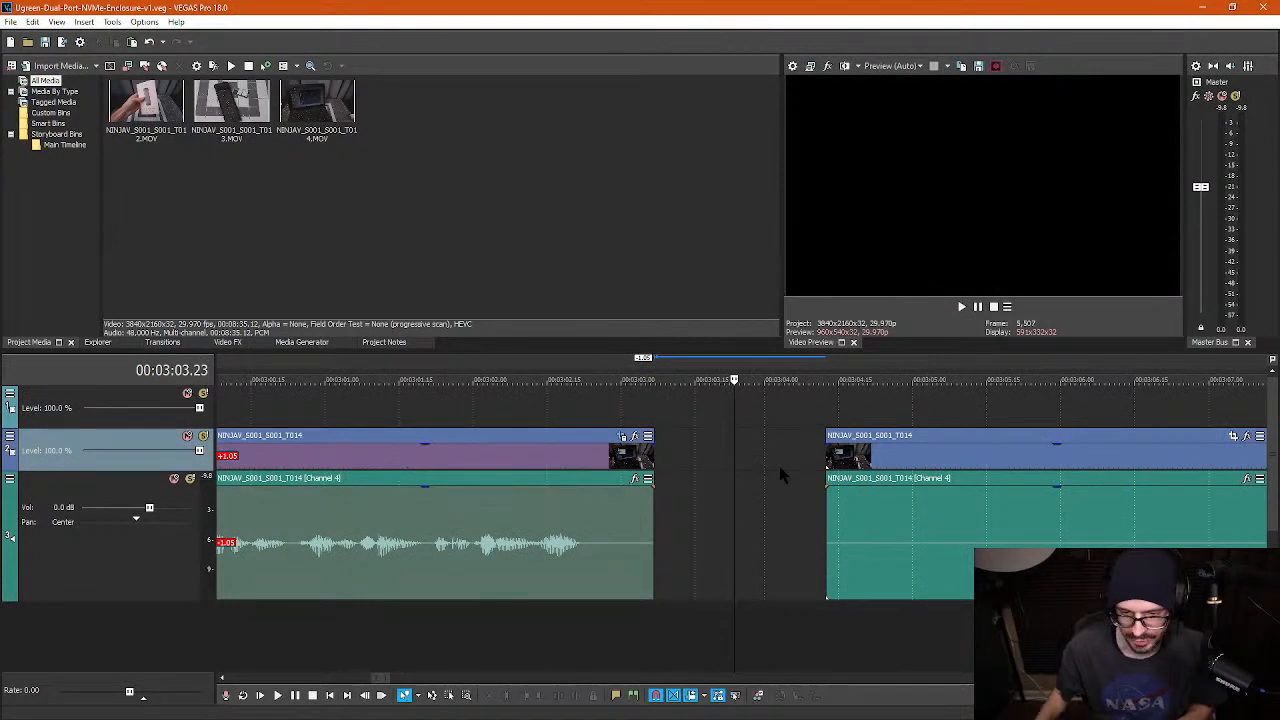
drag(868, 472, 700, 474)
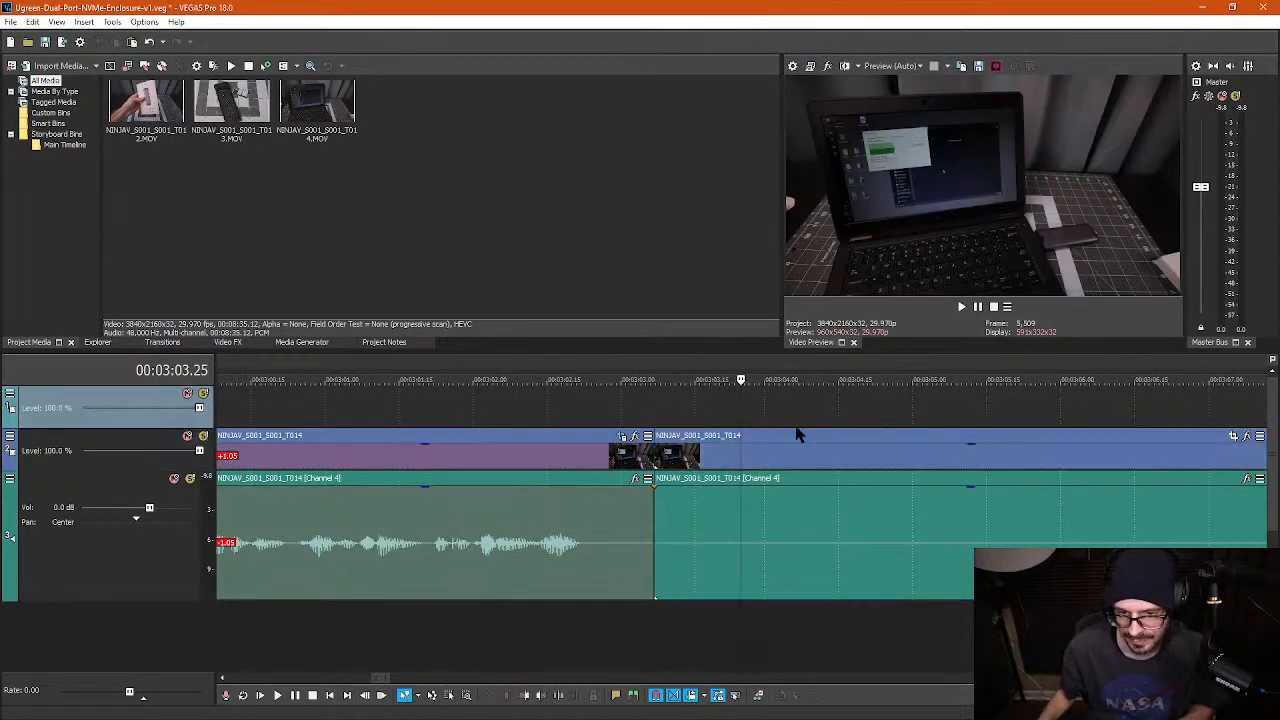
- Skim and play parts of the remaining T014 footage, through the laptop transfer and phone segments, to find the next usable narration
scroll(805, 455, down, 4)
click(917, 424)
key(space)
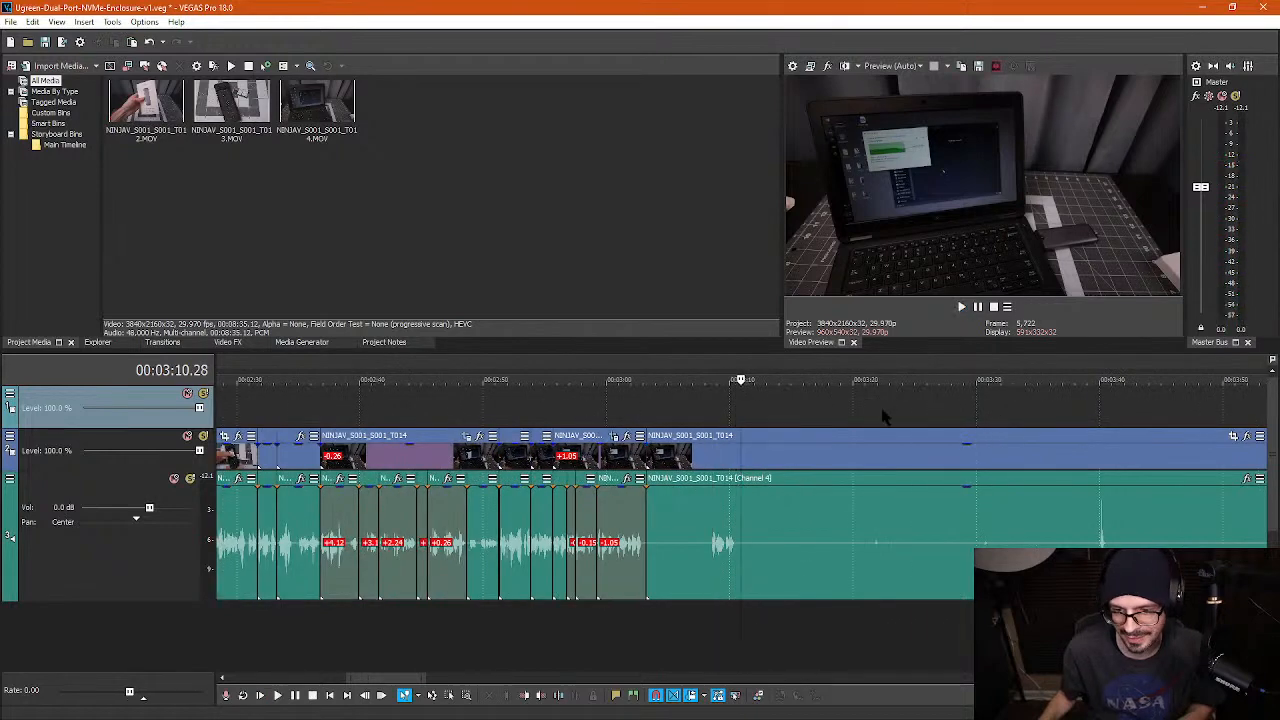
scroll(785, 470, down, 2)
click(806, 416)
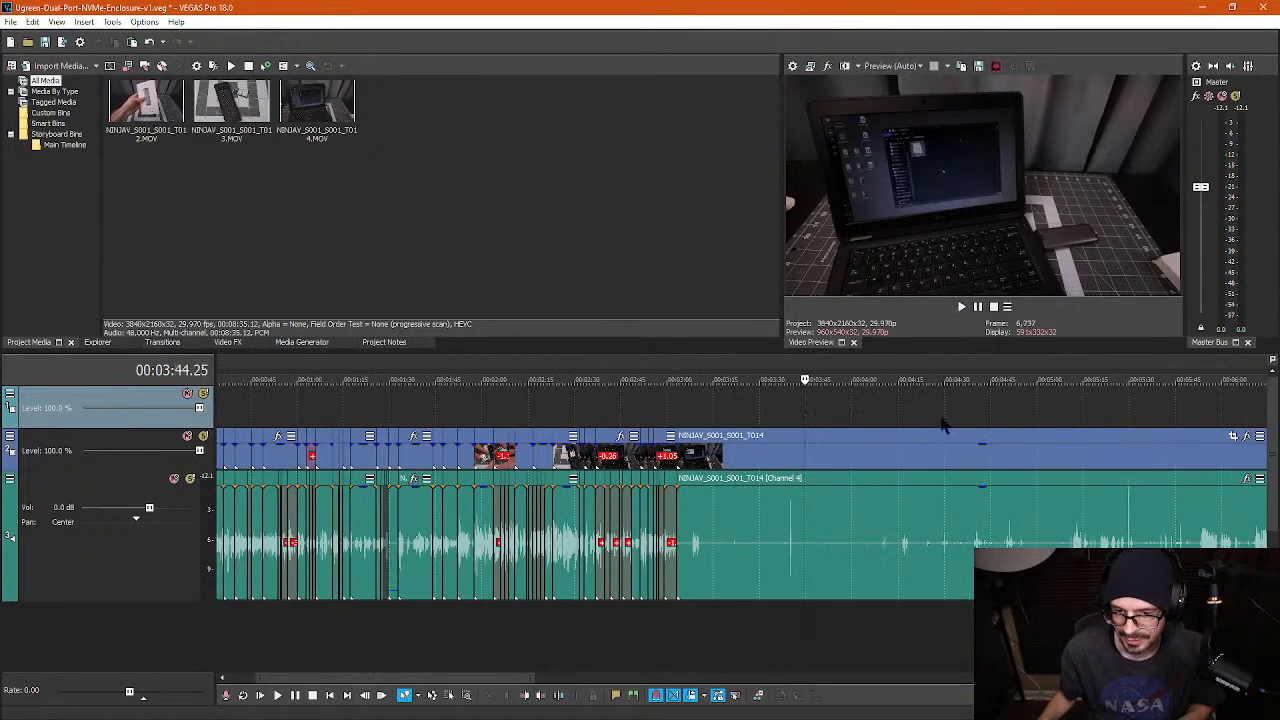
click(1010, 425)
key(space)
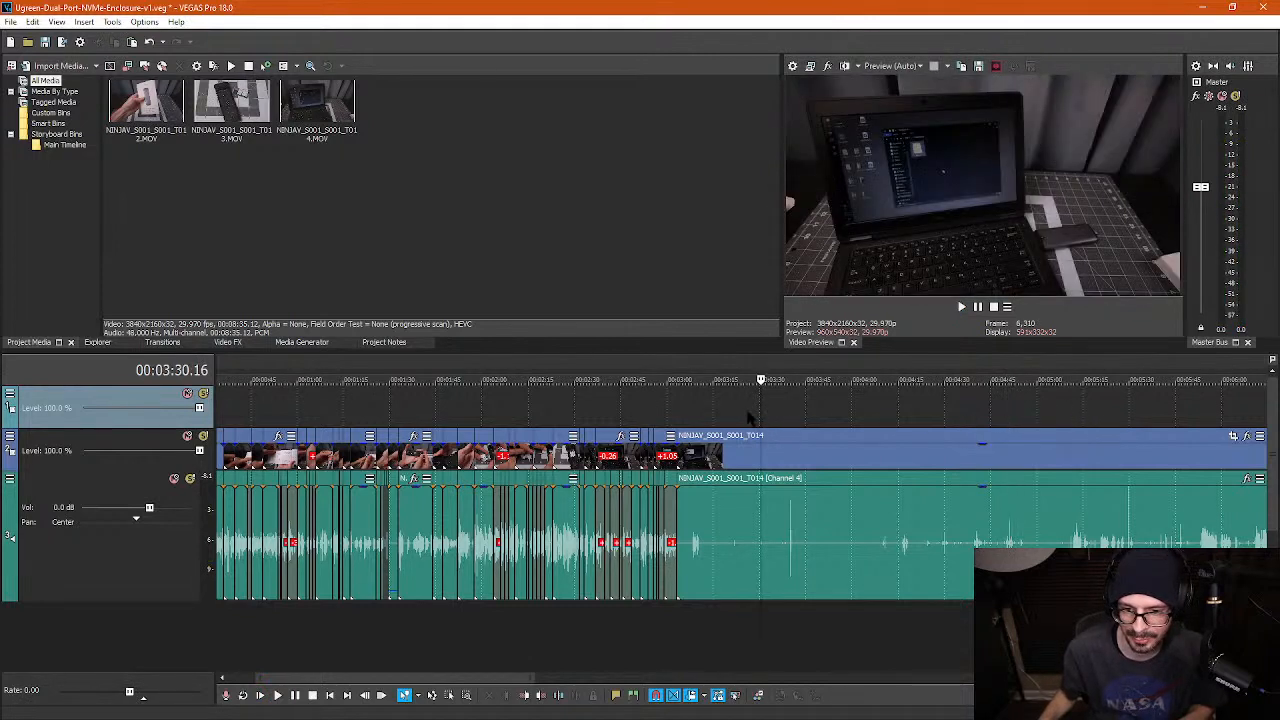
drag(760, 411, 1073, 403)
key(space)
scroll(1013, 453, up, 2)
scroll(1013, 453, down, 3)
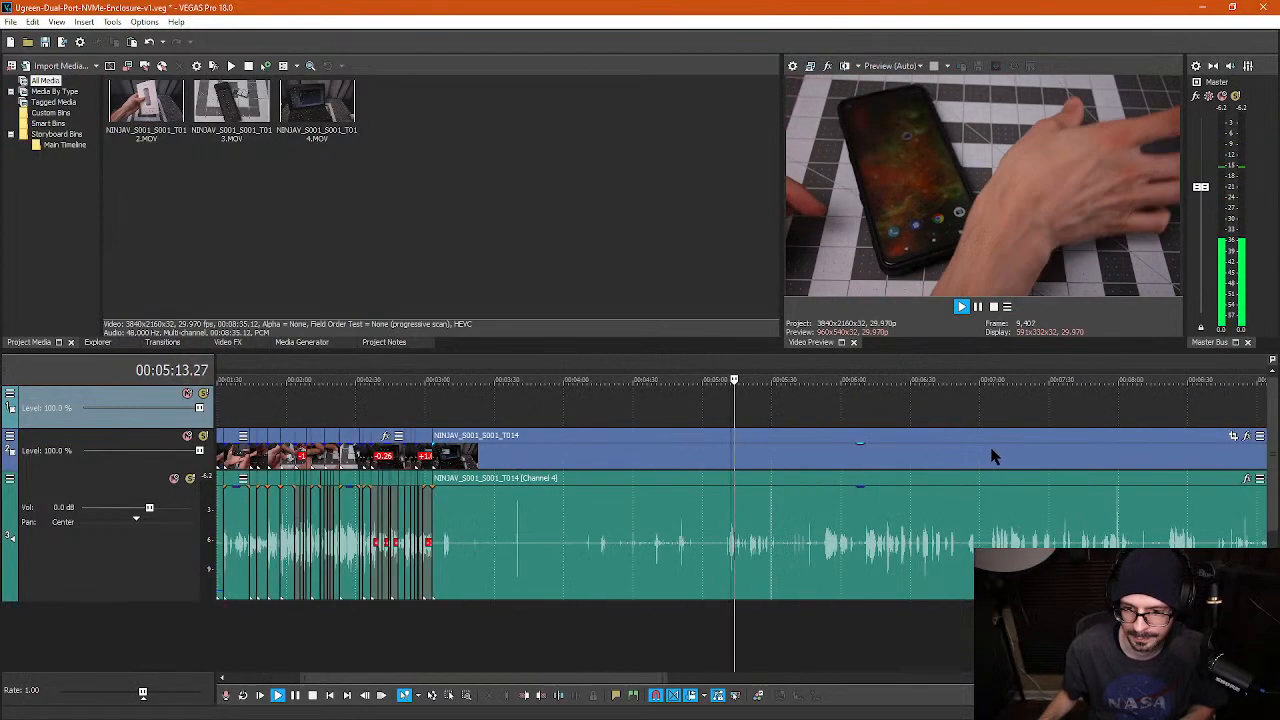
key(space)
click(835, 459)
key(space)
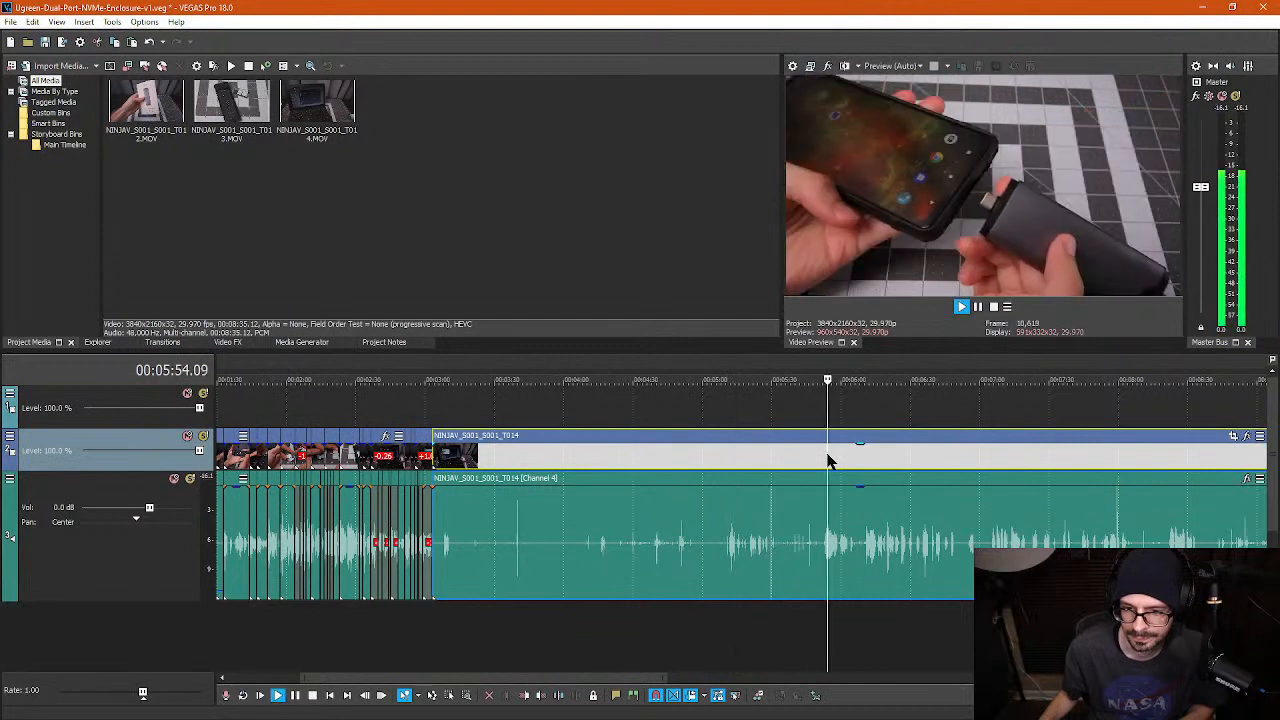
key(space)
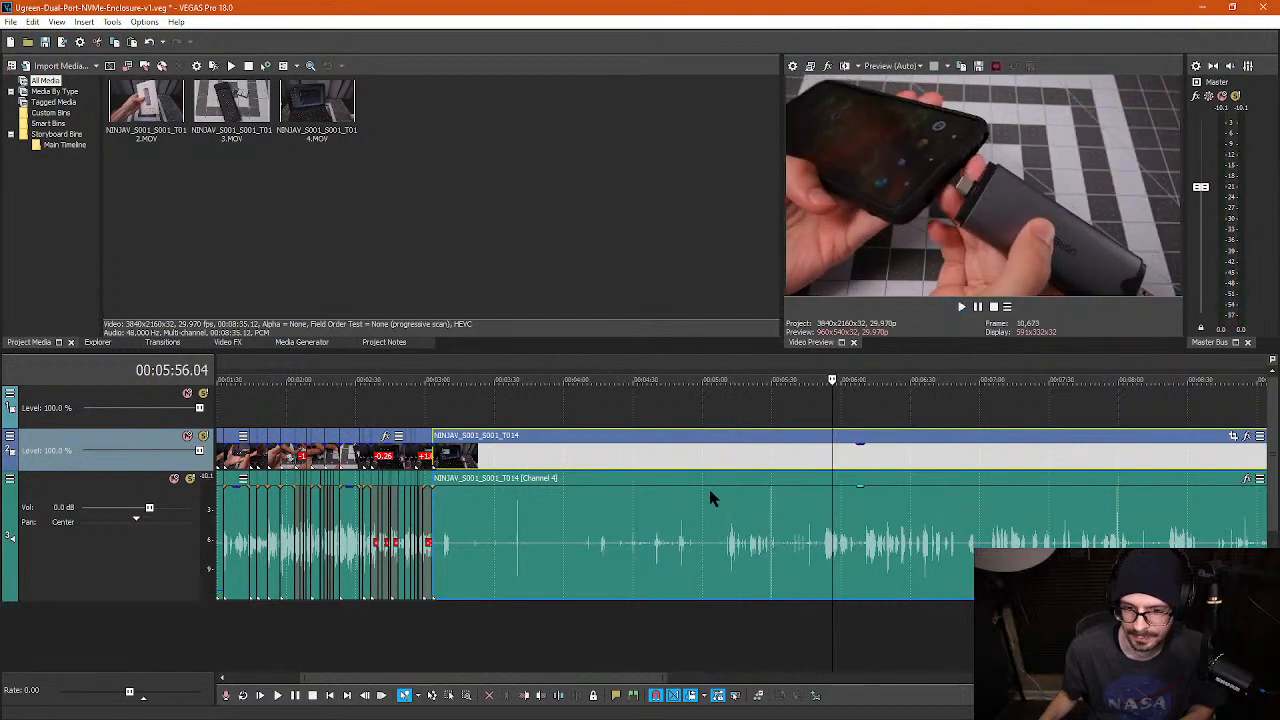
- Split the T014 footage at 00:05:11.10, just before the narration over the phone footage begins
click(727, 455)
scroll(727, 455, up, 5)
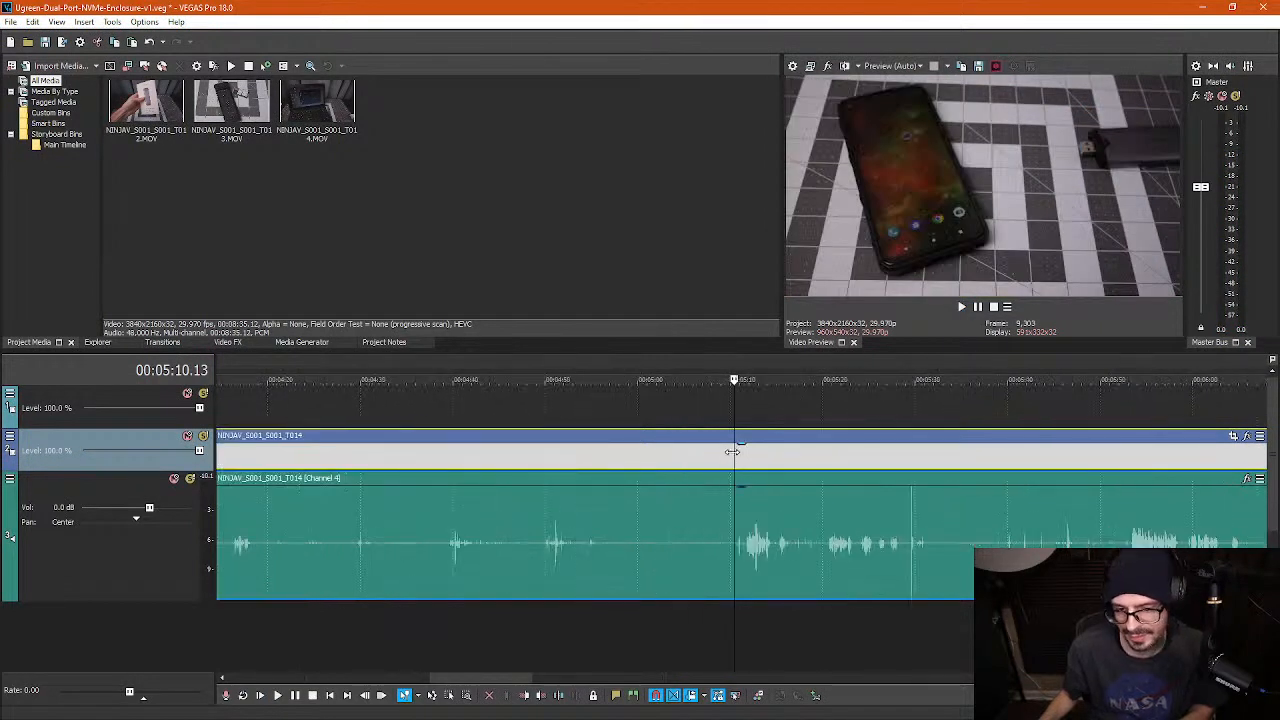
click(752, 555)
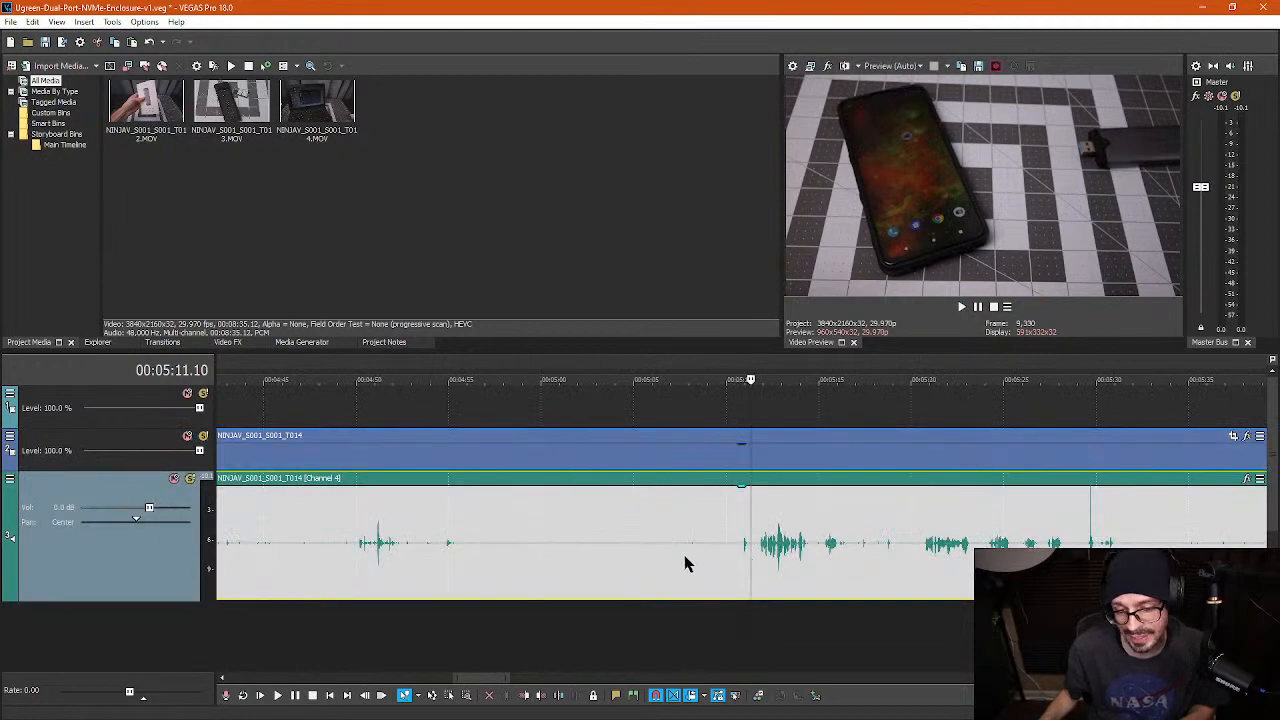
key(s)
scroll(669, 577, down, 4)
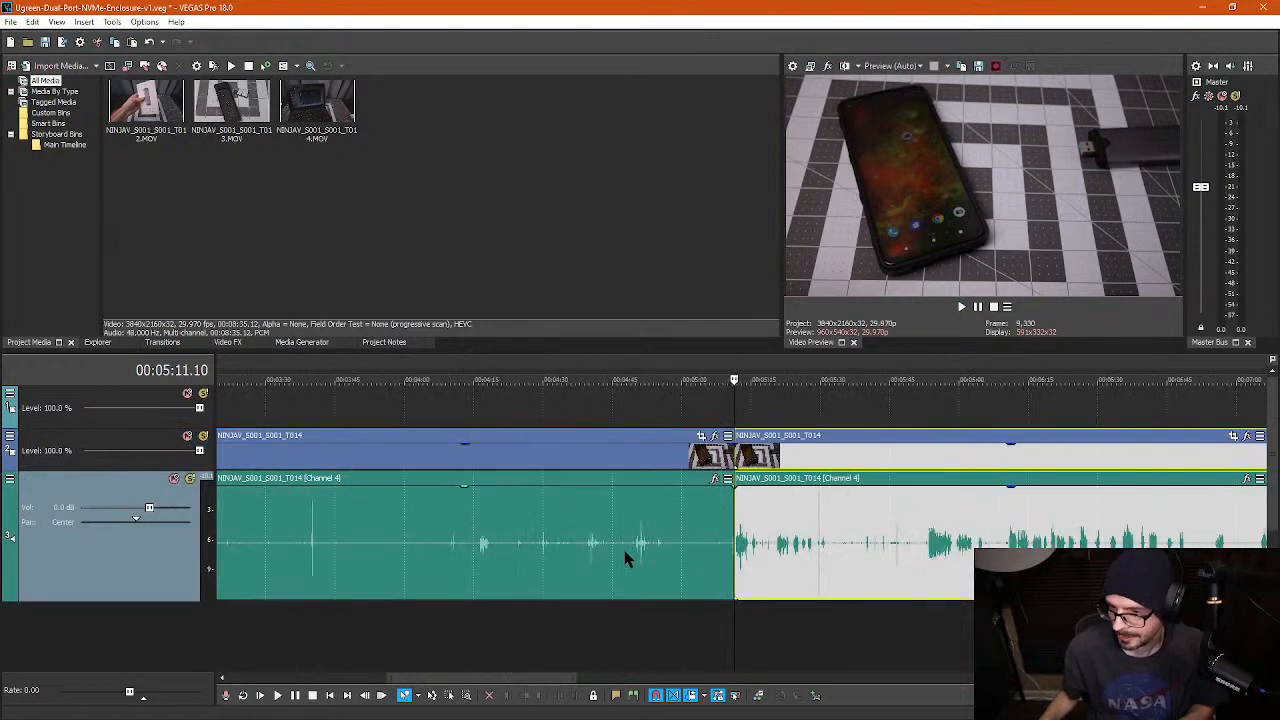
- Split the T014 laptop transfer section before 00:05:11.10 at 00:03:41.16 and again about 25 seconds further on
scroll(620, 550, down, 3)
click(598, 543)
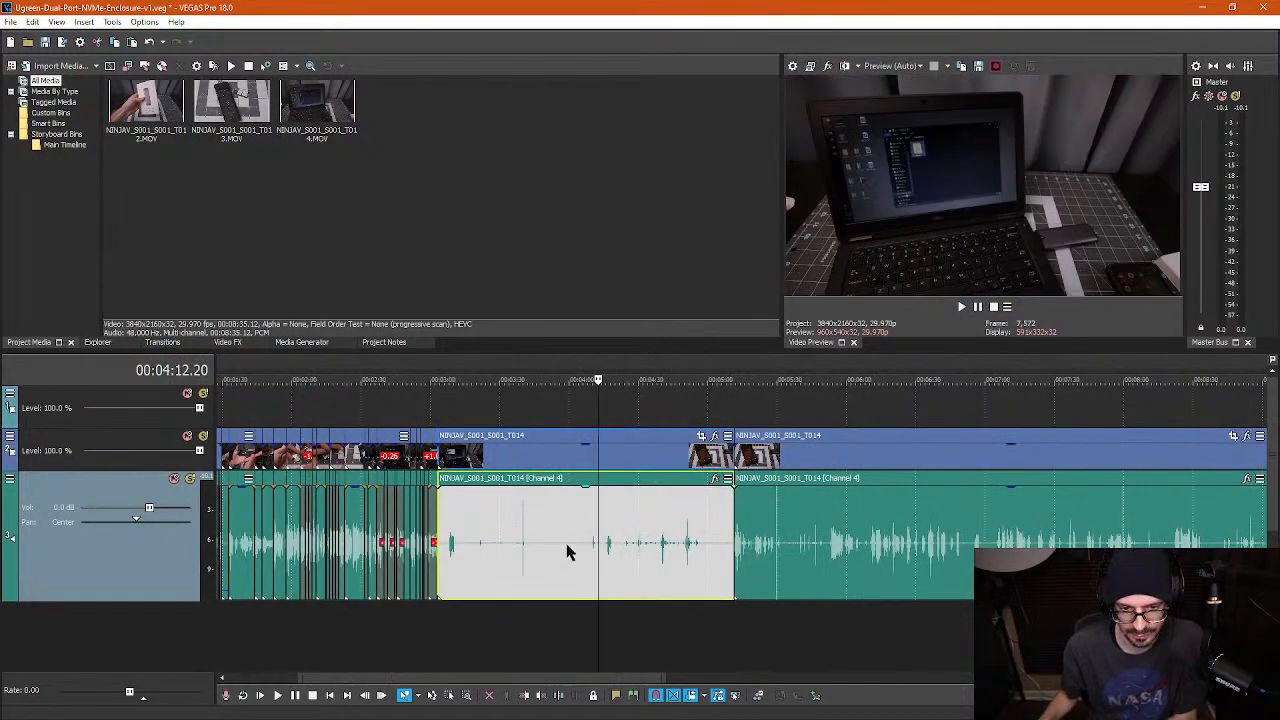
click(529, 545)
key(s)
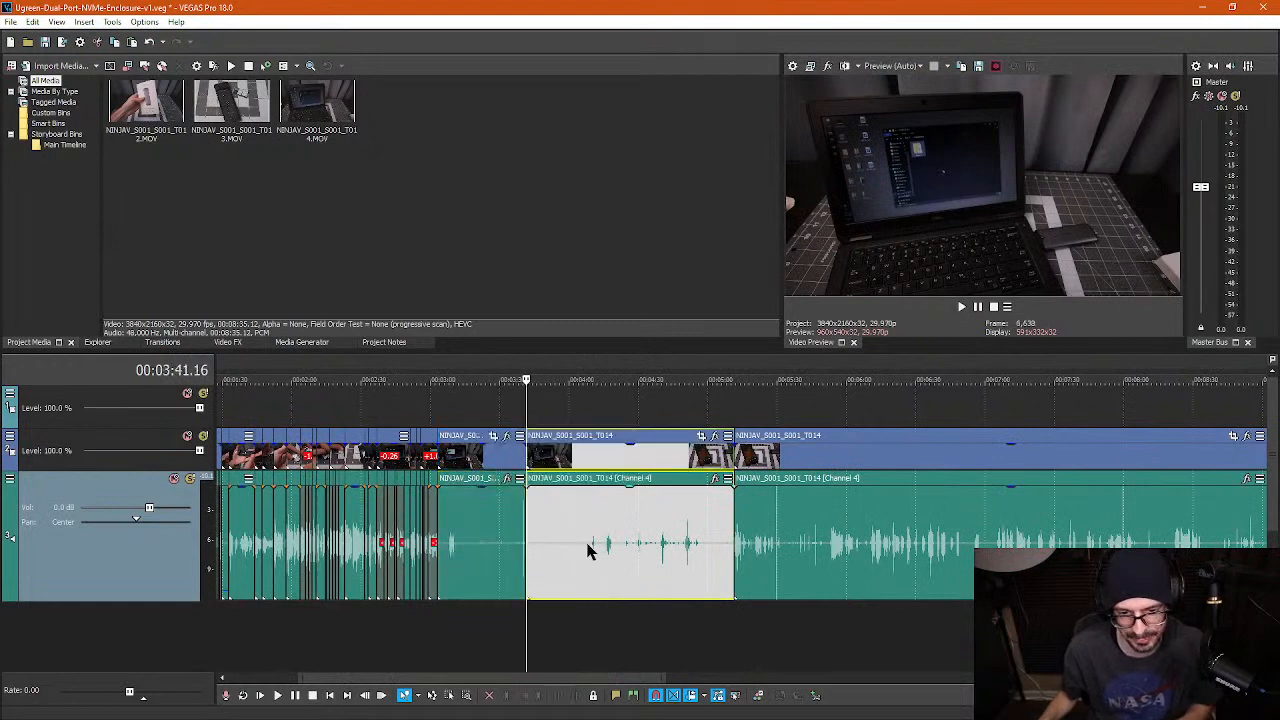
click(586, 549)
key(s)
- Delete the three unused T014 pieces between 00:03:03.07 and the start of the phone footage
click(492, 543)
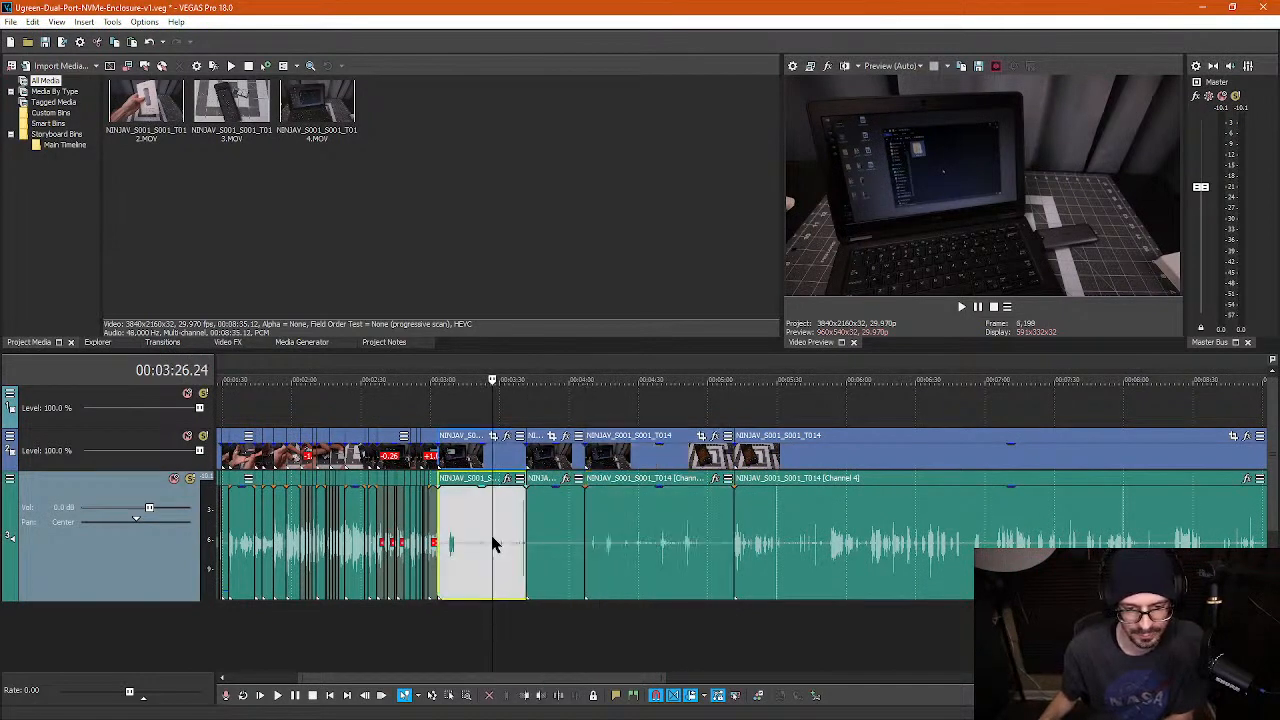
key(Delete)
click(580, 545)
key(Delete)
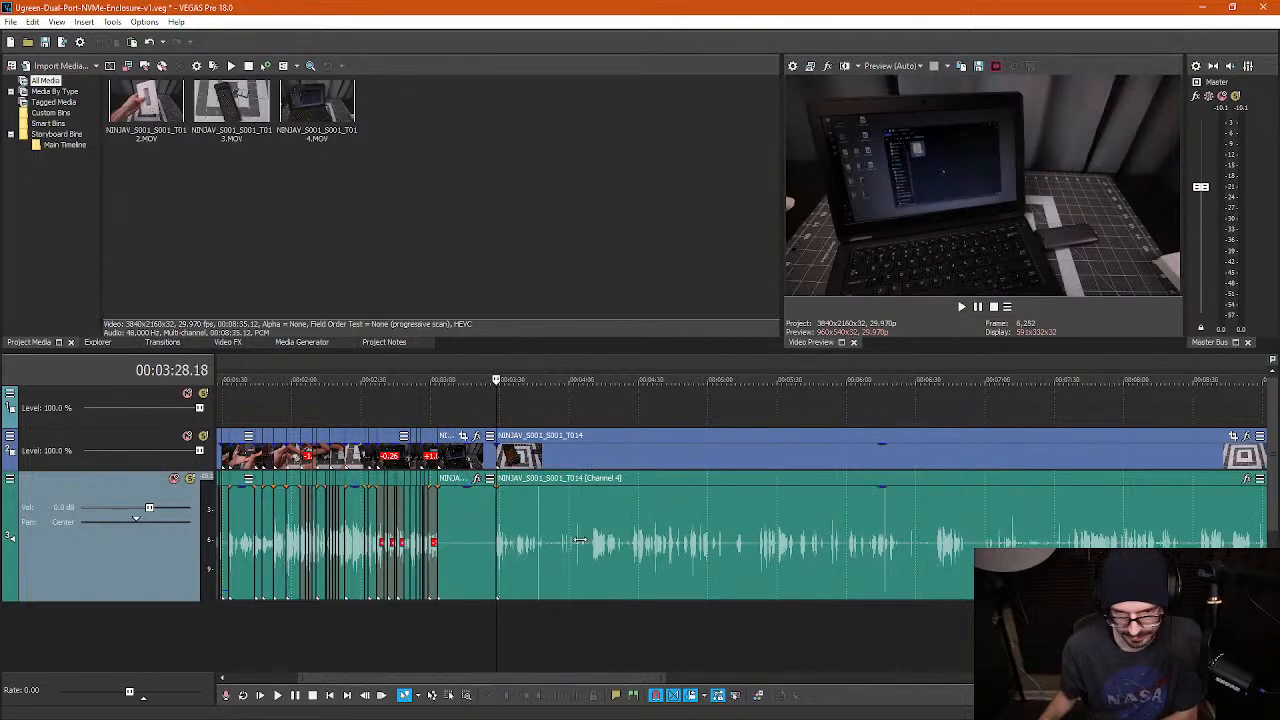
click(466, 553)
key(Delete)
- Play the start of the phone footage and split the T014 clip at 00:03:11.01, after the enclosure is plugged in
scroll(634, 537, down, 5)
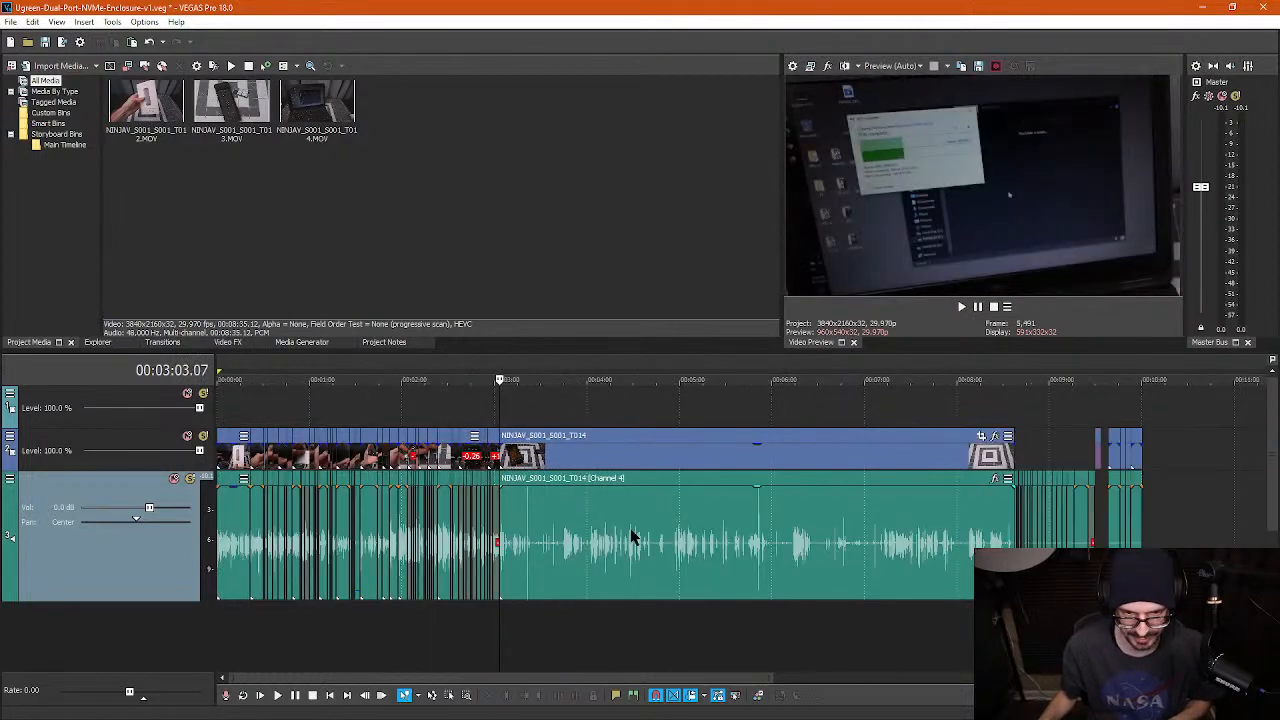
drag(714, 451, 727, 478)
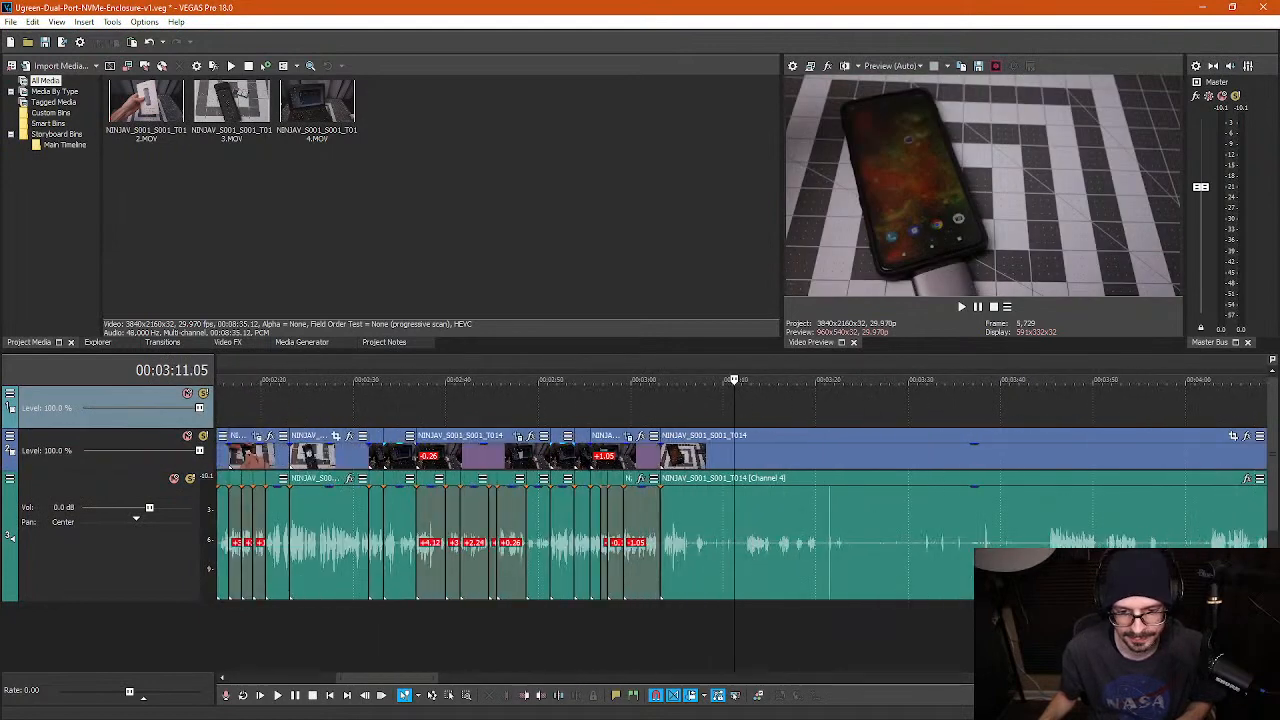
click(594, 527)
key(space)
scroll(700, 514, up, 3)
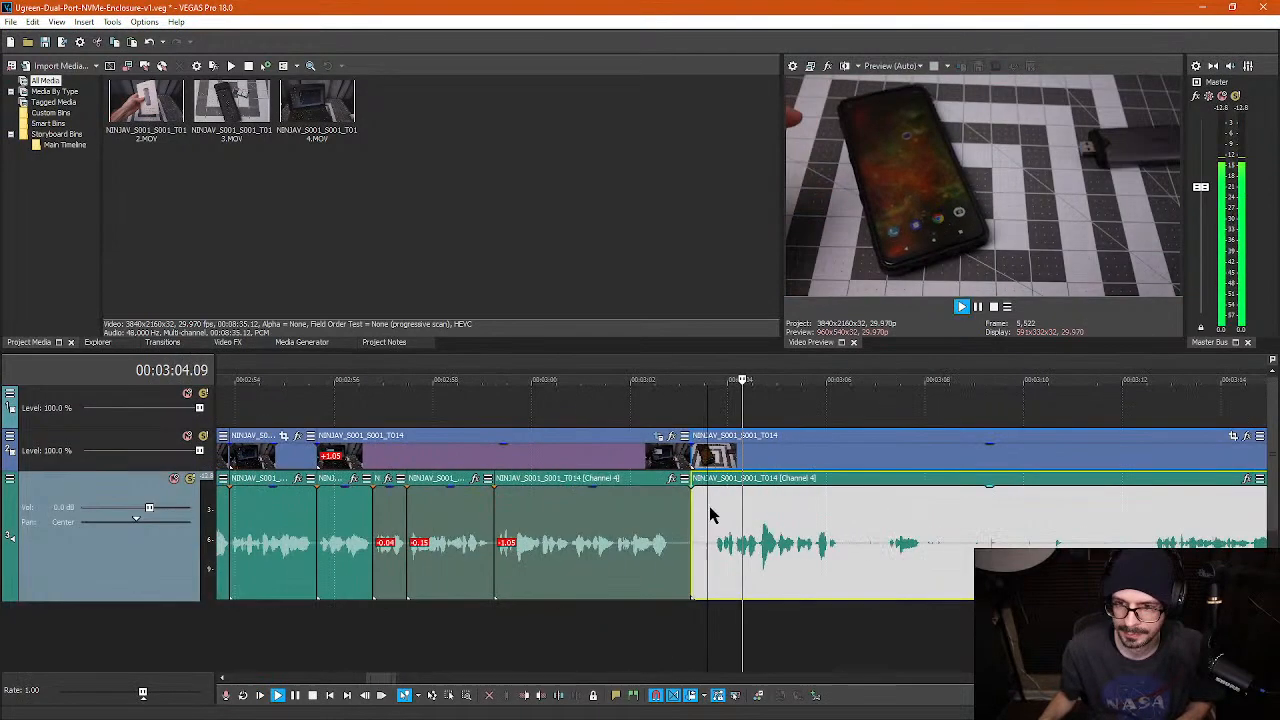
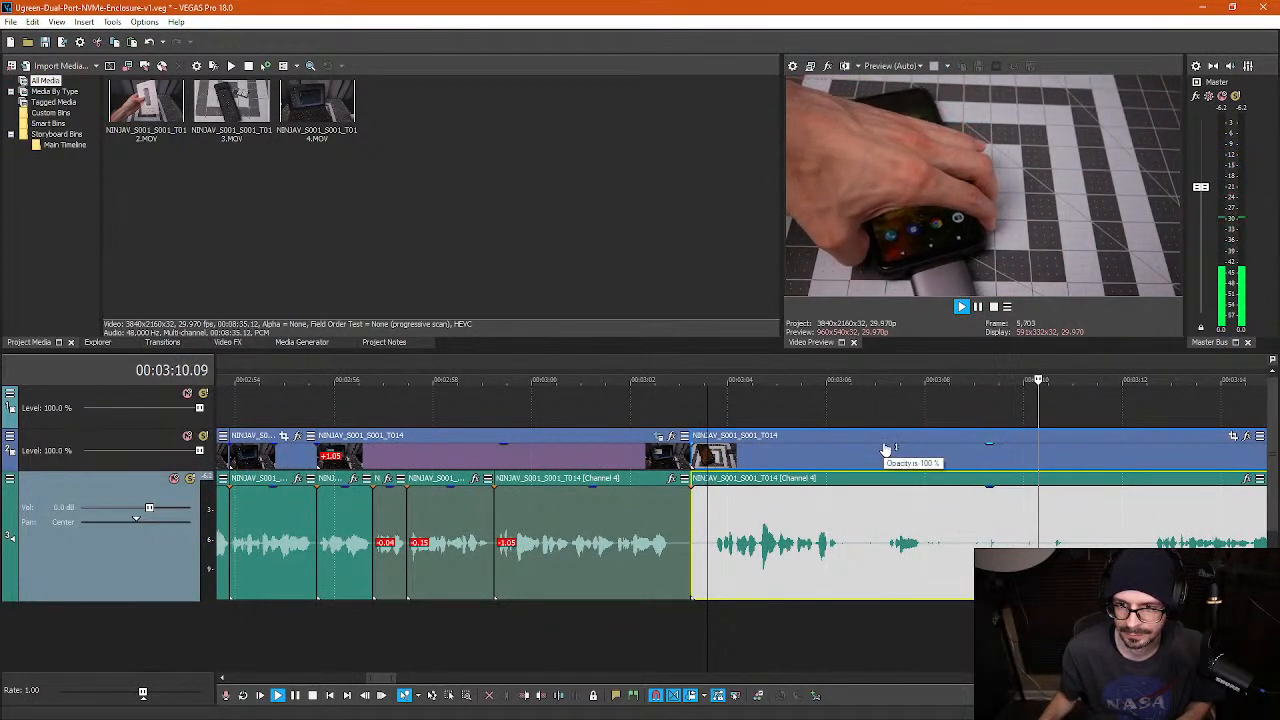
key(Return)
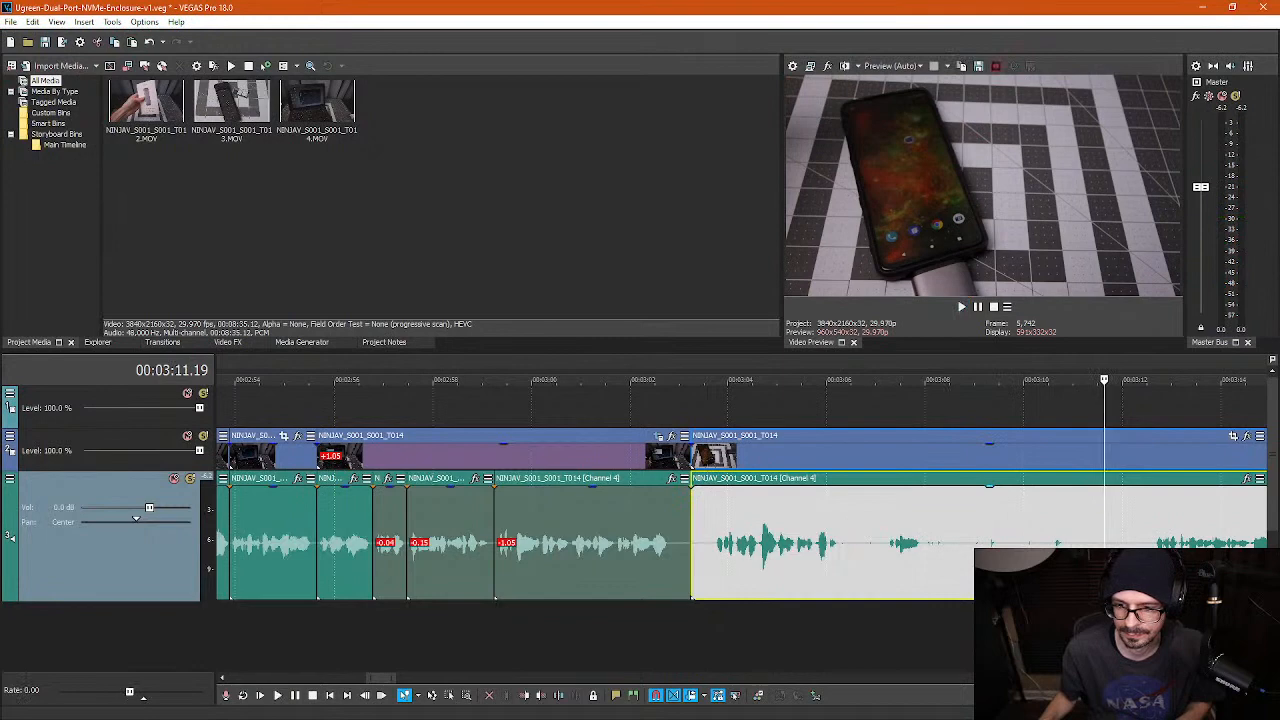
click(1075, 455)
key(s)
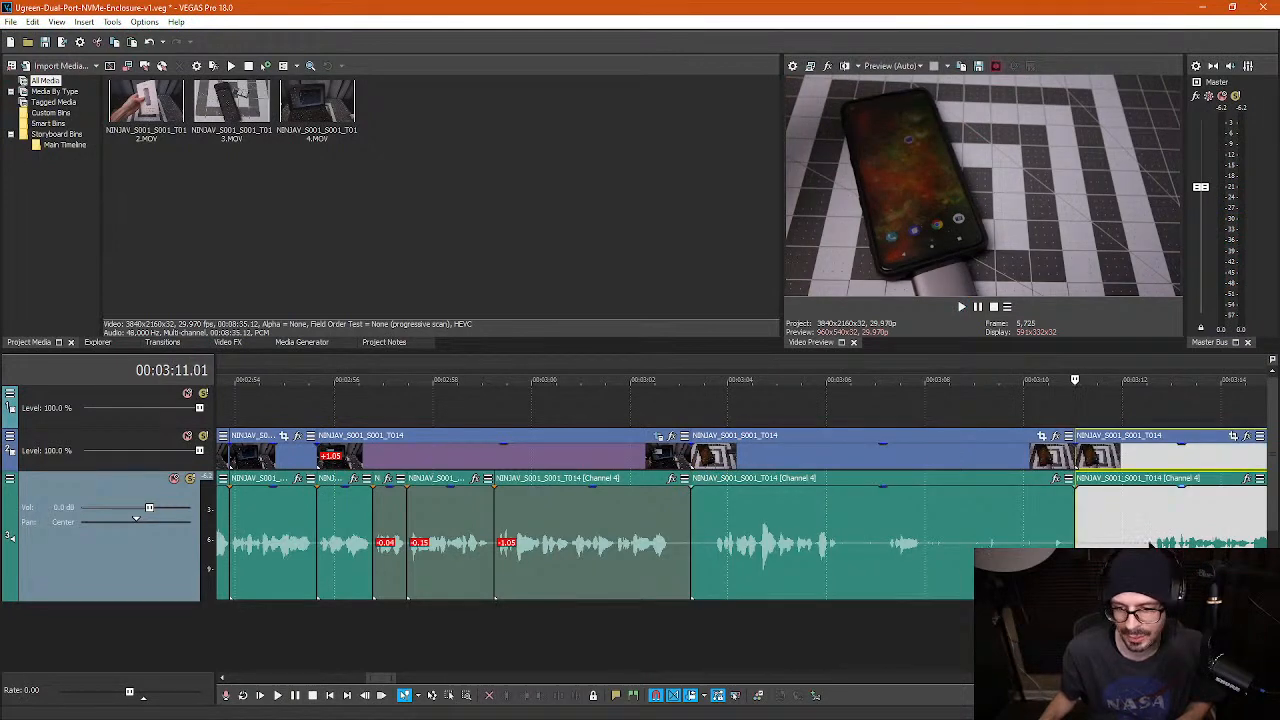
- Review the following phone footage, split it at 00:03:45.06, and delete the section from 00:03:11.01 to that split
key(space)
scroll(1152, 543, down, 2)
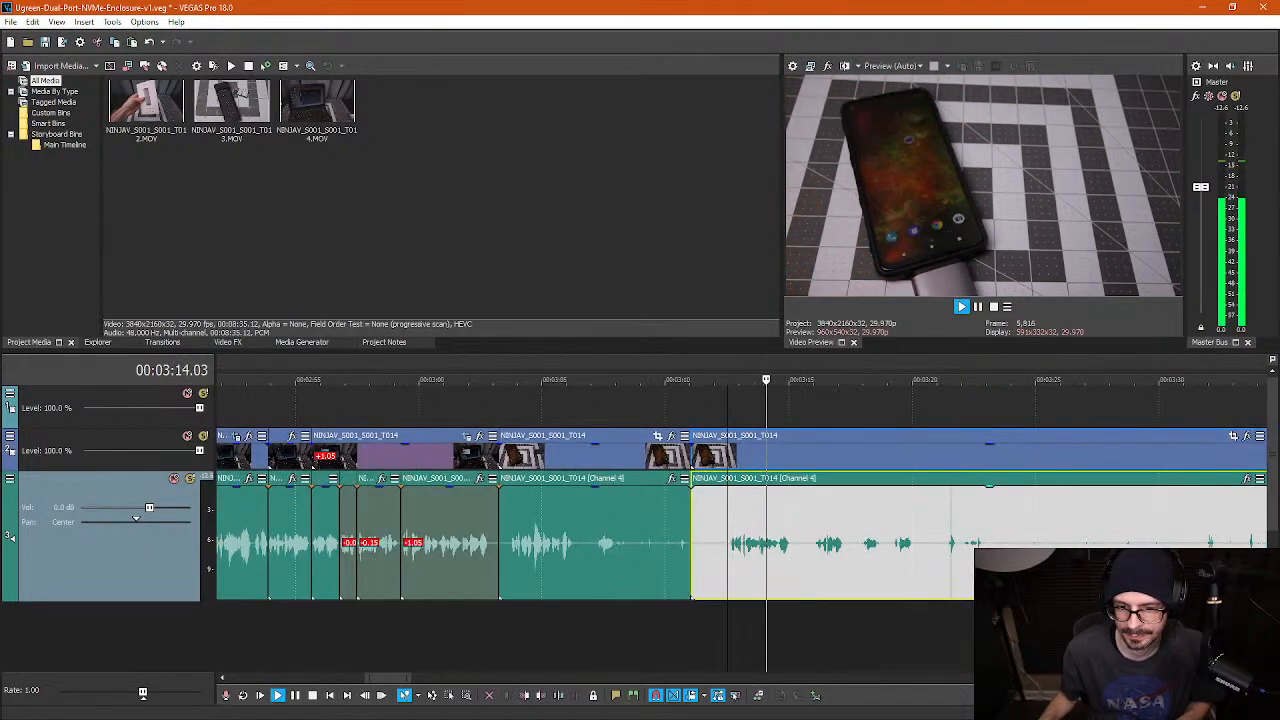
scroll(740, 540, down, 1)
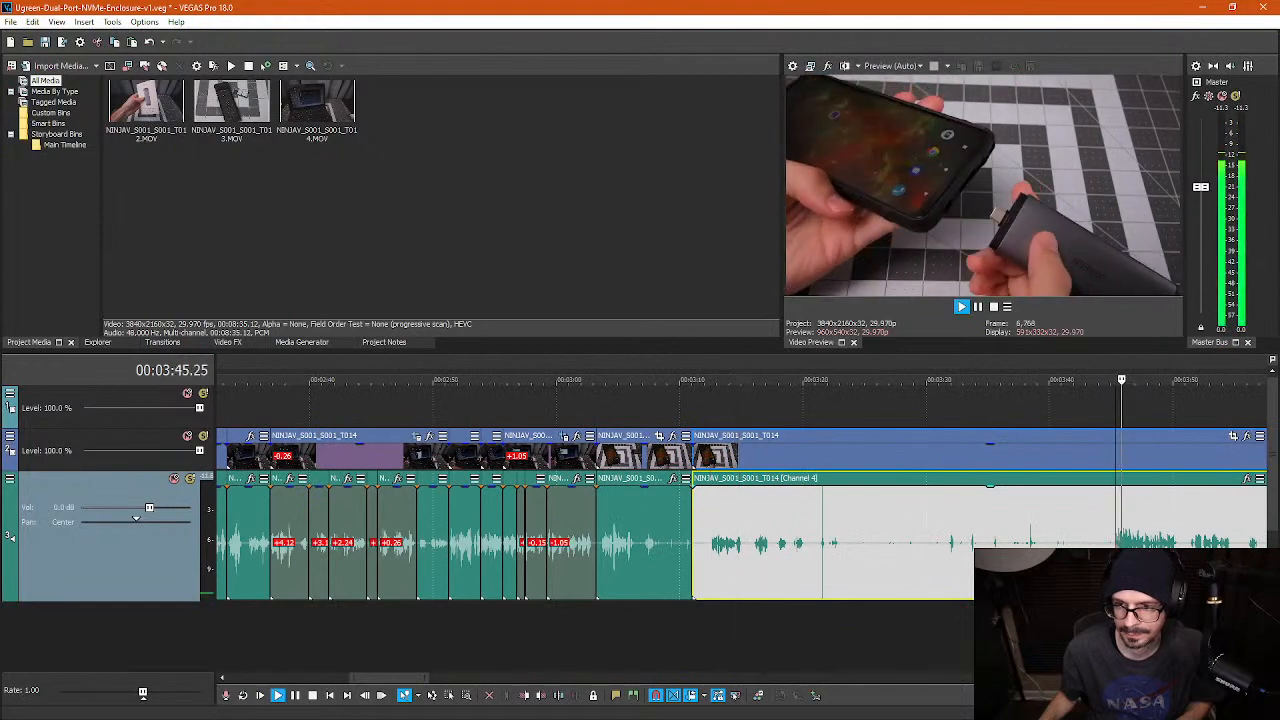
click(1117, 538)
scroll(1117, 538, up, 3)
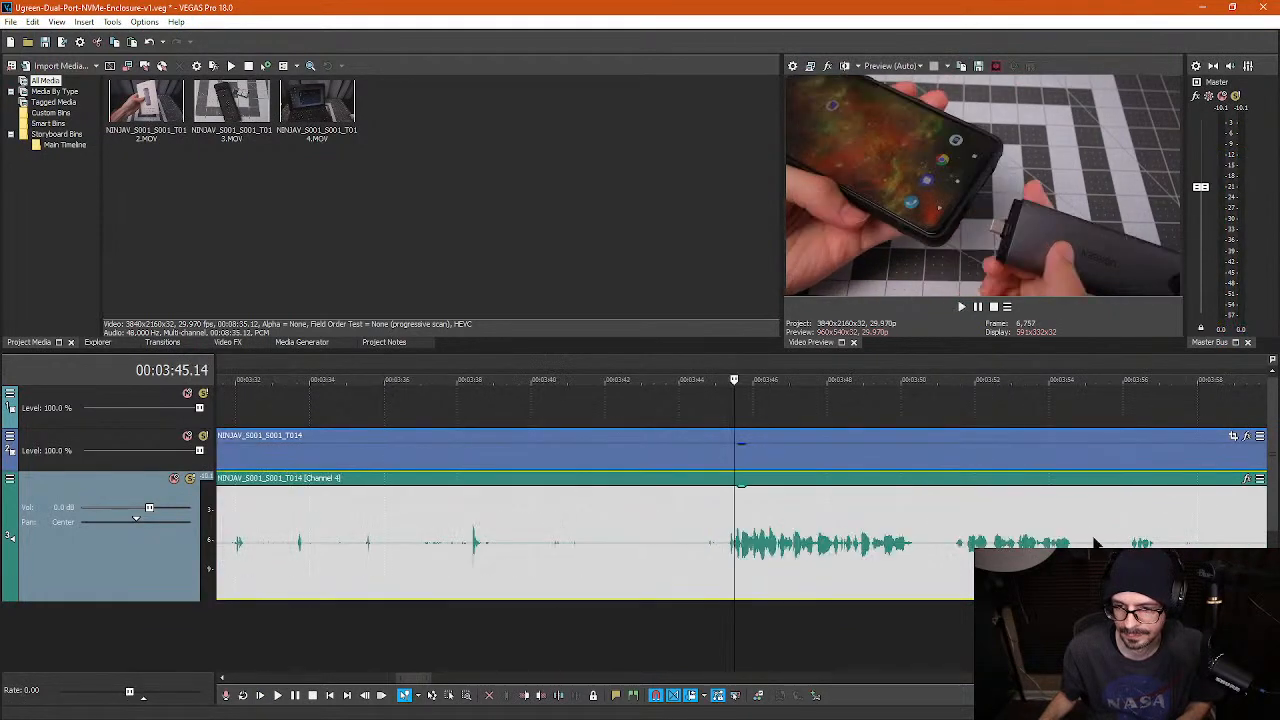
click(722, 545)
key(s)
scroll(722, 545, down, 5)
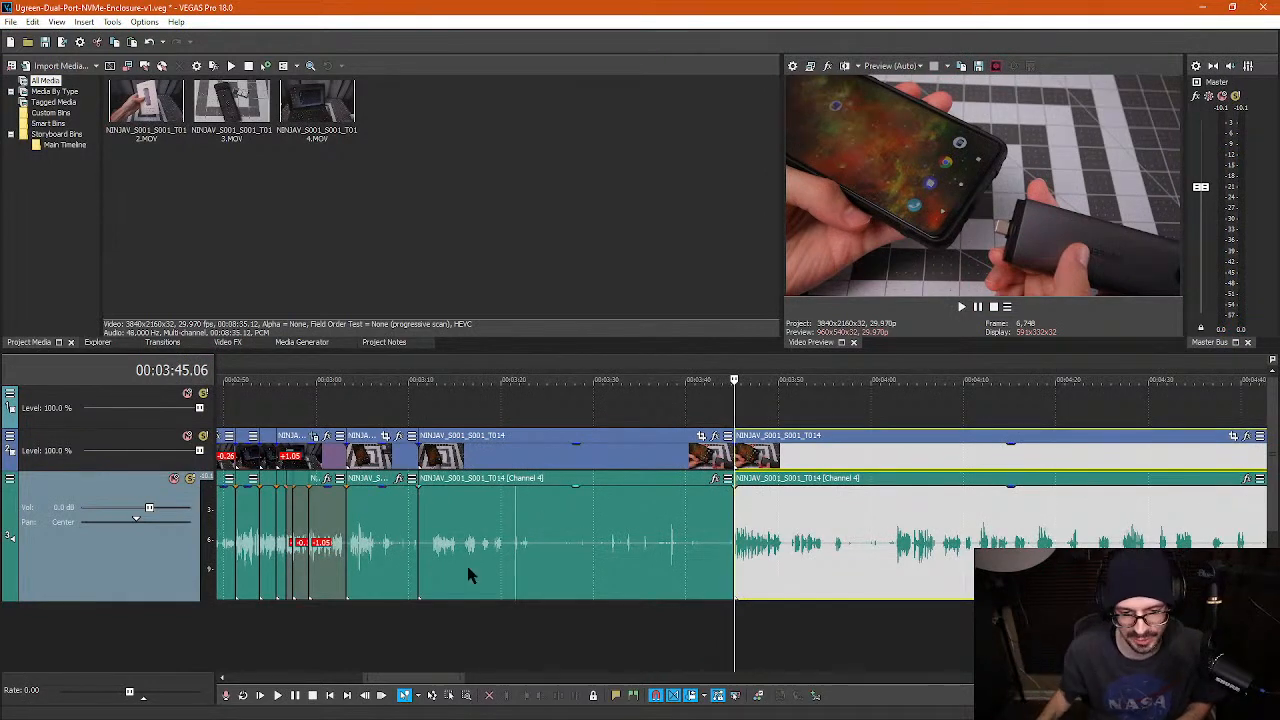
click(433, 560)
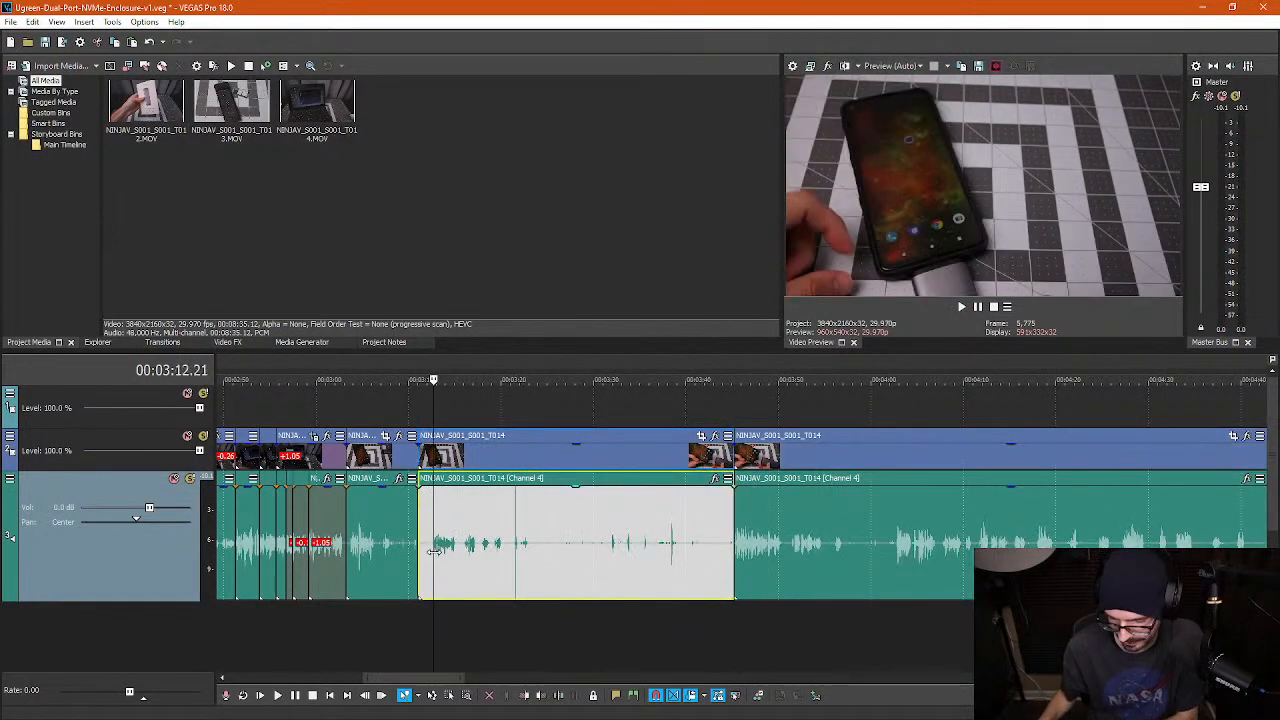
key(Delete)
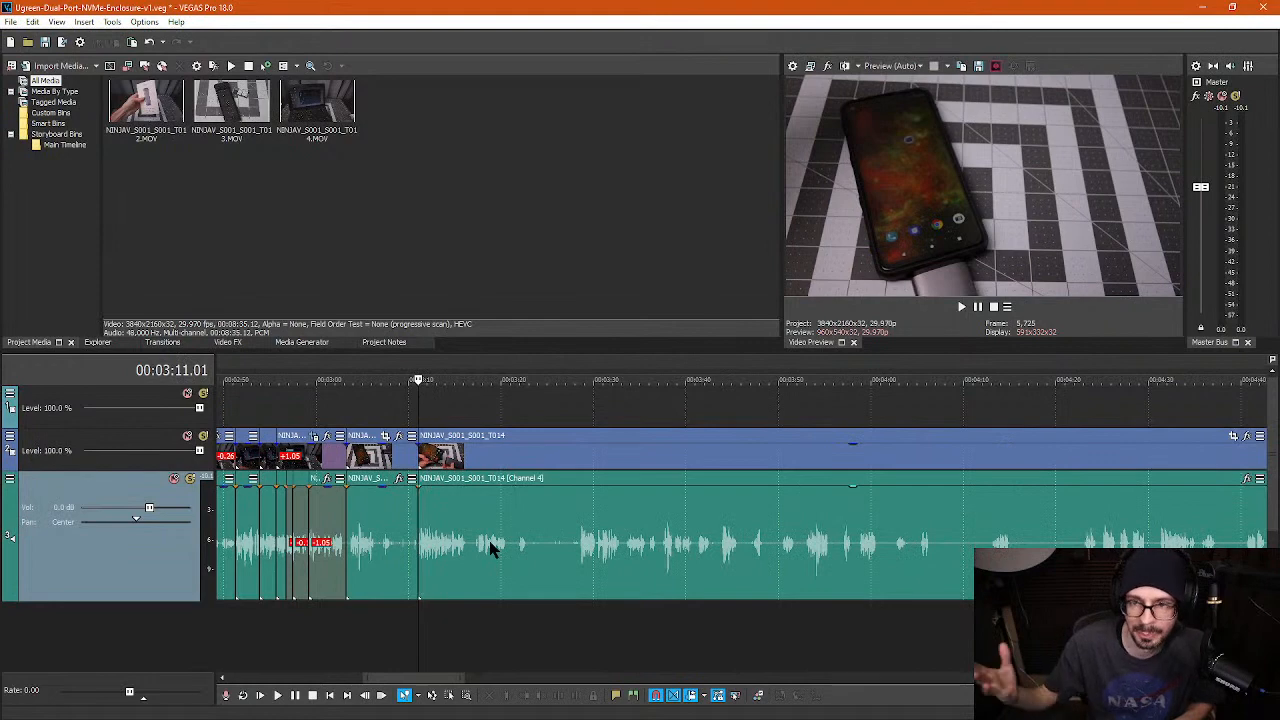
- Split the first phone clip at 00:03:06.08 and 00:03:09.13, and delete the part between the splits
scroll(495, 555, up, 2)
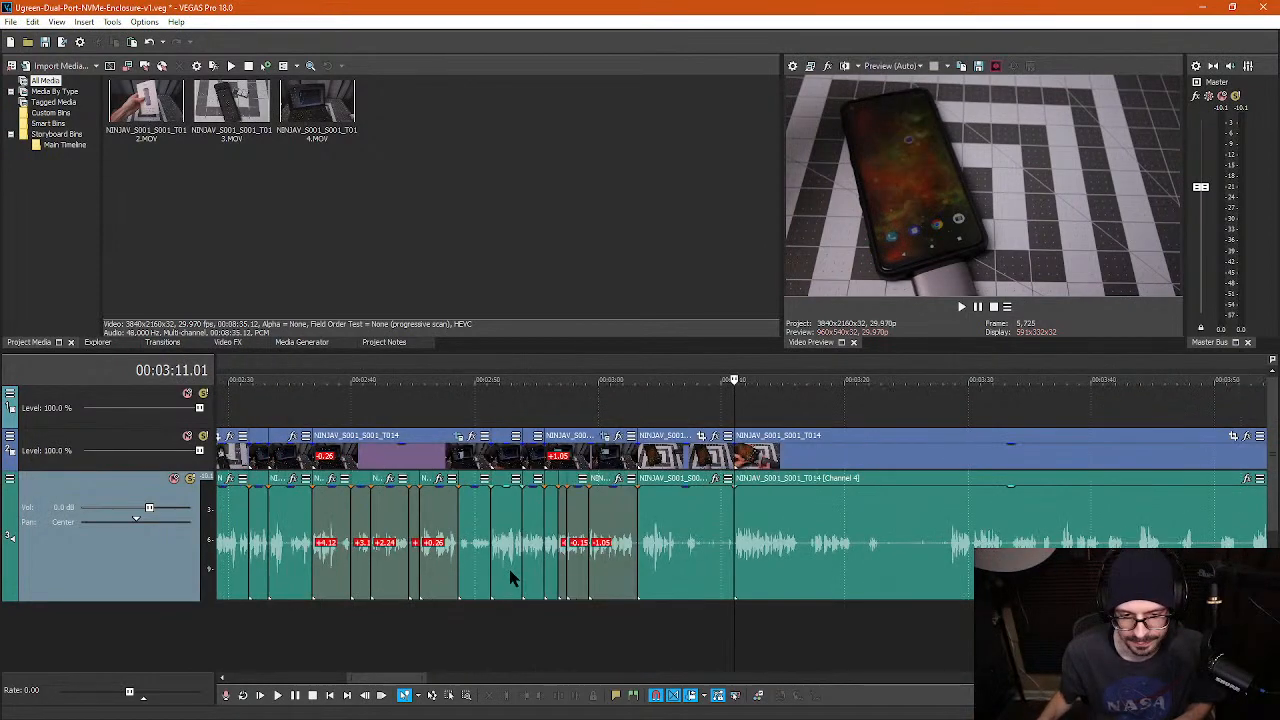
click(620, 420)
key(space)
scroll(700, 450, up, 3)
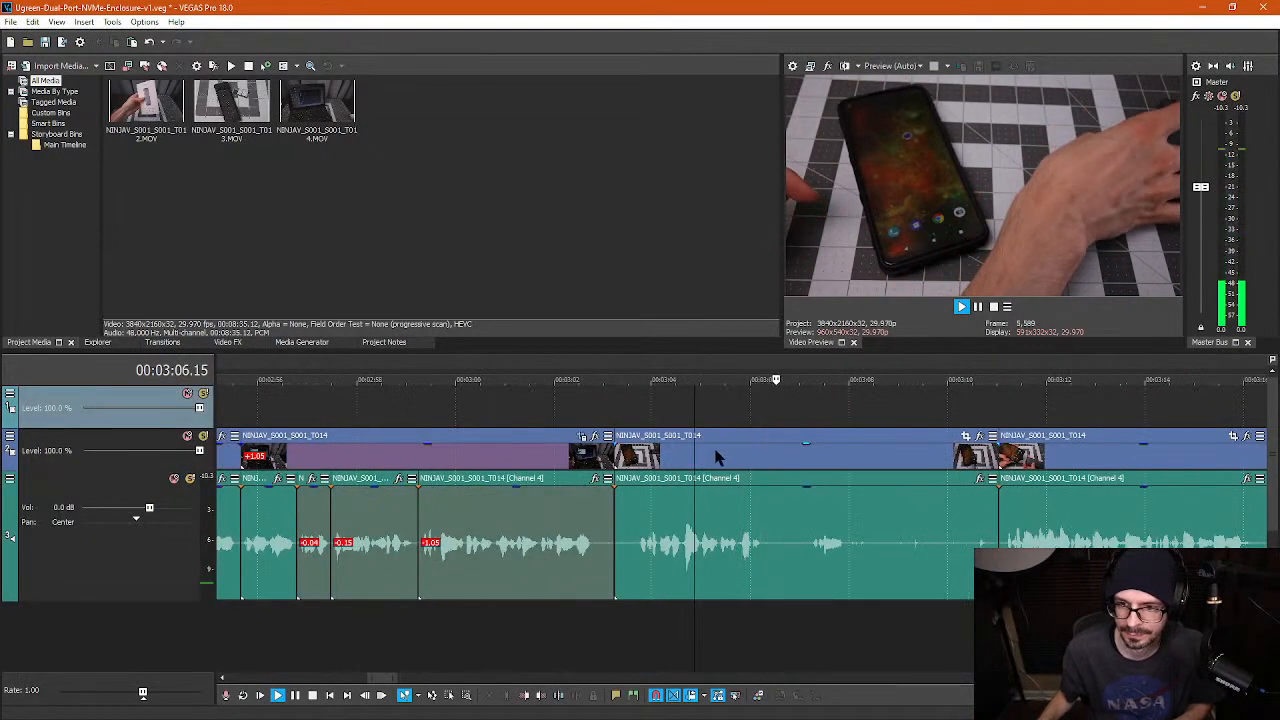
key(Return)
click(766, 557)
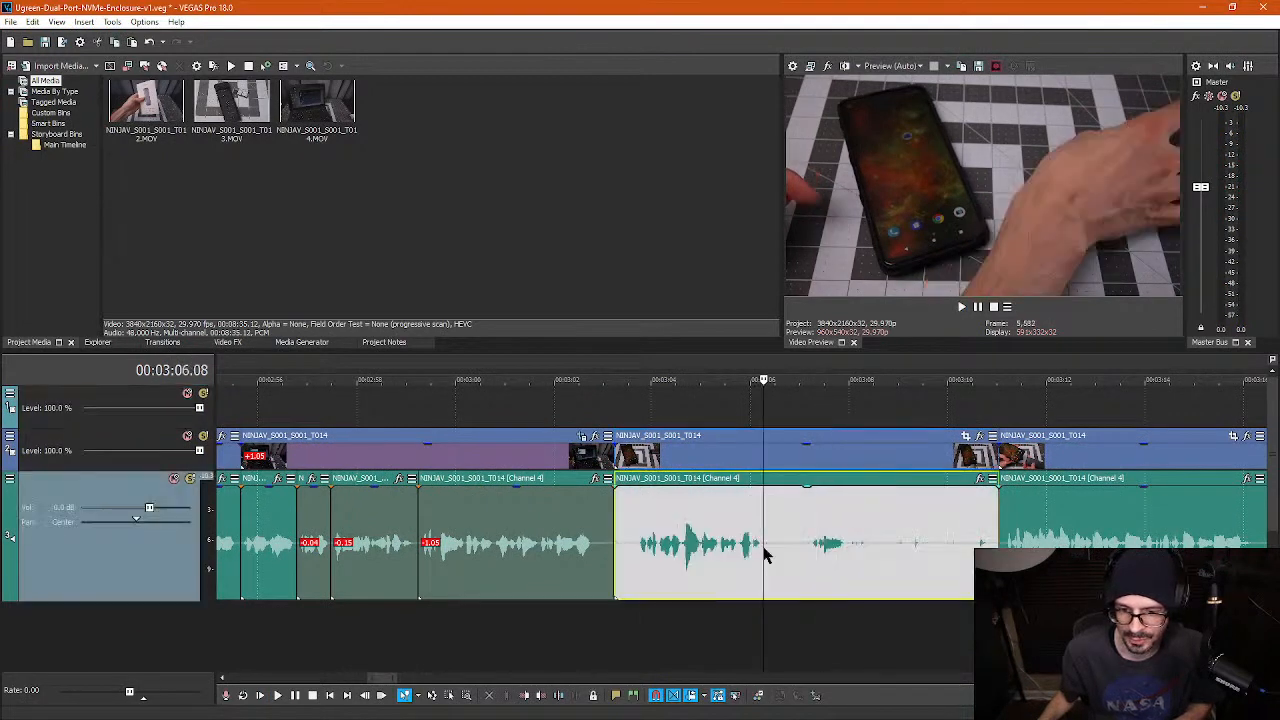
key(s)
click(920, 546)
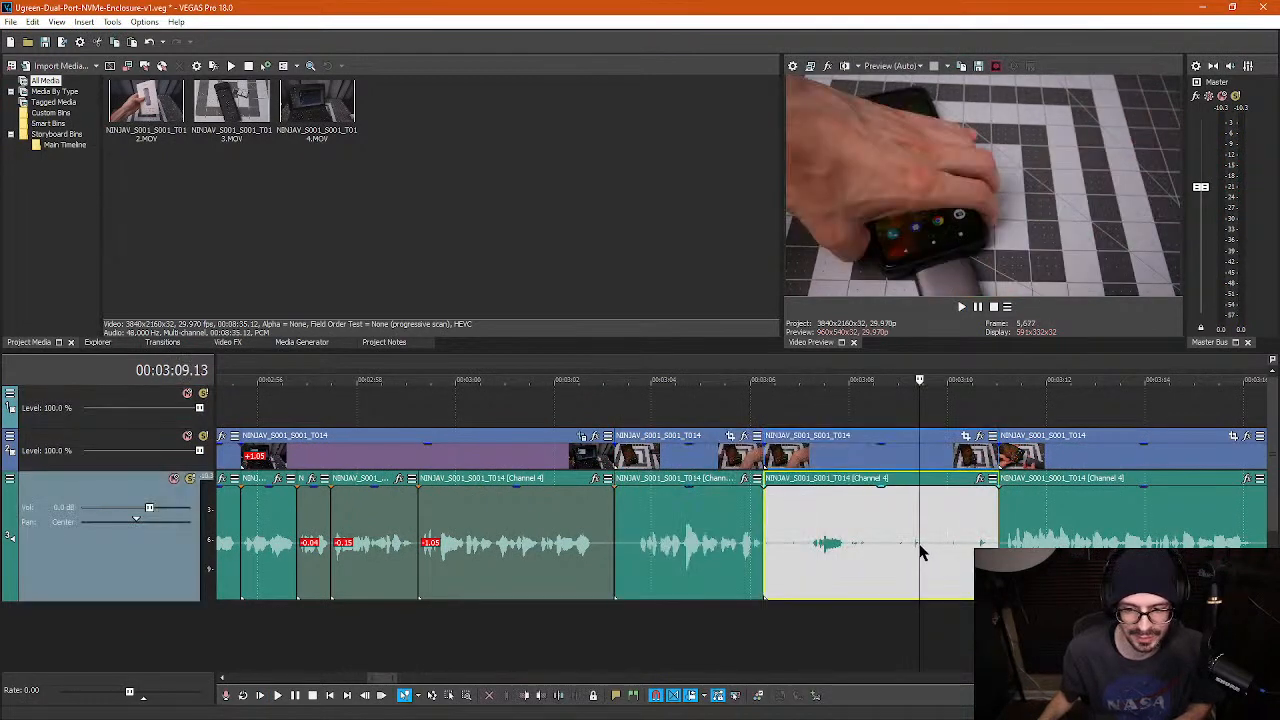
key(s)
click(876, 555)
key(Delete)
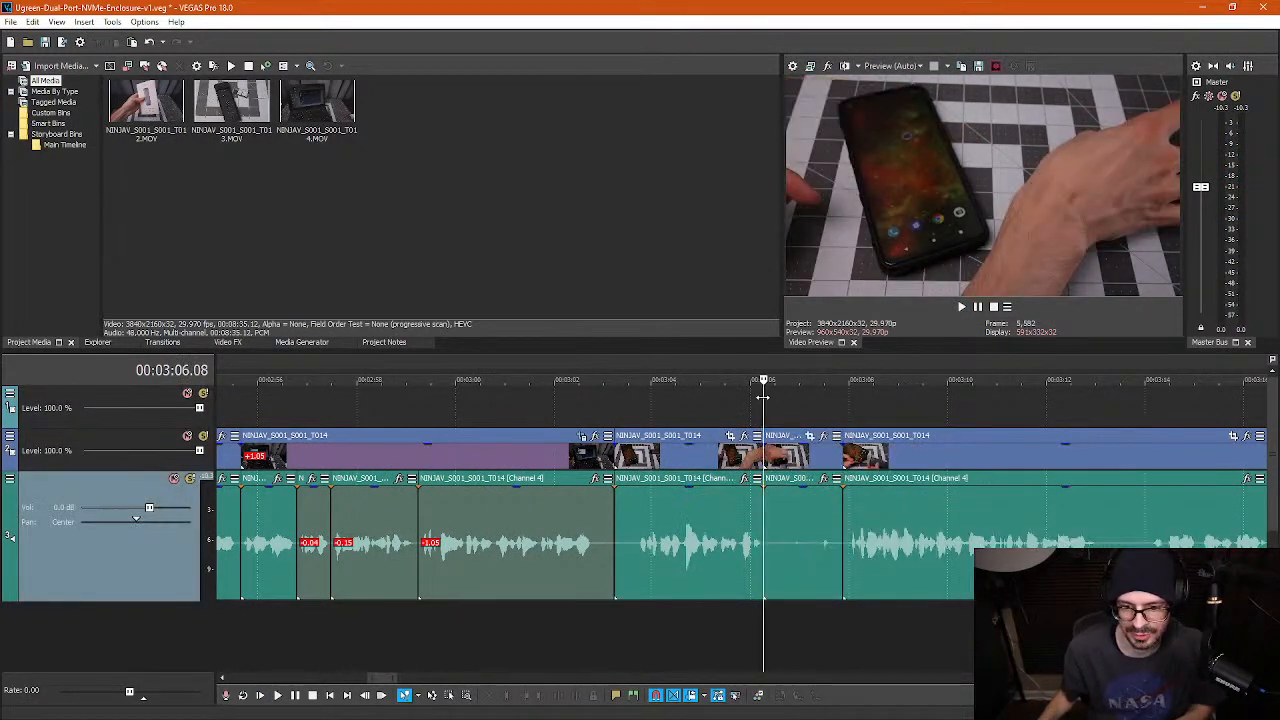
- Crop the short clip after 00:03:06.08 to a width of 1,920 around the phone's connector end, and lower its audio gain
mouse_move(768, 412)
mouse_down()
mouse_move(808, 400)
mouse_move(761, 402)
mouse_move(782, 405)
mouse_move(749, 418)
mouse_up()
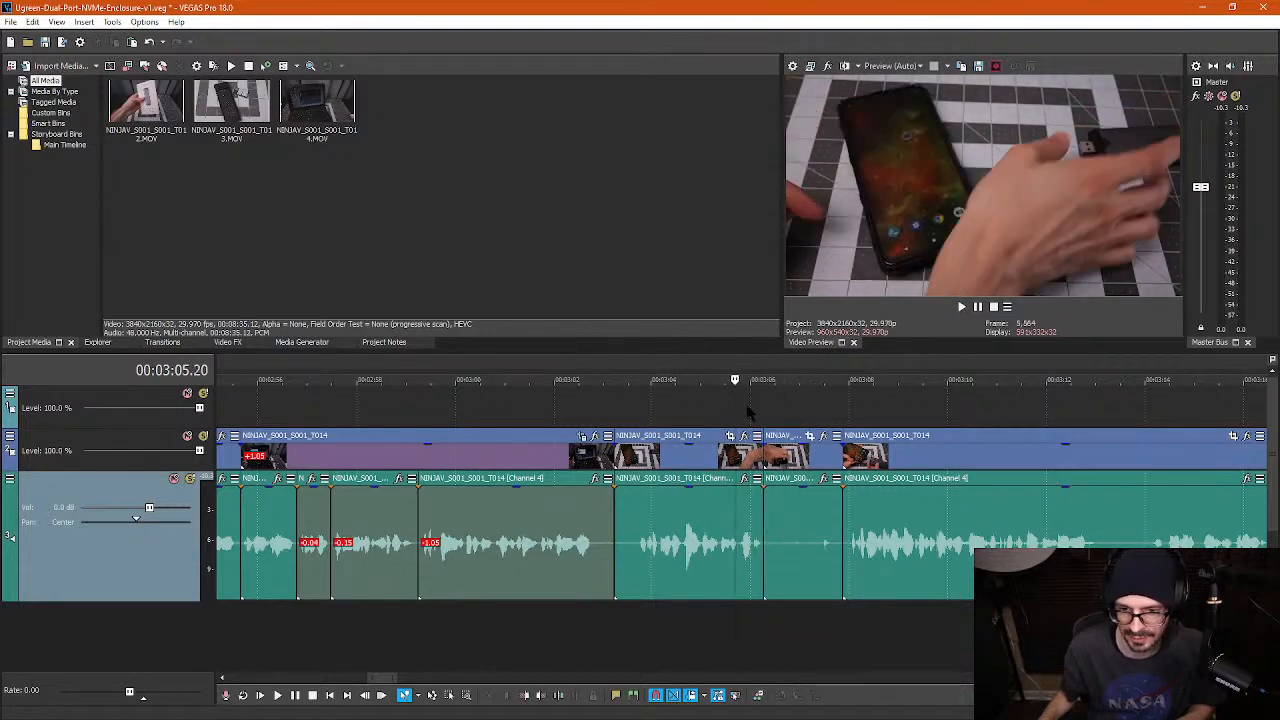
click(812, 460)
click(808, 436)
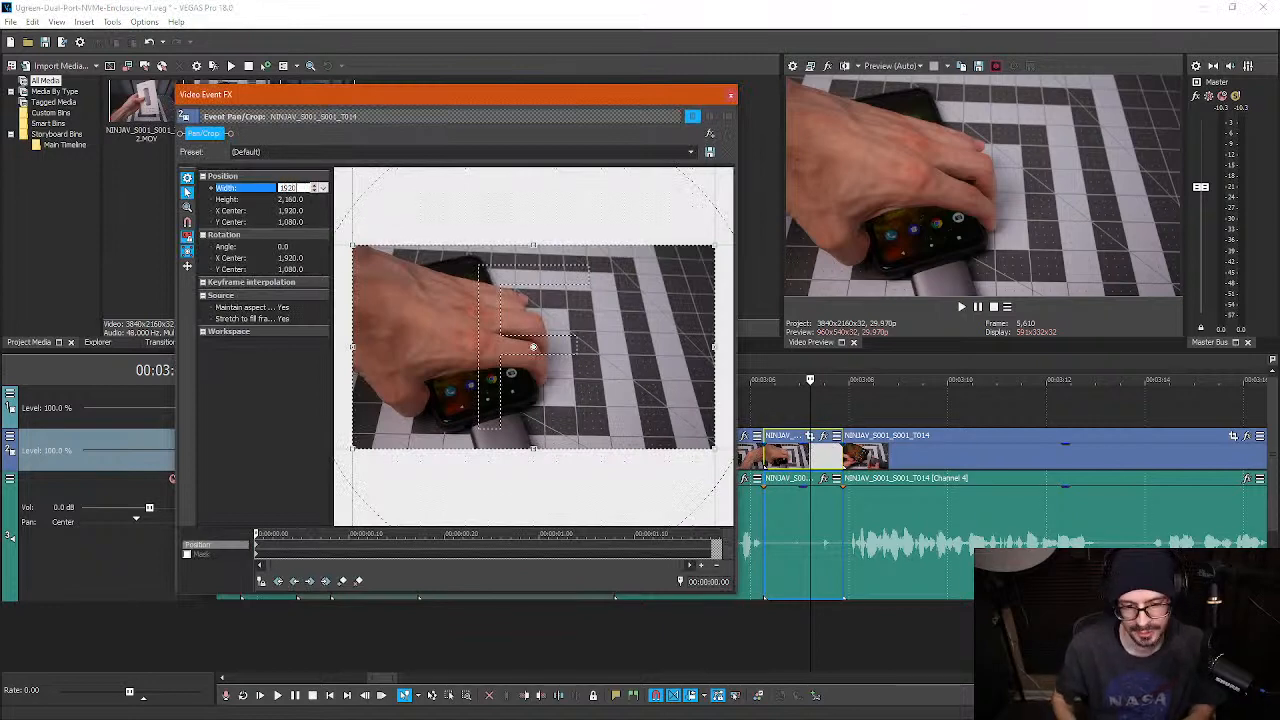
key(Return)
drag(486, 357, 441, 404)
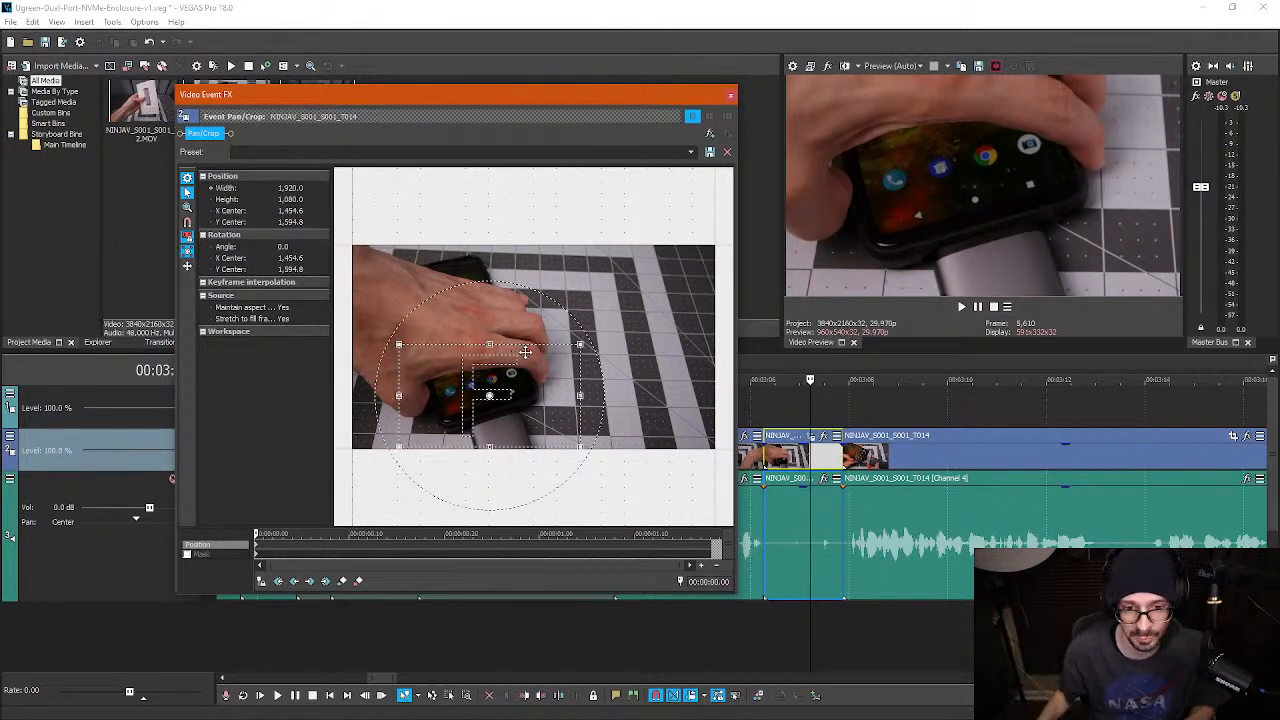
click(729, 98)
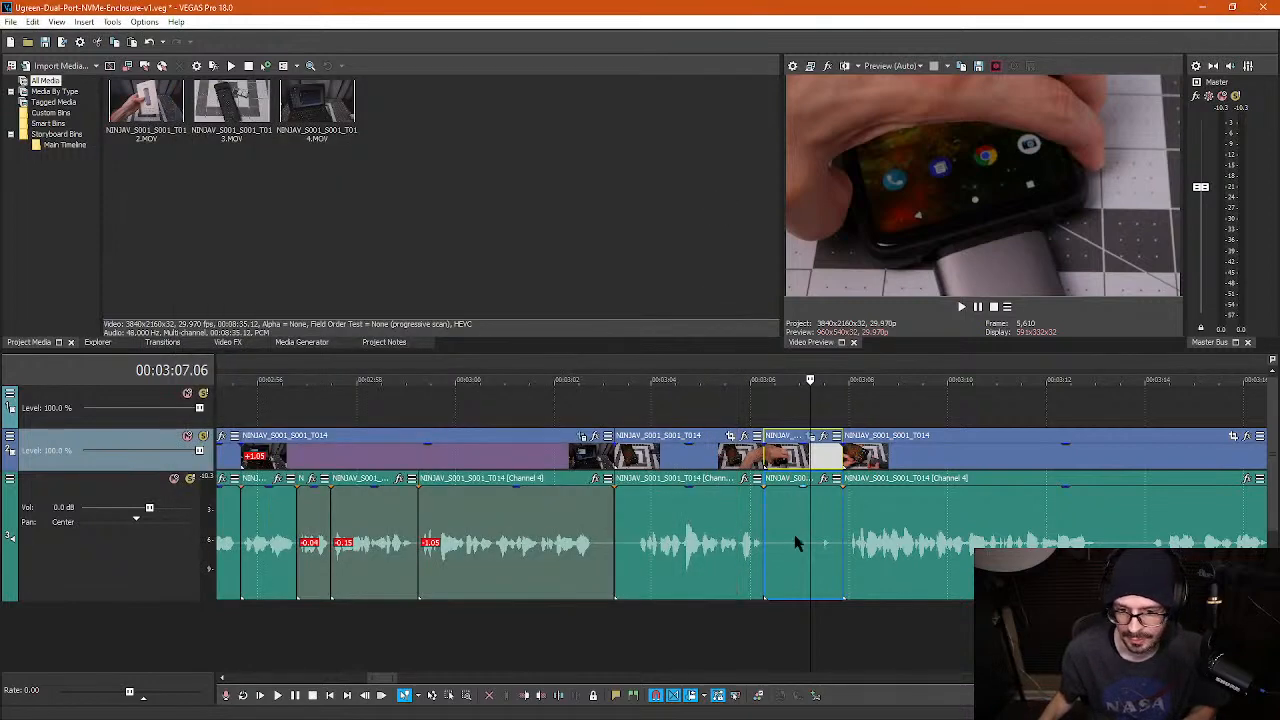
click(806, 512)
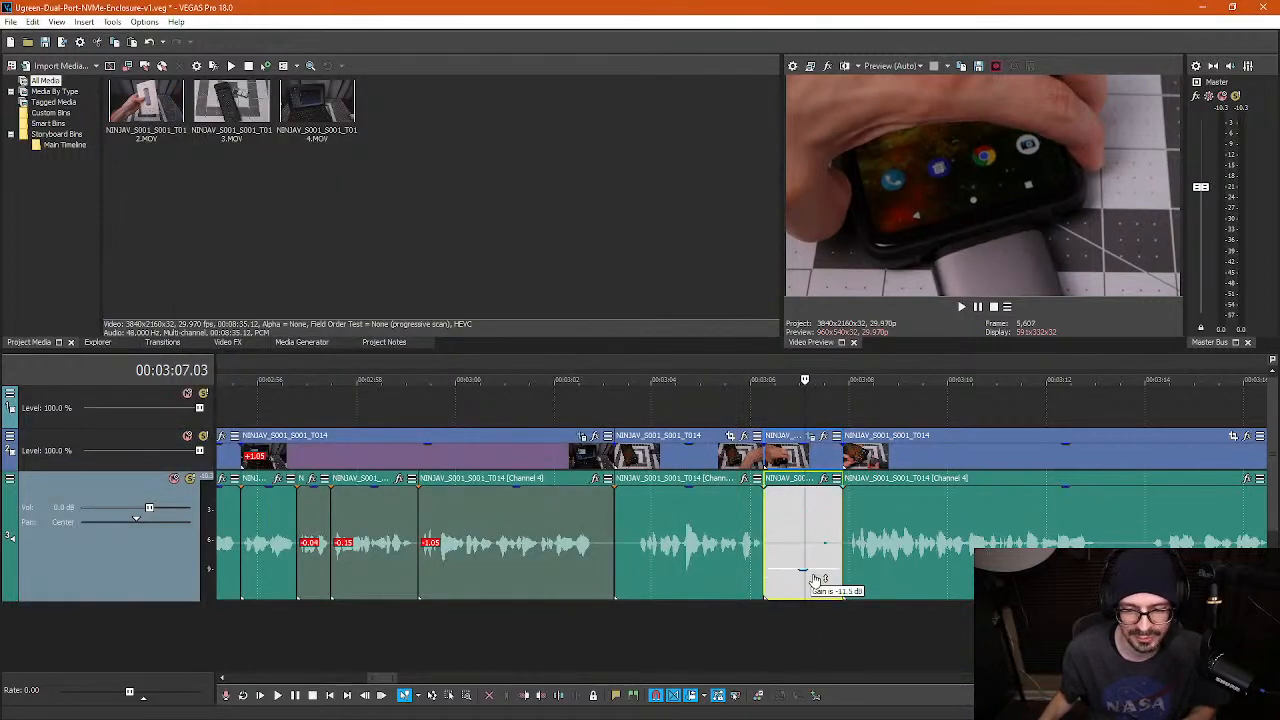
click(669, 401)
- Split the footage at 00:03:03.22 and 00:03:02.24, and delete the two silent pieces between the splits
click(638, 597)
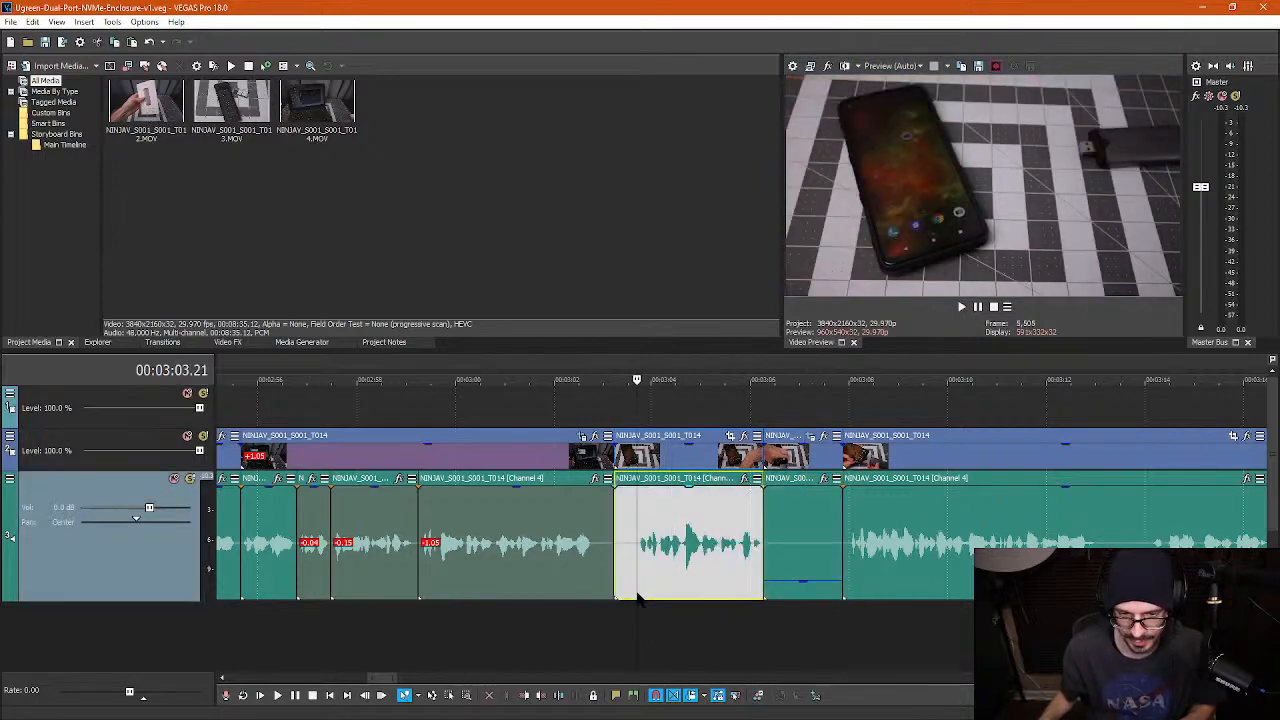
scroll(650, 628, up, 3)
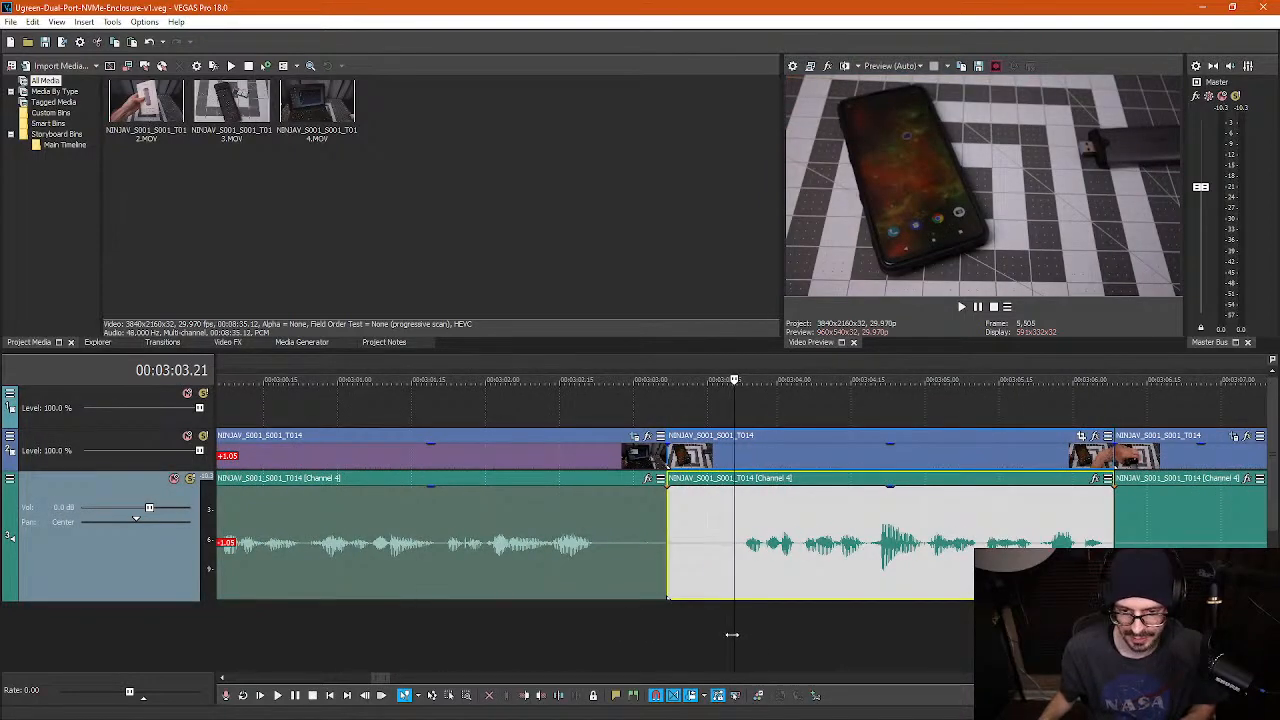
key(s)
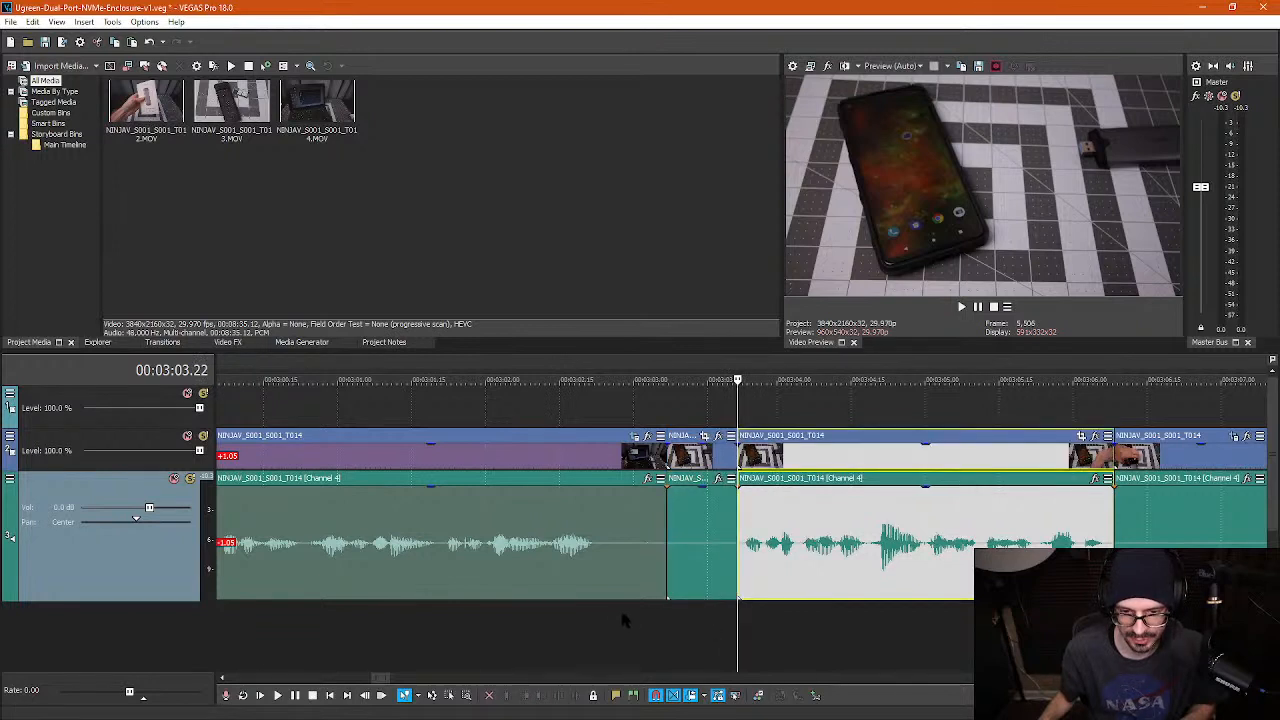
click(606, 607)
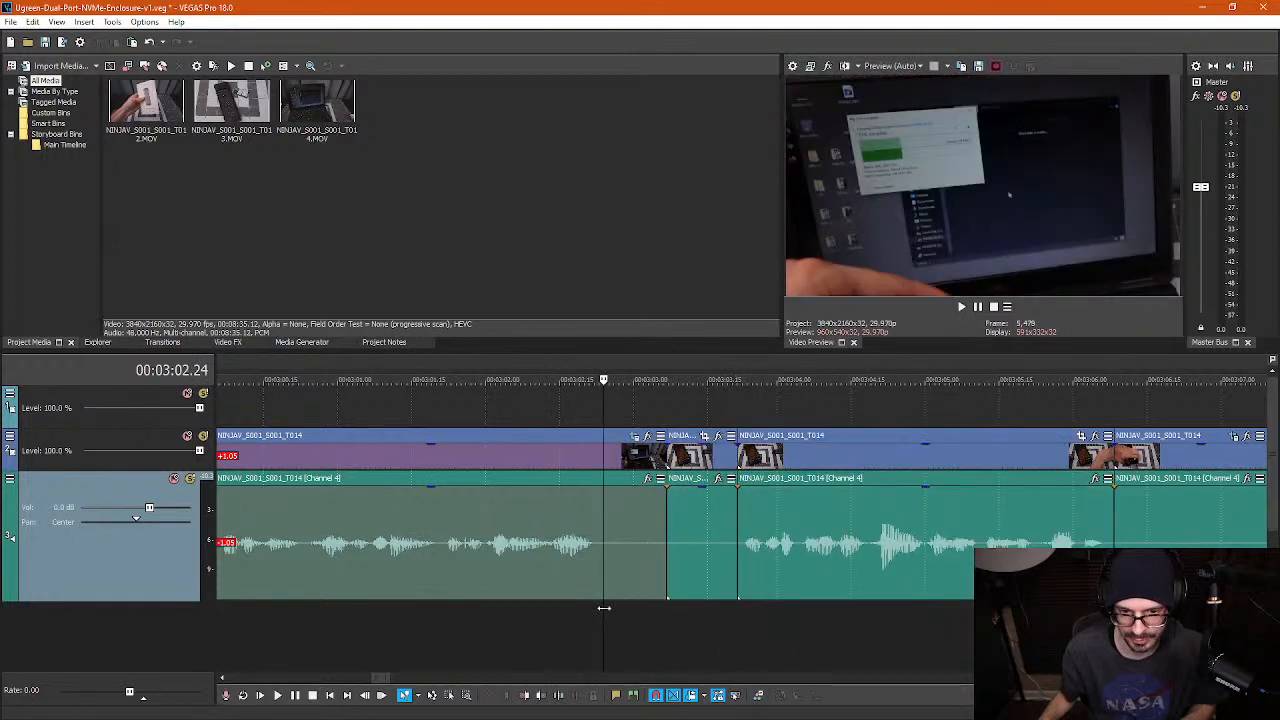
key(s)
key(d)
drag(705, 620, 649, 386)
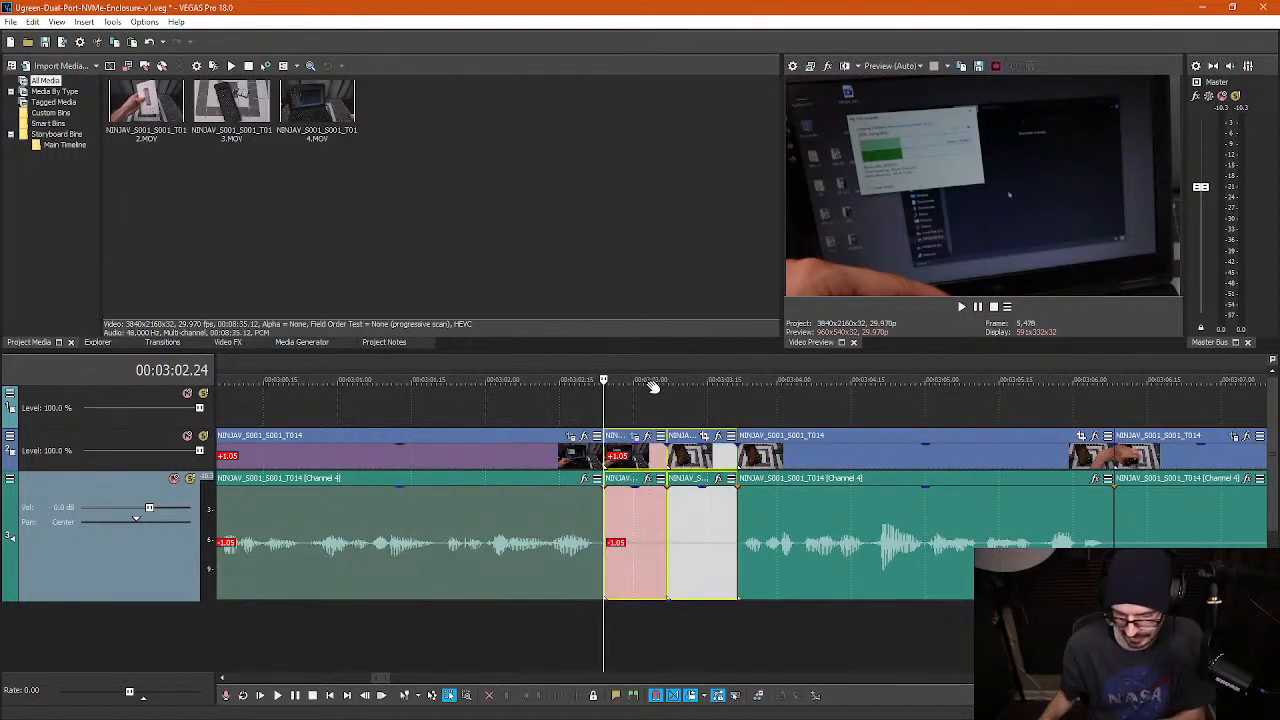
key(Delete)
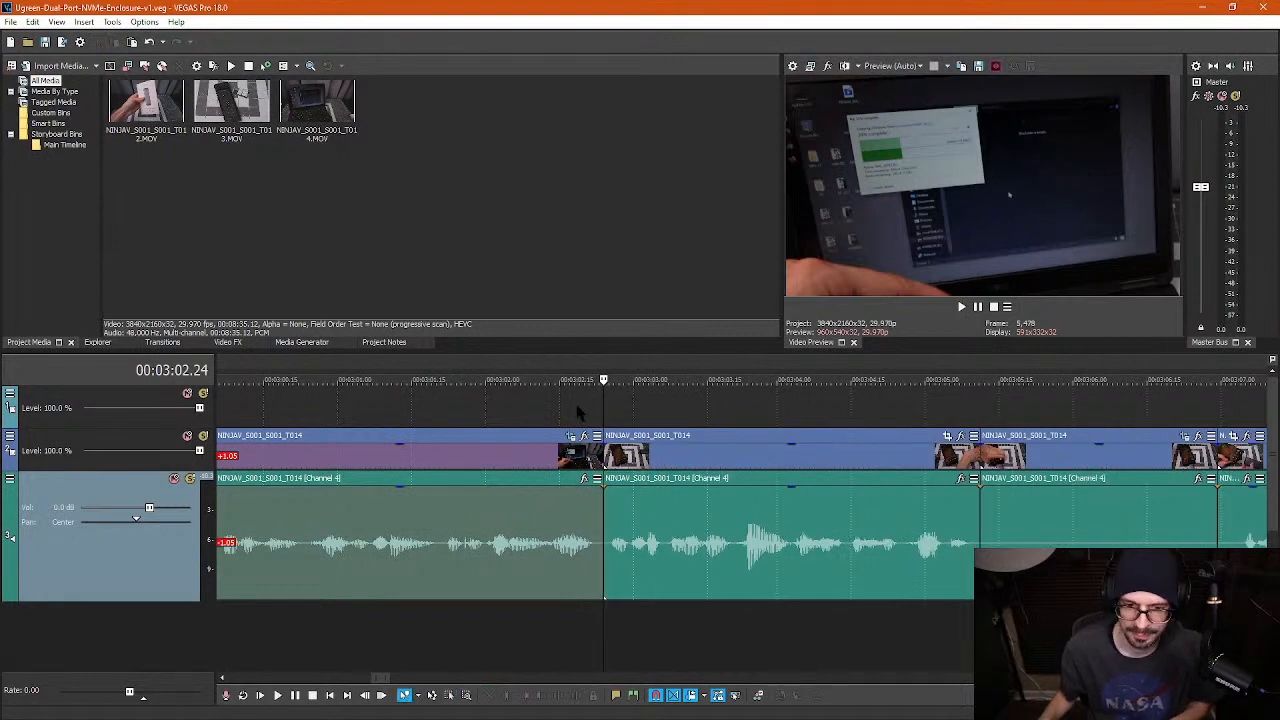
- Play back the phone footage from the laptop-to-phone transition through about 00:03:17 to review its pacing and narration
click(528, 413)
key(space)
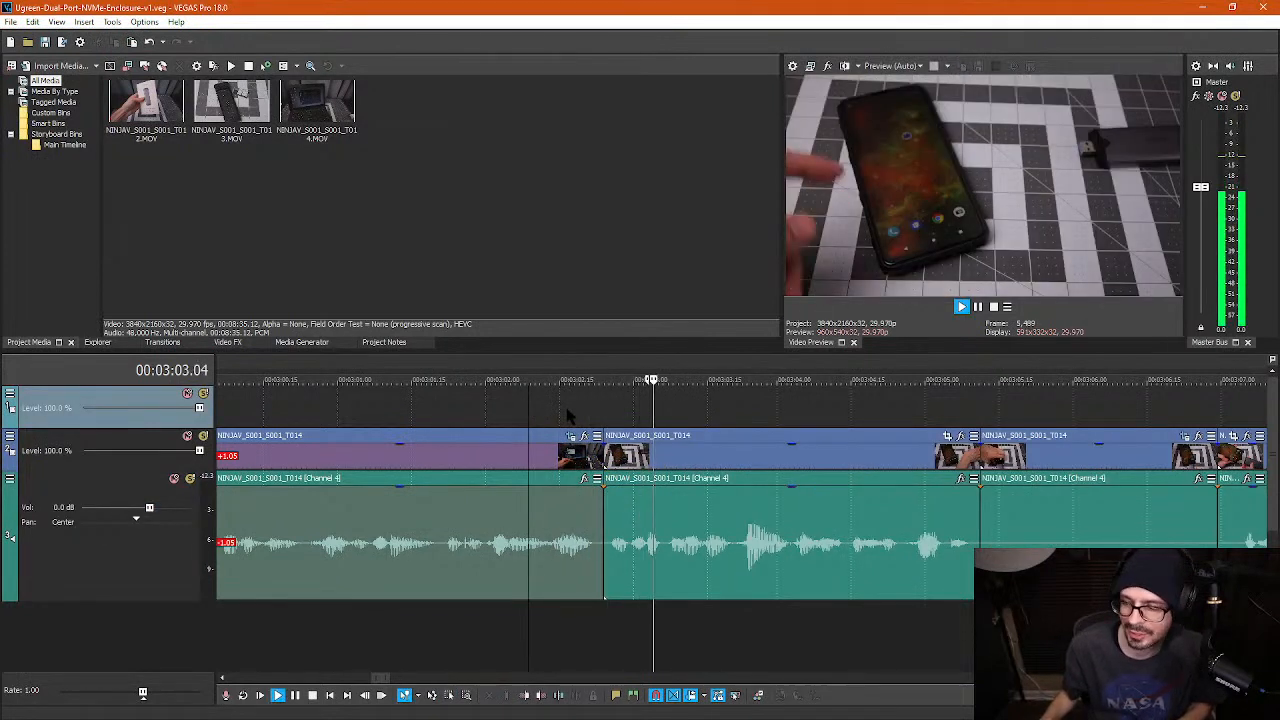
key(space)
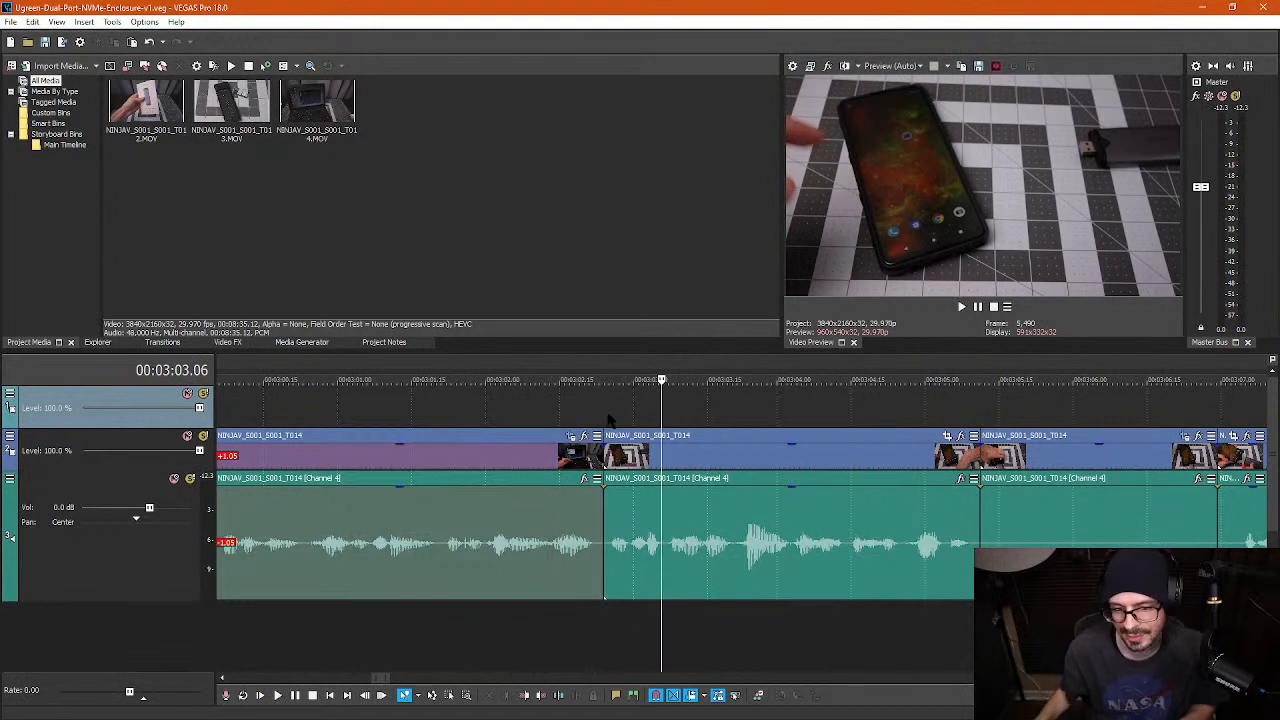
scroll(606, 419, down, 2)
click(664, 404)
key(space)
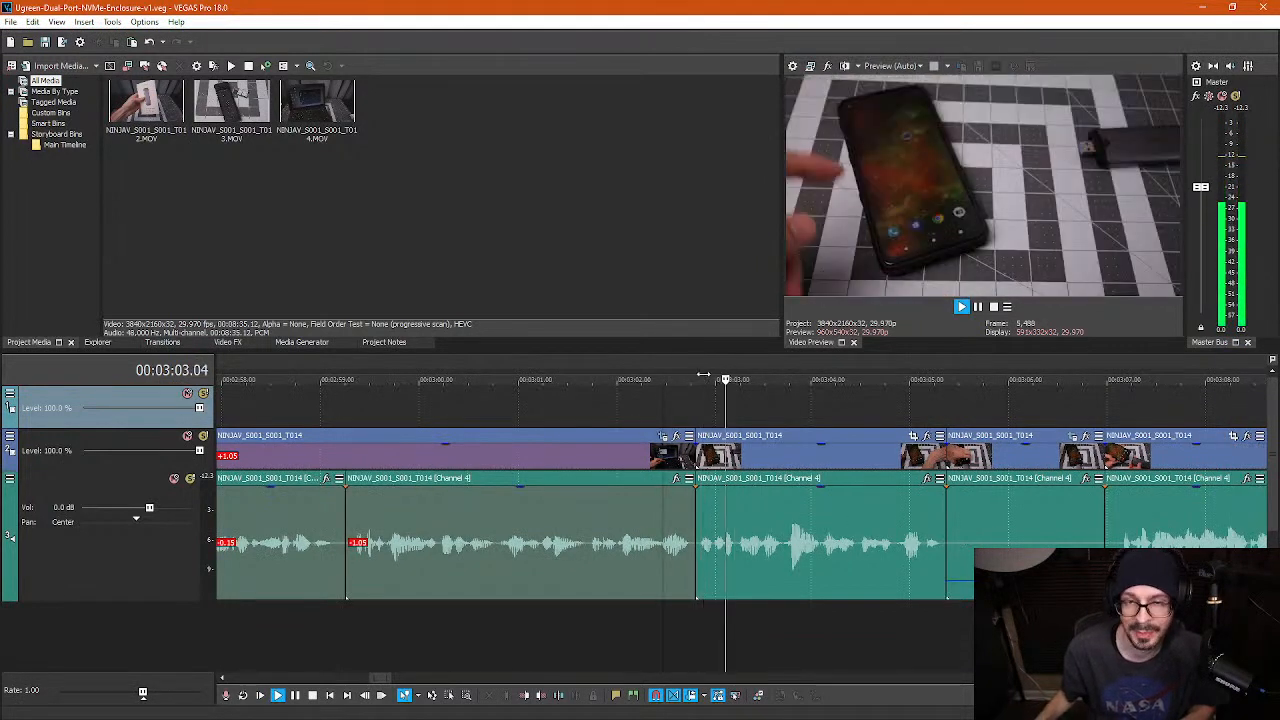
key(space)
key(space)
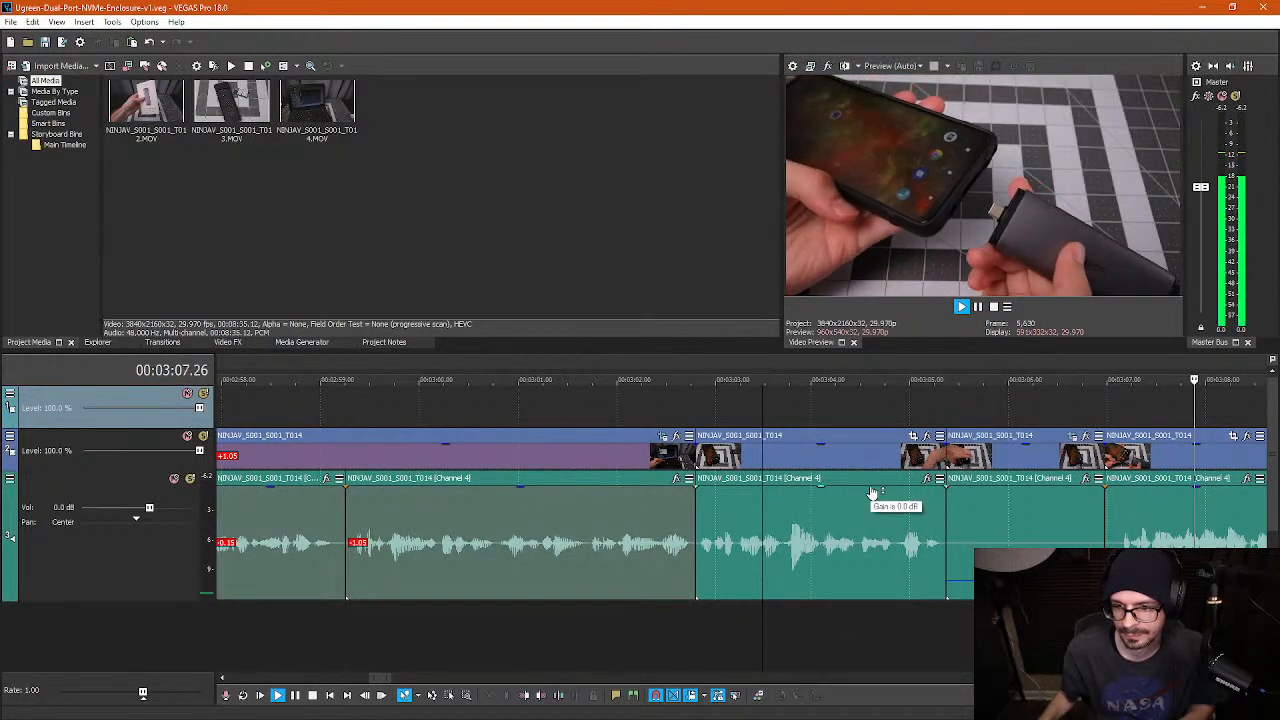
scroll(870, 490, down, 3)
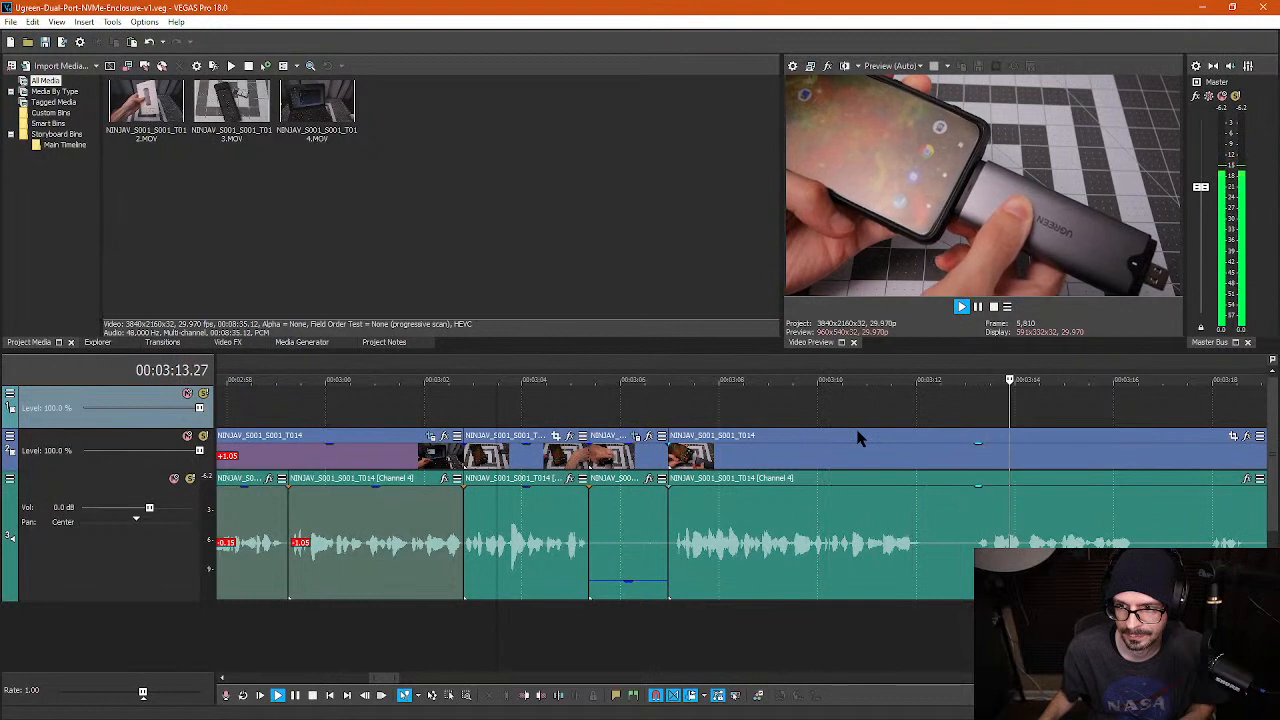
scroll(940, 437, down, 1)
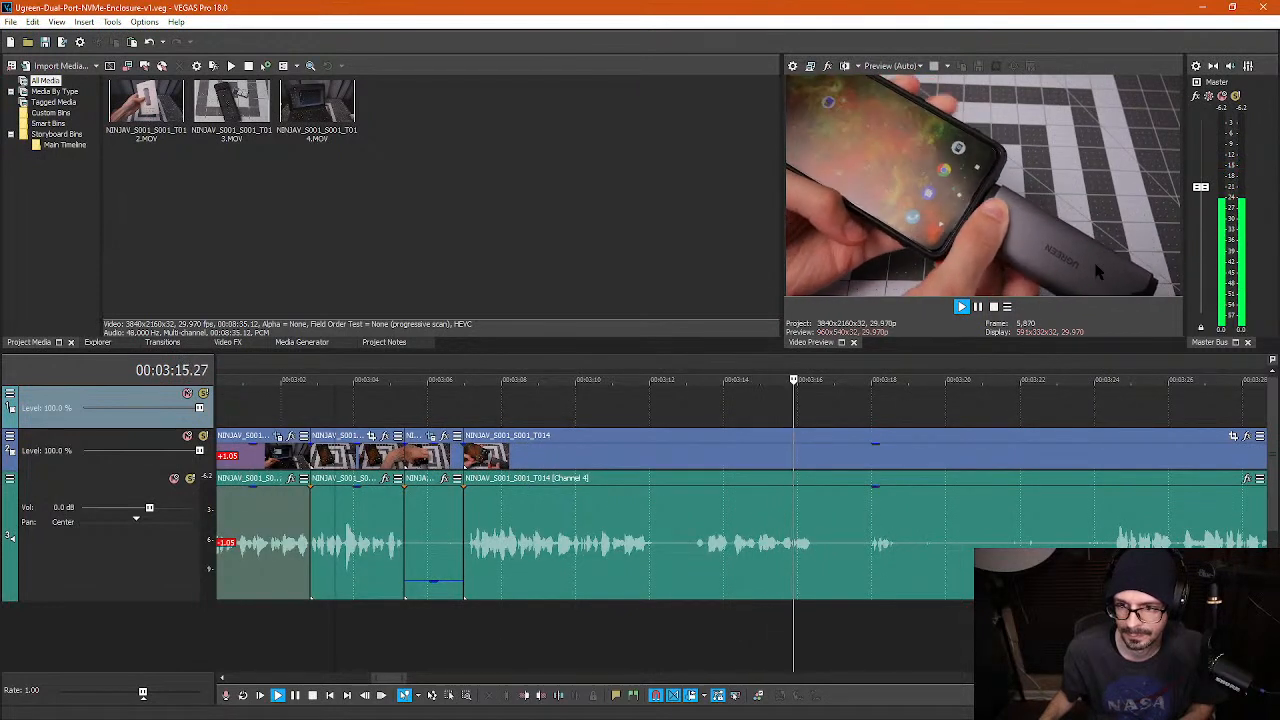
key(space)
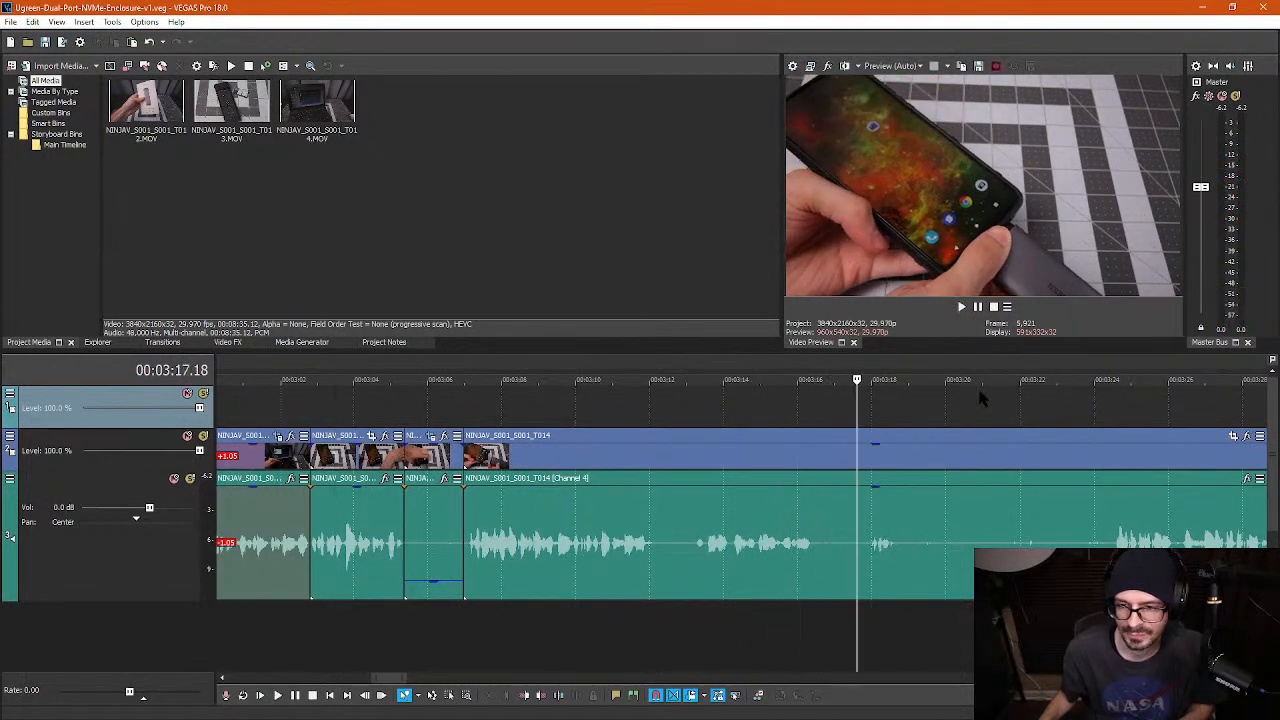
scroll(985, 391, down, 1)
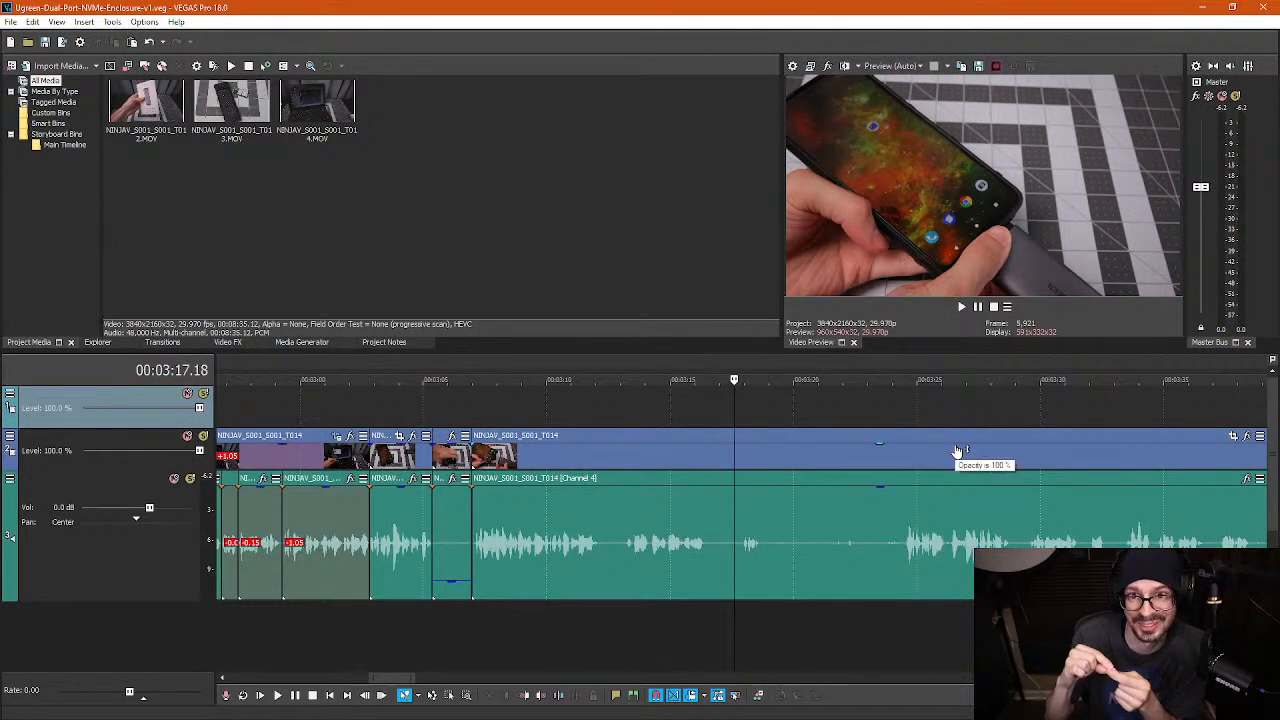
- Find where the speech resumes after the long pause and split the phone clip at 00:03:24.13
click(906, 528)
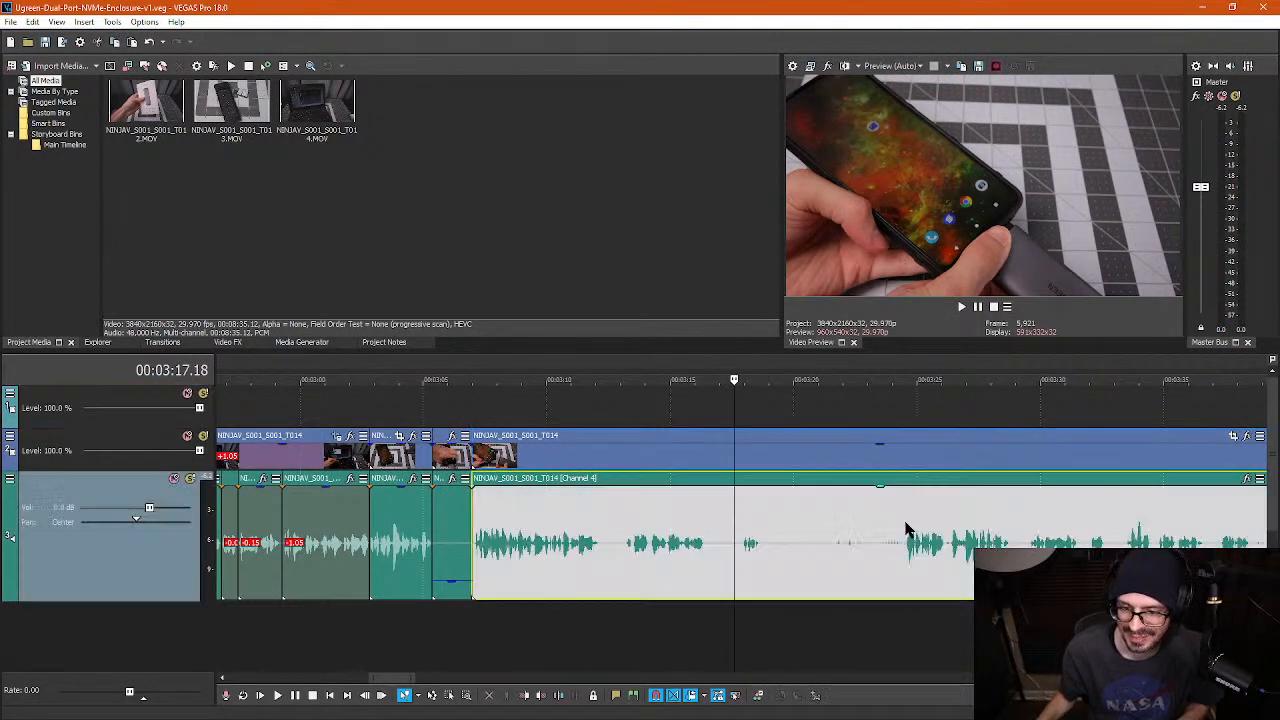
key(space)
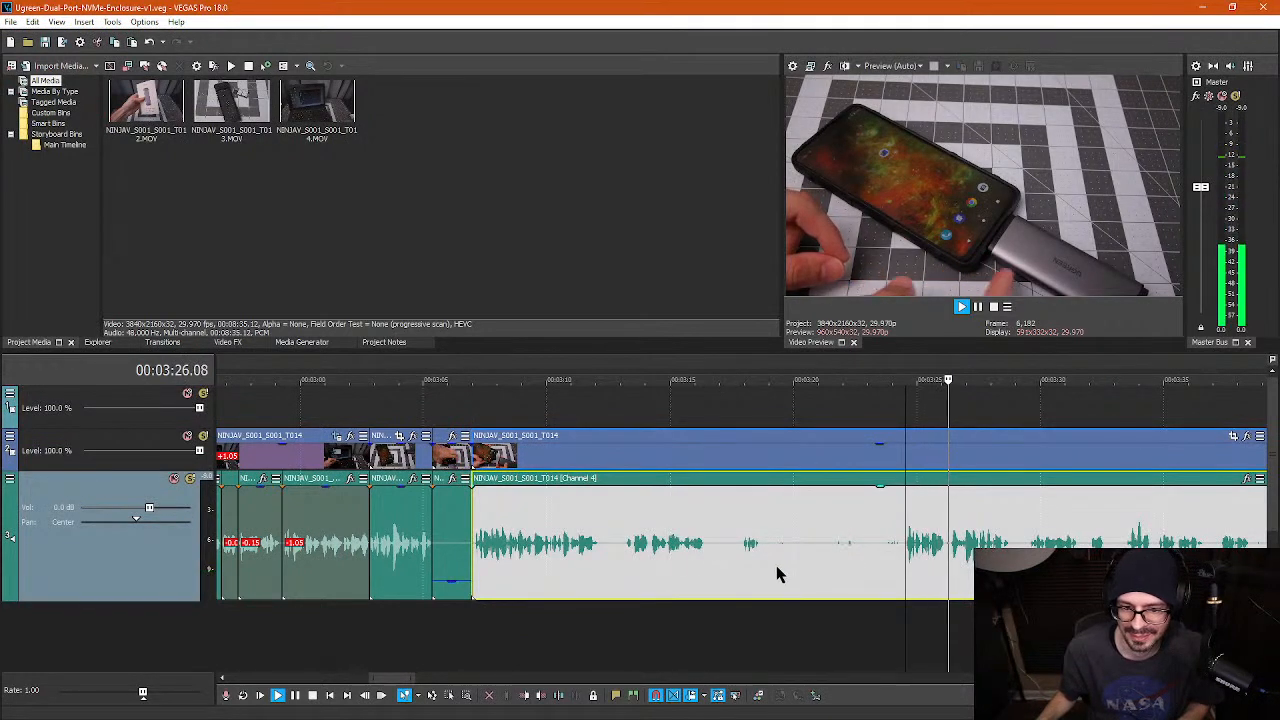
scroll(859, 511, up, 2)
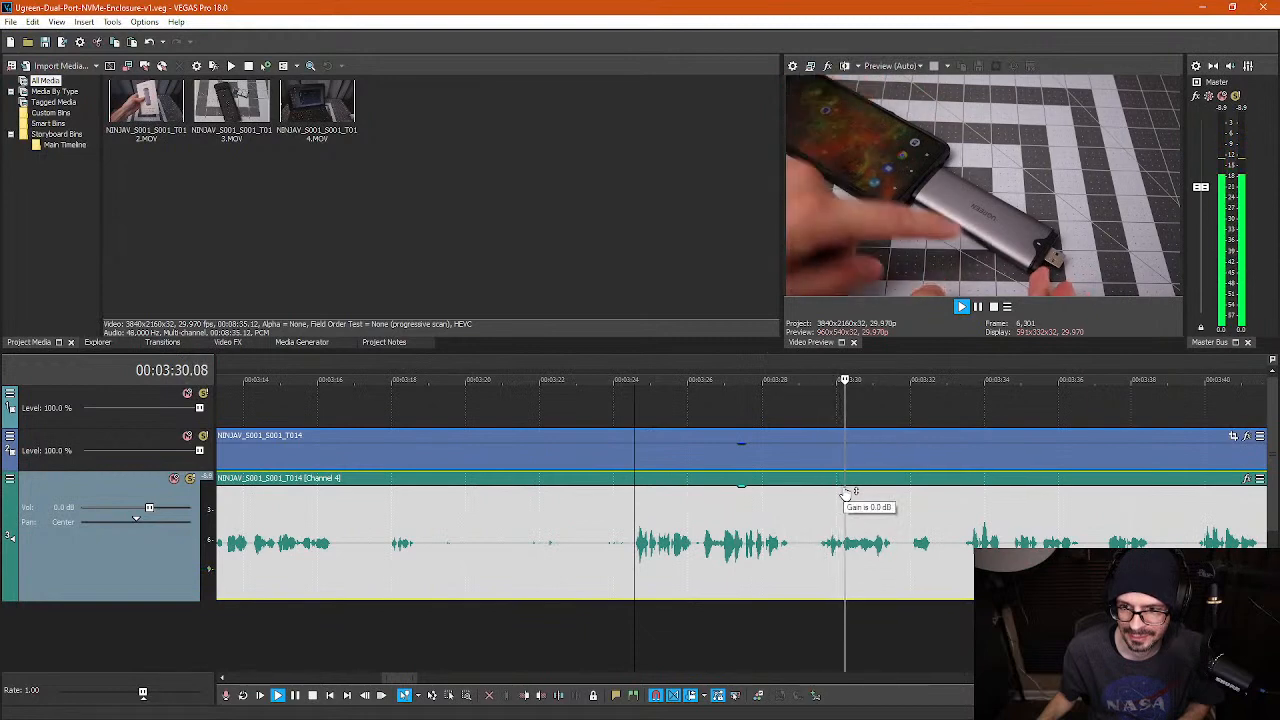
key(space)
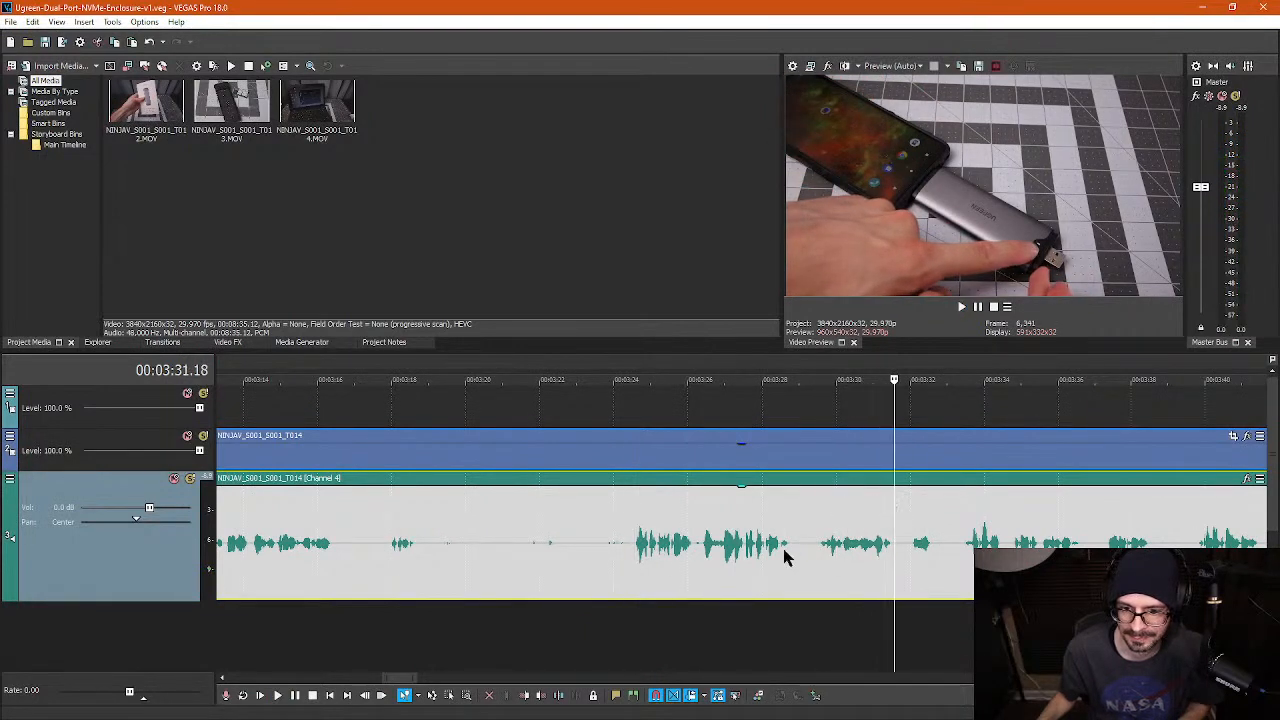
key(s)
click(567, 563)
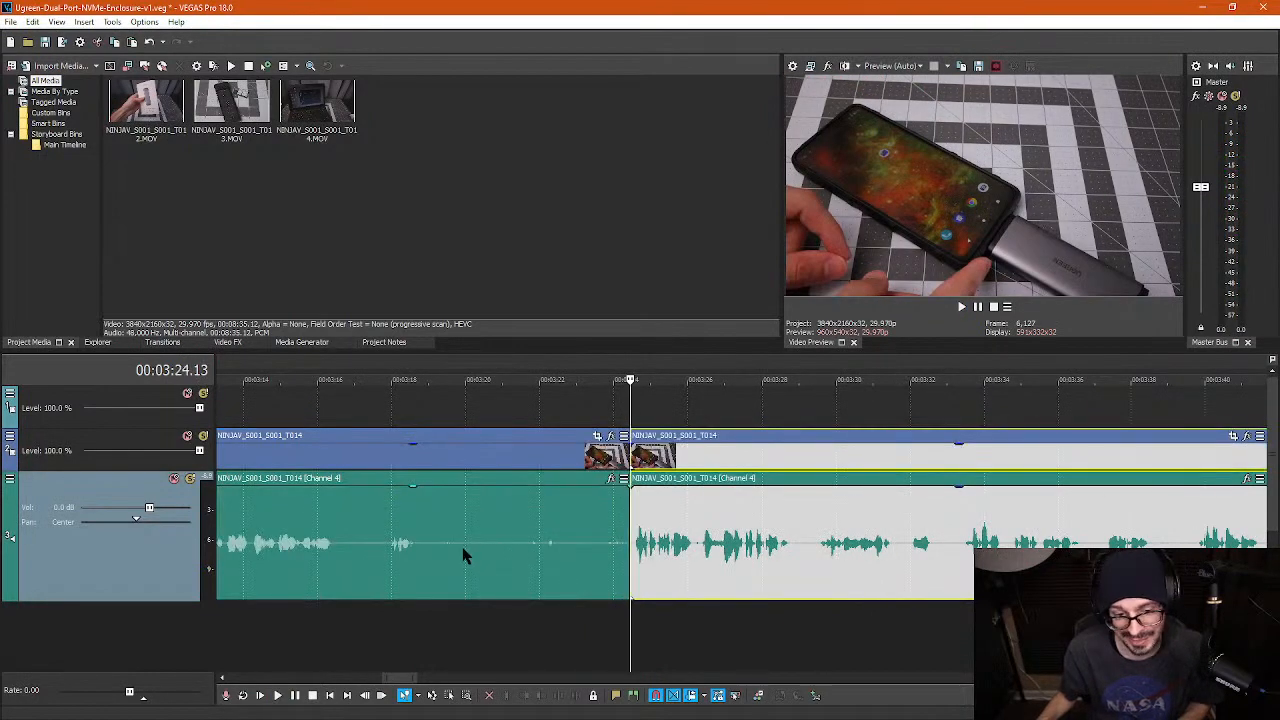
- Compare the narration and picture of the two phone clips on either side of the split at 00:03:24.13
scroll(463, 557, down, 3)
click(345, 537)
key(space)
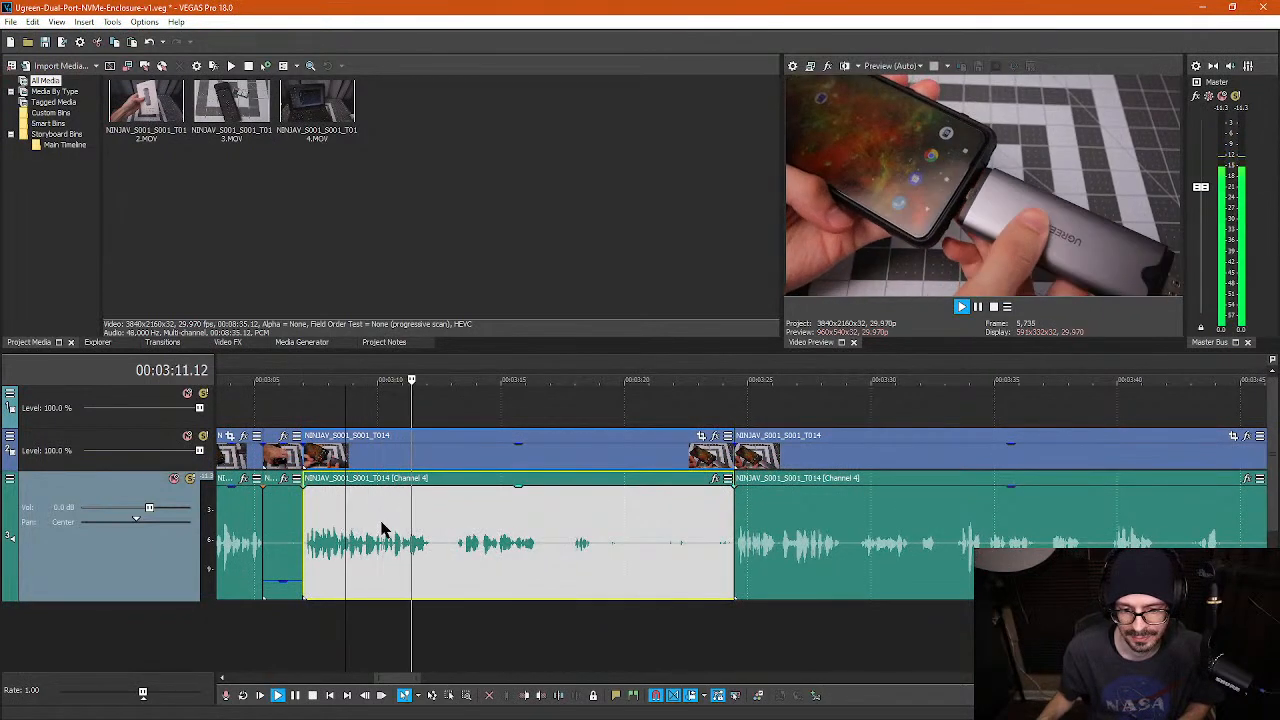
key(space)
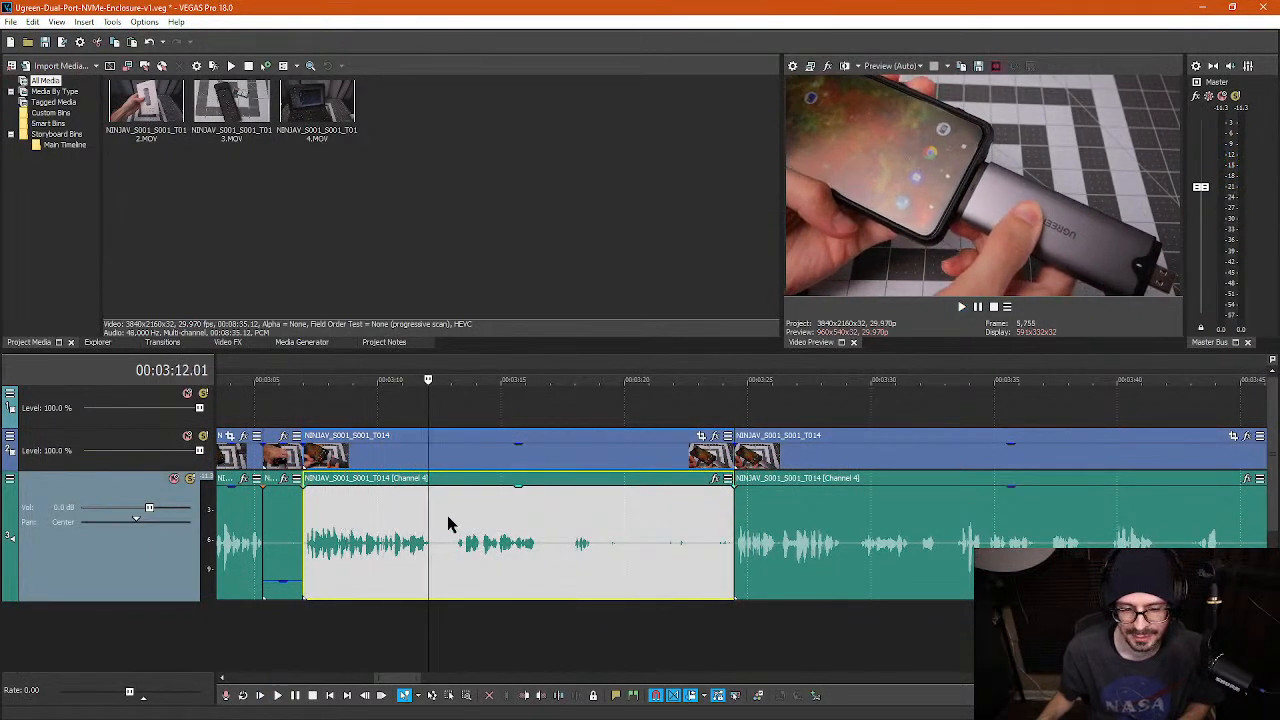
click(762, 522)
key(space)
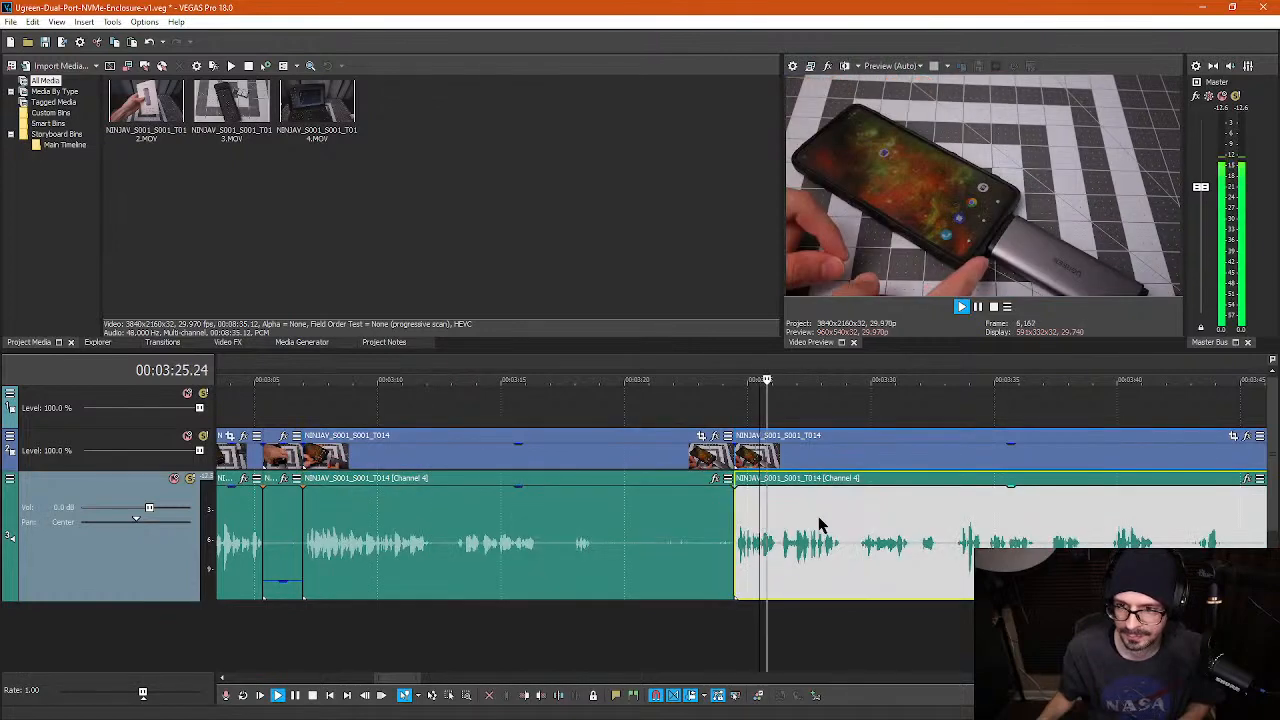
click(509, 520)
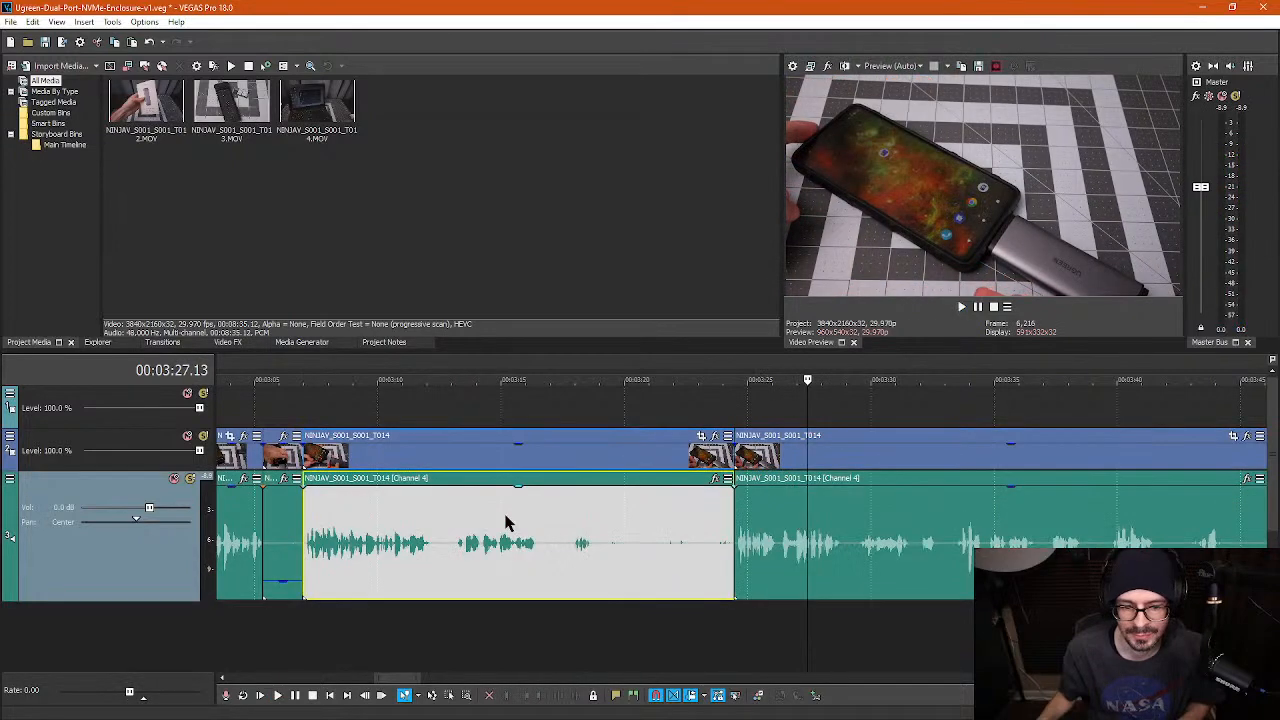
click(383, 445)
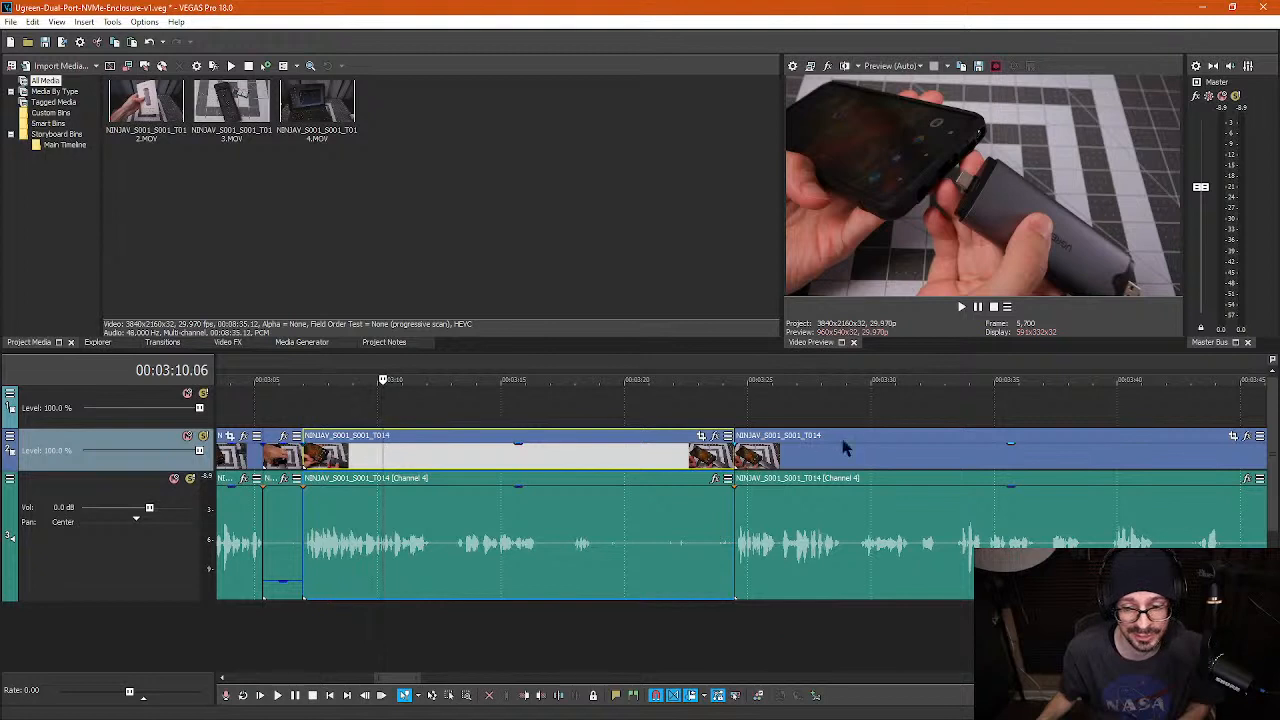
click(787, 458)
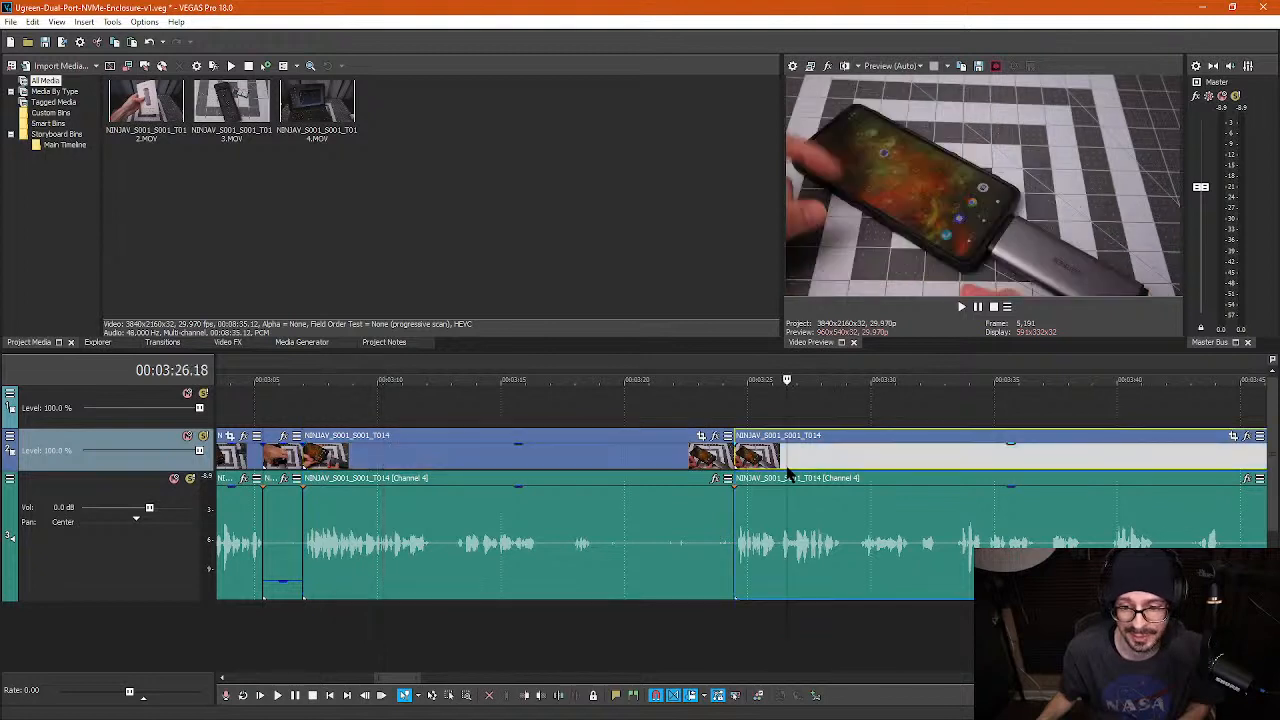
click(741, 428)
click(526, 463)
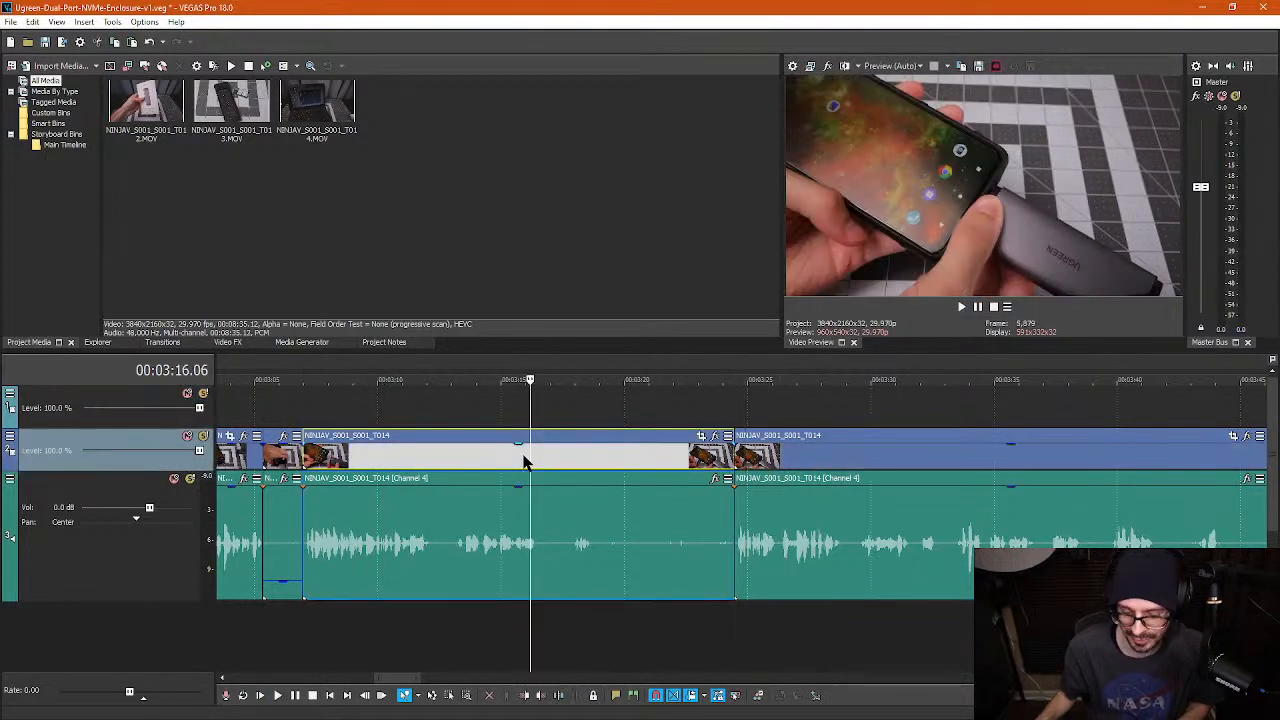
- Ungroup the clip before the 00:03:24.13 split and delete only its audio, keeping the video
key(u)
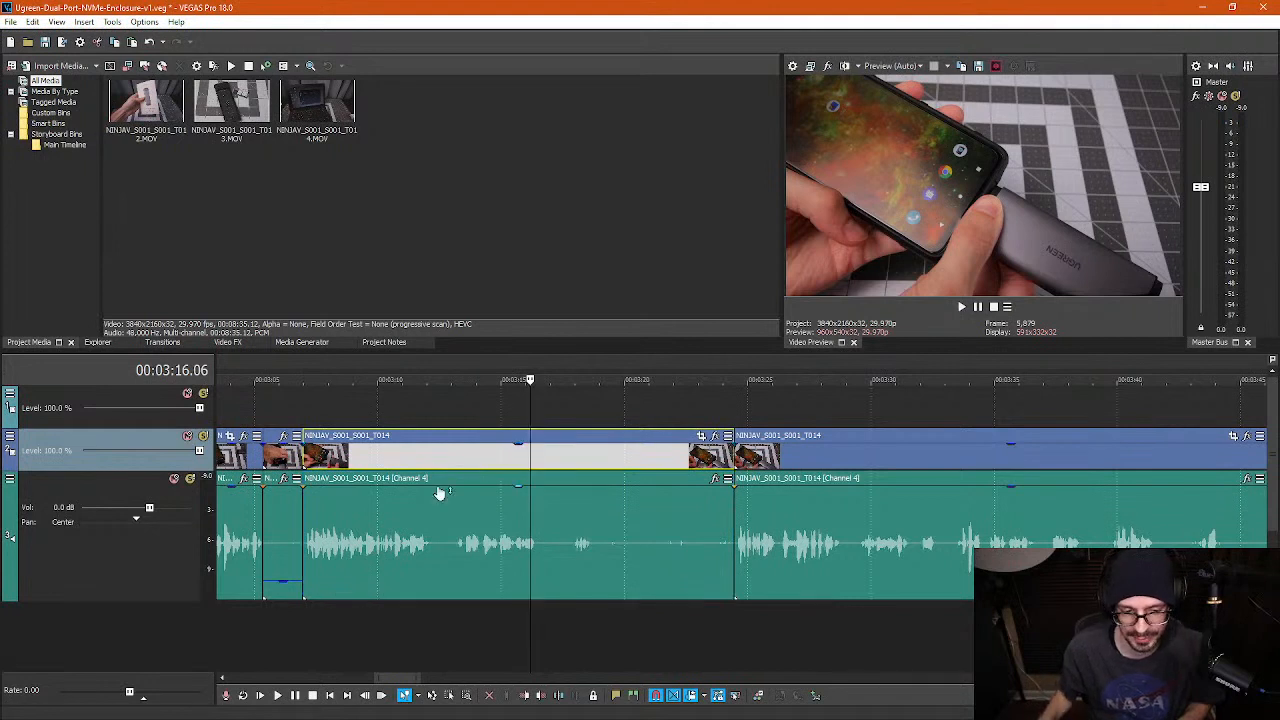
click(443, 539)
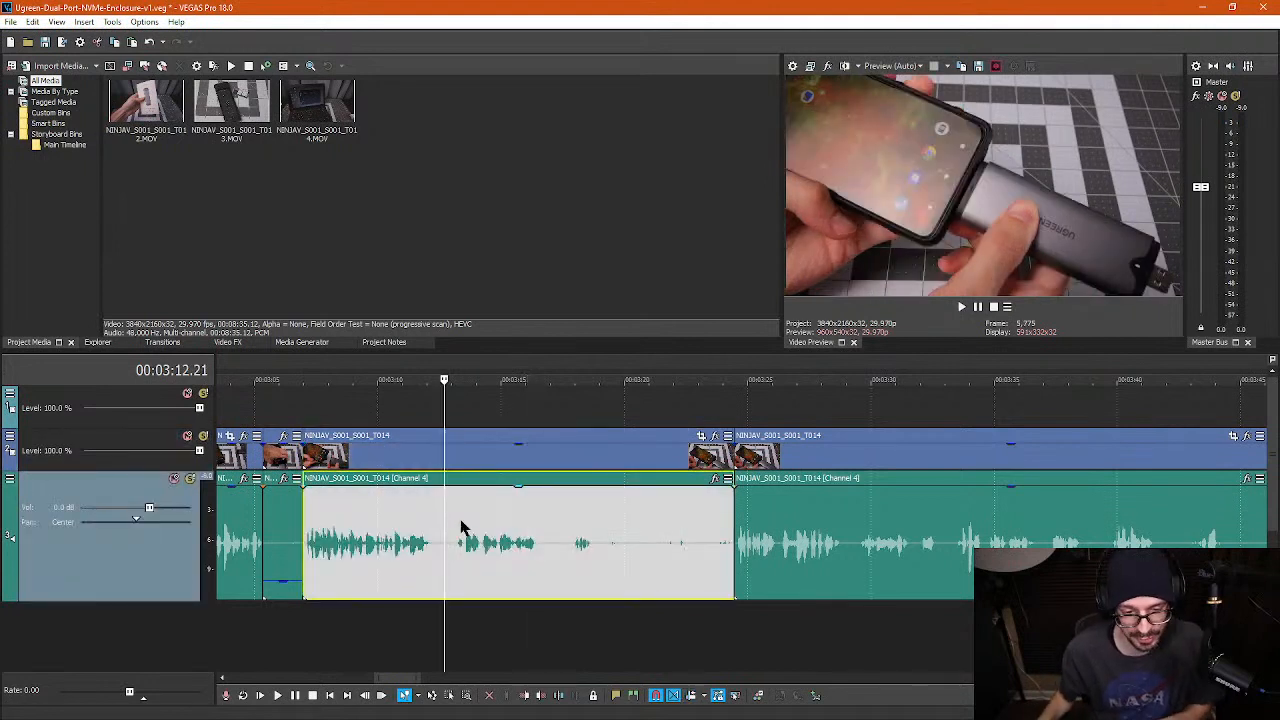
click(460, 528)
key(Delete)
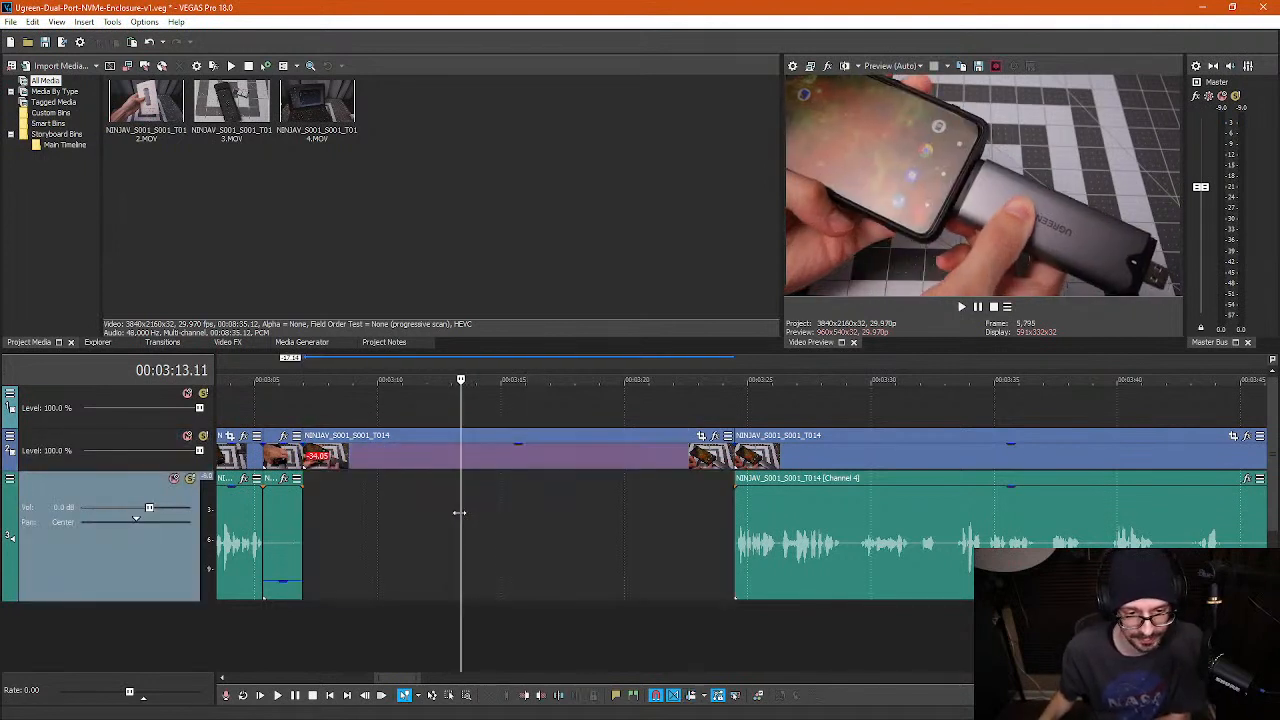
- Split the next clip at 00:03:28.26 and move the audio of its first part under the start of the video that lost its sound
click(811, 540)
click(862, 540)
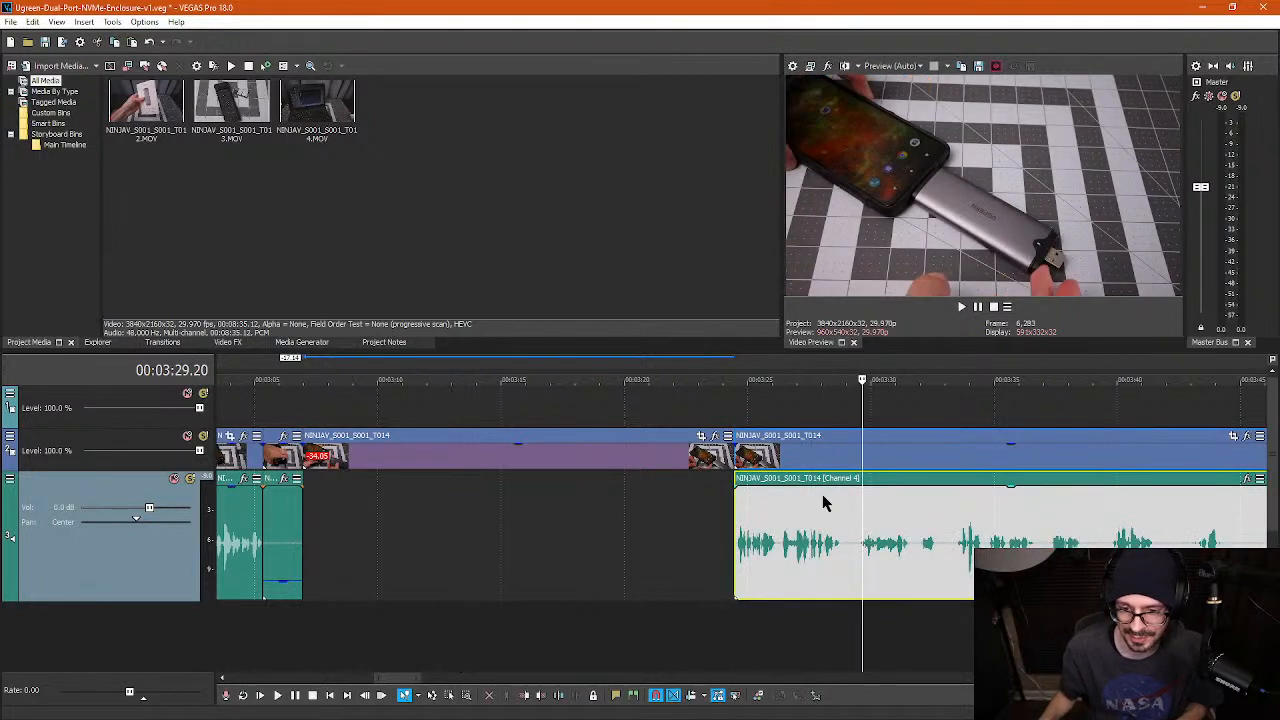
click(843, 545)
key(s)
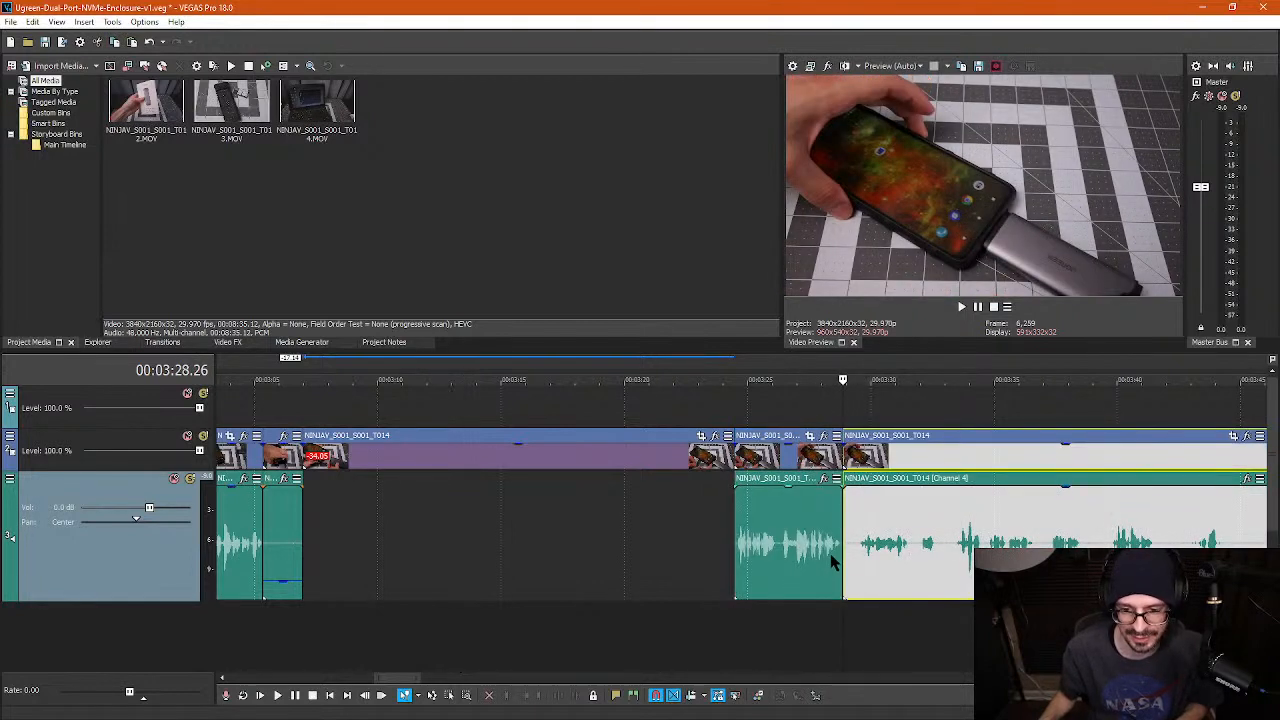
click(783, 556)
drag(745, 548, 314, 430)
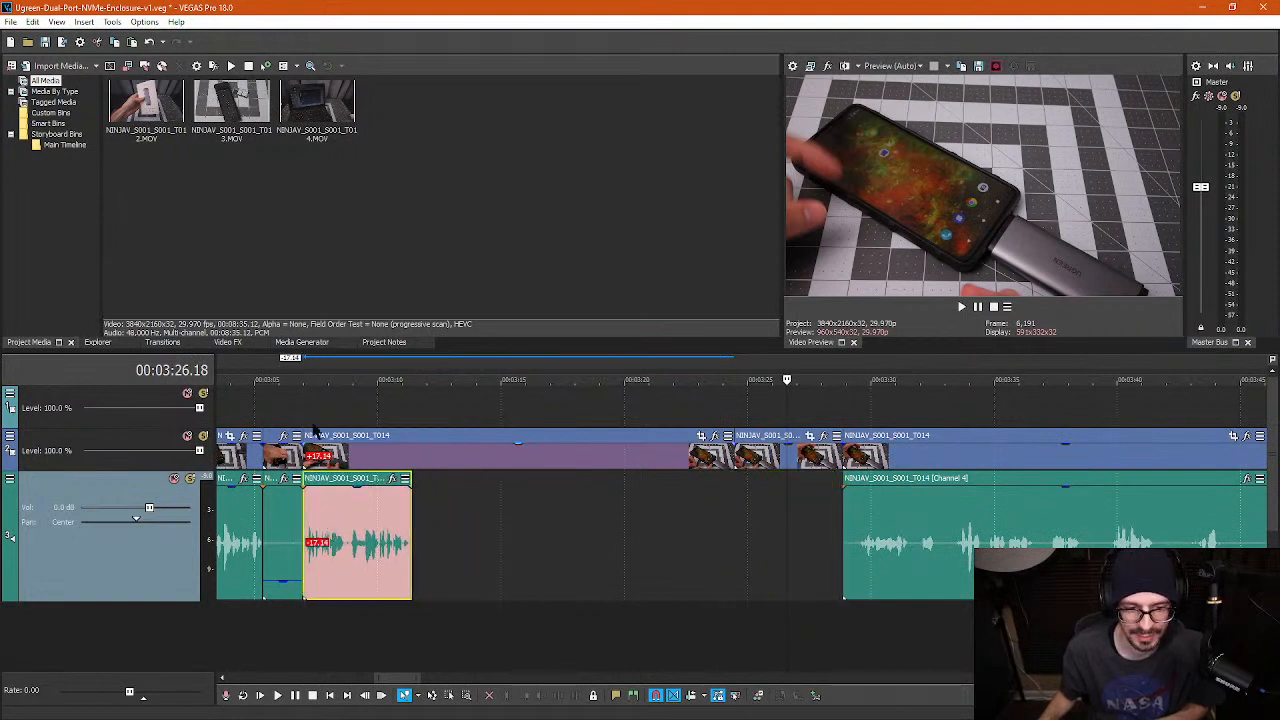
- Check the replaced narration, split the video above it at the audio's end, and delete the excess video up to 00:03:24.13
click(296, 397)
key(space)
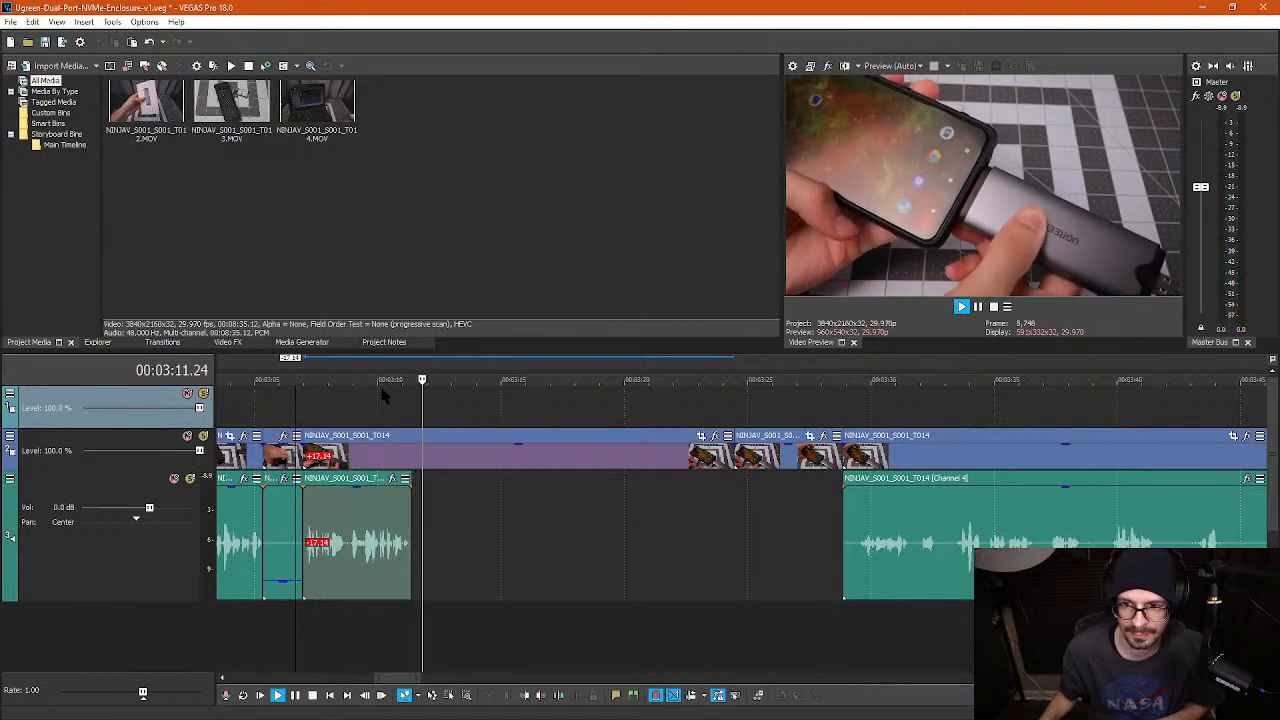
click(410, 451)
key(s)
click(483, 450)
key(Delete)
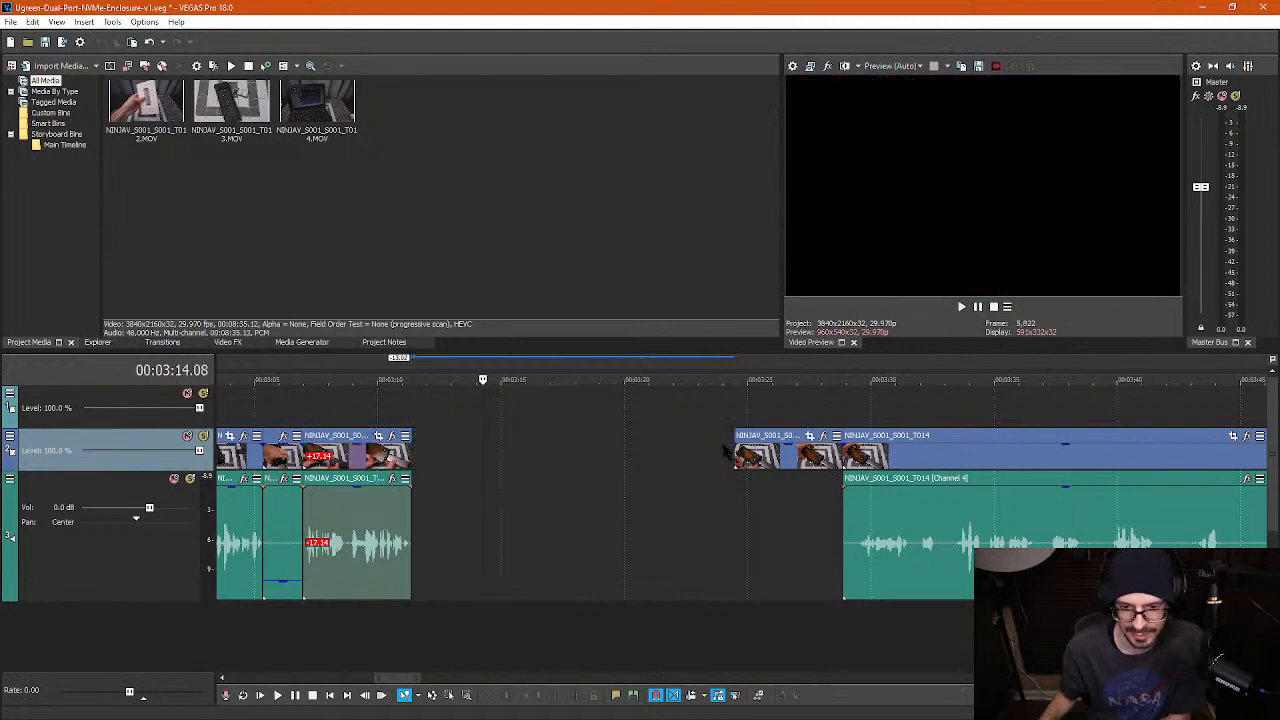
- Delete the leftover soundless video before 00:03:28.26 and move the remaining clip earlier to close the gap
key(Delete)
key(ctrl+l)
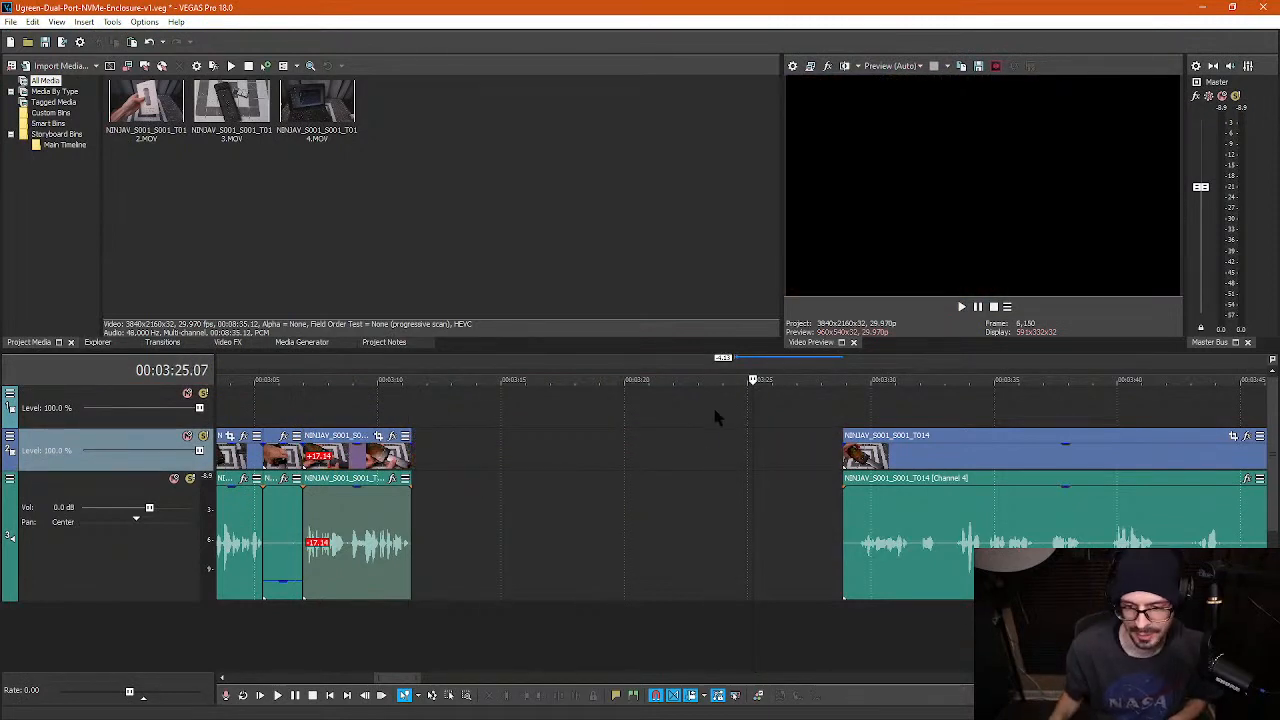
drag(935, 535, 506, 528)
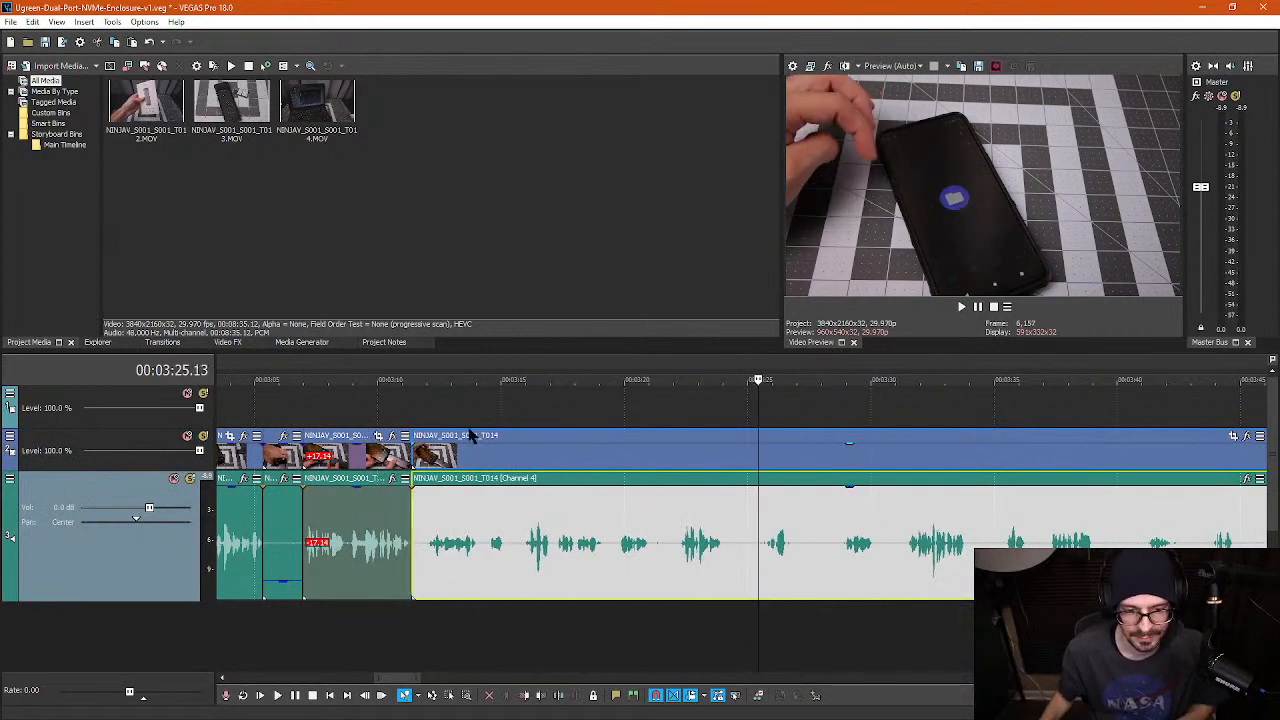
- Split the clip at 00:03:12.02, delete the short silent piece before the split, and close the gap
click(433, 421)
scroll(546, 590, up, 4)
click(719, 572)
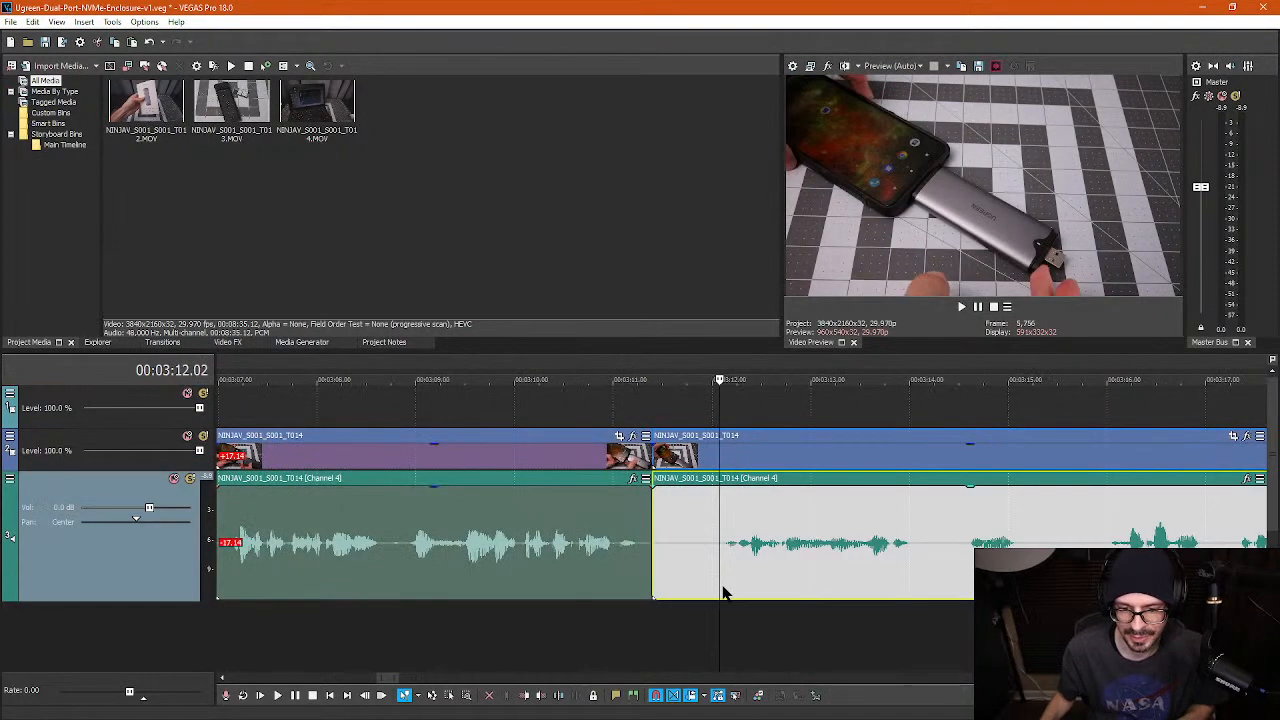
key(s)
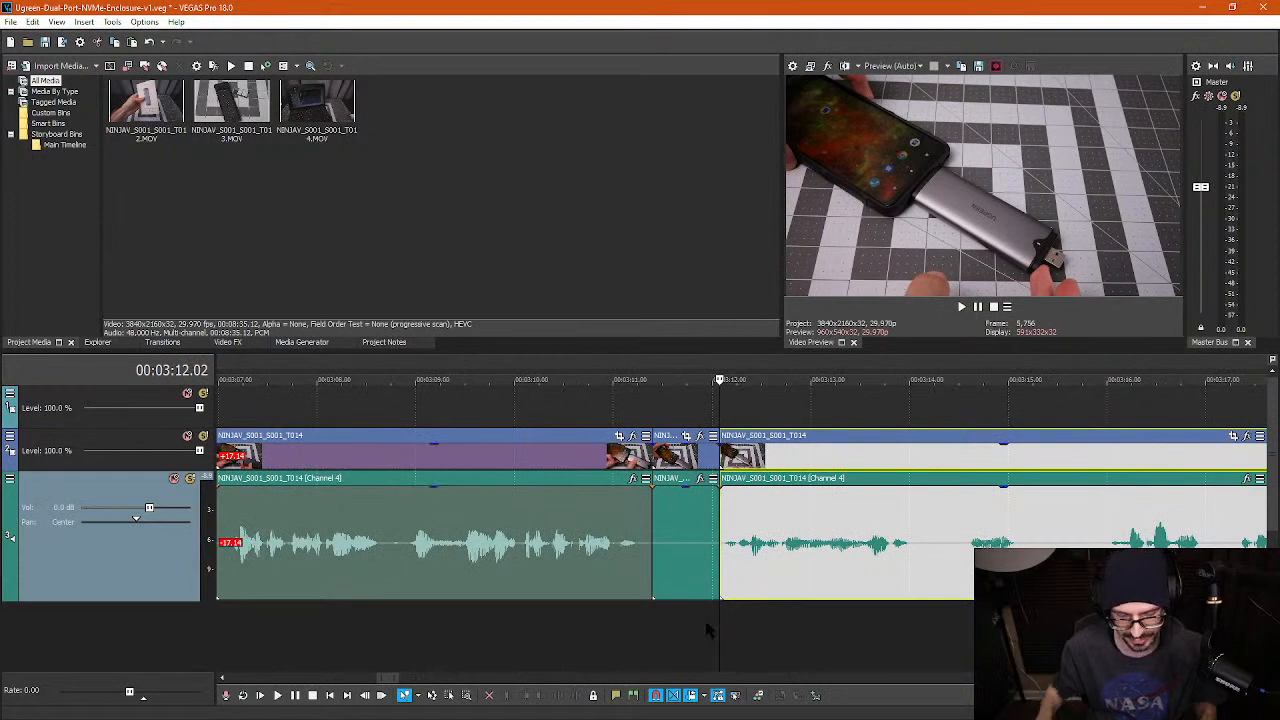
click(684, 405)
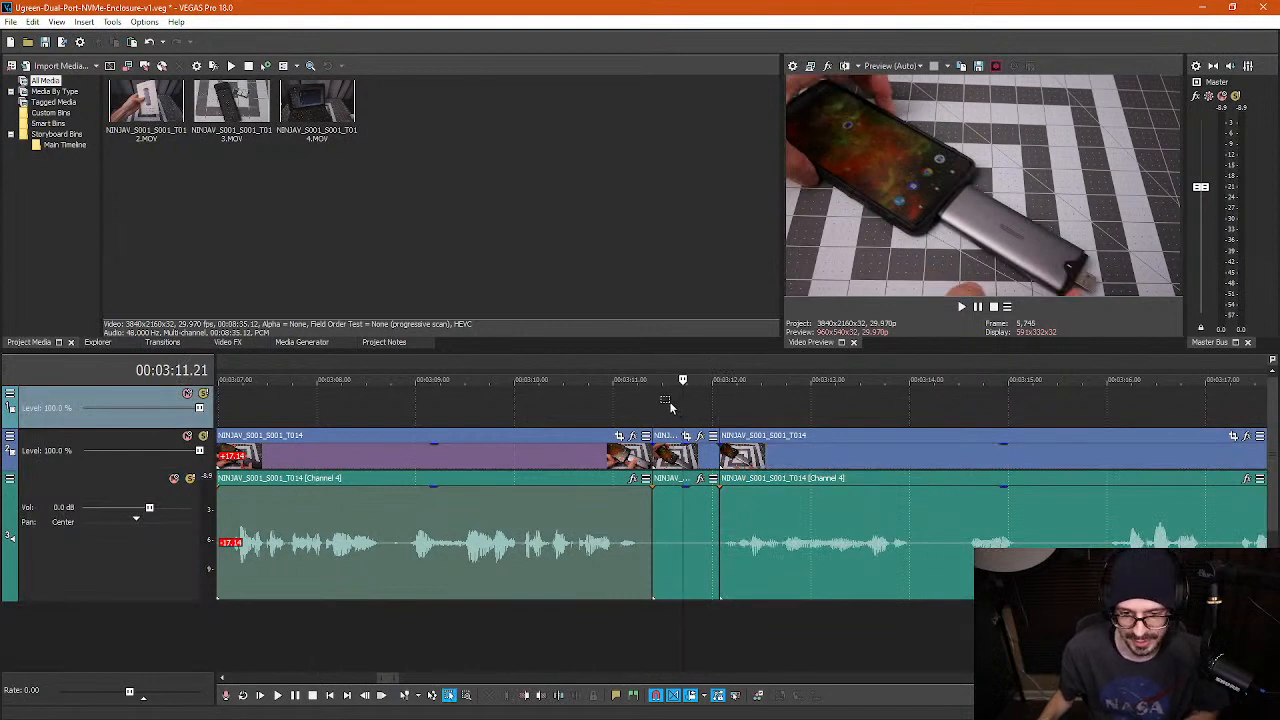
drag(684, 540, 684, 653)
key(Delete)
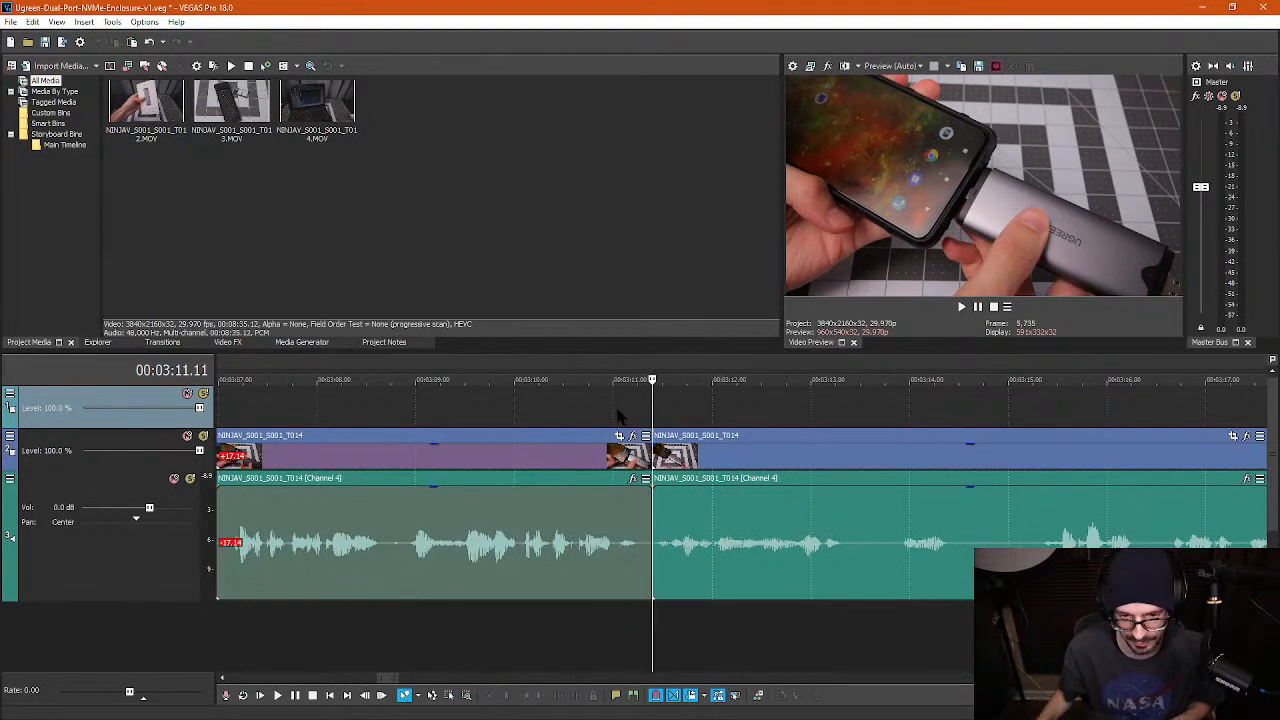
- Play through the phone footage from about 00:03:10 to 00:03:33 to judge which repeated phrases to keep
click(618, 415)
click(556, 418)
key(space)
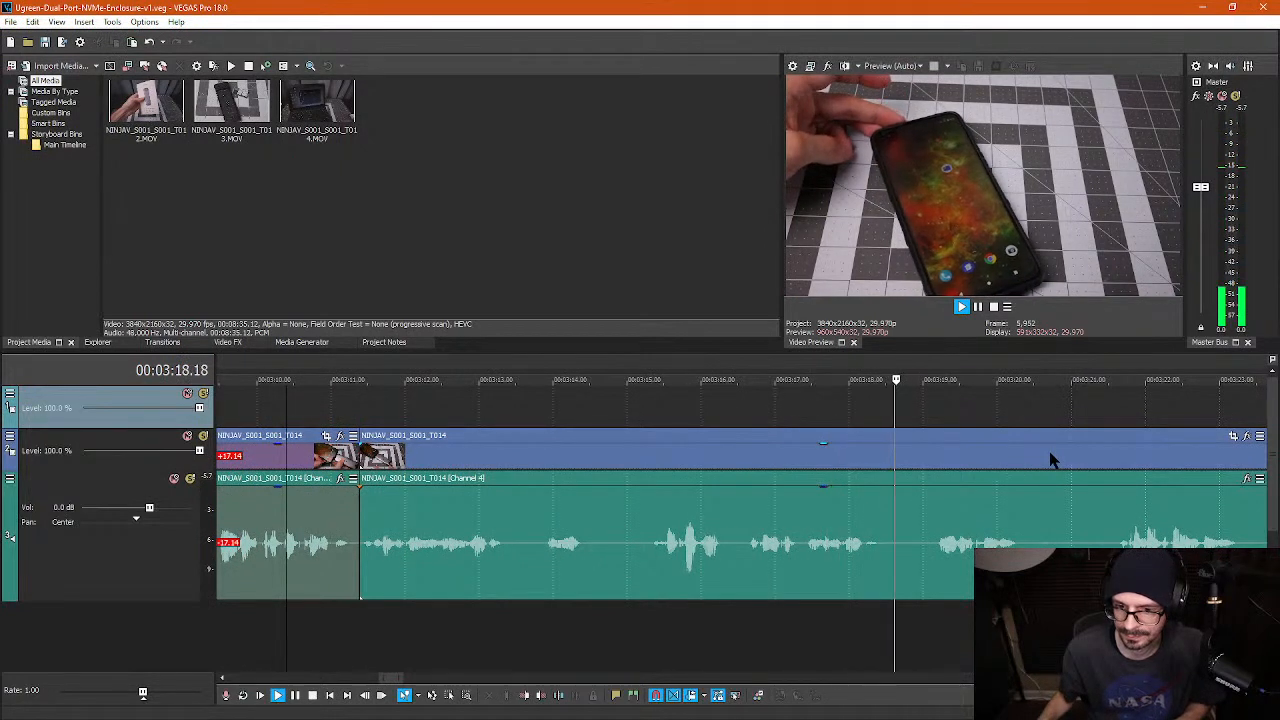
key(space)
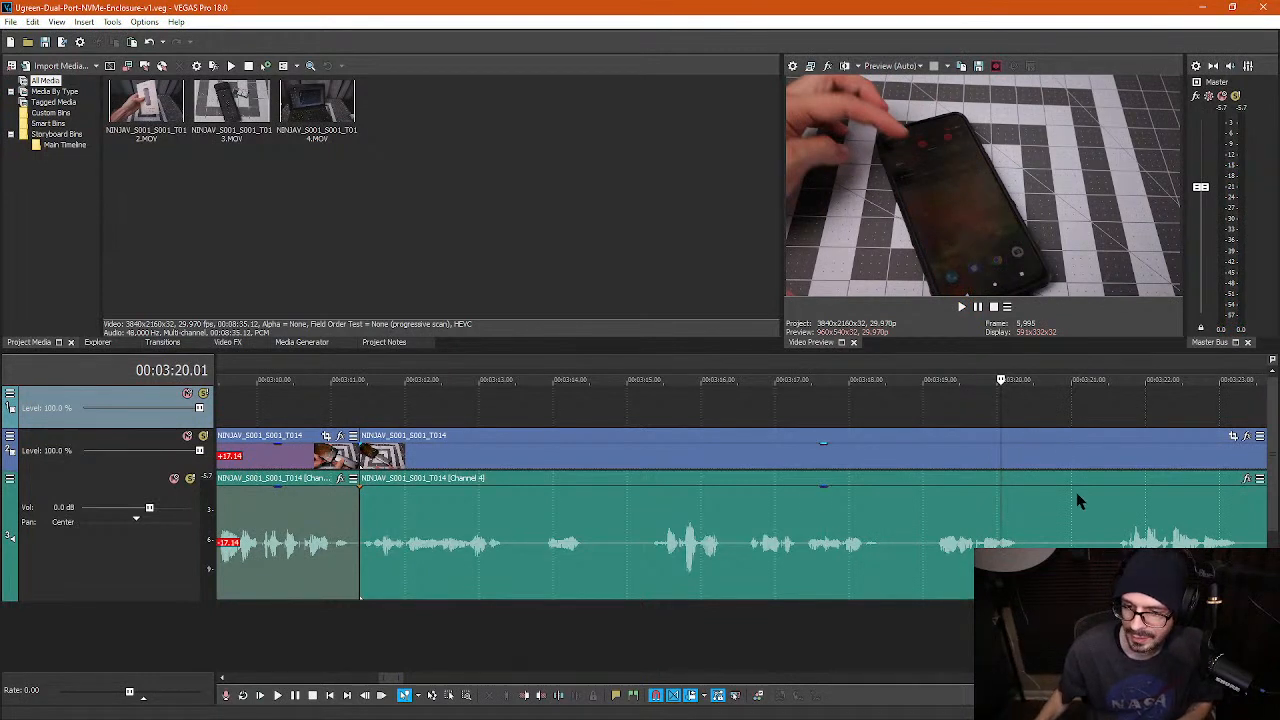
click(1107, 462)
key(space)
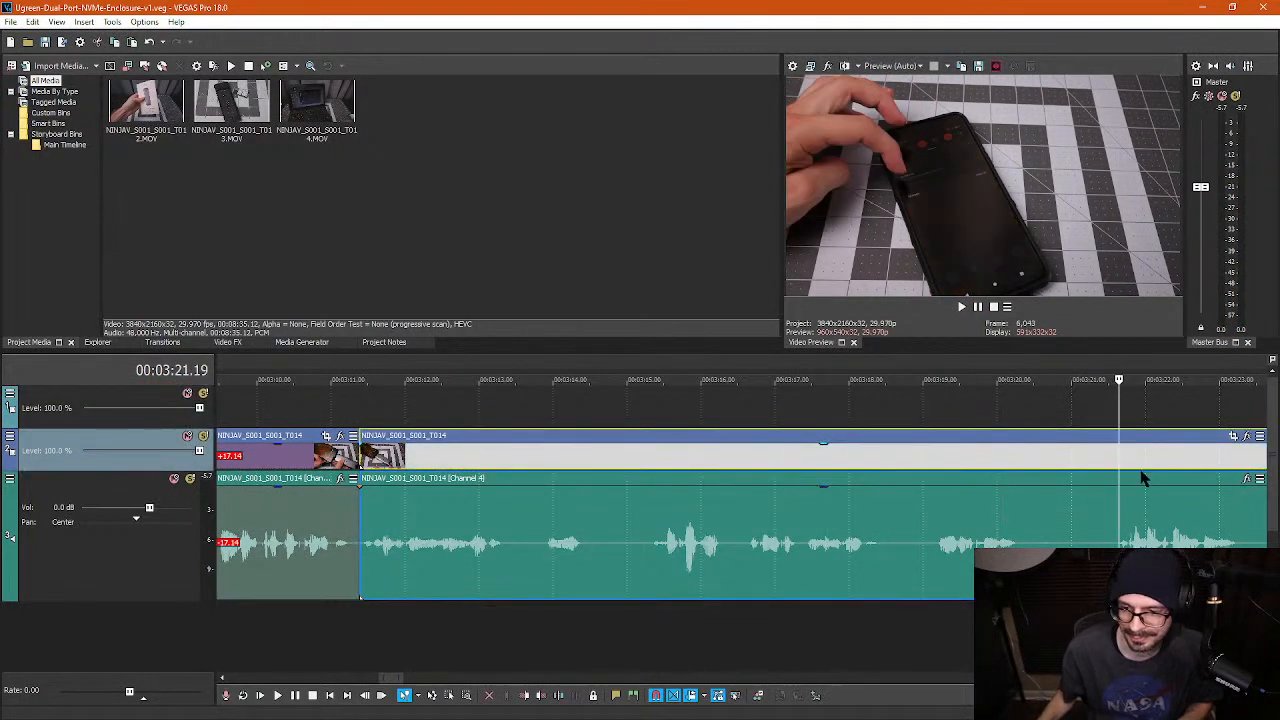
scroll(1094, 494, down, 5)
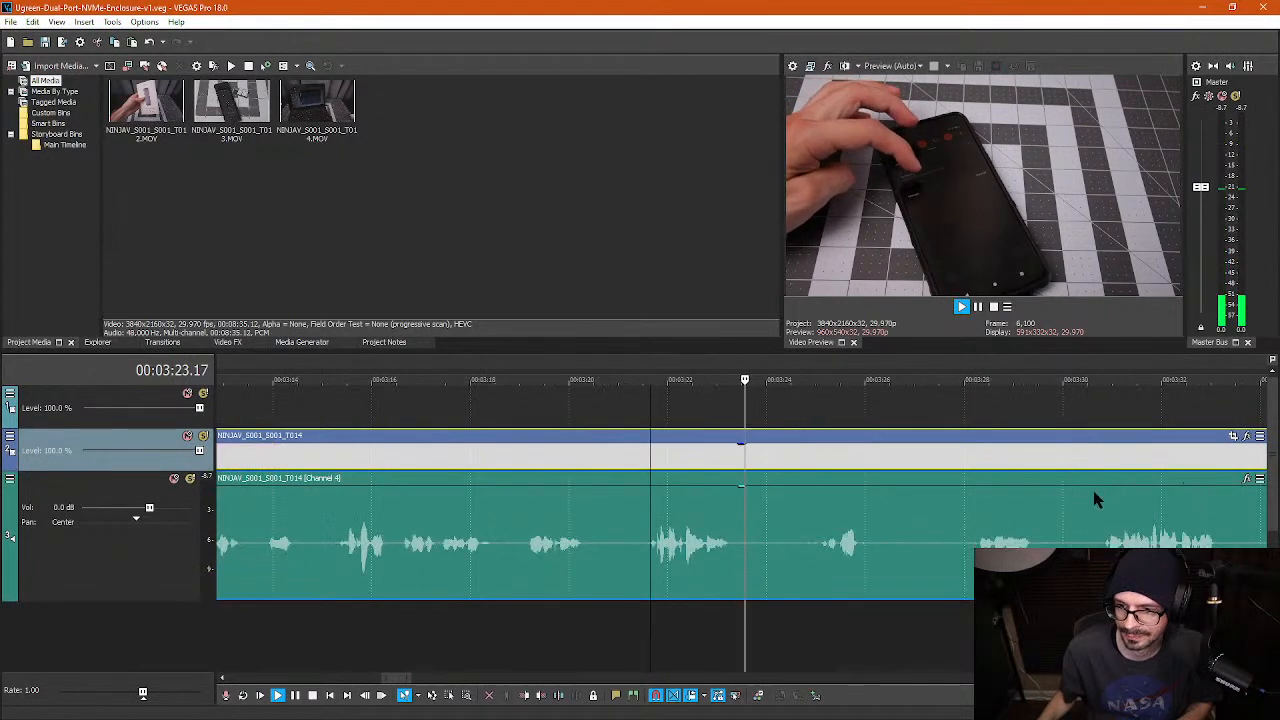
key(space)
click(908, 466)
key(space)
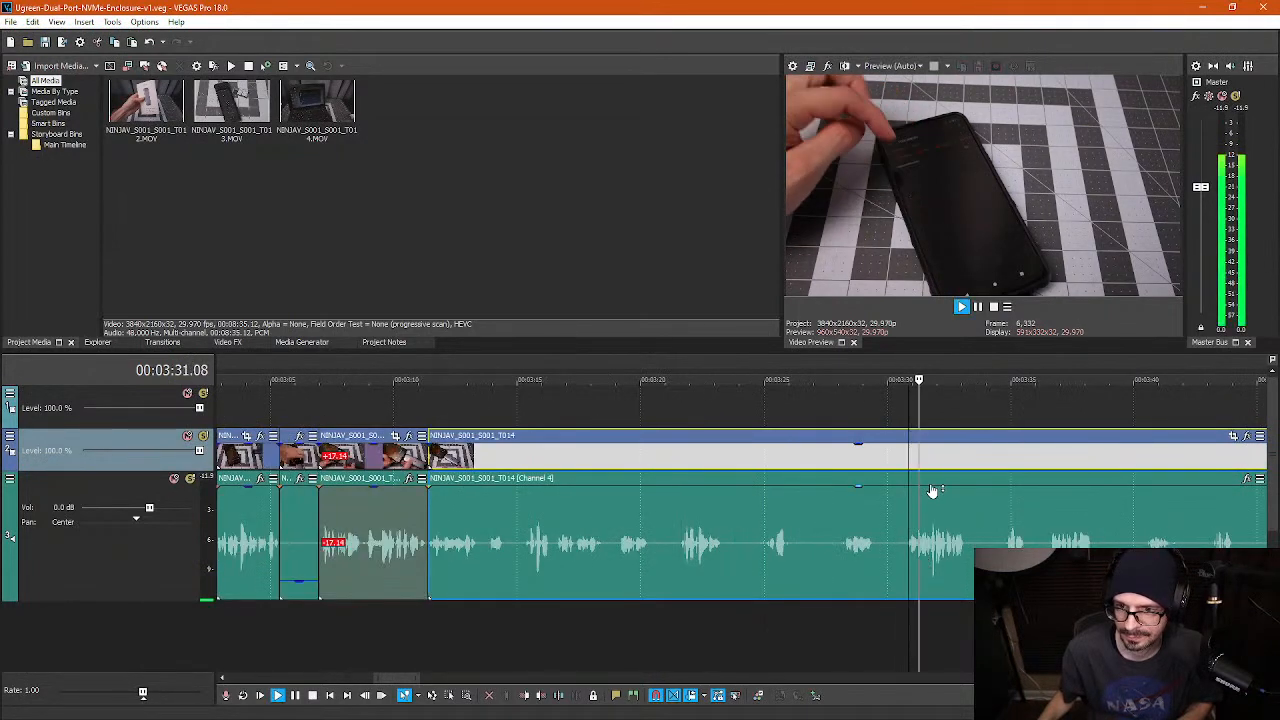
scroll(982, 515, down, 2)
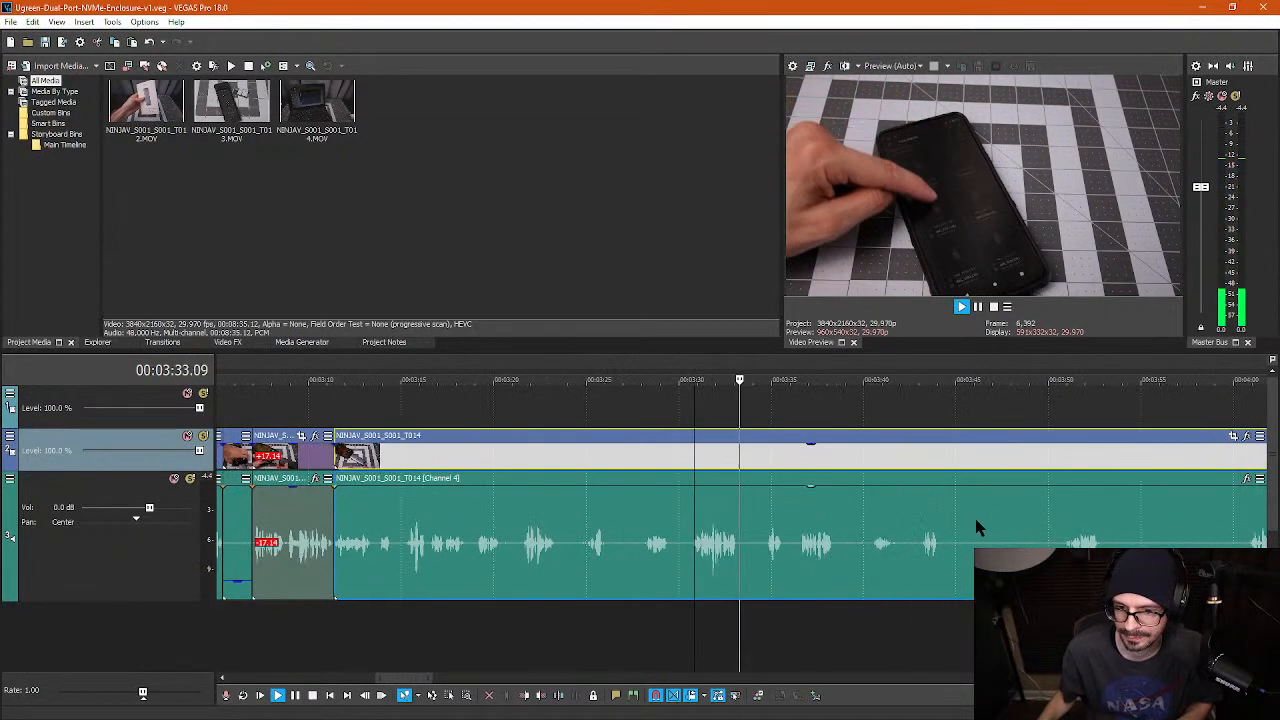
key(space)
- Split the phone clip at 00:03:30.18 and 00:03:33.10 to isolate the phrase between them
click(686, 545)
click(686, 552)
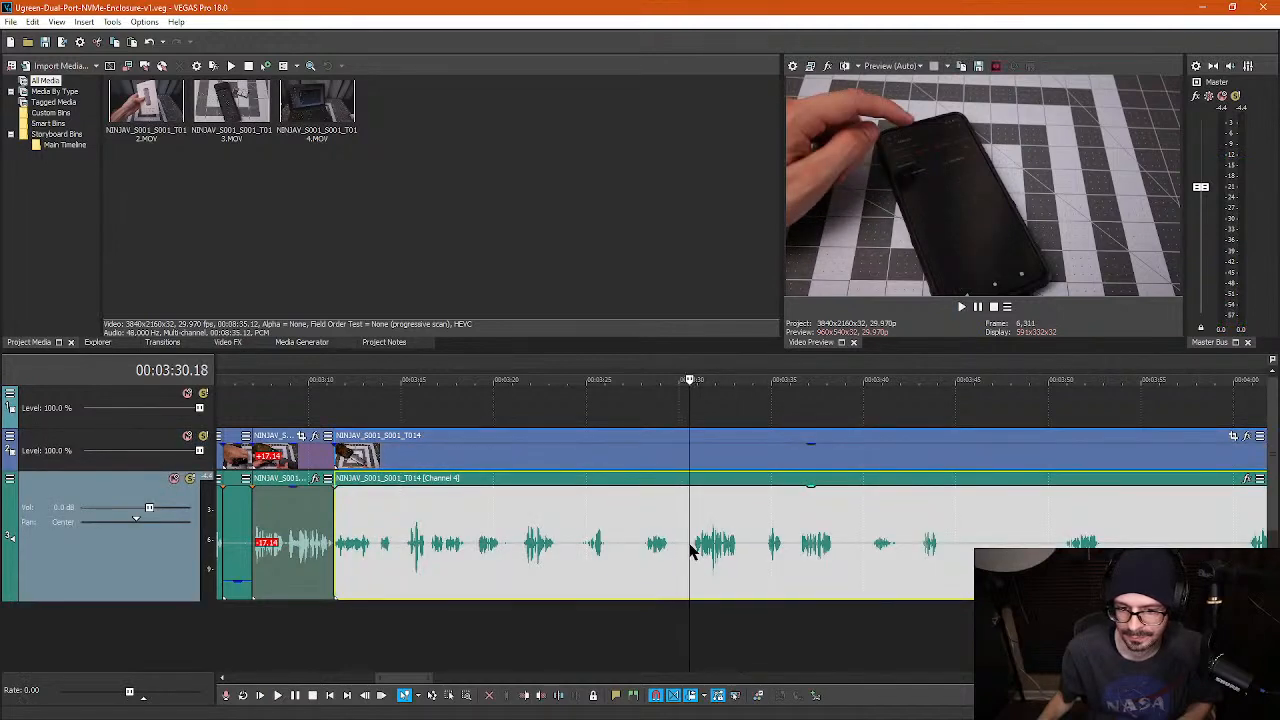
key(s)
click(739, 543)
key(s)
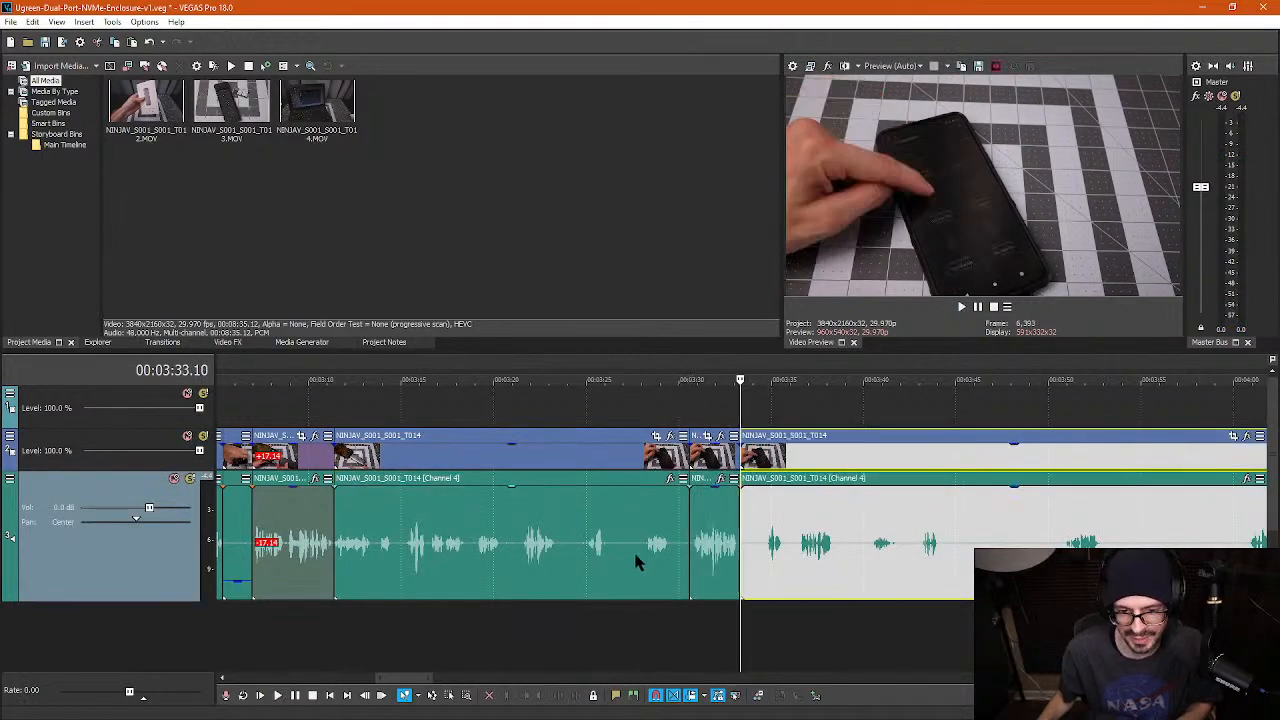
- Check the preceding clip, split it at 00:03:20.14, and delete the part up to 00:03:30.18 with the gap closed
click(635, 549)
click(353, 540)
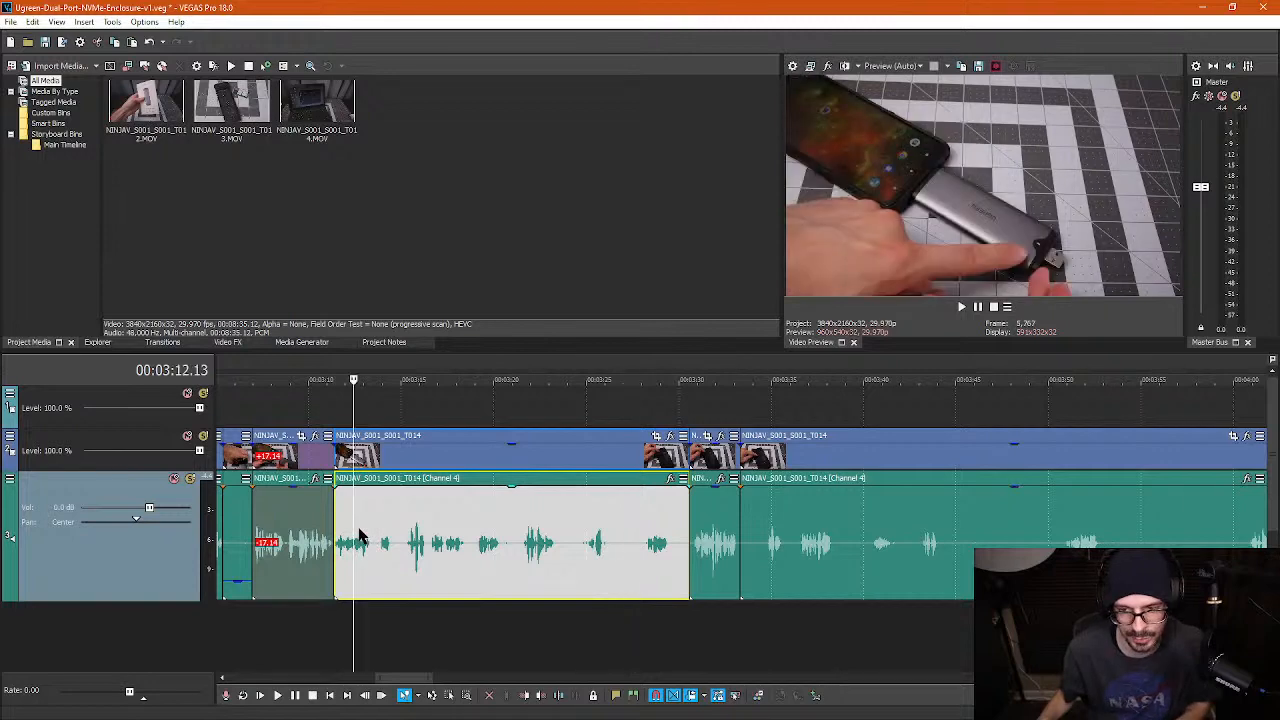
click(417, 530)
key(space)
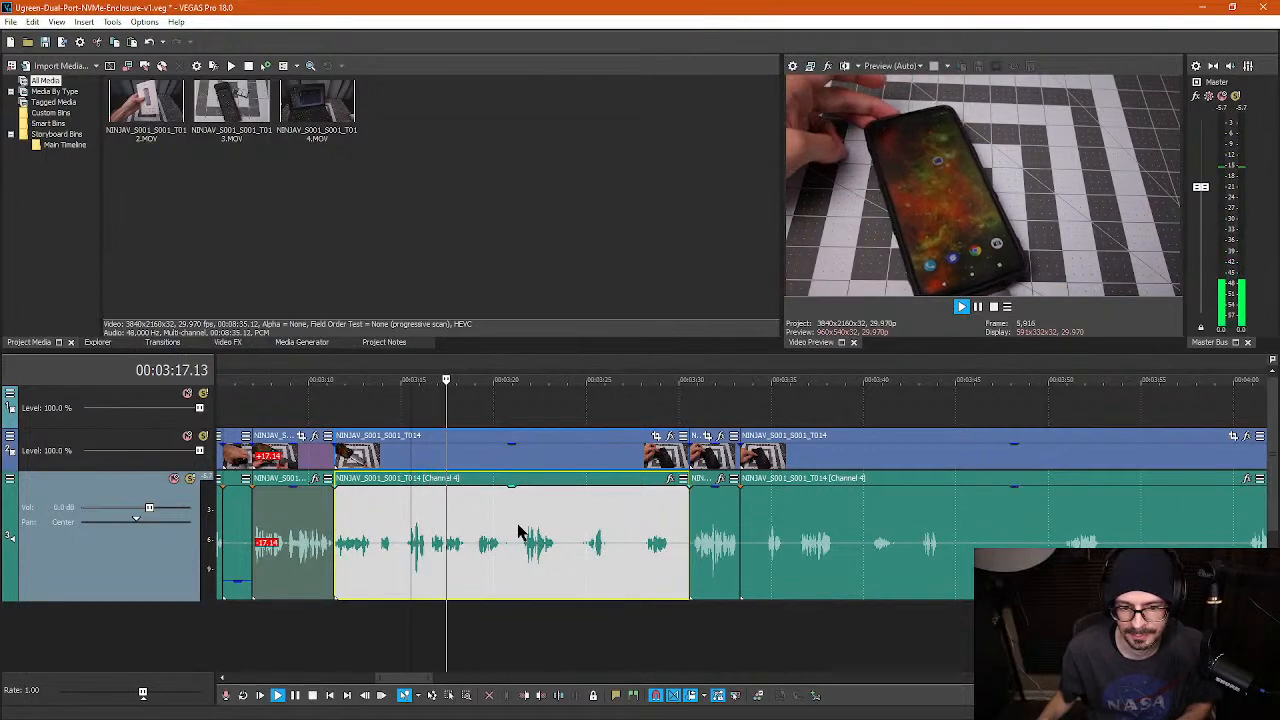
scroll(743, 537, up, 3)
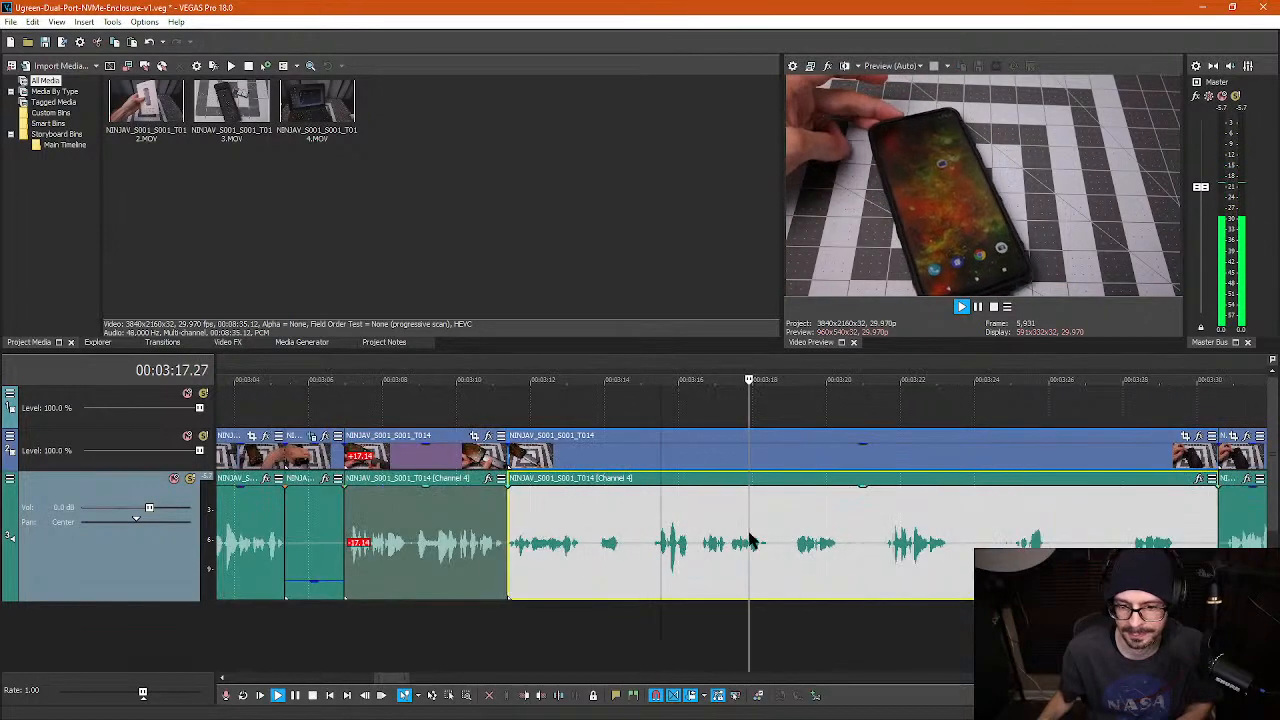
click(843, 556)
key(s)
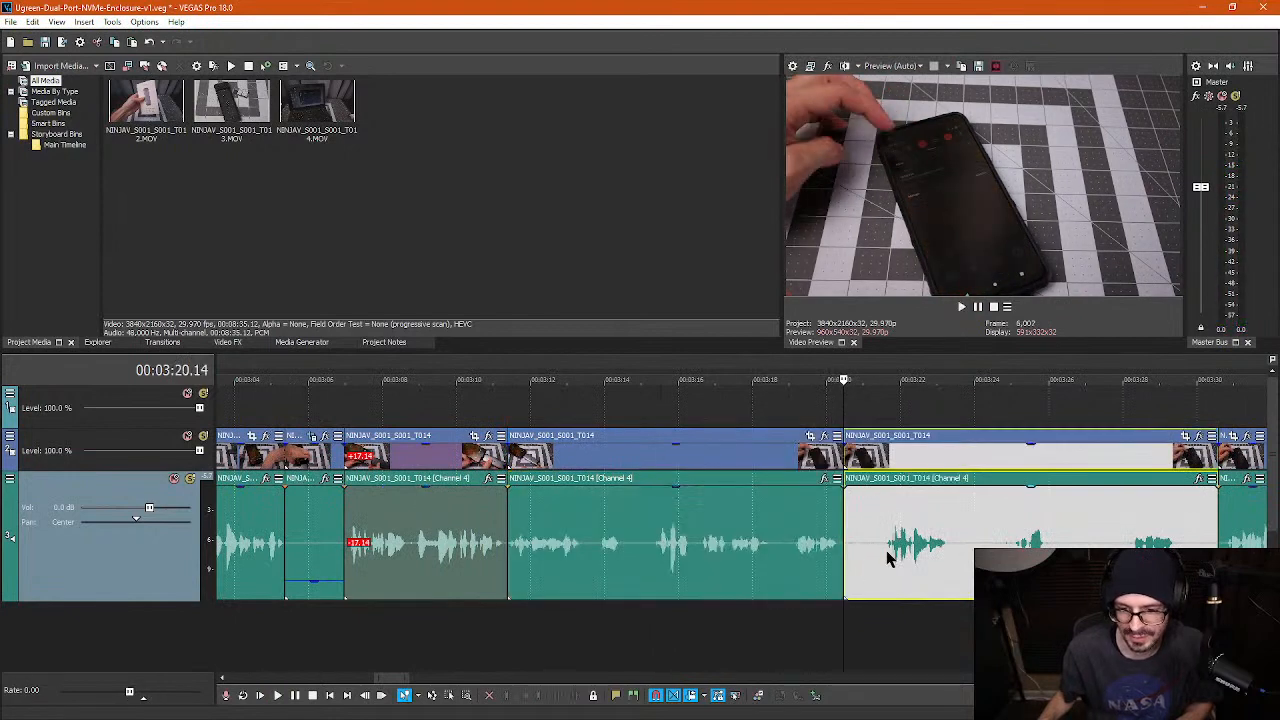
key(Delete)
- Split only the audio around the first pause, at about 00:03:13.12 and at 00:03:13.26
click(680, 540)
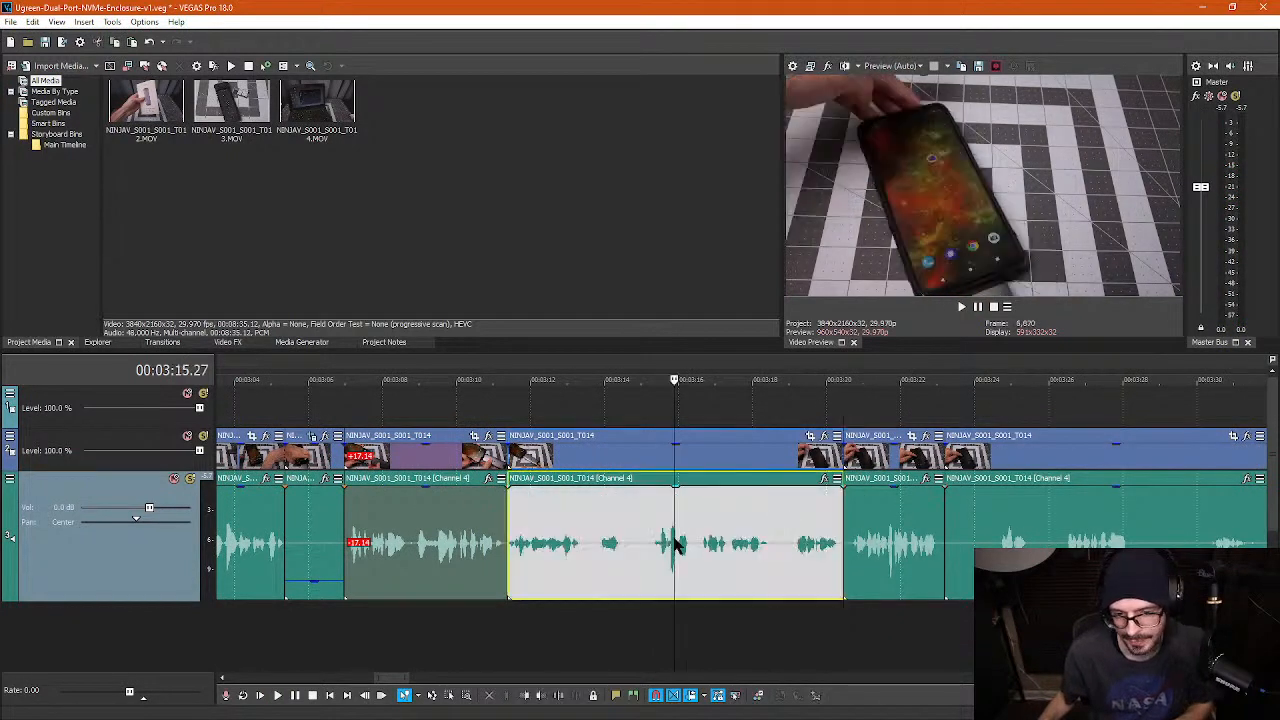
click(622, 537)
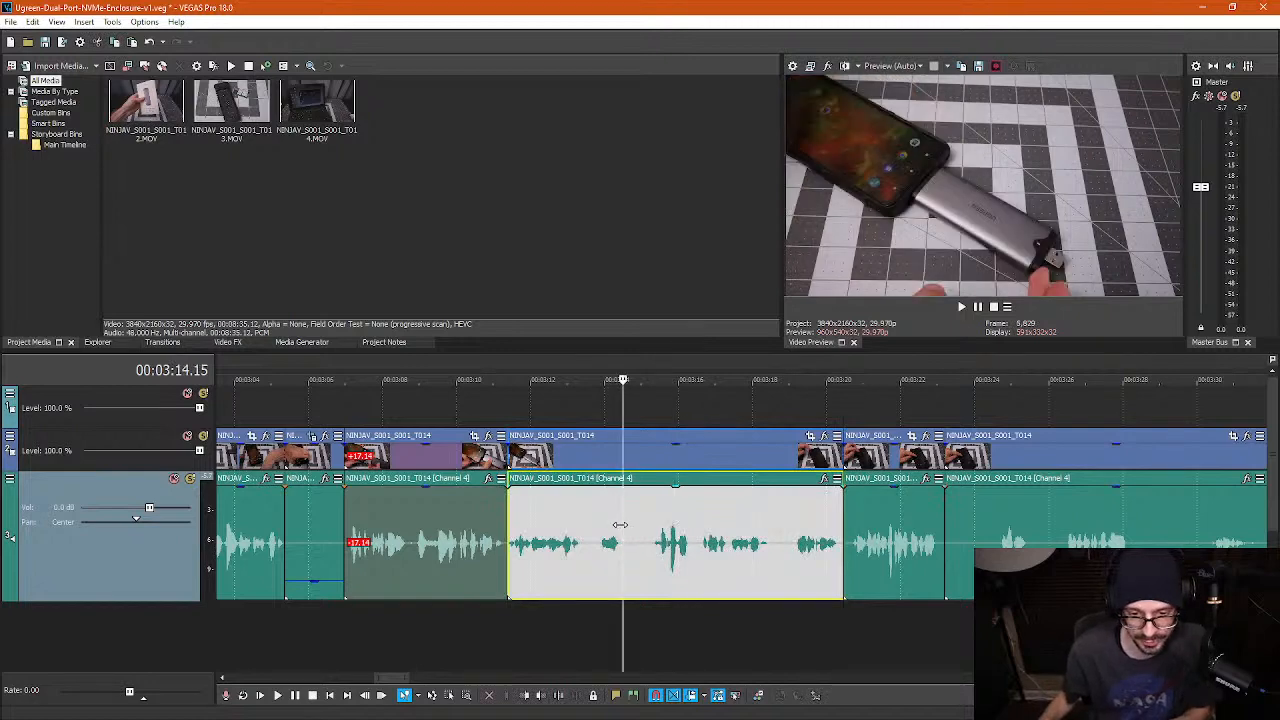
click(584, 568)
scroll(590, 570, up, 3)
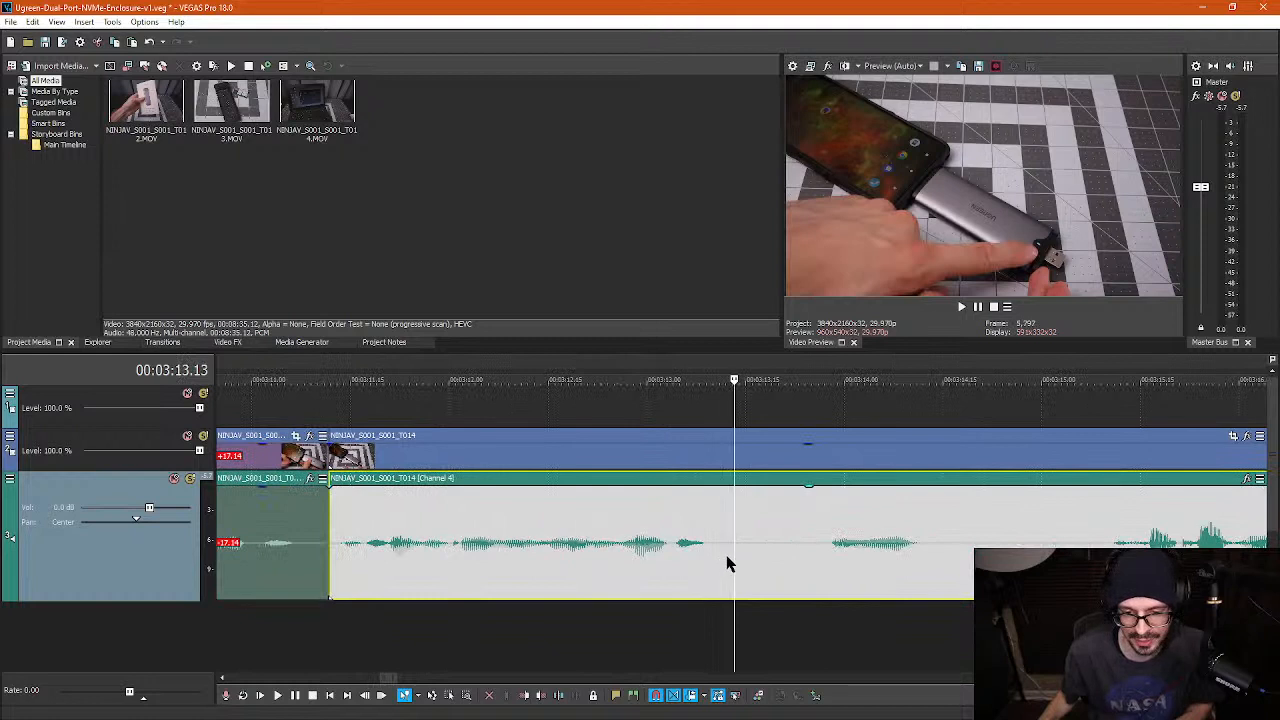
key(s)
click(818, 561)
key(s)
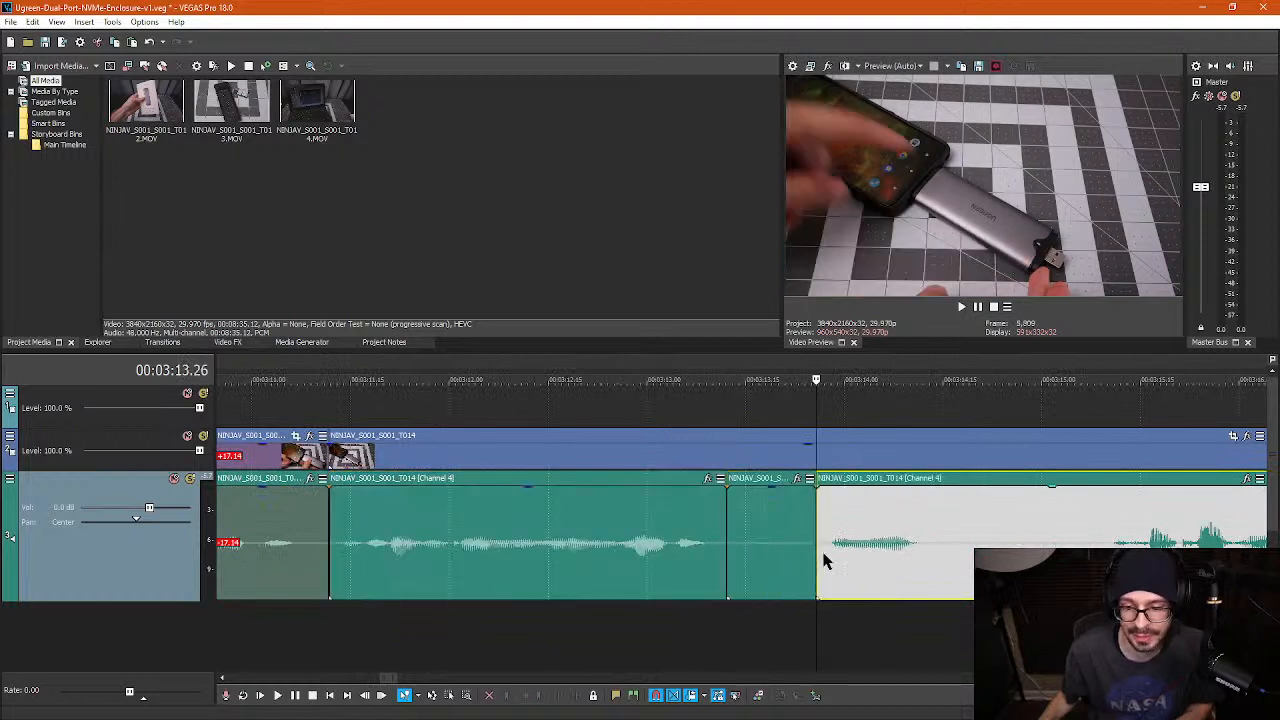
- Split the audio around the next pause, at 00:03:14.15 and just before the following phrase
click(948, 559)
key(s)
click(1097, 565)
key(s)
click(998, 566)
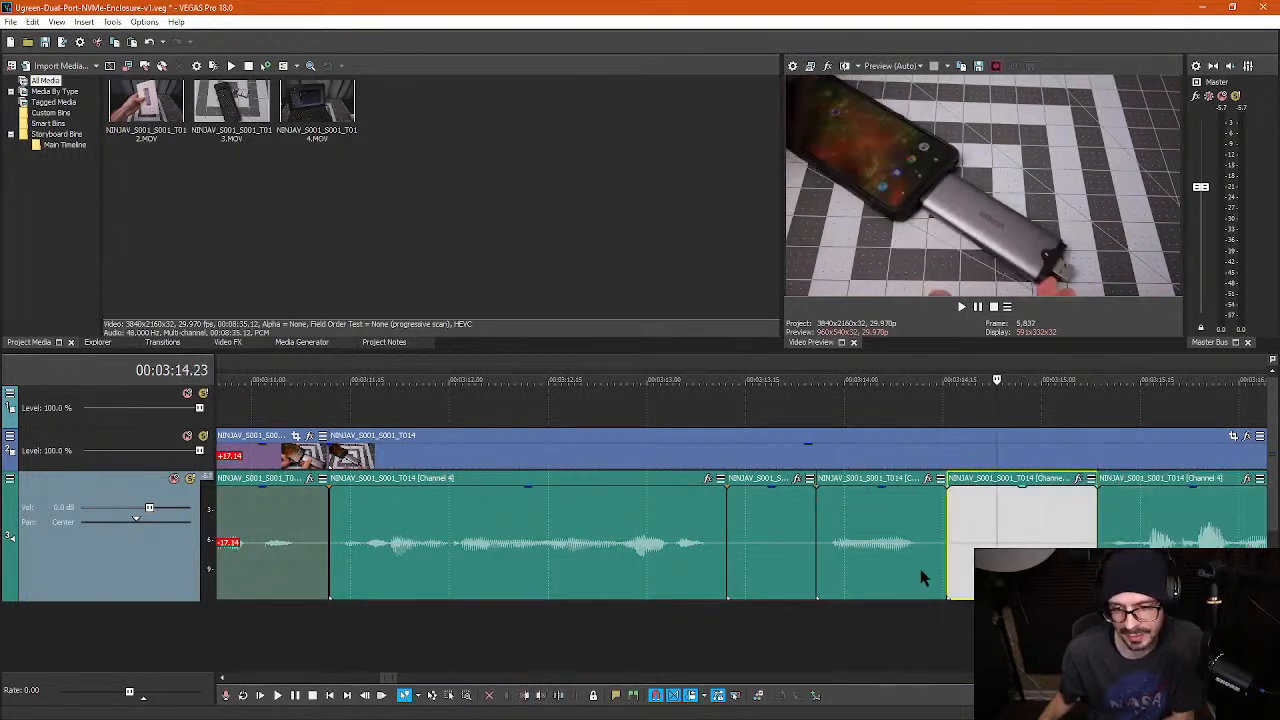
key(Delete)
key(ctrl+z)
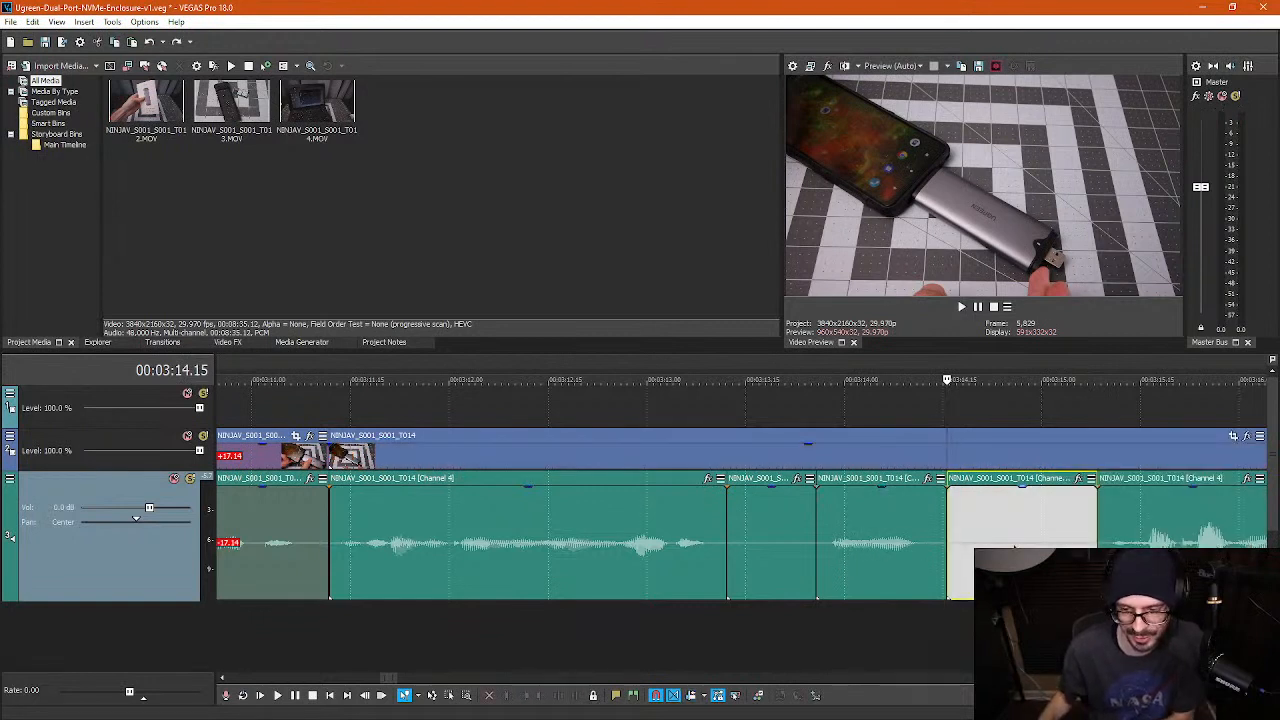
- Delete both silent audio pieces without shifting other clips, and move the short phrase between them earlier against the preceding audio
click(1014, 547)
key(Delete)
click(799, 549)
key(Delete)
drag(860, 547, 767, 553)
- Split the following audio at 00:03:16.09 and just before its next phrase, and delete the short silence between the splits
click(953, 541)
scroll(950, 542, down, 3)
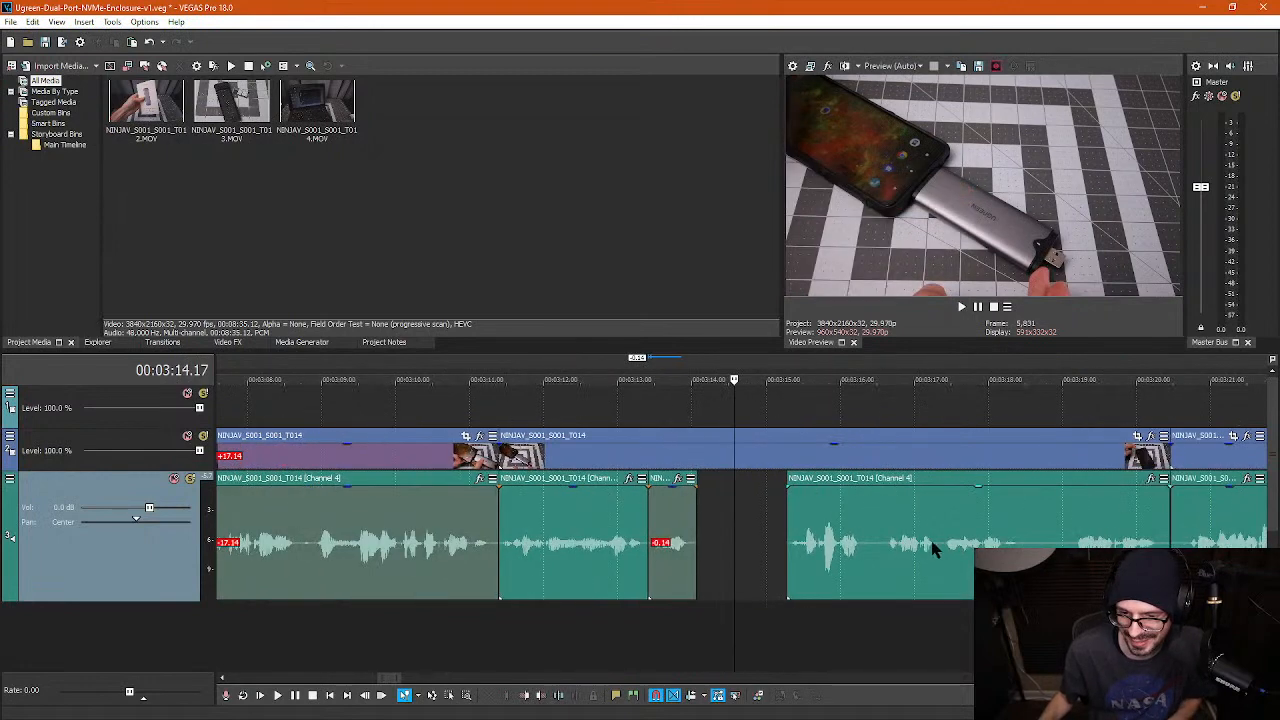
click(862, 549)
key(s)
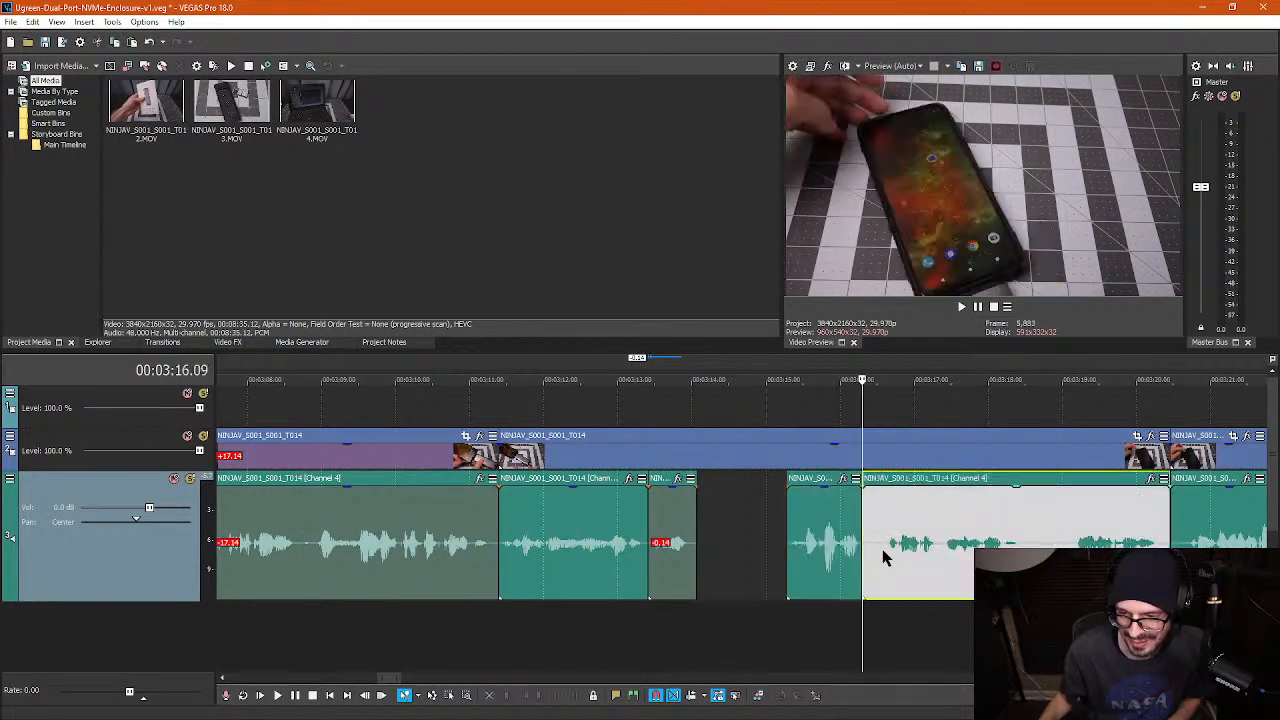
click(883, 565)
key(s)
click(871, 565)
key(Delete)
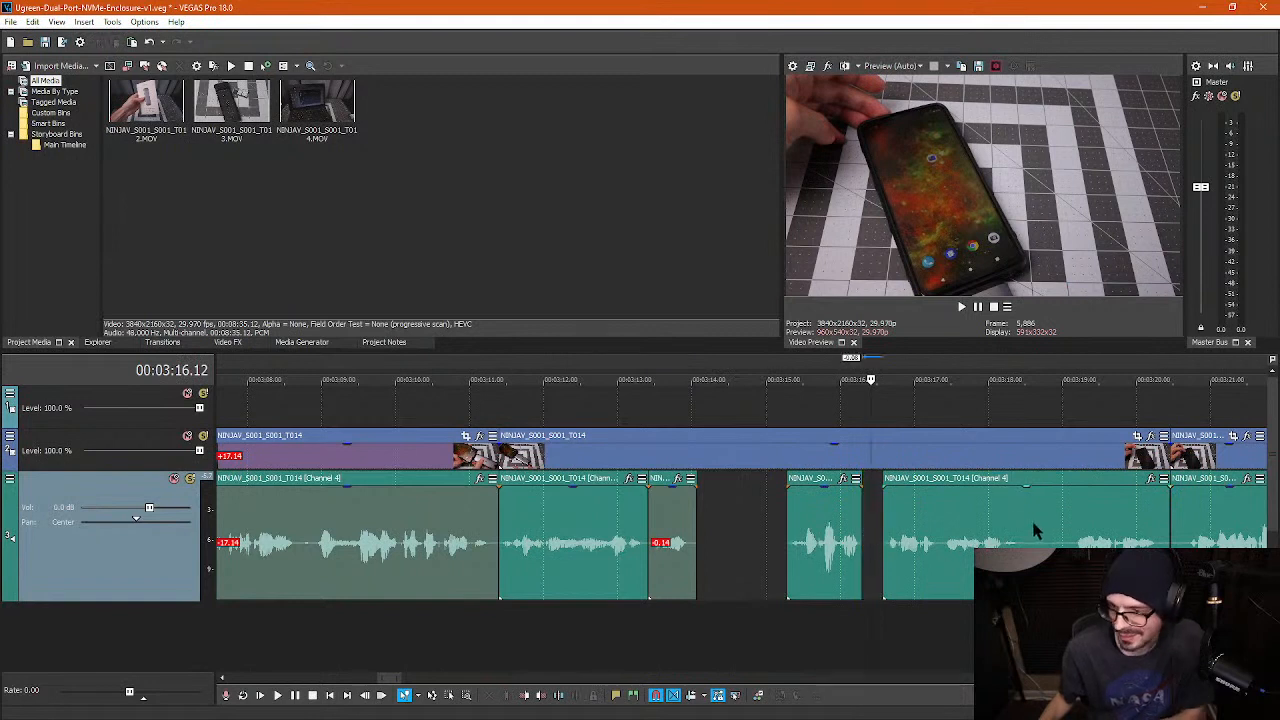
- Split the remaining audio at about 00:03:18.15 and at 00:03:19.02, and delete the silent piece between the splits
click(1025, 545)
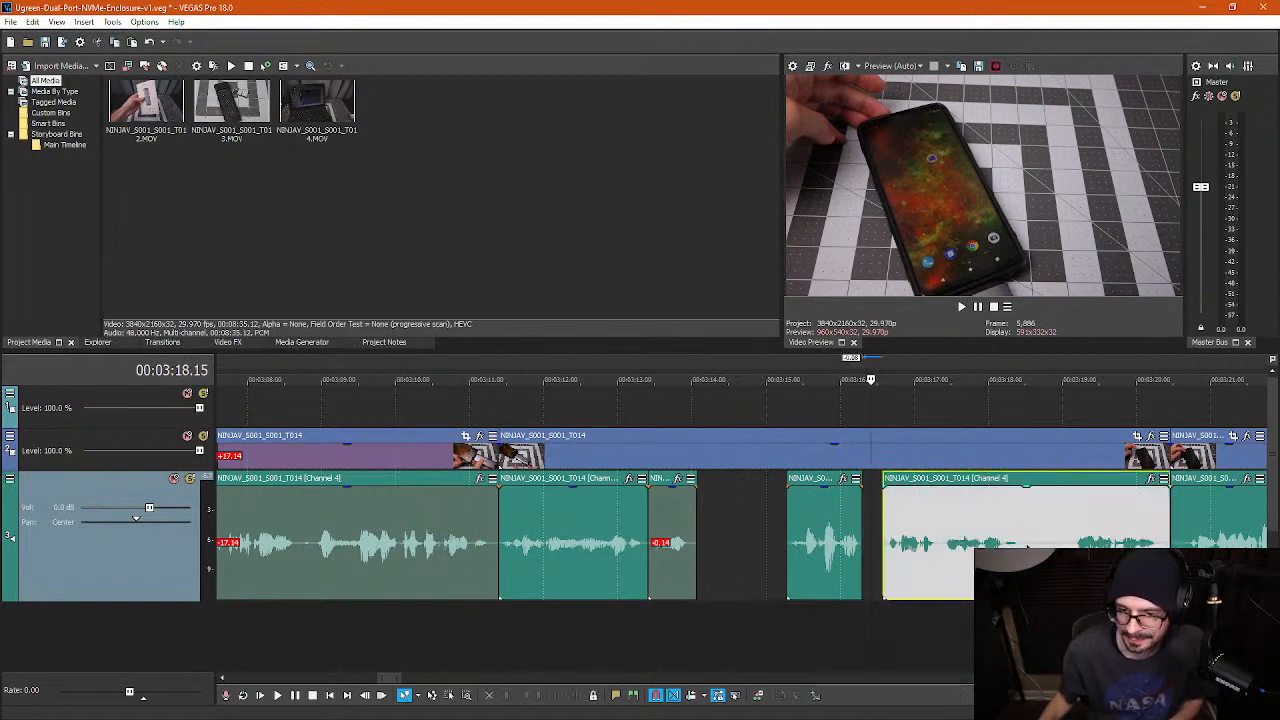
key(s)
click(1075, 545)
key(s)
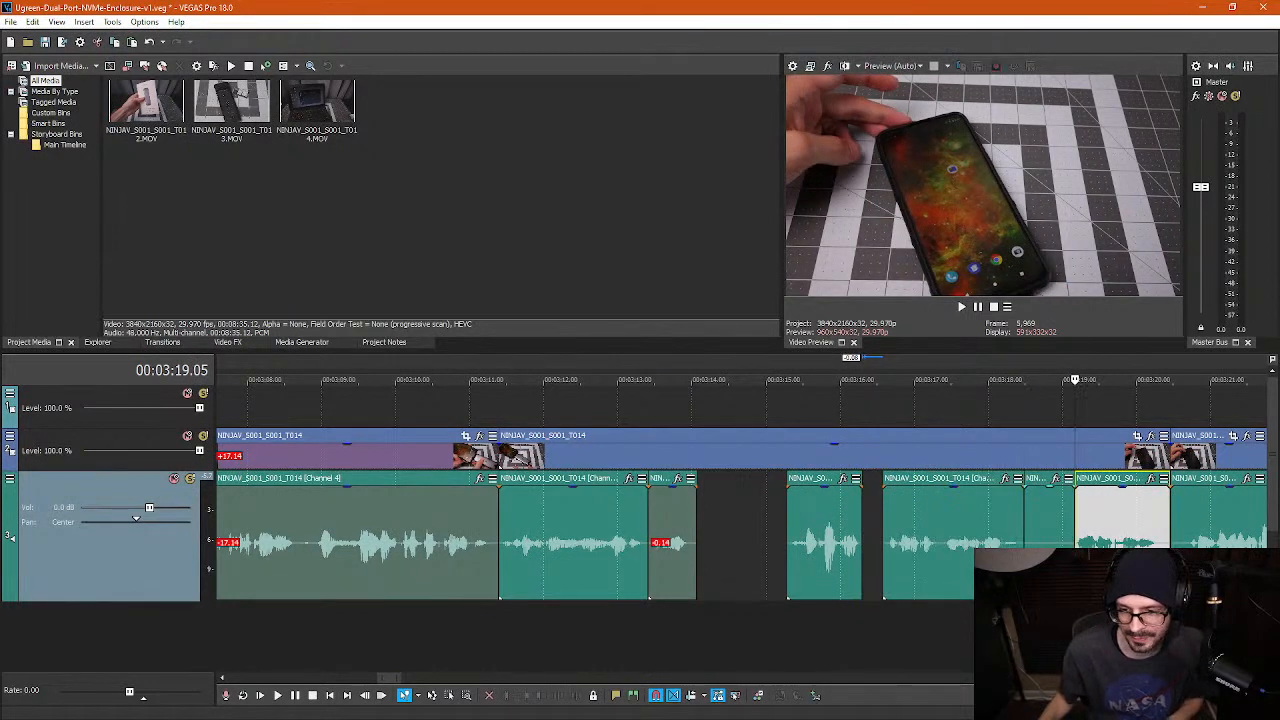
key(ctrl+z)
key(s)
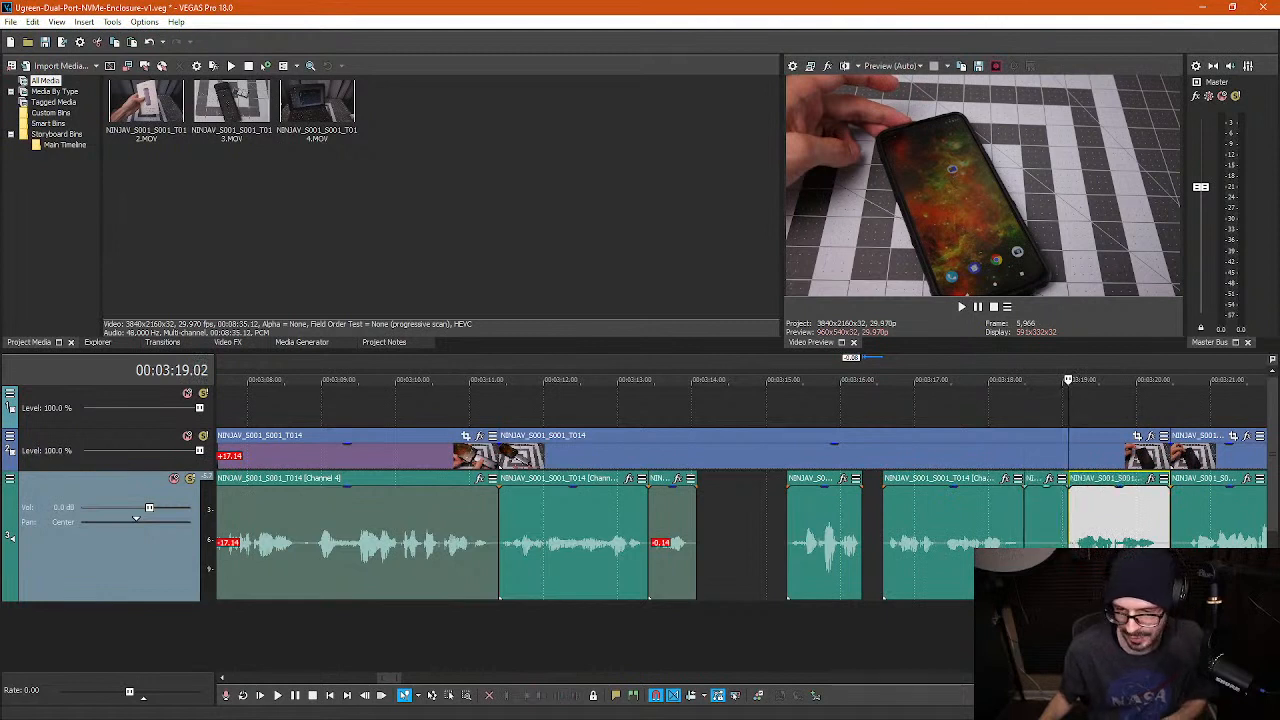
click(1051, 545)
key(Delete)
- Move the three remaining audio phrases earlier one after another so that each starts where the preceding piece ends
drag(830, 567, 723, 560)
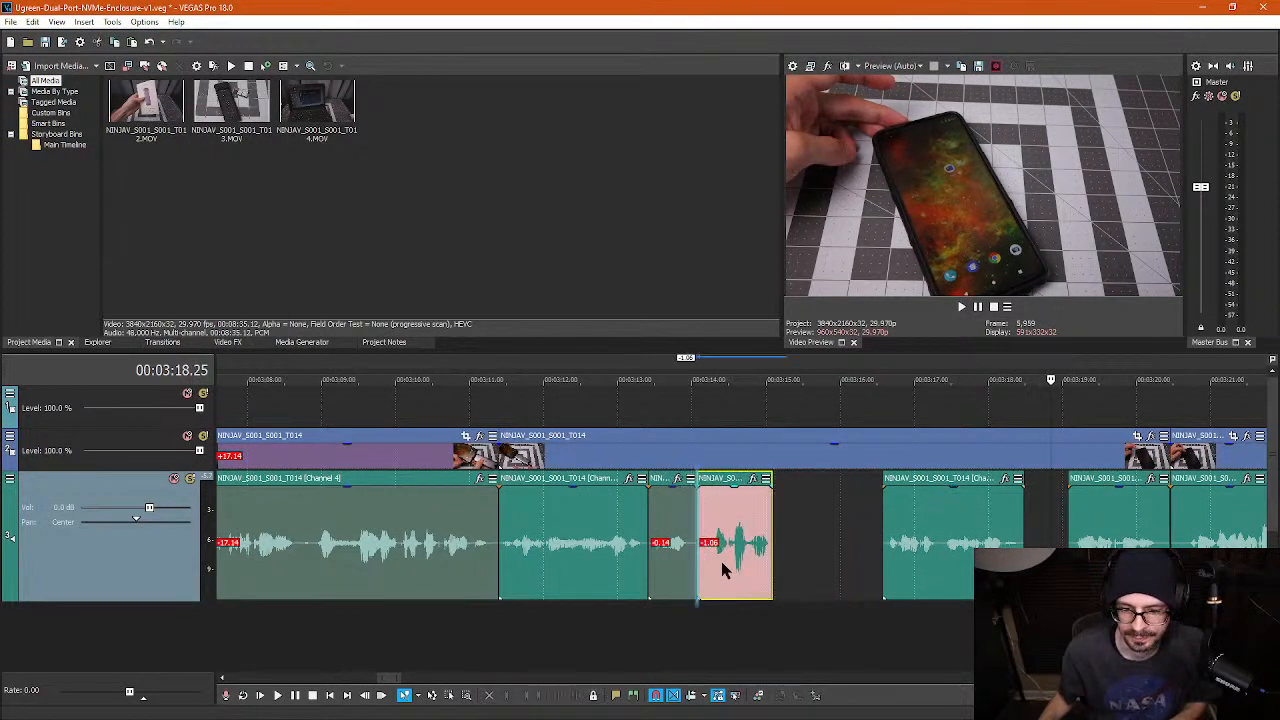
drag(919, 552, 808, 543)
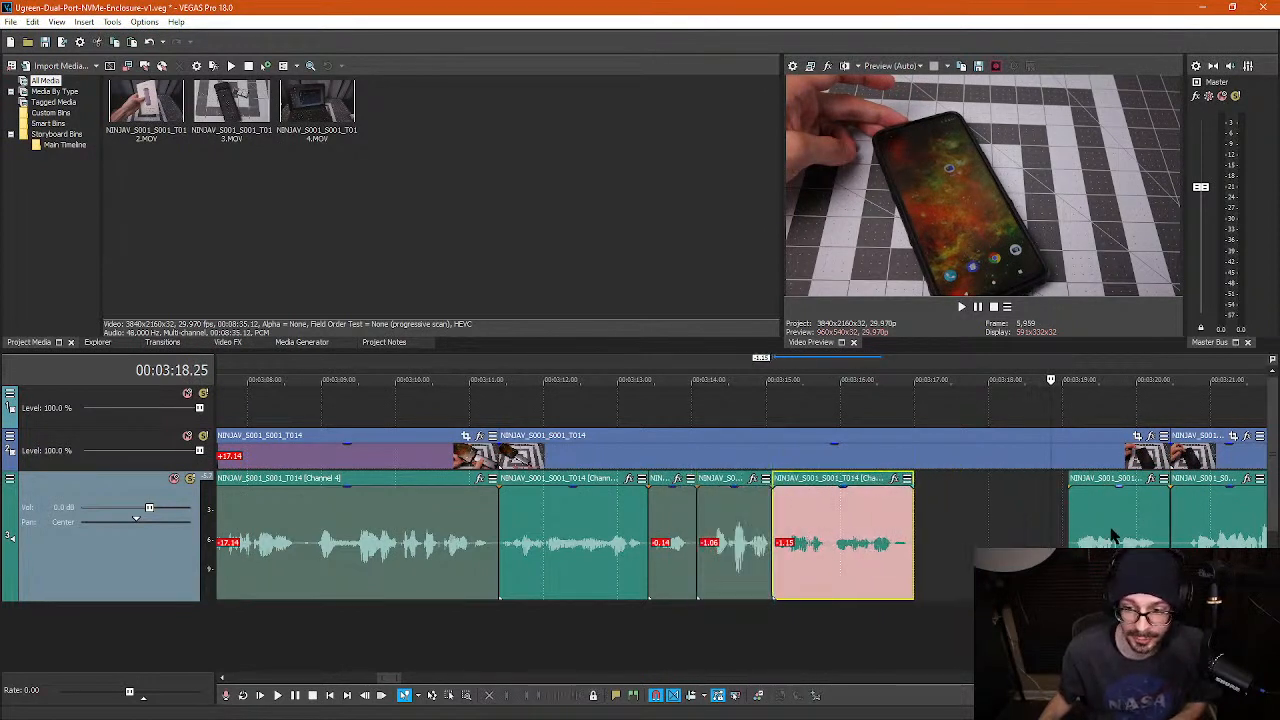
drag(1113, 537, 975, 540)
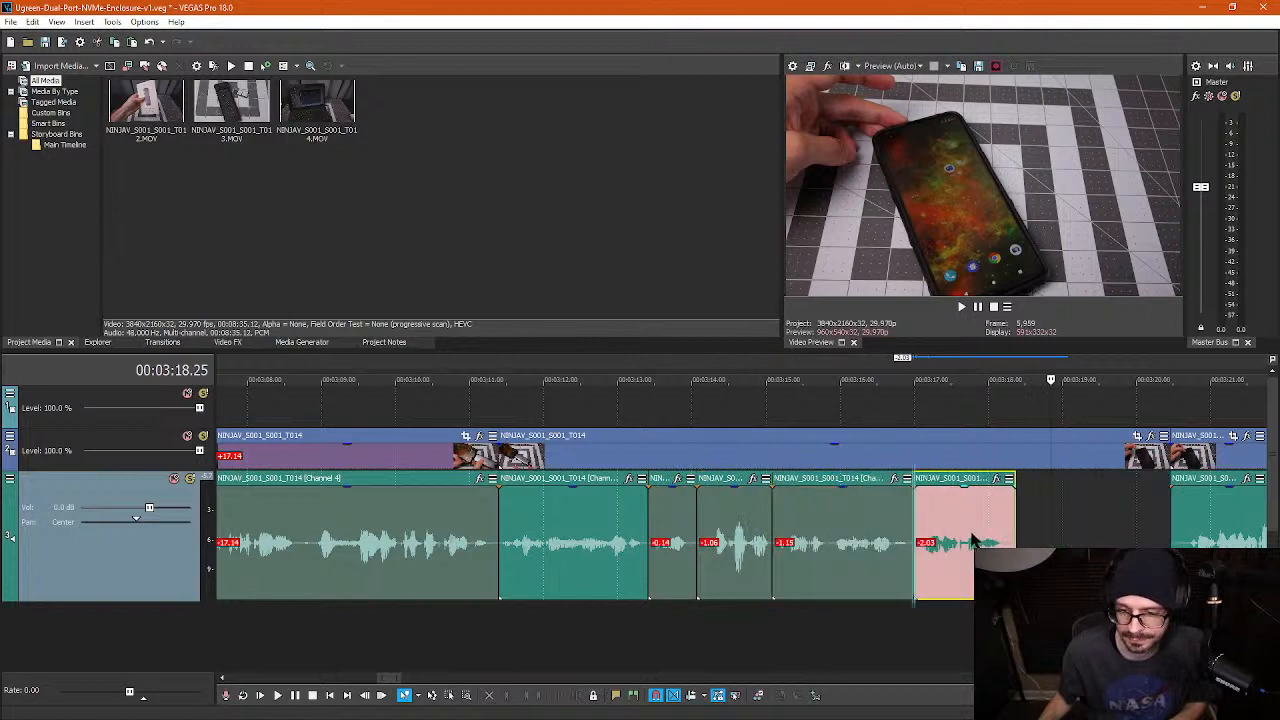
- Split the video at the shortened narration's end, 00:03:18.11, and delete the excess video after it
click(1015, 458)
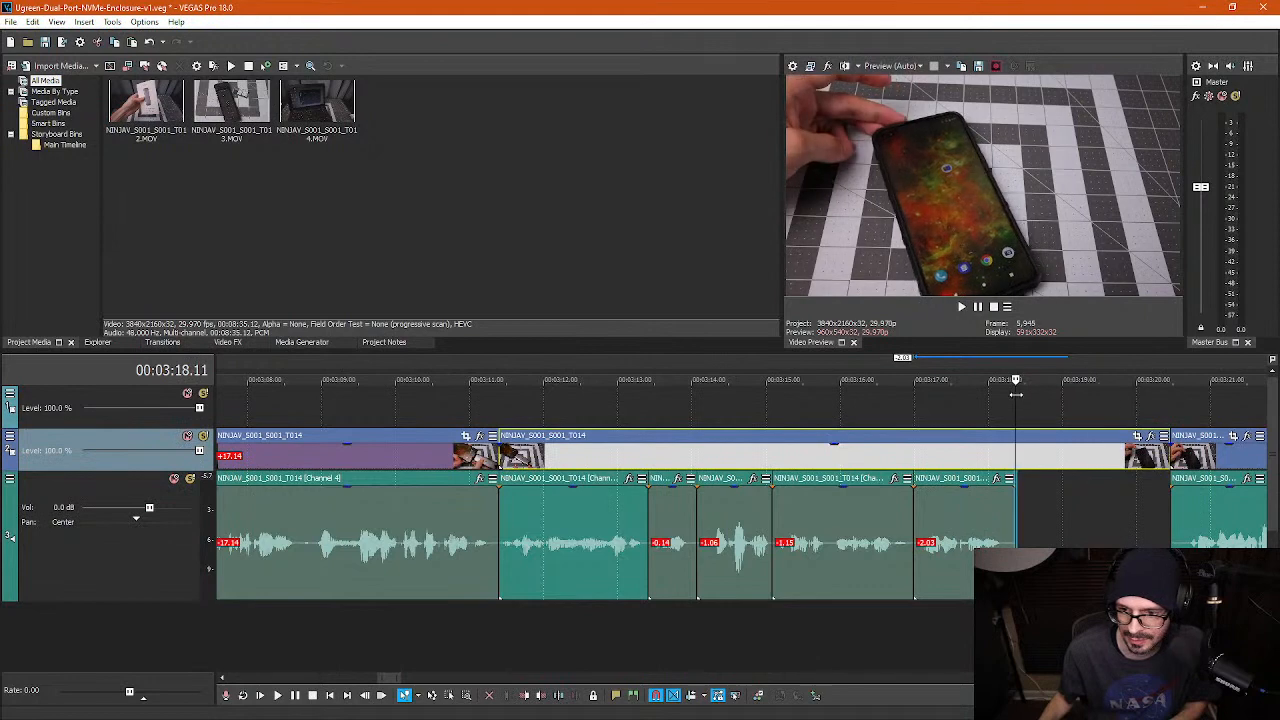
key(s)
key(space)
key(Delete)
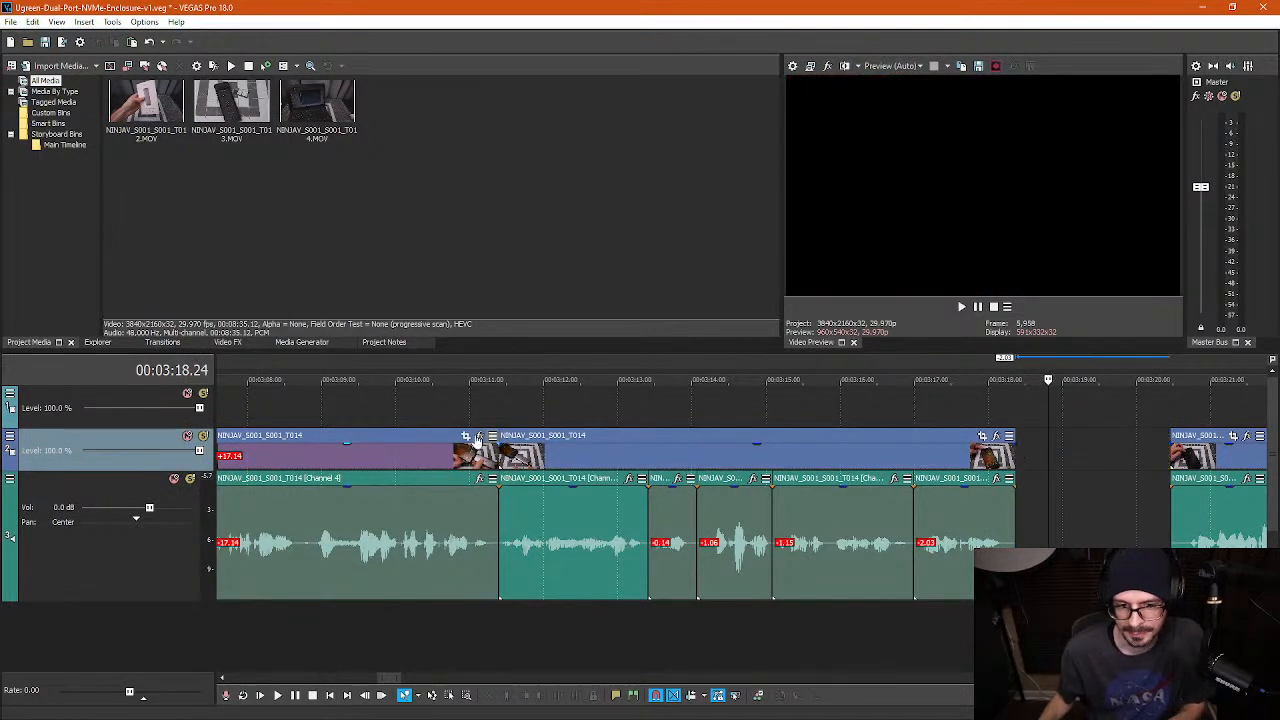
- Check the tightened narration against the picture and split the video at 00:03:14.09
click(457, 400)
key(space)
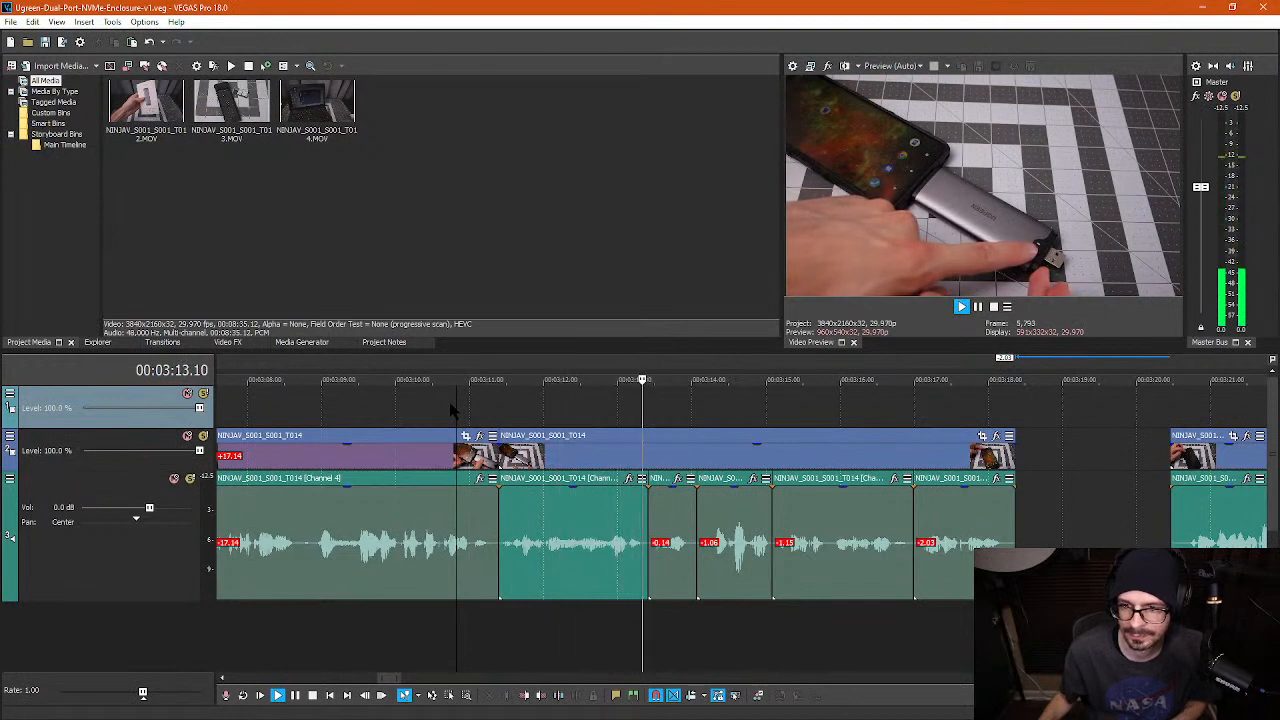
key(space)
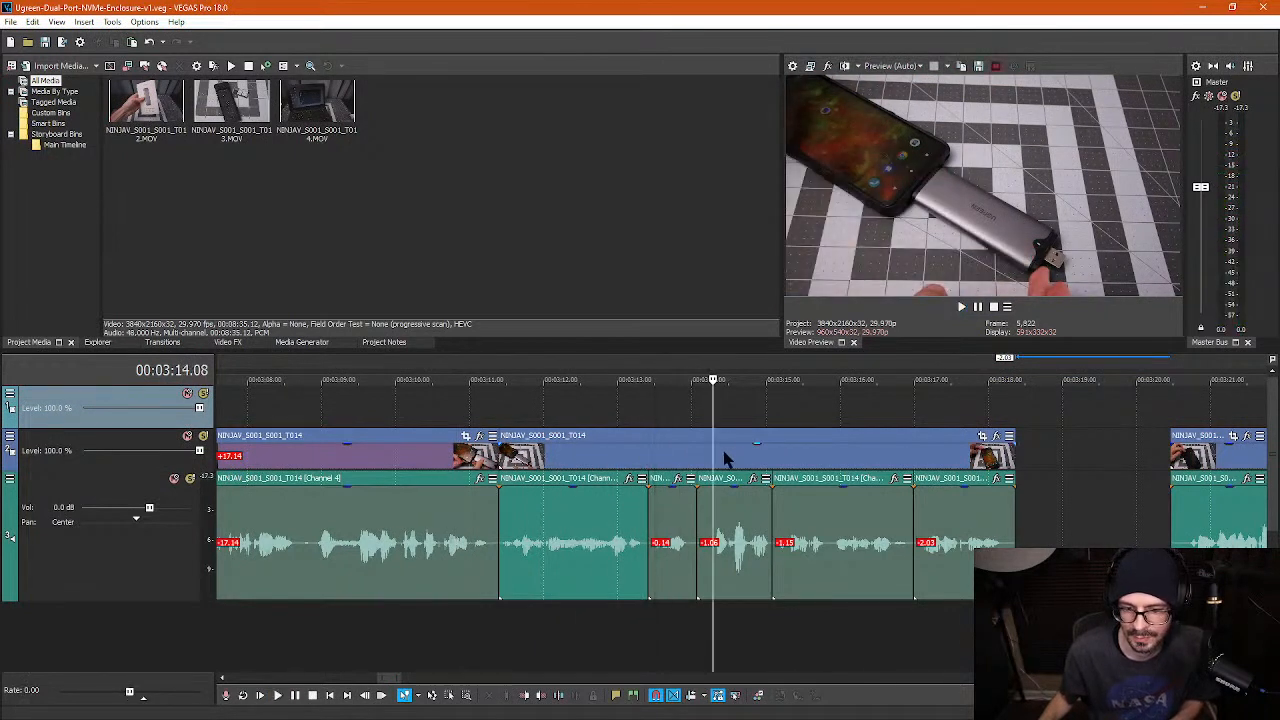
click(714, 452)
key(s)
- Crop the clip ending at 00:03:14.09 to about 2,611 × 1,469, centred on the enclosure and slightly rotated, and play it back
click(595, 463)
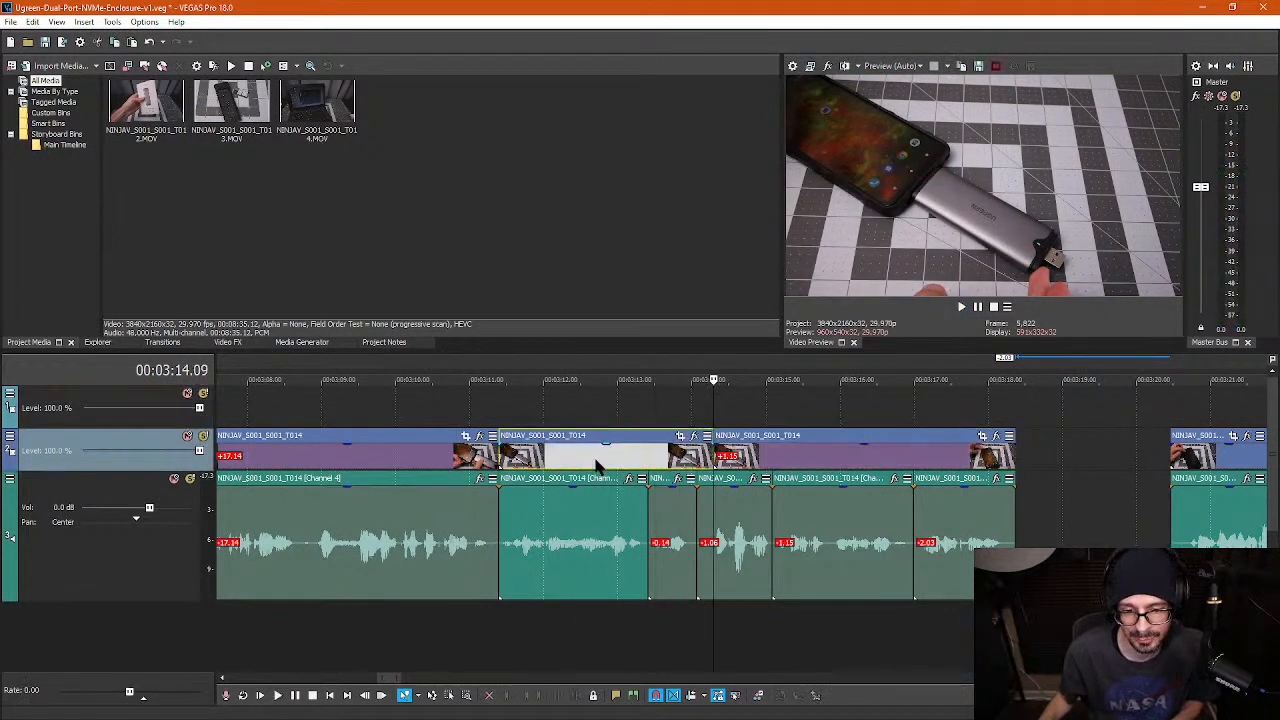
click(679, 437)
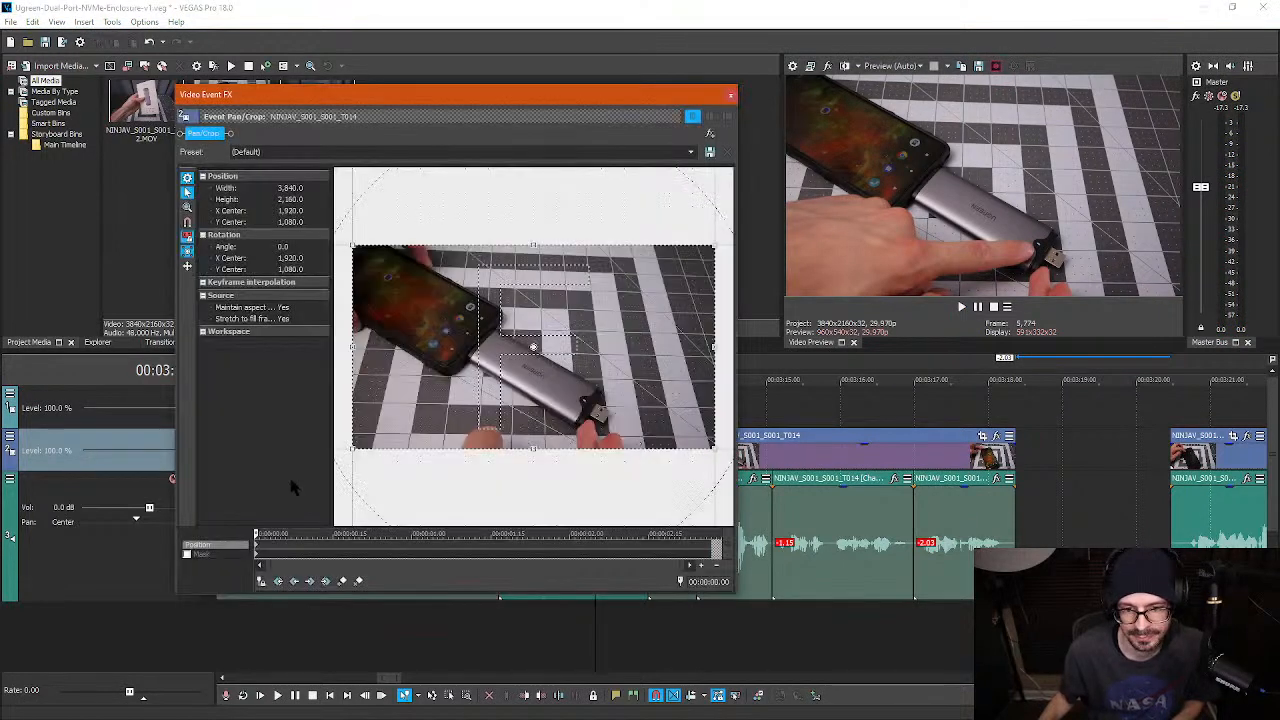
drag(351, 447, 409, 416)
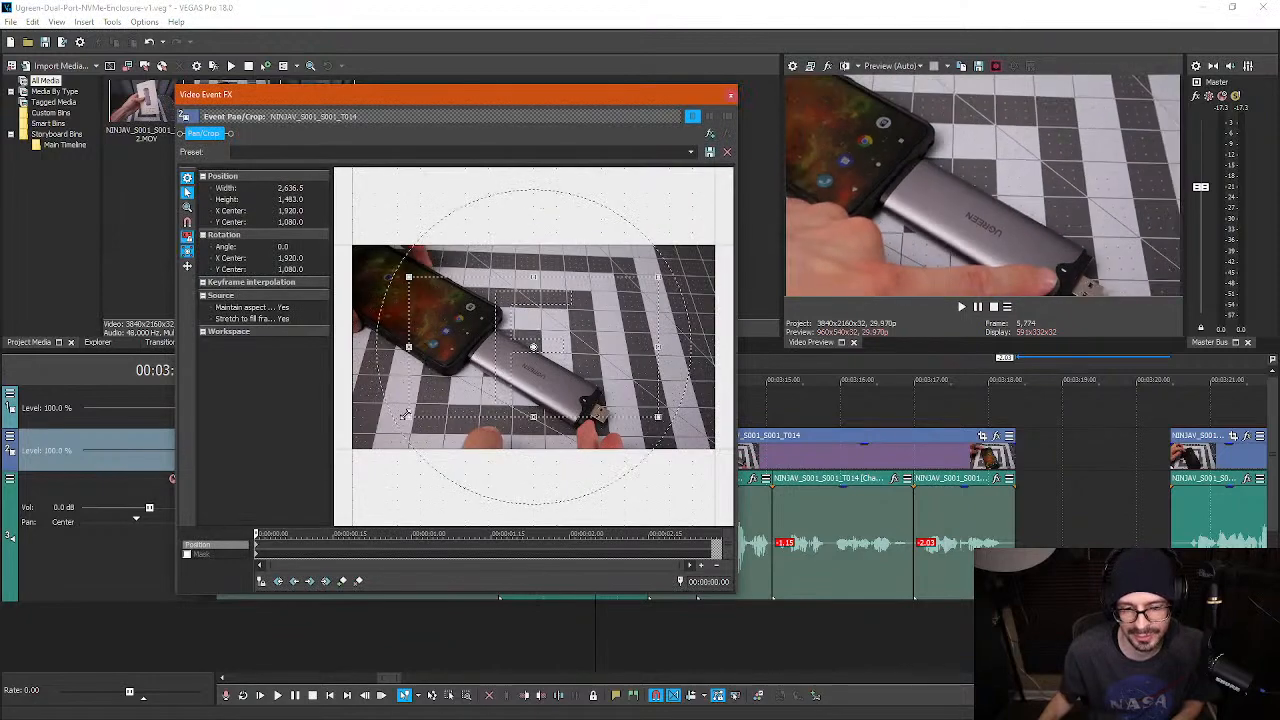
mouse_move(492, 372)
mouse_down()
mouse_move(439, 386)
mouse_move(490, 403)
mouse_move(484, 388)
mouse_up()
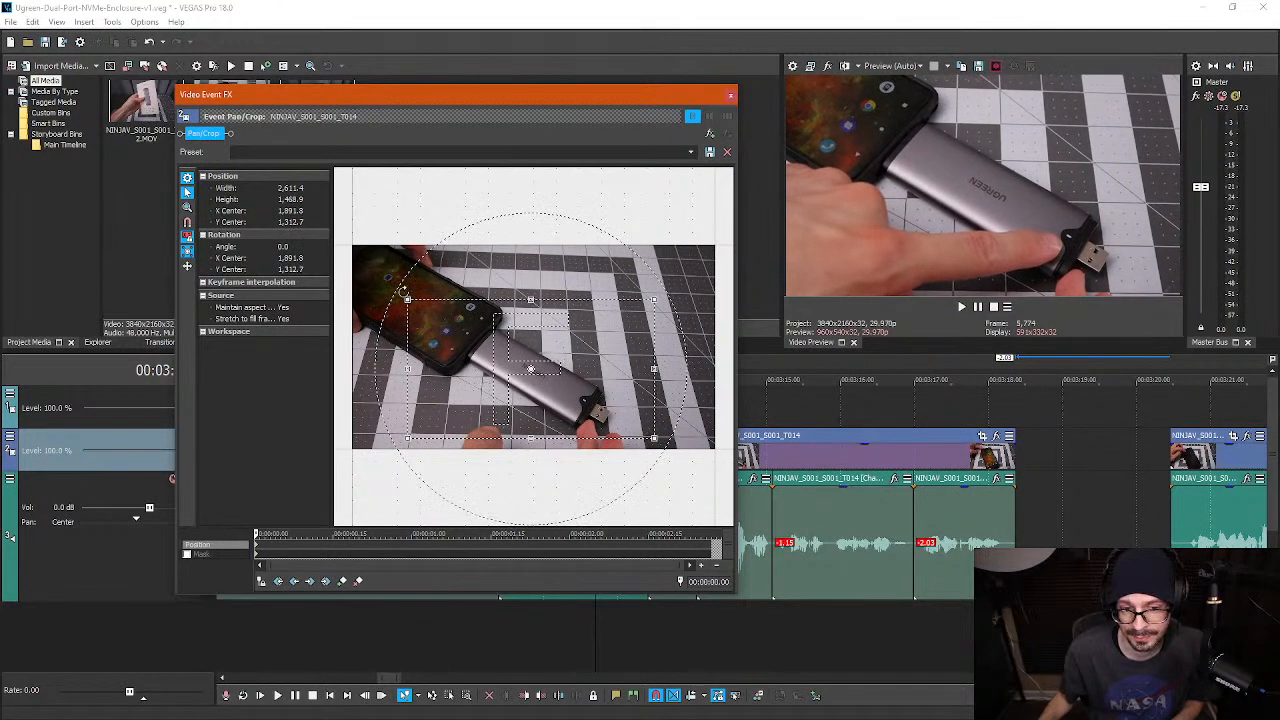
drag(405, 294, 412, 297)
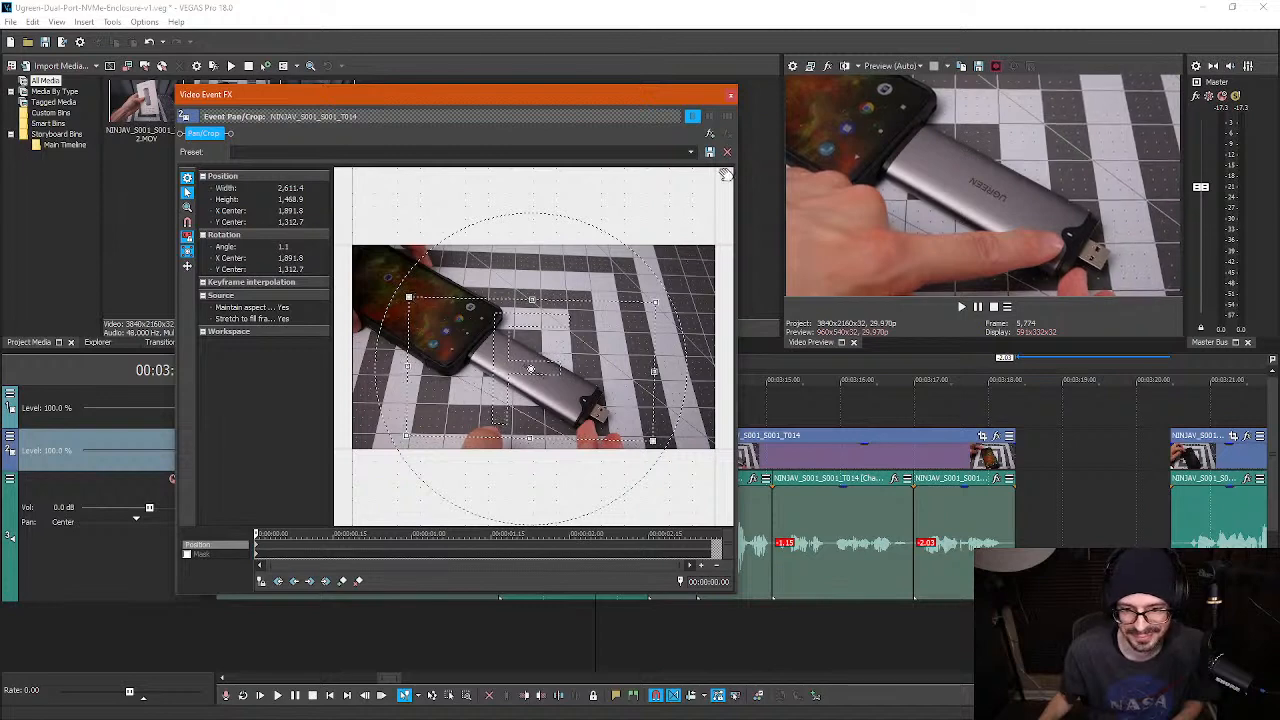
click(731, 95)
click(420, 414)
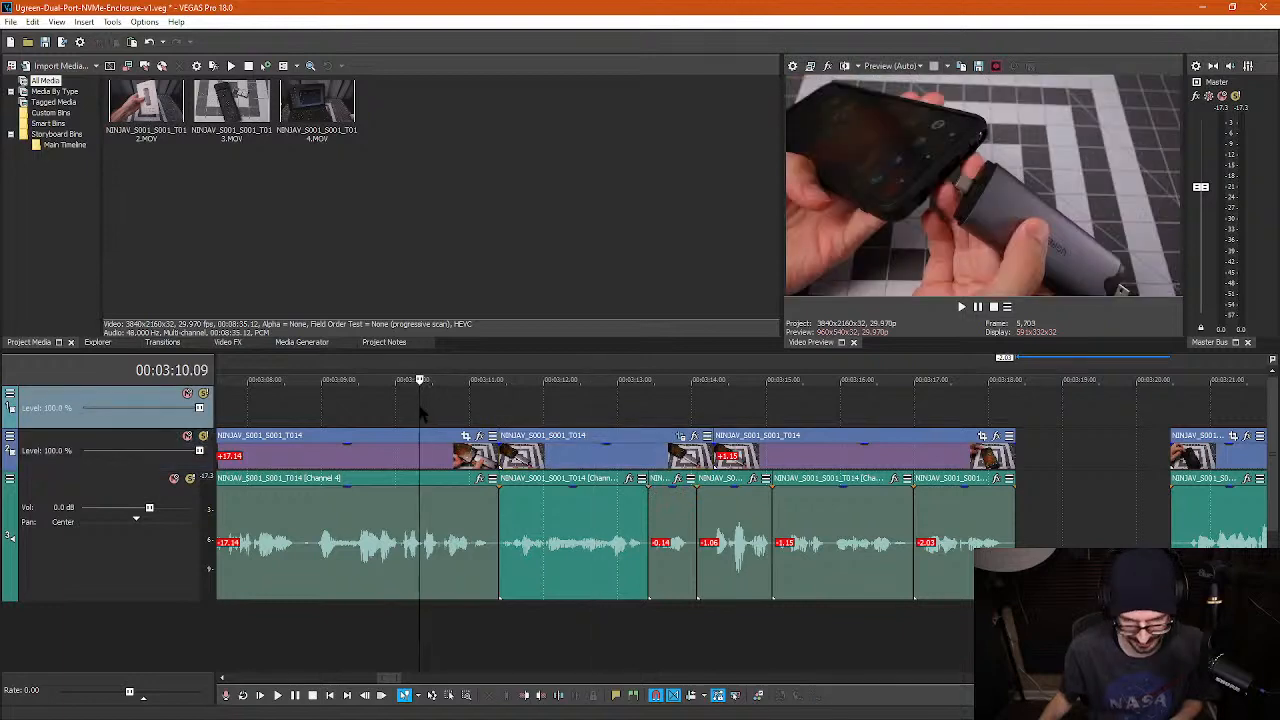
key(space)
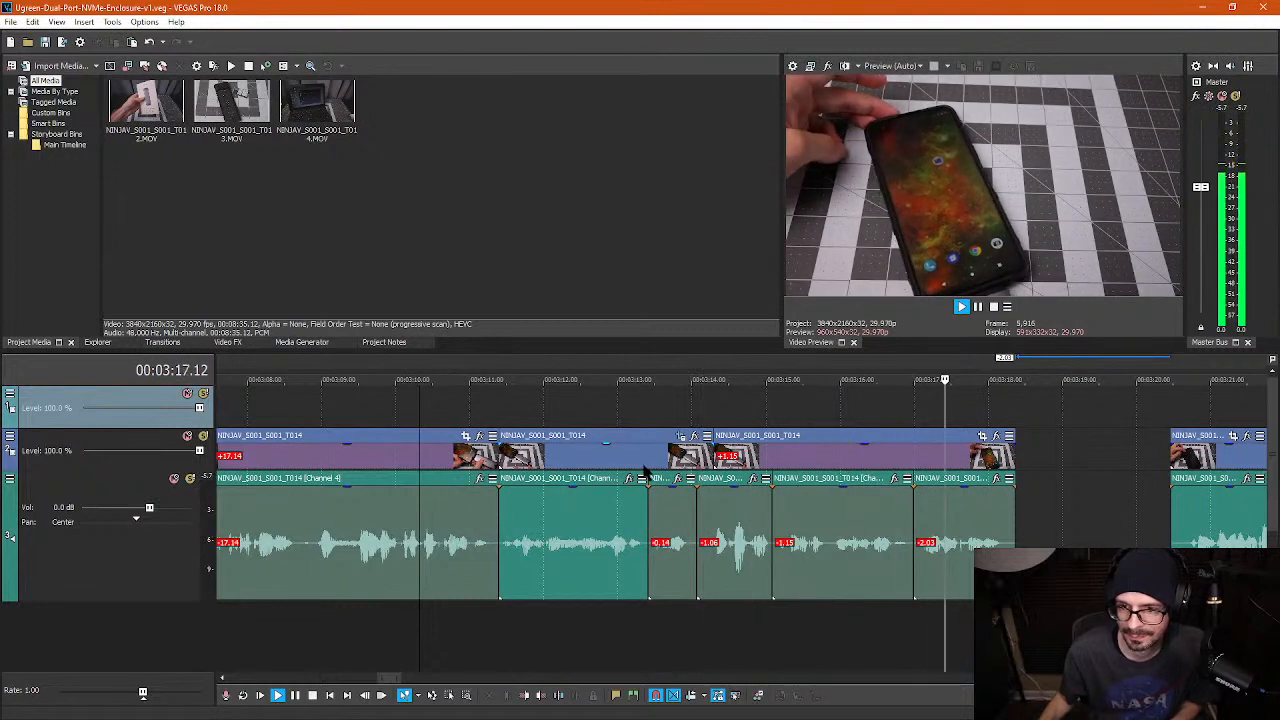
key(Return)
- Crop the following clip to about 3,586 × 2,017 with a 1.9° rotation and play it back
click(763, 462)
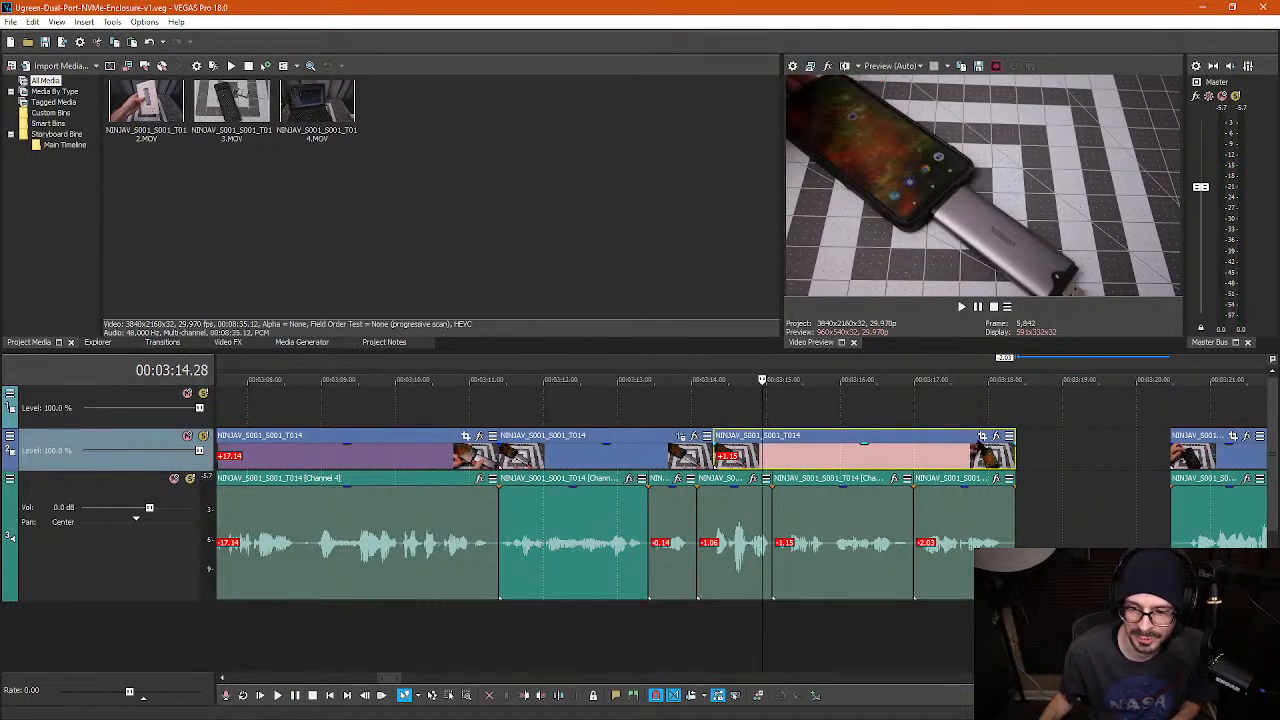
click(981, 437)
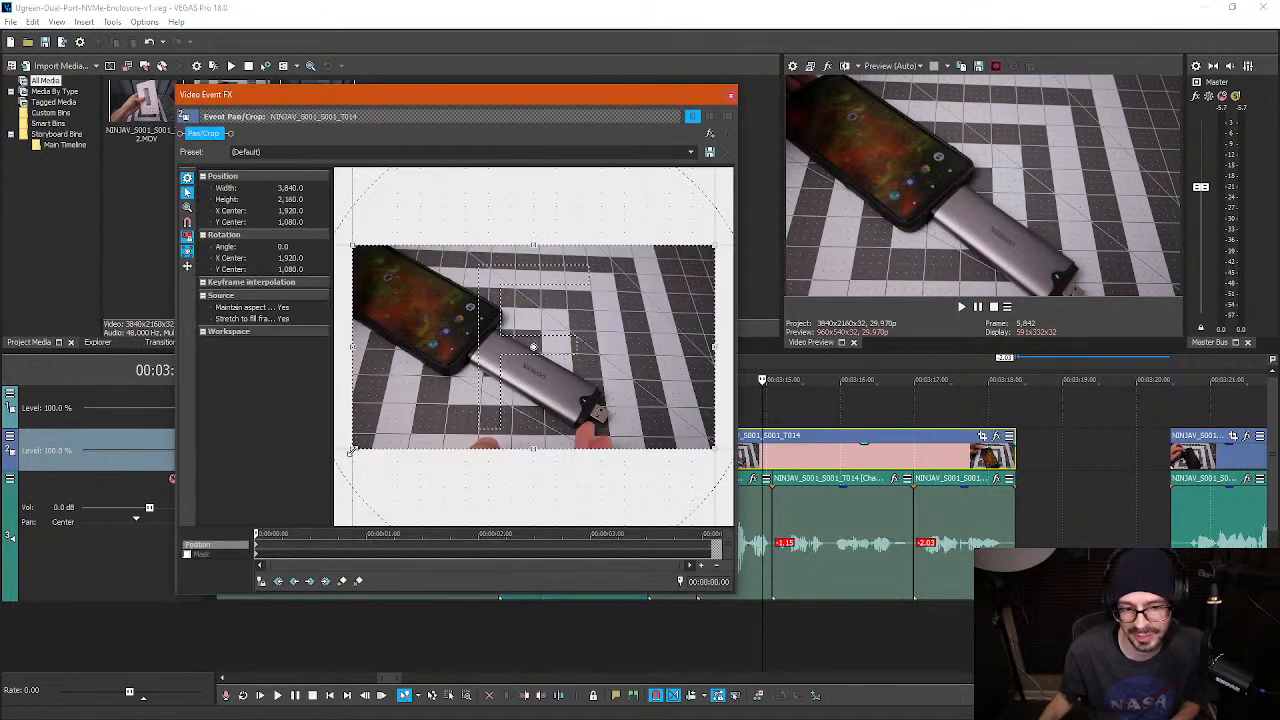
drag(351, 452, 360, 437)
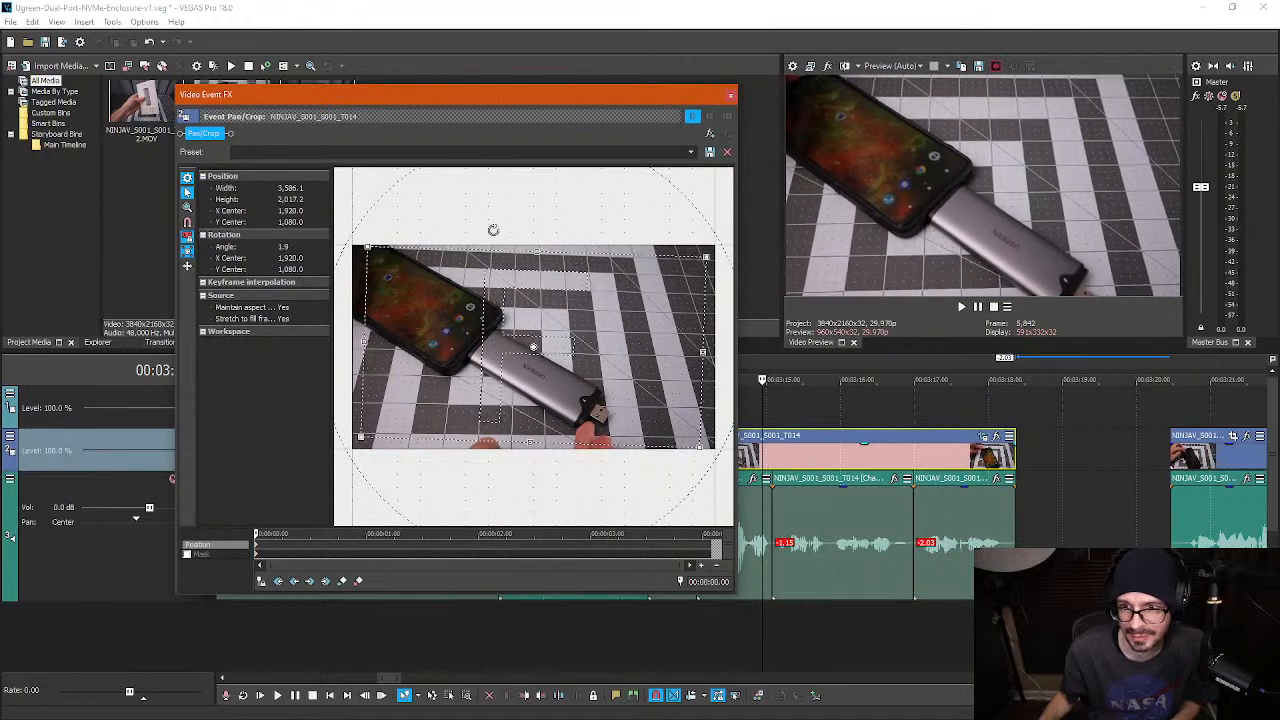
click(730, 96)
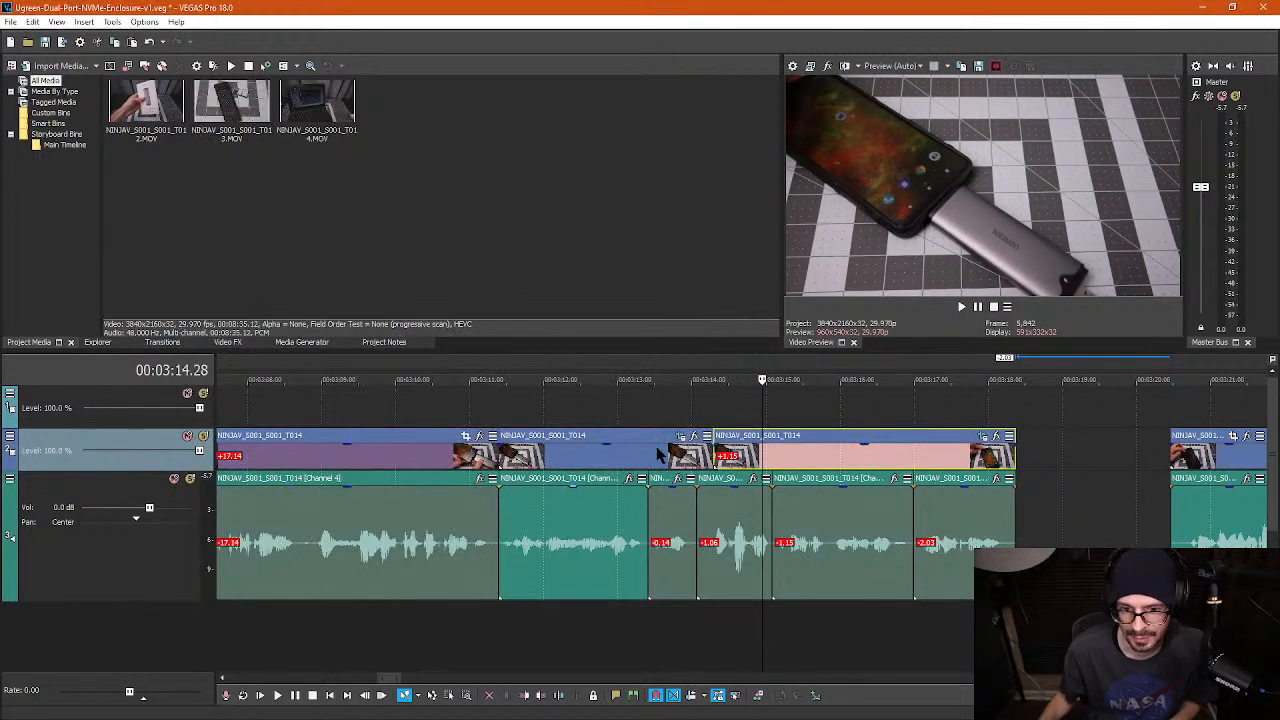
key(space)
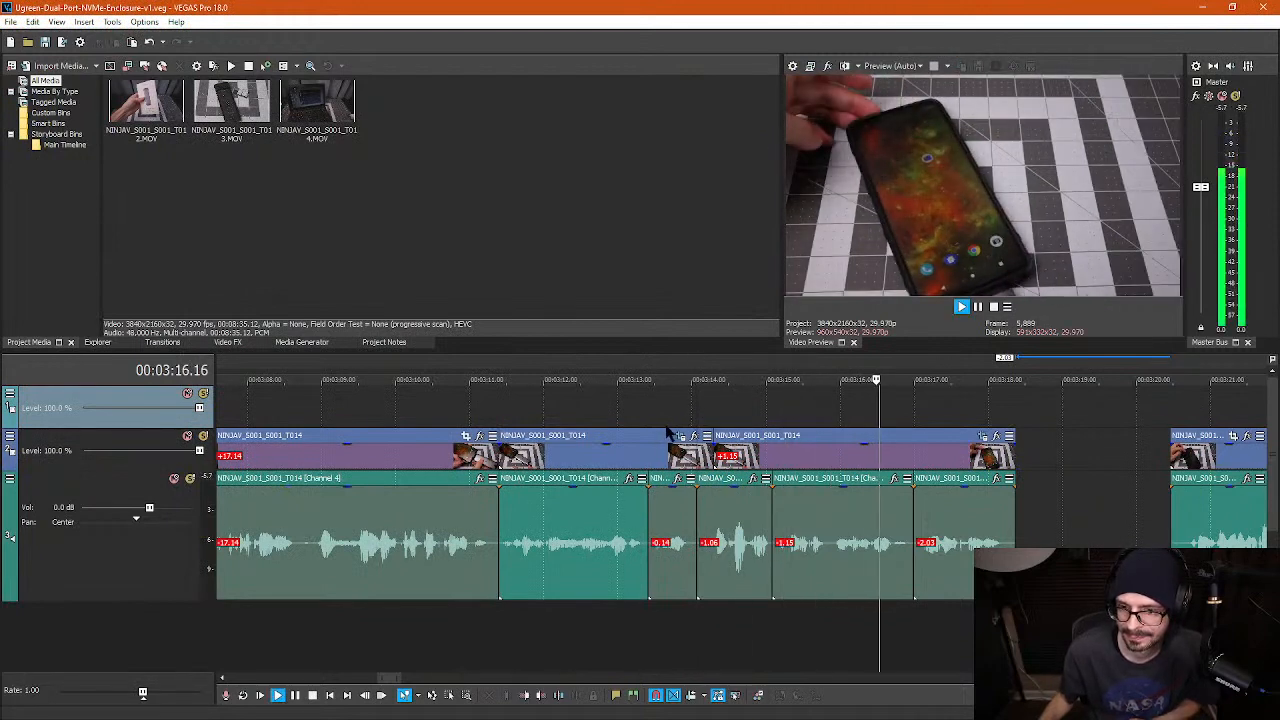
- Preview the next short clip after the gap and move it earlier against the end of the preceding clip
click(1096, 449)
key(space)
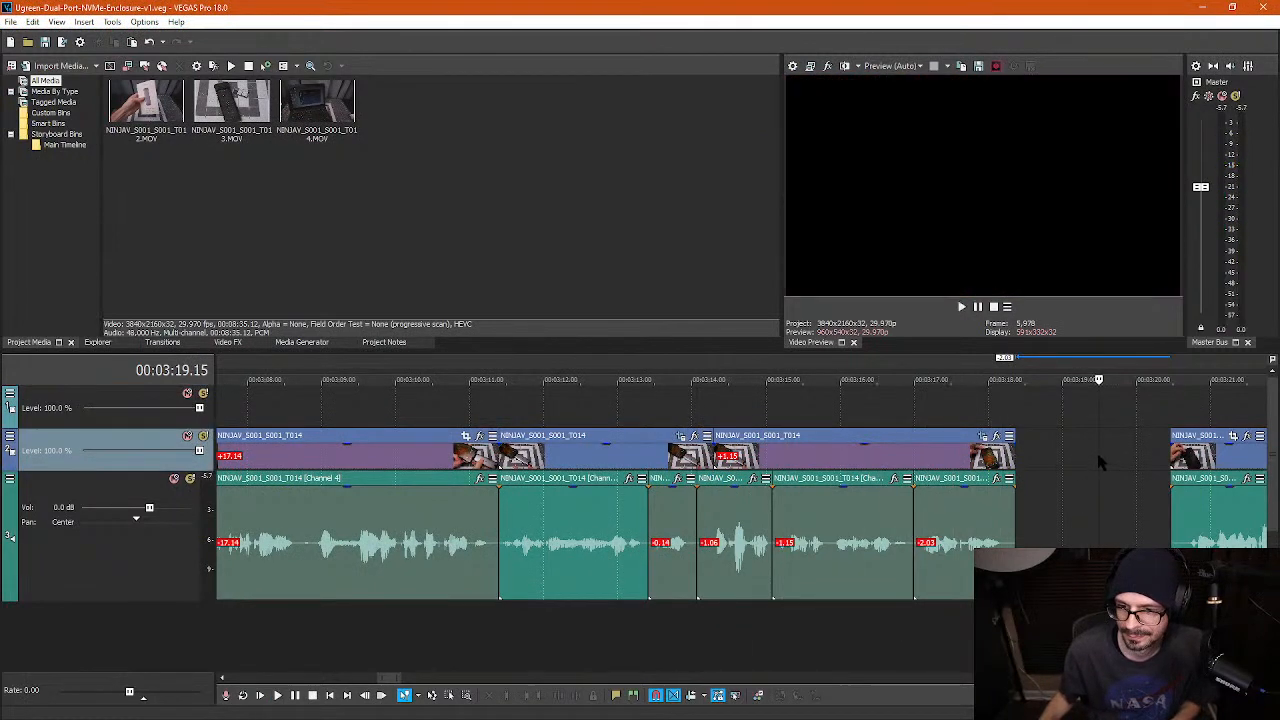
scroll(1090, 450, down, 1)
click(810, 418)
key(space)
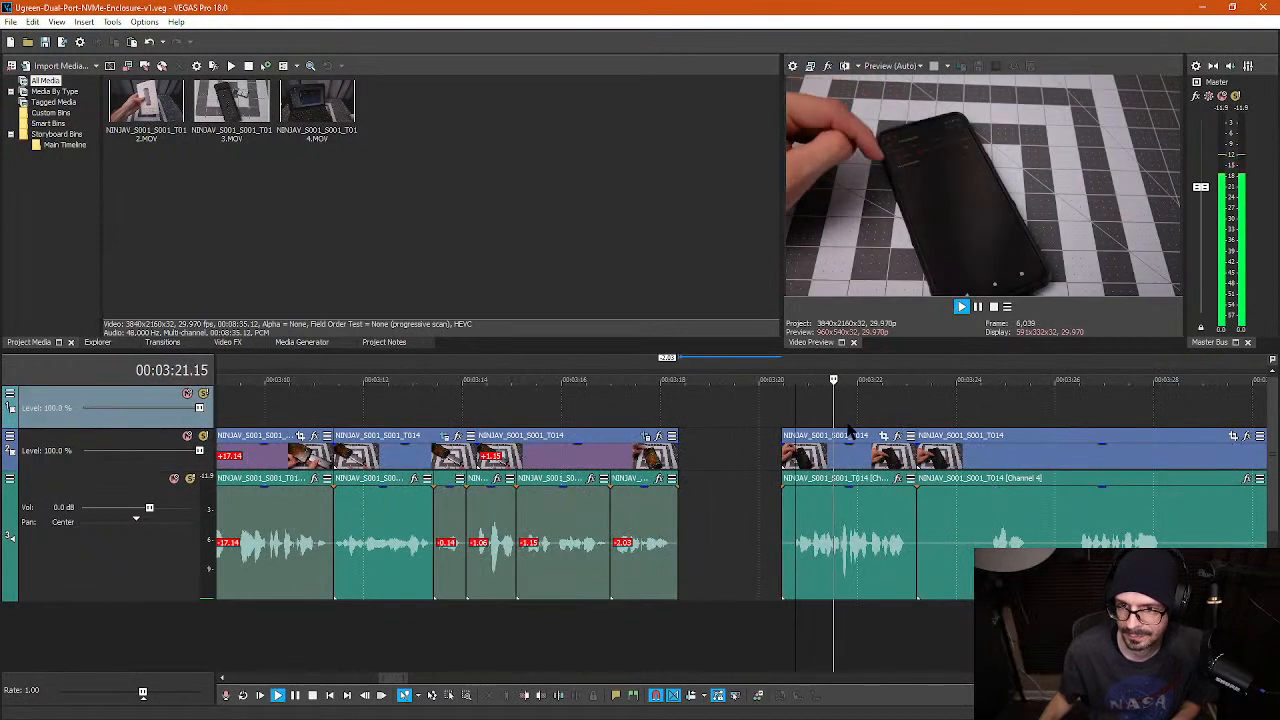
drag(849, 466, 730, 465)
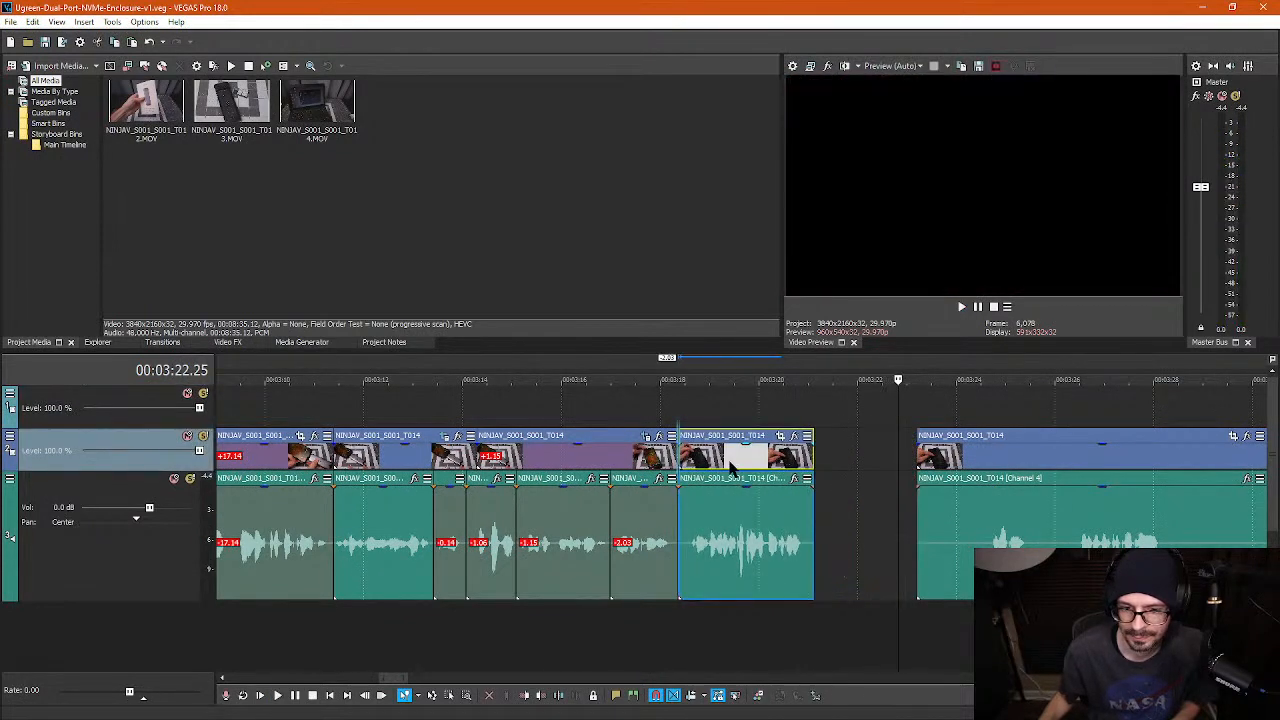
- Split both tracks at 00:03:18.06 and about 00:03:18.18, delete the silence between the splits, and close the gap with the remaining clip
click(683, 565)
scroll(683, 565, up, 3)
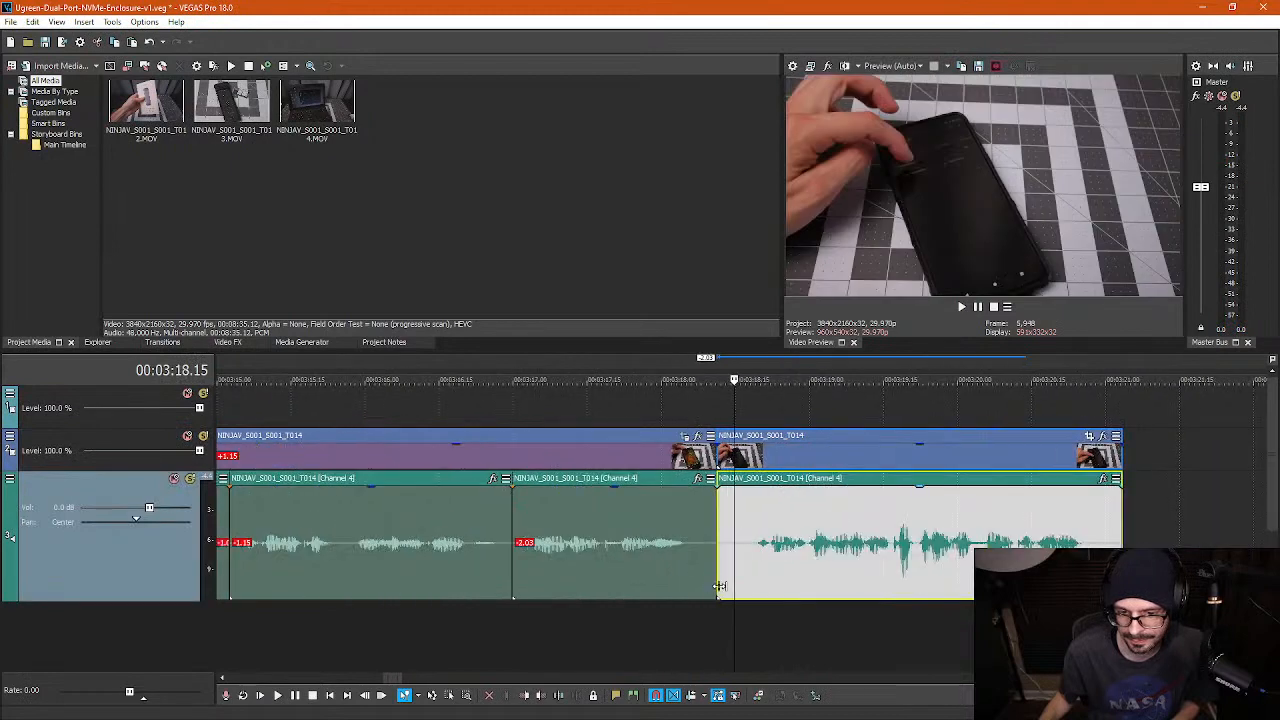
click(755, 632)
key(s)
click(673, 613)
key(s)
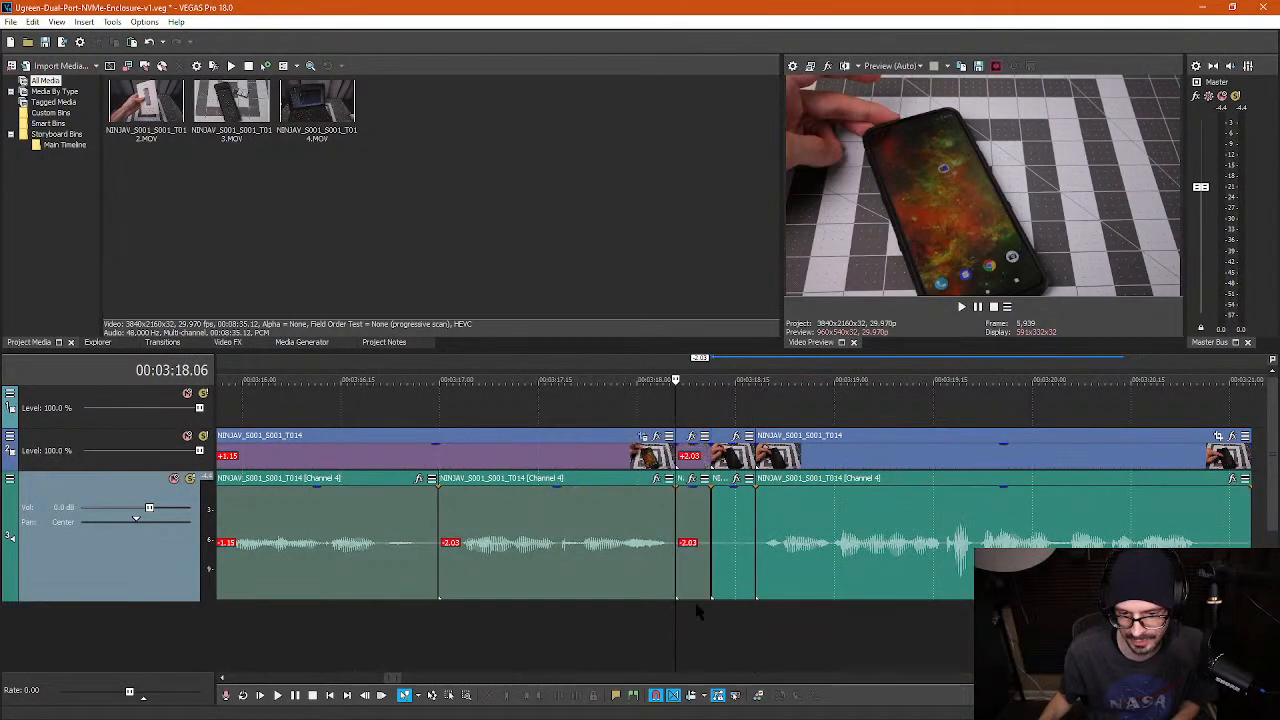
key(d)
drag(740, 617, 680, 375)
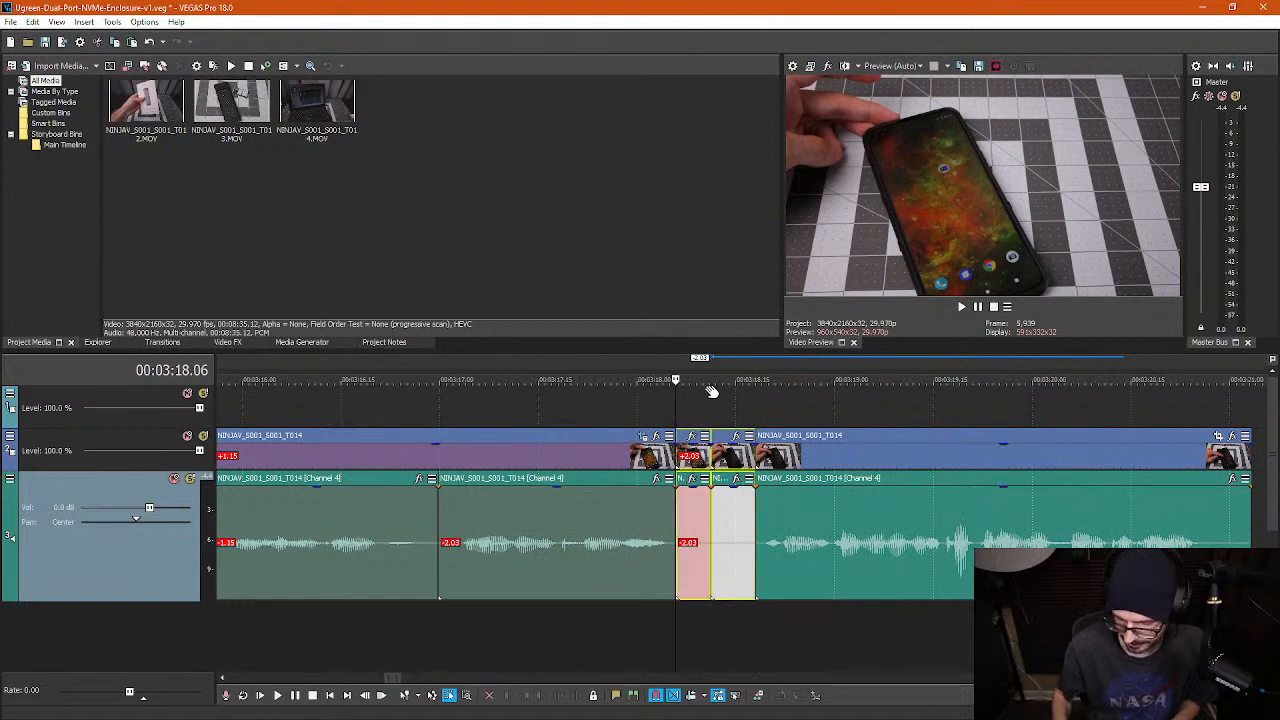
key(Delete)
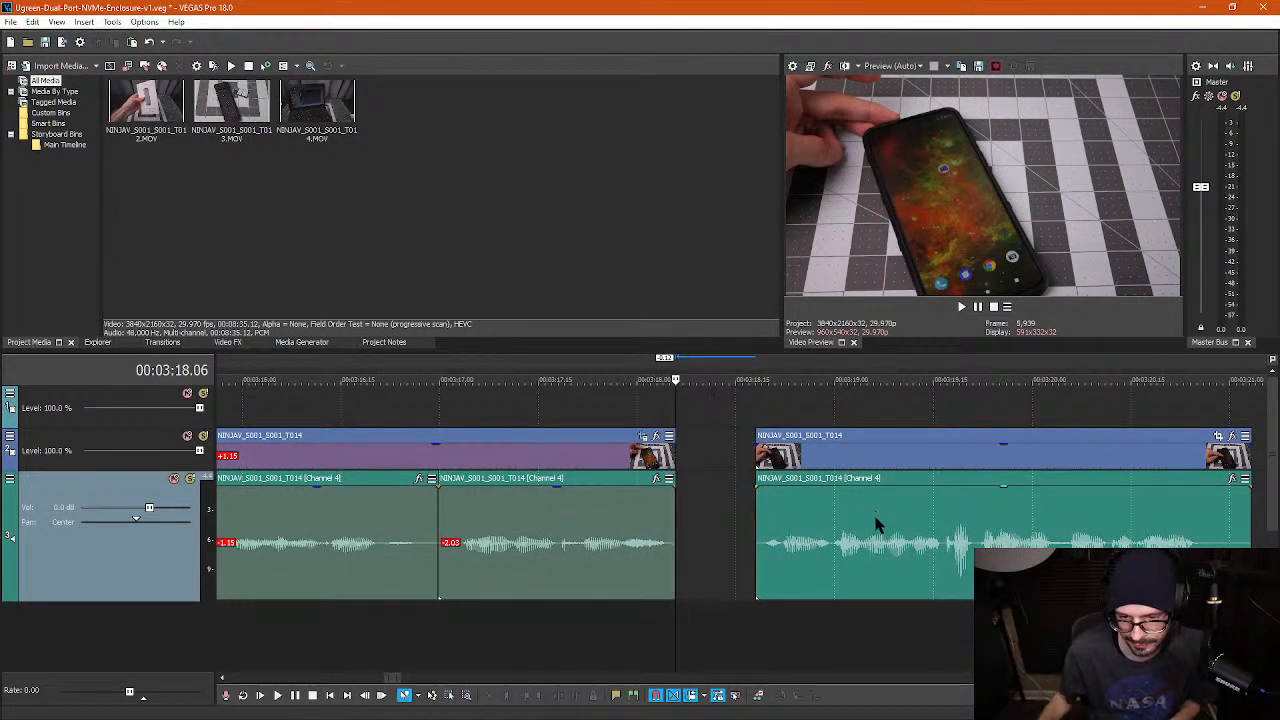
drag(876, 525, 786, 529)
- Split the short clip at 00:03:20.14, where its speech ends, and ripple-delete the remainder and the gap after it
click(1075, 405)
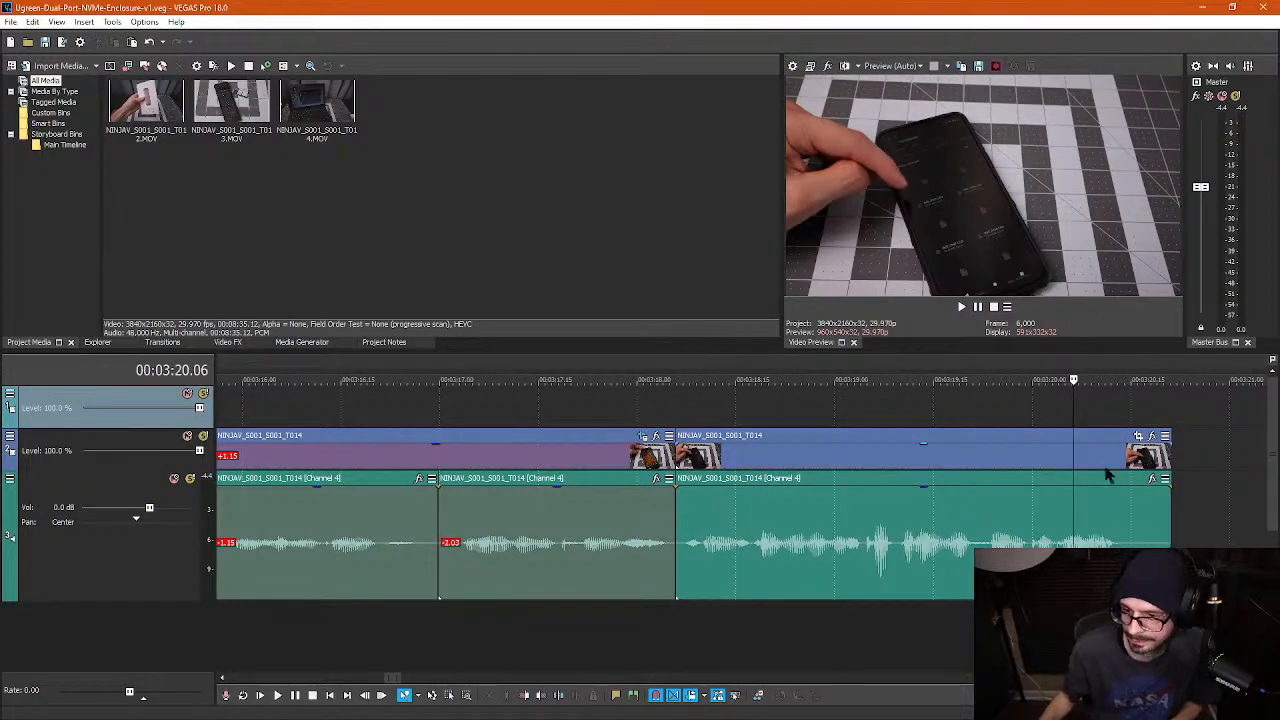
scroll(1108, 476, down, 4)
click(755, 548)
scroll(772, 560, up, 3)
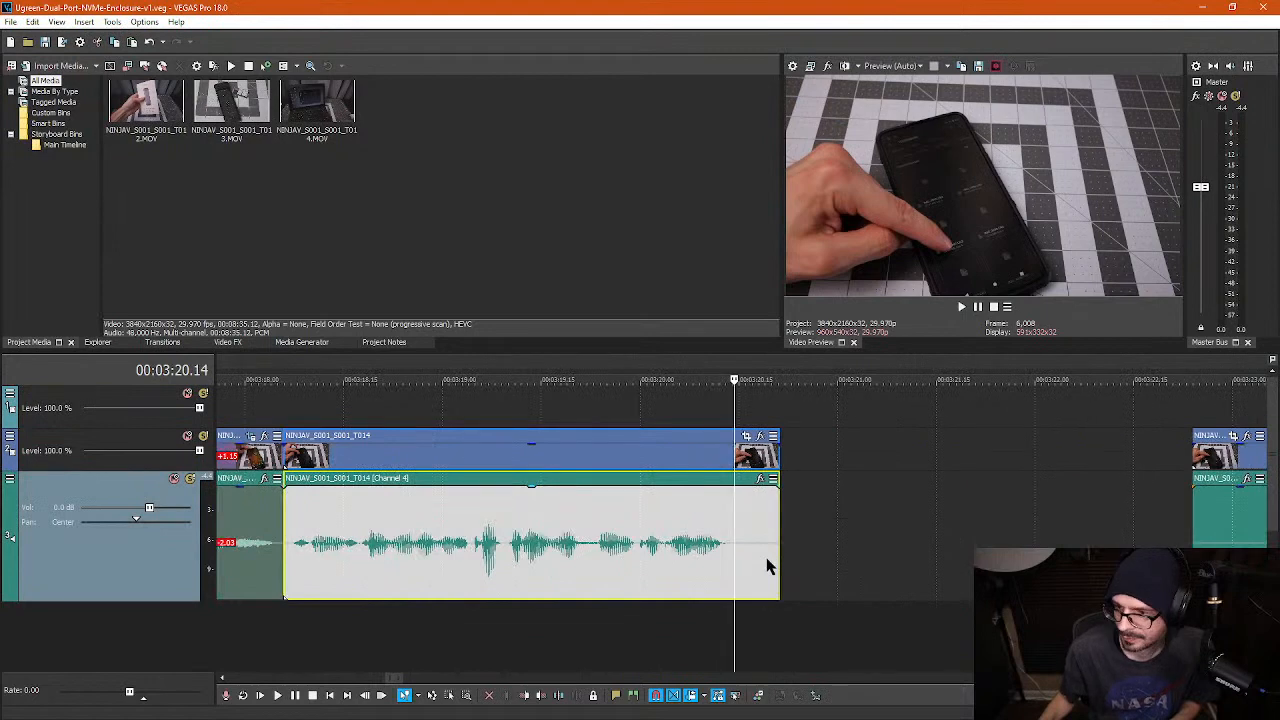
key(s)
key(Delete)
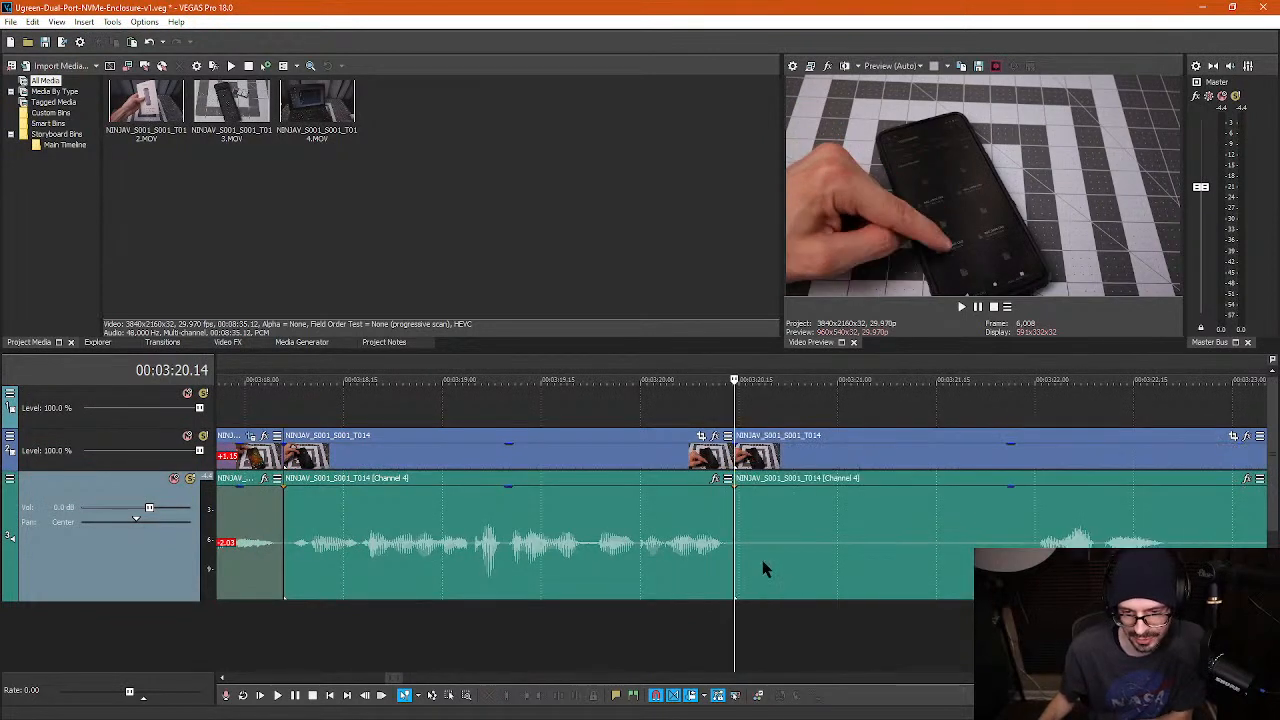
- Listen through the long clip after 00:03:20.14 at several points to find the usable take of the narration
scroll(900, 530, down, 3)
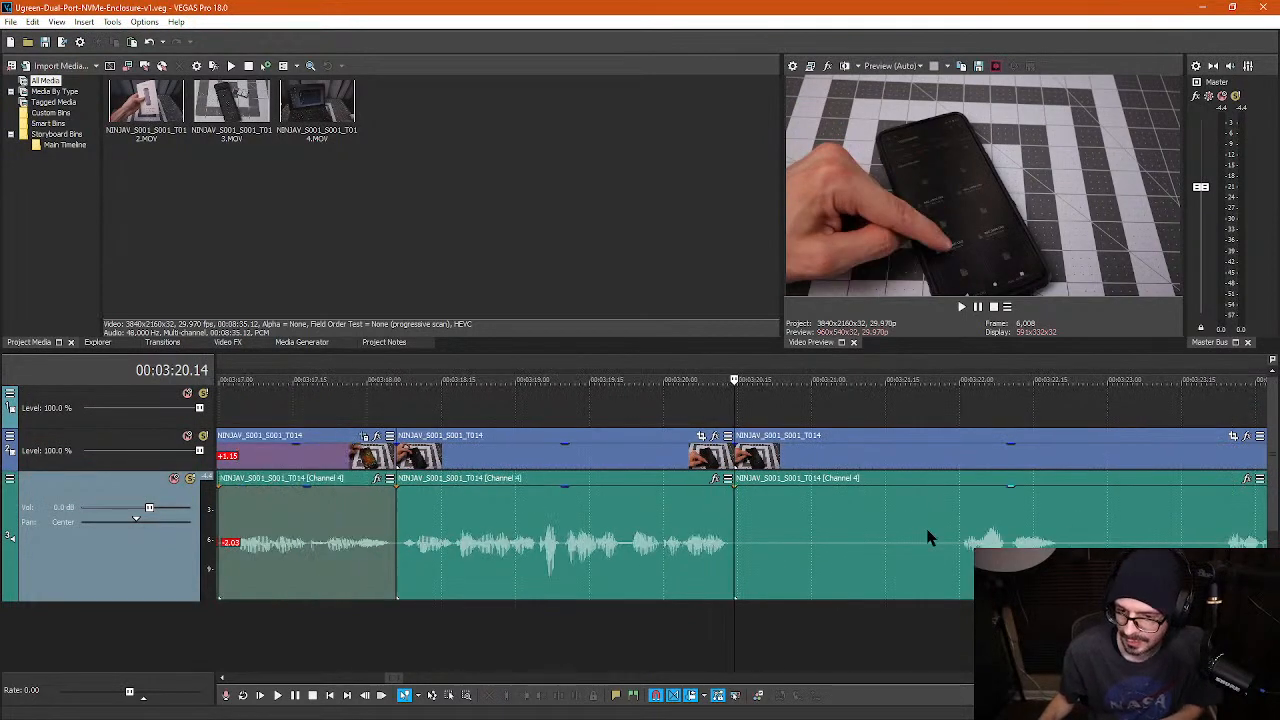
click(885, 540)
key(space)
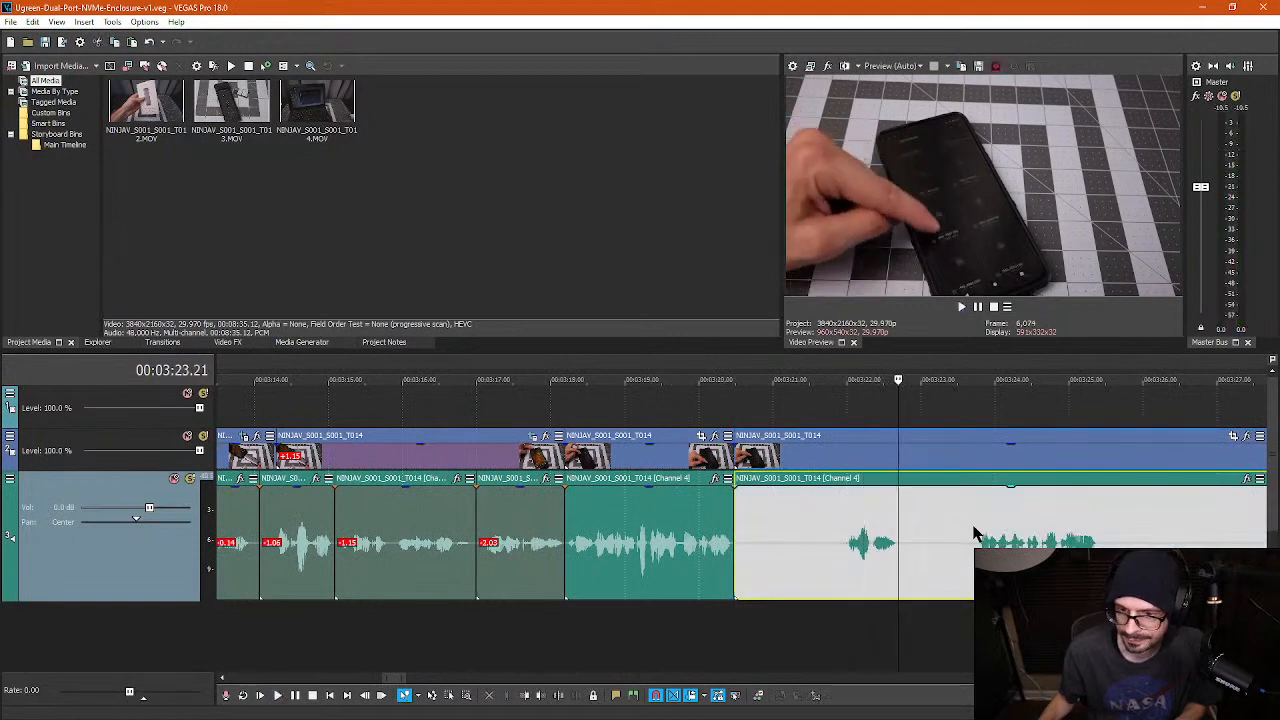
key(space)
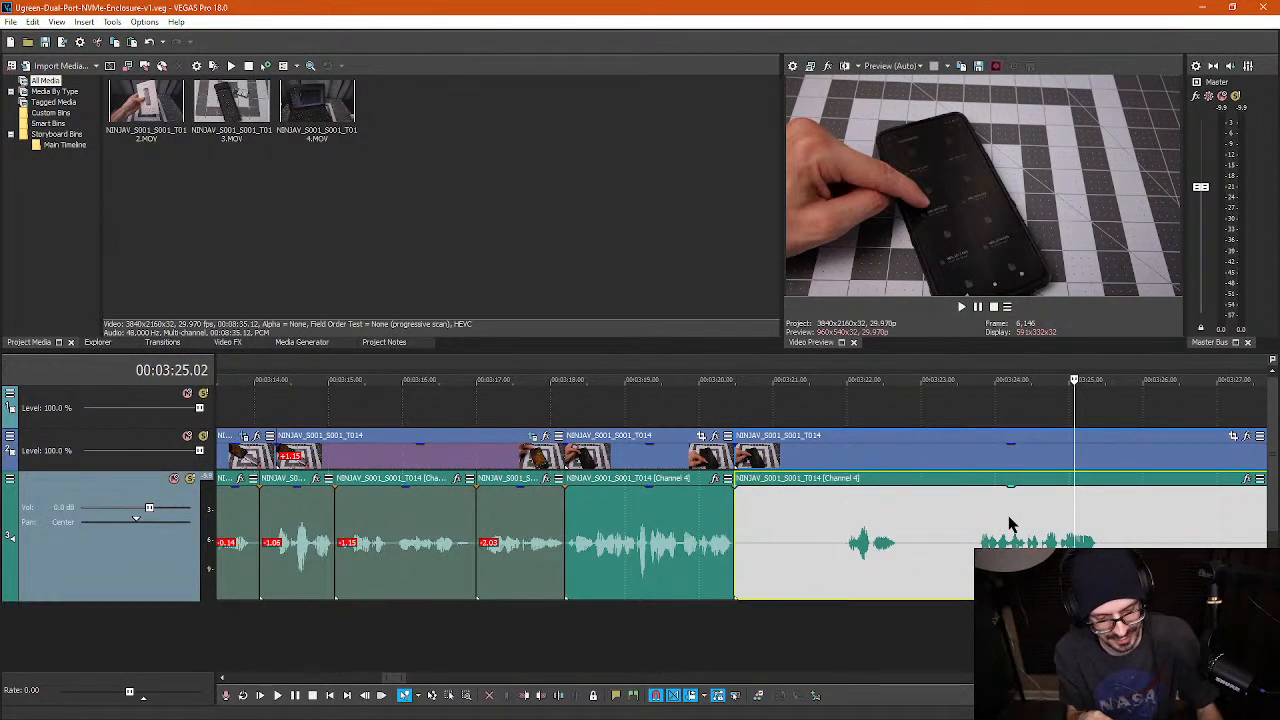
click(1040, 412)
scroll(1063, 429, down, 5)
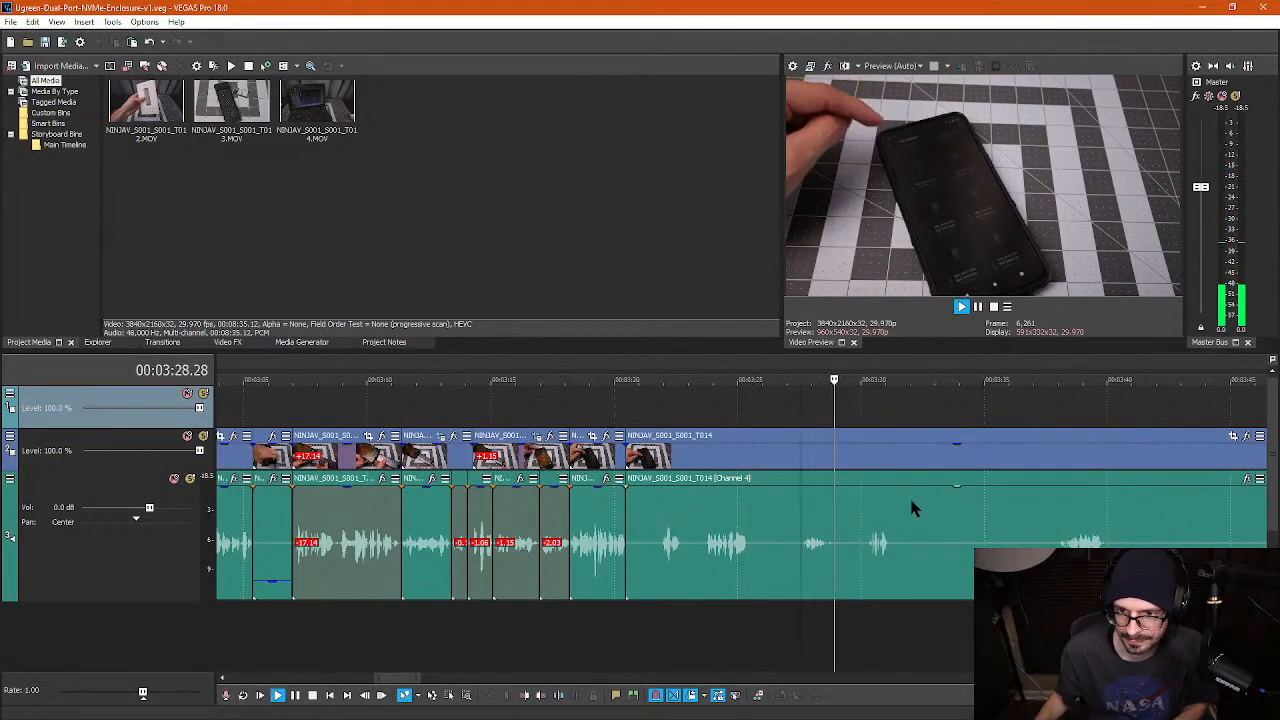
click(731, 405)
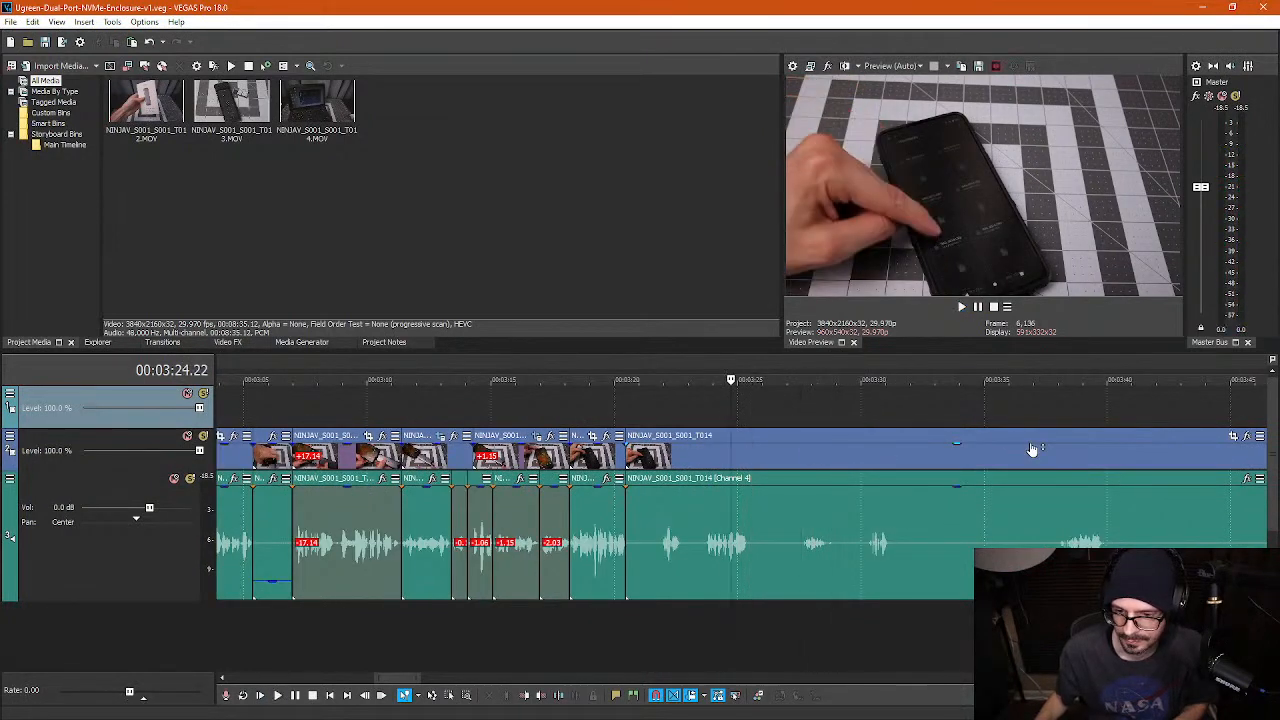
scroll(1032, 450, down, 1)
click(980, 405)
key(space)
scroll(1045, 475, down, 1)
key(space)
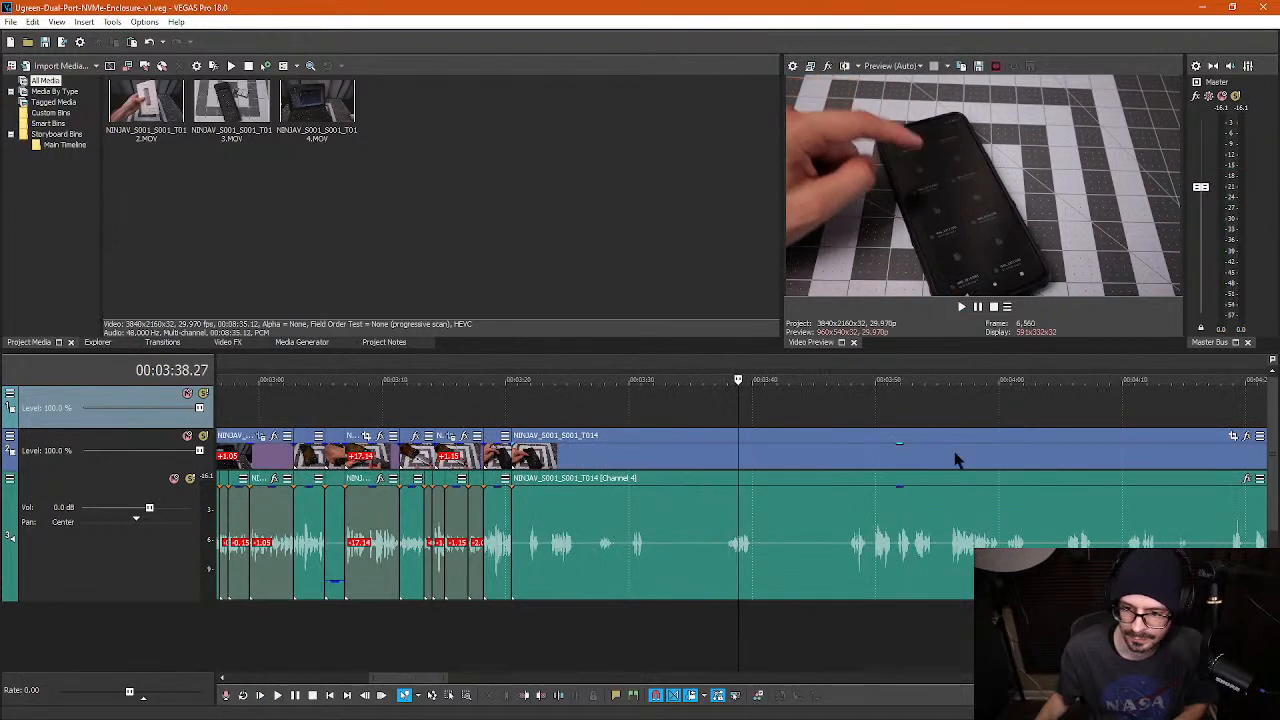
click(850, 423)
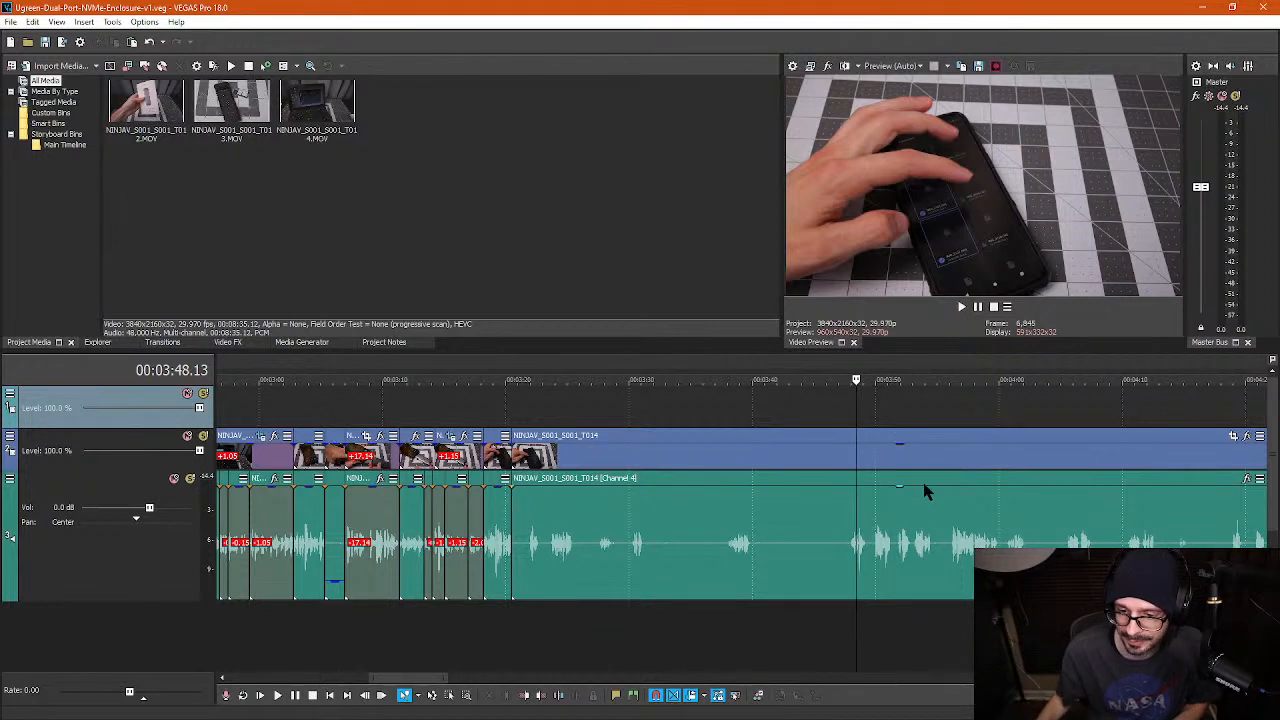
key(space)
click(950, 474)
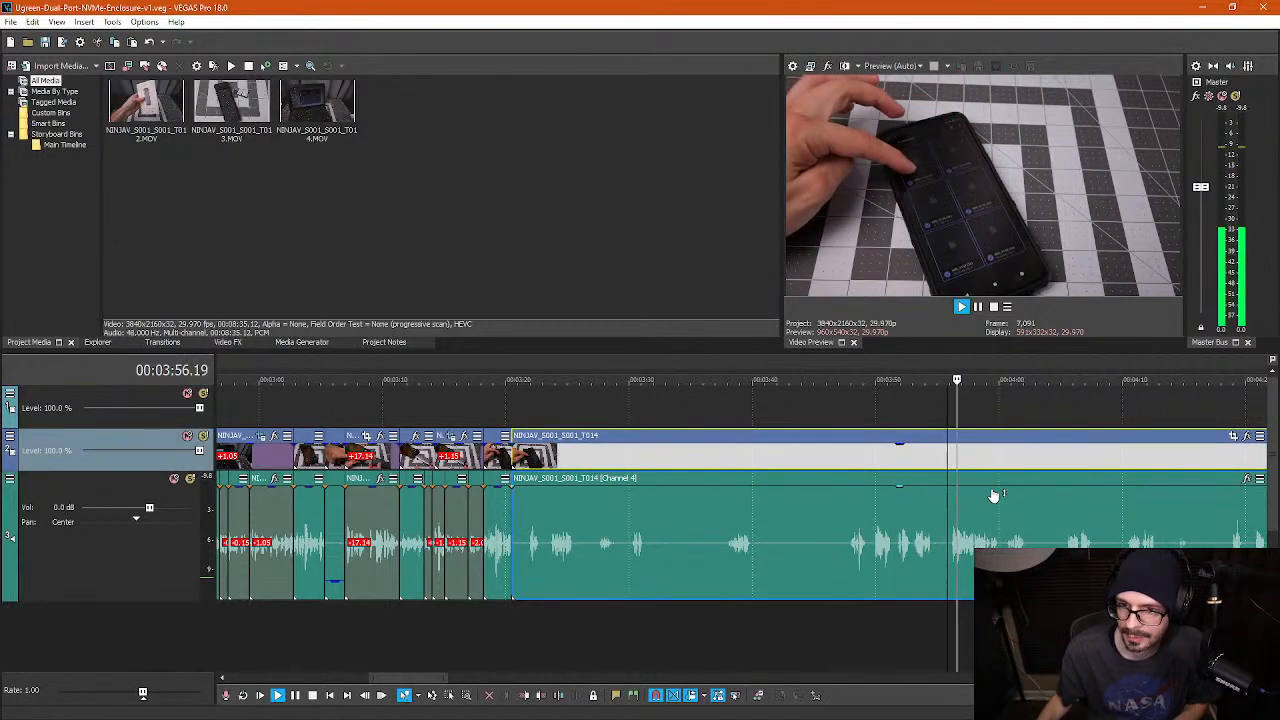
- Split the long clip at 00:03:56.00, where the good take starts, and ripple-delete the section before it back to 00:03:20.14
scroll(1006, 478, up, 3)
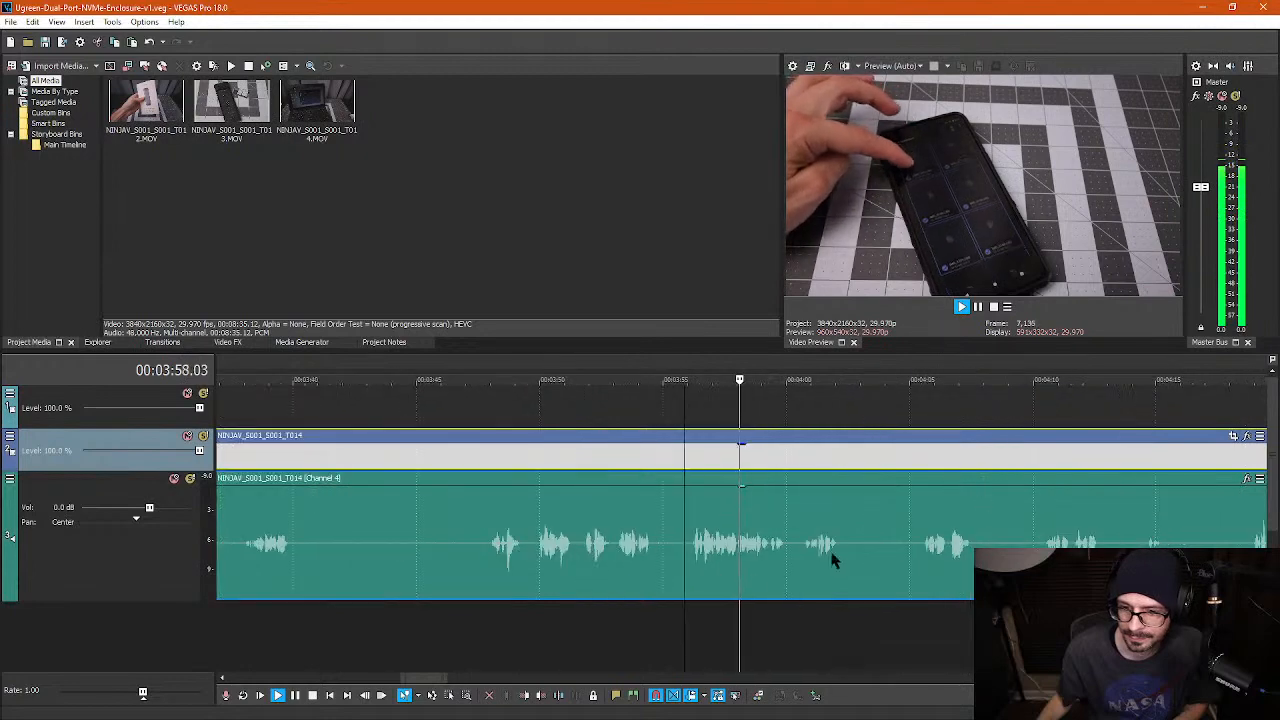
key(Return)
click(685, 549)
key(s)
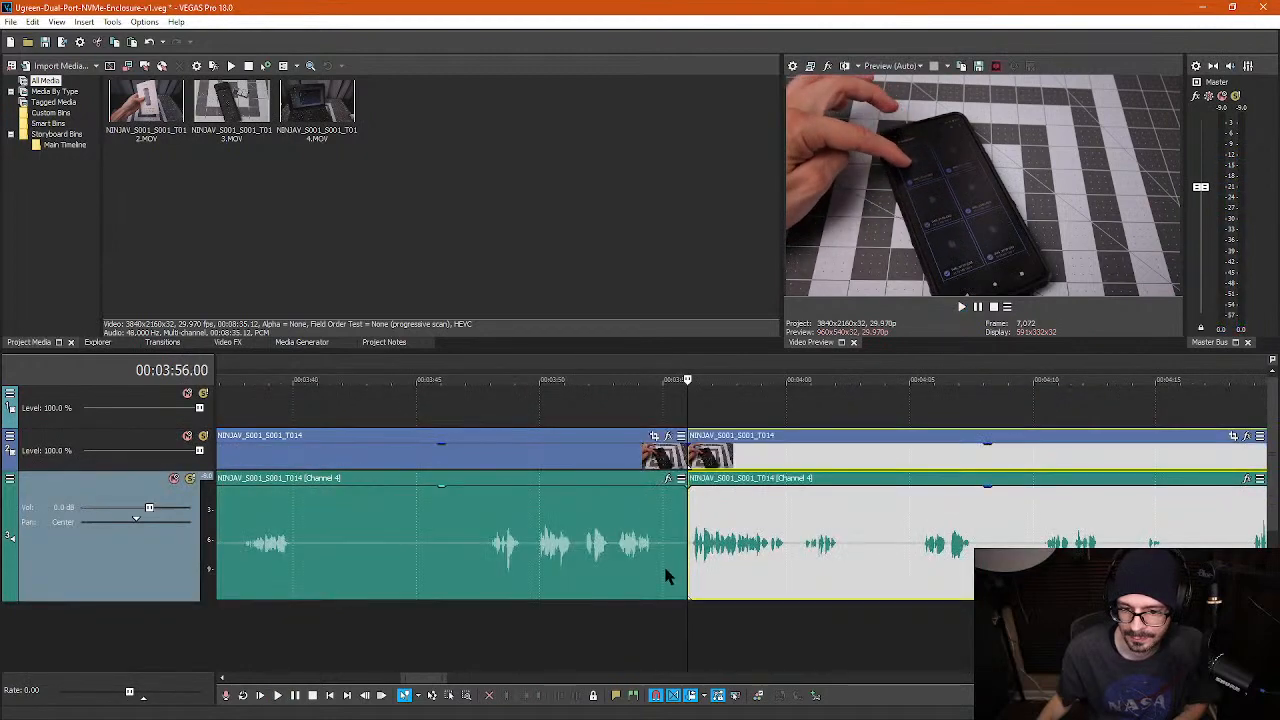
scroll(598, 558, down, 6)
click(598, 565)
key(Delete)
- Ripple-delete the superseded short take between 00:03:18.06 and 00:03:20.14
scroll(610, 555, up, 6)
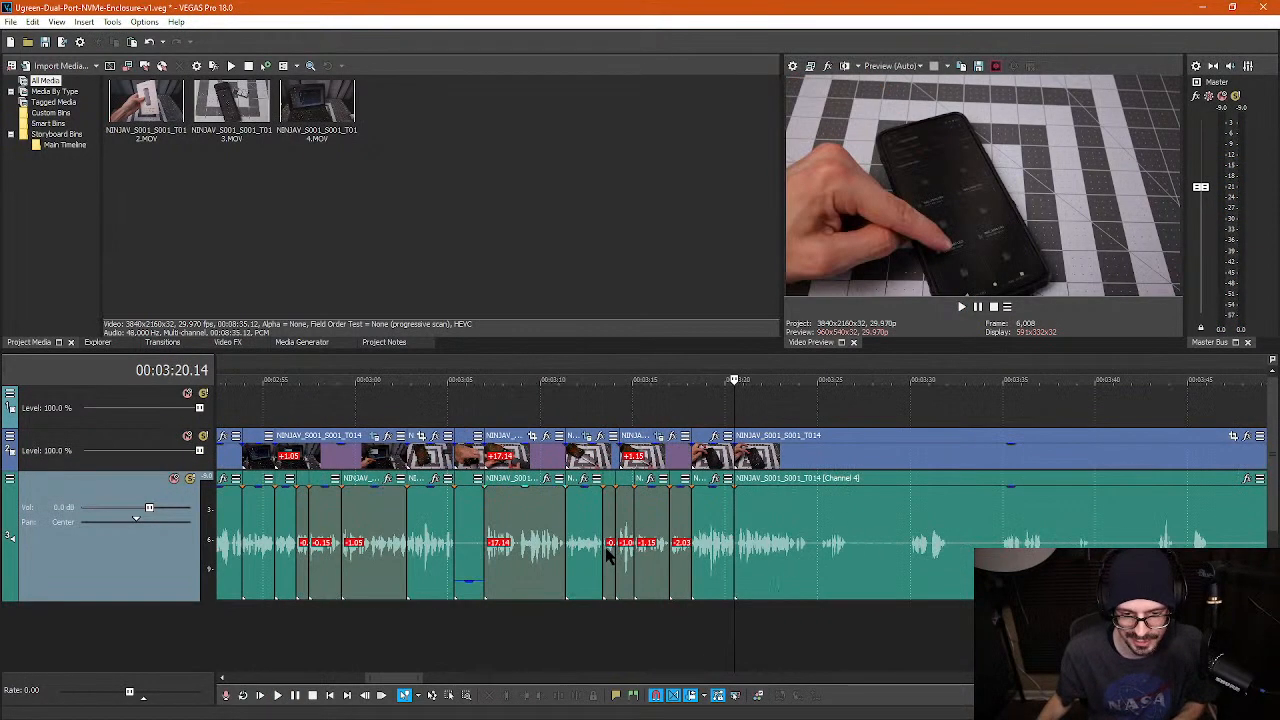
click(698, 528)
key(Delete)
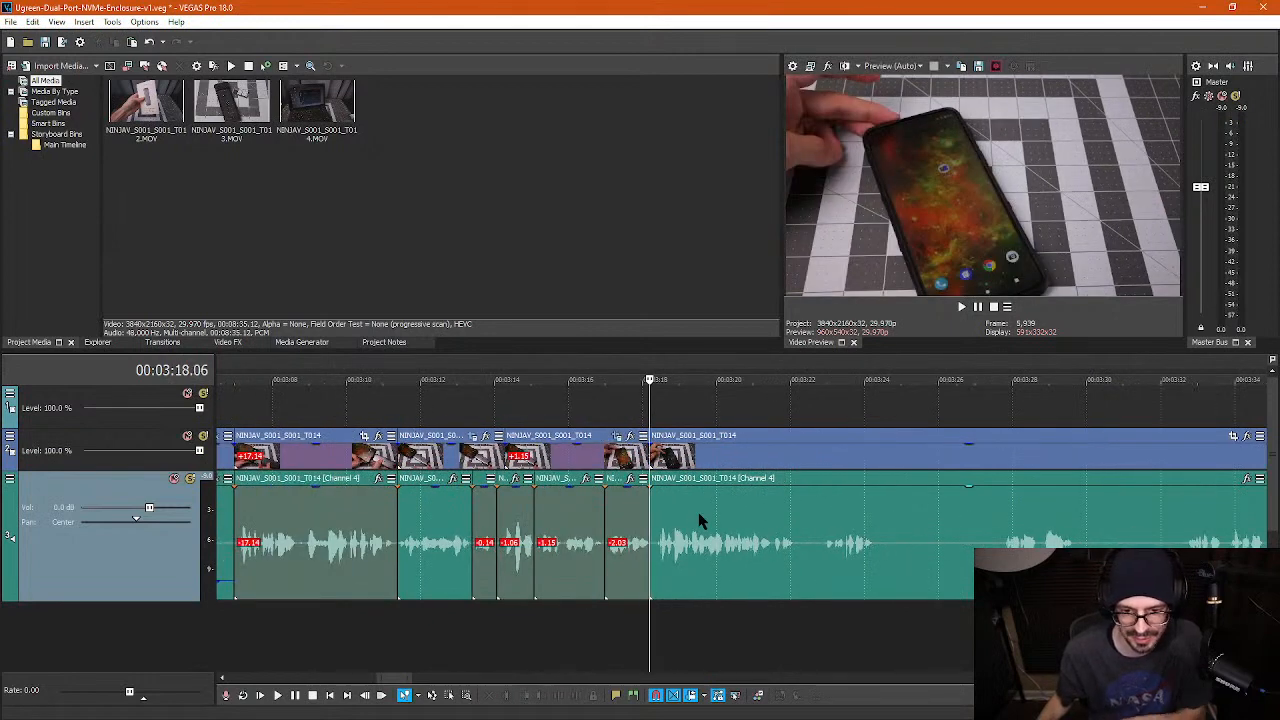
- Split the long clip at 00:03:18.12, just before its speech starts, and ripple-delete the silent sliver before the cut
scroll(690, 528, up, 4)
click(753, 560)
key(s)
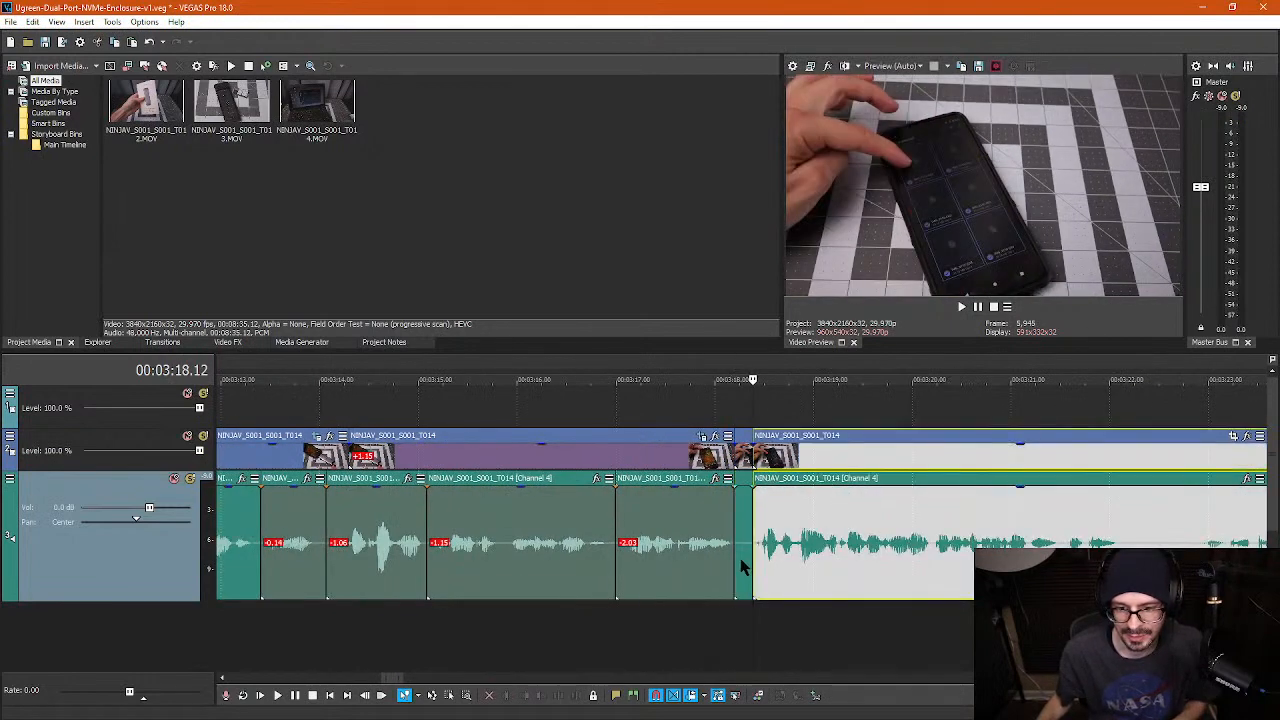
click(741, 560)
key(Delete)
scroll(760, 560, down, 6)
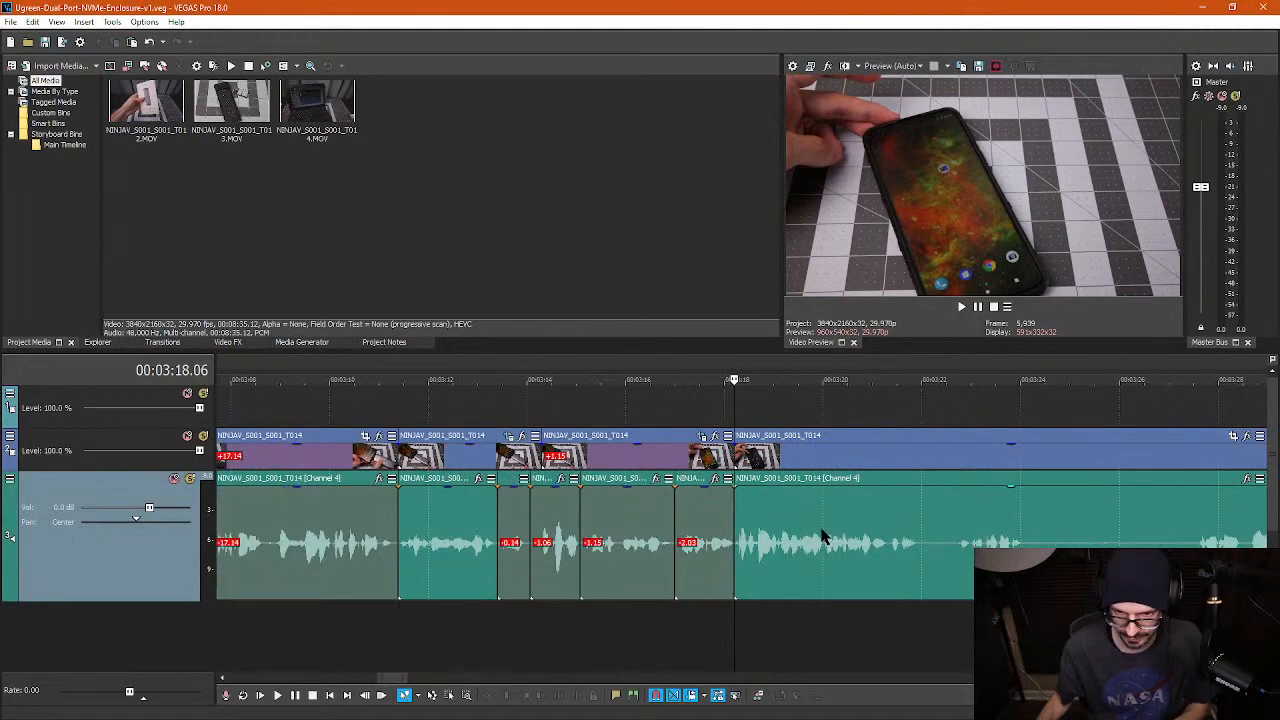
- Play the long clip's later narration and split the clip at 00:03:35.01, where the usable phrase ends
click(1080, 388)
key(space)
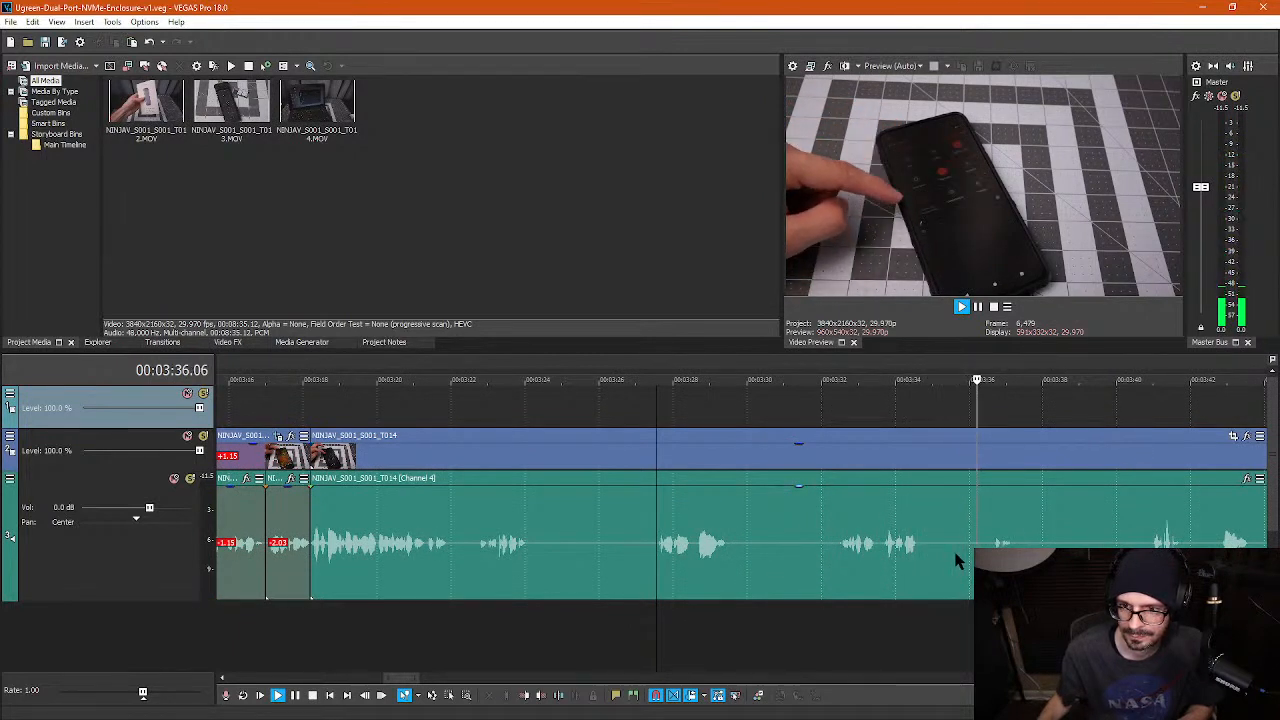
key(Return)
click(938, 520)
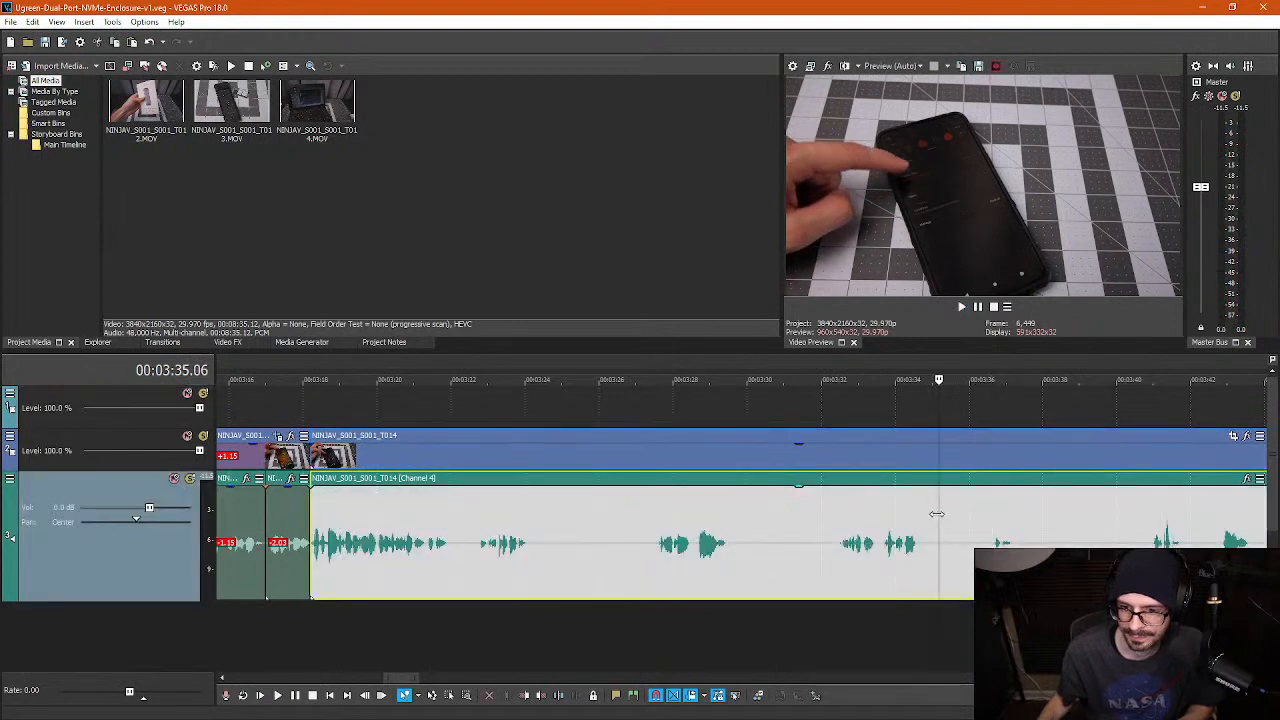
mouse_move(937, 514)
mouse_down()
mouse_move(964, 514)
mouse_move(934, 517)
mouse_up()
key(s)
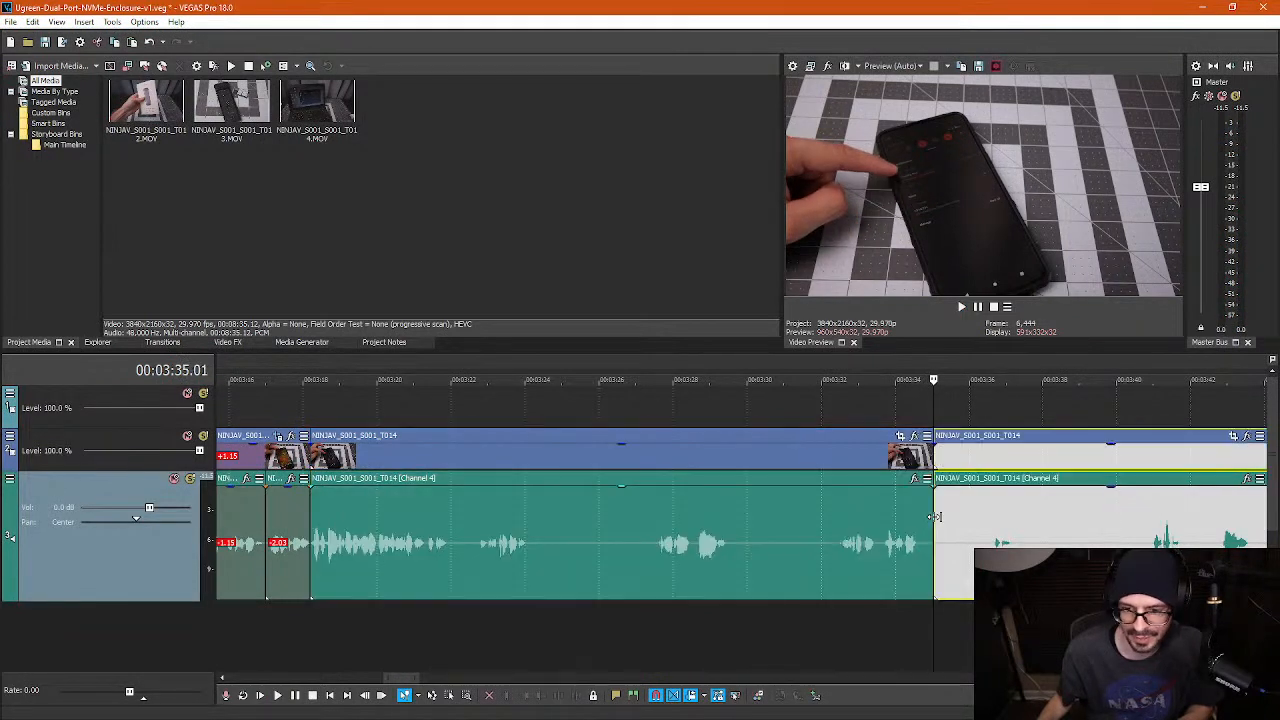
- Split the clip at 00:03:24.04 and 00:03:27.12 and ripple-delete the silent pause between the cuts
click(530, 562)
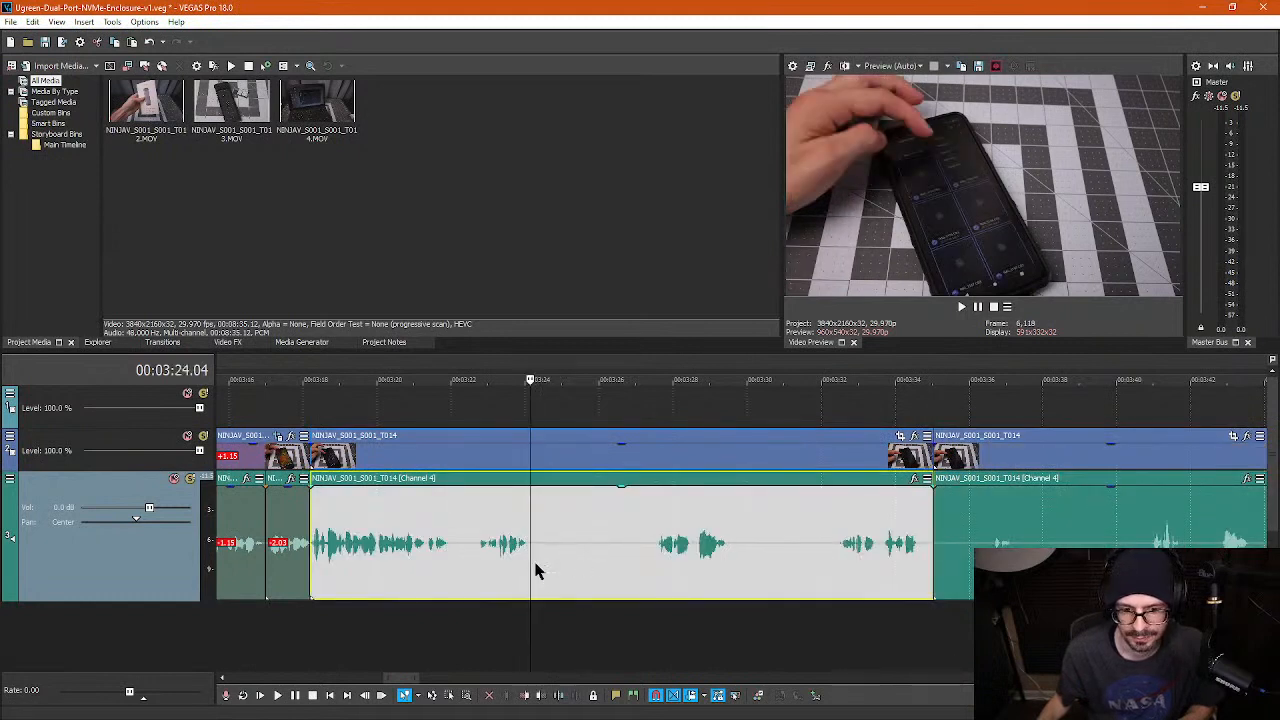
key(s)
click(651, 565)
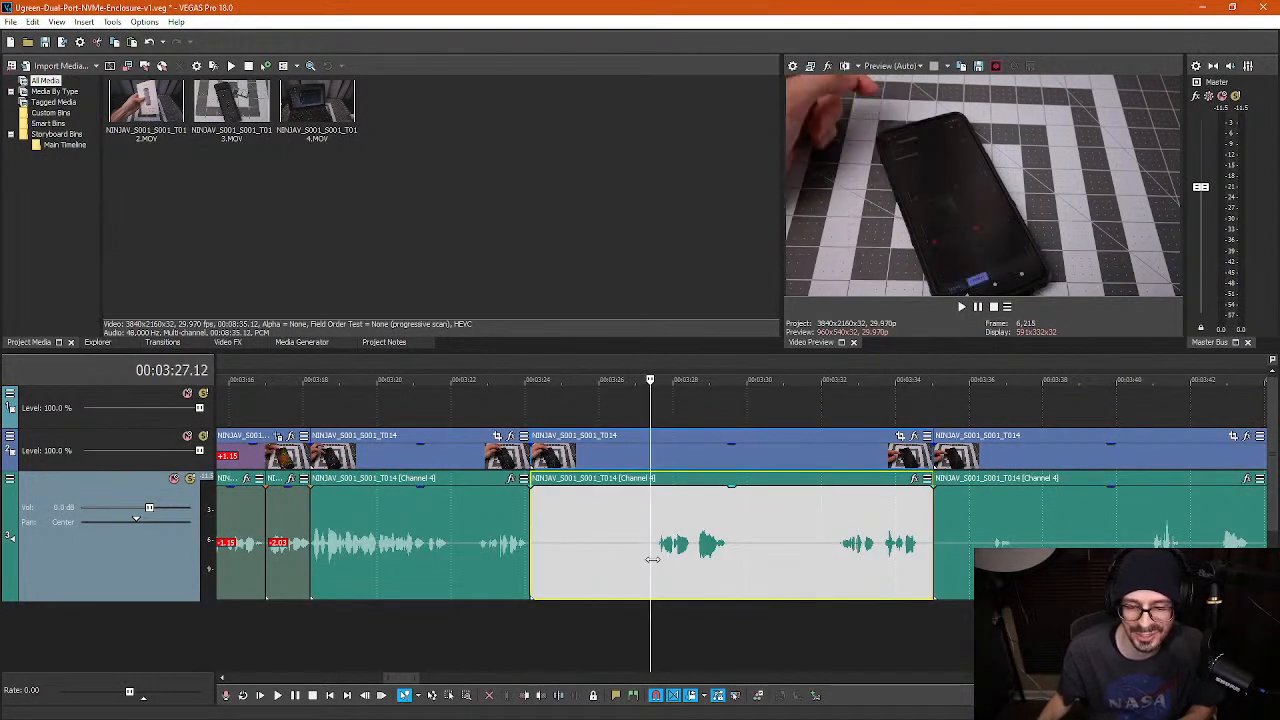
key(s)
click(621, 565)
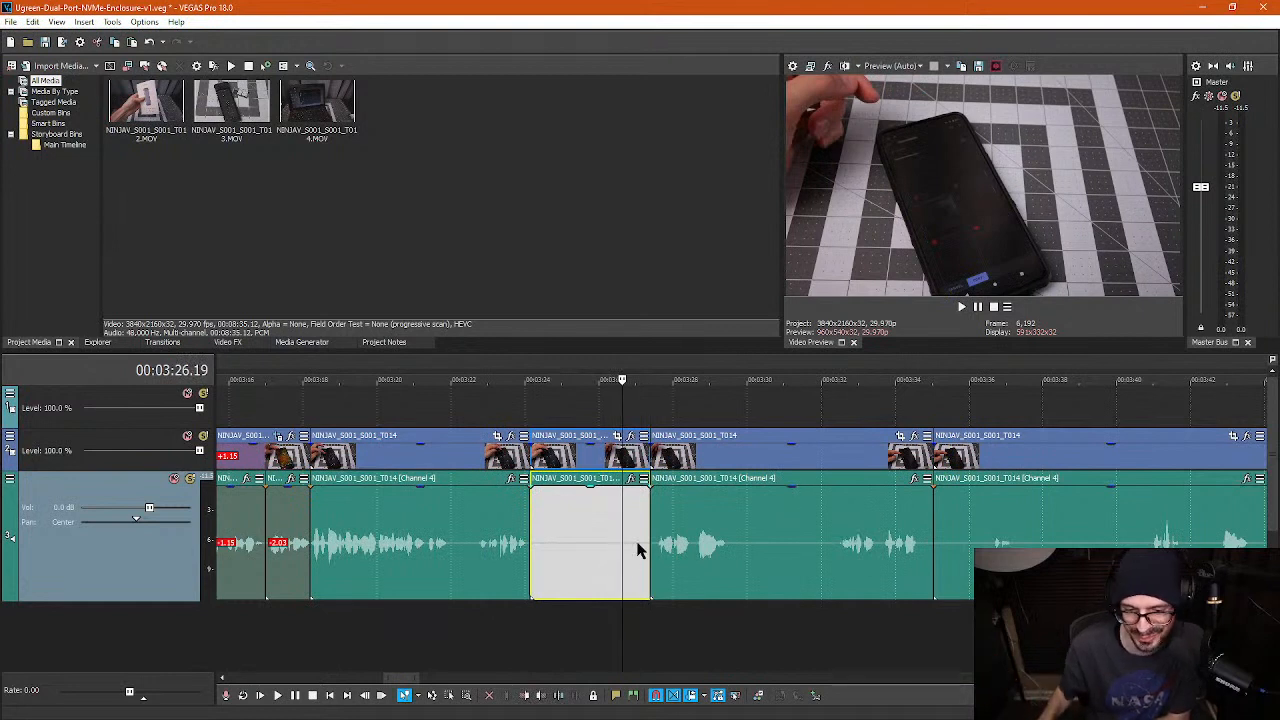
key(Delete)
- Split the following clip at 00:03:27.15 and 00:03:29.02 and ripple-delete the pause between the two phrases
click(617, 558)
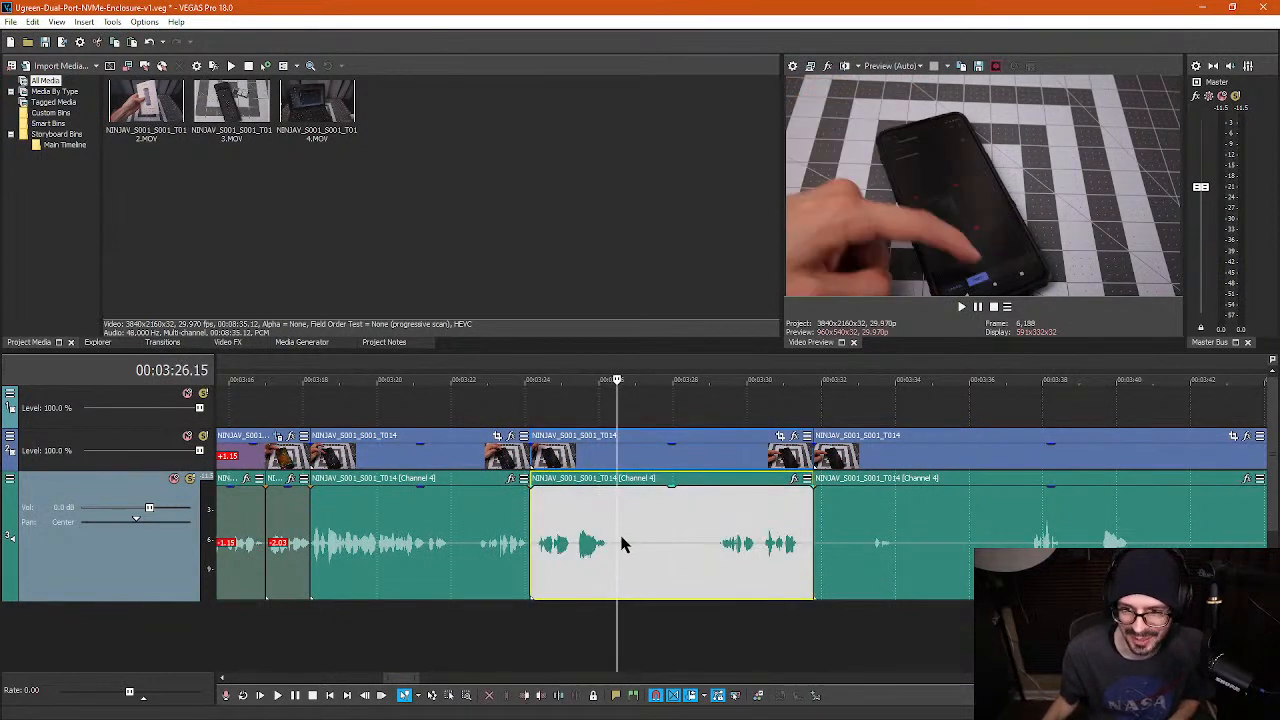
drag(617, 533, 654, 537)
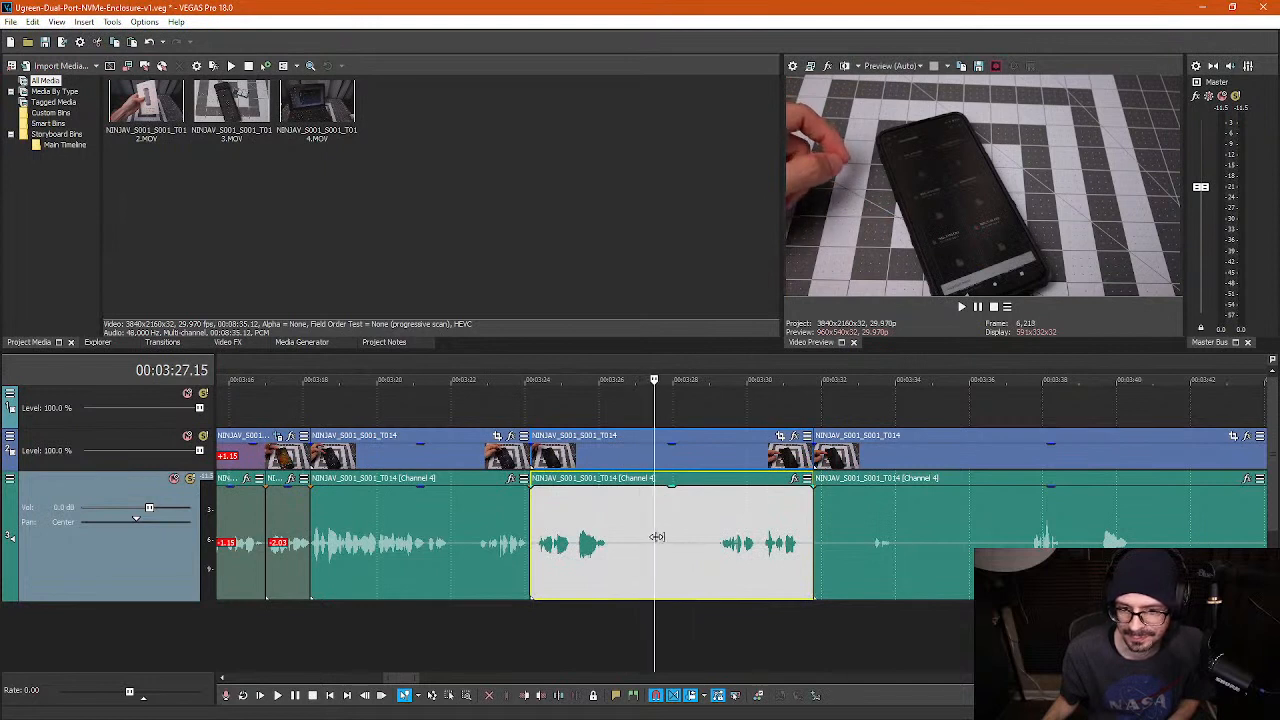
key(s)
drag(670, 403, 712, 410)
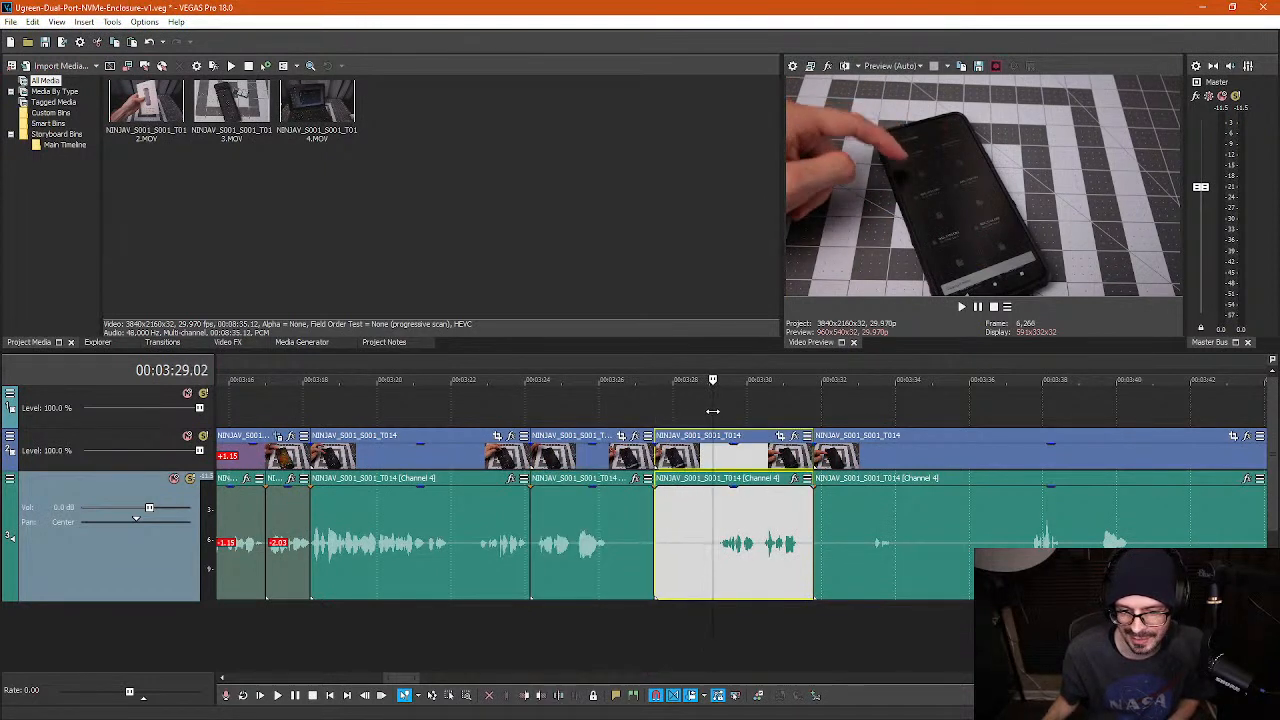
key(s)
click(675, 536)
key(Delete)
- Play the clip starting at 00:03:18.06, split it at 00:03:21.29 after its first speech passage, and ripple-delete the remainder
click(571, 537)
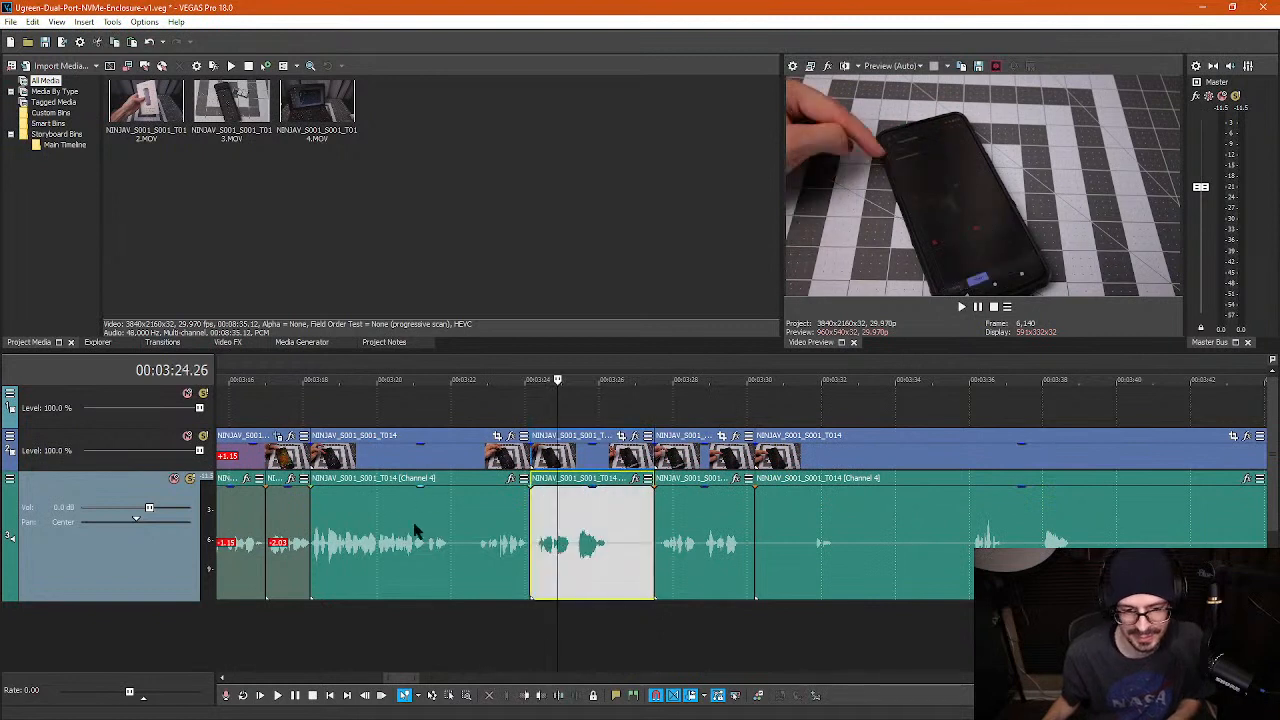
click(400, 520)
key(space)
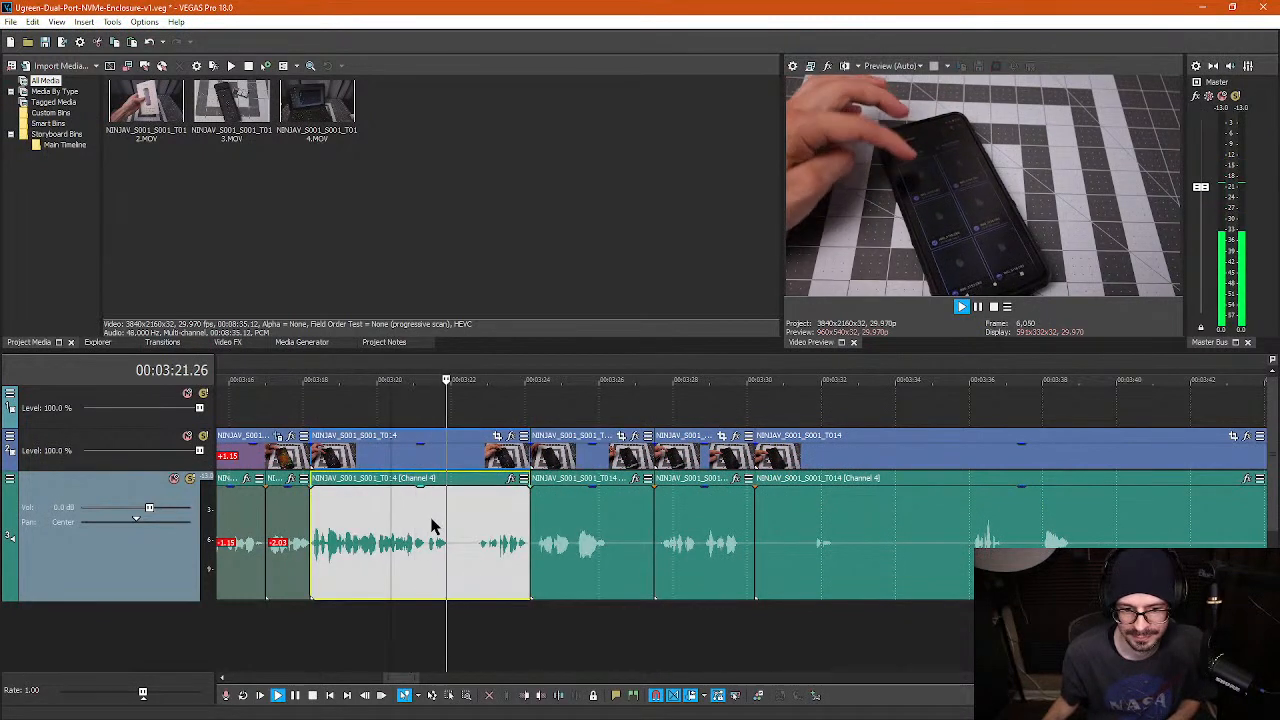
key(Return)
key(Return)
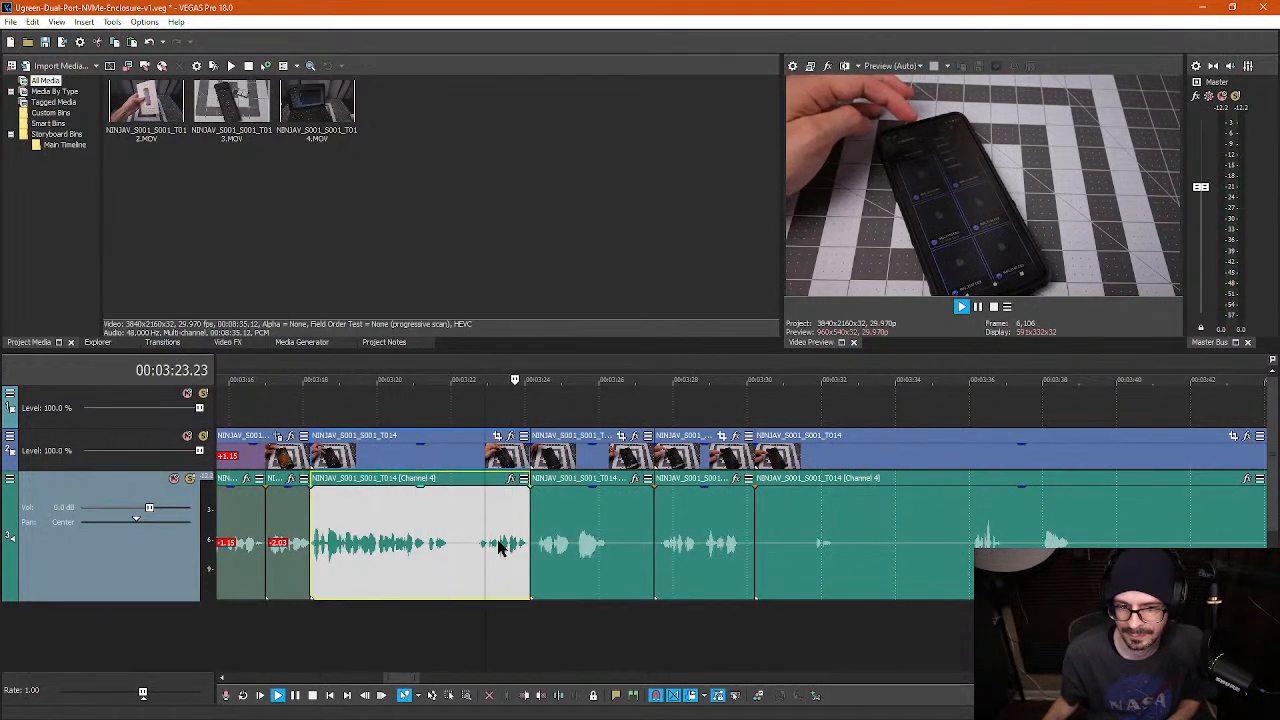
click(449, 557)
key(s)
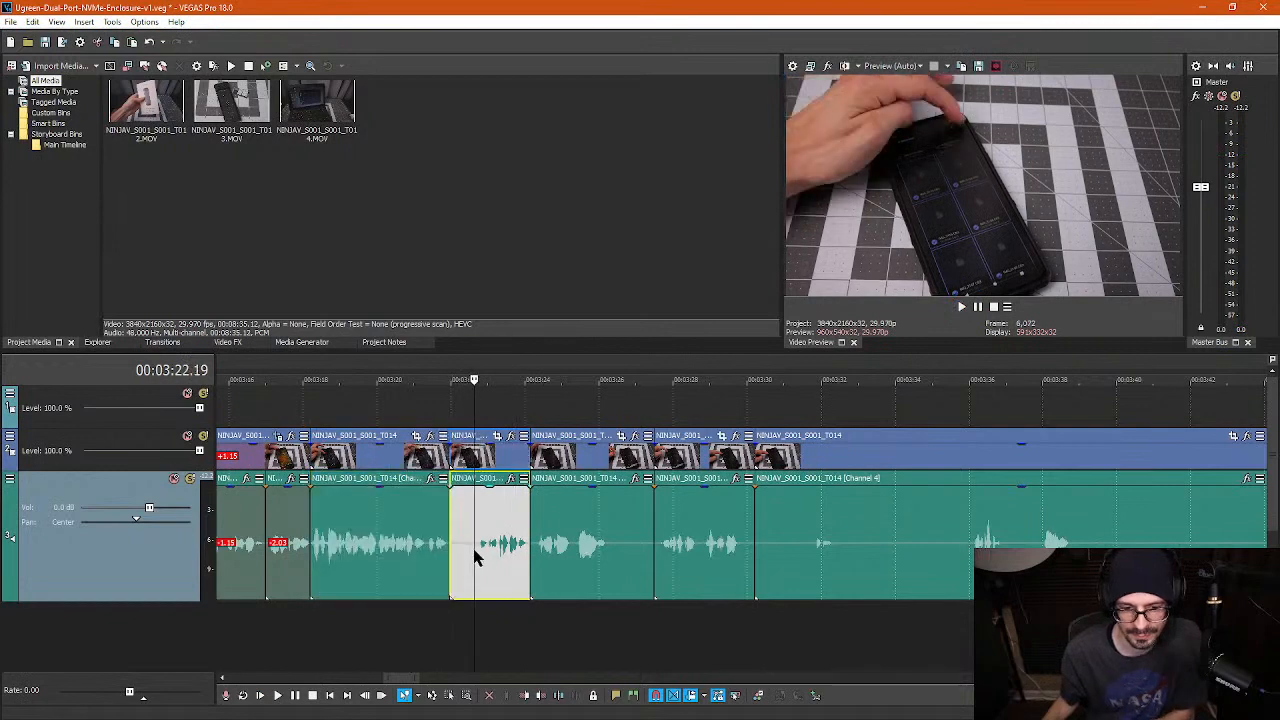
key(Delete)
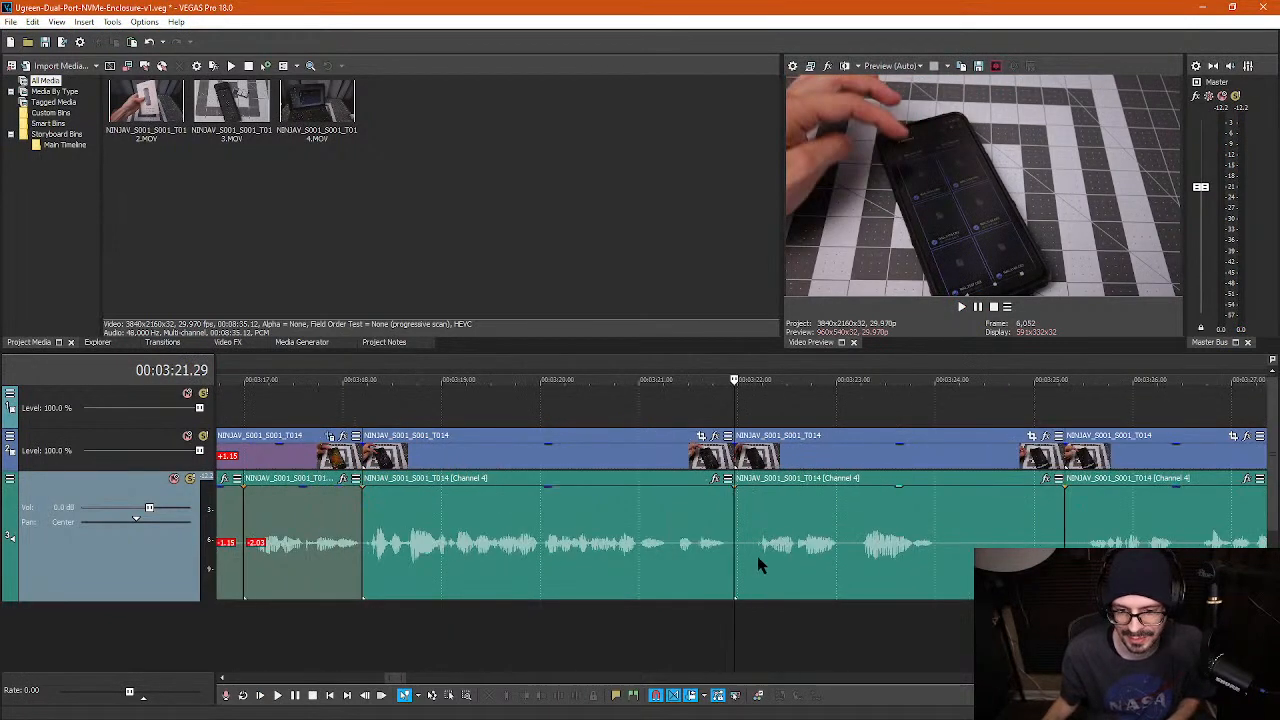
- Split the clip starting at 00:03:21.29 just before its speech and ripple-delete the short silence at its start
click(751, 557)
key(s)
click(742, 560)
key(Delete)
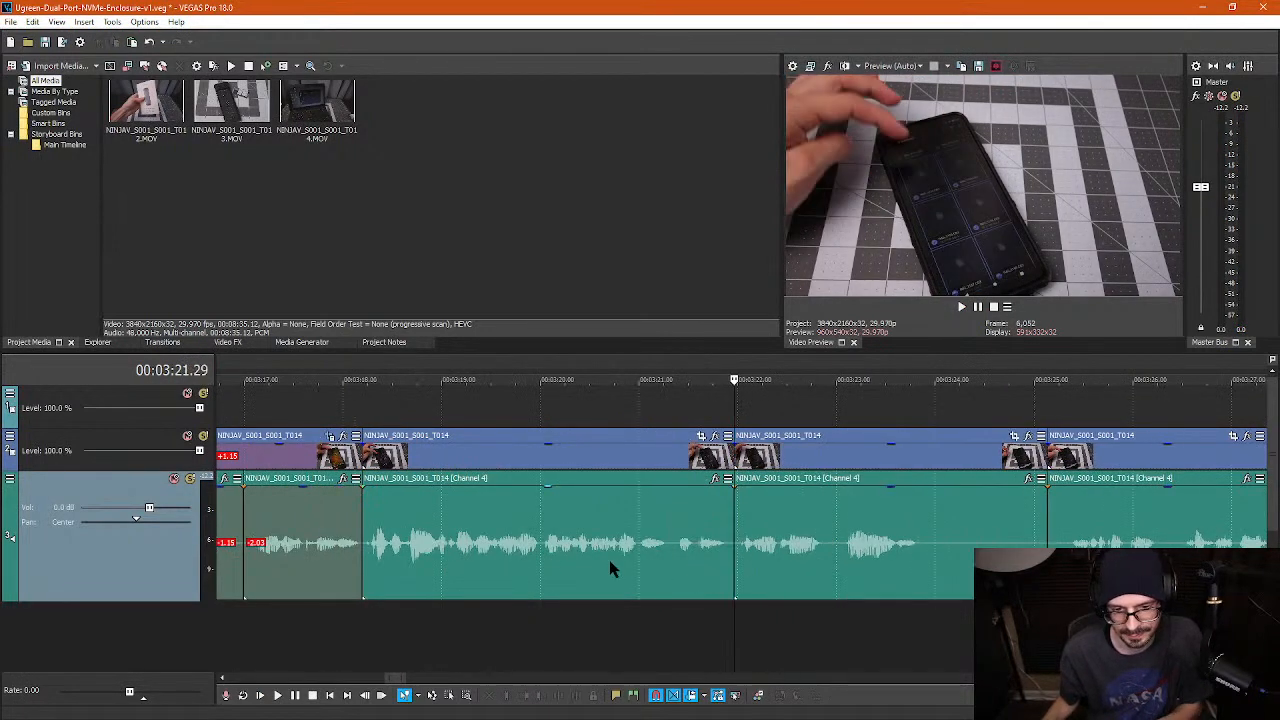
- Play back the joined cuts and ripple-extend the end of the last short clip to about 00:03:29
click(341, 408)
key(space)
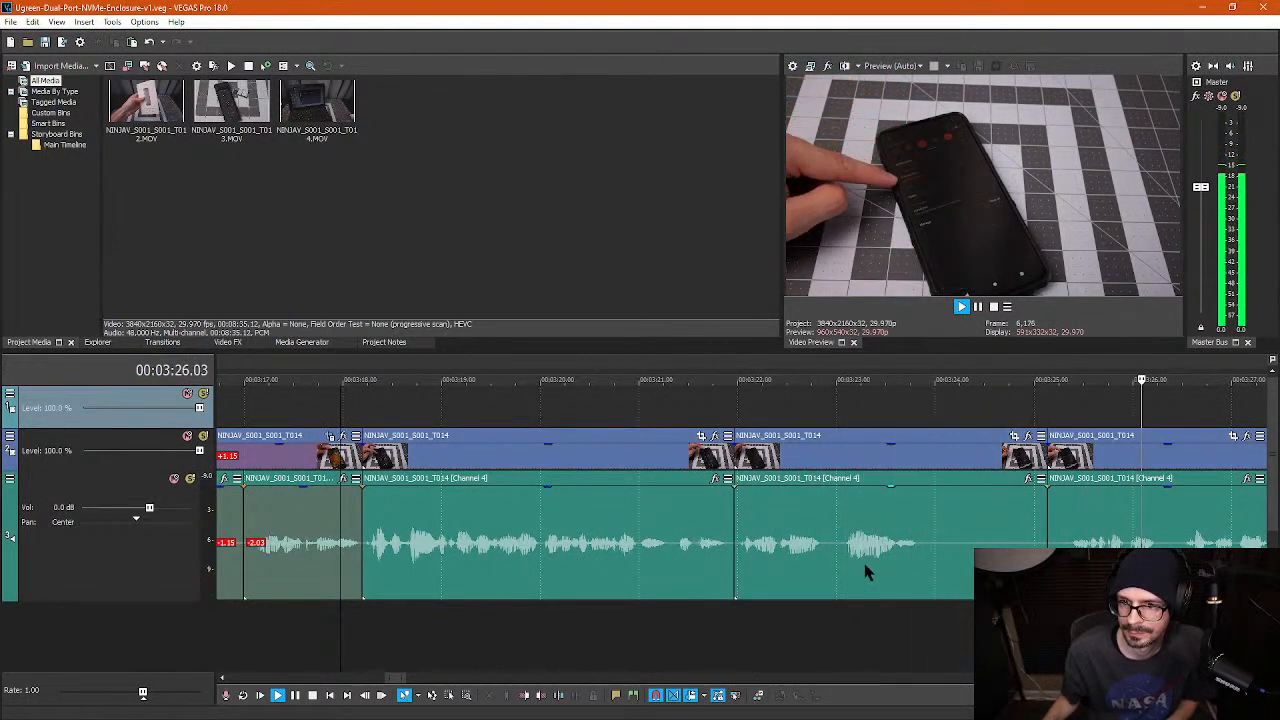
scroll(866, 571, down, 1)
key(Return)
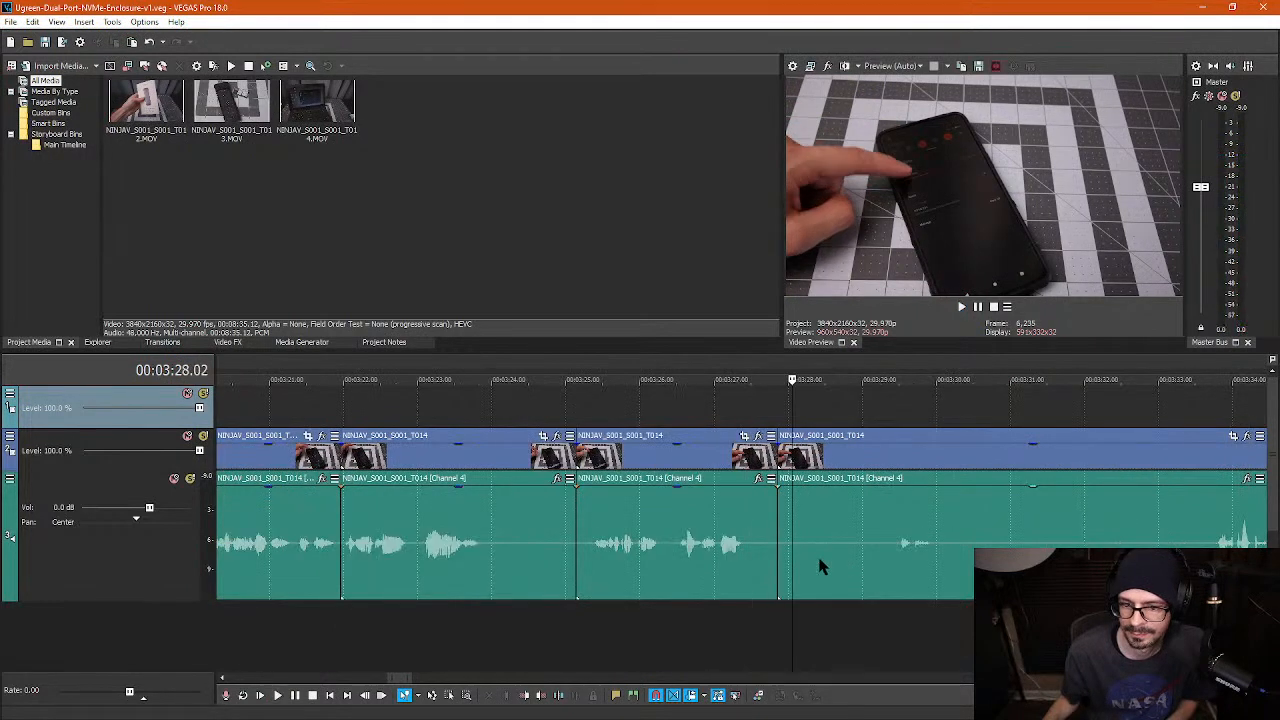
drag(778, 455, 876, 456)
click(764, 468)
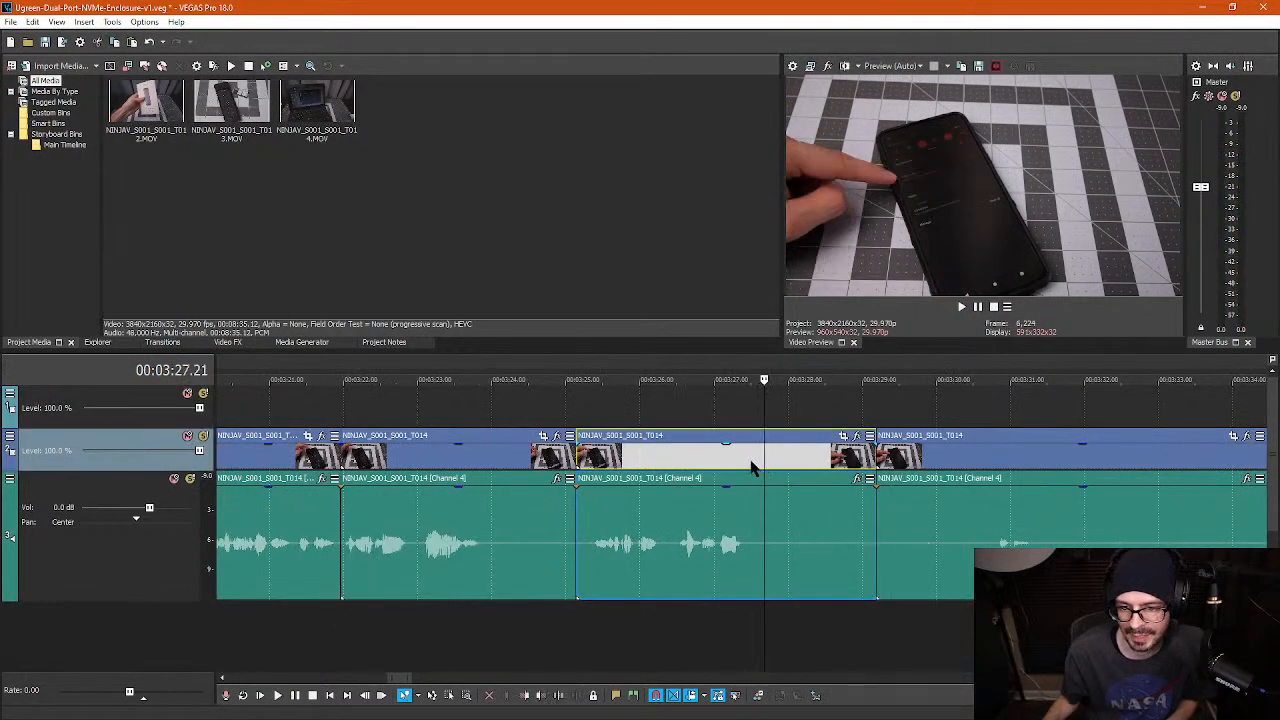
- Zoom the extended clip's Pan/Crop frame to 2,756.4 by 1,550.5 at a 2.3 angle, and move the long clip about 2.6 seconds later
click(847, 439)
click(843, 437)
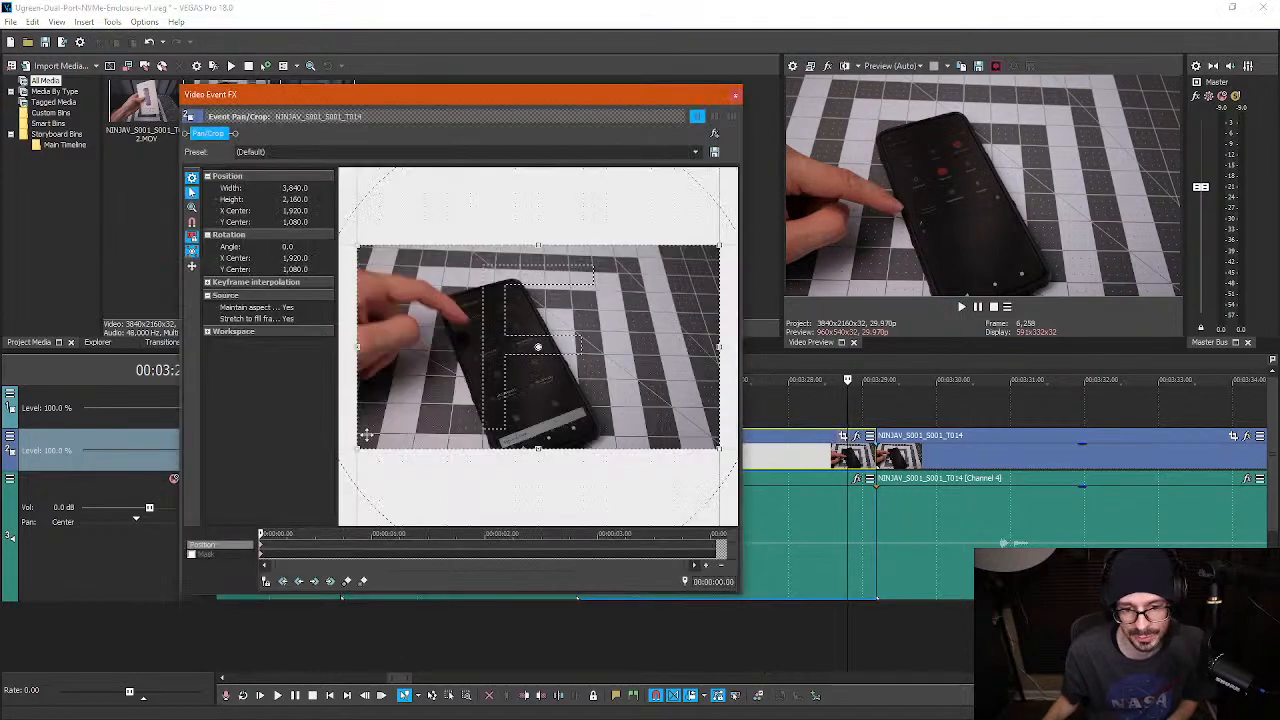
drag(352, 449, 405, 417)
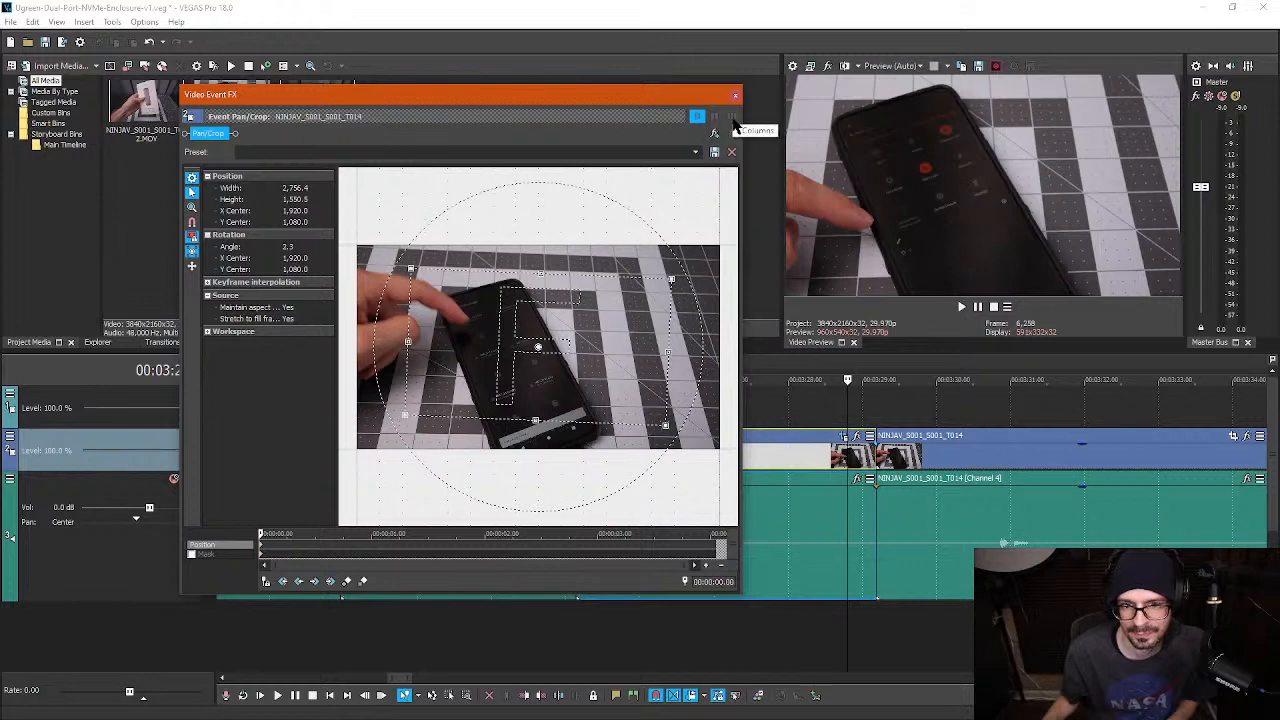
click(736, 96)
drag(962, 464, 1153, 460)
click(951, 450)
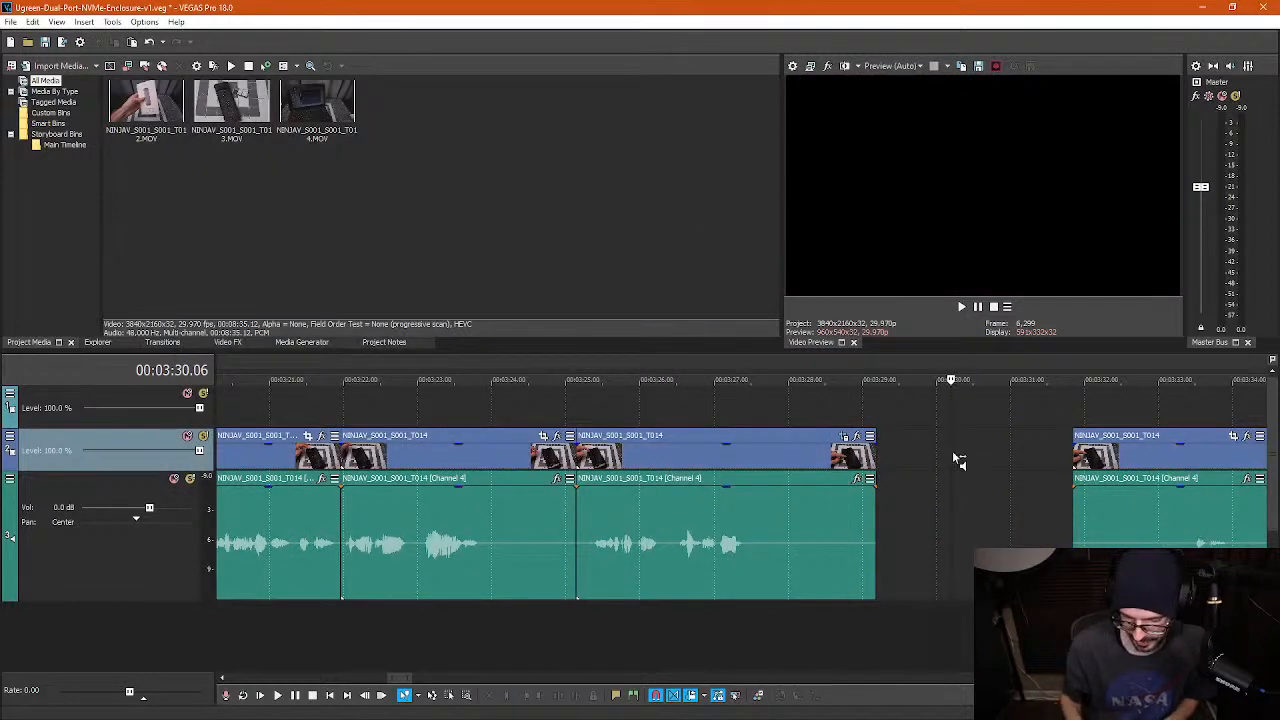
- Try to slide the zoomed clip's video later than its audio, and undo the shift
click(786, 462)
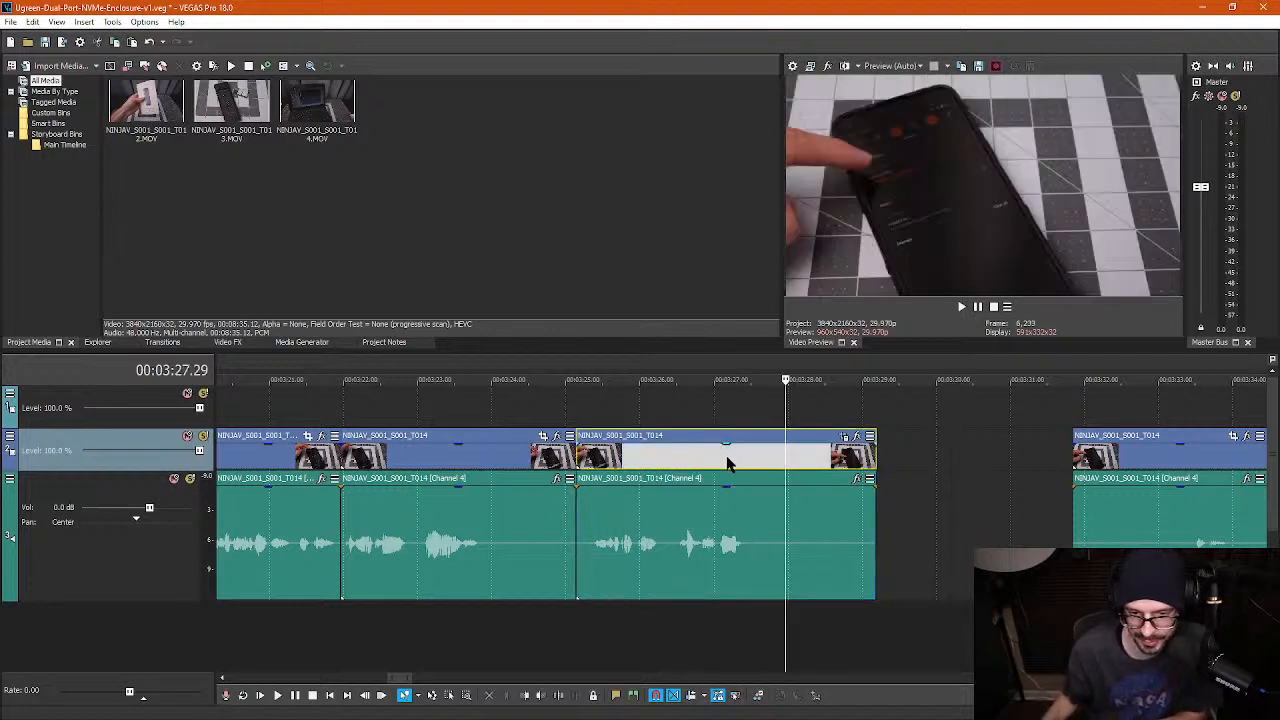
drag(727, 463, 685, 452)
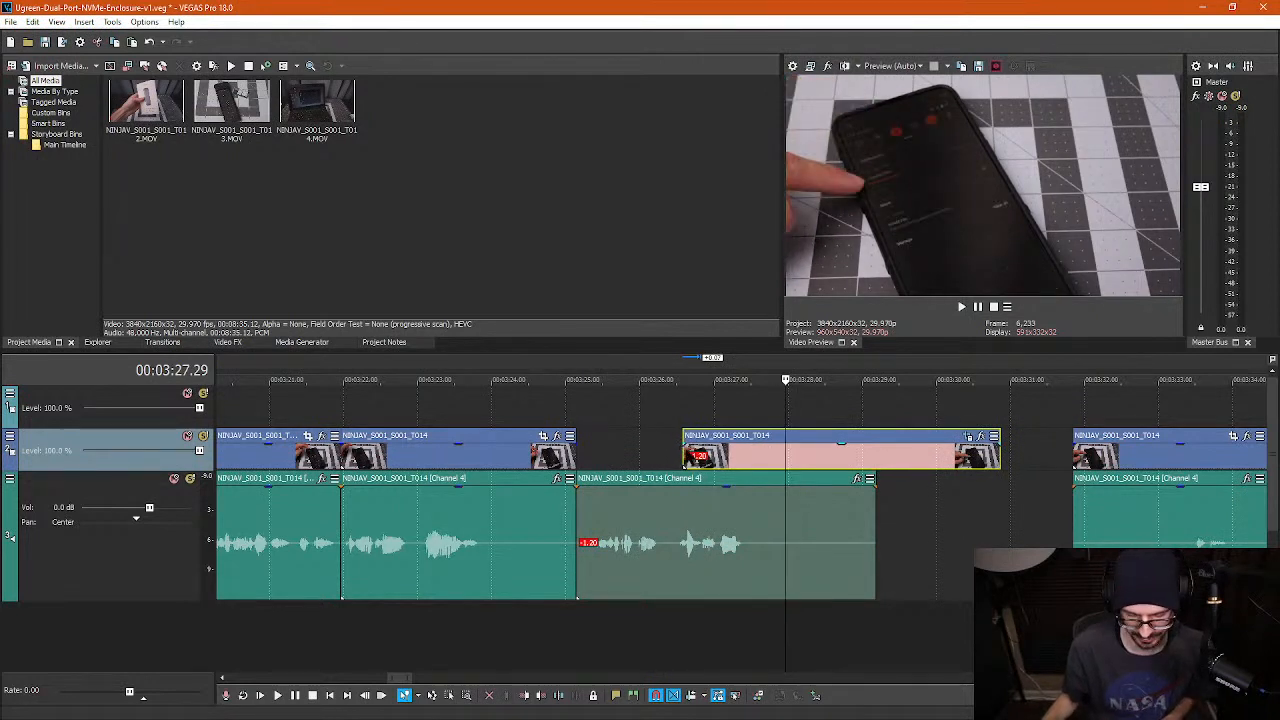
key(ctrl+z)
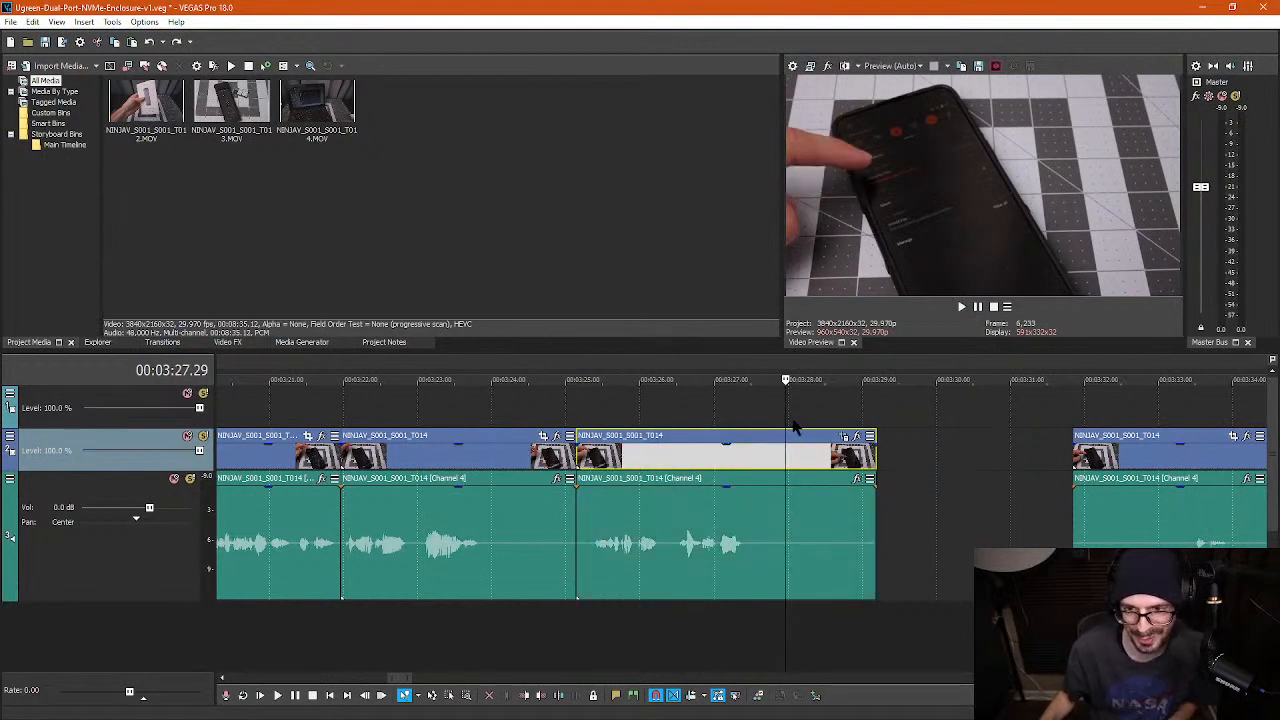
- Split the zoomed clip's video and audio at 00:03:28.02 and delete the silent remainder from both tracks
mouse_move(786, 412)
mouse_down()
mouse_move(822, 414)
mouse_move(794, 420)
mouse_up()
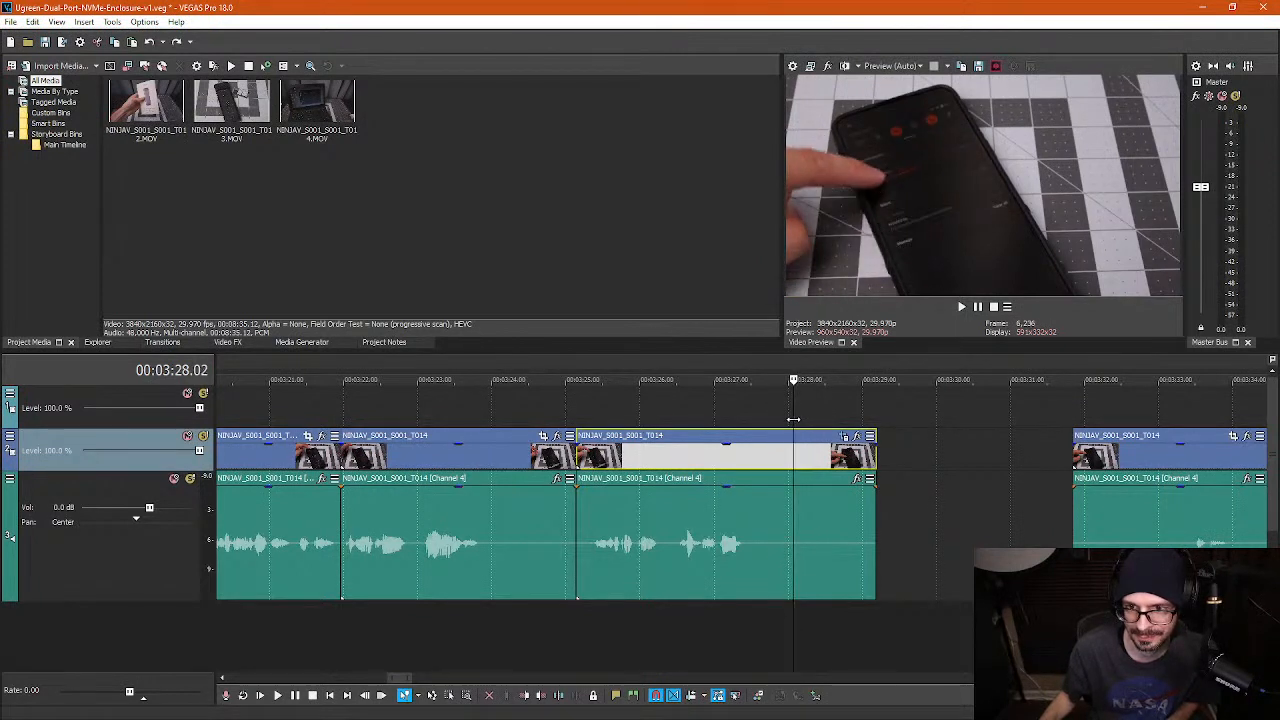
key(s)
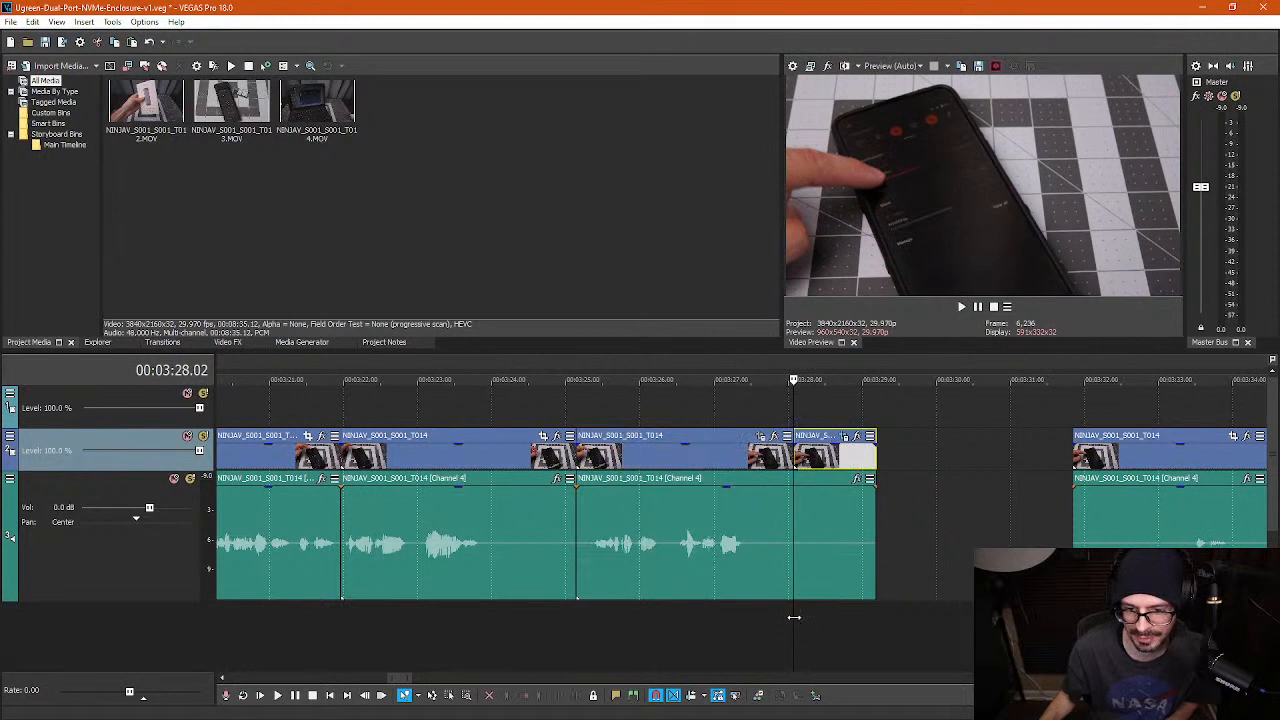
key(d)
drag(869, 621, 830, 412)
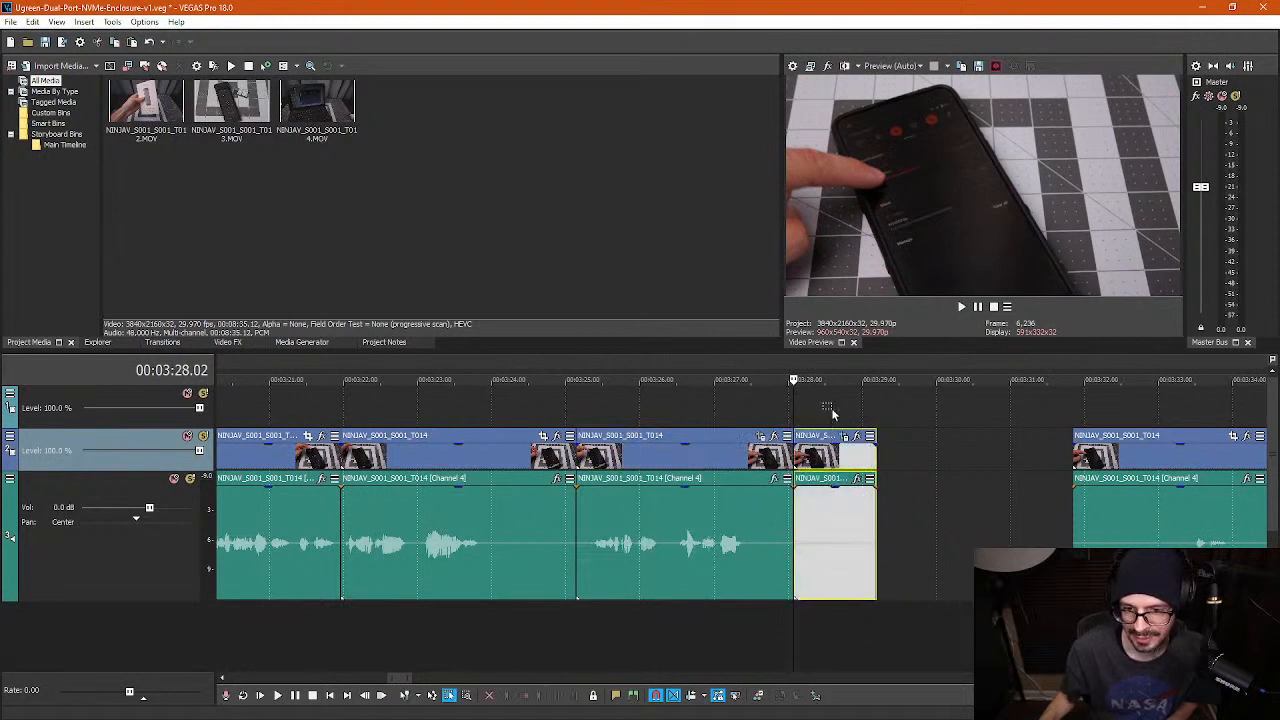
key(Delete)
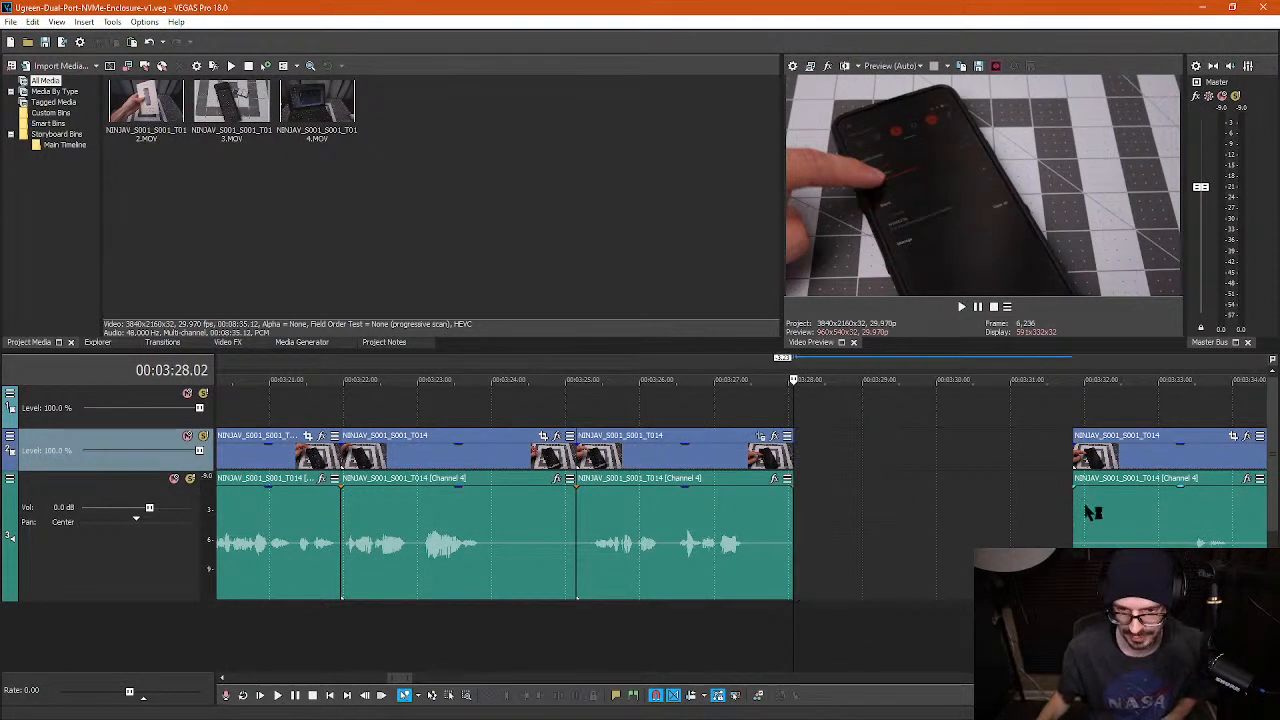
- Listen to the long clip after the gap at several points to find the next usable take
click(1093, 512)
scroll(933, 495, down, 2)
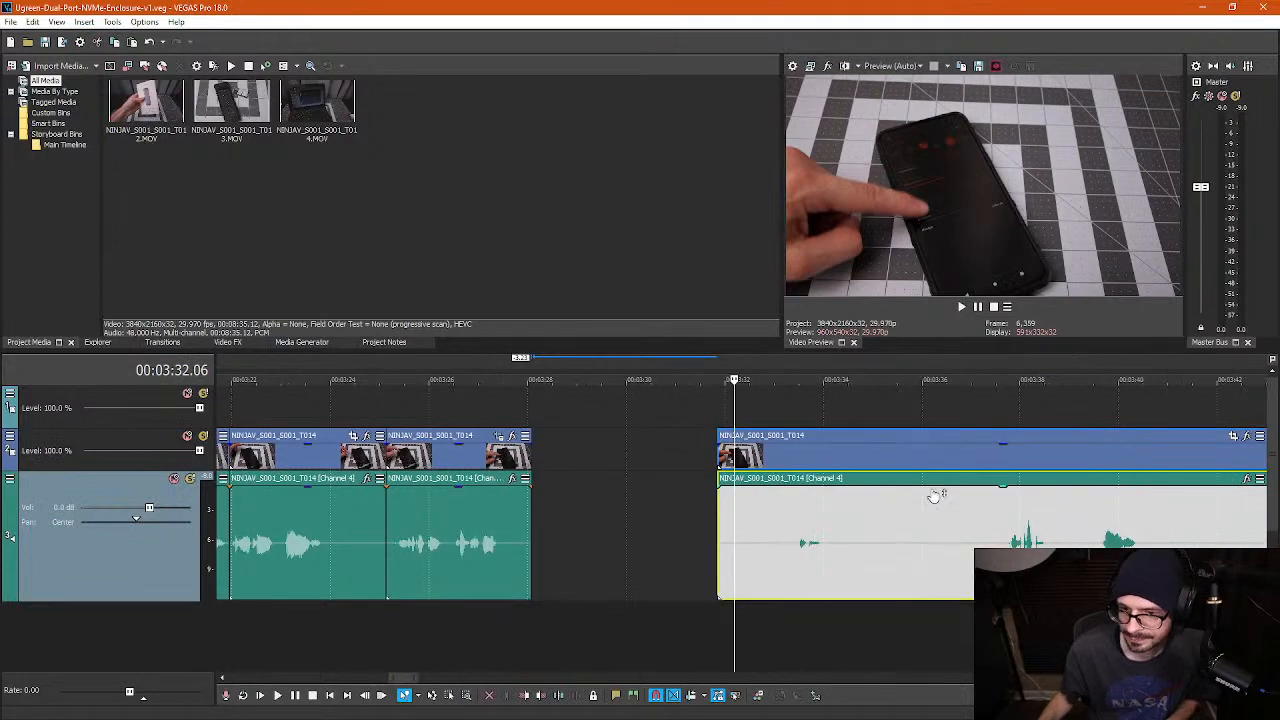
click(1102, 458)
key(space)
scroll(1154, 483, down, 2)
key(Return)
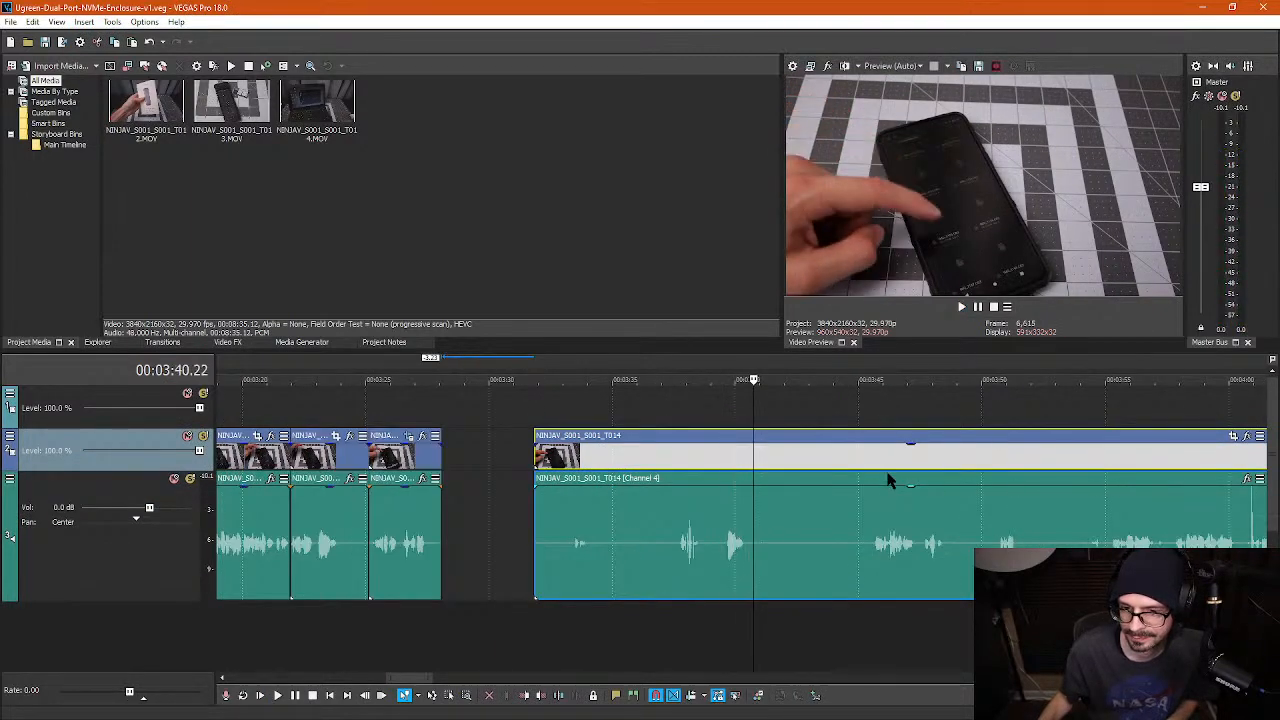
click(887, 481)
key(space)
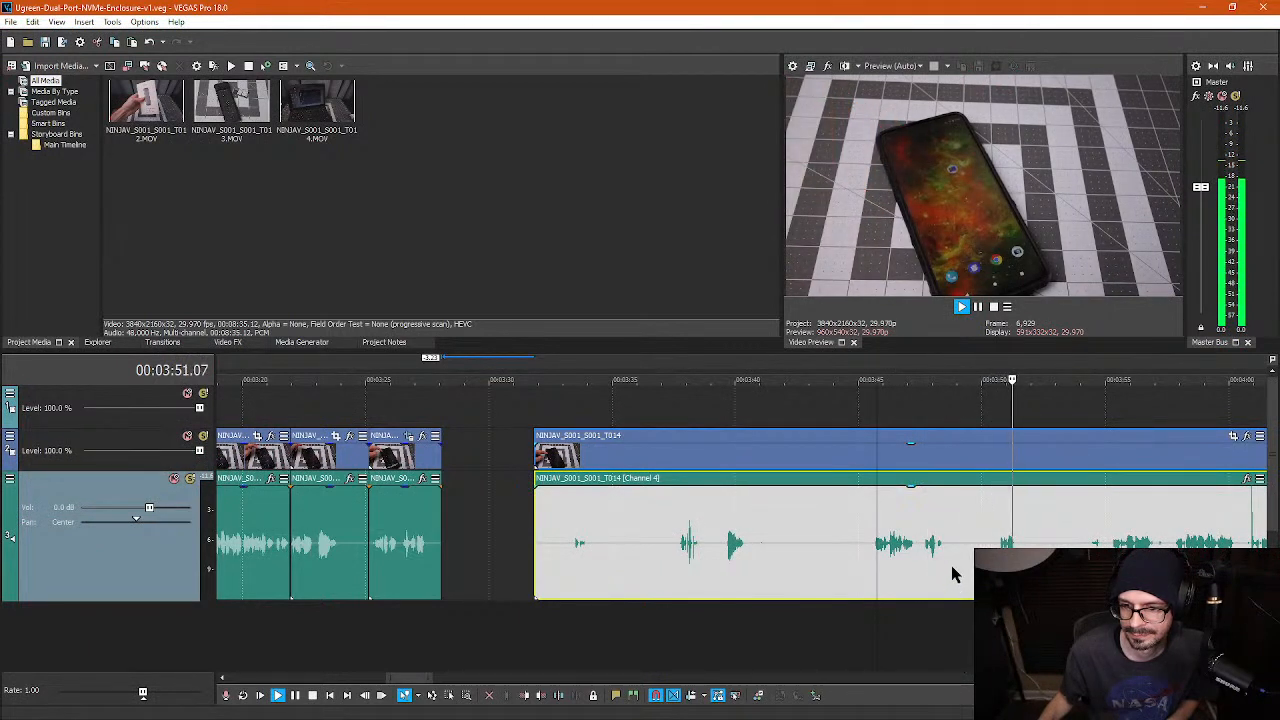
key(Return)
- Split the long clip at 00:03:45.16 and again at about 00:03:51, and delete the unused section before 00:03:45.16
click(873, 553)
key(s)
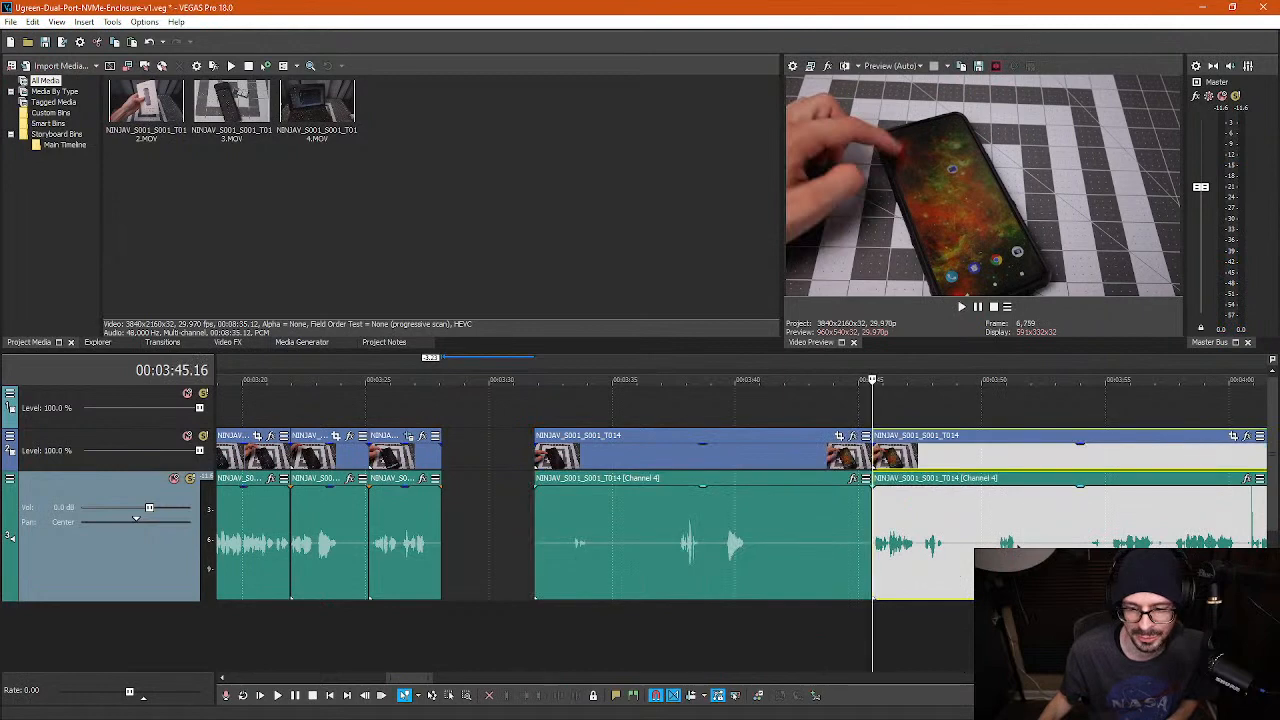
click(1022, 545)
key(s)
click(757, 571)
key(Delete)
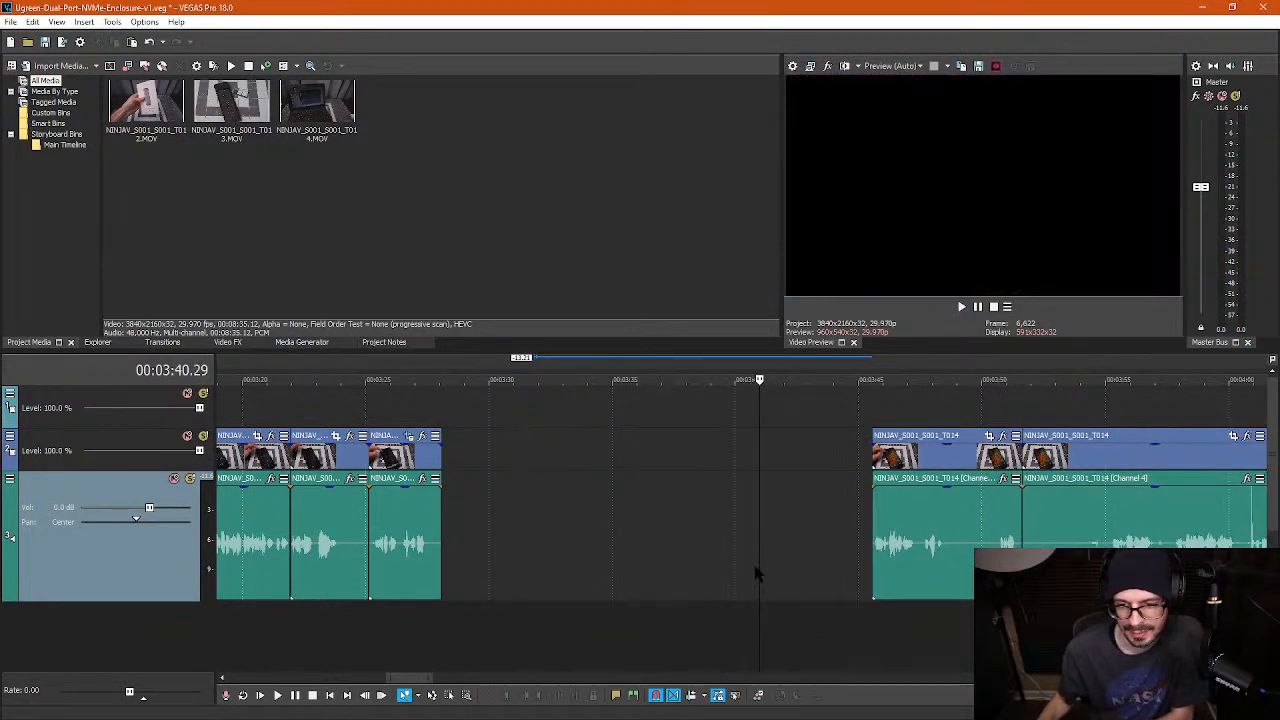
- Move the clip starting at 00:03:45.16, with its audio, against the end of the preceding clip at 00:03:28.02
drag(905, 478, 476, 457)
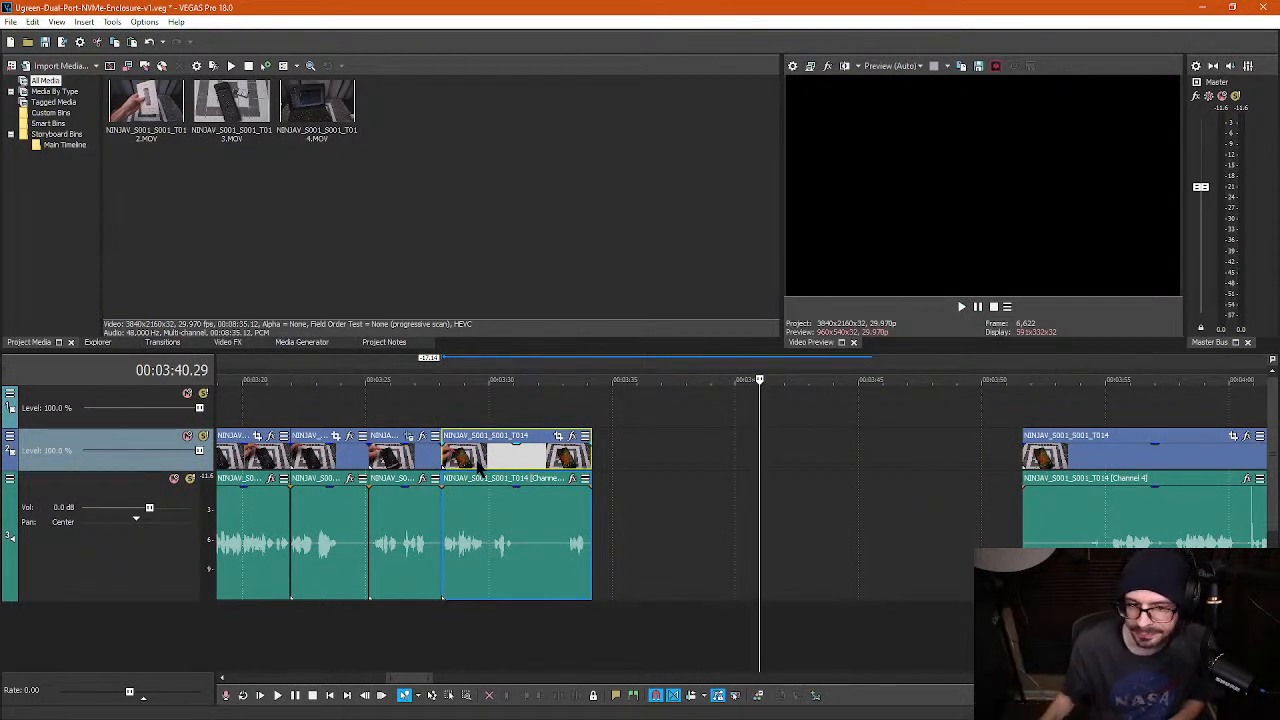
click(511, 543)
scroll(513, 549, up, 4)
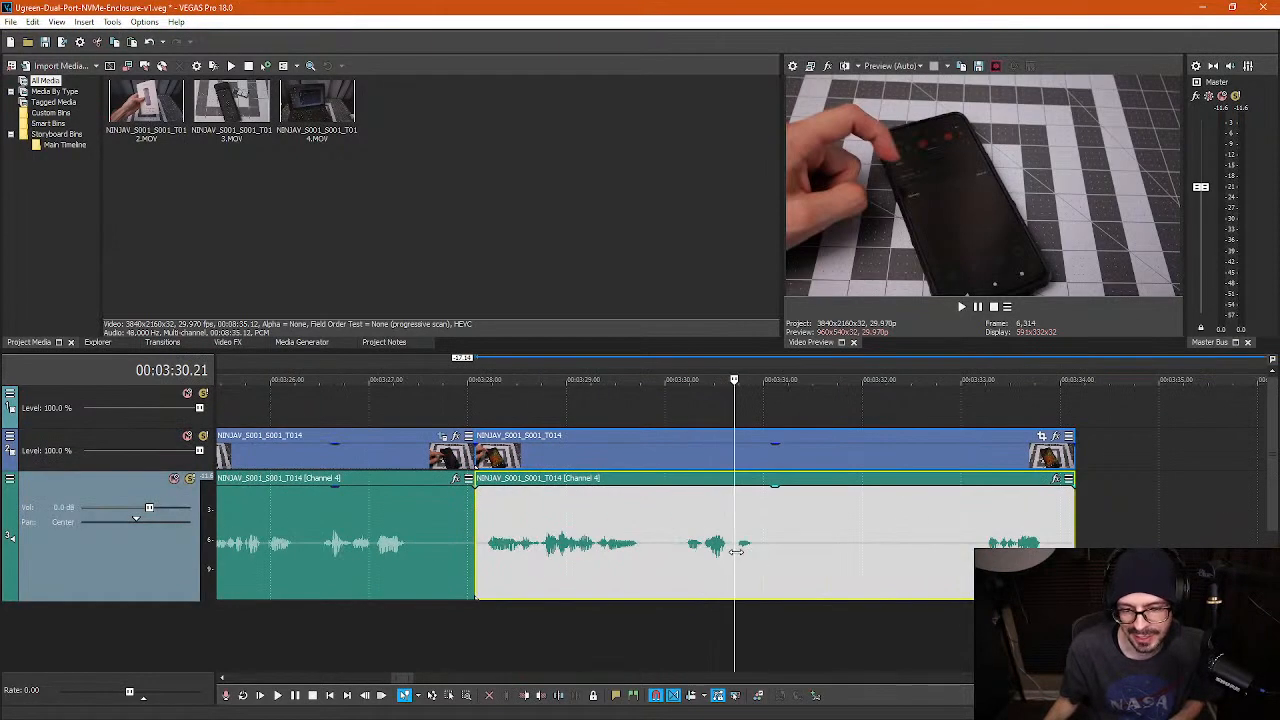
- Split the moved clip's audio at 00:03:31.01 and 00:03:33.06, delete the silence between, and close the gap with the final audio piece
click(779, 550)
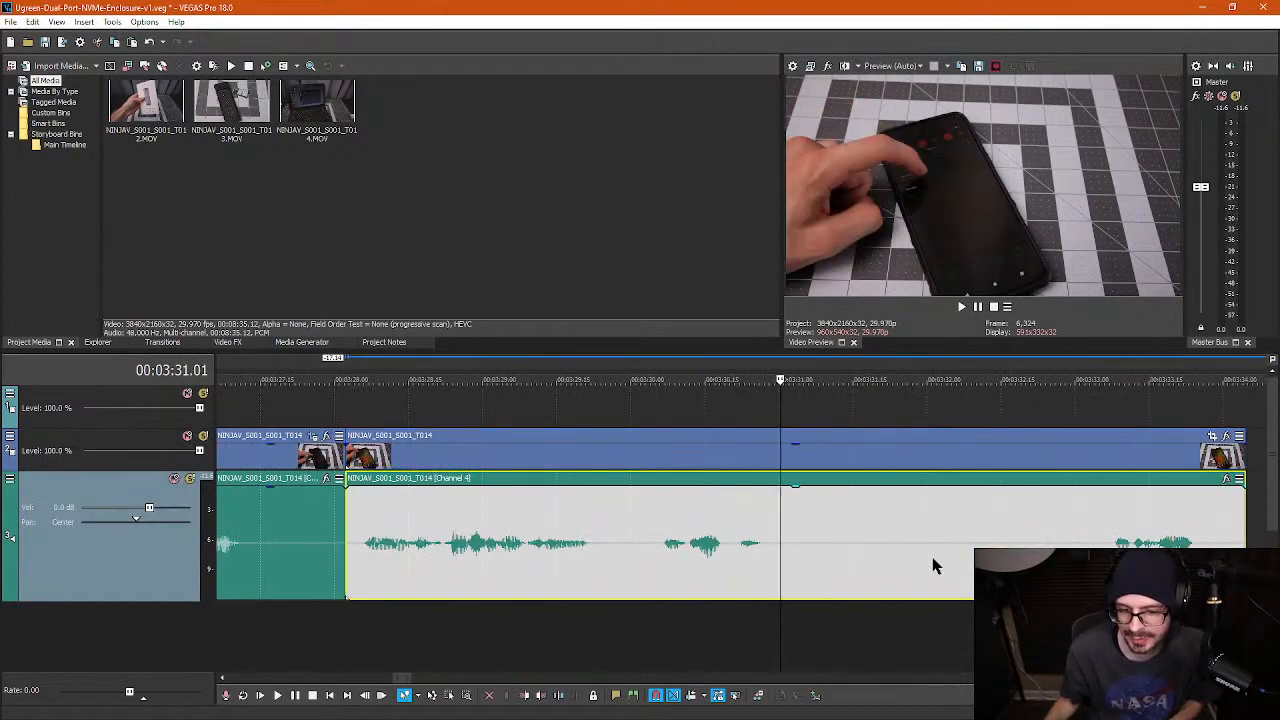
key(s)
click(1107, 545)
key(s)
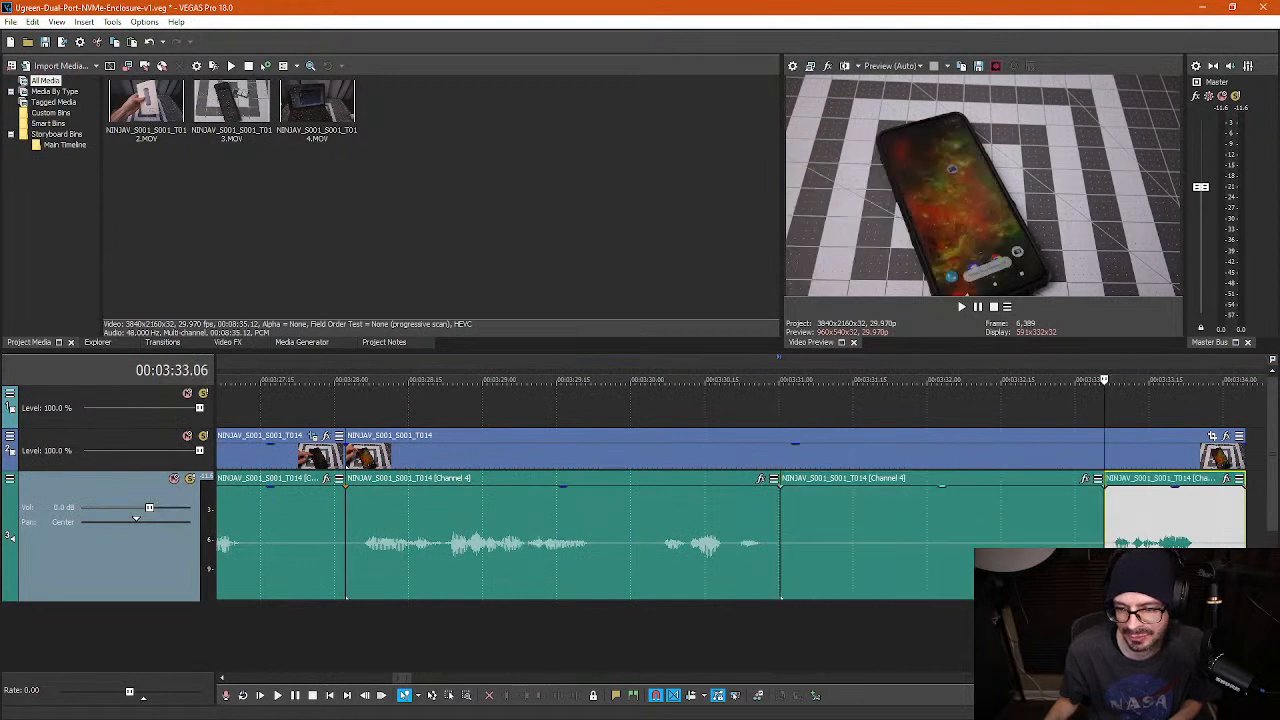
click(966, 552)
key(Delete)
drag(1120, 540, 807, 537)
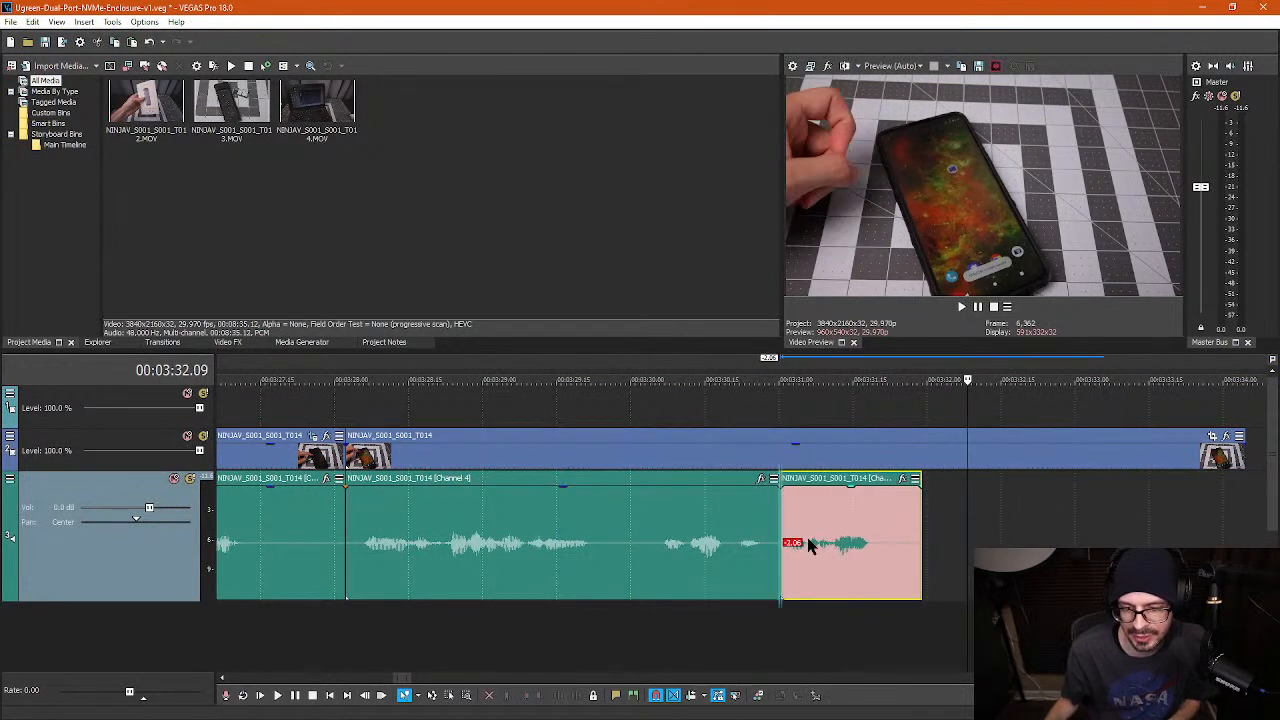
- Cut the audio pause between about 00:03:29.24 and 00:03:30.05, and shift the two following audio pieces earlier to close the gap
click(600, 549)
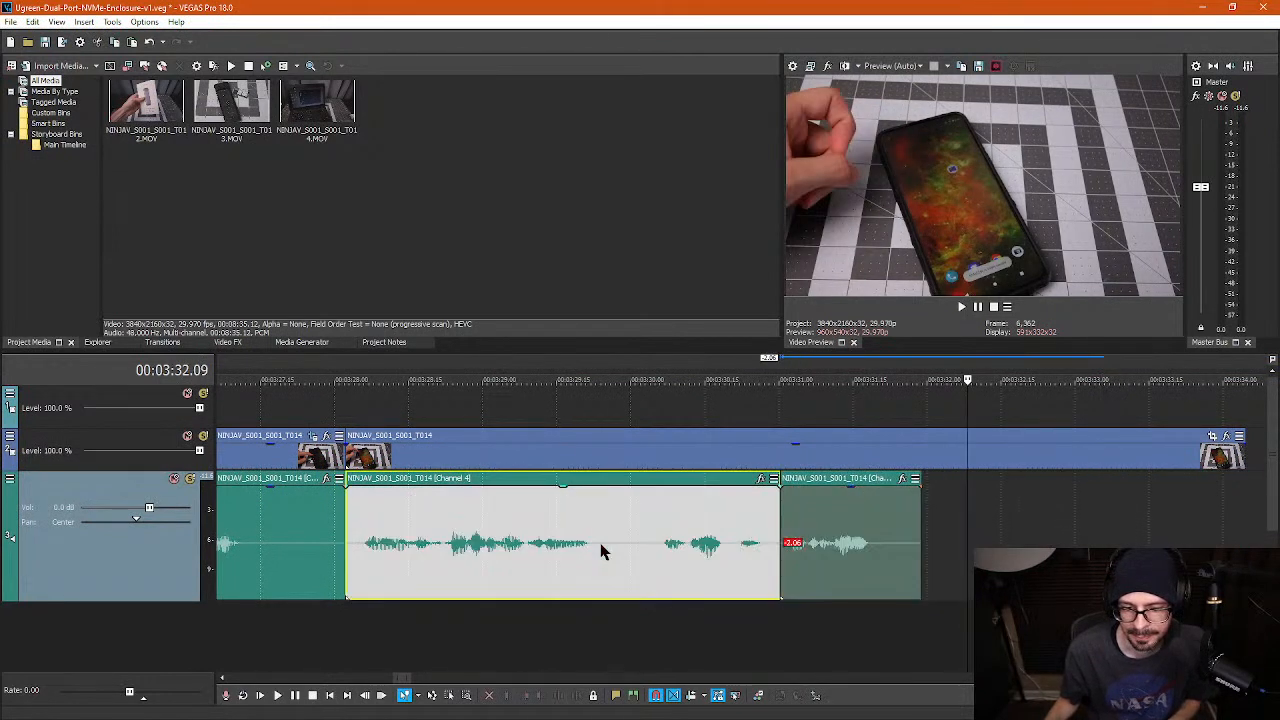
key(s)
click(652, 545)
key(s)
click(626, 555)
key(Delete)
drag(694, 556, 642, 553)
drag(810, 556, 756, 556)
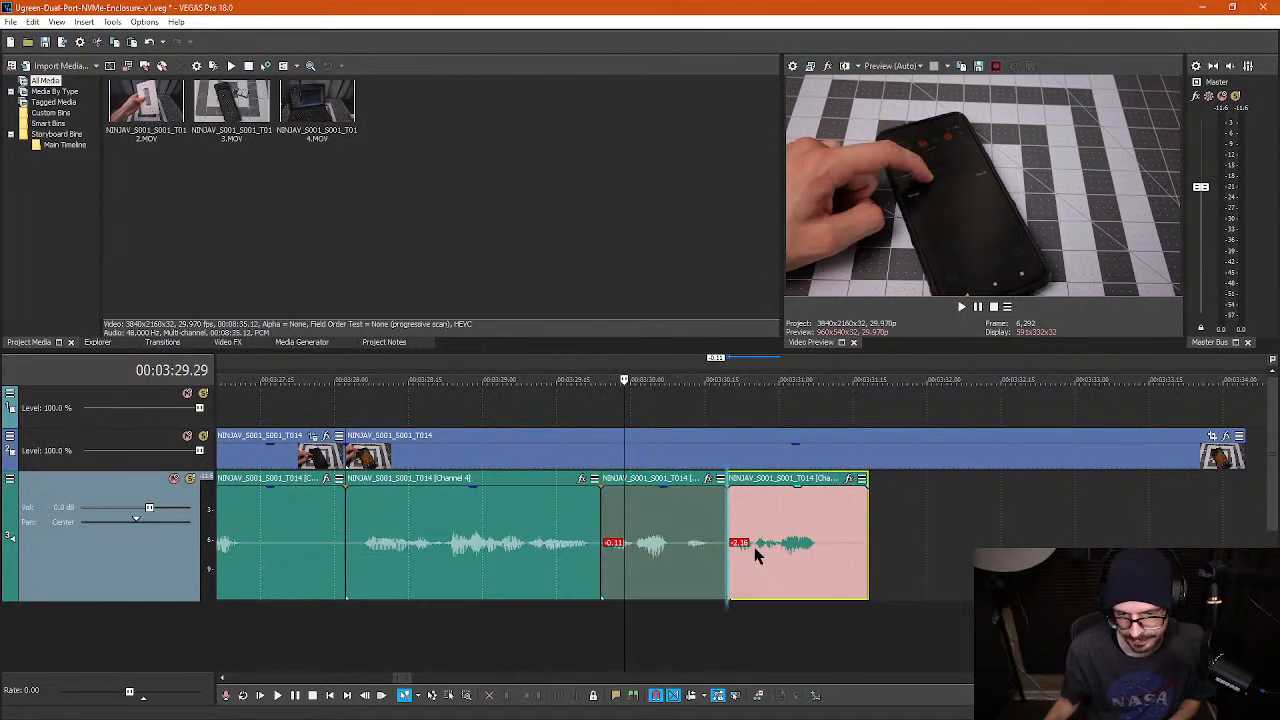
- Play back the tightened section, split its video where the shortened audio ends, and delete the remaining video
click(328, 411)
key(space)
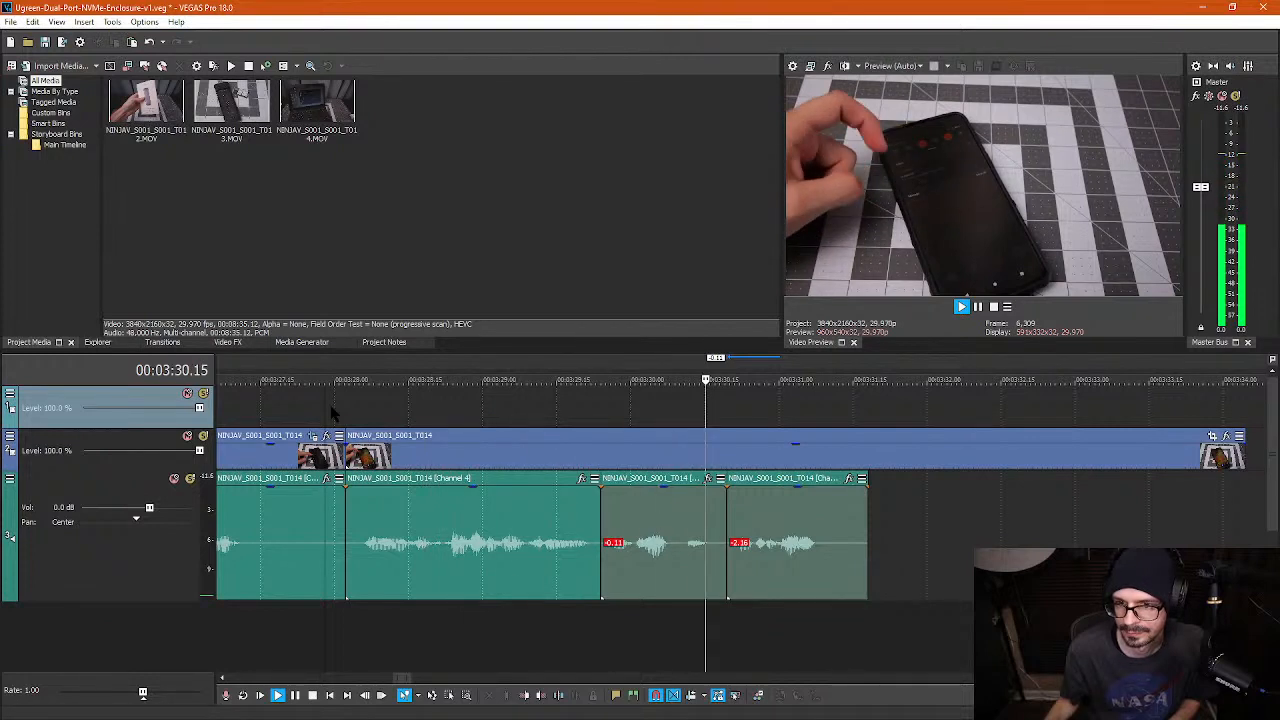
key(space)
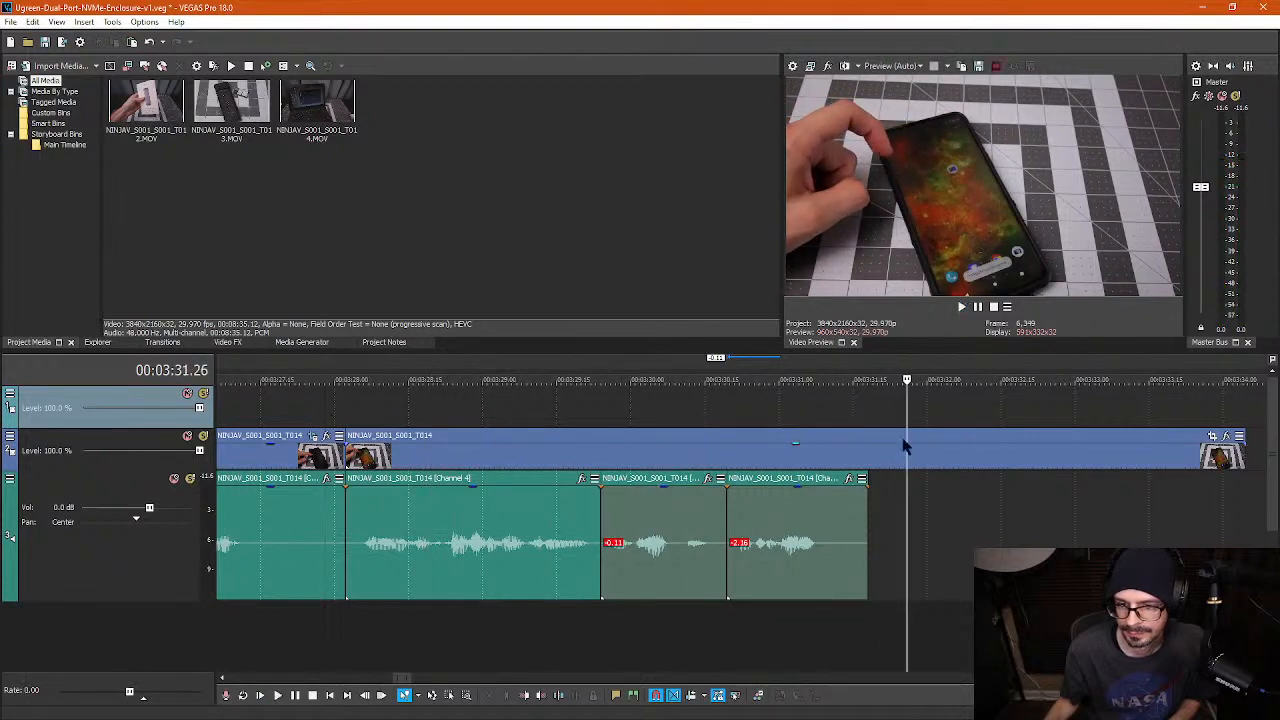
click(870, 457)
key(s)
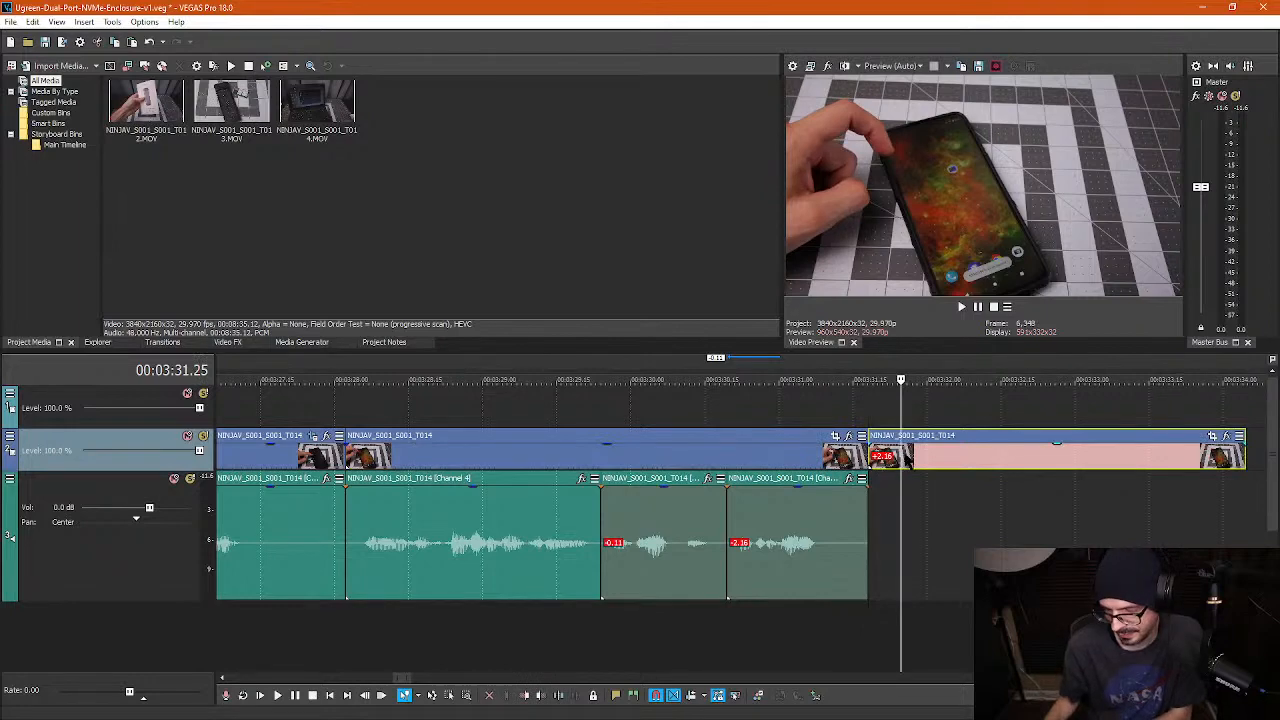
key(Delete)
- Listen to the long clip after the gap around 00:04:01 to 00:04:04 to find the next usable take
click(941, 515)
scroll(929, 517, down, 3)
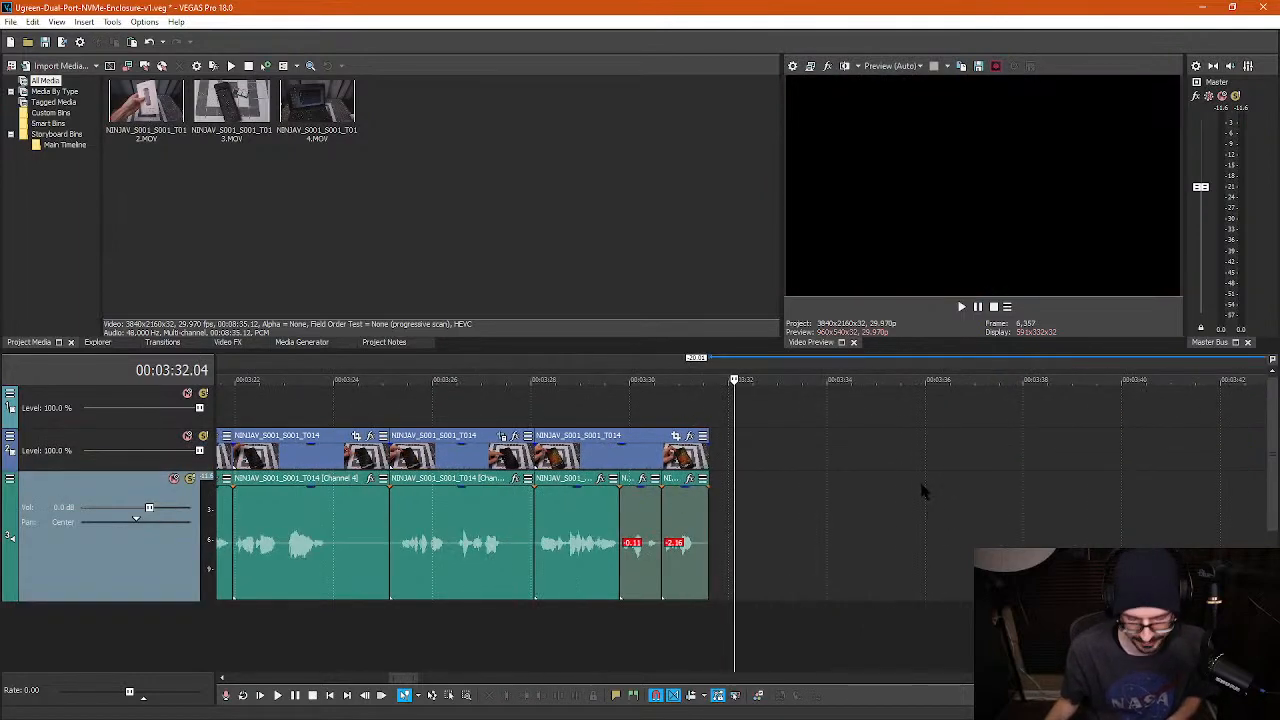
scroll(910, 506, down, 4)
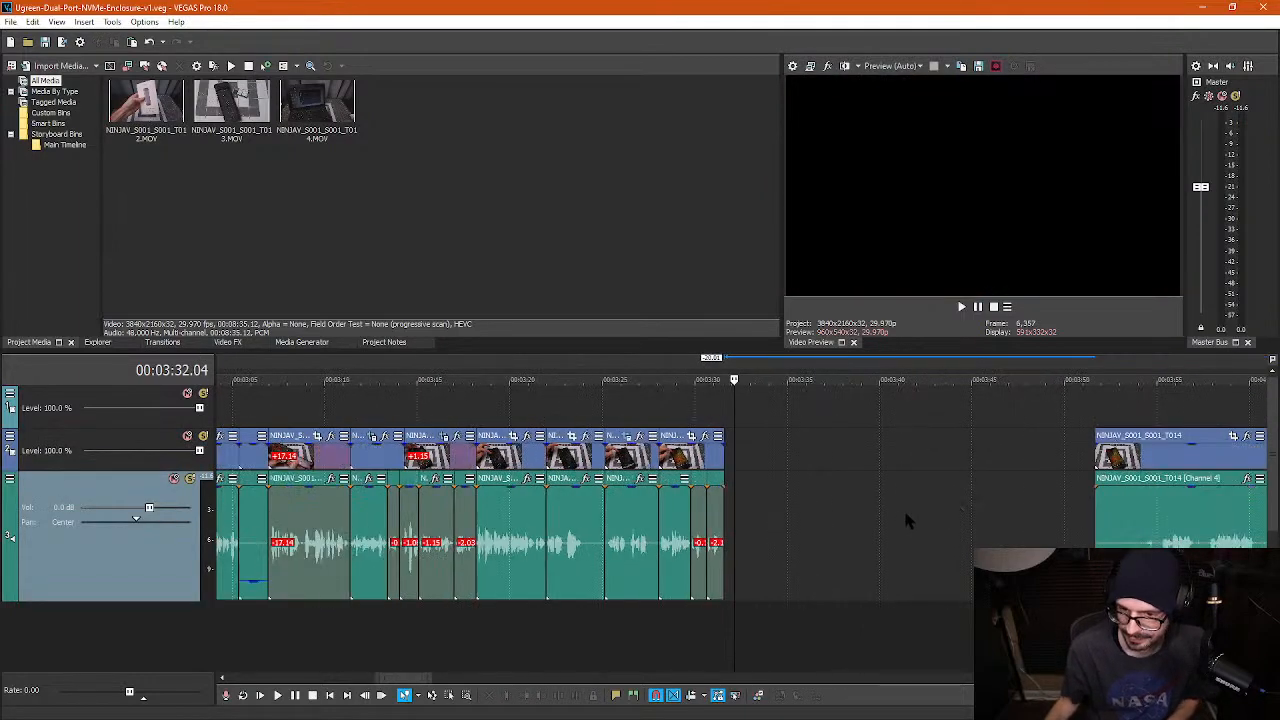
click(1030, 415)
key(space)
scroll(1025, 440, up, 4)
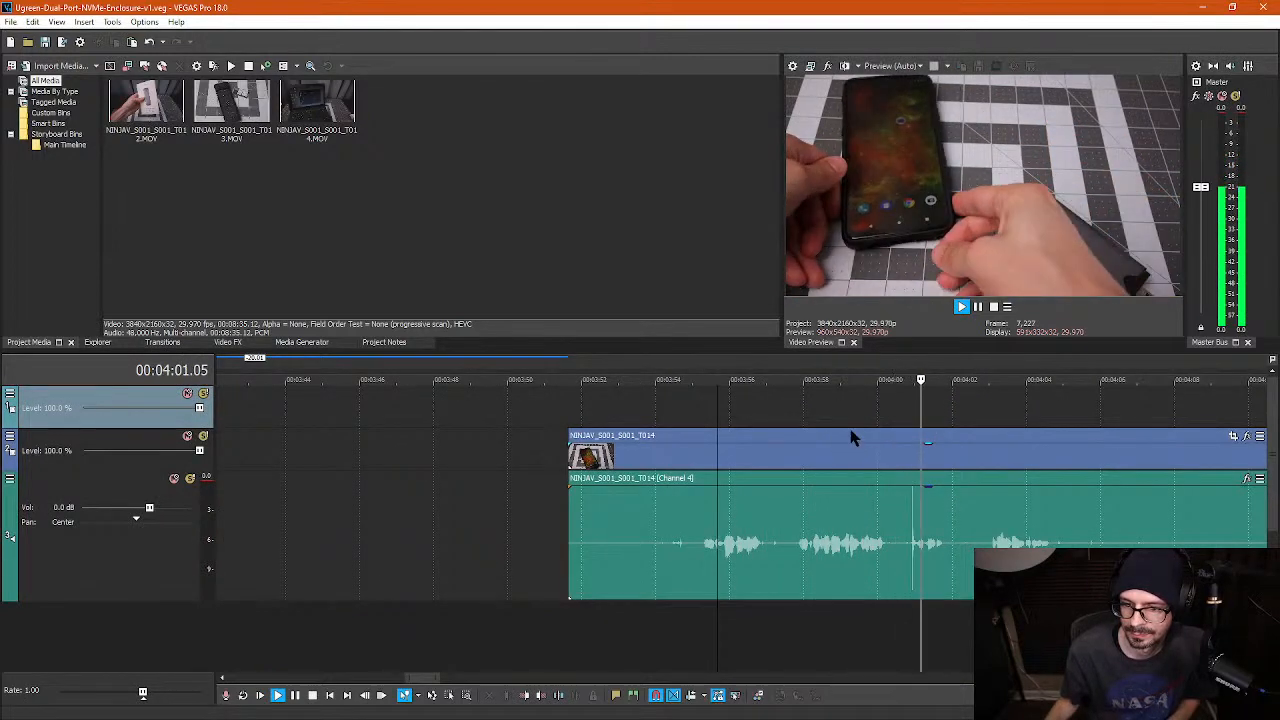
key(space)
click(992, 463)
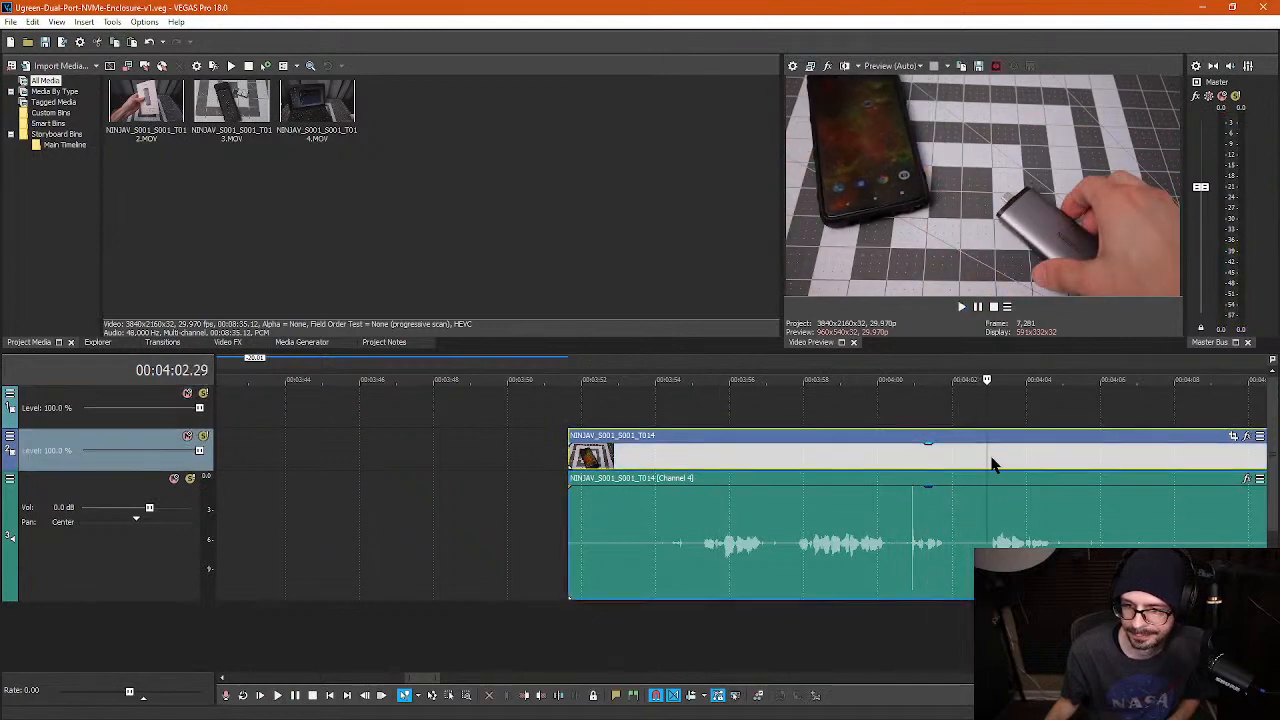
key(space)
scroll(1000, 495, down, 3)
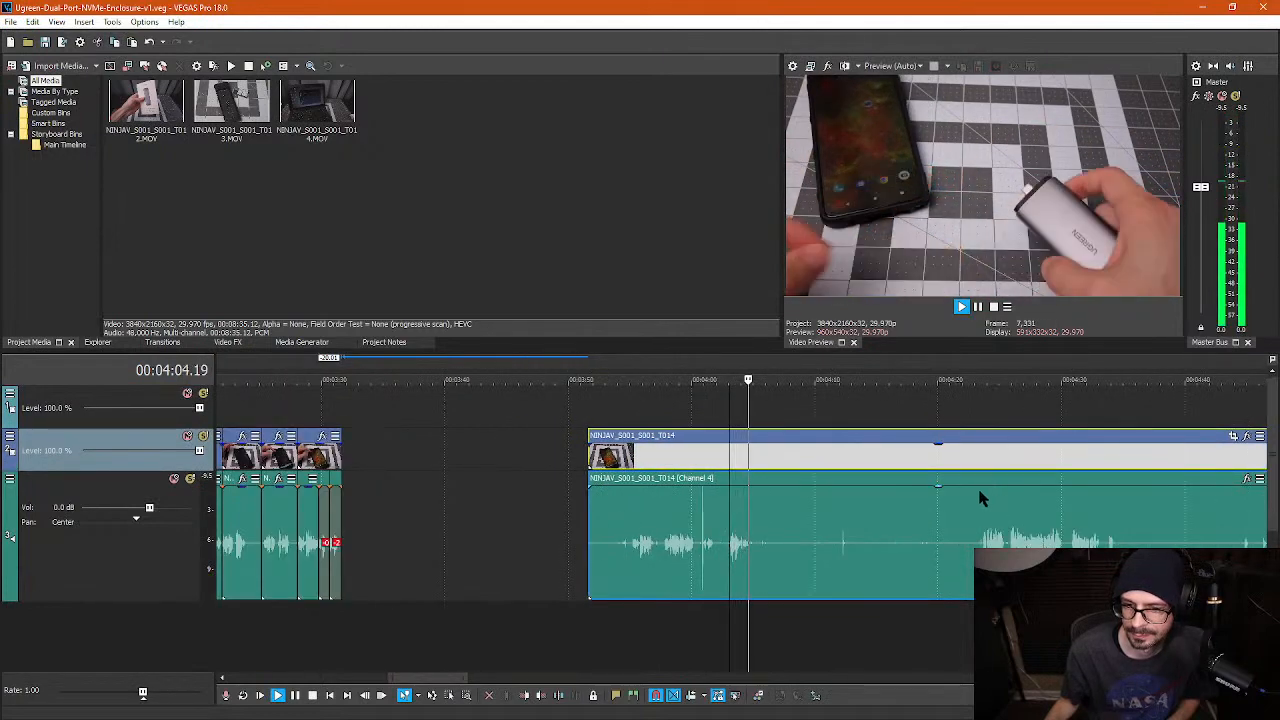
scroll(738, 576, up, 3)
key(space)
- Split the long clip at 00:04:02.26 and 00:04:04.22, and delete the section before 00:04:02.26
click(662, 550)
key(s)
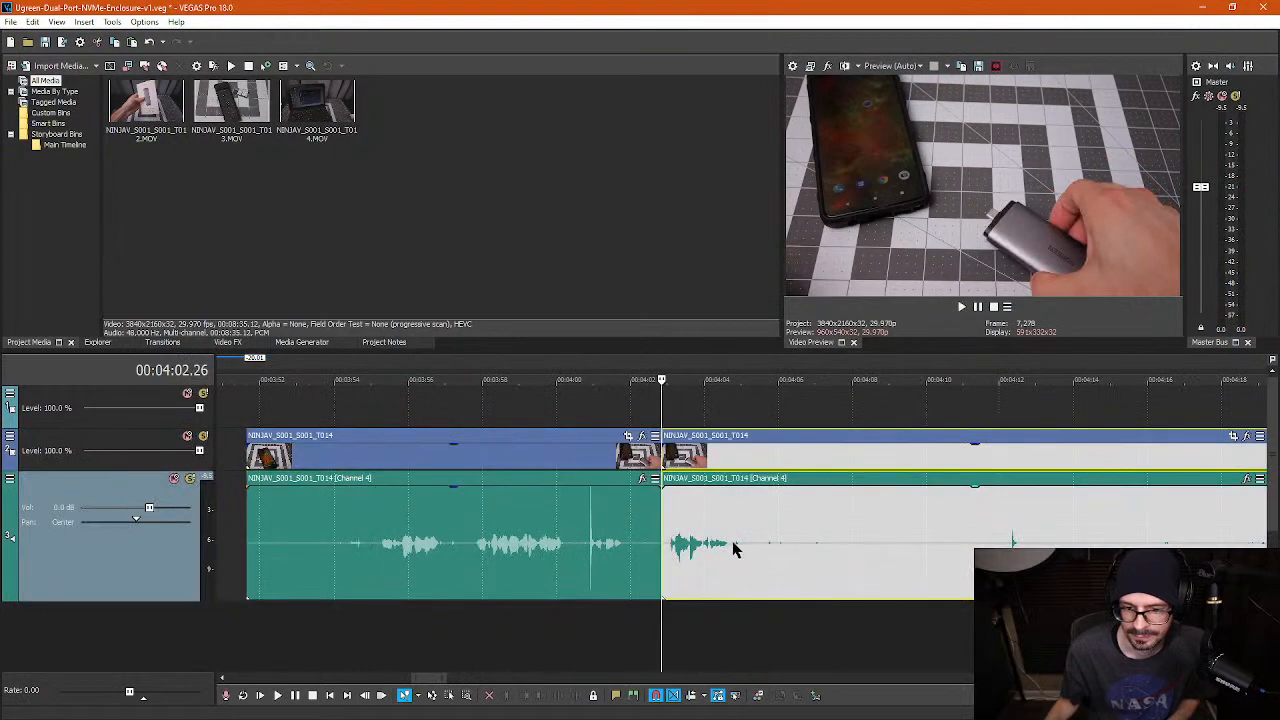
click(731, 550)
key(s)
click(565, 569)
key(Delete)
- Check the speech around 00:04:24, delete the short clip at 00:04:02.26, and ripple the long clip and following events back against the preceding clip
scroll(572, 539, down, 2)
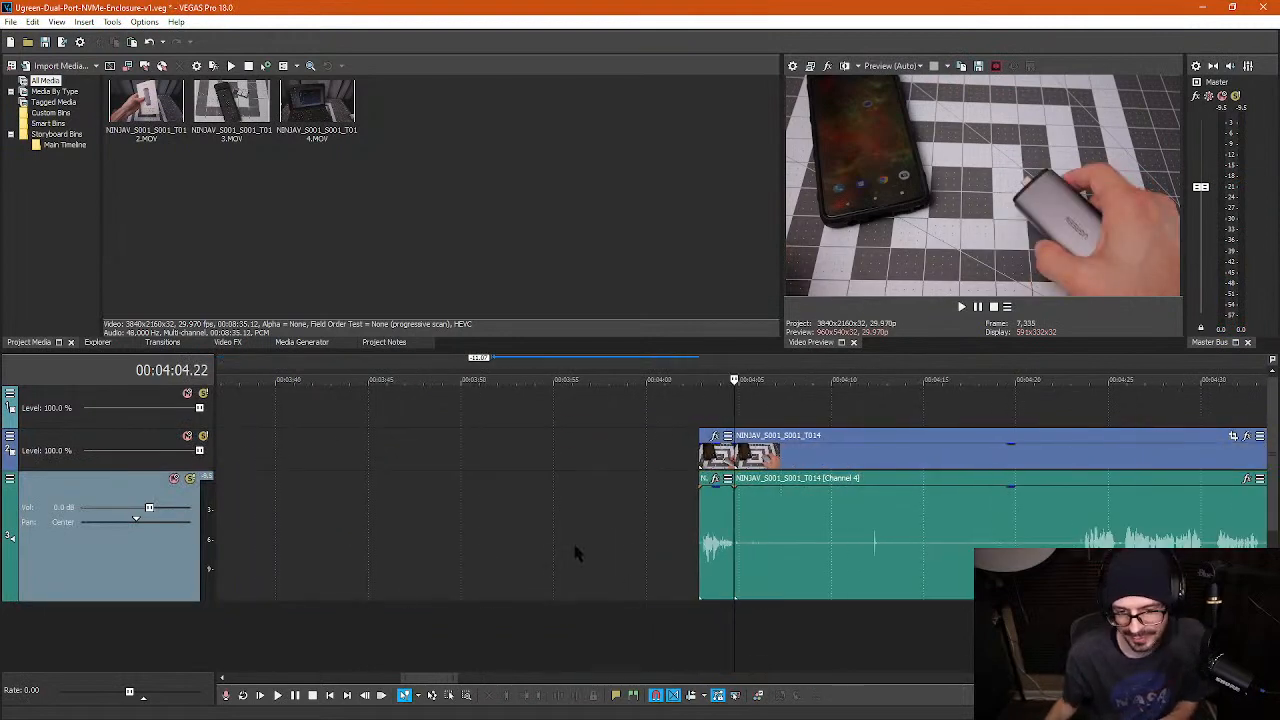
click(1083, 545)
key(space)
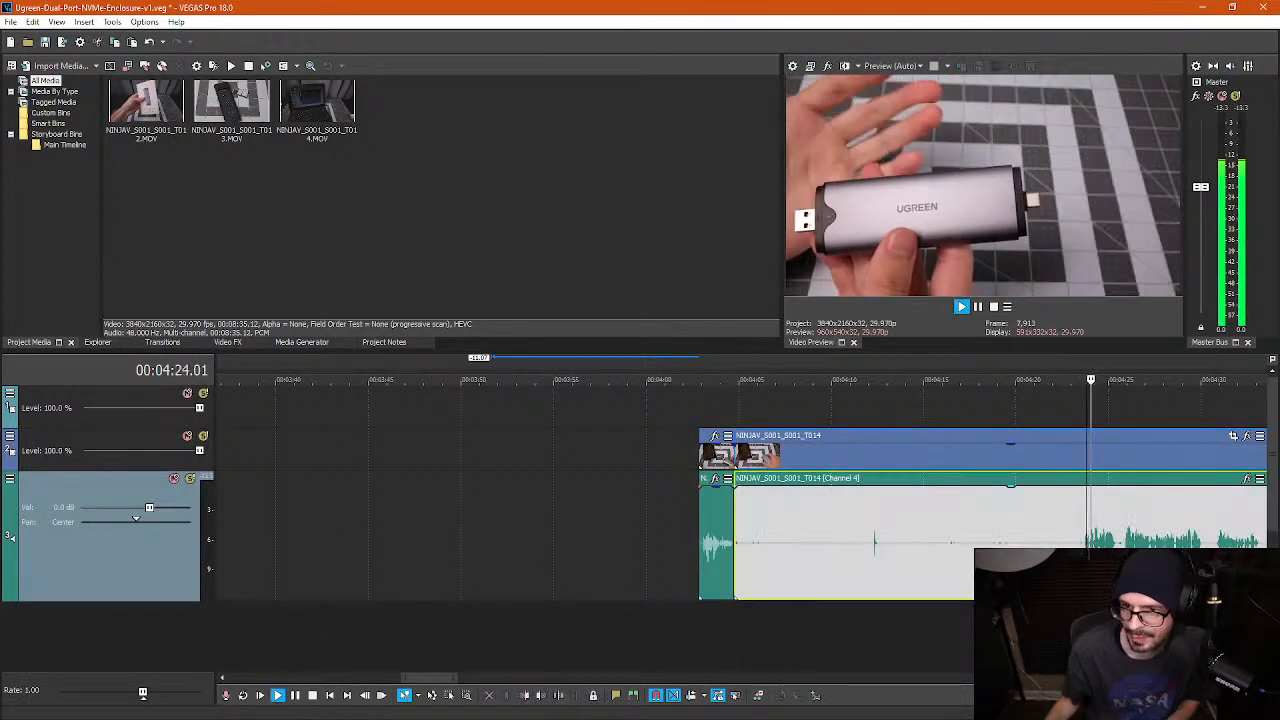
scroll(778, 556, down, 3)
scroll(772, 551, up, 1)
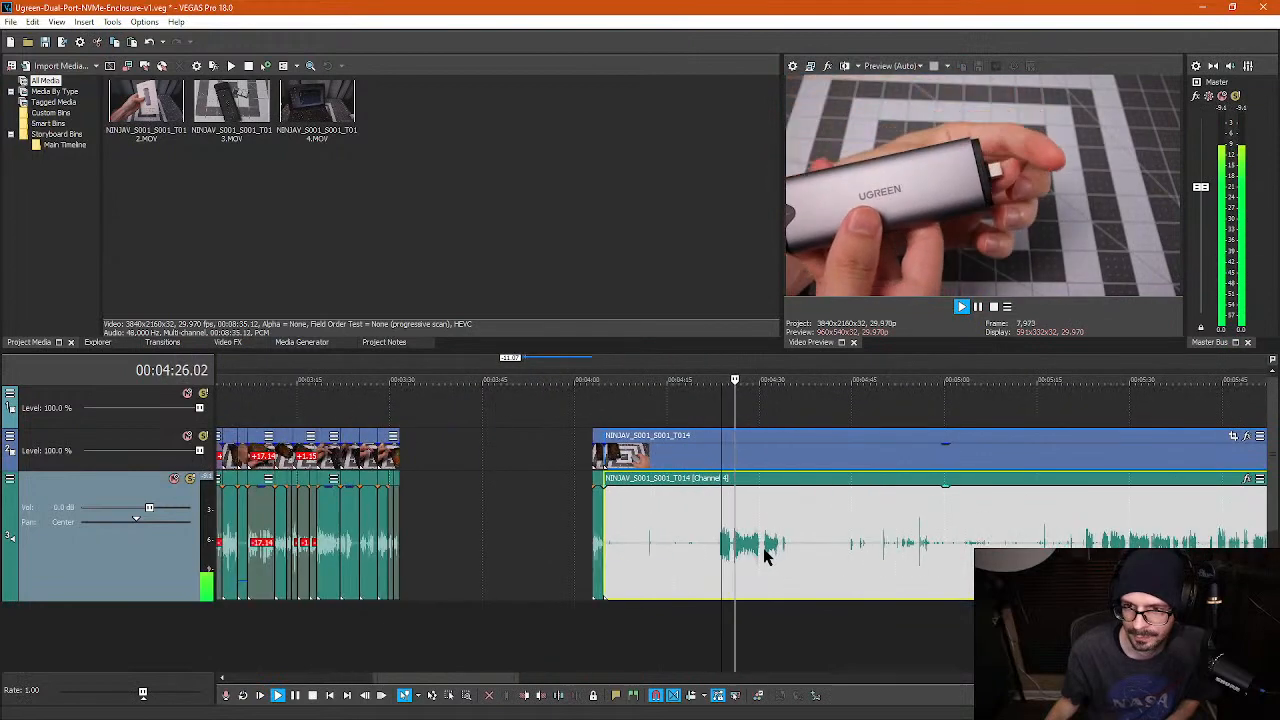
click(596, 537)
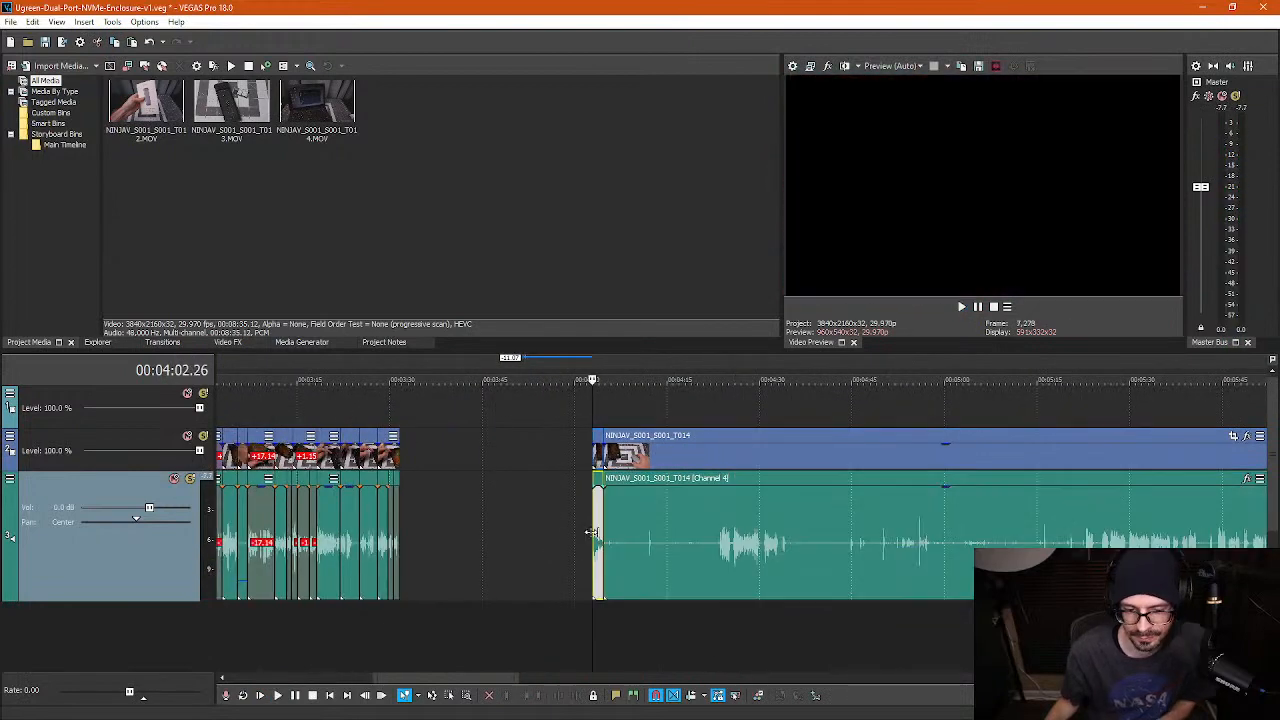
key(Delete)
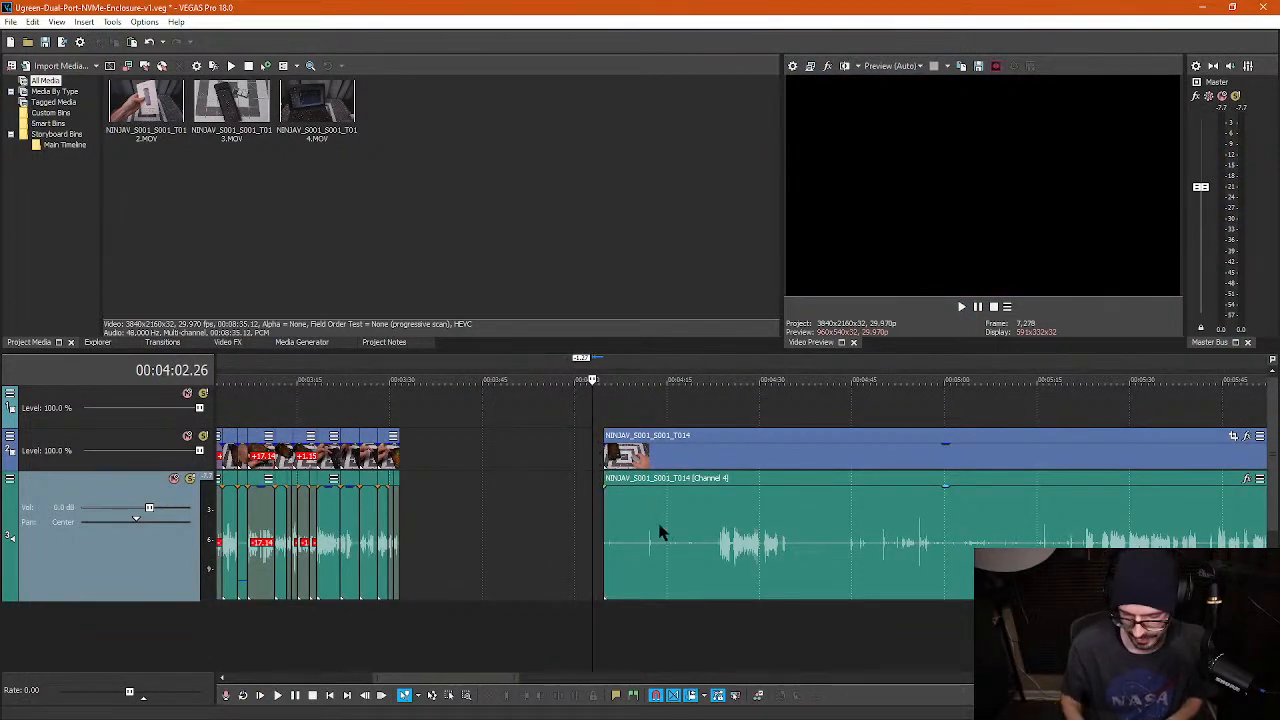
drag(651, 543, 455, 543)
- Skim and listen to the long clip at several points between about 00:04:05 and 00:05:59 to compare the takes
click(613, 419)
scroll(613, 419, down, 3)
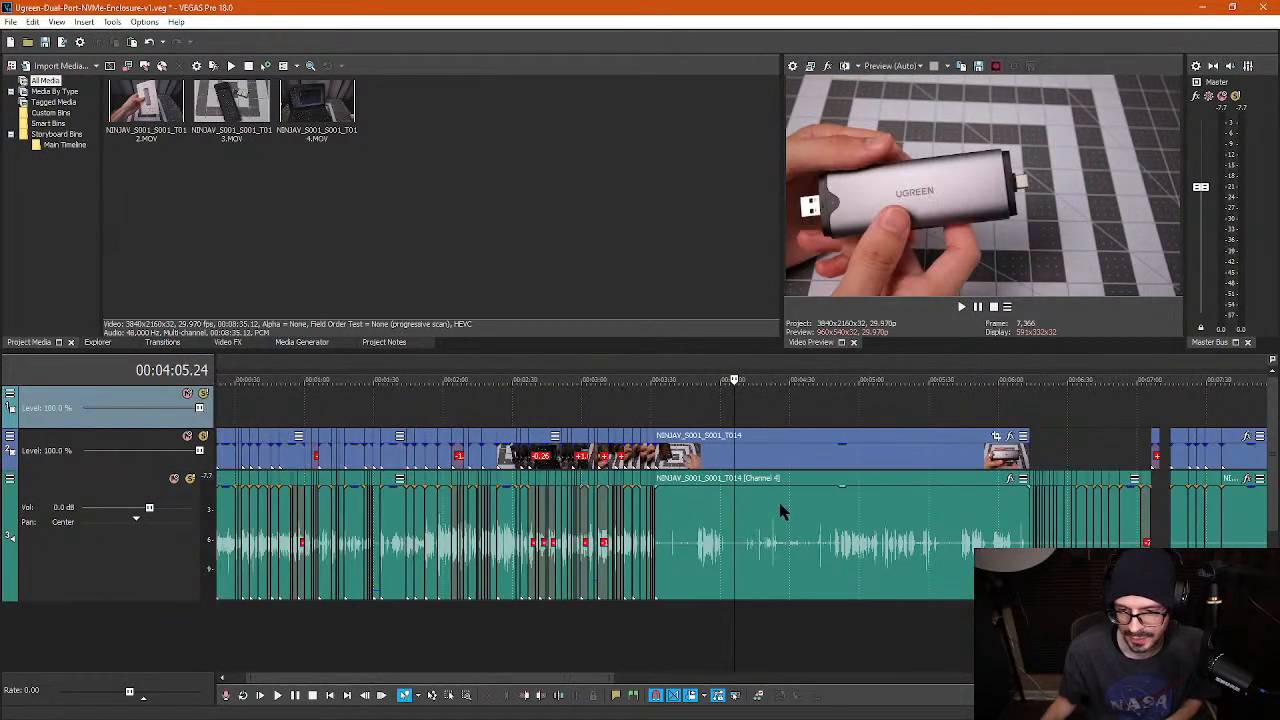
click(842, 427)
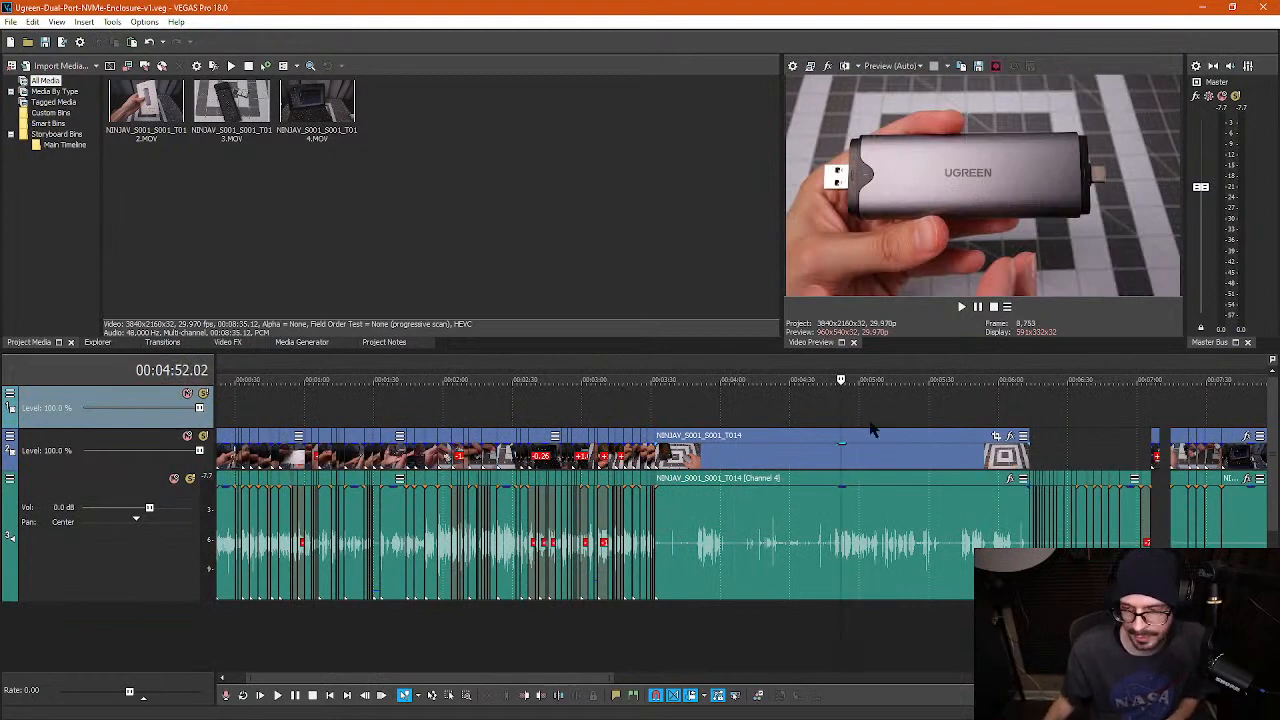
click(849, 418)
scroll(849, 418, up, 5)
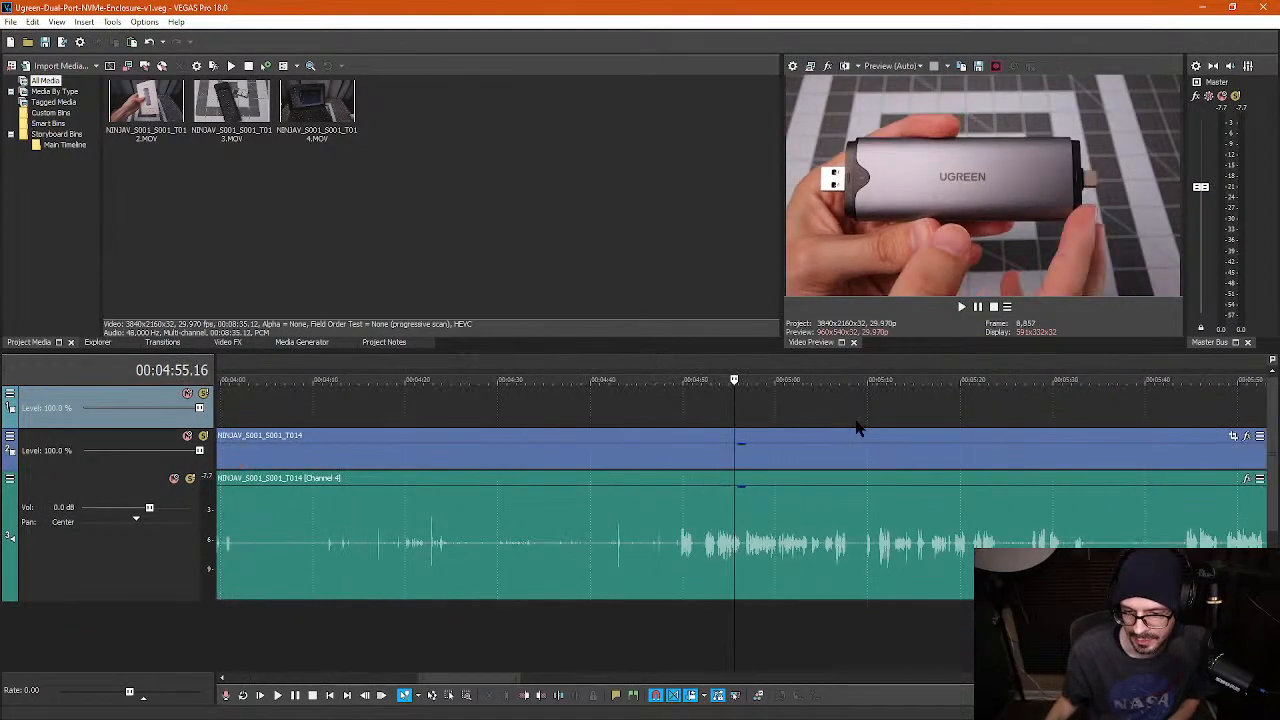
key(space)
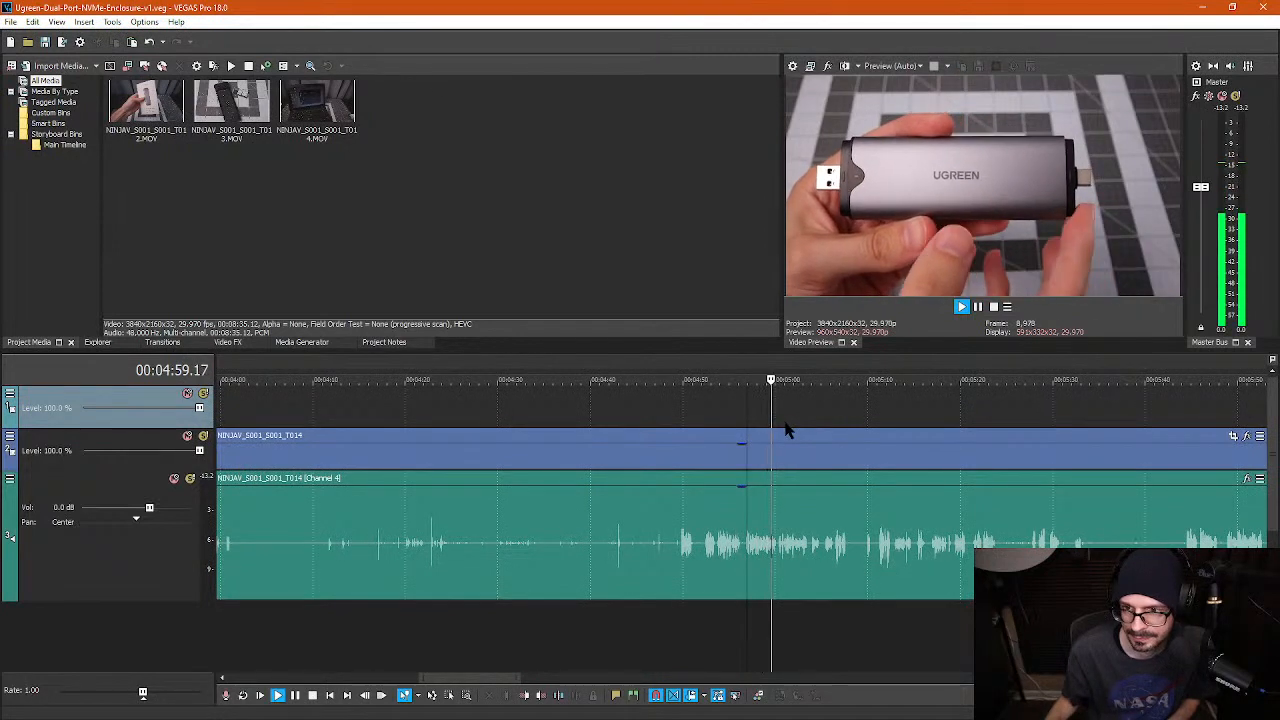
scroll(808, 434, down, 2)
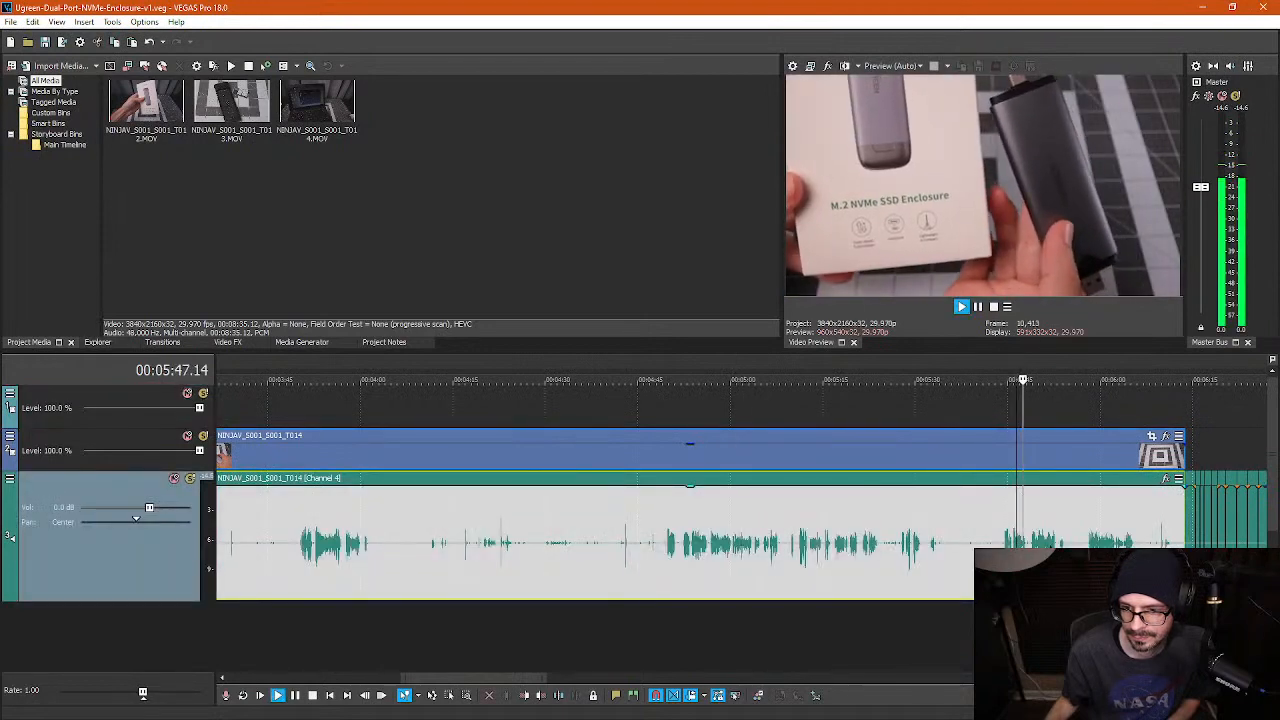
key(Return)
click(1092, 537)
key(space)
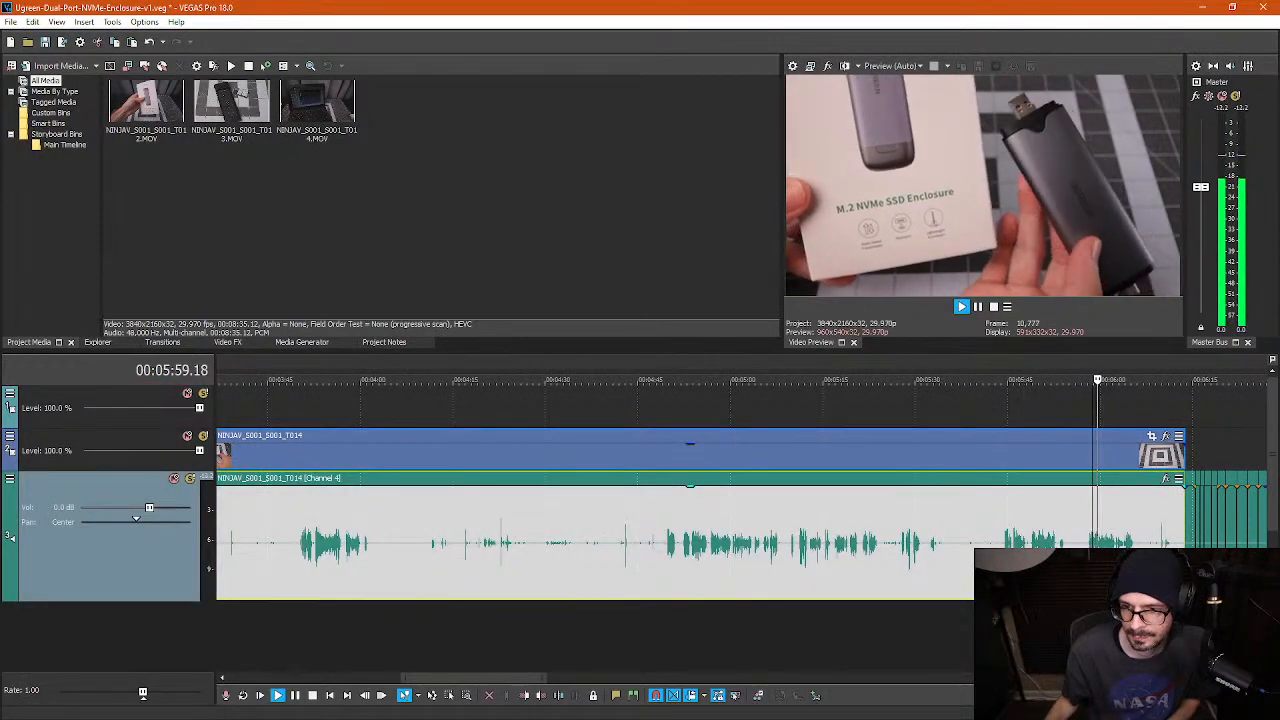
- Split the long clip at 00:05:58.01 and 00:05:34.20, and ripple-delete the unused section between the two cuts
key(space)
click(1083, 542)
scroll(1083, 542, up, 3)
click(763, 546)
key(s)
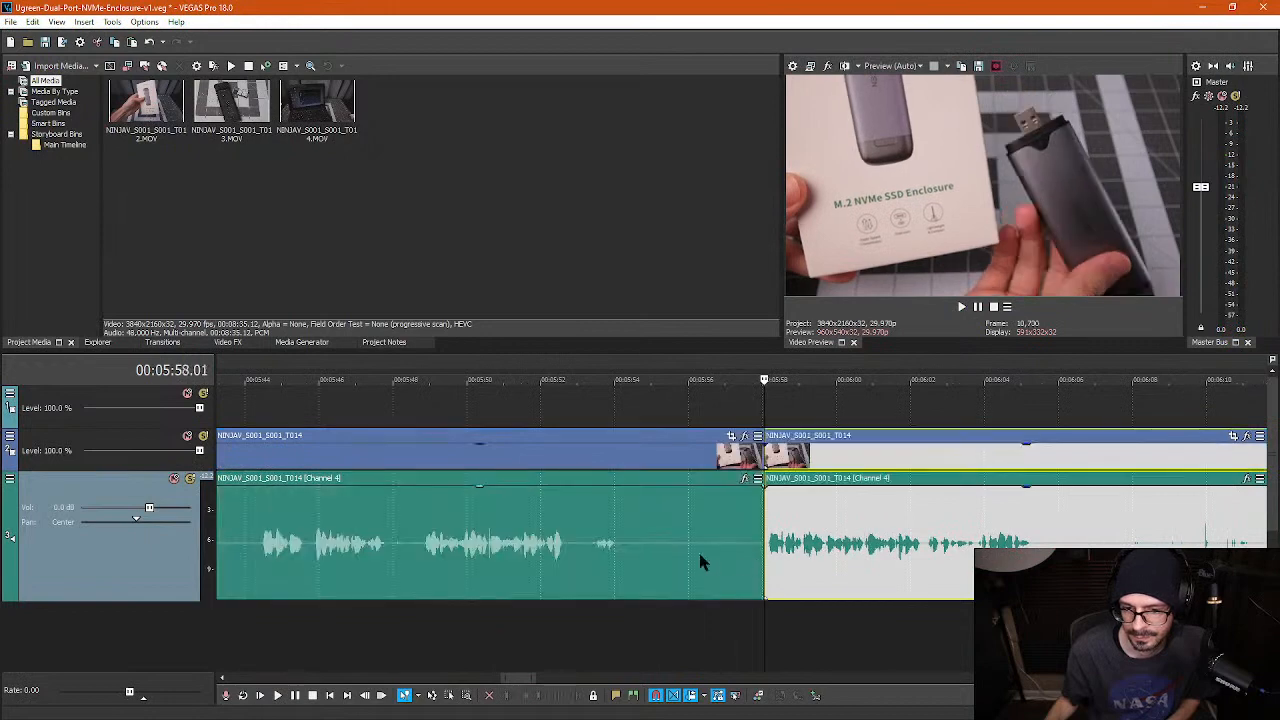
scroll(650, 548, down, 4)
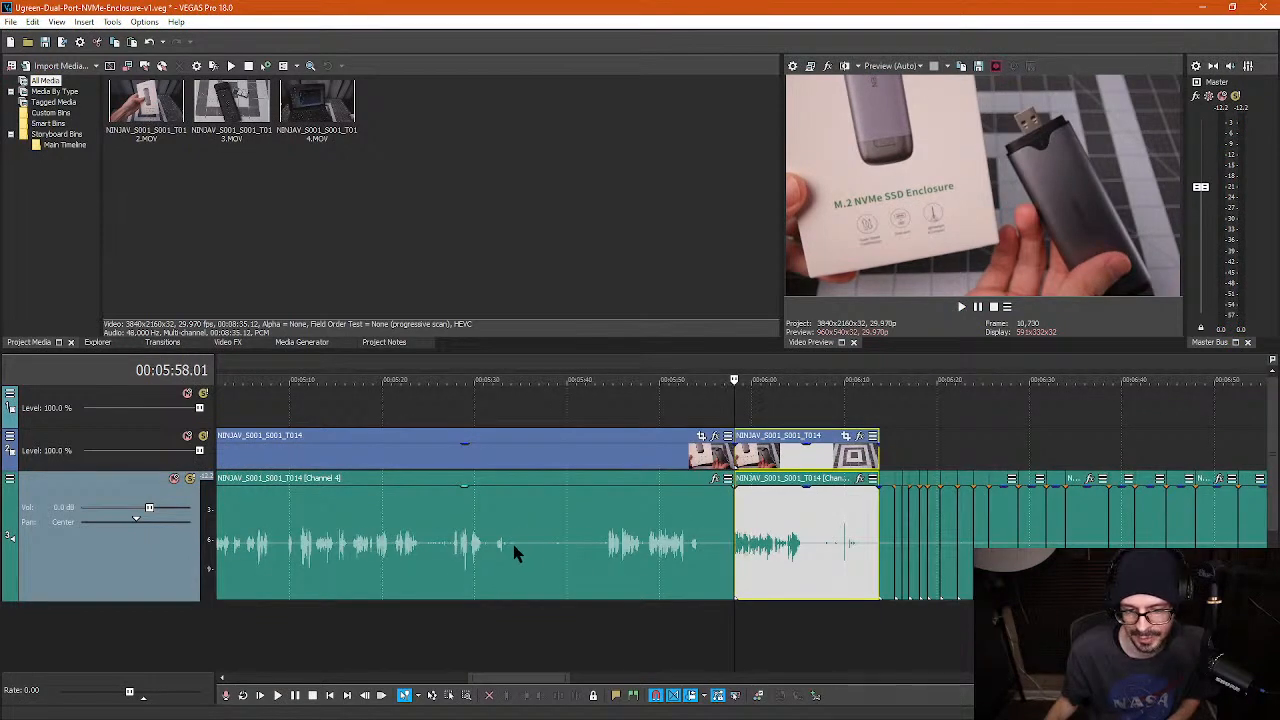
click(517, 552)
key(s)
key(Delete)
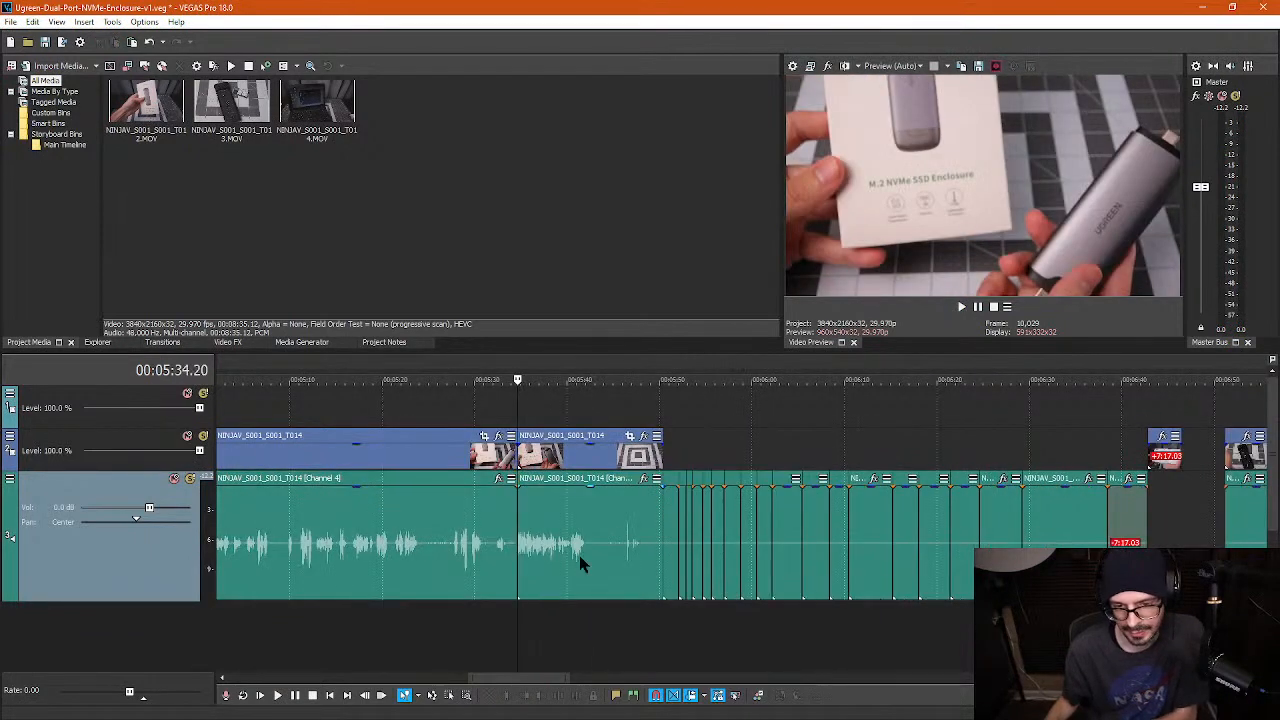
- Split the long clip at 00:04:53.20 and ripple-delete the section before it back to the preceding clip at 00:03:31.18
scroll(420, 573, down, 2)
click(449, 545)
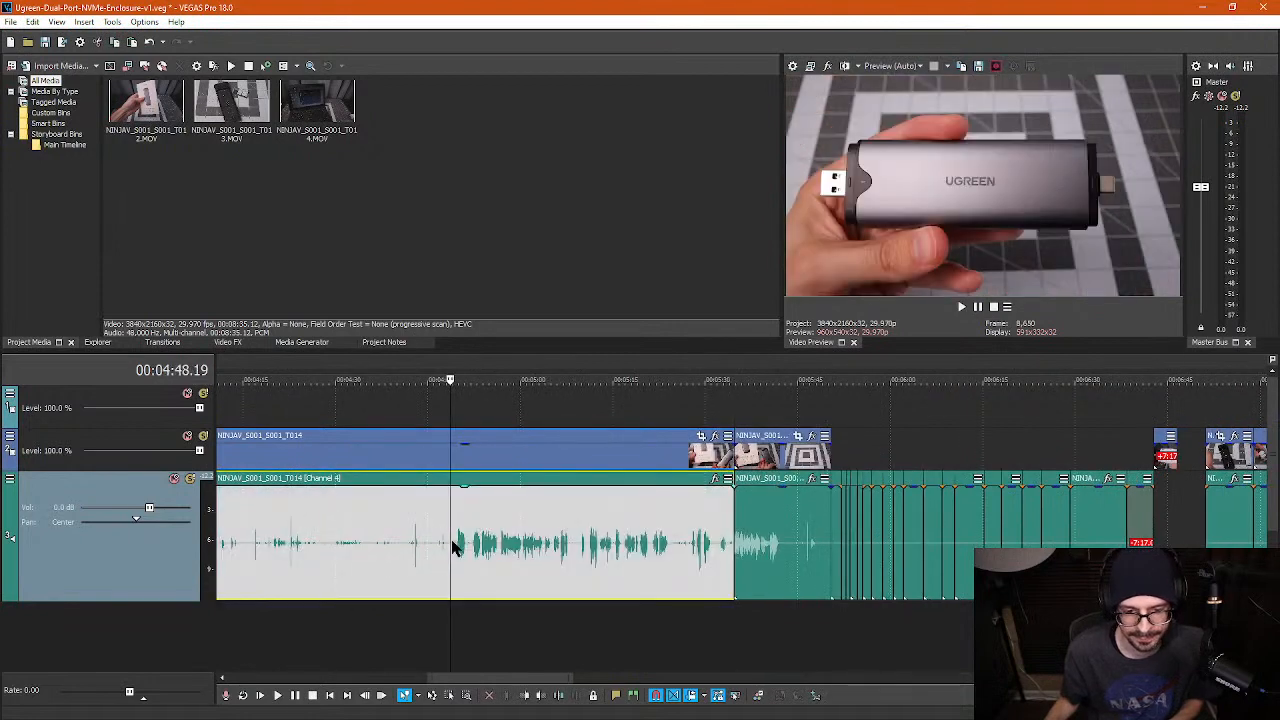
scroll(520, 545, up, 3)
key(space)
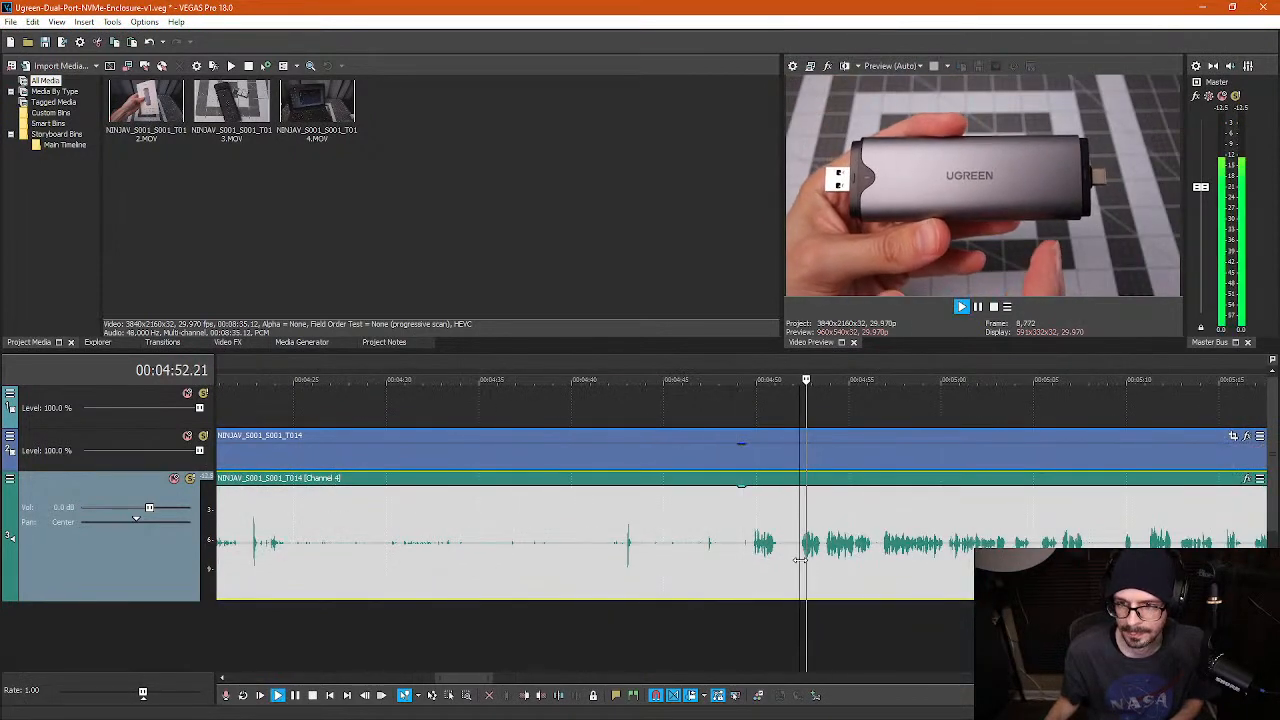
scroll(790, 555, up, 3)
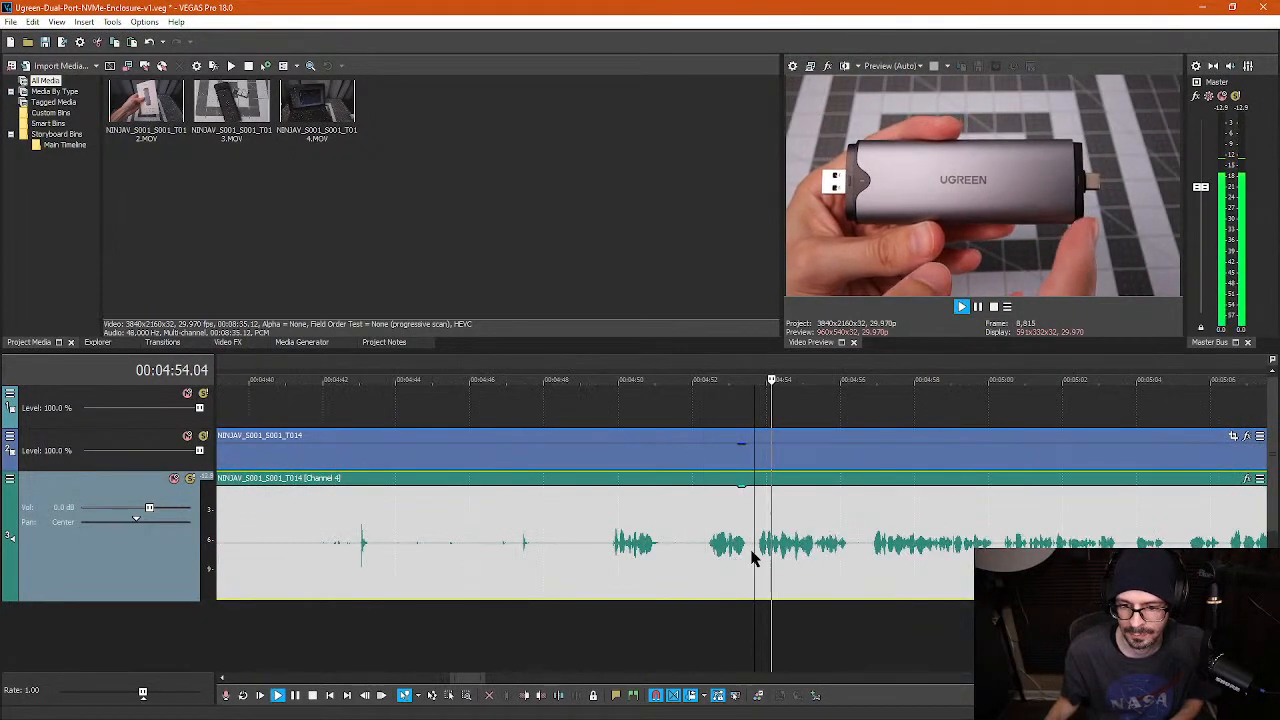
key(space)
key(s)
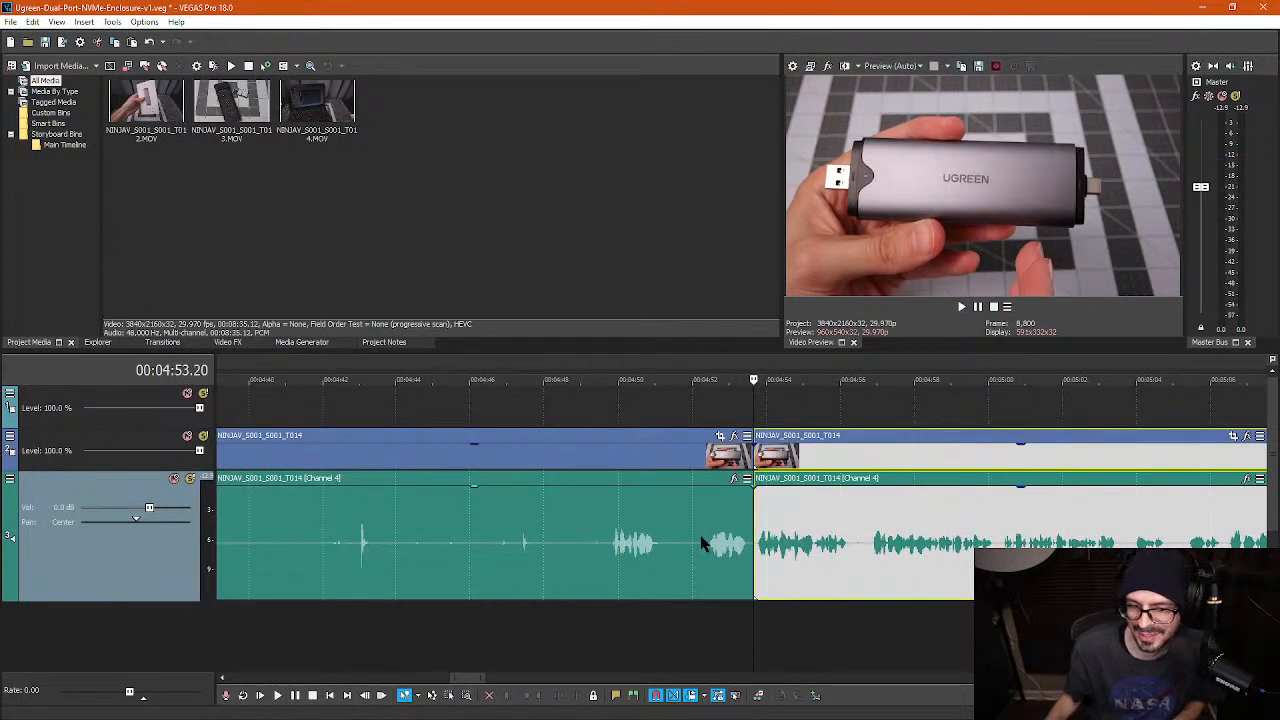
click(702, 540)
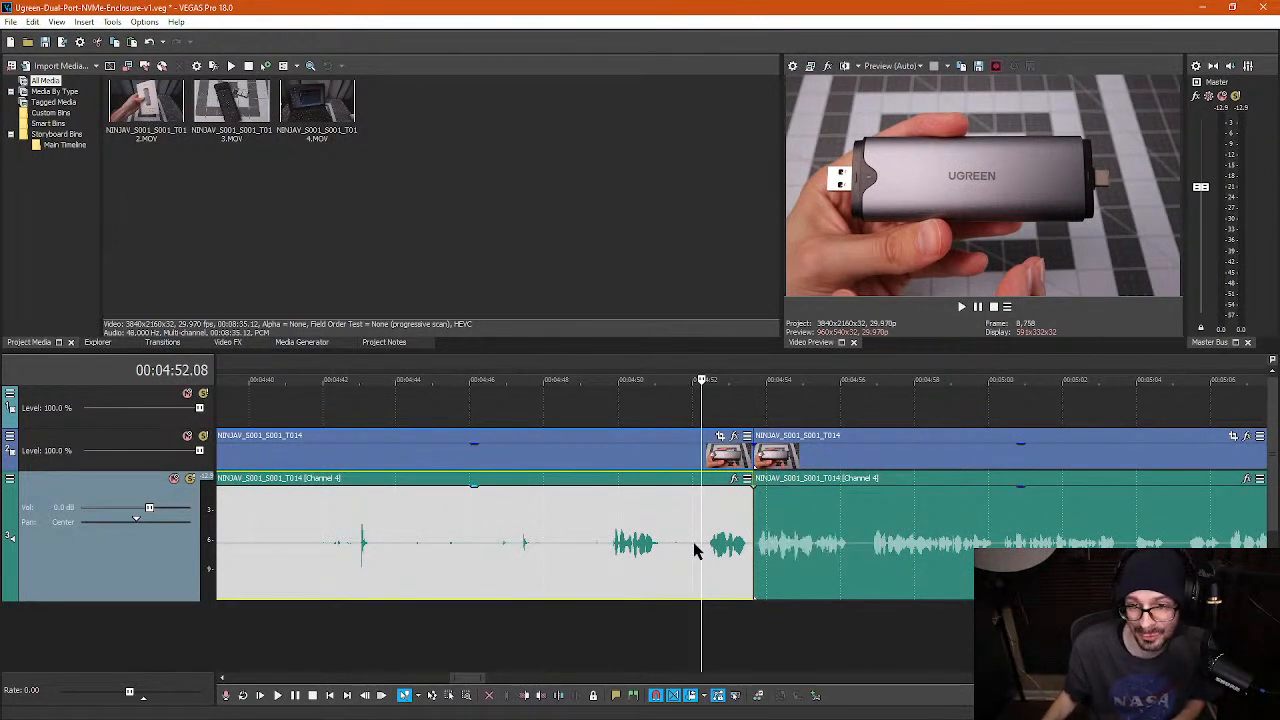
key(space)
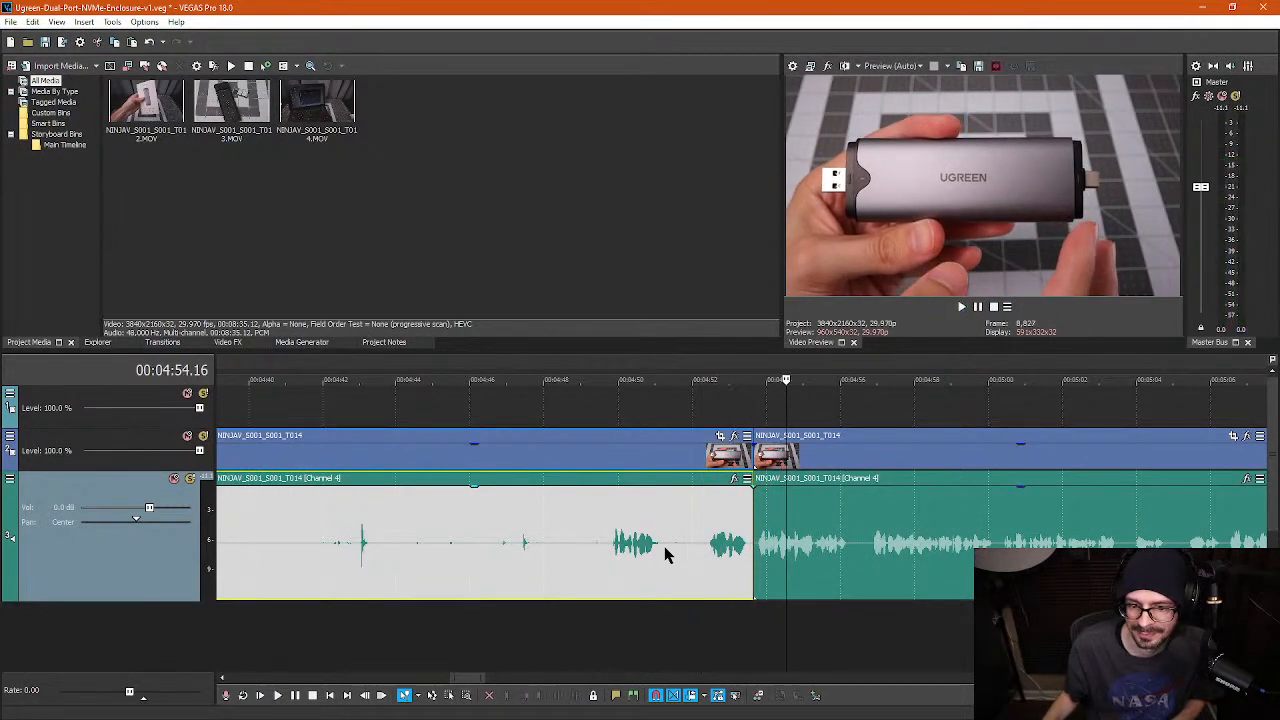
key(space)
scroll(546, 565, down, 3)
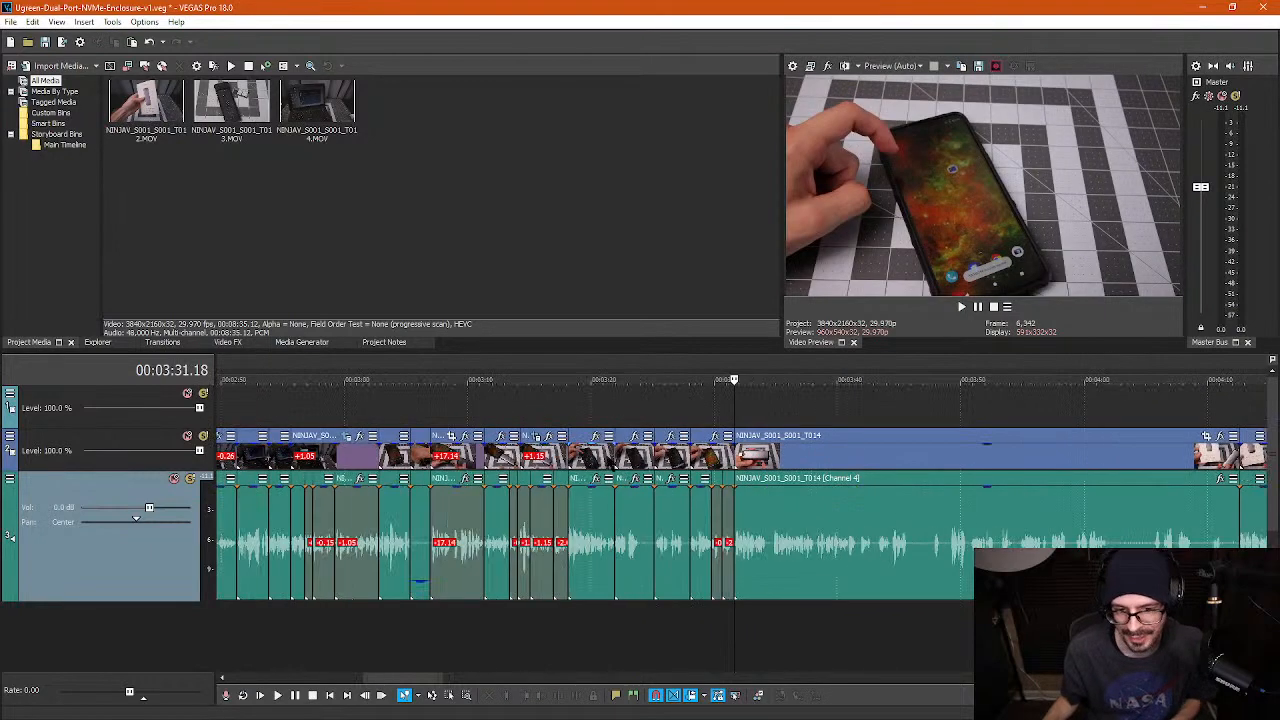
- Play the transition at 00:03:31.18, split the following clip in the pause just before 00:03:35, and ripple-delete its opening section
scroll(613, 464, up, 1)
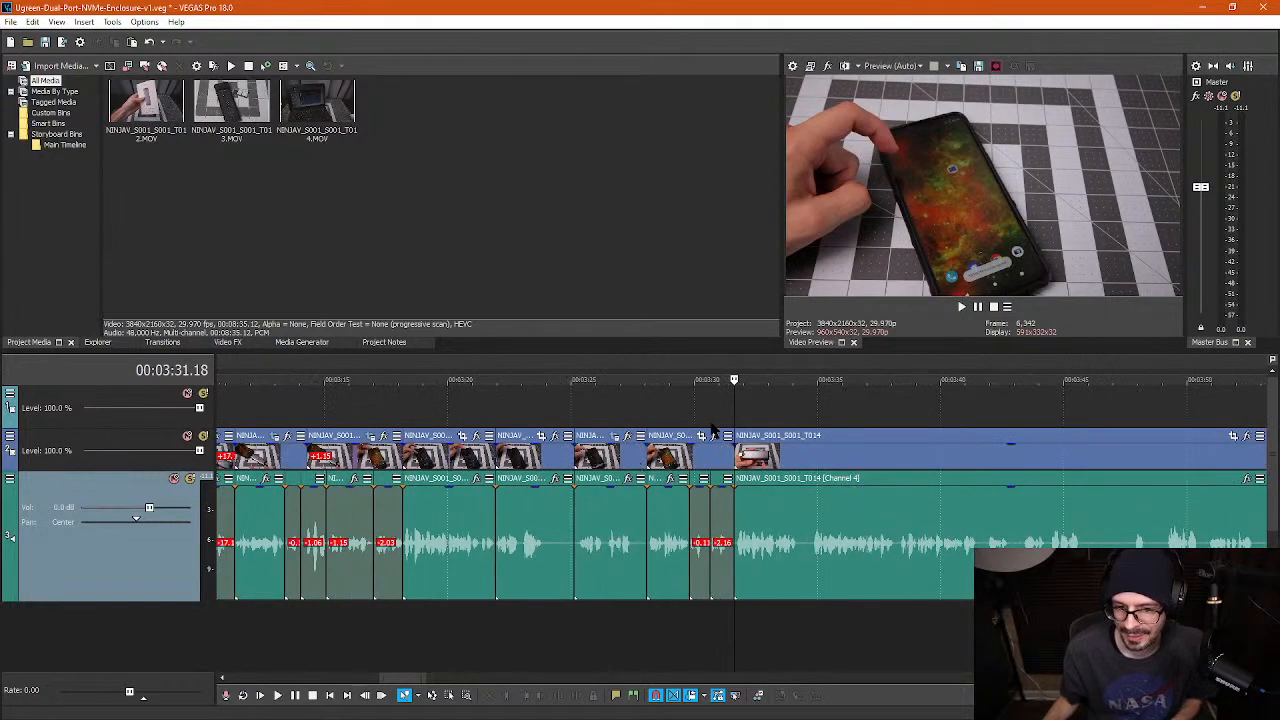
click(711, 411)
scroll(734, 414, up, 1)
key(space)
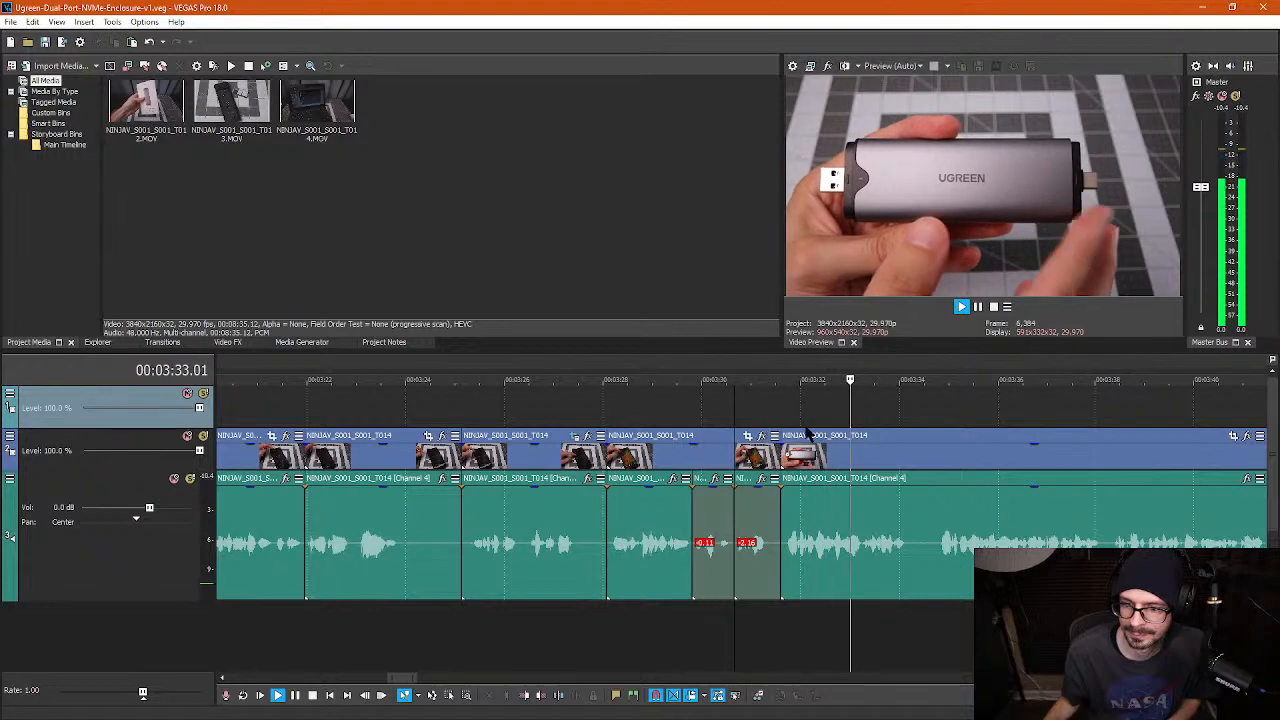
scroll(806, 434, down, 2)
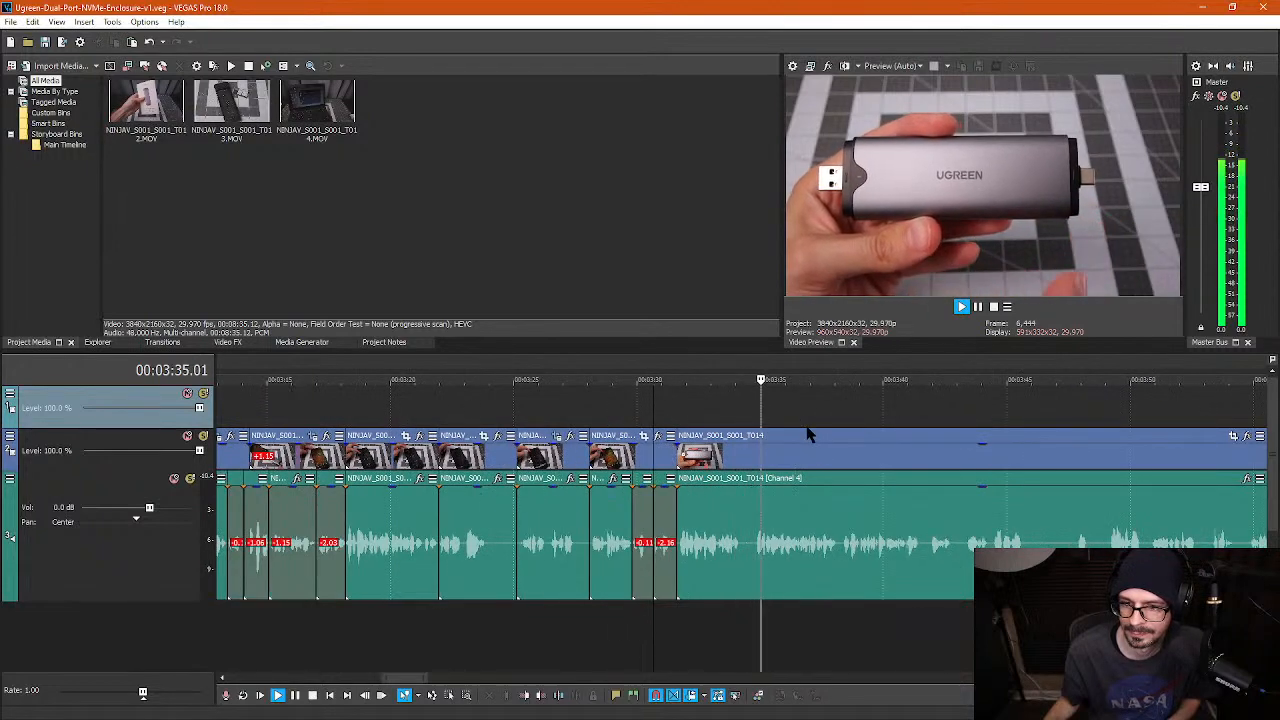
scroll(685, 515, up, 3)
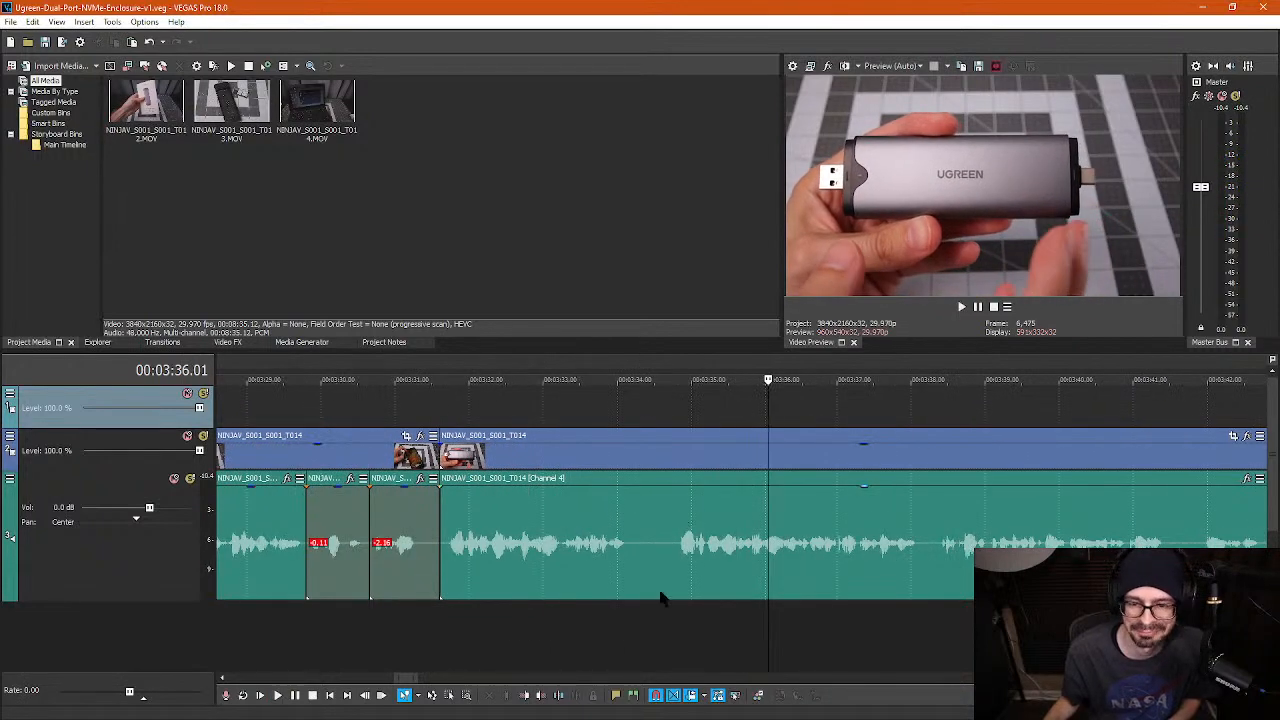
click(674, 555)
key(s)
click(591, 567)
key(Delete)
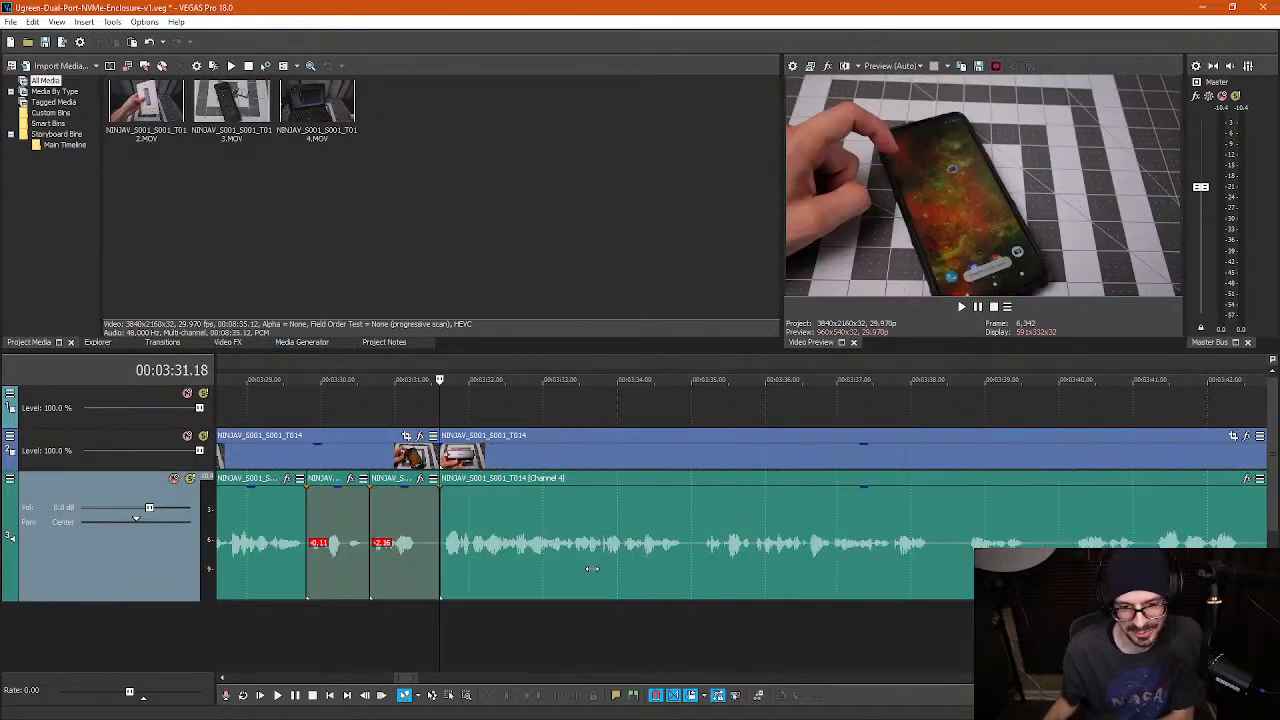
- Listen to the clip from 00:03:31.18 to about 00:03:47 to locate pauses in the speech
key(space)
scroll(660, 555, down, 2)
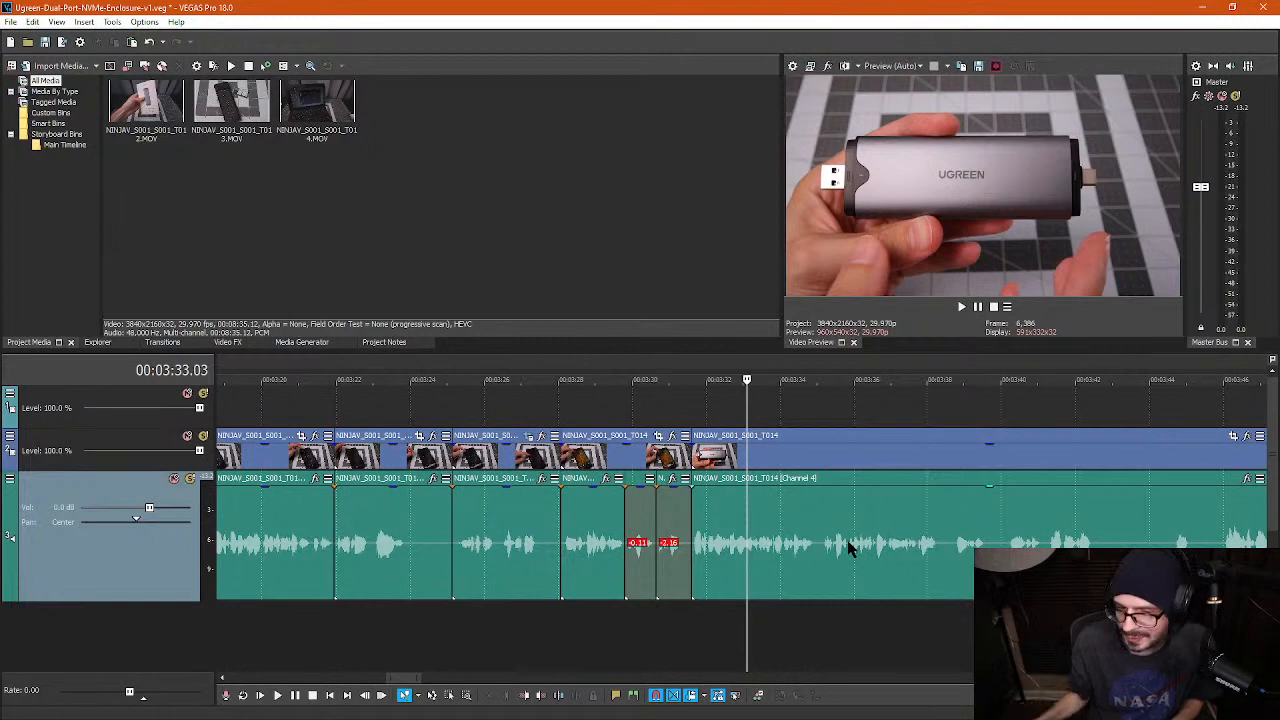
key(space)
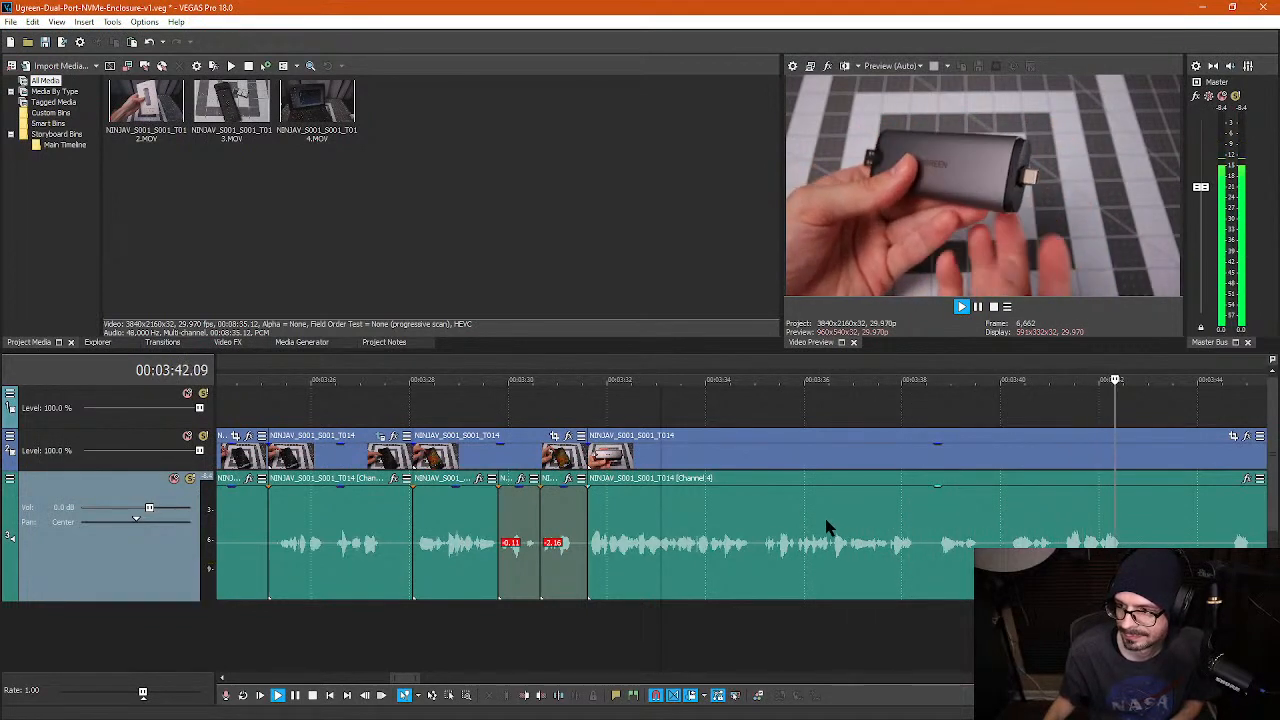
key(Return)
scroll(762, 512, down, 1)
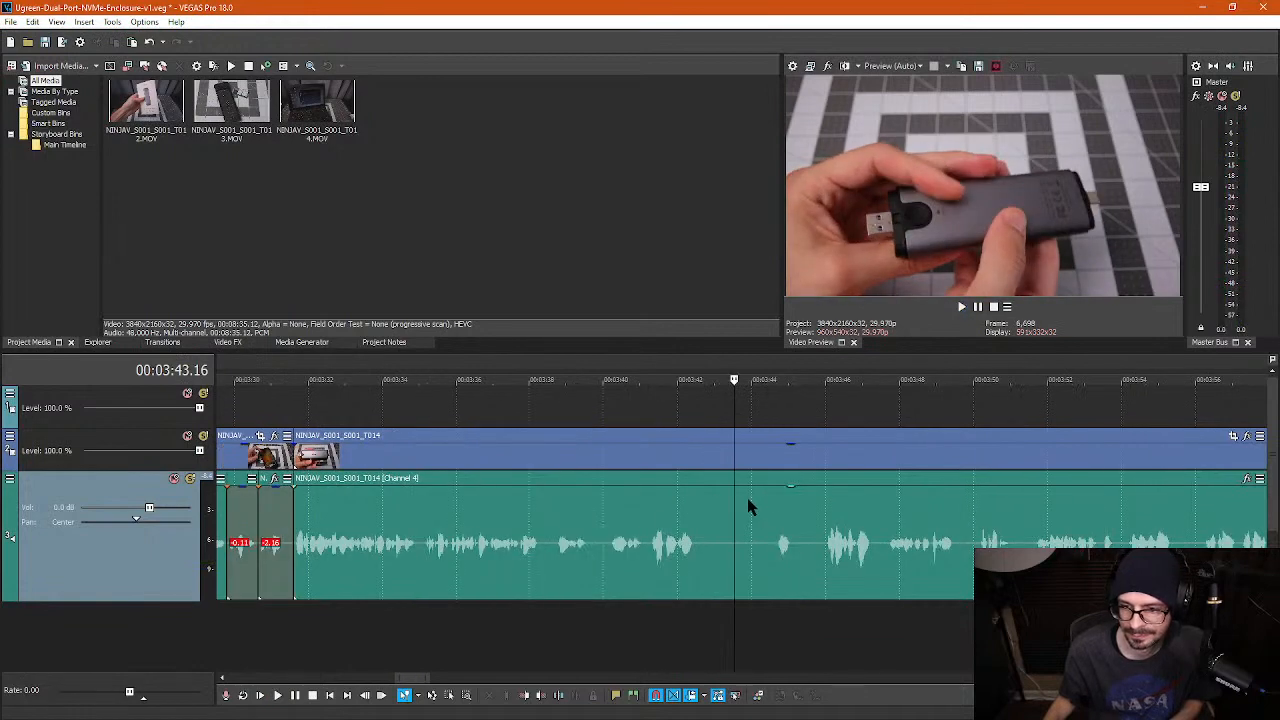
click(670, 419)
key(space)
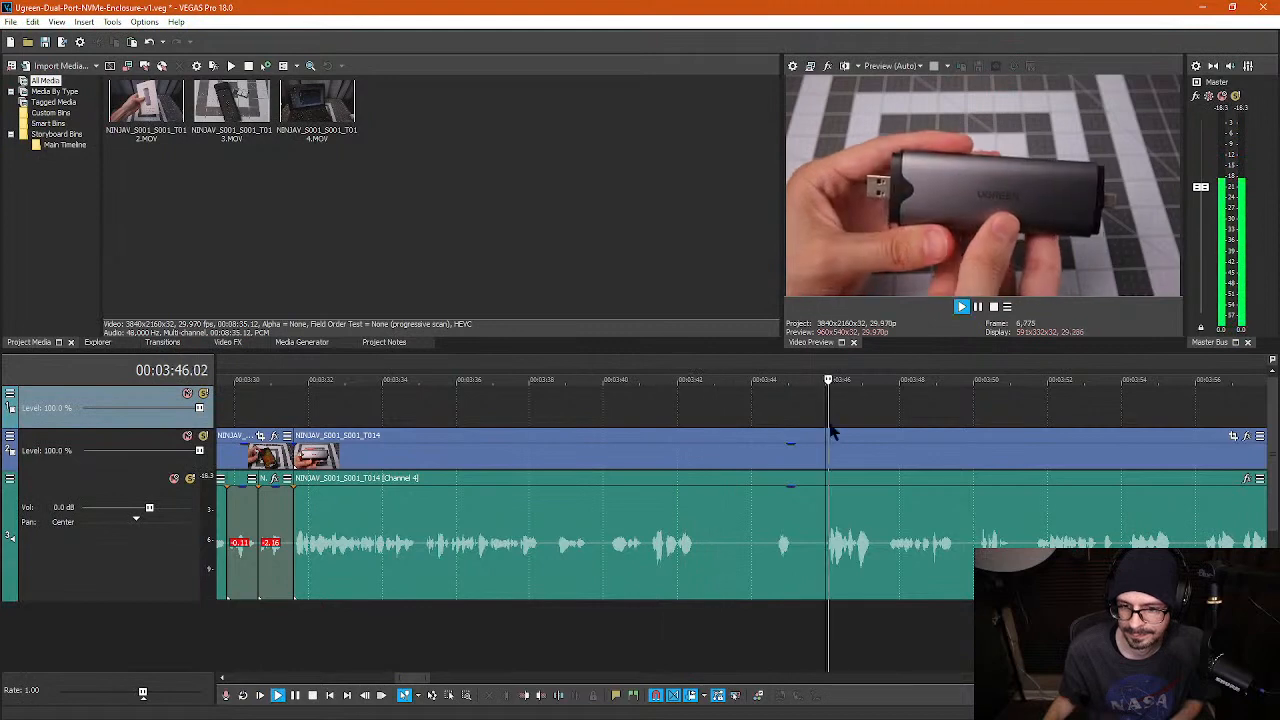
scroll(913, 461, down, 2)
scroll(890, 461, up, 5)
key(Return)
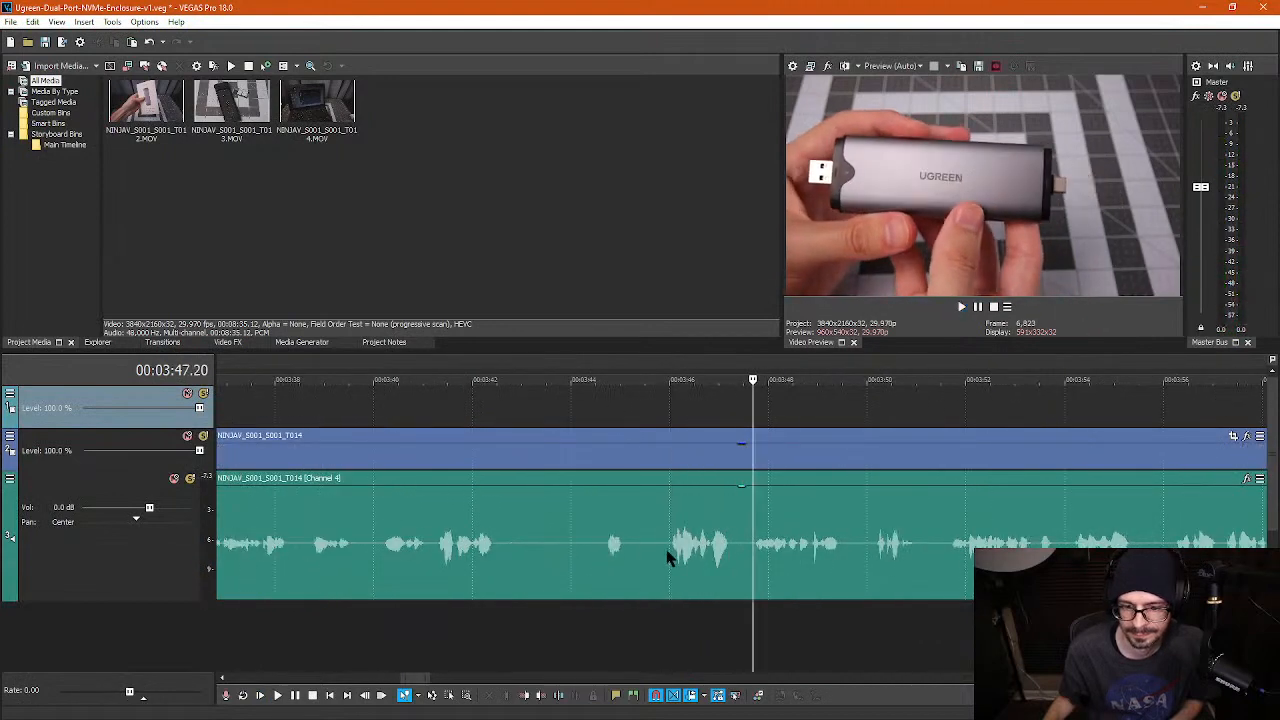
- Split the clip at about 00:03:42.15 and 00:03:46, and ripple-delete the section between the two cuts
click(668, 557)
key(s)
click(500, 560)
key(s)
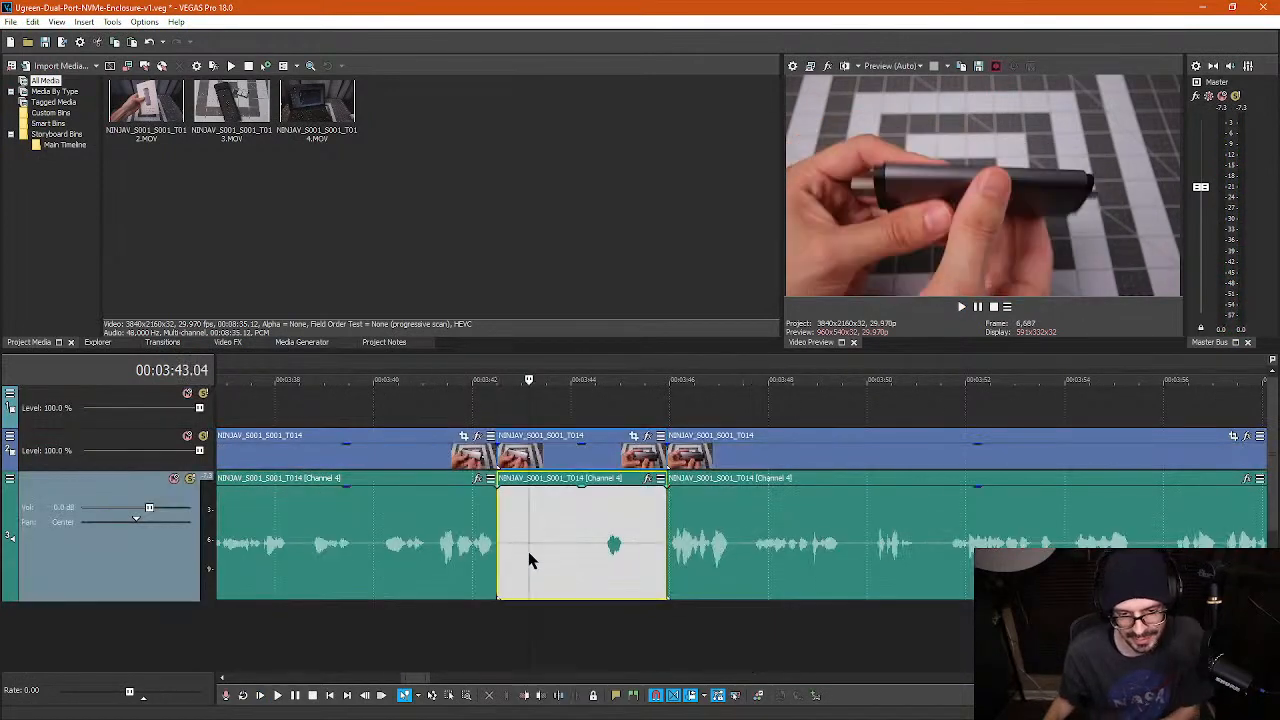
key(Delete)
- Listen to the speech after the cut at 00:03:42.15 and to the start of the clip at about 00:04:06
click(620, 540)
key(space)
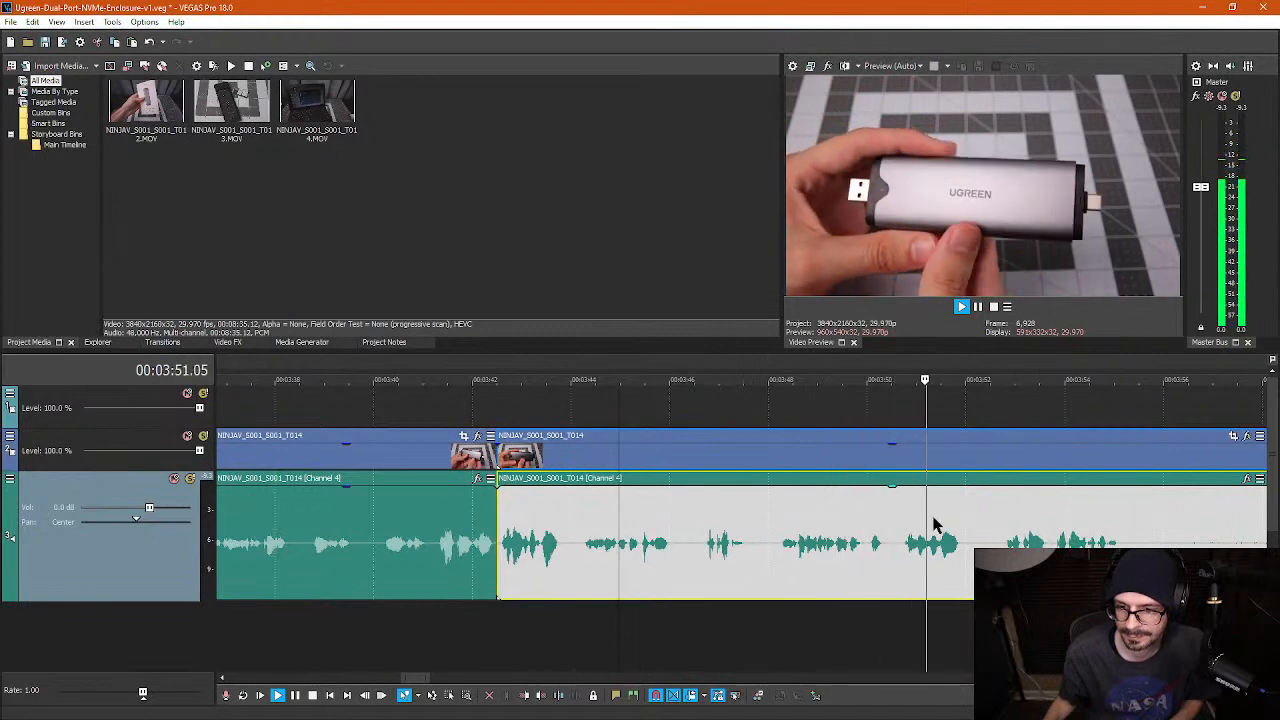
scroll(1016, 530, down, 5)
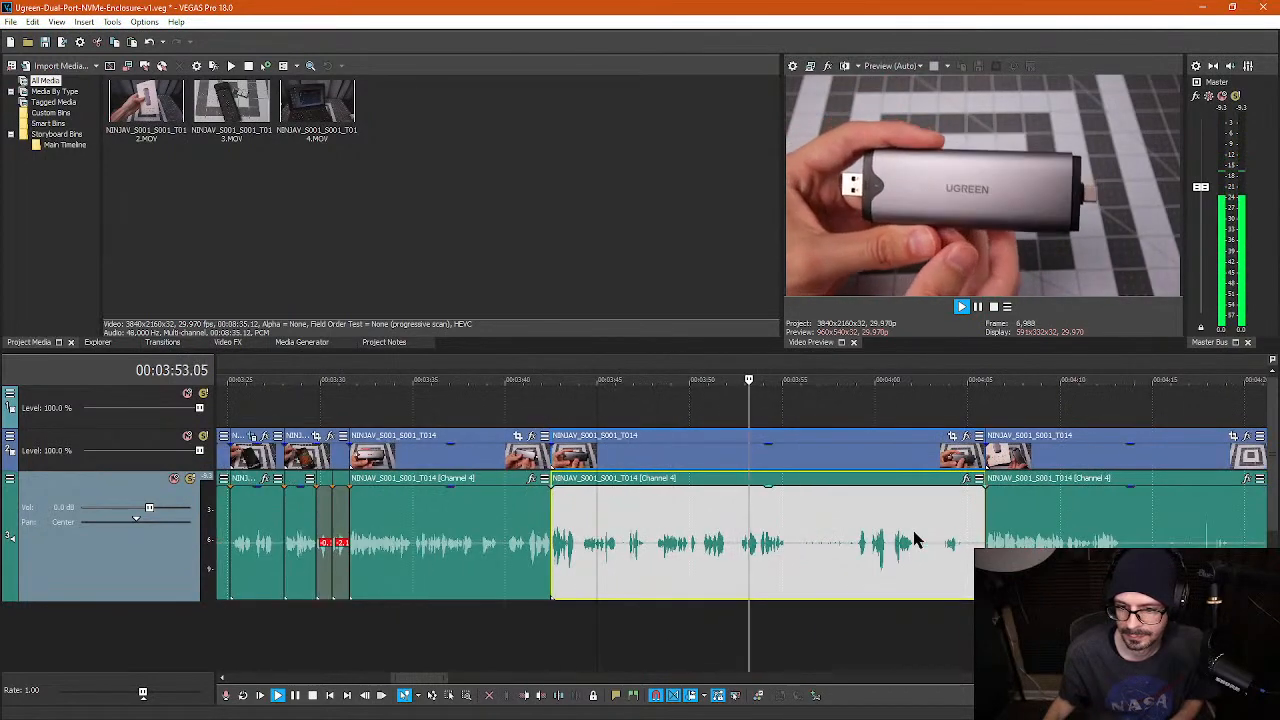
key(space)
click(992, 525)
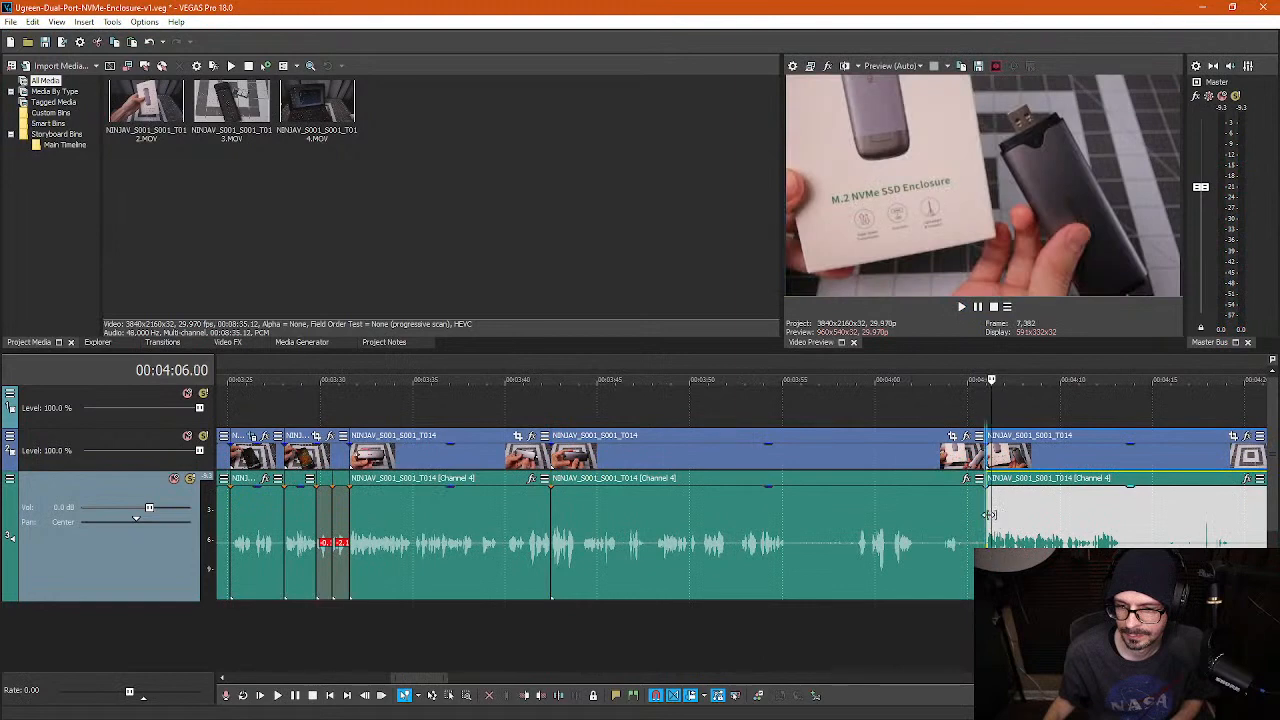
key(space)
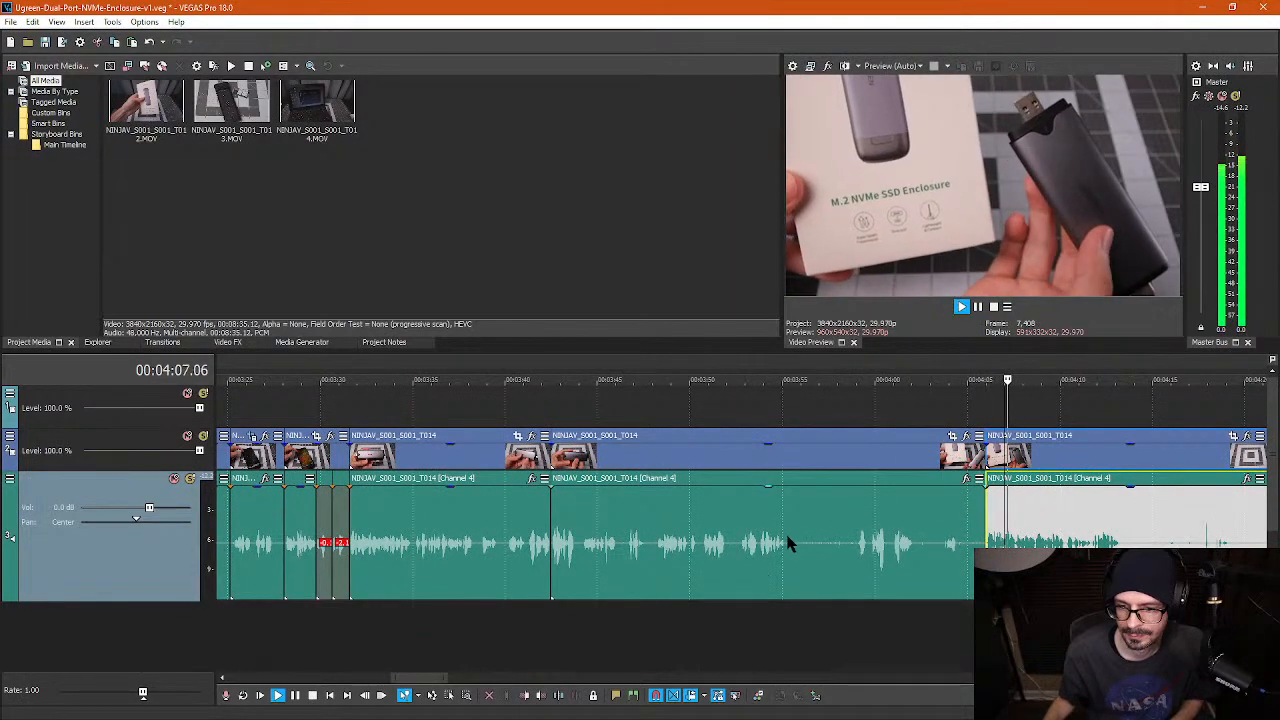
click(706, 549)
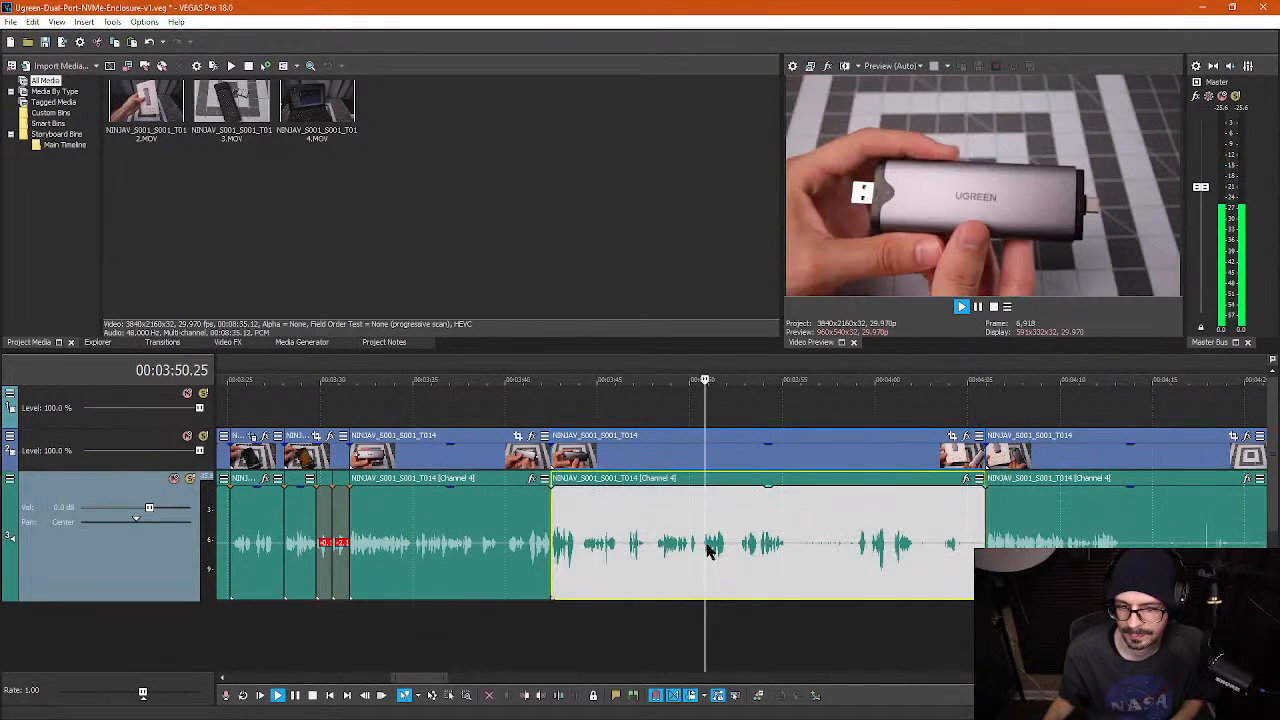
- Split the clip at 00:03:50.13 and ripple-delete the section after it so the box-and-enclosure clip follows directly
scroll(706, 545, up, 3)
key(Return)
click(671, 537)
key(space)
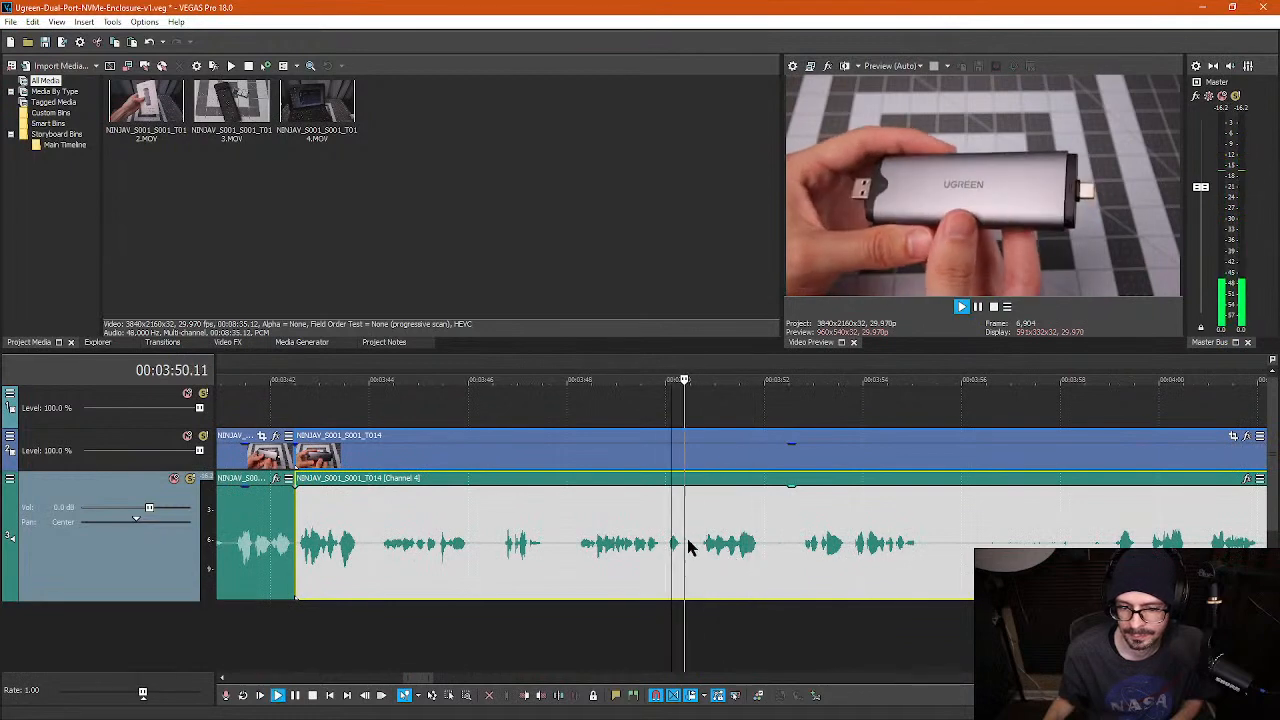
key(Return)
click(686, 546)
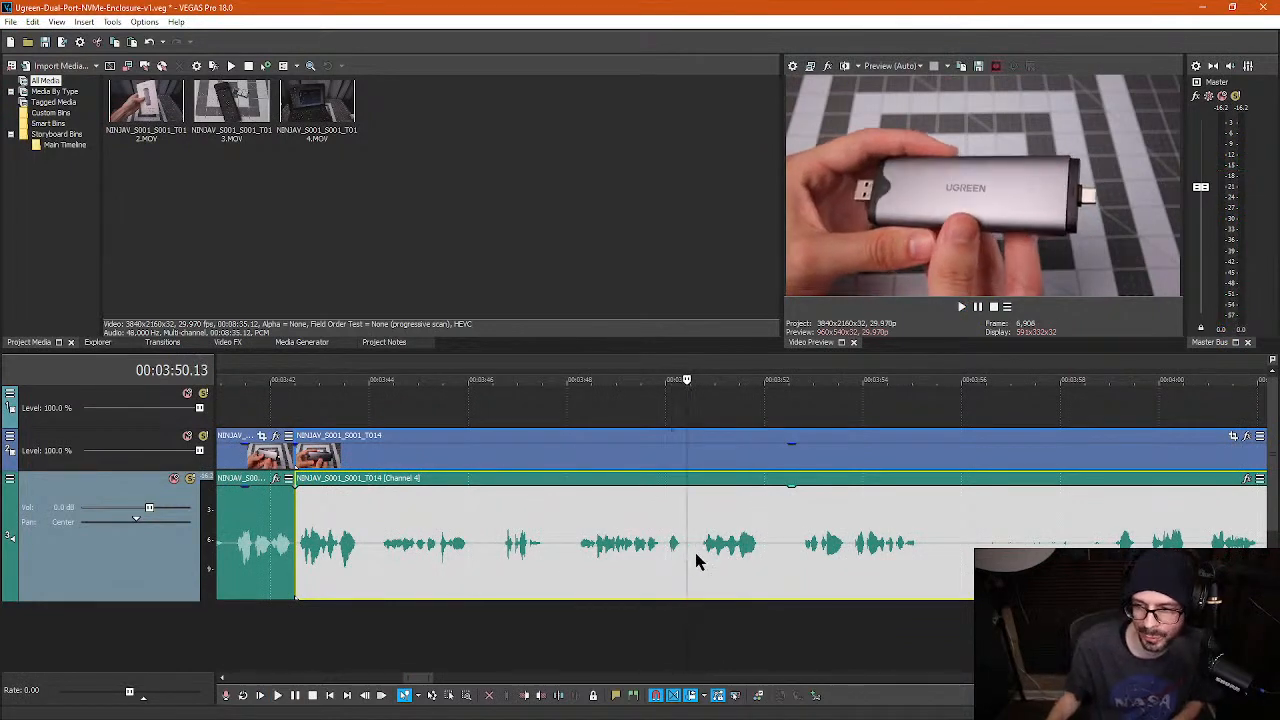
key(s)
scroll(955, 553, down, 3)
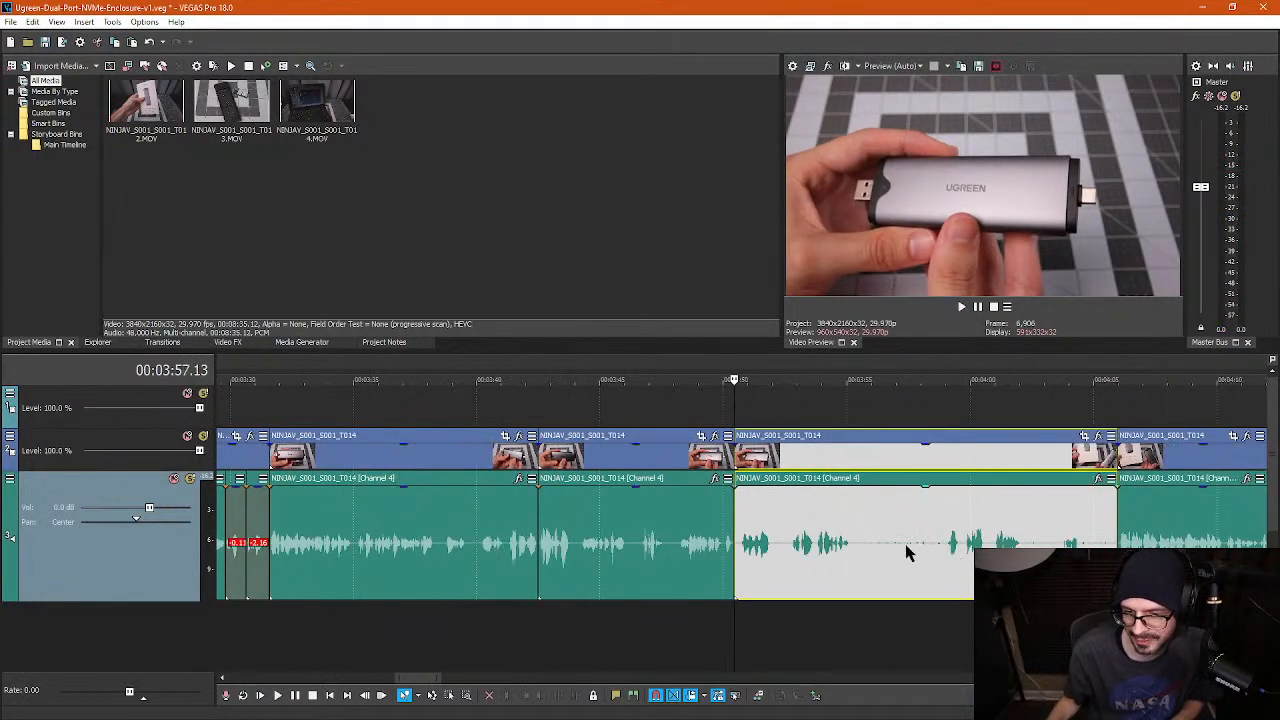
key(Delete)
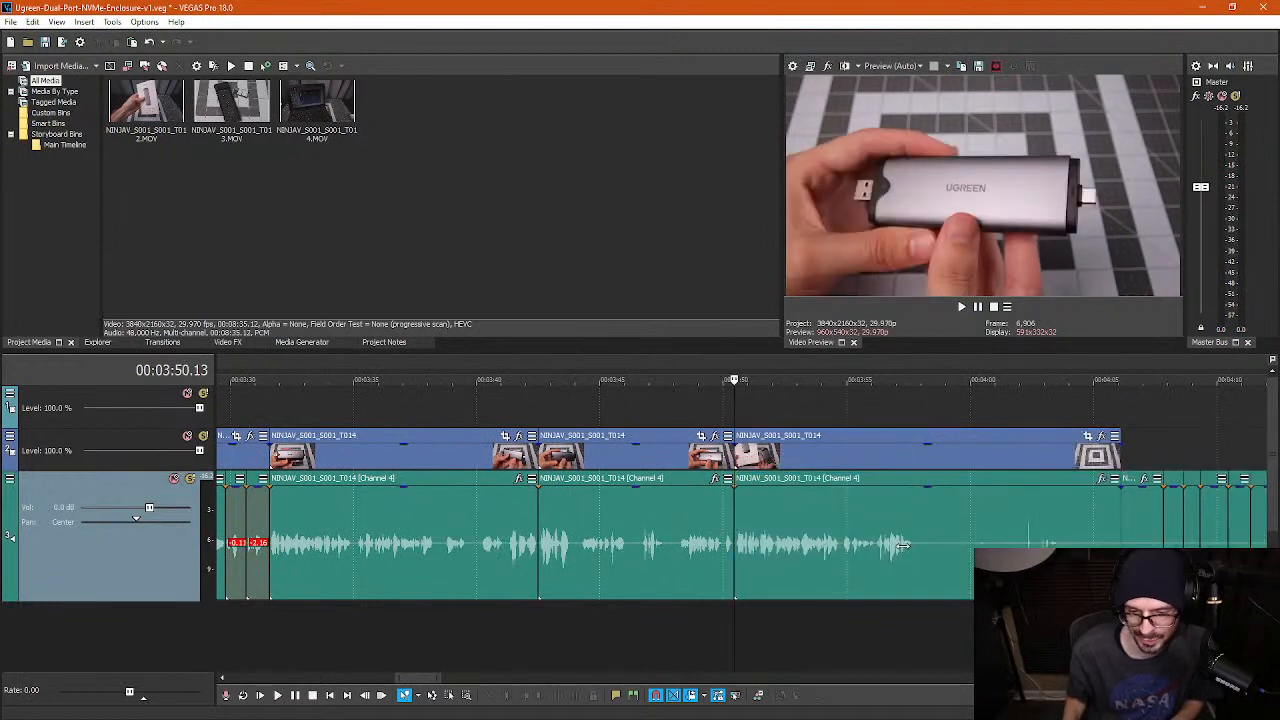
- With auto ripple off, split only the audio at about 00:03:43.23 and 00:03:44.08, and delete the silent piece between the cuts
click(678, 570)
scroll(662, 545, up, 3)
click(595, 567)
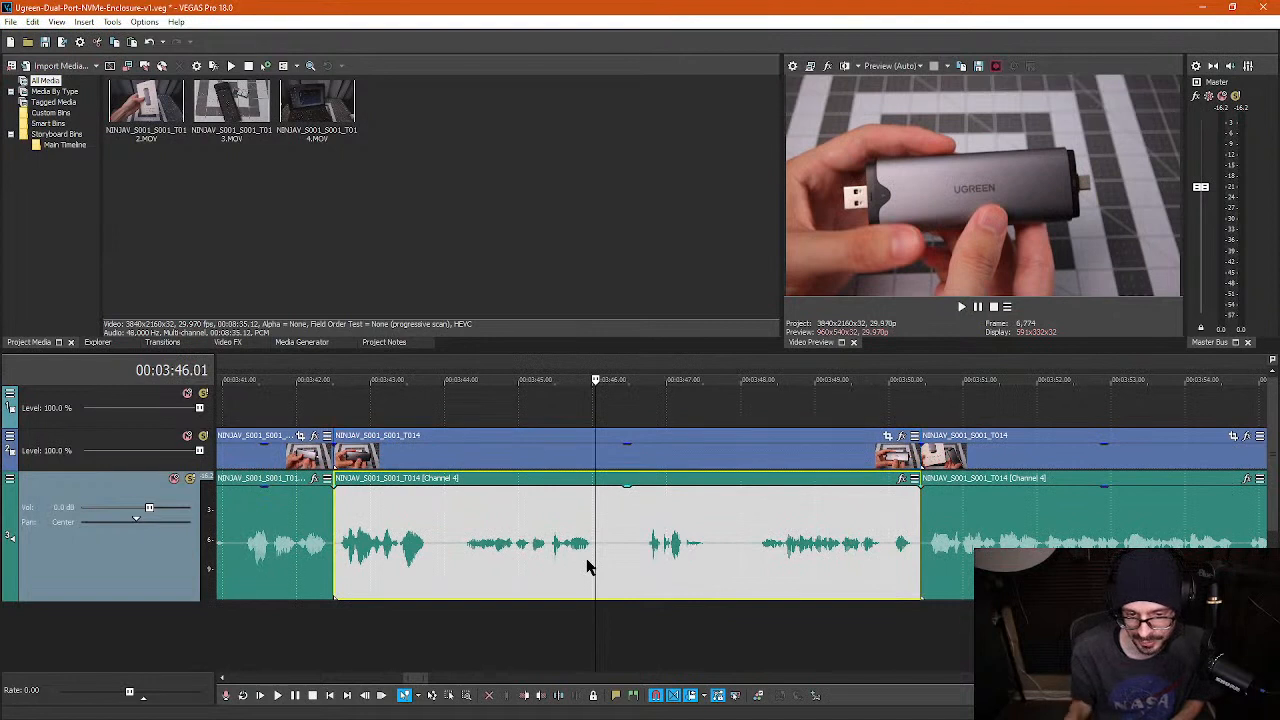
click(474, 530)
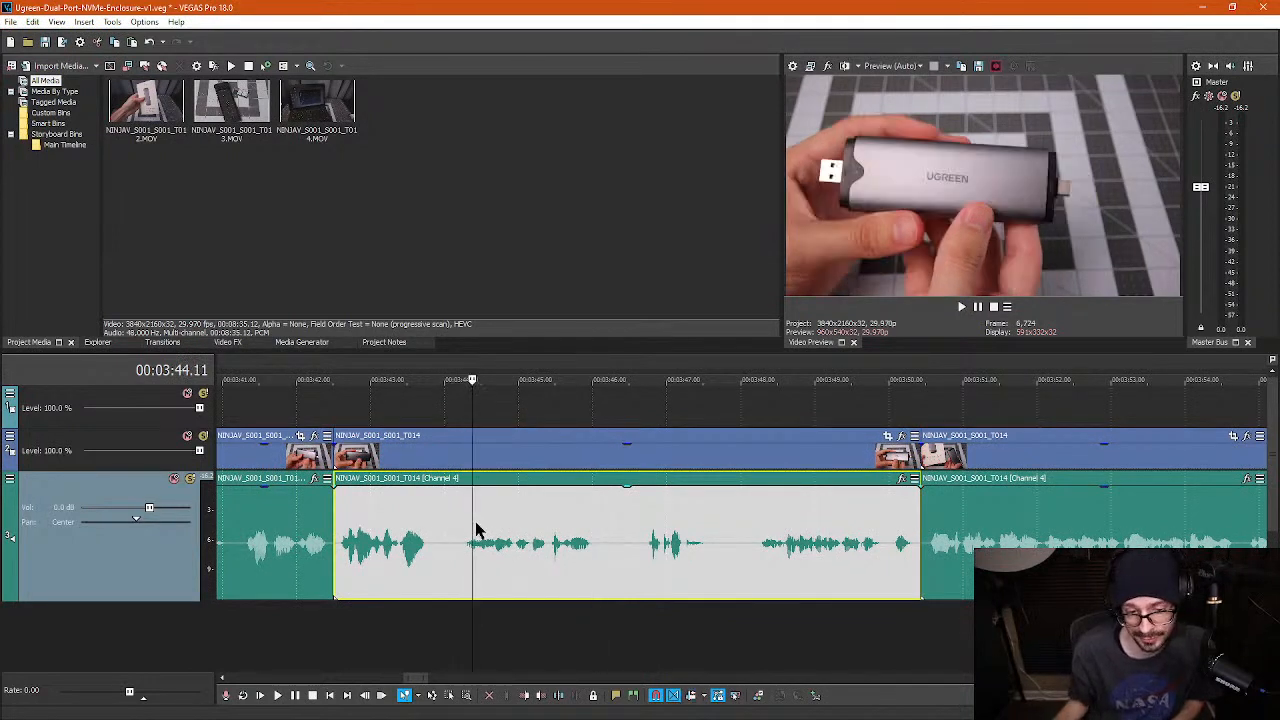
scroll(716, 552, up, 4)
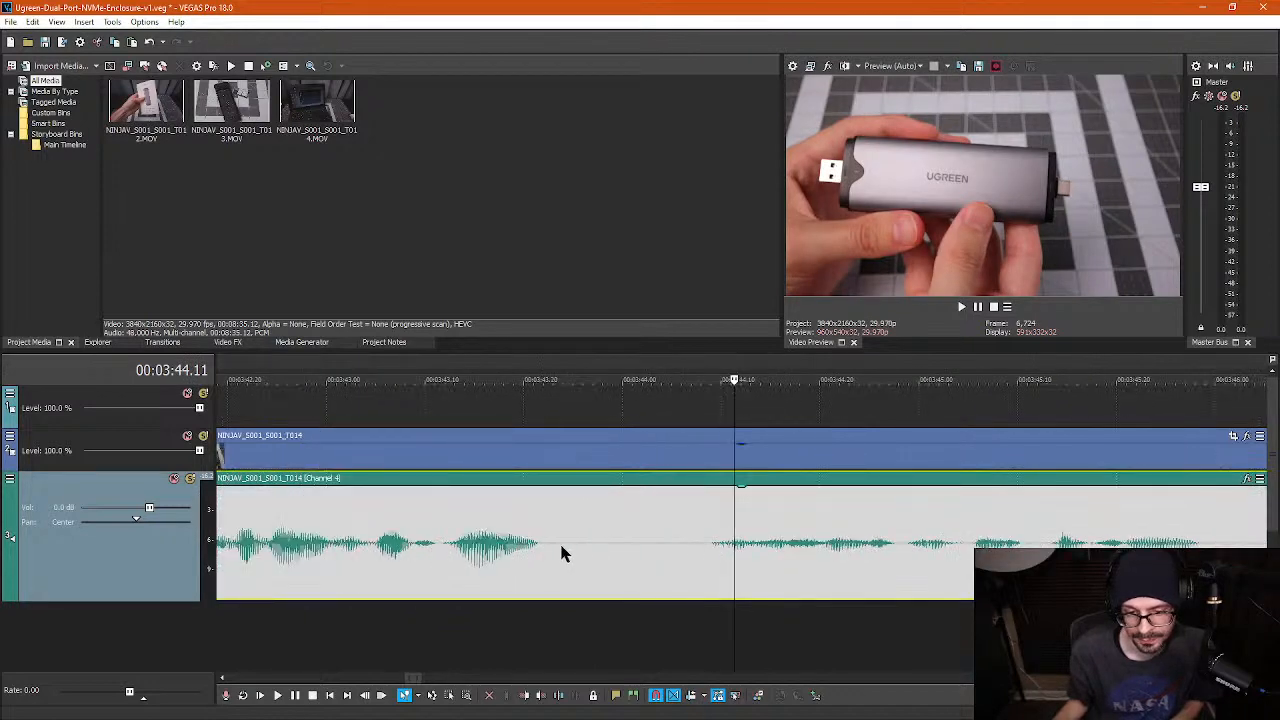
click(553, 550)
key(s)
click(700, 560)
key(s)
click(663, 560)
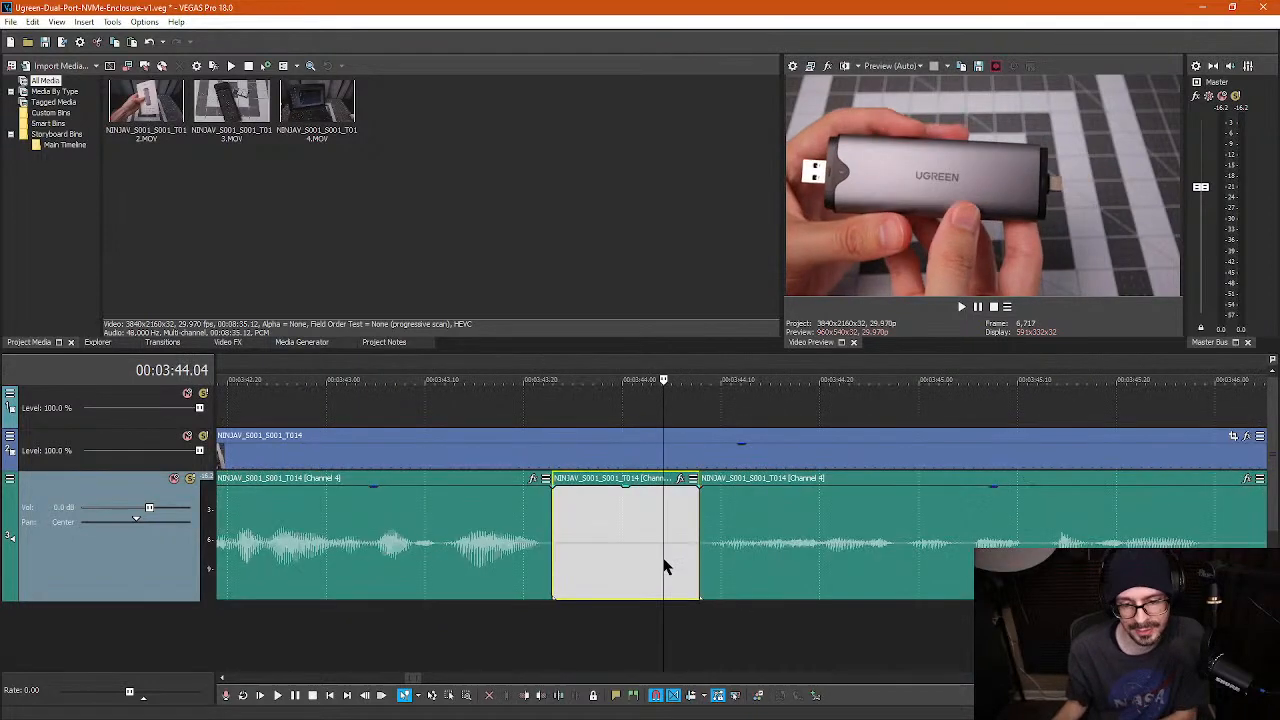
key(Delete)
- Split only the audio at about 00:03:46.00 and 00:03:46.21, and delete the silent piece between the cuts
scroll(720, 560, down, 3)
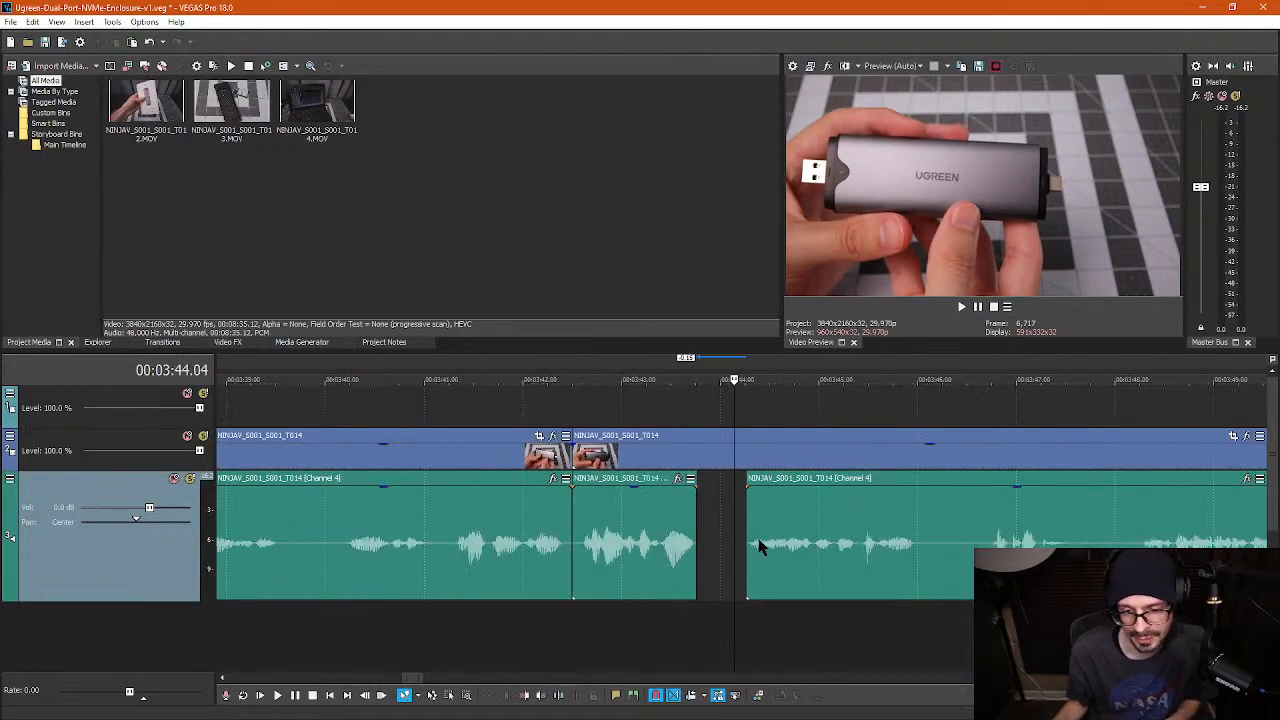
click(879, 545)
scroll(871, 546, up, 4)
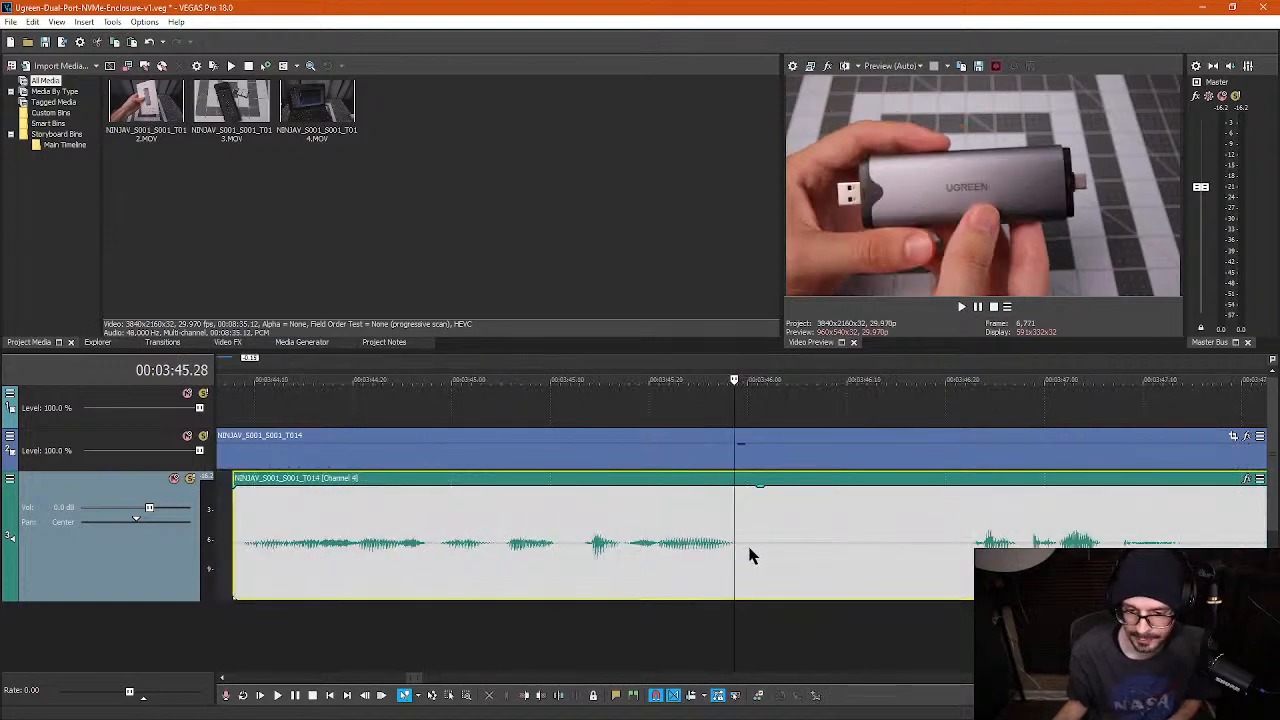
click(750, 555)
key(s)
click(957, 547)
key(s)
click(878, 564)
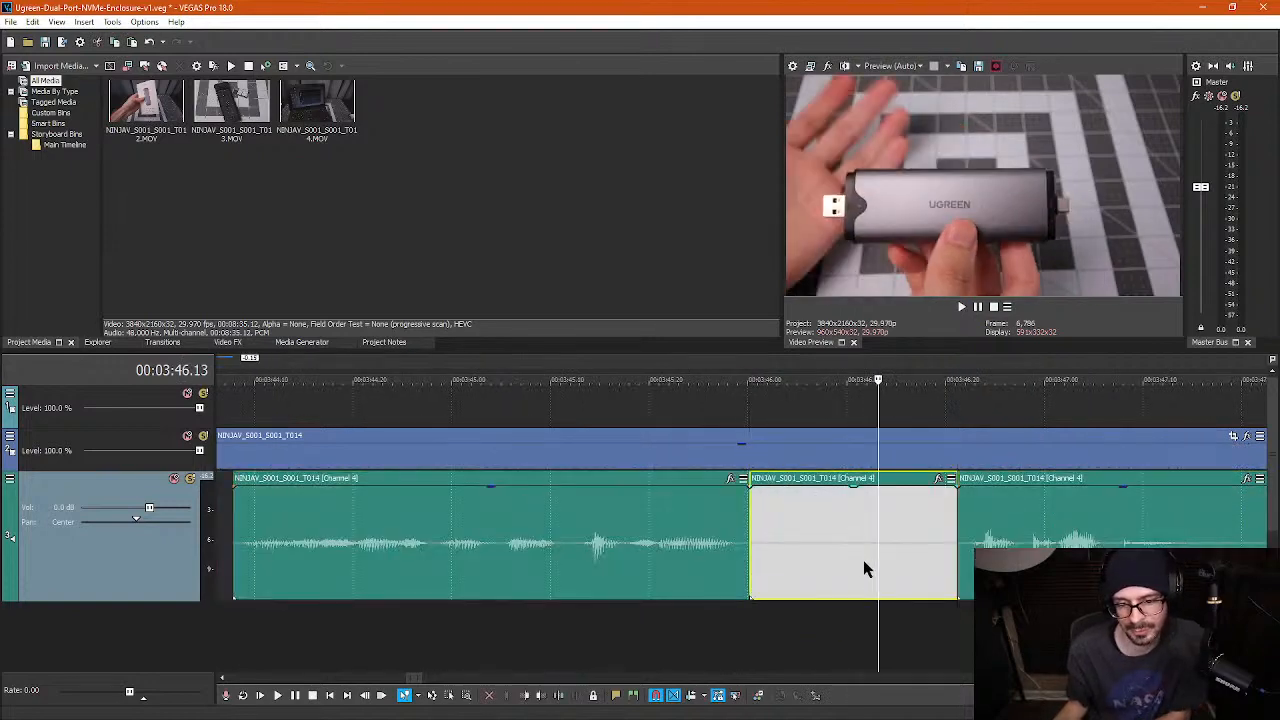
key(Delete)
- Split only the audio at 00:03:47.17 and about 00:03:48.06, and delete the silent piece between the cuts
click(1187, 535)
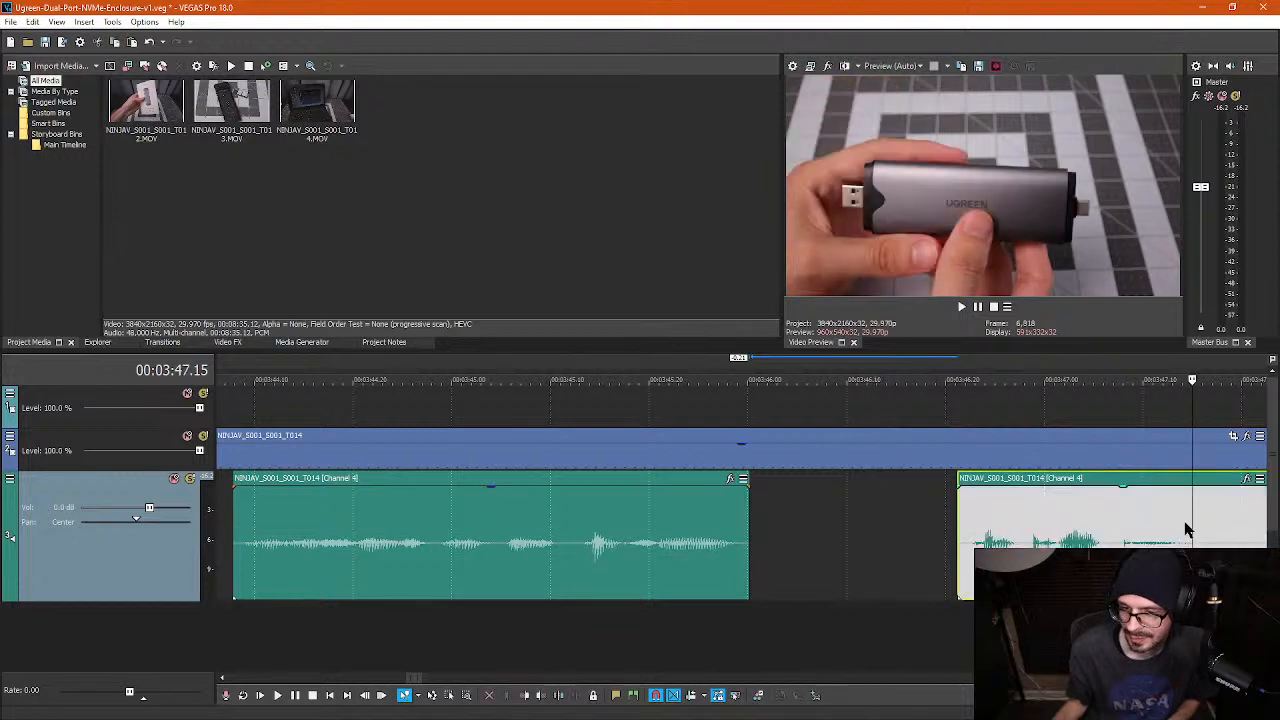
scroll(841, 558, down, 2)
click(746, 552)
key(s)
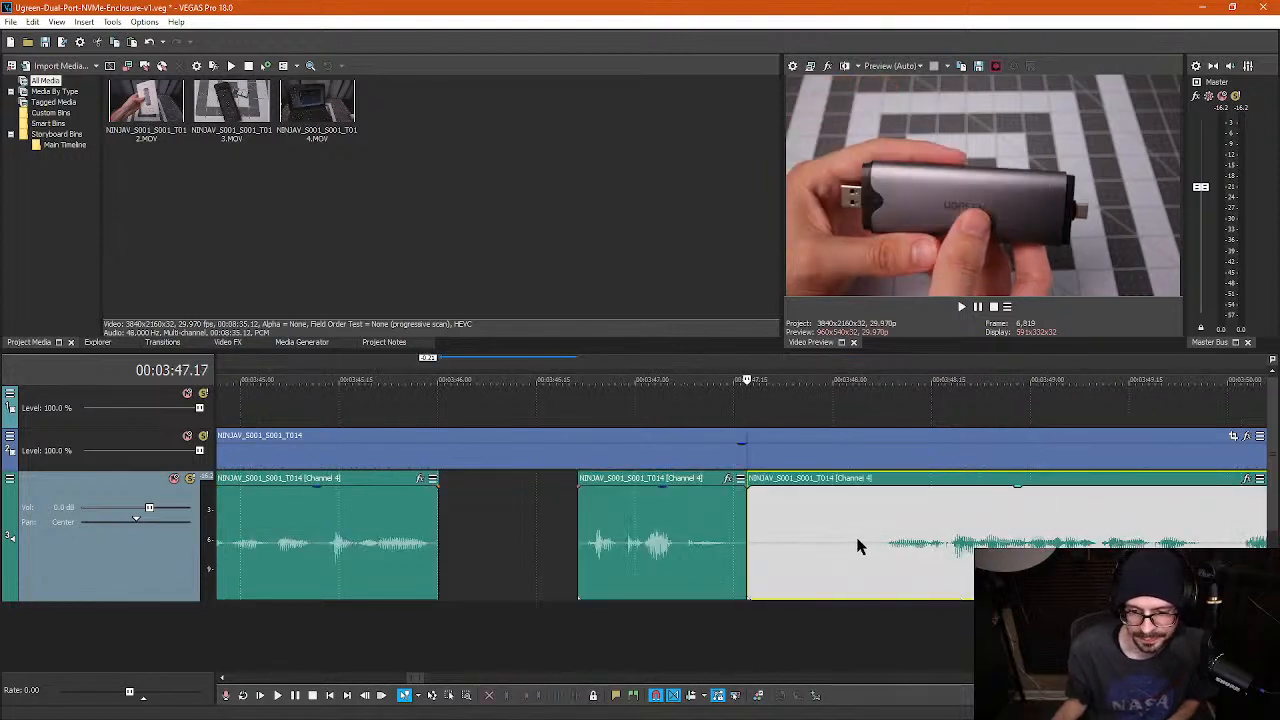
click(871, 545)
key(s)
click(845, 558)
key(Delete)
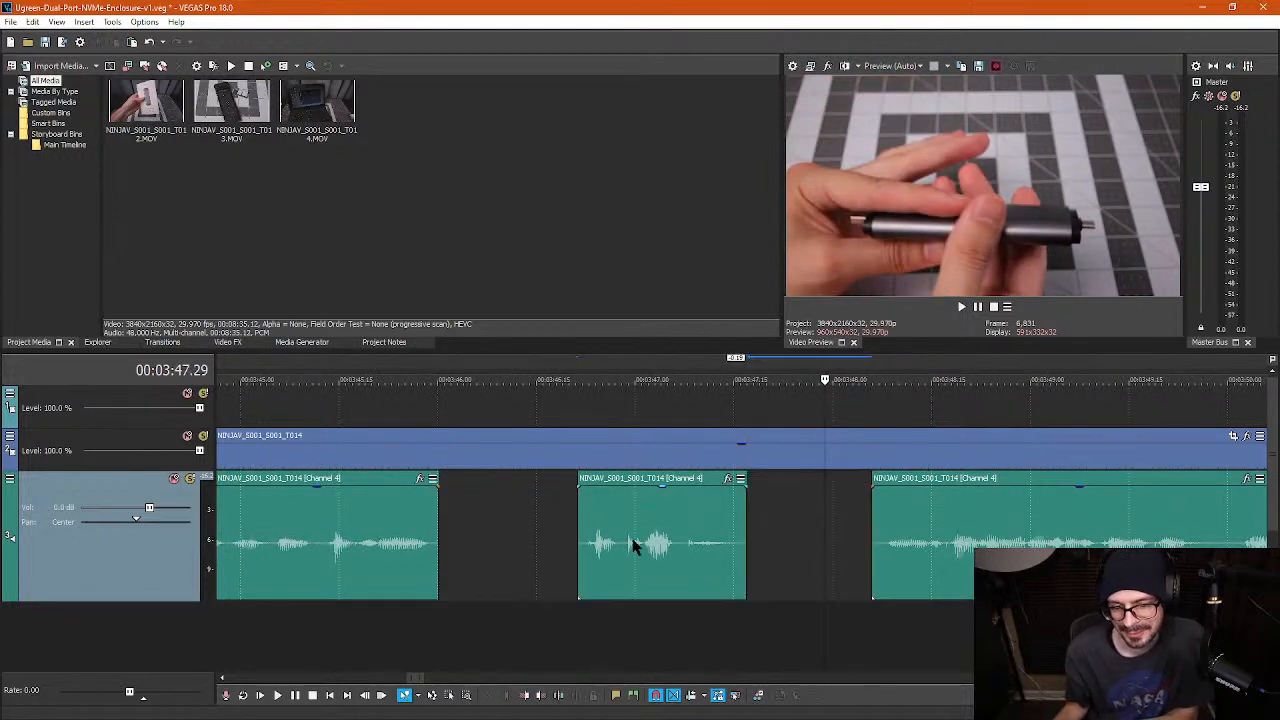
- Move the short audio piece back 0.21 and the following audio piece back 1.10 so each adjoins the piece before it
drag(634, 545, 494, 560)
click(945, 532)
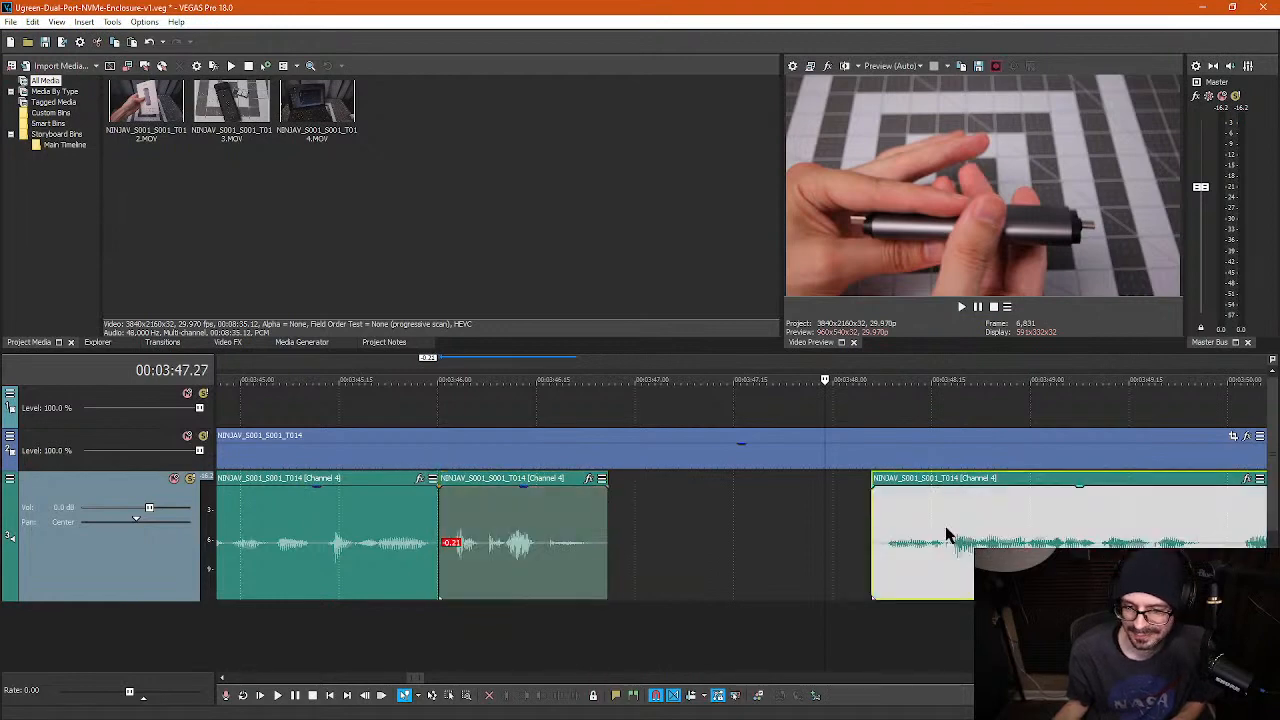
scroll(945, 532, down, 2)
drag(808, 546, 665, 548)
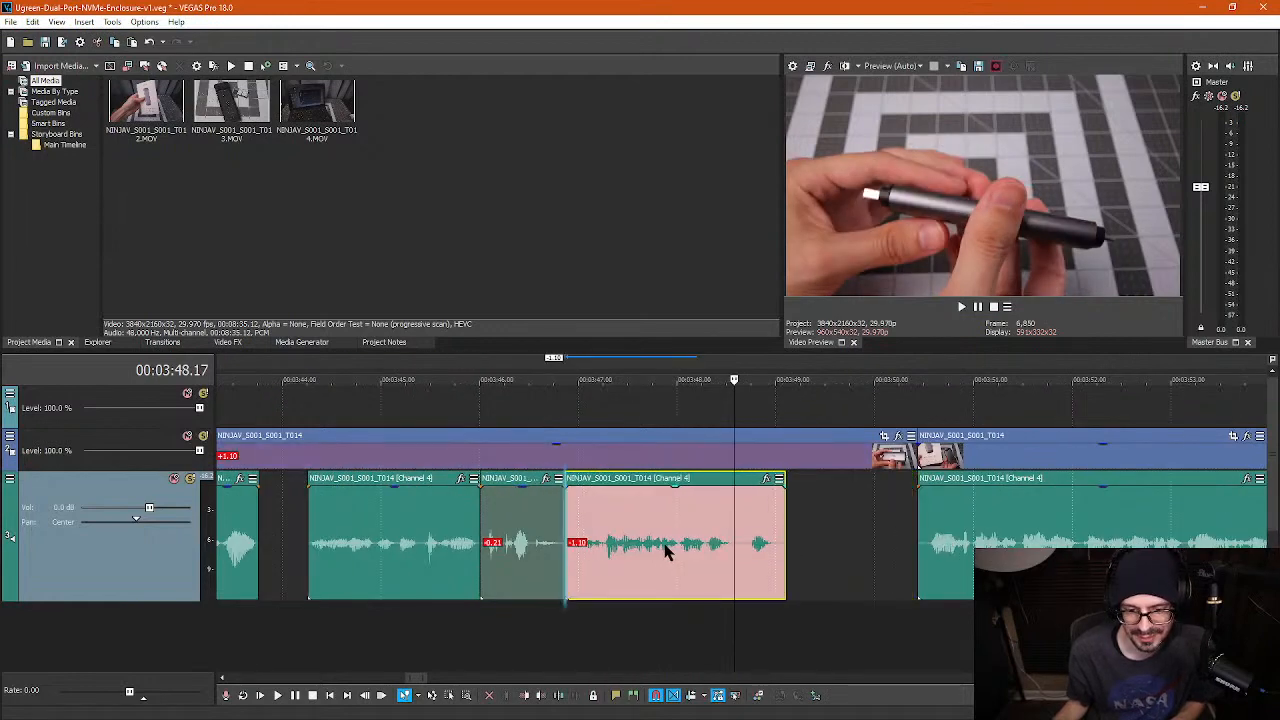
- Cut the silent stretch around 00:03:48.18 out of the audio and slide the following fragment back to close the gap
click(720, 545)
scroll(749, 548, up, 2)
click(793, 544)
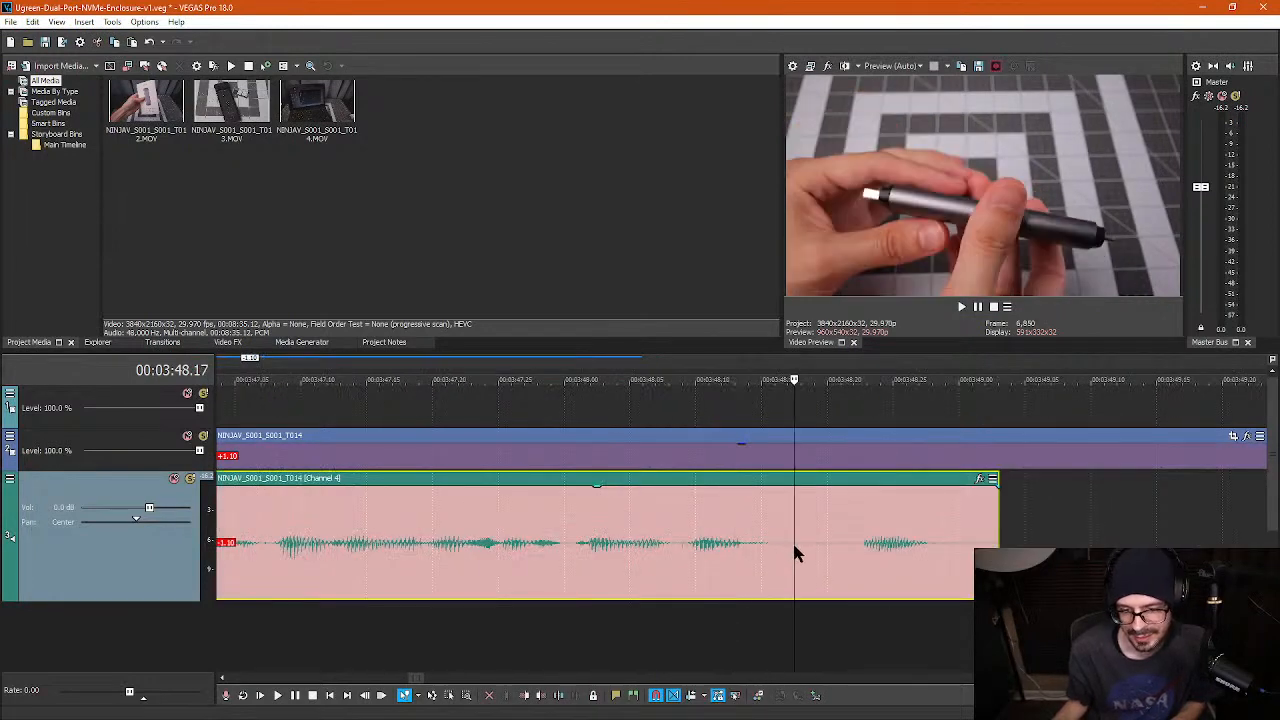
key(s)
click(839, 547)
key(s)
click(808, 547)
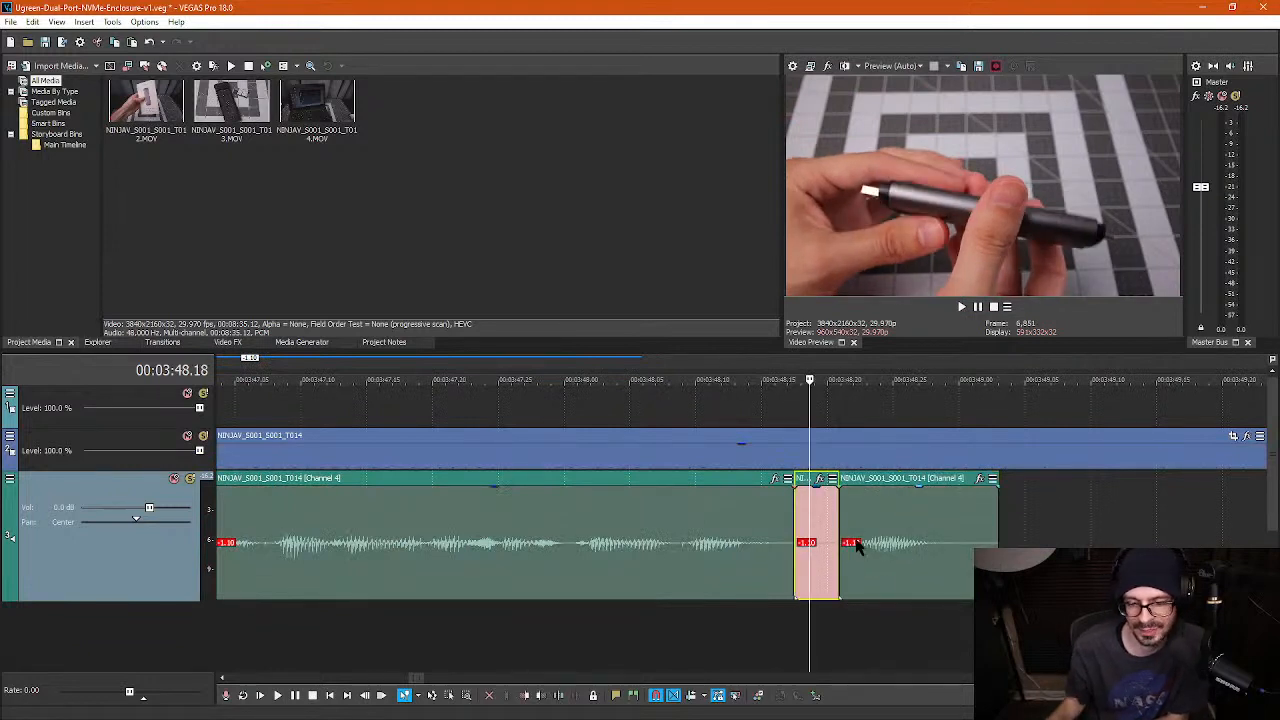
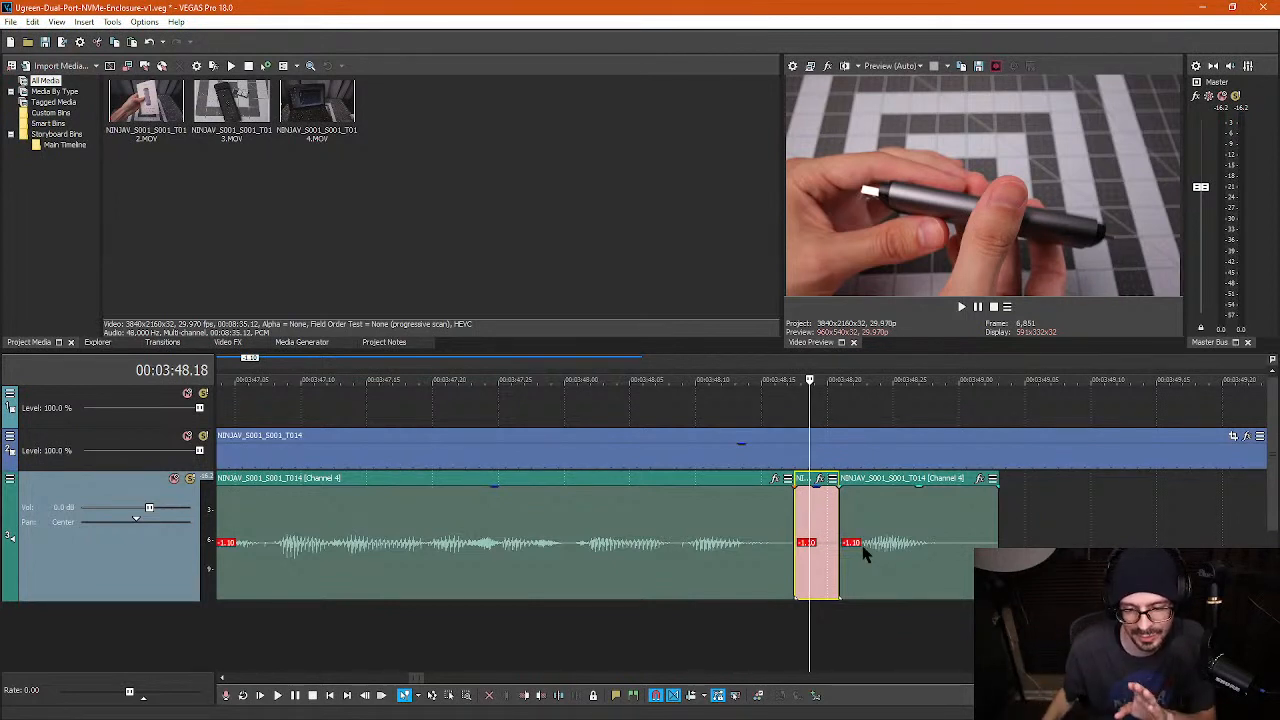
key(Delete)
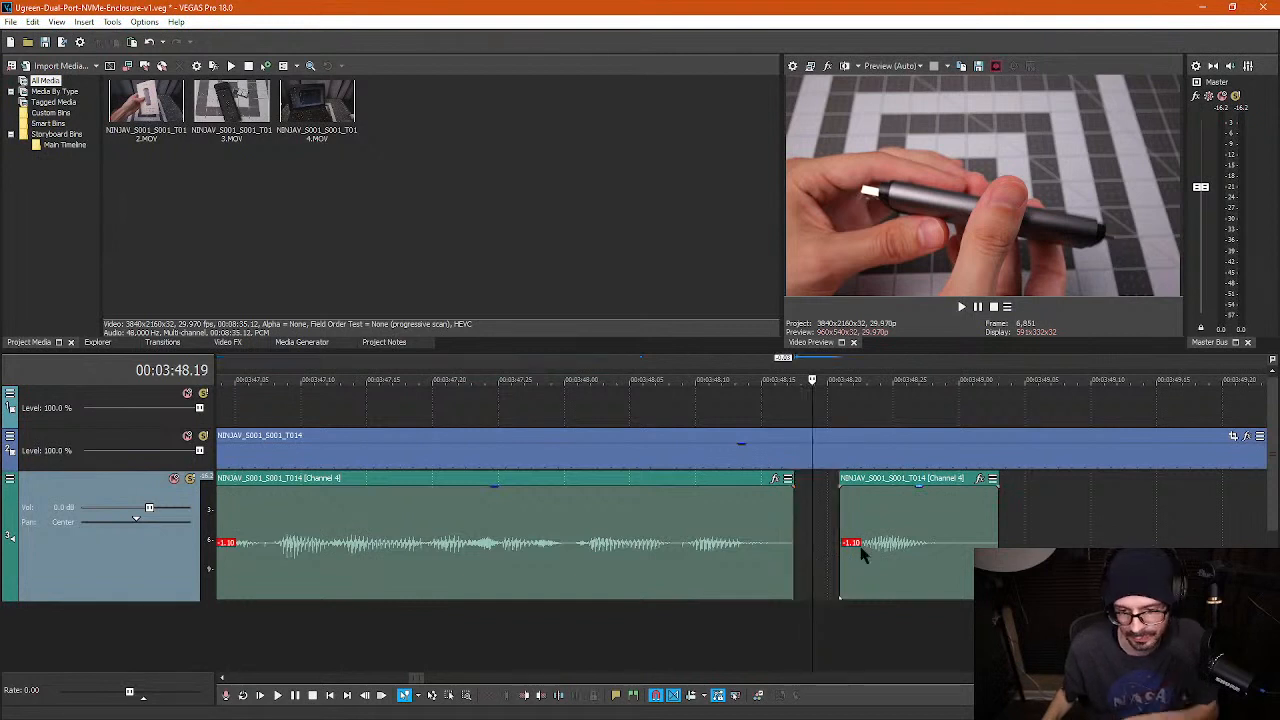
scroll(836, 545, down, 2)
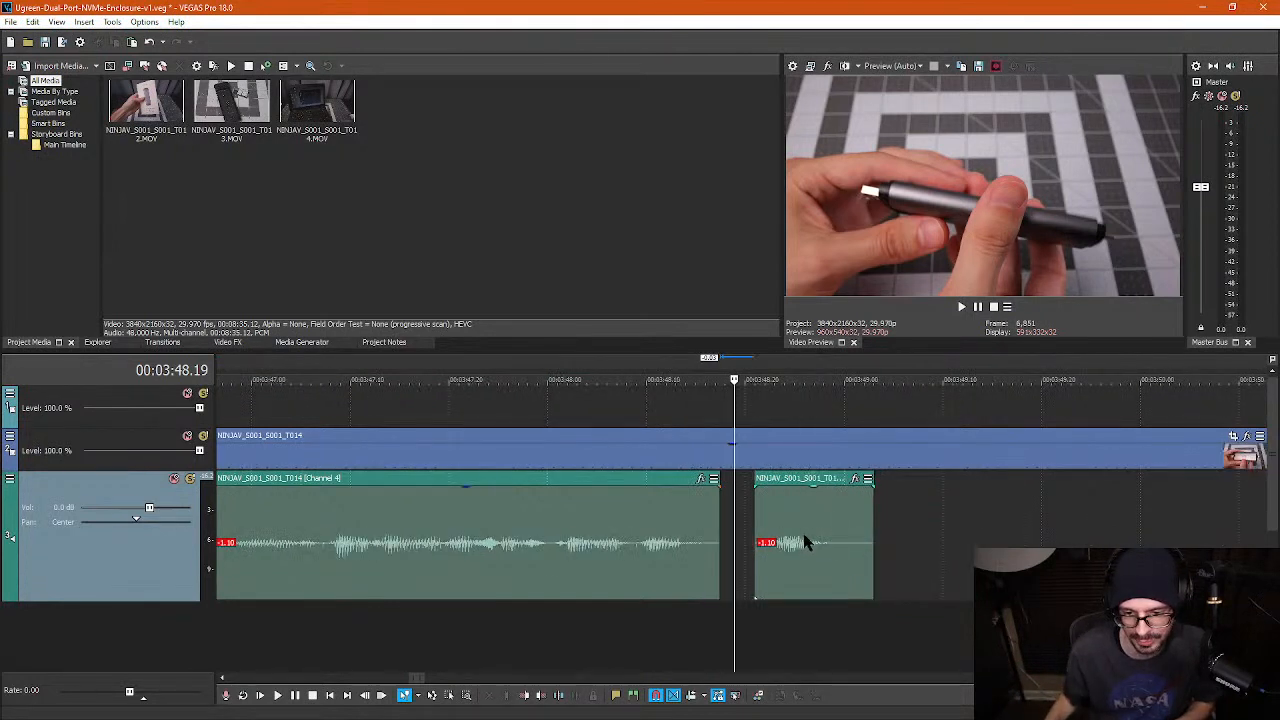
drag(806, 534, 757, 533)
- Shift the four consecutive audio fragments after the gap at 00:03:43.29 earlier to butt against the preceding one
click(596, 443)
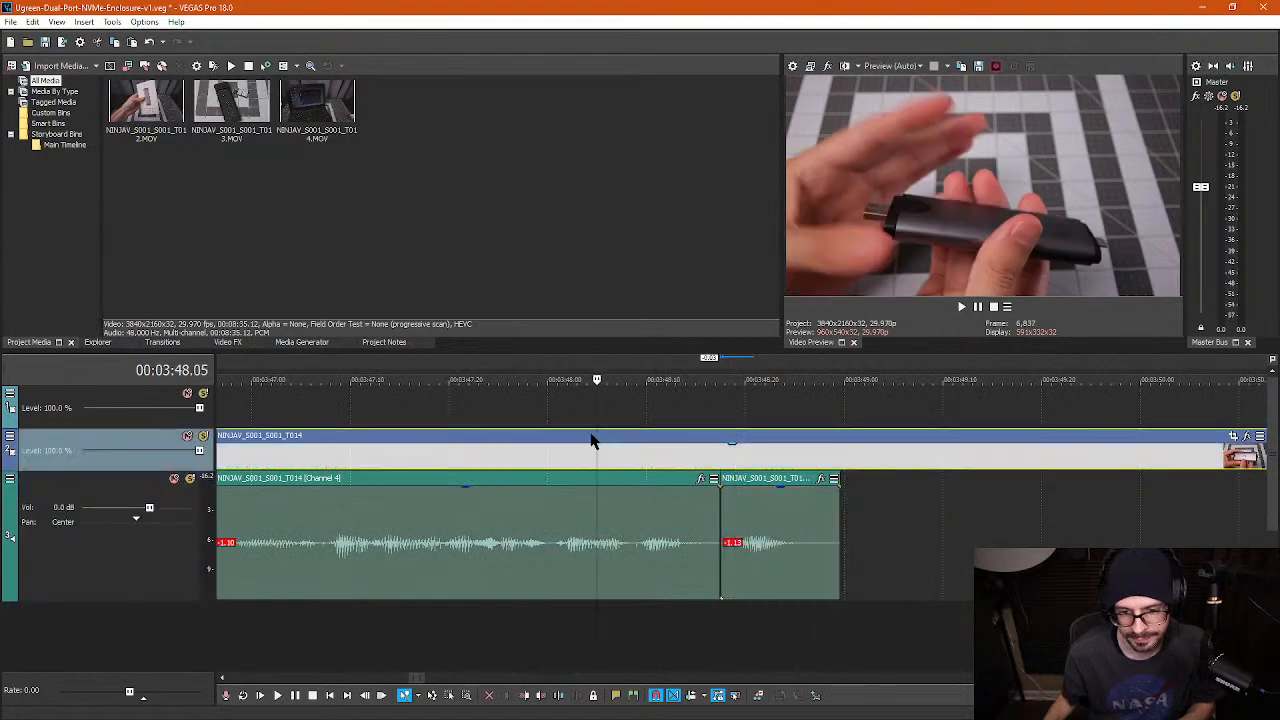
scroll(594, 443, down, 5)
click(530, 430)
scroll(600, 463, up, 4)
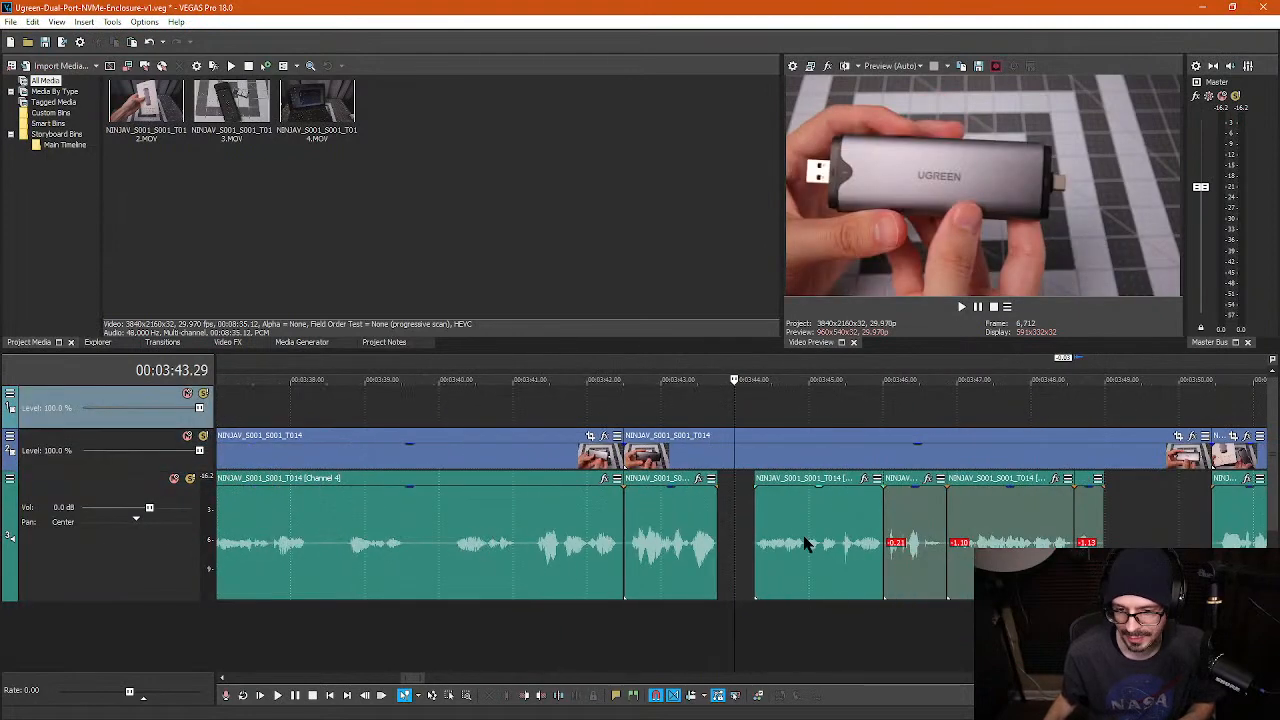
mouse_move(808, 523)
mouse_down()
mouse_move(781, 526)
mouse_move(801, 506)
mouse_up()
- Play back the tightened narration from the video cut at 00:03:42.15
click(970, 415)
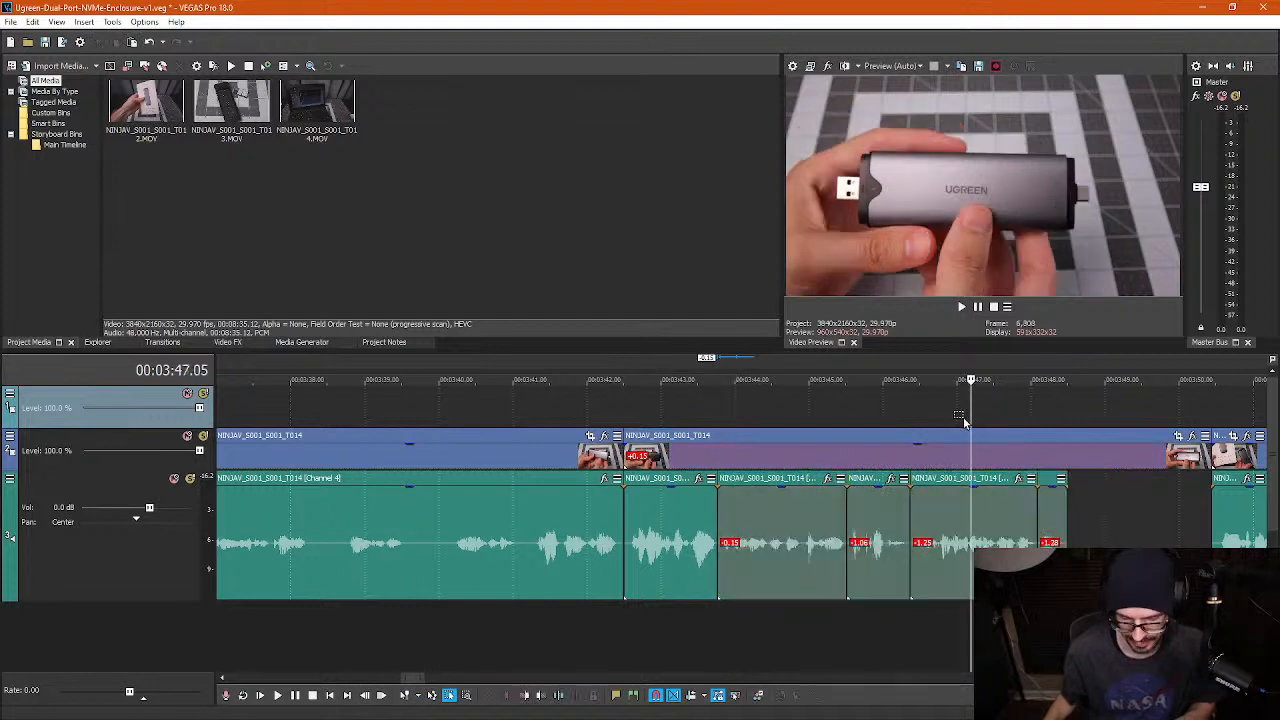
click(638, 416)
click(634, 418)
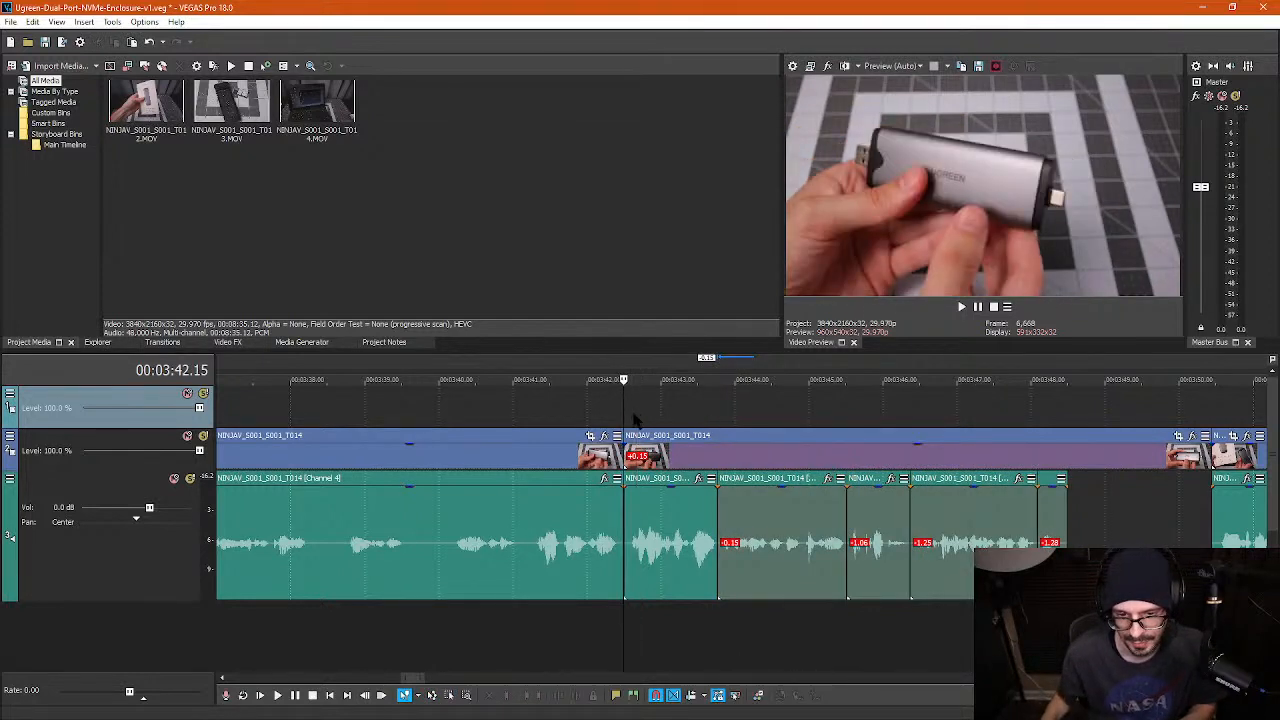
key(space)
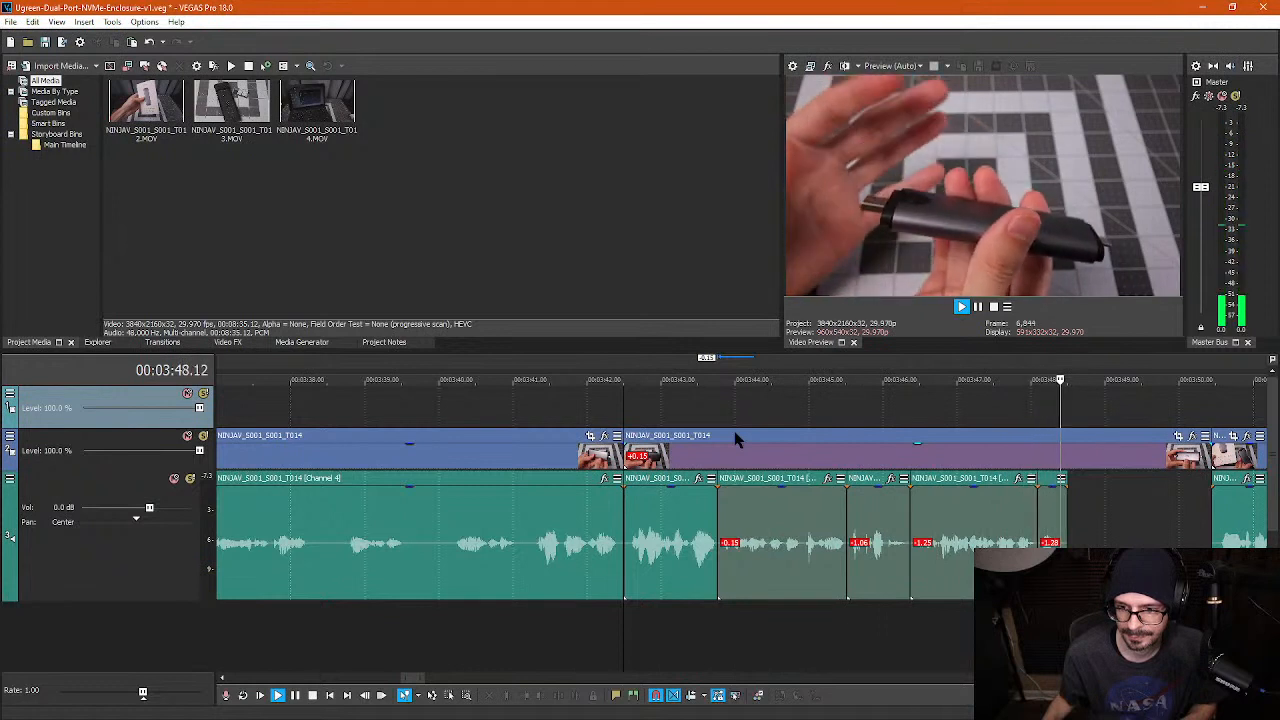
key(space)
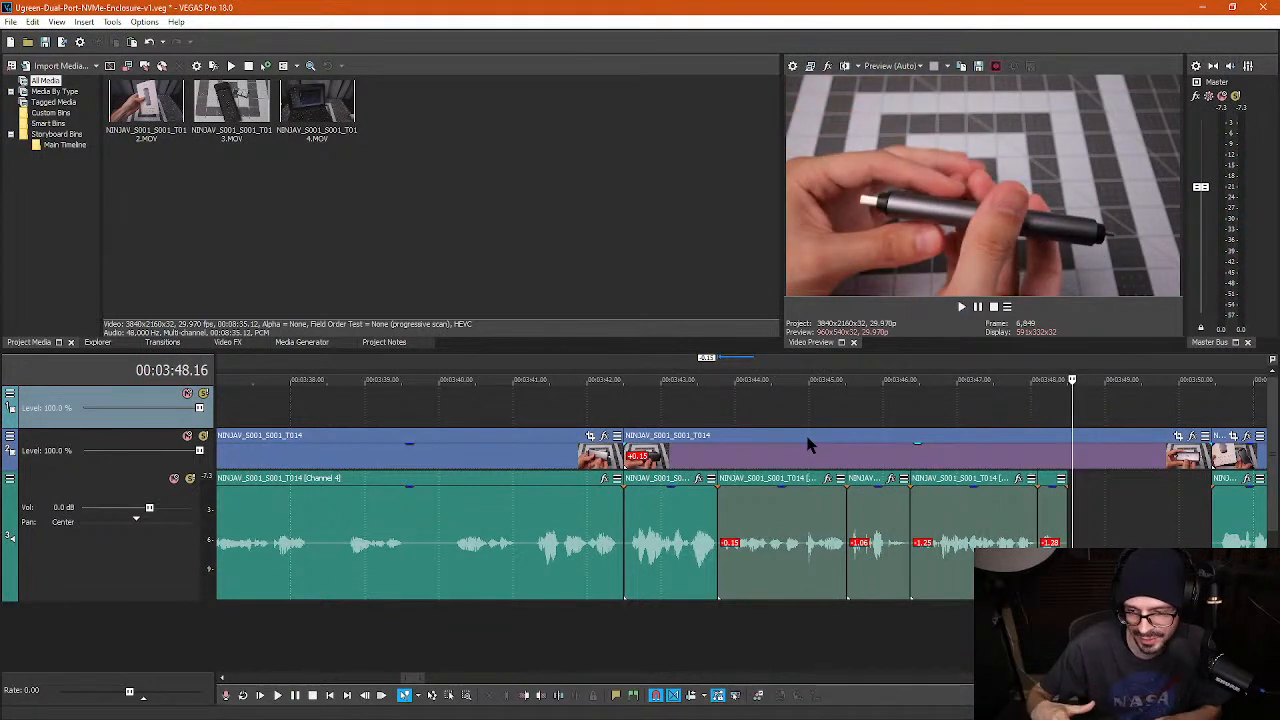
- Split the video where the last shifted audio fragment ends and delete the leftover video up to the next clip
click(1068, 456)
key(s)
key(Right)
key(Right)
key(Right)
key(Right)
key(Right)
key(Right)
key(Right)
key(Right)
key(Right)
key(Right)
key(Delete)
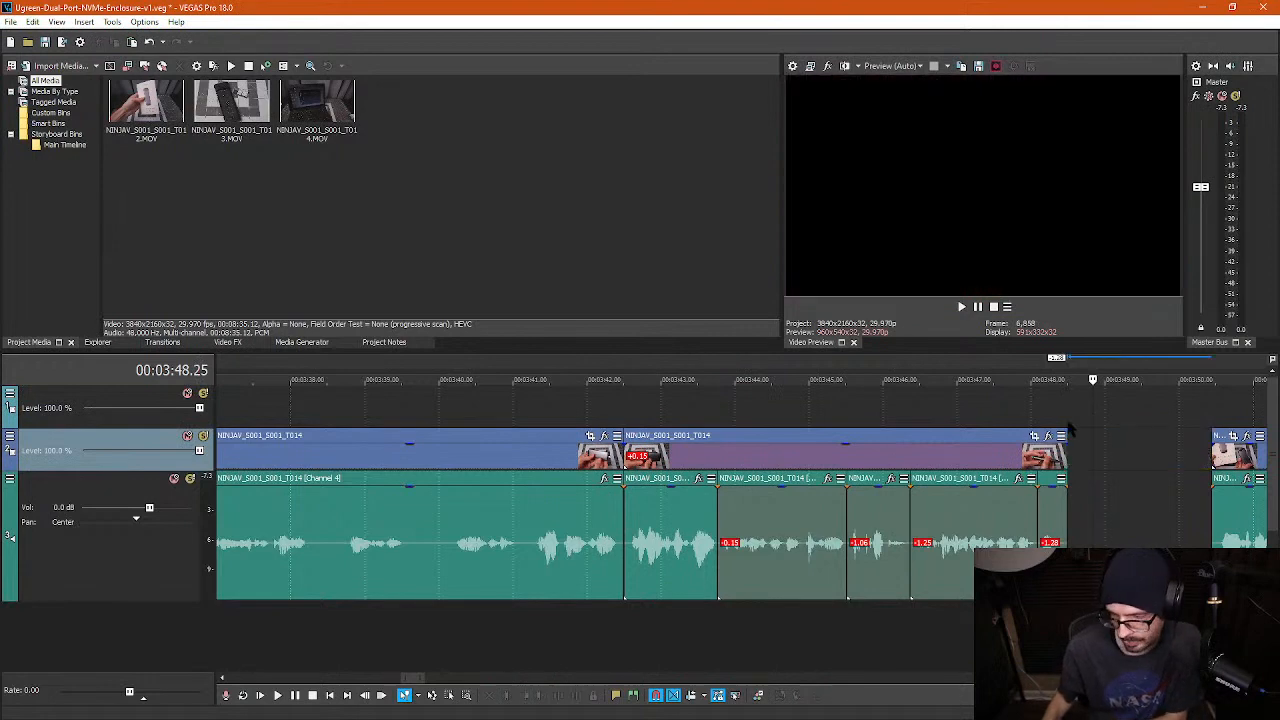
- Move the next video and audio clip earlier so it butts against the trimmed clip's end
scroll(1183, 462, right, 5)
click(786, 482)
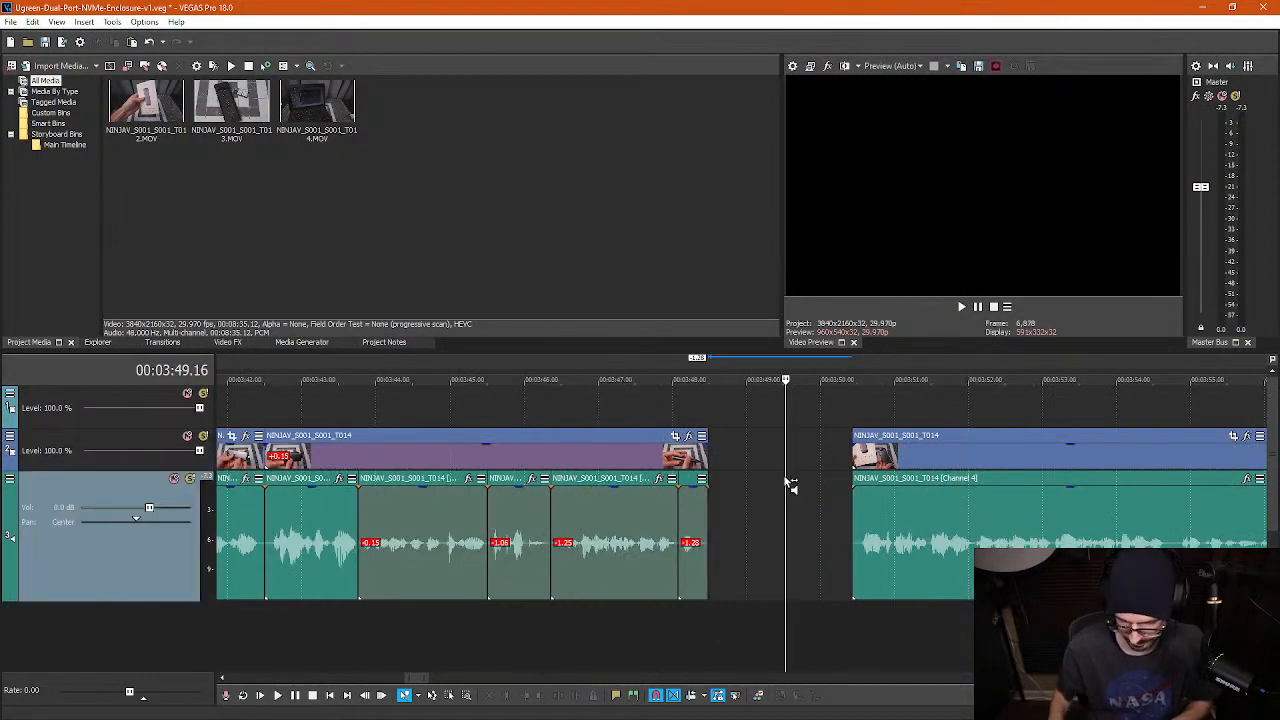
drag(866, 534, 722, 534)
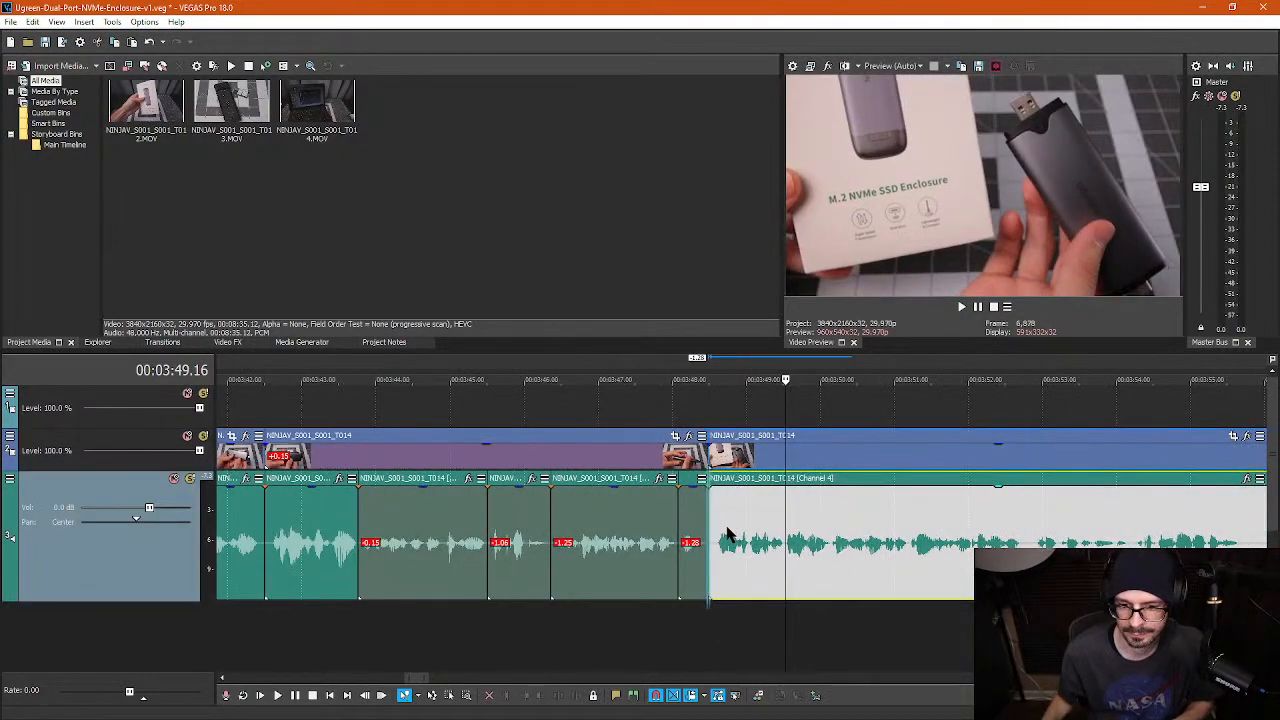
- Split both tracks at 00:03:48.17 and 00:03:48.13 around the new join and ripple-delete the short pieces between
click(678, 416)
scroll(786, 480, up, 3)
click(828, 592)
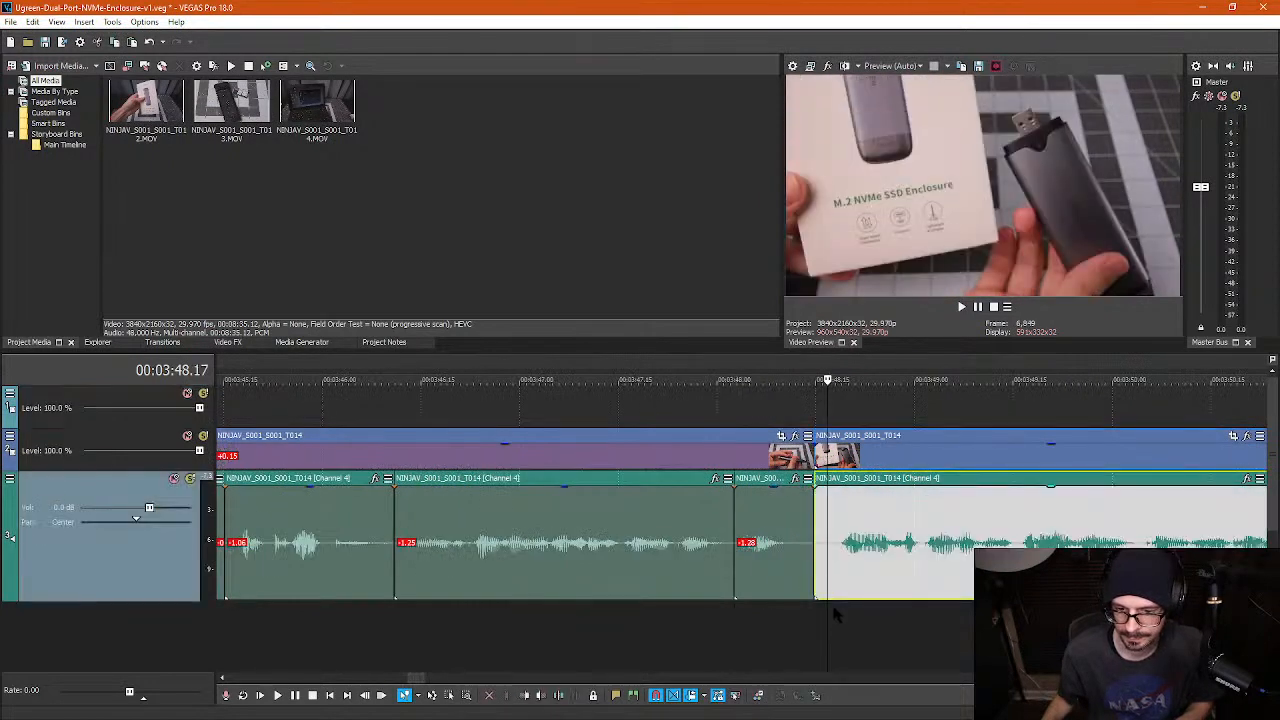
key(s)
click(802, 609)
key(s)
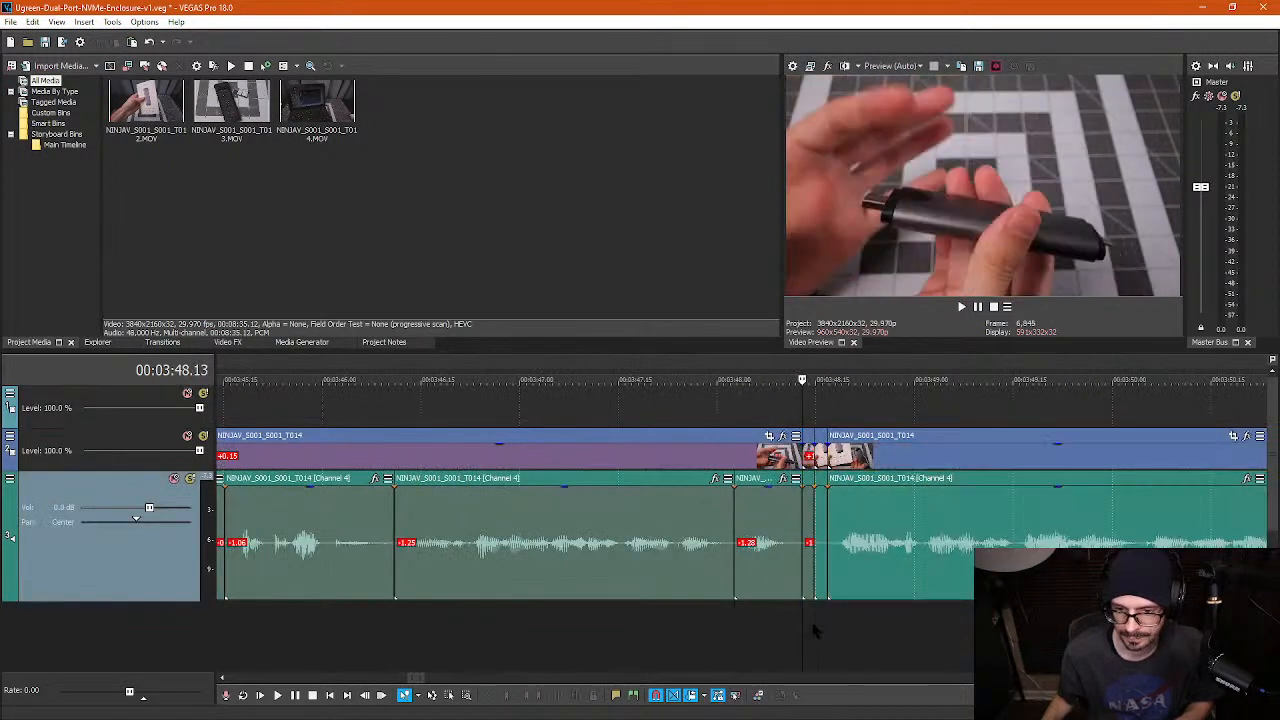
key(d)
key(d)
drag(825, 392, 810, 387)
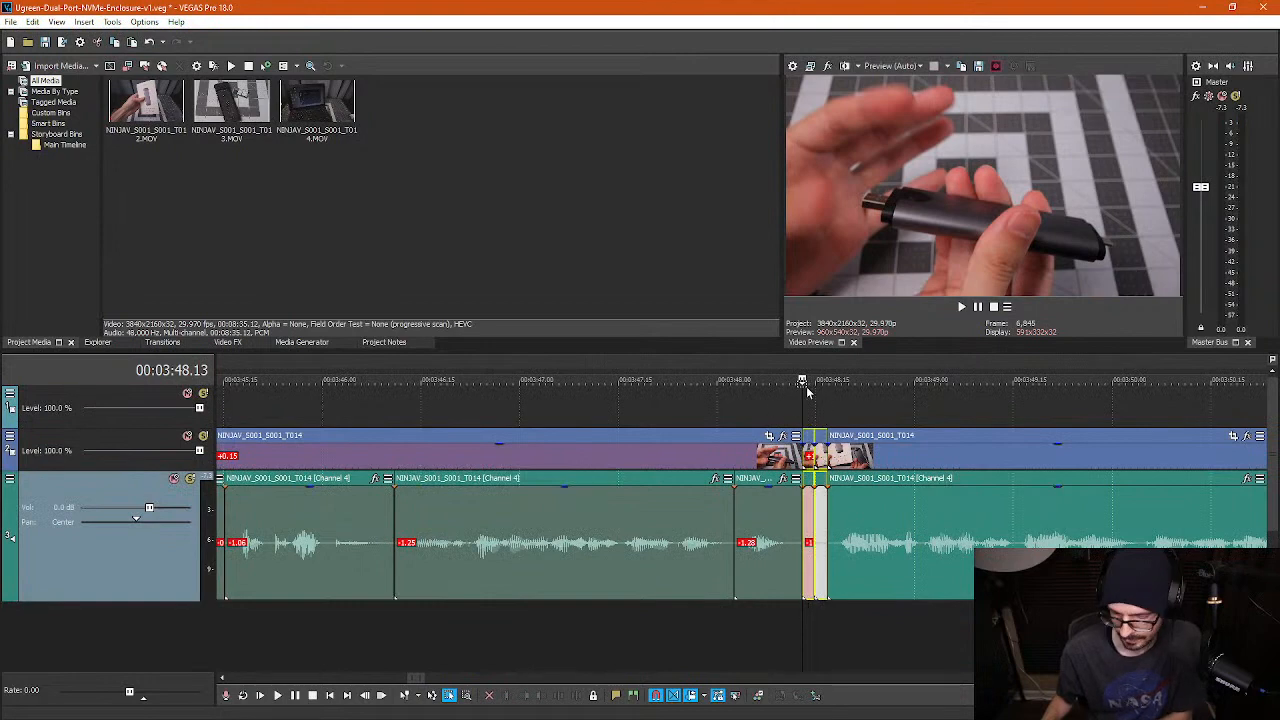
key(Delete)
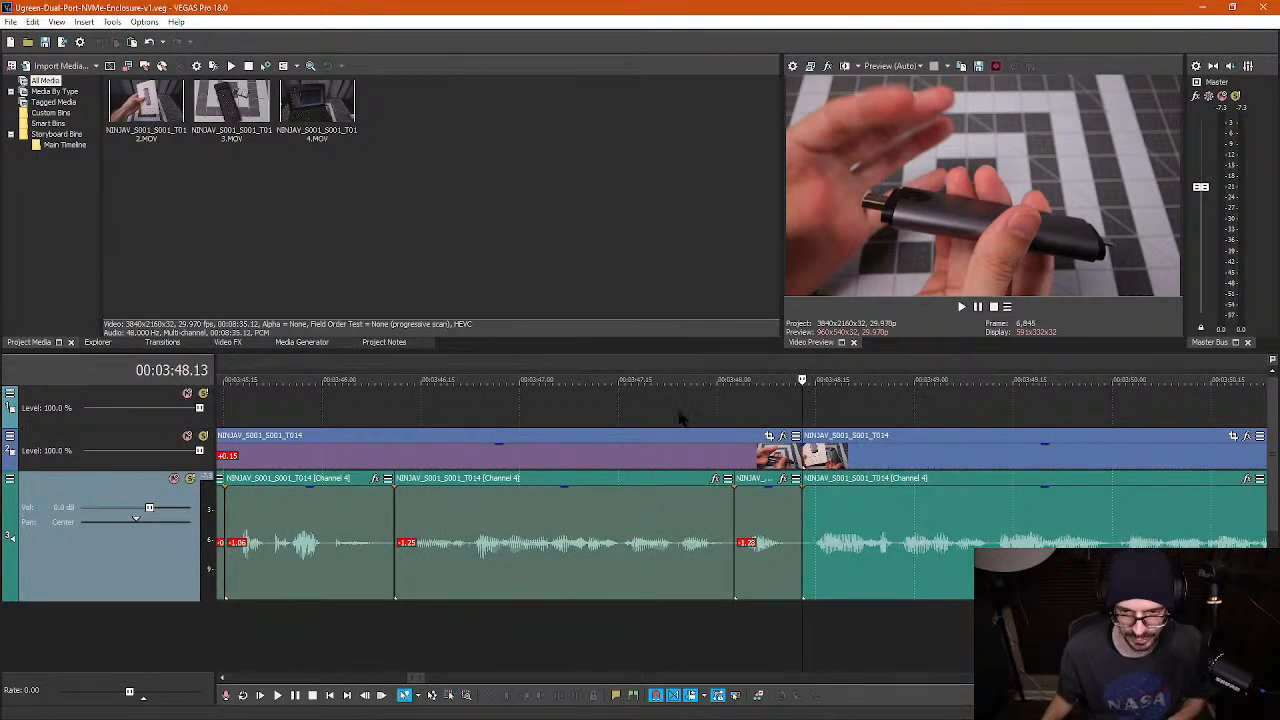
- Play back the section leading up to the 00:03:42.15 cut, plus the long clip from about 00:03:34, checking for pauses
click(678, 418)
scroll(560, 460, down, 3)
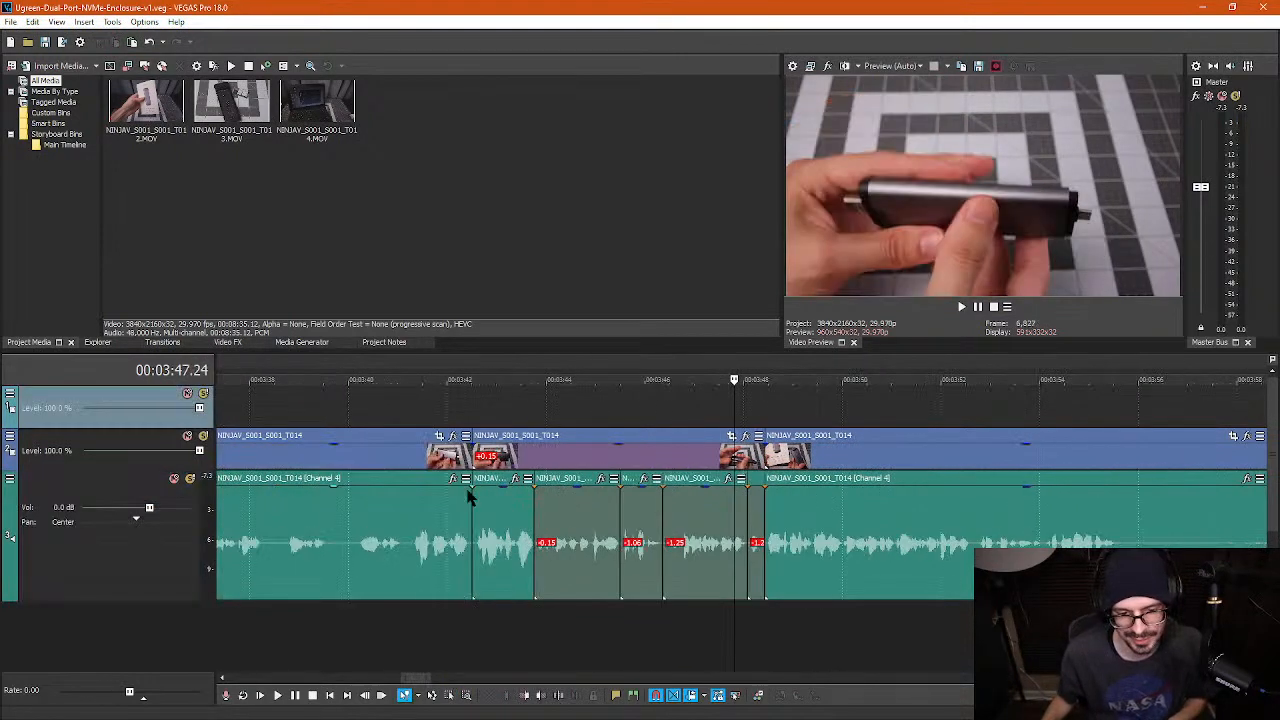
click(306, 400)
key(space)
scroll(450, 430, down, 3)
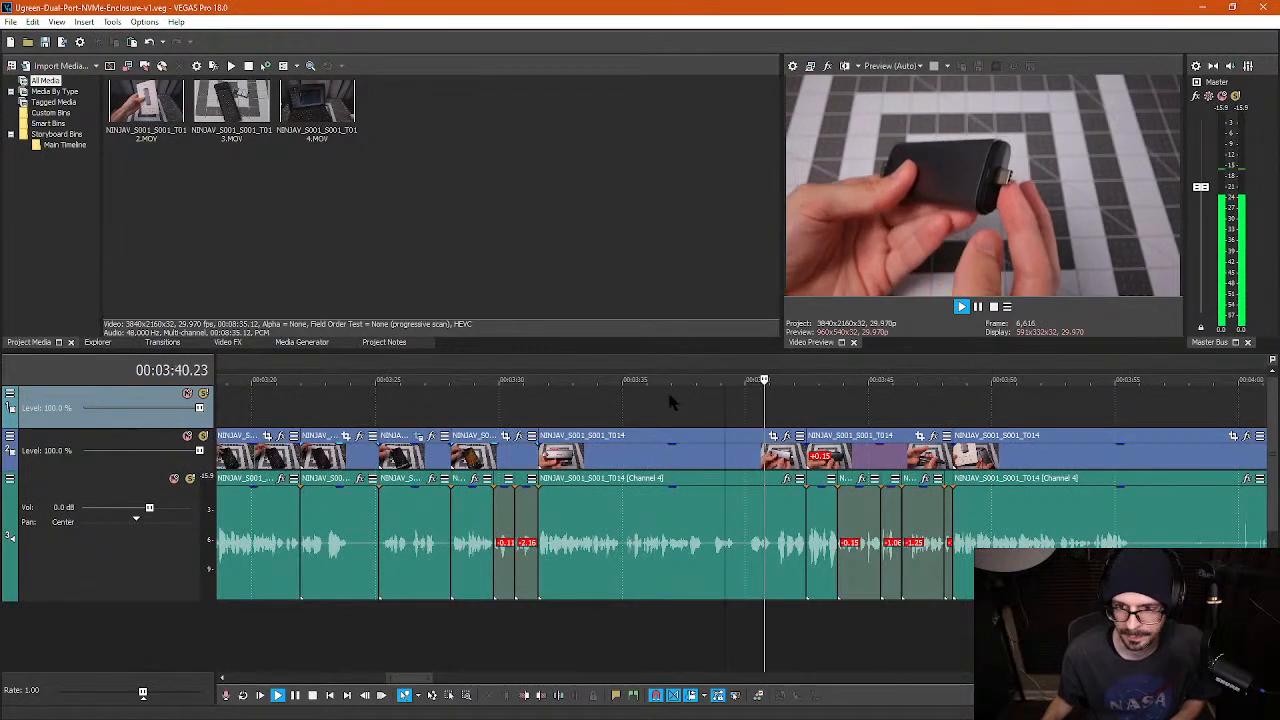
scroll(650, 460, up, 3)
key(space)
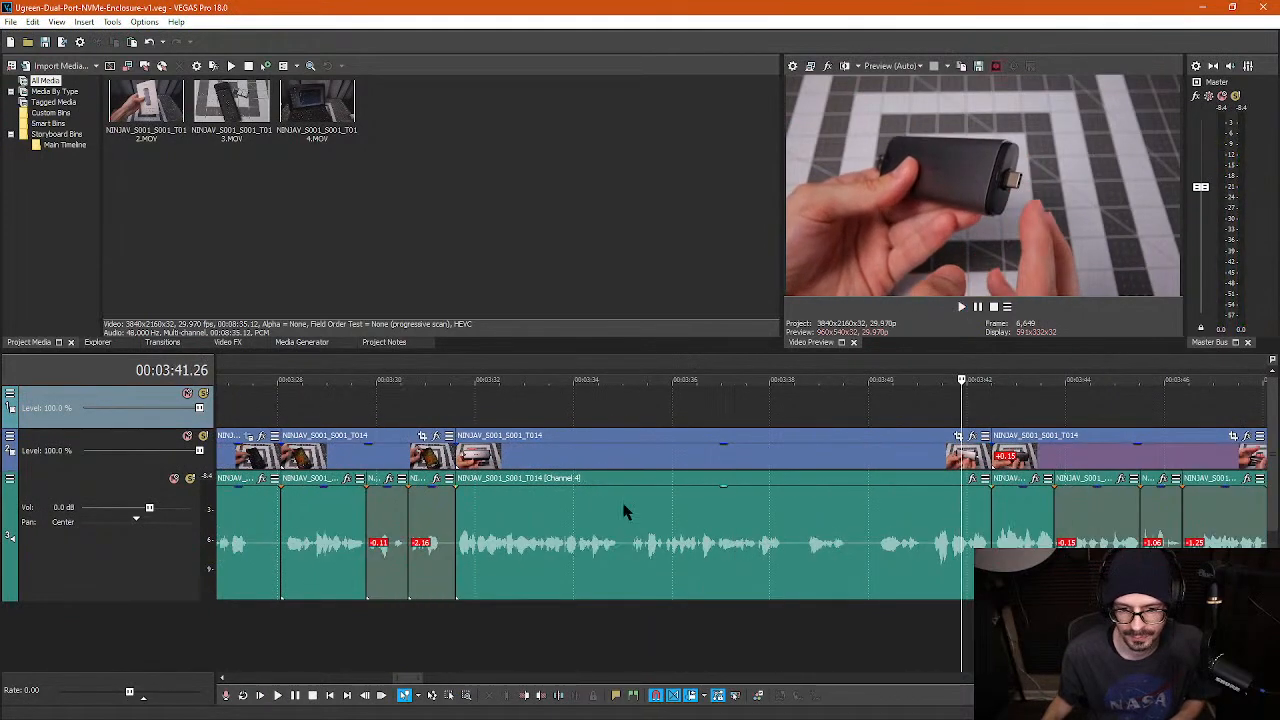
click(583, 410)
key(space)
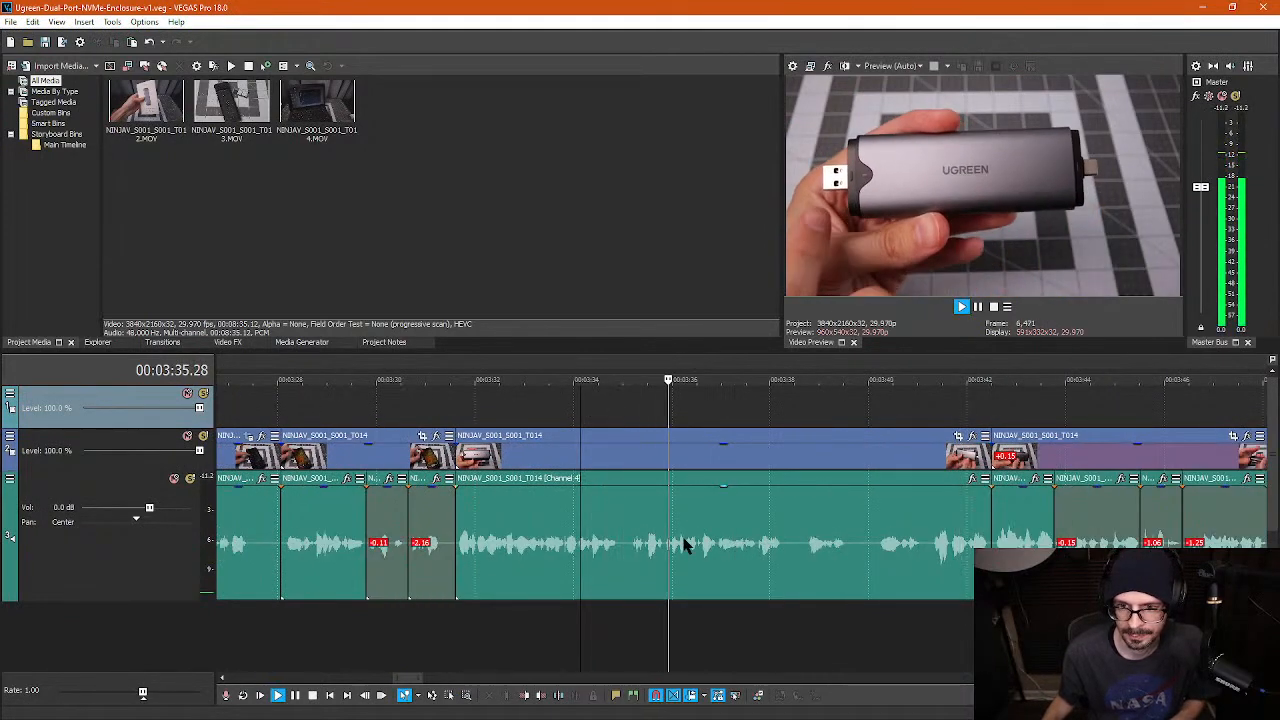
key(space)
- Cut the silence starting at 00:03:34.28 out of the long clip's audio and trim the preceding fragment's end to 00:03:34.27
click(783, 559)
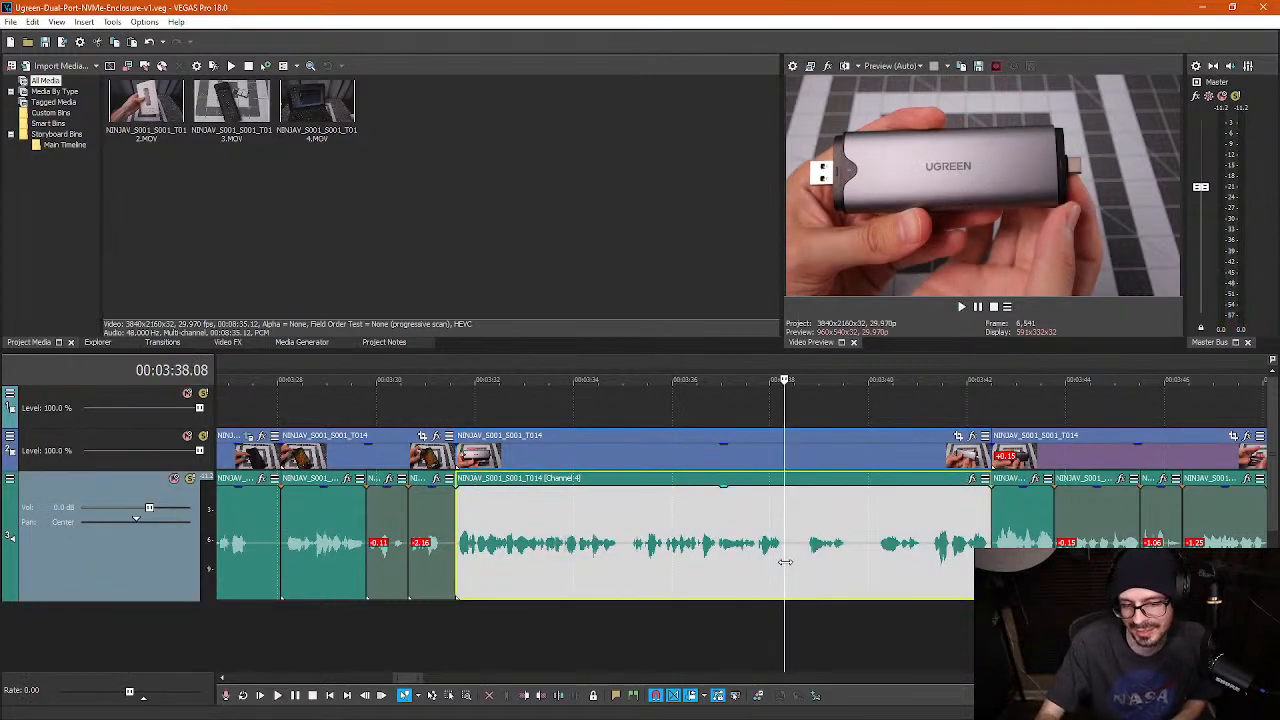
scroll(773, 590, up, 3)
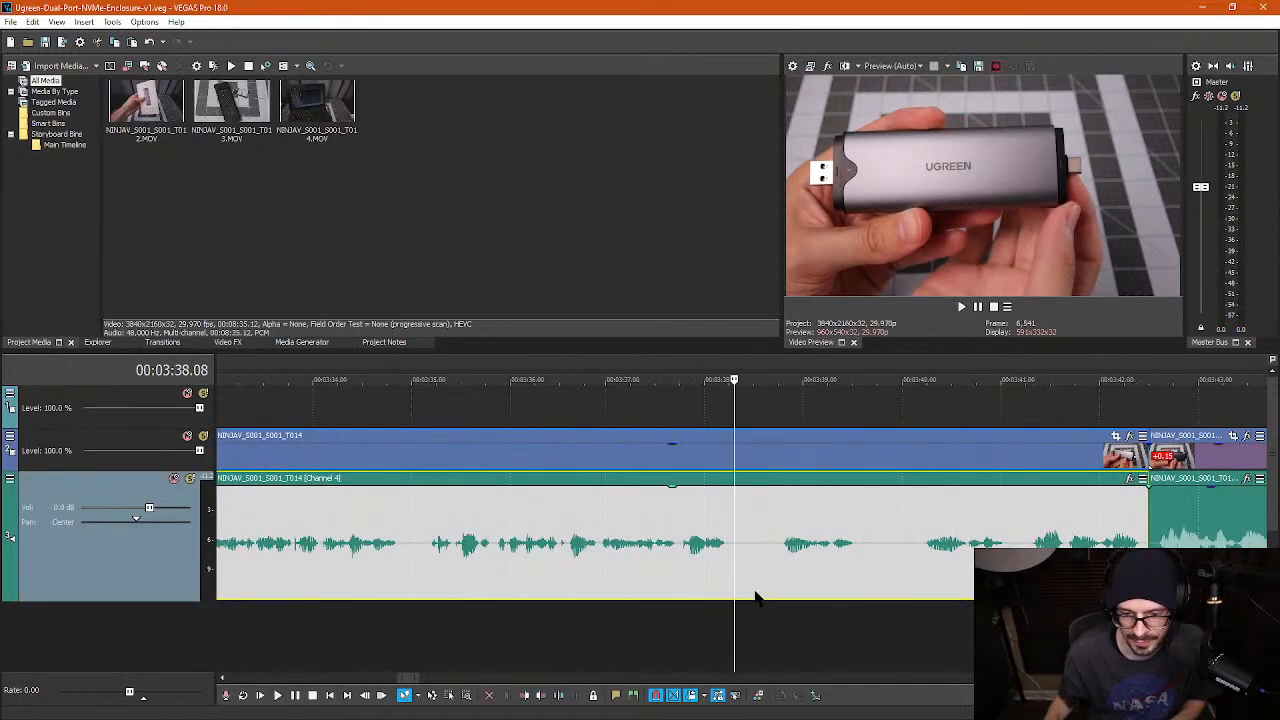
click(395, 567)
scroll(678, 570, up, 4)
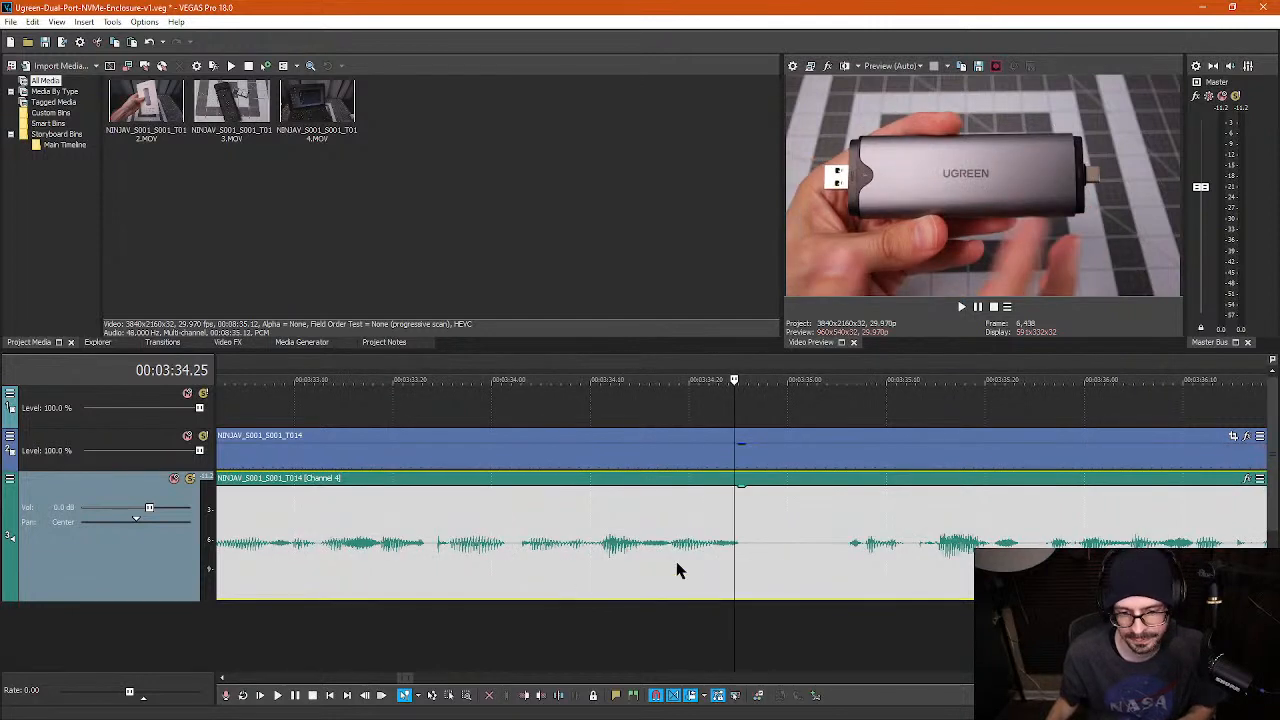
click(767, 578)
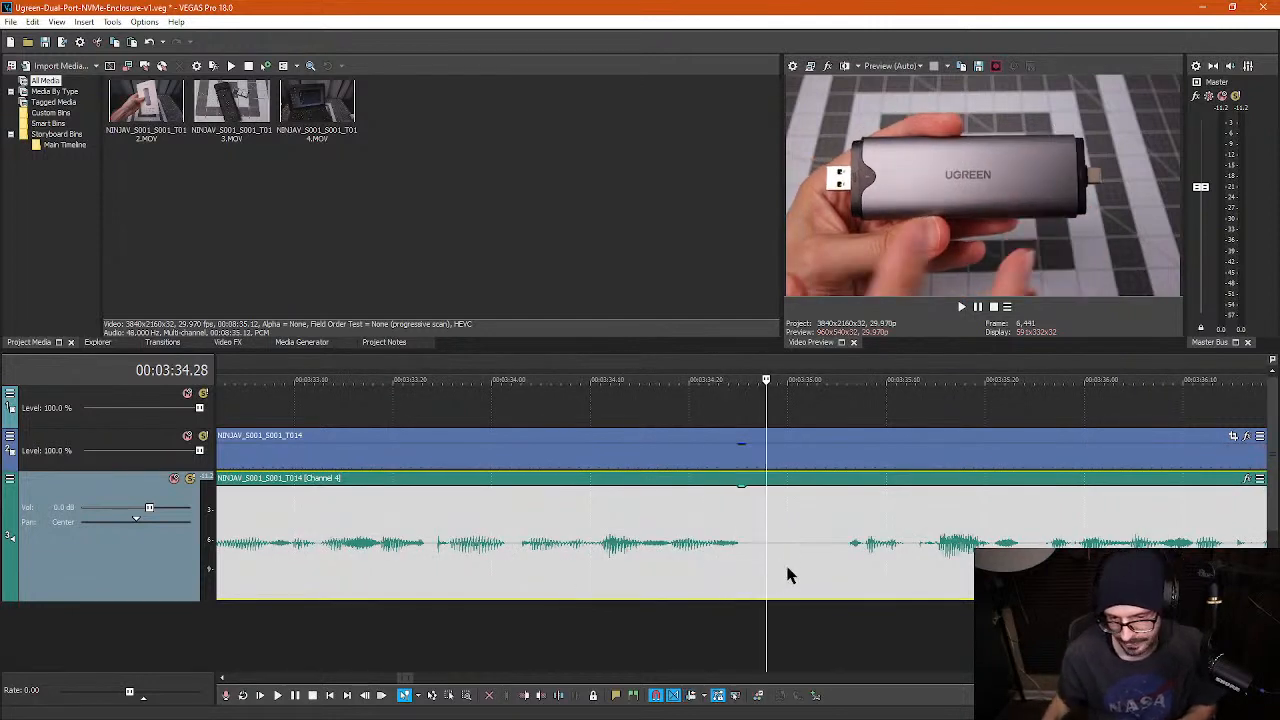
key(s)
click(835, 556)
key(s)
click(797, 569)
key(Delete)
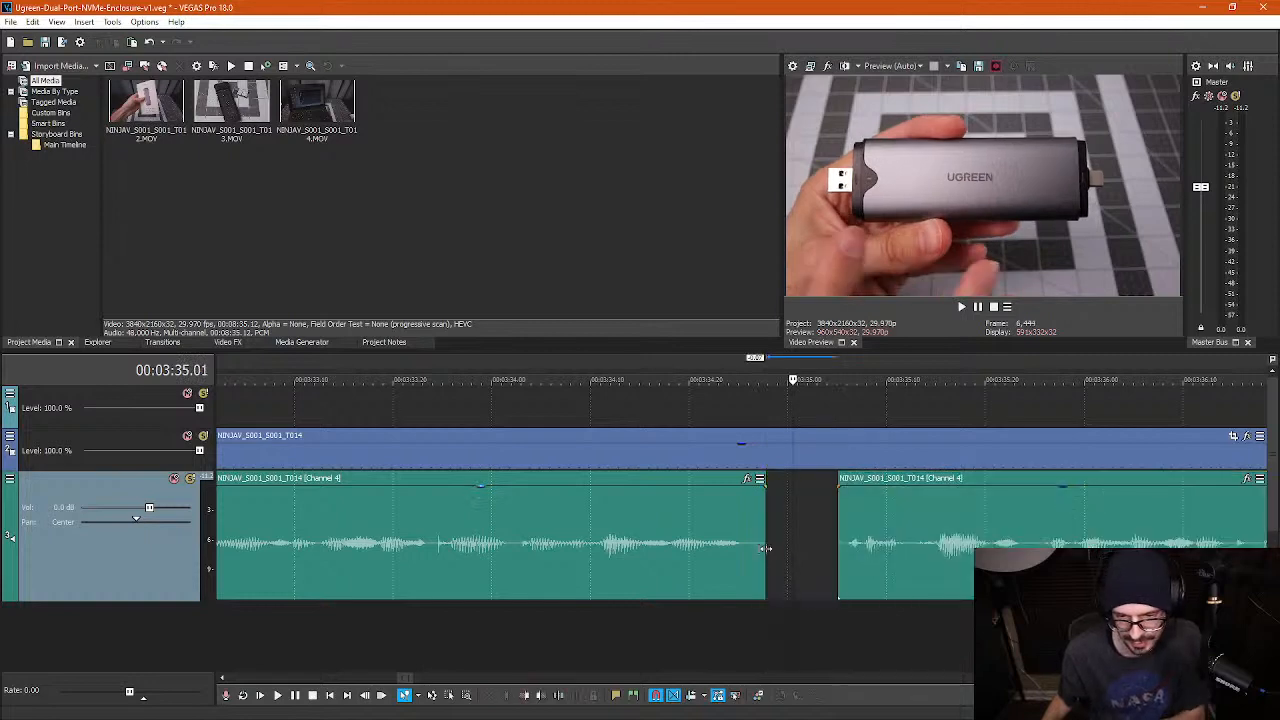
drag(765, 556, 760, 556)
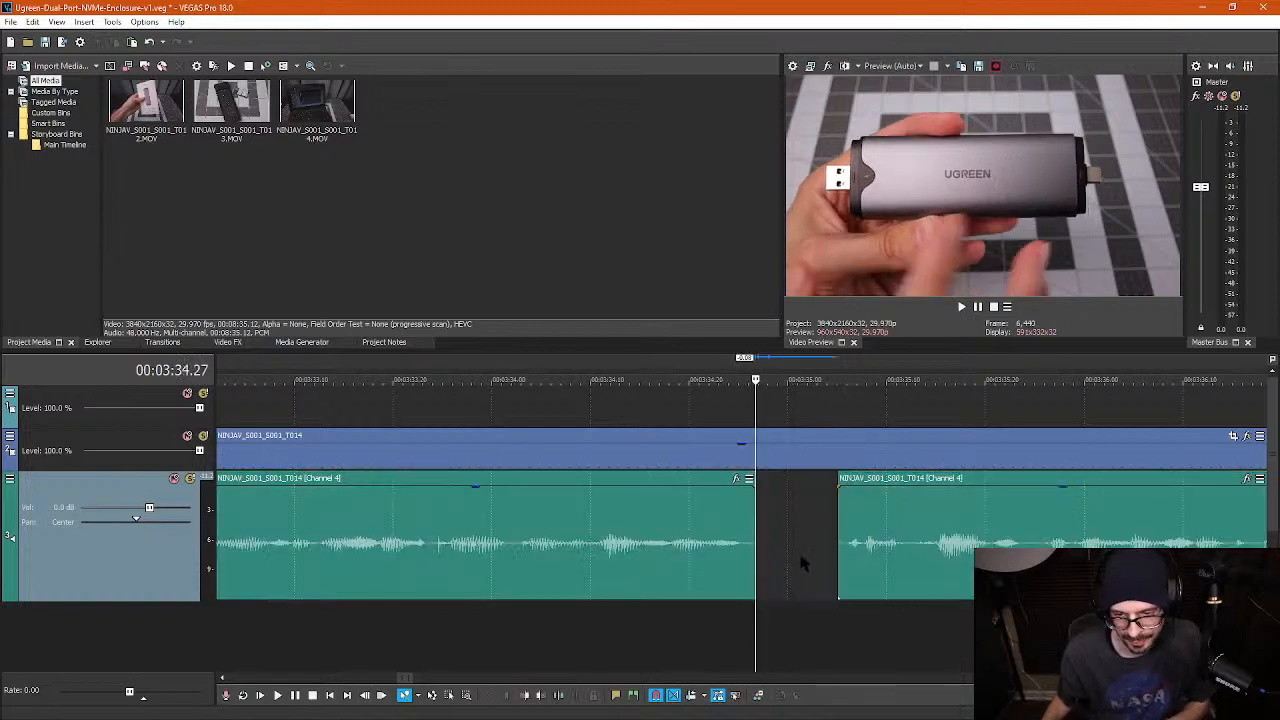
- Split the audio on both sides of the silence around 00:03:38.12 and delete the silent piece
scroll(945, 548, down, 5)
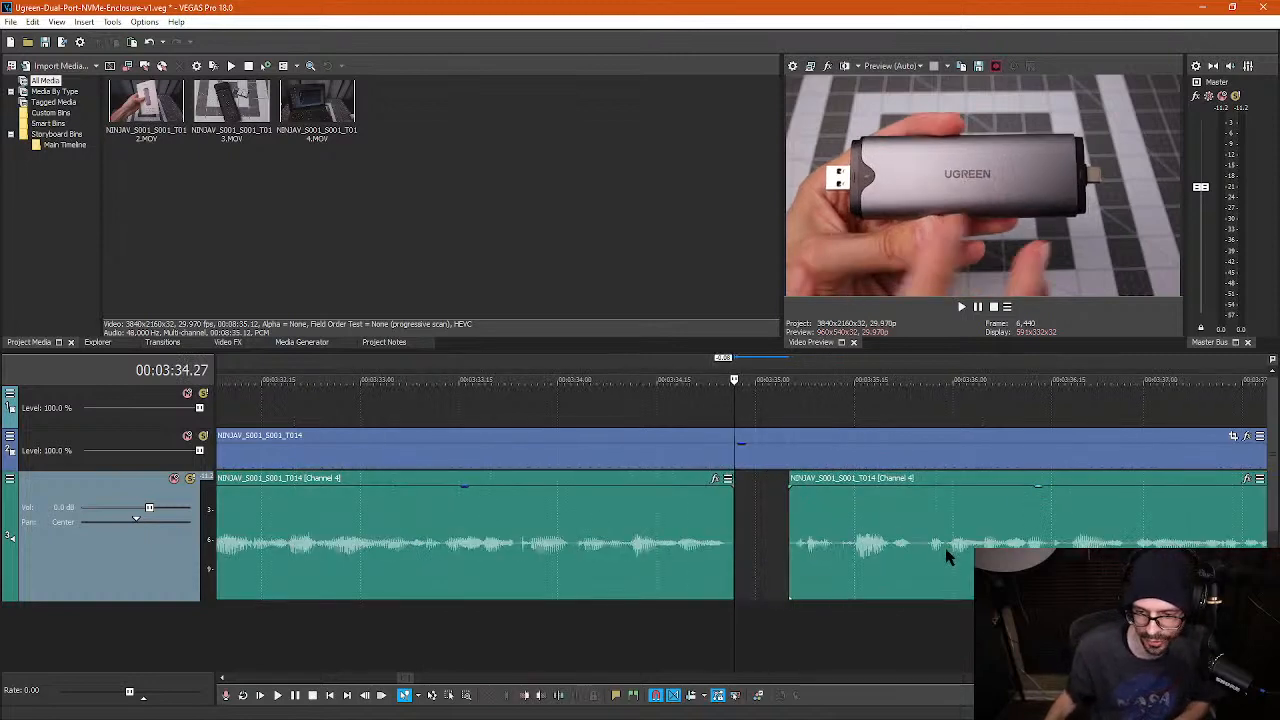
click(1055, 546)
scroll(1055, 546, up, 6)
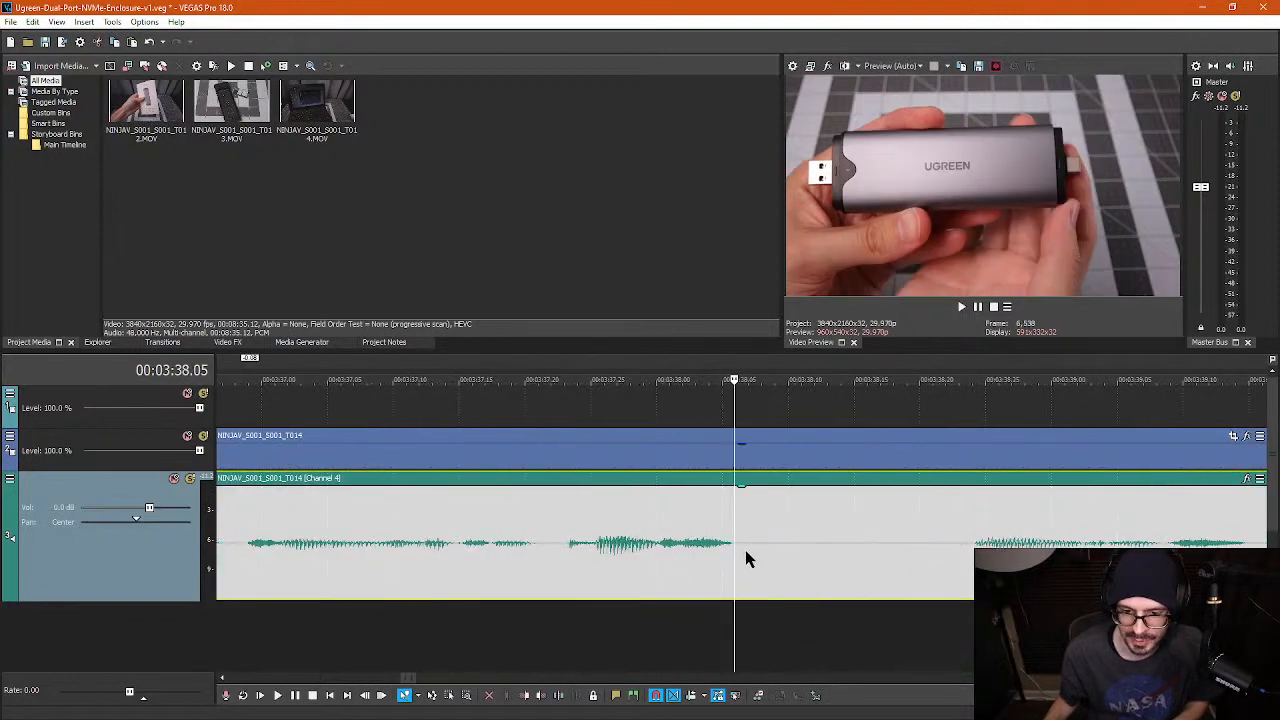
click(745, 558)
key(s)
click(950, 557)
key(s)
click(820, 560)
key(Delete)
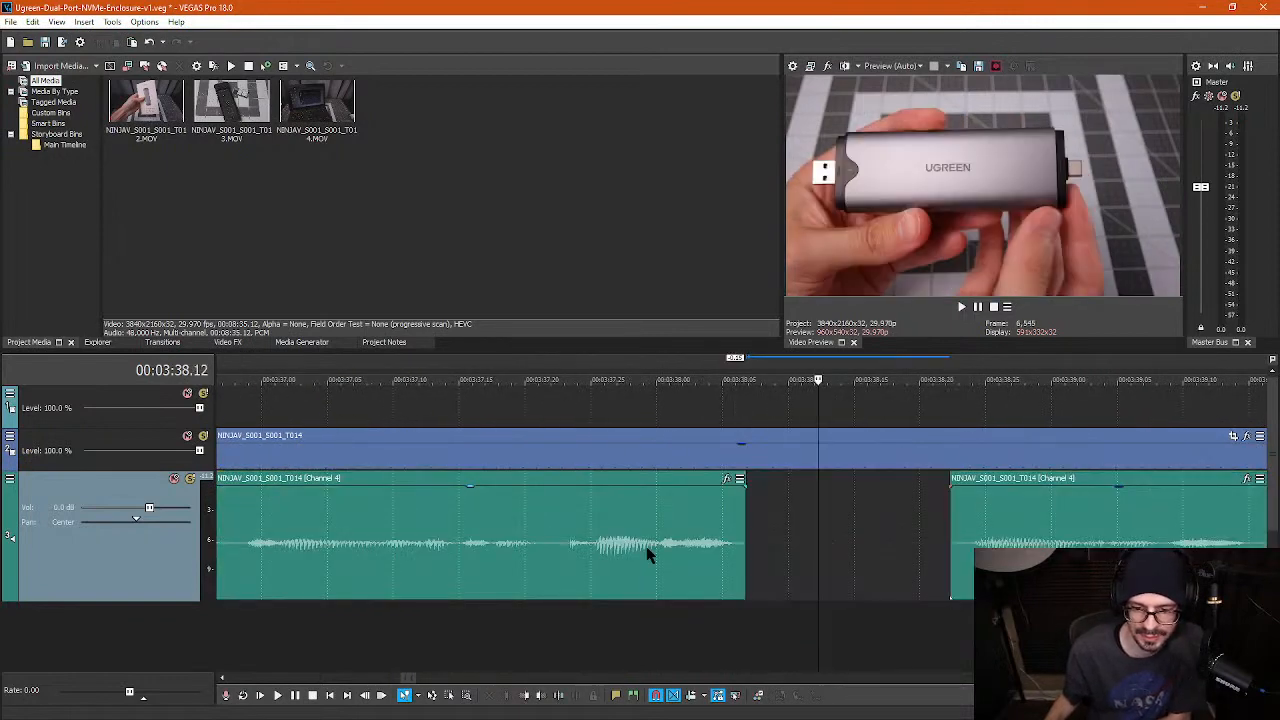
- Slide the two audio fragments following the deleted silences earlier to close both gaps
scroll(647, 555, down, 4)
drag(647, 555, 617, 556)
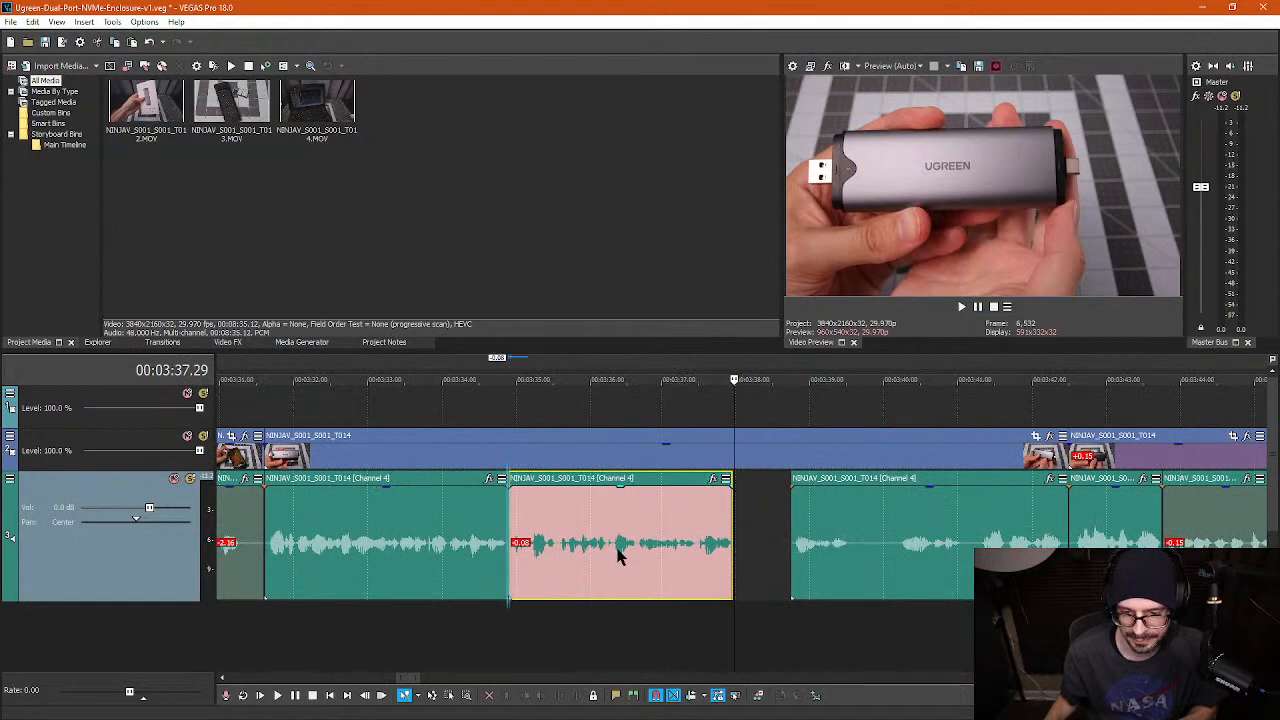
drag(872, 555, 808, 558)
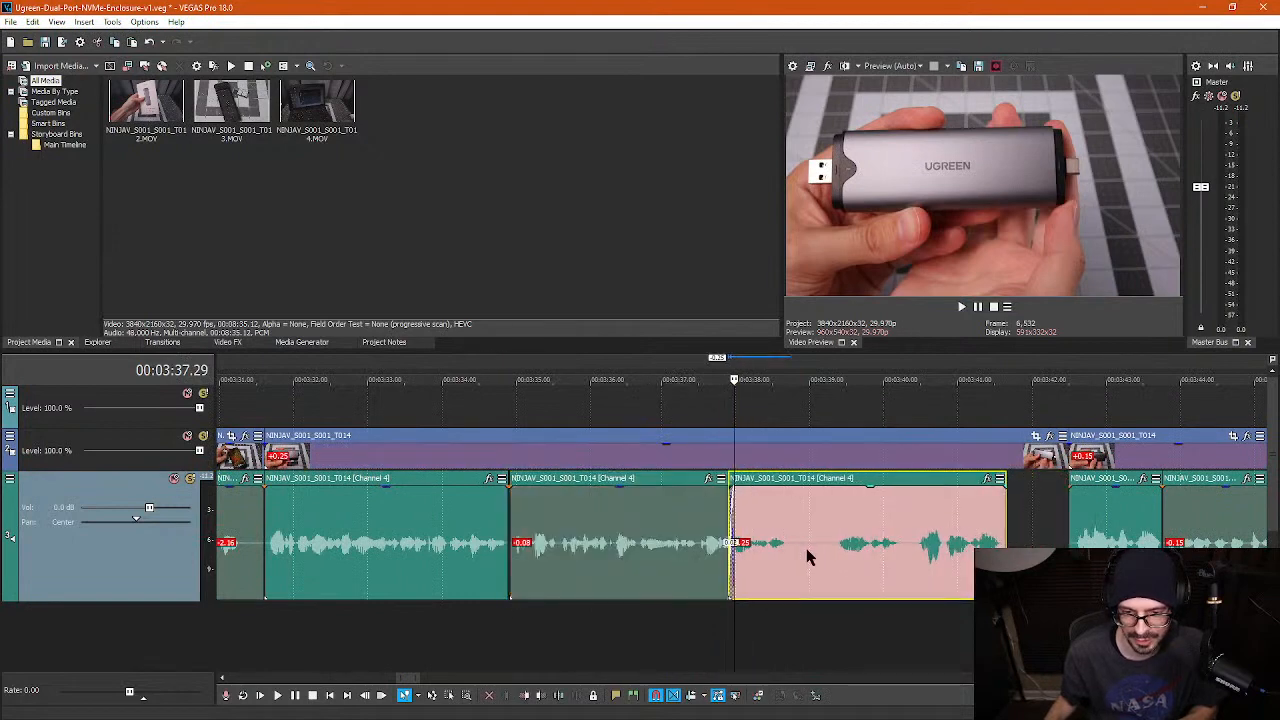
- Move the audio fragment after the join just before 00:03:38 one frame earlier to close the remaining gap
click(573, 552)
scroll(600, 555, up, 4)
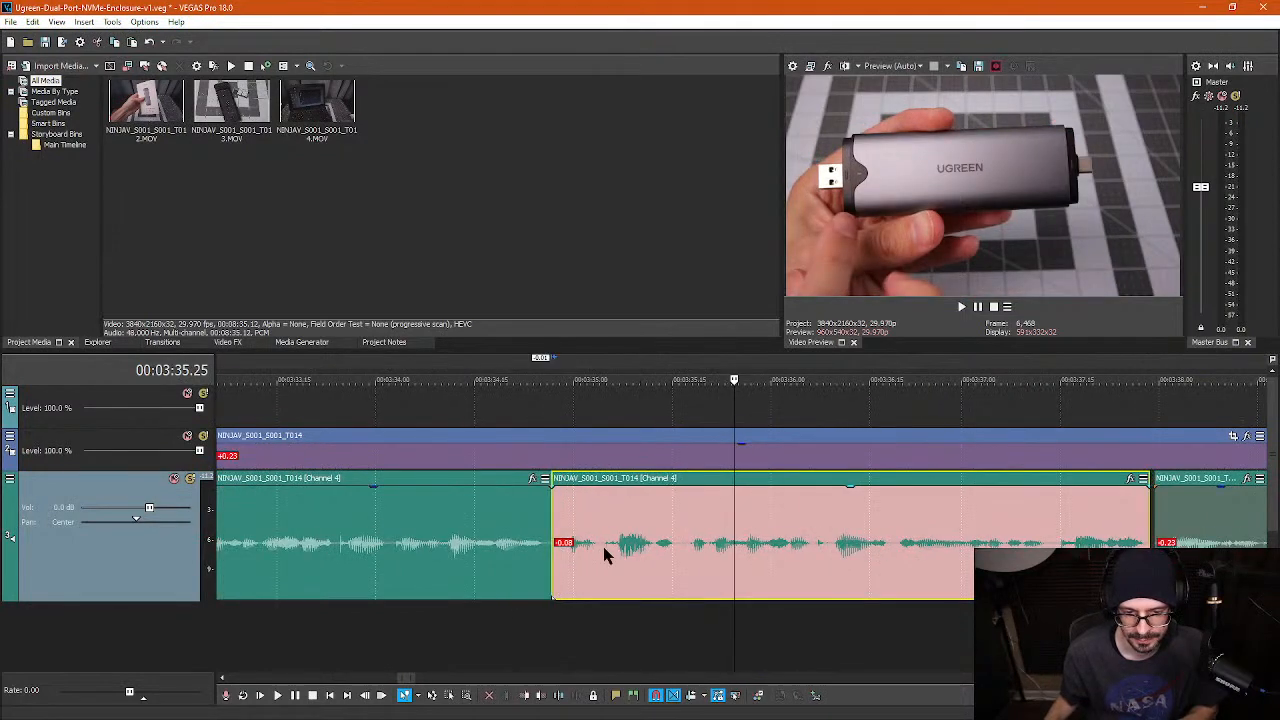
scroll(946, 541, down, 4)
click(938, 548)
click(948, 532)
scroll(945, 545, up, 4)
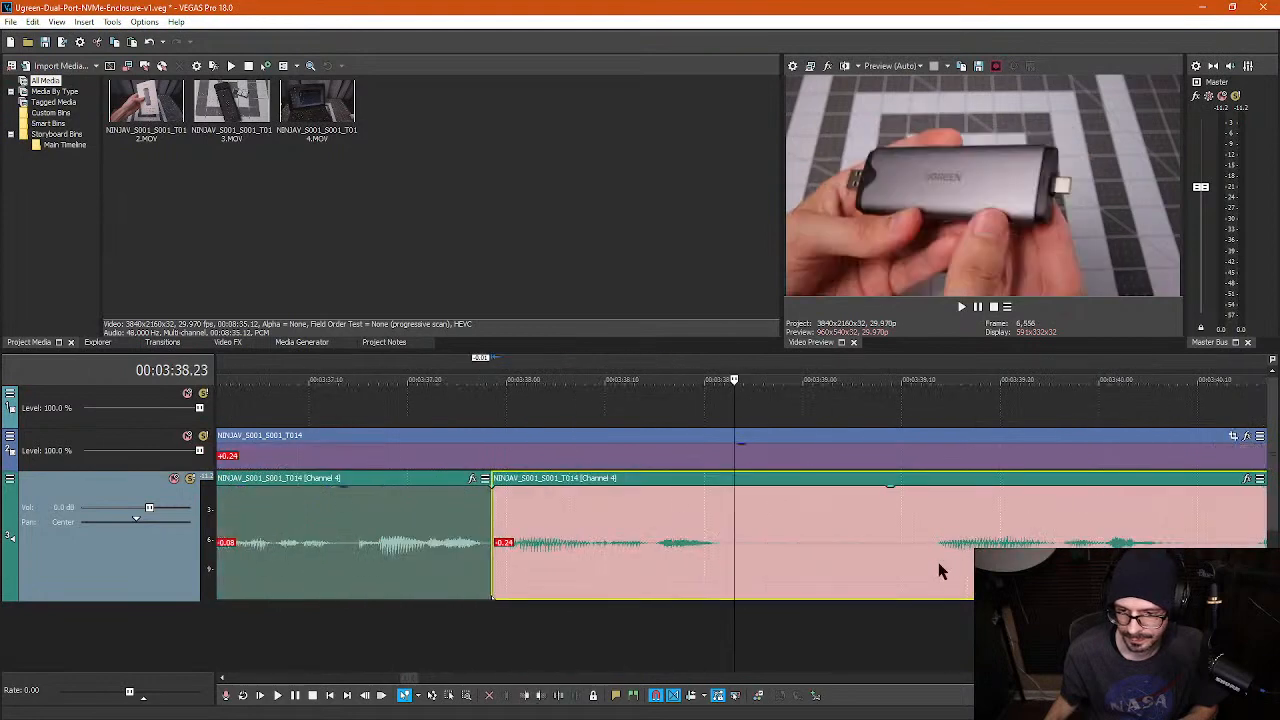
- Cut the silence starting at 00:03:38.23 out of the audio and slide the following fragment earlier to close the gap
key(s)
click(910, 550)
key(s)
click(793, 563)
key(Delete)
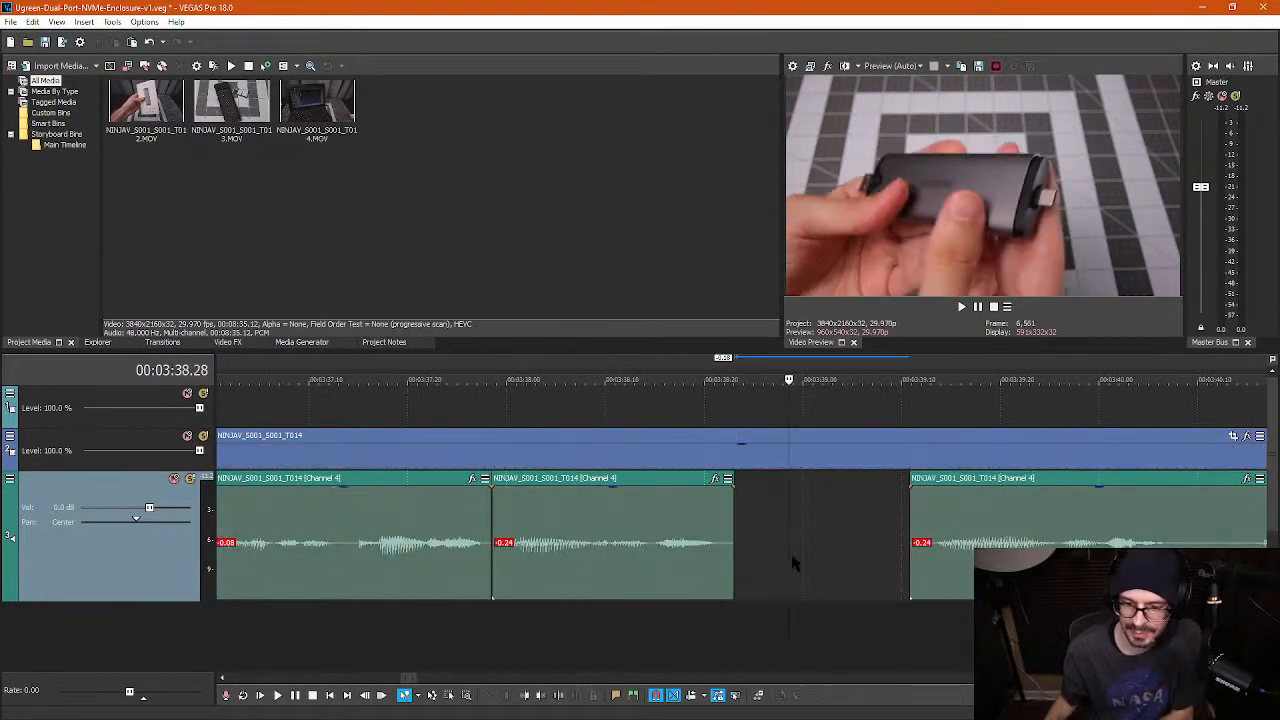
drag(961, 553, 895, 560)
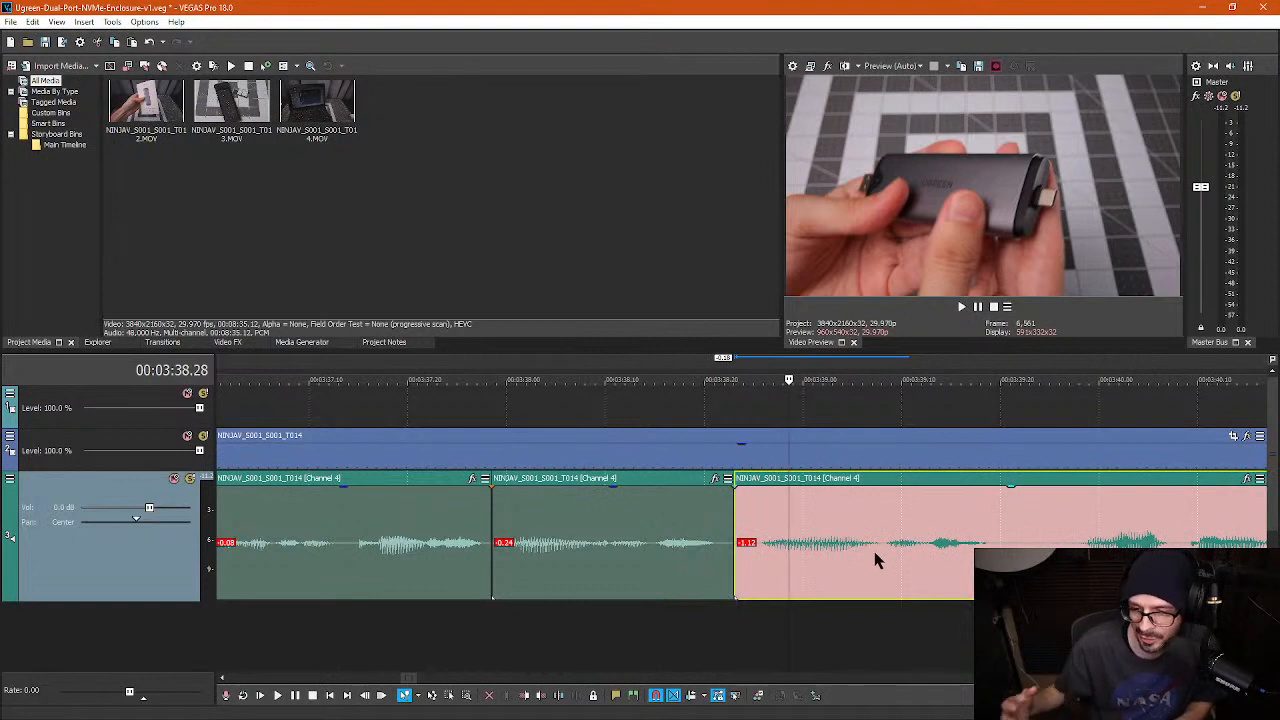
- Cut the silence between 00:03:39.20 and 00:03:39.27 out of the audio and slide the following fragment earlier to close the gap
click(1001, 559)
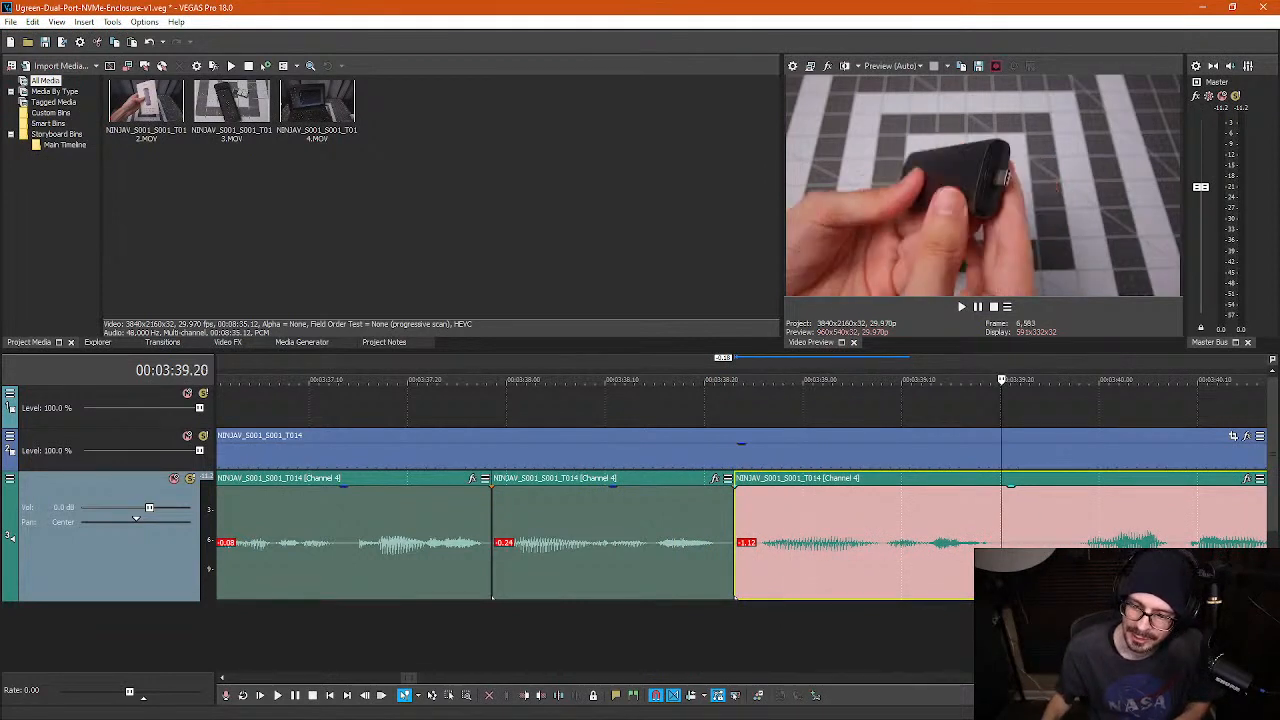
key(s)
click(1071, 559)
key(s)
click(1036, 559)
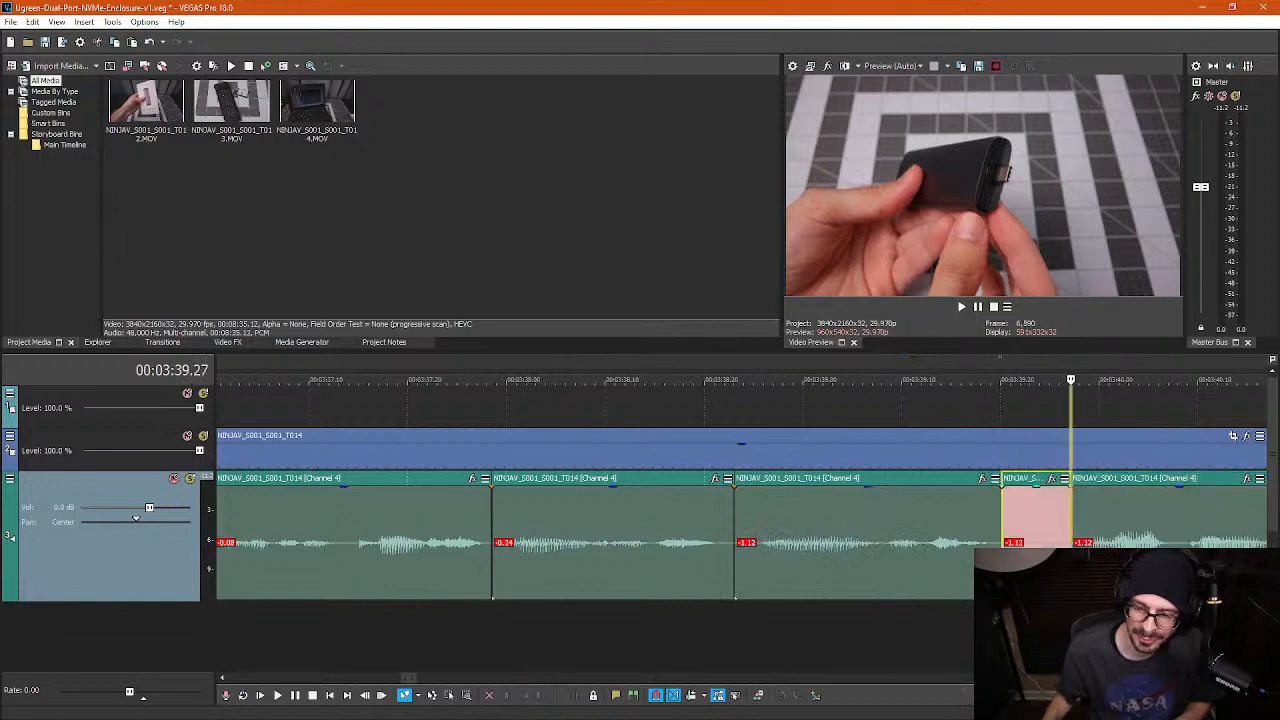
key(Delete)
drag(1140, 545, 1069, 545)
- Split the footage at the end of the last audio fragment before 00:03:41 and delete the video piece extending past it
scroll(1069, 545, down, 1)
scroll(903, 536, down, 1)
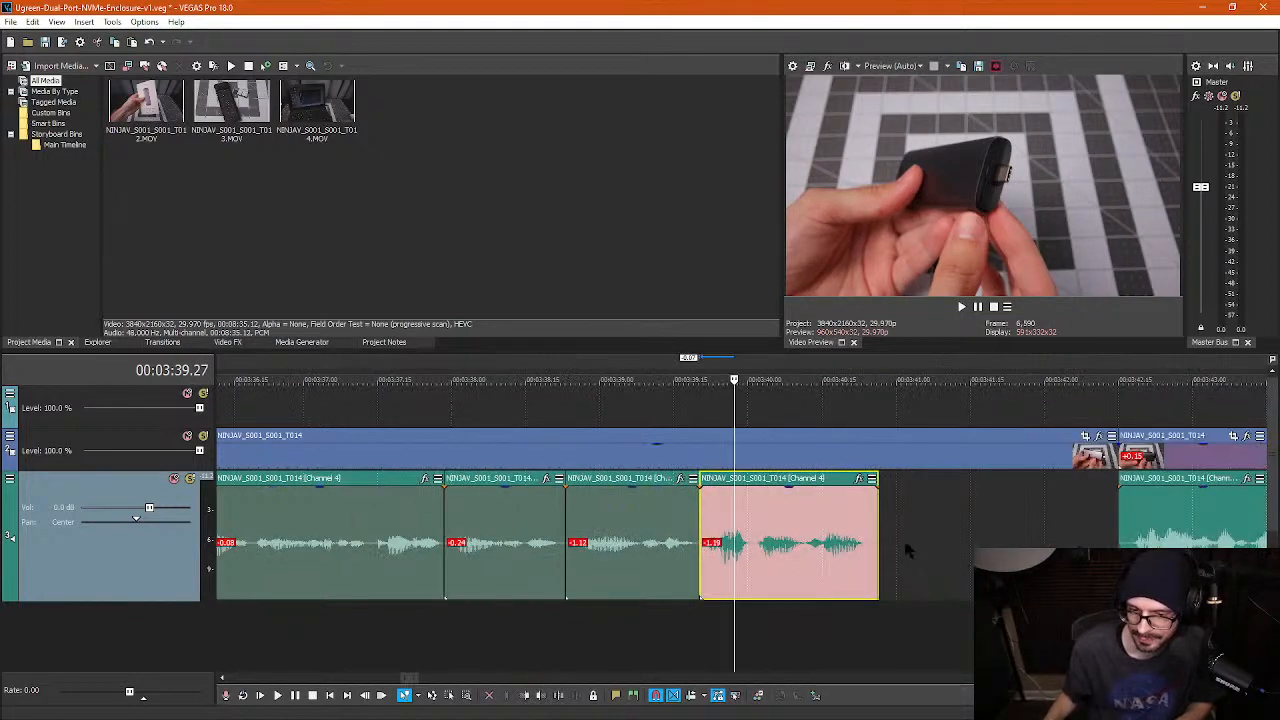
click(860, 540)
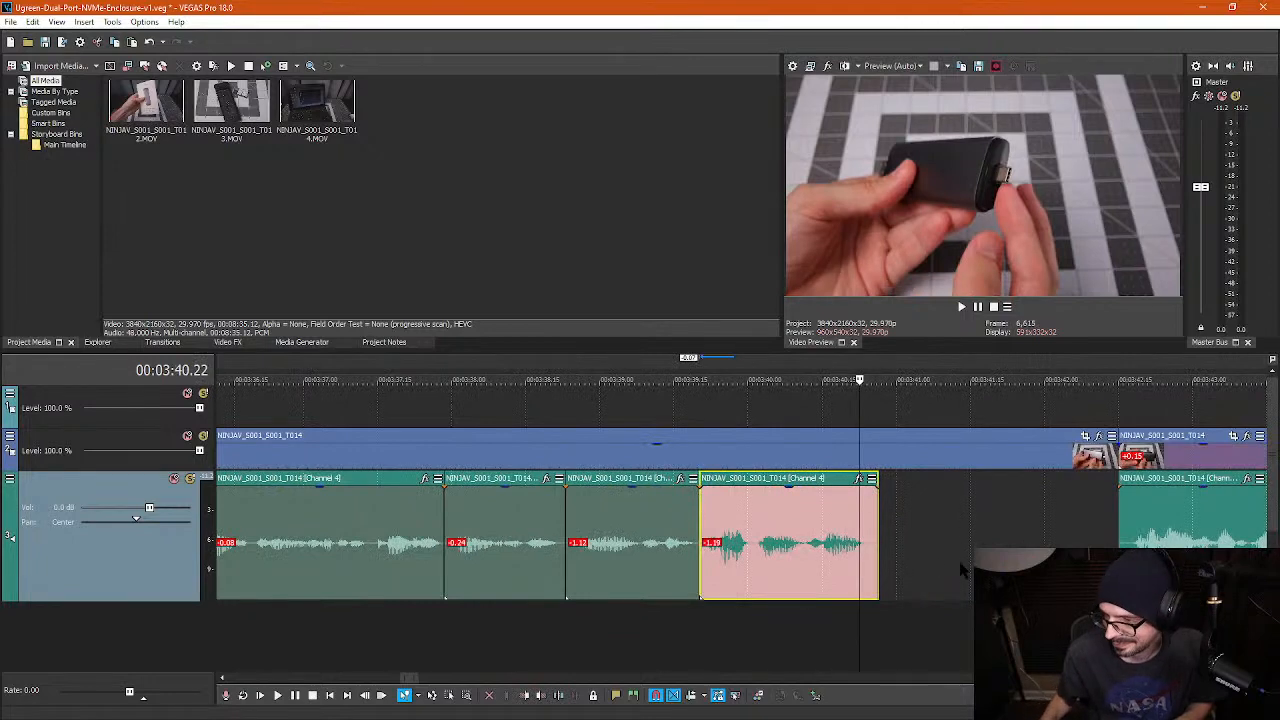
click(909, 540)
scroll(909, 540, down, 1)
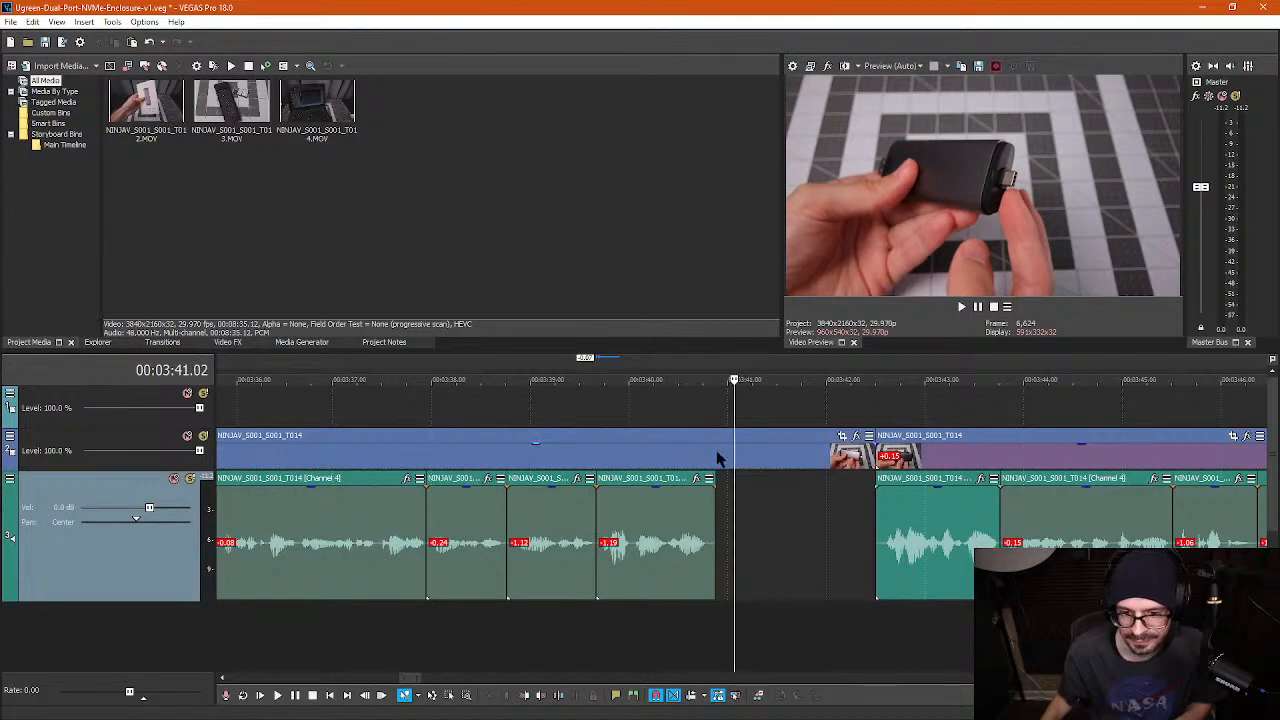
click(716, 458)
key(s)
click(749, 462)
key(Delete)
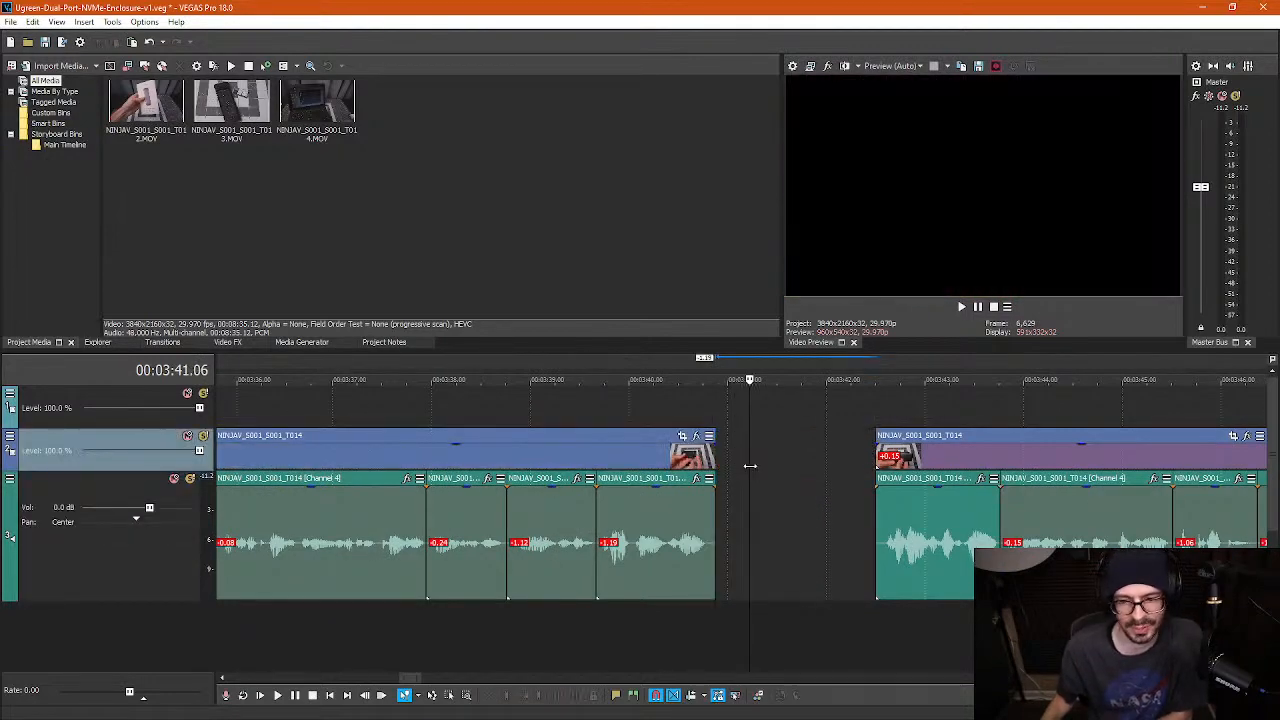
- With auto ripple on, slide all following footage and audio earlier to close the gap just before 00:03:41
click(811, 500)
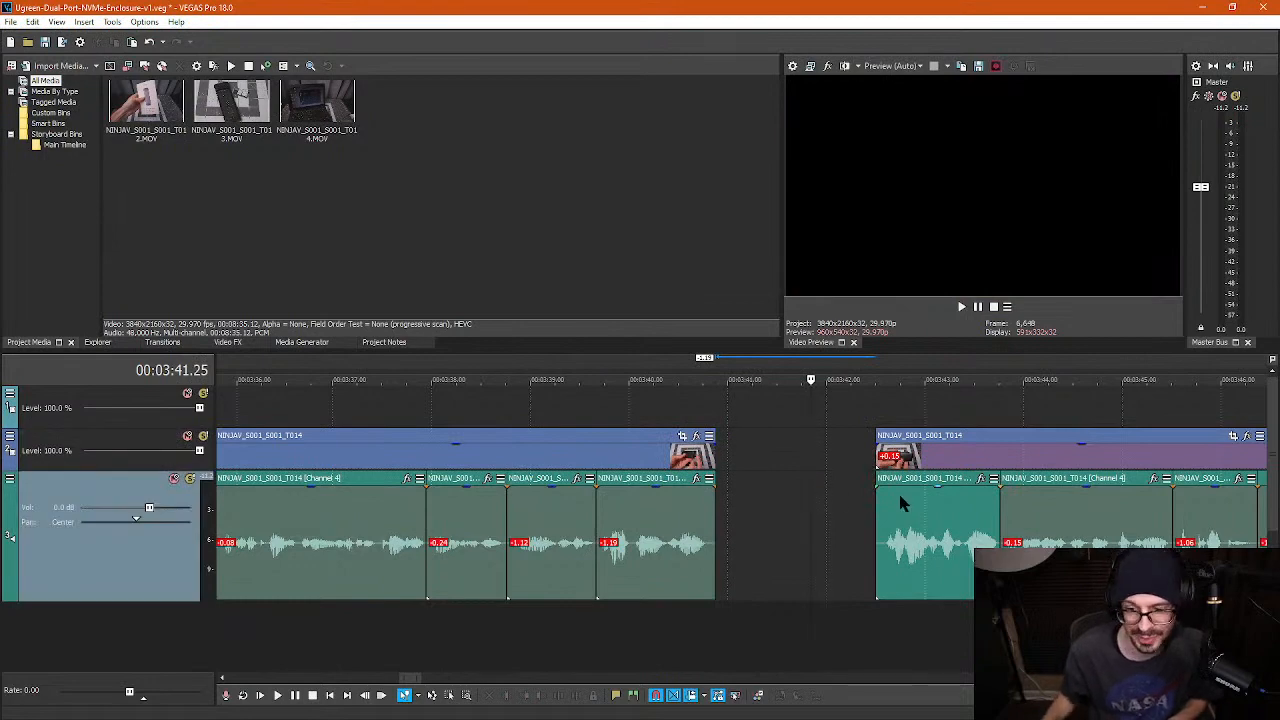
drag(898, 503, 749, 516)
click(741, 410)
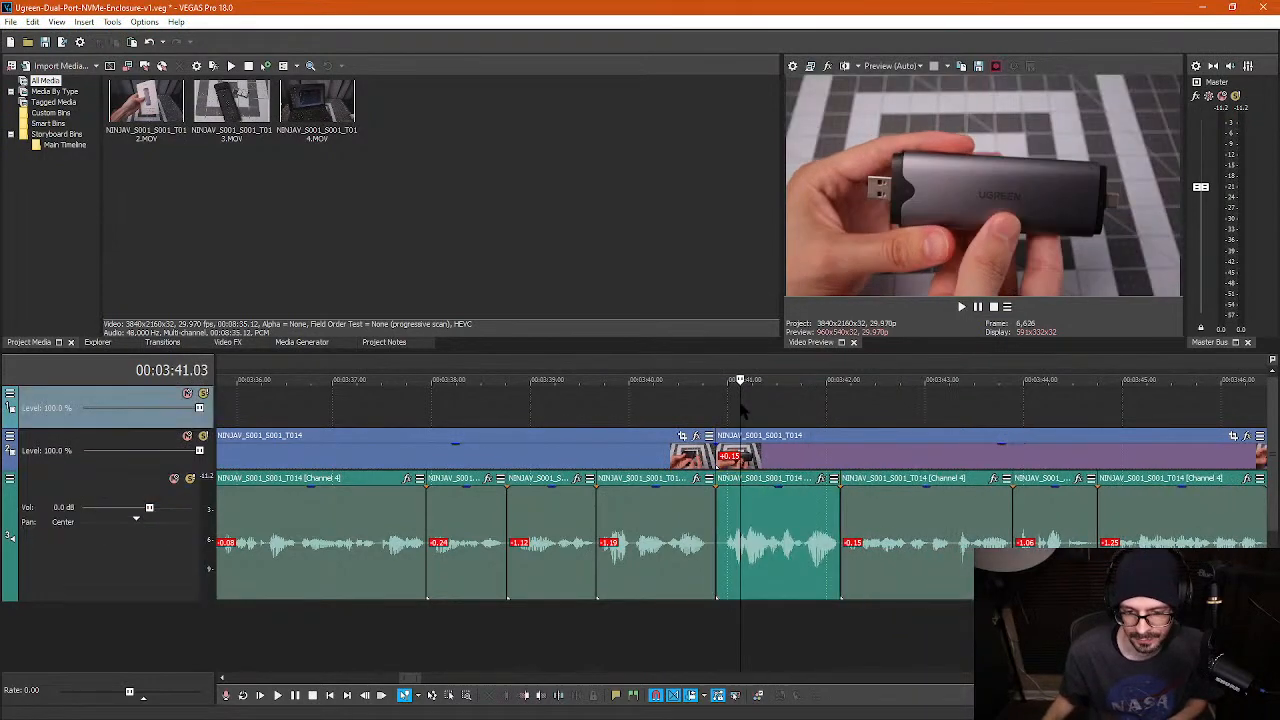
- Play back the tightened narration from about 00:03:35 and check the join just before 00:03:41
scroll(750, 440, down, 2)
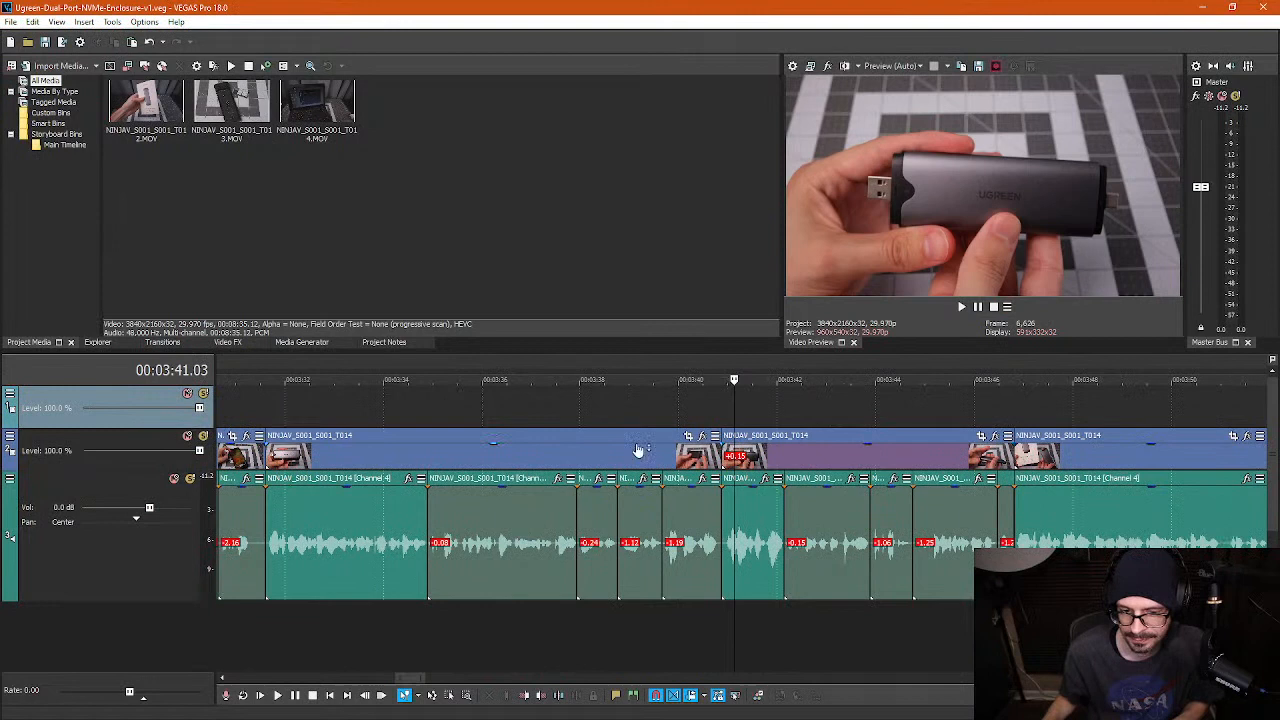
click(424, 408)
key(space)
key(Return)
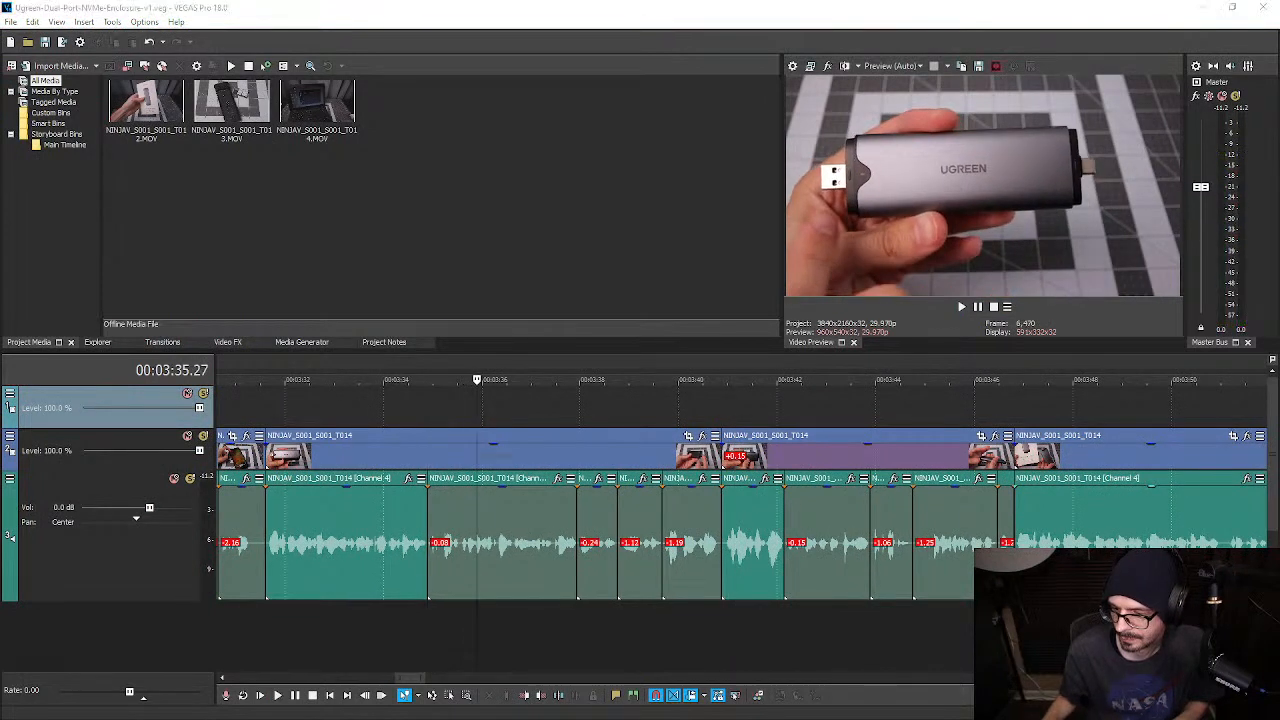
click(444, 420)
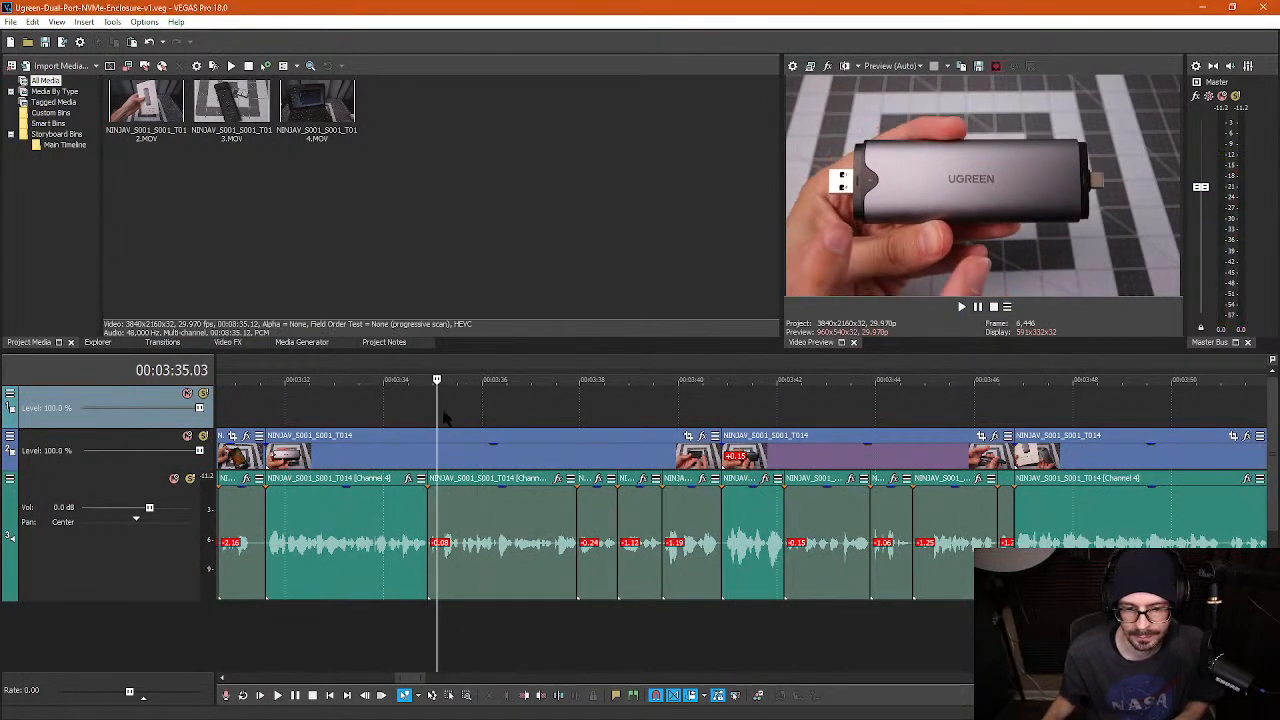
key(space)
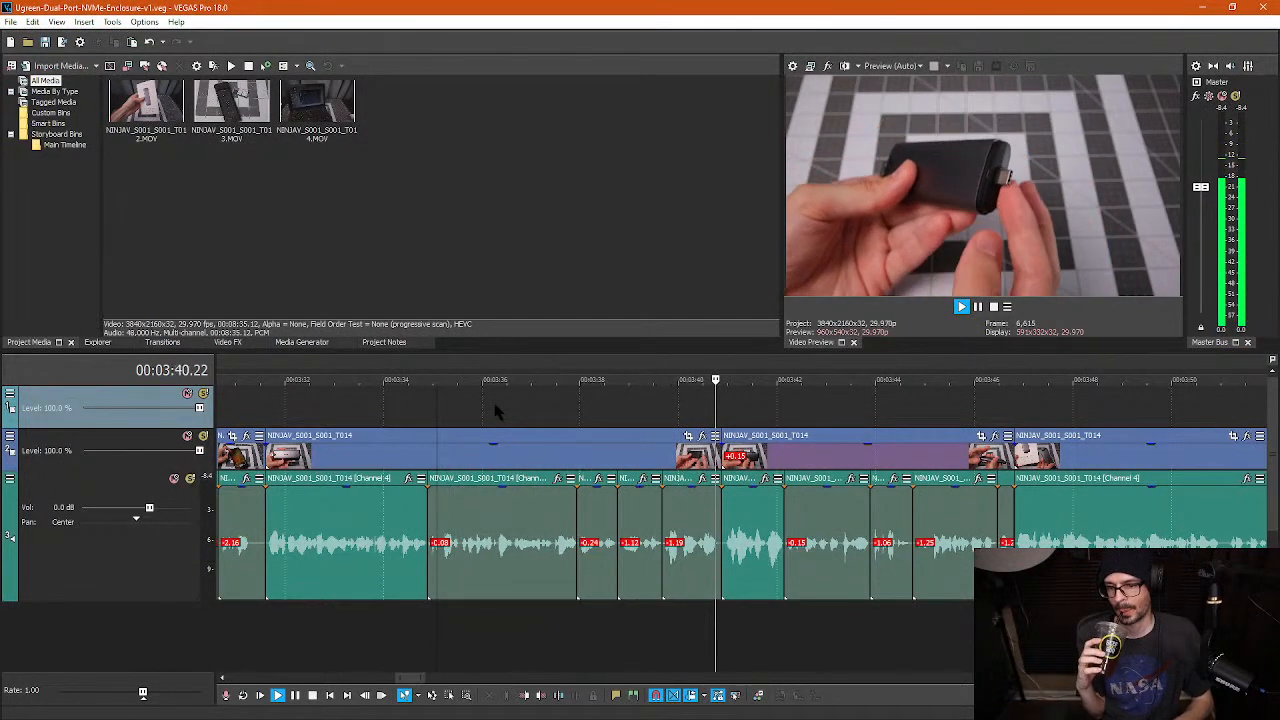
key(Return)
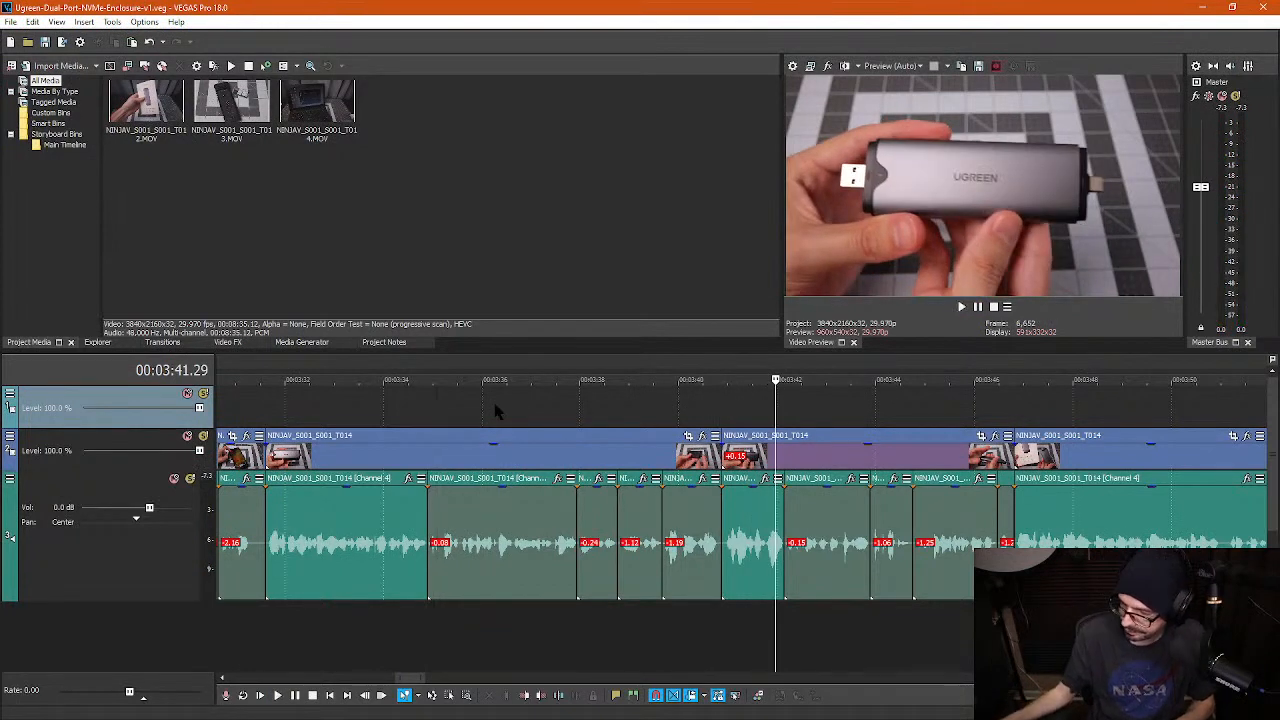
click(702, 418)
key(space)
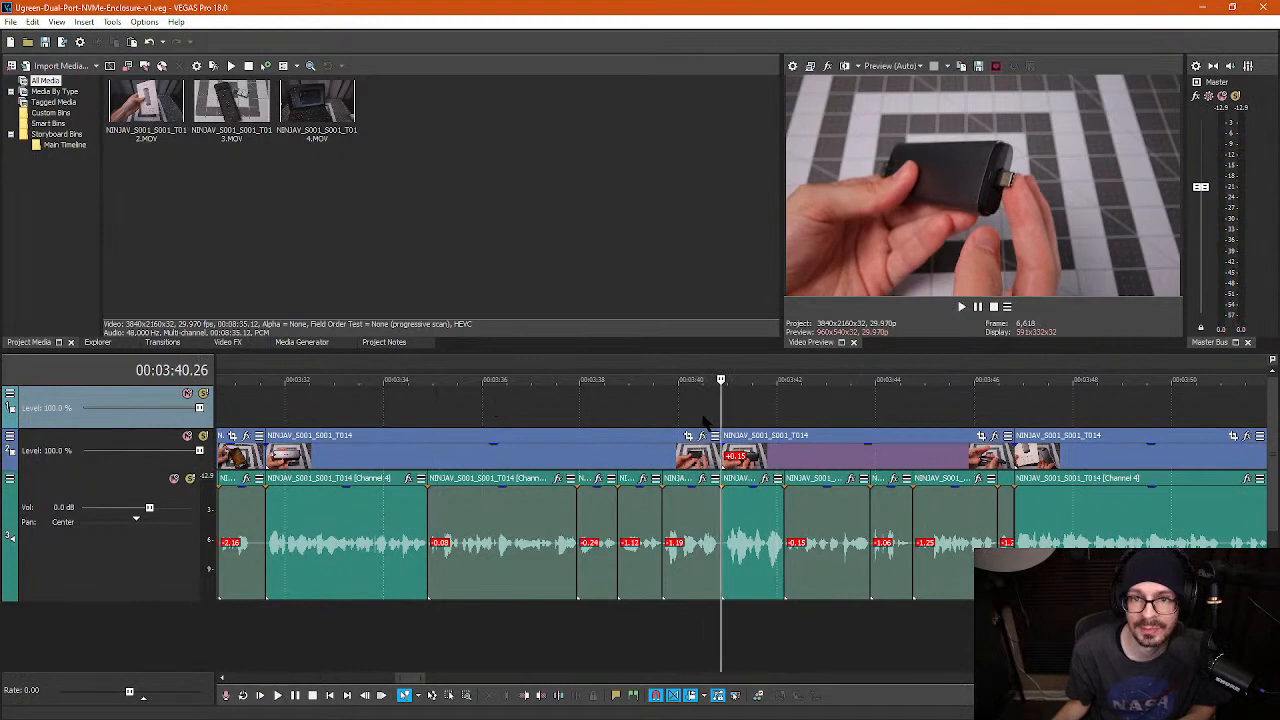
key(space)
- Split the last audio fragment before the join at 00:03:40.11 and delete the piece after the split
scroll(761, 508, up, 6)
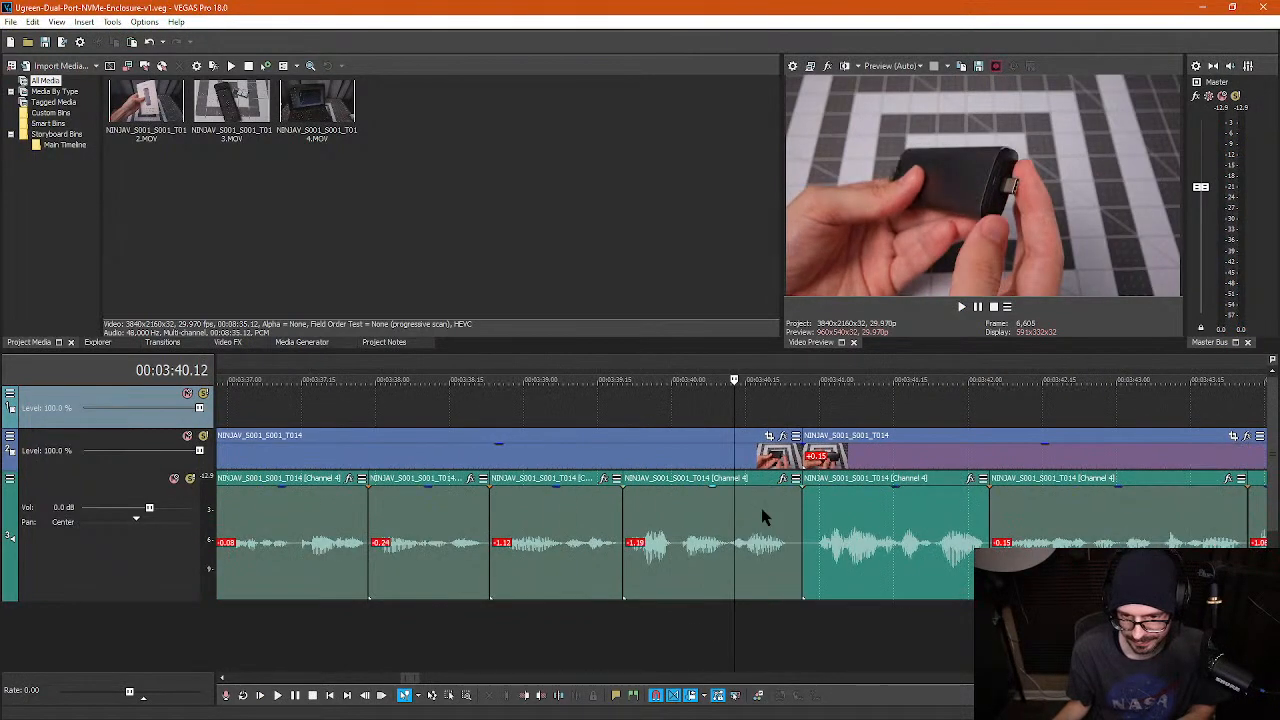
click(724, 546)
key(s)
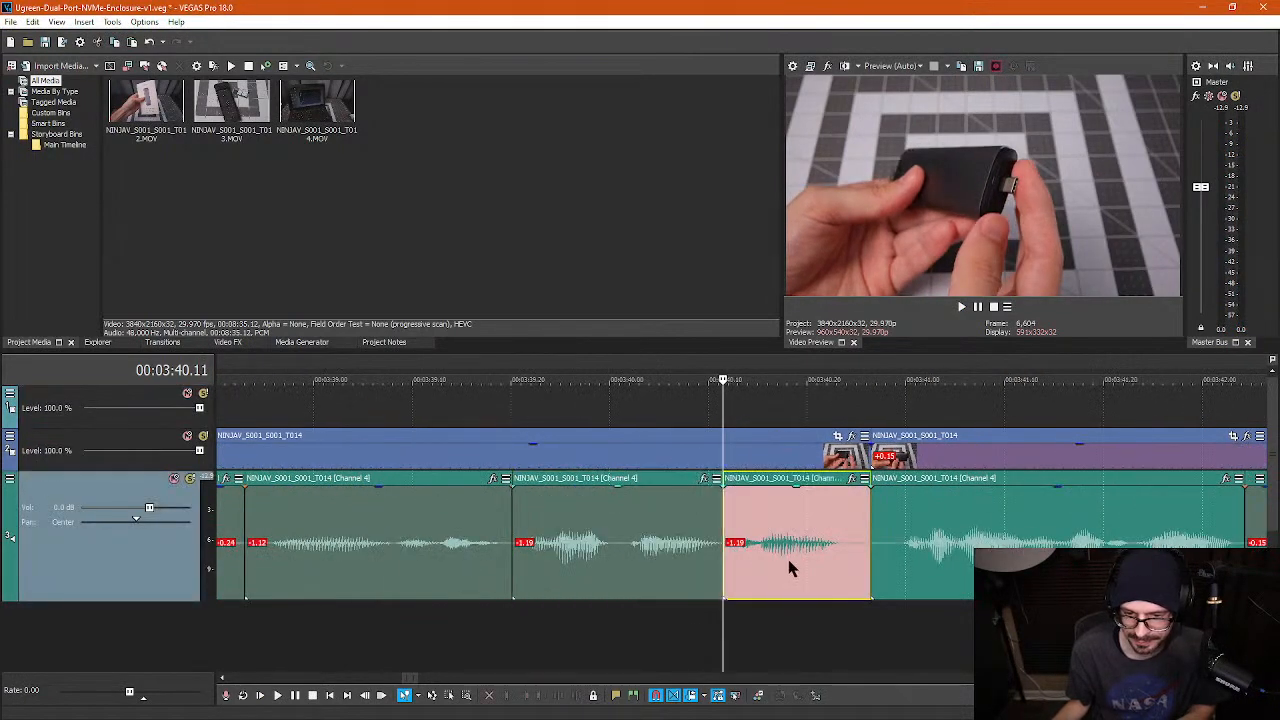
click(789, 568)
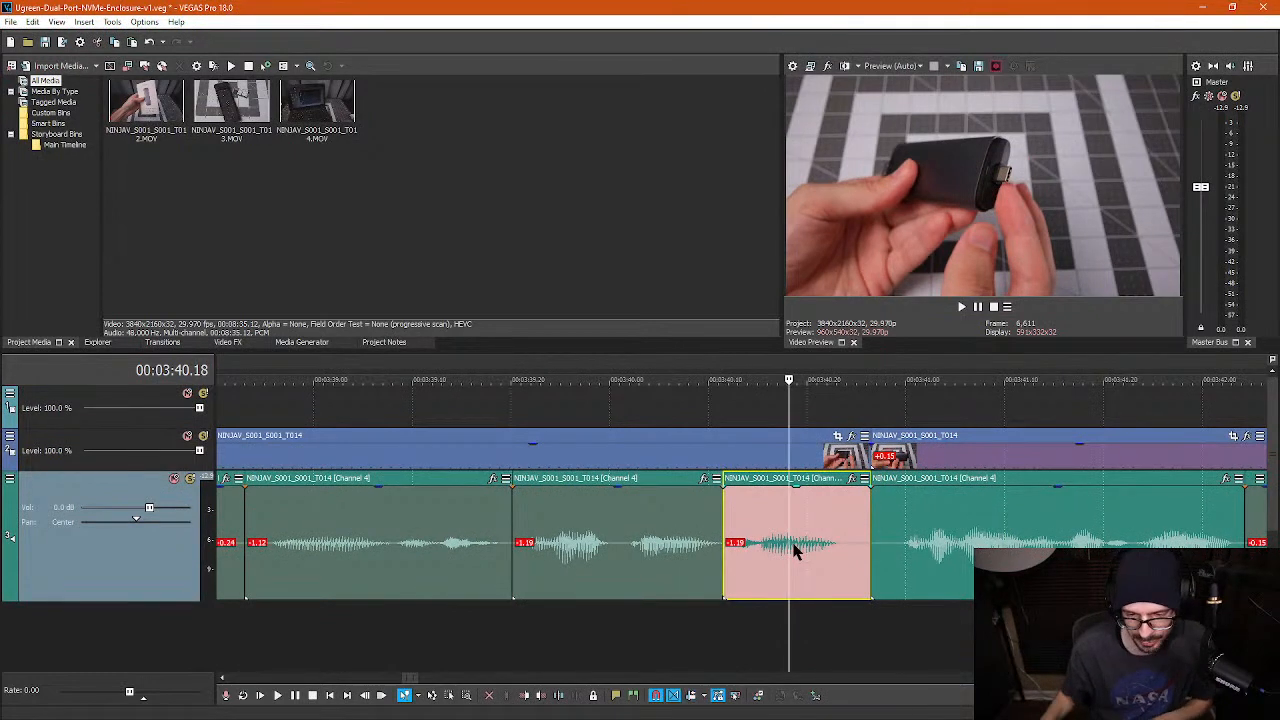
key(Delete)
- Cut the footage at 00:03:40.11, delete the piece above the audio gap, and slide all following clips earlier to close it
click(723, 460)
key(s)
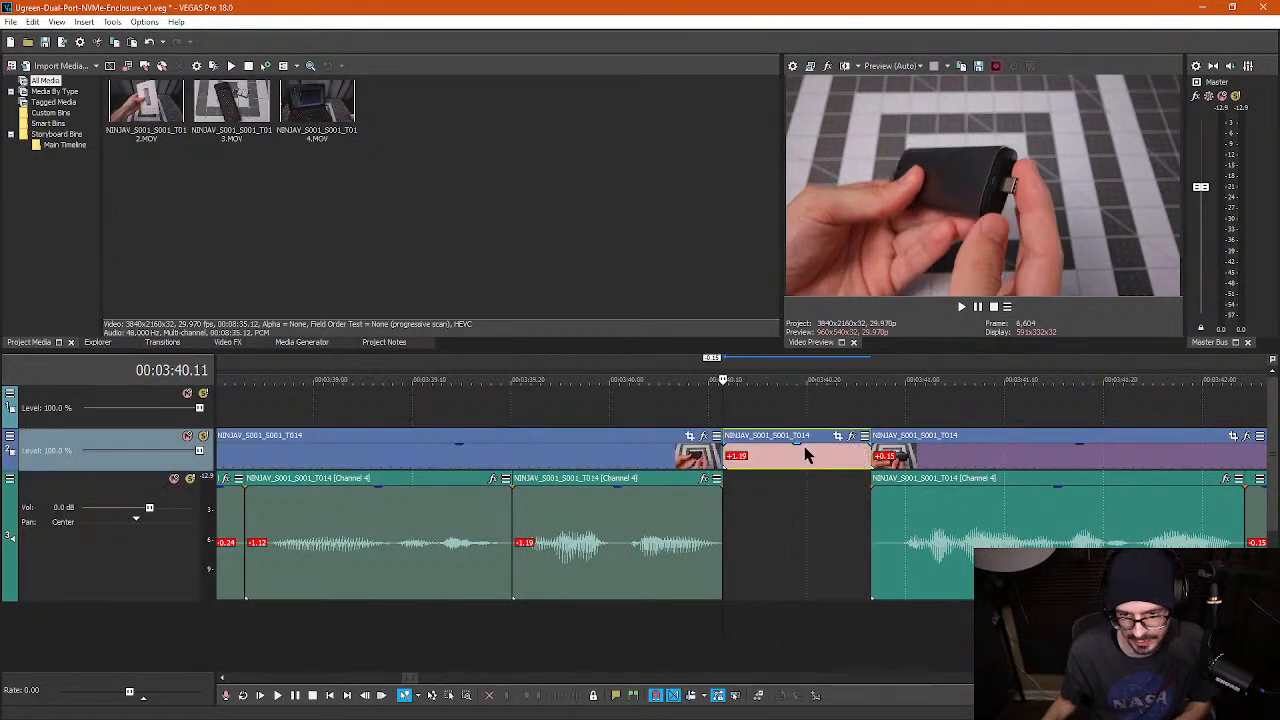
click(804, 457)
key(Delete)
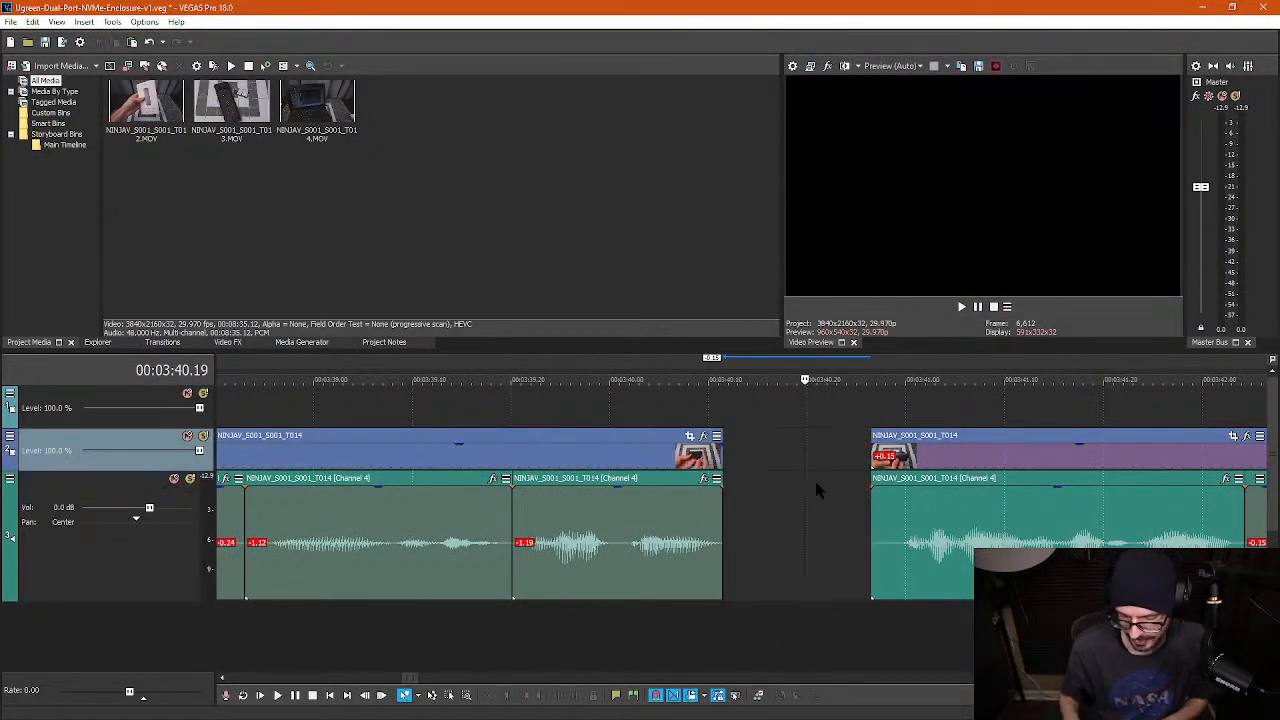
drag(966, 523, 762, 562)
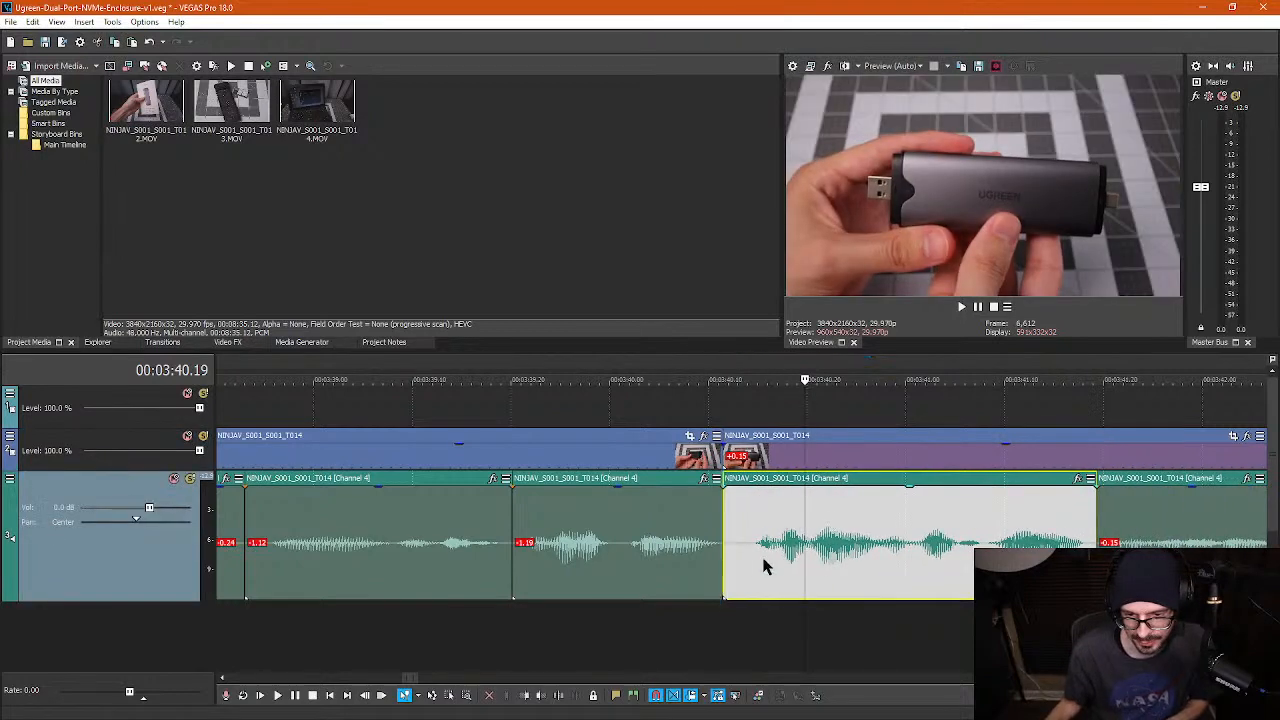
- Split the audio and footage after the join at 00:03:40.13 and ripple-delete the silent two-frame piece starting at 00:03:40.11
click(750, 590)
scroll(735, 592, up, 3)
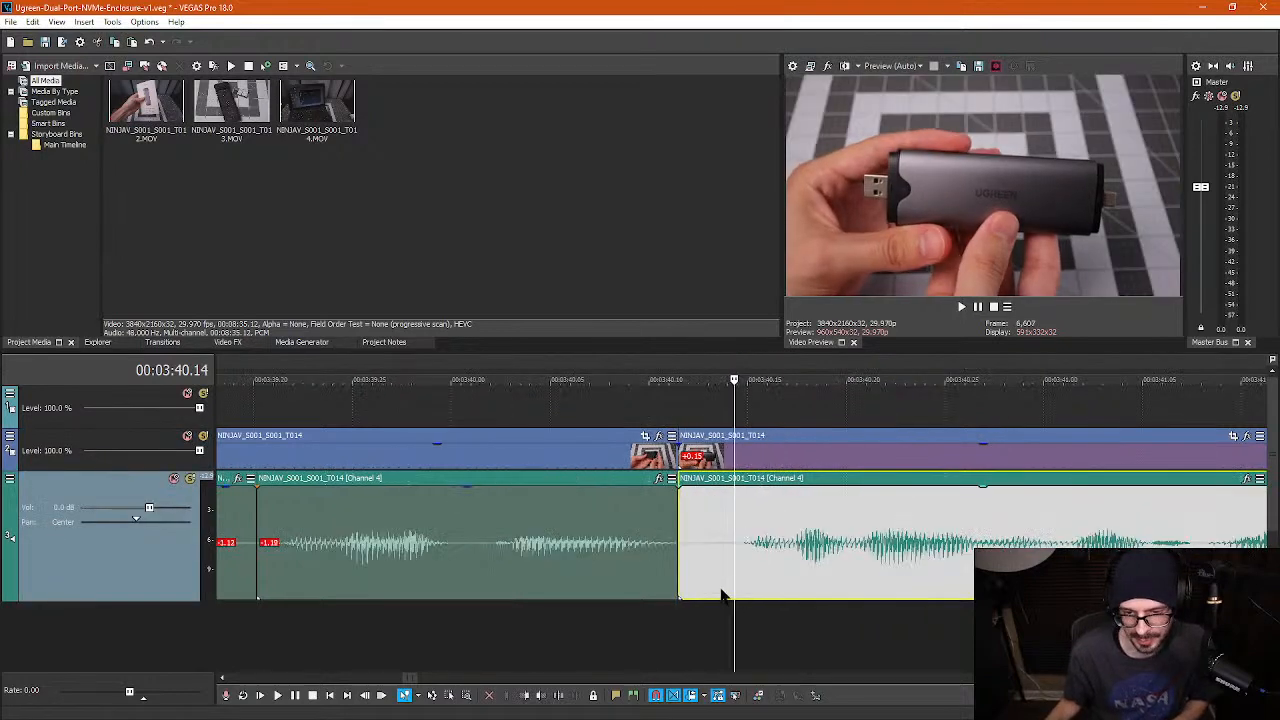
click(723, 591)
key(s)
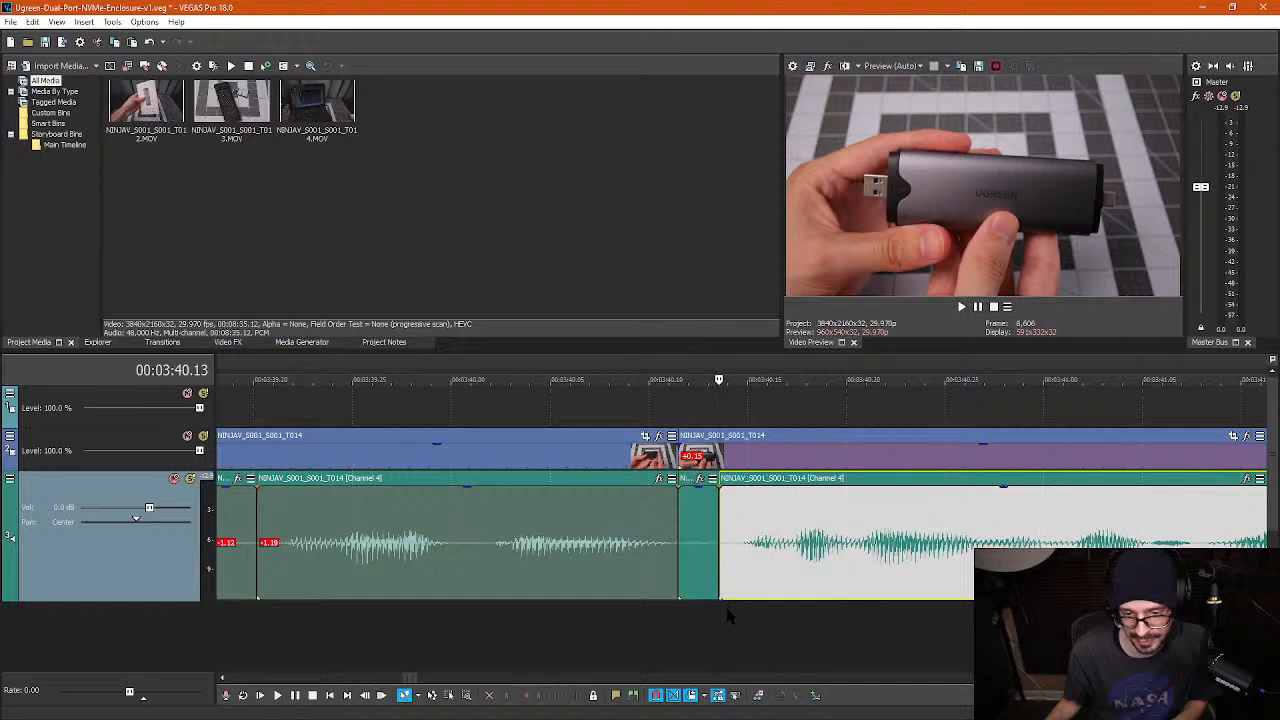
key(d)
drag(710, 620, 702, 360)
key(Delete)
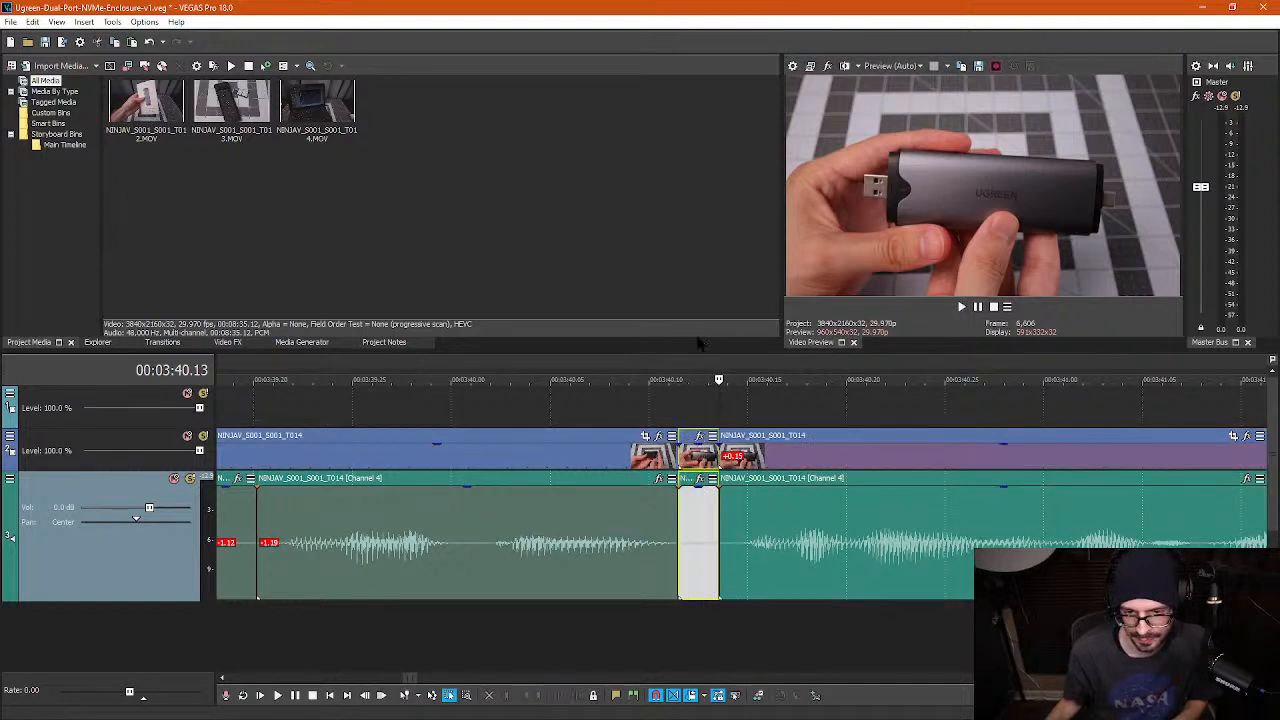
key(Delete)
key(ctrl+d)
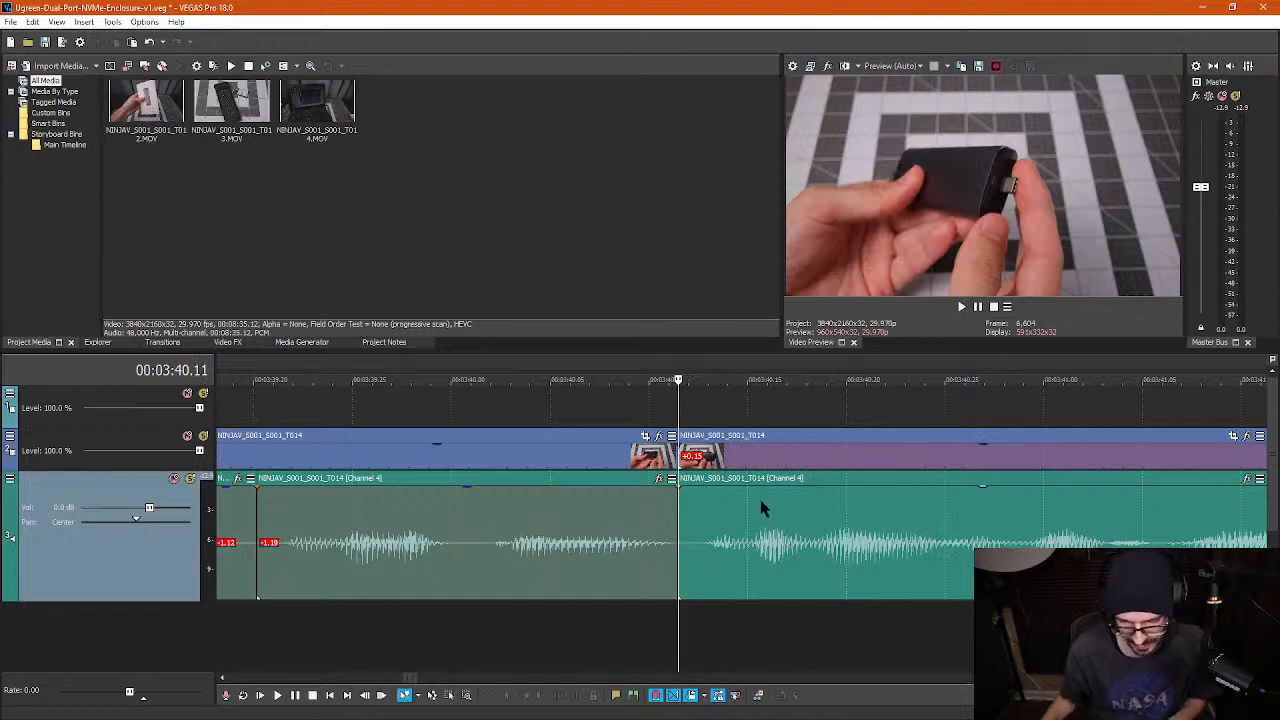
- Play back the edit from 00:03:39.11 across the join at 00:03:40.11 to about 00:03:45
scroll(755, 495, down, 4)
click(590, 416)
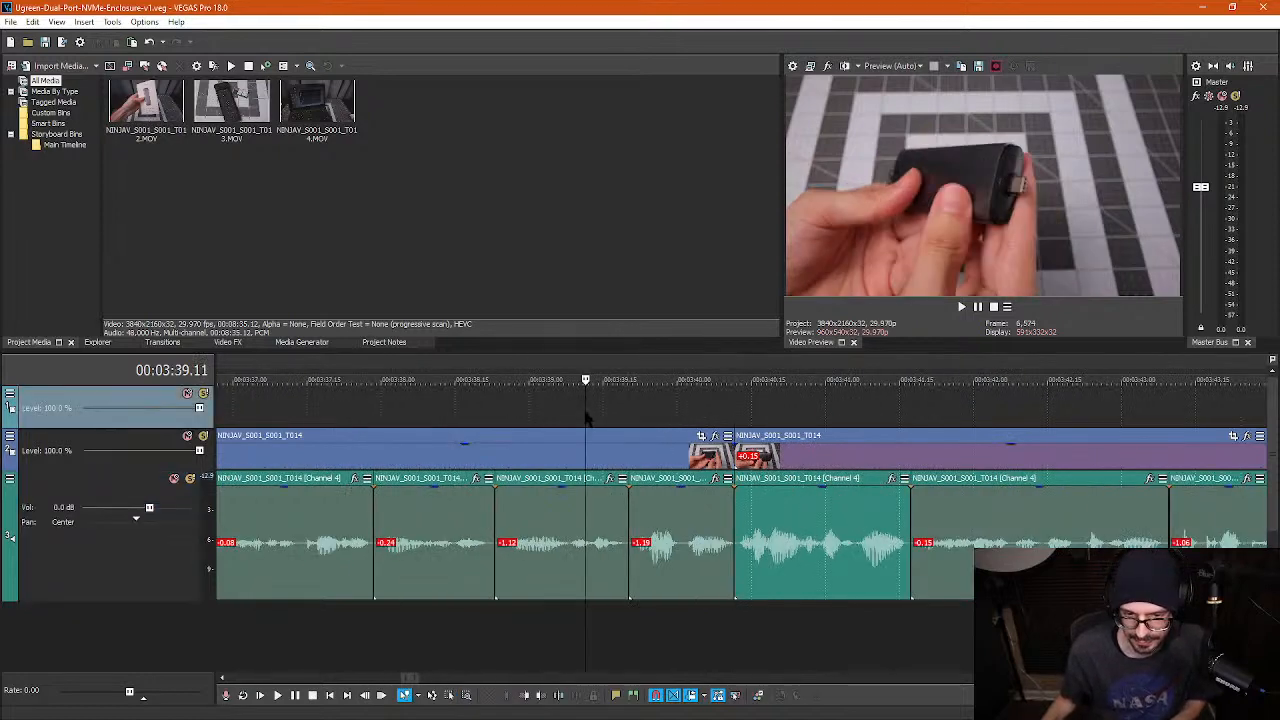
key(space)
scroll(634, 437, down, 3)
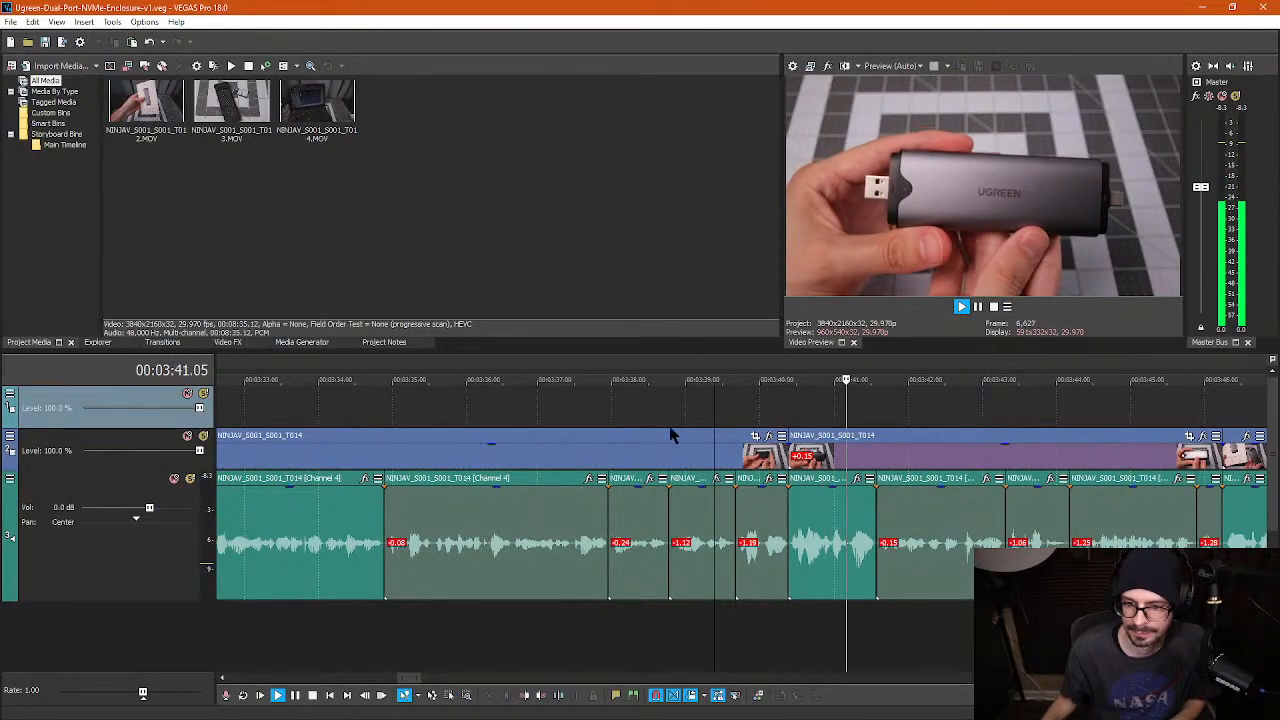
scroll(714, 449, down, 2)
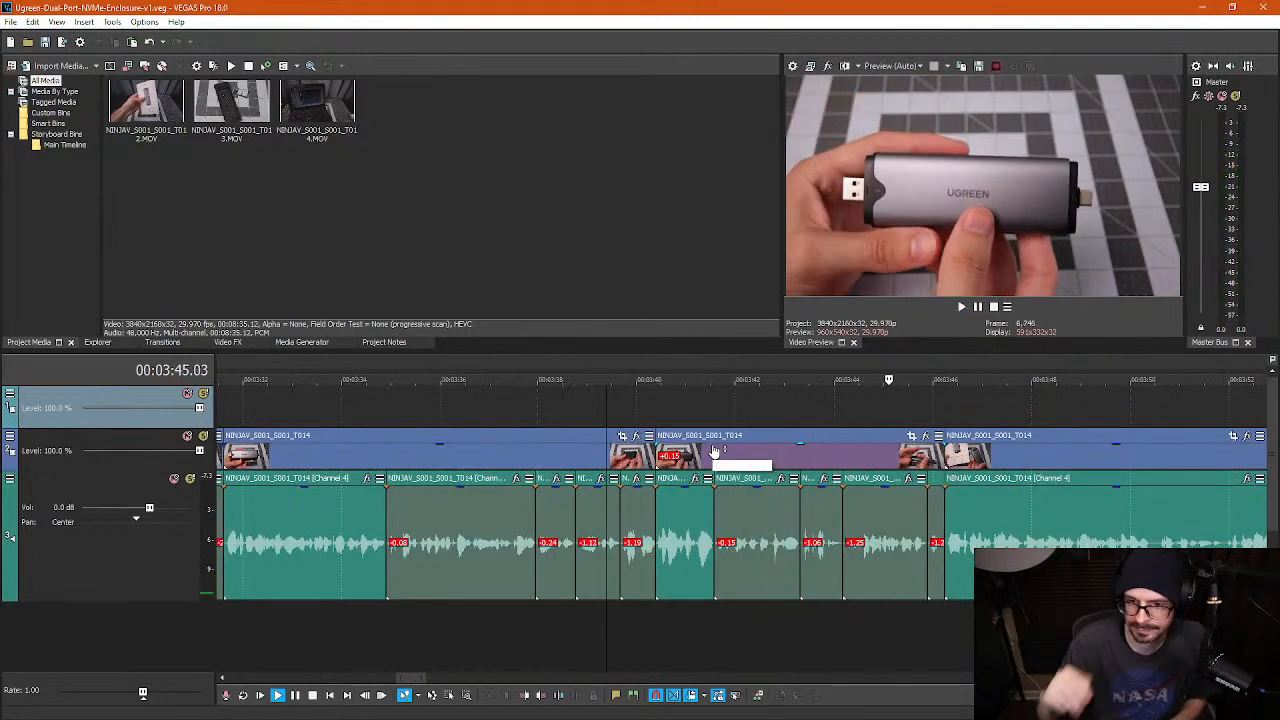
key(space)
- Move the footage after the 00:03:40.11 join to the top track just past 00:03:46, and extend the preceding video clip across the gap
click(572, 440)
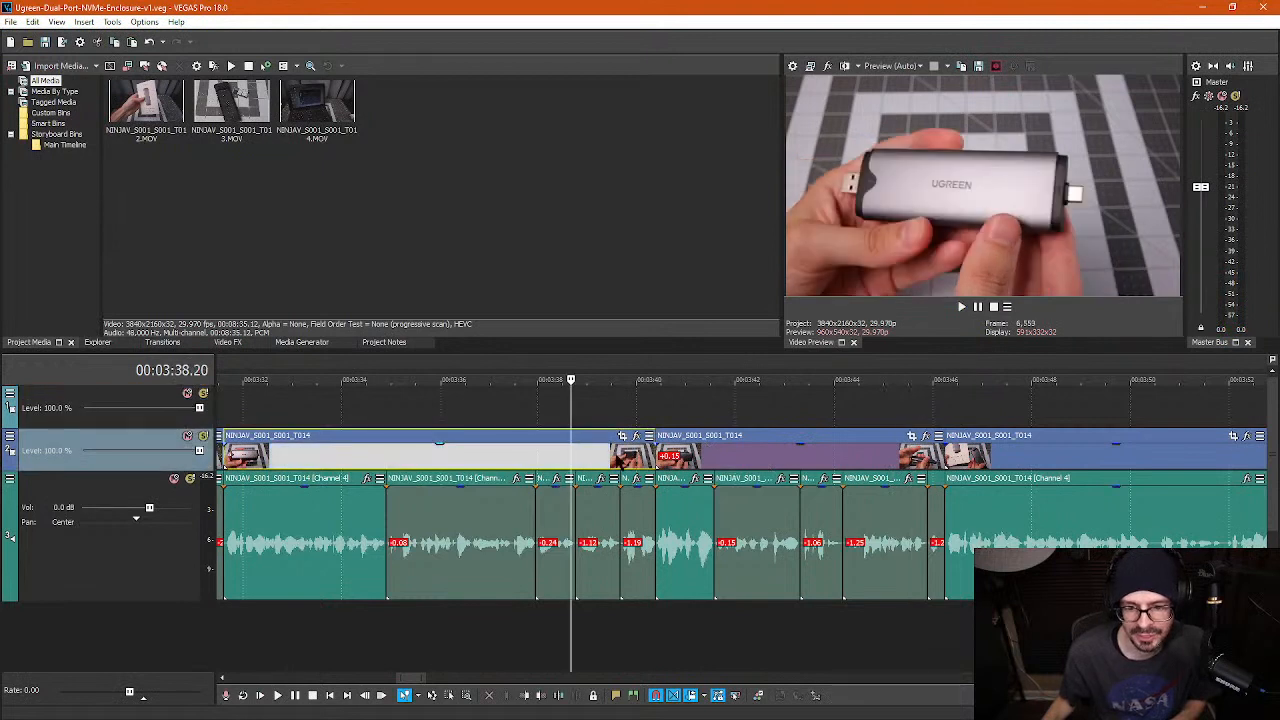
click(619, 456)
click(698, 455)
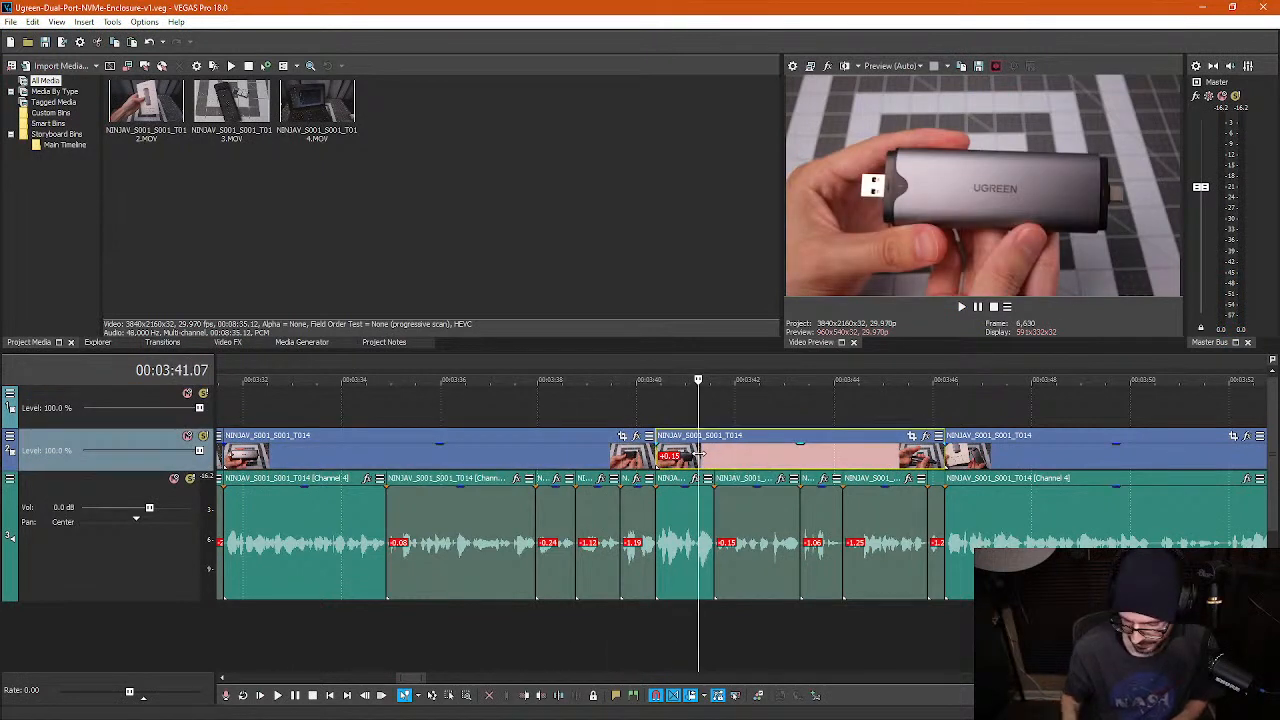
drag(698, 455, 1013, 410)
click(648, 460)
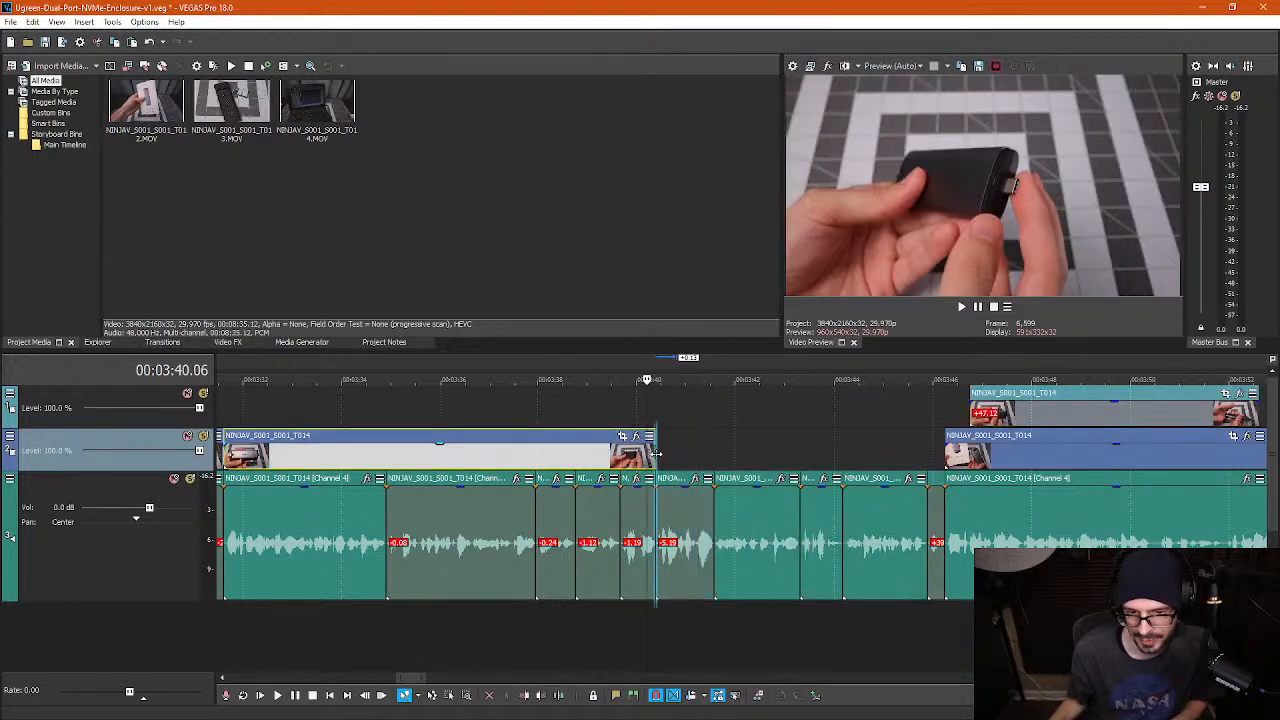
drag(656, 455, 940, 453)
- Play back the extended footage from 00:03:38.26 to the start of the next video clip at about 00:03:46
click(588, 424)
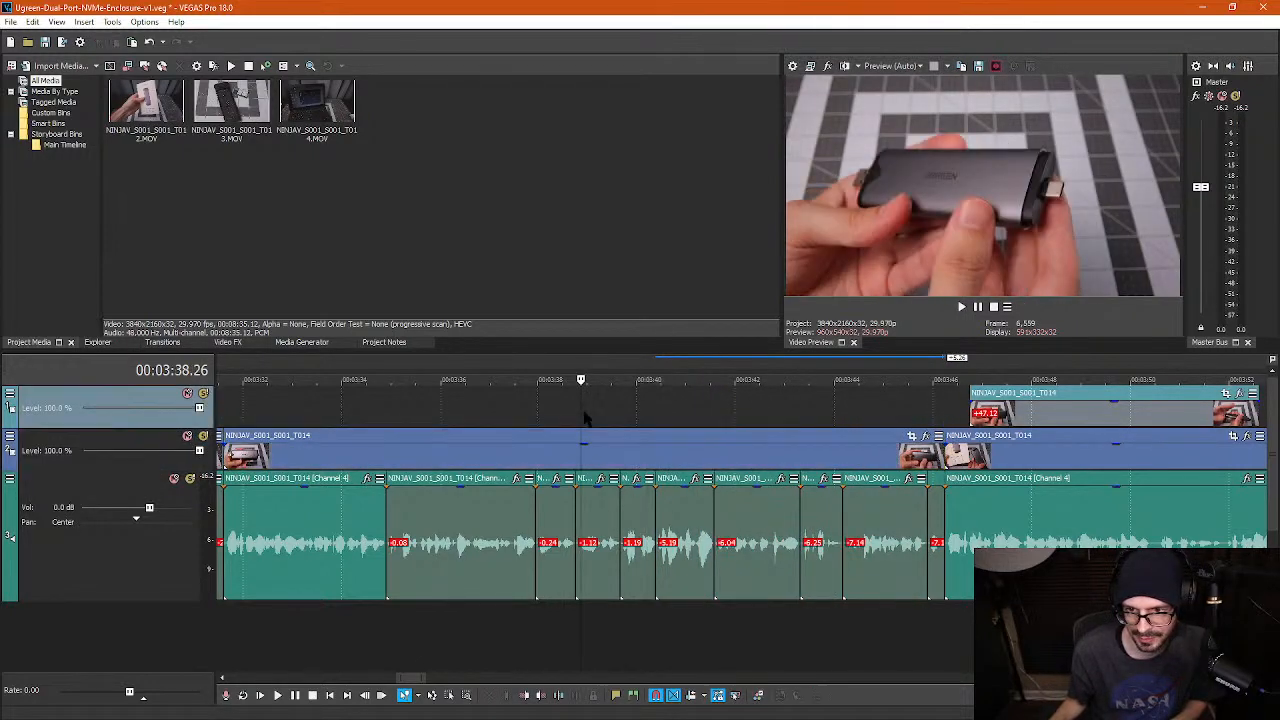
key(space)
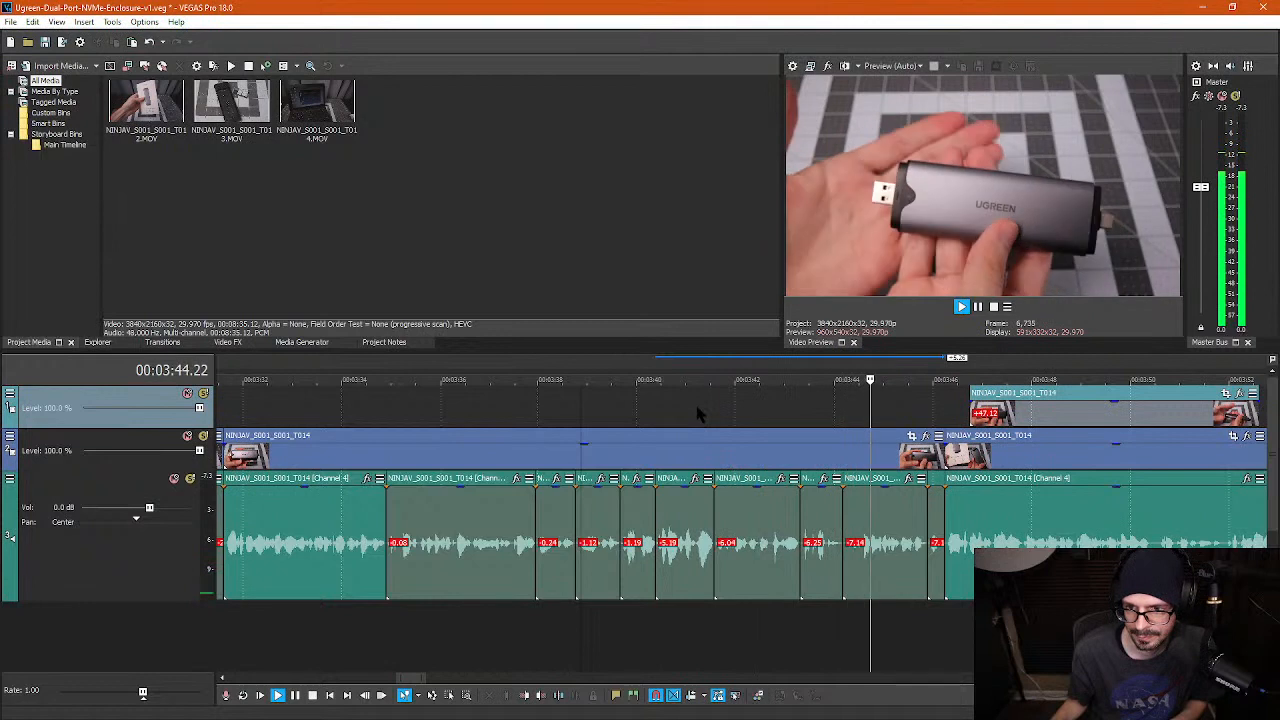
key(space)
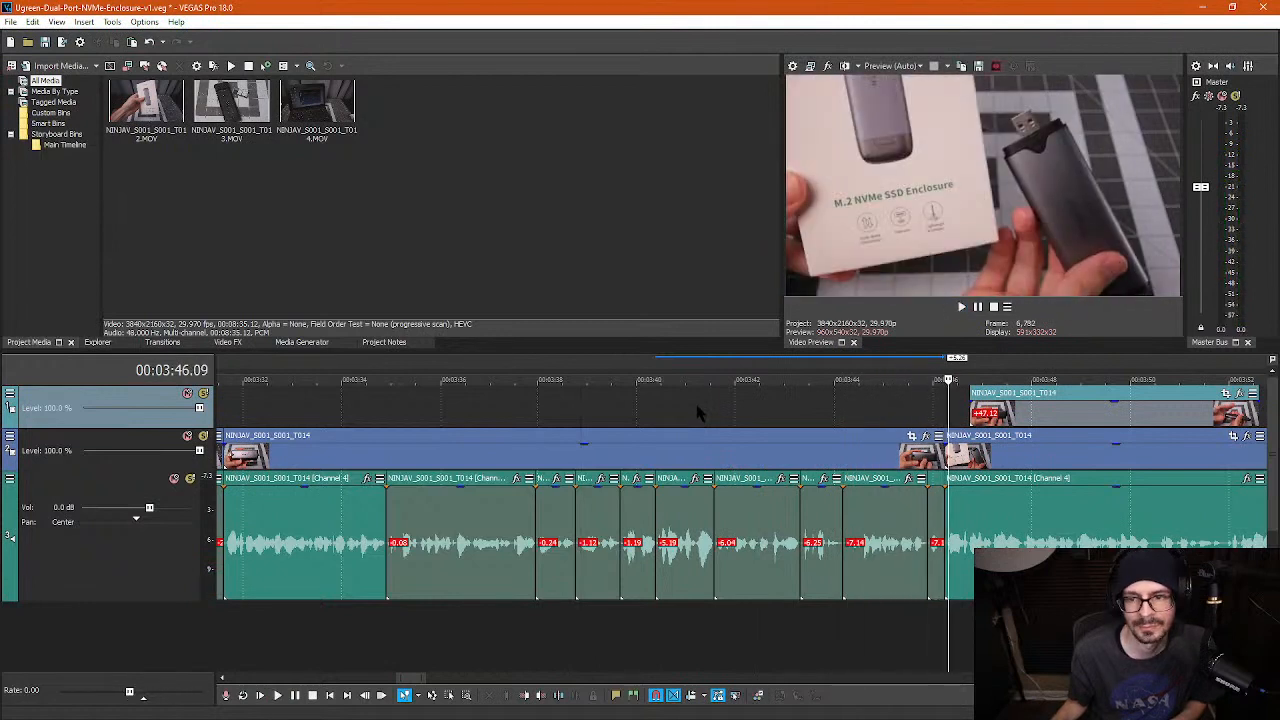
- Delete the footage clip on the top track just past 00:03:46 and play back the join to about 00:03:52
click(1015, 417)
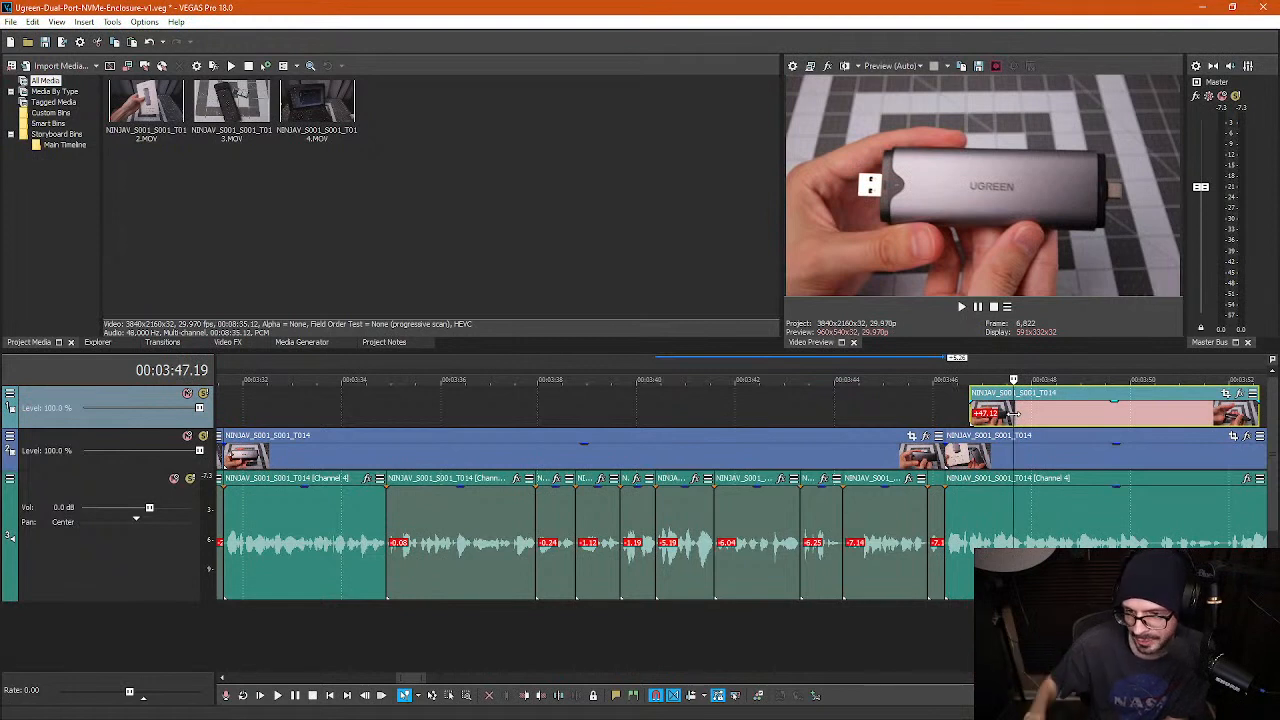
key(Delete)
click(857, 408)
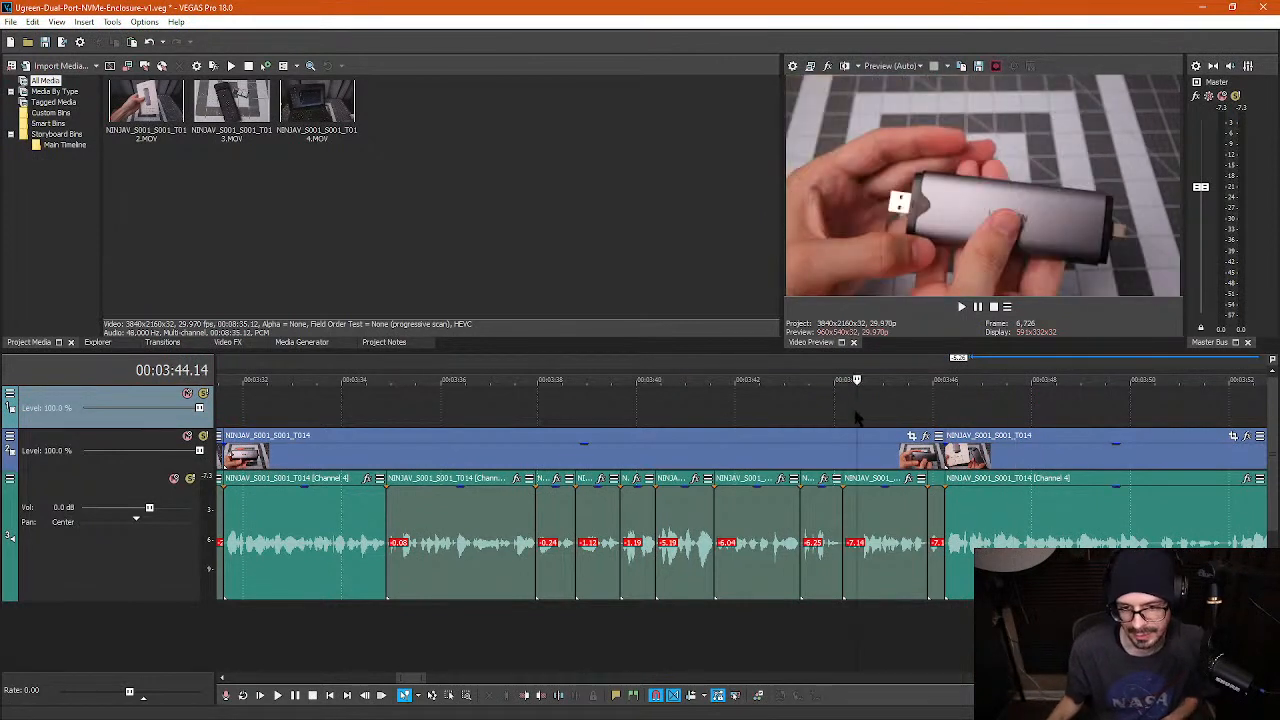
click(955, 425)
key(space)
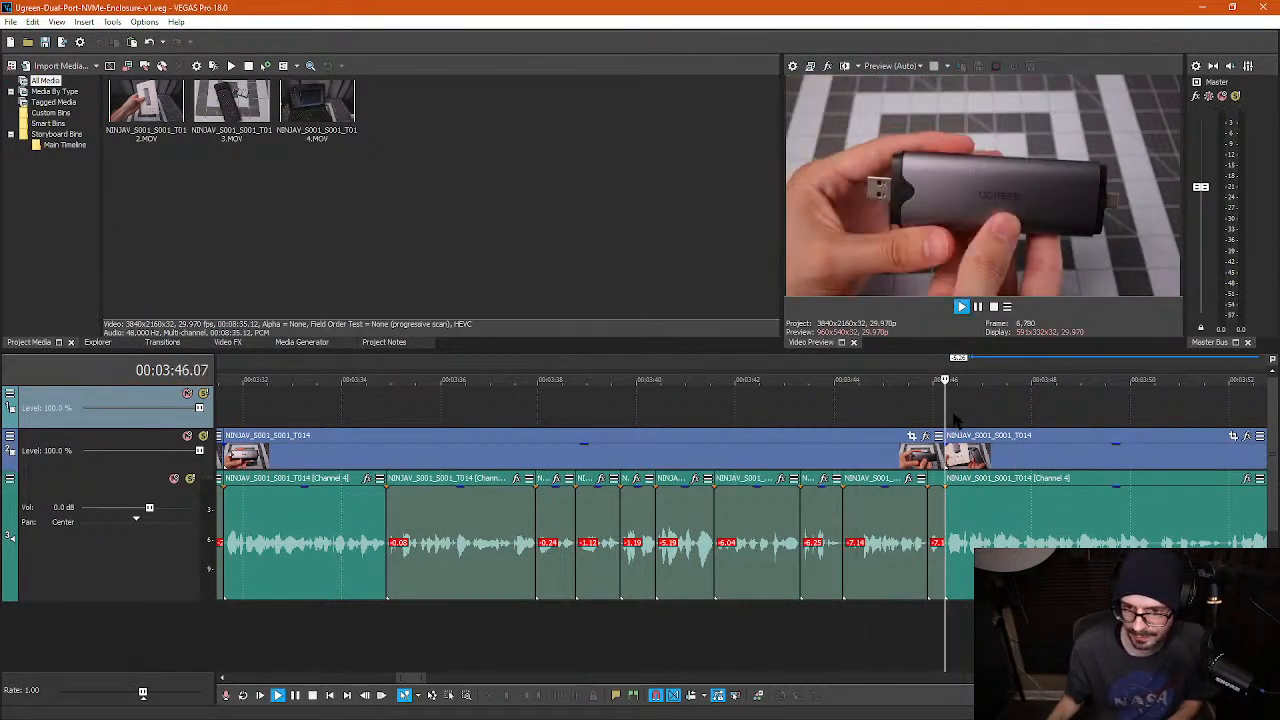
scroll(1025, 400, down, 2)
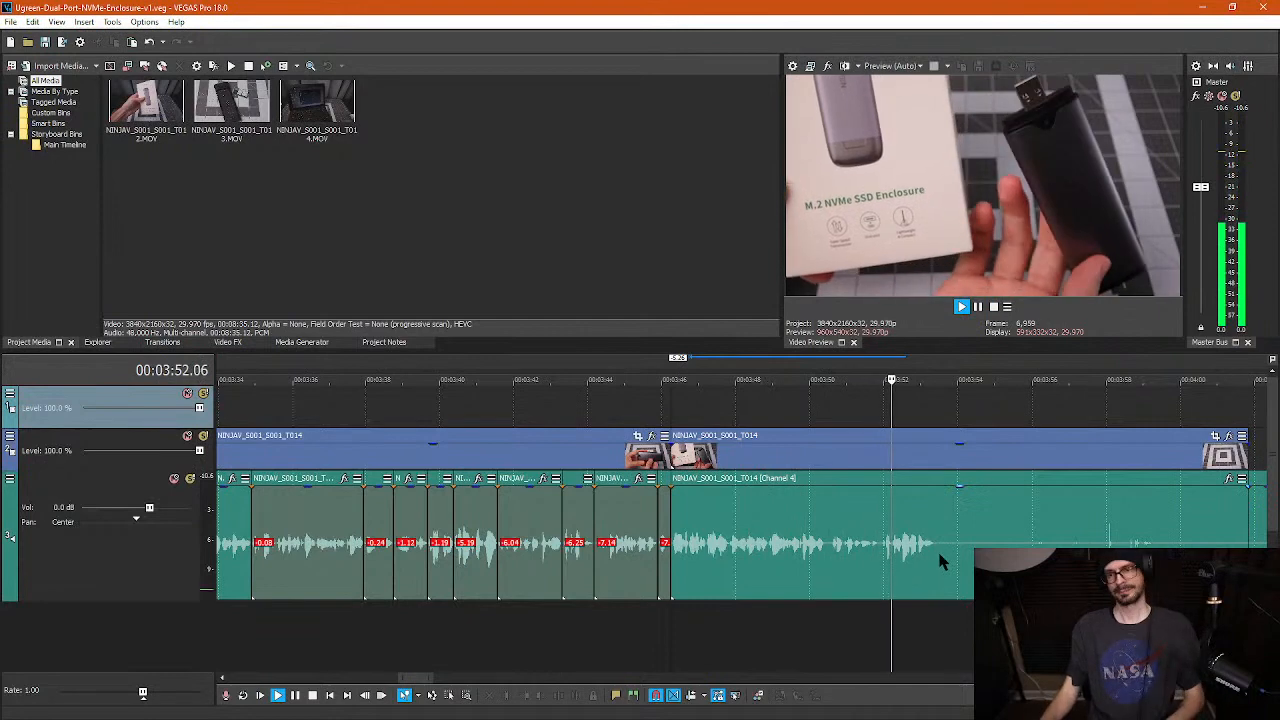
key(space)
- Split the audio and footage after the narration at 00:03:53.14, at about 00:03:56 and at 00:03:59.11
click(944, 592)
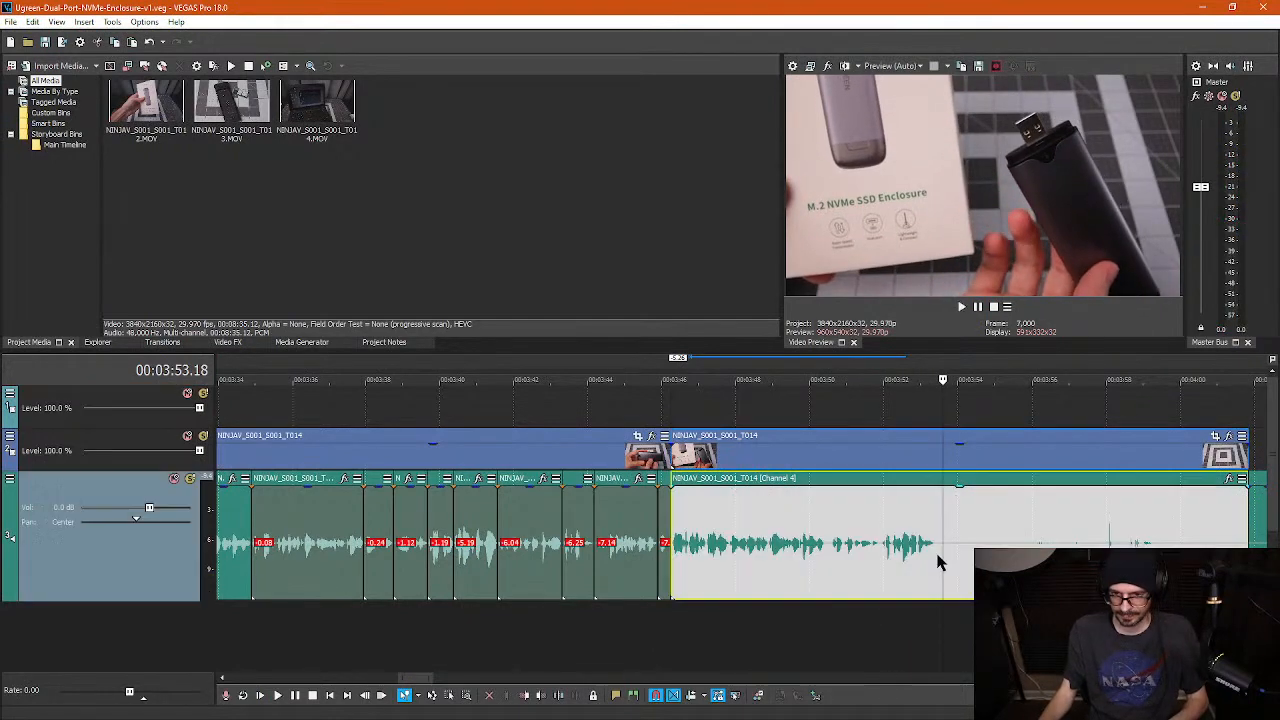
scroll(941, 560, up, 4)
scroll(791, 590, down, 4)
key(s)
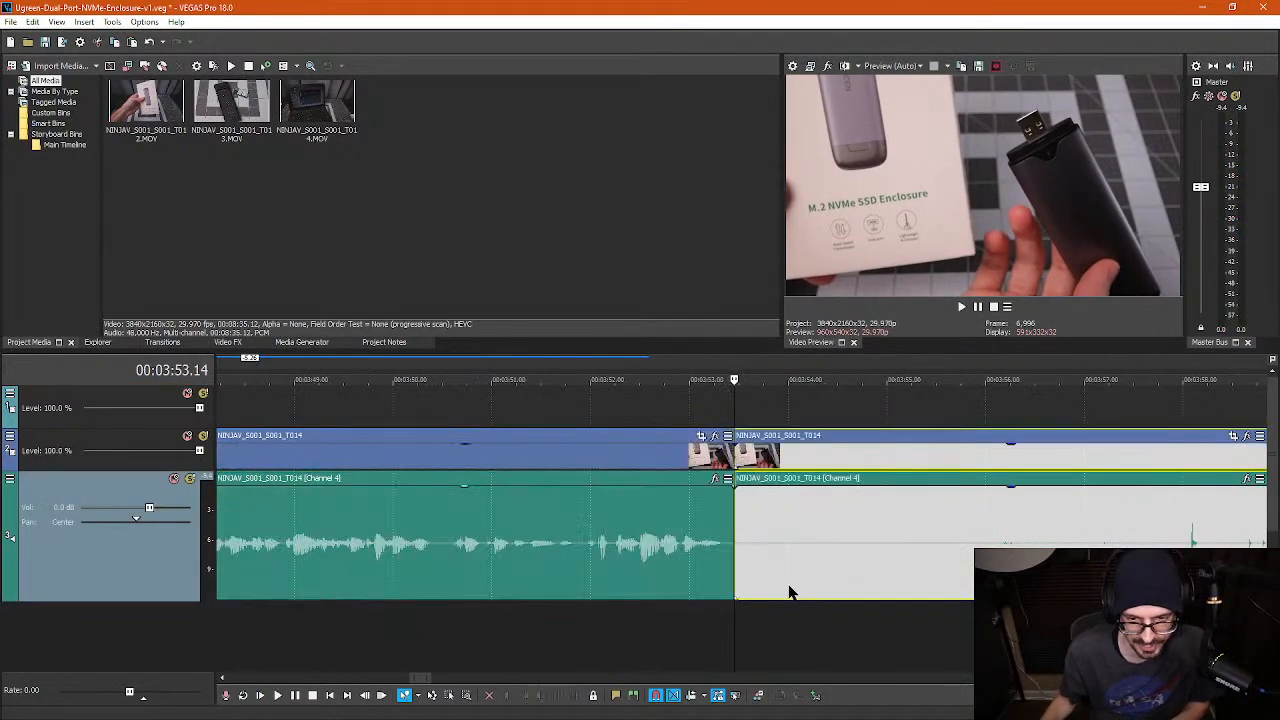
click(835, 566)
key(s)
click(953, 553)
key(s)
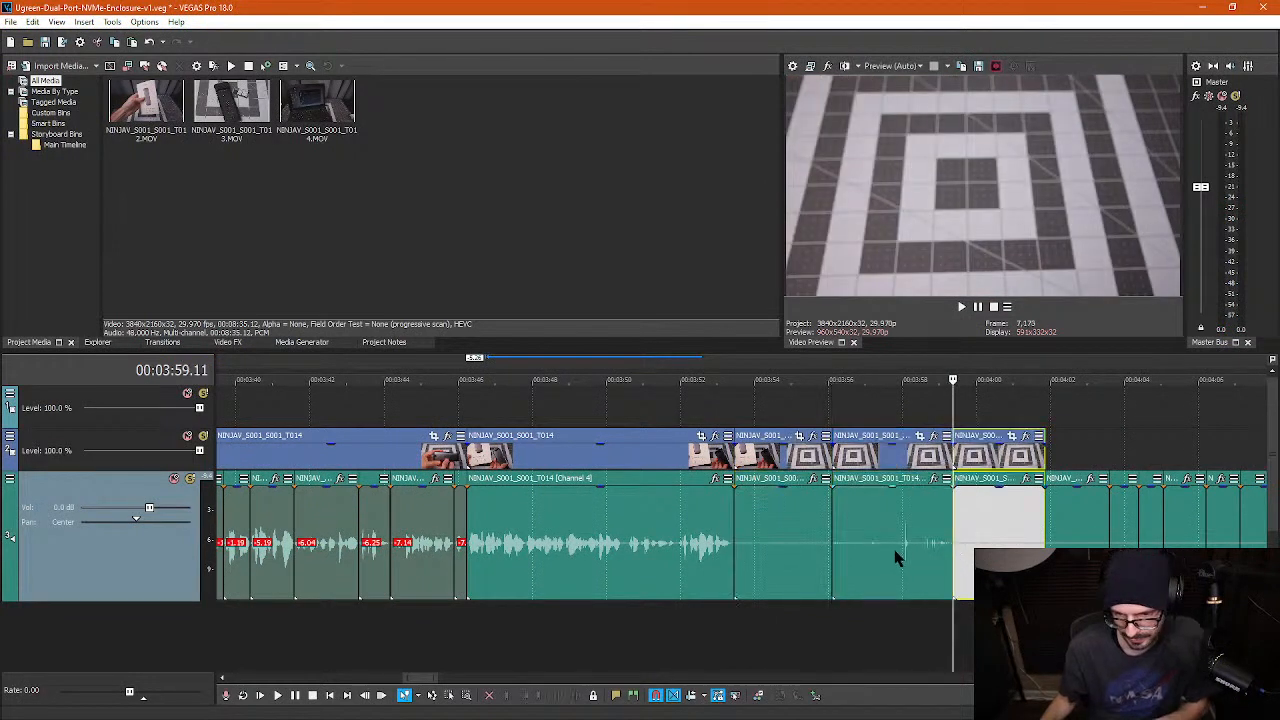
- Delete the piece between about 00:03:56 and 00:03:59.11, plus the video pieces on either side of it, keeping their audio
click(895, 558)
key(Delete)
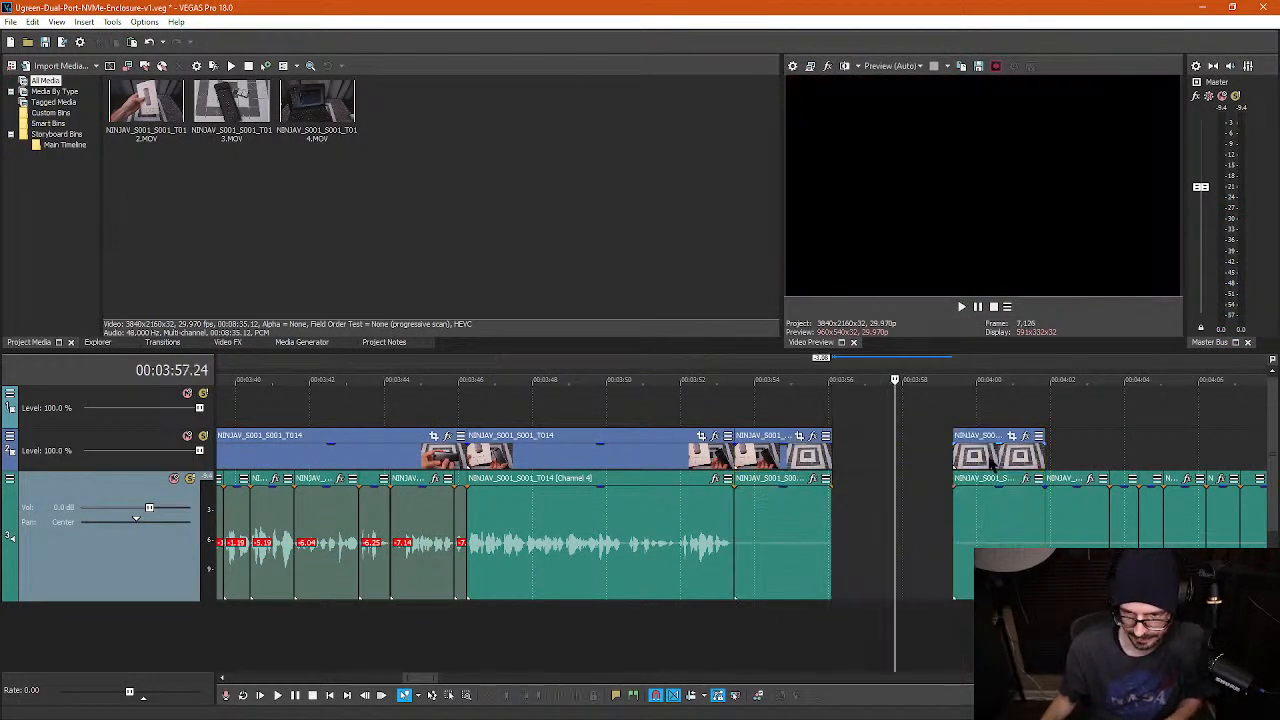
click(990, 462)
key(Delete)
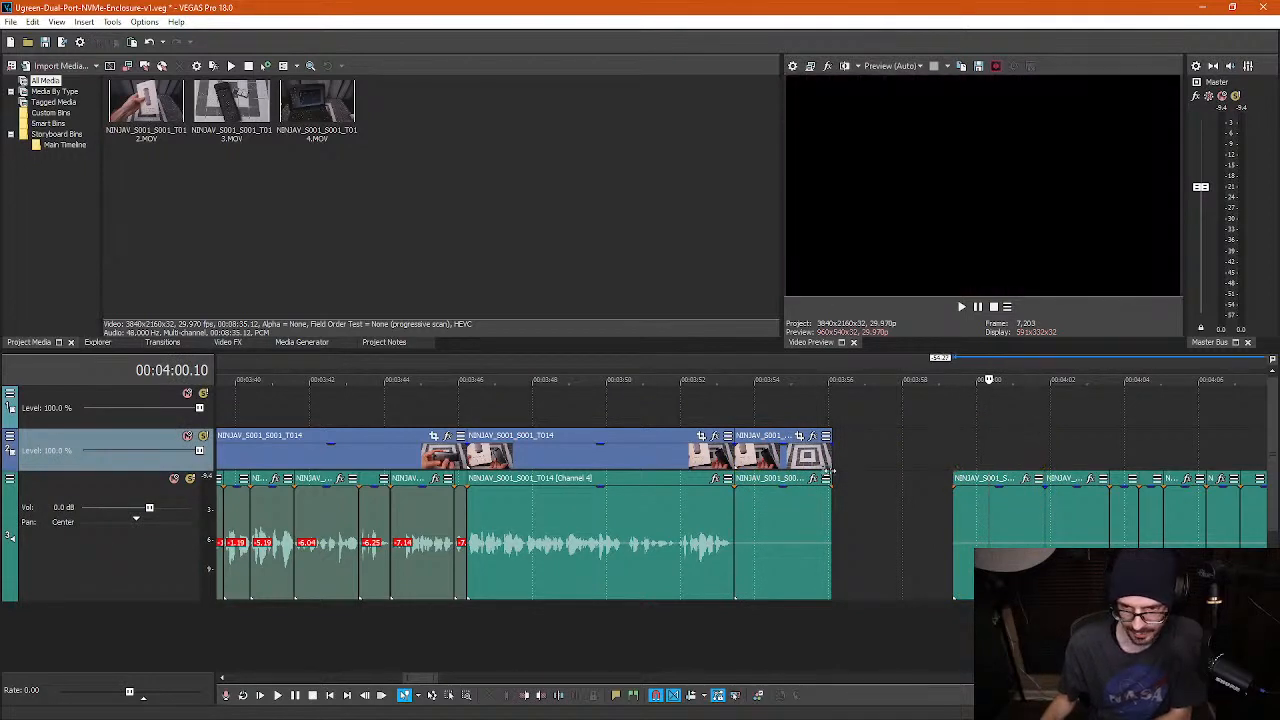
click(787, 453)
key(Delete)
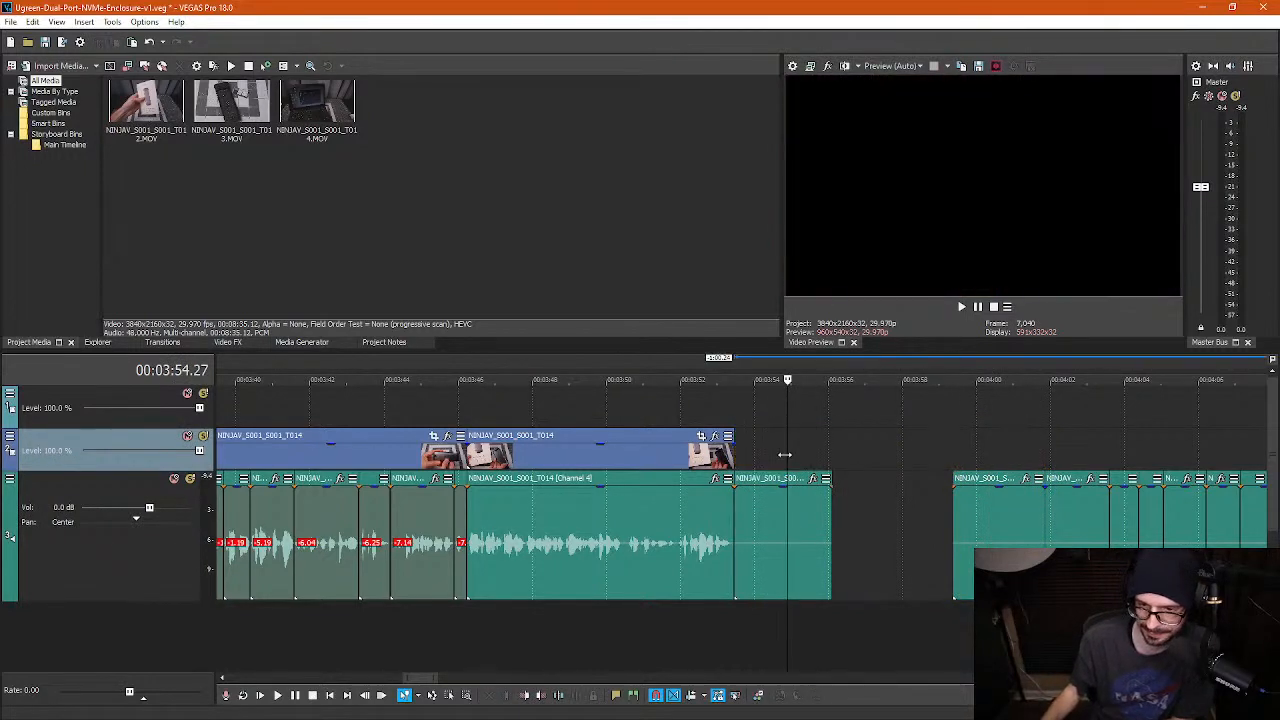
- Delete the isolated video clip at about 00:04:56 and the final block of video clips after 00:05:00, keeping the audio
scroll(912, 546, down, 8)
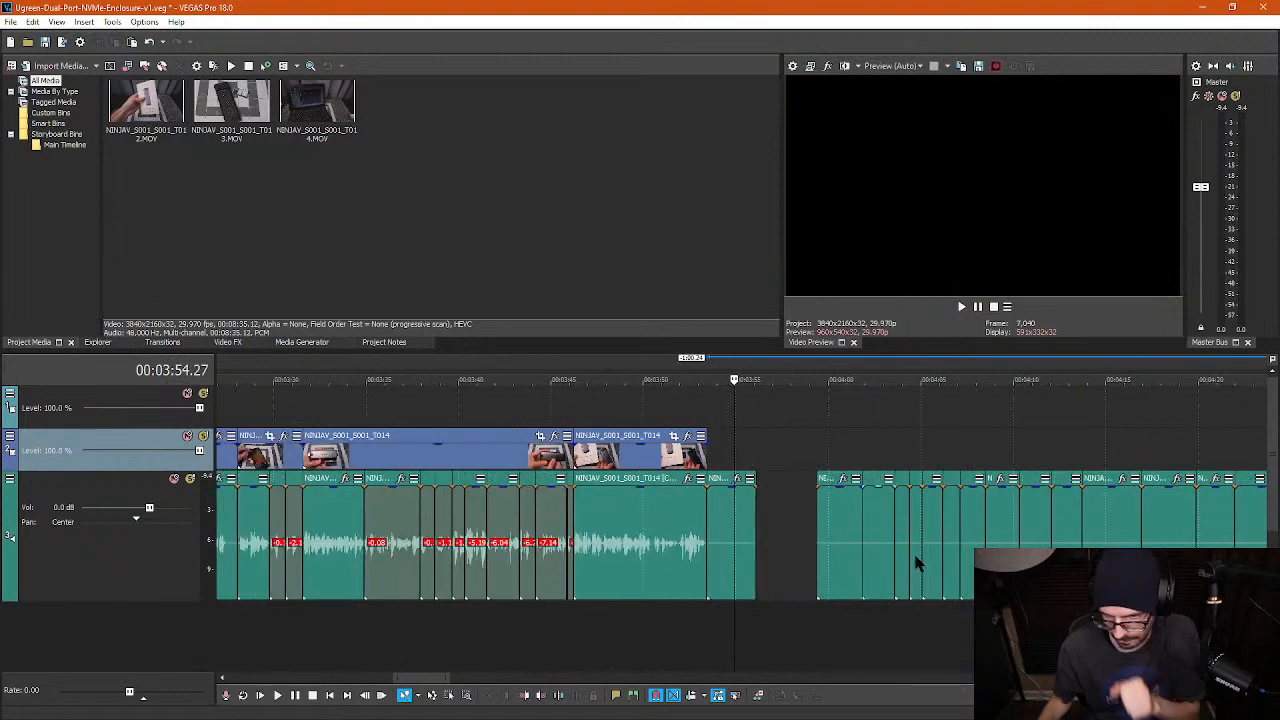
click(1020, 452)
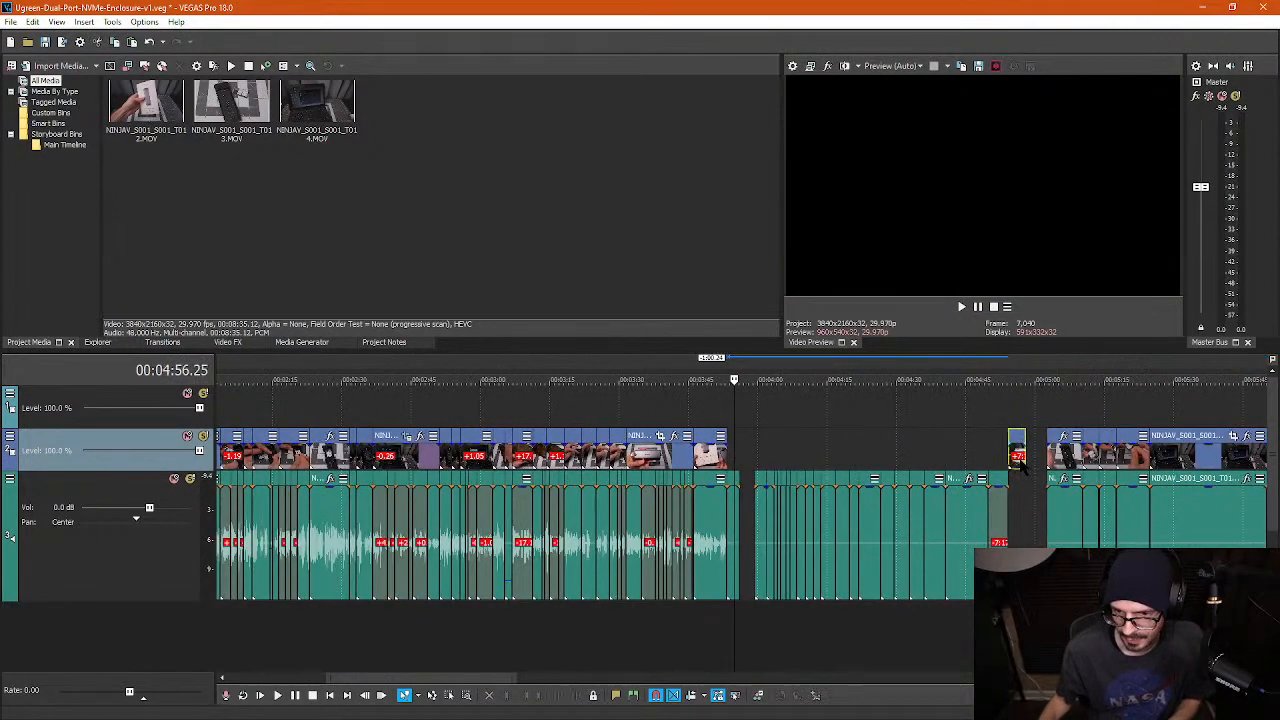
key(Delete)
scroll(1065, 440, down, 2)
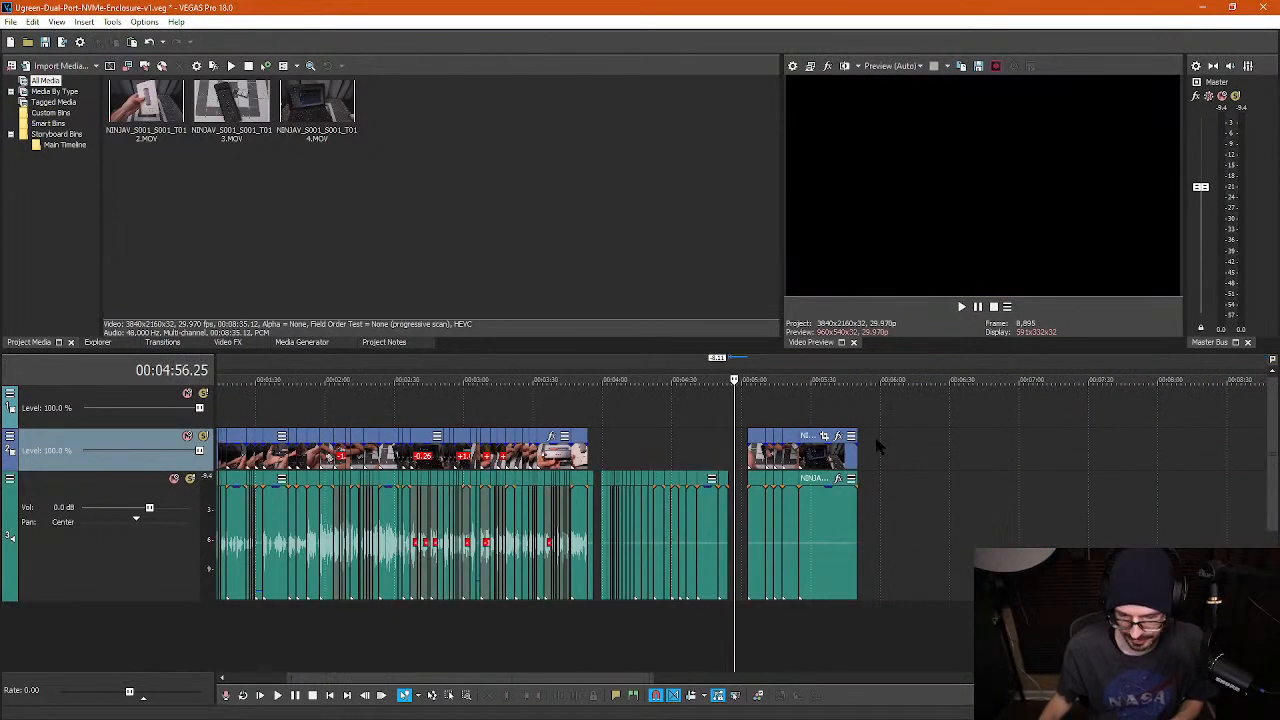
key(d)
drag(896, 428, 724, 450)
key(u)
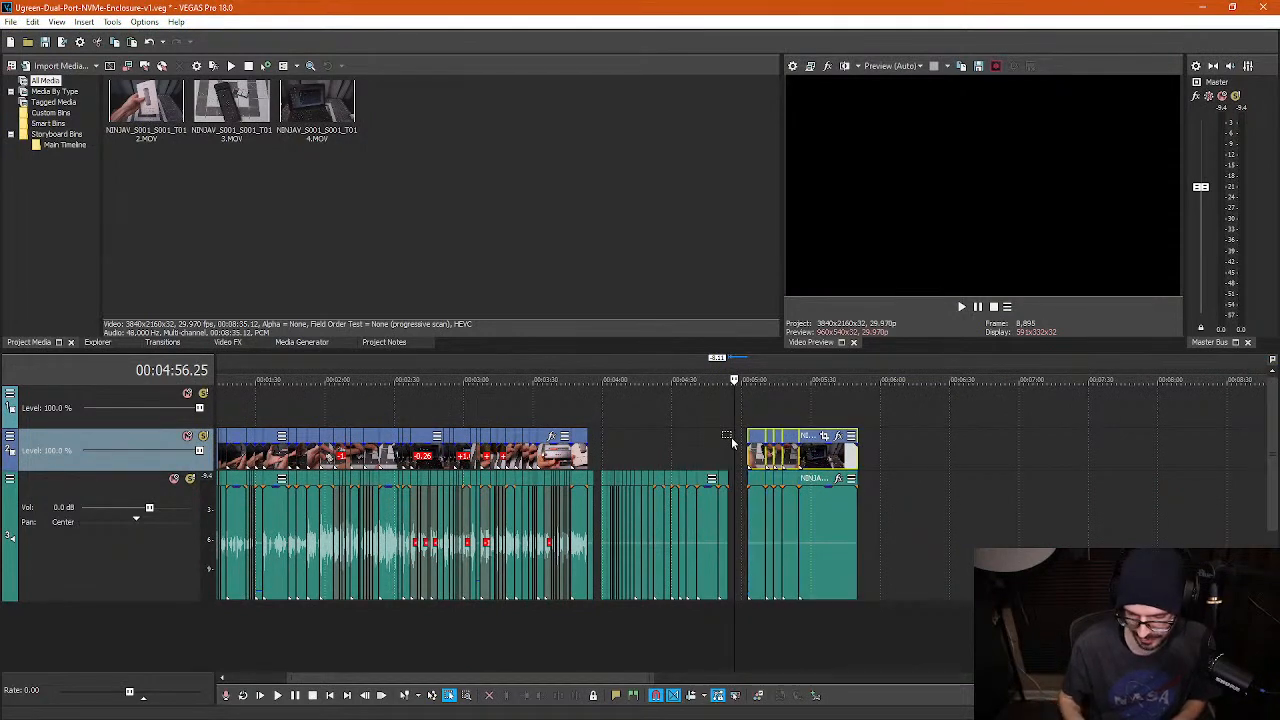
key(Delete)
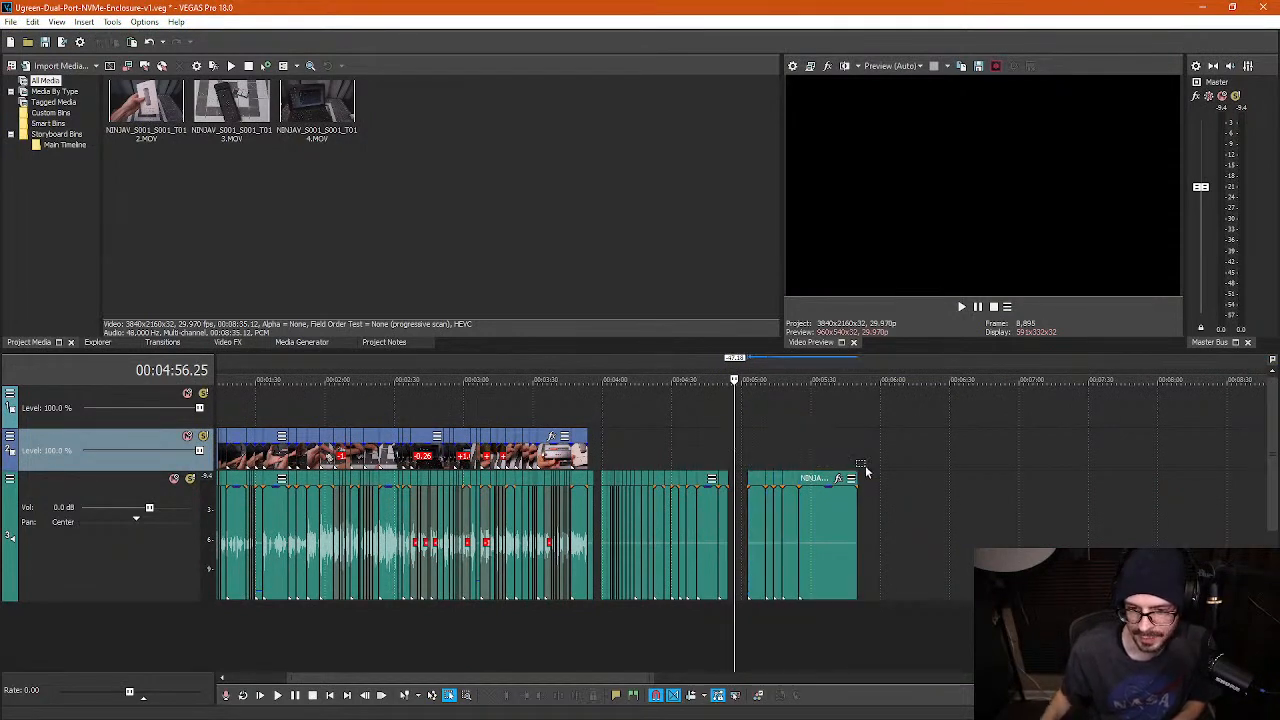
- Enable auto ripple and move the last block of silent audio earlier to close the gap at about 00:04:54
scroll(838, 451, up, 2)
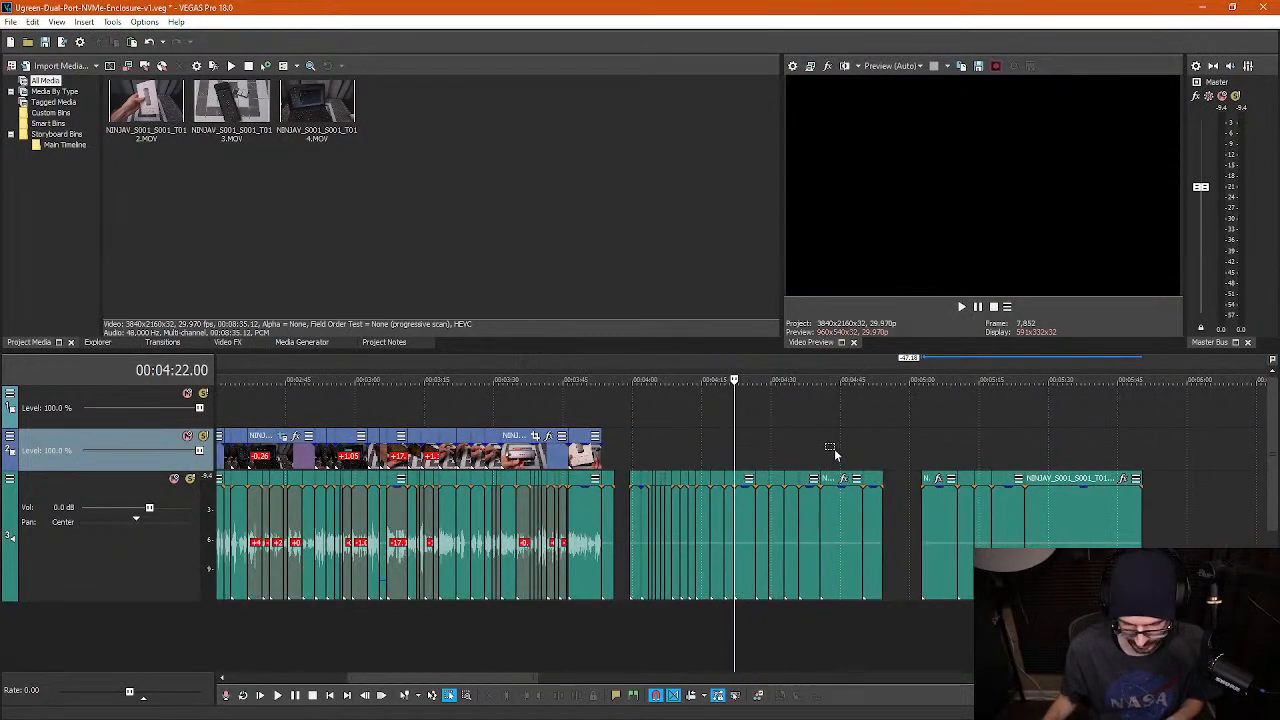
key(ctrl+l)
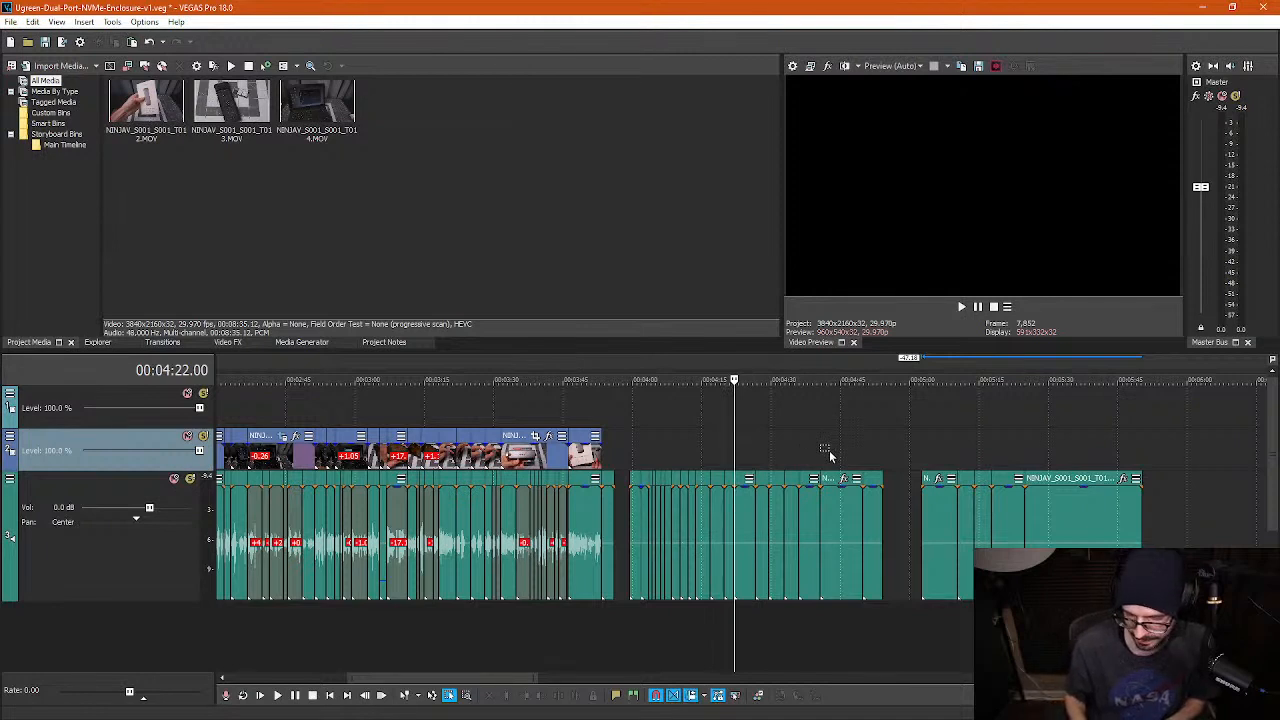
key(ctrl+d)
drag(945, 536, 903, 541)
click(692, 442)
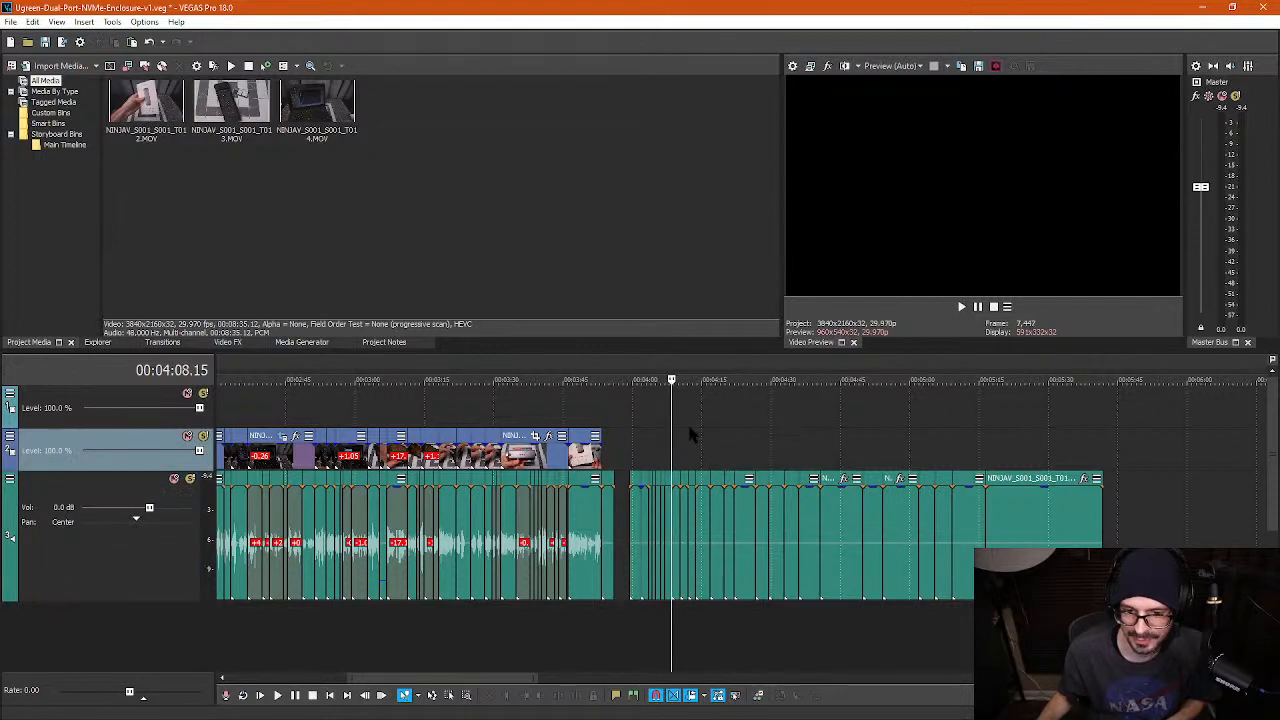
drag(665, 435, 832, 429)
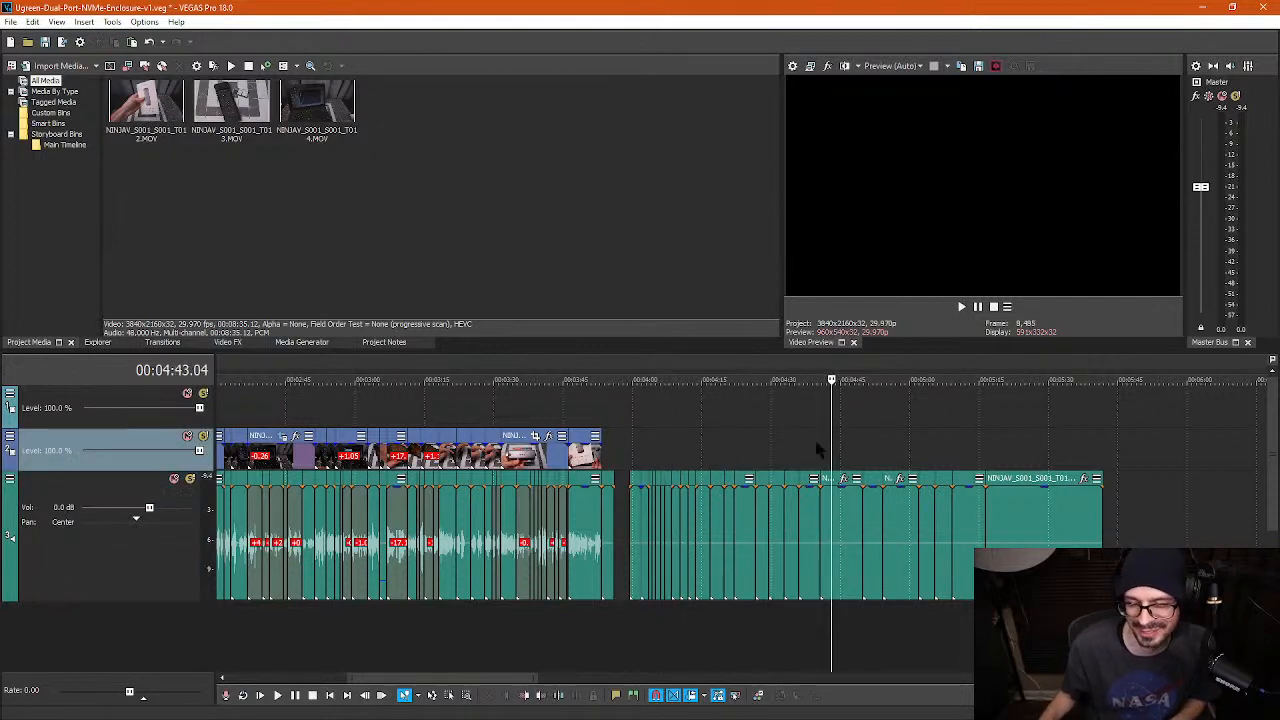
- Remove the silent audio piece after 00:03:53.14 and move the remaining audio pieces toward the end of the narration
click(620, 474)
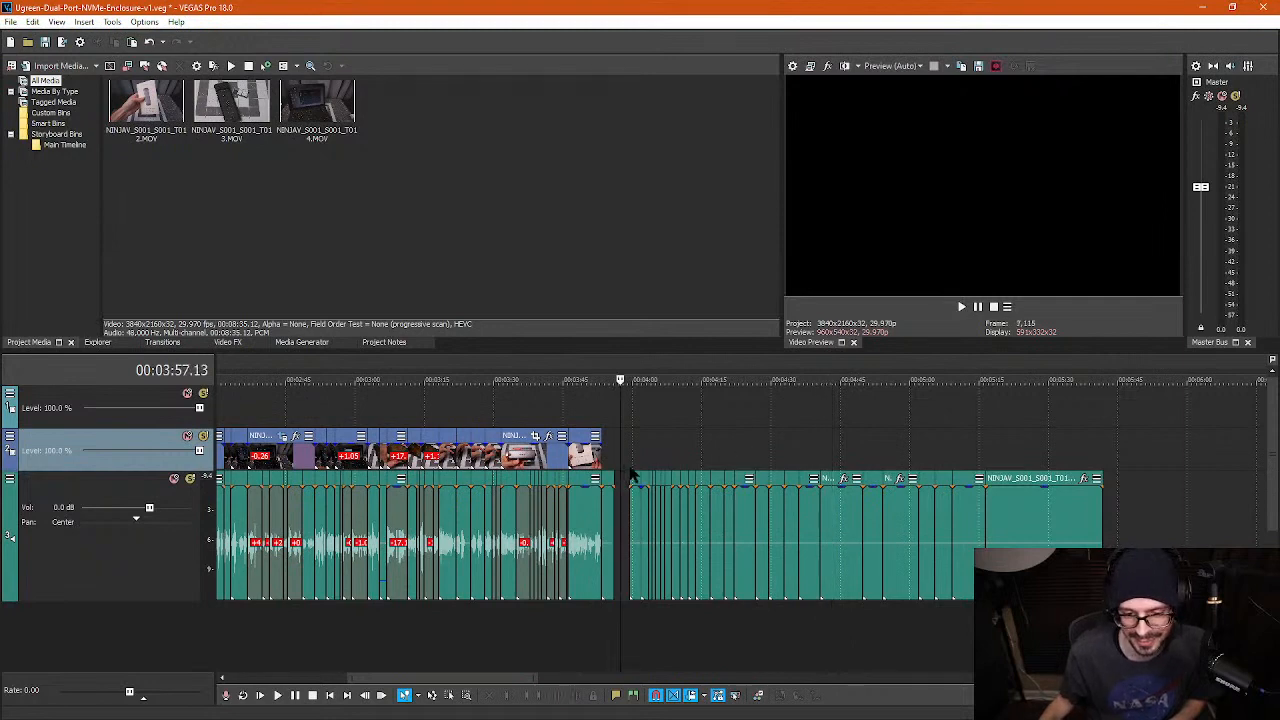
scroll(632, 480, up, 4)
drag(795, 514, 661, 500)
click(642, 455)
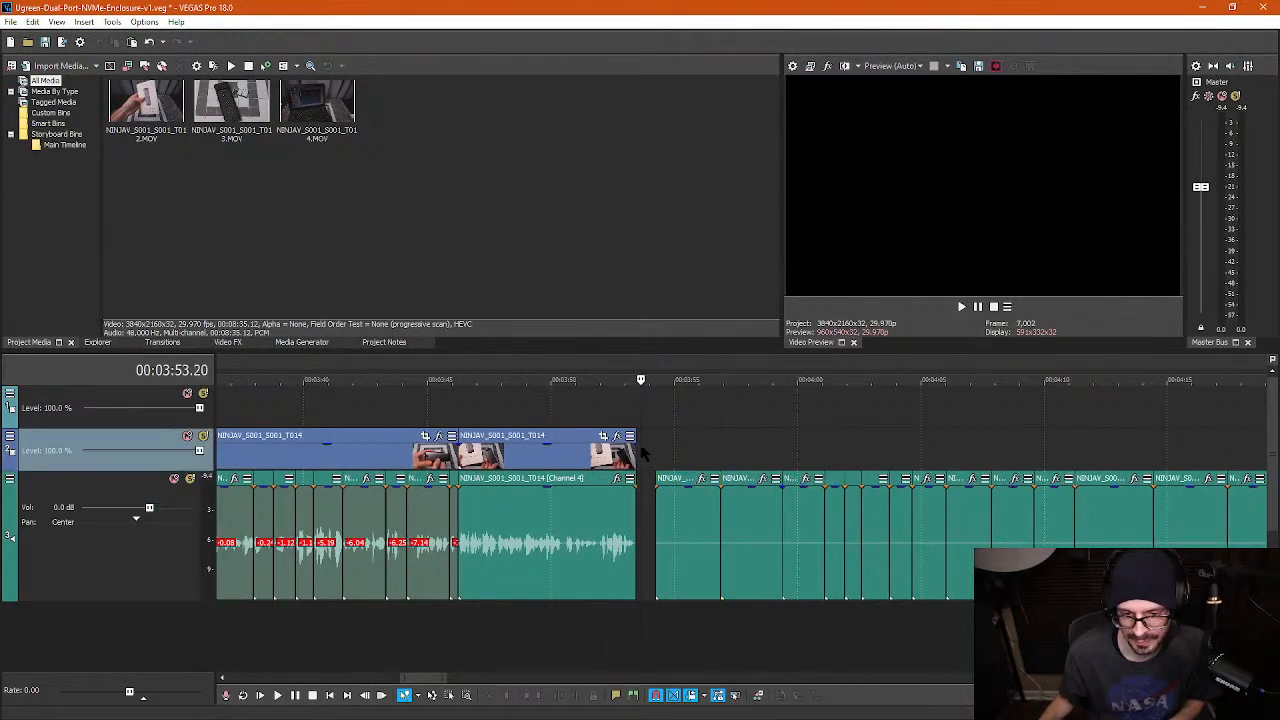
- Skim the opening of the edit to about 00:00:48 and play back the narration from about 00:01:06 to 00:01:10
scroll(686, 459, down, 10)
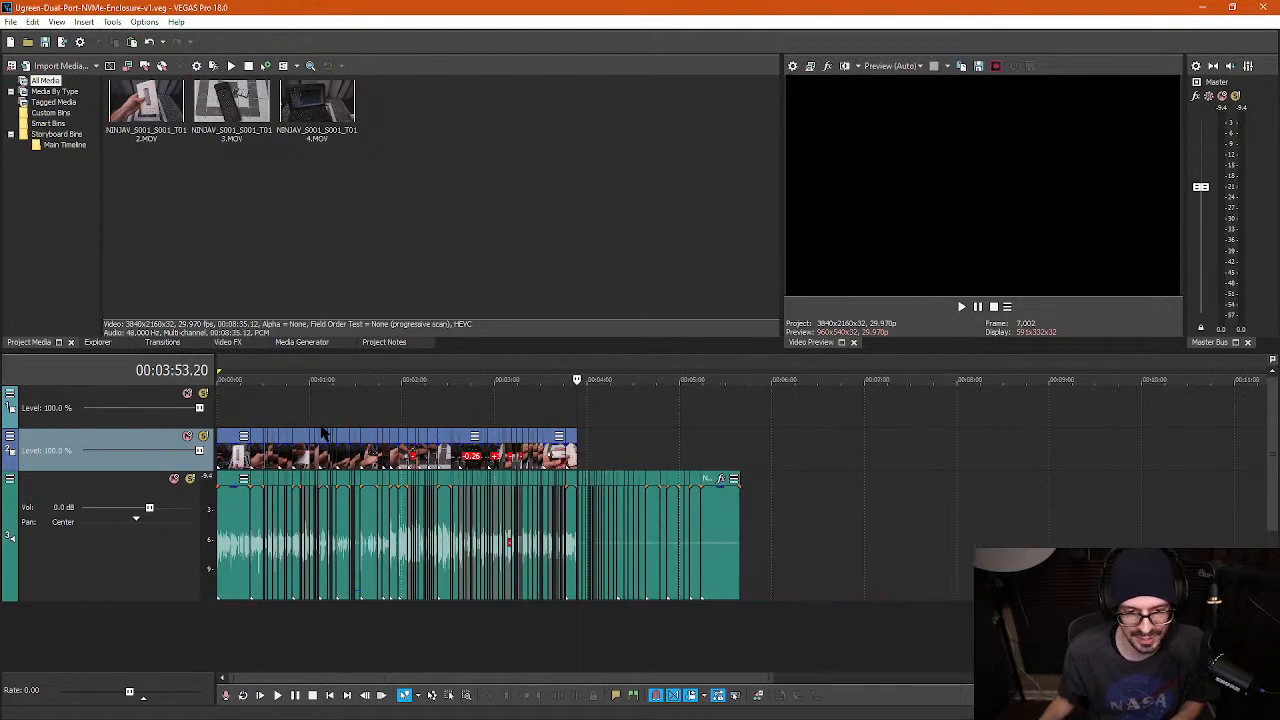
click(232, 420)
scroll(240, 422, up, 6)
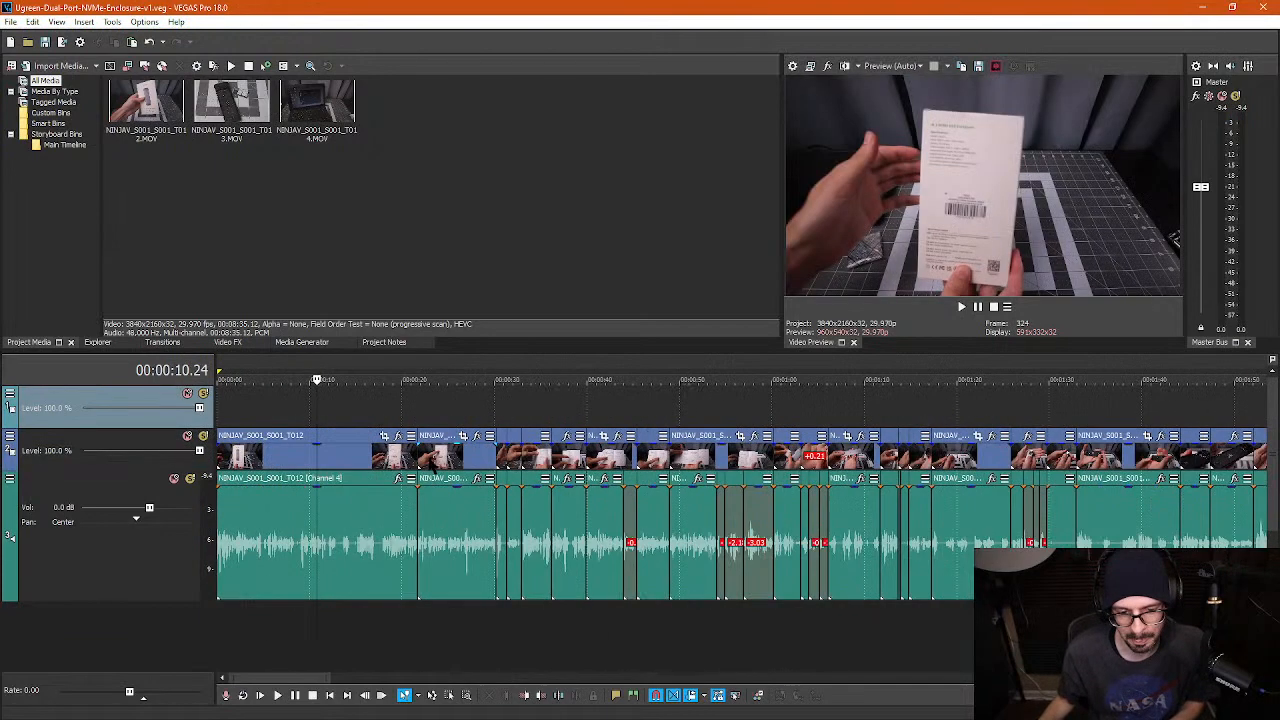
click(341, 410)
scroll(341, 410, up, 4)
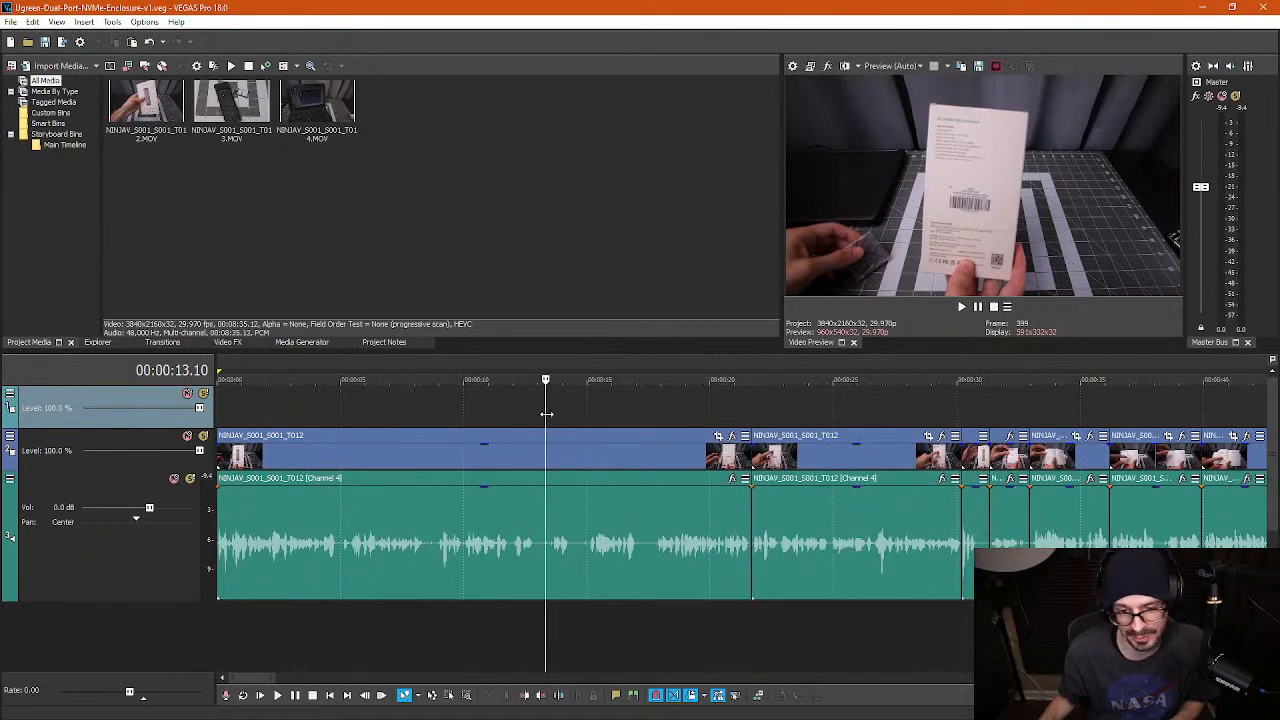
drag(546, 413, 680, 422)
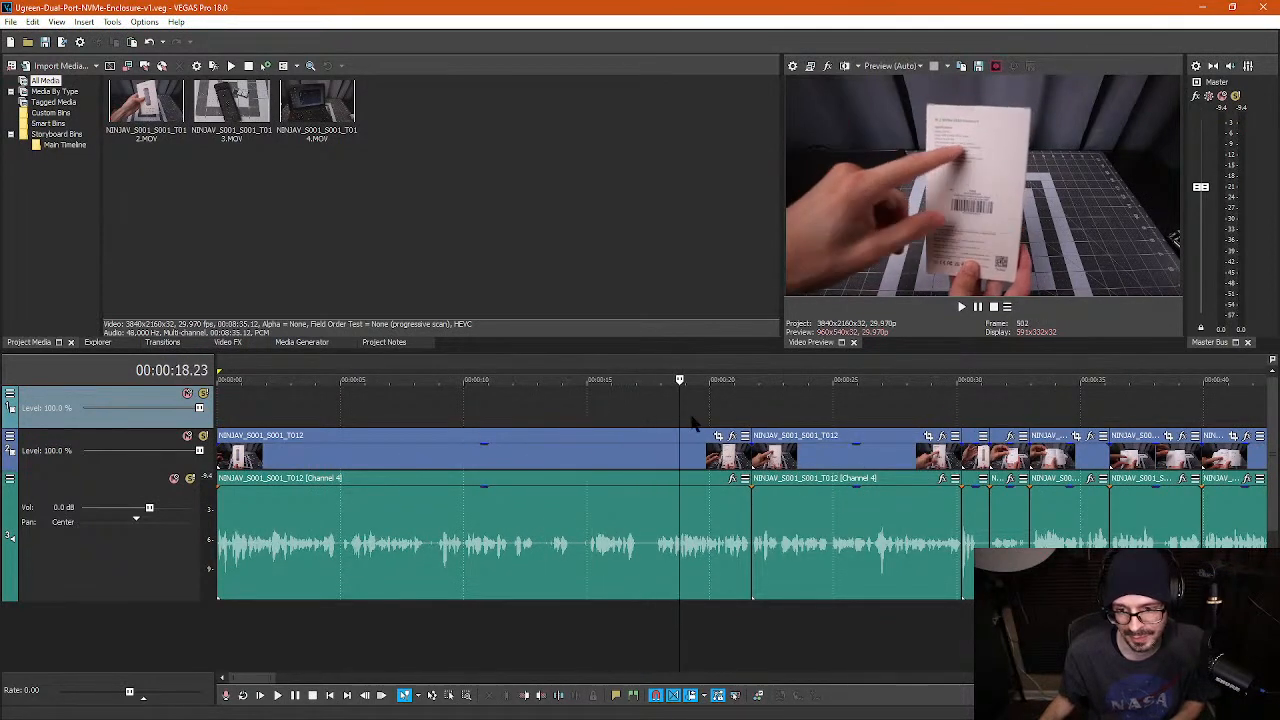
scroll(845, 428, down, 3)
click(820, 418)
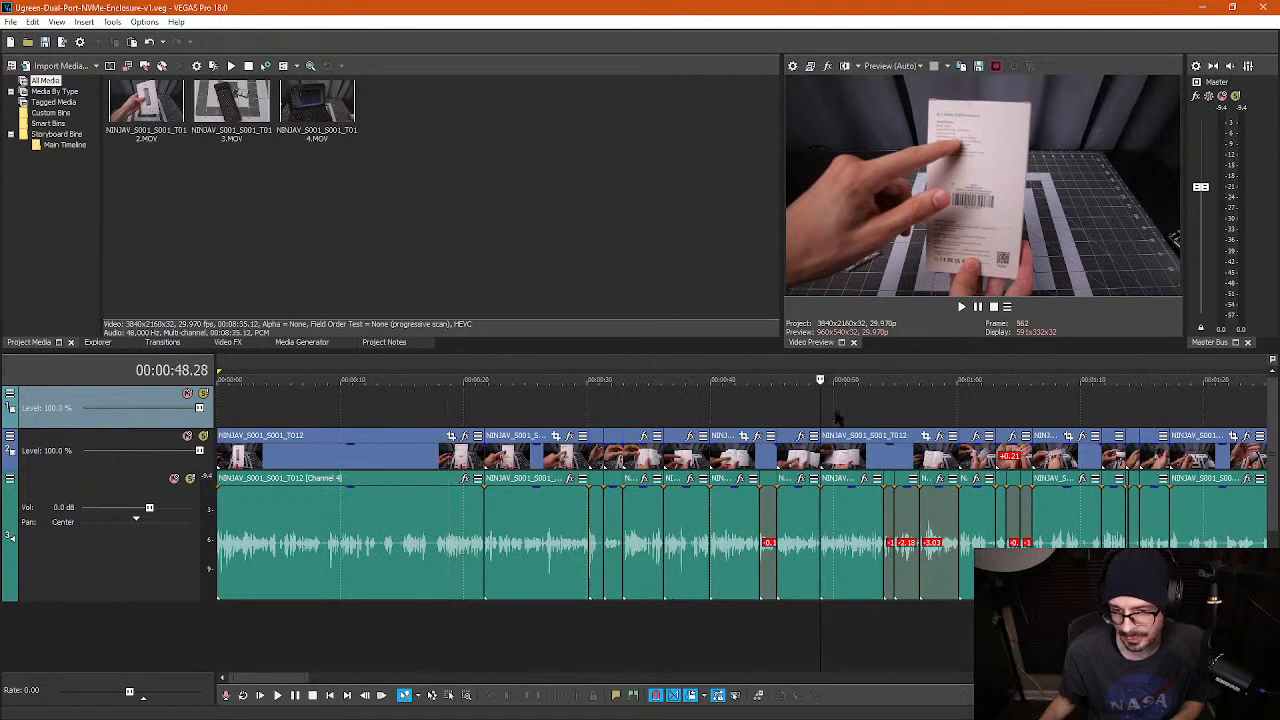
click(1040, 418)
key(space)
scroll(1093, 422, up, 8)
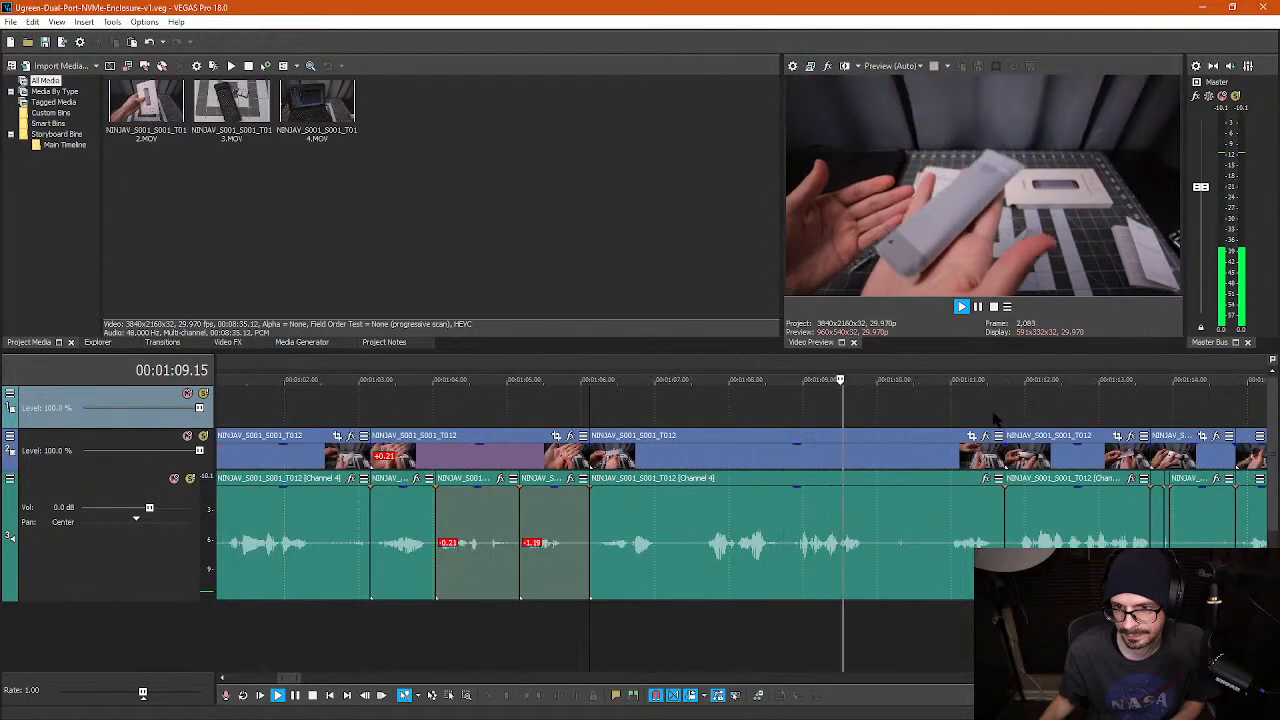
key(space)
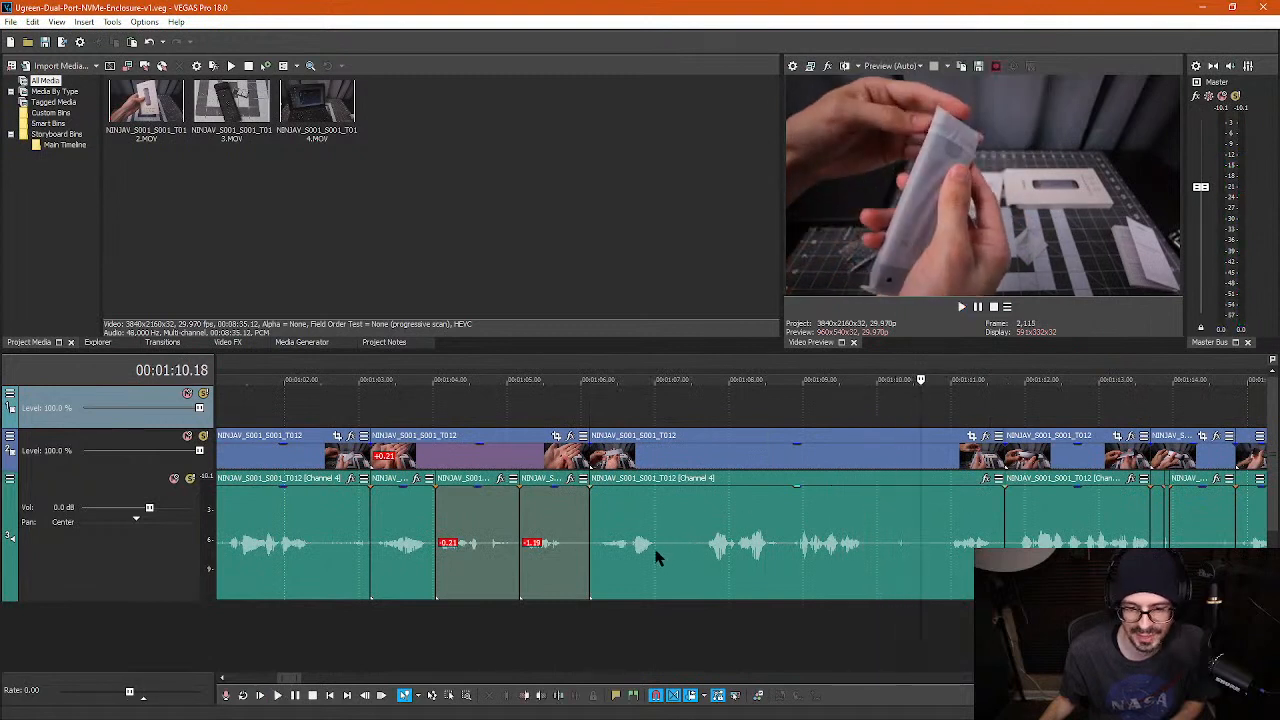
- Split the audio and footage on both sides of the pause, at 00:01:07.03 and 00:01:07.19
click(655, 557)
scroll(660, 557, up, 2)
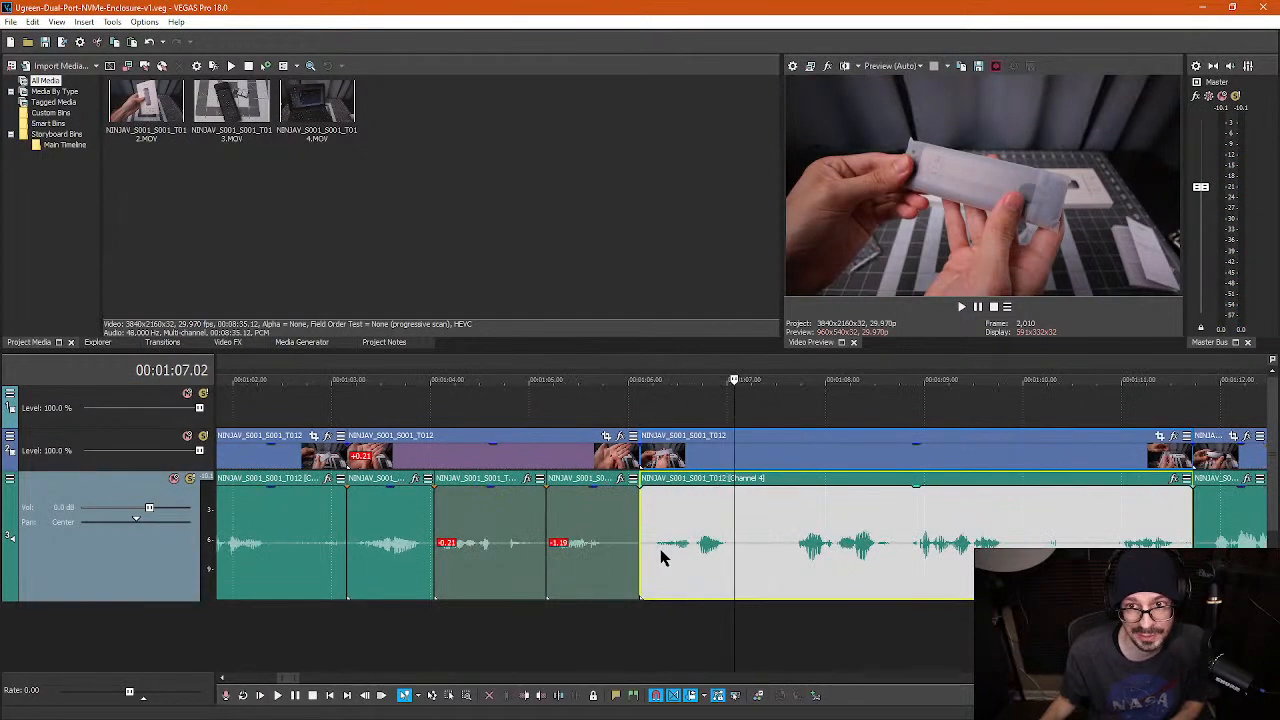
scroll(690, 566, up, 1)
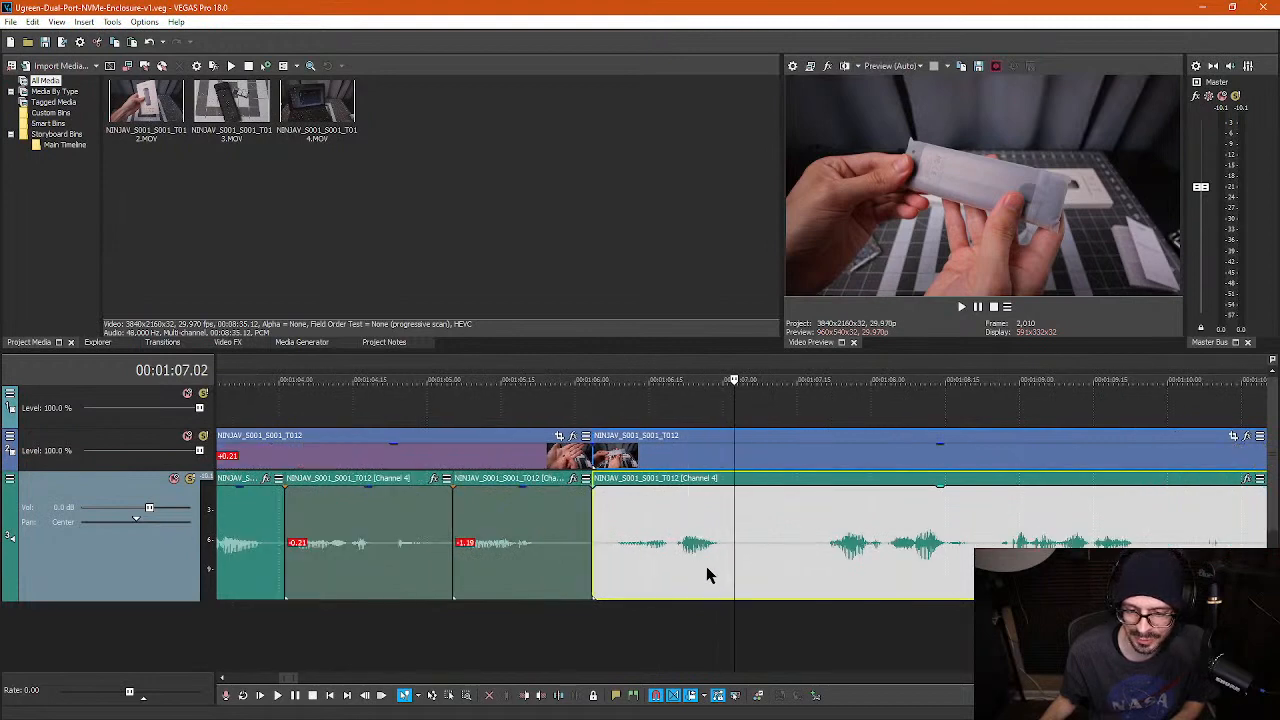
click(737, 563)
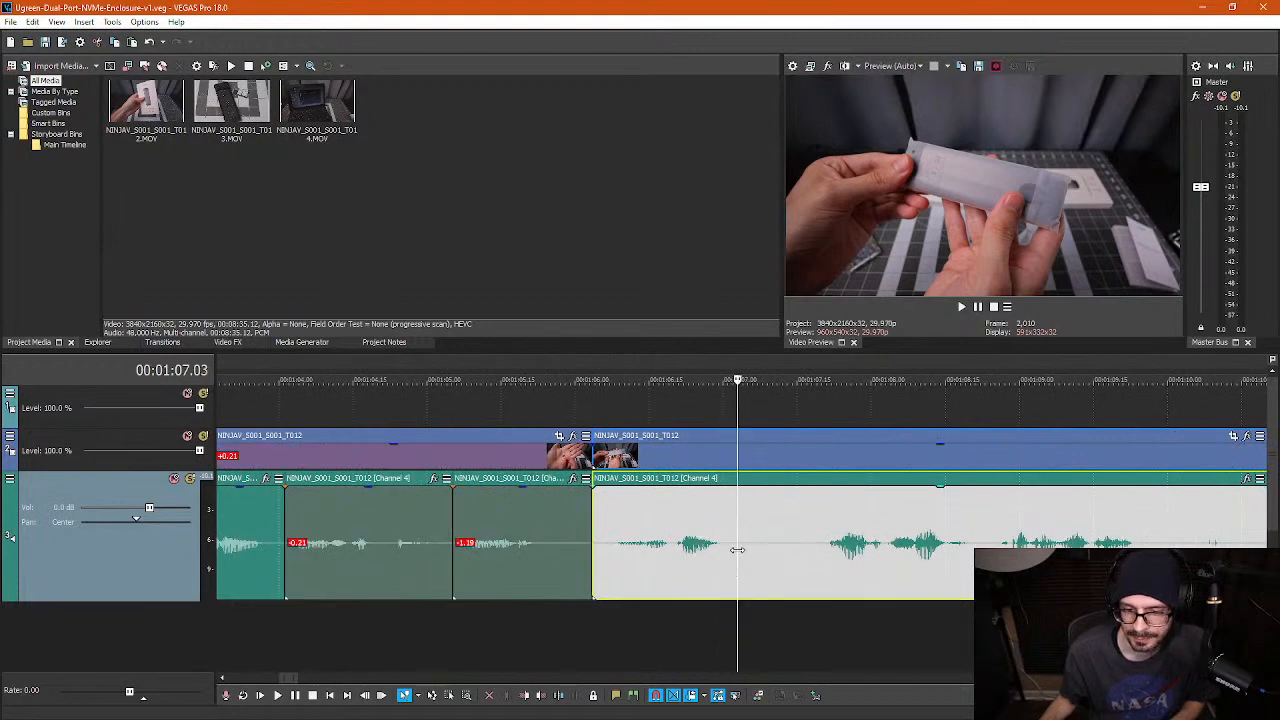
key(s)
click(816, 551)
key(s)
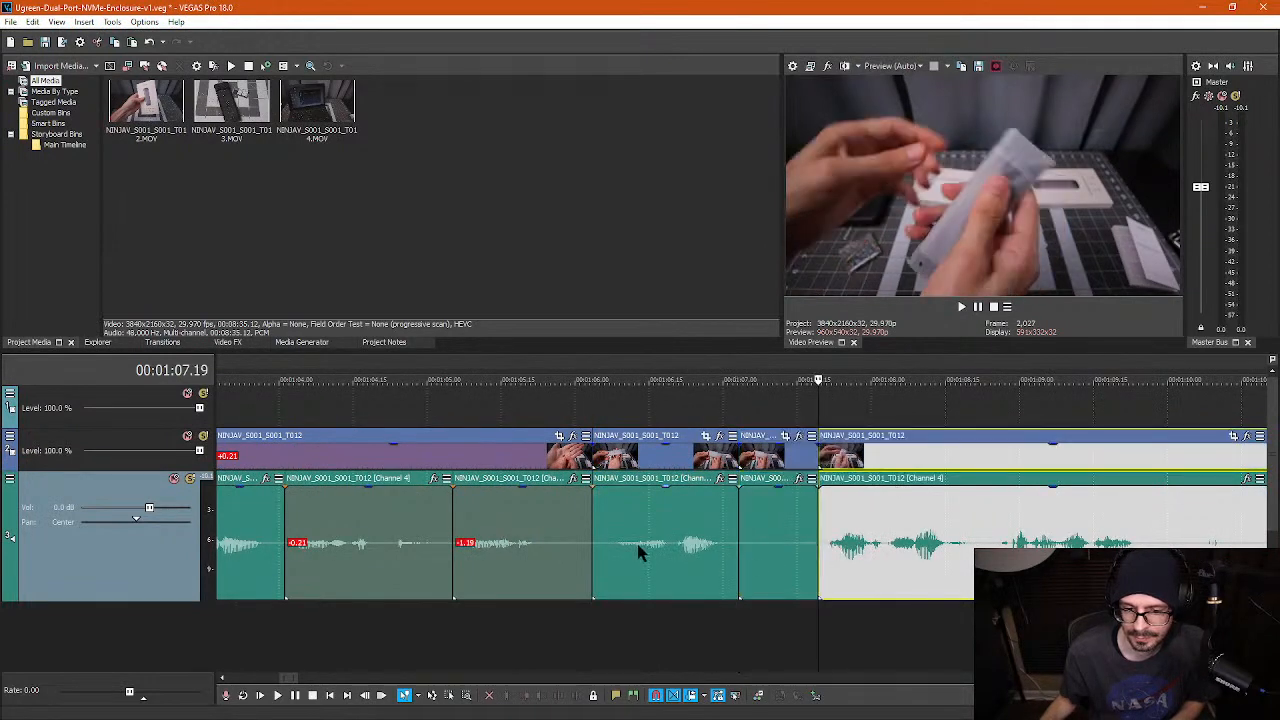
- Play back the phrase before the pause from about 00:01:06 to 00:01:09.25
click(640, 553)
key(space)
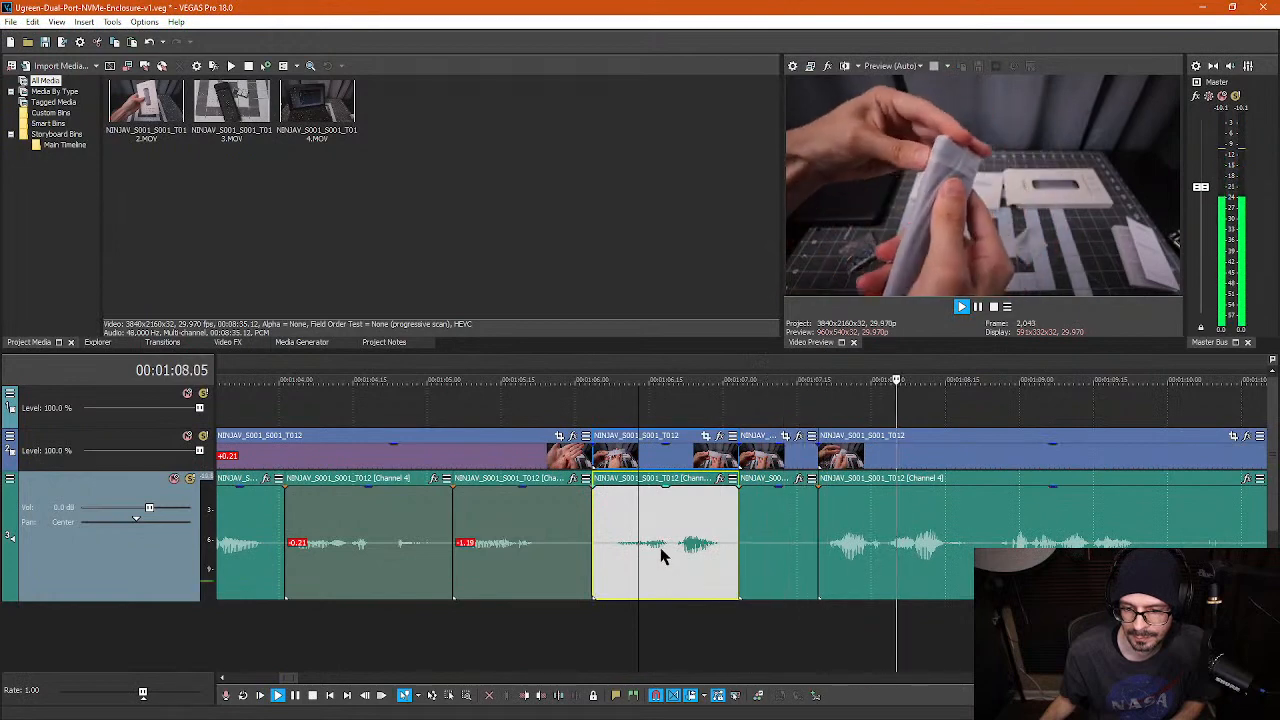
key(Return)
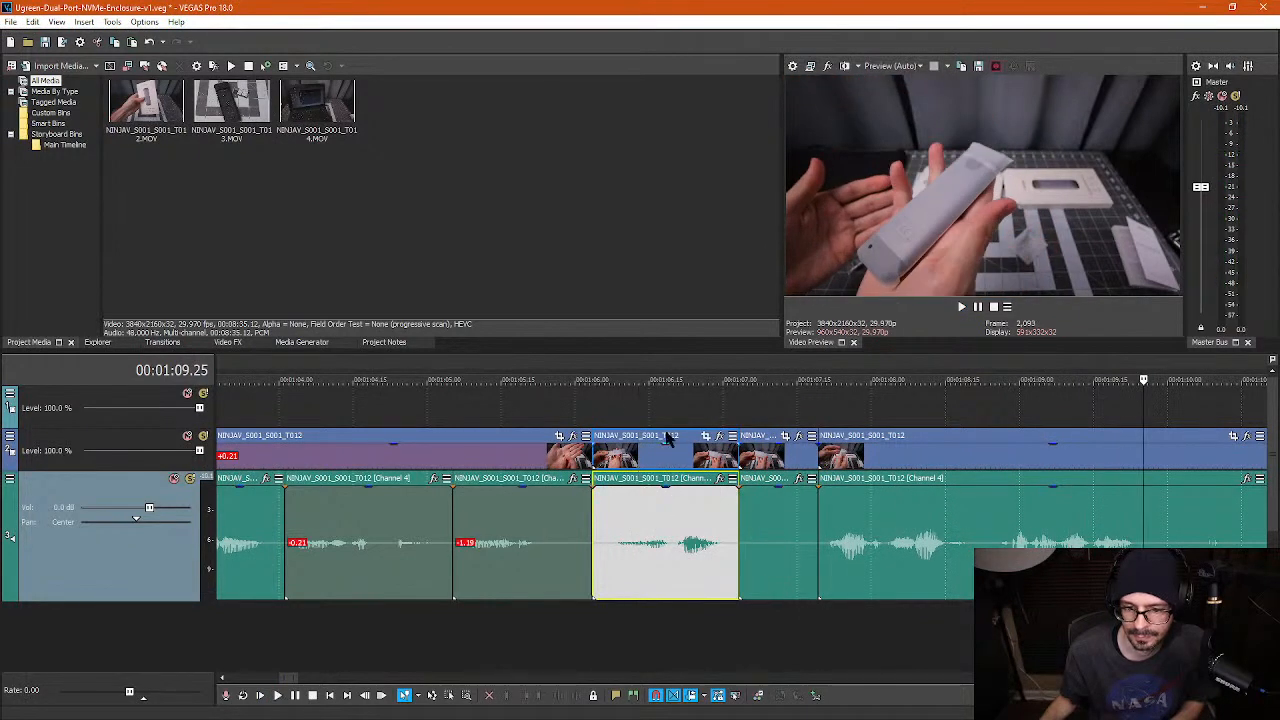
- Delete the repeated phrase and the pause after it from both footage and audio, between about 00:01:06 and 00:01:07.15
key(d)
key(d)
drag(650, 410, 785, 627)
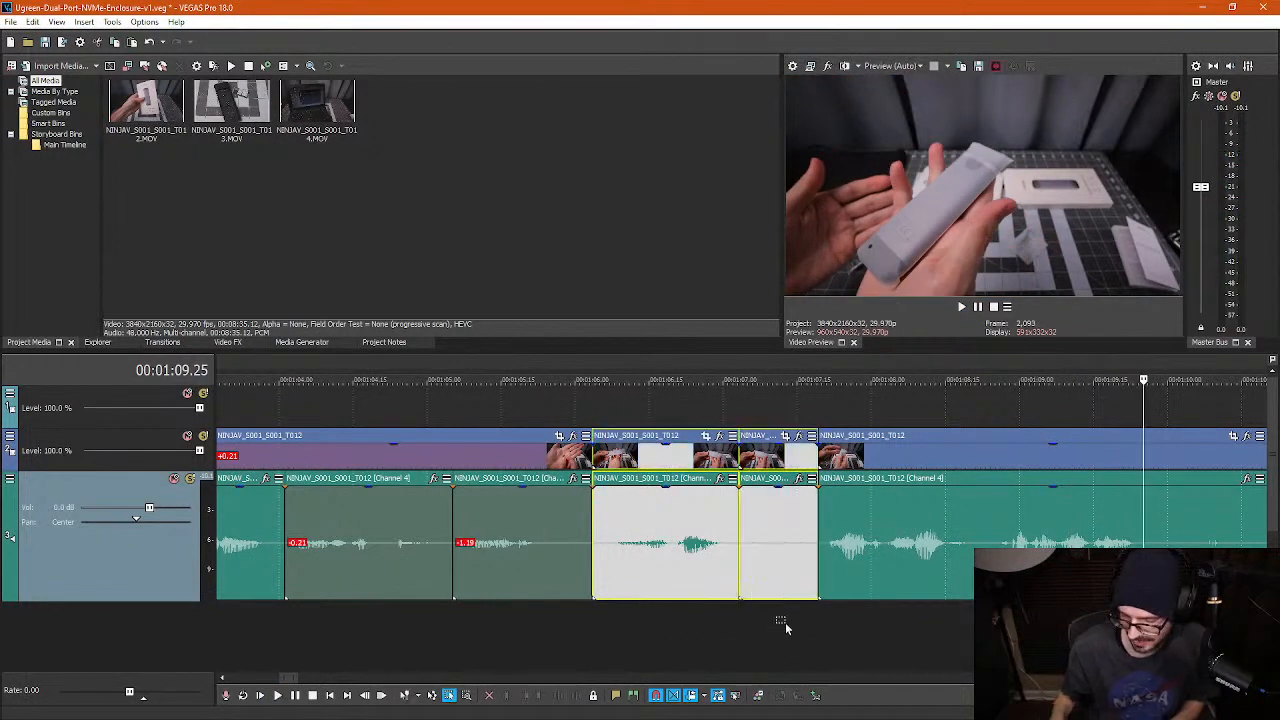
key(Delete)
scroll(513, 450, down, 2)
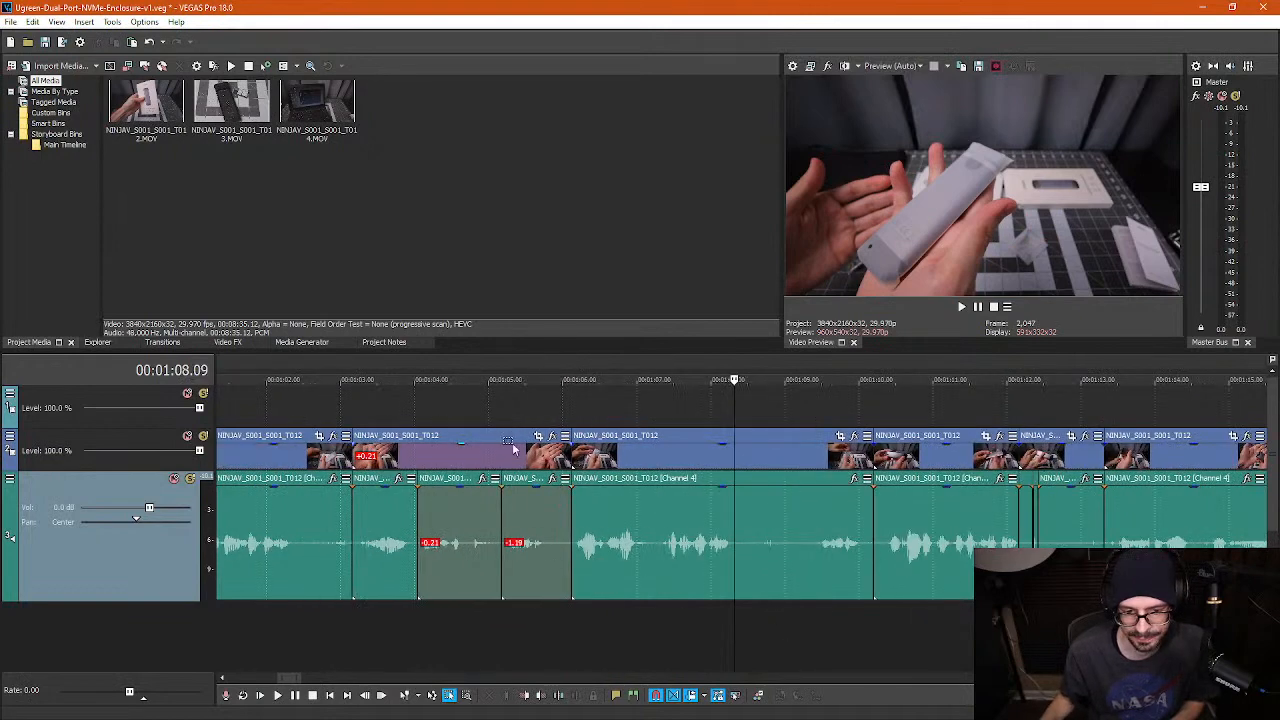
- Play back the join at 00:01:06, from about 00:01:03 to 00:01:11
click(384, 404)
key(space)
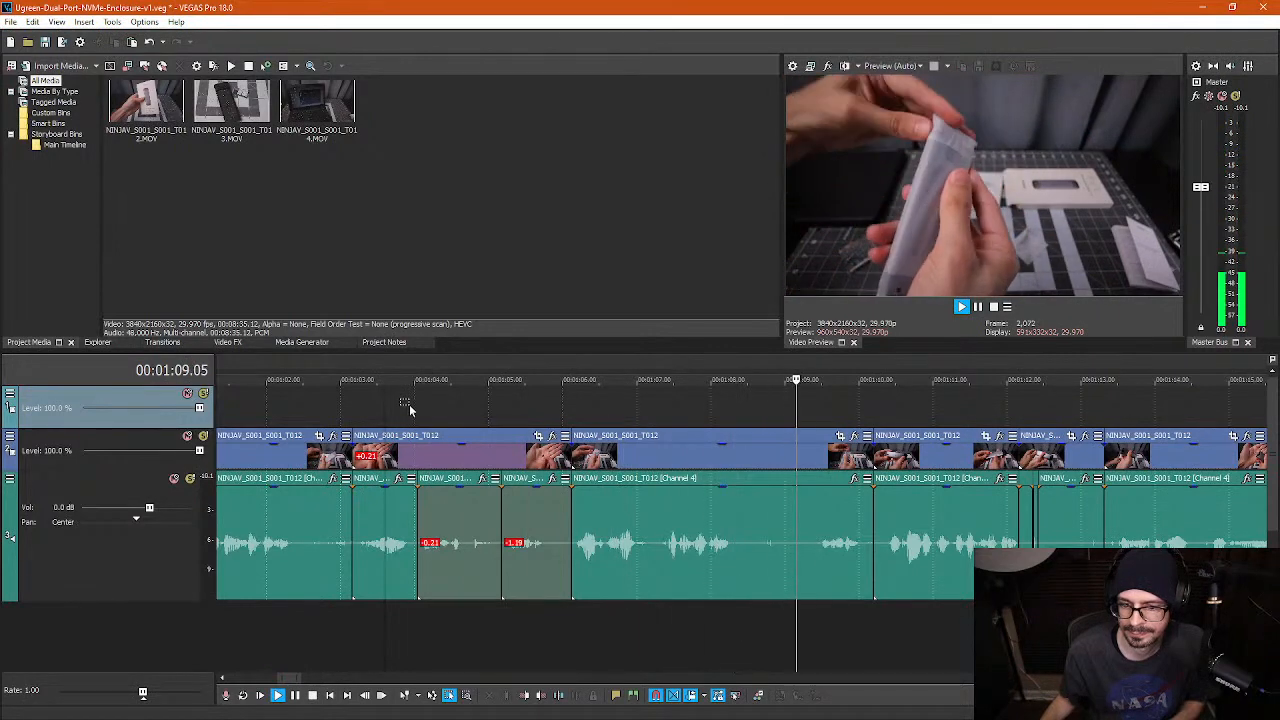
key(Return)
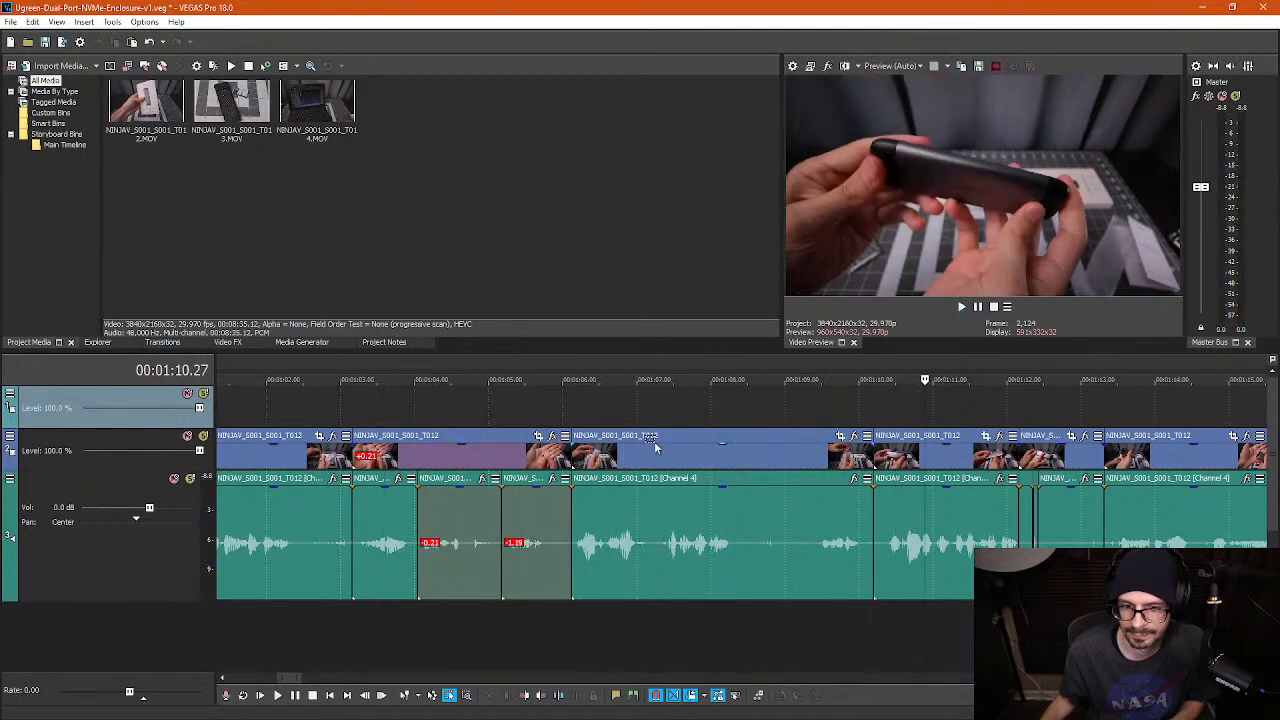
- Zoom in on the footage piece starting at about 00:01:06 with Pan/Crop, using a frame of about 2,909 by 1,636 rotated about 1.1 degrees
click(659, 455)
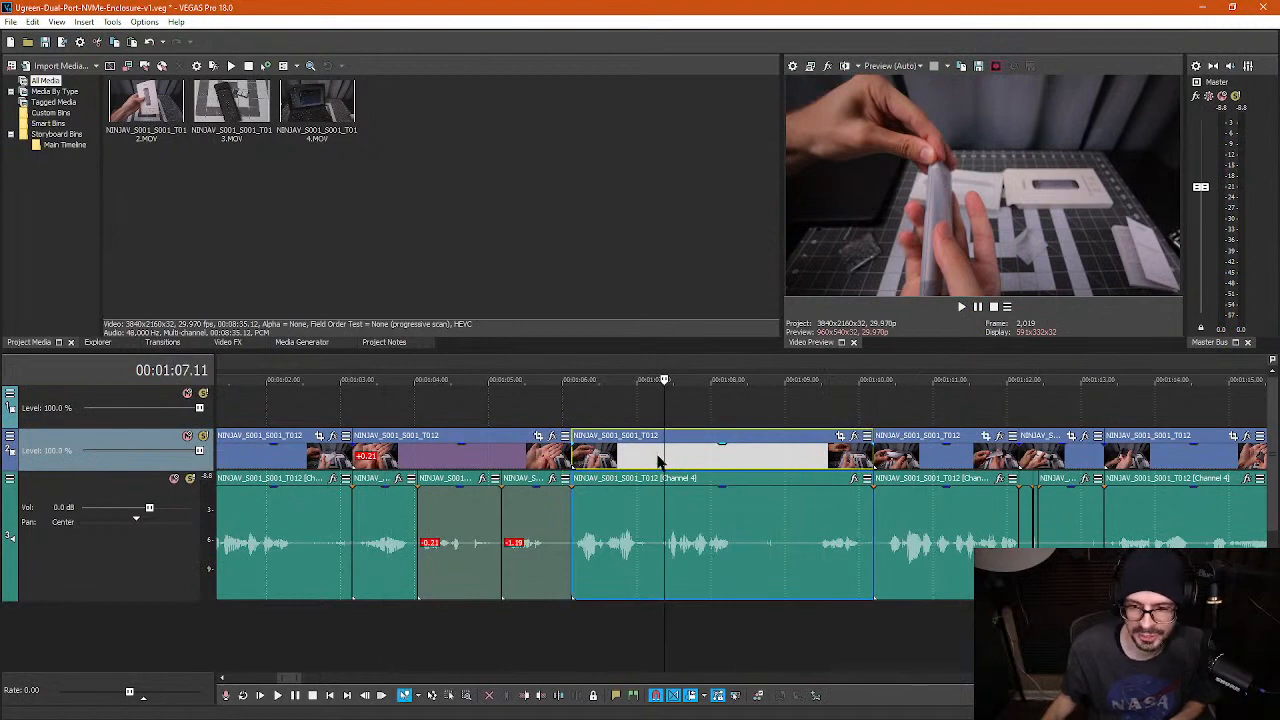
click(840, 436)
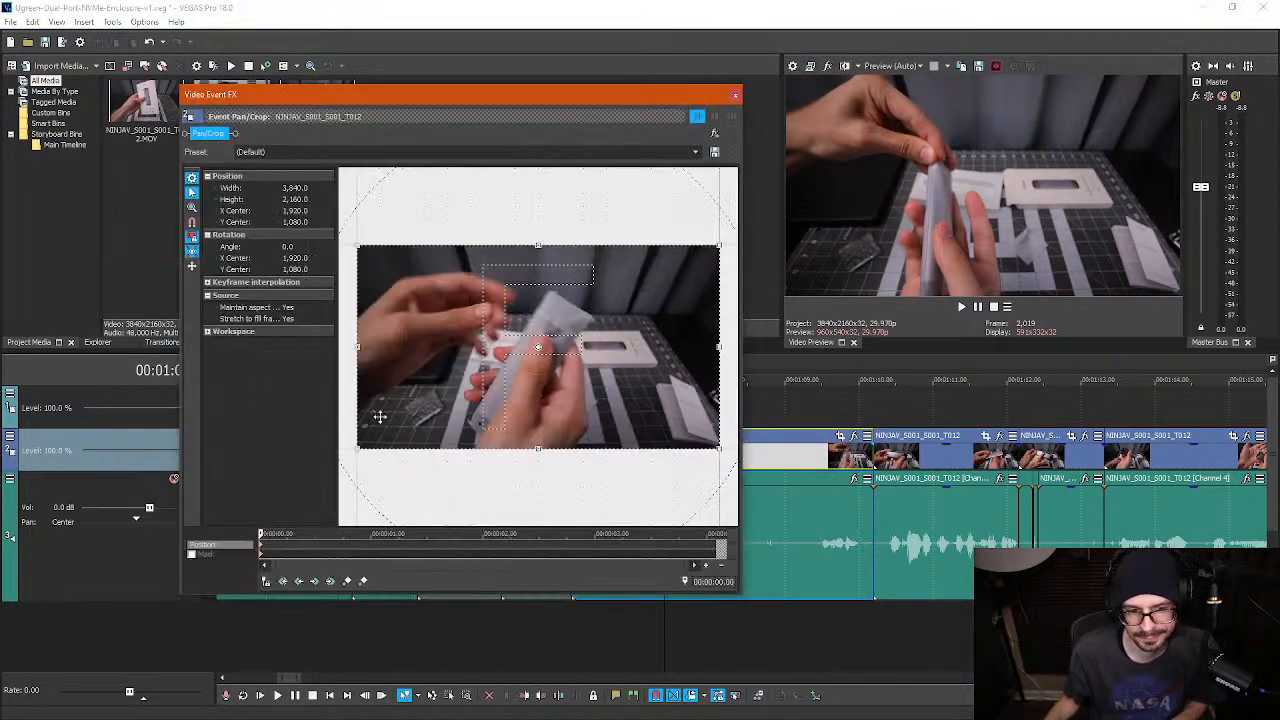
drag(363, 453, 469, 386)
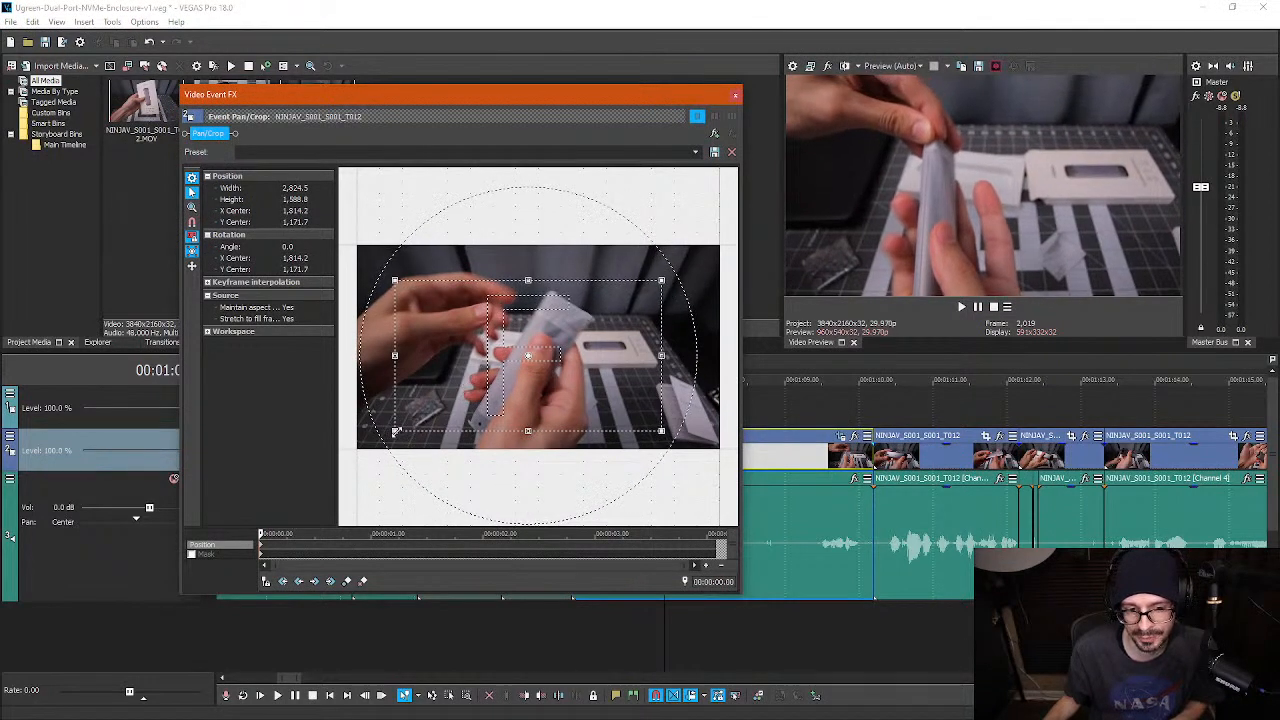
drag(395, 432, 378, 438)
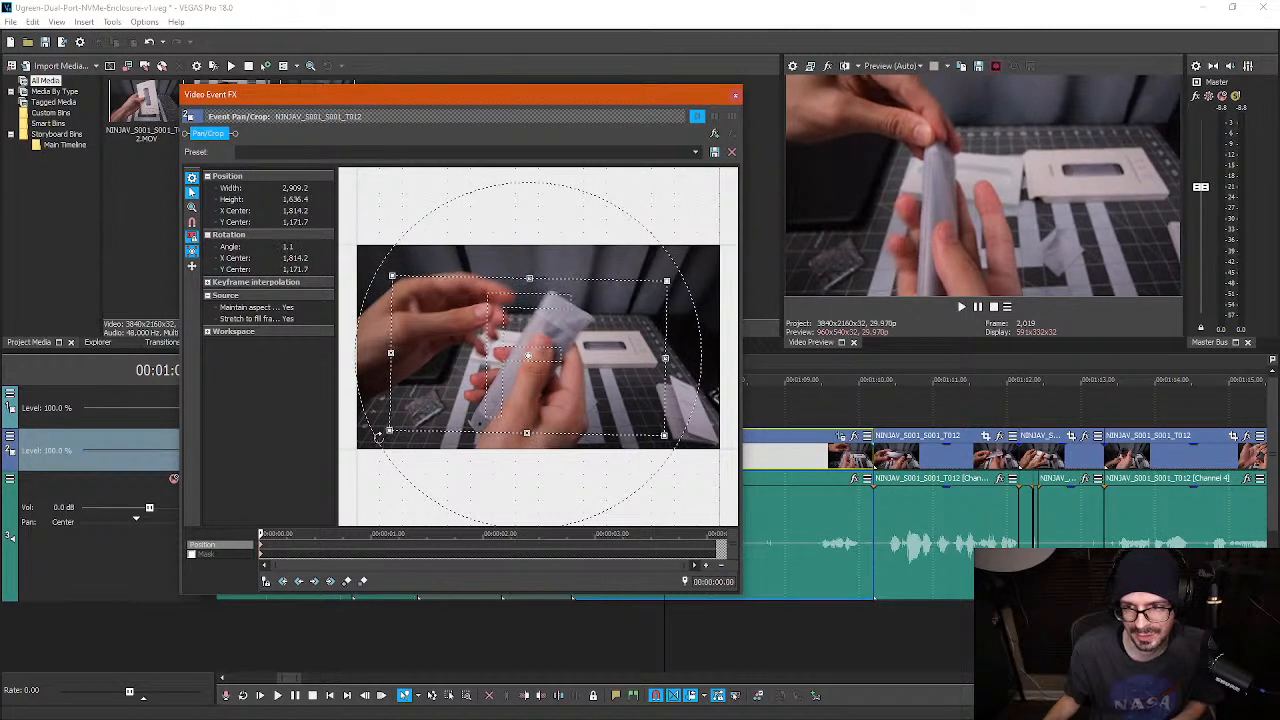
click(736, 96)
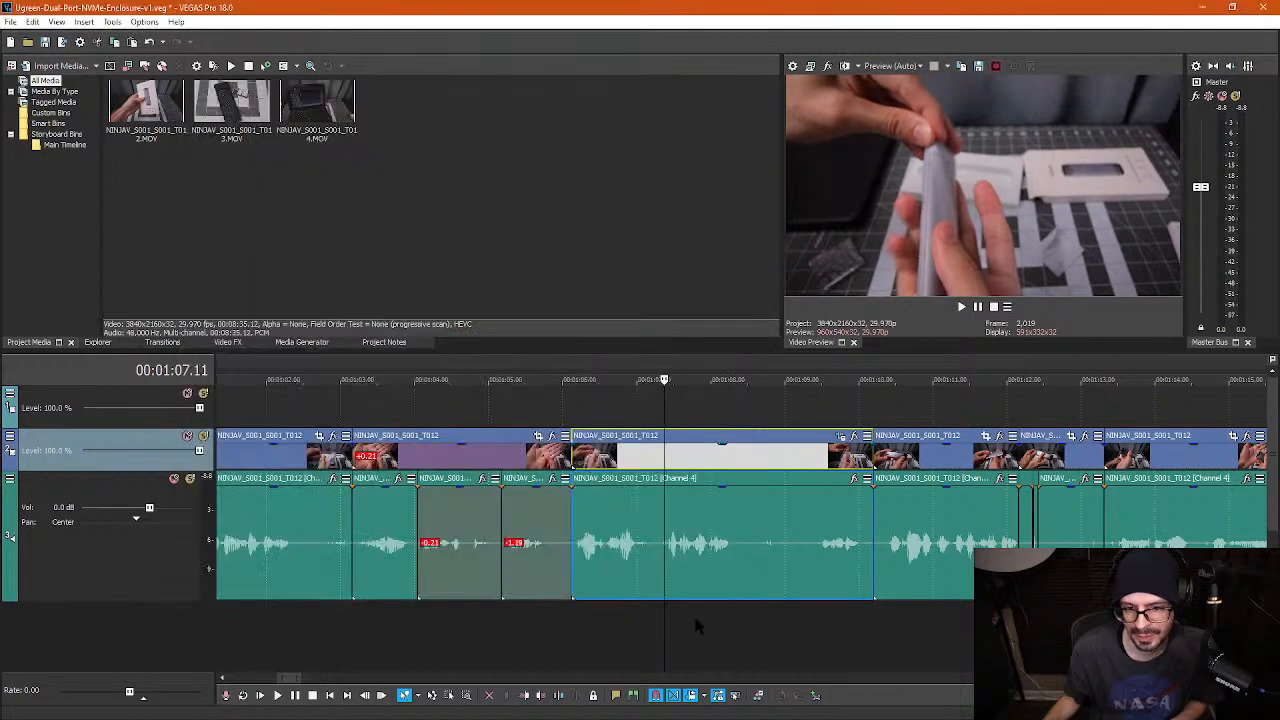
- Look through the opening of the edit for remaining pauses, checking the first two narration pieces up to about 00:00:30
scroll(798, 597, down, 3)
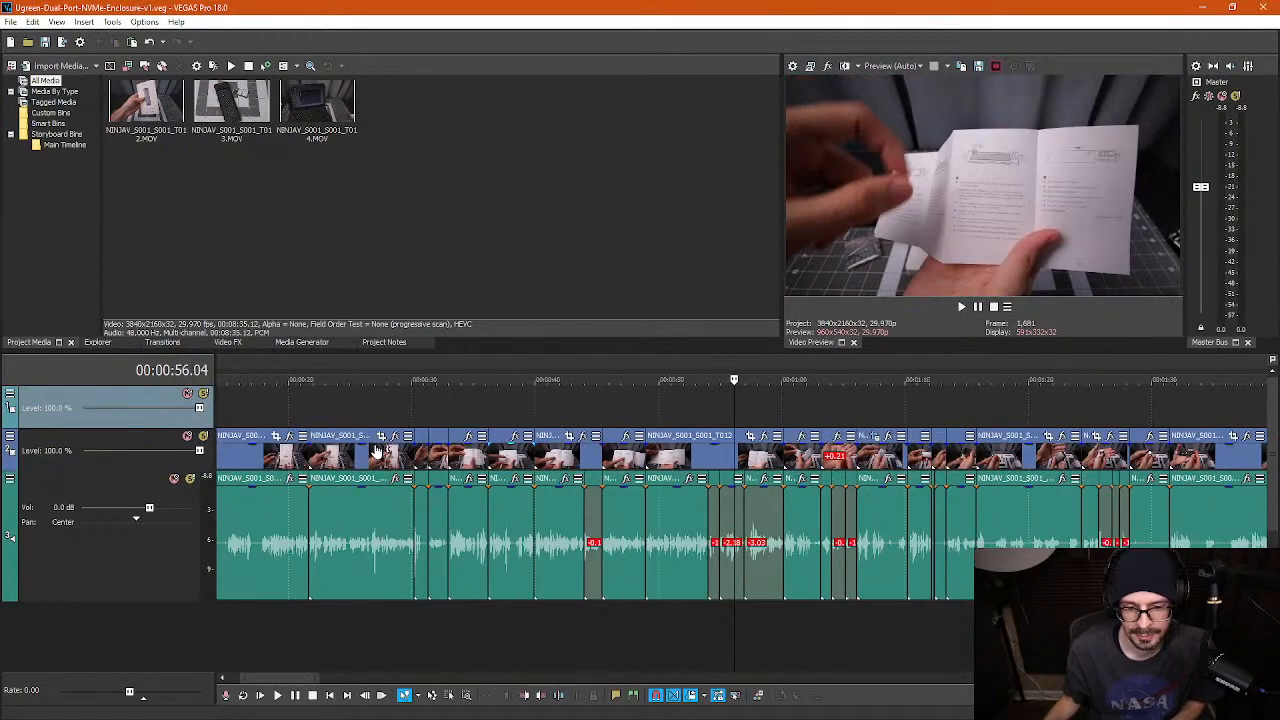
click(338, 401)
scroll(350, 410, down, 1)
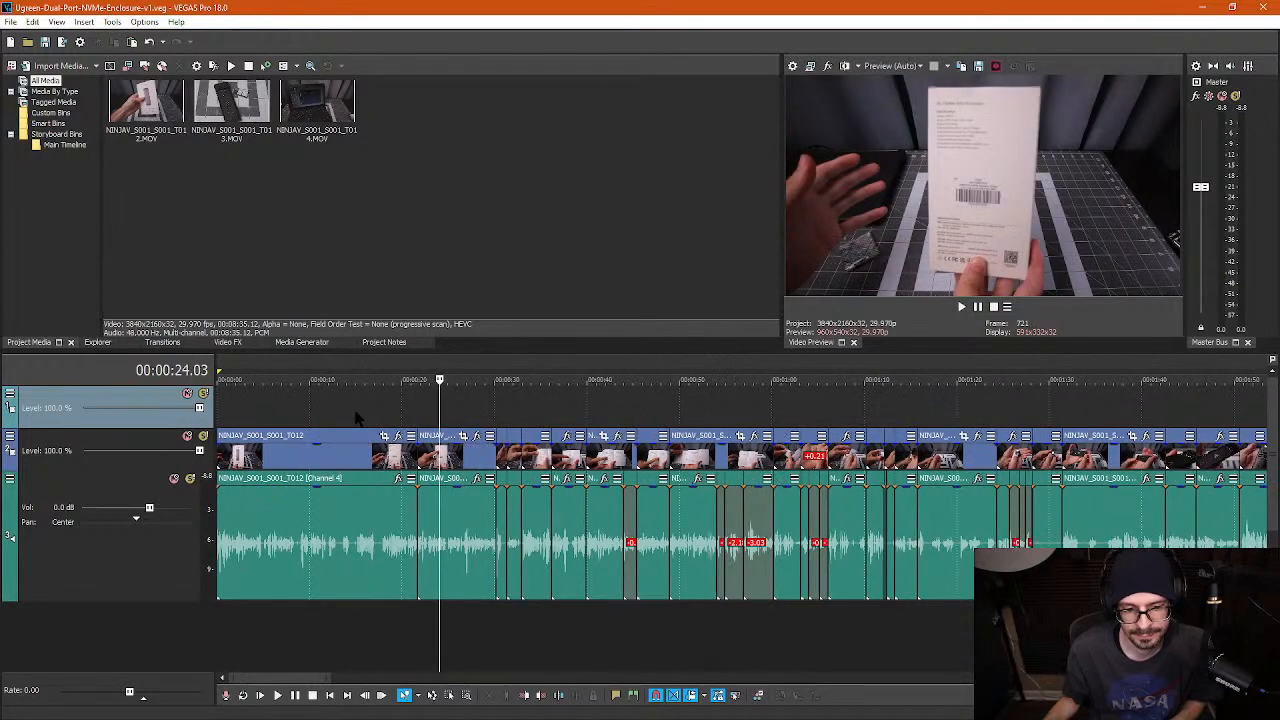
click(443, 417)
scroll(443, 417, up, 8)
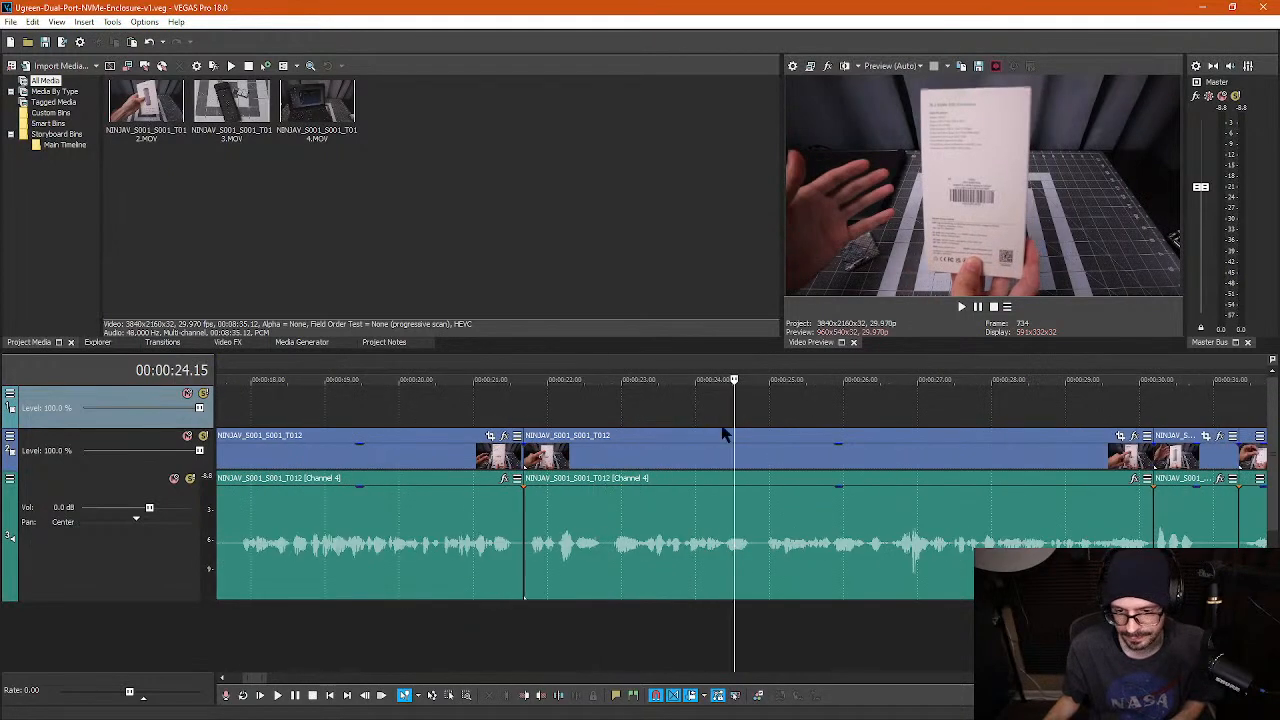
click(780, 384)
scroll(771, 420, down, 1)
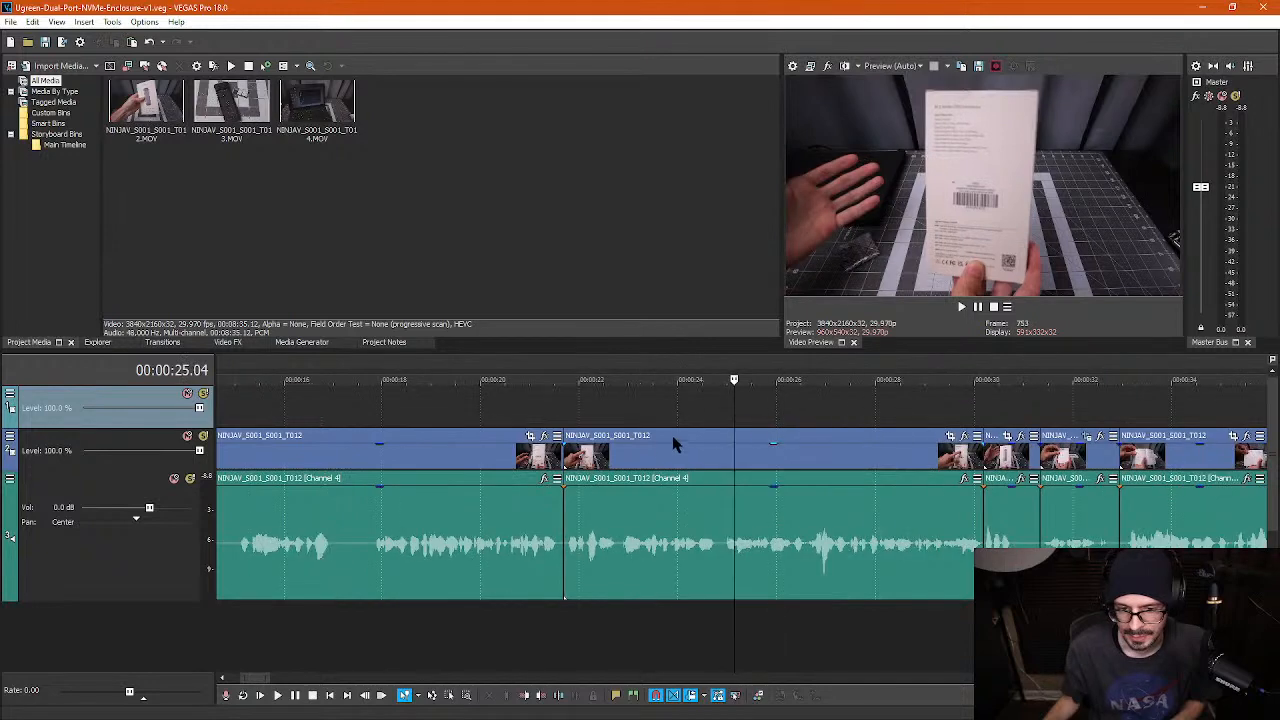
scroll(483, 457, down, 1)
scroll(483, 457, down, 1)
click(417, 418)
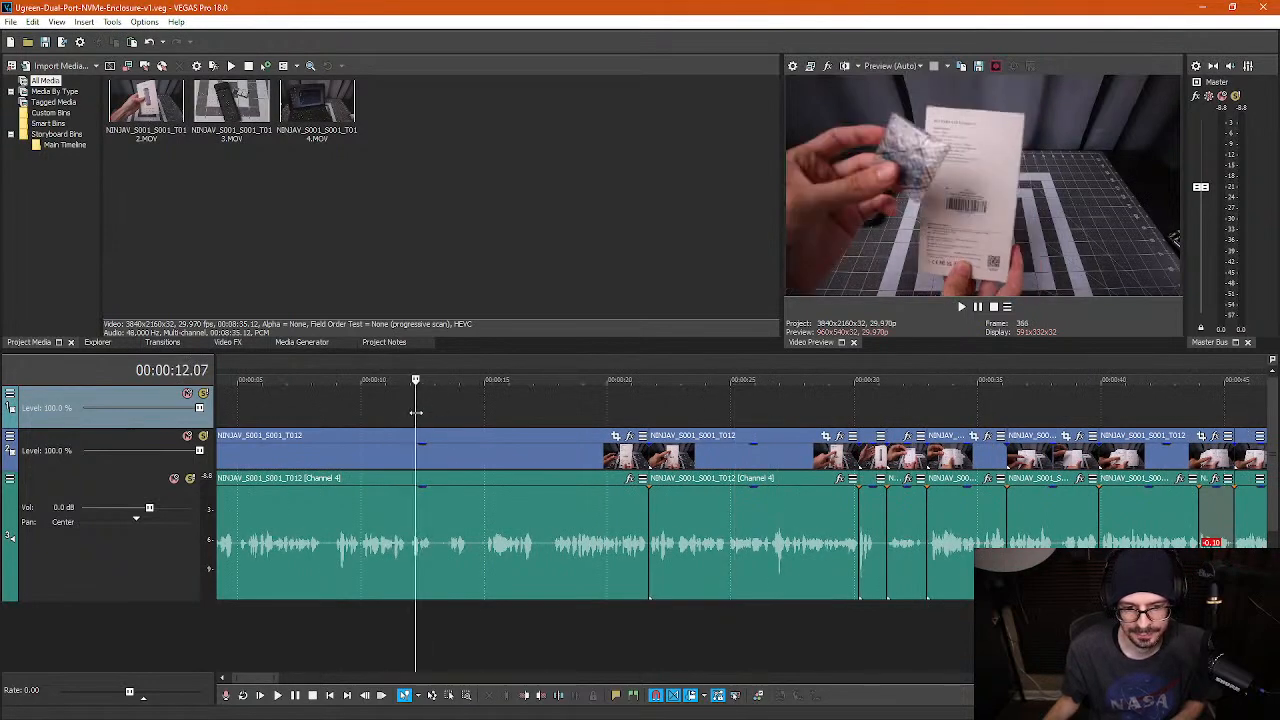
mouse_move(416, 412)
mouse_down()
mouse_move(144, 406)
mouse_move(415, 404)
mouse_up()
click(553, 557)
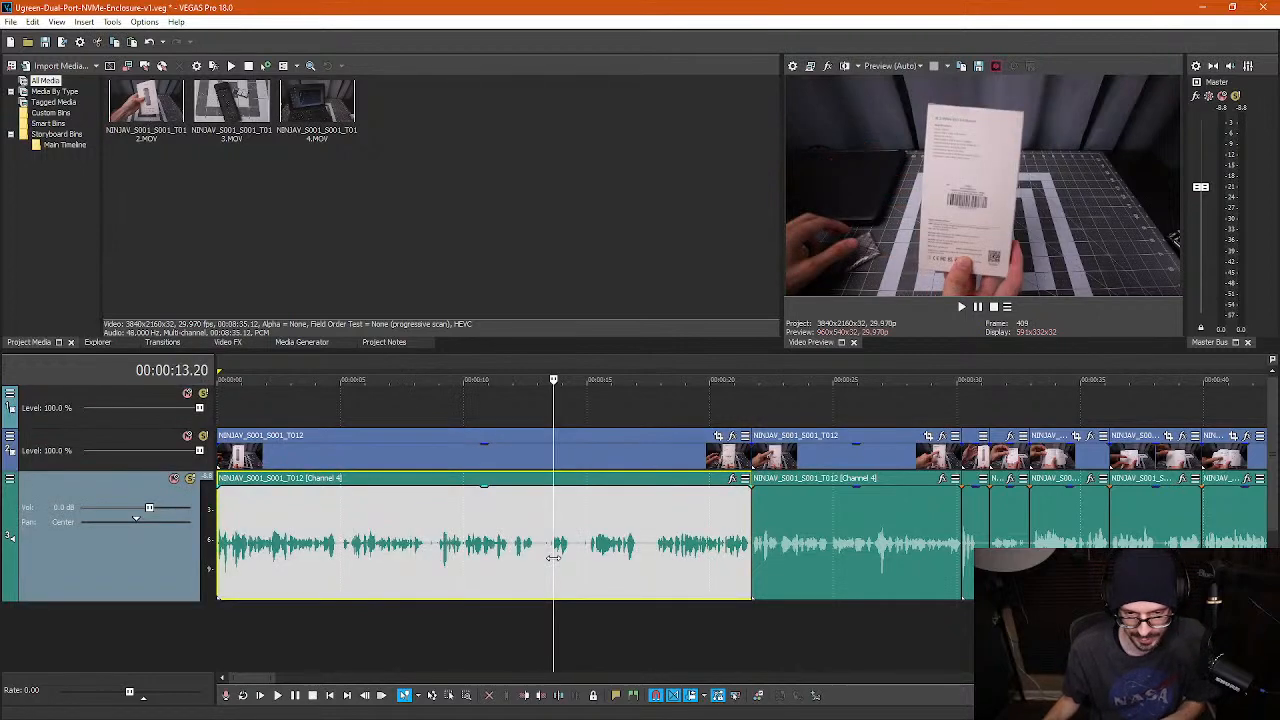
- Split the opening audio at 00:00:08.13 and 00:00:08.29 and delete the silent piece between the splits
click(419, 545)
scroll(643, 568, up, 5)
click(756, 548)
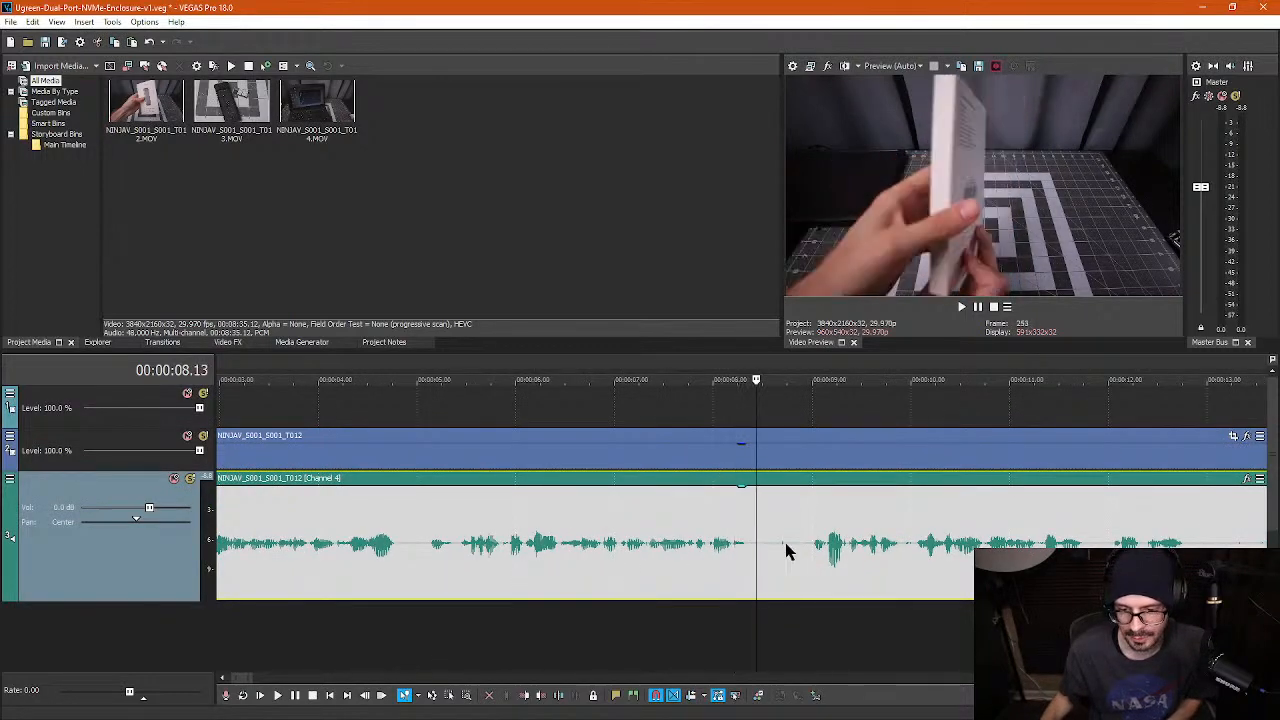
key(s)
click(801, 545)
click(808, 548)
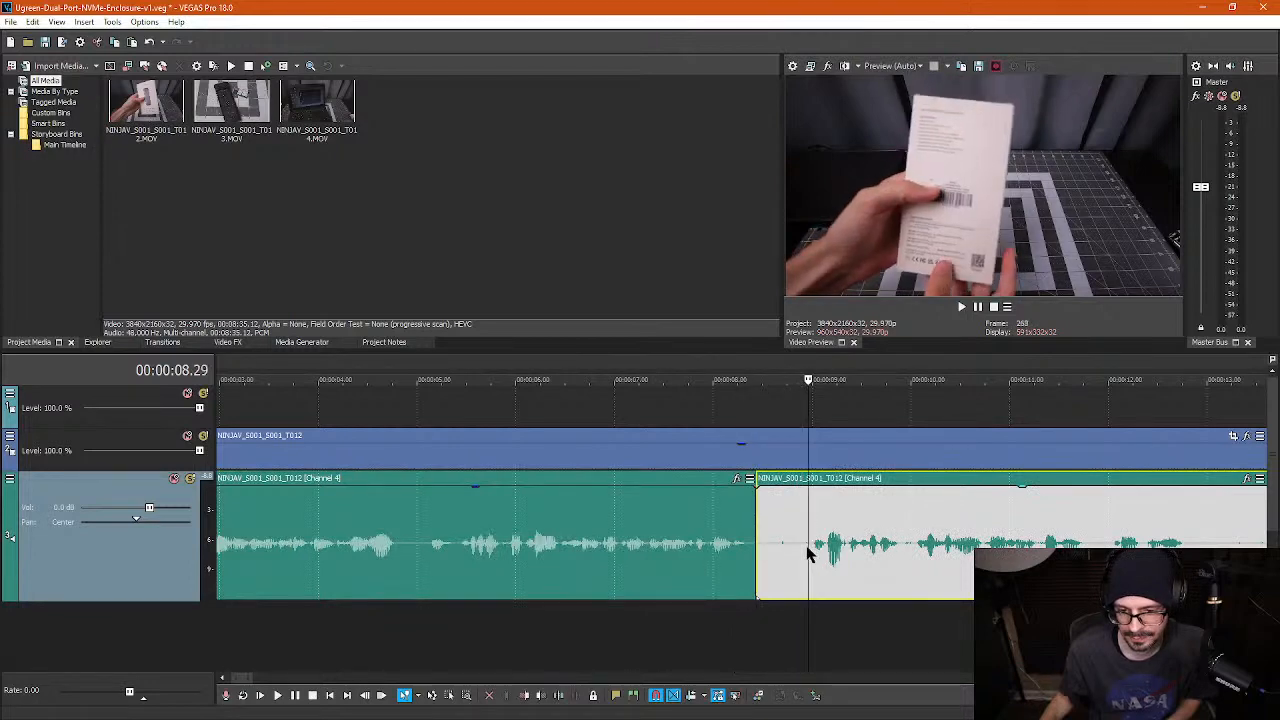
key(s)
click(775, 548)
key(Delete)
- Cut the audio pause between 00:00:04.25 and 00:00:05.02 and move the following audio piece back to close the gap
scroll(600, 555, down, 3)
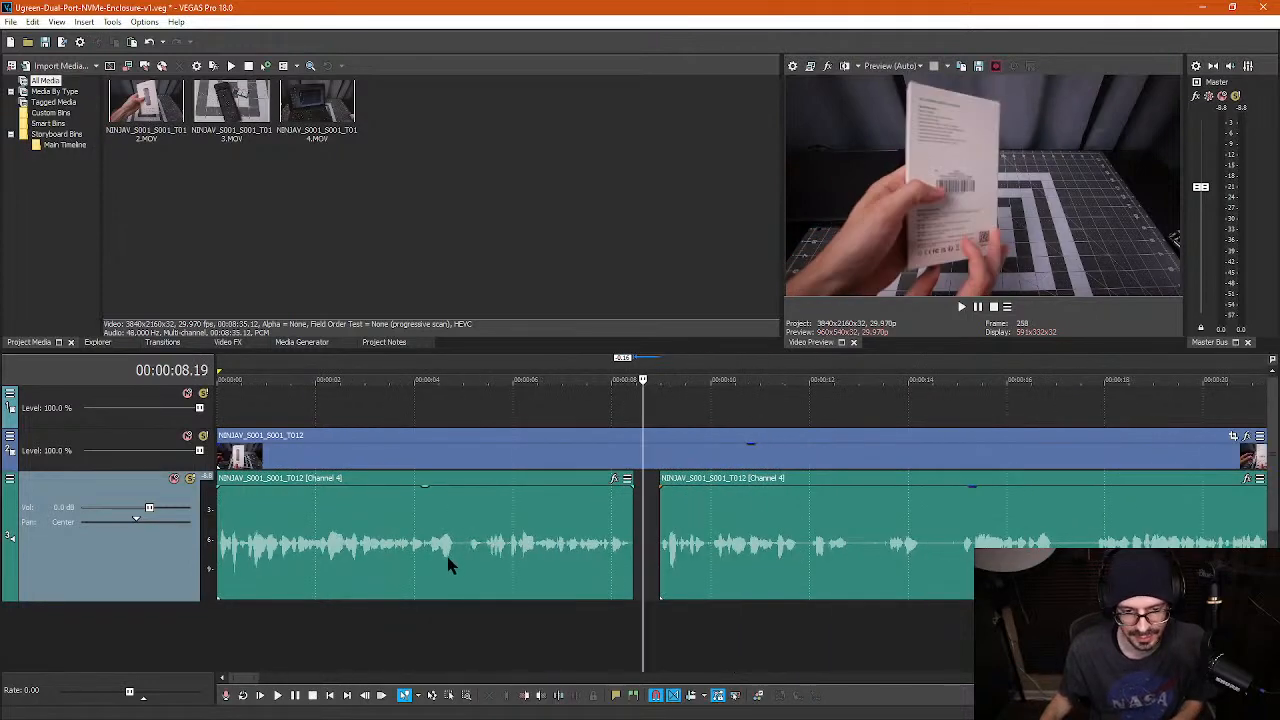
click(452, 555)
scroll(760, 558, up, 5)
click(721, 545)
key(s)
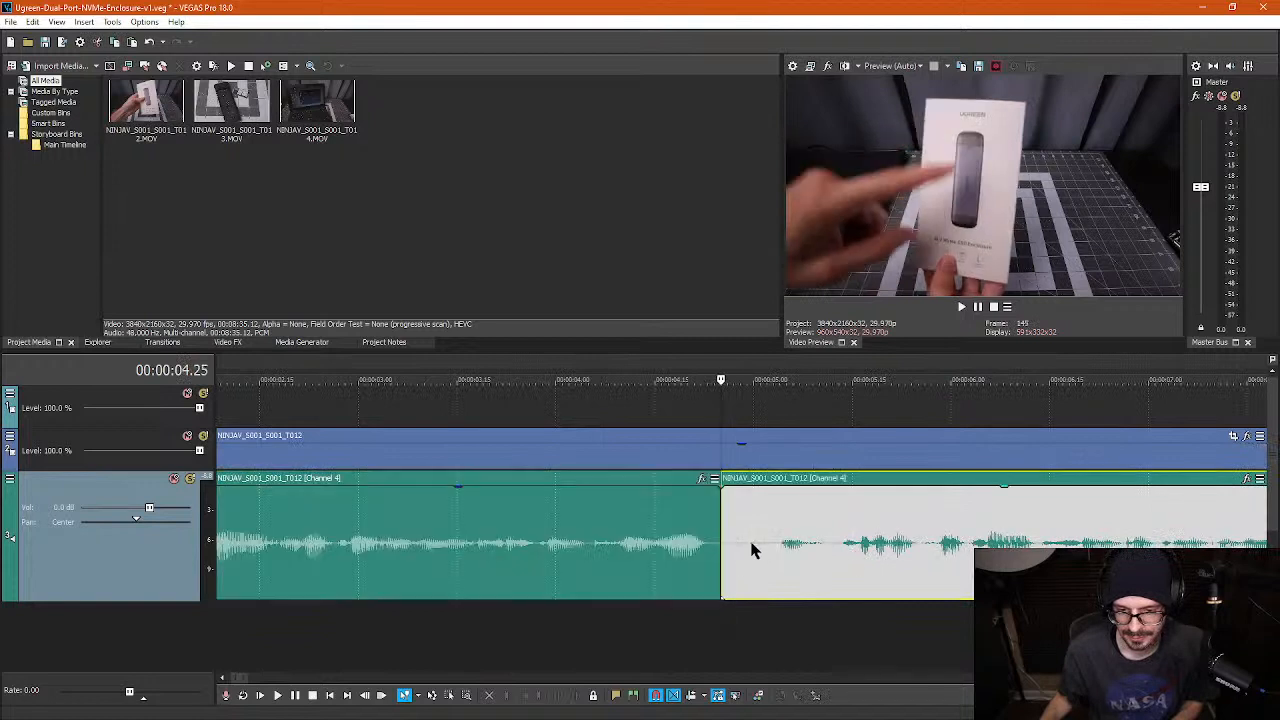
click(764, 547)
key(s)
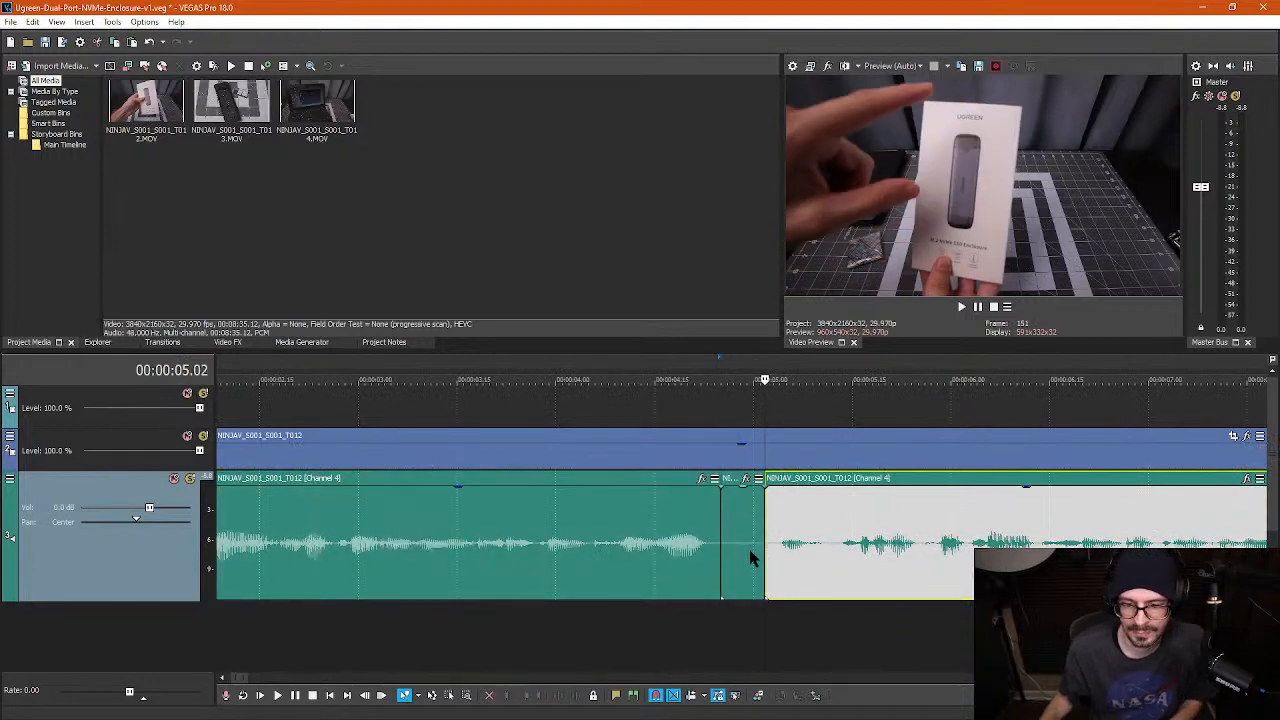
click(750, 554)
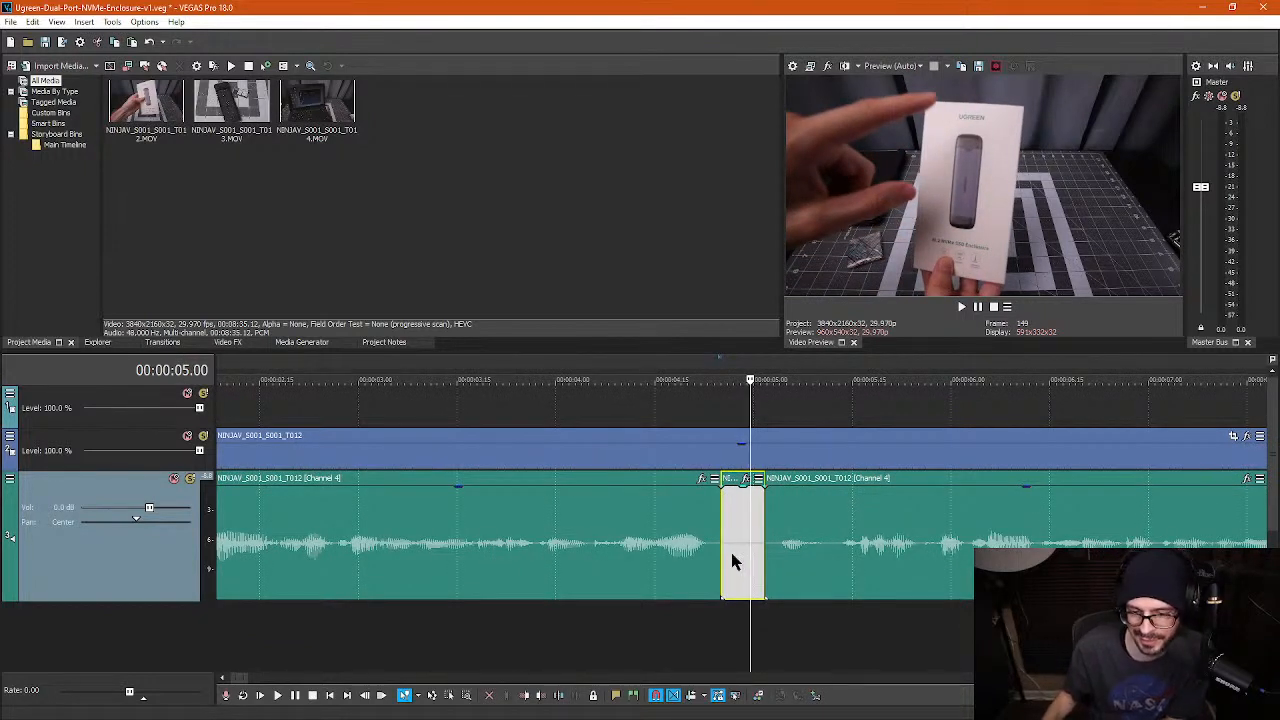
key(Delete)
drag(803, 545, 762, 545)
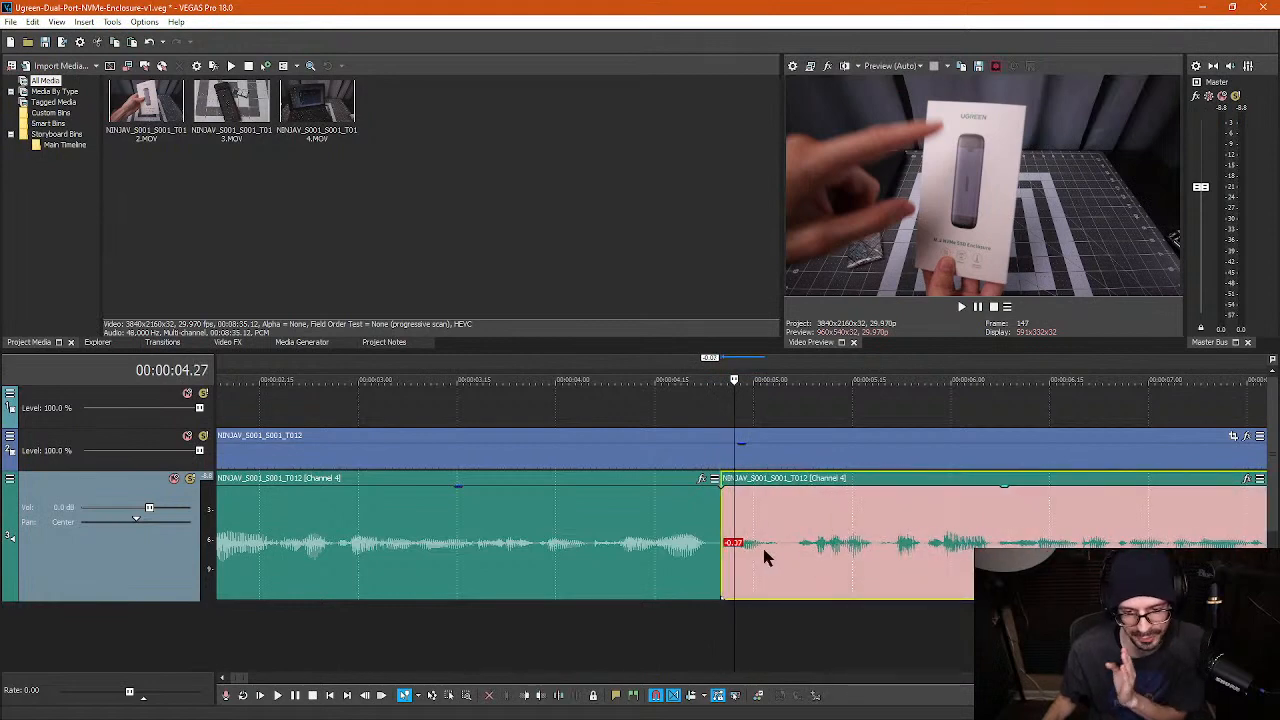
- Move the audio piece after the gap at about 00:00:08 back against the end of the preceding piece
scroll(838, 545, down, 3)
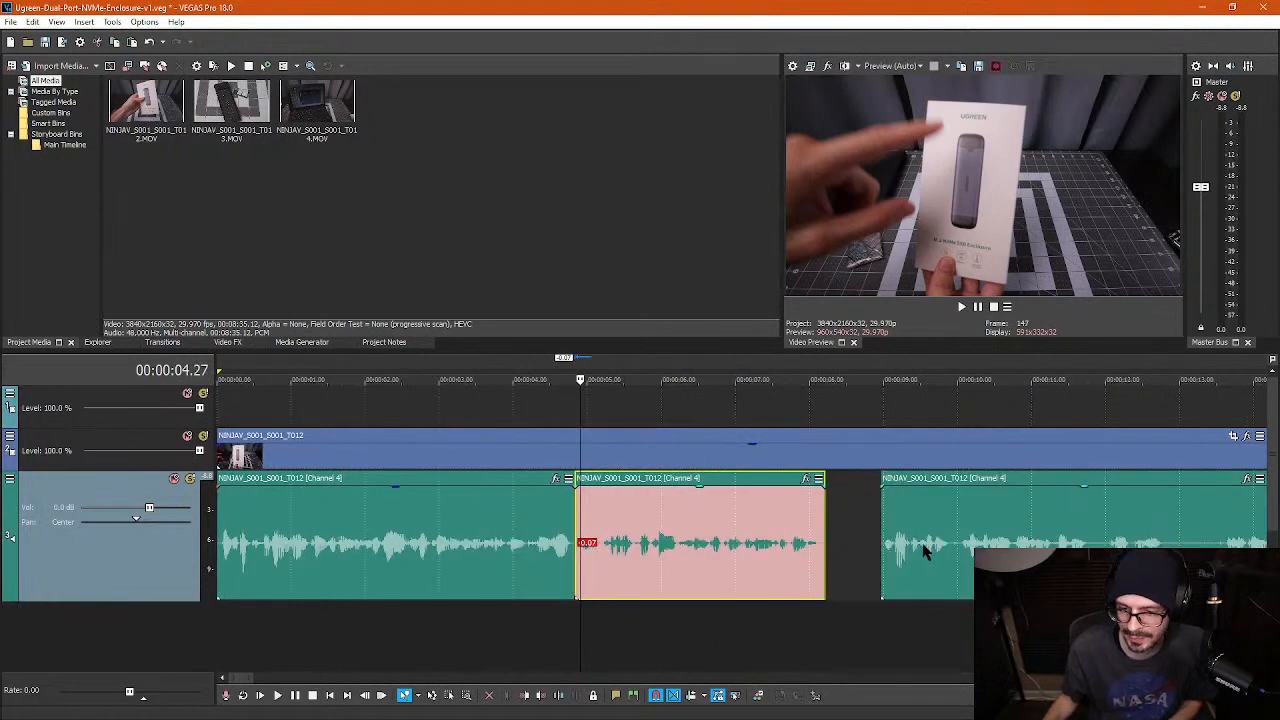
click(923, 546)
scroll(923, 546, down, 1)
drag(840, 557, 800, 557)
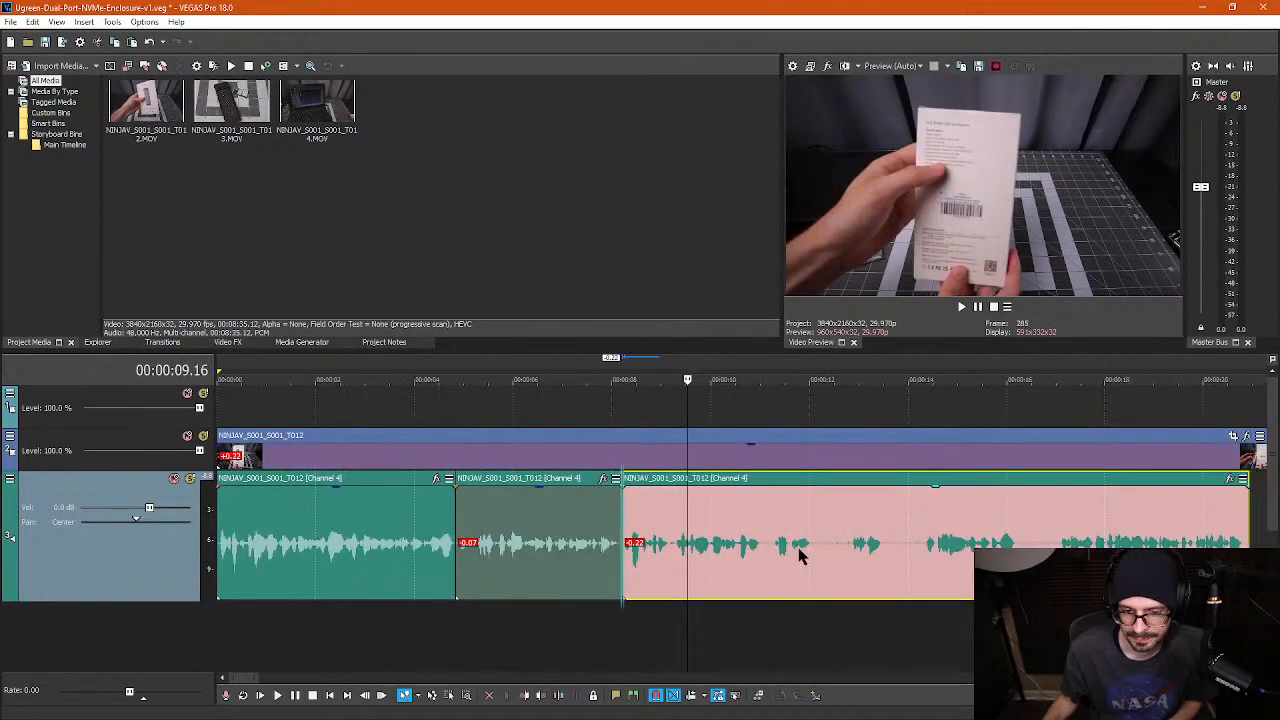
- Check where speech resumes after 00:00:12.05, then split off and delete the silent audio up to about 00:00:12.25
click(806, 551)
scroll(805, 550, up, 4)
key(s)
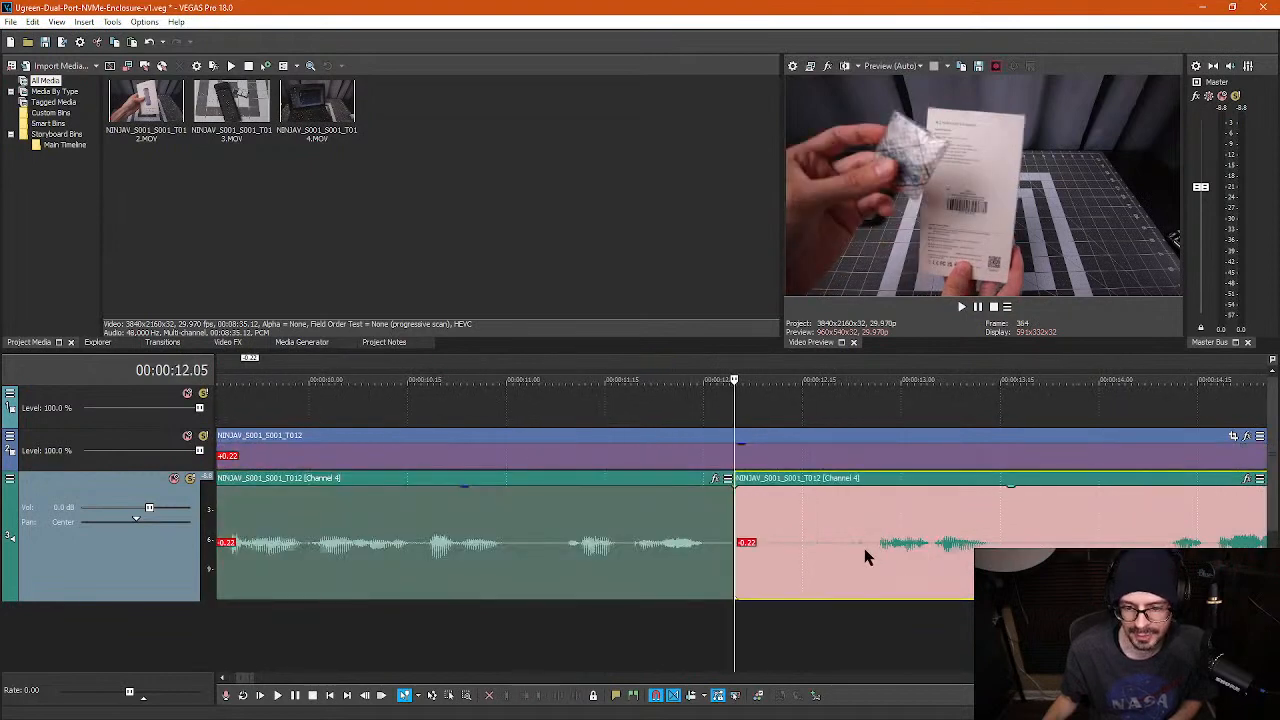
click(866, 557)
key(space)
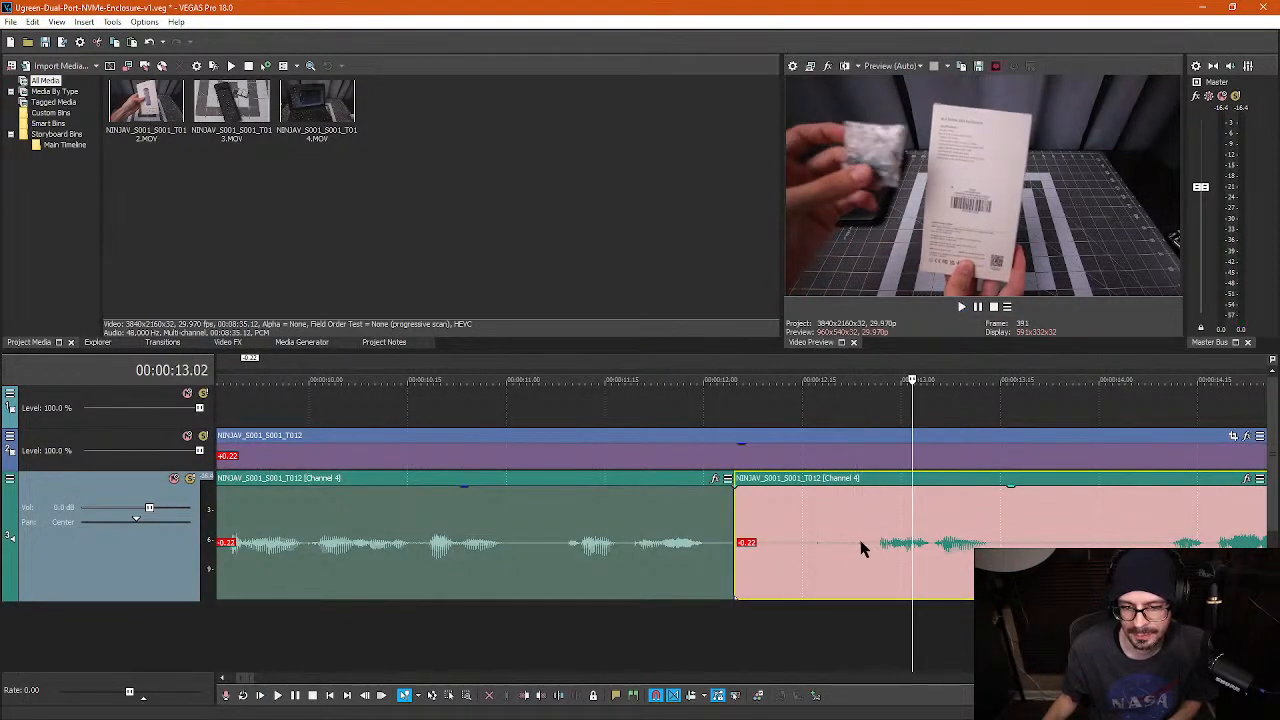
key(space)
key(s)
click(812, 560)
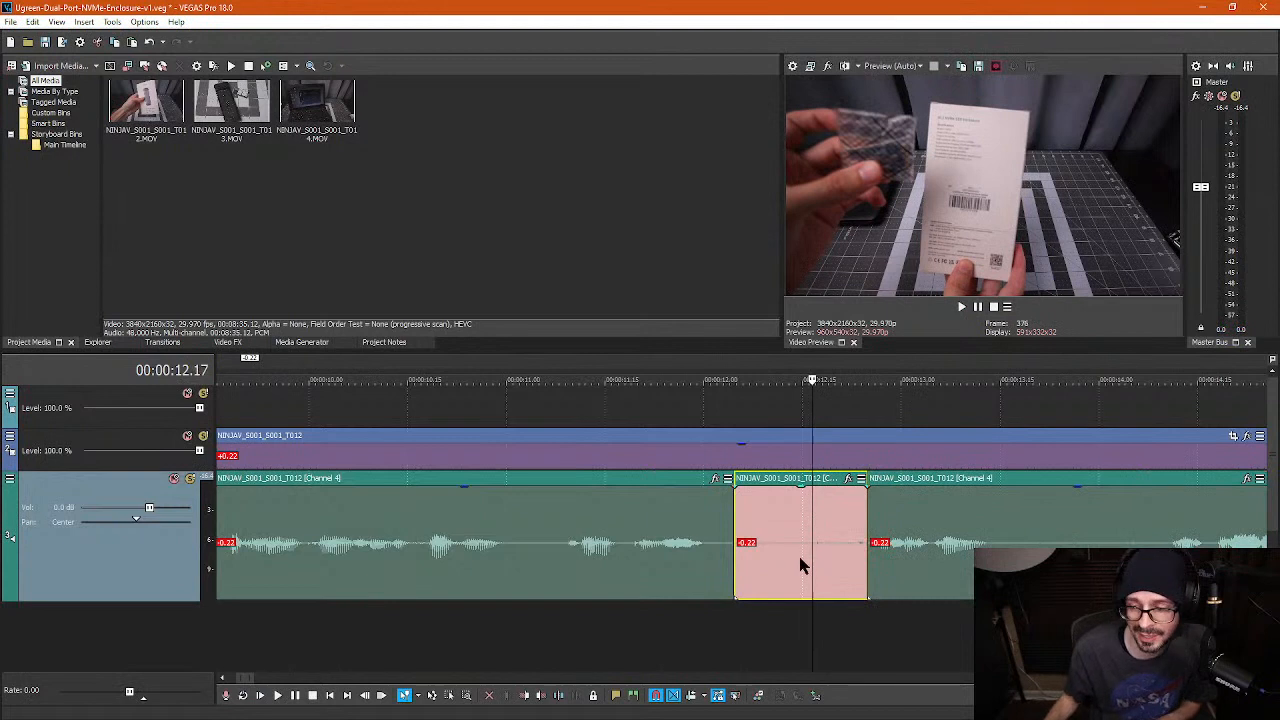
key(Delete)
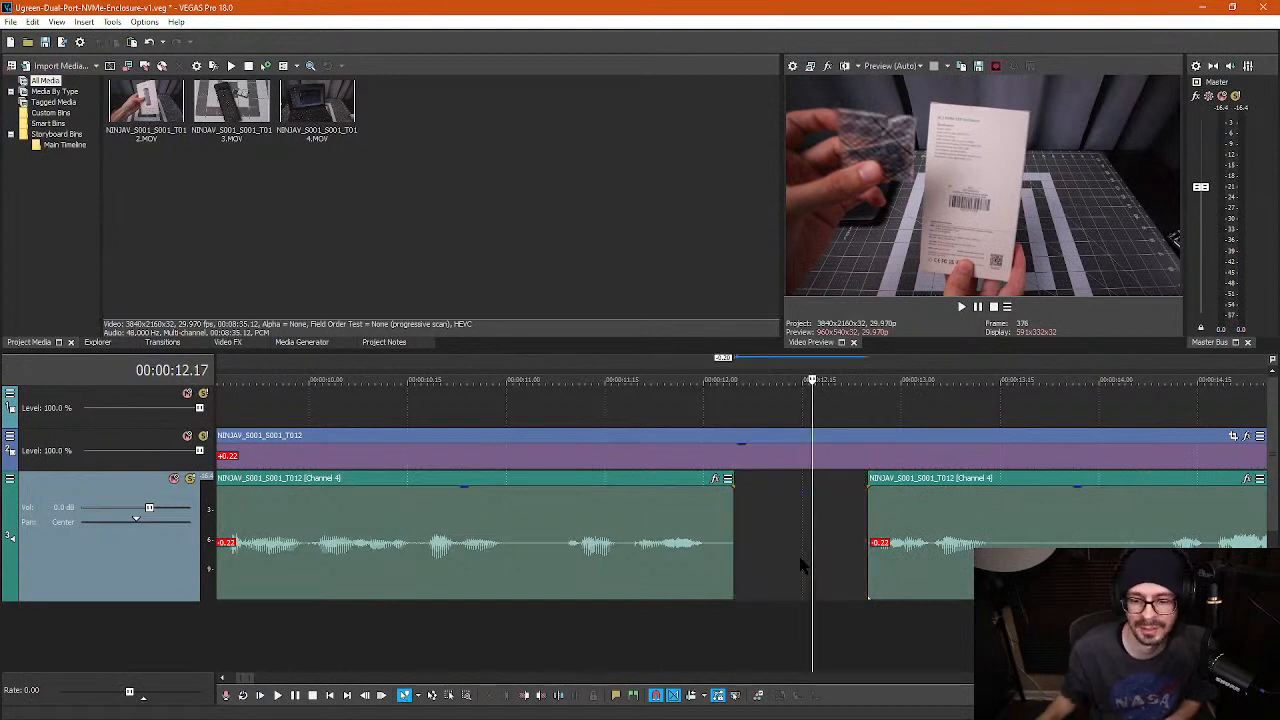
- Cut the short audio pause right after 00:00:11.02 and move the following phrase back against the preceding piece
click(520, 549)
key(s)
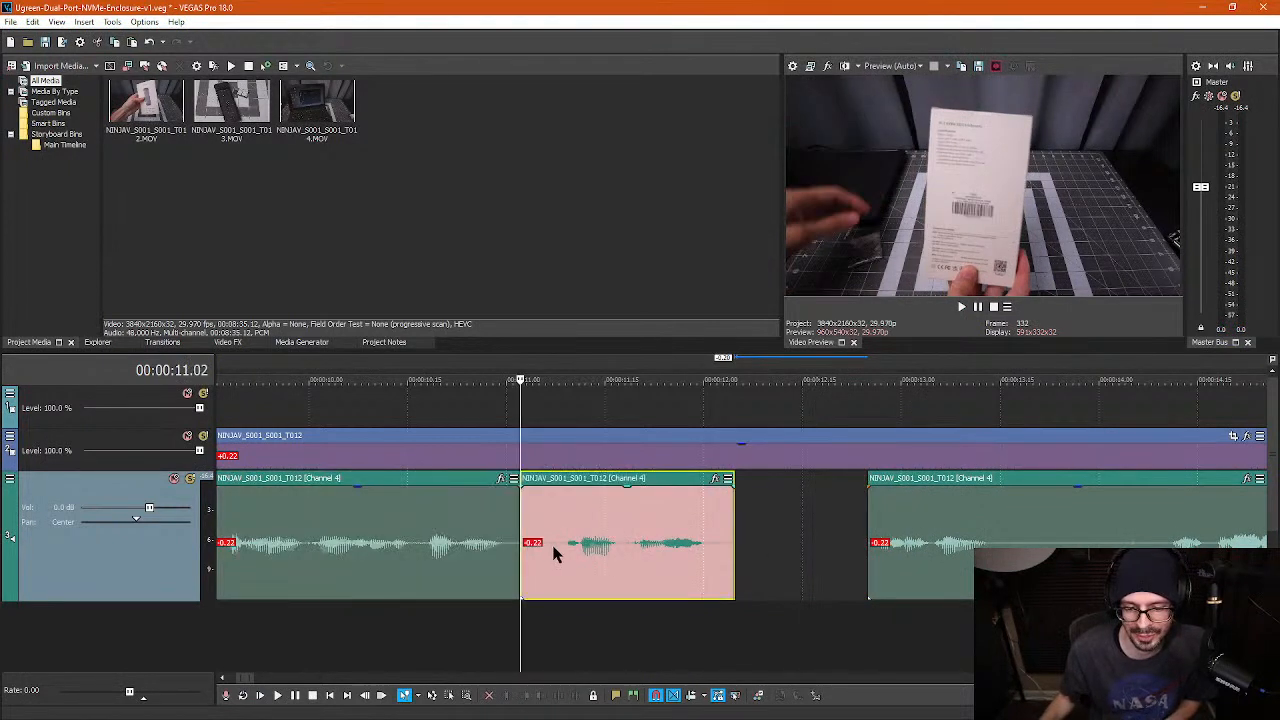
click(551, 541)
key(s)
click(538, 560)
key(Delete)
click(552, 563)
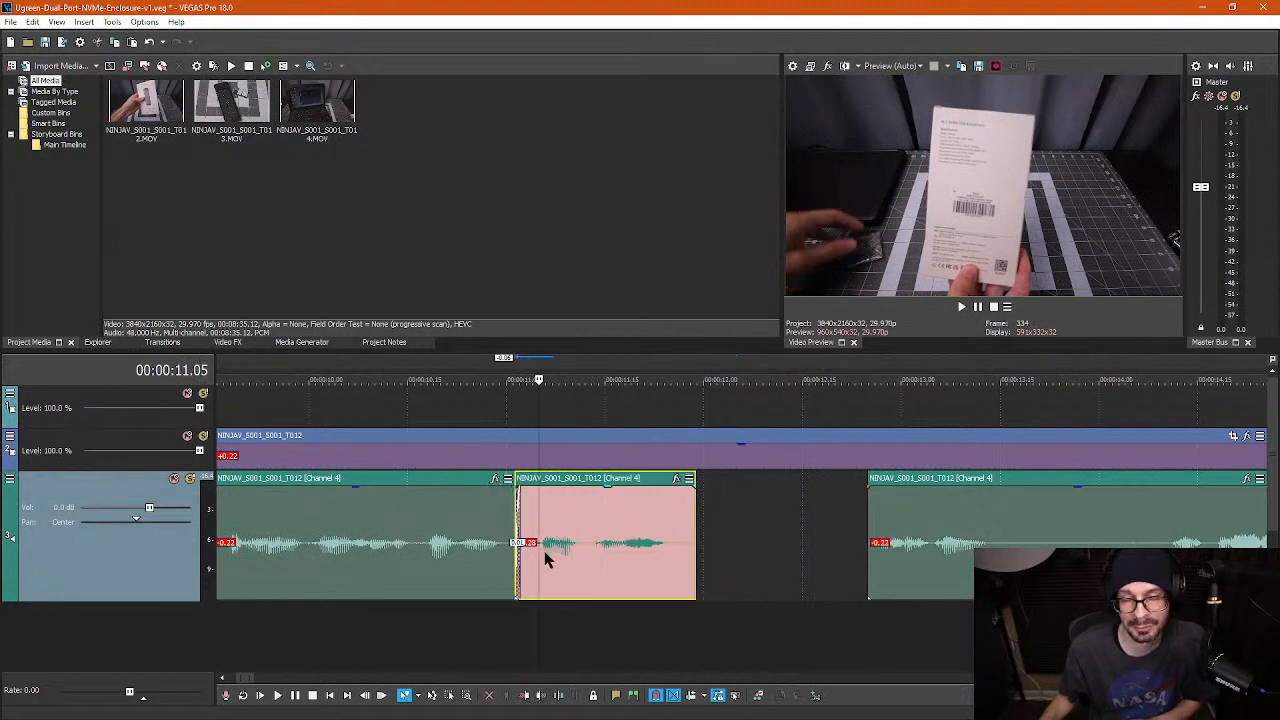
- Move the audio piece starting at about 00:00:12.25 back to join the end of the phrase before the gap
click(888, 553)
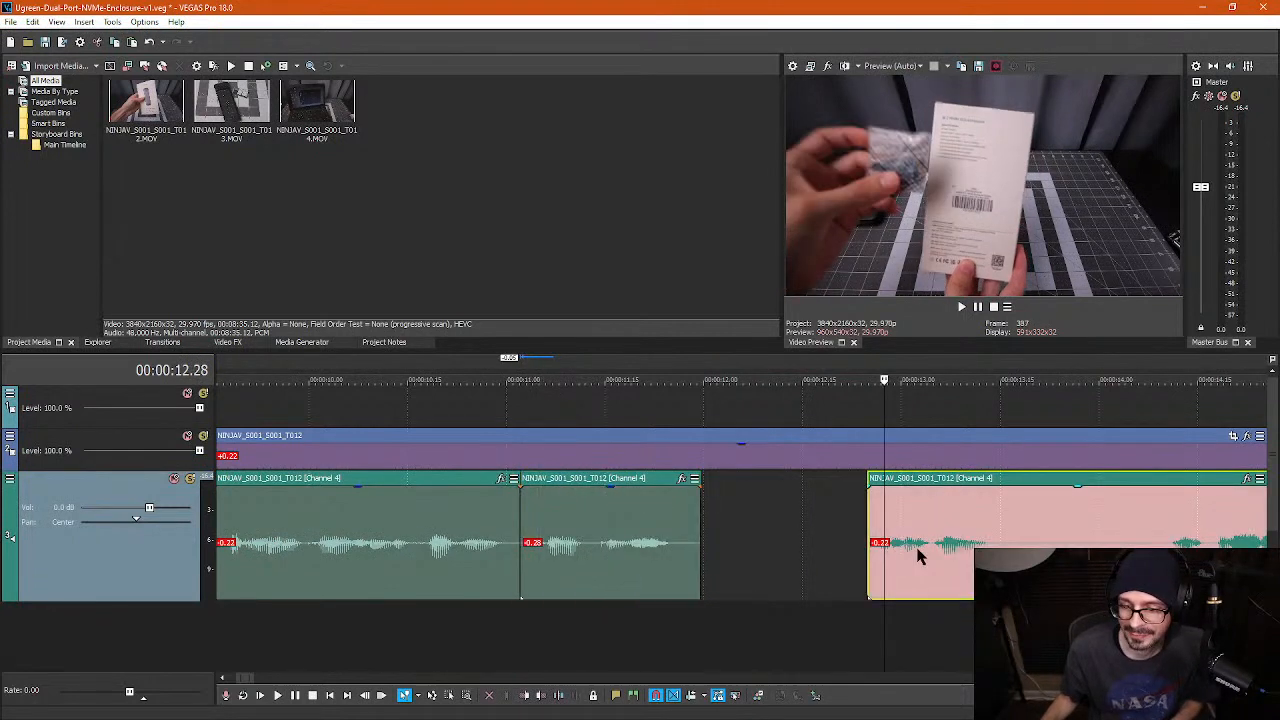
scroll(851, 551, down, 1)
drag(805, 548, 689, 549)
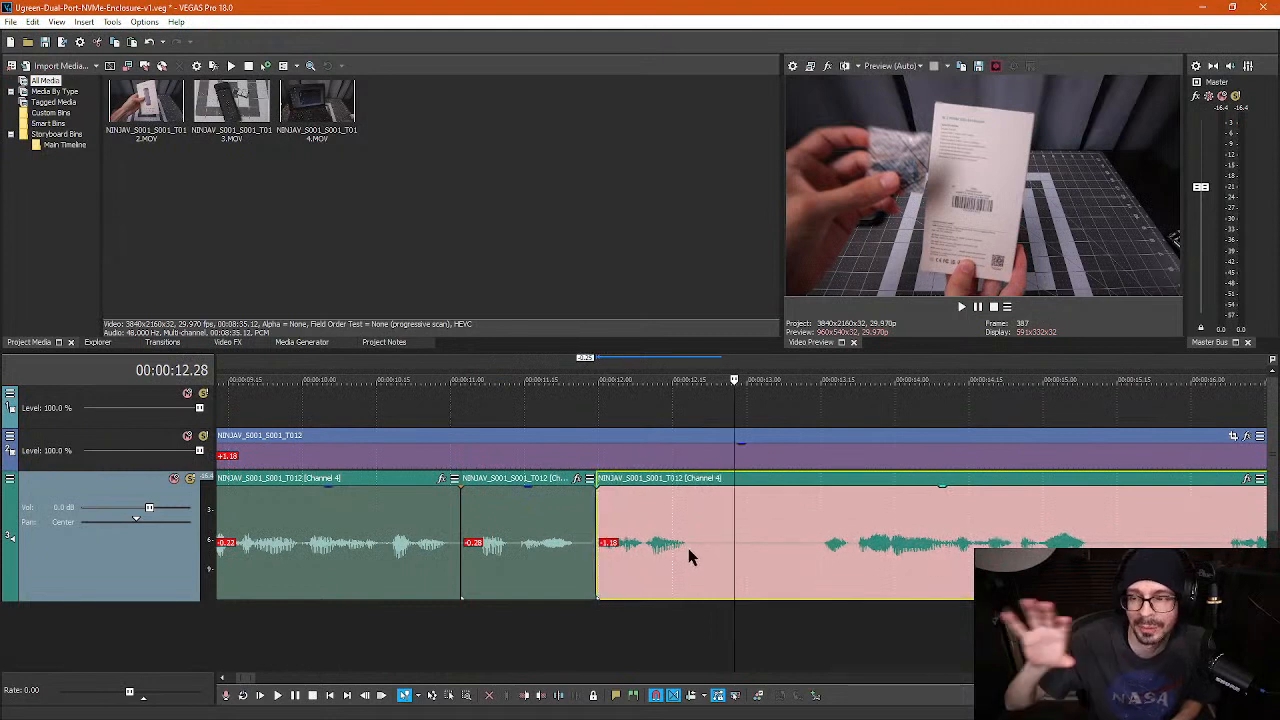
- Cut the audio pause around 00:00:13 and move the remaining part of the opening audio back to close the gap
scroll(687, 558, down, 2)
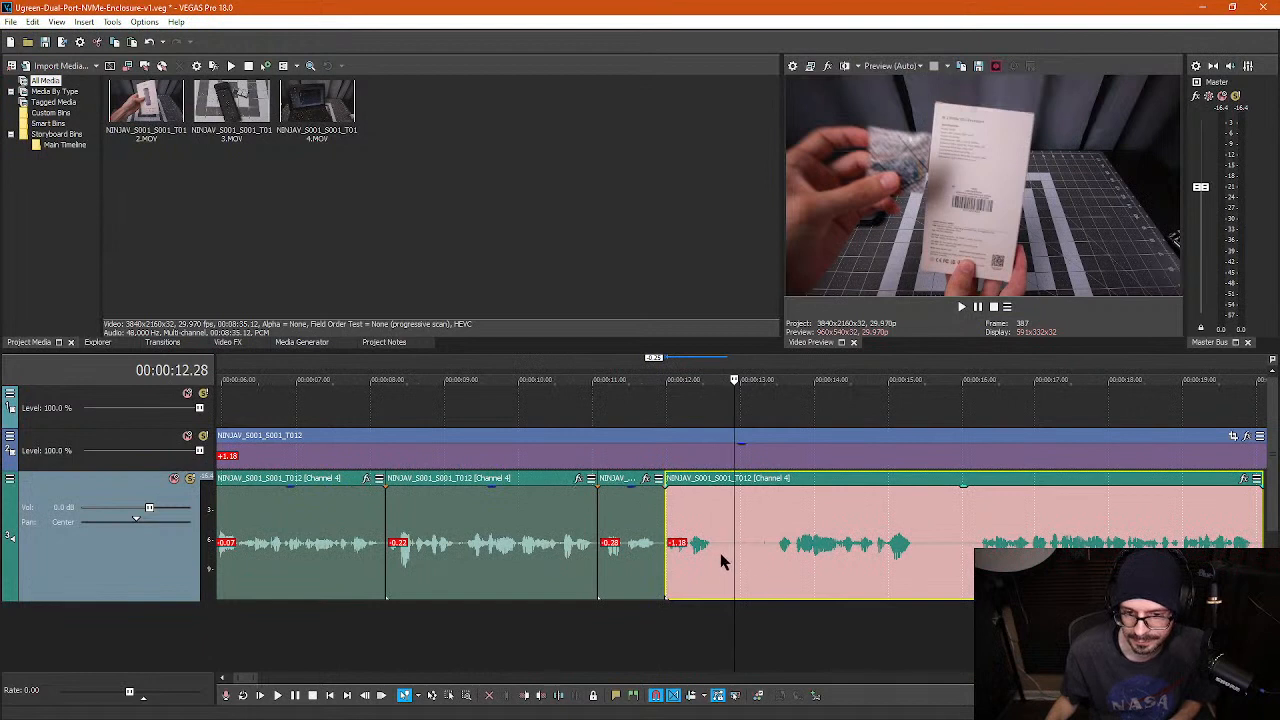
click(721, 562)
key(s)
click(769, 557)
key(s)
click(748, 557)
key(Delete)
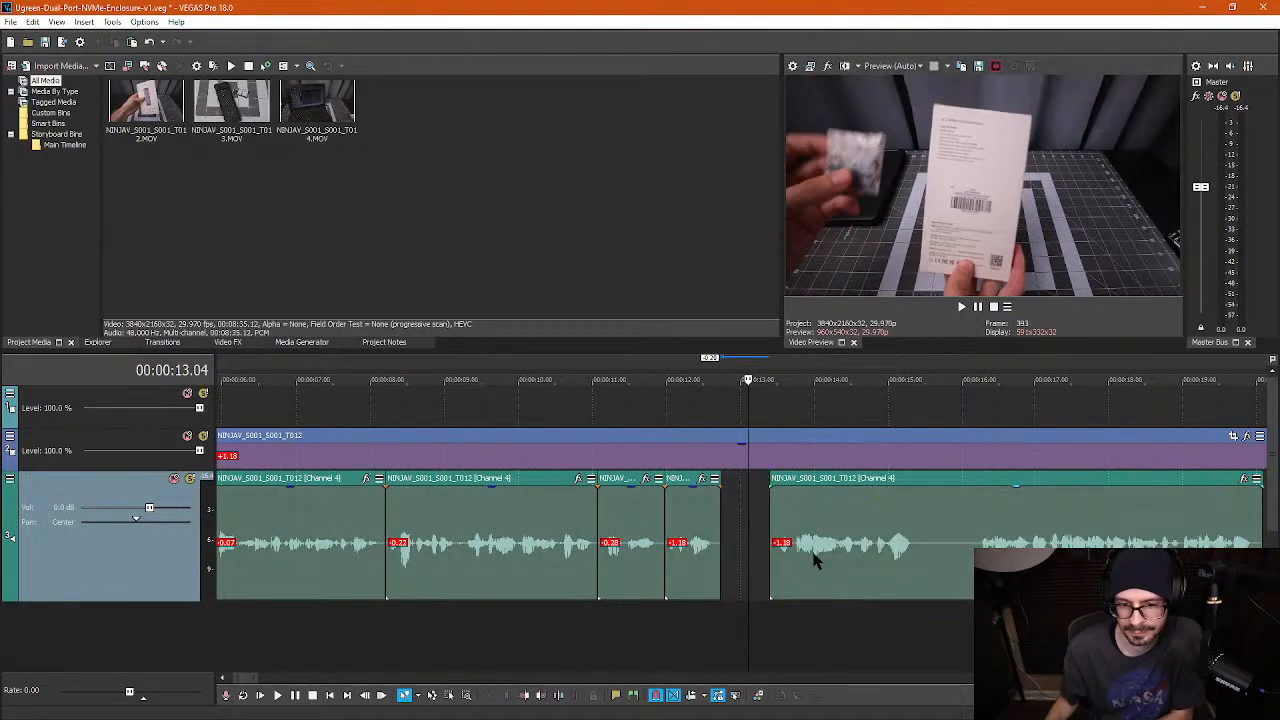
drag(815, 562, 765, 560)
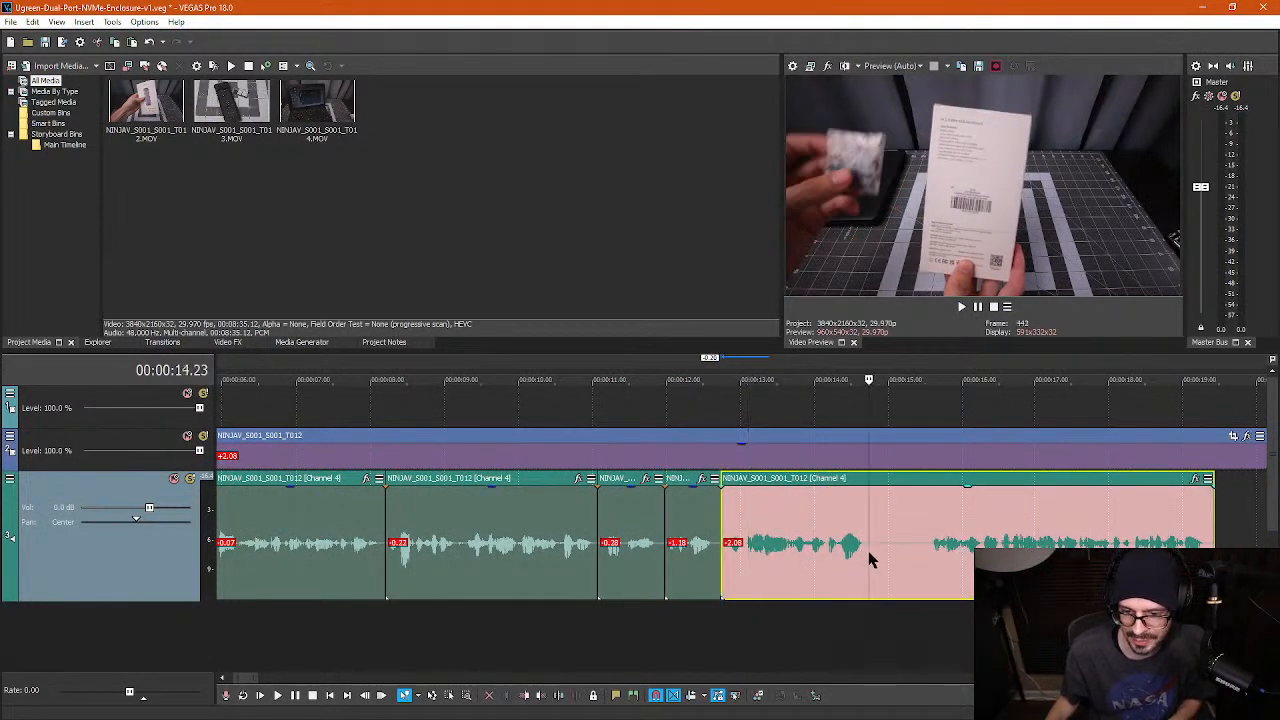
- Cut the silent audio from 00:00:14.23 to about 00:00:15.10 and move the remaining opening narration back to close the gap
key(s)
click(924, 549)
key(s)
click(902, 556)
key(Delete)
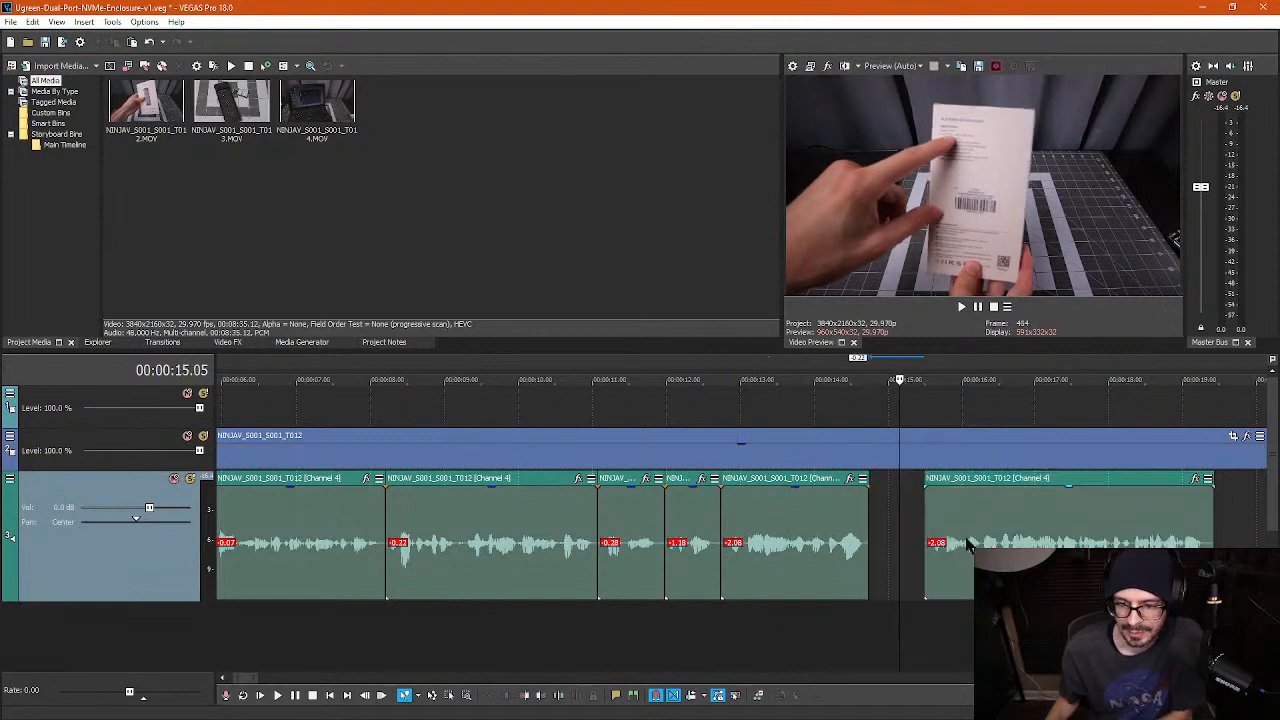
drag(968, 545, 912, 545)
- Examine the leftover gap after the opening narration and play the re-edited opening from about 00:00:03.27
click(825, 565)
scroll(778, 568, down, 3)
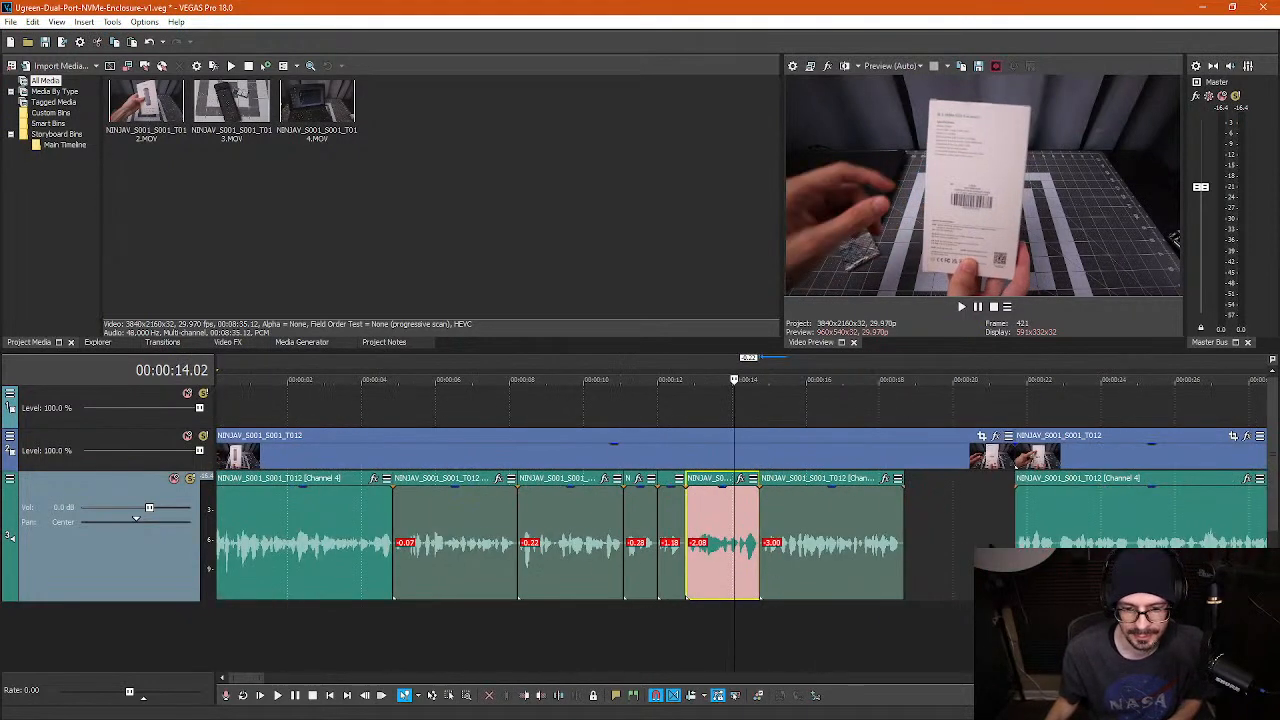
click(1056, 560)
scroll(954, 566, down, 3)
scroll(802, 568, up, 3)
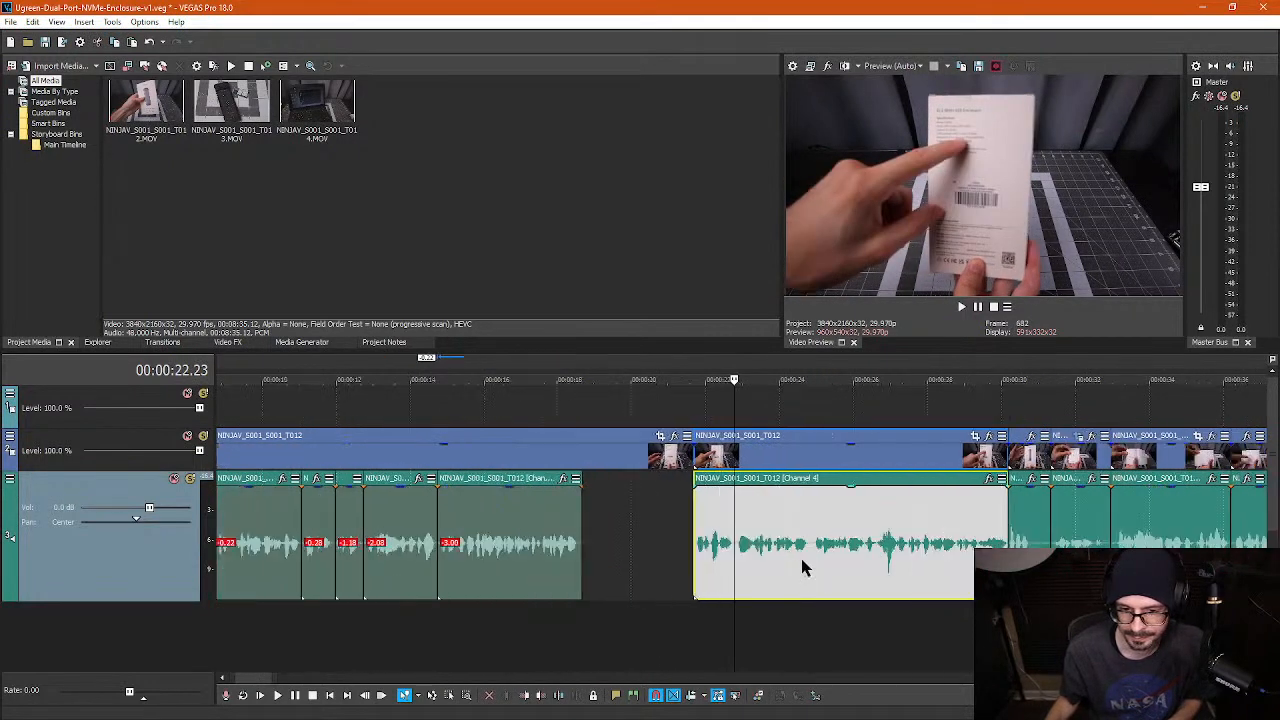
click(617, 458)
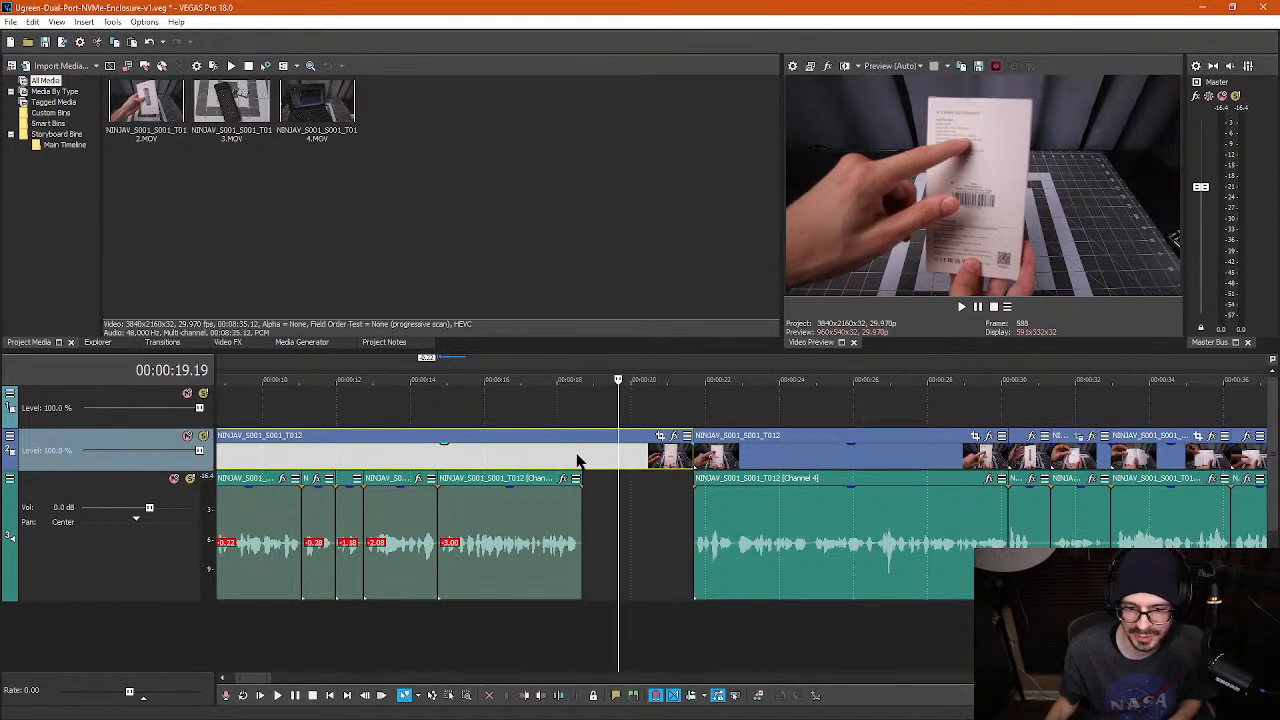
click(583, 460)
scroll(479, 445, down, 2)
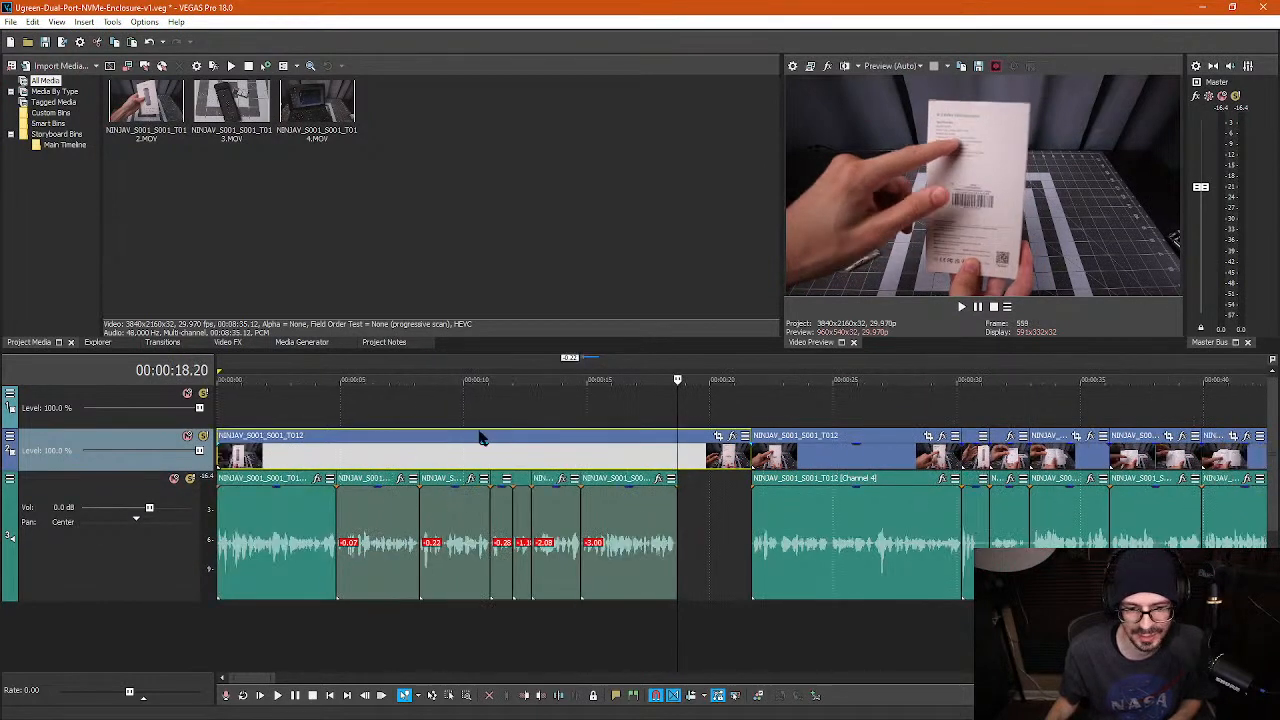
drag(678, 415, 313, 400)
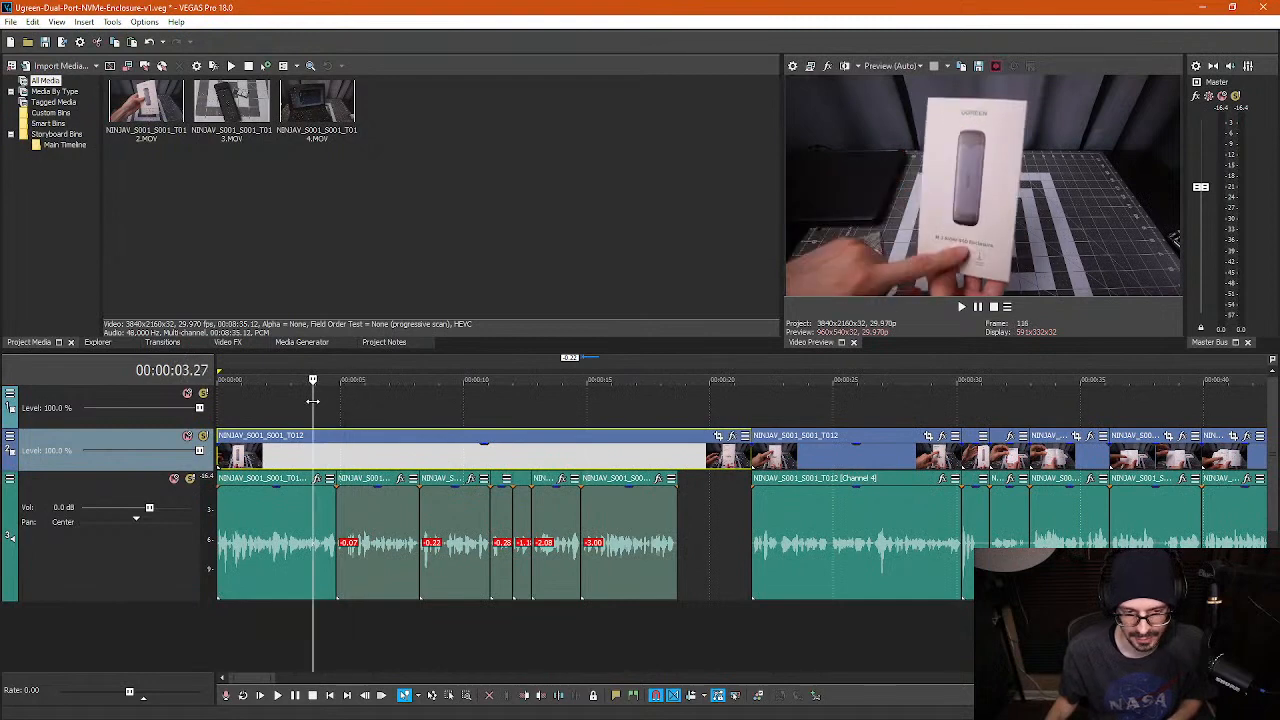
key(space)
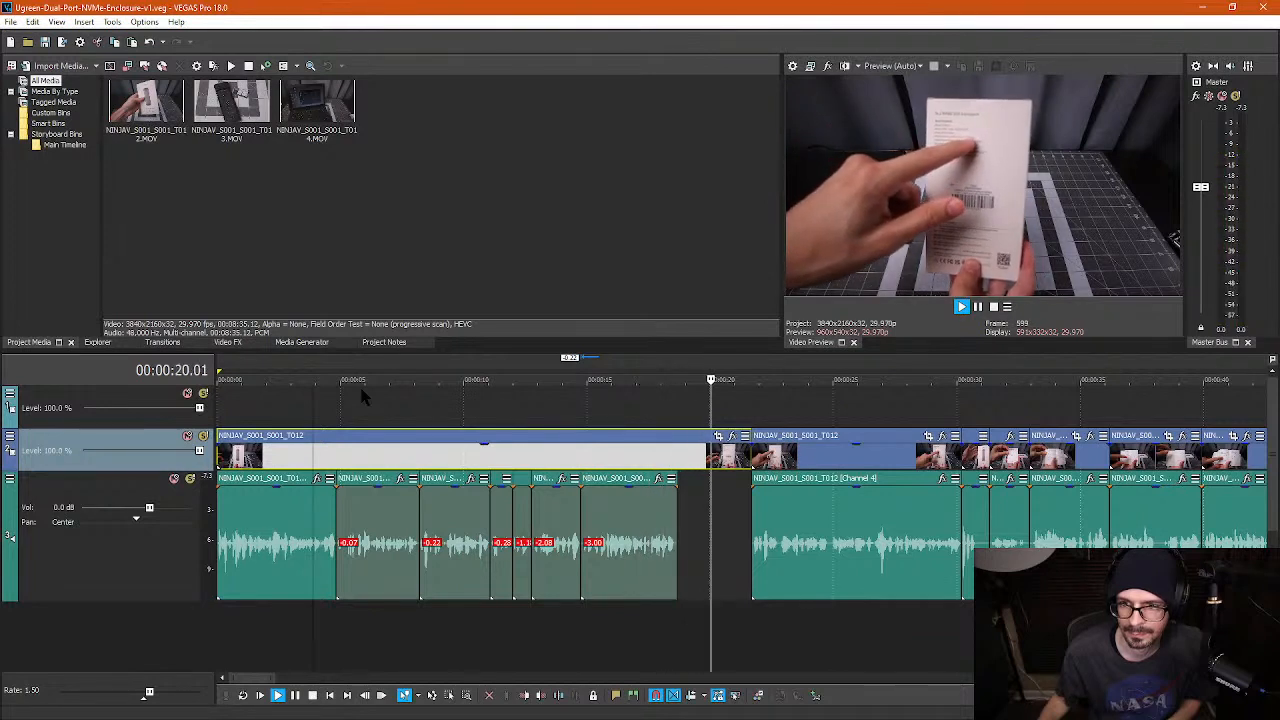
key(Return)
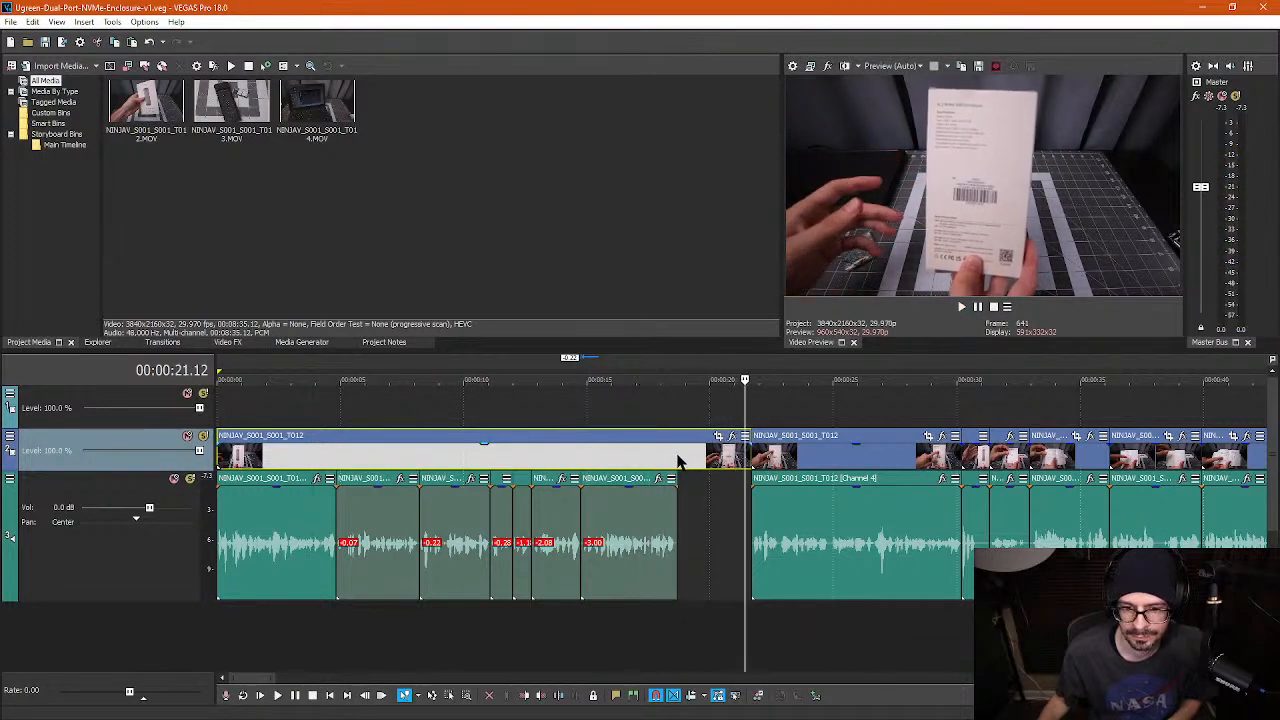
- Trim the opening video clip to the end of its narration and pull the following clips back against it
click(678, 456)
key(s)
click(698, 460)
key(Delete)
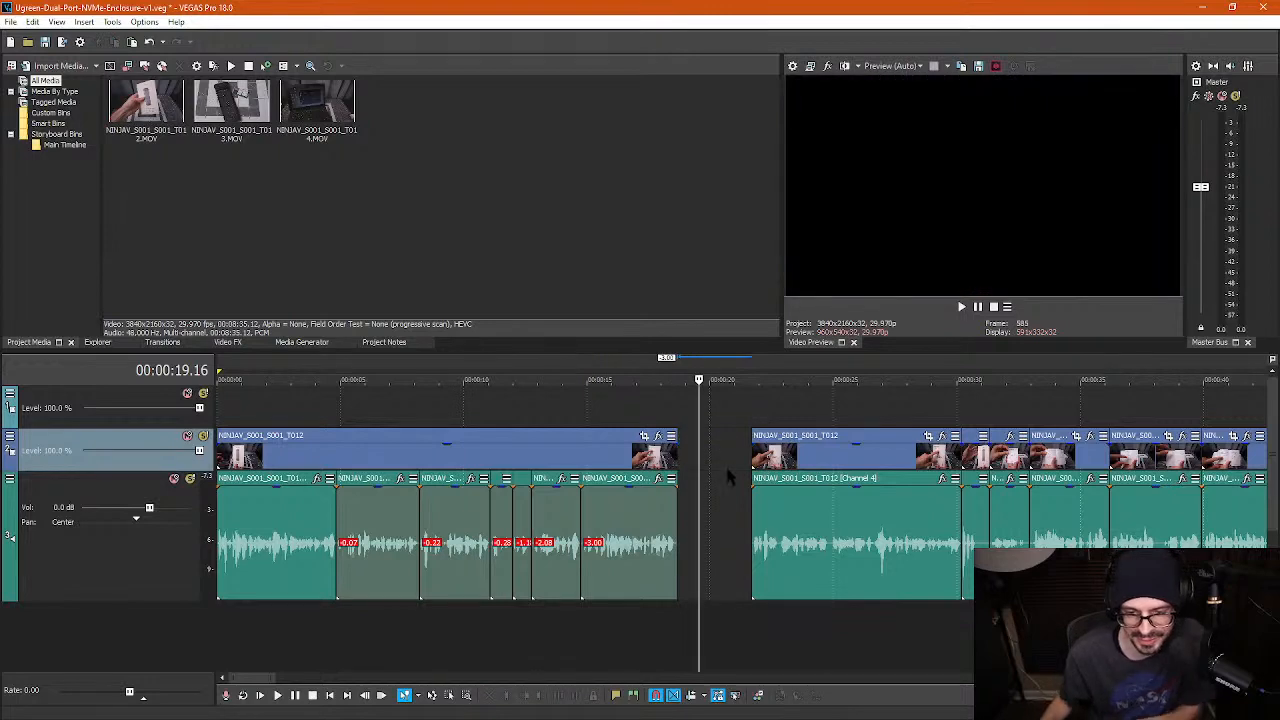
click(725, 465)
drag(764, 518, 700, 519)
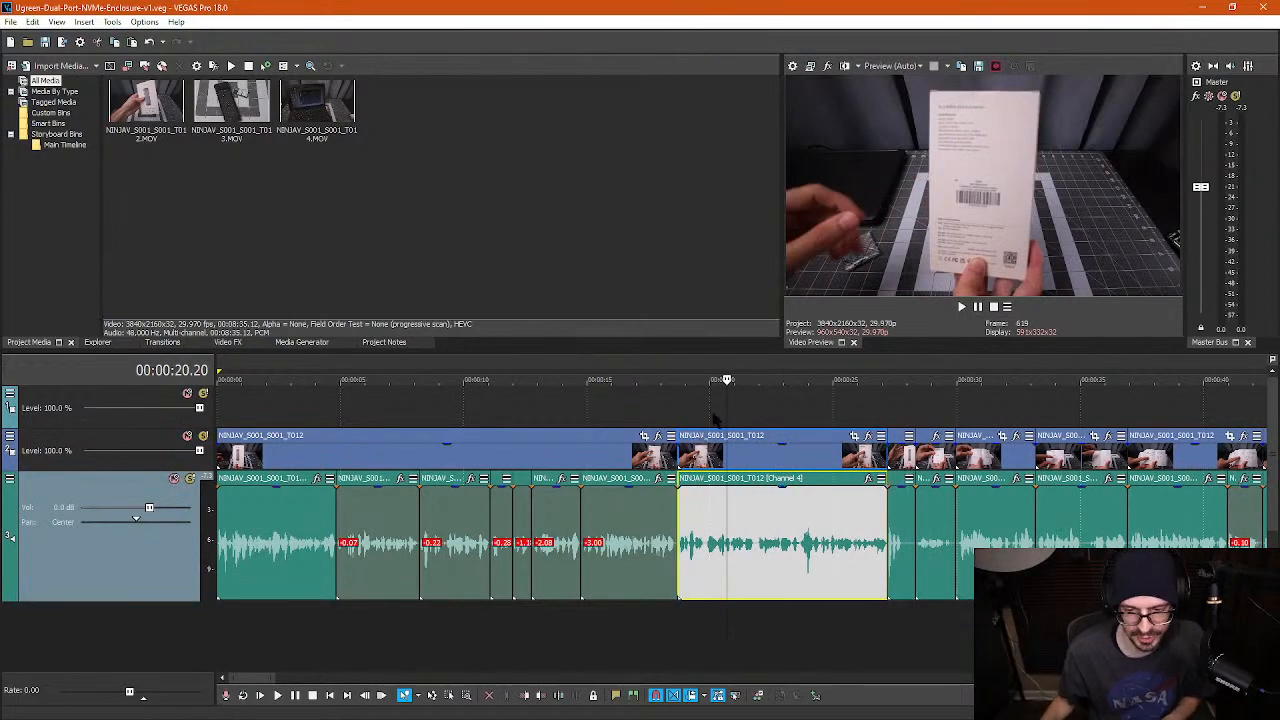
- Play the joined clip from about 00:00:22 to find the part that sounds too loud
click(764, 412)
key(space)
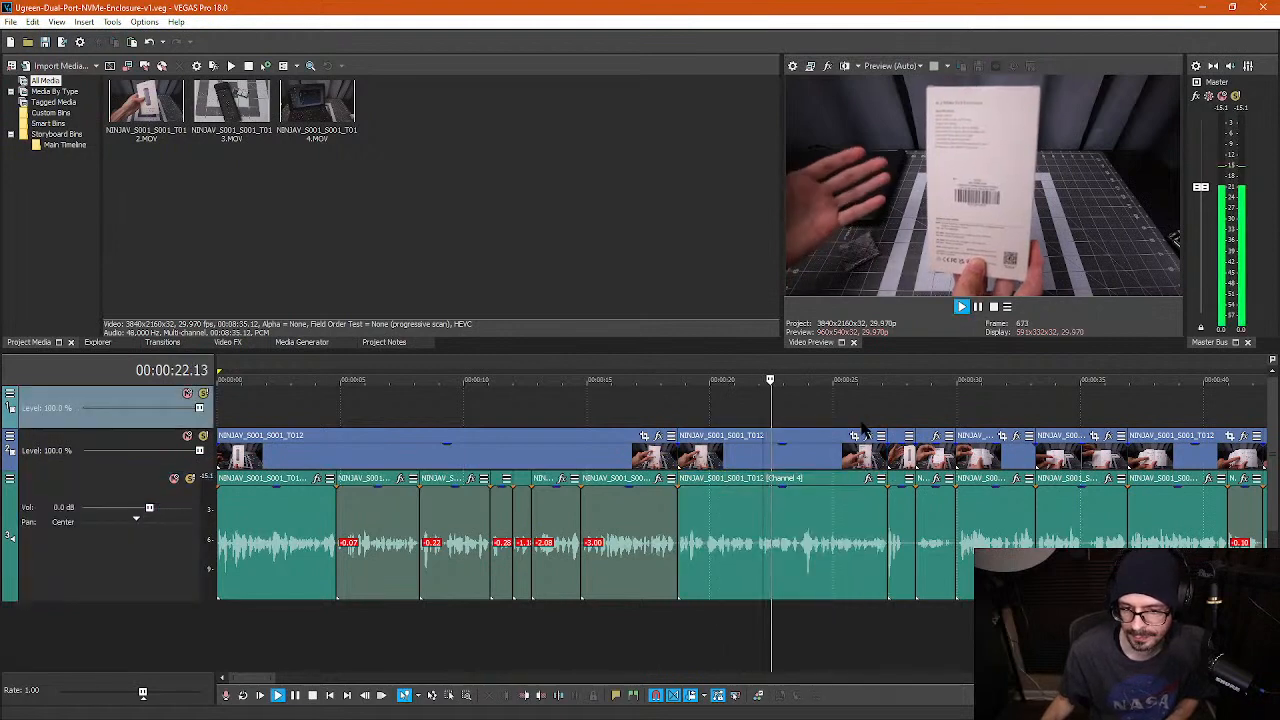
scroll(840, 472, up, 3)
scroll(810, 535, up, 1)
key(space)
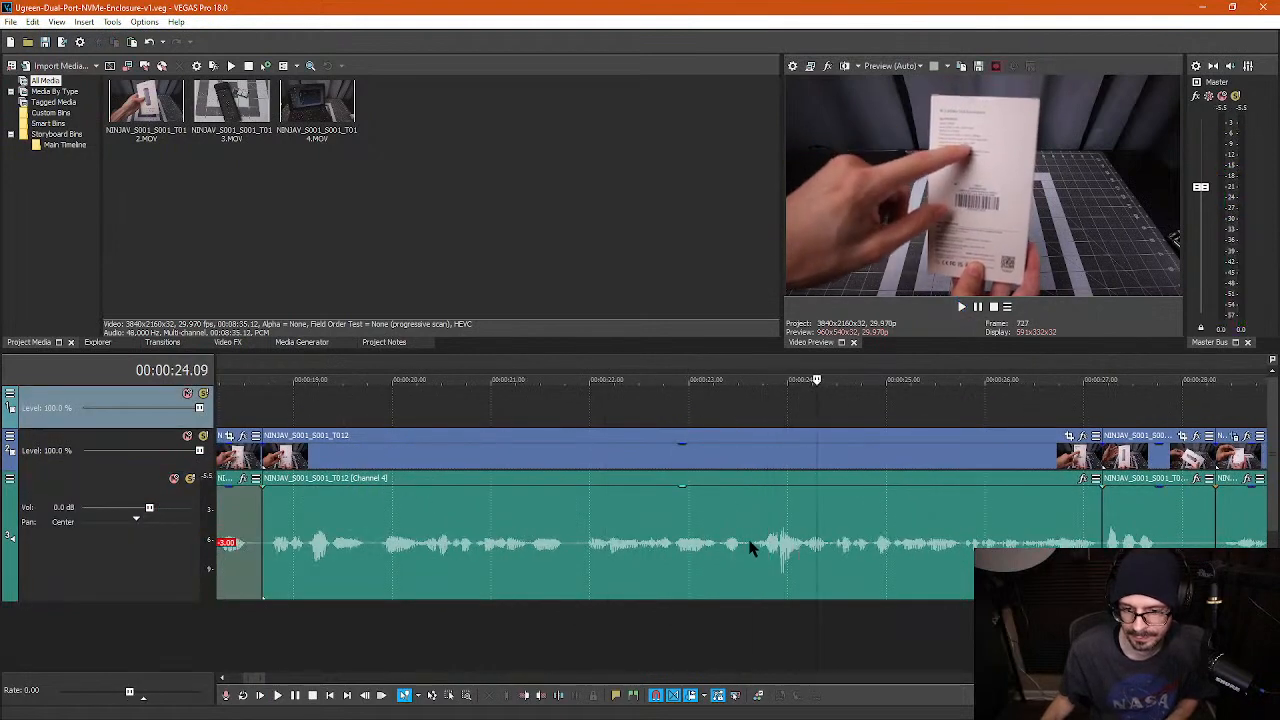
click(752, 548)
key(s)
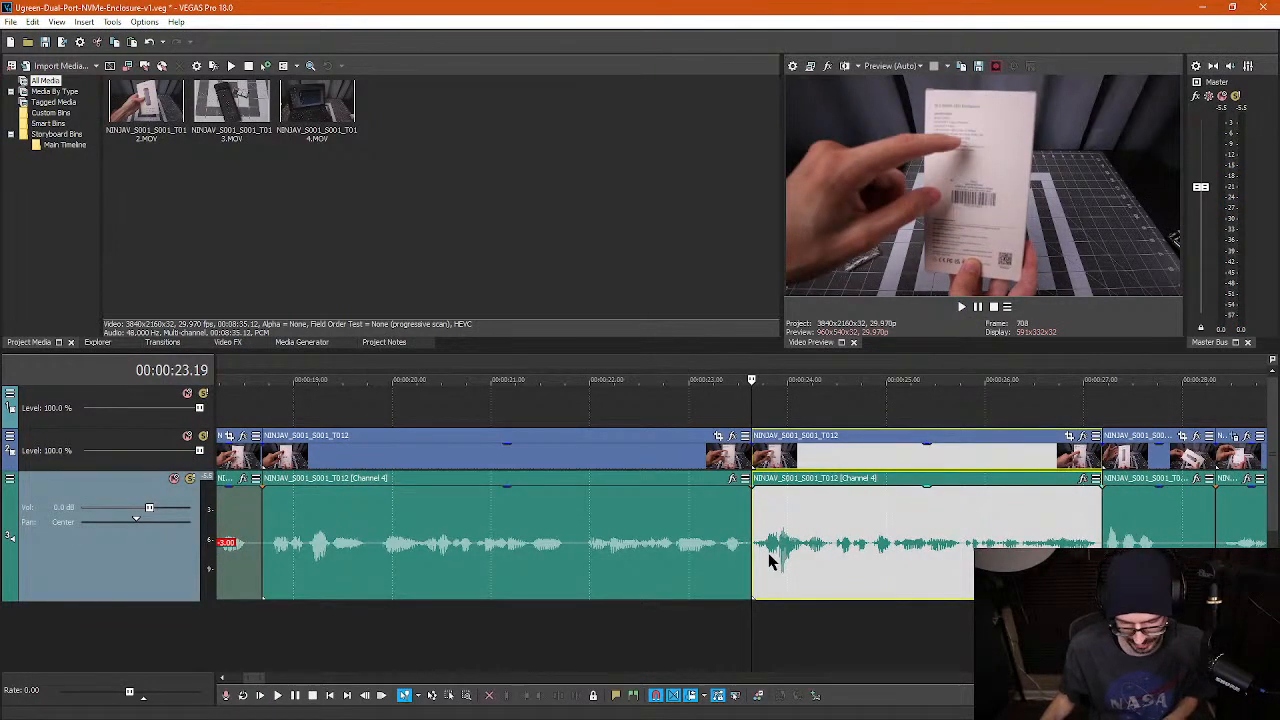
key(ctrl+z)
- Split off only the audio between 00:00:23.19 and 00:00:24.14 and lower that piece's gain slightly
key(s)
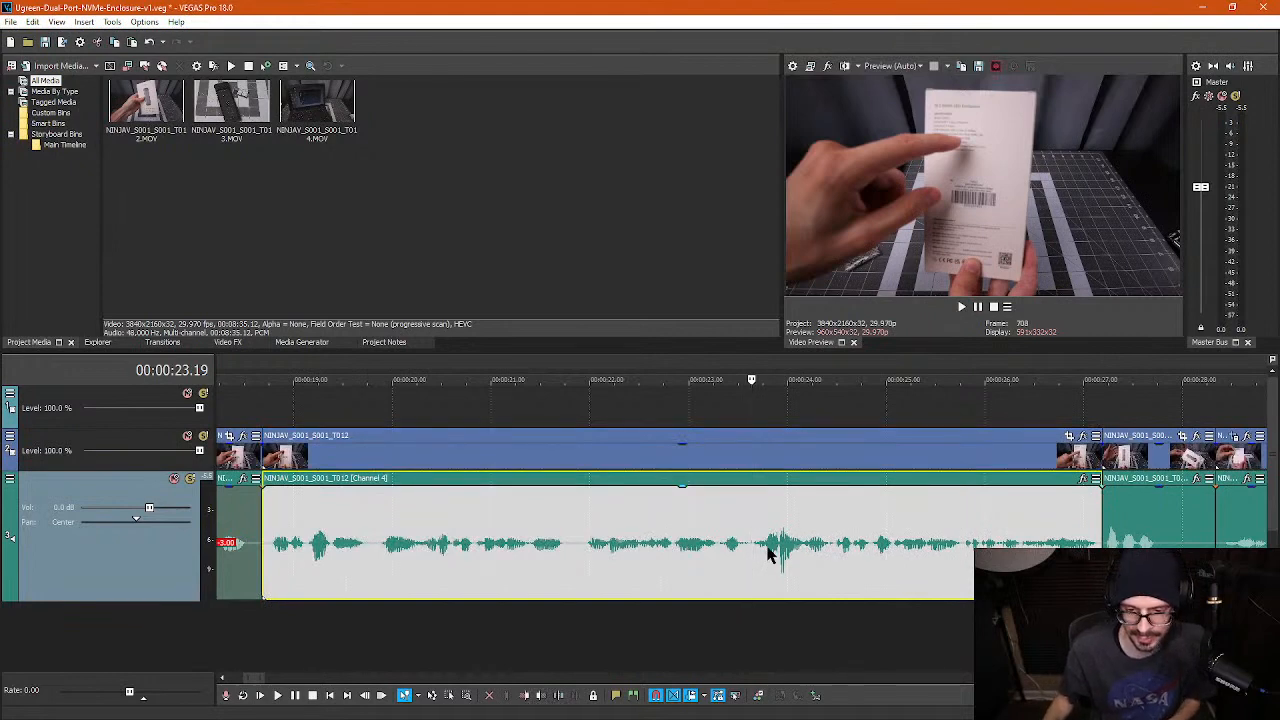
scroll(768, 556, up, 4)
click(980, 545)
key(s)
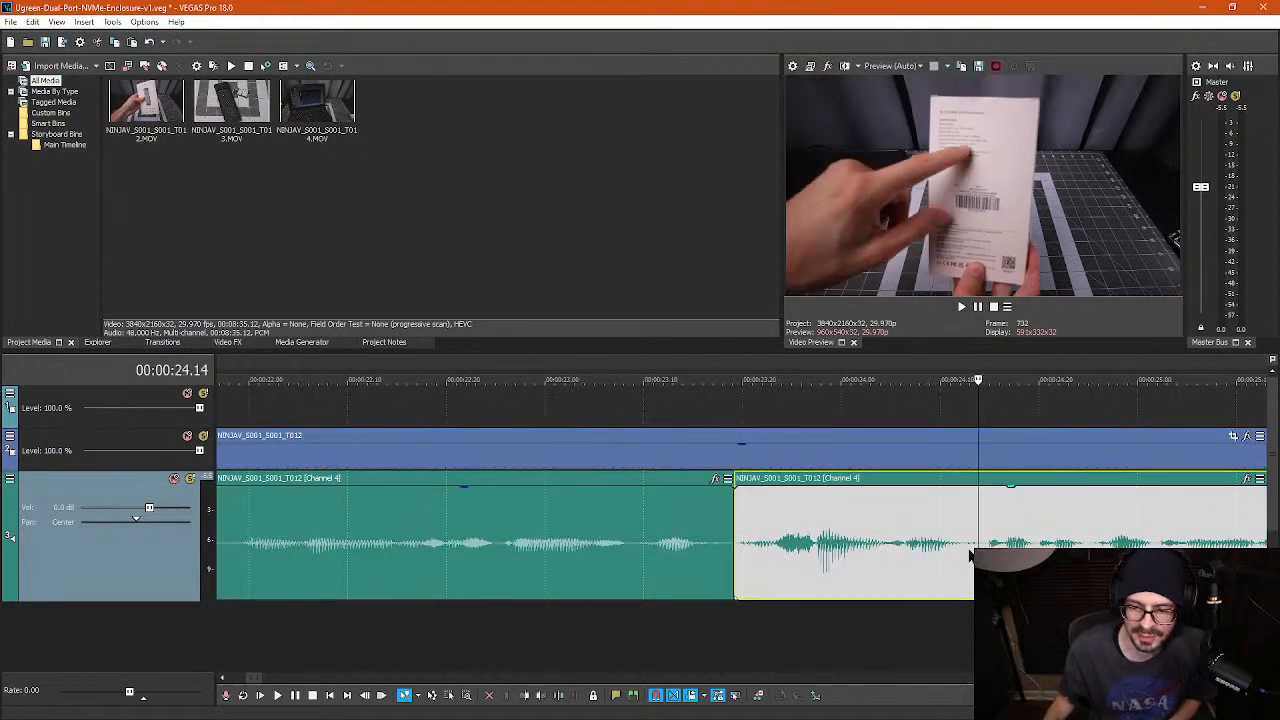
click(900, 570)
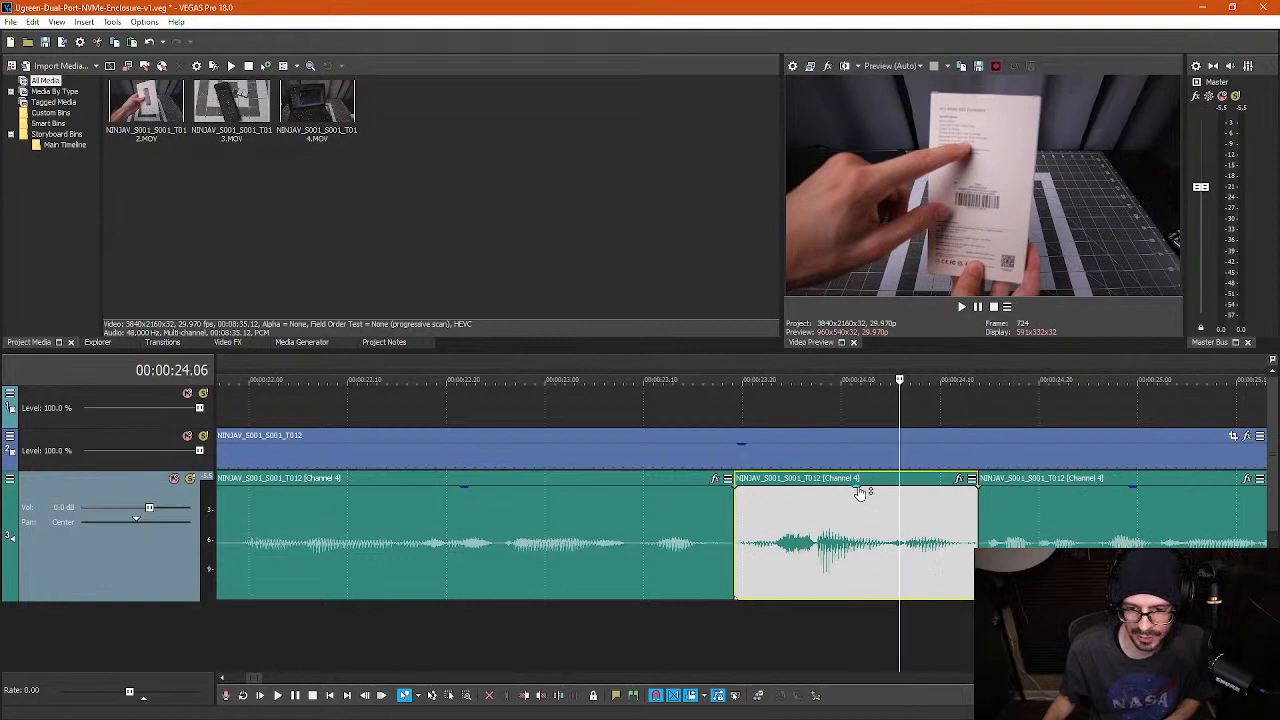
drag(860, 492, 865, 507)
scroll(858, 546, down, 5)
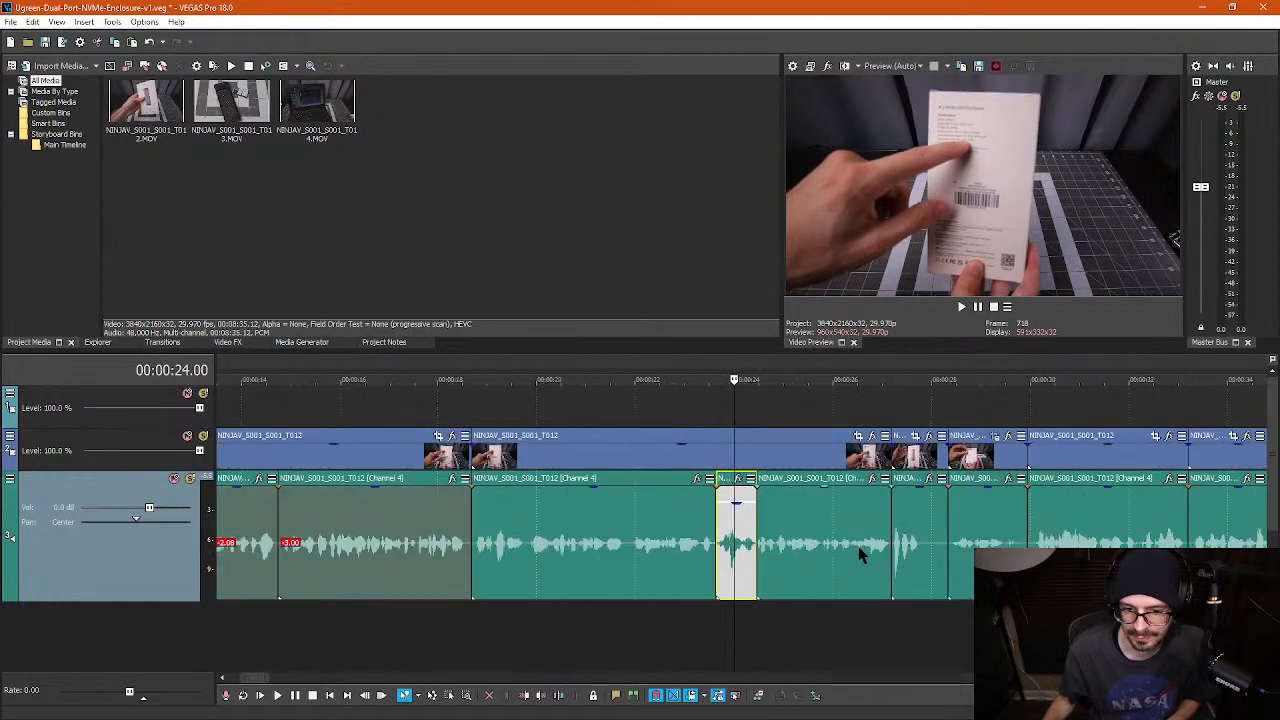
- Split off the loud first word of the short clip starting near 00:00:27 as its own piece
click(911, 540)
scroll(857, 543, up, 5)
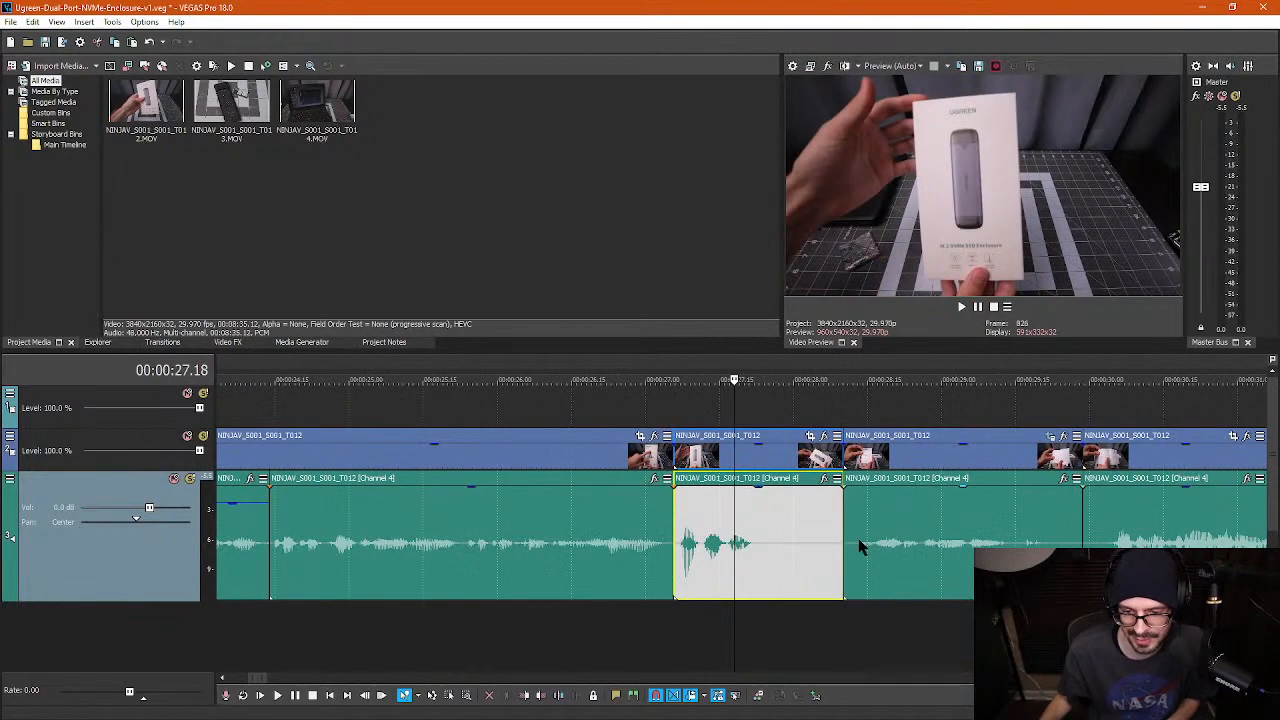
click(667, 544)
key(s)
click(654, 554)
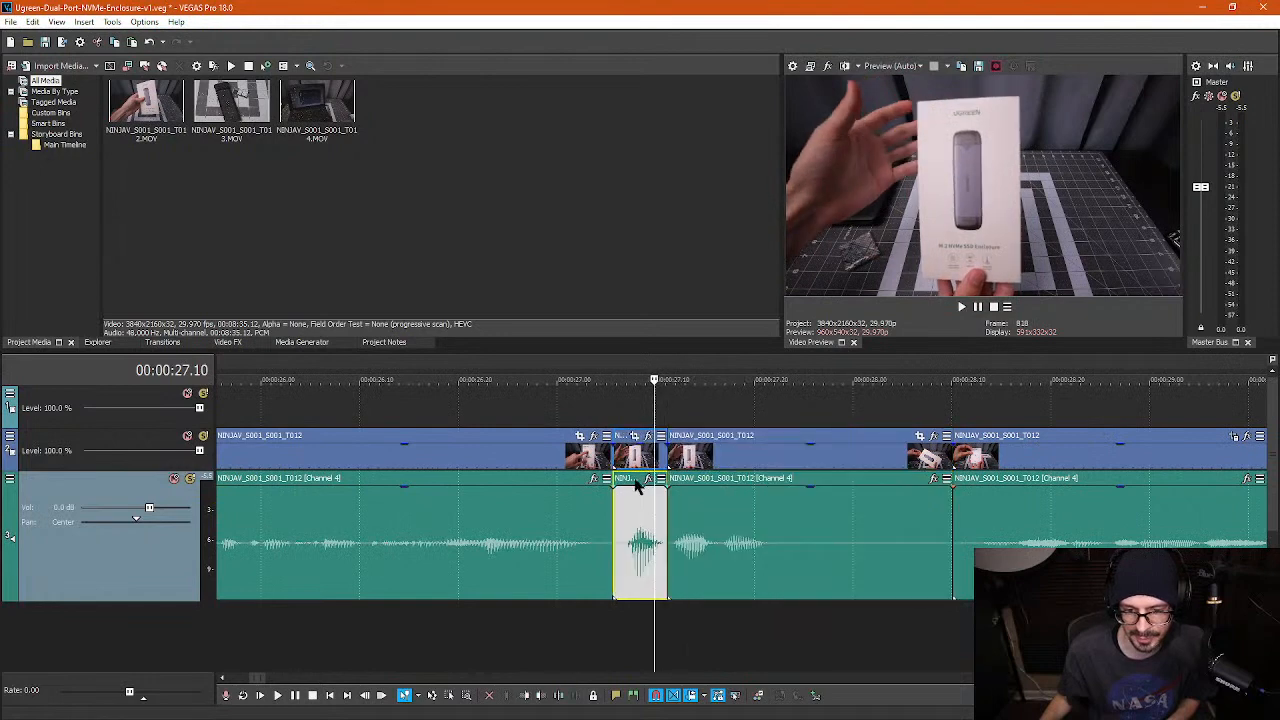
click(775, 520)
- Play back from about 00:00:26, then delete both short pieces between about 00:00:27 and 00:00:28, closing the gap
scroll(775, 524, down, 4)
click(629, 405)
key(space)
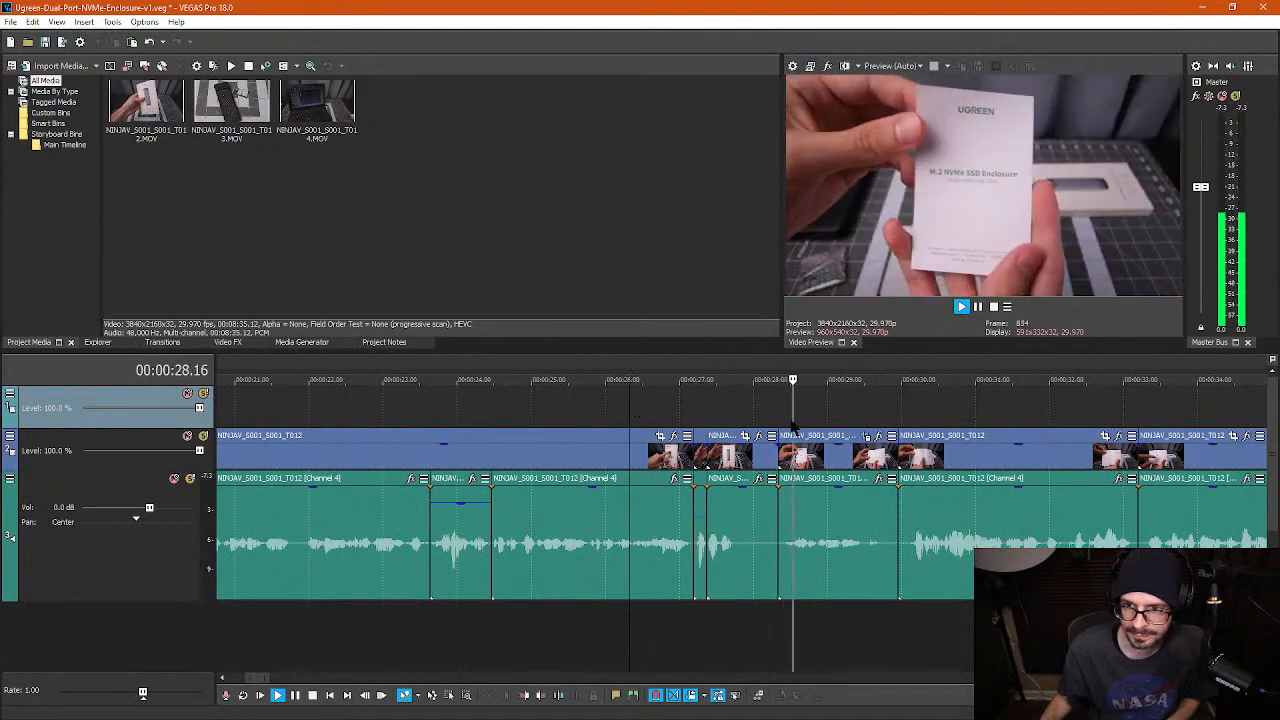
key(Return)
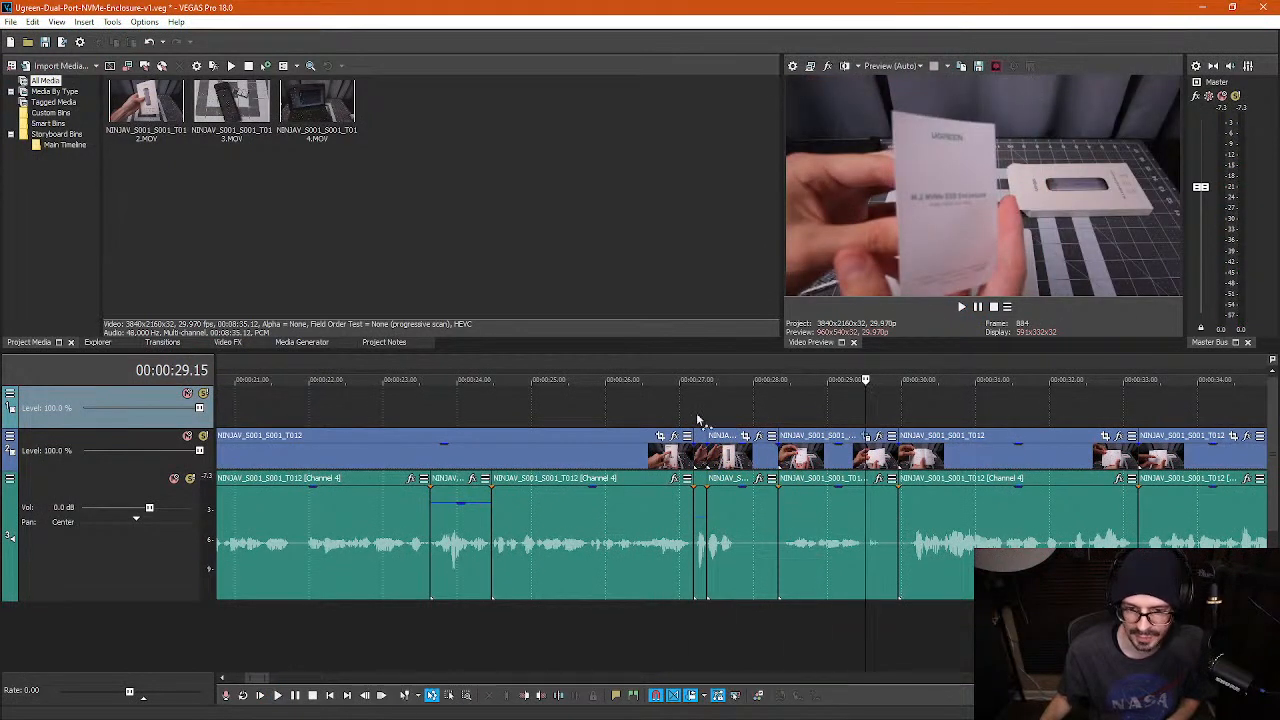
drag(750, 508, 774, 605)
key(Delete)
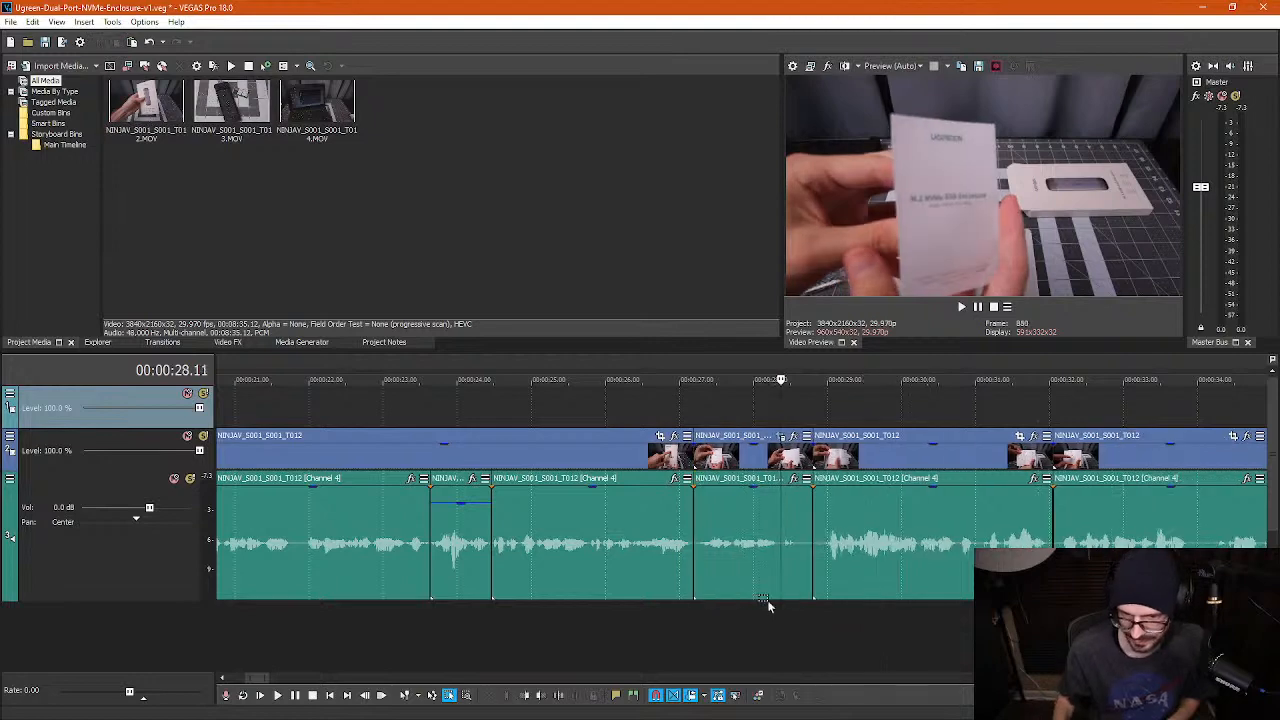
- Play over the new cut and delete the booklet cover clip starting near 00:00:27, closing the gap
click(587, 405)
key(space)
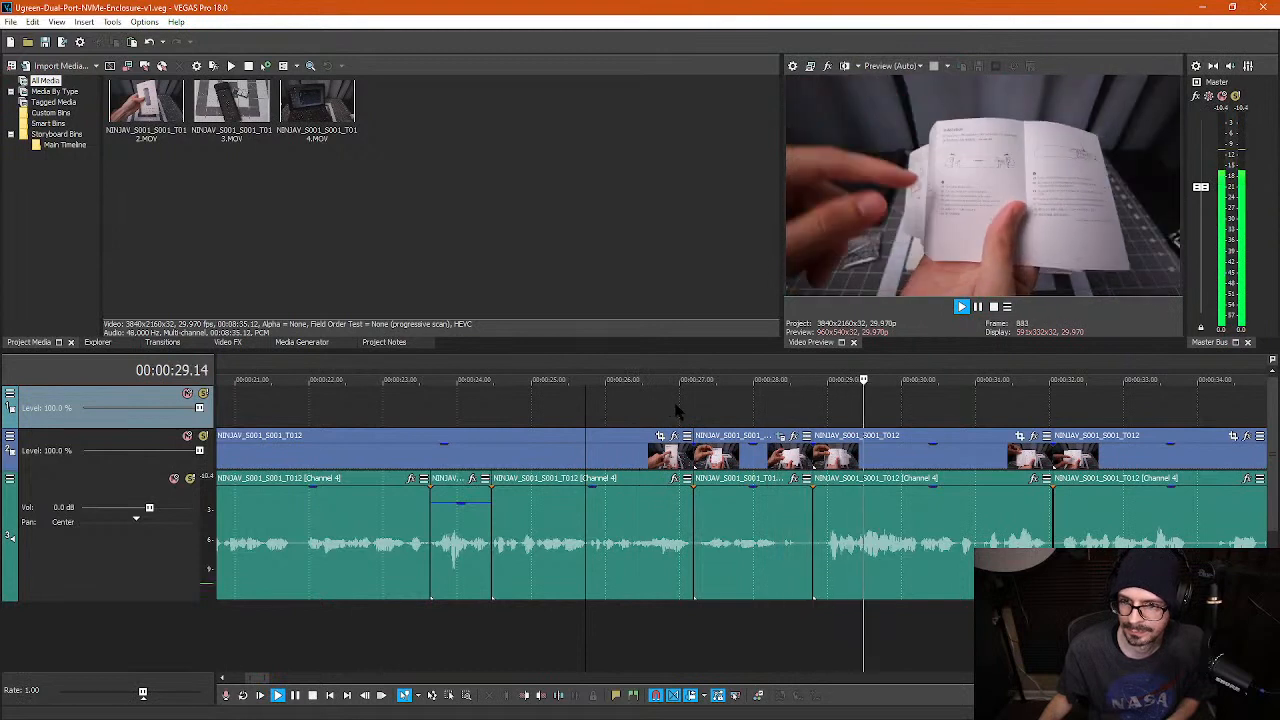
key(space)
key(d)
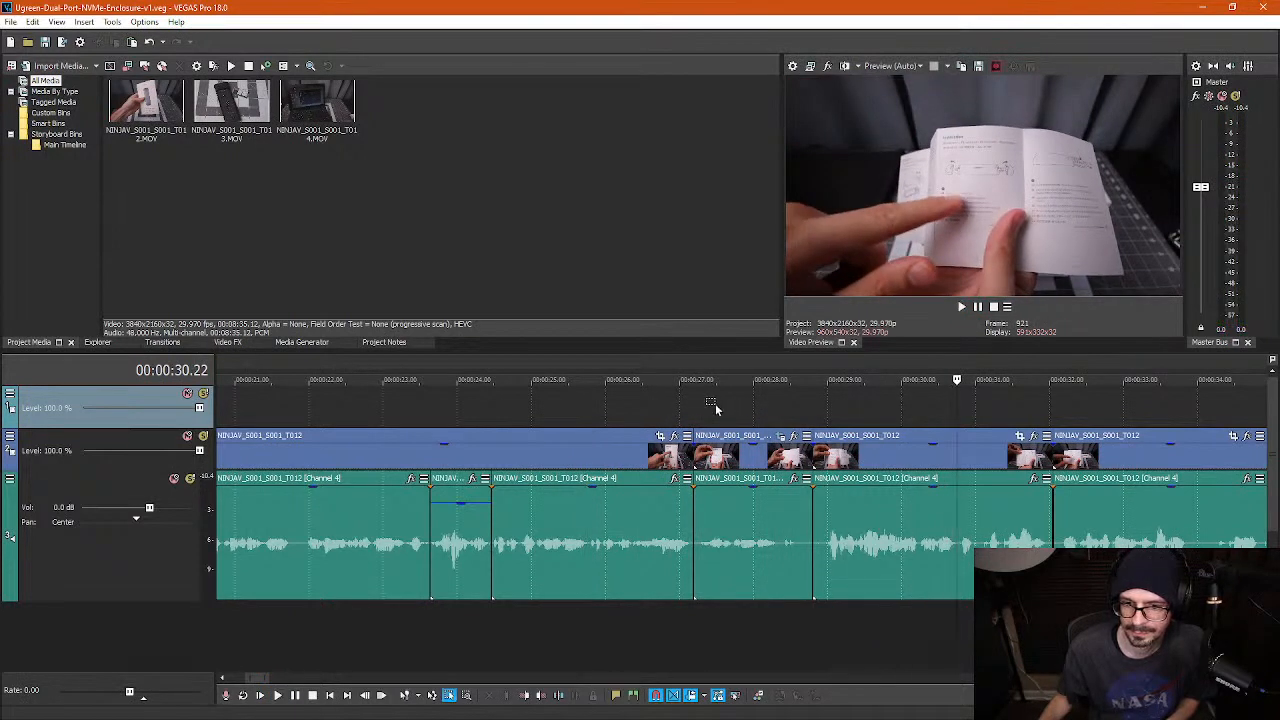
drag(718, 420, 793, 638)
key(Delete)
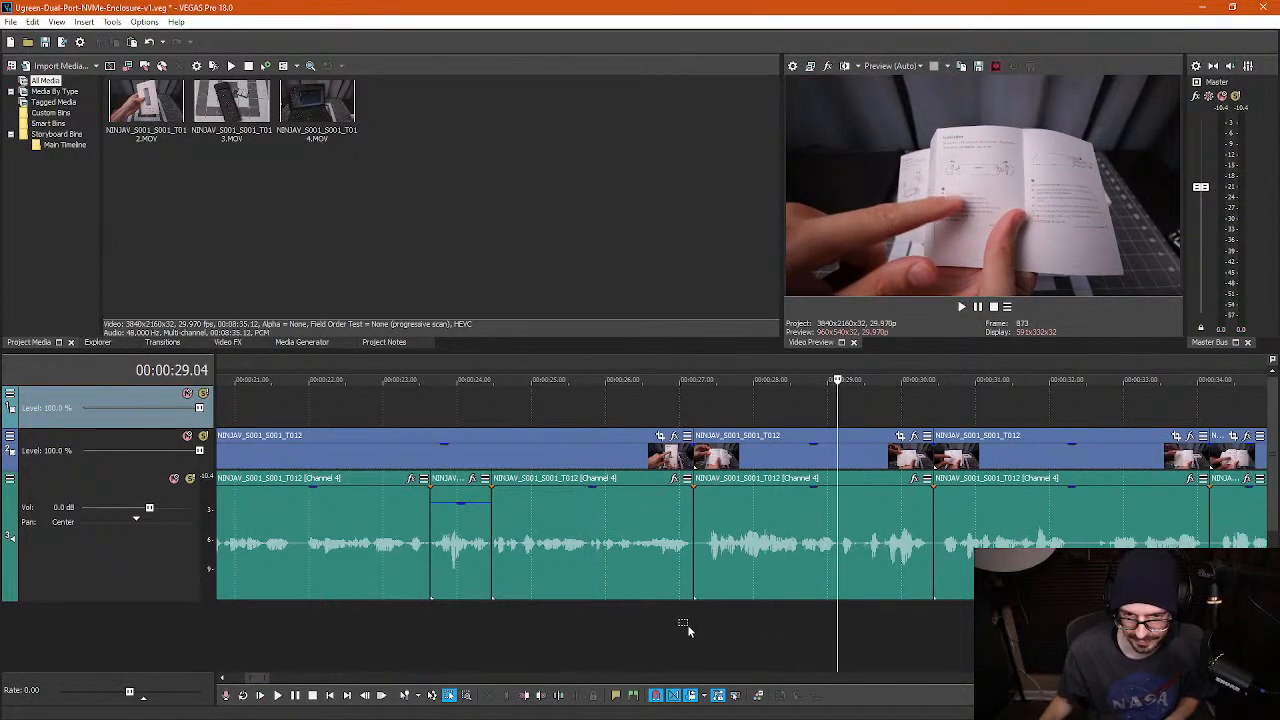
- Play the instruction booklet clips from about 00:00:29.04 to check their pacing and jump cuts
scroll(692, 583, up, 2)
key(ctrl+d)
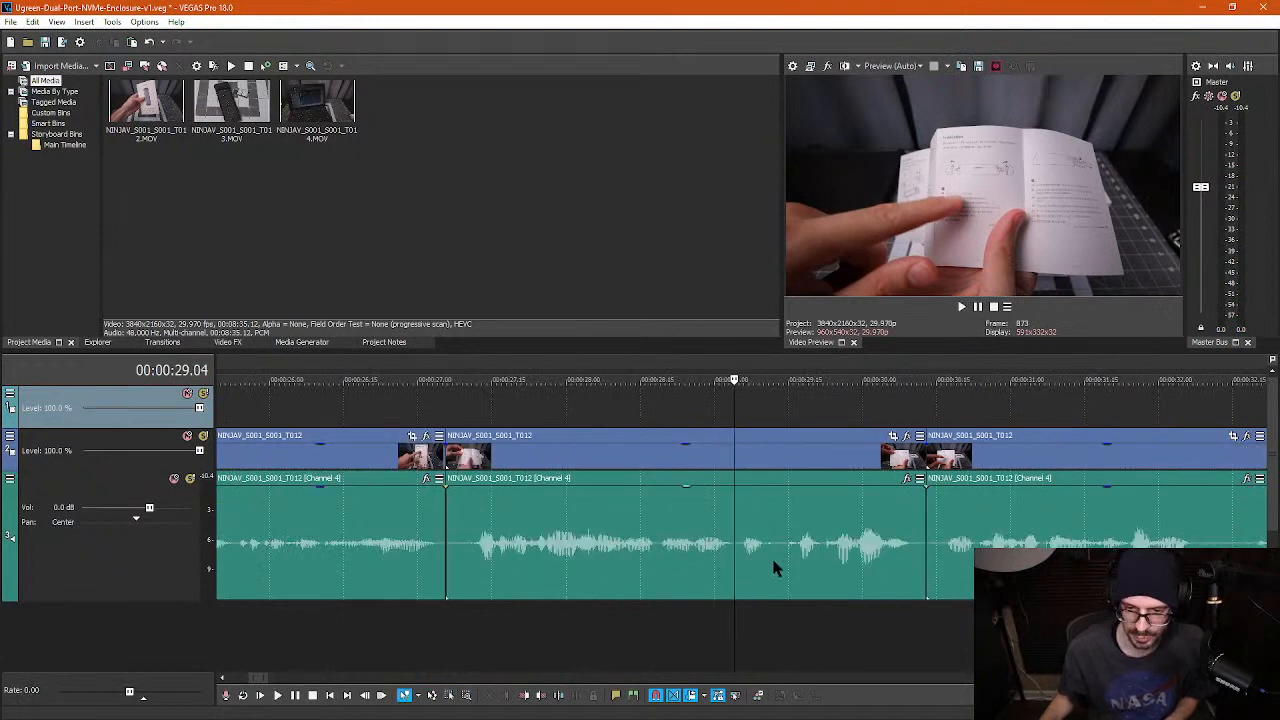
scroll(770, 566, down, 4)
key(space)
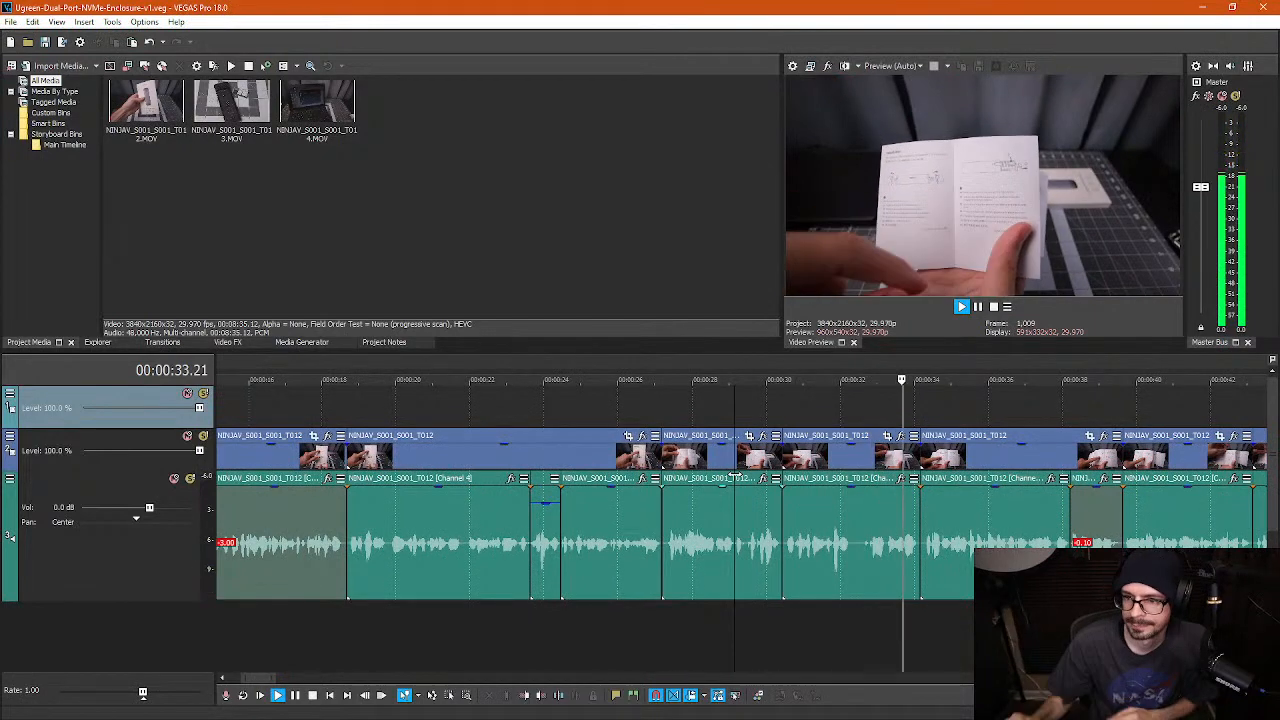
scroll(777, 491, up, 2)
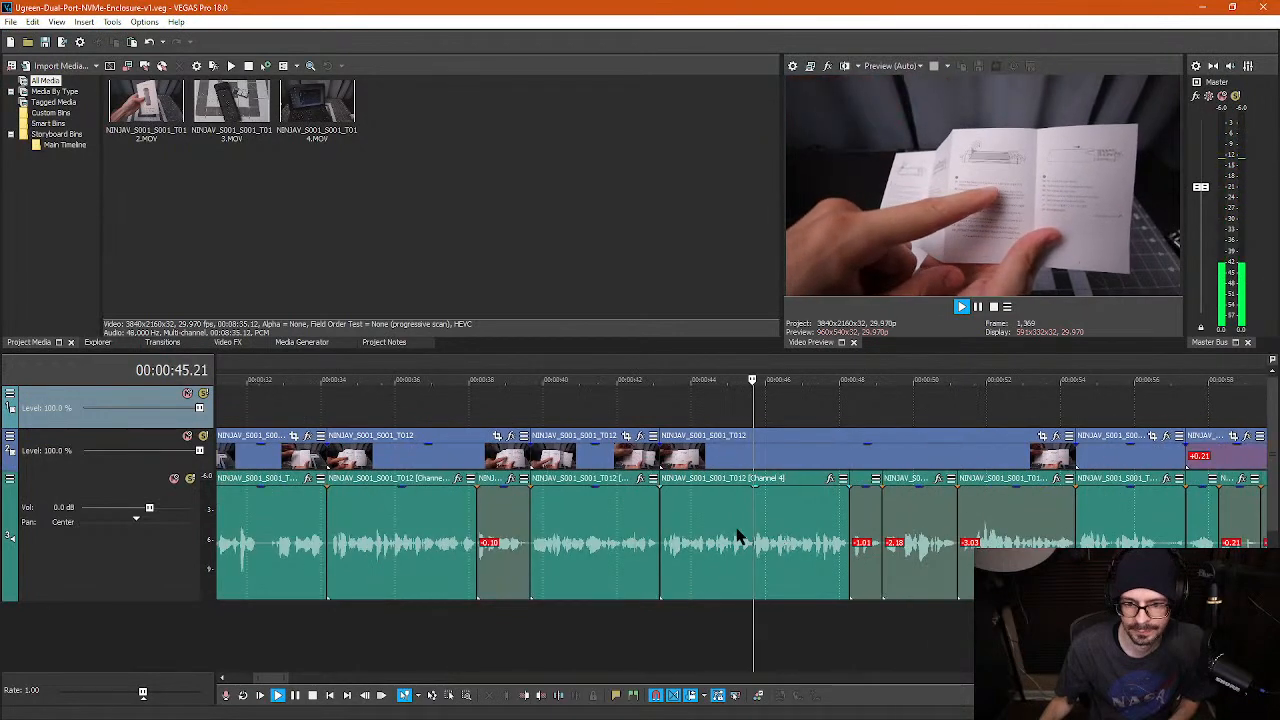
click(452, 450)
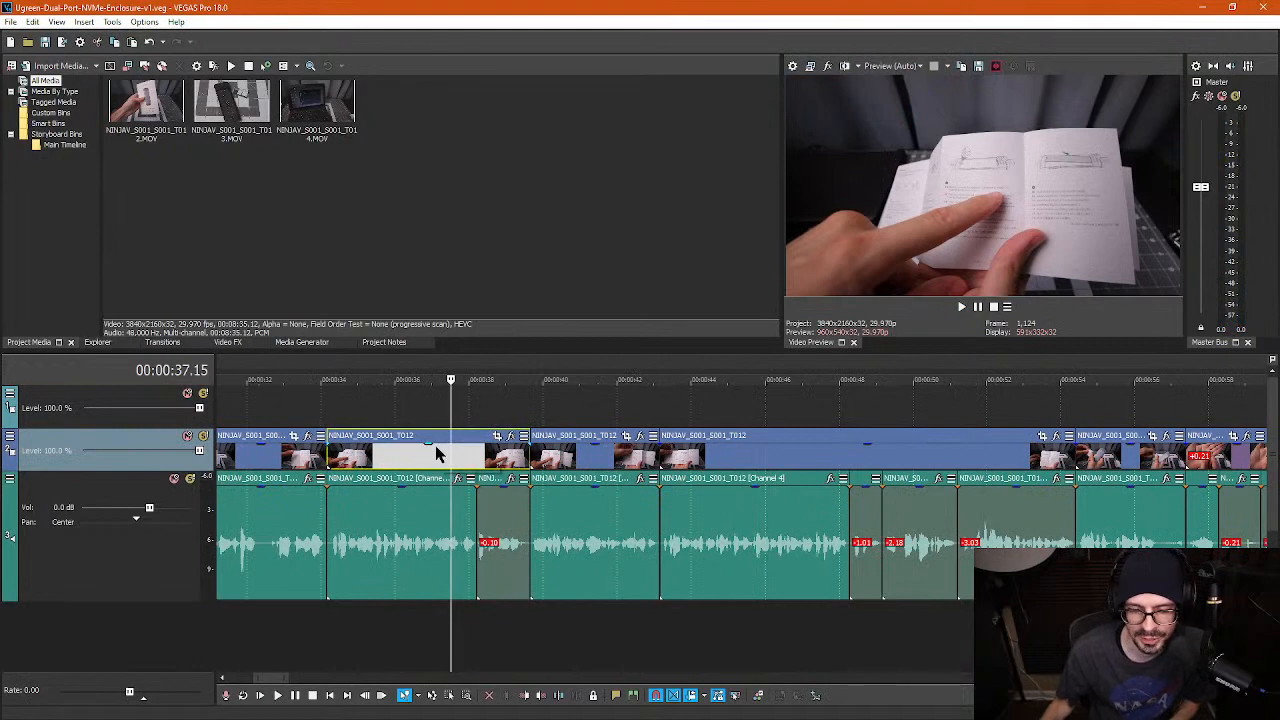
- Crop the booklet clip at 00:00:28.15 to 3,148.9 by 1,771.3, centred at X 1,948.2 and Y 1,228.1
scroll(435, 455, down, 3)
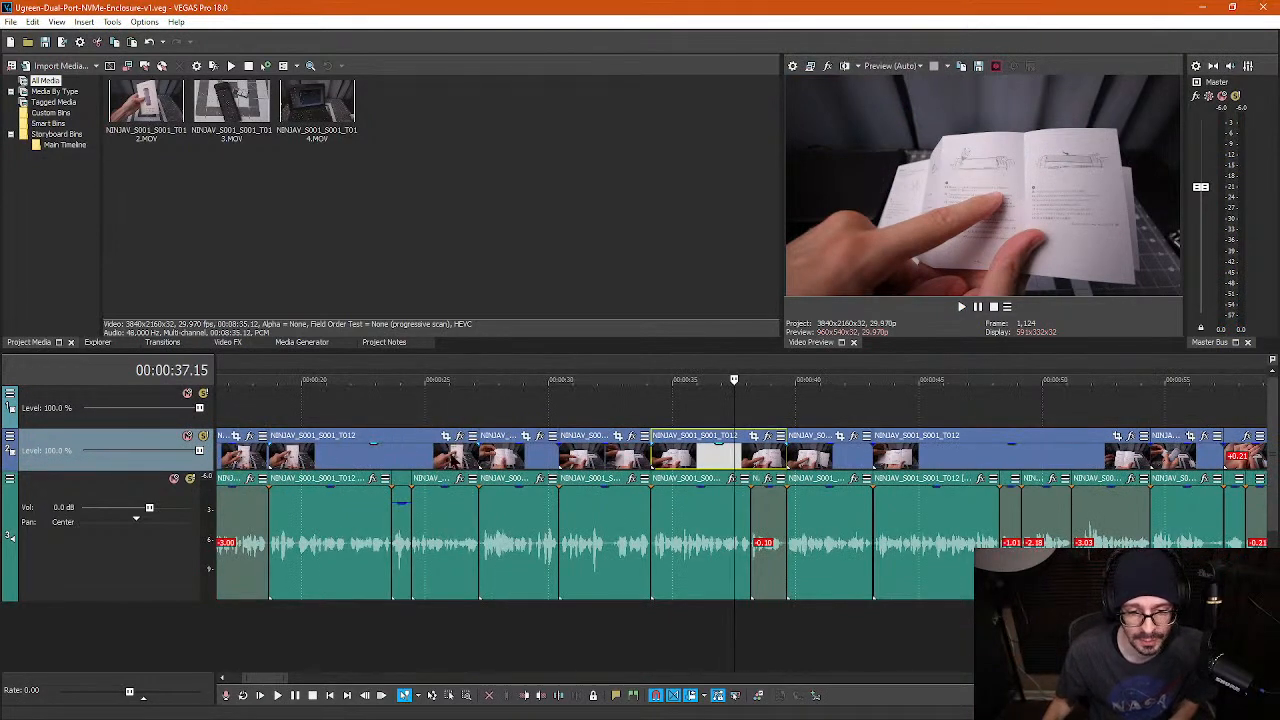
click(449, 455)
scroll(437, 453, up, 2)
click(846, 460)
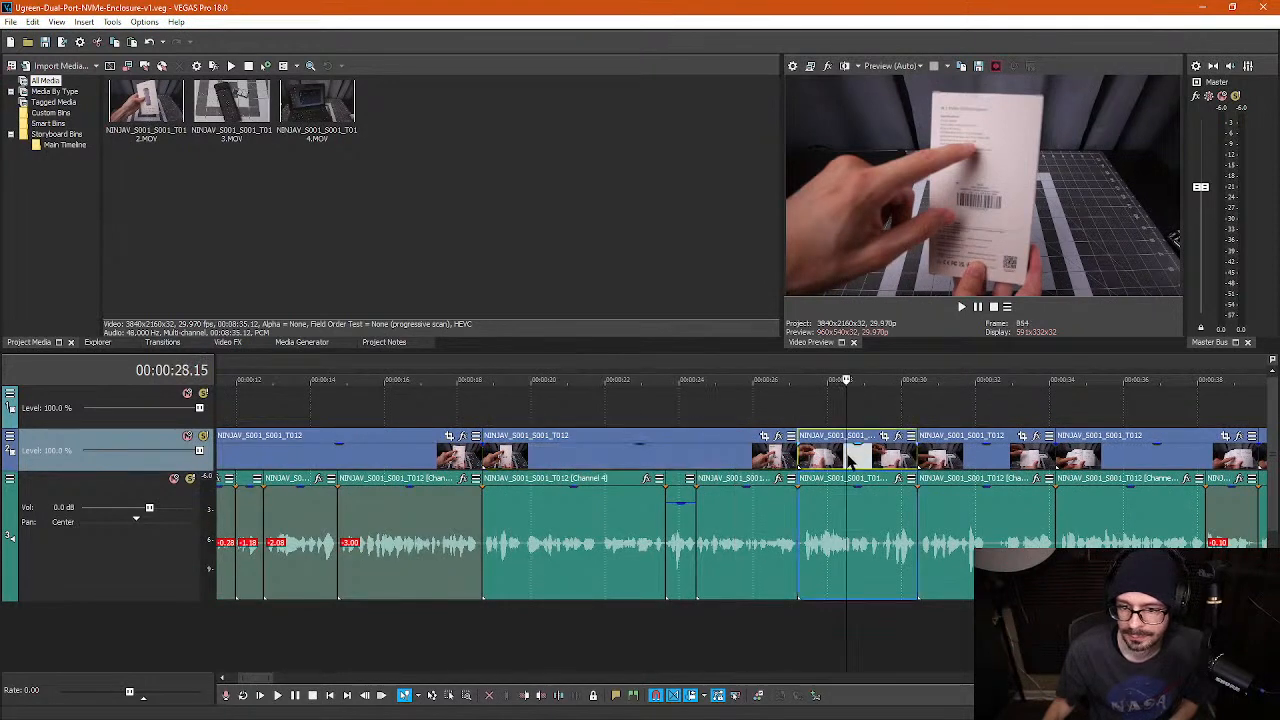
scroll(846, 460, up, 2)
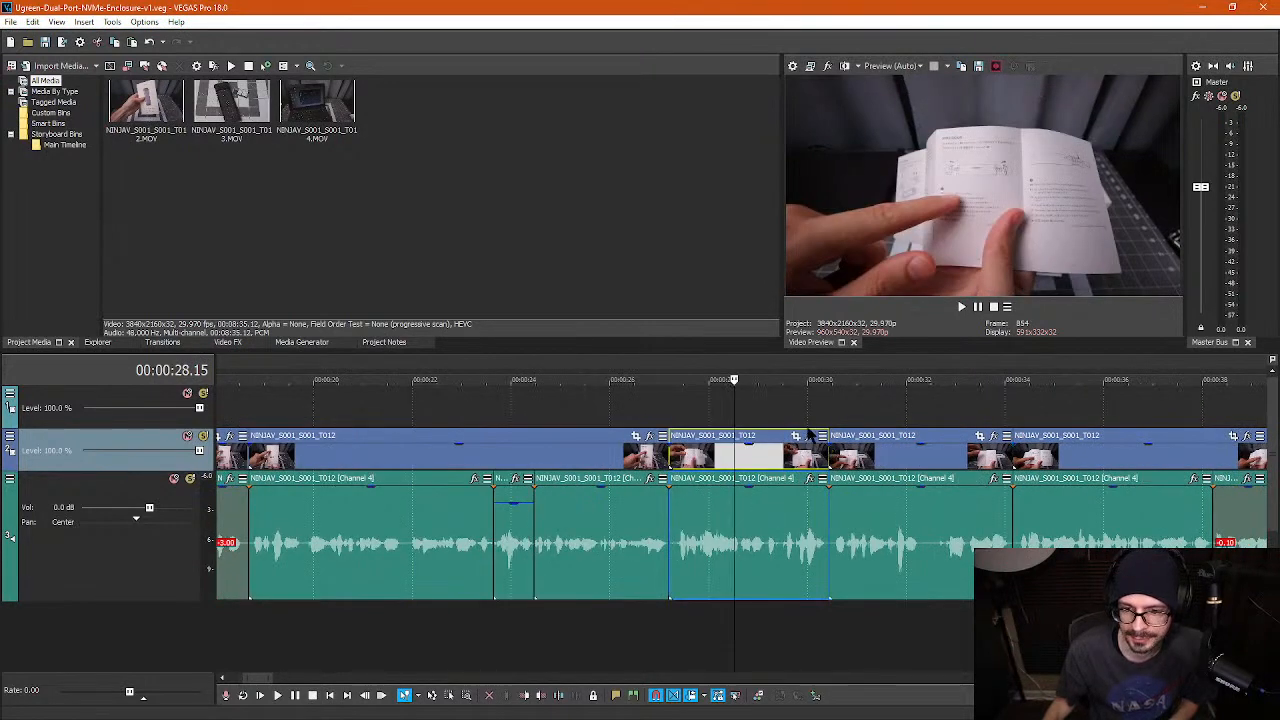
click(796, 438)
drag(358, 450, 393, 438)
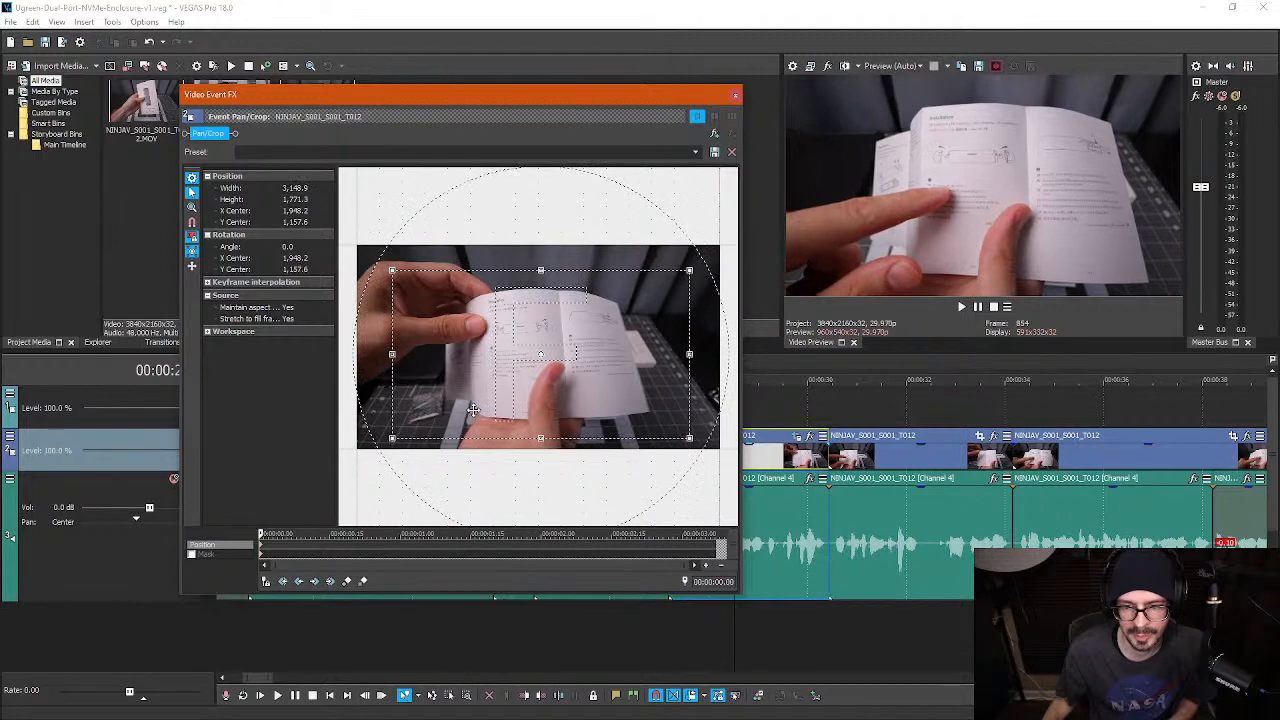
drag(473, 408, 487, 408)
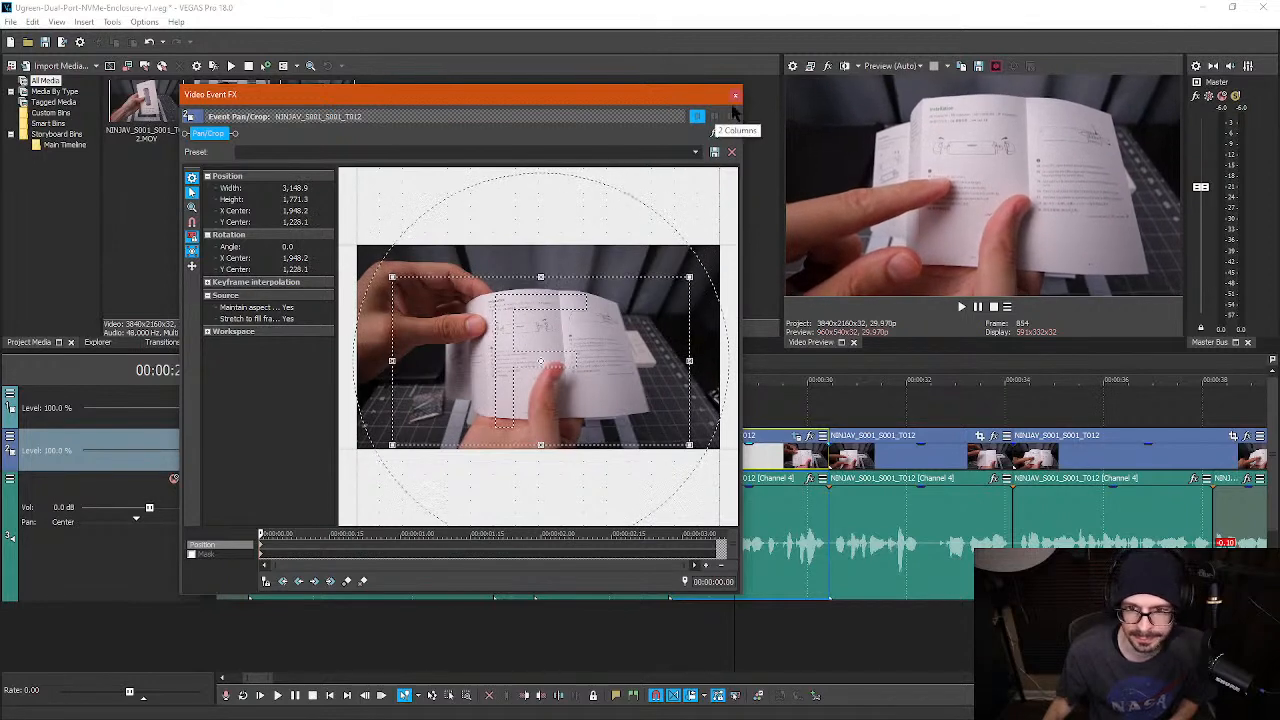
click(737, 95)
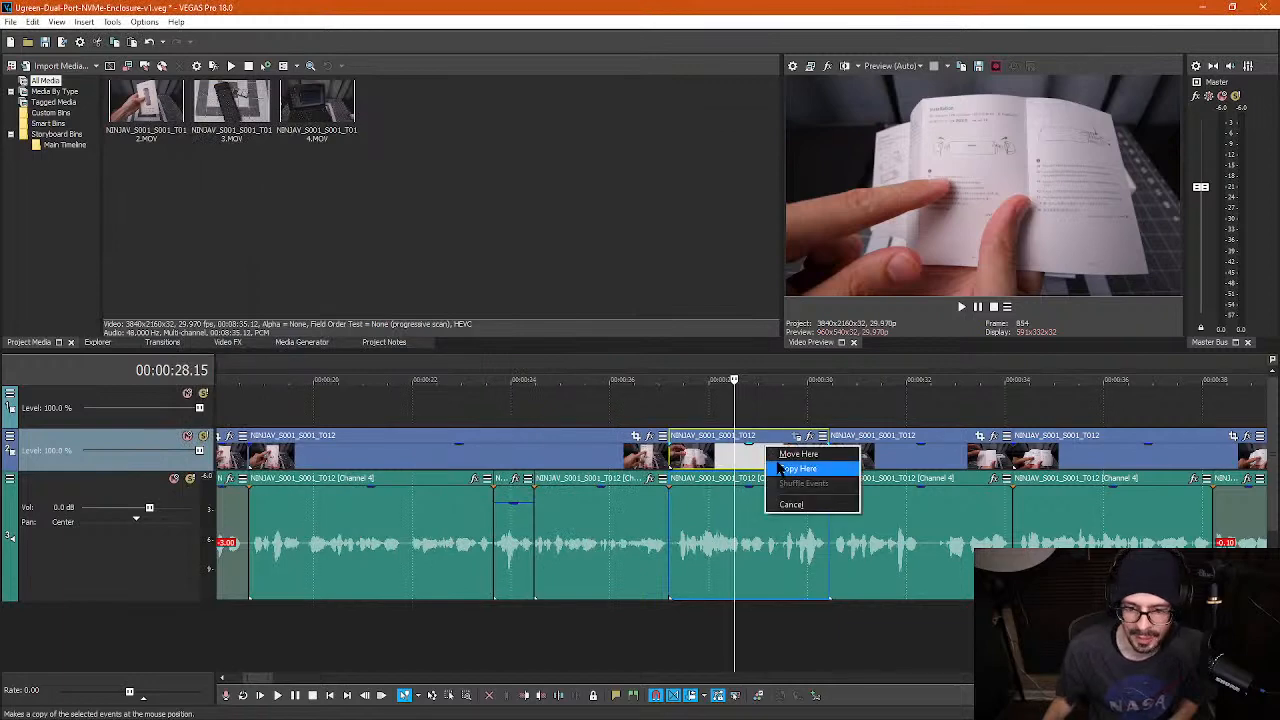
- Copy the cropped booklet clip at 00:00:28.15 and scrub the following clips to about 00:00:54 to find where the booklet shots end
right_click(758, 460)
click(810, 324)
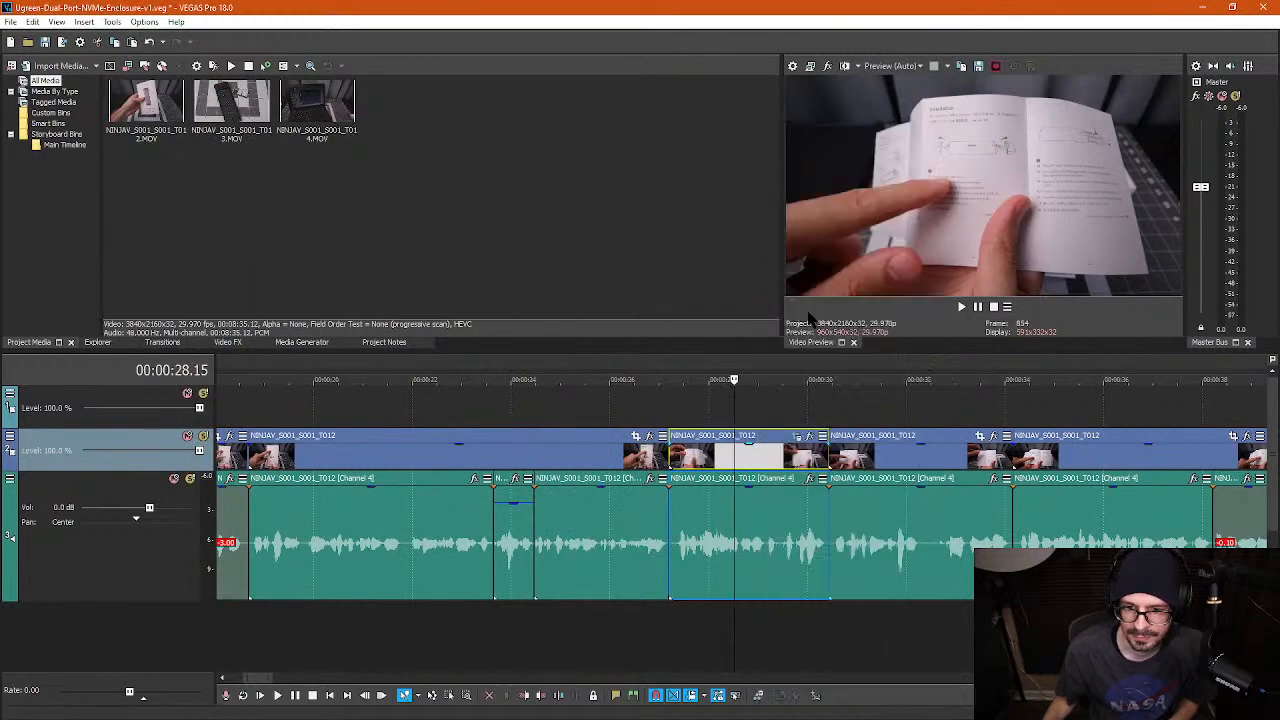
click(866, 412)
scroll(868, 412, down, 2)
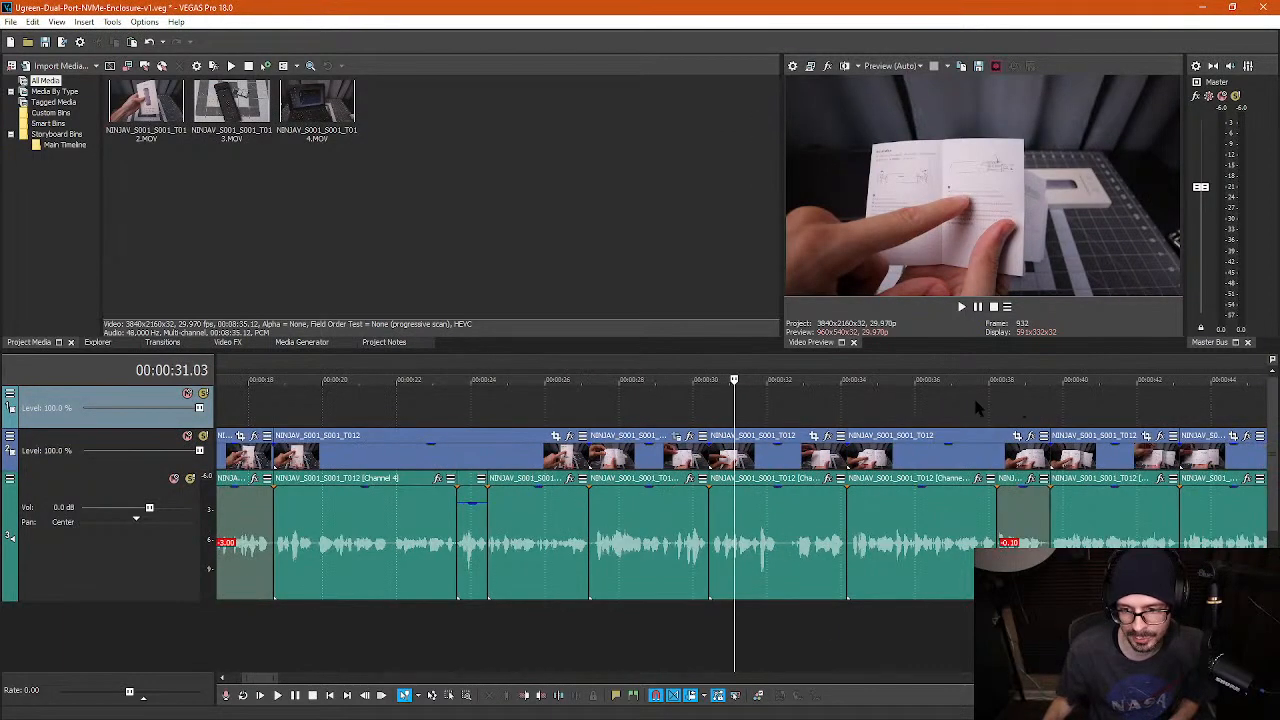
click(1014, 410)
click(1080, 410)
scroll(1057, 413, down, 2)
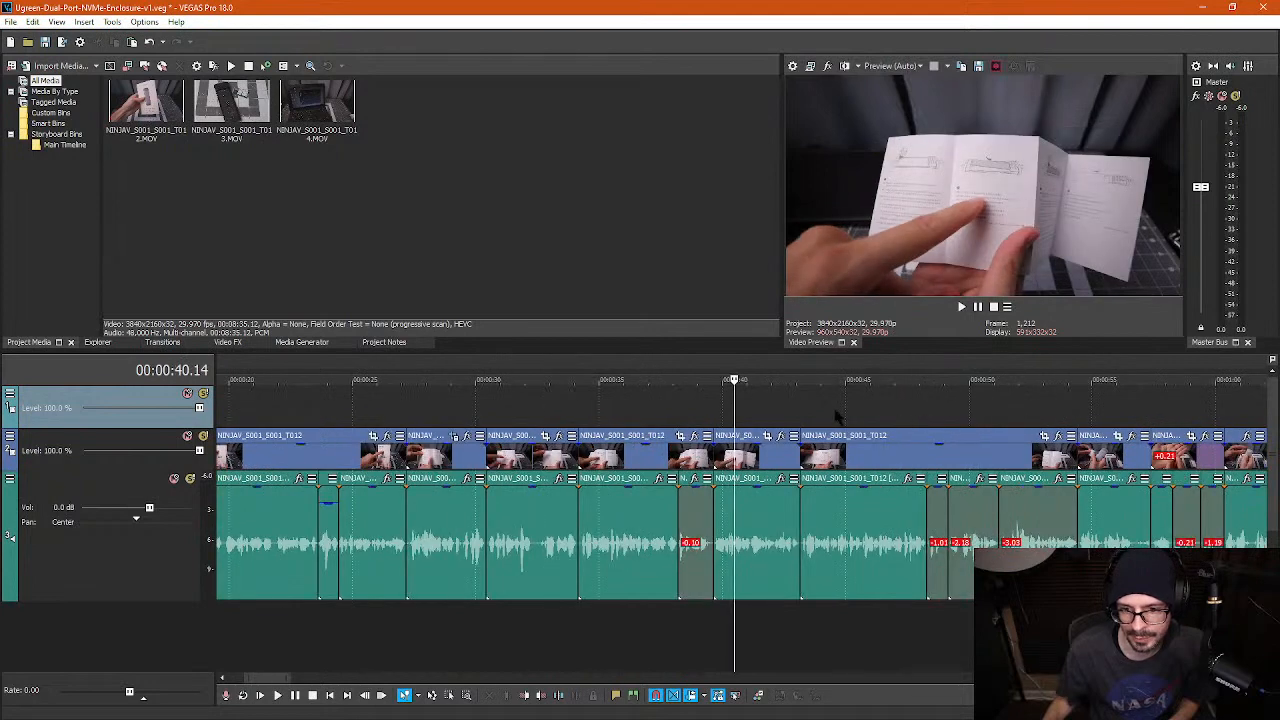
click(836, 410)
click(972, 404)
click(1052, 405)
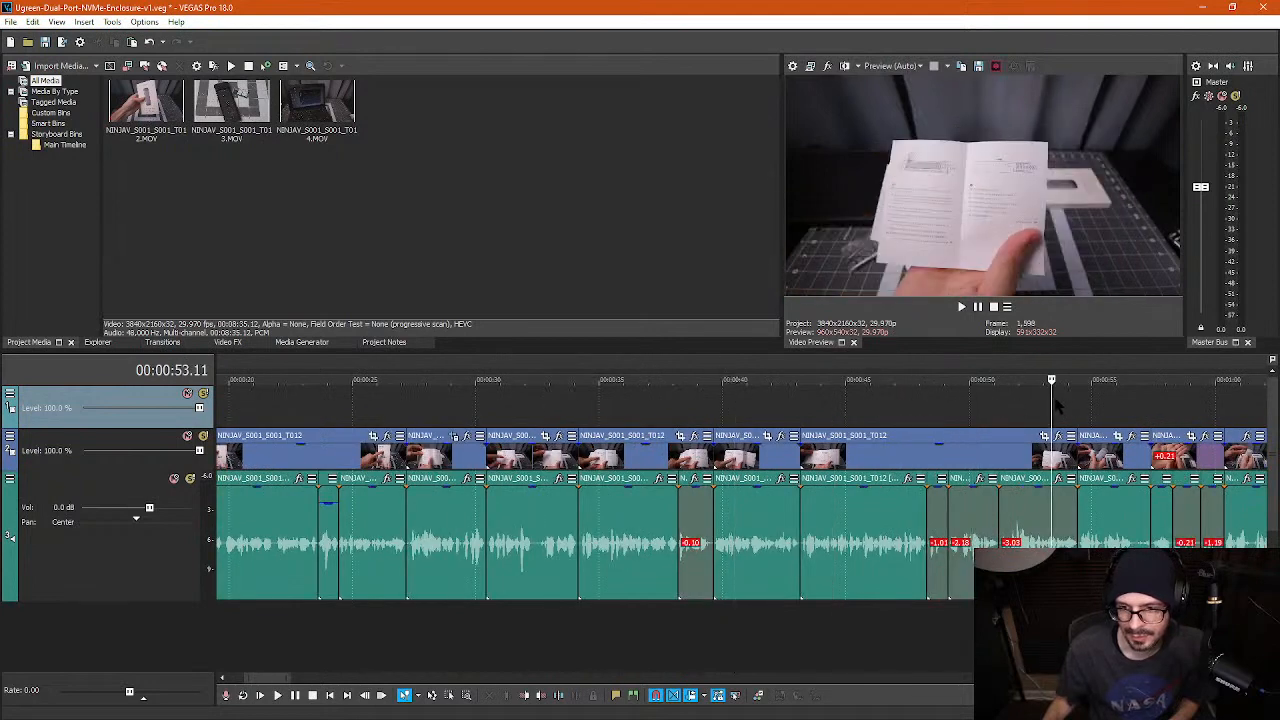
click(1088, 407)
click(1036, 408)
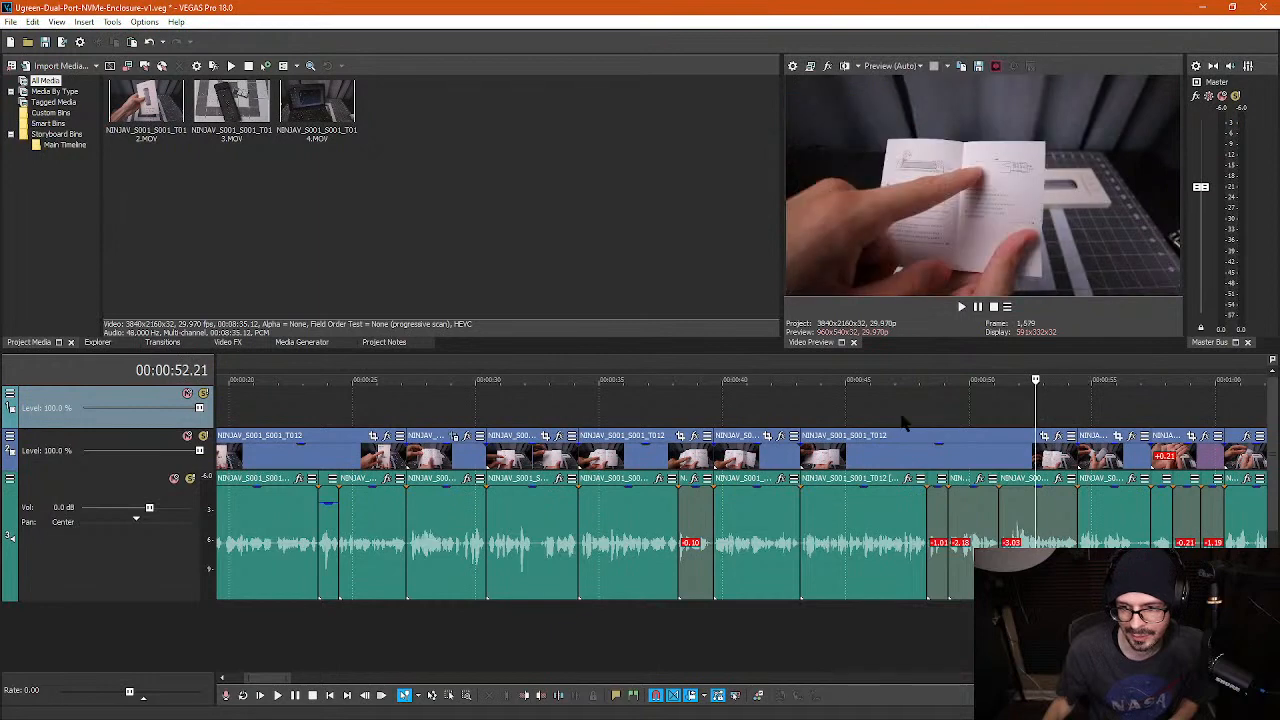
- Select the video clips from about 00:00:30 to 00:00:54 and paste the copied clip's event attributes onto them
drag(1051, 405, 543, 458)
right_click(543, 458)
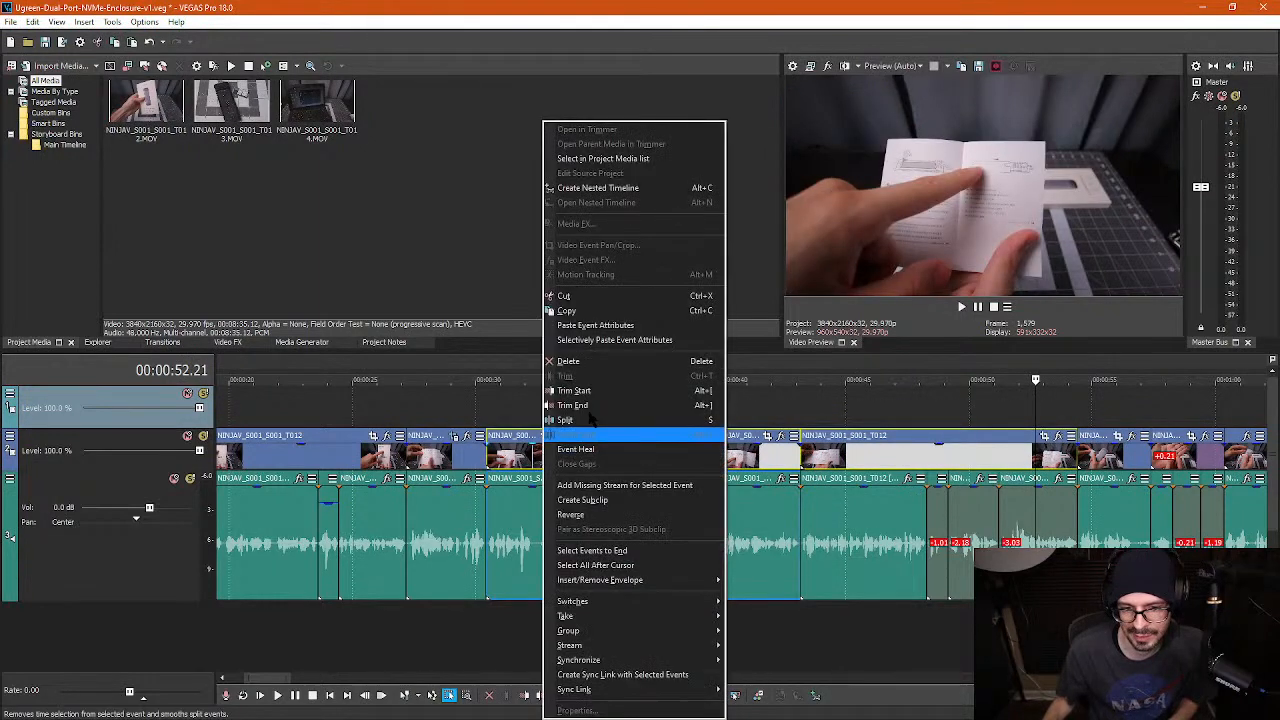
click(595, 327)
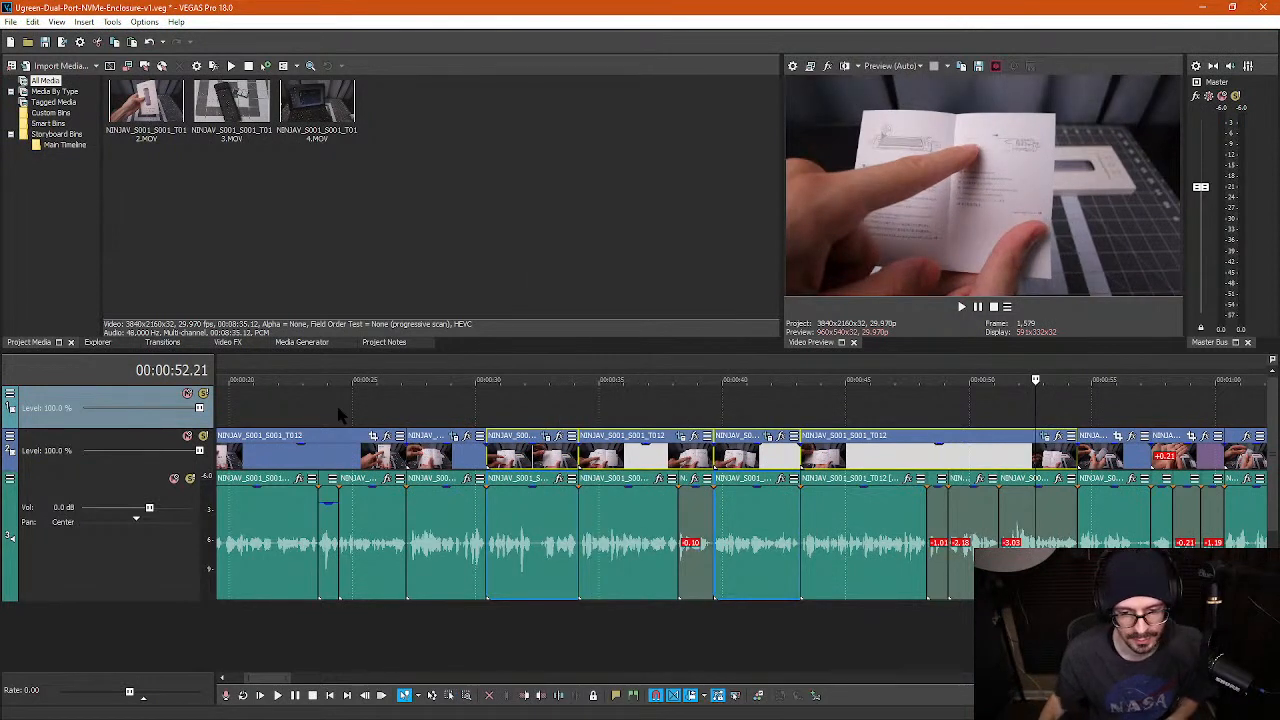
- Play from about 00:00:28, then re-centre the crop of the clip at 00:01:03.28 to X 1,602.7 and Y 1,171.7
click(430, 413)
key(l)
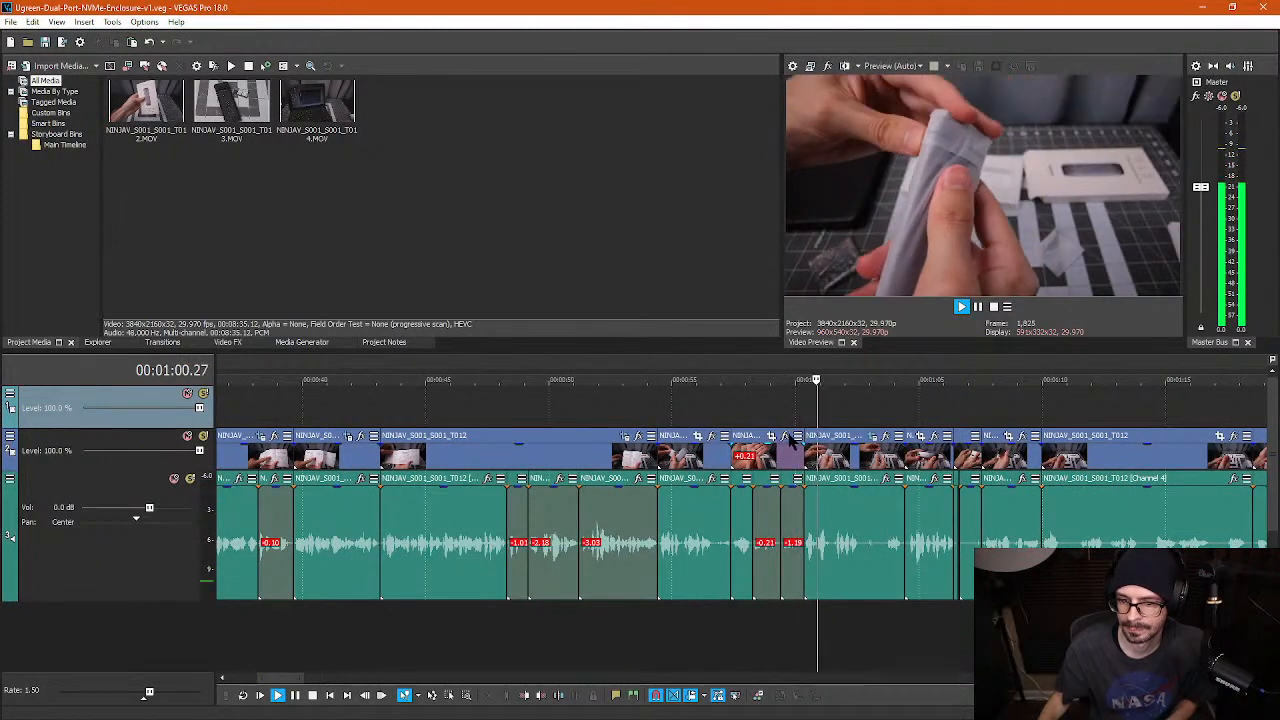
key(Return)
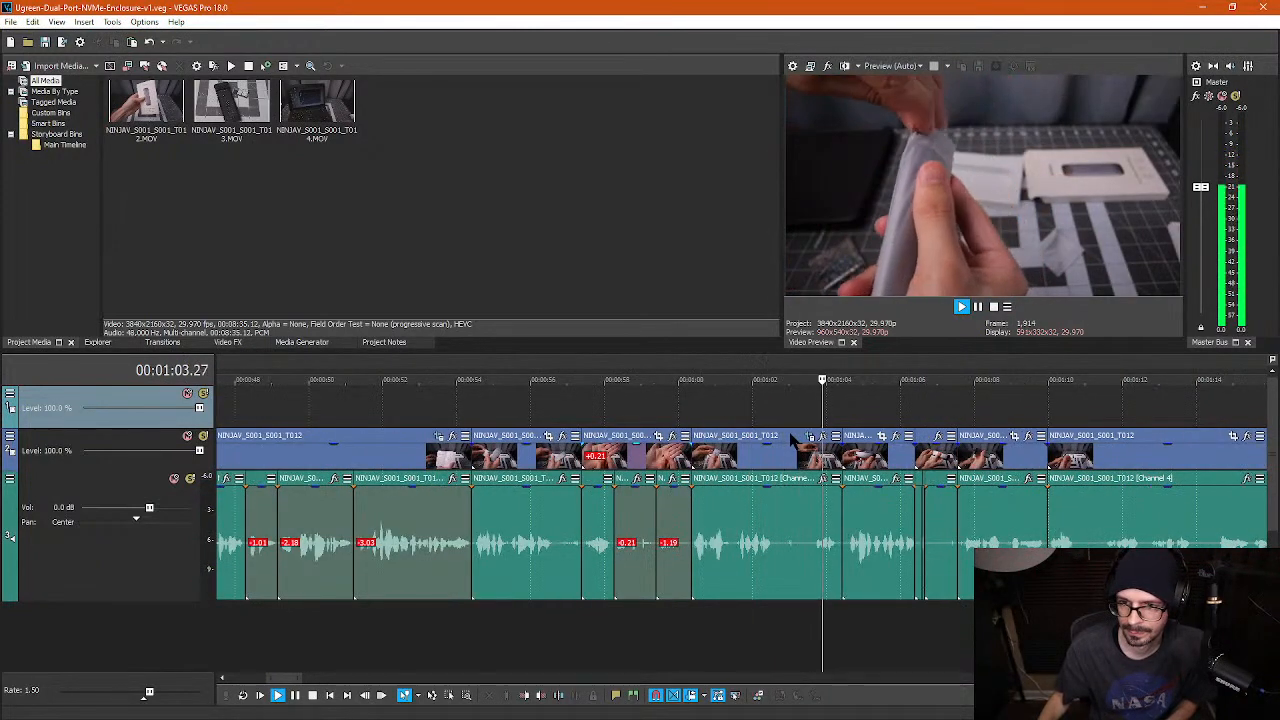
click(810, 436)
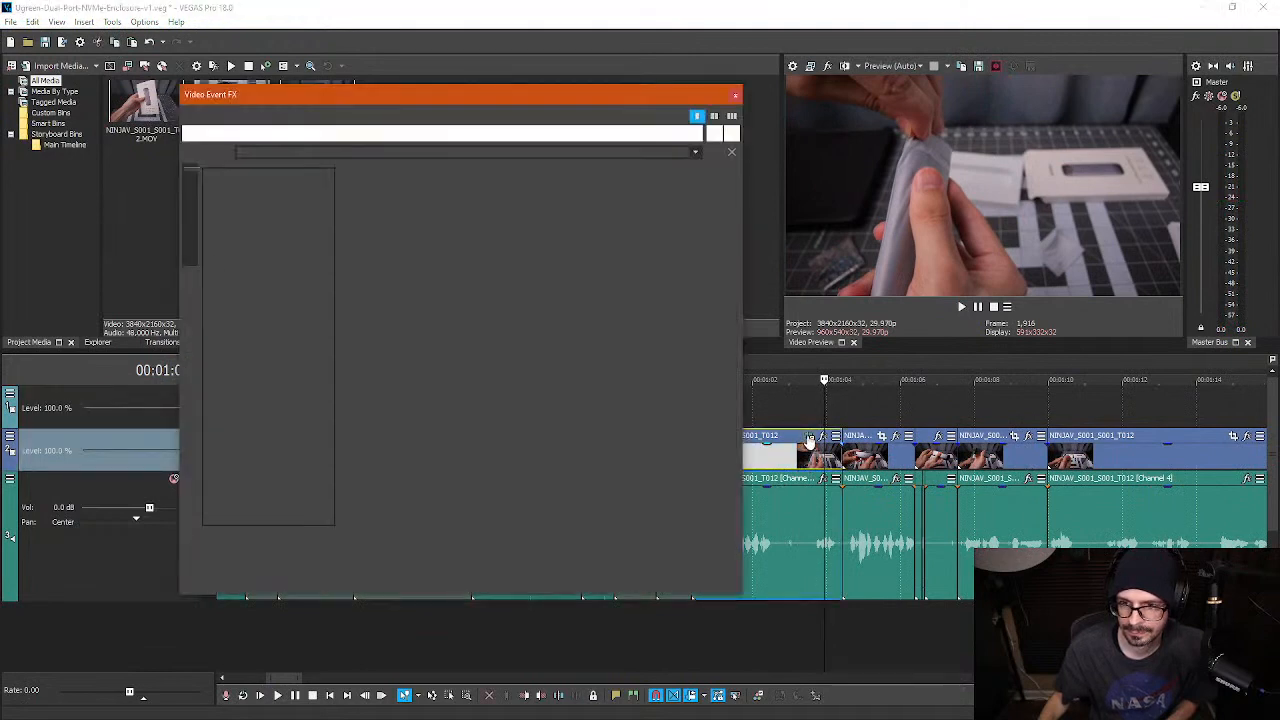
drag(550, 391, 544, 391)
drag(537, 390, 531, 391)
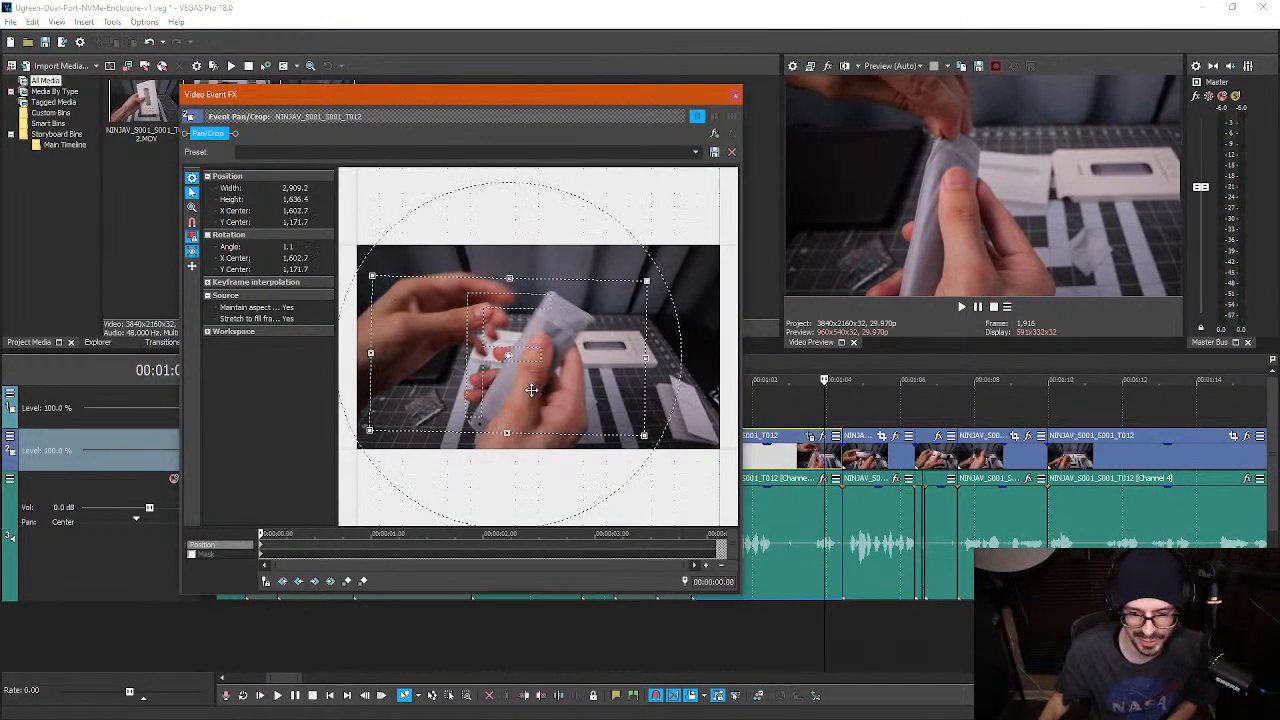
click(736, 97)
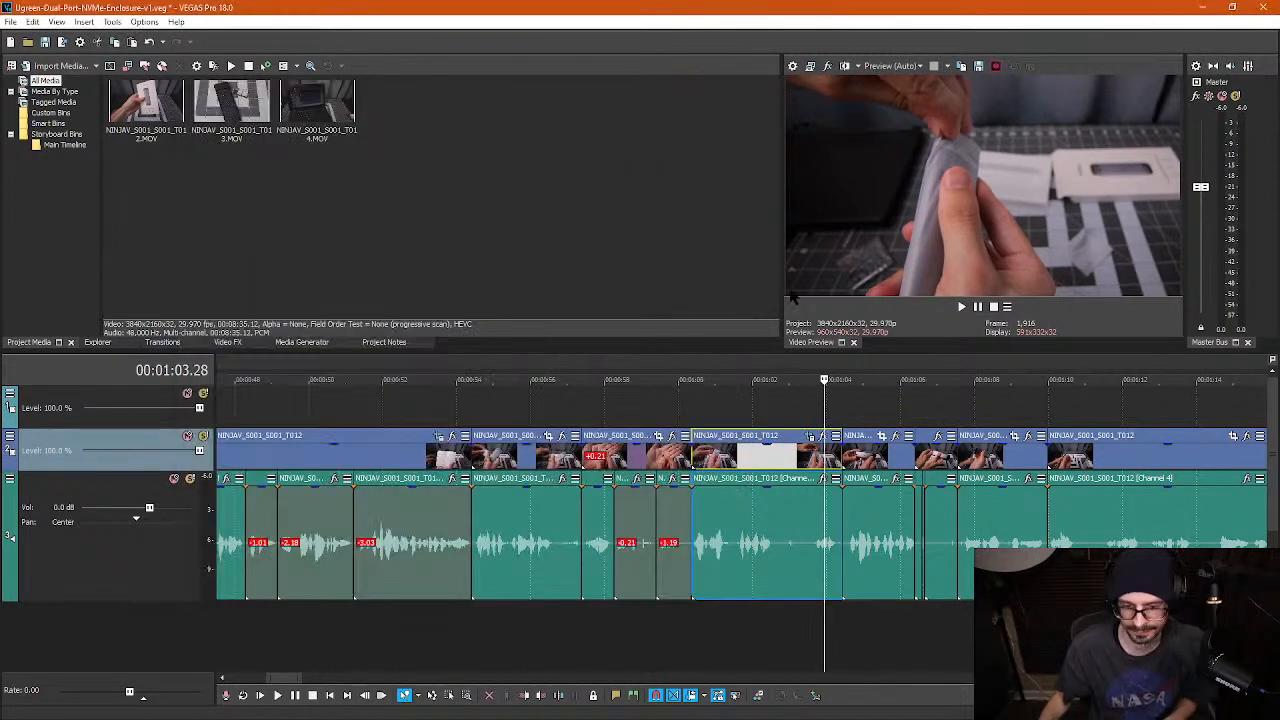
- Play on from about 00:01:00, then crop the USB connector clip starting near 00:01:07.17 to 3,213.2 by 1,807.4
click(685, 408)
key(space)
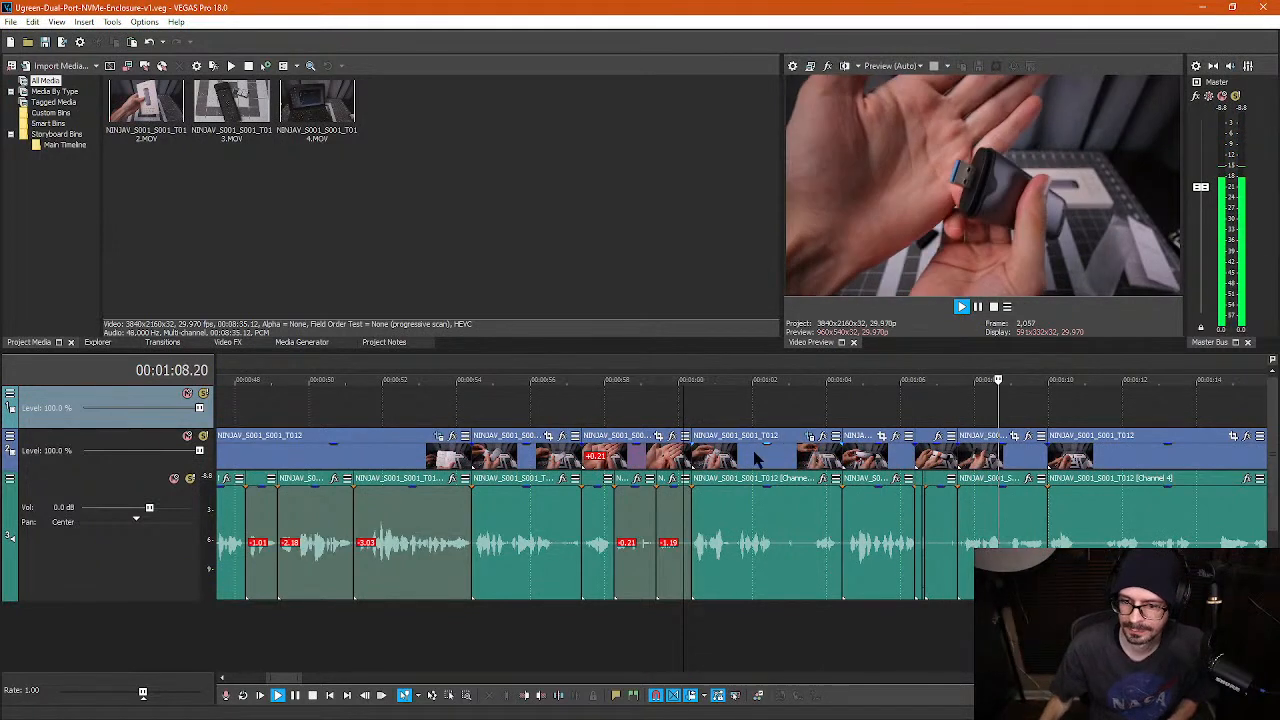
click(943, 510)
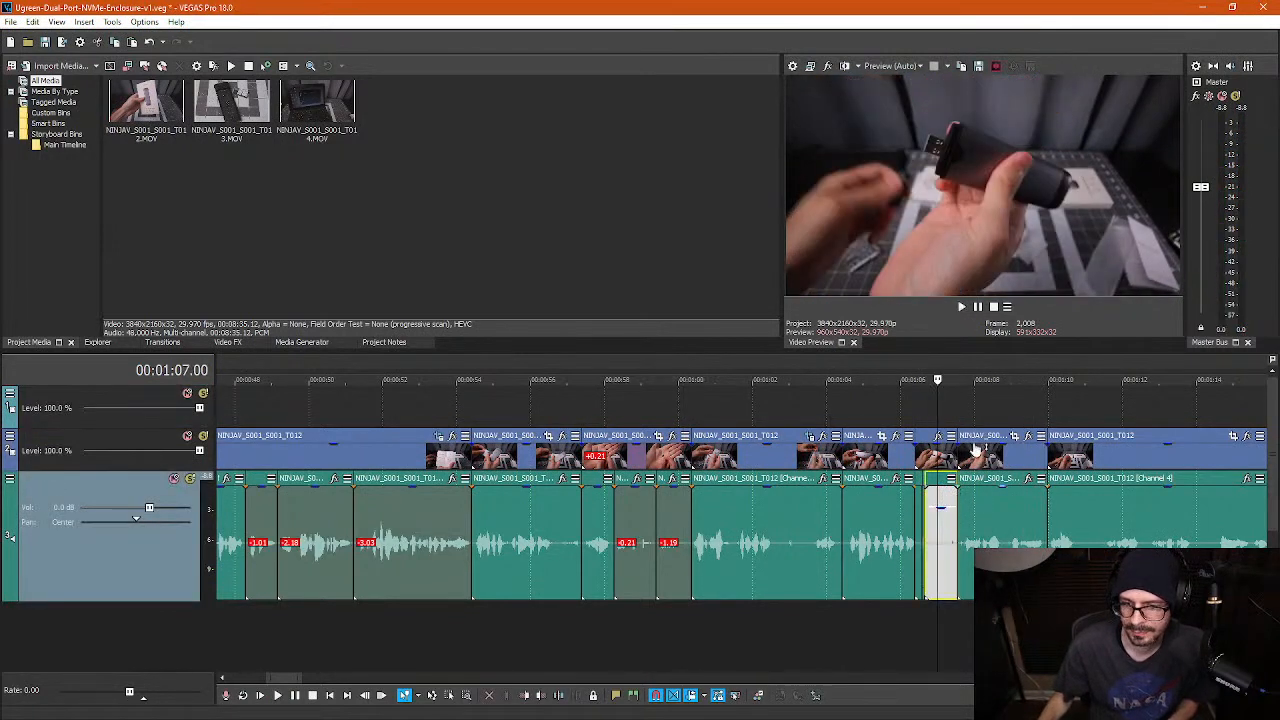
key(space)
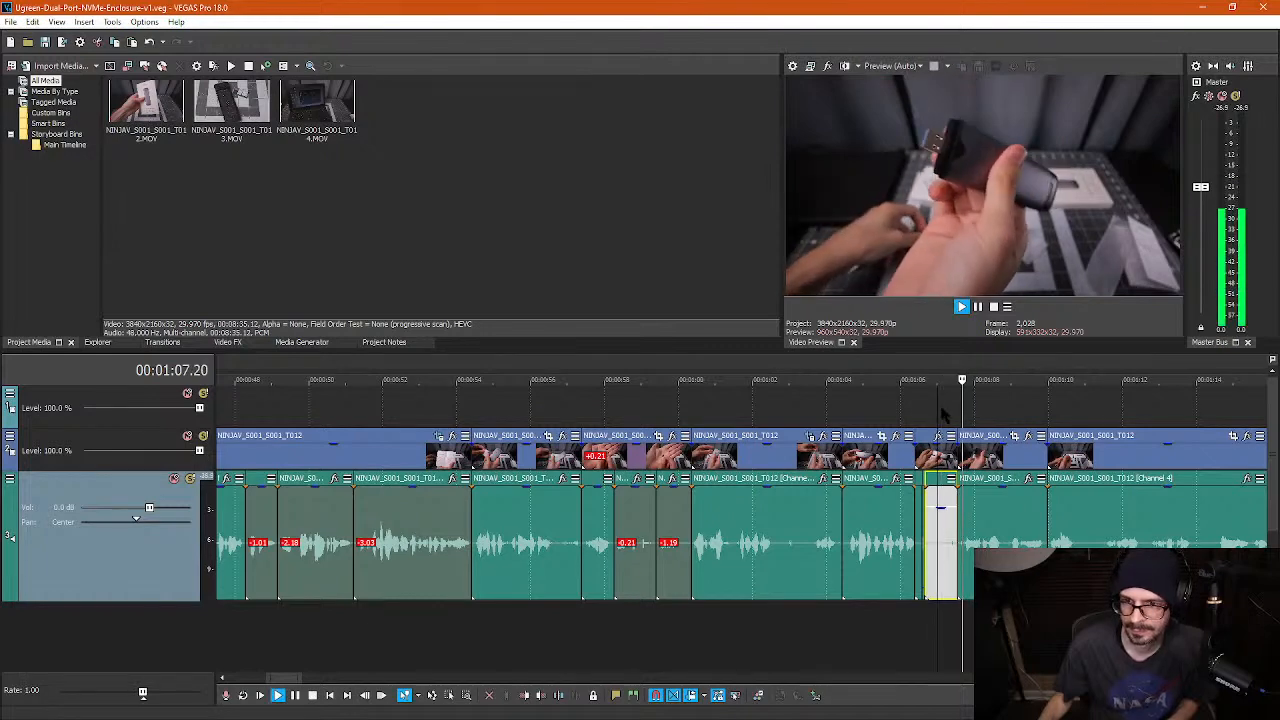
click(1014, 437)
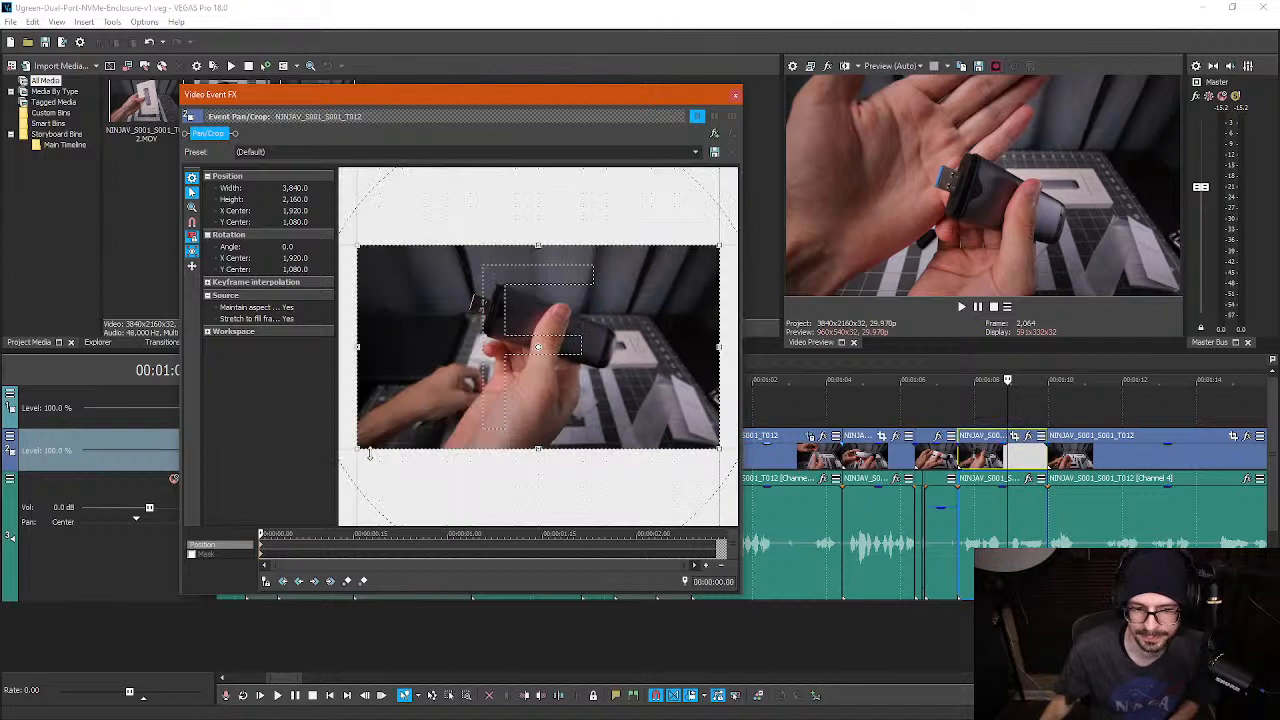
drag(355, 453, 374, 433)
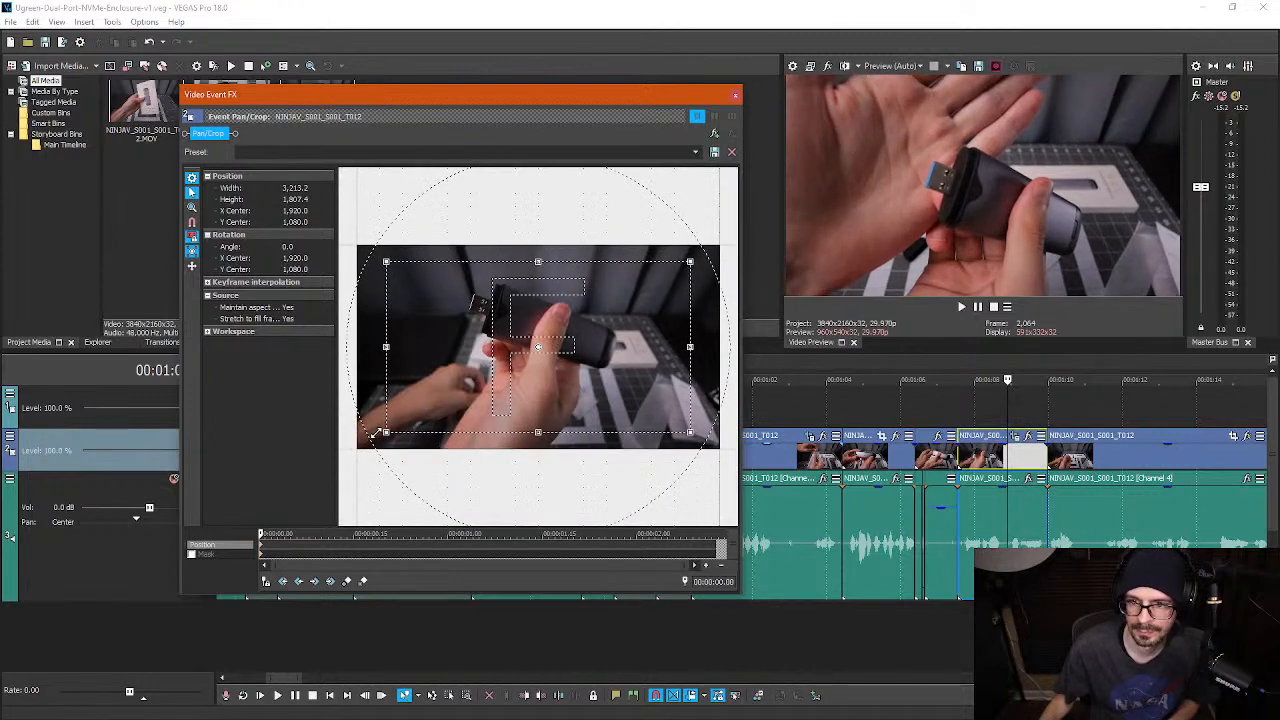
click(735, 97)
- Replay from about 00:01:06 and split the long clip at about 00:01:11.13
click(901, 405)
key(space)
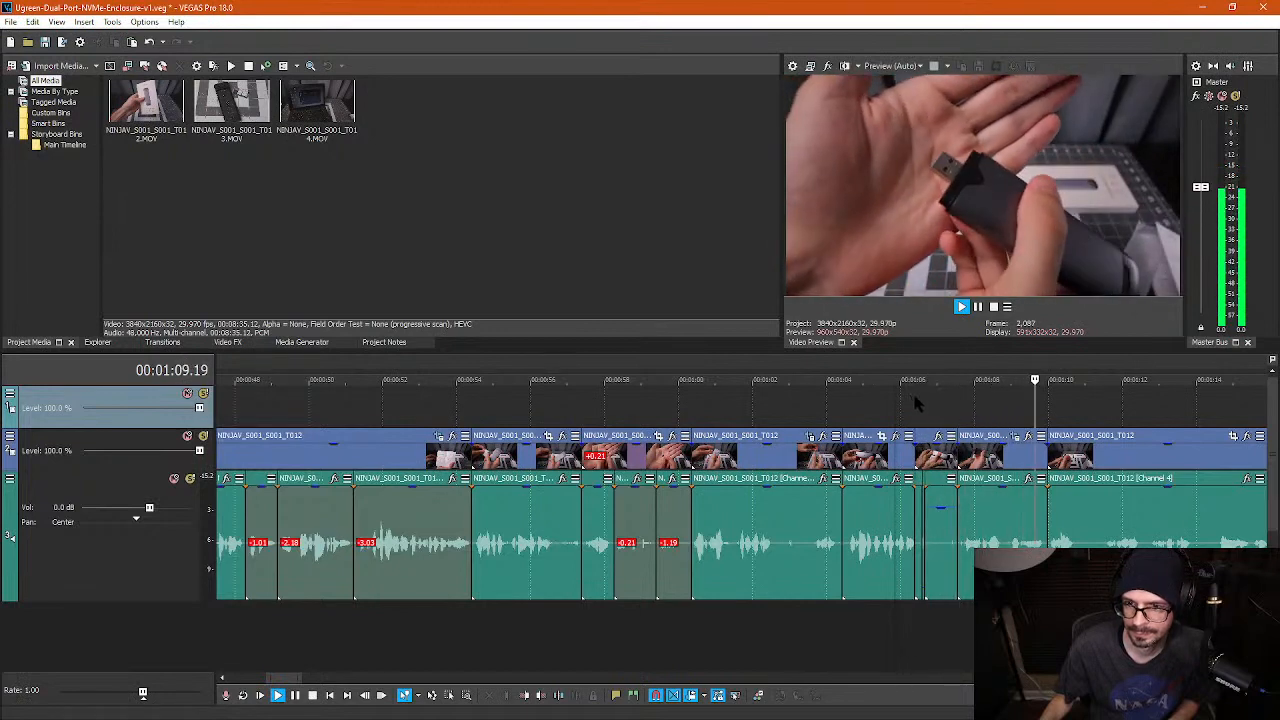
key(Return)
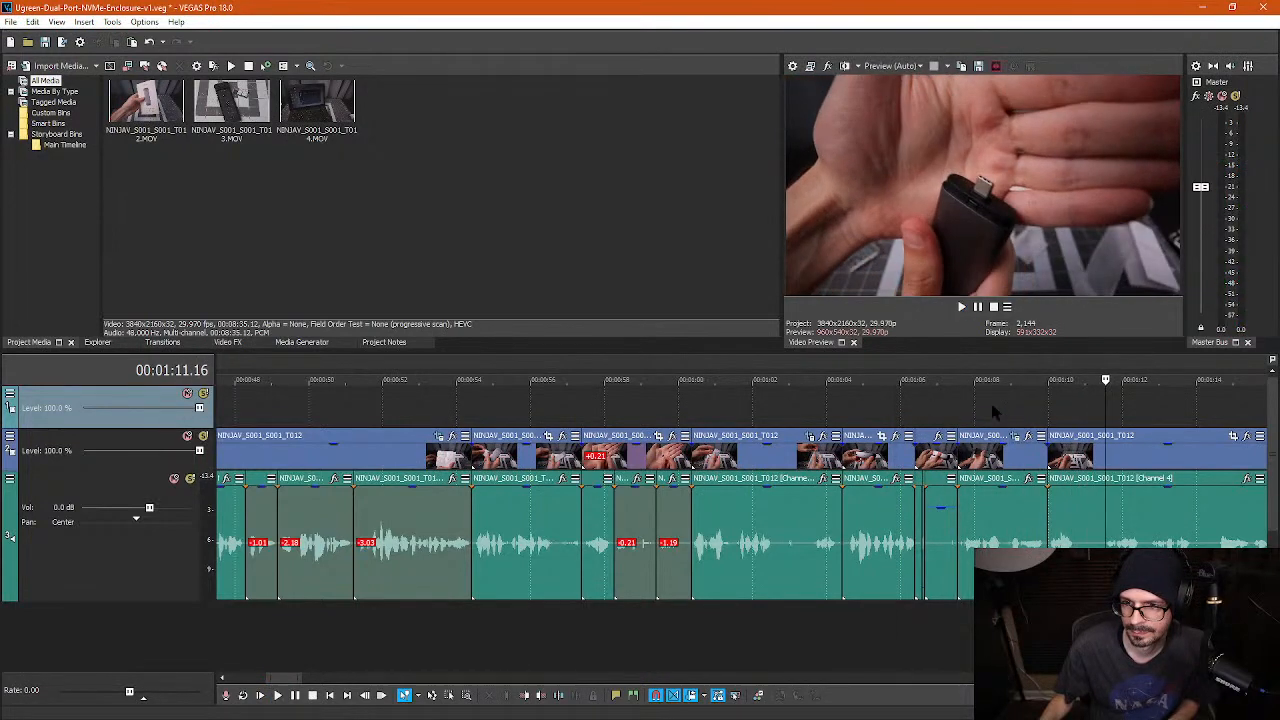
scroll(955, 523, up, 3)
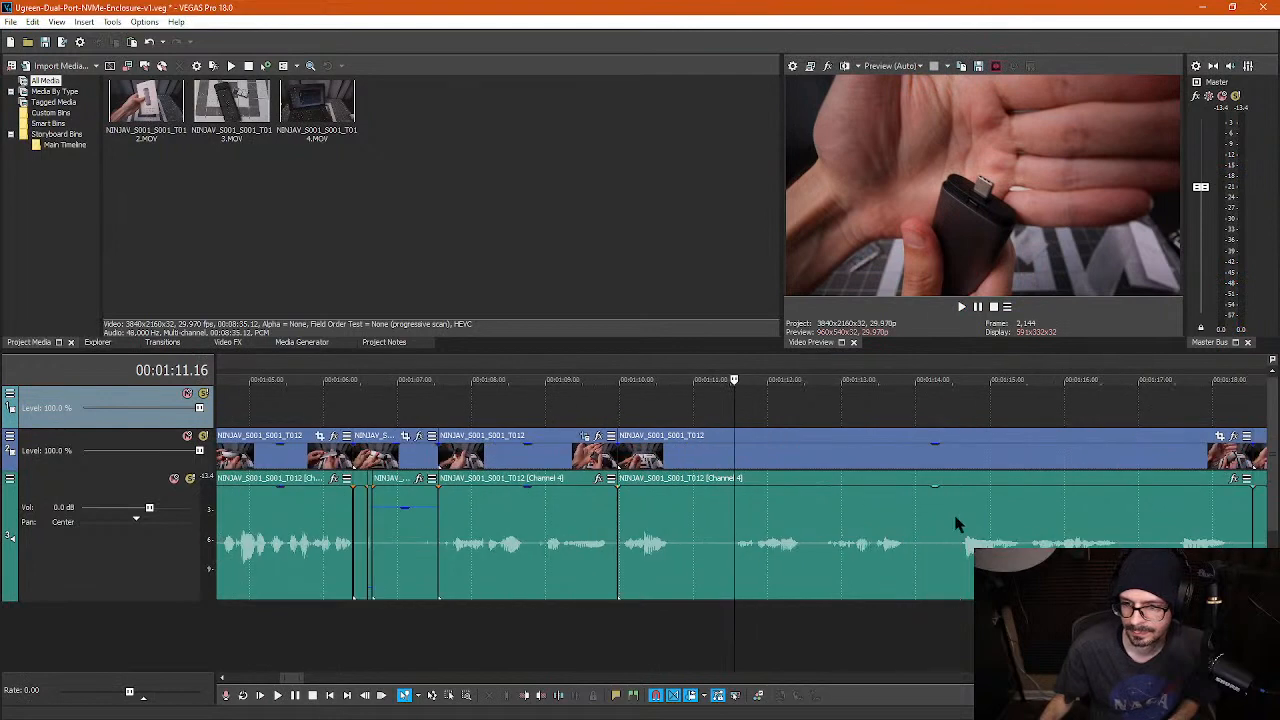
click(727, 563)
key(s)
click(811, 460)
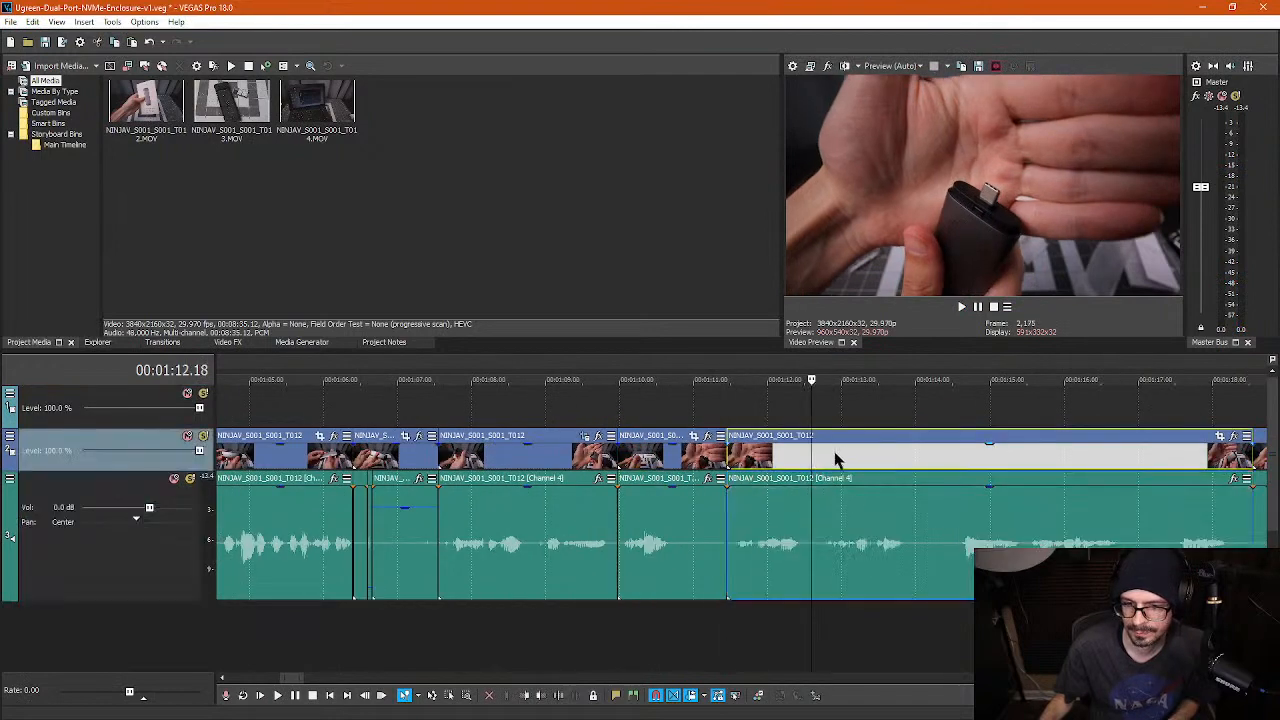
- Crop the clip after the new split to about 3,275.9 by 1,842.7
click(1219, 436)
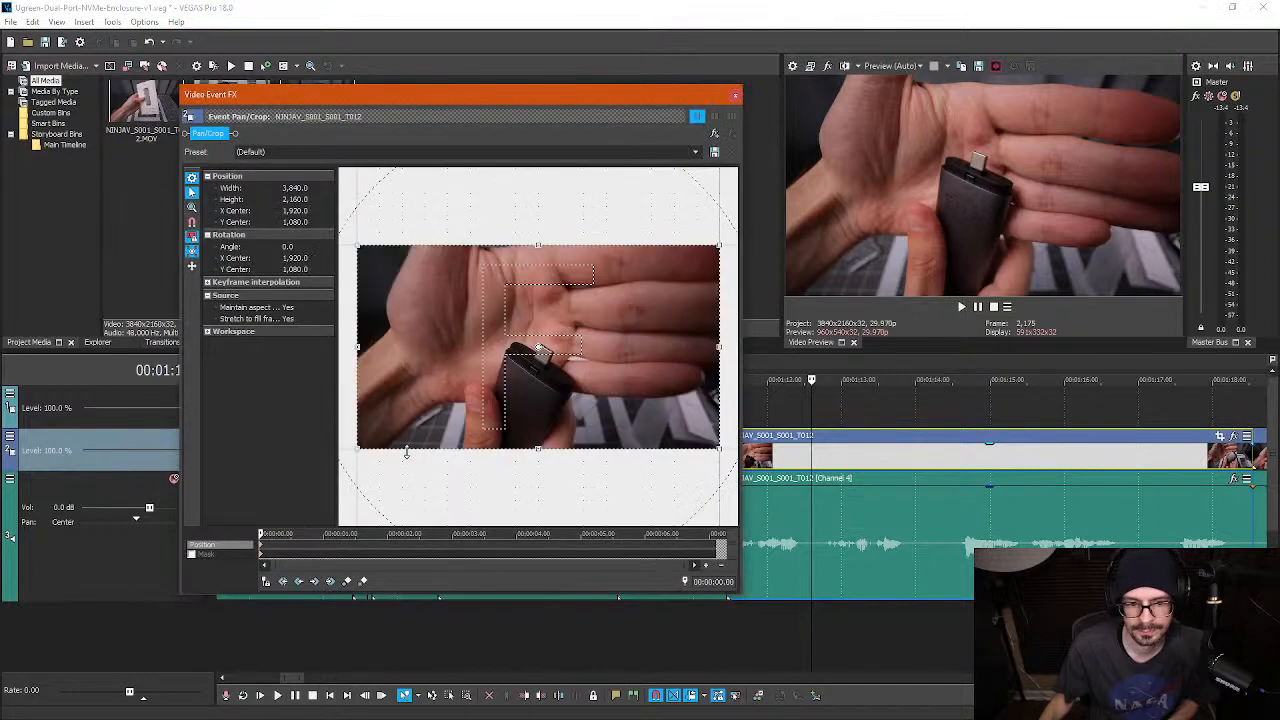
drag(358, 452, 383, 446)
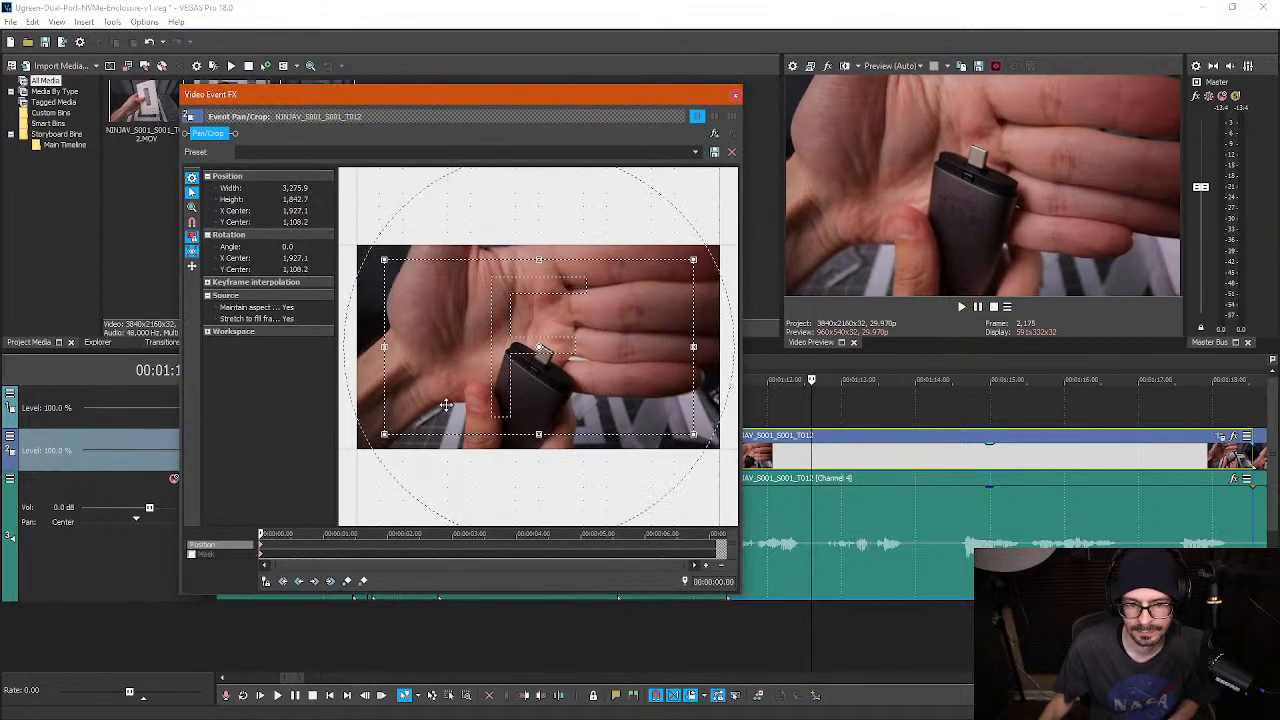
click(733, 97)
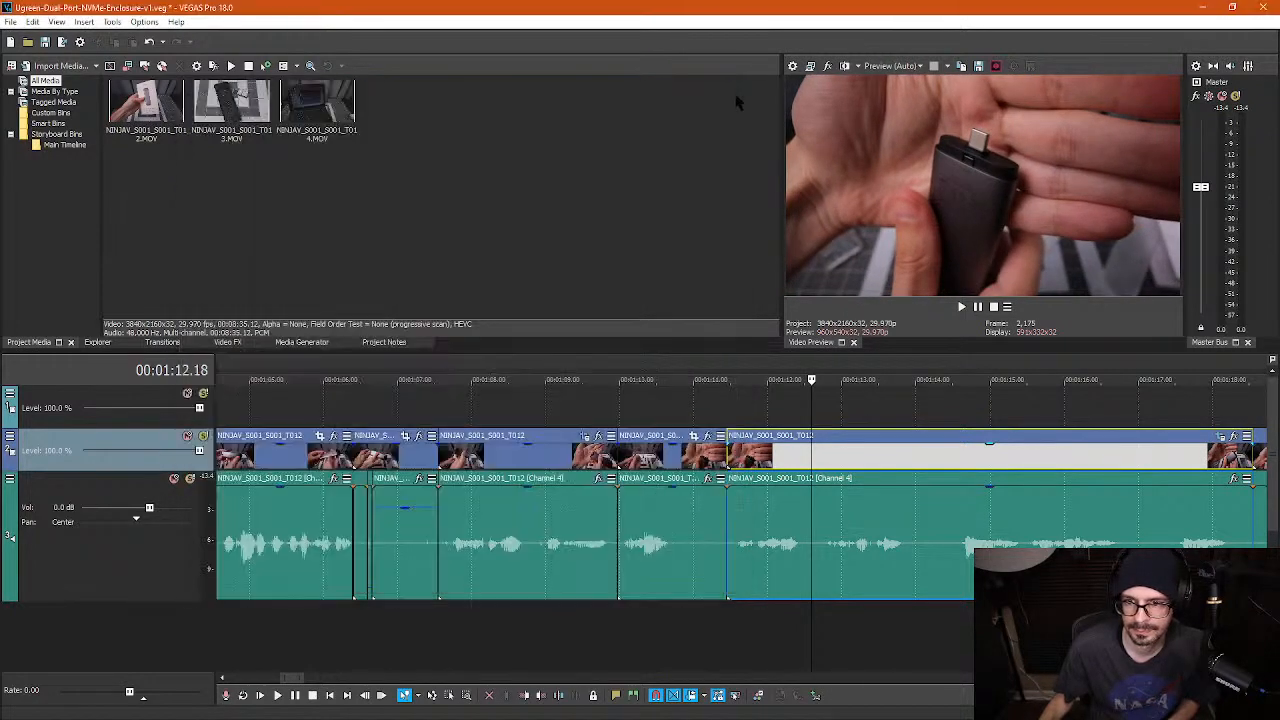
- Play and scrub across the new cut near 00:01:11 to check the zoom change and the pacing
scroll(770, 478, down, 3)
click(658, 416)
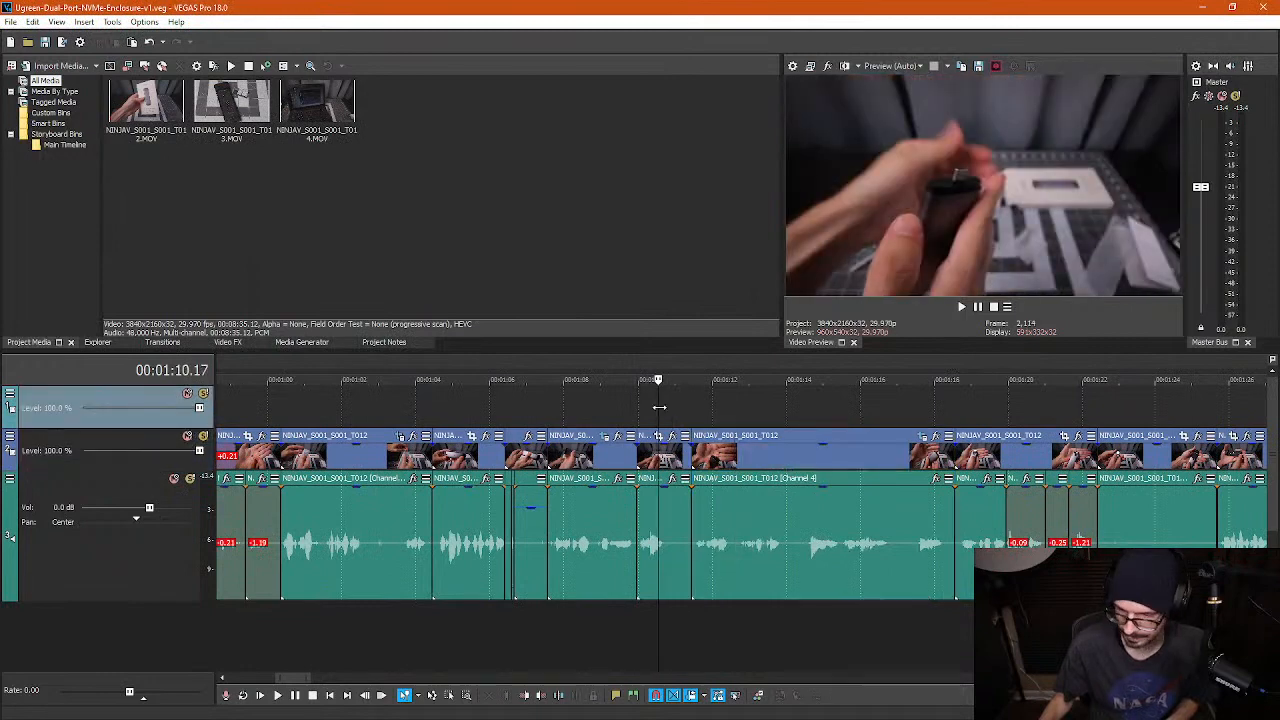
key(space)
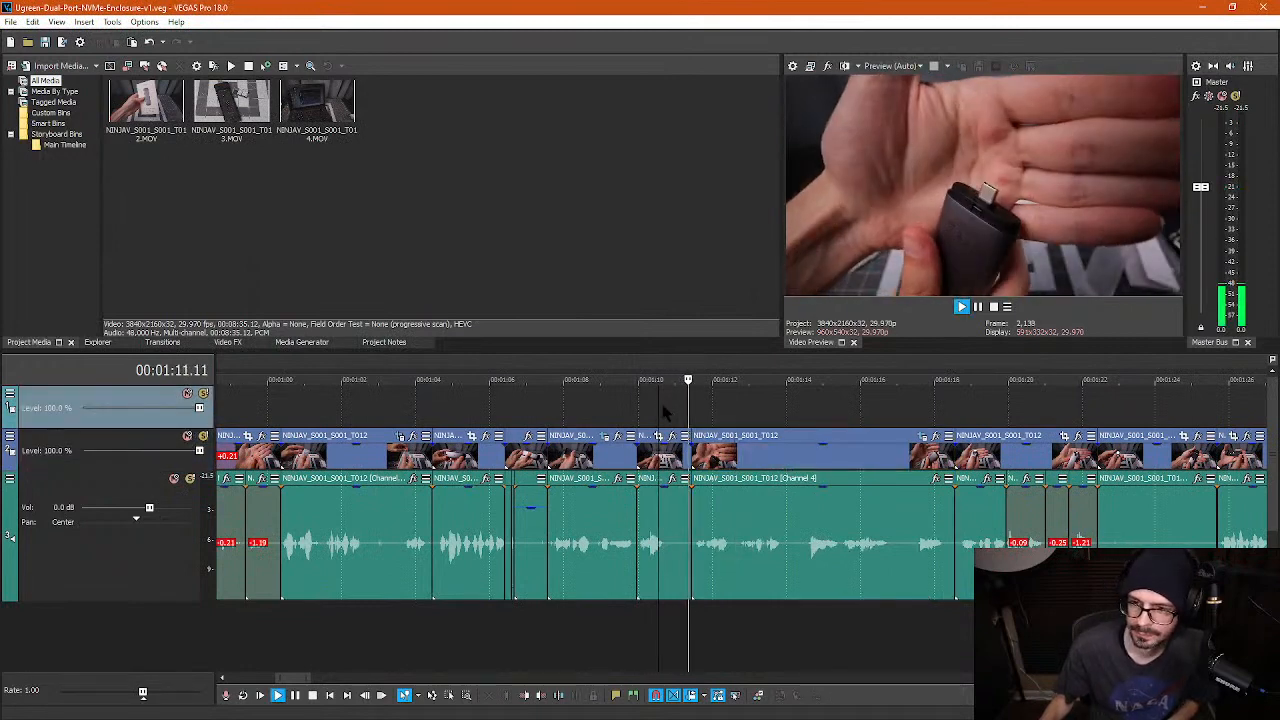
click(666, 556)
key(space)
scroll(683, 575, up, 2)
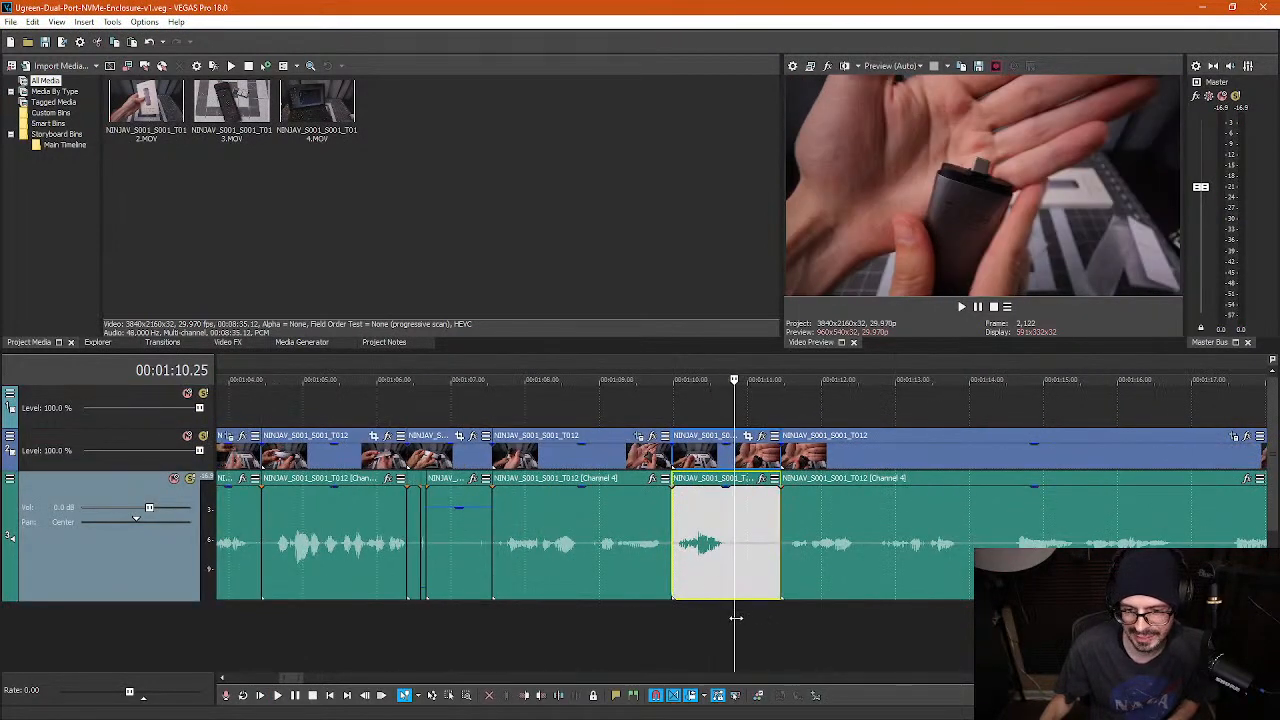
drag(734, 618, 802, 618)
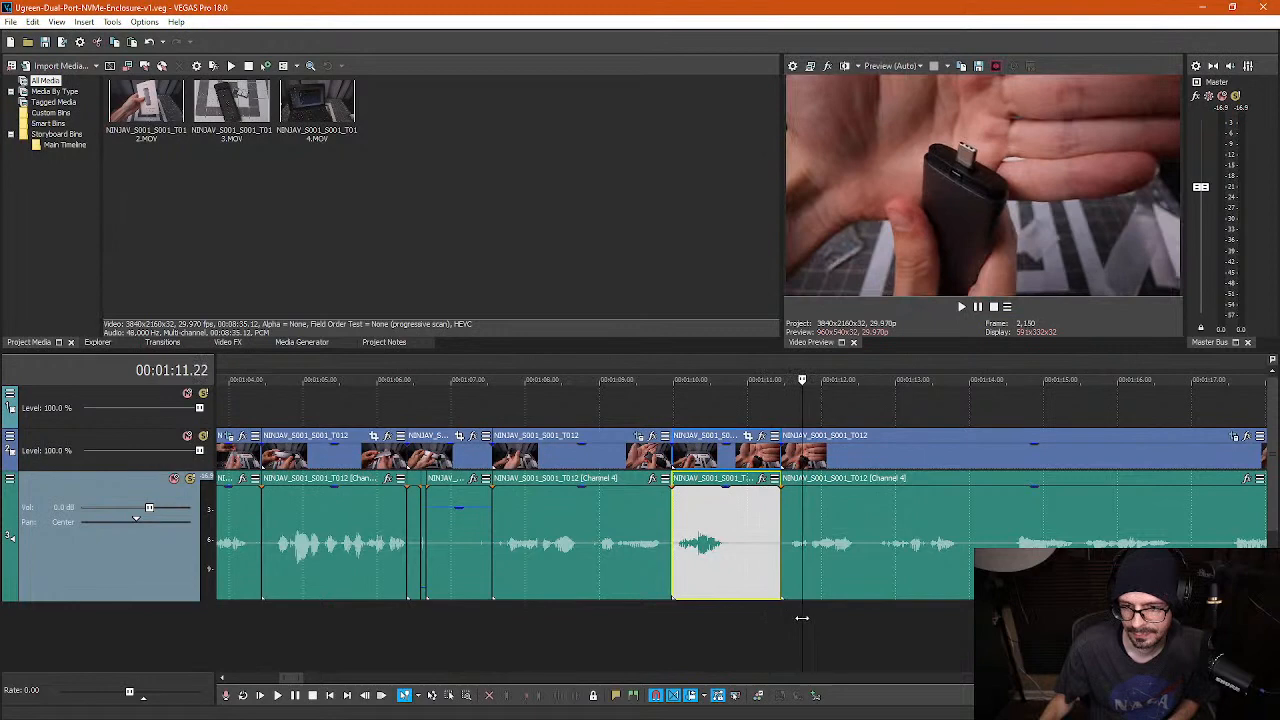
click(621, 422)
key(space)
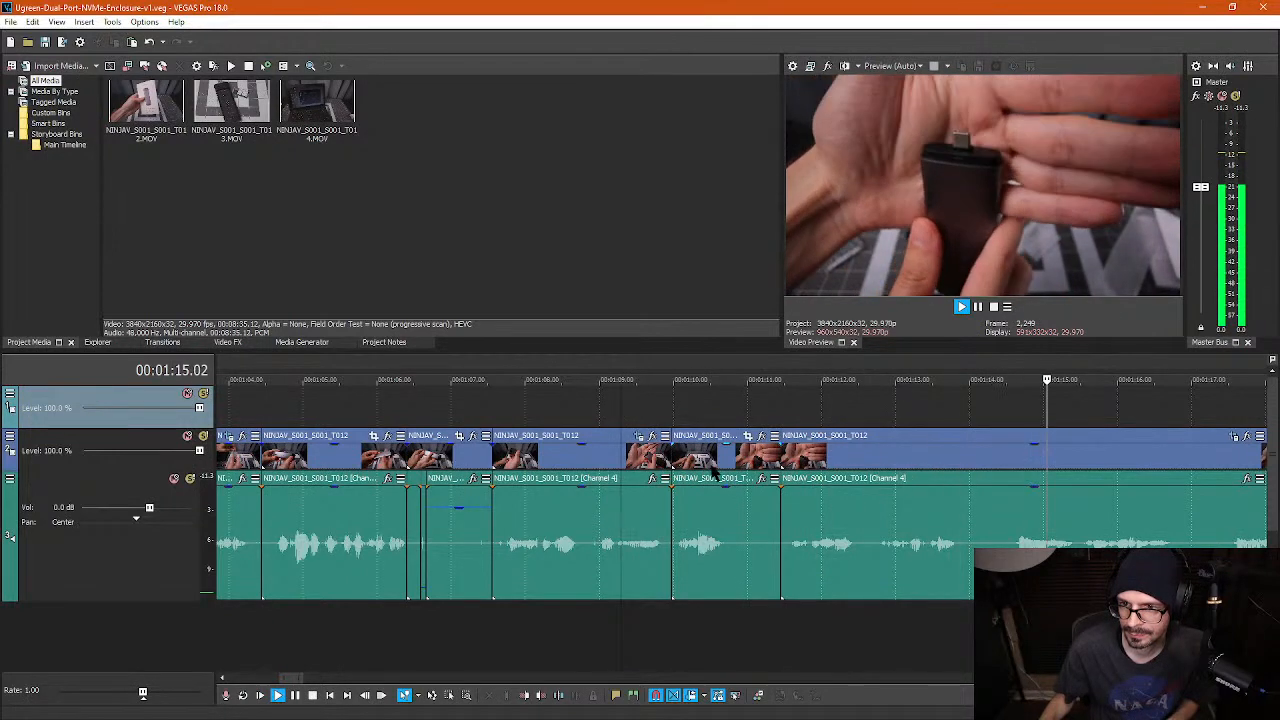
- Split the zoomed clip at 00:01:16.25 and delete the part after the split, closing the gap
scroll(786, 486, down, 3)
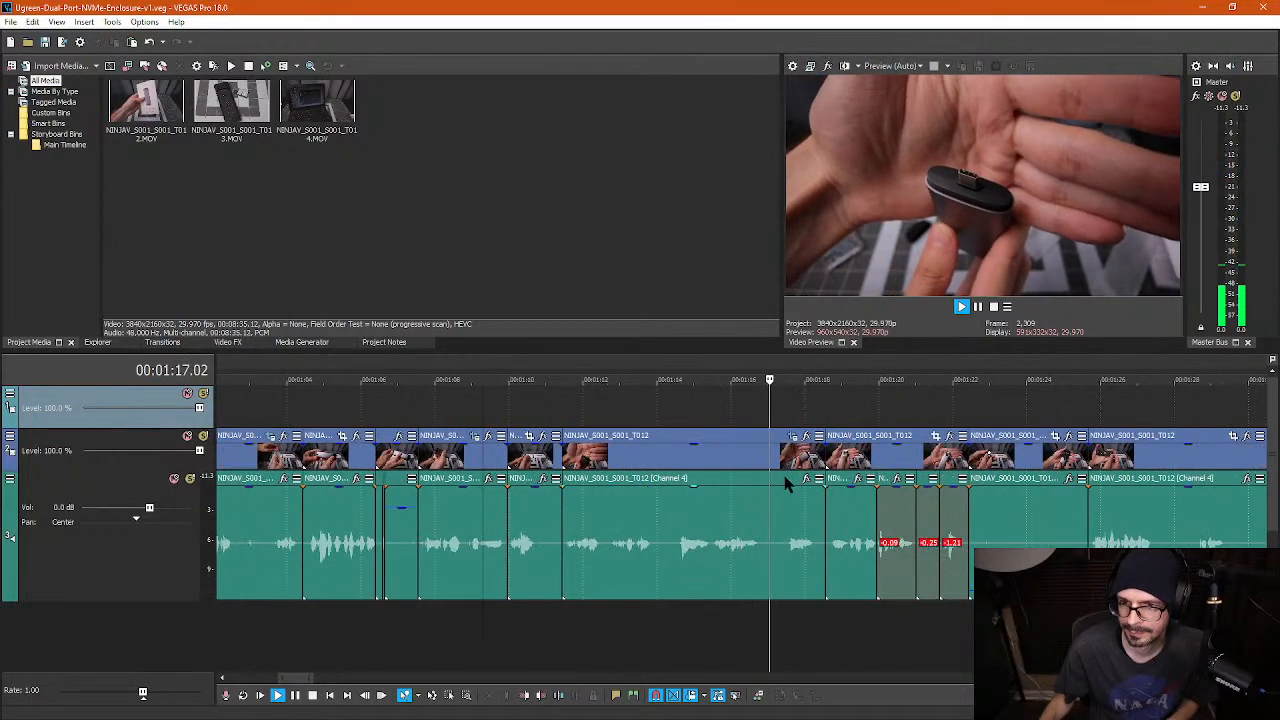
key(Return)
click(765, 572)
scroll(747, 585, up, 4)
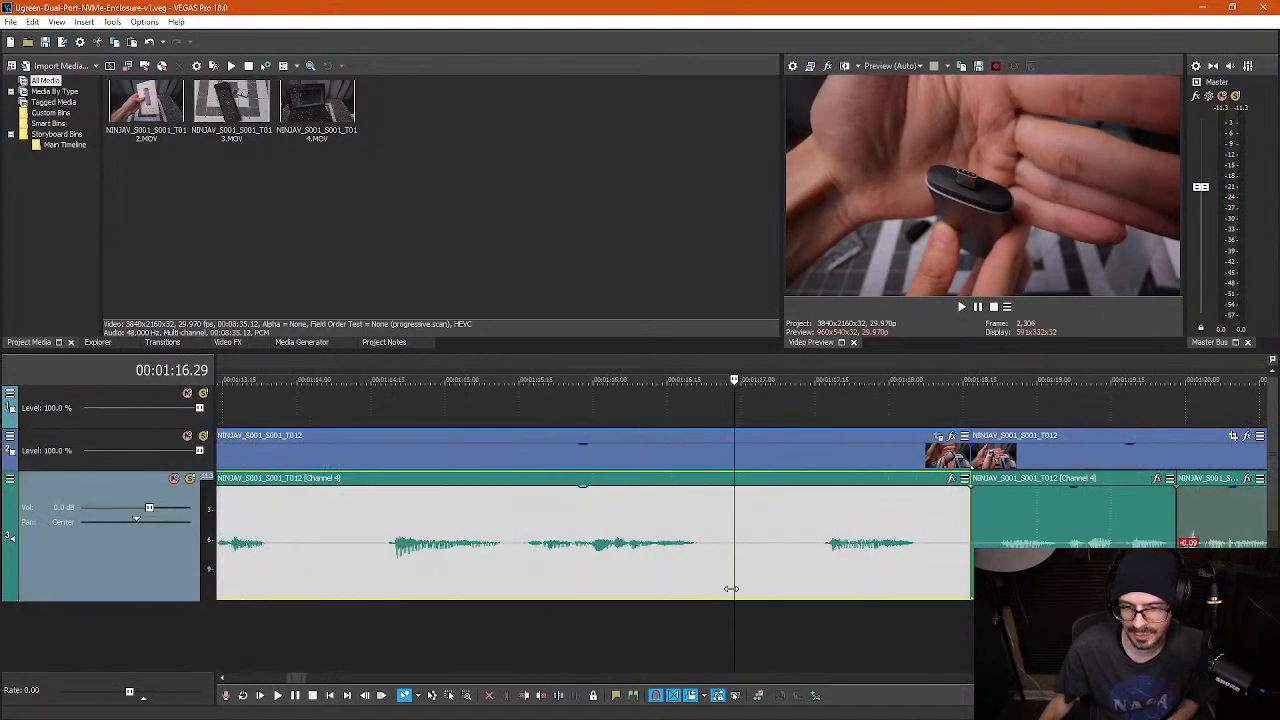
click(714, 578)
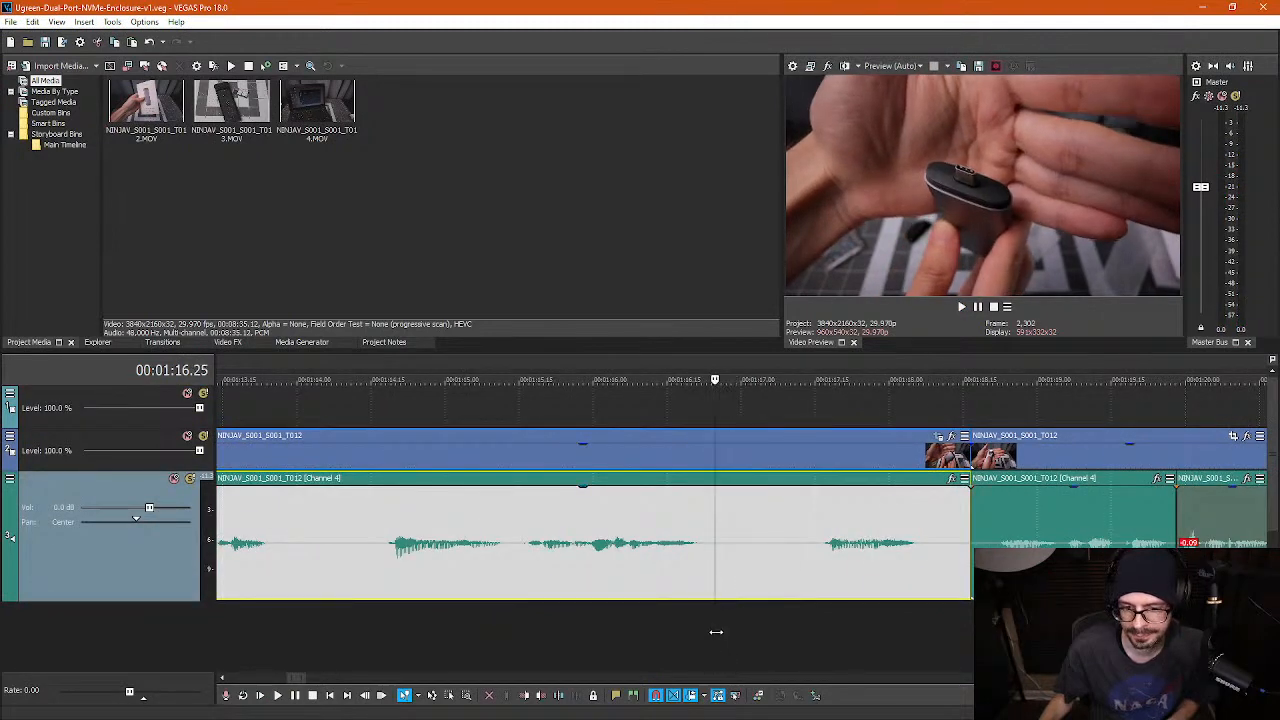
key(s)
click(877, 580)
key(Delete)
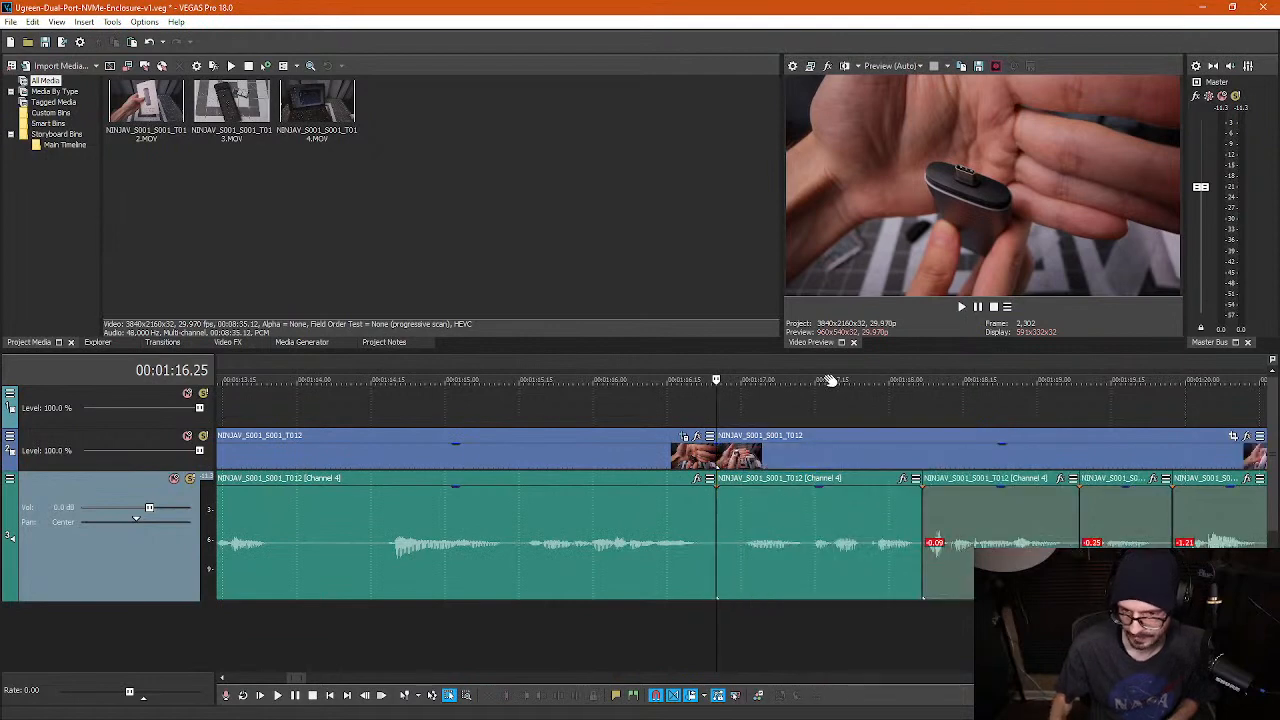
- Split the clip after the cut at 00:01:16.28 and delete the short piece before that split, closing the gap
click(731, 585)
scroll(737, 619, up, 3)
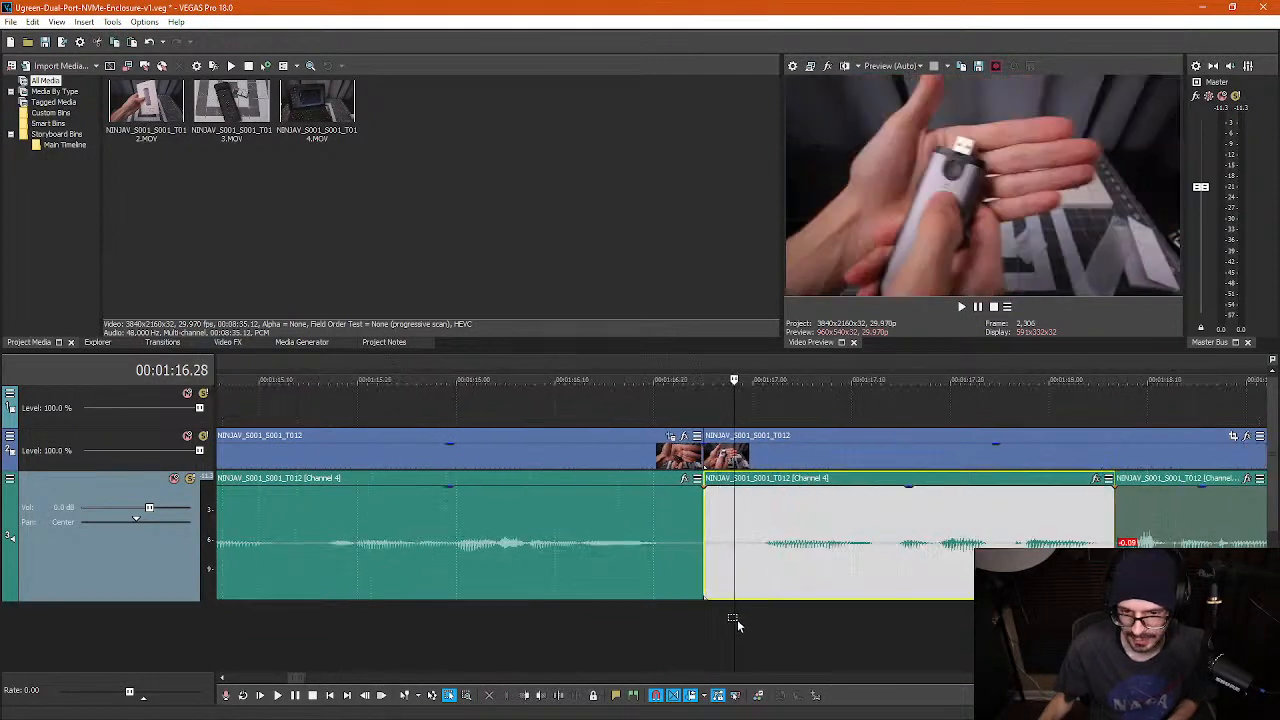
click(744, 623)
key(s)
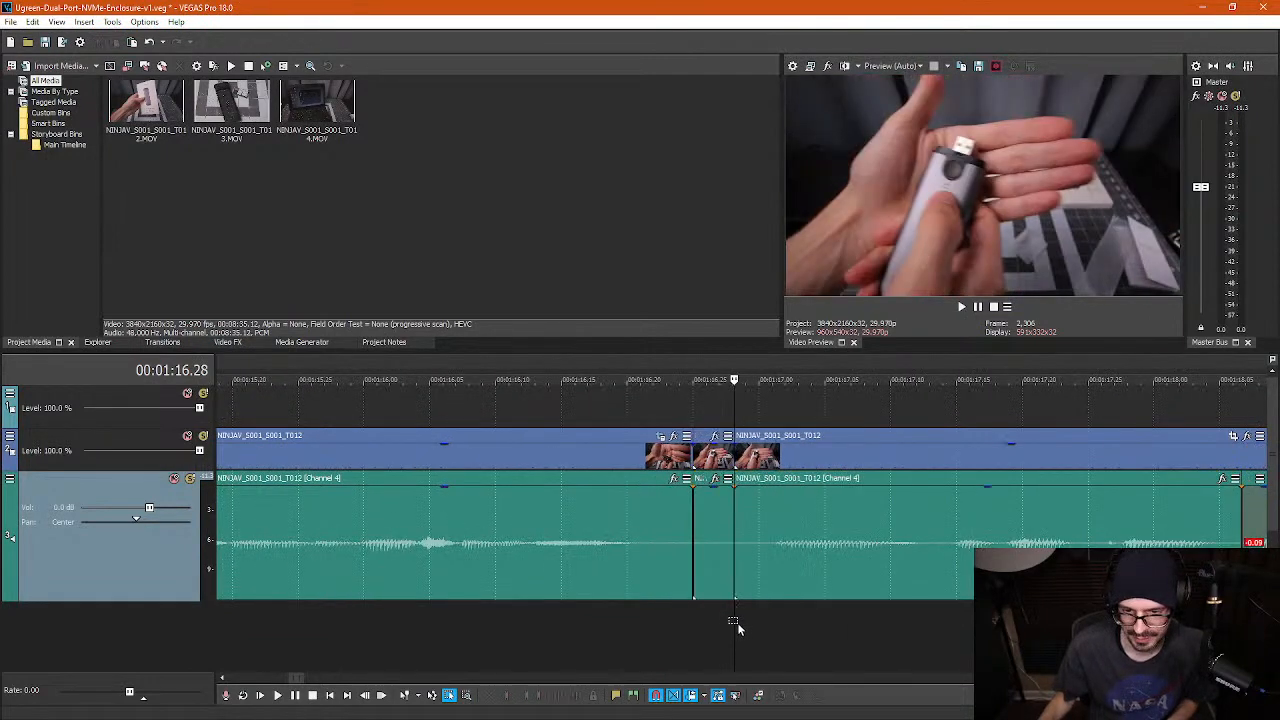
click(703, 447)
key(Delete)
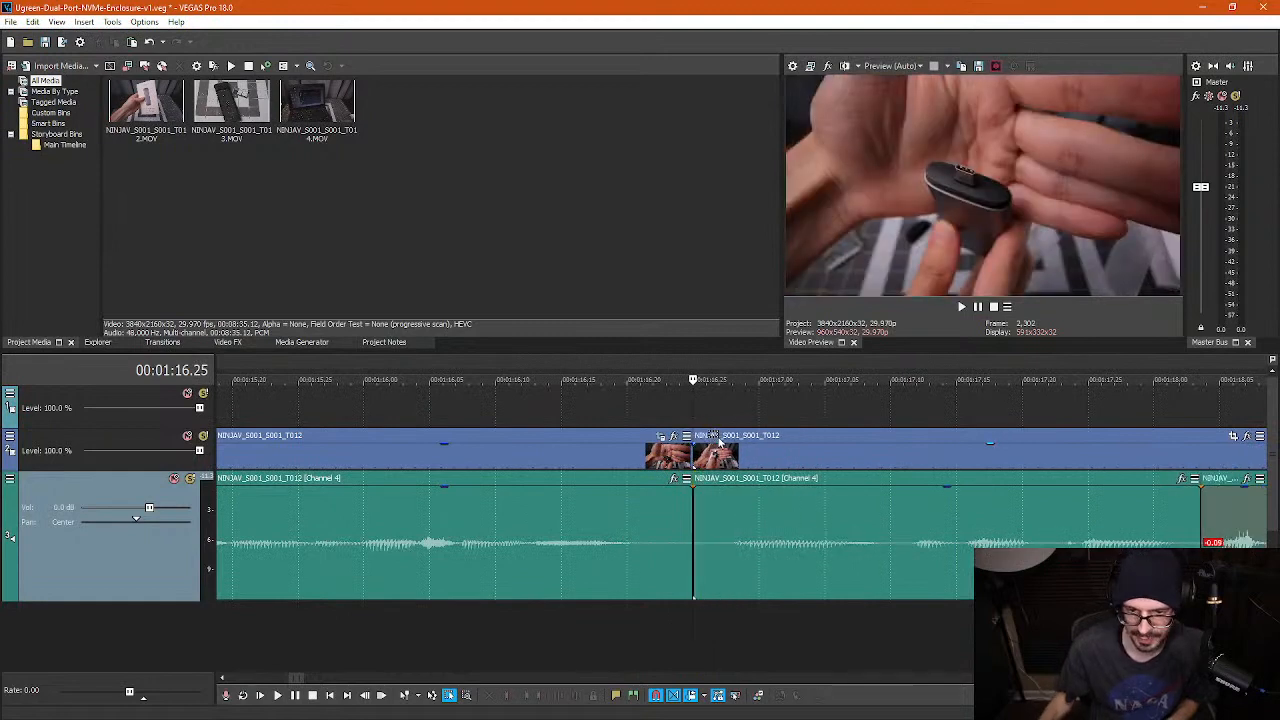
- Play from just before the cut at 00:01:16.25 to about 00:01:20 to check the pacing
scroll(722, 448, down, 3)
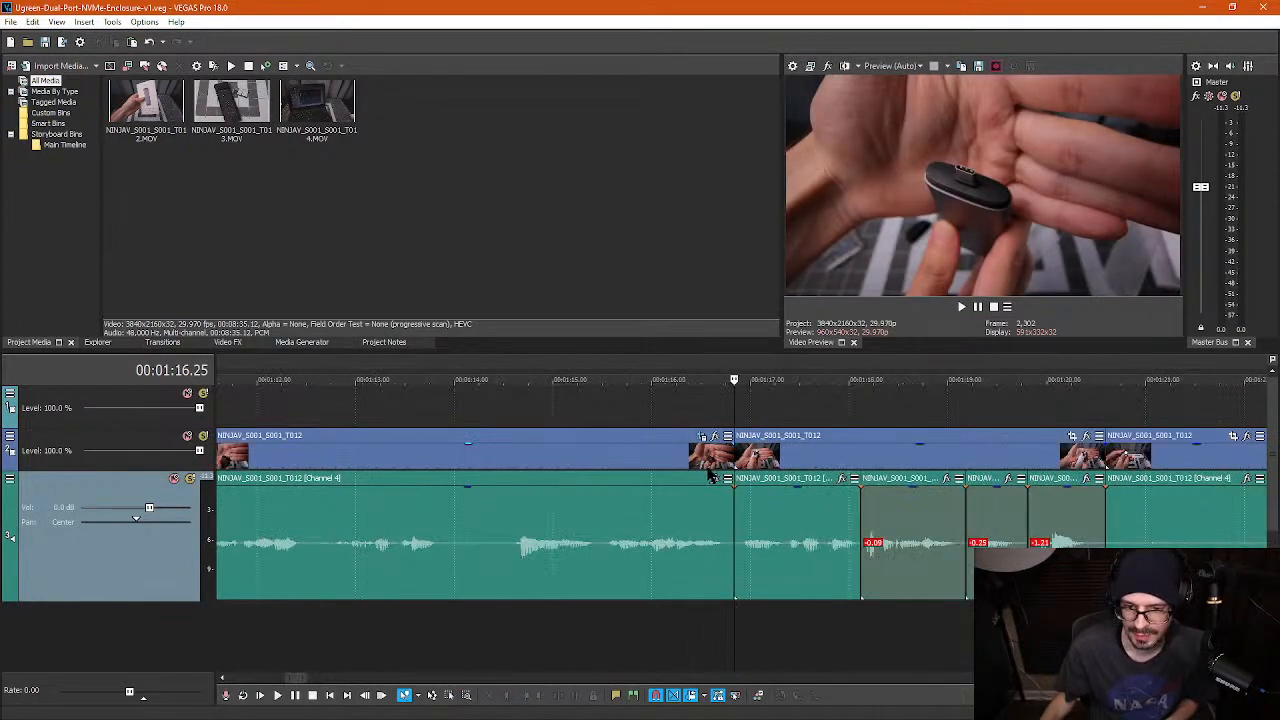
click(660, 410)
key(space)
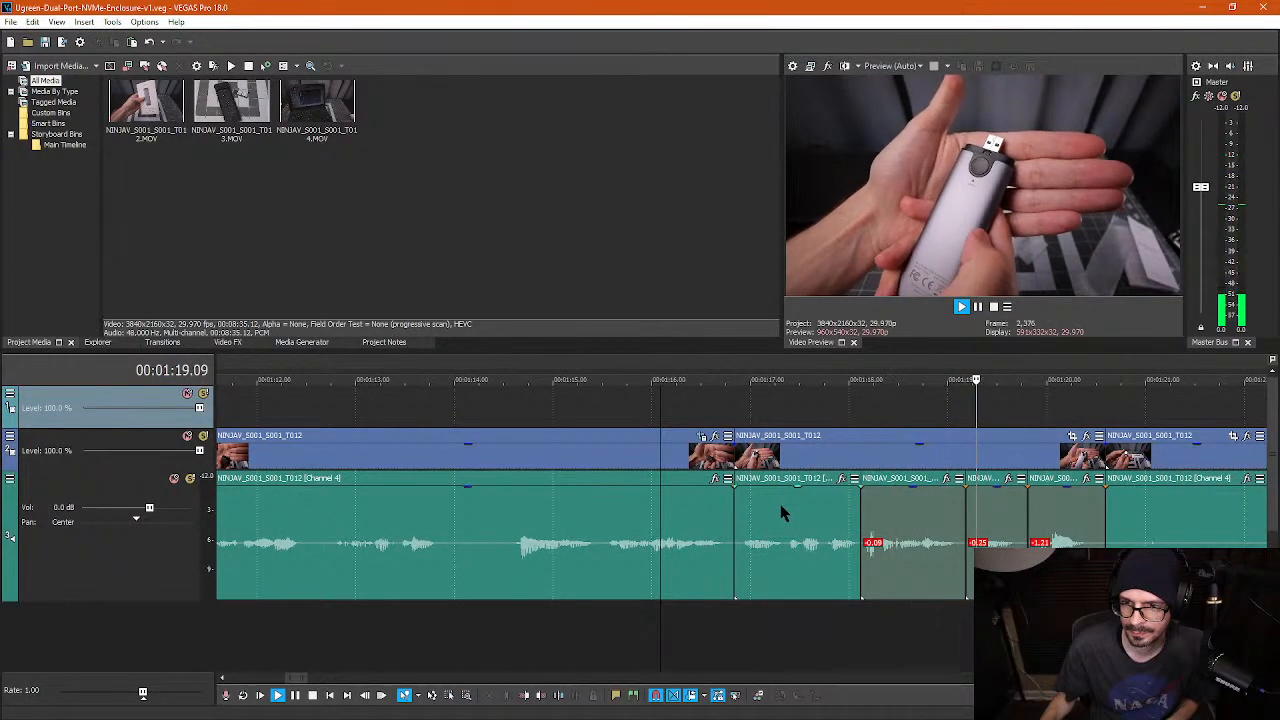
key(Return)
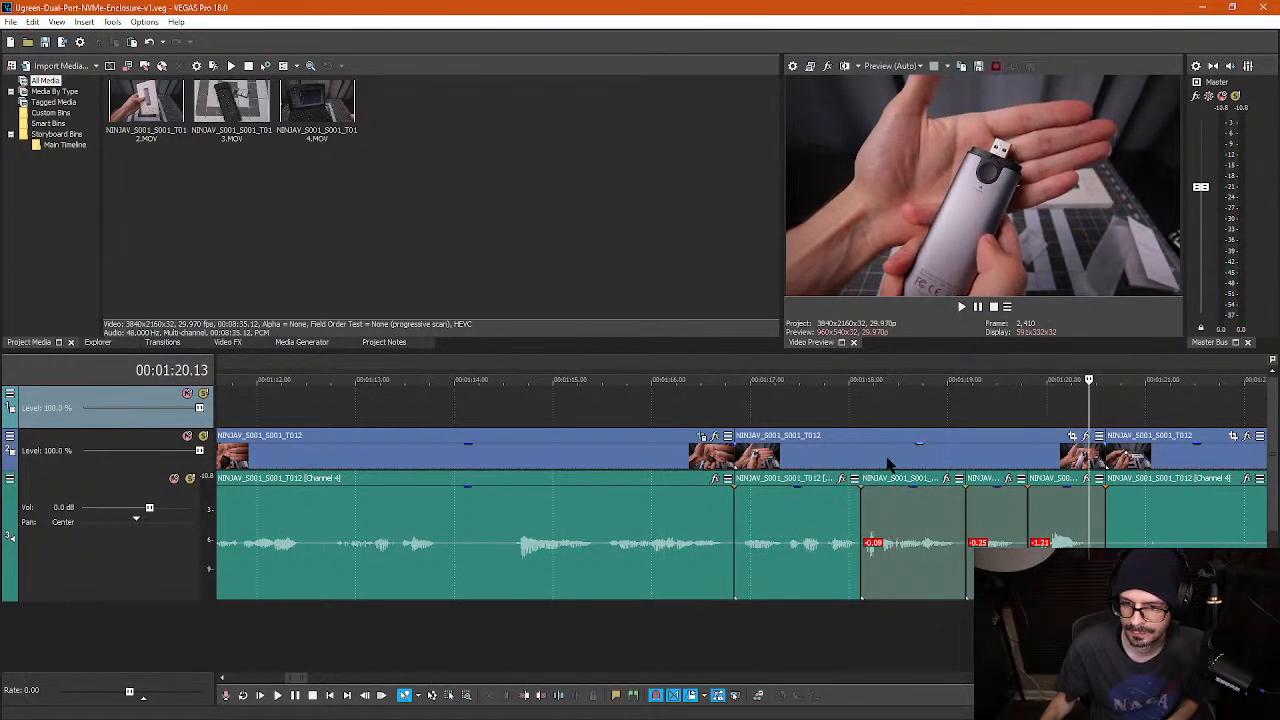
- Crop the clip following the cut at 00:01:16.25 to about 2,993.8 by 1,684.0, keeping it centred
click(888, 463)
click(1071, 437)
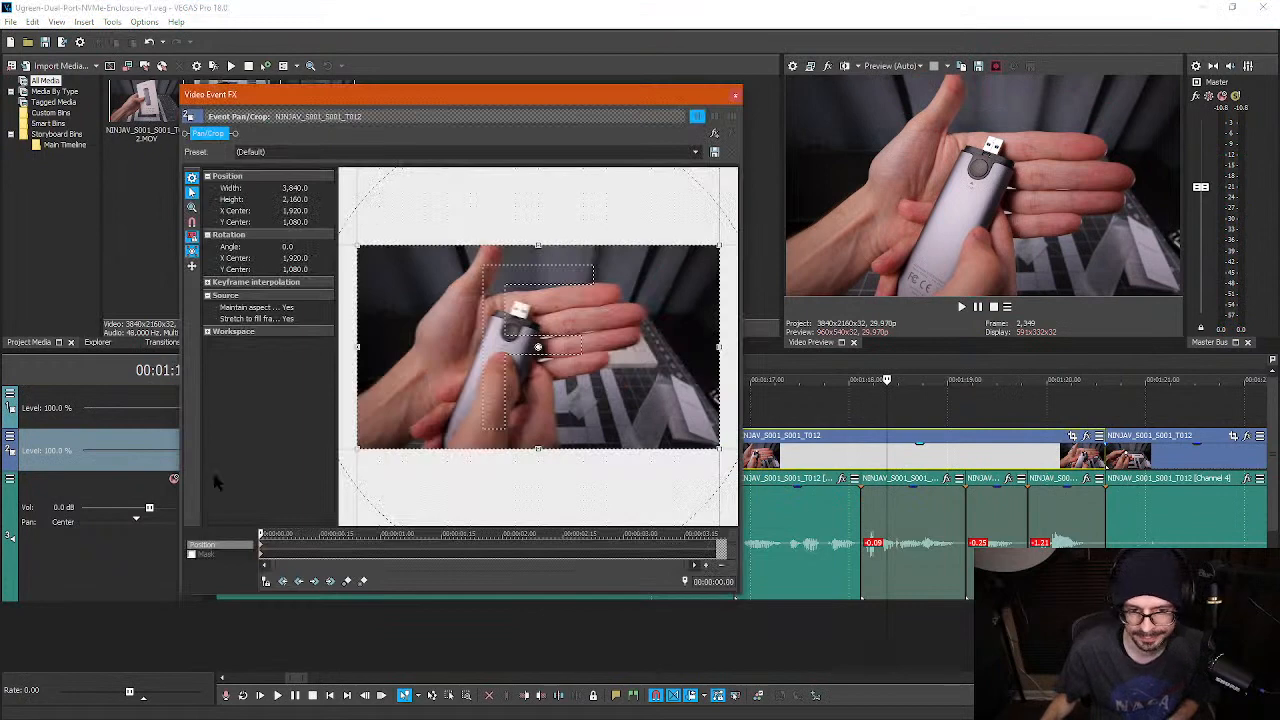
drag(356, 448, 395, 428)
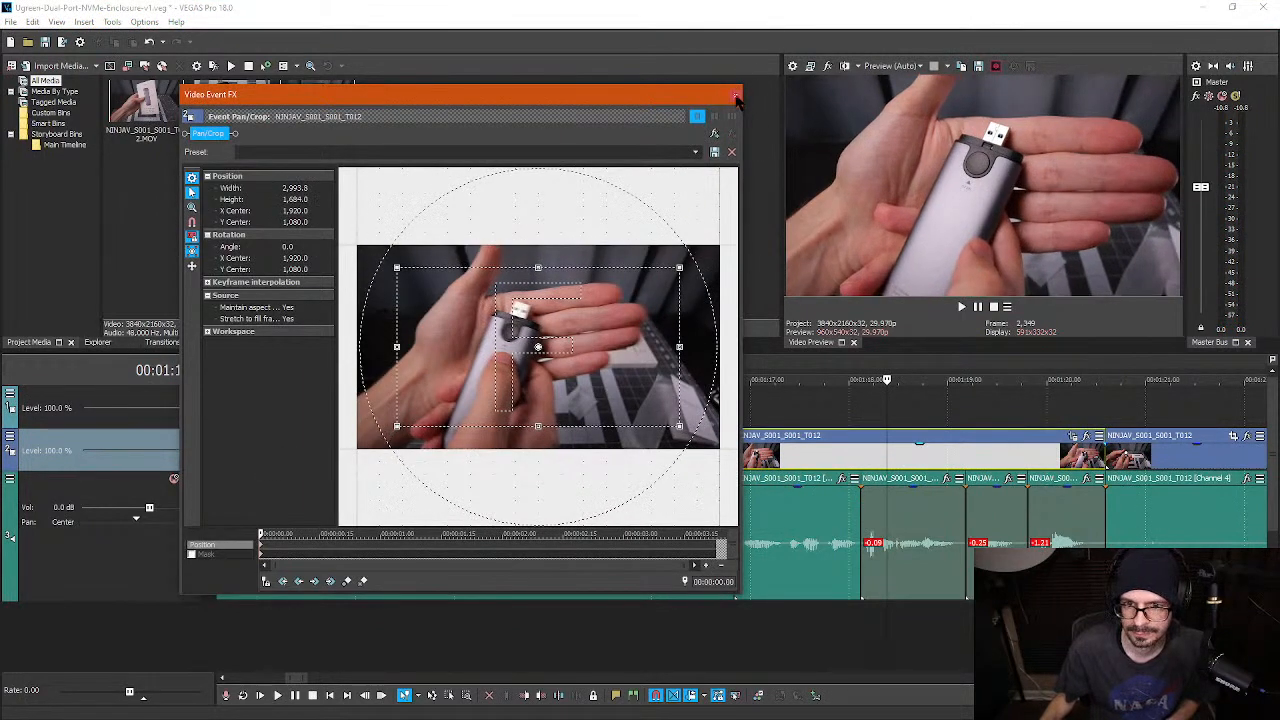
click(735, 96)
- Play from about 00:01:16 to 00:01:34 to review the zoomed clip and the section after it
click(680, 418)
key(space)
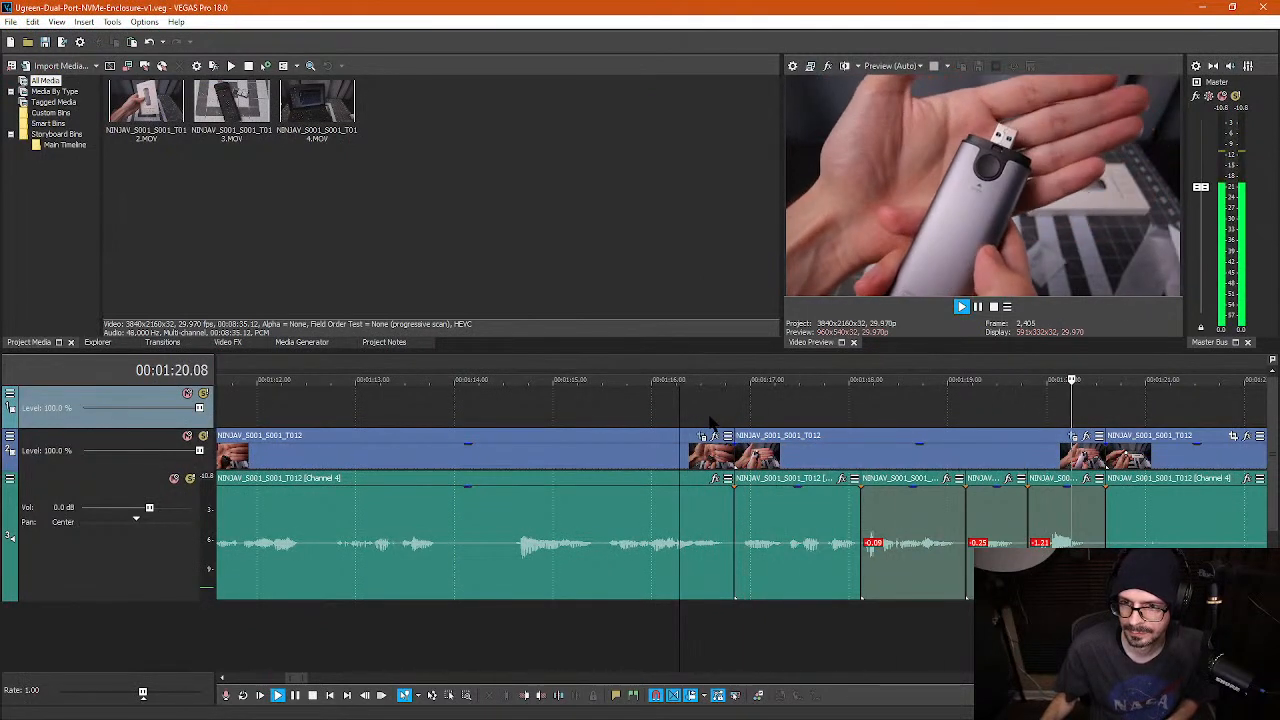
scroll(745, 450, down, 1)
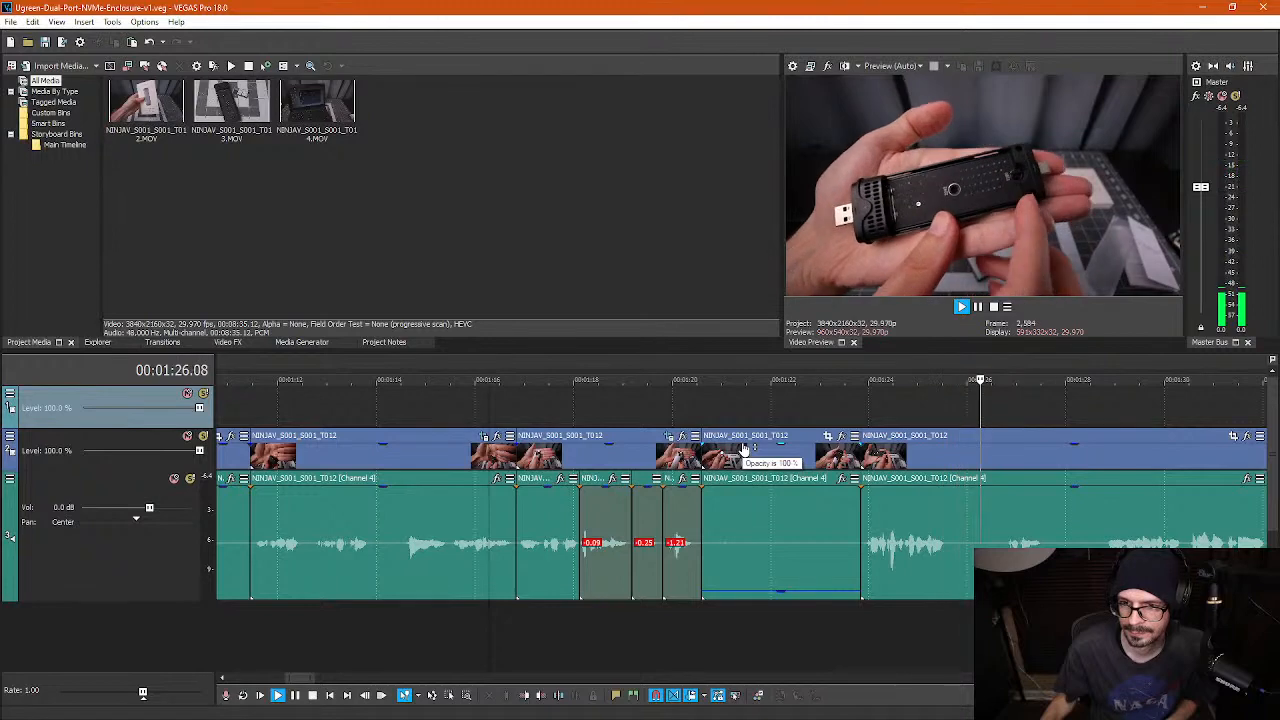
scroll(759, 449, down, 1)
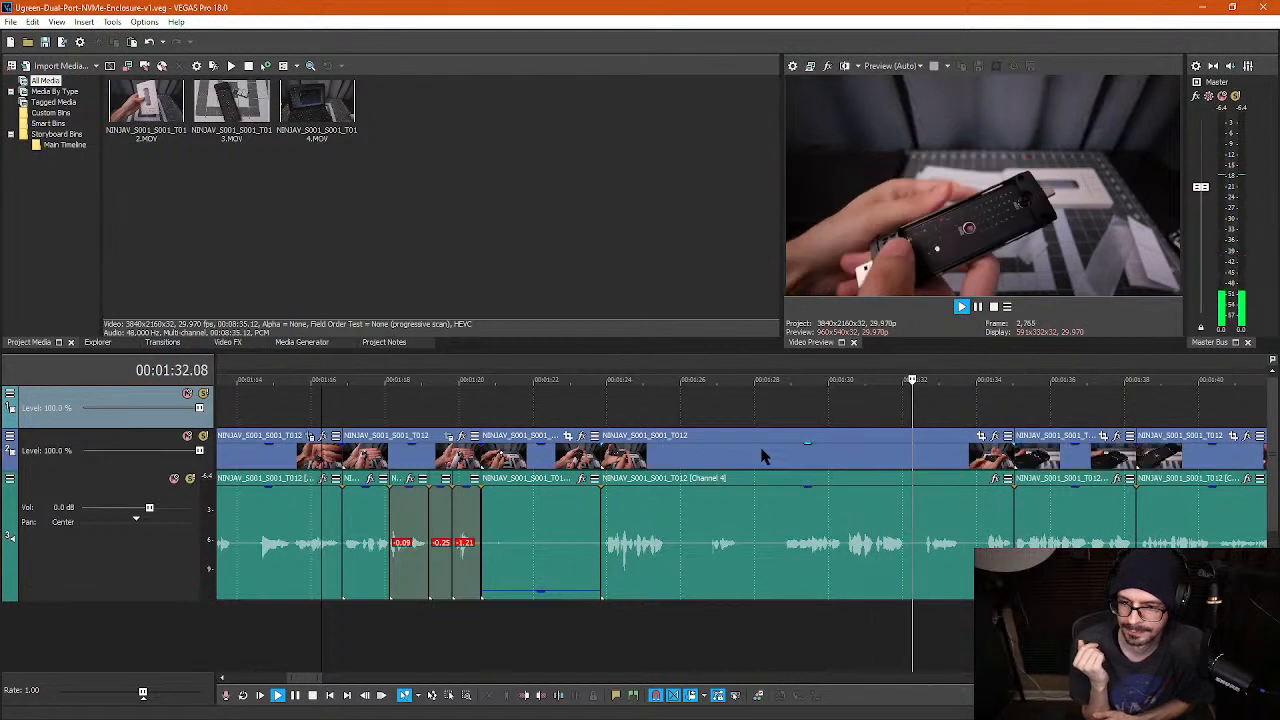
key(Return)
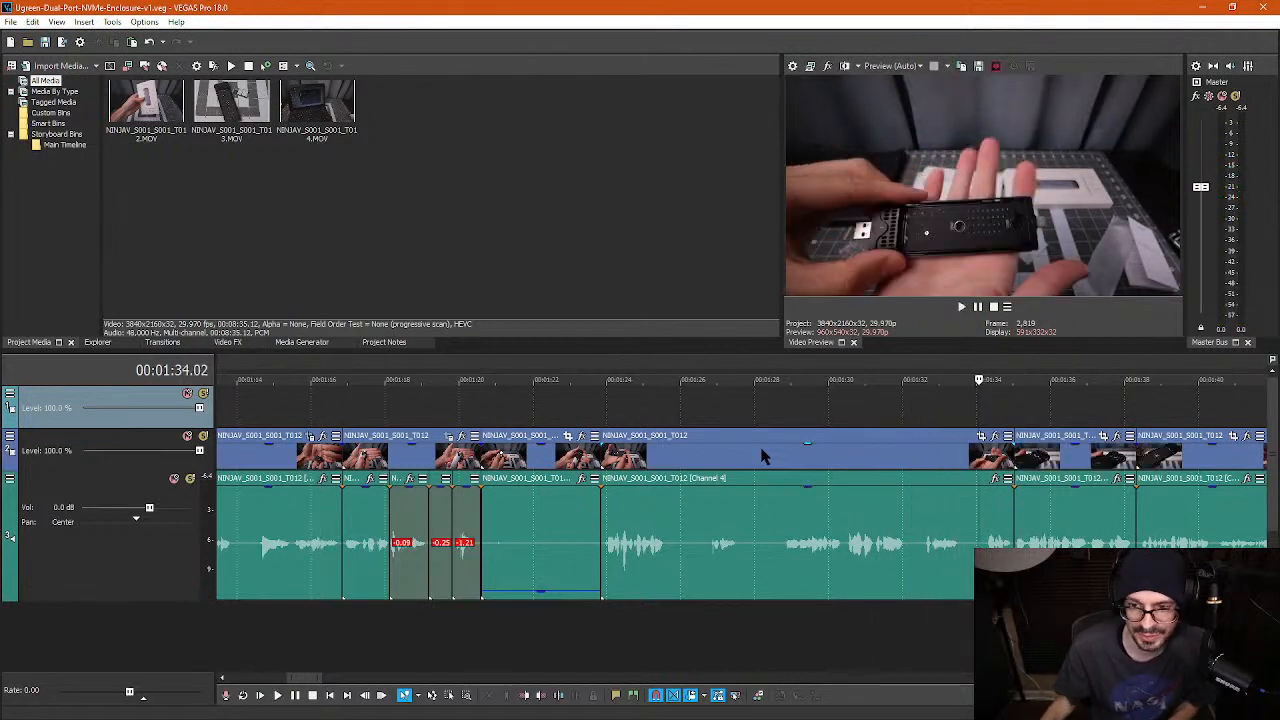
- Ungroup the long clip starting near 00:01:24 and split only its audio at 00:01:25.19, 00:01:26.22, 00:01:27.18 and 00:01:28.23
click(657, 470)
key(u)
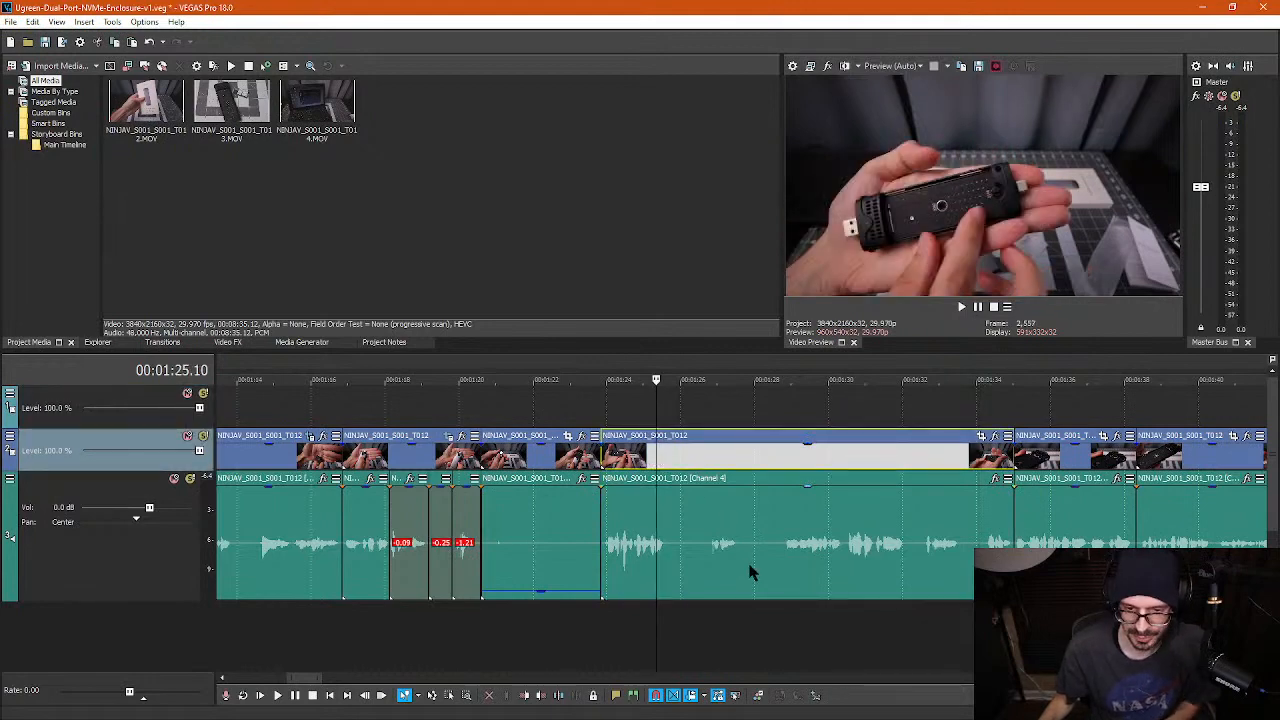
click(671, 556)
scroll(698, 586, up, 3)
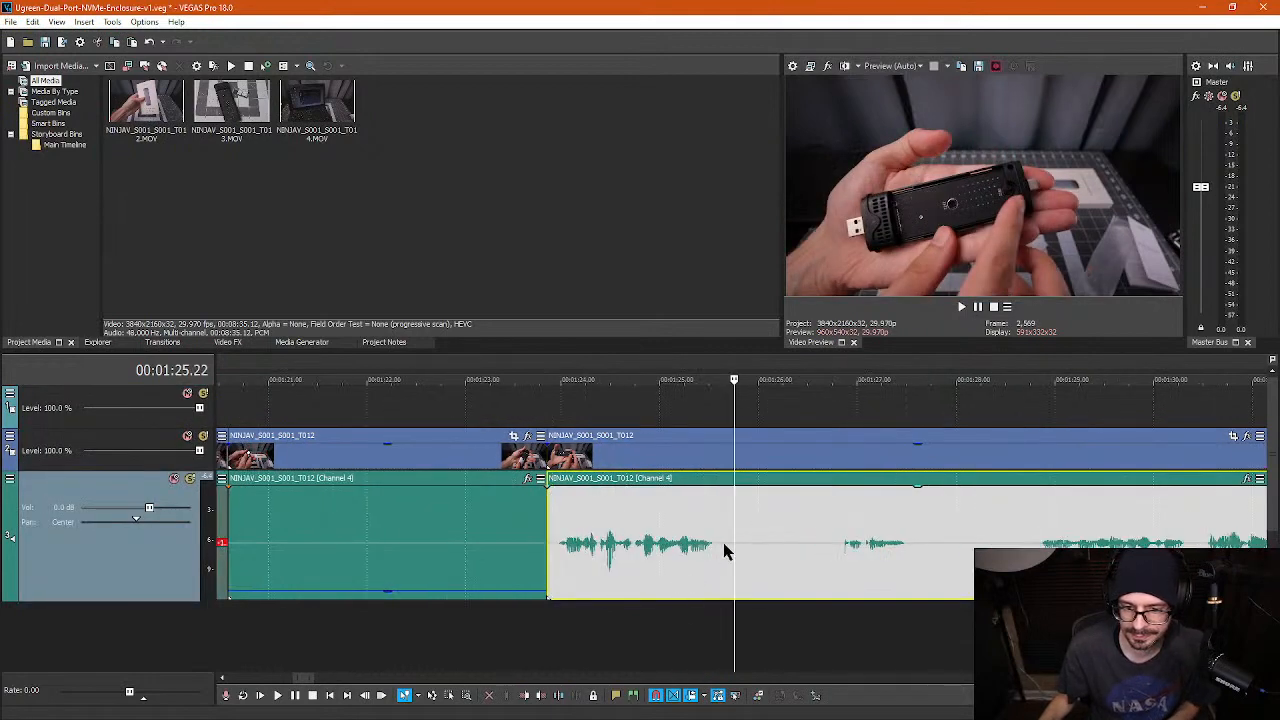
click(724, 550)
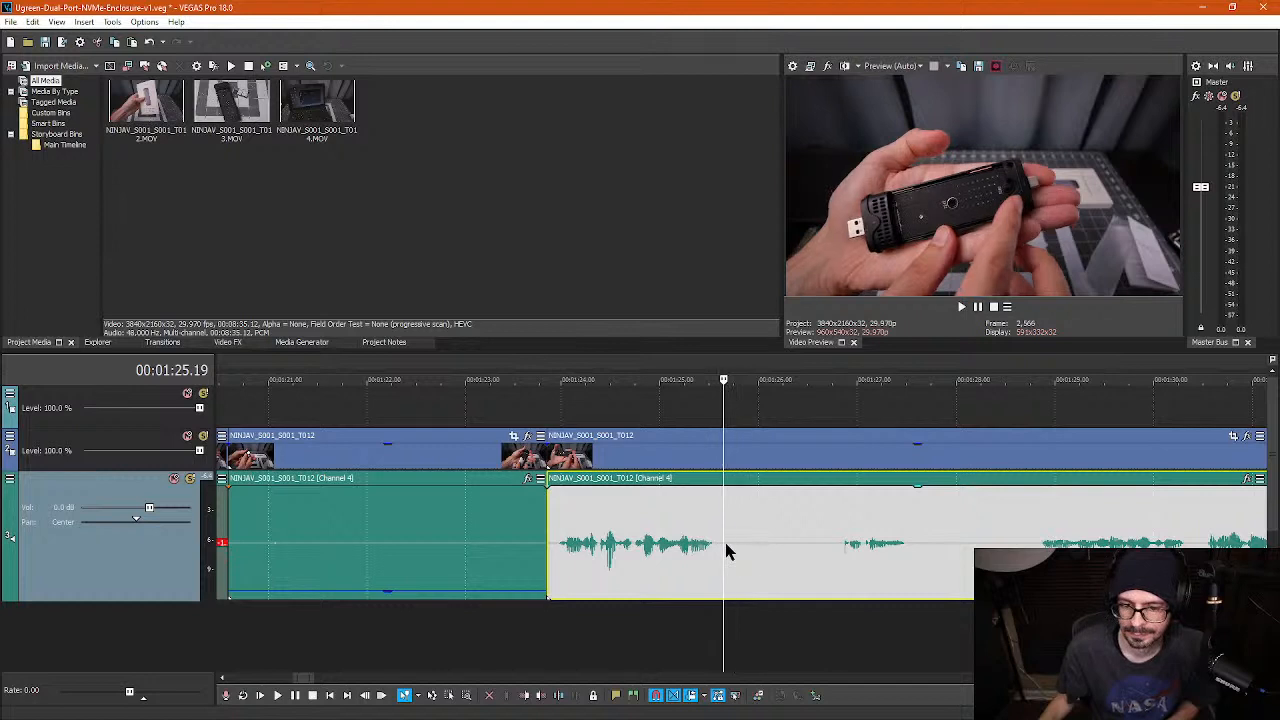
key(s)
click(834, 553)
key(s)
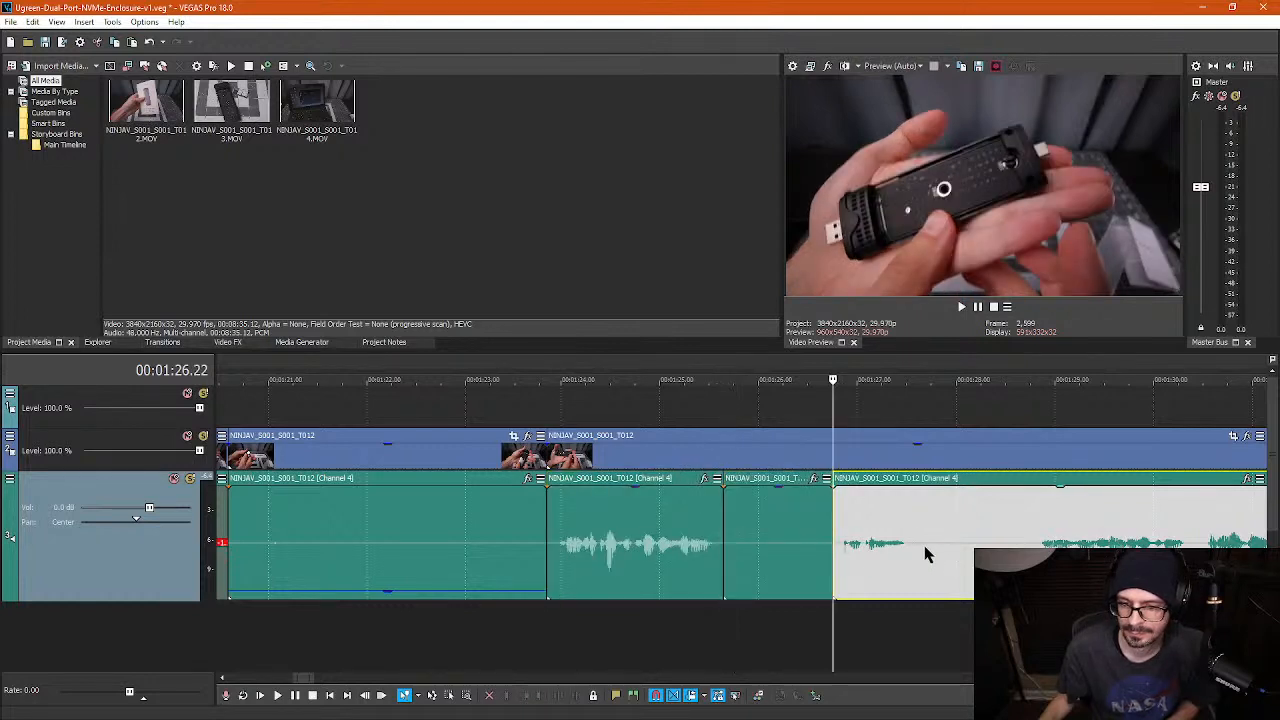
click(918, 555)
key(s)
click(1033, 553)
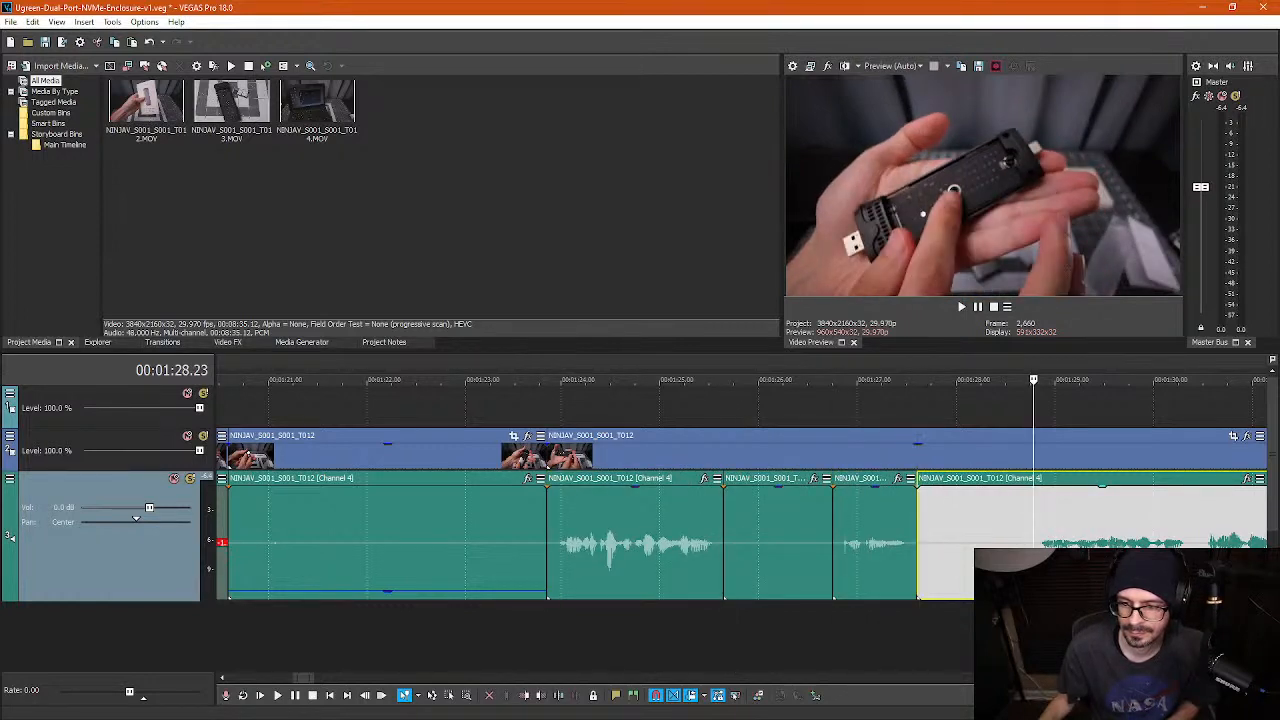
key(s)
- Try to delete the silent audio piece after 00:01:27.18 with rippling across tracks, and undo the deletion
click(967, 550)
key(Delete)
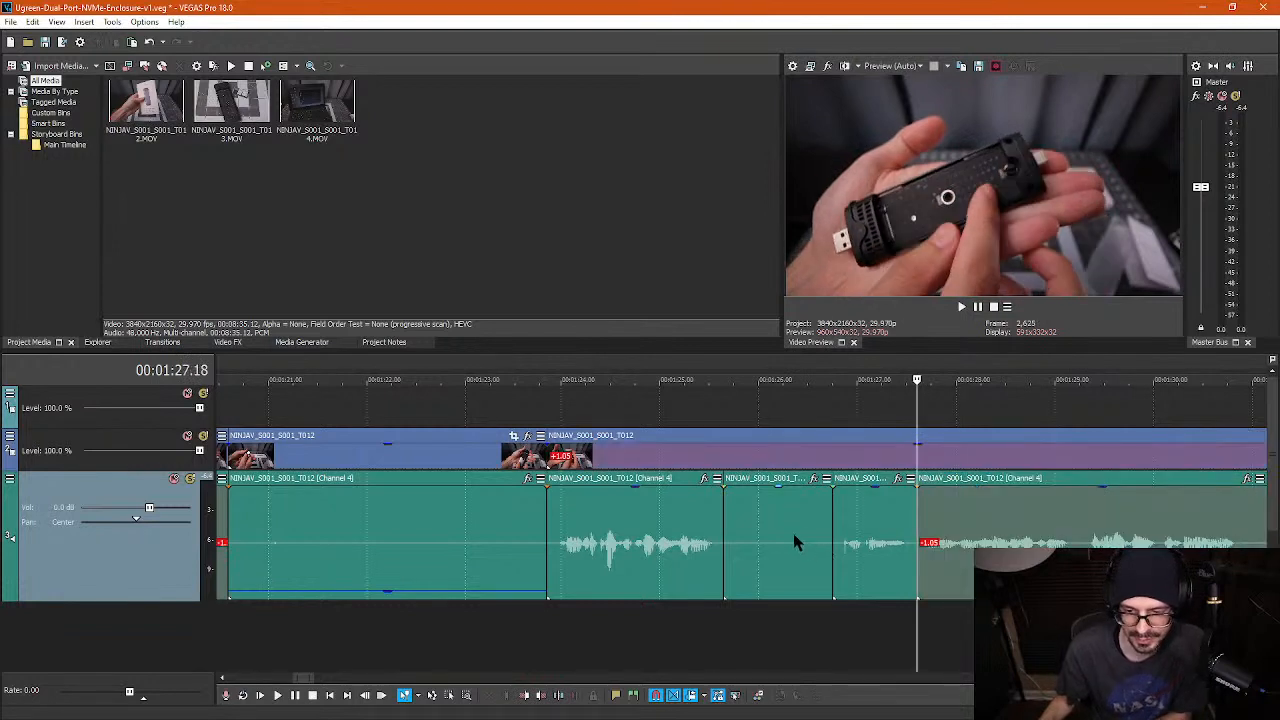
key(ctrl+z)
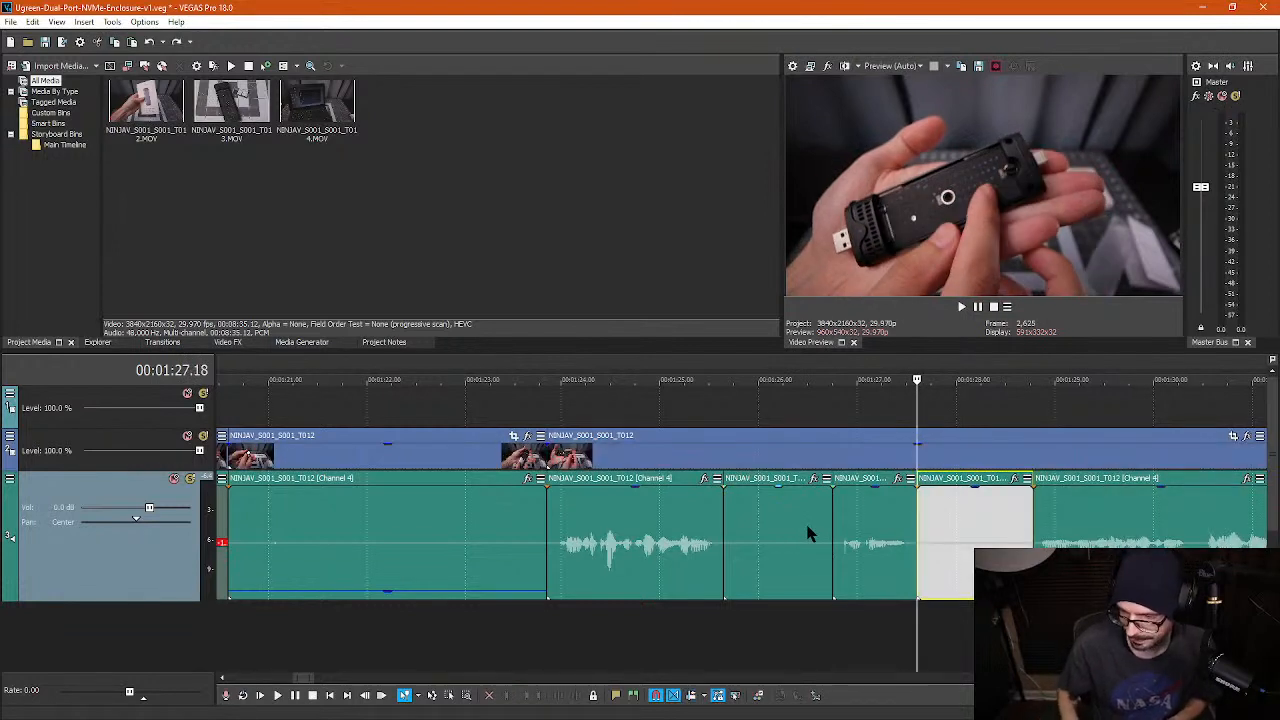
- Delete the silent audio pieces starting at 00:01:27.18 and 00:01:25.19, moving the word between them back to 00:01:25.19 without shifting the video
click(942, 525)
key(Delete)
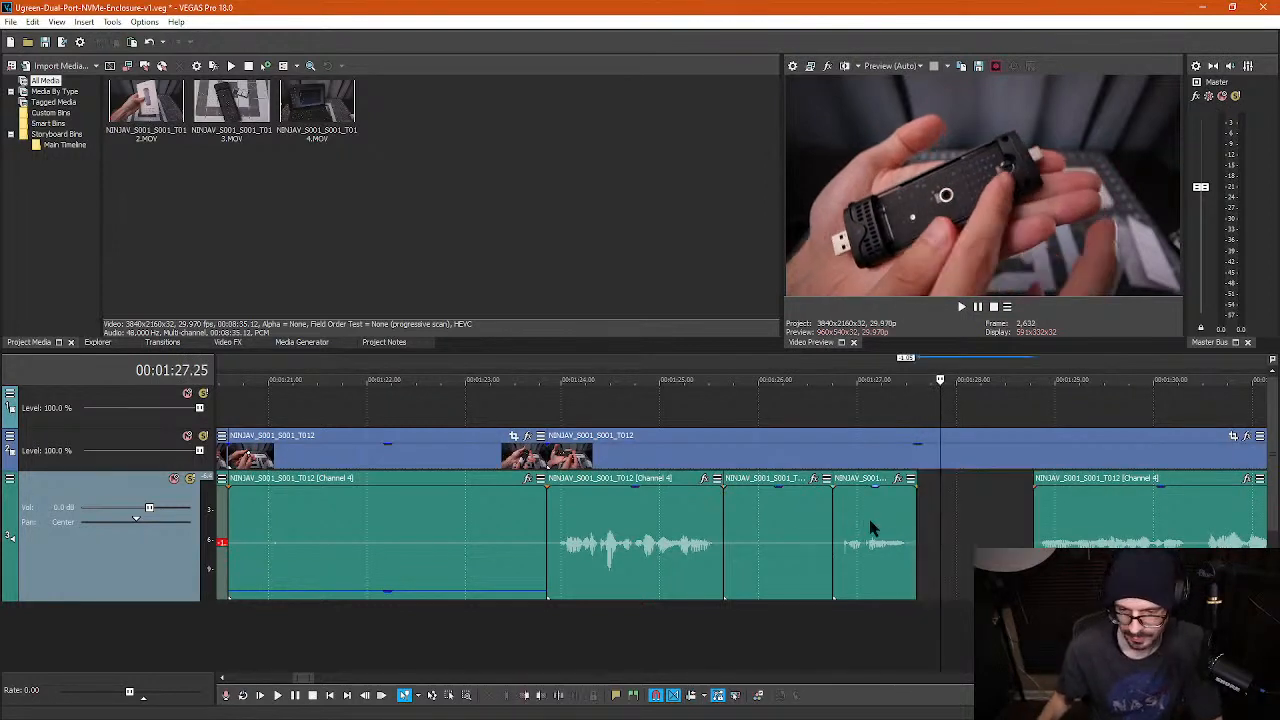
click(777, 533)
key(Delete)
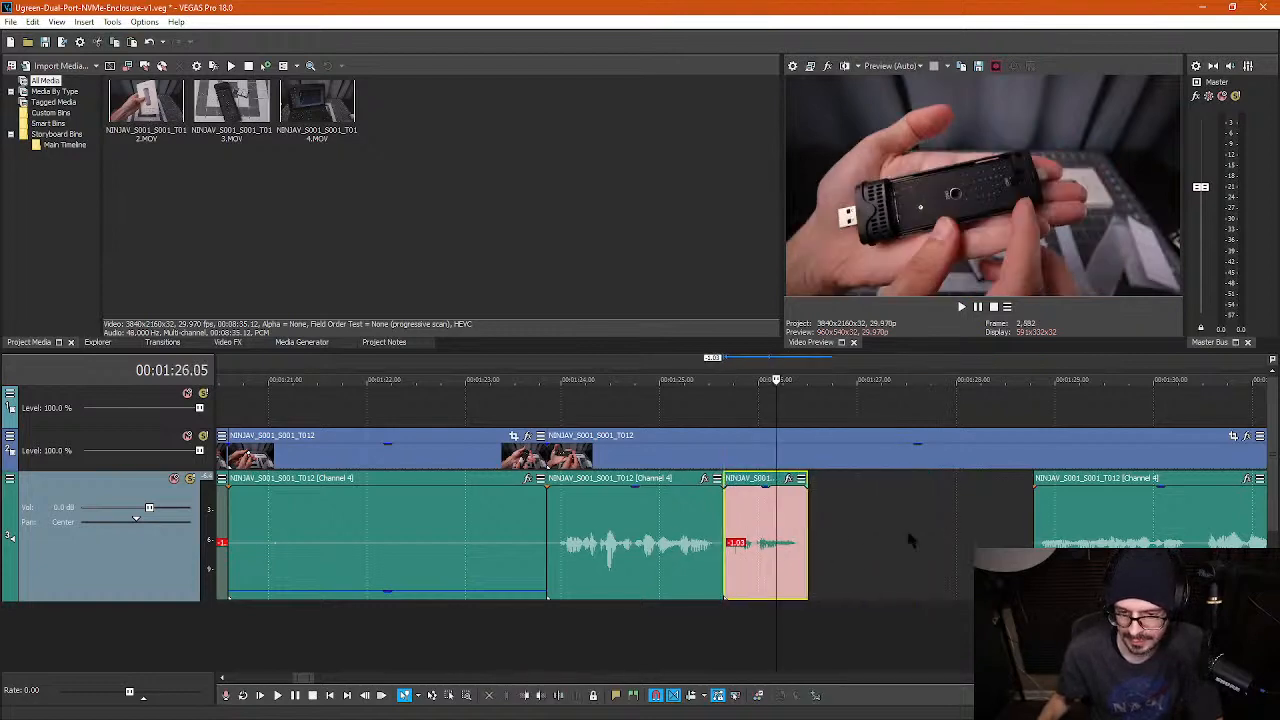
- Play the audio across the new join near 00:01:25.19 to check the moved word
scroll(910, 540, down, 4)
click(630, 545)
key(space)
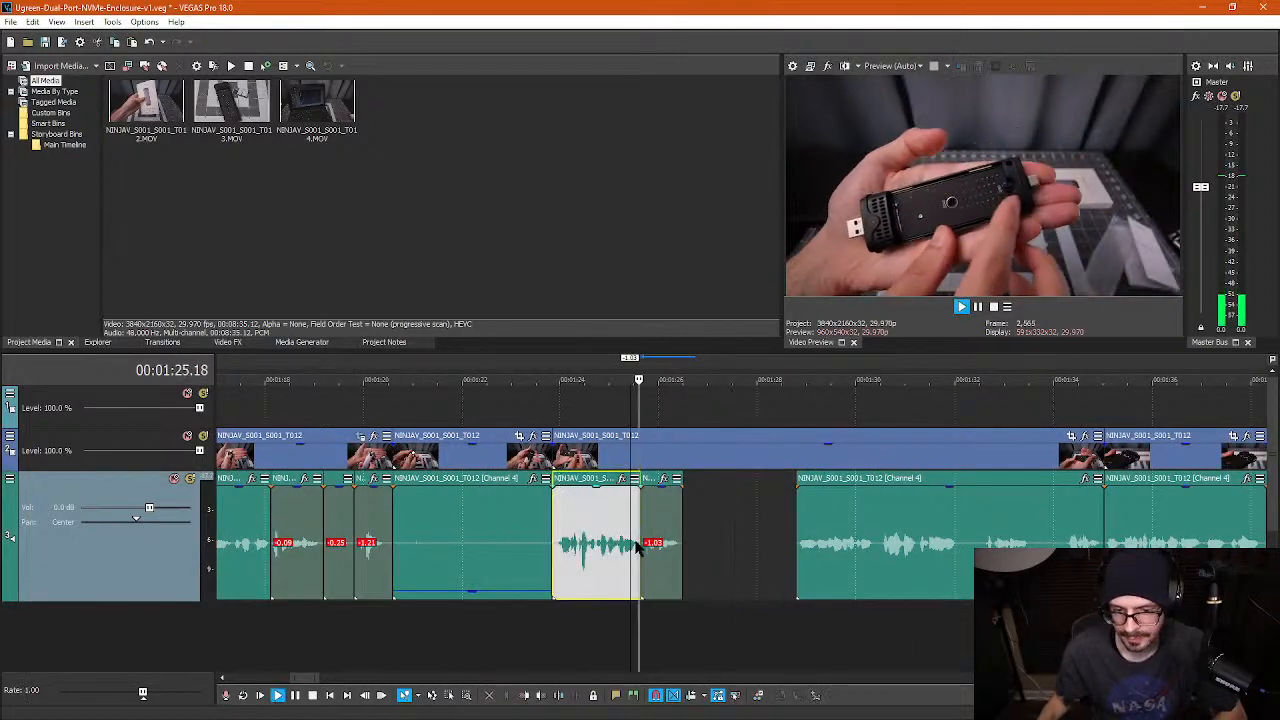
key(Return)
- Isolate the small noise at the start of the moved audio by splitting just before and just after it, around 00:01:25.23
click(648, 523)
scroll(655, 520, up, 4)
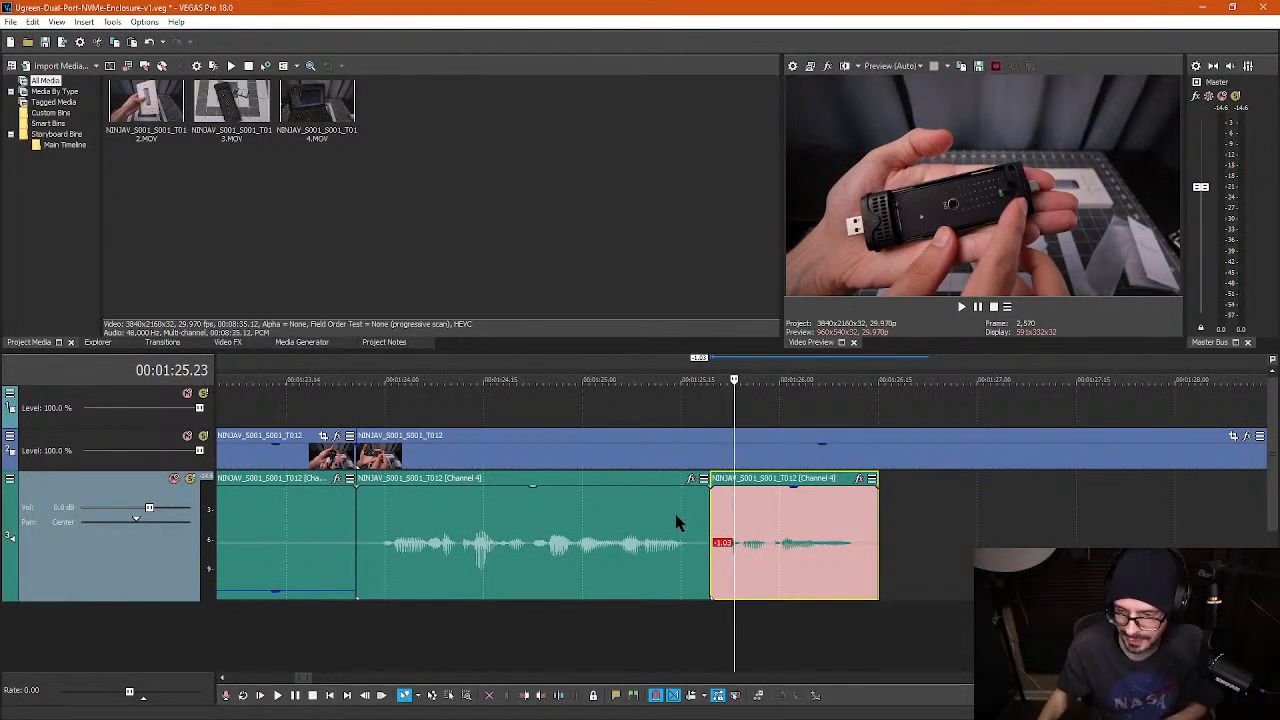
click(800, 512)
scroll(798, 513, up, 1)
click(609, 540)
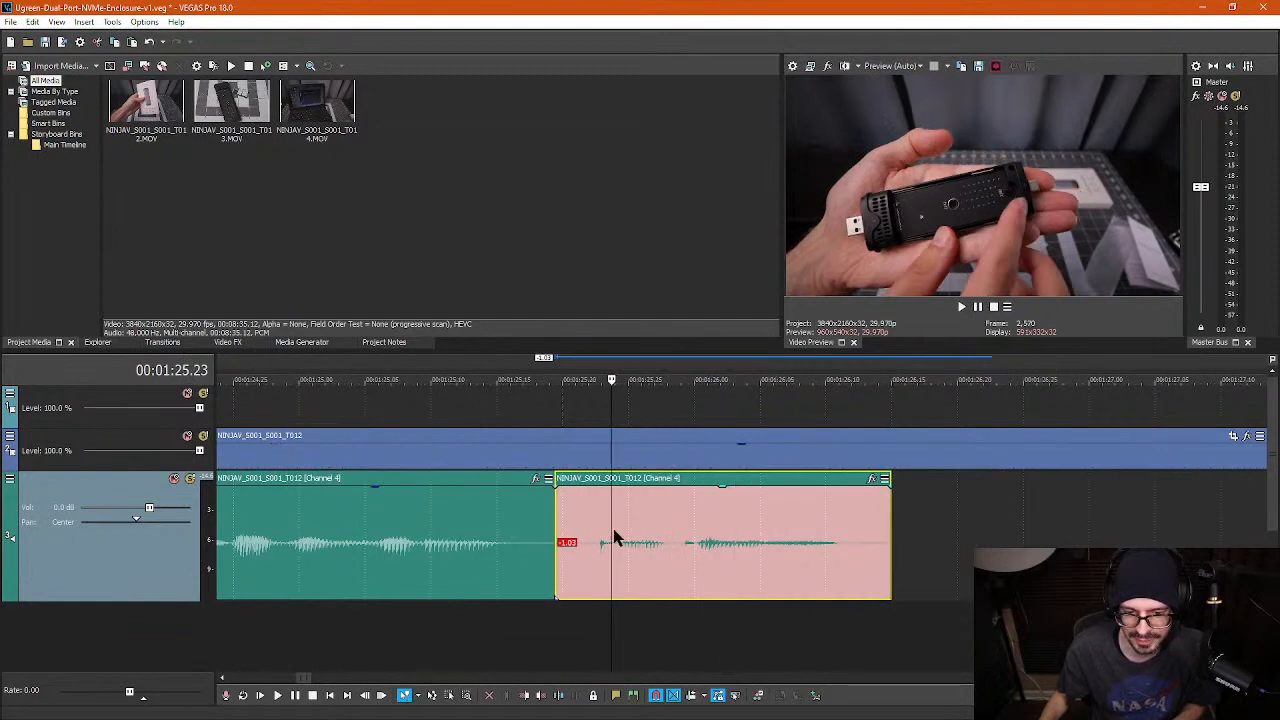
scroll(637, 540, up, 1)
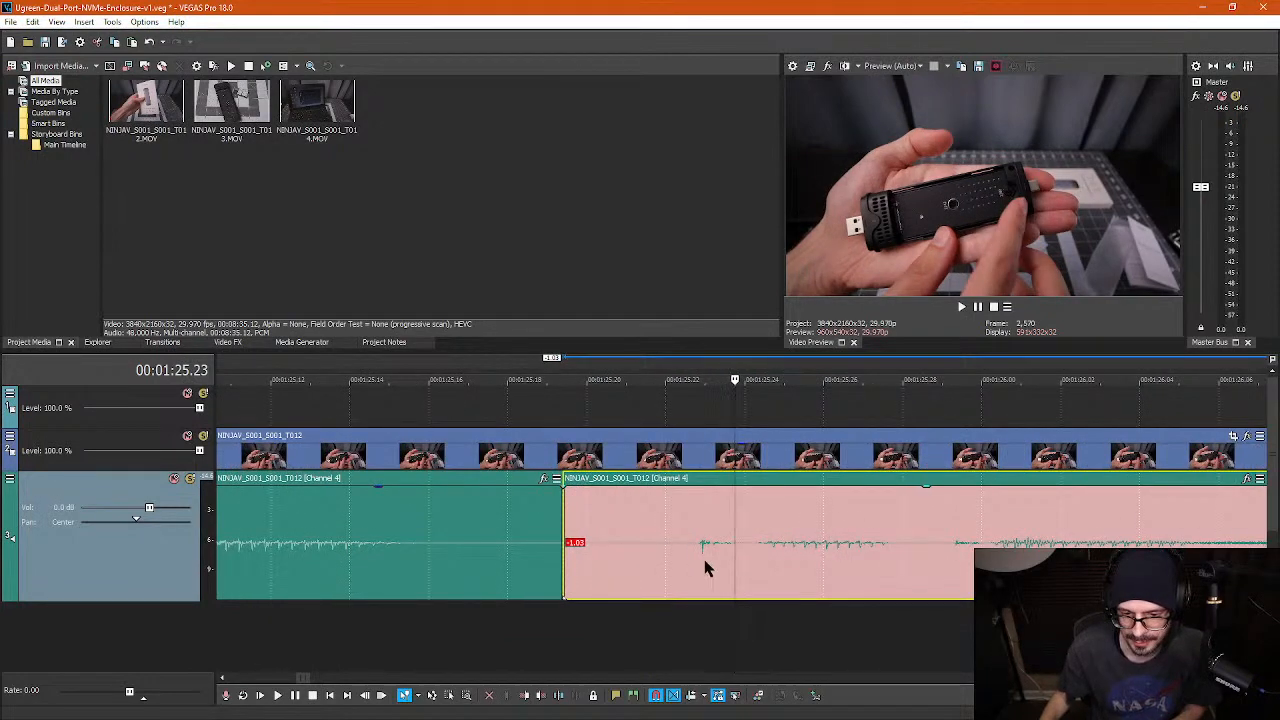
scroll(747, 552, up, 3)
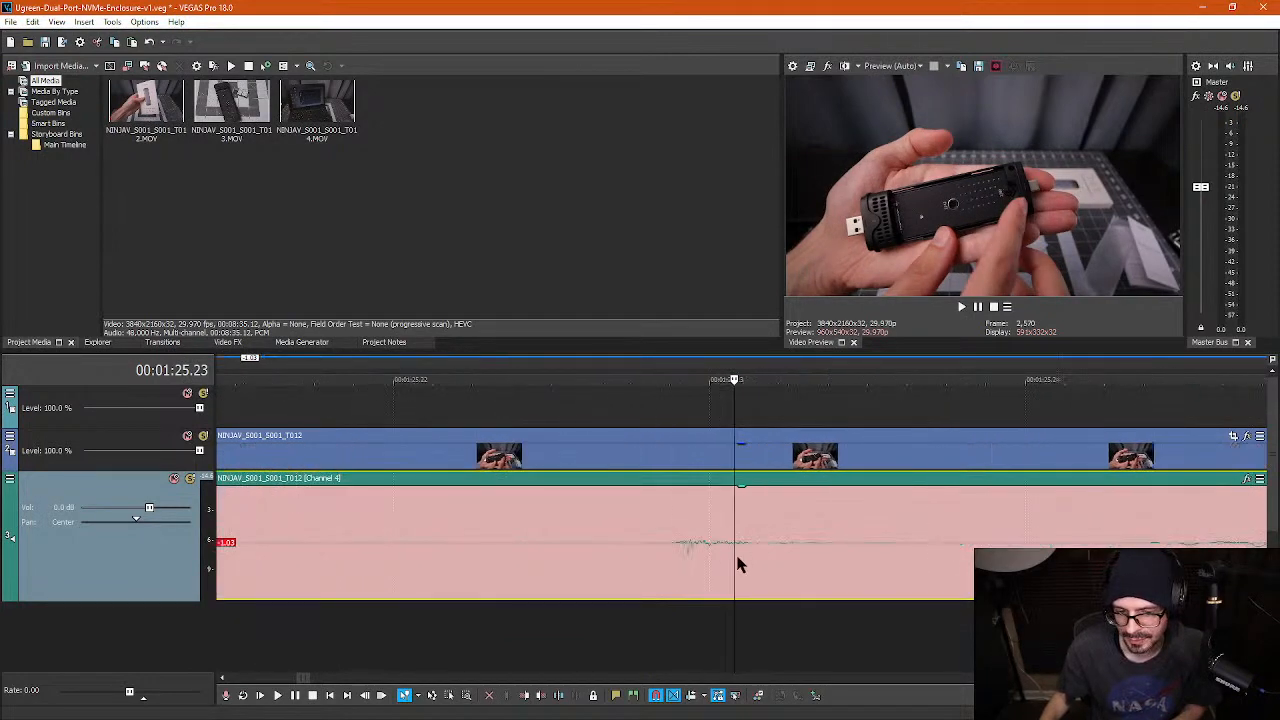
scroll(714, 556, down, 2)
click(766, 556)
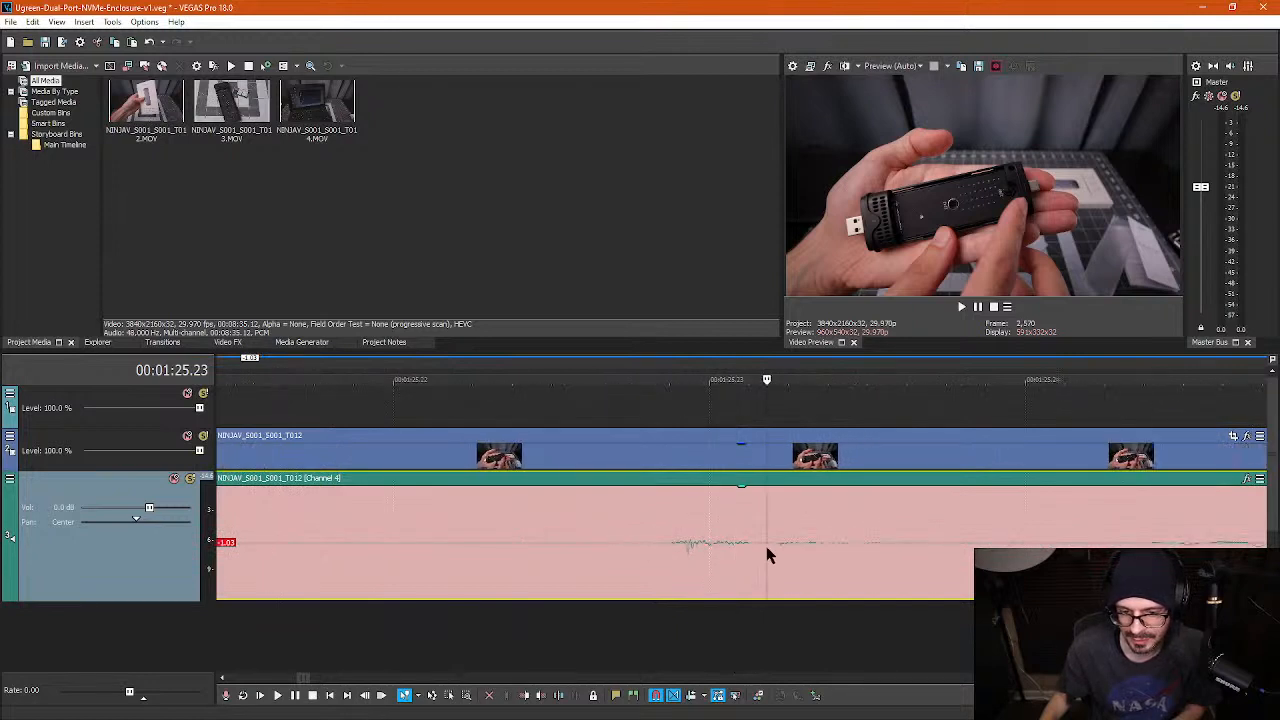
key(s)
click(707, 548)
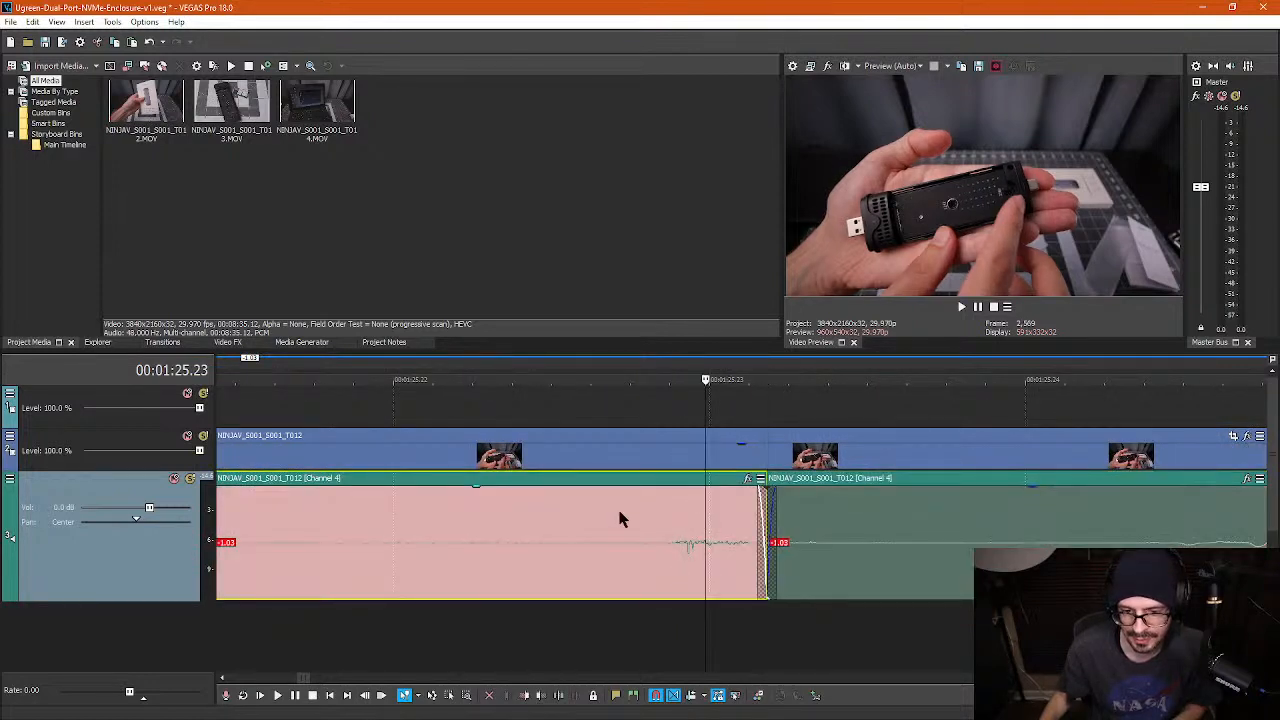
key(s)
click(710, 543)
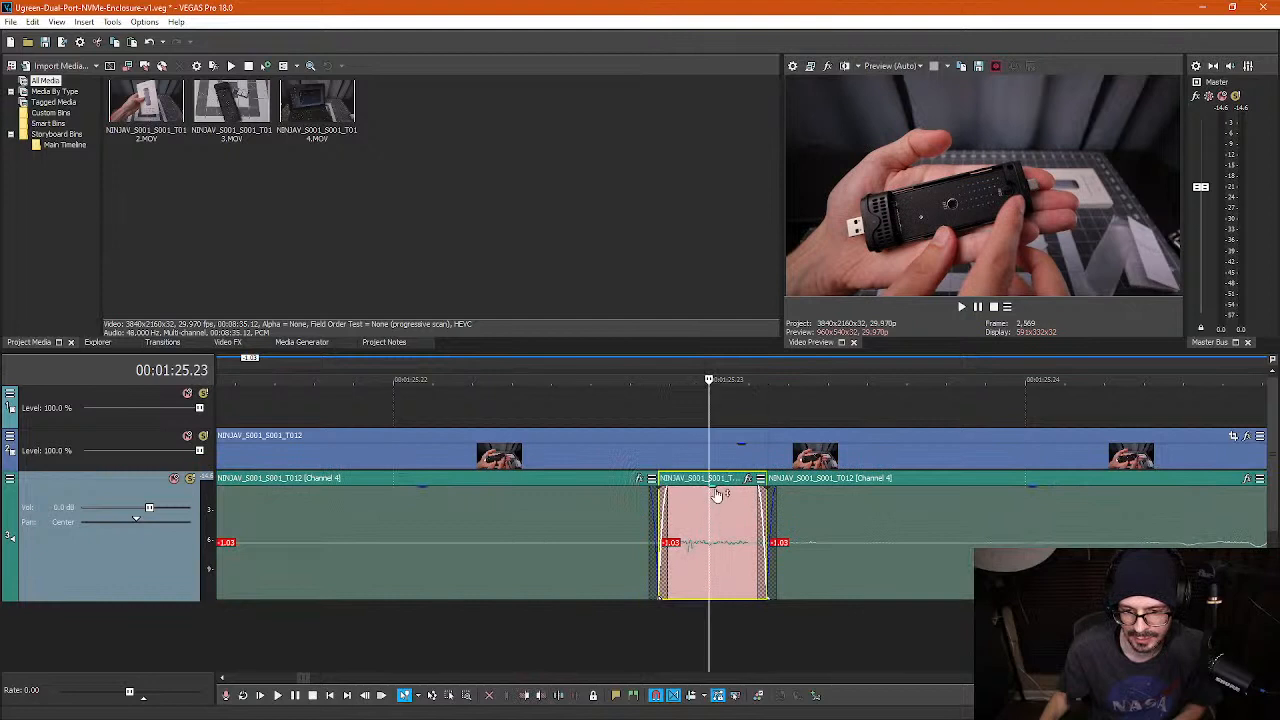
- Lower the gain of the isolated noise piece near 00:01:25.23 and remove the short fades at its edges
drag(716, 505, 729, 580)
click(787, 540)
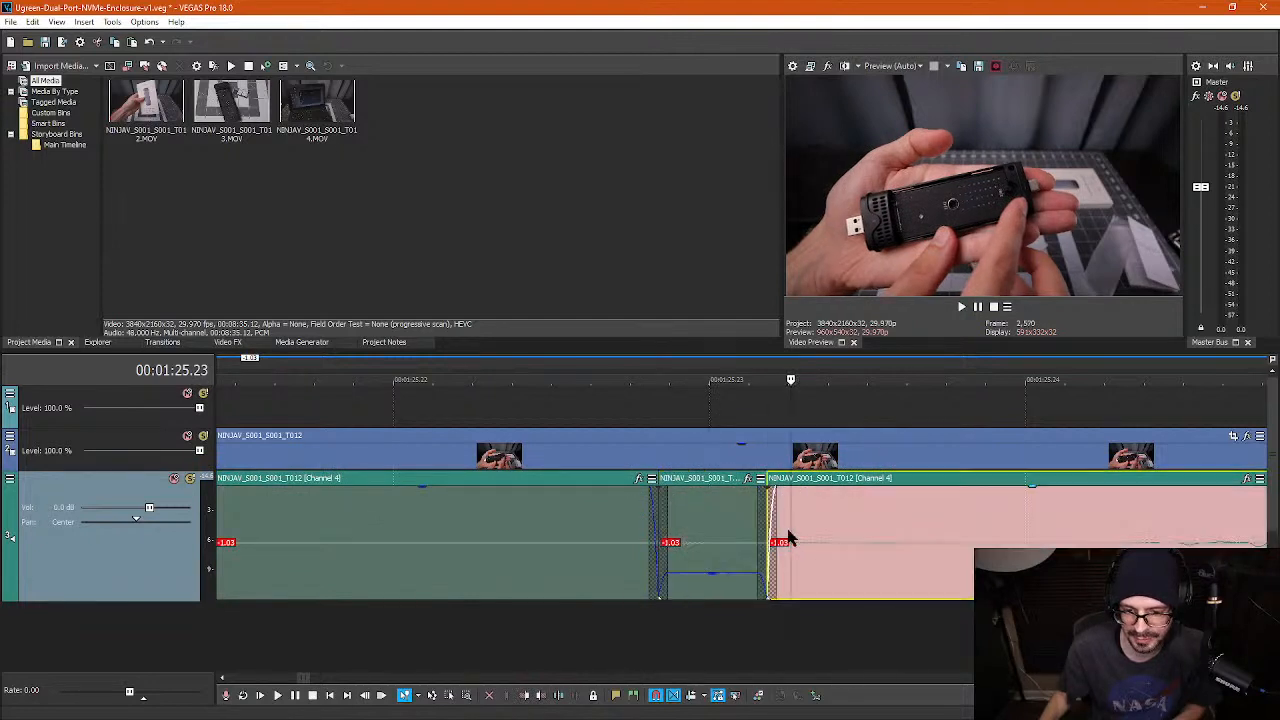
mouse_move(775, 528)
mouse_down()
mouse_move(754, 524)
mouse_move(787, 528)
mouse_up()
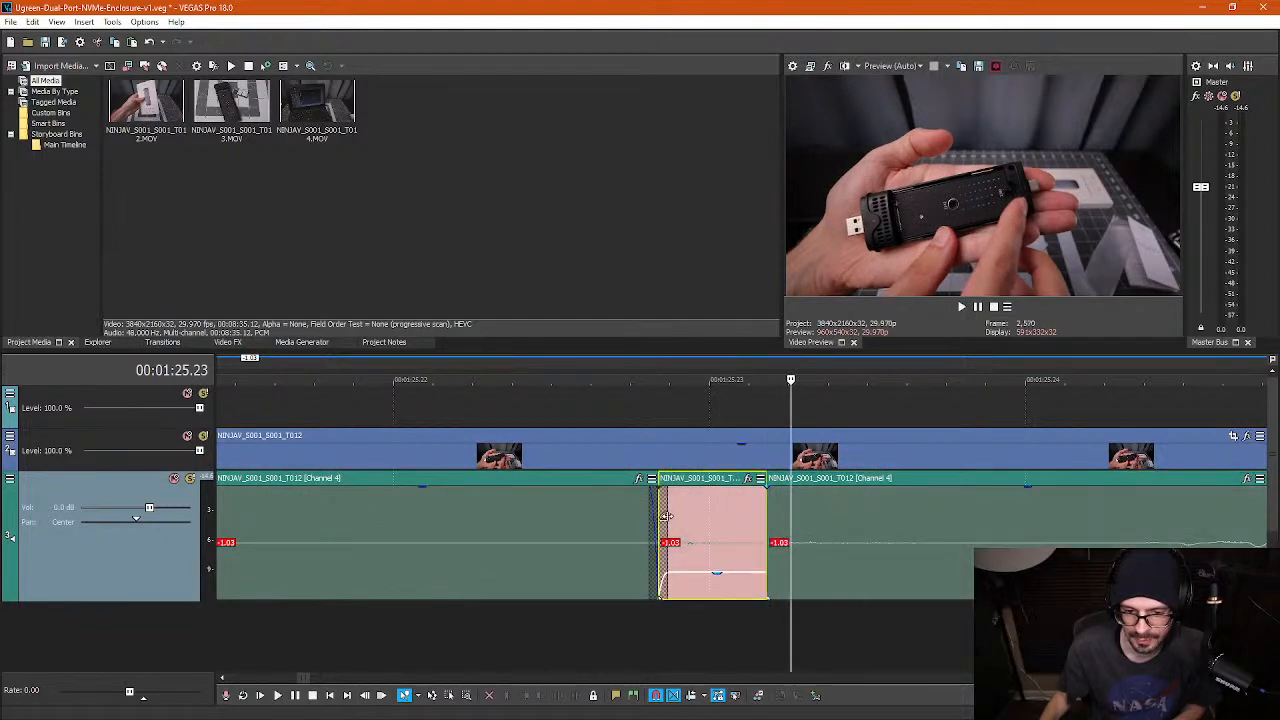
drag(666, 518, 647, 524)
click(539, 520)
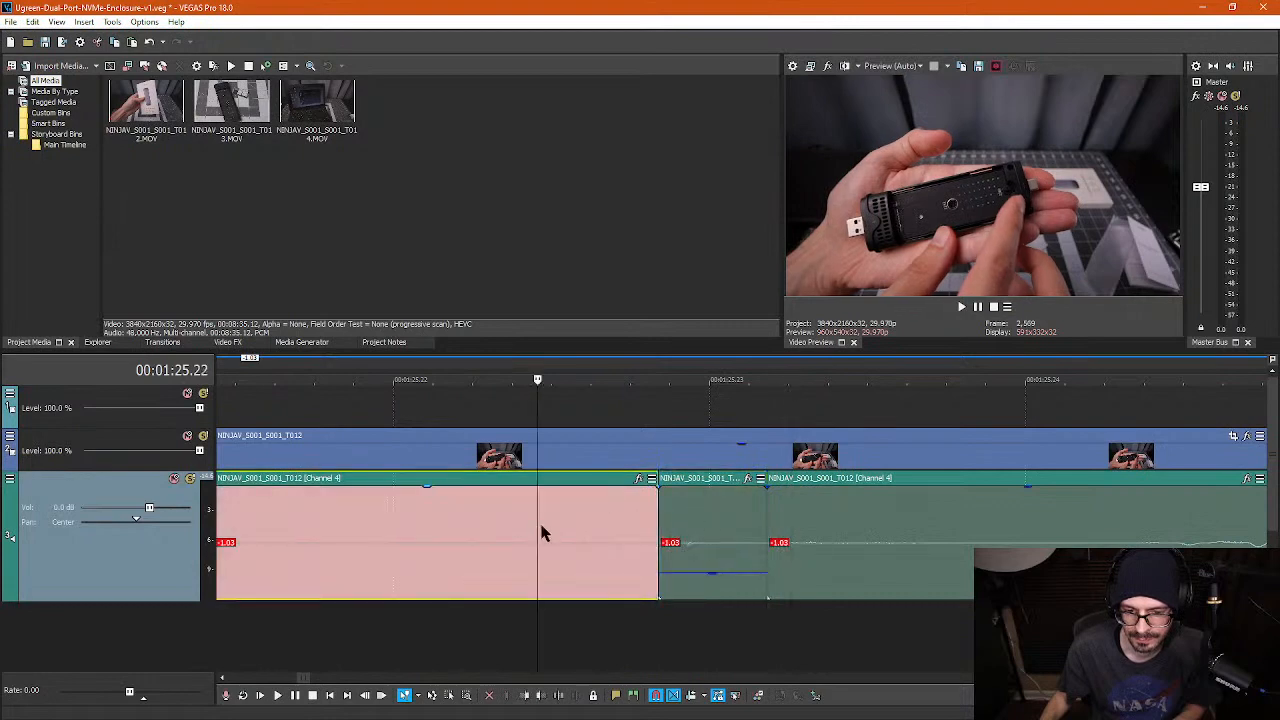
- Play the audio from about 00:01:25.16 over the quieted noise and the moved word to check the result
scroll(645, 548, up, 4)
click(685, 543)
key(space)
key(Return)
scroll(562, 538, down, 4)
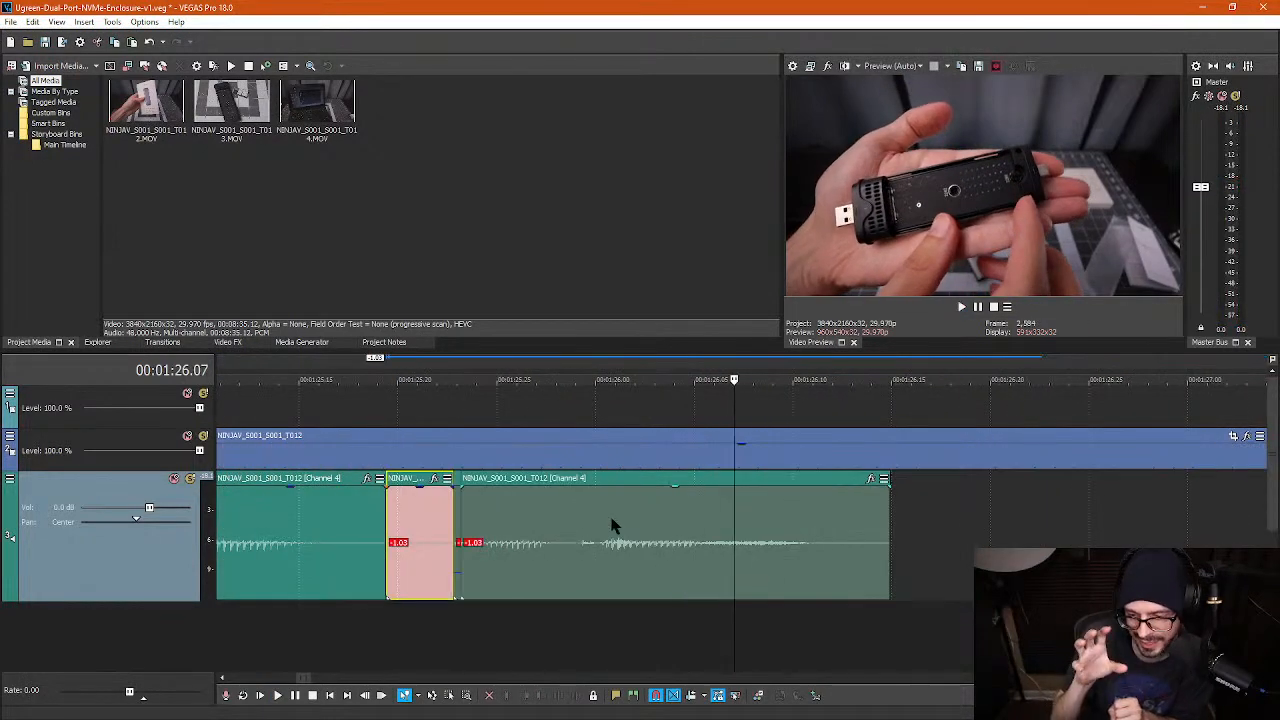
click(330, 430)
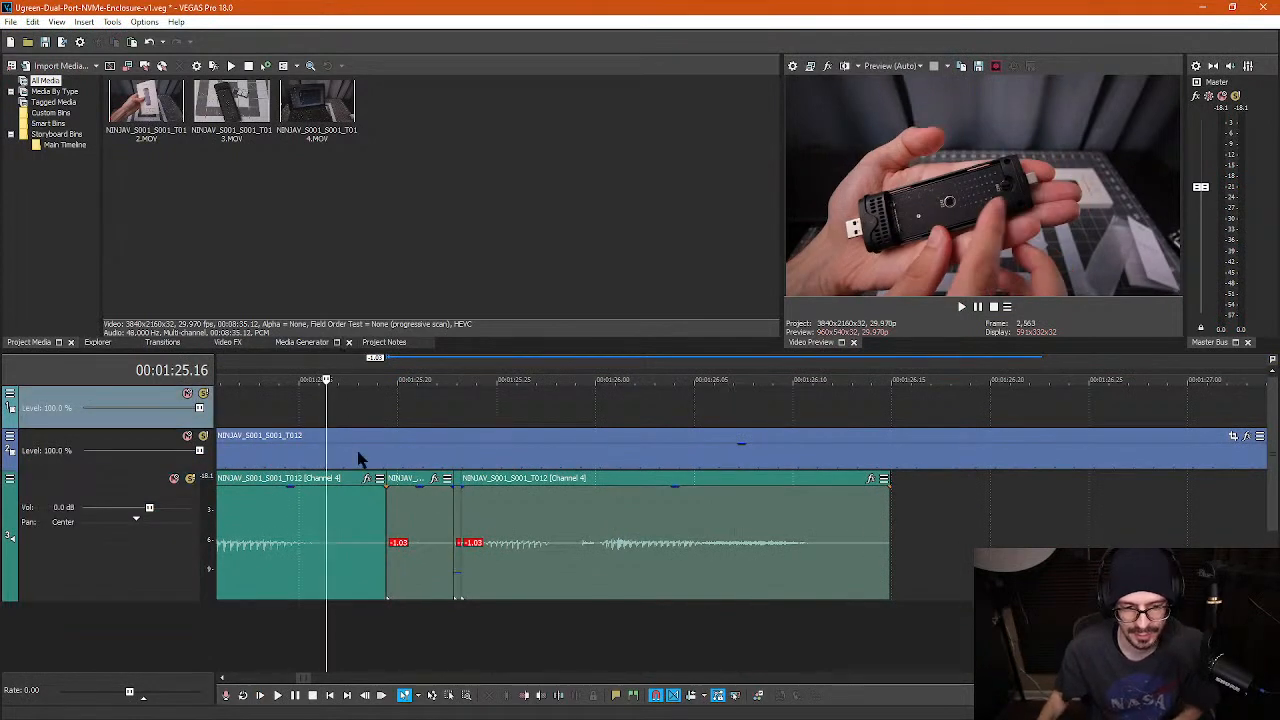
scroll(641, 507, down, 2)
key(space)
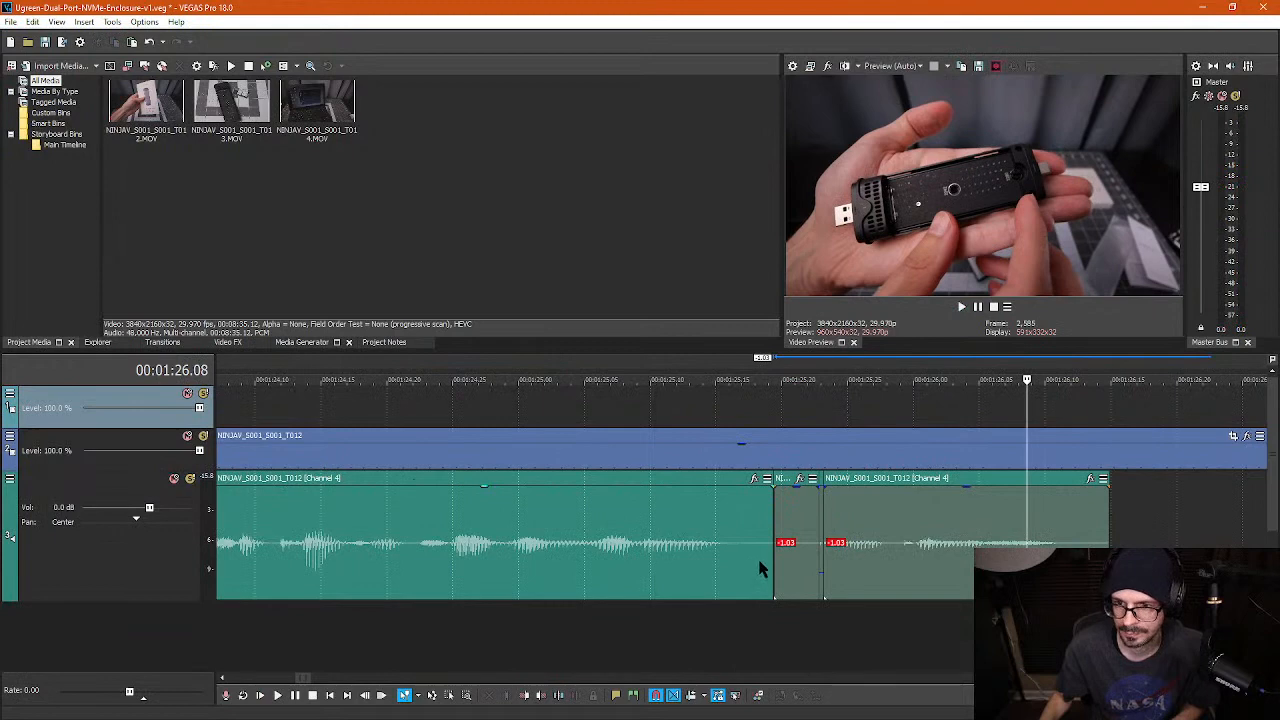
- Close the audio gap after the moved word near 00:01:26.14 by sliding the next audio clip back against it
key(space)
scroll(916, 570, down, 3)
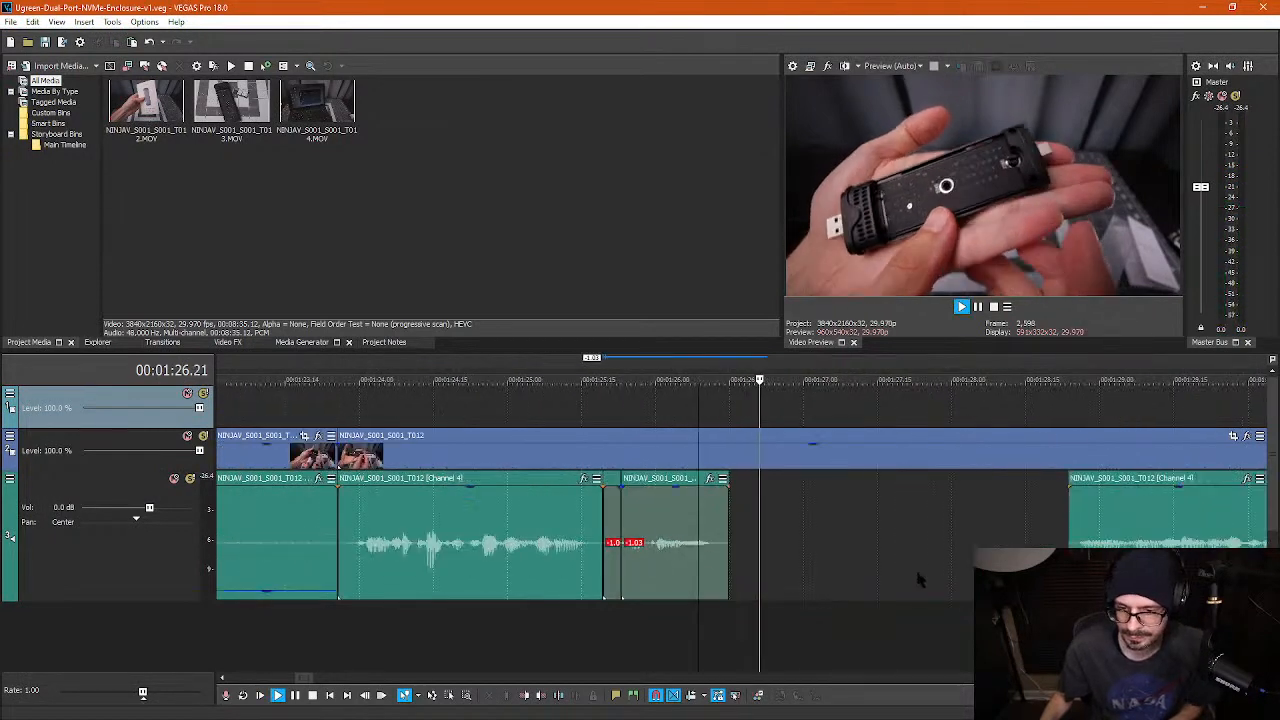
key(space)
scroll(909, 521, down, 2)
click(913, 528)
scroll(838, 545, down, 2)
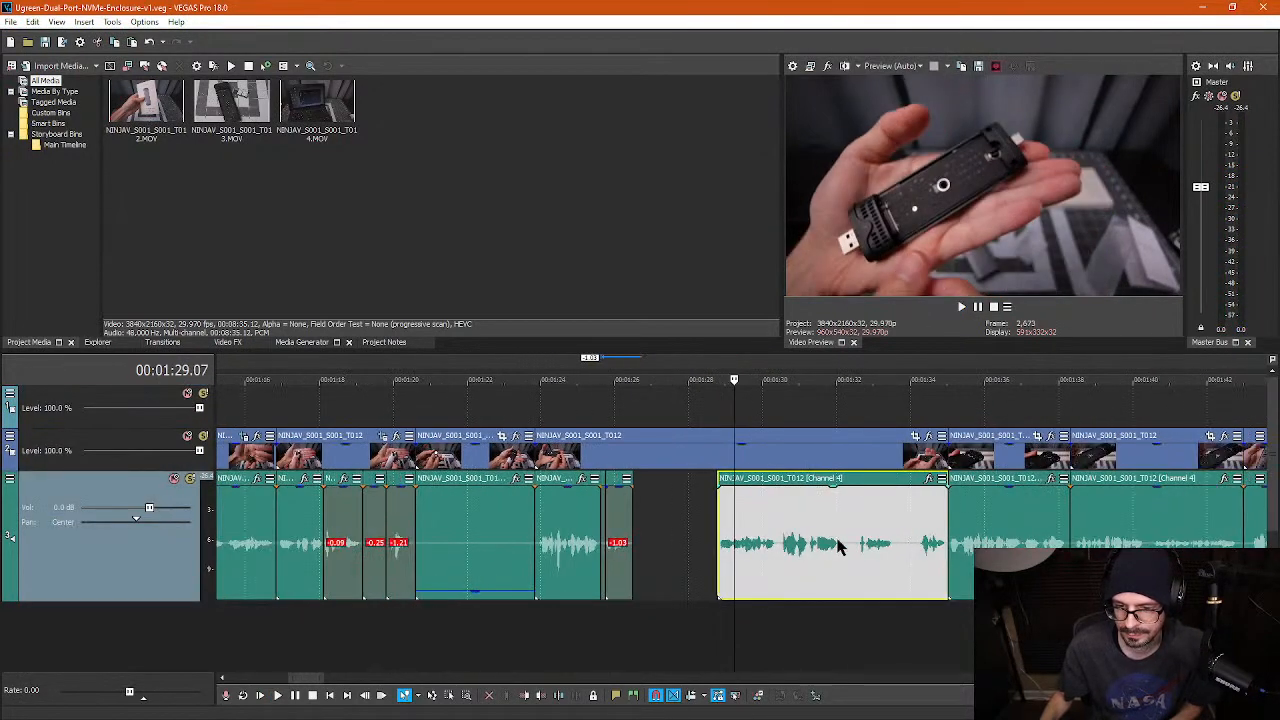
click(836, 545)
scroll(855, 553, up, 3)
drag(748, 548, 603, 541)
scroll(686, 540, down, 4)
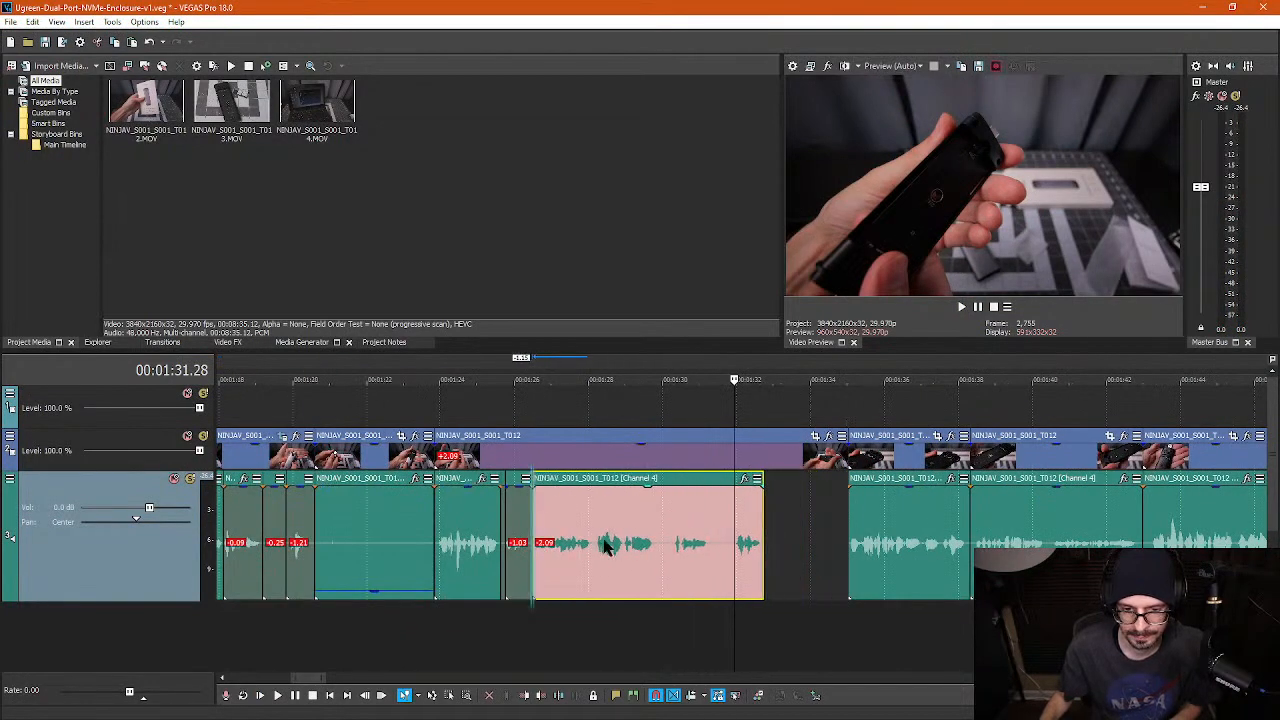
- Cut the pause between about 00:01:29.24 and 00:01:30.08 from the audio and slide the following audio back to close the gap
click(570, 543)
scroll(730, 555, up, 3)
click(963, 550)
scroll(894, 563, up, 3)
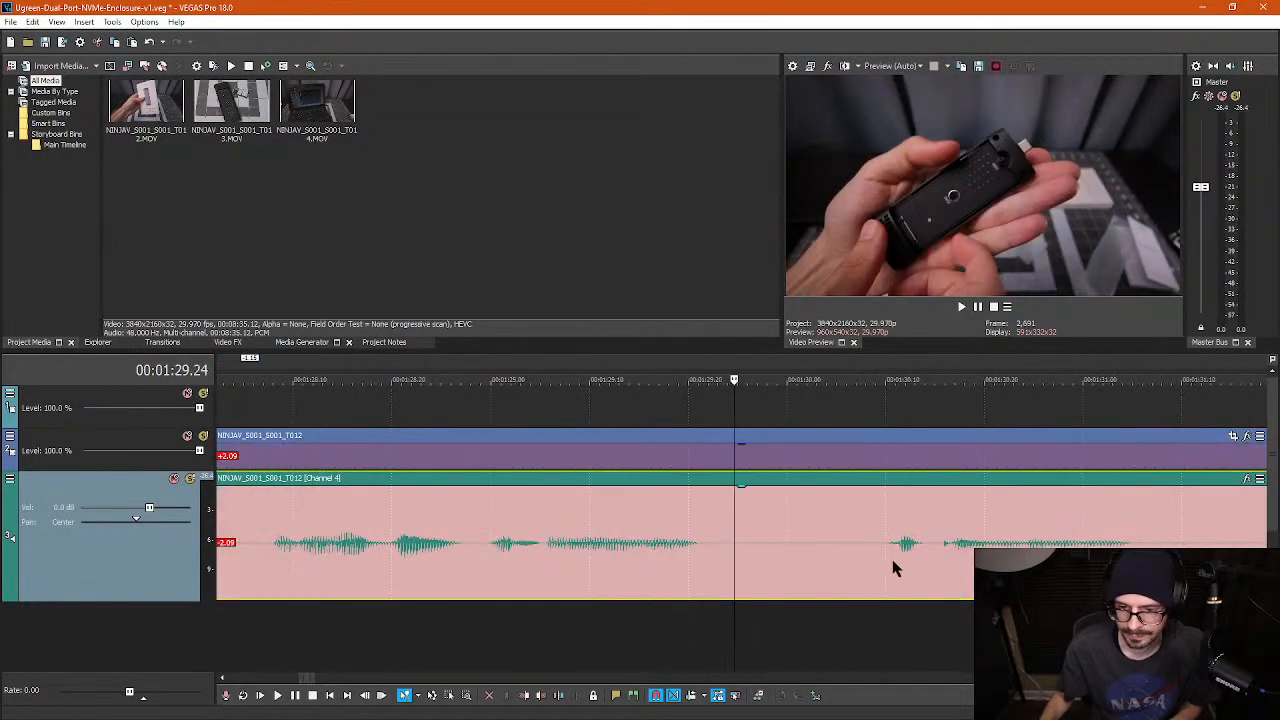
key(s)
click(867, 551)
key(s)
click(809, 556)
key(Delete)
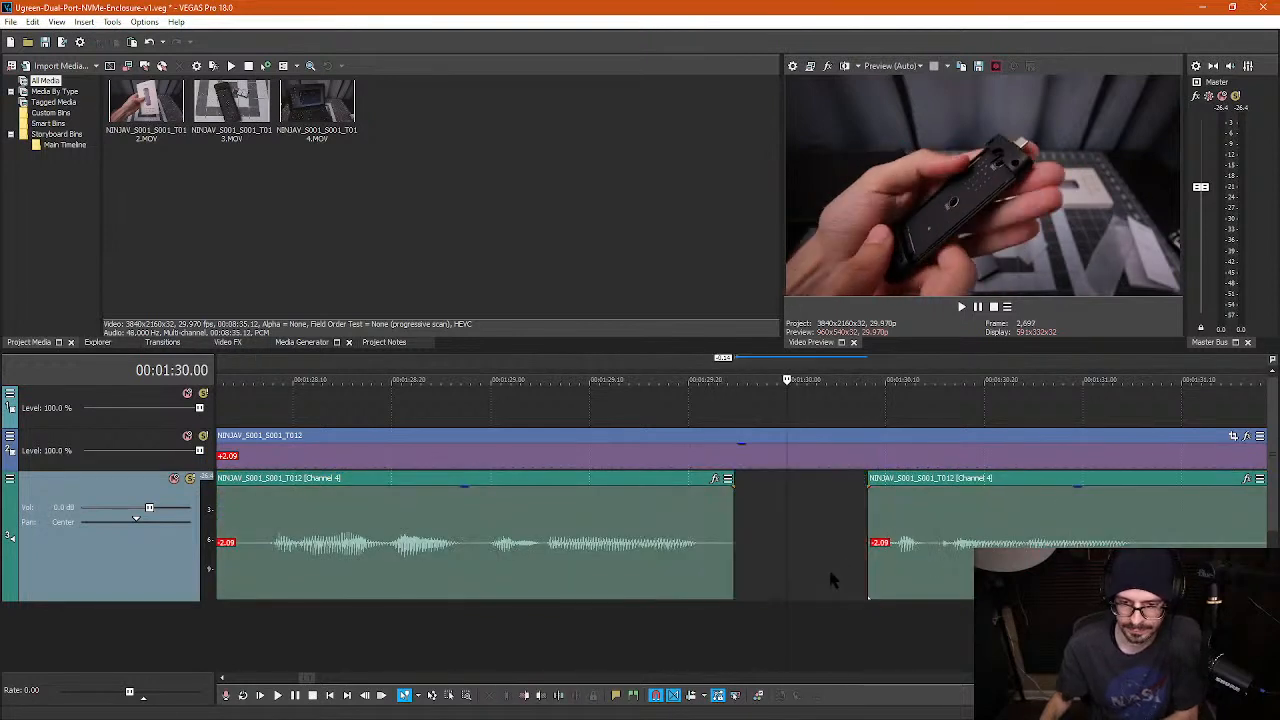
drag(971, 546, 861, 543)
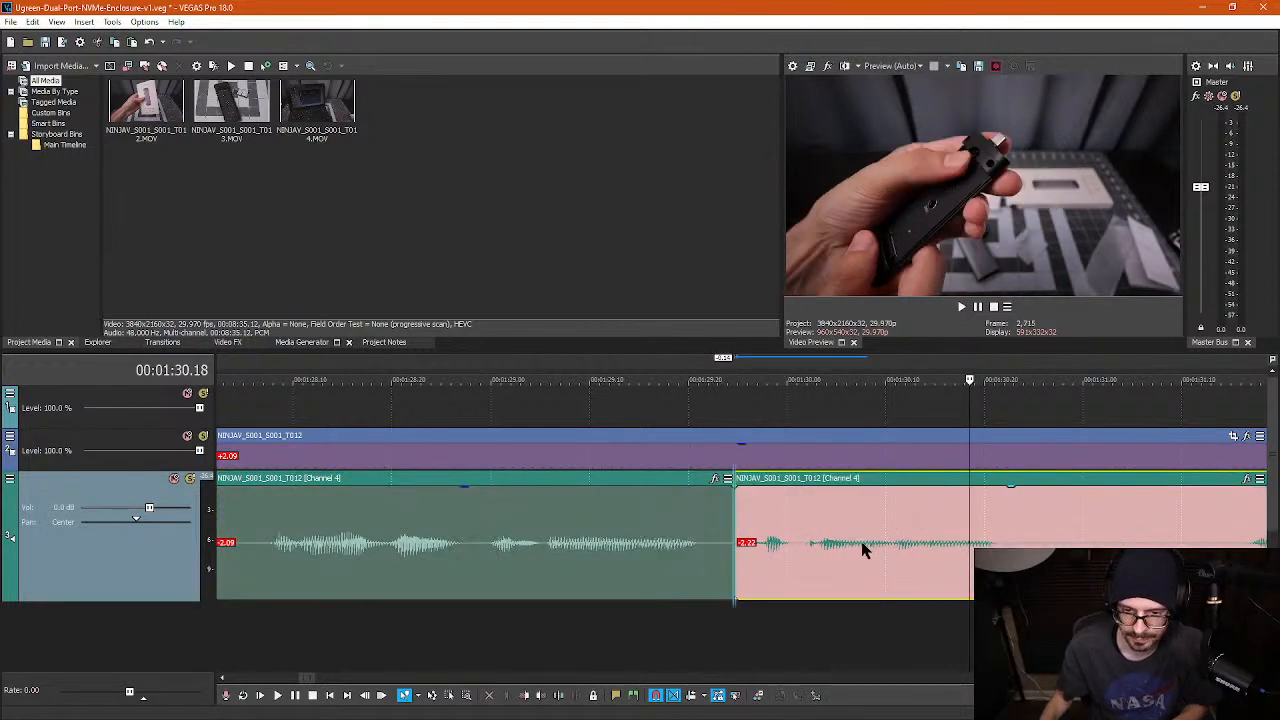
- Remove the silent audio between about 00:01:30.23 and 00:01:31.14 and move the last phrase back against the preceding piece
click(1024, 546)
key(s)
click(1223, 546)
key(s)
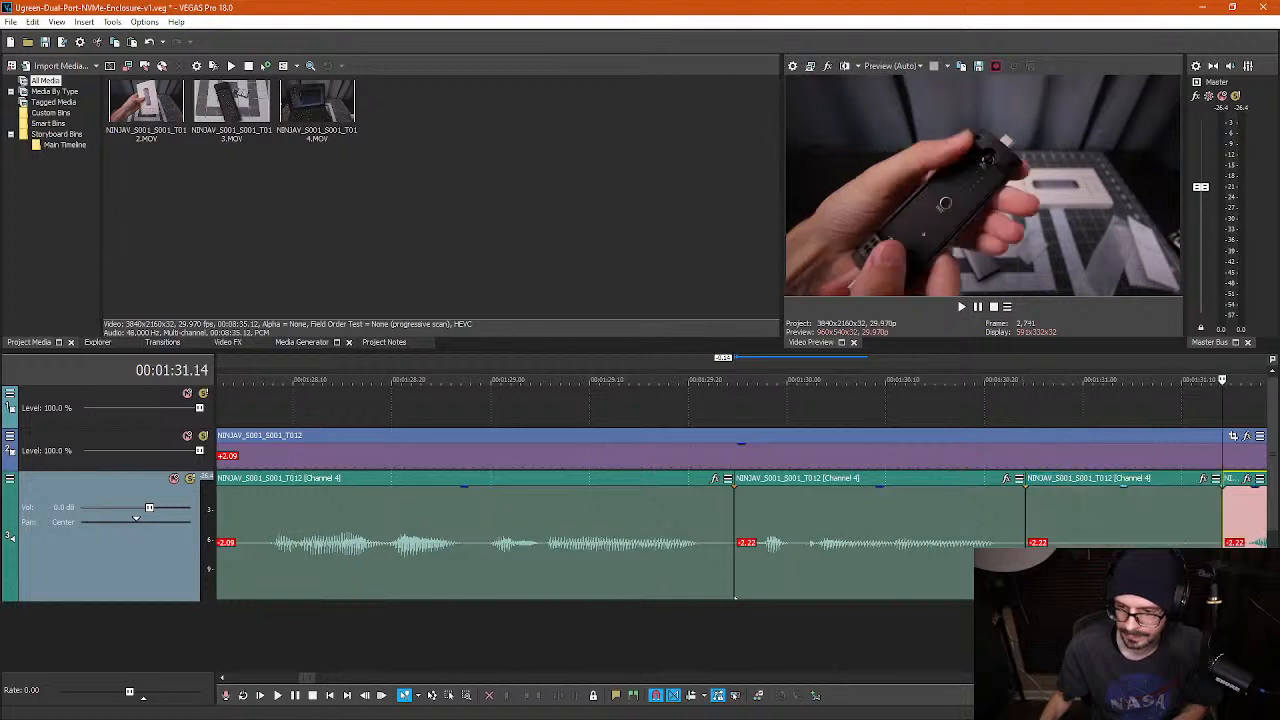
click(1139, 546)
key(Delete)
drag(1236, 546, 1038, 530)
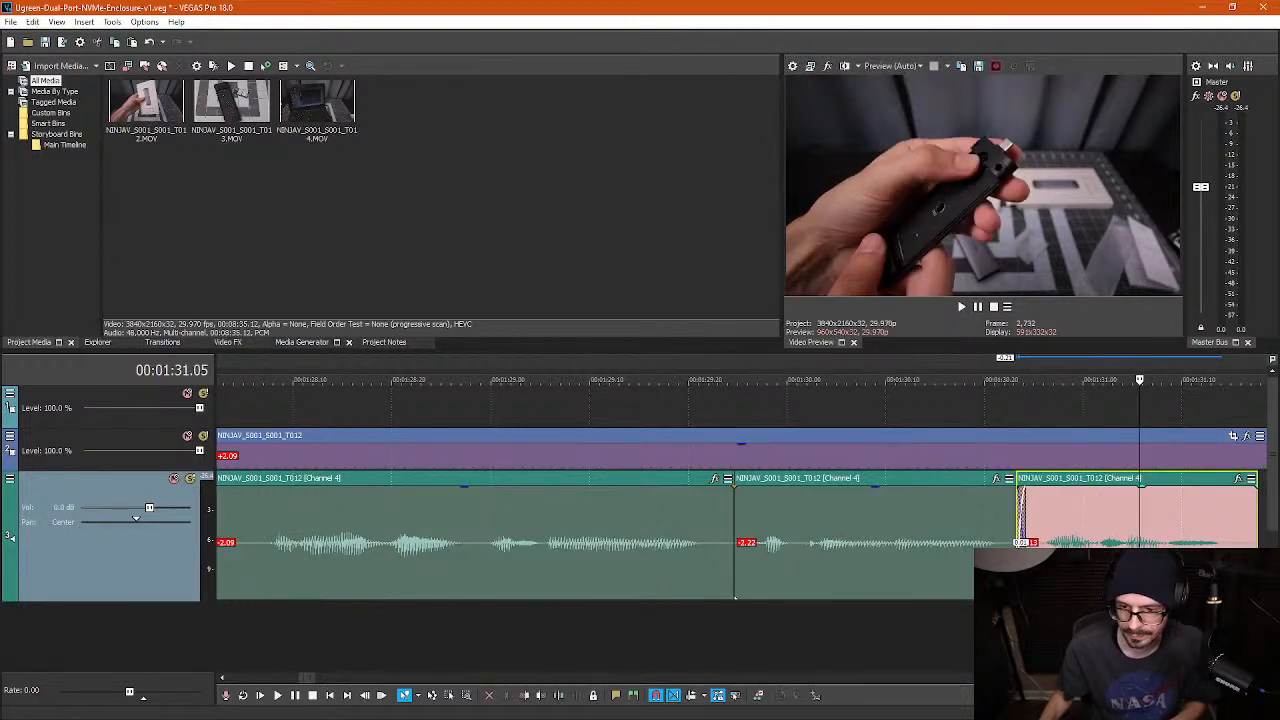
- Split the T012 video clip where the shortened audio ends, near 00:01:31.18, and delete the leftover video after it
click(940, 533)
scroll(930, 550, down, 2)
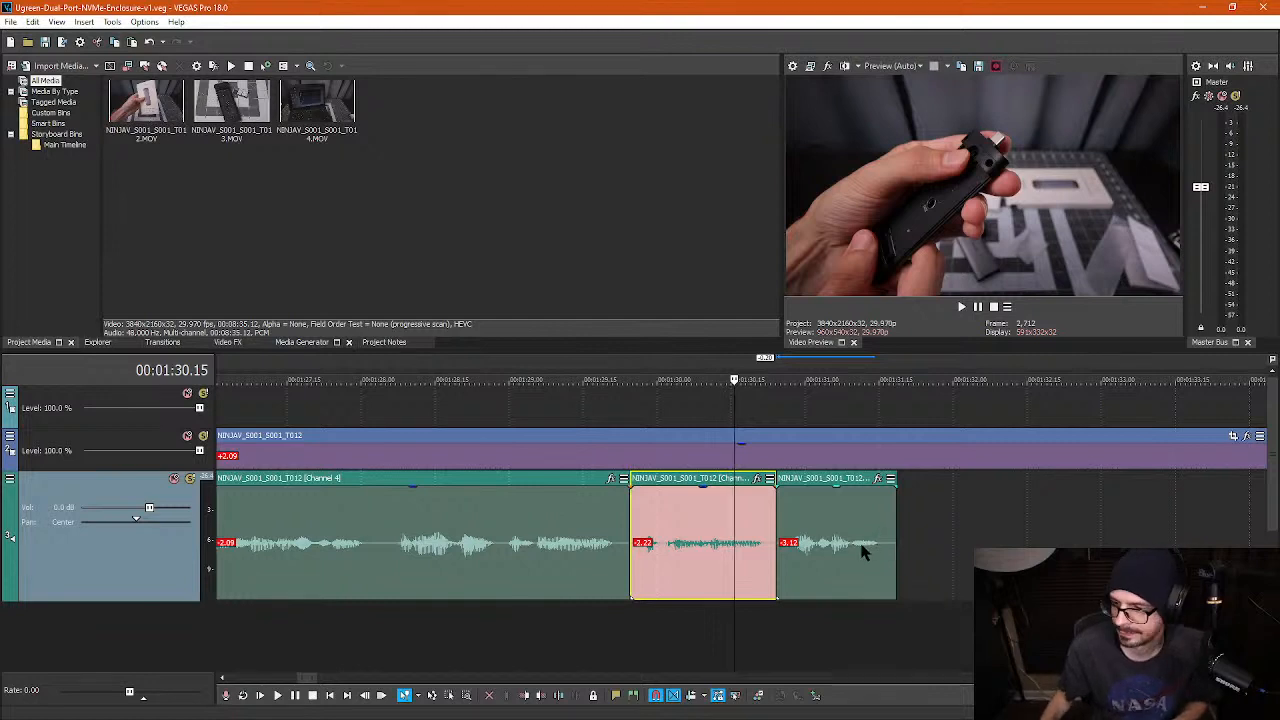
click(897, 457)
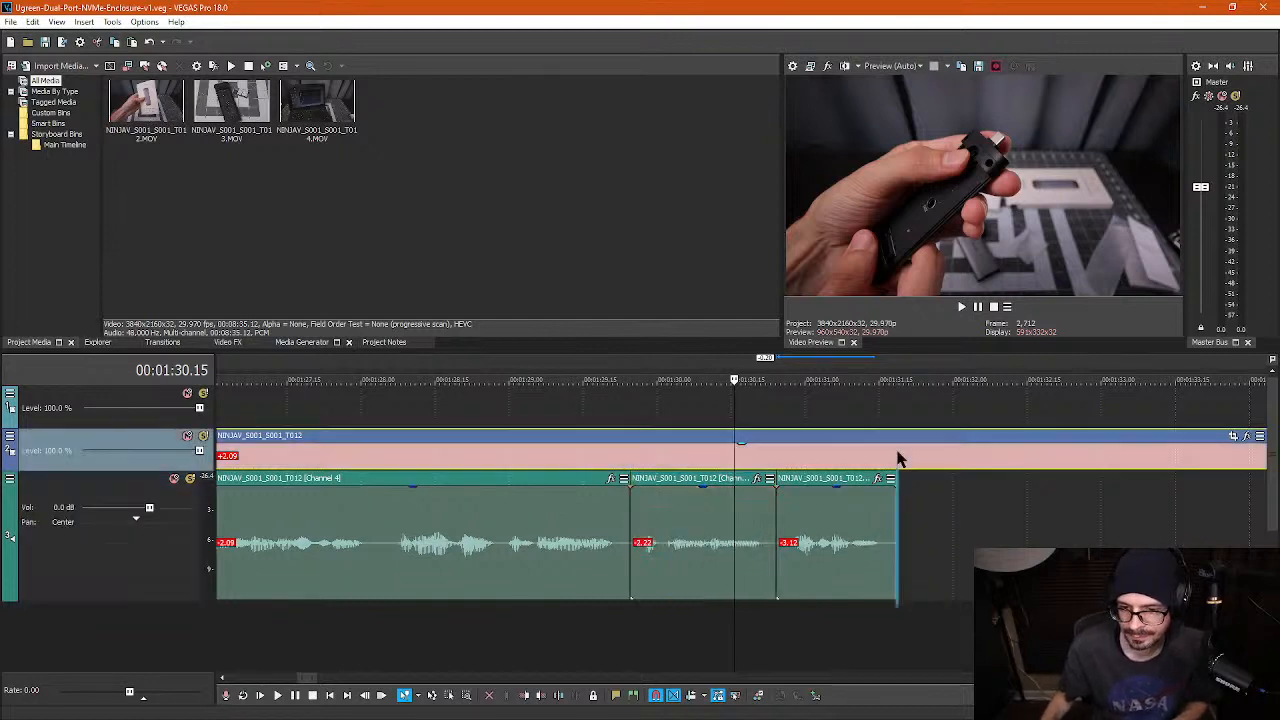
key(s)
click(930, 457)
key(Delete)
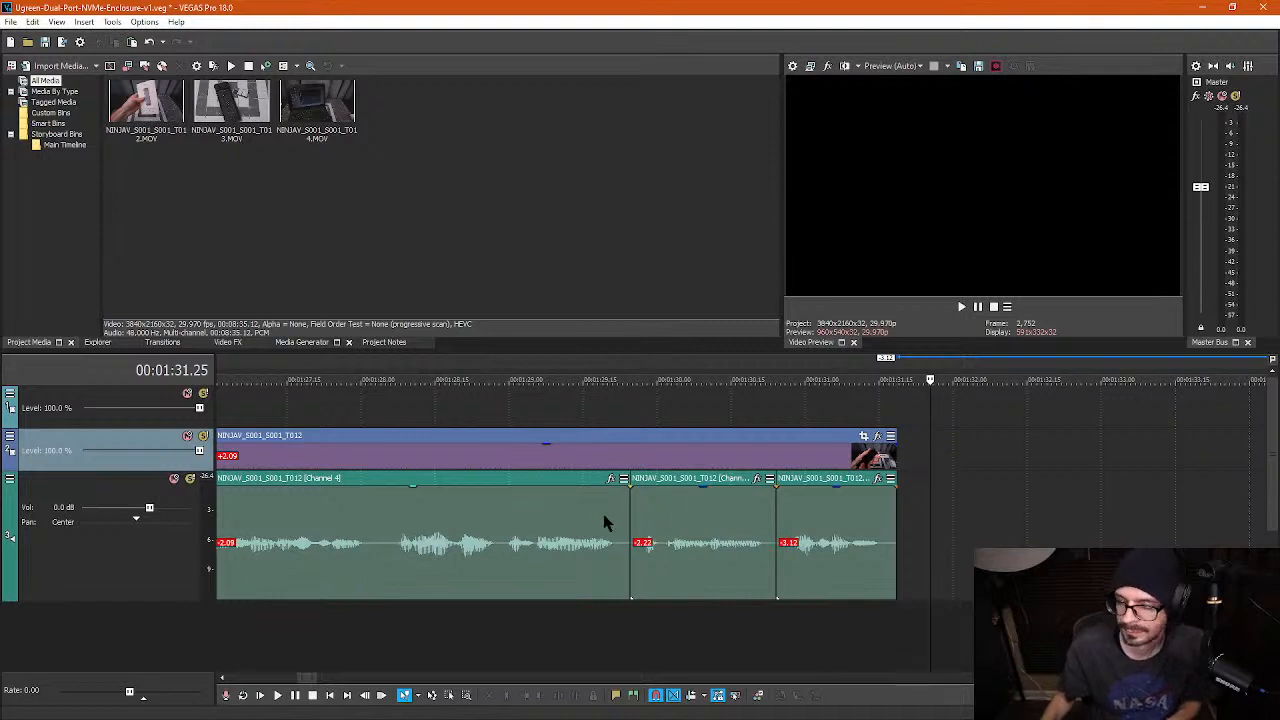
- Close the gap after 00:01:31.18 by moving the next clip back with ripple editing so all later clips follow
scroll(604, 521, down, 4)
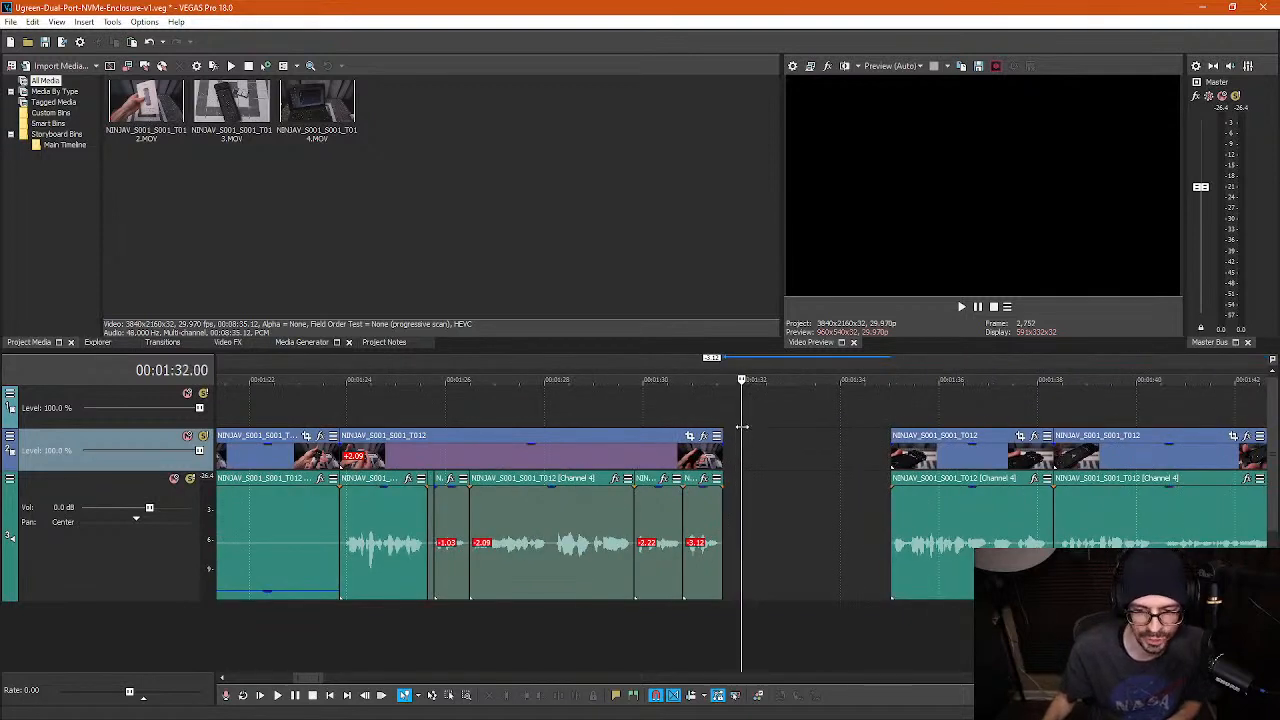
click(847, 460)
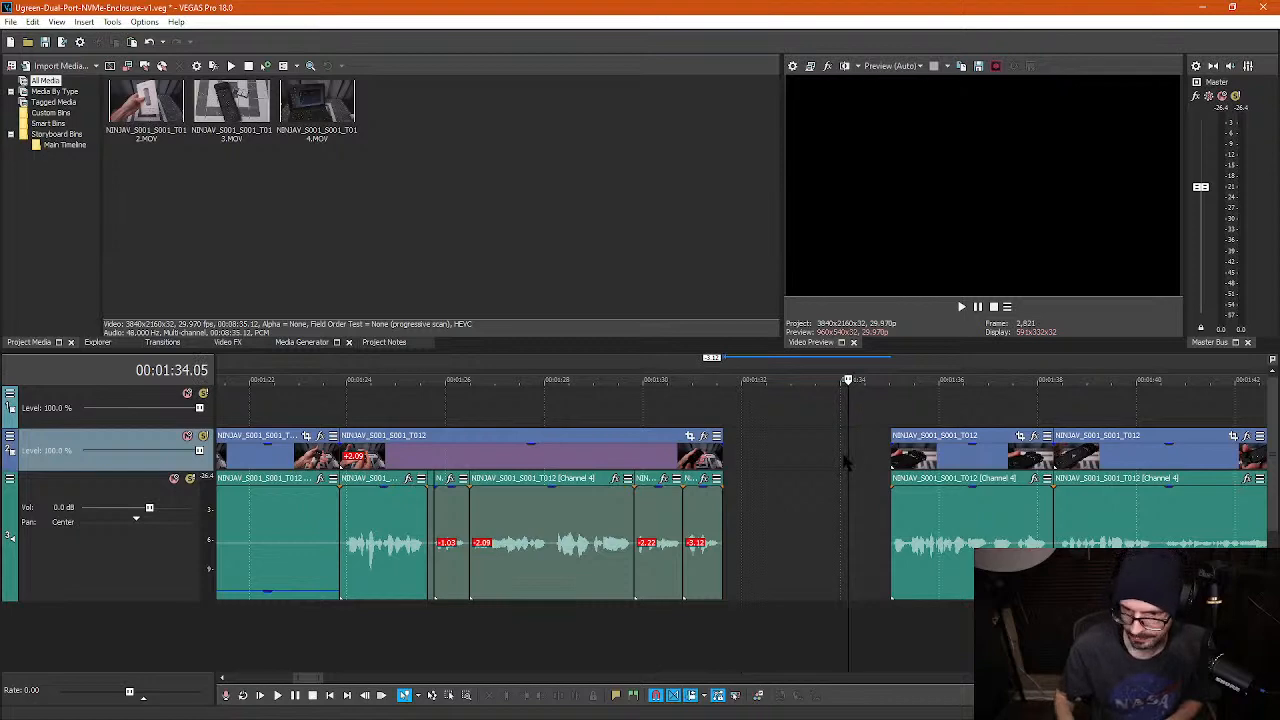
drag(940, 458, 772, 458)
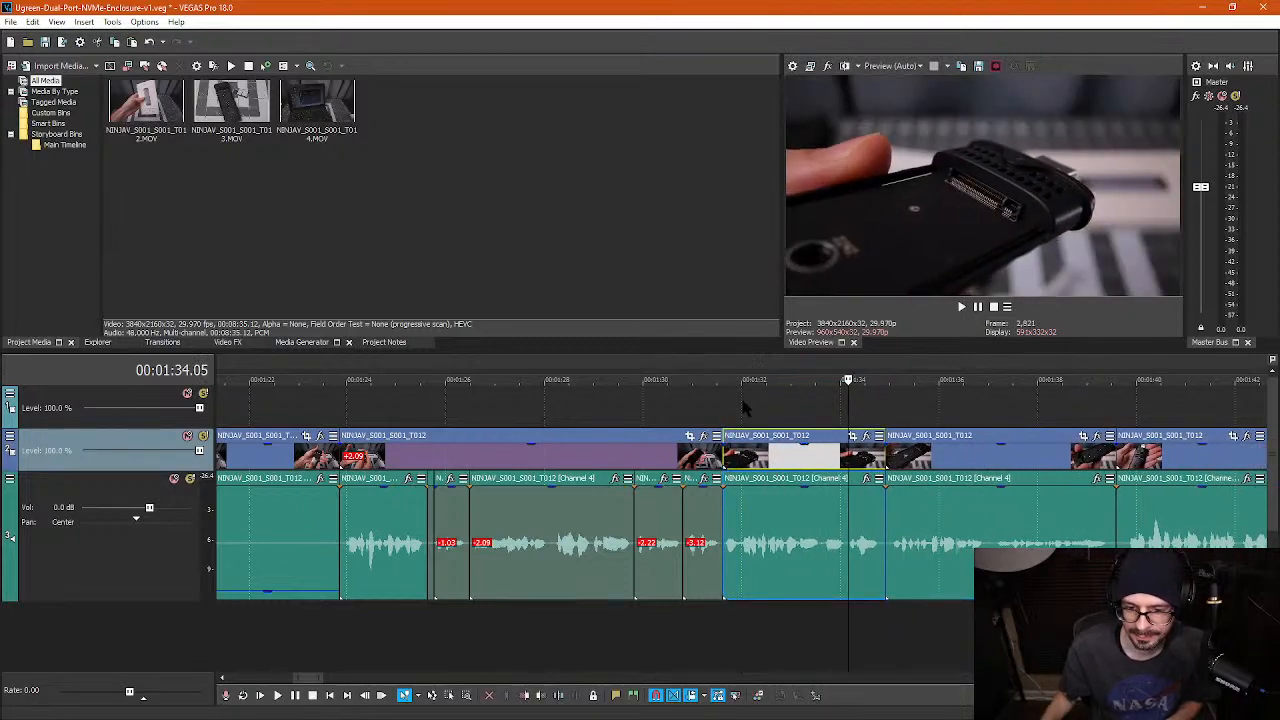
- Play the edit from about 00:01:31.04 to 00:01:43.24 to check the new join and find the next cut
click(745, 408)
click(697, 406)
key(space)
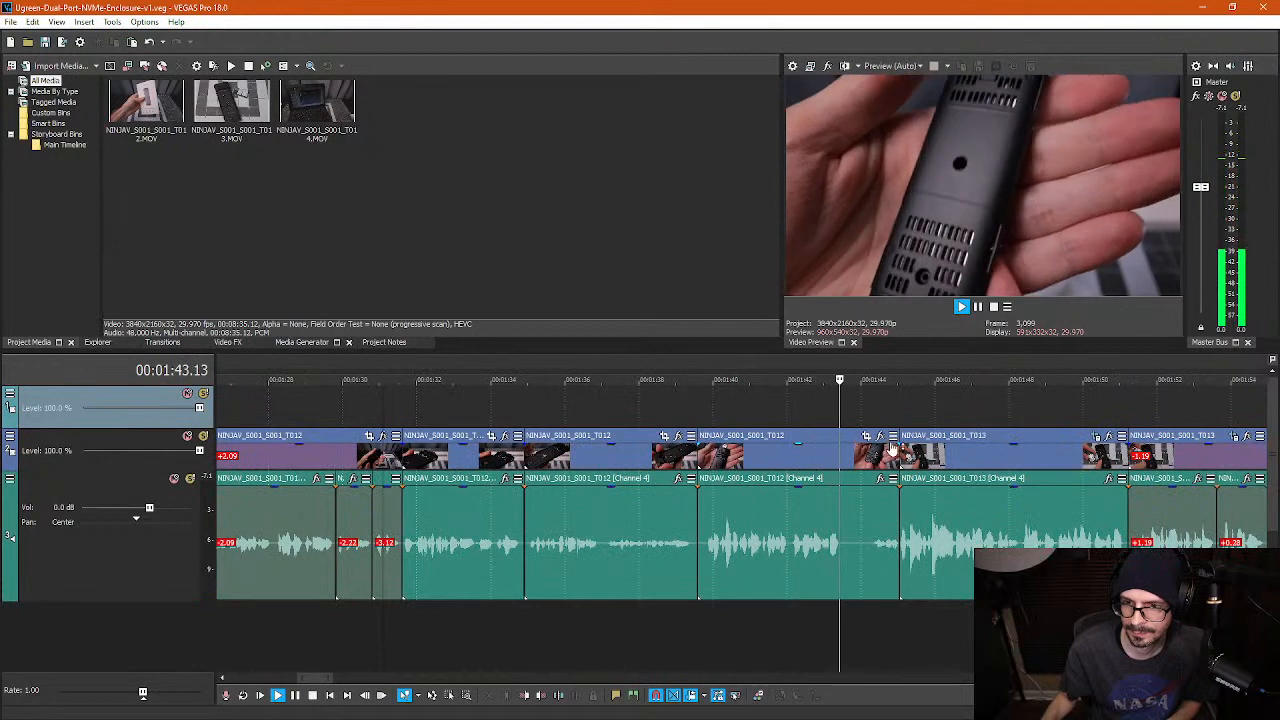
scroll(890, 449, up, 1)
key(space)
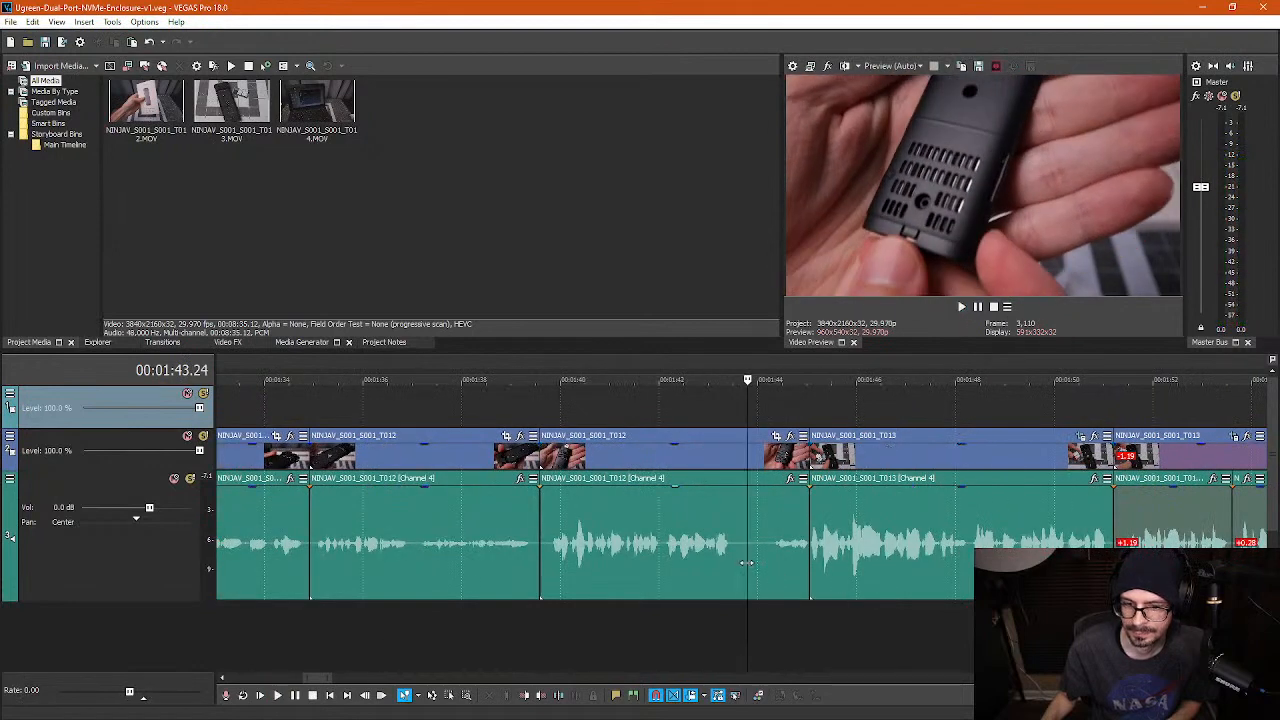
- Split the T012 clip at 00:01:43.25, ripple-delete its remaining video and audio, and play across the join into the T013 clip
drag(746, 563, 748, 566)
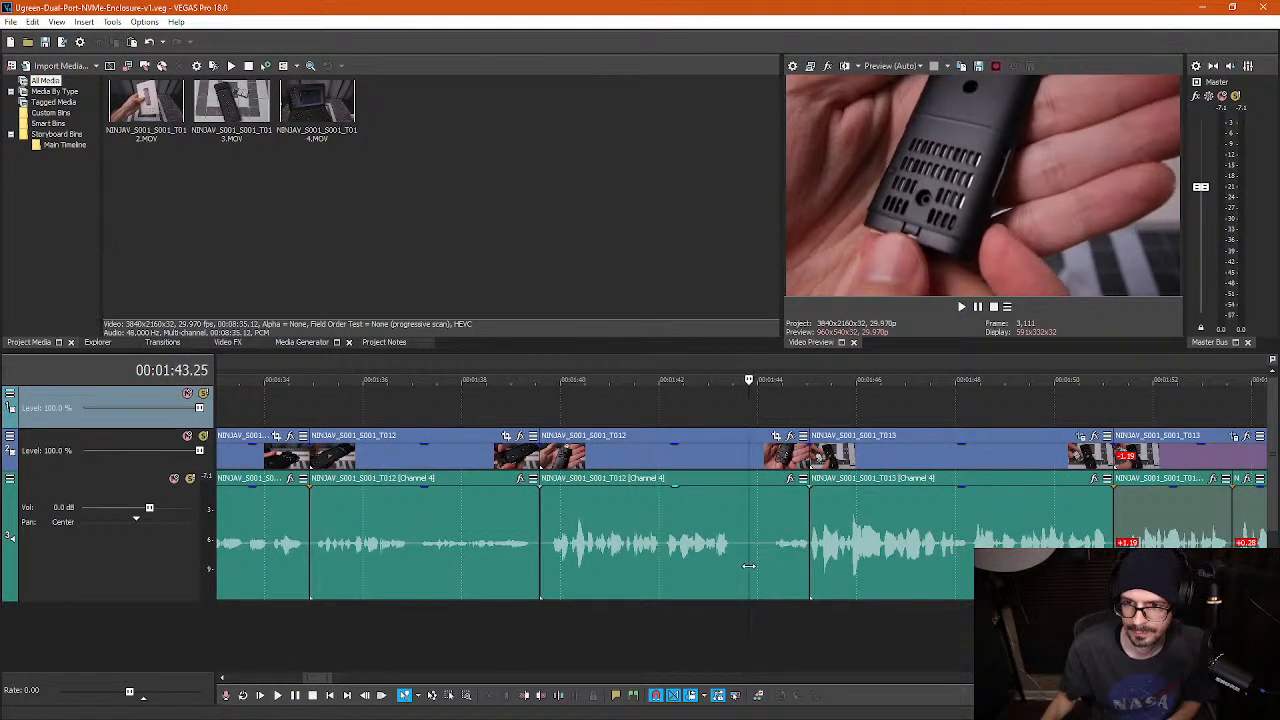
key(s)
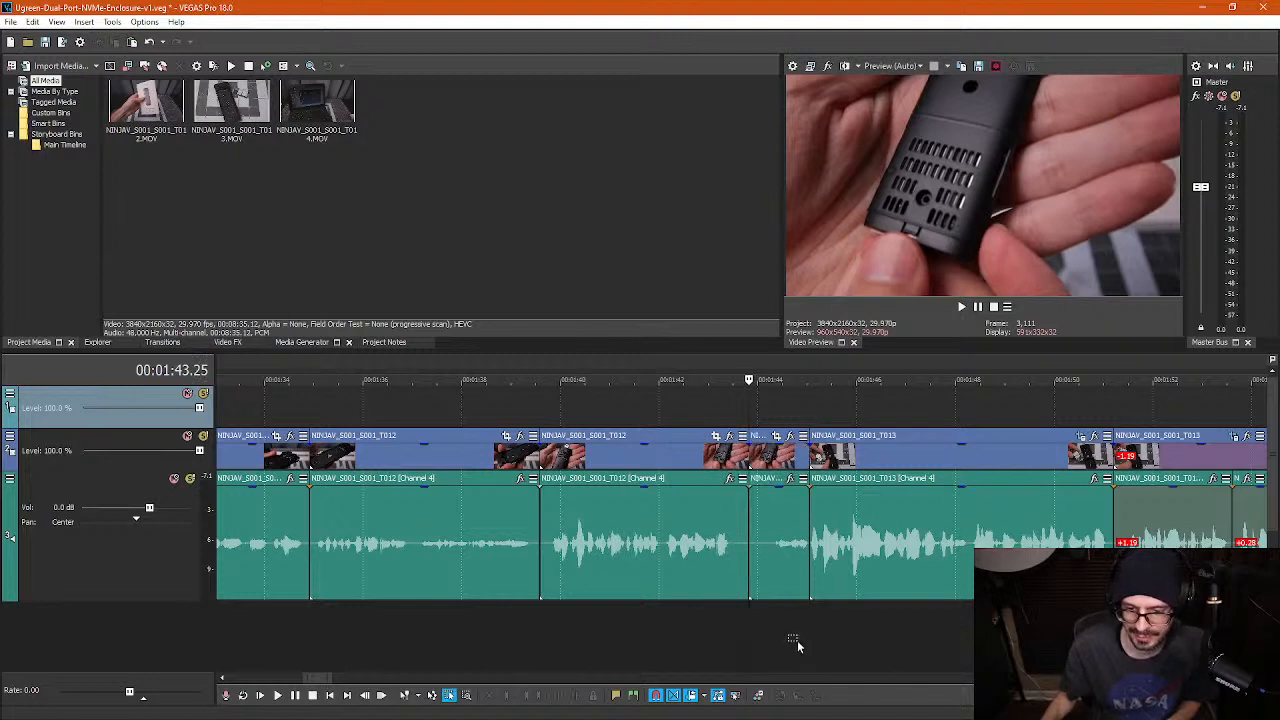
drag(797, 640, 777, 434)
key(Delete)
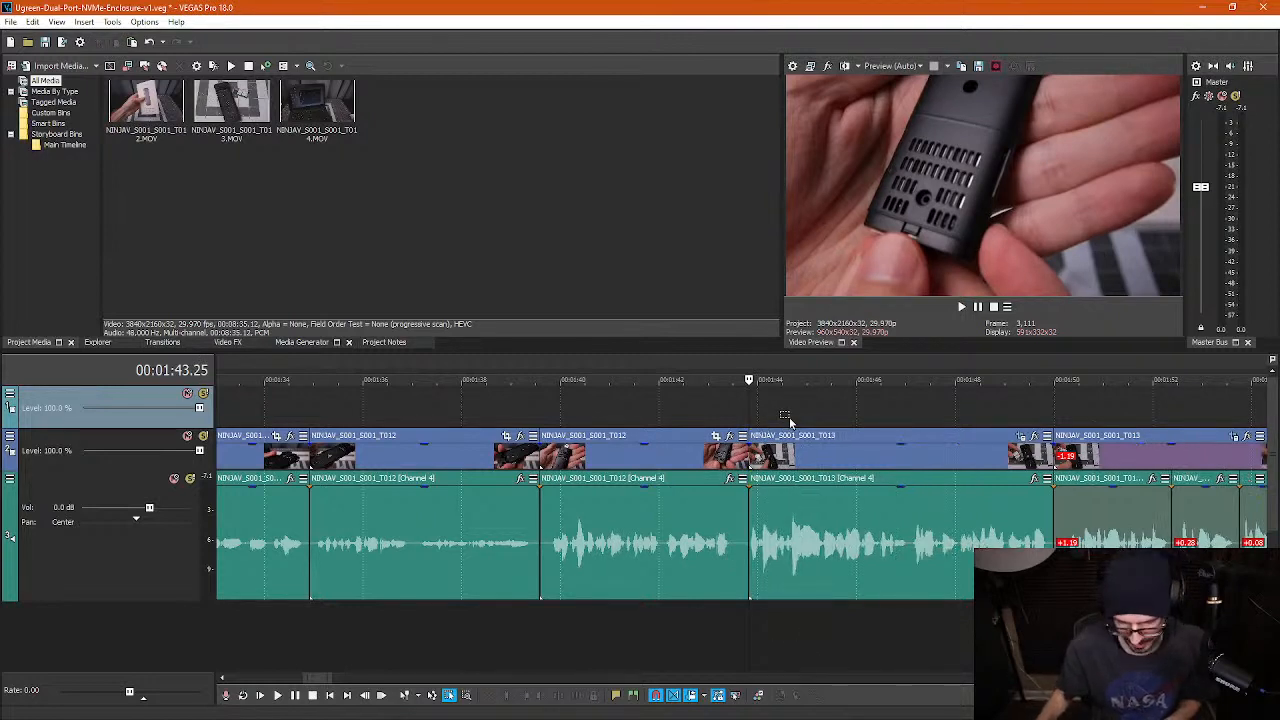
key(space)
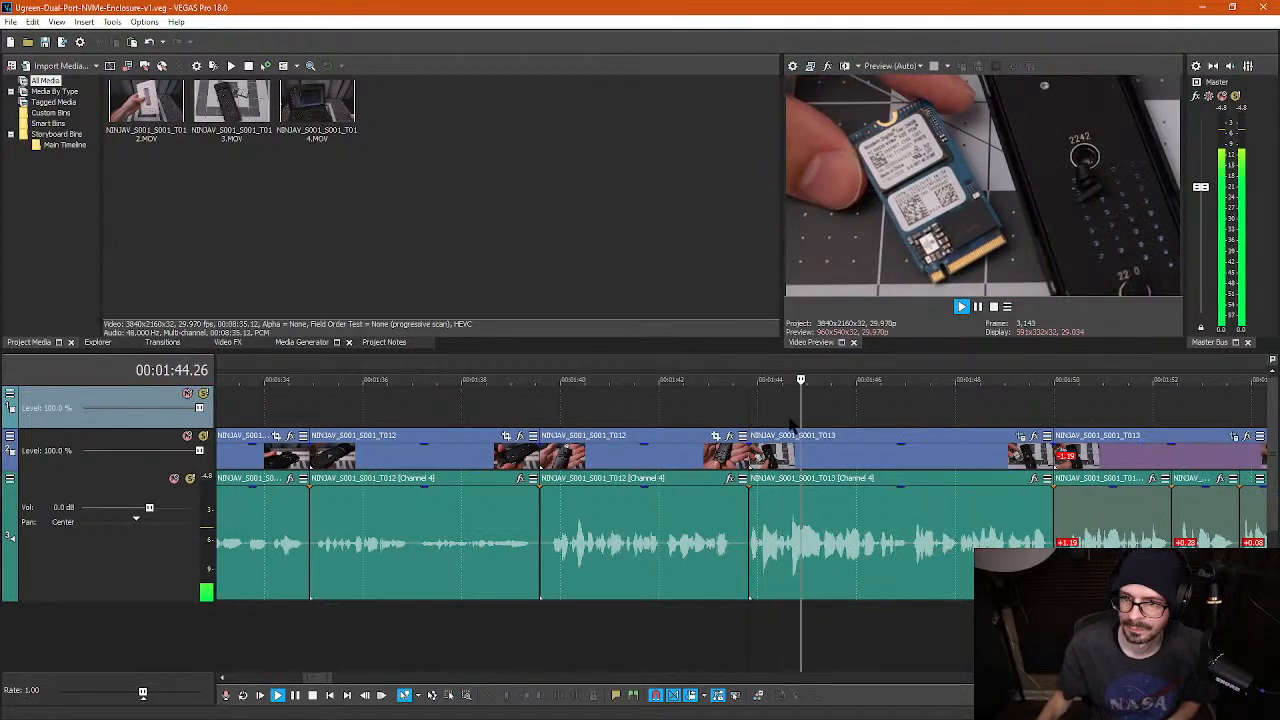
key(space)
- Isolate the loud opening words of the first T013 clip by splitting it at 00:01:45.09 and 00:01:44.16
click(898, 490)
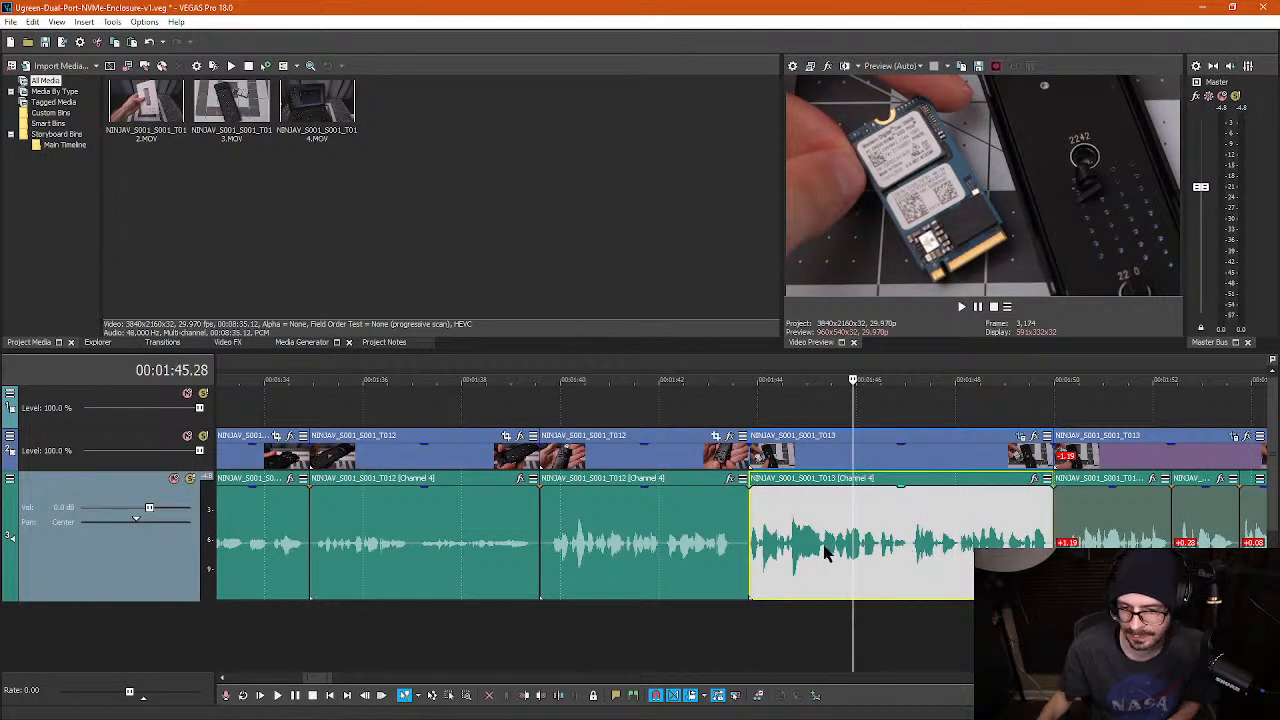
scroll(826, 553, up, 5)
click(726, 545)
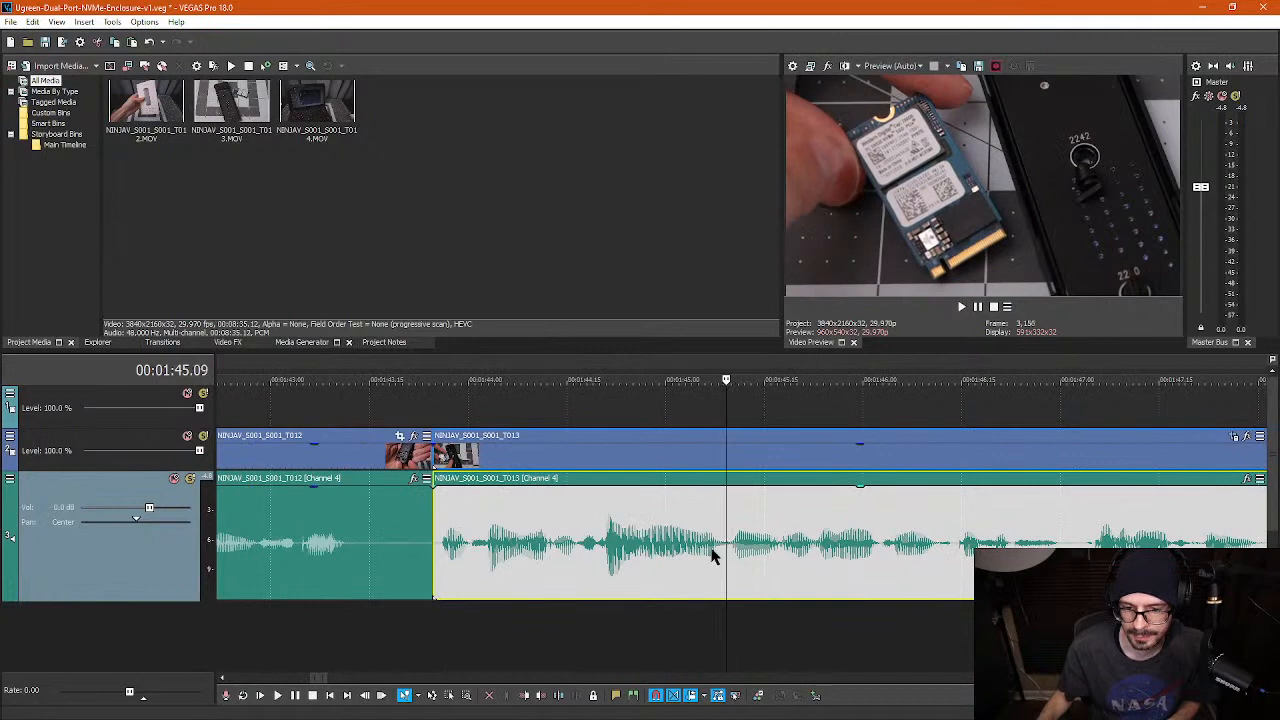
key(s)
click(597, 553)
scroll(597, 553, up, 2)
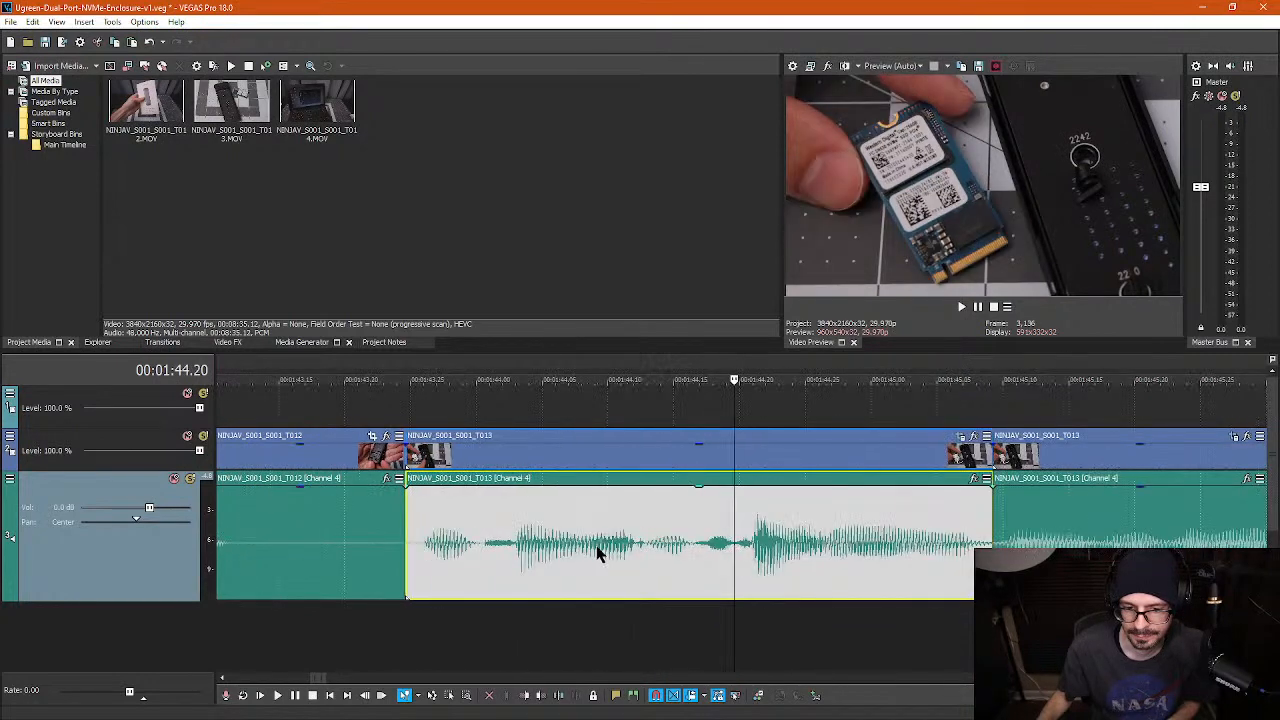
click(693, 547)
key(s)
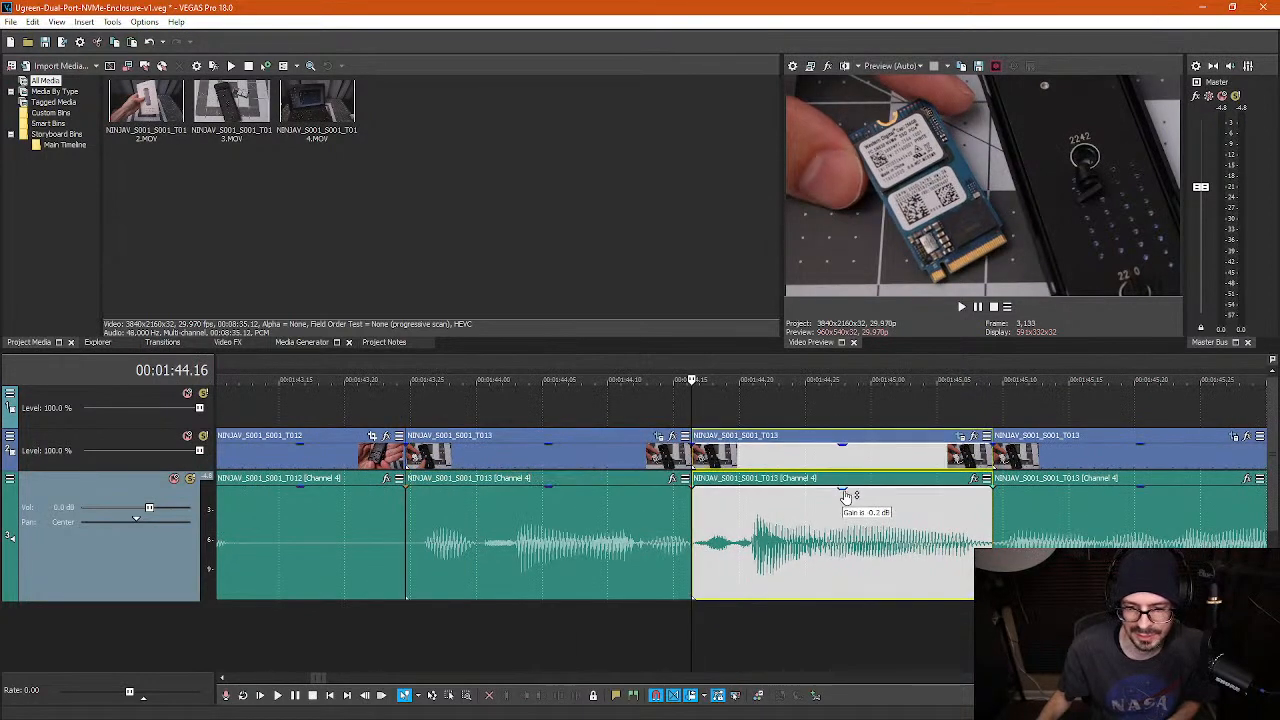
- Lower the audio gain of the two short opening T013 pieces, reducing the second slightly more than the first
drag(846, 496, 846, 508)
click(561, 541)
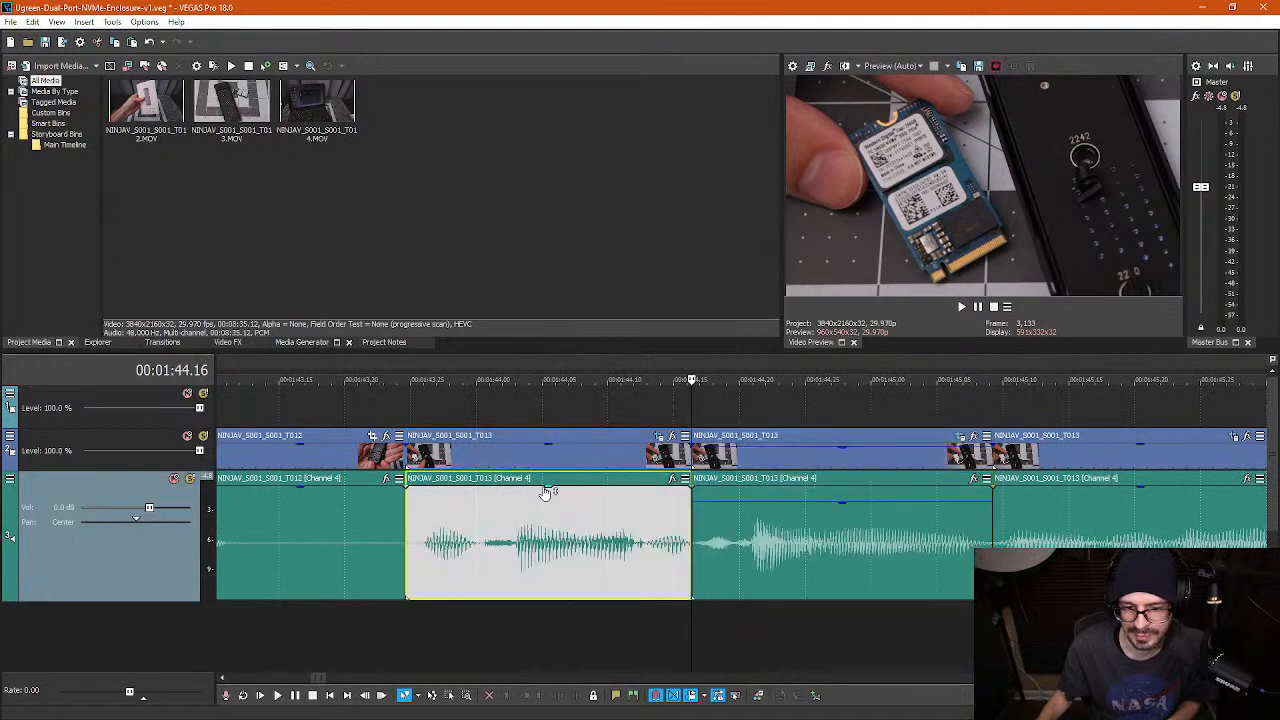
scroll(615, 515, down, 5)
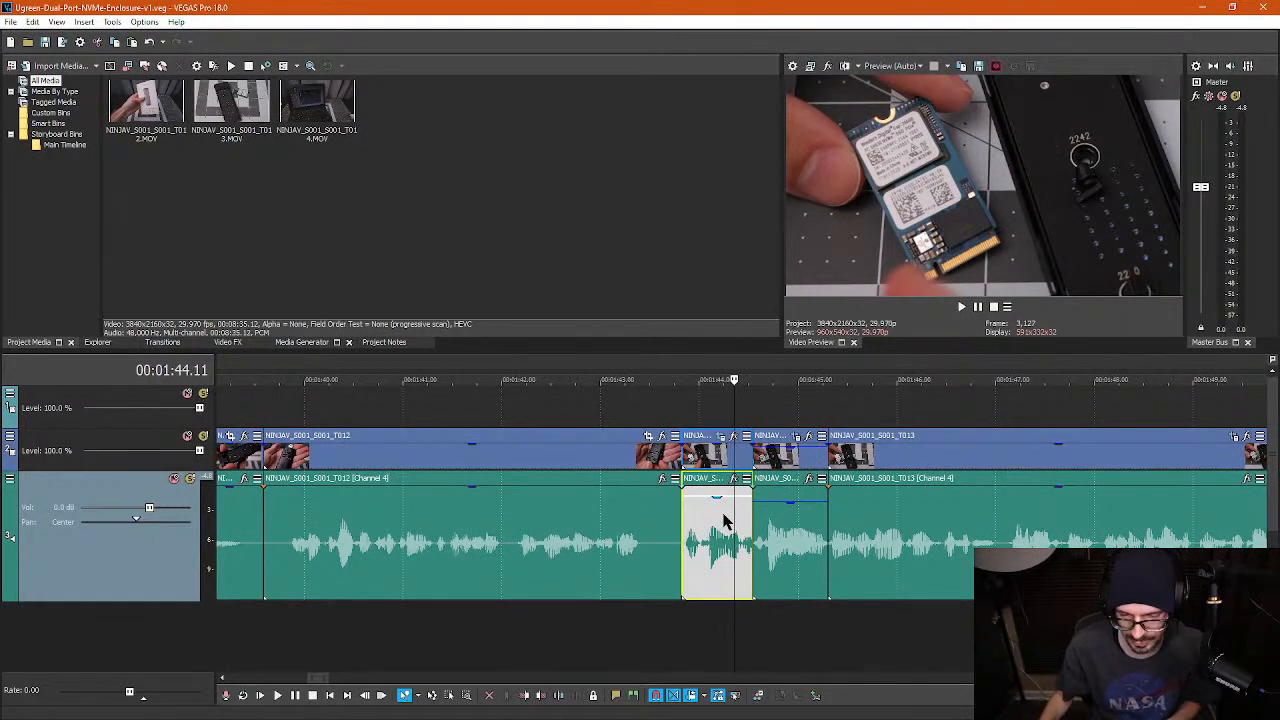
- Play from about 00:01:43.15 to 00:01:50.00 to check the loudness of the adjusted T013 pieces
click(648, 422)
key(space)
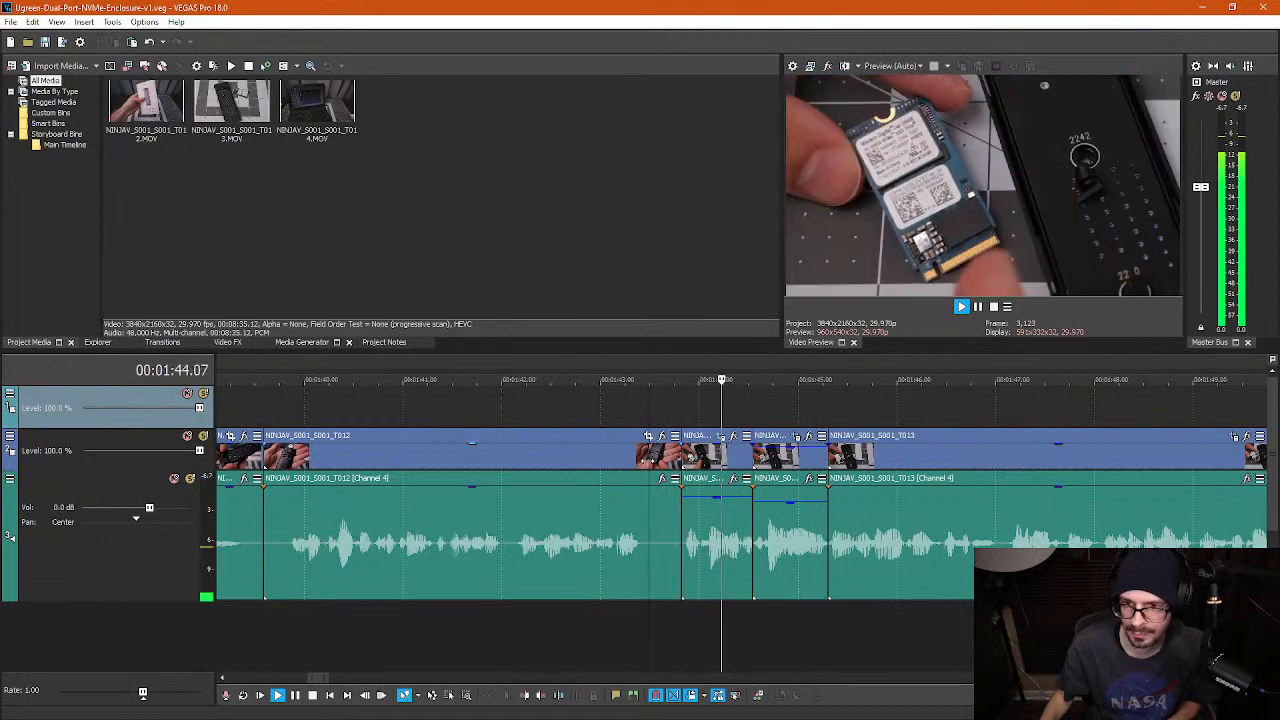
scroll(748, 460, down, 2)
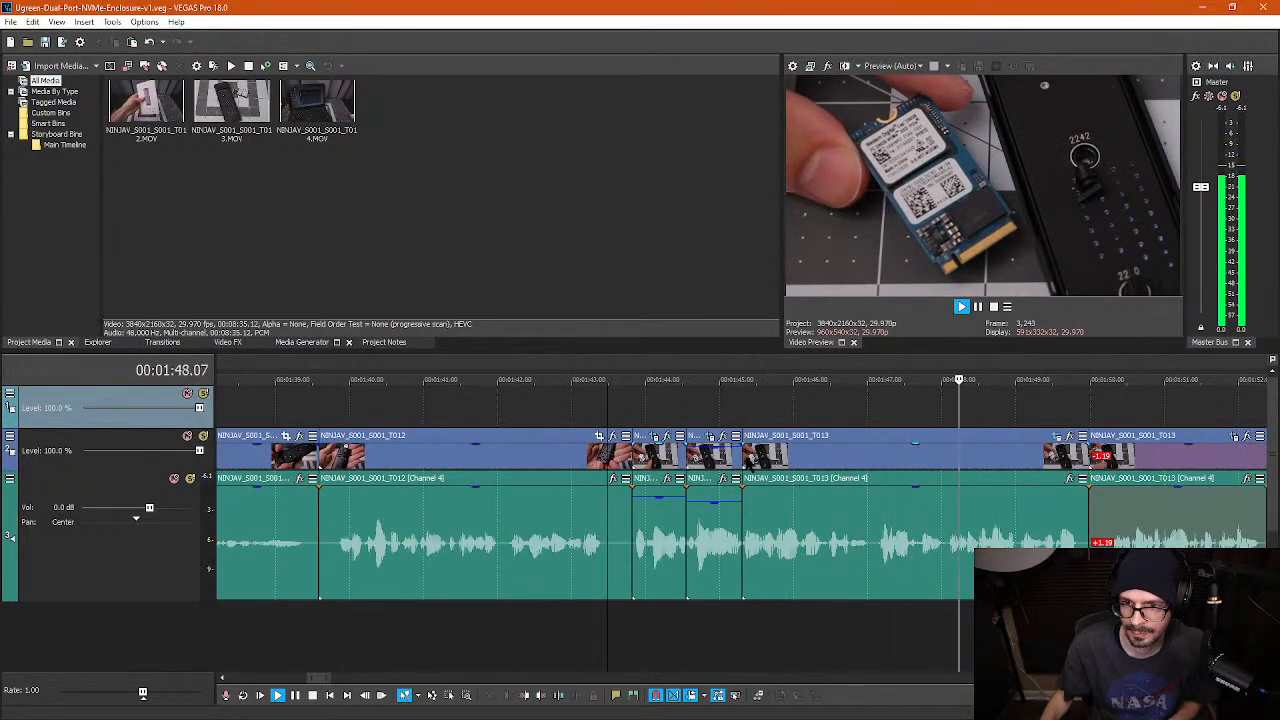
scroll(748, 460, down, 2)
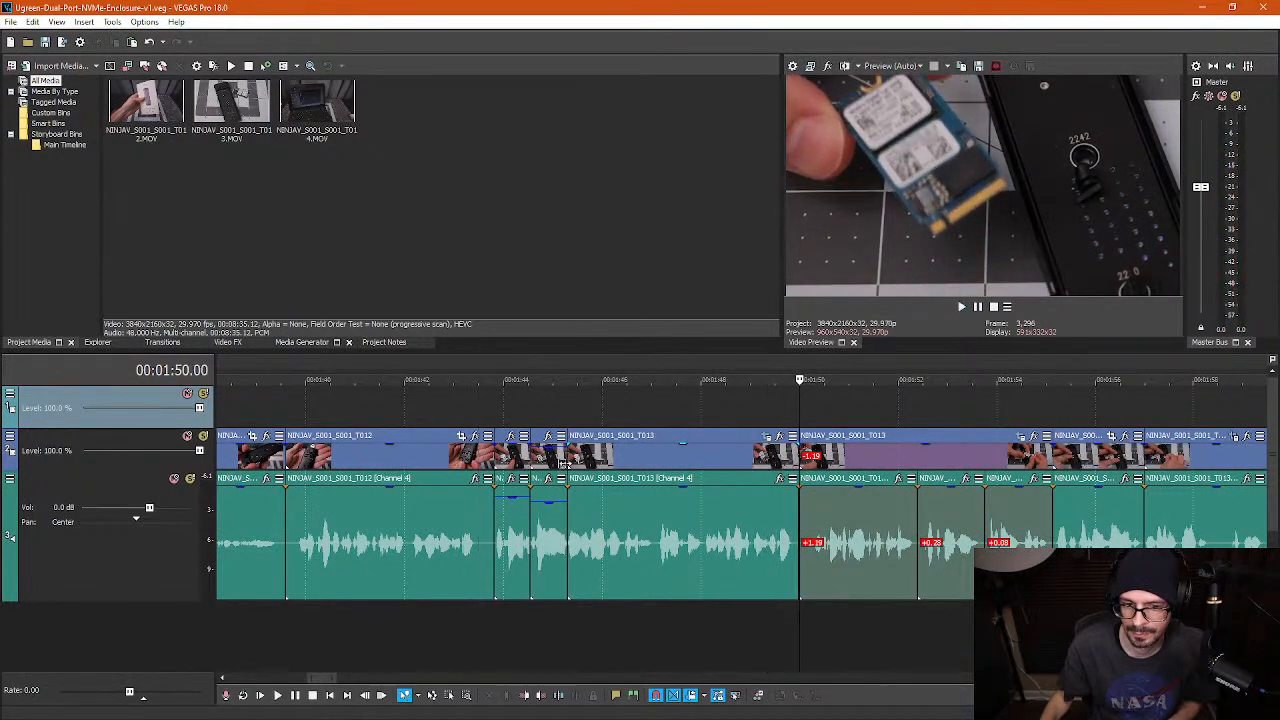
- Restore full opacity on the short T013 video piece between about 00:01:44.16 and 00:01:45.09
click(540, 415)
key(space)
scroll(540, 415, up, 3)
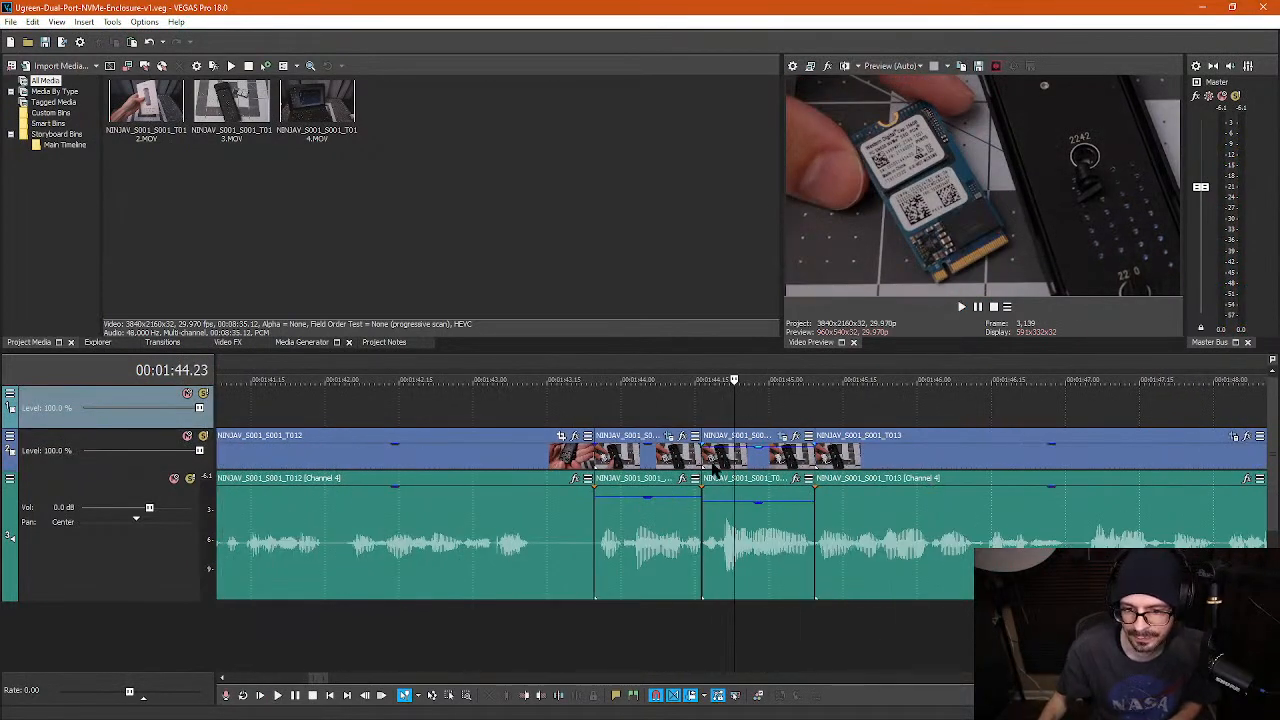
mouse_move(756, 449)
mouse_down()
mouse_move(760, 488)
mouse_move(744, 434)
mouse_up()
click(630, 421)
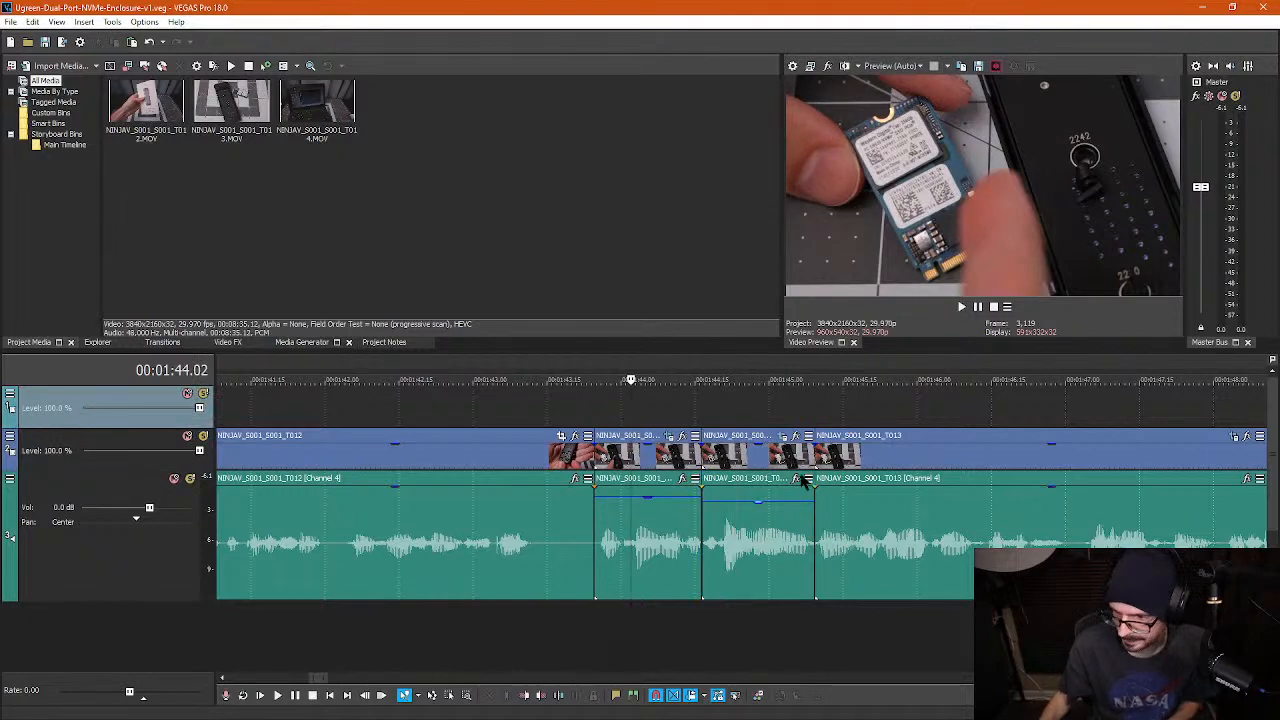
- Play from just before the first T013 clip through 00:01:54.24 to review the corrected pieces and the following clips
scroll(730, 435, down, 3)
click(672, 422)
key(space)
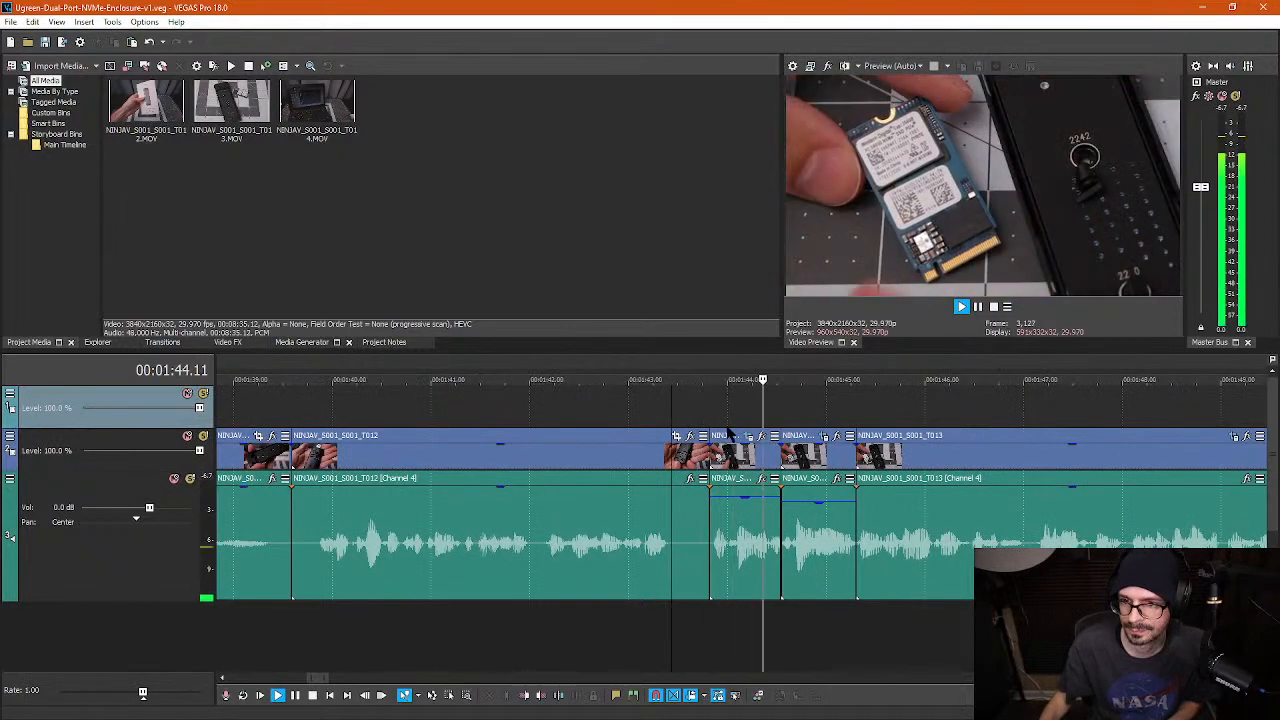
scroll(930, 435, down, 2)
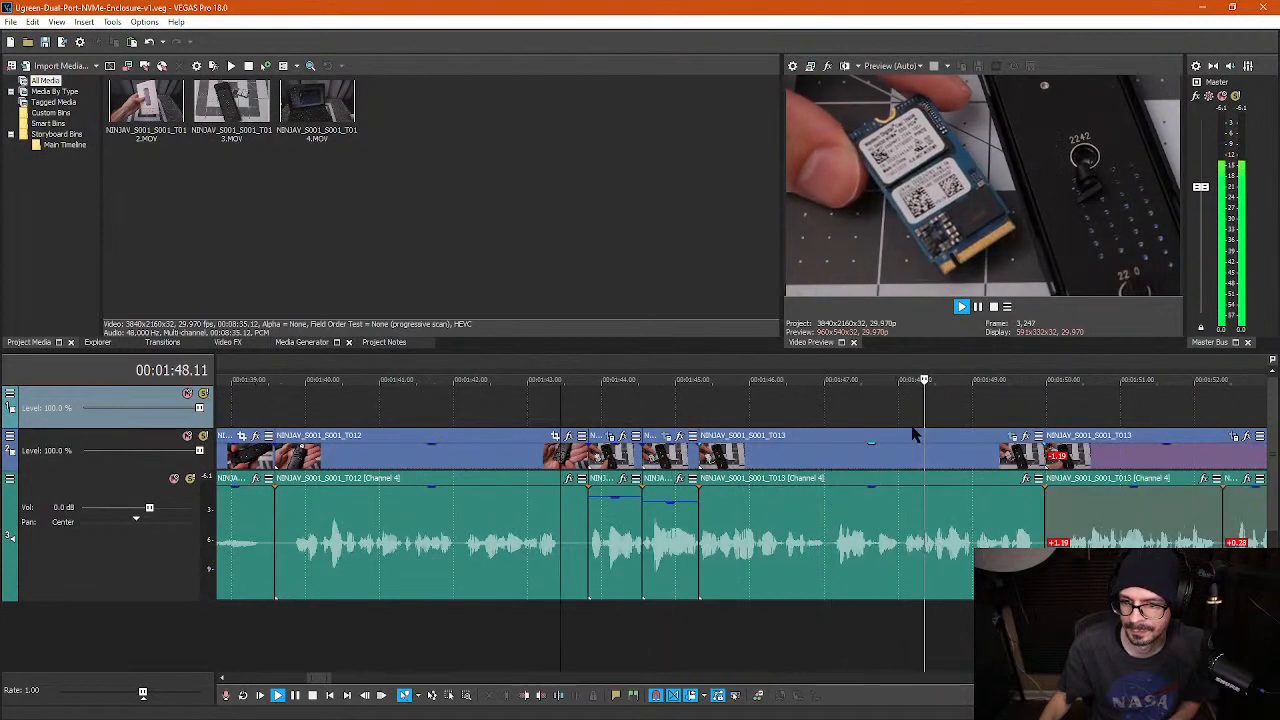
scroll(915, 433, down, 2)
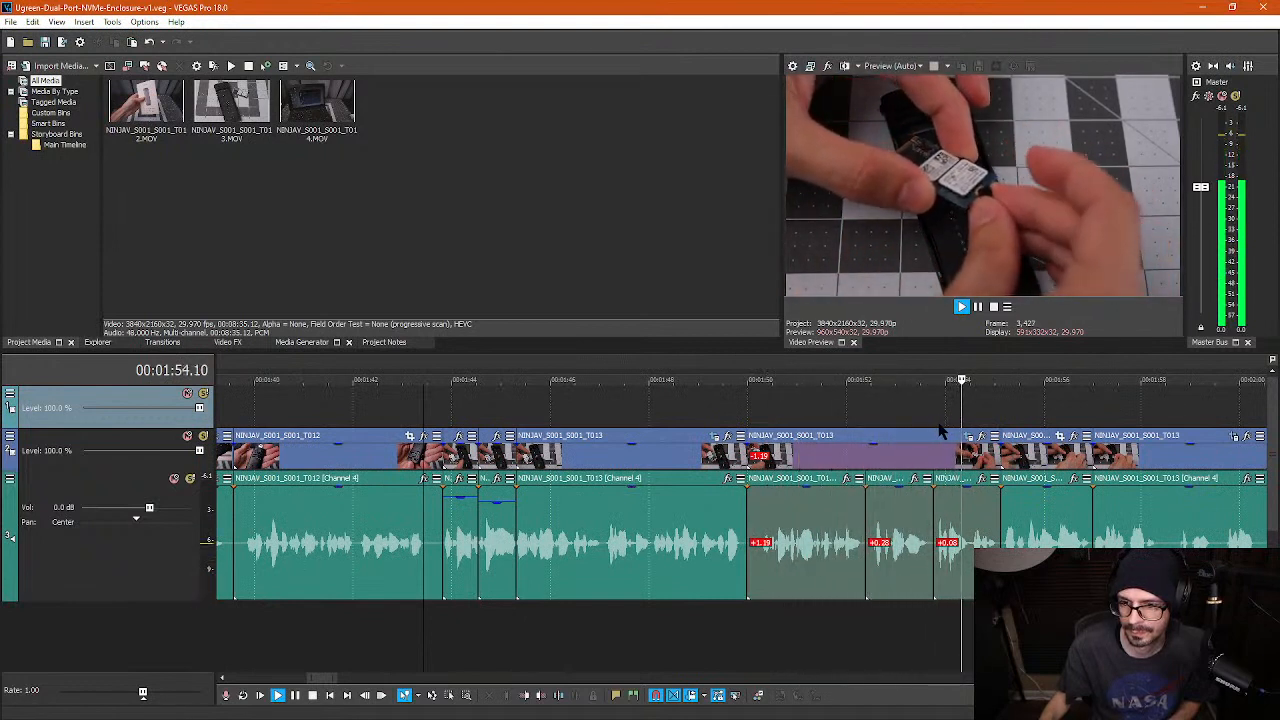
key(space)
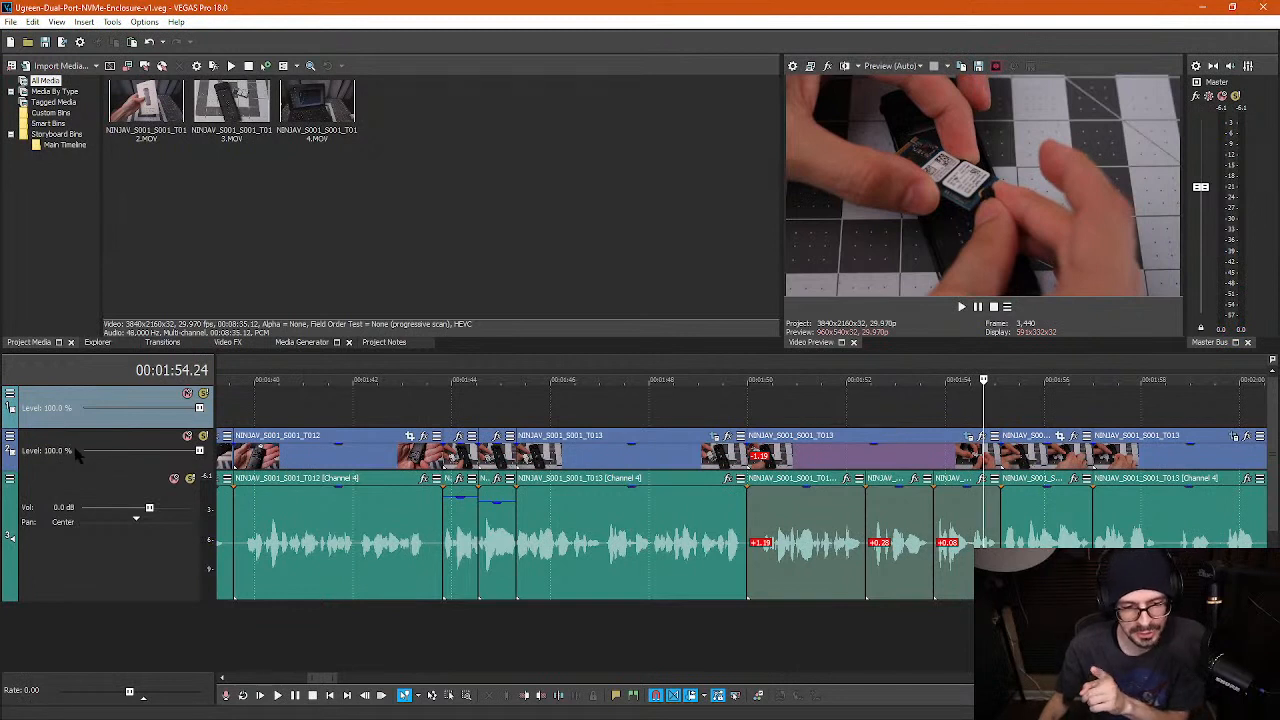
- Add the VEGAS Levels effect to video track 2 and raise its gamma to about 1.317
click(100, 466)
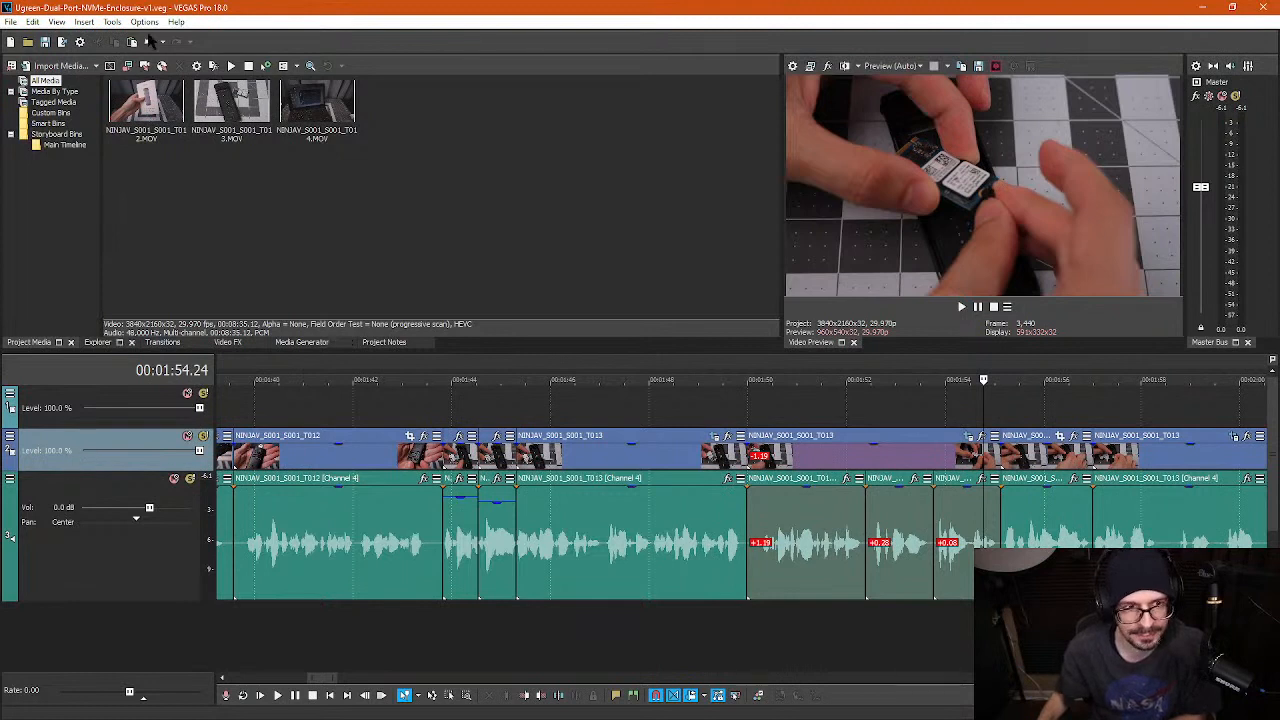
click(112, 22)
mouse_move(152, 55)
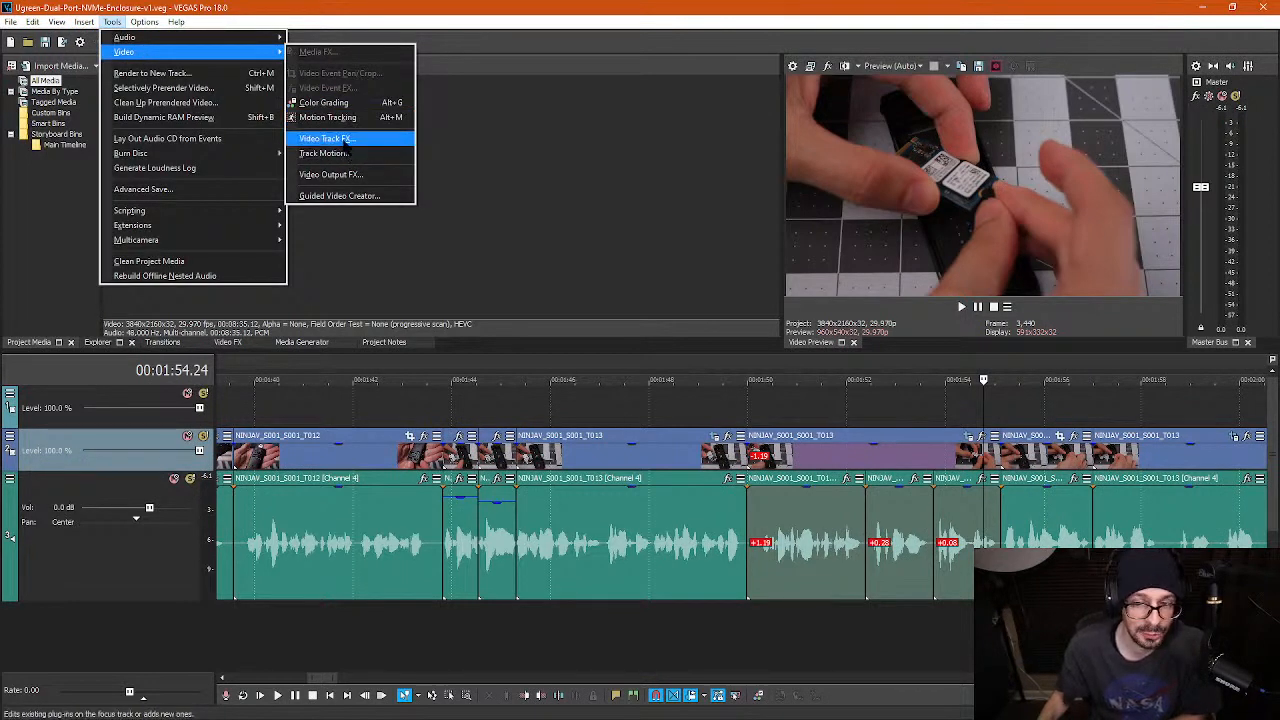
click(345, 141)
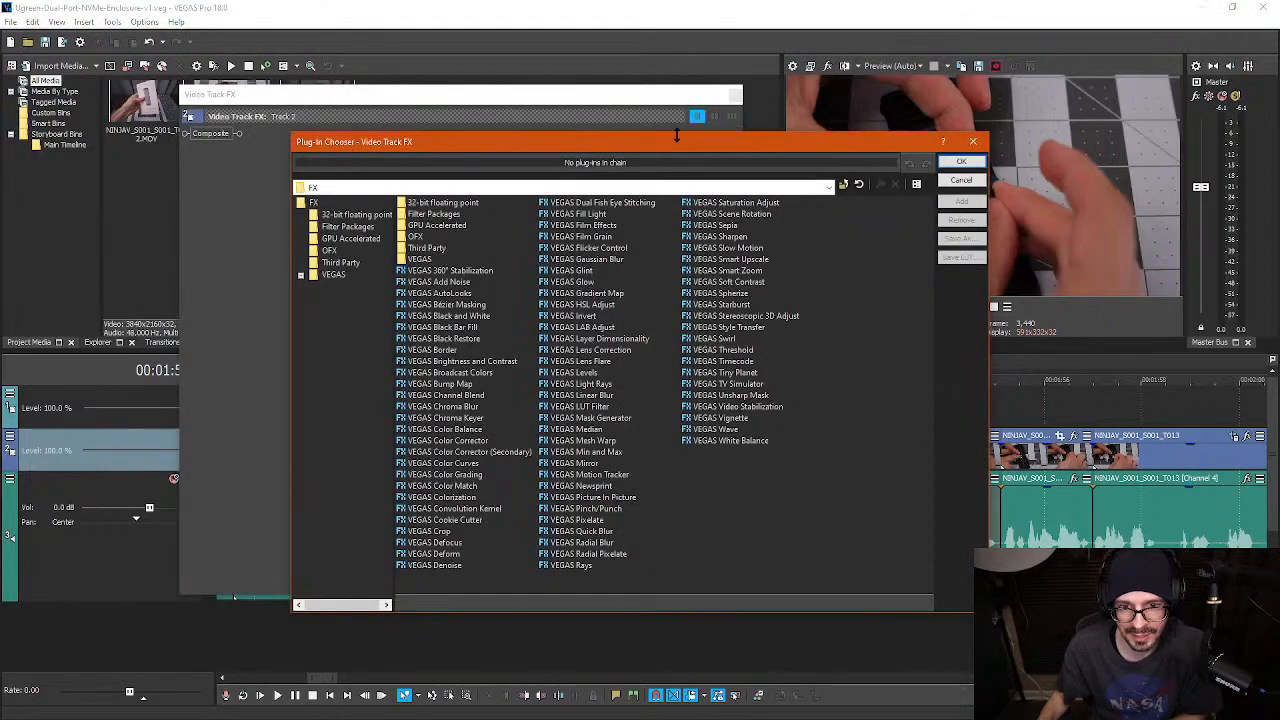
drag(670, 135, 481, 105)
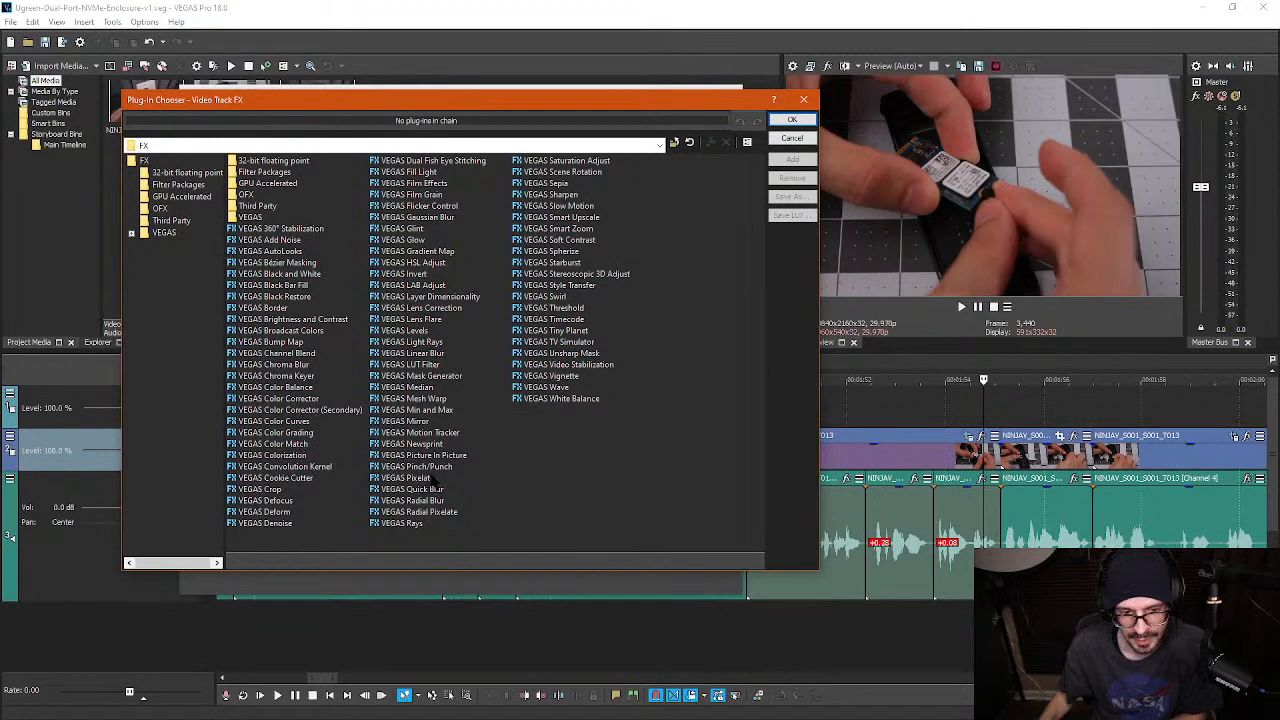
click(430, 332)
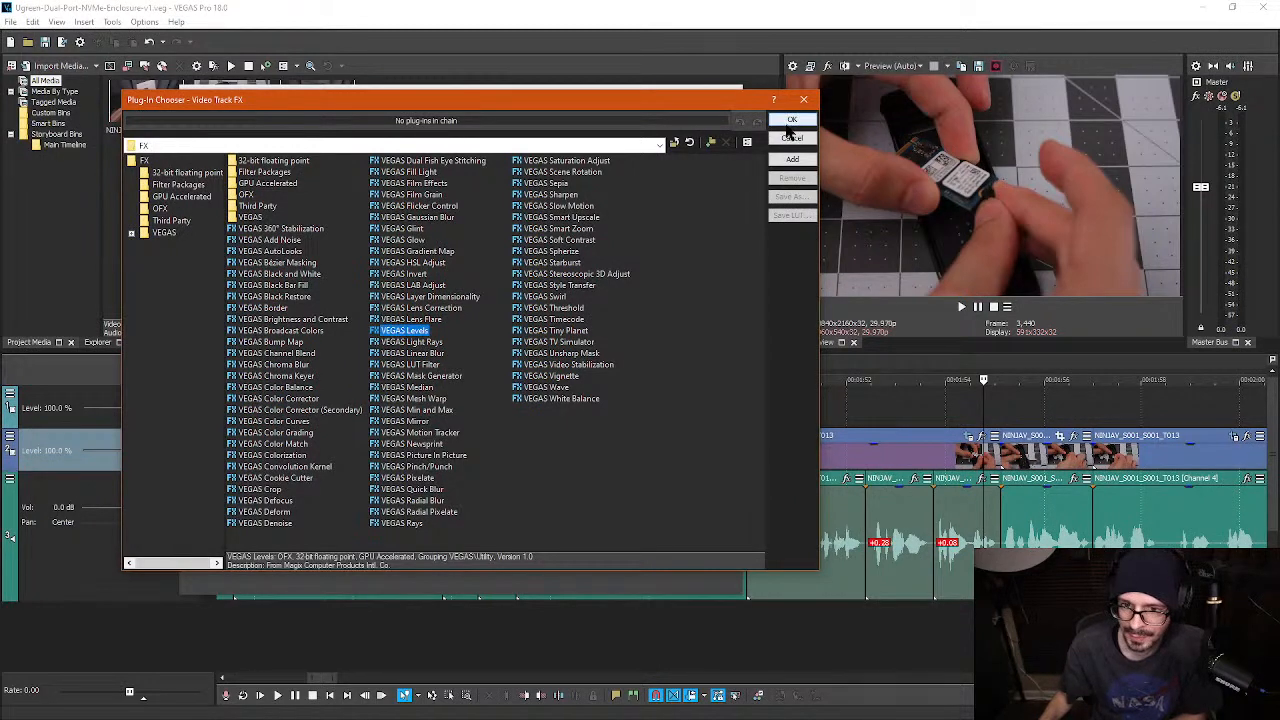
click(789, 121)
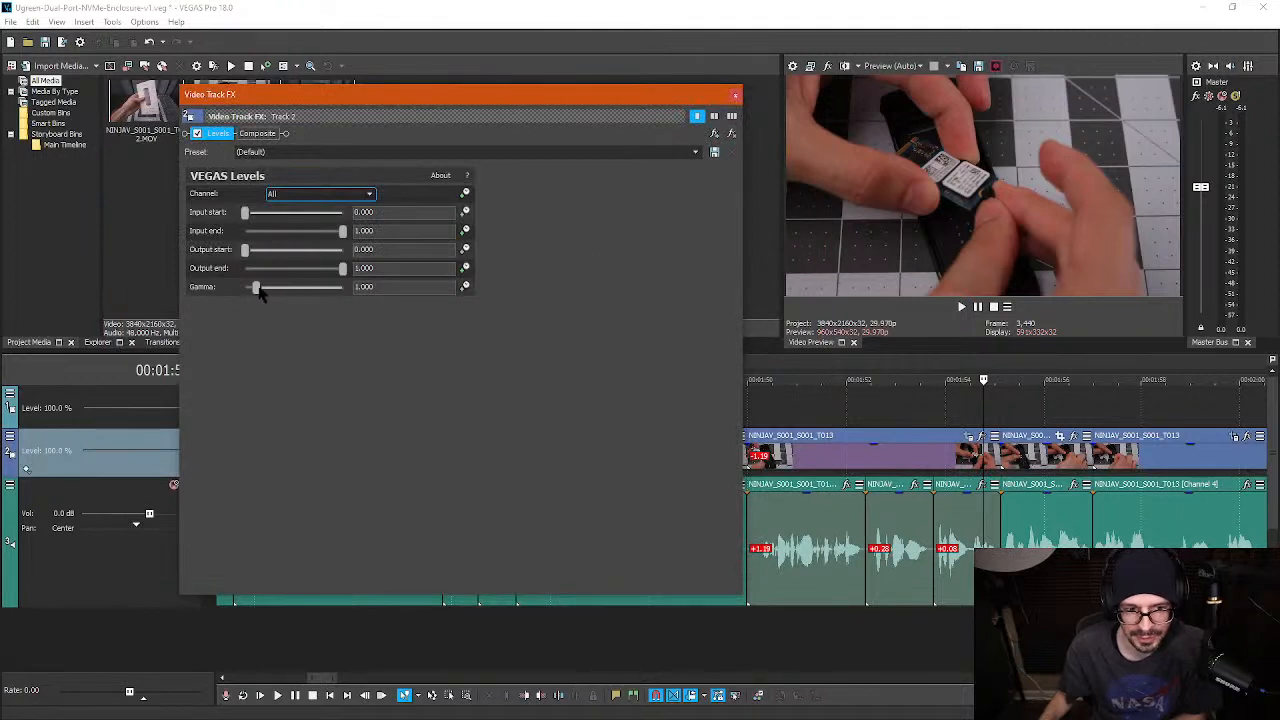
drag(259, 292, 265, 292)
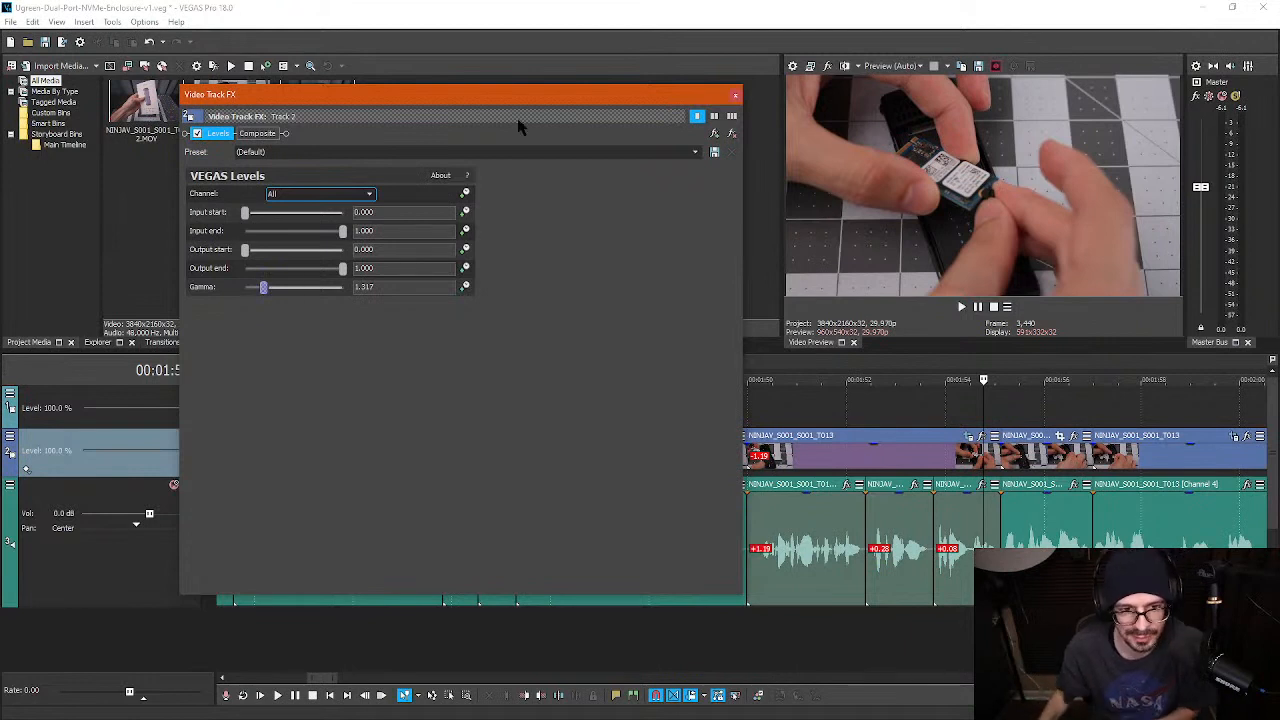
click(735, 95)
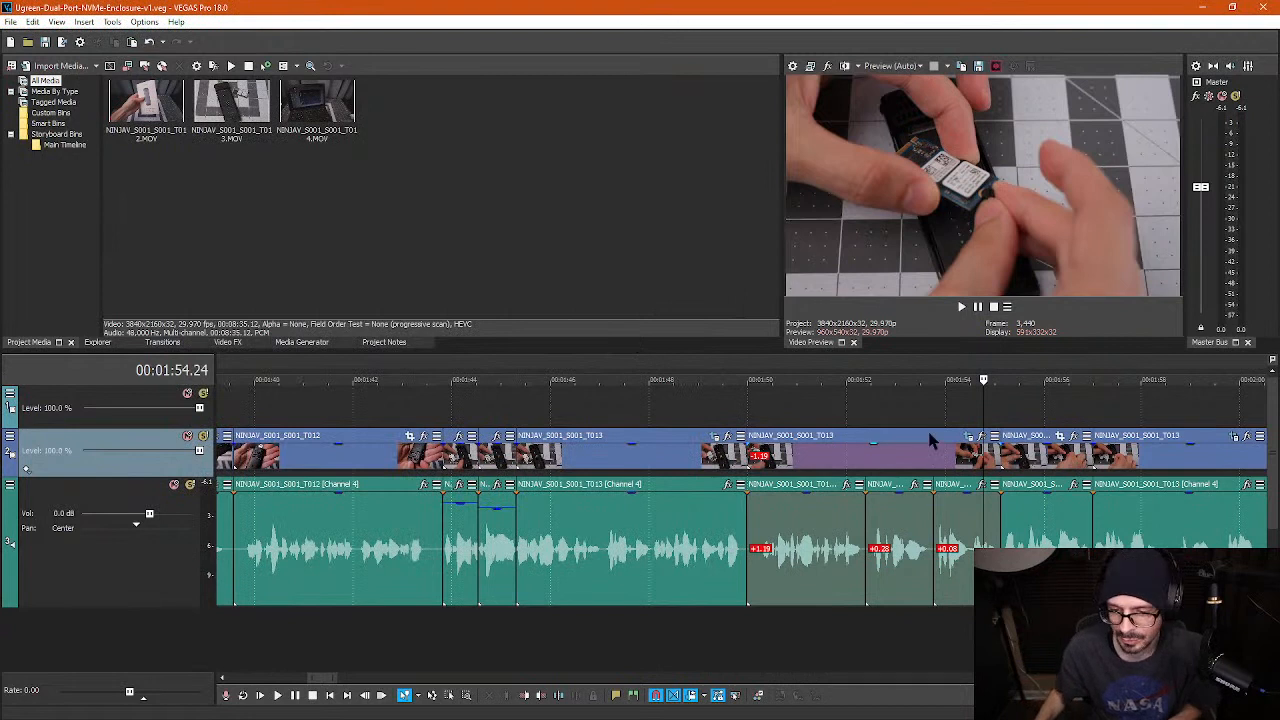
- Play from before 00:01:54.18 through about 00:02:21 to review the brightened footage and the T013 to T014 cuts
click(946, 411)
key(space)
key(Return)
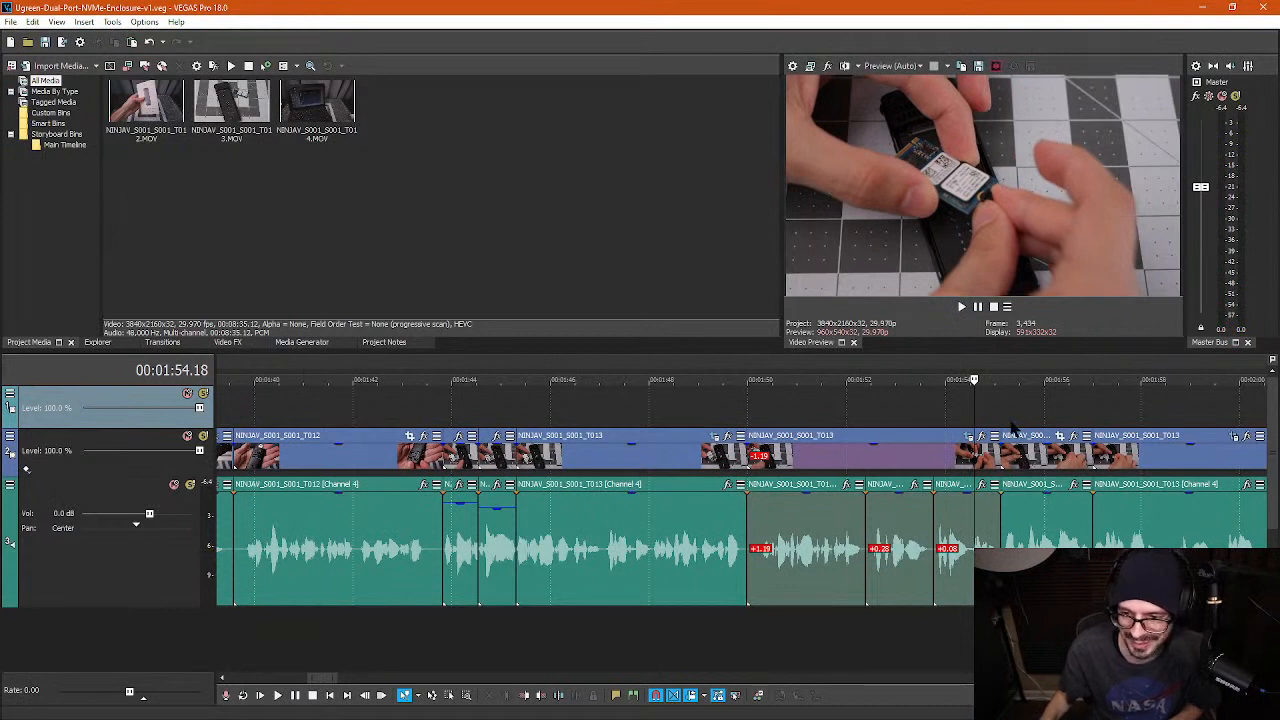
key(Return)
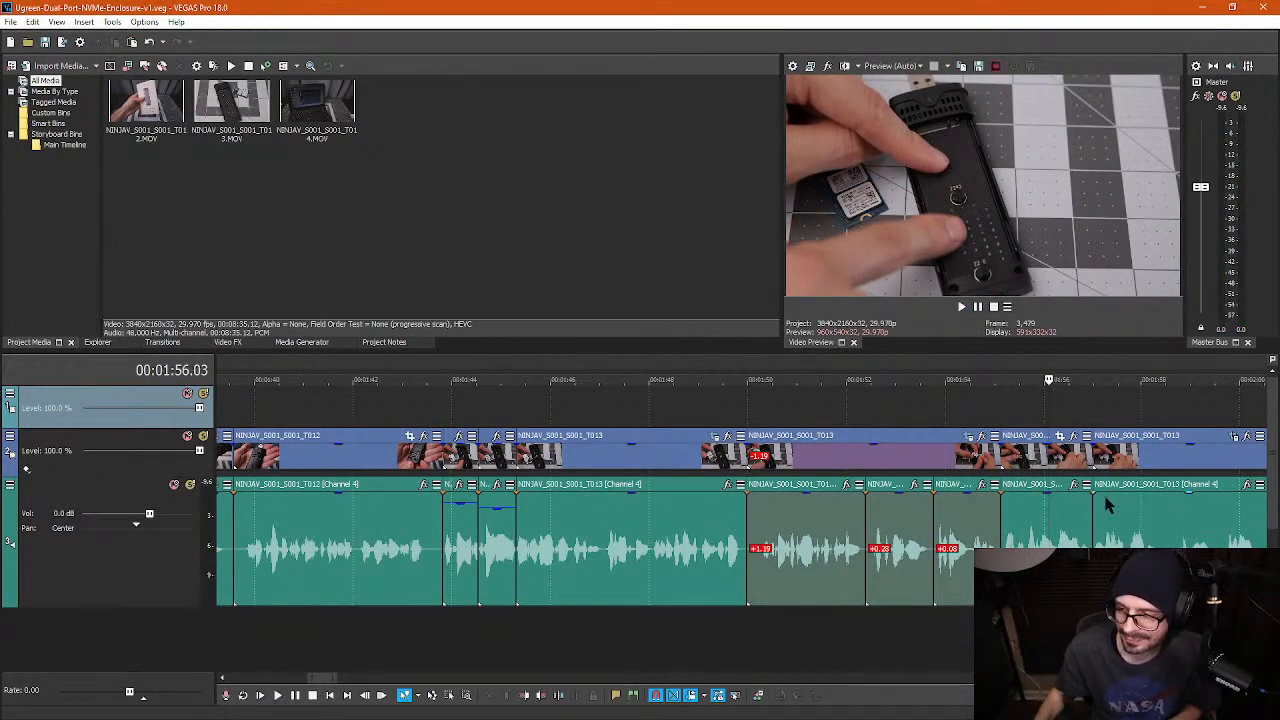
key(Return)
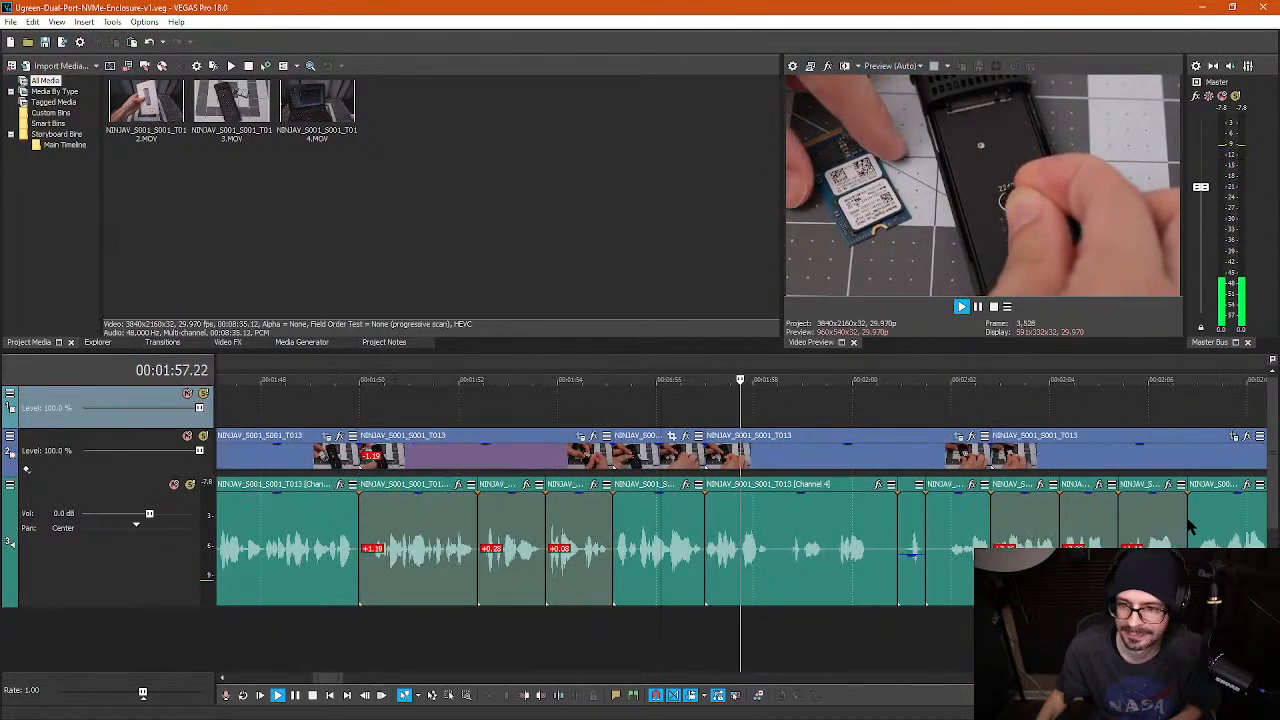
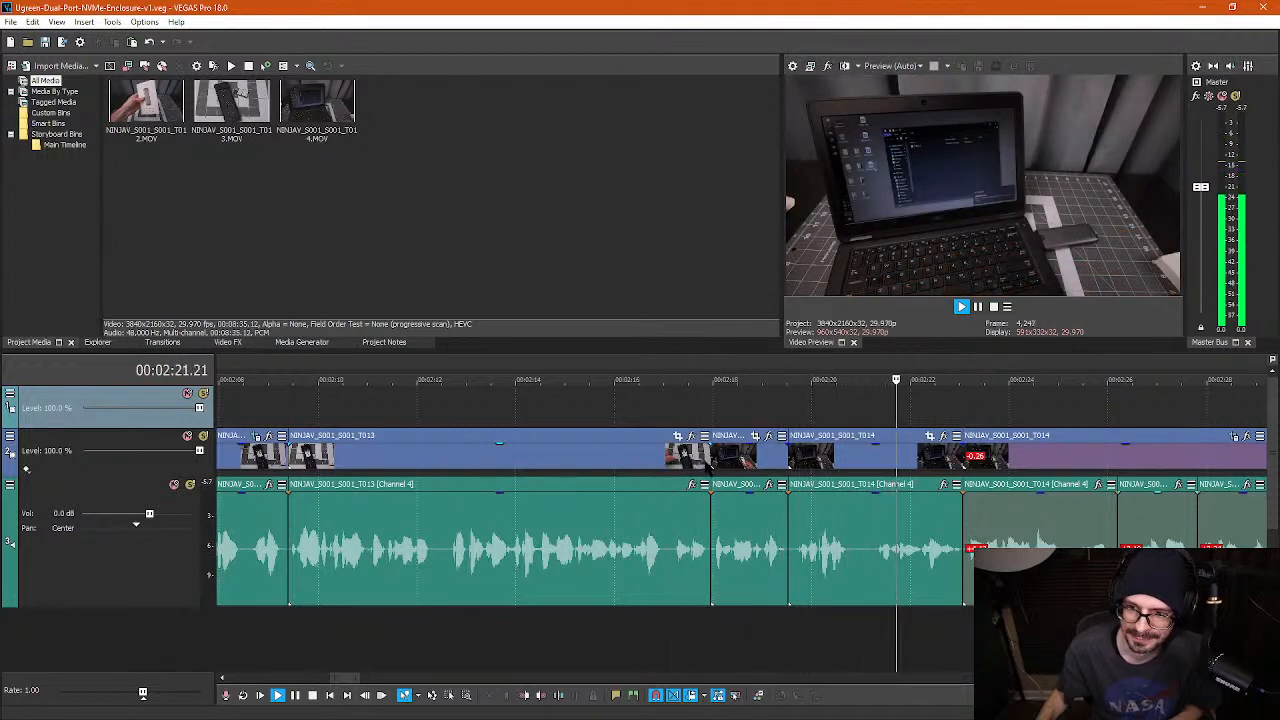
- Zoom in the T014 clip at 00:02:20.17 by cropping it to about 3,134.8 x 1,763.3, then shift the frame slightly lower-left
click(838, 455)
click(929, 437)
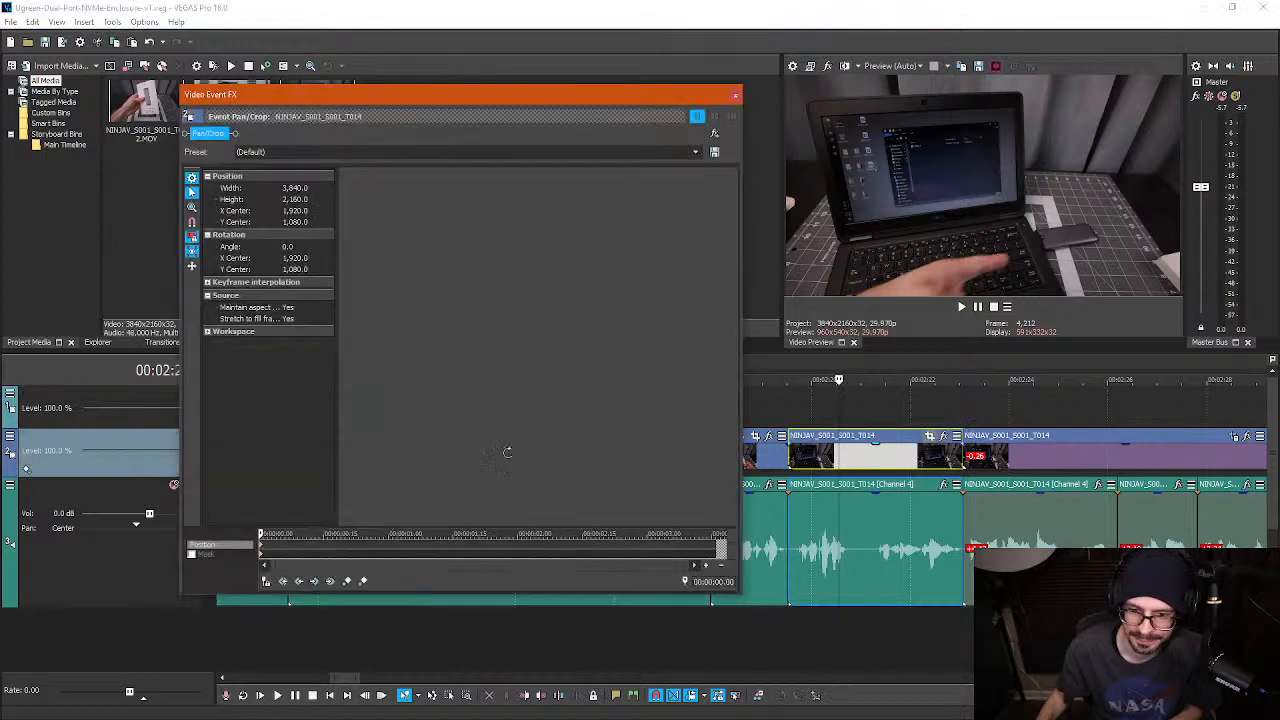
drag(372, 452, 390, 430)
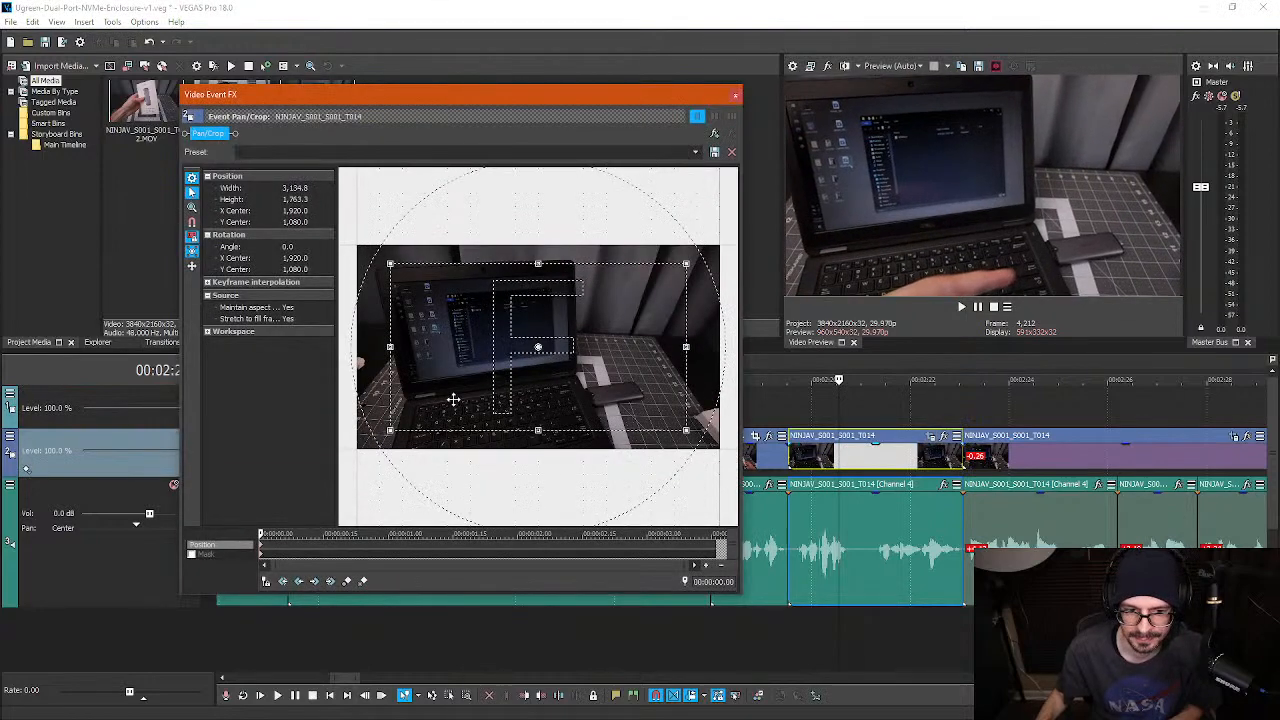
mouse_move(454, 400)
mouse_down()
mouse_move(441, 421)
mouse_move(447, 408)
mouse_up()
click(736, 96)
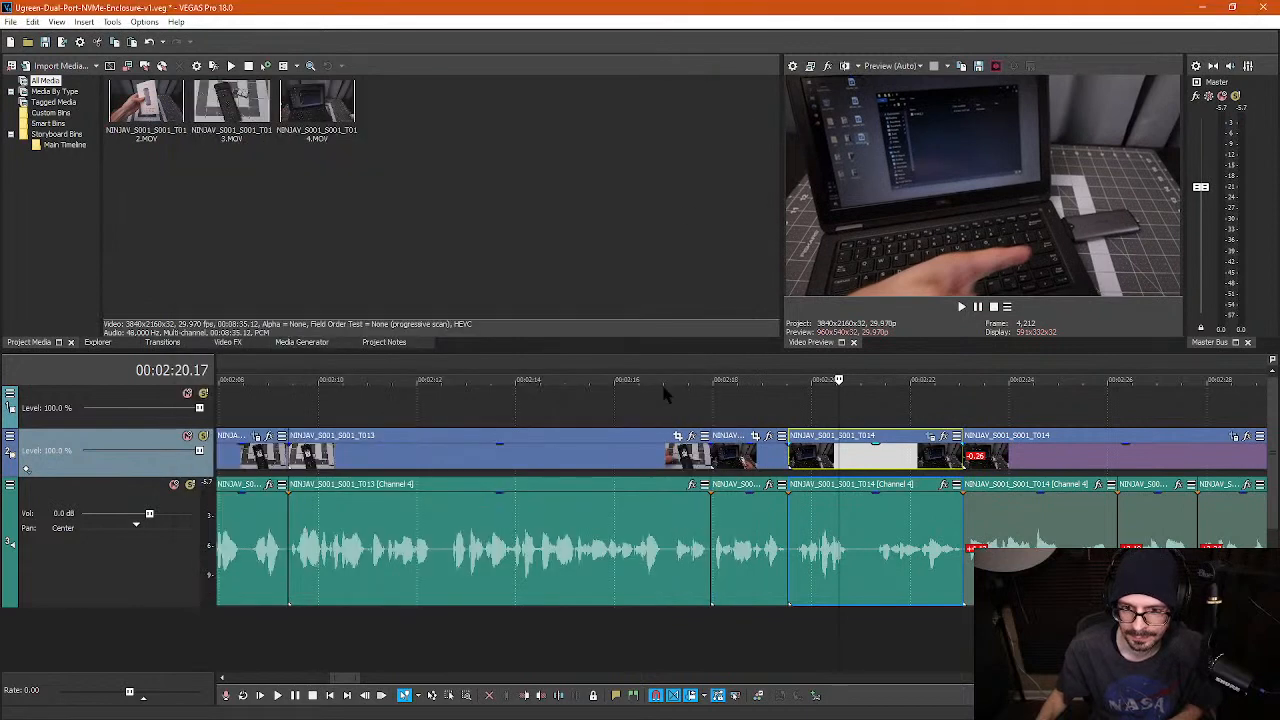
- Crop the short T014 clip at about 00:02:19 to 2,218.1 x 1,247.7, centred on the hand-held enclosure at 2,455.9, 1,552.5
click(660, 387)
key(space)
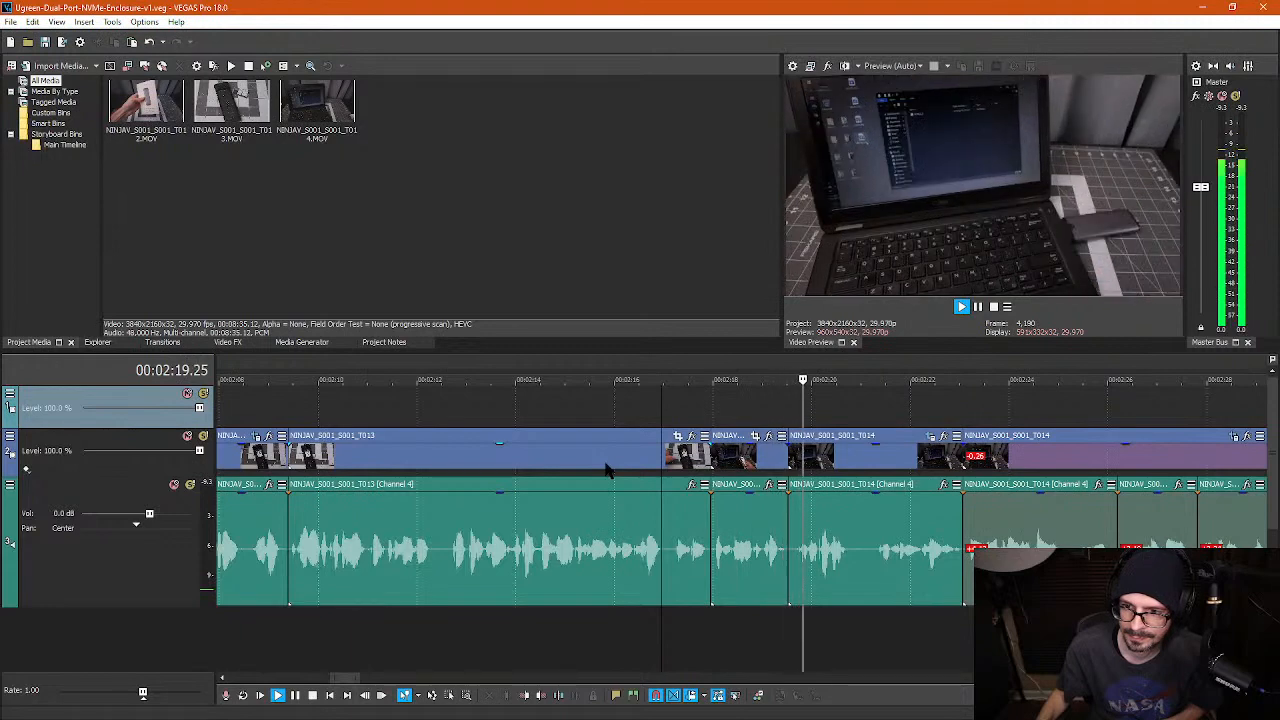
click(770, 452)
click(756, 436)
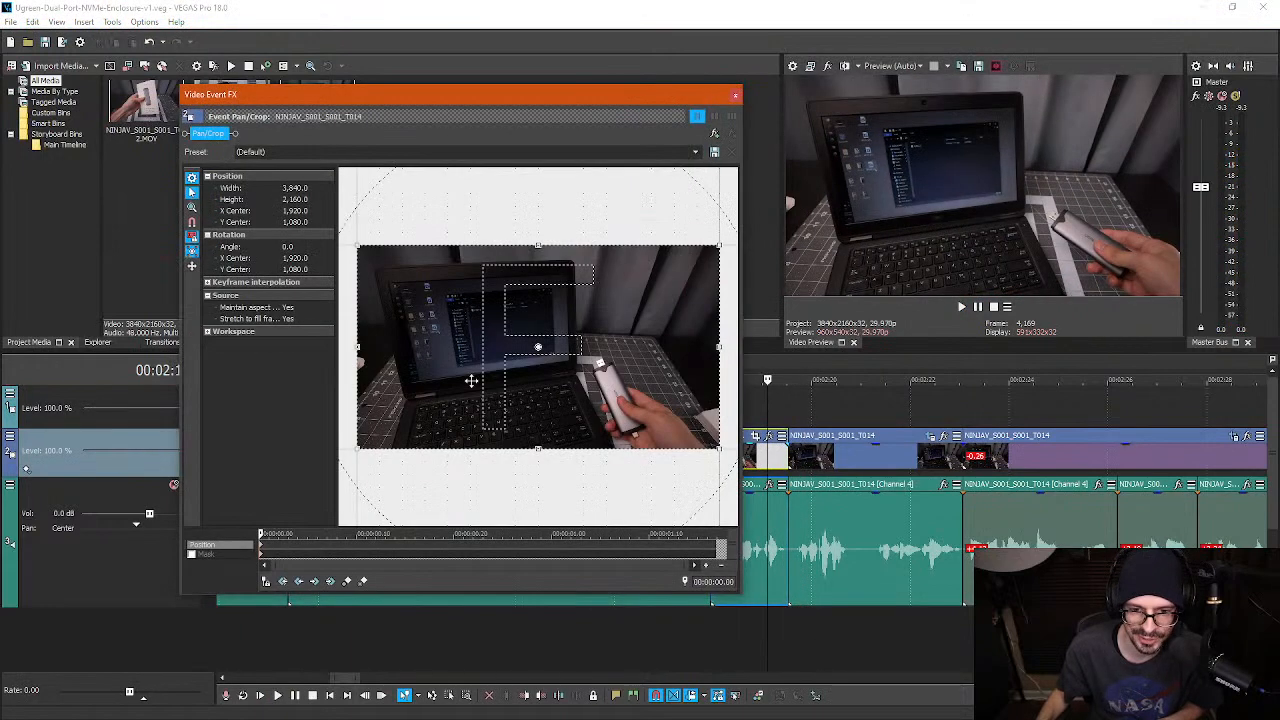
drag(357, 449, 433, 406)
drag(492, 356, 543, 400)
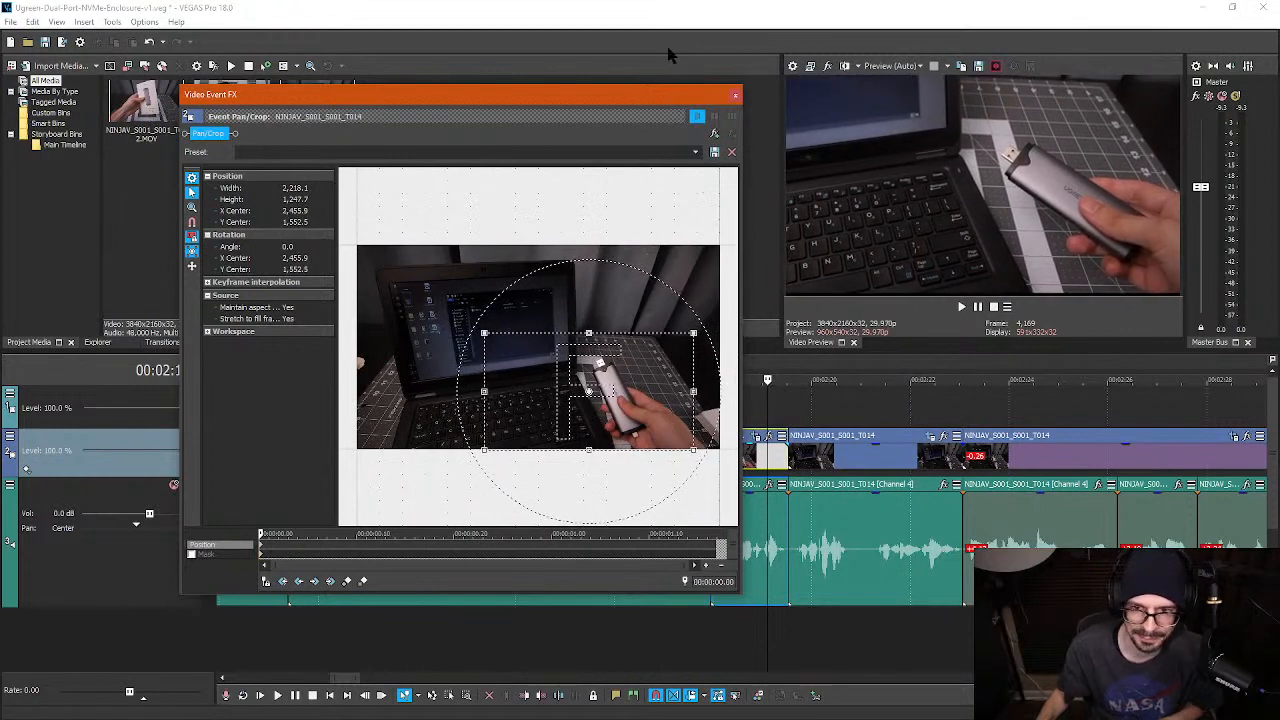
click(736, 96)
- Play from 00:02:16.21 to about 00:02:52, speeding up to 1.5x, to review the zoomed clips and following T014 footage
click(649, 402)
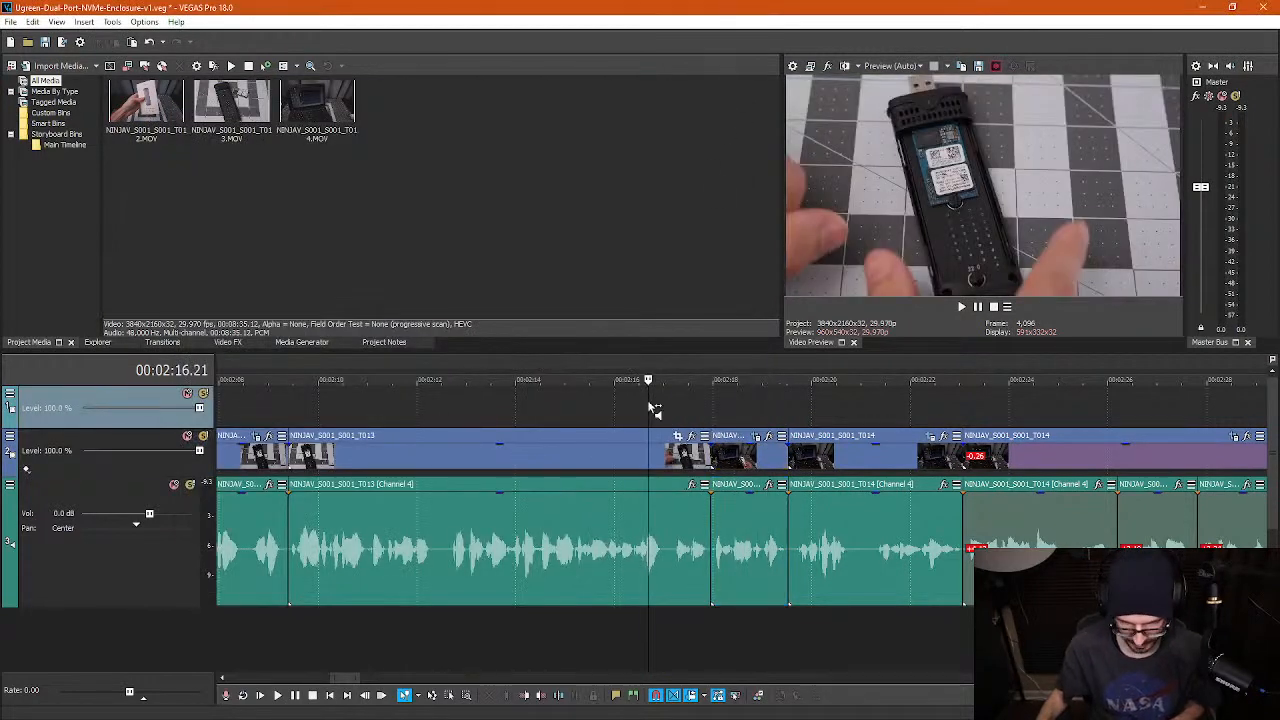
key(space)
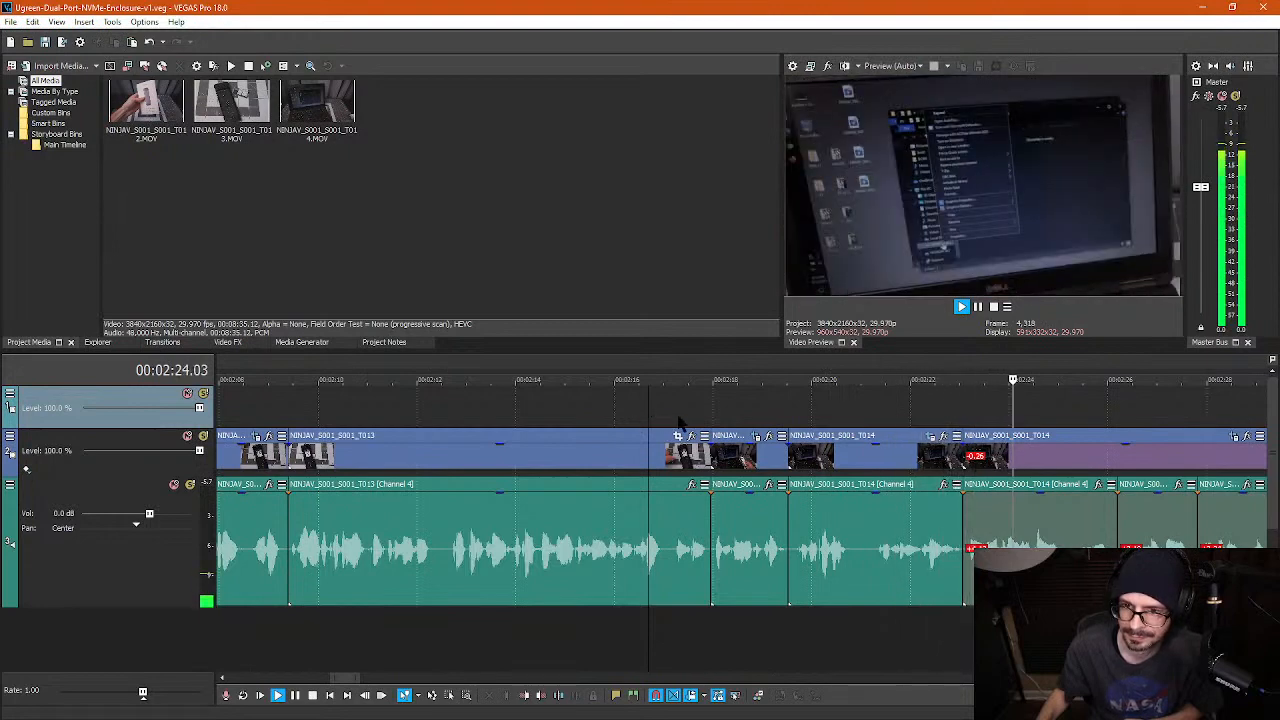
key(l)
scroll(703, 434, down, 1)
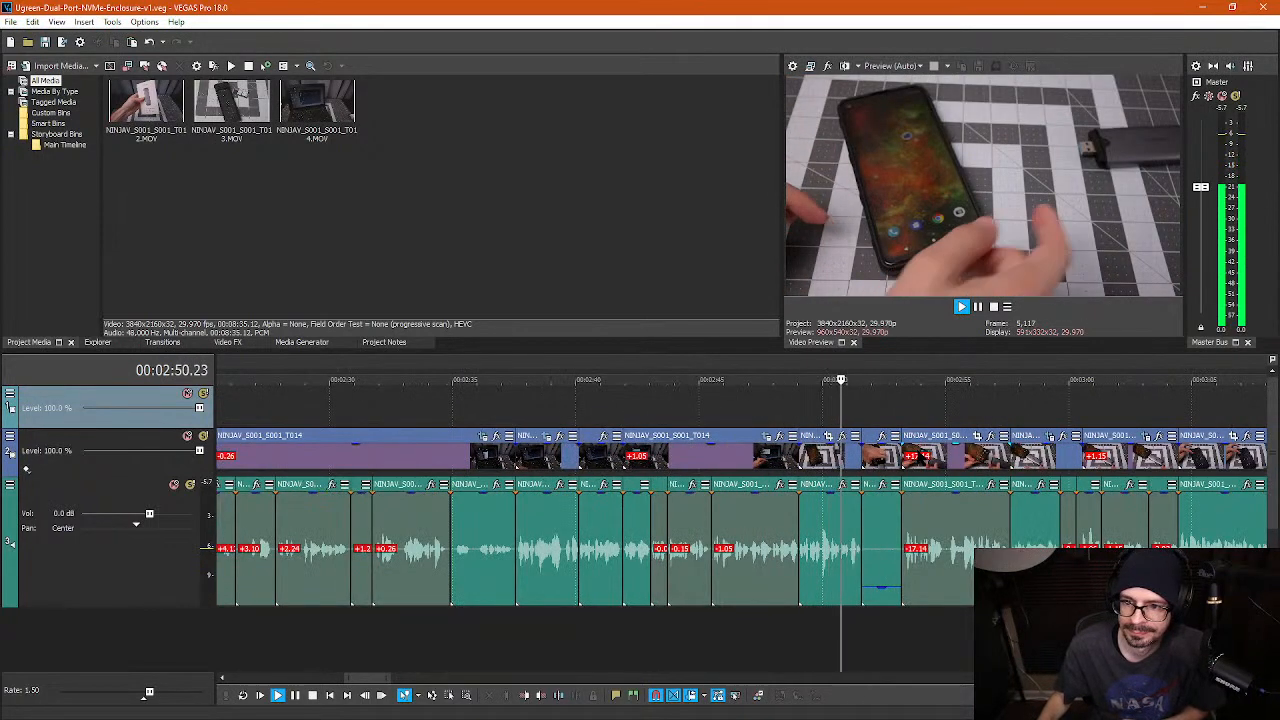
drag(144, 697, 142, 697)
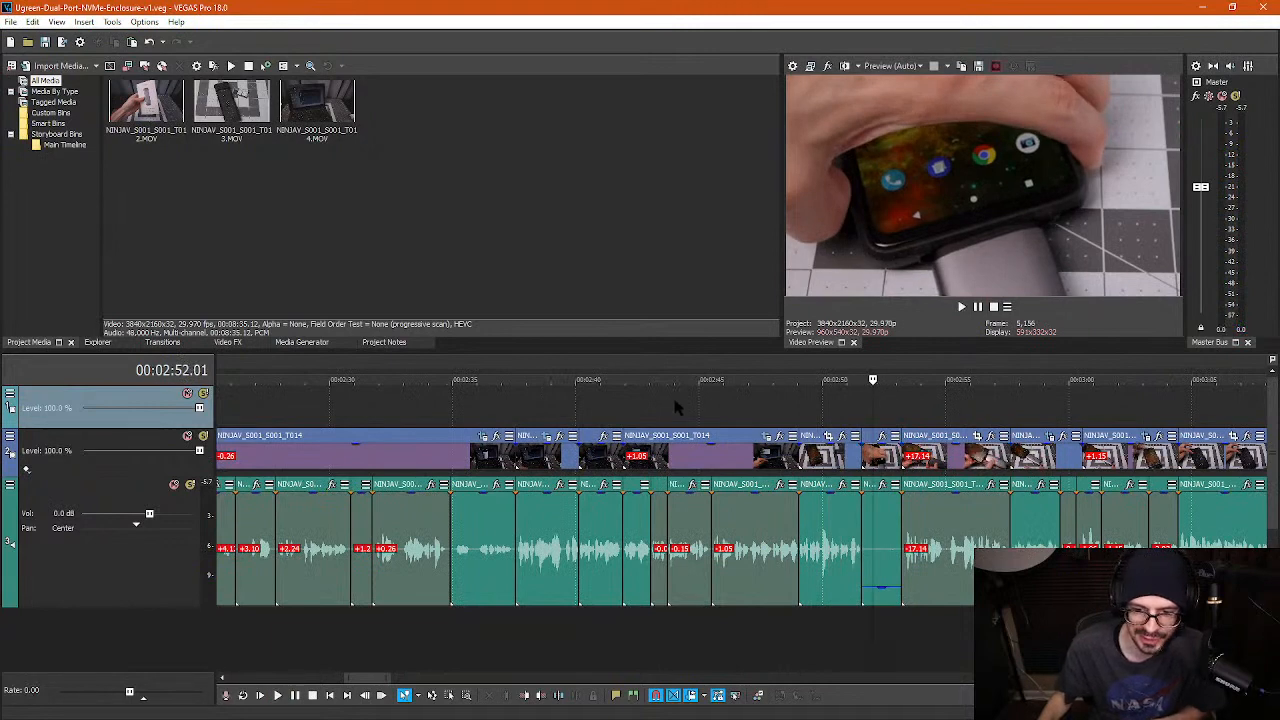
- Crop the T014 phone clip at 00:02:50.23 to about 3,463.9 x 1,948.4 and rotate its frame 2.3 degrees
scroll(842, 413, up, 5)
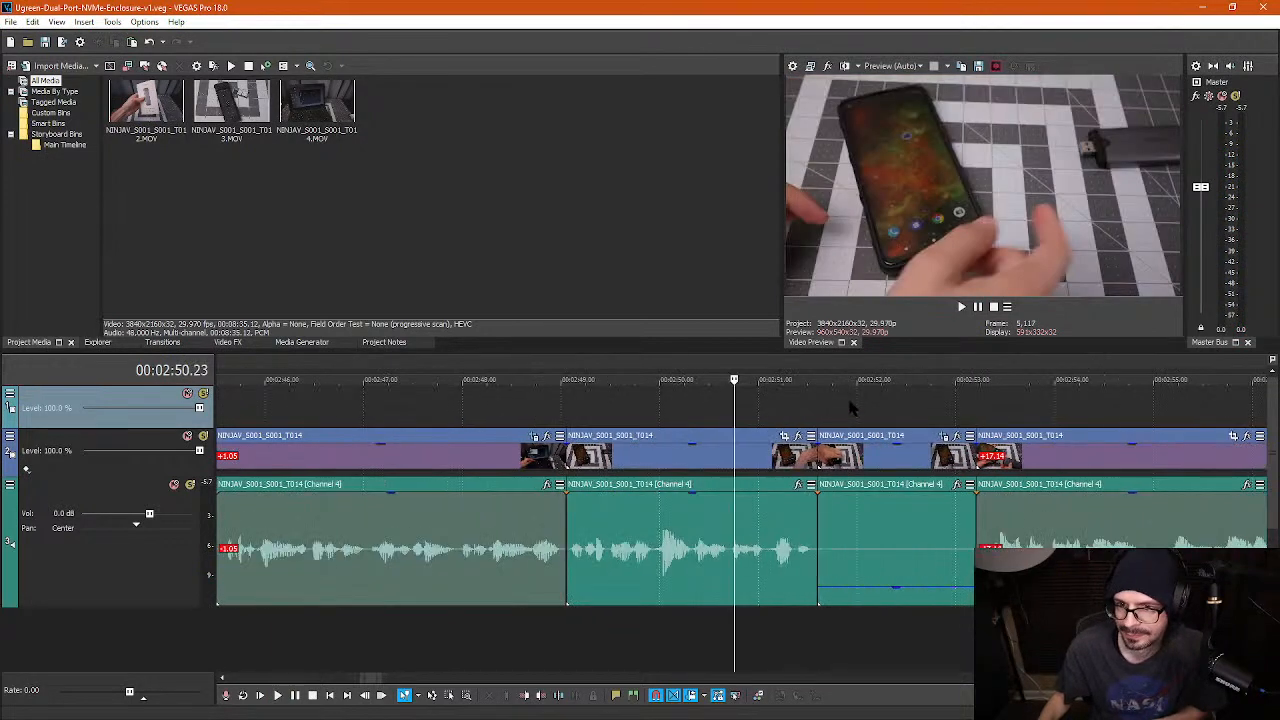
click(784, 437)
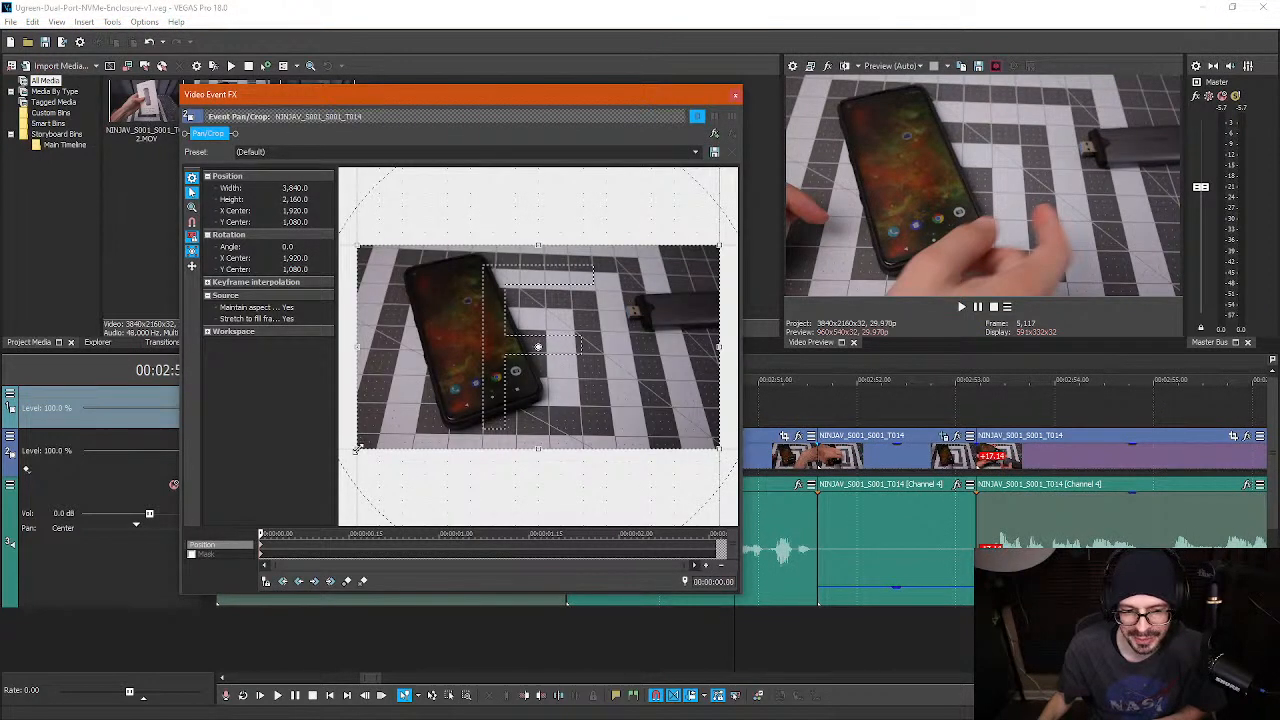
drag(356, 450, 370, 440)
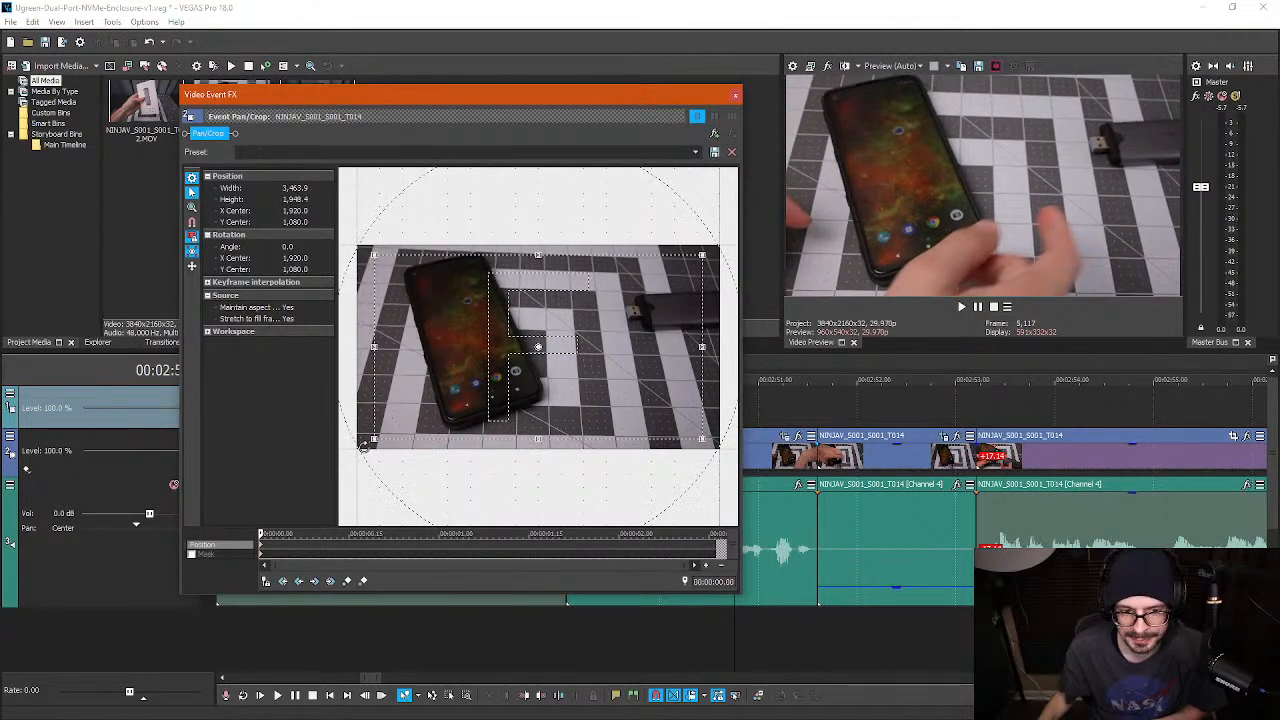
drag(362, 446, 349, 446)
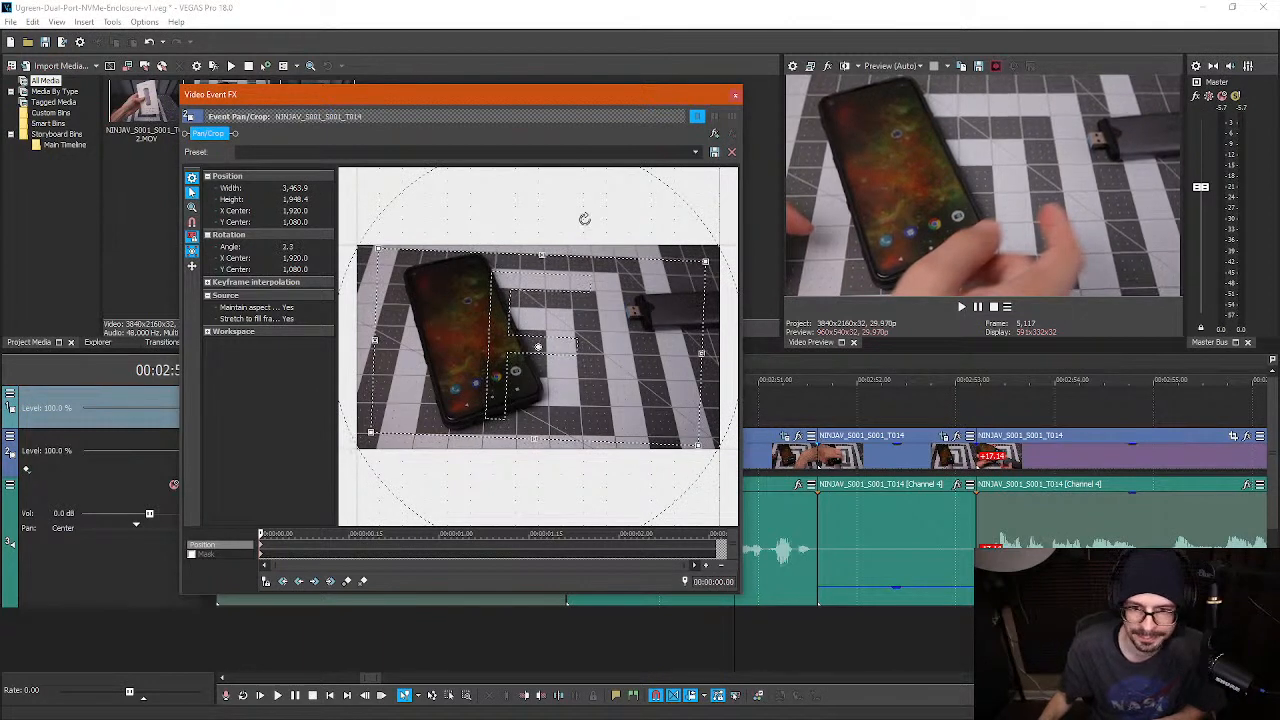
click(736, 96)
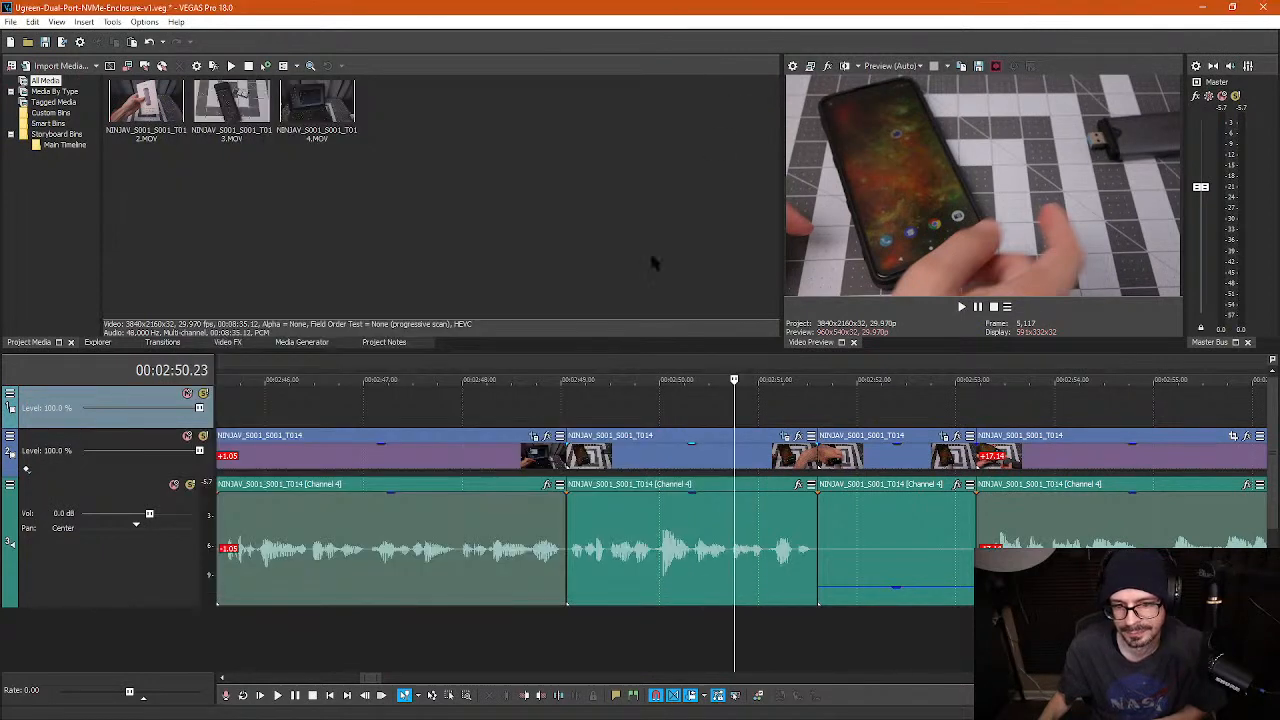
- Play from about 00:02:48 to 00:03:14.19 to review the rotated phone clip and the following T014 clips
click(492, 410)
key(space)
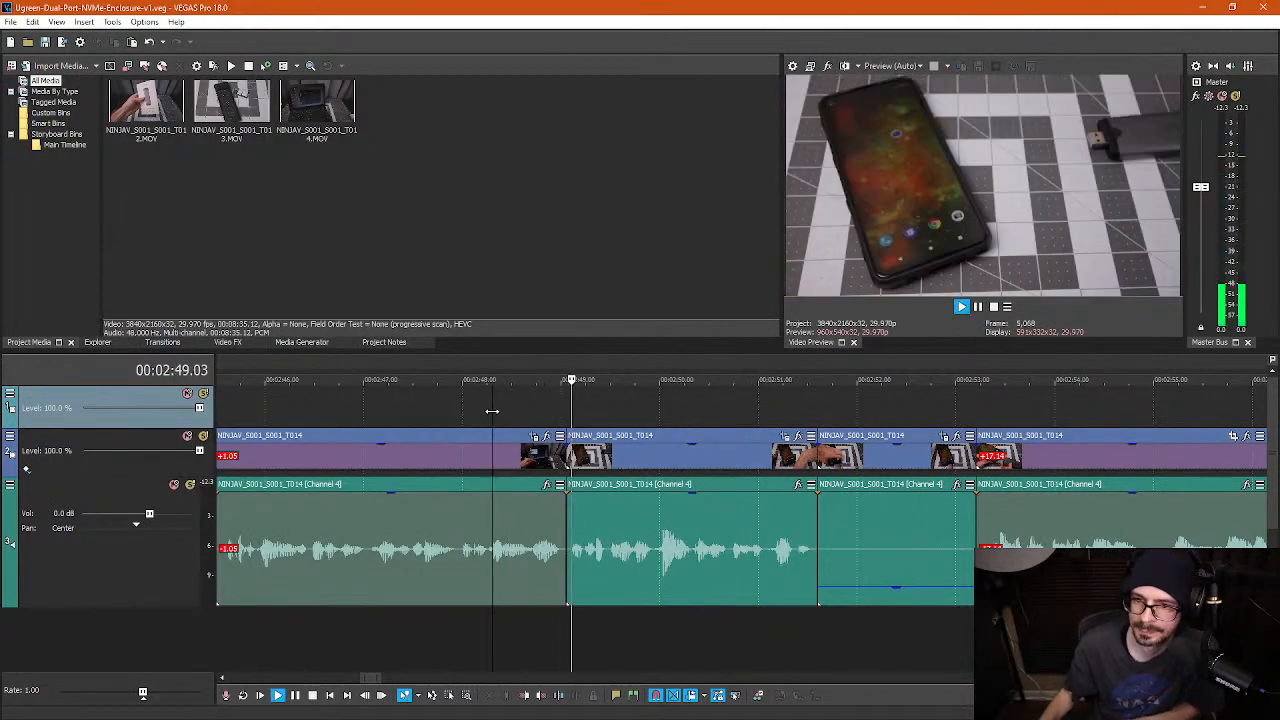
key(Return)
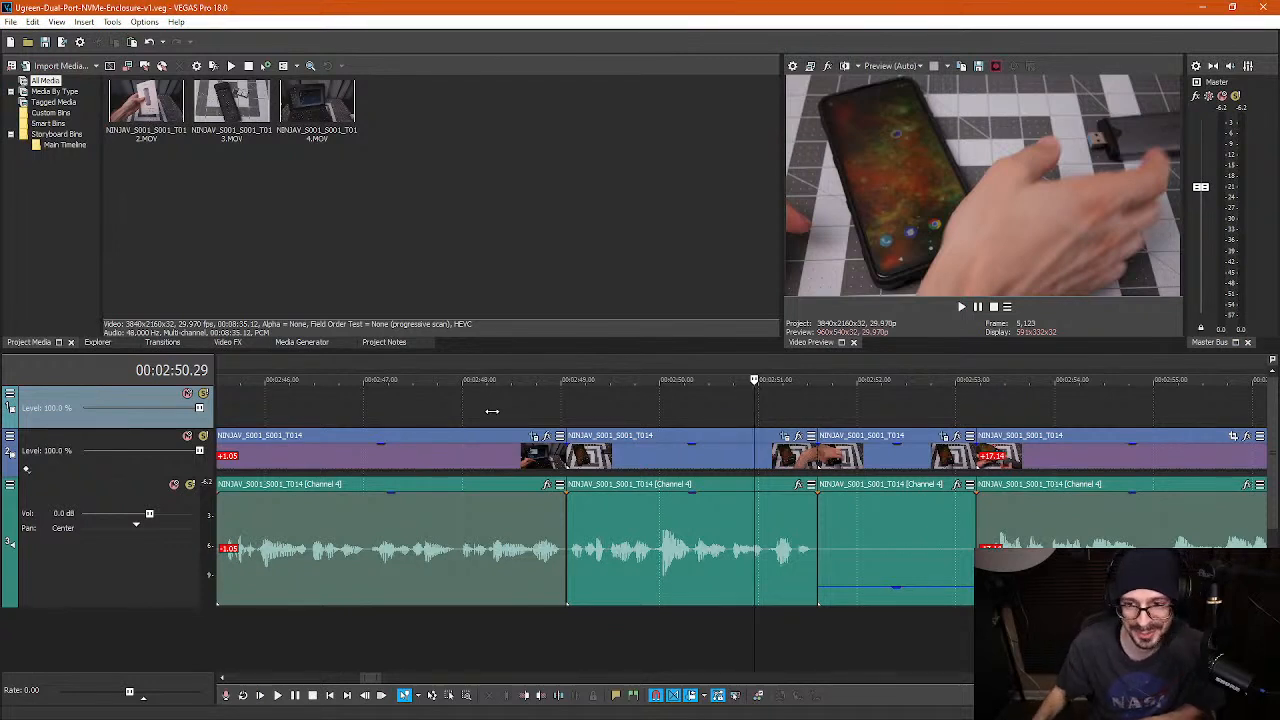
key(space)
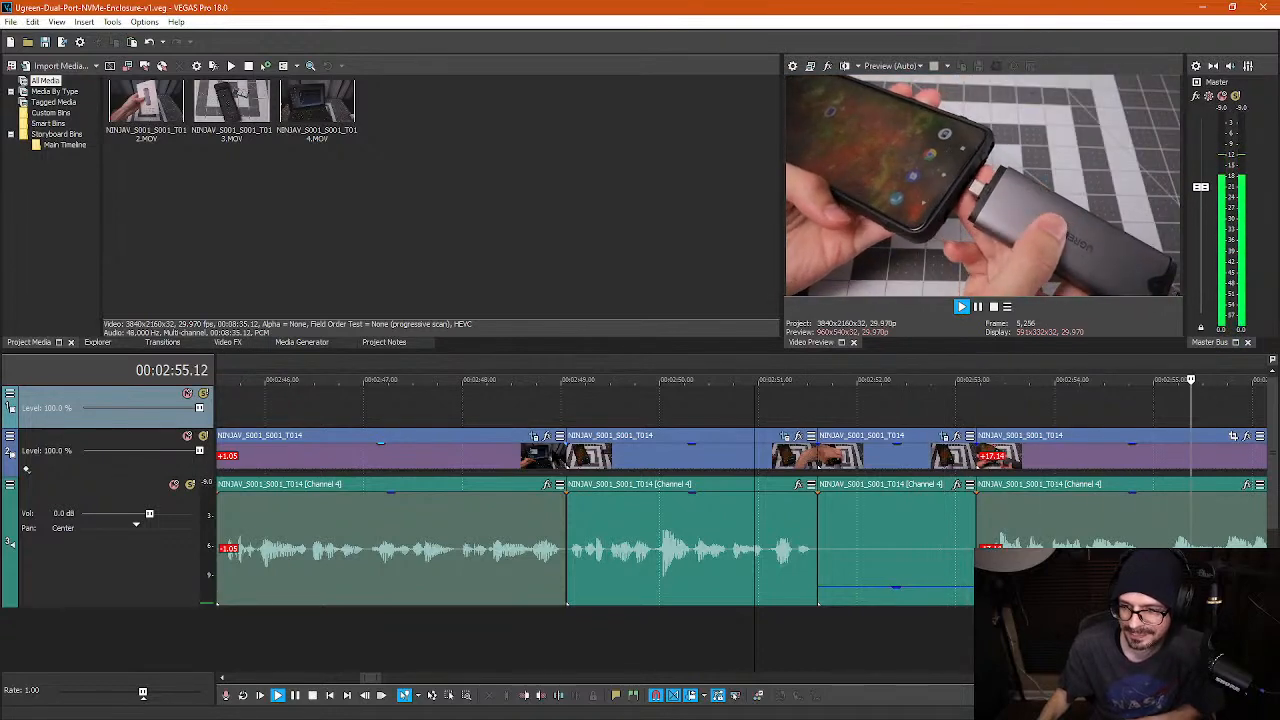
scroll(492, 410, down, 3)
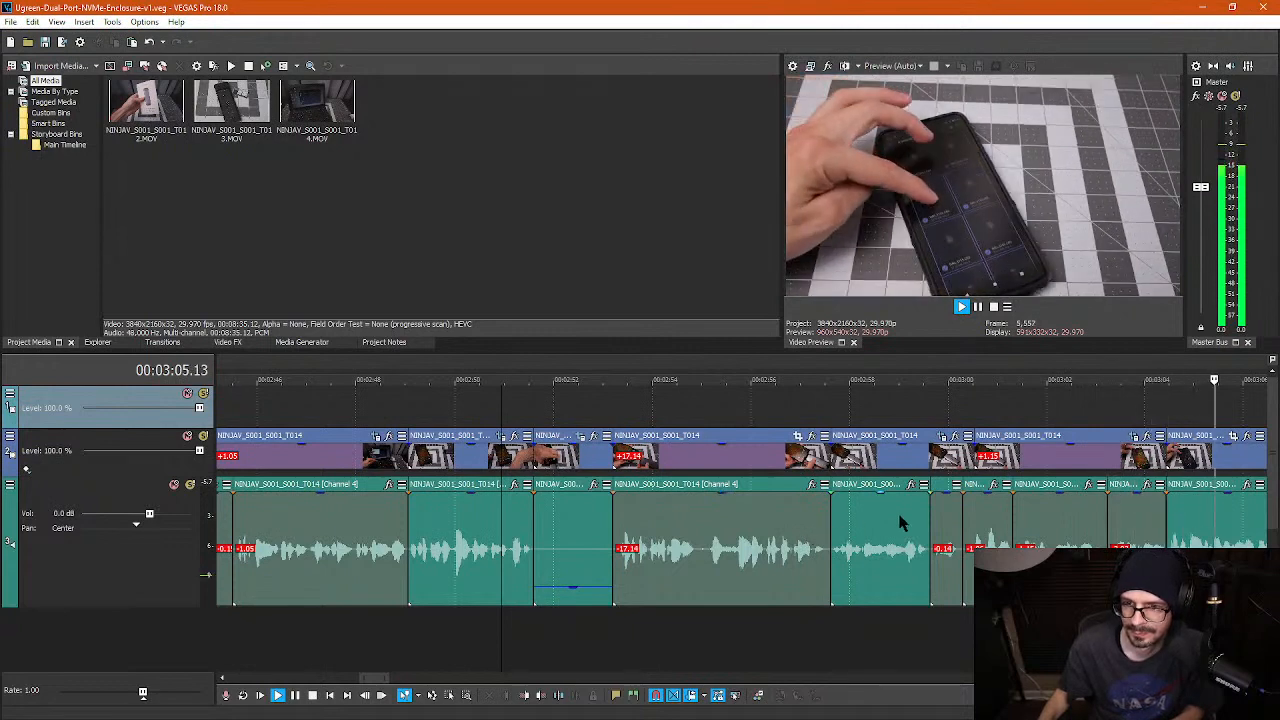
scroll(935, 518, down, 2)
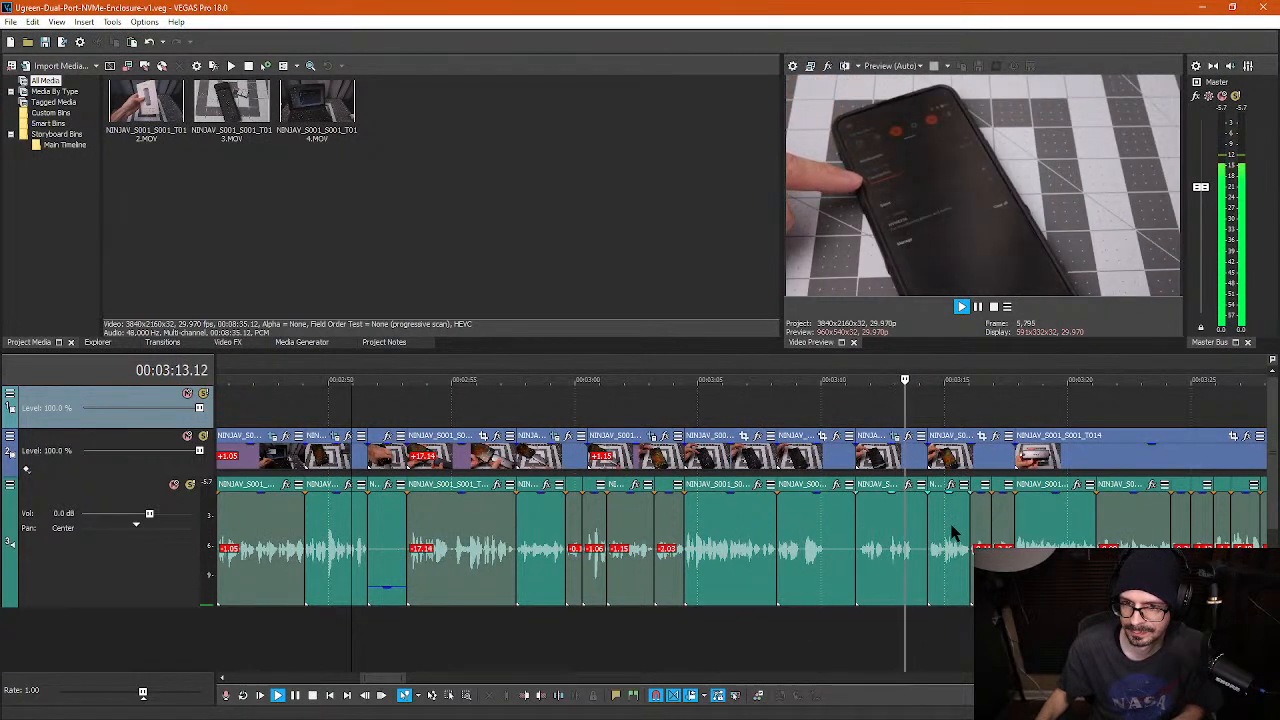
key(space)
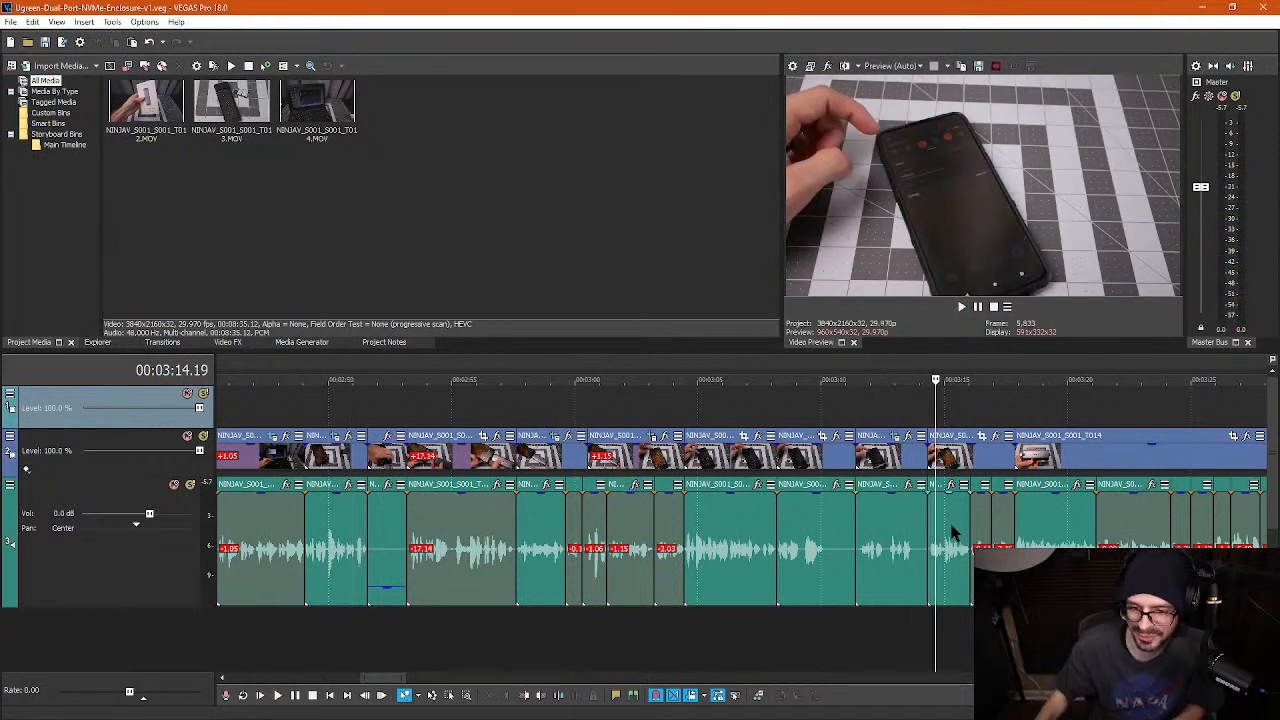
- Widen the crop of the T014 phone clip at 00:03:12.25 to 3,302.8 x 1,857.8 and play back the cut leading into it
click(892, 448)
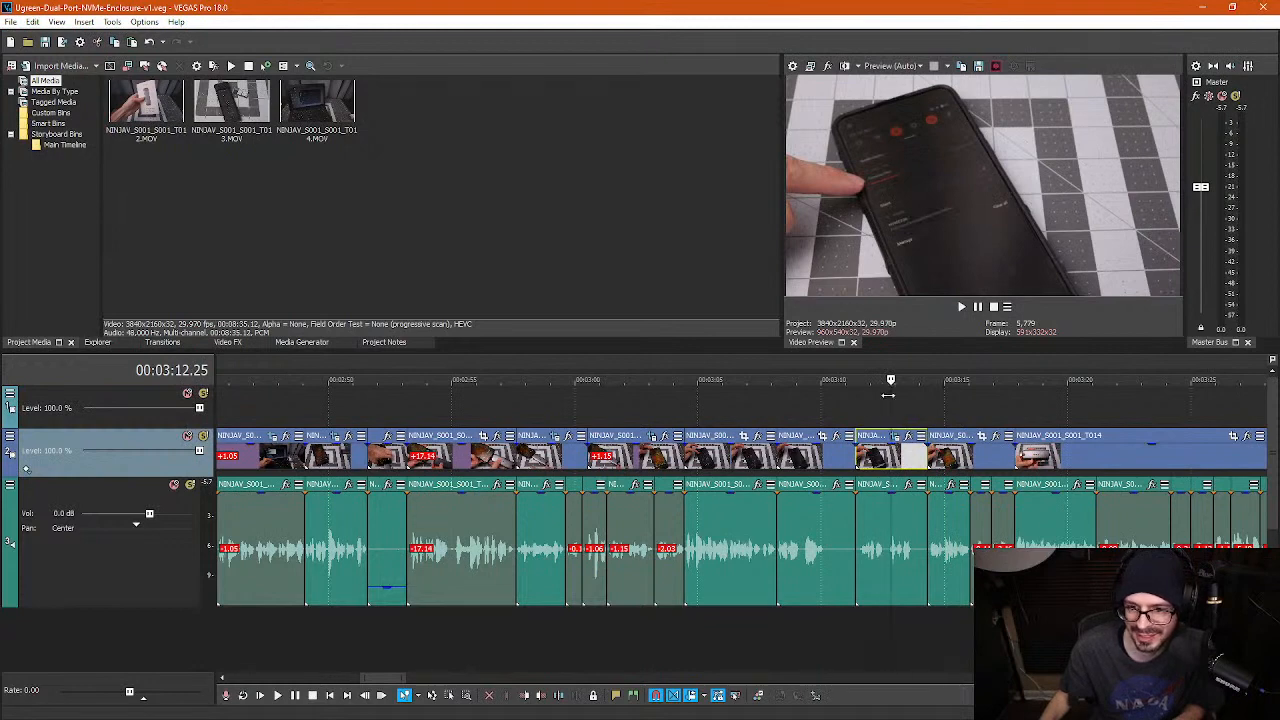
click(897, 437)
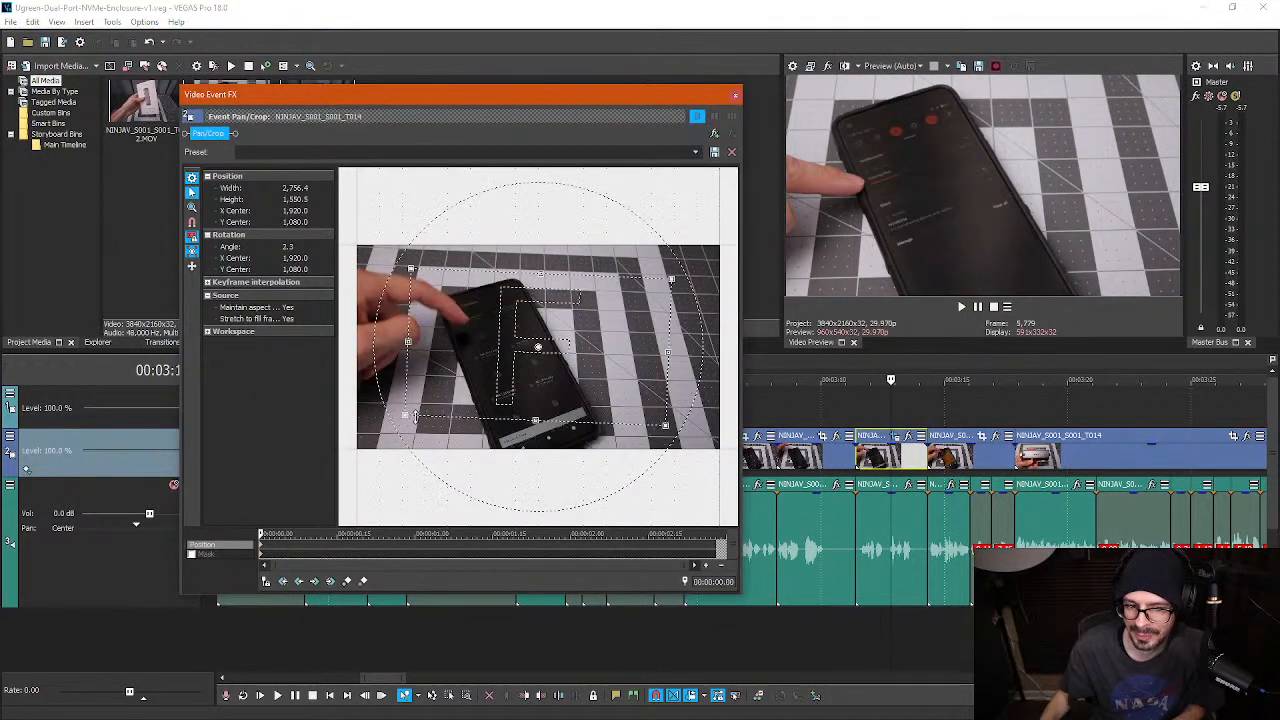
drag(405, 414, 372, 438)
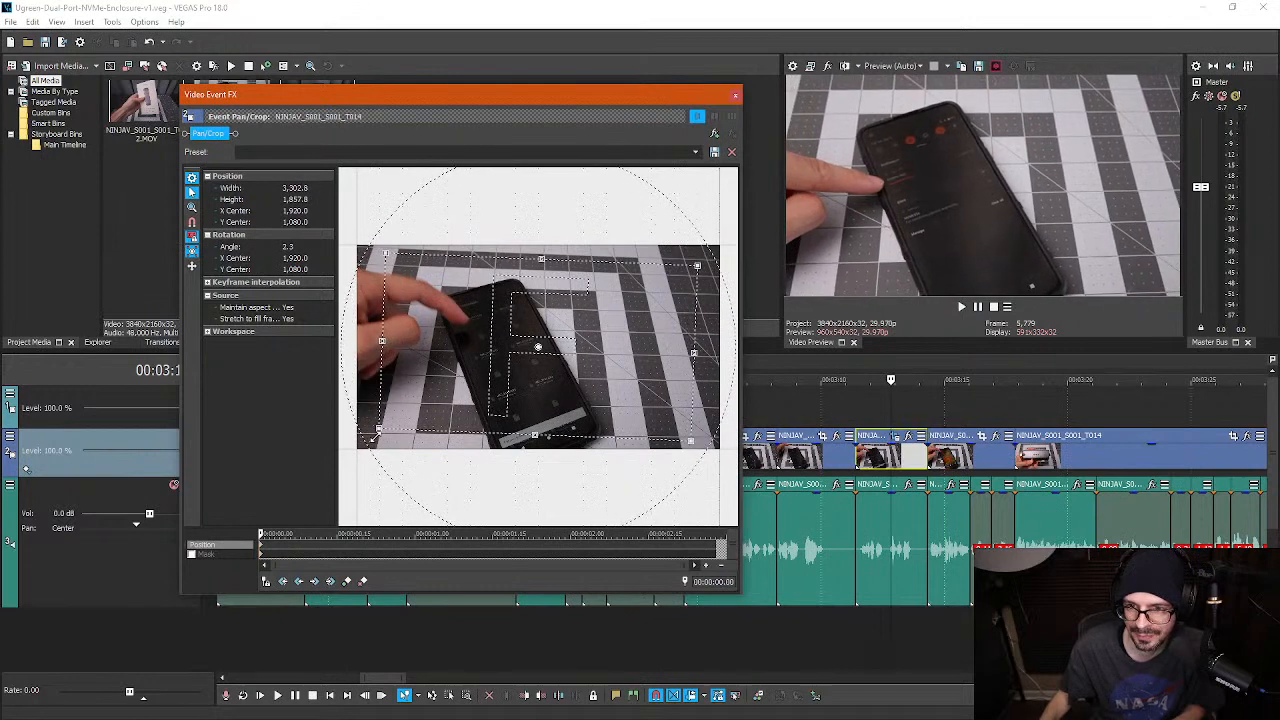
click(736, 96)
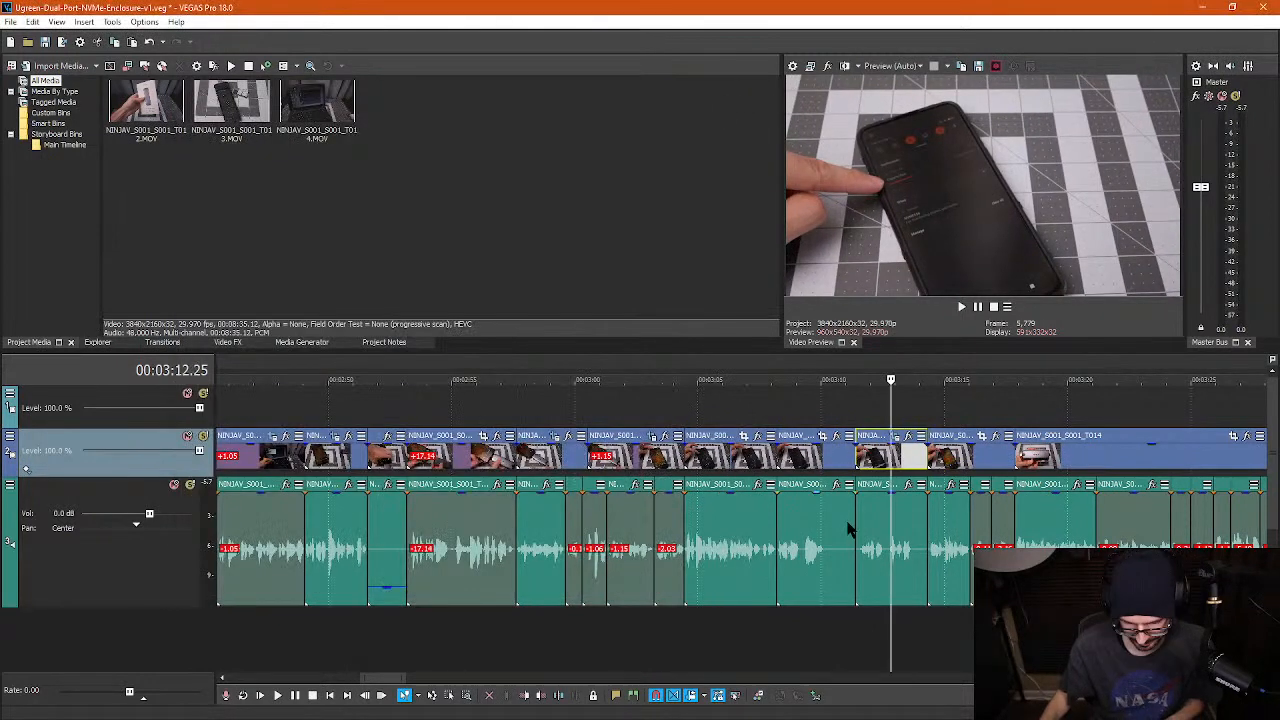
click(815, 412)
key(space)
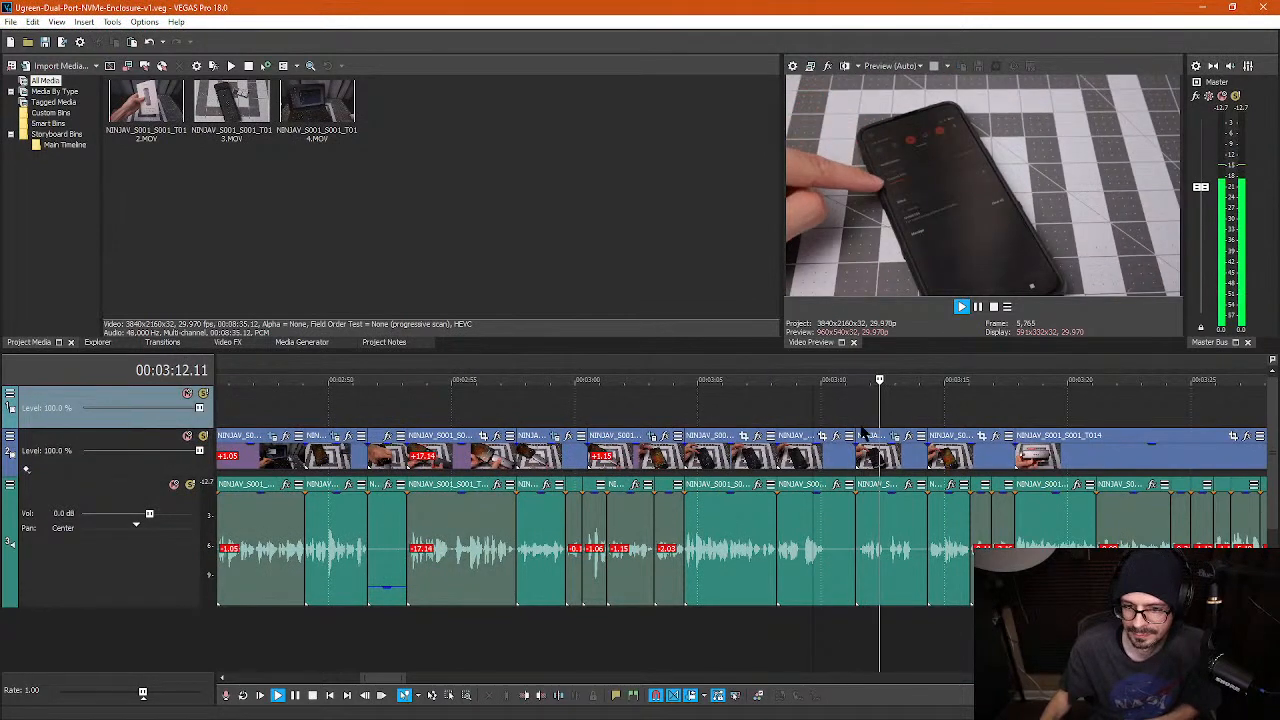
- Copy the event attributes of the T014 clip at about 00:03:12 onto the preceding phone clip at 00:03:09.17
click(817, 440)
key(space)
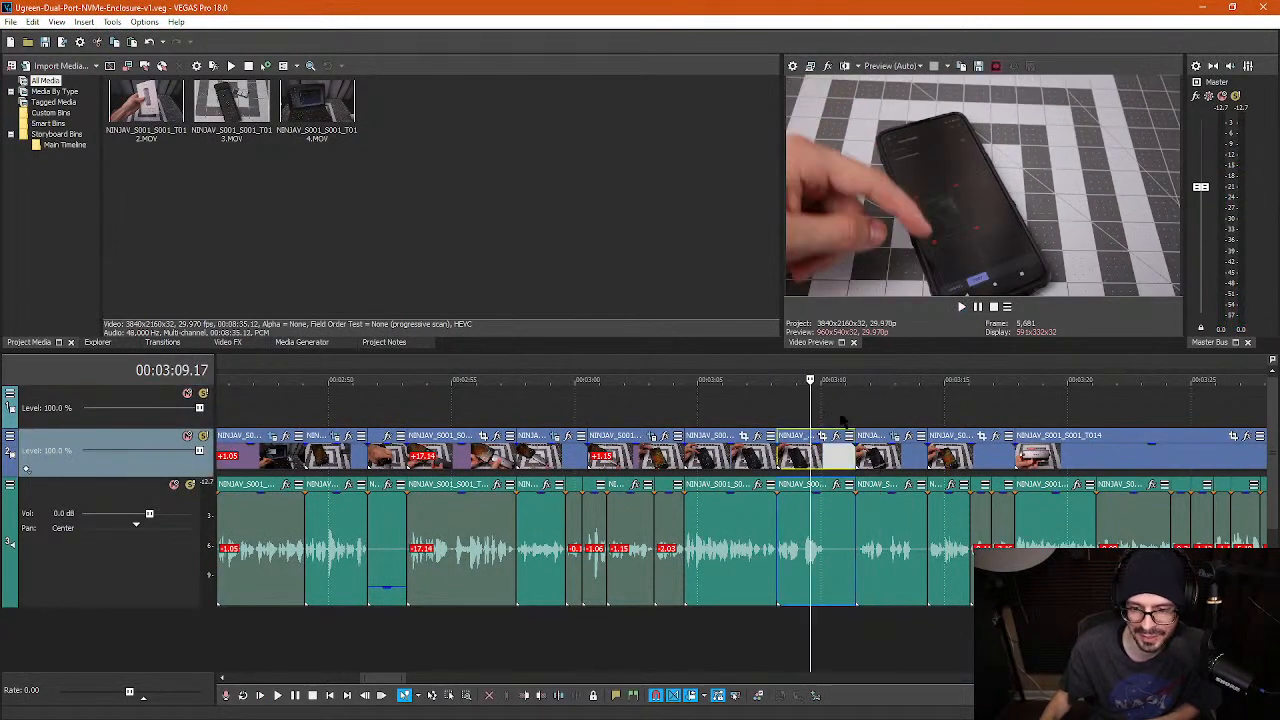
right_click(880, 445)
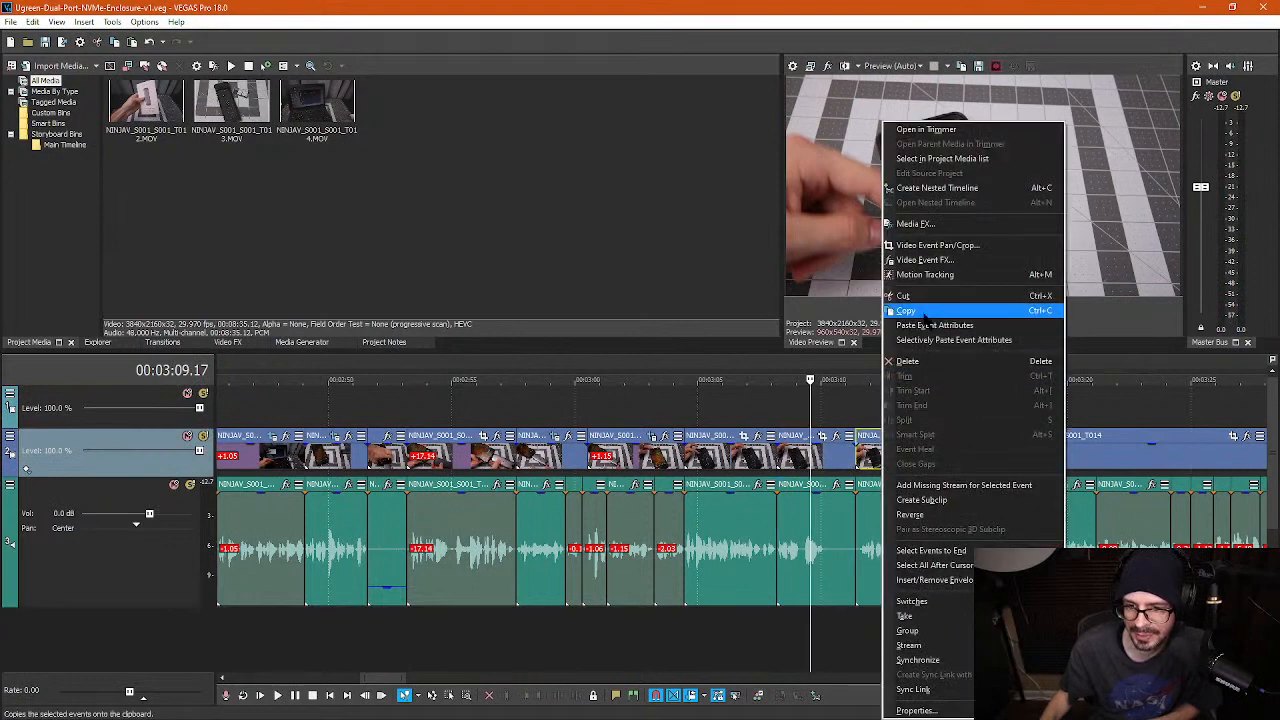
click(906, 310)
right_click(826, 458)
click(877, 325)
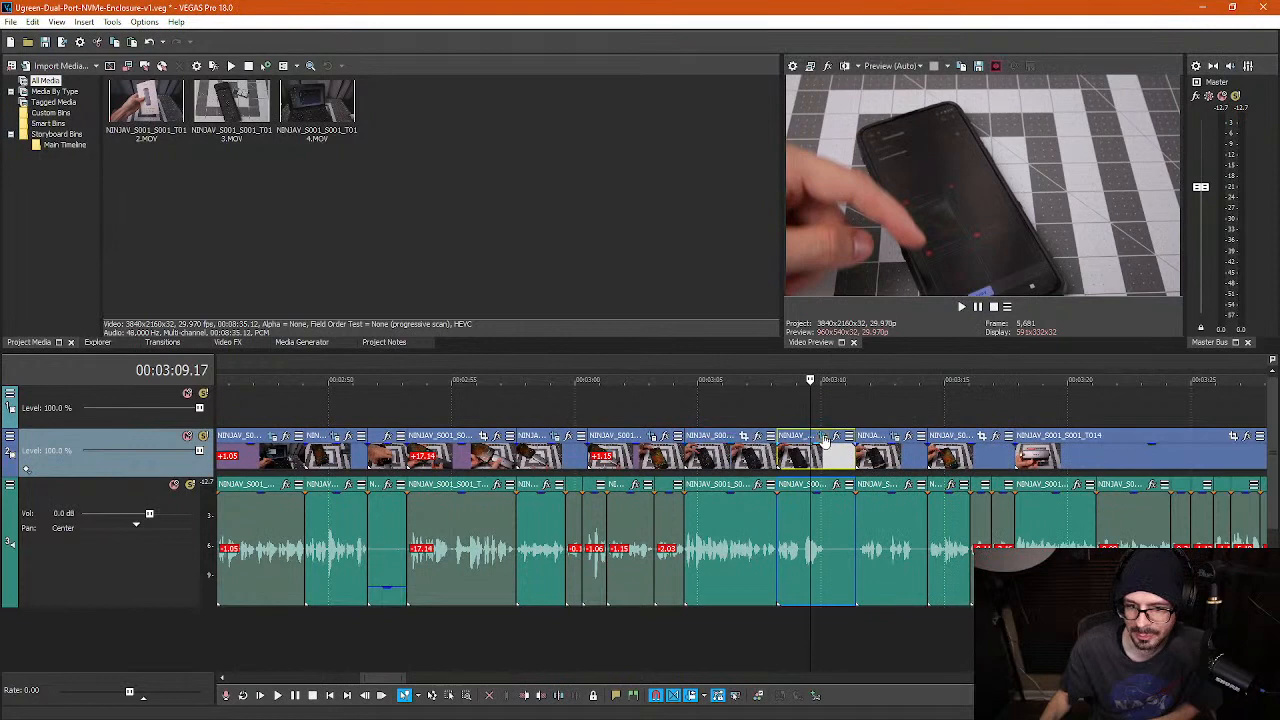
- Crop the phone clip at 00:03:09.17 to 2,740.8 x 1,541.7, centred at 1,884.7, 1,326.8, and review playback from 00:03:06.09
click(824, 438)
drag(589, 404, 591, 412)
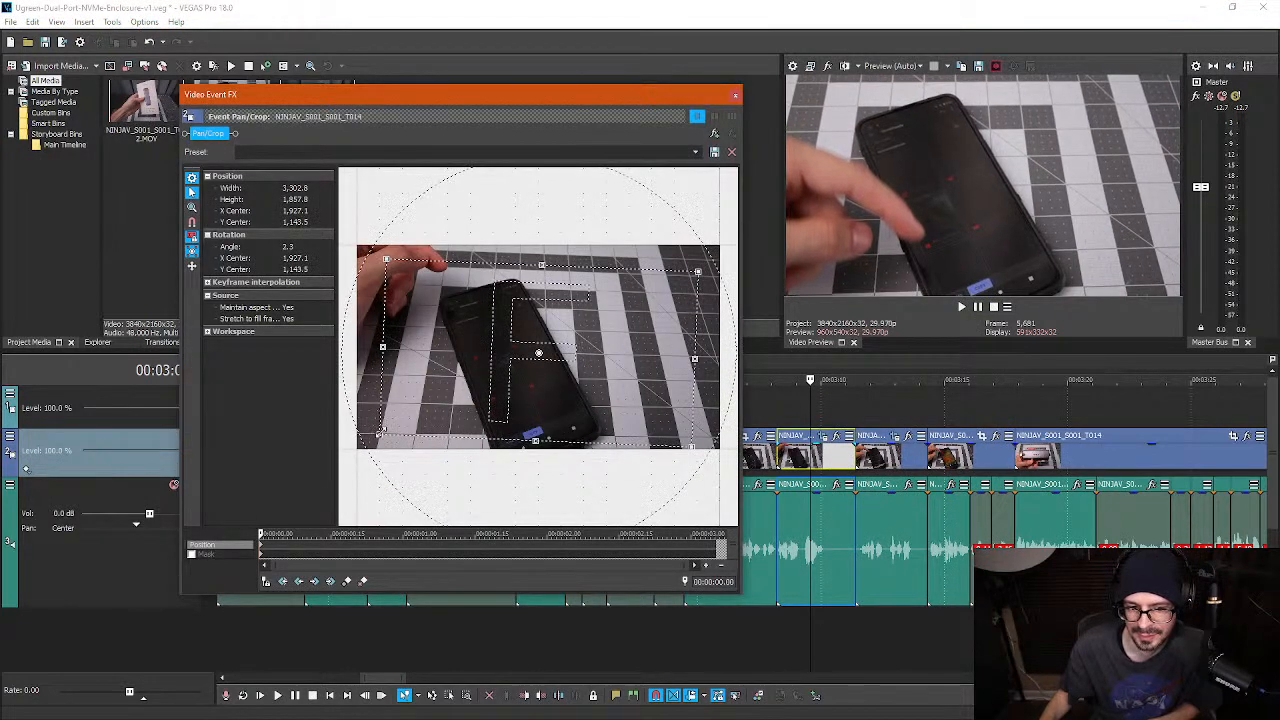
drag(381, 432, 407, 430)
drag(577, 376, 572, 395)
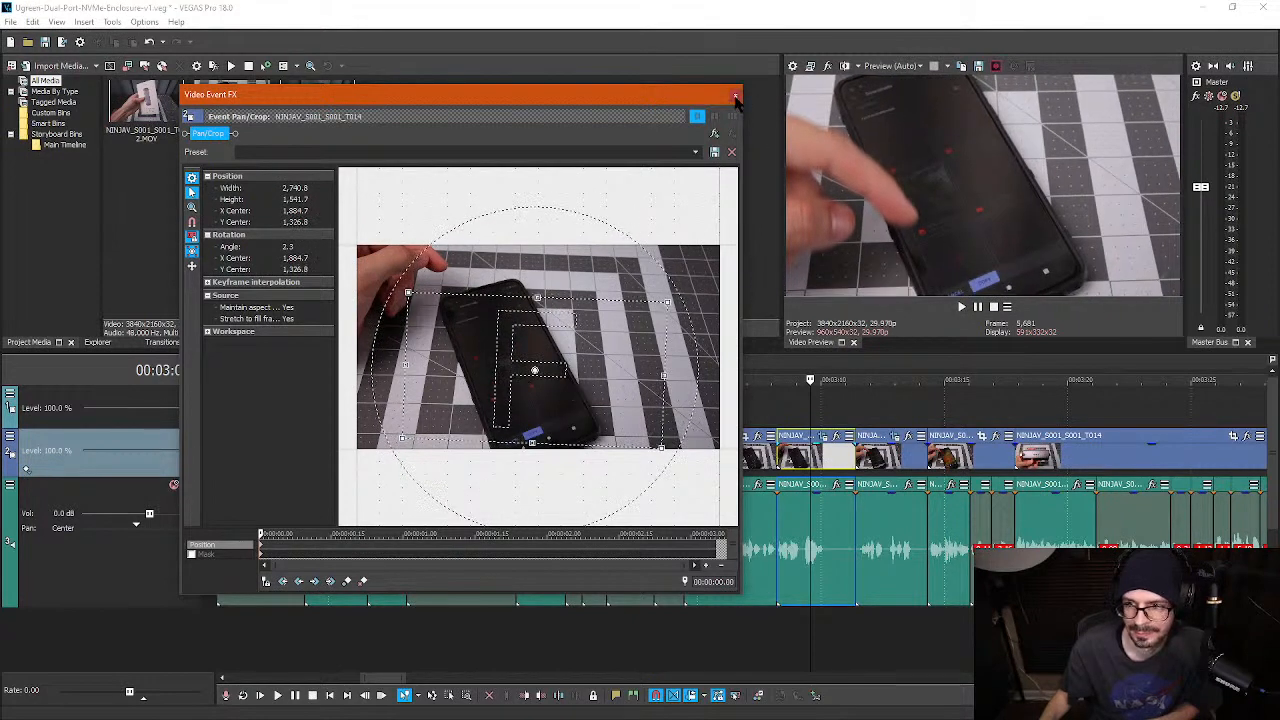
click(735, 97)
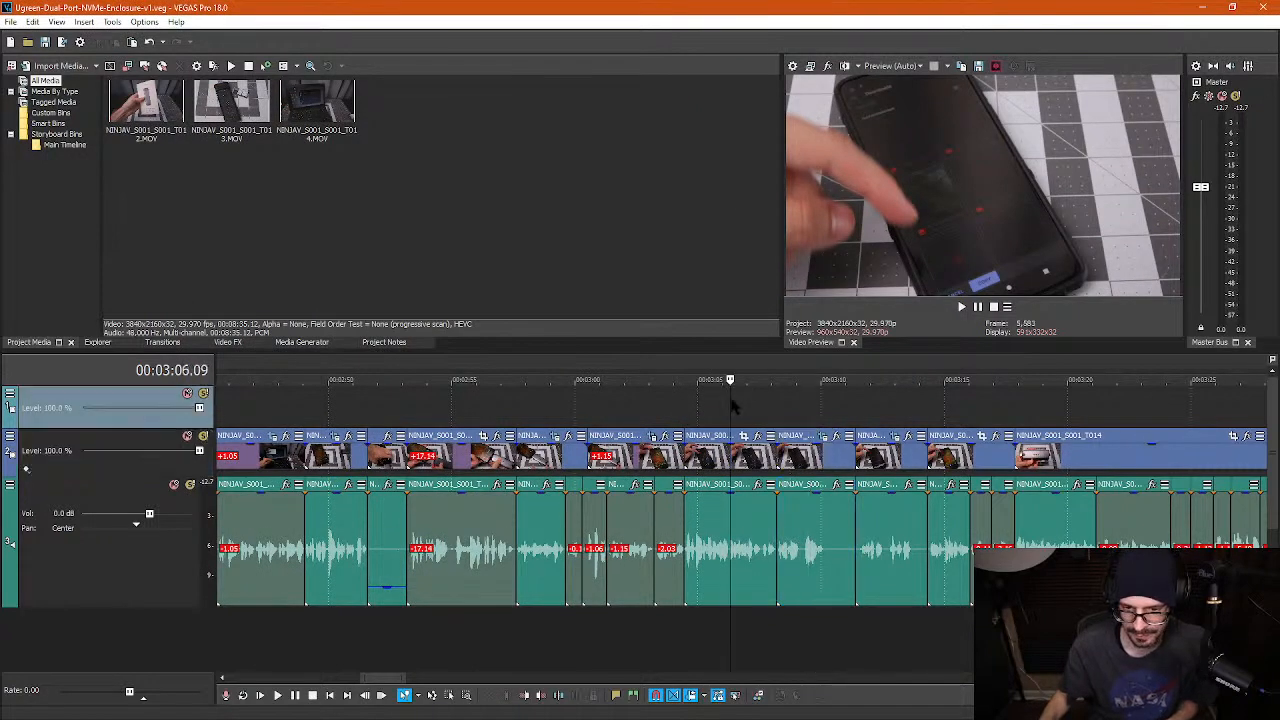
key(space)
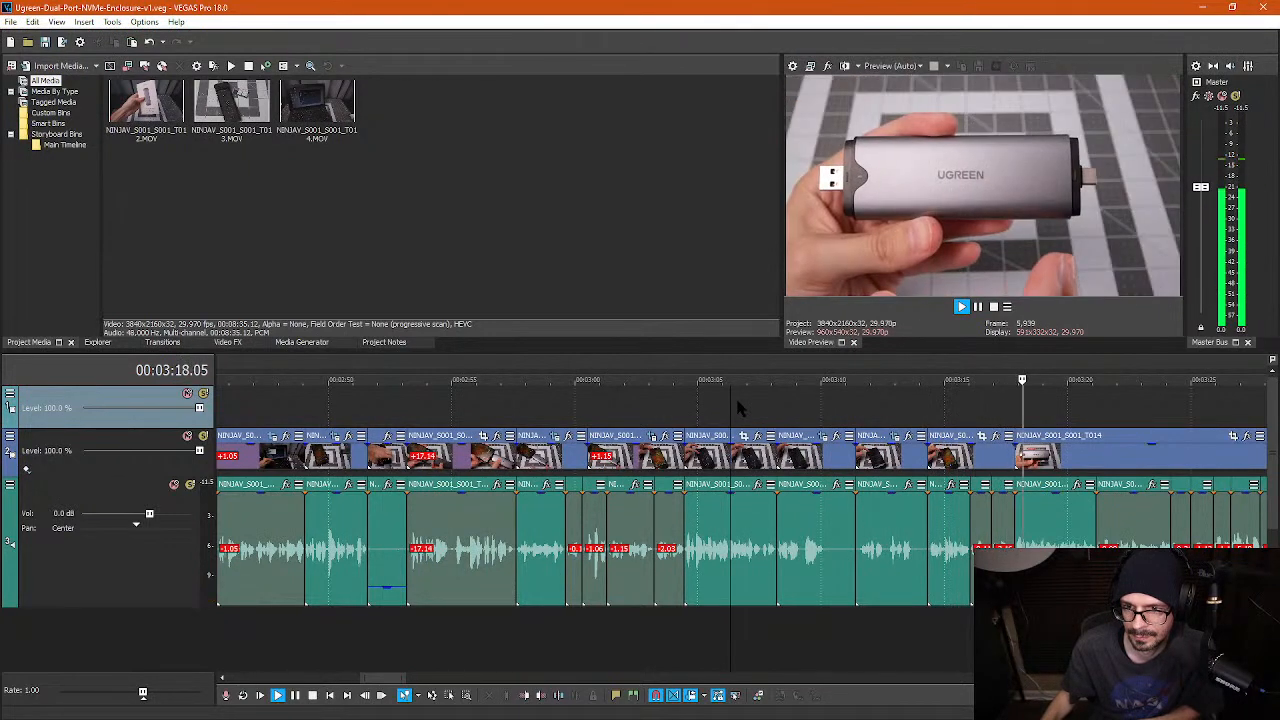
key(space)
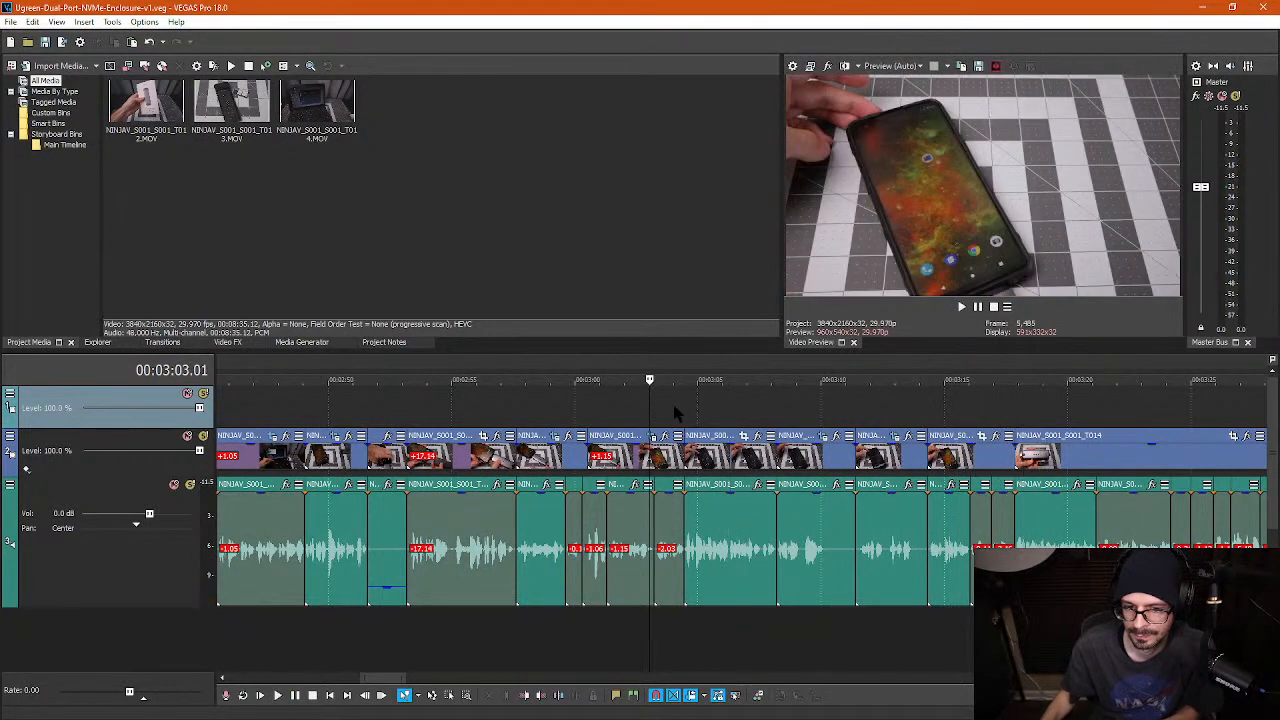
- Crop the T014 phone clip at 00:03:05.26 to 3,304.1 x 1,858.5, centred at 1,729.6, 1,108.2, with its frame rotated 2.2 degrees
click(718, 412)
scroll(718, 406, up, 5)
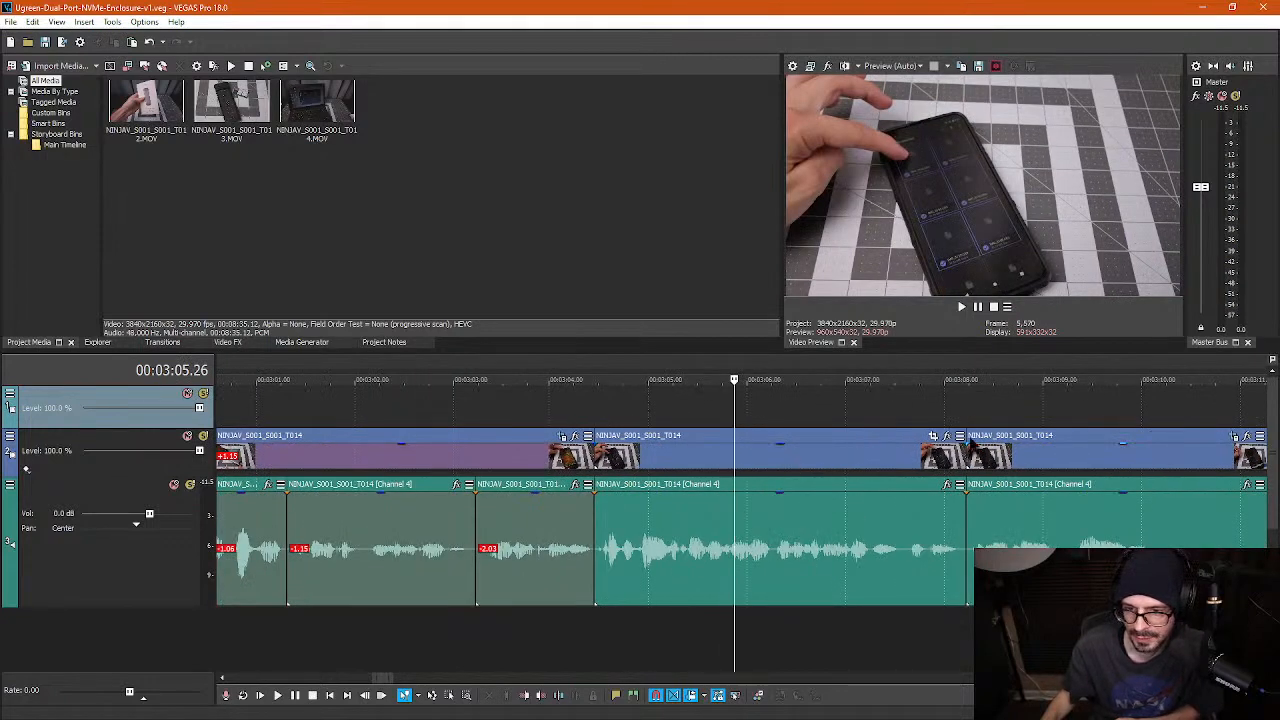
click(932, 437)
mouse_move(358, 444)
mouse_down()
mouse_move(395, 425)
mouse_move(370, 450)
mouse_move(369, 438)
mouse_up()
drag(441, 401, 424, 403)
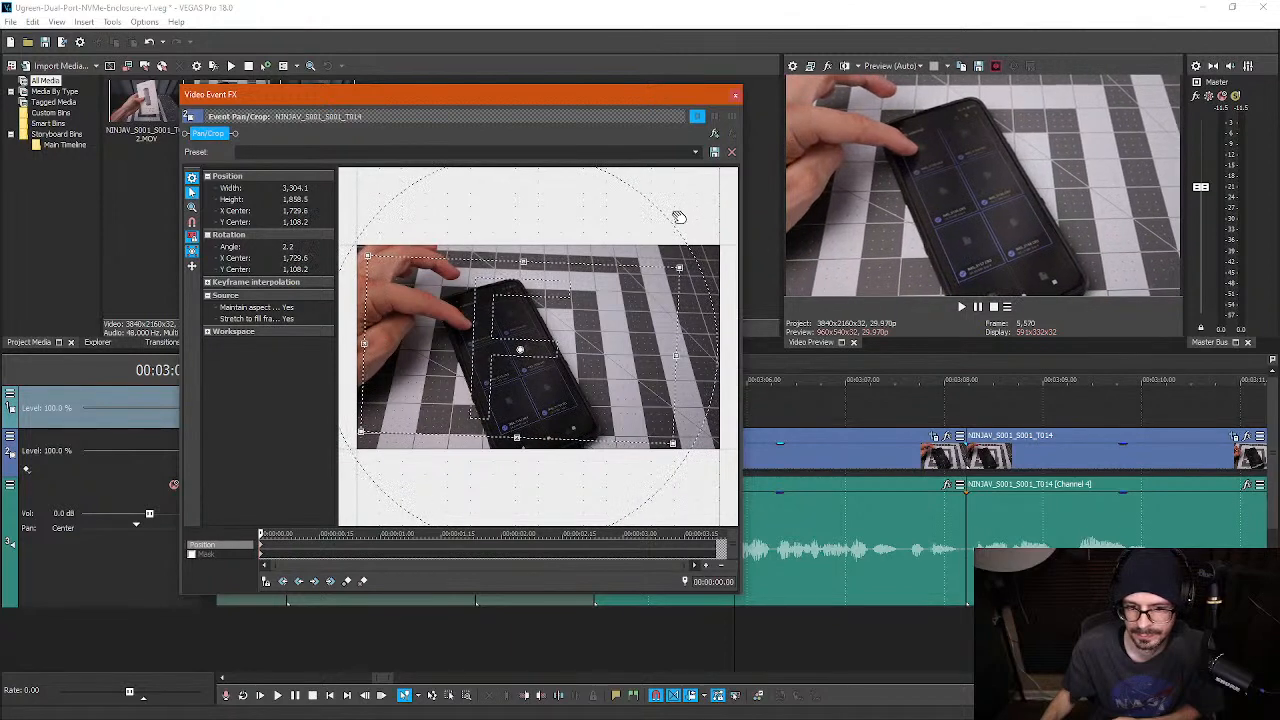
click(735, 95)
- Check the pan and crop framing of the T014 phone clip between 00:03:09.04 and 00:03:10.24
click(1059, 401)
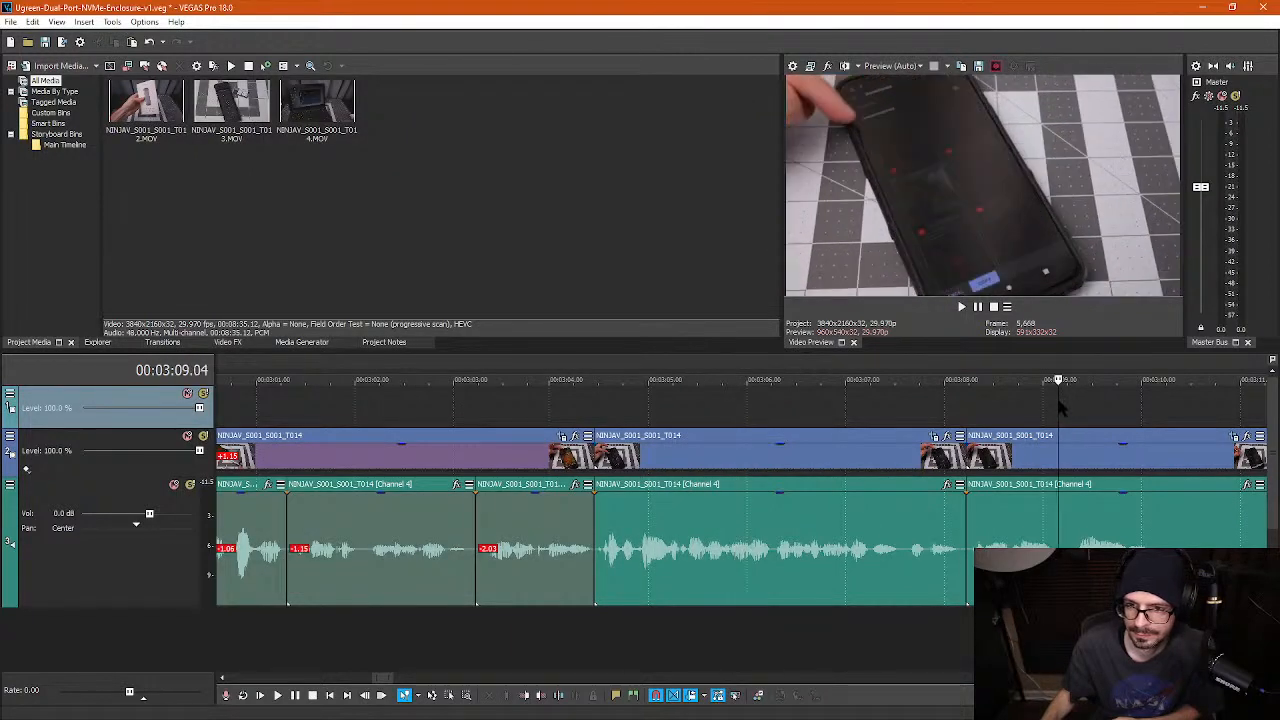
scroll(1057, 410, down, 3)
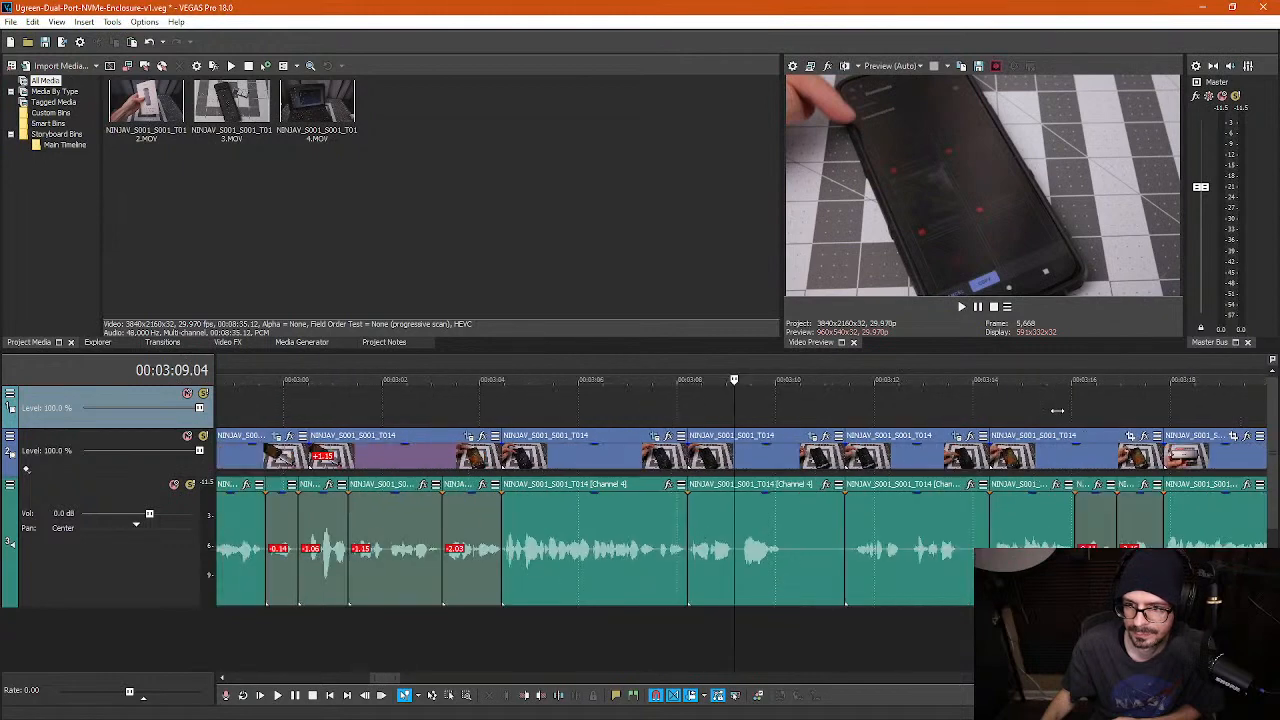
click(815, 441)
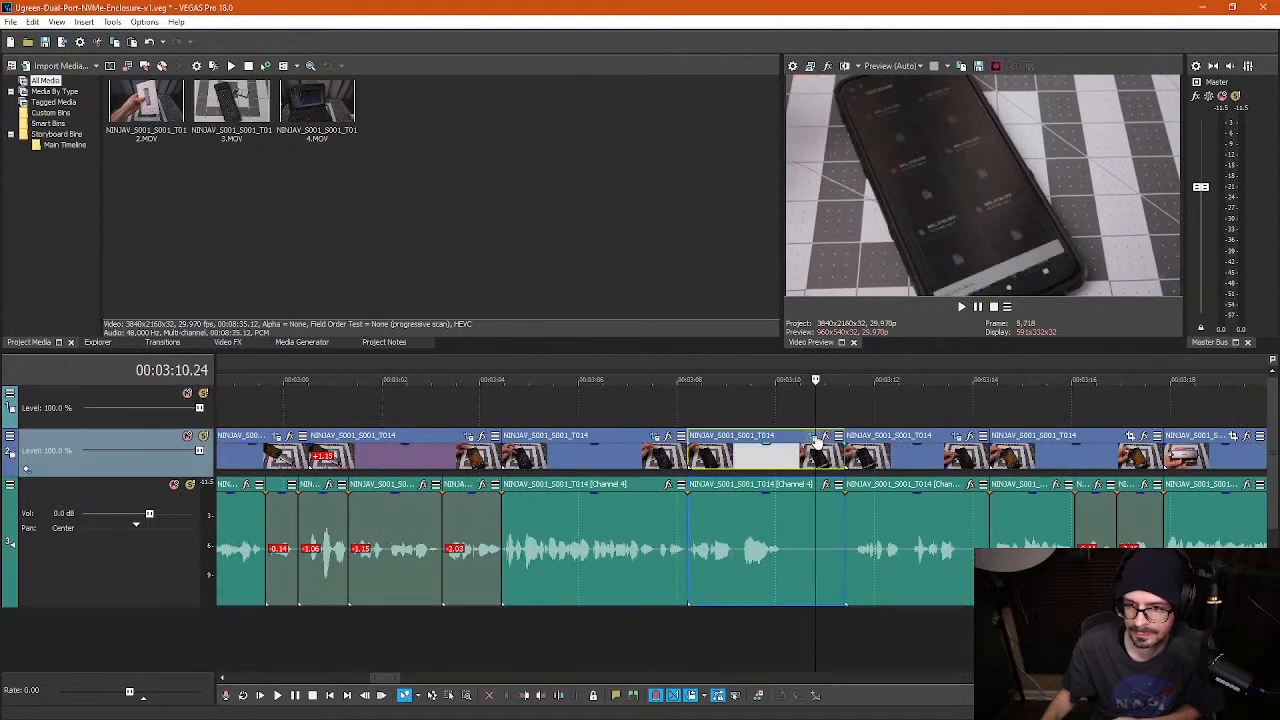
click(813, 437)
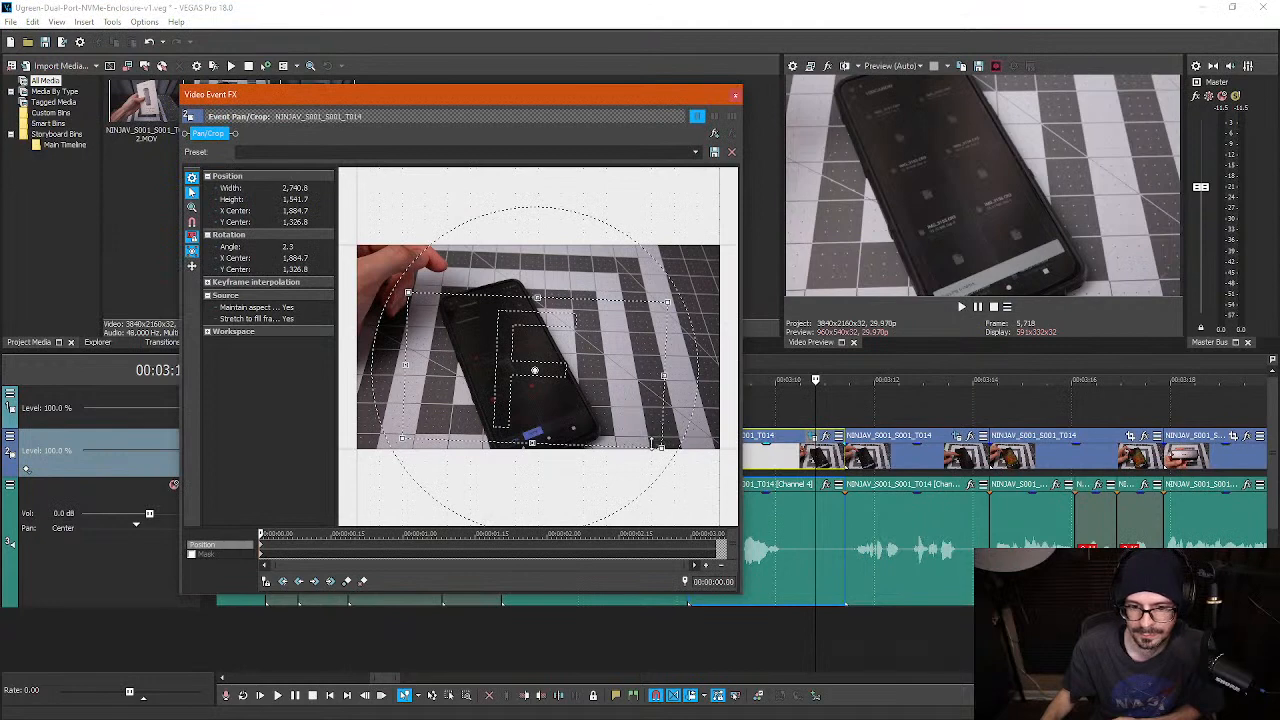
click(735, 96)
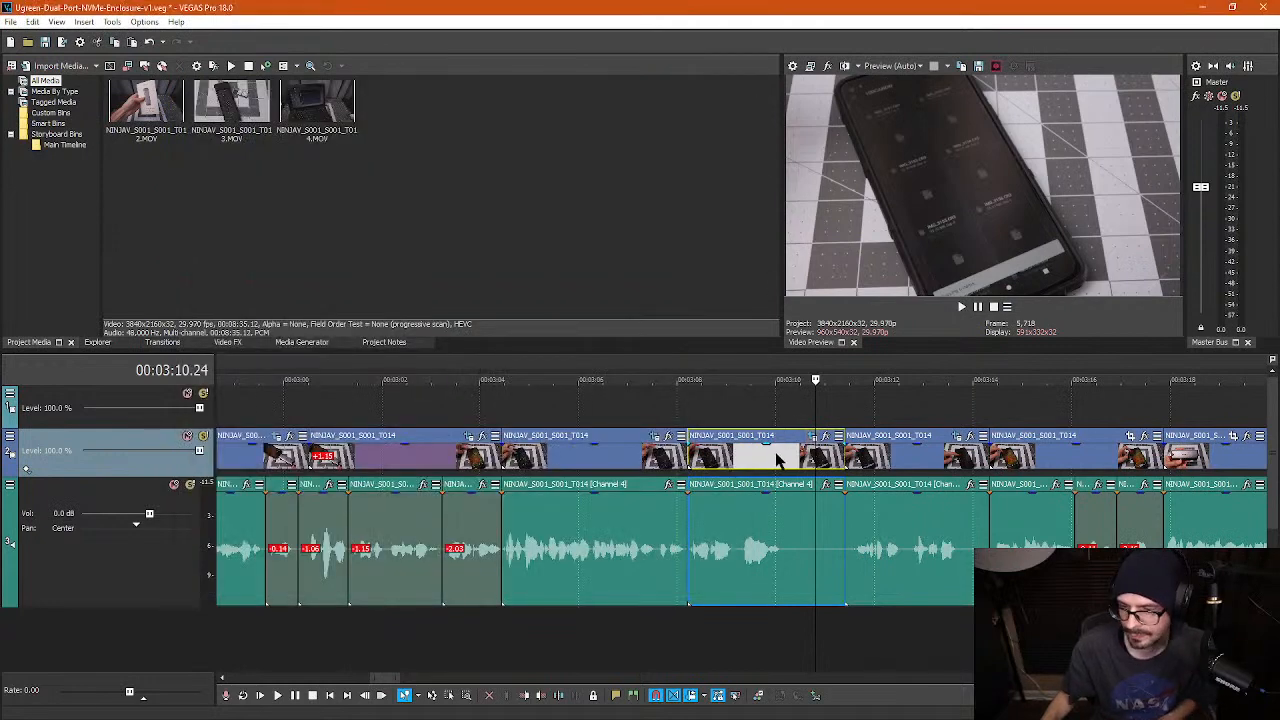
- Play from about 00:03:12 to 00:03:23 to review the phone clips and the start of the hand-held enclosure clip
click(876, 413)
key(space)
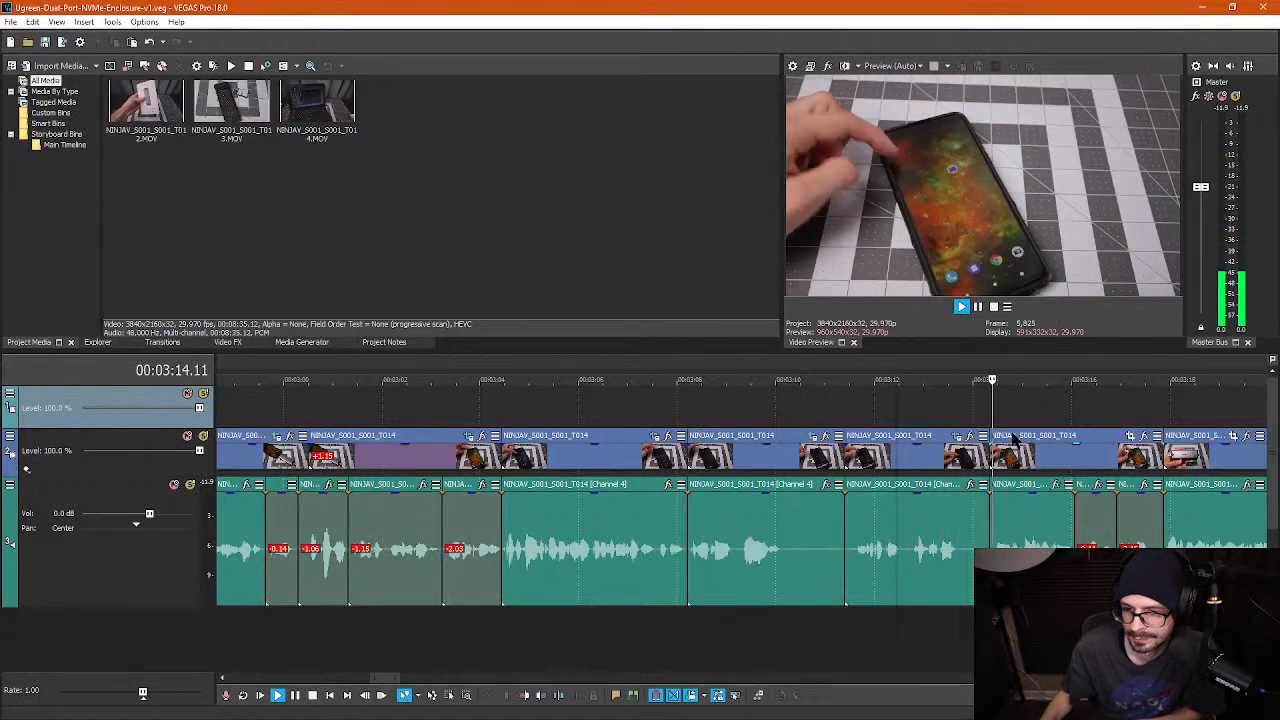
scroll(1014, 441, down, 1)
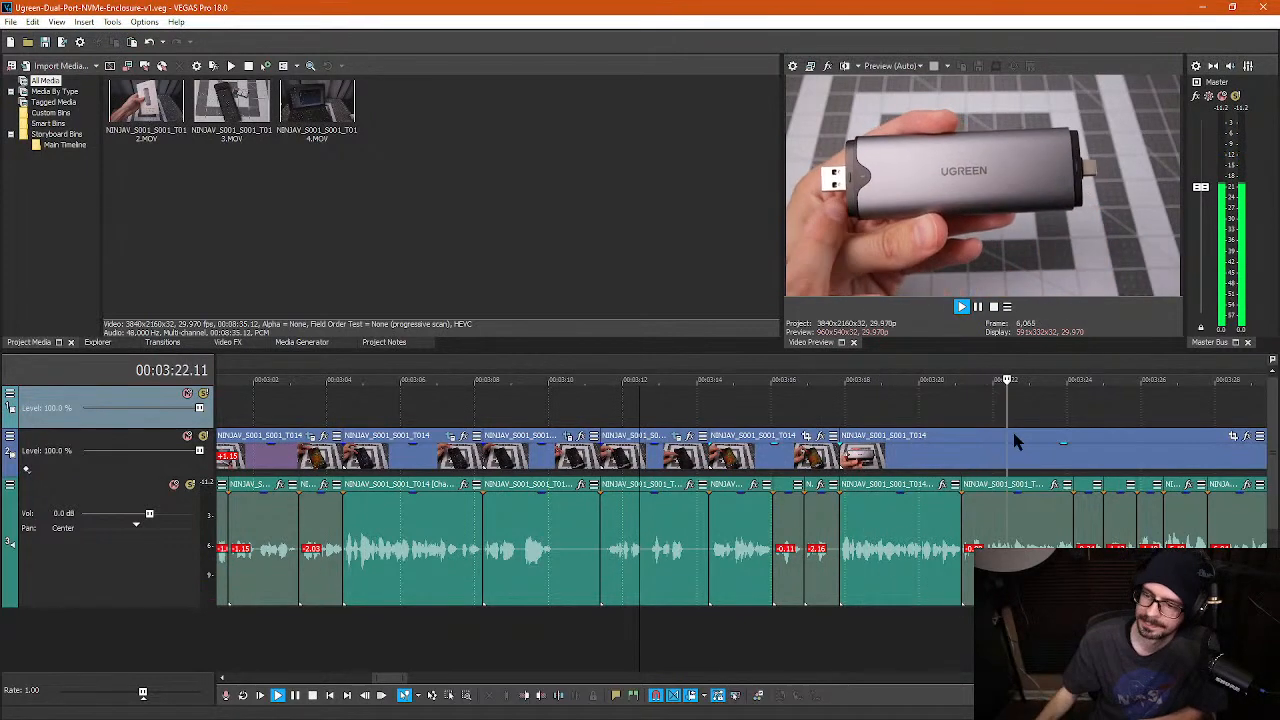
scroll(1077, 495, down, 2)
key(space)
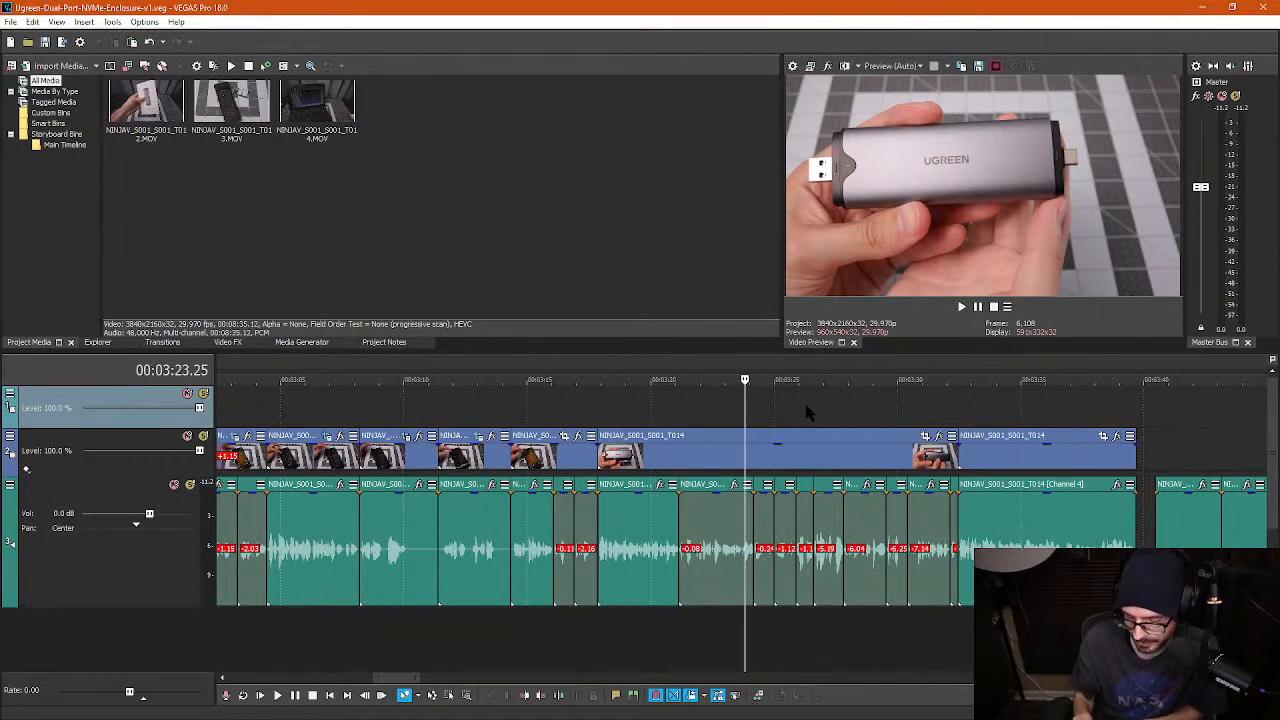
- Play from 00:03:23.25 to about 00:03:39.13, at up to 2x and at normal speed, to review the enclosure footage
key(l)
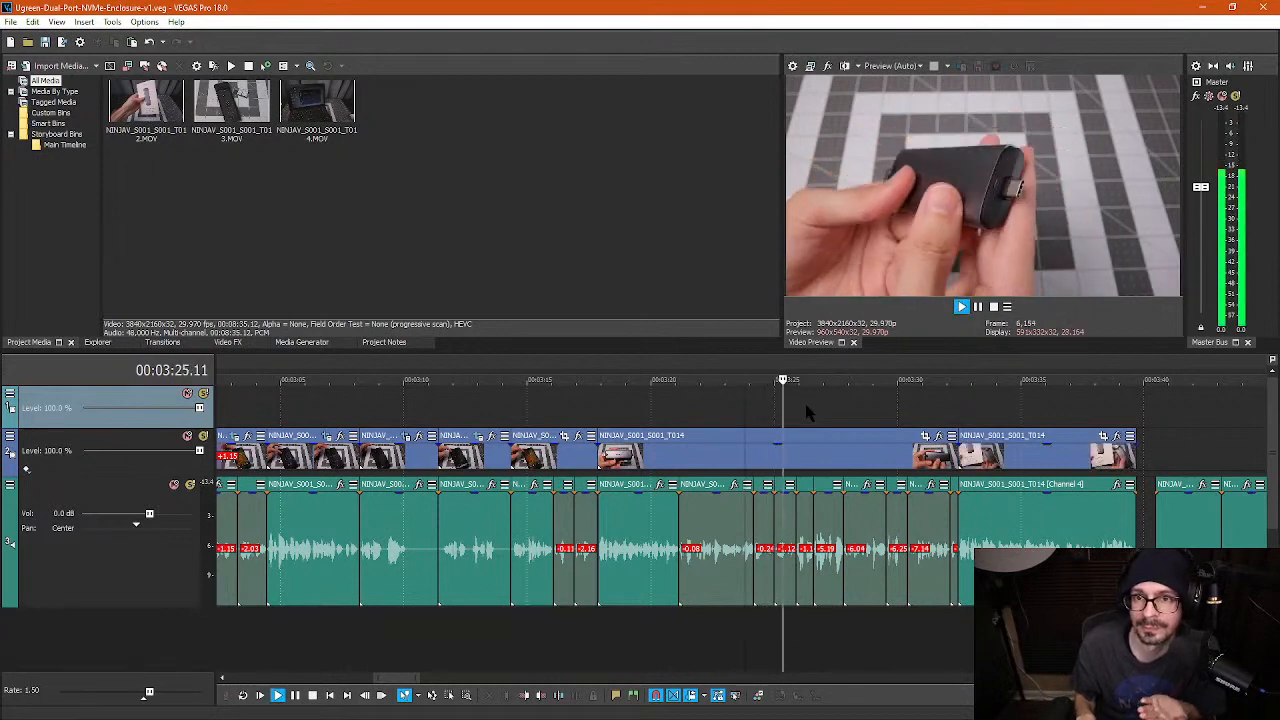
key(l)
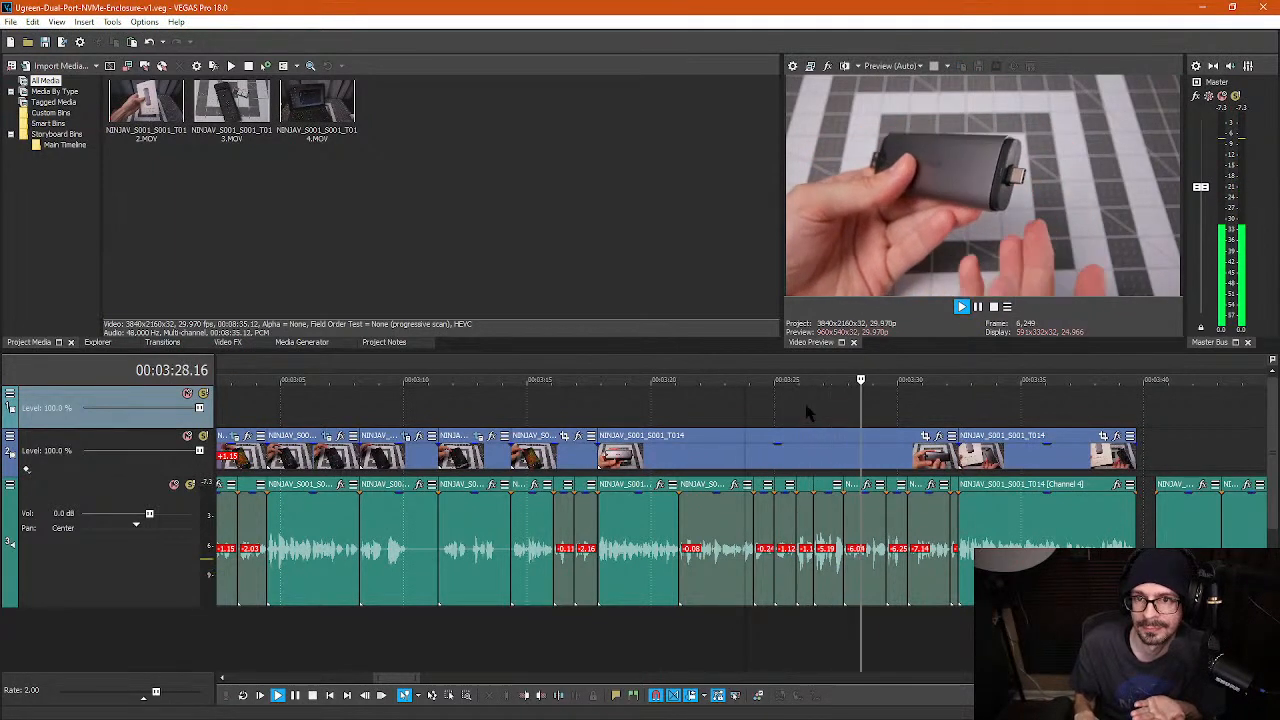
key(space)
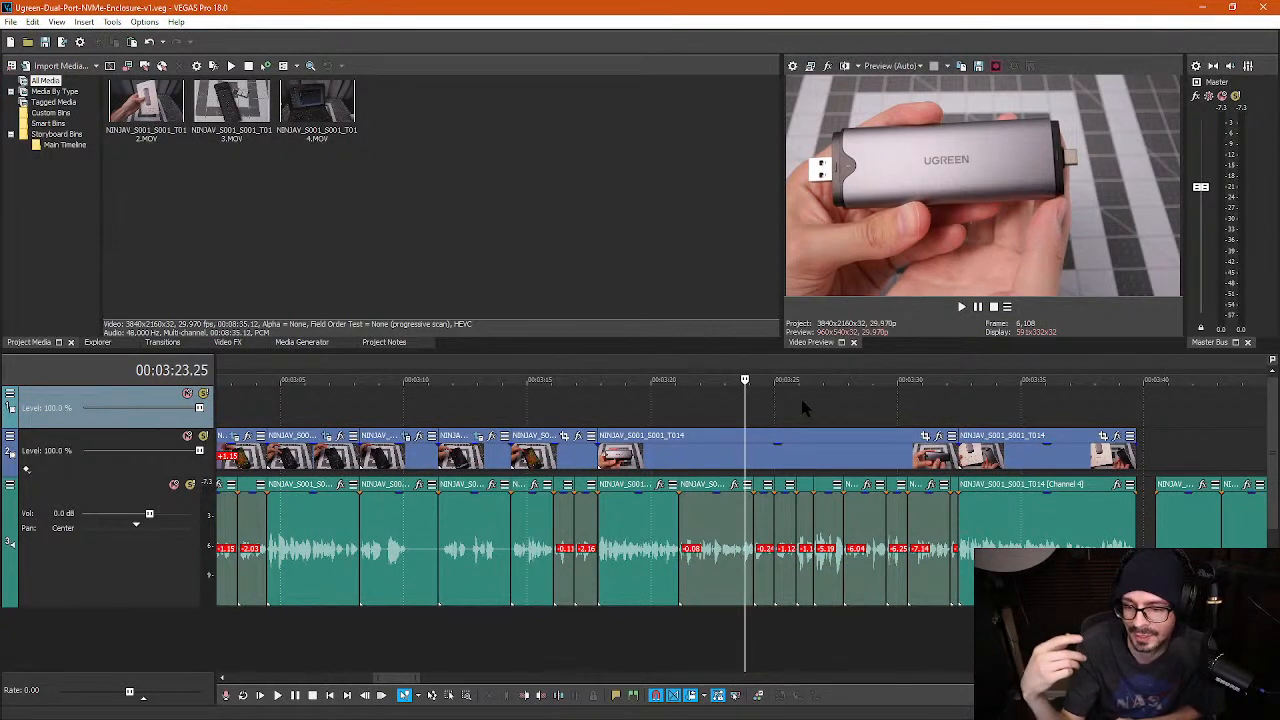
key(space)
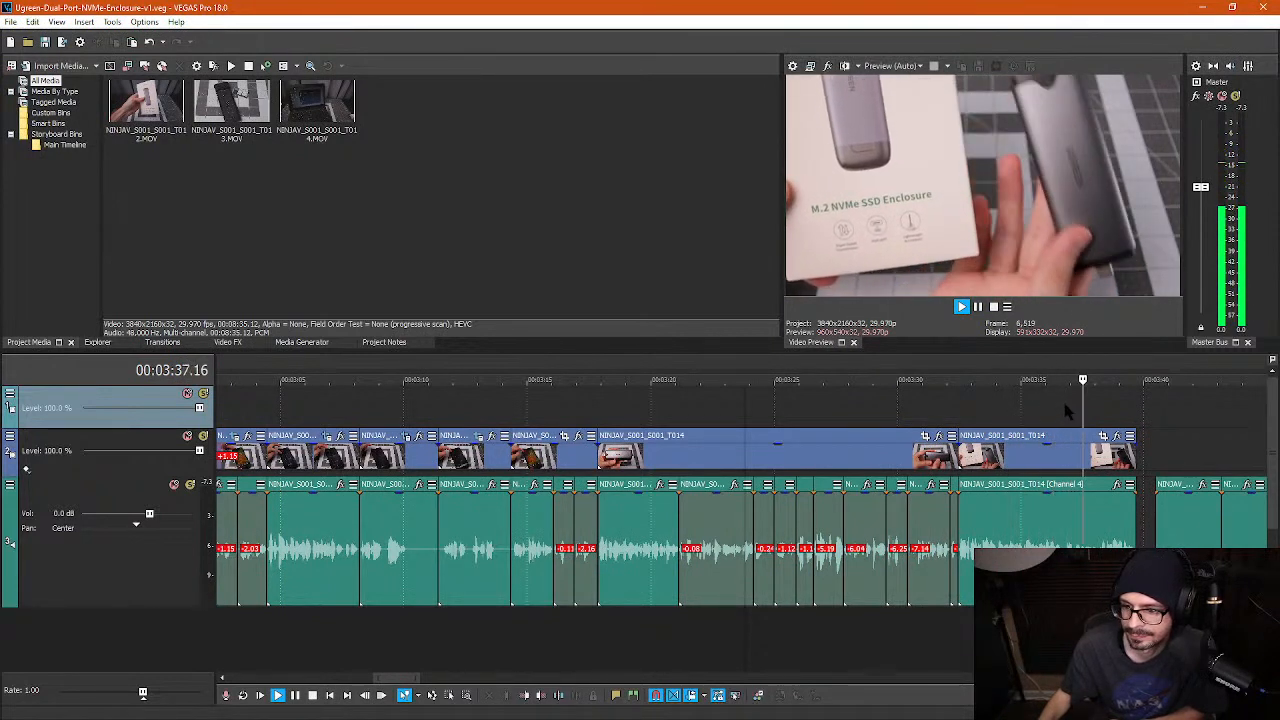
key(space)
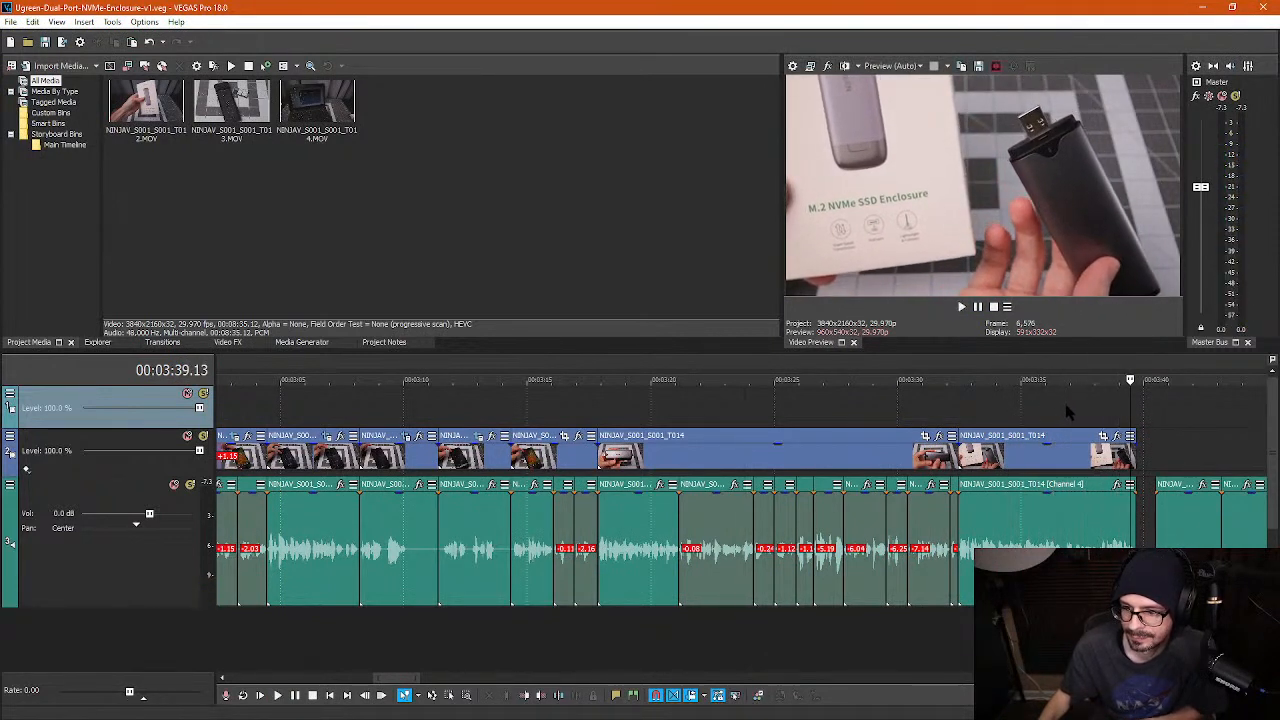
click(1067, 410)
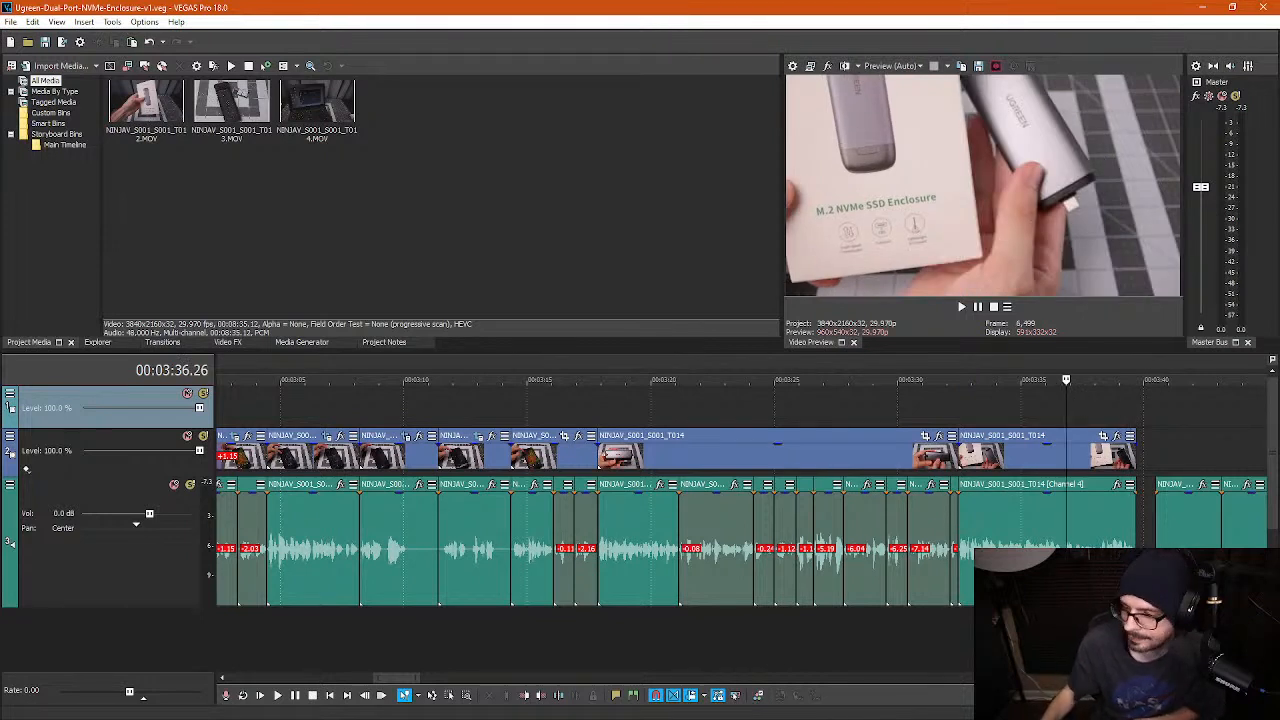
- Select the time range from 00:03:50.00 to about 00:03:54.21, past the end of the video events
key(alt+Tab)
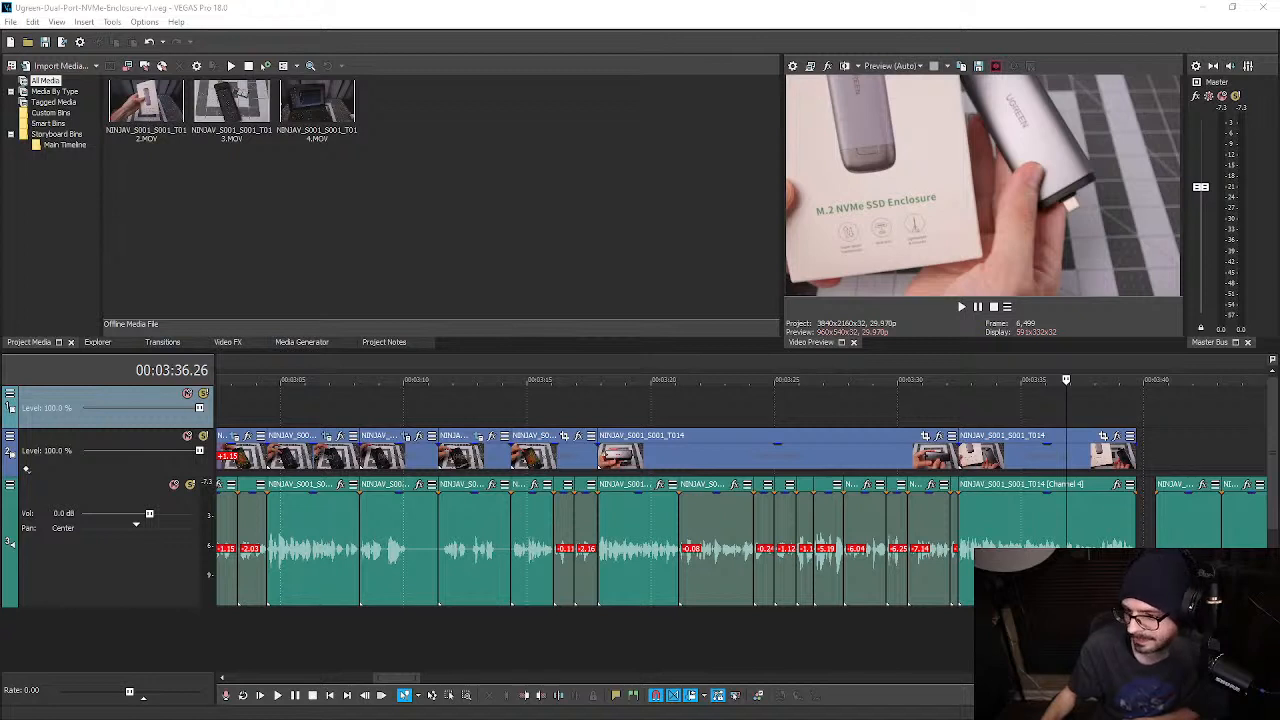
click(607, 400)
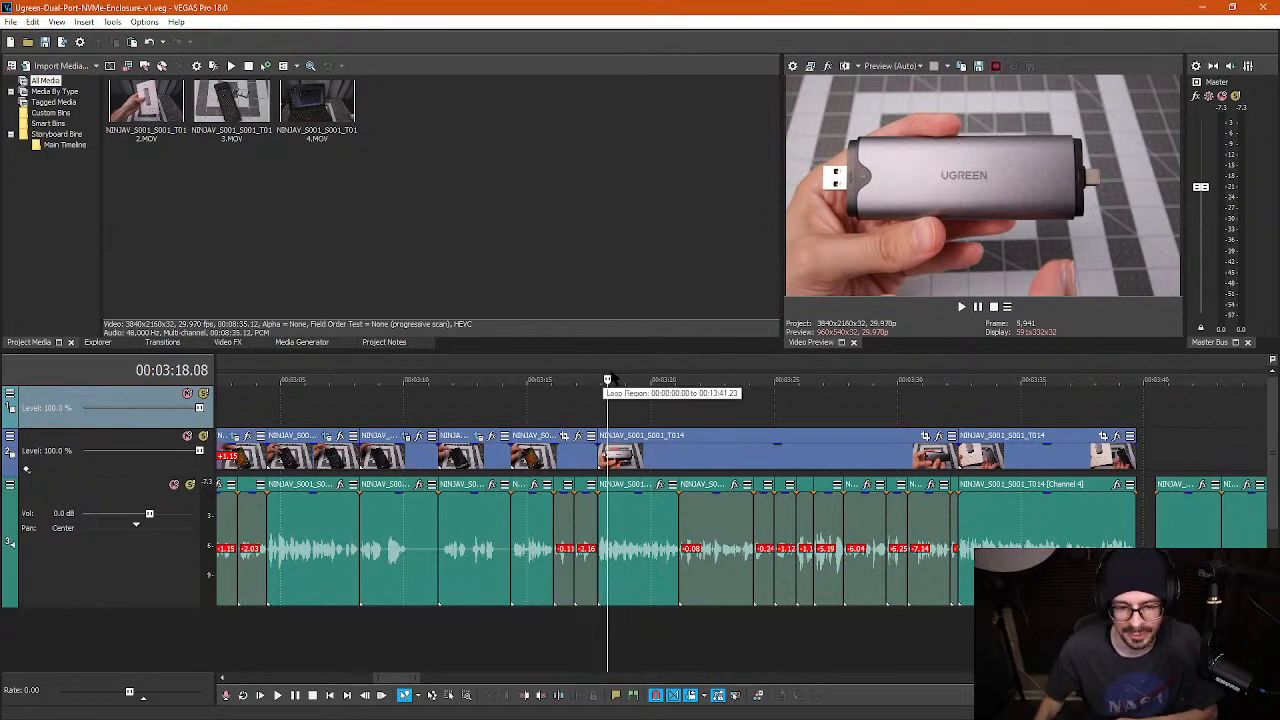
scroll(843, 490, down, 5)
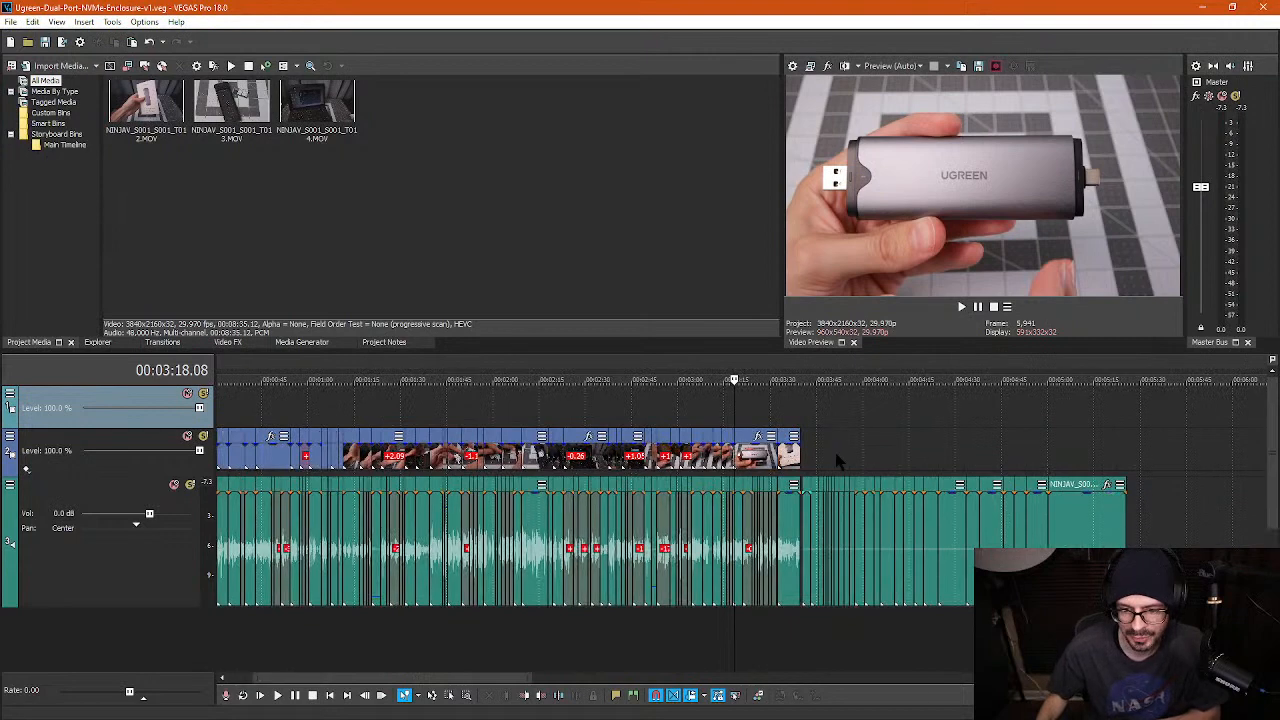
click(833, 455)
scroll(926, 447, up, 3)
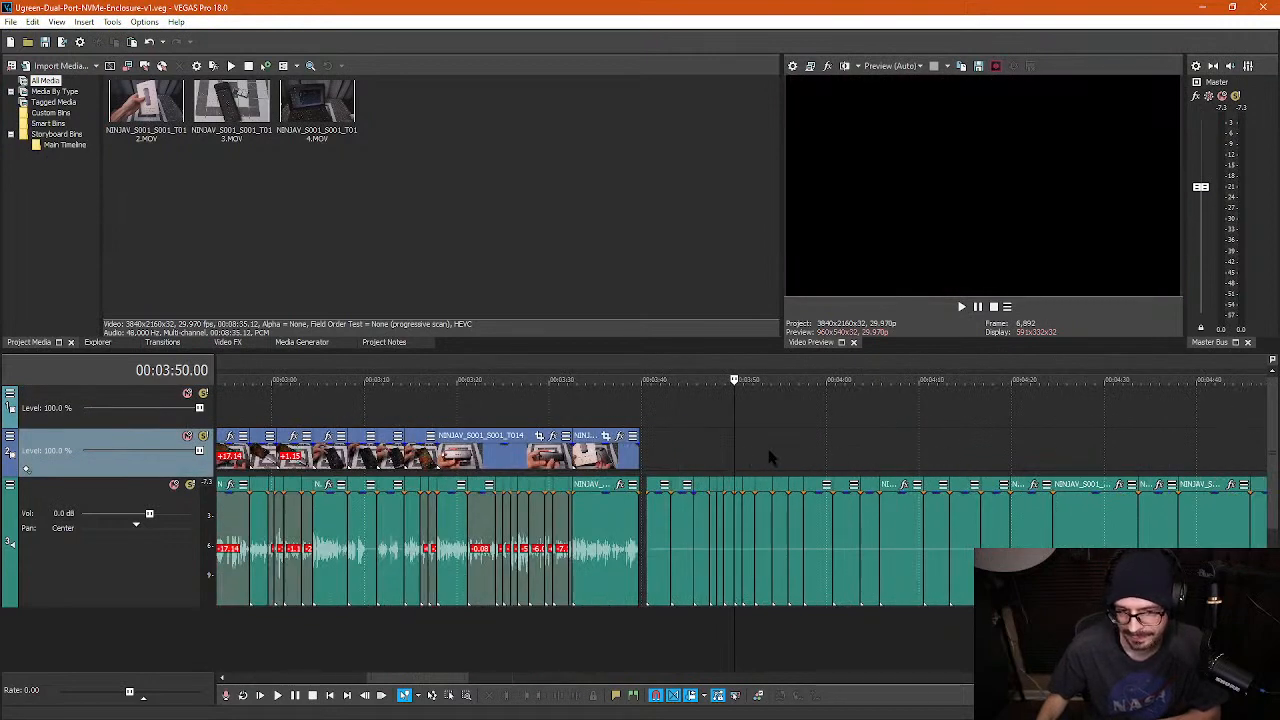
drag(735, 450, 778, 452)
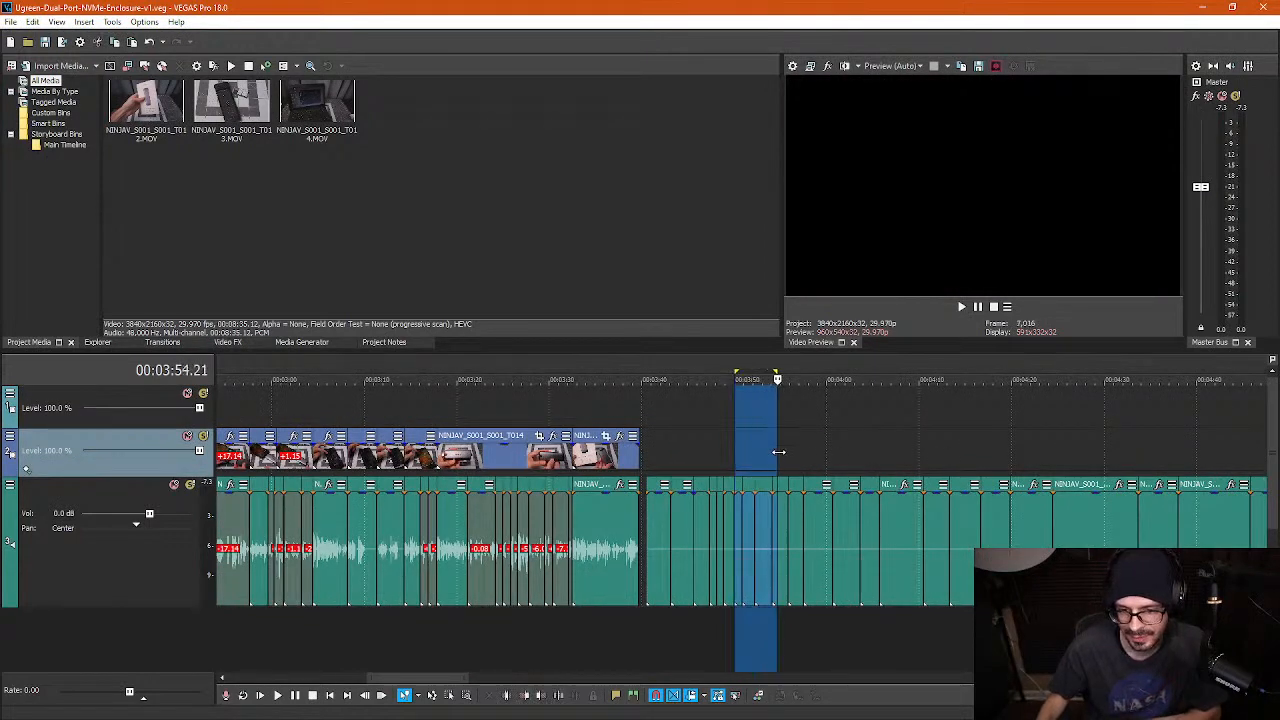
- Split the audio event at 00:03:54.19 and delete the short piece before the cut
click(788, 456)
scroll(788, 458, up, 4)
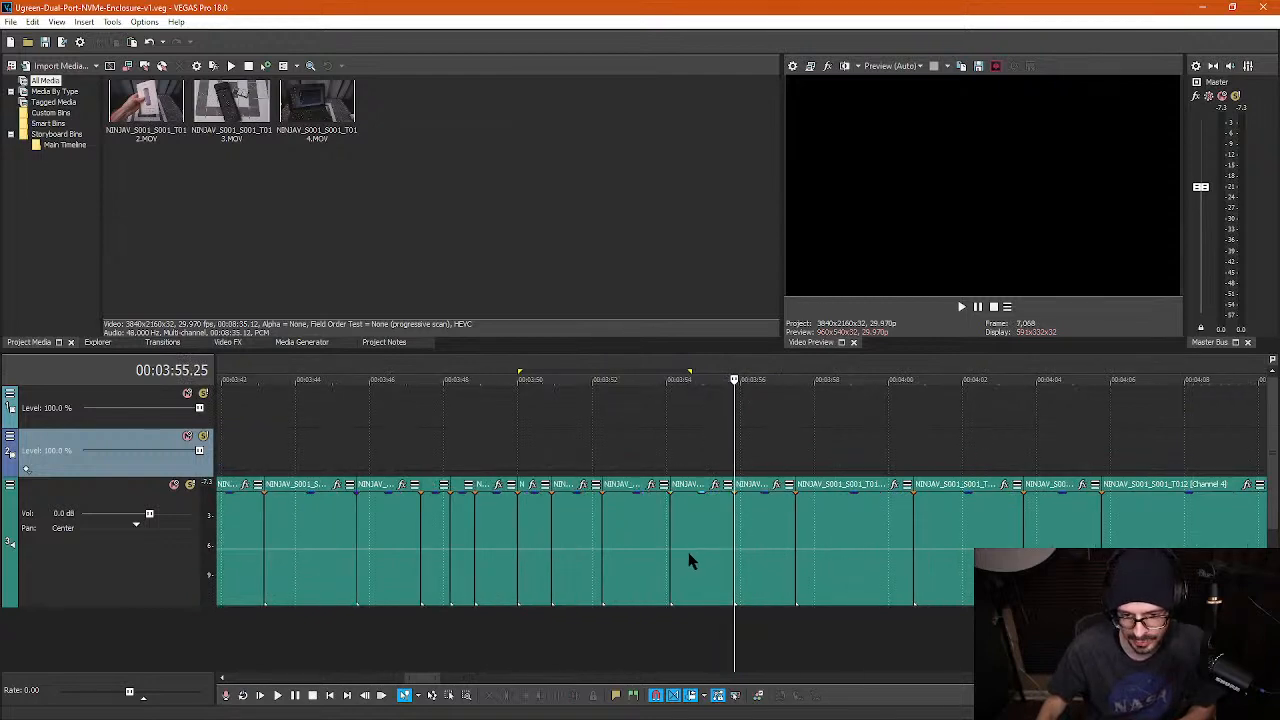
click(690, 558)
key(s)
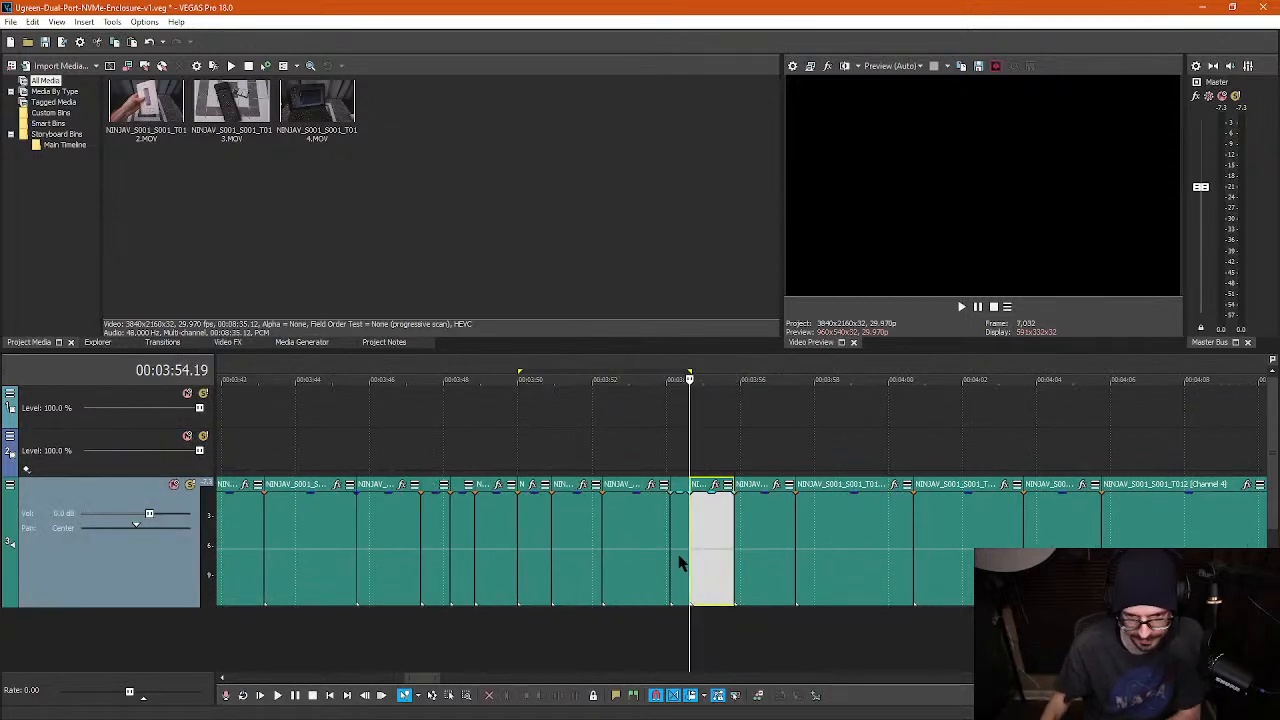
key(Delete)
- Examine the remaining audio events between the end of the video and the end of the project
scroll(675, 515, down, 3)
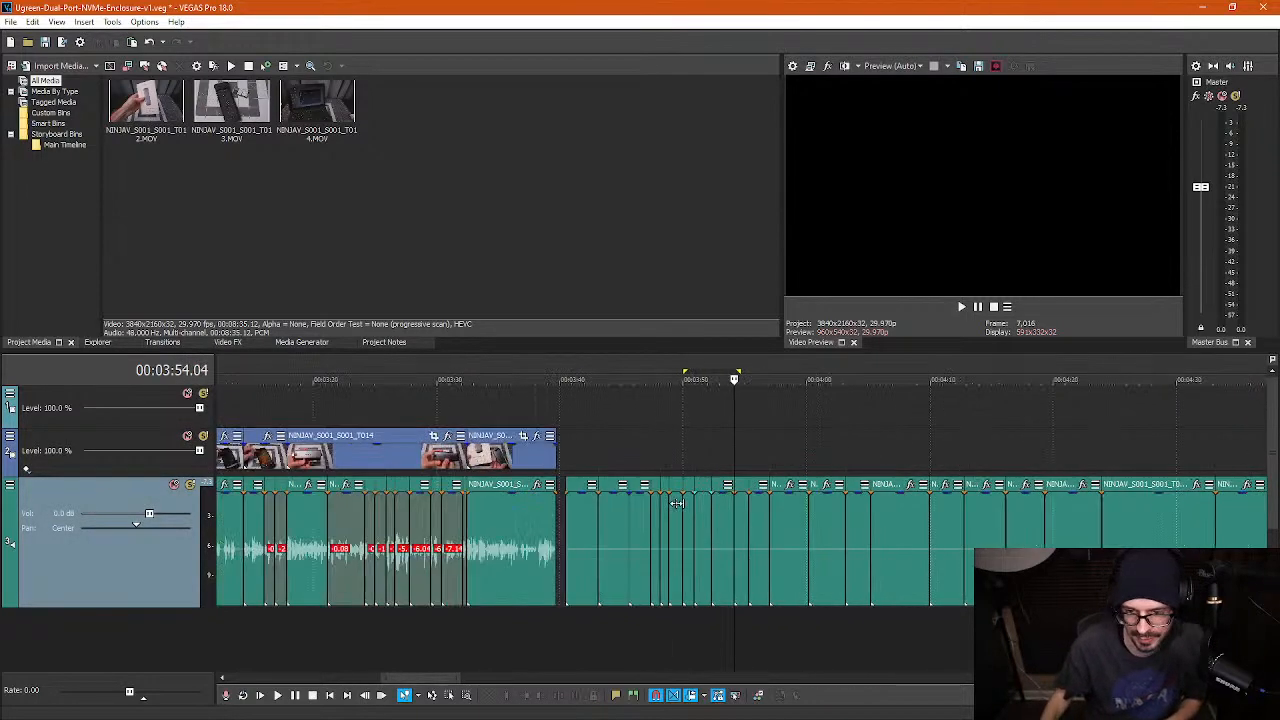
scroll(690, 506, down, 4)
click(980, 469)
scroll(980, 469, up, 3)
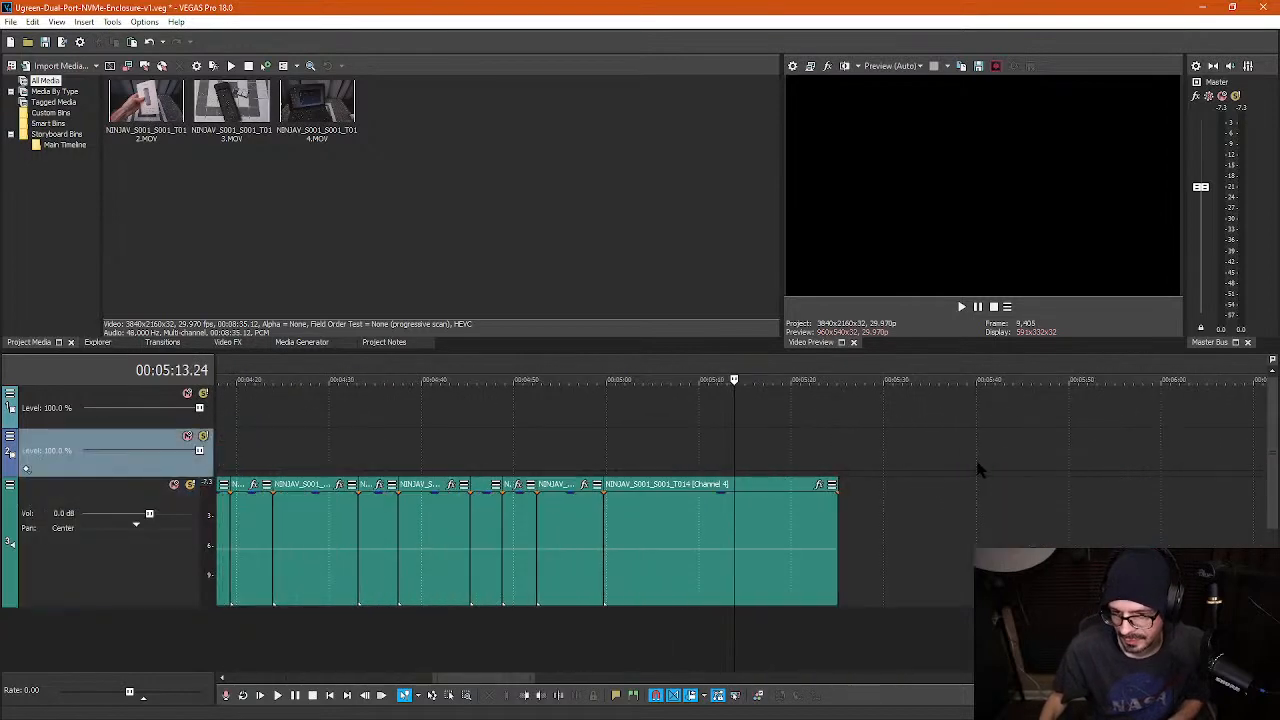
scroll(760, 460, down, 3)
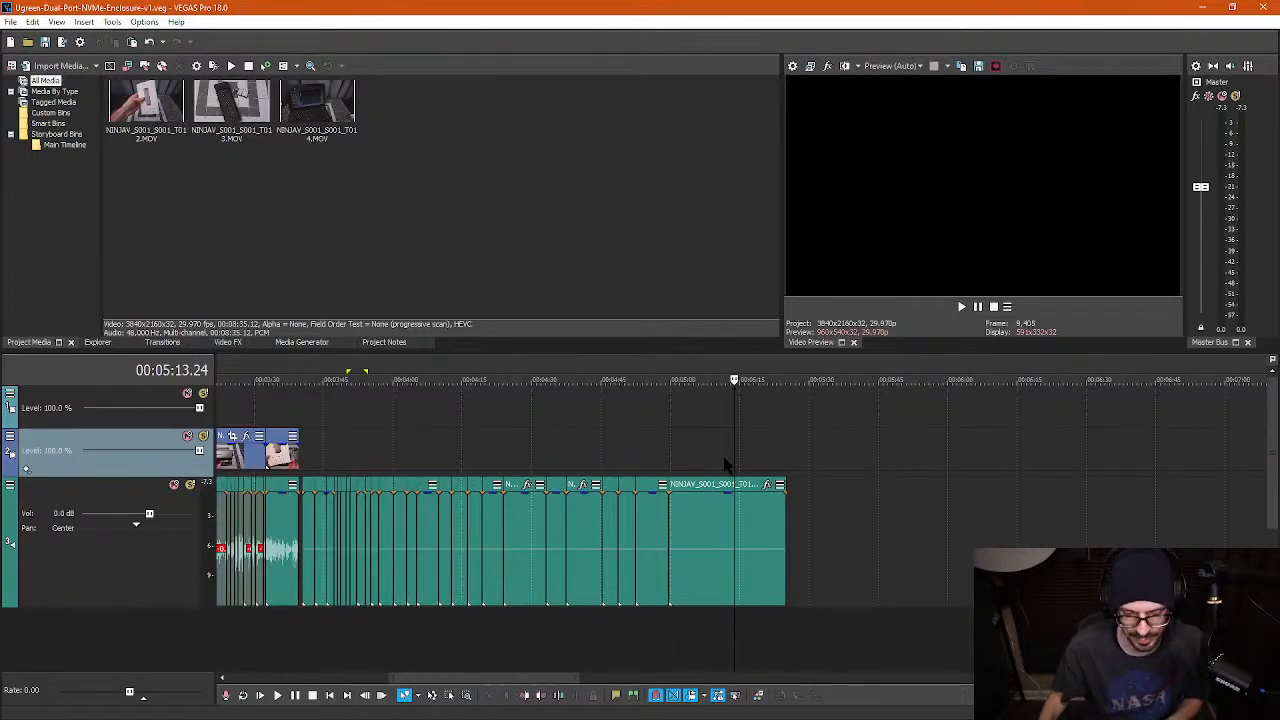
scroll(549, 468, down, 2)
scroll(450, 450, down, 2)
- Check frames across the edited video section, from about 00:01:12 to its last event at about 00:03:35
click(357, 408)
scroll(360, 410, up, 2)
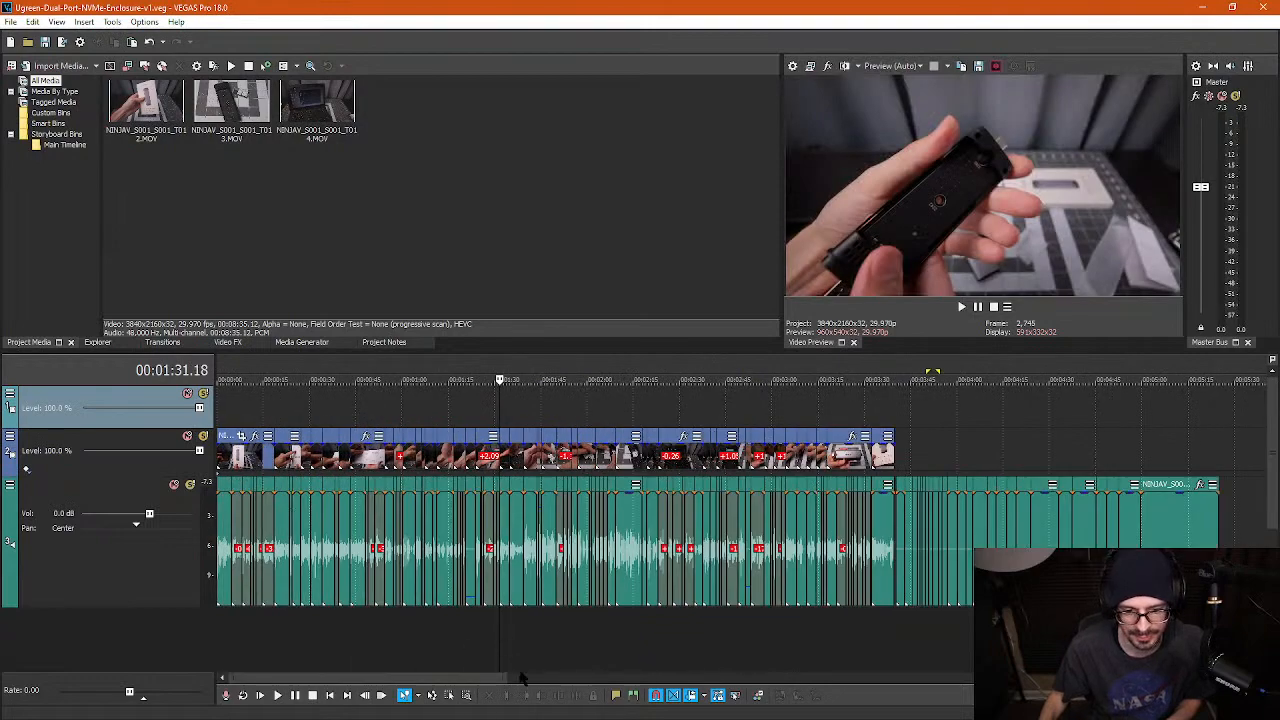
drag(507, 677, 430, 665)
click(580, 615)
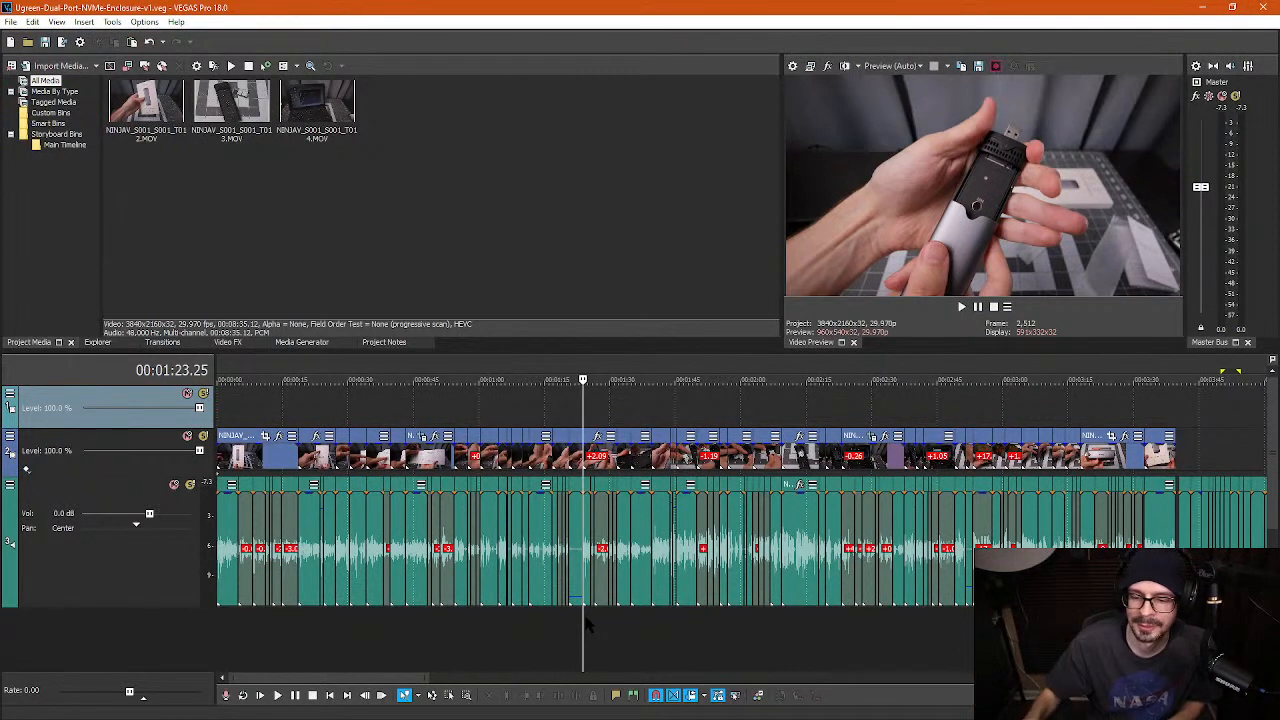
click(533, 430)
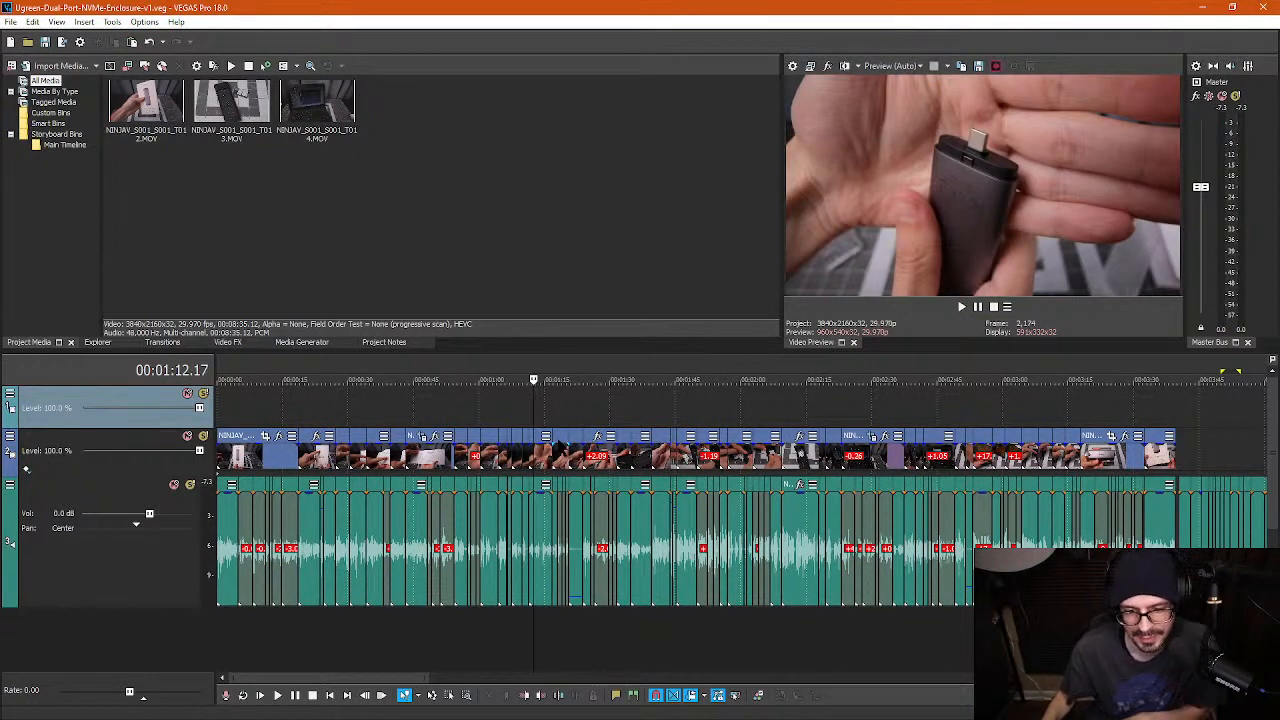
scroll(698, 512, down, 4)
scroll(698, 512, up, 2)
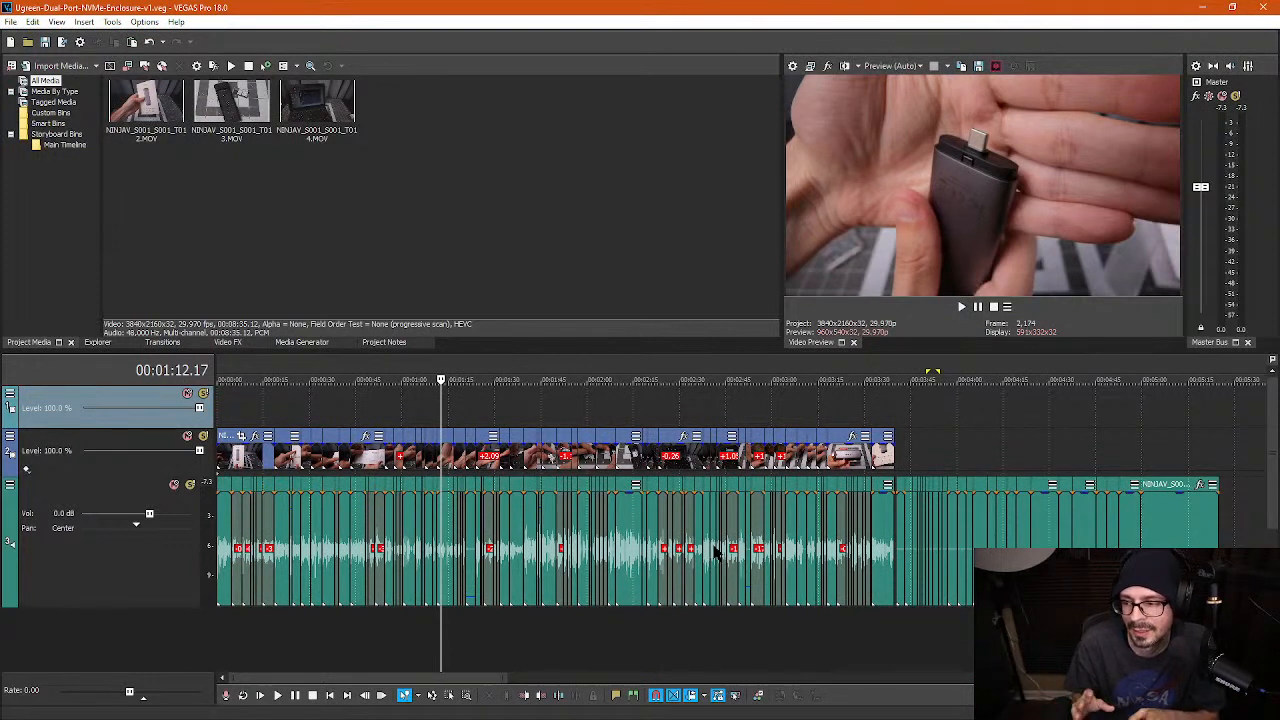
click(880, 612)
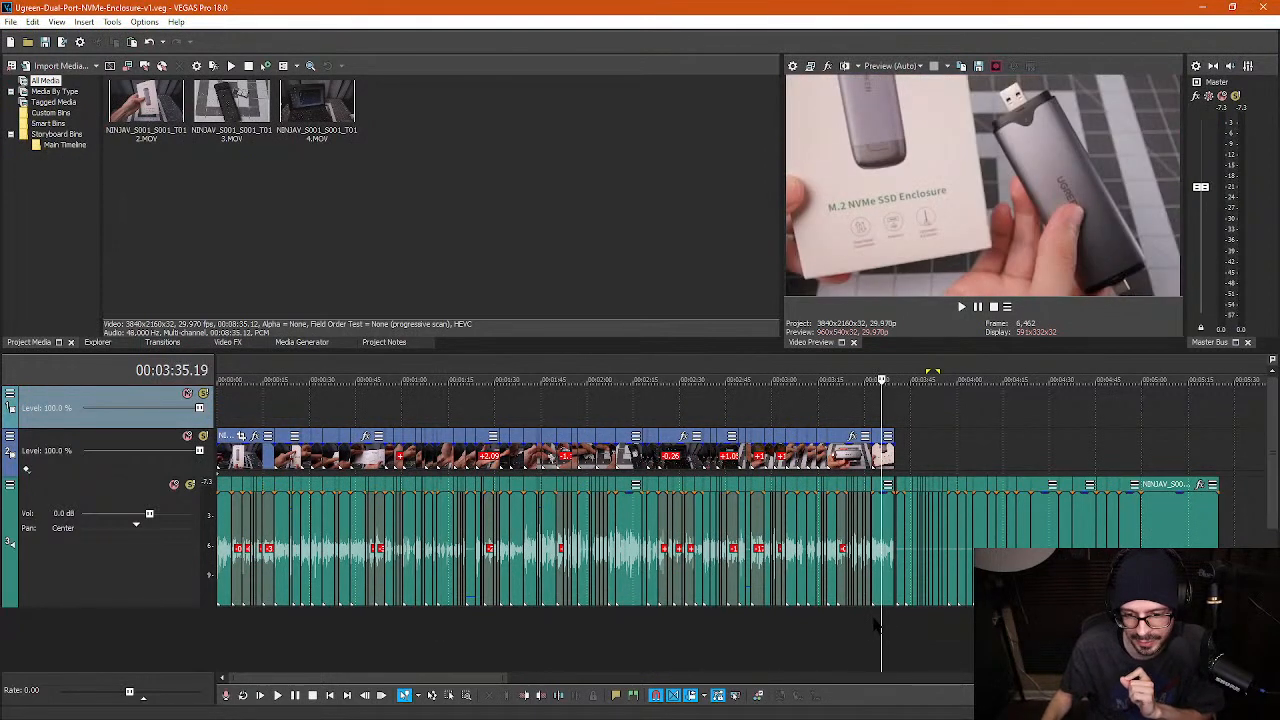
- Start Render to New Track with the Wave (Microsoft) format and the 48,000 Hz, 32 Bit (IEEE Float), Stereo, PCM (float) template
click(84, 22)
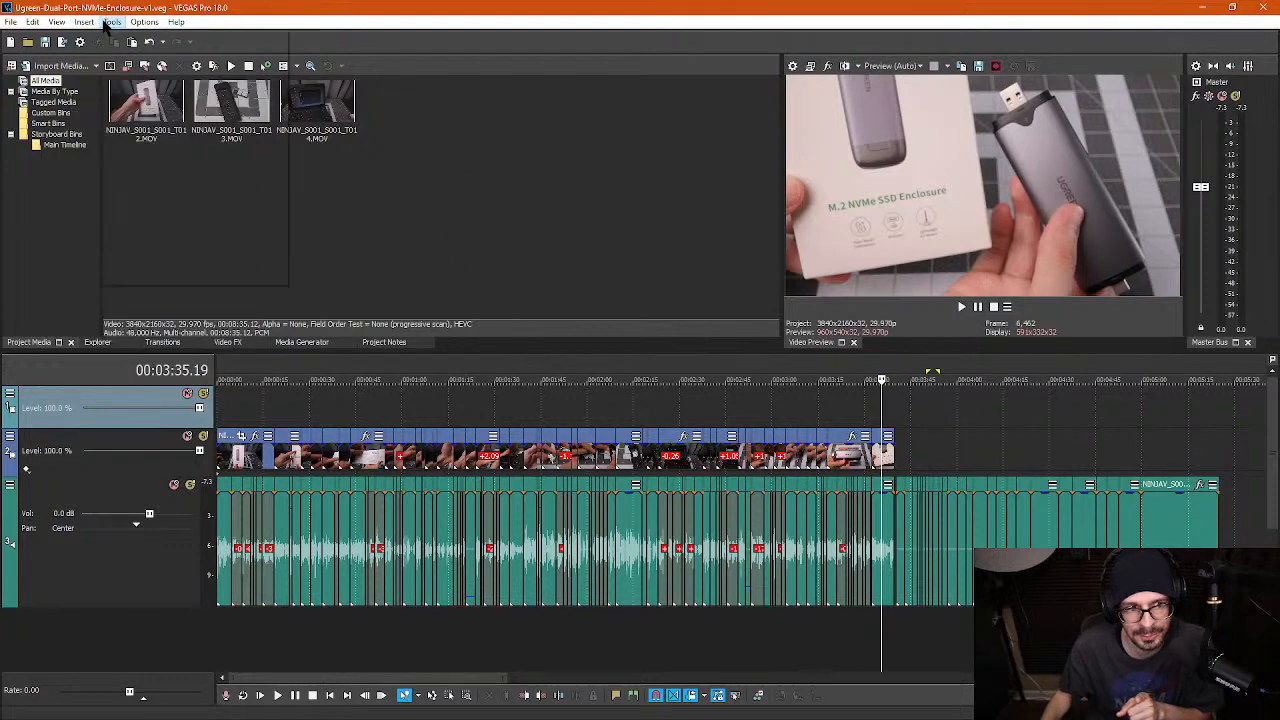
click(110, 22)
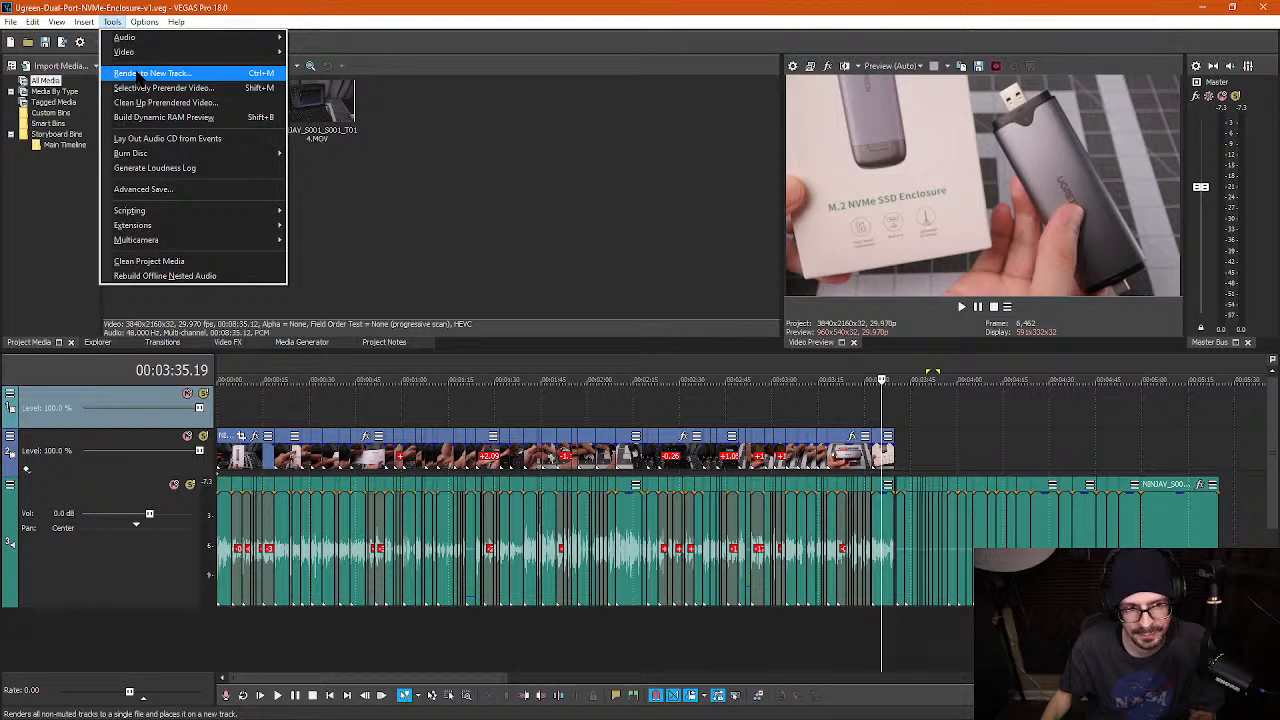
click(140, 74)
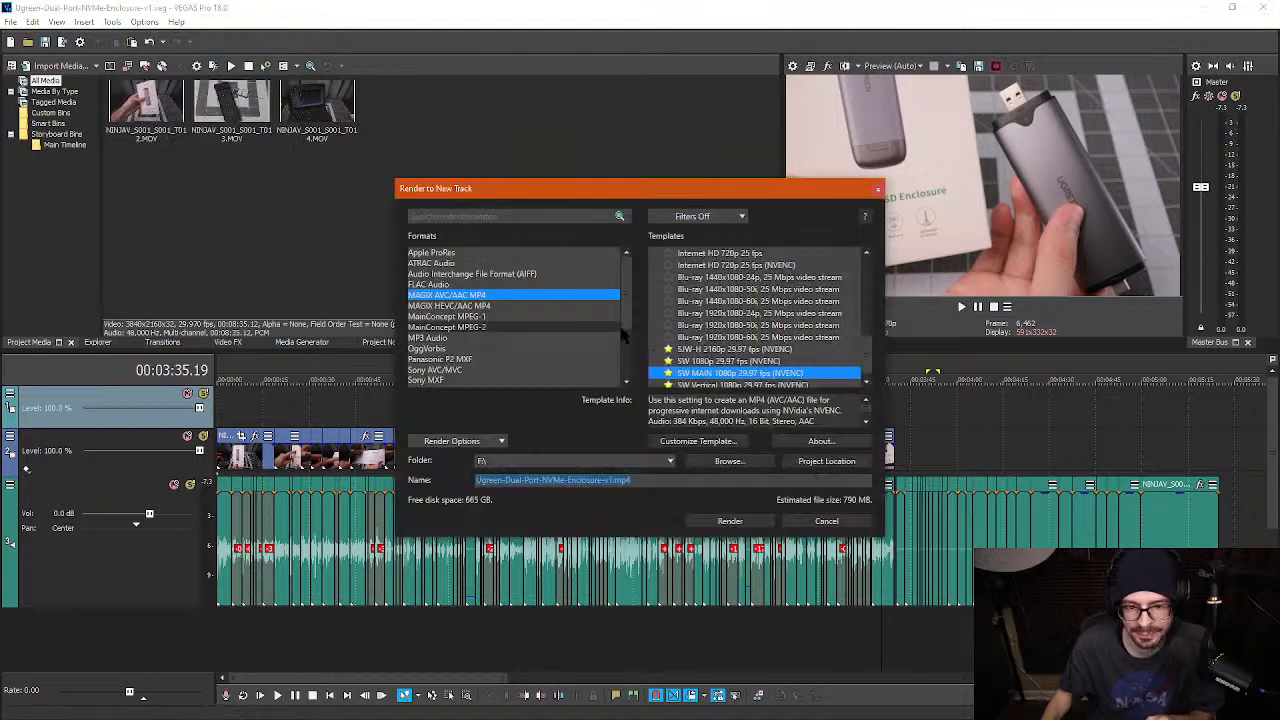
drag(628, 313, 634, 362)
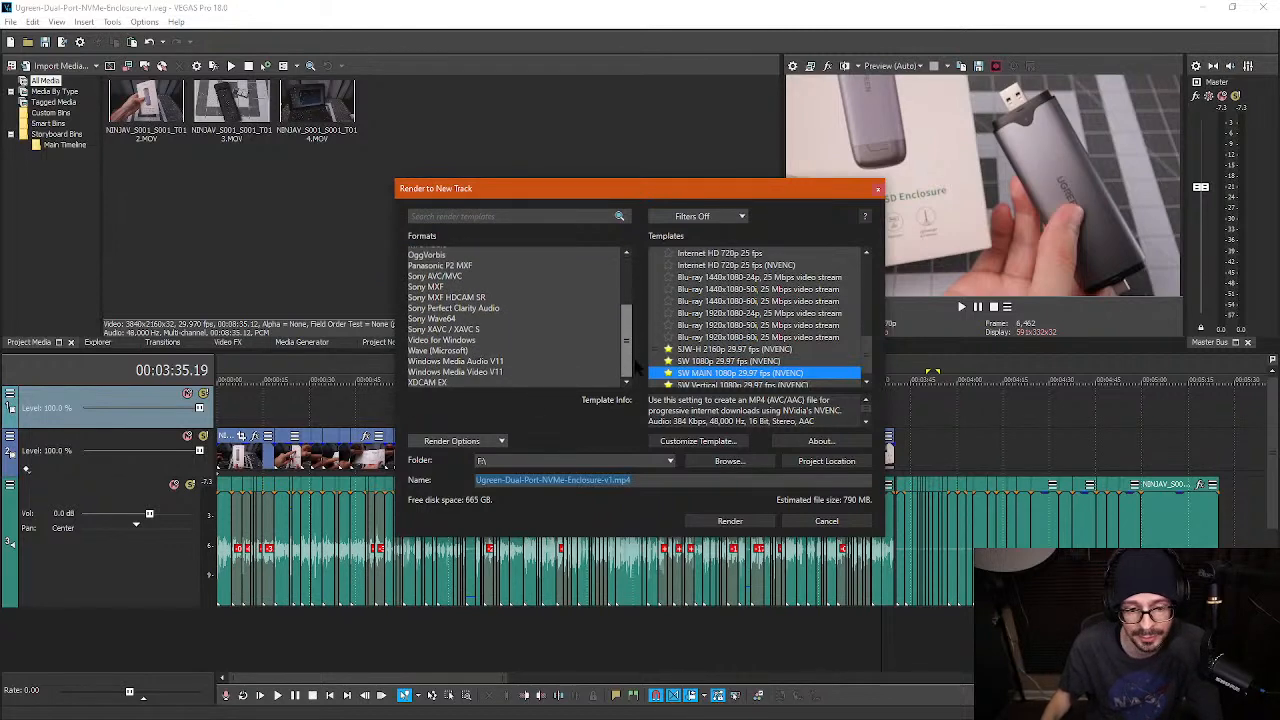
click(460, 351)
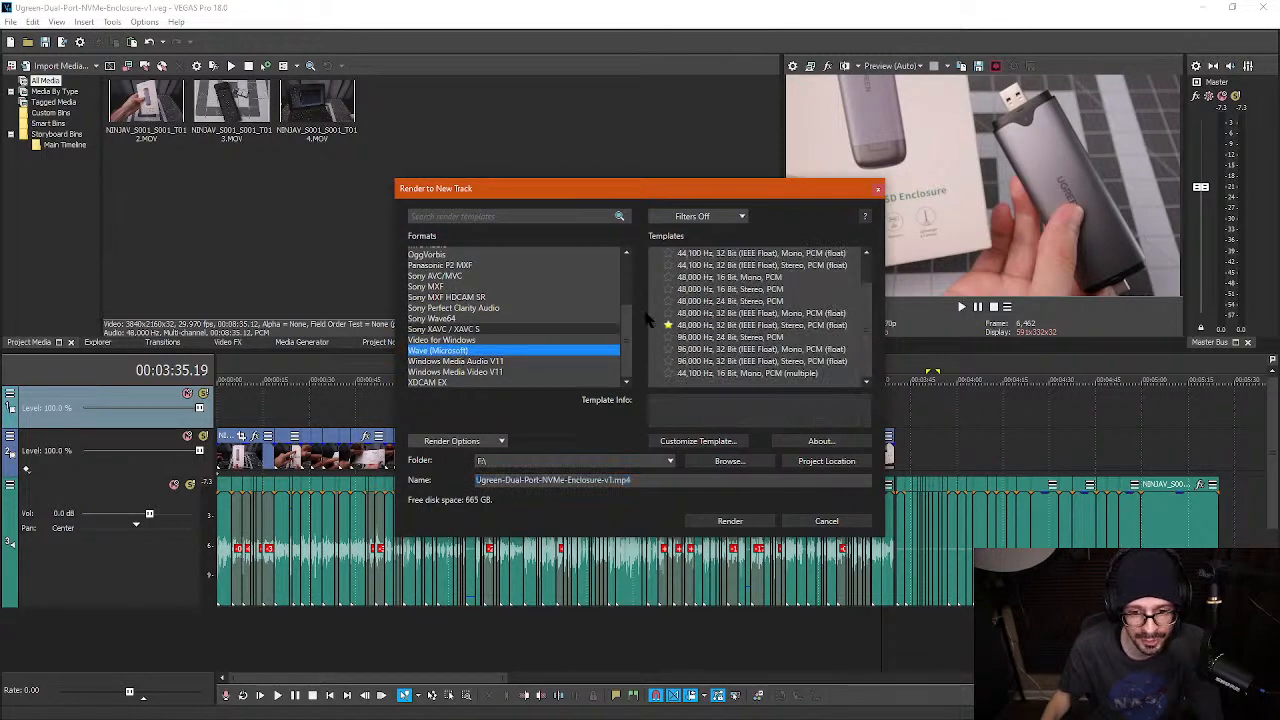
click(705, 327)
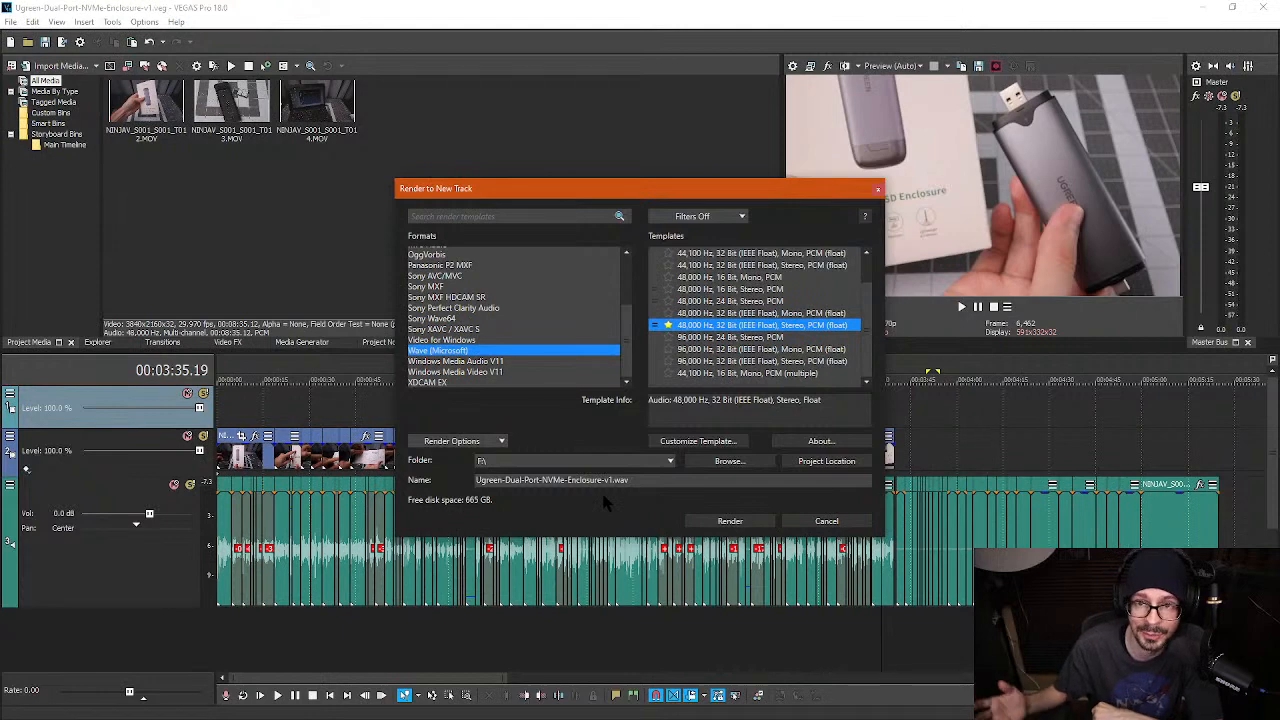
- Create a folder named Voice inside 20210912-Ugreen-Dual-Port-NVMe-Enclosure on R4M2 (G:) and open it as the render destination
click(697, 460)
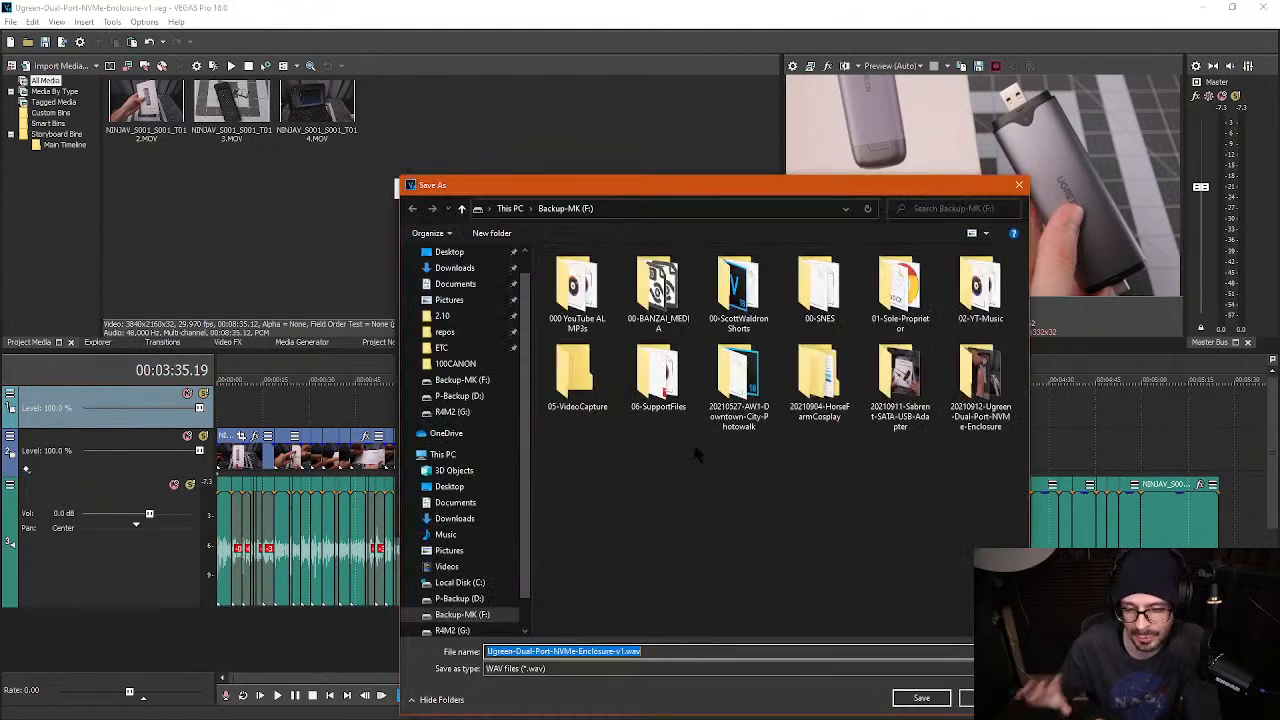
scroll(460, 590, down, 1)
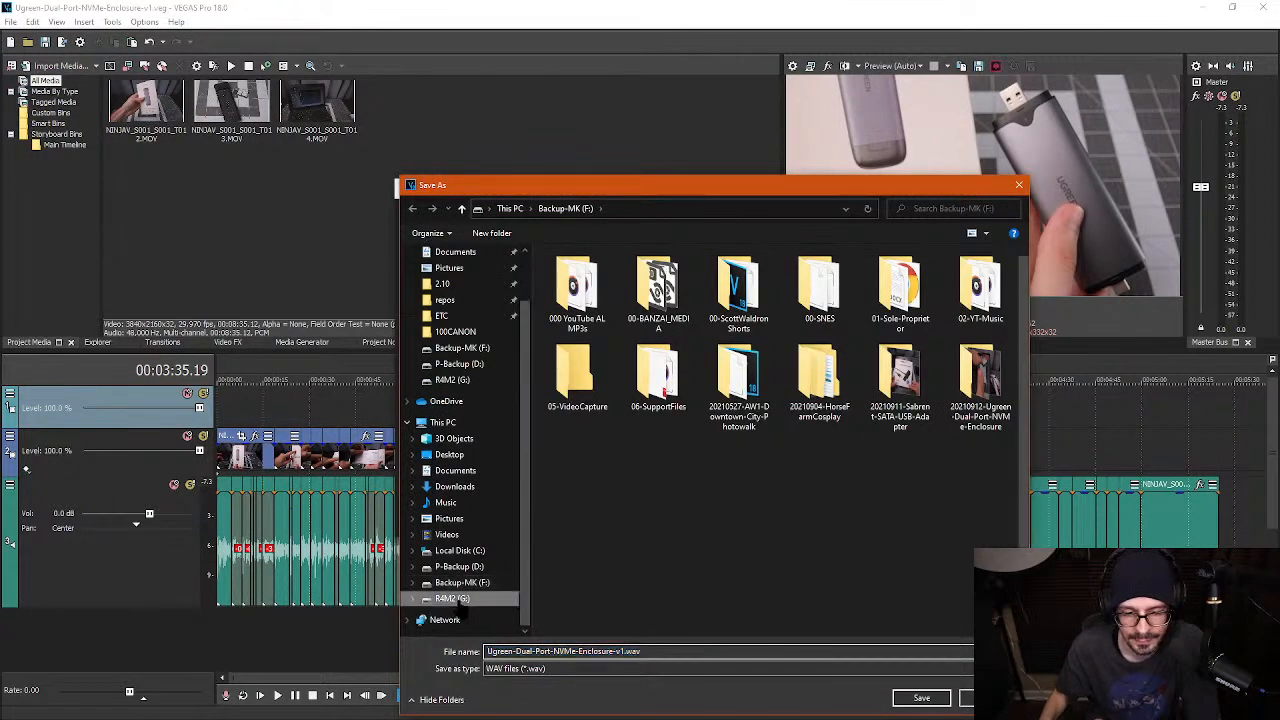
click(450, 598)
scroll(640, 375, down, 2)
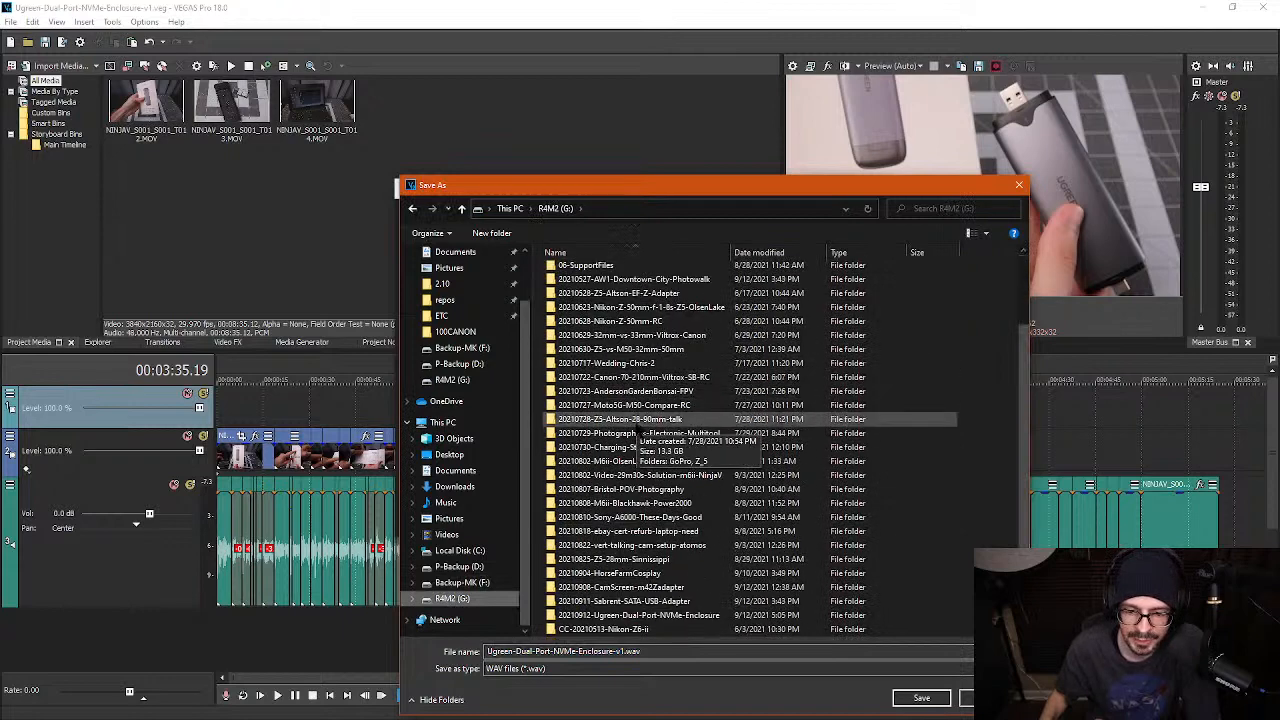
double_click(630, 615)
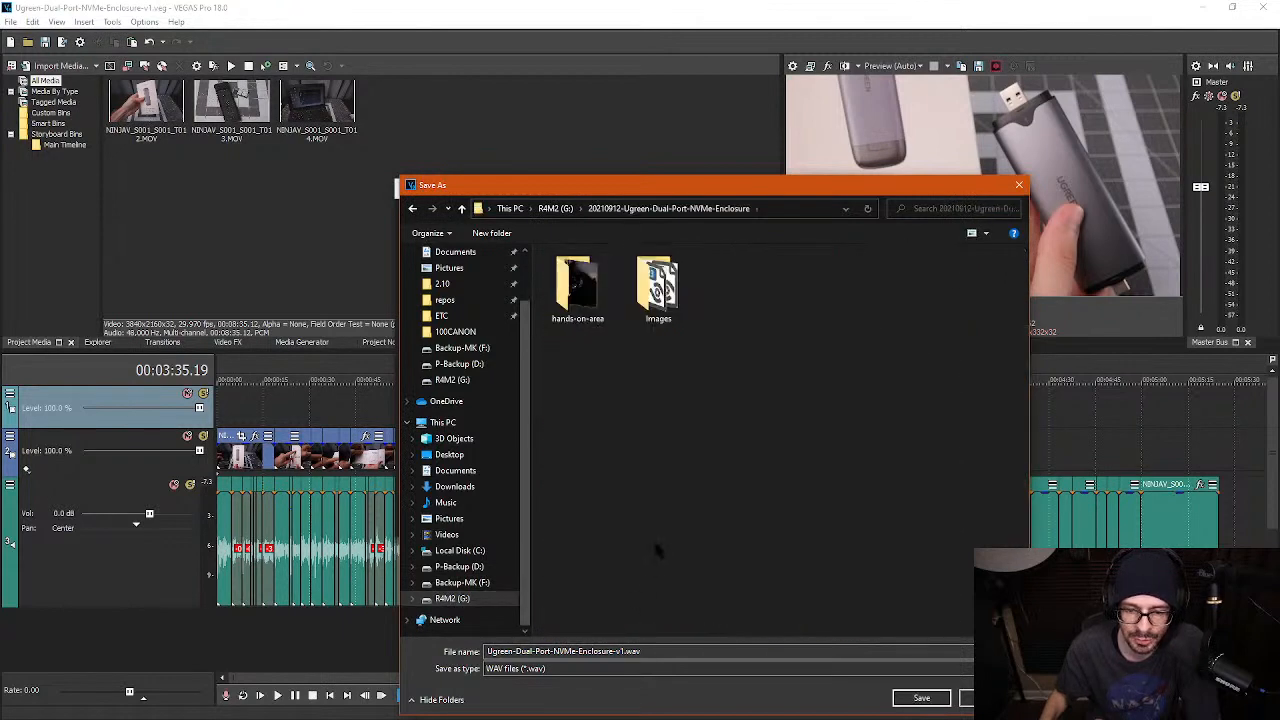
click(505, 234)
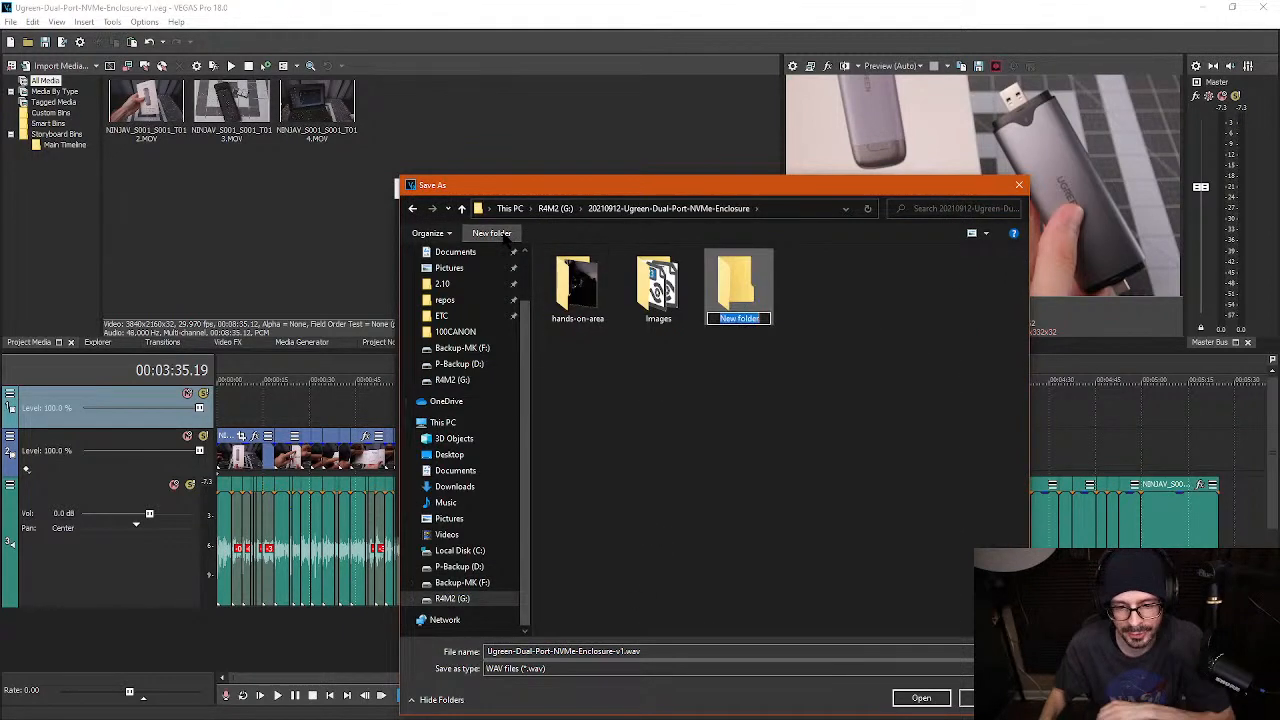
text(Voice)
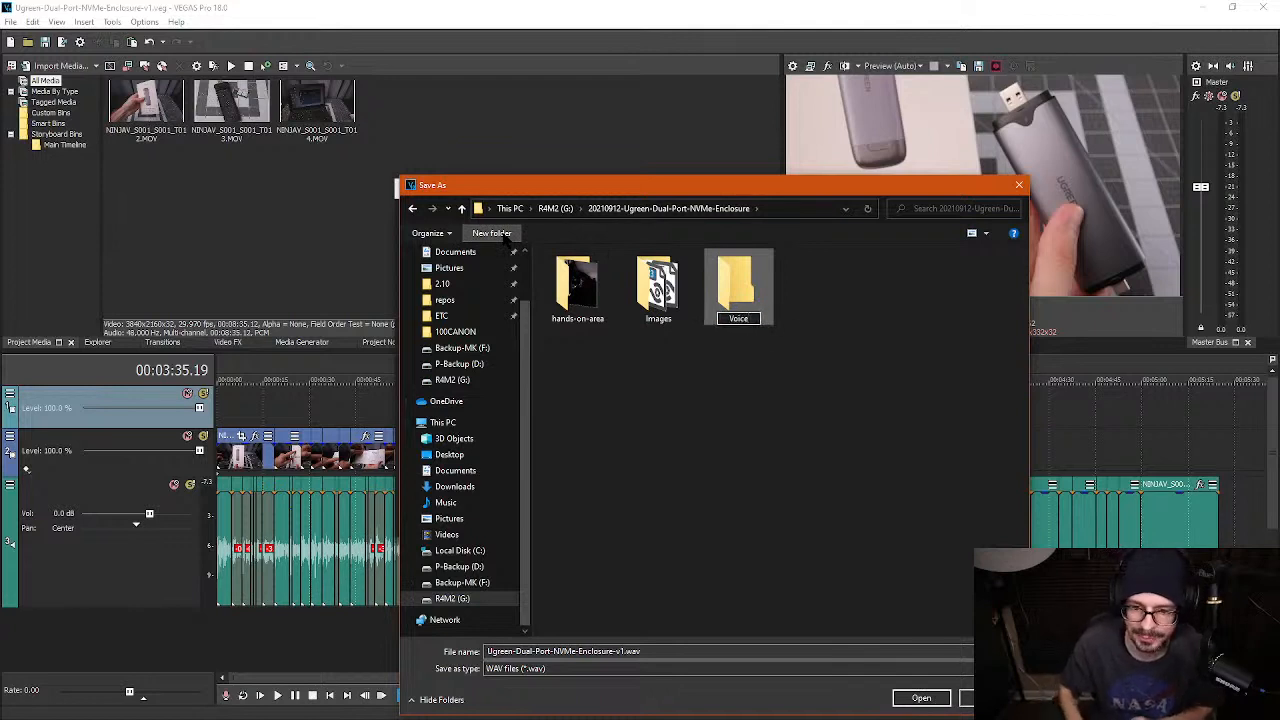
key(Return)
double_click(758, 287)
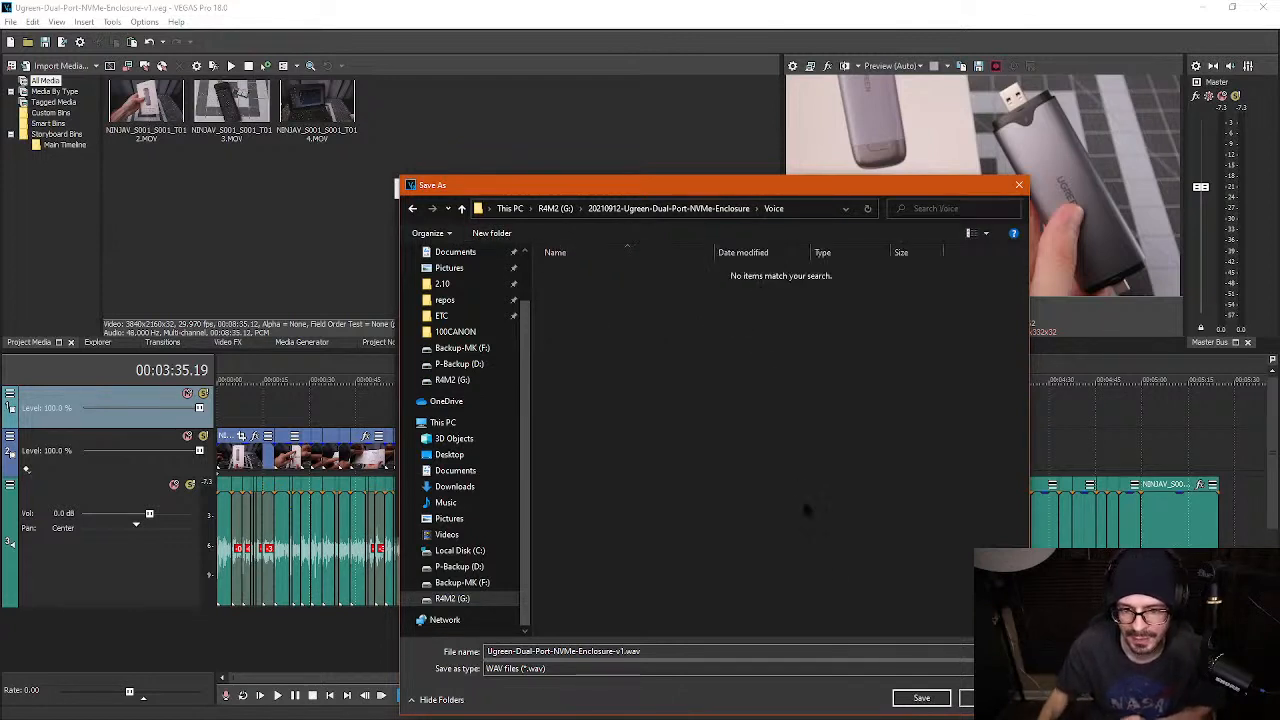
- Name the render file Ugreen-Dual-Port-NVMe-Enclosure-v1-clipped-voice-01.wav and save this output location
click(627, 651)
click(624, 651)
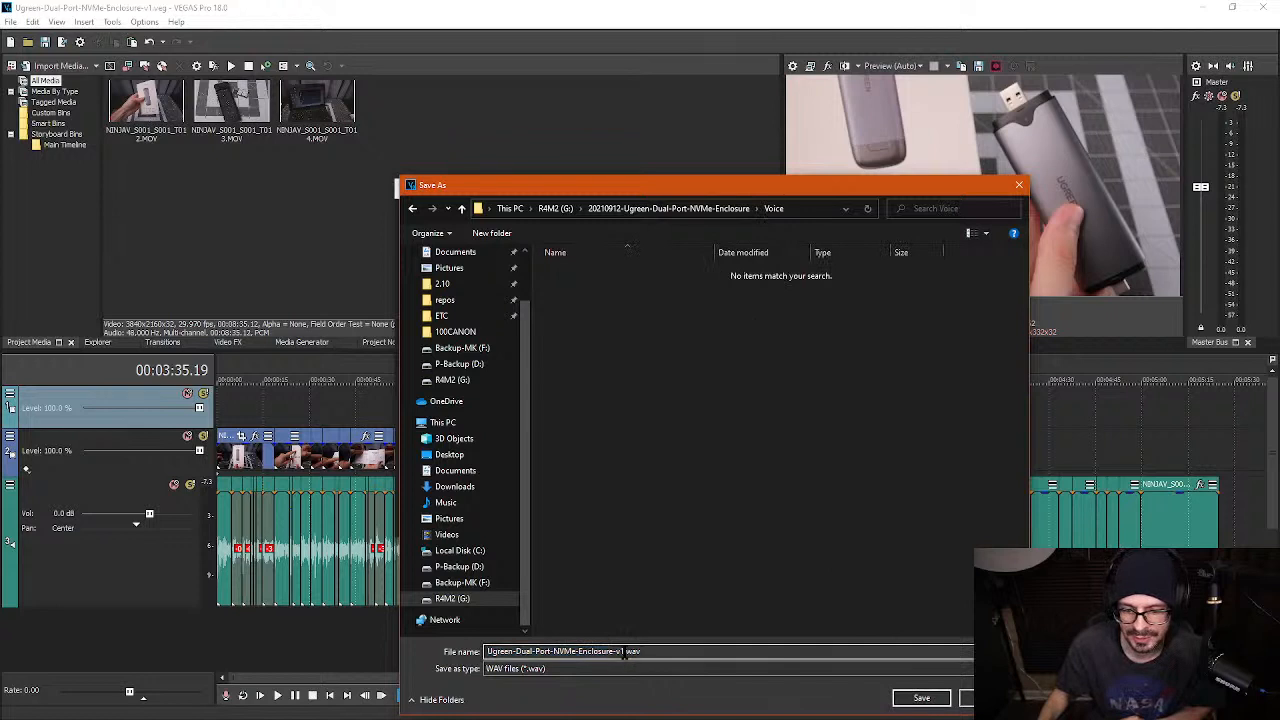
text(-voice-01)
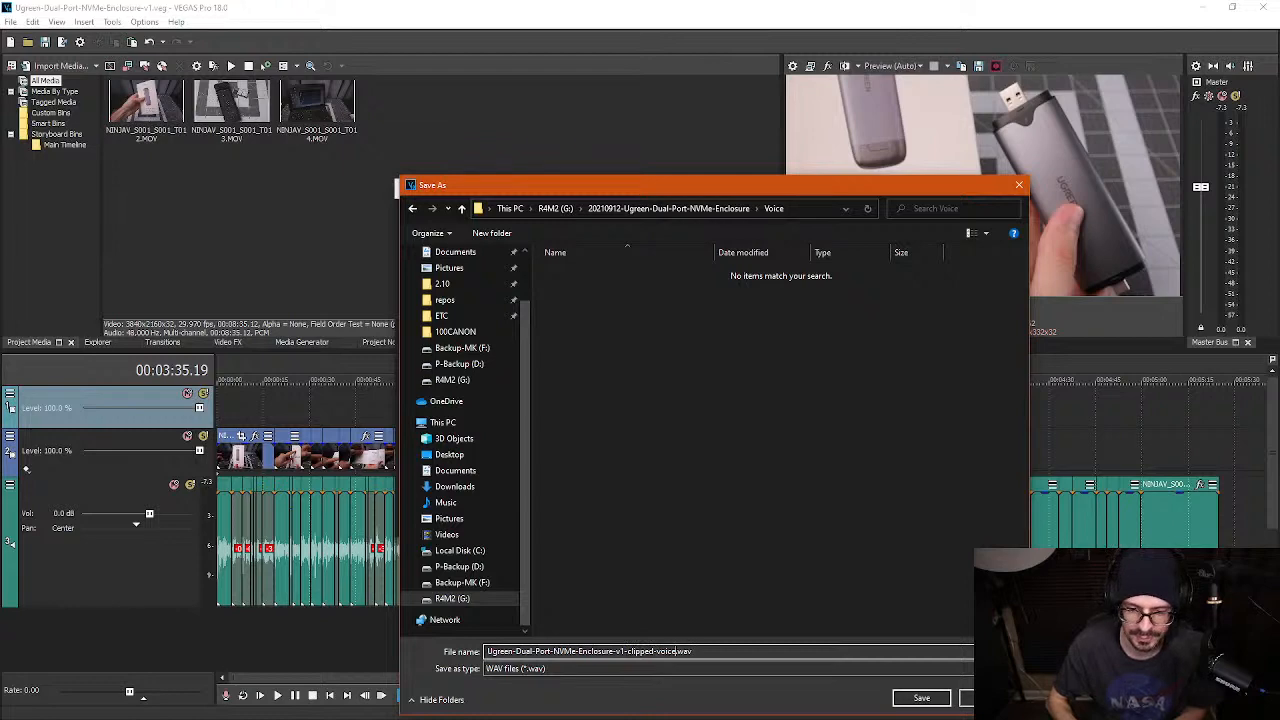
click(918, 699)
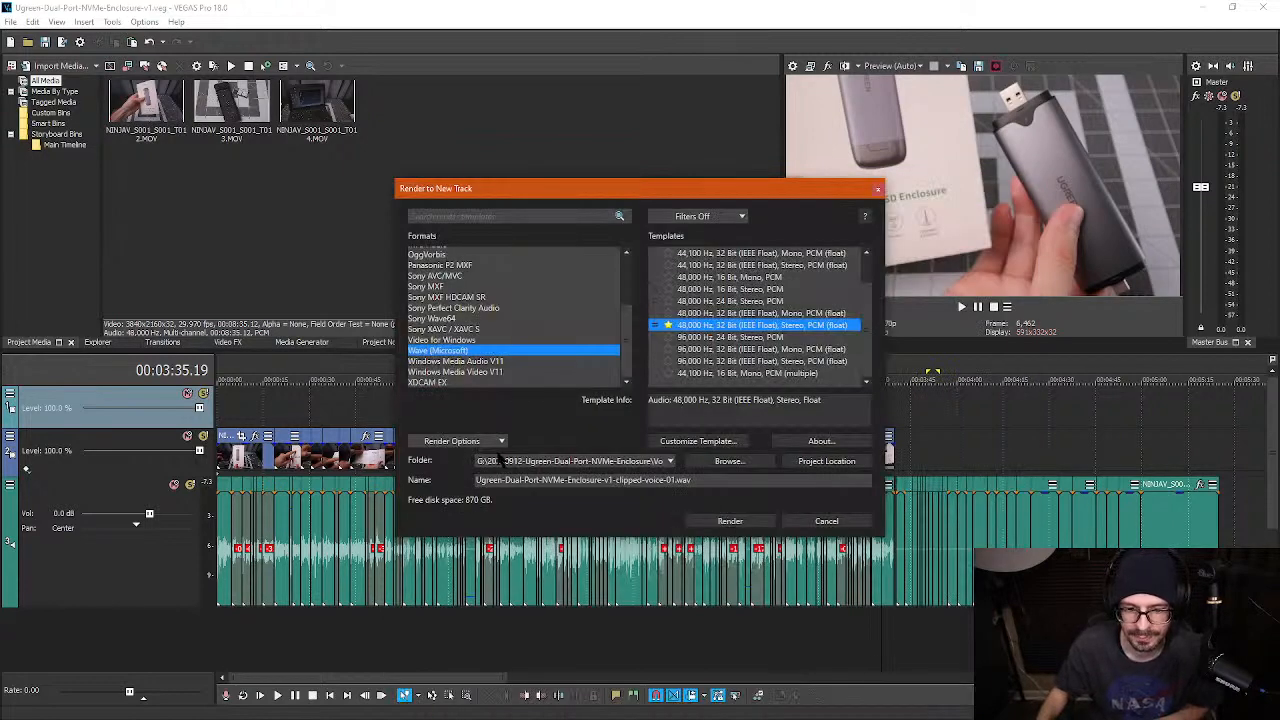
- Render the project audio to a new track and move that track between the video track and the original audio track
click(501, 441)
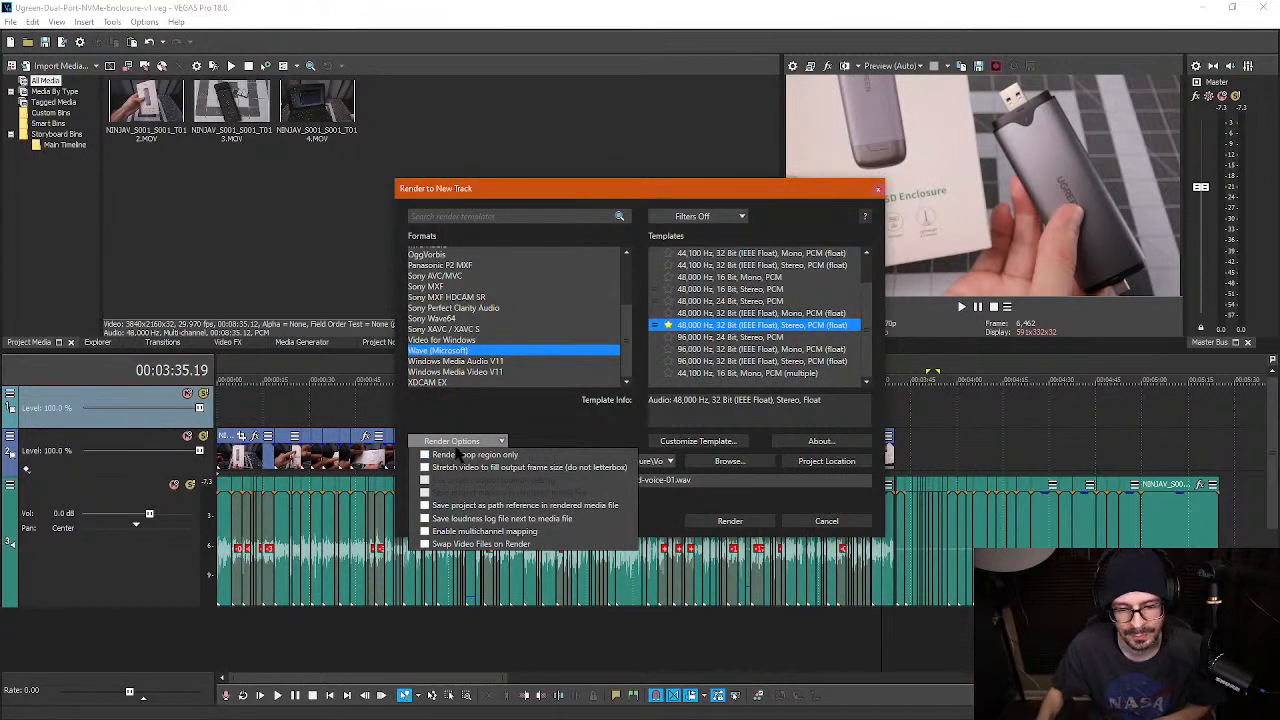
click(464, 445)
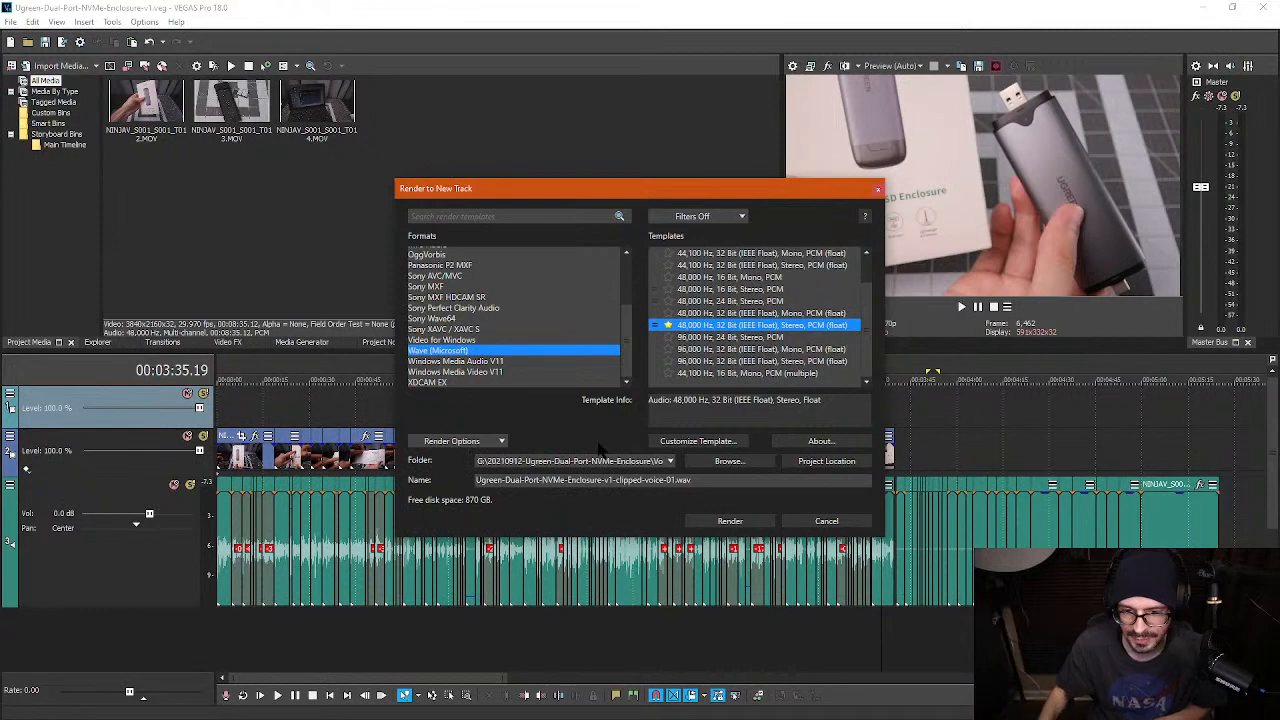
click(728, 521)
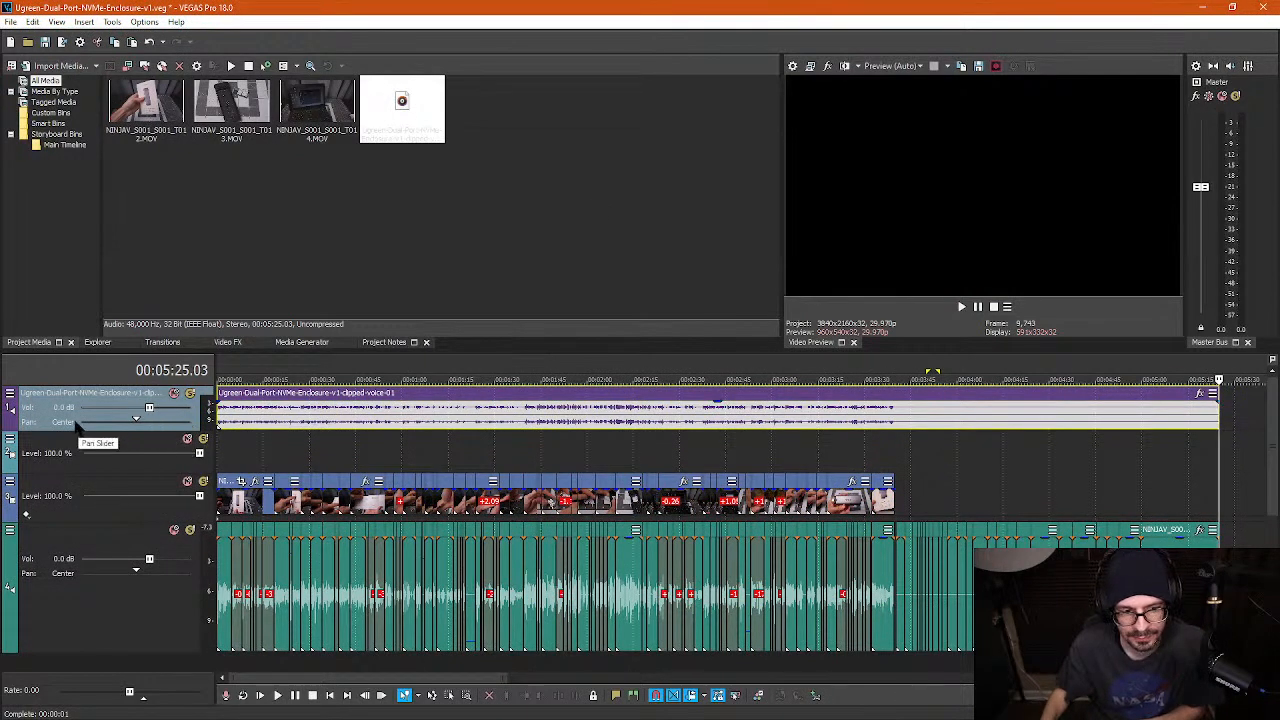
drag(40, 412, 45, 507)
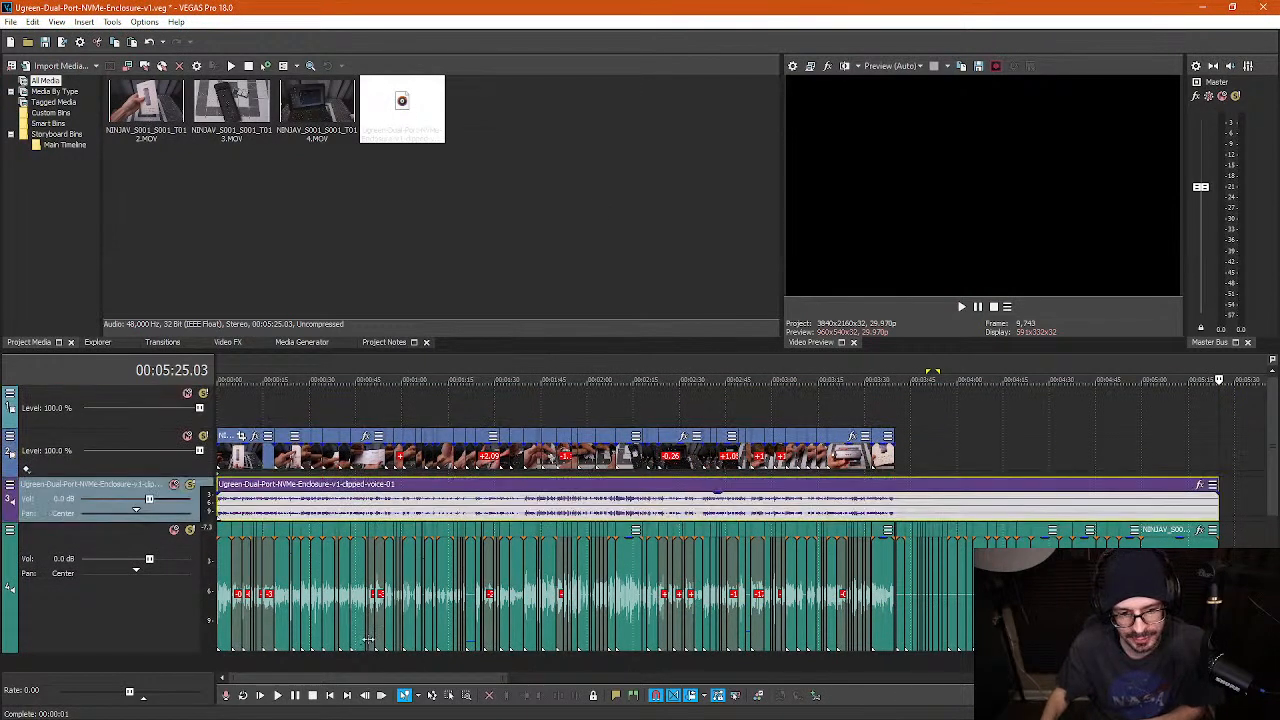
- Select all clips on the original audio track below the rendered voice track and delete them
click(1239, 540)
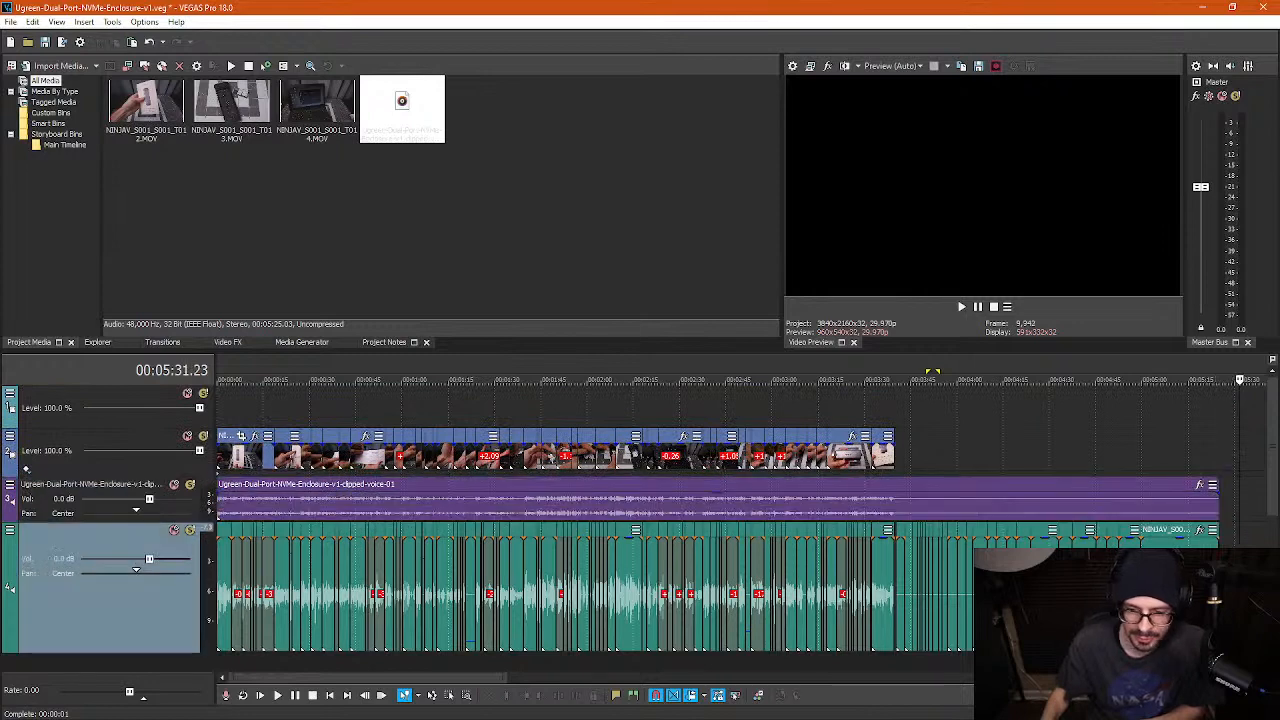
key(d)
key(d)
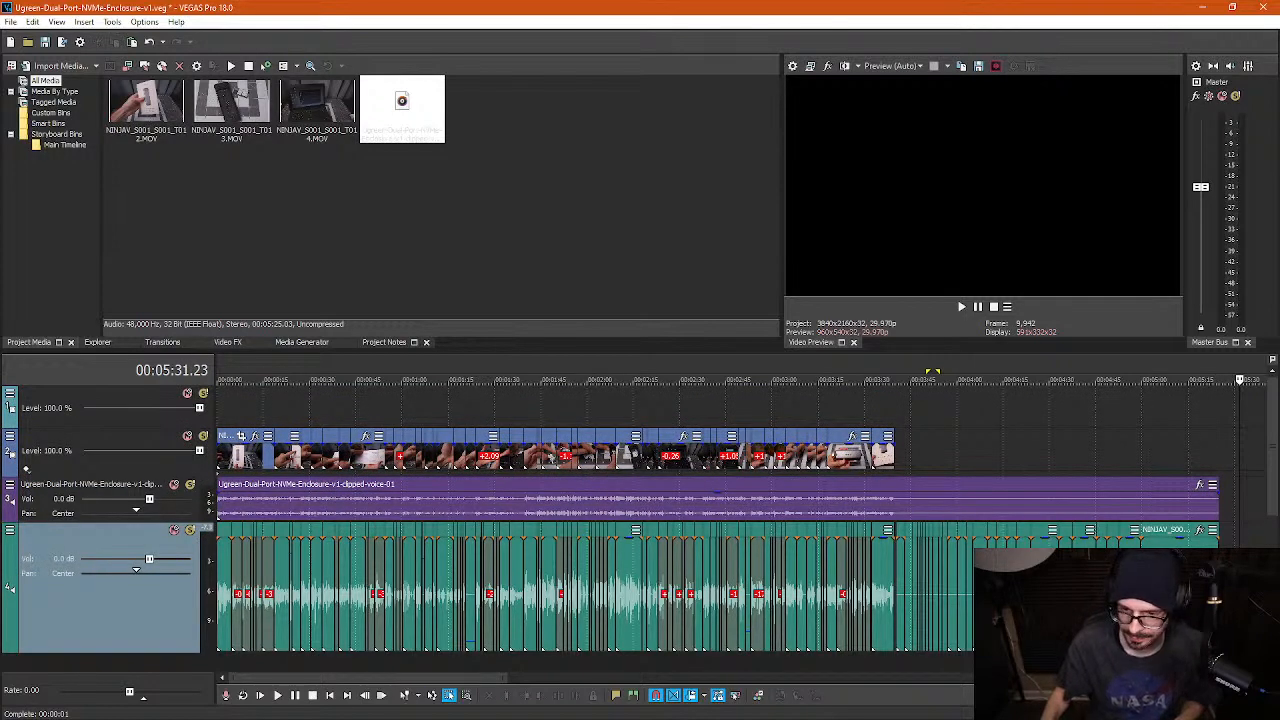
double_click(130, 585)
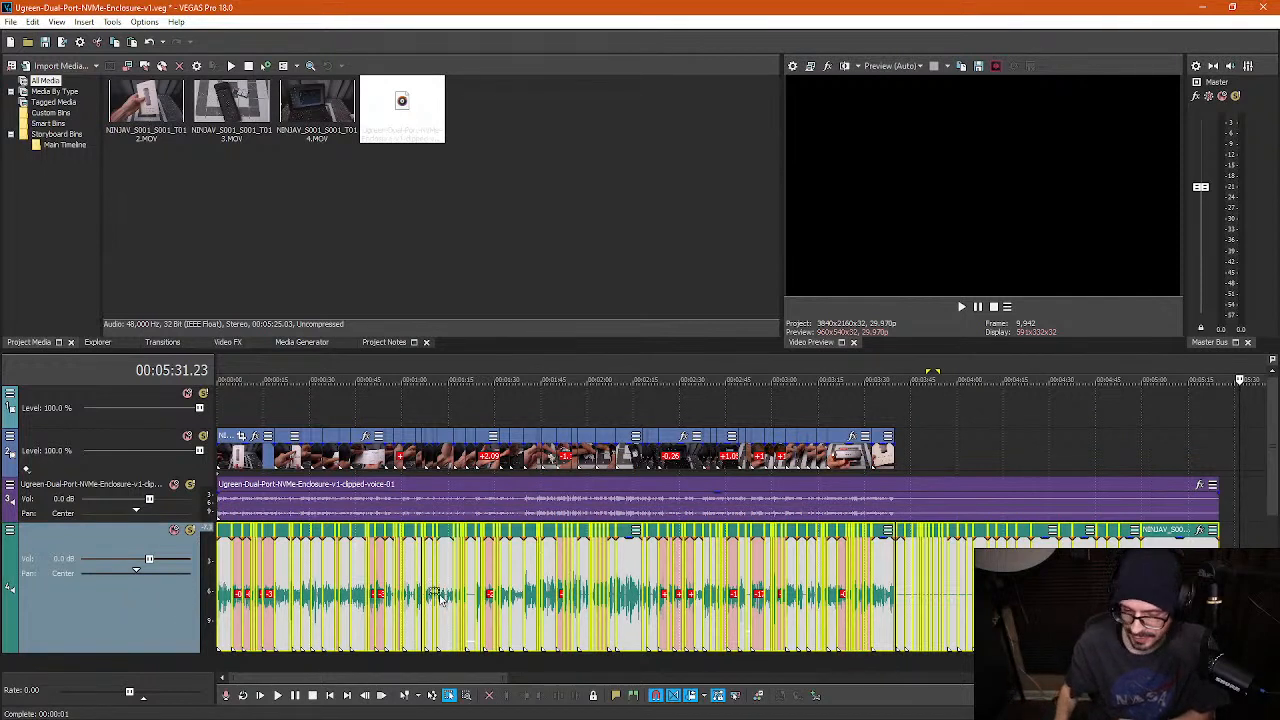
key(ctrl+z)
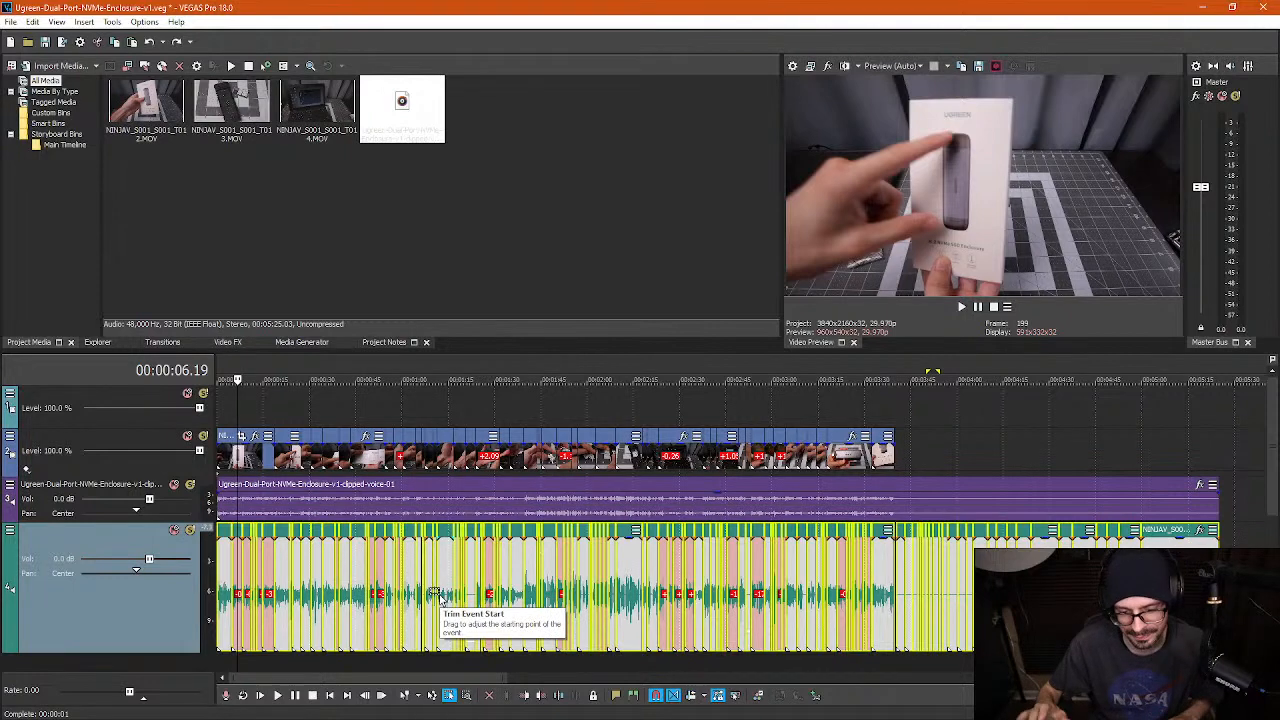
key(Delete)
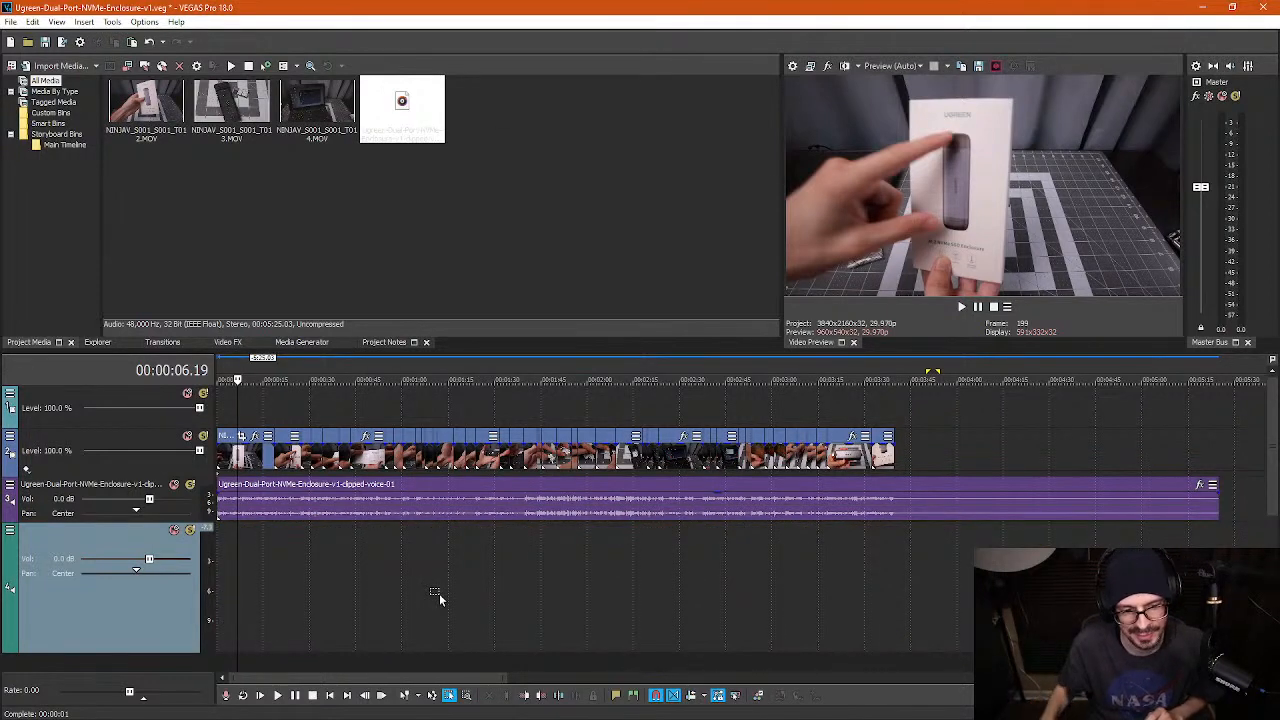
- Save the project under the new name Ugreen-Dual-Port-NVMe-Enclosure-v2.veg in the same folder
click(19, 21)
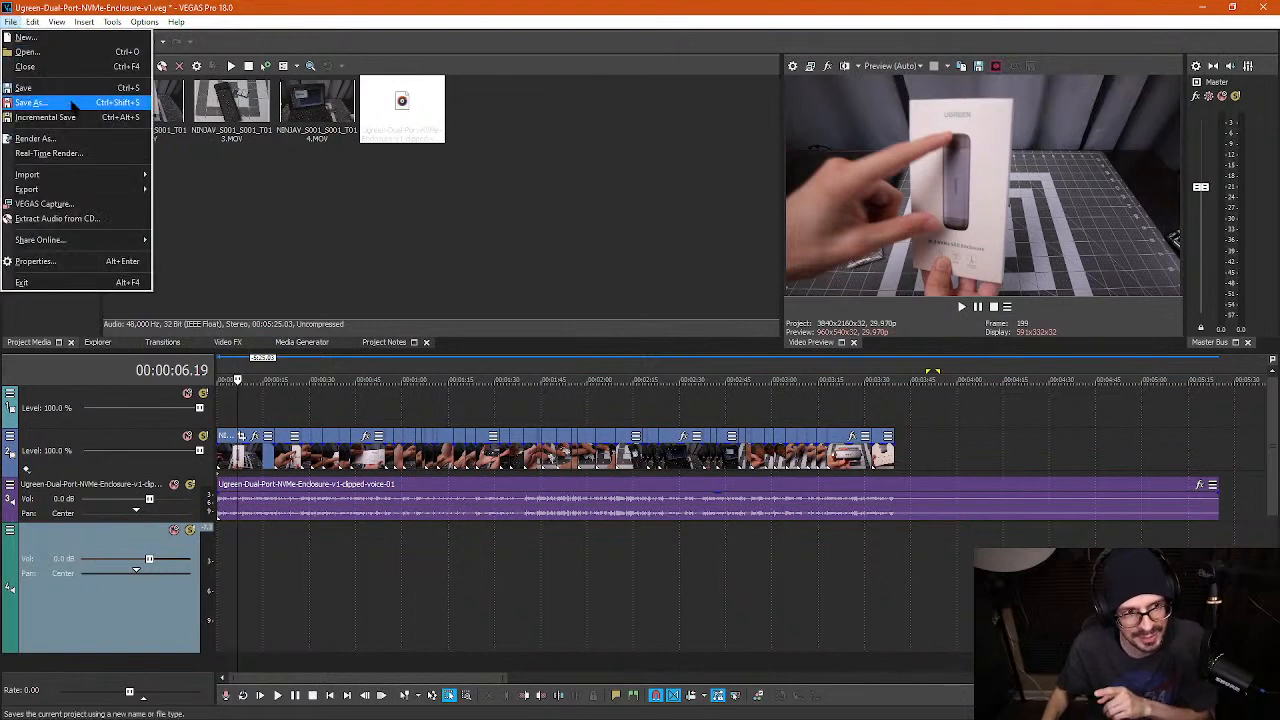
click(40, 102)
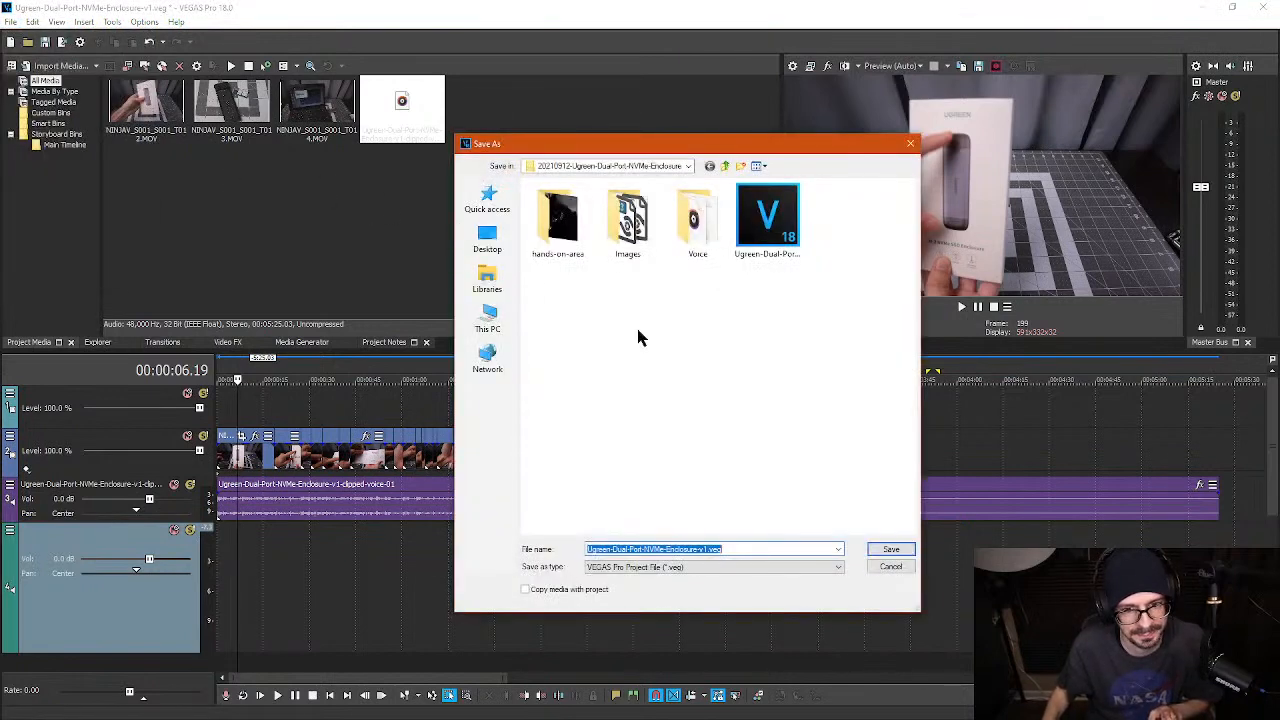
click(705, 550)
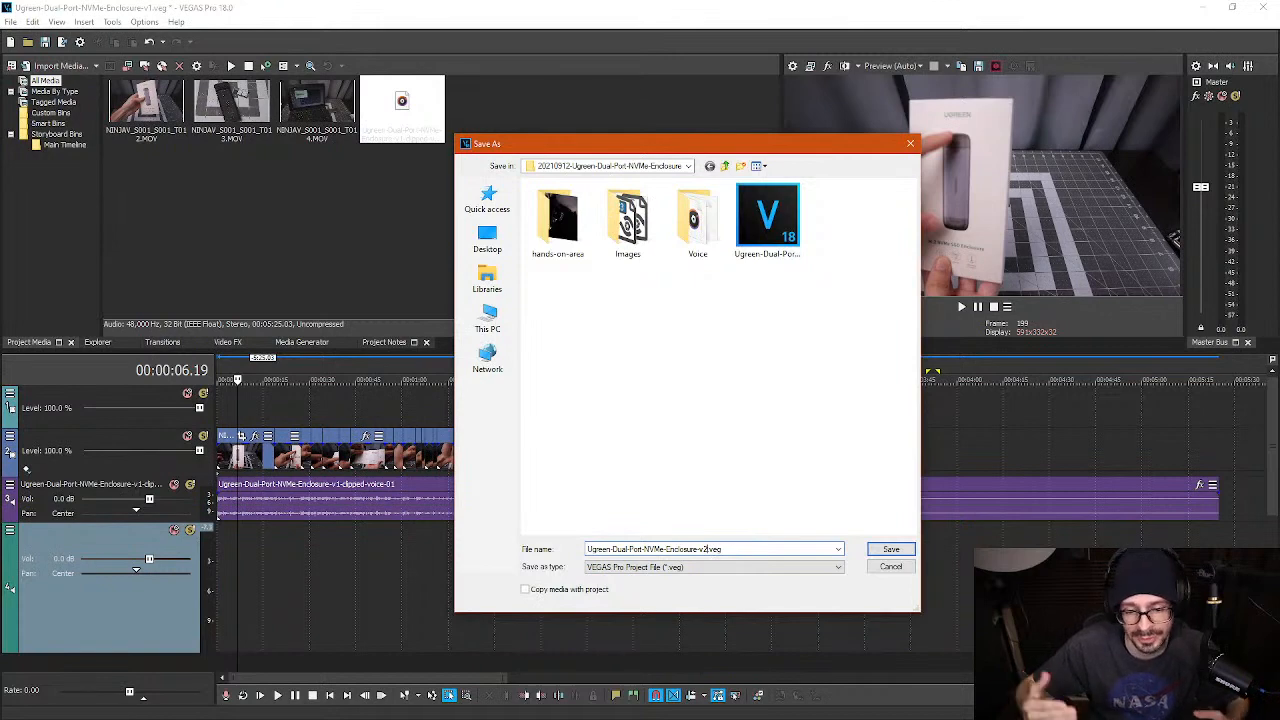
click(891, 553)
click(707, 558)
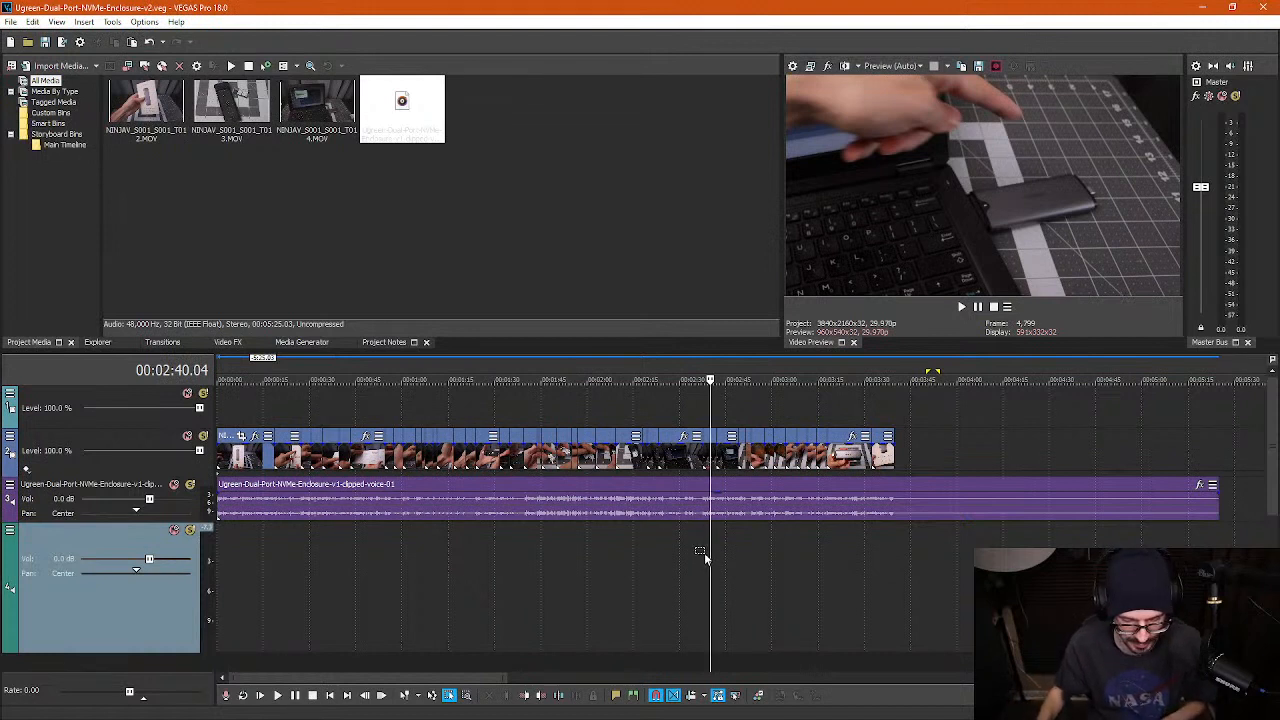
- Delete the emptied original audio track and increase the height of the rendered voice track
key(ctrl+d)
click(362, 558)
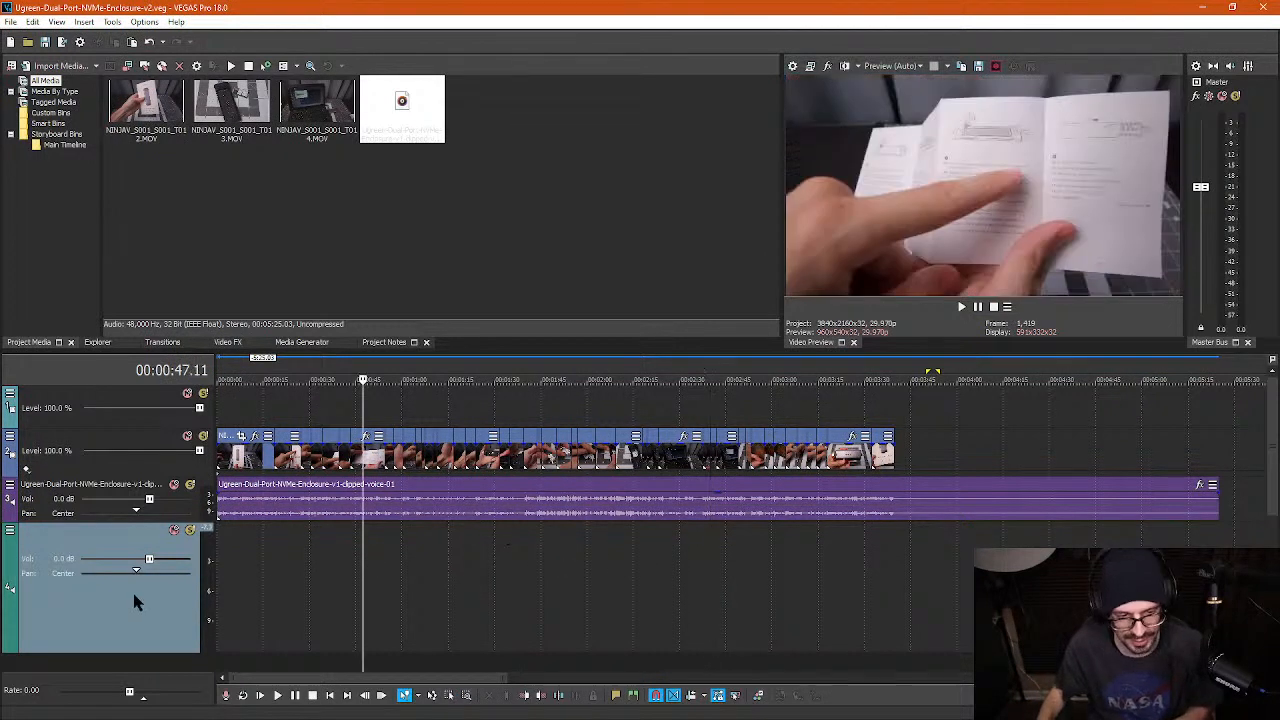
right_click(133, 591)
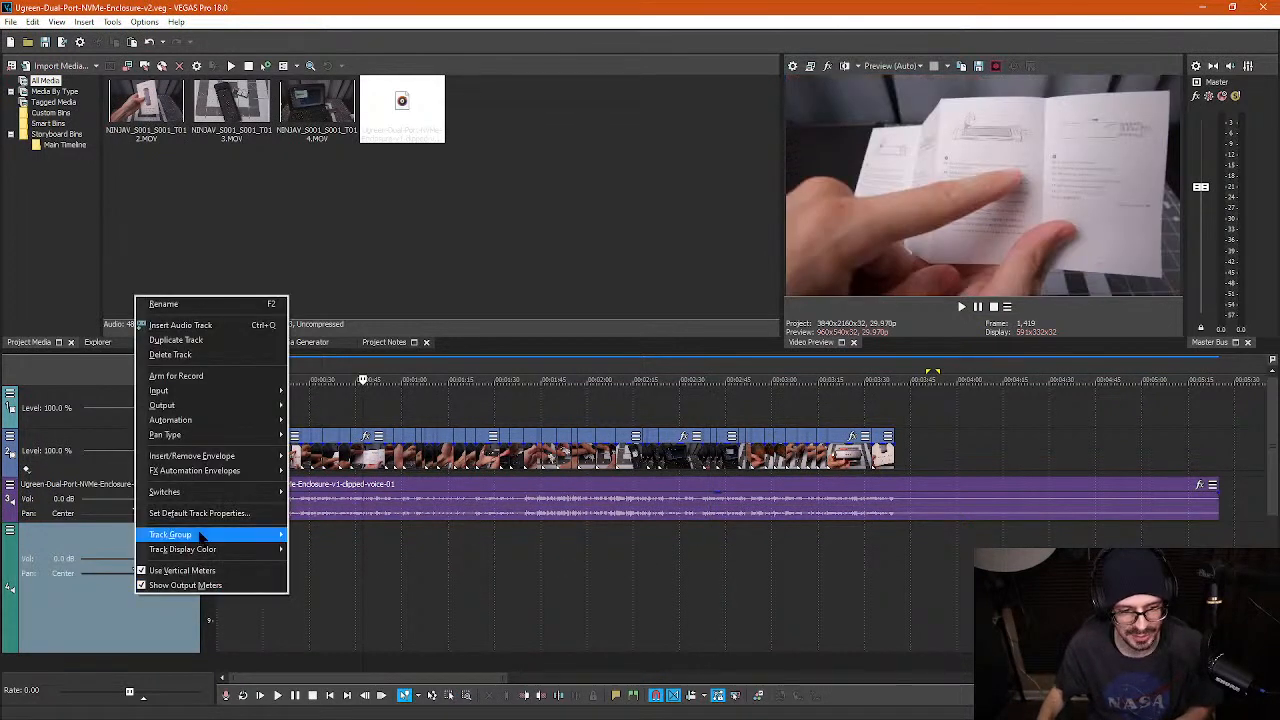
click(170, 355)
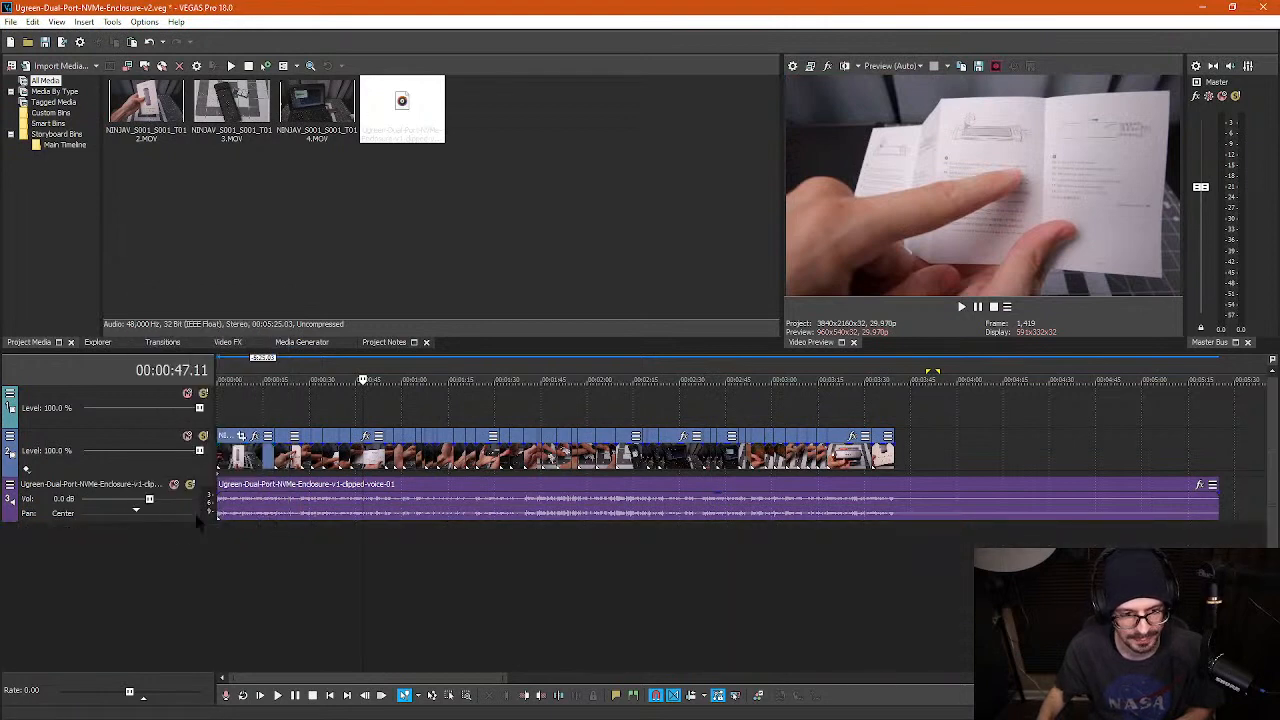
drag(194, 526, 194, 591)
- Normalize the rendered voice clip through its Normalize switch
click(323, 574)
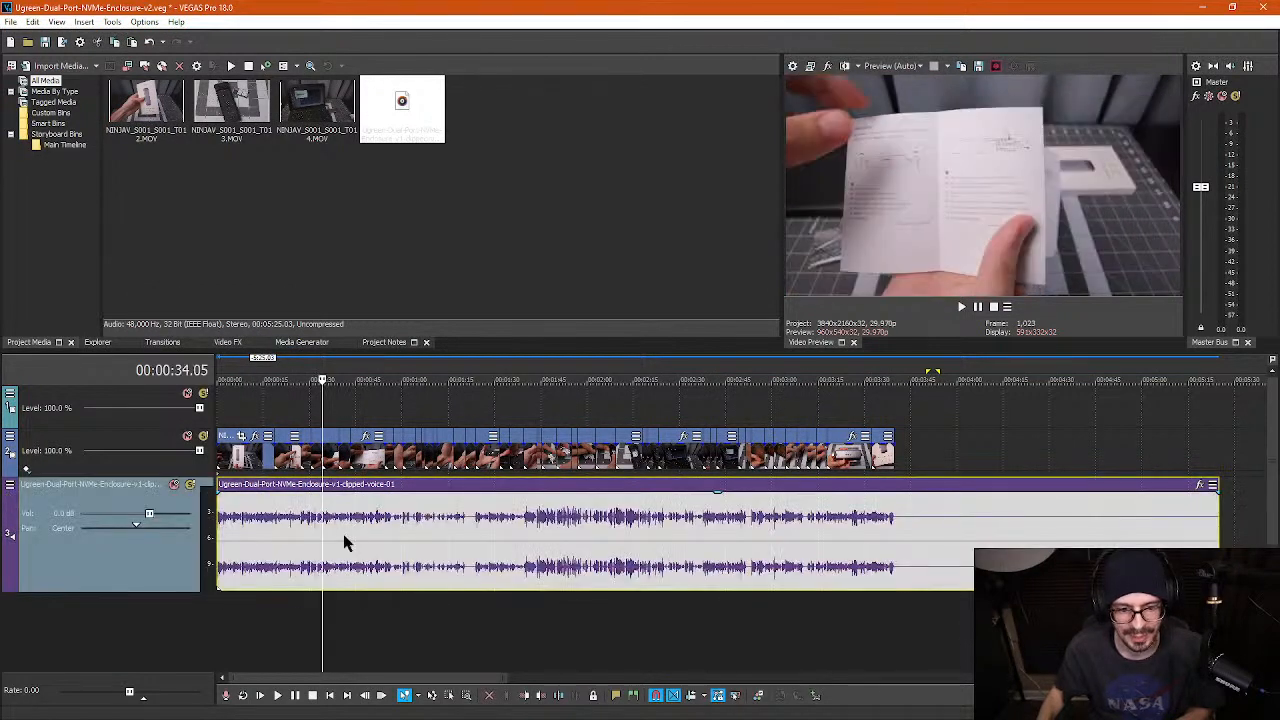
right_click(345, 536)
mouse_move(500, 588)
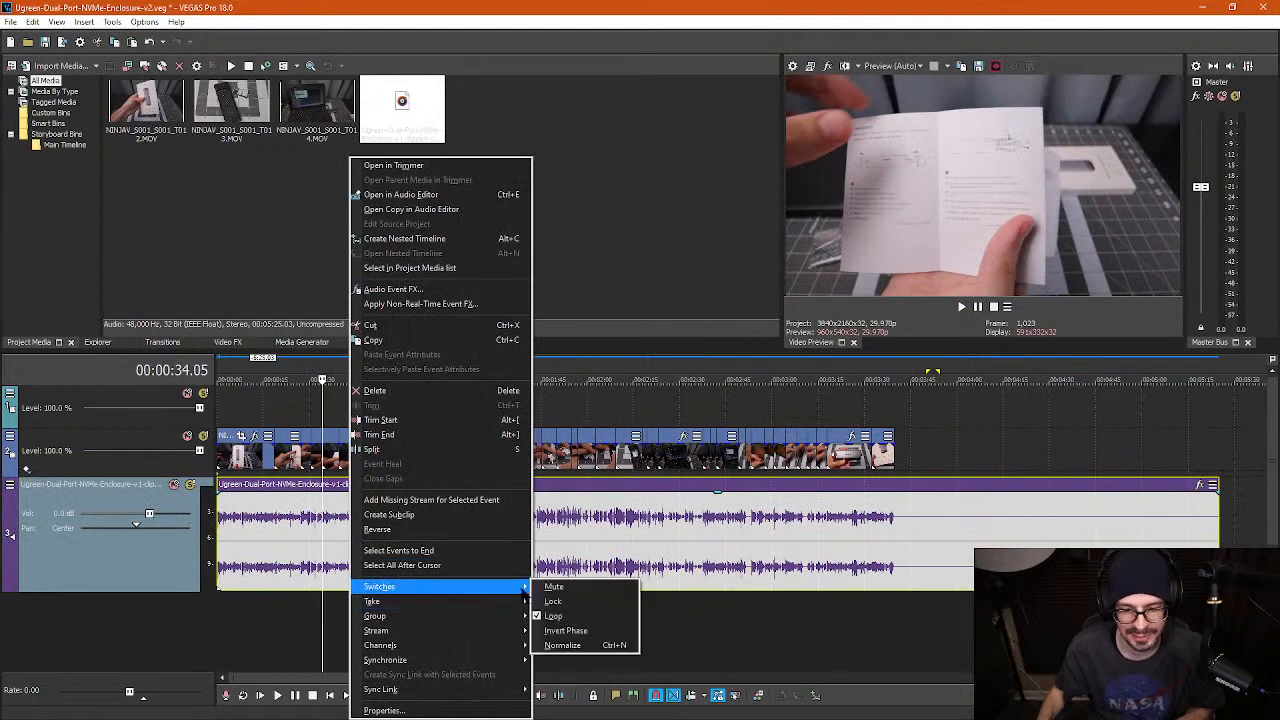
click(572, 646)
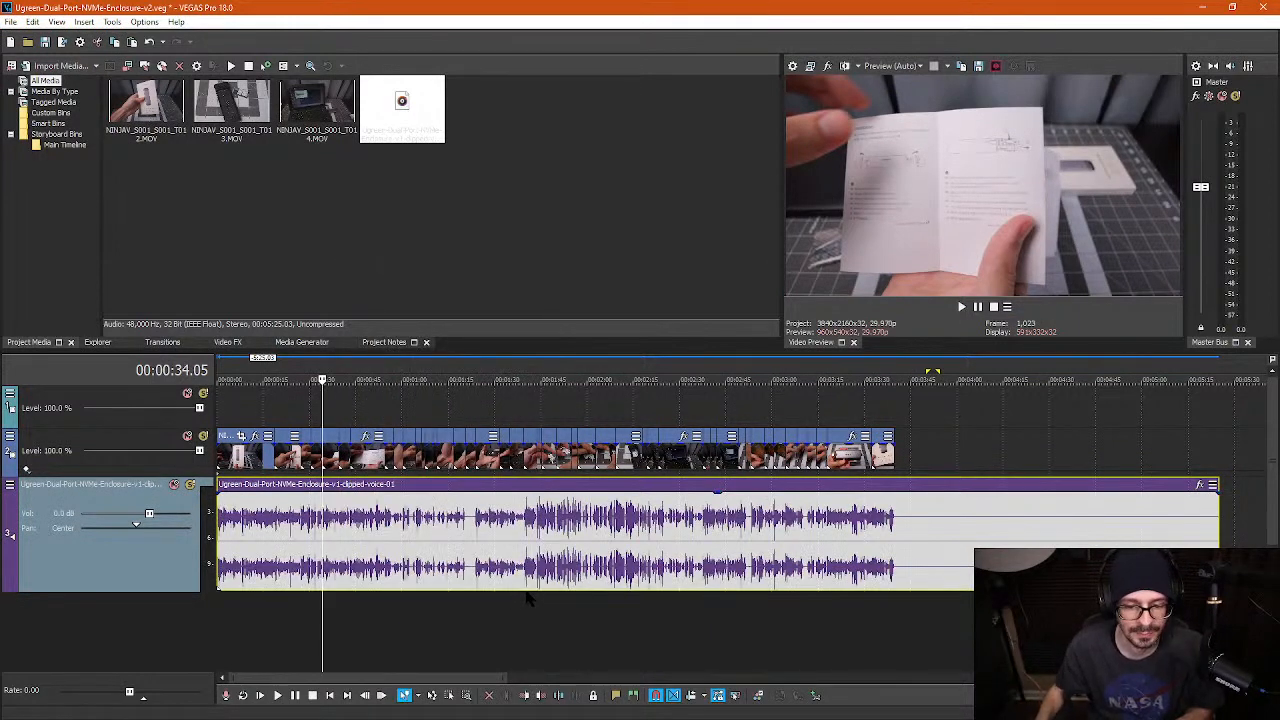
- Split the voice clip at 00:01:39.18 and at the end of the silent gap at about 00:01:24
click(523, 560)
scroll(523, 560, up, 6)
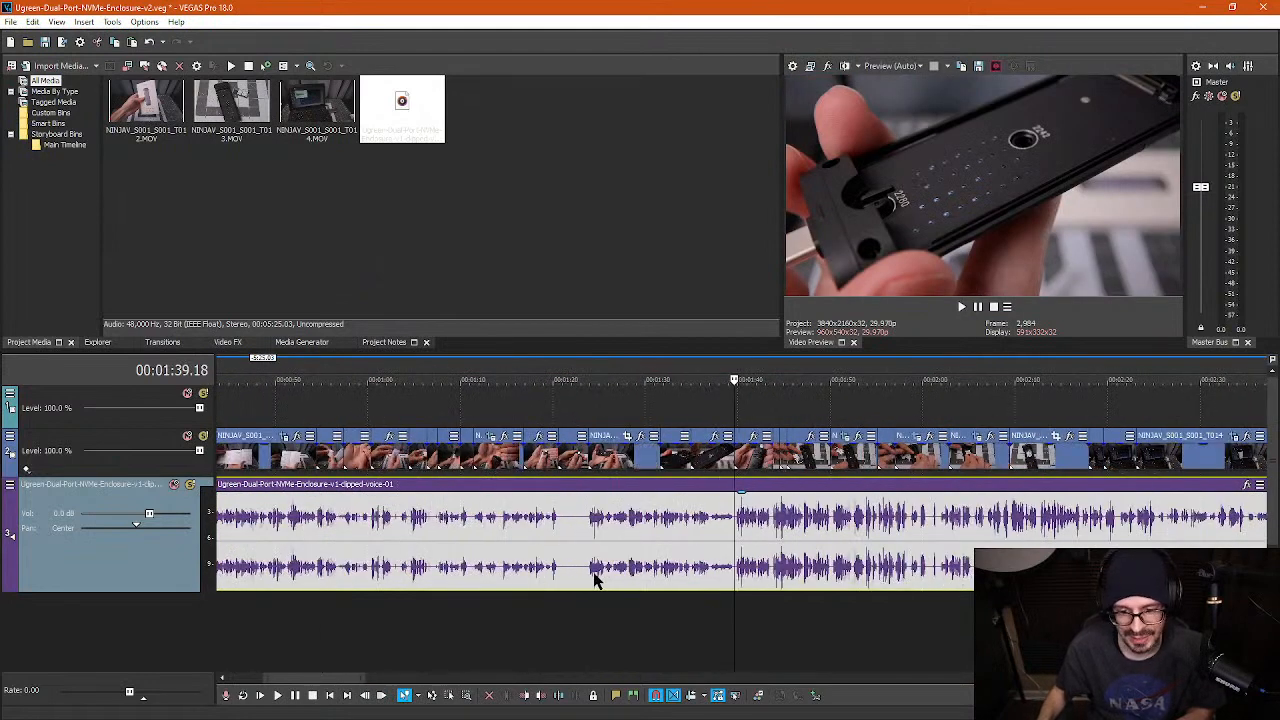
scroll(727, 530, up, 2)
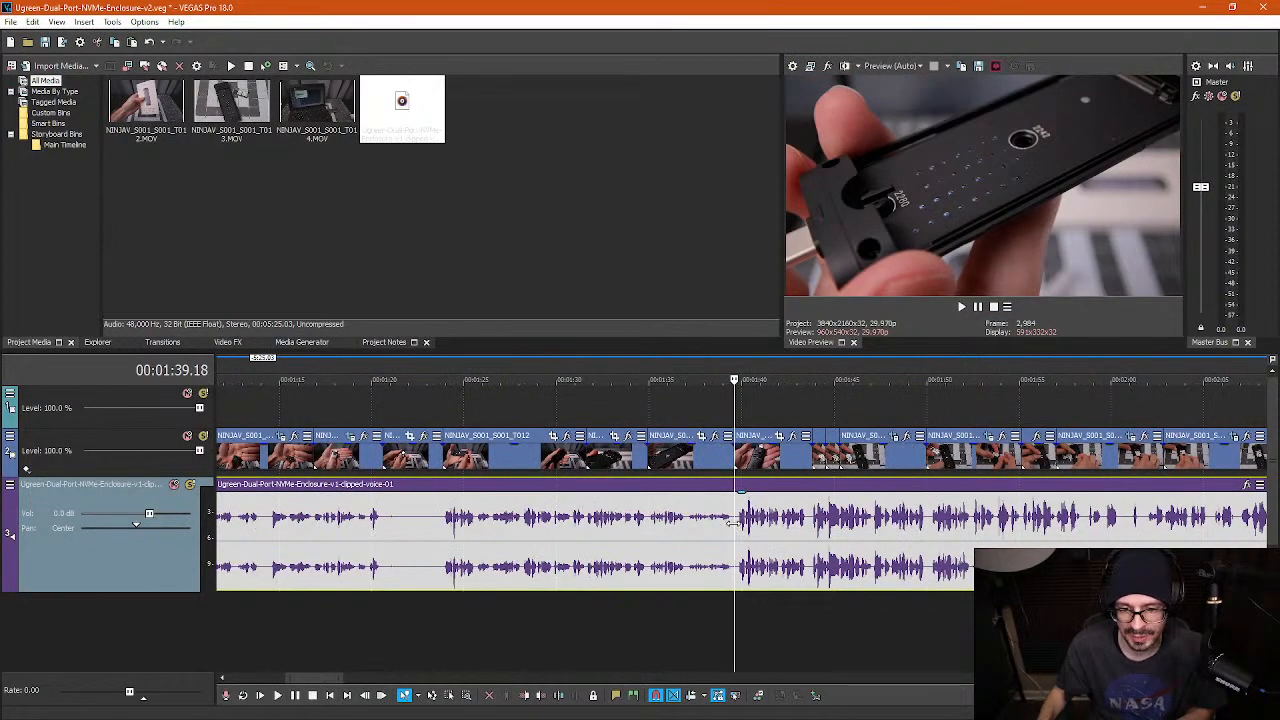
key(s)
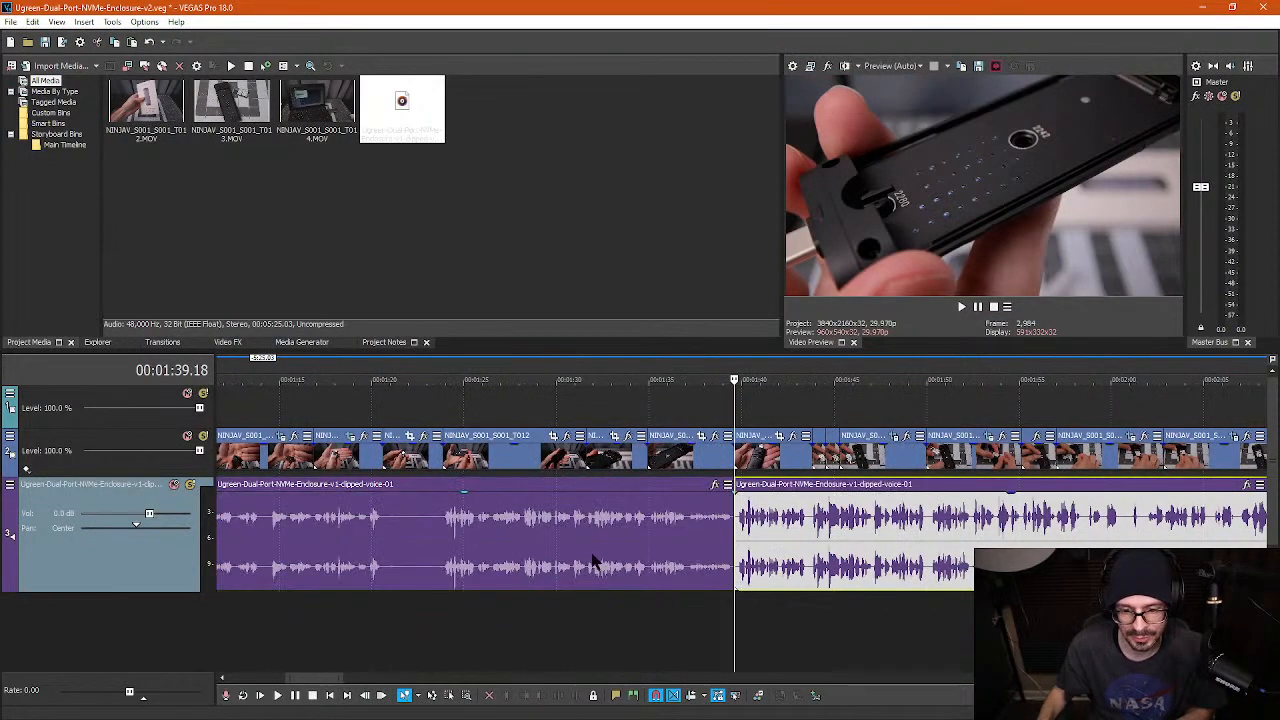
click(443, 545)
key(s)
key(Delete)
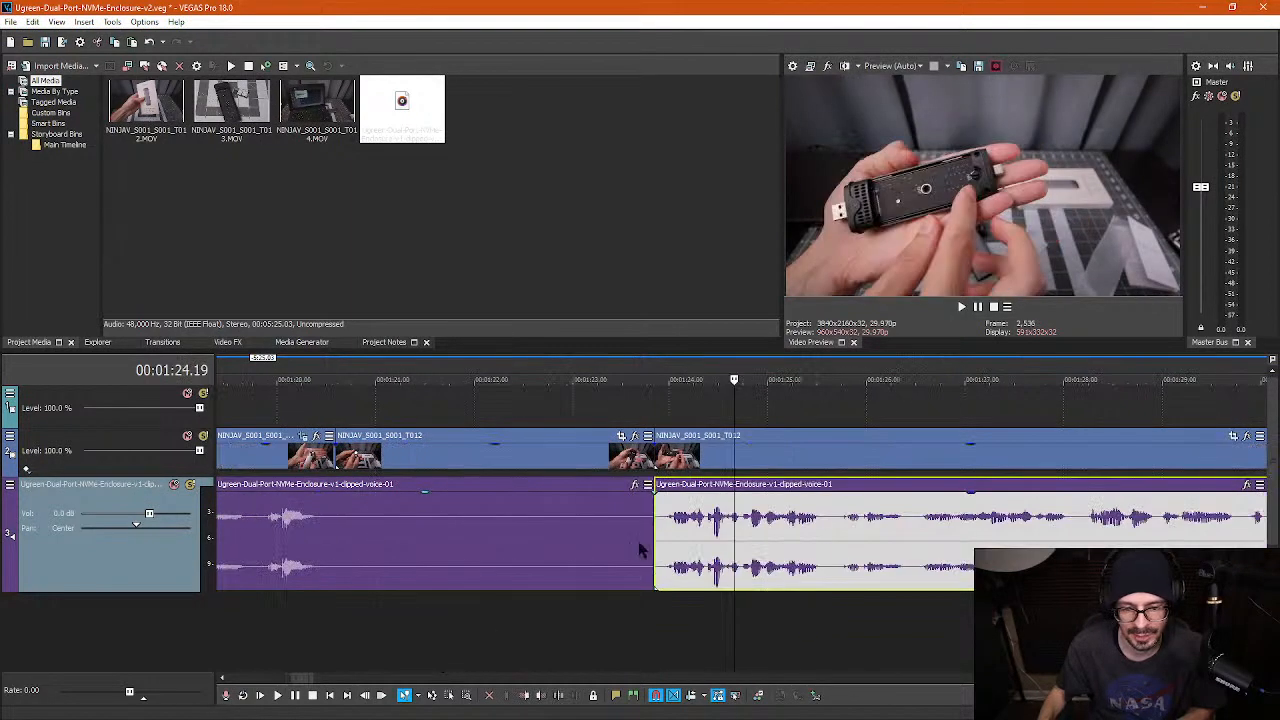
- Split the voice clip at 00:01:24.11 and about 00:01:24.21 to isolate the loud peak between them
scroll(743, 543, up, 5)
click(514, 517)
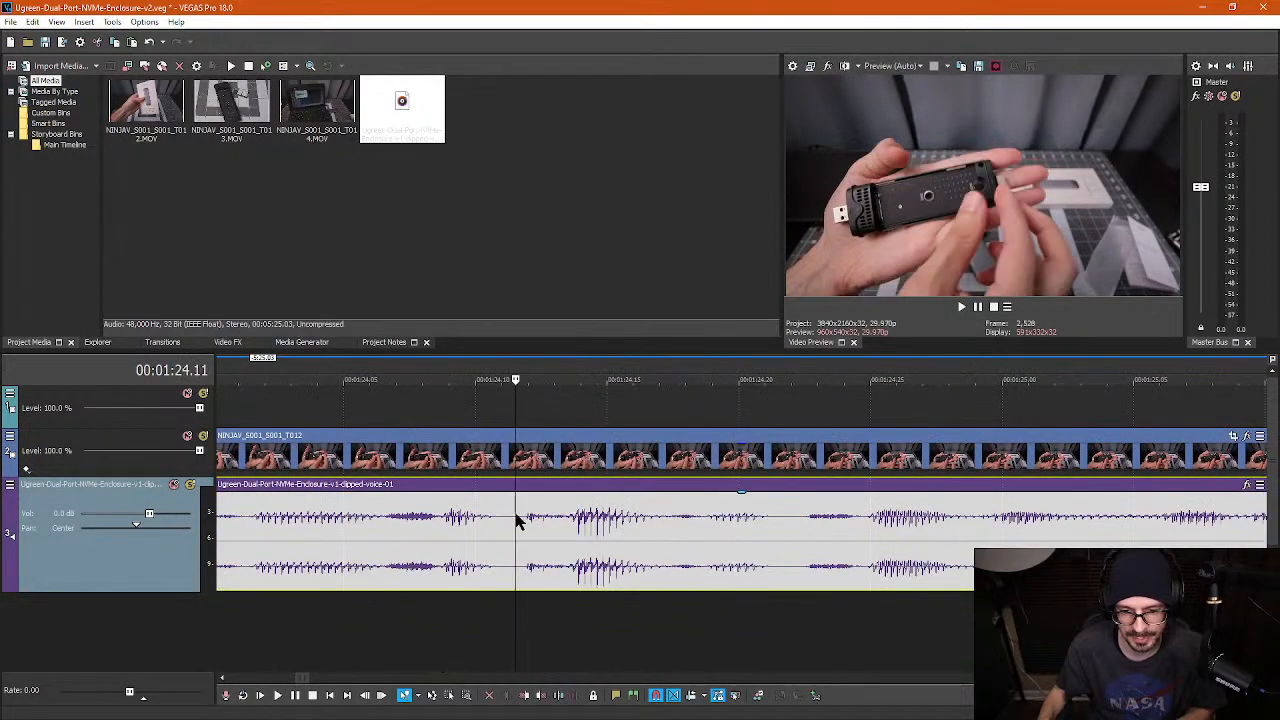
key(s)
click(787, 515)
key(s)
click(857, 522)
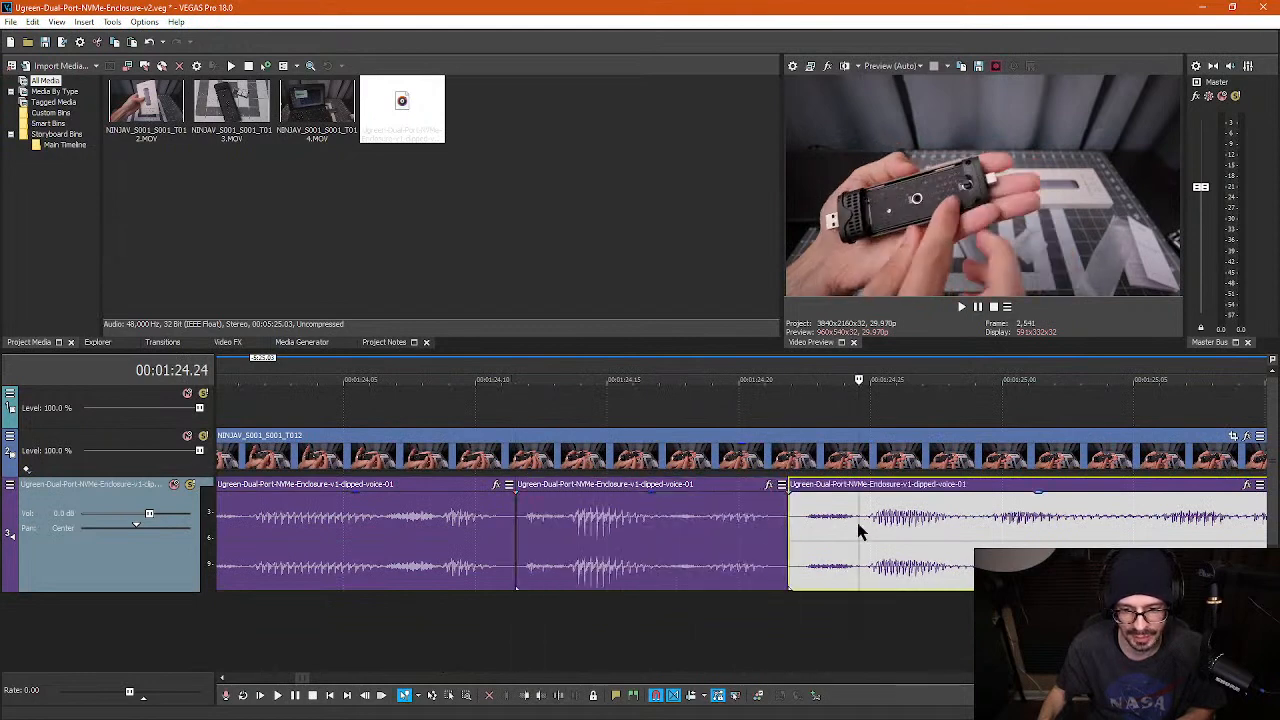
- Check the Normalize switch of the voice clip that starts after the isolated peak
right_click(857, 524)
scroll(866, 524, down, 2)
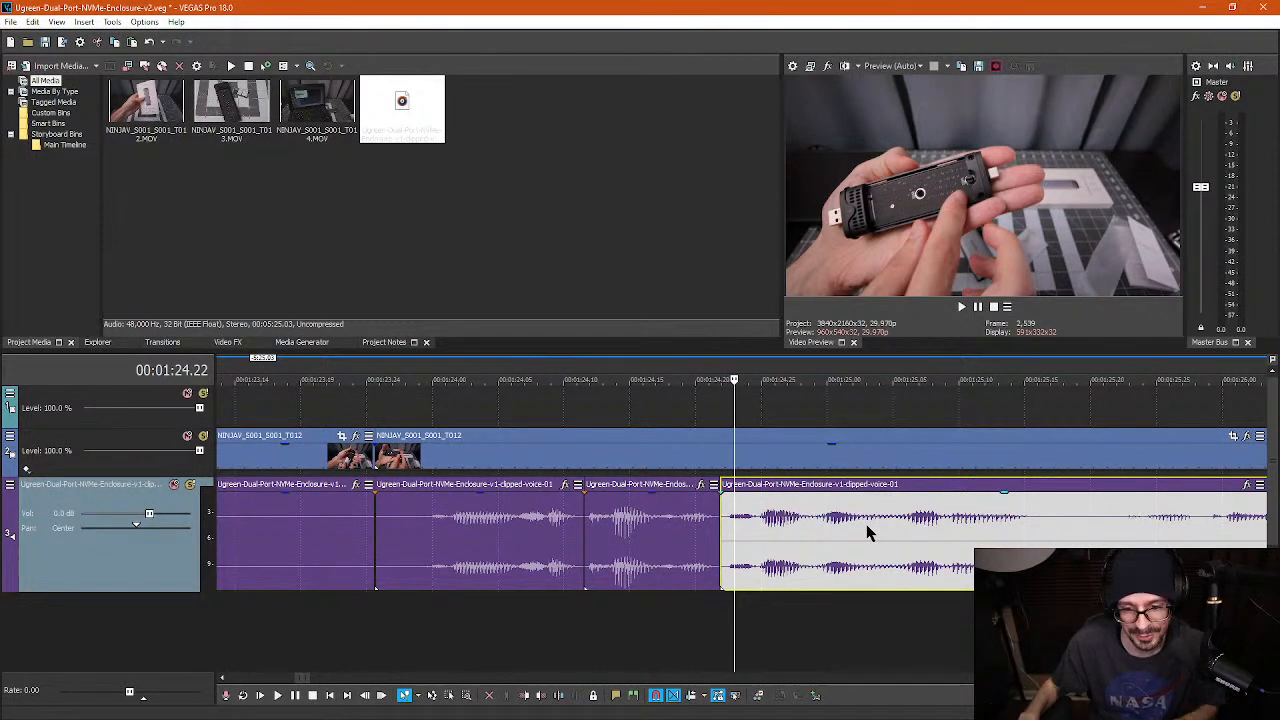
right_click(770, 525)
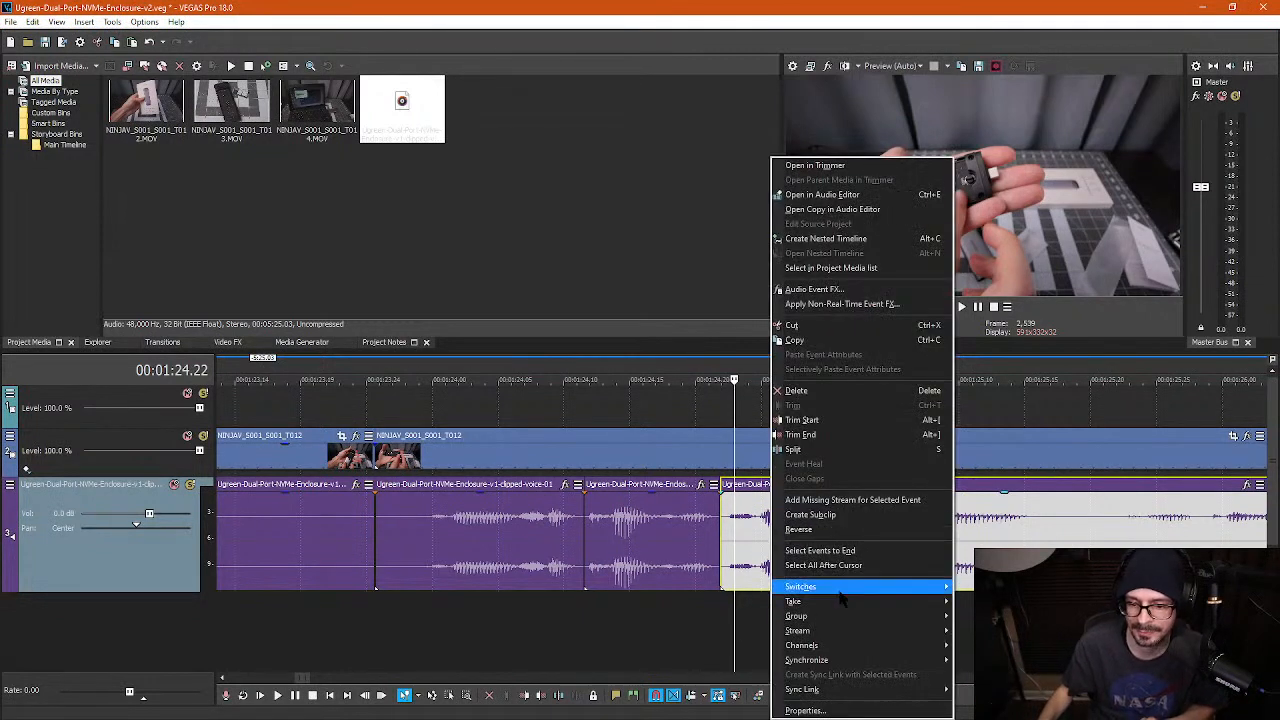
mouse_move(845, 635)
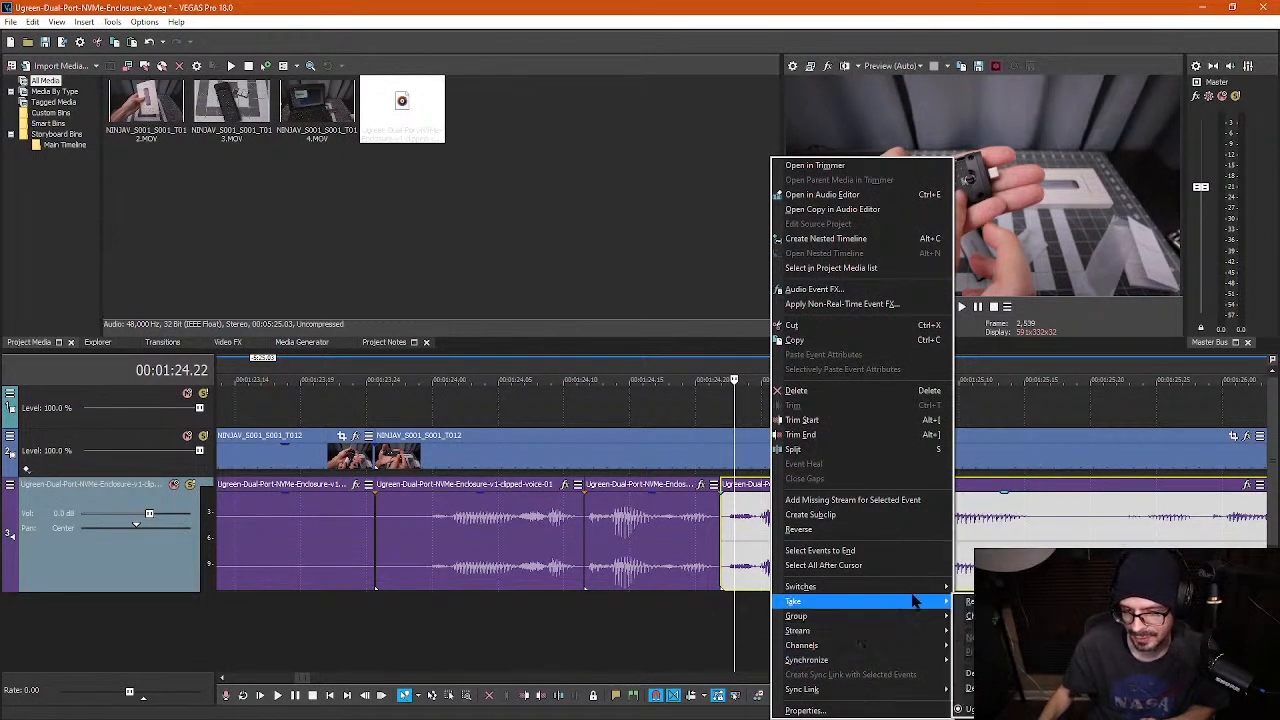
mouse_move(918, 590)
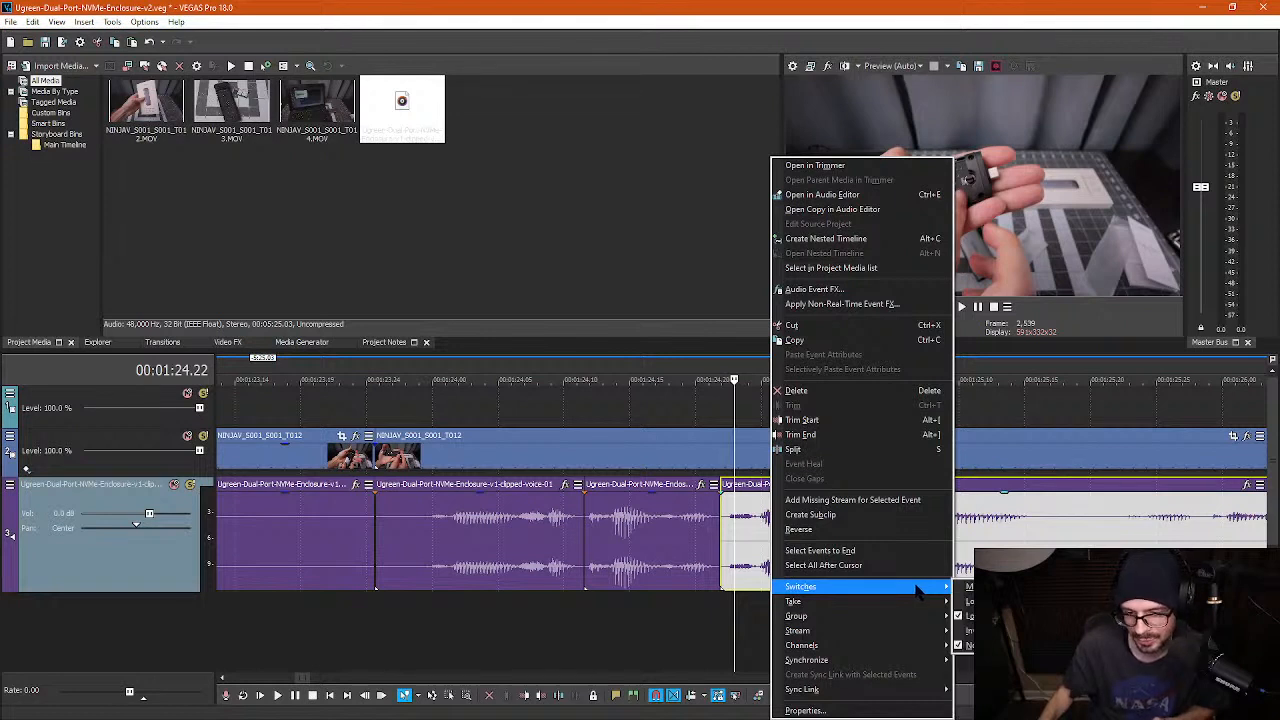
click(740, 540)
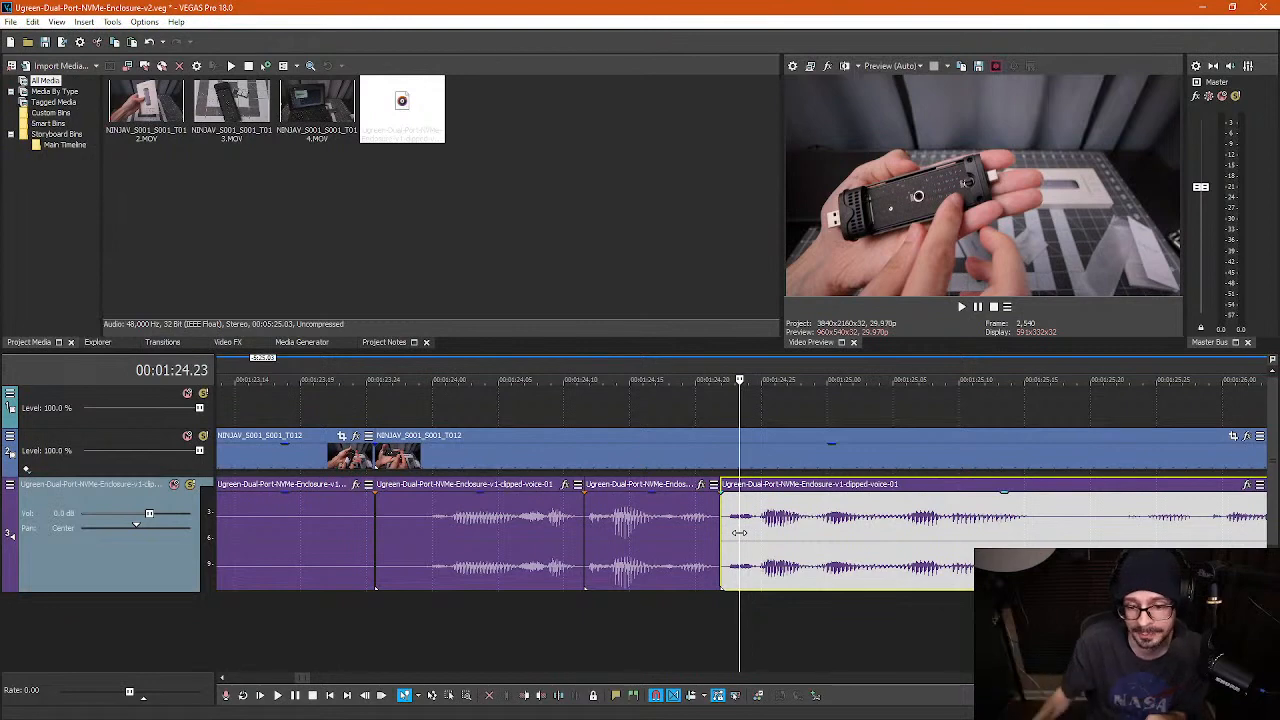
- Turn normalization off and on again for the voice clip running from about 00:01:24.21 to 00:01:39.18
click(807, 534)
scroll(807, 534, down, 1)
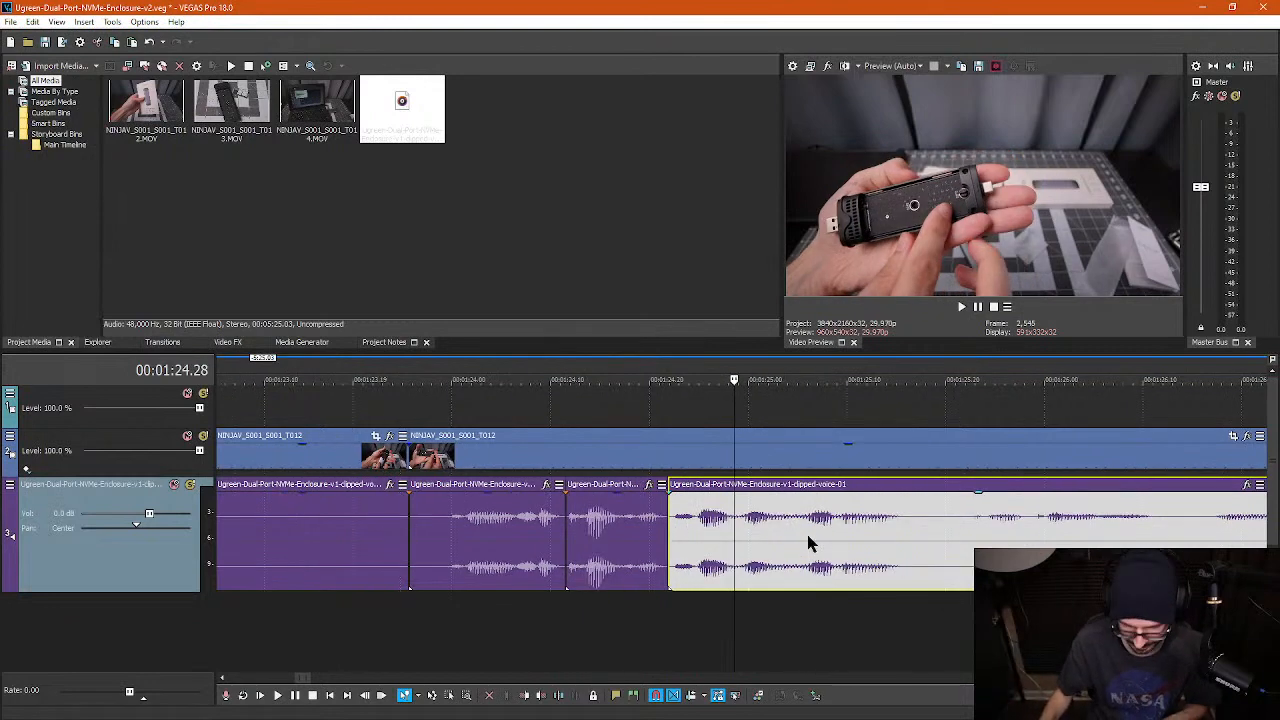
scroll(975, 515, down, 2)
scroll(975, 515, down, 2)
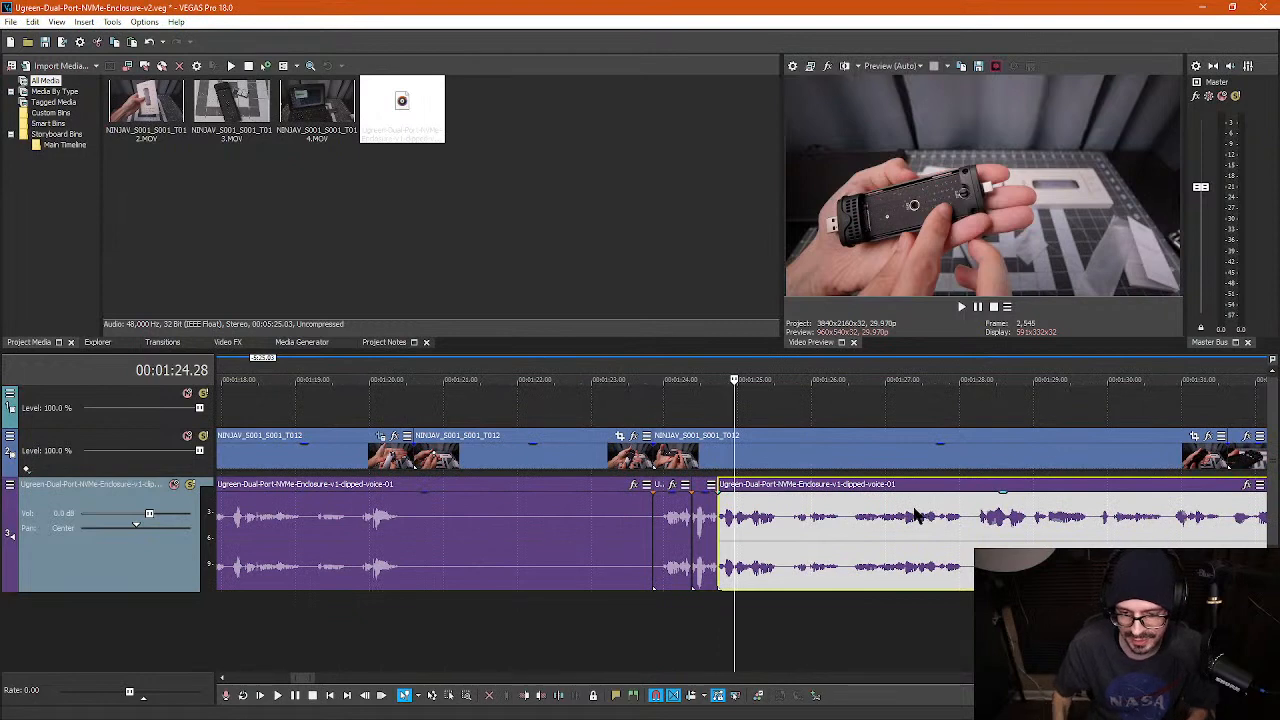
scroll(915, 515, down, 4)
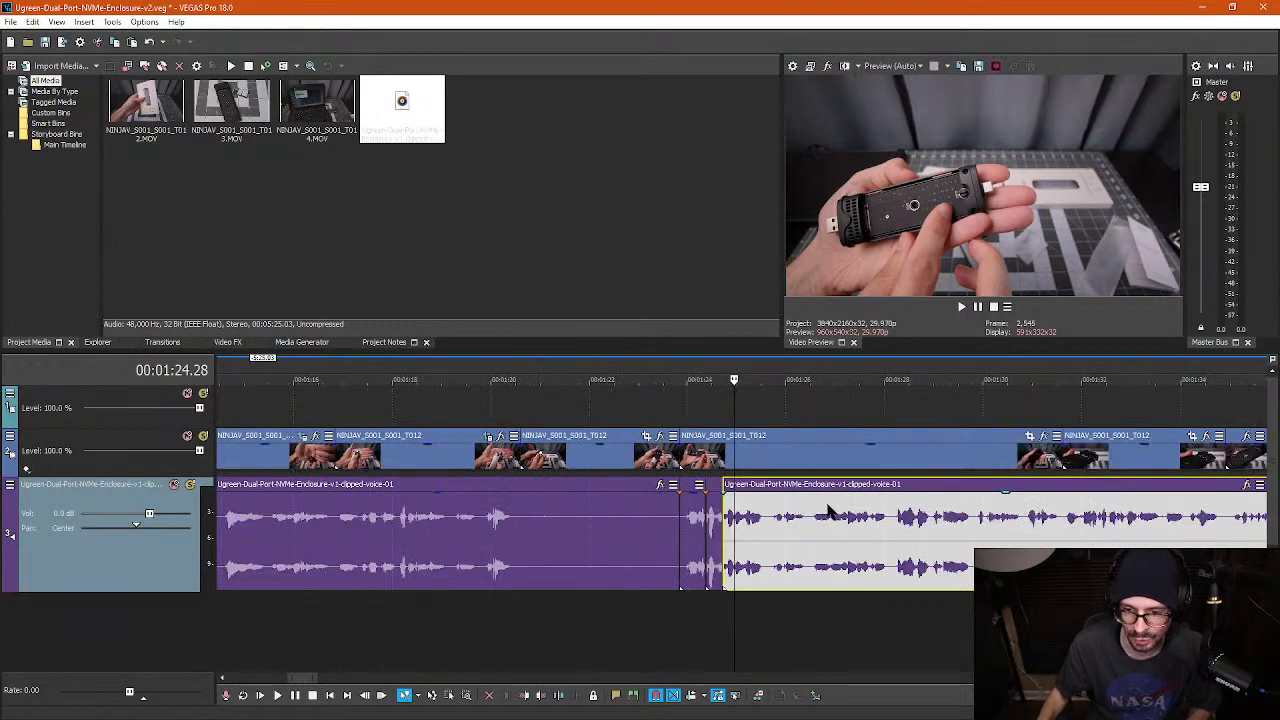
click(882, 528)
scroll(882, 528, up, 1)
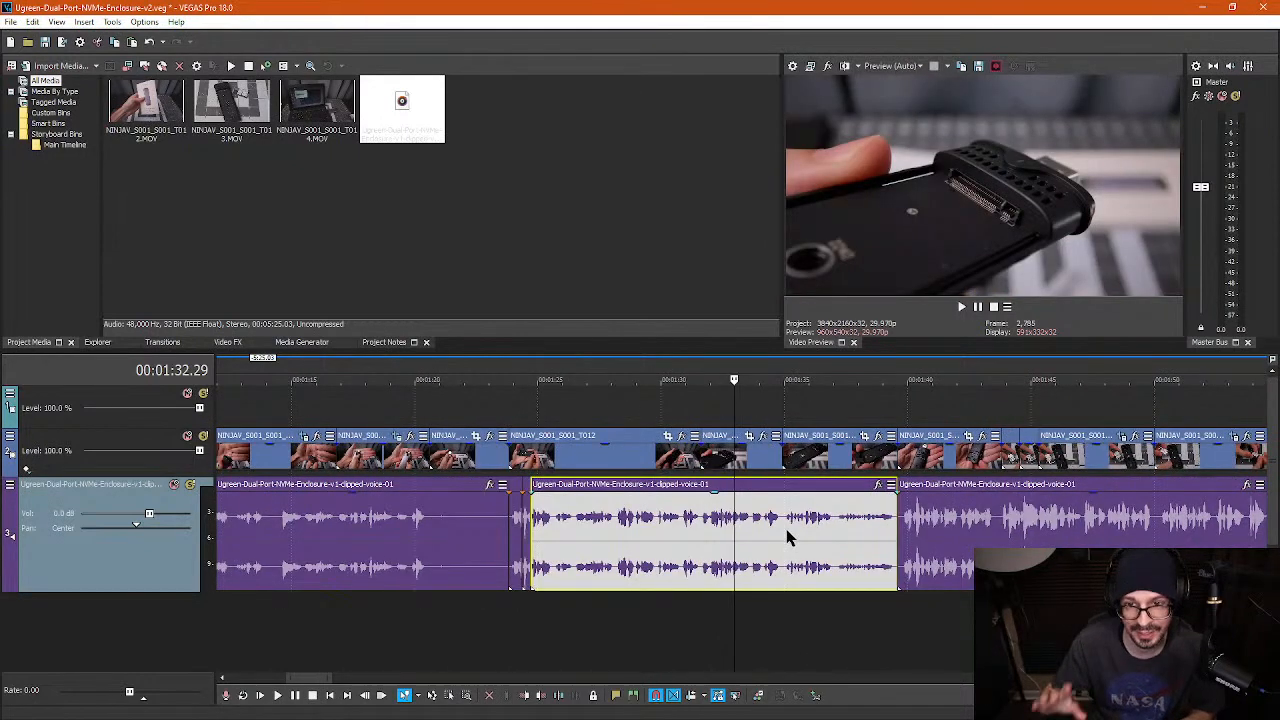
key(n)
key(n)
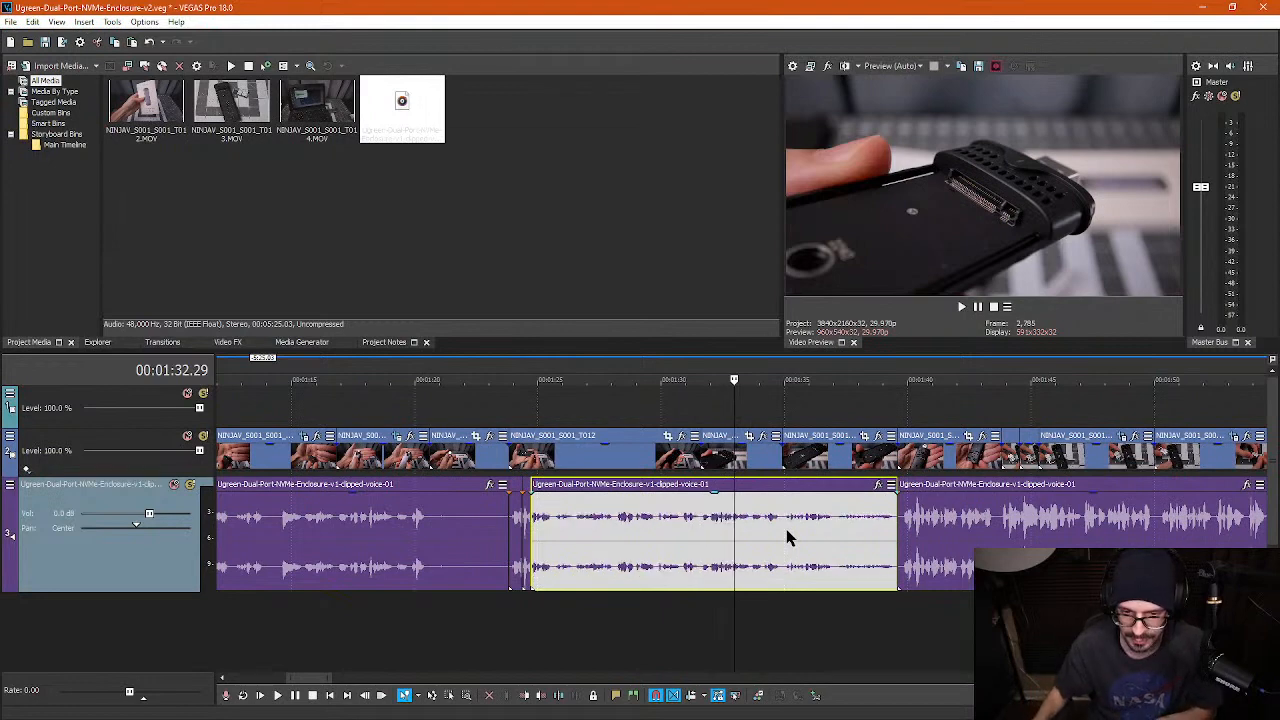
scroll(790, 565, down, 4)
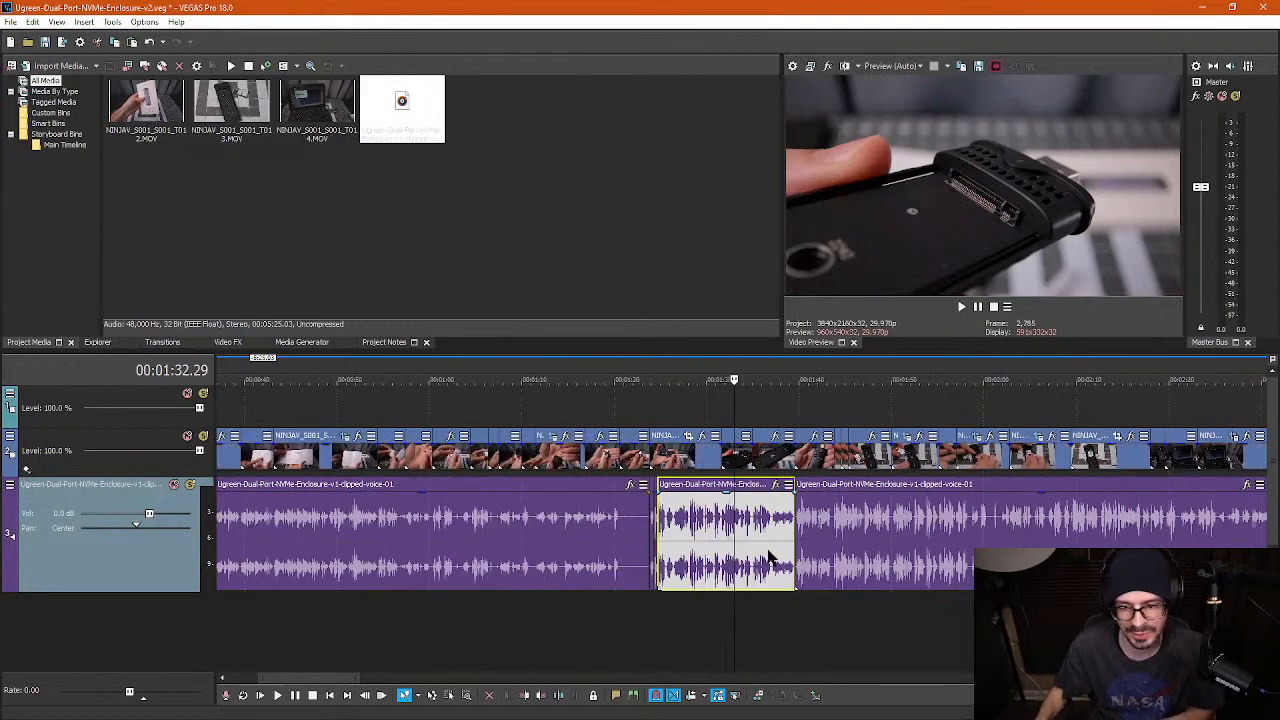
- Split the first voice clip at 00:00:52.14 and 00:00:51.09 to isolate the loud peak between them
click(418, 527)
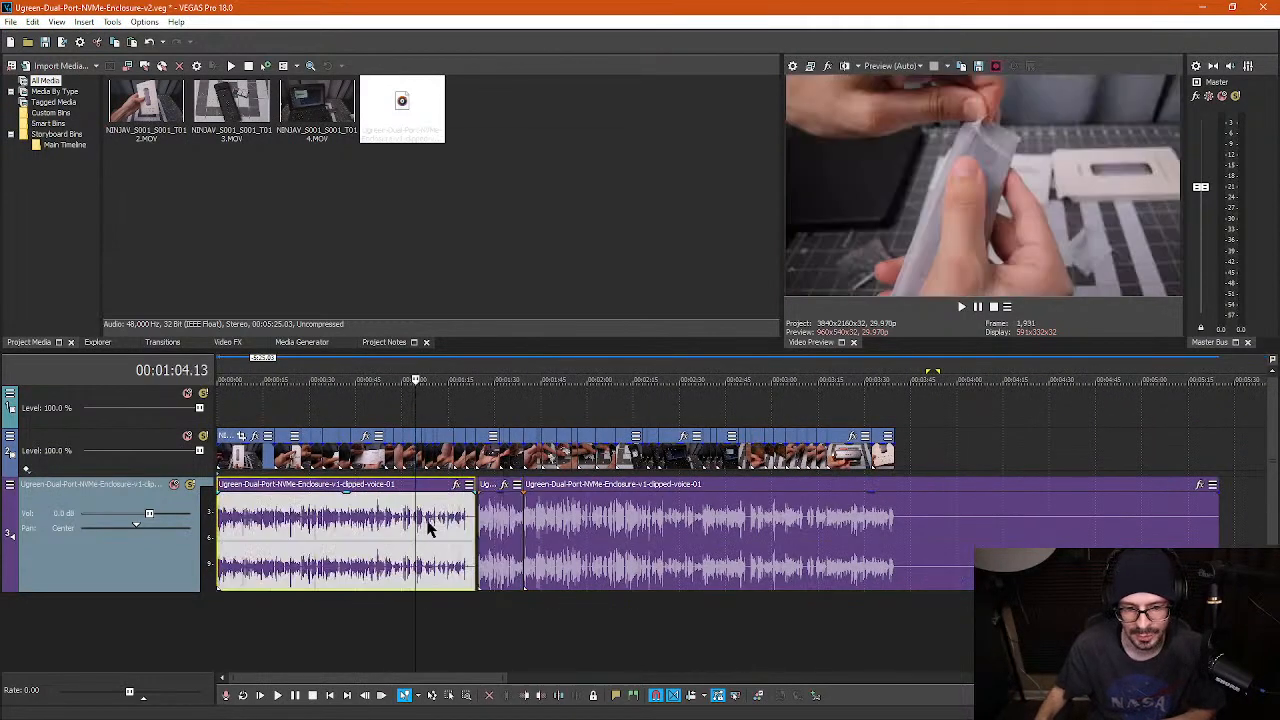
click(311, 522)
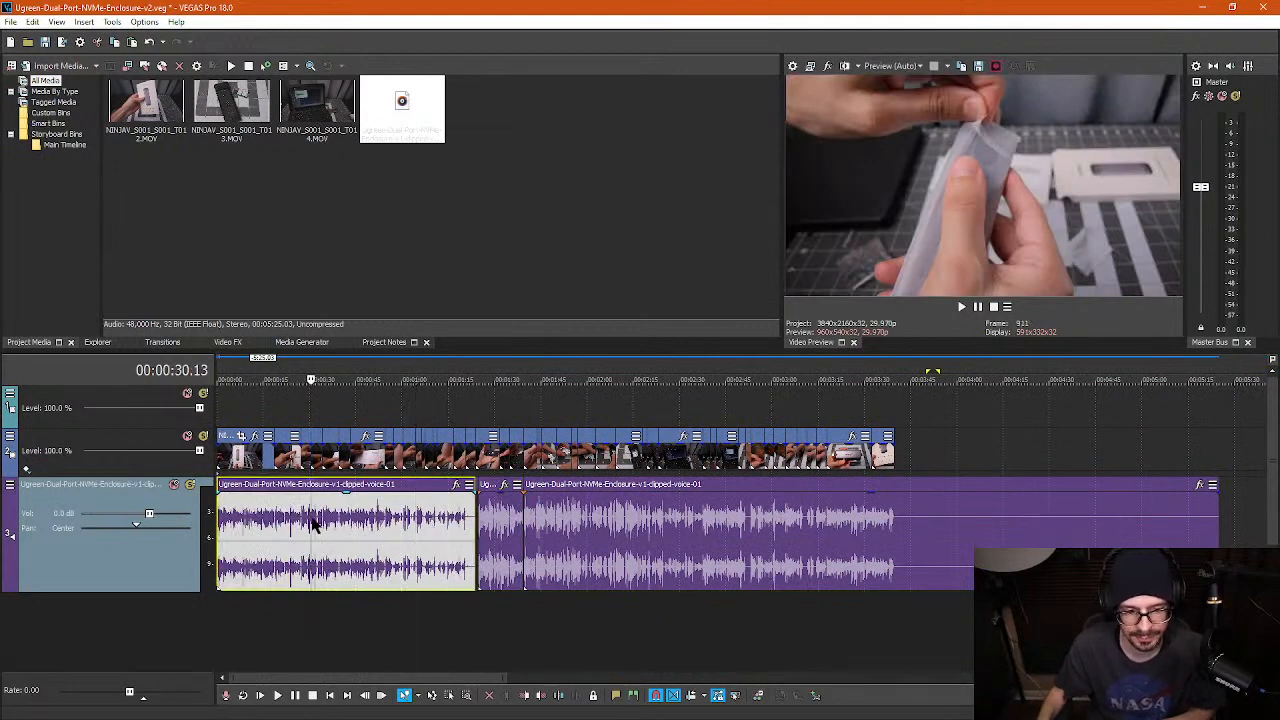
click(386, 522)
scroll(680, 550, up, 10)
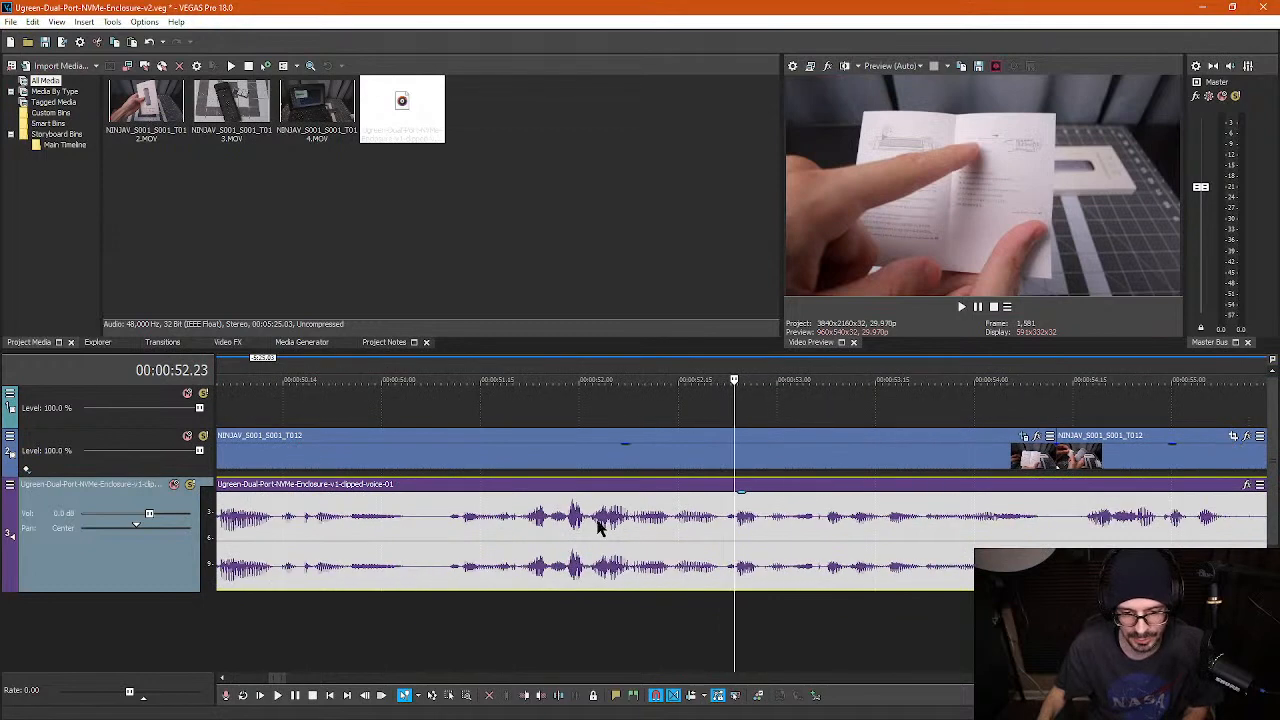
click(592, 525)
scroll(649, 532, up, 3)
scroll(724, 530, up, 3)
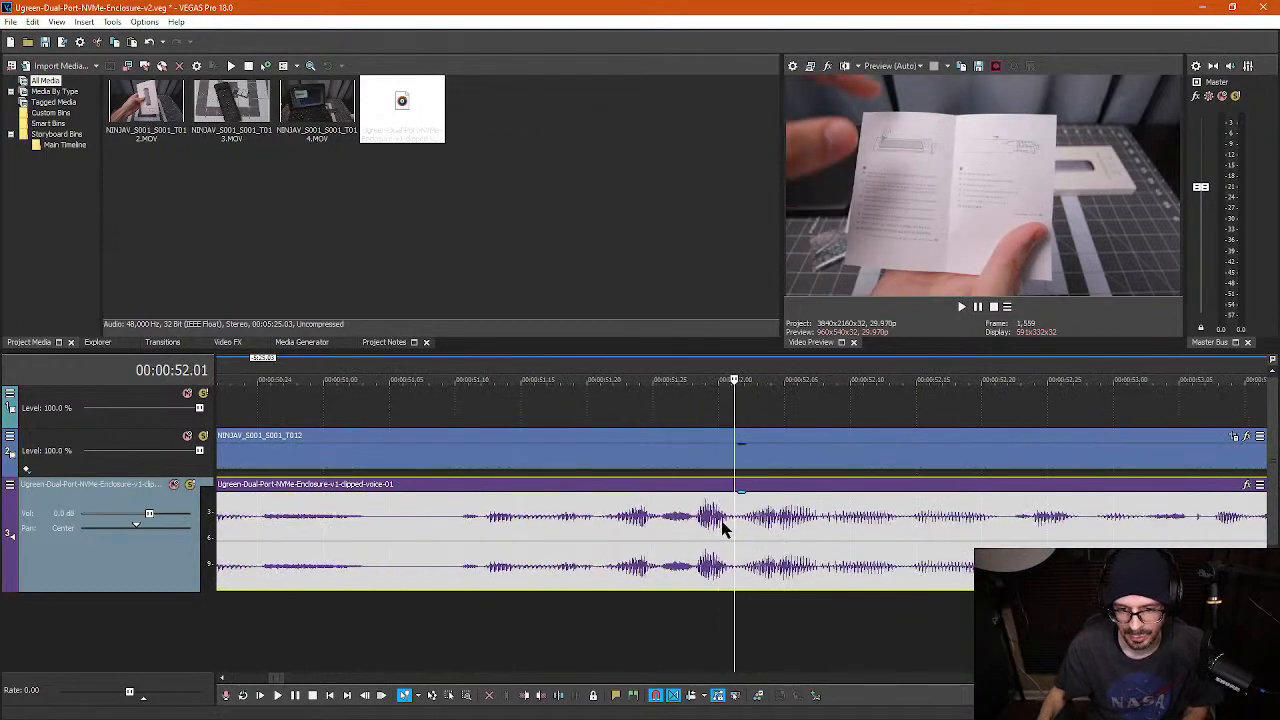
scroll(808, 530, up, 2)
click(862, 518)
key(s)
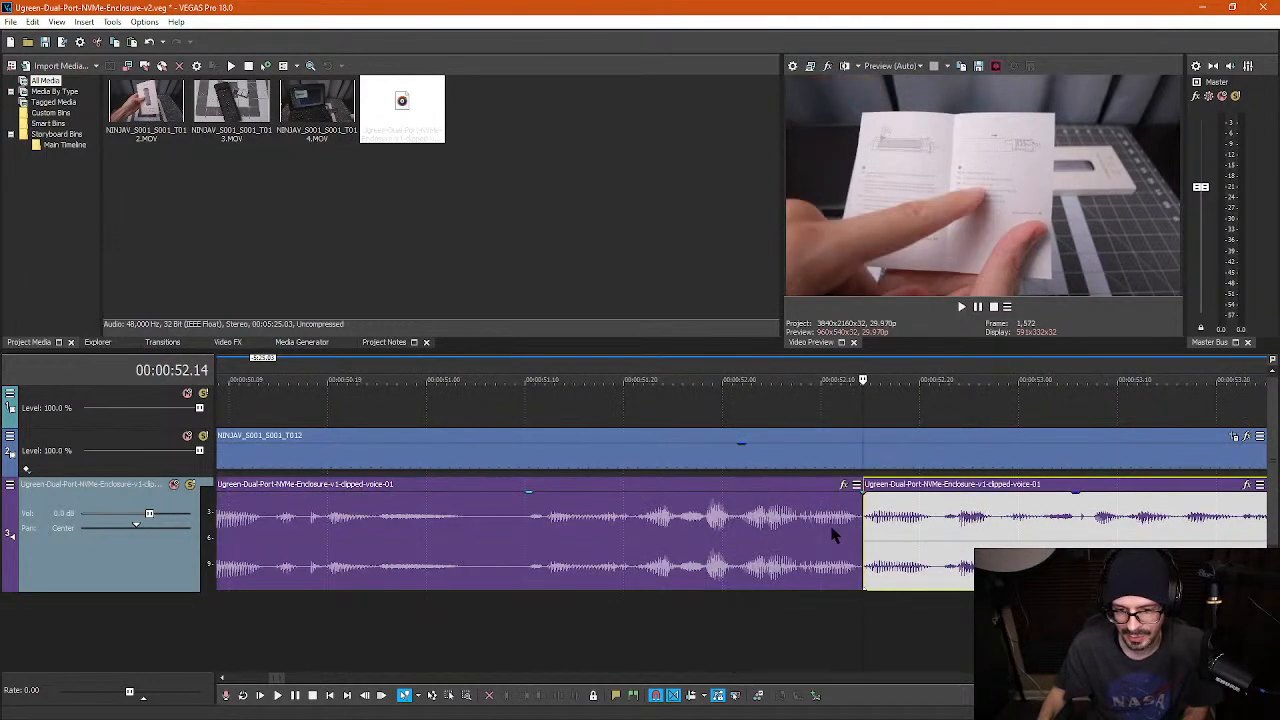
click(522, 520)
key(s)
scroll(754, 563, down, 2)
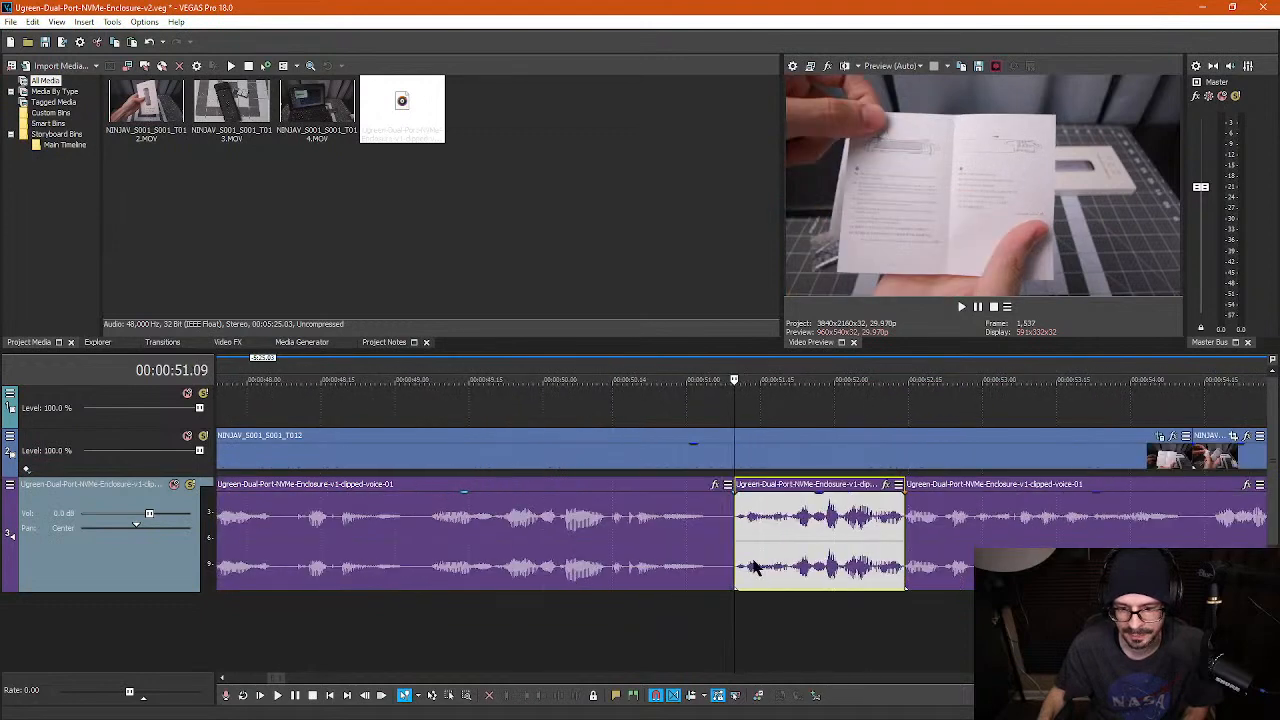
- Normalize the voice clip that starts at 00:00:52.14, right after the isolated peak
click(989, 562)
scroll(989, 562, down, 3)
scroll(975, 560, down, 2)
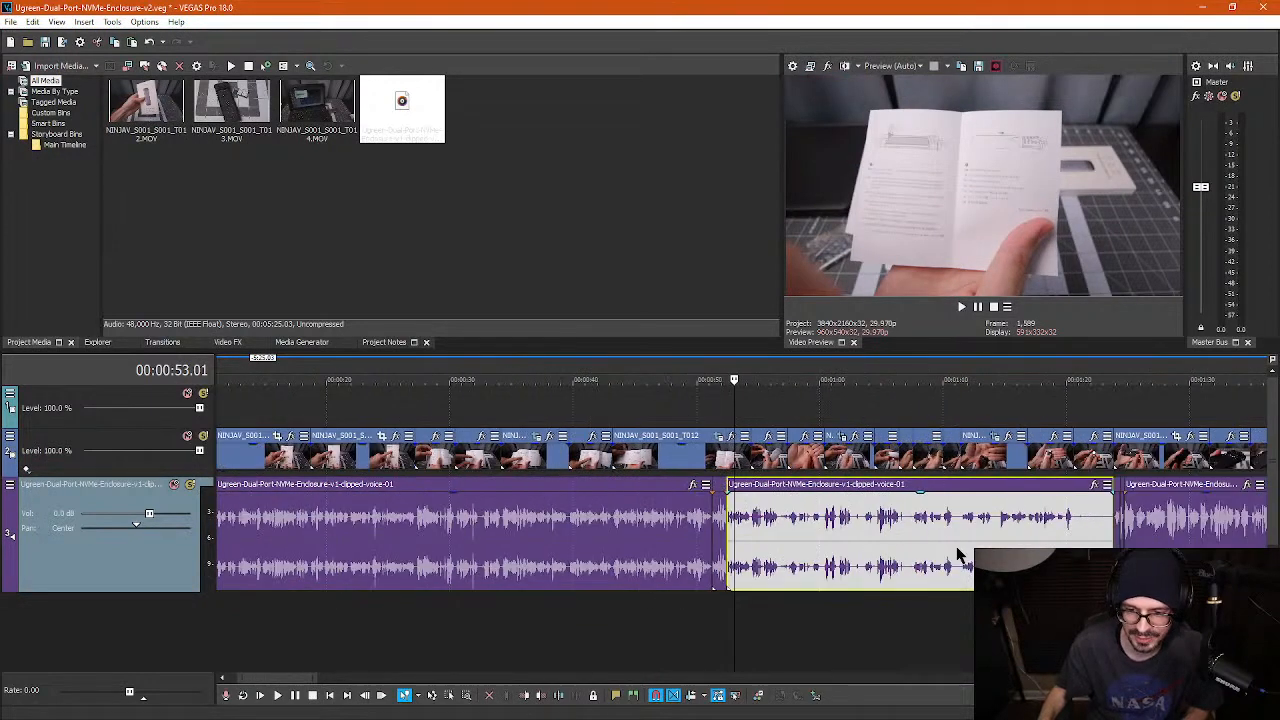
scroll(950, 556, down, 2)
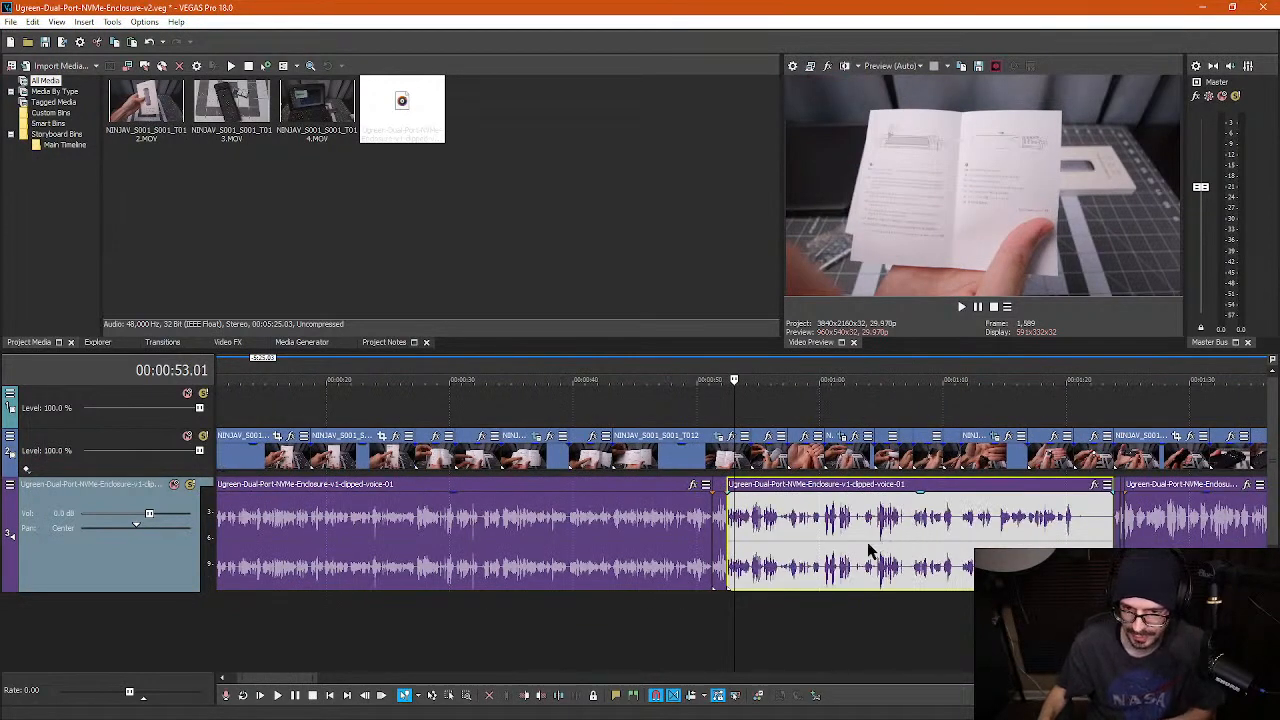
- Split the first voice clip at 00:00:32.12 and normalize the section running from there to 00:00:51.09
click(486, 528)
scroll(728, 550, up, 4)
key(s)
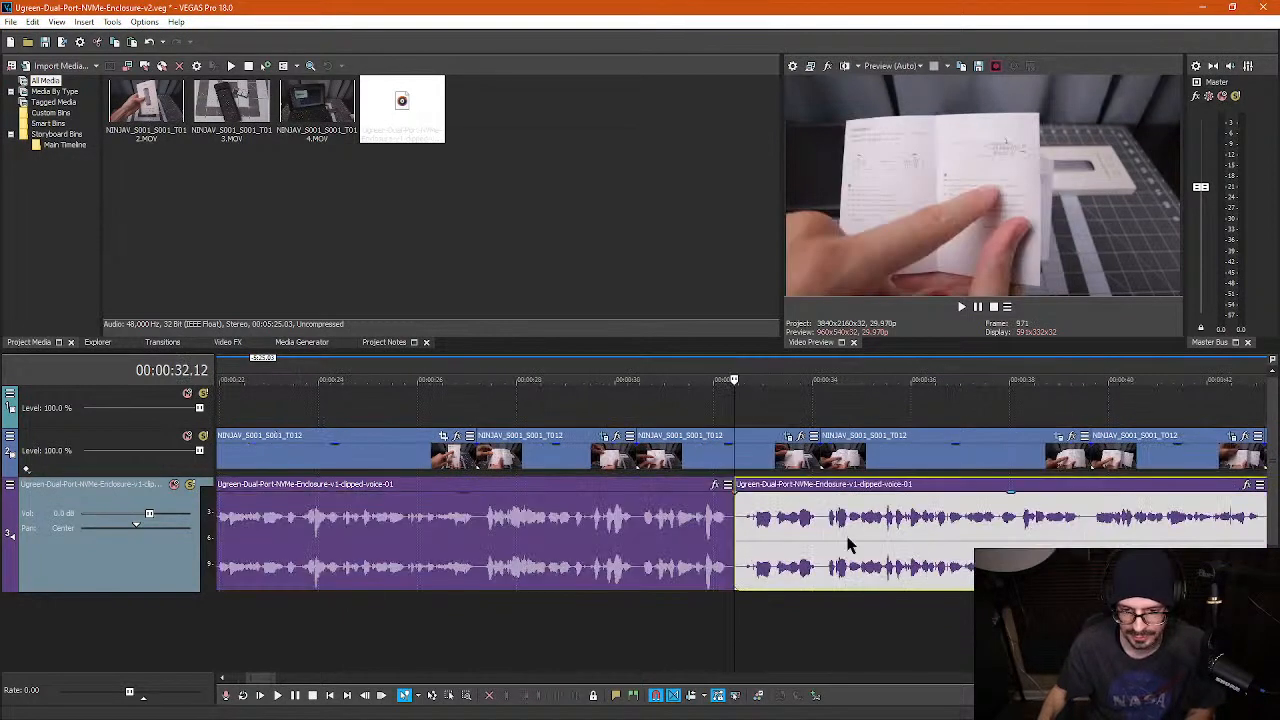
click(846, 537)
scroll(775, 568, down, 2)
scroll(775, 568, down, 2)
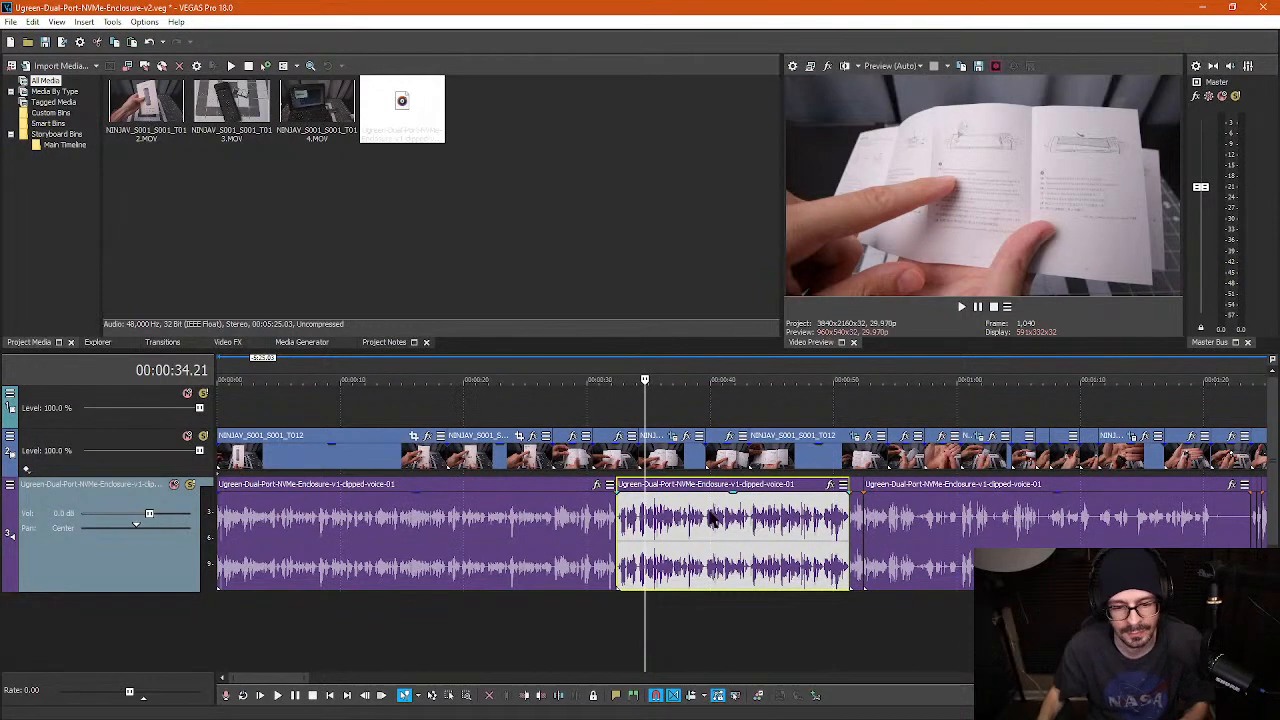
- Split the first voice clip at about 00:00:23.18 and at 00:00:24.13 to isolate the loud peak
click(514, 537)
scroll(549, 534, up, 6)
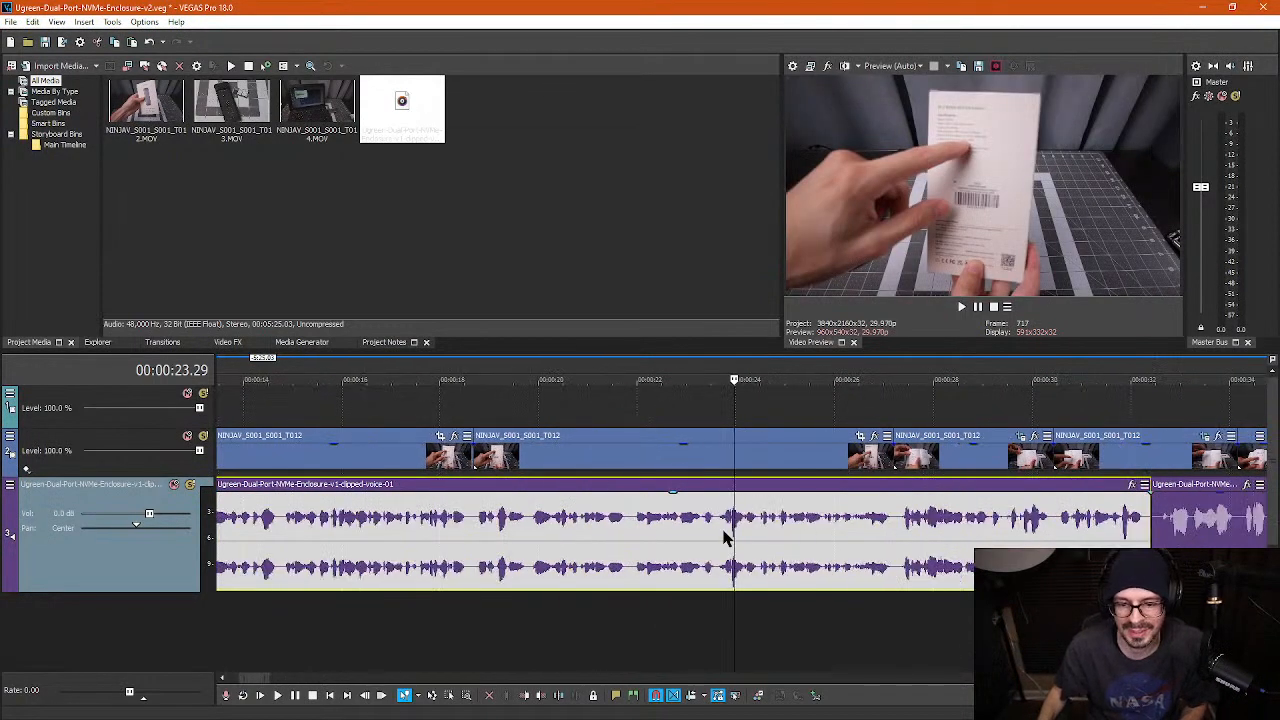
scroll(745, 533, up, 2)
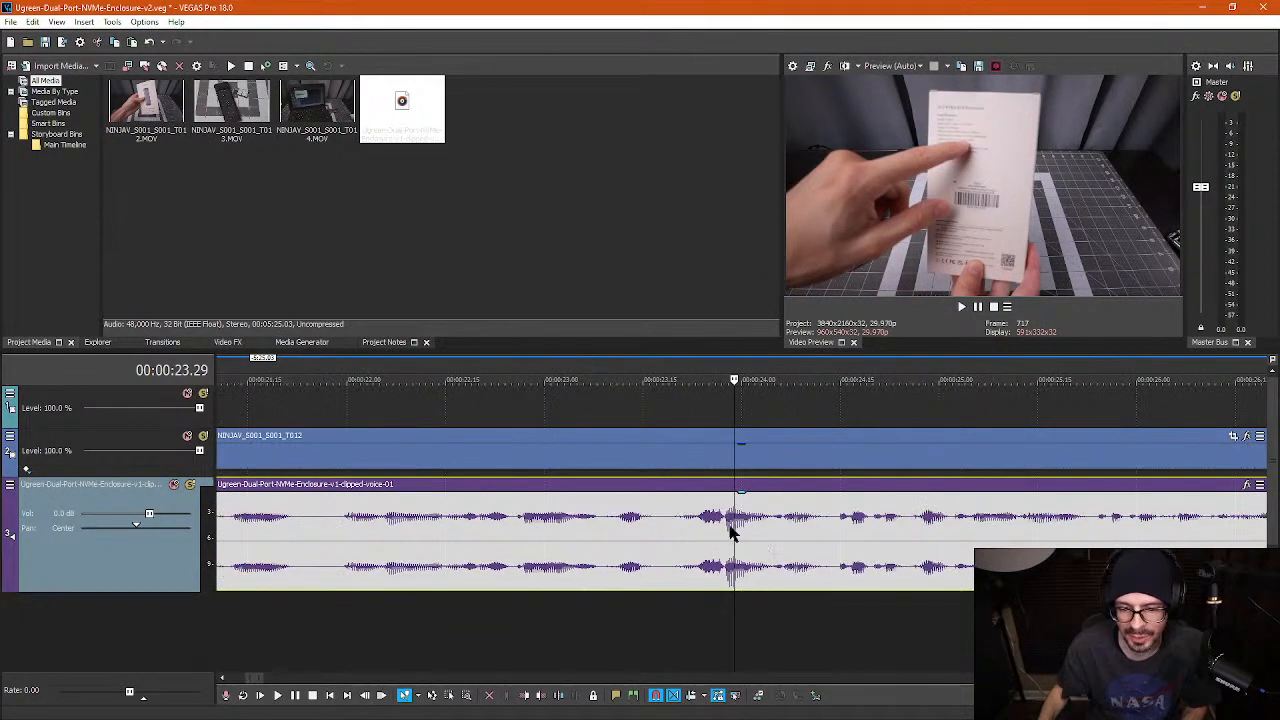
click(663, 523)
key(s)
click(829, 525)
key(s)
scroll(829, 557, down, 3)
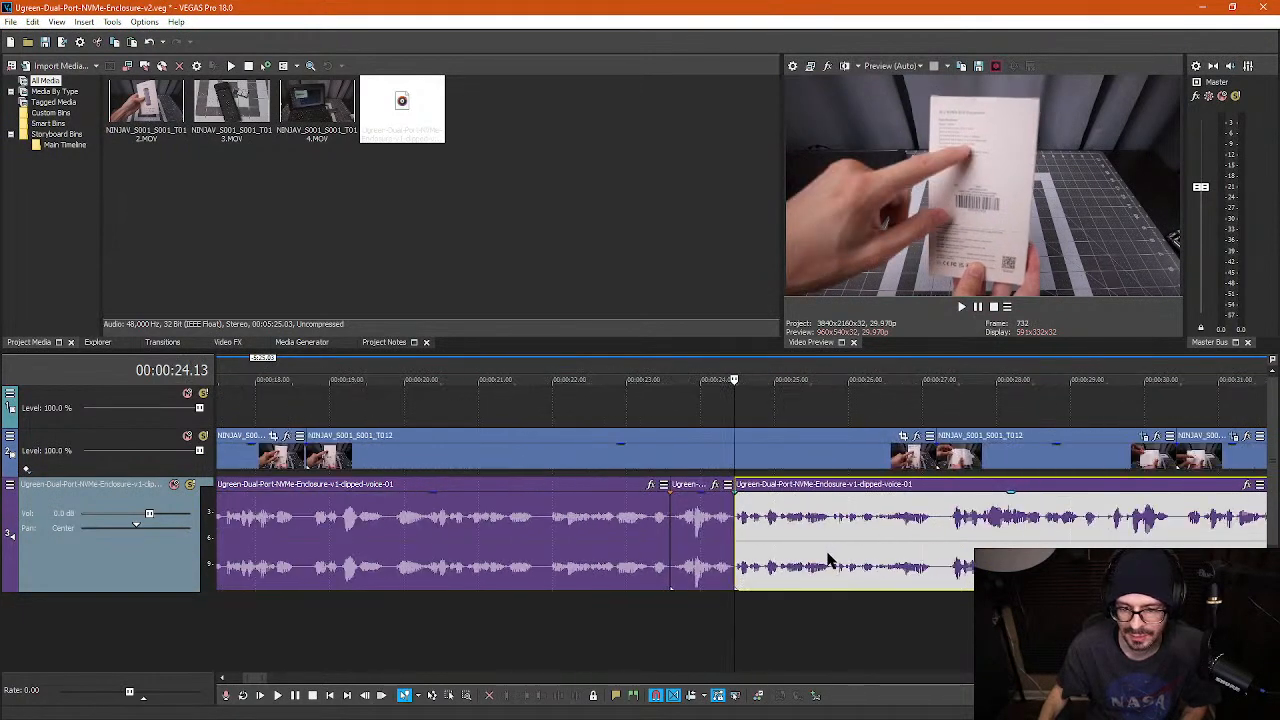
- Split the voice clip that starts at 00:00:24.13 at about 00:00:31.24, before its loud peak, and normalize the section before the cut
click(826, 560)
scroll(826, 560, down, 2)
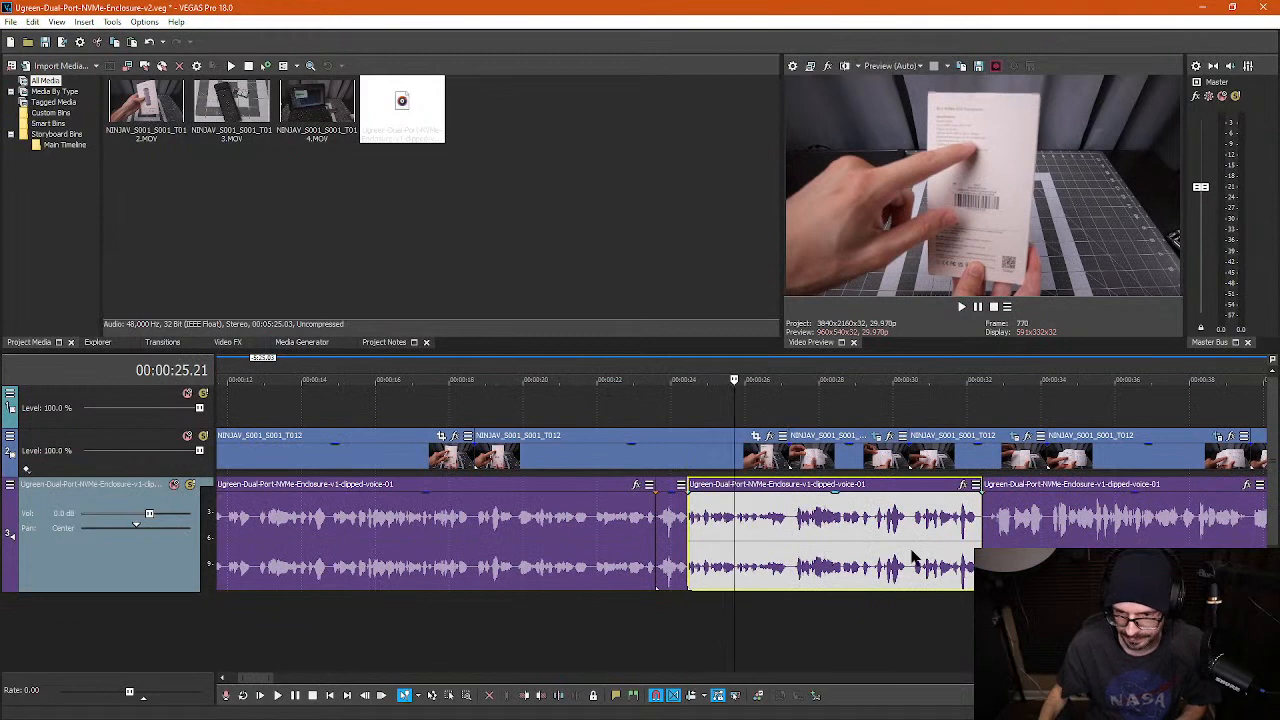
click(957, 556)
scroll(957, 556, up, 6)
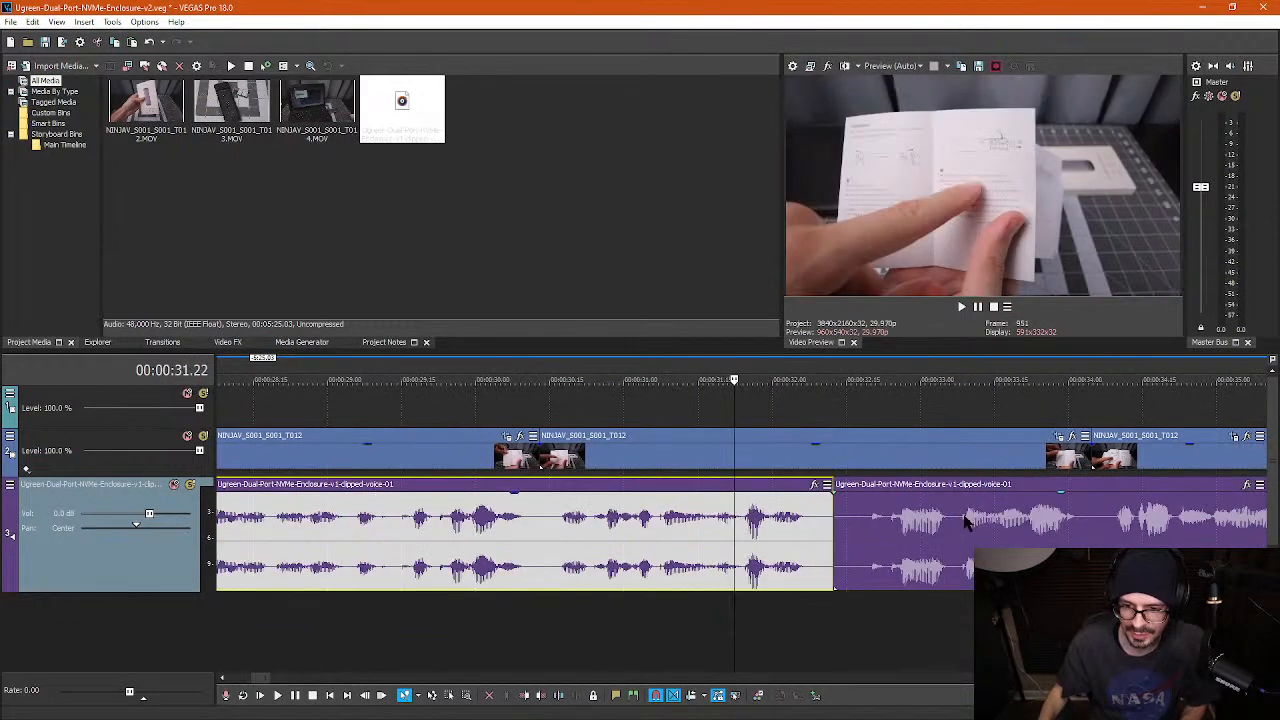
click(749, 520)
key(s)
scroll(639, 529, down, 2)
click(543, 521)
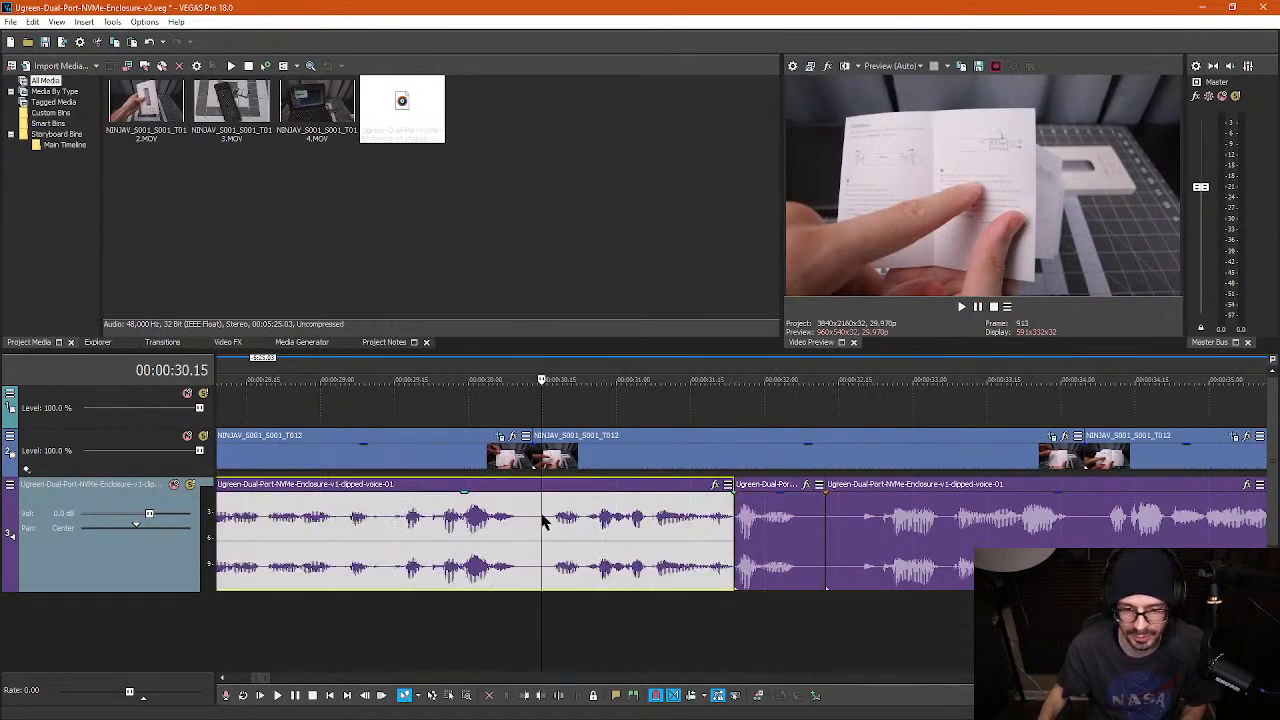
scroll(543, 521, down, 4)
click(579, 523)
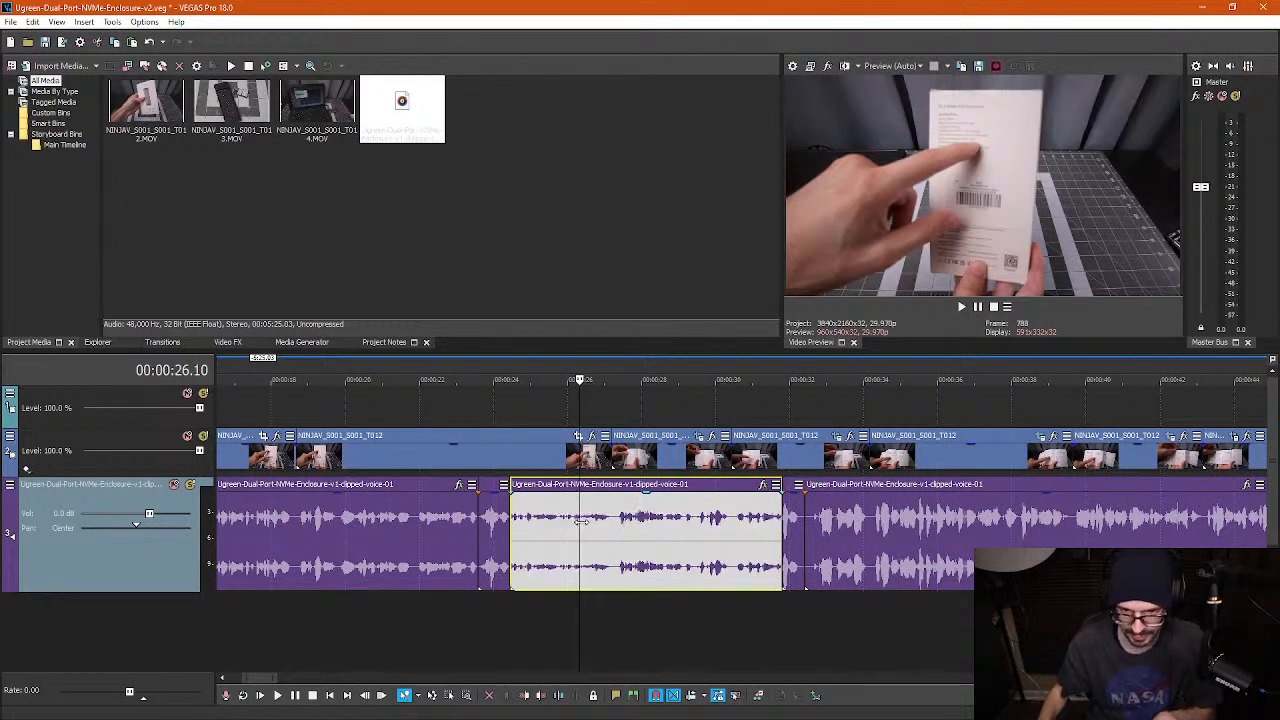
- Split the first voice clip at 00:00:08.06 and about 00:00:08.18 to isolate the loud peak between them
click(455, 530)
scroll(447, 537, down, 2)
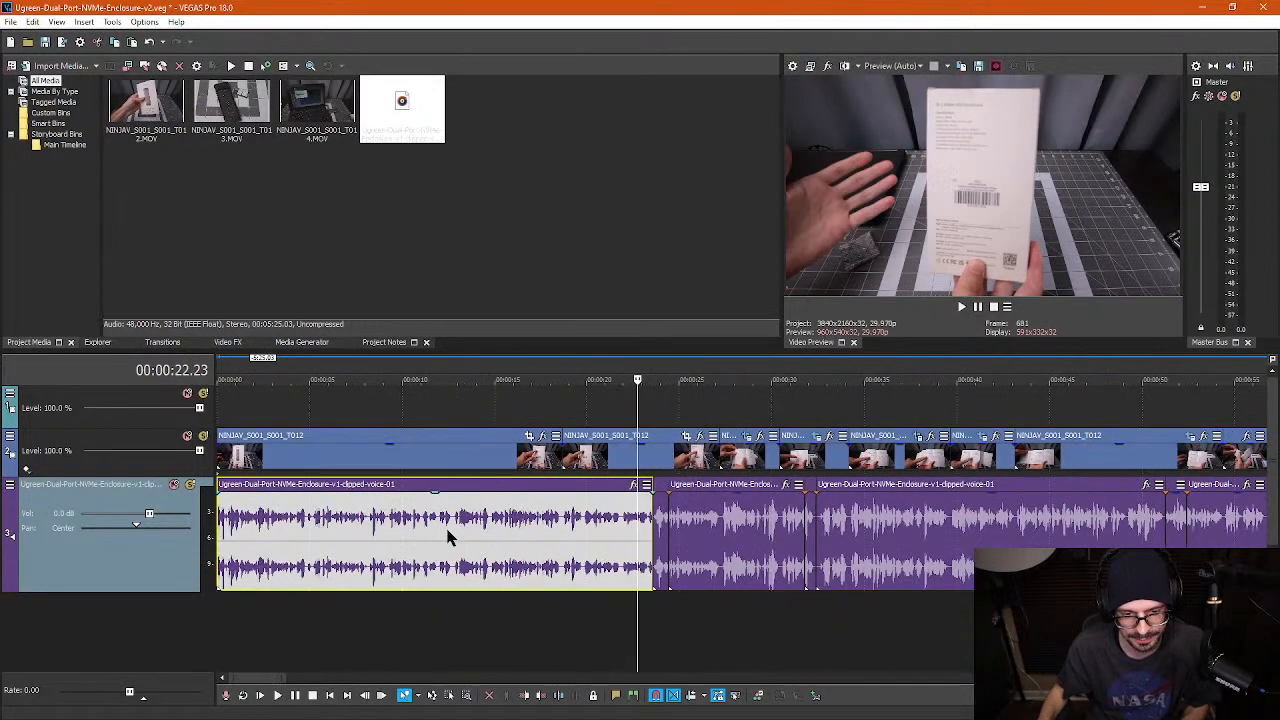
click(375, 525)
scroll(514, 528, up, 8)
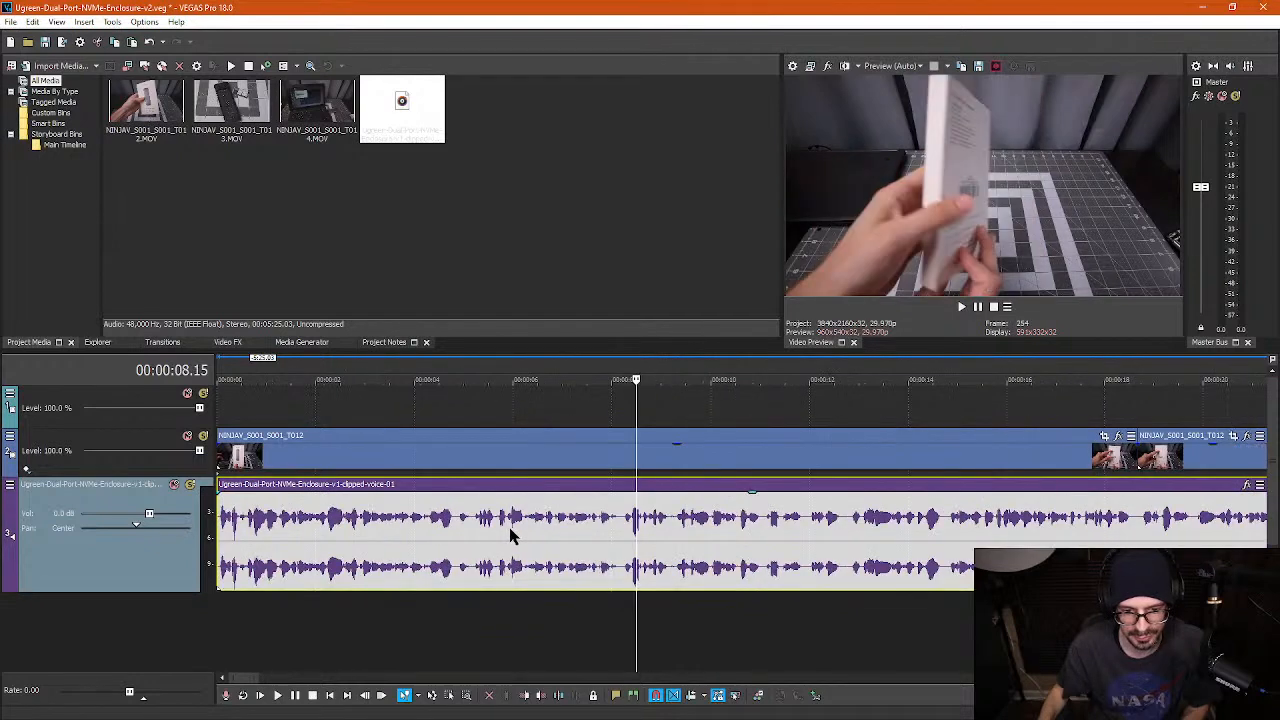
click(614, 518)
key(s)
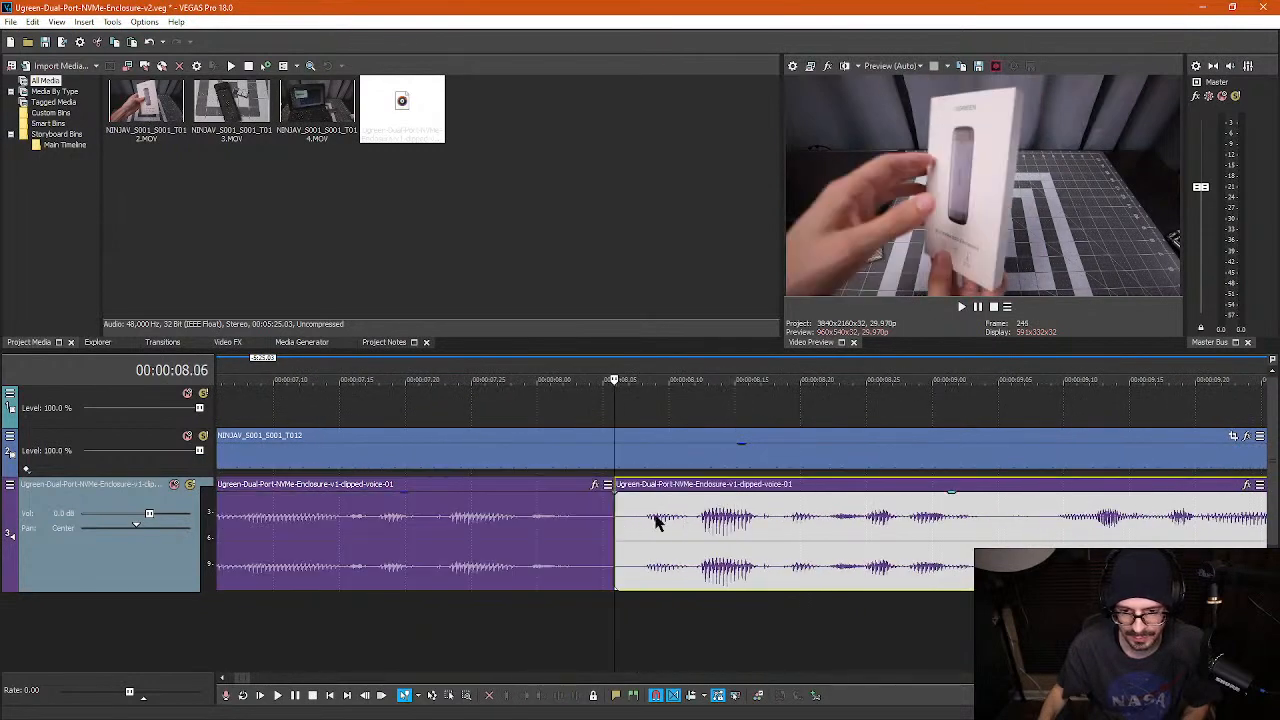
click(778, 516)
key(s)
- Normalize the voice clips before and after the isolated peak at about 00:00:08
click(854, 532)
scroll(854, 532, down, 6)
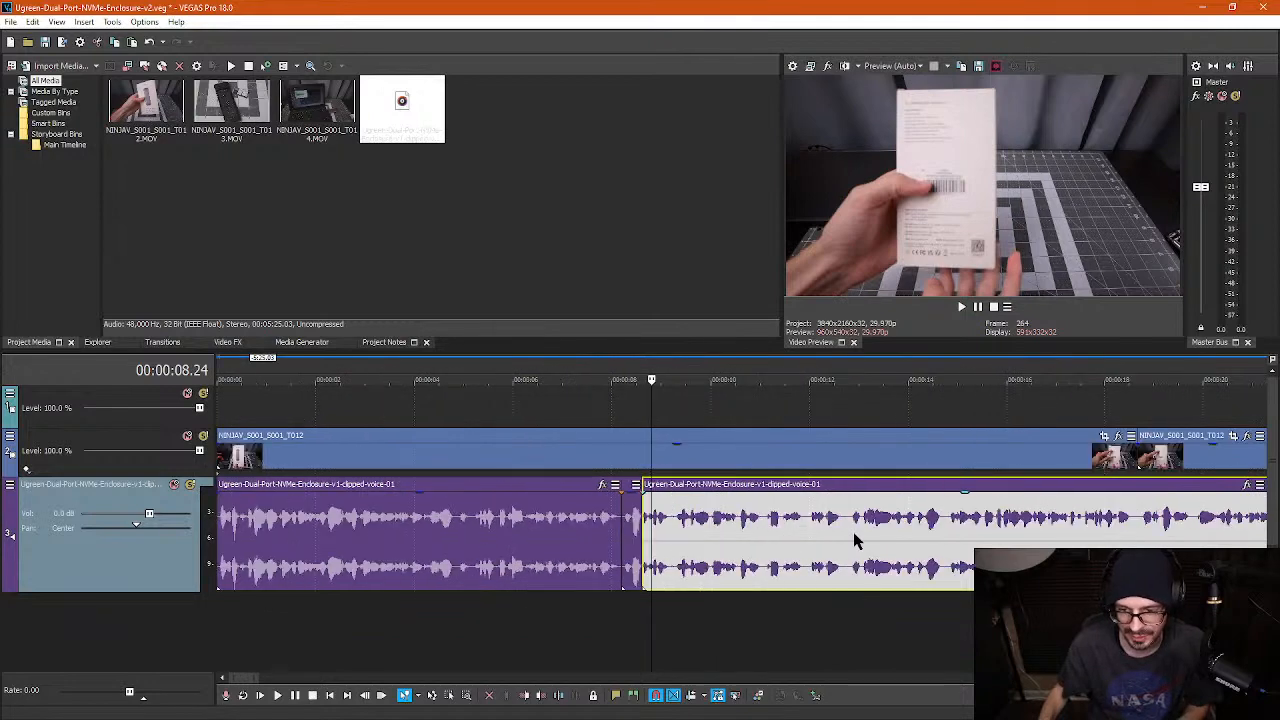
scroll(854, 537, down, 2)
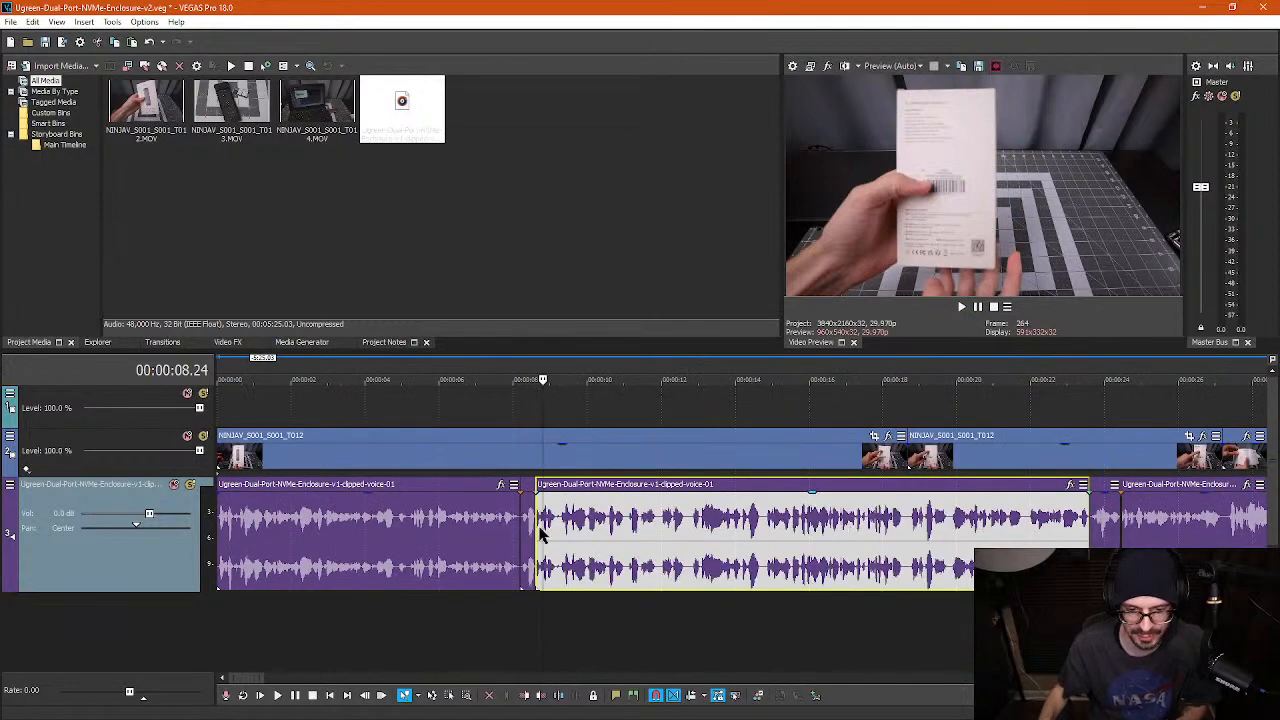
click(443, 534)
scroll(433, 537, down, 3)
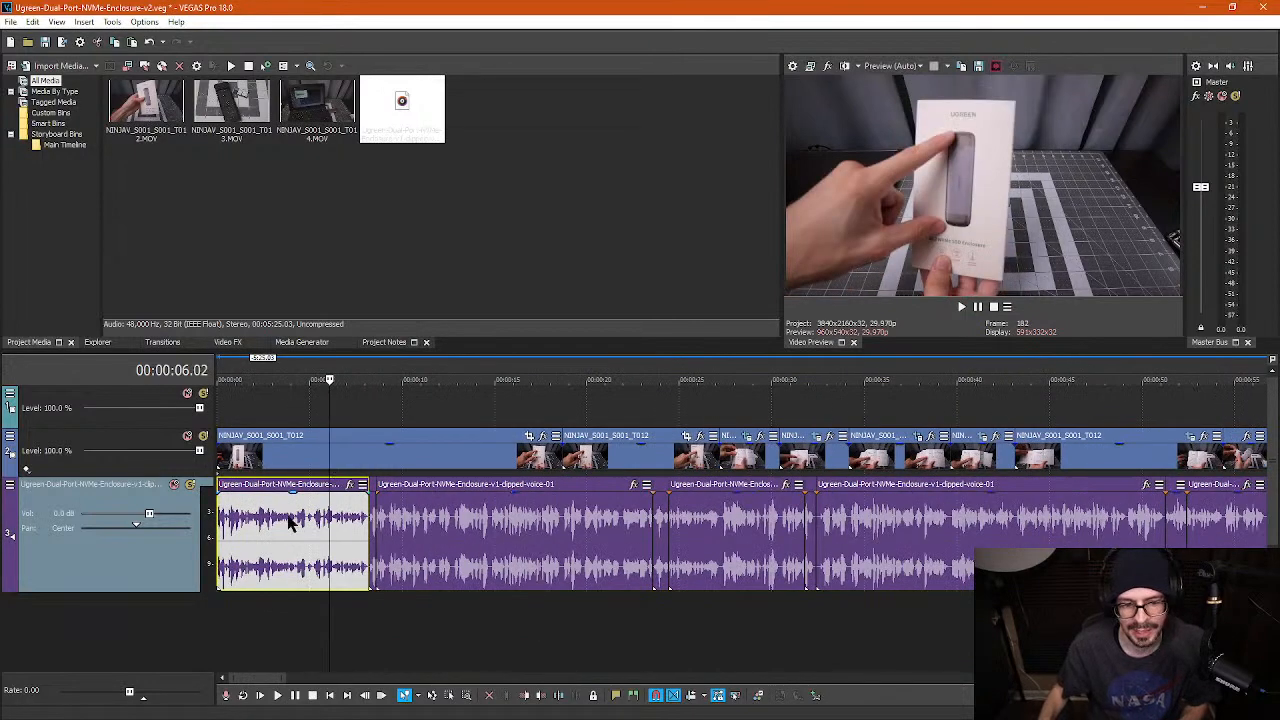
- Split the first voice clip at about 00:00:01.07 and normalize the section running from there to 00:00:08.06
click(238, 525)
scroll(240, 525, up, 3)
scroll(507, 530, up, 2)
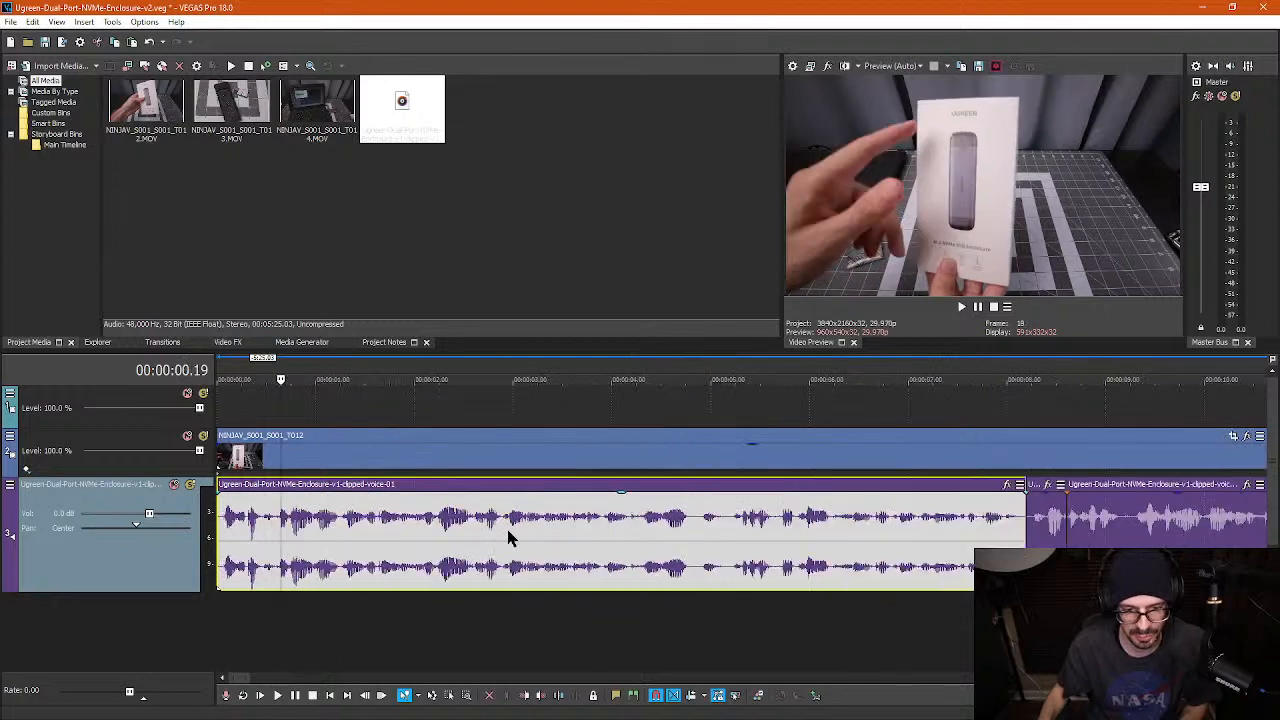
scroll(507, 530, down, 3)
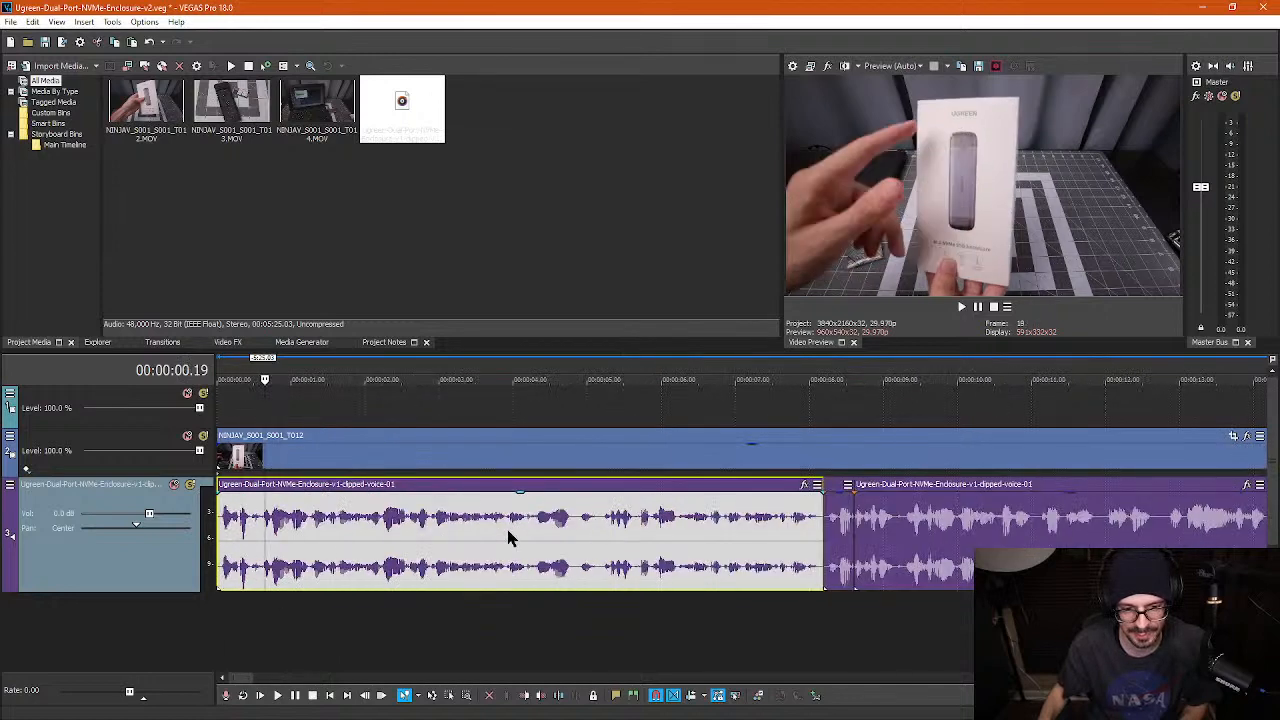
key(space)
click(266, 525)
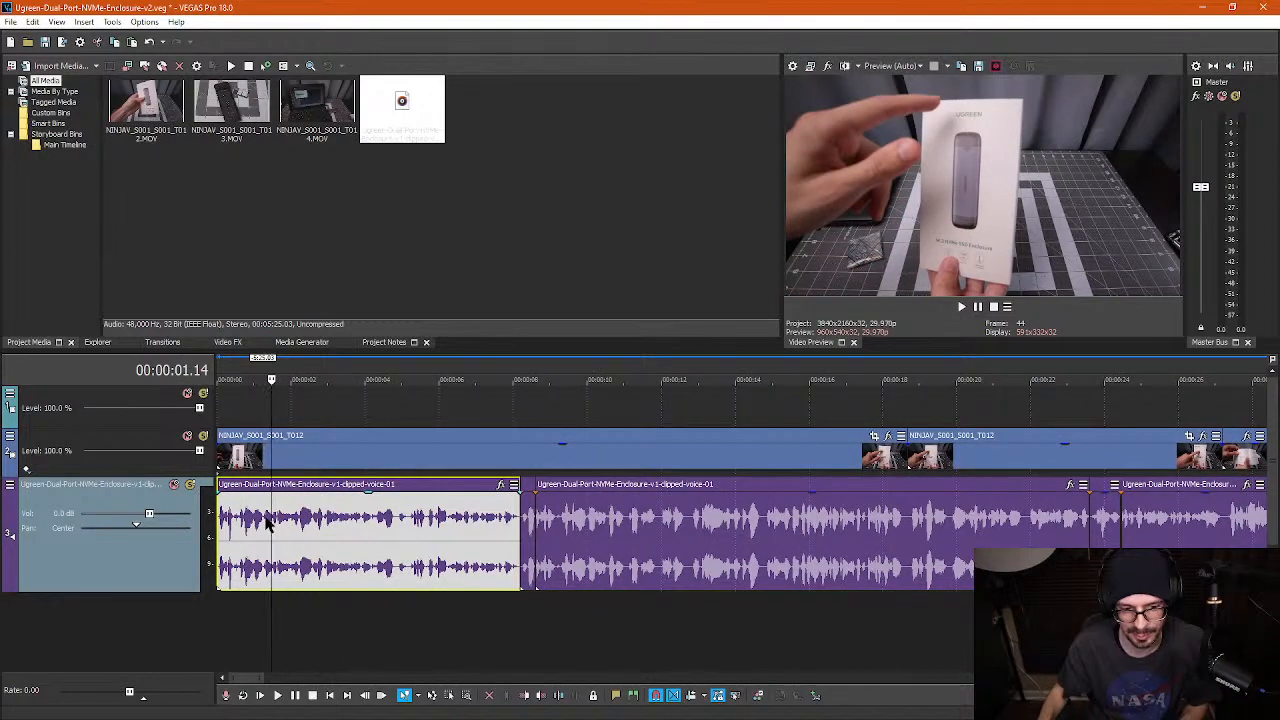
scroll(280, 525, up, 5)
scroll(507, 536, up, 2)
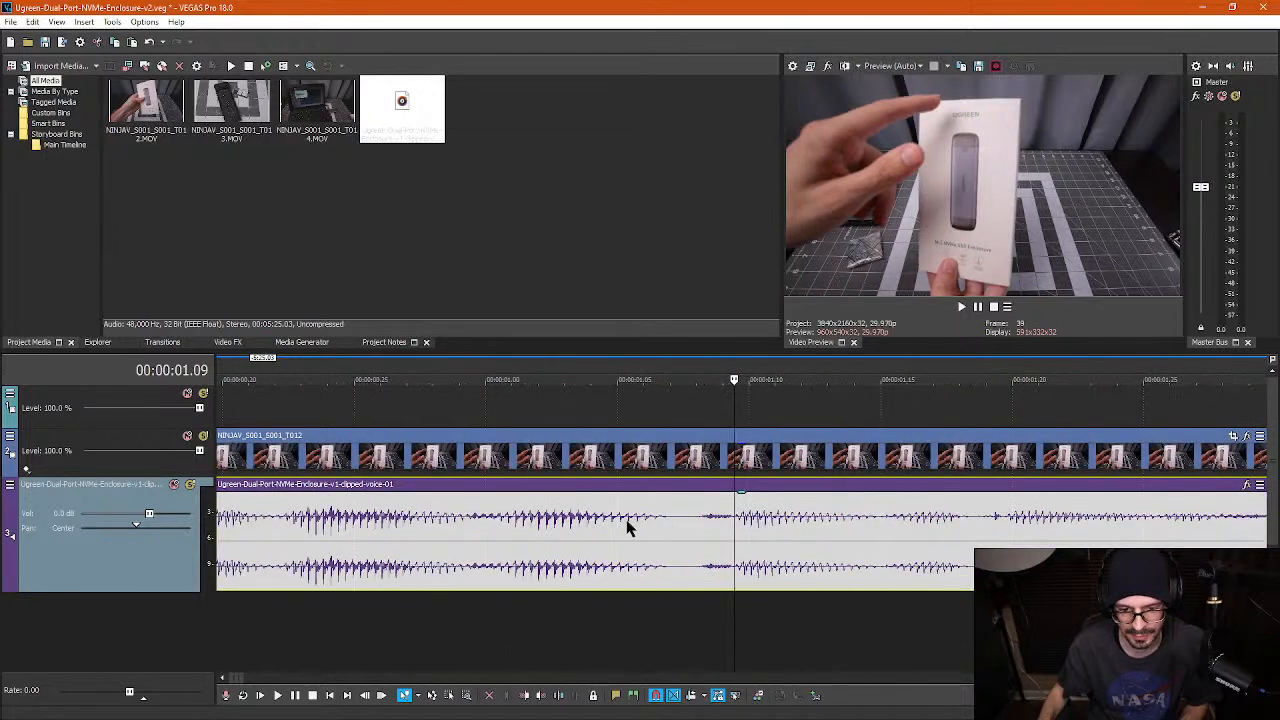
click(683, 516)
key(s)
scroll(833, 548, down, 2)
click(838, 555)
scroll(838, 555, down, 3)
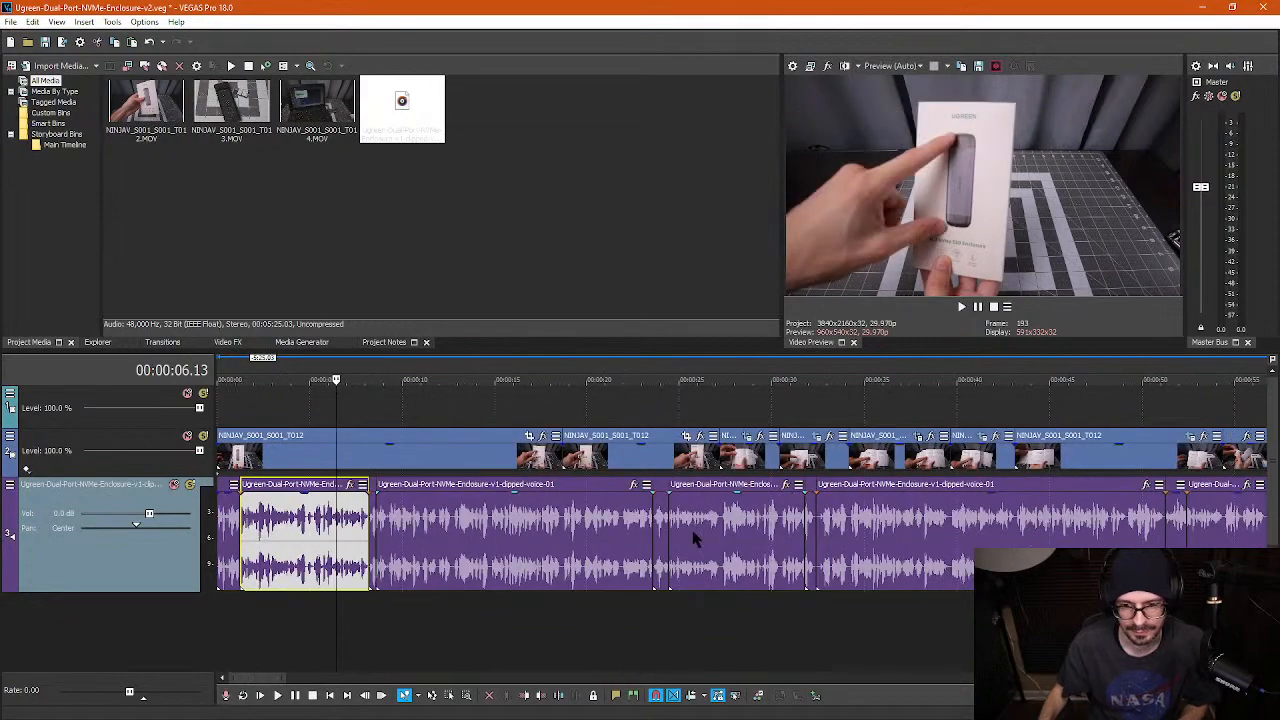
- Split the long last voice clip at 00:02:25.04, where the voice becomes quieter
click(693, 523)
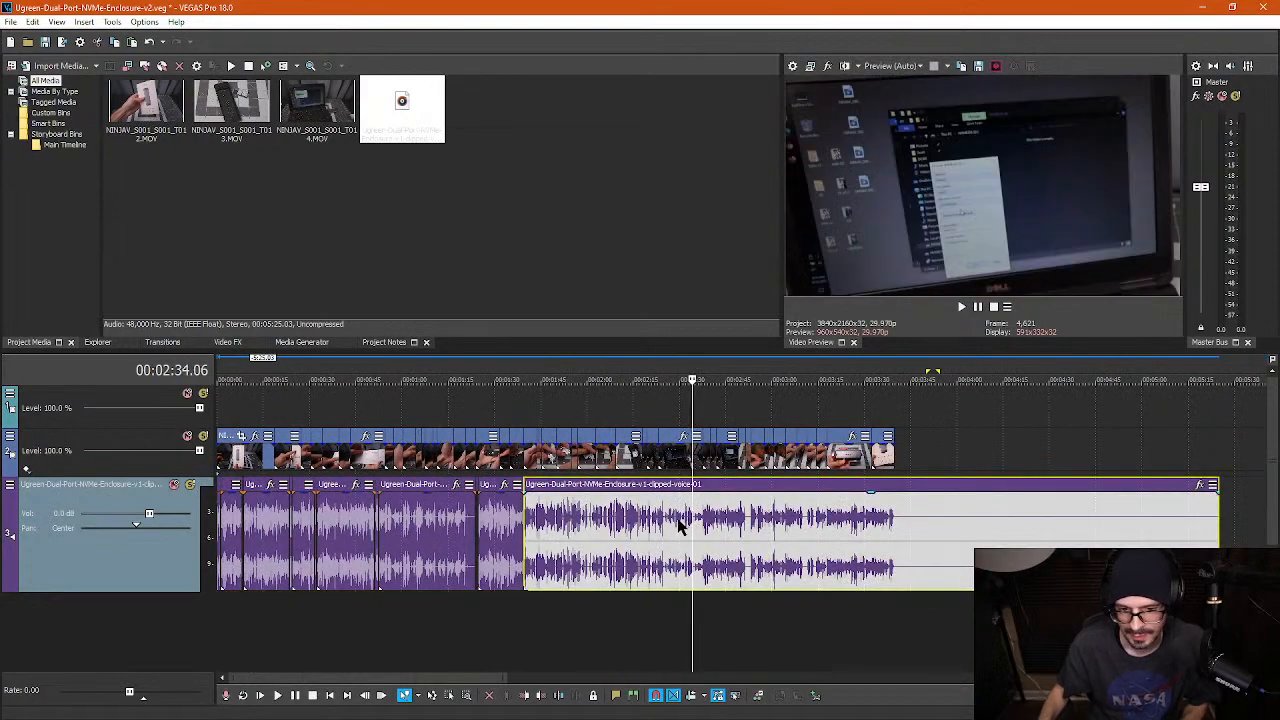
click(670, 525)
scroll(674, 520, up, 5)
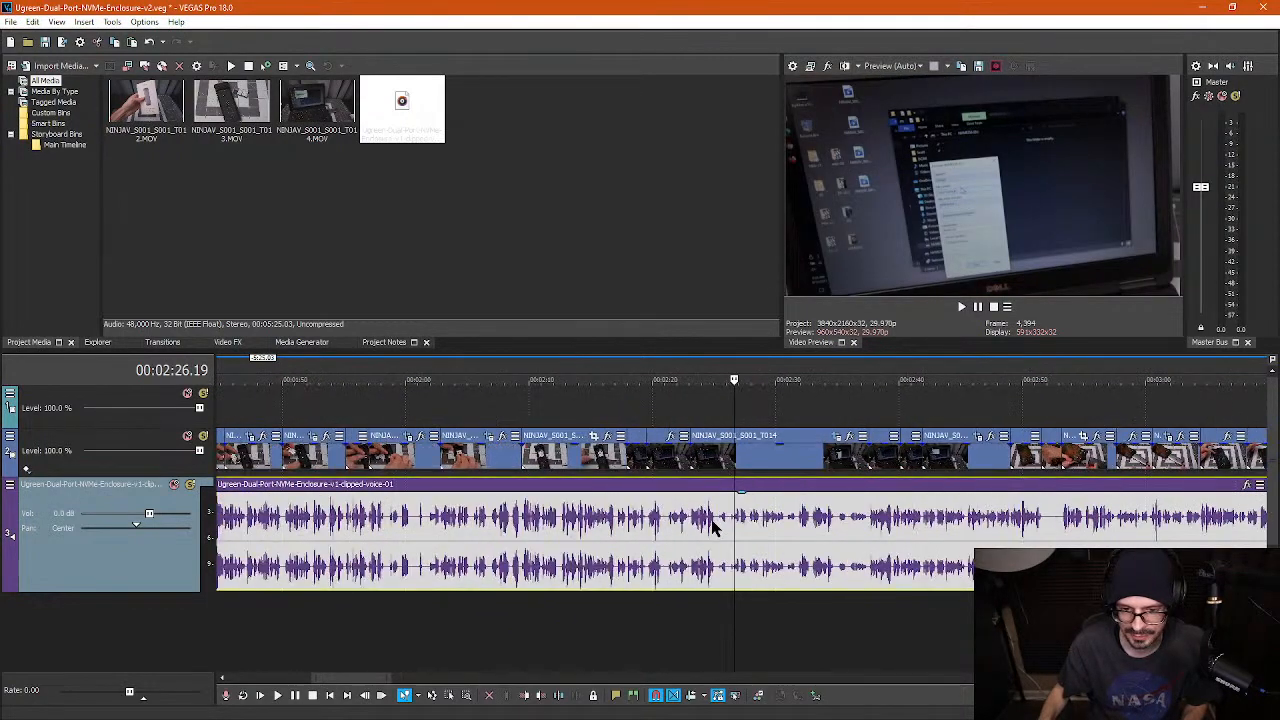
click(706, 524)
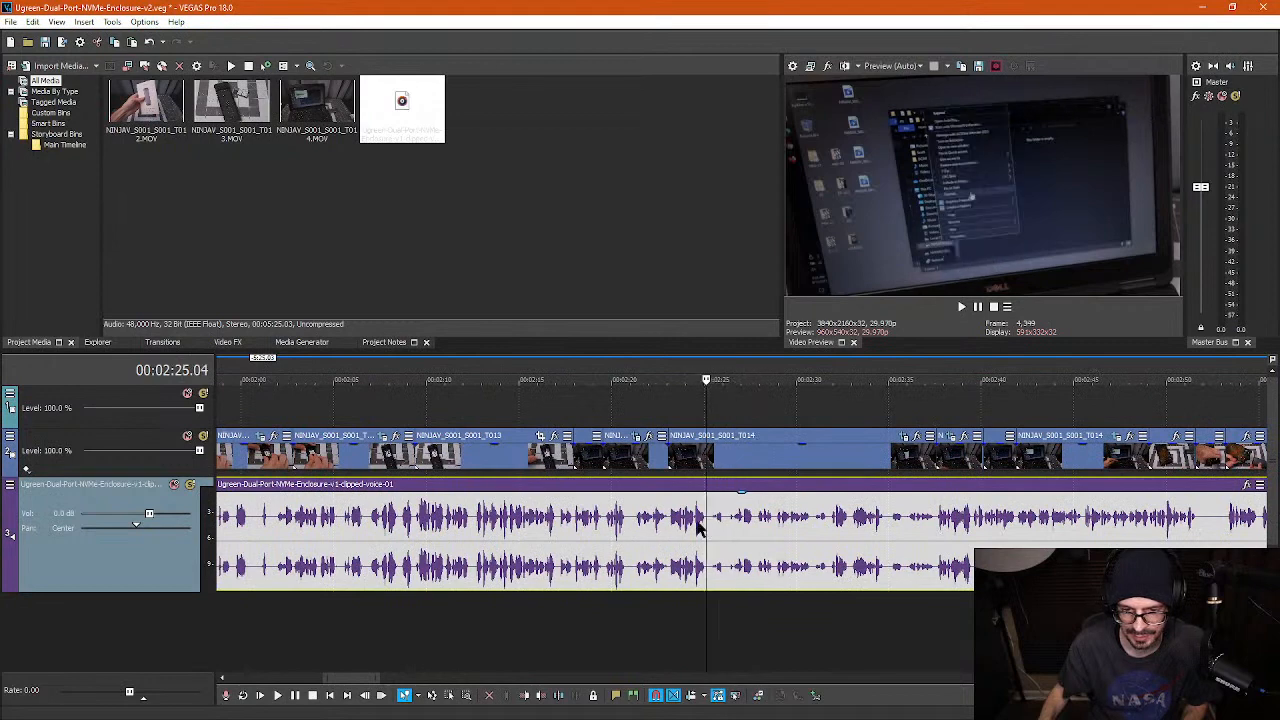
scroll(700, 523, up, 2)
key(s)
scroll(820, 545, down, 2)
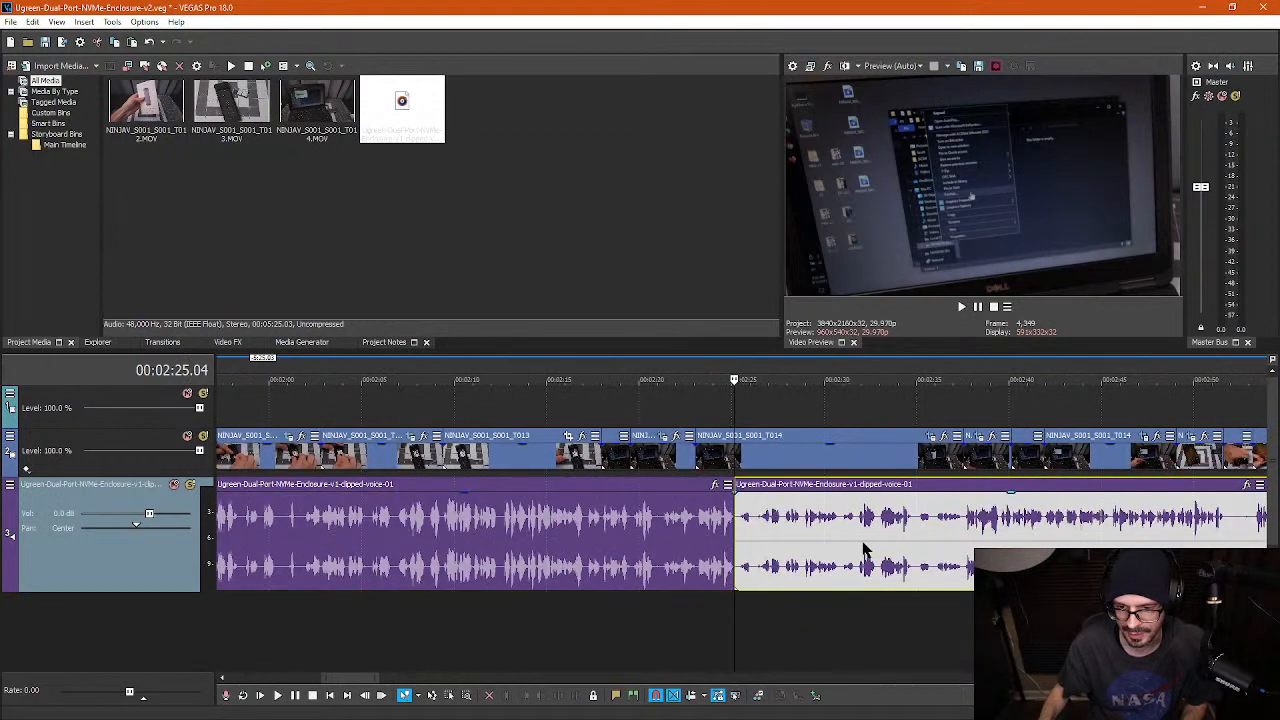
- Split the last voice clip at 00:02:37.17 and normalize the section between 00:02:25.04 and that cut
click(966, 522)
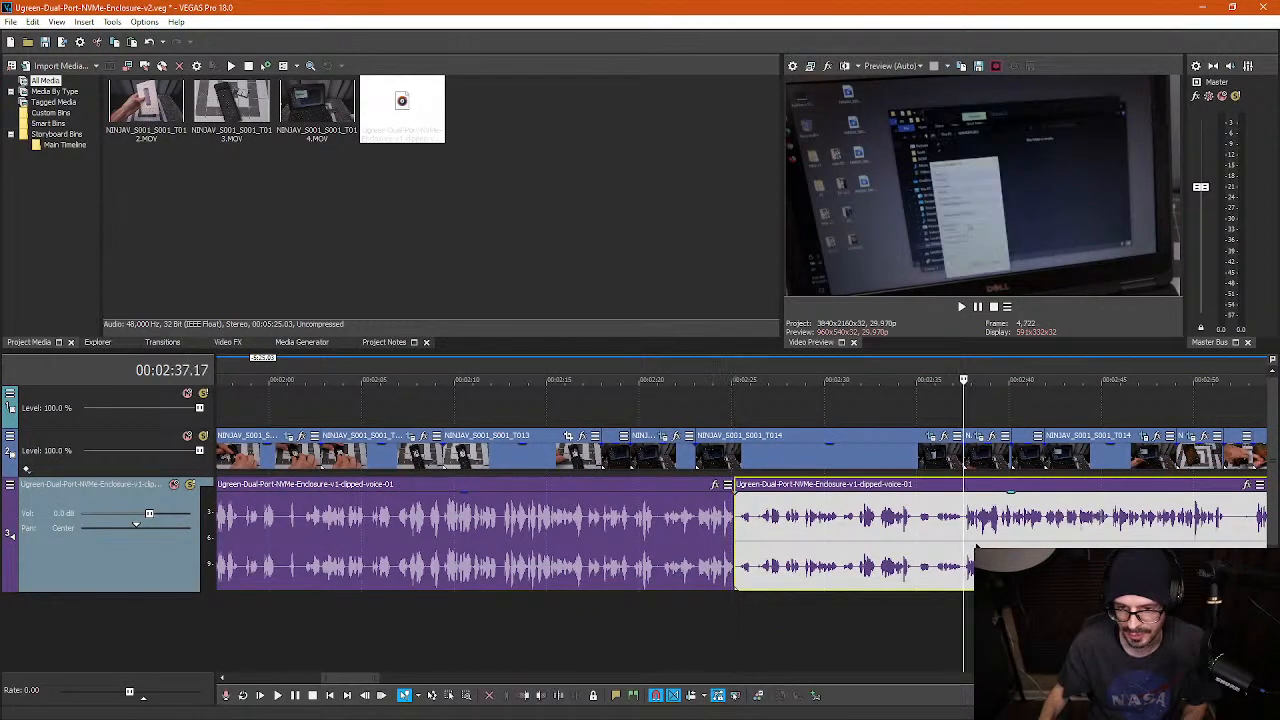
key(s)
click(893, 545)
click(891, 543)
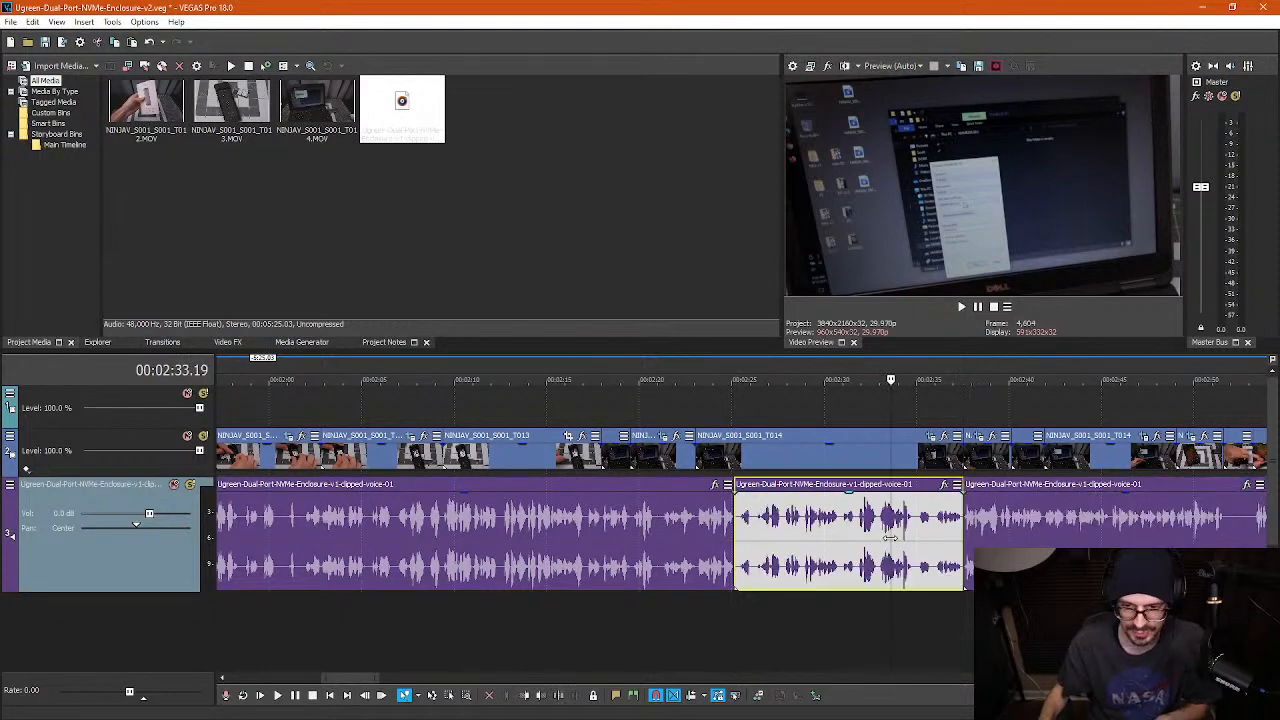
scroll(985, 535, up, 1)
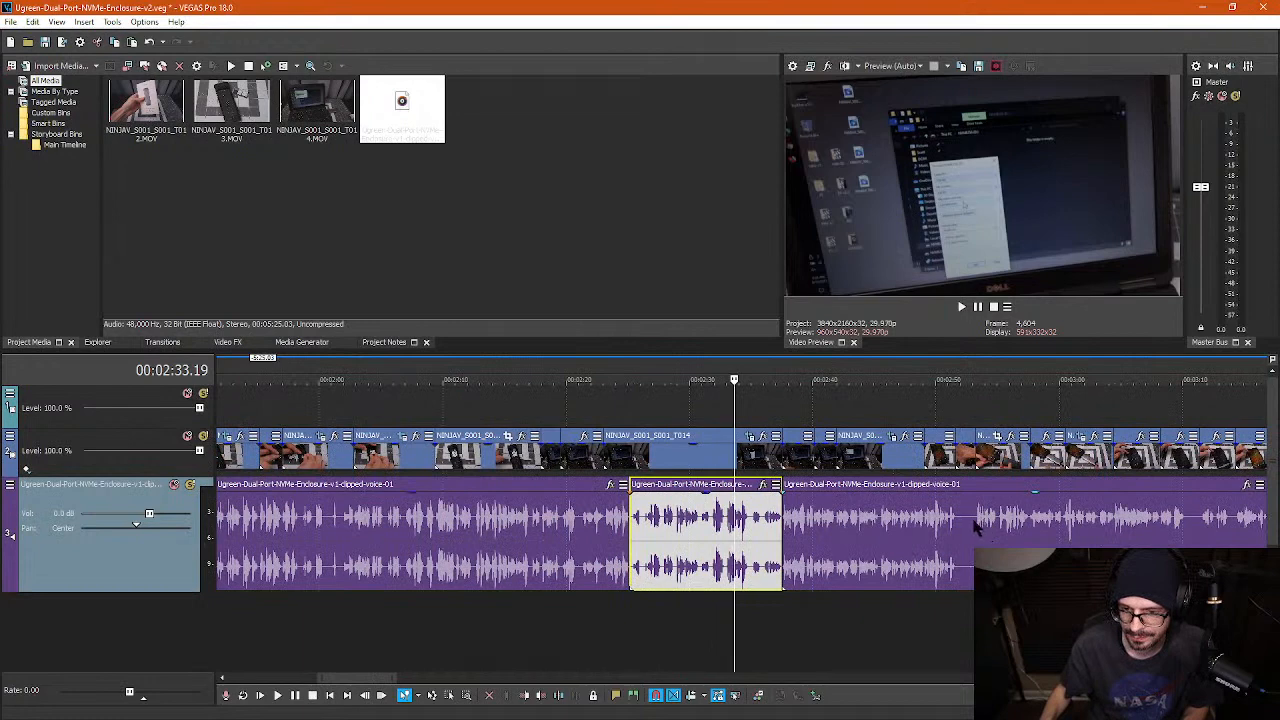
- Split the last voice clip at about 00:02:53 and normalize the section between 00:02:37.17 and that cut
click(975, 528)
key(s)
click(883, 538)
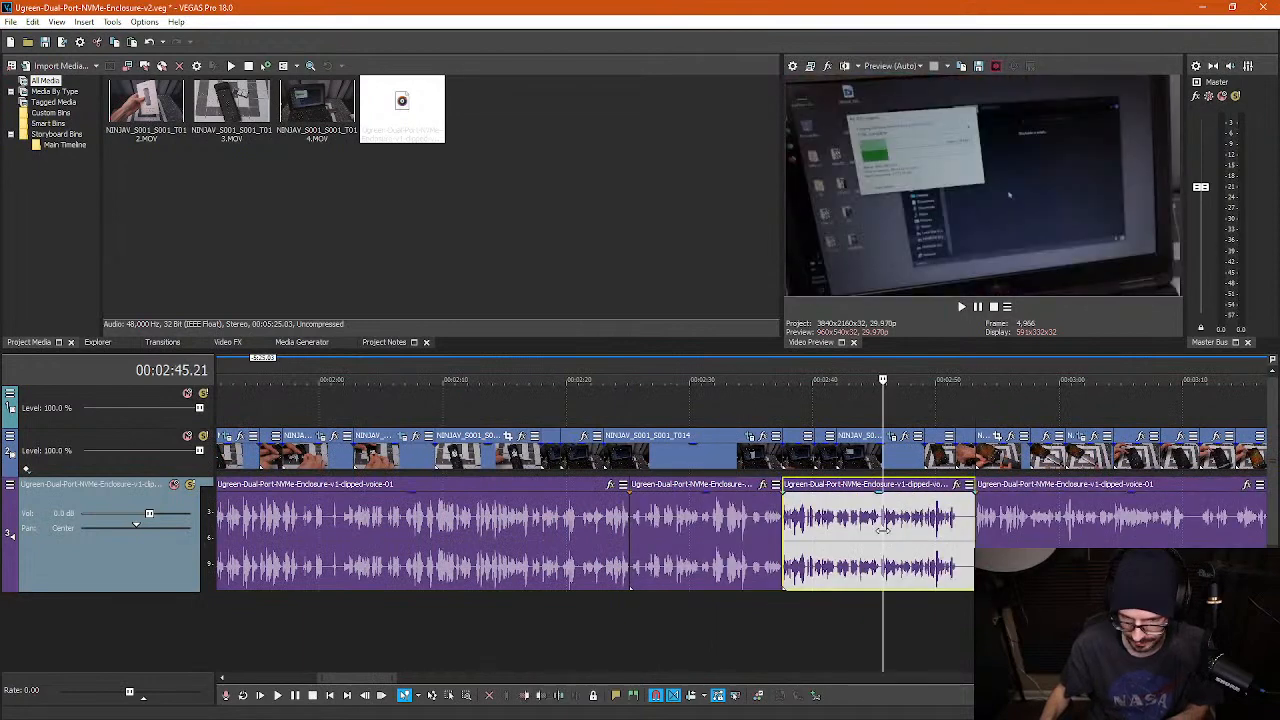
key(Delete)
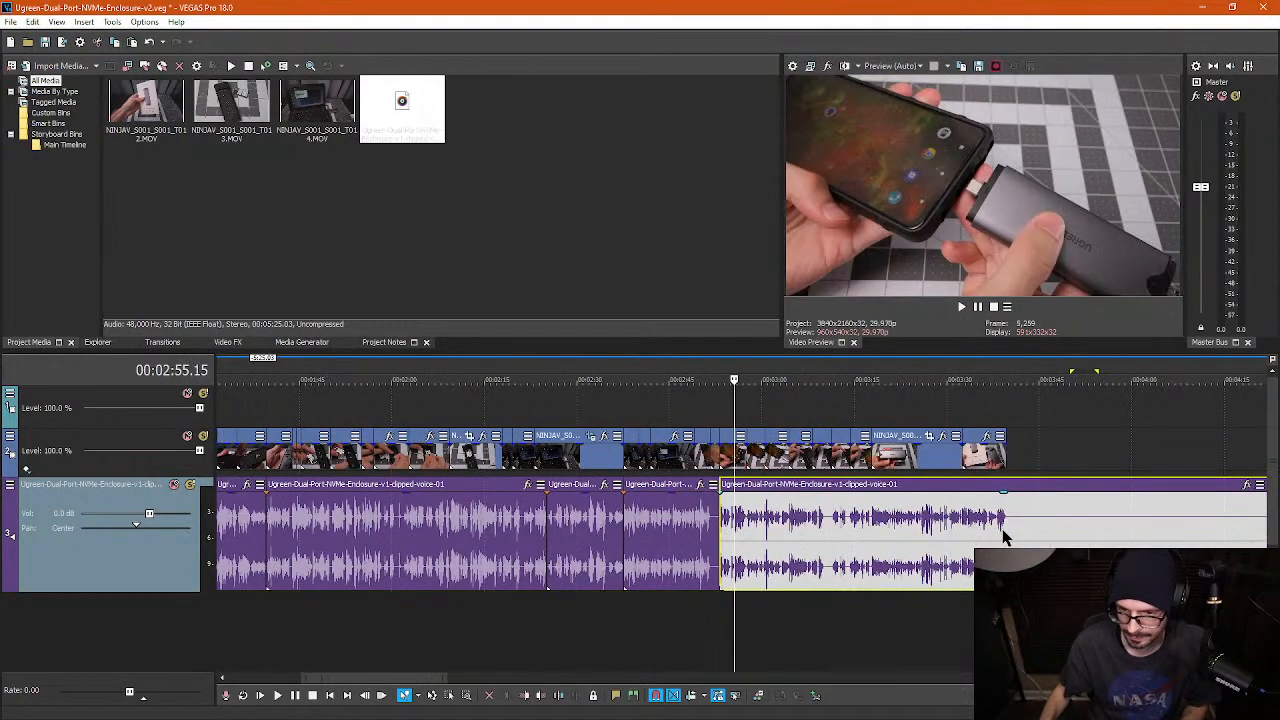
- Isolate the loud peak just after 00:03:00 by splitting the last voice clip at 00:03:00.09 and about two seconds further on
click(767, 523)
scroll(771, 522, up, 3)
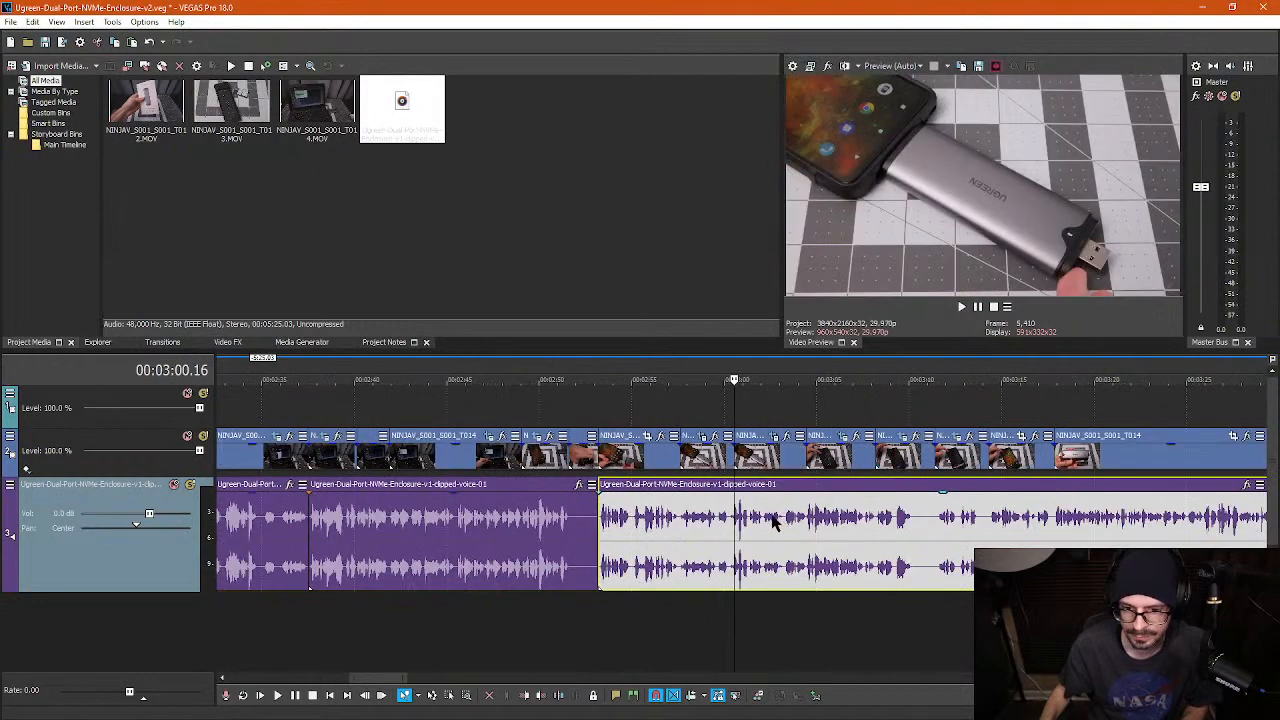
scroll(771, 522, up, 5)
click(714, 520)
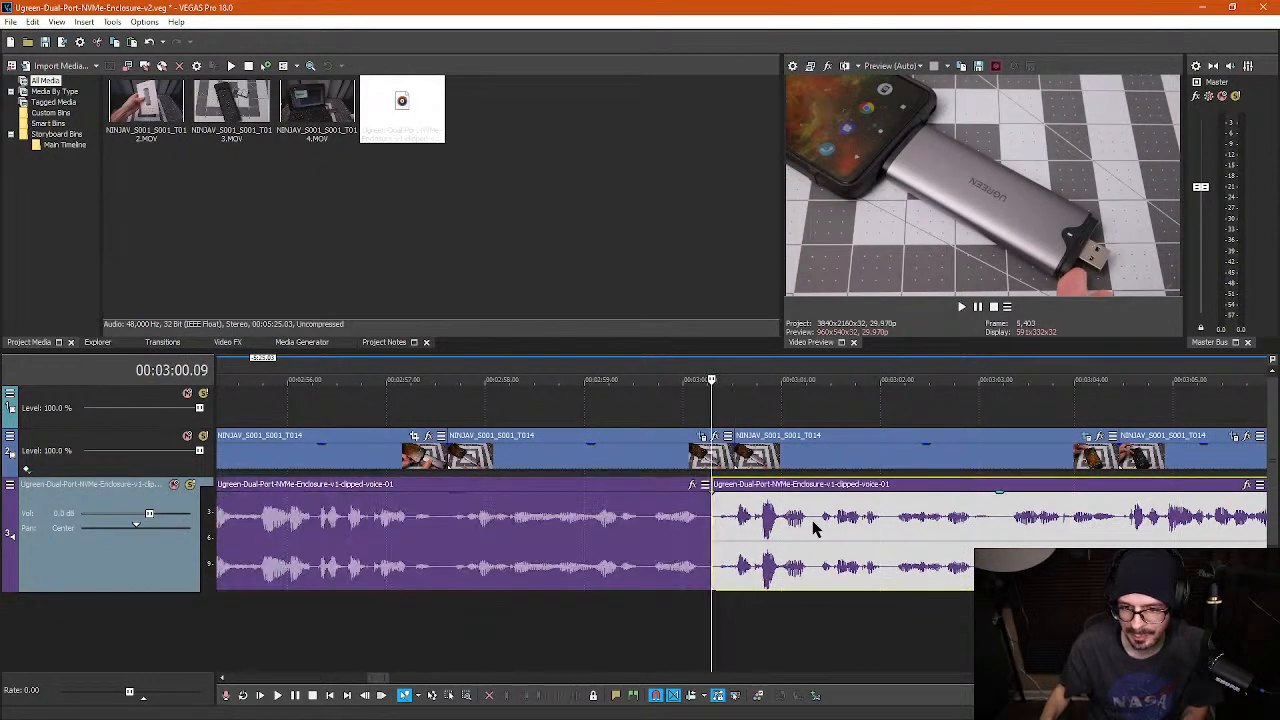
scroll(654, 537, down, 6)
- Normalize the voice clip before the isolated peak at 00:03:00, the final clip after it, and the short peak clip itself
click(652, 541)
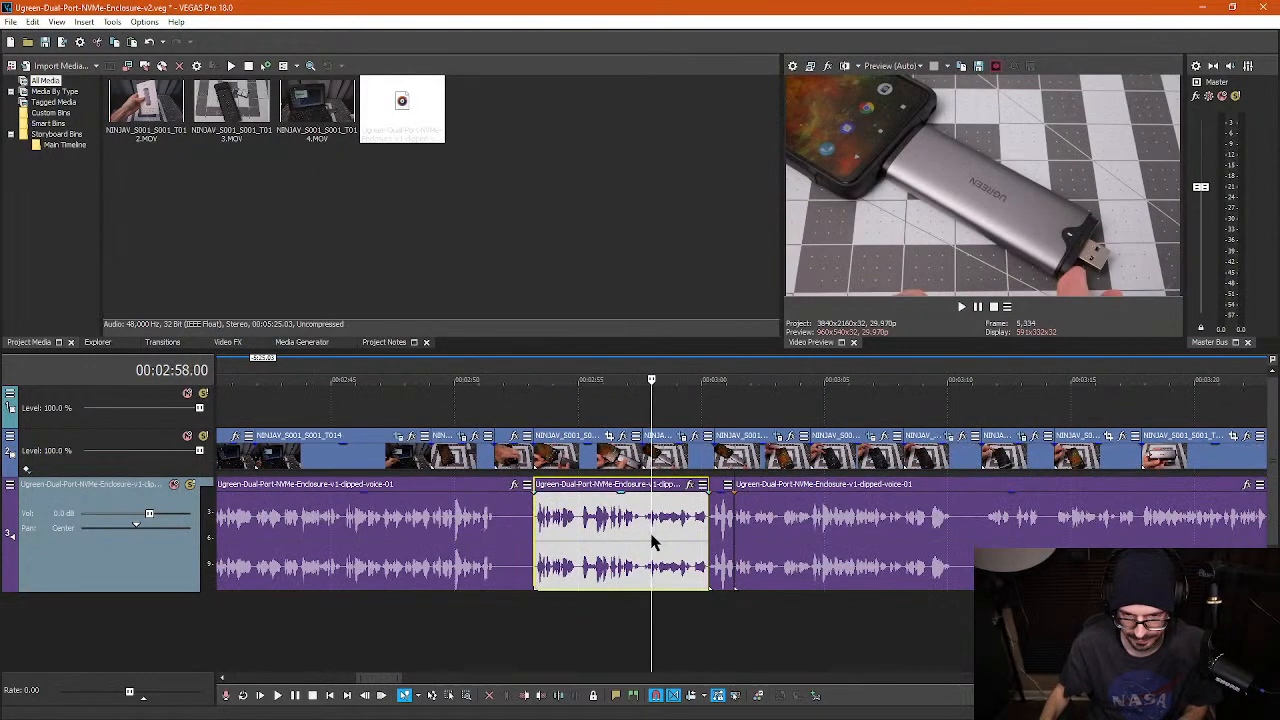
click(848, 537)
scroll(898, 537, down, 2)
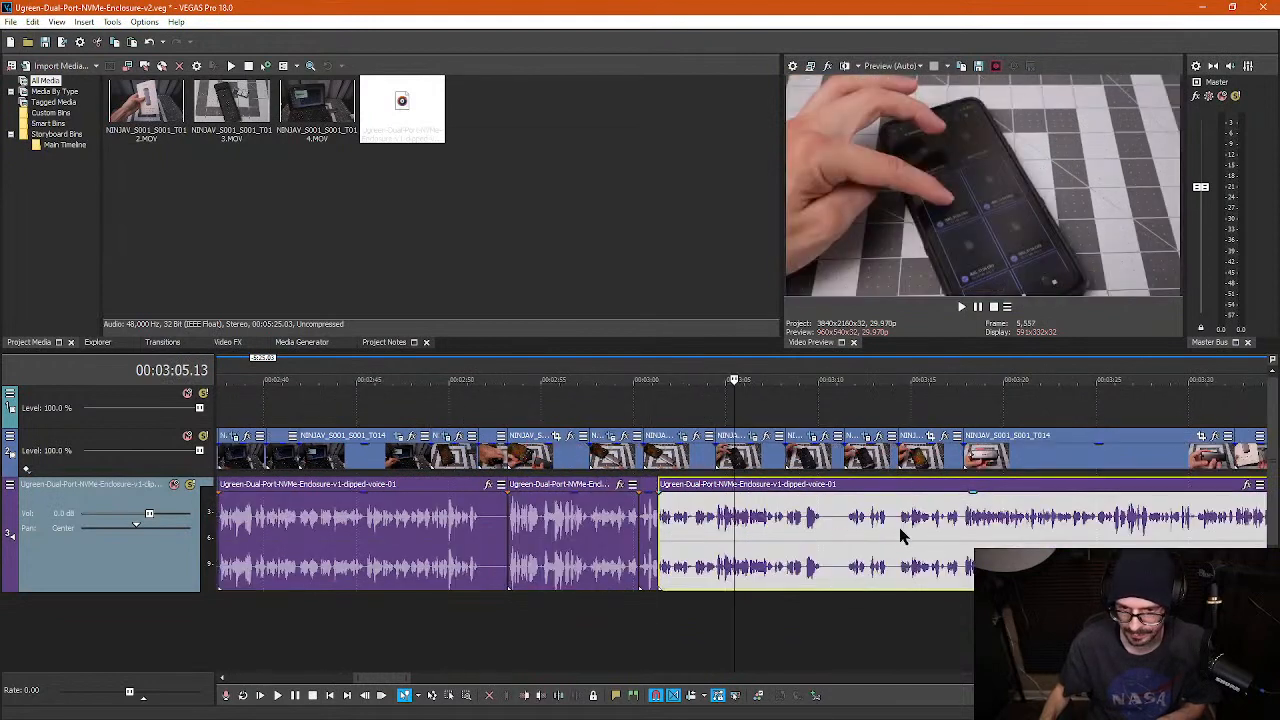
scroll(834, 534, down, 2)
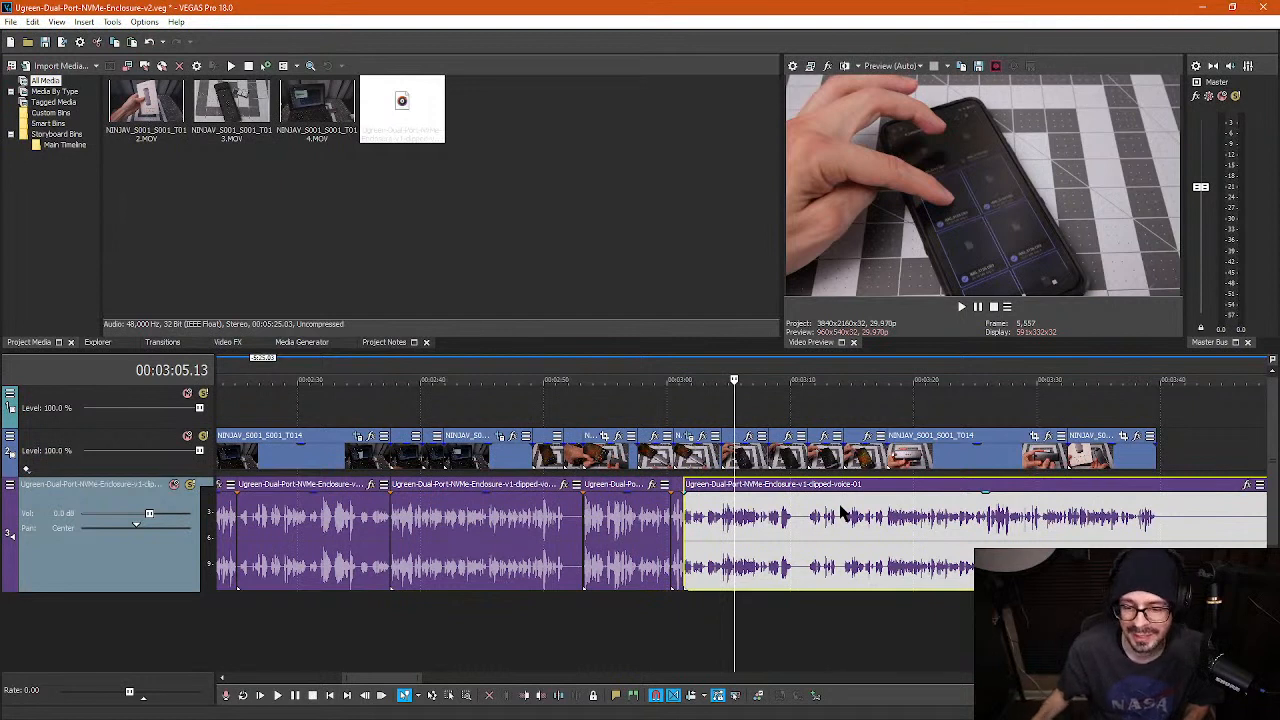
click(793, 525)
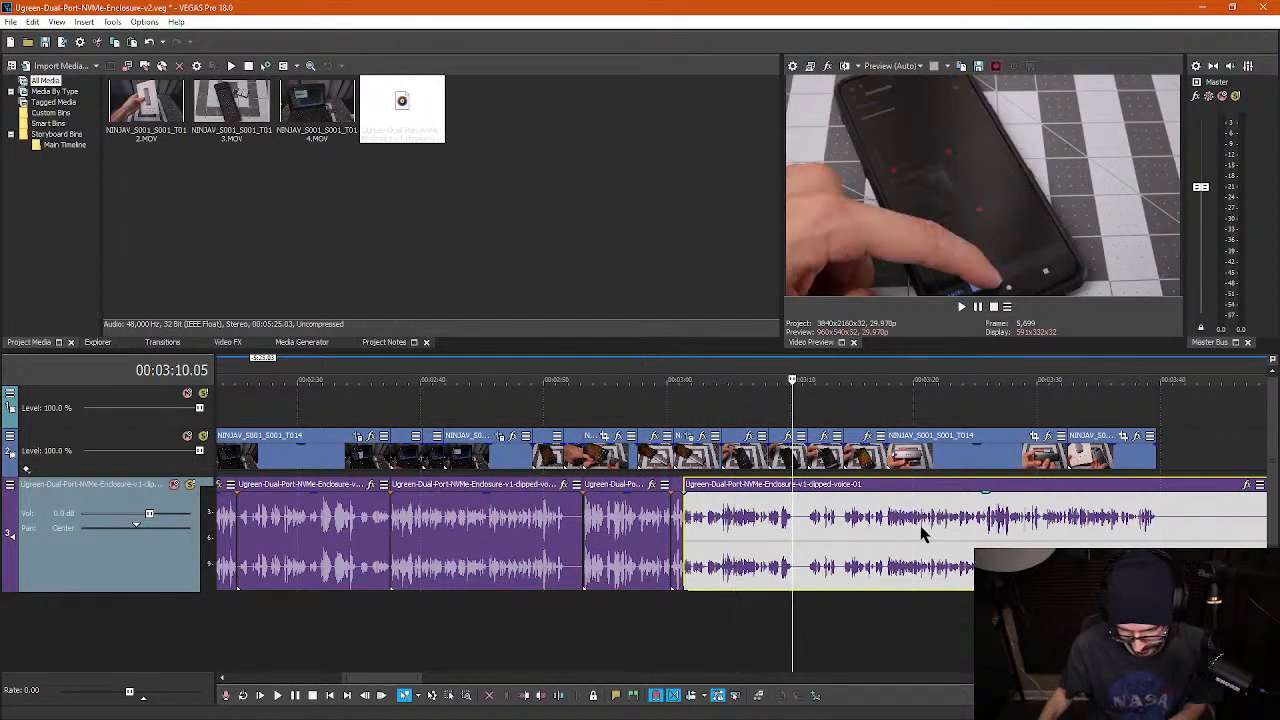
click(672, 530)
scroll(666, 532, down, 3)
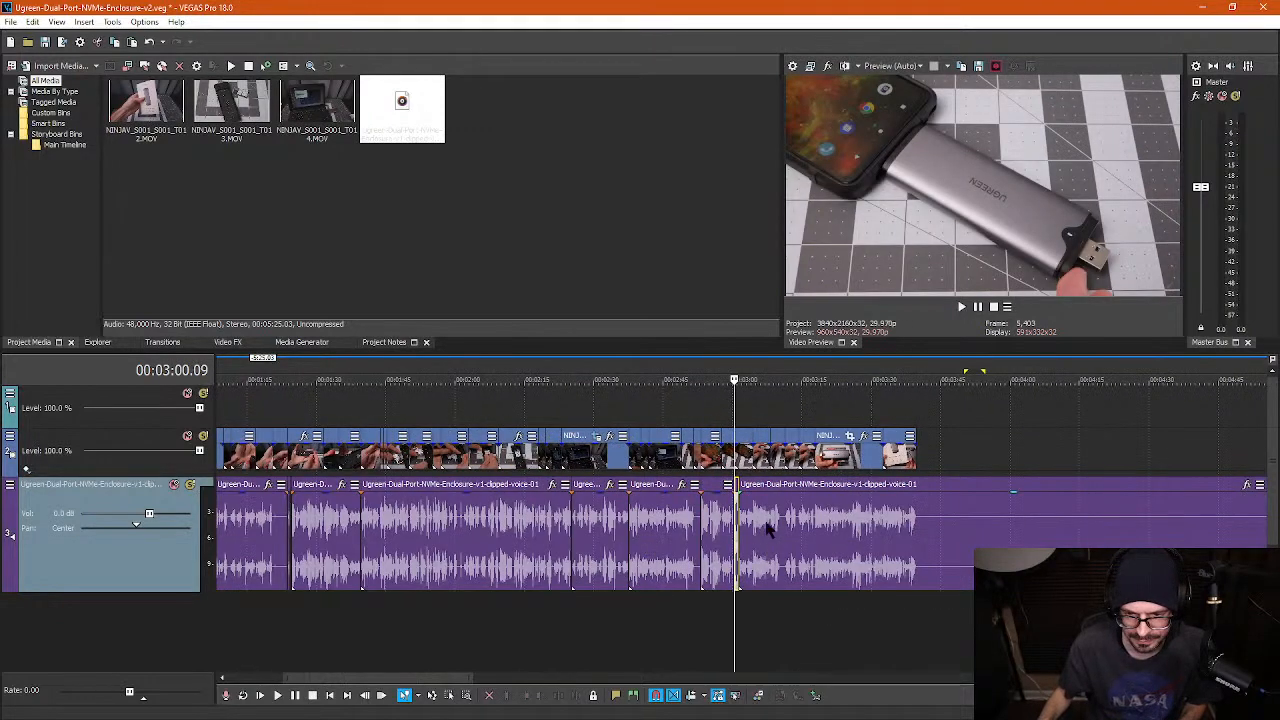
- Check the normalized voice clips along the timeline and save the project
click(434, 414)
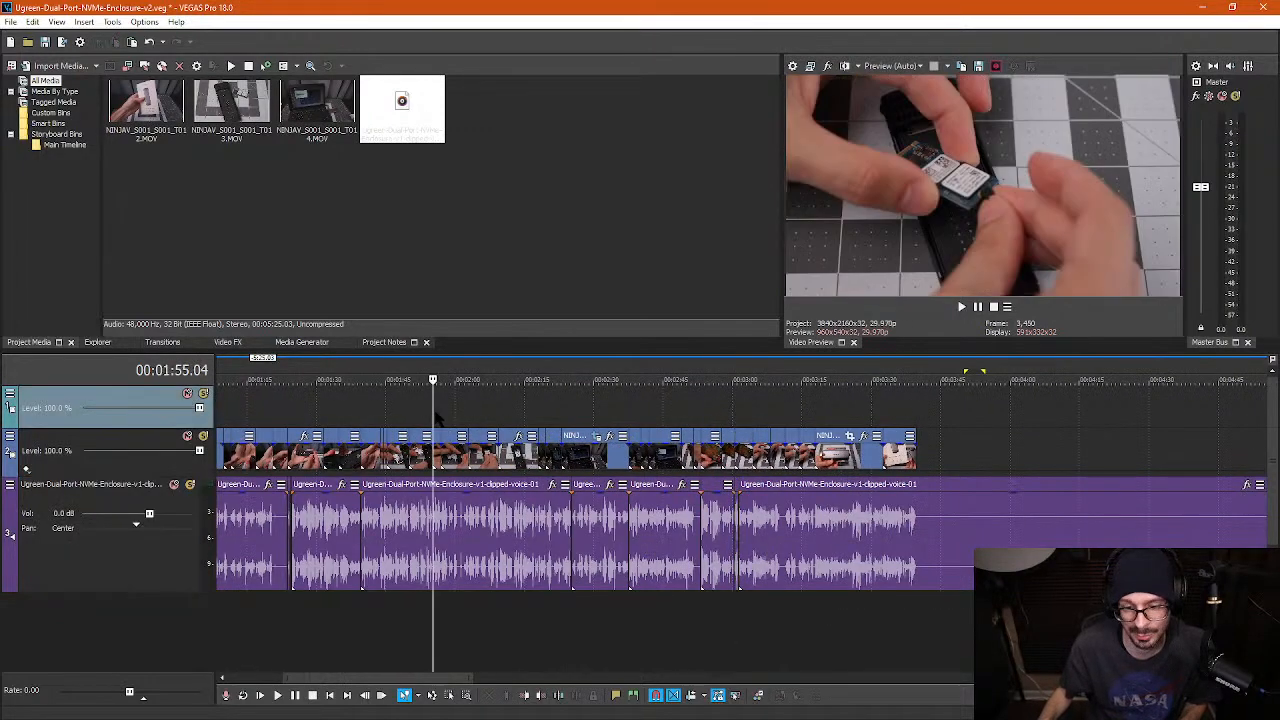
click(370, 408)
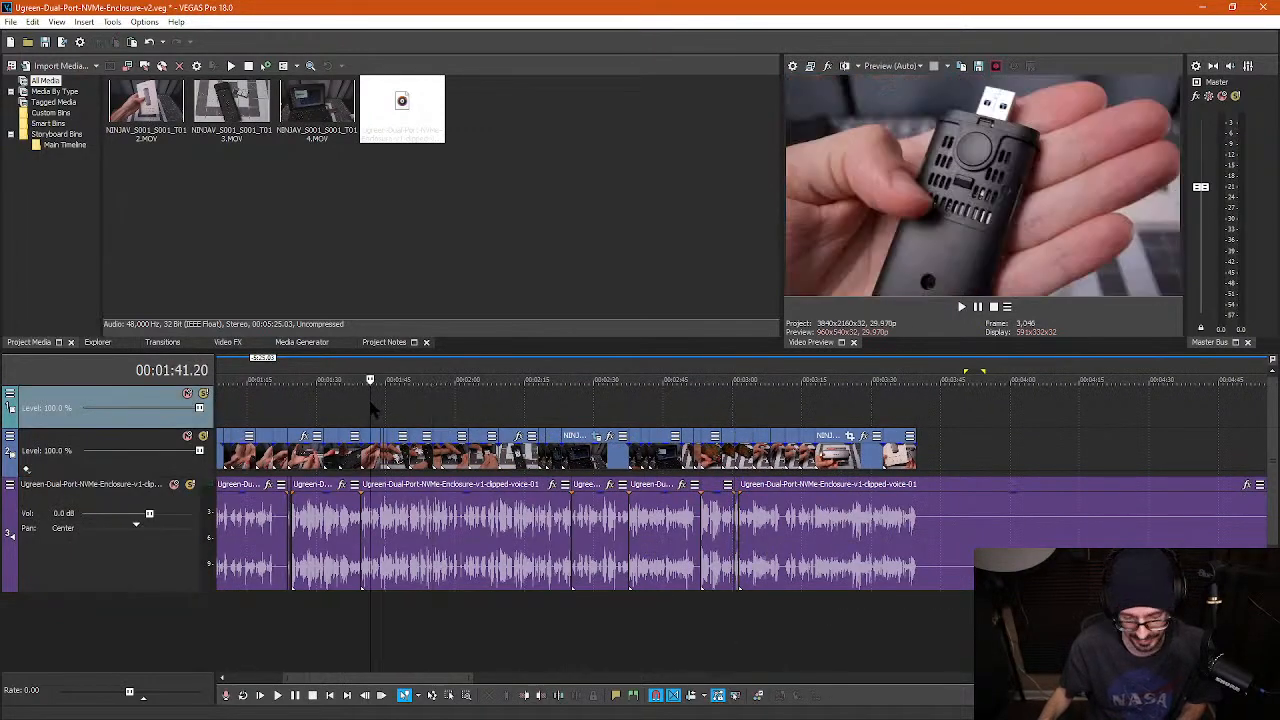
click(274, 392)
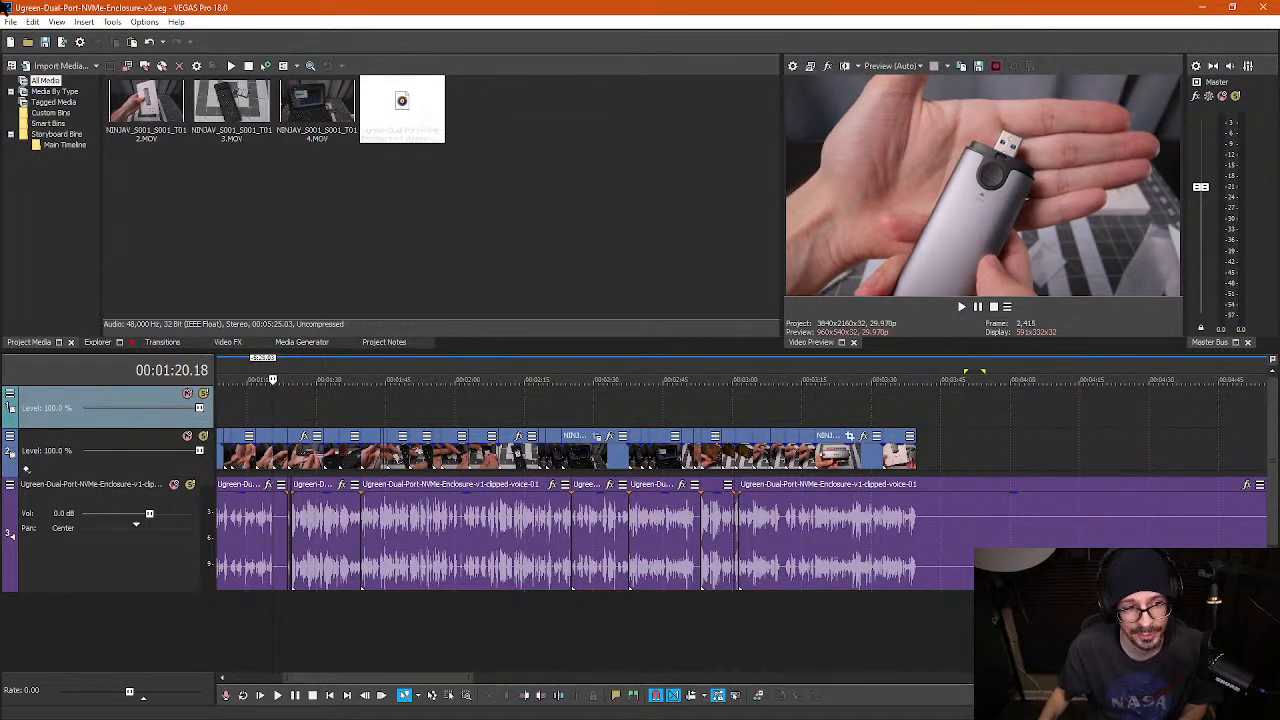
- Render the voice track to clipped-second-audio-voice-01.wav as Wave (Microsoft), 48,000 Hz, 32 Bit (IEEE Float), Stereo, PCM, in the project's Voice folder
click(9, 22)
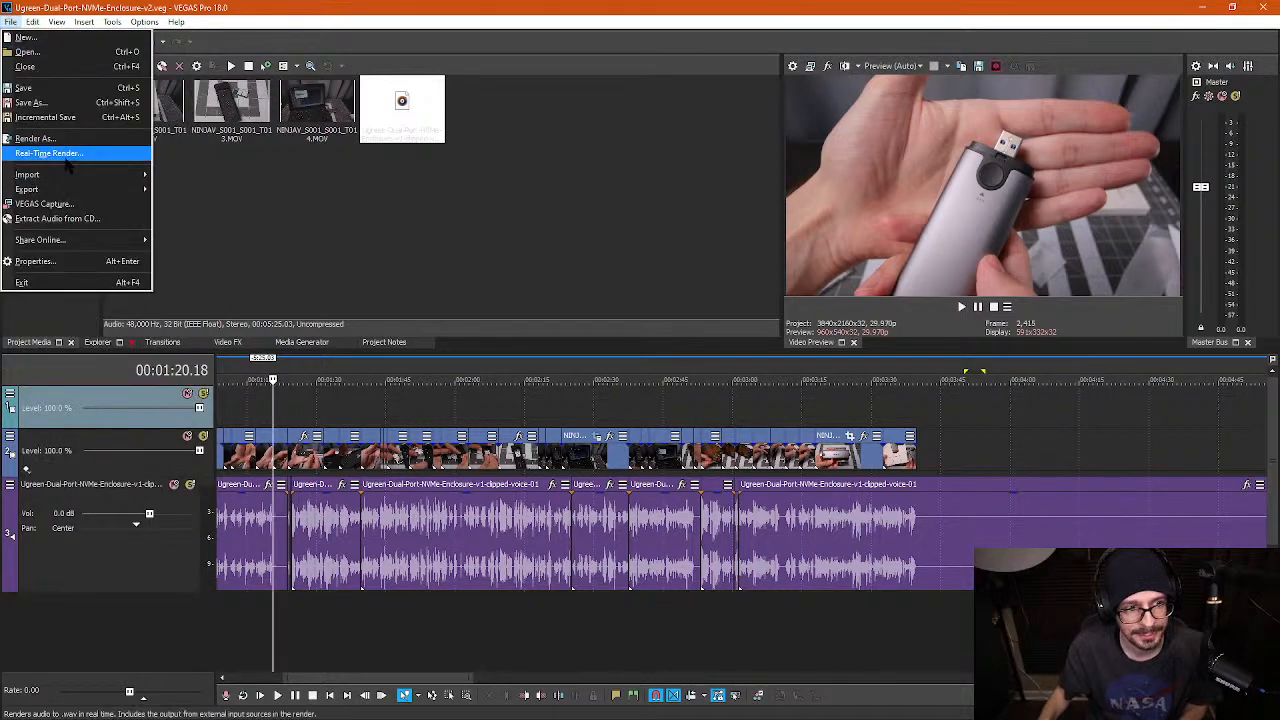
click(68, 138)
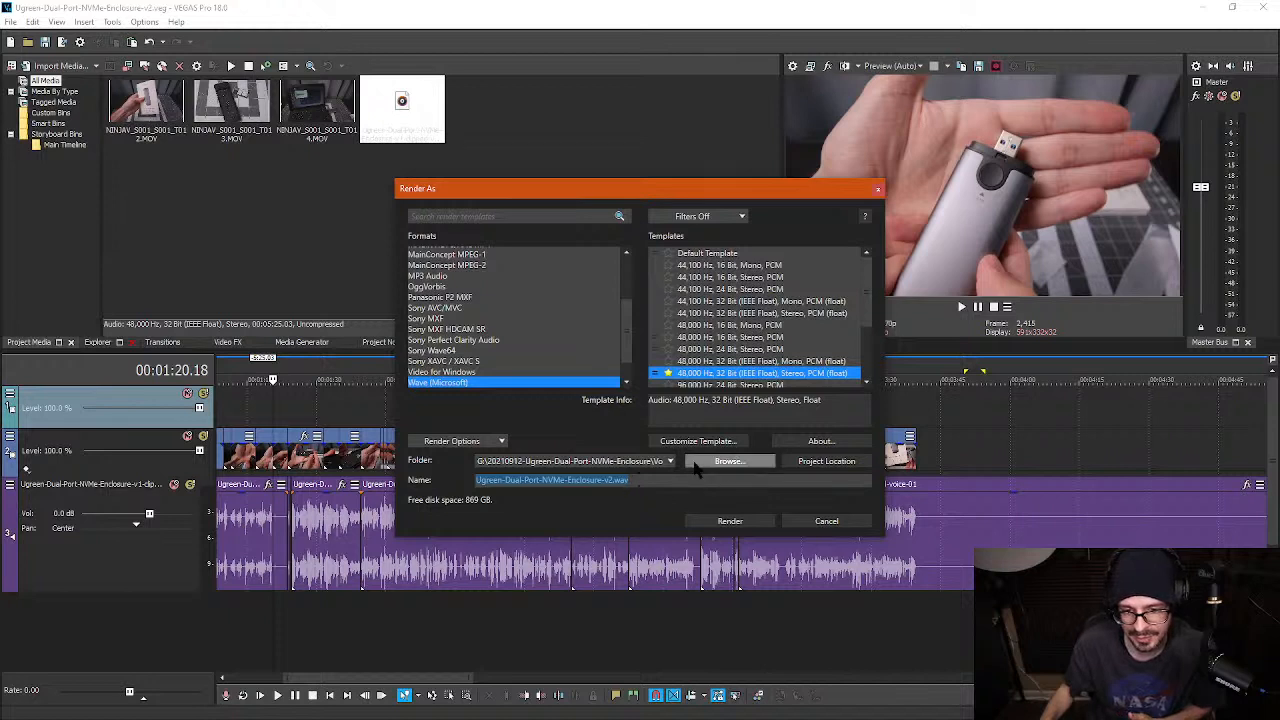
click(619, 481)
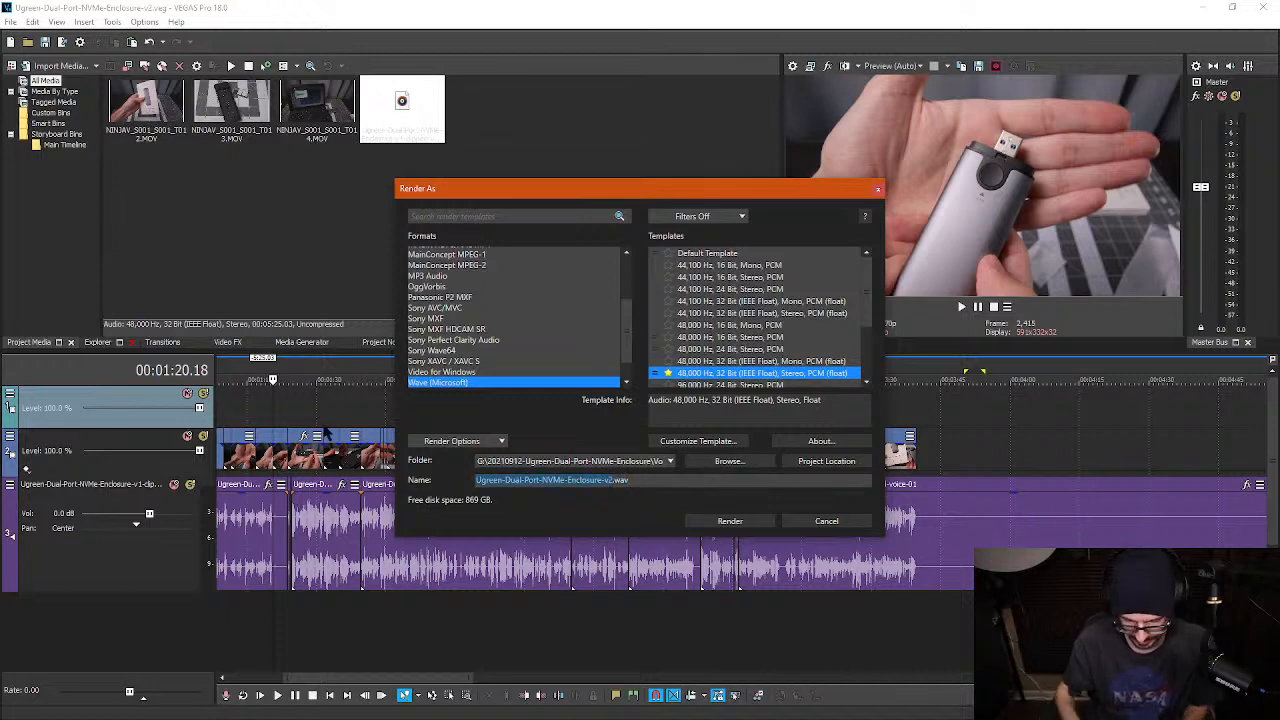
text(clipped-second-audio-voice-01)
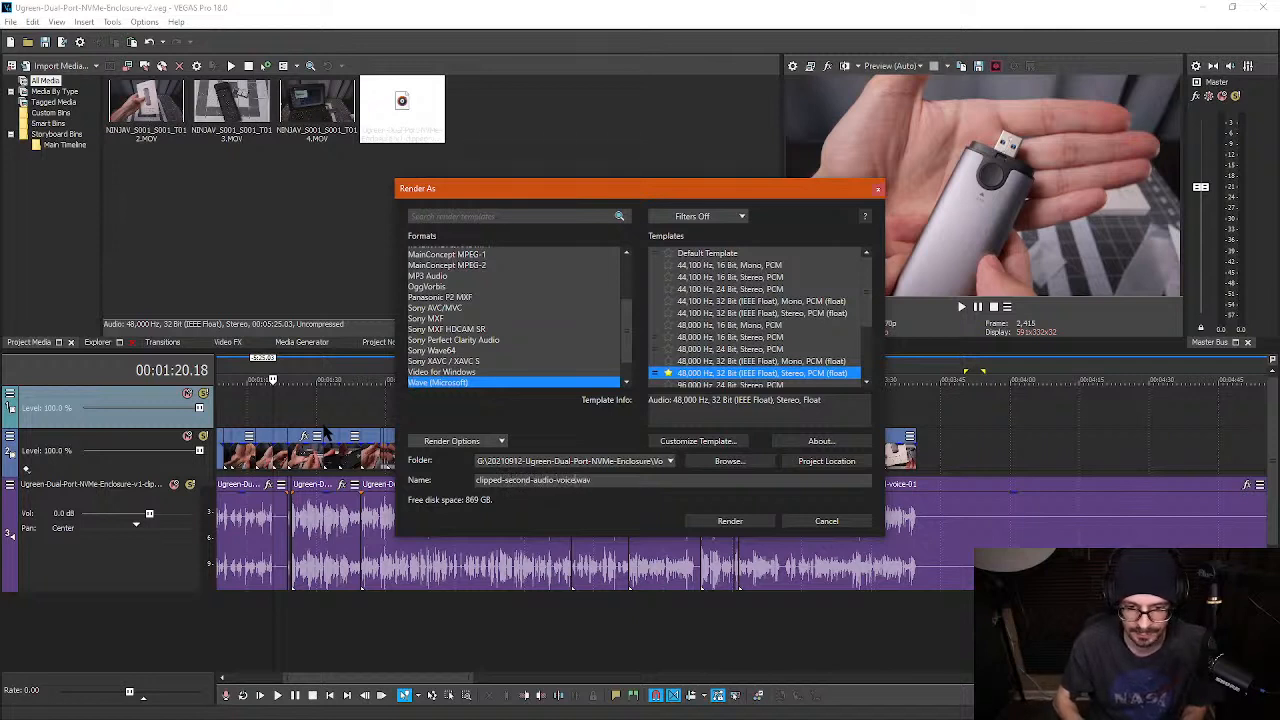
click(745, 533)
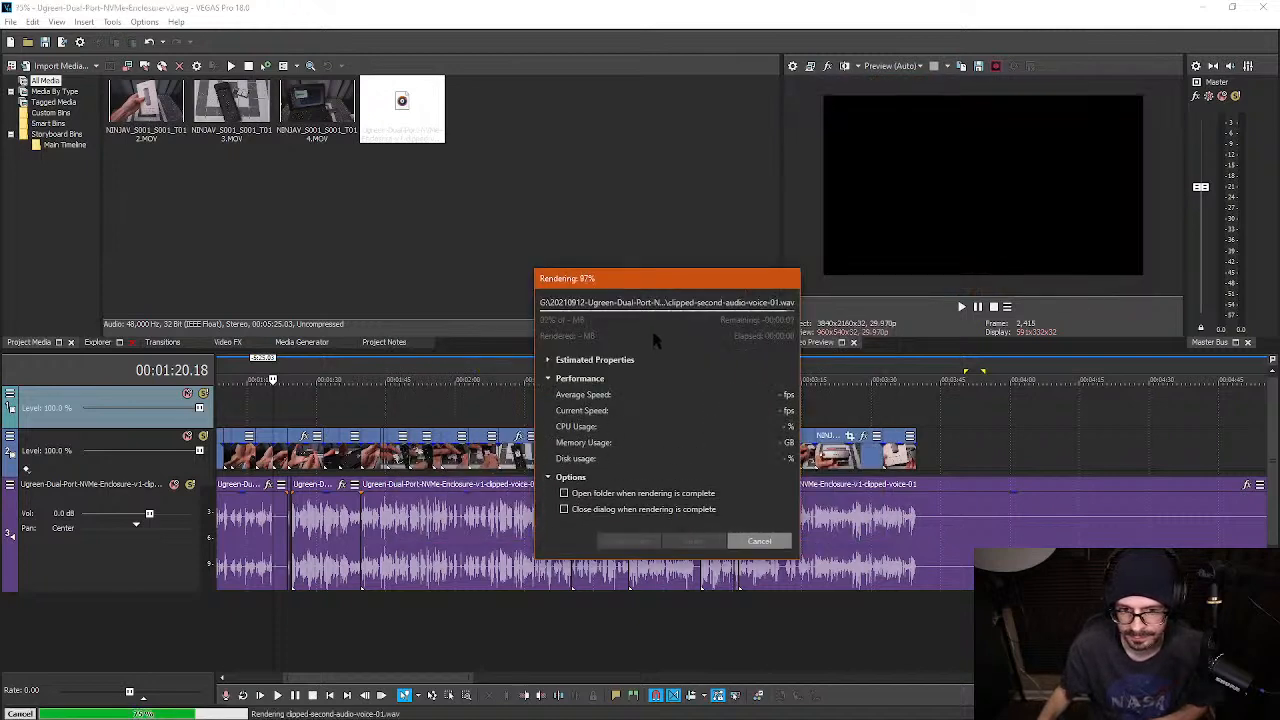
click(774, 540)
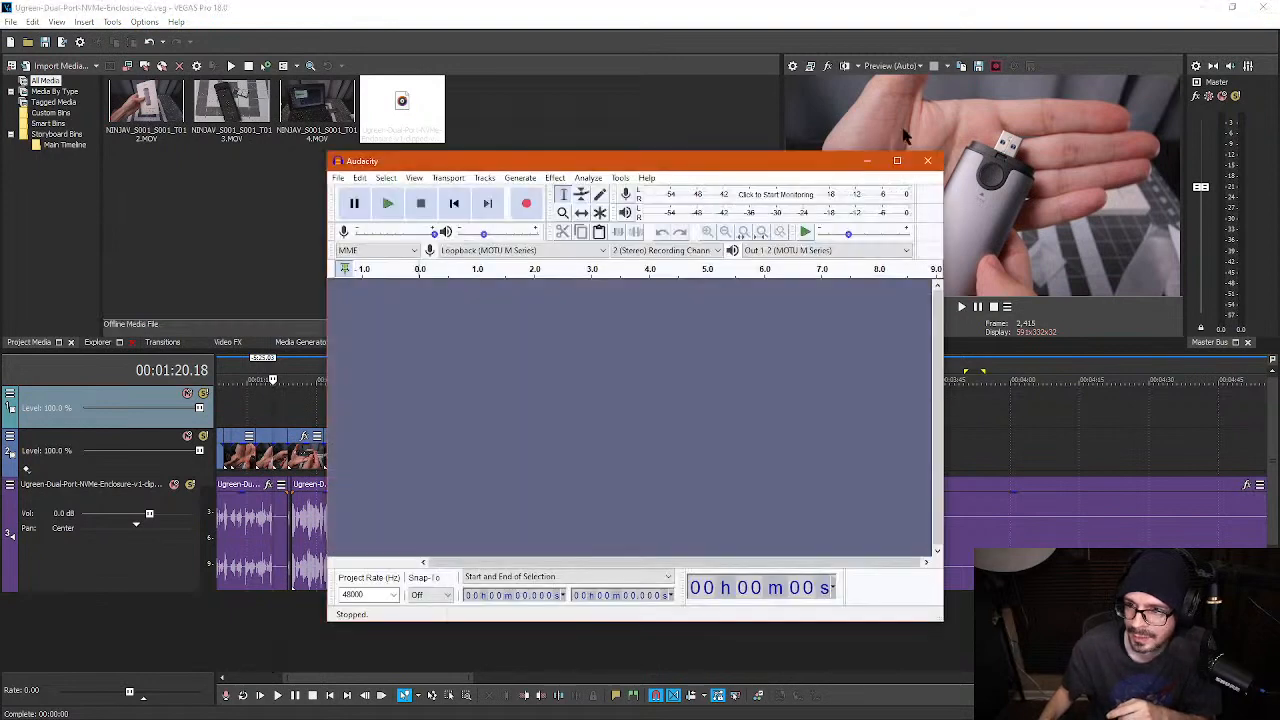
- Switch to Audacity, load clipped-second-audio-voice-01.wav from the Voice folder, then maximize the window and enlarge the track's height
drag(724, 168, 576, 166)
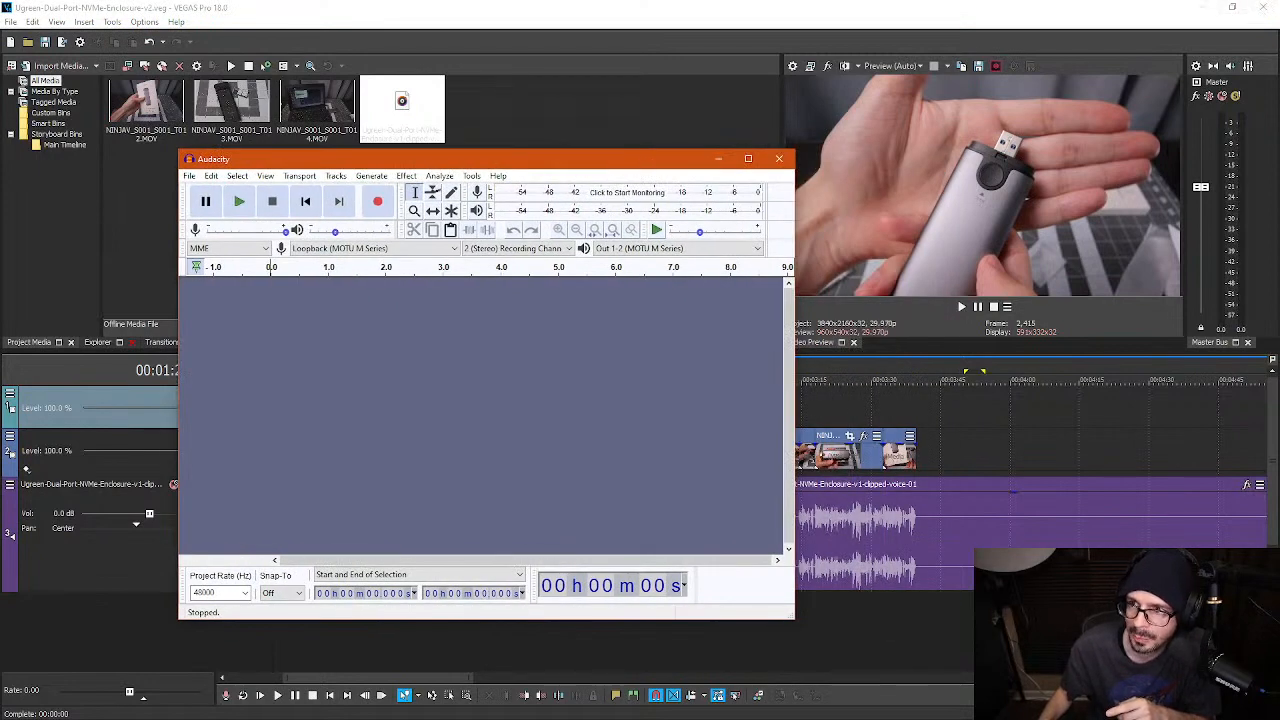
key(alt+Tab)
double_click(483, 230)
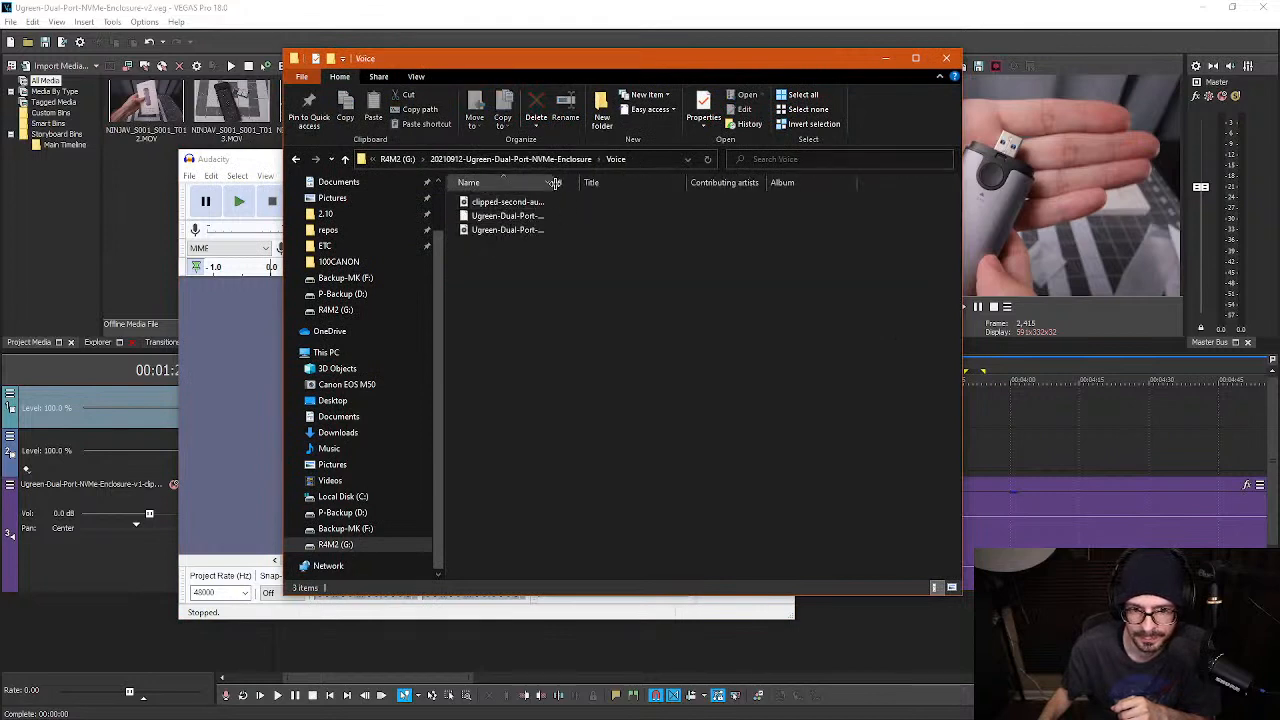
double_click(554, 183)
drag(561, 66, 953, 75)
drag(925, 210, 585, 400)
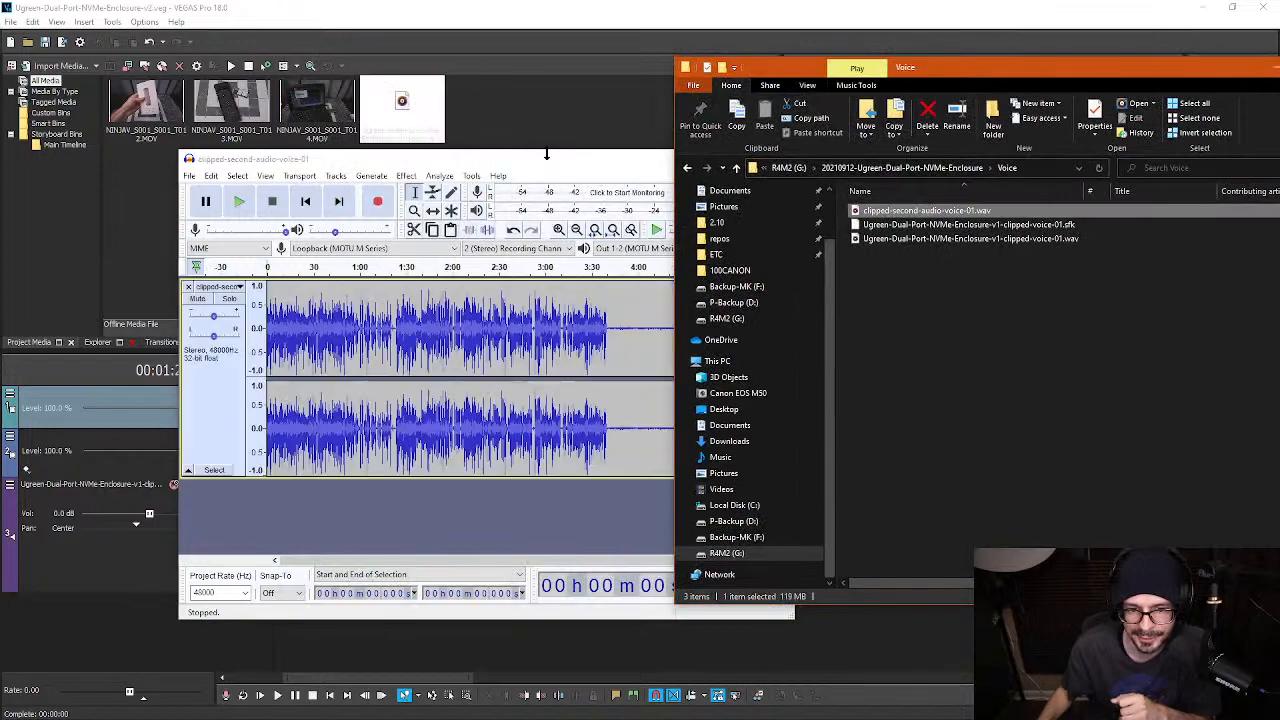
drag(547, 157, 622, 2)
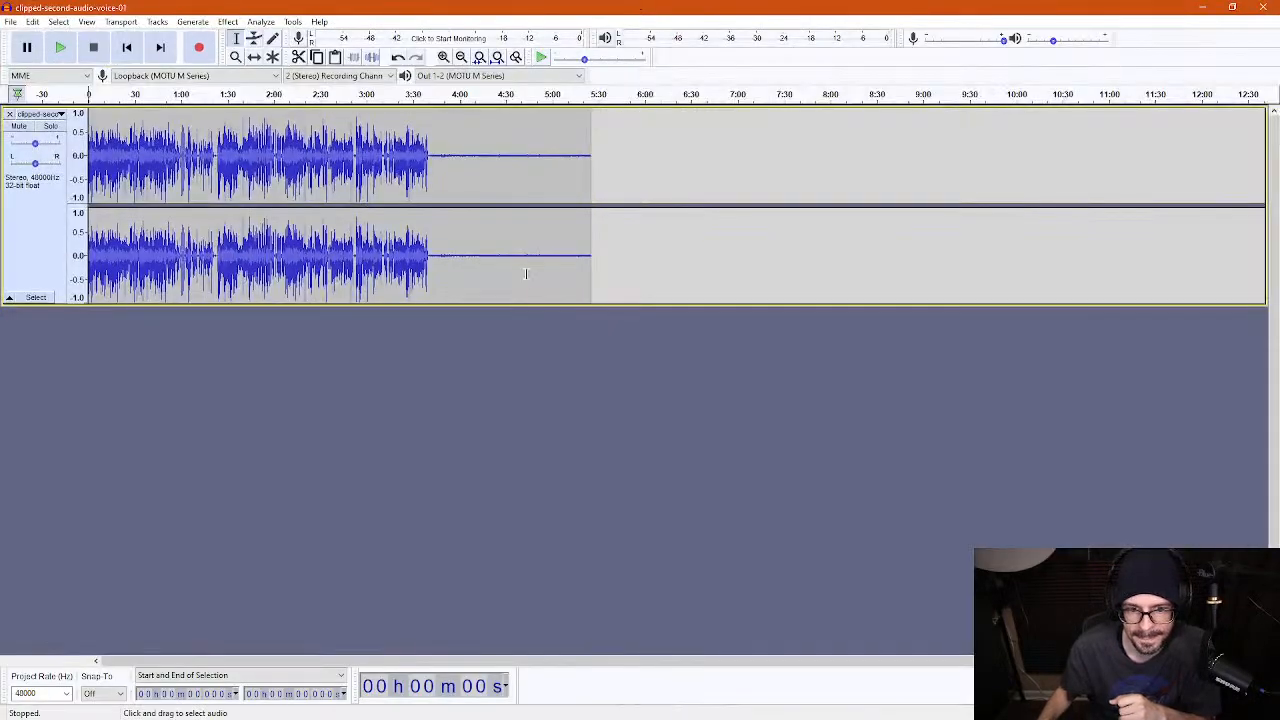
drag(526, 303, 590, 598)
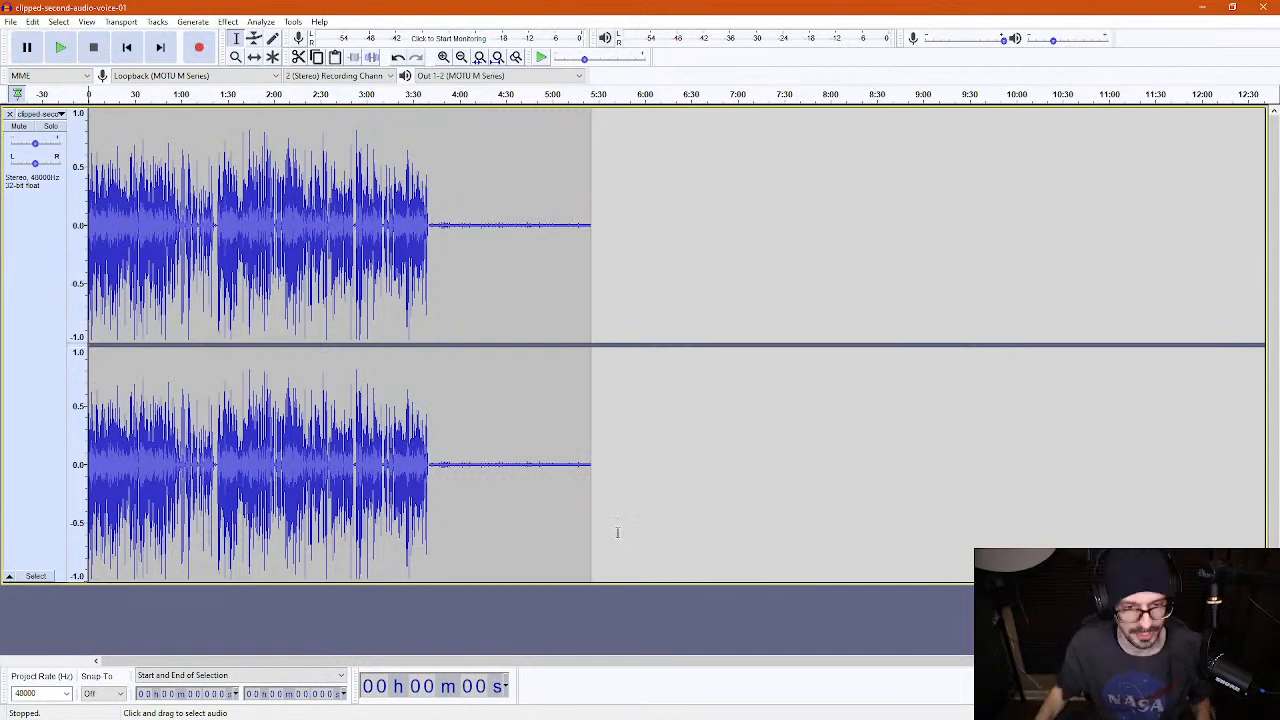
- Delete the noisy stretch from about 3:48 to 3:54 in the quiet room tone after the speech
click(371, 207)
key(ctrl+1)
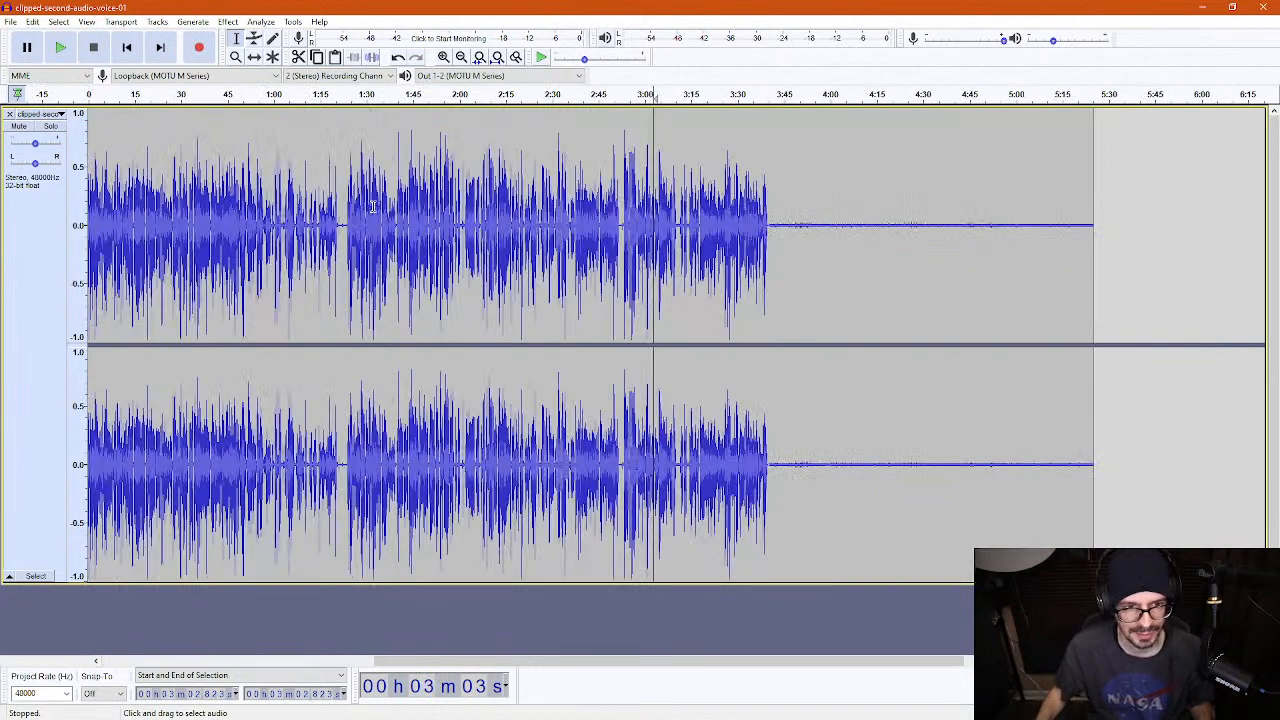
key(ctrl+3)
click(257, 256)
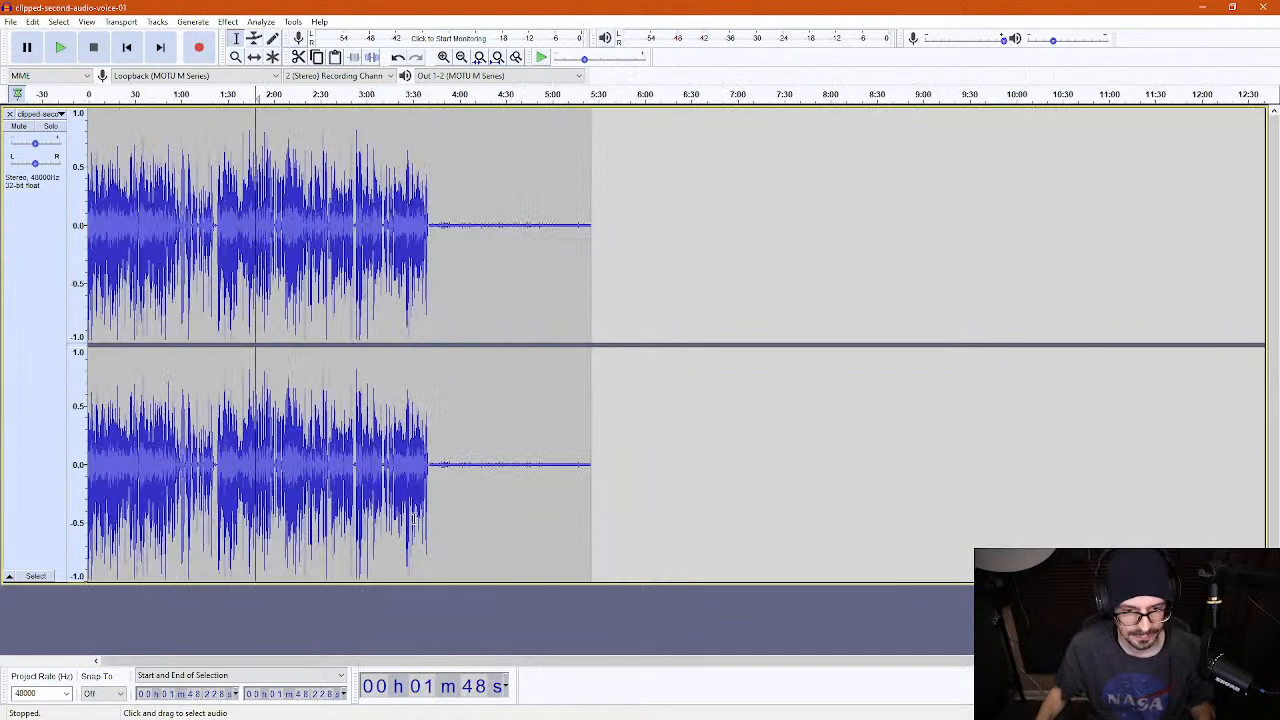
click(440, 205)
key(ctrl+1)
key(ctrl+1)
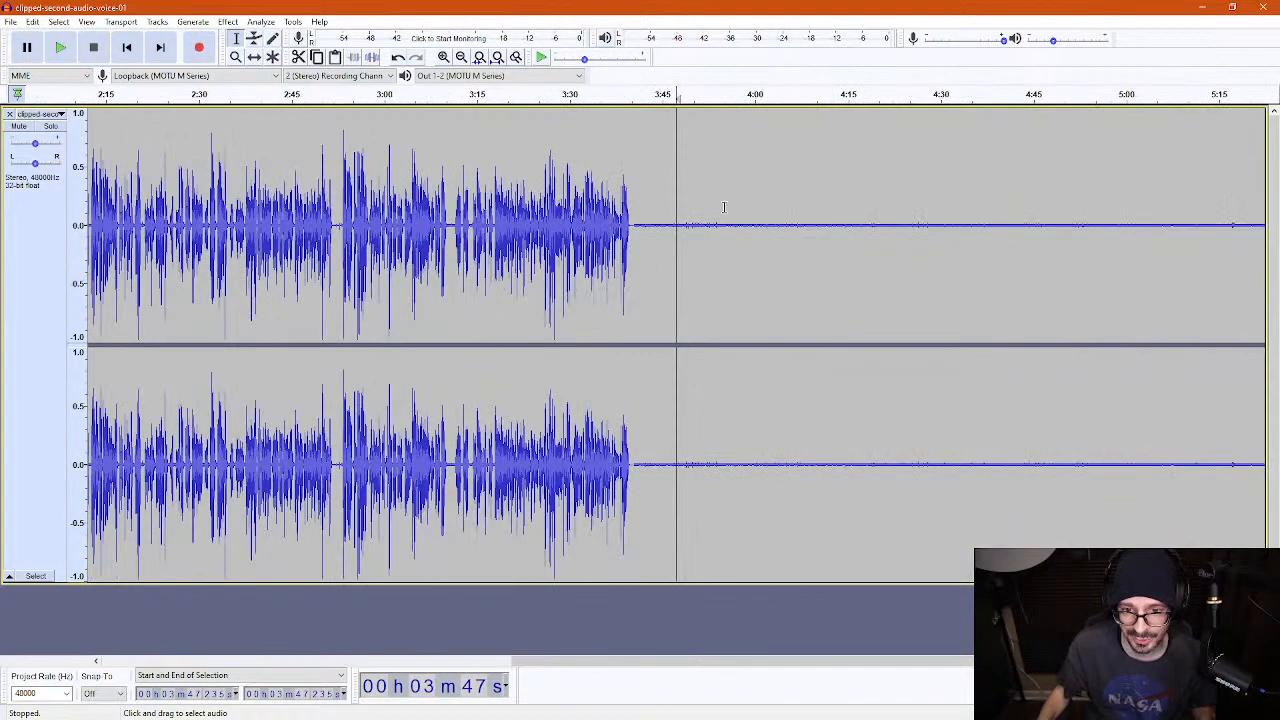
drag(683, 218, 720, 218)
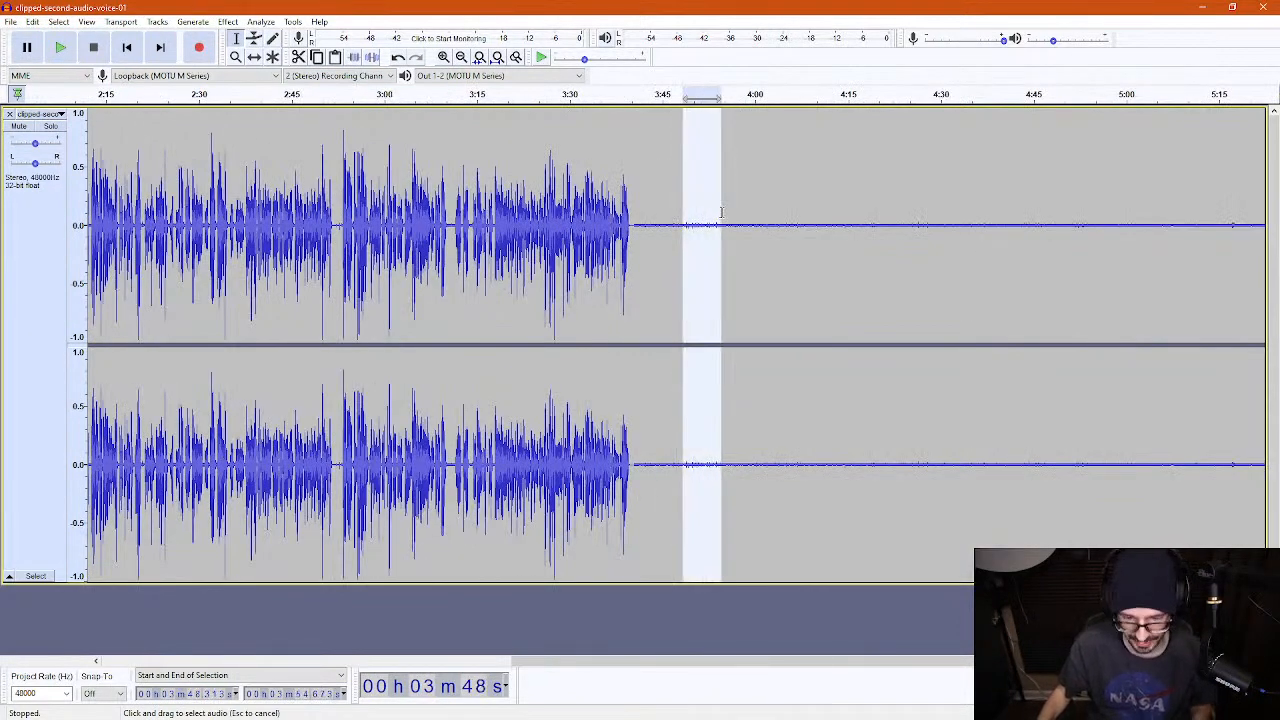
key(Delete)
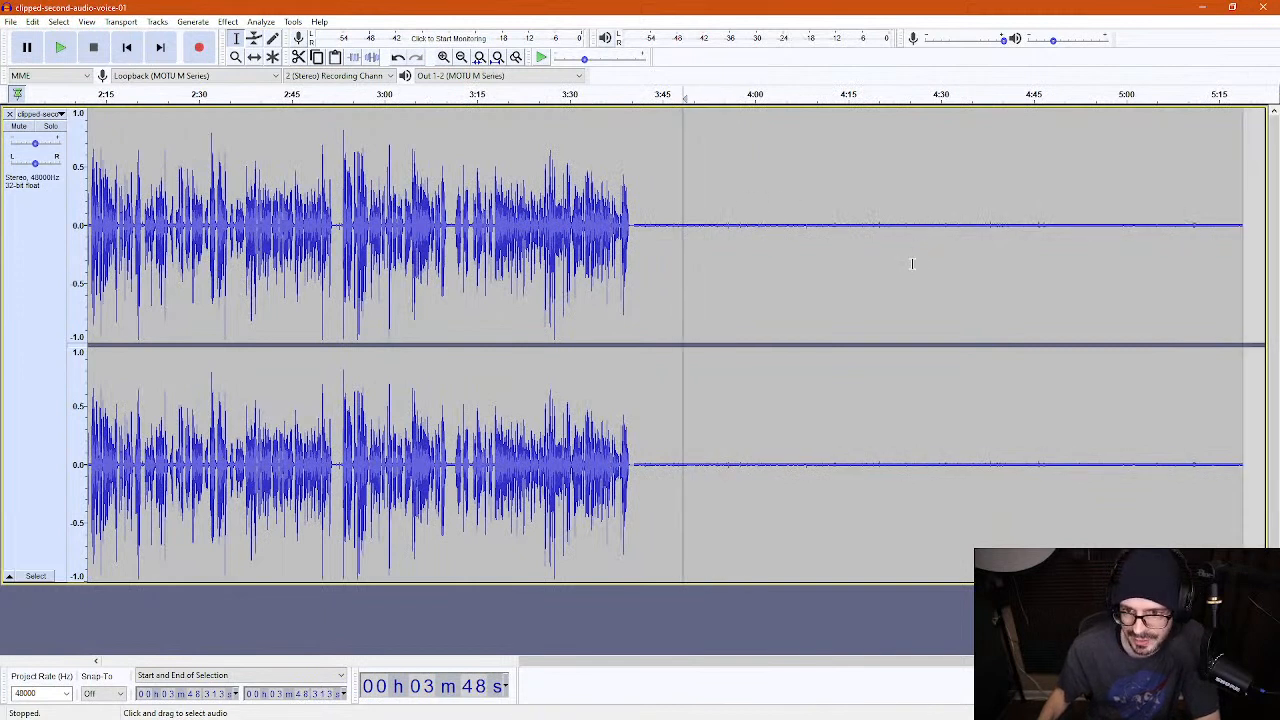
- Delete the small noise bumps at about 4:37 to 4:41, 4:41 to 4:44 and 5:02 in the room tone
click(1036, 212)
drag(984, 209, 1009, 216)
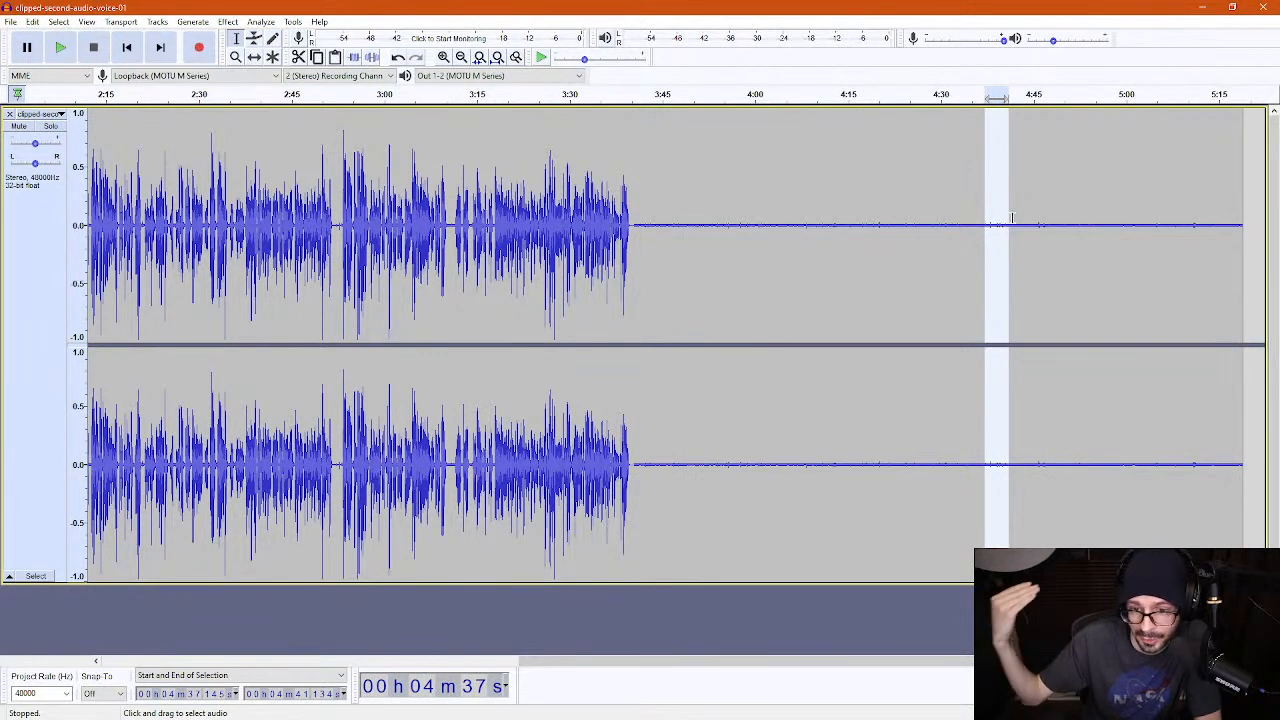
key(Delete)
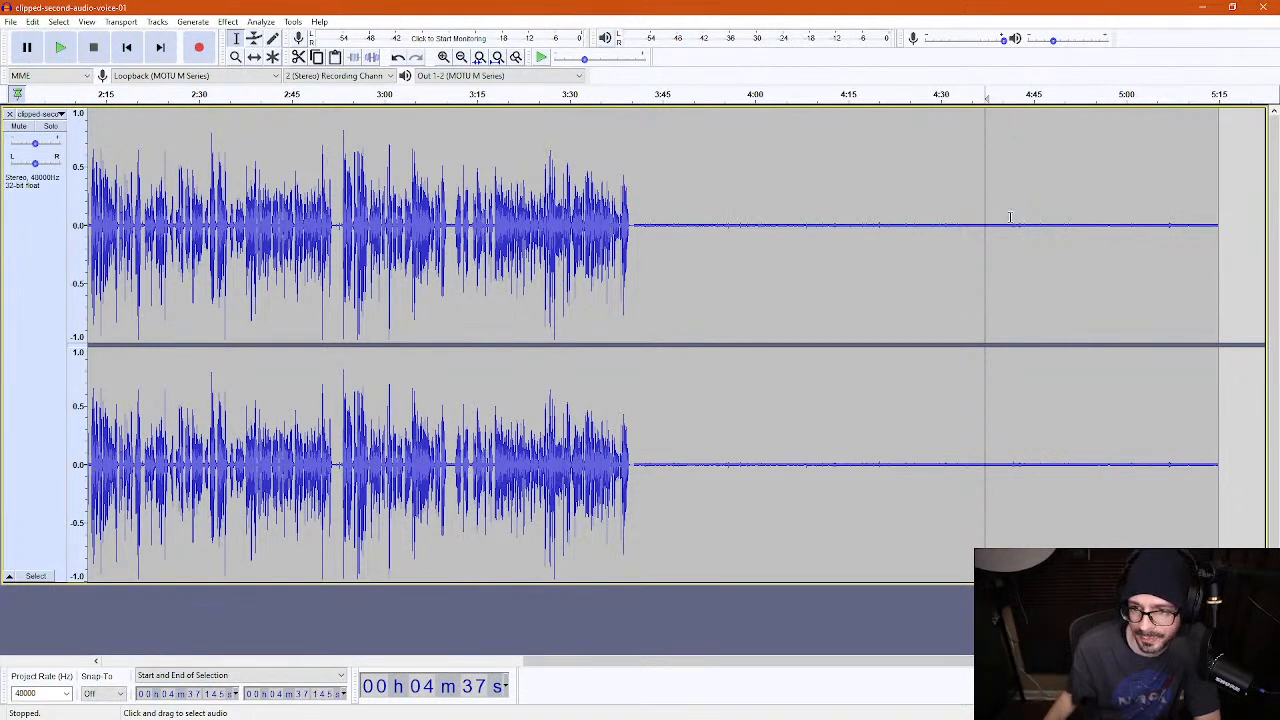
drag(1010, 217, 1030, 216)
key(Delete)
drag(1141, 213, 1157, 213)
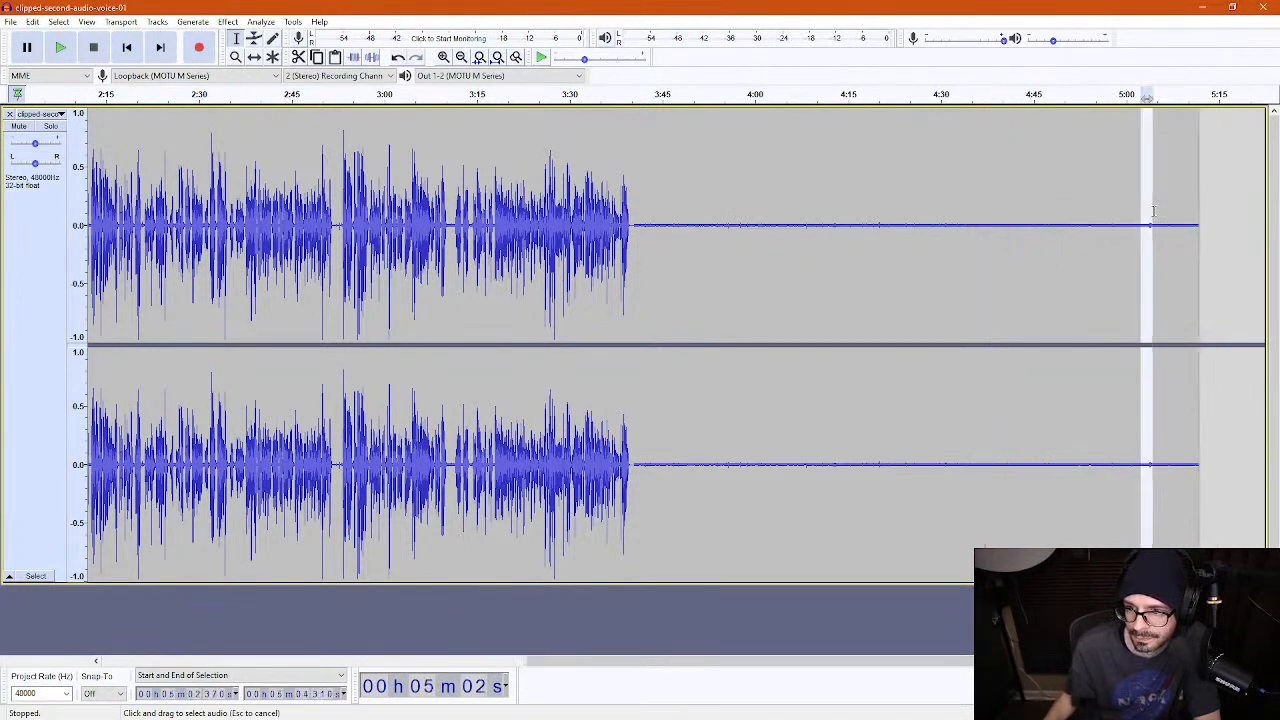
key(Delete)
- Delete further noise bumps from the room tone at about 3:55, 4:10 and 4:14 to 4:17
drag(721, 212, 732, 213)
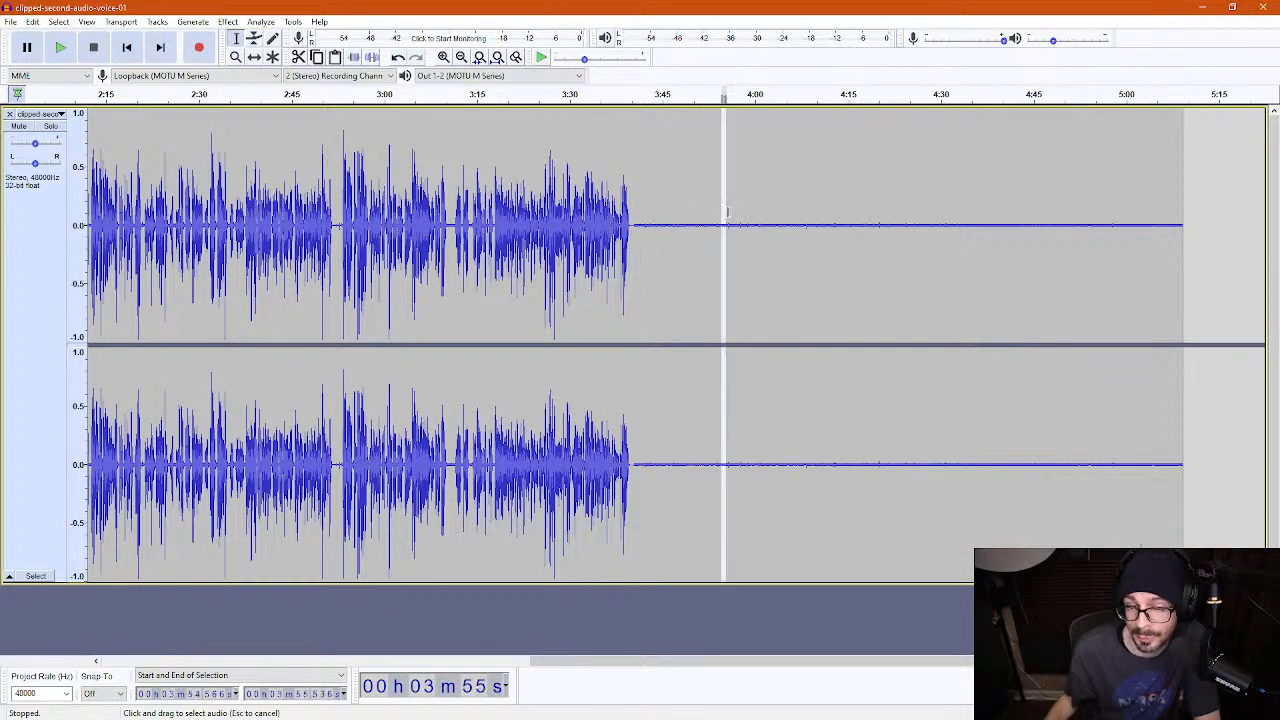
key(Delete)
drag(816, 215, 860, 218)
key(Delete)
key(Delete)
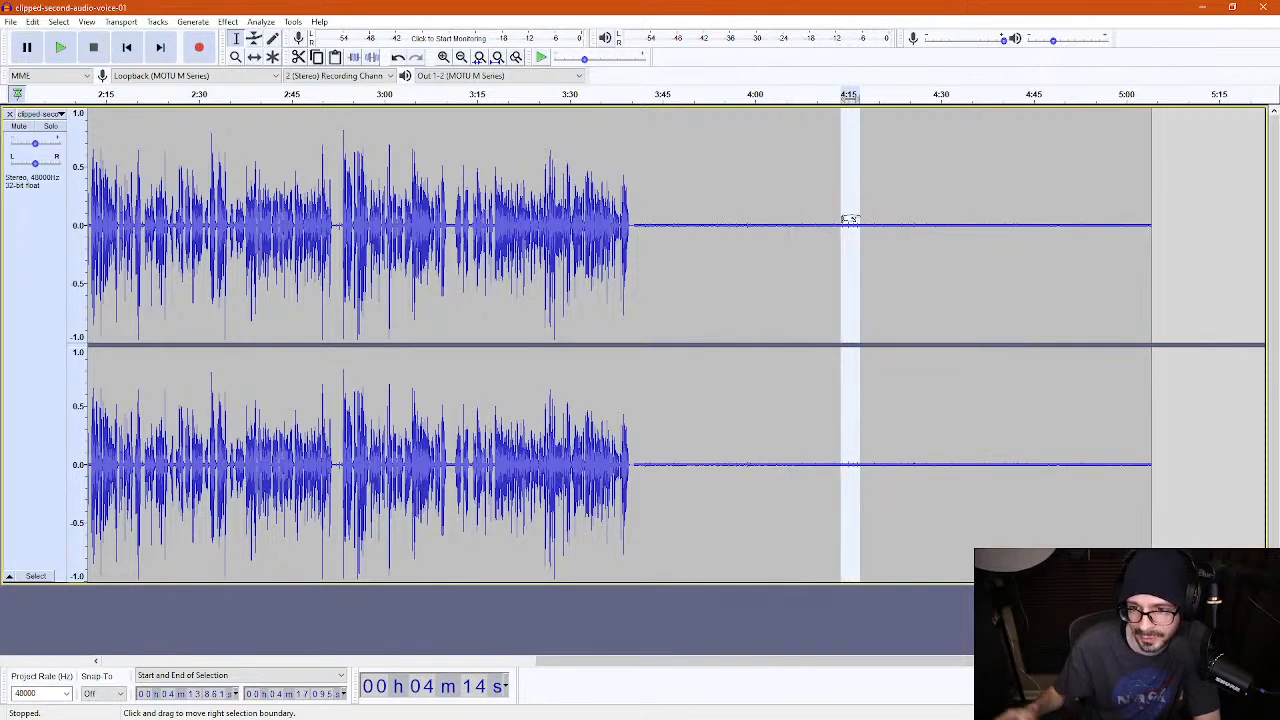
key(Delete)
mouse_move(878, 217)
mouse_down()
mouse_move(897, 213)
mouse_move(867, 214)
mouse_up()
key(Delete)
key(Delete)
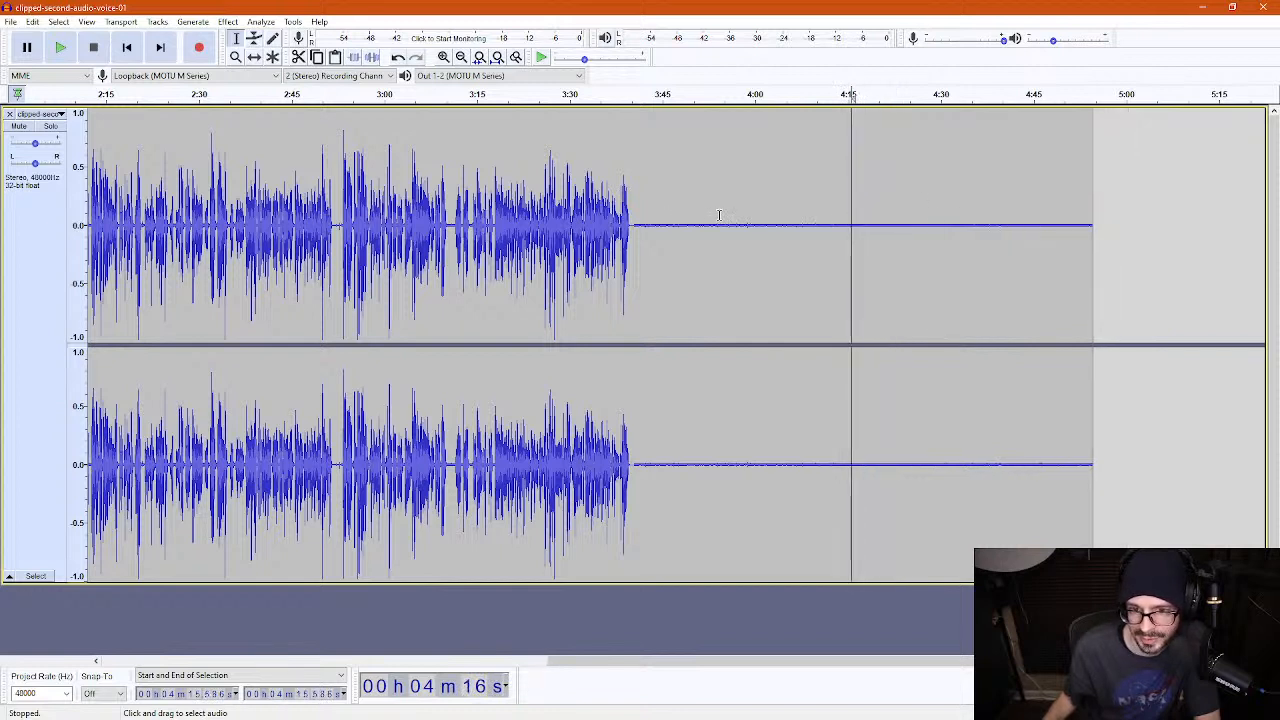
- Remove the remaining noise bump near 3:56 and select the clean room tone from about 3:42 to 4:49
drag(726, 215, 1051, 212)
key(Delete)
key(Delete)
key(Delete)
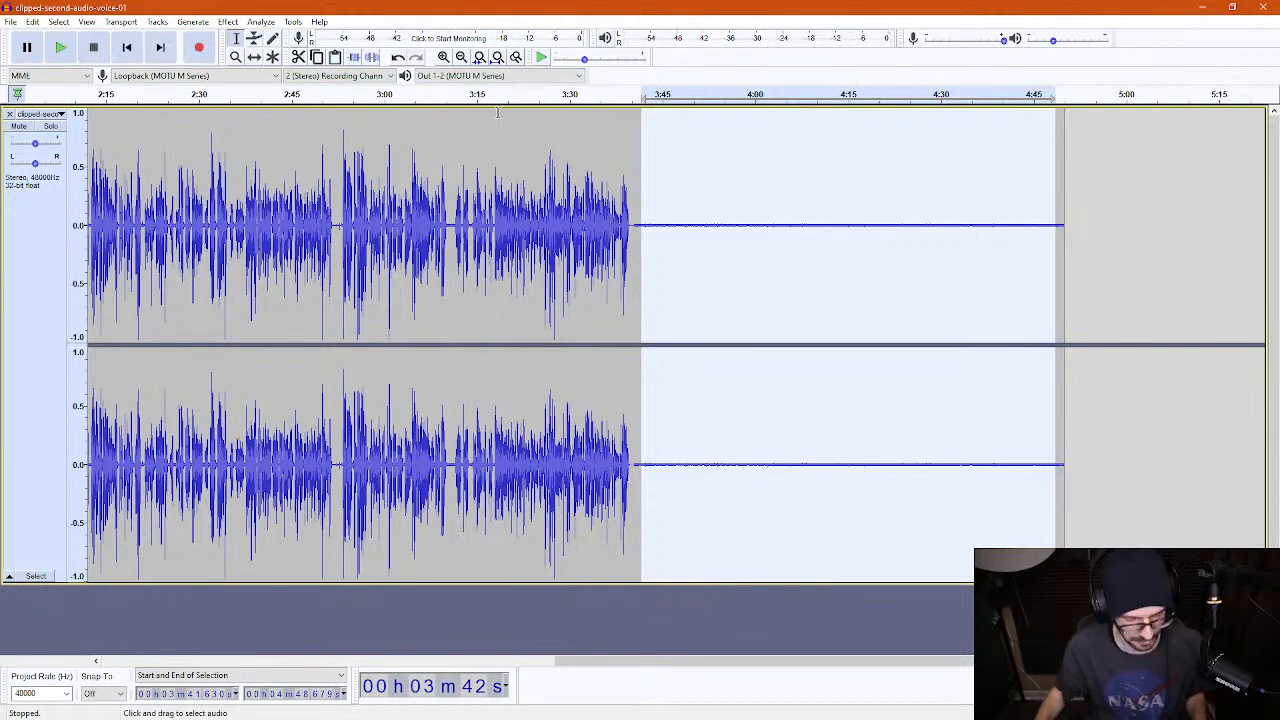
- Capture a noise profile from the selected room tone with the Noise Reduction effect
key(ctrl+r)
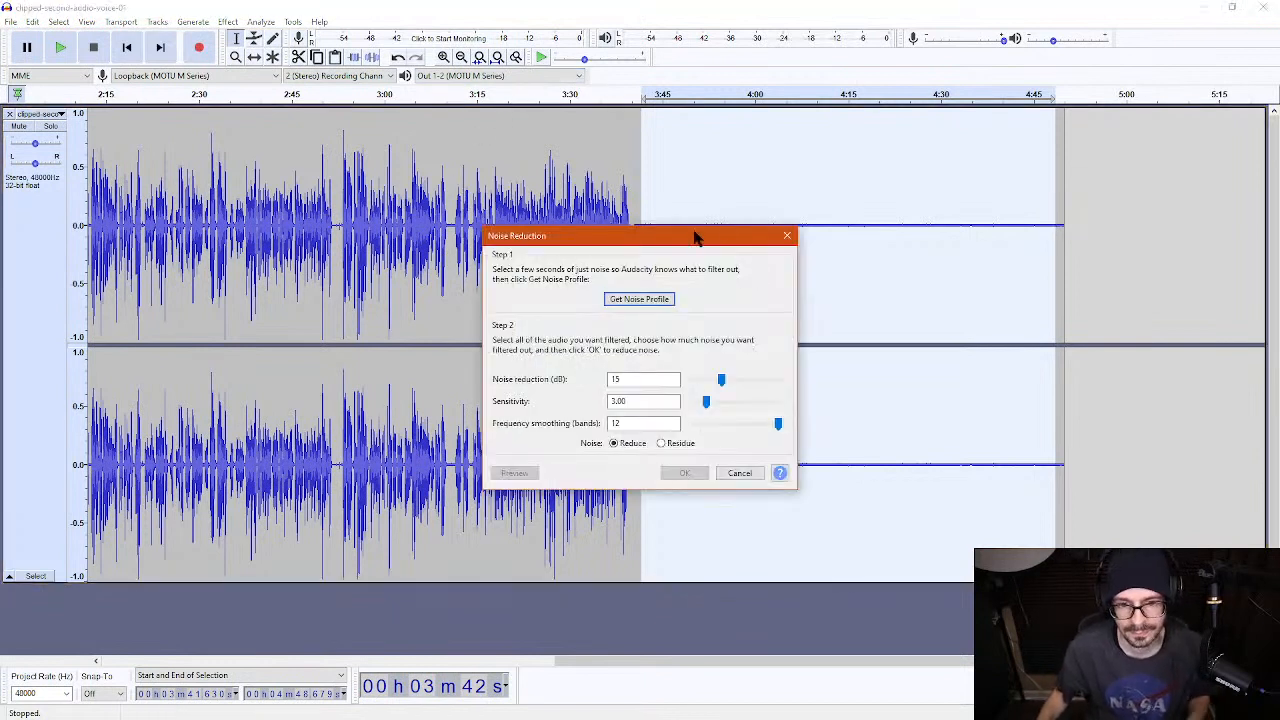
click(787, 235)
click(268, 24)
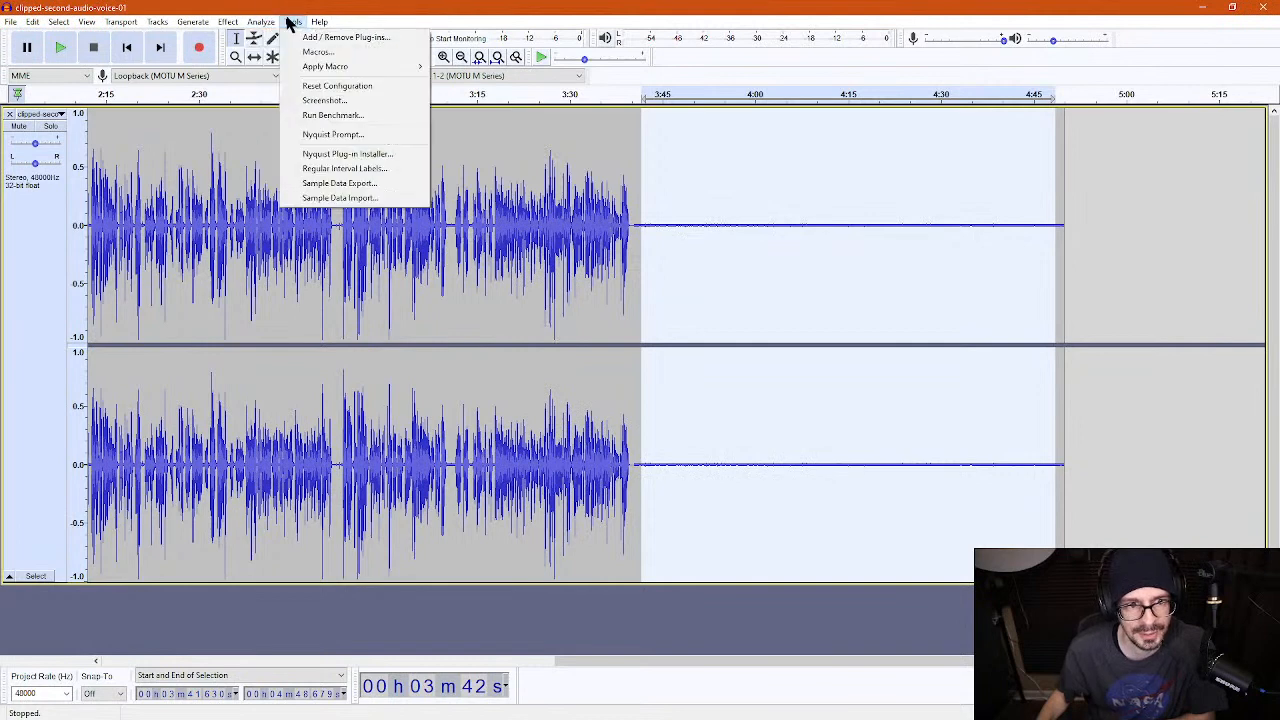
mouse_move(228, 21)
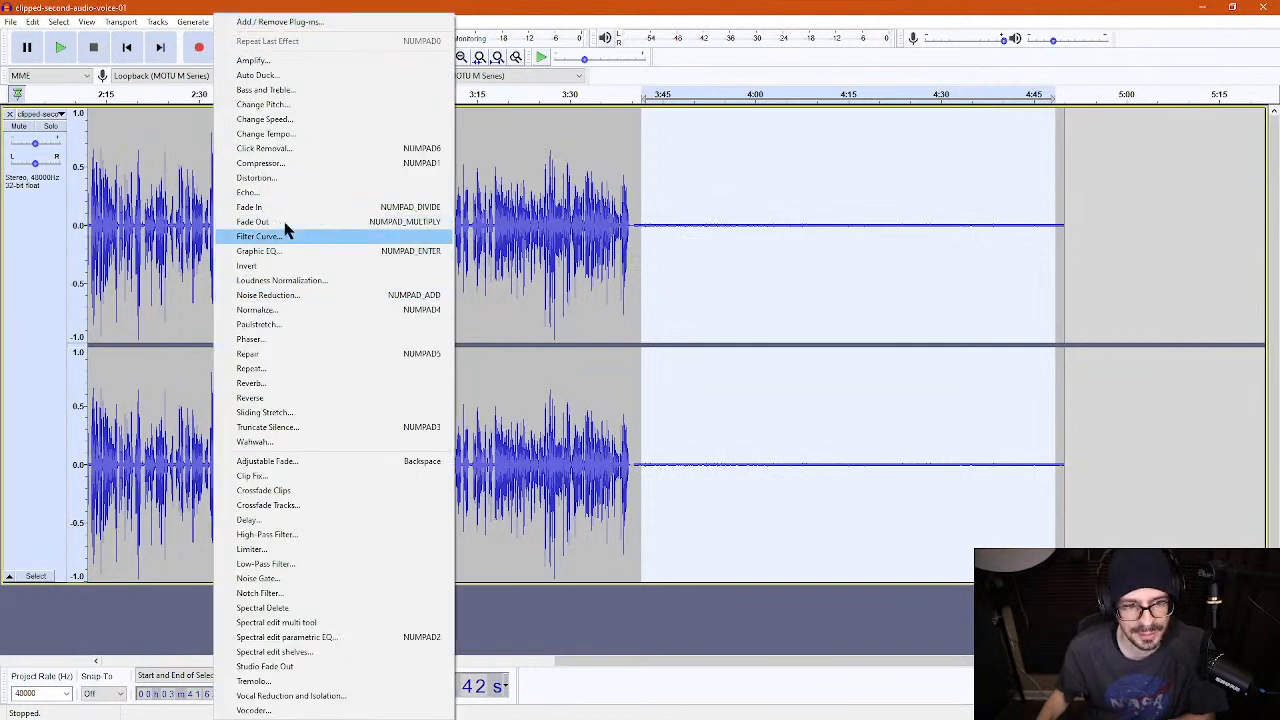
click(278, 303)
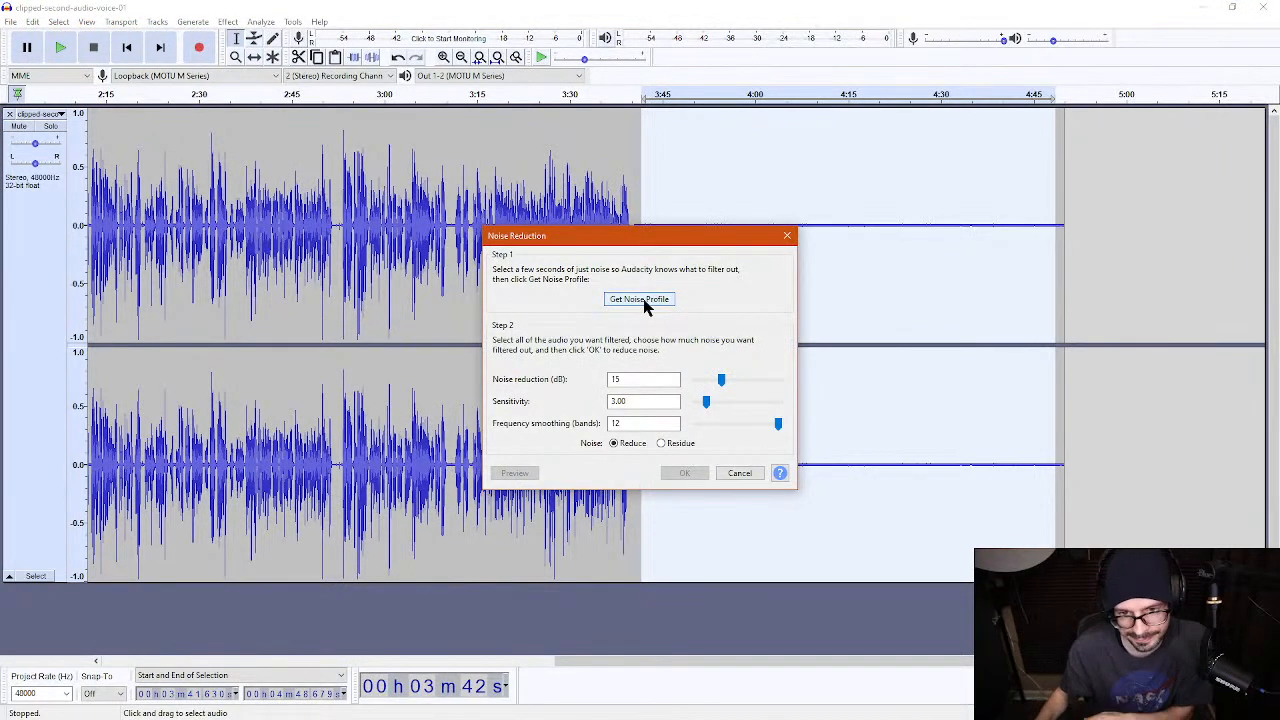
click(641, 300)
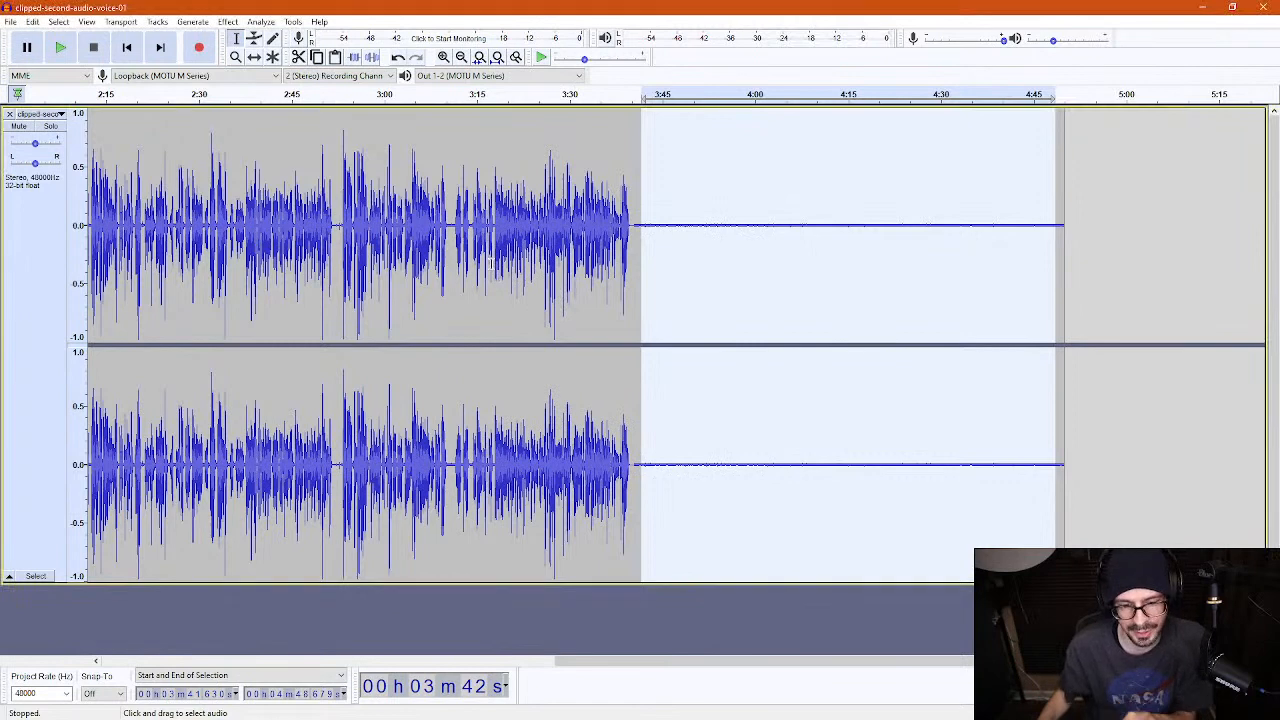
- Apply Noise Reduction to the entire voice track at 15 dB, sensitivity 3.00 and 12 frequency smoothing bands
key(ctrl+a)
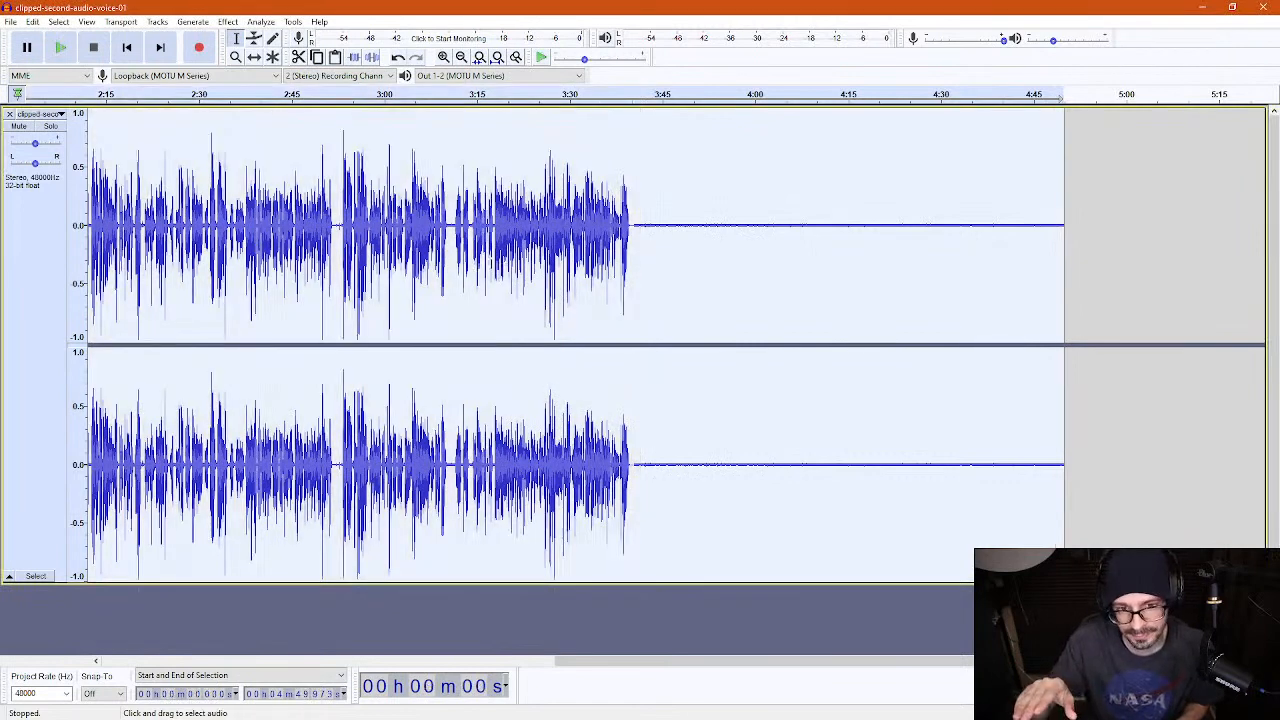
click(229, 21)
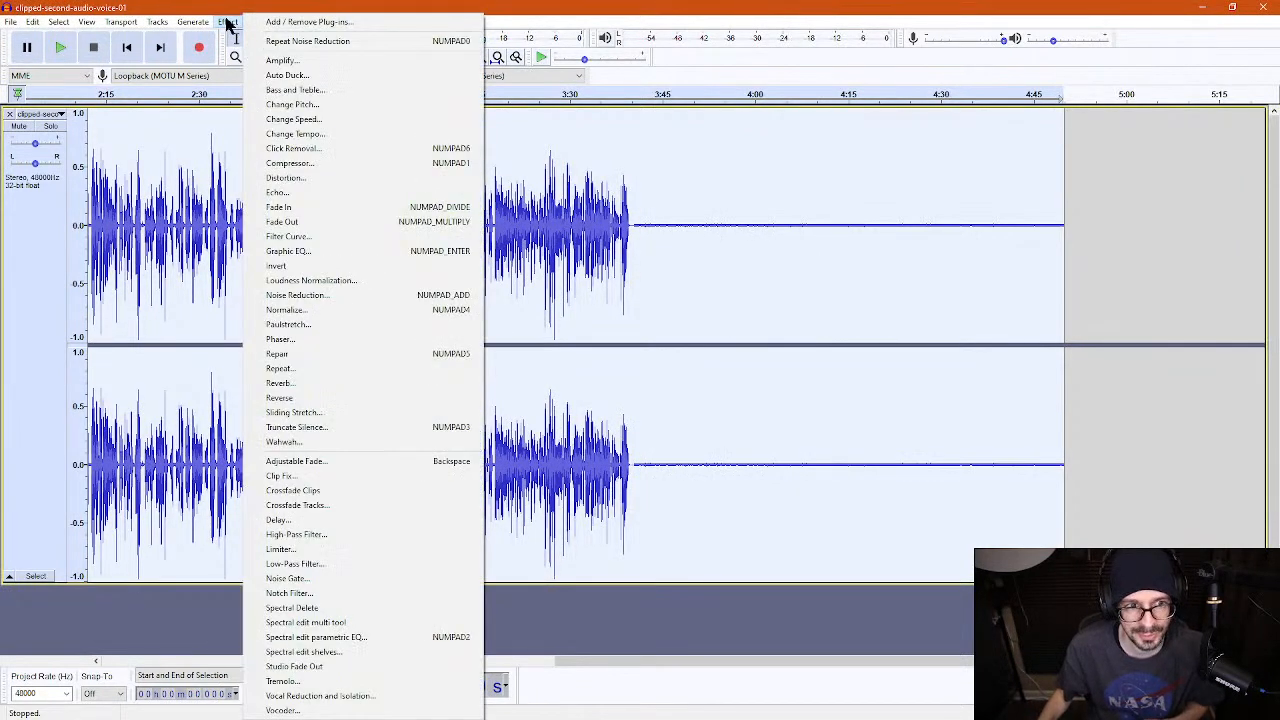
click(300, 296)
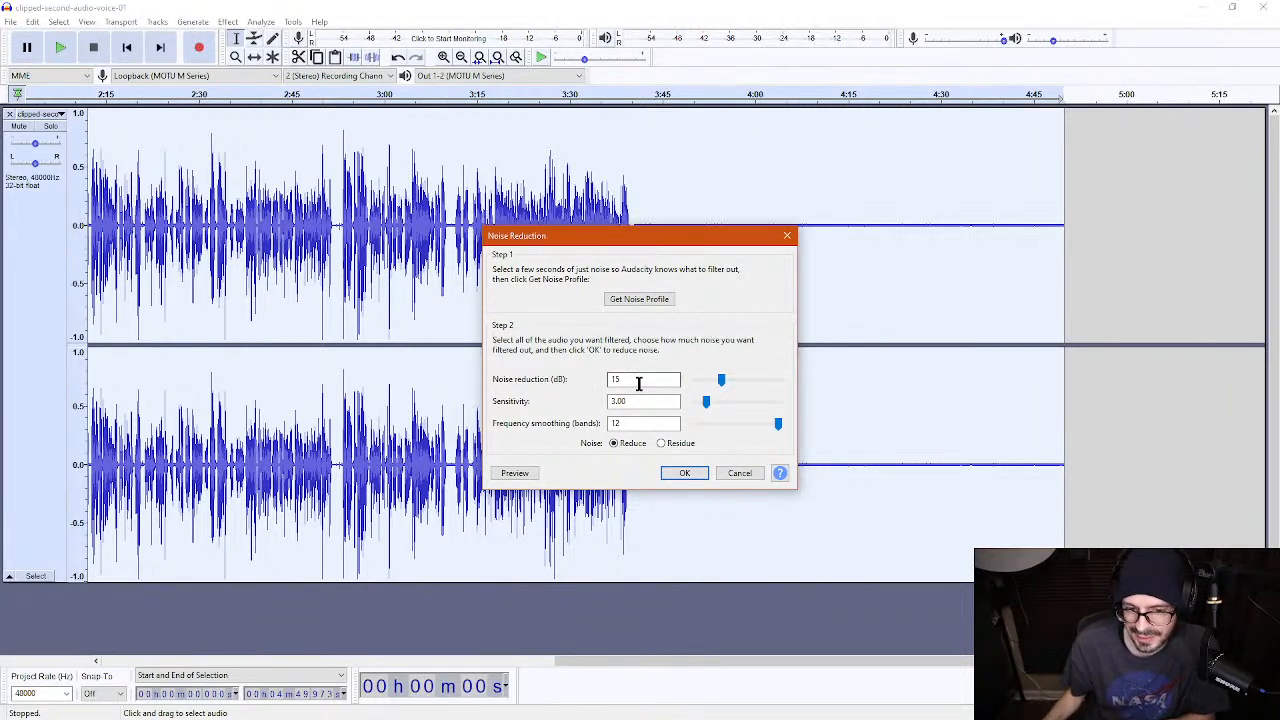
click(685, 474)
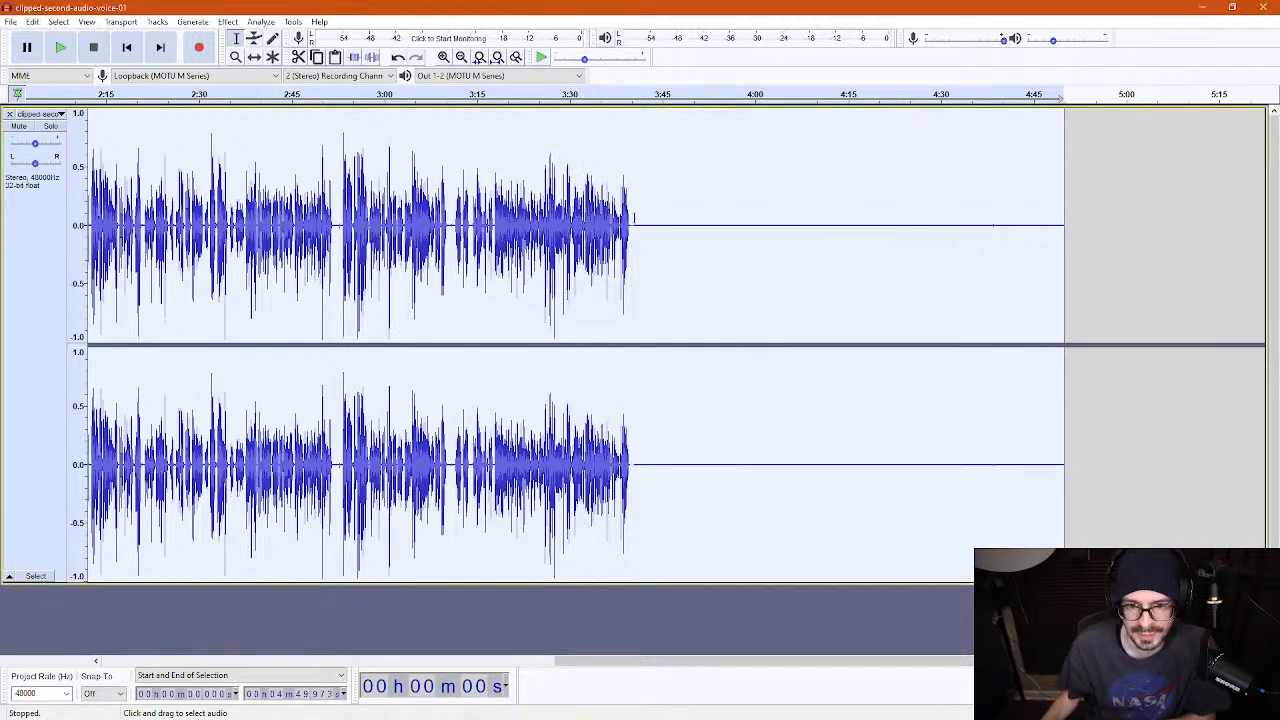
- Play short stretches of the noise-reduced voice from about 3:20 and 3:10 to check the sound
click(578, 205)
click(507, 205)
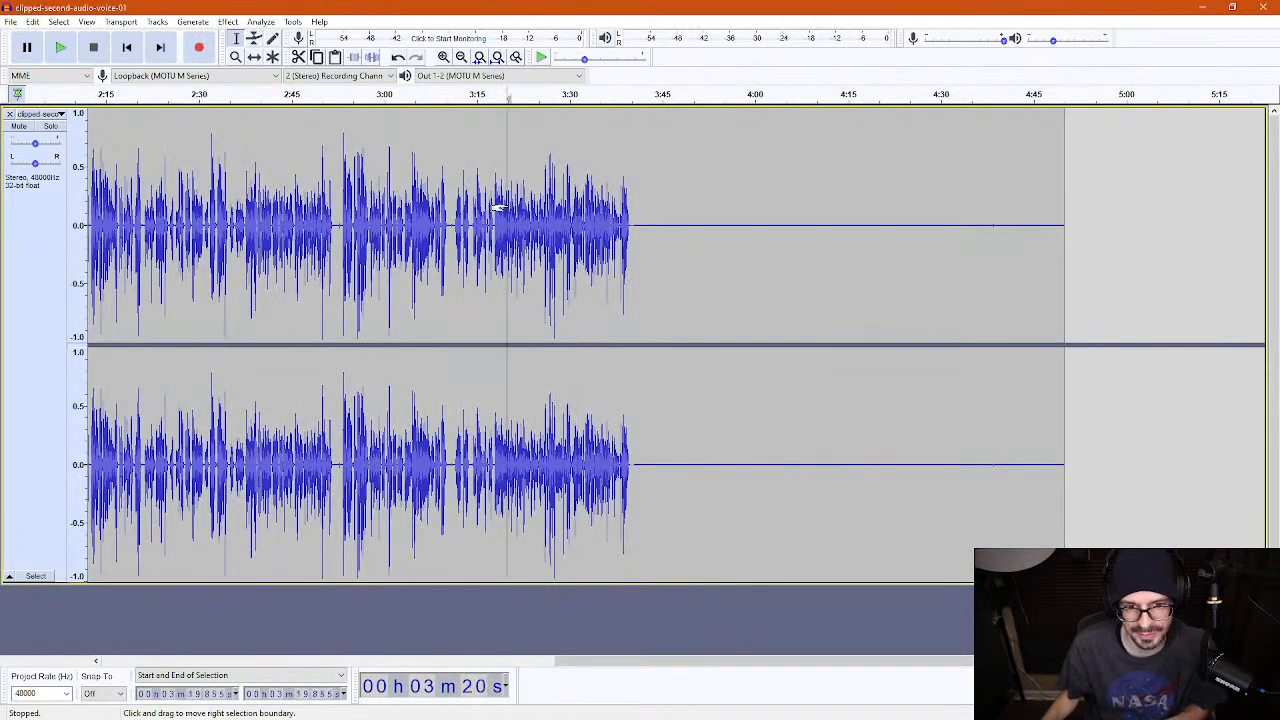
key(space)
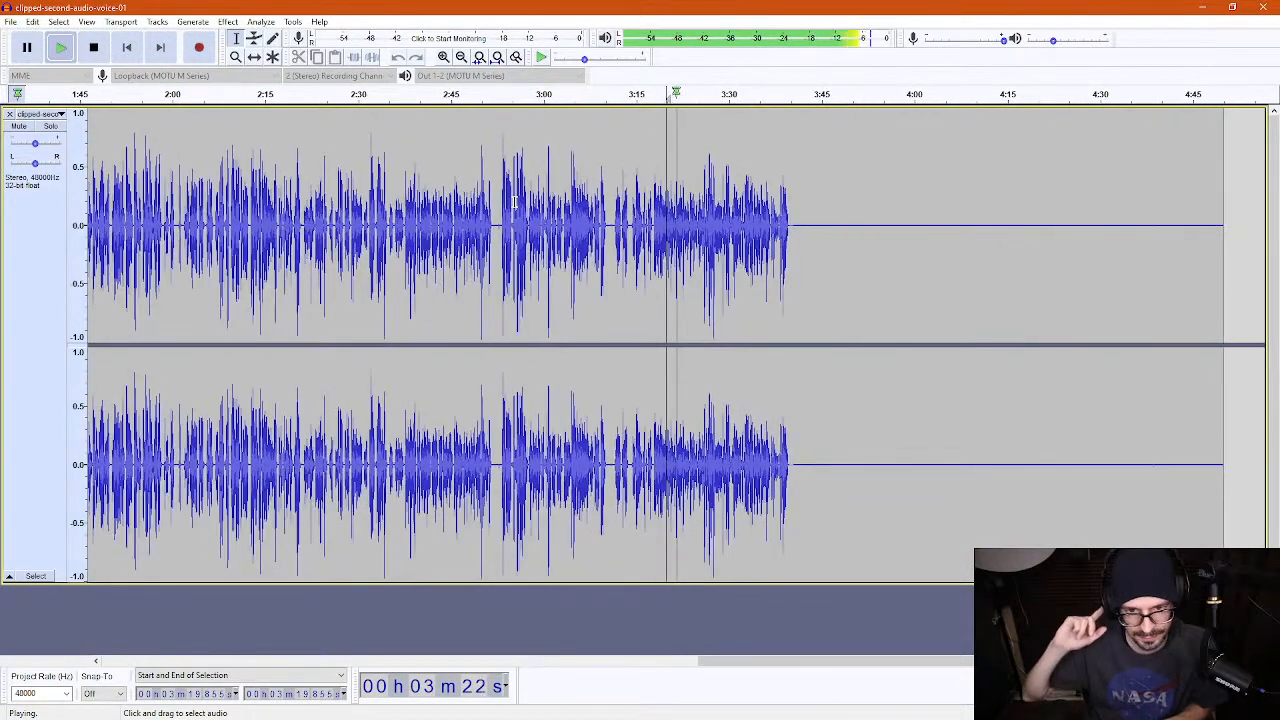
key(space)
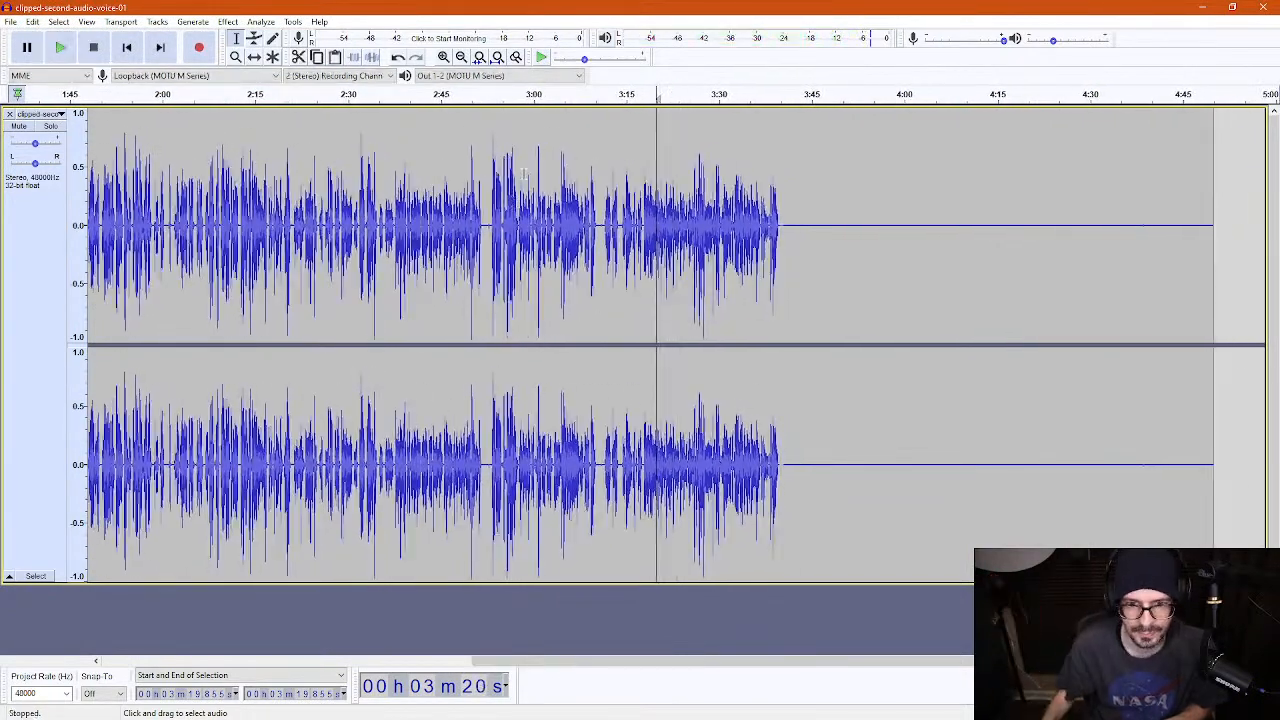
click(598, 204)
key(space)
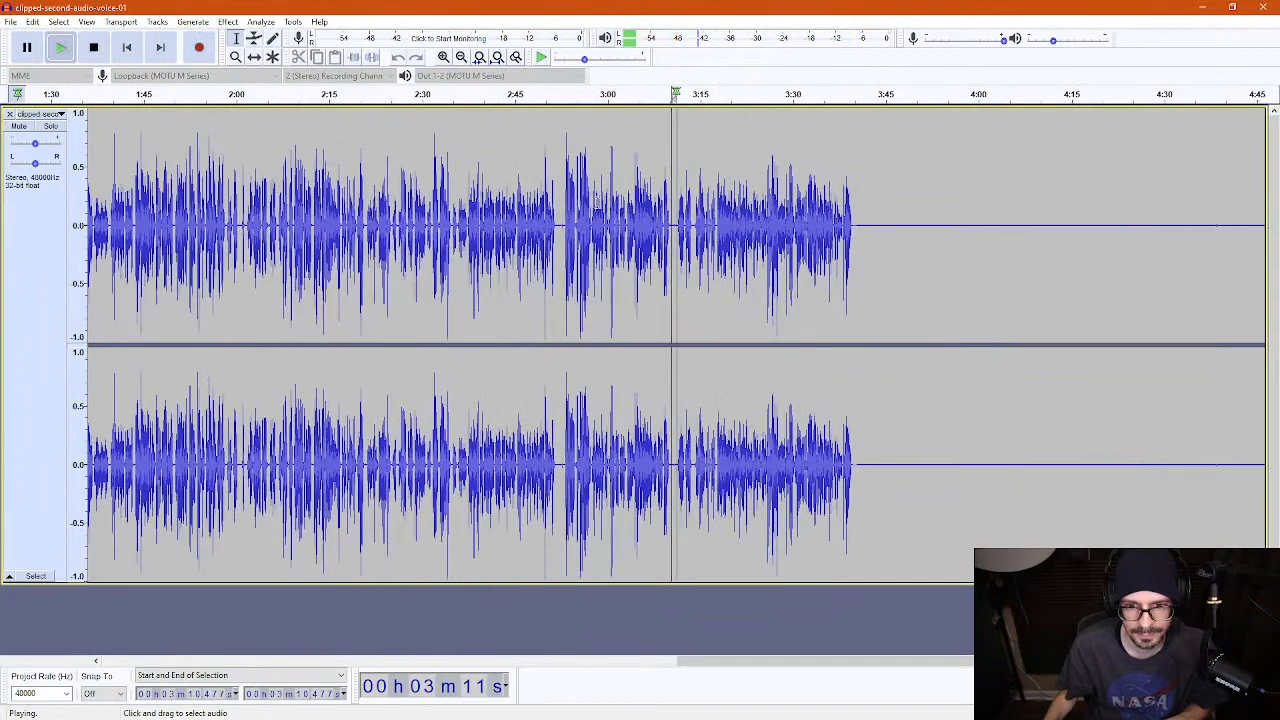
key(space)
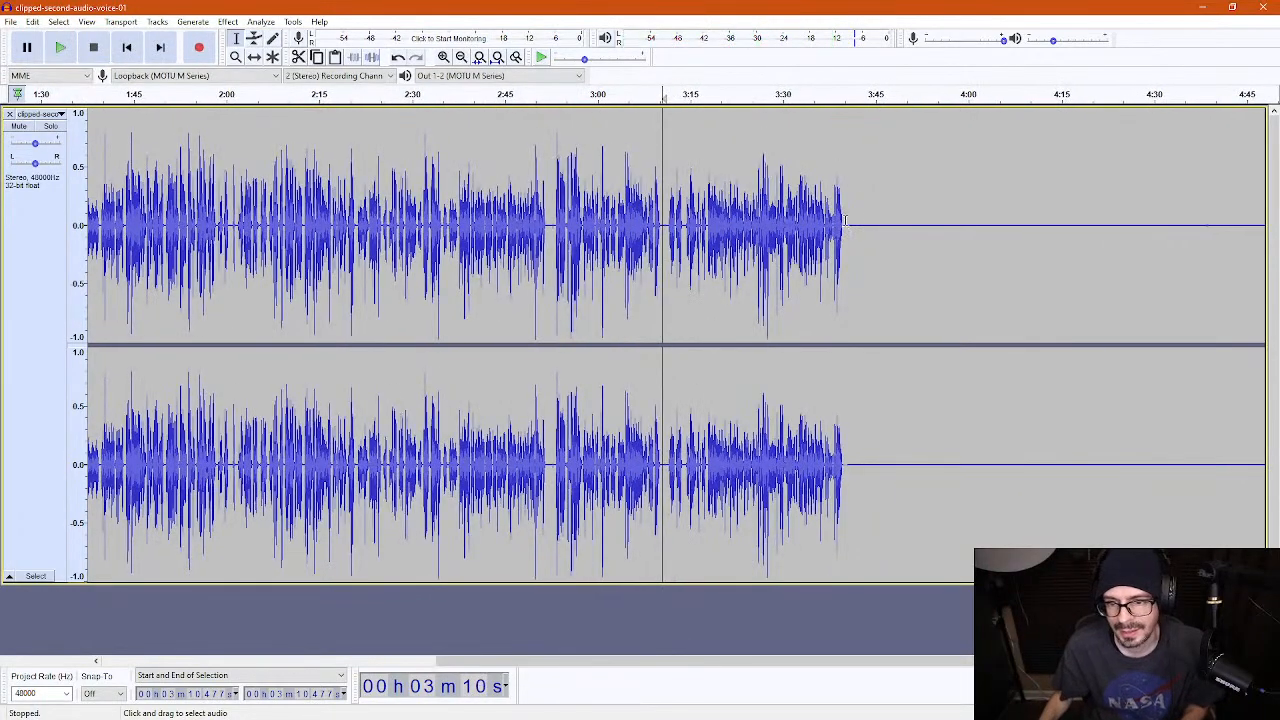
- Delete the leftover room tone from about 3:40 to the end of the track
drag(845, 220, 1264, 190)
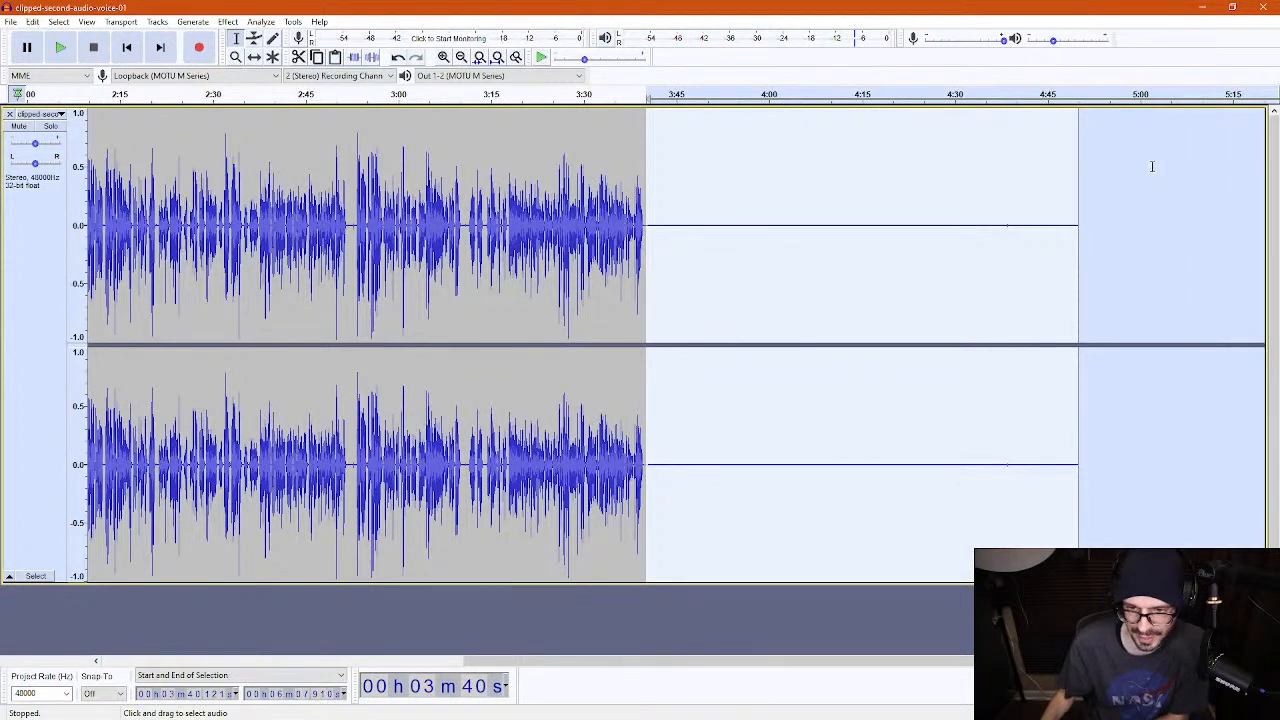
key(Delete)
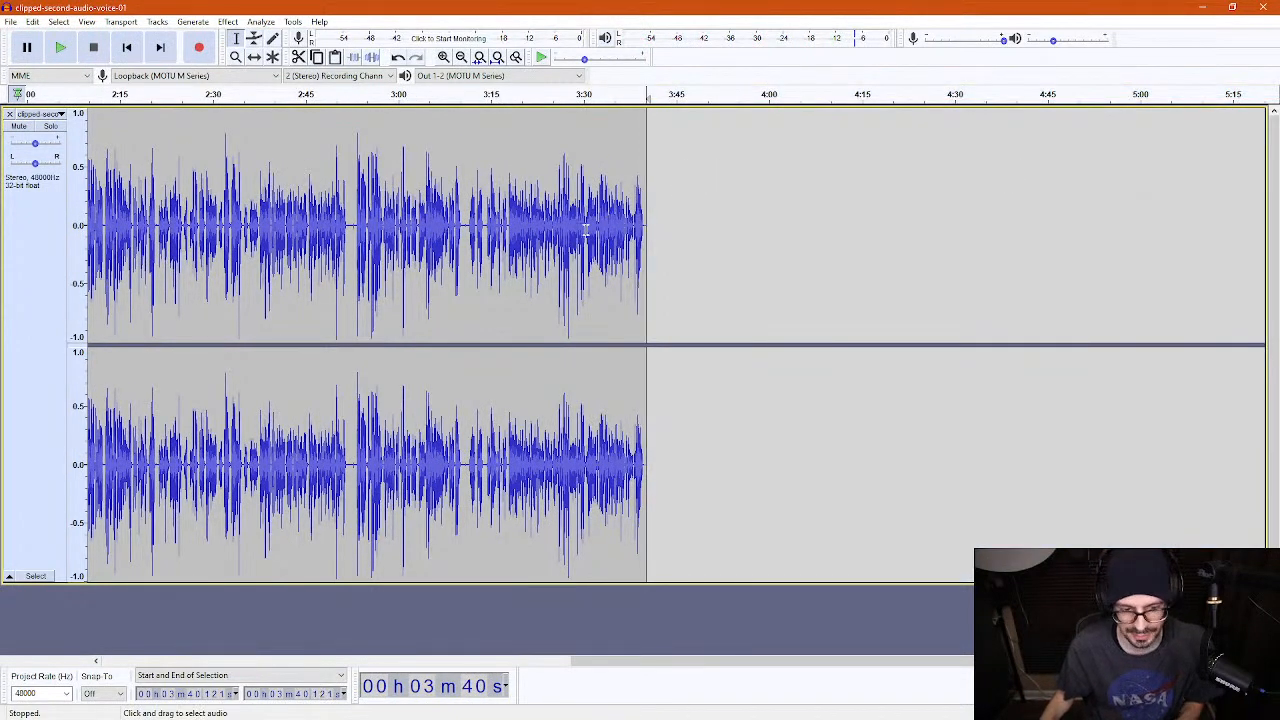
- Export the cleaned voice as 32-bit float WAV named nr-fixed-voice-01 into the Voice folder of 20210912-Ugreen-Dual-Port-NVMe-Enclosure on the R4M2 drive
click(11, 21)
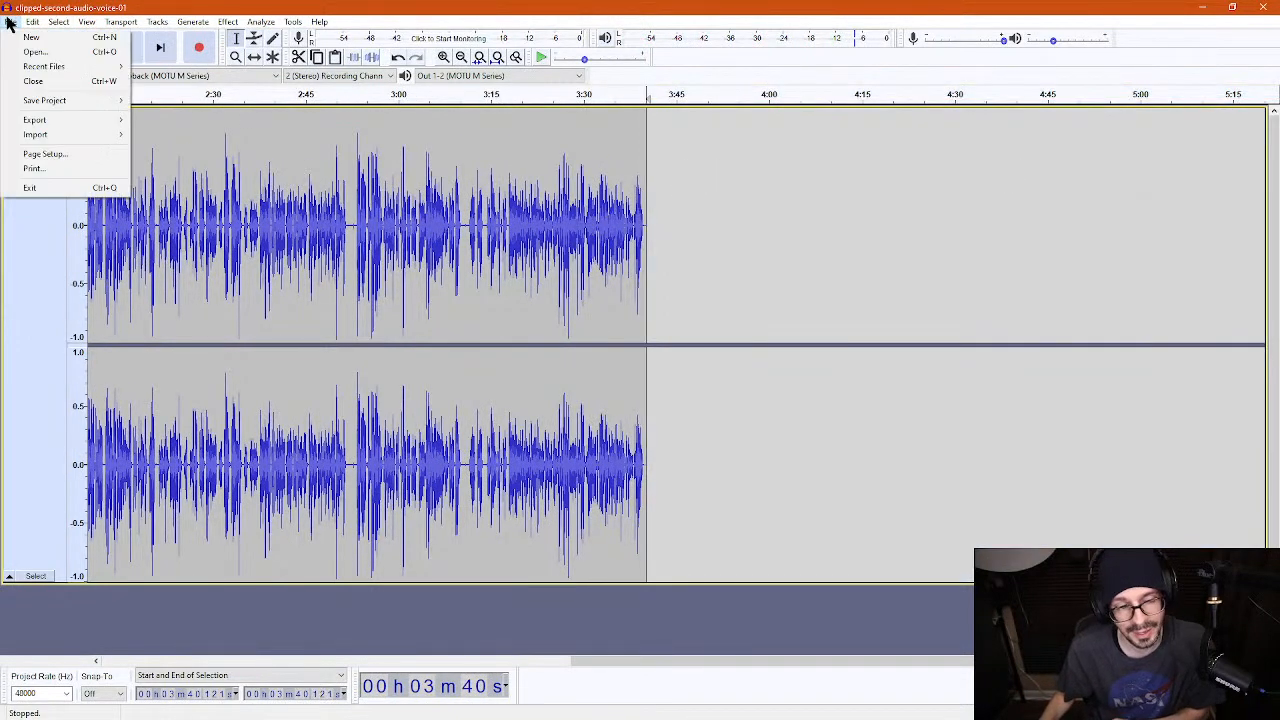
mouse_move(98, 121)
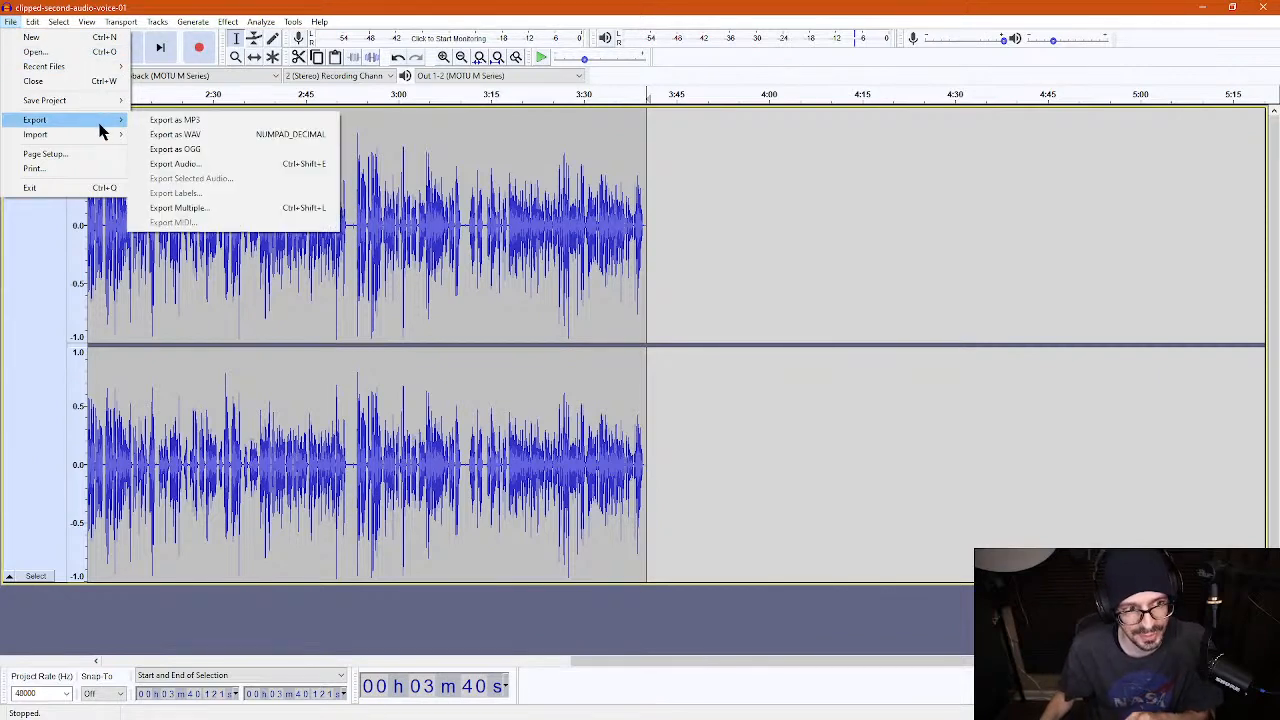
click(186, 138)
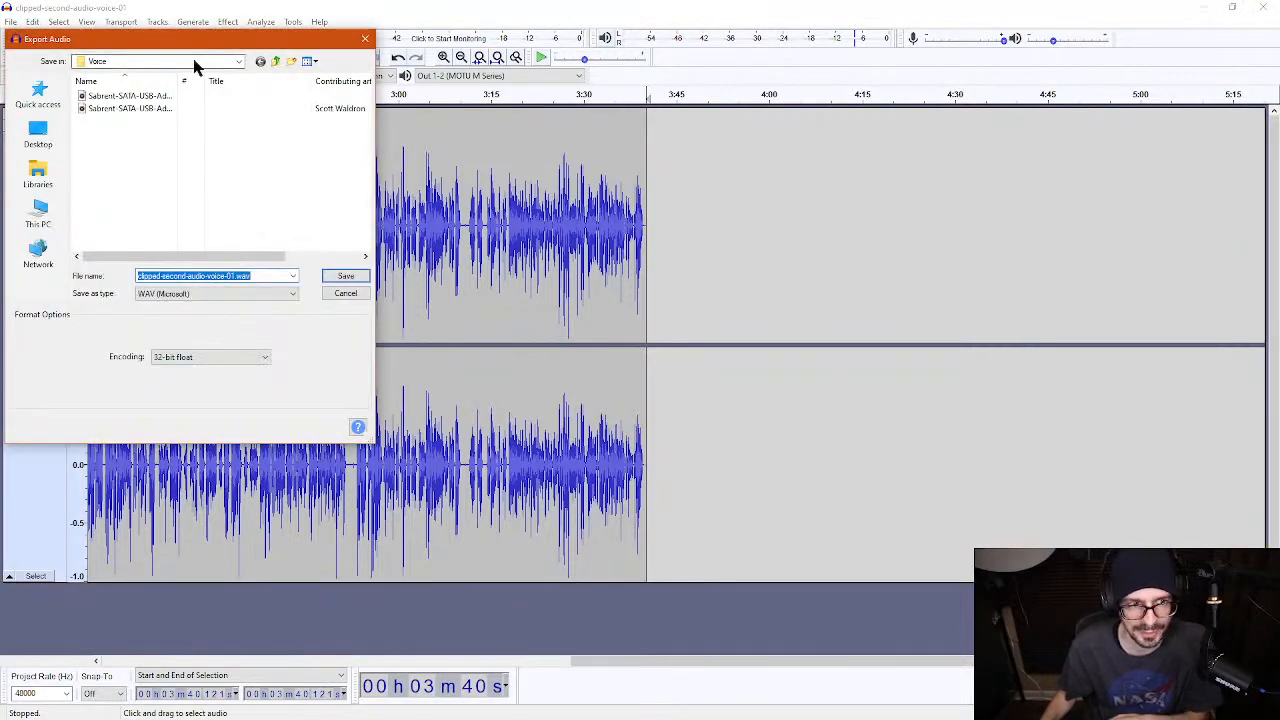
drag(166, 42, 683, 163)
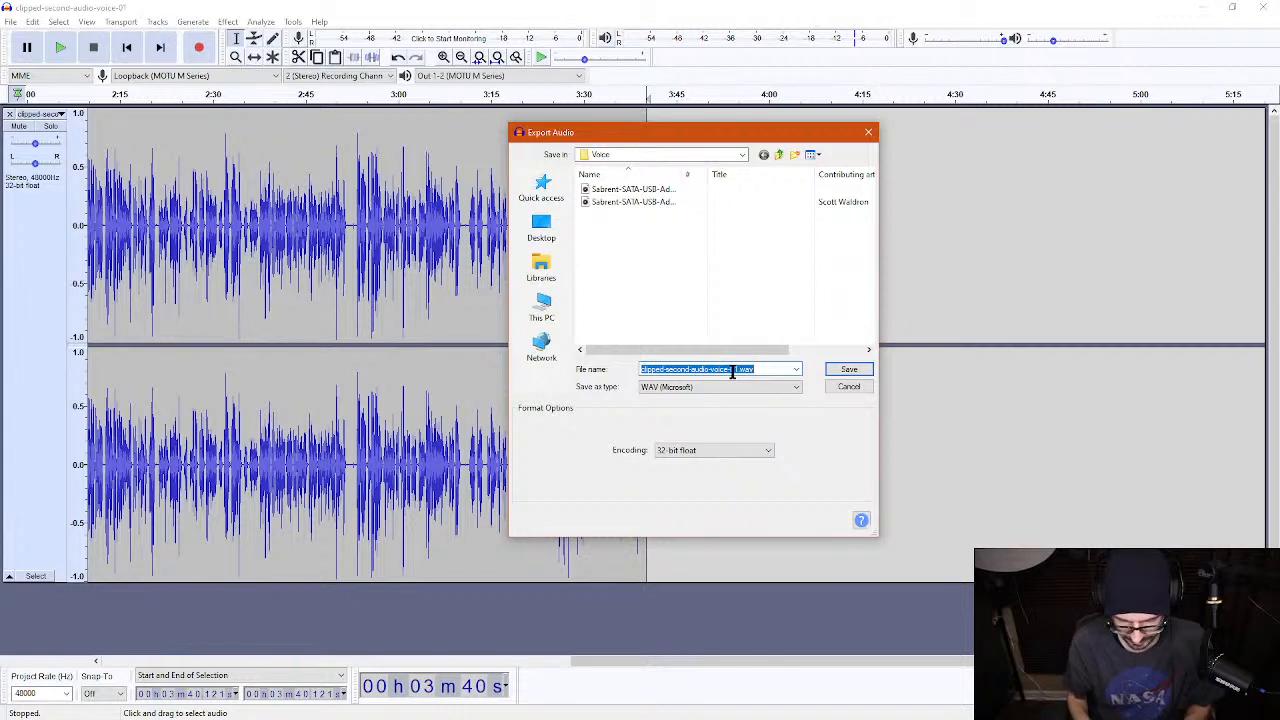
text(fixed-voice-01)
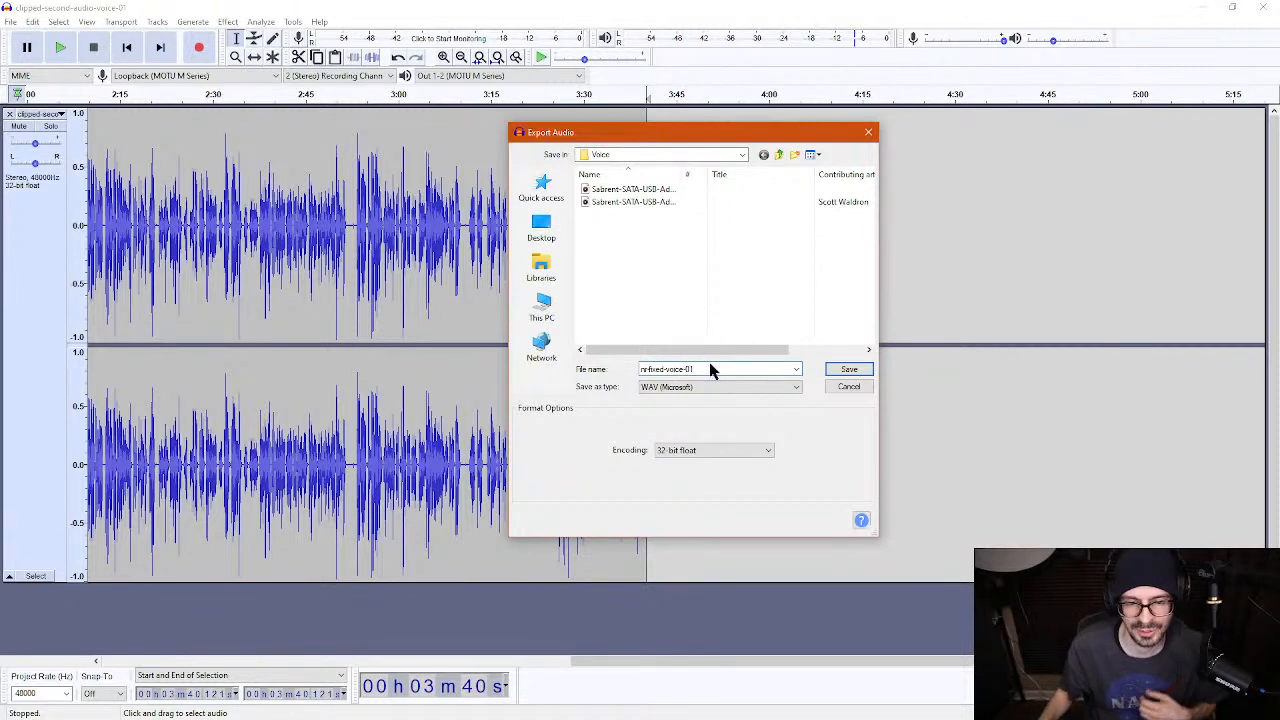
click(666, 154)
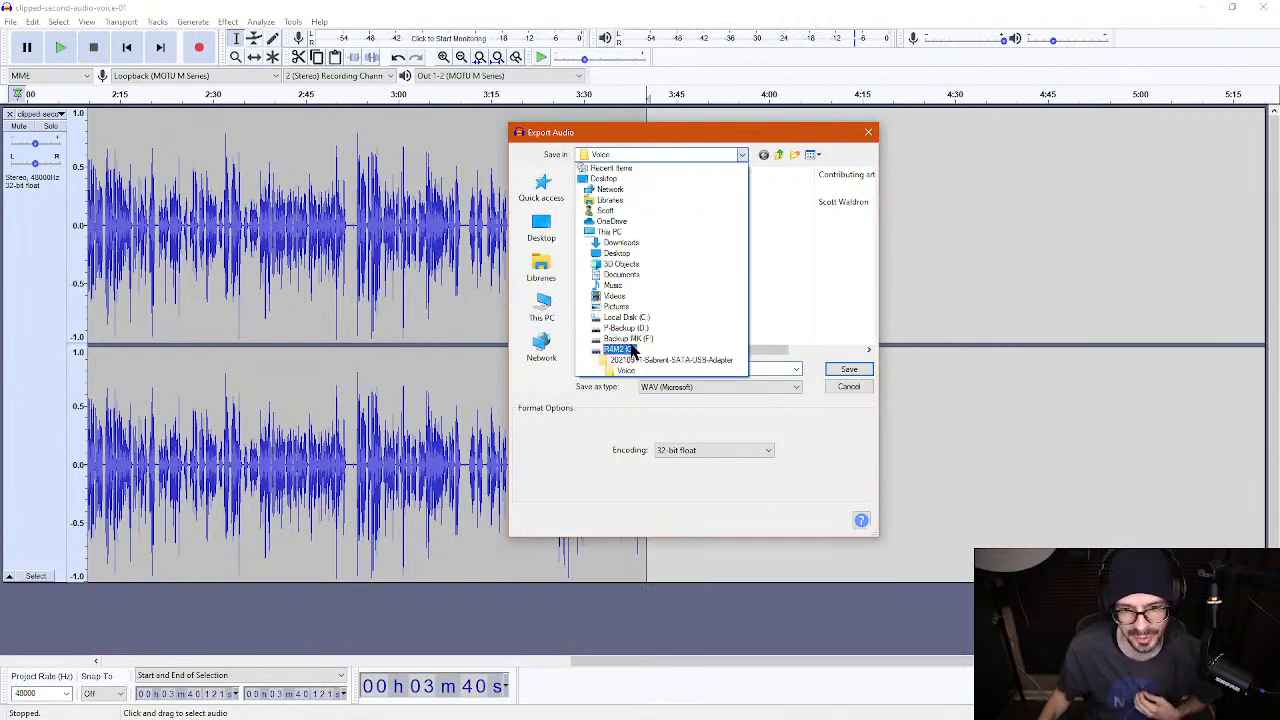
click(620, 349)
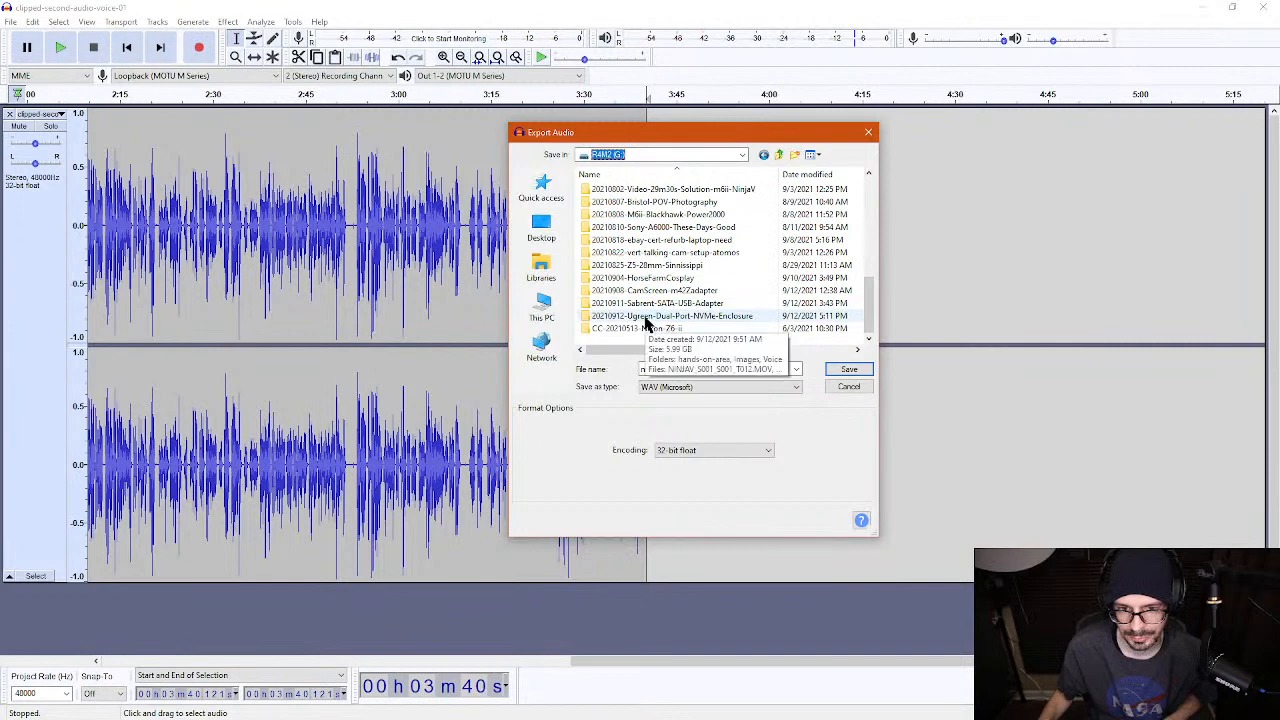
double_click(646, 317)
double_click(762, 230)
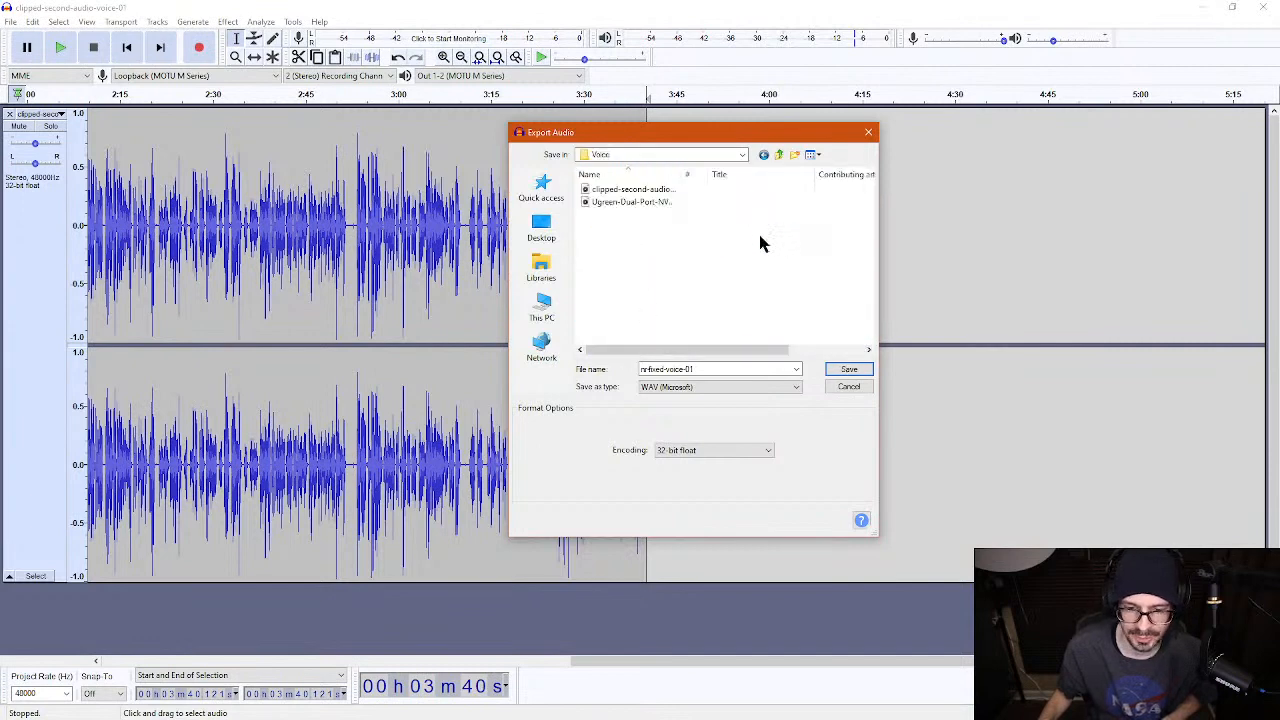
click(847, 368)
click(862, 475)
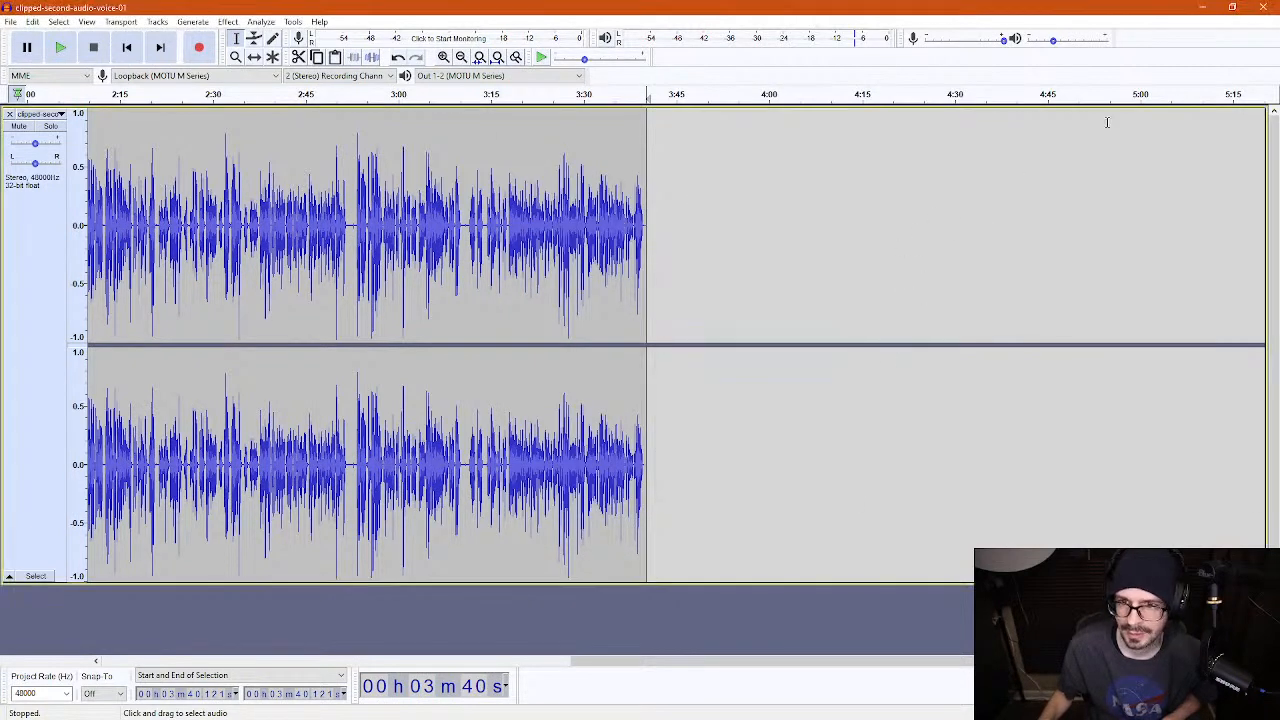
- Switch to VEGAS Pro and import nr-fixed-voice-01.wav from the Voice folder into the project media
click(1200, 12)
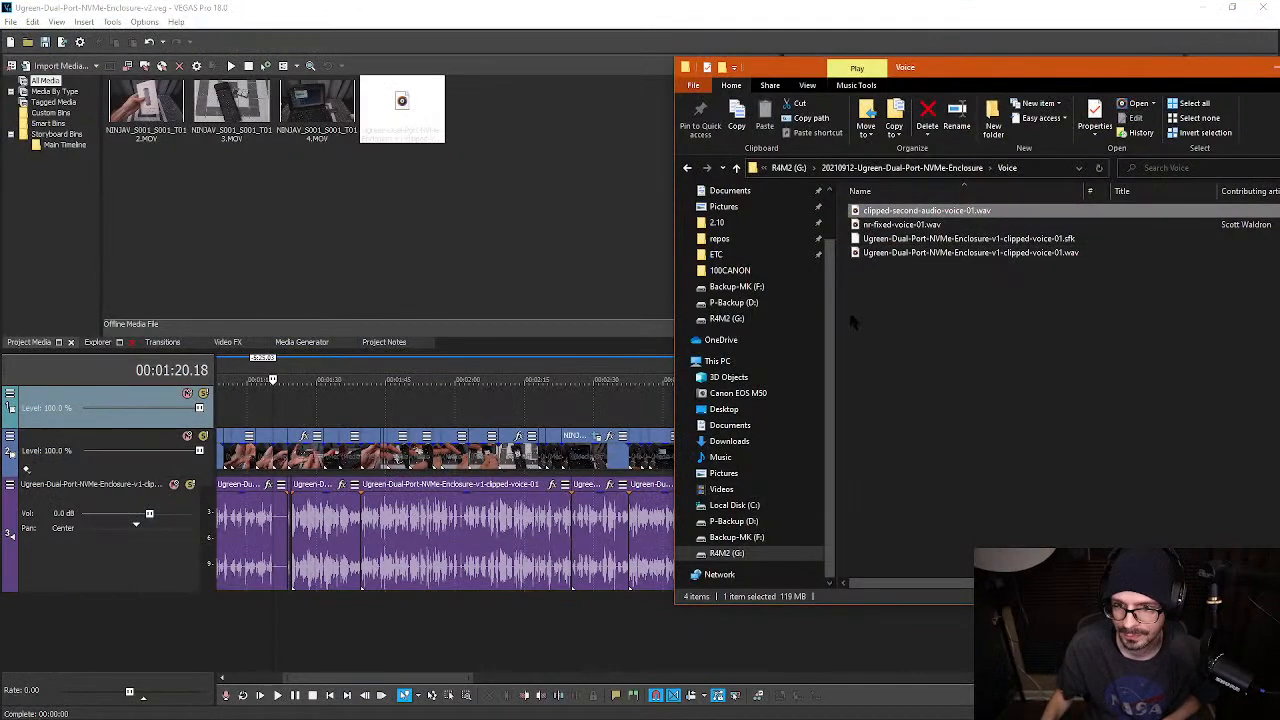
click(907, 307)
drag(922, 225, 430, 247)
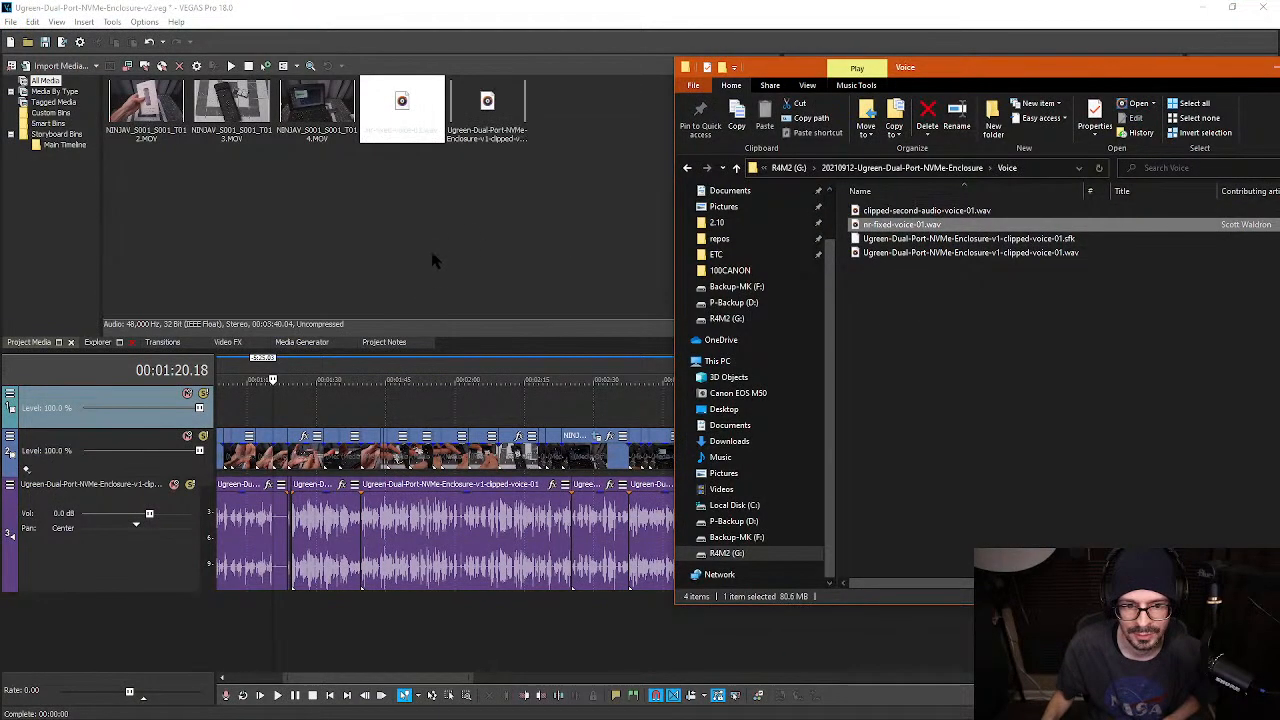
click(416, 240)
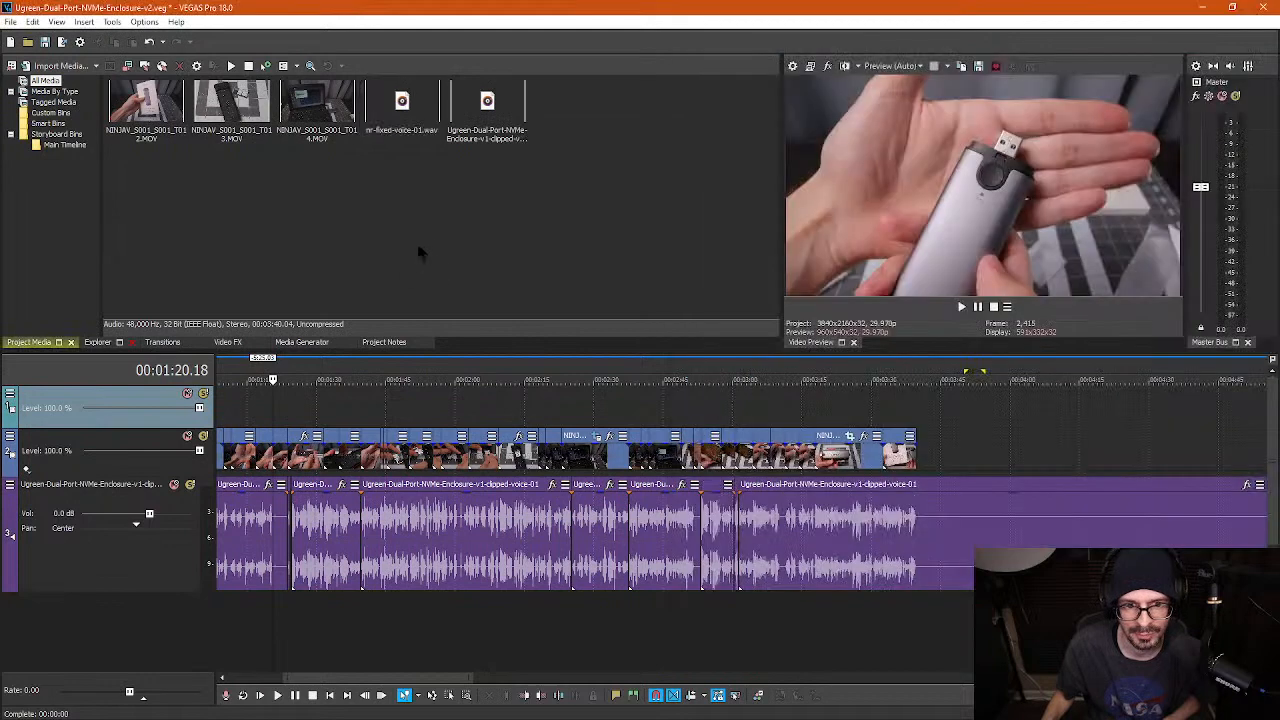
- Replace all the old voice clips on the audio track with nr-fixed-voice-01.wav, starting at the beginning of the timeline
click(939, 602)
scroll(939, 602, down, 1)
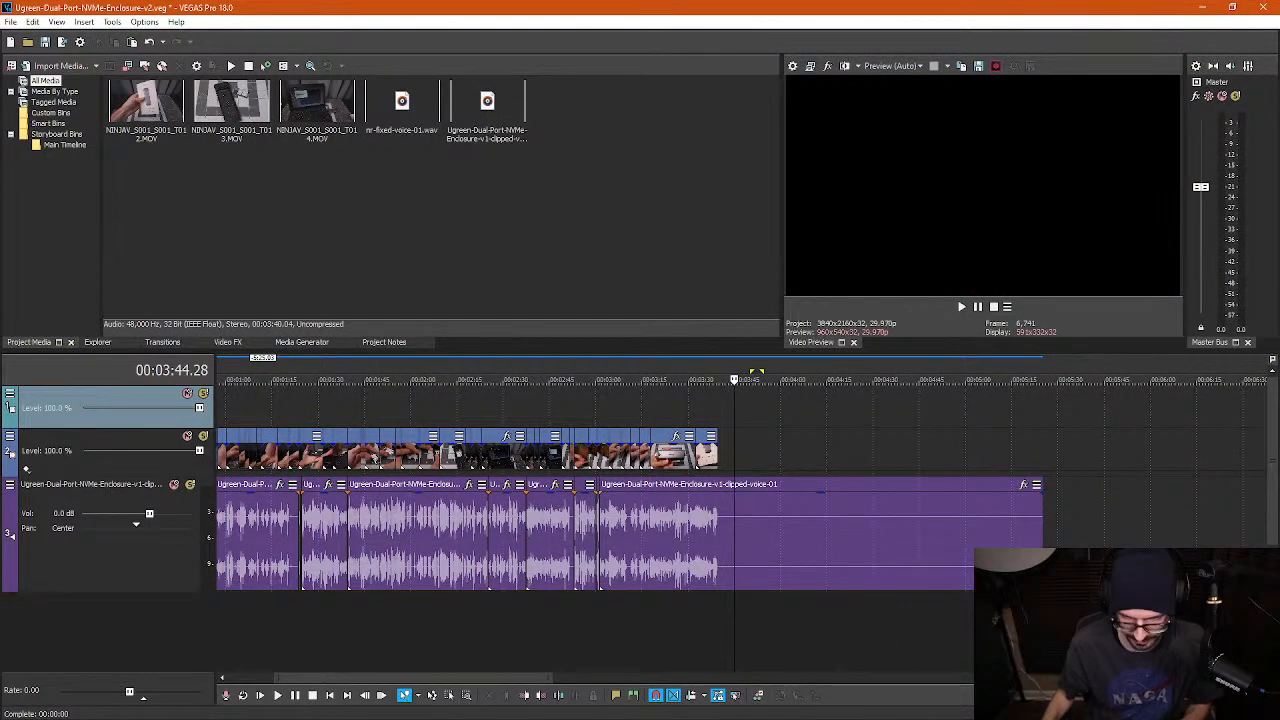
key(d)
key(d)
drag(1062, 546, 30, 588)
key(Delete)
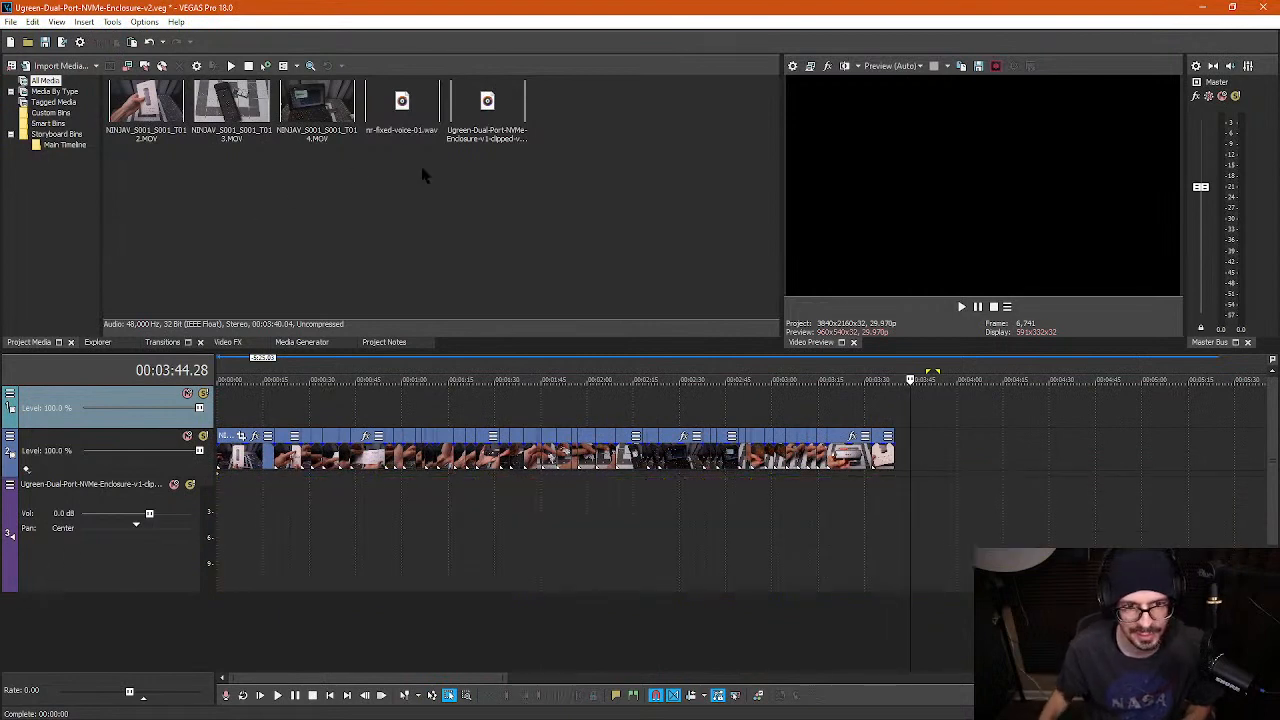
drag(390, 140, 176, 514)
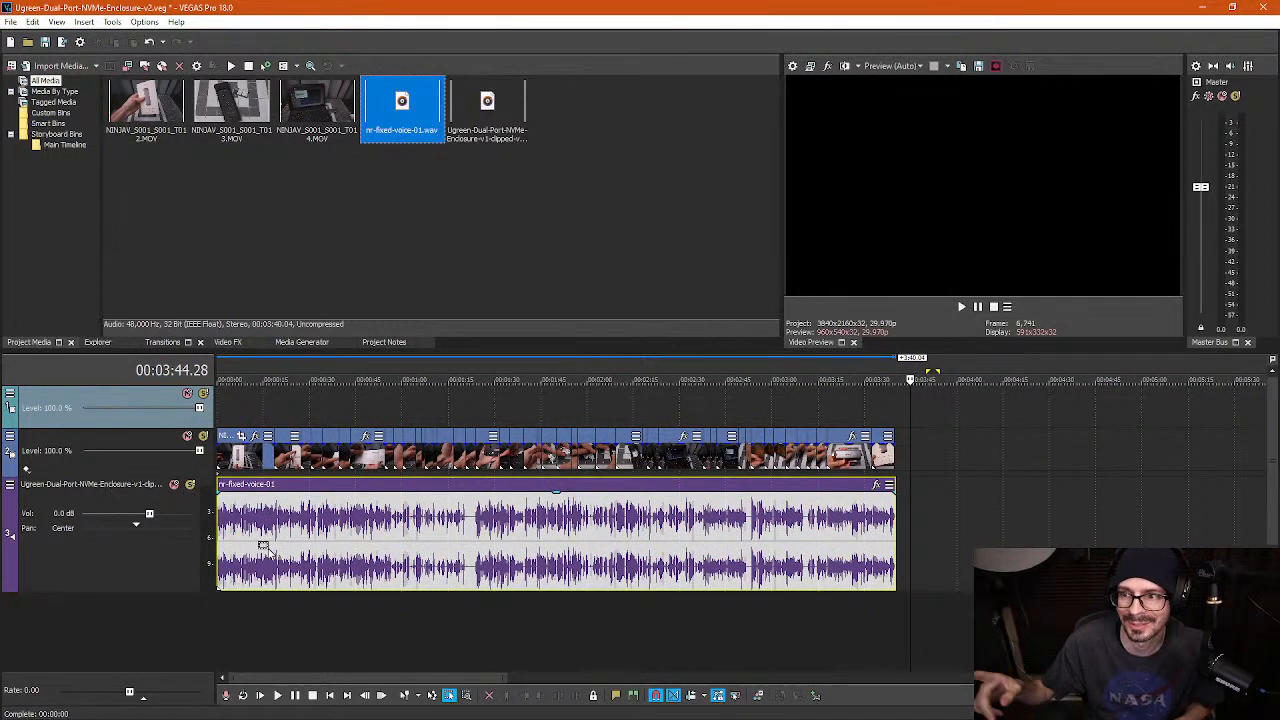
click(243, 418)
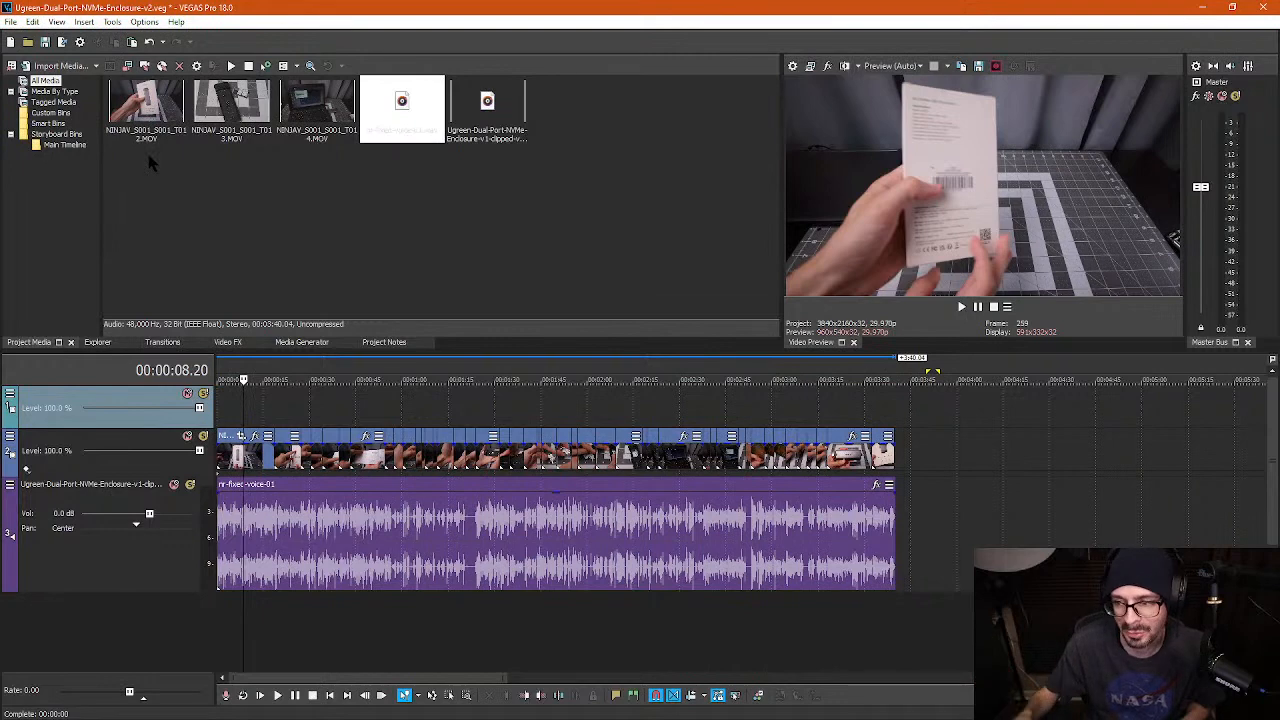
- Save the project as a new version named Ugreen-Dual-Port-NVMe-Enclosure-v3.veg
click(10, 21)
click(62, 104)
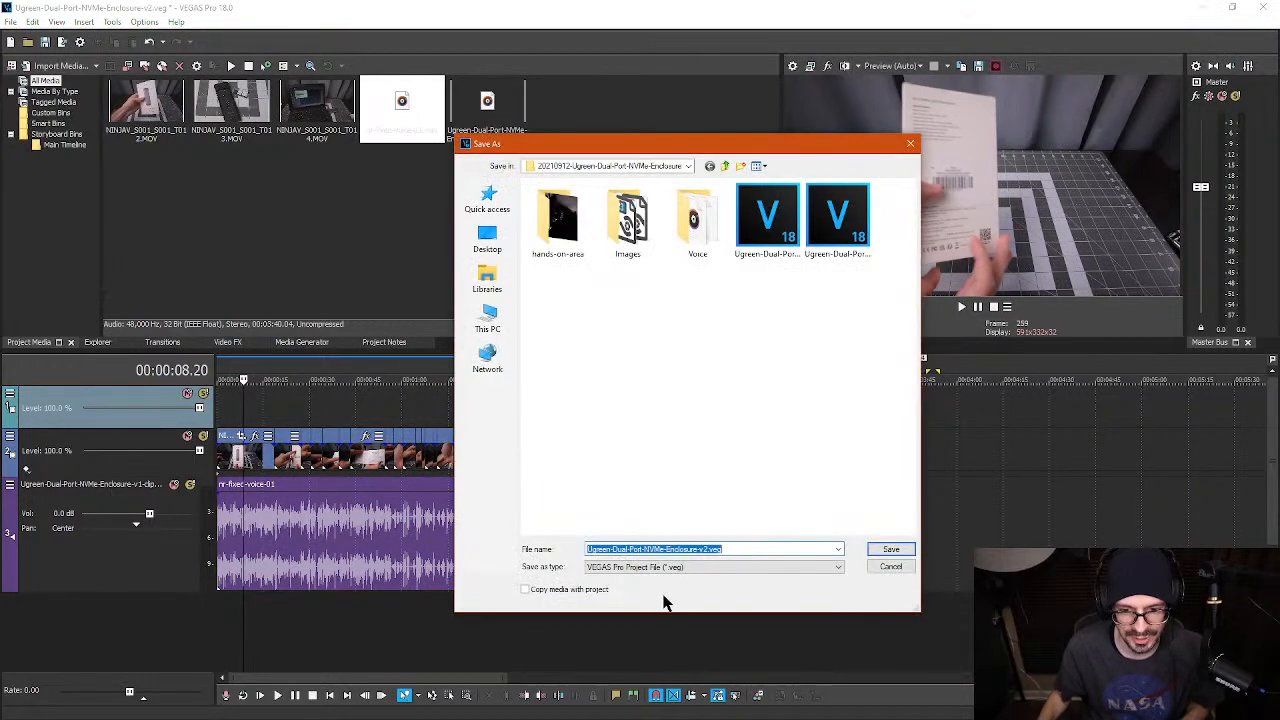
click(707, 549)
key(BackSpace)
text(3)
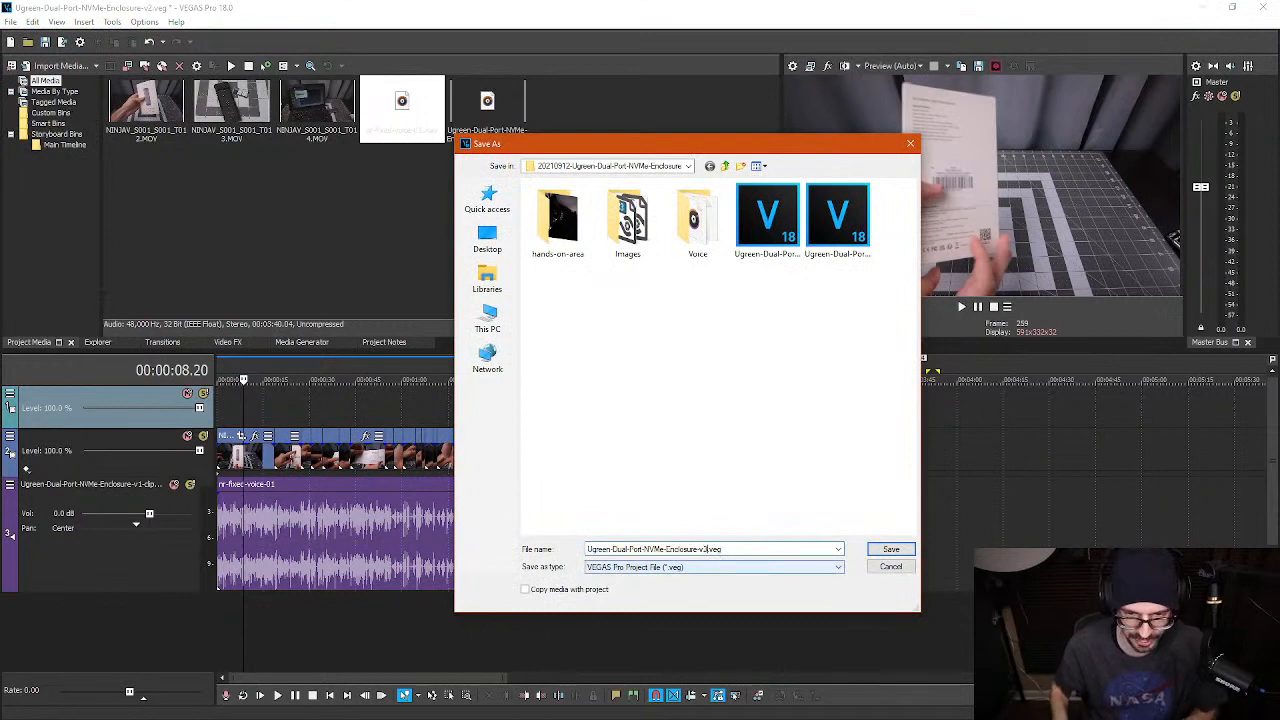
key(Return)
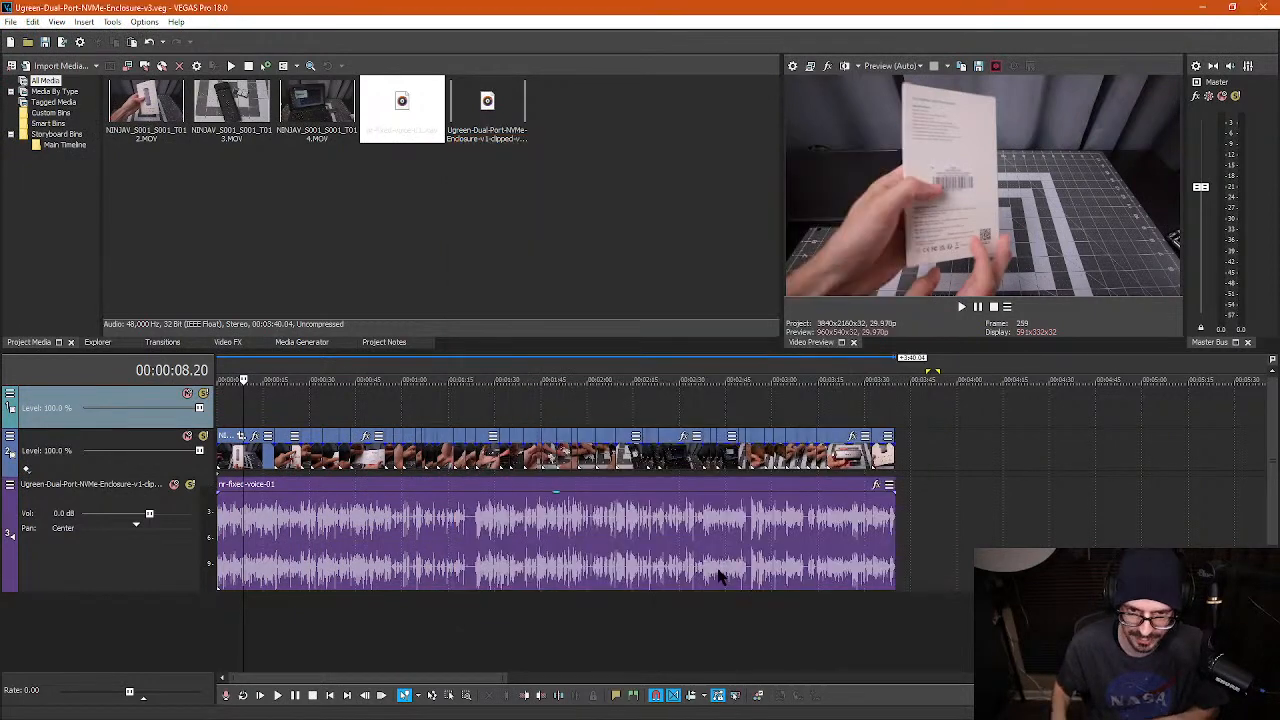
- Play back several spots of the timeline, near the start, at about 28 seconds and at about 1:30, to check the new voice
click(241, 405)
key(space)
scroll(333, 418, up, 1)
scroll(335, 418, up, 1)
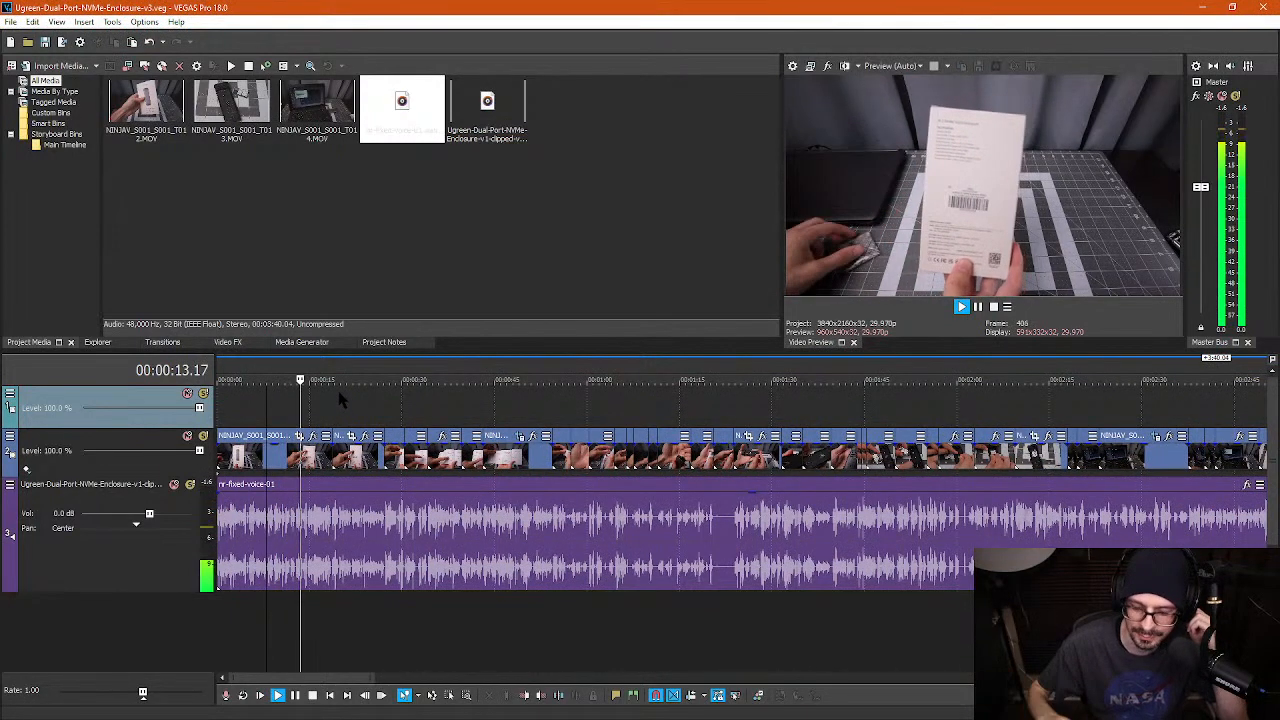
key(space)
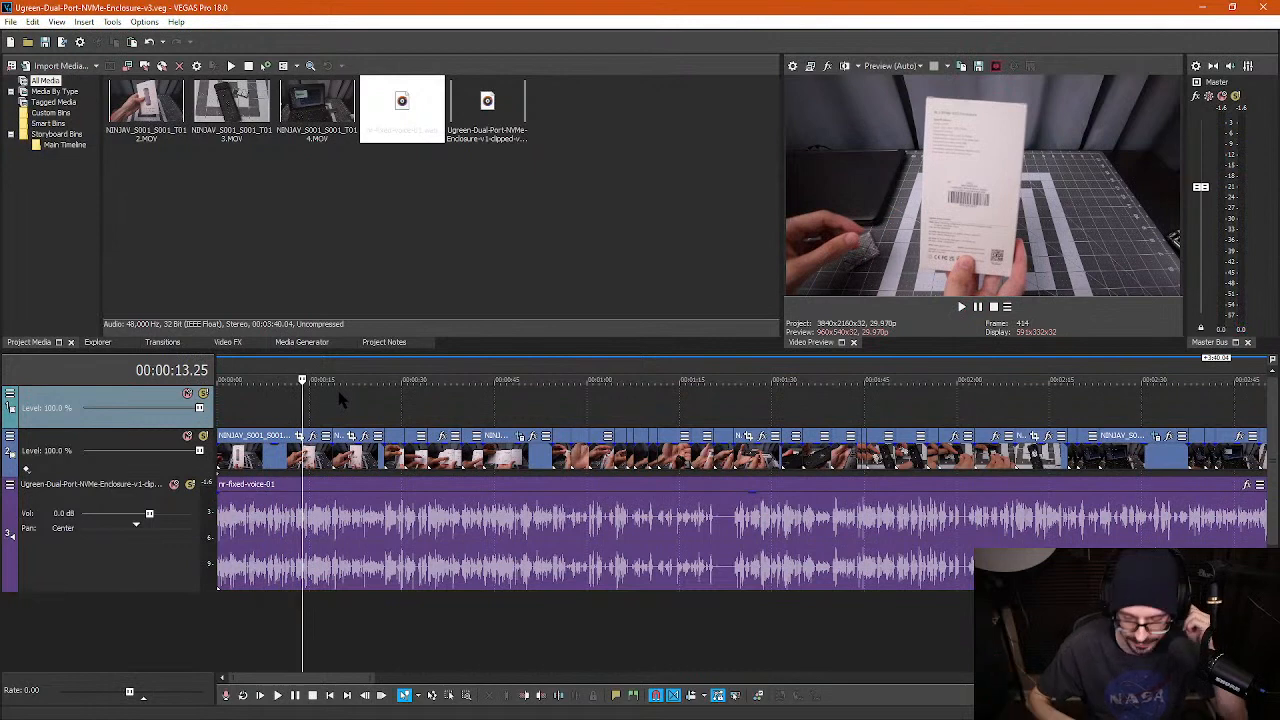
key(space)
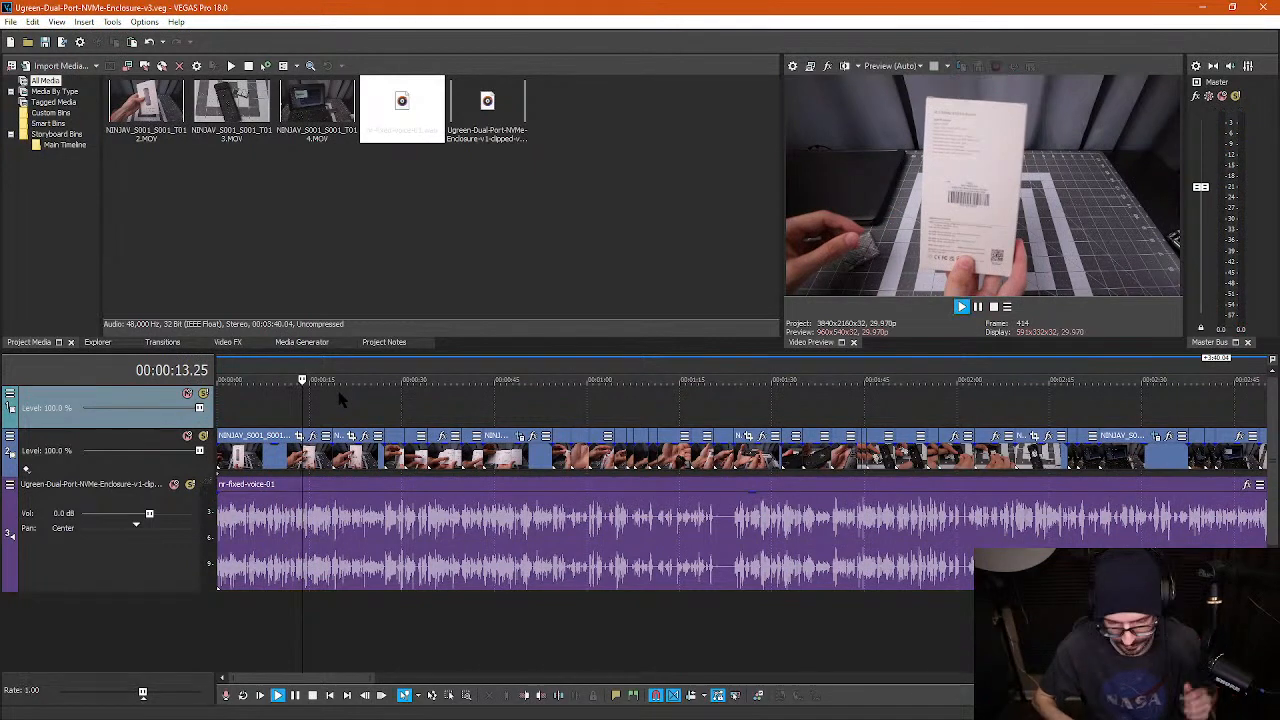
click(389, 407)
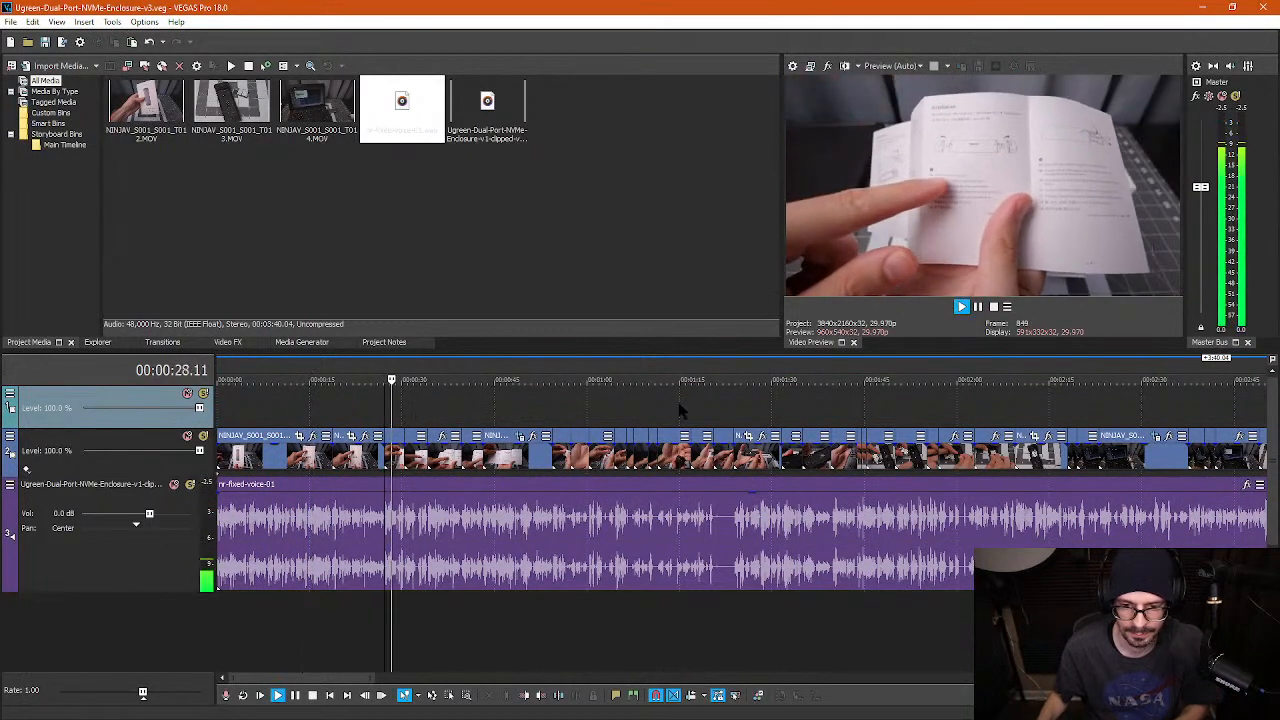
click(771, 406)
scroll(818, 422, down, 2)
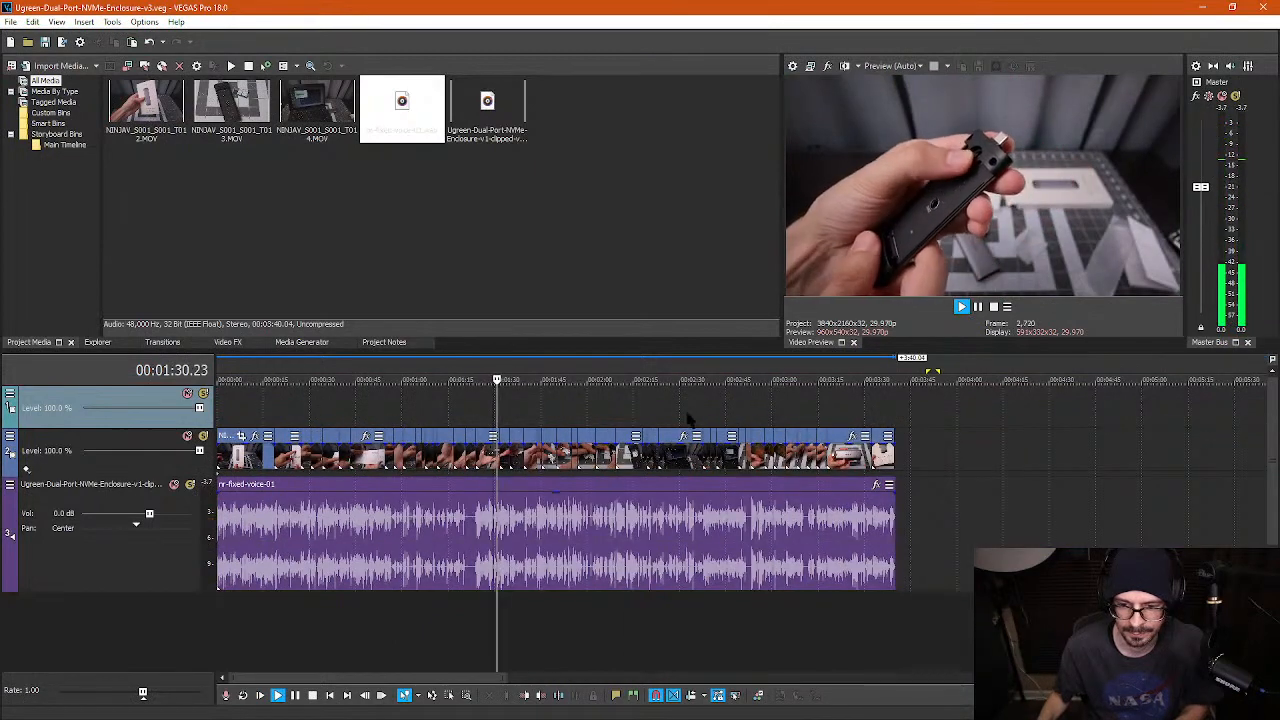
key(space)
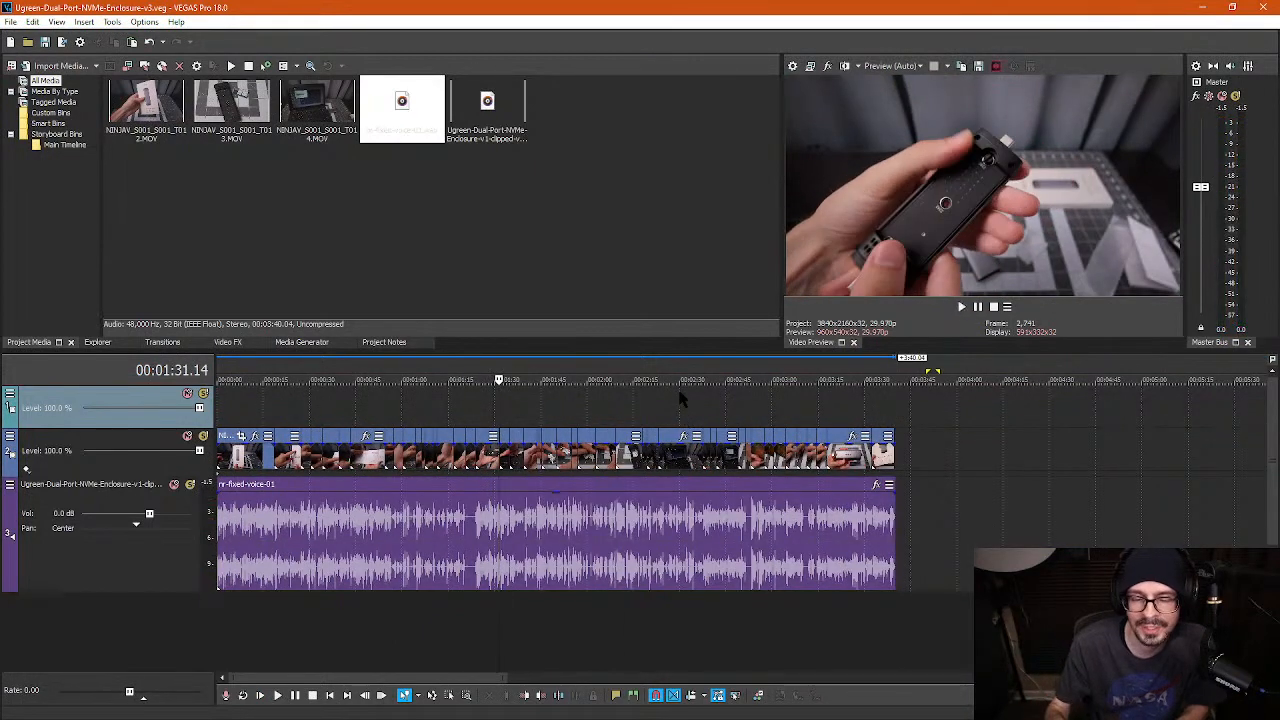
- Open the voice track's audio Track FX and add the eFX VocalStrip plug-in to its effect chain
click(96, 549)
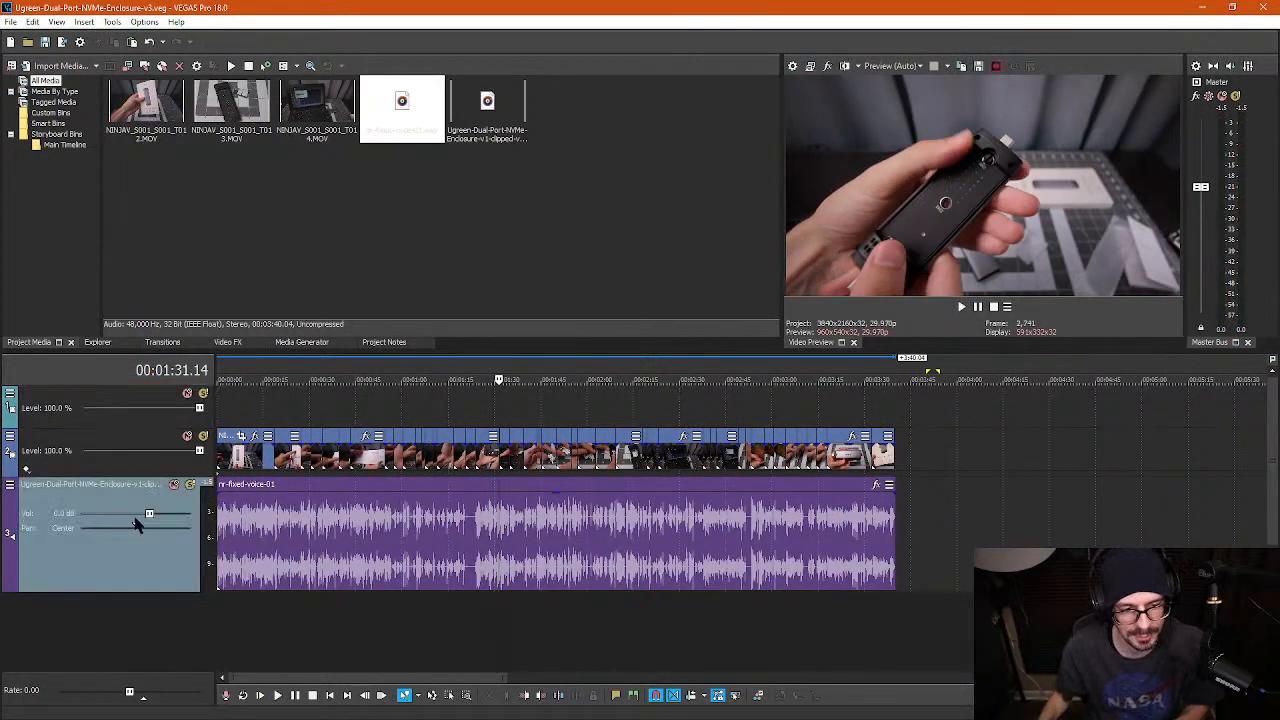
click(114, 24)
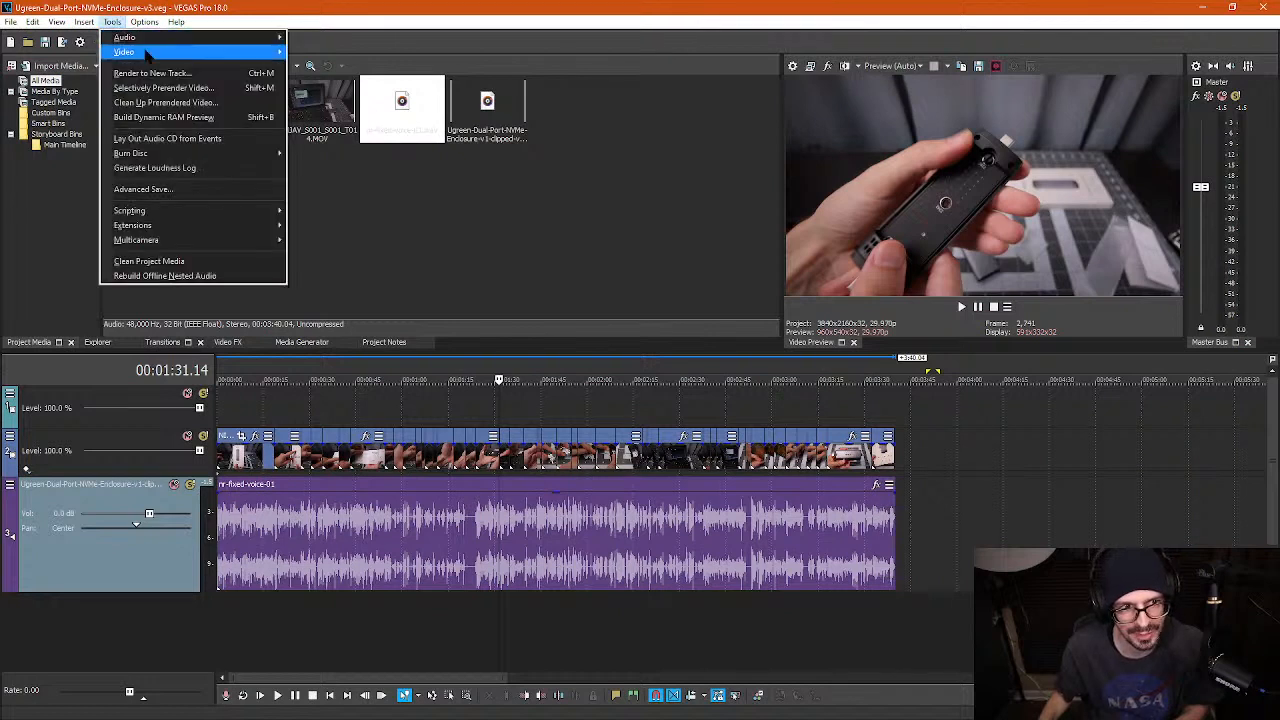
mouse_move(145, 55)
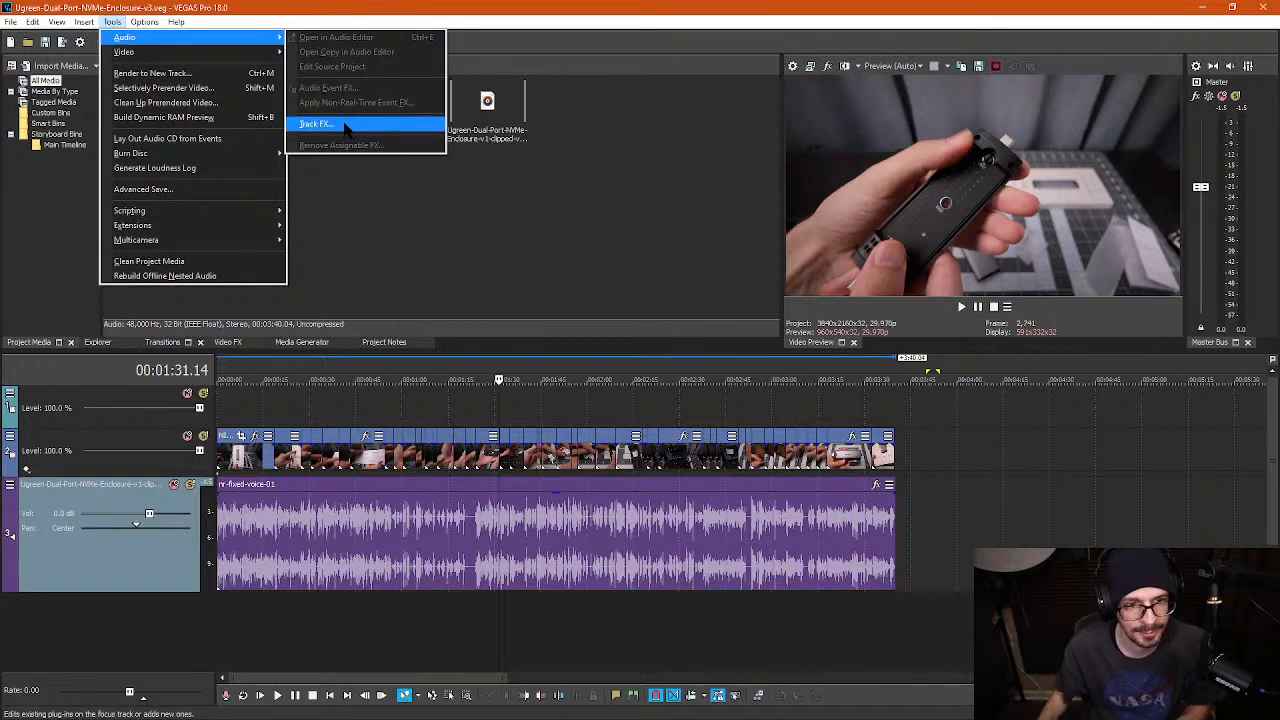
click(345, 124)
drag(495, 236, 383, 151)
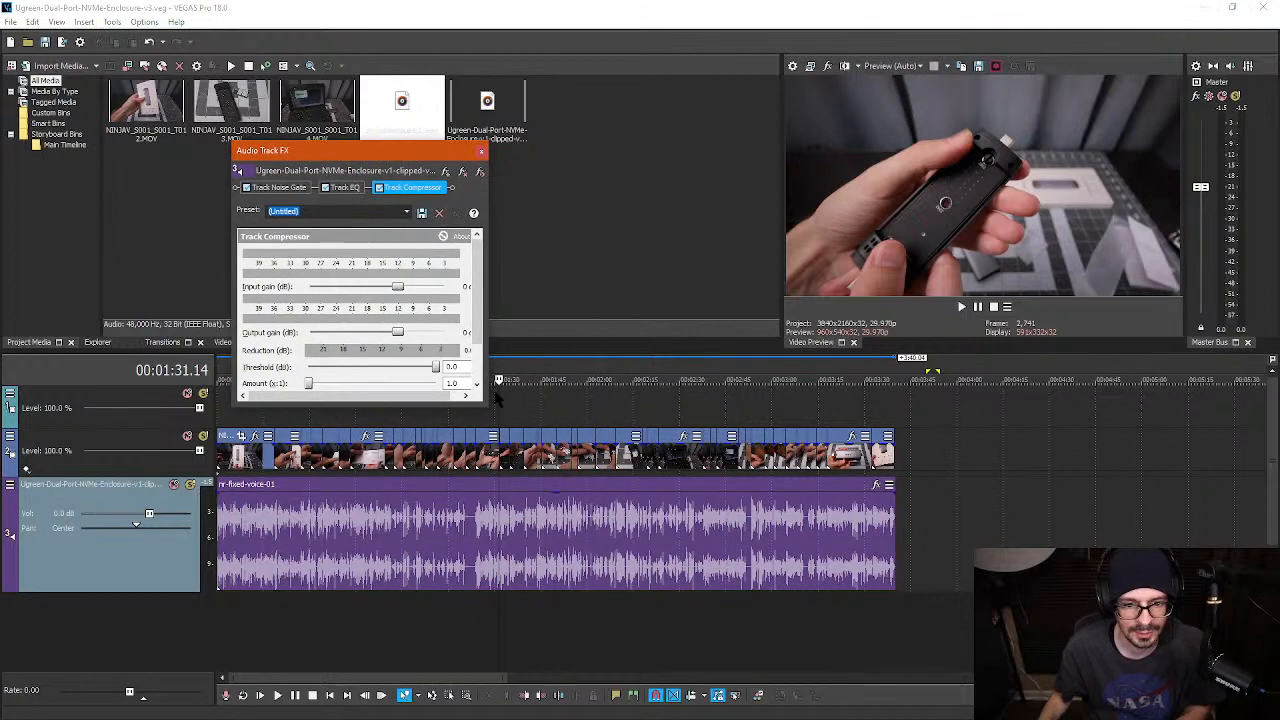
drag(485, 404, 858, 570)
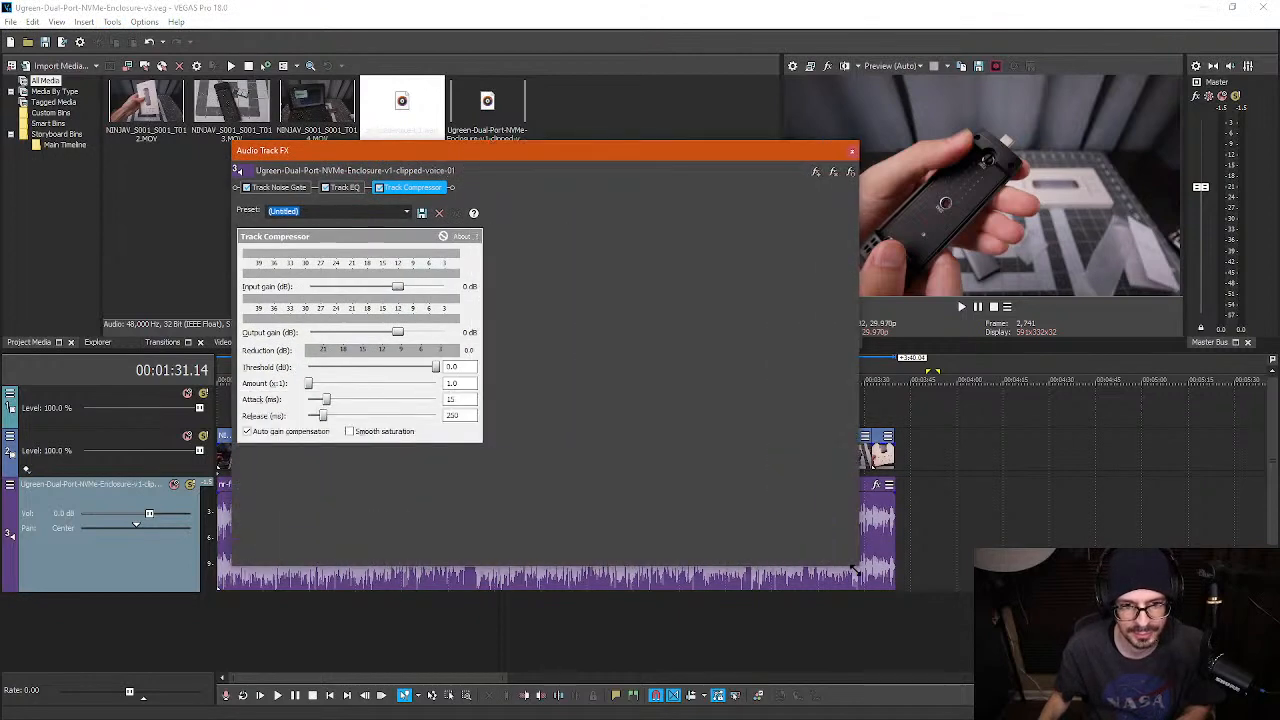
click(816, 173)
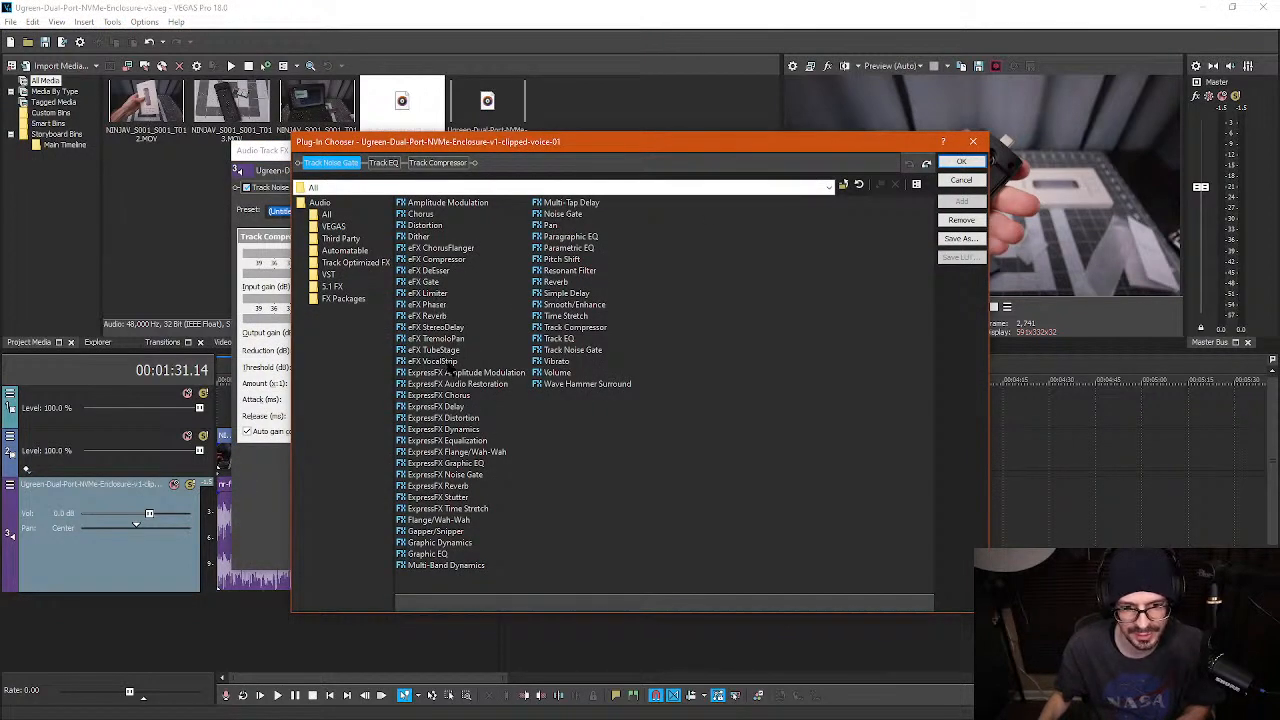
click(446, 364)
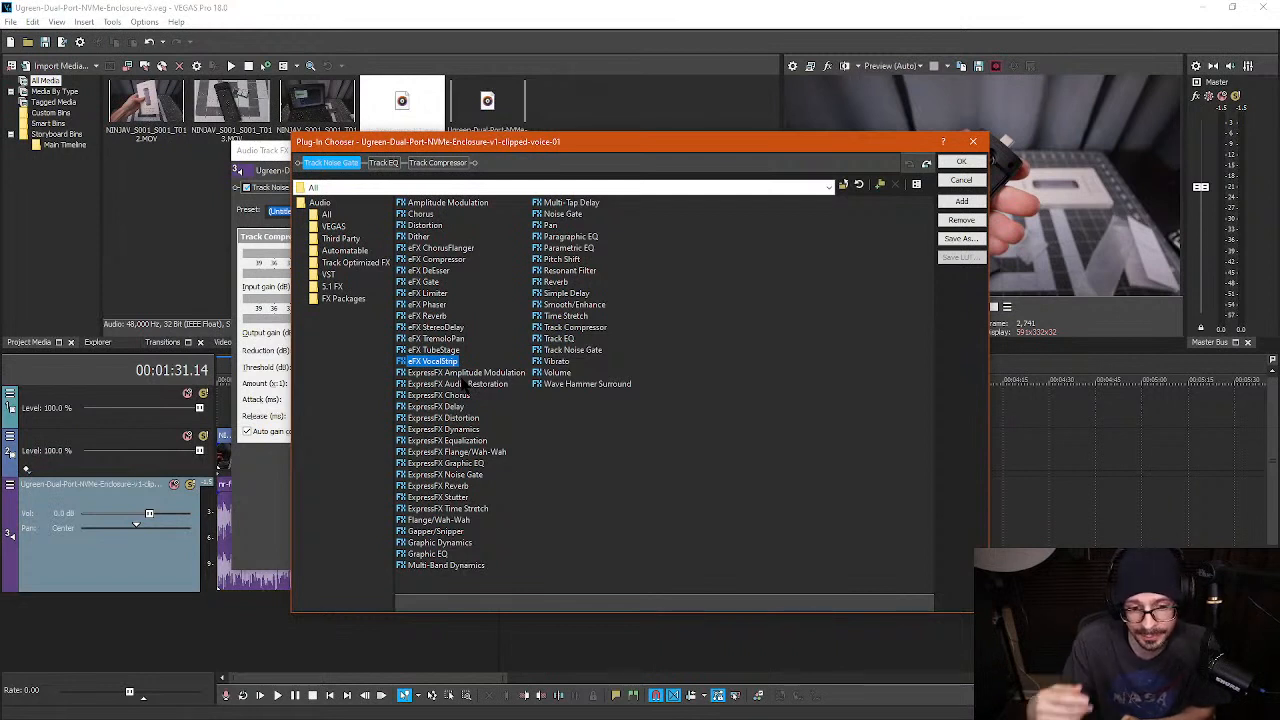
double_click(437, 362)
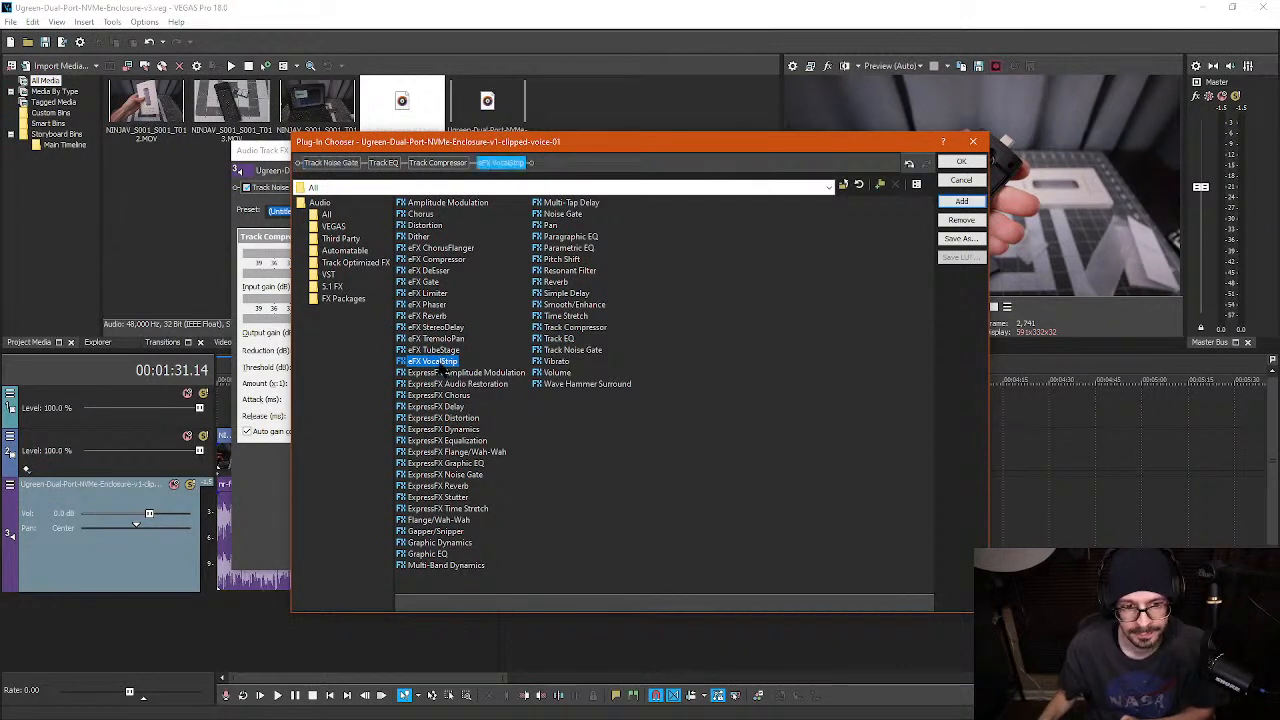
click(960, 161)
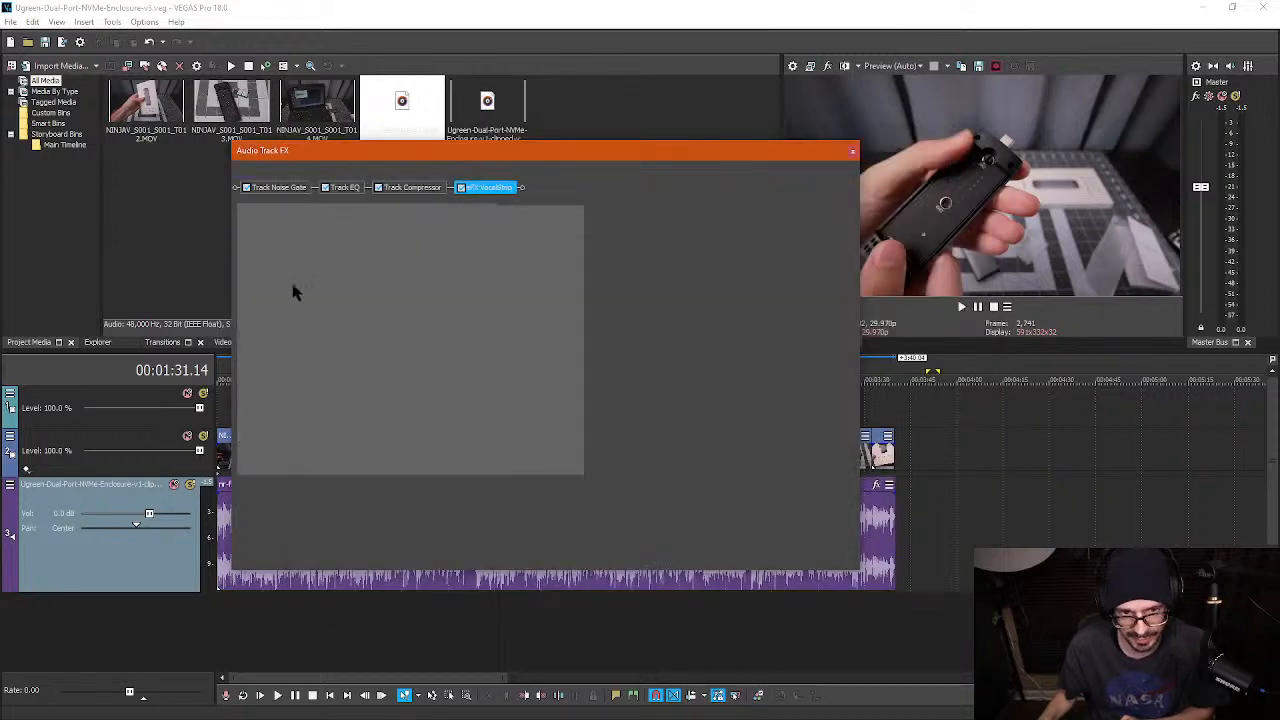
- Remove the Track Noise Gate, Track EQ and Track Compressor from the voice track's effect chain, leaving only eFX VocalStrip
click(272, 187)
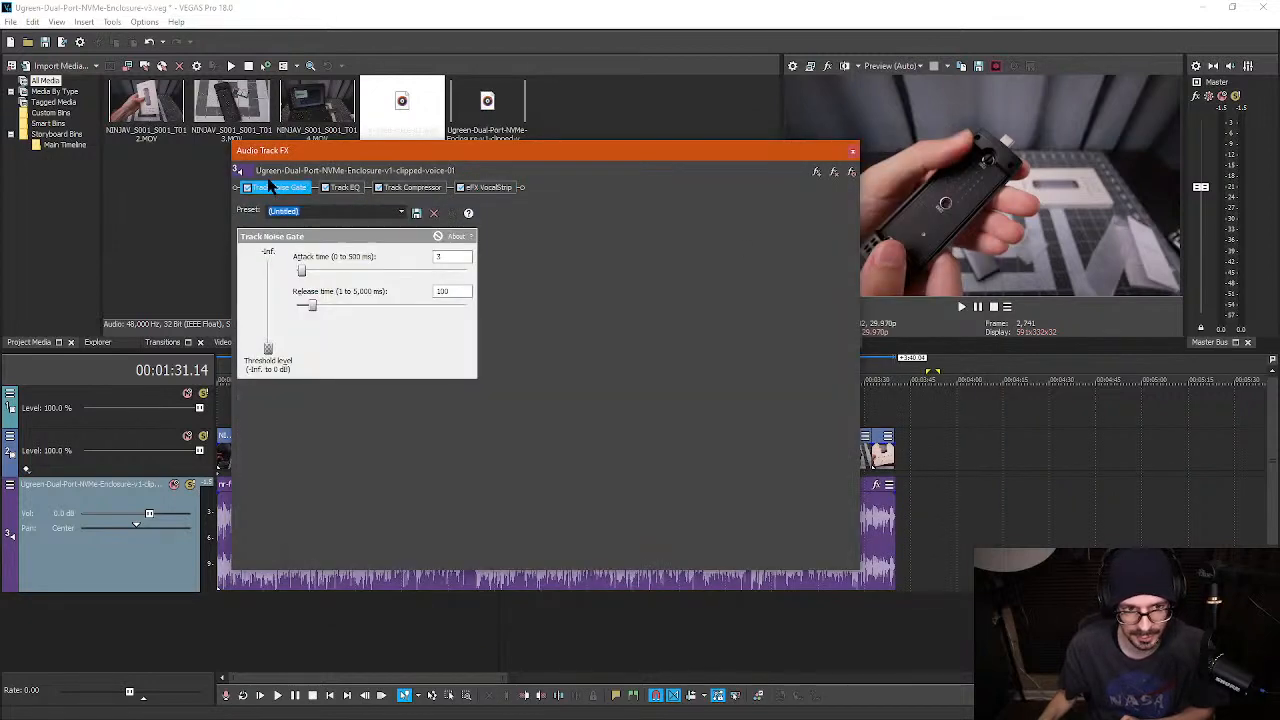
click(831, 170)
click(831, 170)
click(831, 170)
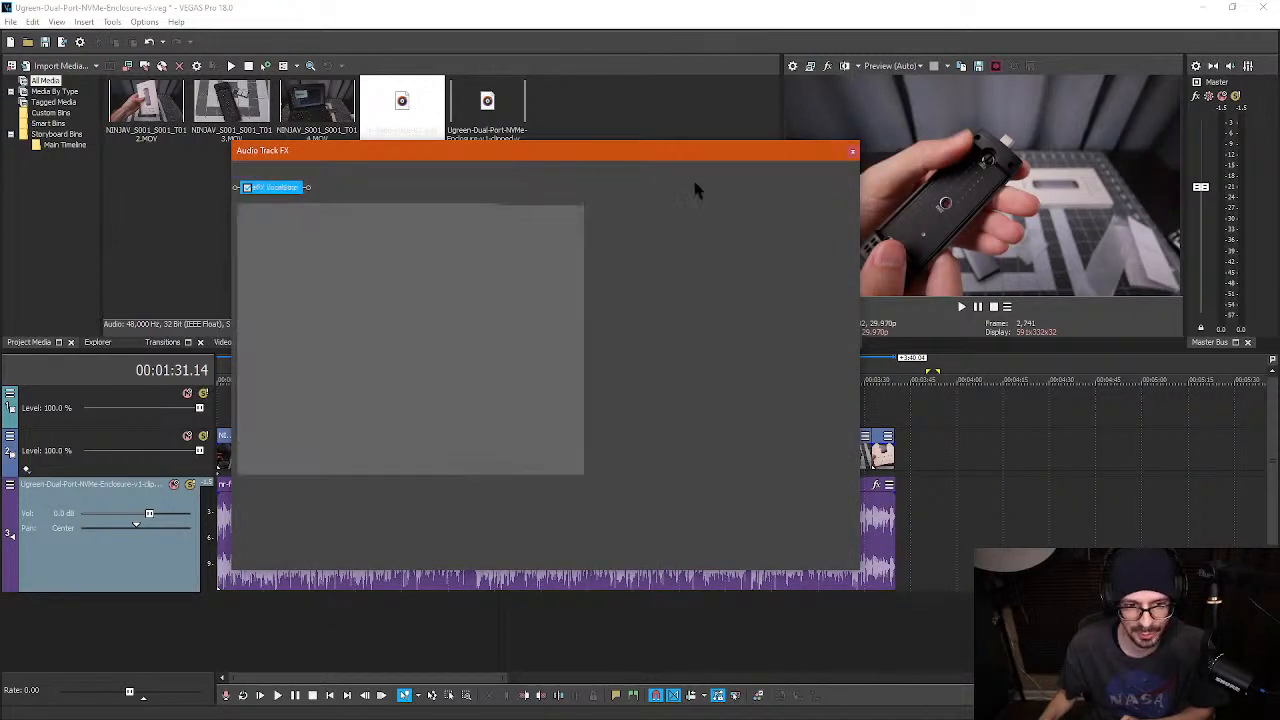
drag(390, 152, 956, 113)
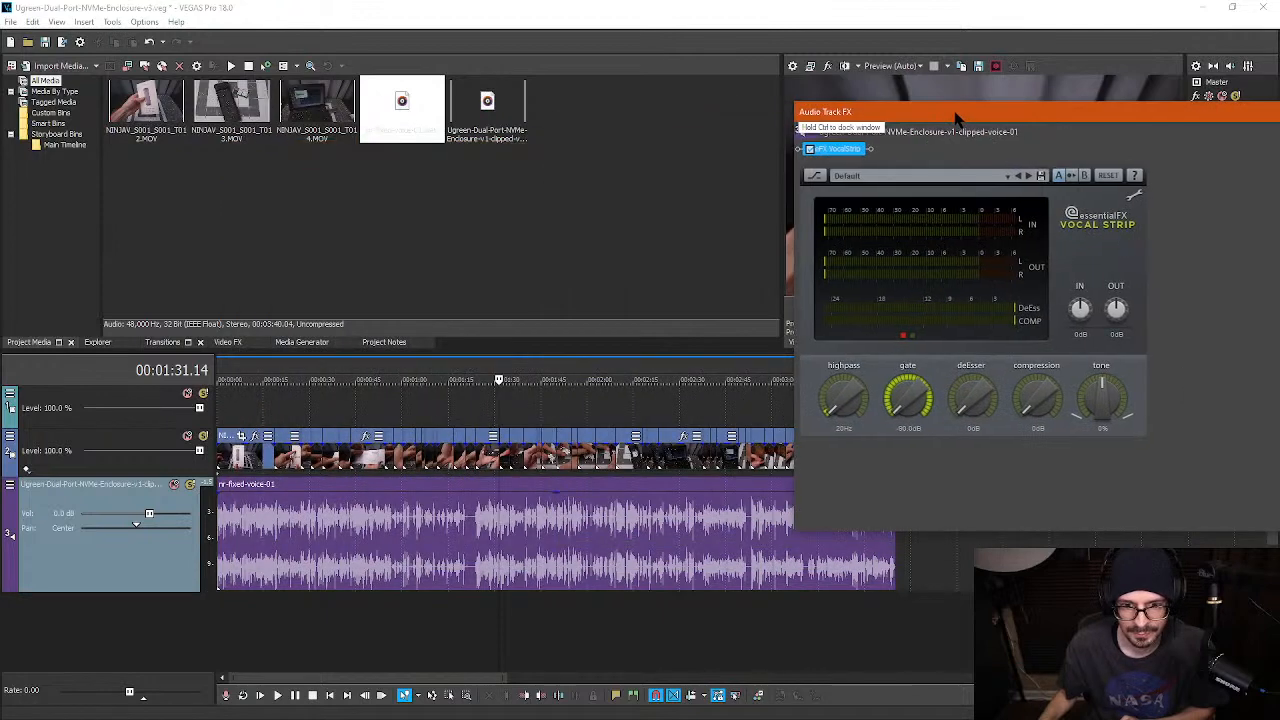
- While playing the voice from about 10 seconds, set Vocal Strip's highpass to 72 Hz, raise the gate, and add 1 dB deEsser and light compression
click(248, 525)
key(space)
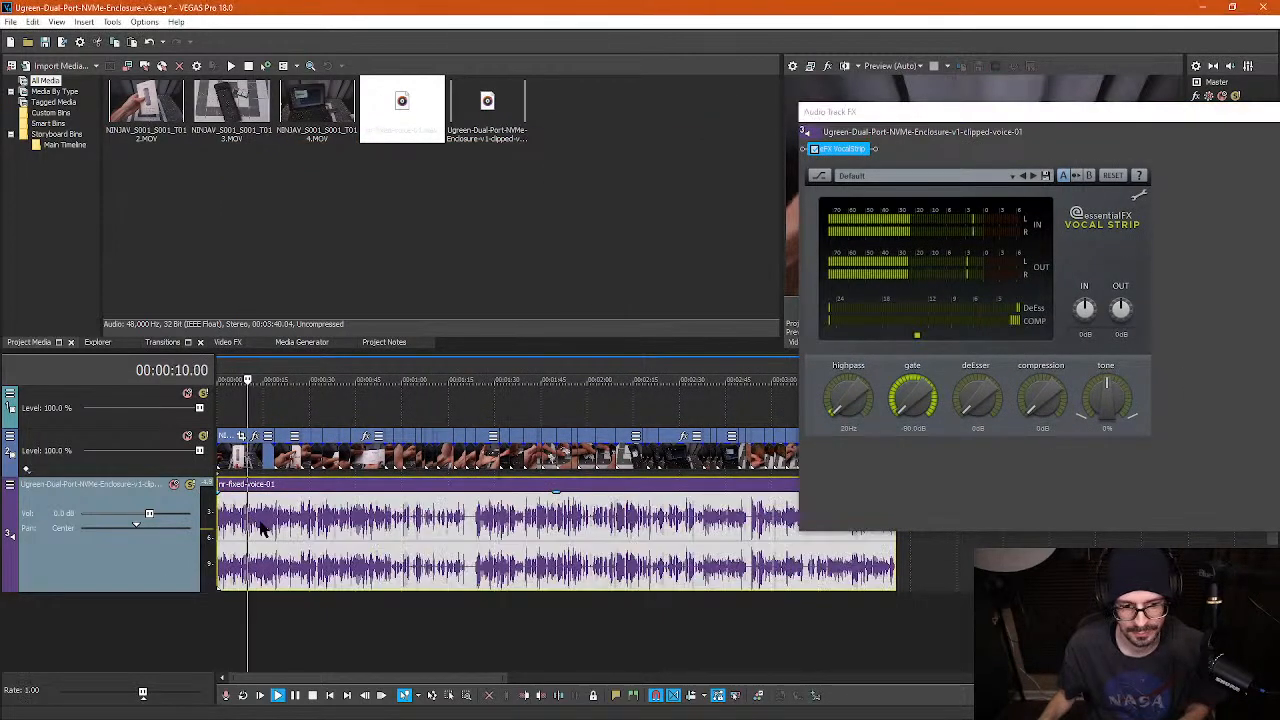
drag(991, 116, 749, 126)
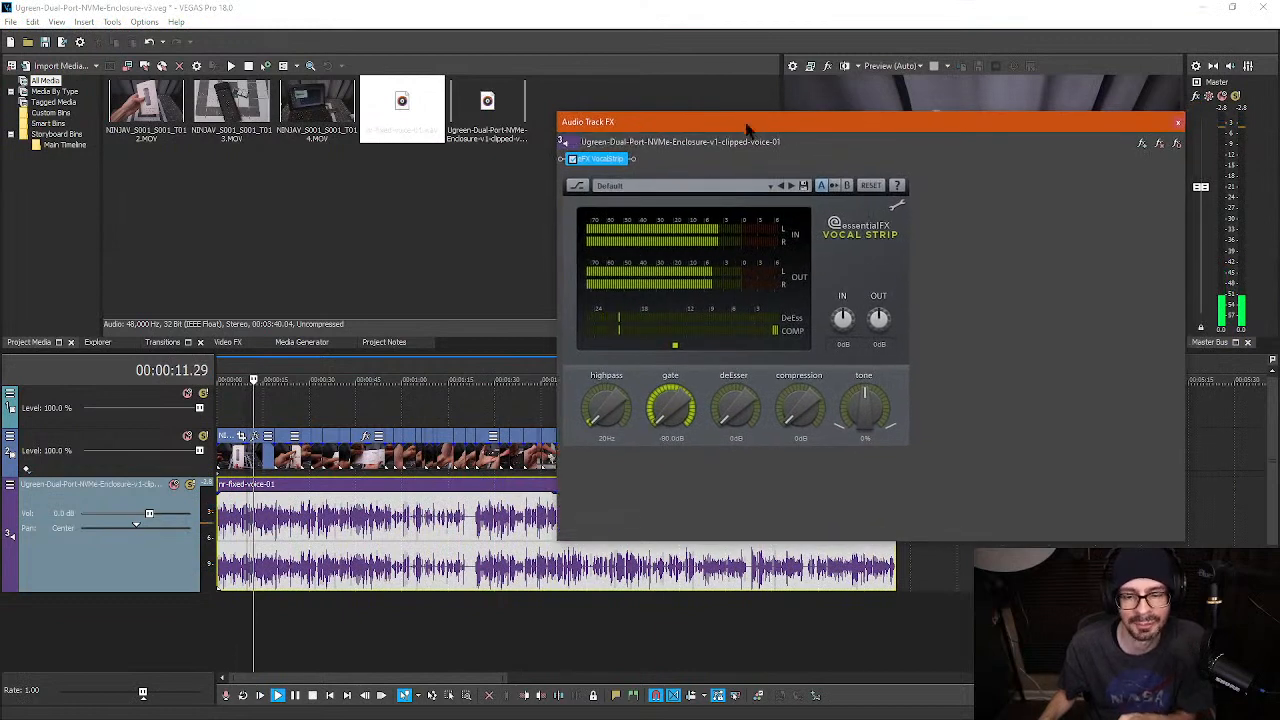
drag(604, 420, 650, 412)
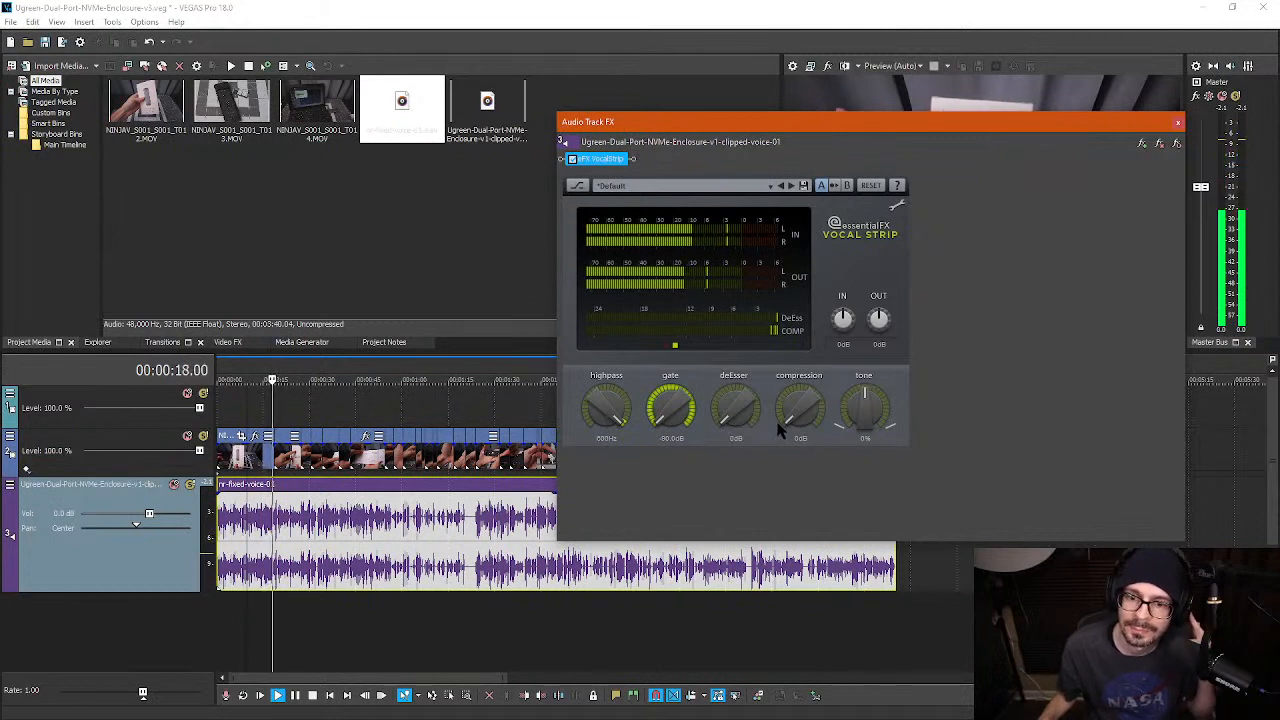
drag(778, 423, 817, 404)
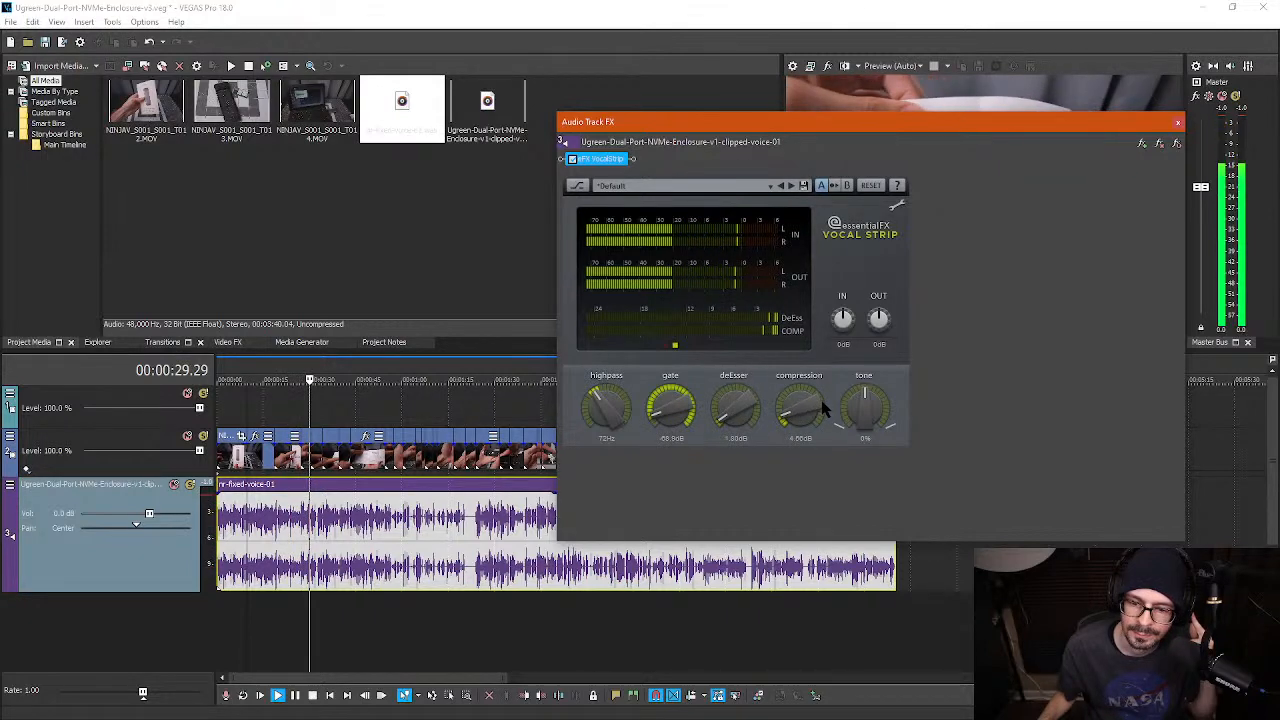
click(325, 416)
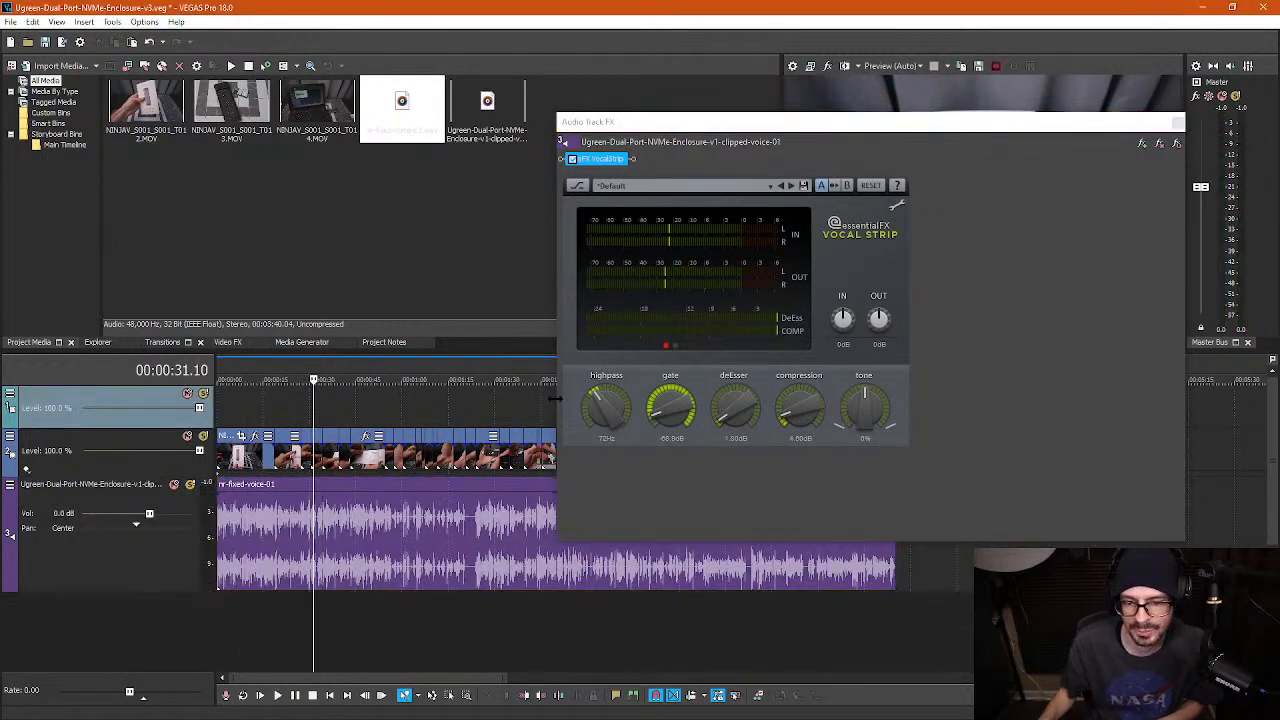
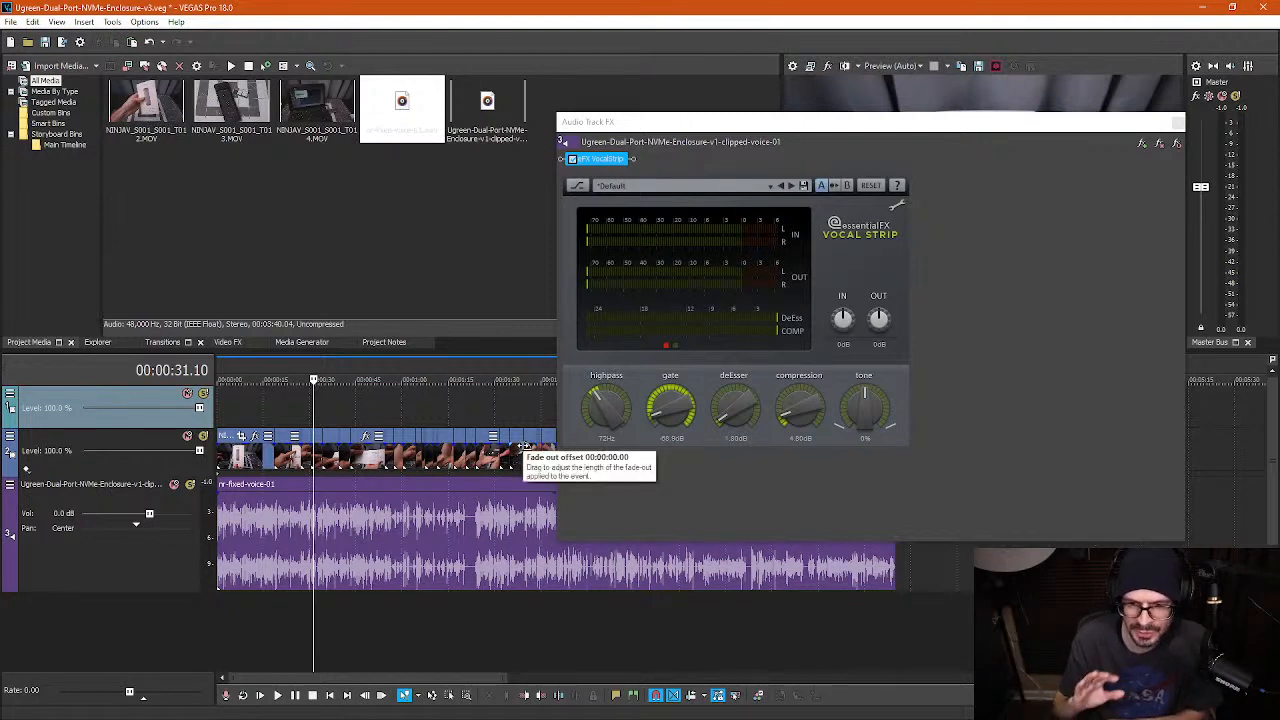
- Fine-tune Vocal Strip during playback with compression at about 3.6 dB, tone at about -12% and highpass at about 80 Hz, then close the effects
drag(800, 410, 808, 412)
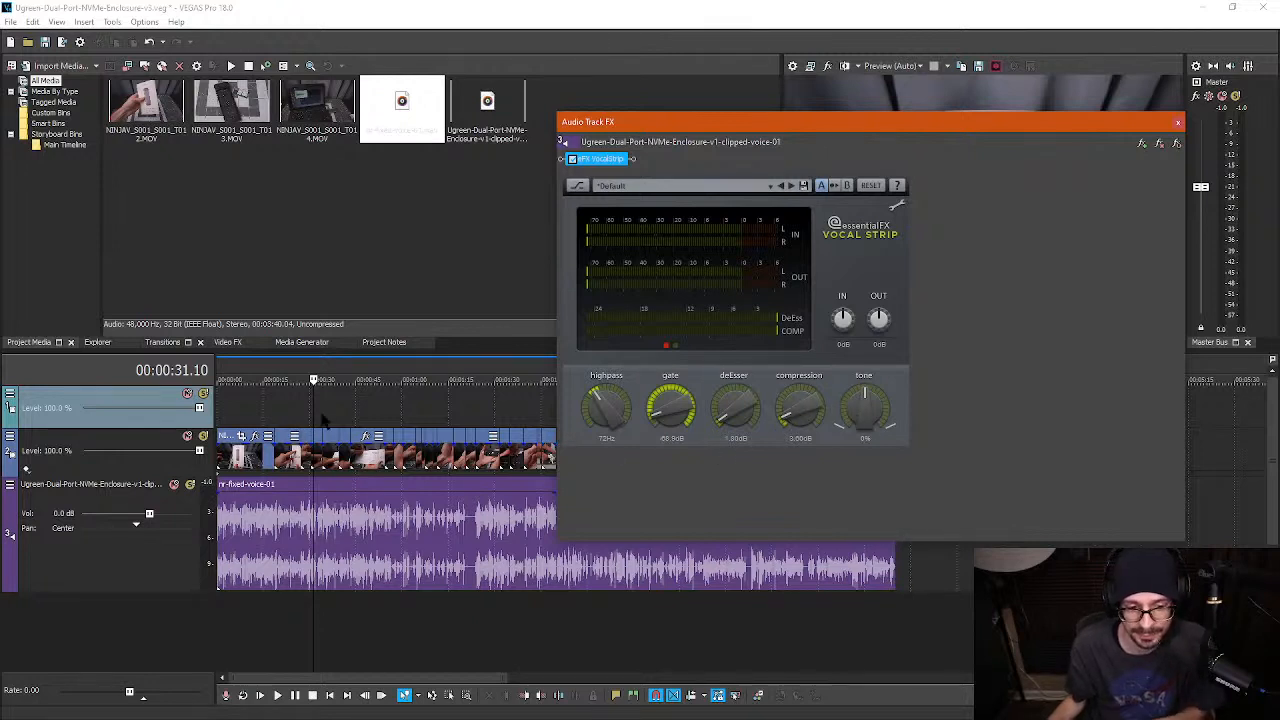
key(space)
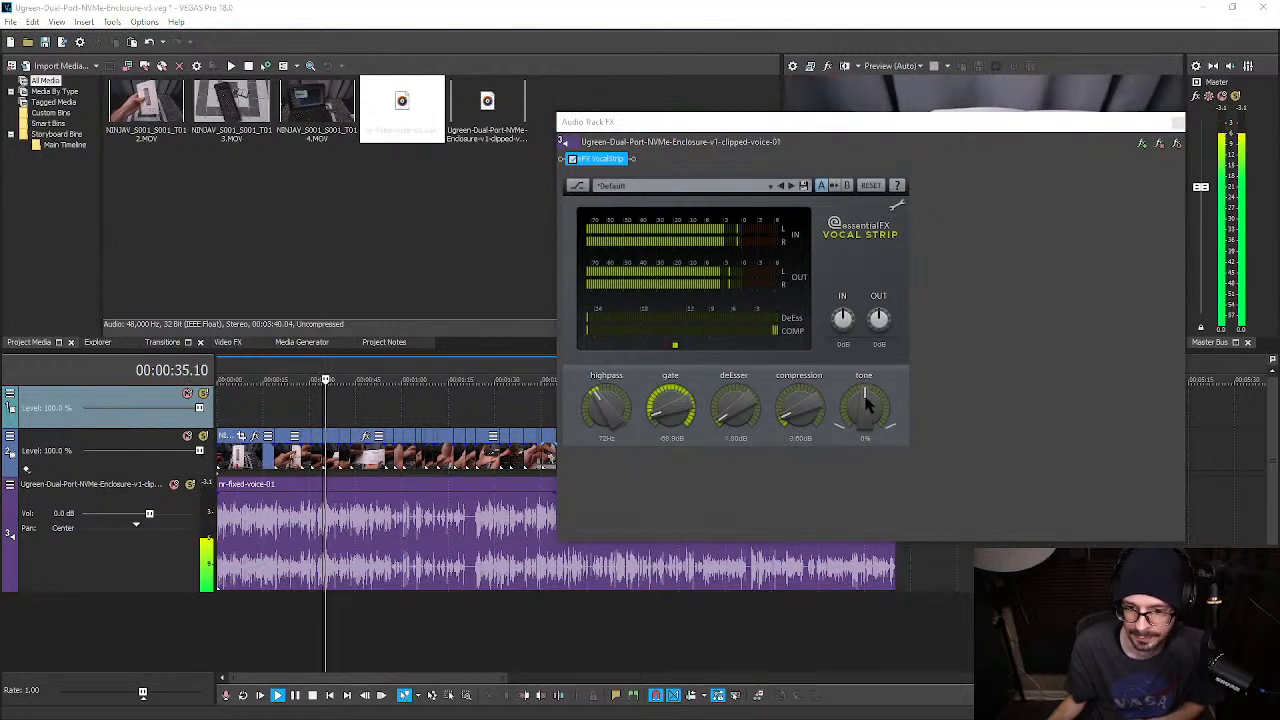
mouse_move(864, 404)
mouse_down()
mouse_move(845, 415)
mouse_move(921, 391)
mouse_move(851, 397)
mouse_up()
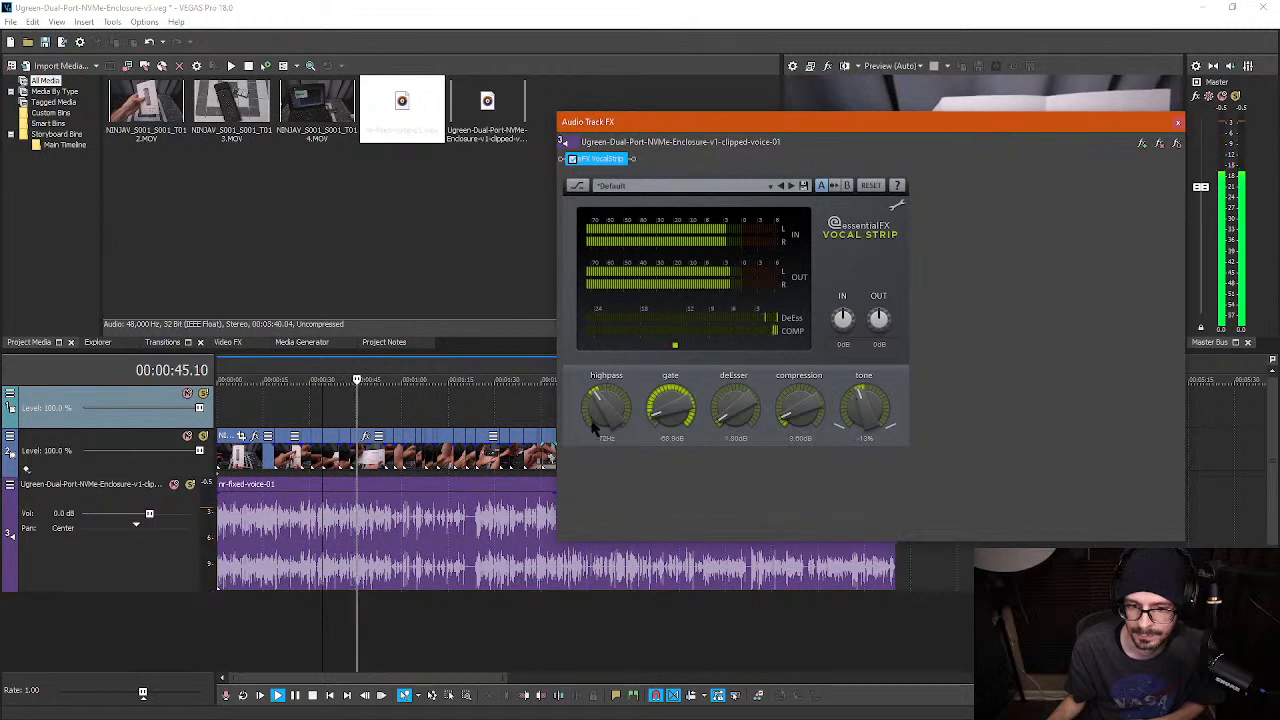
mouse_move(597, 408)
mouse_down()
mouse_move(657, 400)
mouse_move(603, 399)
mouse_up()
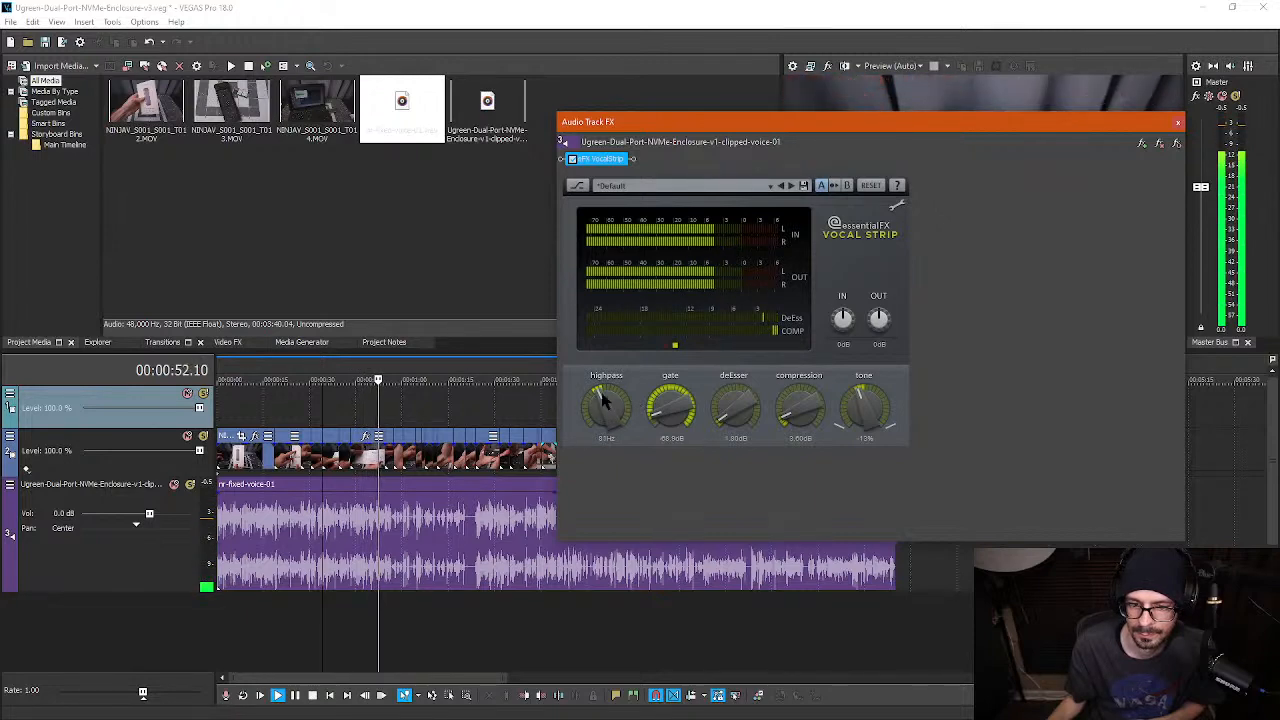
click(1177, 121)
key(space)
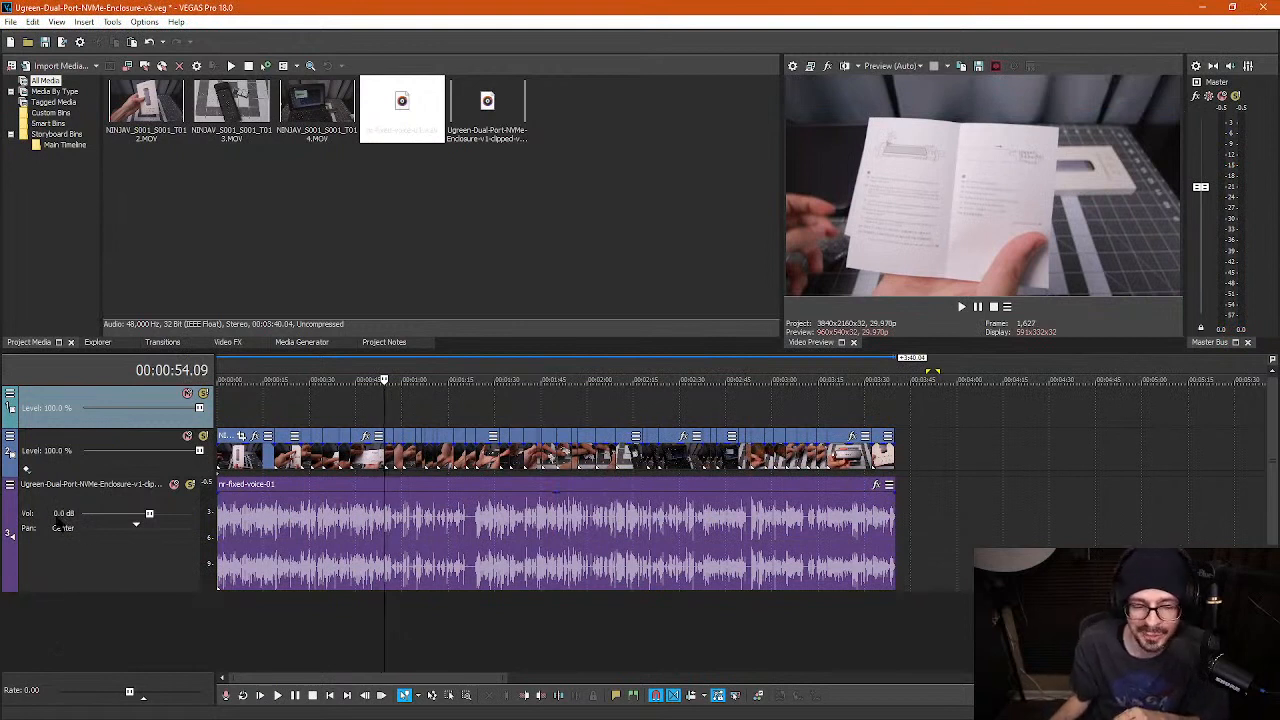
- Lower the voice track's volume to -0.5 dB and save the project
click(57, 524)
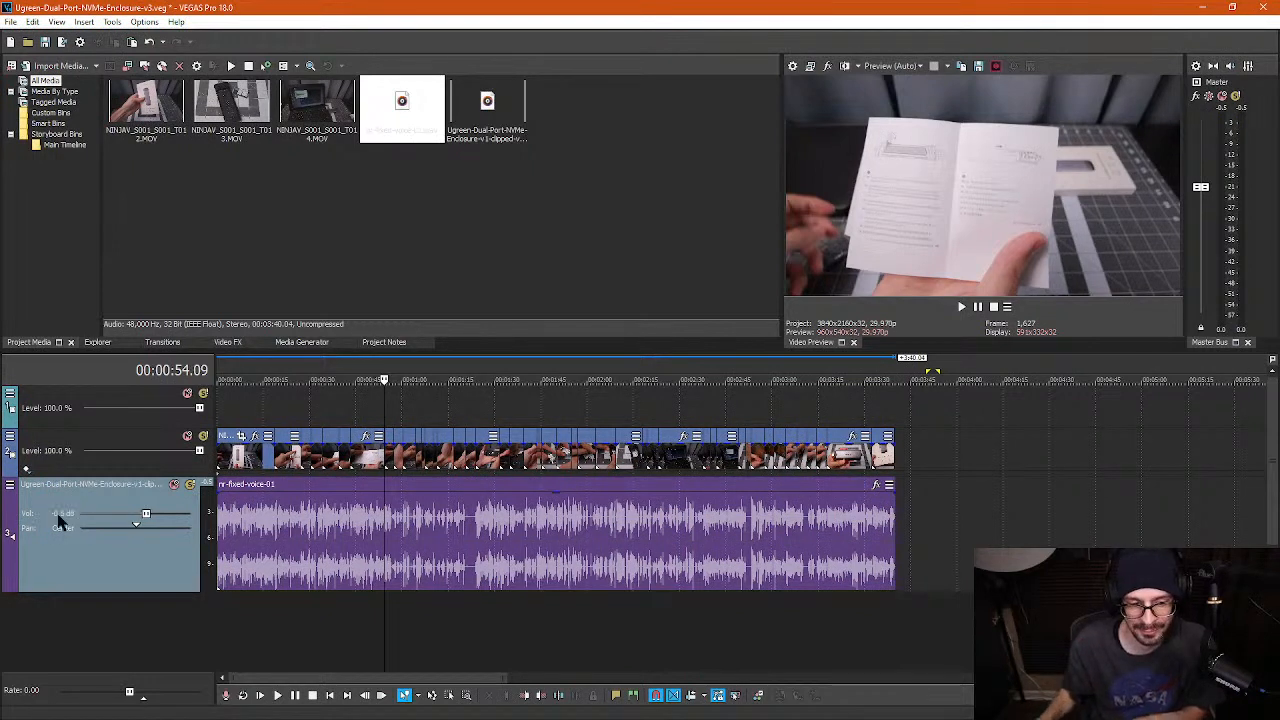
click(335, 416)
click(536, 413)
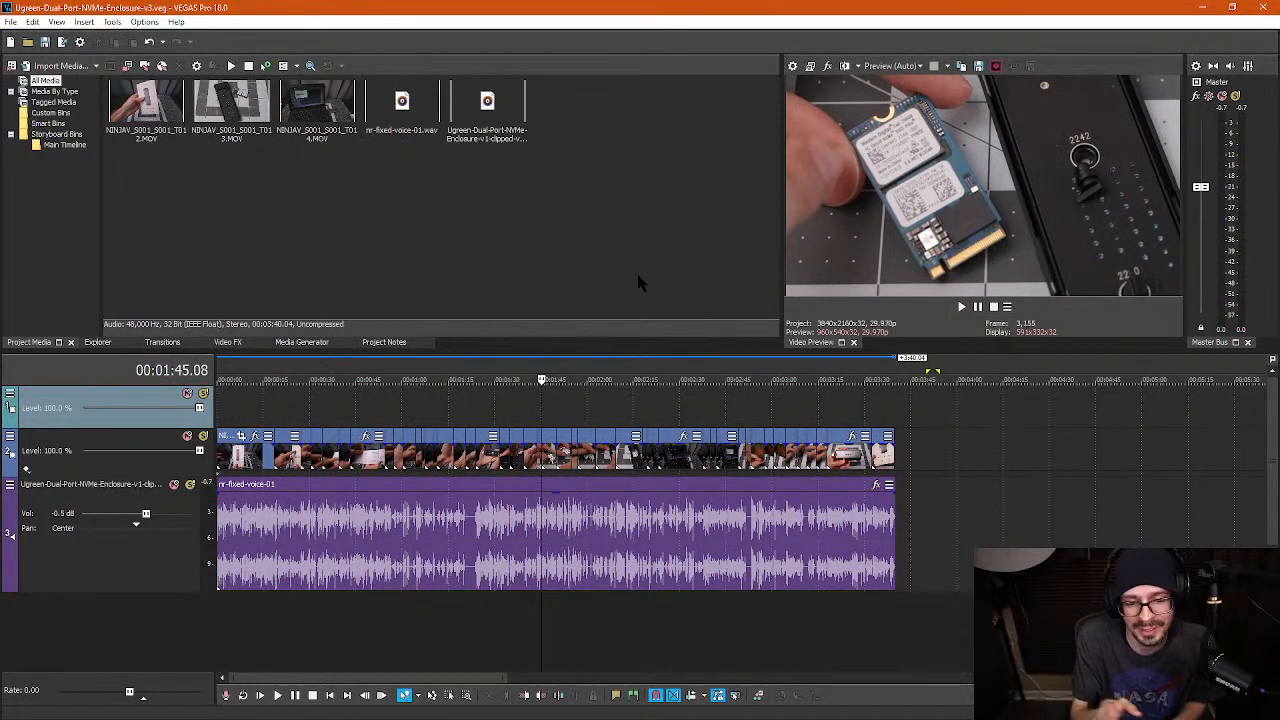
- Play back the timeline around 1:16 and 1:30 to check the processed voice, and zoom in around 1:10
click(447, 428)
key(space)
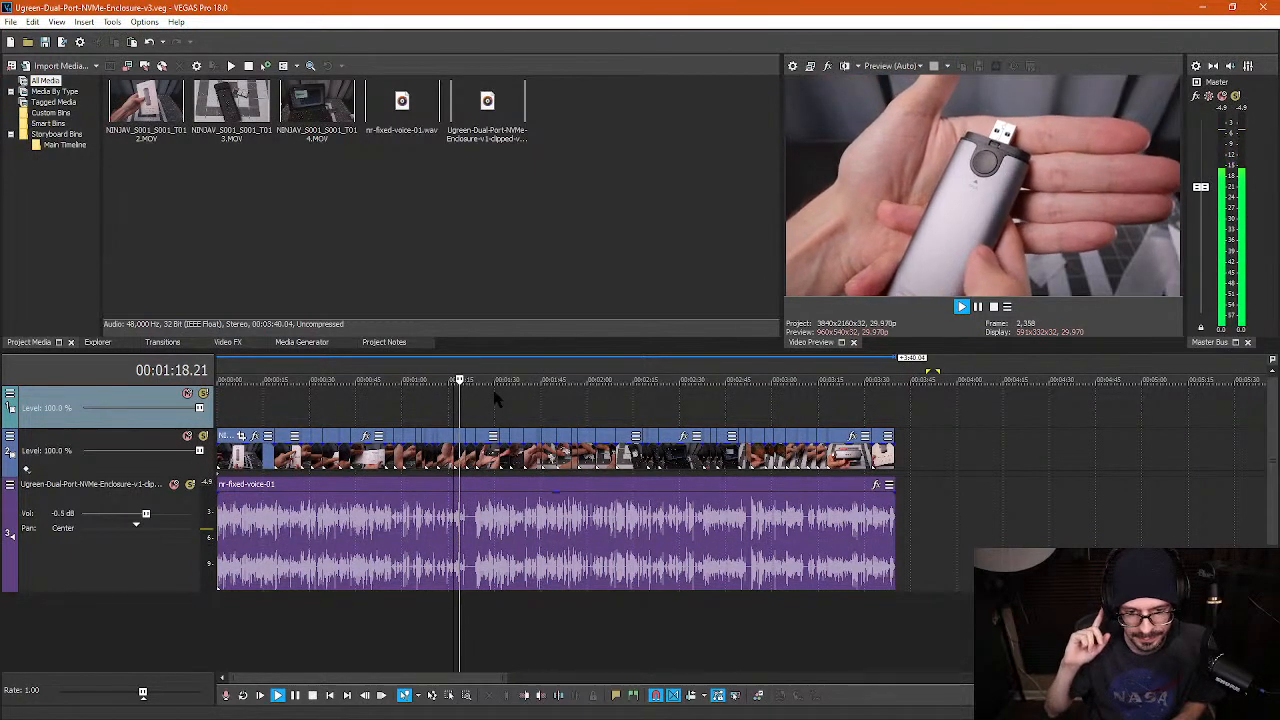
click(493, 412)
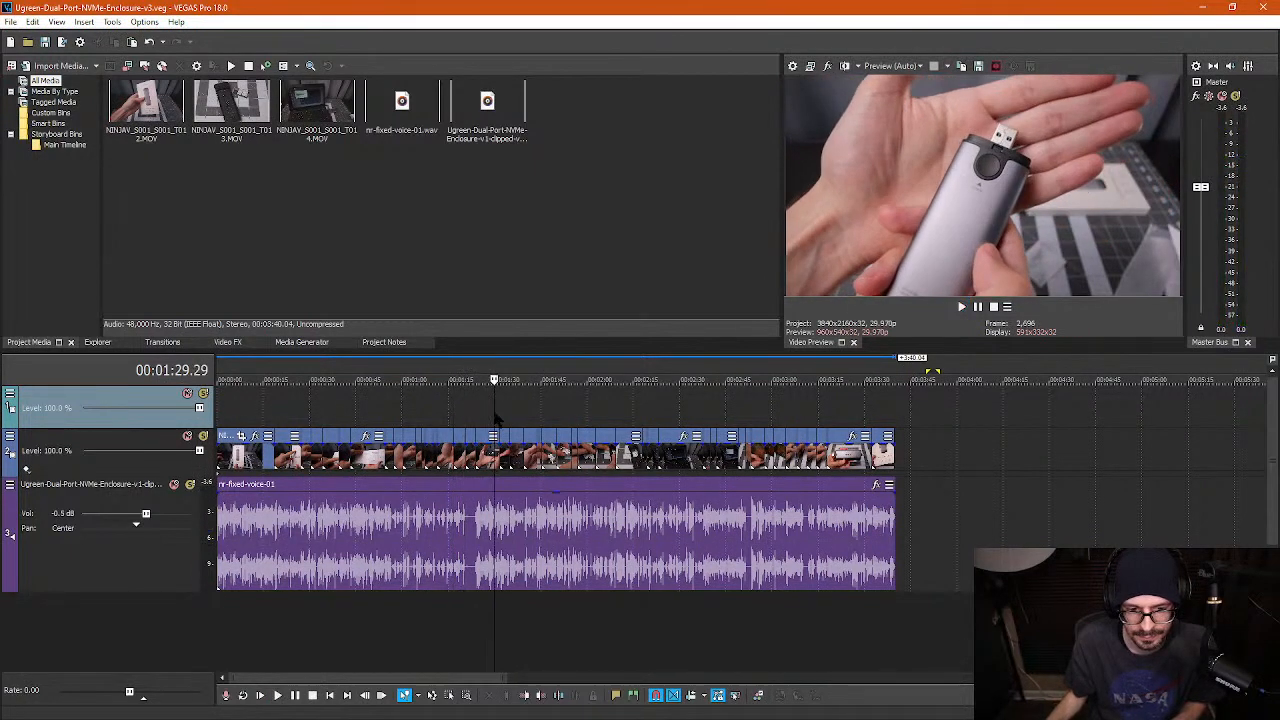
key(space)
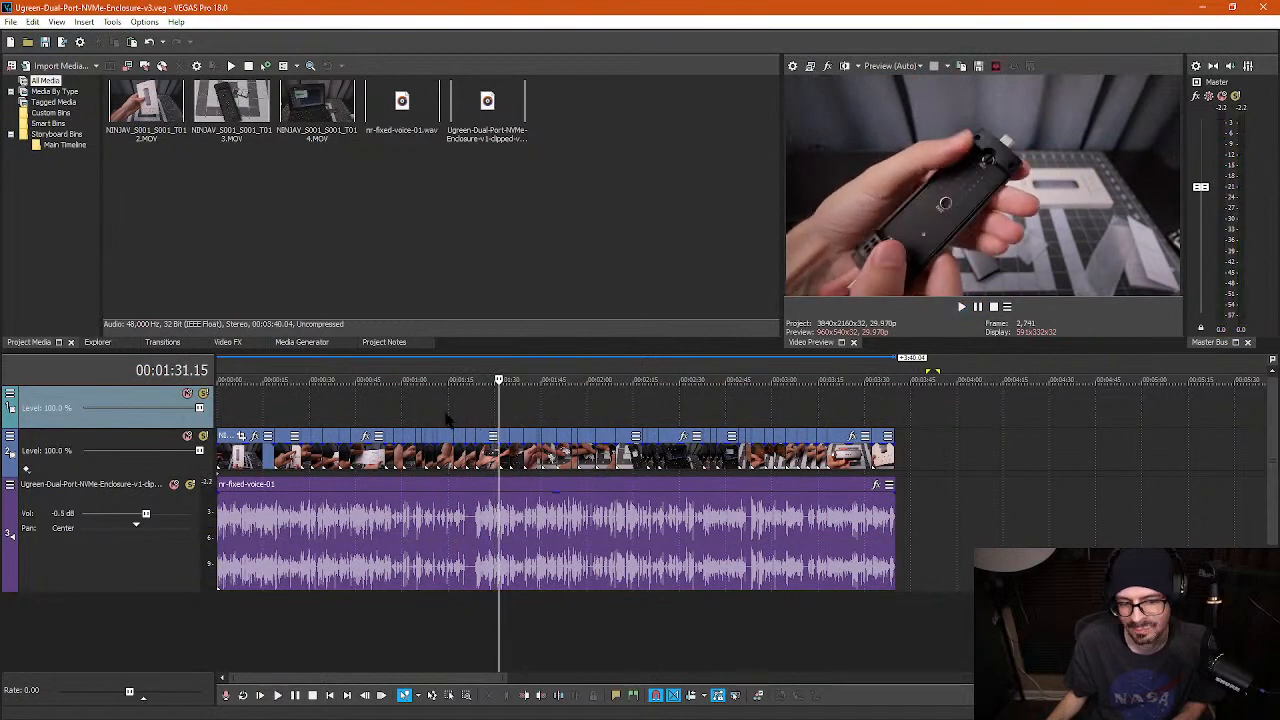
click(434, 414)
scroll(438, 416, up, 1)
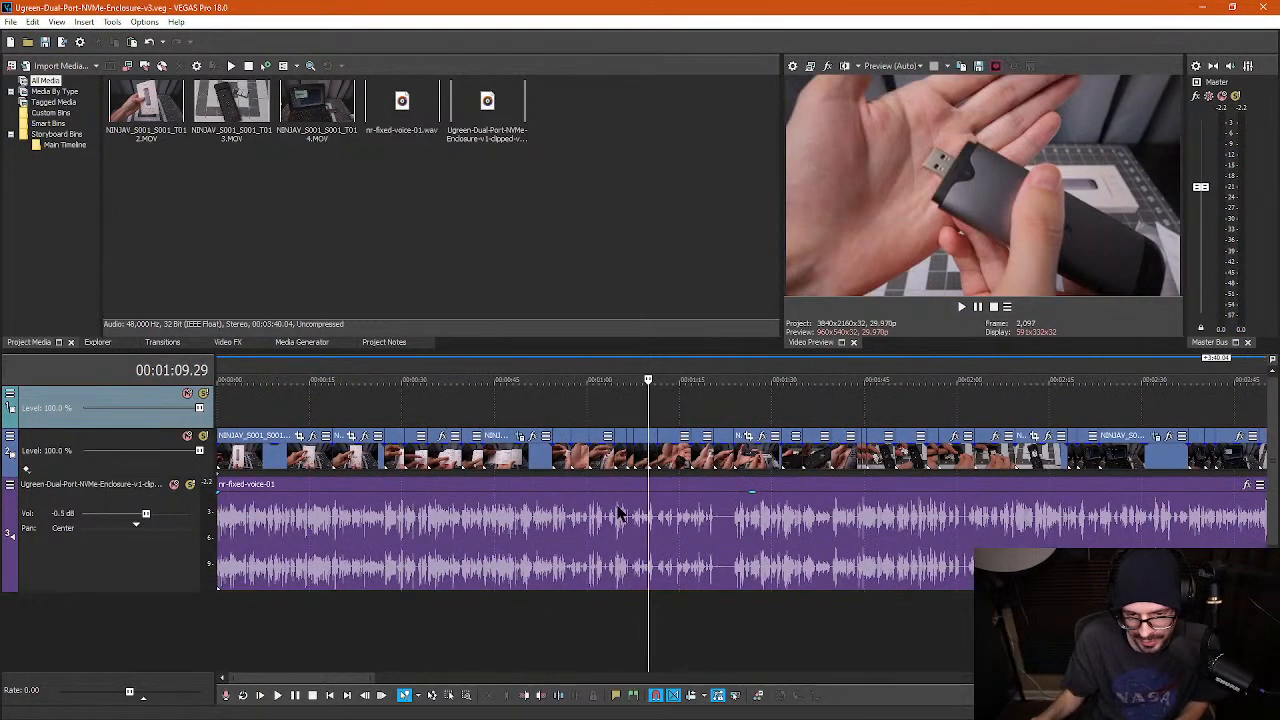
- Insert a volume envelope on the voice audio track
click(137, 552)
right_click(138, 558)
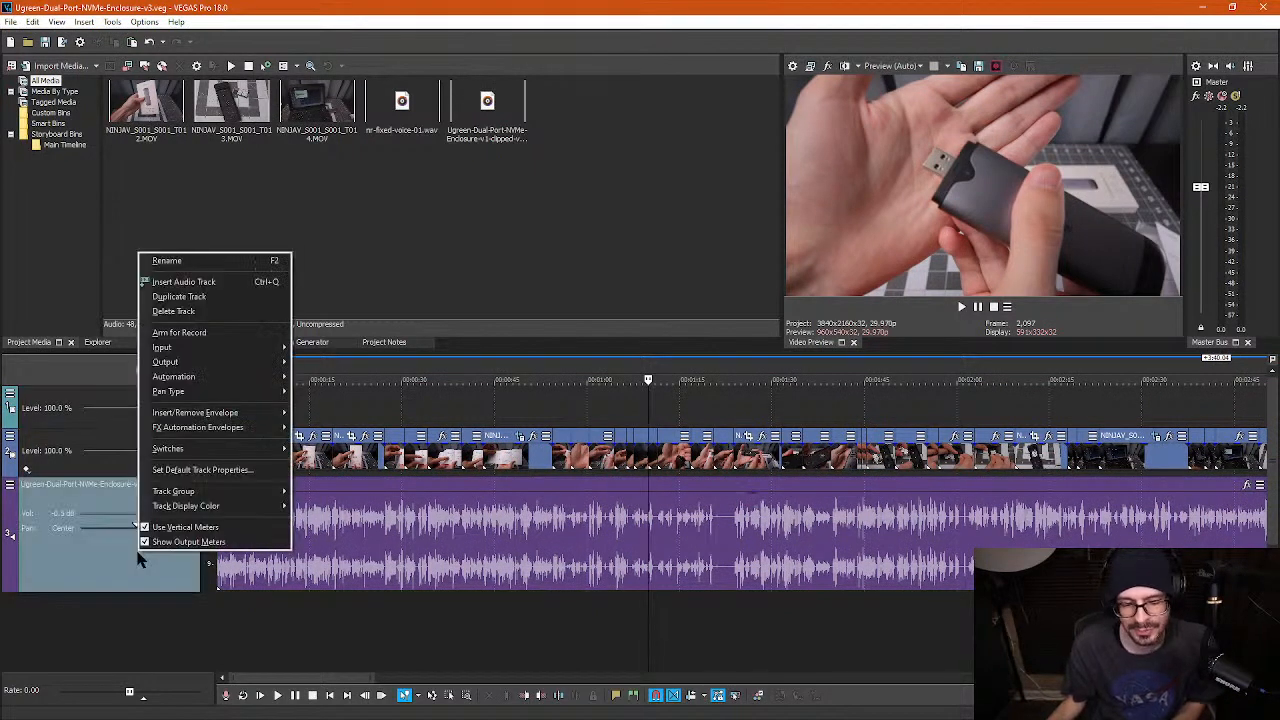
click(345, 430)
scroll(300, 438, down, 2)
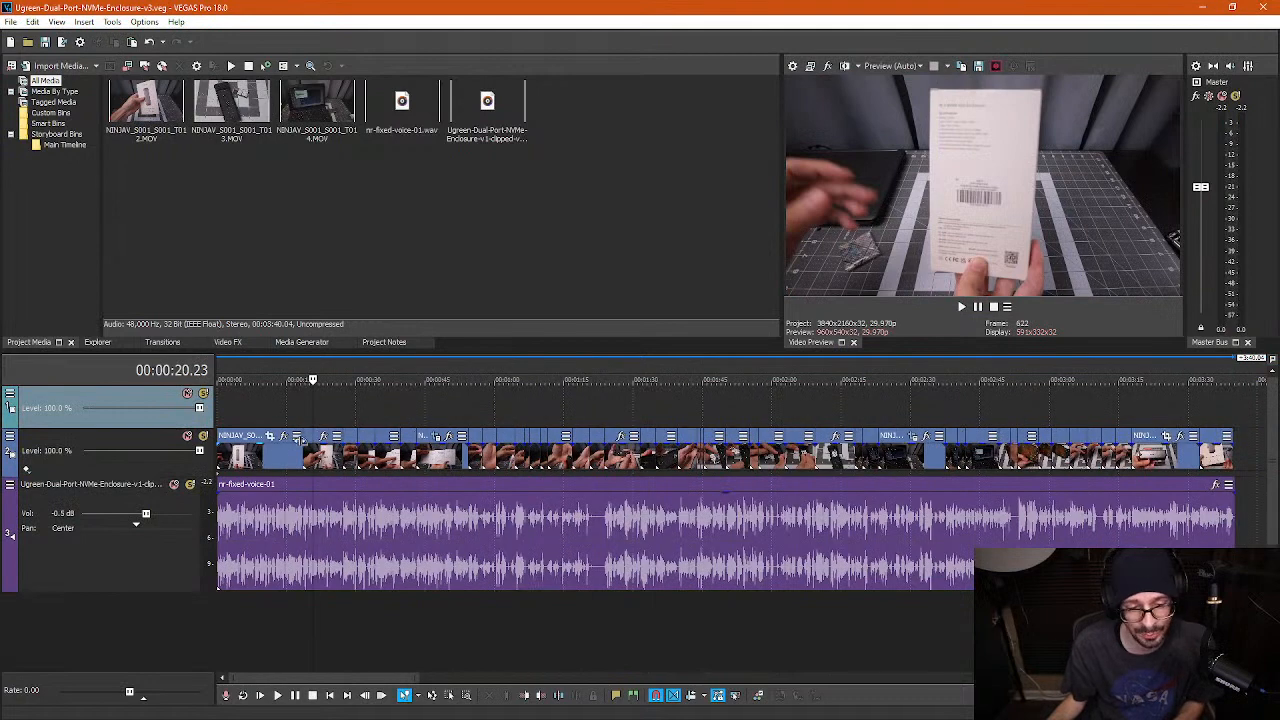
right_click(180, 560)
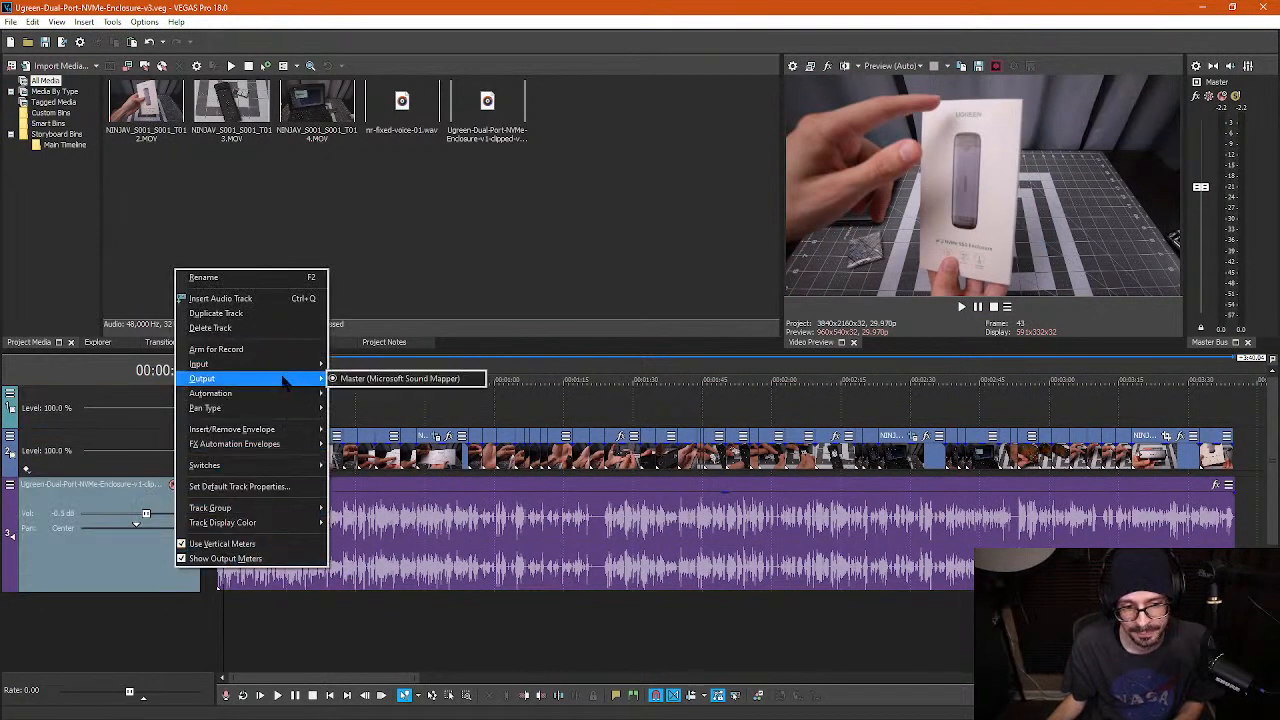
right_click(126, 563)
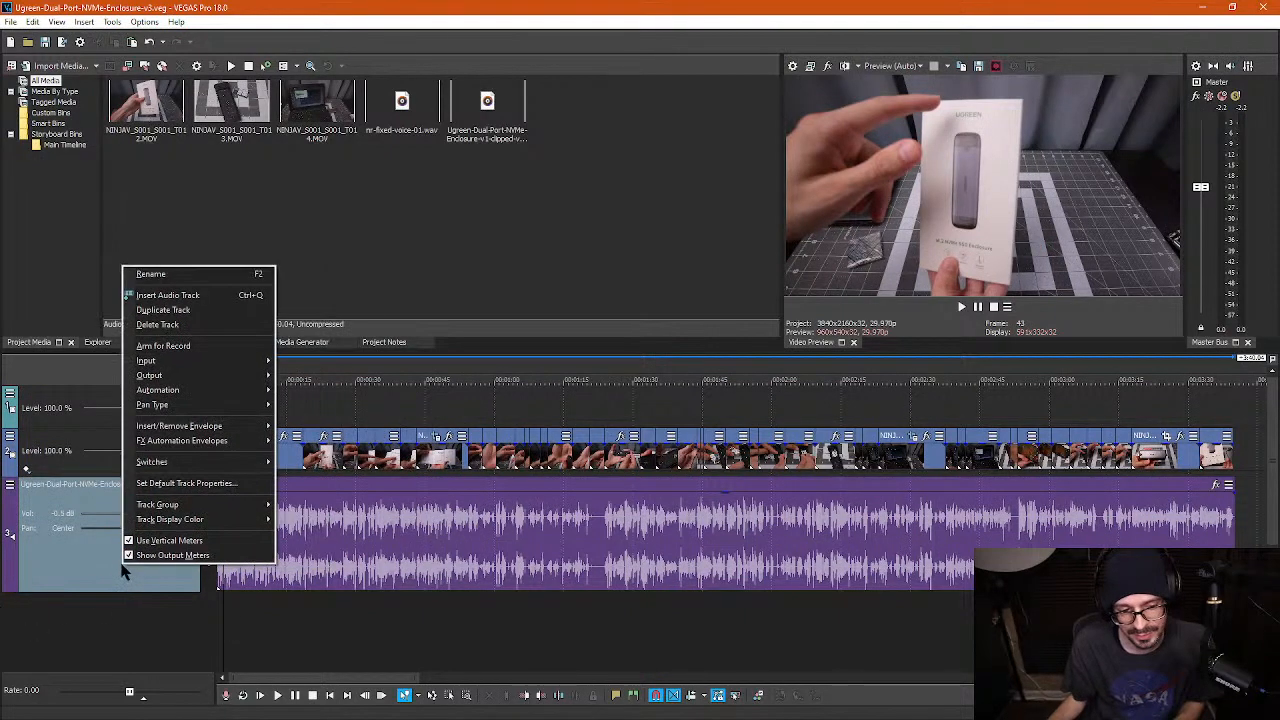
mouse_move(218, 428)
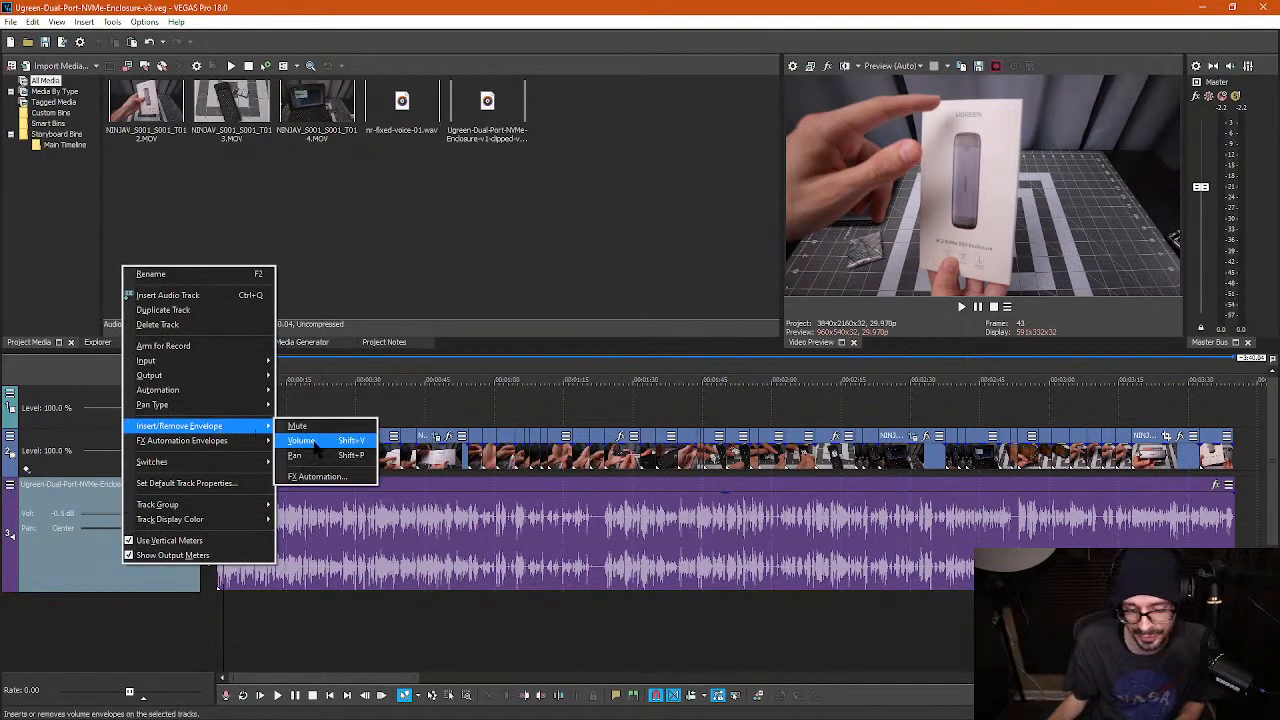
click(312, 441)
- Add volume envelope points within the first four frames of the voice track, shape them into a fade-in from silence, and save the project
click(240, 420)
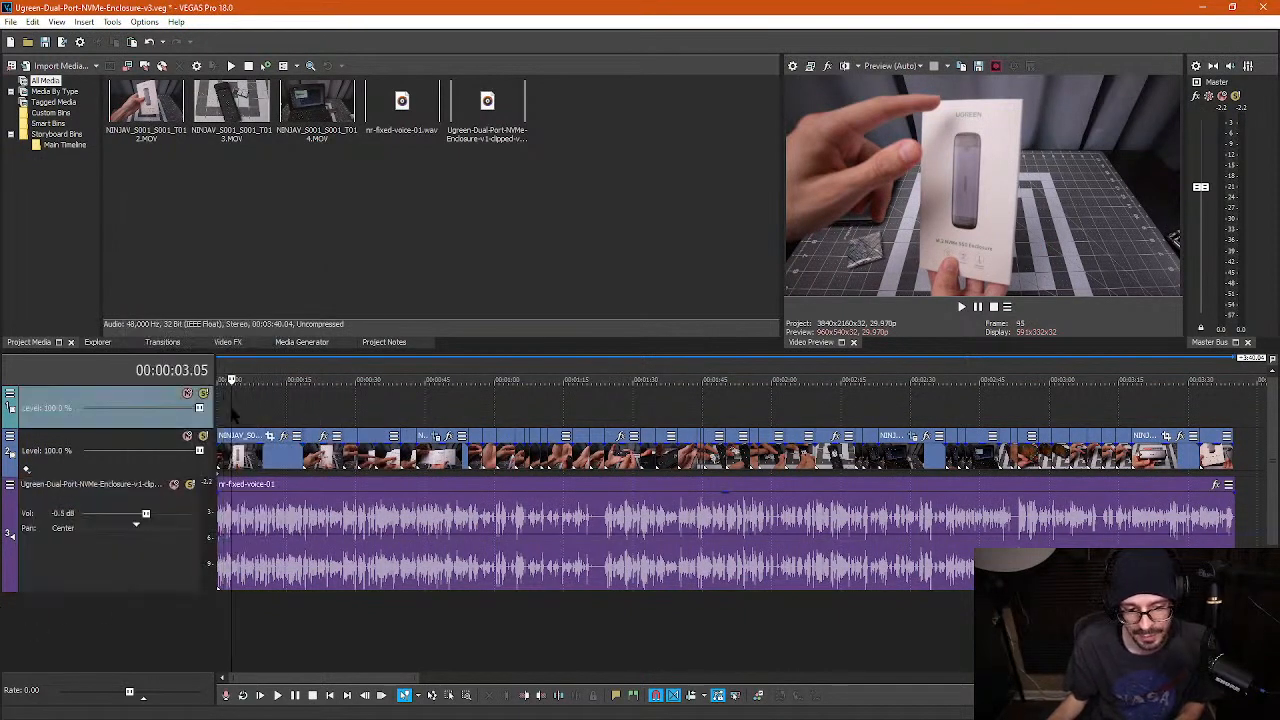
scroll(240, 420, up, 3)
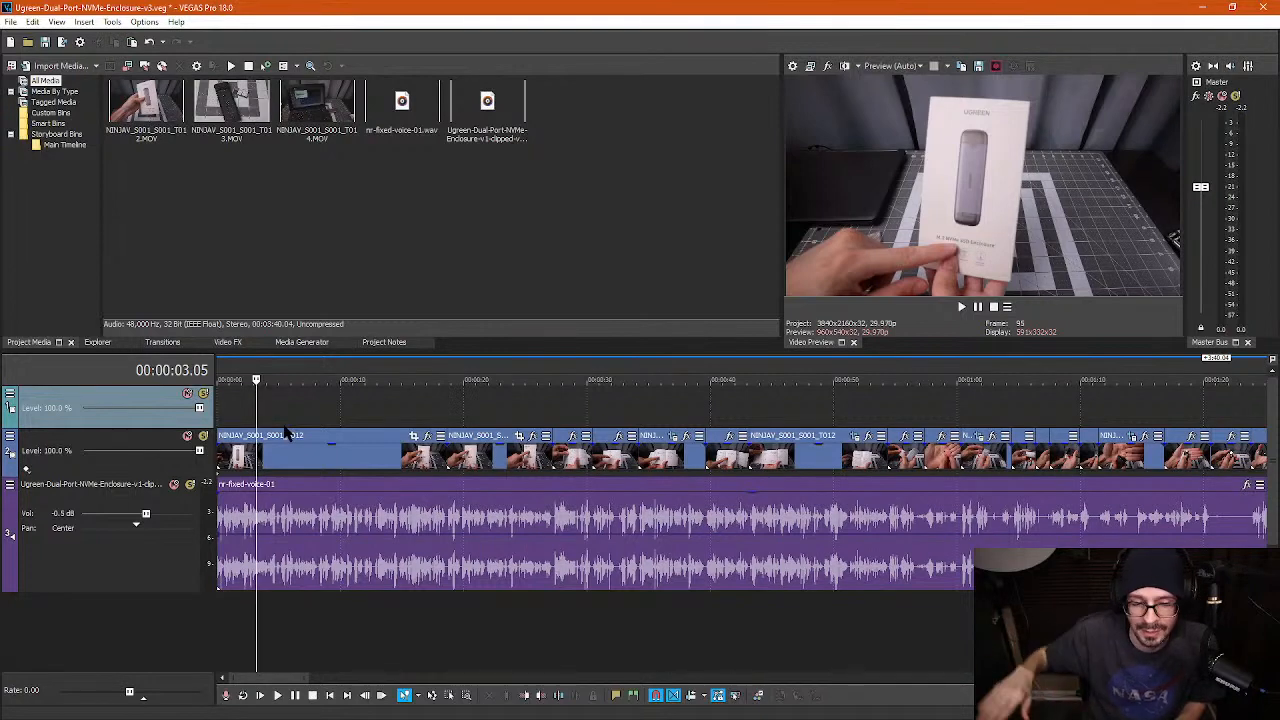
click(221, 418)
scroll(262, 446, up, 12)
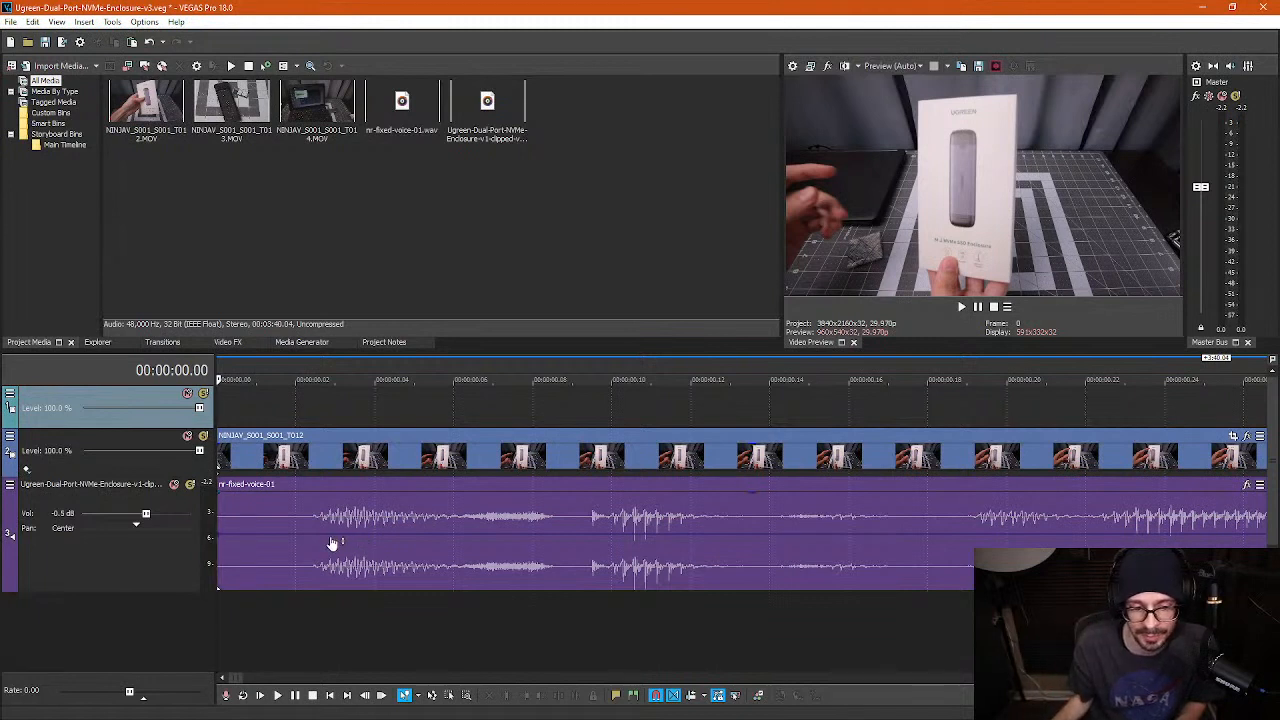
key(space)
click(362, 540)
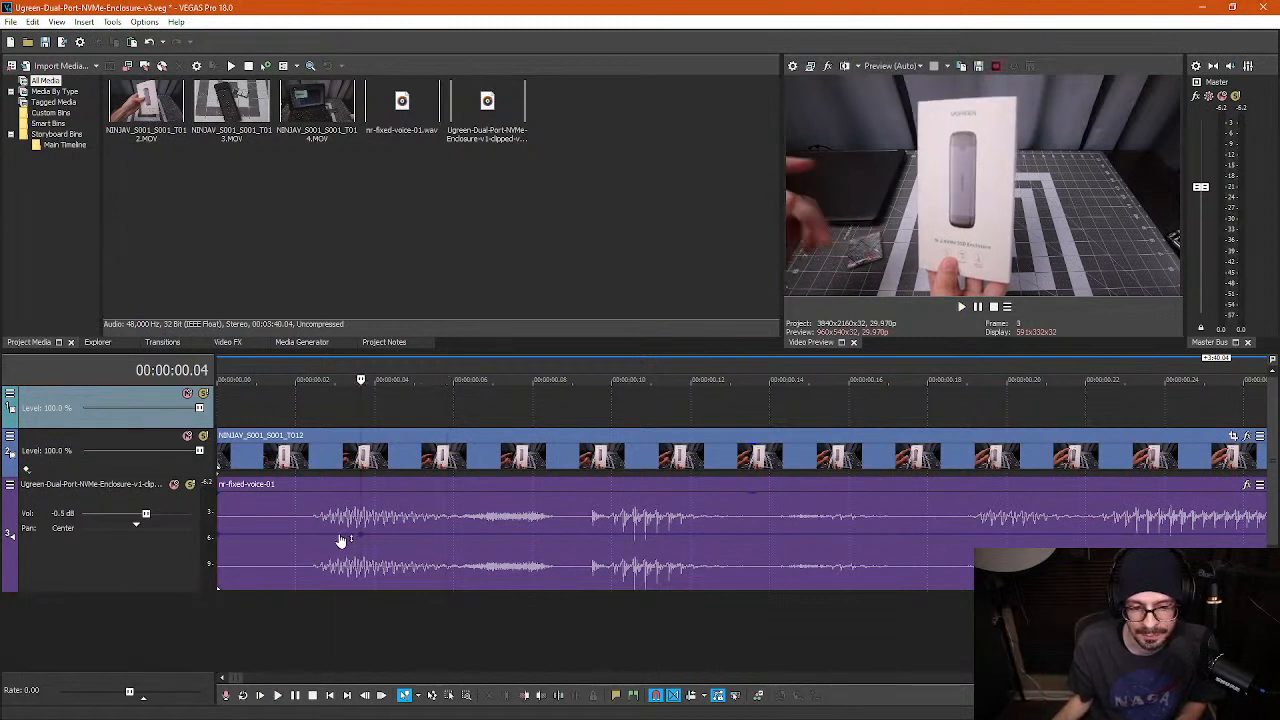
click(320, 541)
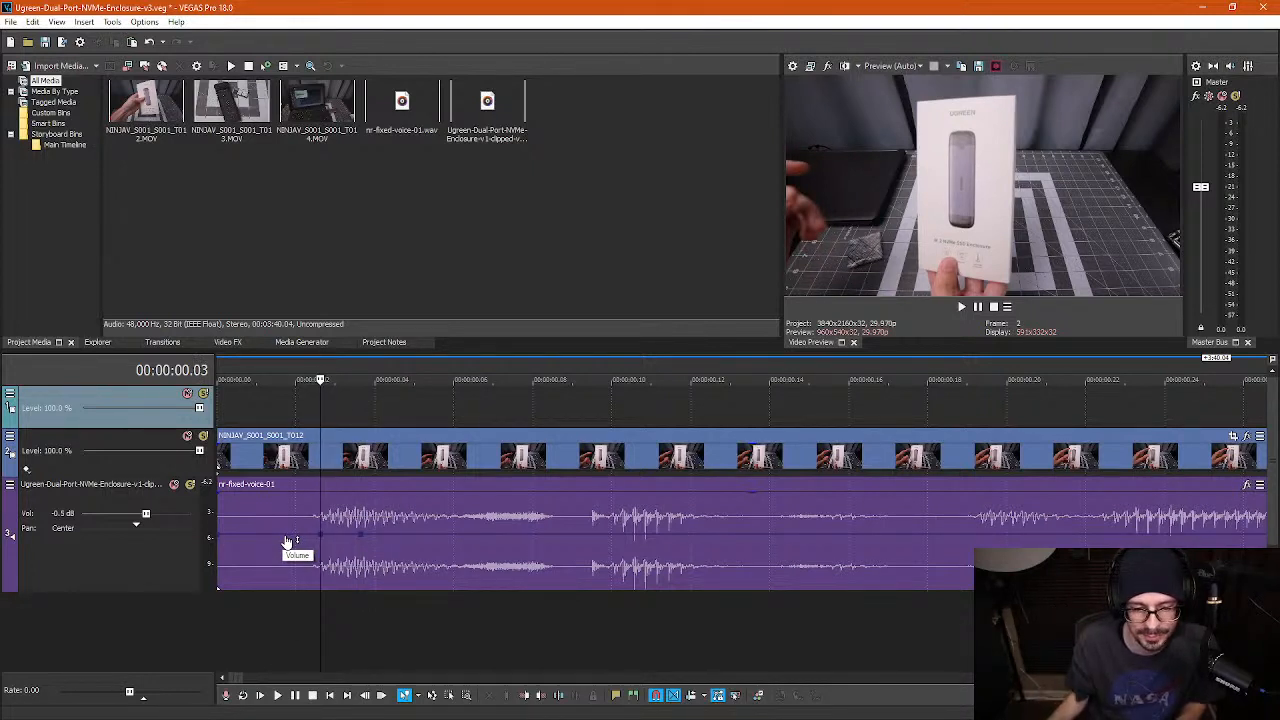
click(286, 541)
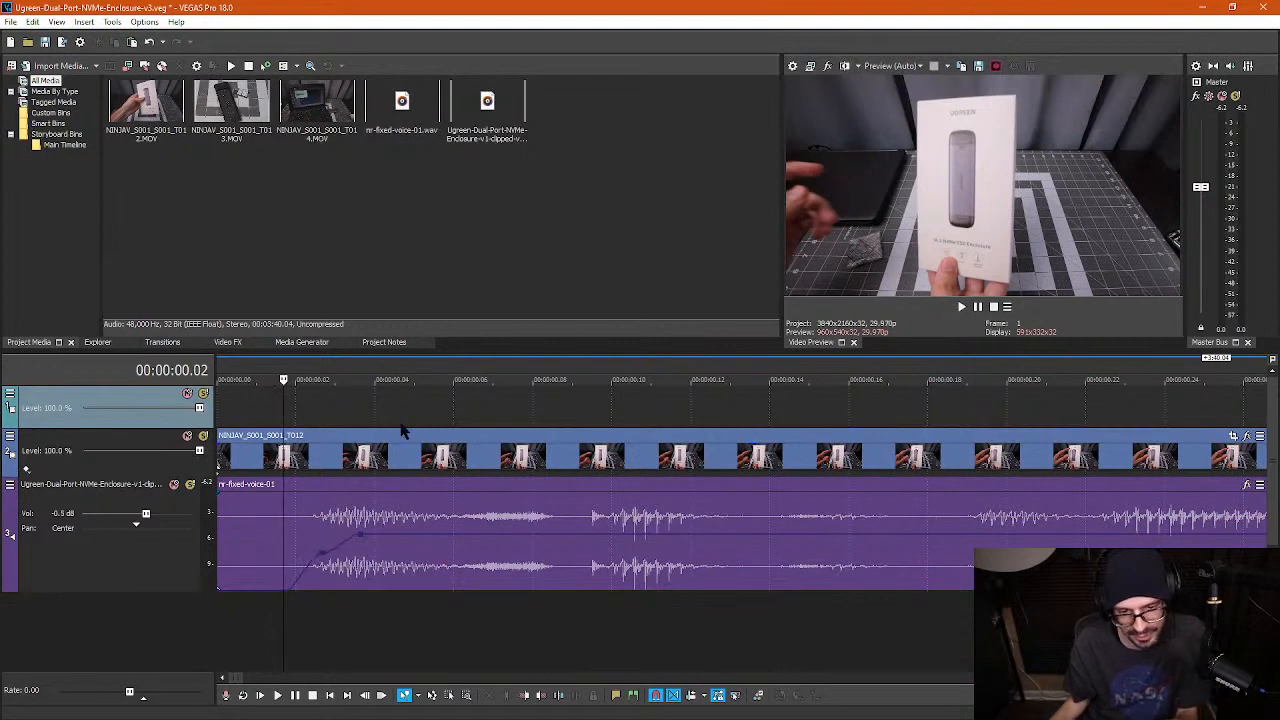
- Add pairs of volume envelope points at about 24.4 and 27.2 seconds and raise the quiet voice section between them to 1.4 dB
scroll(682, 432, down, 5)
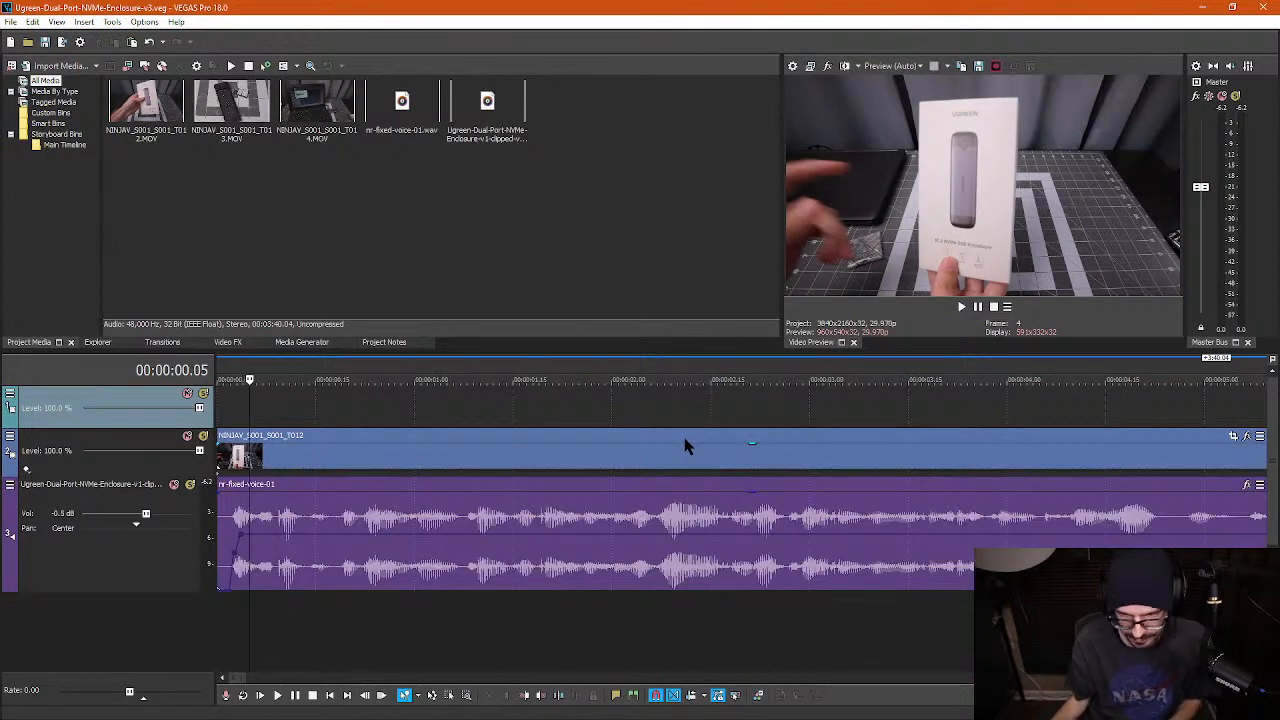
scroll(737, 462, down, 10)
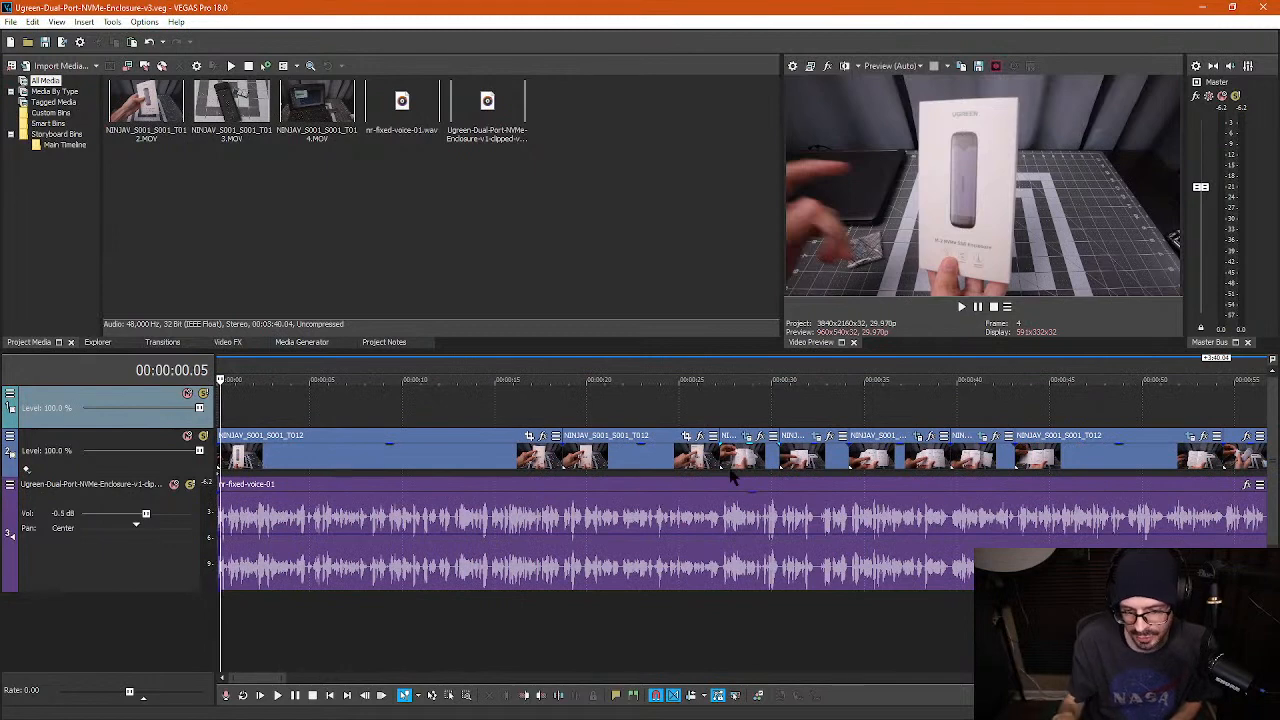
click(675, 410)
scroll(780, 530, up, 6)
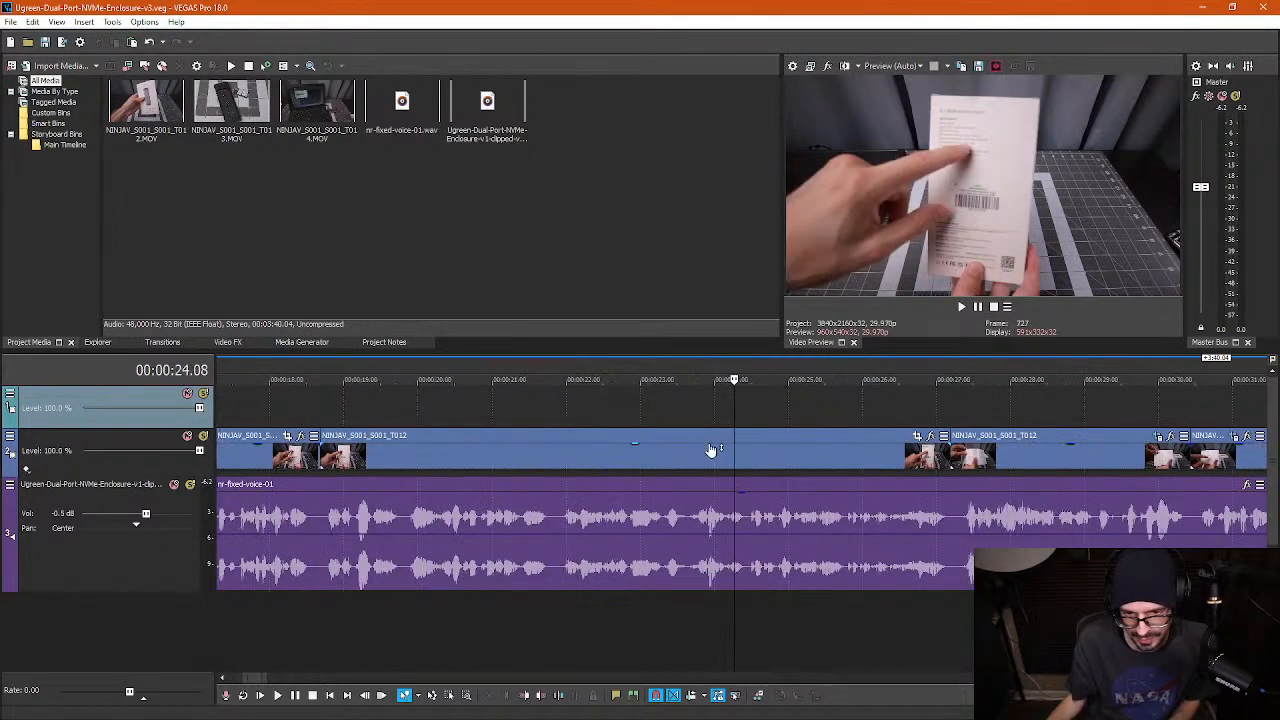
double_click(744, 535)
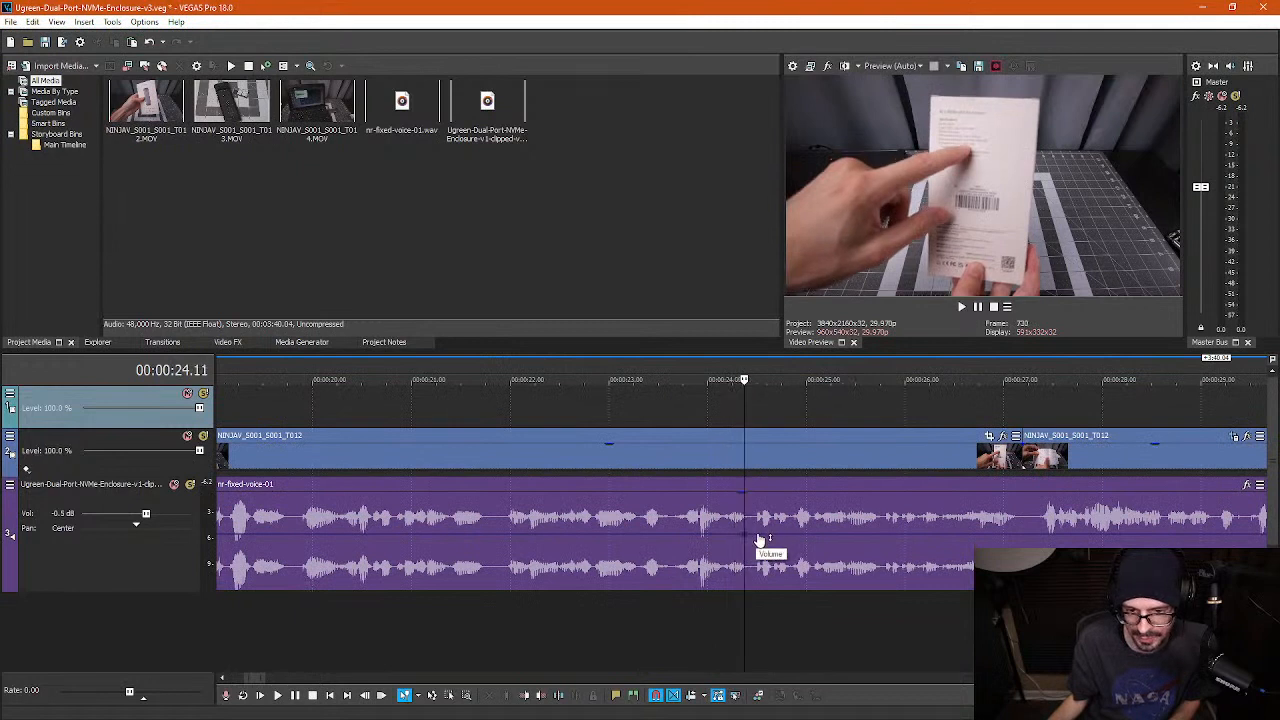
double_click(758, 535)
click(1022, 537)
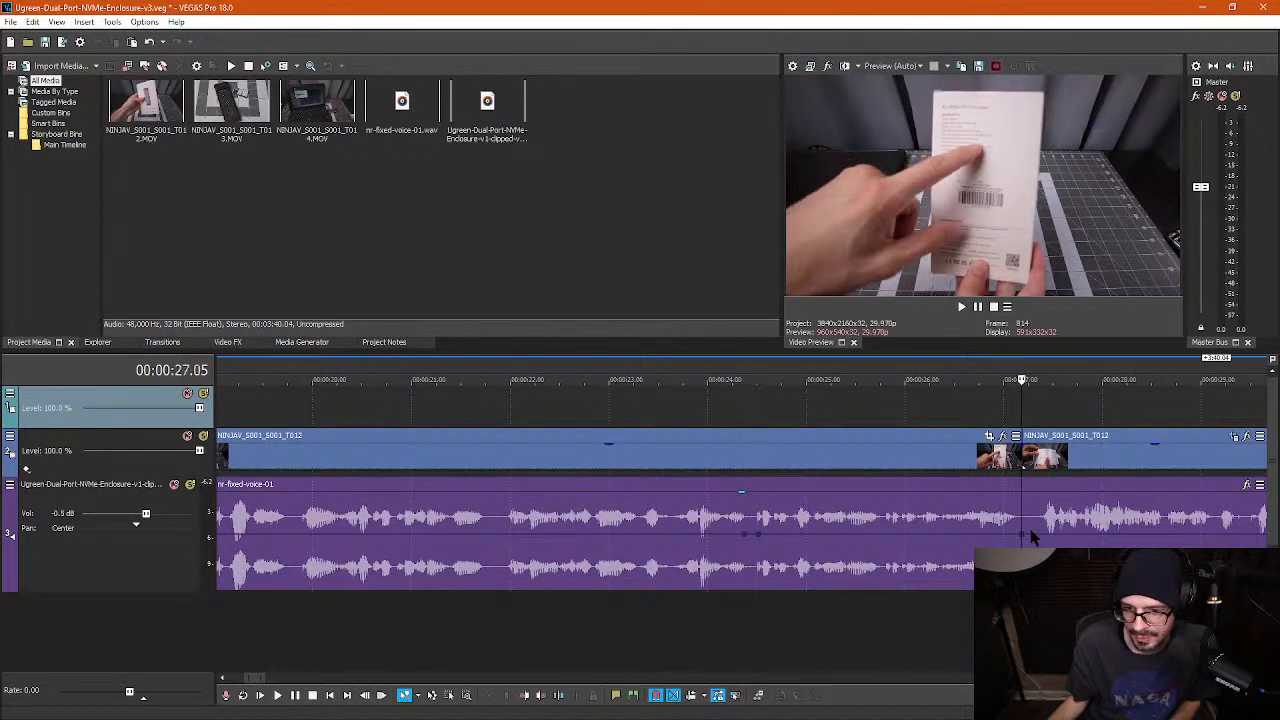
double_click(1037, 535)
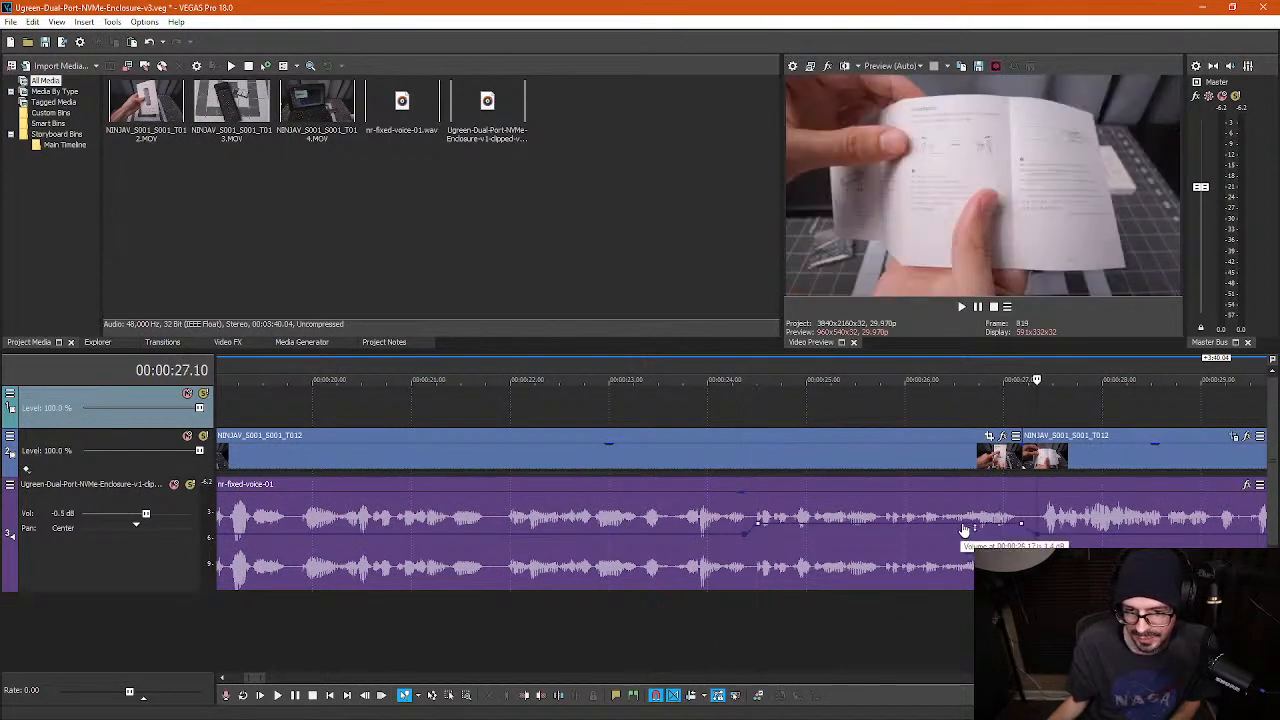
- Play back the voice from about 23 seconds to check the boosted section
click(613, 393)
key(space)
scroll(630, 470, down, 5)
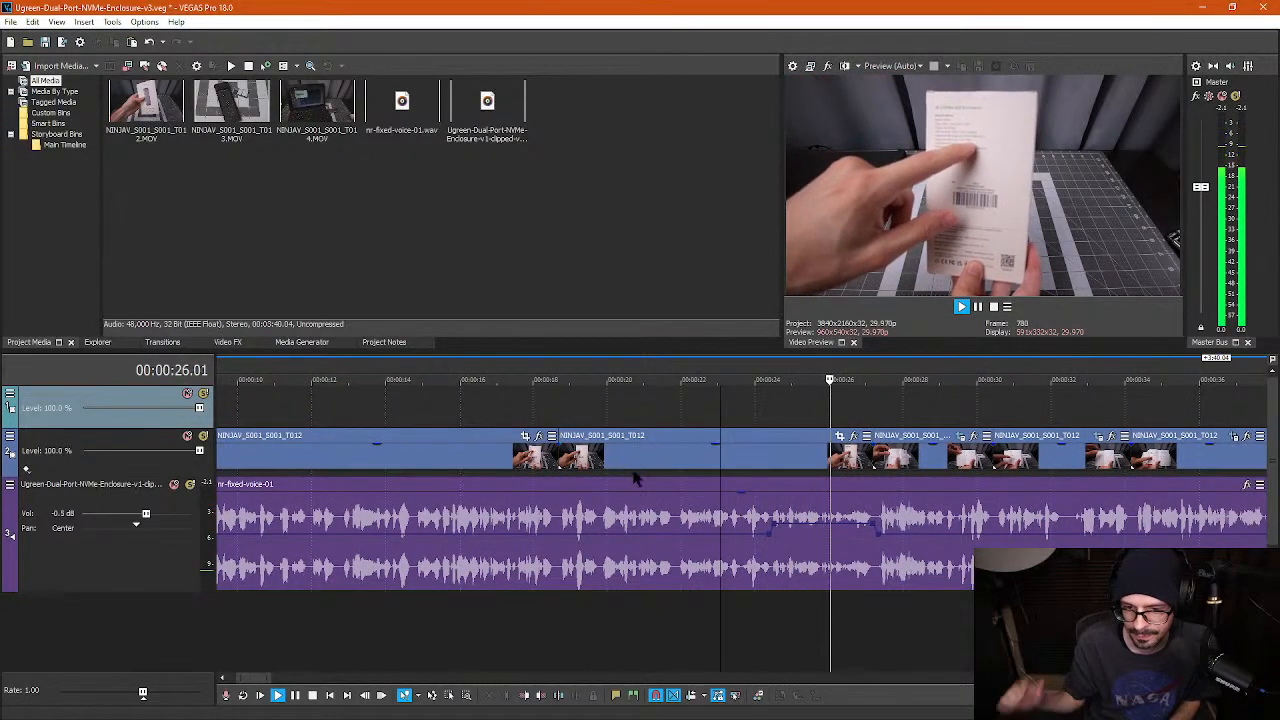
key(space)
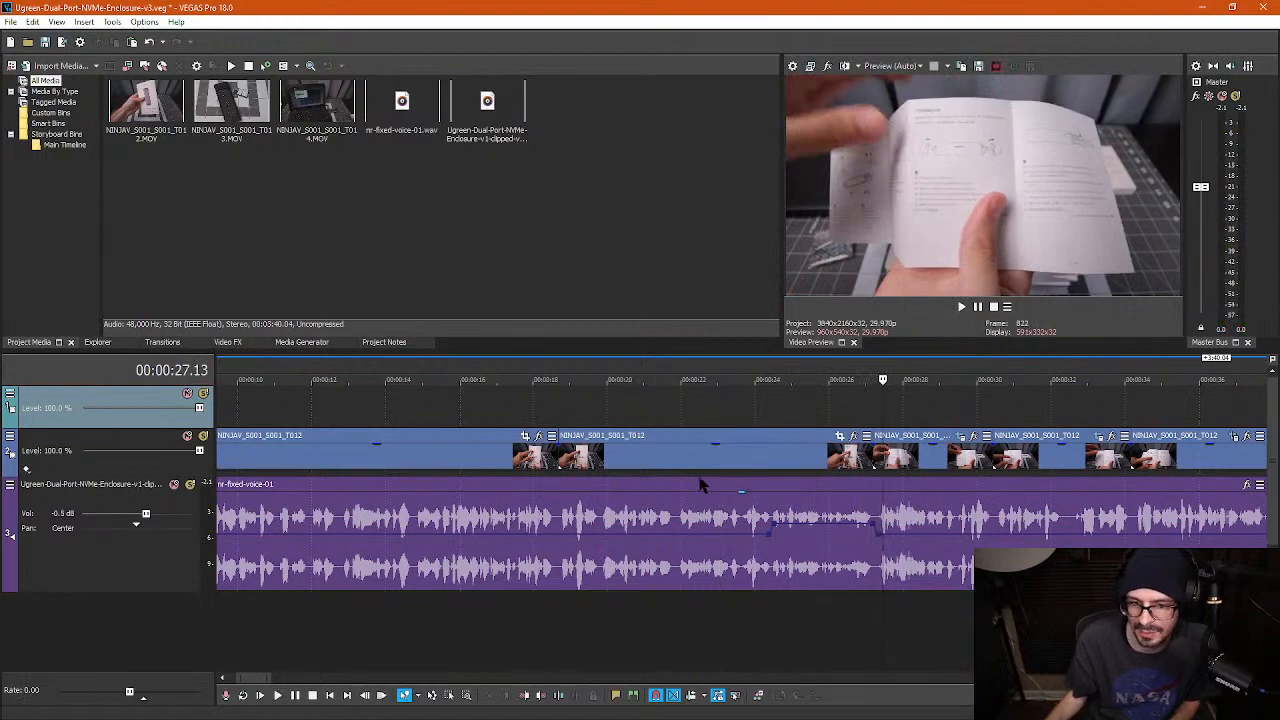
- Add pairs of volume envelope points at about 19.8 and 23.6 seconds and raise the voice section between them to 1.4 dB
scroll(670, 440, up, 2)
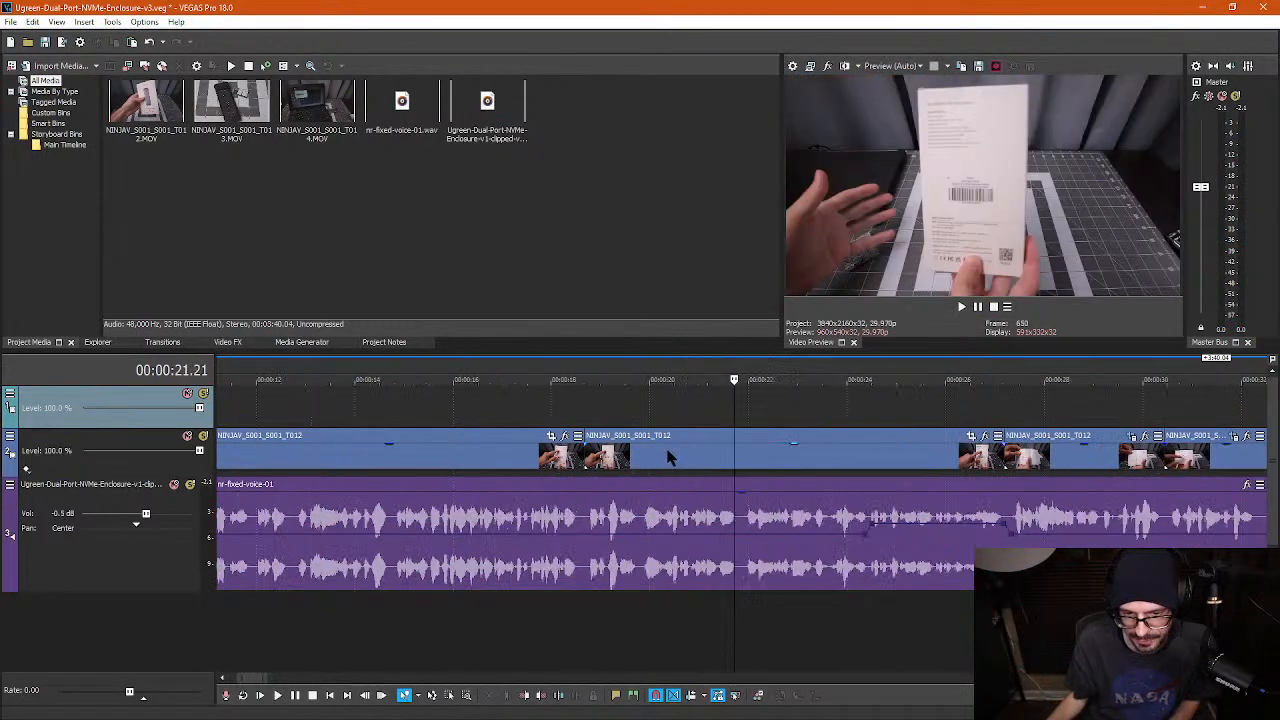
click(637, 539)
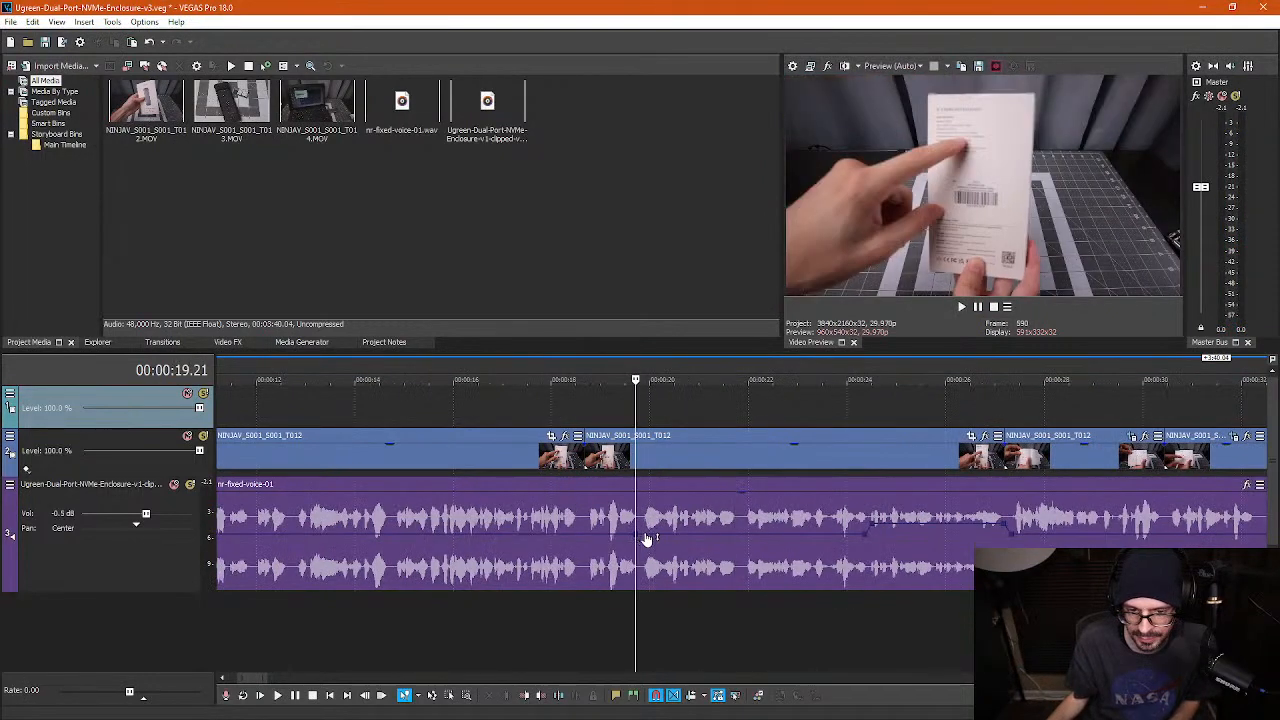
click(645, 539)
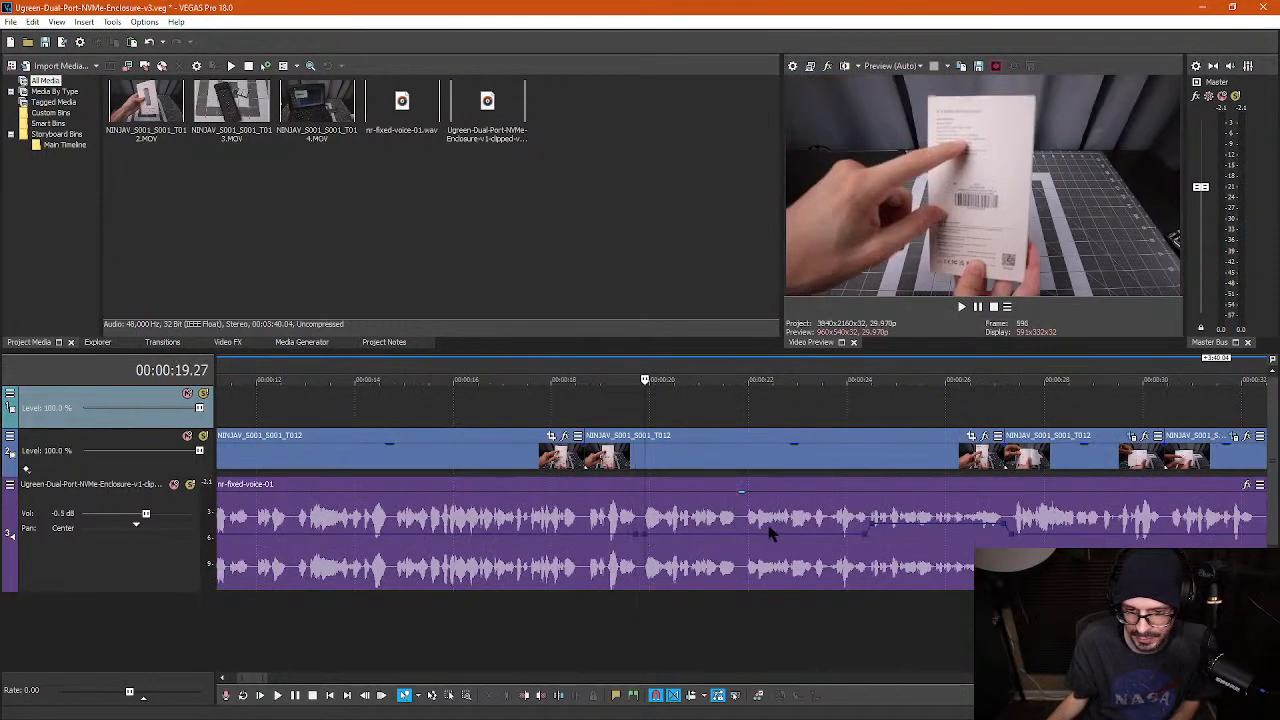
click(825, 538)
click(832, 532)
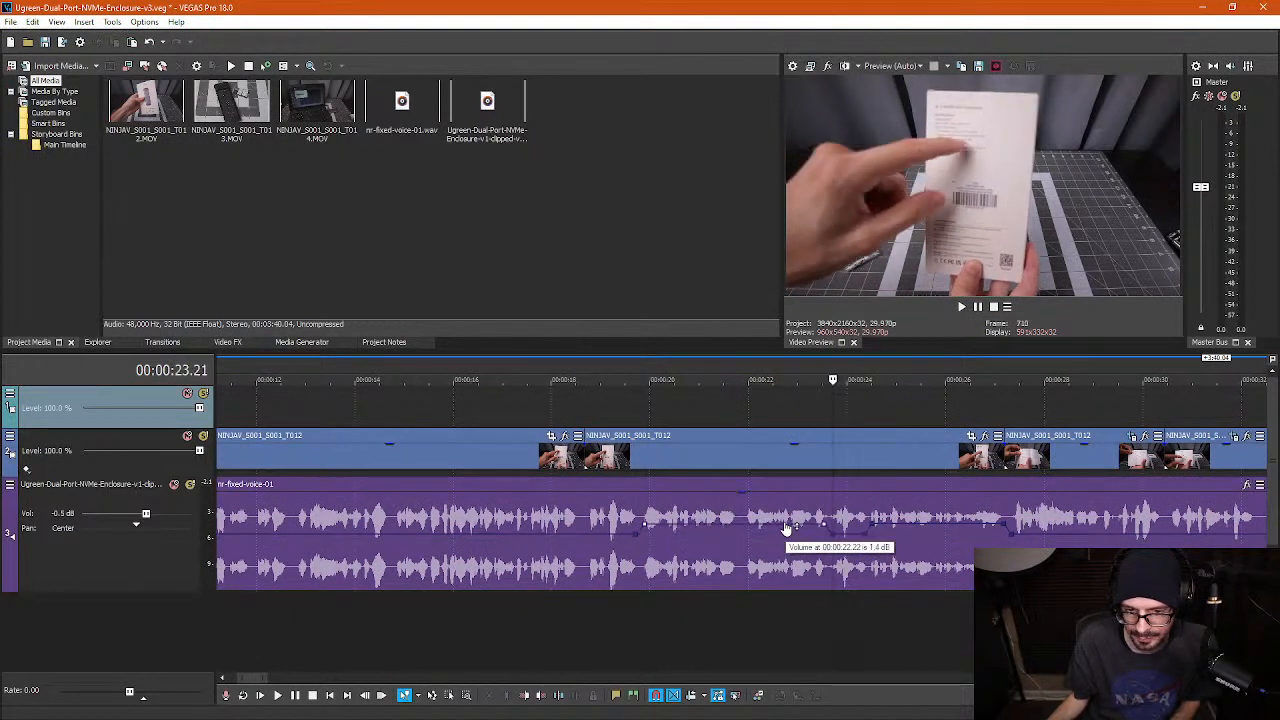
- Play the boost from about 19 seconds and lengthen its ramp with points near 20.7 and 20.9 seconds, deleting the raised point near 19.9 seconds
click(595, 410)
key(space)
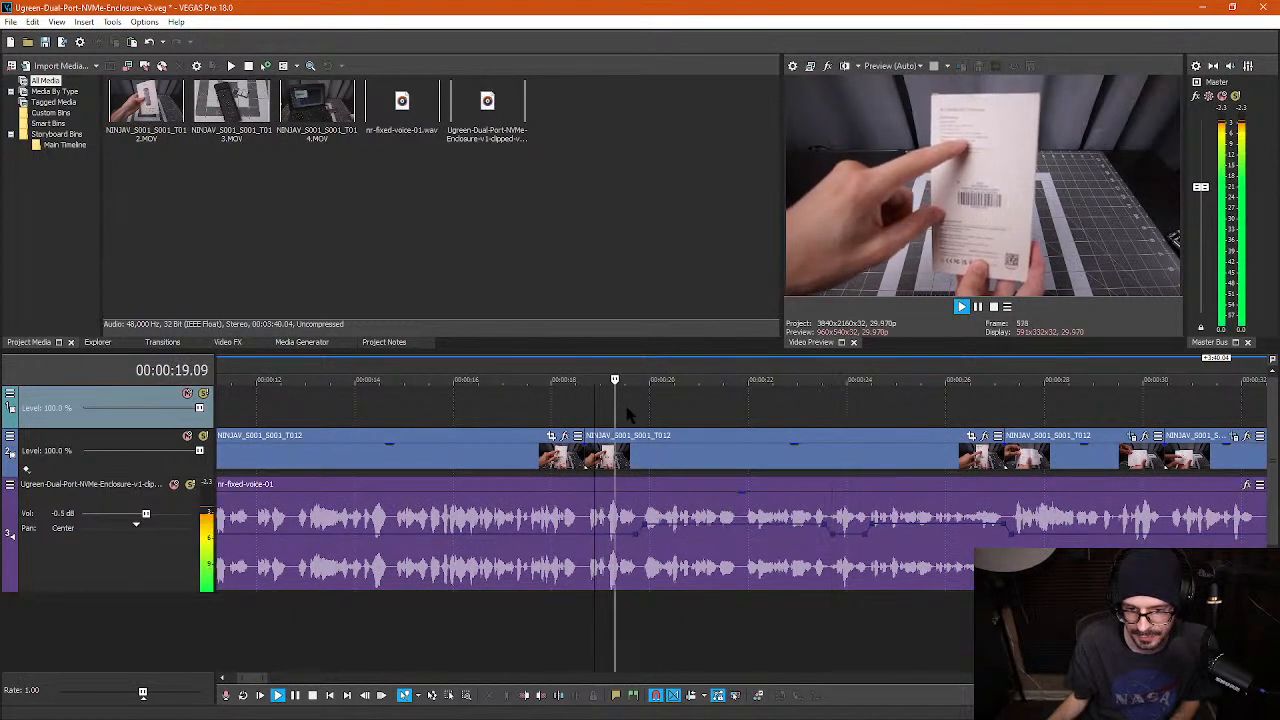
key(space)
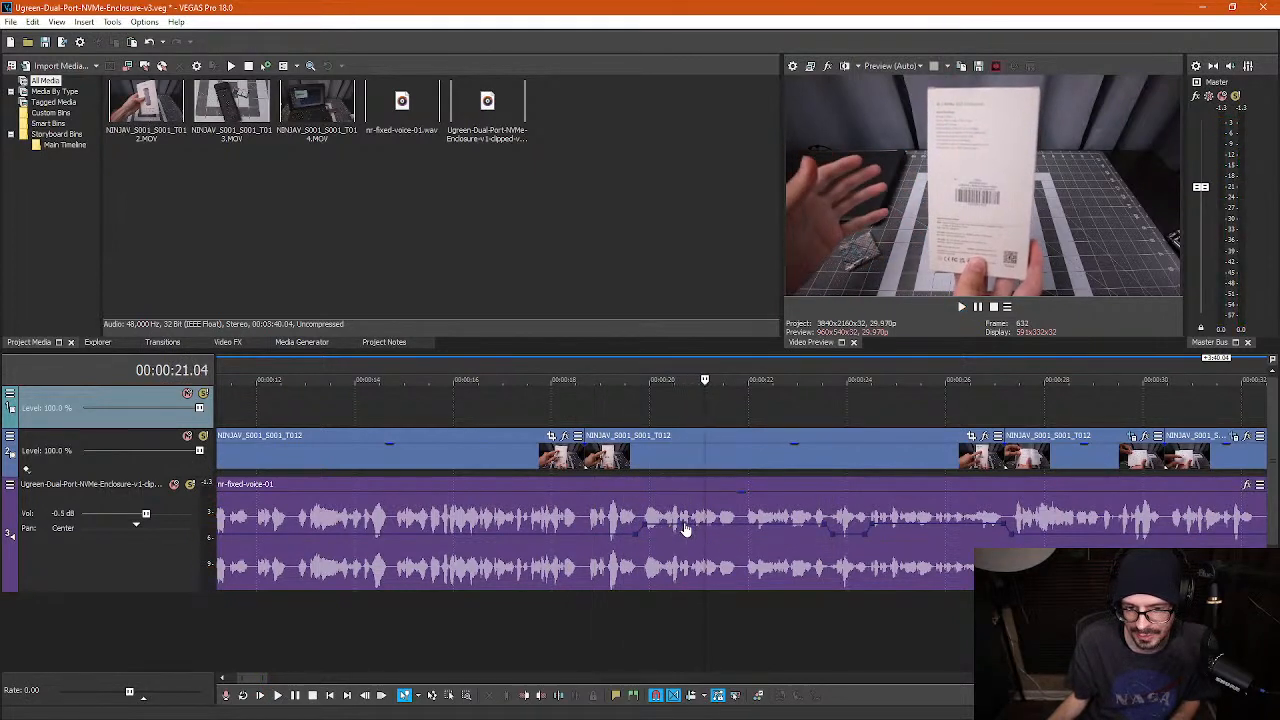
click(684, 529)
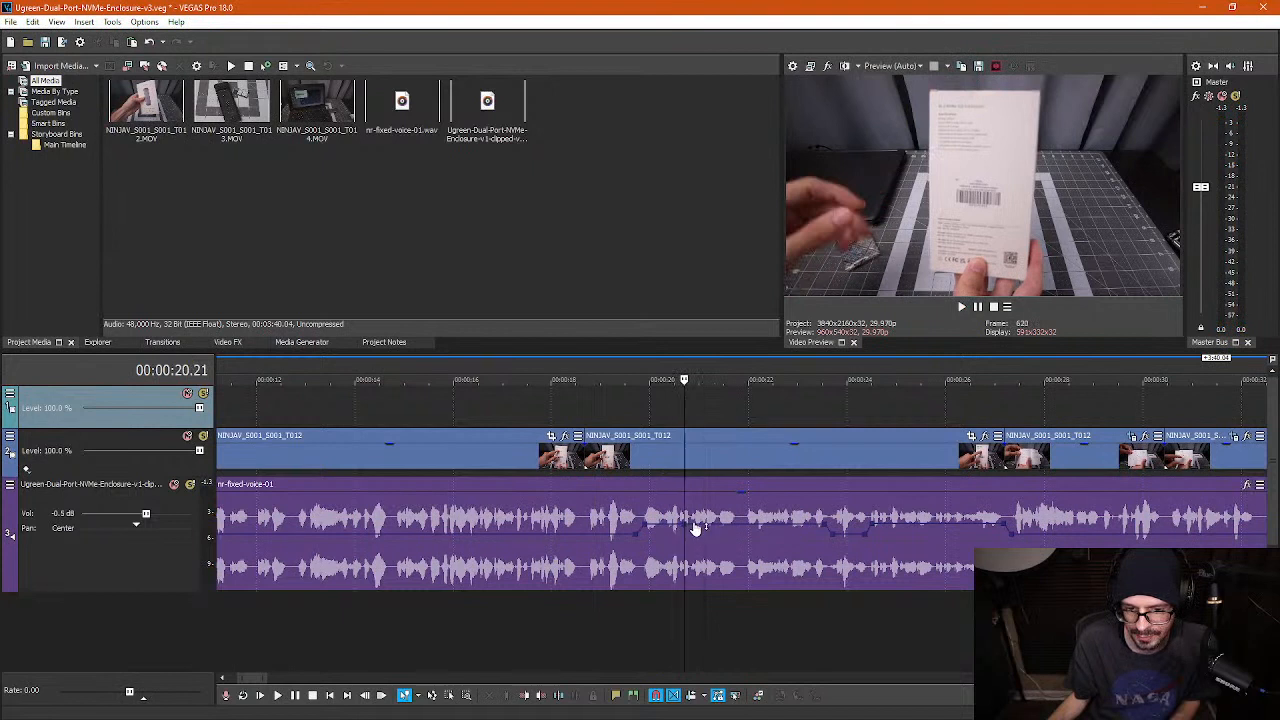
click(693, 527)
right_click(643, 527)
click(676, 371)
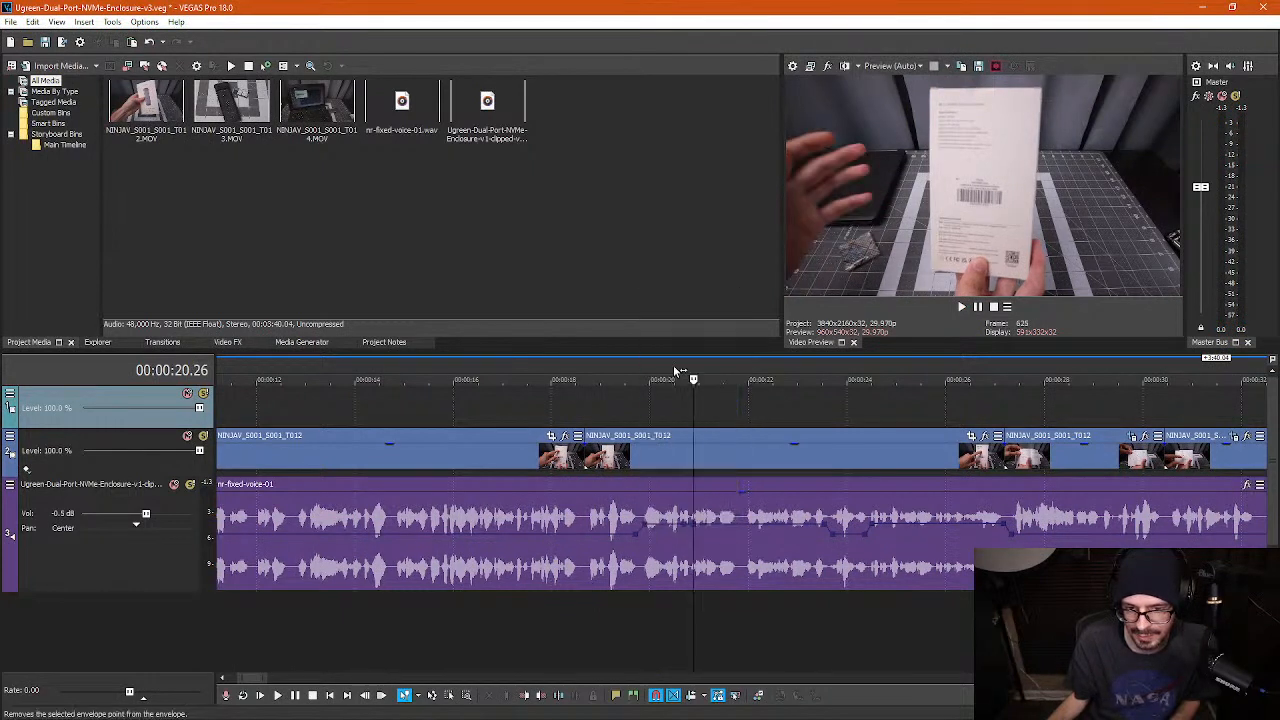
- Play back the lengthened volume ramp from about 19 seconds and slightly lower the envelope point at about 20.7 seconds
click(586, 405)
key(space)
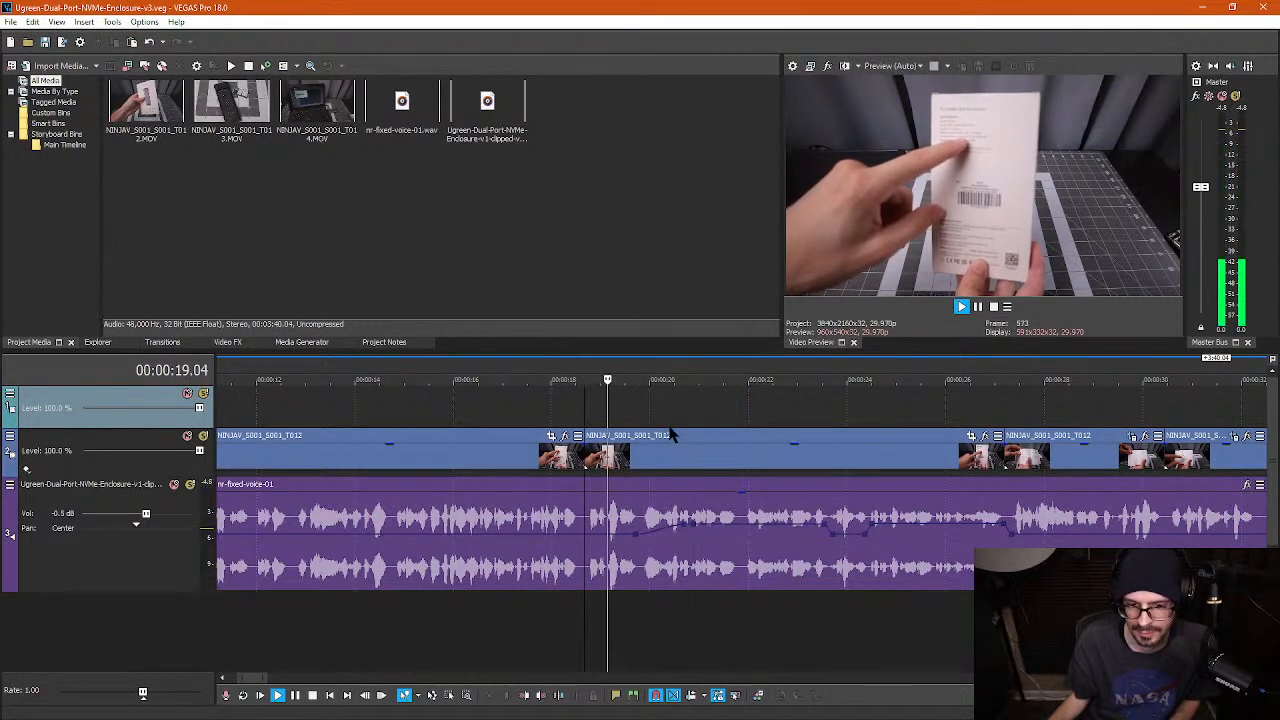
key(Return)
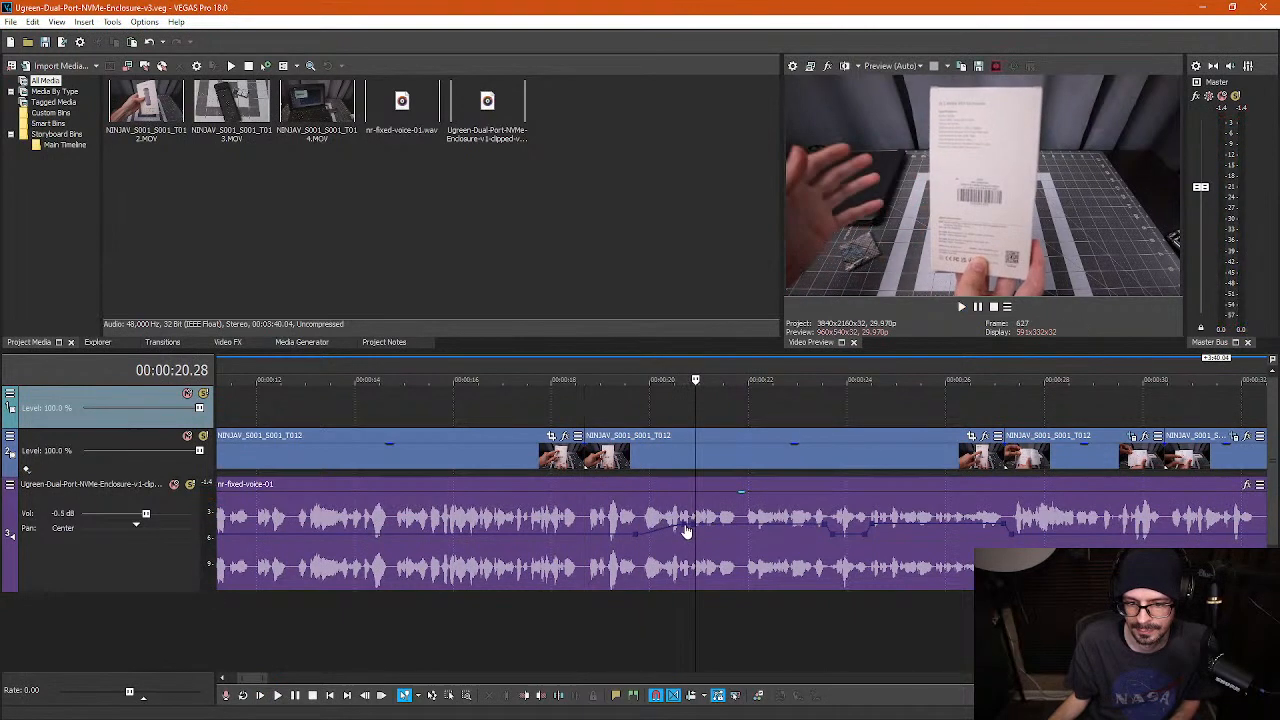
drag(686, 531, 684, 538)
- Play back the boosted sections, raise the envelope dip at about 24 seconds to 0.7 dB, and replay that transition
click(613, 420)
key(space)
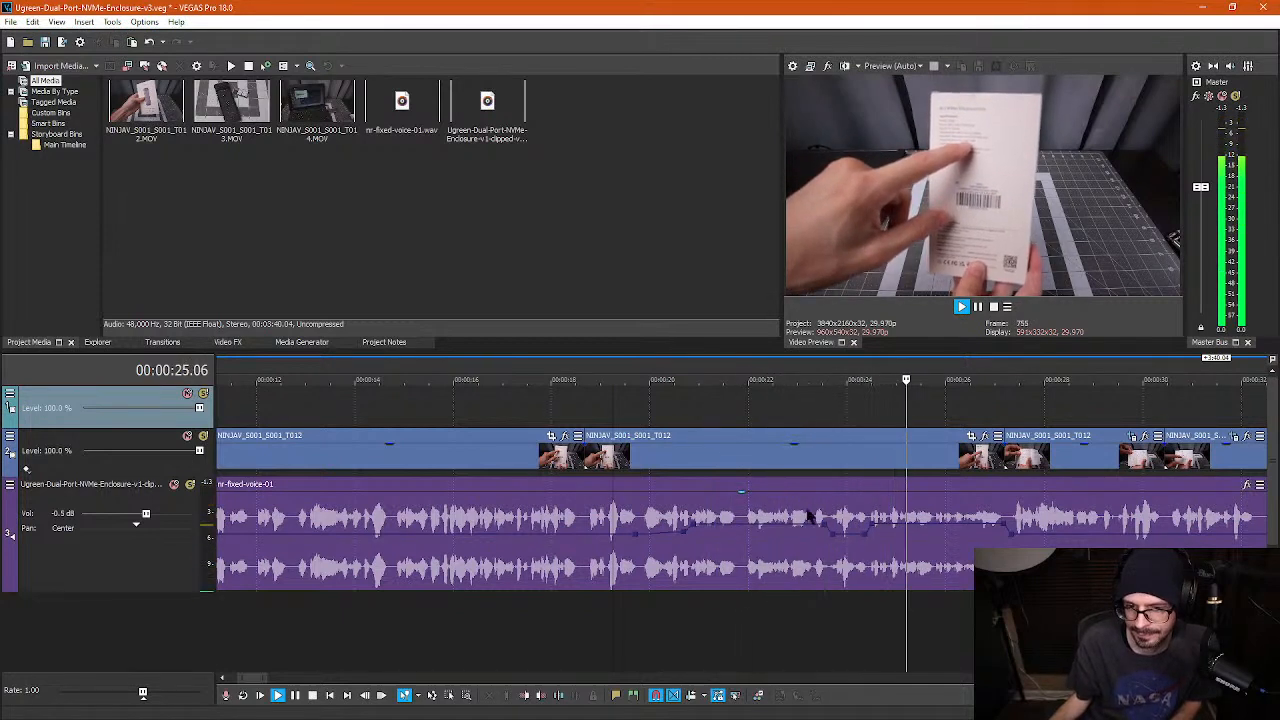
key(space)
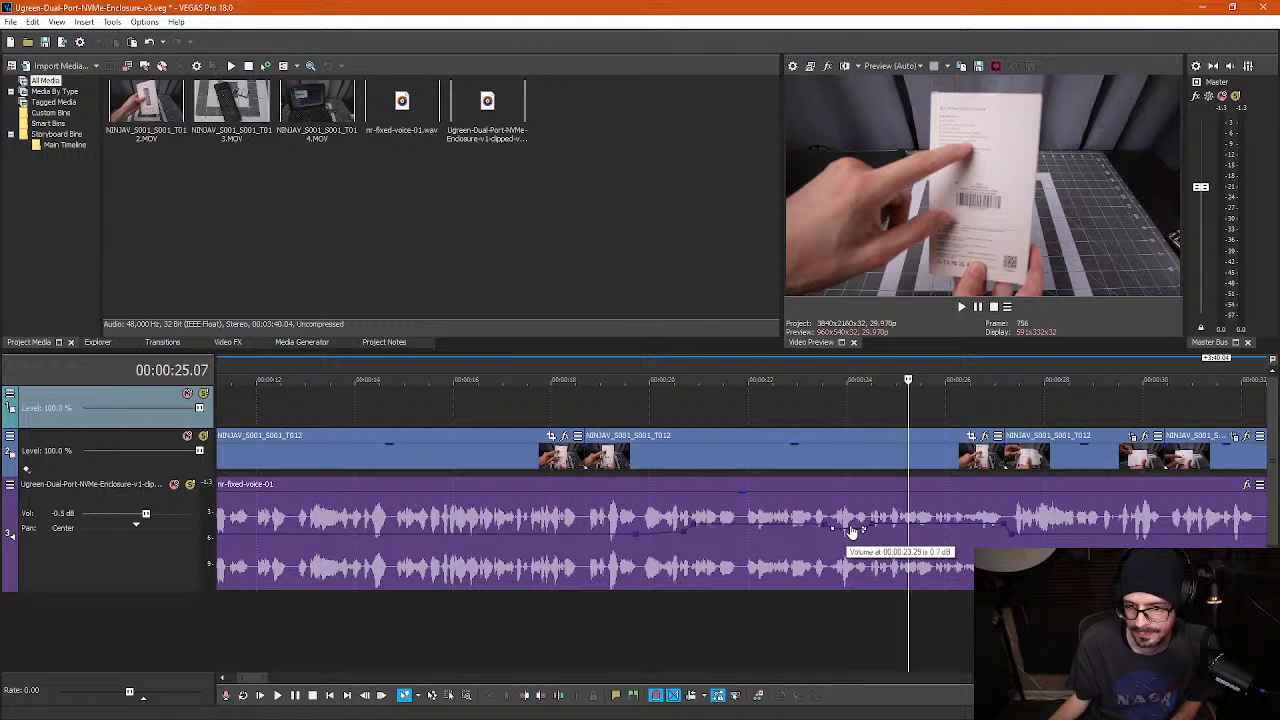
click(814, 437)
key(space)
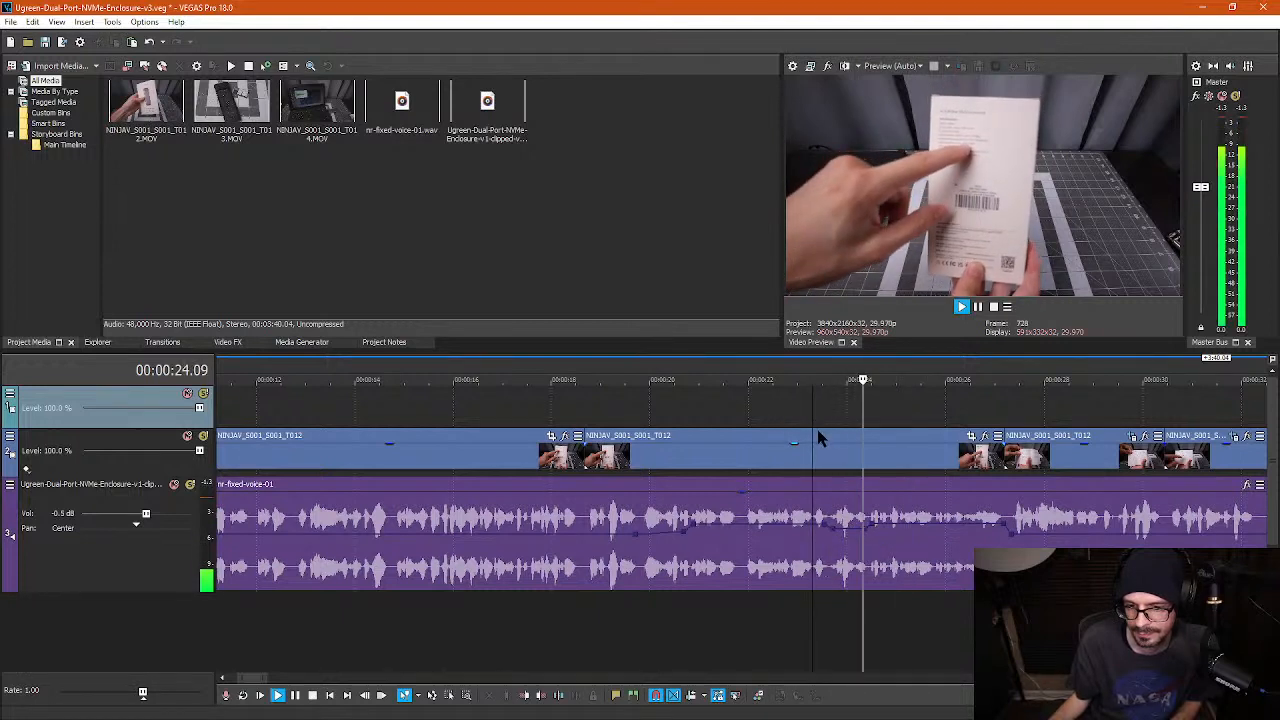
key(space)
- Fine-tune the volume envelope after the dip at about 24 seconds and play back the voice from about 19 seconds
mouse_move(775, 530)
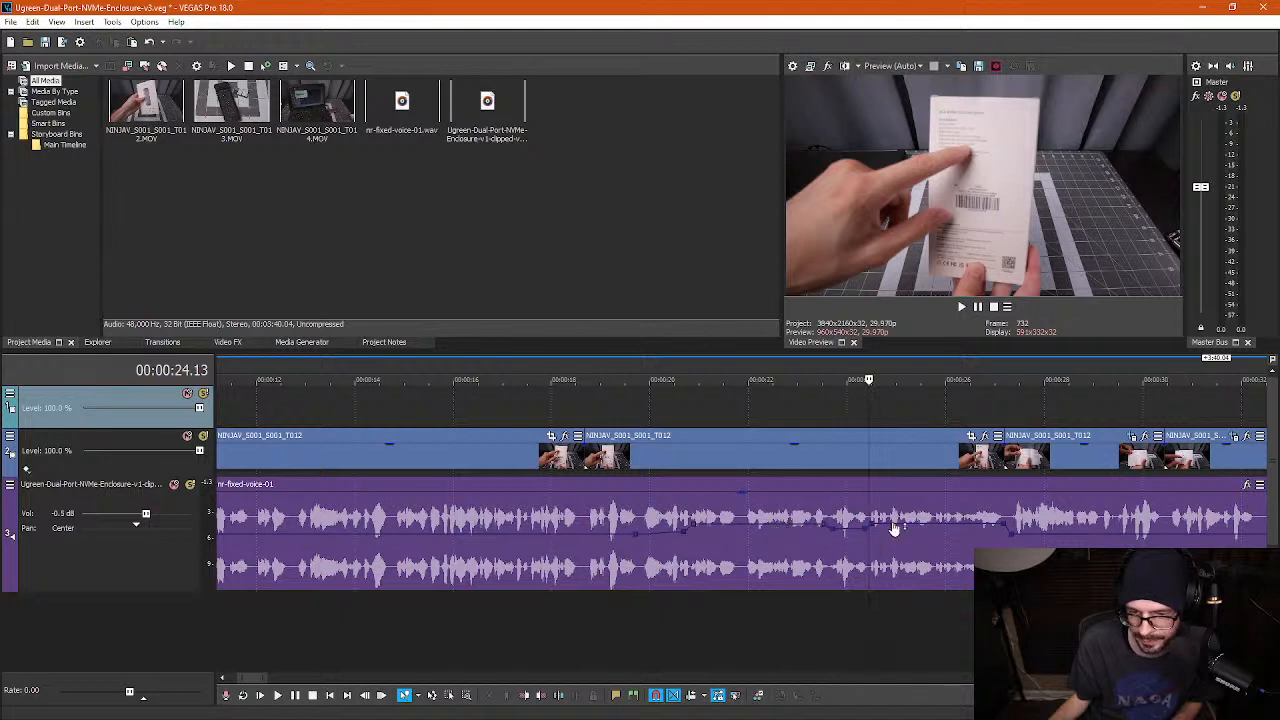
mouse_move(896, 530)
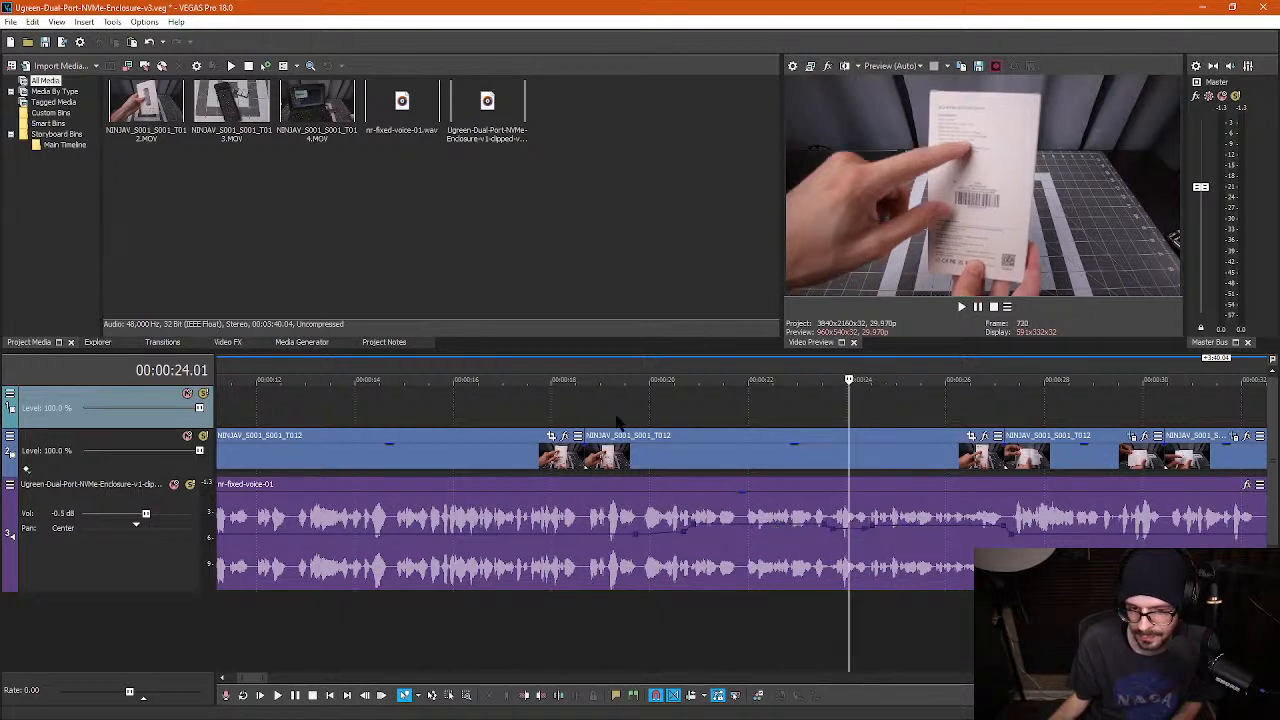
click(617, 420)
key(space)
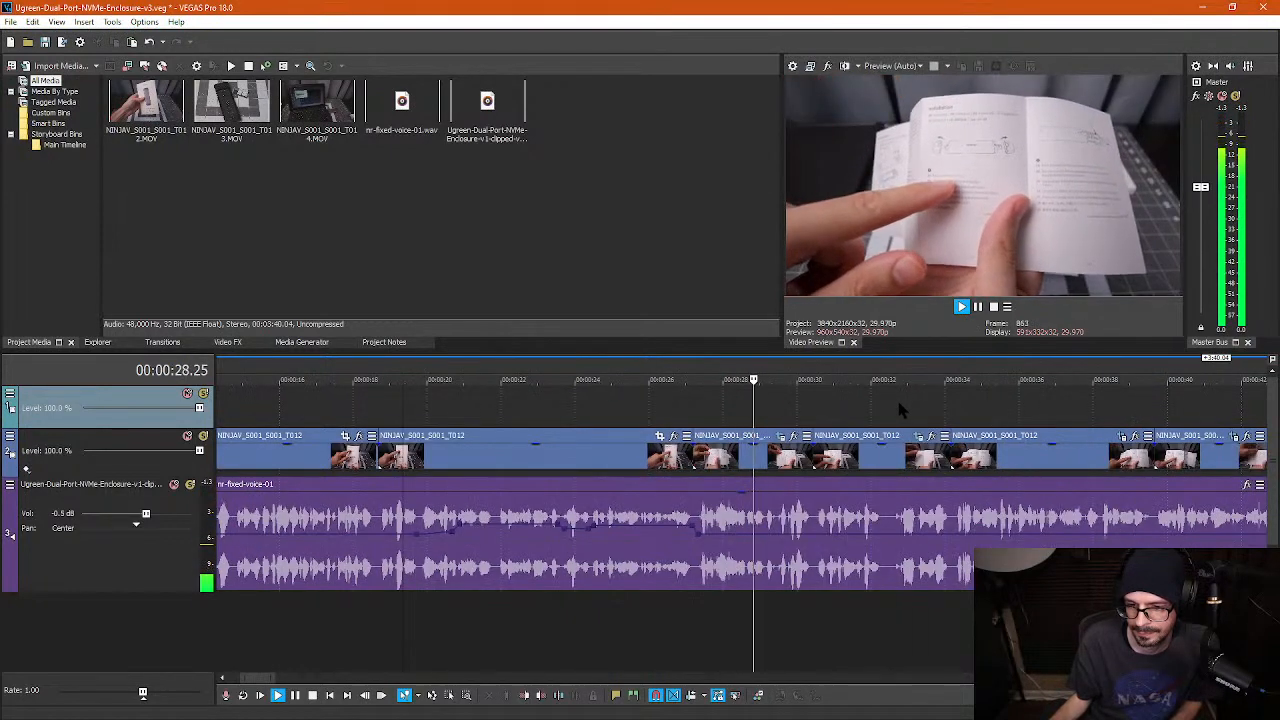
- Play the voice from about 1:11 and slightly boost the section between about 1:07 and 1:14 with four volume envelope points
scroll(898, 408, down, 6)
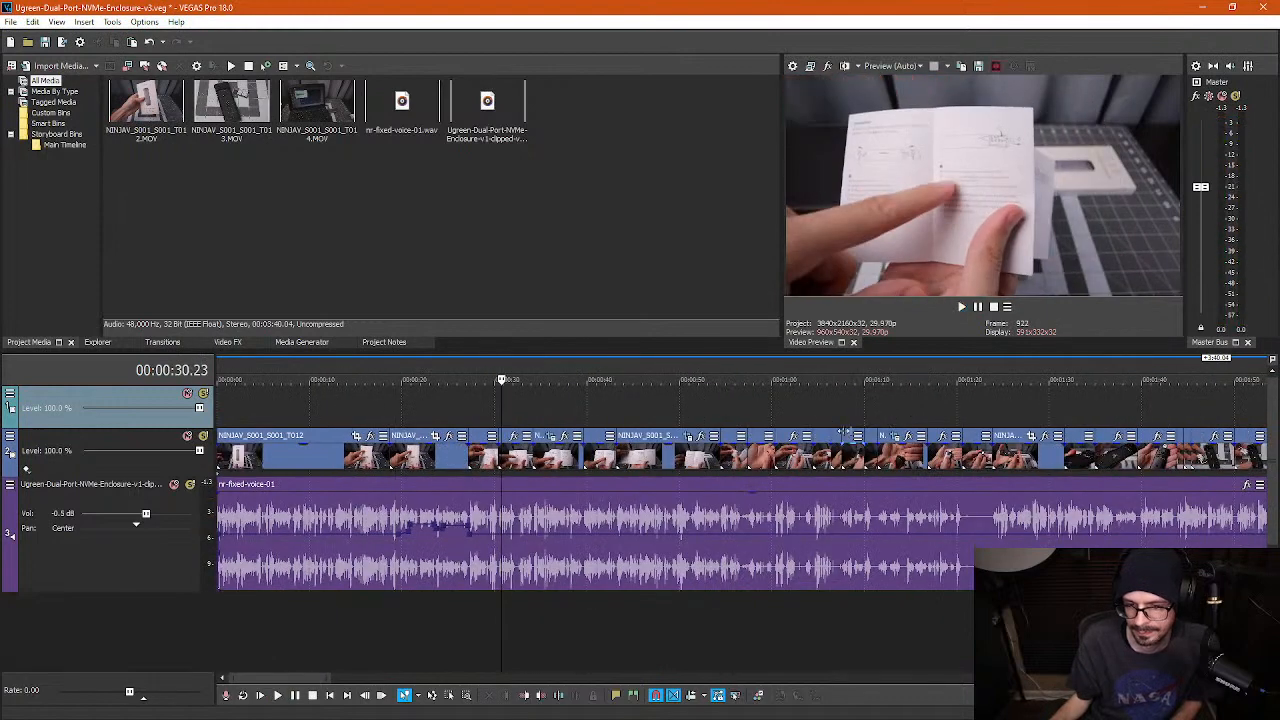
click(877, 412)
key(space)
scroll(712, 515, up, 3)
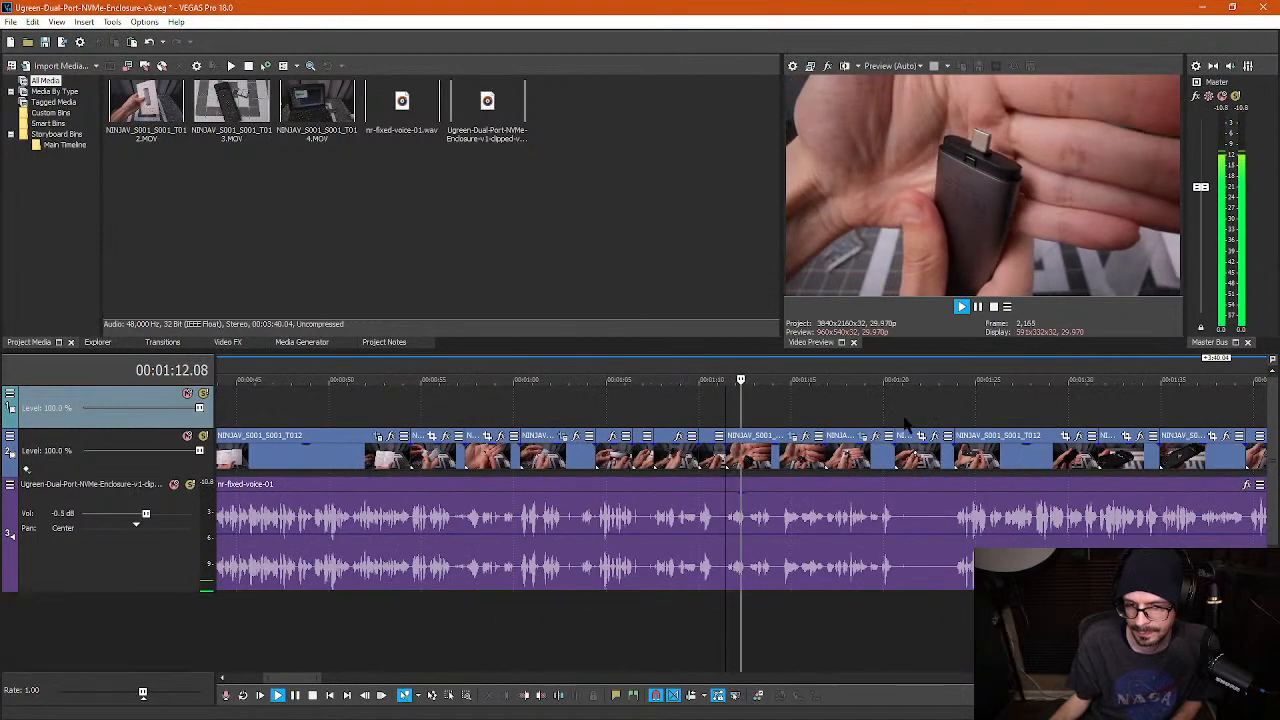
key(space)
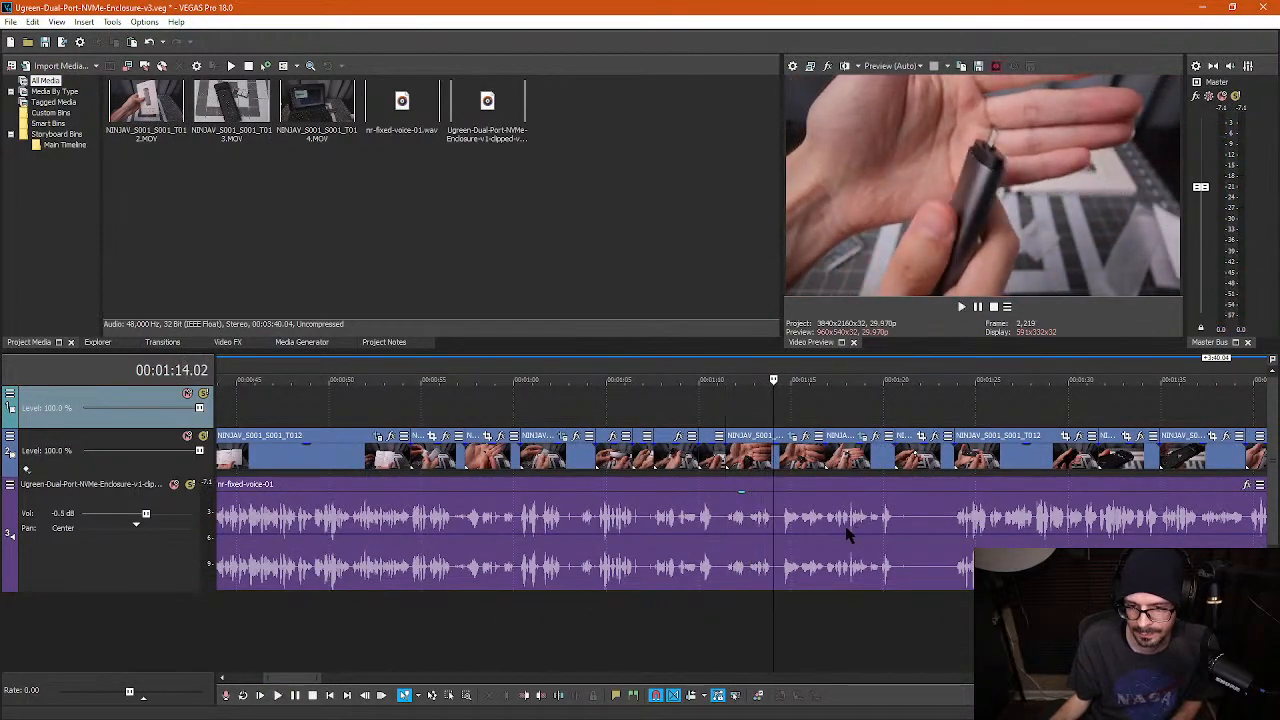
click(639, 541)
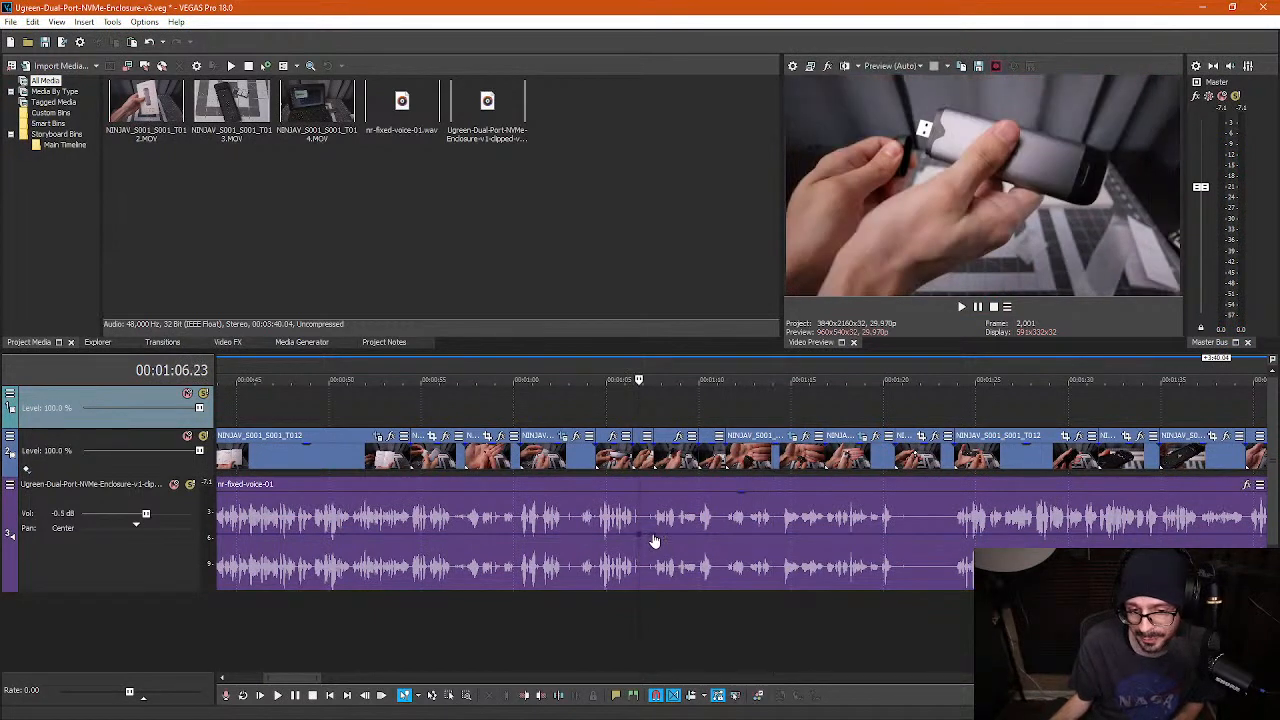
click(652, 541)
click(778, 539)
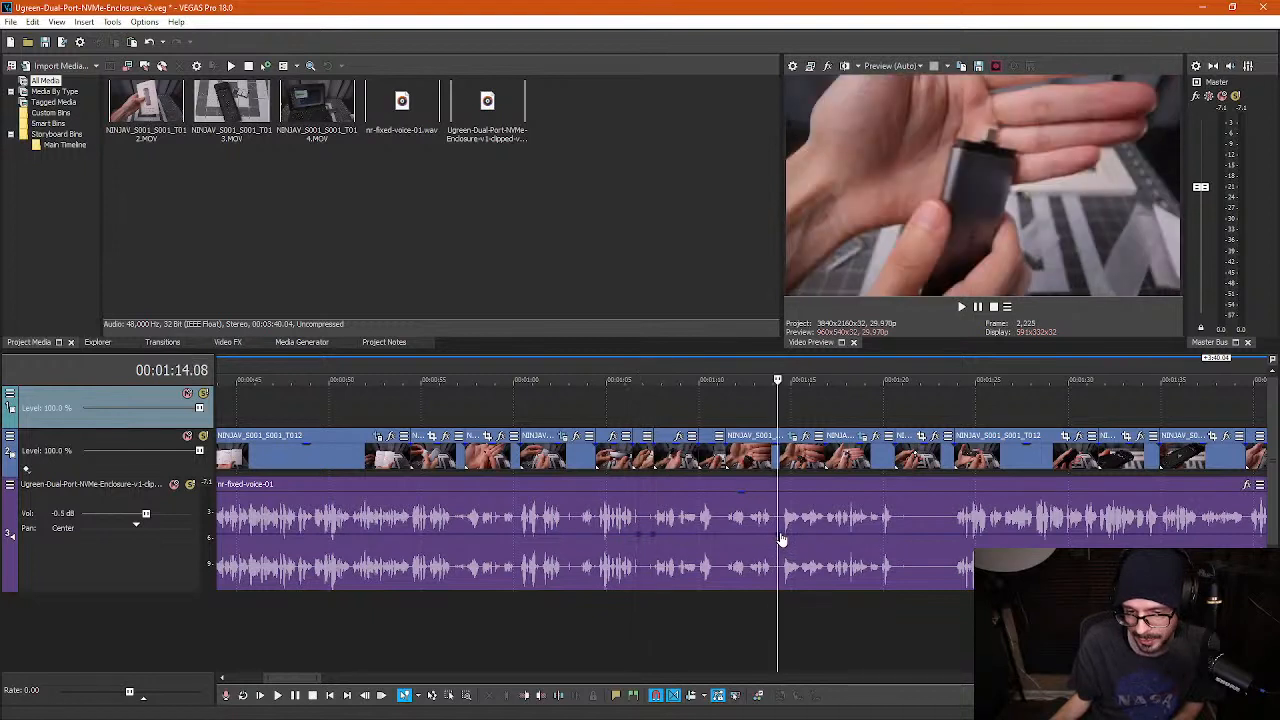
click(782, 538)
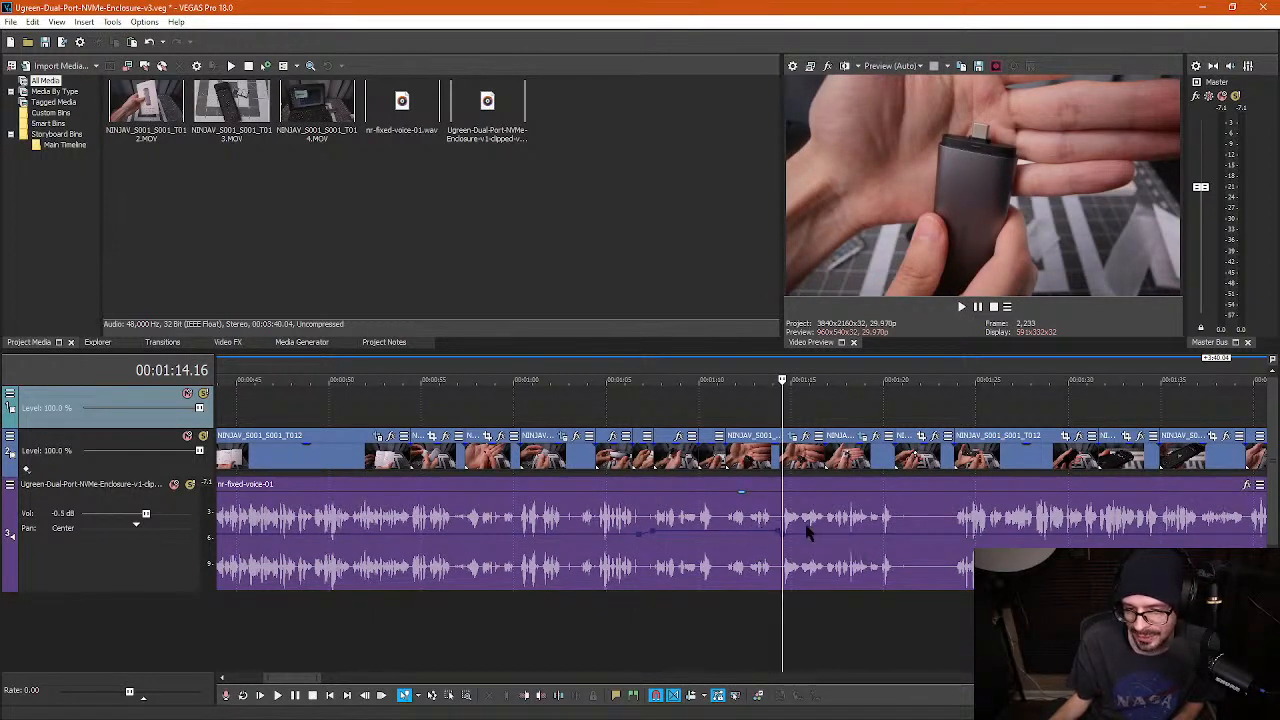
- Add volume envelope points between about 1:15 and 1:20 and slightly raise the phrases on both sides of about 1:17
double_click(797, 534)
double_click(803, 534)
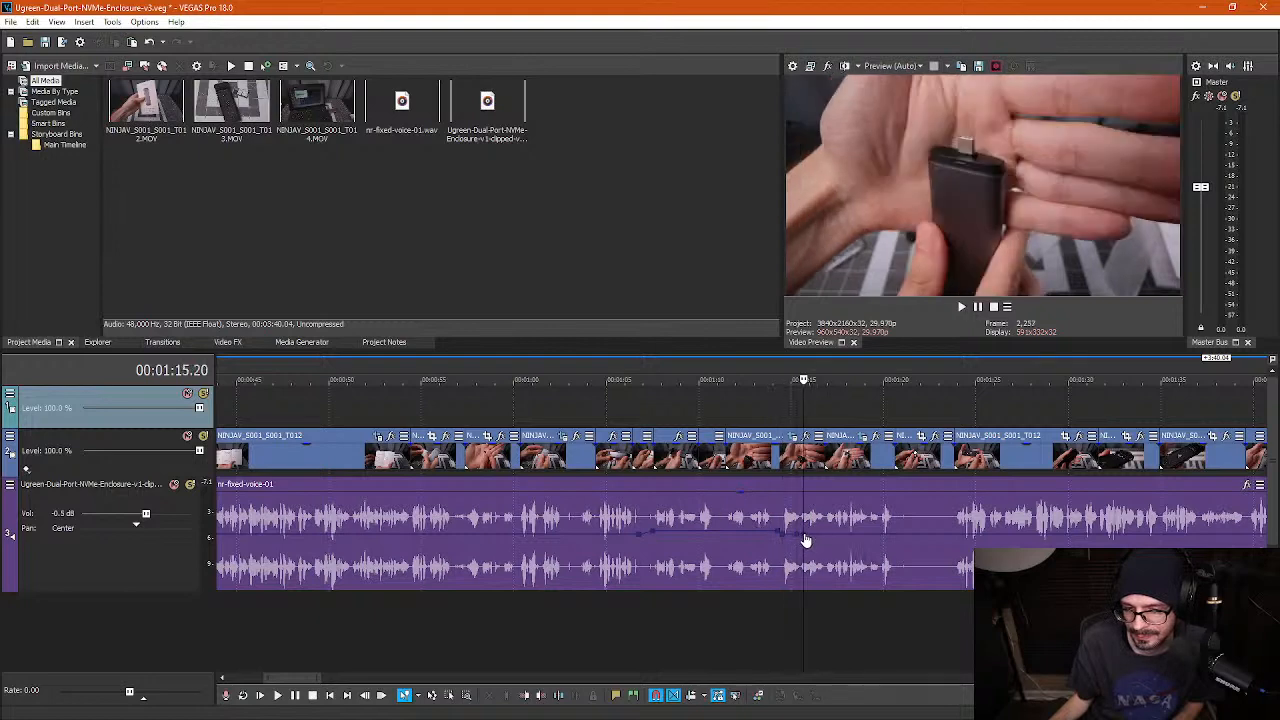
double_click(874, 535)
double_click(883, 535)
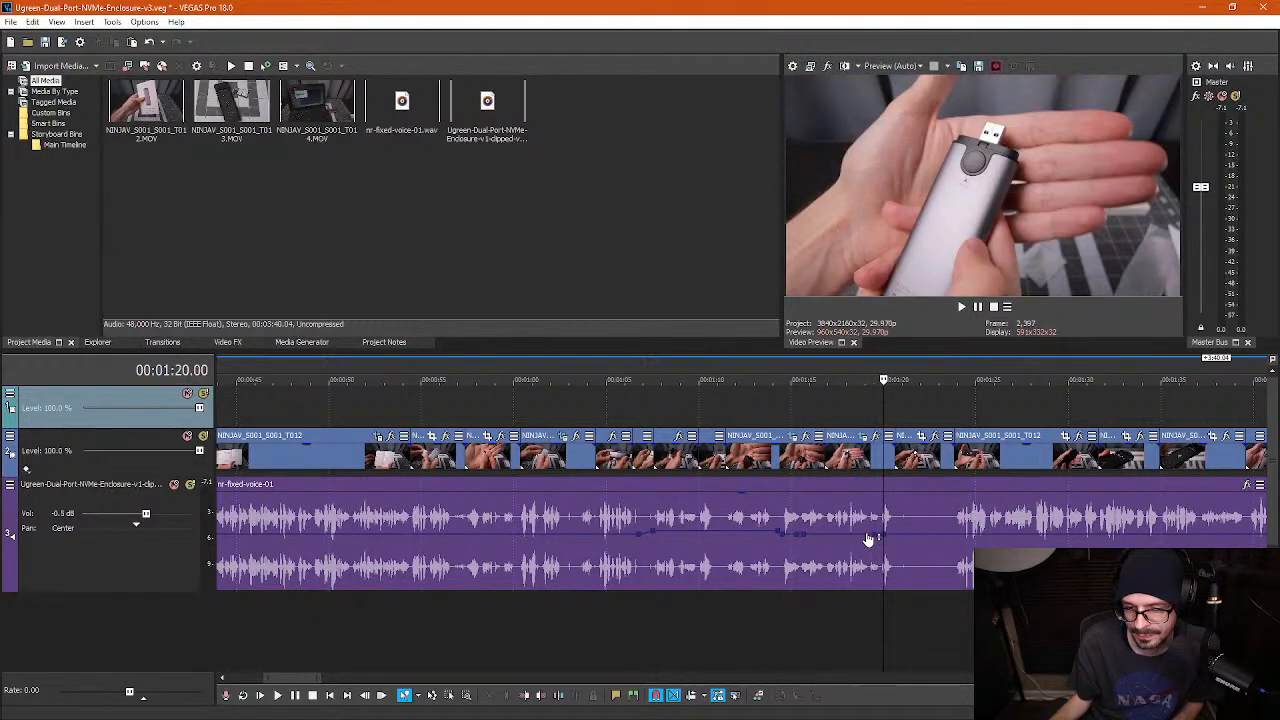
double_click(846, 540)
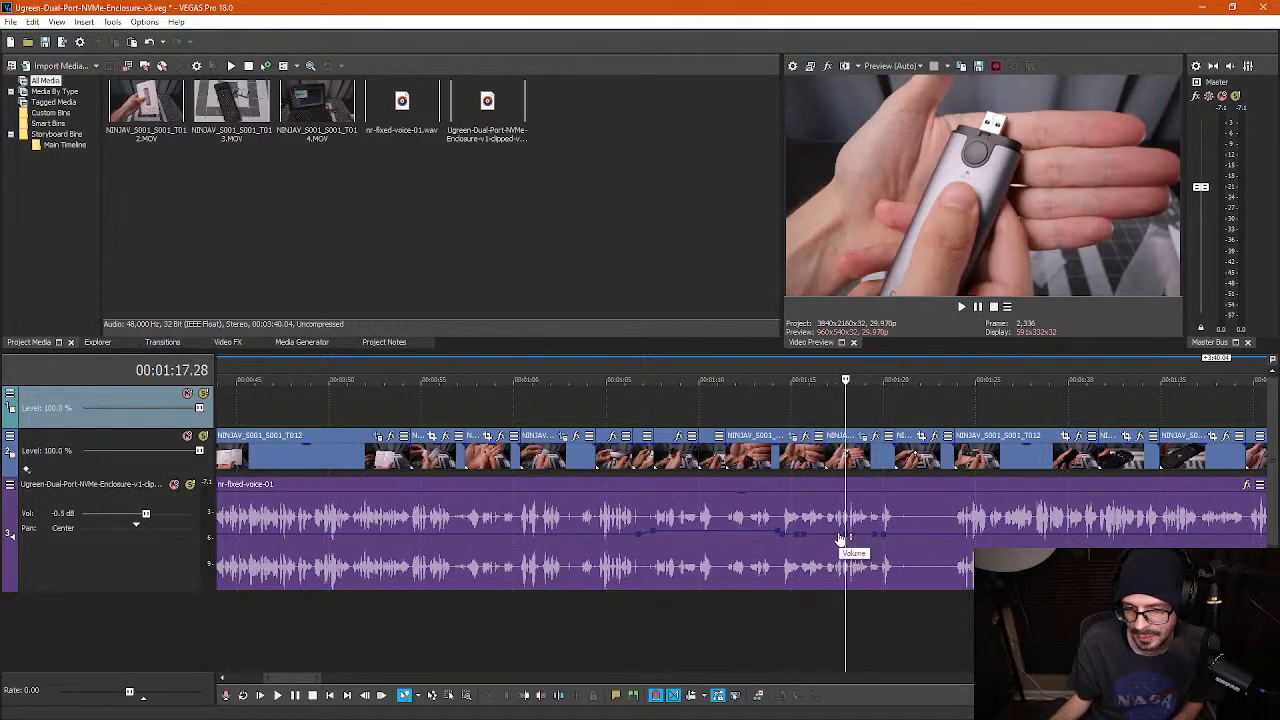
double_click(839, 535)
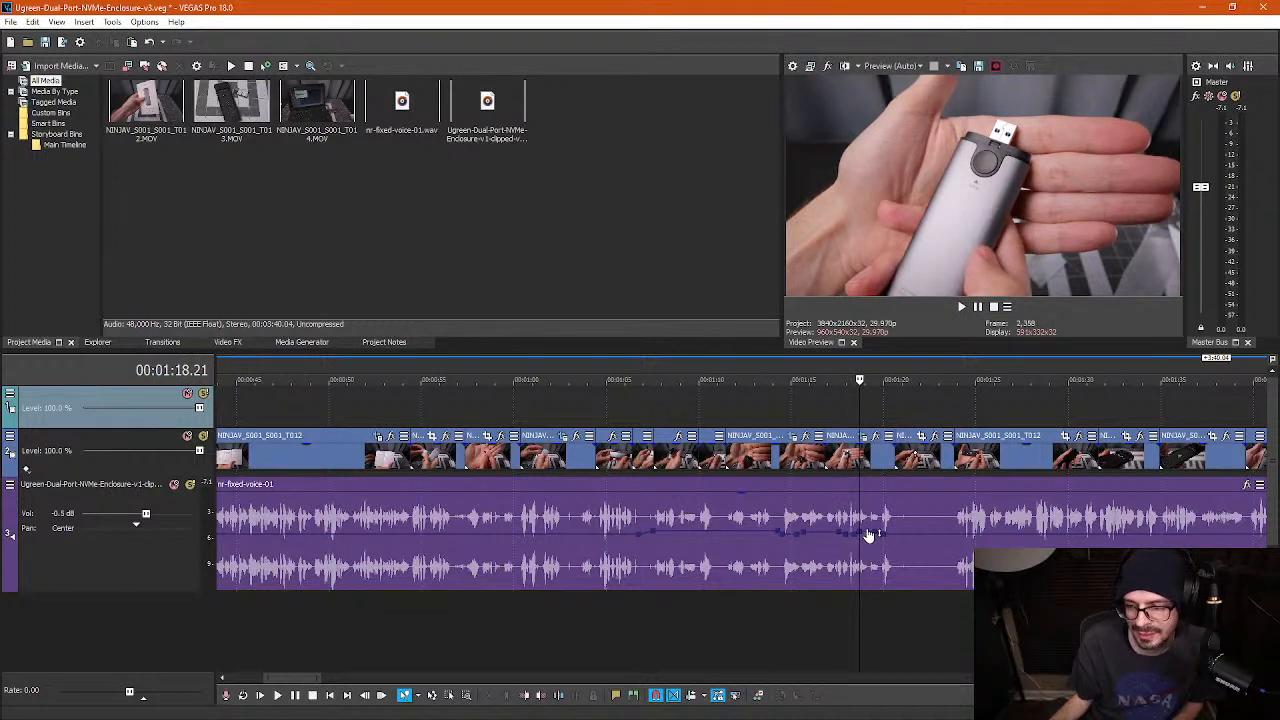
- Play back the boosted voice sections from about 1:09, and listen again to the lead-in from about 1:02
click(678, 400)
key(space)
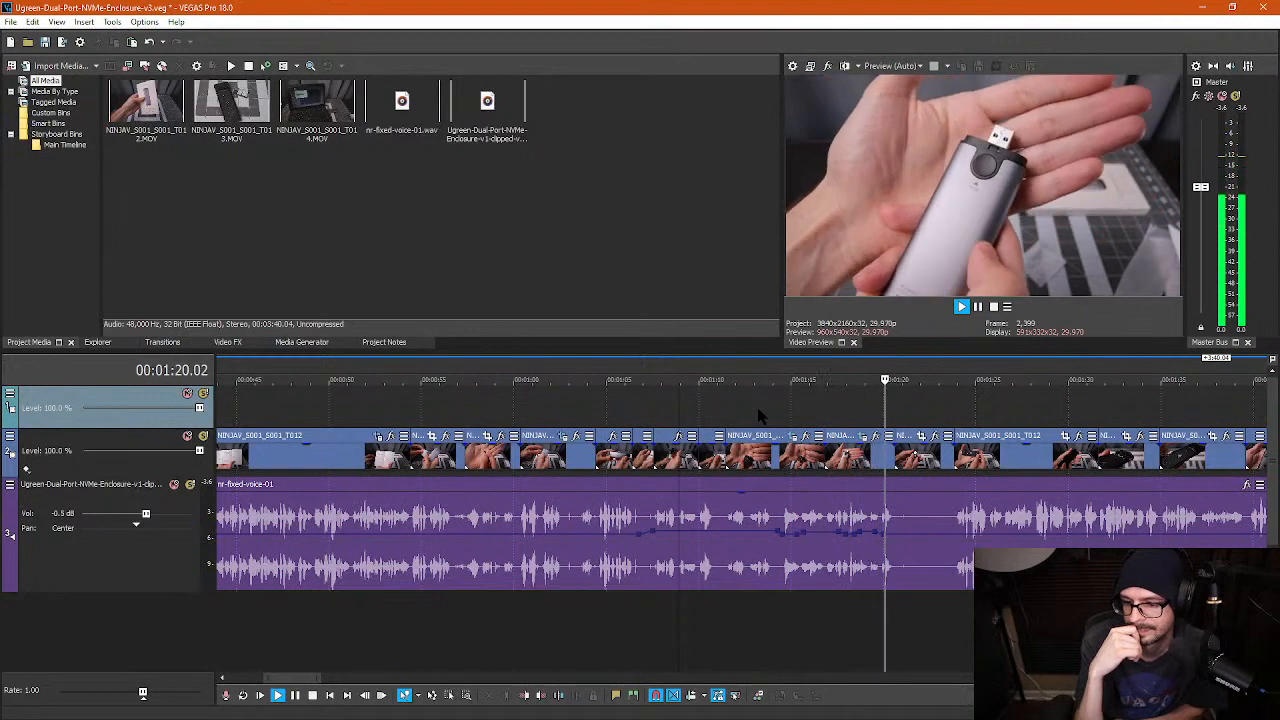
key(k)
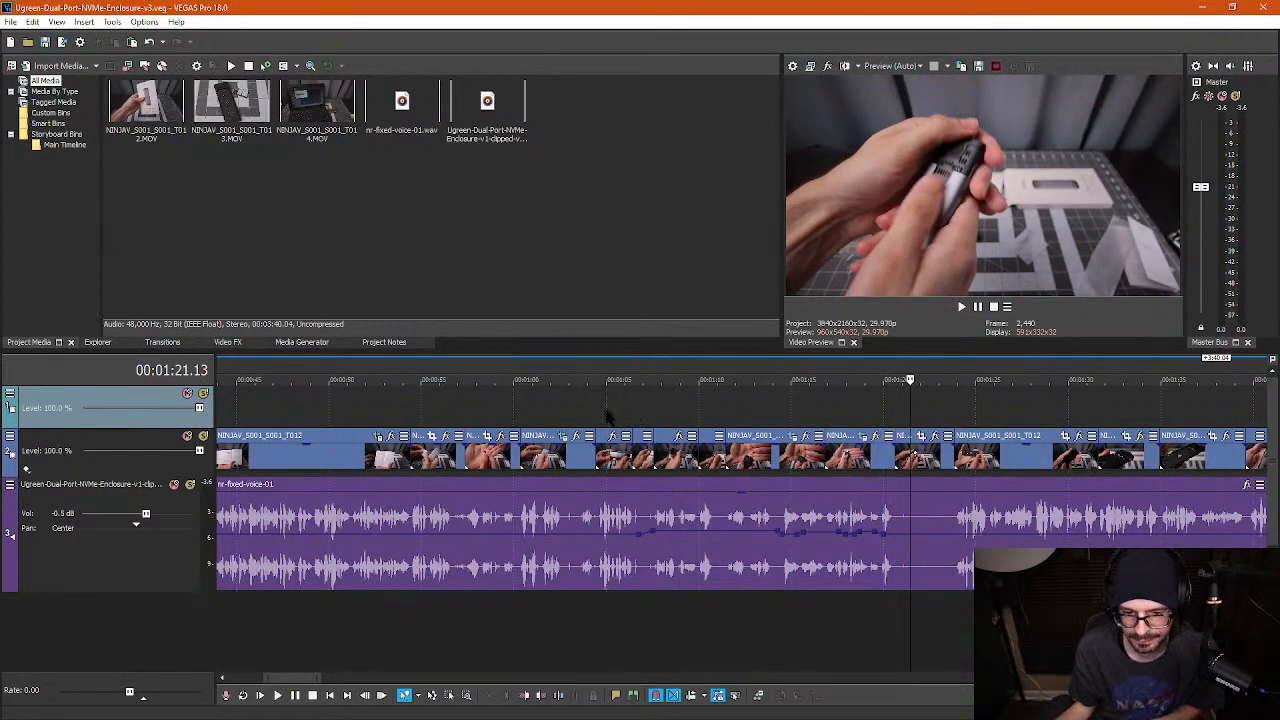
click(551, 420)
key(l)
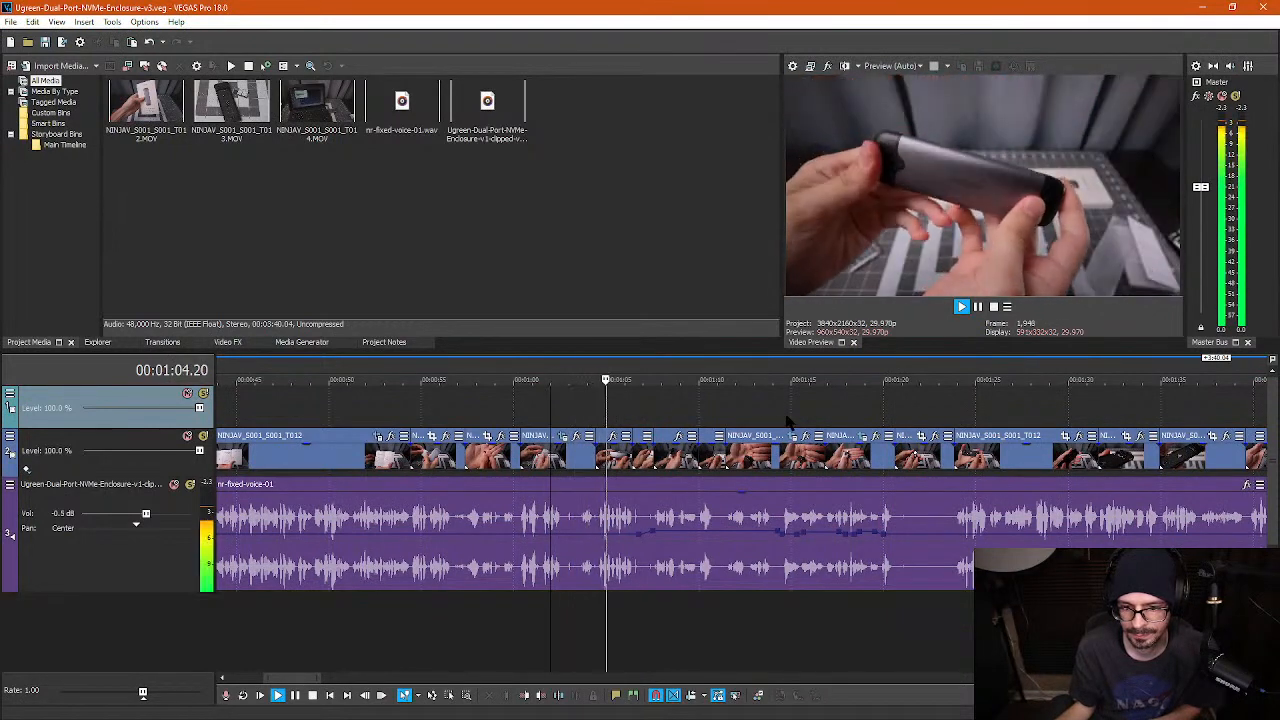
scroll(787, 421, down, 4)
key(k)
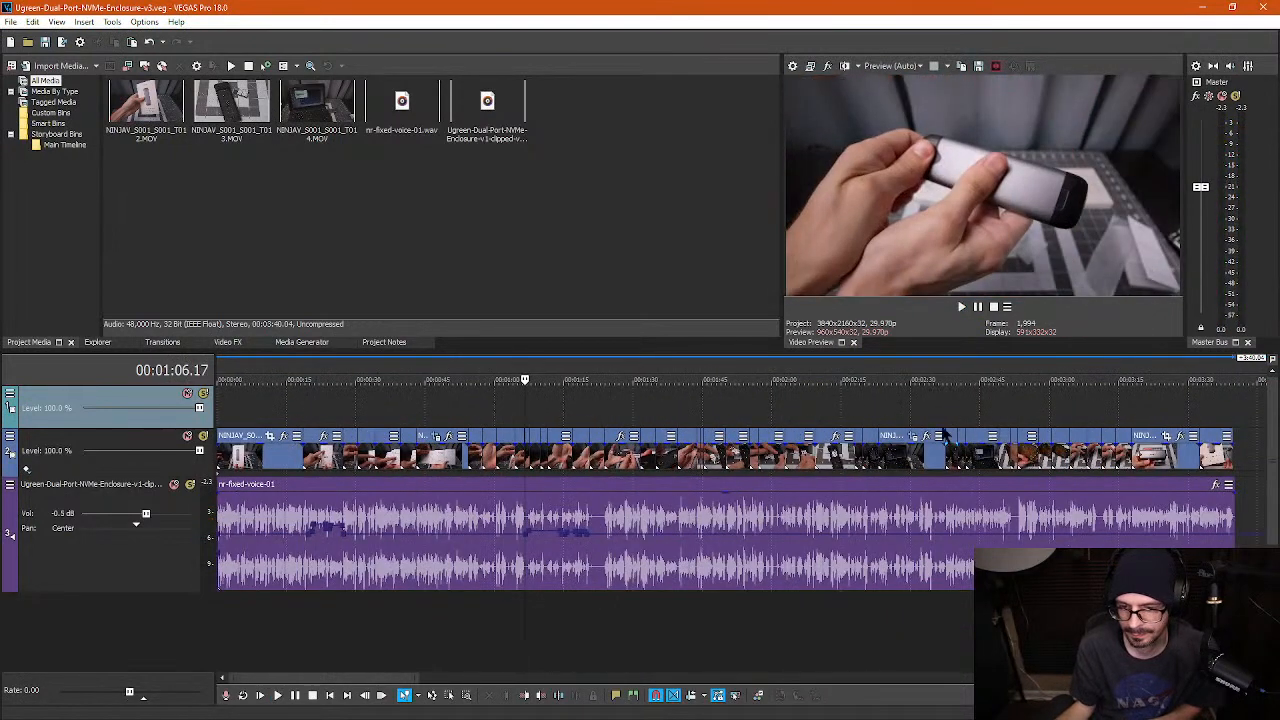
- Play the quiet voice section from about 57 seconds and raise it to about 1.1 dB up to 1:00 with four envelope points
click(903, 421)
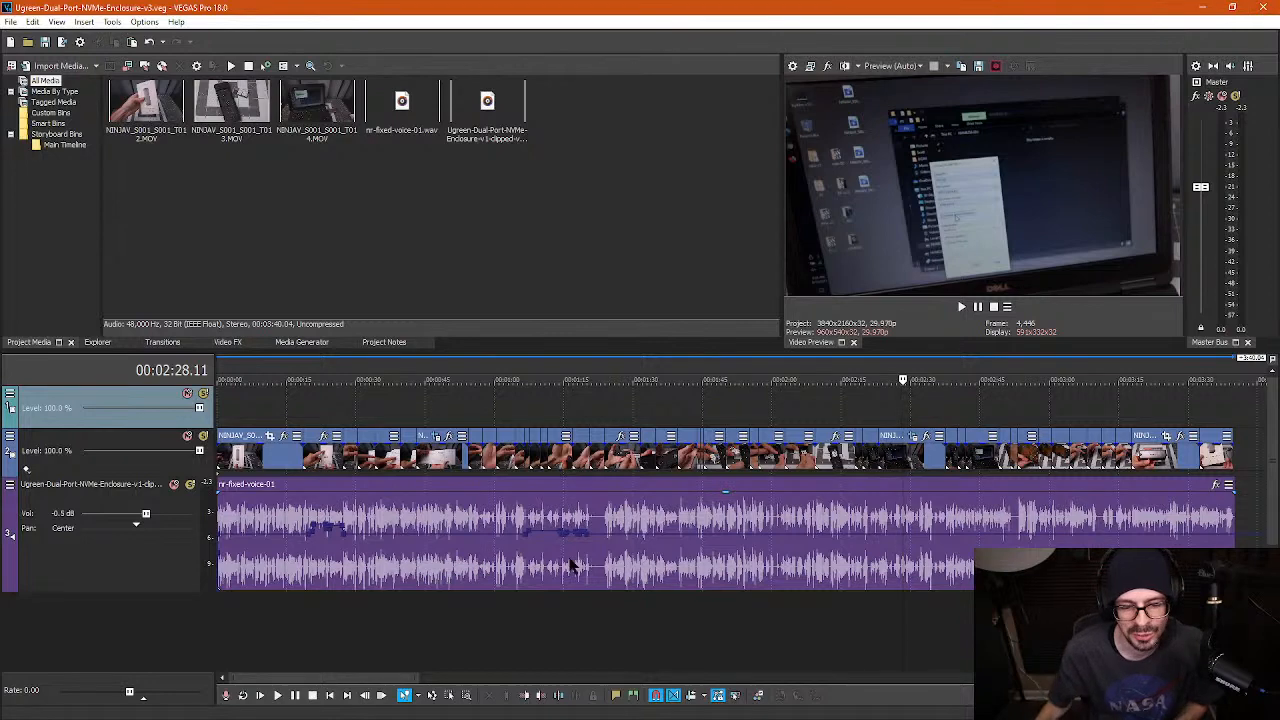
key(space)
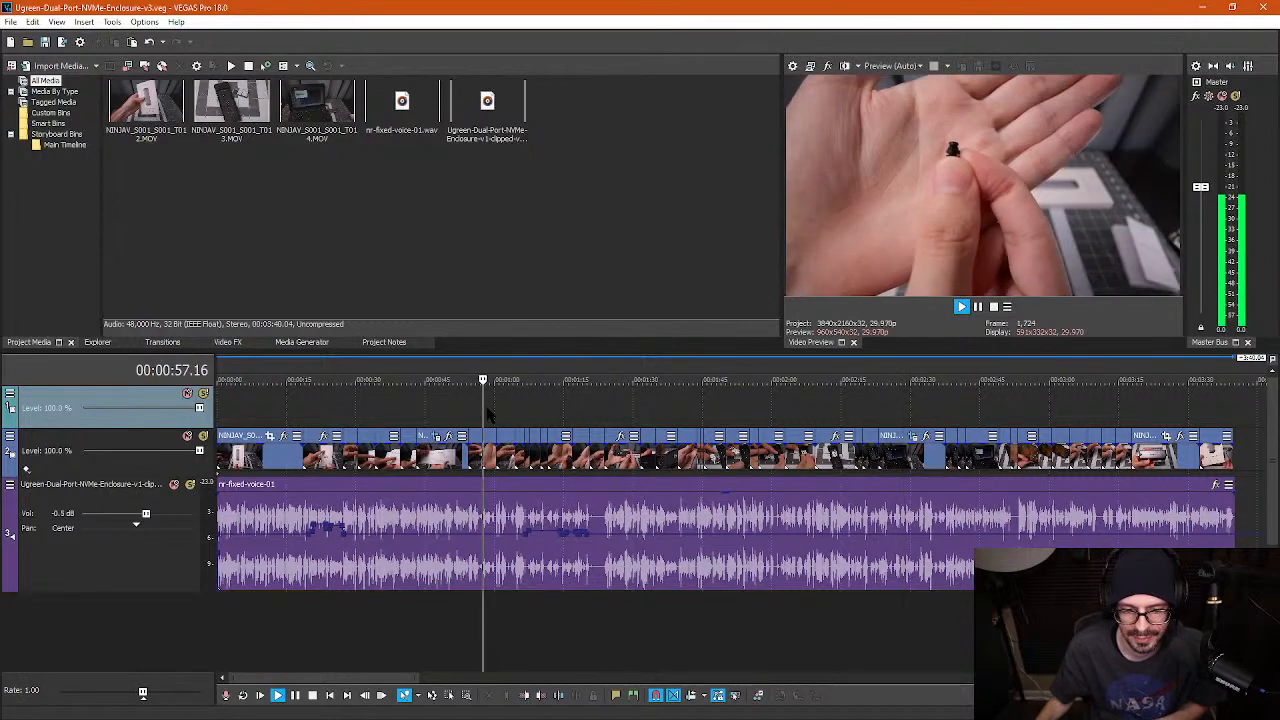
scroll(500, 412, up, 3)
scroll(606, 418, up, 2)
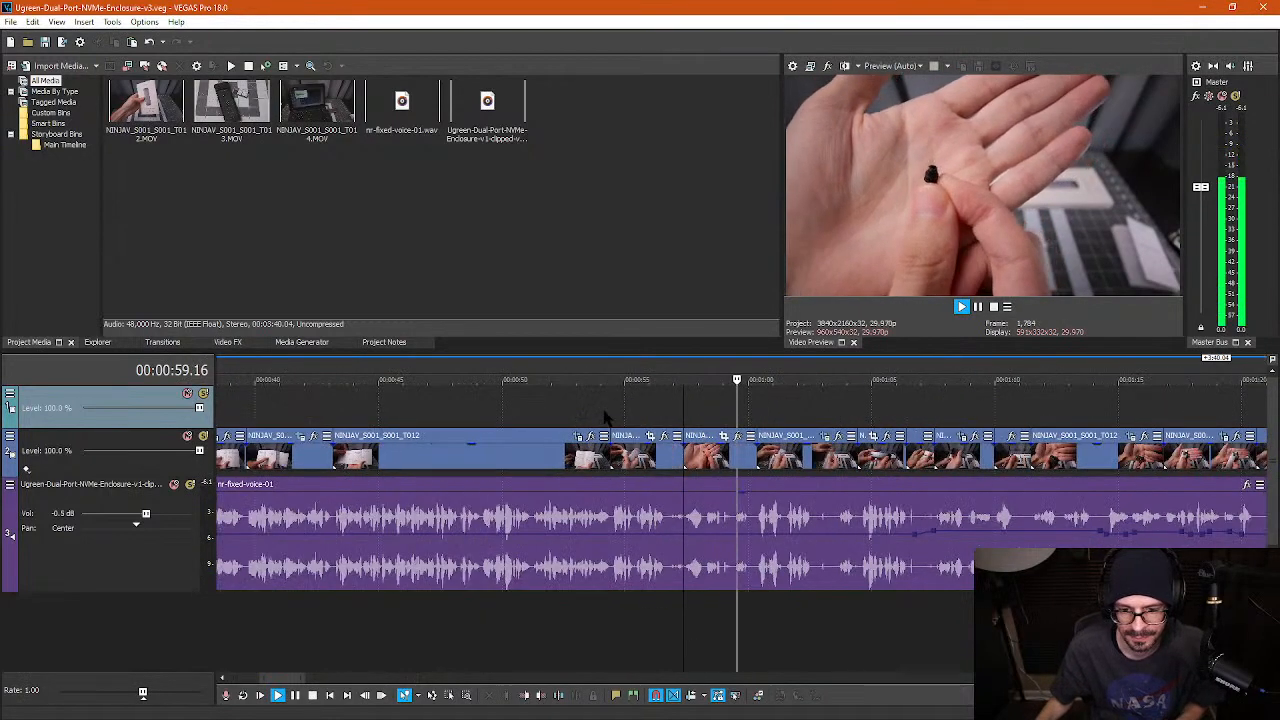
key(Return)
key(space)
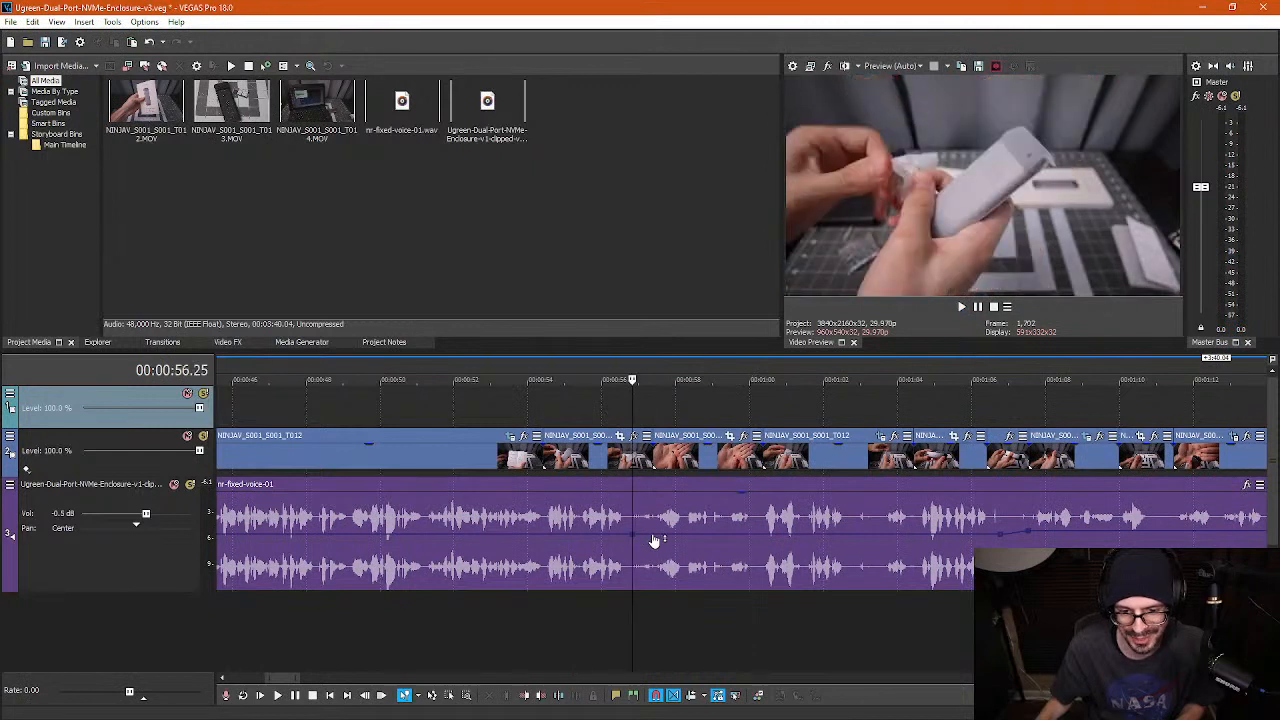
double_click(749, 535)
double_click(761, 535)
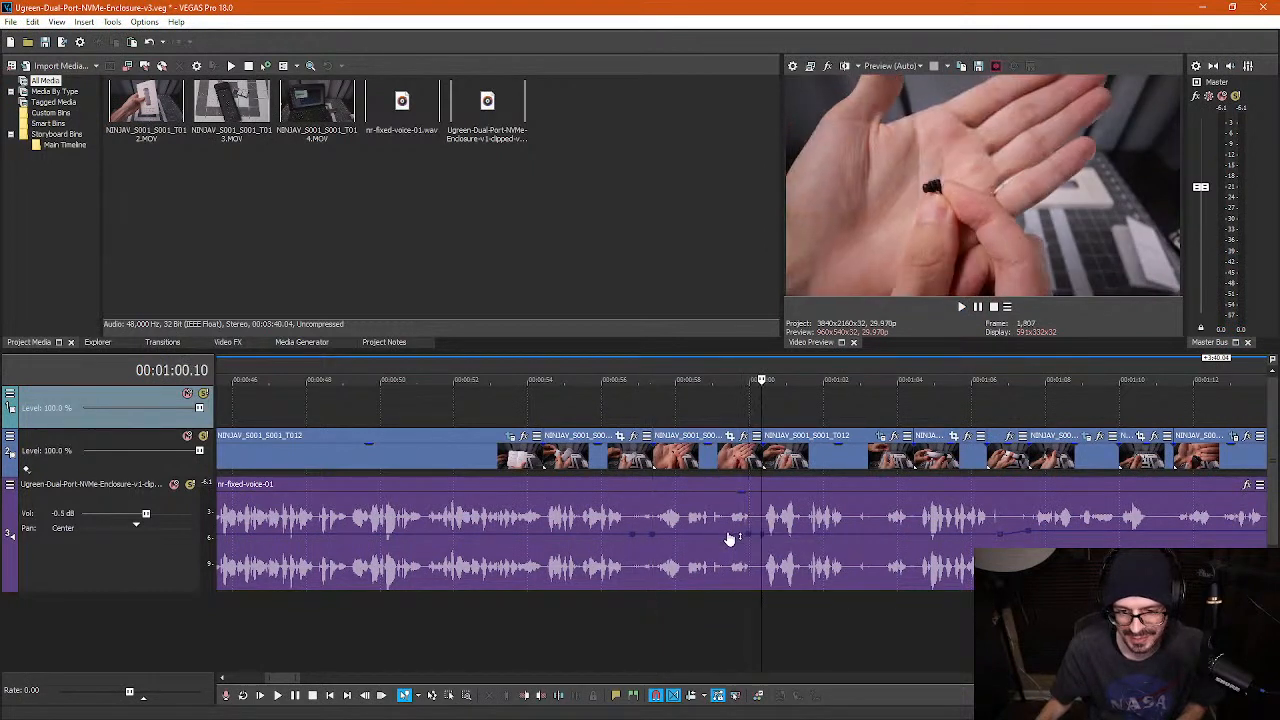
drag(728, 534, 714, 532)
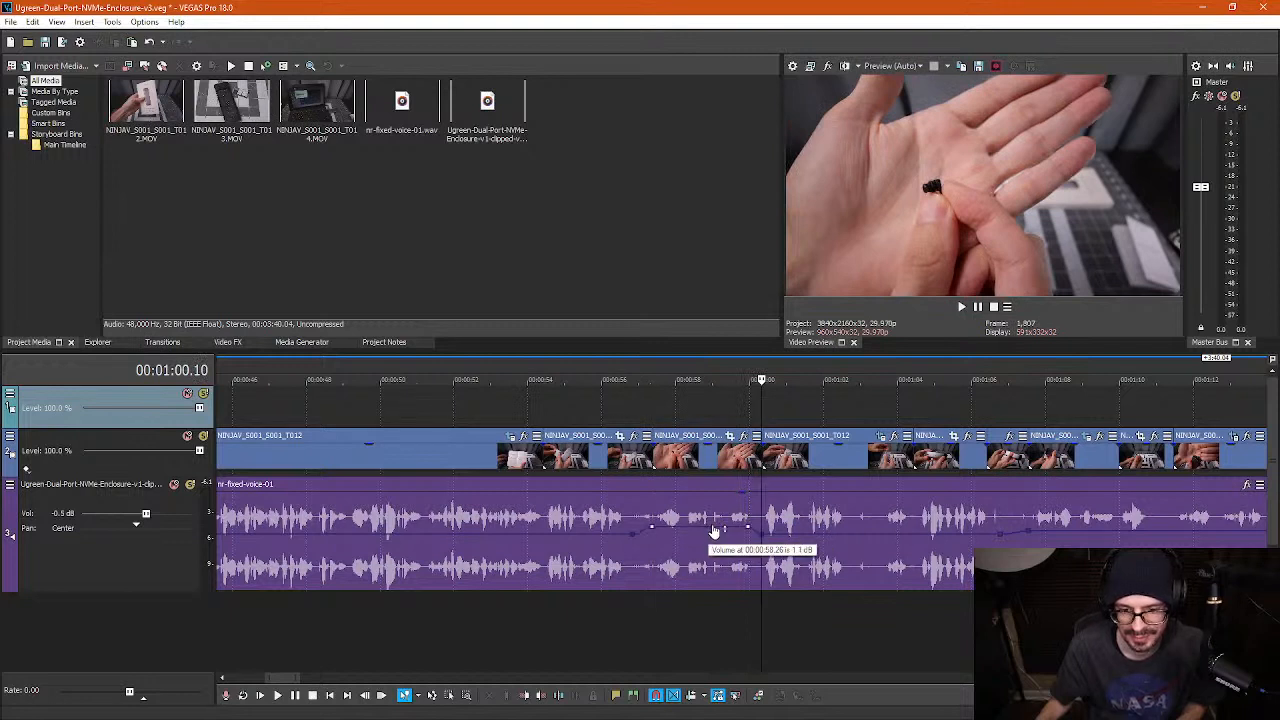
- Play back the newly boosted voice section from about 56 seconds and return the cursor to about 49 seconds
click(600, 410)
key(space)
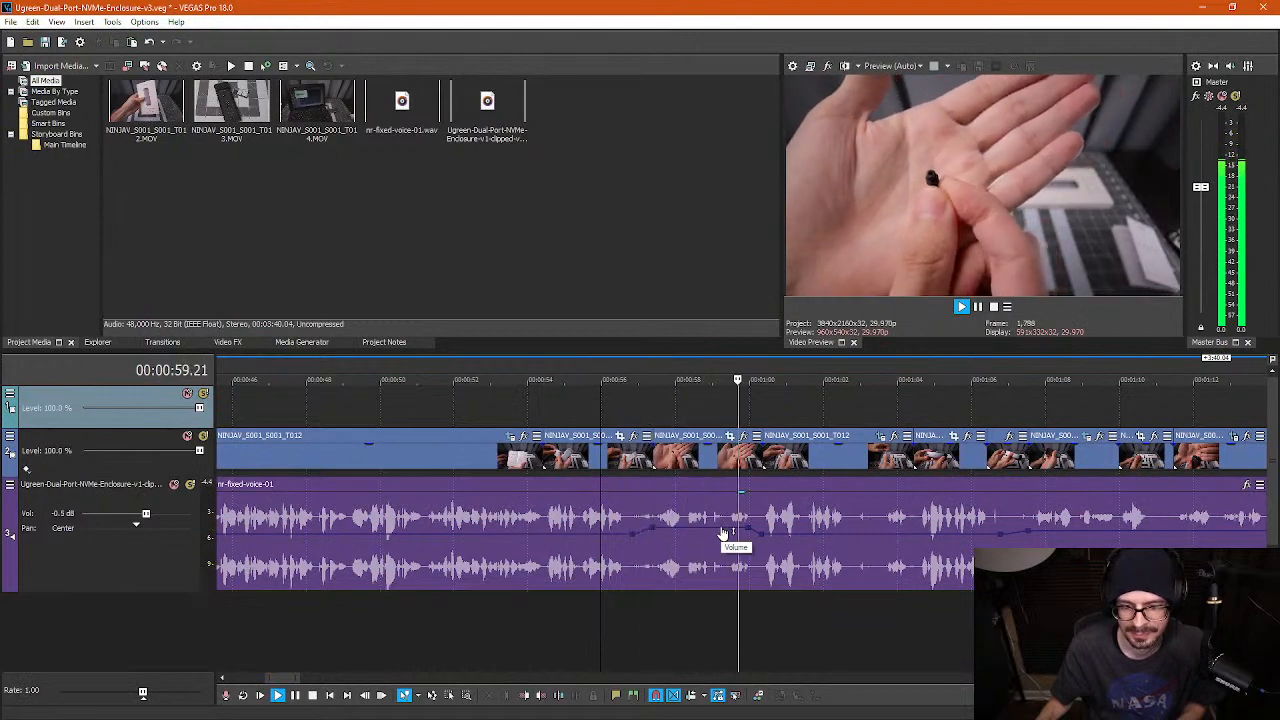
key(Return)
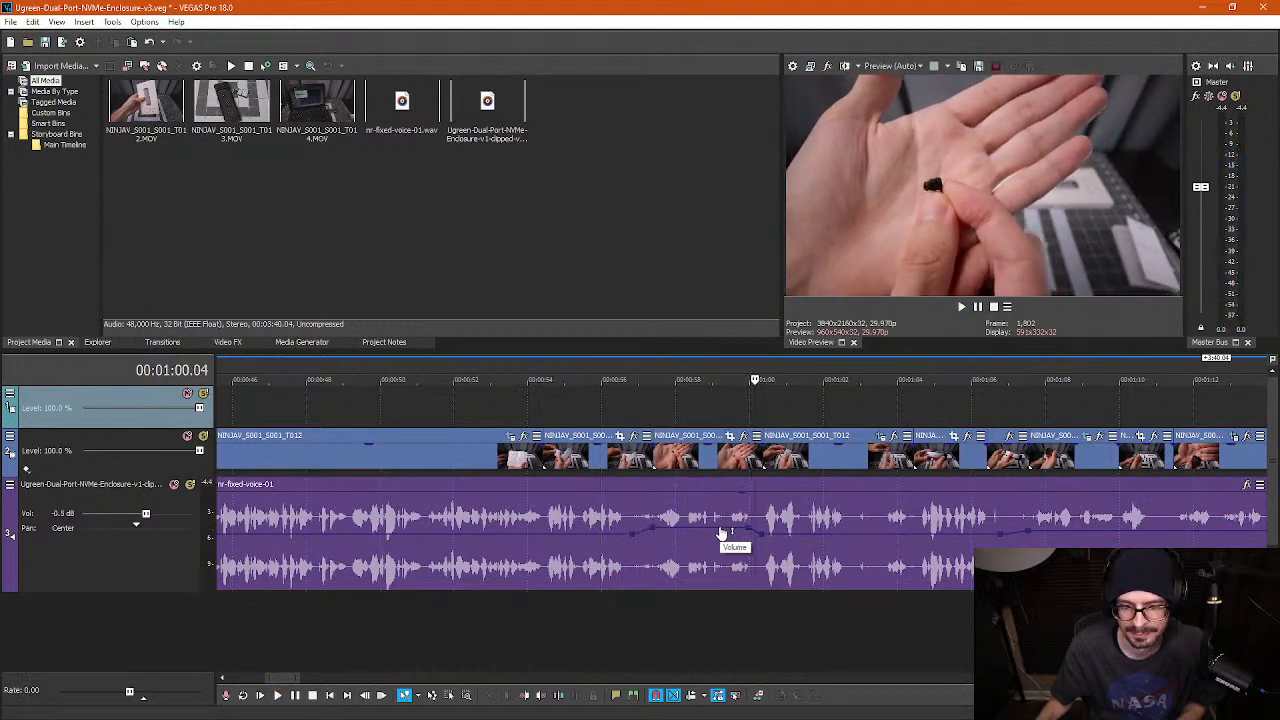
click(336, 405)
scroll(336, 405, down, 2)
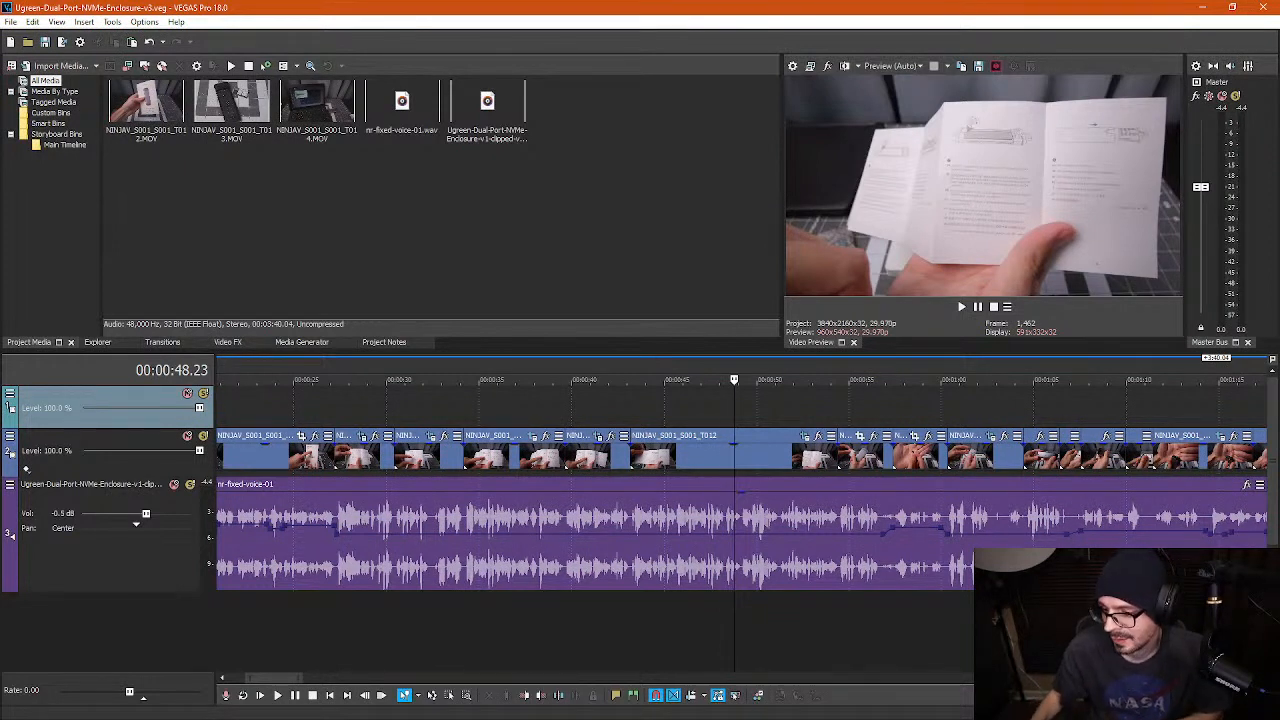
- Switch to File Explorer and go up from the Voice folder to the 20210912-Ugreen-Dual-Port-NVMe-Enclosure folder
key(alt+Tab)
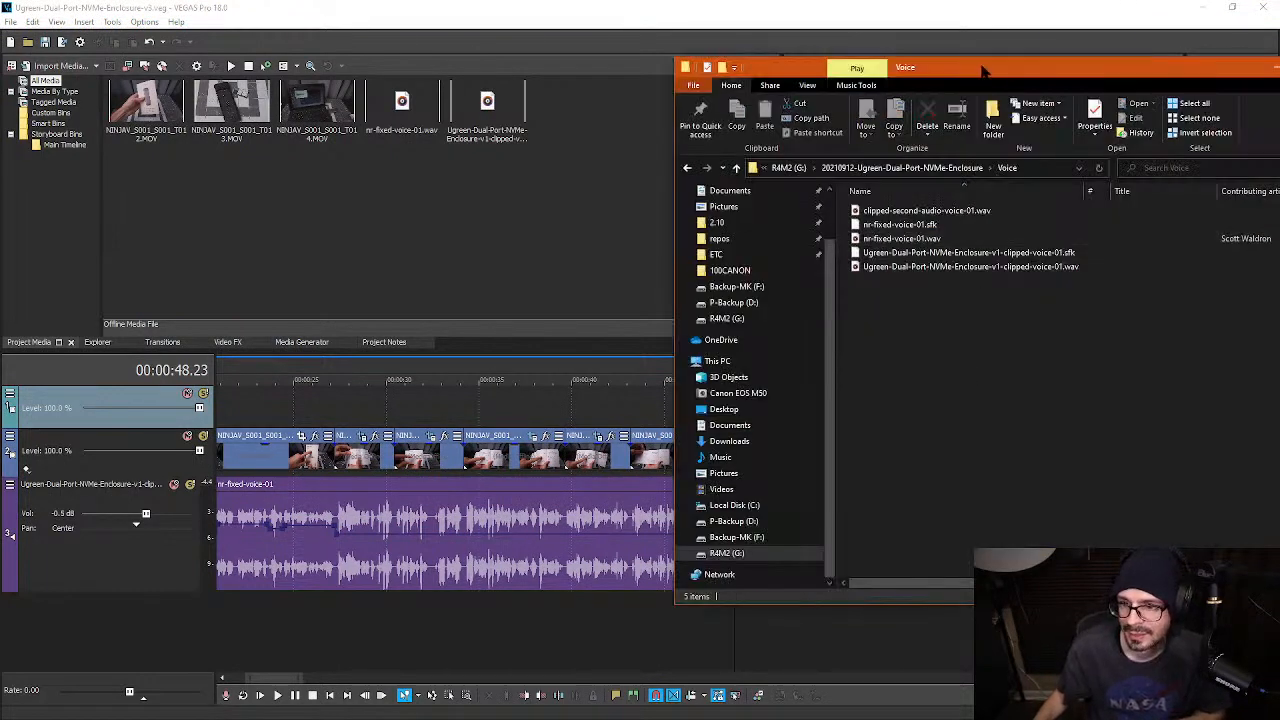
drag(986, 71, 699, 114)
click(618, 212)
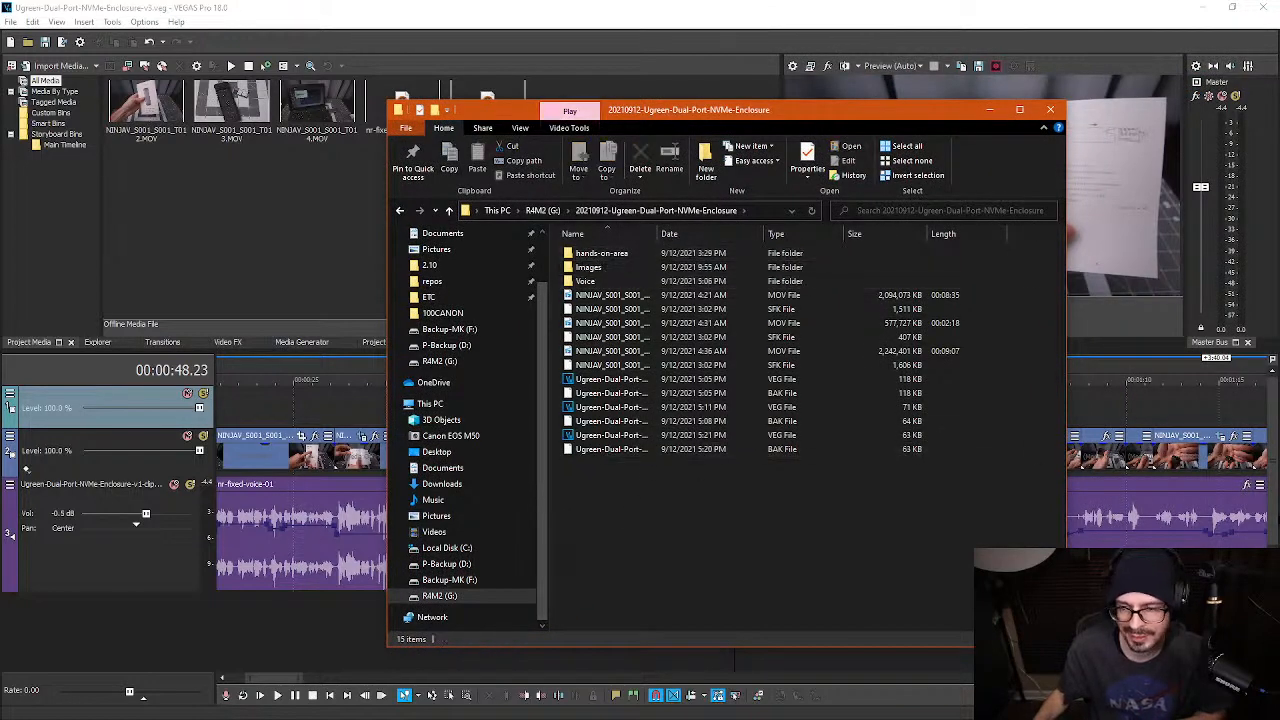
key(alt+F4)
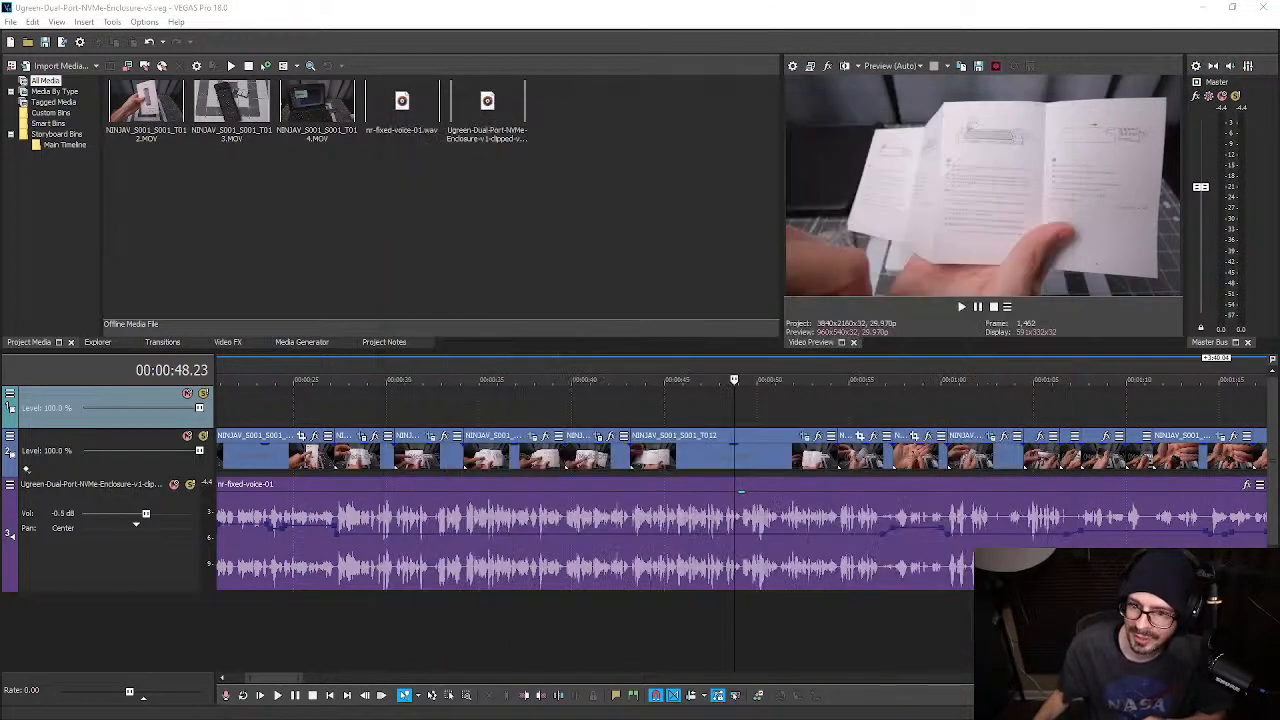
key(alt+Tab)
key(alt+Tab)
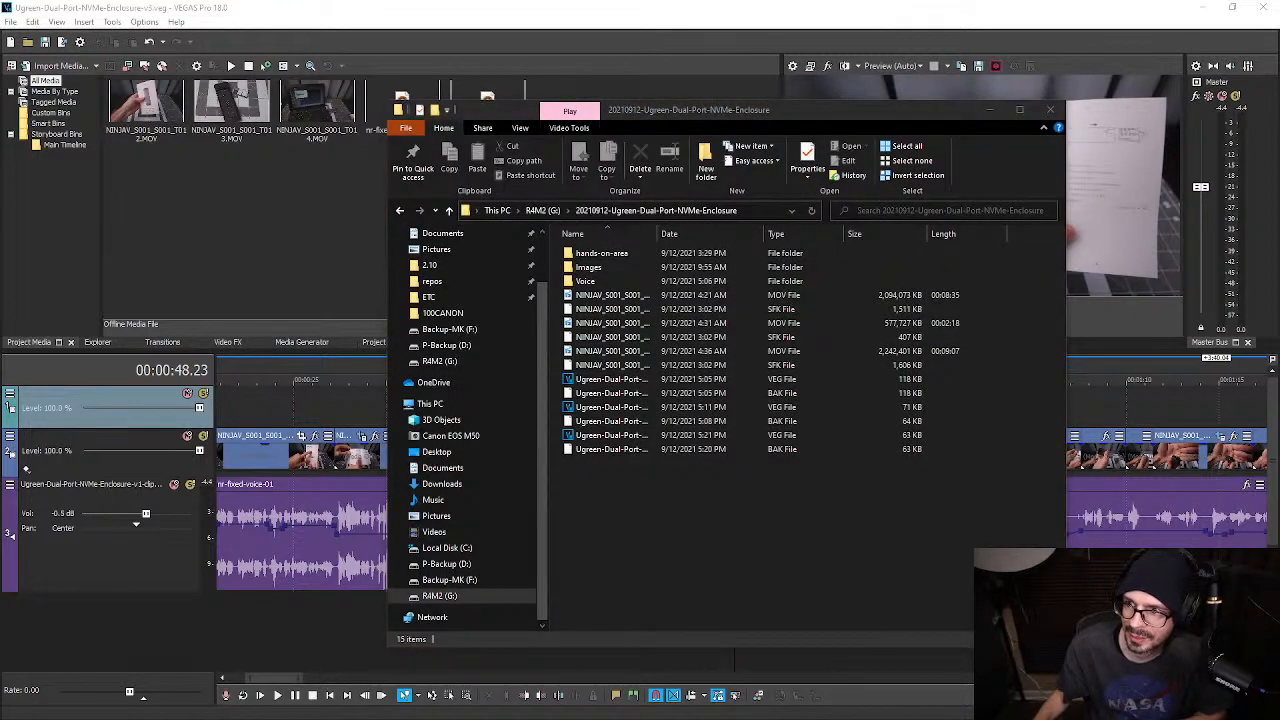
- In a second File Explorer window, open the 20210911-Sabrent-SATA-USB-Adapter folder on drive R4M2 (G:)
key(super+e)
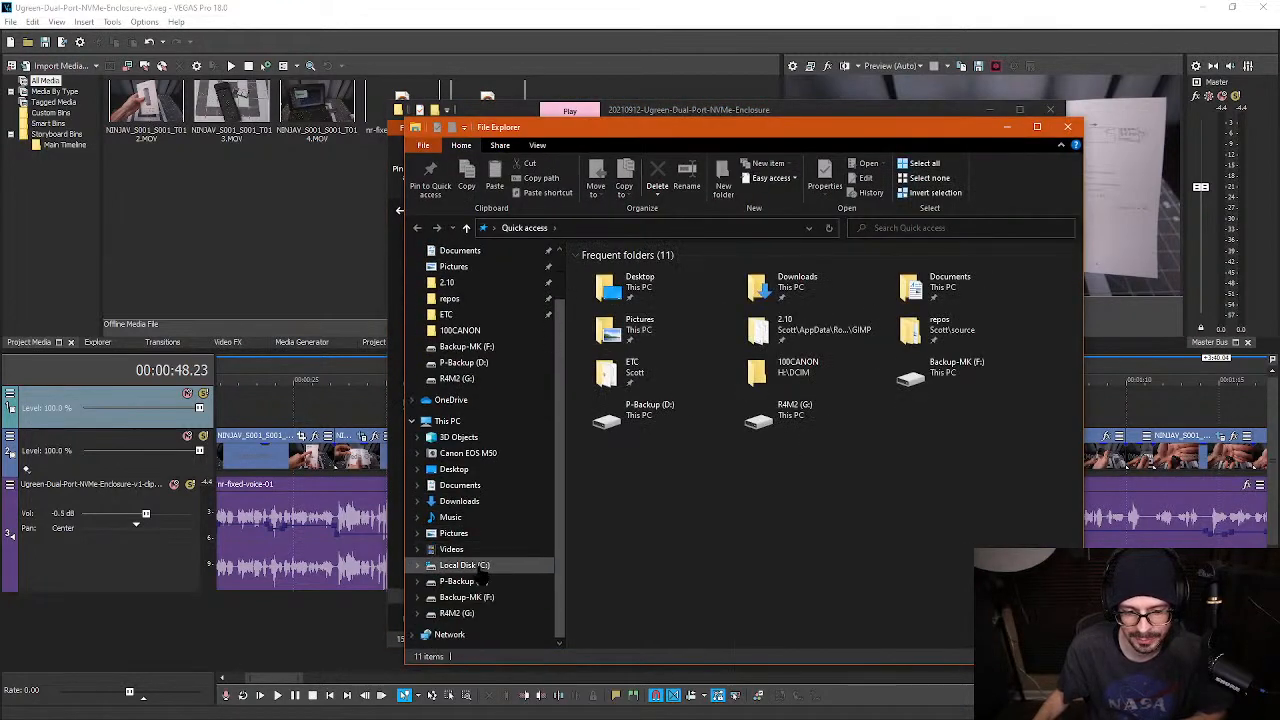
click(463, 599)
click(455, 613)
scroll(650, 550, down, 3)
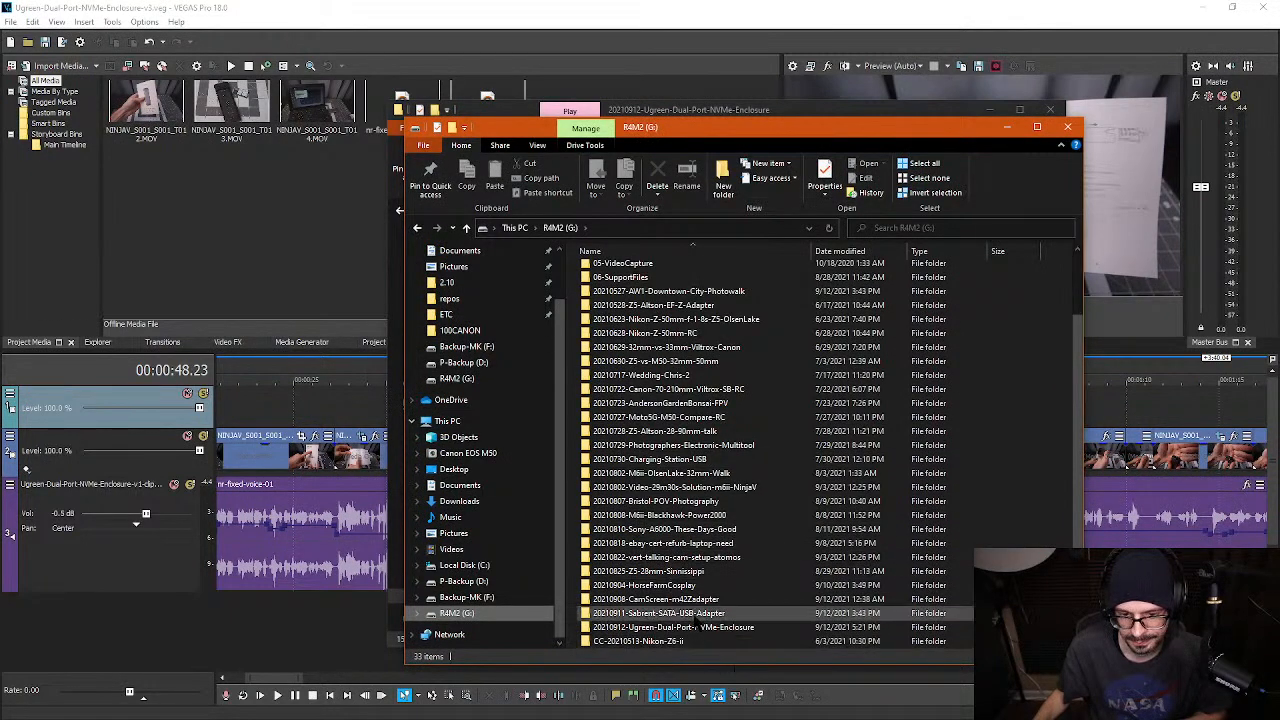
double_click(692, 613)
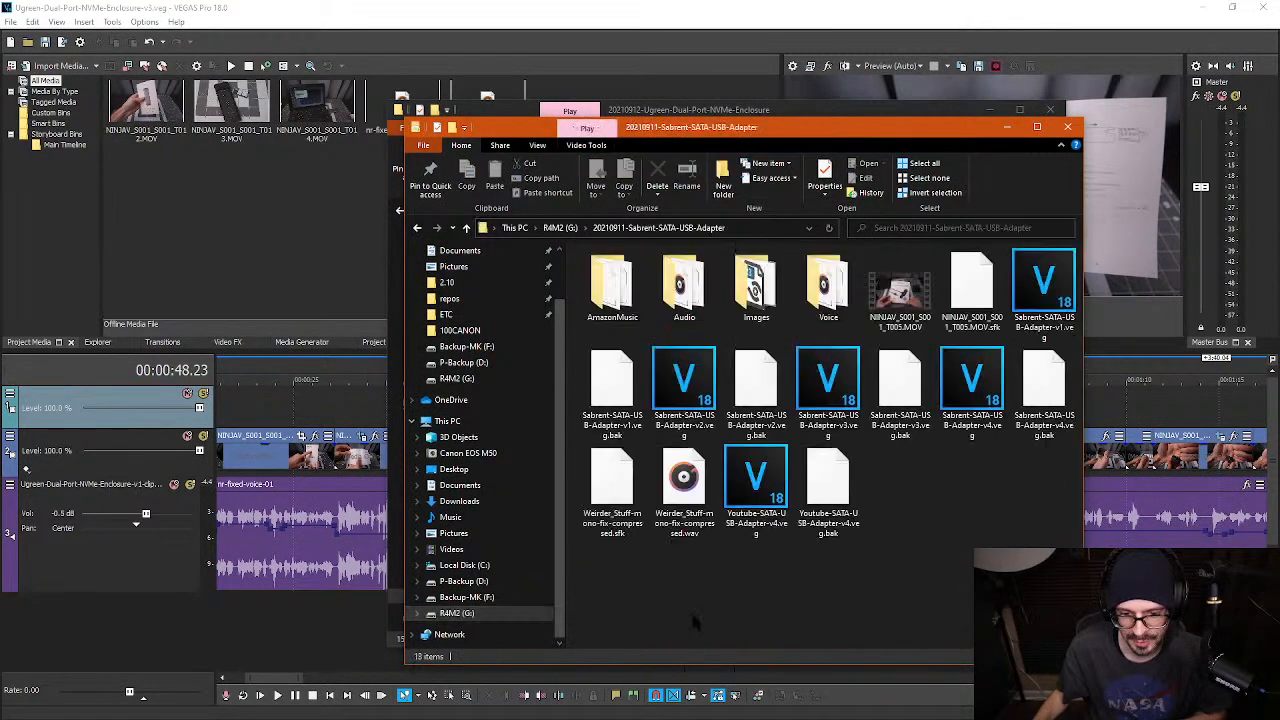
- Copy Weirder_Stuff-mono-fix-compressed.wav from the Sabrent folder into the 20210912-Ugreen-Dual-Port-NVMe-Enclosure folder
click(680, 488)
key(ctrl+c)
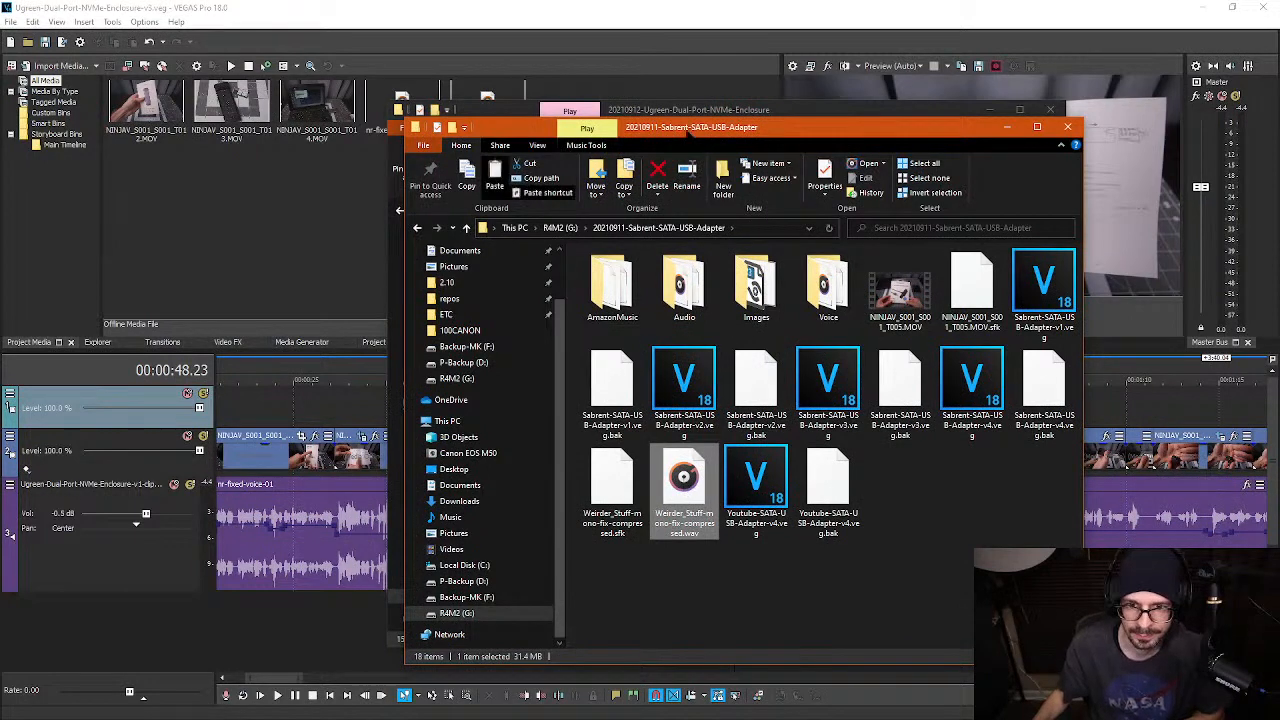
drag(688, 131, 928, 308)
click(594, 515)
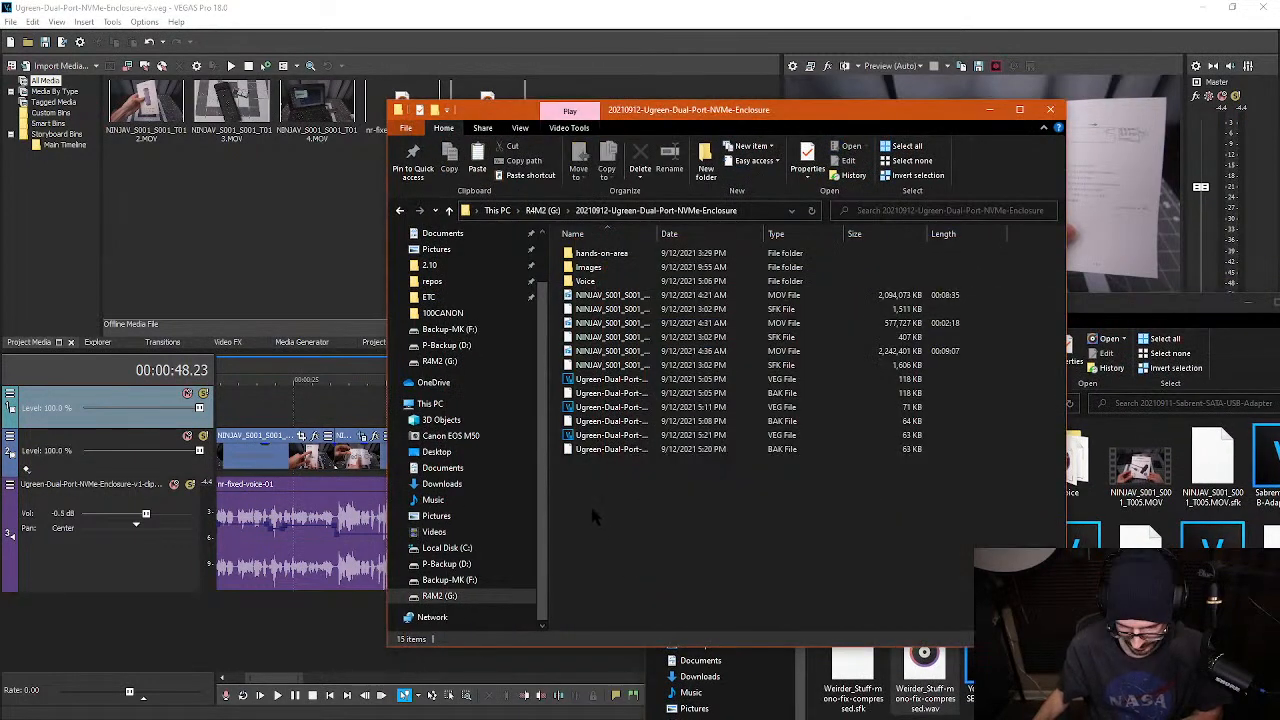
key(ctrl+v)
- Copy danosongs.com-artofgardens-intsr.mp3 from the Sabrent project's AmazonMusic folder into the 20210912-Ugreen-Dual-Port-NVMe-Enclosure folder
key(alt+Tab)
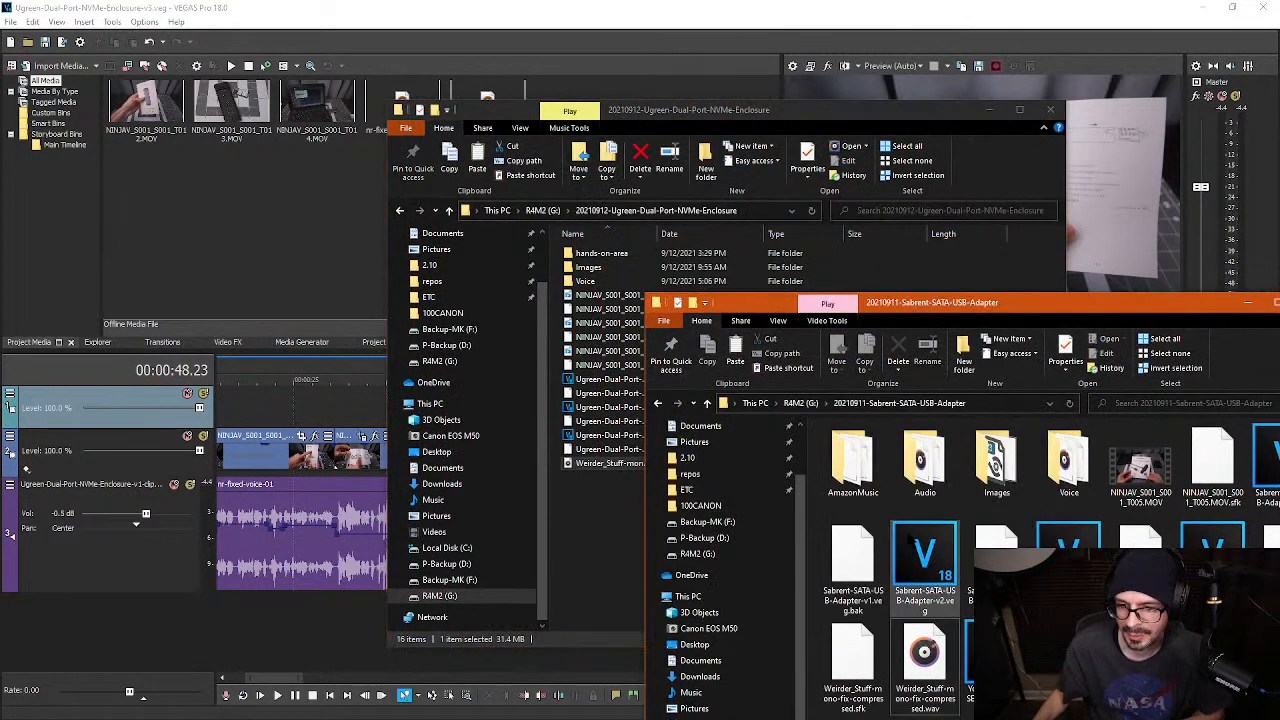
double_click(848, 462)
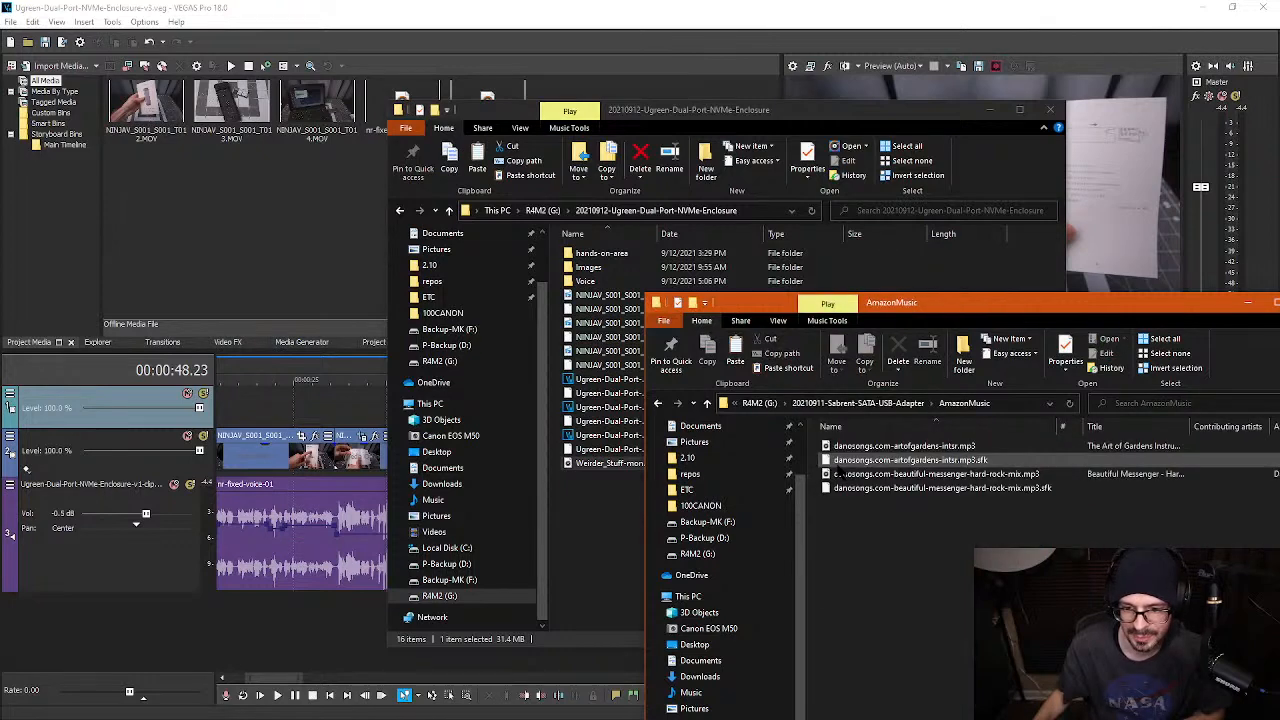
right_click(870, 461)
right_click(857, 449)
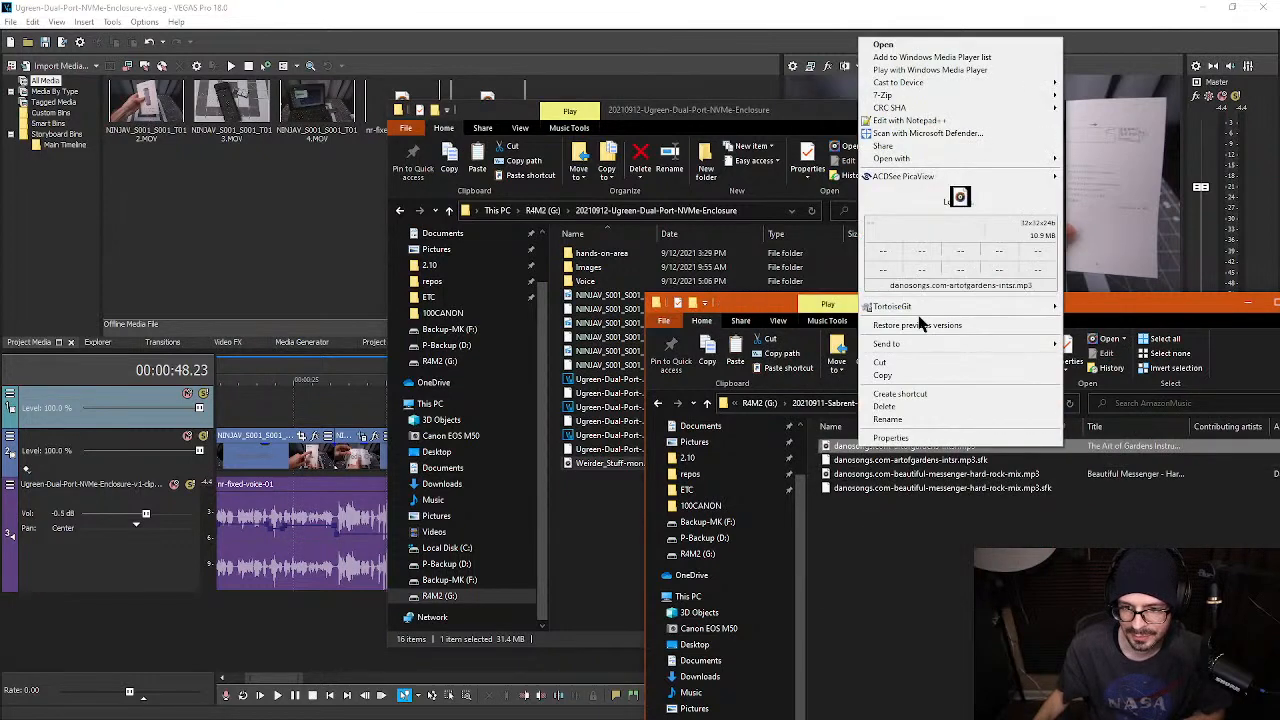
click(903, 378)
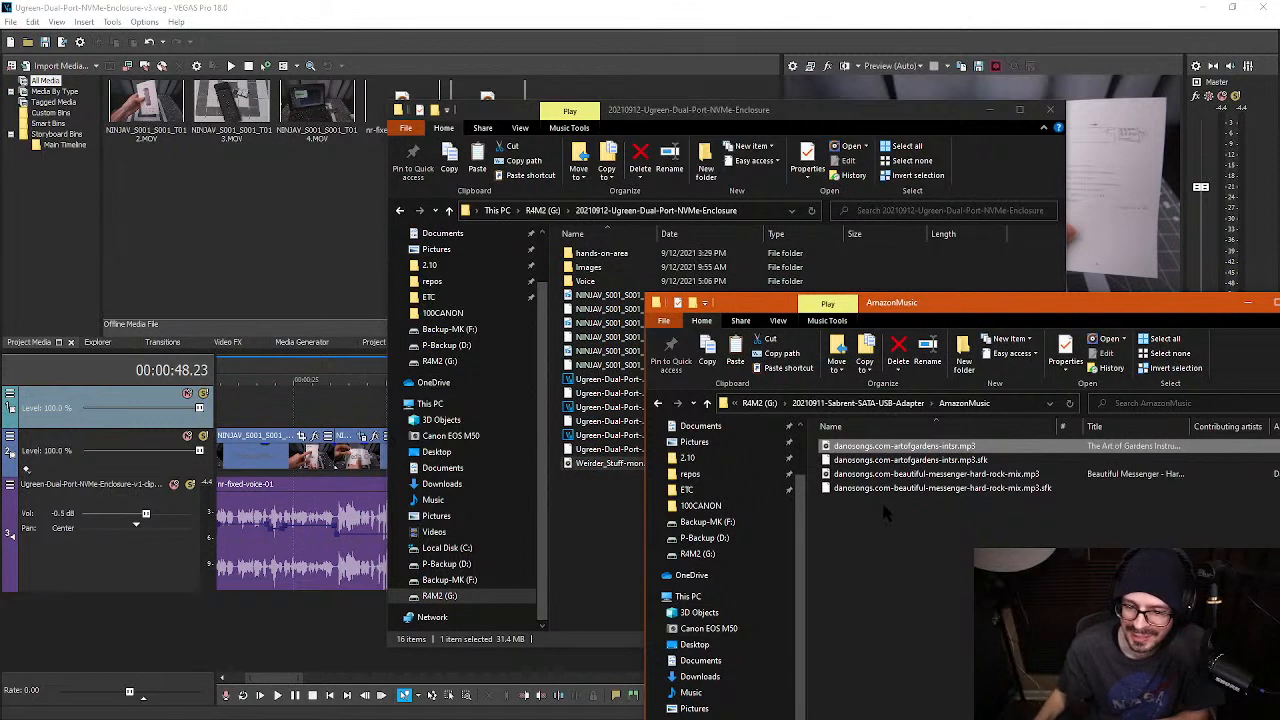
click(842, 445)
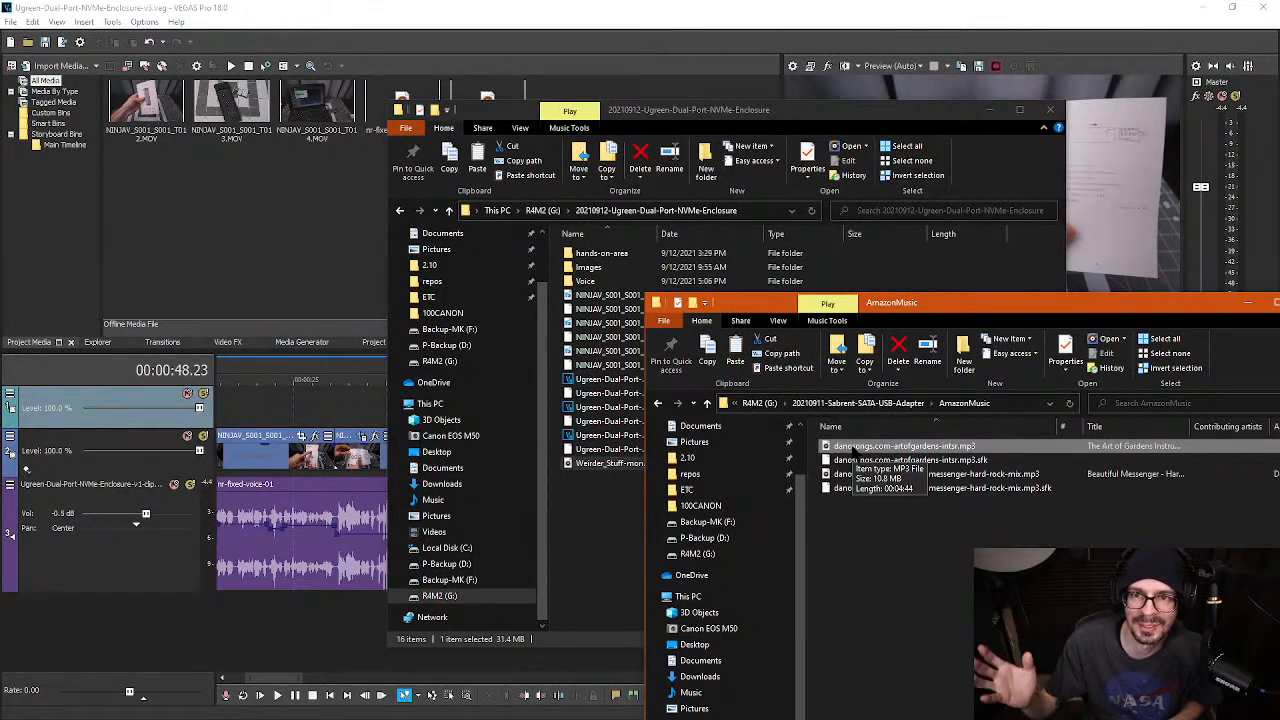
drag(855, 450, 600, 510)
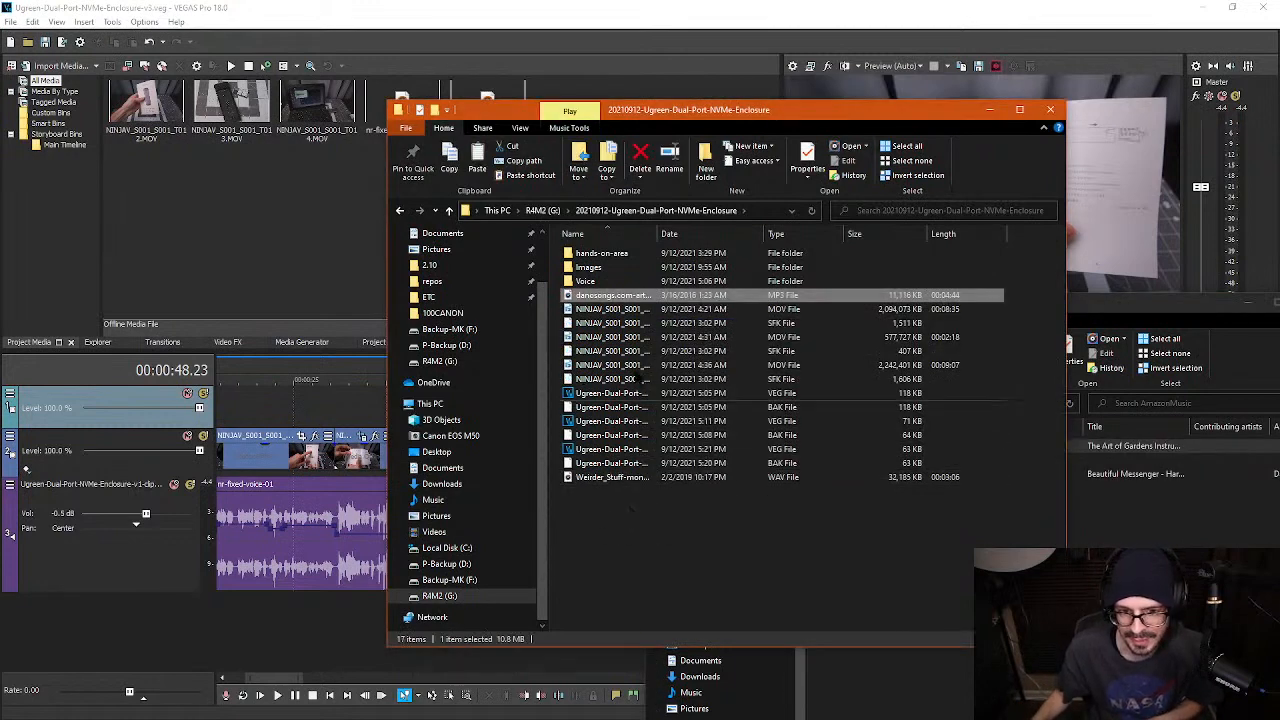
- Switch to VEGAS and save the project under the new name Amazon-Ugreen-Dual-Port-NVMe-Enclosure-v3.veg
click(321, 207)
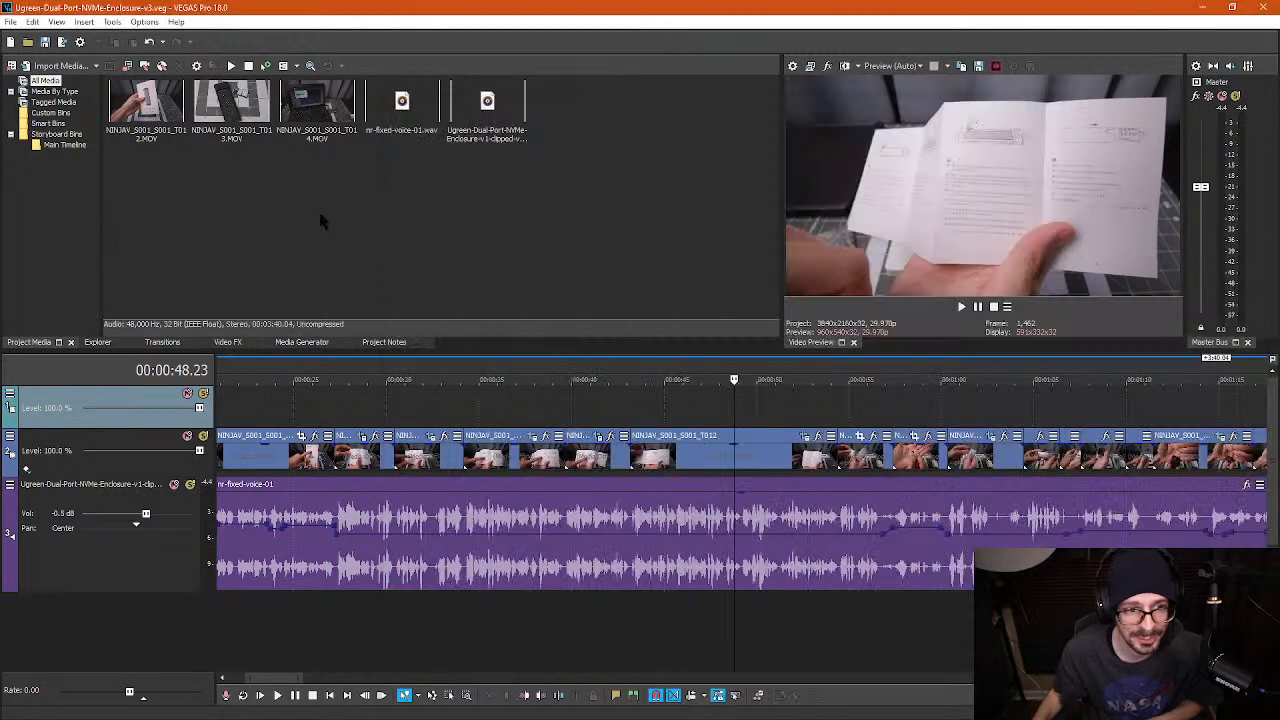
click(10, 21)
click(40, 104)
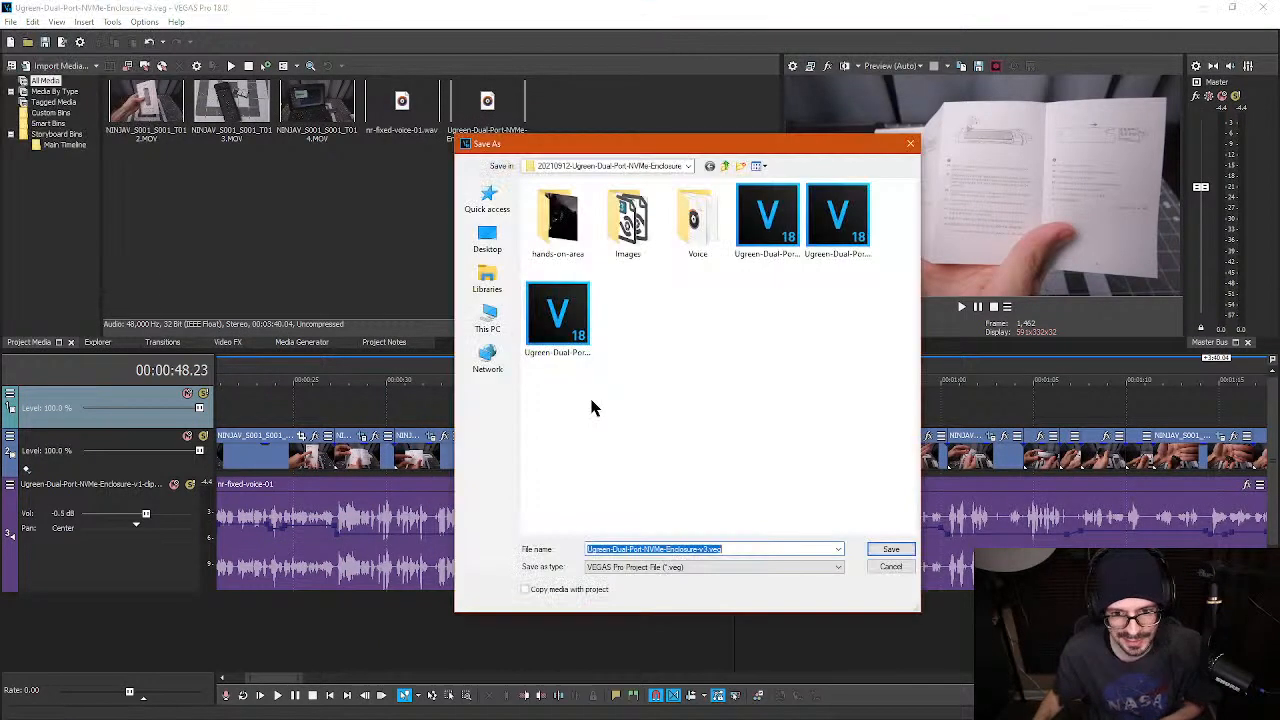
click(588, 549)
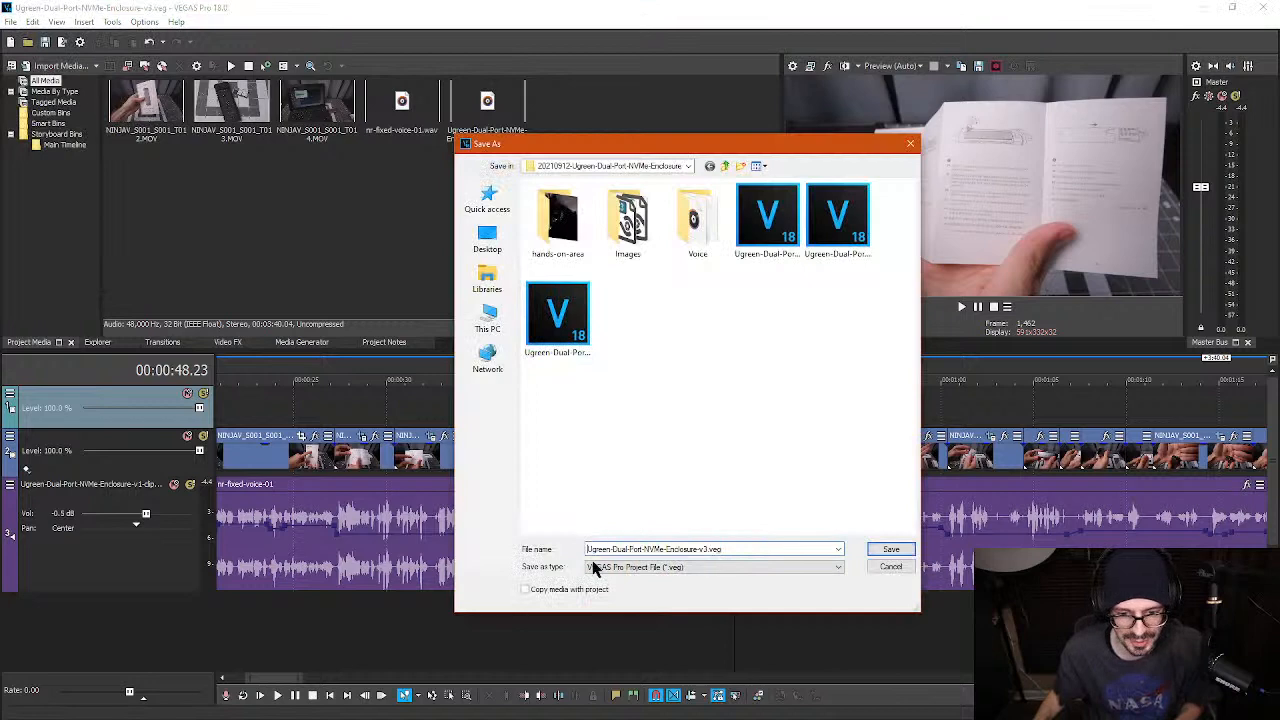
text(Amazon-)
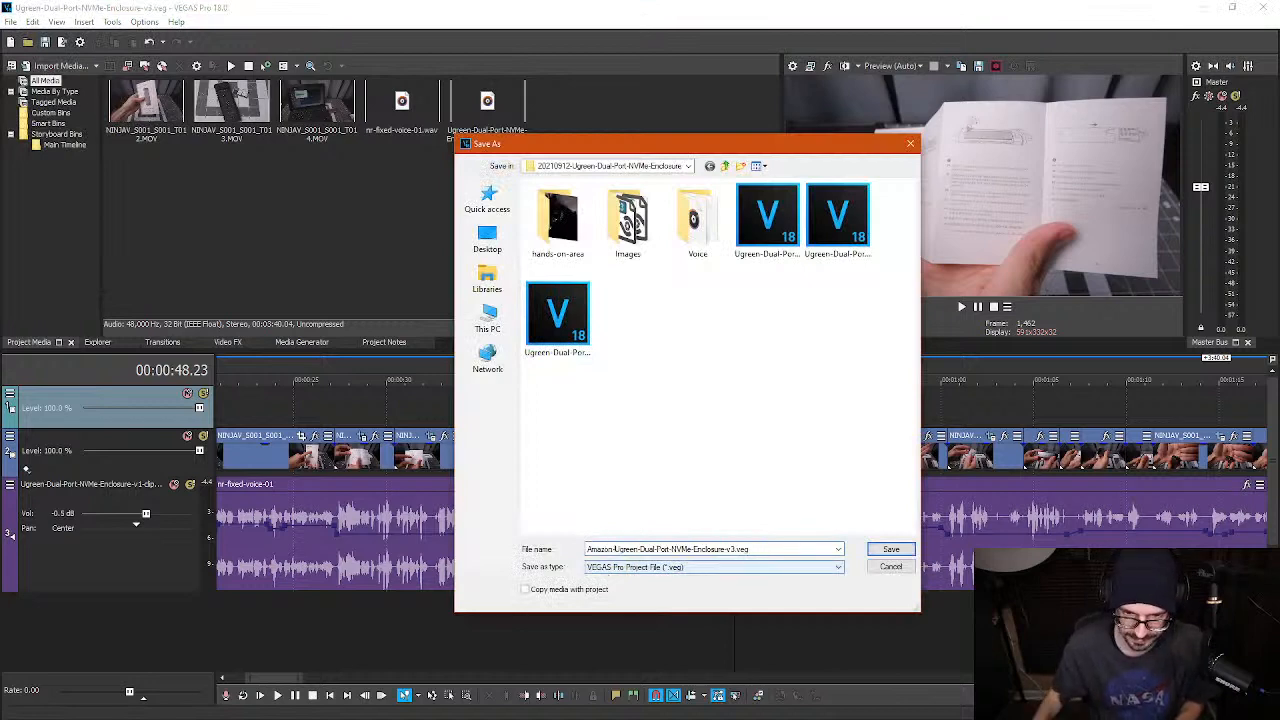
click(891, 551)
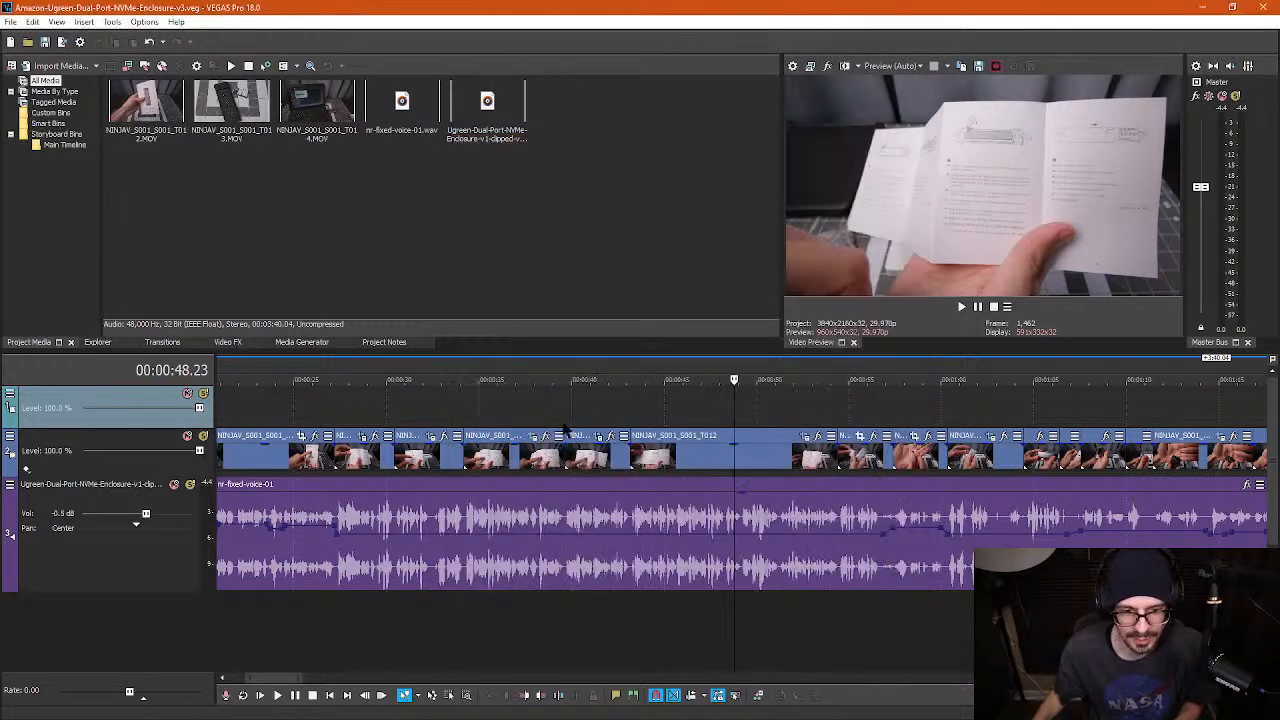
- Minimize the AmazonMusic window, then bring up the 20210912-Ugreen-Dual-Port-NVMe-Enclosure folder beside the project media with its Name column widened to show full file names
click(671, 415)
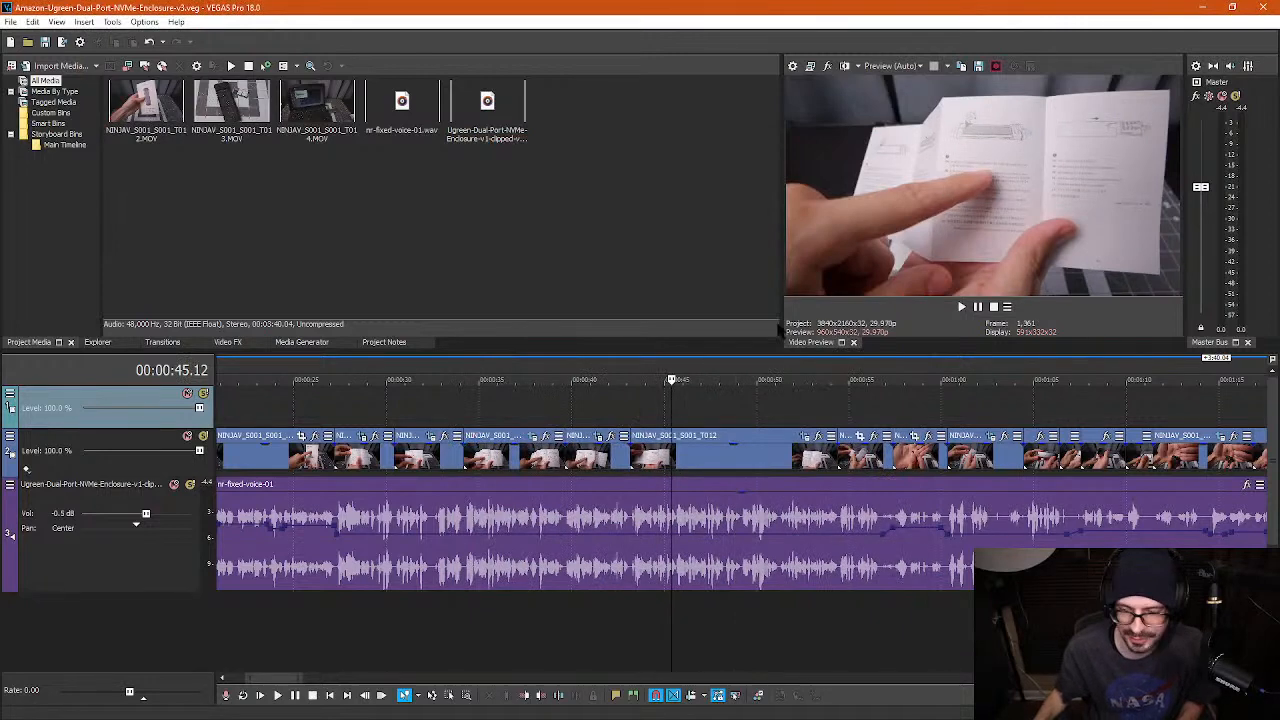
key(alt+Tab)
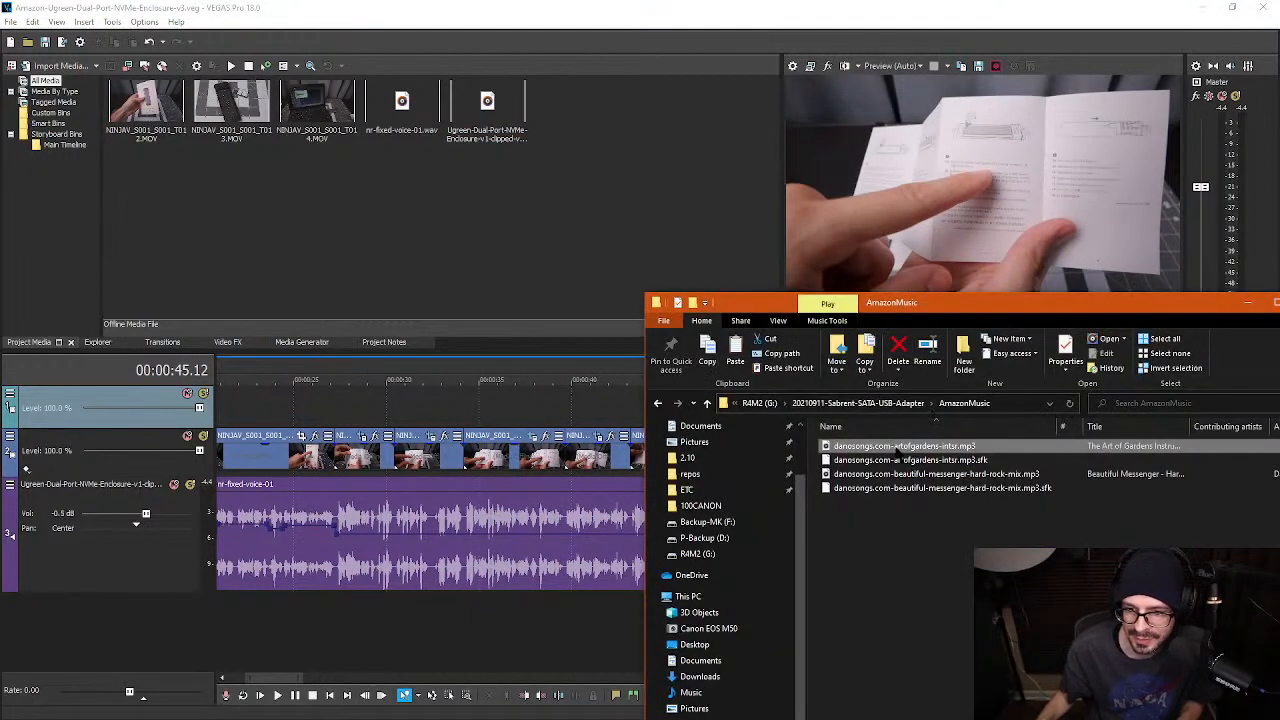
click(474, 240)
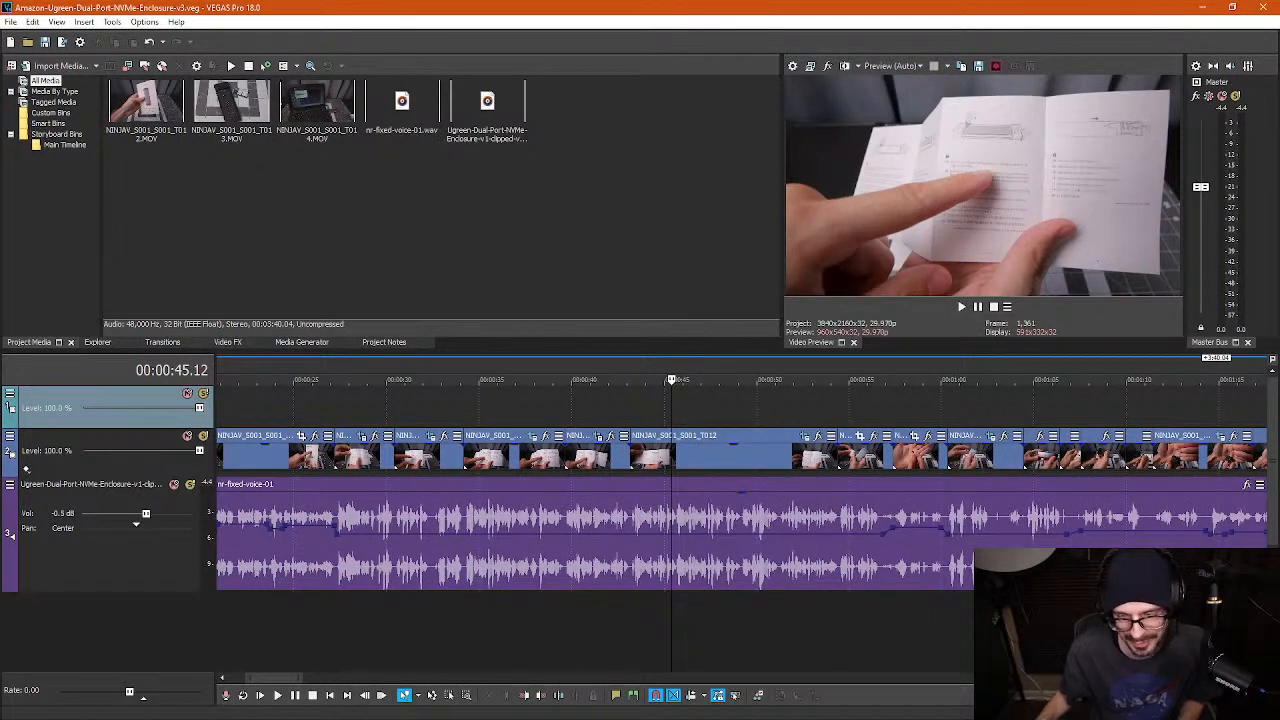
key(alt+Tab)
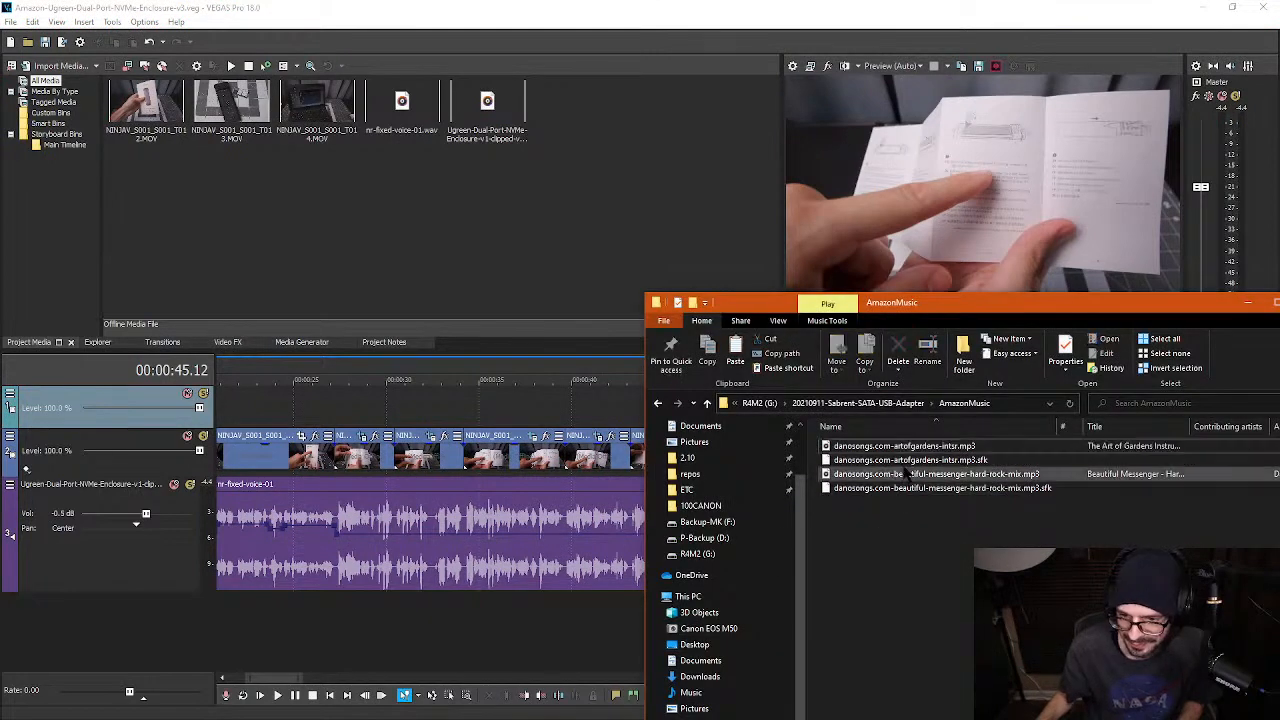
drag(1170, 305, 1030, 400)
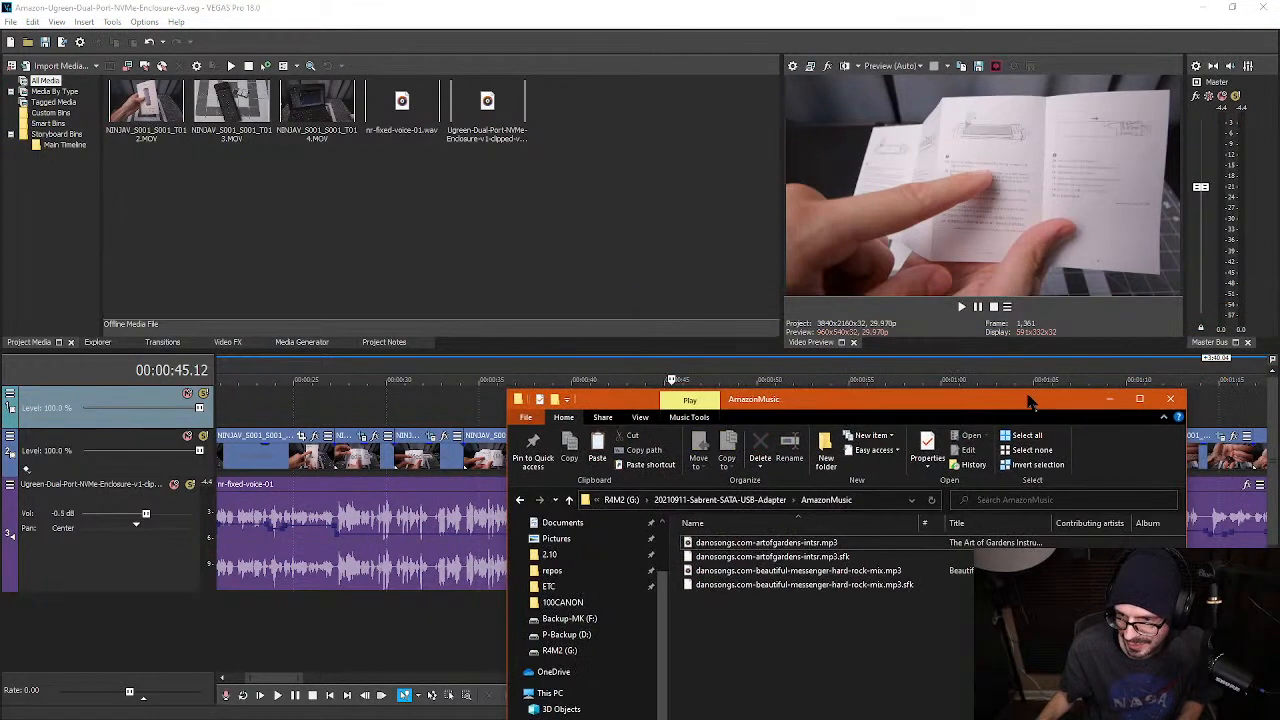
click(1110, 399)
key(alt+Tab)
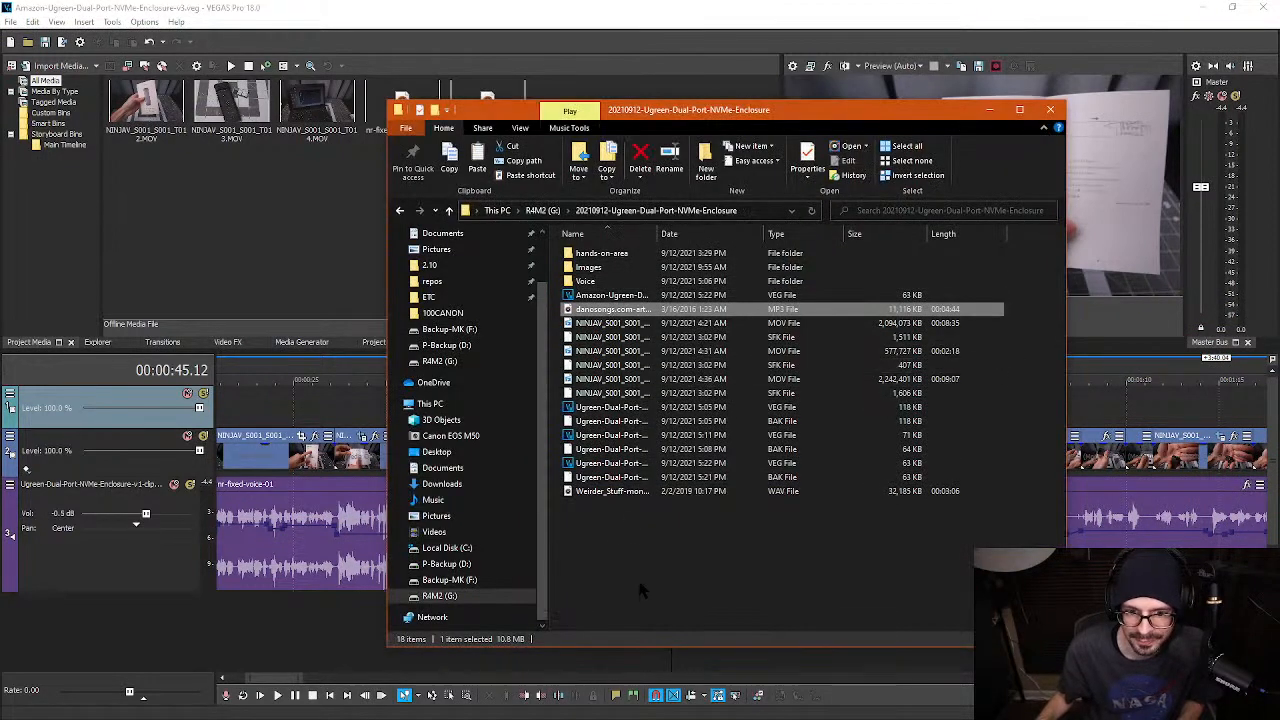
drag(655, 233, 764, 233)
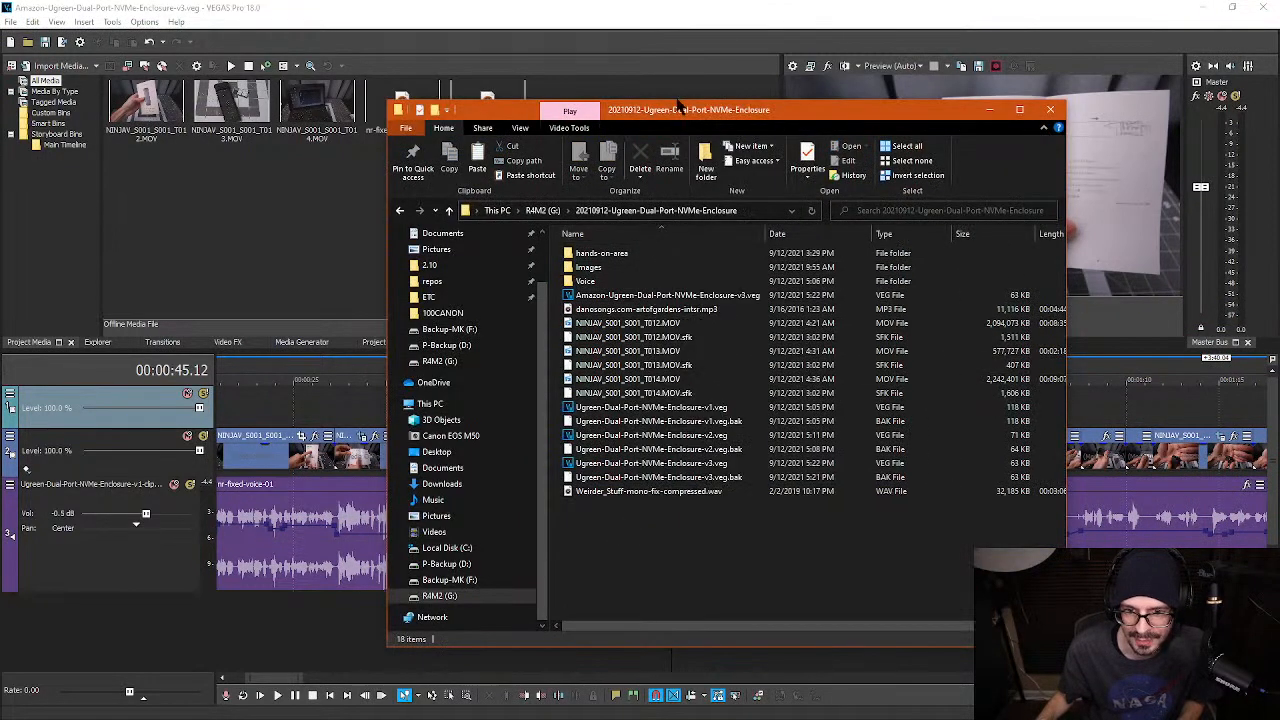
drag(675, 113, 811, 124)
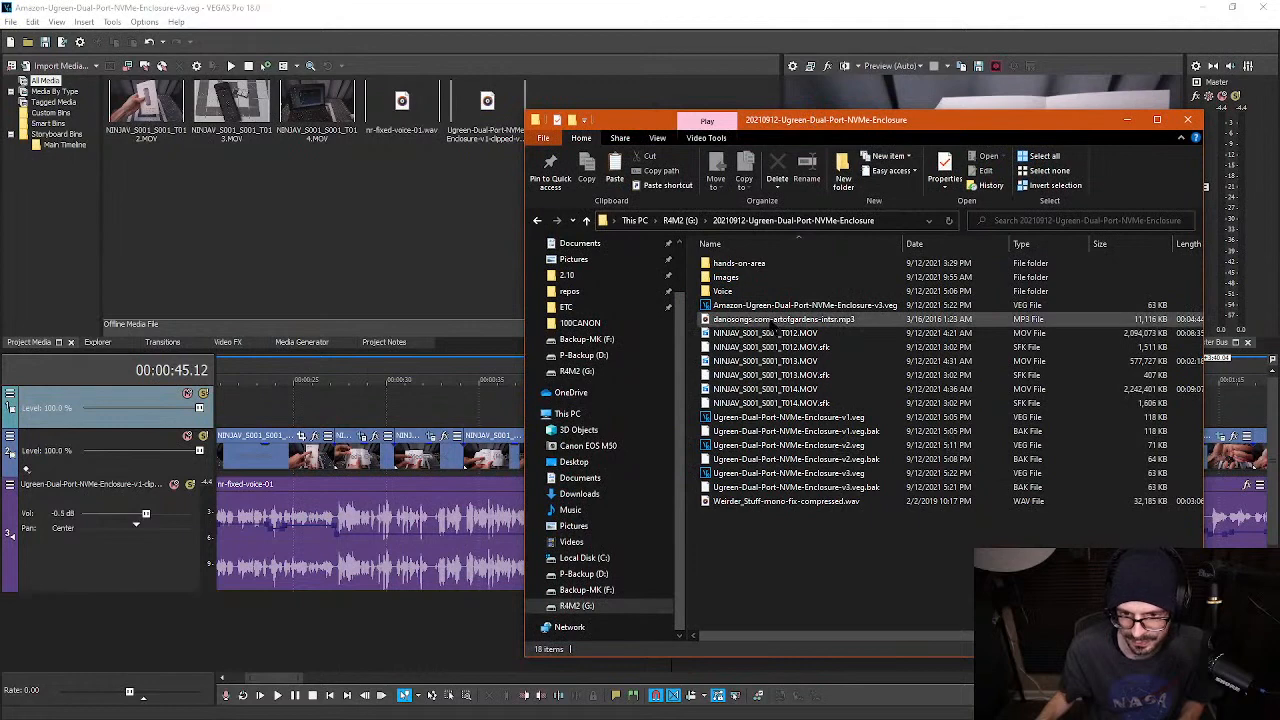
- Import danosongs.com-artofgardens-intsr.mp3 and Weirder_Stuff-mono-fix-compressed.wav from the Ugreen folder into the VEGAS project media
click(772, 322)
drag(399, 283, 293, 265)
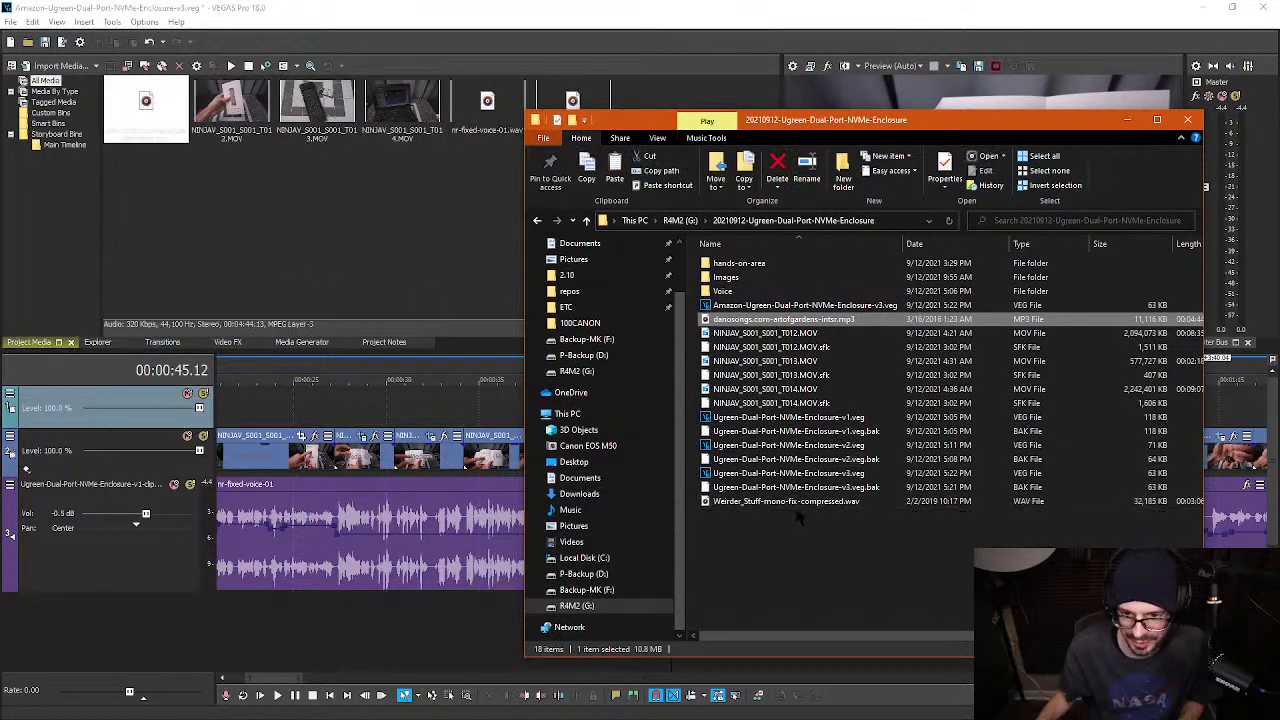
drag(765, 503, 418, 262)
click(260, 165)
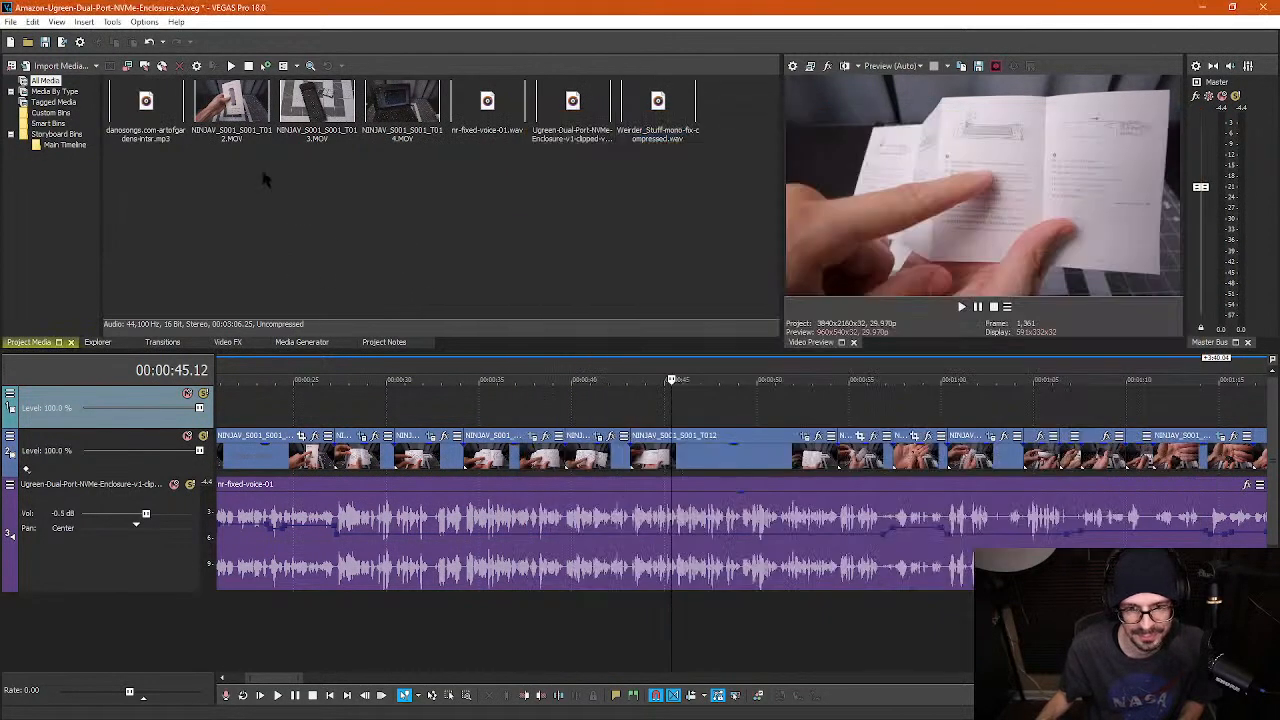
- Place danosongs.com-artofgardens-intsr.mp3 on a new audio track below the voice and set that track's volume to -21 dB
click(148, 140)
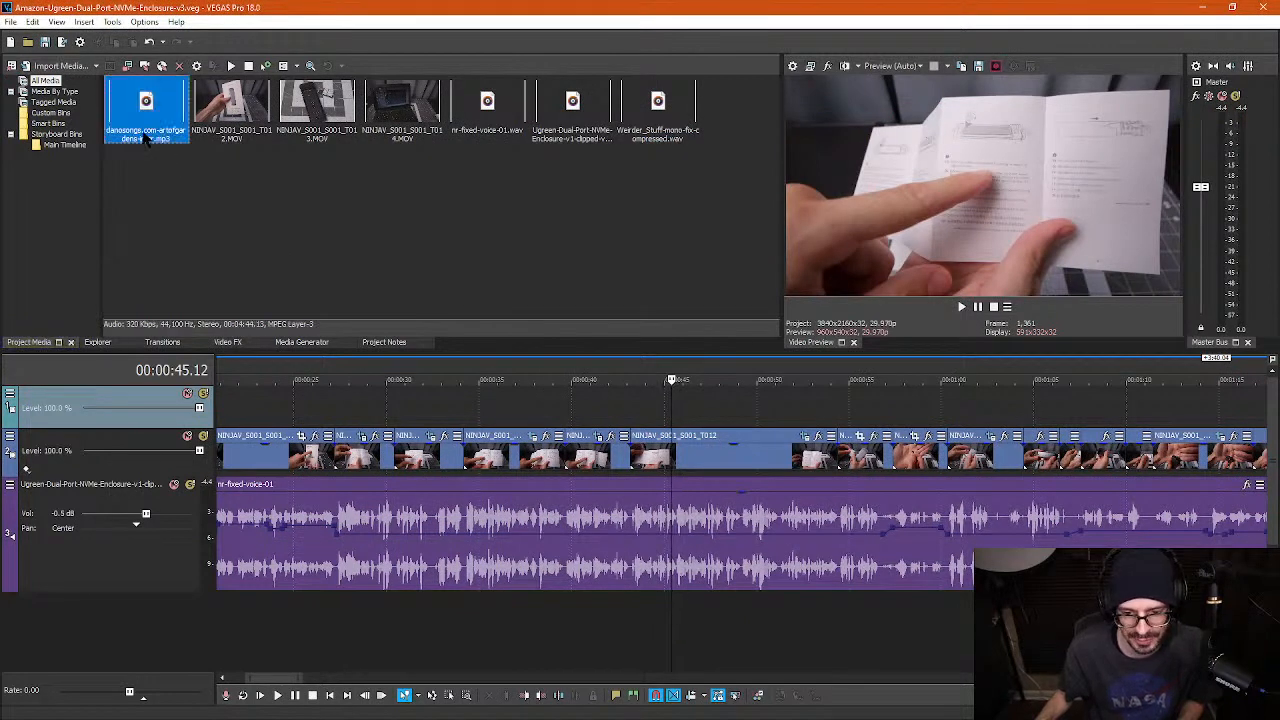
drag(148, 140, 307, 606)
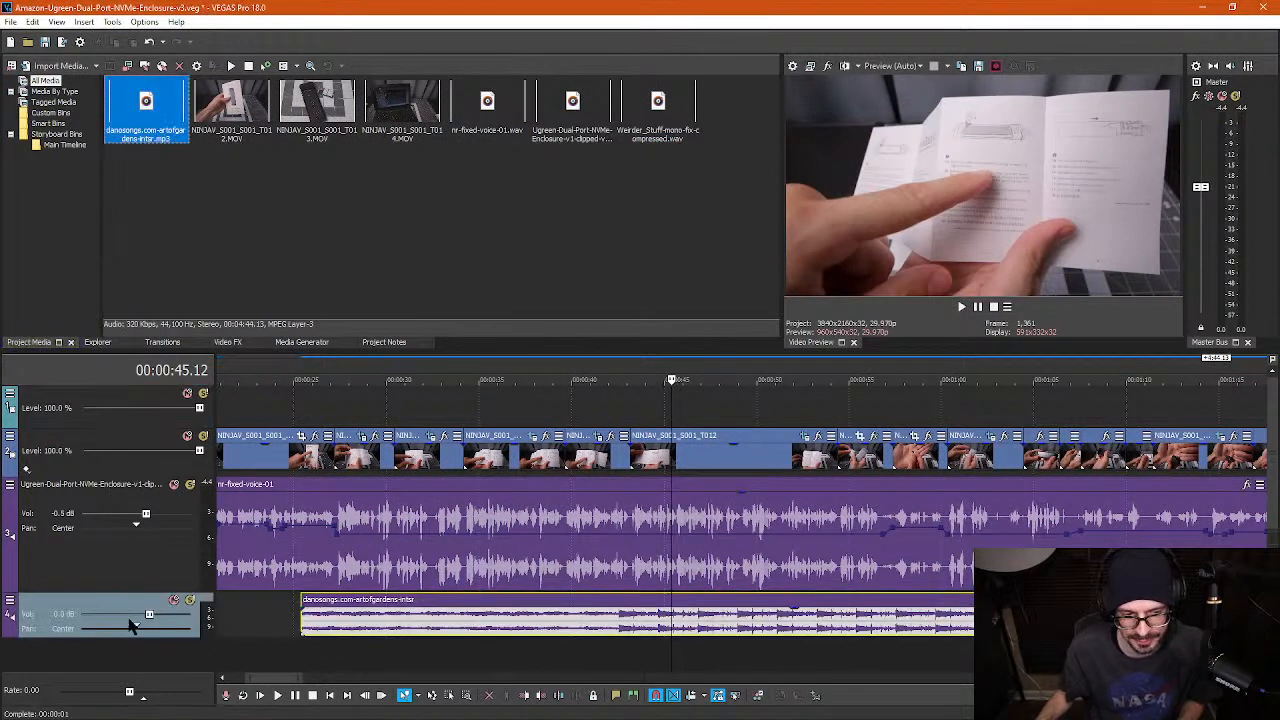
double_click(60, 620)
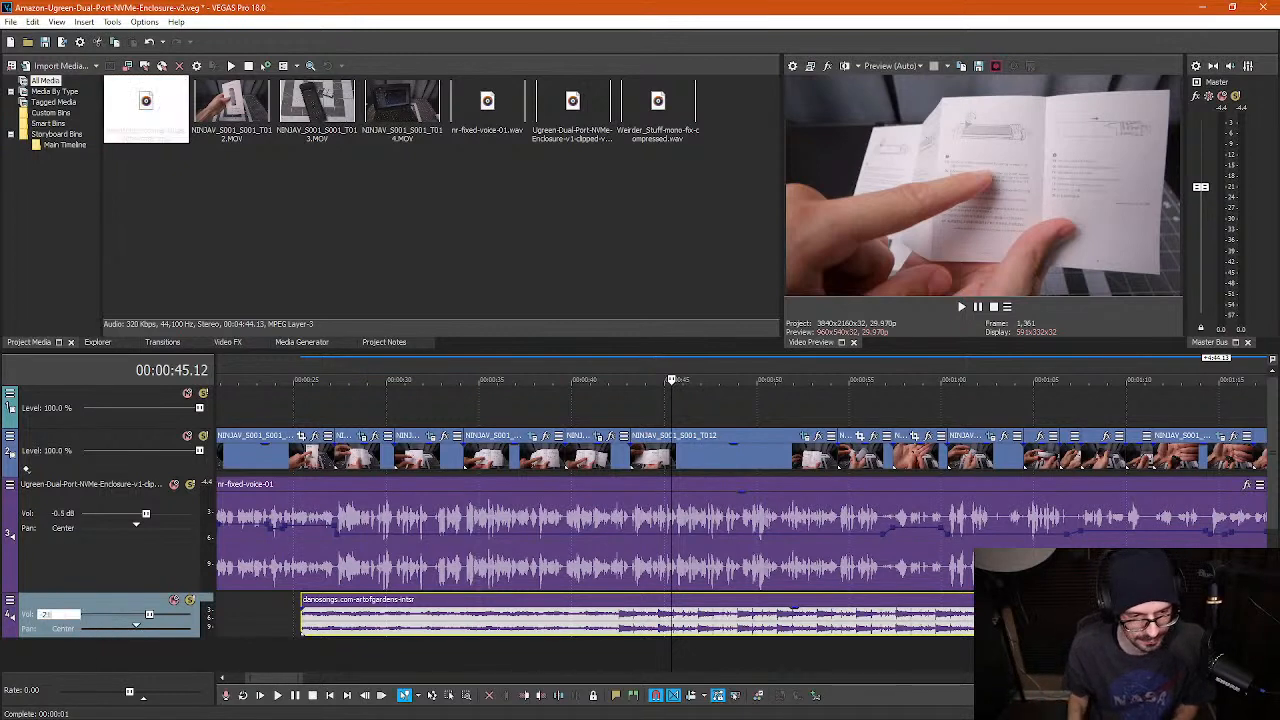
text(-21)
key(Return)
- Move the music clip along its track to start at about 00:03:25, overlapping the end of the voice clip
click(616, 625)
scroll(619, 627, down, 2)
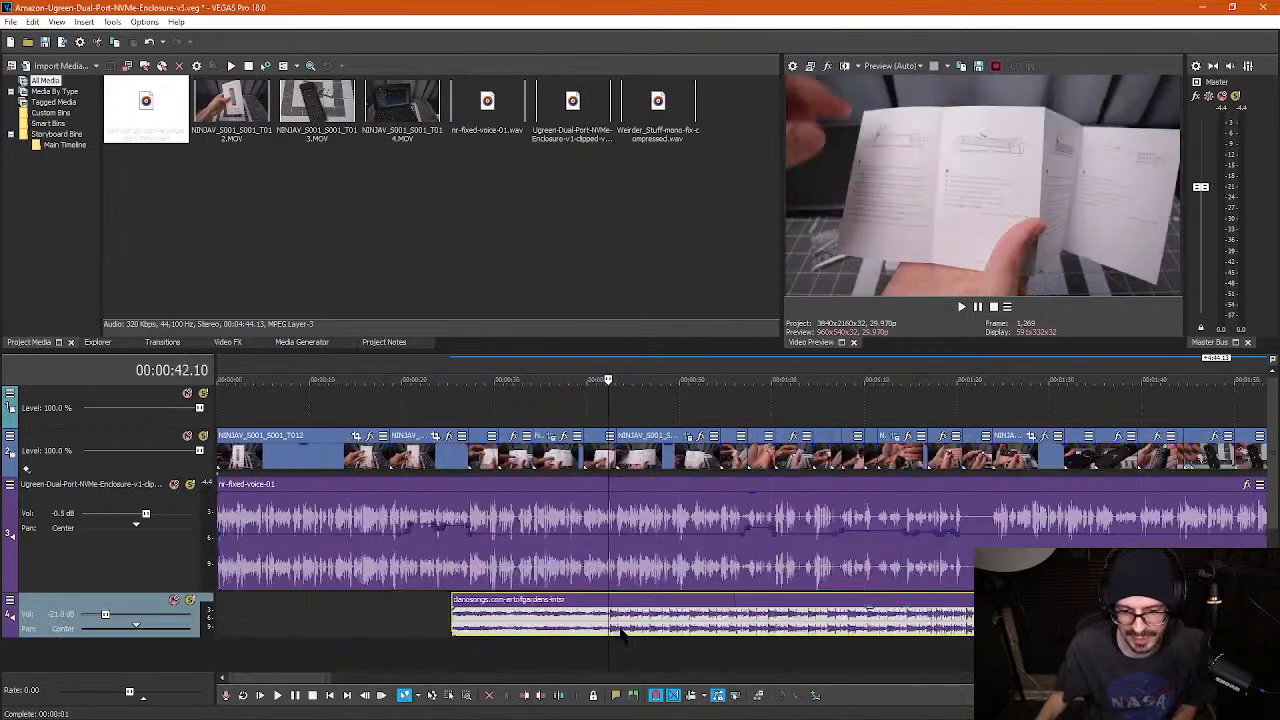
scroll(620, 630, down, 4)
drag(509, 623, 778, 628)
click(558, 624)
scroll(582, 625, up, 5)
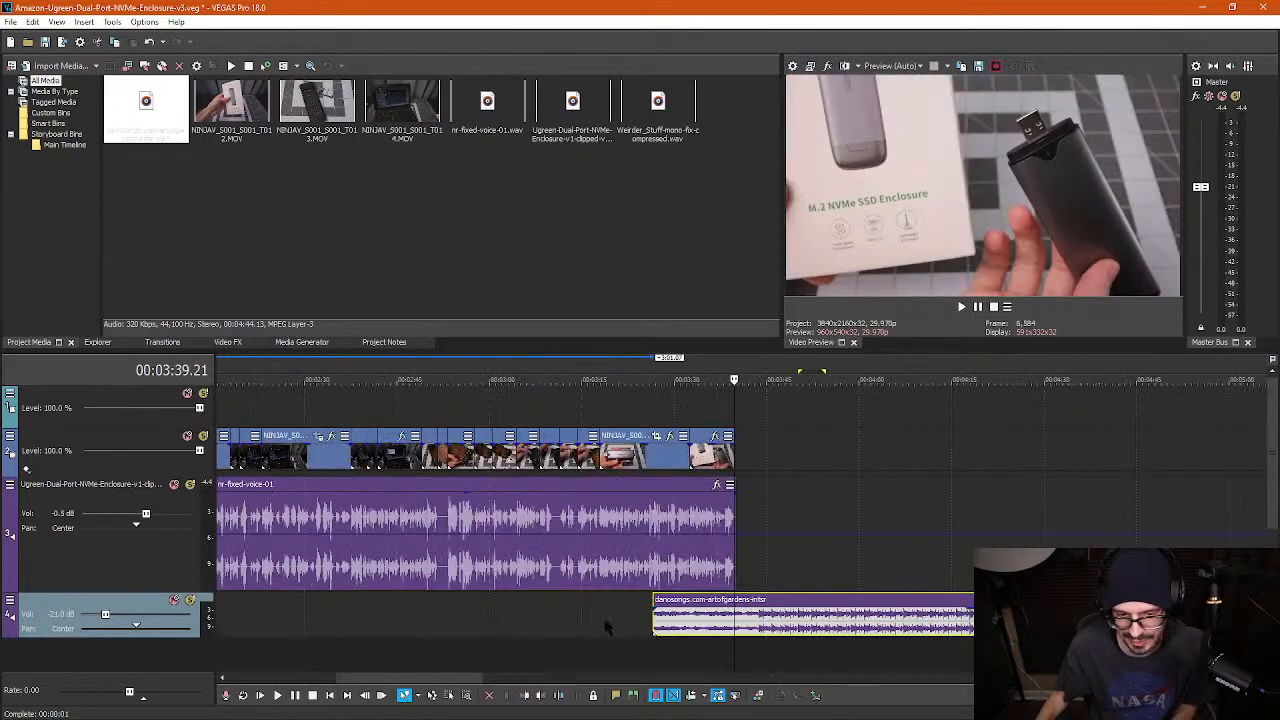
- Split the music clip at 00:03:43.22, where the louder part begins, and delete the quiet intro before it
click(778, 628)
scroll(778, 628, up, 6)
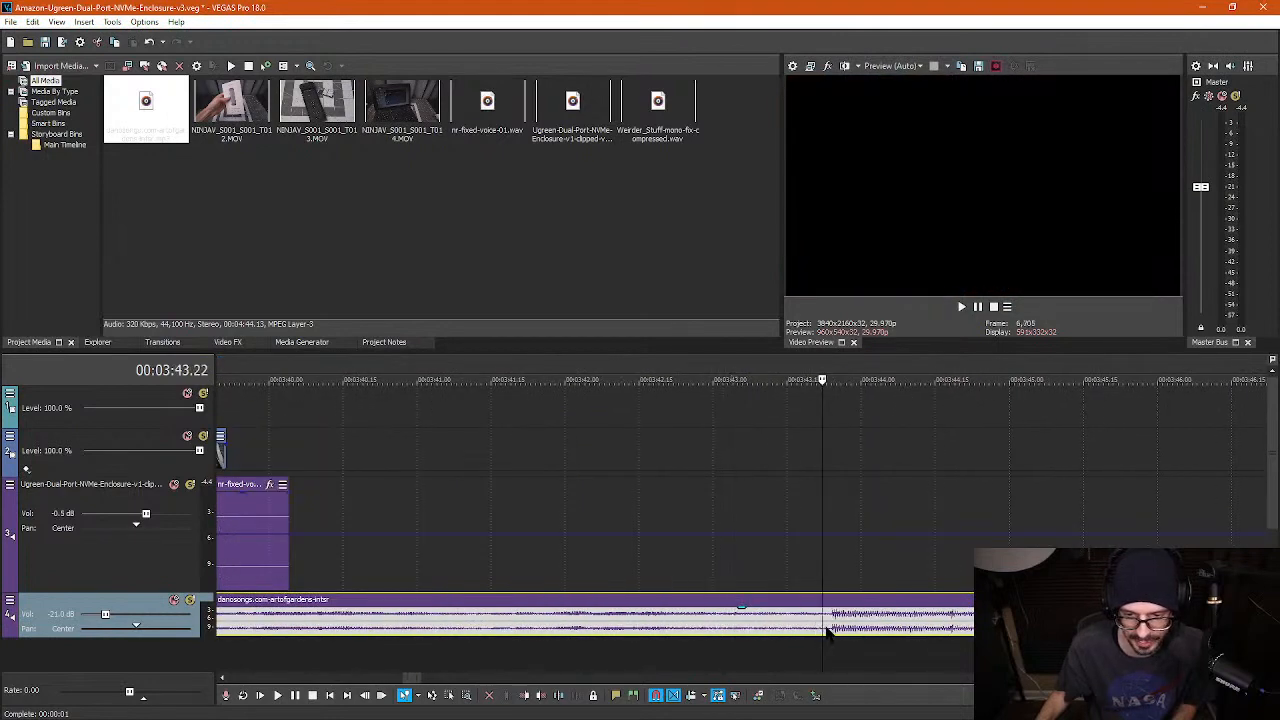
key(s)
click(733, 628)
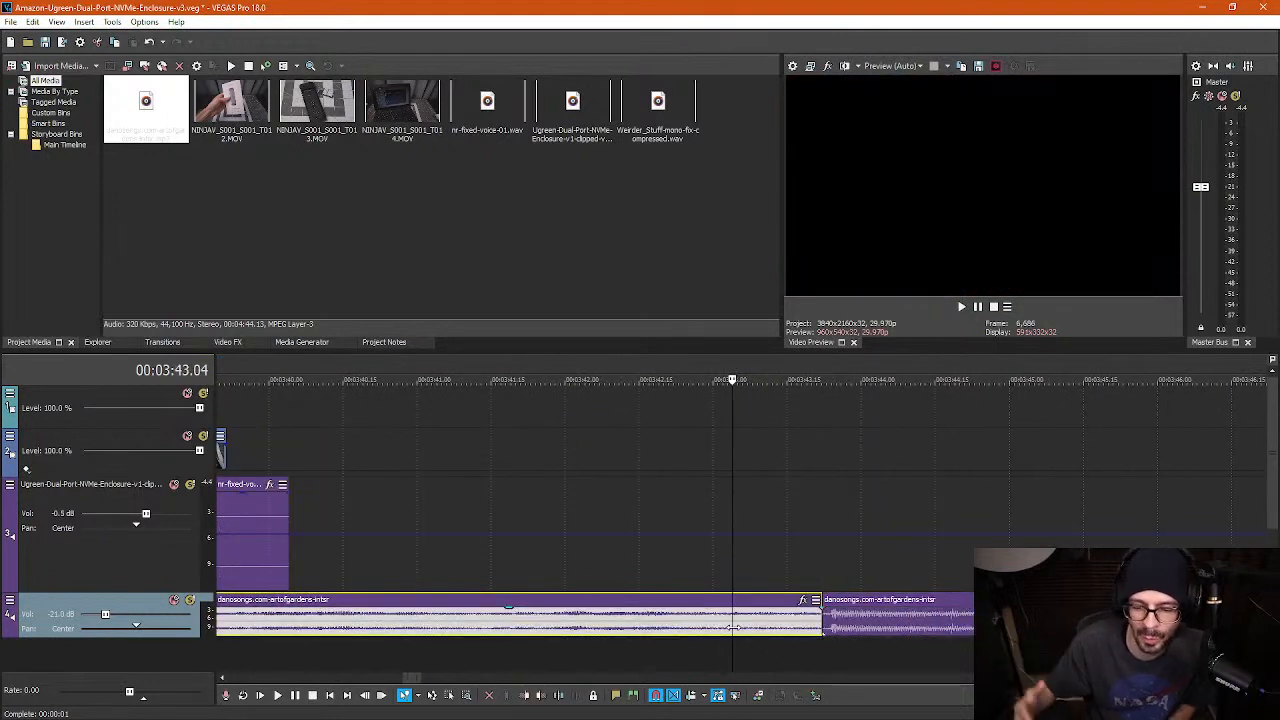
key(Delete)
- Move the remaining music clip to the very start of the timeline
scroll(714, 623, down, 4)
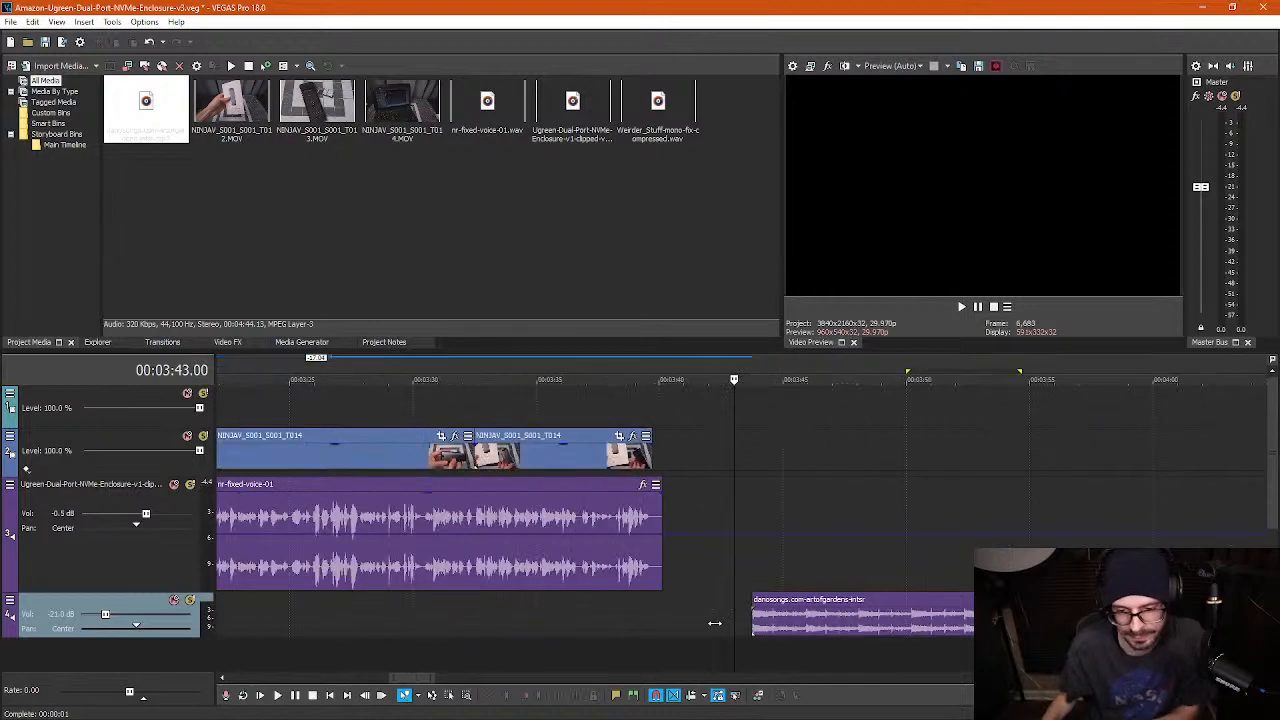
scroll(708, 627, down, 5)
drag(662, 625, 405, 625)
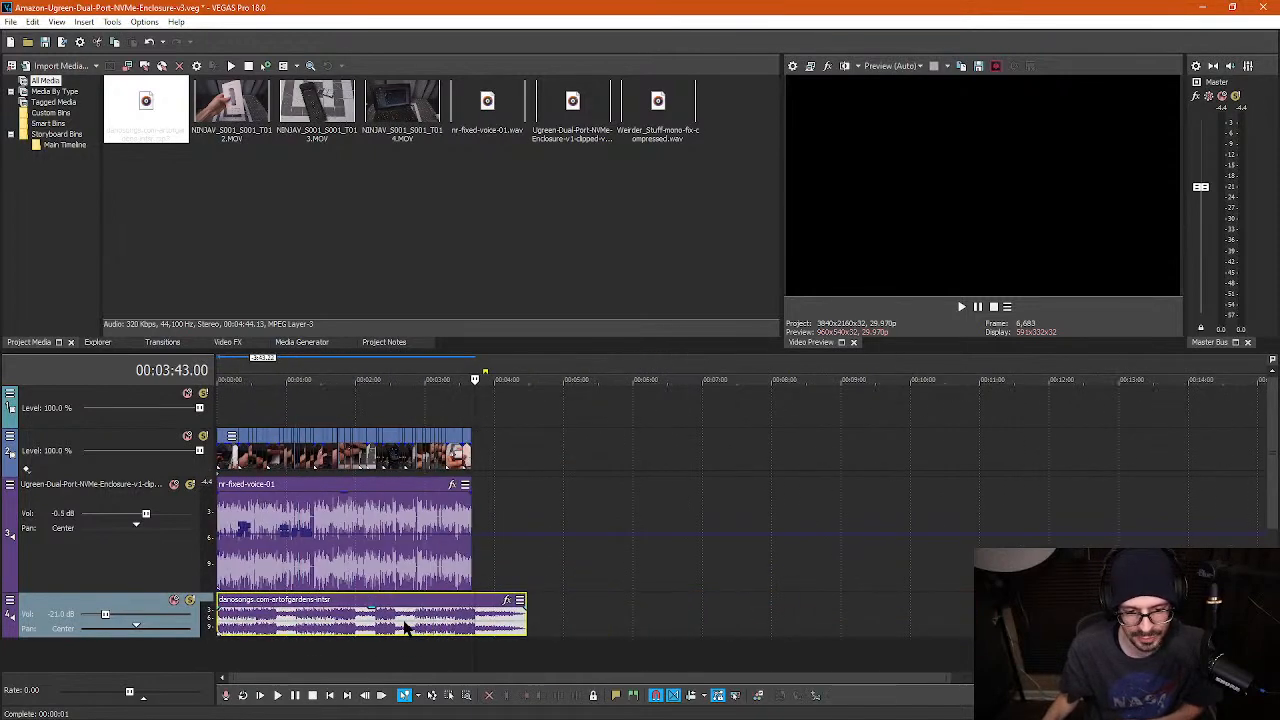
- Split the music clip at the end of the voice clip, 00:03:40.04, and delete the excess after it
click(470, 620)
scroll(318, 625, up, 5)
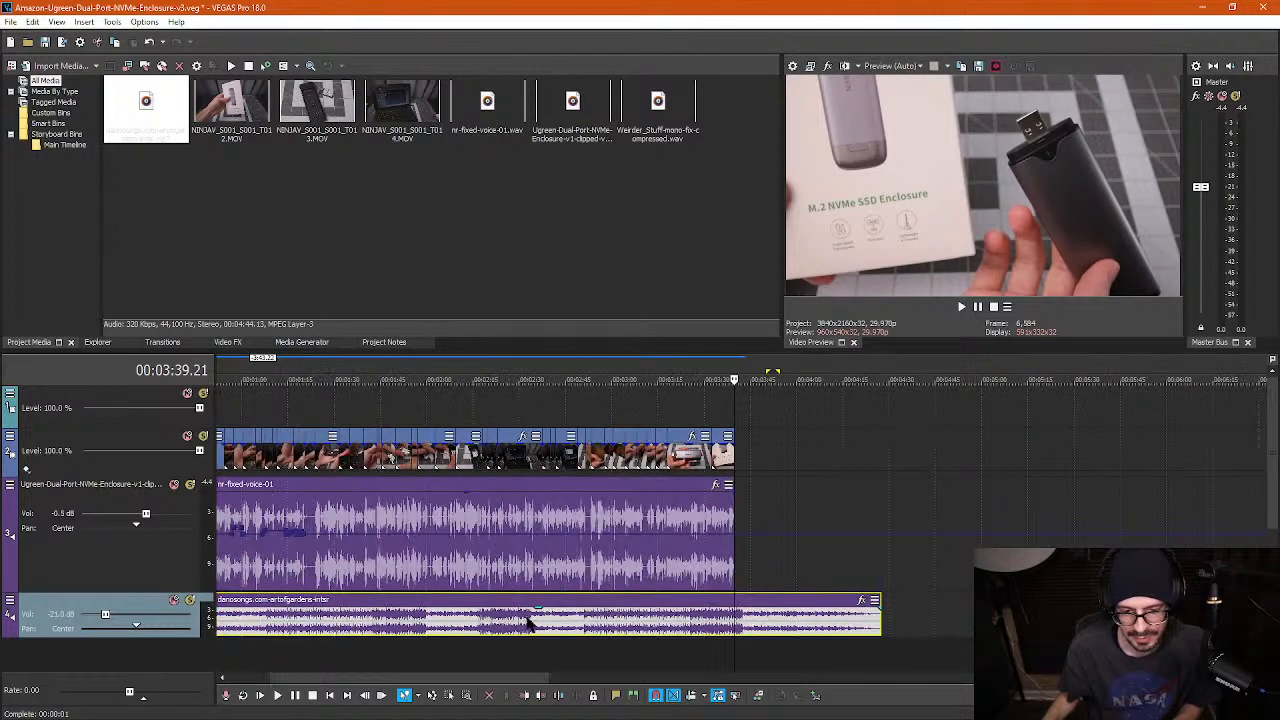
click(741, 603)
key(s)
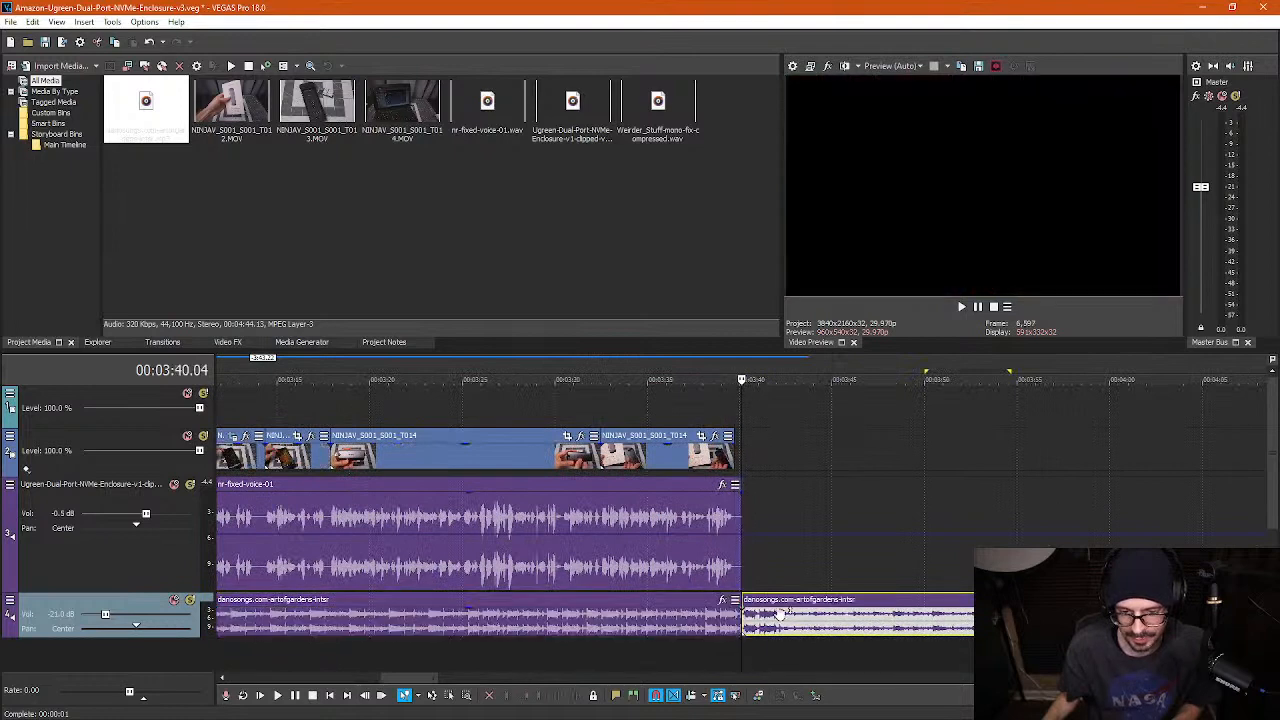
click(789, 617)
key(Delete)
- Trim the music and voice clips to the video's end at 00:03:39.21 and fade the music out from about 00:03:36
click(733, 625)
scroll(745, 623, up, 3)
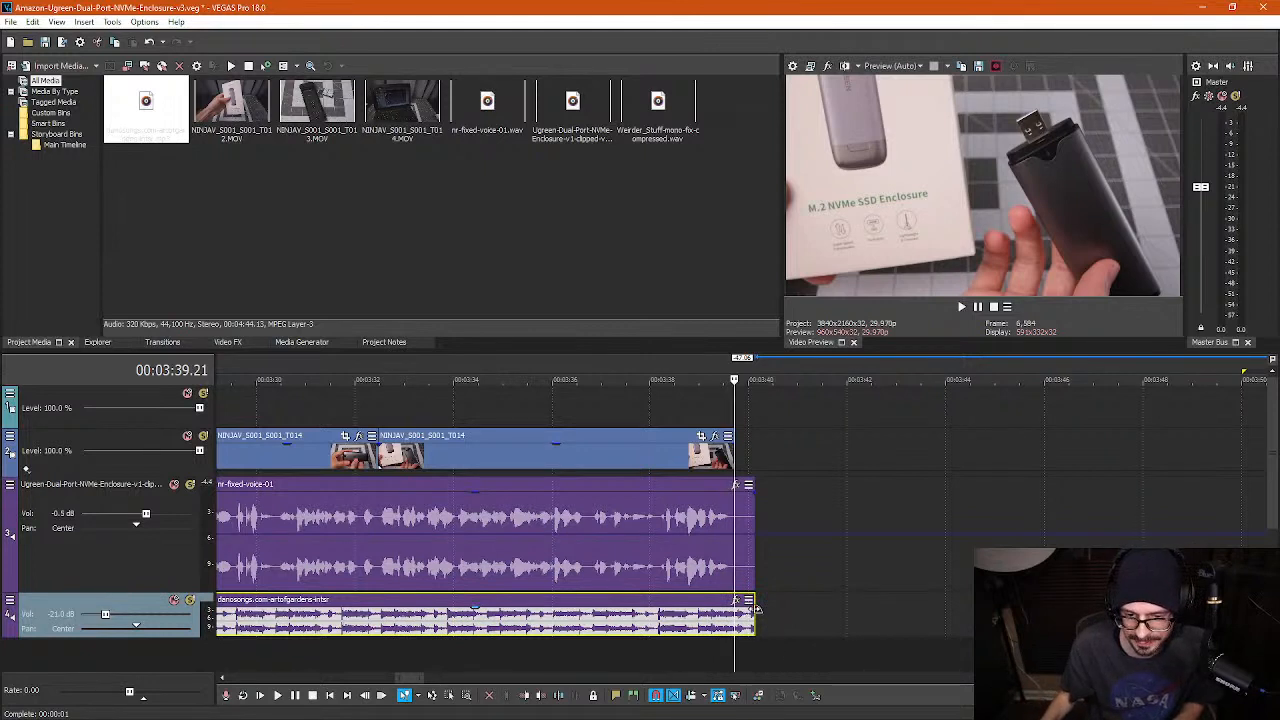
drag(753, 620, 737, 620)
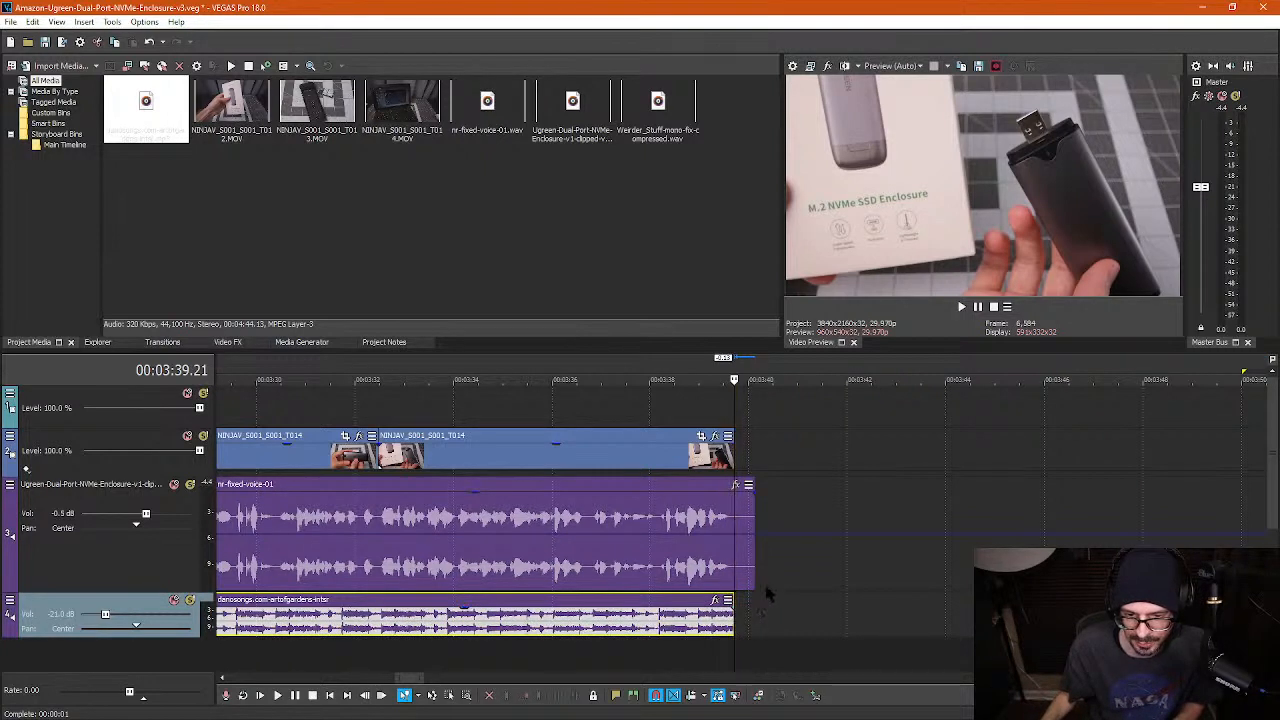
click(750, 580)
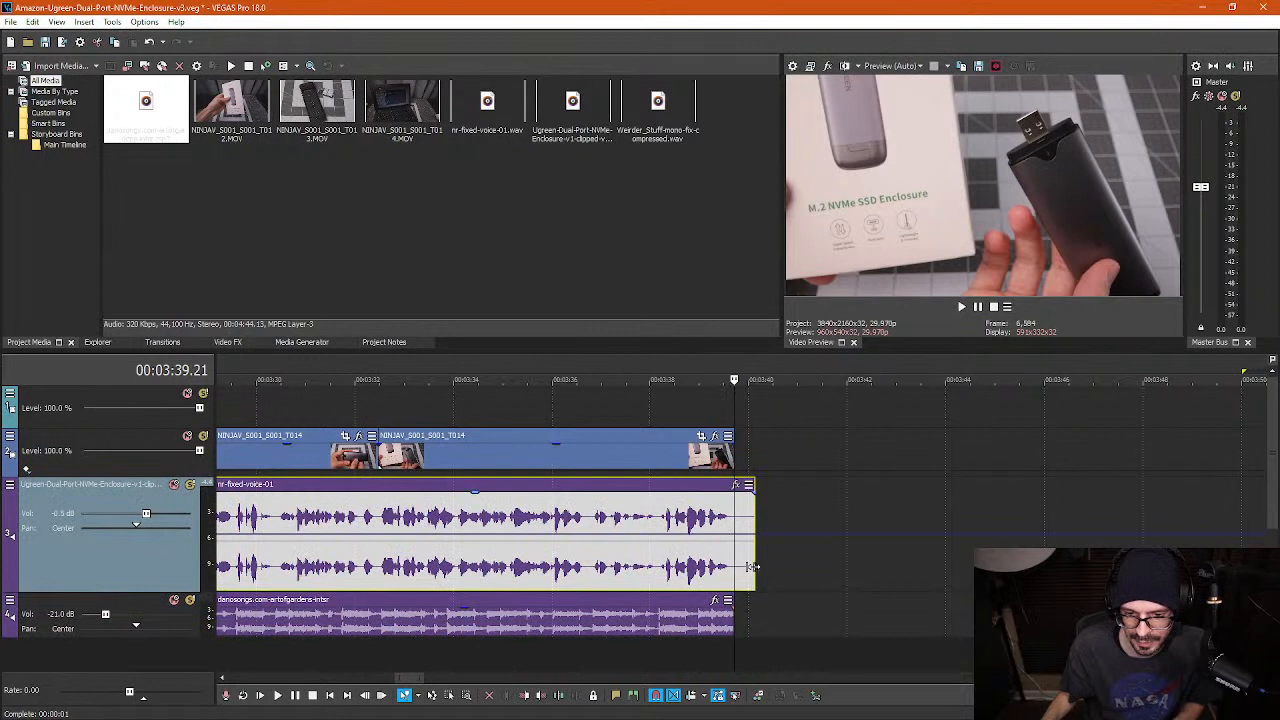
drag(755, 572, 553, 617)
- Listen to the music fade-out at the video's end, first with the voice and then with the voice track temporarily muted
click(707, 614)
click(514, 622)
key(space)
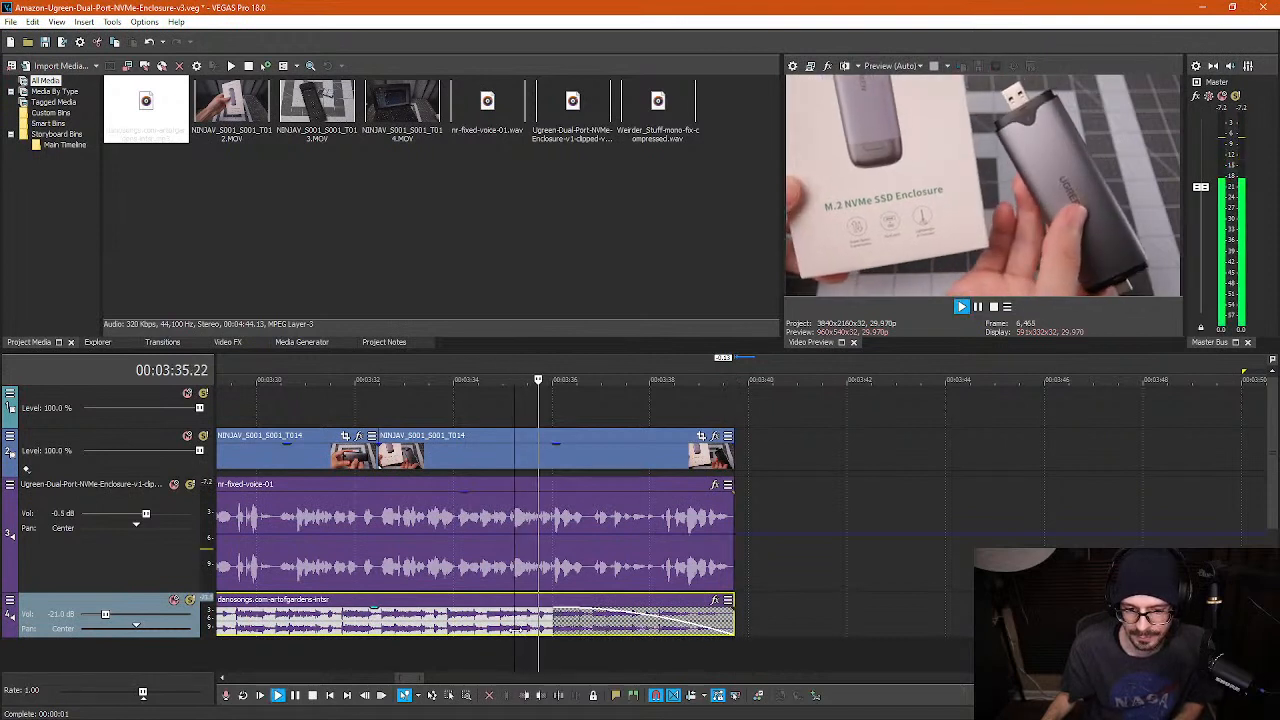
key(space)
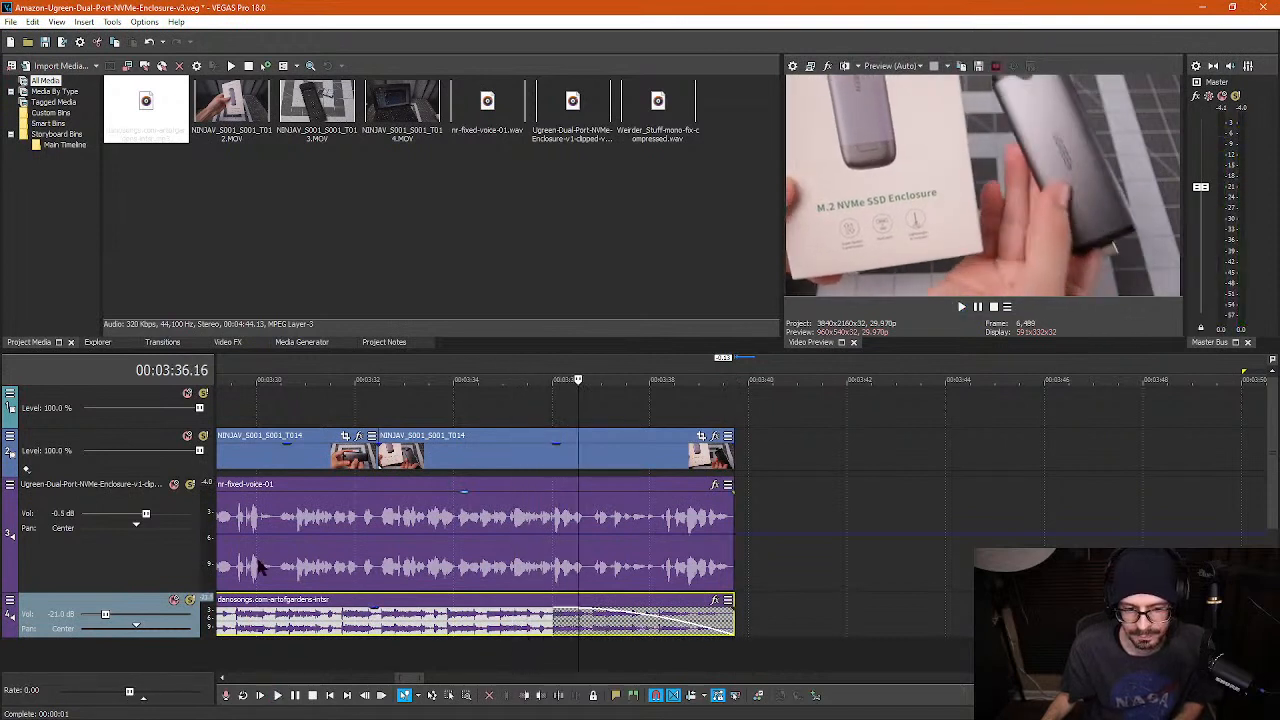
click(174, 486)
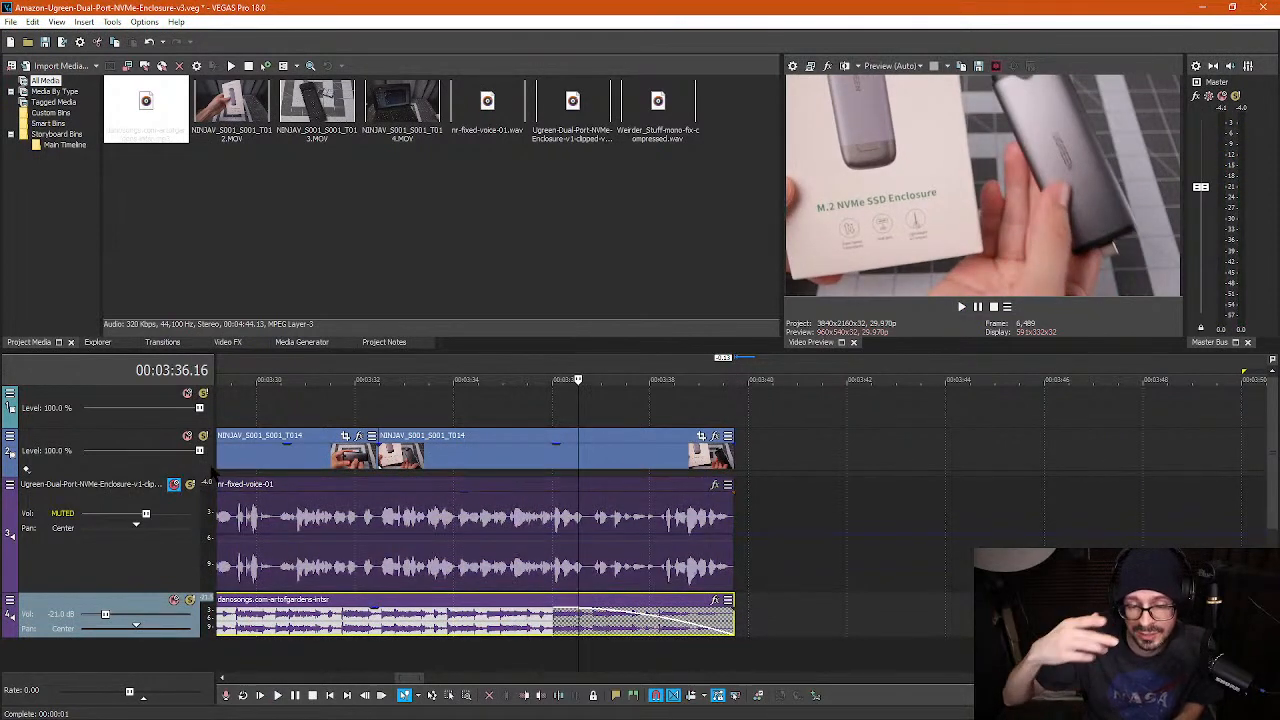
scroll(352, 562, down, 1)
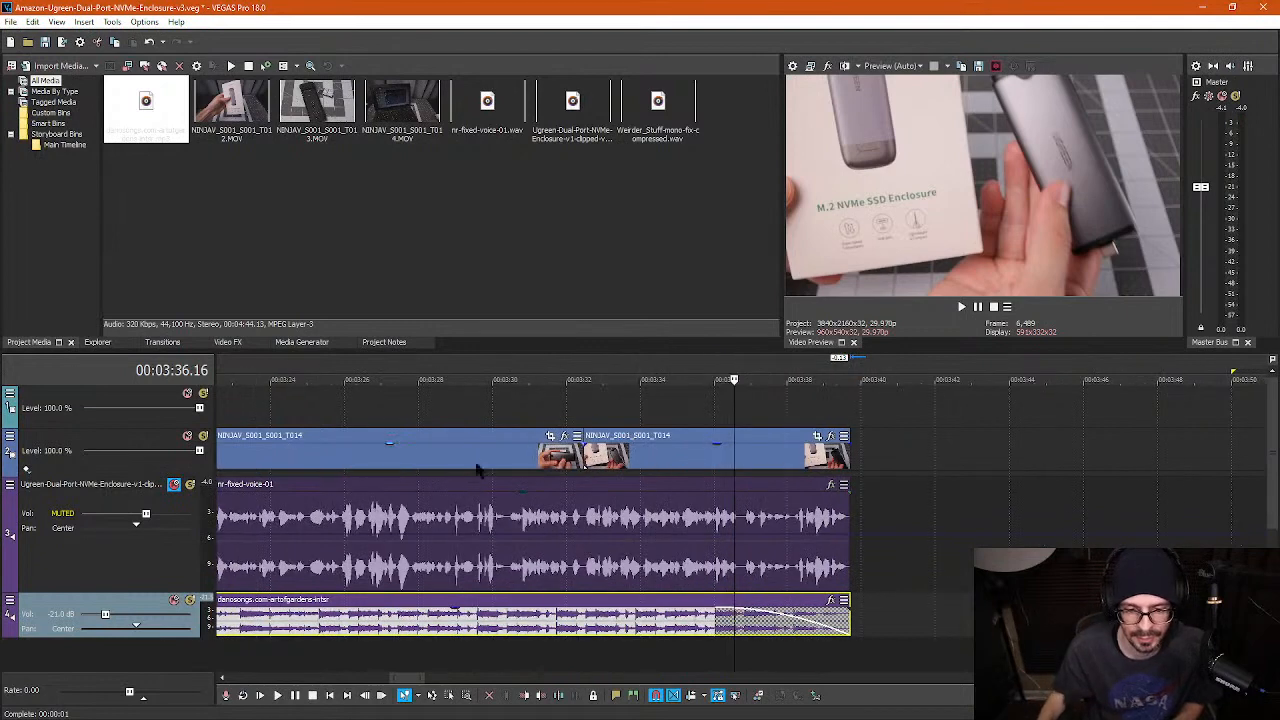
click(532, 410)
key(space)
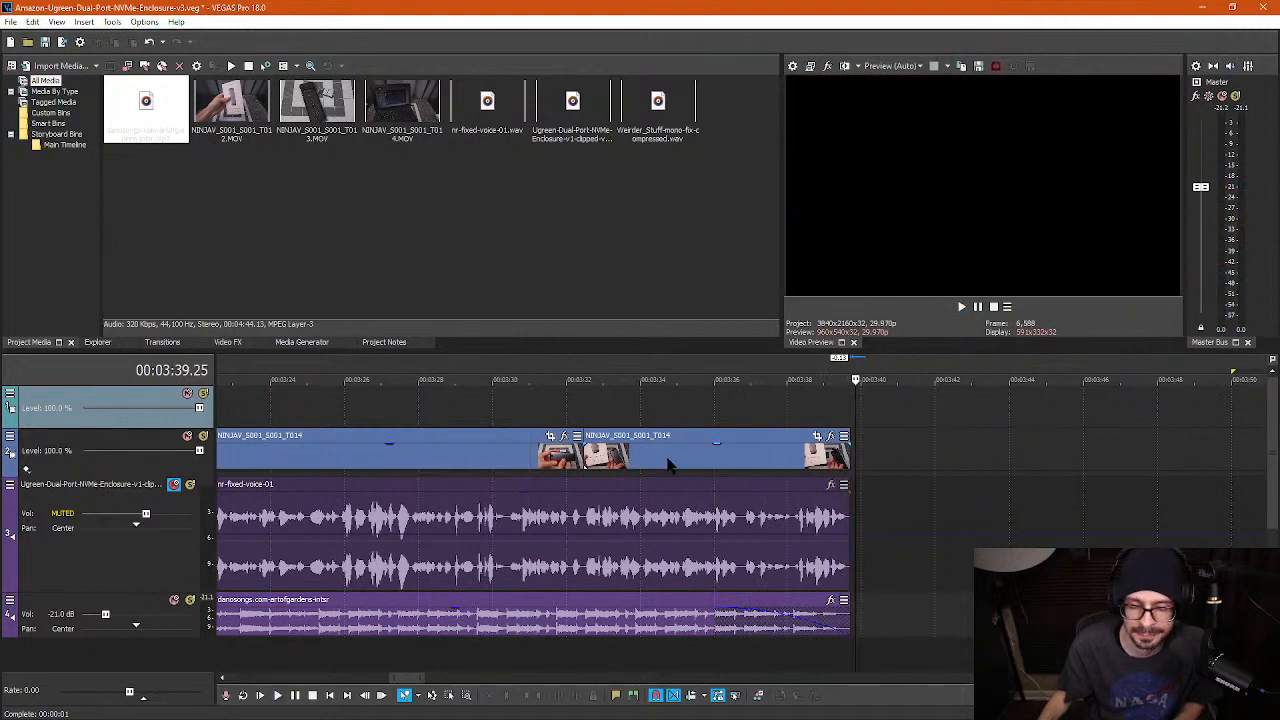
key(space)
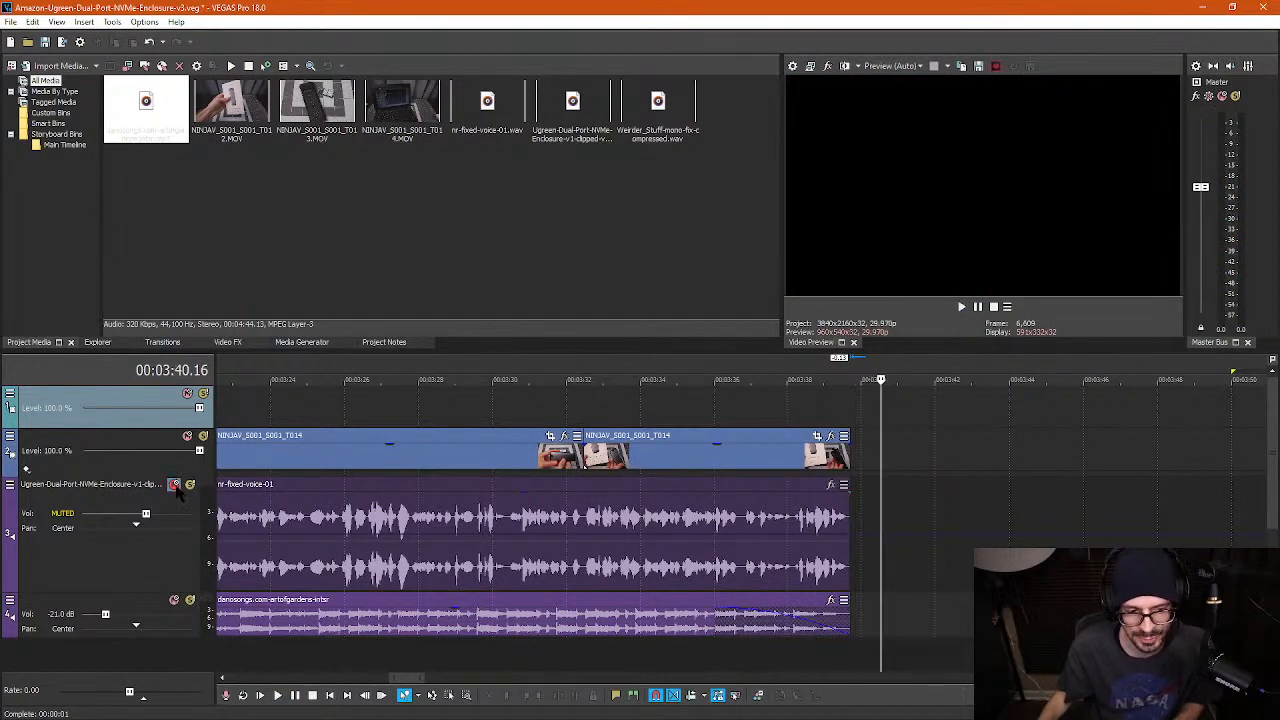
click(175, 485)
- Play passages around 00:03:18 and 00:03:10 to check the balance between voice and background music
click(352, 382)
scroll(363, 423, down, 3)
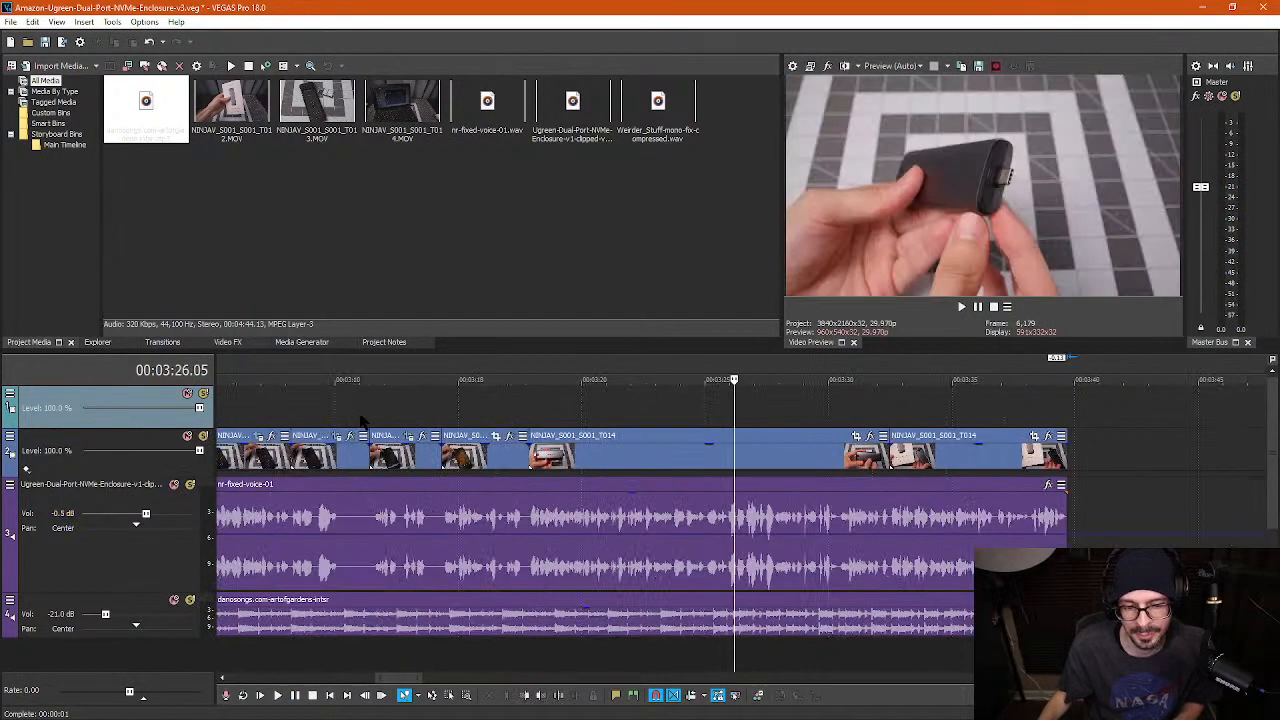
click(540, 420)
key(space)
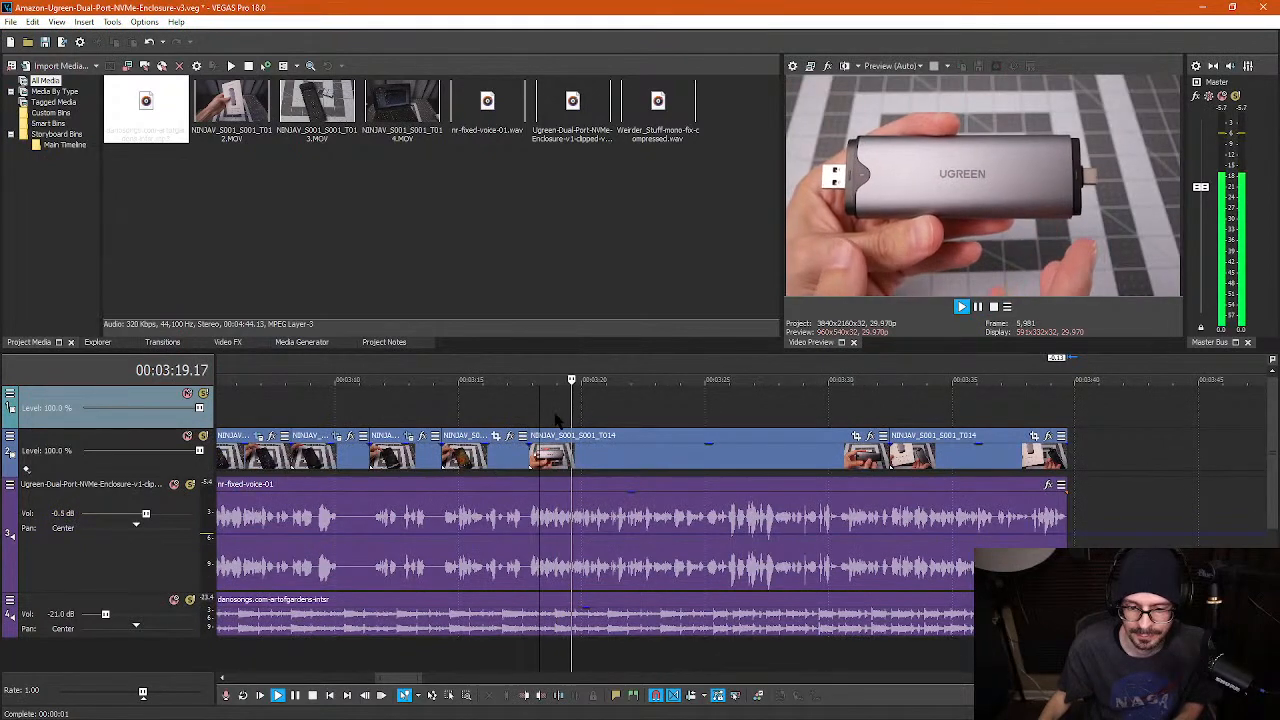
click(352, 418)
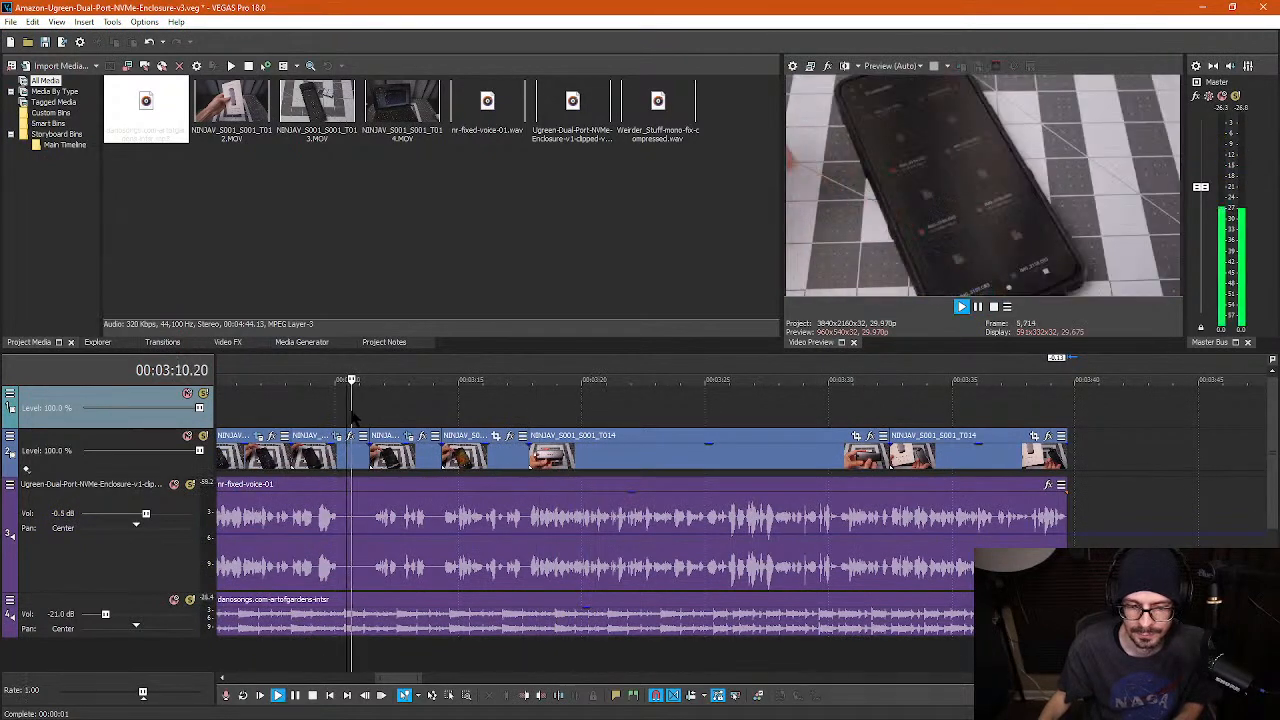
key(Return)
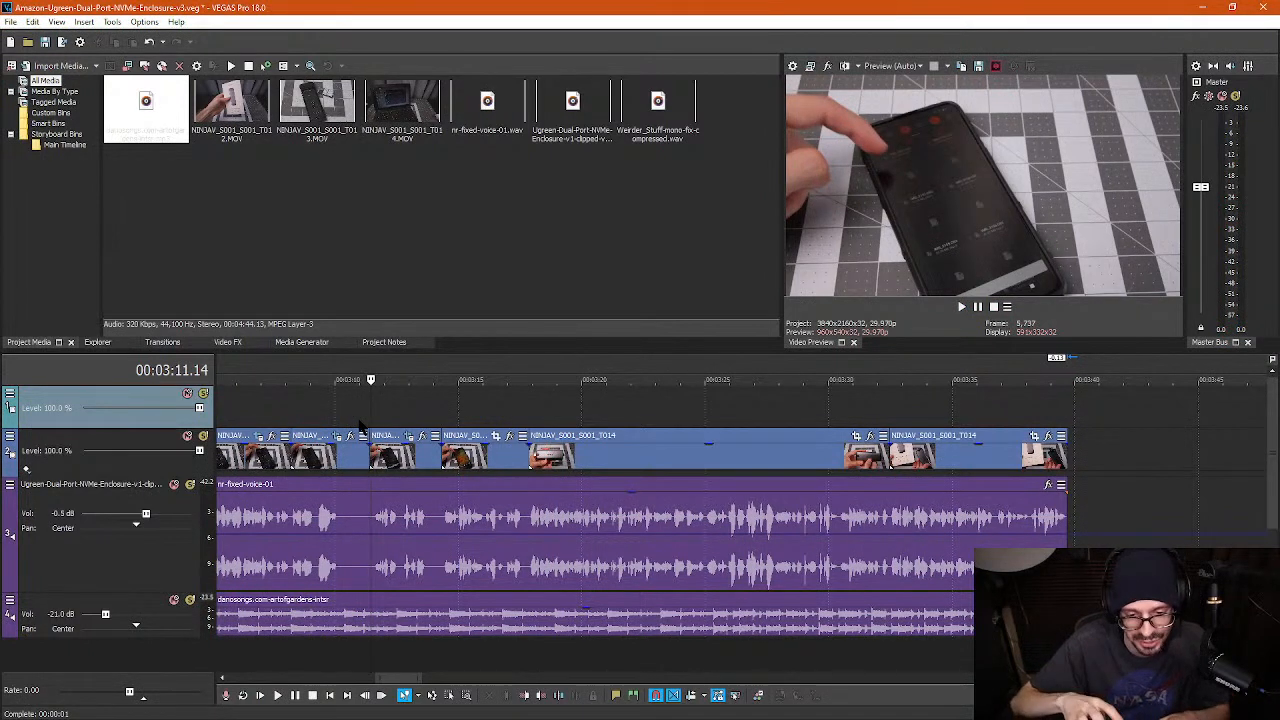
click(482, 391)
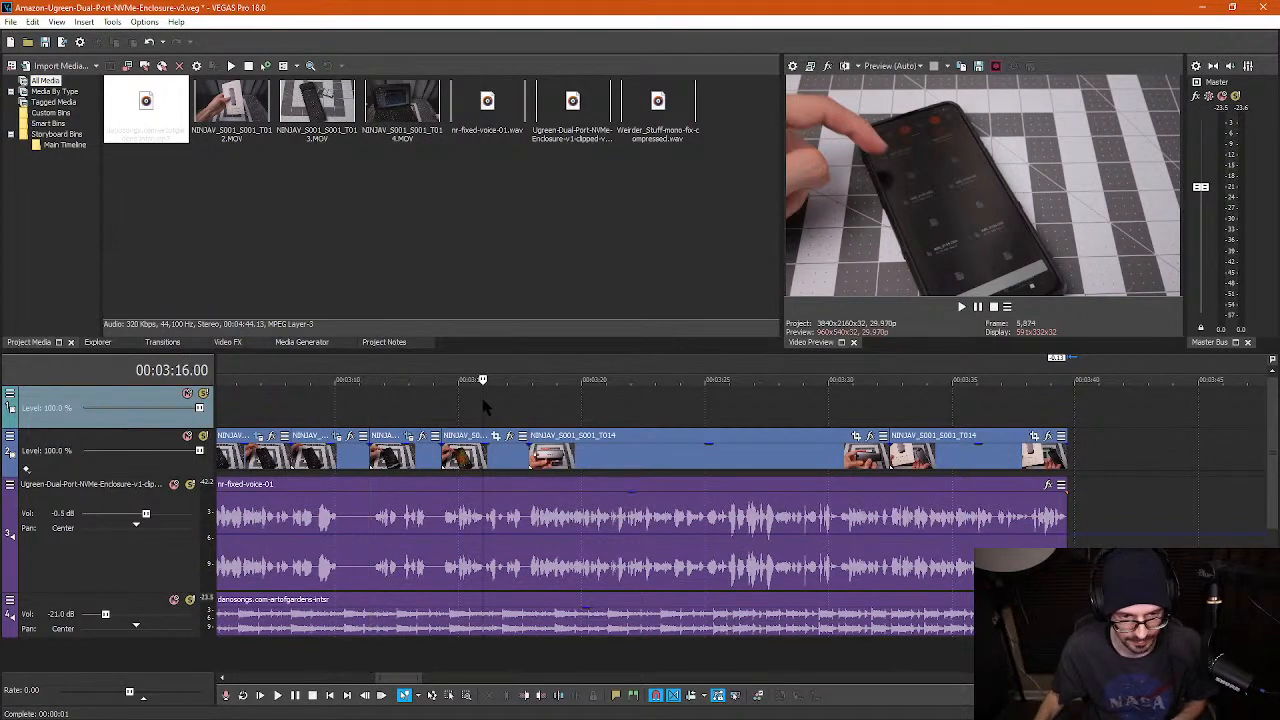
- Add a very short fade-in, about one frame long, to the music clip at the start of the timeline
scroll(467, 590, down, 4)
scroll(467, 583, down, 3)
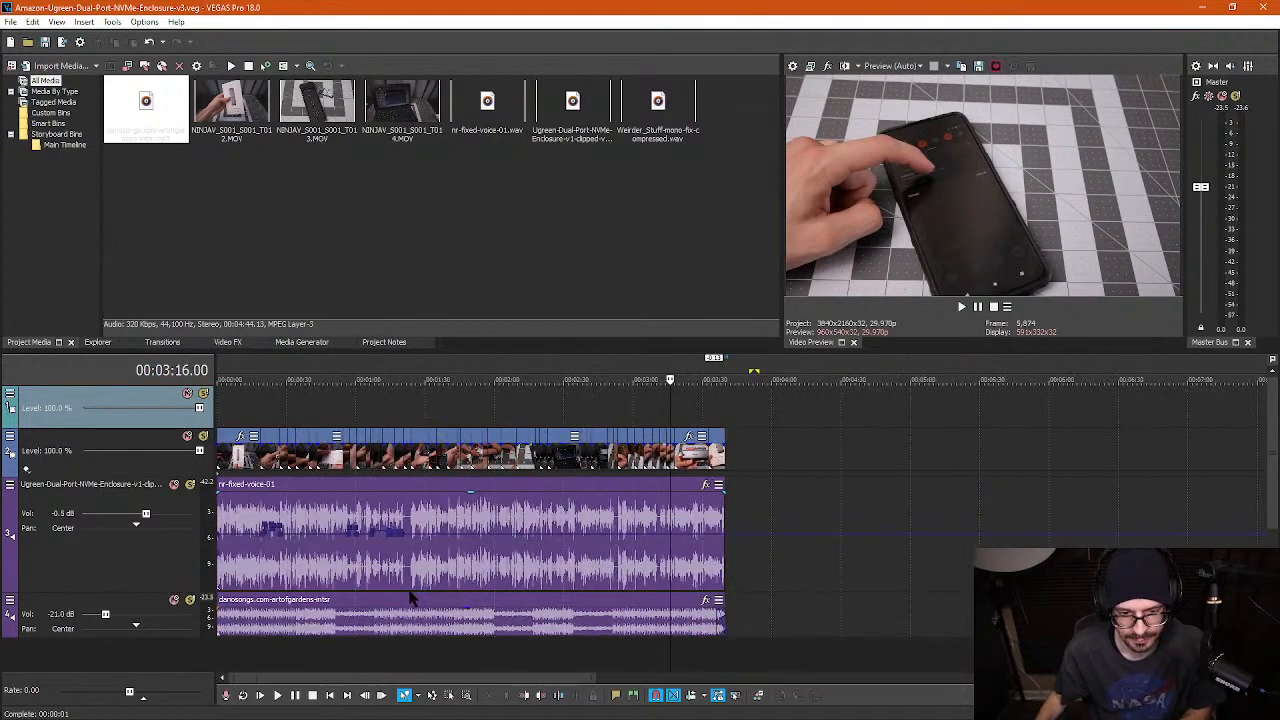
scroll(357, 574, up, 2)
click(220, 416)
scroll(391, 503, up, 15)
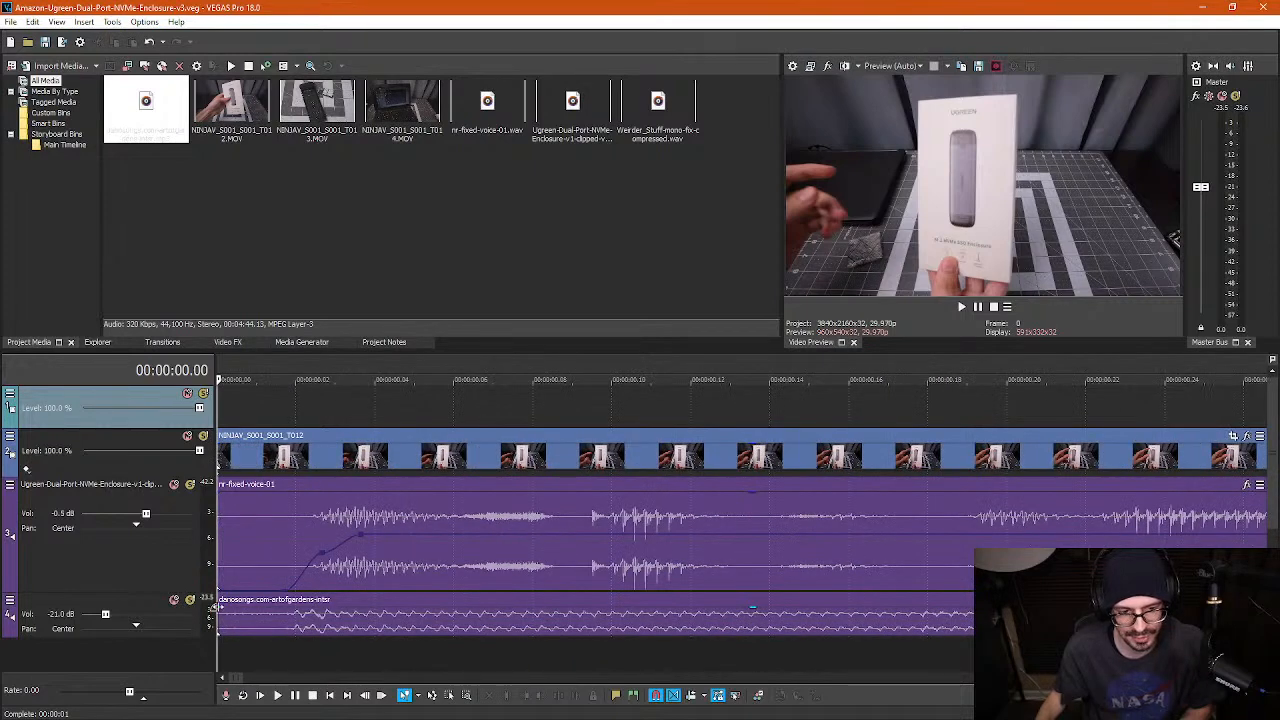
drag(215, 602, 260, 608)
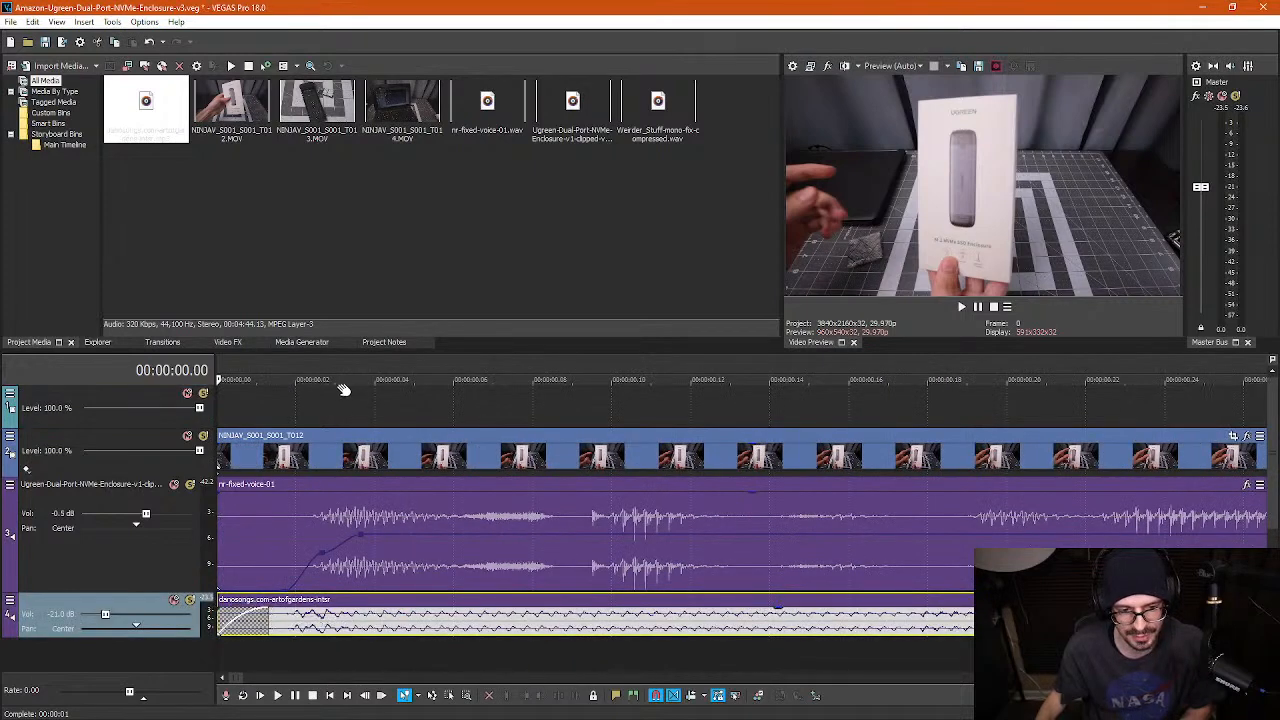
- Play the first few seconds of the video to check how the music starts under the voice
click(325, 418)
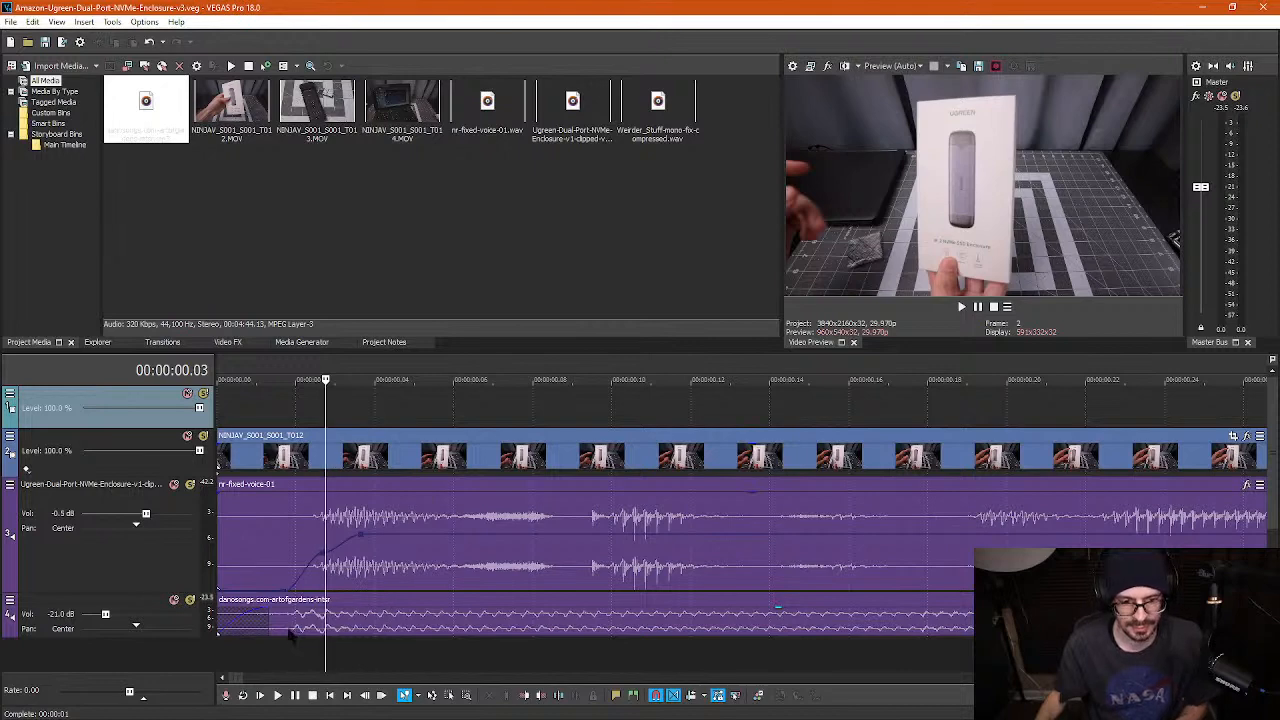
scroll(596, 490, down, 8)
key(space)
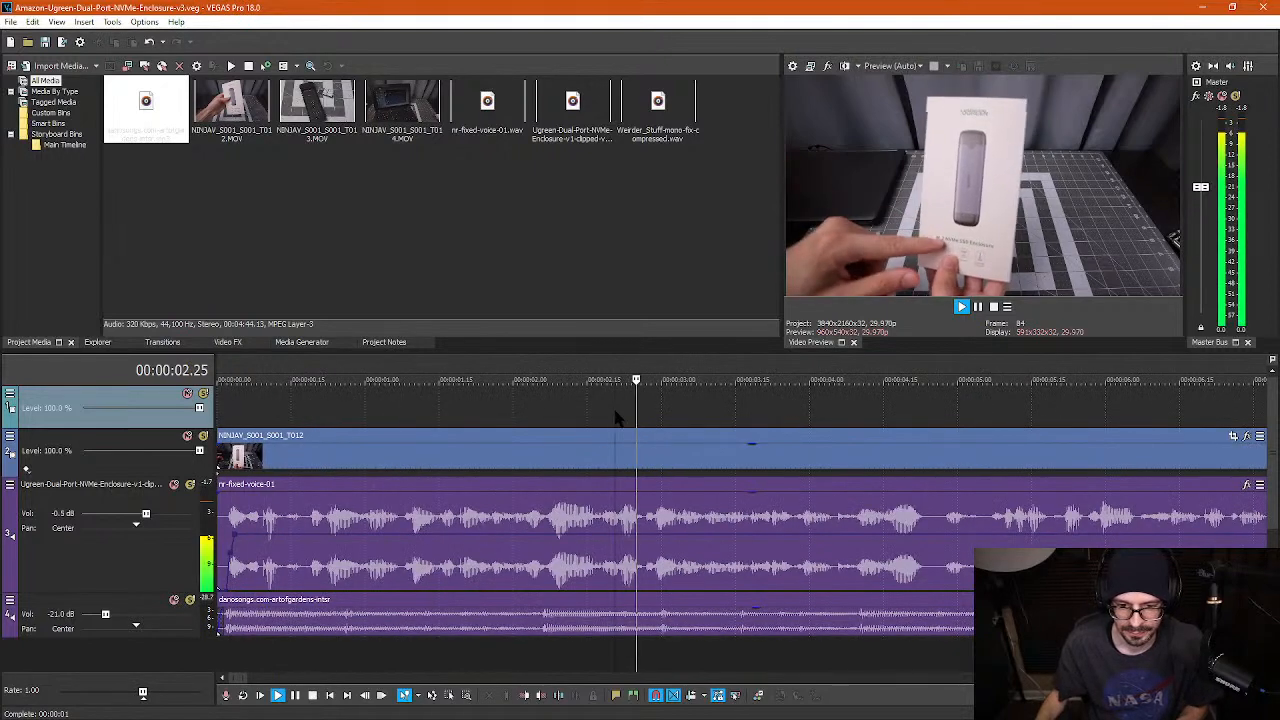
scroll(617, 420, down, 5)
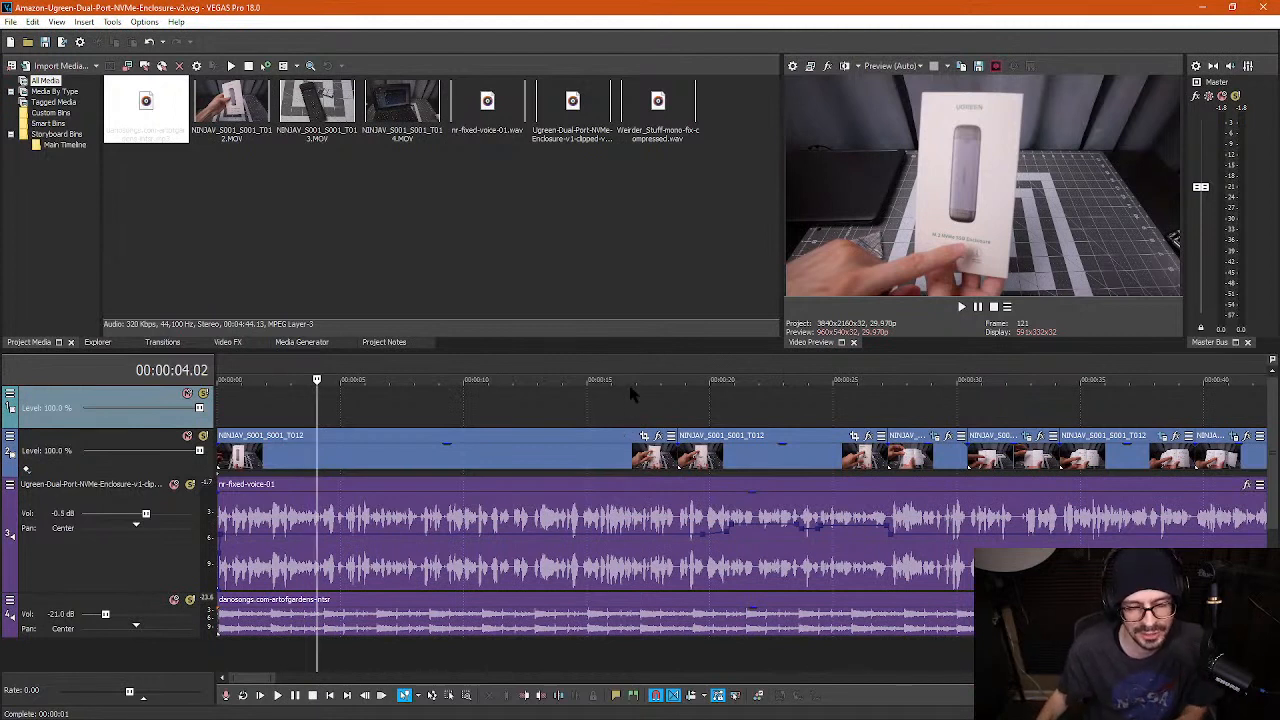
click(655, 268)
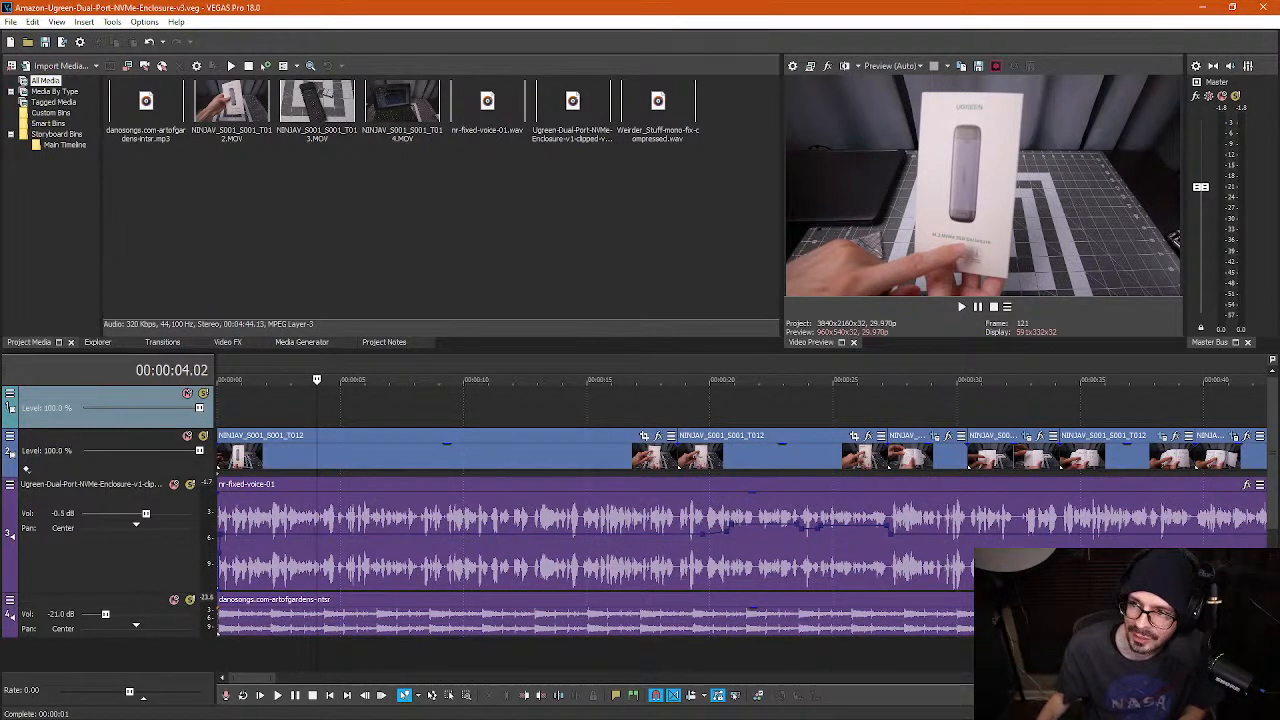
- Switch to the Sabrent-SATA-USB-Adapter-v4 project and copy the music credits title clip at the end of its timeline
key(alt+Tab)
drag(724, 31, 650, 32)
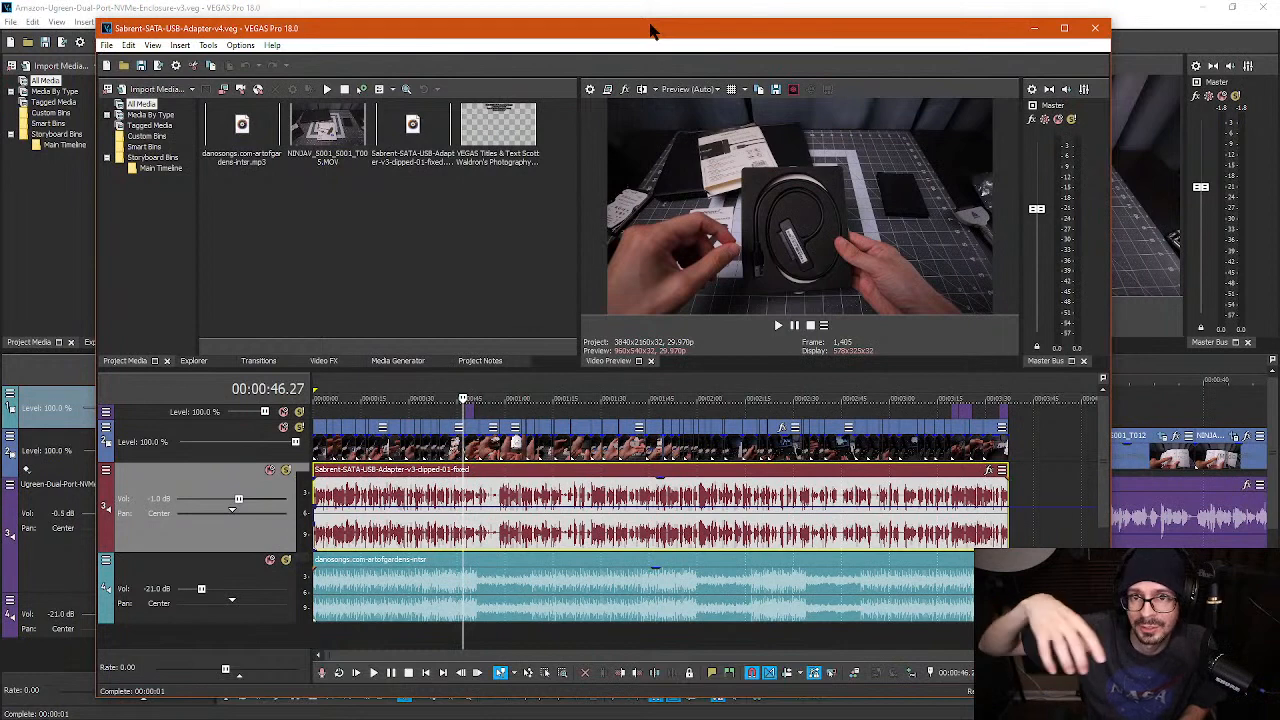
click(999, 410)
scroll(995, 414, up, 7)
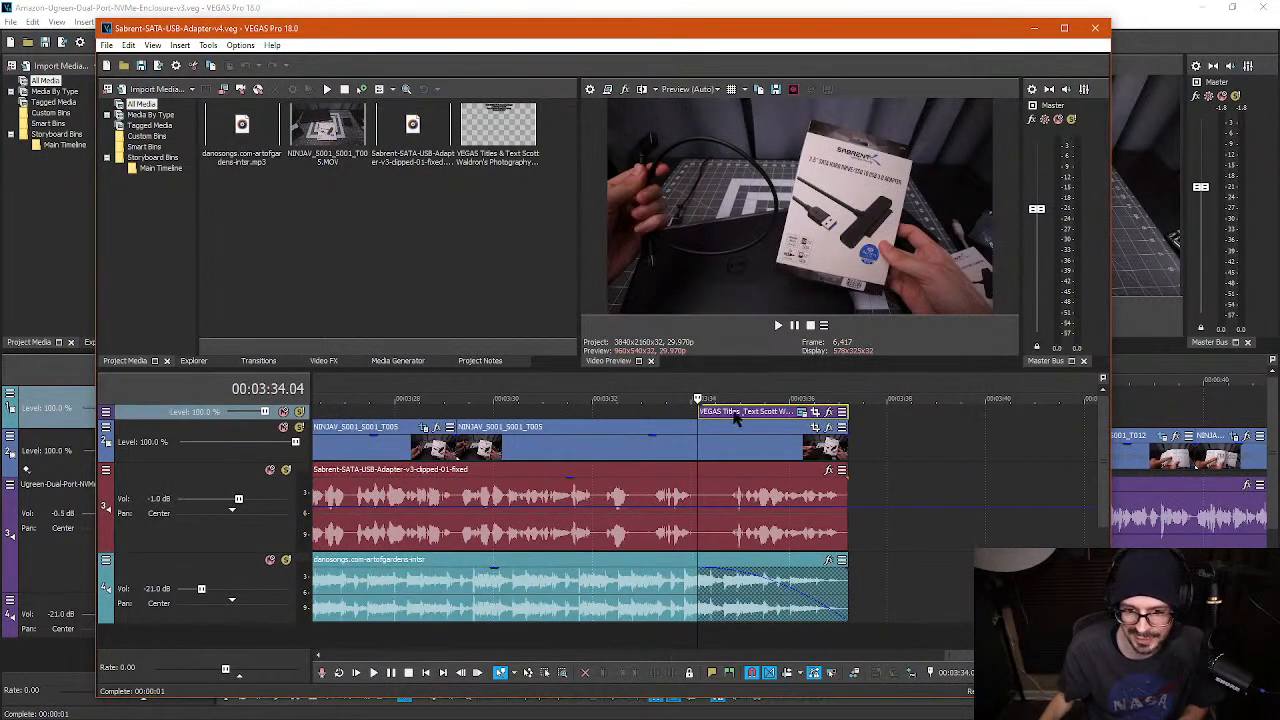
click(734, 416)
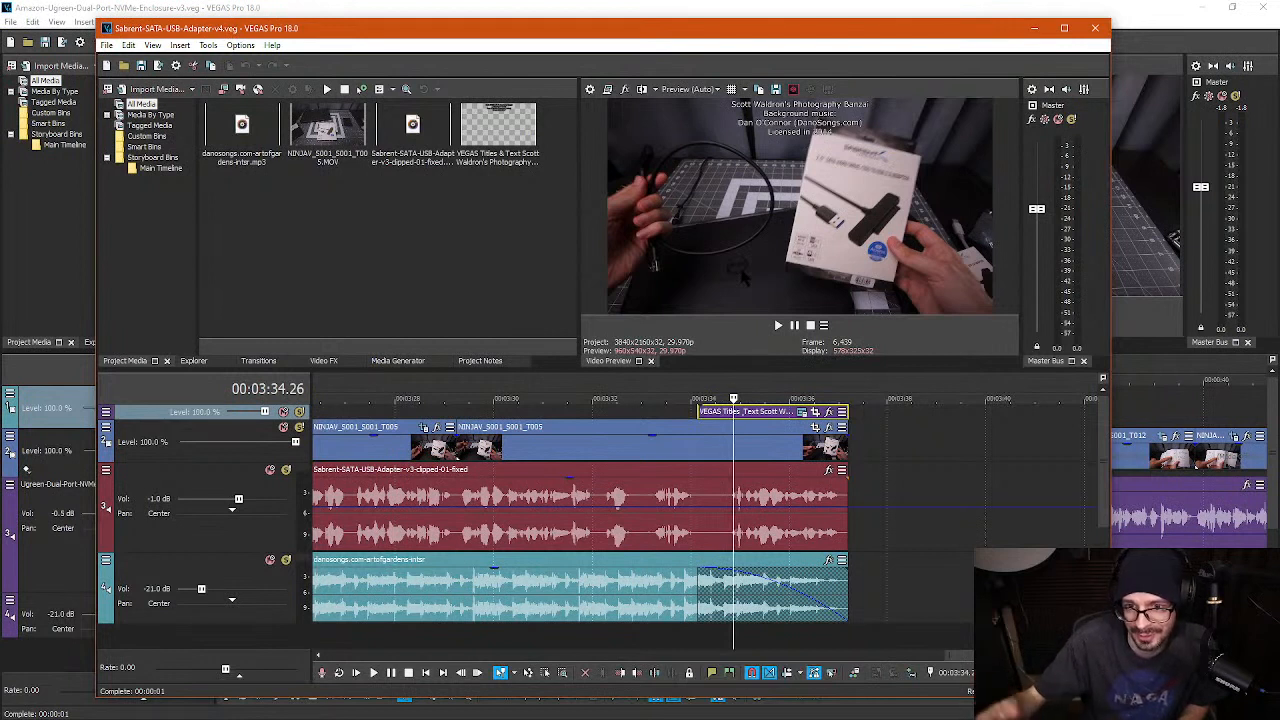
click(751, 410)
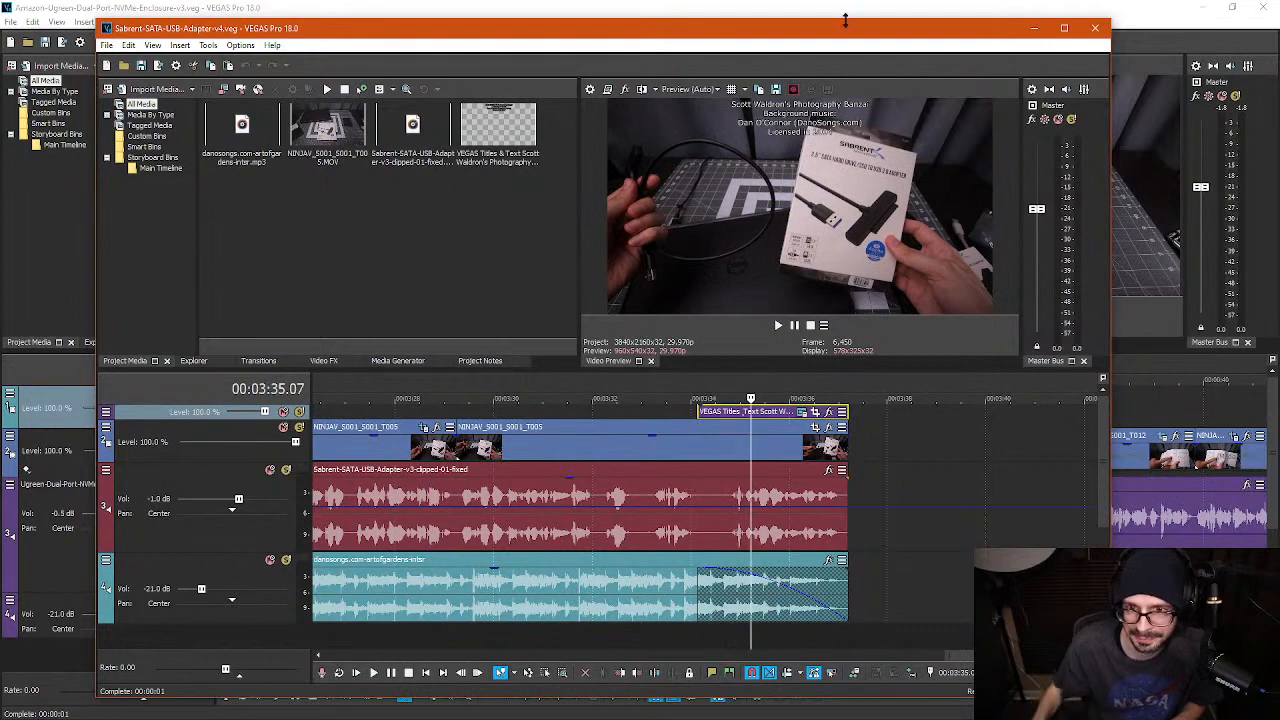
- Return to the Amazon-Ugreen project and paste the credits title on the empty video track at about 00:03:34
click(797, 7)
click(985, 410)
scroll(985, 410, down, 8)
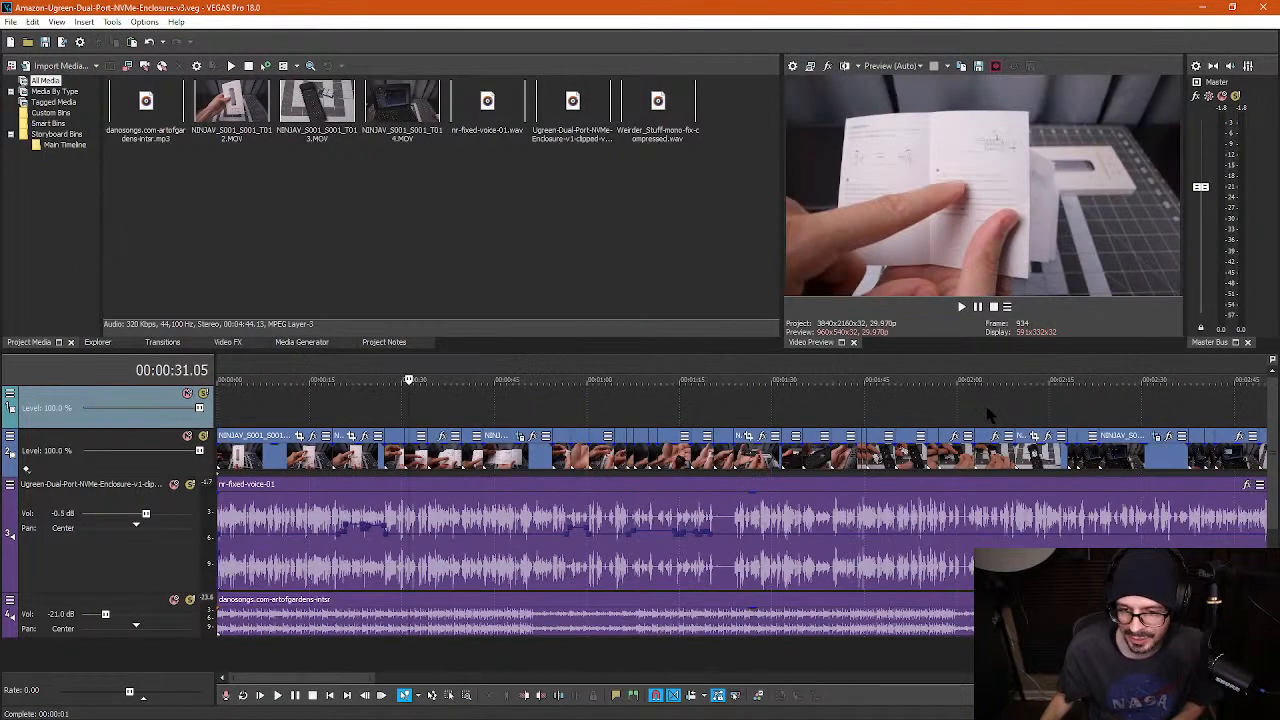
click(710, 408)
scroll(715, 408, up, 6)
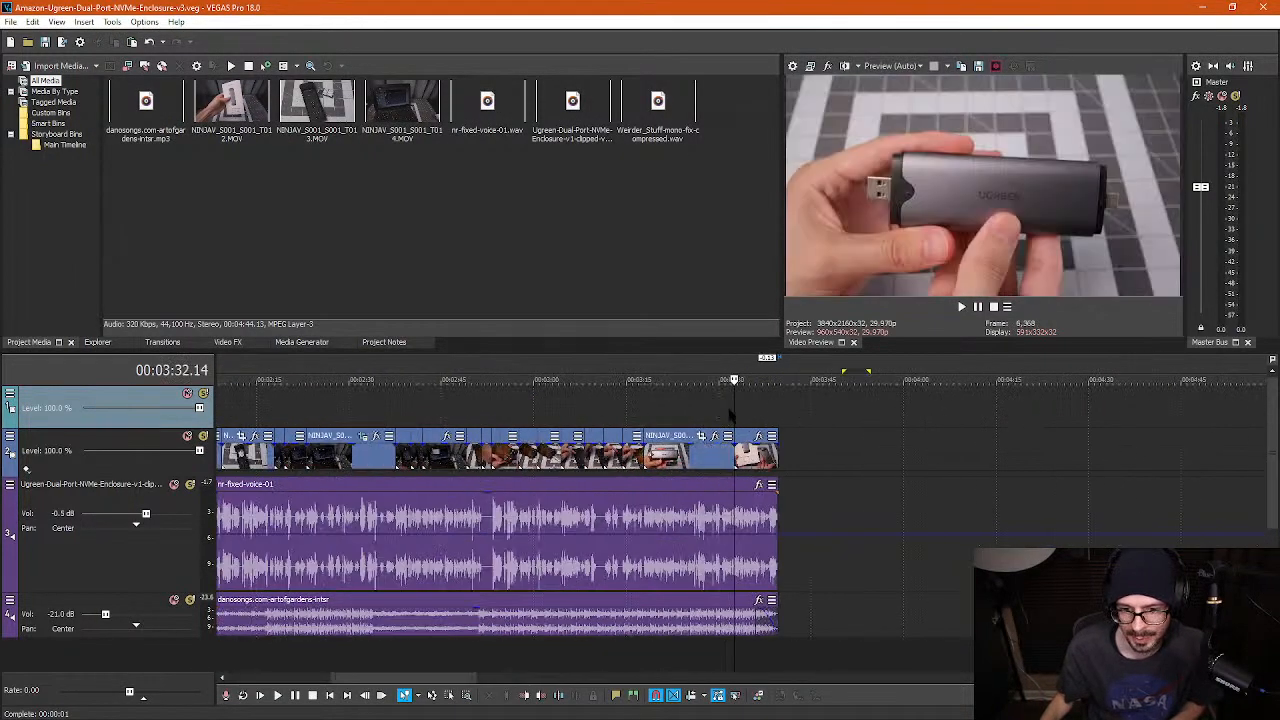
click(760, 401)
key(ctrl+v)
click(736, 404)
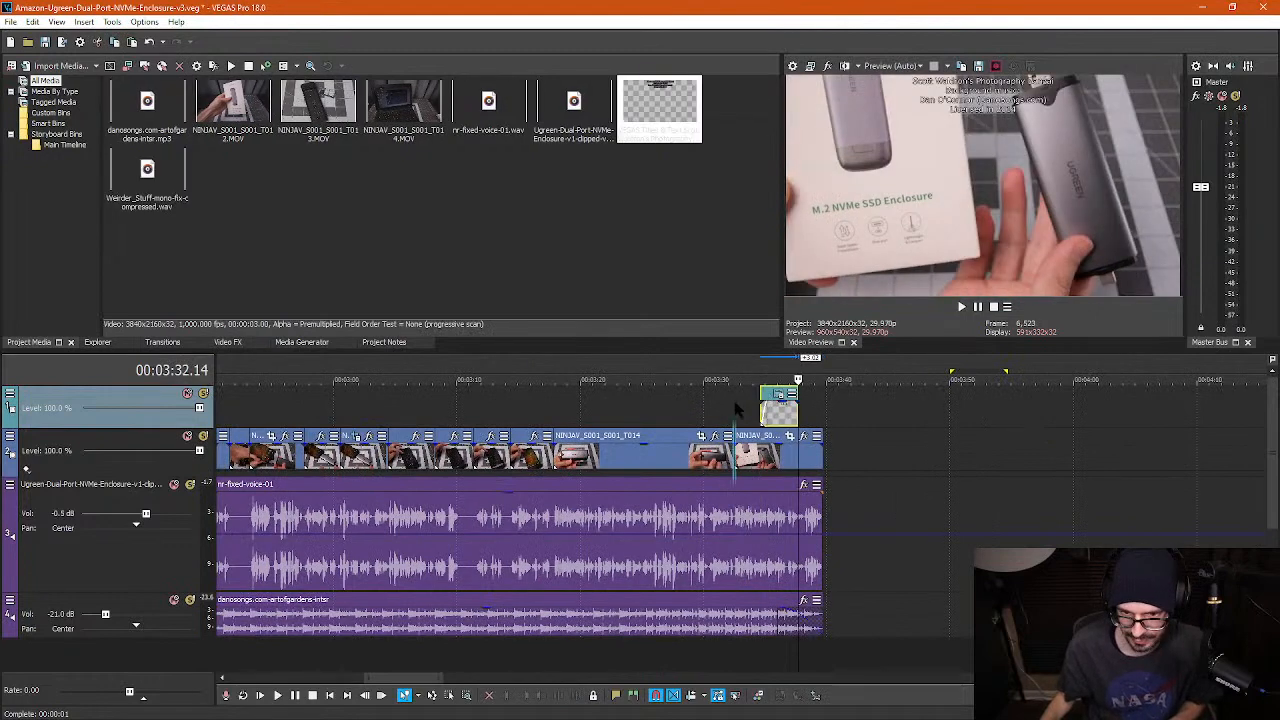
- Move the credits title clip to end with the video at 00:03:39.21, and play the ending to check it
drag(790, 420, 814, 420)
click(778, 420)
key(space)
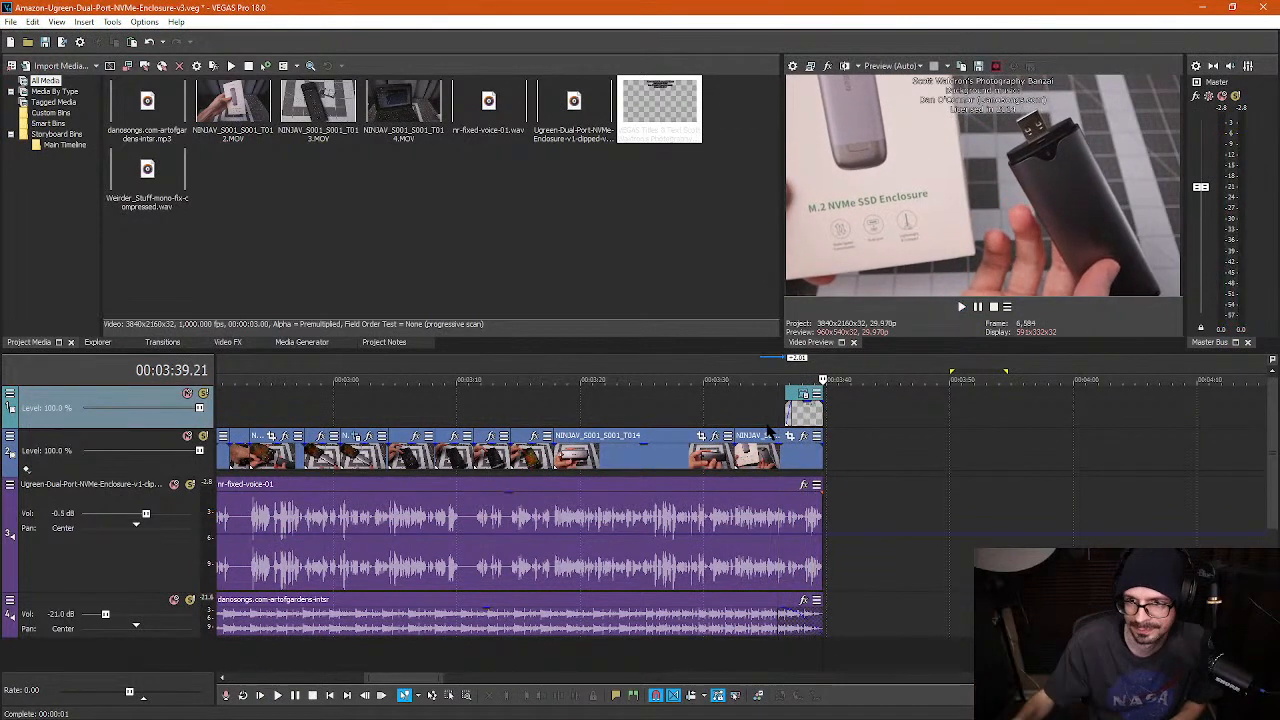
click(696, 412)
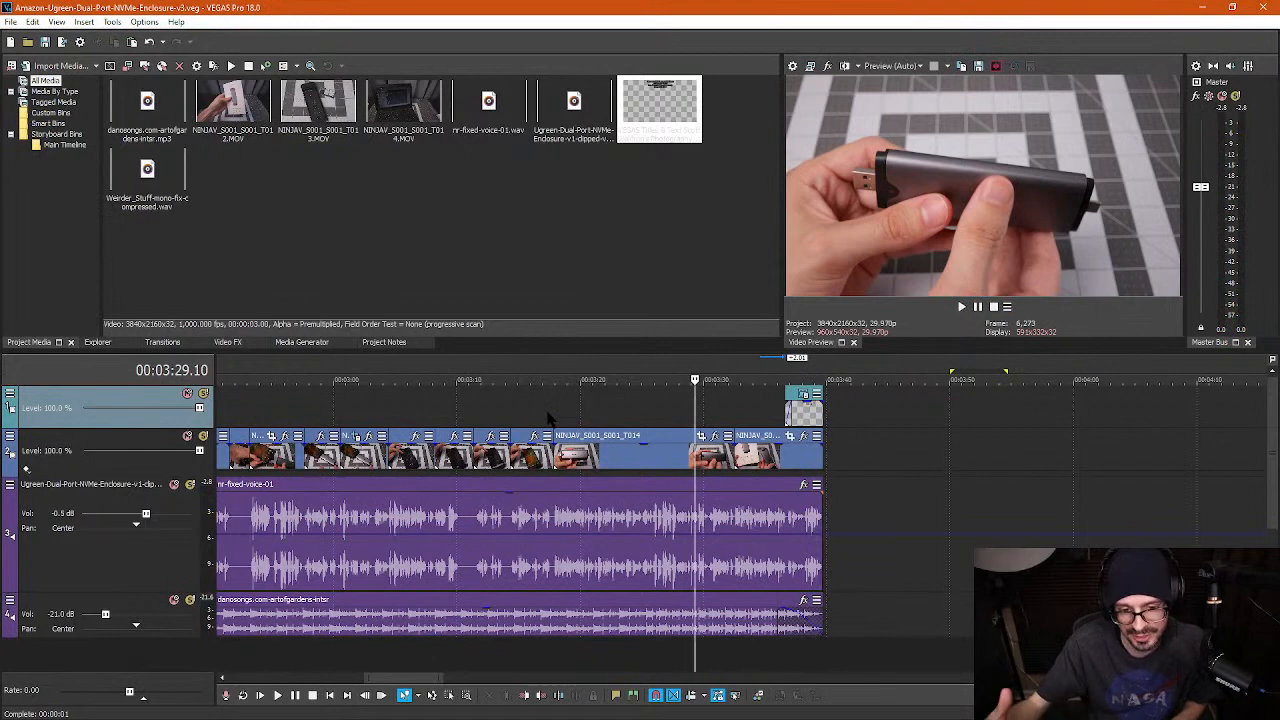
scroll(484, 472, down, 5)
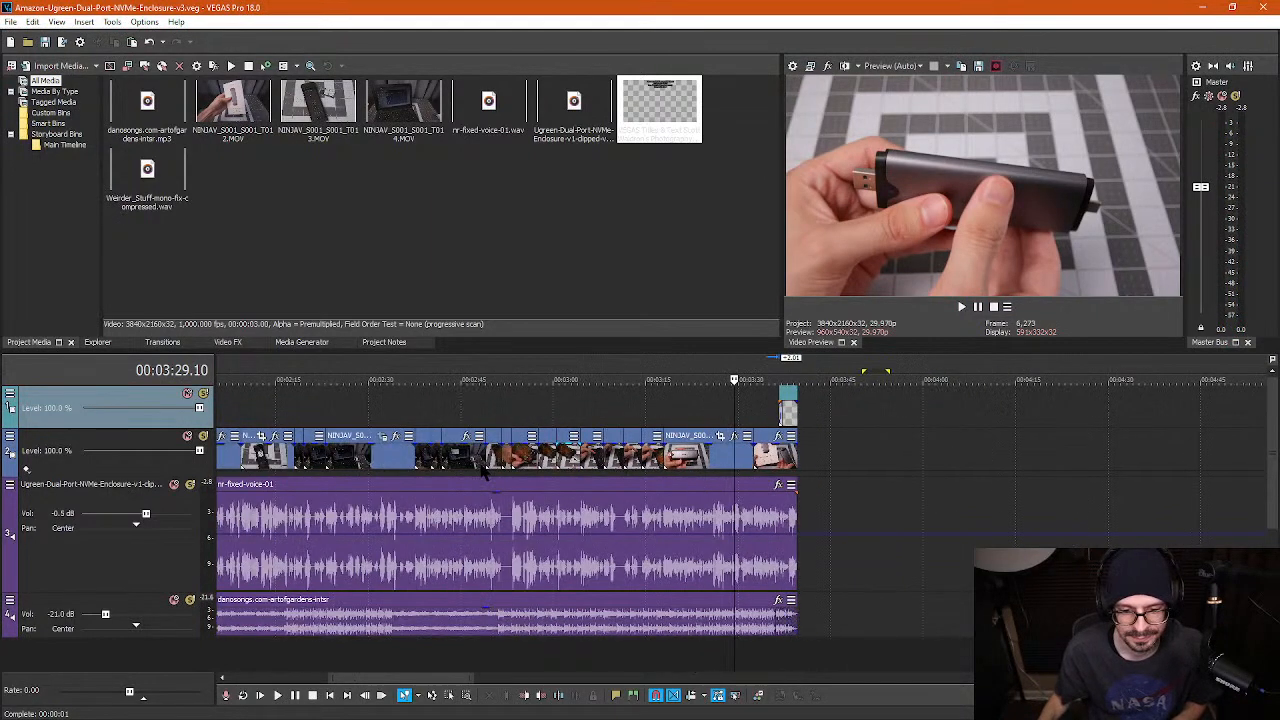
scroll(484, 472, down, 2)
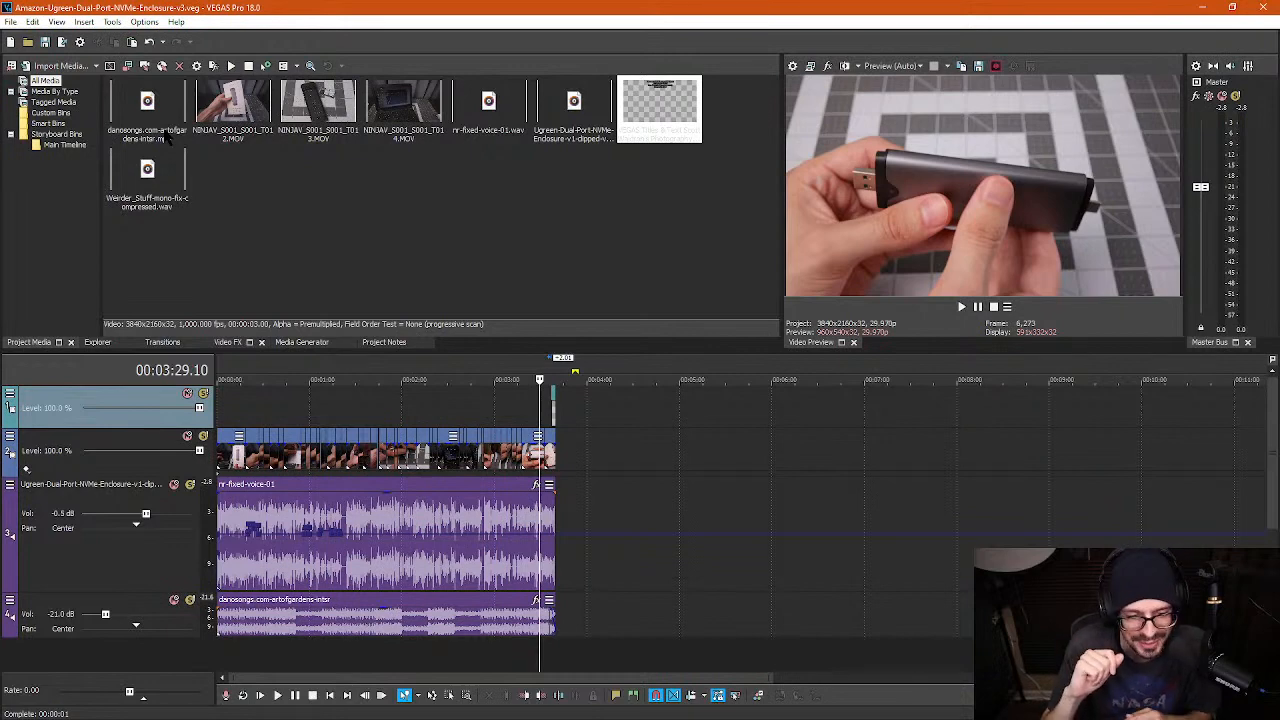
click(372, 408)
scroll(393, 425, up, 2)
scroll(393, 425, up, 5)
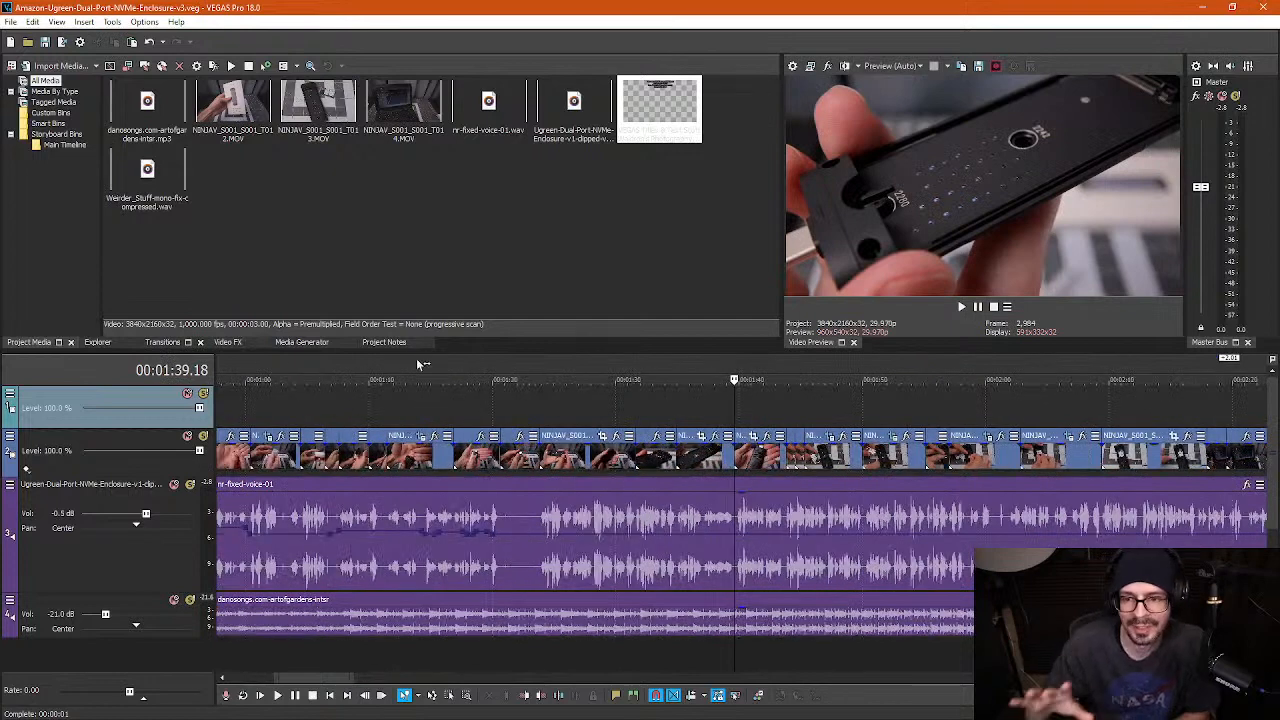